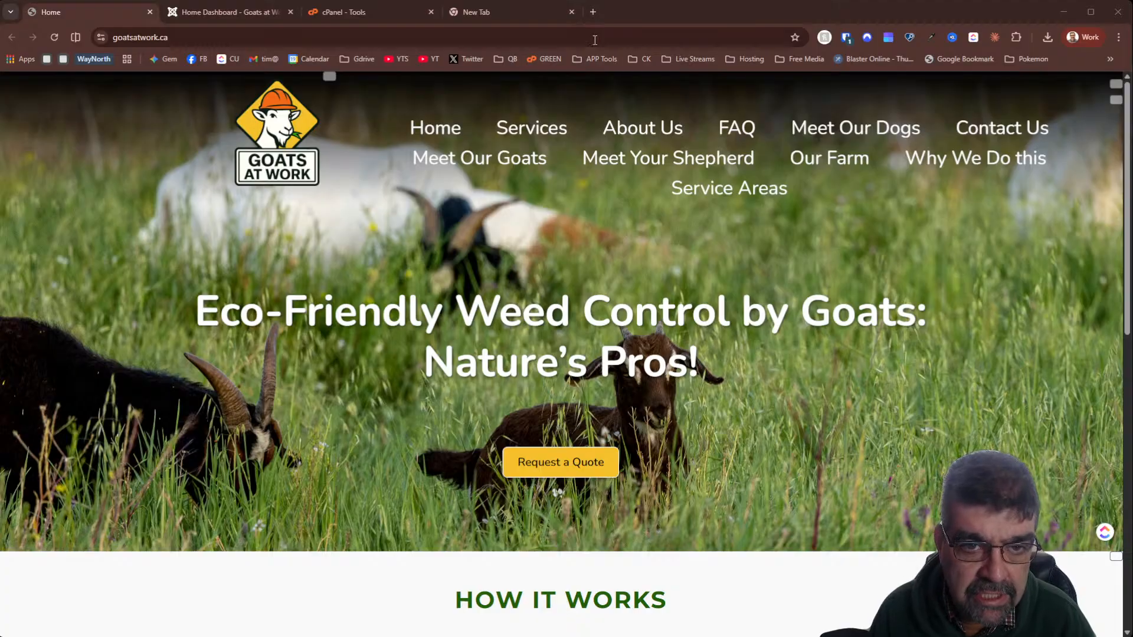
Search Google for "targeted grazing barrie" and review the ranking of the organic results
{"action": "left_click", "coordinate": [510, 18]}
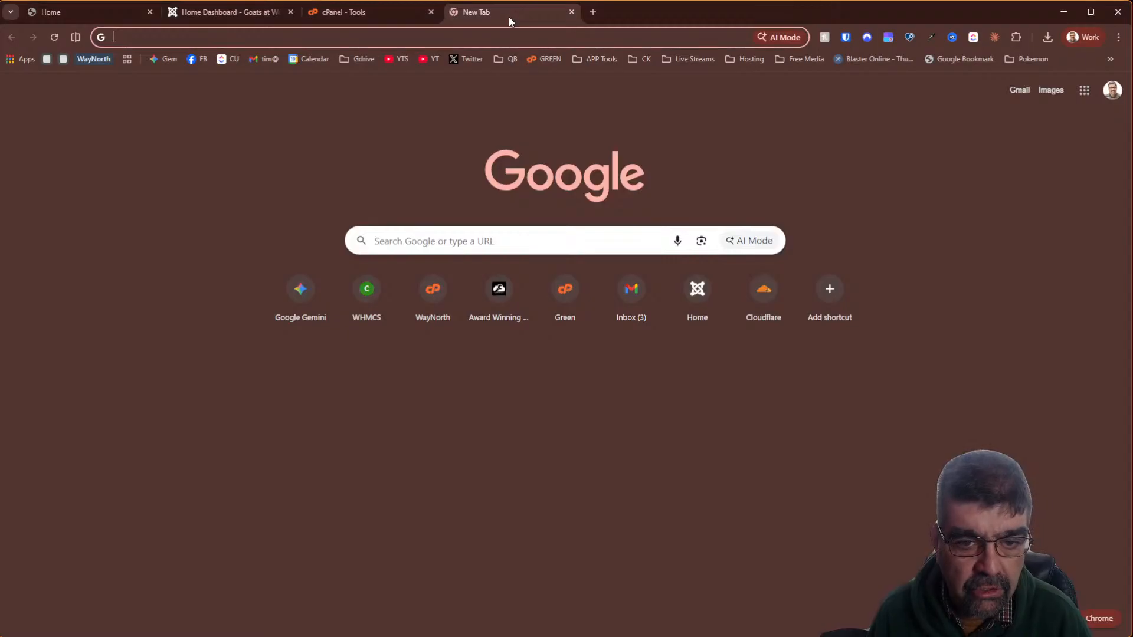
{"action": "left_click", "coordinate": [535, 243]}
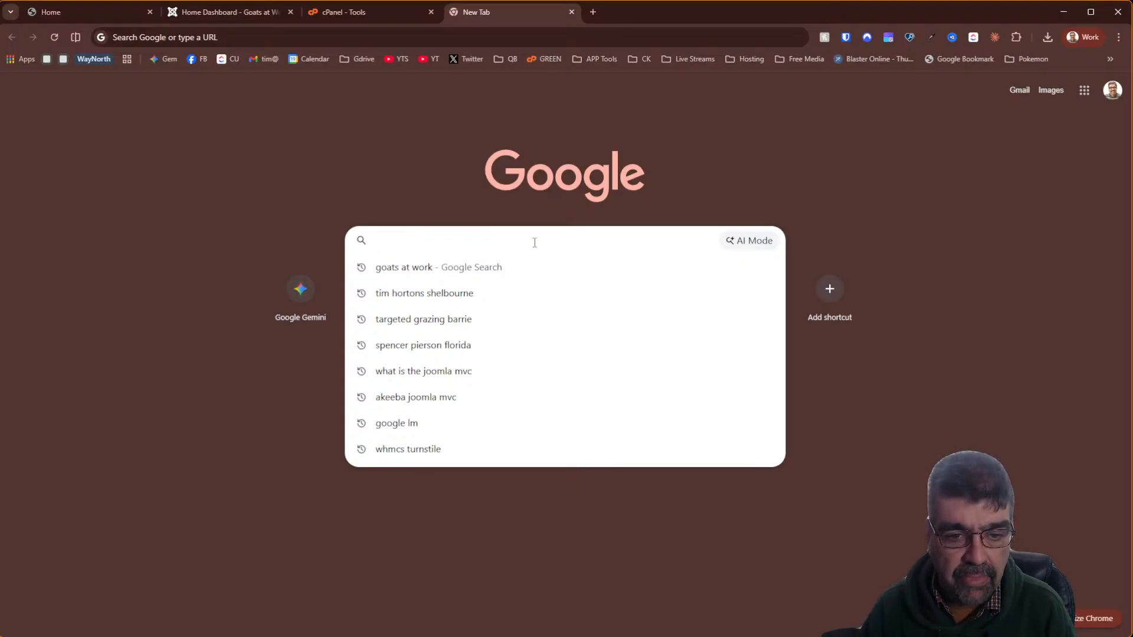
{"action": "left_click", "coordinate": [455, 321]}
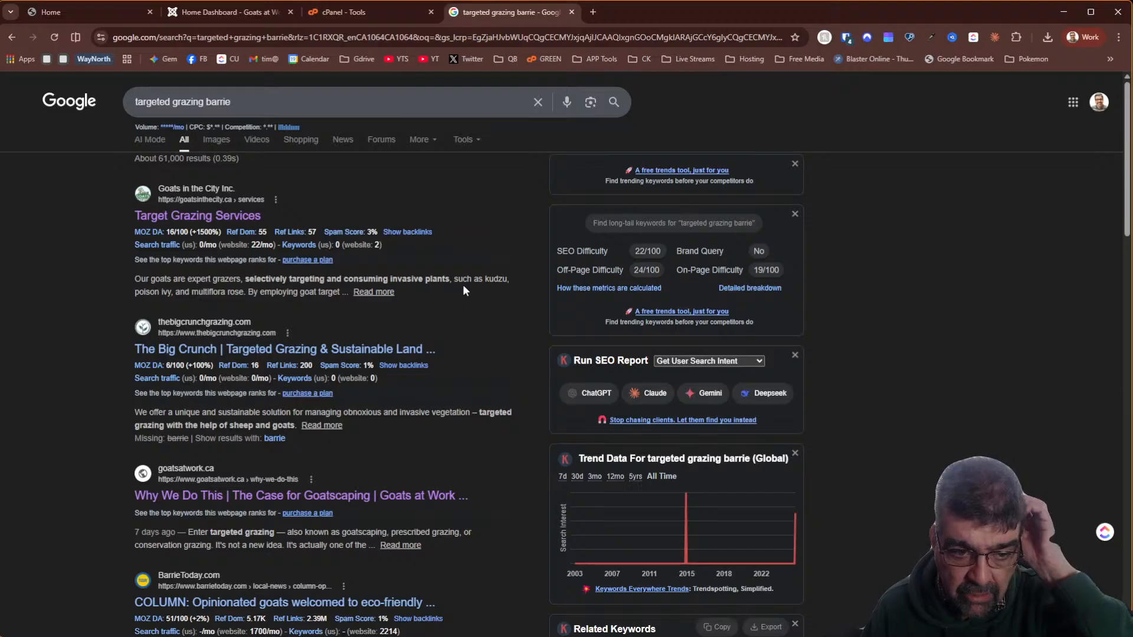
{"action": "scroll", "coordinate": [425, 207], "scroll_direction": "down", "scroll_amount": 2}
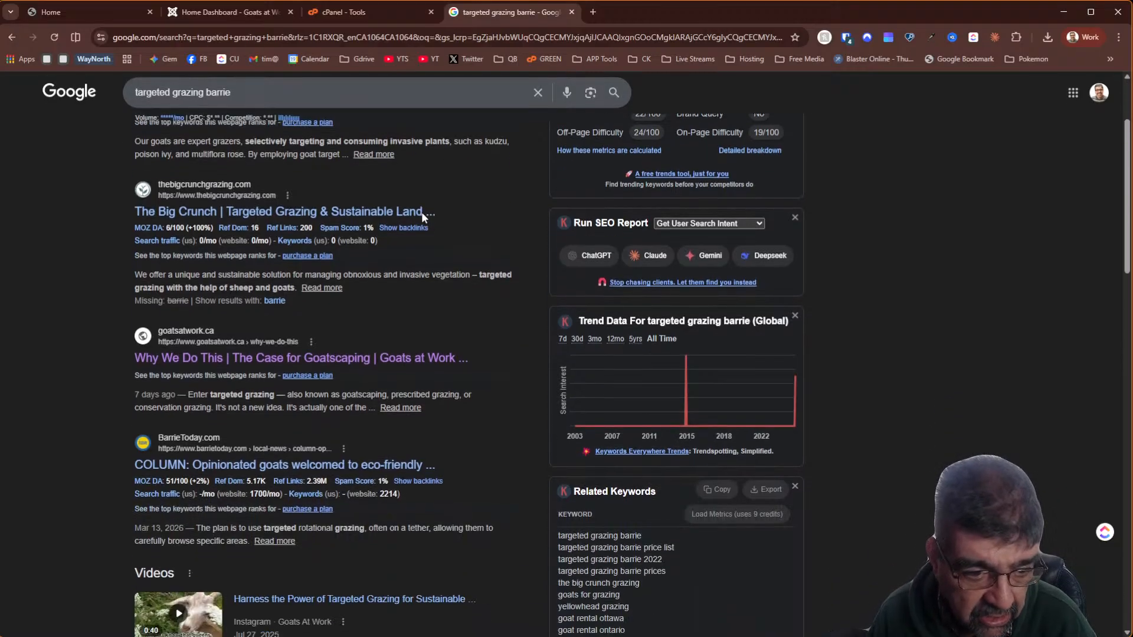
{"action": "scroll", "coordinate": [191, 341], "scroll_direction": "up", "scroll_amount": 2}
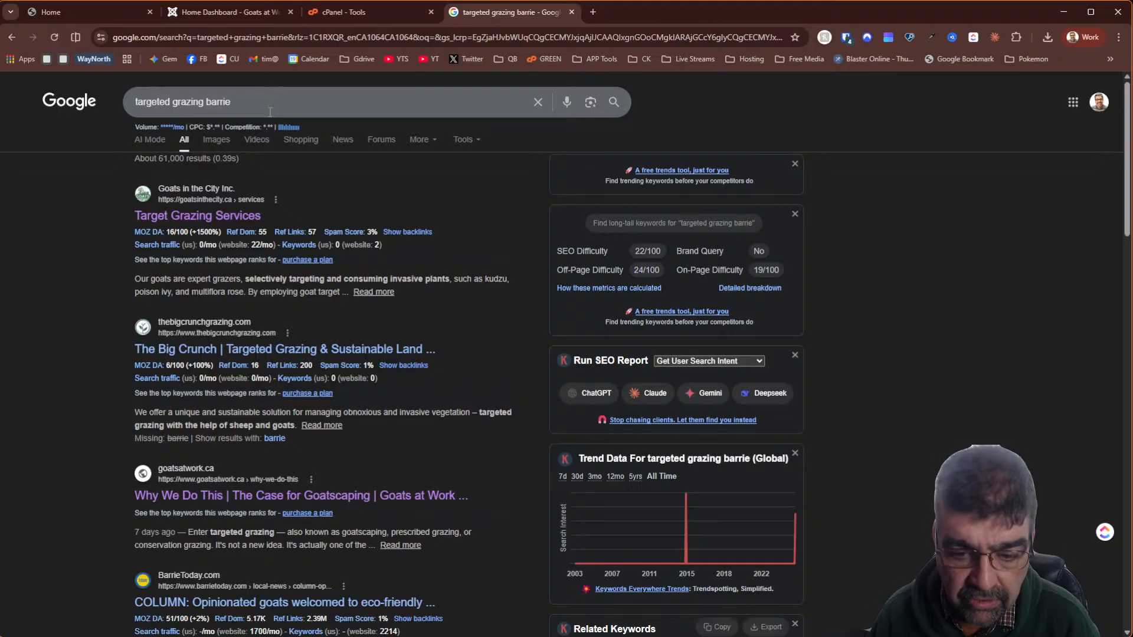
{"action": "scroll", "coordinate": [326, 152], "scroll_direction": "down", "scroll_amount": 2}
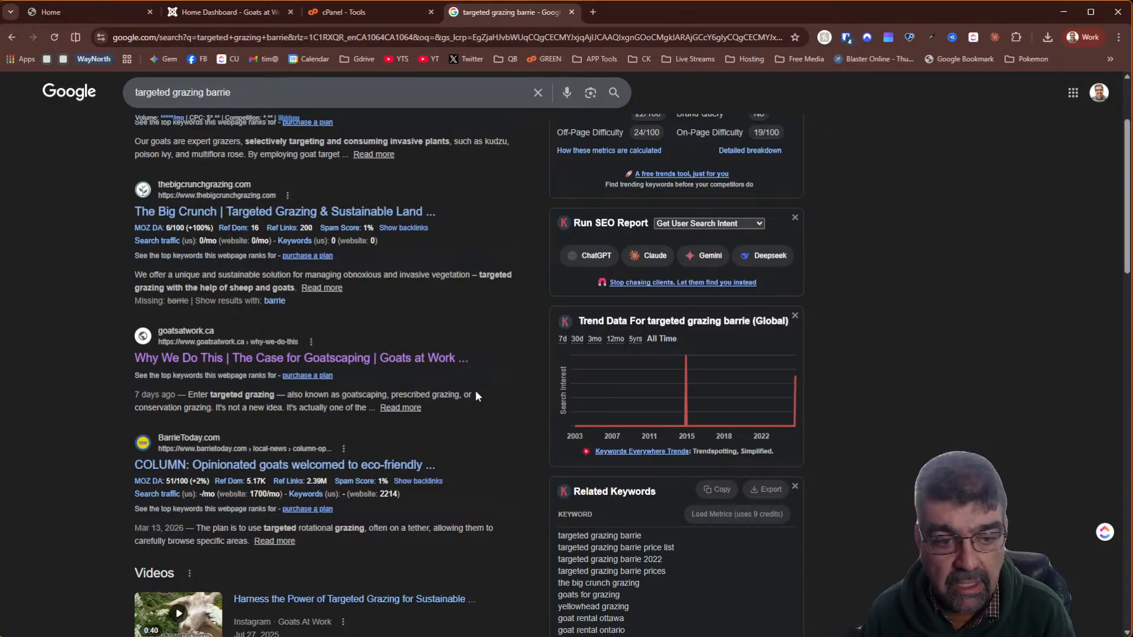
Open the goatsatwork.ca "Why We Do This" search result and read through the page from introduction to footer
{"action": "left_click", "coordinate": [206, 363]}
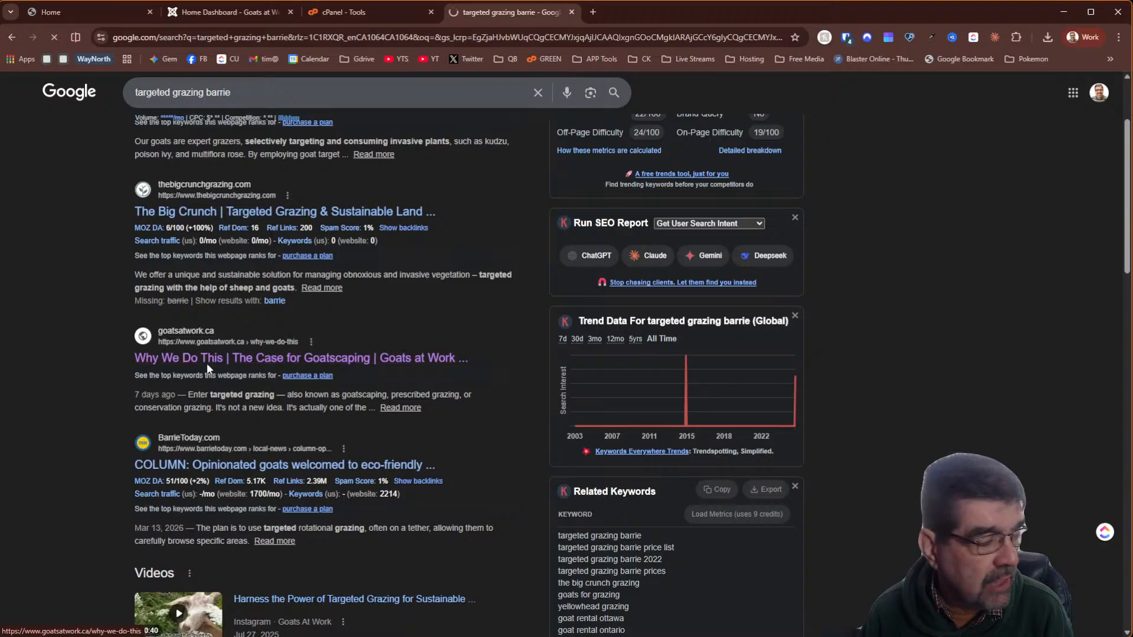
{"action": "scroll", "coordinate": [431, 320], "scroll_direction": "down", "scroll_amount": 5}
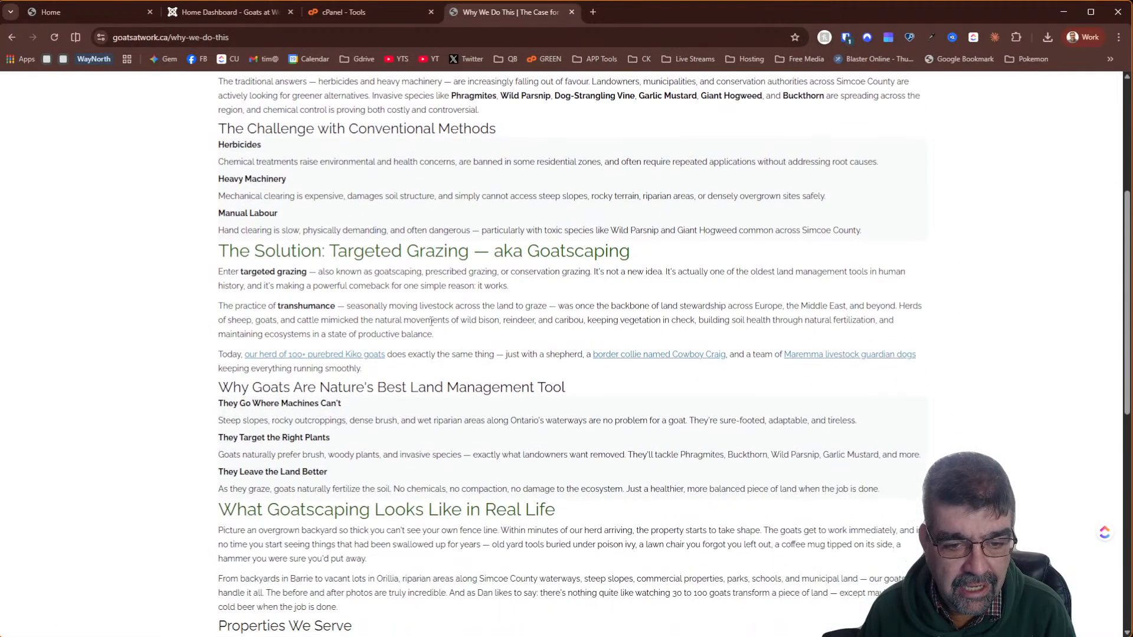
{"action": "scroll", "coordinate": [431, 320], "scroll_direction": "up", "scroll_amount": 5}
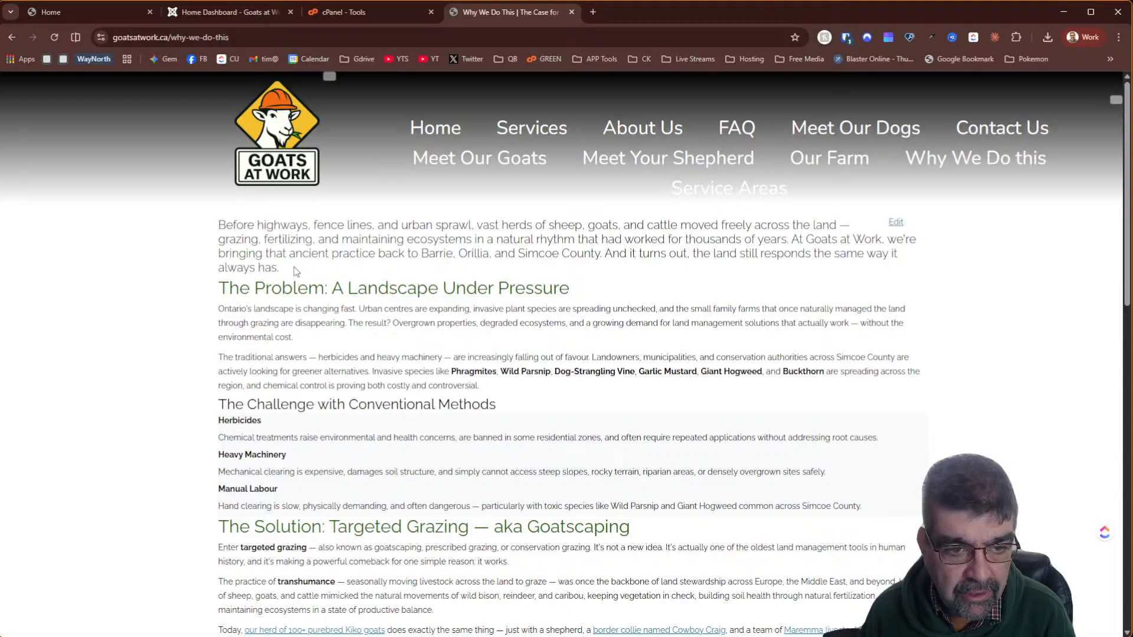
{"action": "left_click_drag", "start_coordinate": [219, 226], "coordinate": [387, 269]}
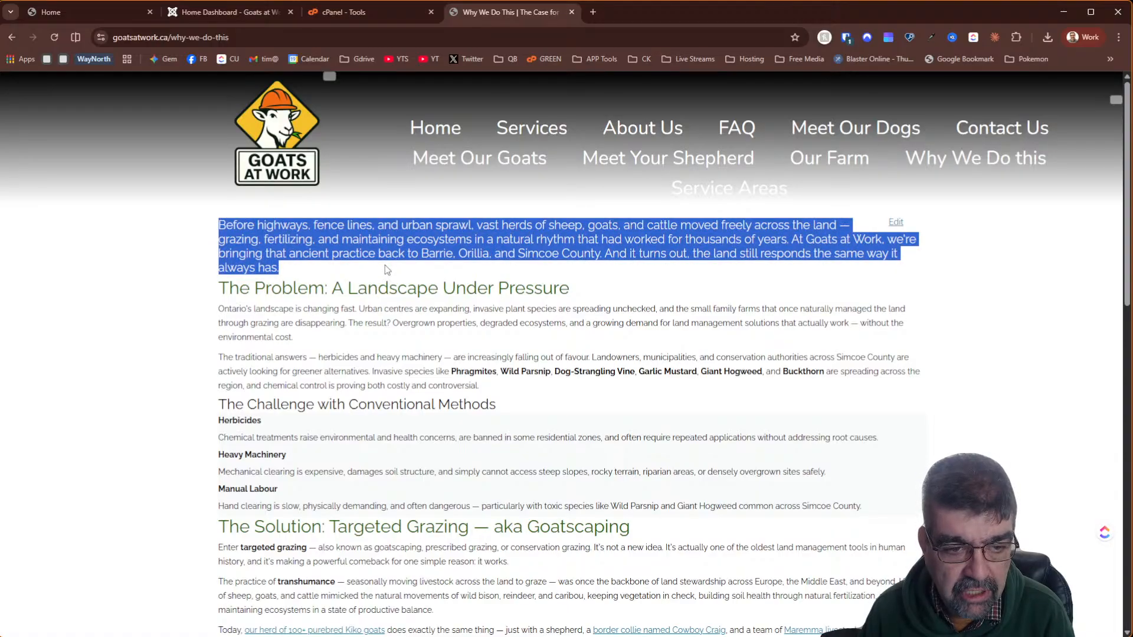
{"action": "left_click", "coordinate": [356, 319]}
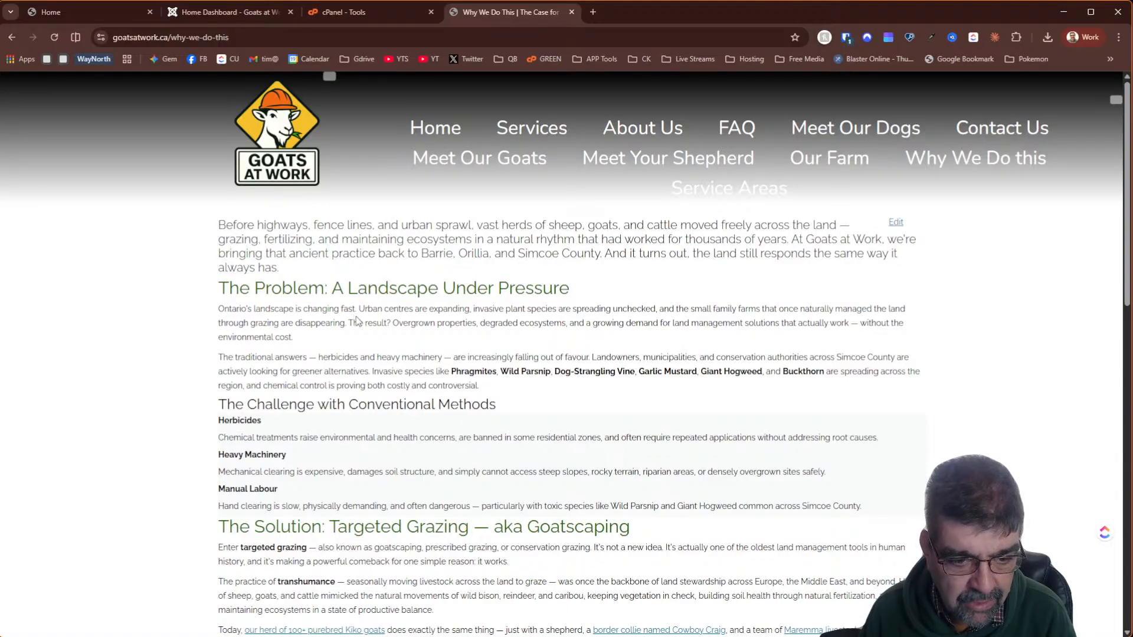
{"action": "scroll", "coordinate": [356, 319], "scroll_direction": "down", "scroll_amount": 2}
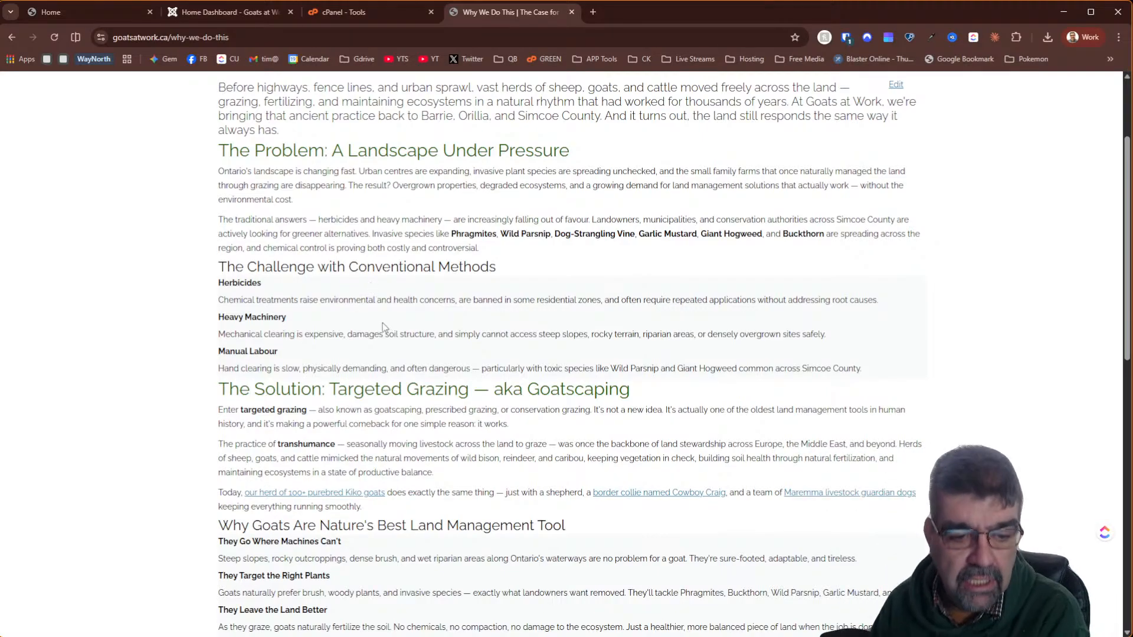
{"action": "scroll", "coordinate": [542, 340], "scroll_direction": "down", "scroll_amount": 2}
{"action": "scroll", "coordinate": [541, 340], "scroll_direction": "up", "scroll_amount": 4}
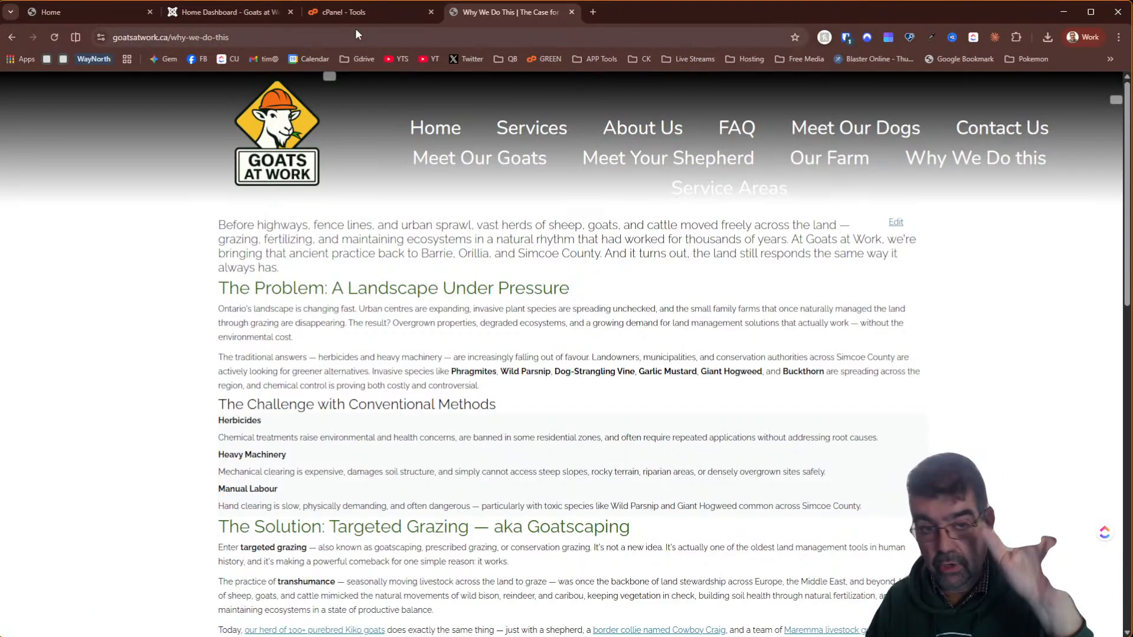
{"action": "scroll", "coordinate": [641, 245], "scroll_direction": "down", "scroll_amount": 1}
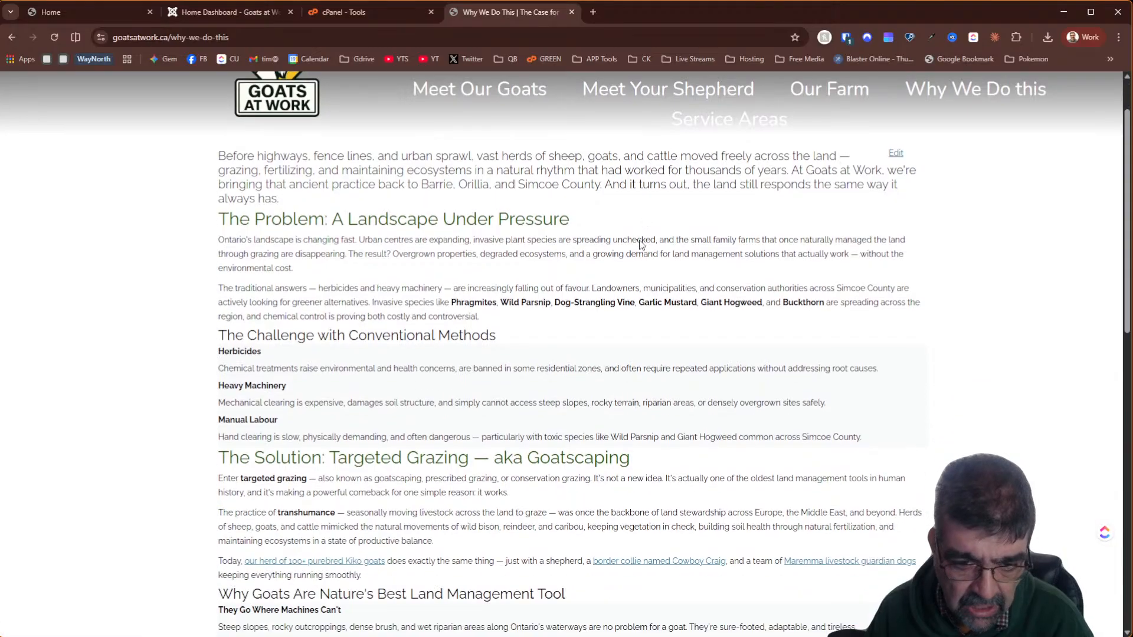
{"action": "scroll", "coordinate": [641, 245], "scroll_direction": "down", "scroll_amount": 10}
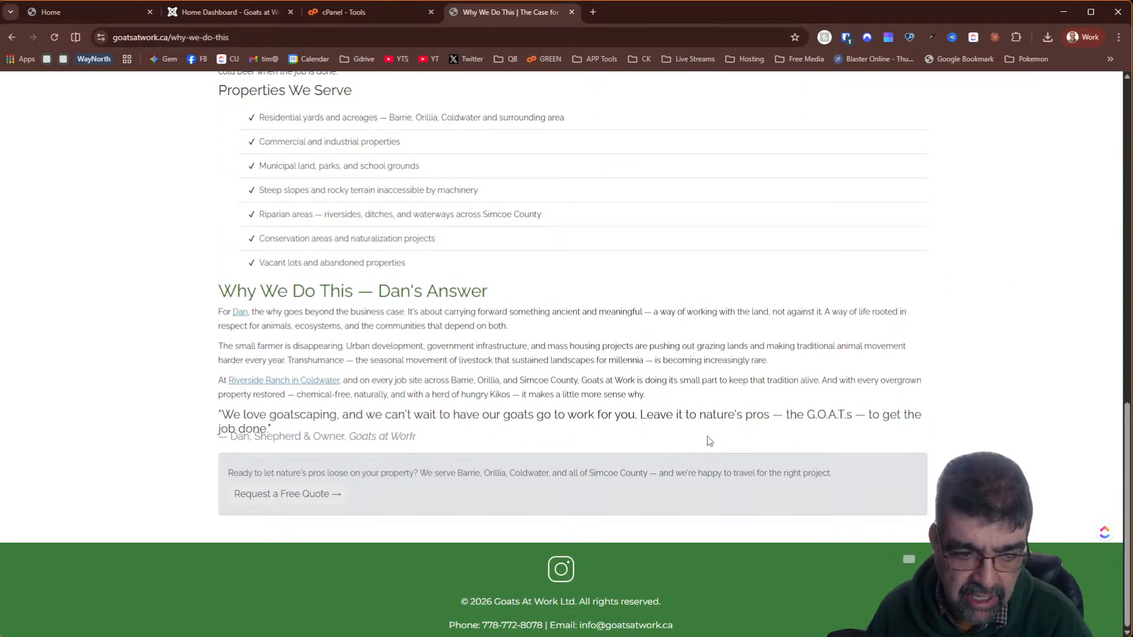
{"action": "scroll", "coordinate": [710, 441], "scroll_direction": "up", "scroll_amount": 15}
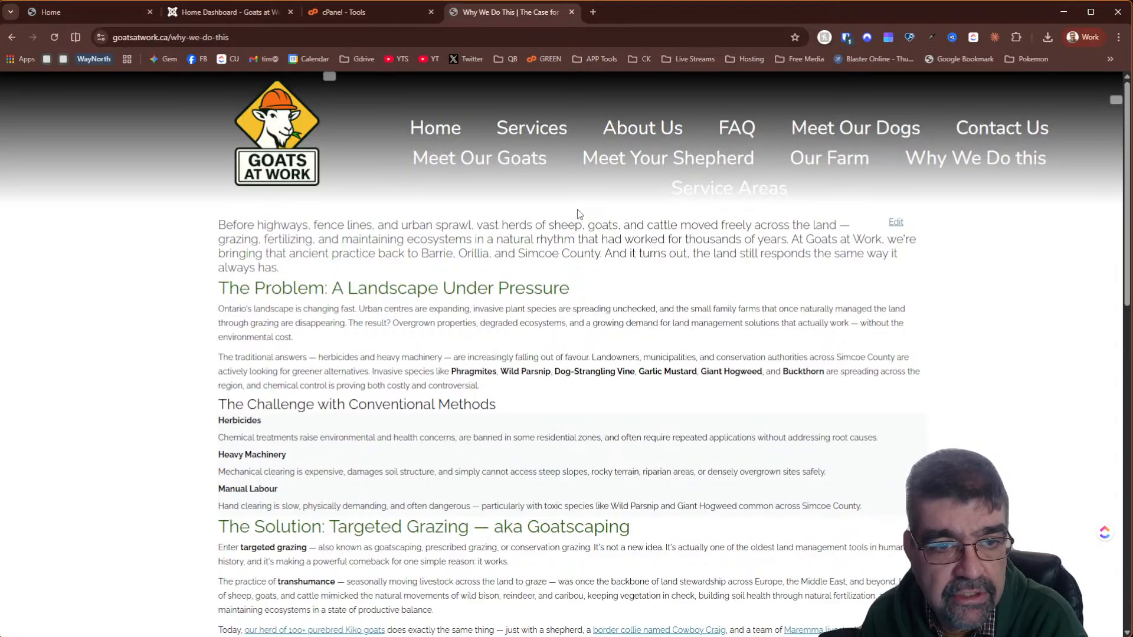
In the Joomla administrator, examine the menu items of the Base Structure menu and the Main Menu
{"action": "left_click", "coordinate": [178, 20]}
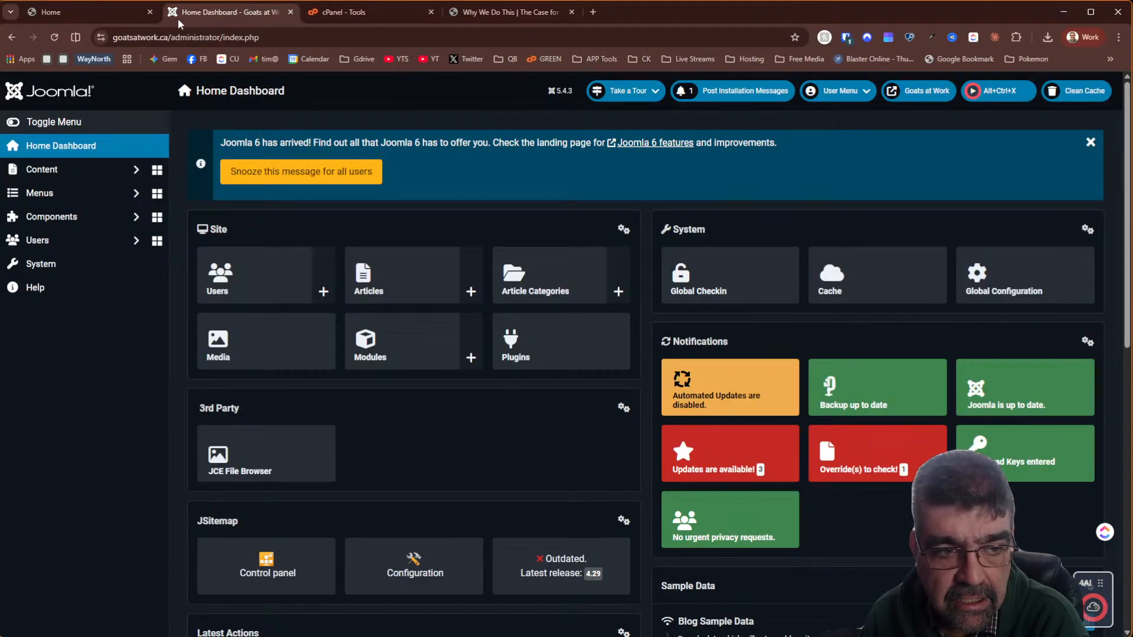
{"action": "left_click", "coordinate": [111, 202]}
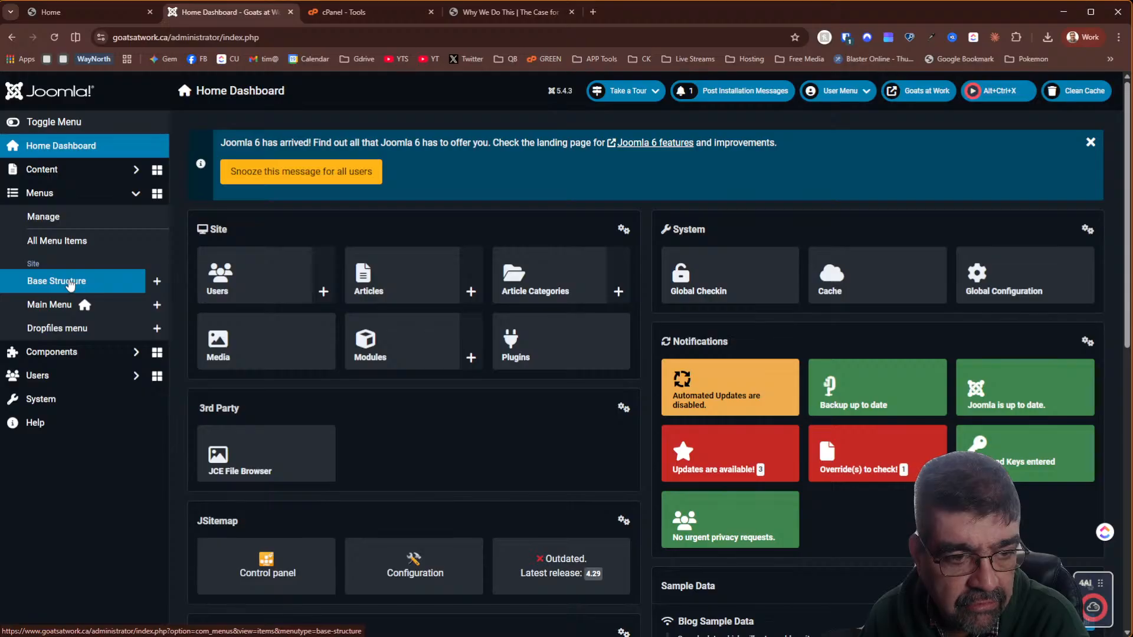
{"action": "left_click", "coordinate": [69, 284]}
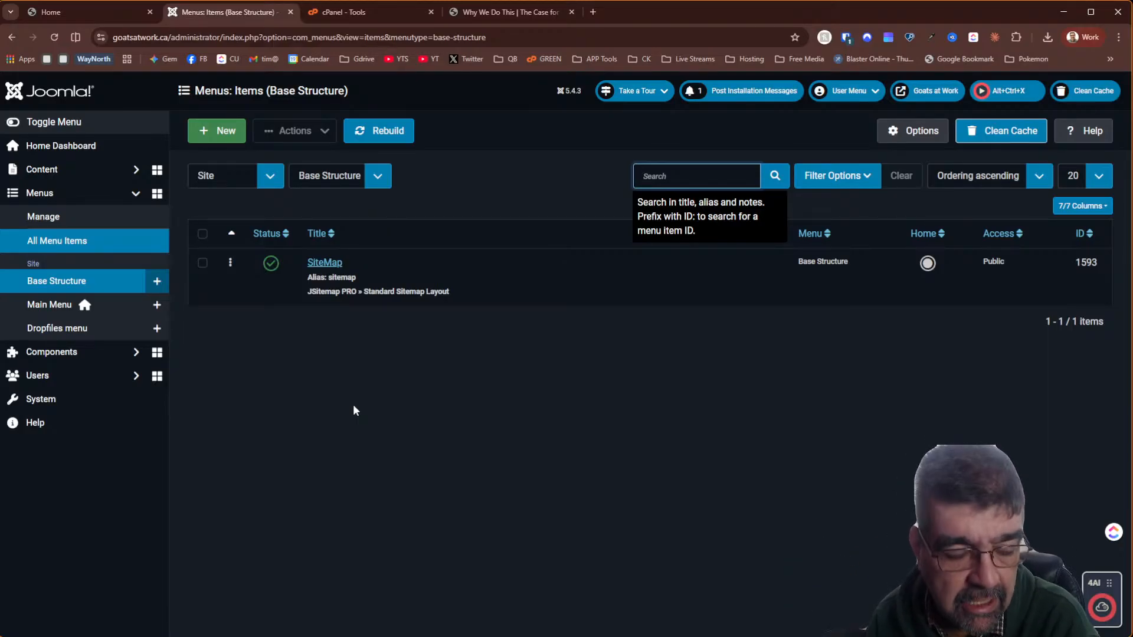
{"action": "left_click", "coordinate": [34, 306]}
{"action": "scroll", "coordinate": [508, 345], "scroll_direction": "down", "scroll_amount": 5}
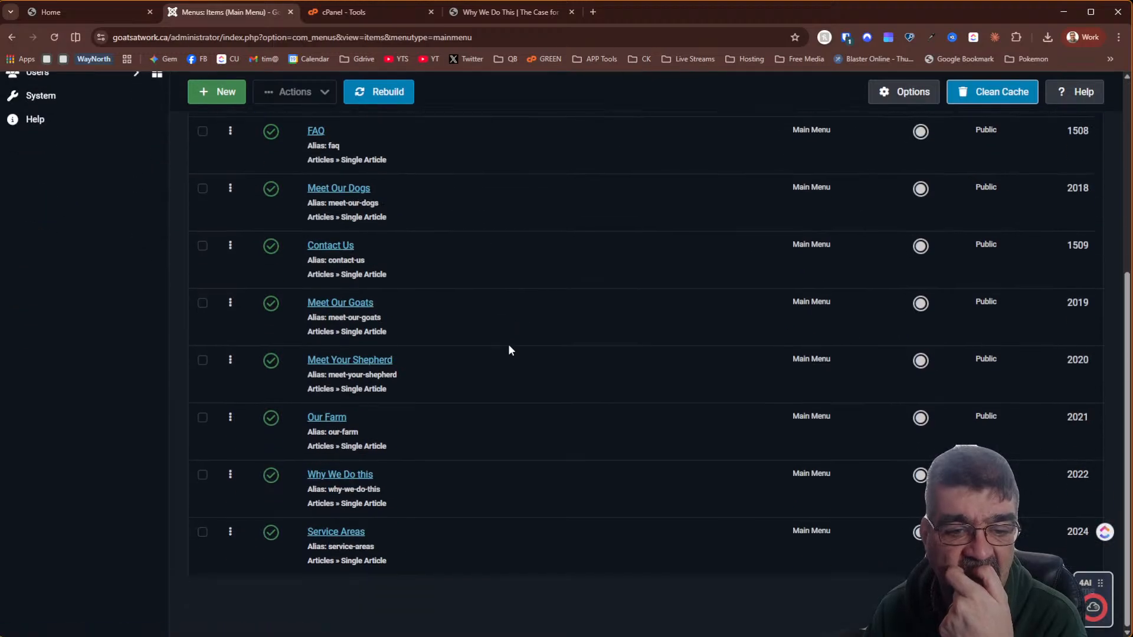
{"action": "scroll", "coordinate": [508, 345], "scroll_direction": "up", "scroll_amount": 5}
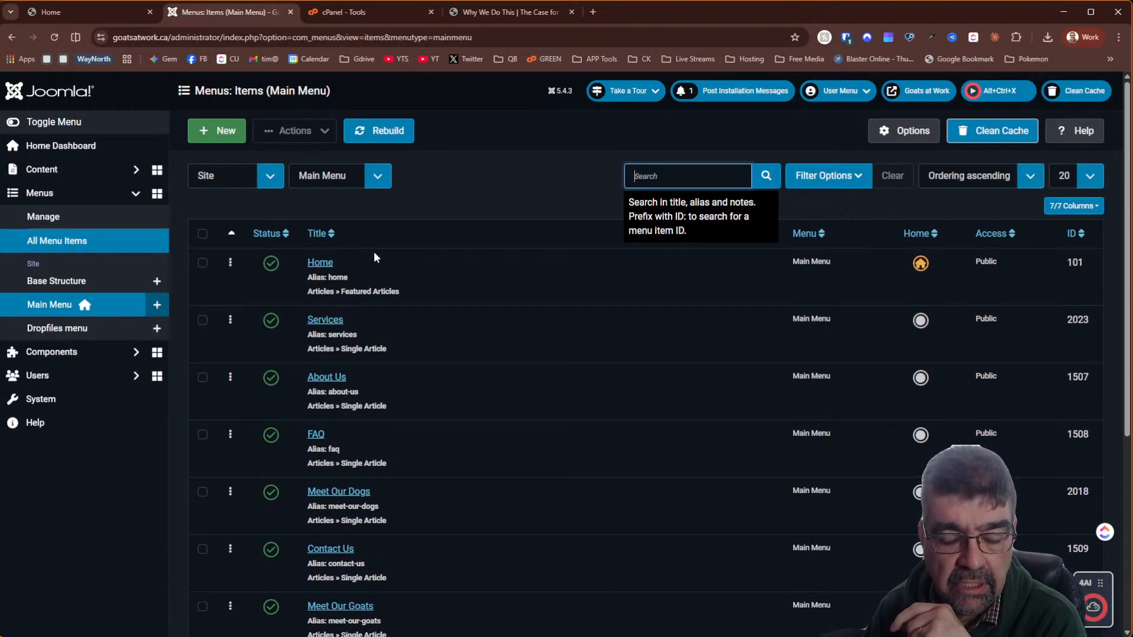
{"action": "scroll", "coordinate": [374, 252], "scroll_direction": "down", "scroll_amount": 5}
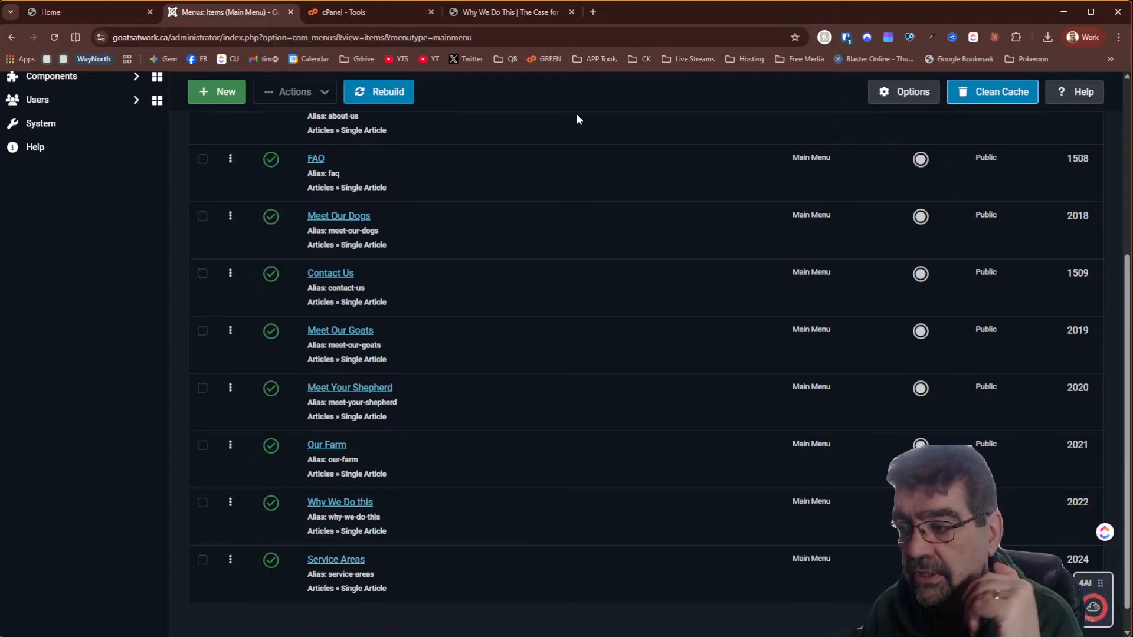
{"action": "scroll", "coordinate": [565, 264], "scroll_direction": "up", "scroll_amount": 5}
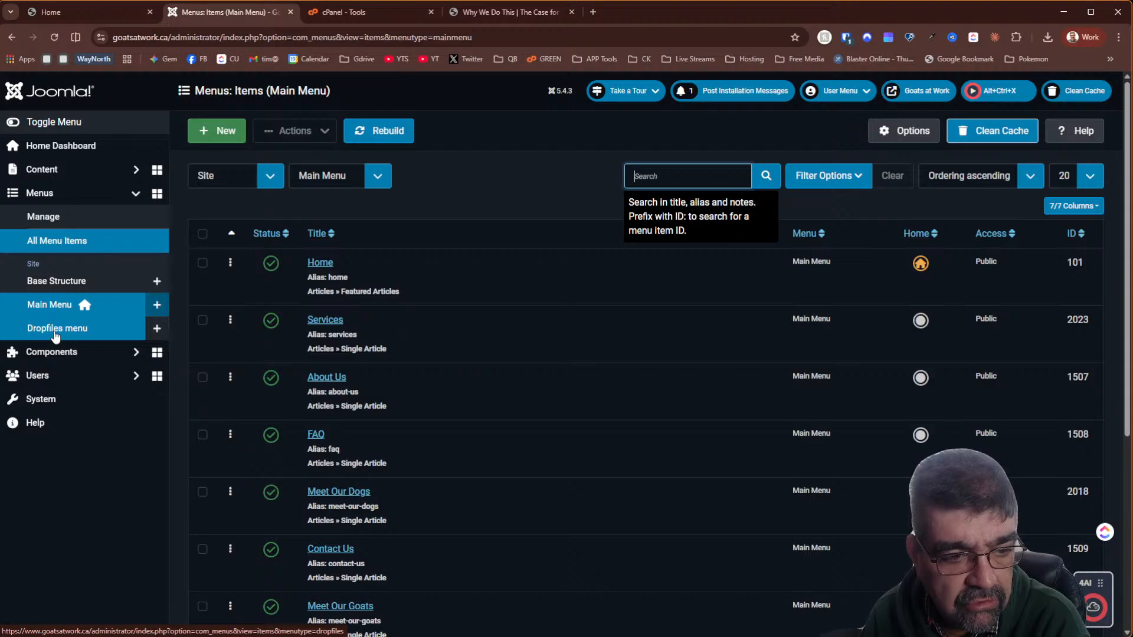
Open the installed extensions management list and filter it by "dropf"
{"action": "left_click", "coordinate": [50, 400]}
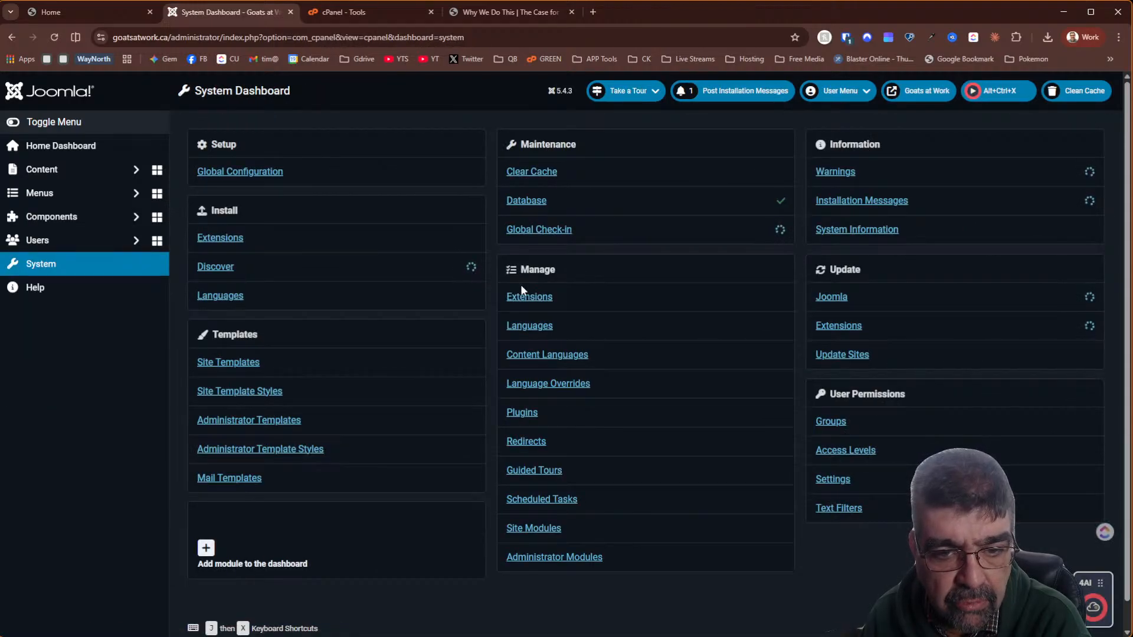
{"action": "left_click", "coordinate": [527, 294]}
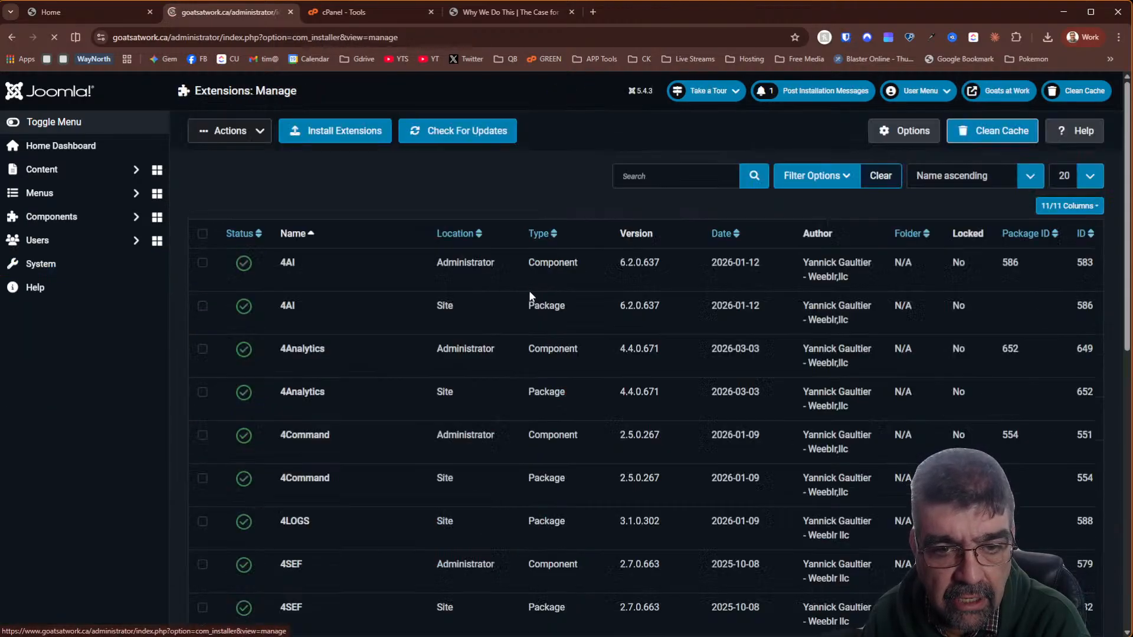
{"action": "left_click", "coordinate": [644, 176]}
{"action": "type", "text": "drop"}
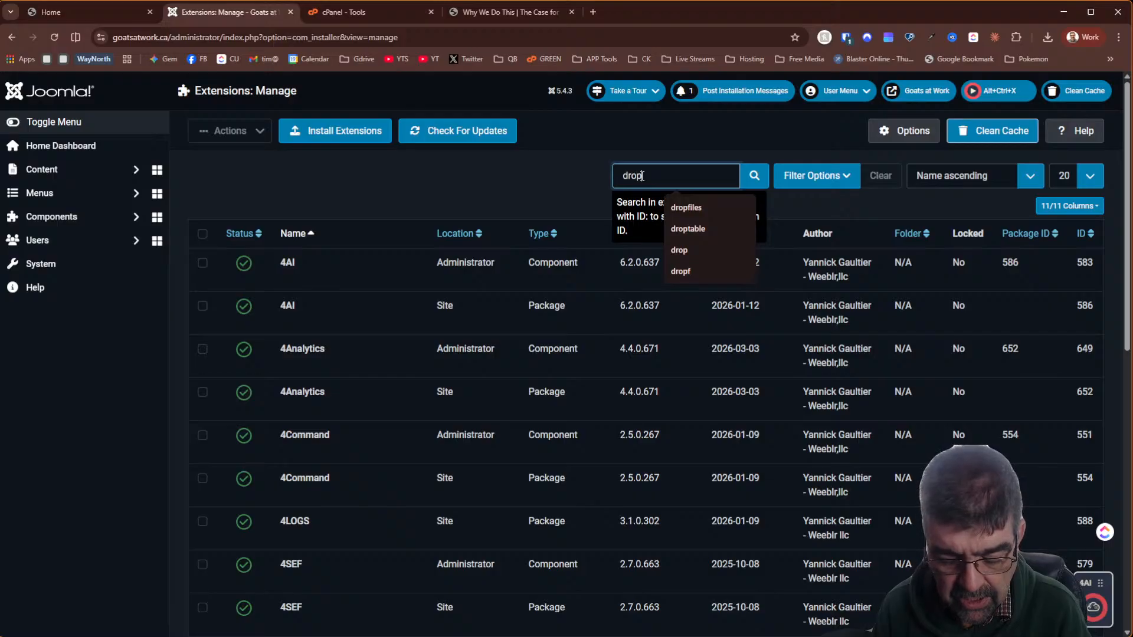
{"action": "type", "text": "f"}
{"action": "key", "text": "Return"}
{"action": "scroll", "coordinate": [582, 261], "scroll_direction": "down", "scroll_amount": 5}
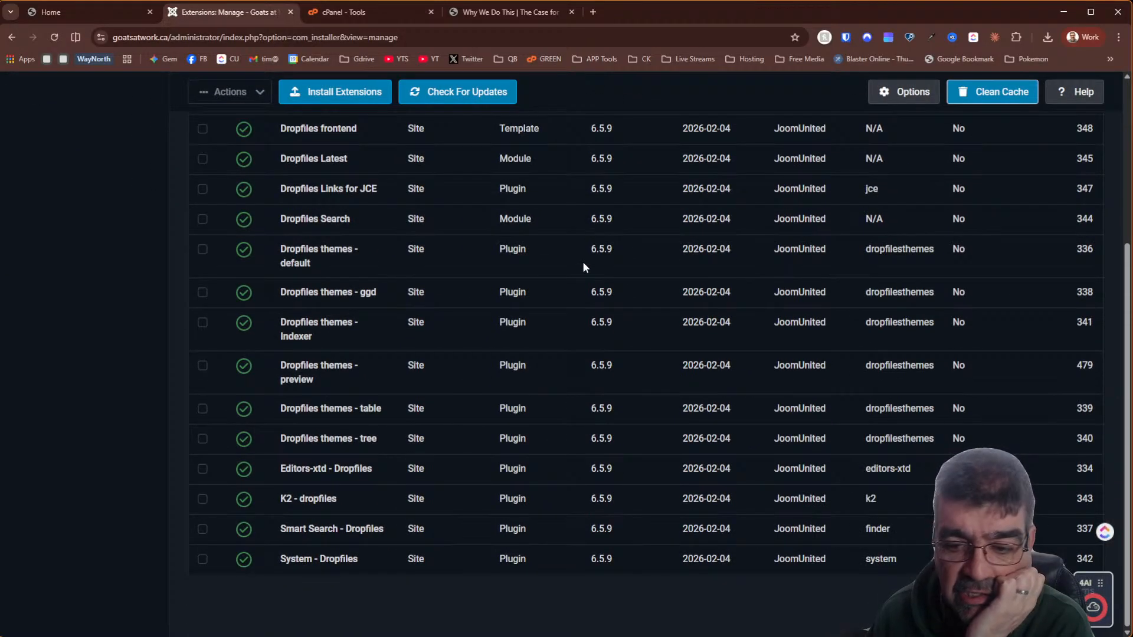
{"action": "scroll", "coordinate": [582, 261], "scroll_direction": "up", "scroll_amount": 5}
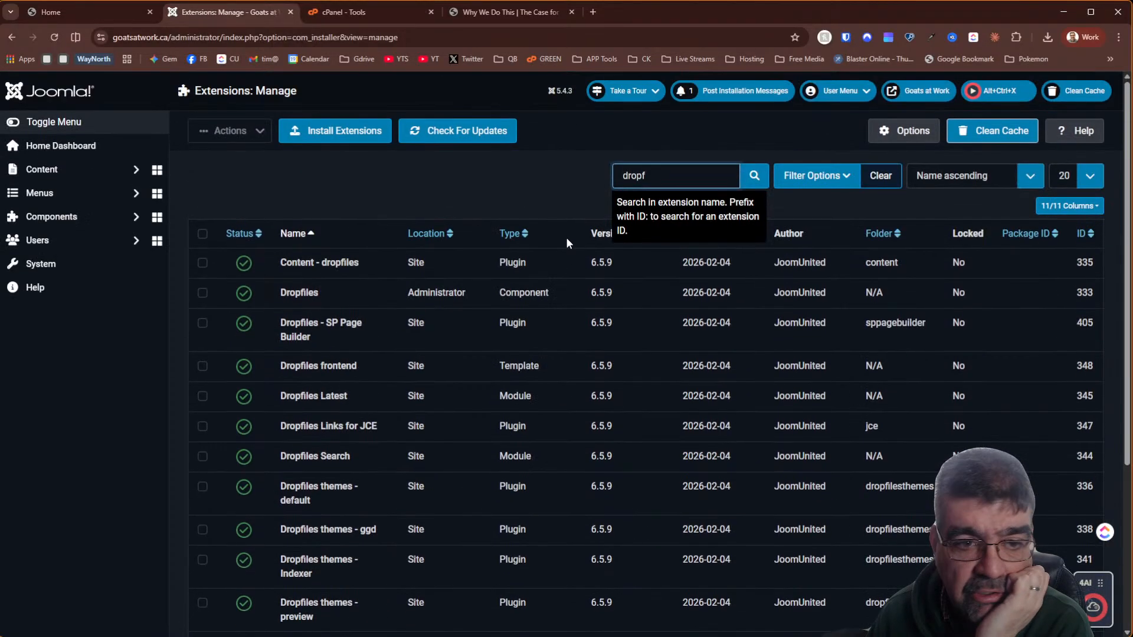
Open the Dropfiles component in a separate browser tab, check which files it holds, and close that tab
{"action": "left_click", "coordinate": [81, 222]}
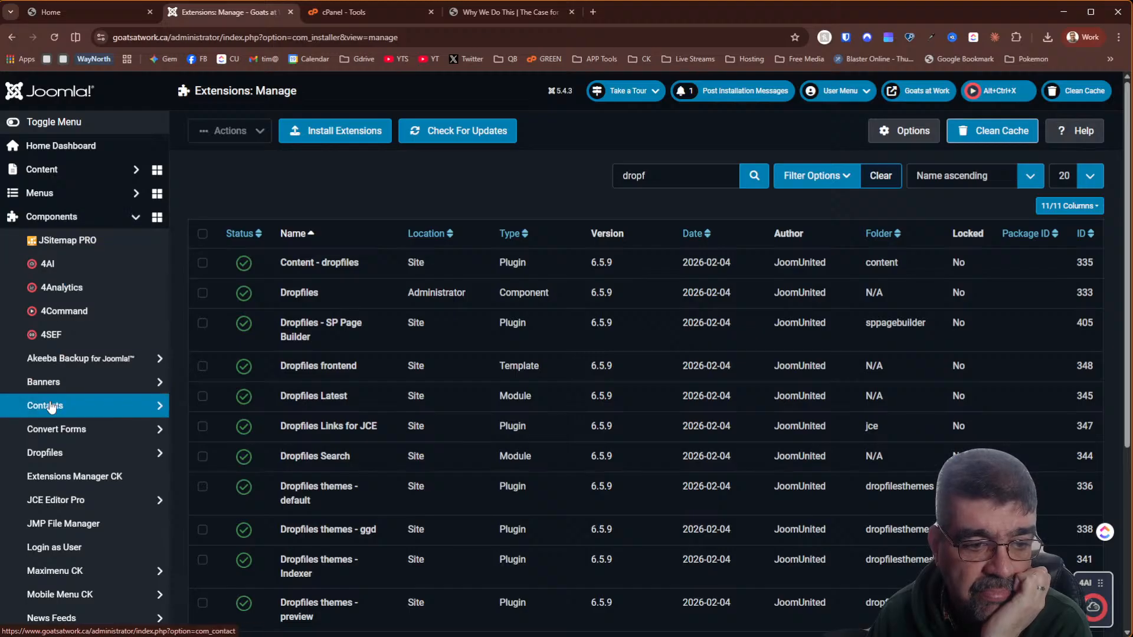
{"action": "right_click", "coordinate": [76, 452]}
{"action": "left_click", "coordinate": [99, 460]}
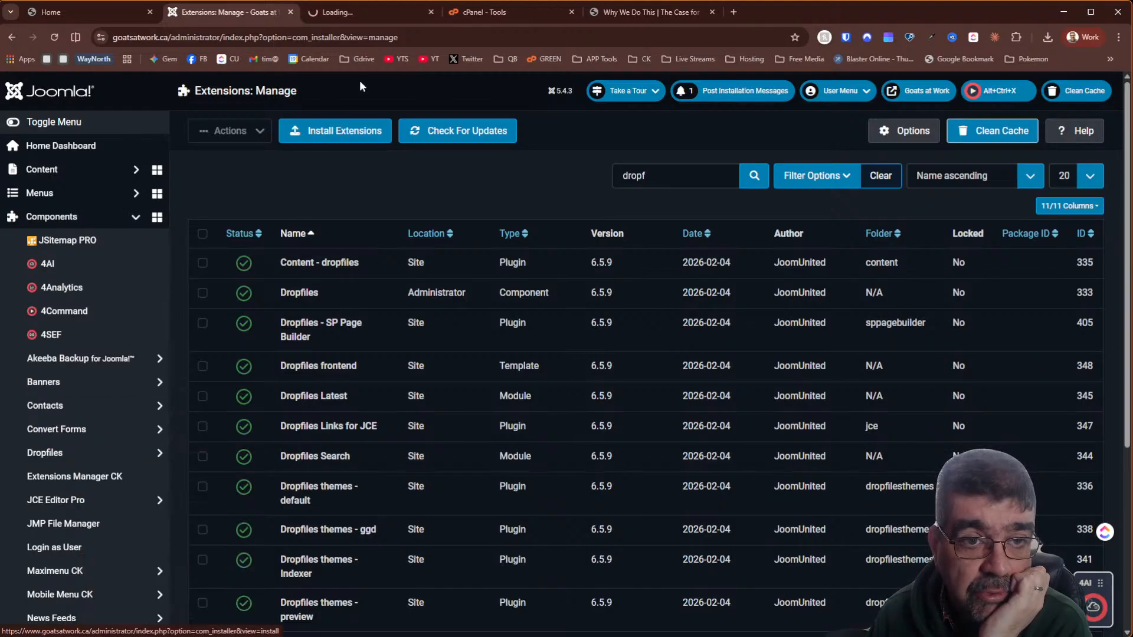
{"action": "left_click", "coordinate": [365, 12]}
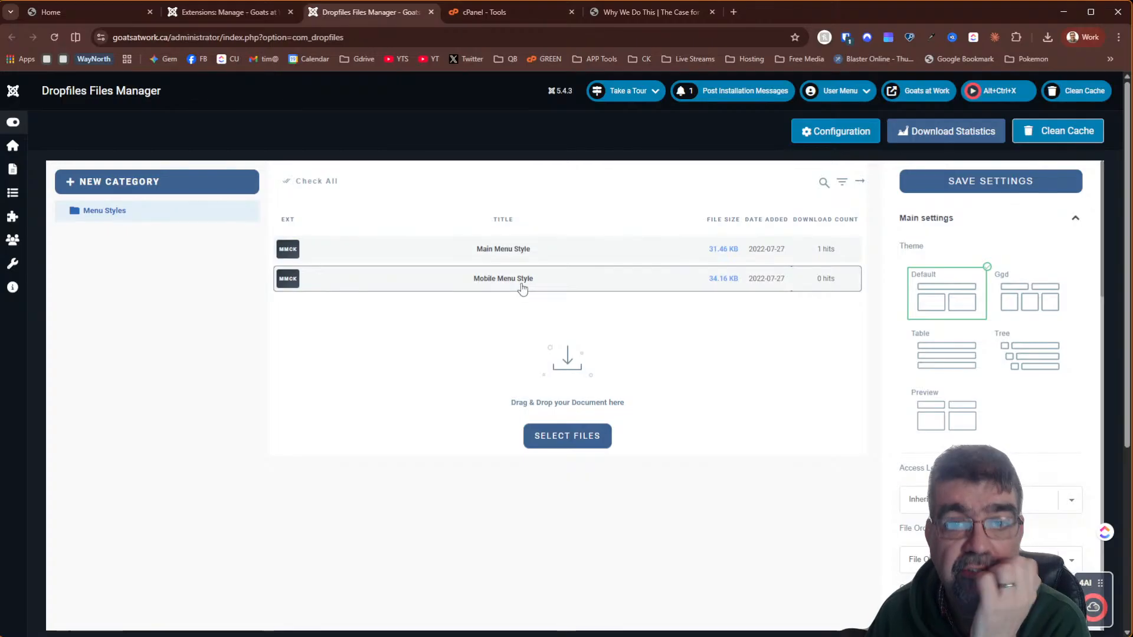
{"action": "left_click", "coordinate": [432, 12]}
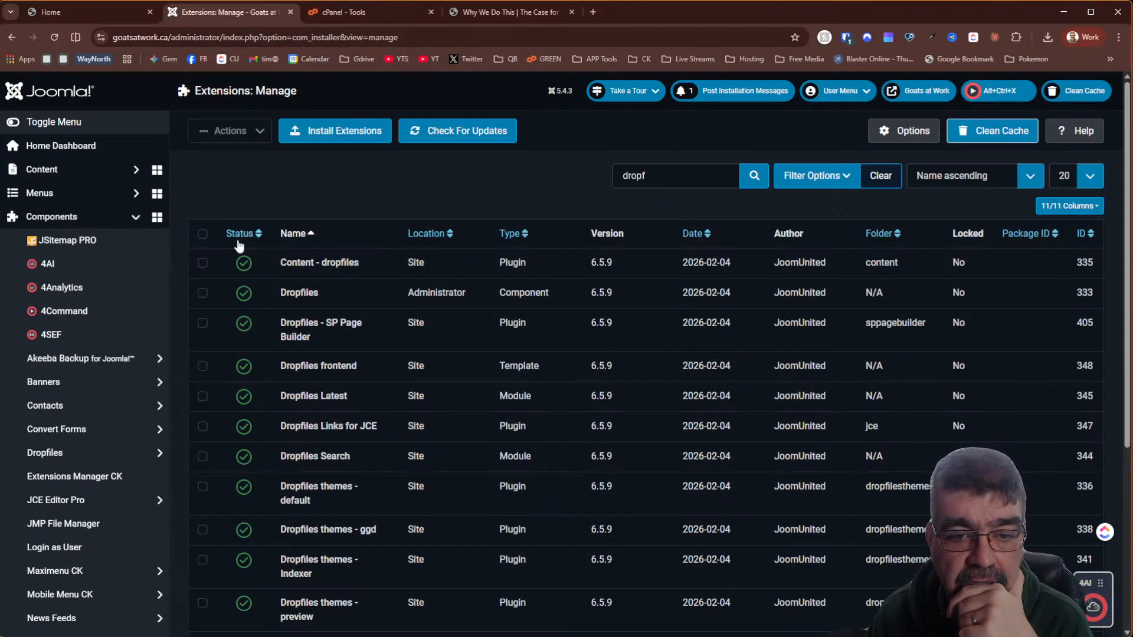
Select all extensions in the "dropf" filtered list and uninstall them, confirming the removal
{"action": "scroll", "coordinate": [541, 345], "scroll_direction": "down", "scroll_amount": 5}
{"action": "scroll", "coordinate": [540, 345], "scroll_direction": "up", "scroll_amount": 5}
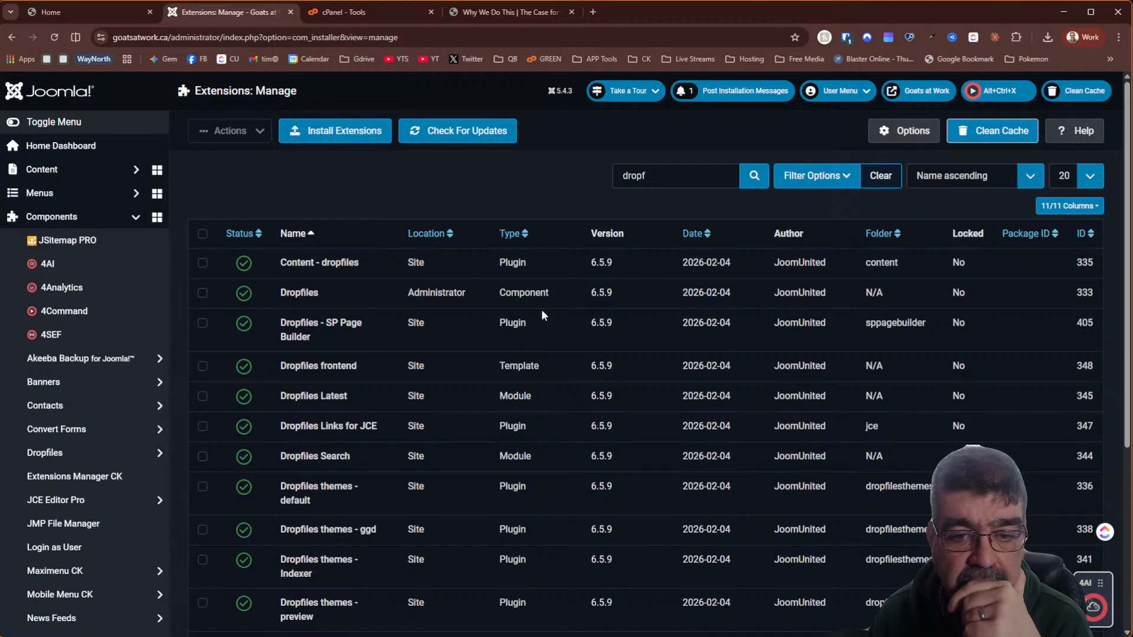
{"action": "left_click", "coordinate": [203, 234]}
{"action": "scroll", "coordinate": [398, 419], "scroll_direction": "down", "scroll_amount": 5}
{"action": "scroll", "coordinate": [399, 419], "scroll_direction": "up", "scroll_amount": 5}
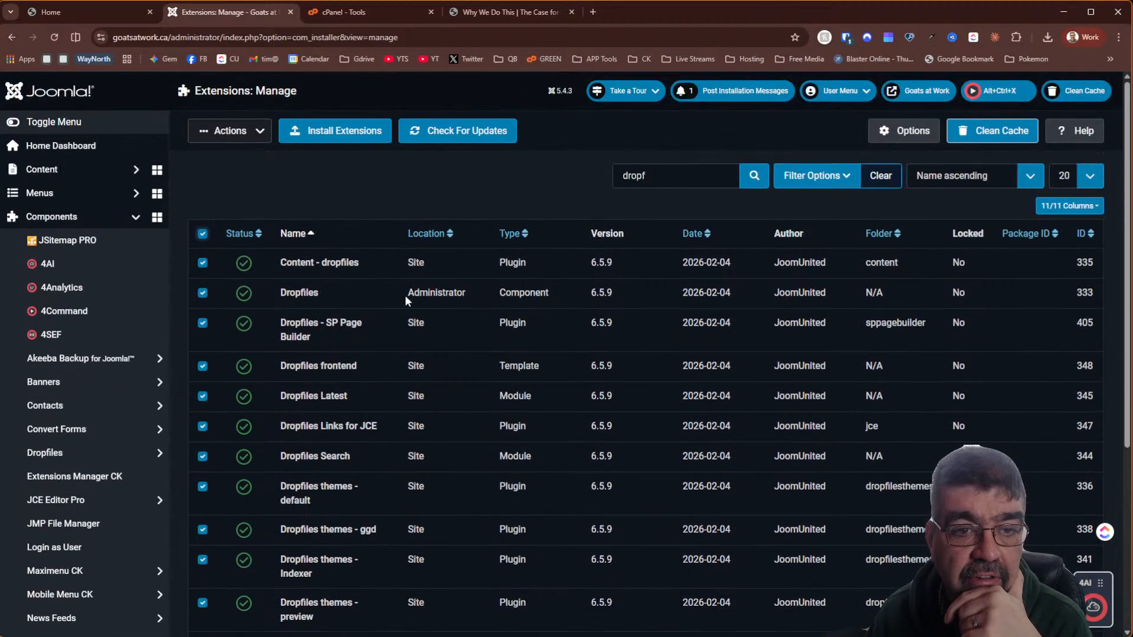
{"action": "left_click", "coordinate": [230, 131]}
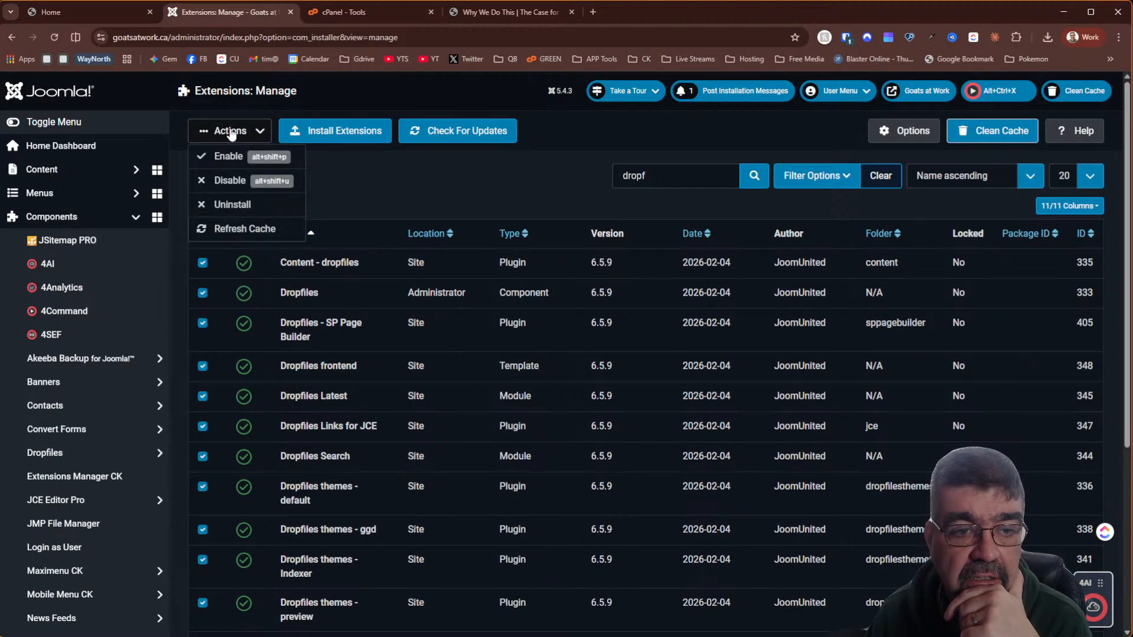
{"action": "left_click", "coordinate": [232, 203]}
{"action": "left_click", "coordinate": [655, 397]}
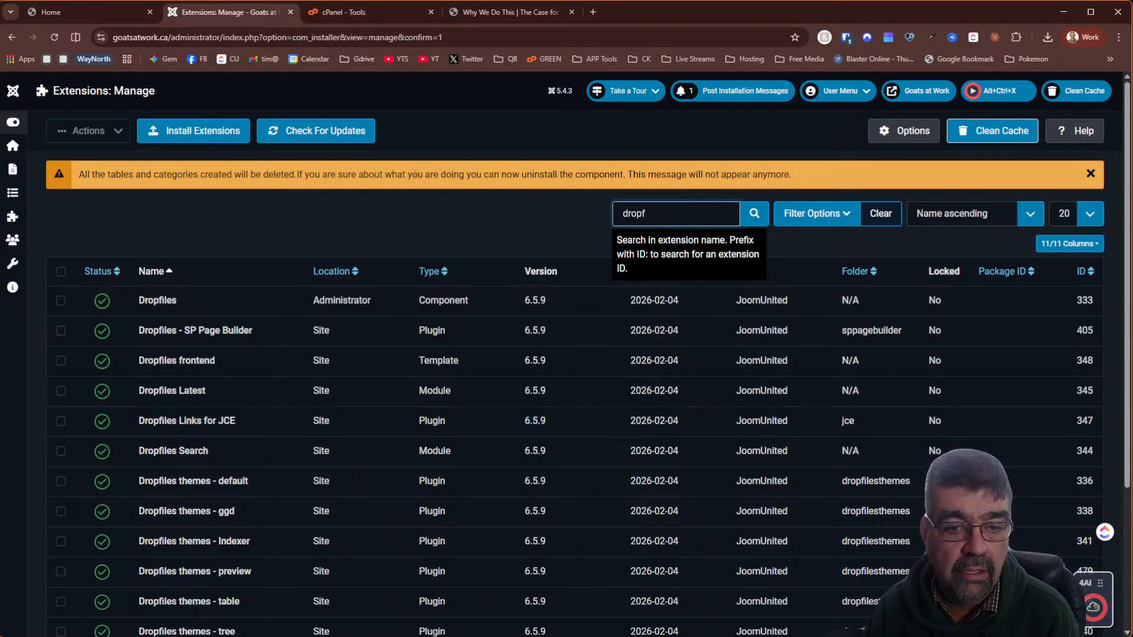
Uninstall the Dropfiles administrator component on its own and confirm the permanent deletion
{"action": "left_click", "coordinate": [61, 301]}
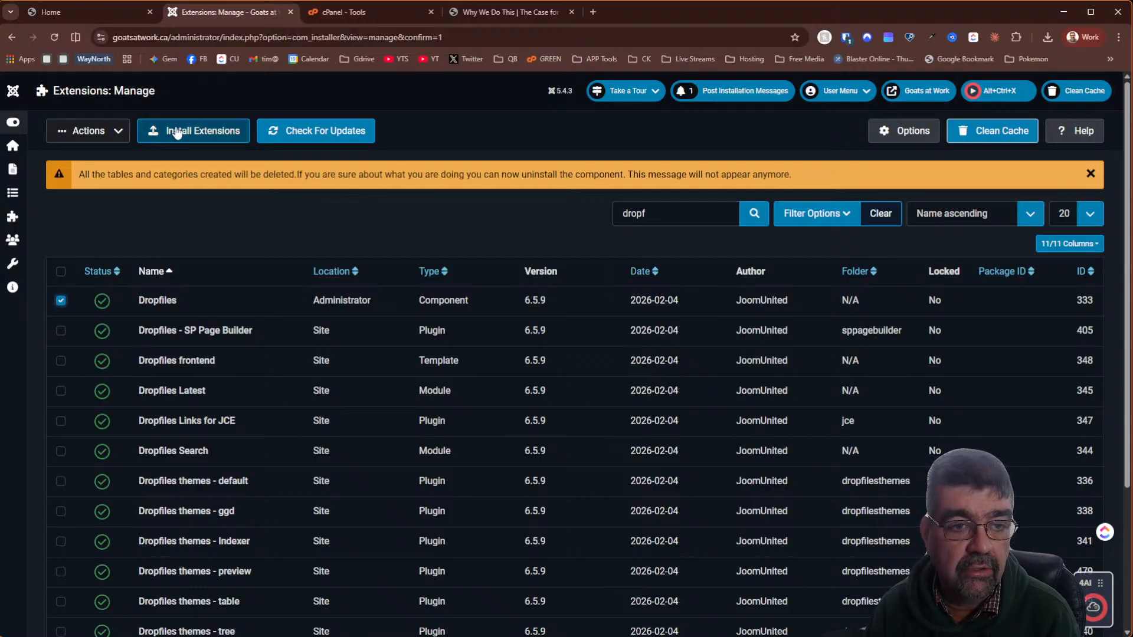
{"action": "left_click", "coordinate": [109, 132]}
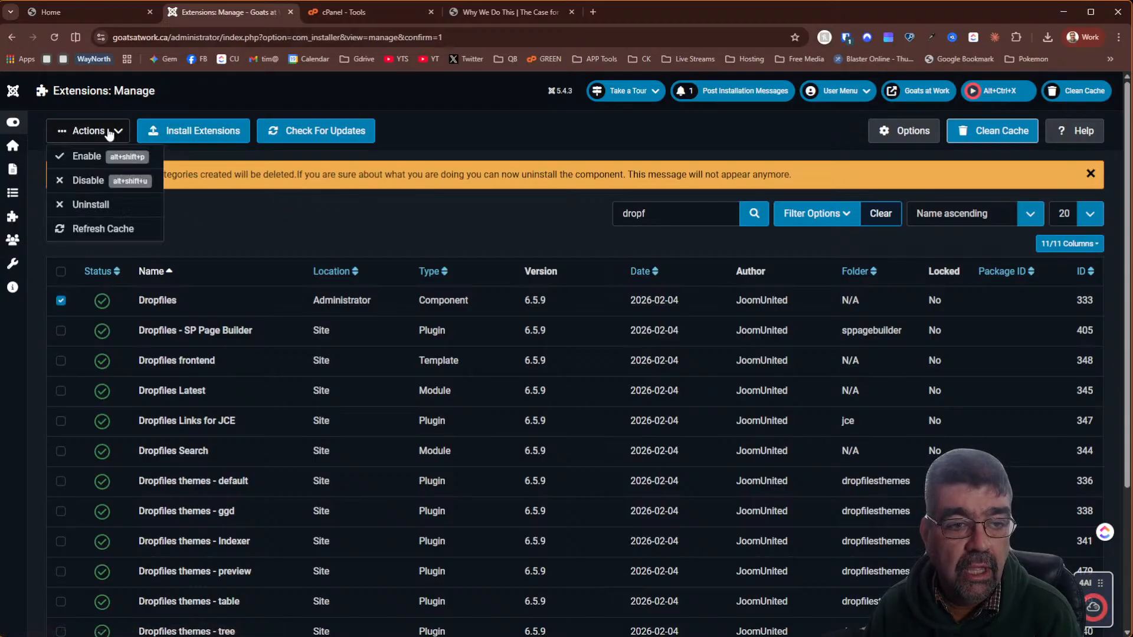
{"action": "left_click", "coordinate": [92, 206]}
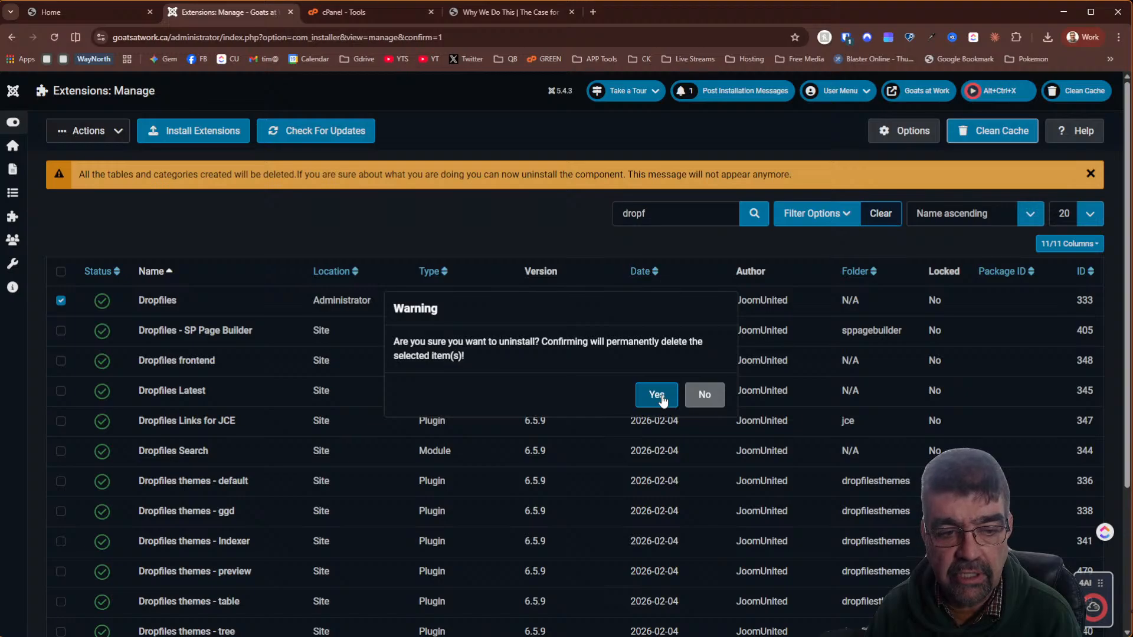
{"action": "left_click", "coordinate": [657, 394]}
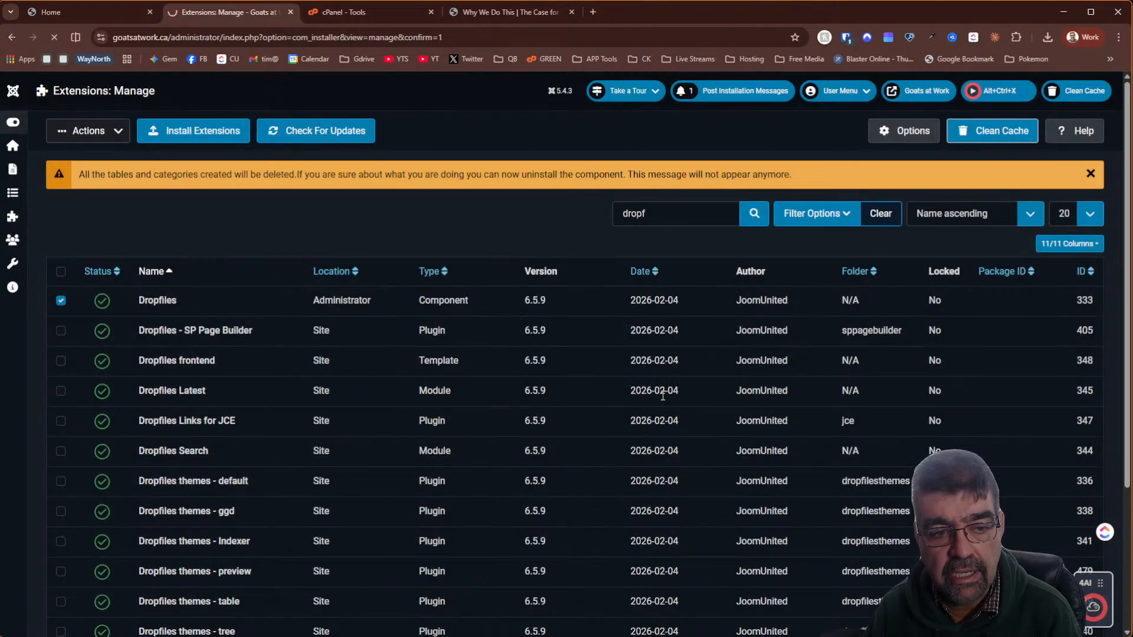
Uninstall all the remaining Dropfiles plugins, modules and template in the filtered list
{"action": "left_click", "coordinate": [60, 272]}
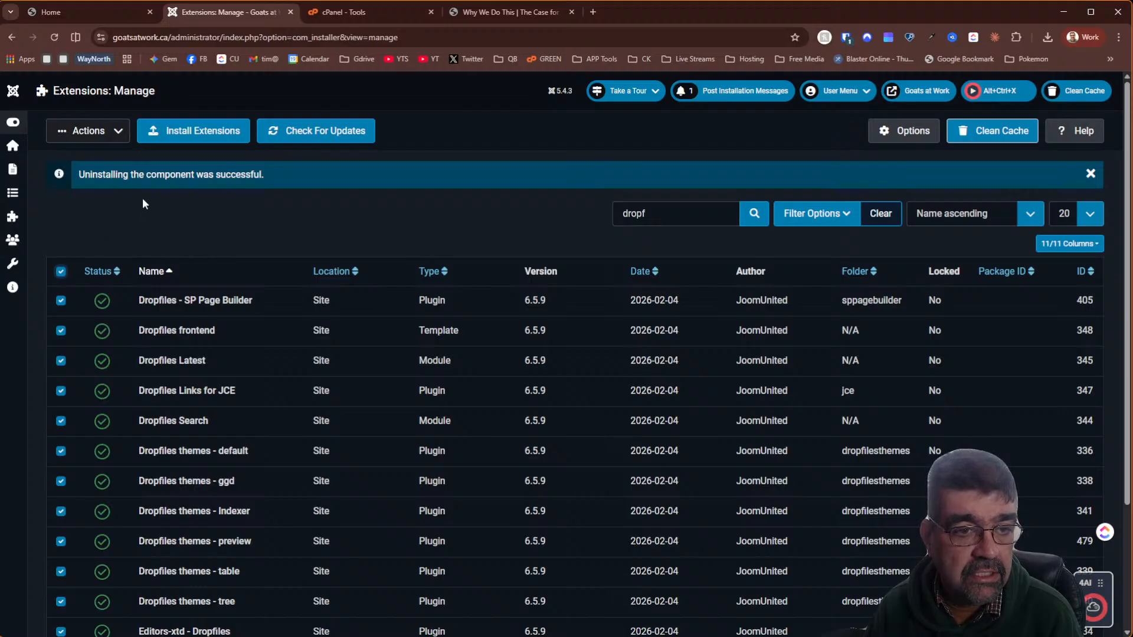
{"action": "left_click", "coordinate": [88, 131]}
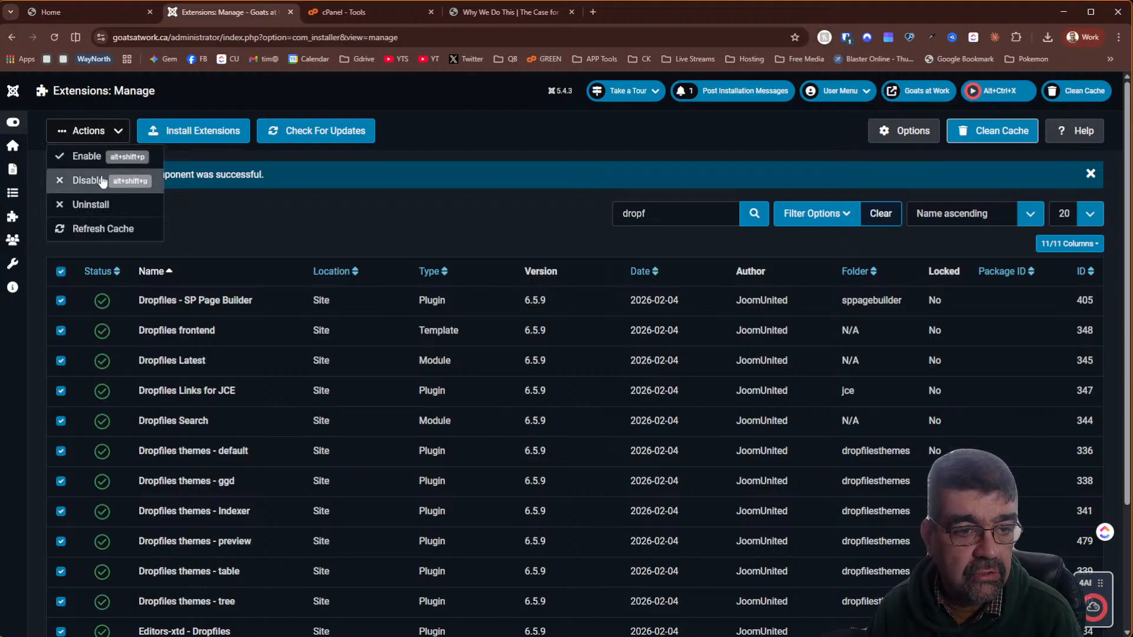
{"action": "left_click", "coordinate": [109, 212]}
{"action": "left_click", "coordinate": [656, 394]}
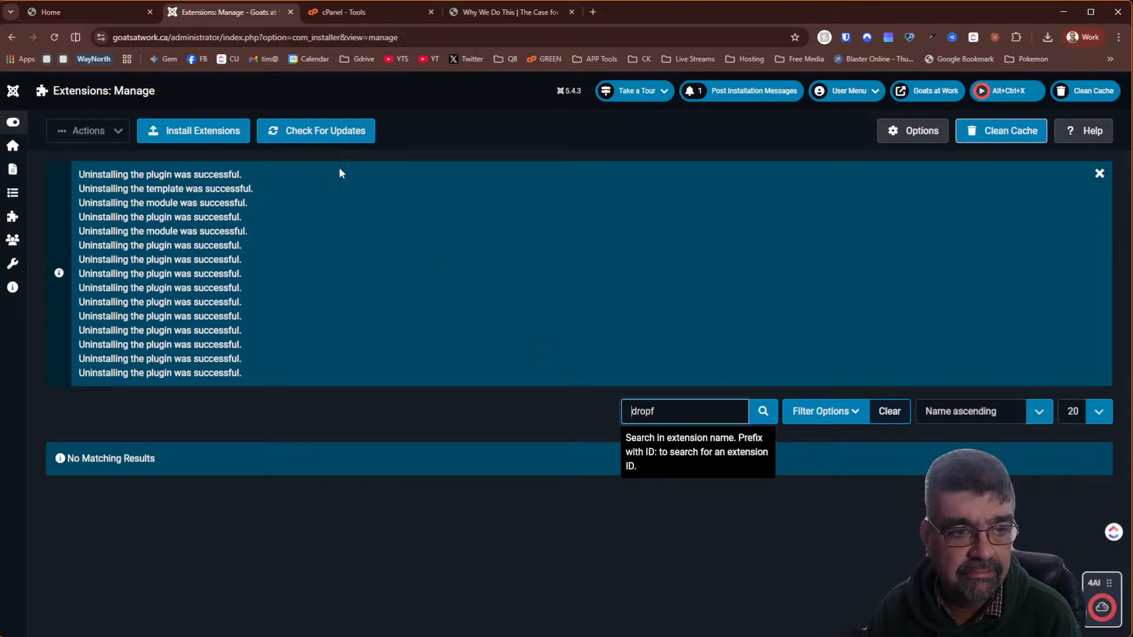
Open the Dropfiles menu's items and move its Manage Files menu item to the trash
{"action": "left_click", "coordinate": [12, 122]}
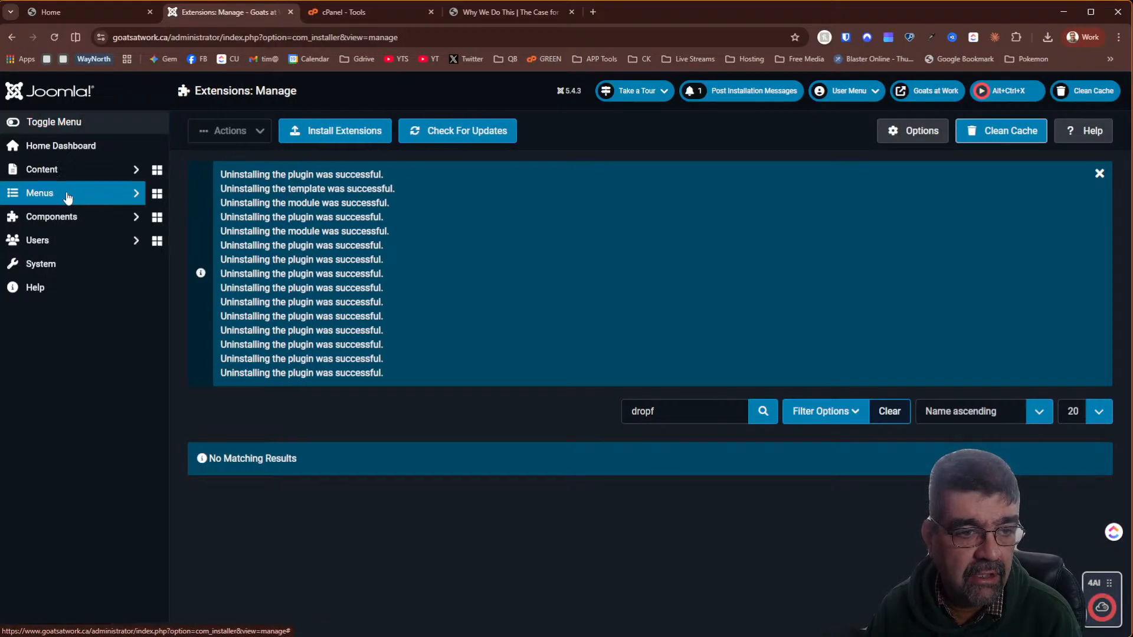
{"action": "left_click", "coordinate": [76, 219]}
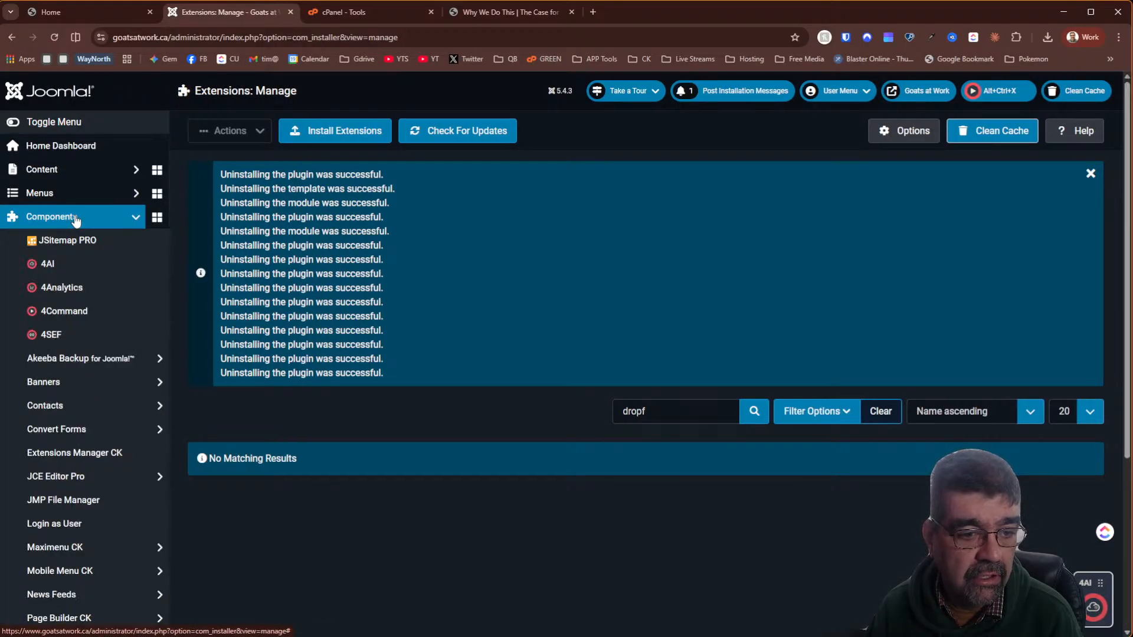
{"action": "left_click", "coordinate": [73, 193]}
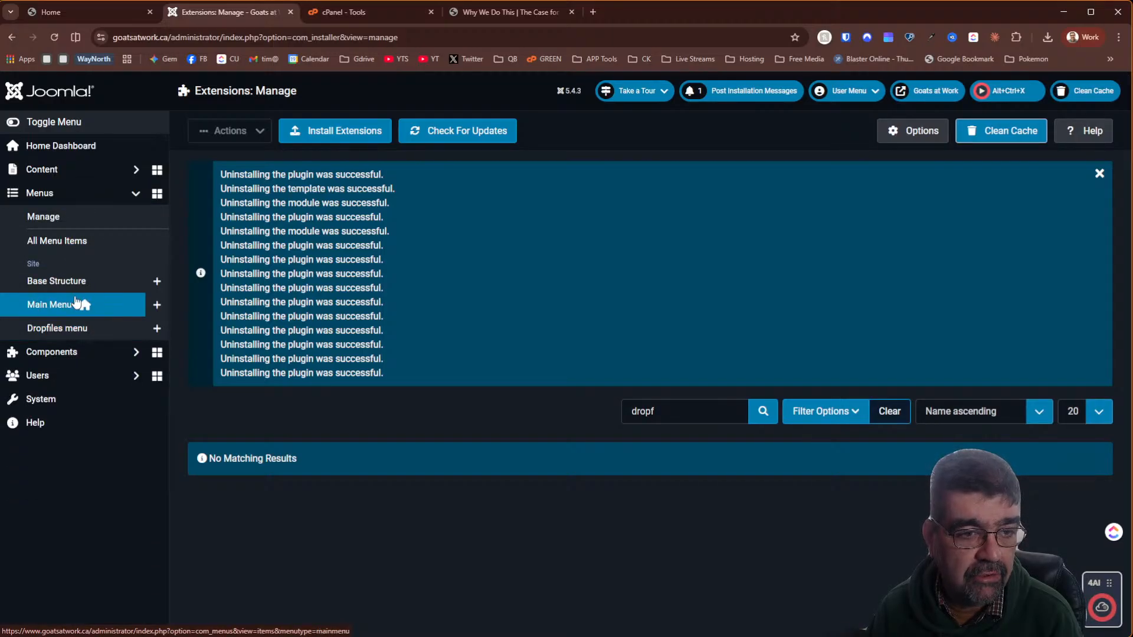
{"action": "left_click", "coordinate": [56, 331]}
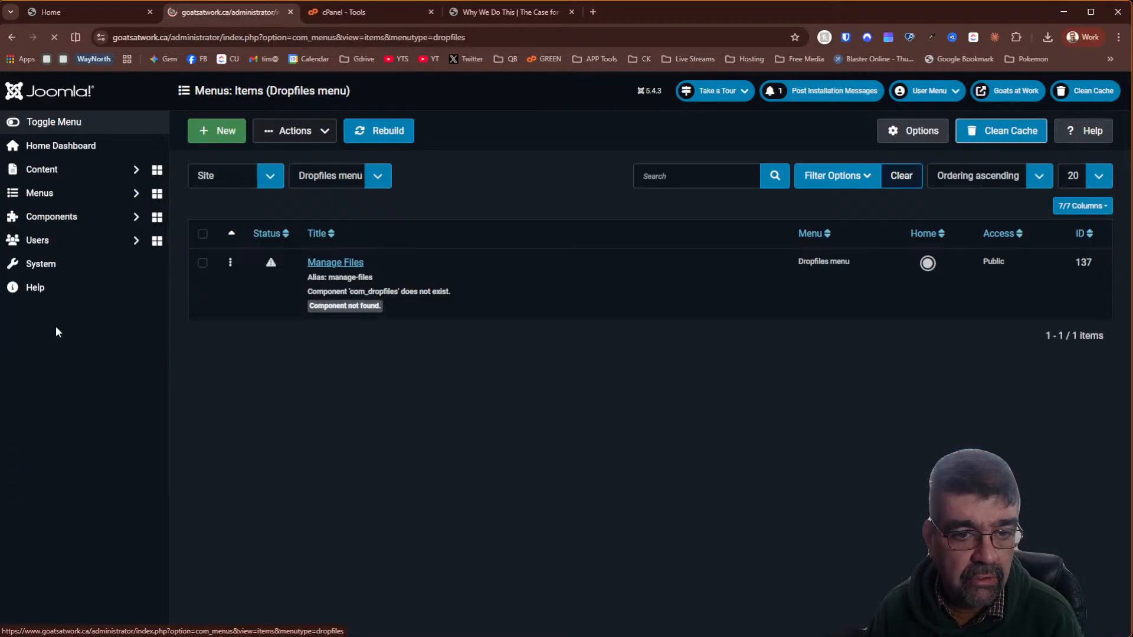
{"action": "left_click", "coordinate": [203, 262]}
{"action": "left_click", "coordinate": [321, 131]}
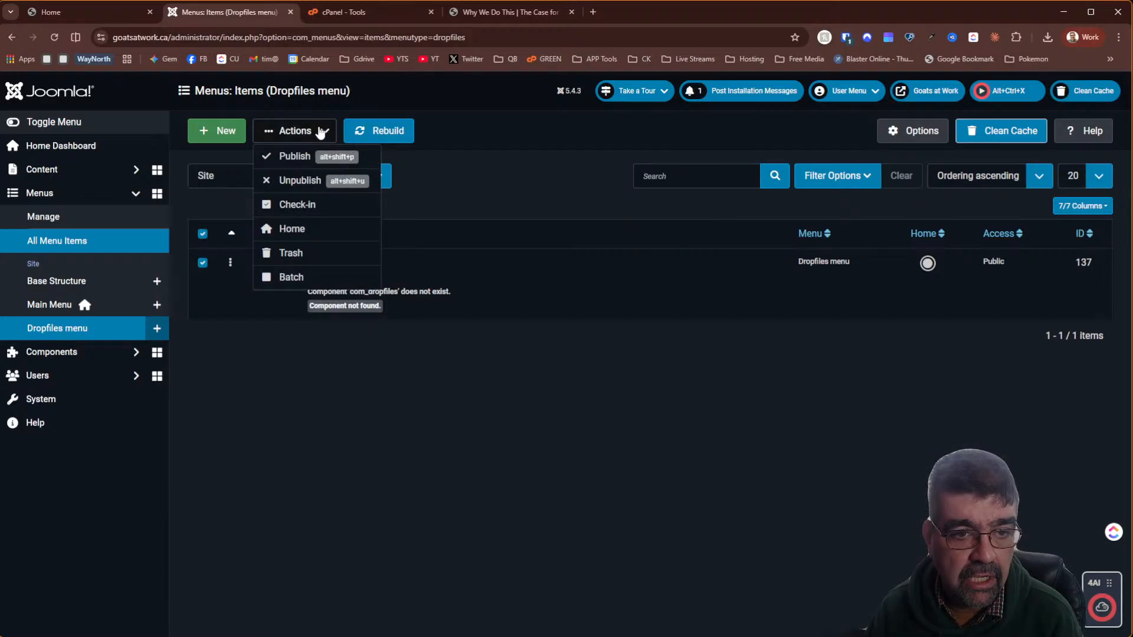
{"action": "left_click", "coordinate": [303, 251]}
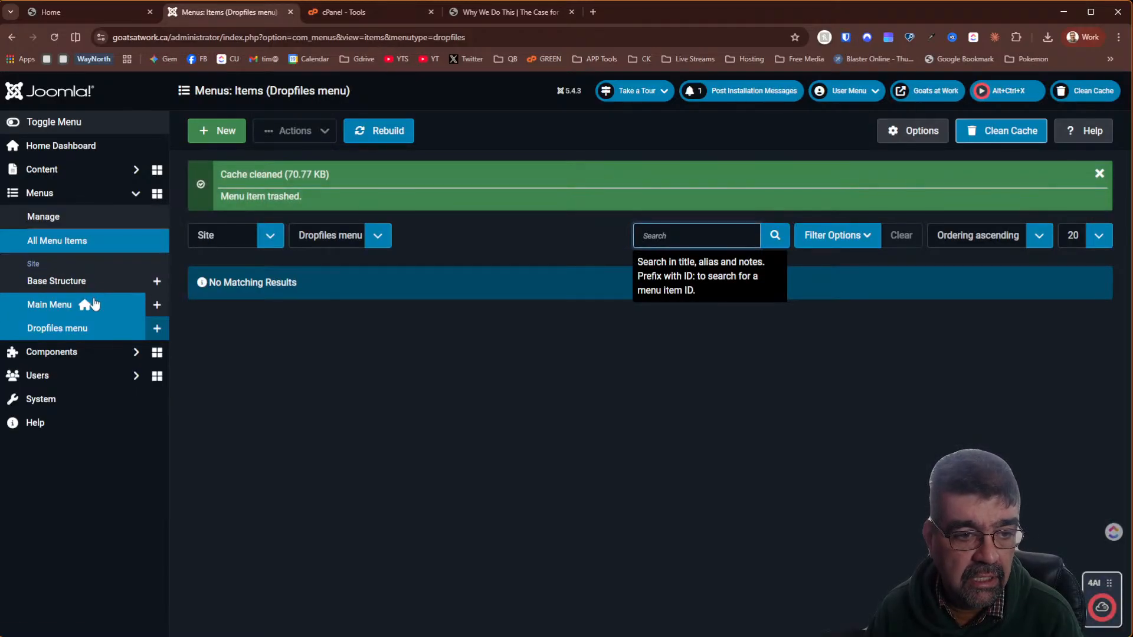
Delete the Dropfiles menu from the list of site menus and confirm the deletion
{"action": "left_click", "coordinate": [66, 218]}
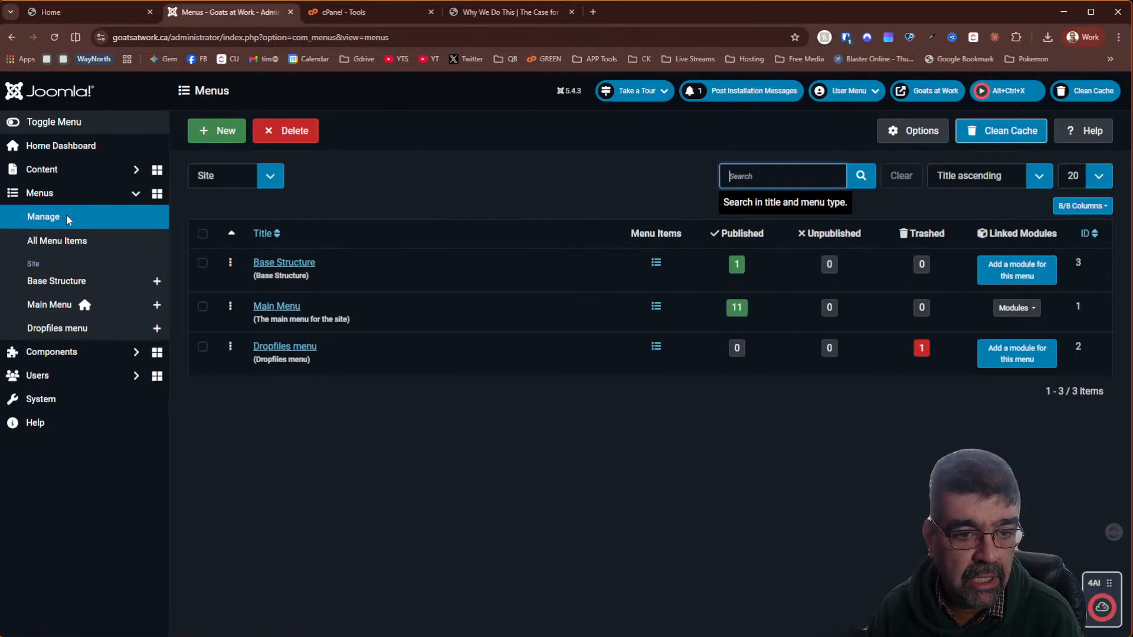
{"action": "left_click", "coordinate": [203, 348]}
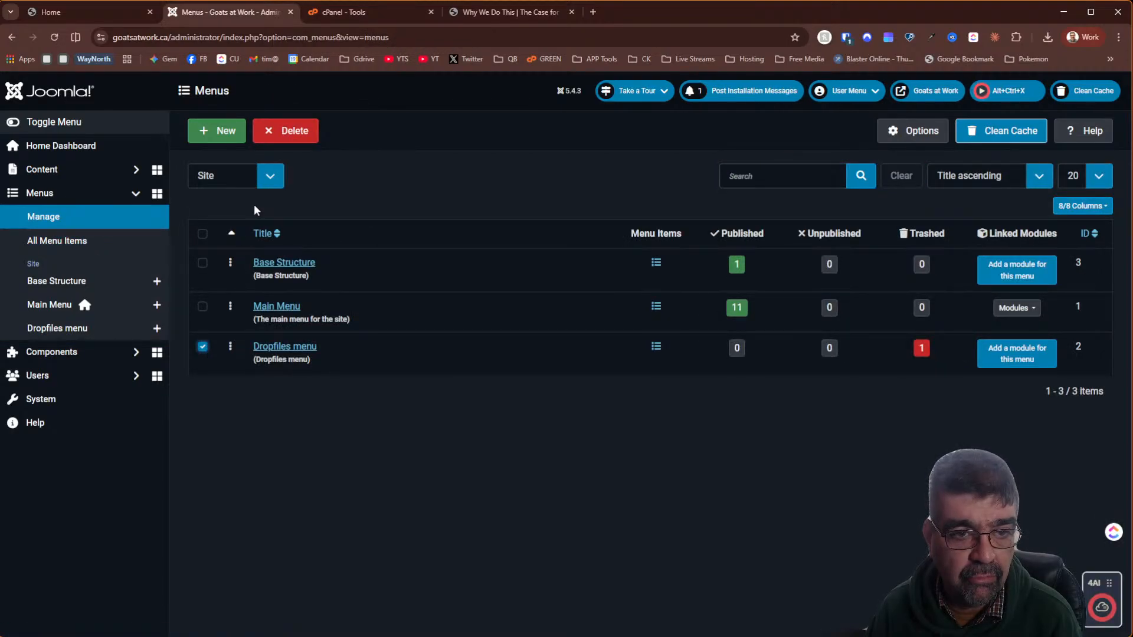
{"action": "left_click", "coordinate": [278, 148]}
{"action": "left_click", "coordinate": [666, 395]}
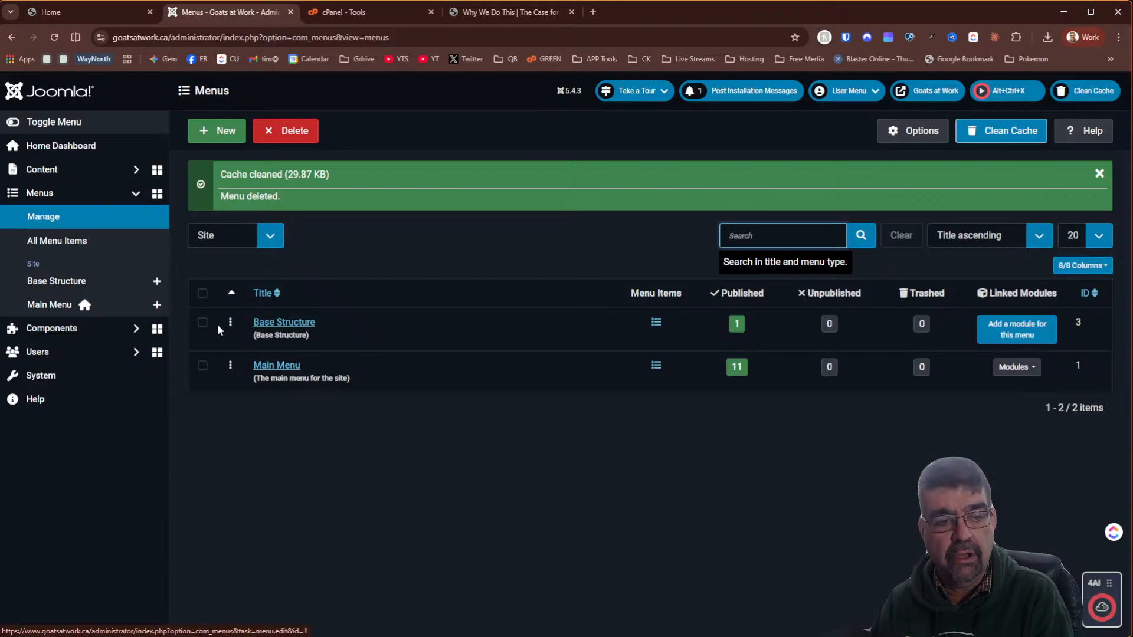
List all menu items and narrow them to the Main Menu to review its entries
{"action": "left_click", "coordinate": [66, 239]}
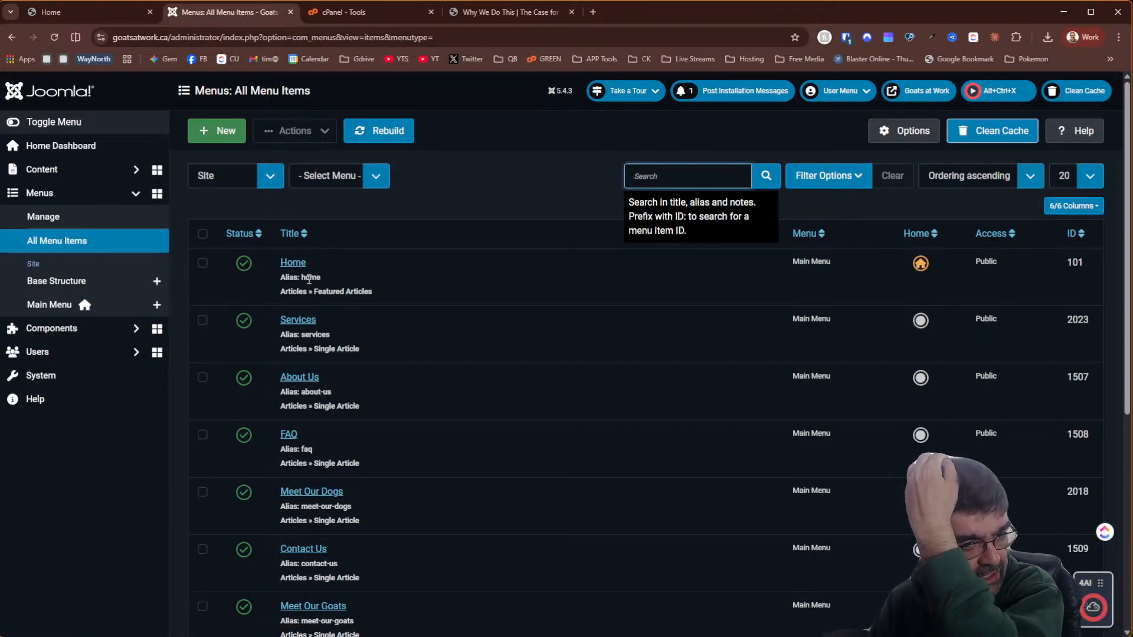
{"action": "left_click", "coordinate": [325, 176]}
{"action": "left_click", "coordinate": [331, 226]}
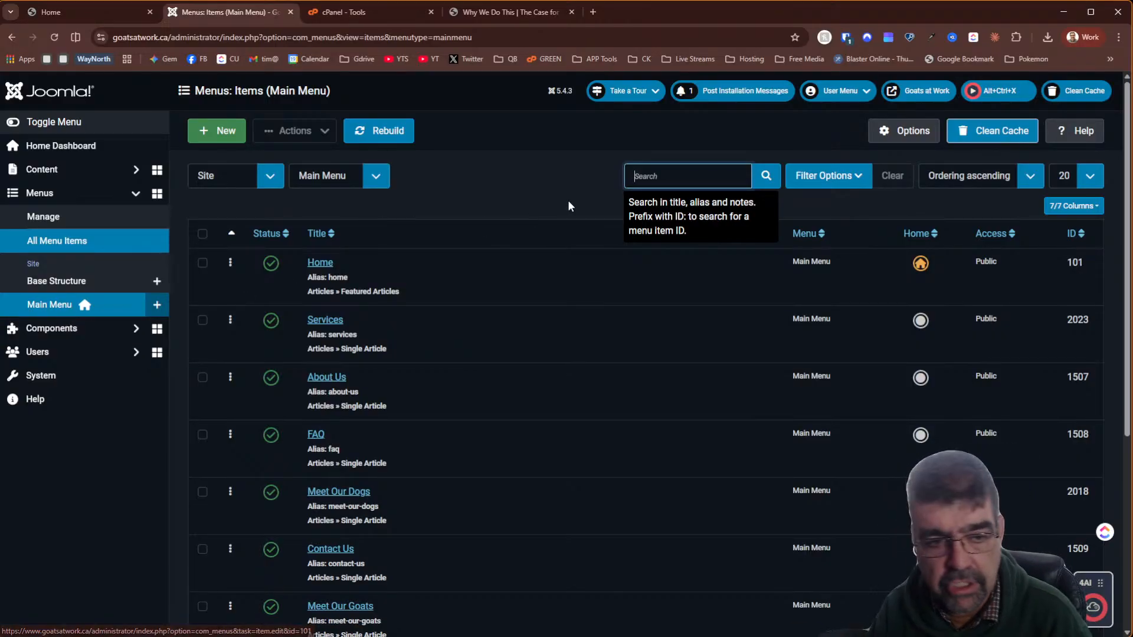
Create a new site menu with both its title and its unique name set to "Top Menu"
{"action": "left_click", "coordinate": [34, 219]}
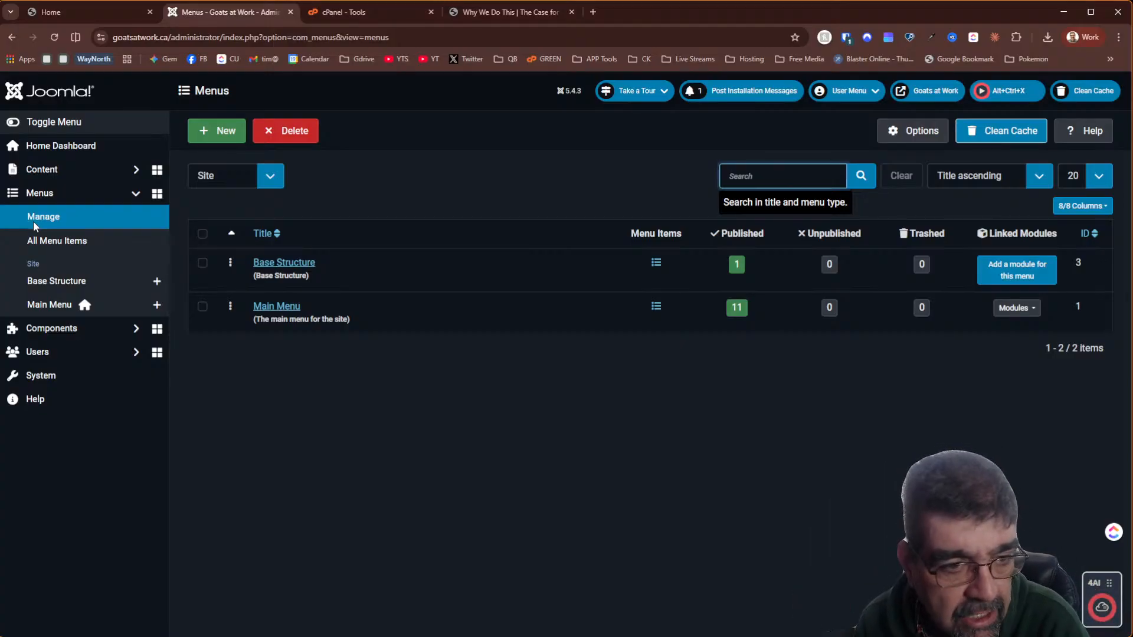
{"action": "left_click", "coordinate": [200, 140]}
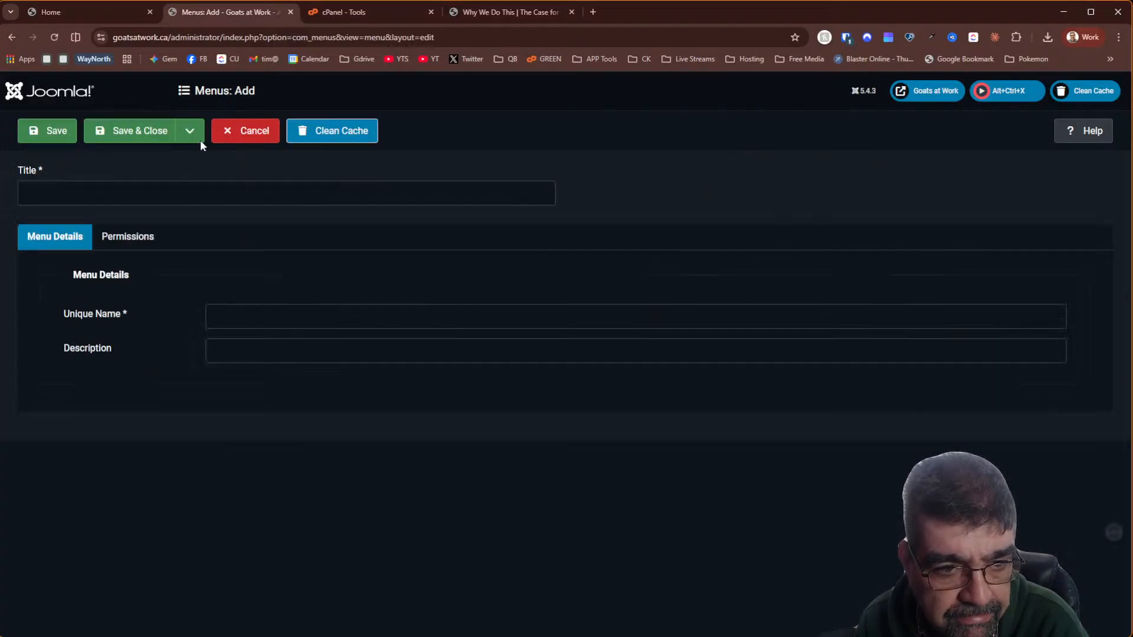
{"action": "left_click", "coordinate": [232, 187]}
{"action": "type", "text": "T"}
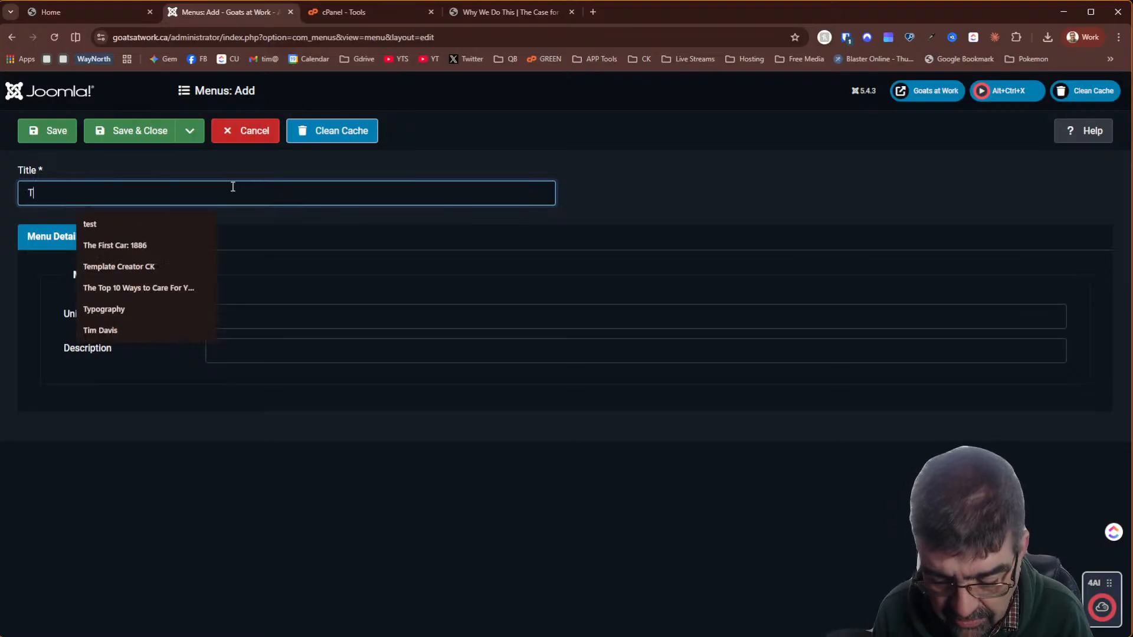
{"action": "type", "text": "op Menu"}
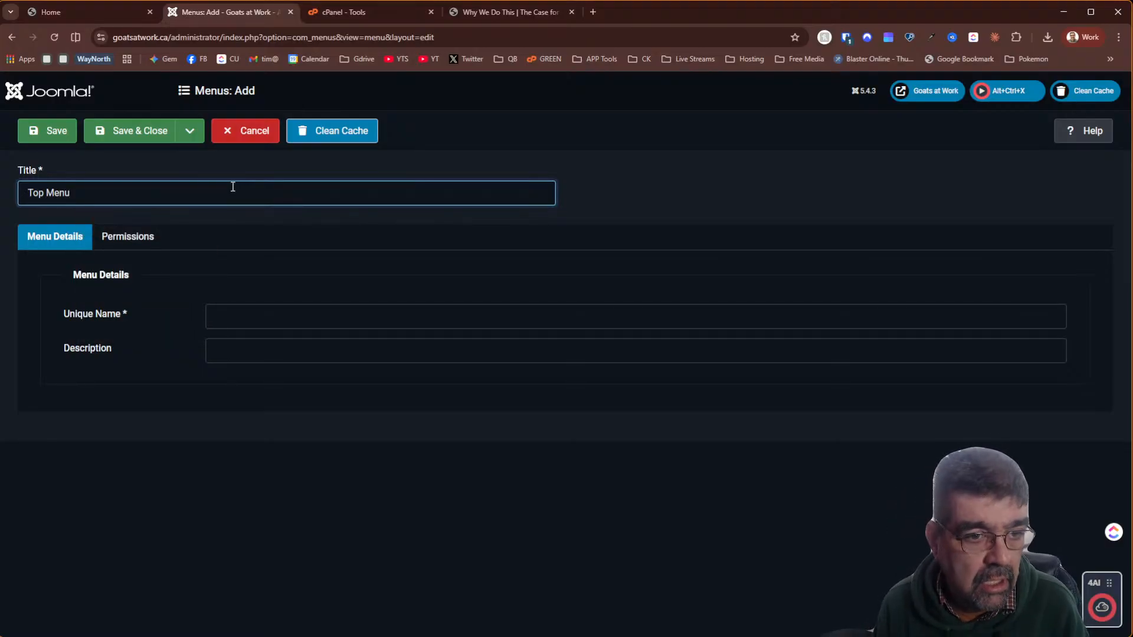
{"action": "key", "text": "Tab"}
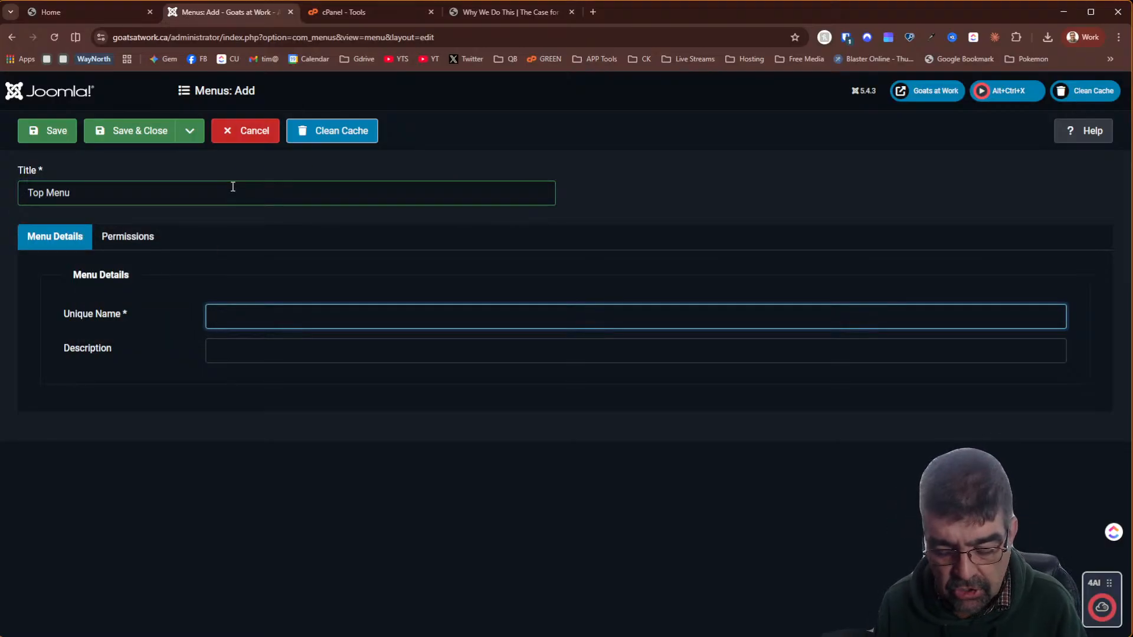
{"action": "type", "text": "Top Menu"}
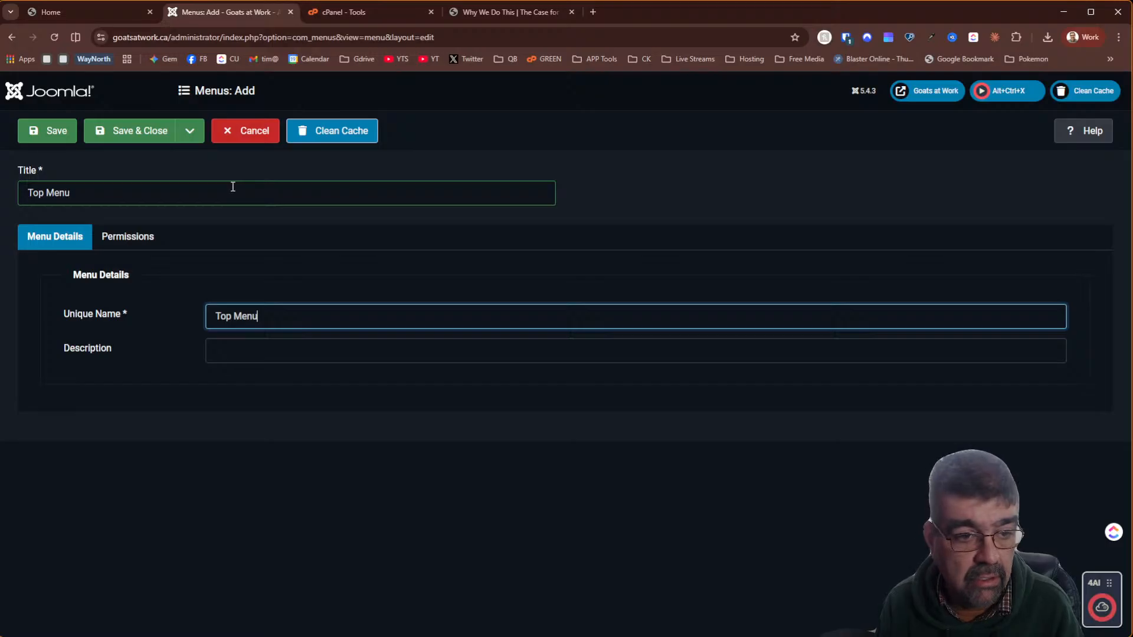
Give the new menu the description "The Top Menu Items on the Site", then save and close it
{"action": "key", "text": "Tab"}
{"action": "type", "text": "The top"}
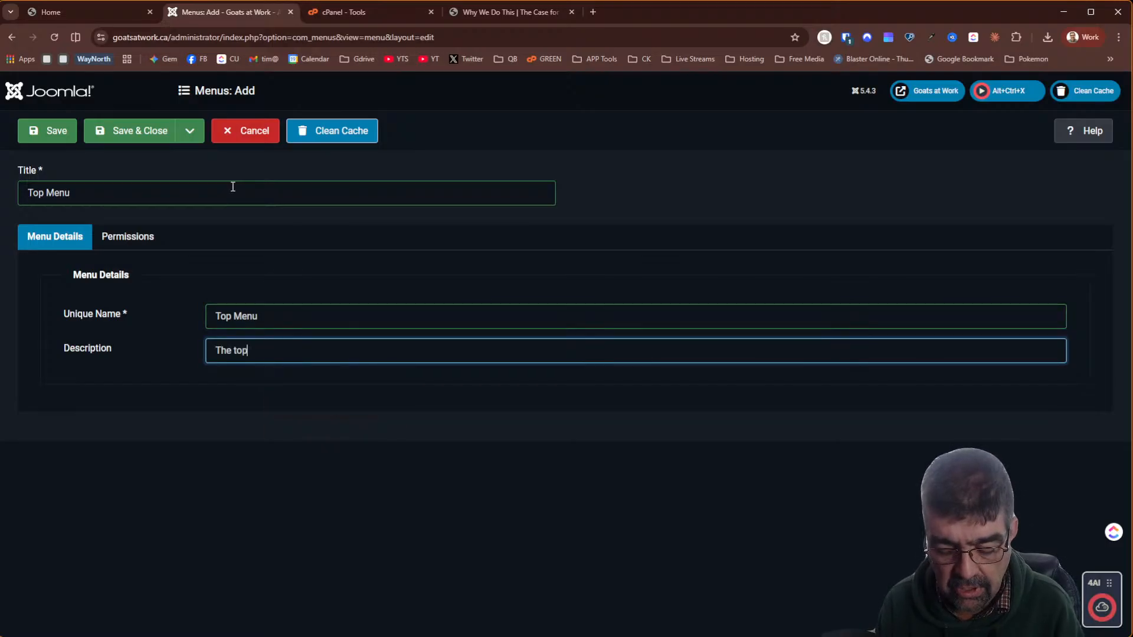
{"action": "type", "text": " Menu"}
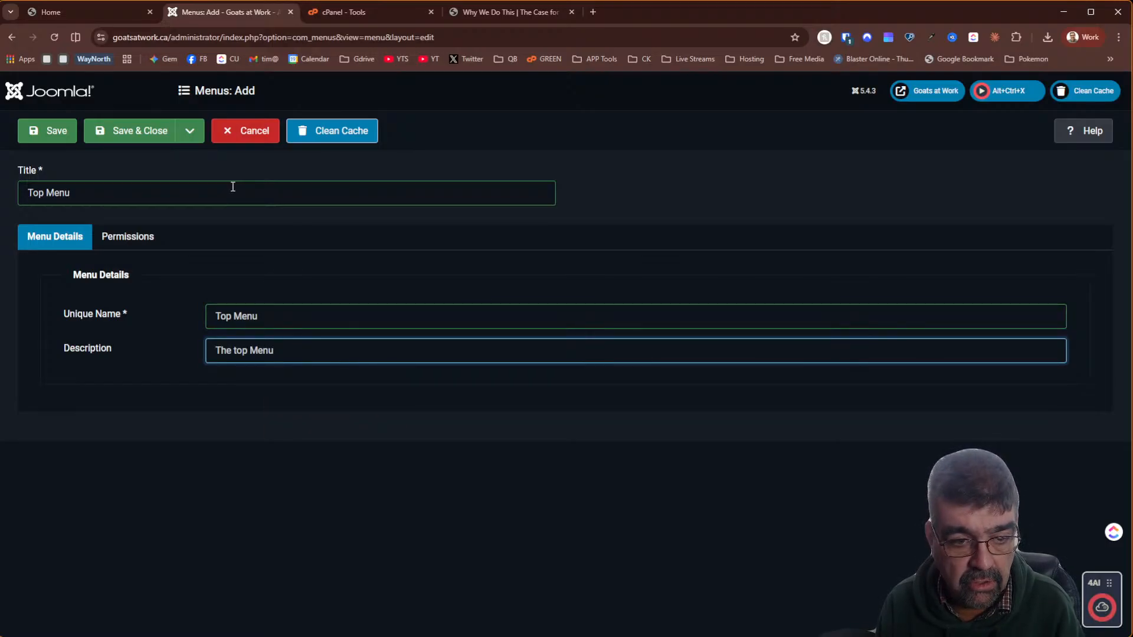
{"action": "type", "text": " Ite"}
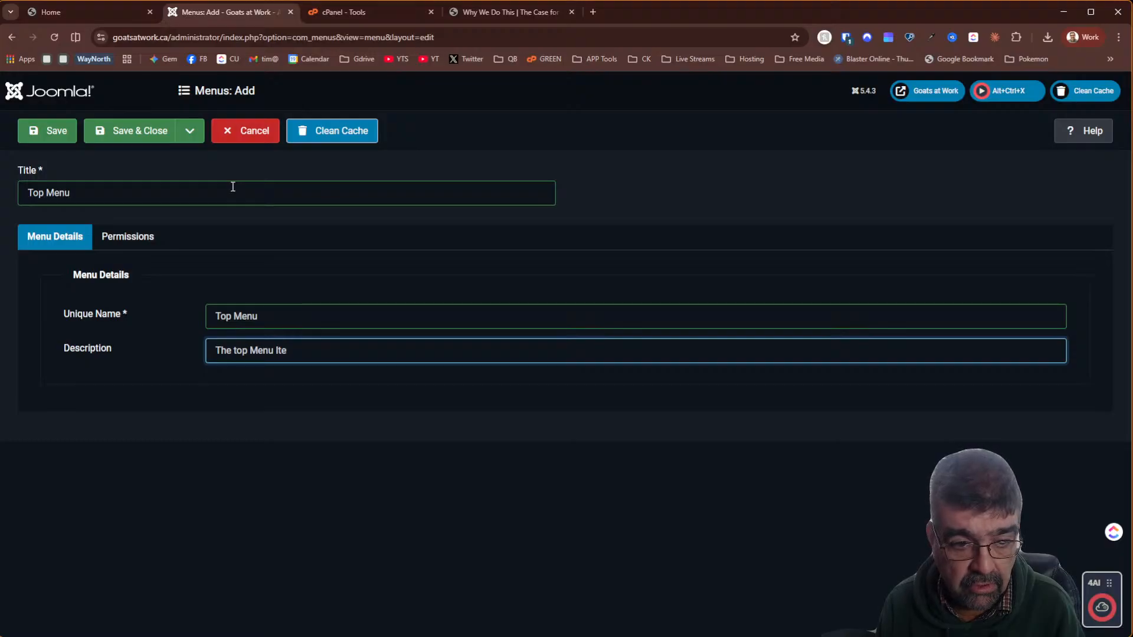
{"action": "type", "text": "ms on the "}
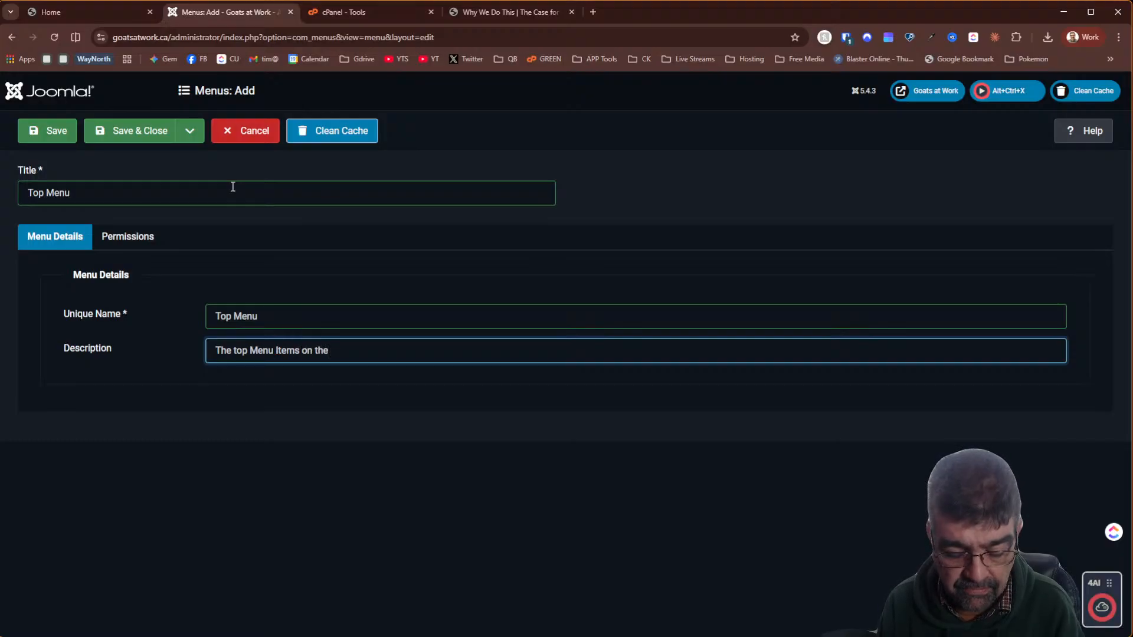
{"action": "type", "text": "Site"}
{"action": "key", "text": "Home"}
{"action": "key", "text": "Right"}
{"action": "key", "text": "Right"}
{"action": "key", "text": "Right"}
{"action": "key", "text": "Right"}
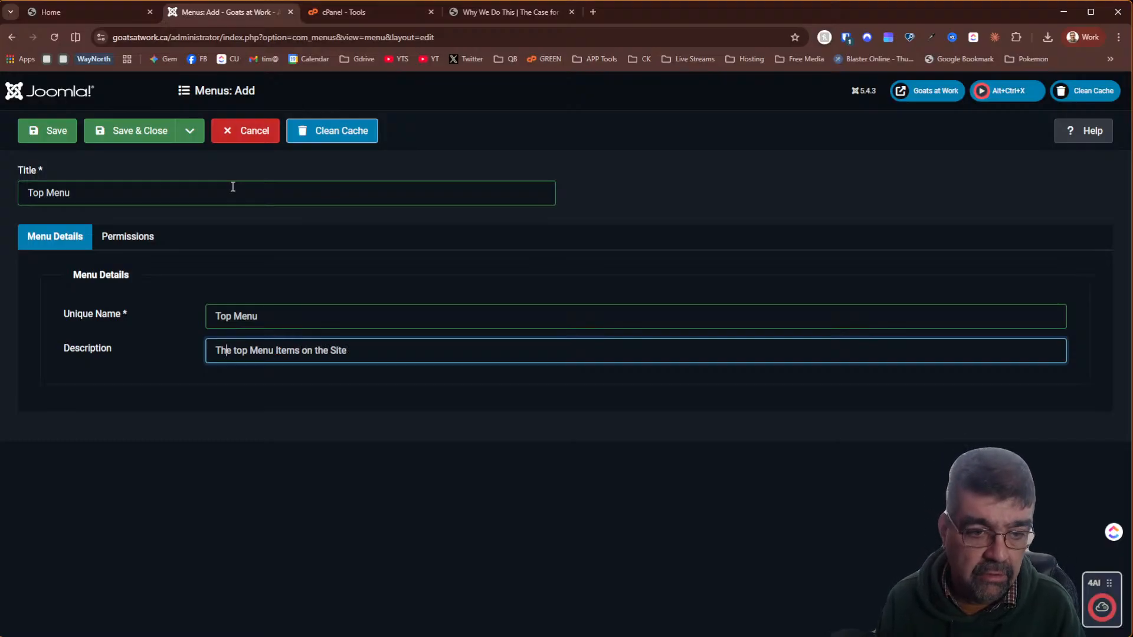
{"action": "type", "text": "T"}
{"action": "key", "text": "Delete"}
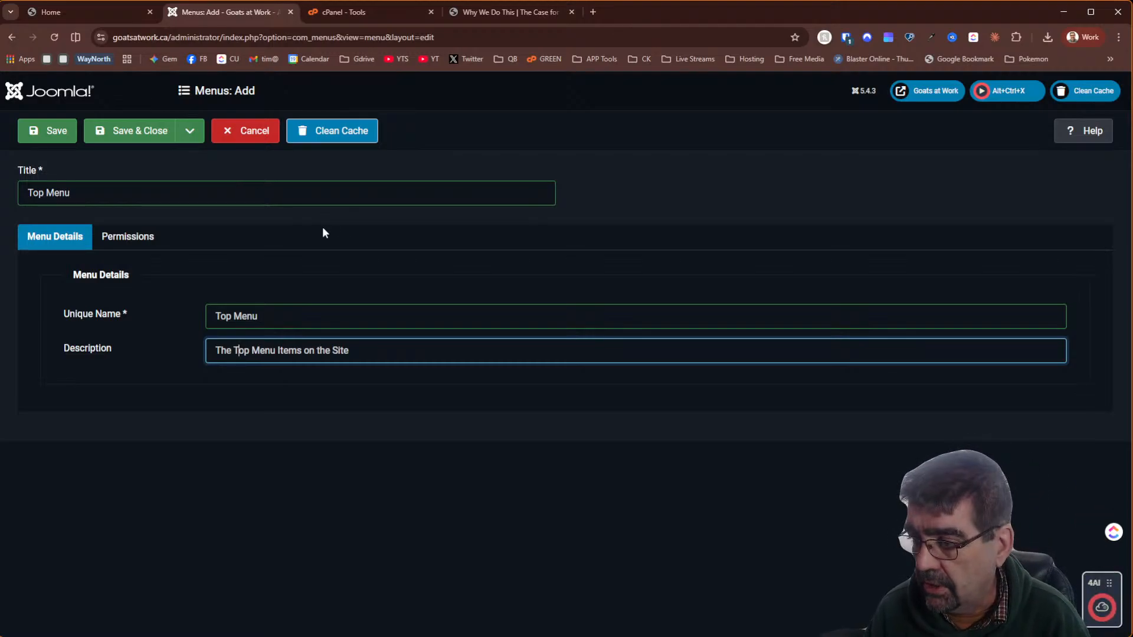
{"action": "left_click", "coordinate": [113, 131]}
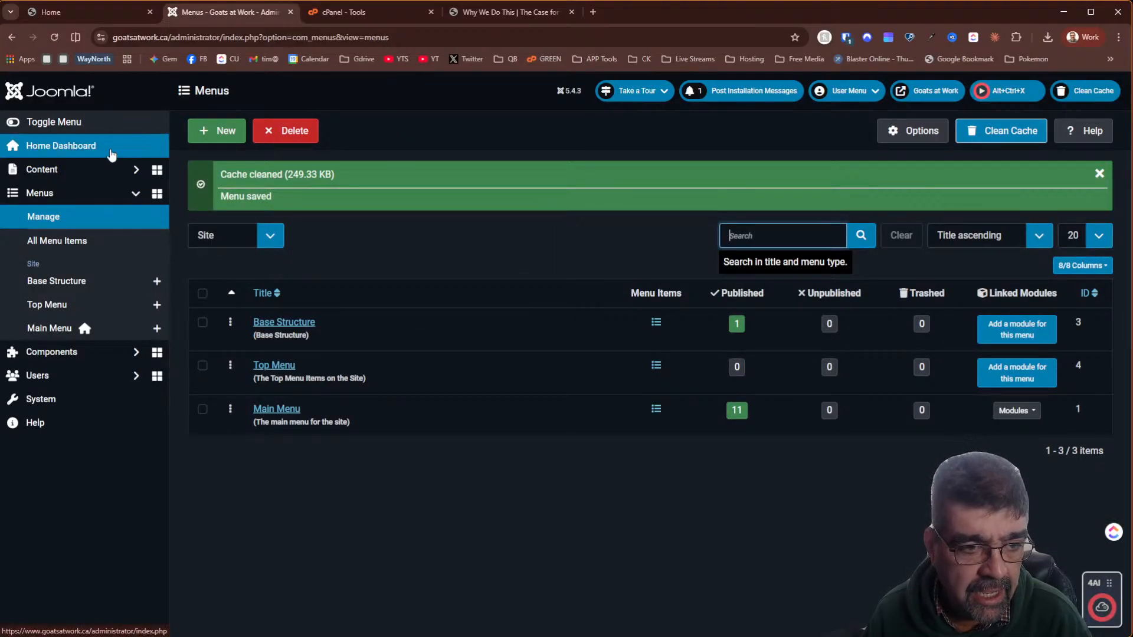
Open the item list of the Top Menu and check the navigation entries on the live Goats at Work homepage
{"action": "left_click", "coordinate": [59, 305]}
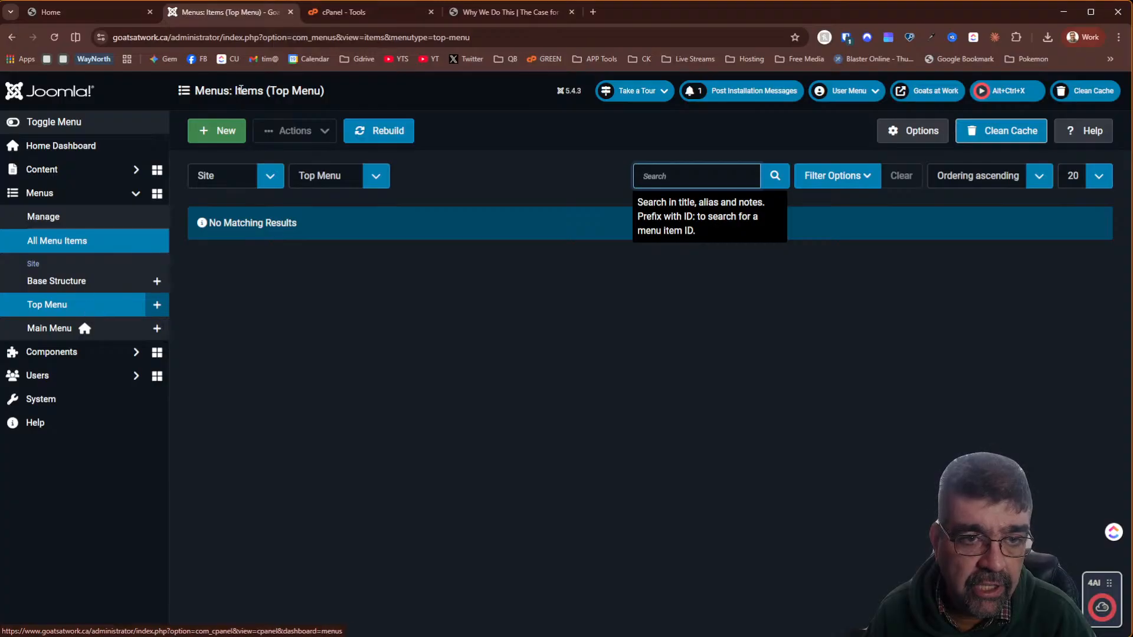
{"action": "left_click", "coordinate": [80, 13]}
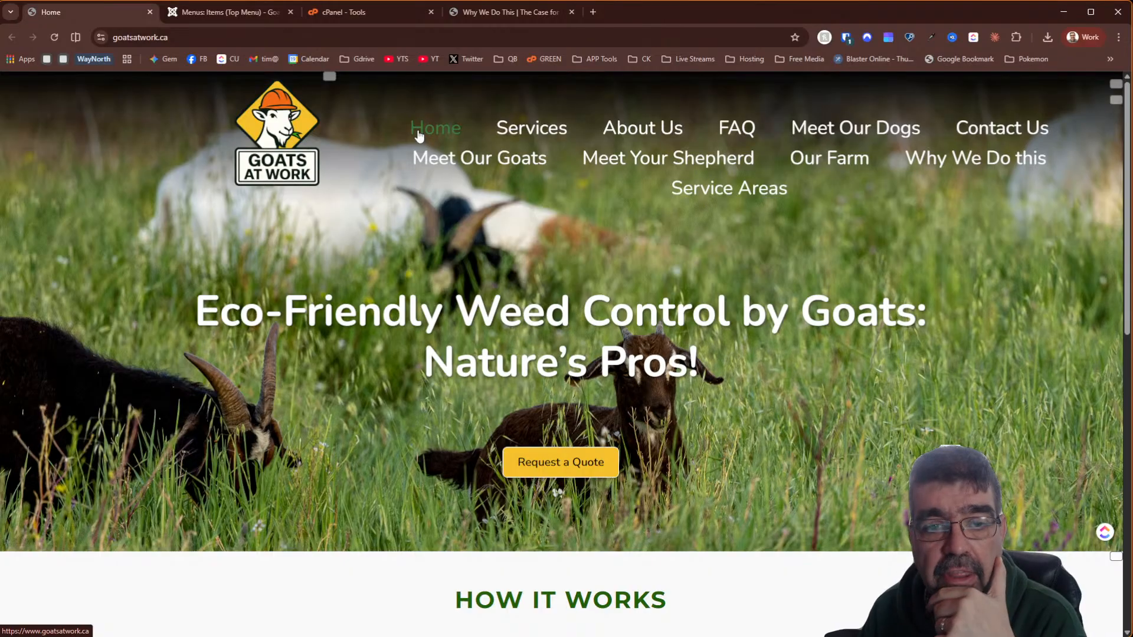
{"action": "left_click", "coordinate": [218, 13]}
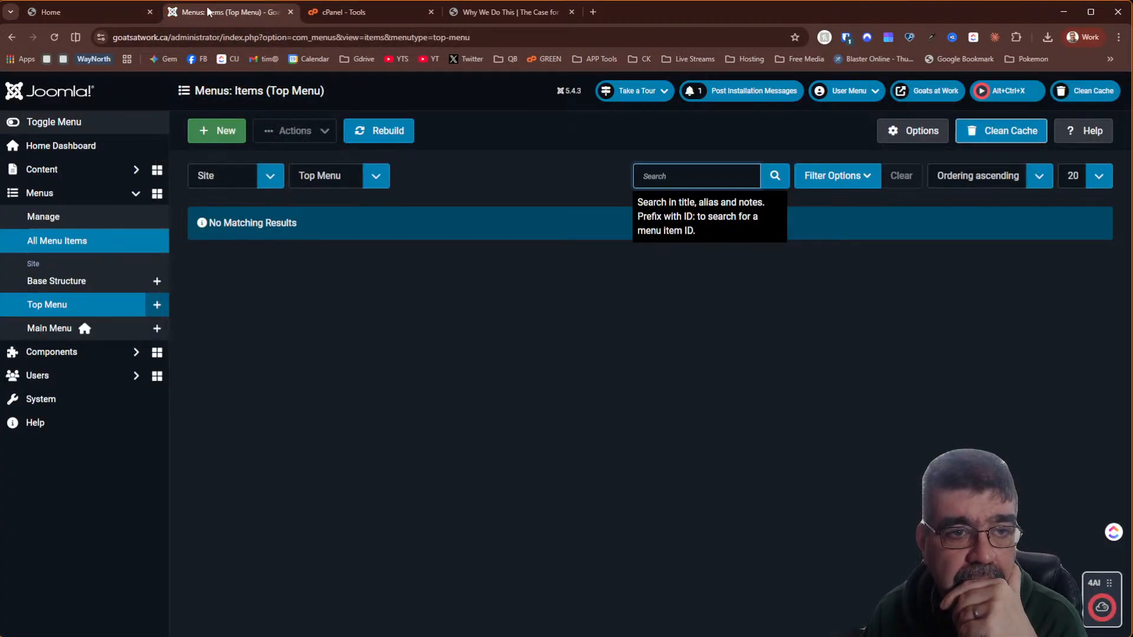
{"action": "left_click", "coordinate": [102, 13]}
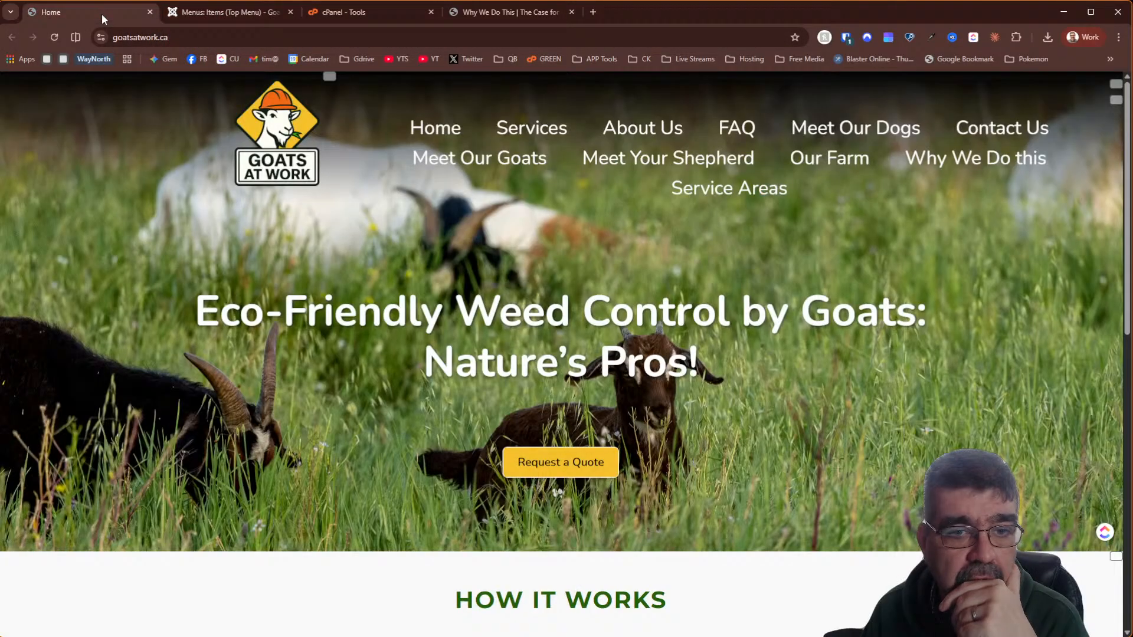
{"action": "left_click", "coordinate": [211, 13]}
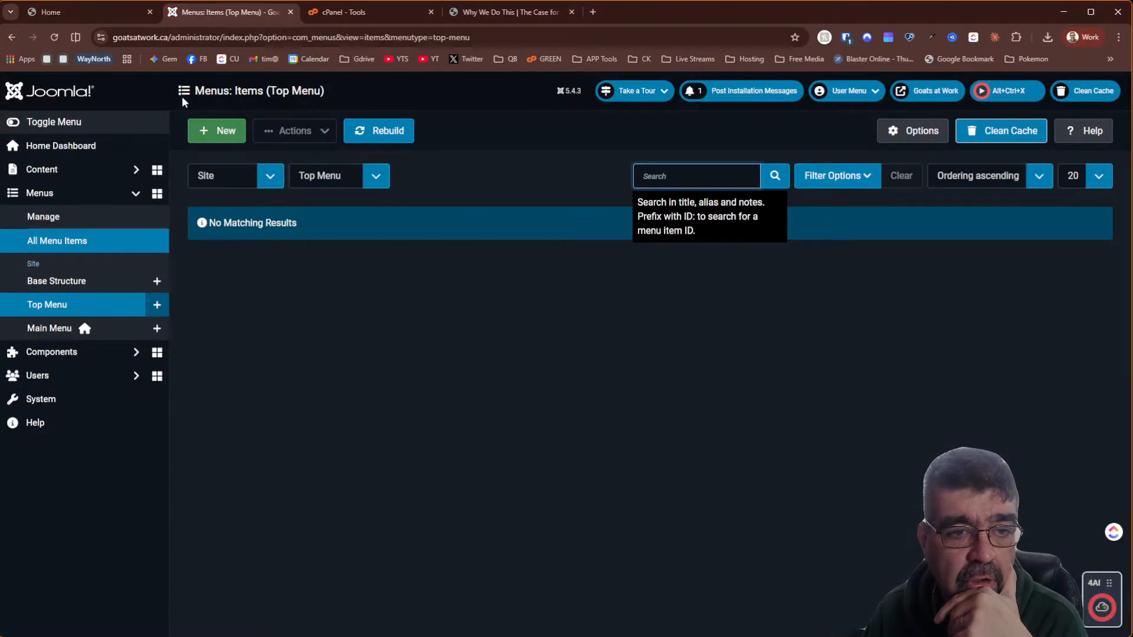
Start a new item in the Top Menu and title it "Services"
{"action": "left_click", "coordinate": [221, 134]}
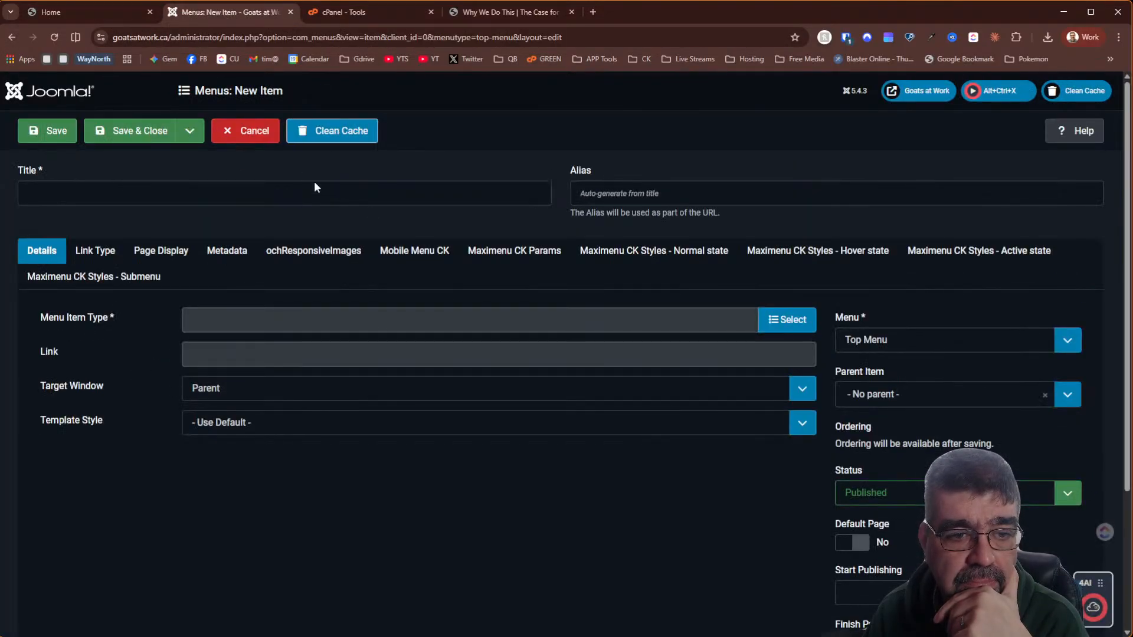
{"action": "left_click", "coordinate": [300, 186]}
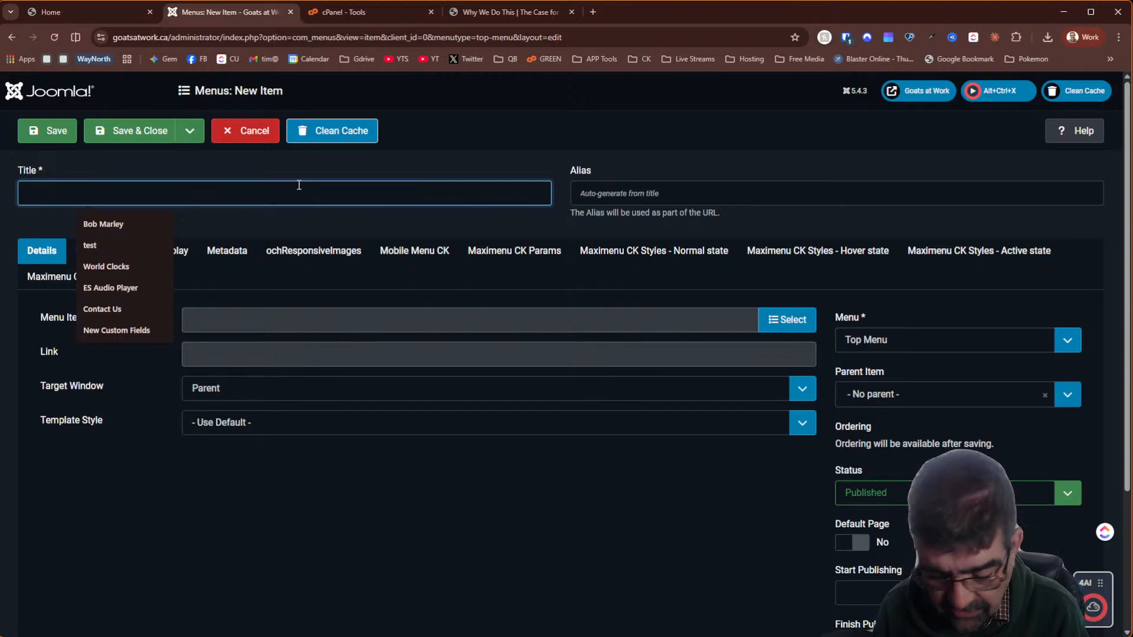
{"action": "type", "text": "Services"}
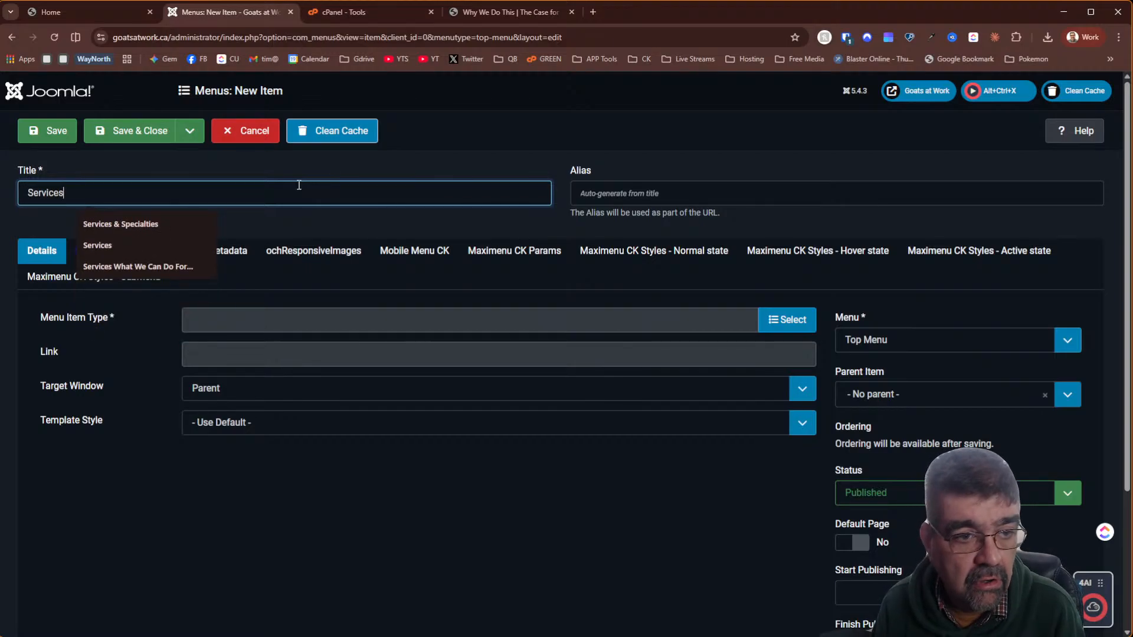
{"action": "left_click", "coordinate": [153, 534]}
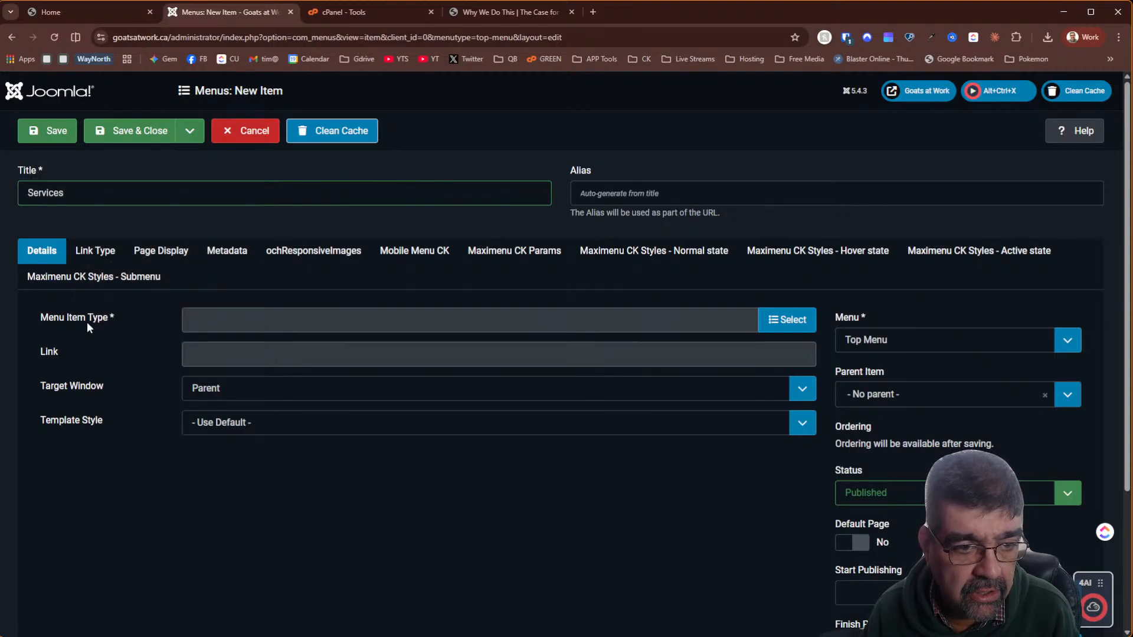
Set the Services item's type to Menu Item Alias from the System Links group
{"action": "left_click", "coordinate": [791, 322]}
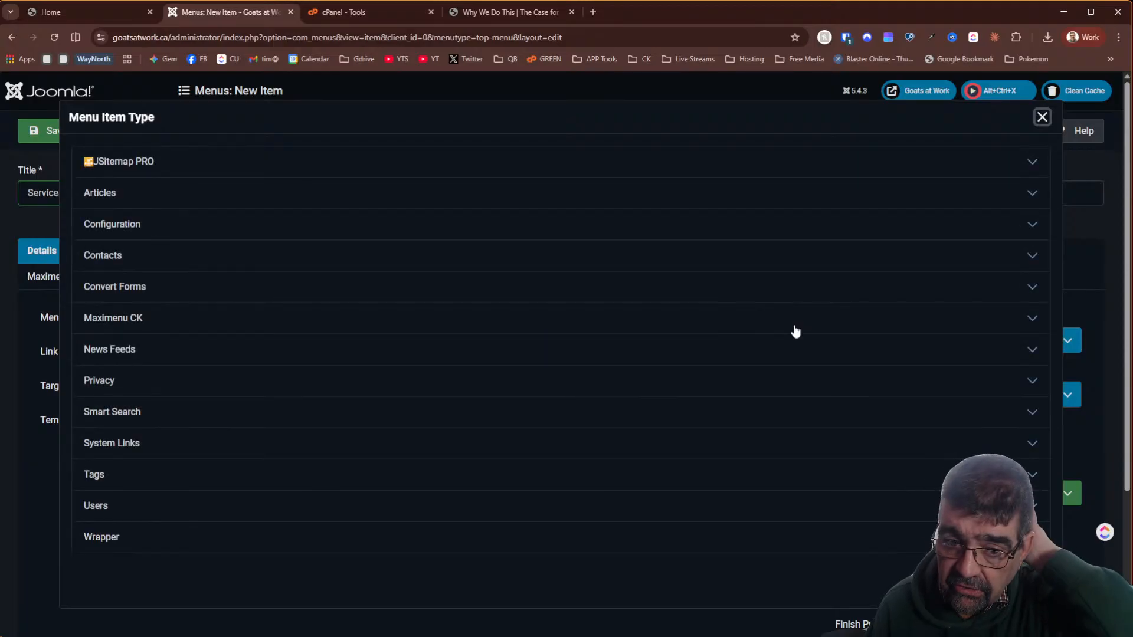
{"action": "scroll", "coordinate": [353, 255], "scroll_direction": "down", "scroll_amount": 3}
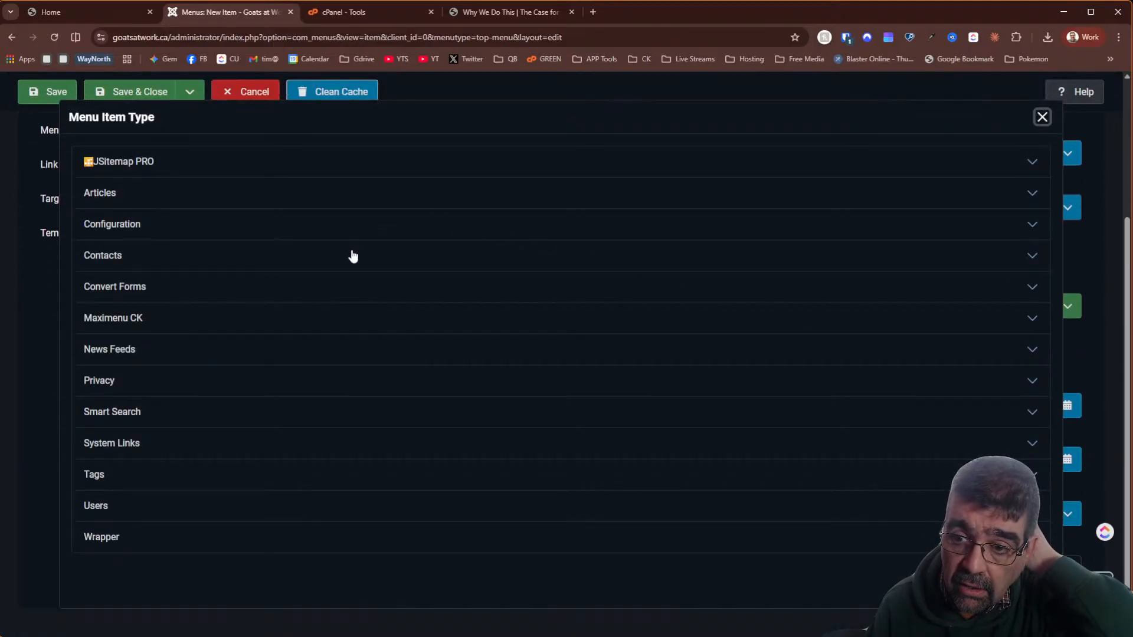
{"action": "scroll", "coordinate": [353, 255], "scroll_direction": "up", "scroll_amount": 3}
{"action": "left_click", "coordinate": [101, 442]}
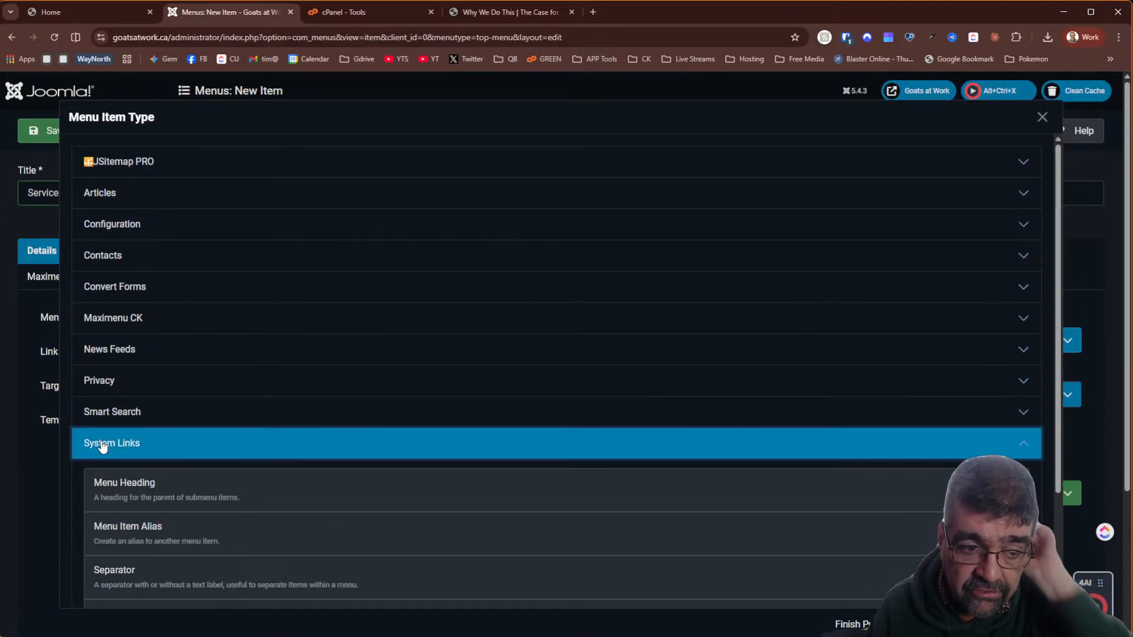
{"action": "scroll", "coordinate": [235, 445], "scroll_direction": "down", "scroll_amount": 2}
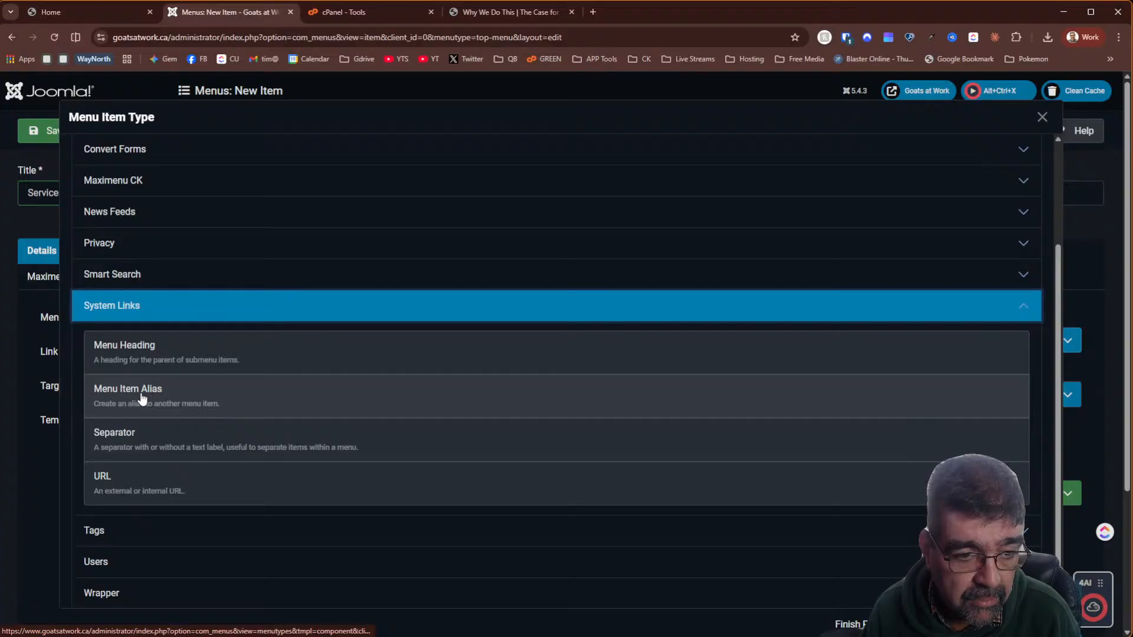
{"action": "left_click", "coordinate": [142, 396]}
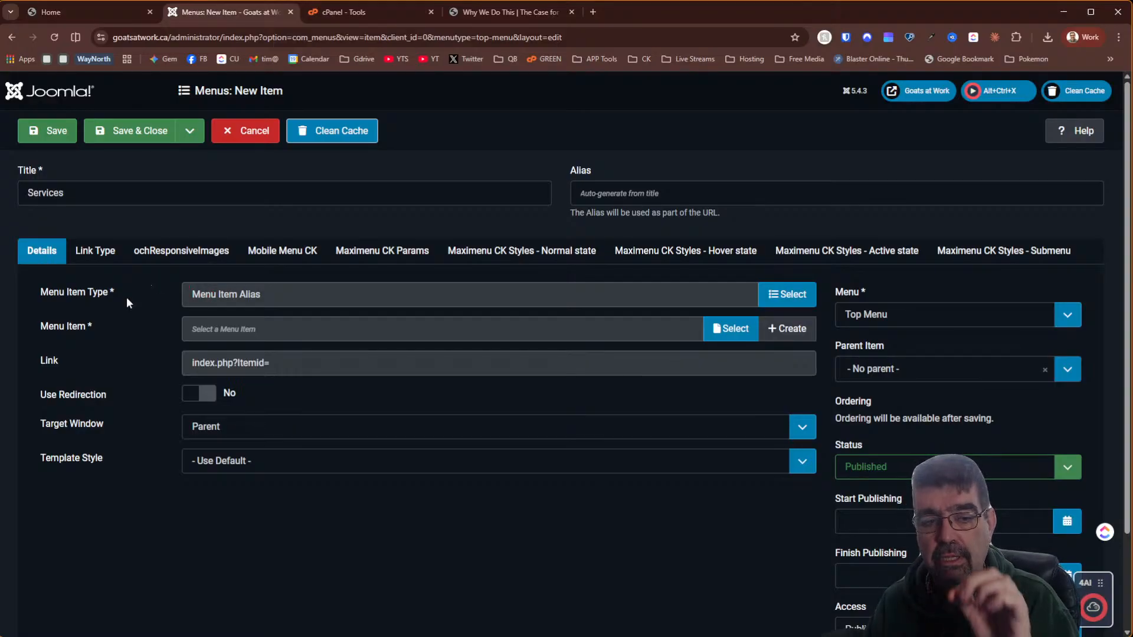
Link the alias item to the Main Menu's Services entry and try to save and close it
{"action": "left_click", "coordinate": [719, 343]}
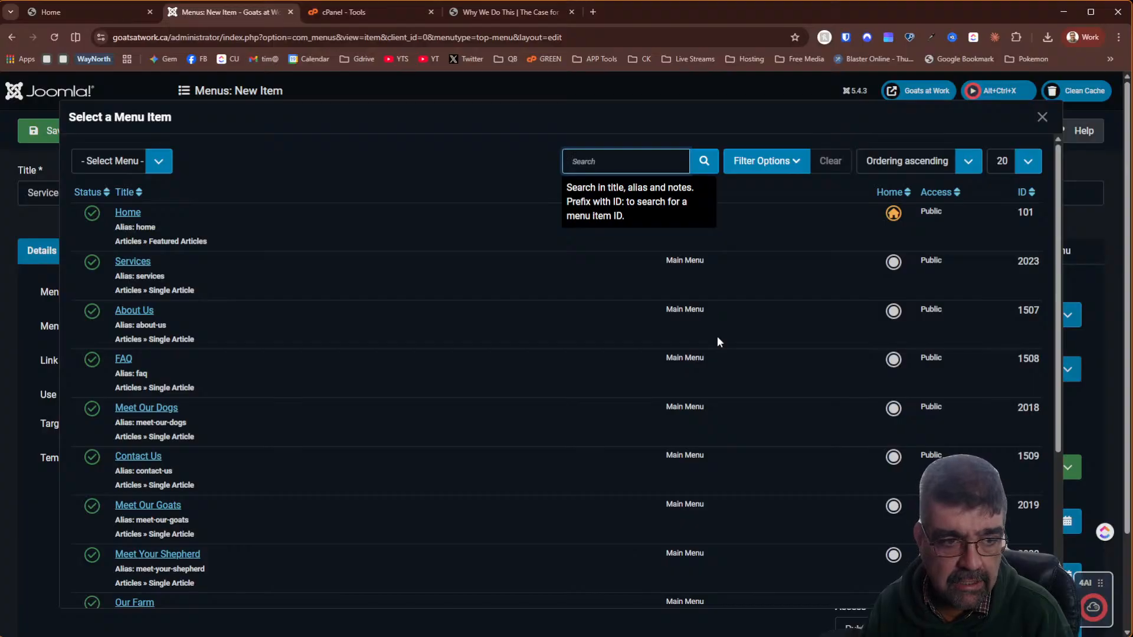
{"action": "left_click", "coordinate": [134, 262]}
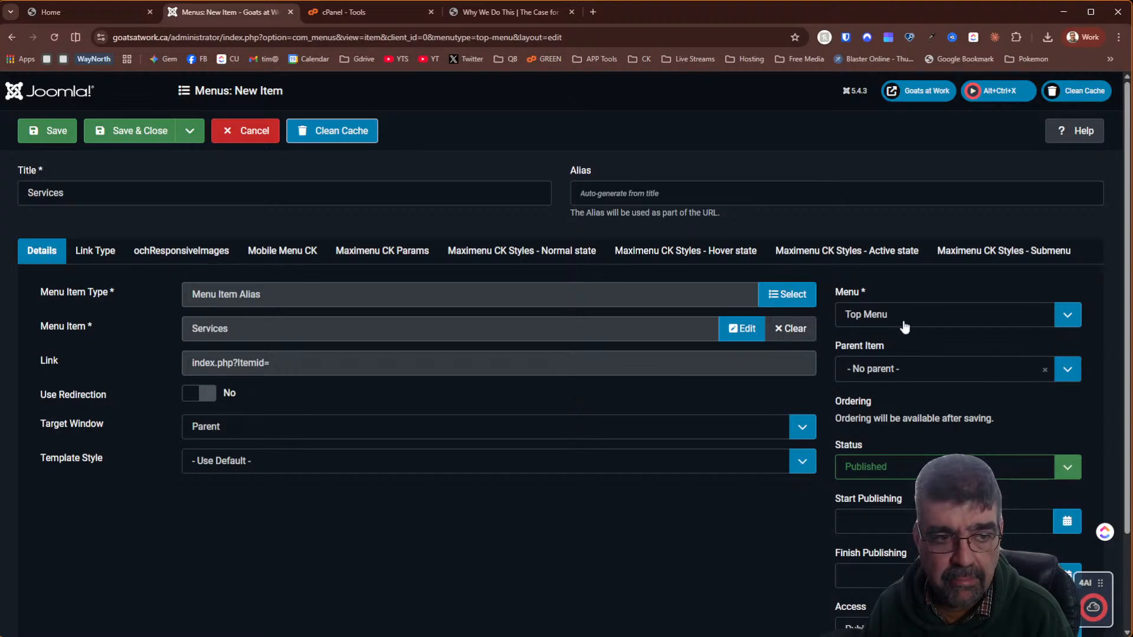
{"action": "left_click", "coordinate": [132, 137]}
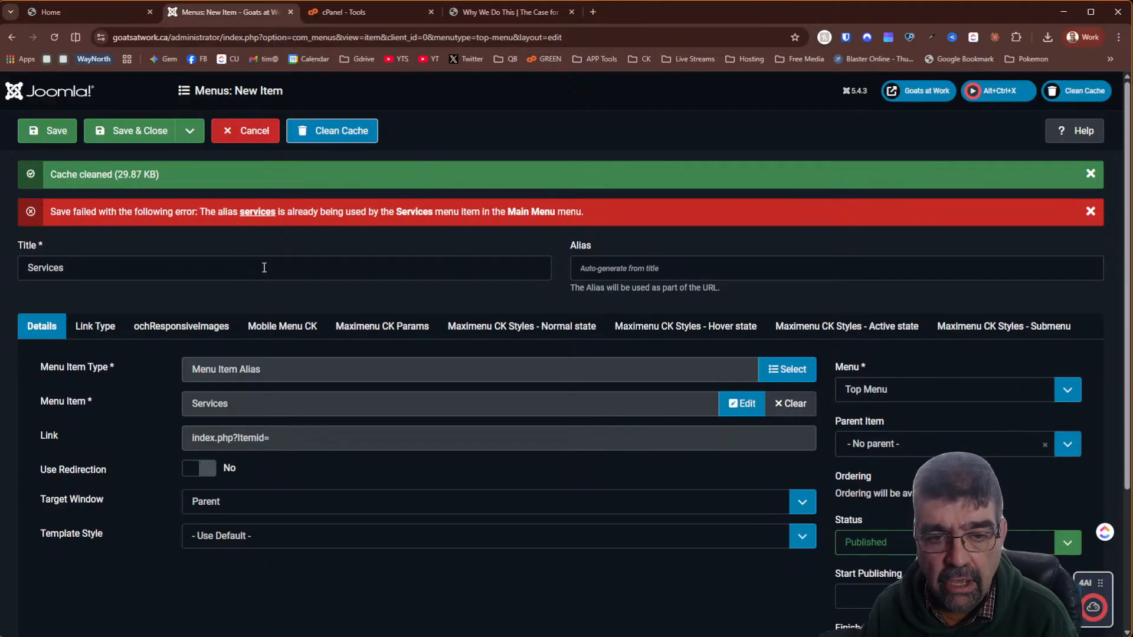
{"action": "left_click", "coordinate": [607, 265]}
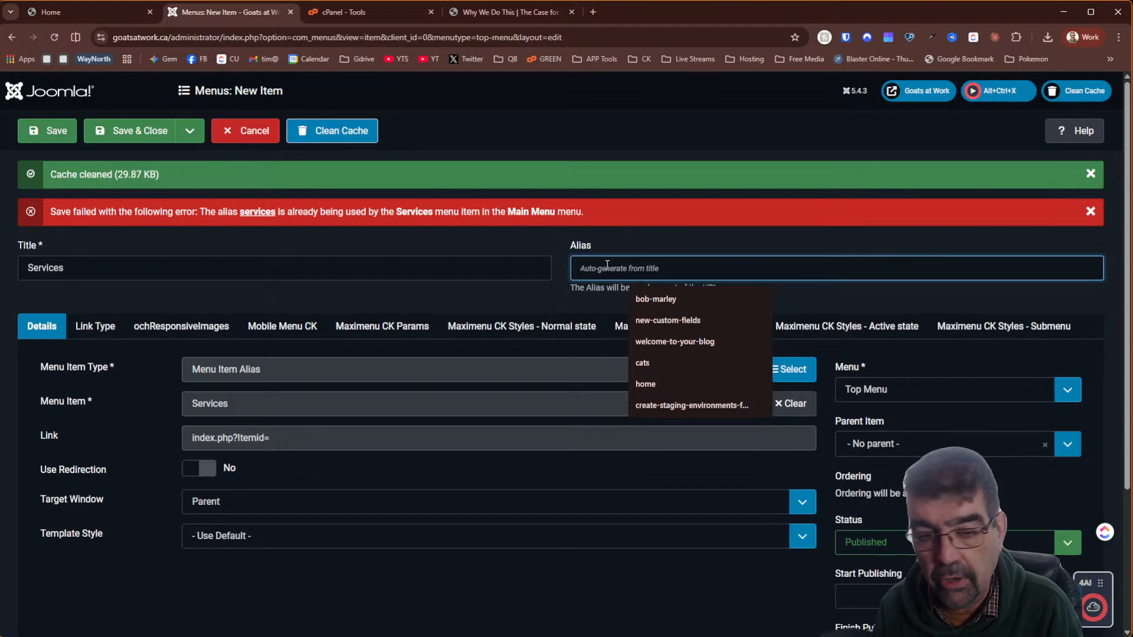
{"action": "type", "text": "services"}
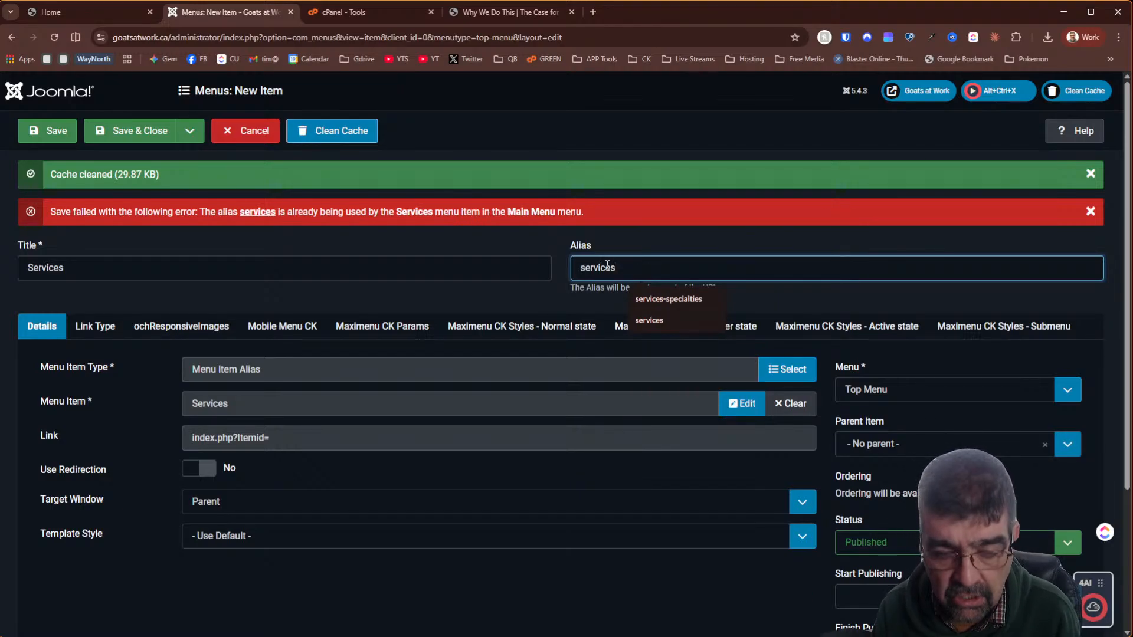
{"action": "type", "text": "-a"}
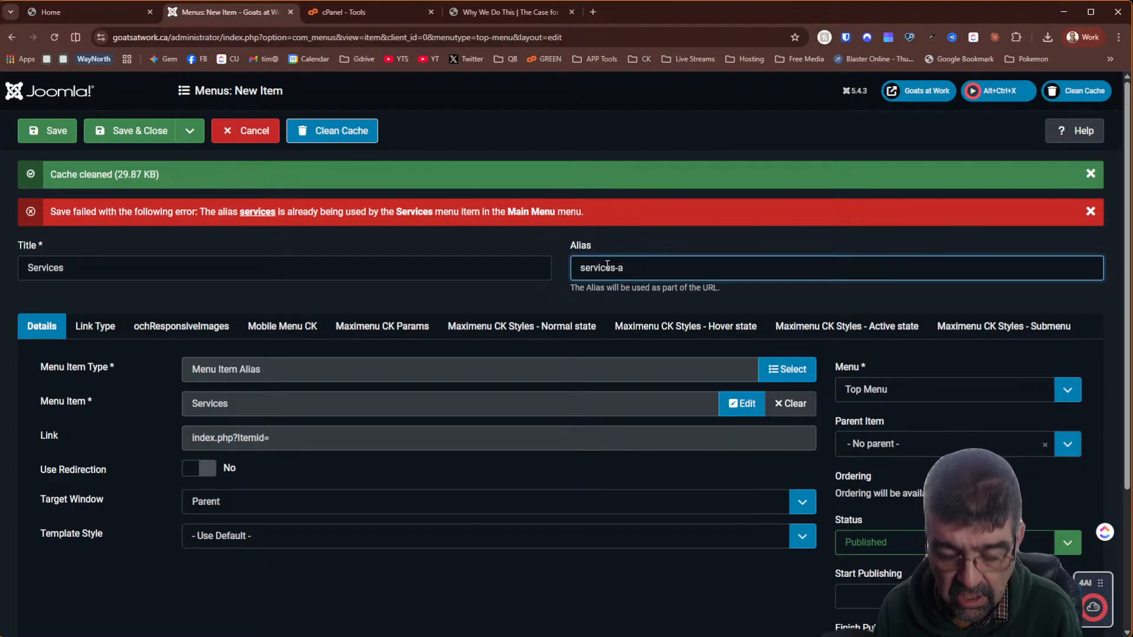
{"action": "key", "text": "BackSpace"}
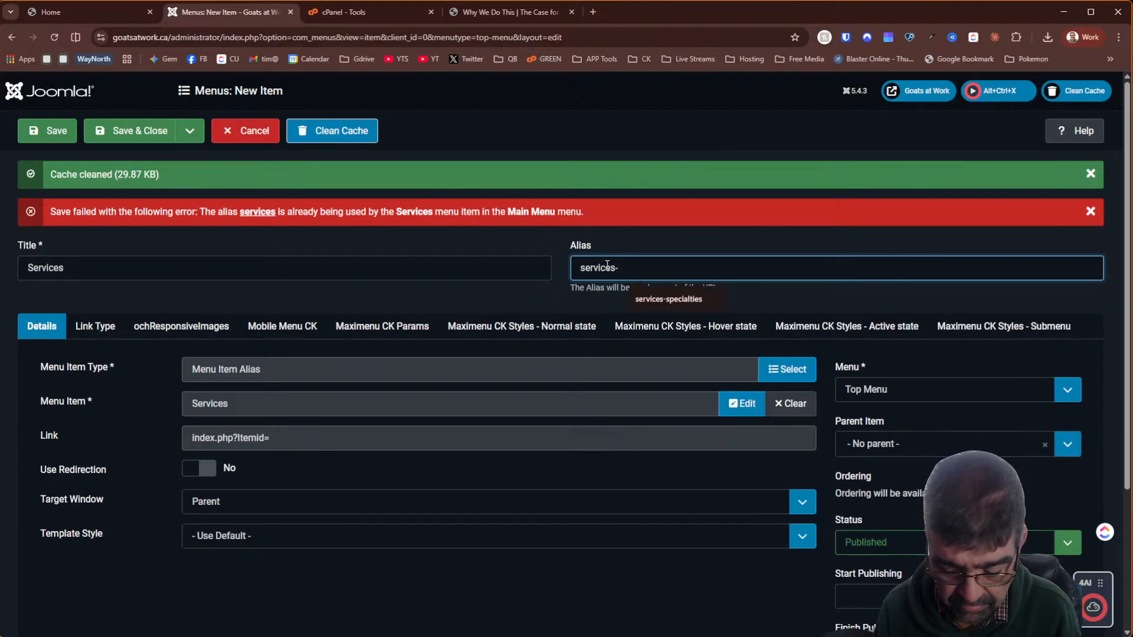
{"action": "type", "text": "menu-"}
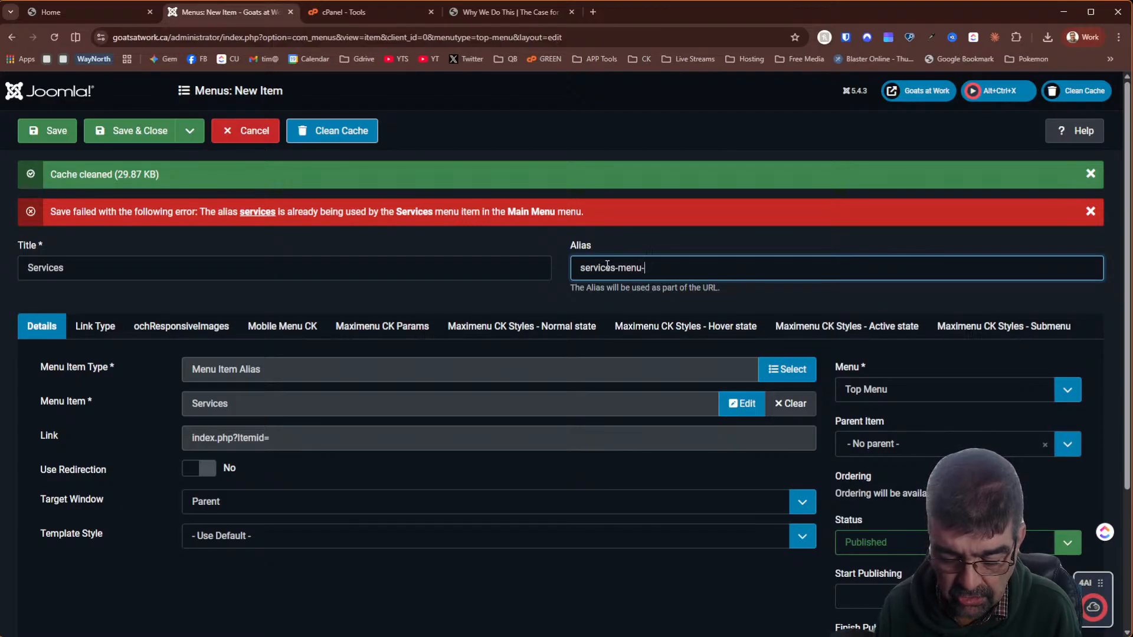
{"action": "type", "text": "alia"}
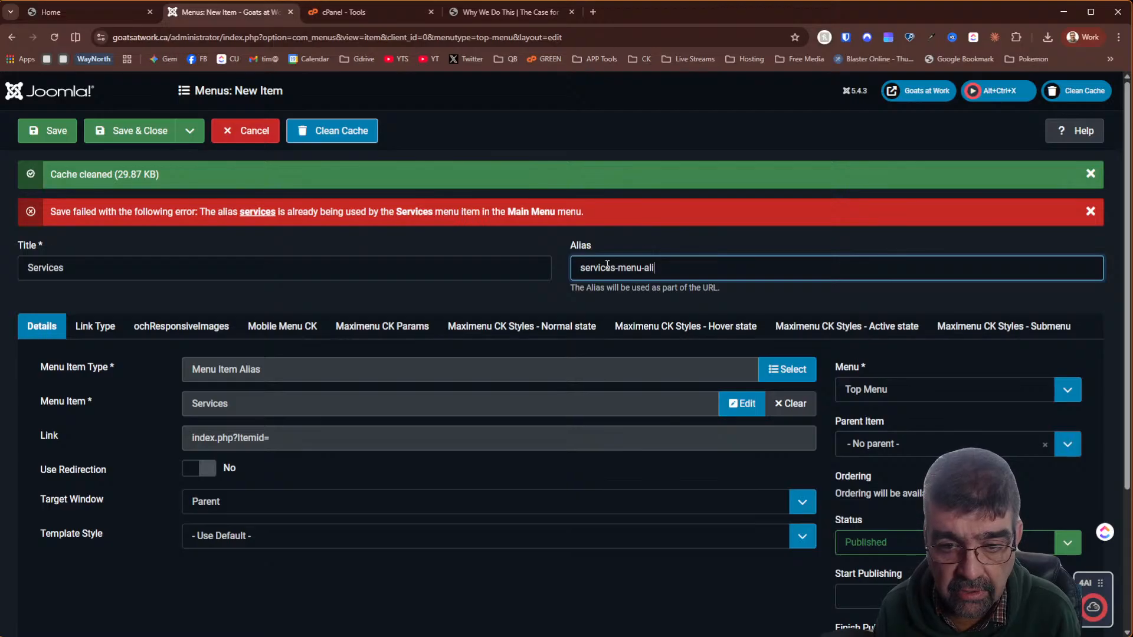
{"action": "key", "text": "BackSpace"}
{"action": "key", "text": "BackSpace"}
{"action": "key", "text": "BackSpace"}
{"action": "key", "text": "BackSpace"}
{"action": "key", "text": "BackSpace"}
{"action": "key", "text": "BackSpace"}
{"action": "key", "text": "BackSpace"}
{"action": "key", "text": "BackSpace"}
{"action": "key", "text": "BackSpace"}
{"action": "key", "text": "BackSpace"}
{"action": "key", "text": "BackSpace"}
{"action": "key", "text": "BackSpace"}
{"action": "key", "text": "BackSpace"}
{"action": "key", "text": "BackSpace"}
{"action": "key", "text": "BackSpace"}
{"action": "key", "text": "BackSpace"}
{"action": "key", "text": "BackSpace"}
Set the Services item's URL alias to "menu-alias-services", then save the item and close it
{"action": "type", "text": "menu"}
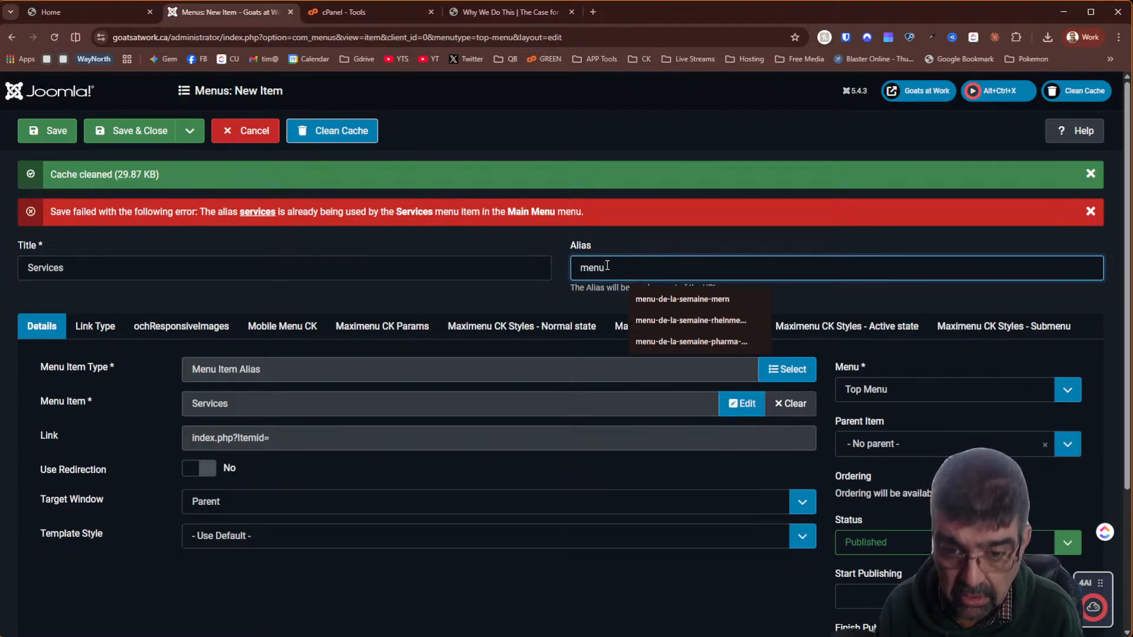
{"action": "type", "text": "-alia"}
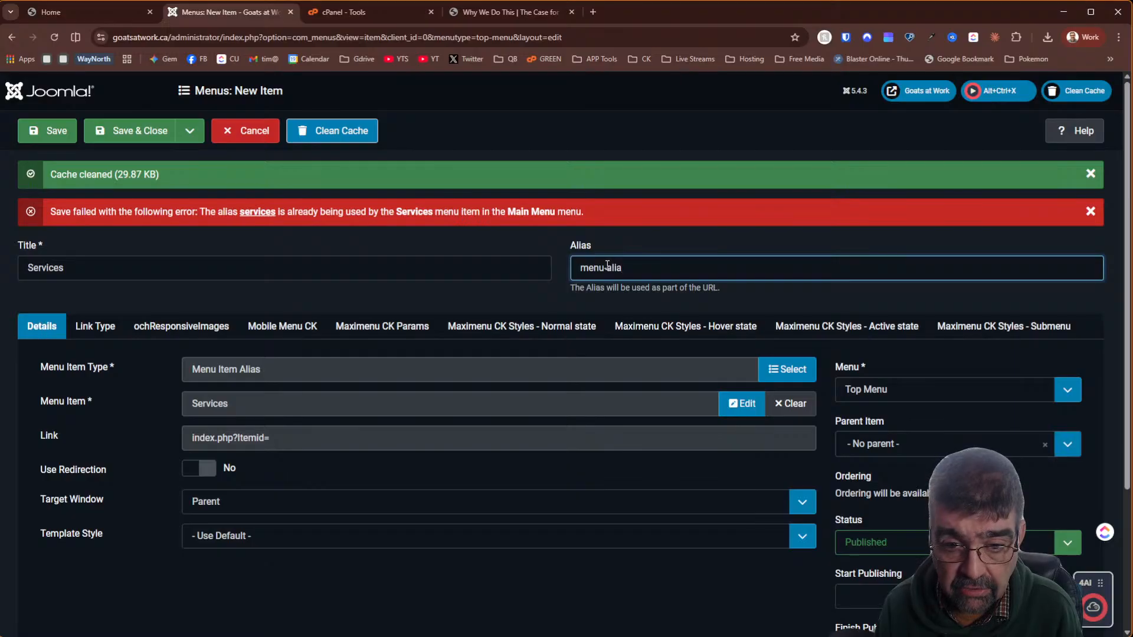
{"action": "type", "text": "s-"}
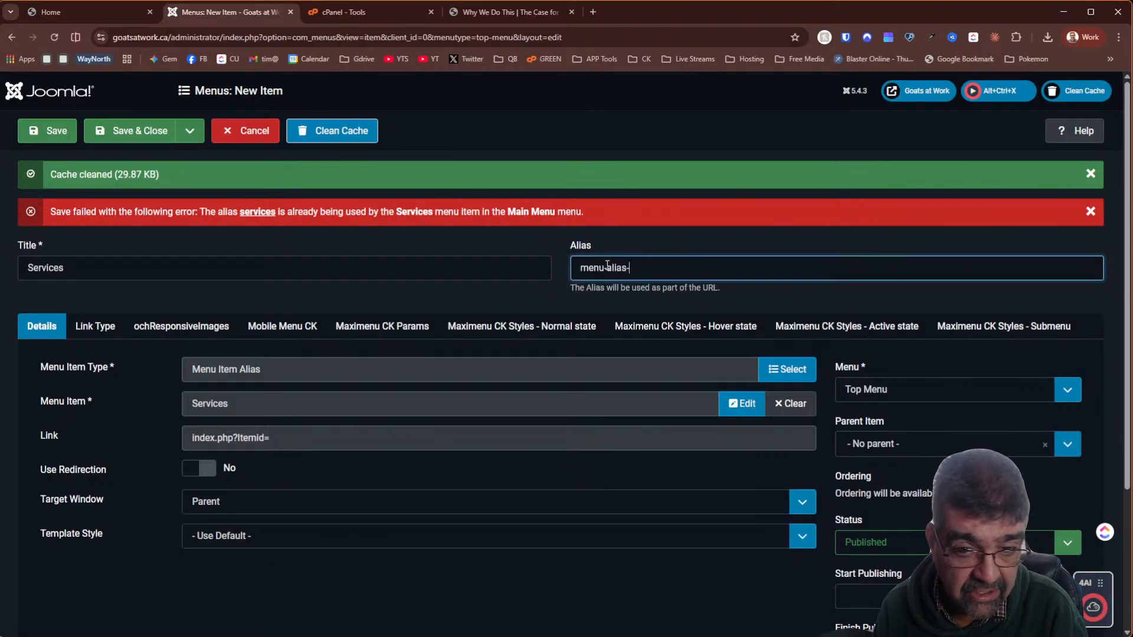
{"action": "type", "text": "services"}
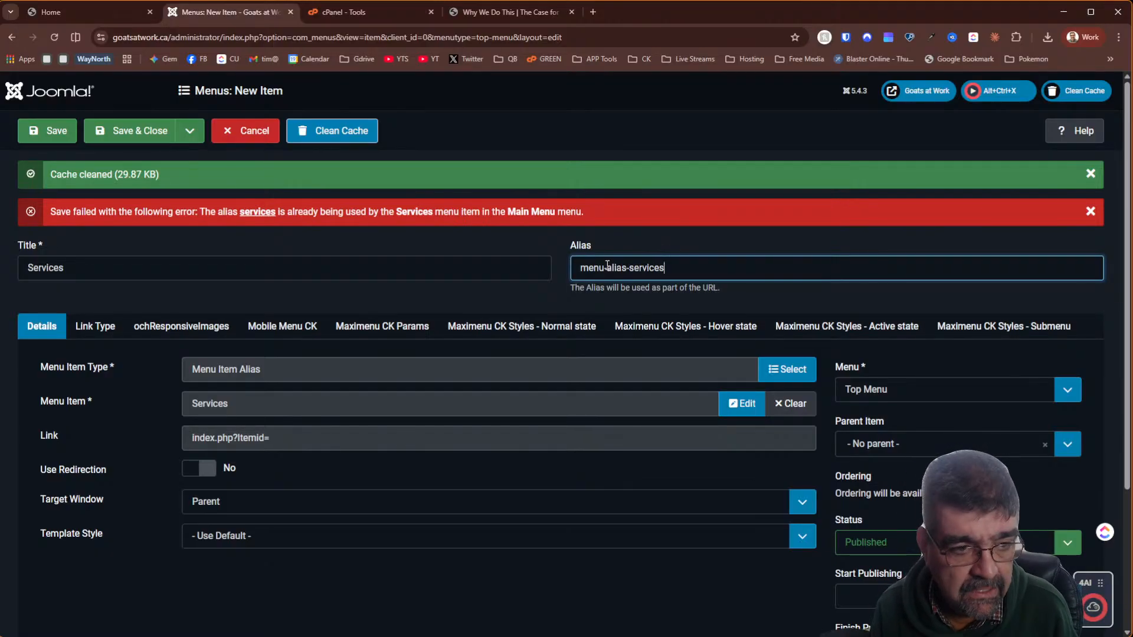
{"action": "left_click", "coordinate": [46, 138]}
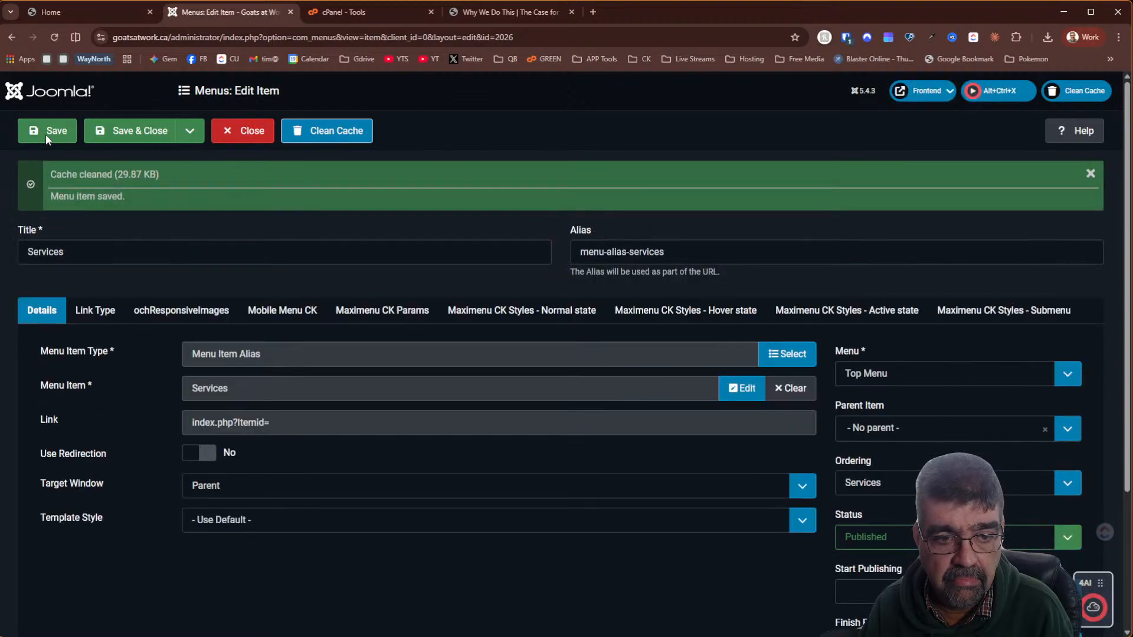
{"action": "left_click", "coordinate": [230, 133]}
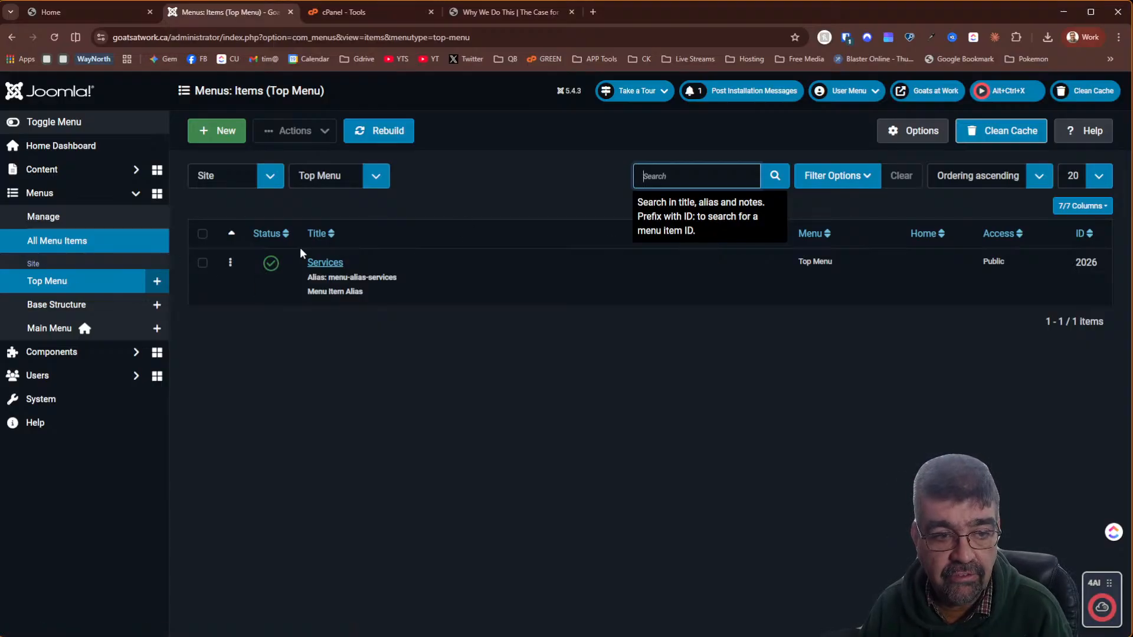
Check the live homepage's navigation again and start another new Top Menu item titled "About Us"
{"action": "left_click", "coordinate": [60, 12]}
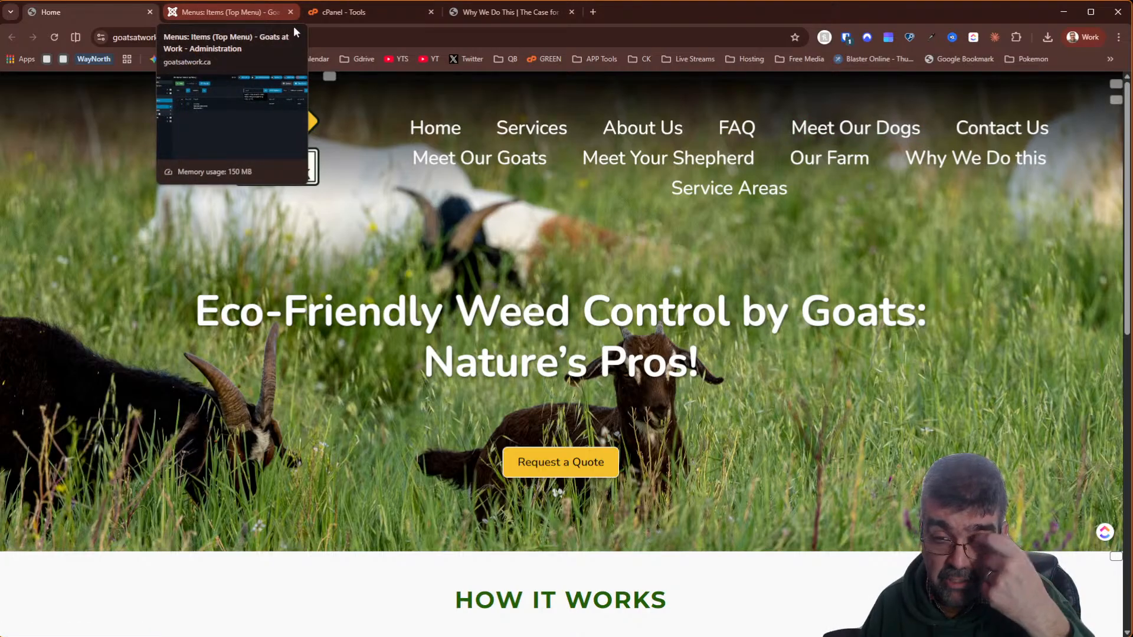
{"action": "left_click", "coordinate": [261, 13]}
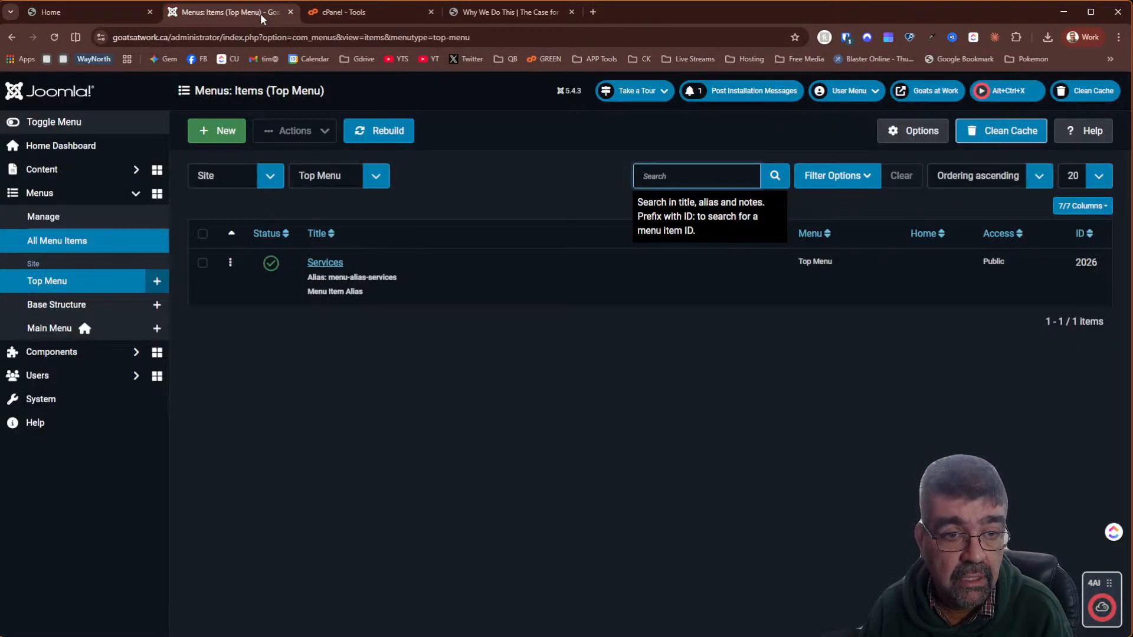
{"action": "left_click", "coordinate": [208, 135]}
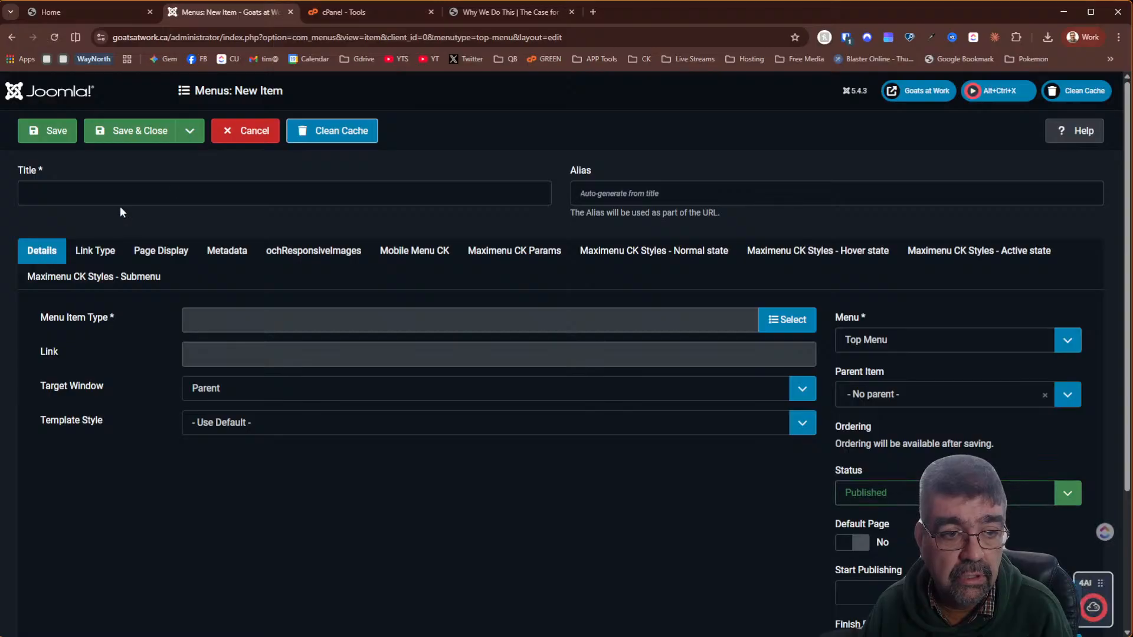
{"action": "left_click", "coordinate": [127, 187]}
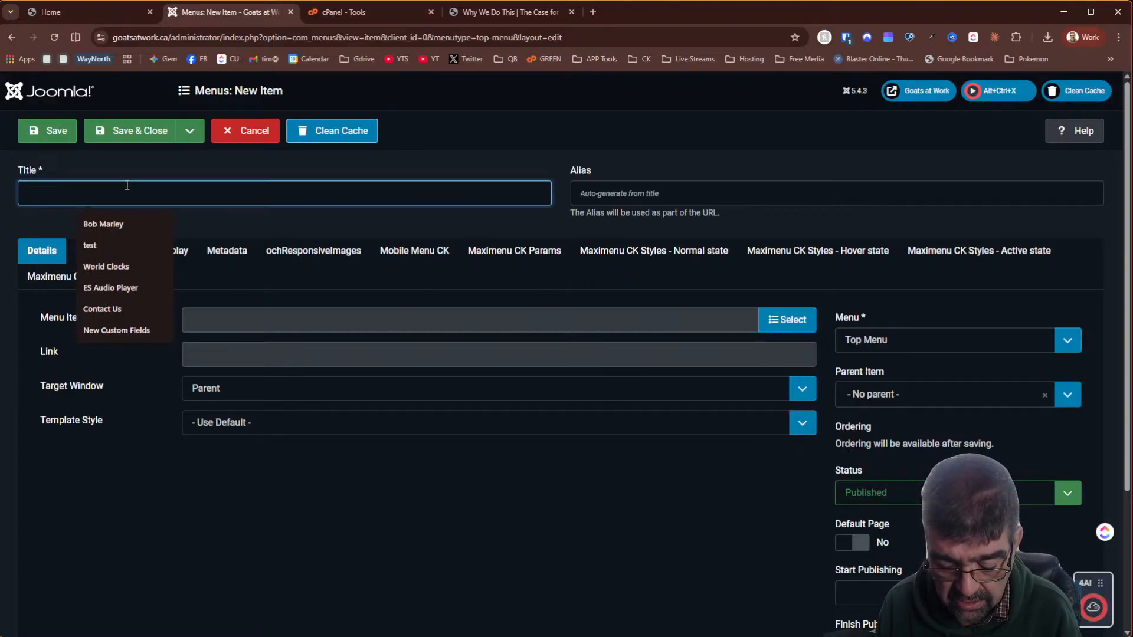
{"action": "type", "text": "About us"}
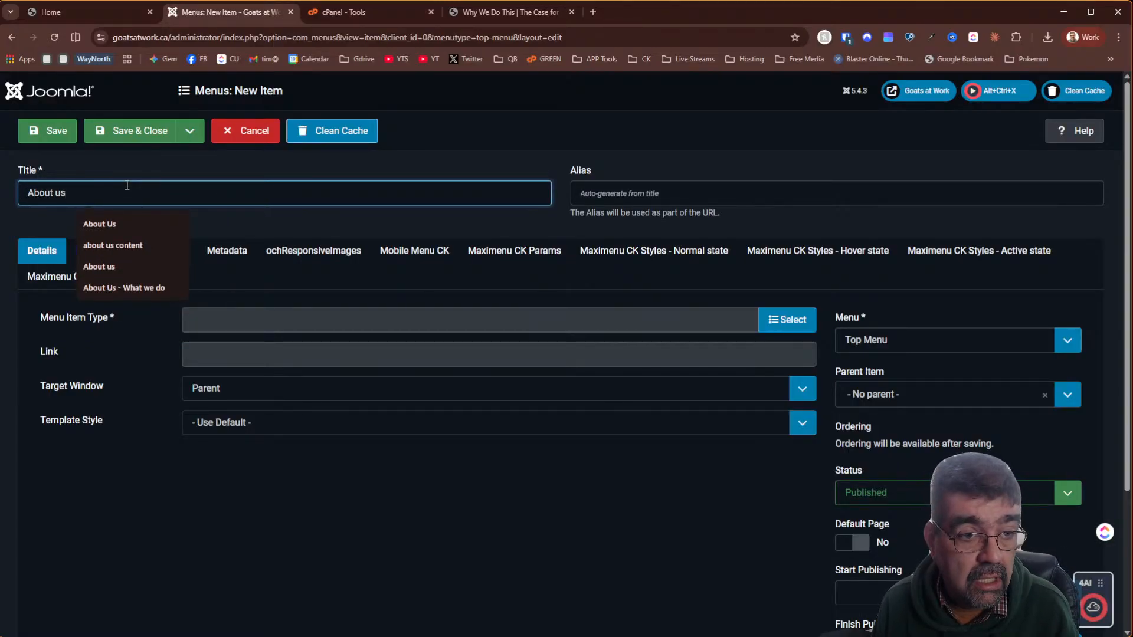
{"action": "key", "text": "BackSpace"}
{"action": "key", "text": "BackSpace"}
{"action": "type", "text": "Us"}
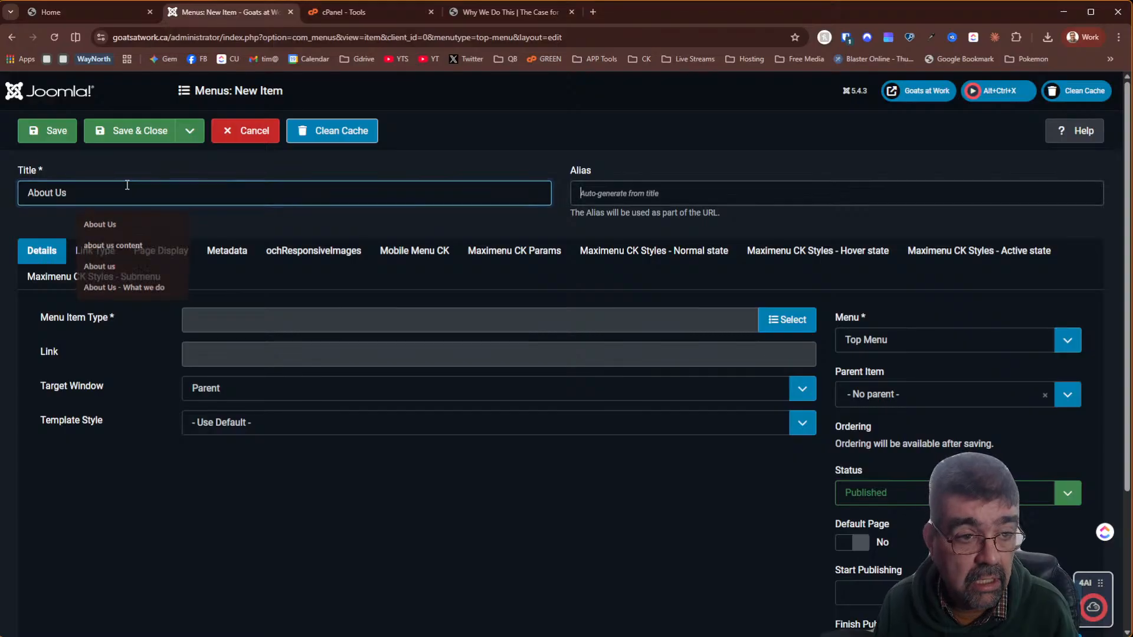
Delete the saved "menu-de-la-semaine" autofill suggestions from the Alias field and clear the partial entry
{"action": "key", "text": "Tab"}
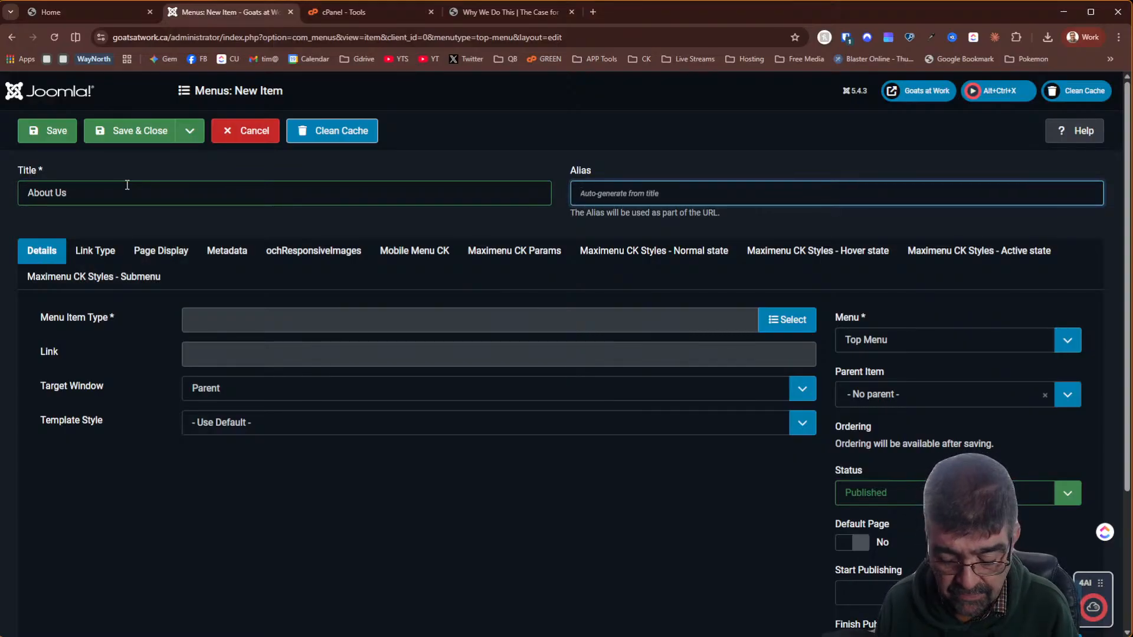
{"action": "type", "text": "men"}
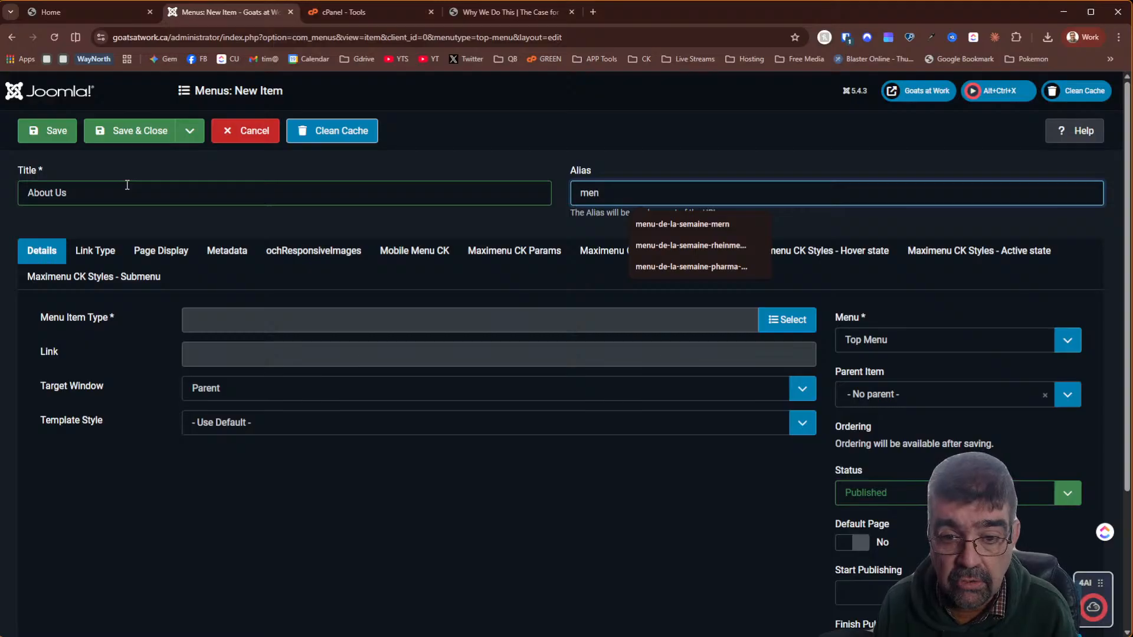
{"action": "key", "text": "Down"}
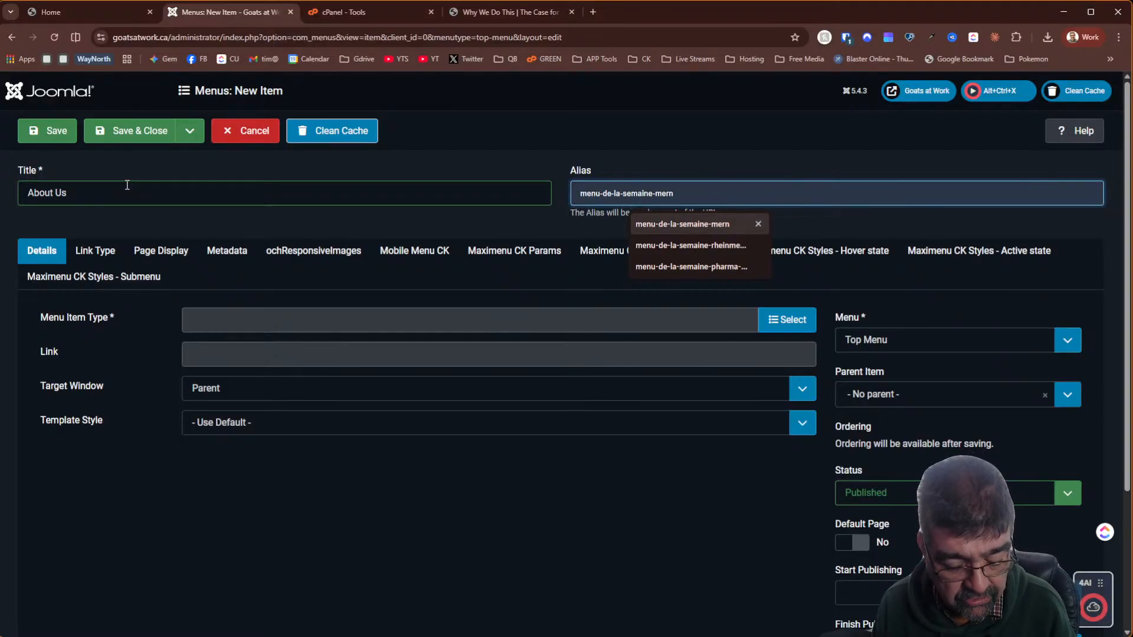
{"action": "key", "text": "shift+Delete"}
{"action": "key", "text": "Down"}
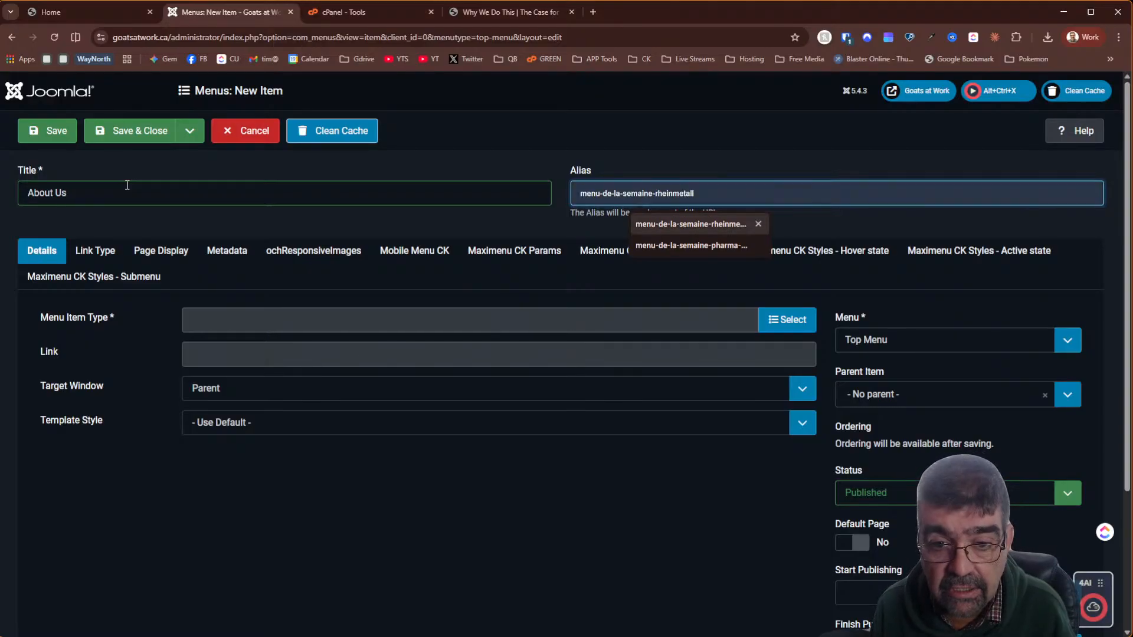
{"action": "key", "text": "shift+Delete"}
{"action": "key", "text": "Down"}
{"action": "key", "text": "shift+Delete"}
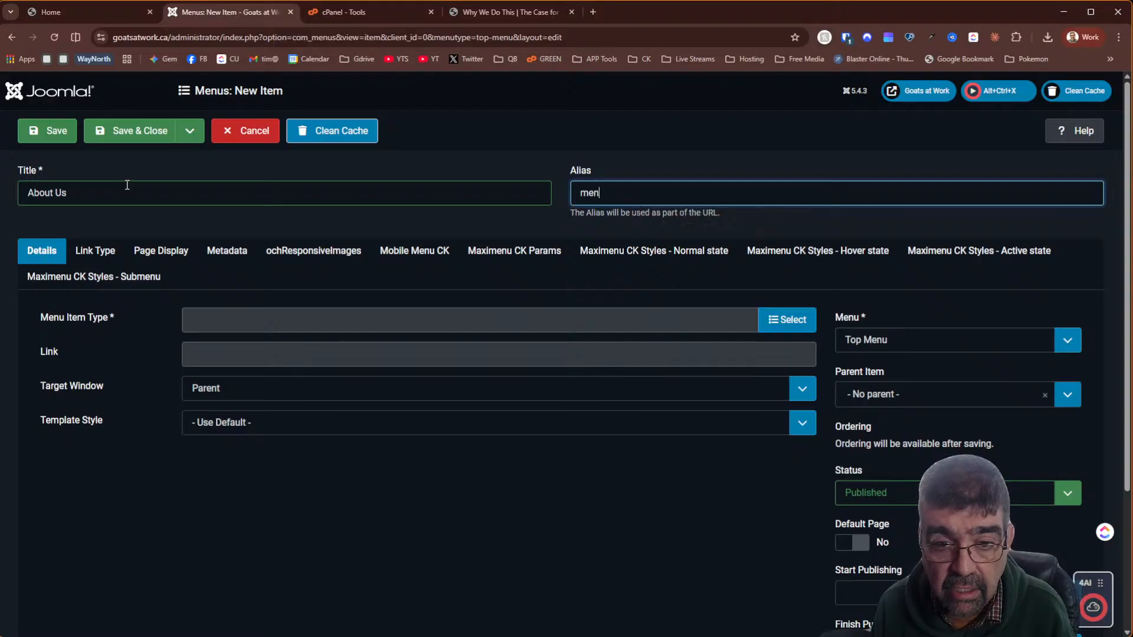
{"action": "key", "text": "BackSpace"}
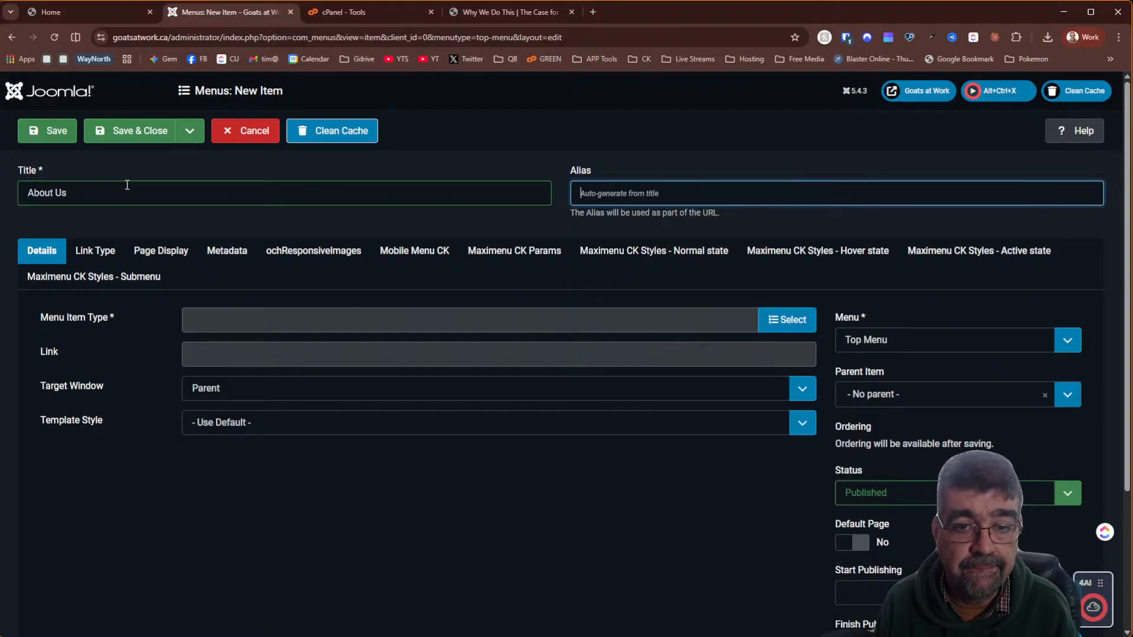
Enter "menu-alias-about-ut" as the About Us item's URL alias
{"action": "type", "text": "menu"}
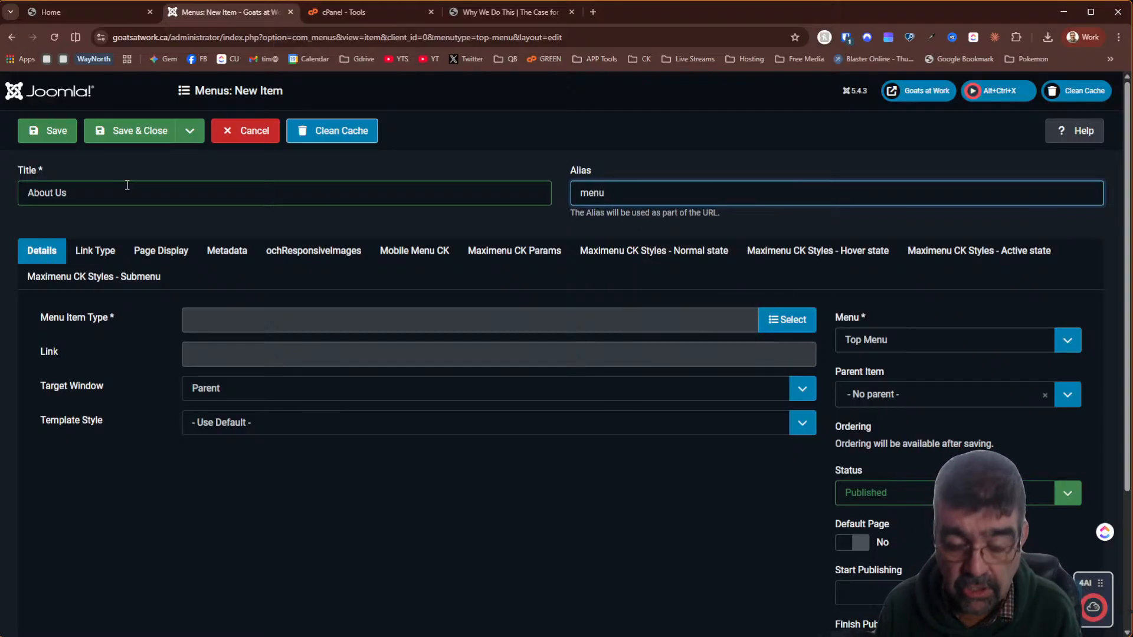
{"action": "type", "text": "-alias"}
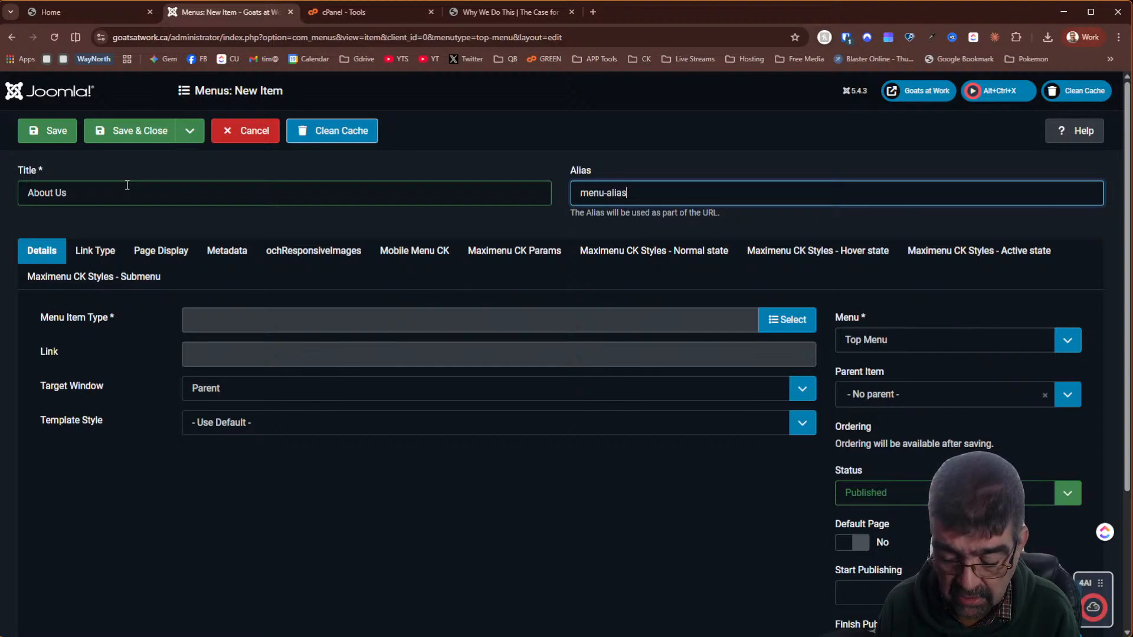
{"action": "type", "text": "-about"}
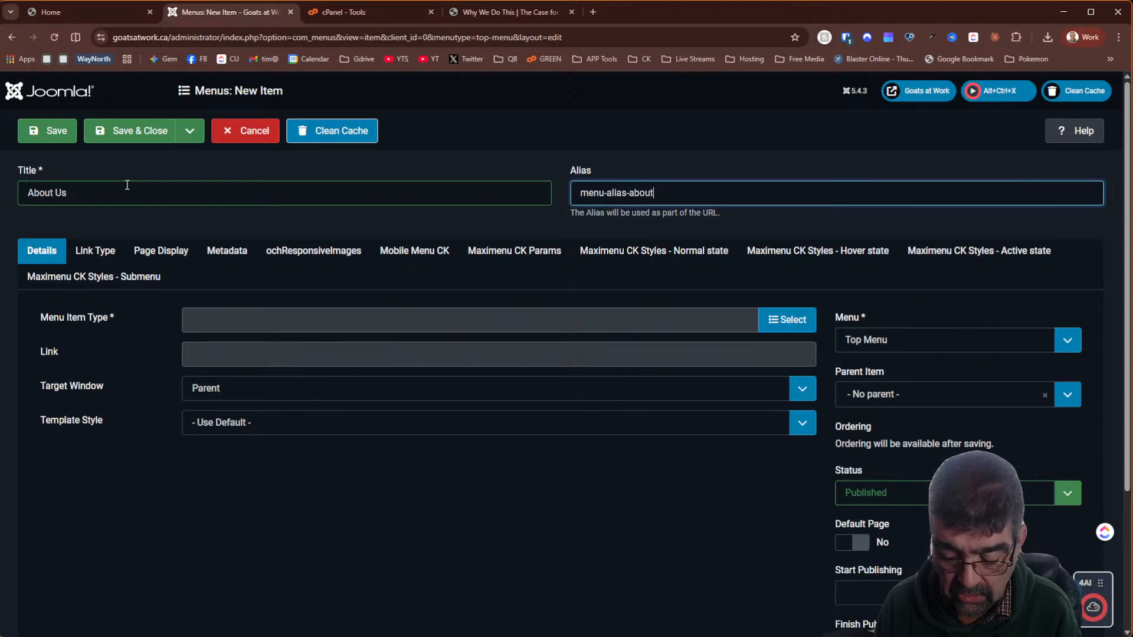
{"action": "type", "text": "-ut"}
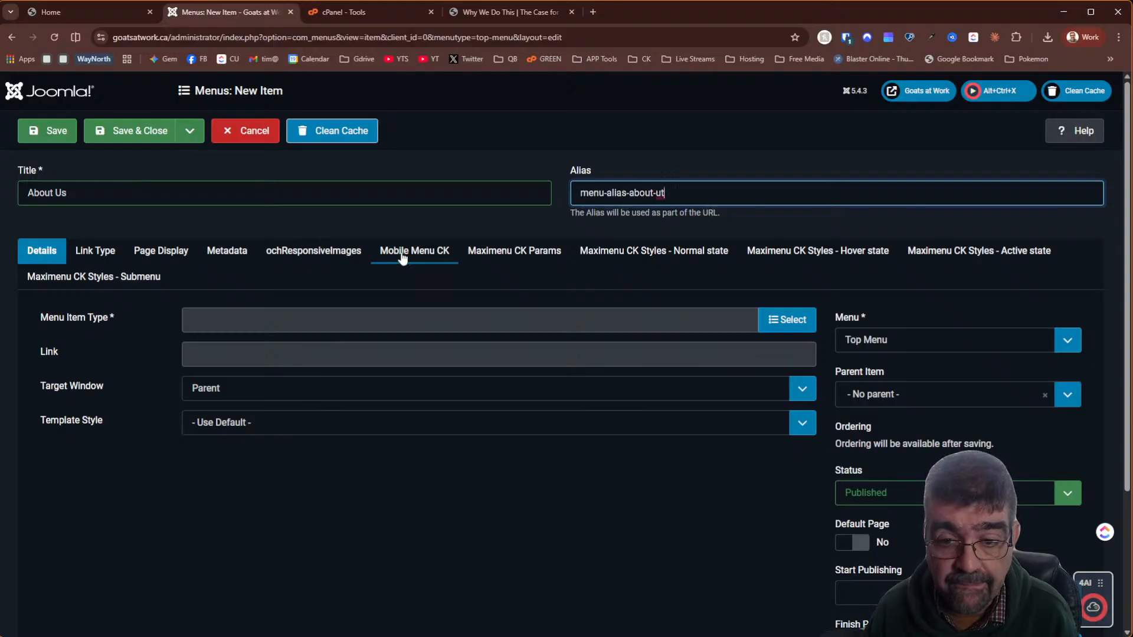
Set the About Us item's type to Menu Item Alias from the System Links group
{"action": "left_click", "coordinate": [786, 320]}
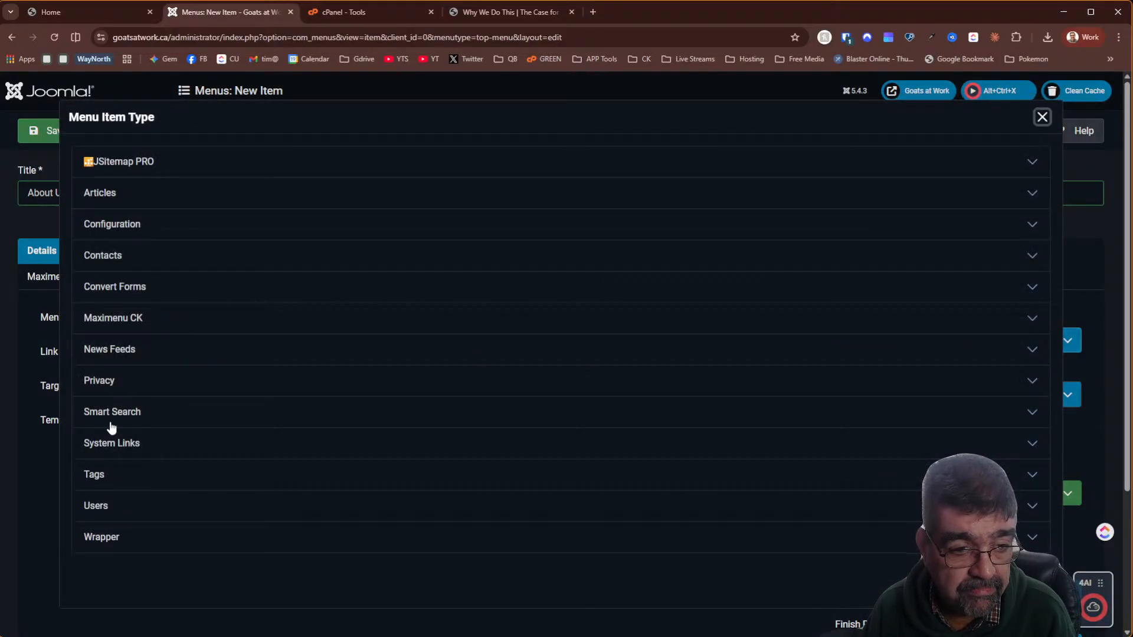
{"action": "left_click", "coordinate": [111, 447]}
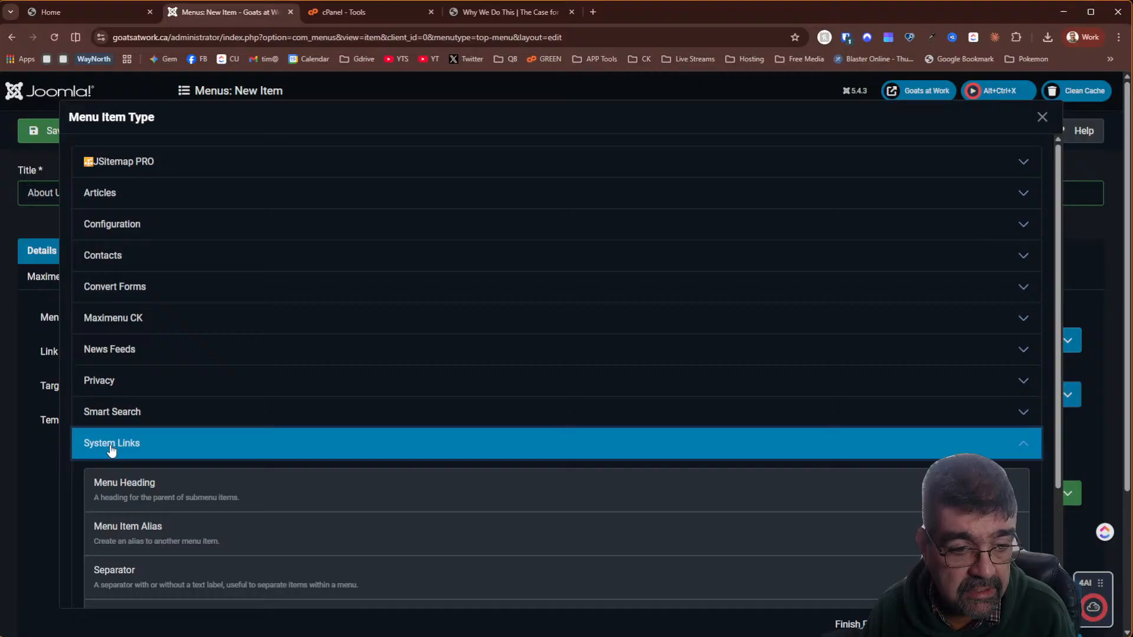
{"action": "left_click", "coordinate": [140, 539]}
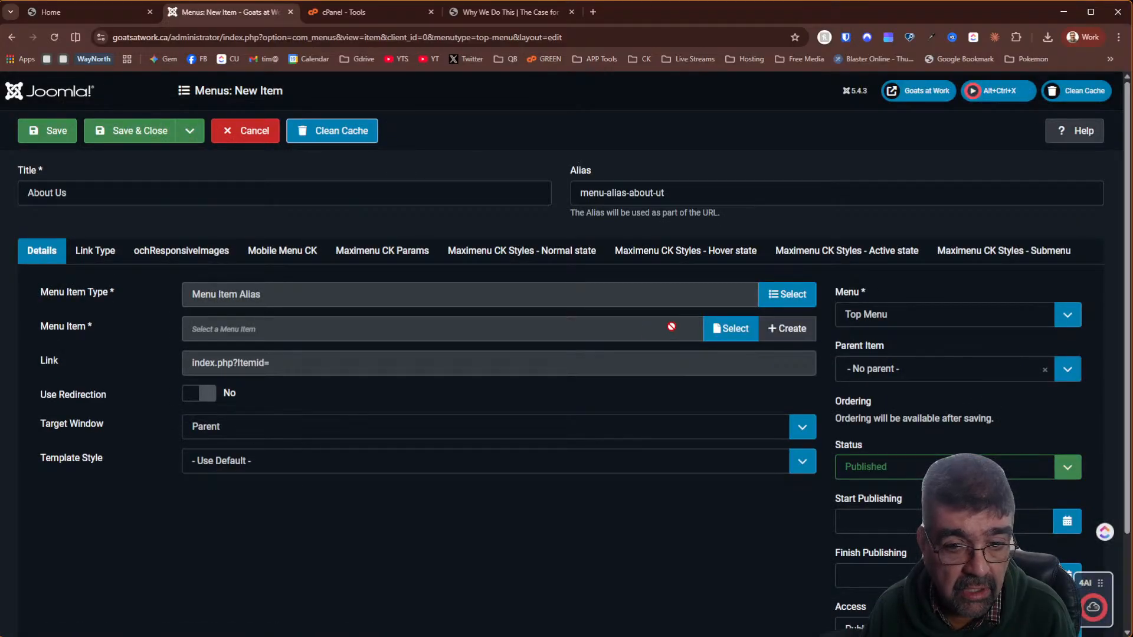
Link the alias item to the Main Menu's About Us entry and save it, keeping the item open
{"action": "left_click", "coordinate": [732, 334]}
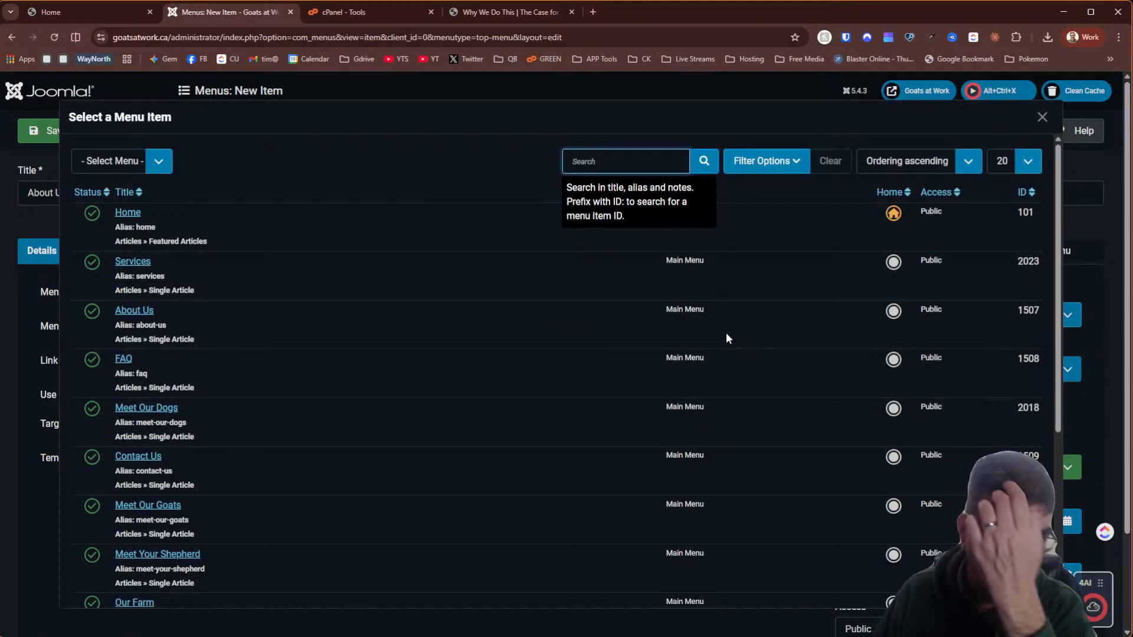
{"action": "left_click", "coordinate": [155, 160]}
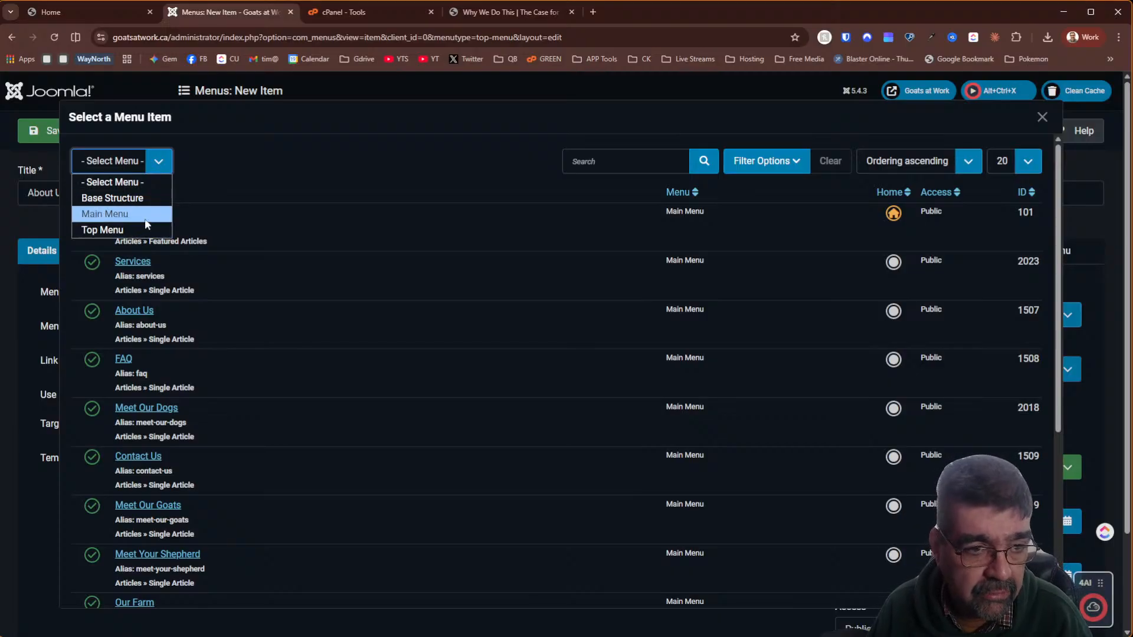
{"action": "left_click", "coordinate": [124, 214]}
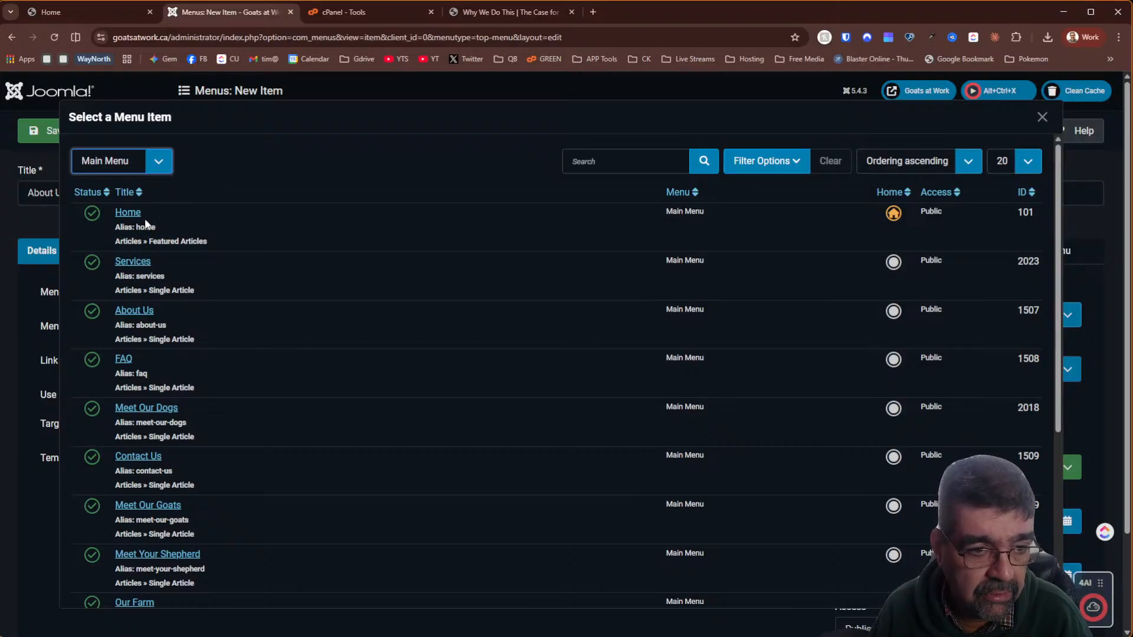
{"action": "left_click", "coordinate": [127, 312]}
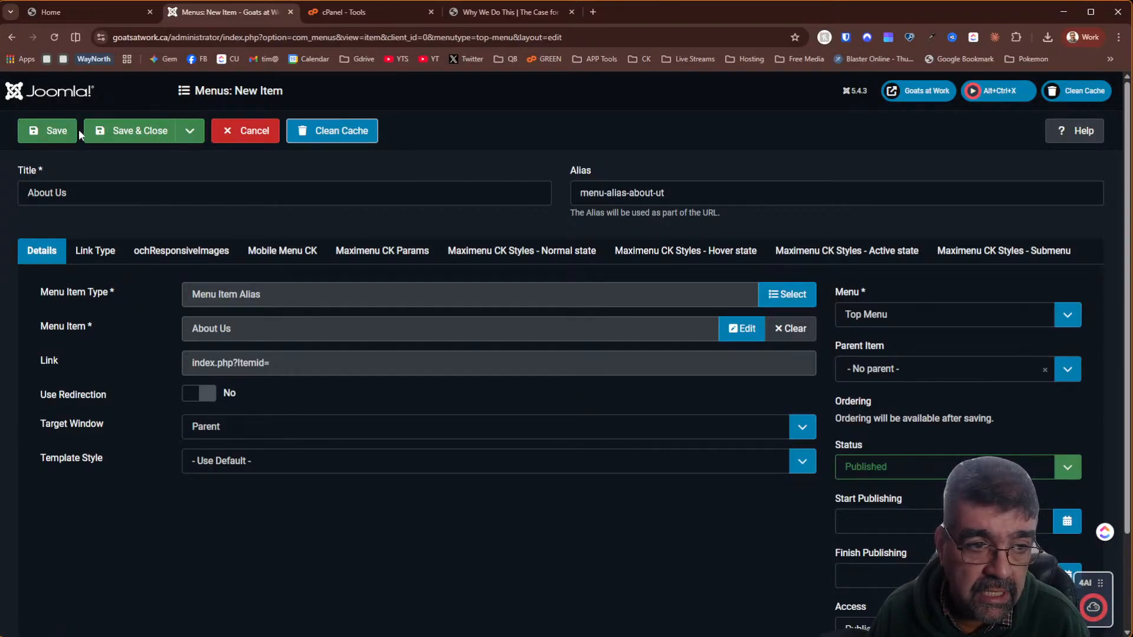
{"action": "left_click", "coordinate": [188, 132]}
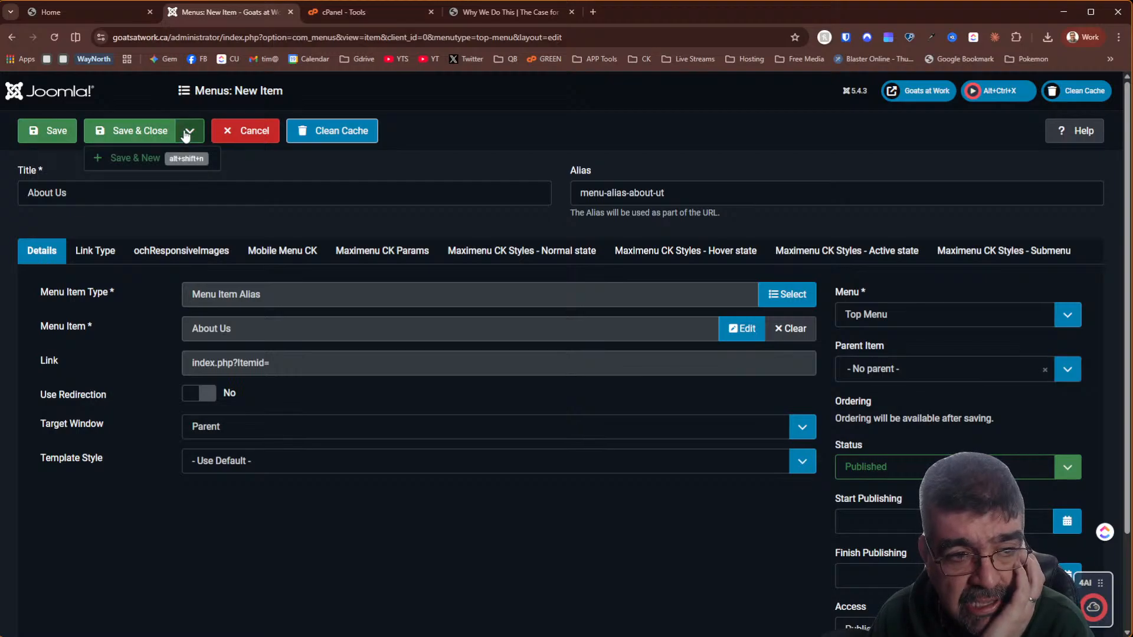
{"action": "left_click", "coordinate": [36, 131]}
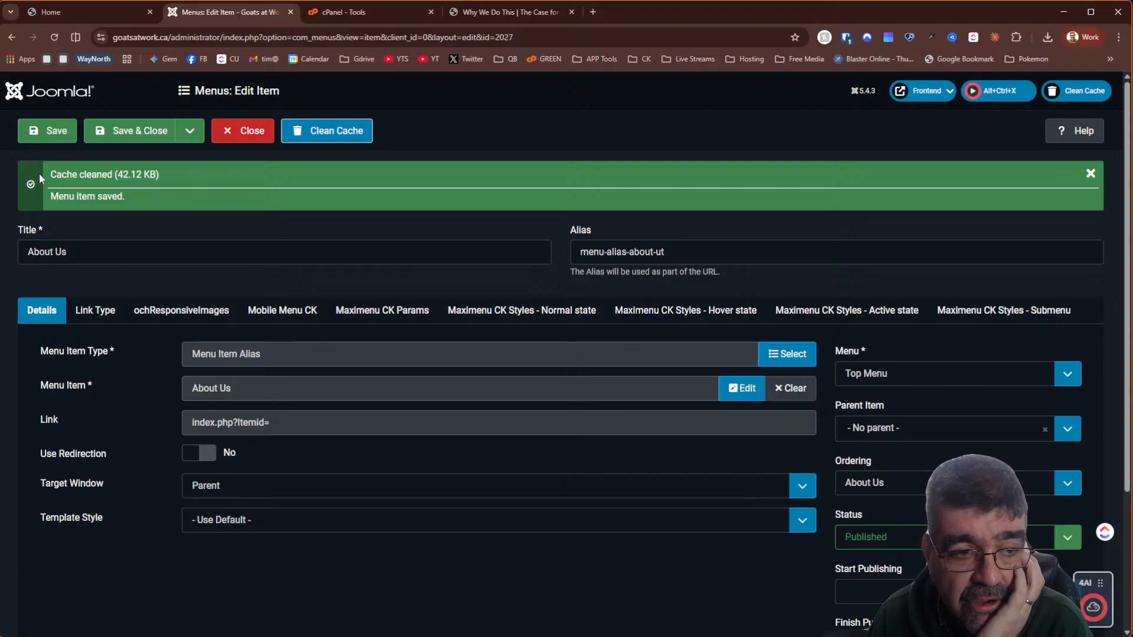
Retitle the open About Us item as "FAQ" and change its URL alias to "menu-alias-about-faq"
{"action": "triple_click", "coordinate": [126, 261]}
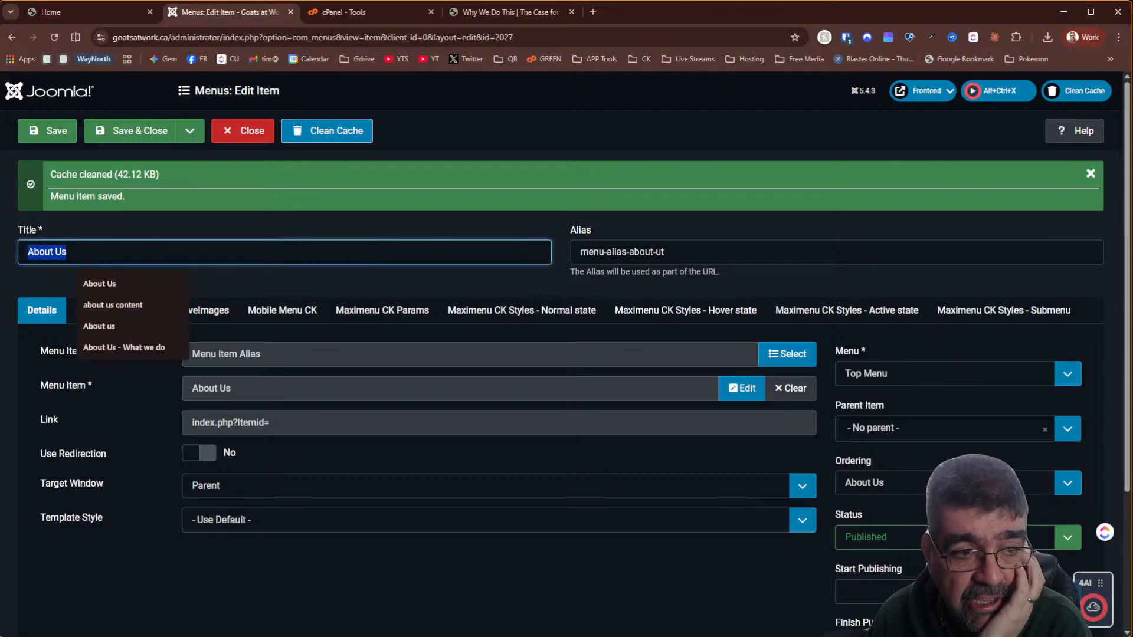
{"action": "type", "text": "FAQ"}
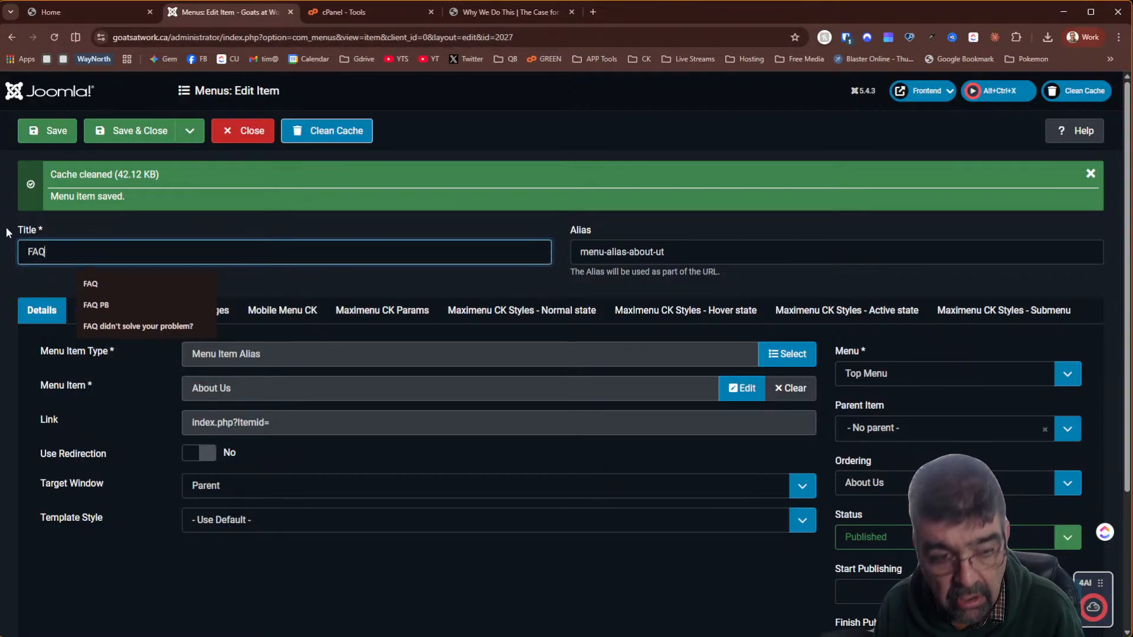
{"action": "key", "text": "Tab"}
{"action": "left_click", "coordinate": [703, 246]}
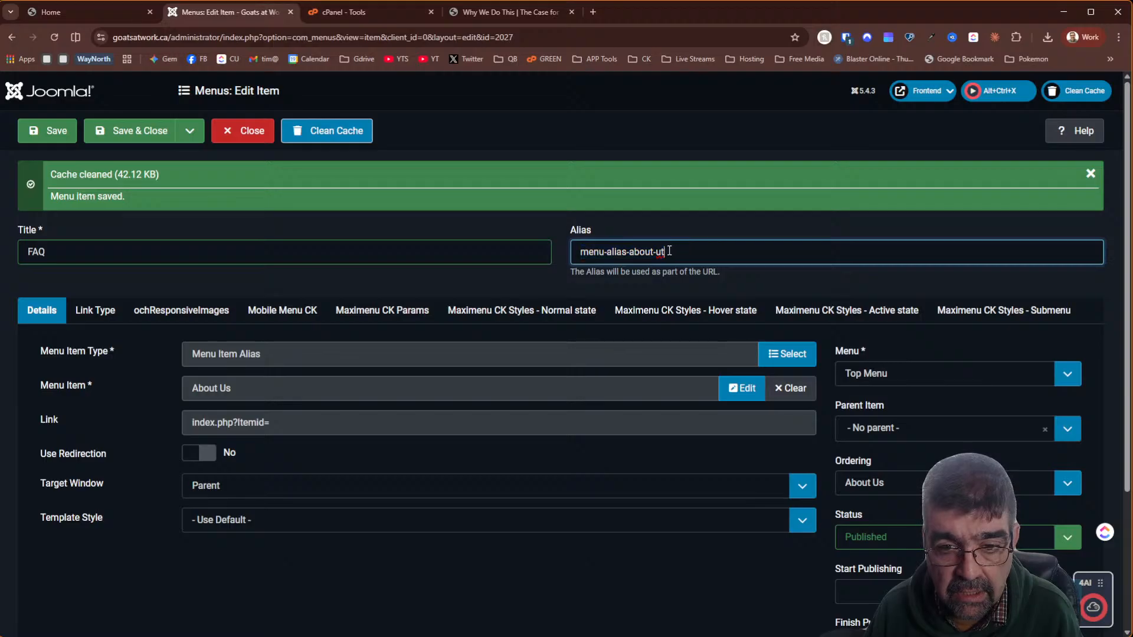
{"action": "key", "text": "shift+Left"}
{"action": "key", "text": "shift+Left"}
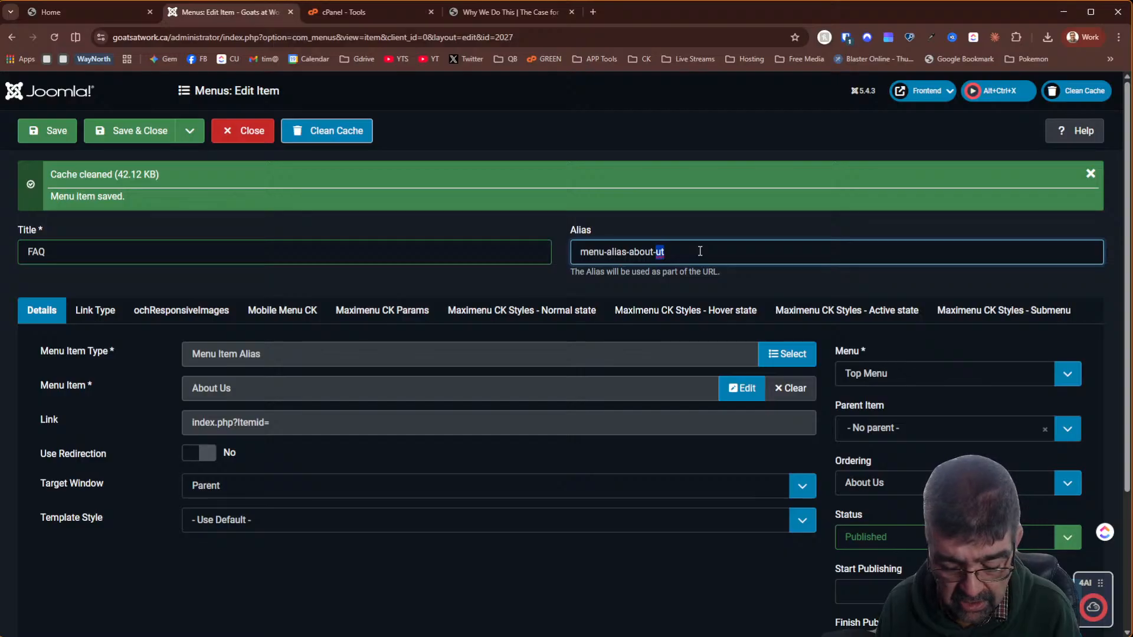
{"action": "type", "text": "faq"}
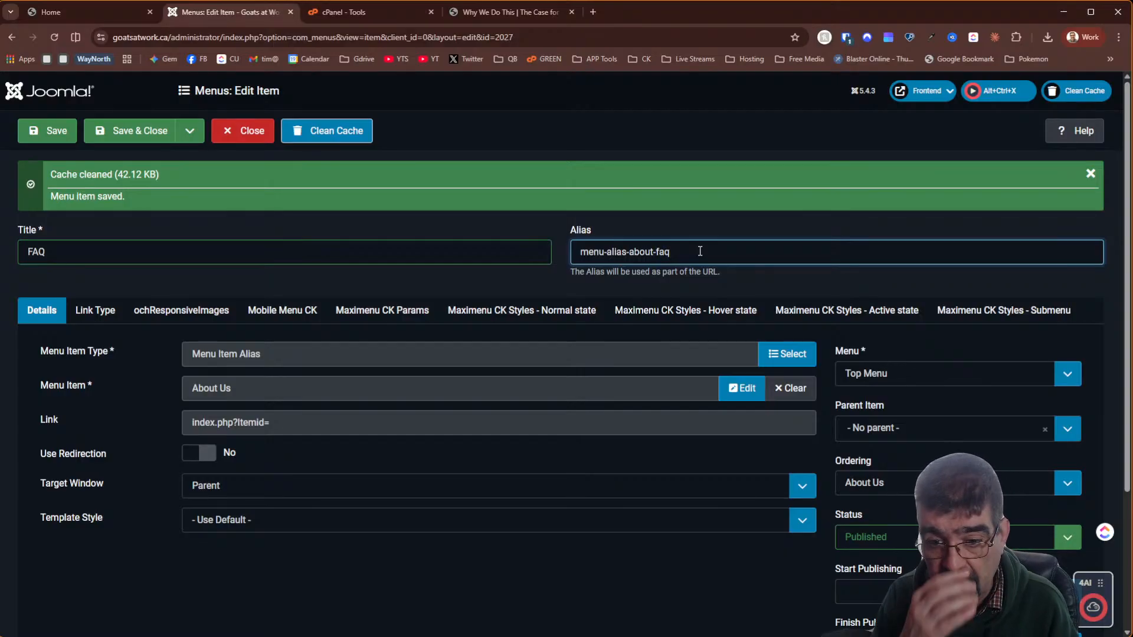
Replace the linked menu item with the Main Menu's FAQ entry and save the item as a copy
{"action": "left_click", "coordinate": [813, 391]}
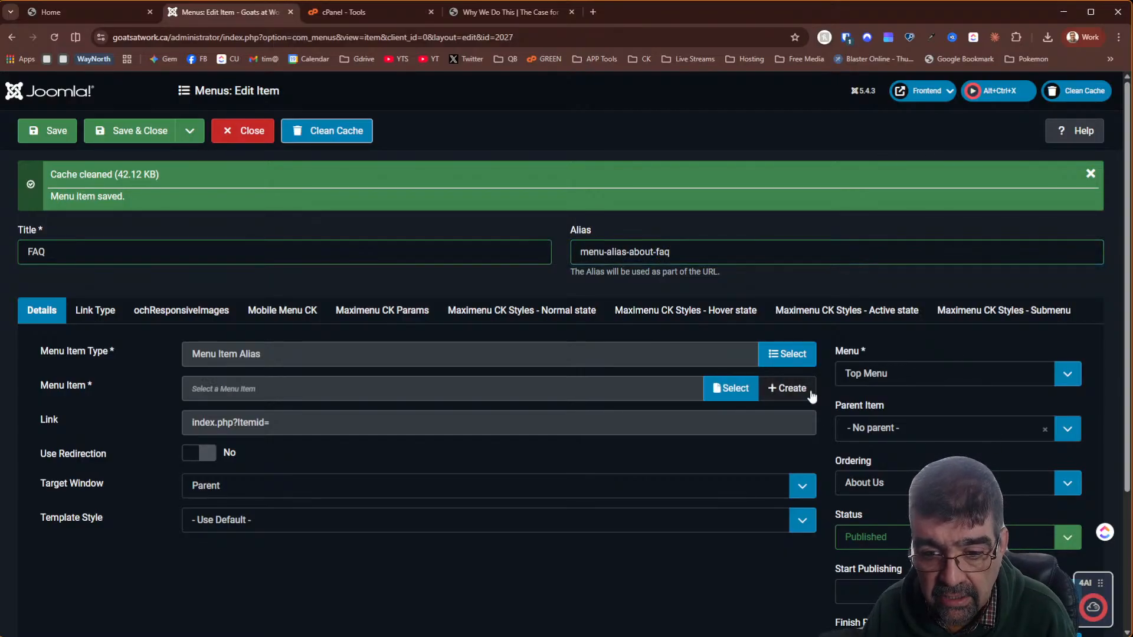
{"action": "left_click", "coordinate": [717, 391]}
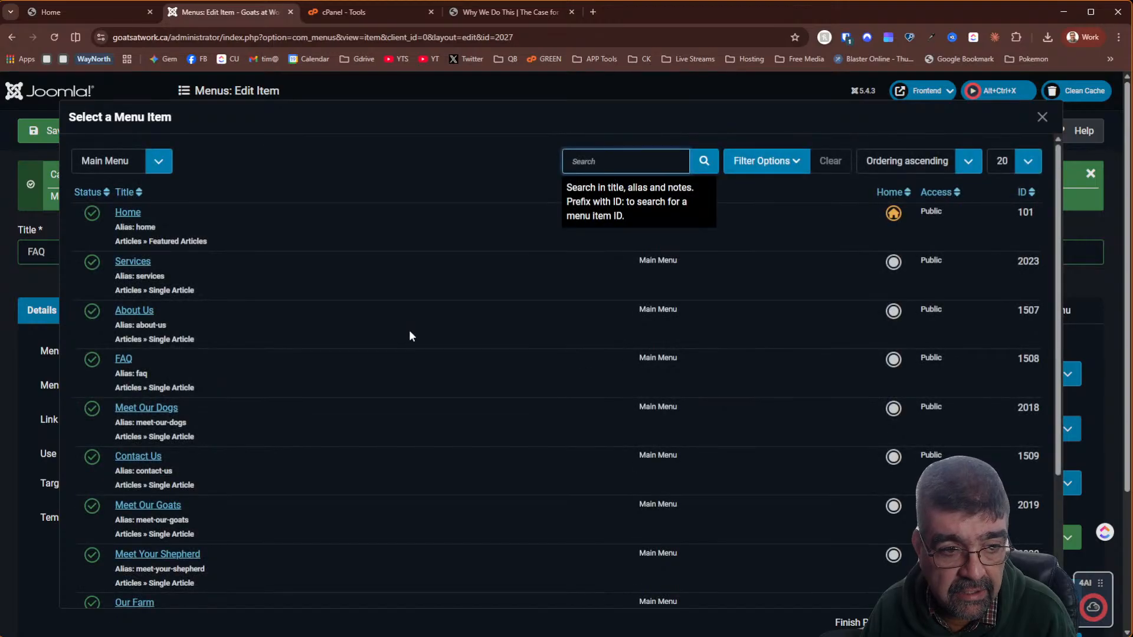
{"action": "left_click", "coordinate": [125, 358]}
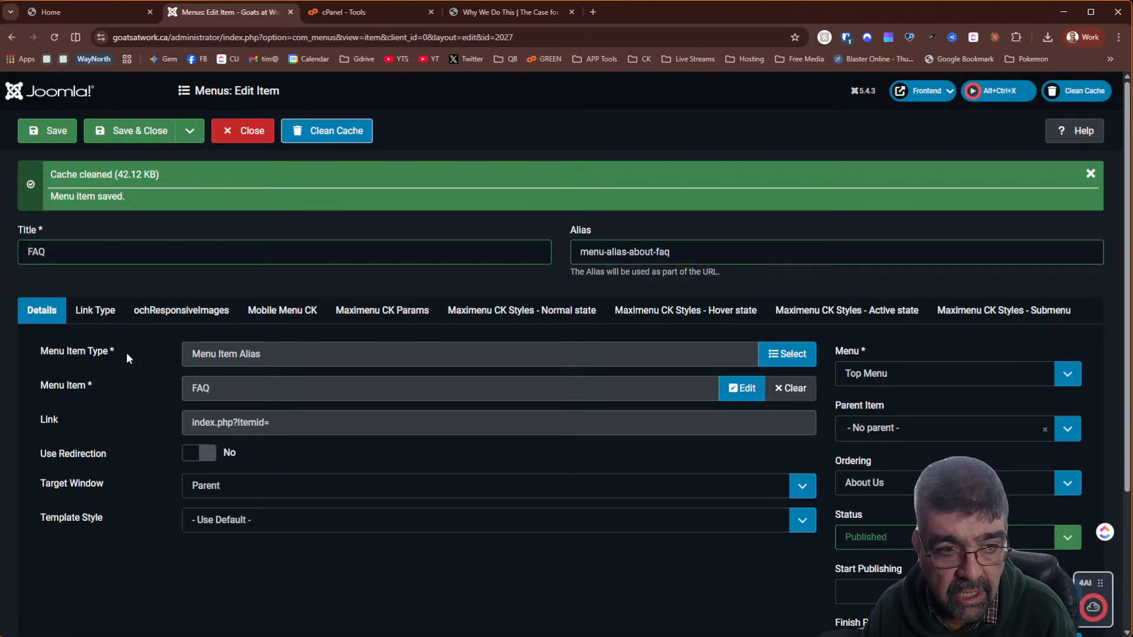
{"action": "left_click", "coordinate": [192, 132]}
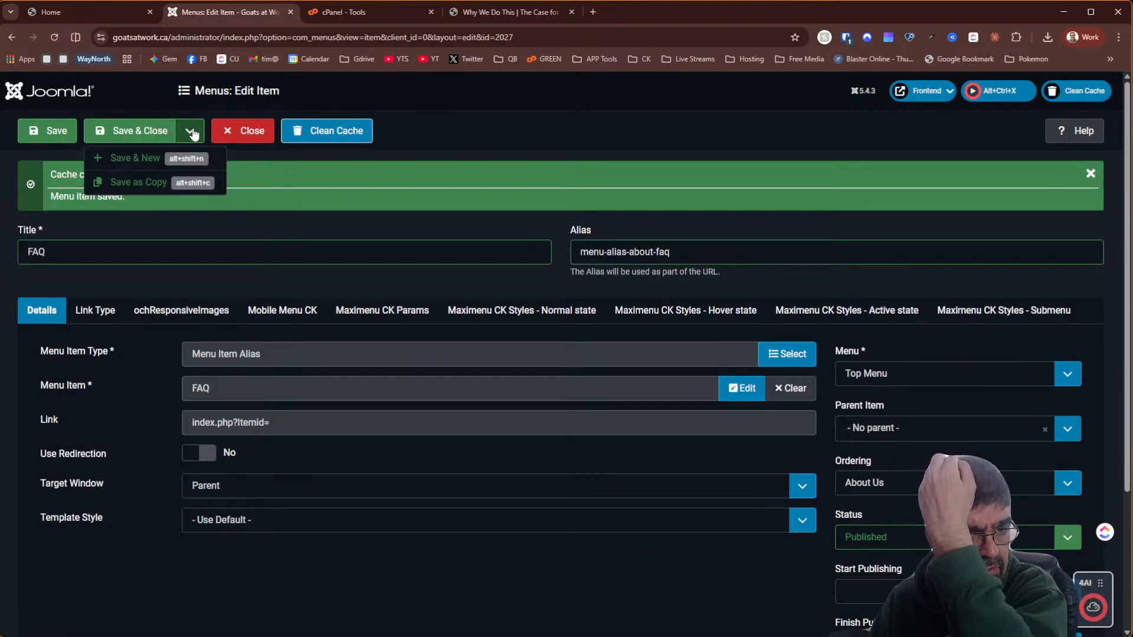
{"action": "left_click", "coordinate": [144, 187]}
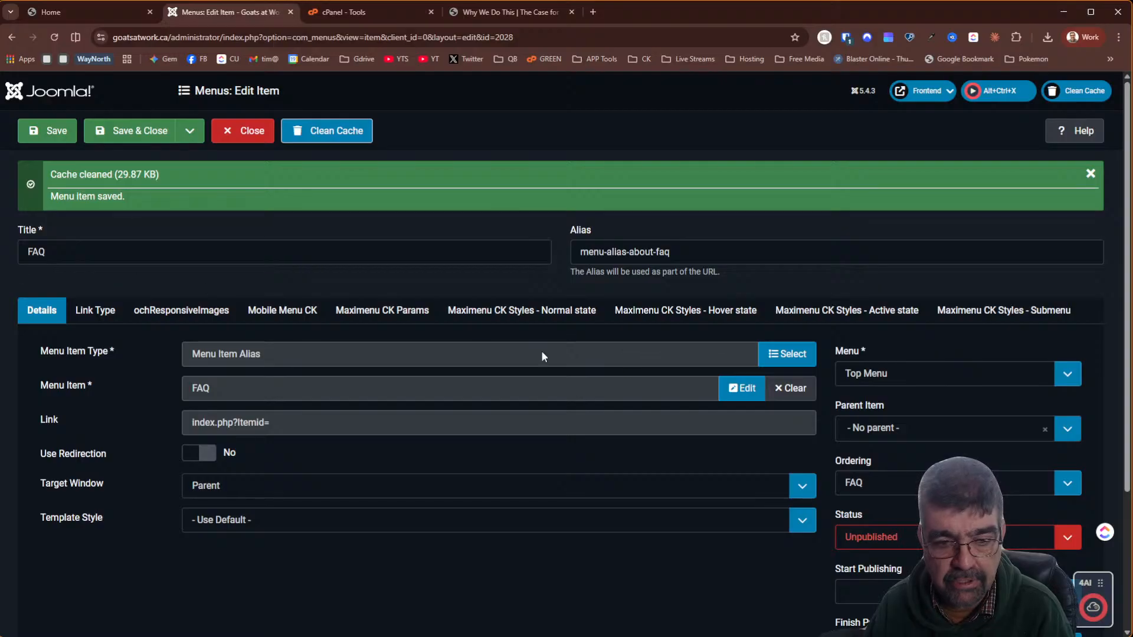
Set the copied FAQ item's status to Published, then save and close it
{"action": "left_click", "coordinate": [874, 537]}
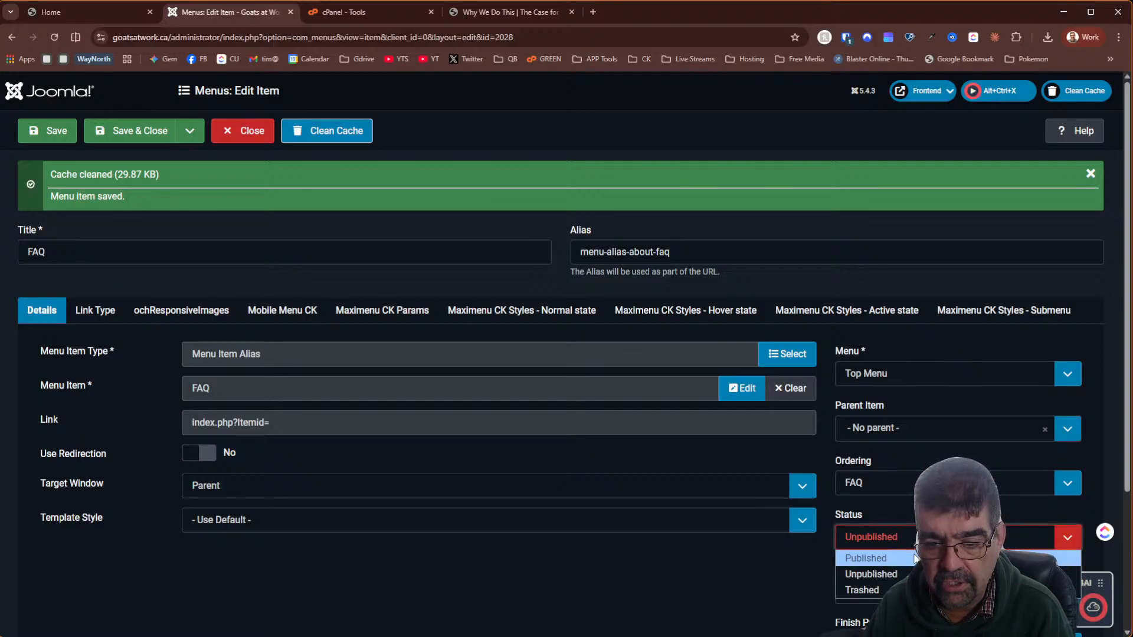
{"action": "left_click", "coordinate": [885, 482]}
{"action": "left_click", "coordinate": [119, 131]}
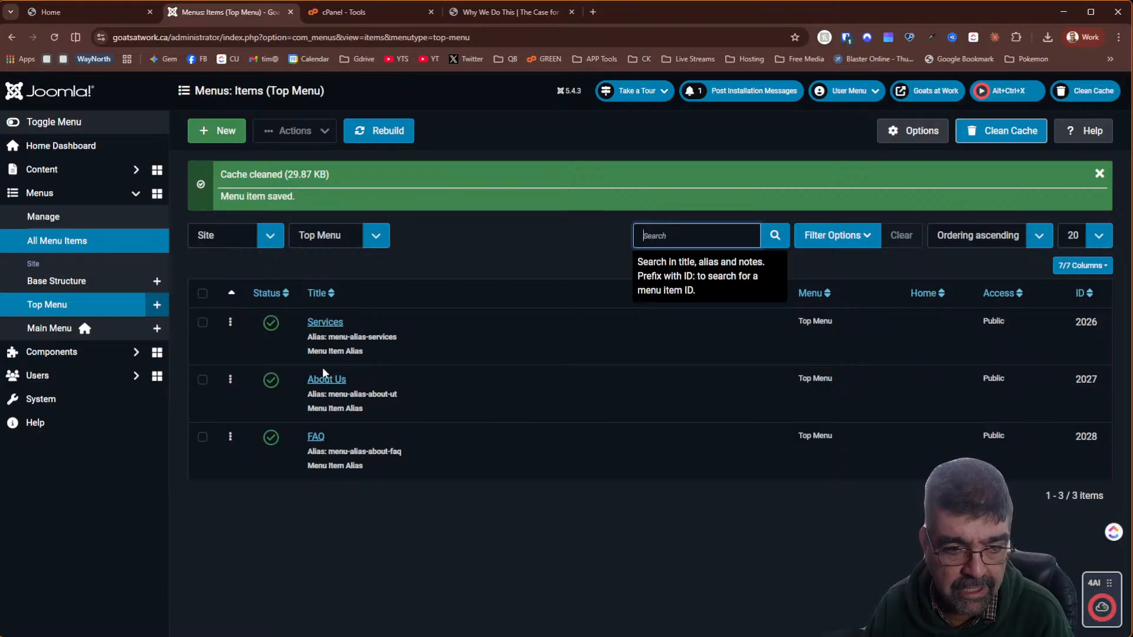
Correct the Top Menu About Us item's URL alias to "menu-alias-about-us", then save and close it
{"action": "left_click", "coordinate": [324, 377]}
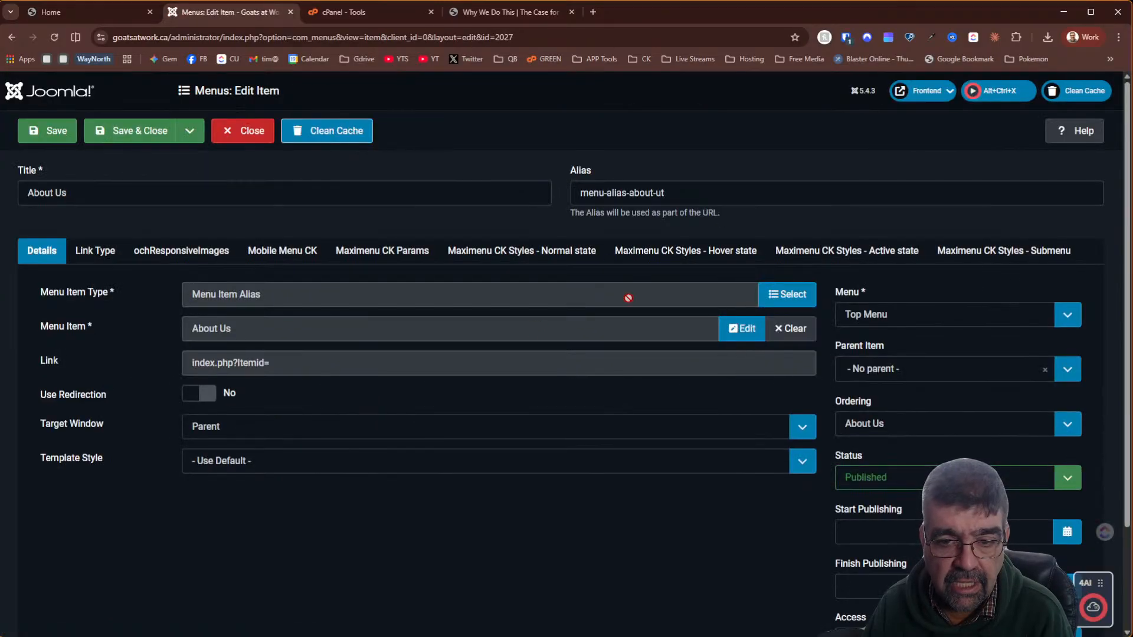
{"action": "left_click", "coordinate": [669, 193]}
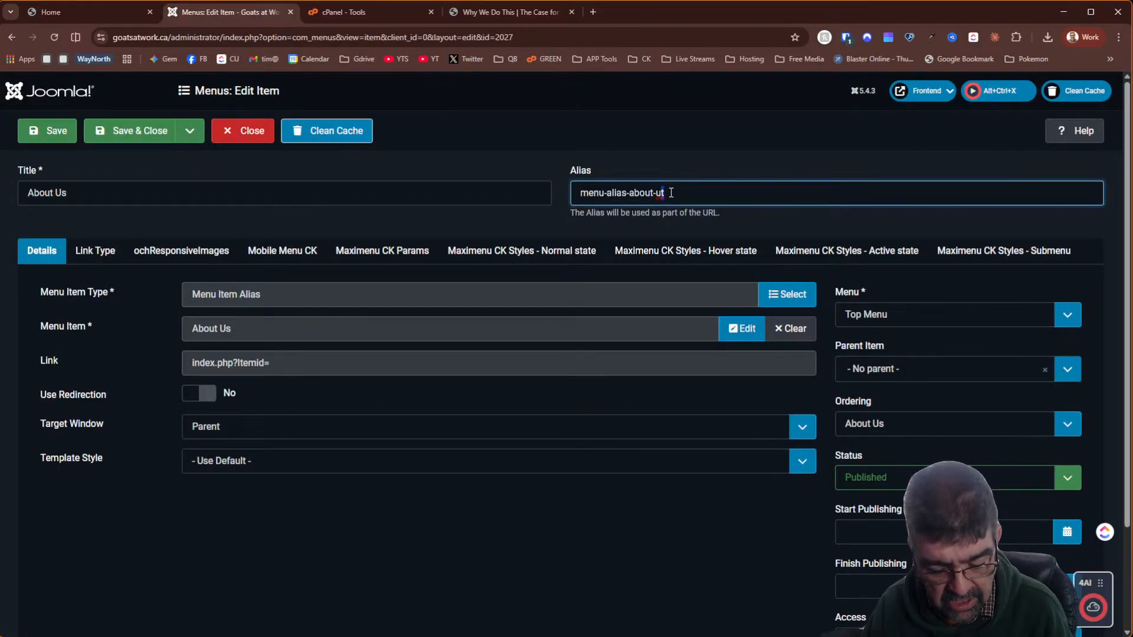
{"action": "key", "text": "BackSpace"}
{"action": "type", "text": "s"}
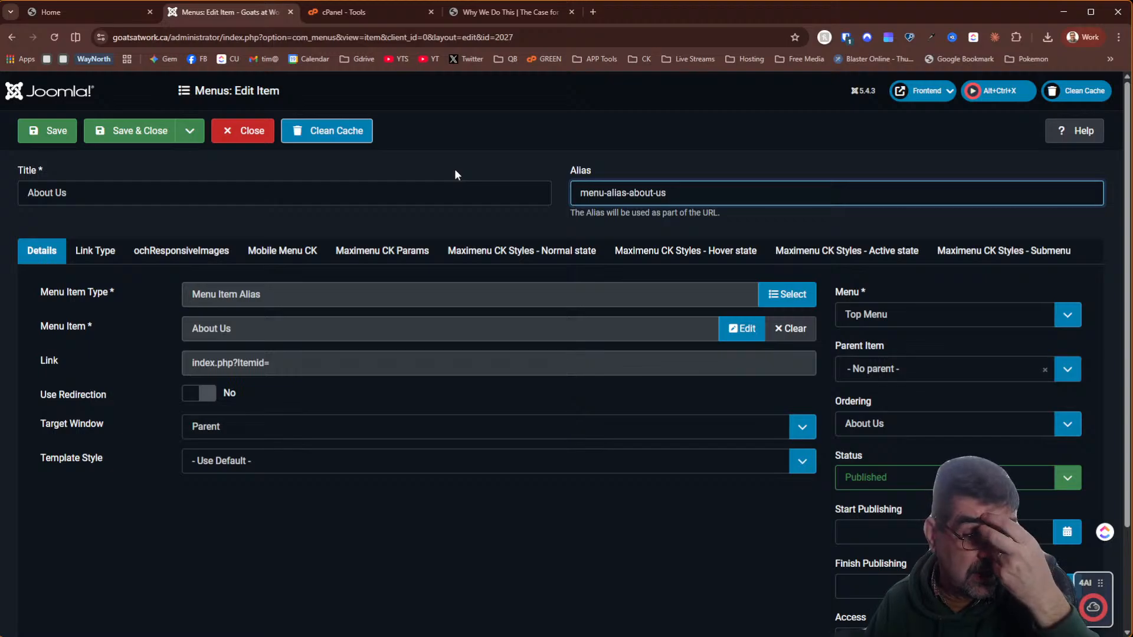
{"action": "left_click", "coordinate": [112, 122]}
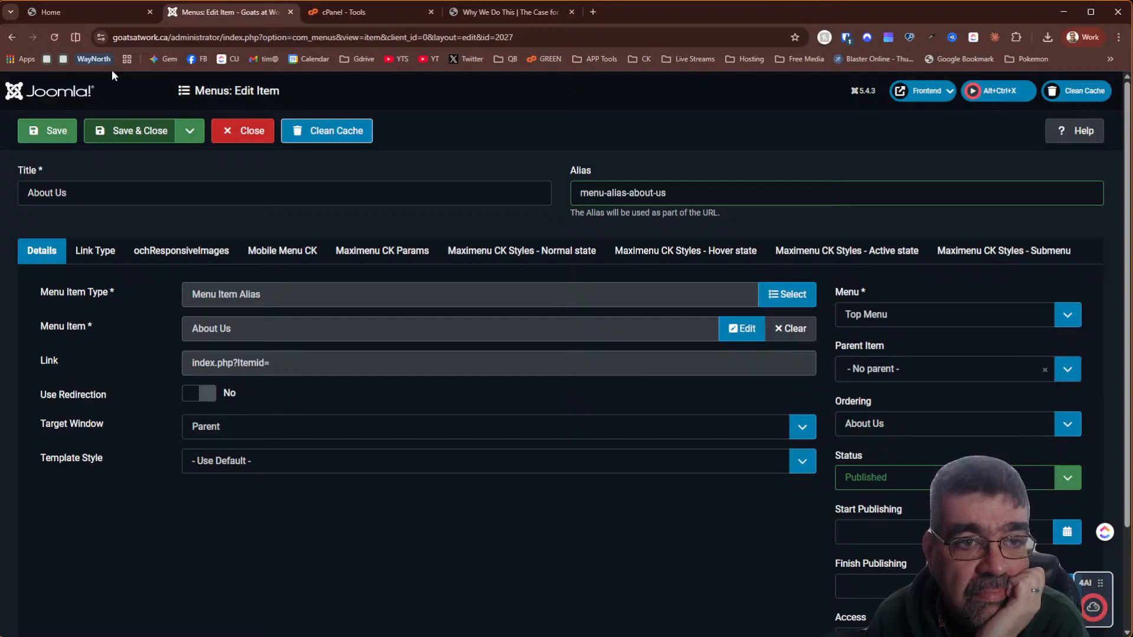
Save and close the About Us menu item, and look over the live site's navigation
{"action": "left_click", "coordinate": [134, 137]}
{"action": "left_click", "coordinate": [91, 9]}
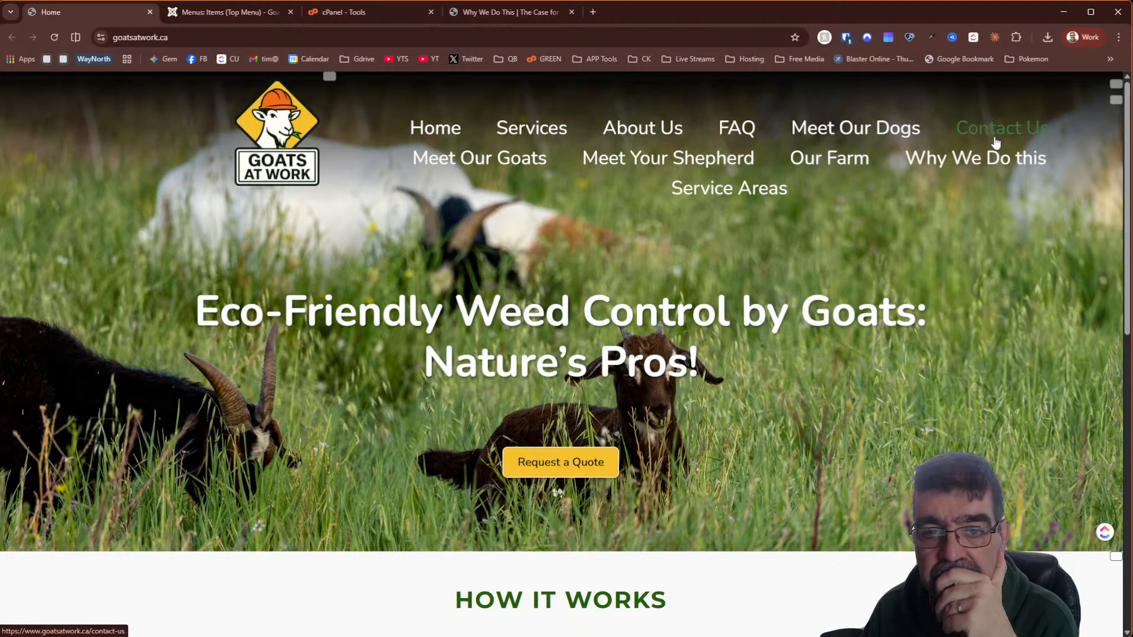
{"action": "left_click", "coordinate": [214, 12]}
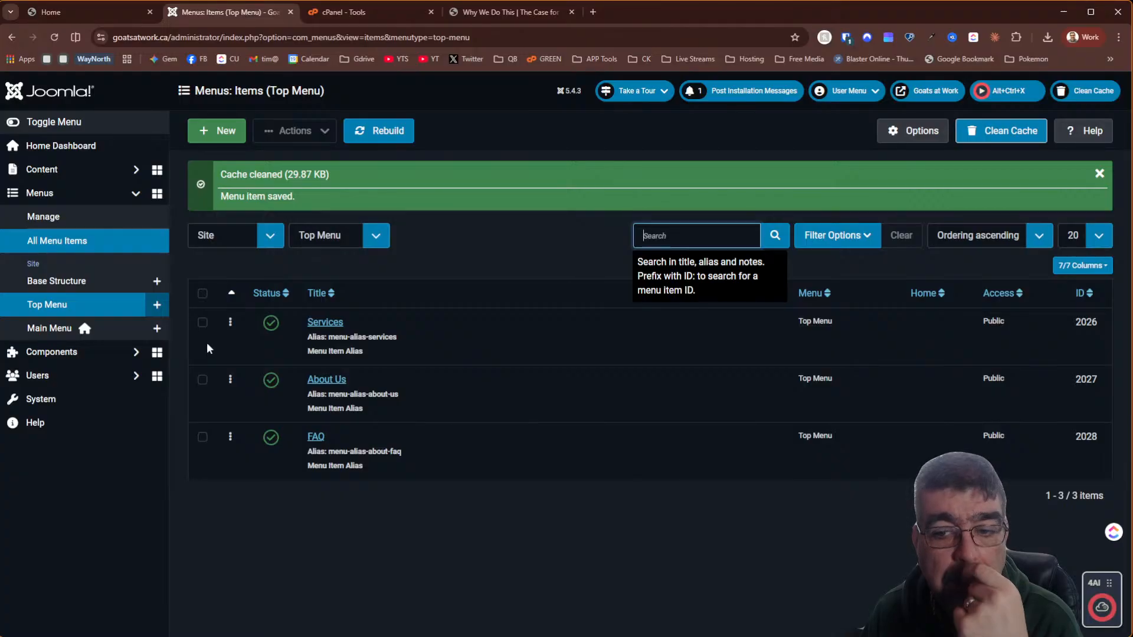
{"action": "left_click", "coordinate": [203, 437]}
{"action": "left_click", "coordinate": [292, 132]}
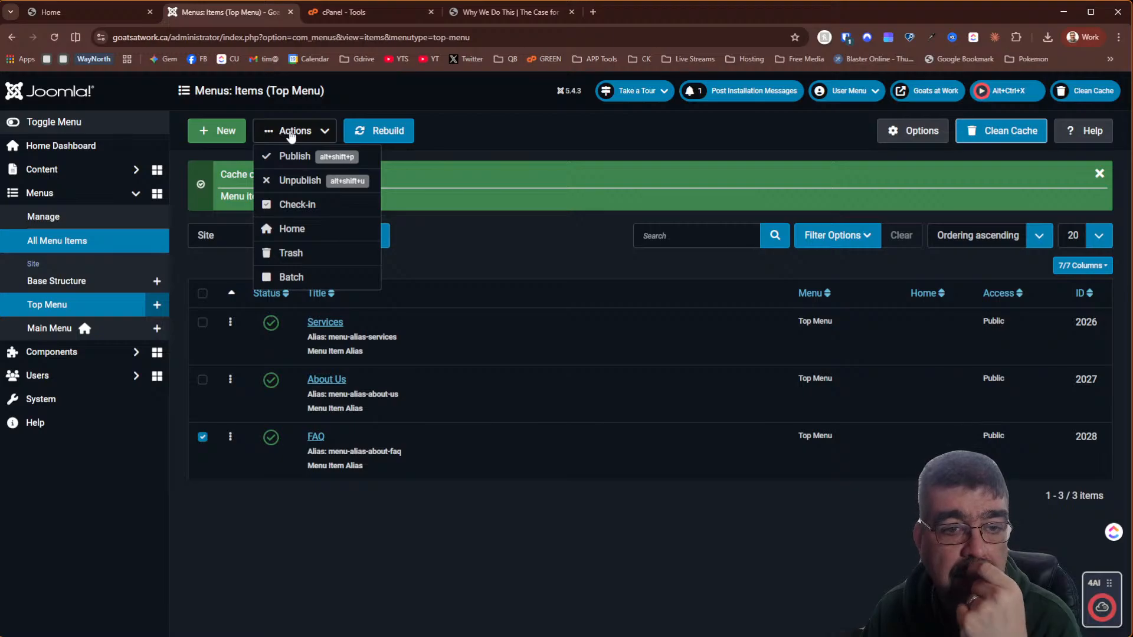
{"action": "left_click", "coordinate": [382, 477]}
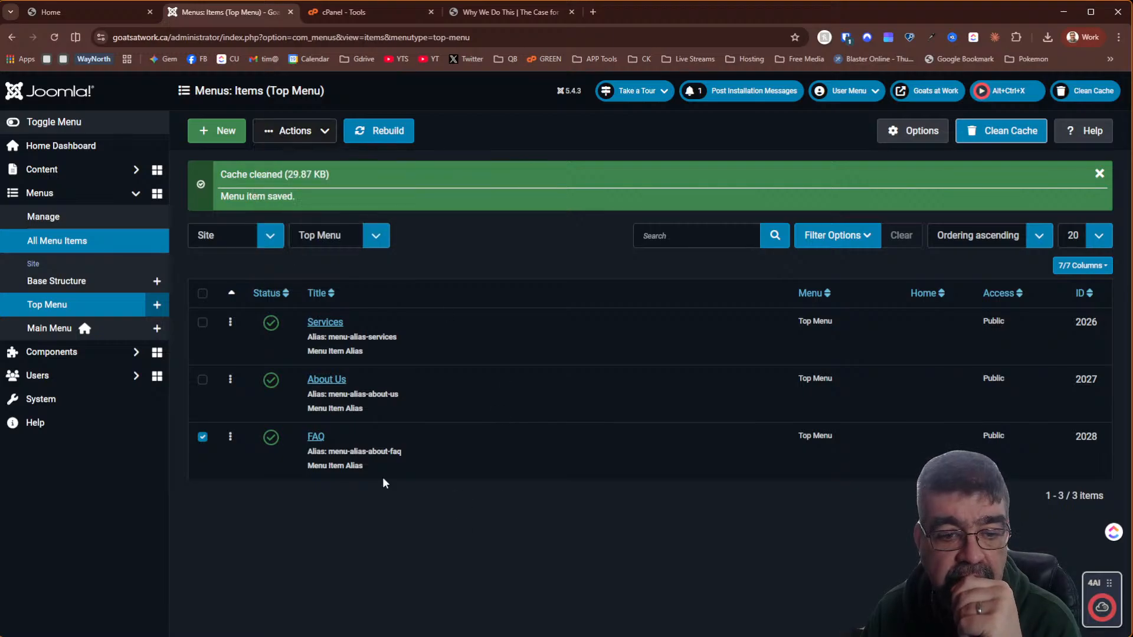
Start a new Top Menu item titled "Contact Us"
{"action": "left_click", "coordinate": [212, 142]}
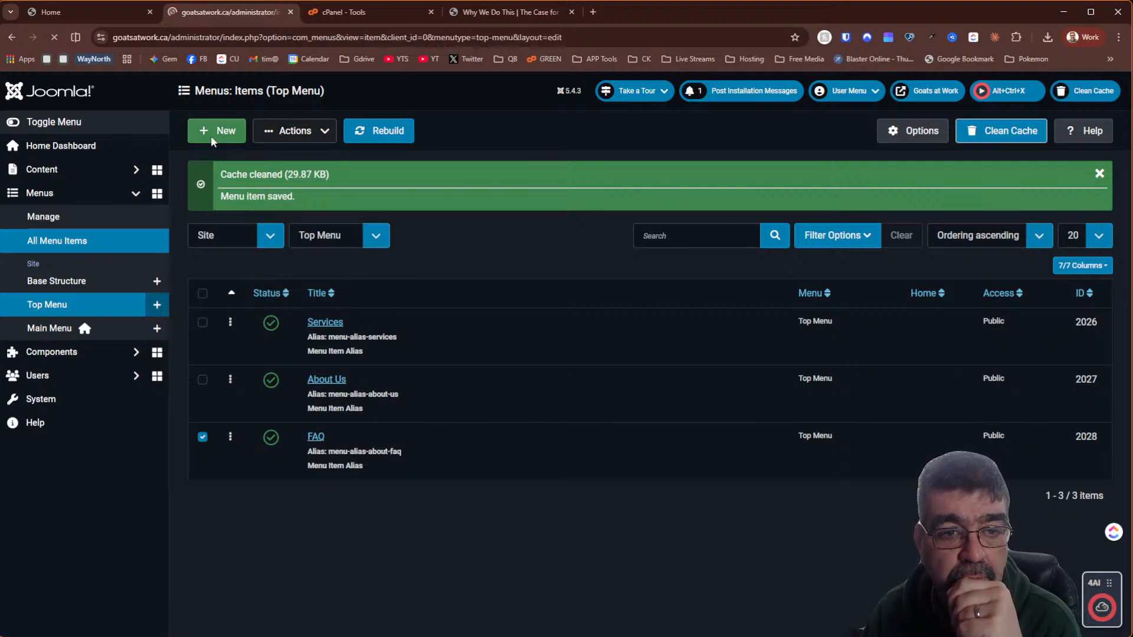
{"action": "left_click", "coordinate": [178, 198]}
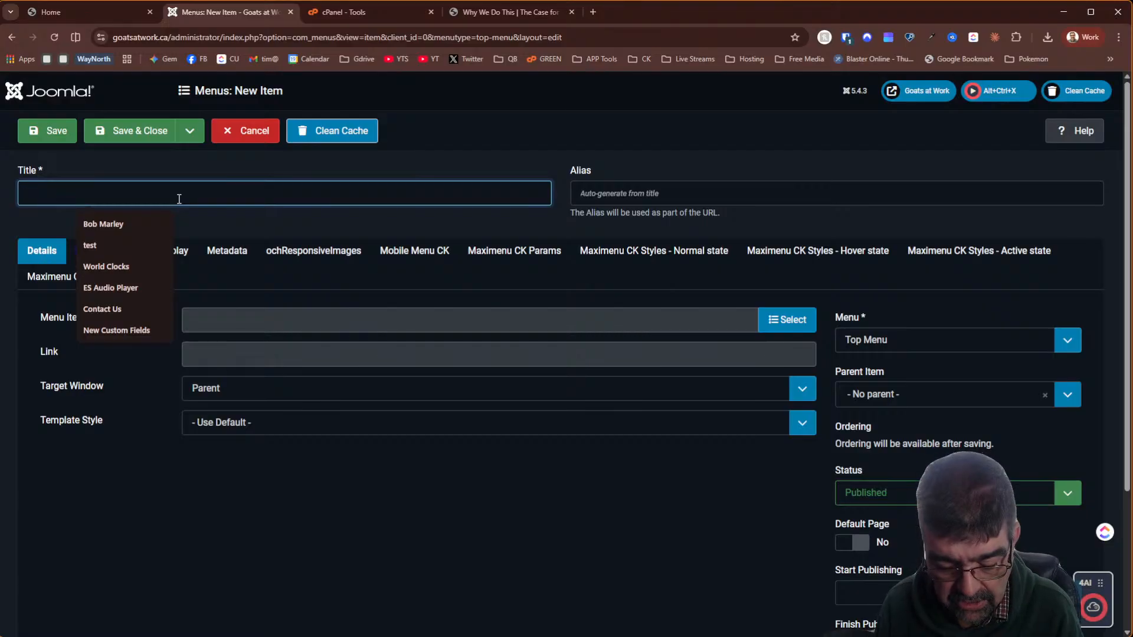
{"action": "type", "text": "Contact U"}
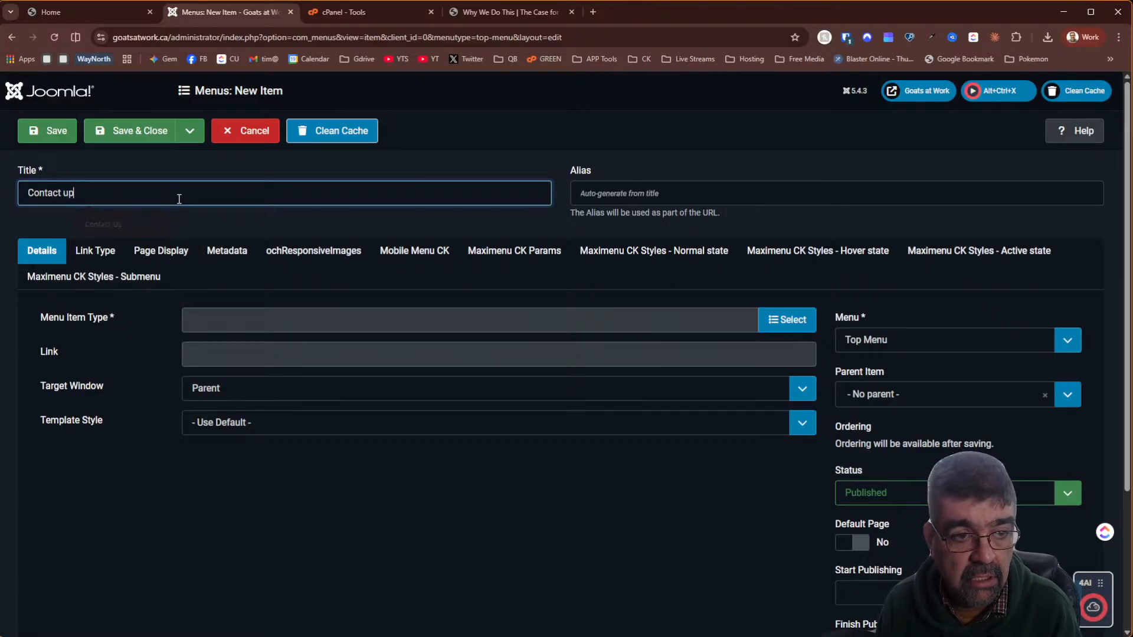
{"action": "key", "text": "BackSpace"}
{"action": "type", "text": "Us"}
{"action": "key", "text": "Tab"}
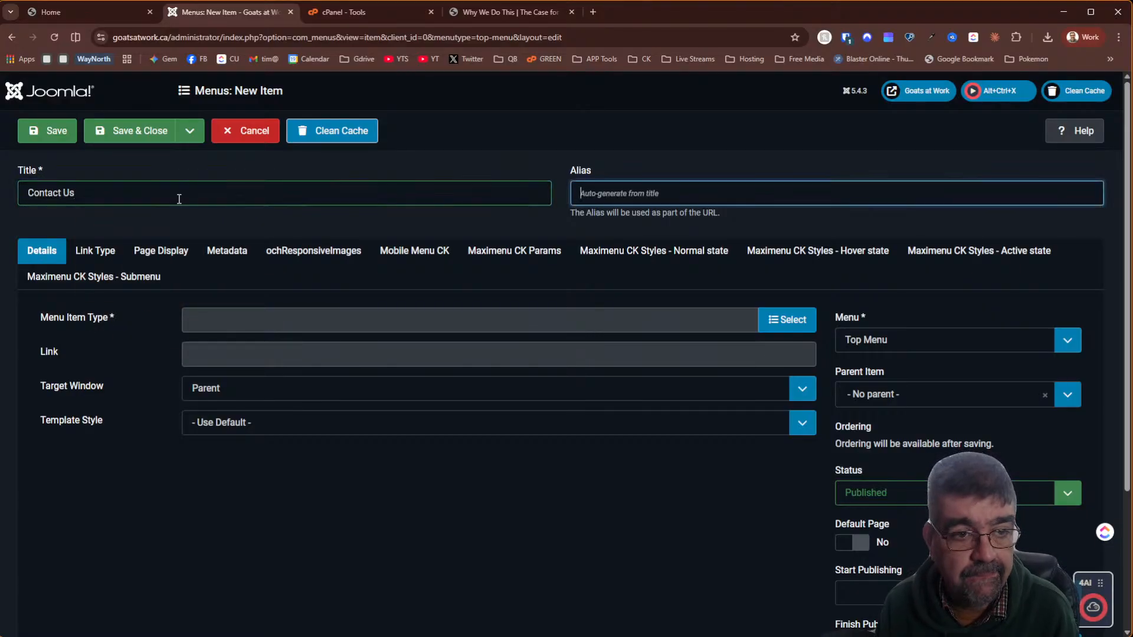
Set the new item's type to Menu Item Alias and link it to the Main Menu's Contact Us entry
{"action": "left_click", "coordinate": [787, 319]}
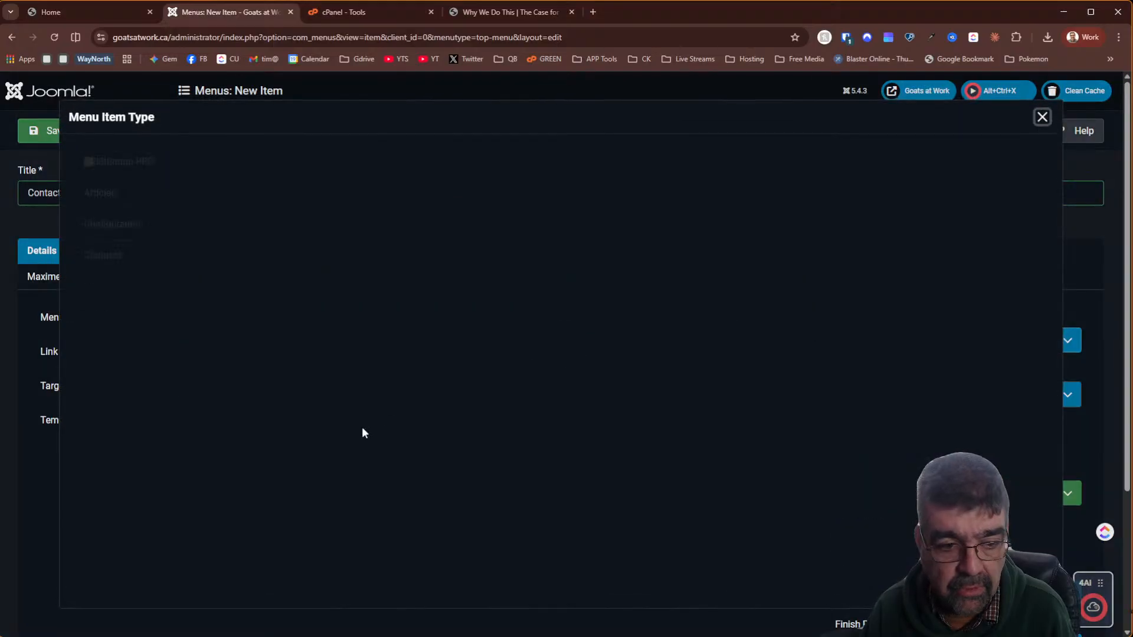
{"action": "left_click", "coordinate": [101, 446]}
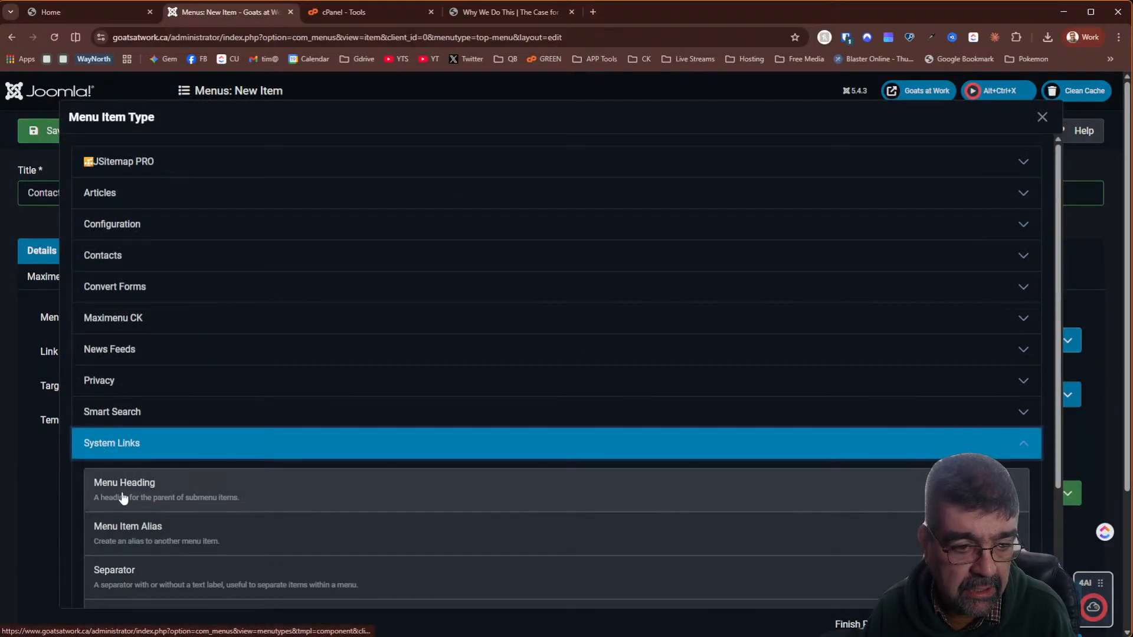
{"action": "left_click", "coordinate": [130, 531]}
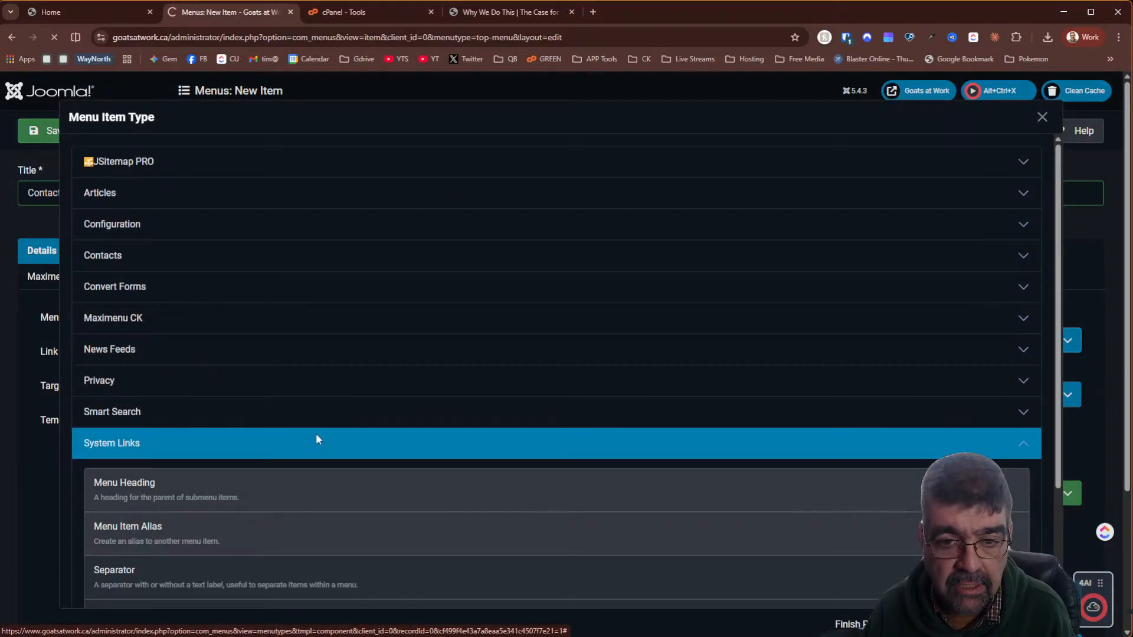
{"action": "left_click", "coordinate": [747, 330]}
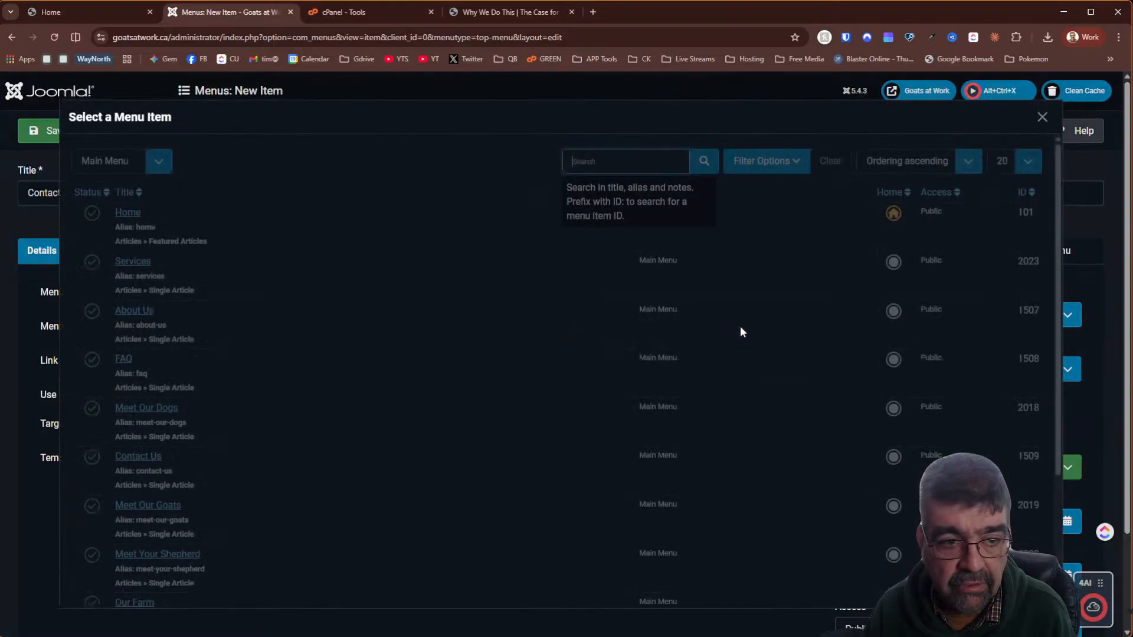
{"action": "left_click", "coordinate": [139, 457]}
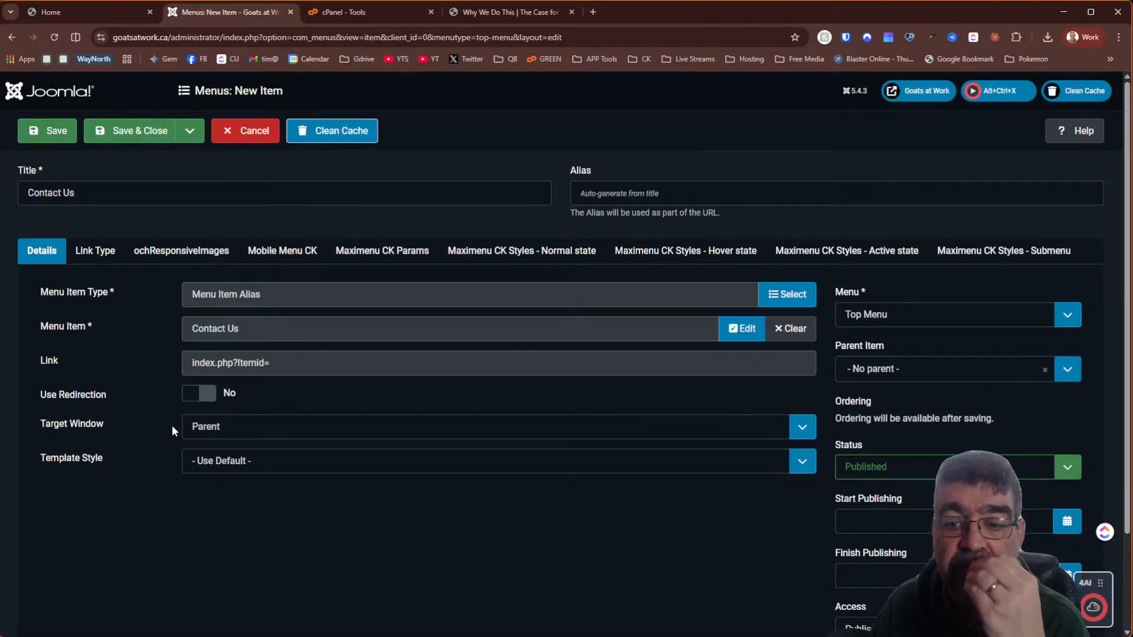
Try to save and close the Contact Us item with its URL alias left blank, and review the live site's navigation
{"action": "left_click", "coordinate": [136, 130]}
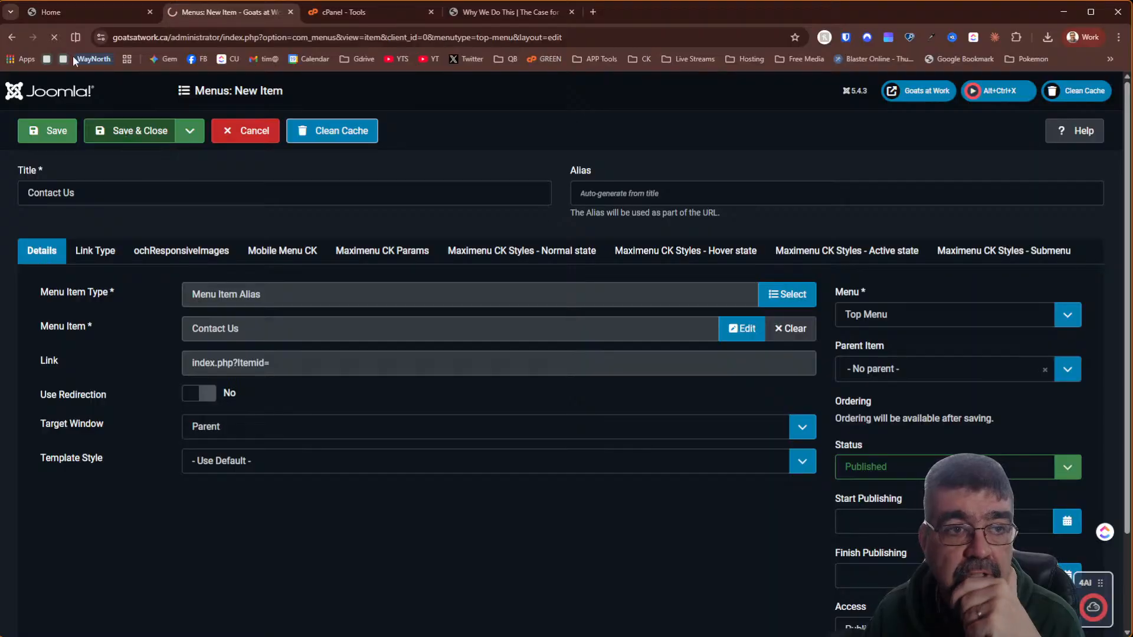
{"action": "left_click", "coordinate": [36, 12]}
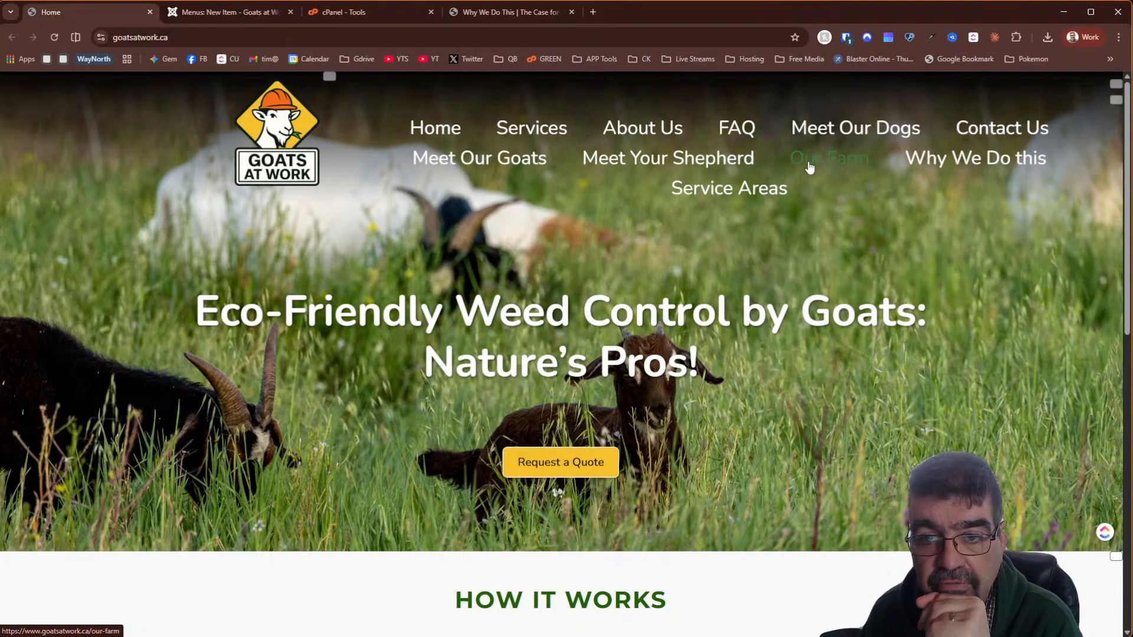
{"action": "left_click", "coordinate": [227, 13]}
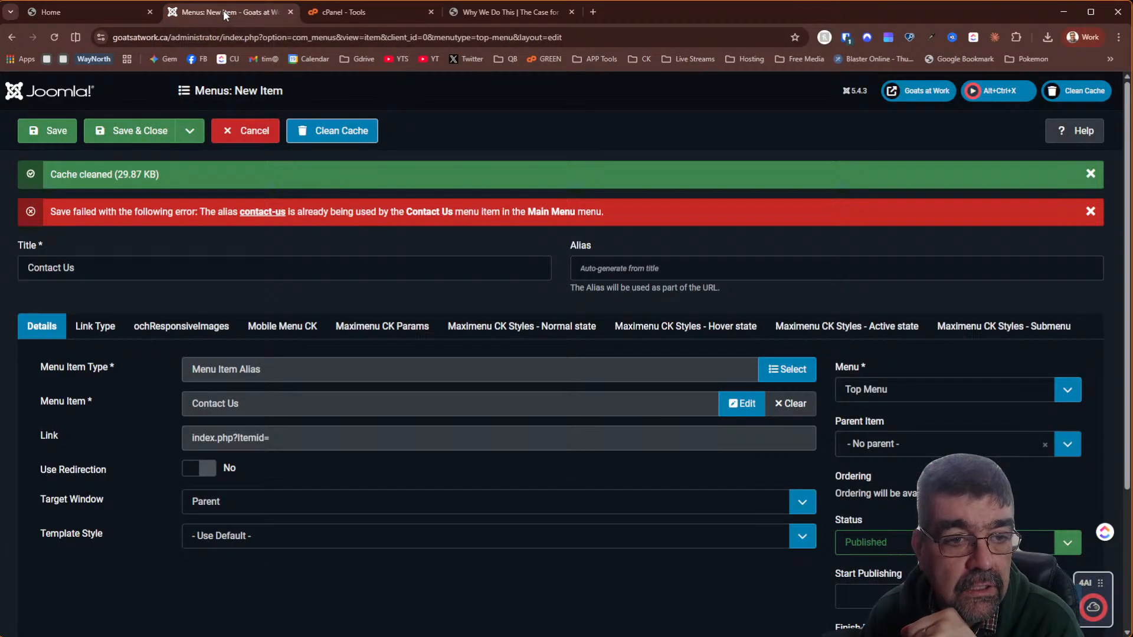
Set the Contact Us item's URL alias to "menu-alias-contact-us" and save the item
{"action": "left_click", "coordinate": [681, 269]}
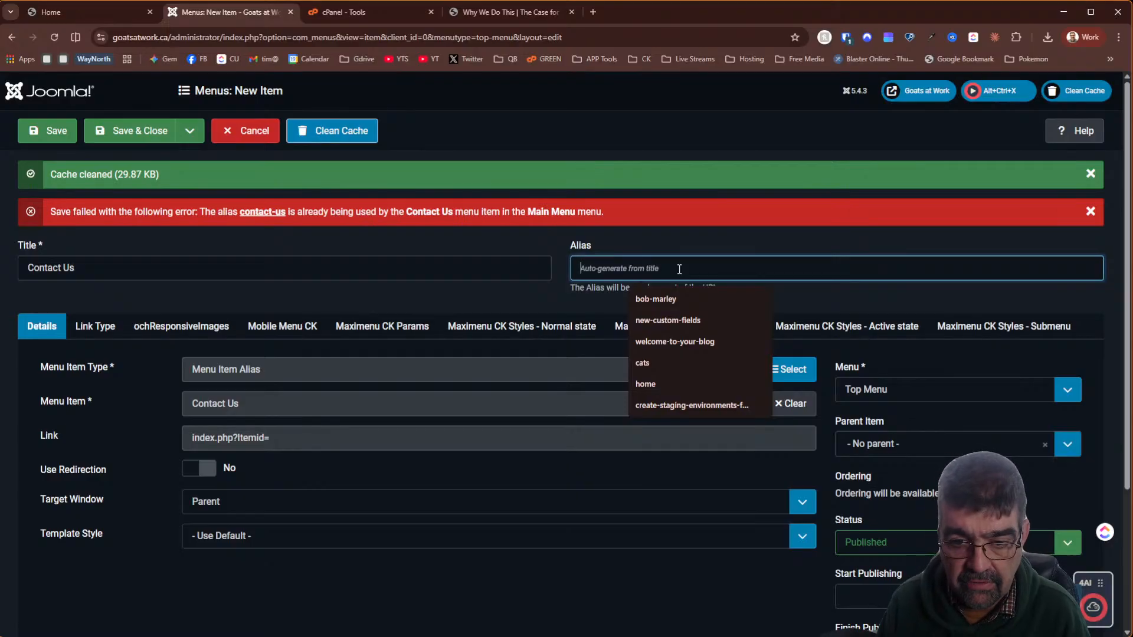
{"action": "type", "text": "menu"}
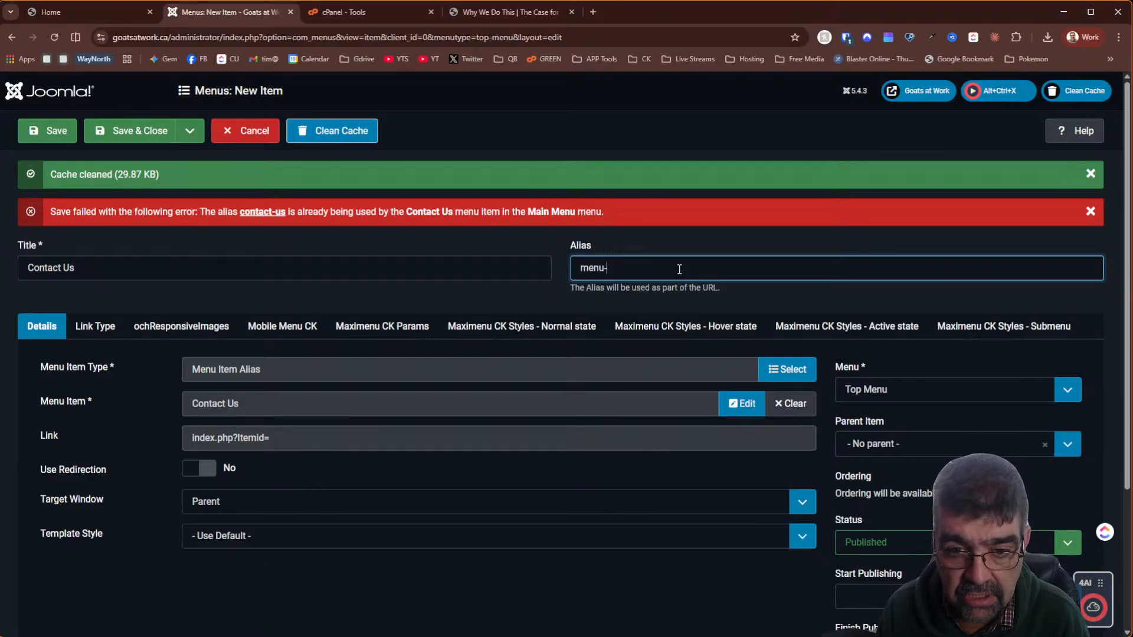
{"action": "type", "text": "-alia"}
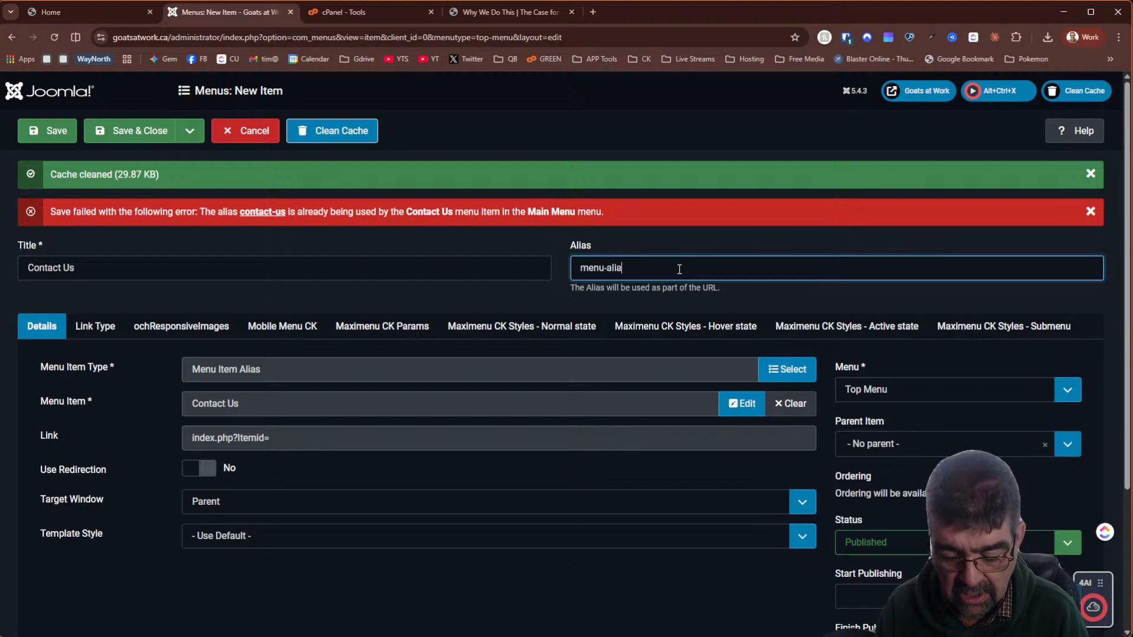
{"action": "type", "text": "s-con"}
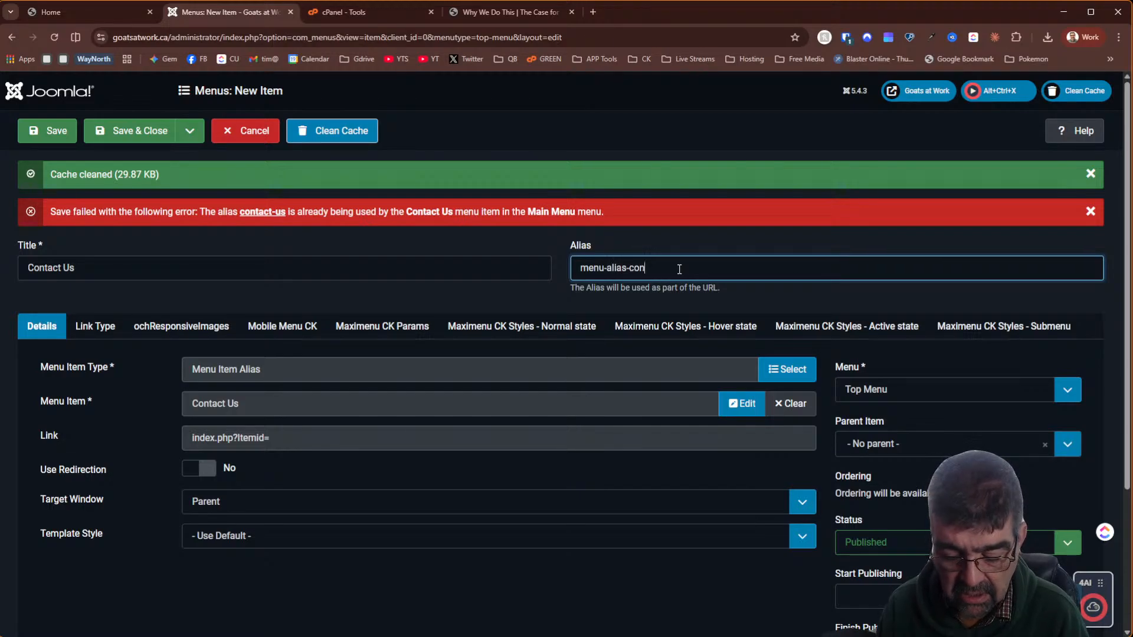
{"action": "type", "text": "tact-"}
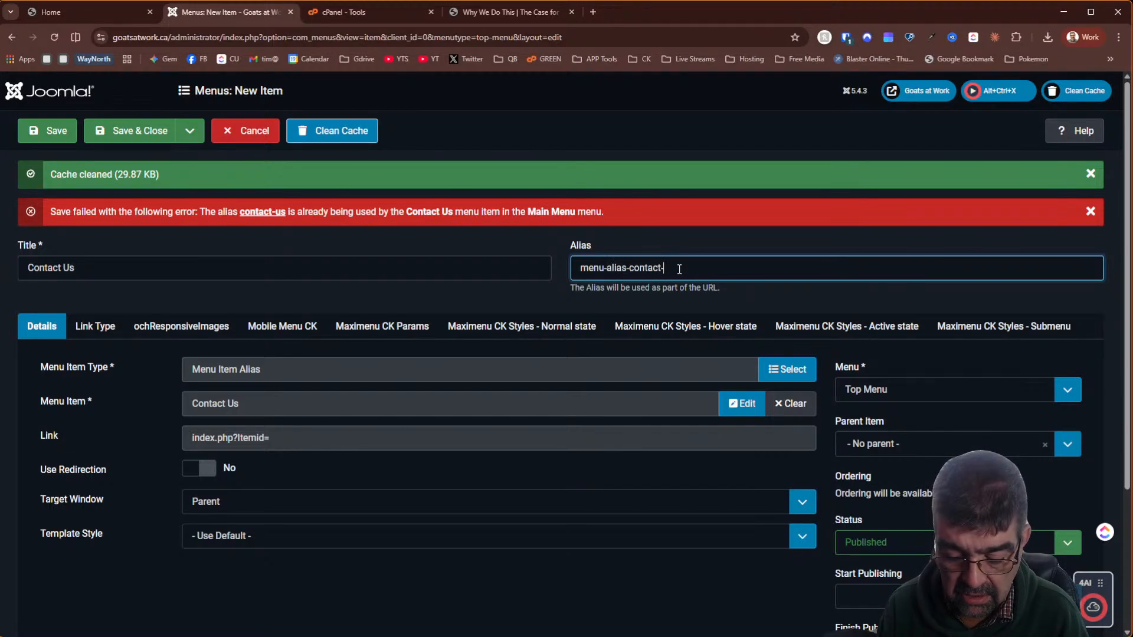
{"action": "type", "text": "us"}
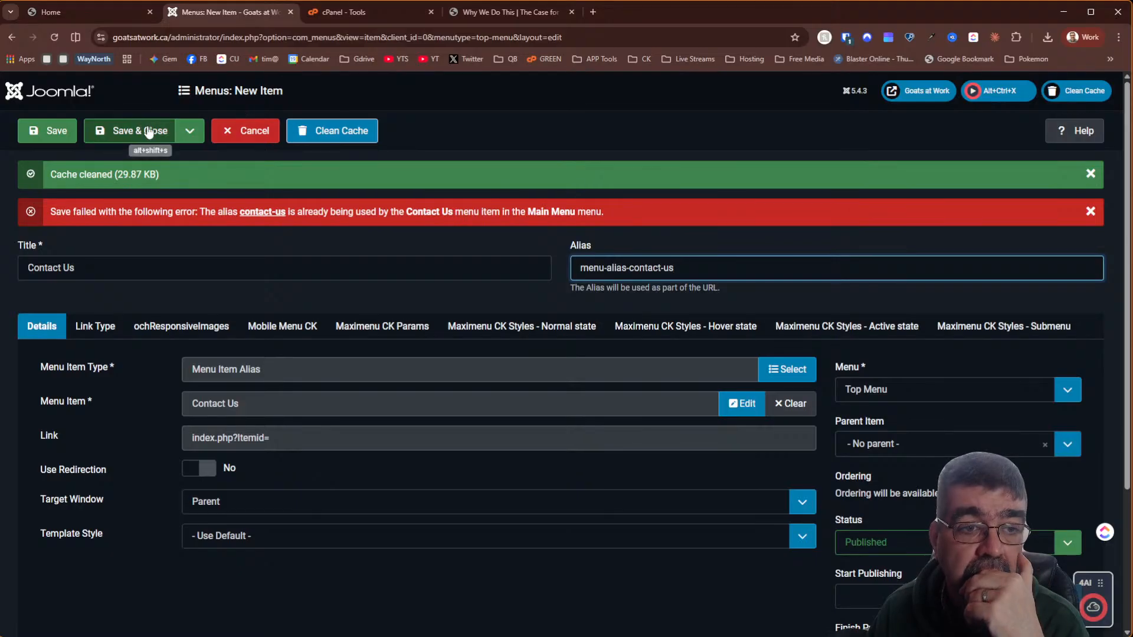
{"action": "left_click", "coordinate": [53, 131]}
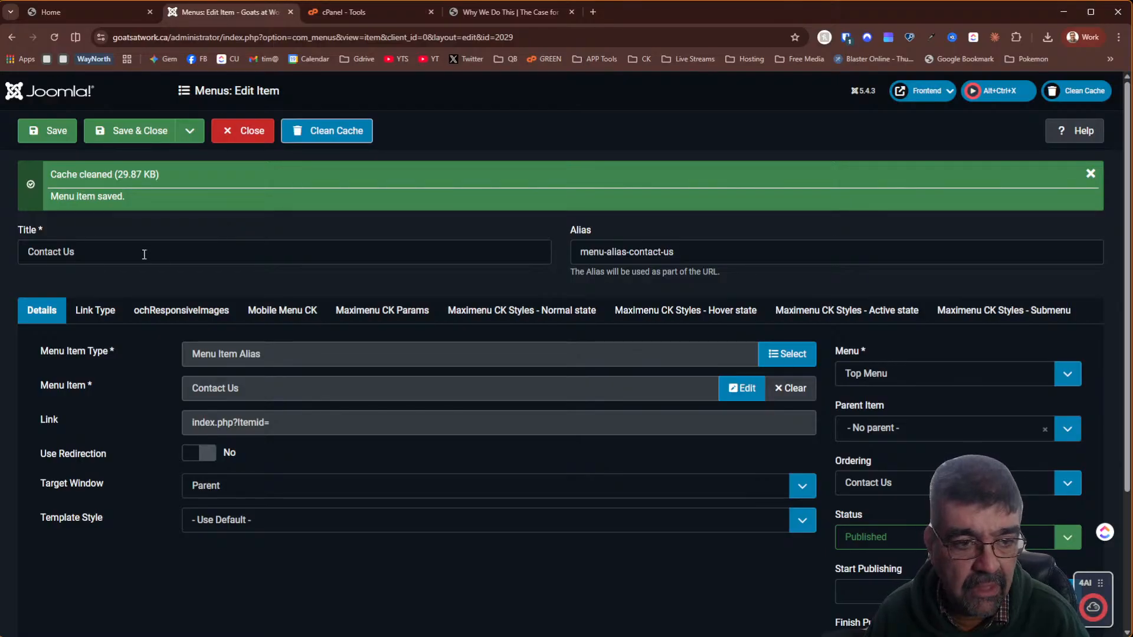
Check the live site's menu labels, retitle the open Contact Us item as "Meet our Goats" and clear its URL alias
{"action": "left_click", "coordinate": [134, 19]}
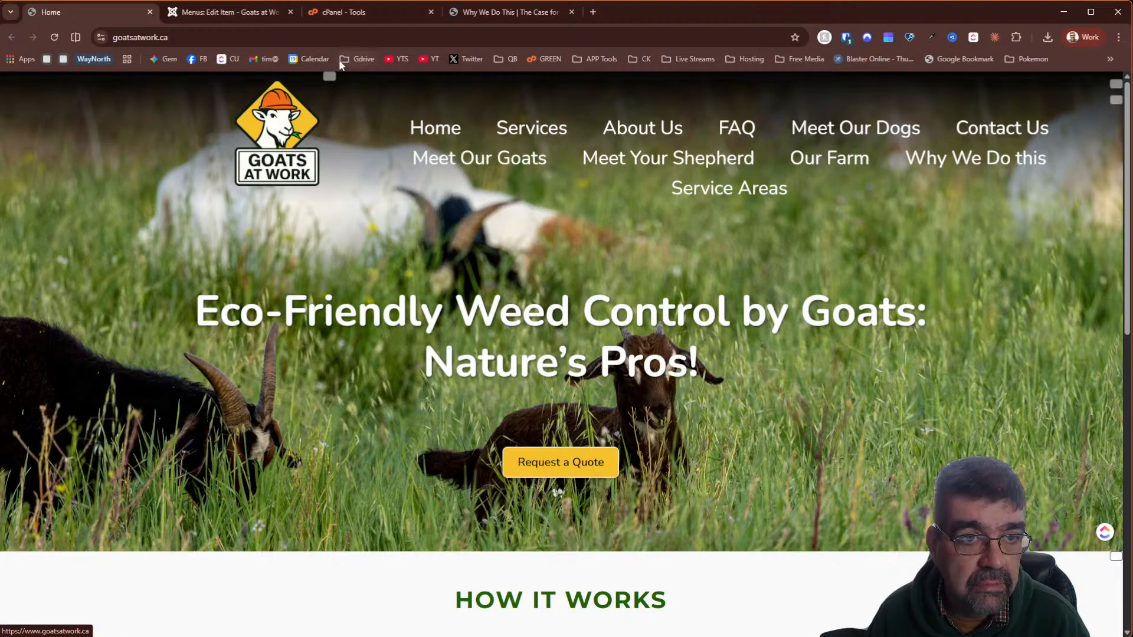
{"action": "left_click", "coordinate": [218, 18]}
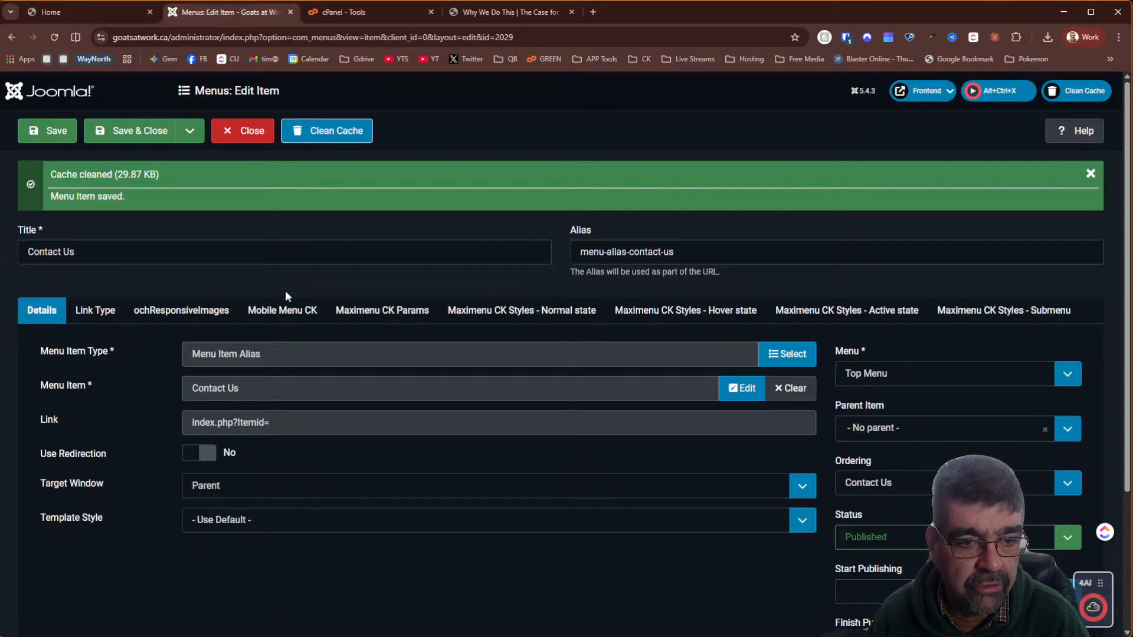
{"action": "triple_click", "coordinate": [162, 257]}
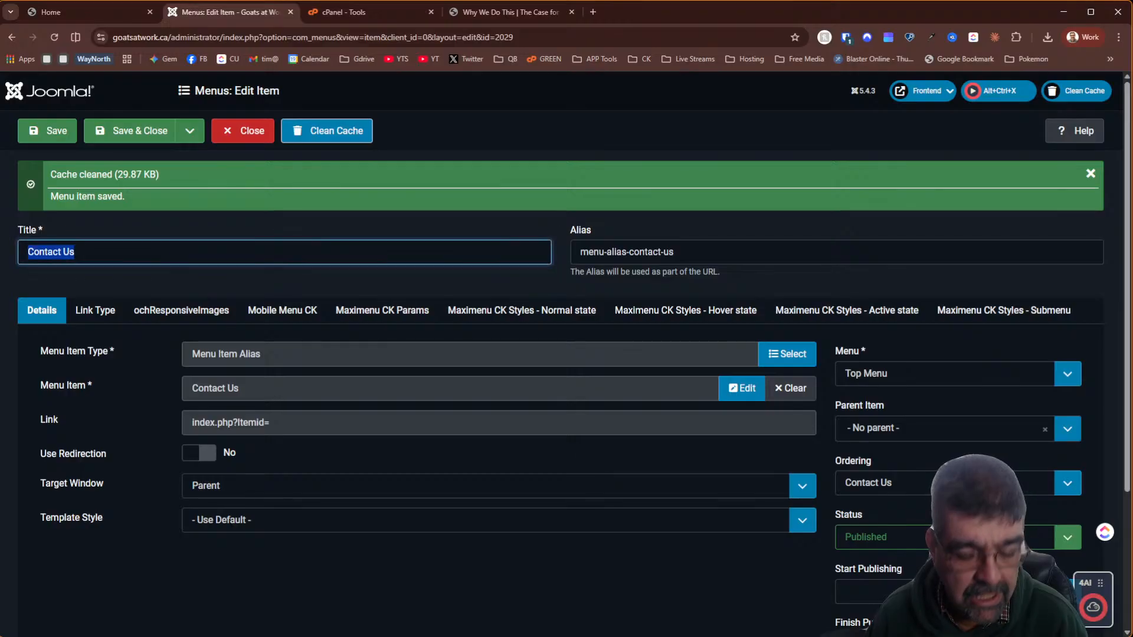
{"action": "type", "text": "Meet our "}
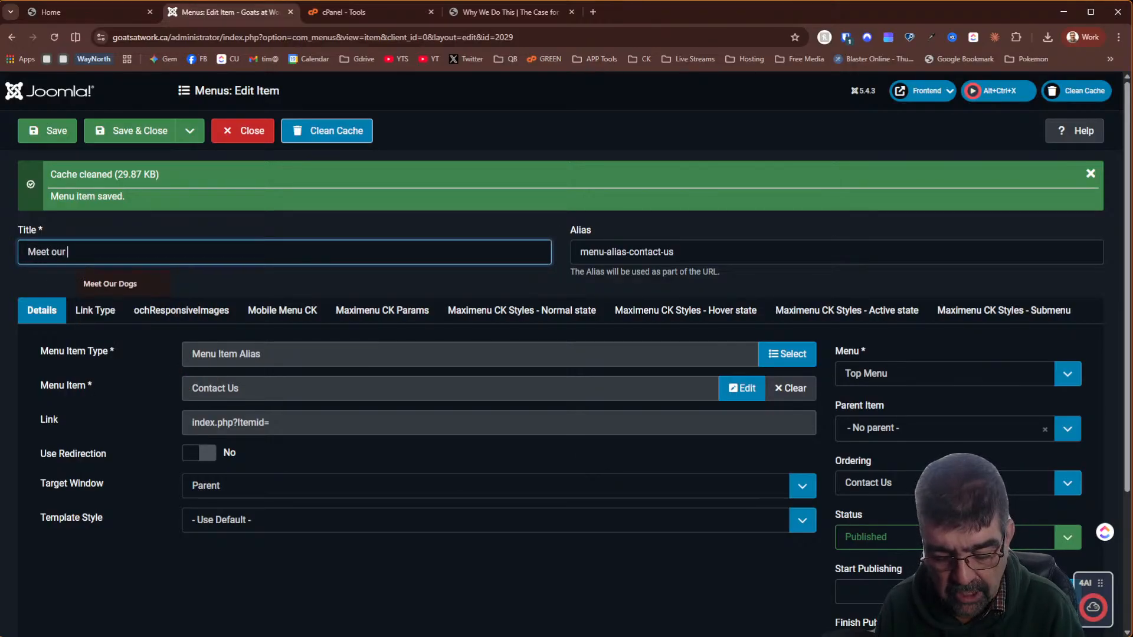
{"action": "type", "text": "Goats"}
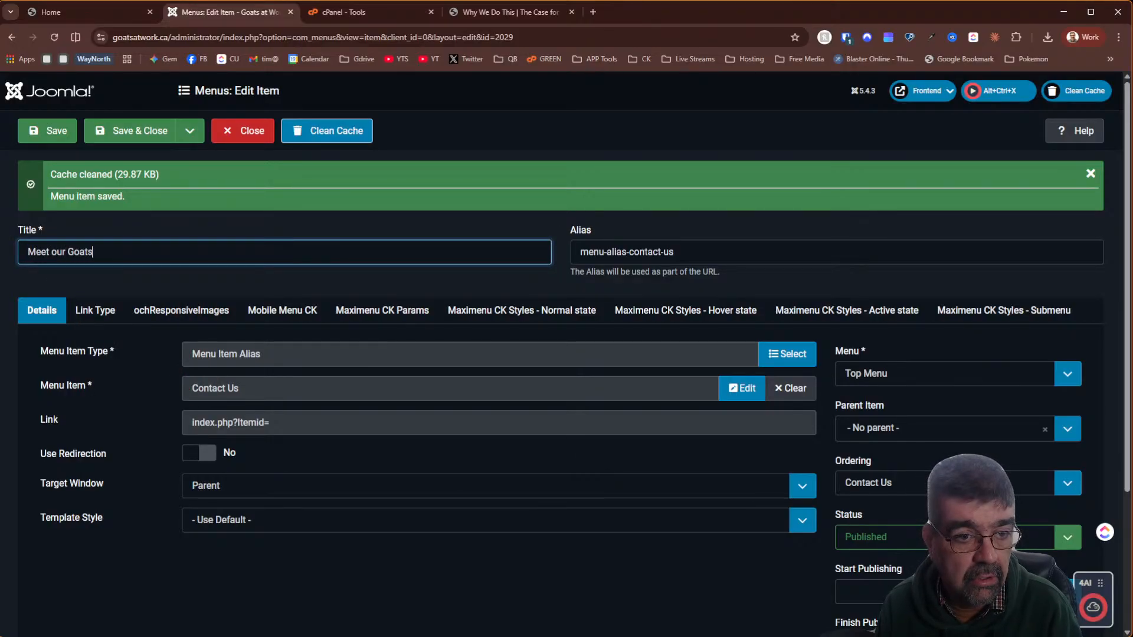
{"action": "key", "text": "Tab"}
{"action": "key", "text": "BackSpace"}
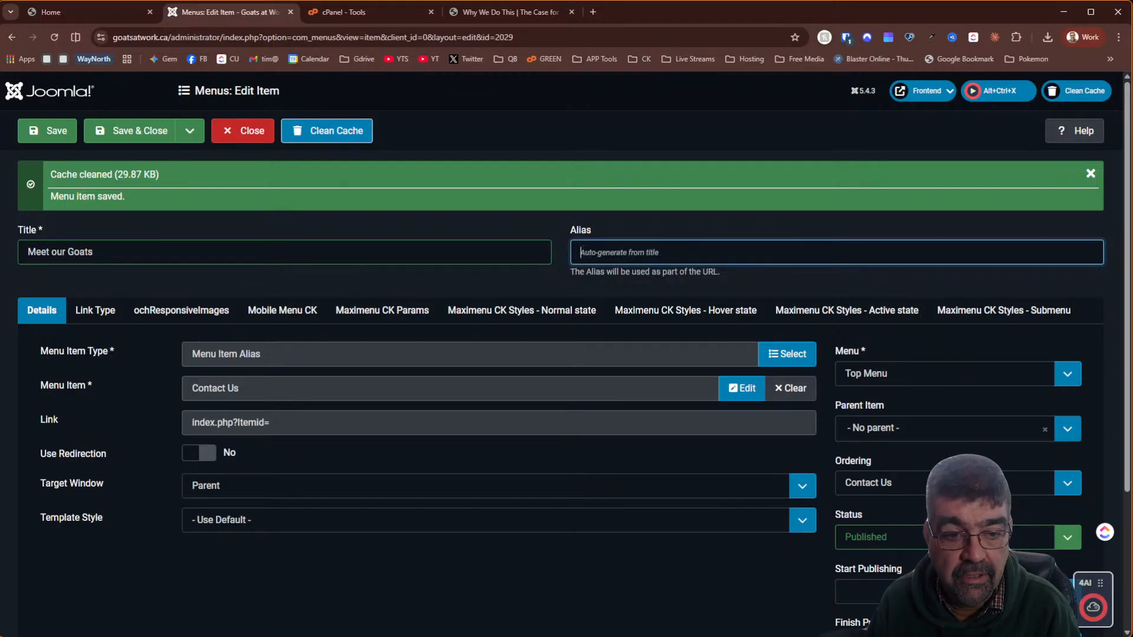
Replace the linked menu item with the Main Menu's Meet Our Goats entry
{"action": "left_click", "coordinate": [791, 388]}
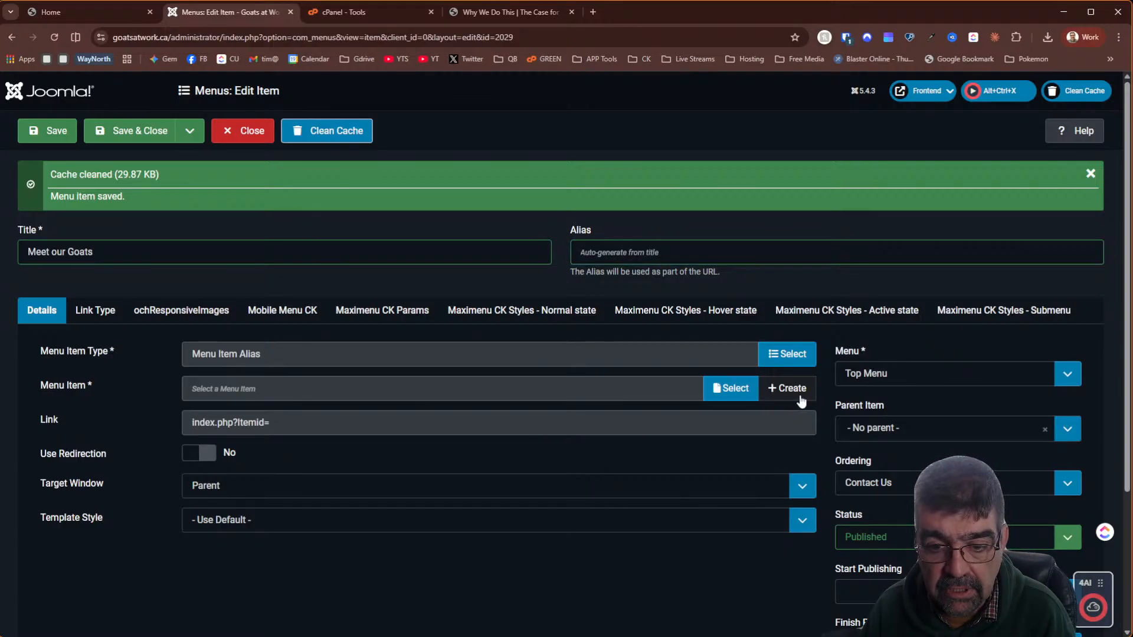
{"action": "left_click", "coordinate": [721, 391]}
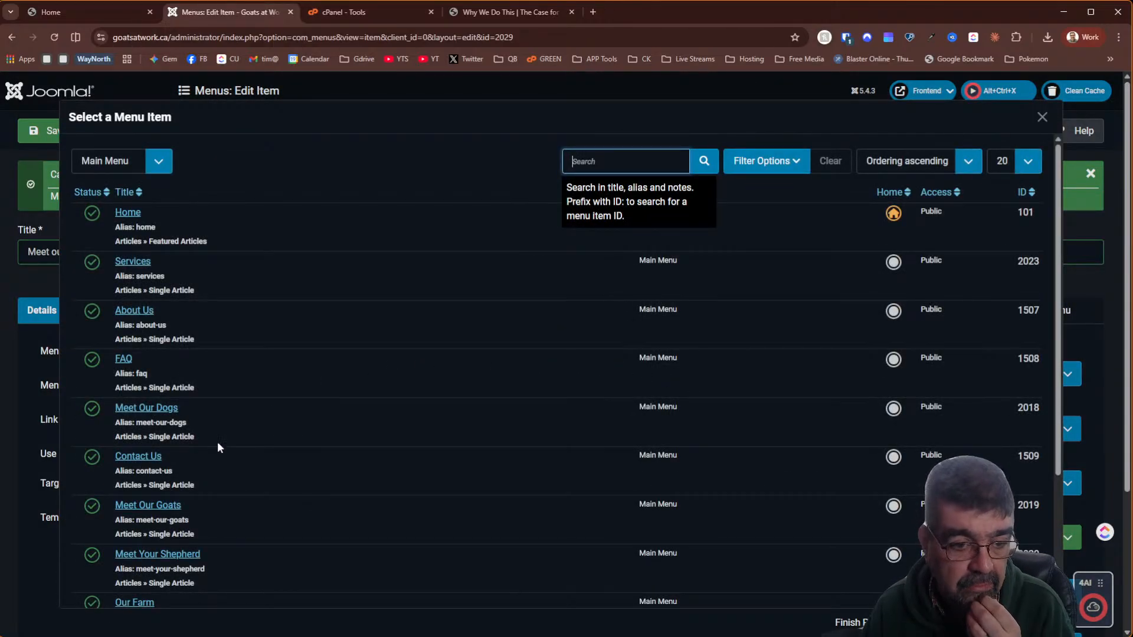
{"action": "left_click", "coordinate": [159, 506]}
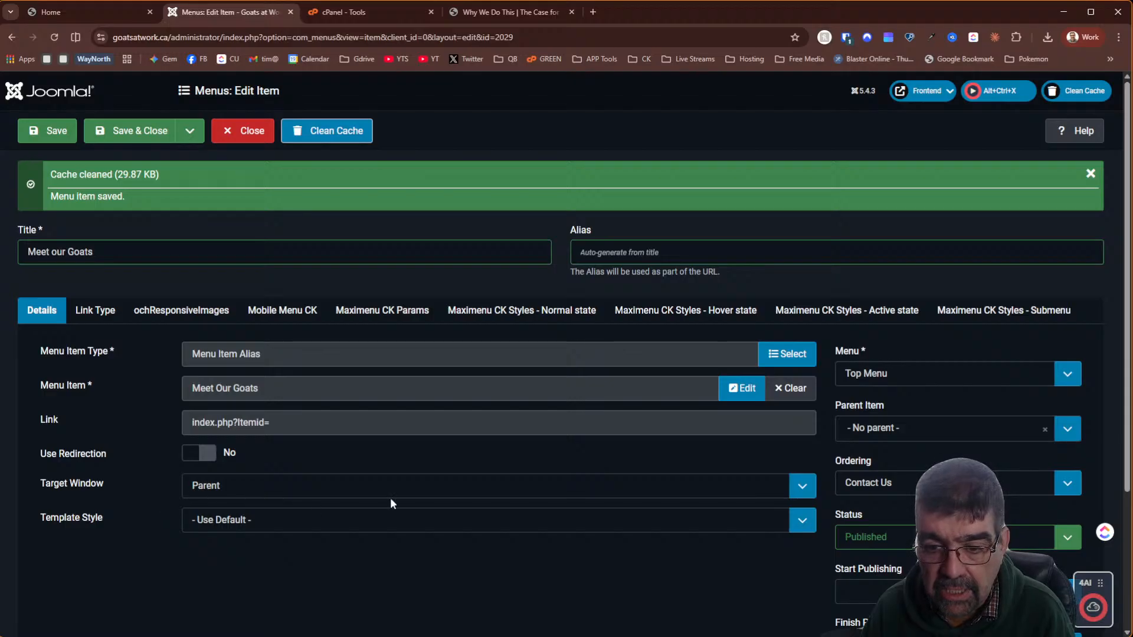
Set About Us as the parent of the Meet our Goats item and save it as a copy
{"action": "left_click", "coordinate": [883, 435]}
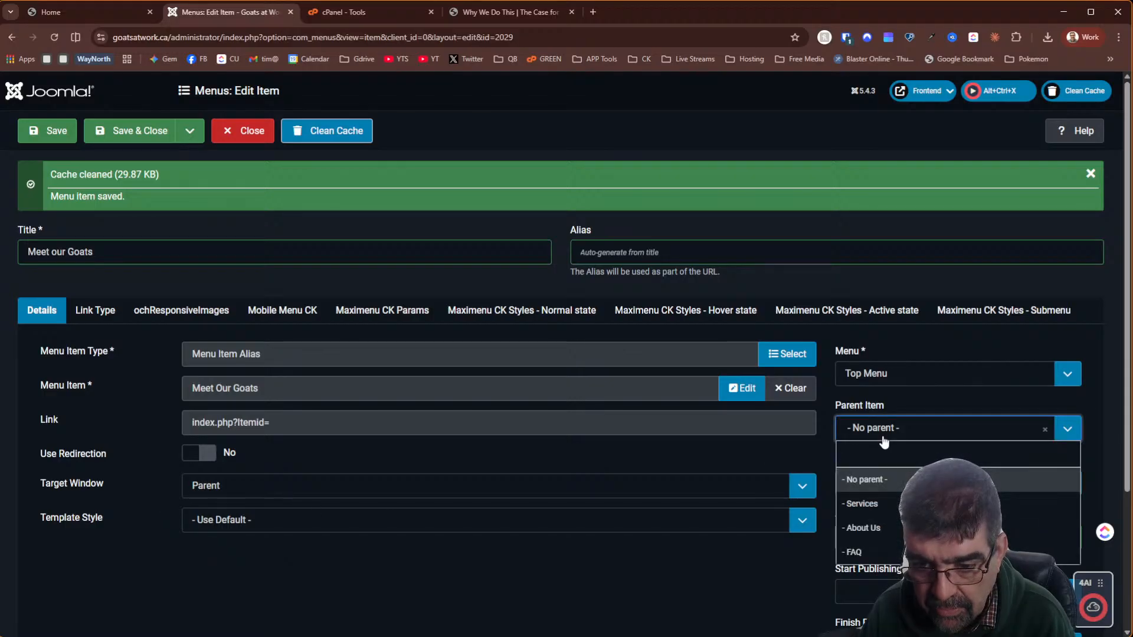
{"action": "left_click", "coordinate": [890, 528]}
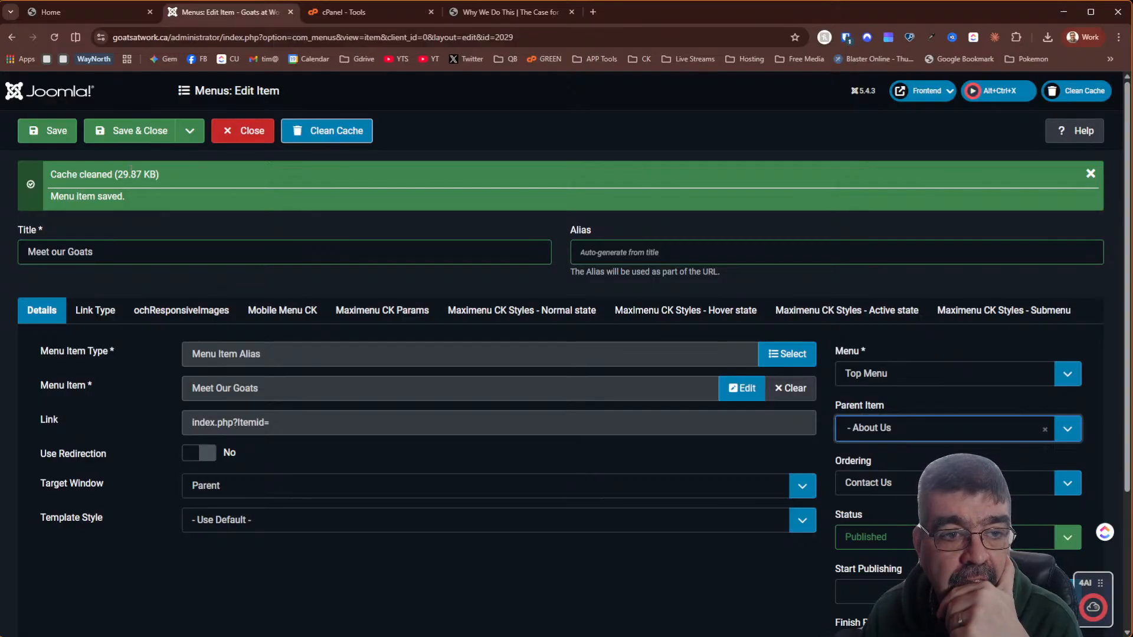
{"action": "left_click", "coordinate": [185, 135]}
{"action": "left_click", "coordinate": [147, 180]}
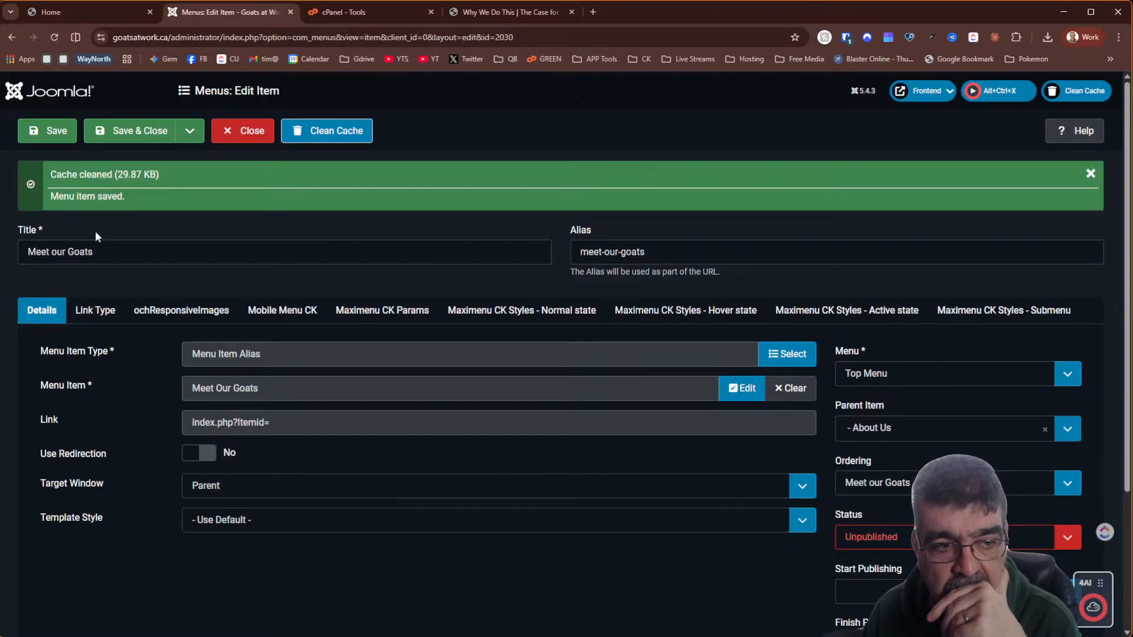
Check the shepherd page's label in the live site menu and retitle the open menu item as "Meet Your Shepherd"
{"action": "left_click_drag", "start_coordinate": [67, 253], "coordinate": [130, 252]}
{"action": "key", "text": "BackSpace"}
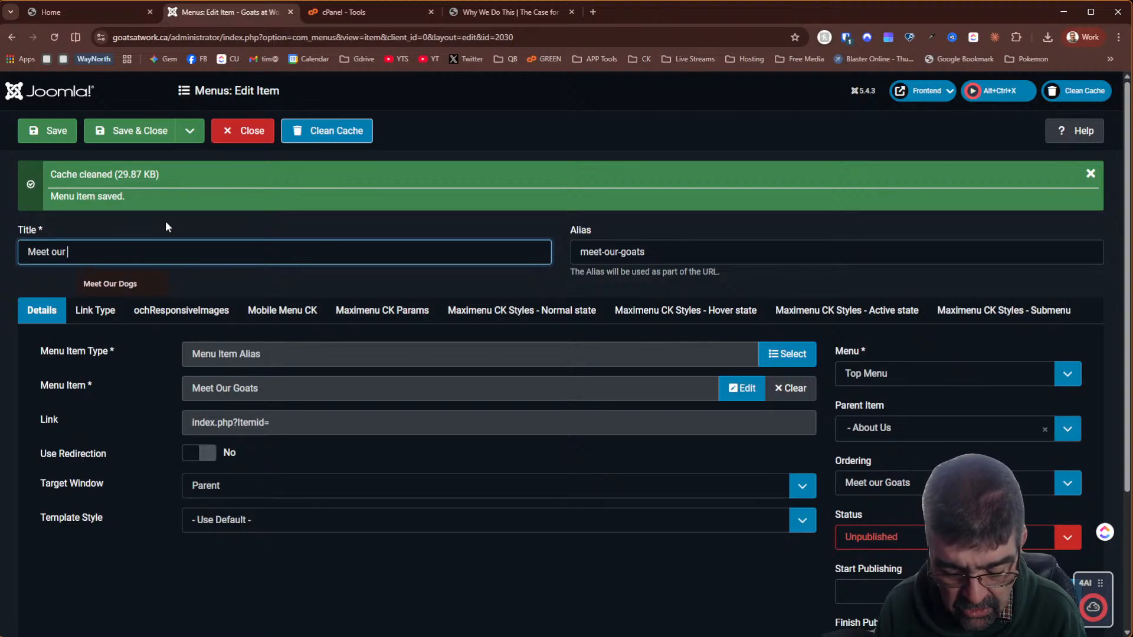
{"action": "type", "text": "Sh"}
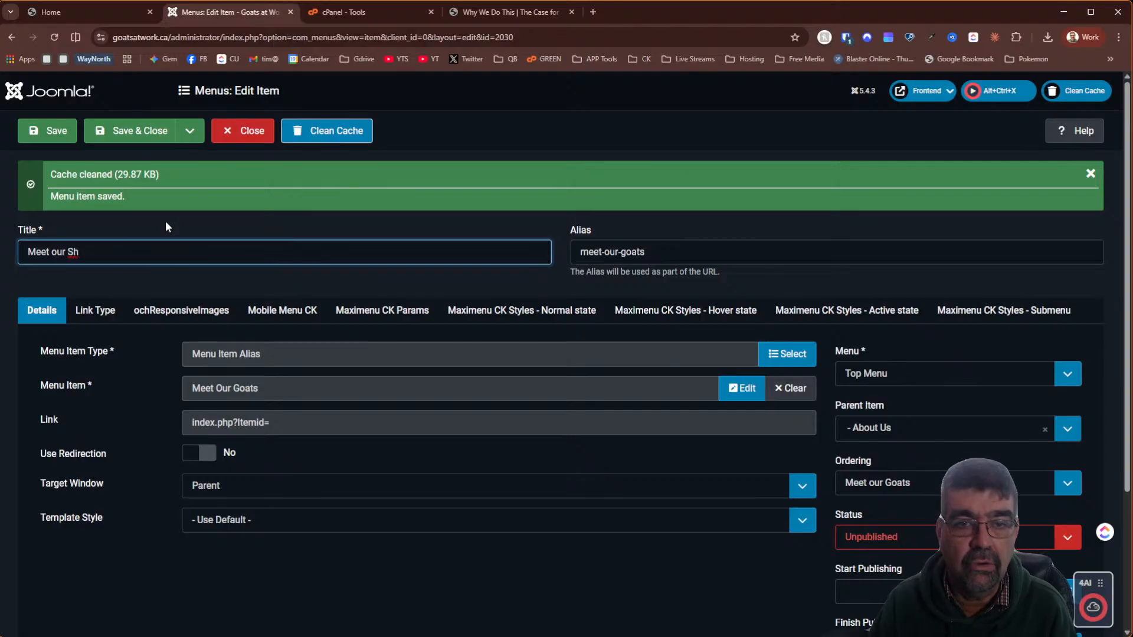
{"action": "left_click", "coordinate": [66, 2]}
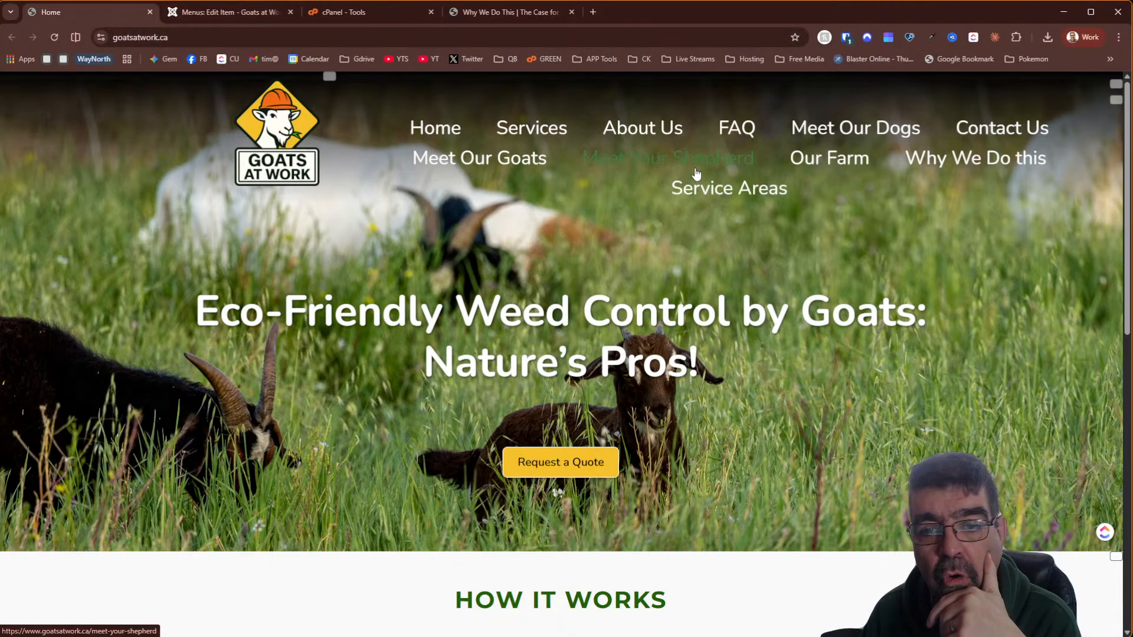
{"action": "left_click", "coordinate": [218, 10]}
{"action": "left_click_drag", "start_coordinate": [48, 253], "coordinate": [79, 253]}
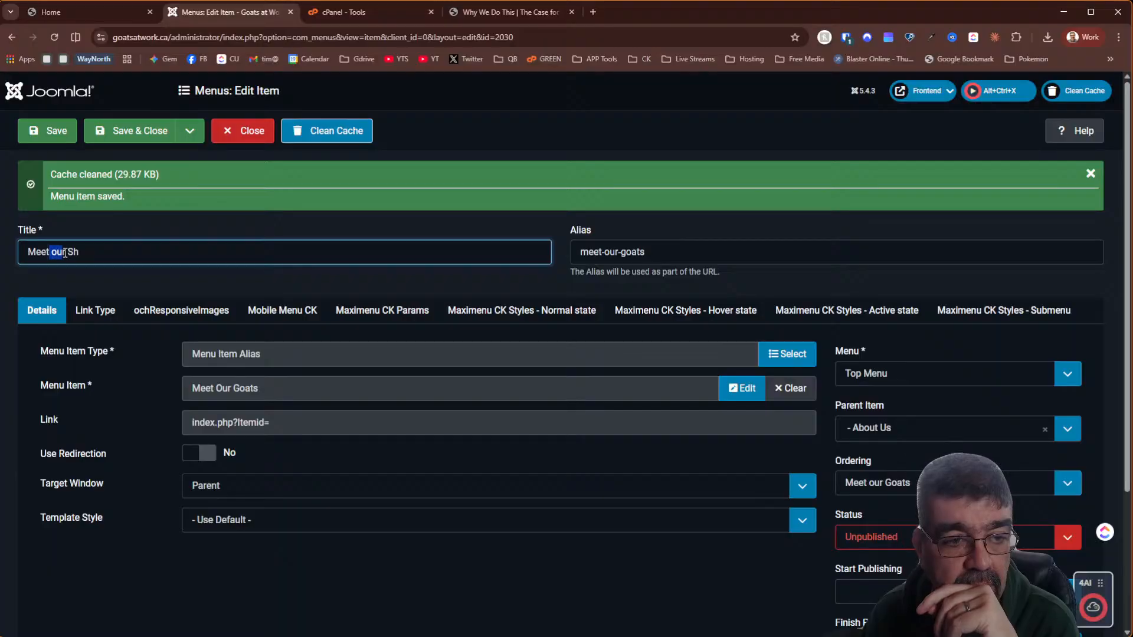
{"action": "key", "text": "BackSpace"}
{"action": "type", "text": "Your Sh"}
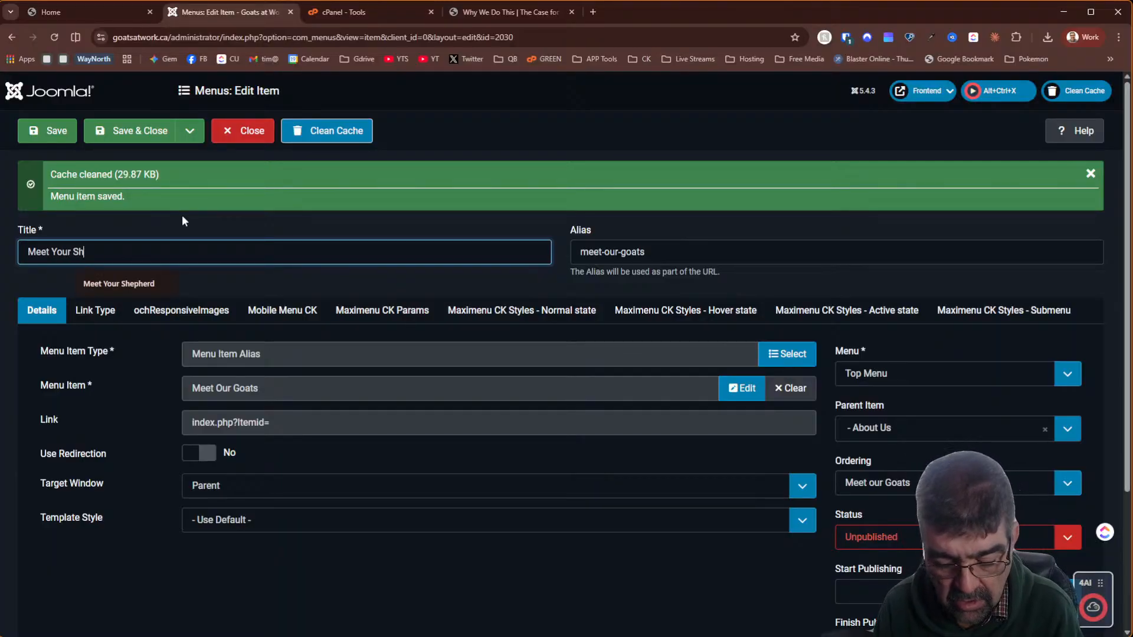
{"action": "type", "text": "epherd"}
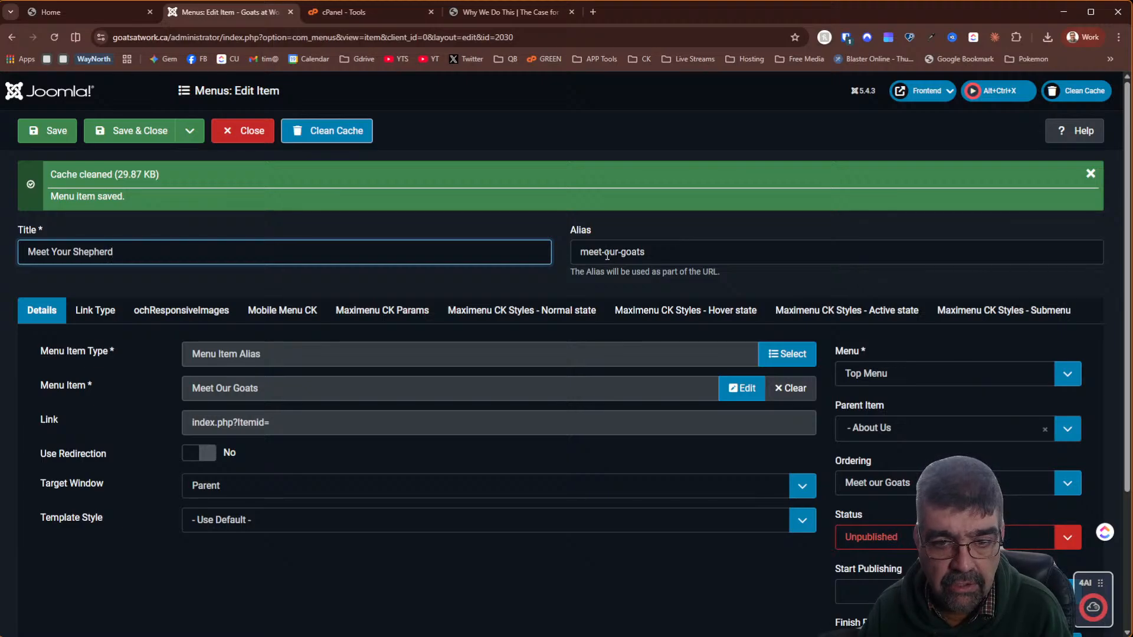
Set the Meet Your Shepherd item's URL alias to "meet-your-shepherd" and its status to Published
{"action": "left_click_drag", "start_coordinate": [607, 256], "coordinate": [742, 253]}
{"action": "type", "text": "your"}
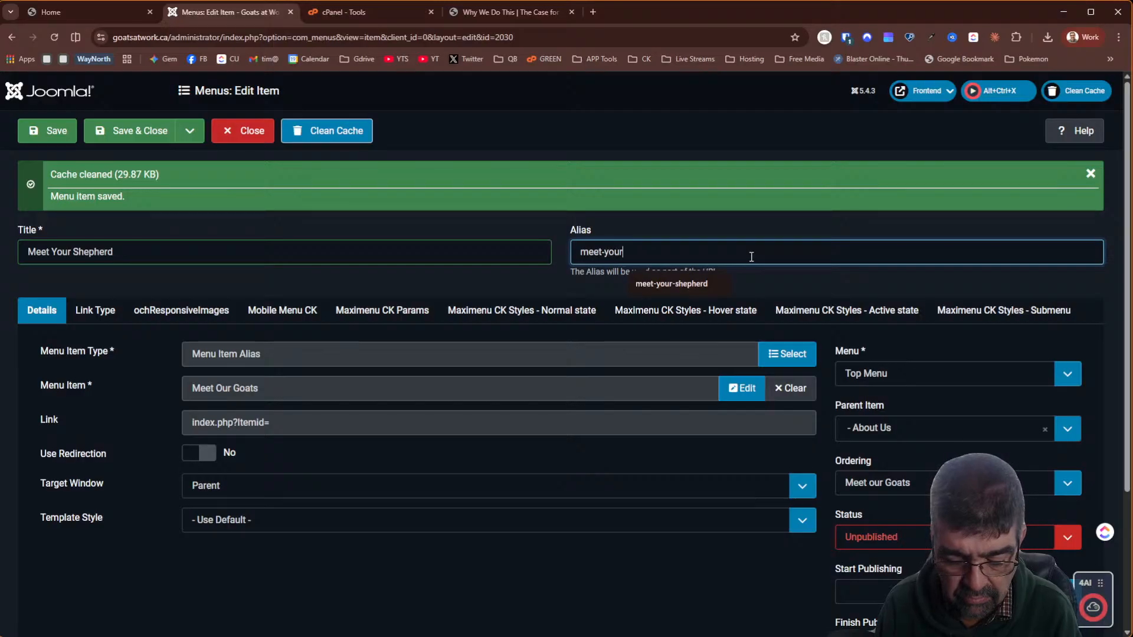
{"action": "type", "text": "-shep"}
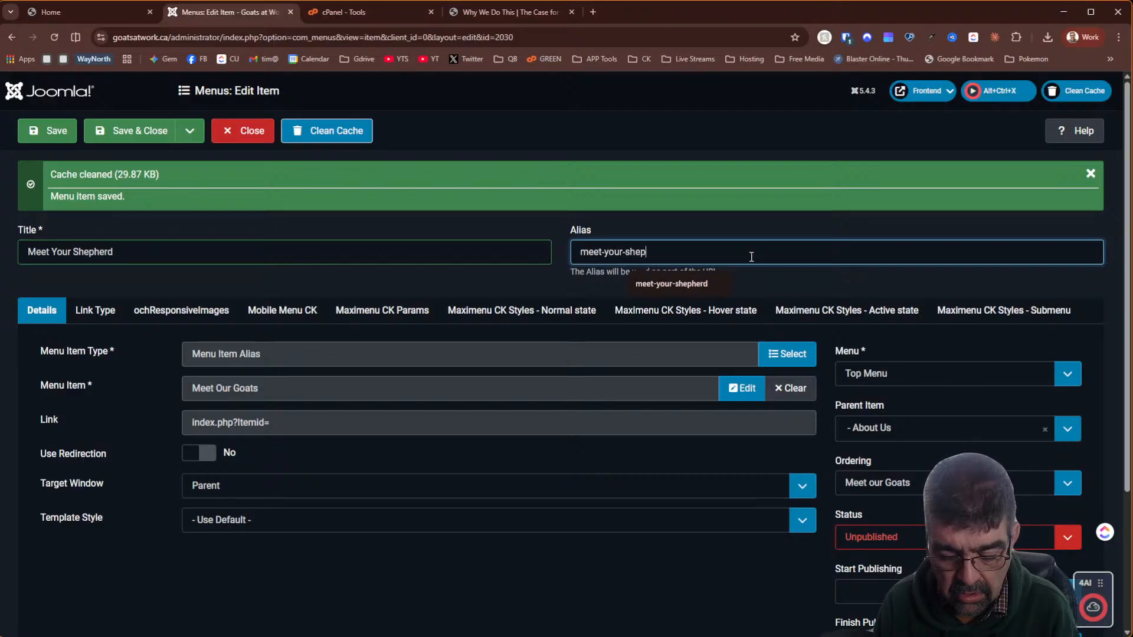
{"action": "type", "text": "herd"}
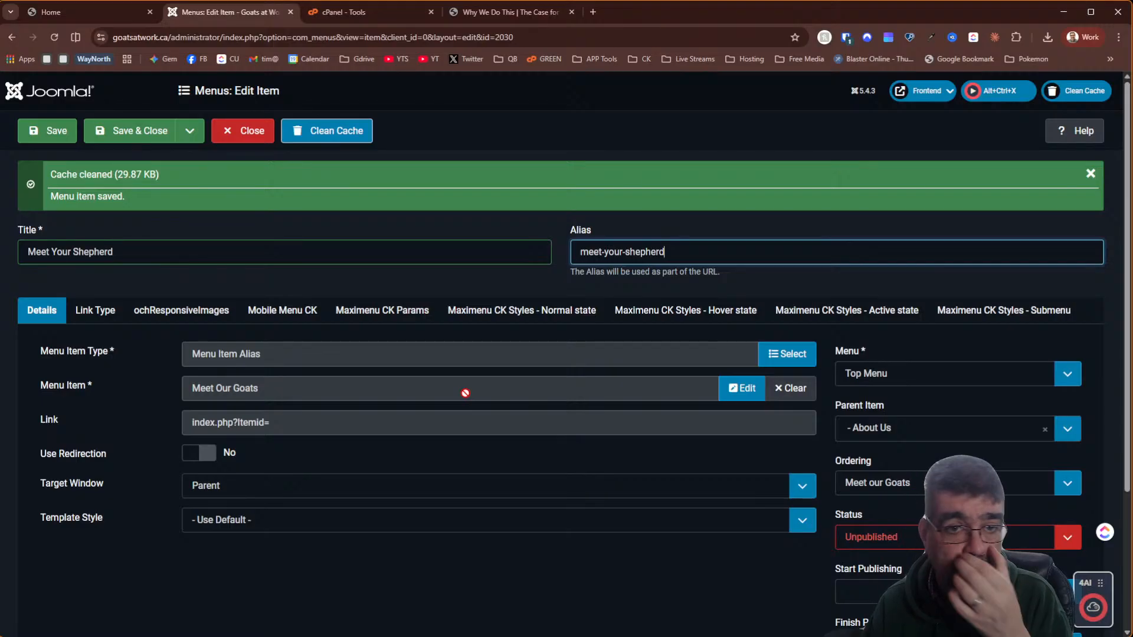
{"action": "left_click", "coordinate": [499, 11]}
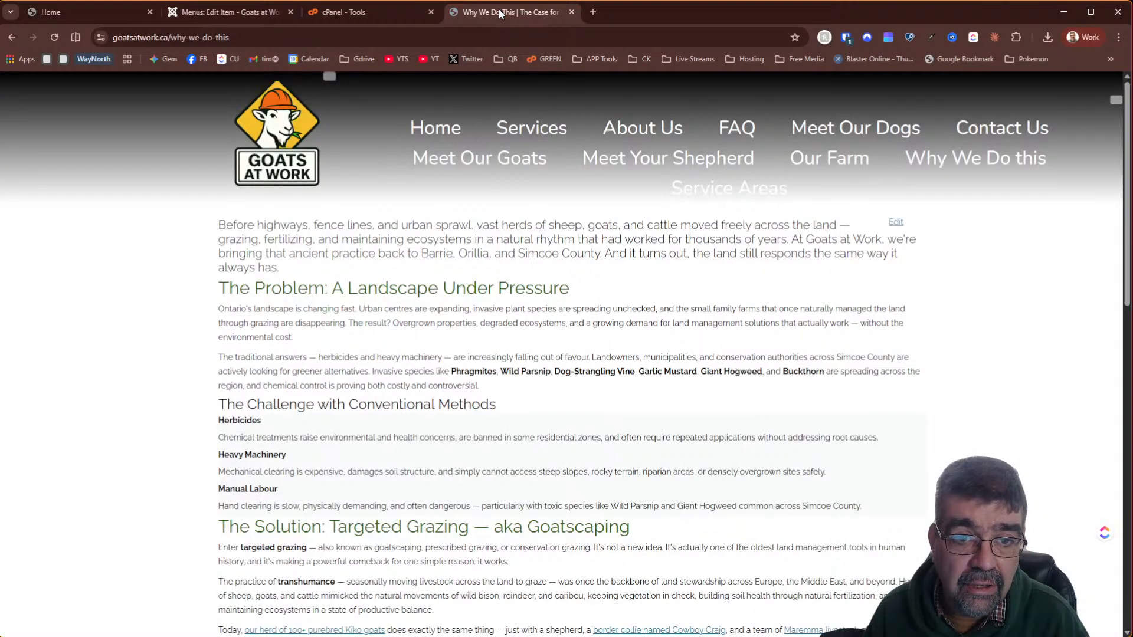
{"action": "left_click", "coordinate": [214, 16]}
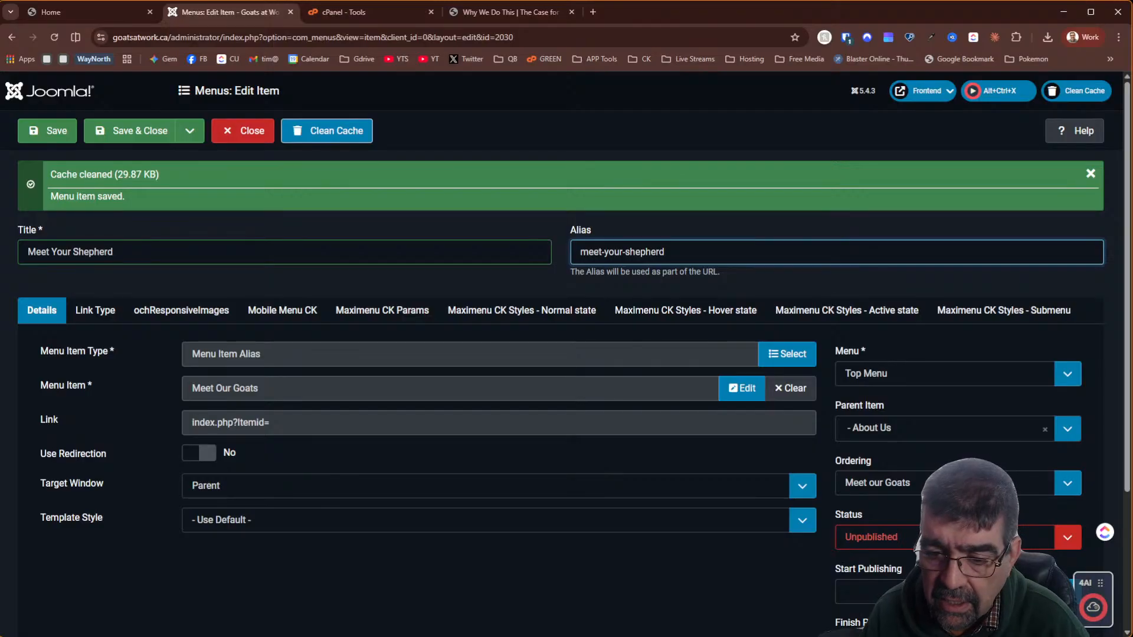
{"action": "left_click", "coordinate": [958, 537]}
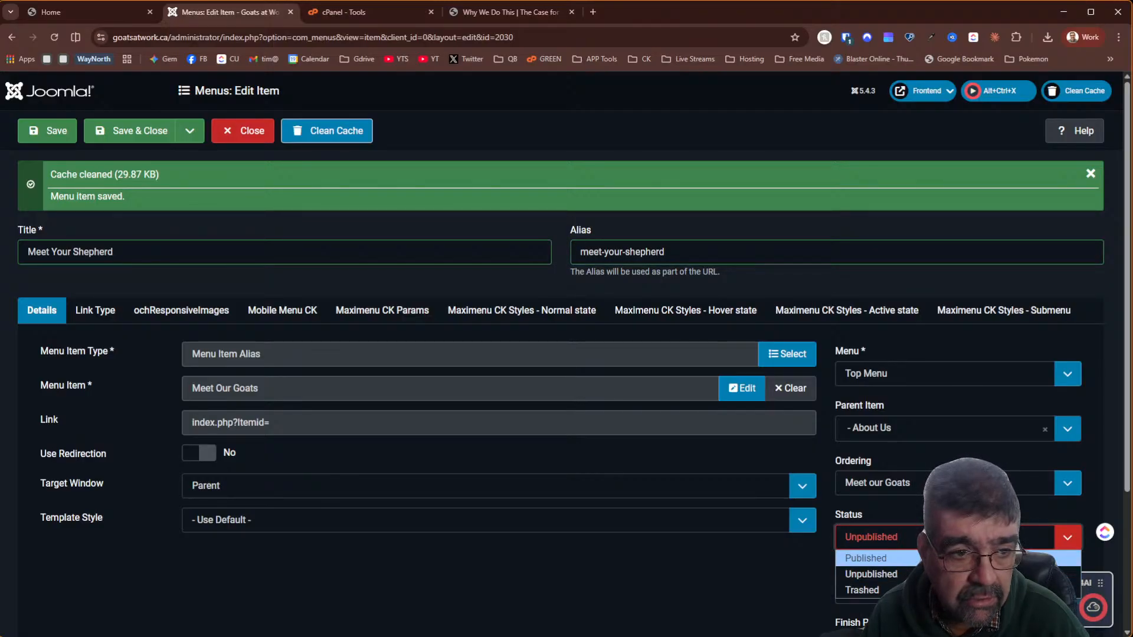
{"action": "left_click", "coordinate": [956, 558]}
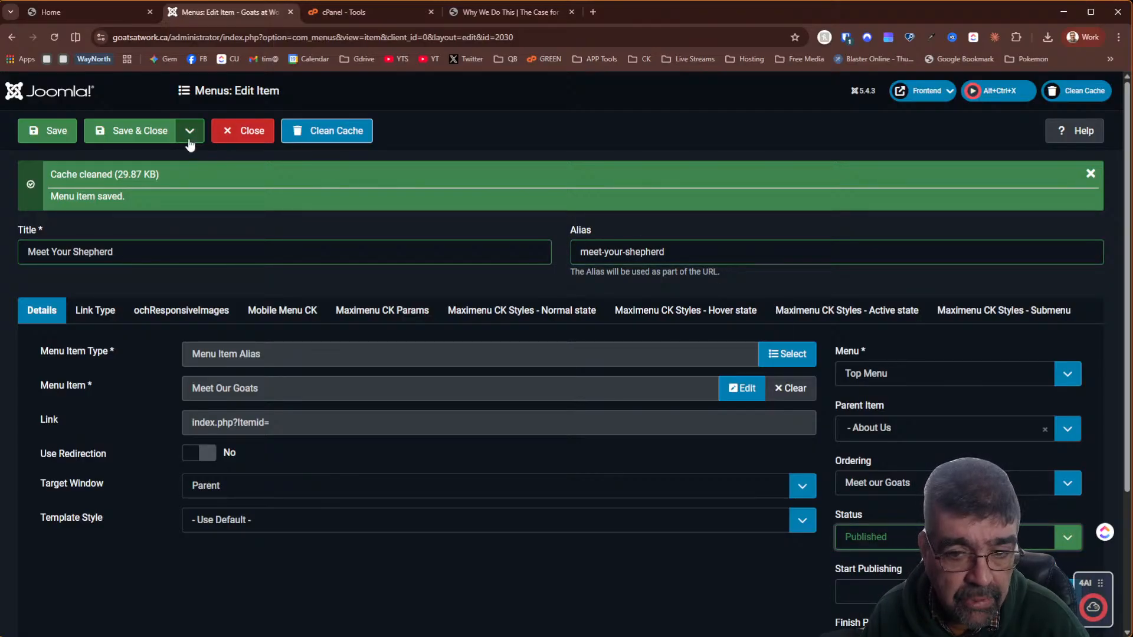
Replace the linked menu item with the Main Menu's Meet Your Shepherd entry and save the item as a copy
{"action": "left_click", "coordinate": [791, 389]}
{"action": "left_click", "coordinate": [711, 390]}
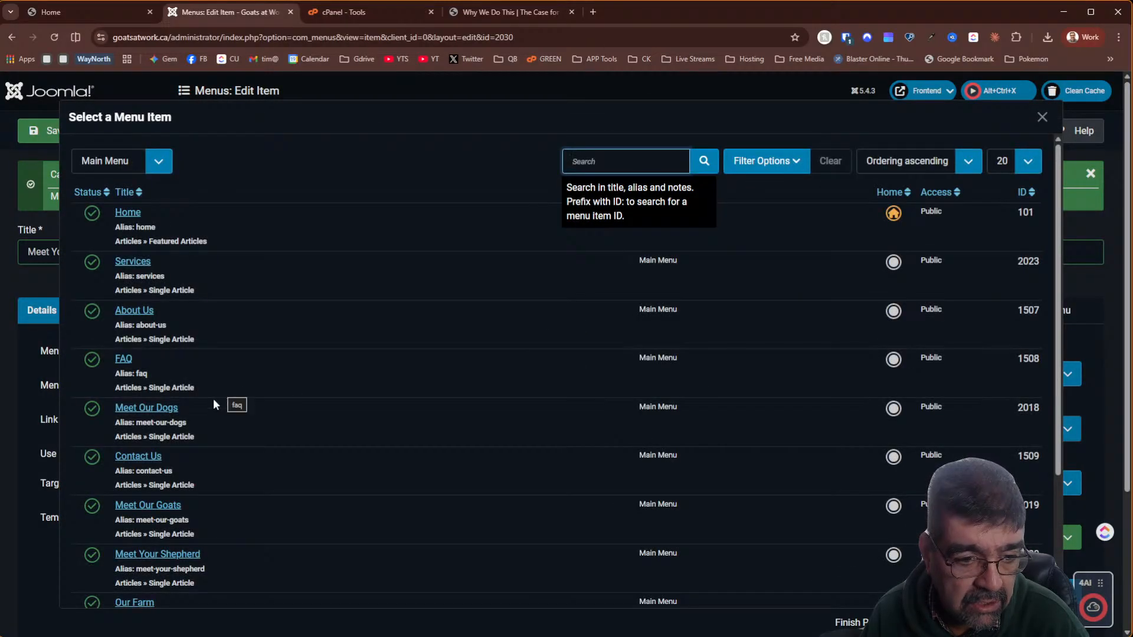
{"action": "left_click", "coordinate": [156, 556]}
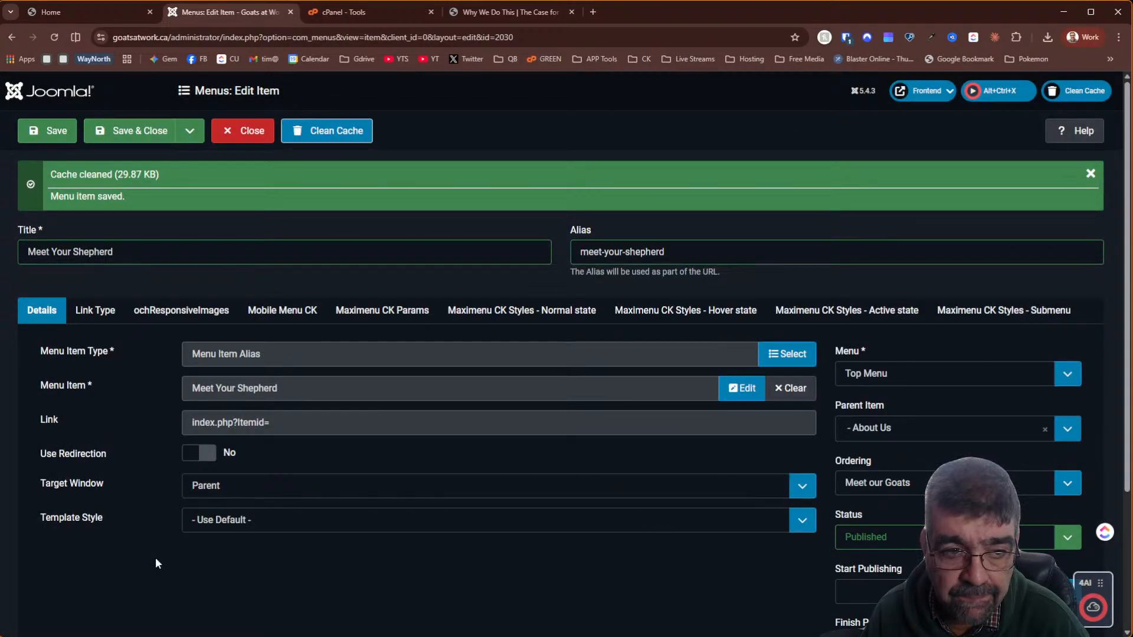
{"action": "left_click", "coordinate": [190, 131]}
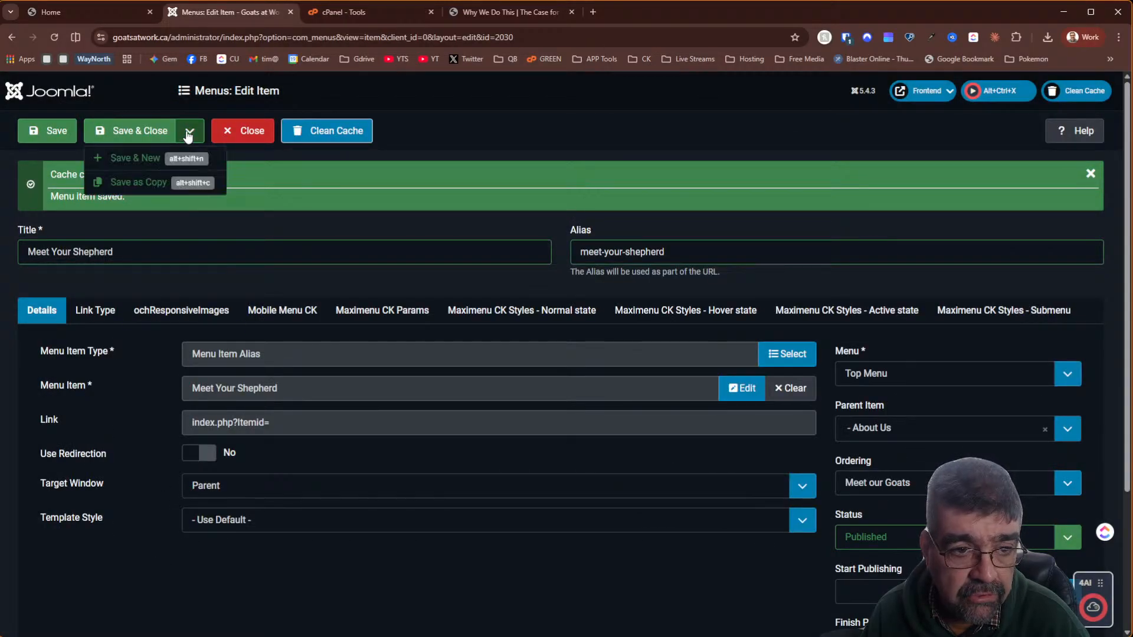
{"action": "left_click", "coordinate": [147, 177]}
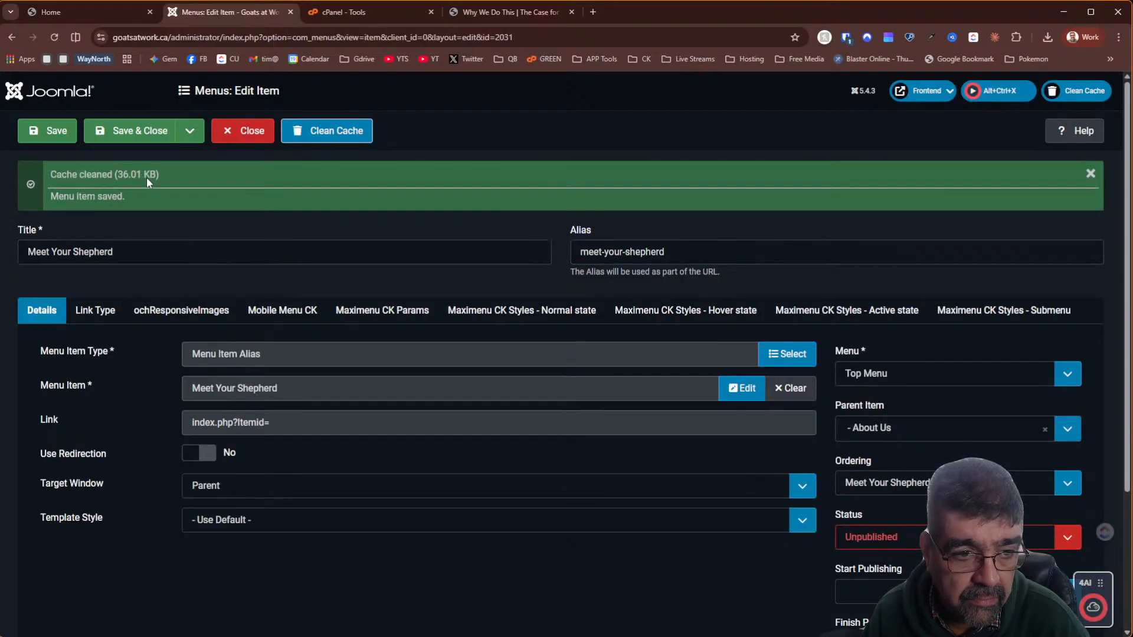
Retitle the new copy as "Meet Our Dogs" and set its URL alias to "menu-alias-meet-our-dogs"
{"action": "left_click_drag", "start_coordinate": [51, 251], "coordinate": [212, 252]}
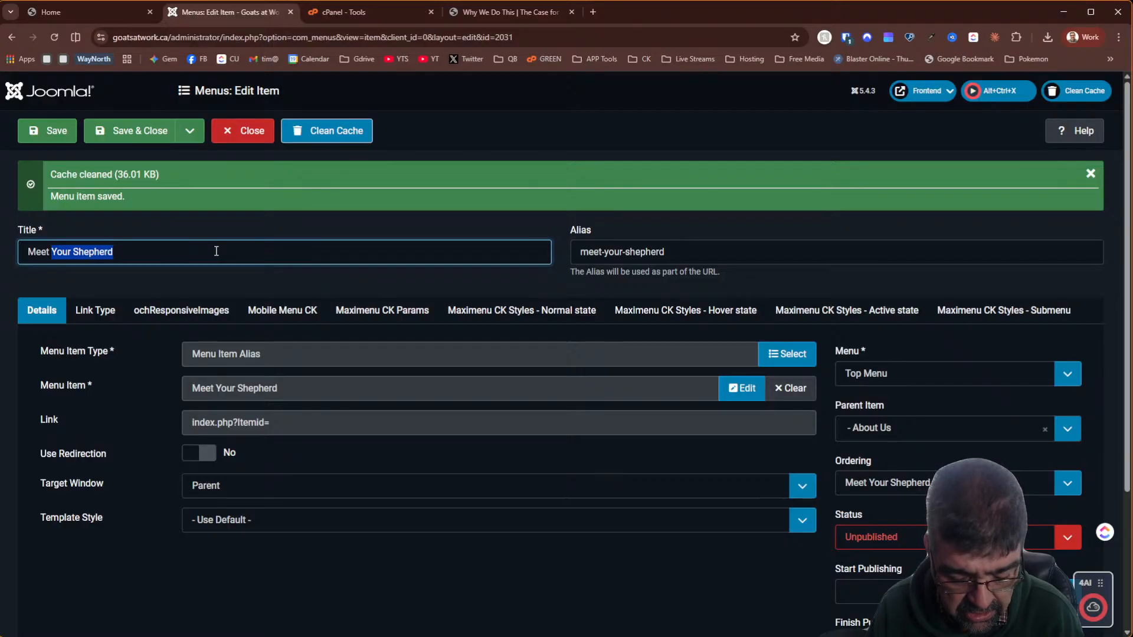
{"action": "type", "text": "Our Dogs"}
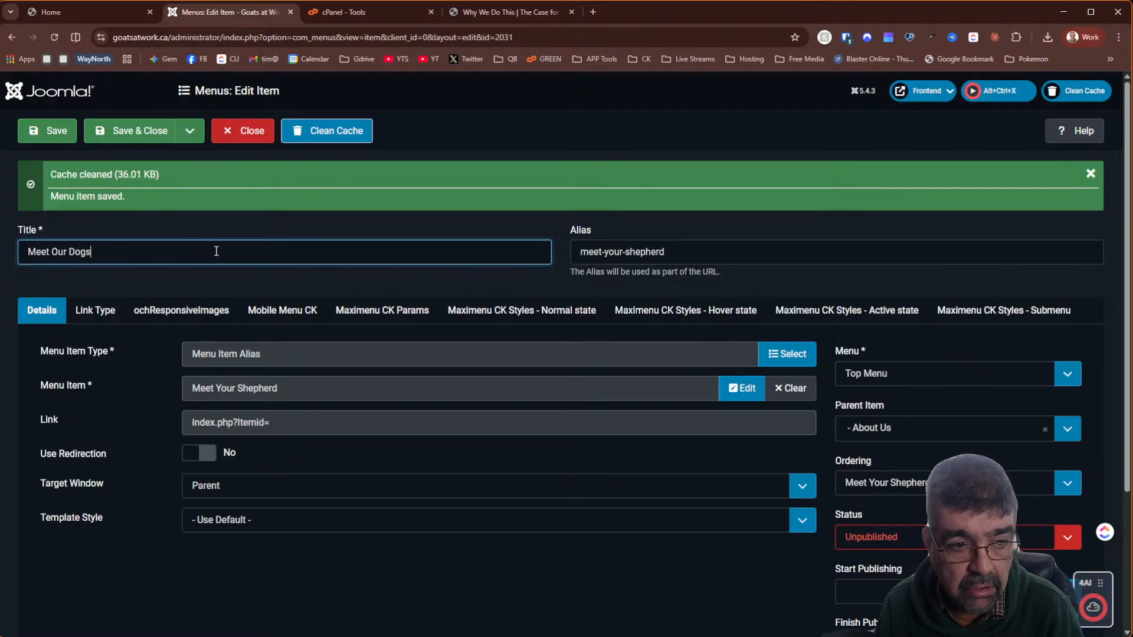
{"action": "key", "text": "Tab"}
{"action": "key", "text": "BackSpace"}
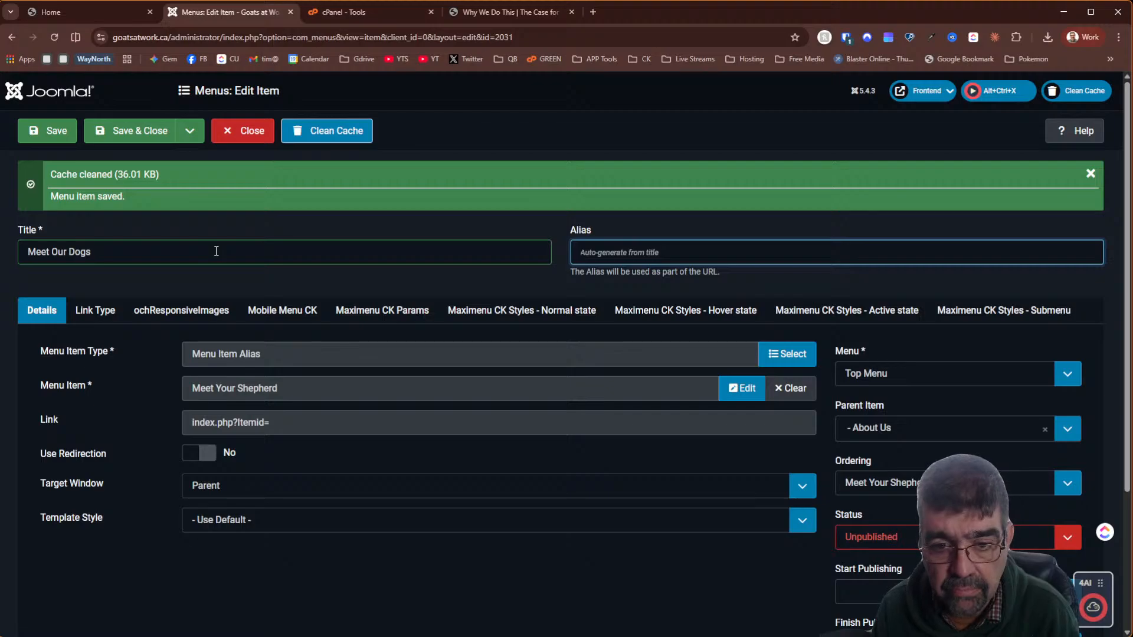
{"action": "type", "text": "alias"}
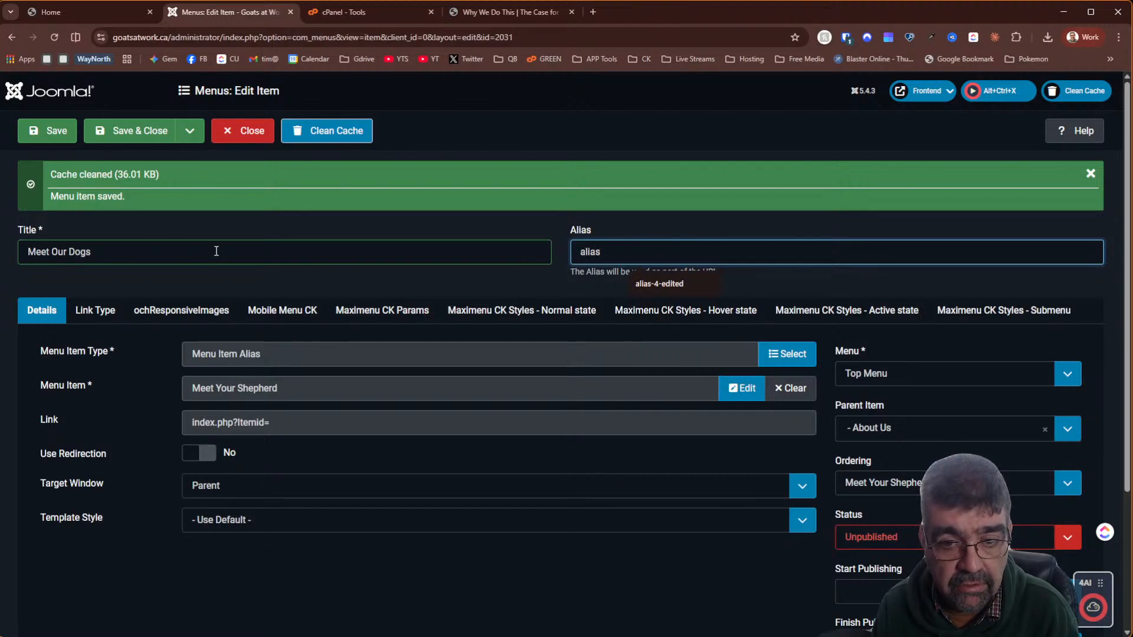
{"action": "key", "text": "BackSpace"}
{"action": "key", "text": "BackSpace"}
{"action": "key", "text": "BackSpace"}
{"action": "key", "text": "BackSpace"}
{"action": "key", "text": "BackSpace"}
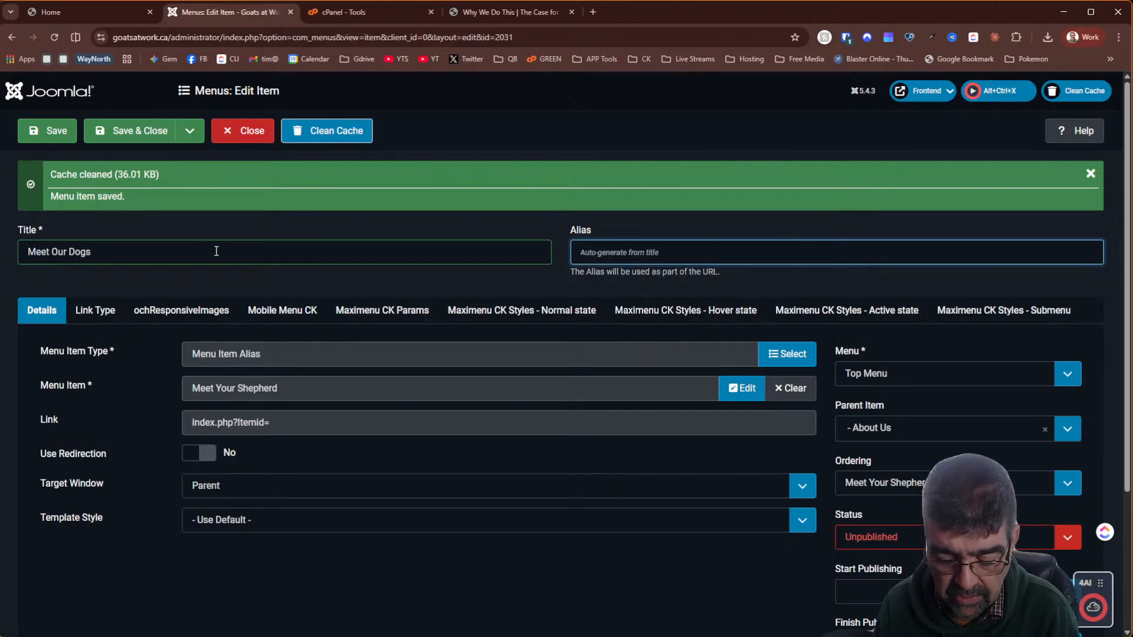
{"action": "type", "text": "menu-a"}
{"action": "type", "text": "lias"}
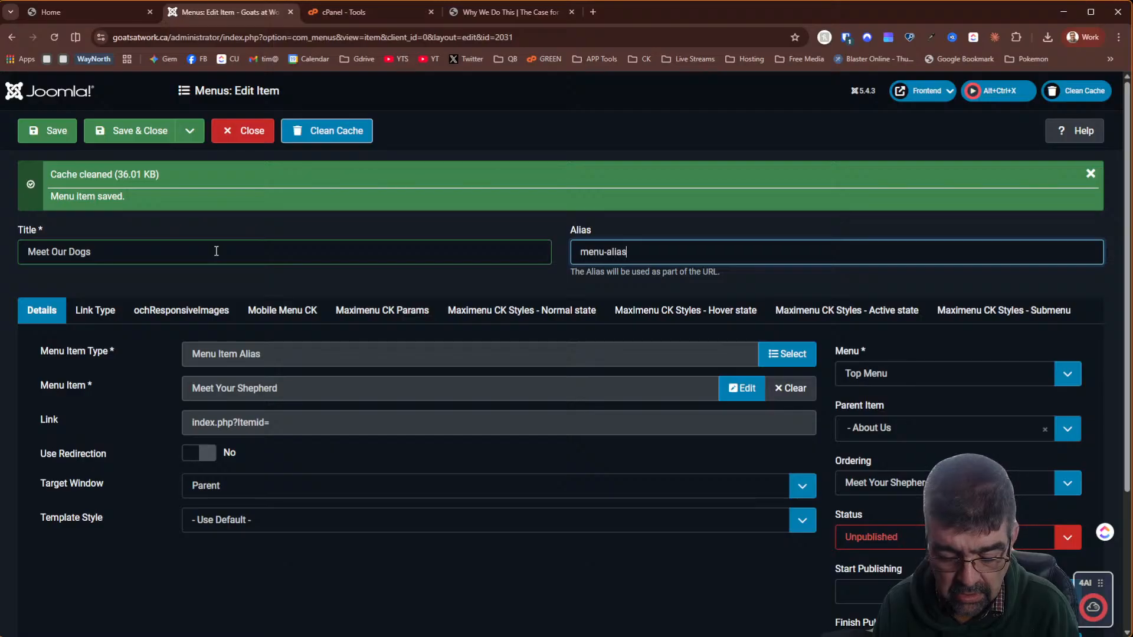
{"action": "type", "text": "-meet-"}
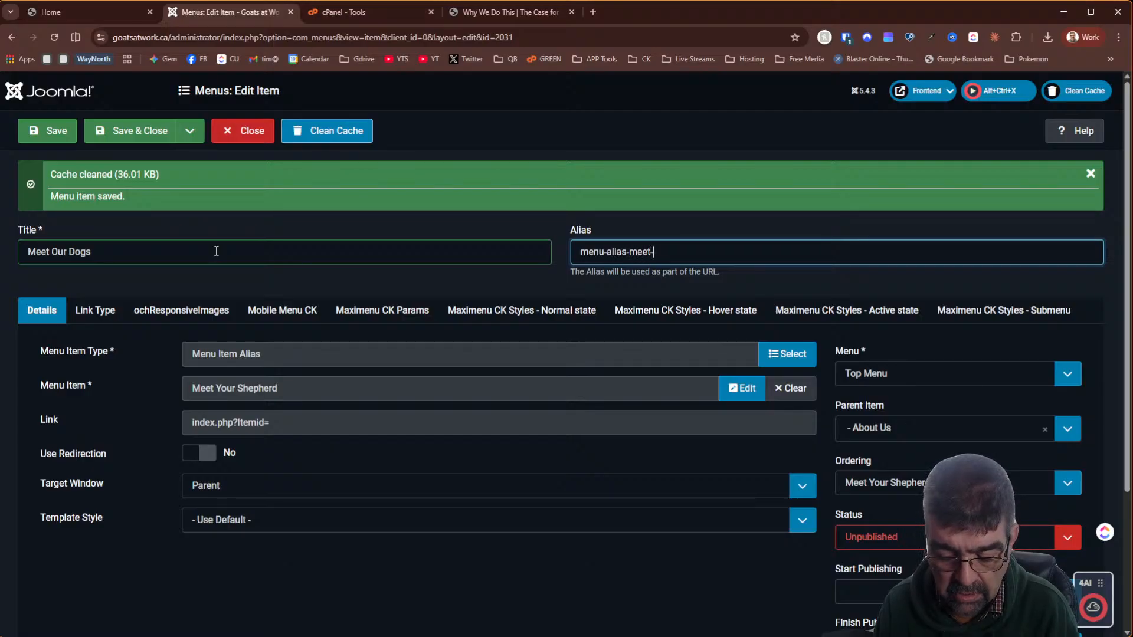
{"action": "type", "text": "our-dogs"}
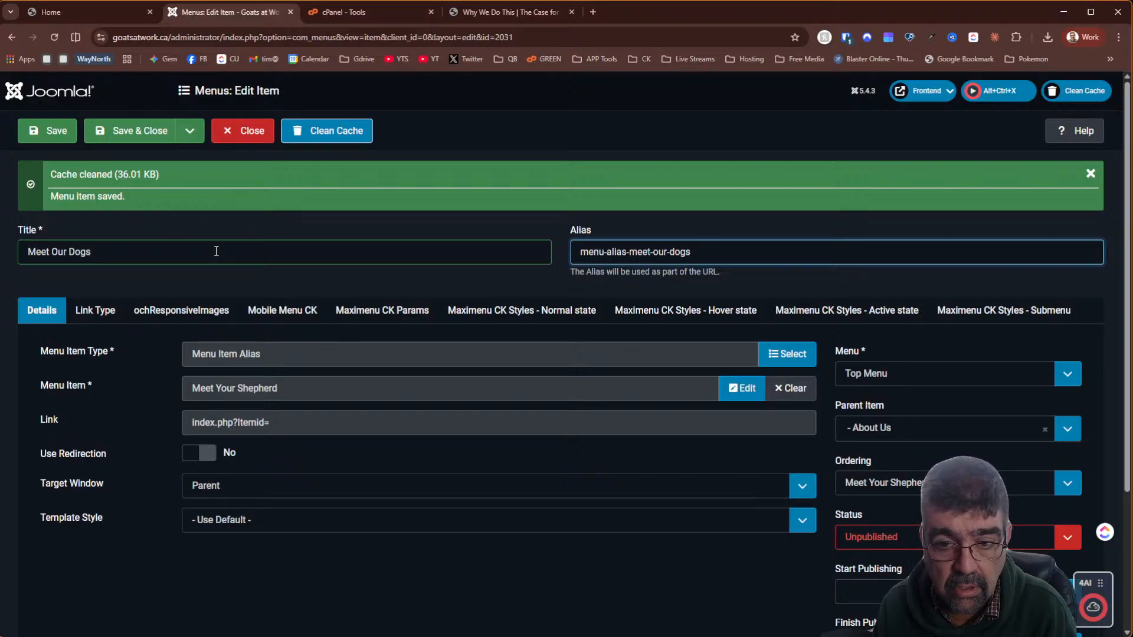
Link the item to the Main Menu's Meet Our Dogs entry and save it as a copy
{"action": "left_click", "coordinate": [792, 390]}
{"action": "left_click", "coordinate": [743, 389]}
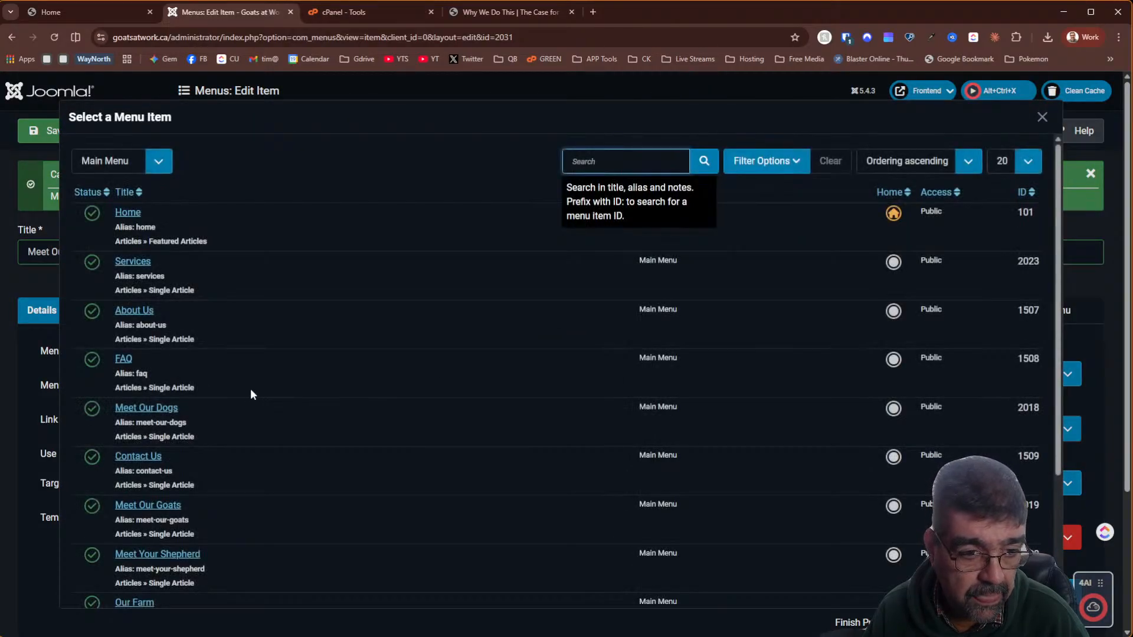
{"action": "left_click", "coordinate": [143, 409]}
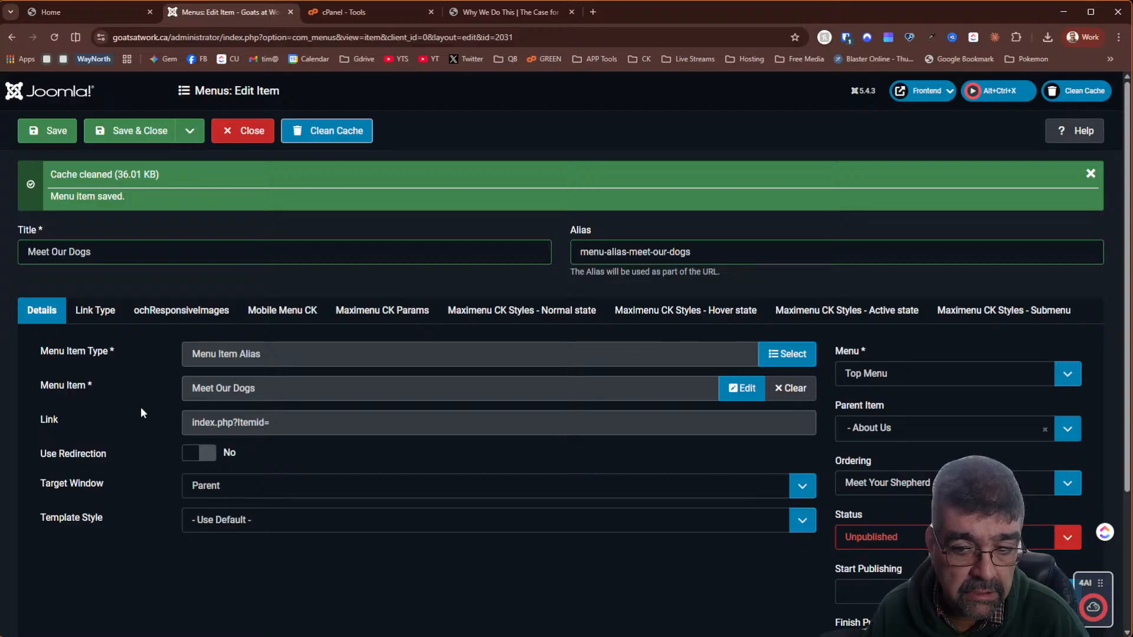
{"action": "left_click", "coordinate": [191, 131]}
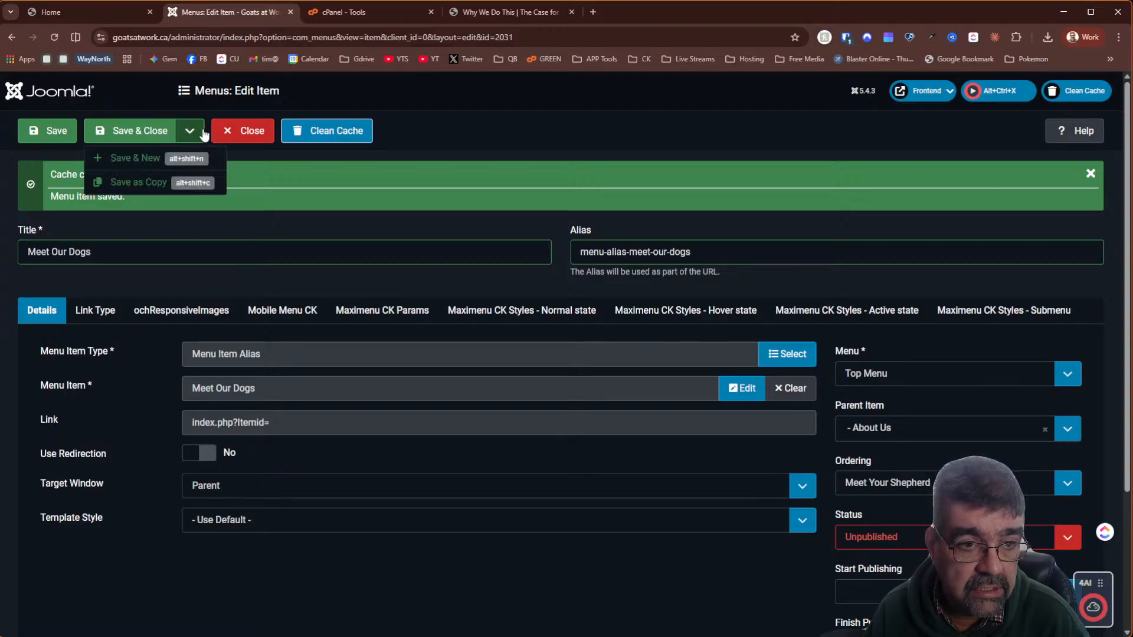
{"action": "left_click", "coordinate": [118, 182]}
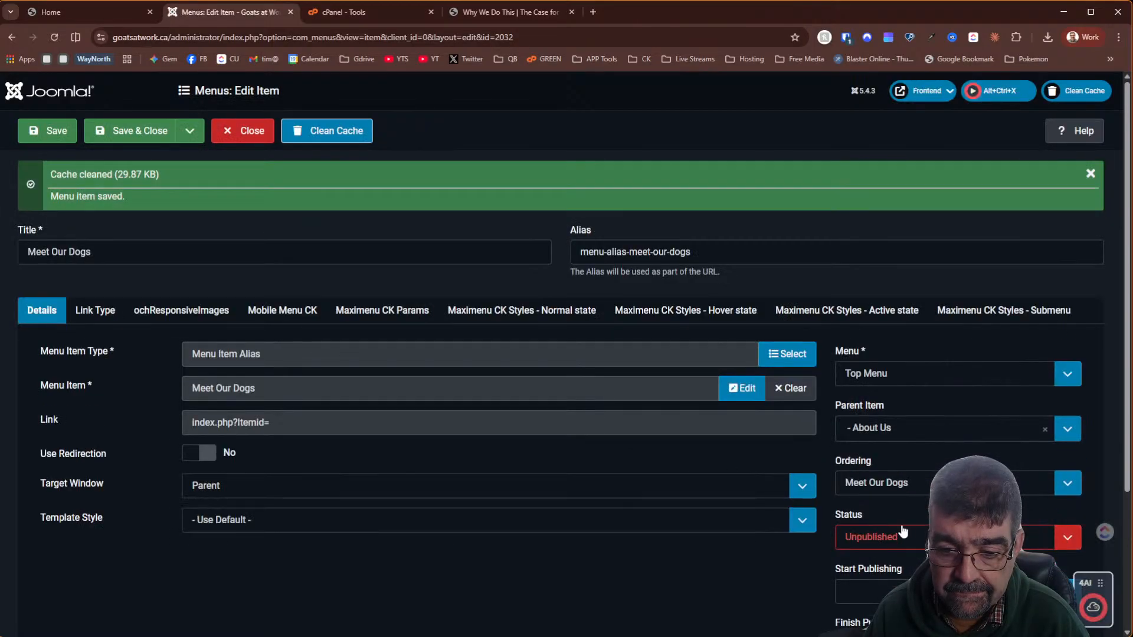
Set the Meet Our Dogs item's status to Published, then save and close it
{"action": "left_click", "coordinate": [873, 537]}
{"action": "left_click", "coordinate": [874, 557]}
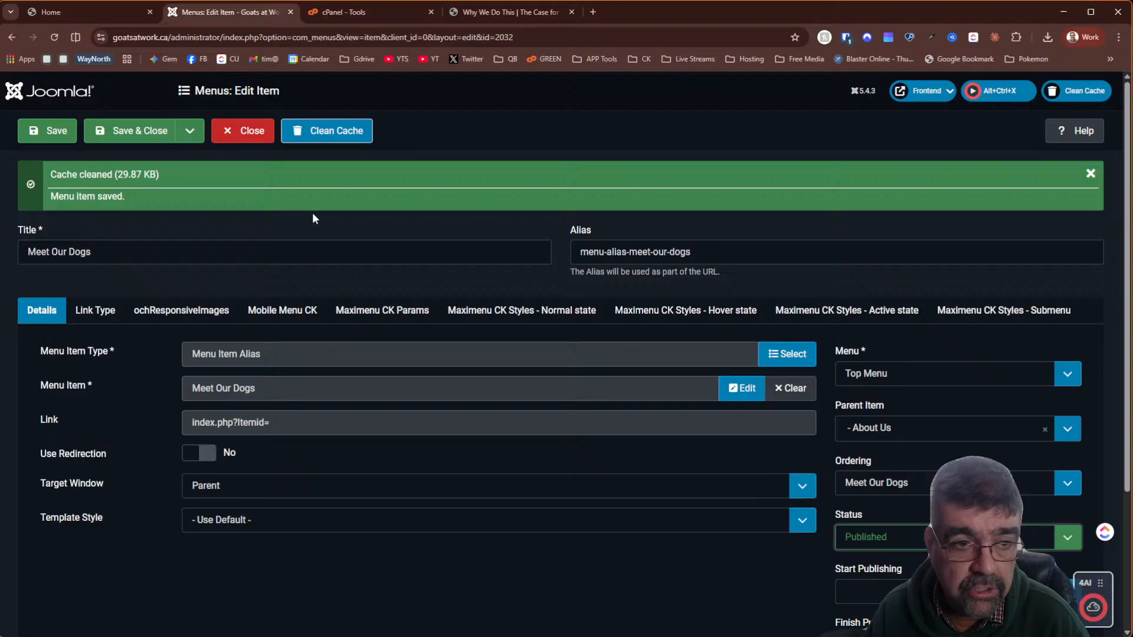
{"action": "left_click", "coordinate": [118, 133]}
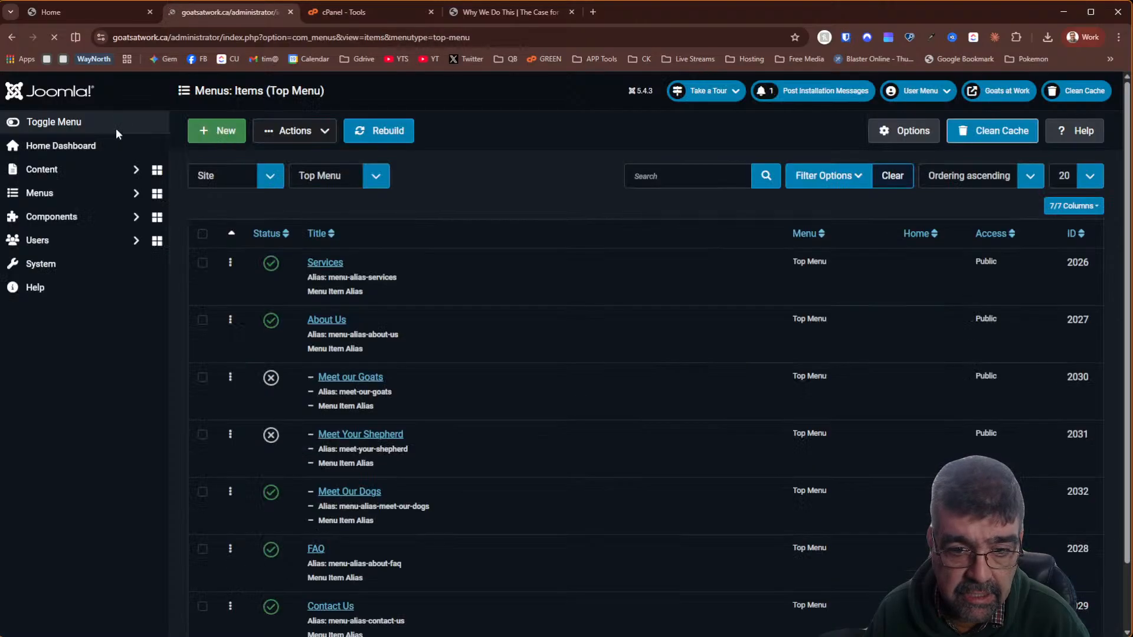
Publish the Meet our Goats and Meet Your Shepherd items in the Top Menu item list
{"action": "scroll", "coordinate": [589, 239], "scroll_direction": "down", "scroll_amount": 2}
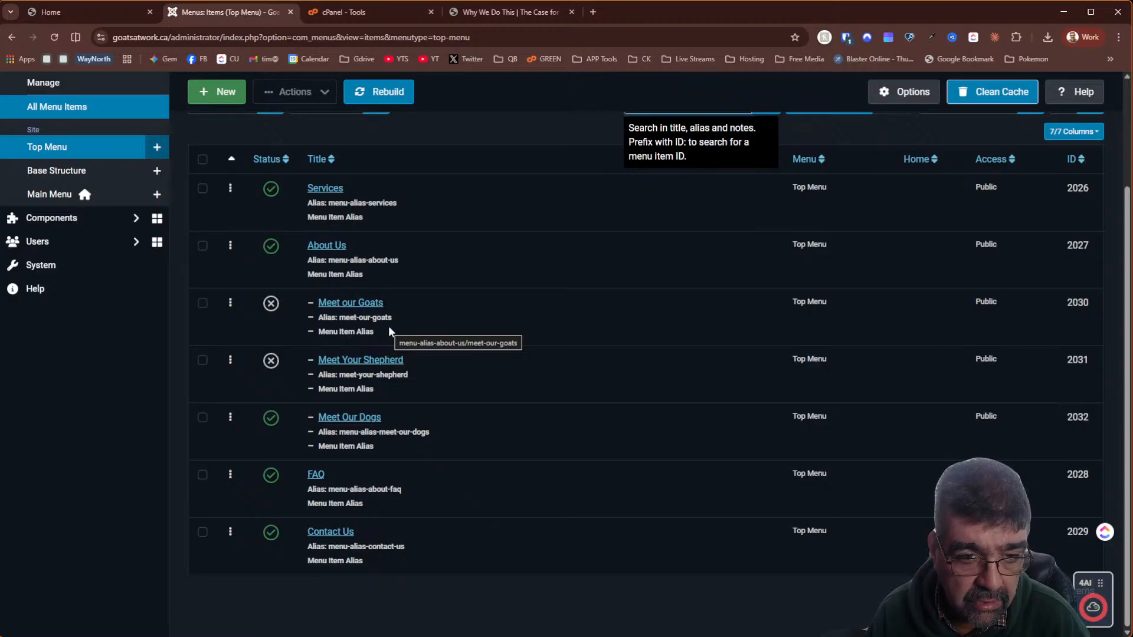
{"action": "left_click", "coordinate": [271, 304]}
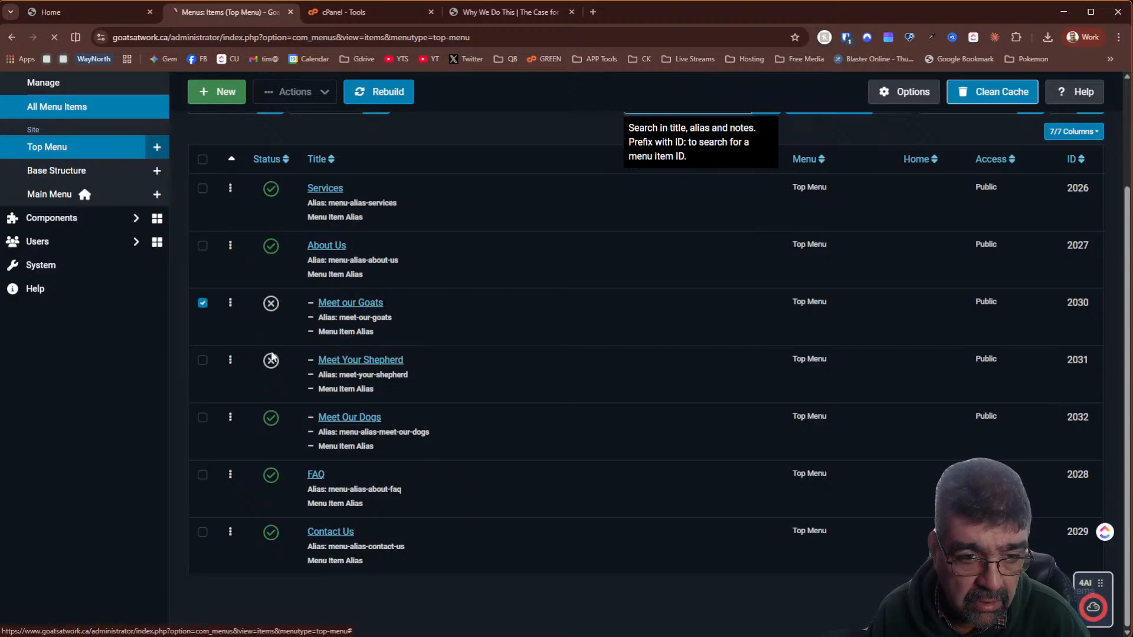
{"action": "left_click", "coordinate": [271, 362]}
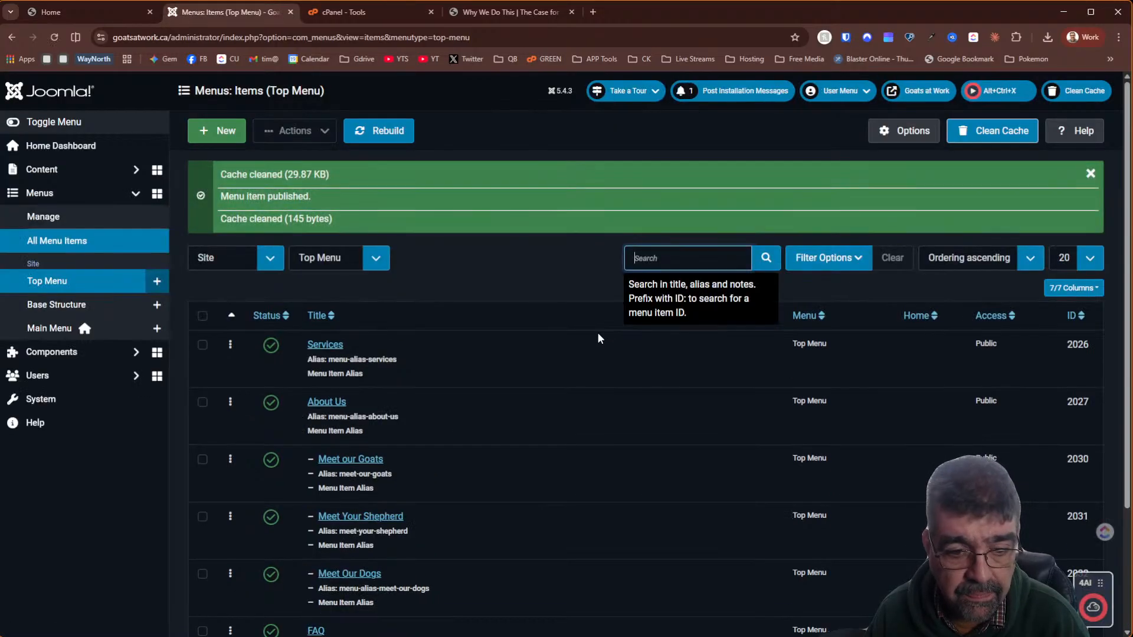
Move the Meet Your Shepherd item above Meet our Goats in the Top Menu item list
{"action": "left_click", "coordinate": [387, 518]}
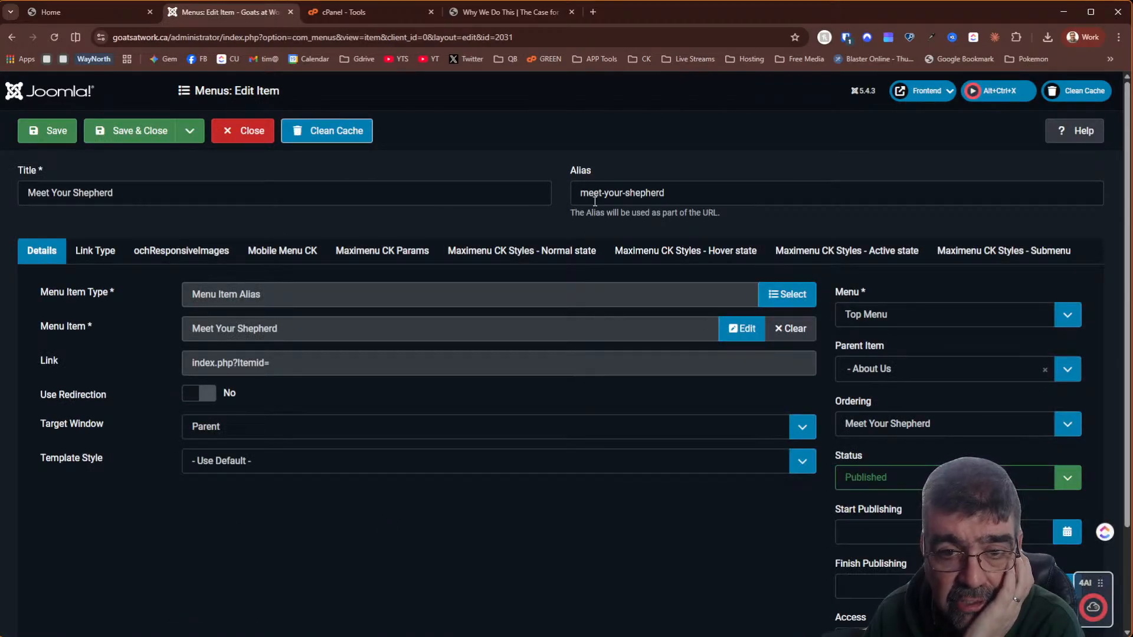
{"action": "left_click", "coordinate": [253, 129]}
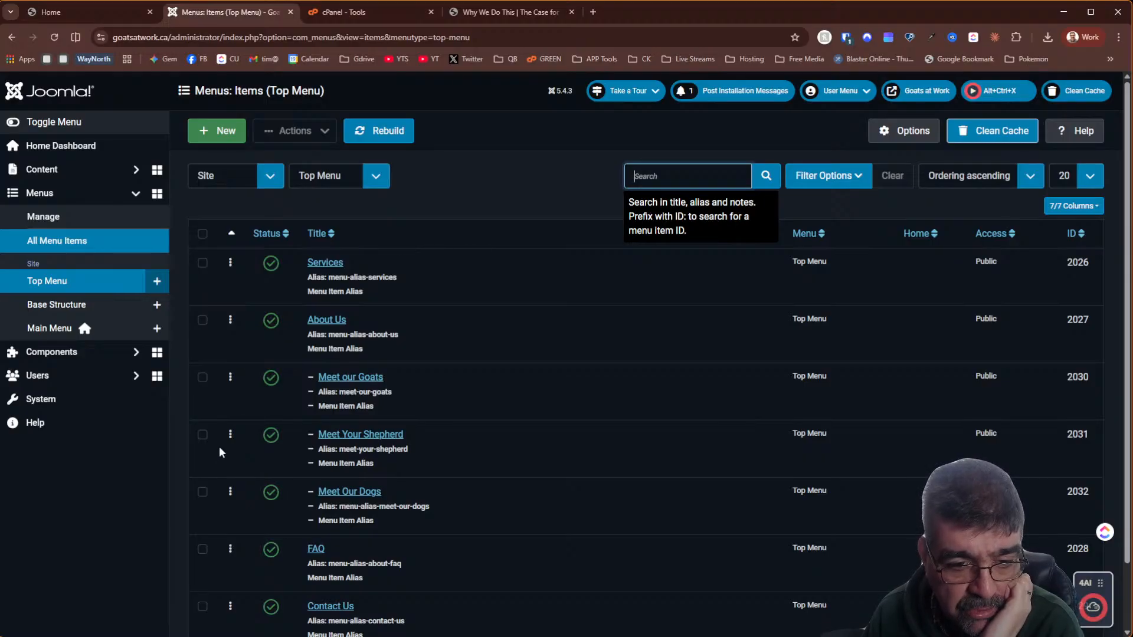
{"action": "left_click_drag", "start_coordinate": [230, 434], "coordinate": [232, 382]}
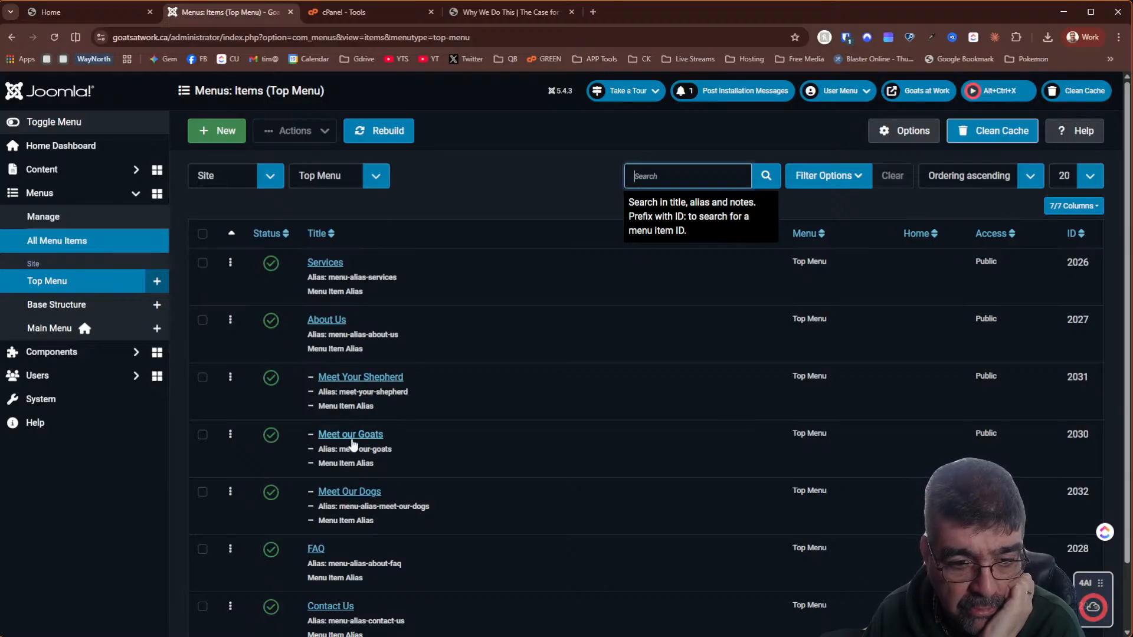
Retitle the Meet our Goats item as "Meet Our Goats", then save and close it
{"action": "left_click", "coordinate": [351, 438]}
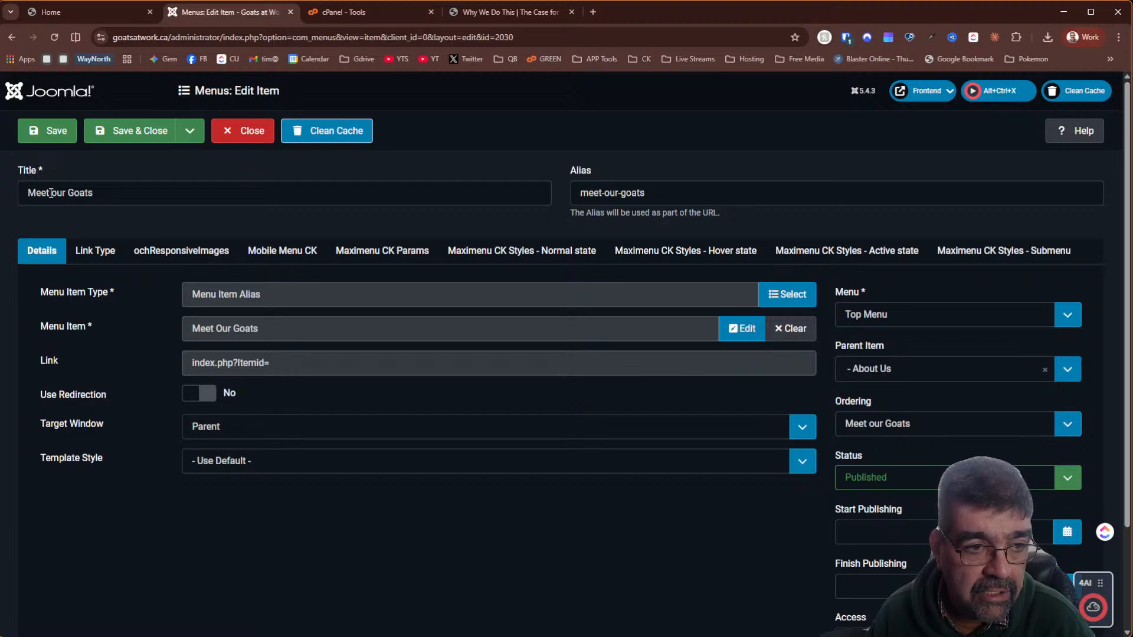
{"action": "left_click_drag", "start_coordinate": [51, 193], "coordinate": [63, 191]}
{"action": "key", "text": "BackSpace"}
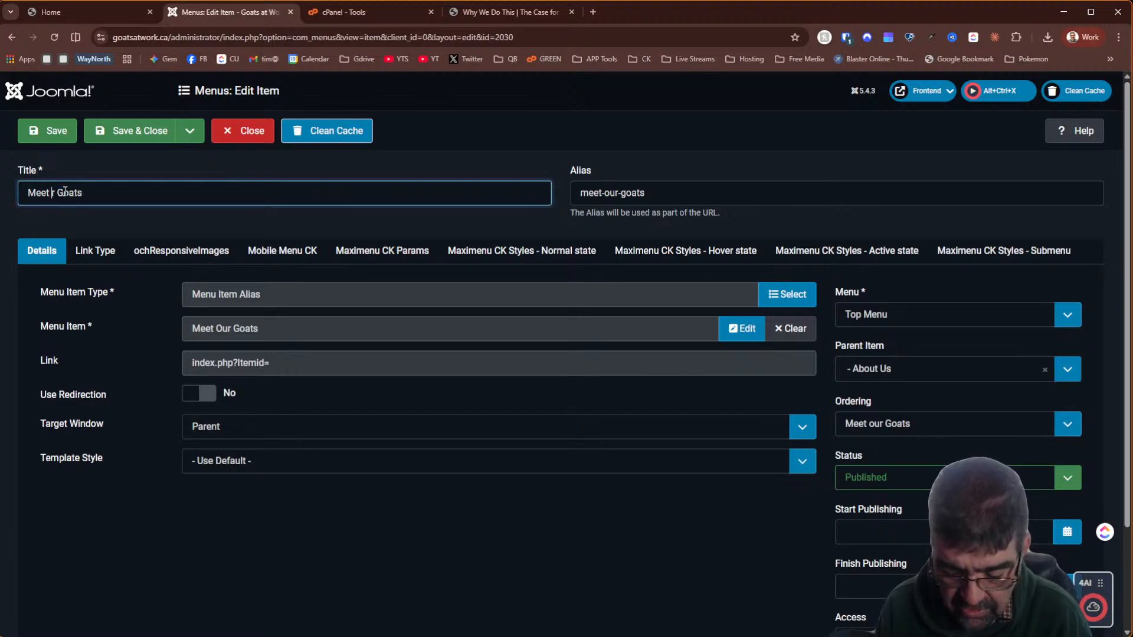
{"action": "type", "text": "O"}
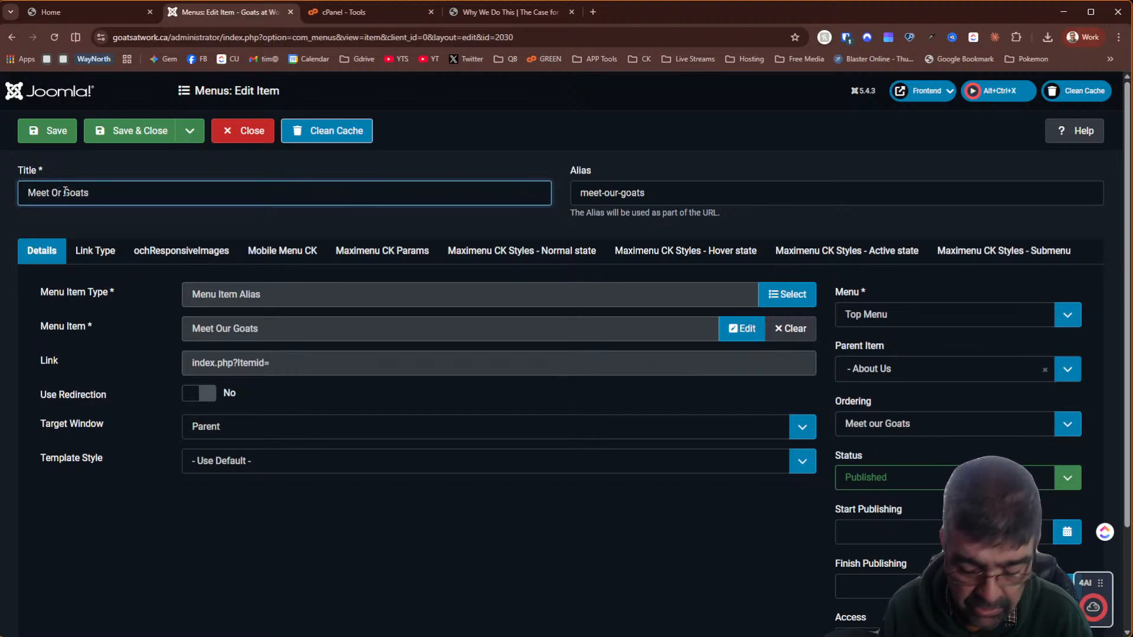
{"action": "type", "text": "u"}
{"action": "left_click", "coordinate": [140, 132]}
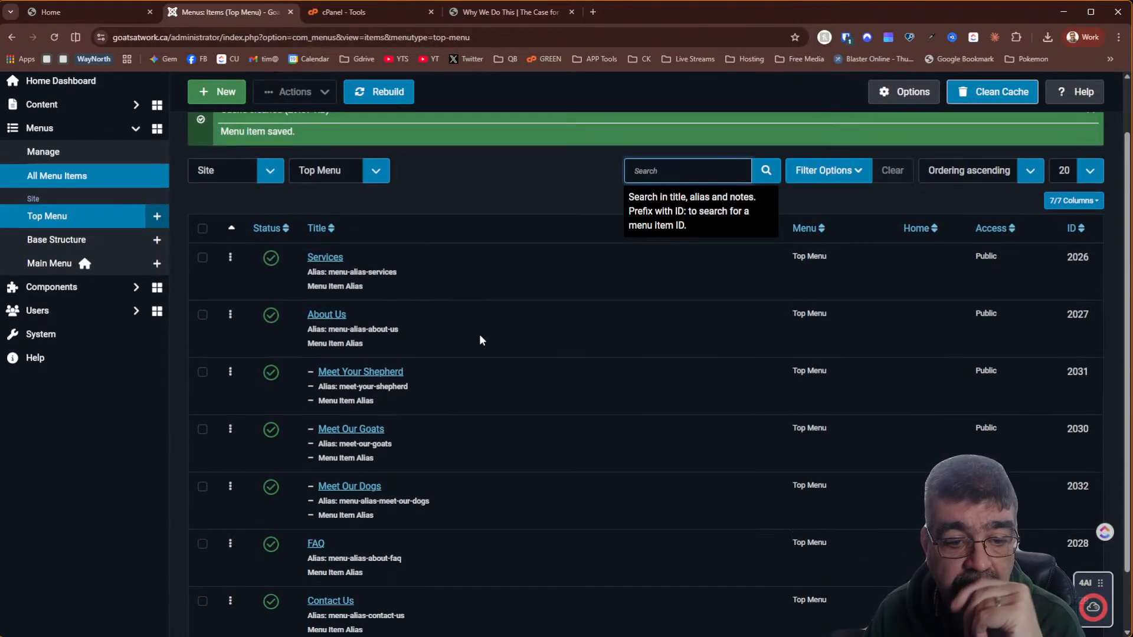
Check the live home page's navigation, then start a new Top Menu item titled "Our Farm"
{"action": "scroll", "coordinate": [384, 336], "scroll_direction": "down", "scroll_amount": 3}
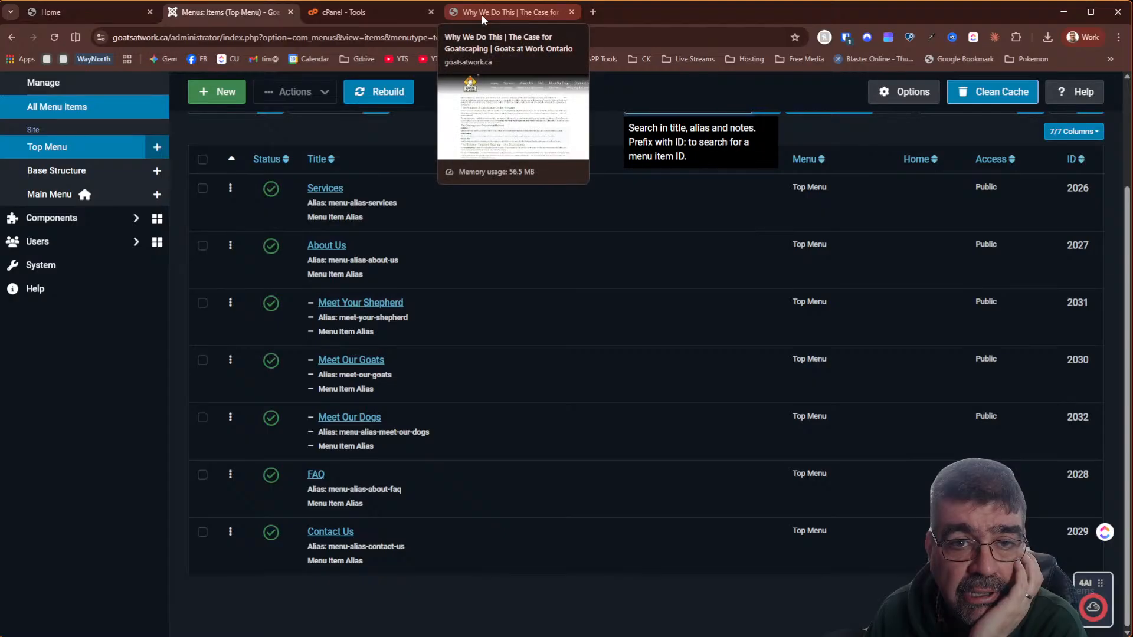
{"action": "left_click", "coordinate": [68, 16]}
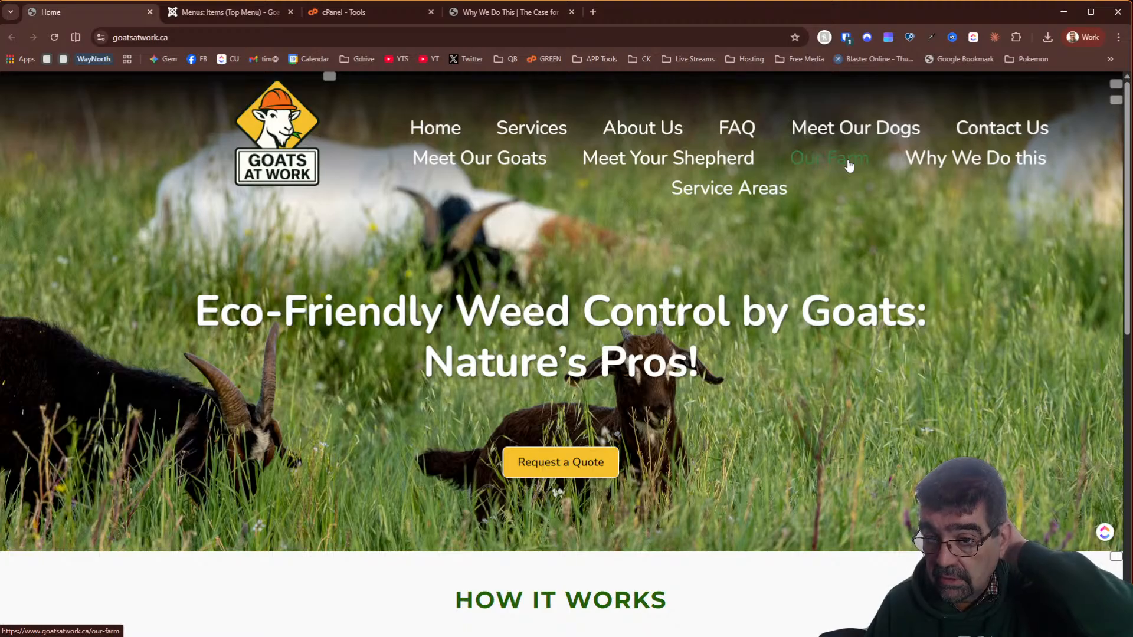
{"action": "left_click", "coordinate": [253, 12]}
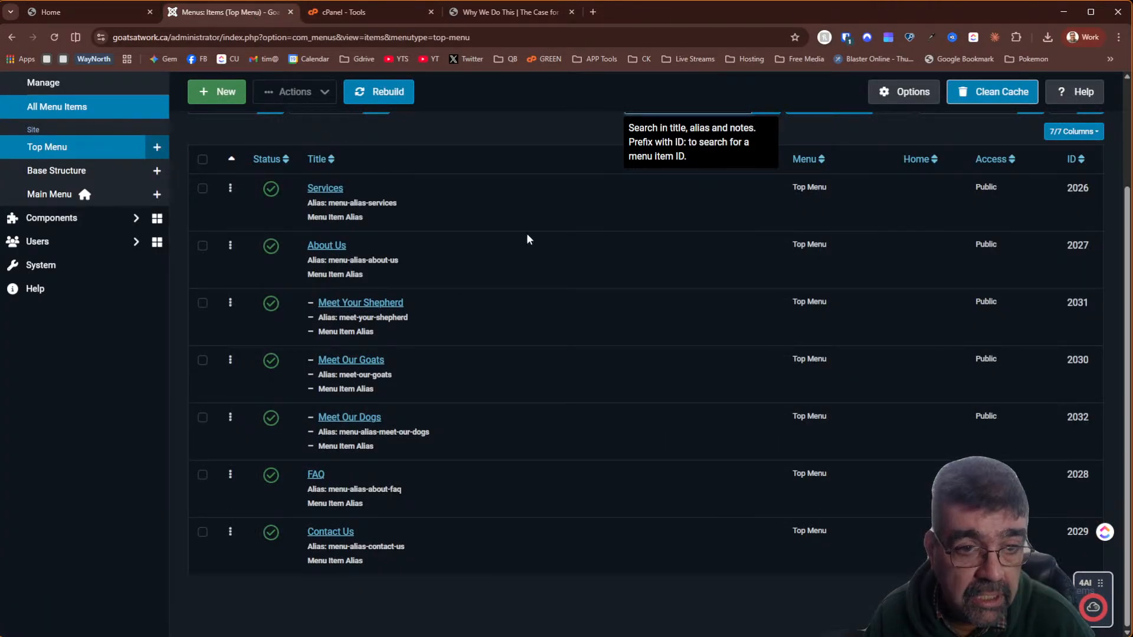
{"action": "left_click", "coordinate": [214, 93]}
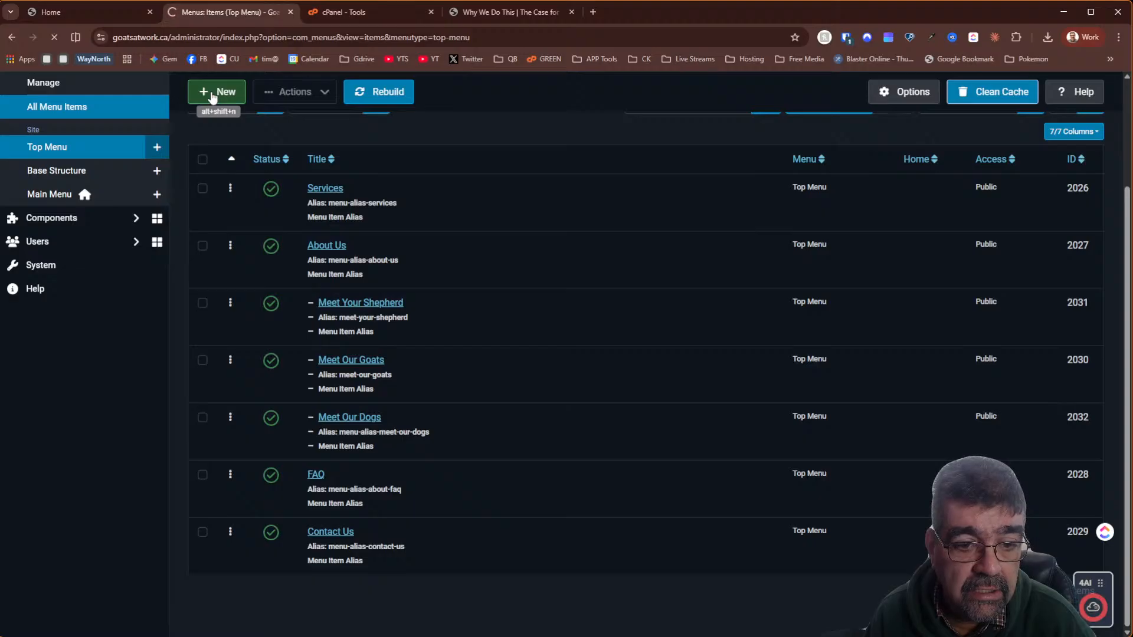
{"action": "left_click", "coordinate": [224, 199]}
{"action": "type", "text": "Our Farm"}
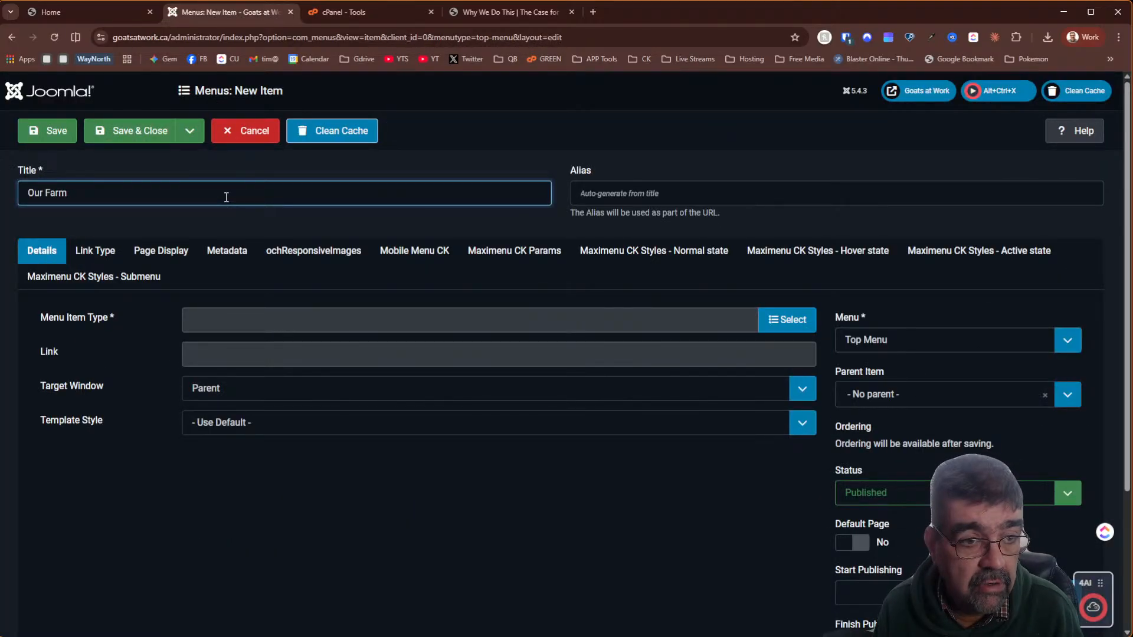
{"action": "key", "text": "Tab"}
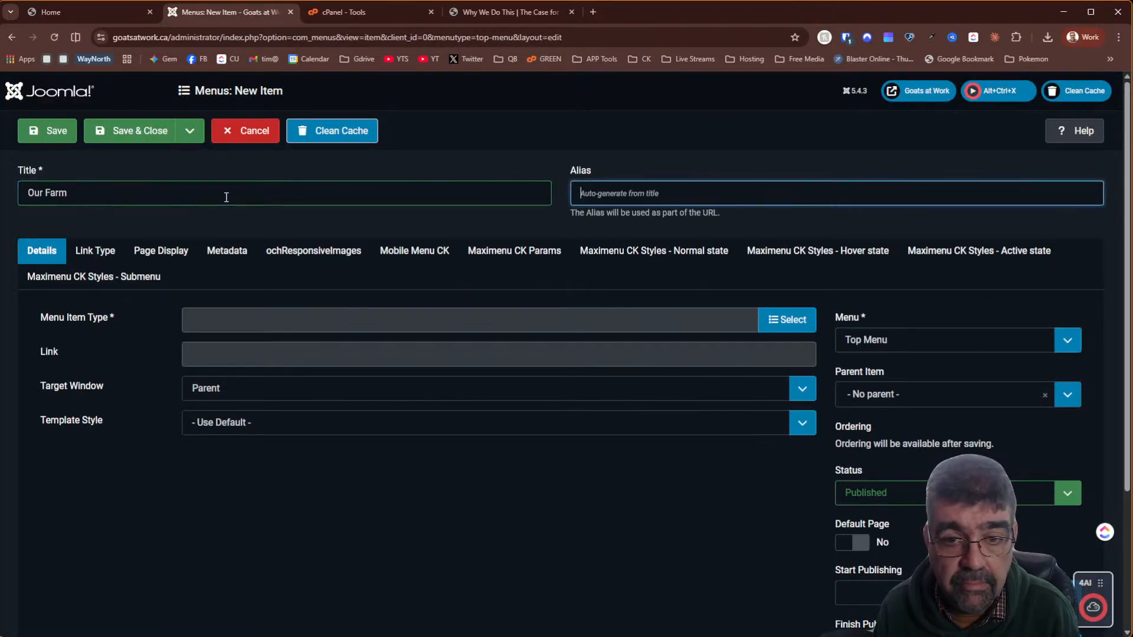
{"action": "key", "text": "Tab"}
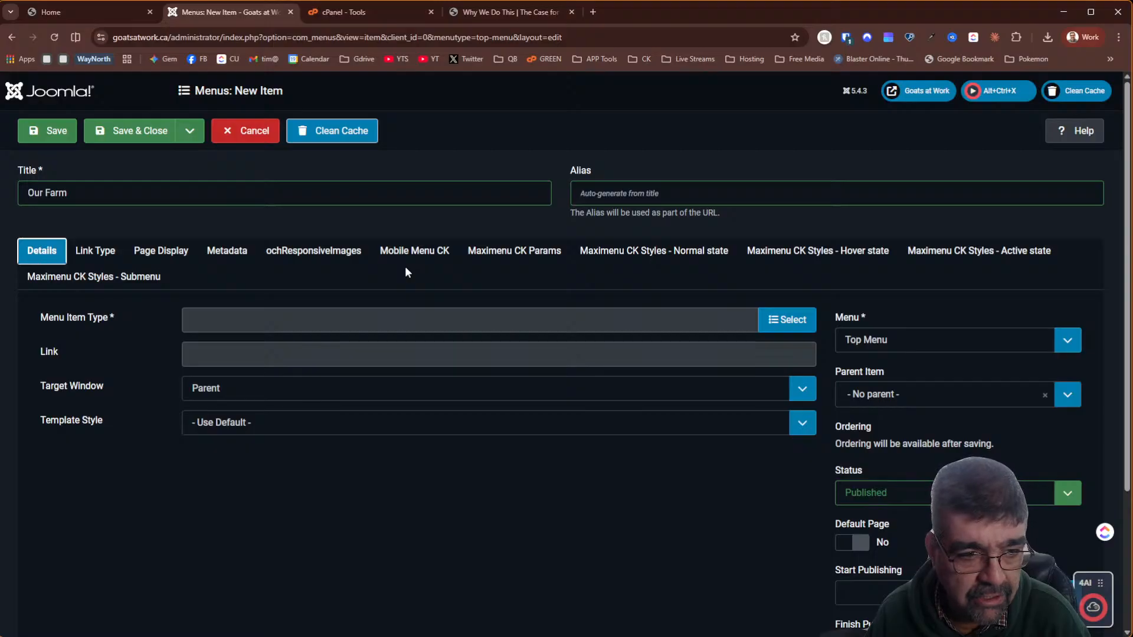
Make the item a Menu Item Alias to the Main Menu's Our Farm entry, with About Us as its parent
{"action": "left_click", "coordinate": [795, 321]}
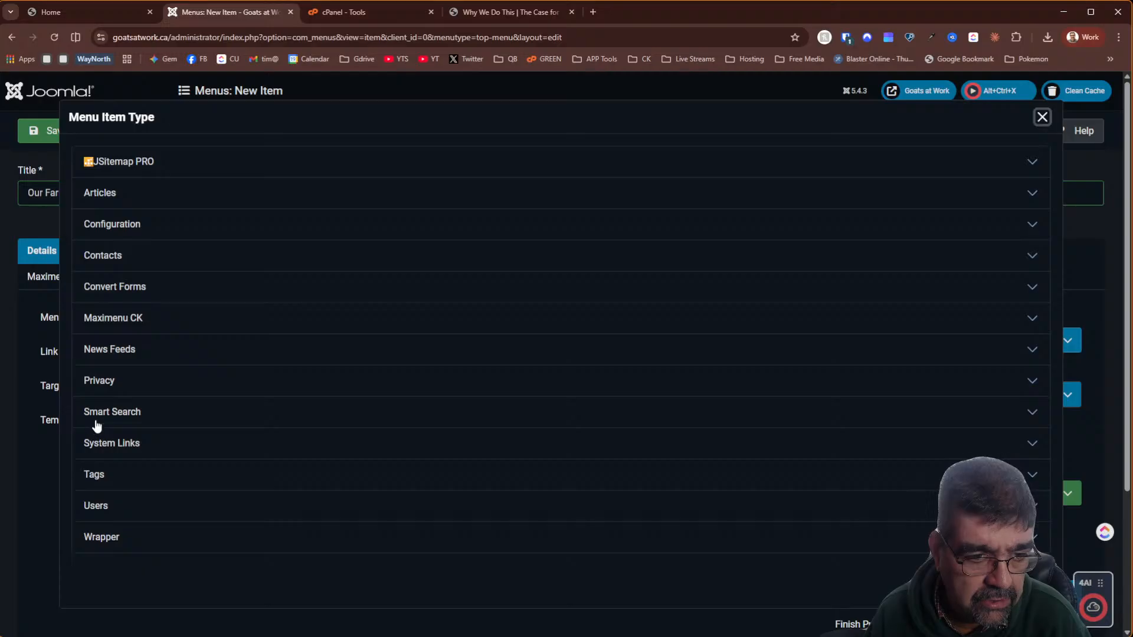
{"action": "left_click", "coordinate": [109, 443]}
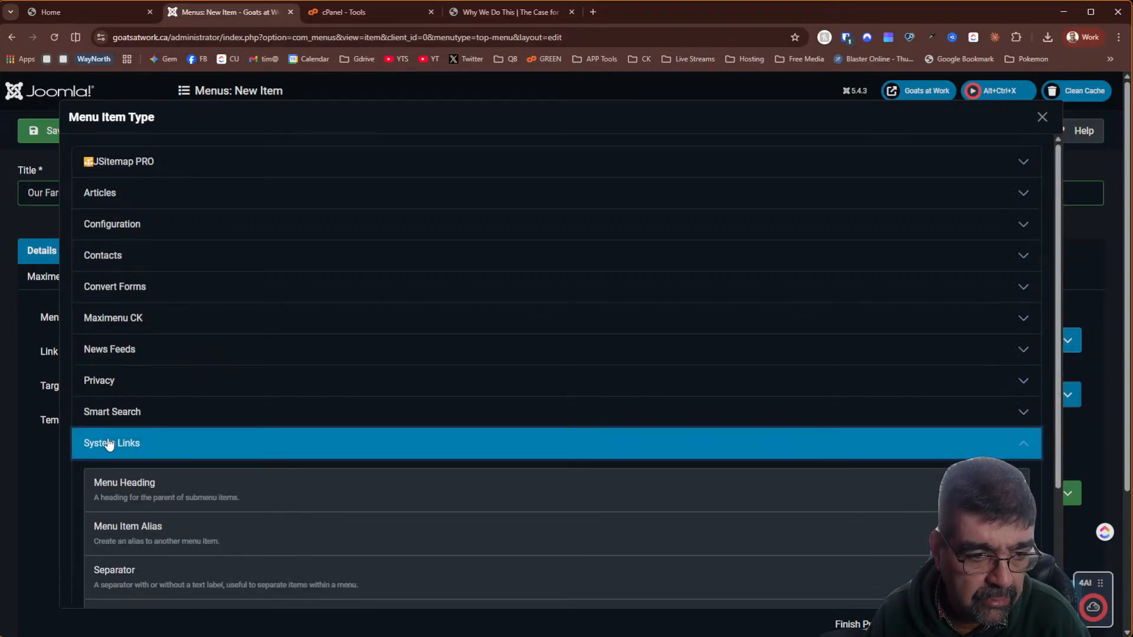
{"action": "left_click", "coordinate": [122, 527]}
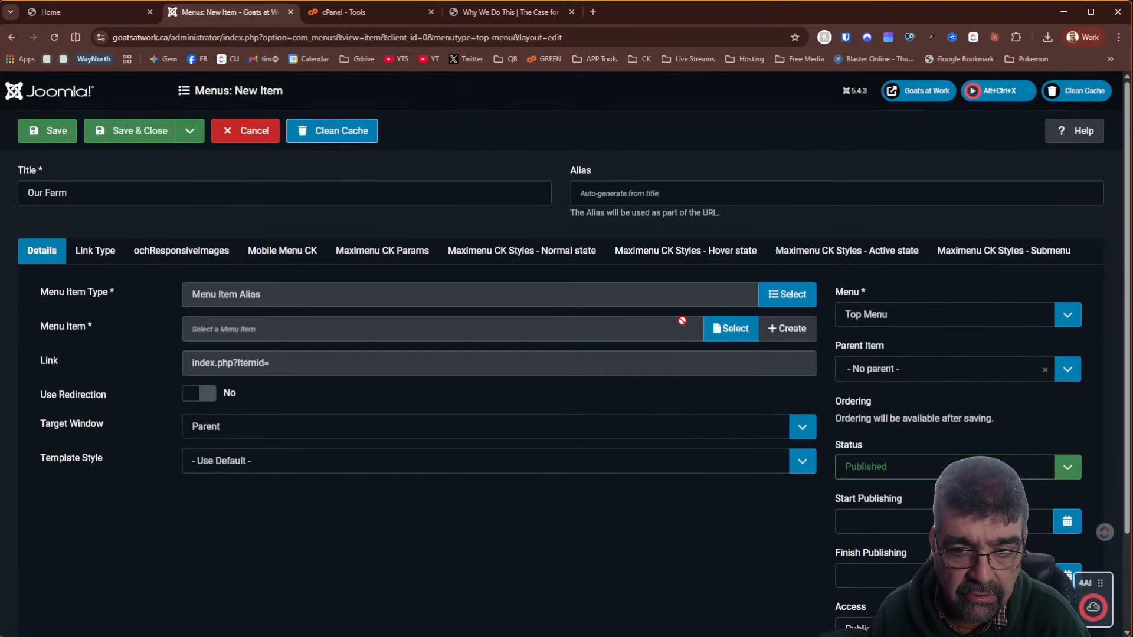
{"action": "left_click", "coordinate": [725, 335]}
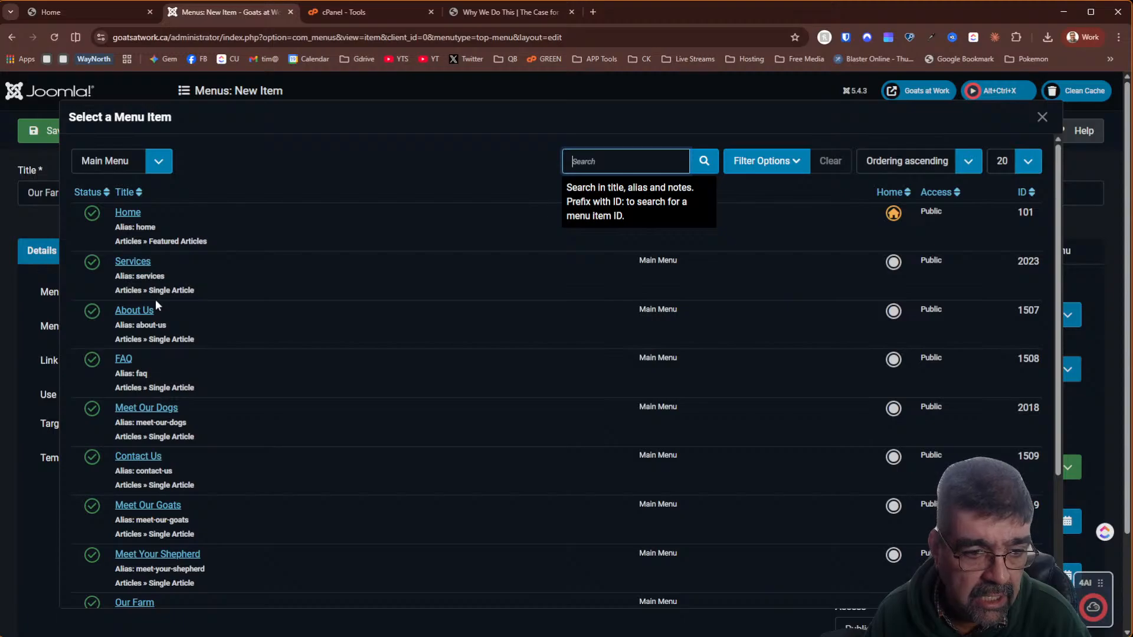
{"action": "left_click", "coordinate": [141, 604]}
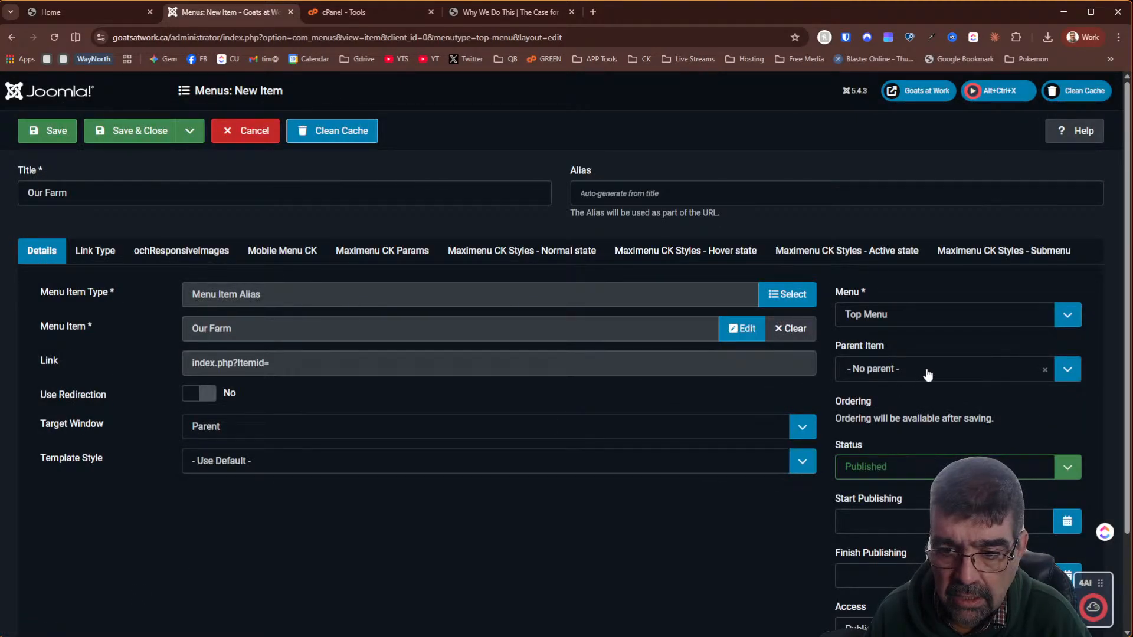
{"action": "left_click", "coordinate": [871, 370]}
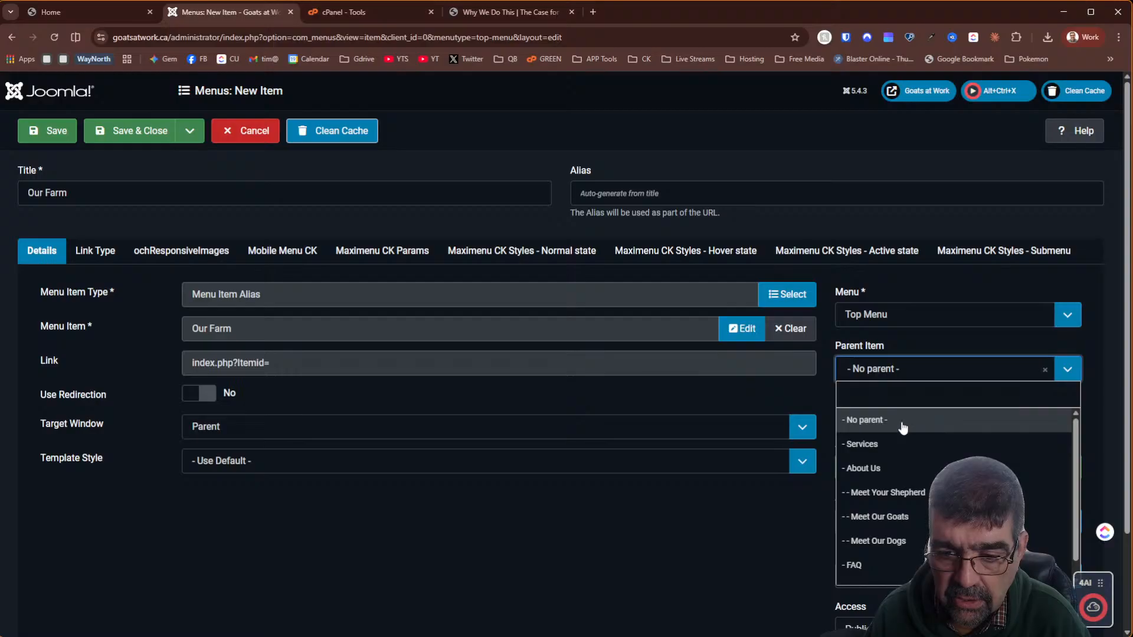
{"action": "left_click", "coordinate": [902, 481]}
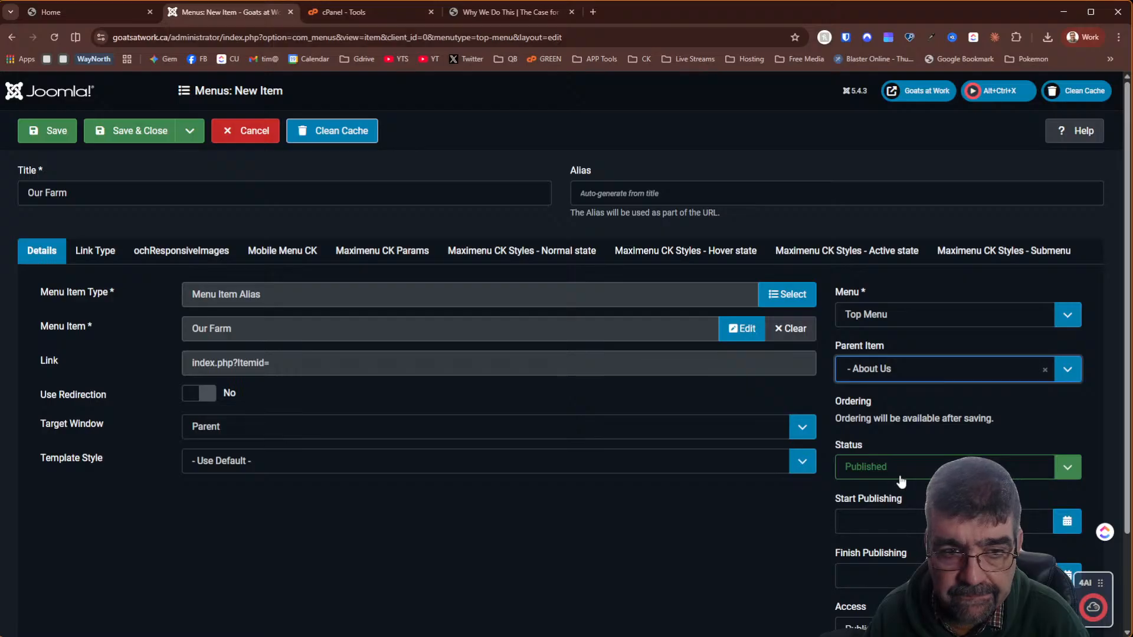
Set the Our Farm item's URL alias to "menu-alias-our-farm", then save and close it
{"action": "left_click", "coordinate": [619, 195]}
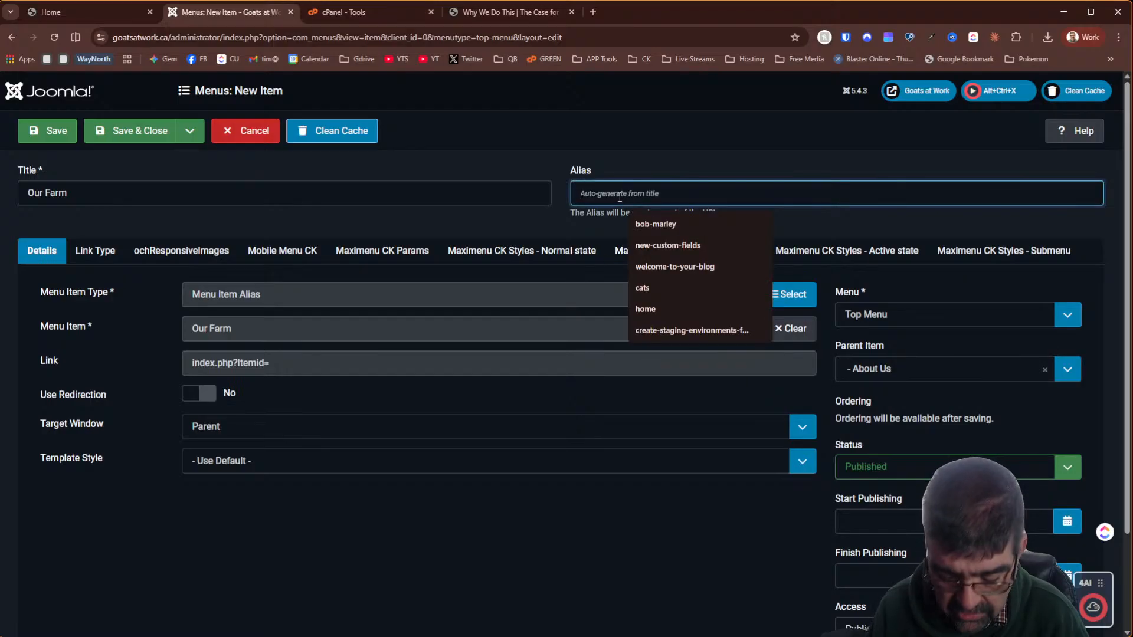
{"action": "type", "text": "menu"}
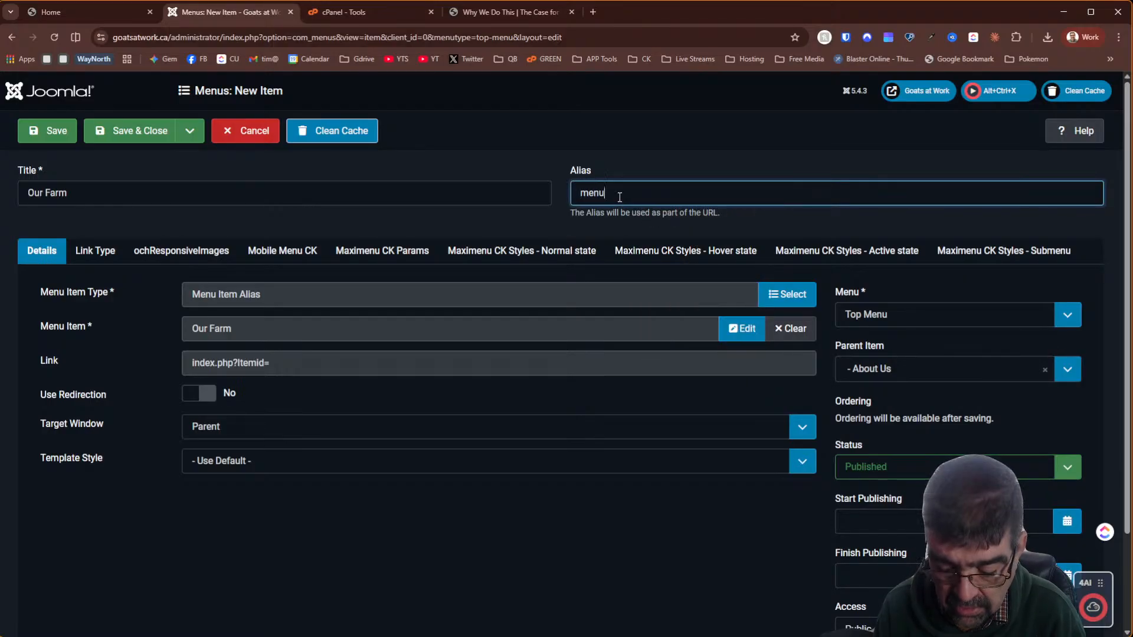
{"action": "type", "text": "-alias-our-"}
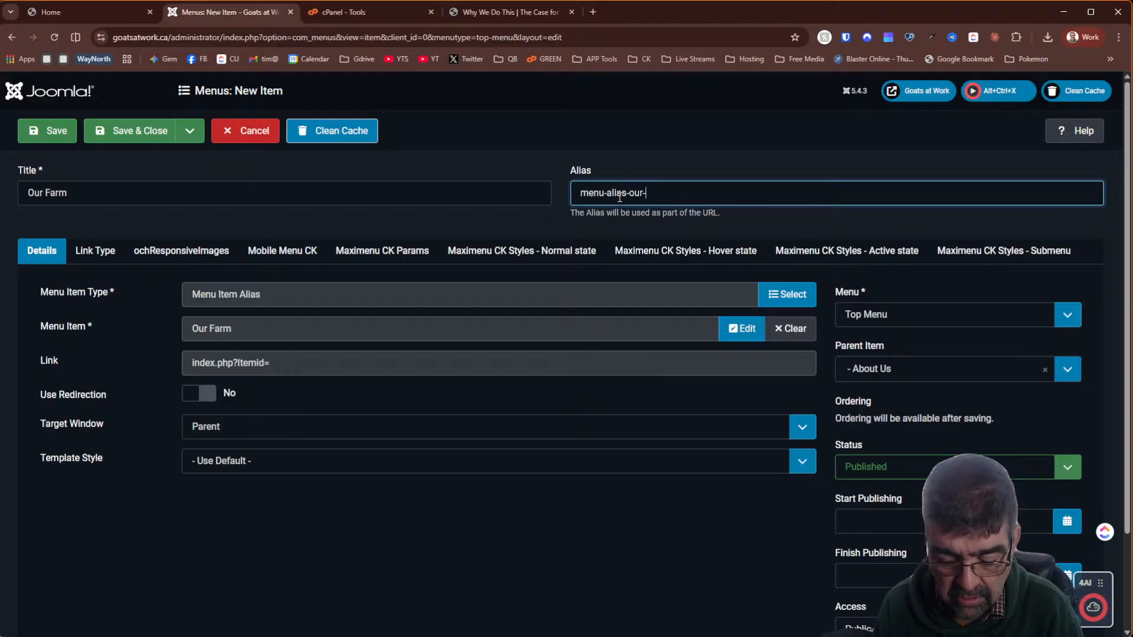
{"action": "type", "text": "farm"}
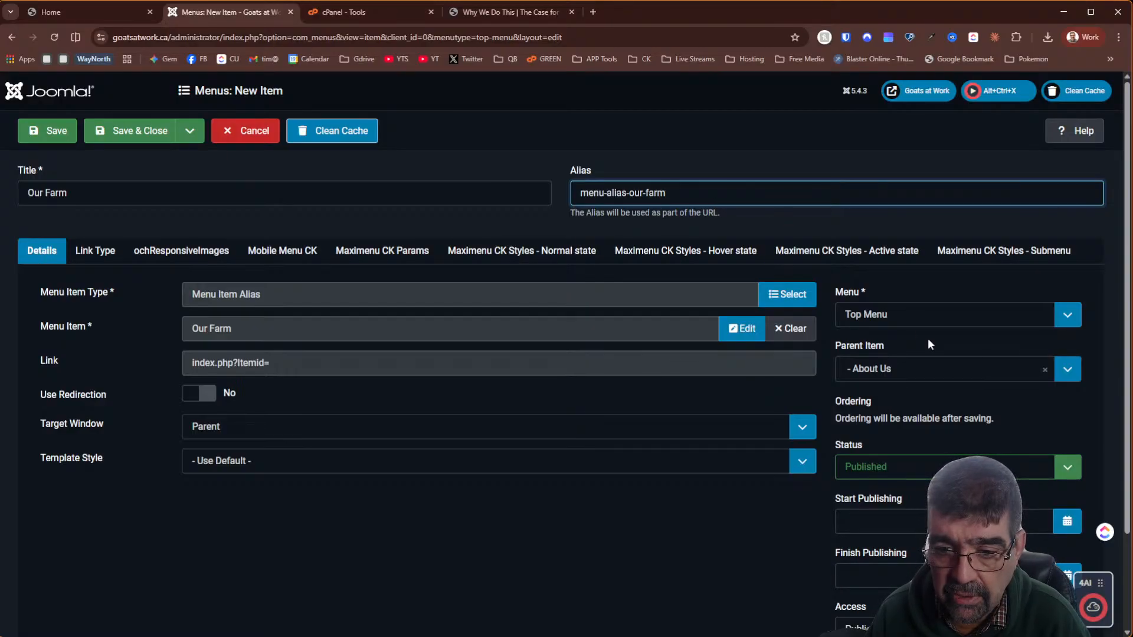
{"action": "left_click", "coordinate": [147, 131]}
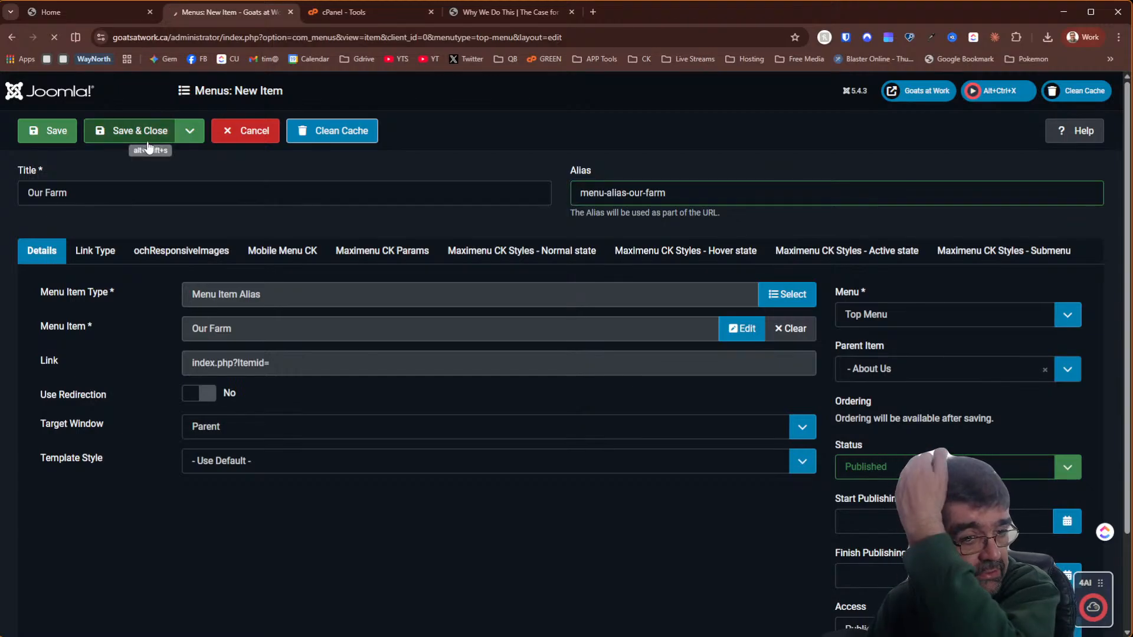
Start another new Top Menu item titled "Service Areas" with the URL alias "menu-alias-service-areas"
{"action": "scroll", "coordinate": [495, 285], "scroll_direction": "down", "scroll_amount": 2}
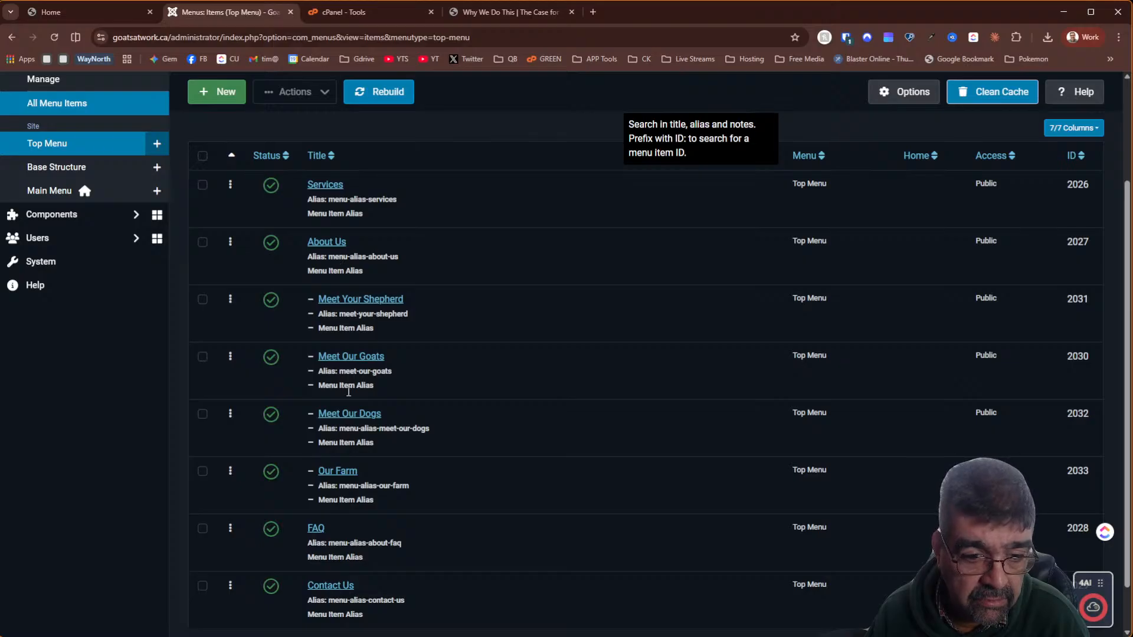
{"action": "left_click", "coordinate": [70, 12]}
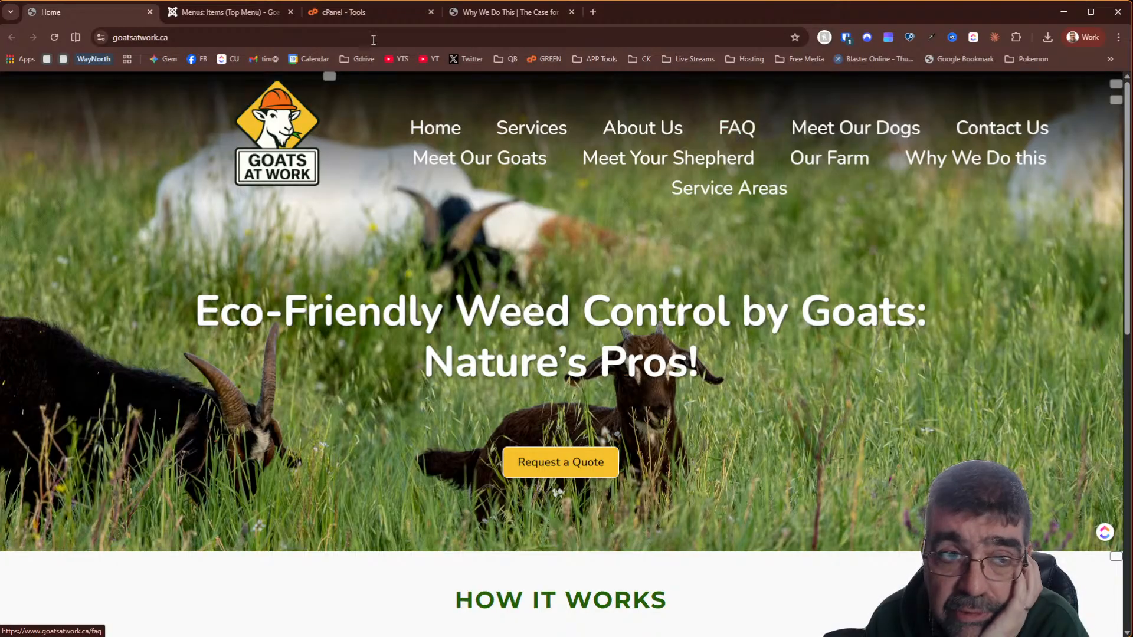
{"action": "left_click", "coordinate": [206, 12]}
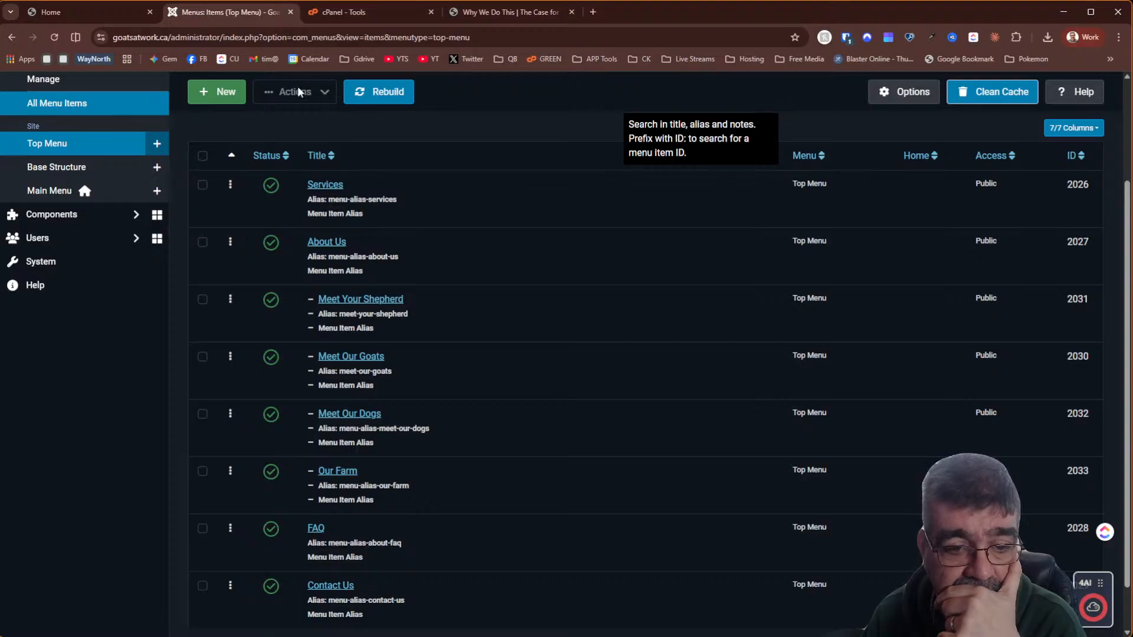
{"action": "left_click", "coordinate": [212, 102]}
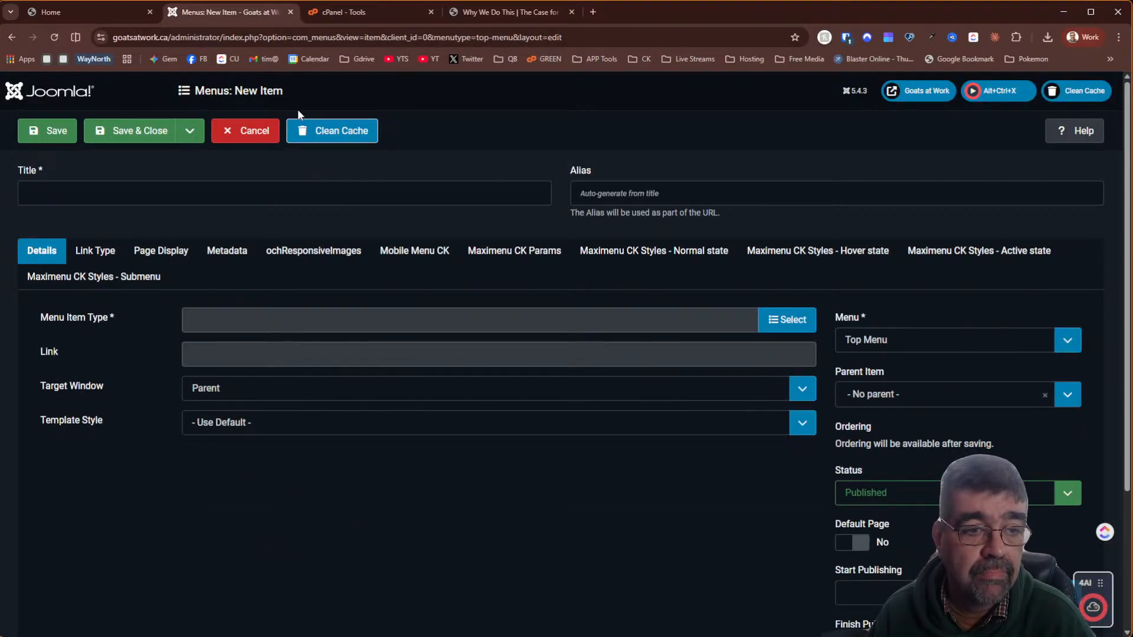
{"action": "left_click", "coordinate": [247, 197]}
{"action": "type", "text": "Service Areas"}
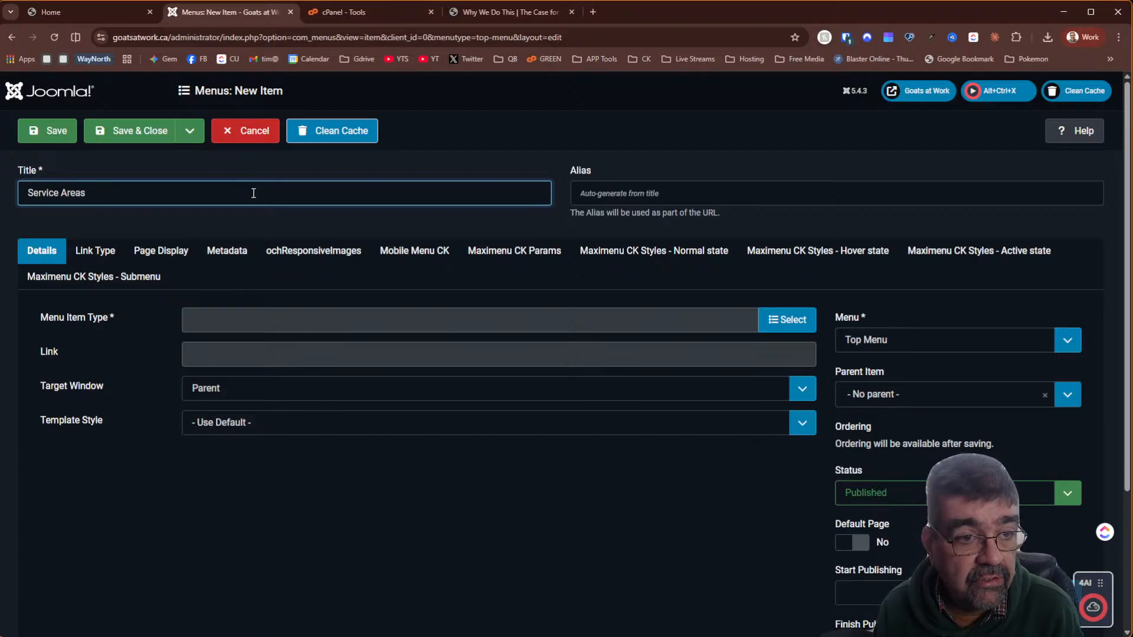
{"action": "key", "text": "Tab"}
{"action": "type", "text": "menu-"}
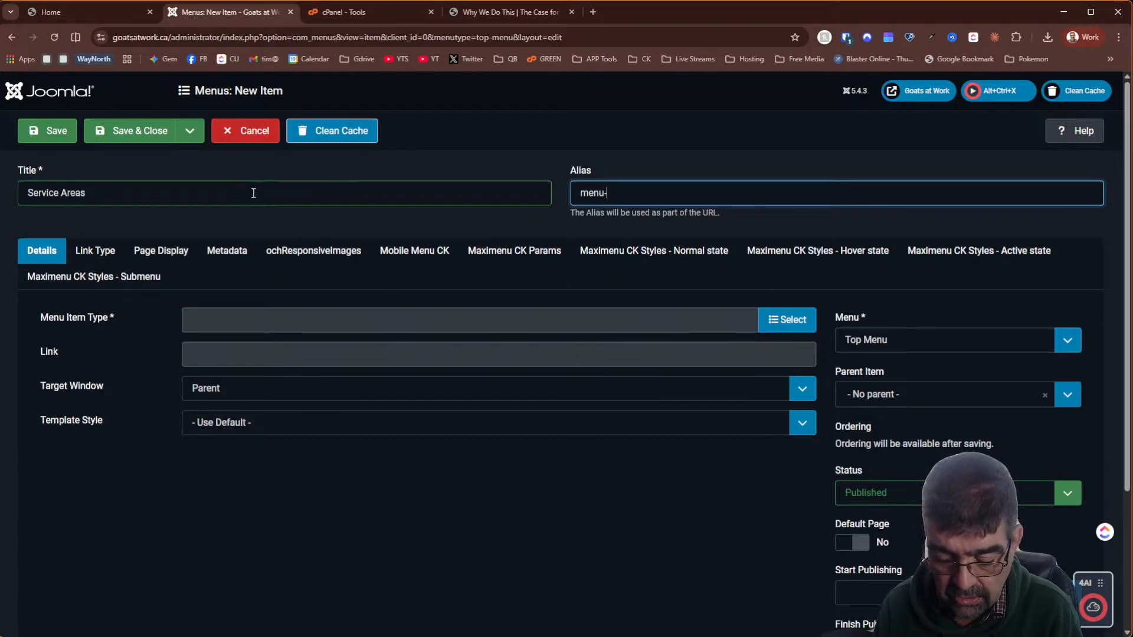
{"action": "type", "text": "alias"}
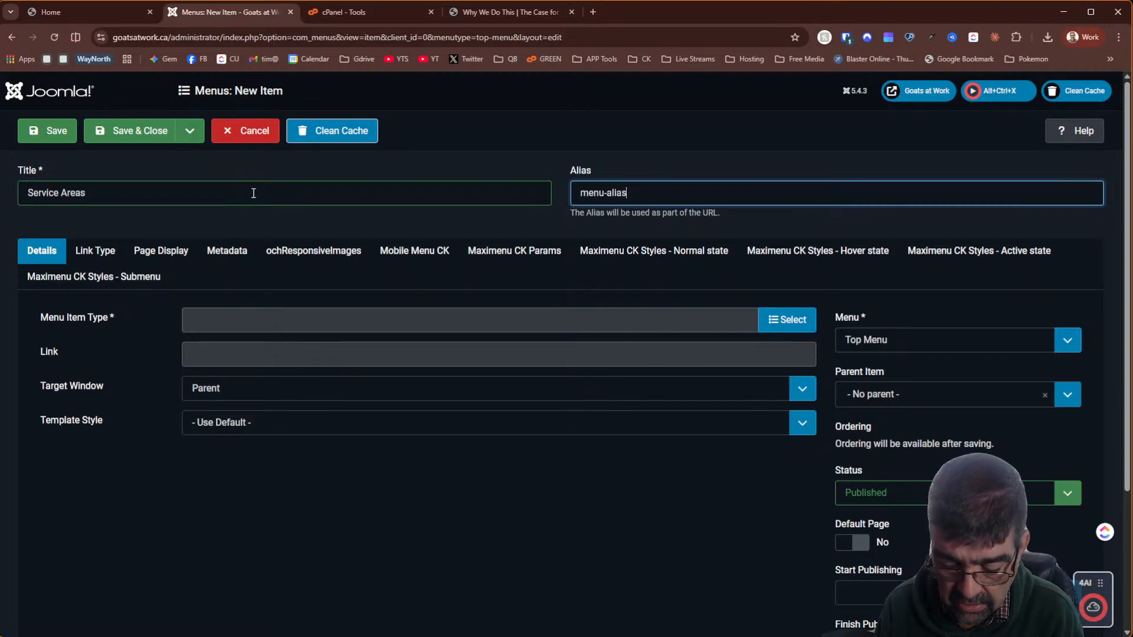
{"action": "type", "text": "-service"}
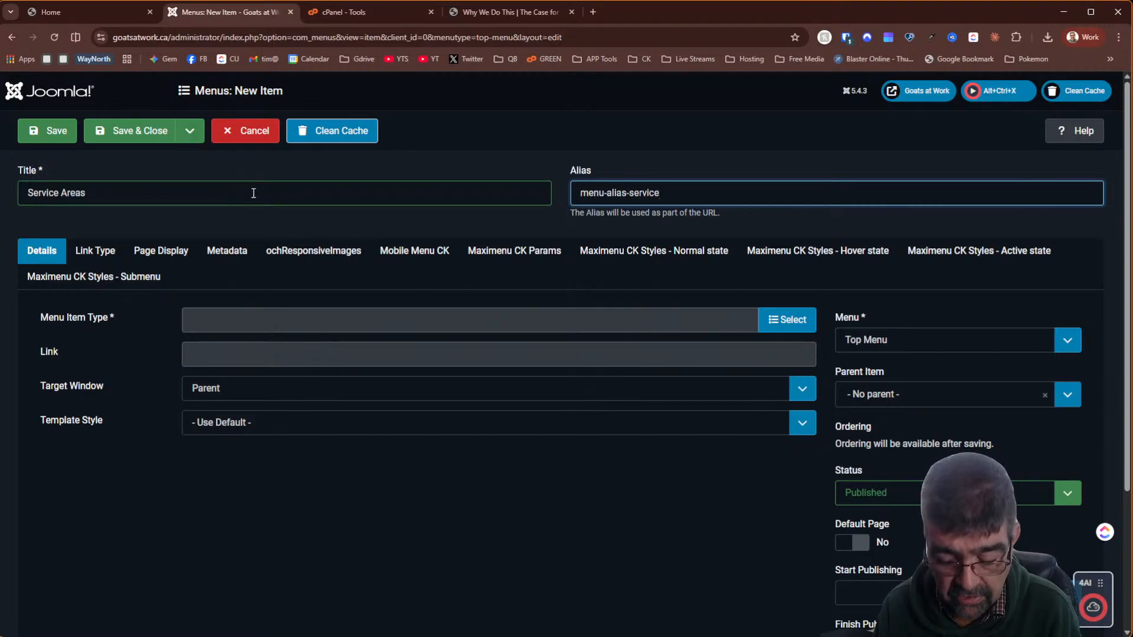
{"action": "type", "text": "-areas"}
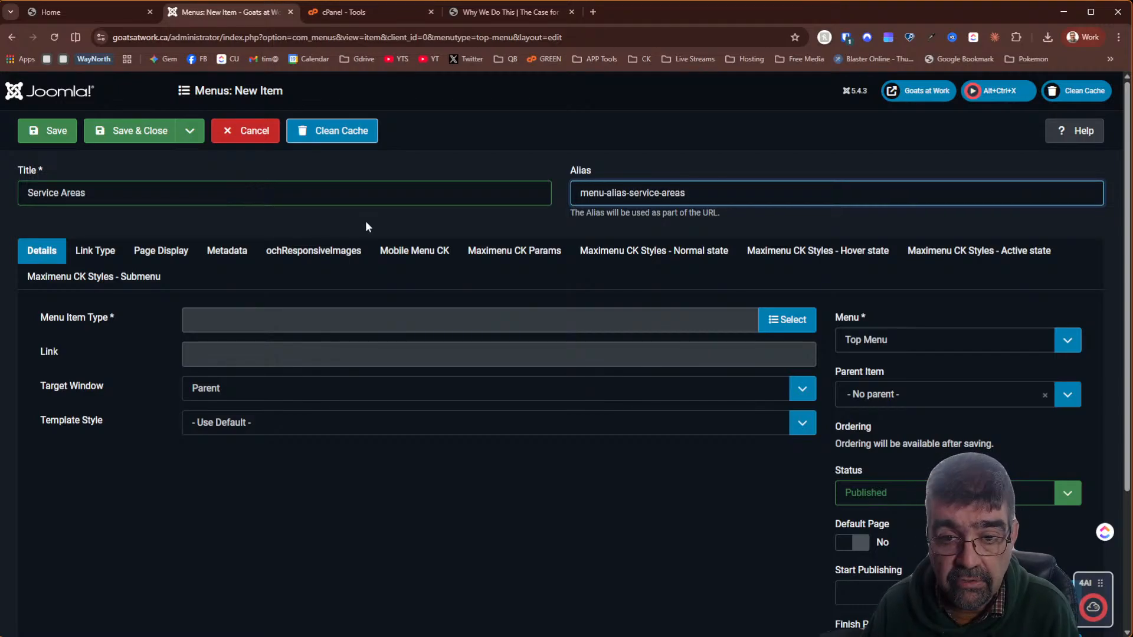
Make the Service Areas item a Menu Item Alias pointing to the Main Menu's Service Areas entry
{"action": "left_click", "coordinate": [788, 320]}
{"action": "left_click", "coordinate": [118, 446]}
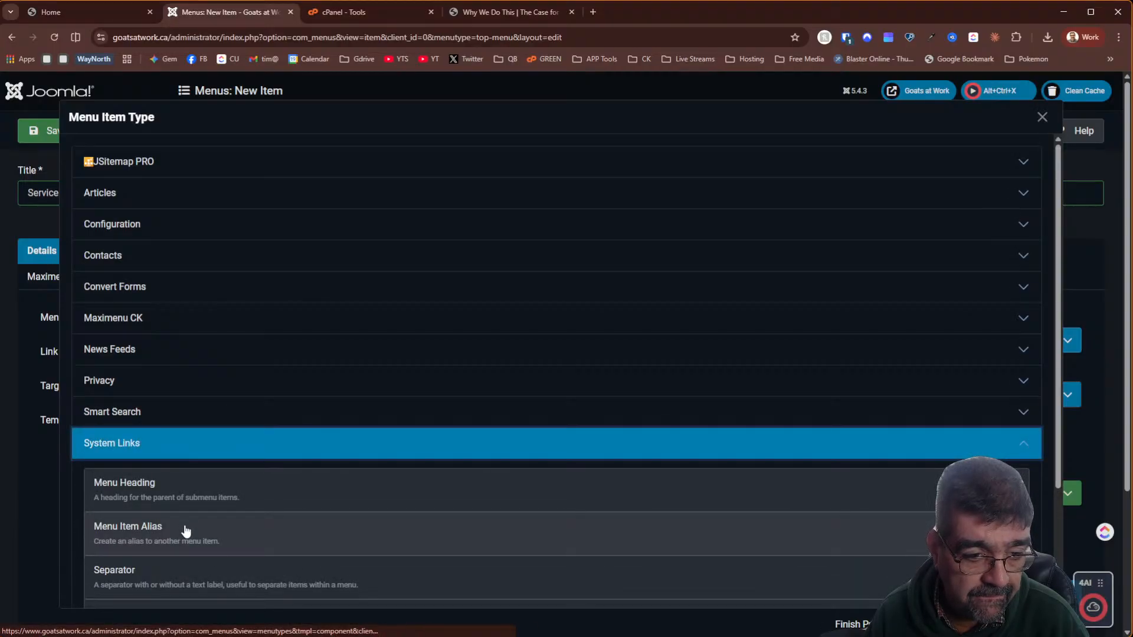
{"action": "left_click", "coordinate": [251, 495]}
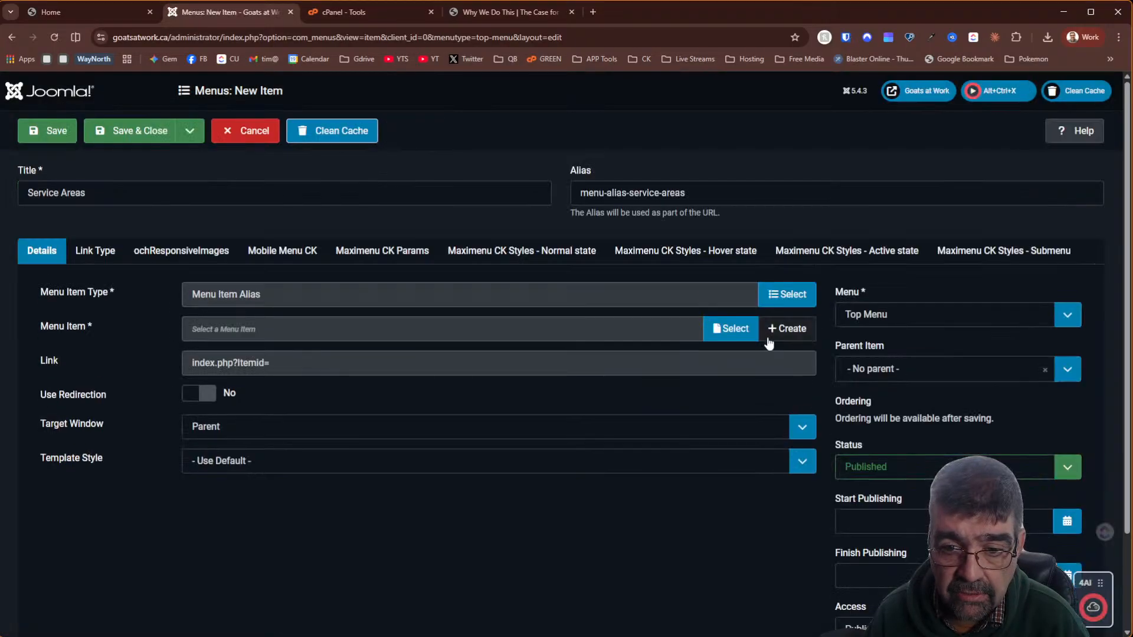
{"action": "left_click", "coordinate": [745, 334]}
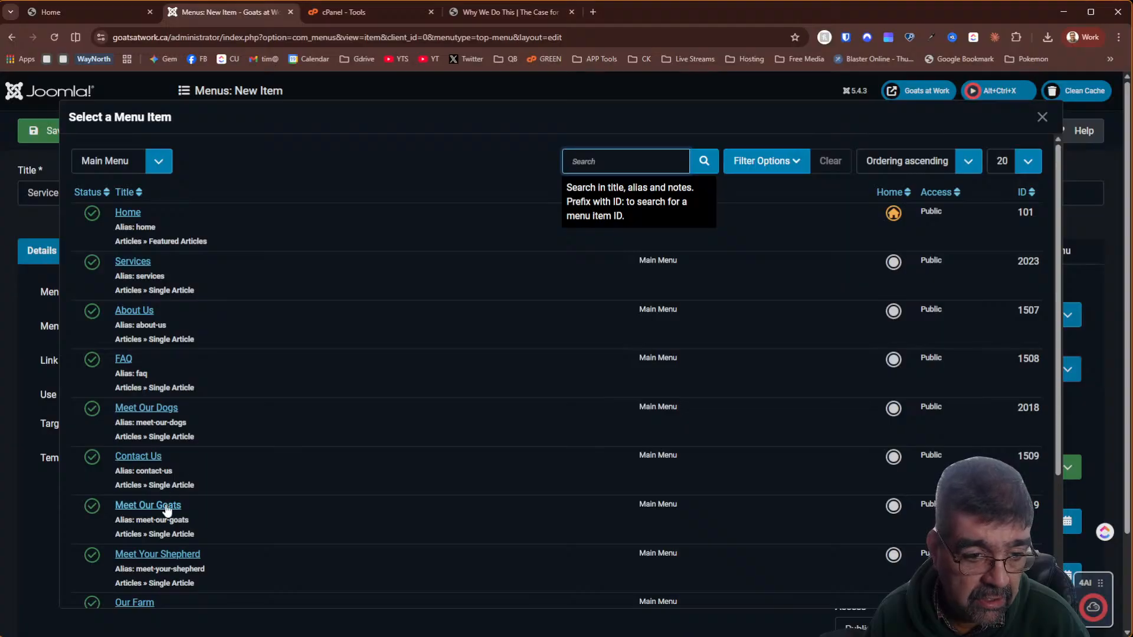
{"action": "scroll", "coordinate": [162, 496], "scroll_direction": "down", "scroll_amount": 2}
{"action": "left_click", "coordinate": [144, 563]}
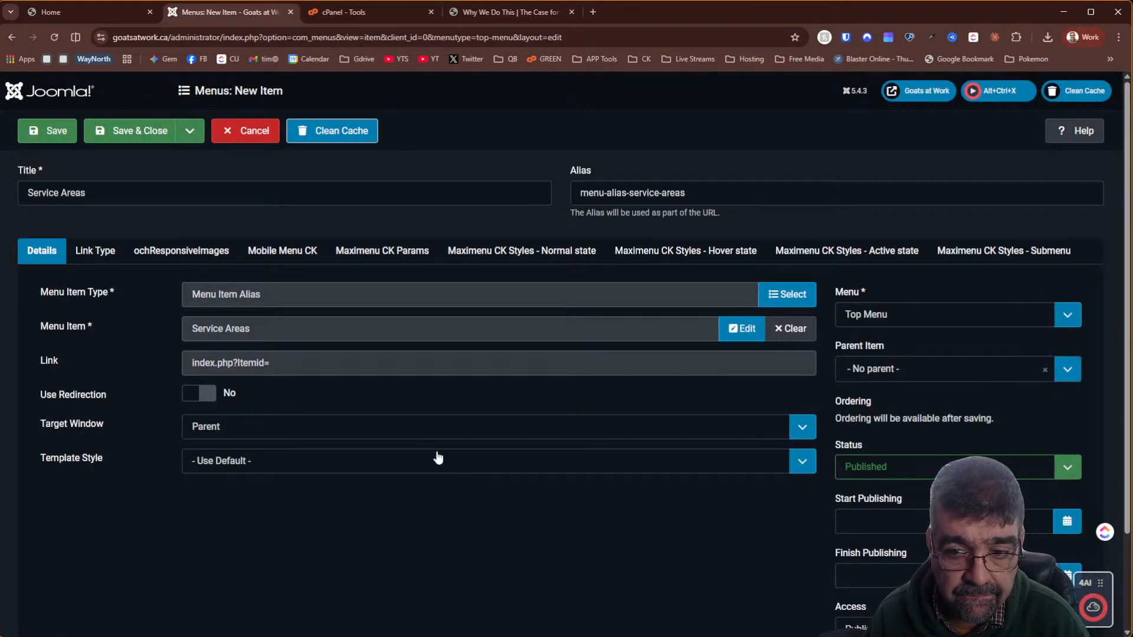
Set FAQ as the Service Areas item's parent, then save and close it
{"action": "left_click", "coordinate": [912, 374]}
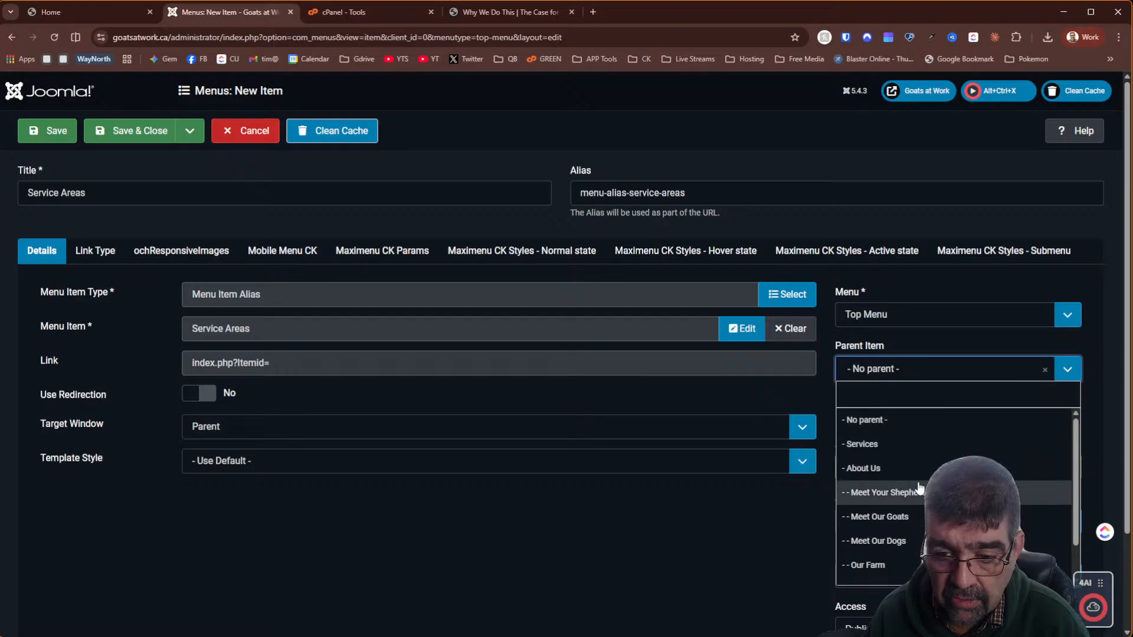
{"action": "scroll", "coordinate": [927, 490], "scroll_direction": "down", "scroll_amount": 1}
{"action": "left_click", "coordinate": [880, 556]}
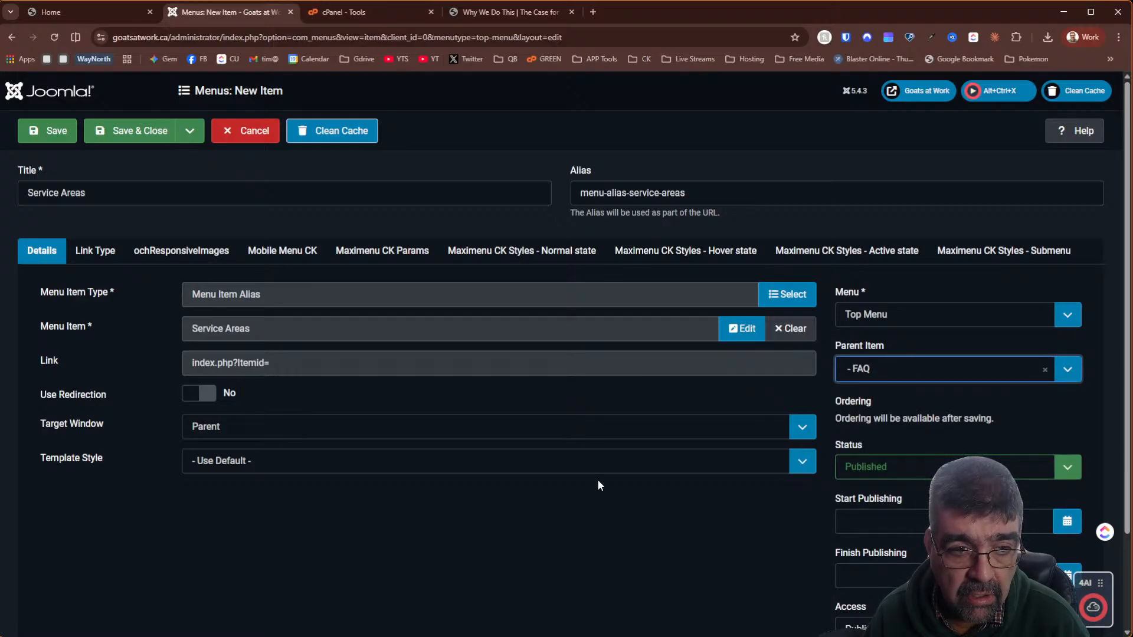
{"action": "left_click", "coordinate": [140, 141]}
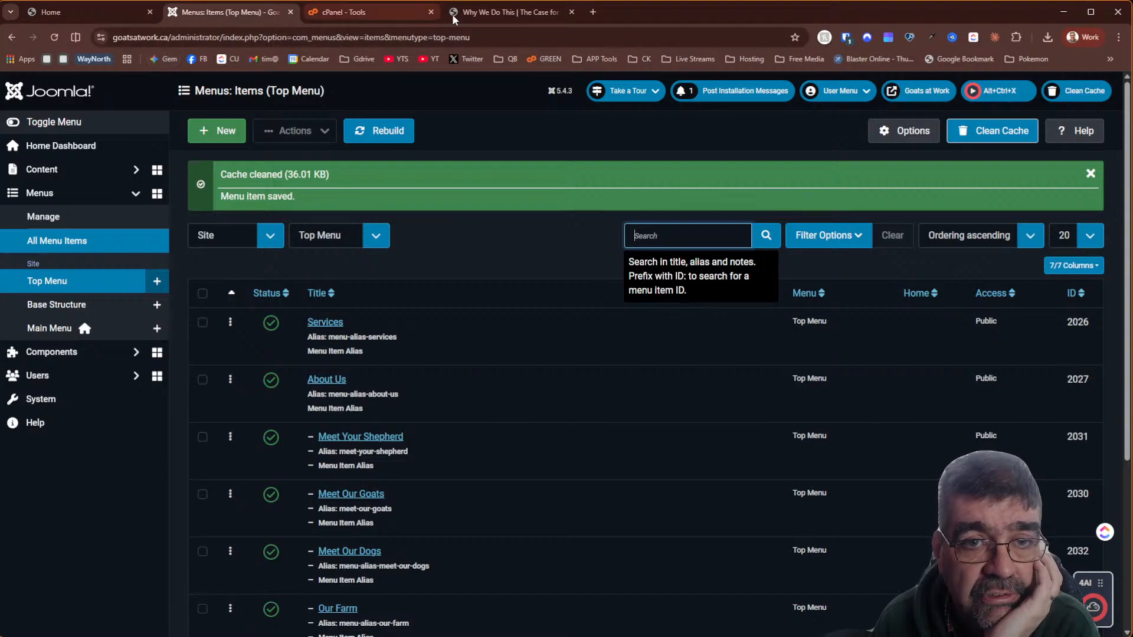
Check the live site's navigation and create one more Top Menu item titled "Service Areas"
{"action": "left_click", "coordinate": [480, 18]}
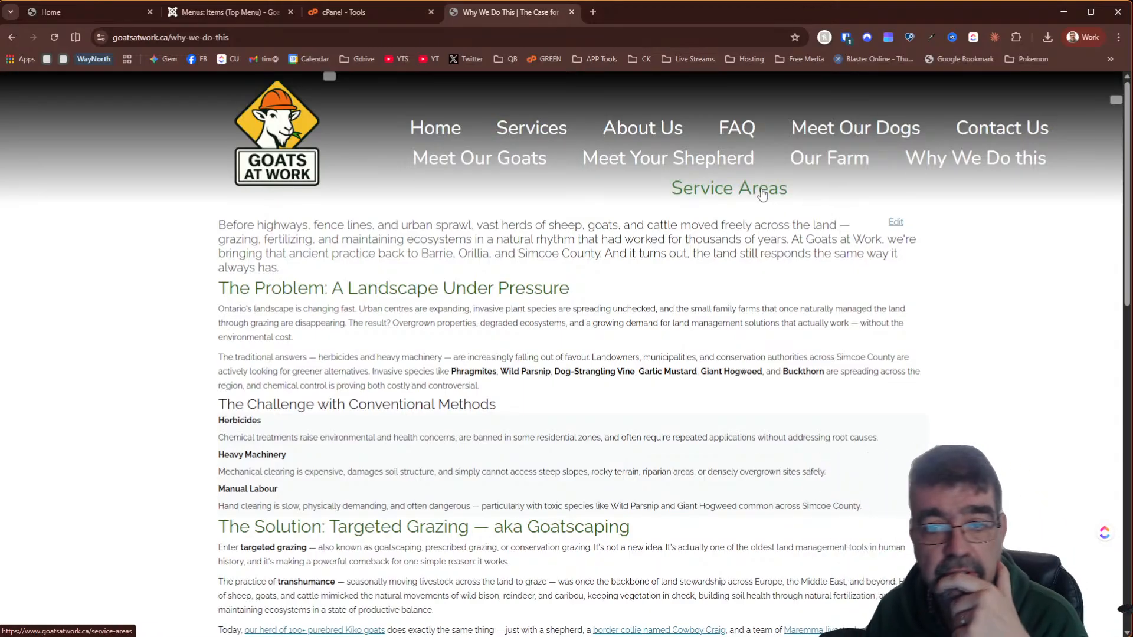
{"action": "left_click", "coordinate": [227, 21]}
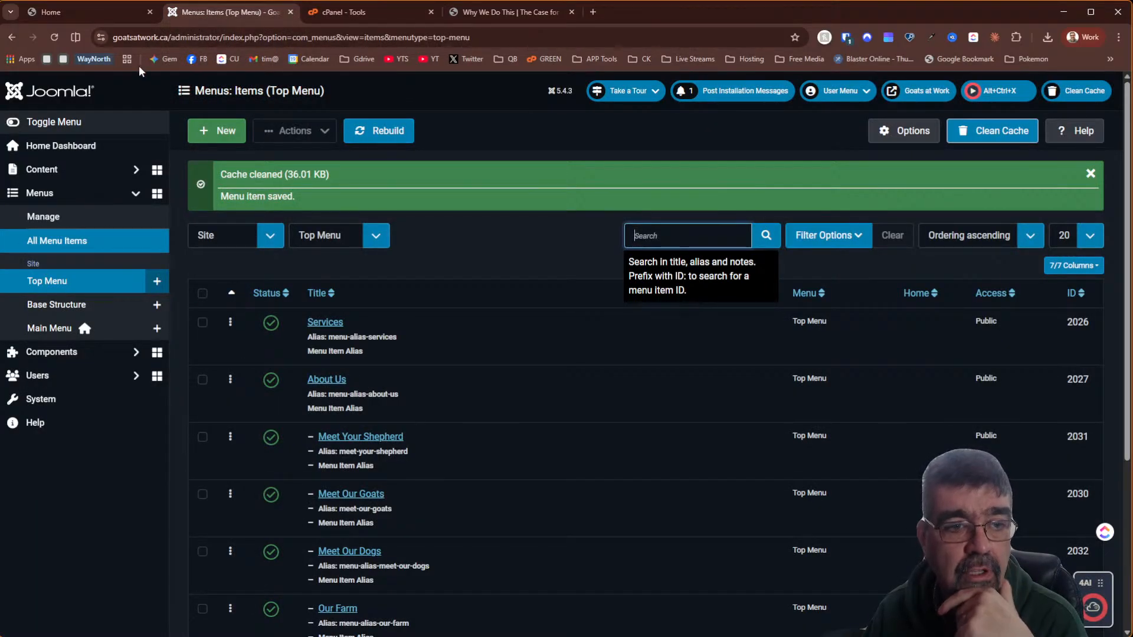
{"action": "left_click", "coordinate": [202, 132]}
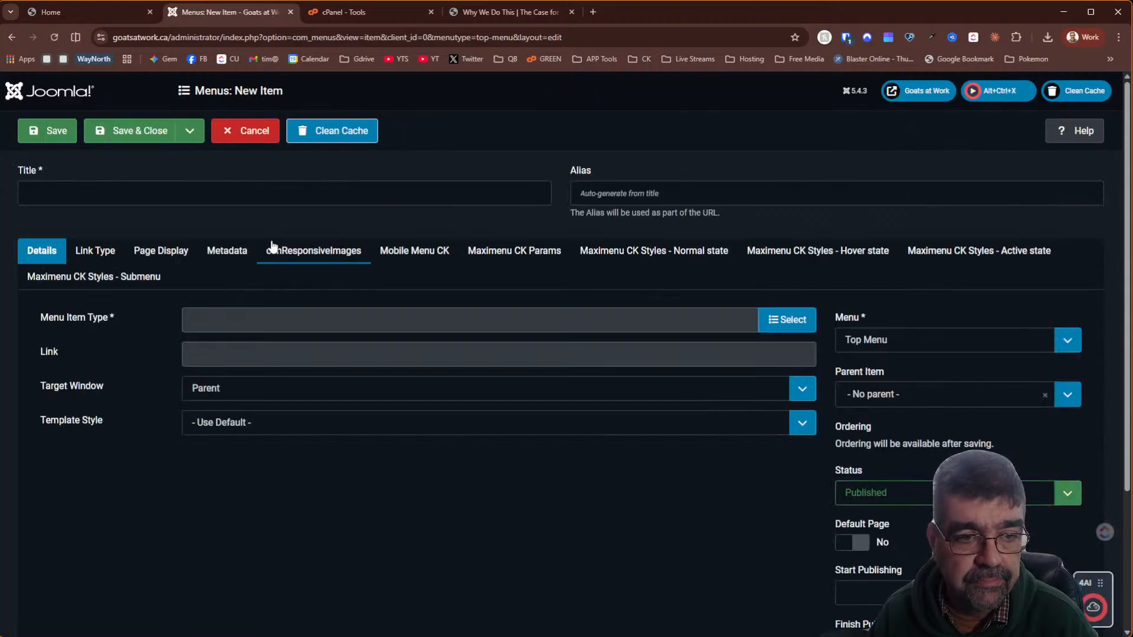
{"action": "left_click", "coordinate": [249, 189]}
{"action": "type", "text": "Service Areqas"}
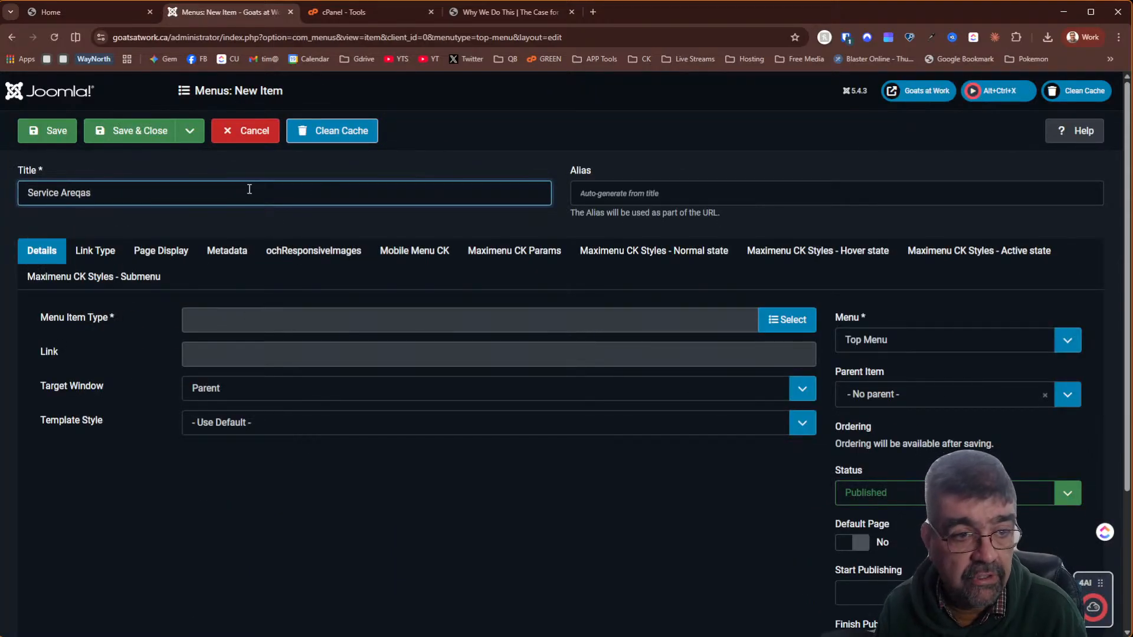
{"action": "key", "text": "BackSpace"}
{"action": "key", "text": "BackSpace"}
{"action": "key", "text": "BackSpace"}
{"action": "type", "text": "a"}
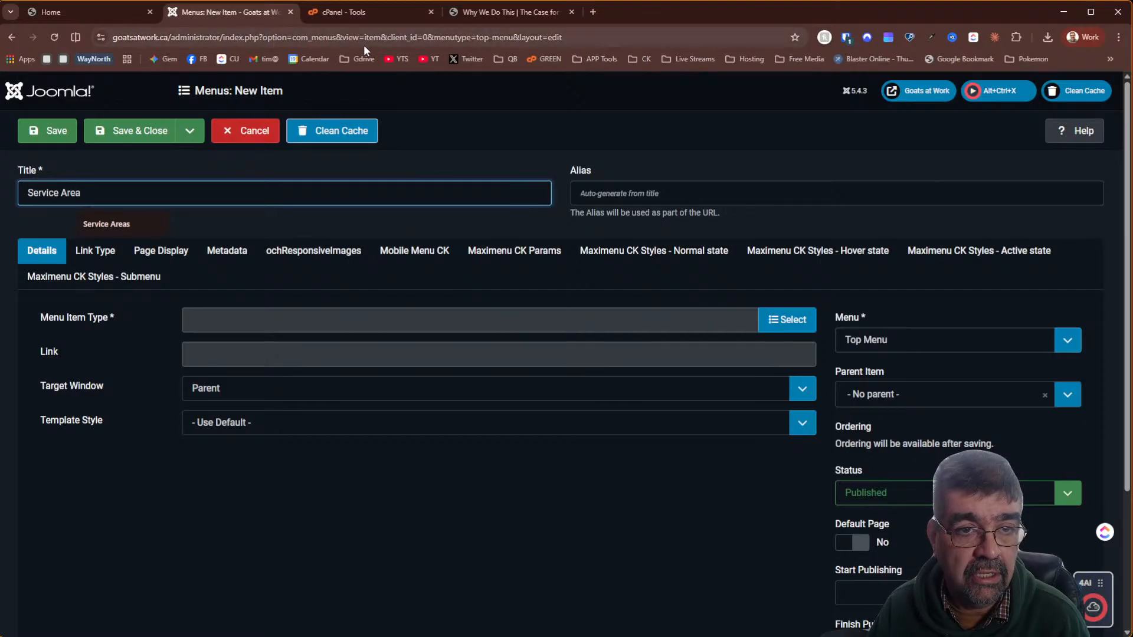
{"action": "left_click", "coordinate": [112, 11]}
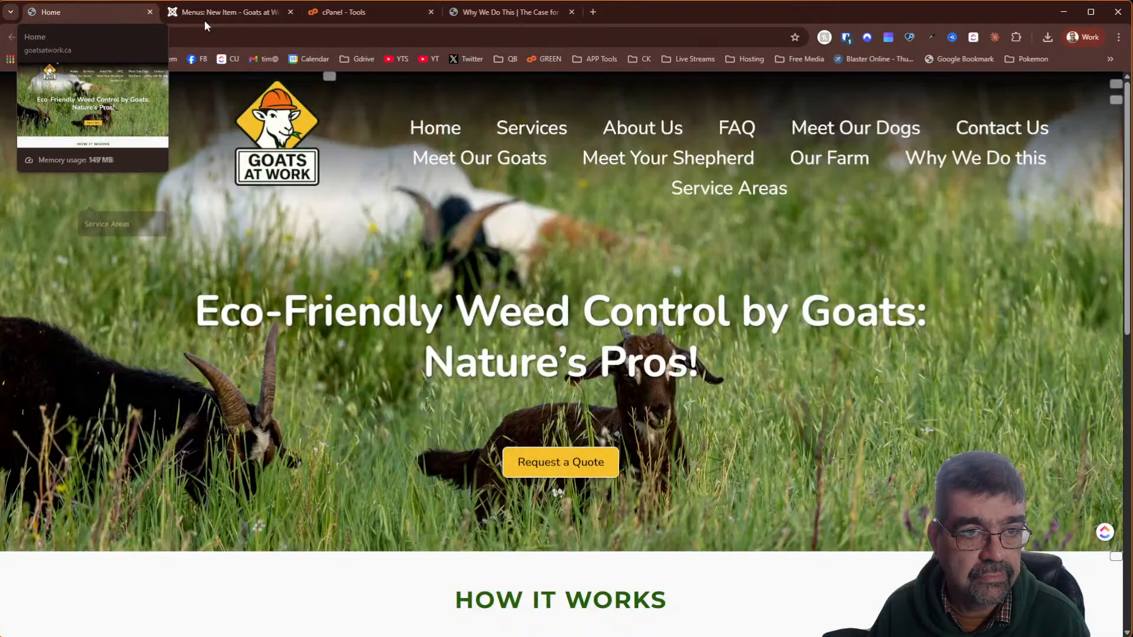
{"action": "left_click", "coordinate": [217, 19]}
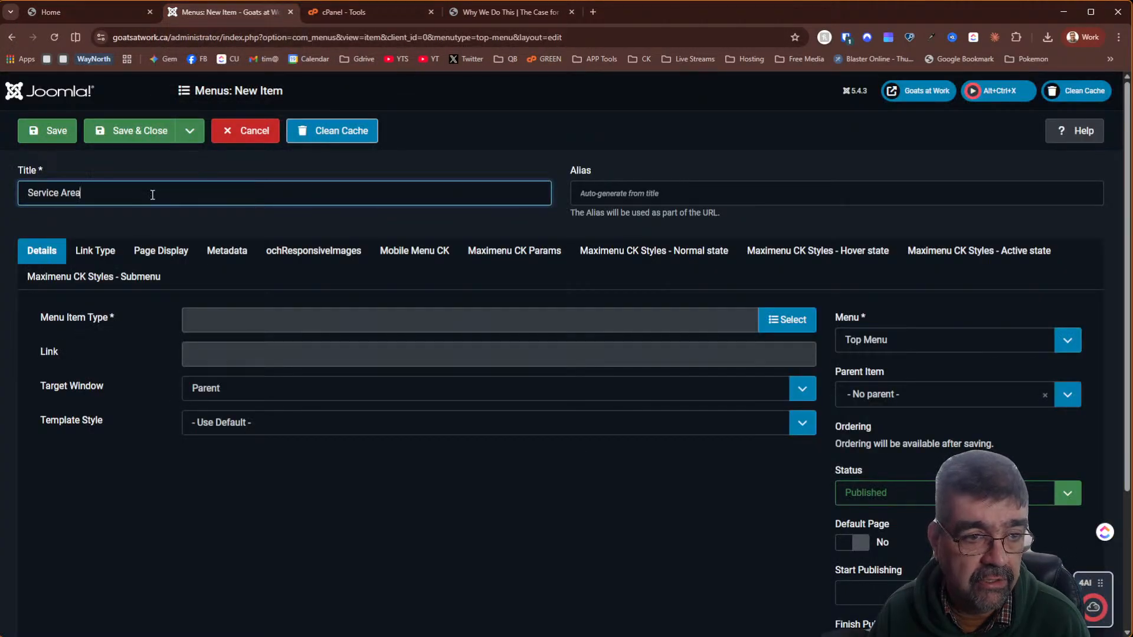
{"action": "type", "text": "s"}
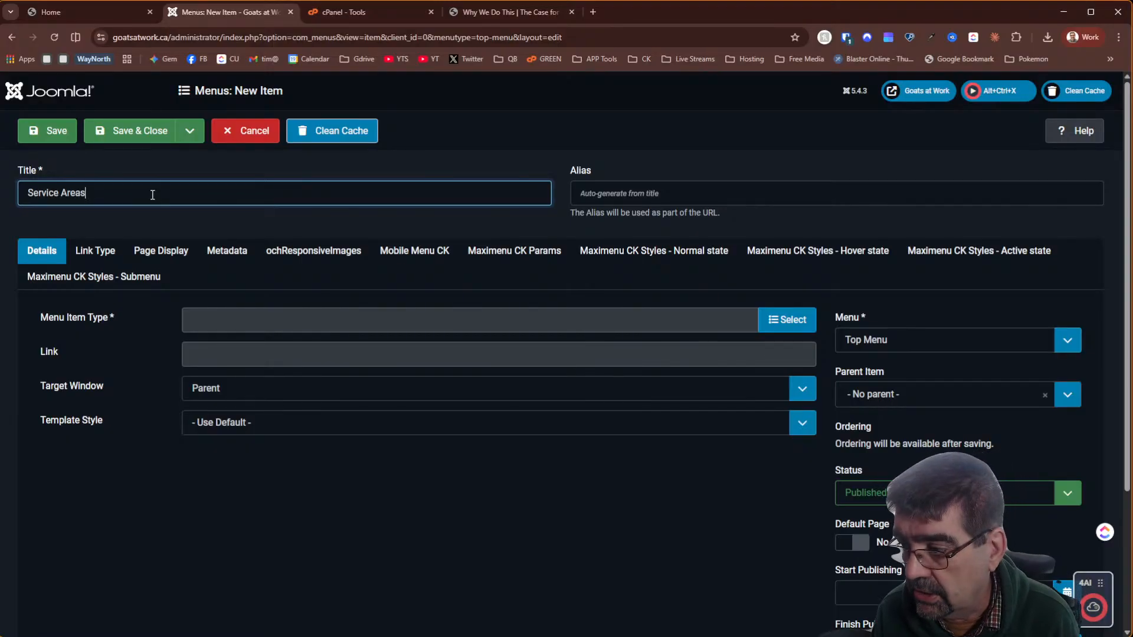
{"action": "key", "text": "Tab"}
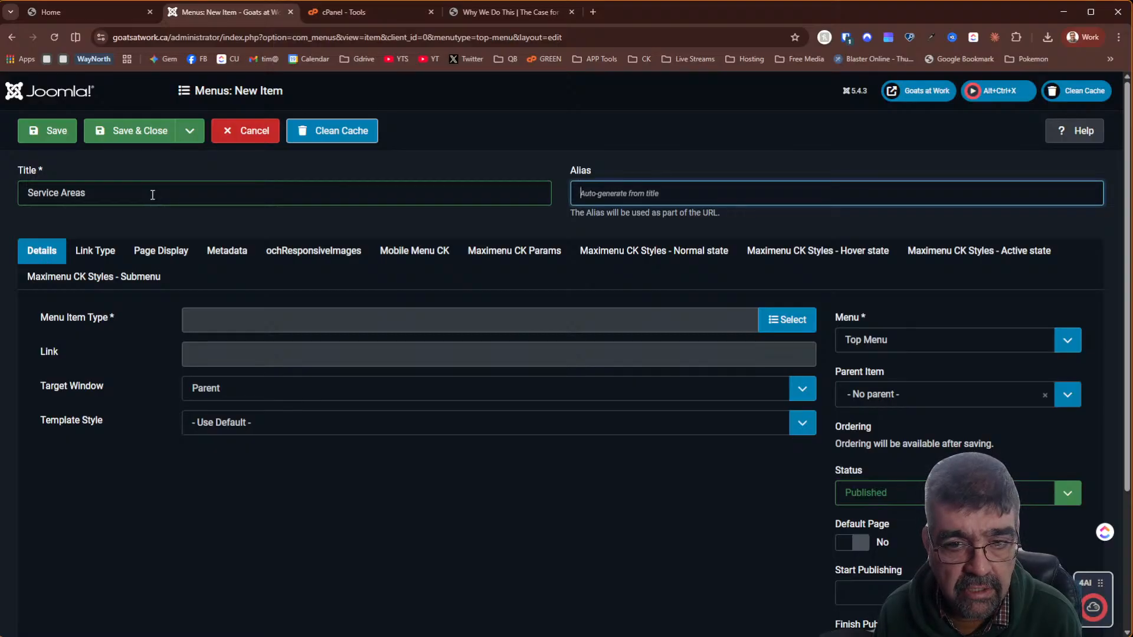
Set the new item's type to Menu Item Alias and its URL alias to "menu-alias-service-areas"
{"action": "left_click", "coordinate": [772, 317]}
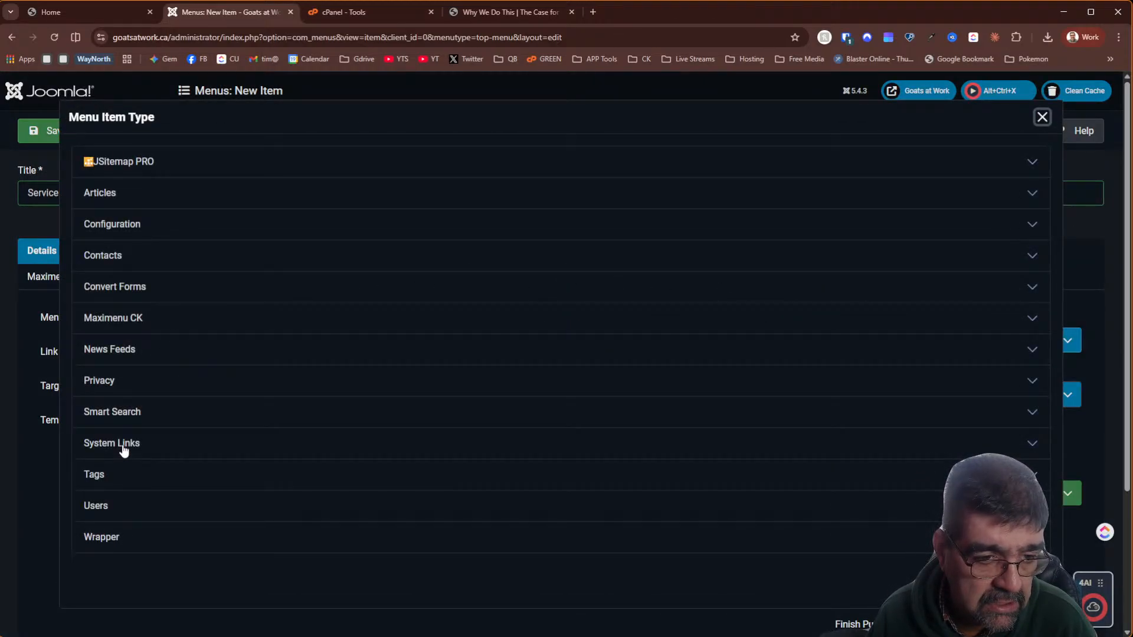
{"action": "left_click", "coordinate": [124, 449]}
{"action": "left_click", "coordinate": [141, 531]}
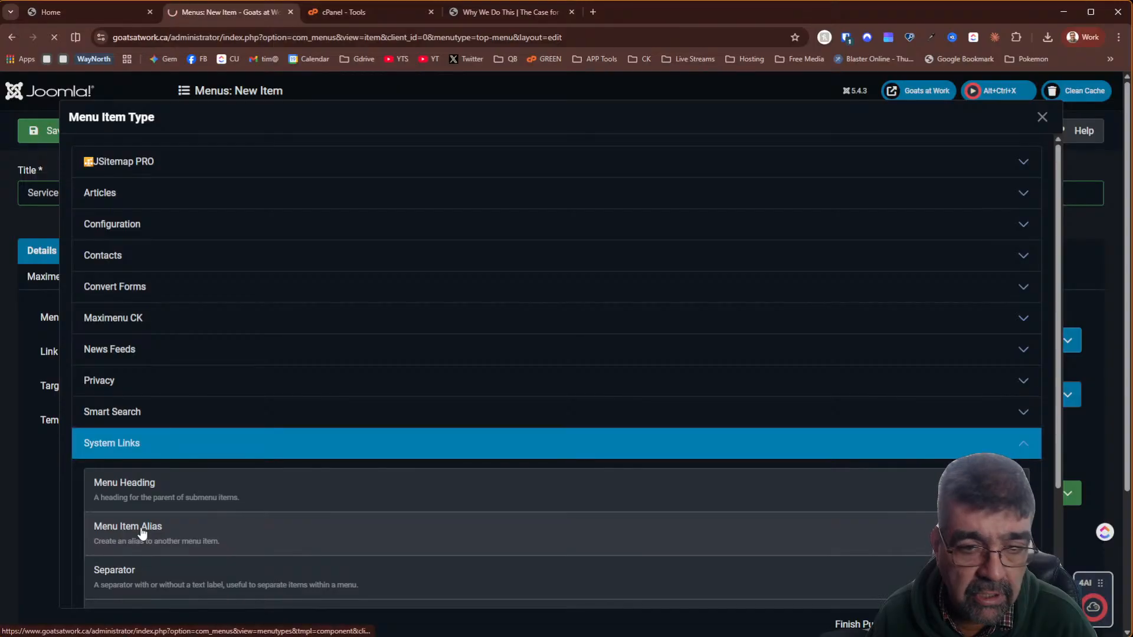
{"action": "left_click", "coordinate": [605, 194]}
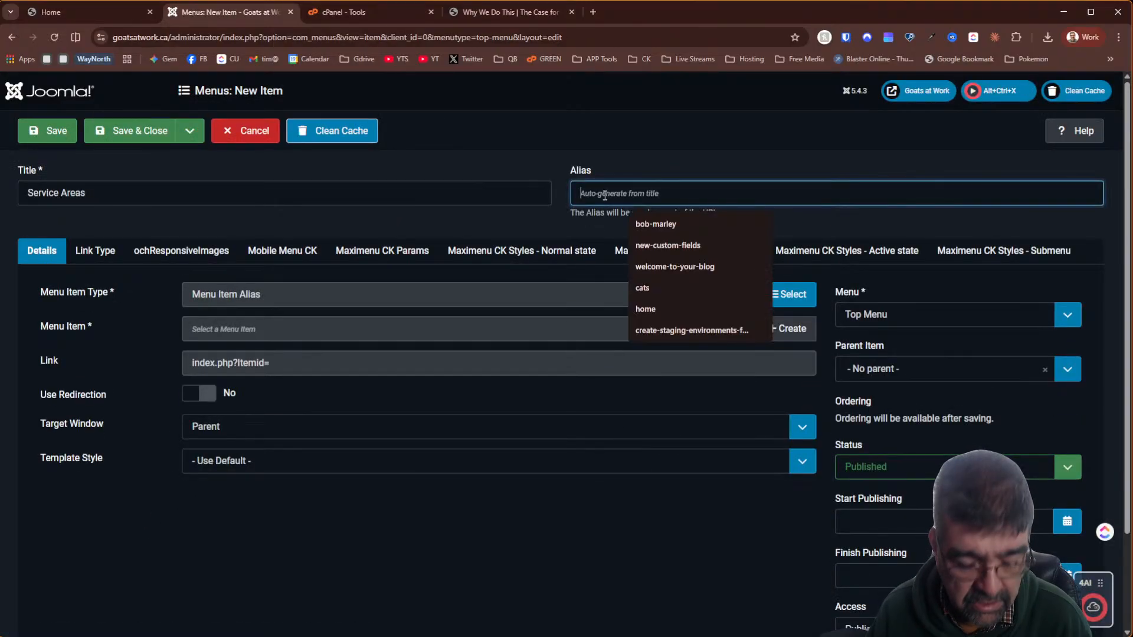
{"action": "type", "text": "menu-alias-service"}
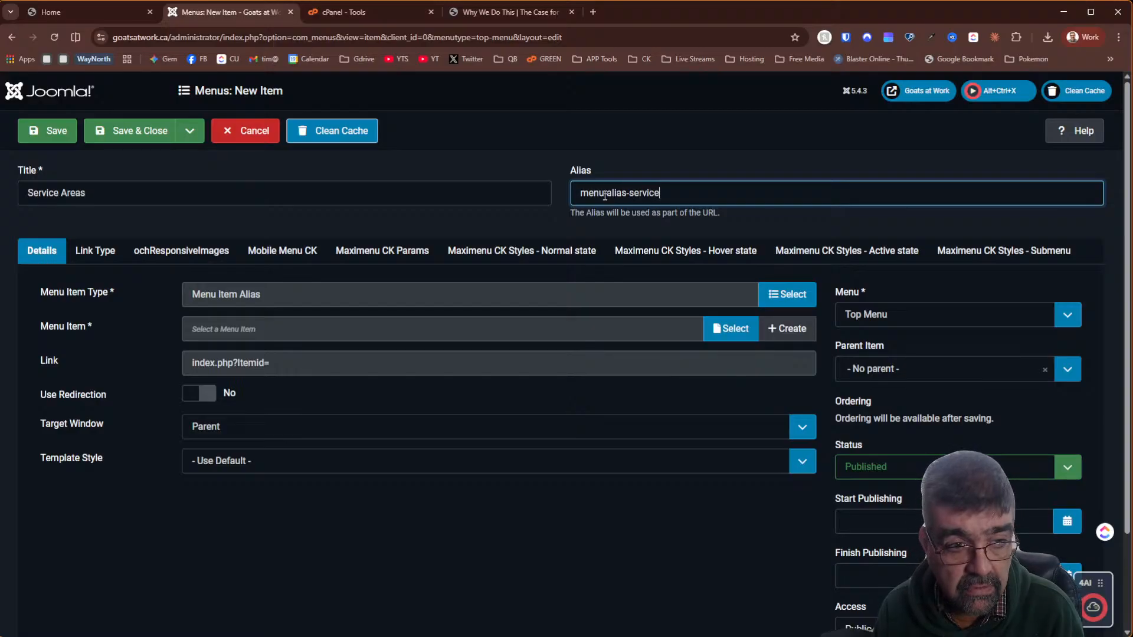
{"action": "type", "text": "-areas"}
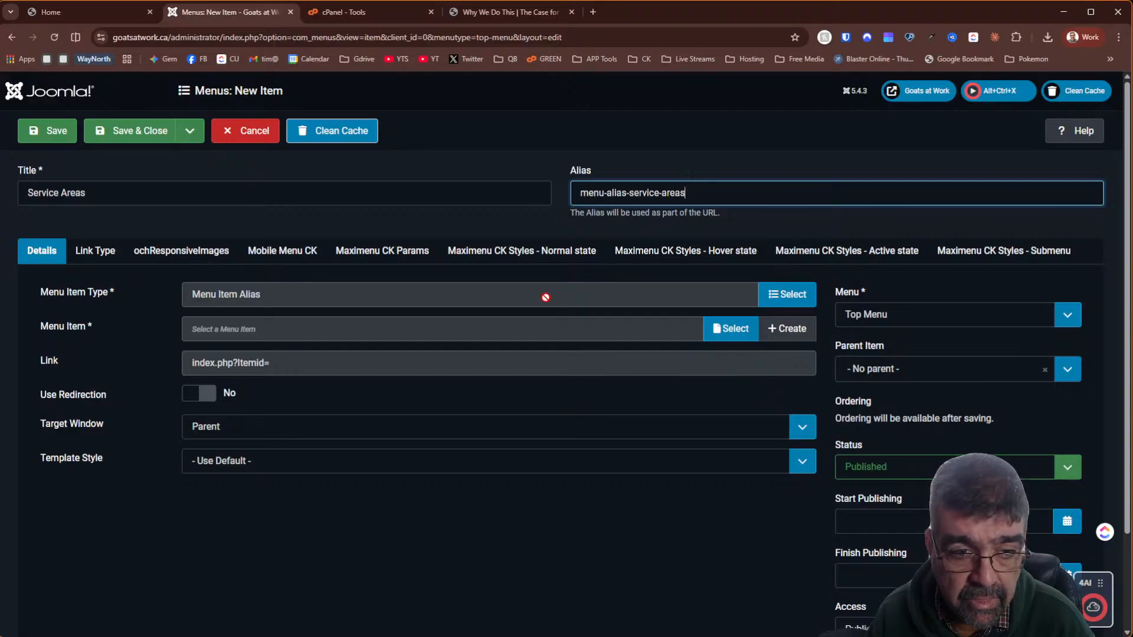
Link the item to the Main Menu's Service Areas entry with Services as its parent, then save and close it
{"action": "left_click", "coordinate": [753, 331]}
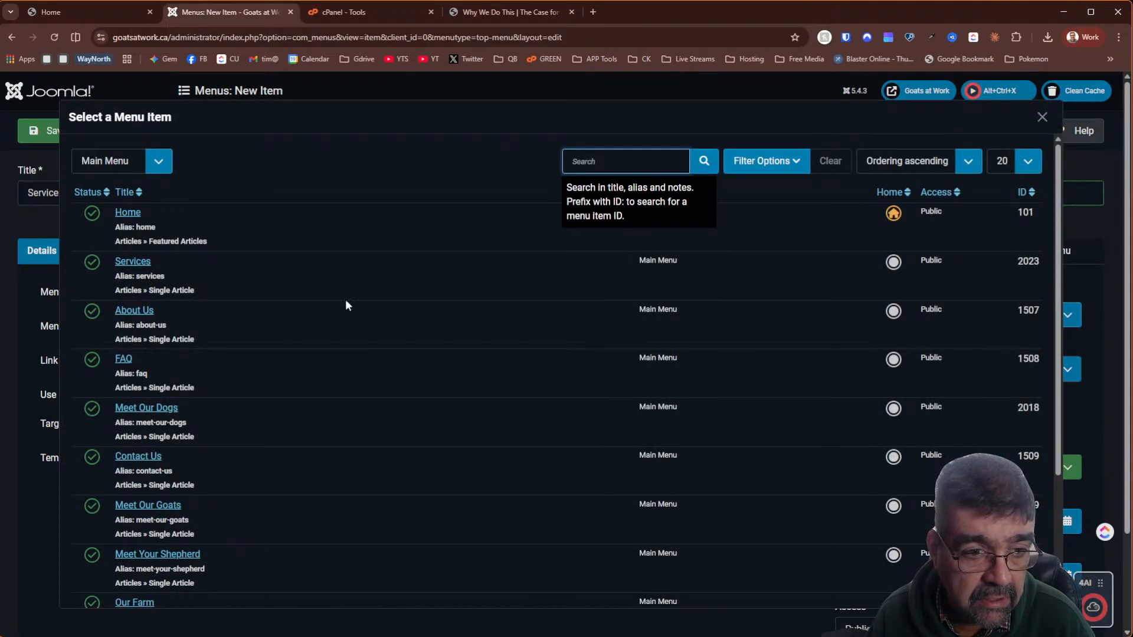
{"action": "scroll", "coordinate": [264, 293], "scroll_direction": "down", "scroll_amount": 3}
{"action": "left_click", "coordinate": [145, 525]}
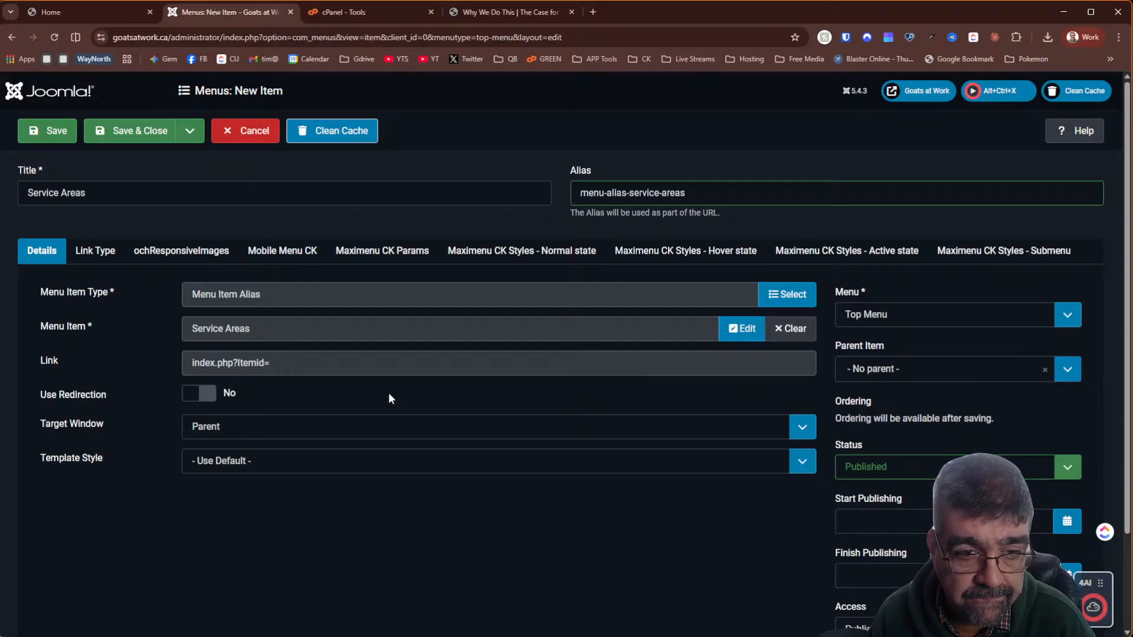
{"action": "left_click", "coordinate": [867, 378]}
{"action": "left_click", "coordinate": [868, 442]}
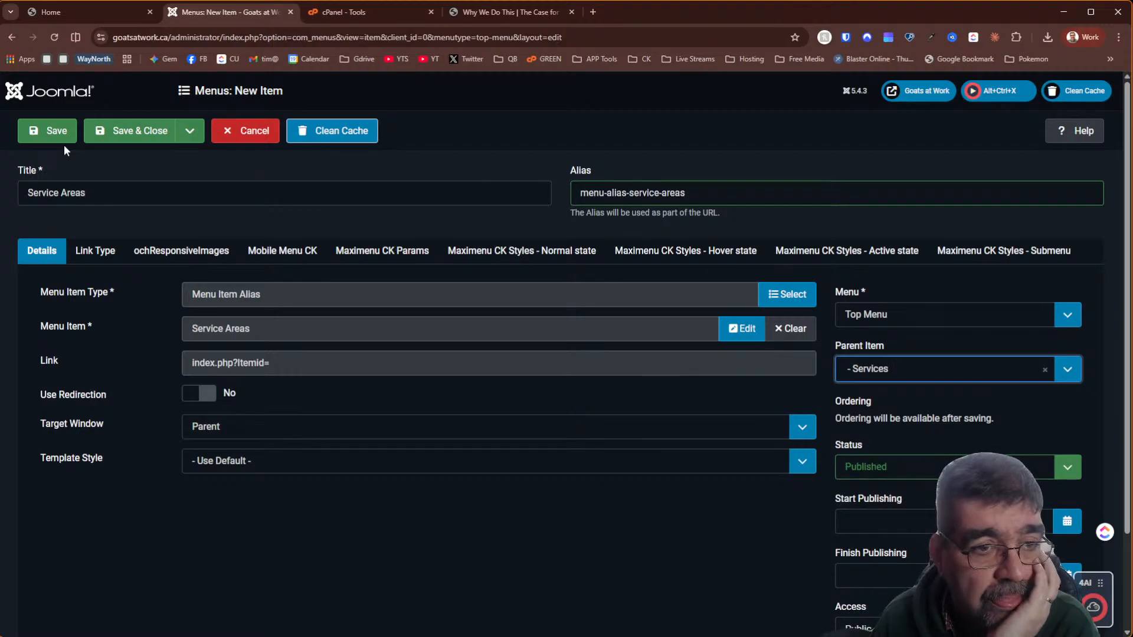
{"action": "left_click", "coordinate": [126, 137]}
Compare the live site's navigation with the Top Menu's item list and nesting
{"action": "left_click", "coordinate": [96, 10]}
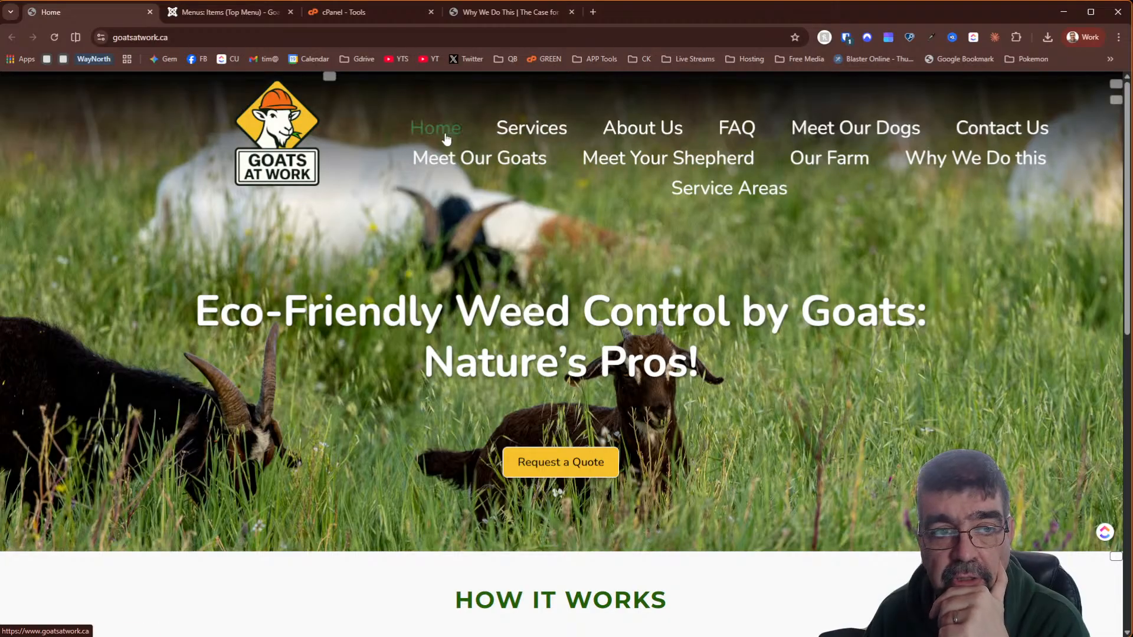
{"action": "left_click", "coordinate": [209, 17]}
{"action": "scroll", "coordinate": [519, 273], "scroll_direction": "down", "scroll_amount": 2}
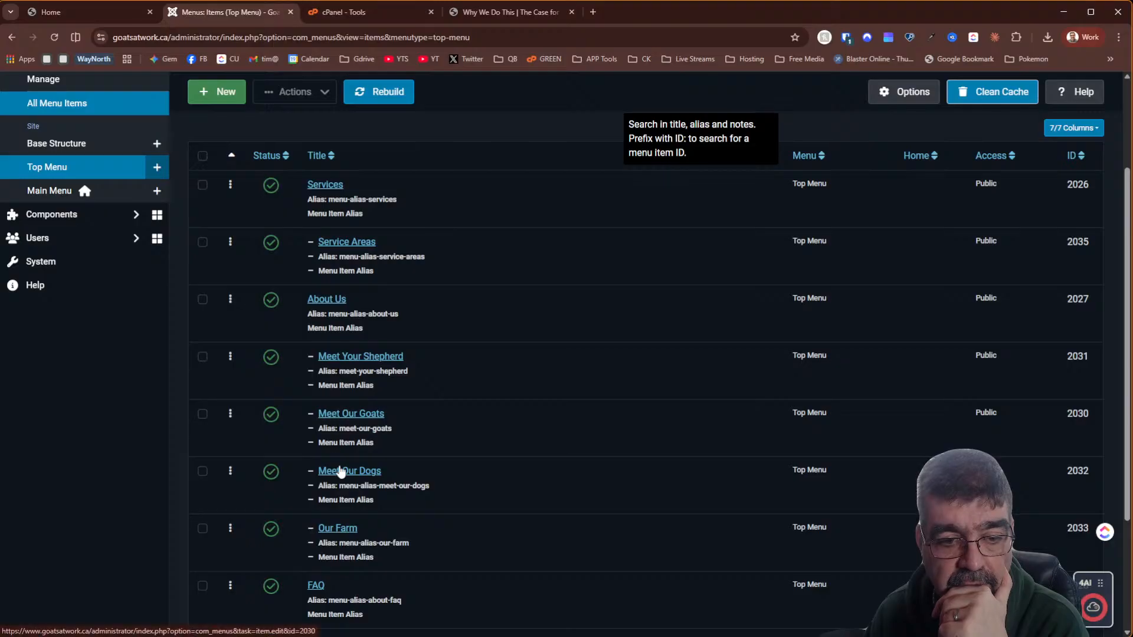
{"action": "scroll", "coordinate": [506, 515], "scroll_direction": "down", "scroll_amount": 1}
{"action": "scroll", "coordinate": [507, 516], "scroll_direction": "down", "scroll_amount": 2}
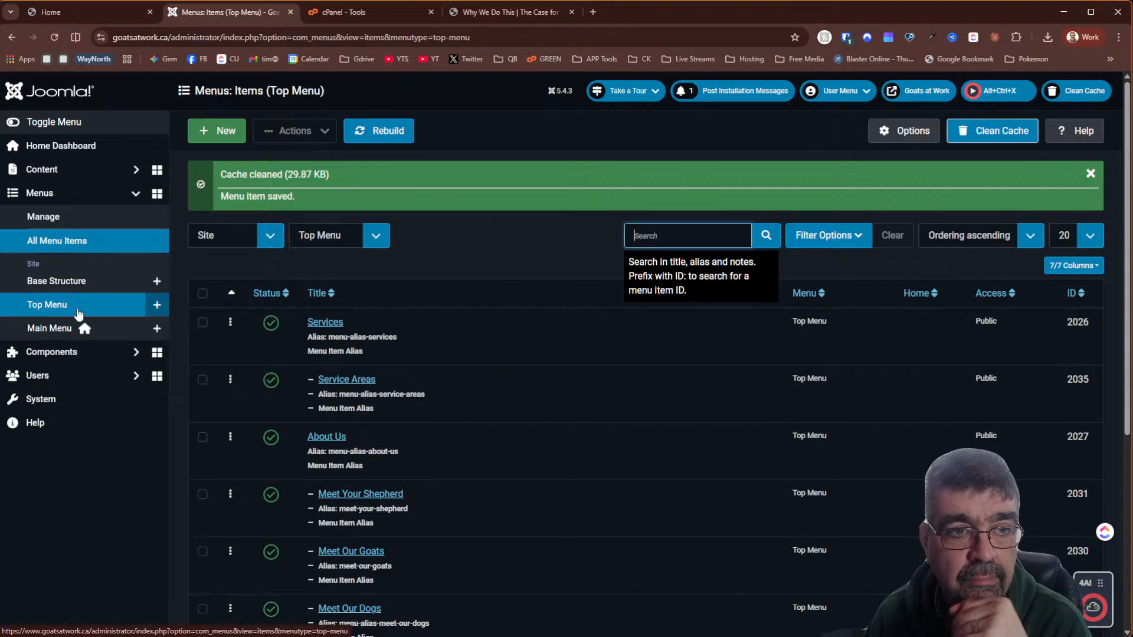
{"action": "left_click", "coordinate": [465, 11]}
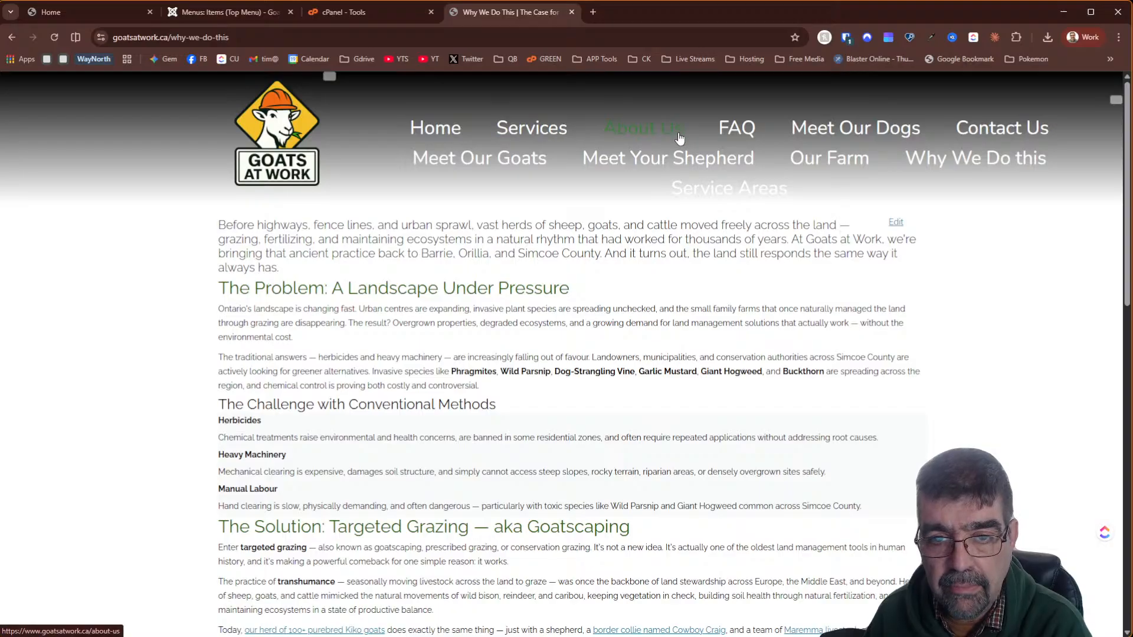
{"action": "left_click", "coordinate": [218, 14]}
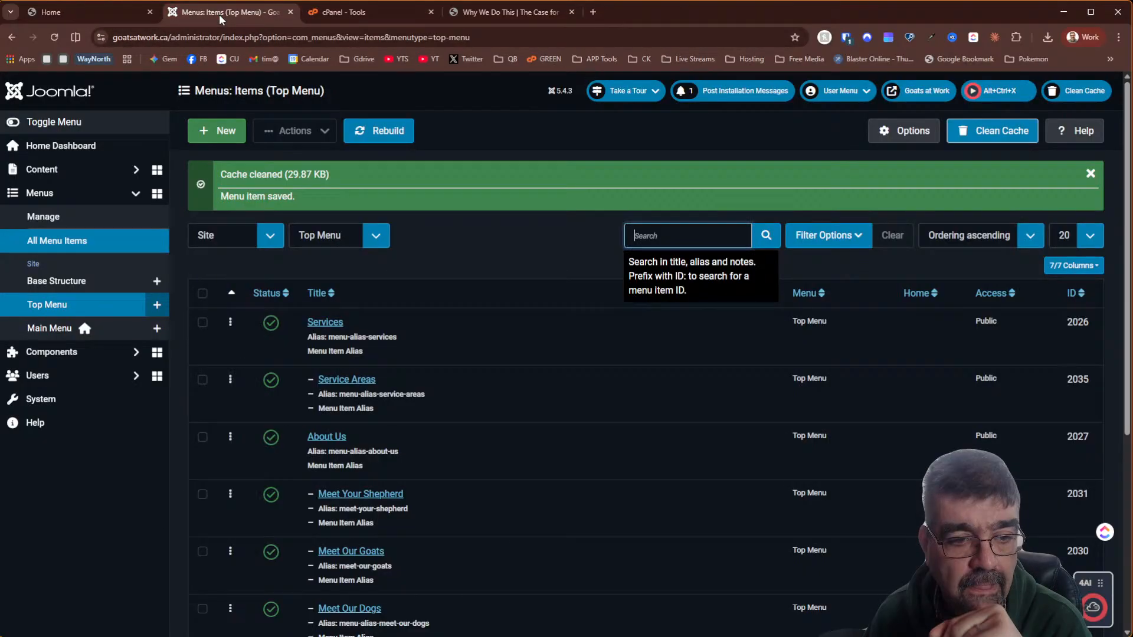
In a separate browser tab, open the Main Menu module of Maximenu CK and show its Source settings
{"action": "right_click", "coordinate": [86, 393]}
{"action": "left_click", "coordinate": [177, 404]}
{"action": "left_click", "coordinate": [355, 20]}
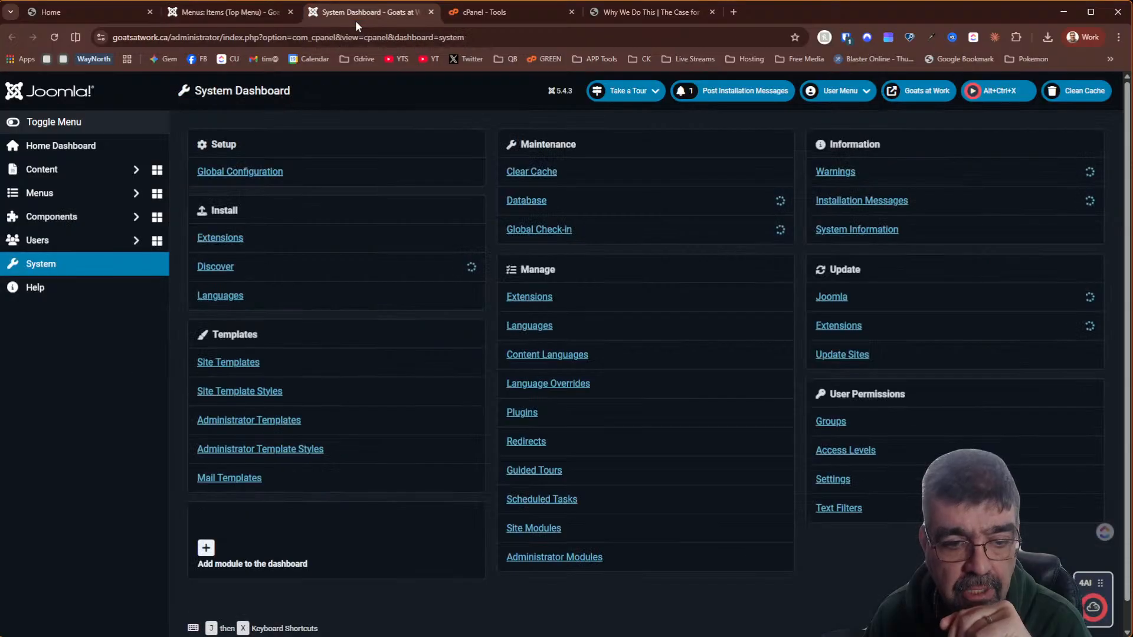
{"action": "left_click", "coordinate": [95, 221]}
{"action": "scroll", "coordinate": [95, 223], "scroll_direction": "down", "scroll_amount": 2}
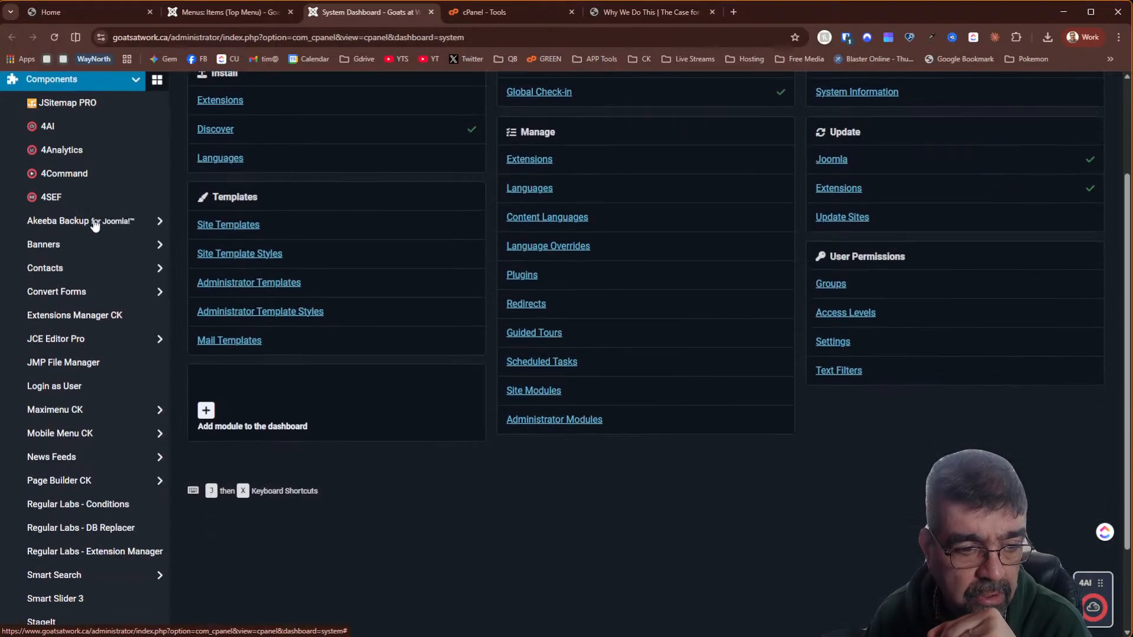
{"action": "left_click", "coordinate": [88, 416]}
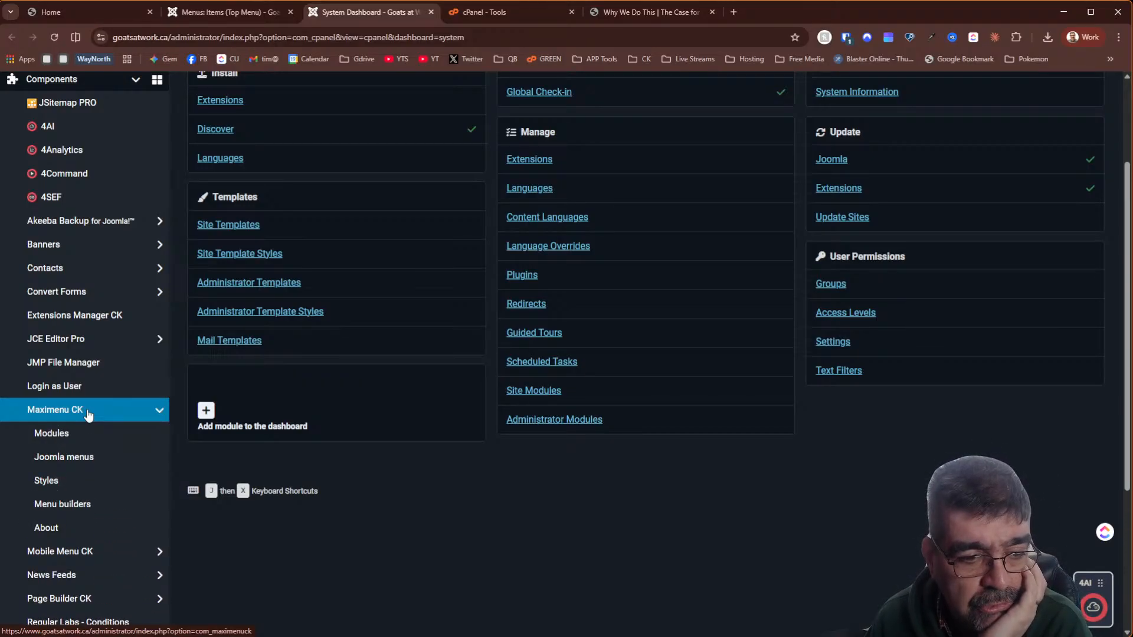
{"action": "left_click", "coordinate": [82, 436]}
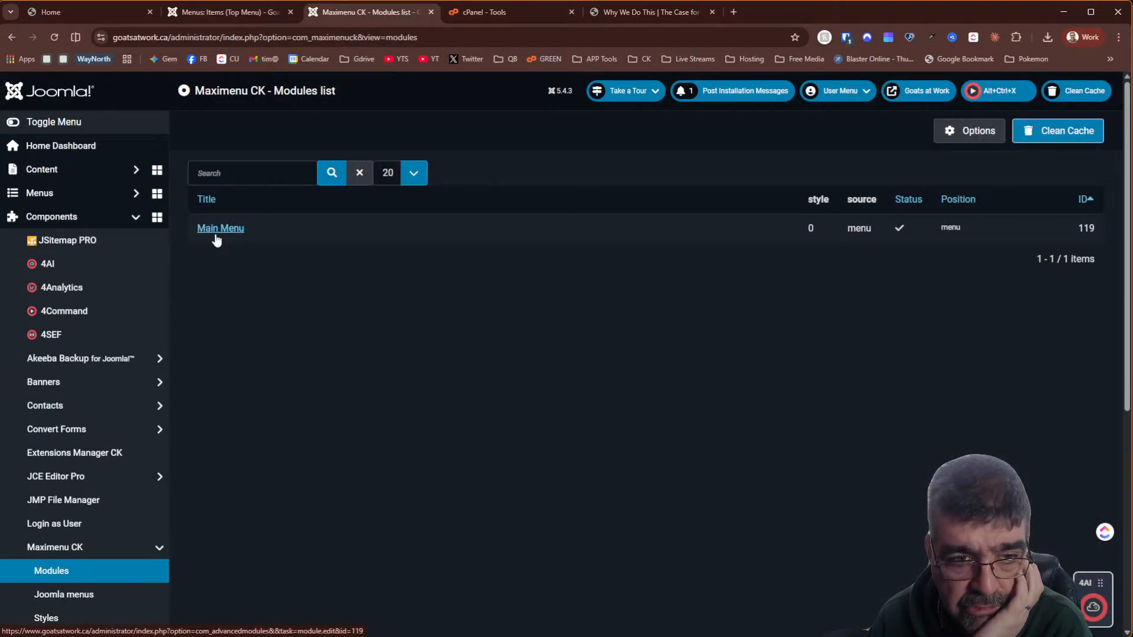
{"action": "left_click", "coordinate": [216, 235]}
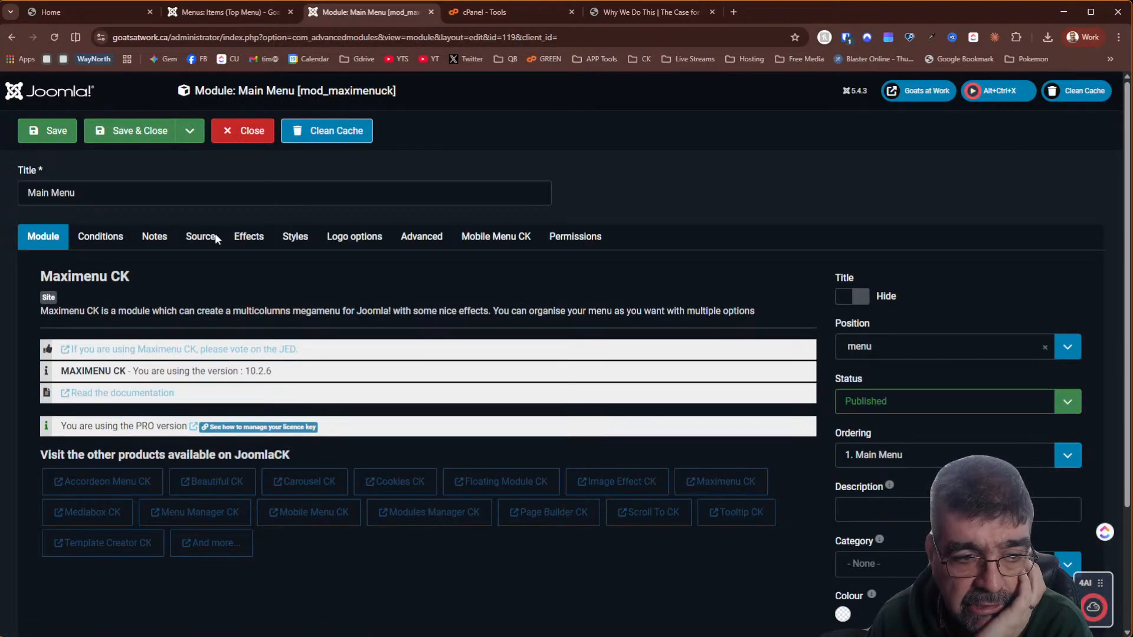
{"action": "left_click", "coordinate": [216, 236]}
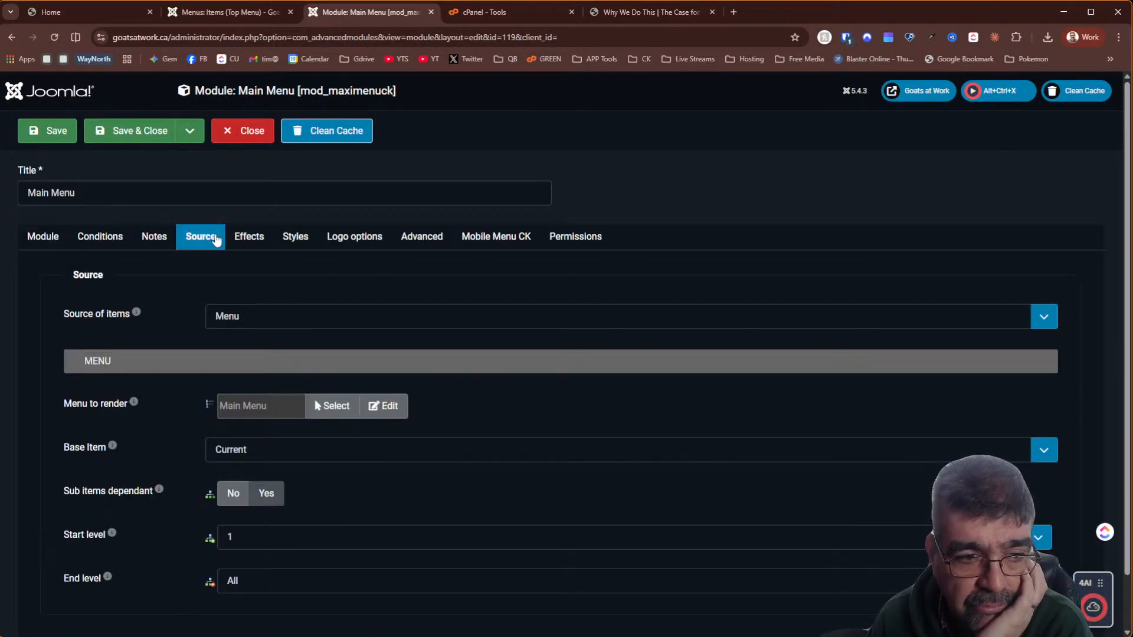
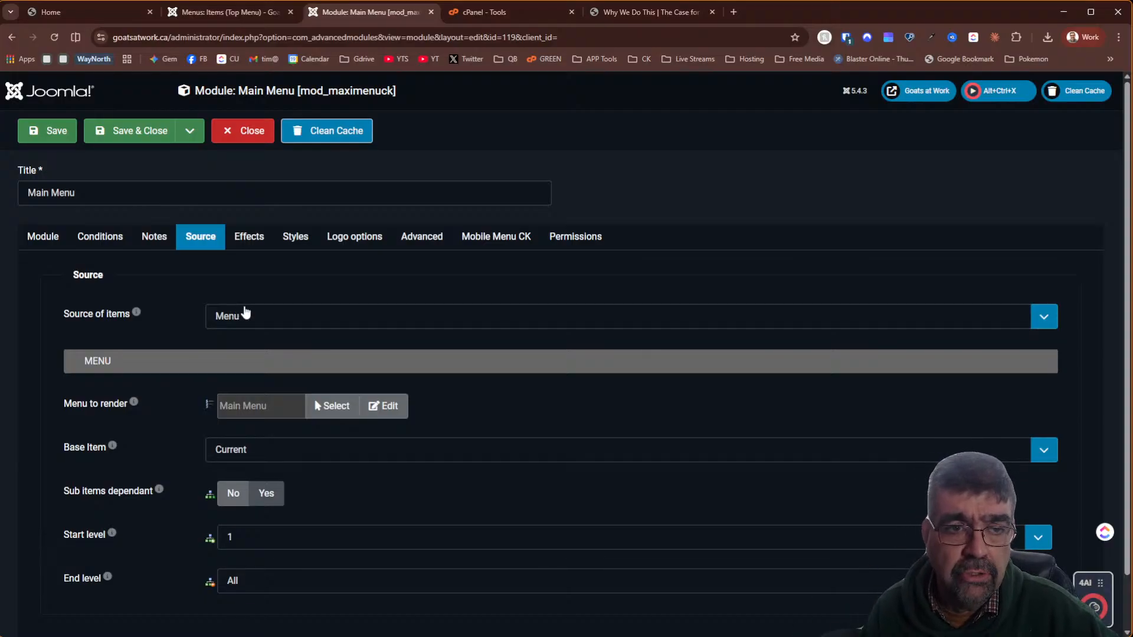
Set the Maximenu CK Main Menu module to render the Top Menu and save the module
{"action": "left_click", "coordinate": [230, 16]}
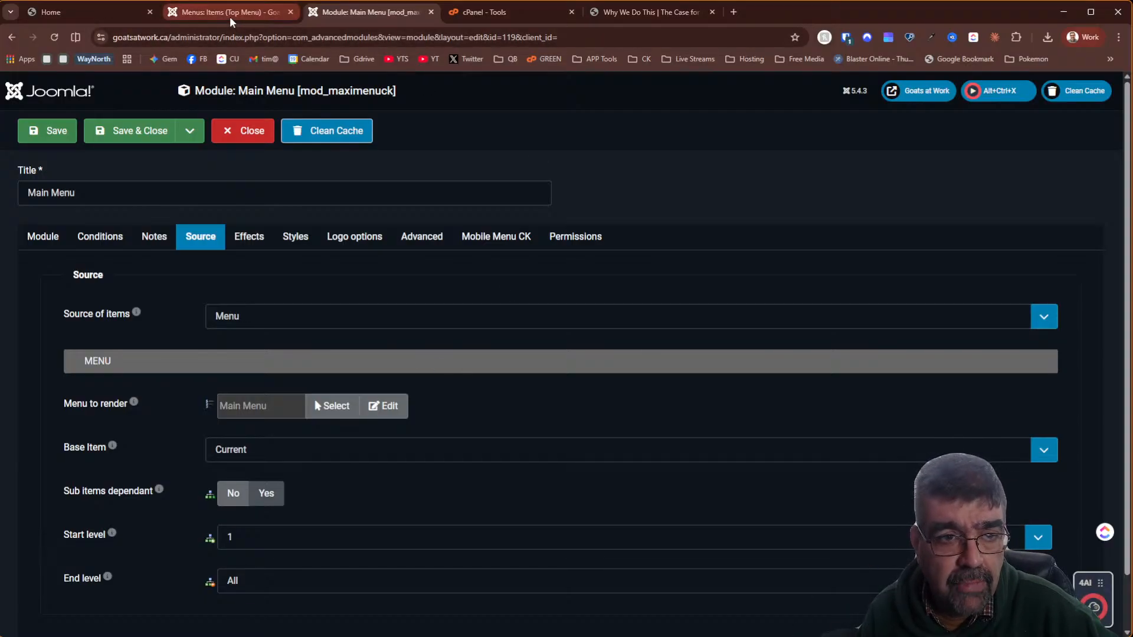
{"action": "left_click", "coordinate": [369, 22]}
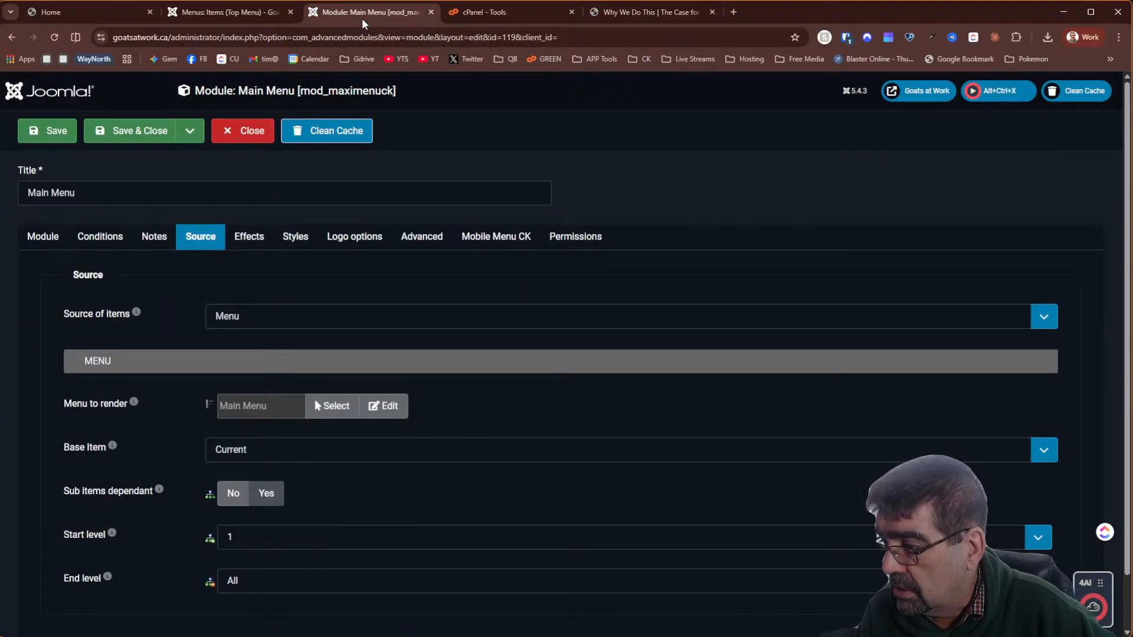
{"action": "left_click", "coordinate": [318, 407]}
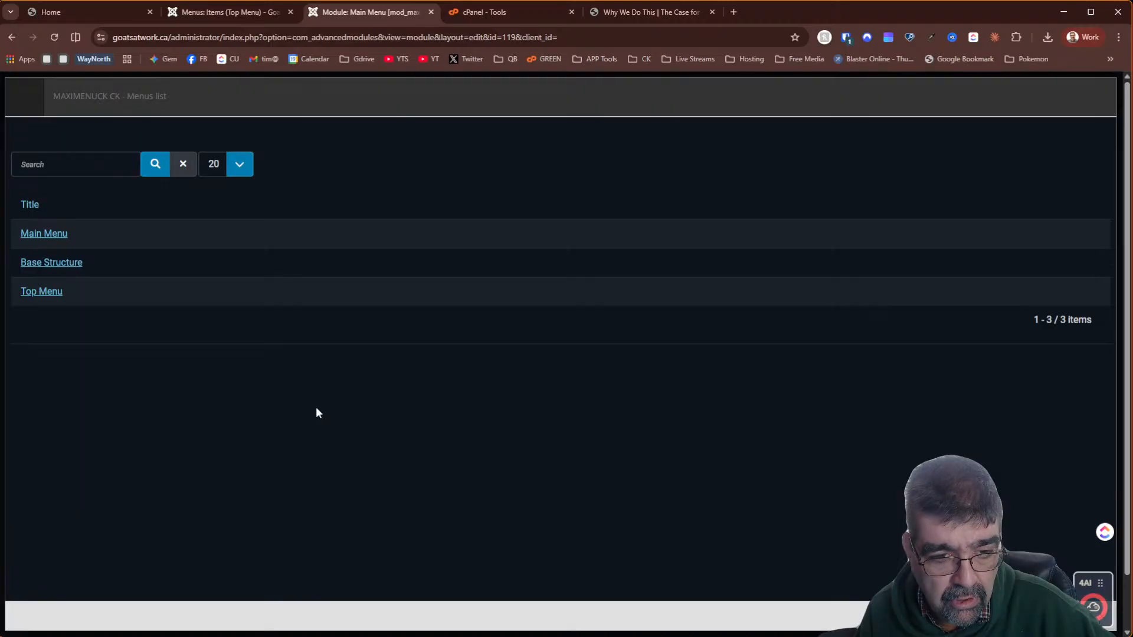
{"action": "left_click", "coordinate": [42, 292]}
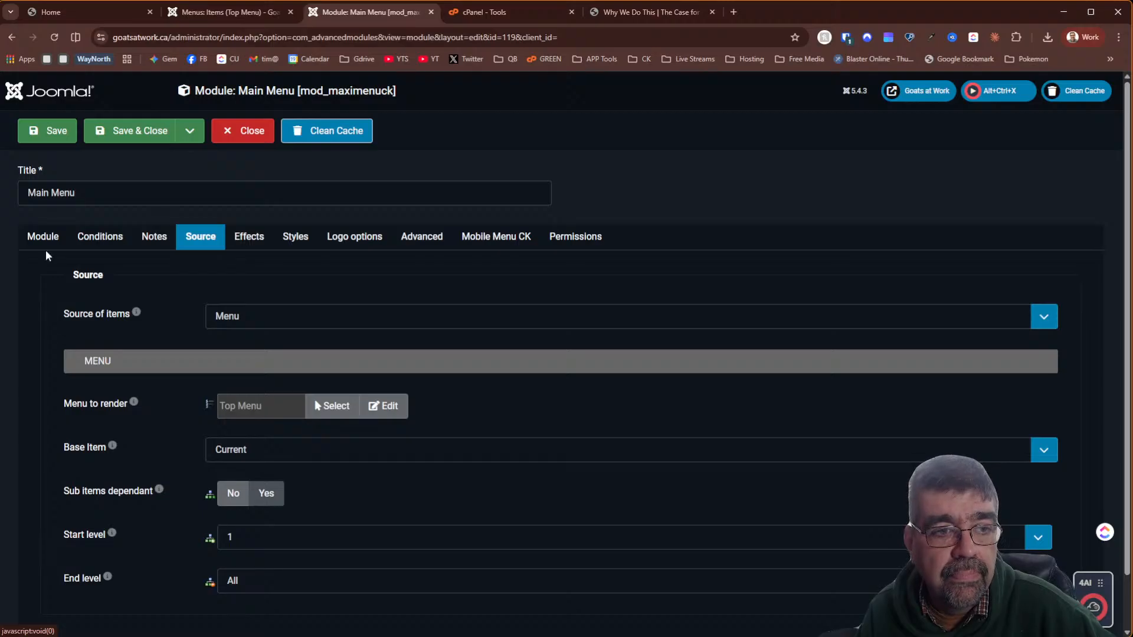
{"action": "left_click", "coordinate": [50, 140]}
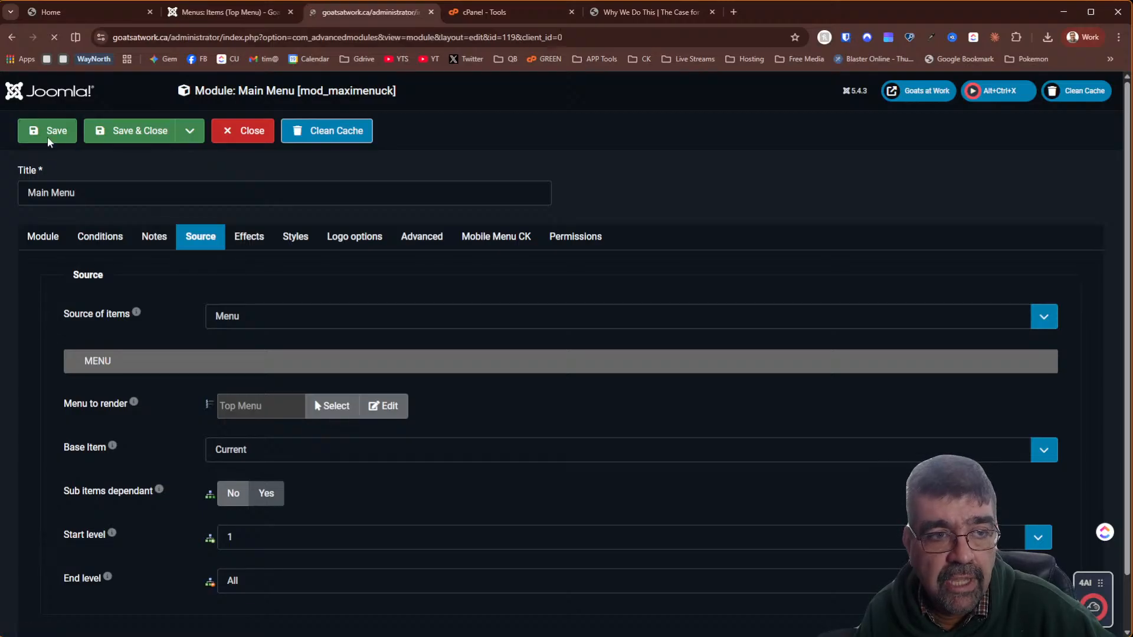
Reload the live home page and check its navigation dropdowns against the Top Menu's item list
{"action": "left_click", "coordinate": [58, 8]}
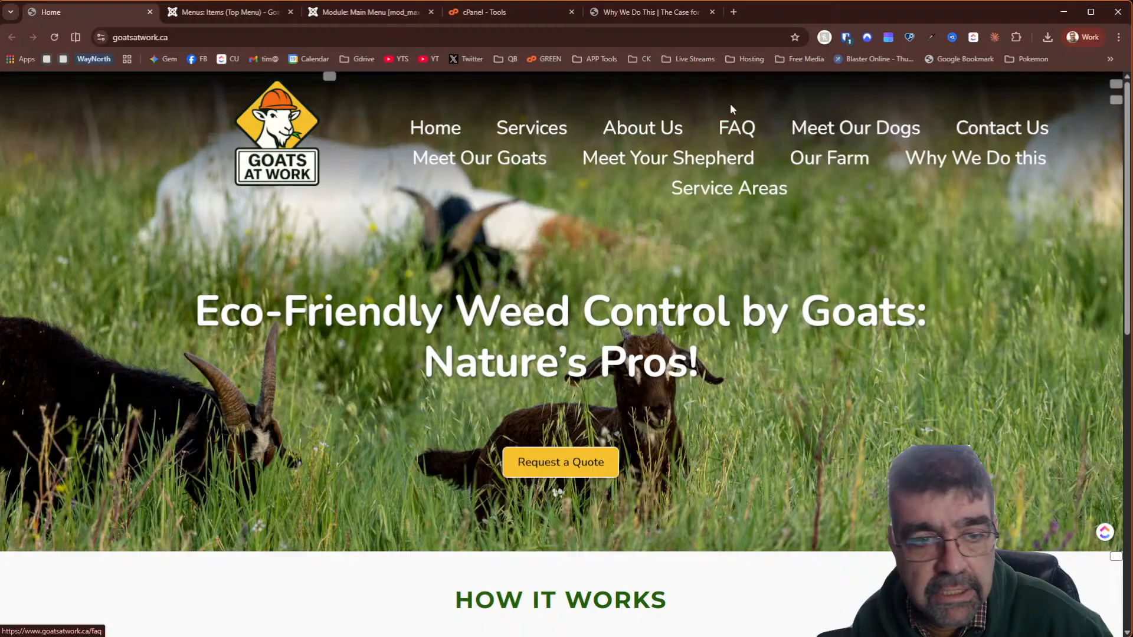
{"action": "left_click", "coordinate": [54, 43]}
{"action": "mouse_move", "coordinate": [767, 118]}
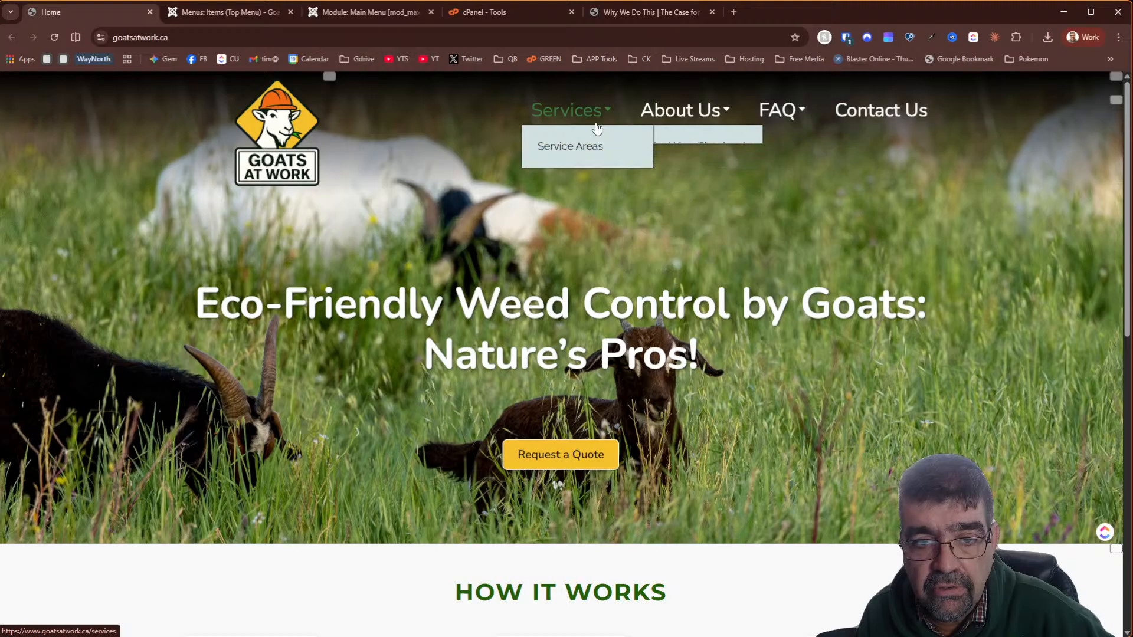
{"action": "mouse_move", "coordinate": [803, 121]}
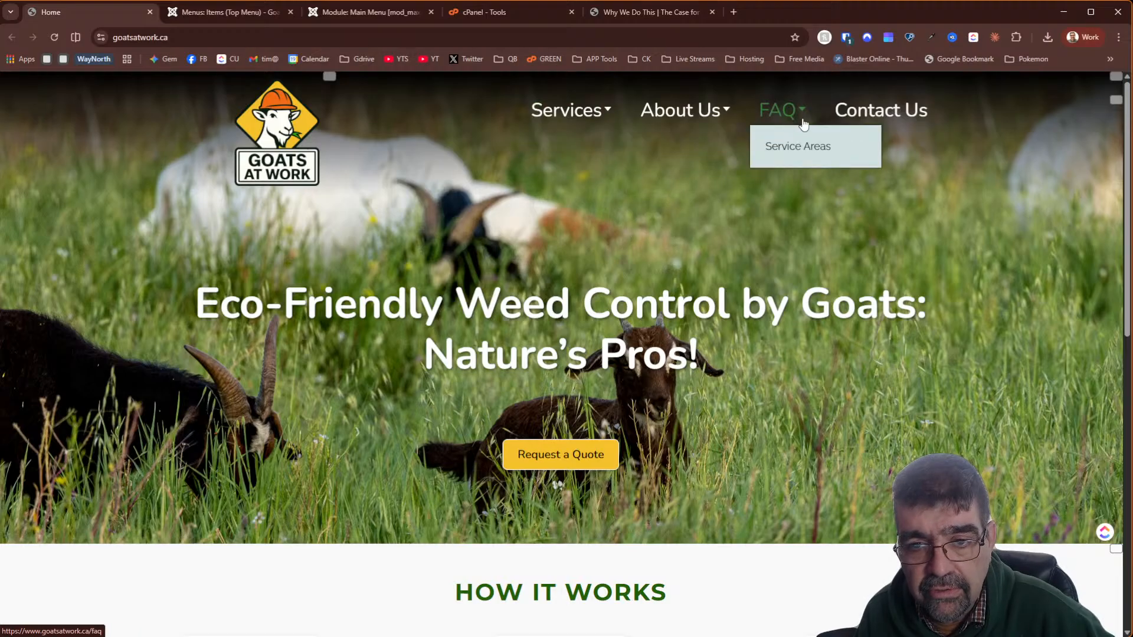
{"action": "mouse_move", "coordinate": [603, 124]}
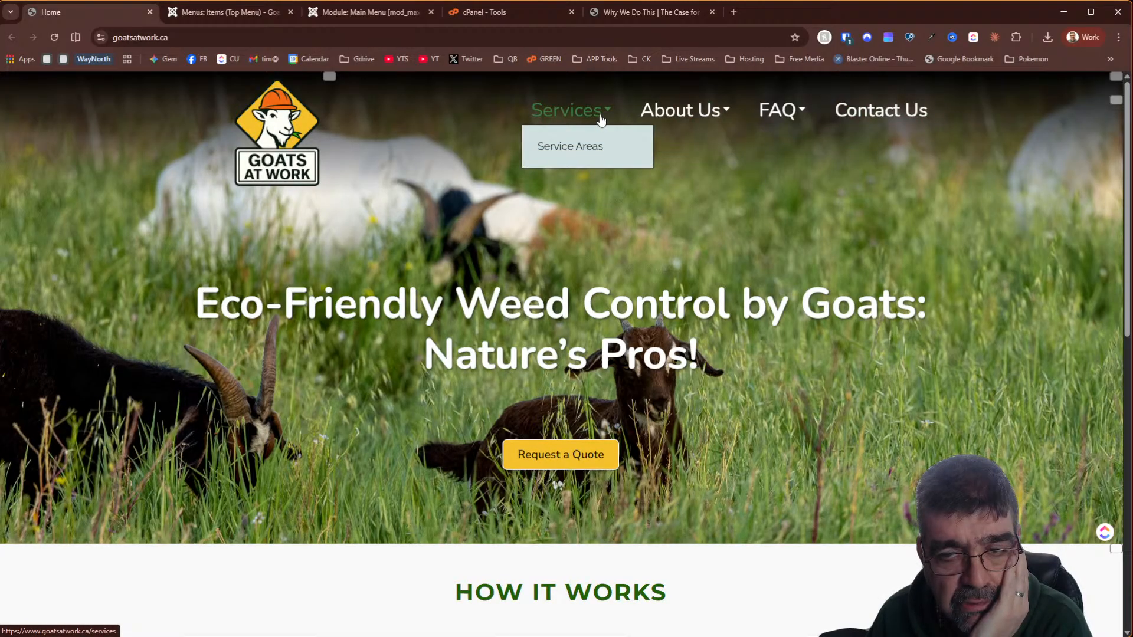
{"action": "left_click", "coordinate": [220, 19]}
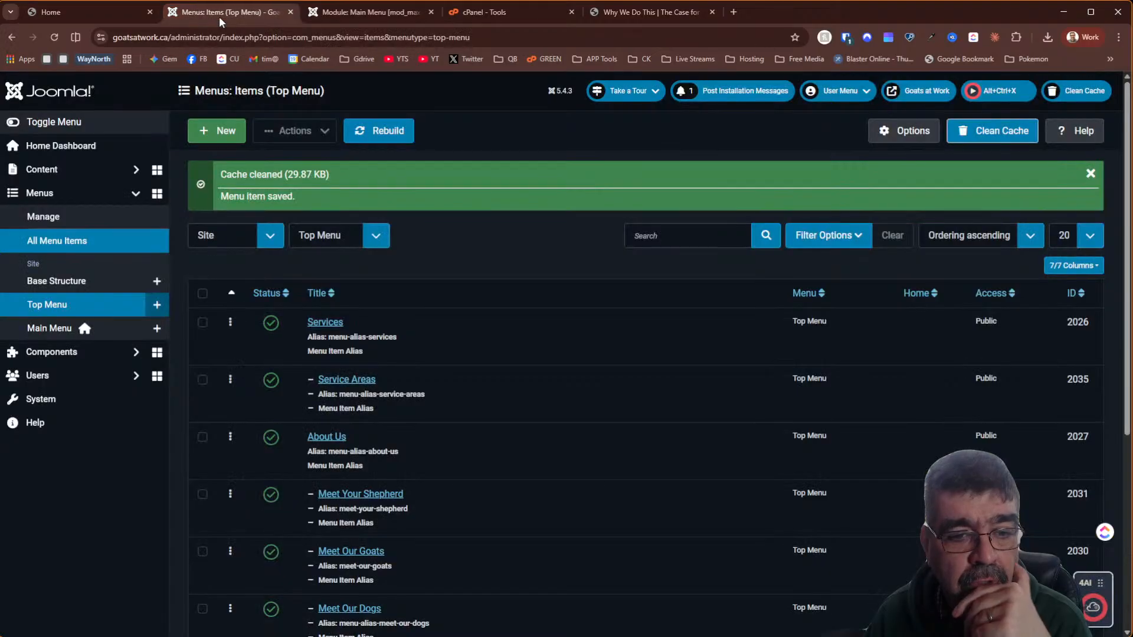
{"action": "scroll", "coordinate": [586, 239], "scroll_direction": "down", "scroll_amount": 5}
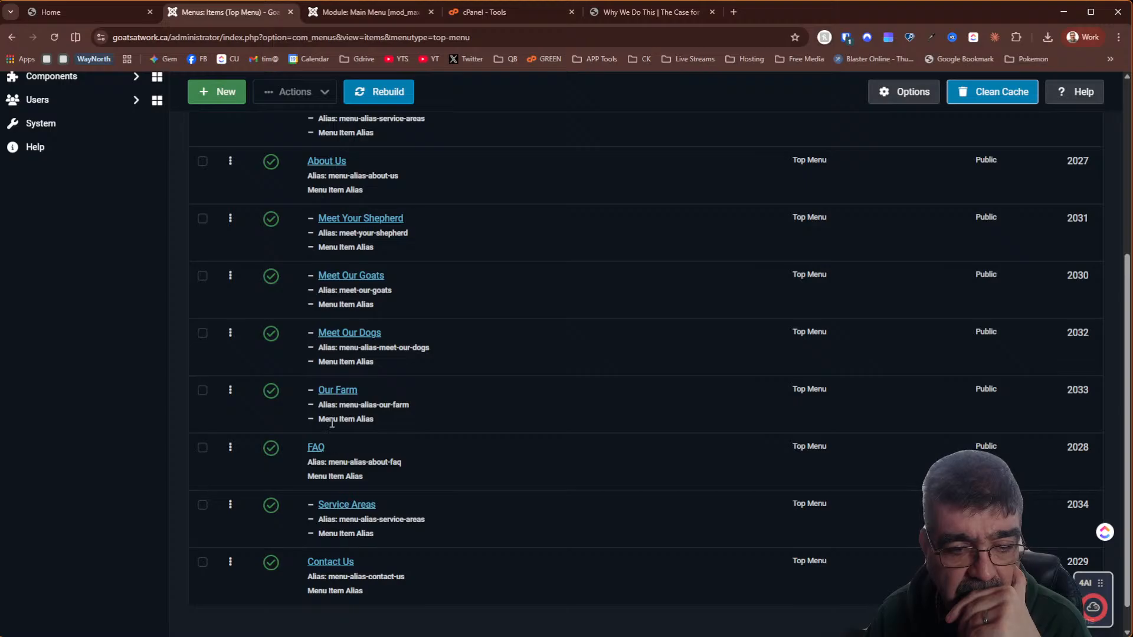
{"action": "scroll", "coordinate": [440, 432], "scroll_direction": "up", "scroll_amount": 3}
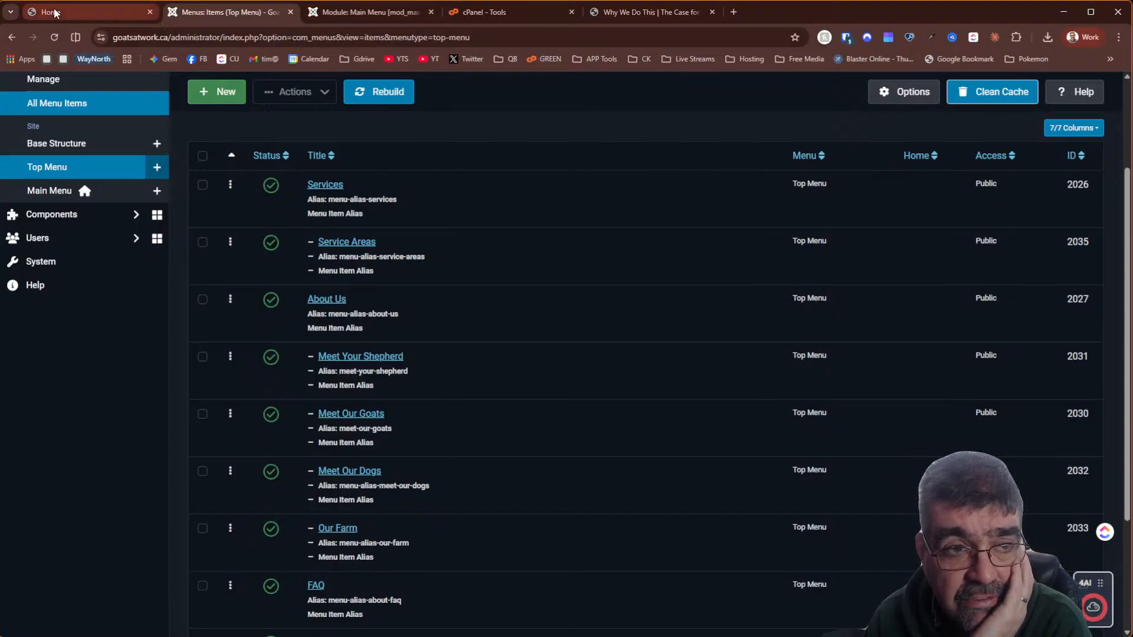
On the live site, visit Service Areas from both the Services and FAQ submenus and compare the page URLs
{"action": "left_click", "coordinate": [89, 12]}
{"action": "mouse_move", "coordinate": [577, 105]}
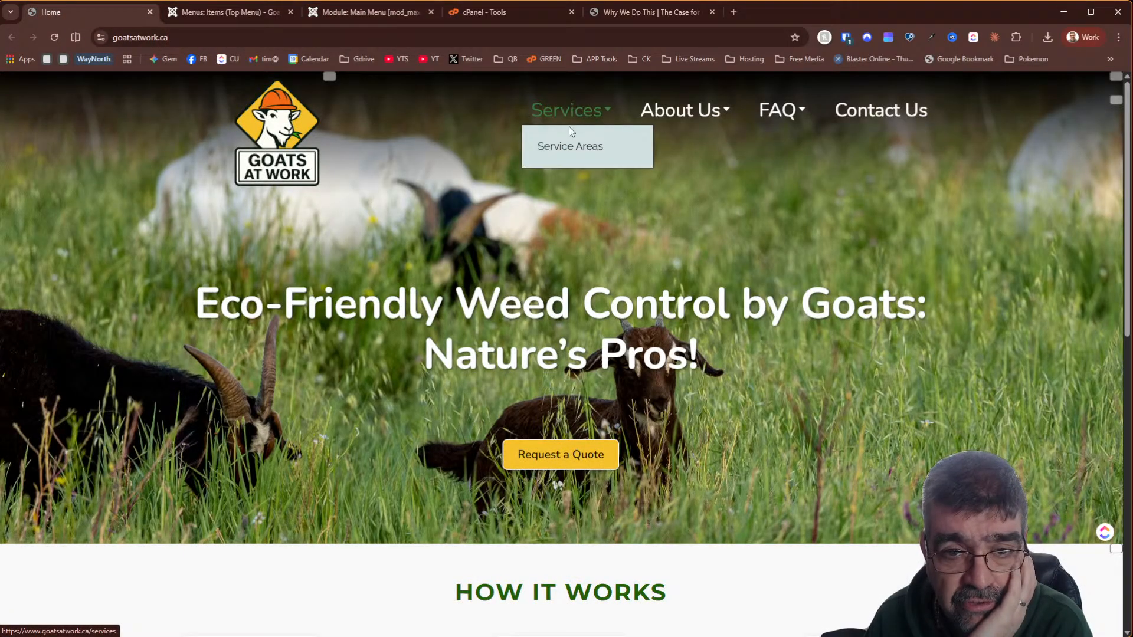
{"action": "left_click", "coordinate": [569, 148]}
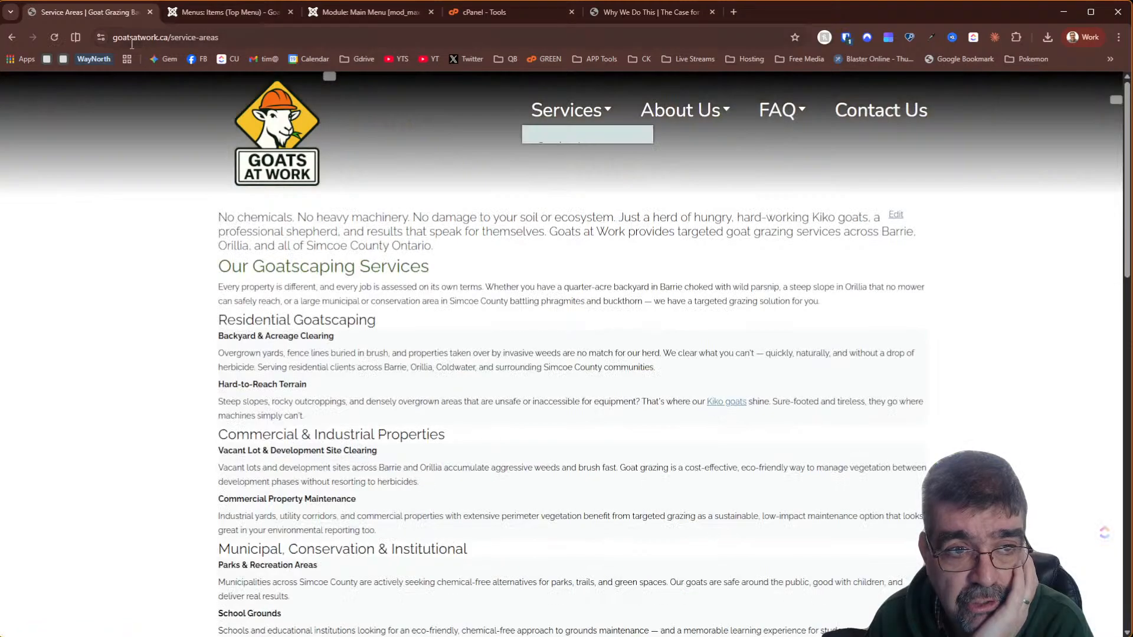
{"action": "left_click_drag", "start_coordinate": [218, 38], "coordinate": [119, 44]}
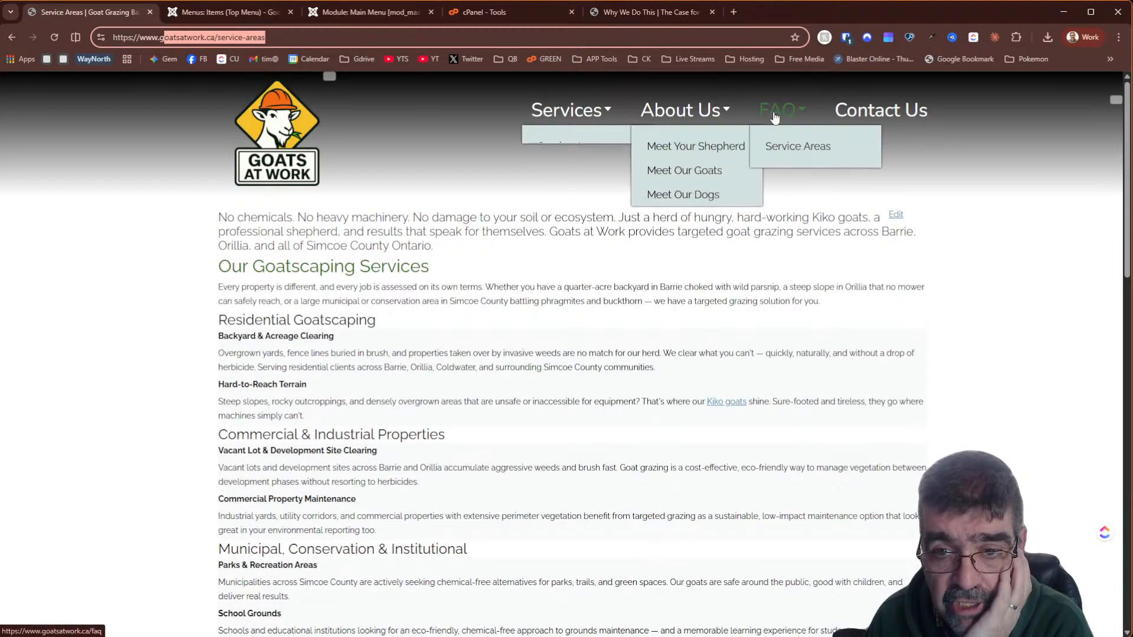
{"action": "left_click", "coordinate": [783, 149]}
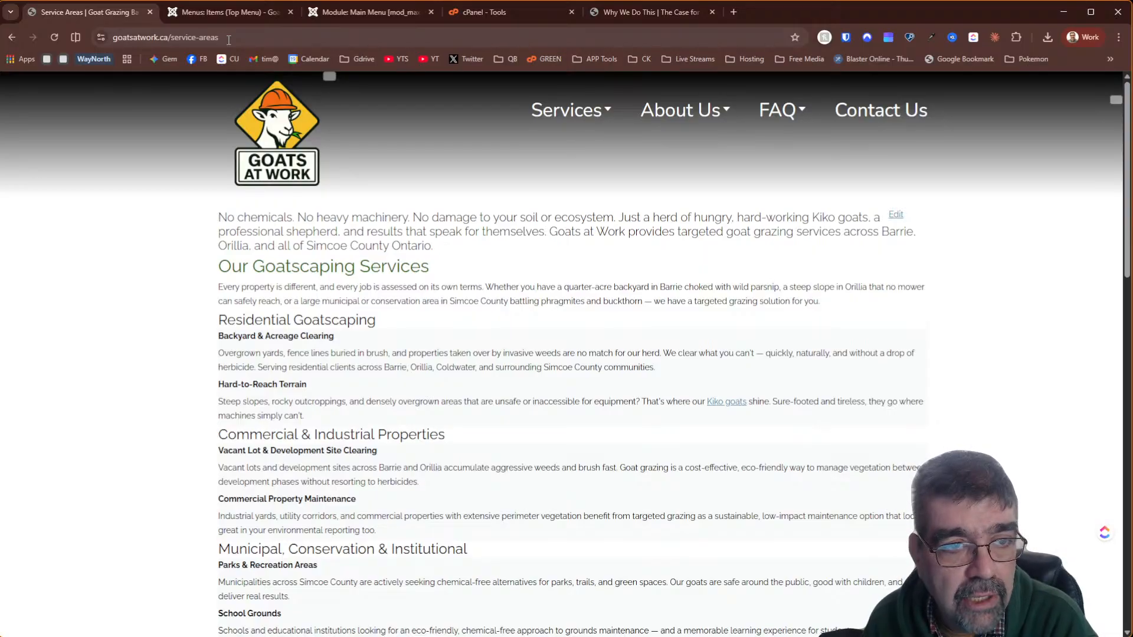
Trash the Service Areas alias nested under FAQ in the Top Menu
{"action": "left_click", "coordinate": [224, 12]}
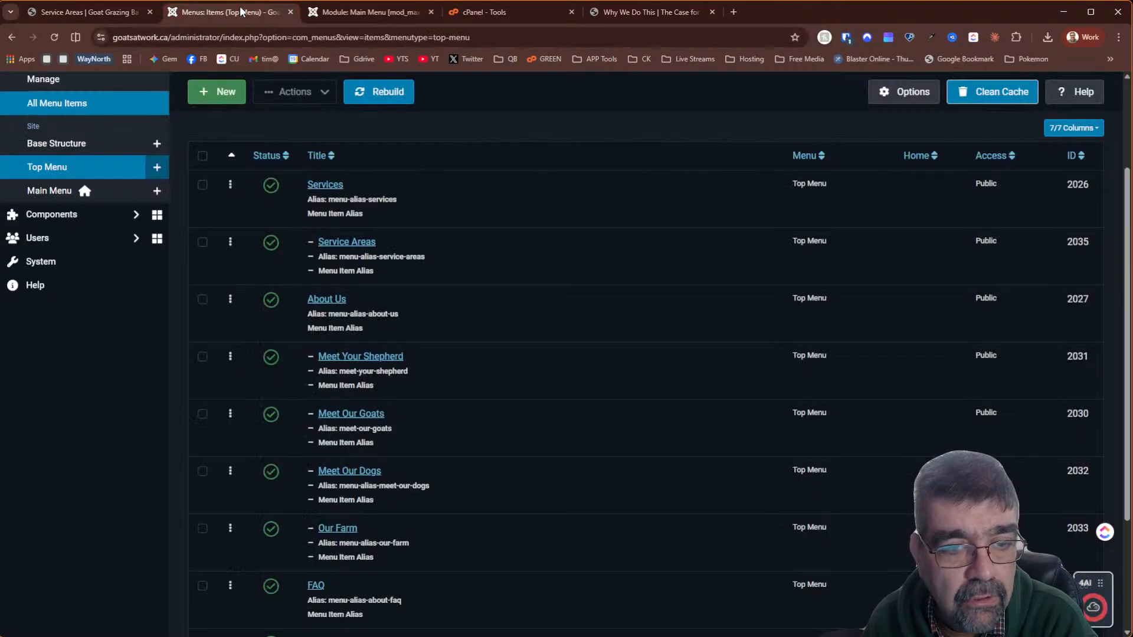
{"action": "scroll", "coordinate": [490, 235], "scroll_direction": "down", "scroll_amount": 3}
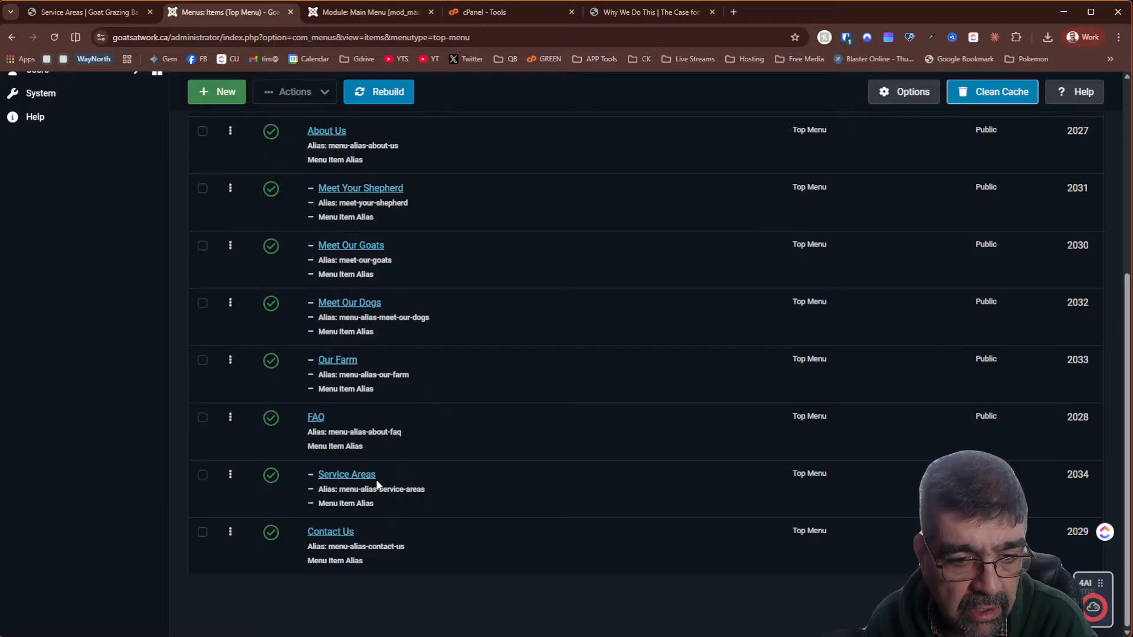
{"action": "left_click", "coordinate": [203, 476]}
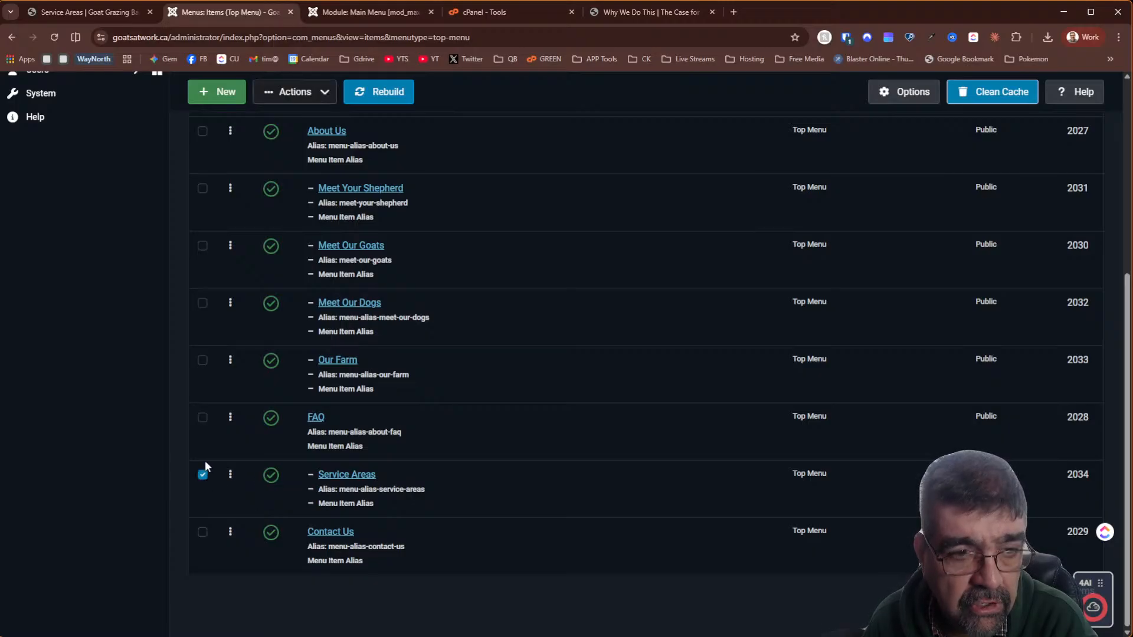
{"action": "left_click", "coordinate": [295, 91]}
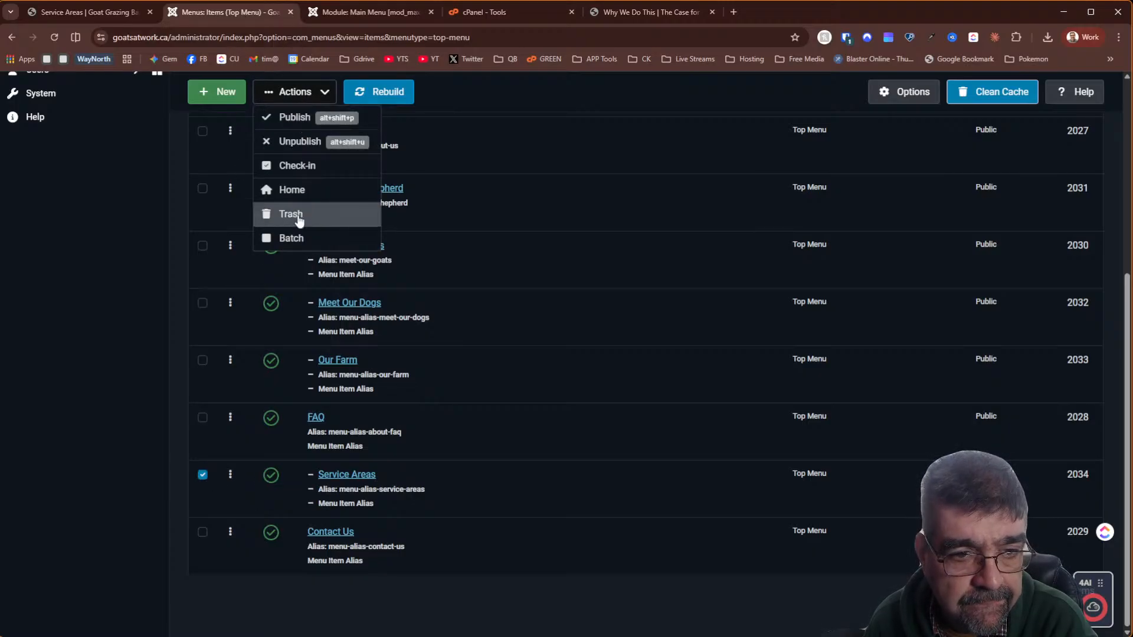
{"action": "left_click", "coordinate": [299, 216]}
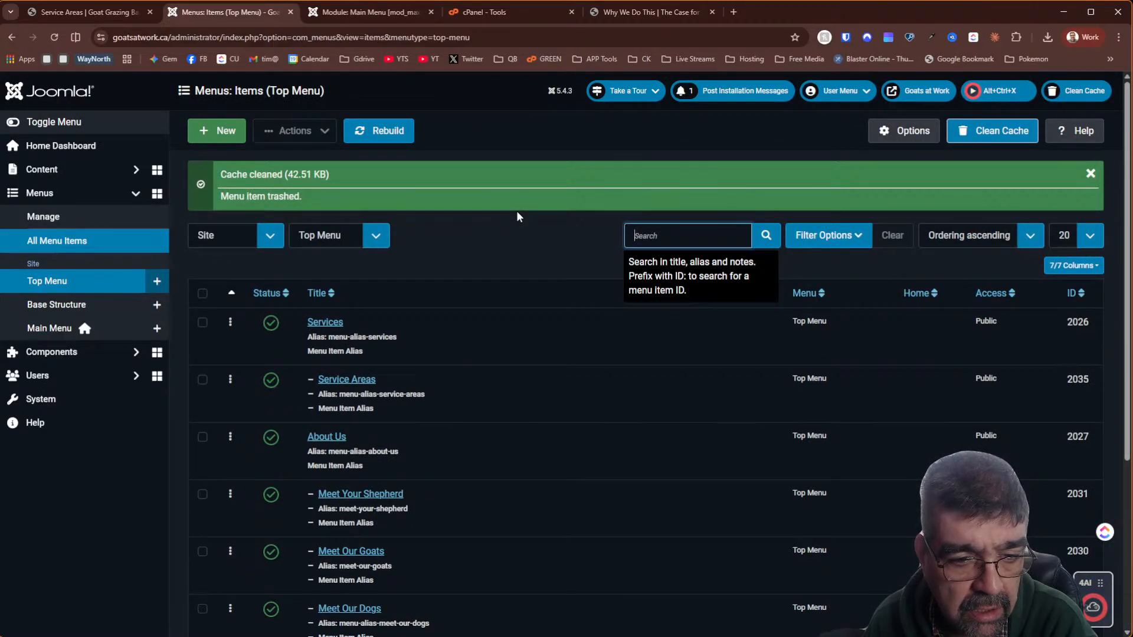
{"action": "scroll", "coordinate": [517, 213], "scroll_direction": "down", "scroll_amount": 4}
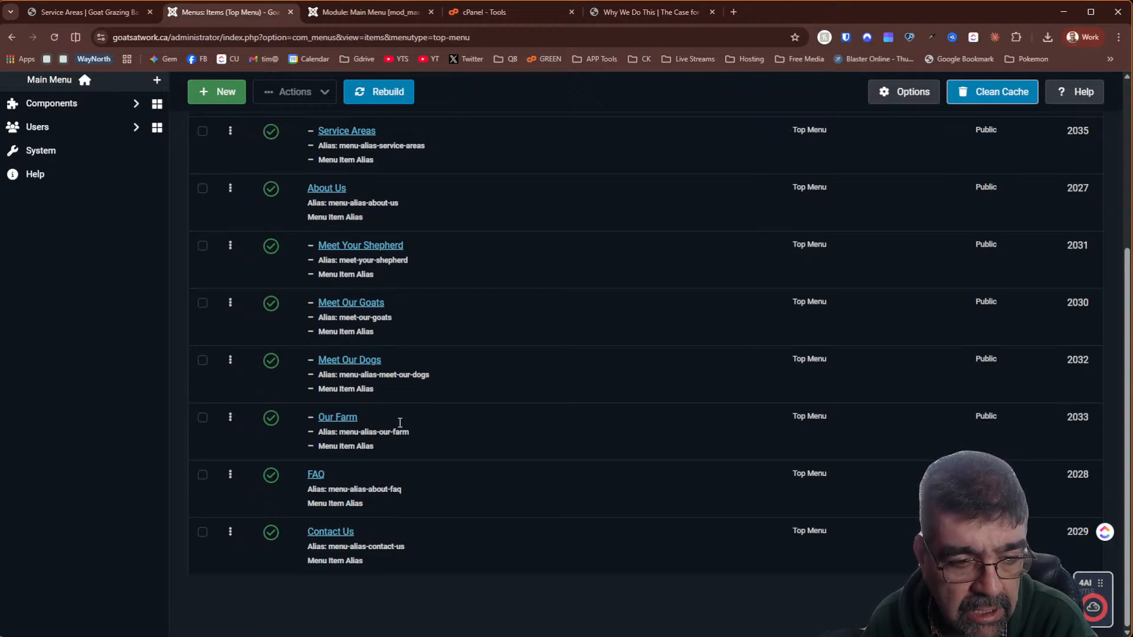
Create a new Top Menu item titled "Why We Do This" with the URL alias "alias-why-we-do-this"
{"action": "left_click", "coordinate": [211, 100]}
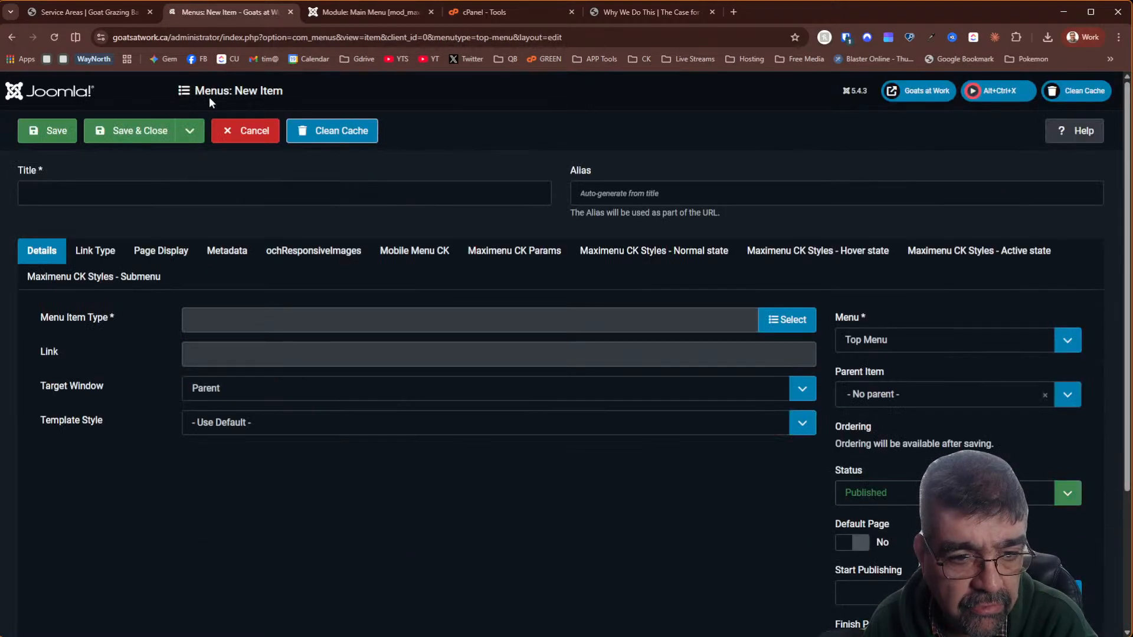
{"action": "left_click", "coordinate": [195, 199]}
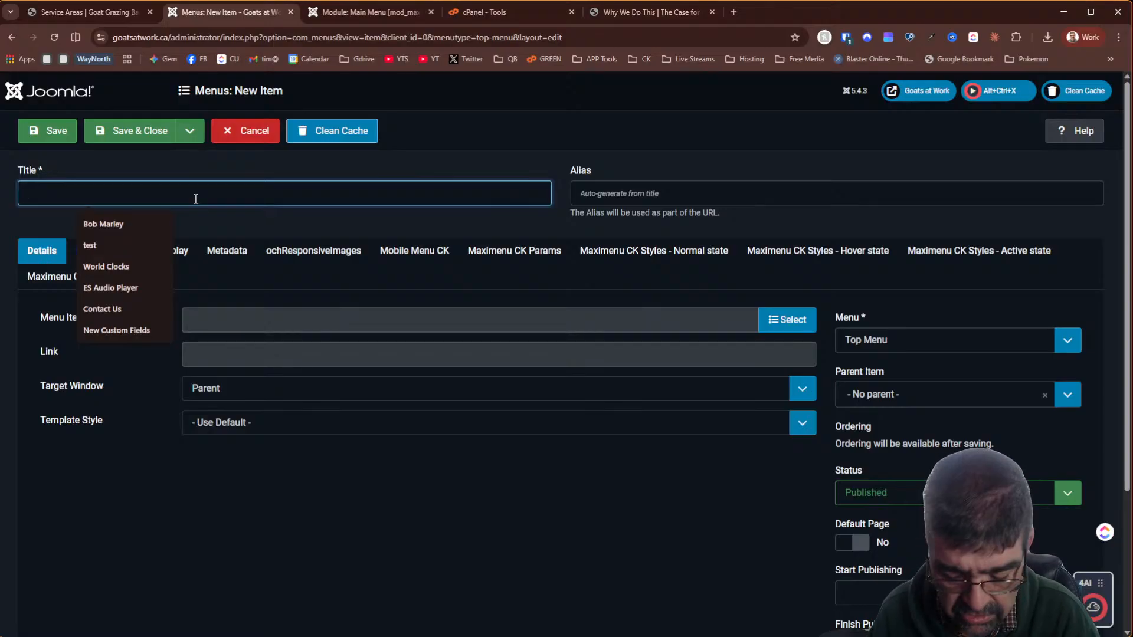
{"action": "type", "text": "Why "}
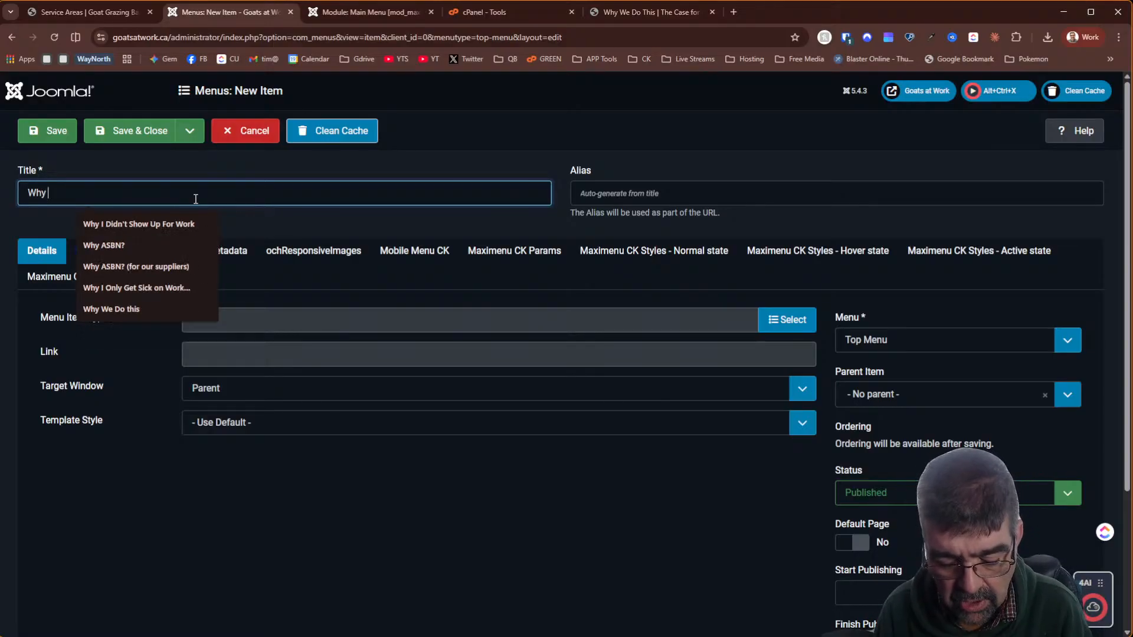
{"action": "type", "text": "We Do This"}
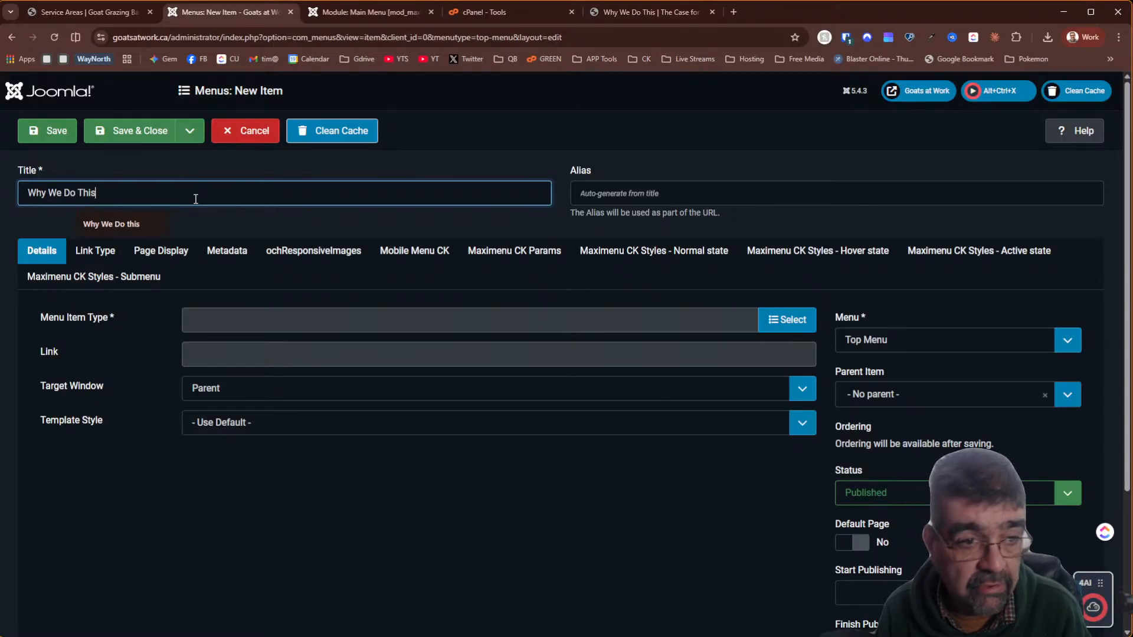
{"action": "key", "text": "Tab"}
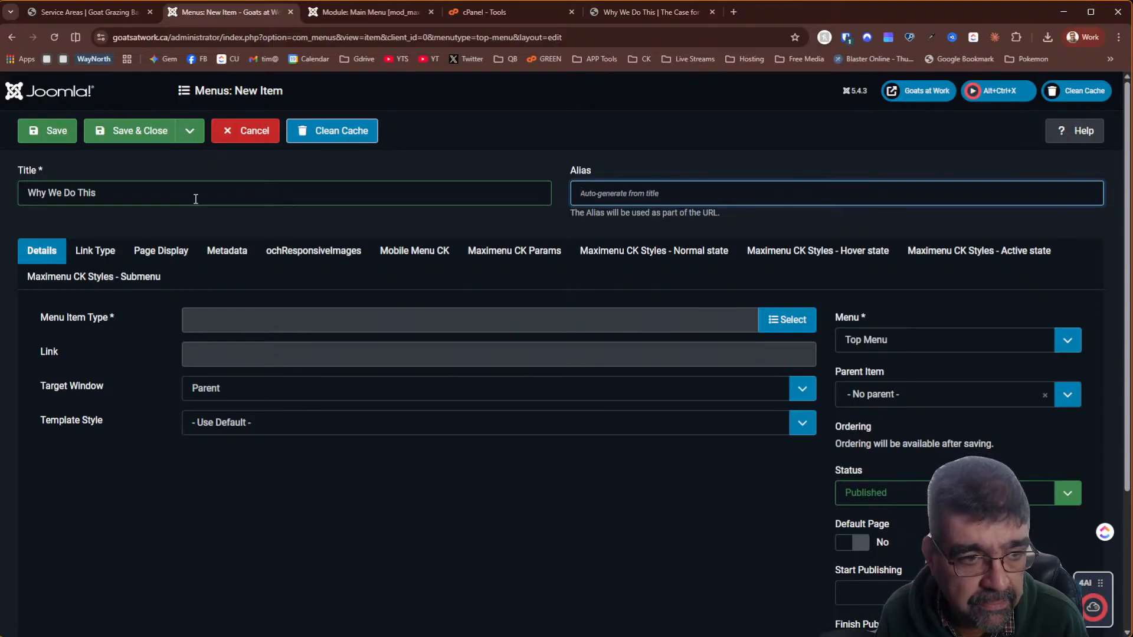
{"action": "type", "text": "al"}
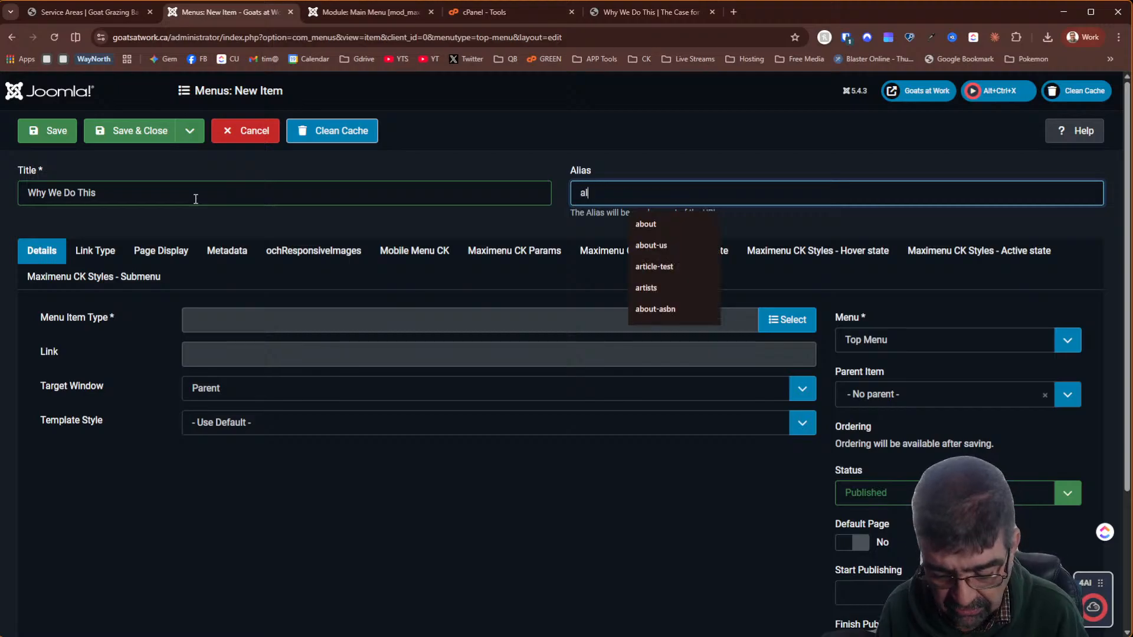
{"action": "type", "text": "ias-w"}
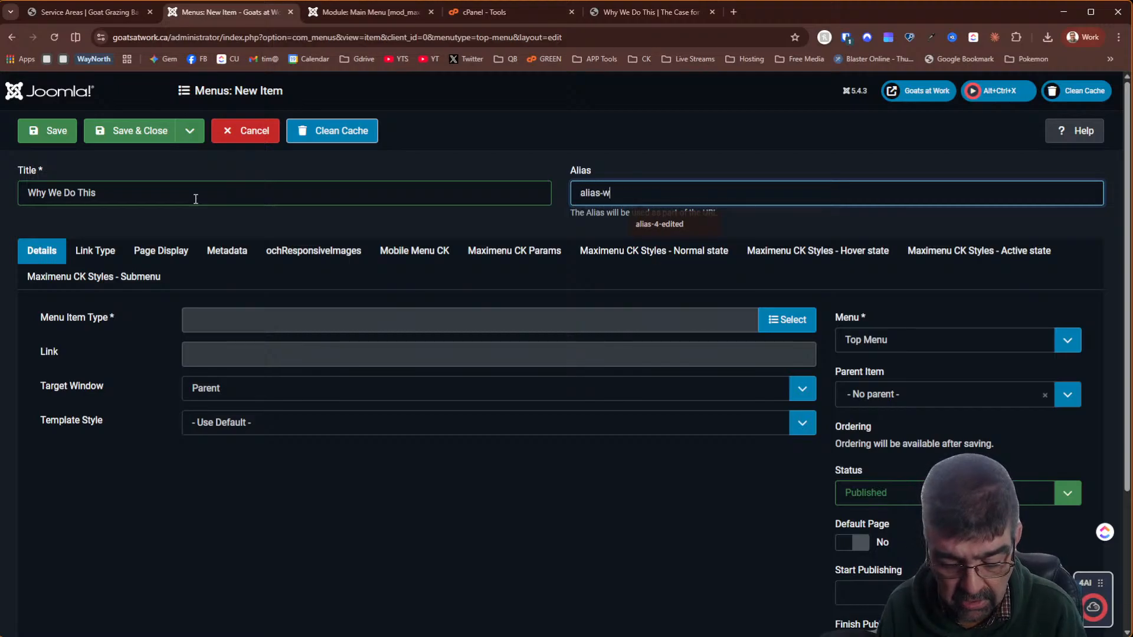
{"action": "type", "text": "hy-we-do-this"}
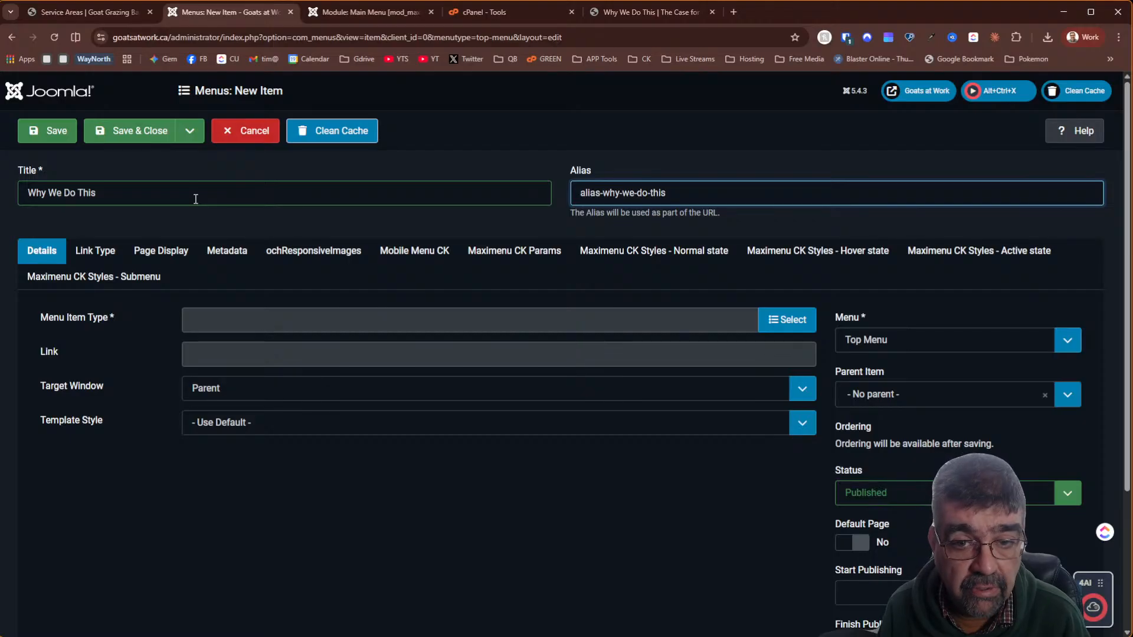
Make the item a Menu Item Alias pointing to the Main Menu's "Why We Do this" item, and save and close it
{"action": "left_click", "coordinate": [769, 319]}
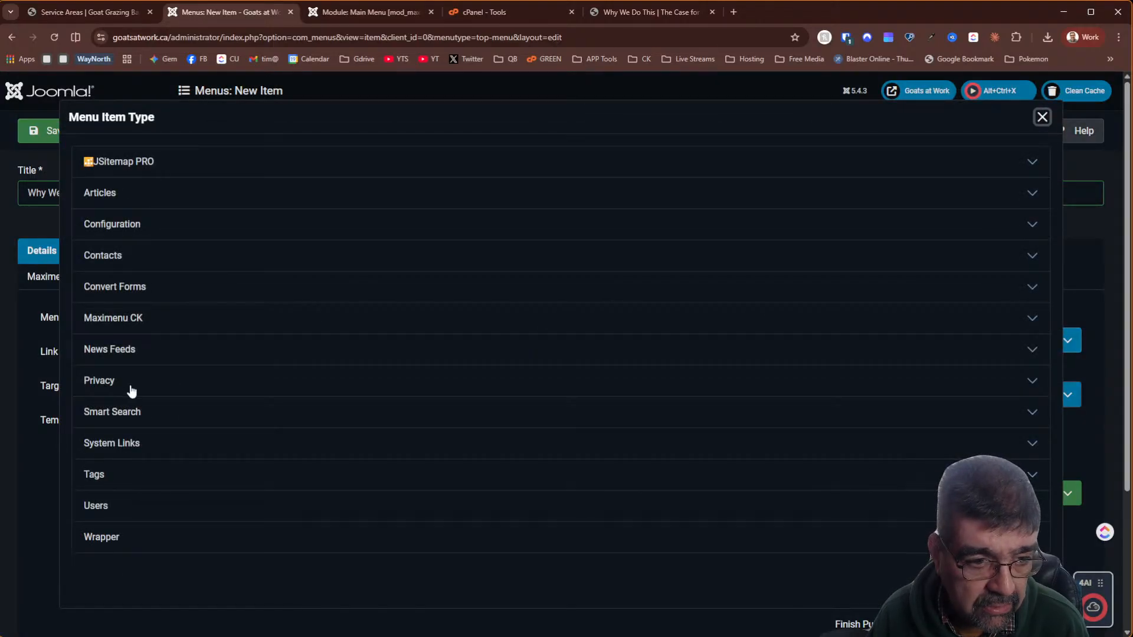
{"action": "left_click", "coordinate": [110, 451]}
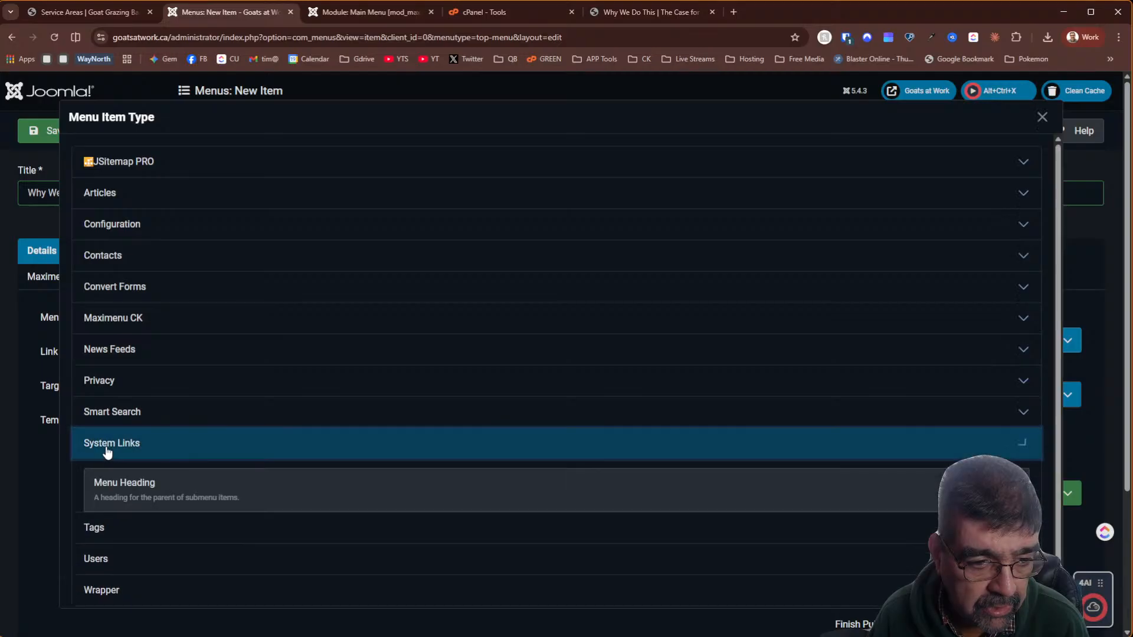
{"action": "left_click", "coordinate": [125, 531]}
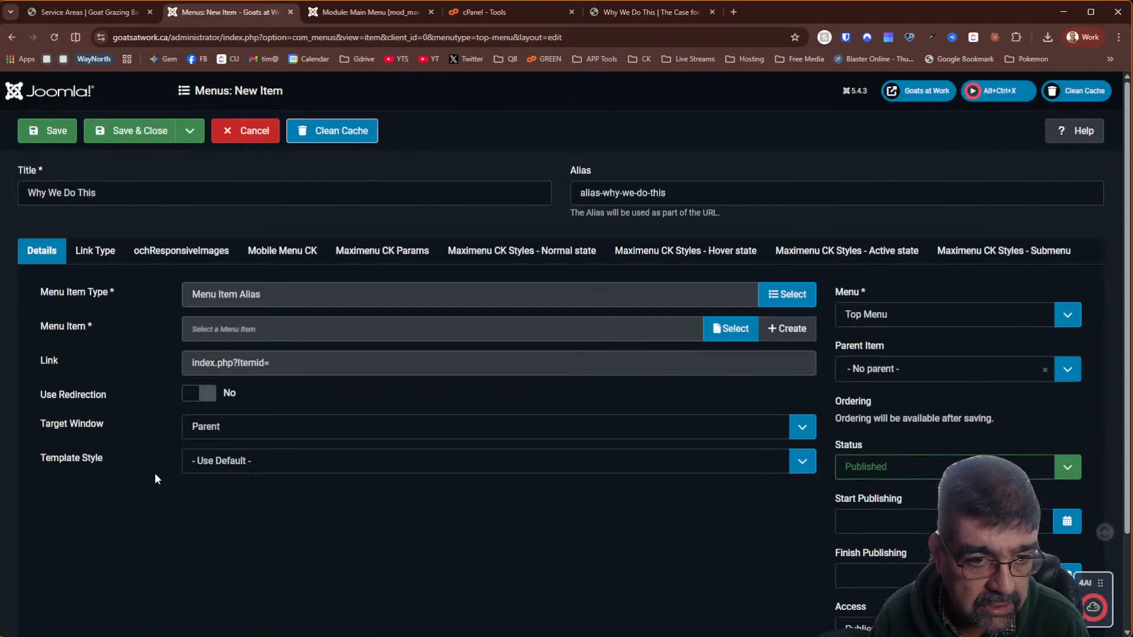
{"action": "left_click", "coordinate": [714, 340]}
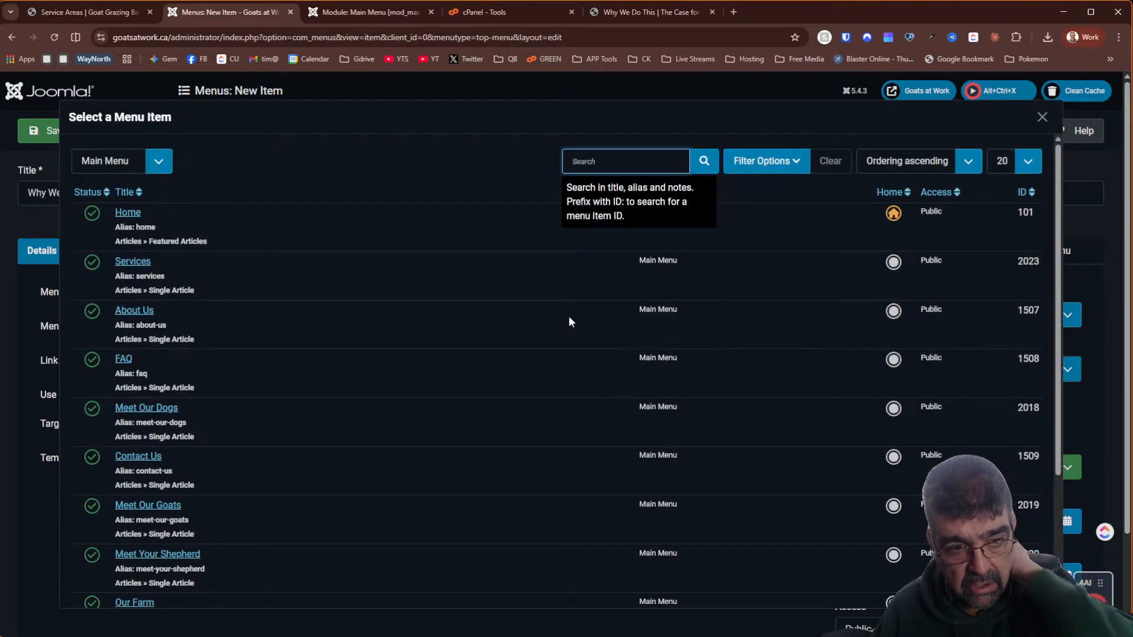
{"action": "scroll", "coordinate": [429, 371], "scroll_direction": "down", "scroll_amount": 2}
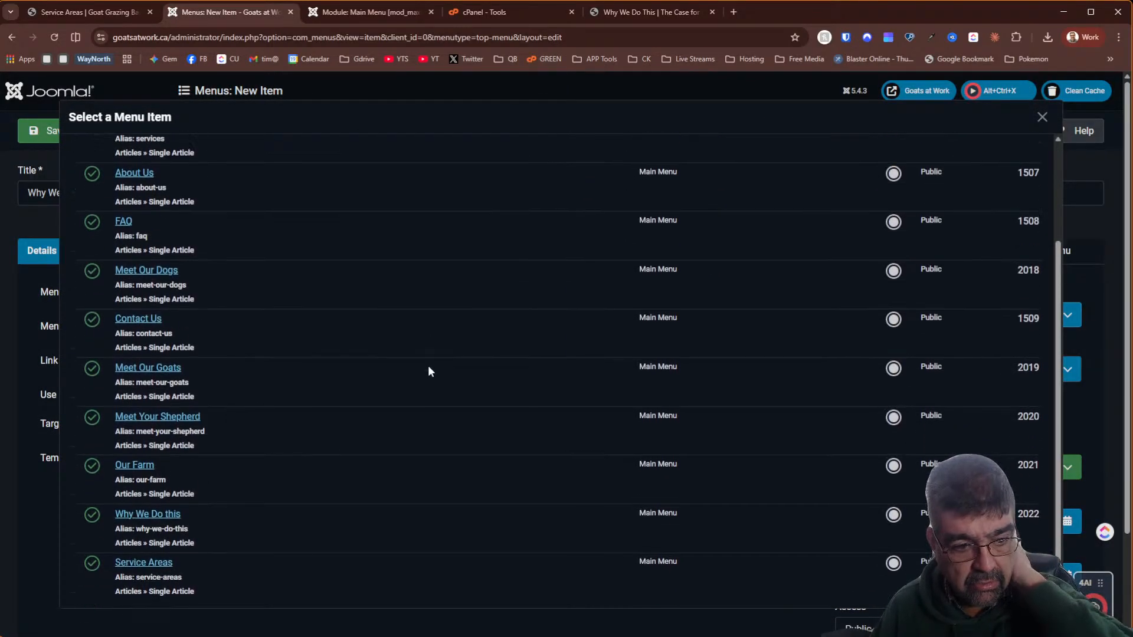
{"action": "left_click", "coordinate": [136, 517]}
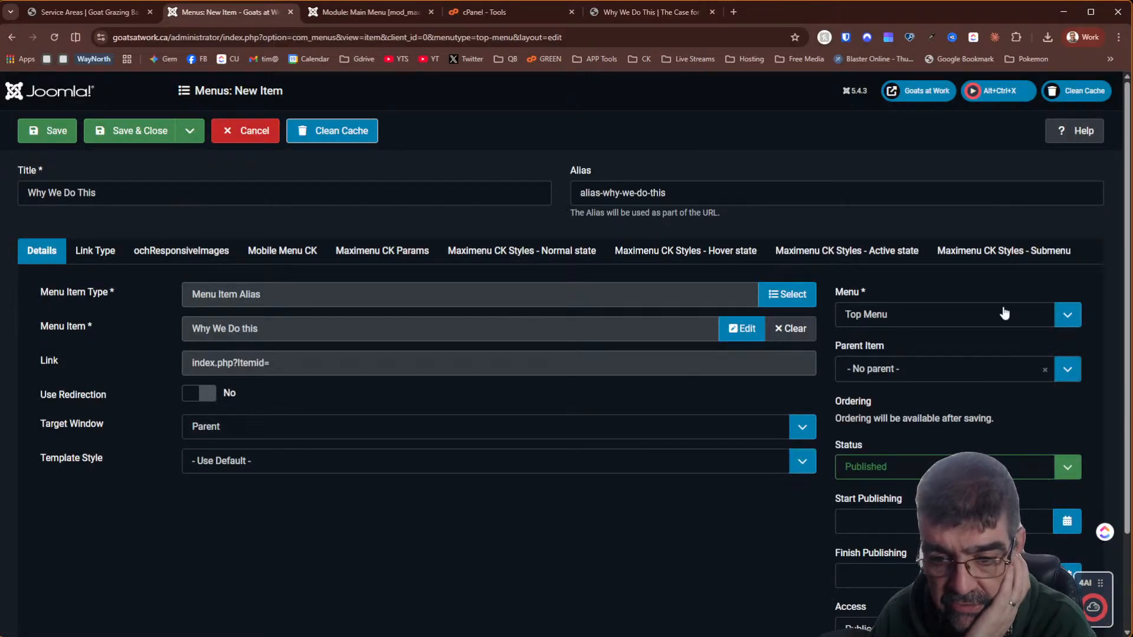
{"action": "left_click", "coordinate": [128, 142]}
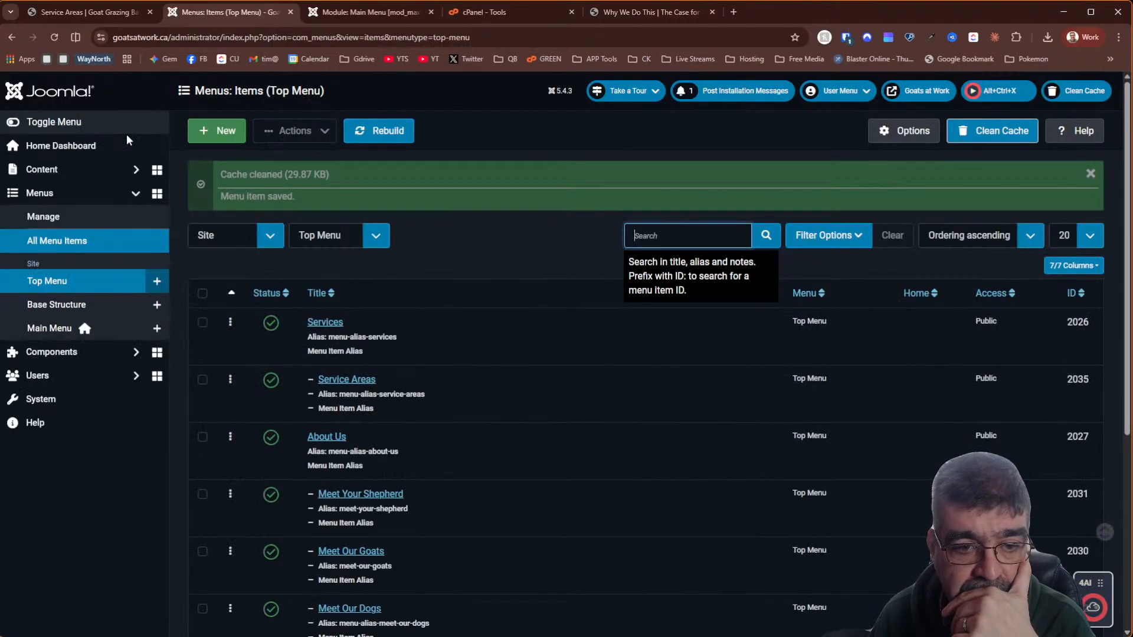
Open the live site's home page and review the navigation entries, including the position of Why We Do This
{"action": "scroll", "coordinate": [544, 250], "scroll_direction": "down", "scroll_amount": 3}
{"action": "scroll", "coordinate": [544, 250], "scroll_direction": "up", "scroll_amount": 3}
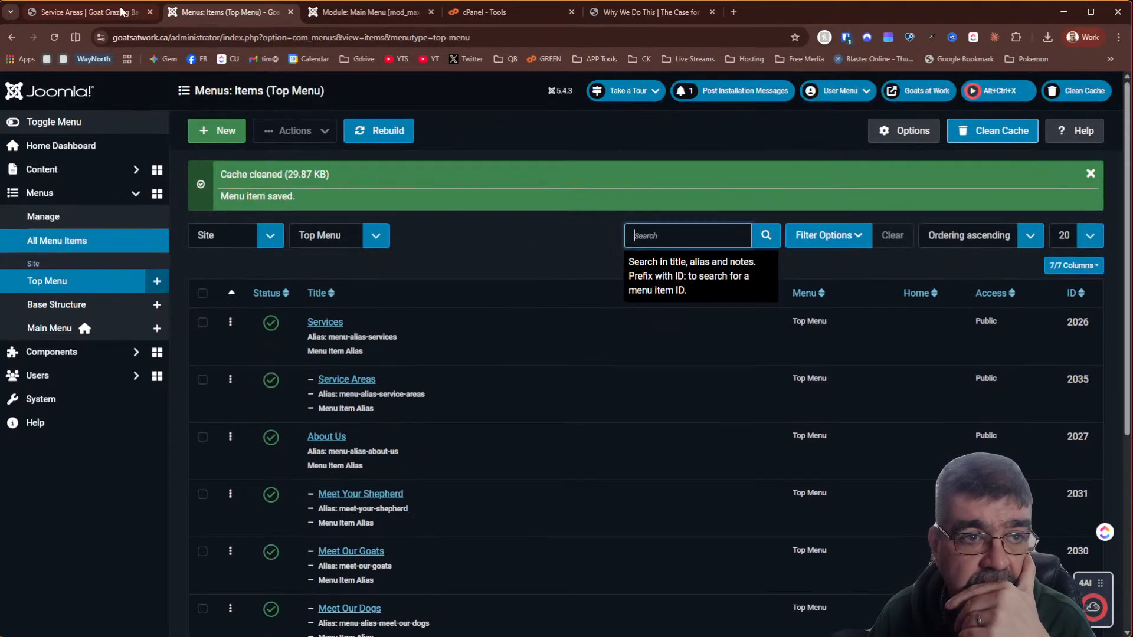
{"action": "left_click", "coordinate": [101, 13]}
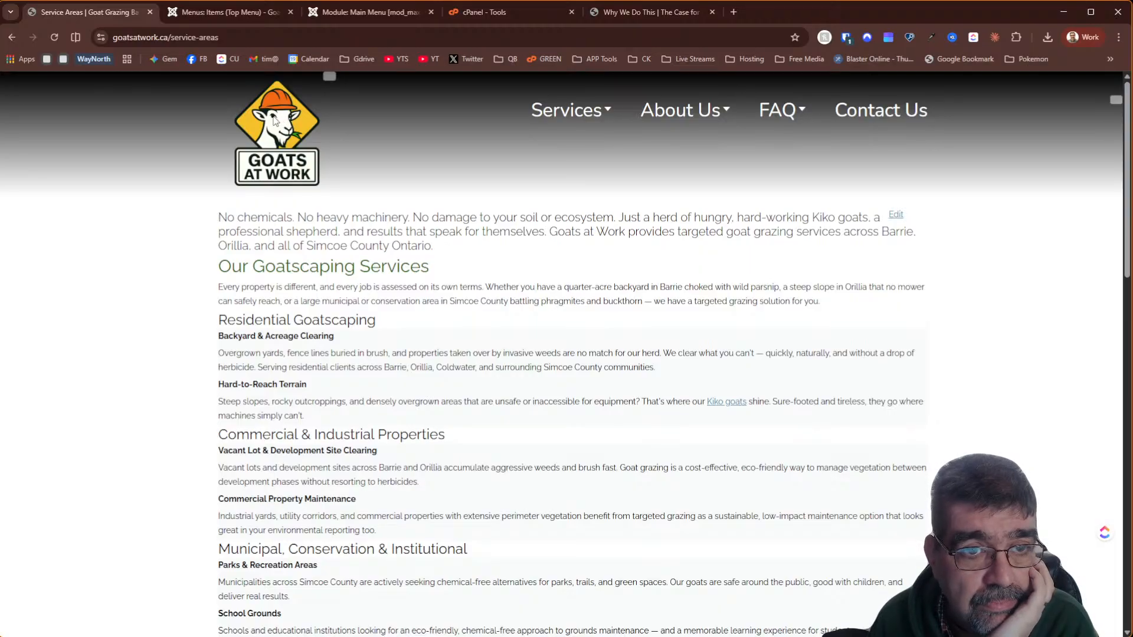
{"action": "left_click", "coordinate": [353, 15]}
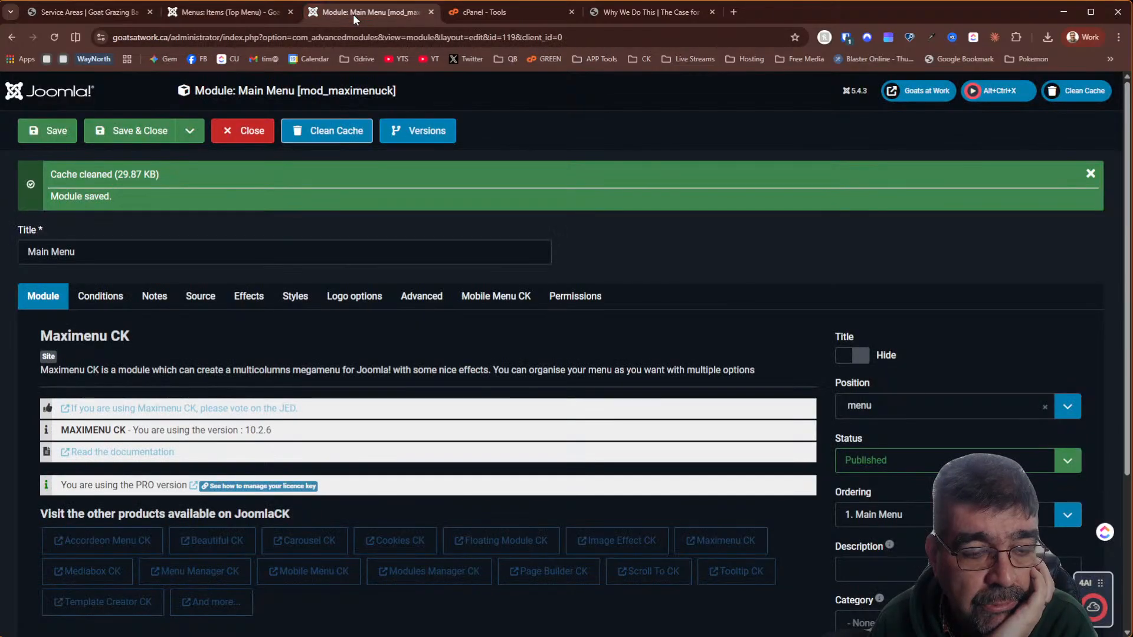
{"action": "left_click", "coordinate": [88, 12]}
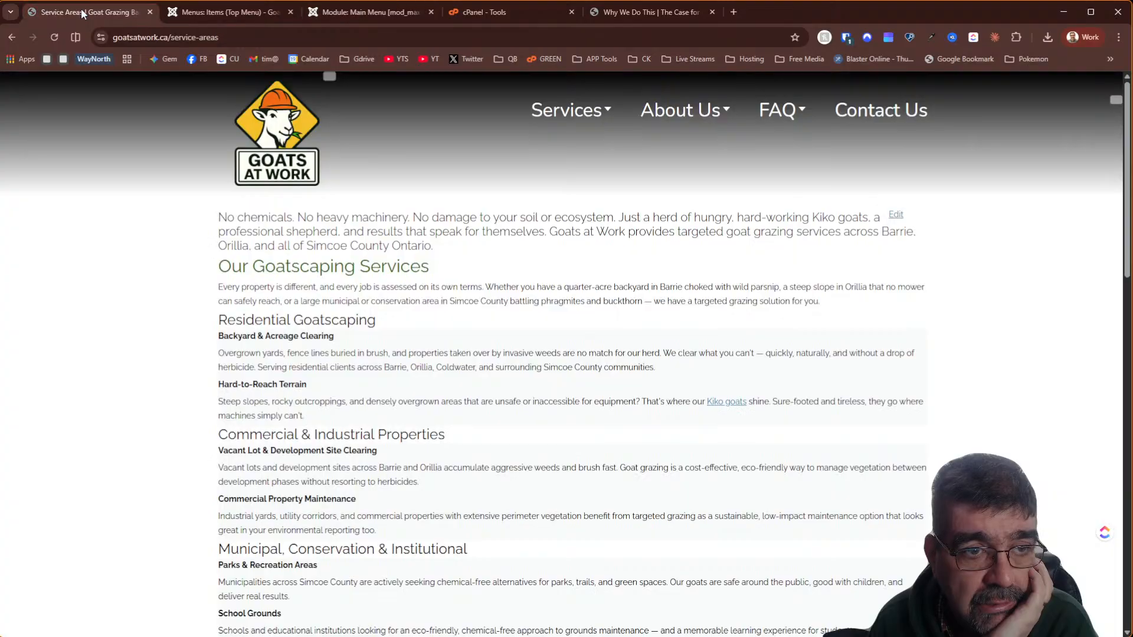
{"action": "left_click_drag", "start_coordinate": [171, 37], "coordinate": [438, 49]}
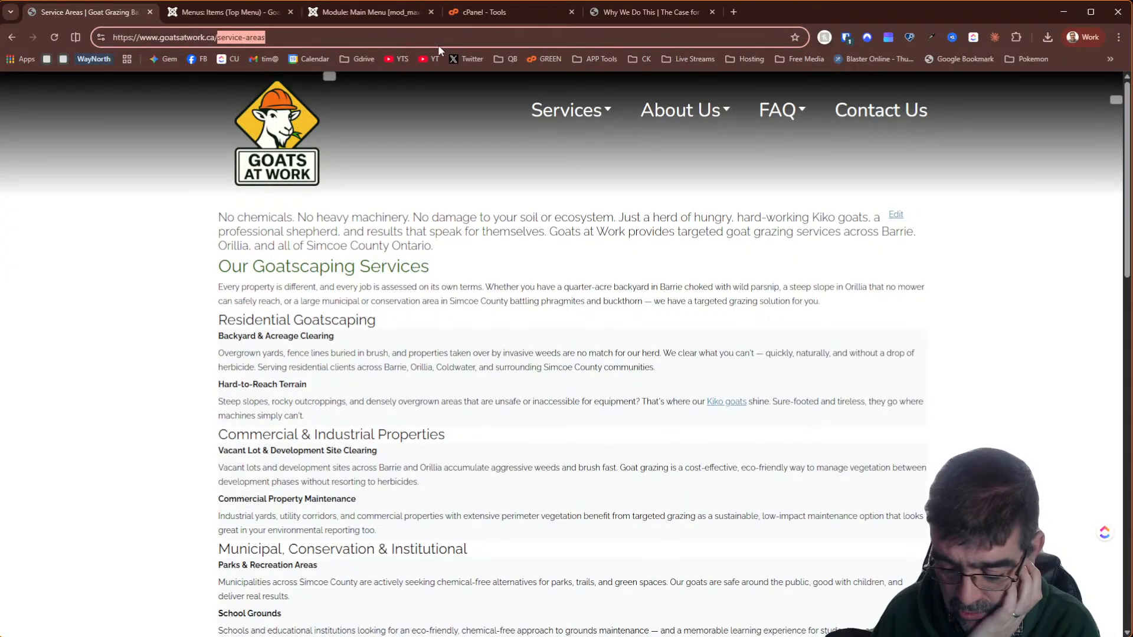
{"action": "key", "text": "BackSpace"}
{"action": "key", "text": "Return"}
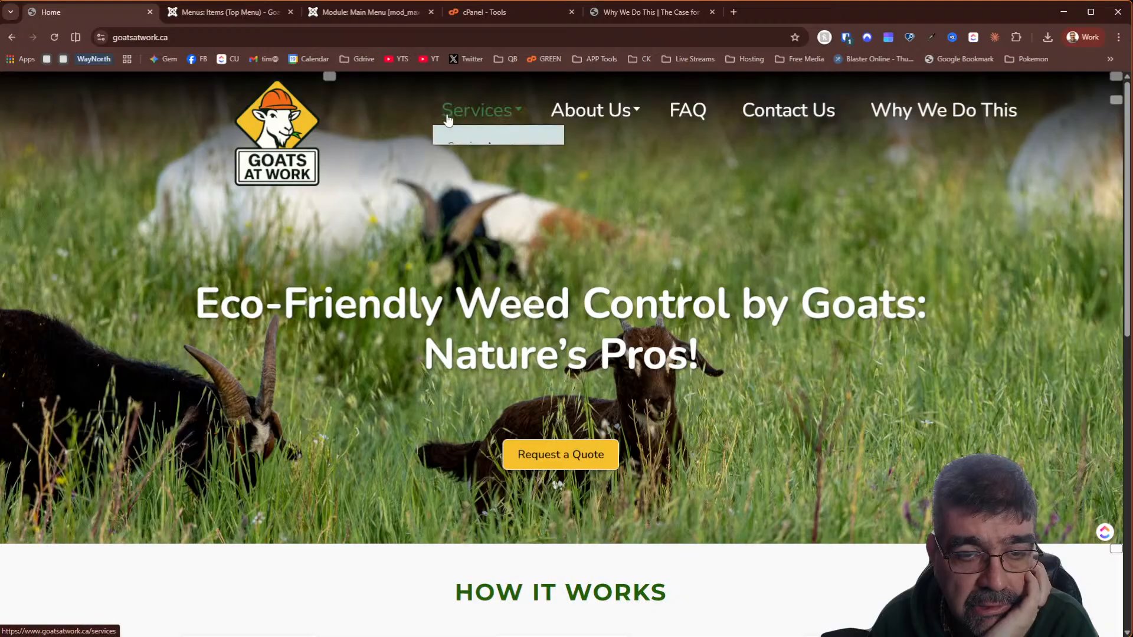
{"action": "mouse_move", "coordinate": [561, 113]}
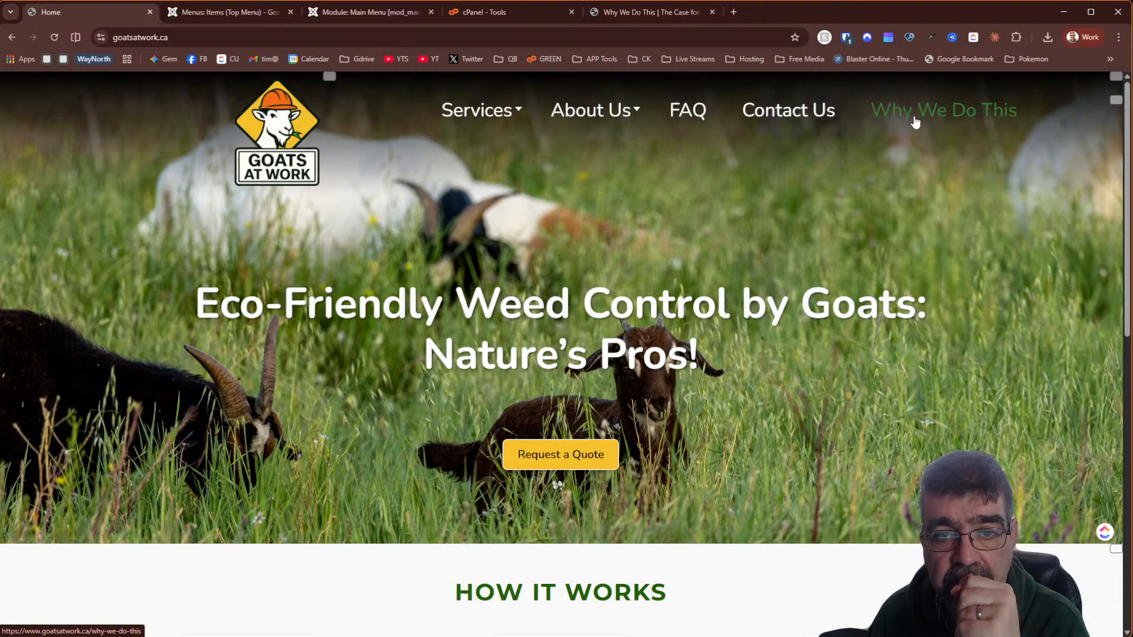
{"action": "mouse_move", "coordinate": [596, 128]}
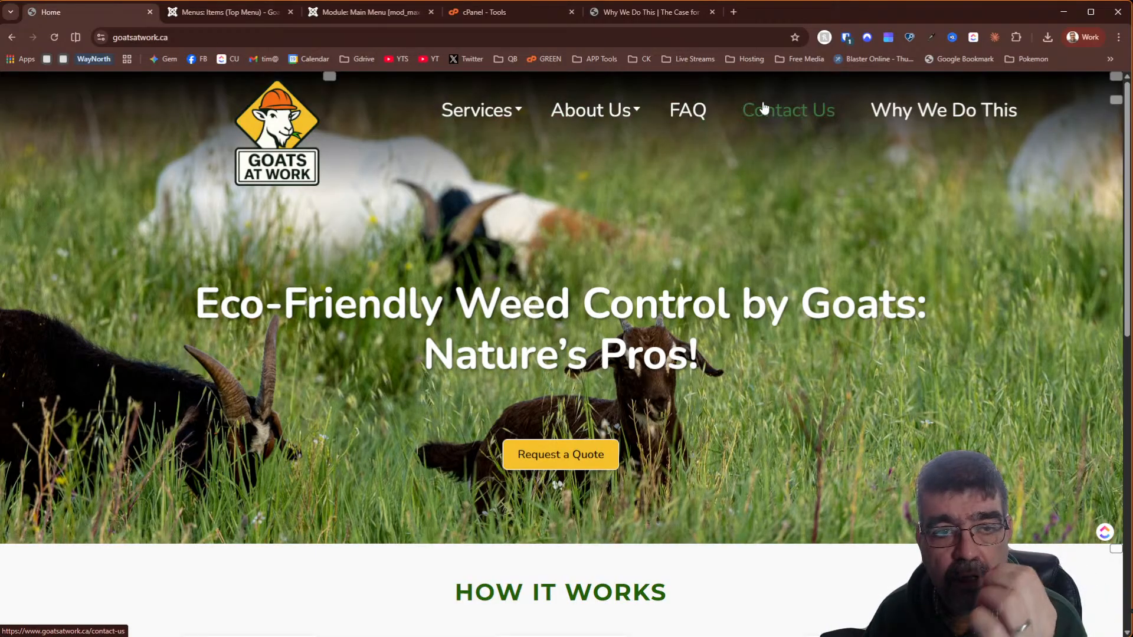
Reorder the Top Menu so that Why We Do This sits directly above FAQ
{"action": "left_click", "coordinate": [219, 10]}
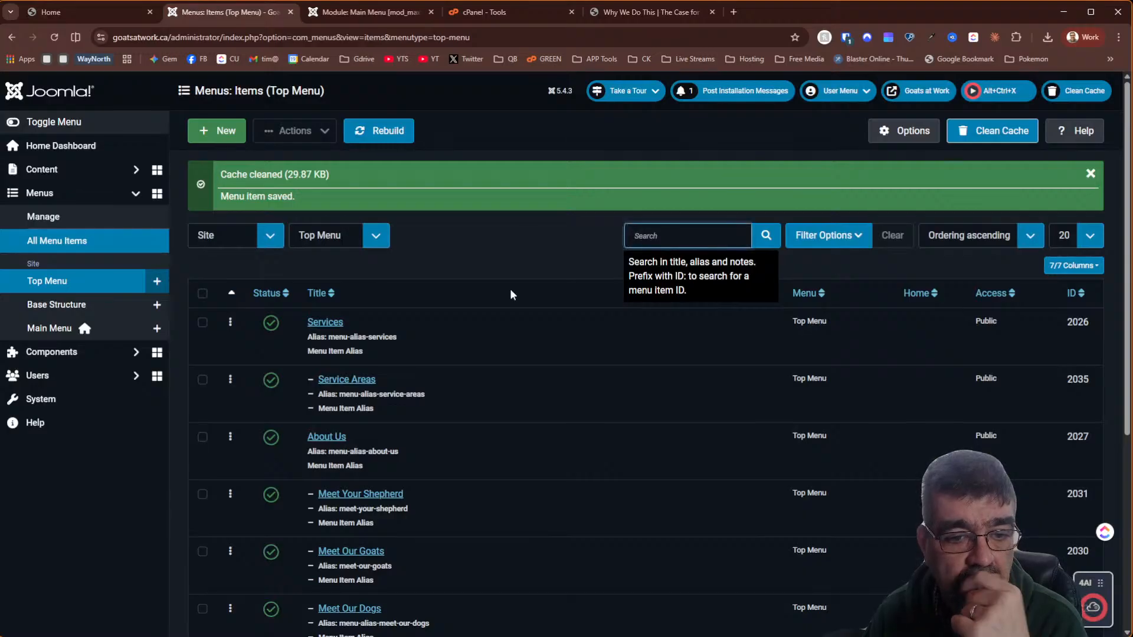
{"action": "scroll", "coordinate": [531, 295], "scroll_direction": "down", "scroll_amount": 5}
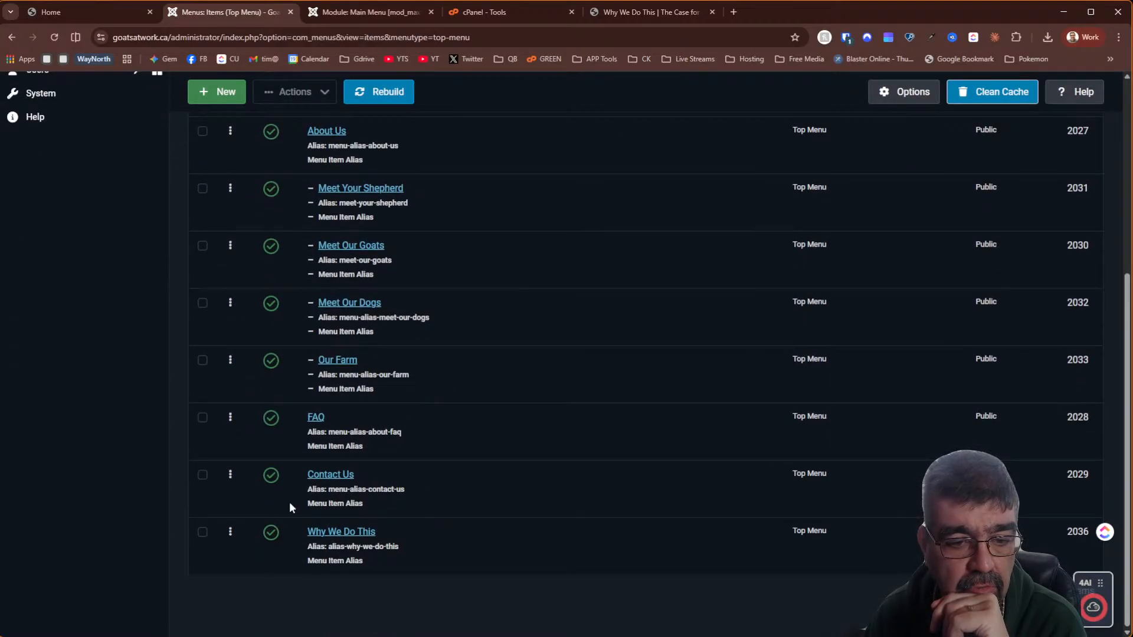
{"action": "left_click_drag", "start_coordinate": [230, 532], "coordinate": [242, 418]}
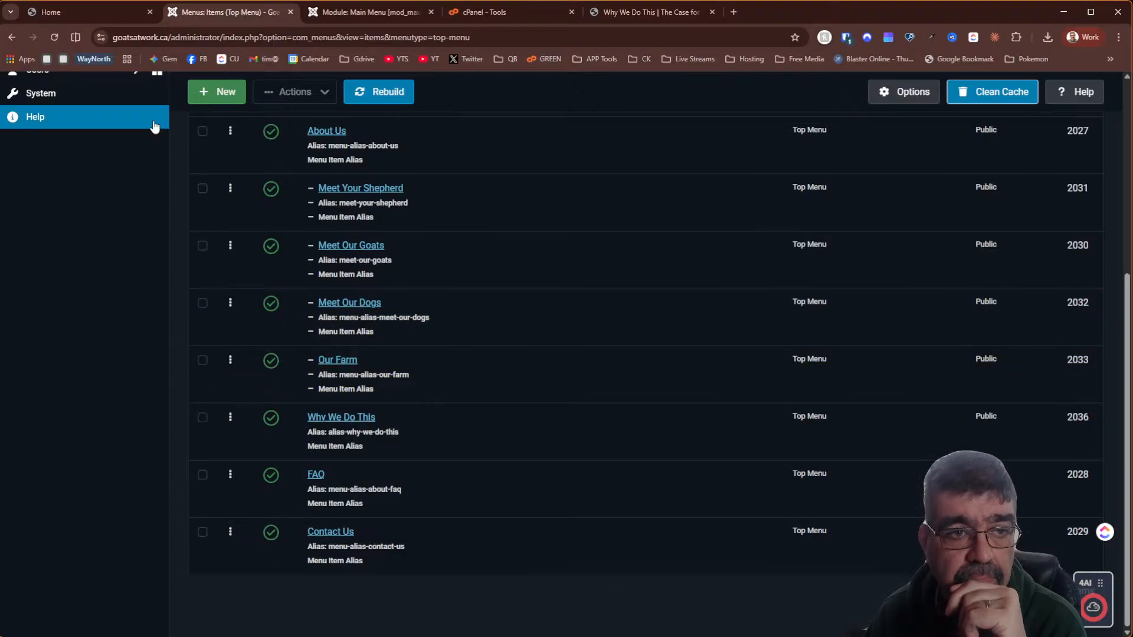
Reload the live home page, check the About Us and Services dropdowns, and visit the Services page from its parent entry
{"action": "left_click", "coordinate": [70, 9]}
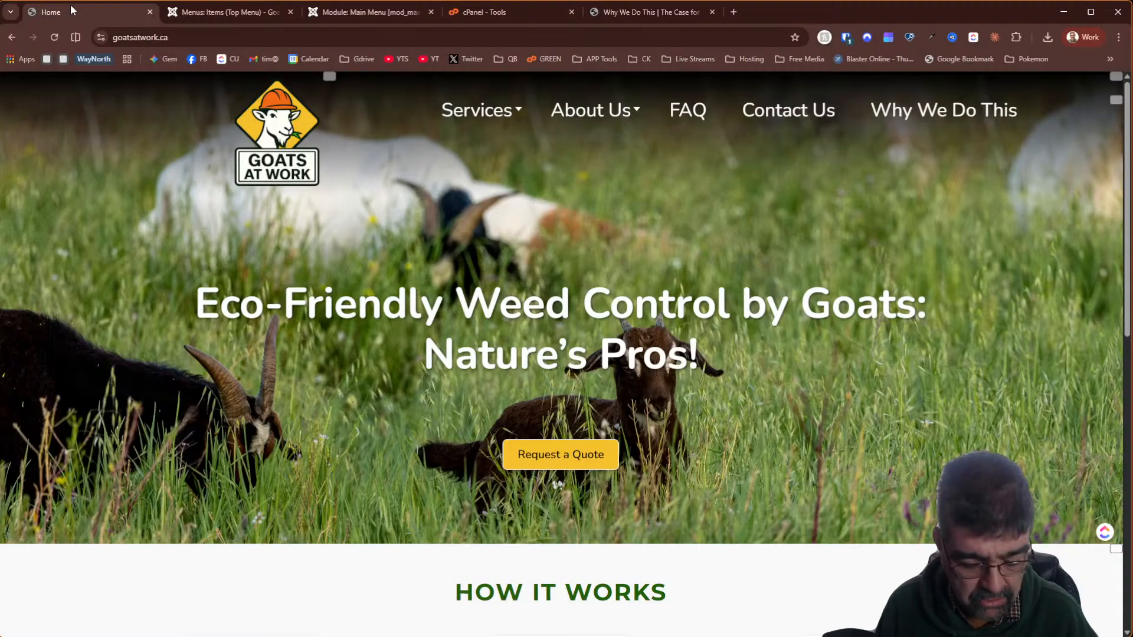
{"action": "key", "text": "F5"}
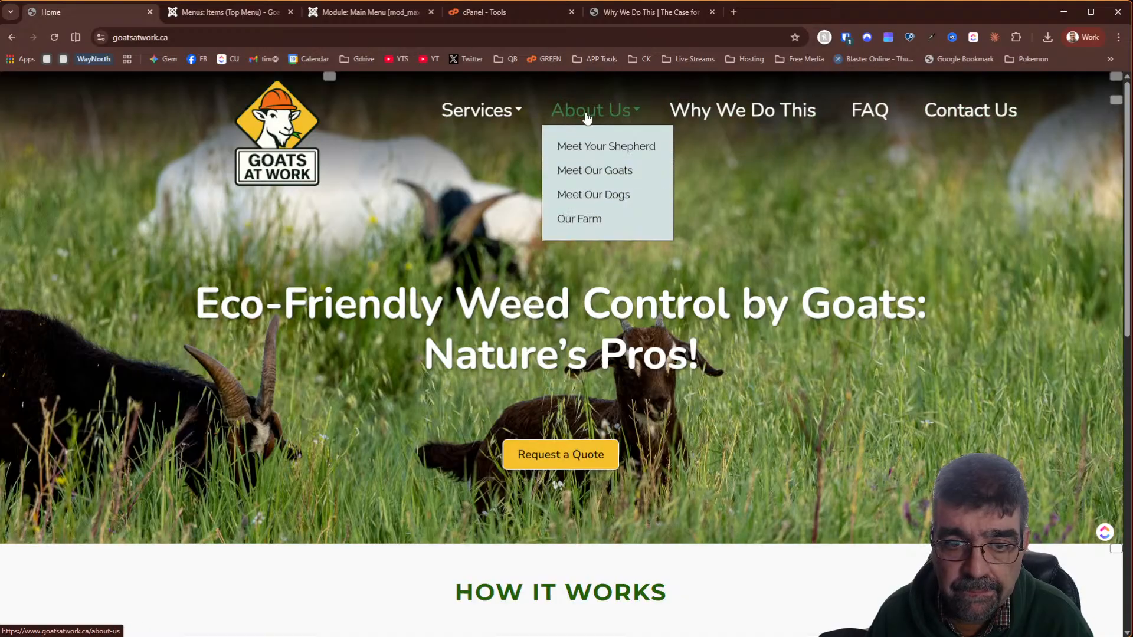
{"action": "mouse_move", "coordinate": [472, 114]}
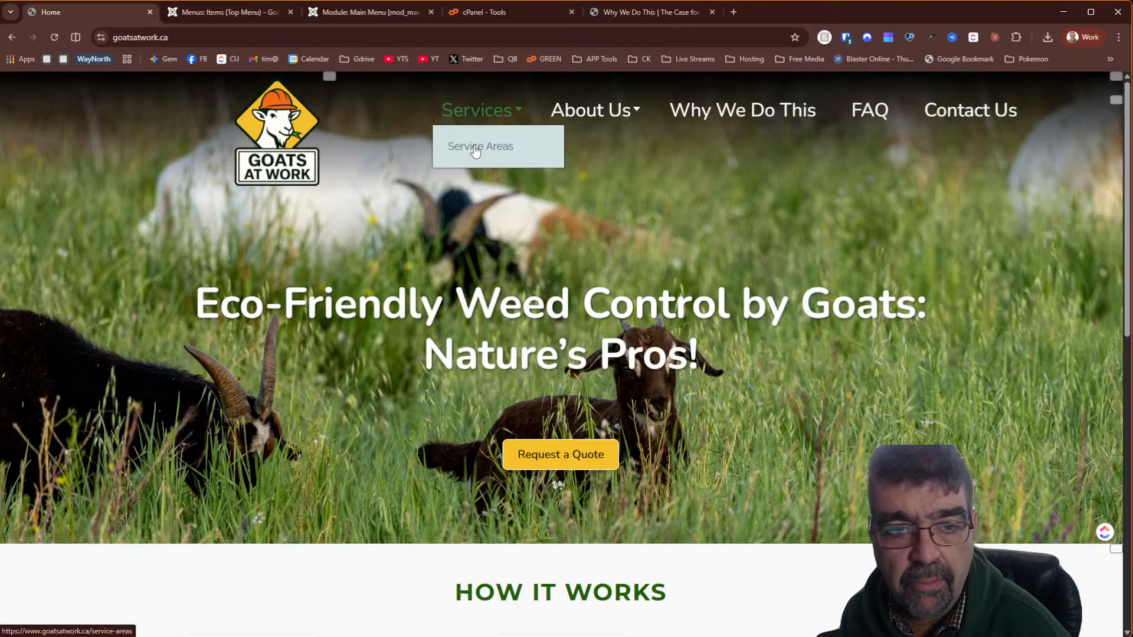
{"action": "left_click", "coordinate": [483, 111]}
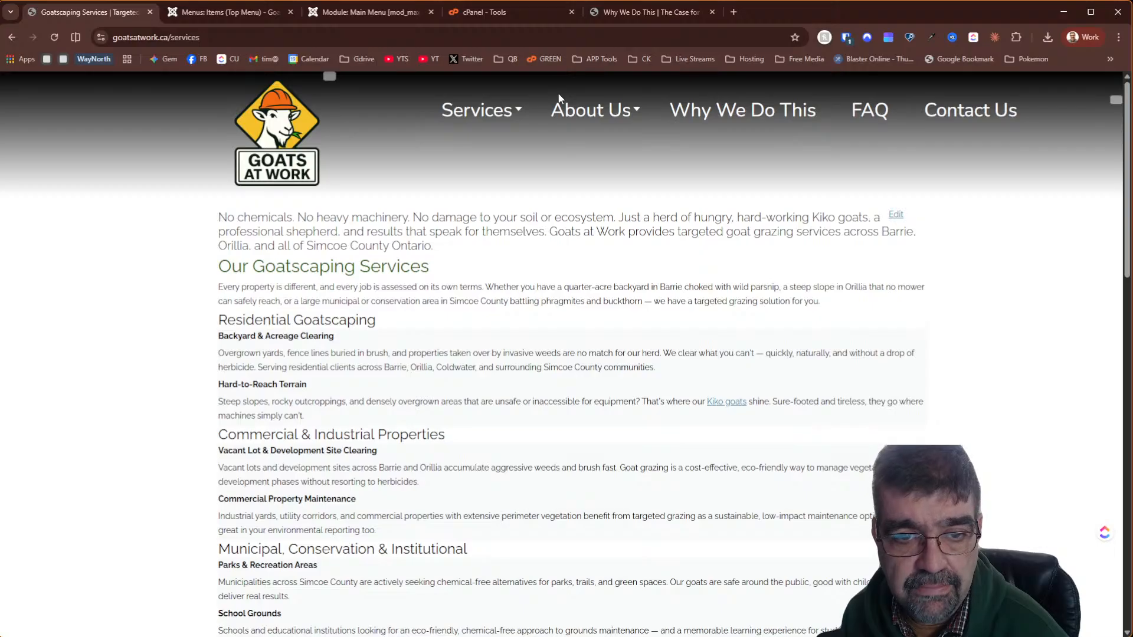
{"action": "left_click", "coordinate": [11, 38]}
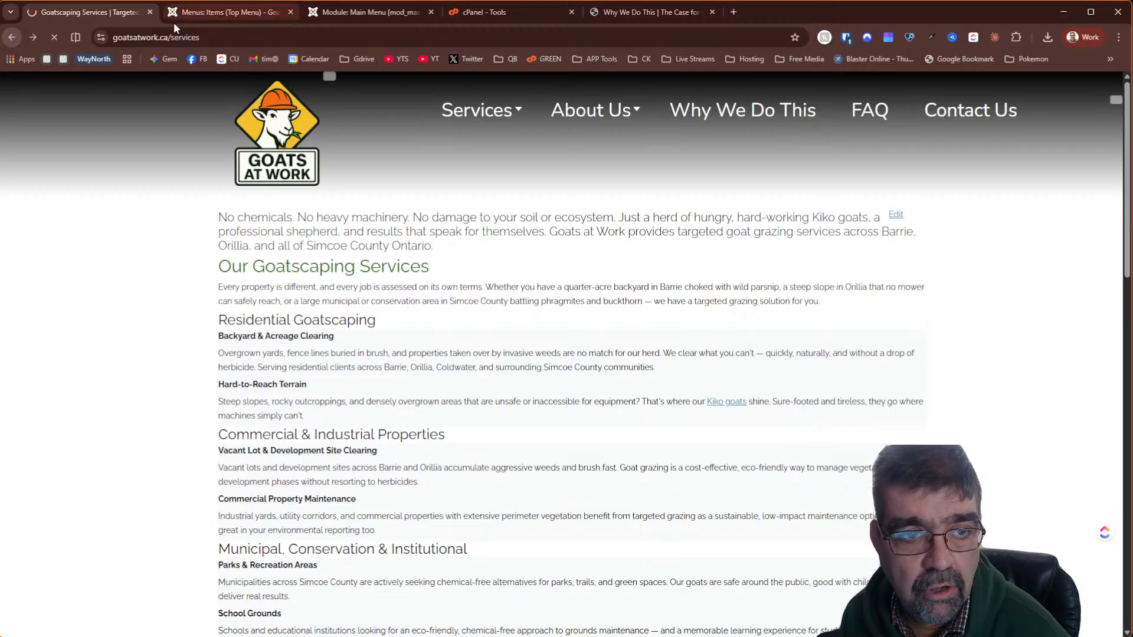
Start a new Top Menu item titled "Services"
{"action": "left_click", "coordinate": [206, 9]}
{"action": "scroll", "coordinate": [584, 189], "scroll_direction": "up", "scroll_amount": 5}
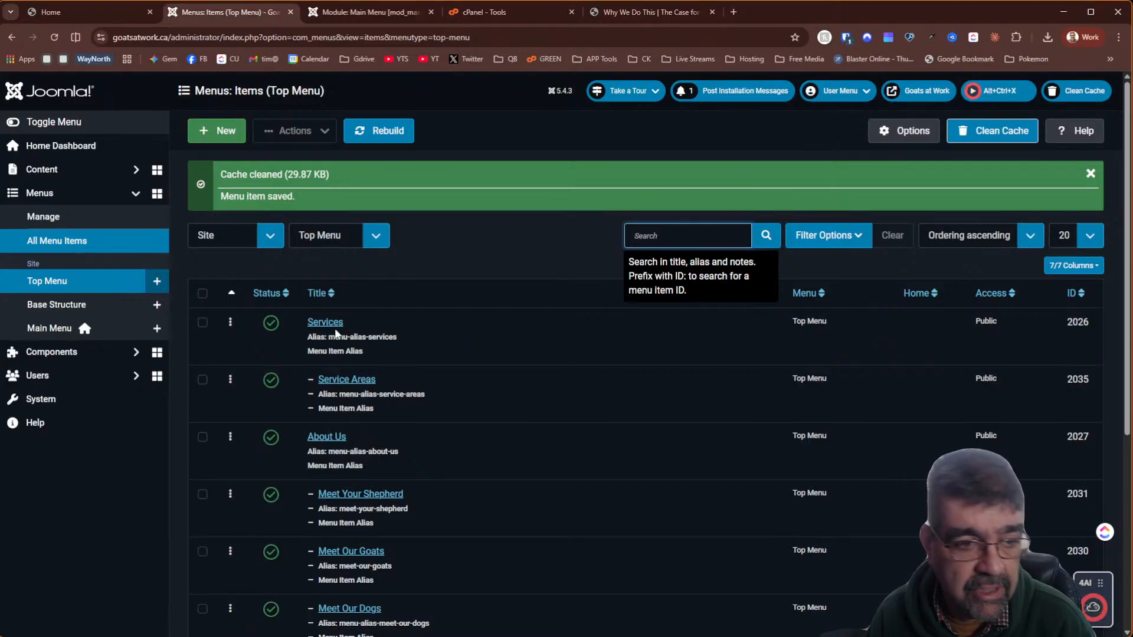
{"action": "left_click", "coordinate": [216, 137]}
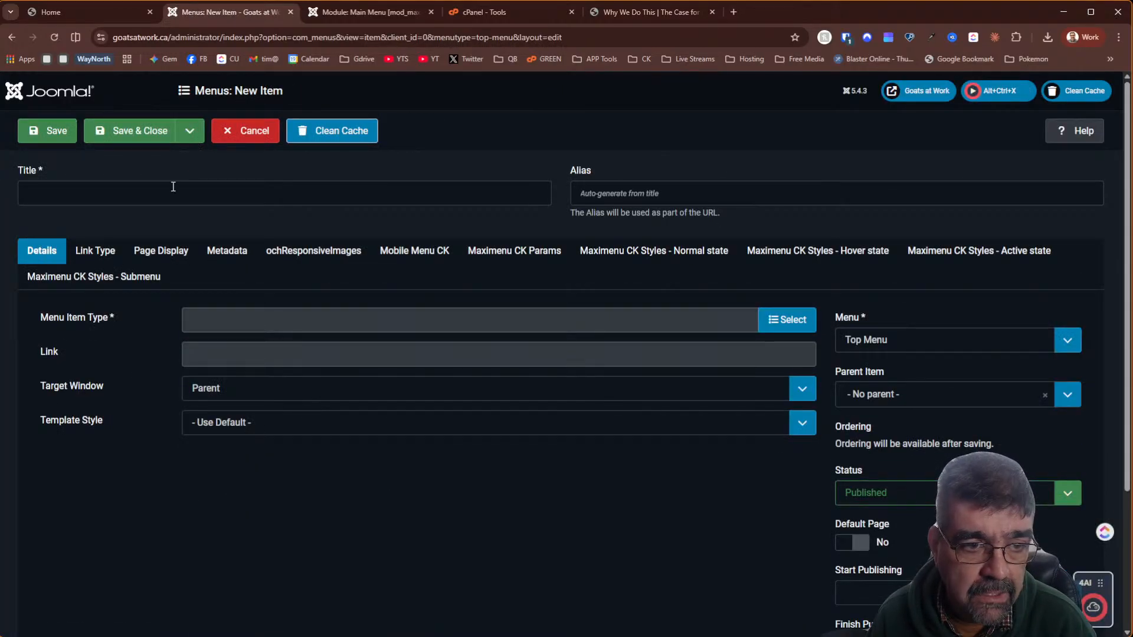
{"action": "left_click", "coordinate": [173, 186]}
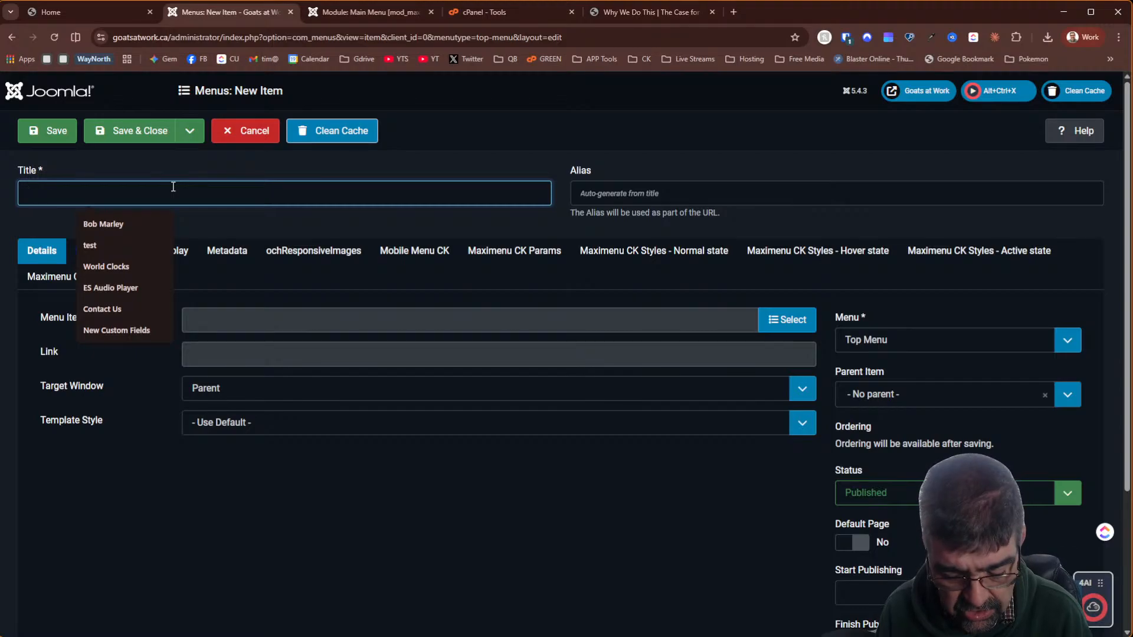
{"action": "type", "text": "Services"}
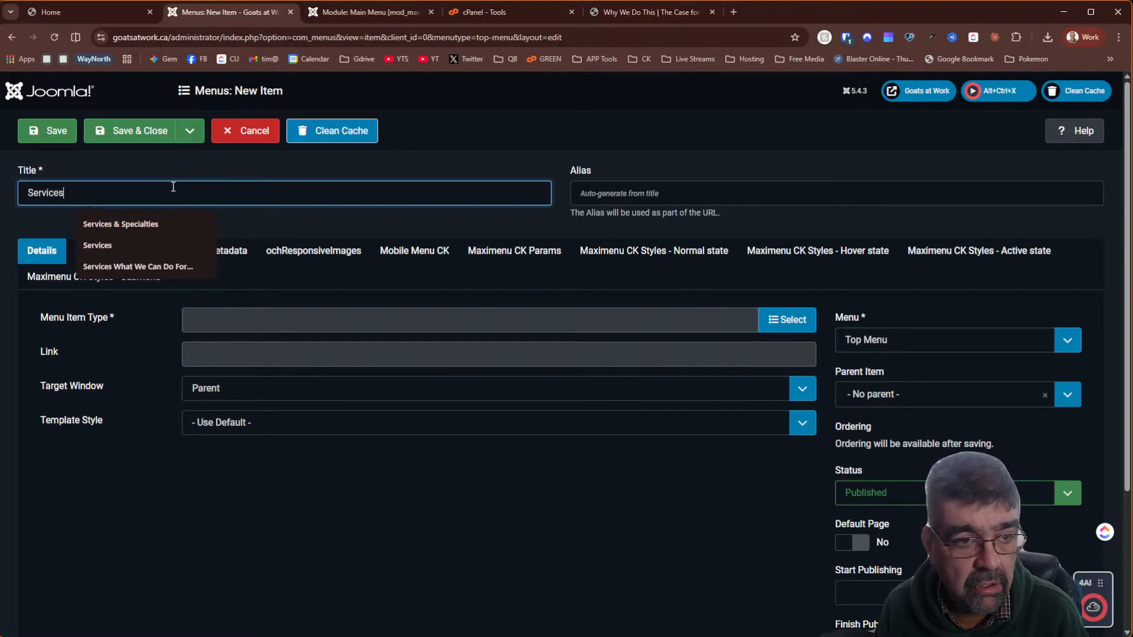
{"action": "key", "text": "Tab"}
{"action": "type", "text": "Servic"}
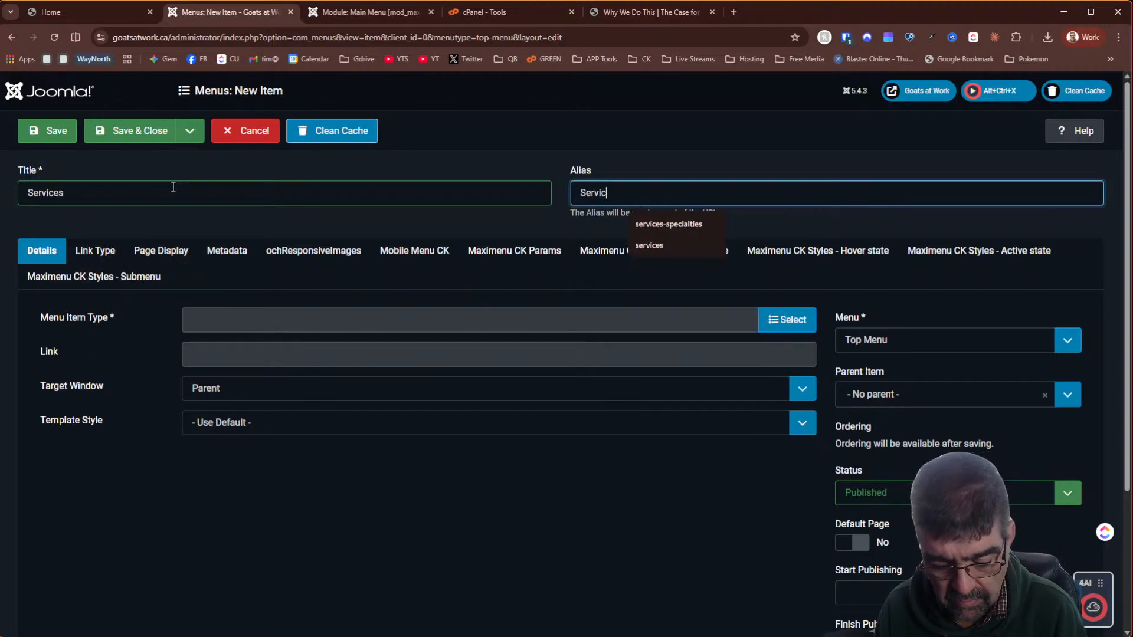
{"action": "key", "text": "BackSpace"}
{"action": "key", "text": "BackSpace"}
{"action": "key", "text": "BackSpace"}
{"action": "key", "text": "BackSpace"}
{"action": "key", "text": "BackSpace"}
{"action": "key", "text": "BackSpace"}
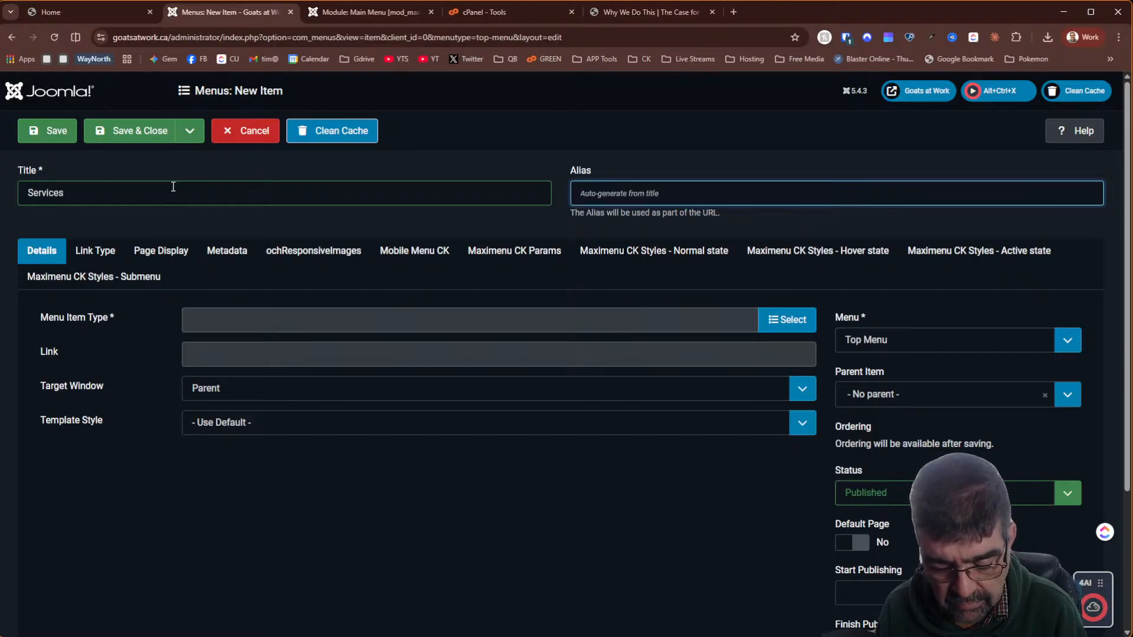
Enter "sub-menu-item" as the URL alias of the new Services menu item
{"action": "type", "text": "Services-"}
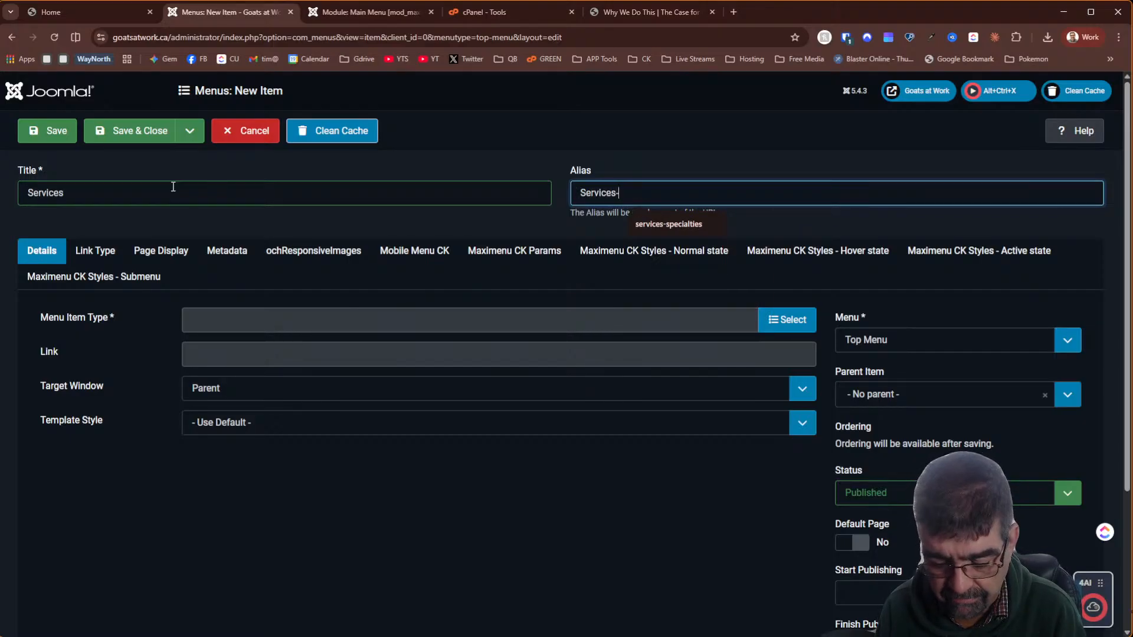
{"action": "type", "text": "sub"}
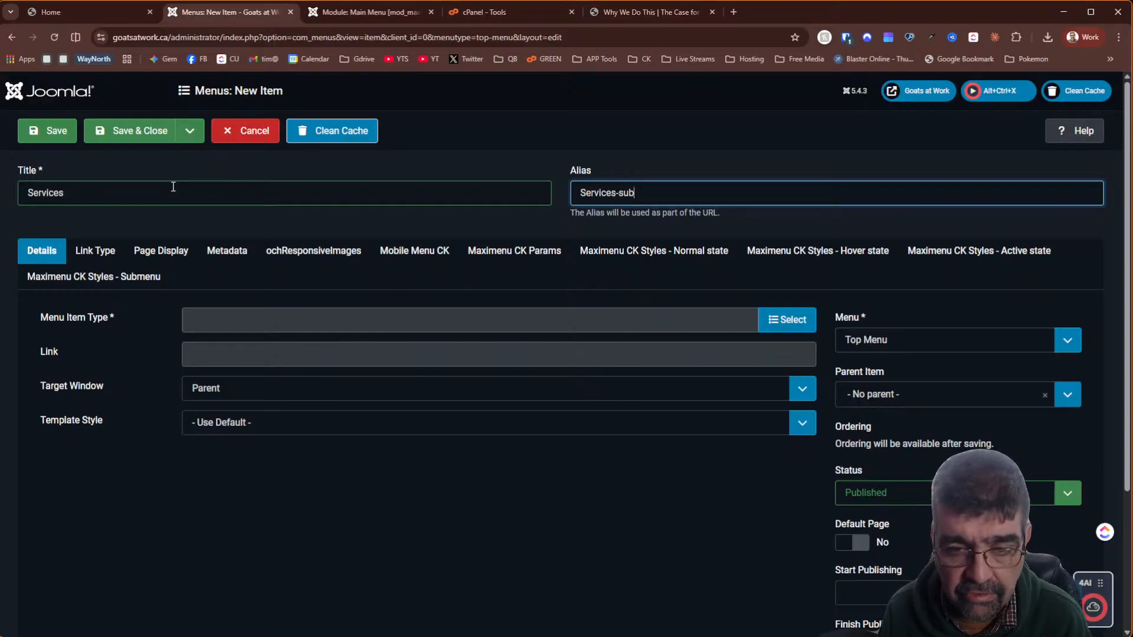
{"action": "type", "text": "-menu"}
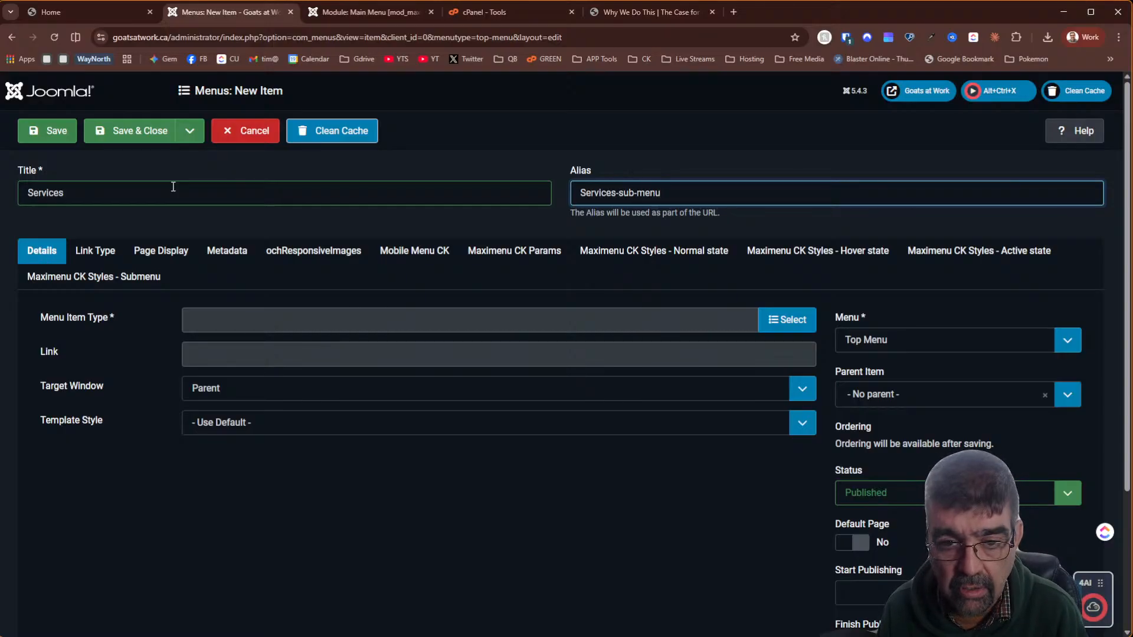
{"action": "key", "text": "Delete"}
{"action": "key", "text": "Delete"}
{"action": "key", "text": "Delete"}
{"action": "key", "text": "Delete"}
{"action": "key", "text": "Delete"}
{"action": "key", "text": "Delete"}
{"action": "key", "text": "Delete"}
{"action": "key", "text": "Delete"}
{"action": "key", "text": "Delete"}
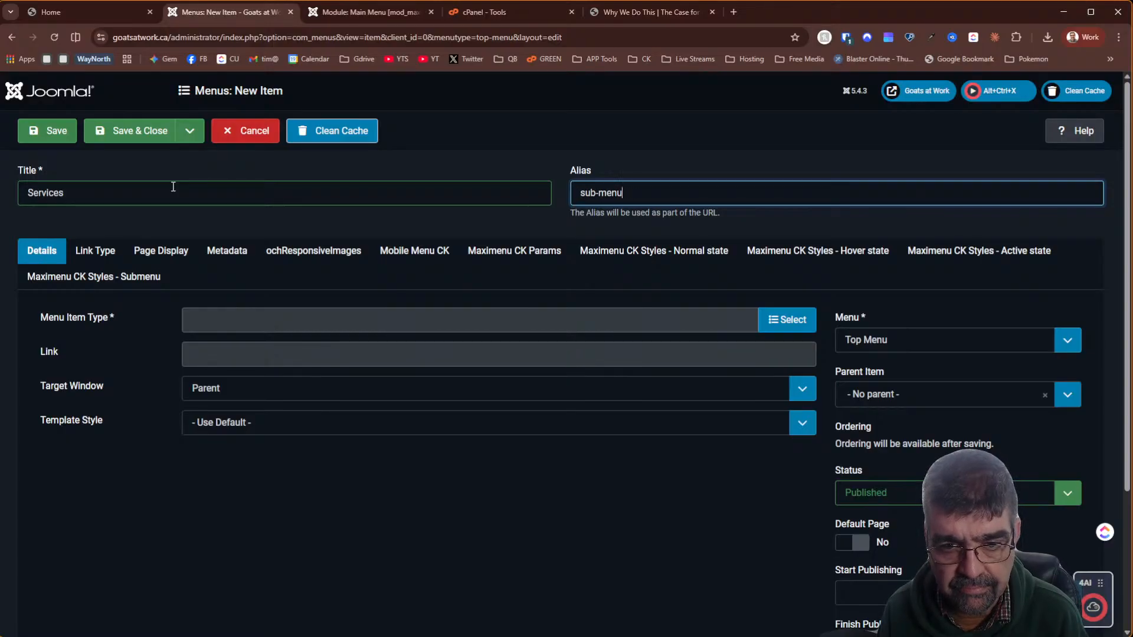
{"action": "type", "text": "-item"}
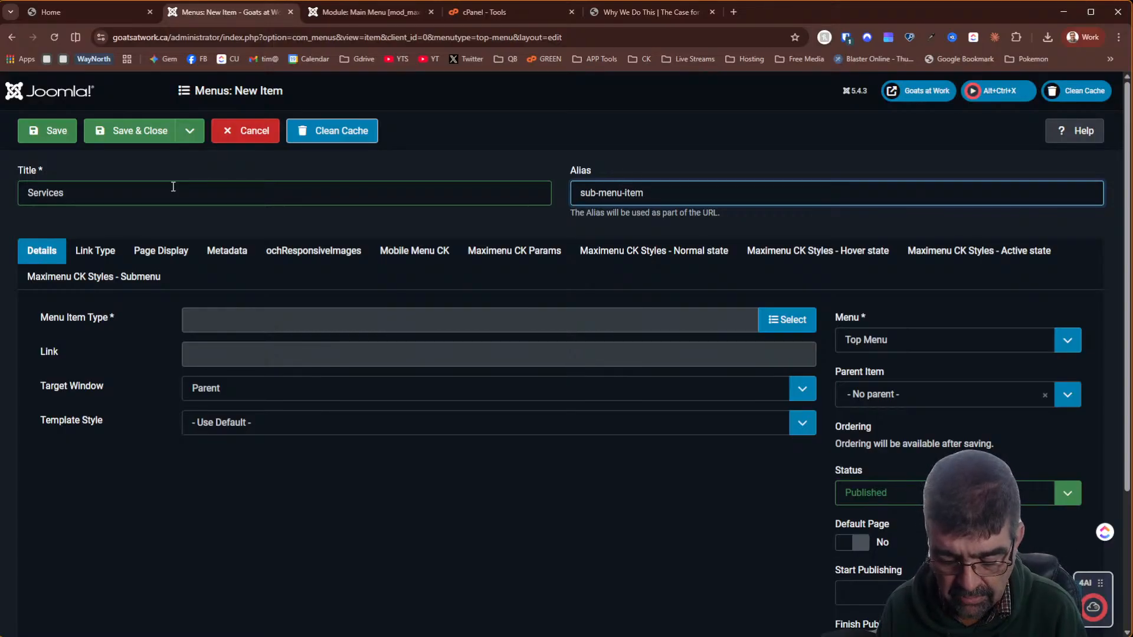
Complete the alias as sub-menu-item-services and make the item a Menu Item Alias pointing to the Main Menu's Services item
{"action": "type", "text": "-services"}
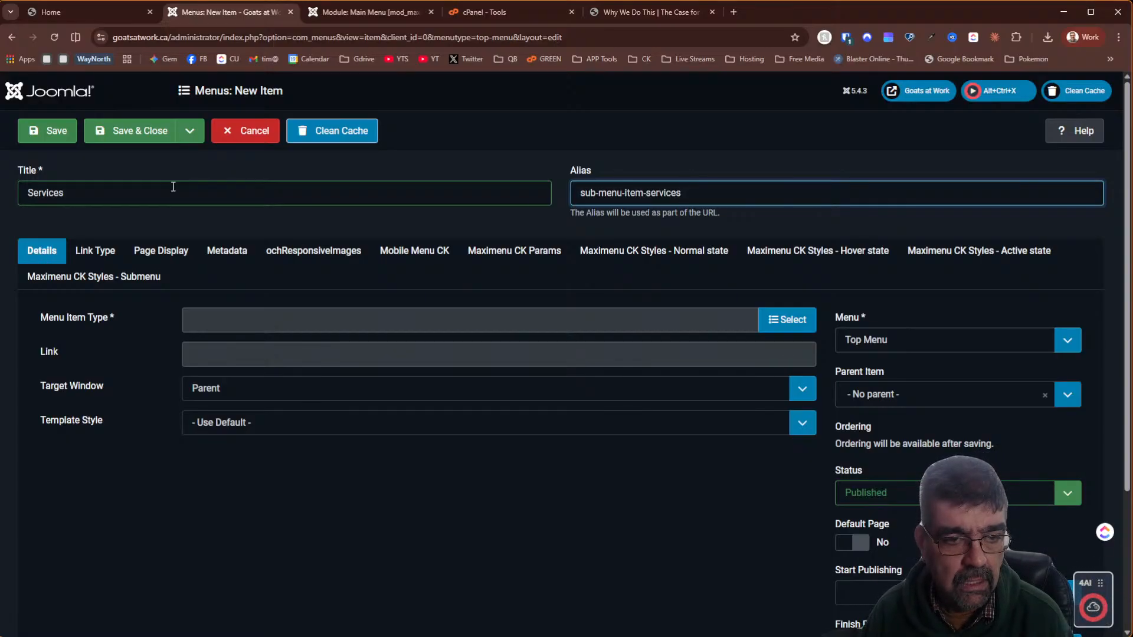
{"action": "left_click", "coordinate": [785, 320]}
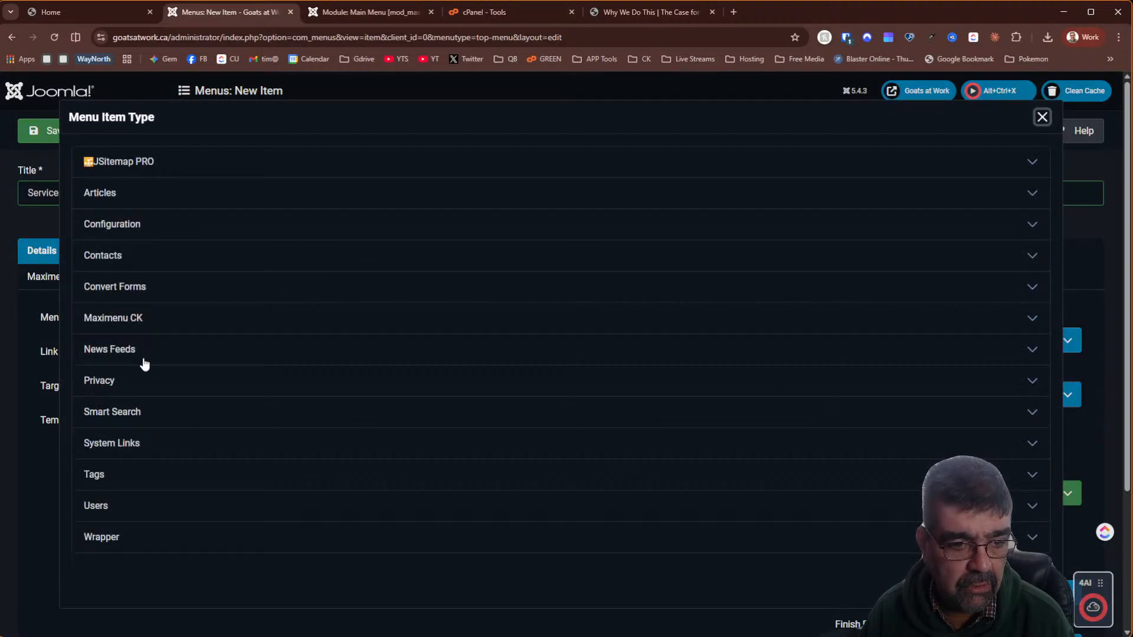
{"action": "left_click", "coordinate": [134, 444]}
{"action": "left_click", "coordinate": [139, 540]}
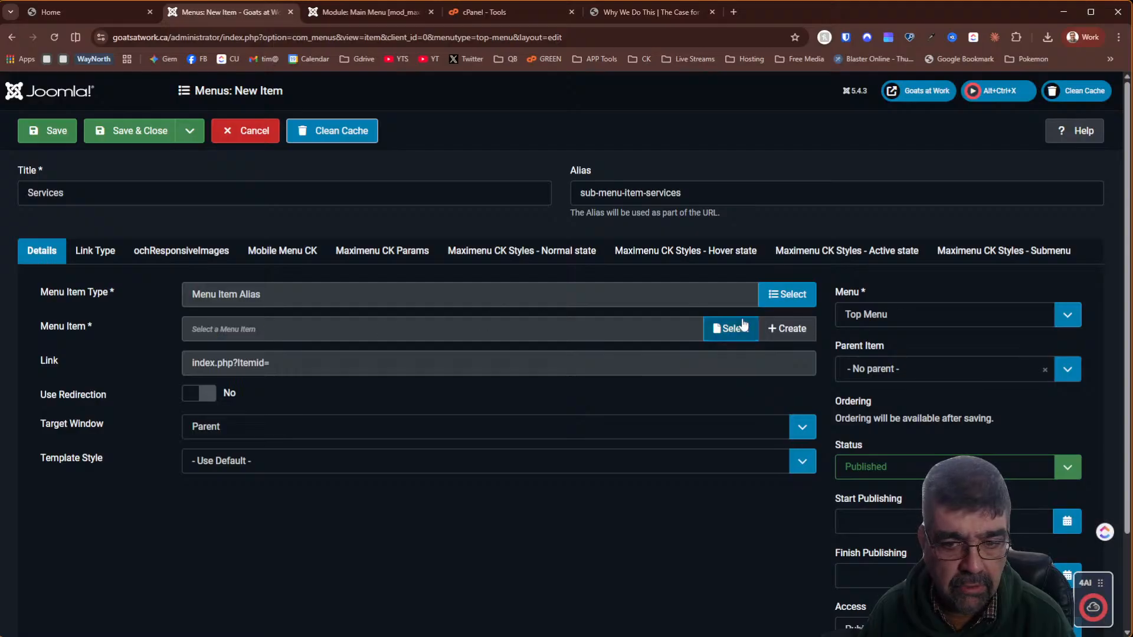
{"action": "left_click", "coordinate": [736, 329]}
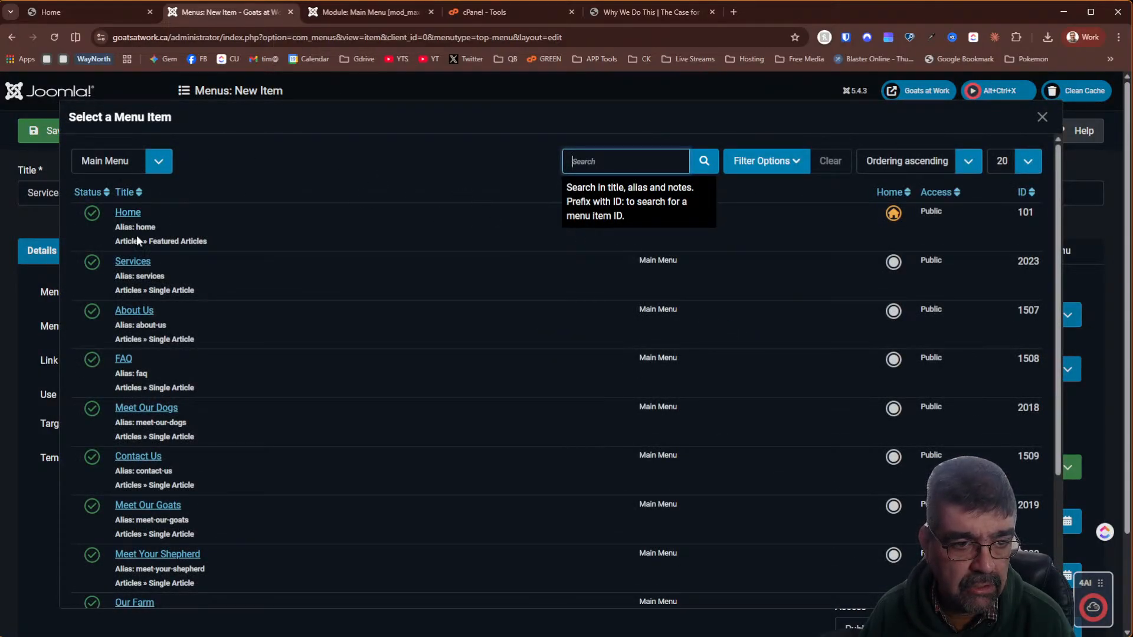
{"action": "left_click", "coordinate": [135, 262]}
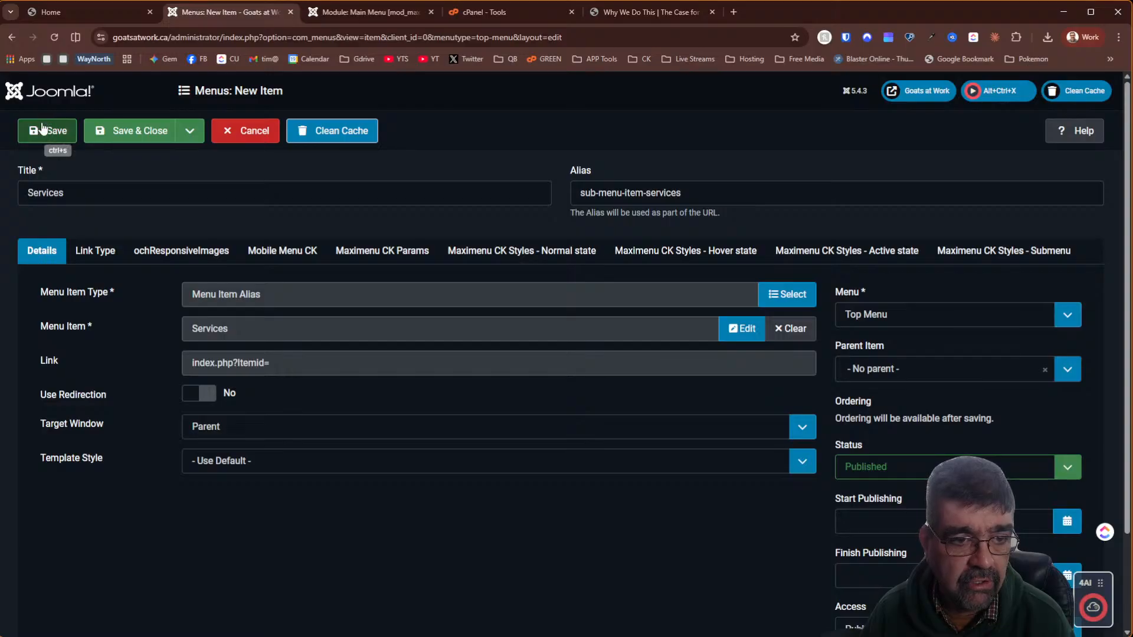
Save and close the item with Services as its parent, and move it above Service Areas in the Top Menu
{"action": "left_click", "coordinate": [889, 367]}
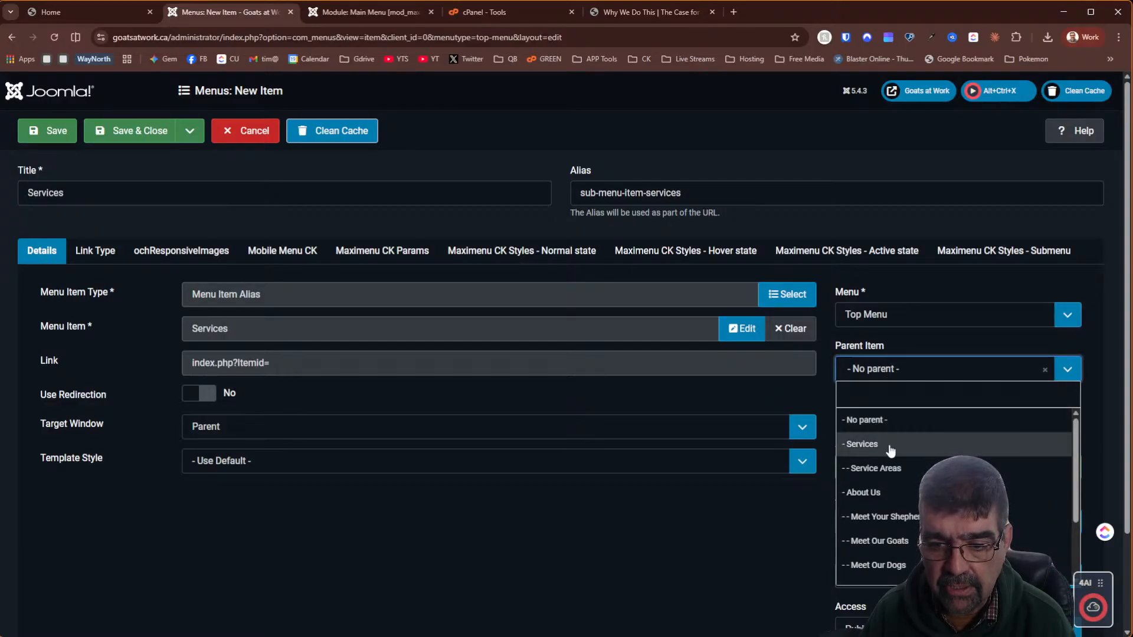
{"action": "left_click", "coordinate": [890, 445]}
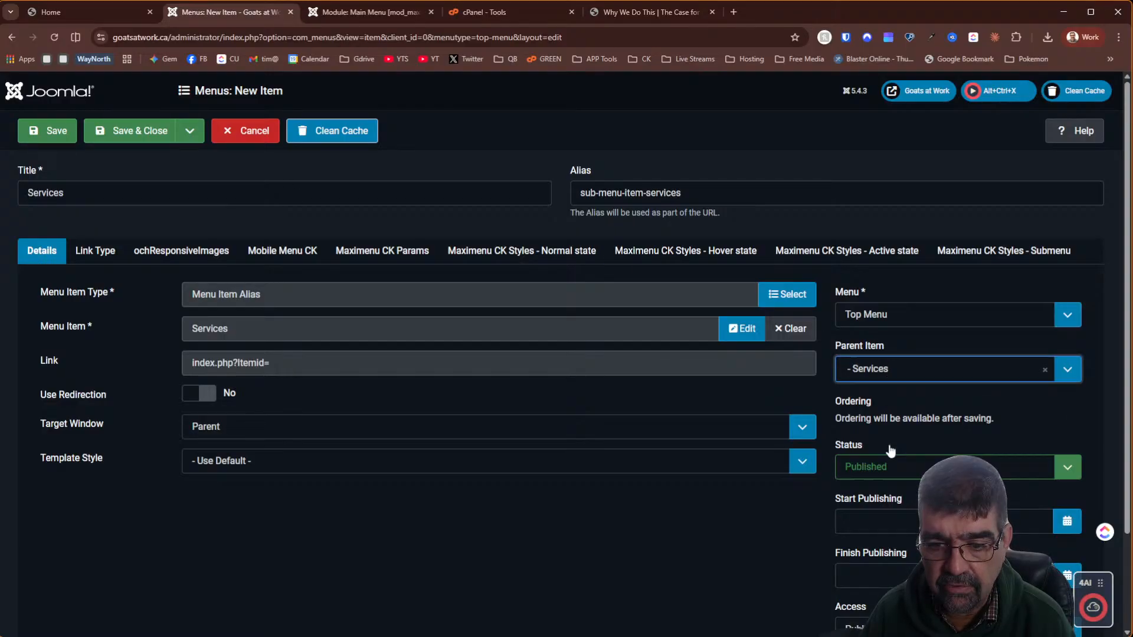
{"action": "left_click", "coordinate": [103, 133]}
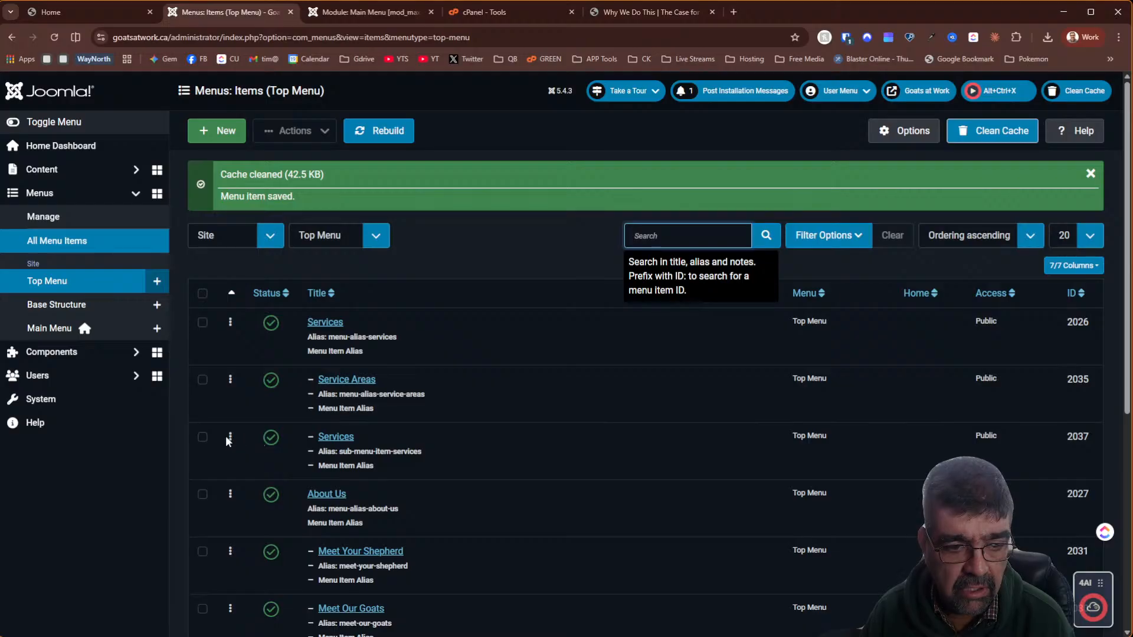
{"action": "left_click_drag", "start_coordinate": [229, 437], "coordinate": [230, 379]}
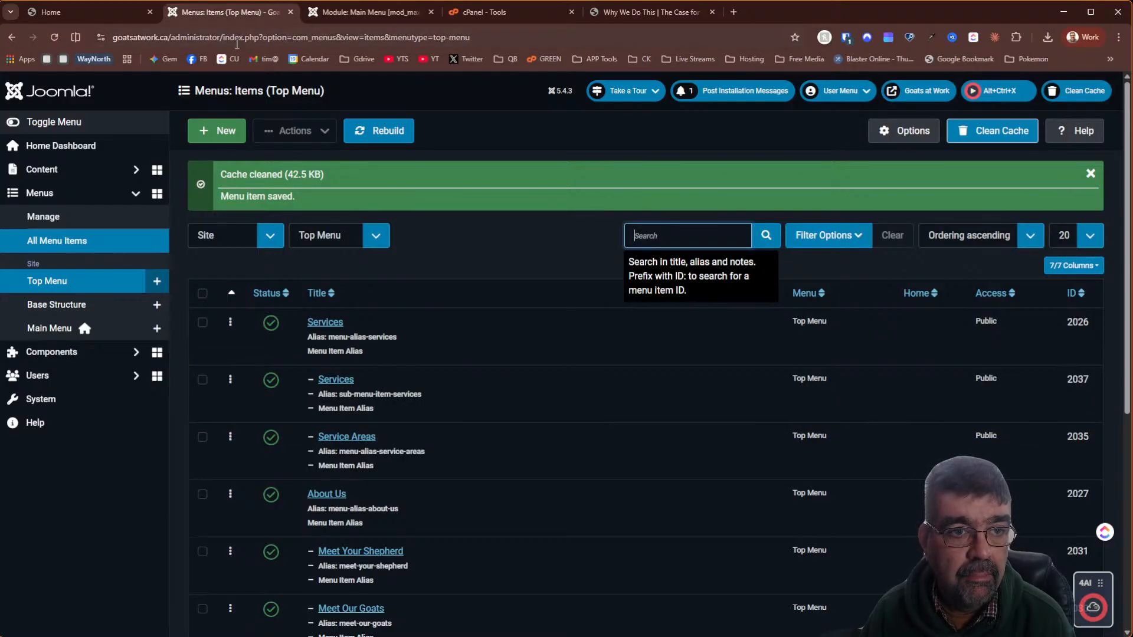
Reload the live home page, check the Services and About Us submenus, and look through the About Us page
{"action": "left_click", "coordinate": [72, 5]}
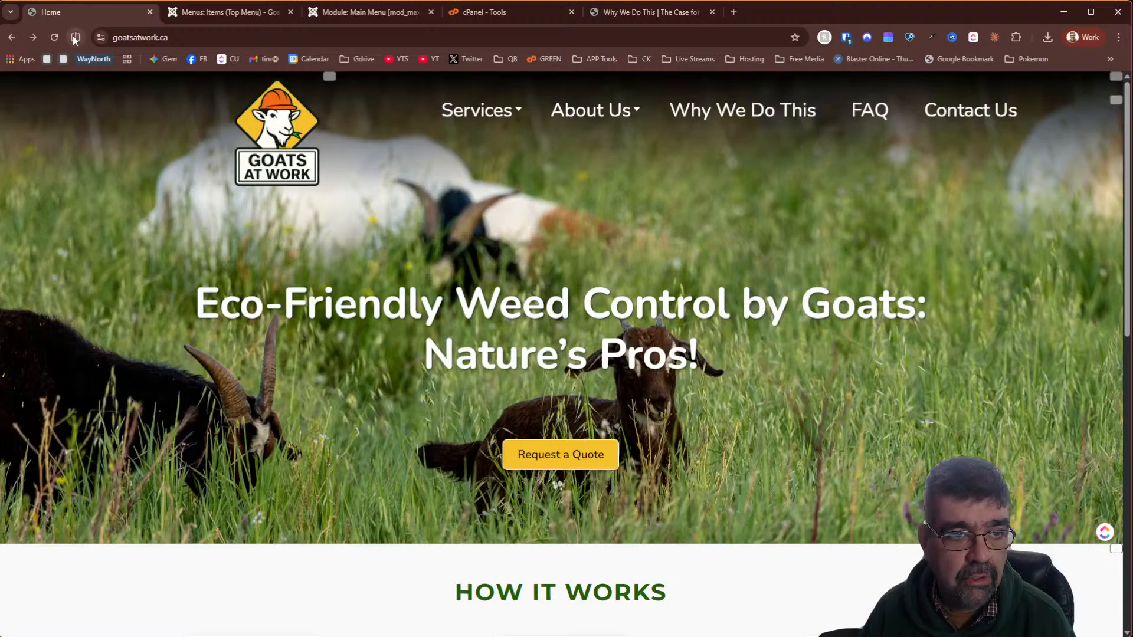
{"action": "left_click", "coordinate": [54, 38]}
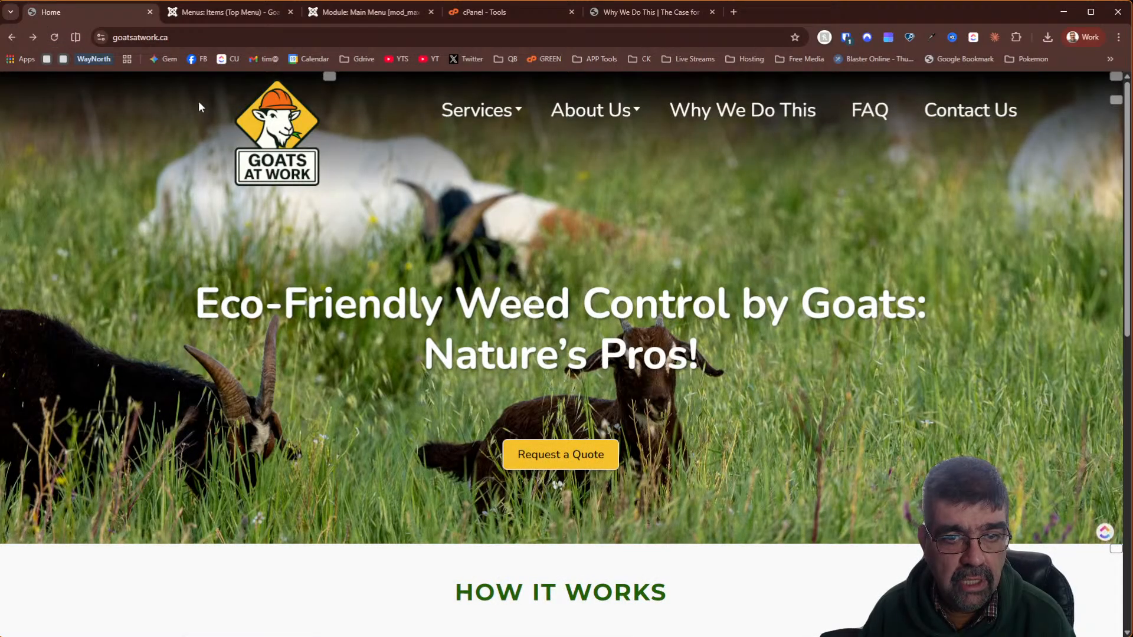
{"action": "mouse_move", "coordinate": [483, 115]}
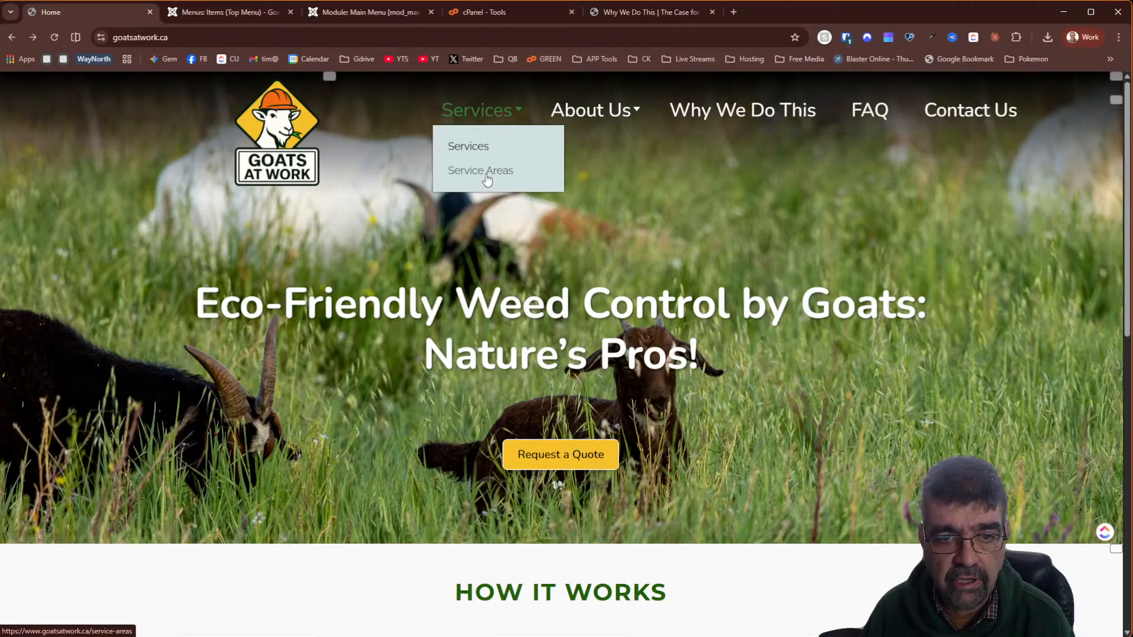
{"action": "mouse_move", "coordinate": [567, 110]}
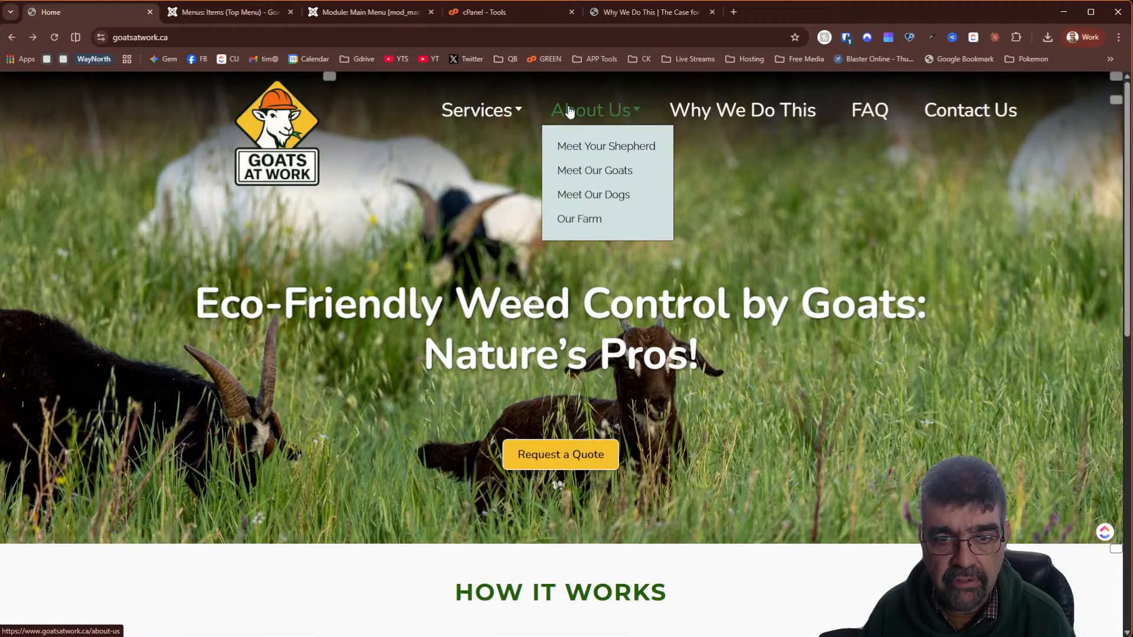
{"action": "left_click", "coordinate": [570, 112]}
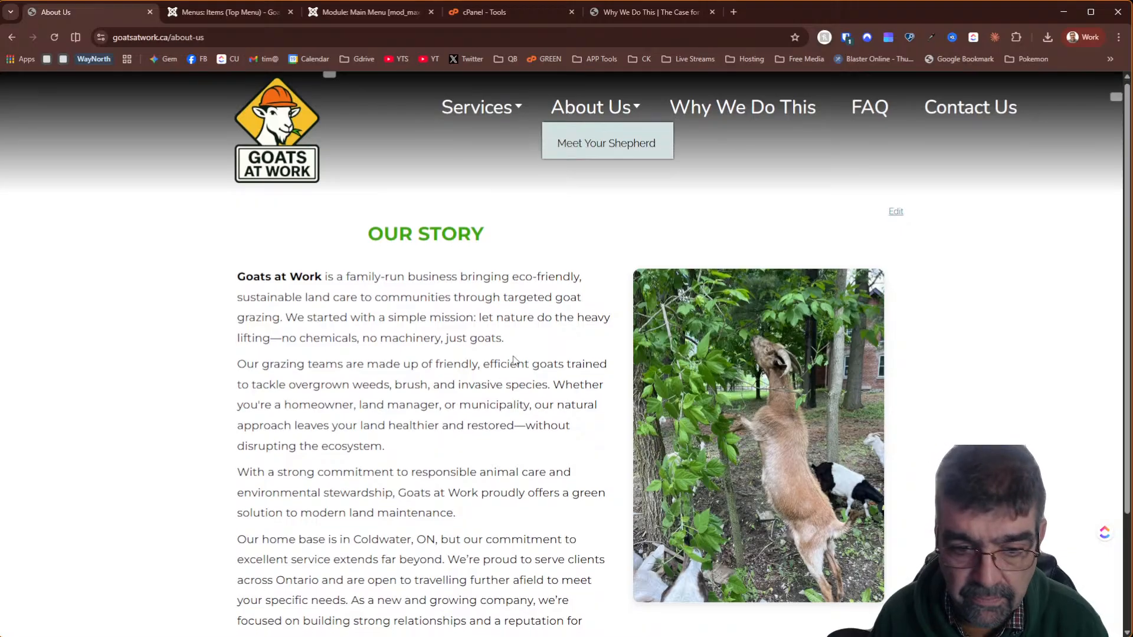
{"action": "scroll", "coordinate": [513, 360], "scroll_direction": "down", "scroll_amount": 3}
{"action": "scroll", "coordinate": [522, 373], "scroll_direction": "up", "scroll_amount": 3}
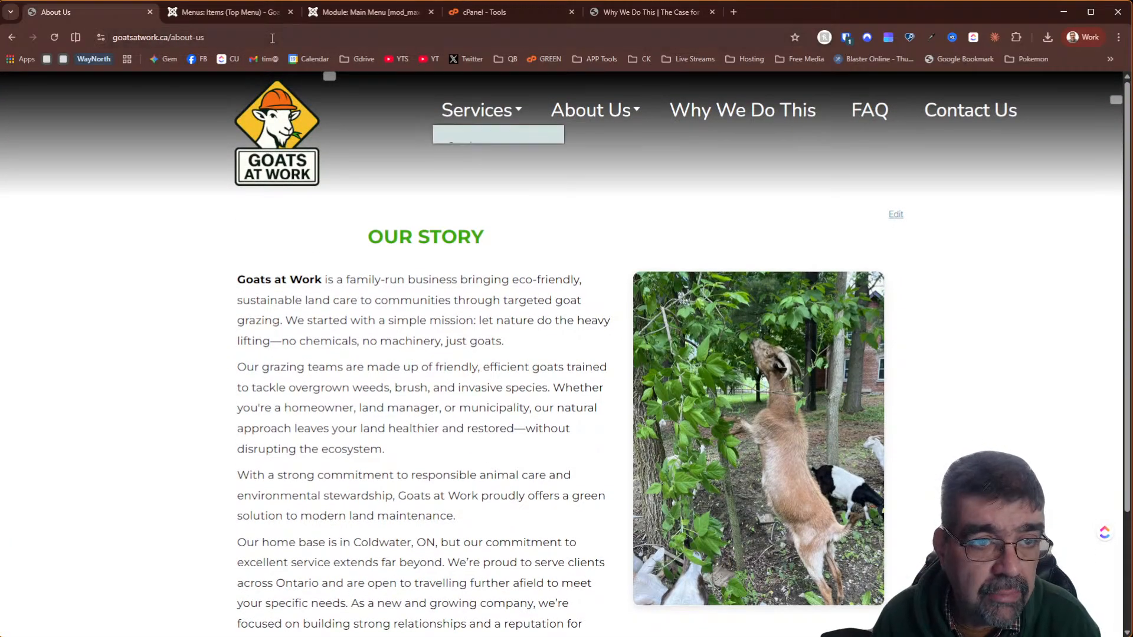
Start a new Top Menu item titled Our Story with the alias menu-alias-our-story
{"action": "left_click", "coordinate": [209, 18]}
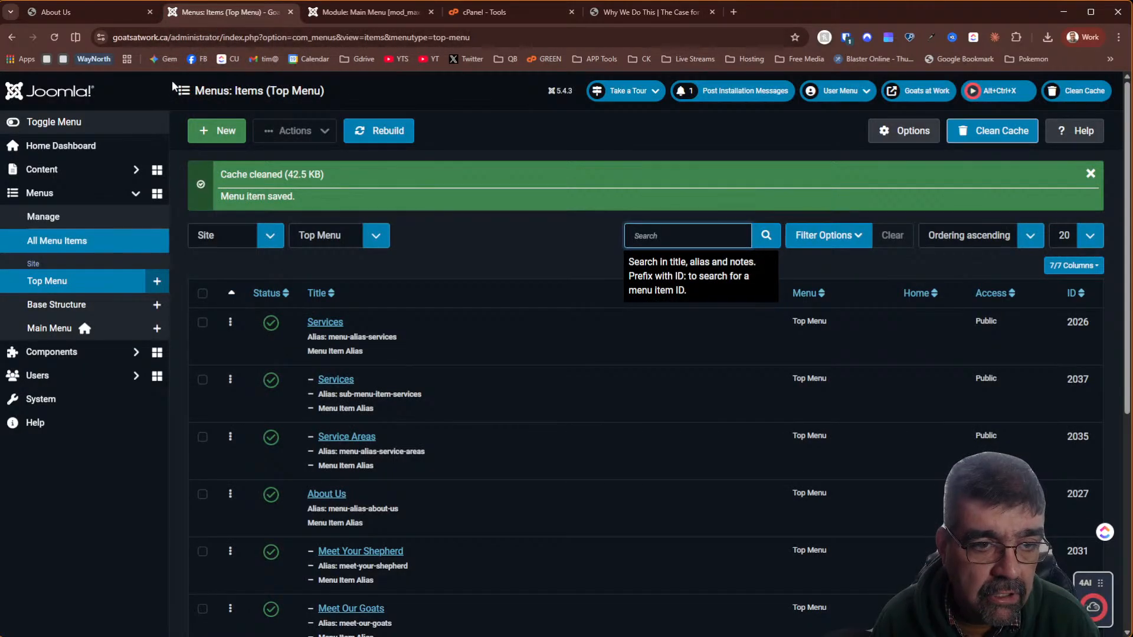
{"action": "left_click", "coordinate": [216, 132]}
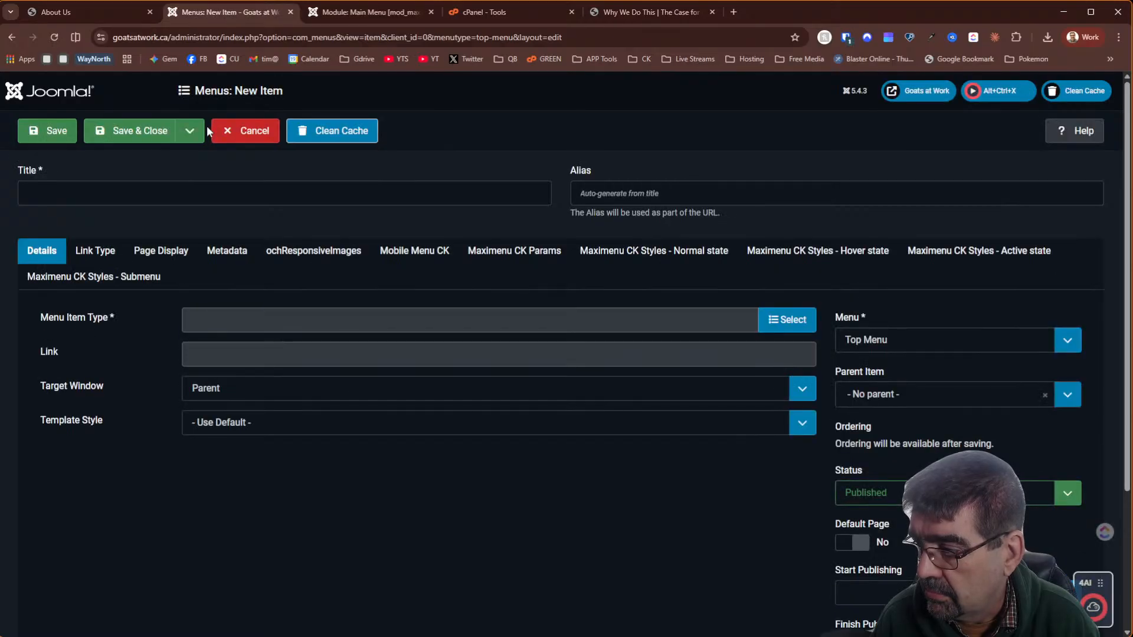
{"action": "left_click", "coordinate": [229, 191]}
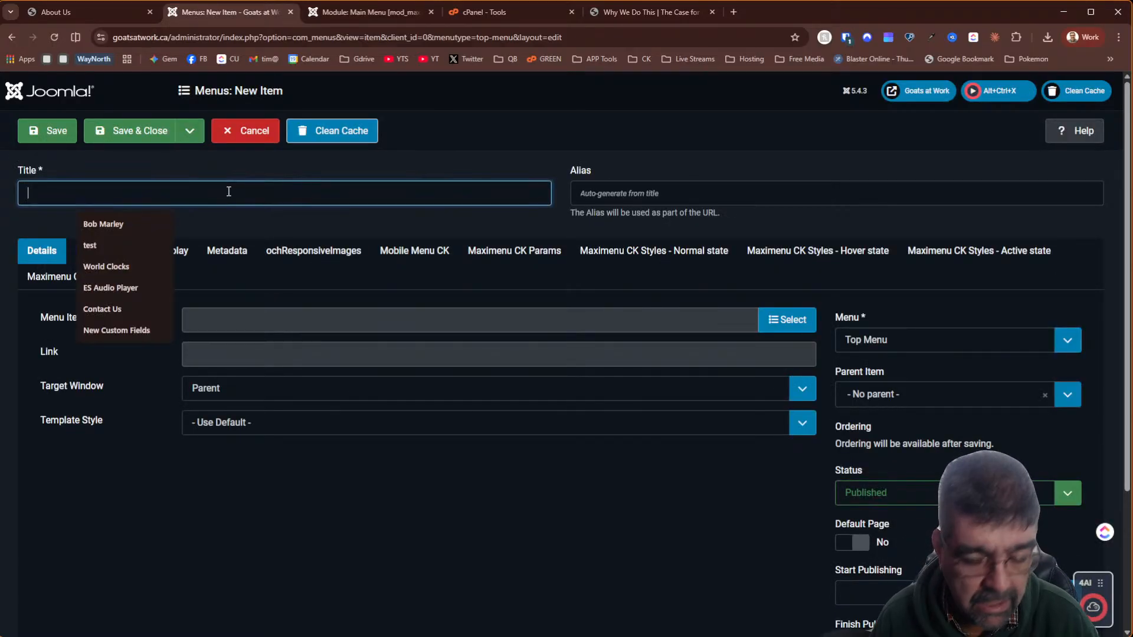
{"action": "type", "text": "Our Story"}
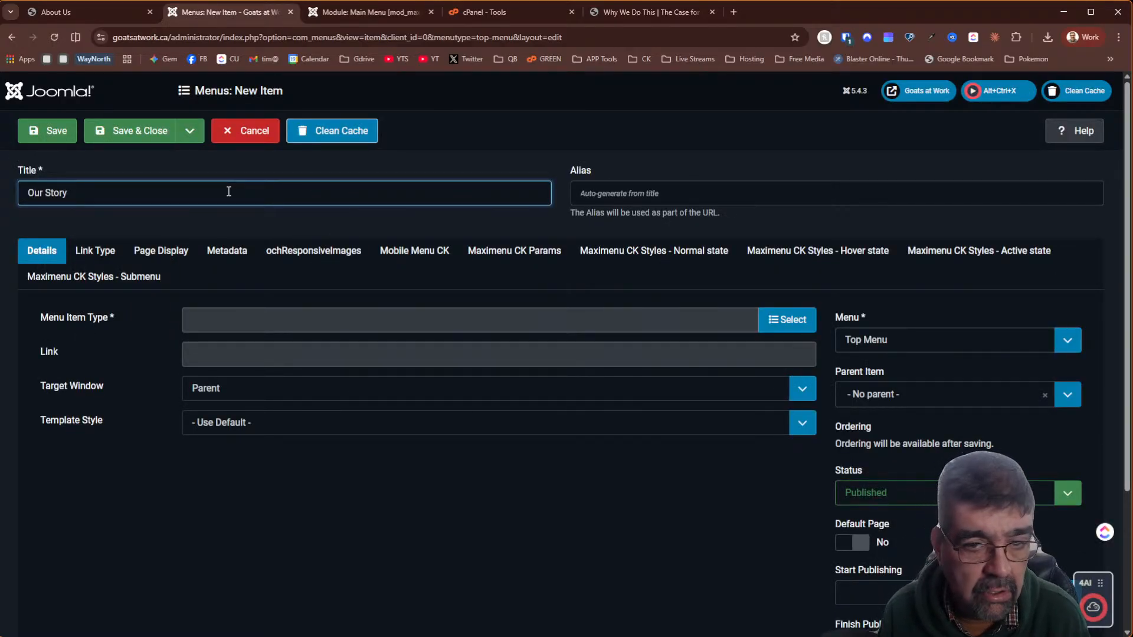
{"action": "key", "text": "Tab"}
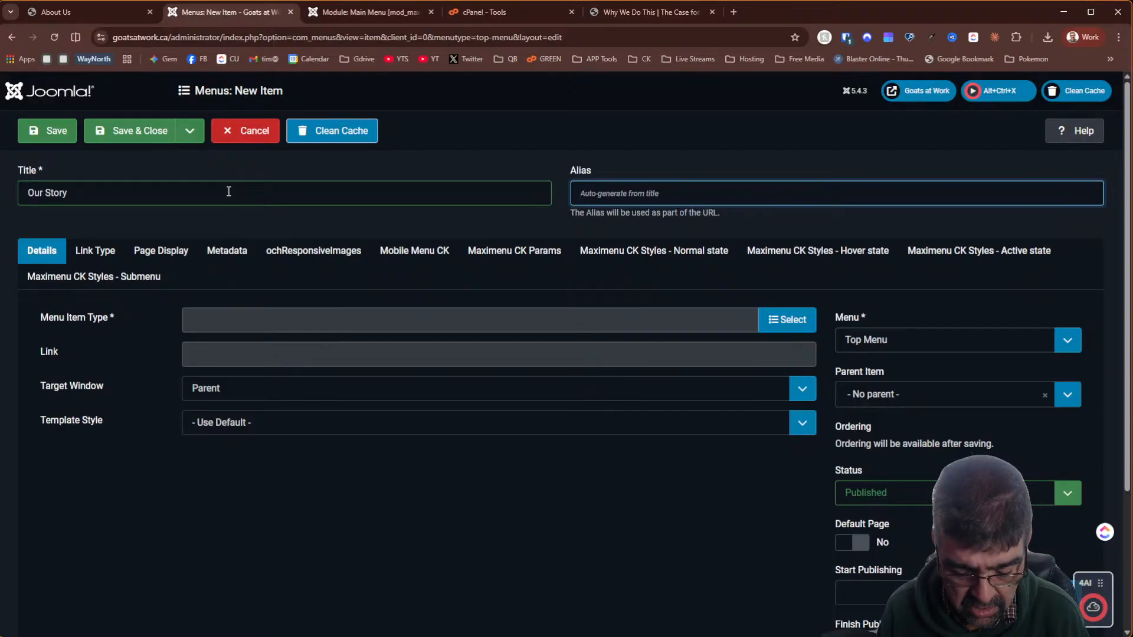
{"action": "type", "text": "menu"}
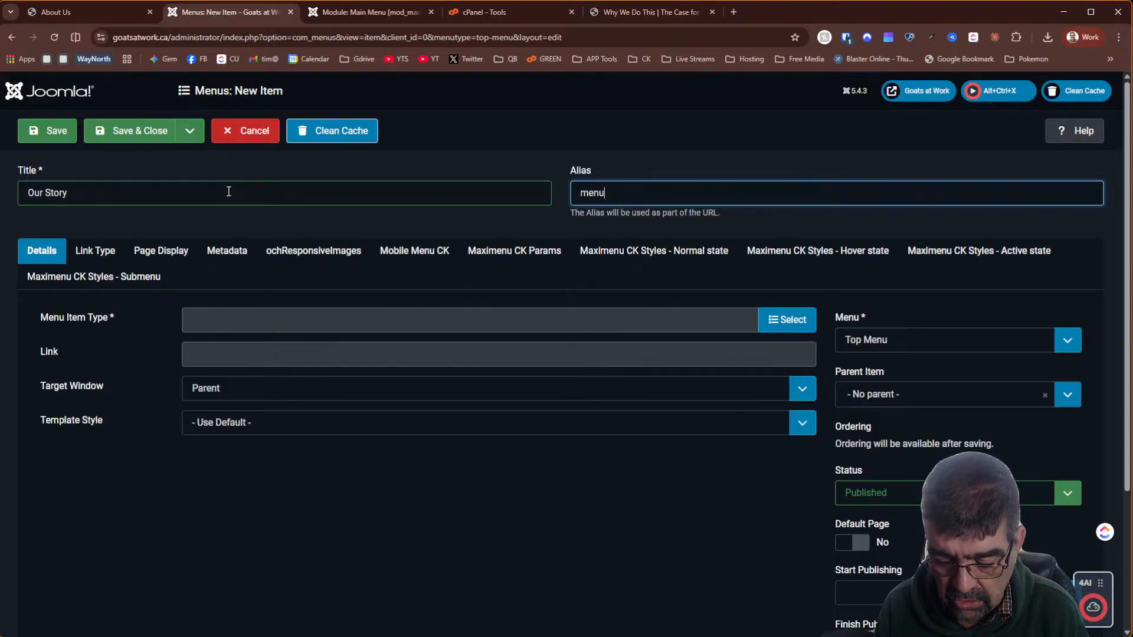
{"action": "type", "text": "-alias-our-story"}
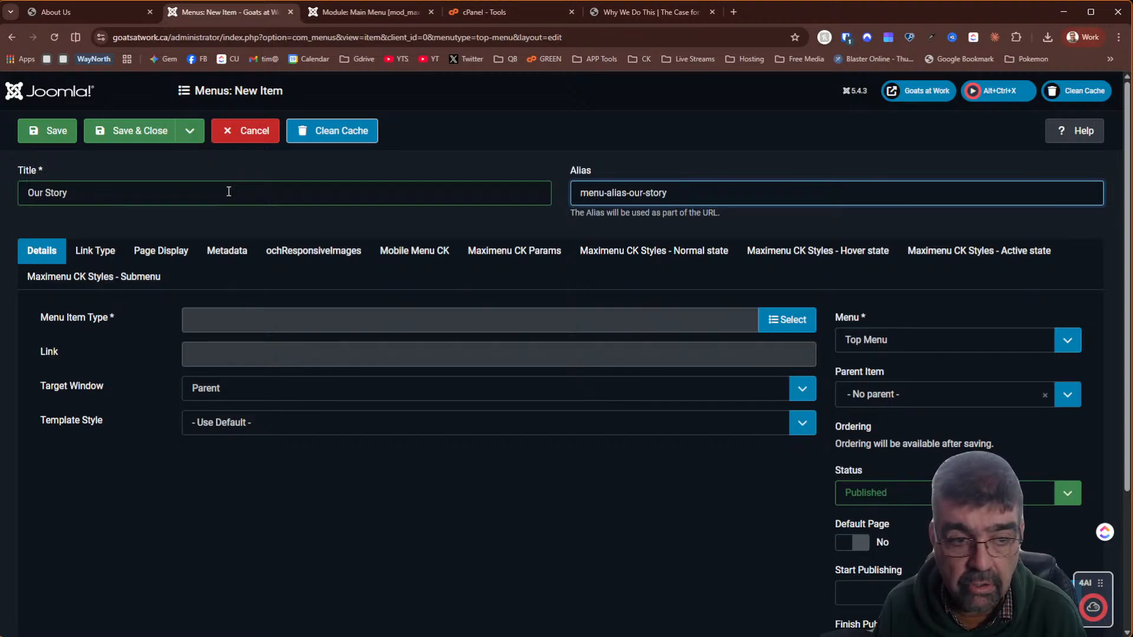
Make the Our Story item a Menu Item Alias pointing to the Main Menu's About Us item, and save it
{"action": "left_click", "coordinate": [780, 320]}
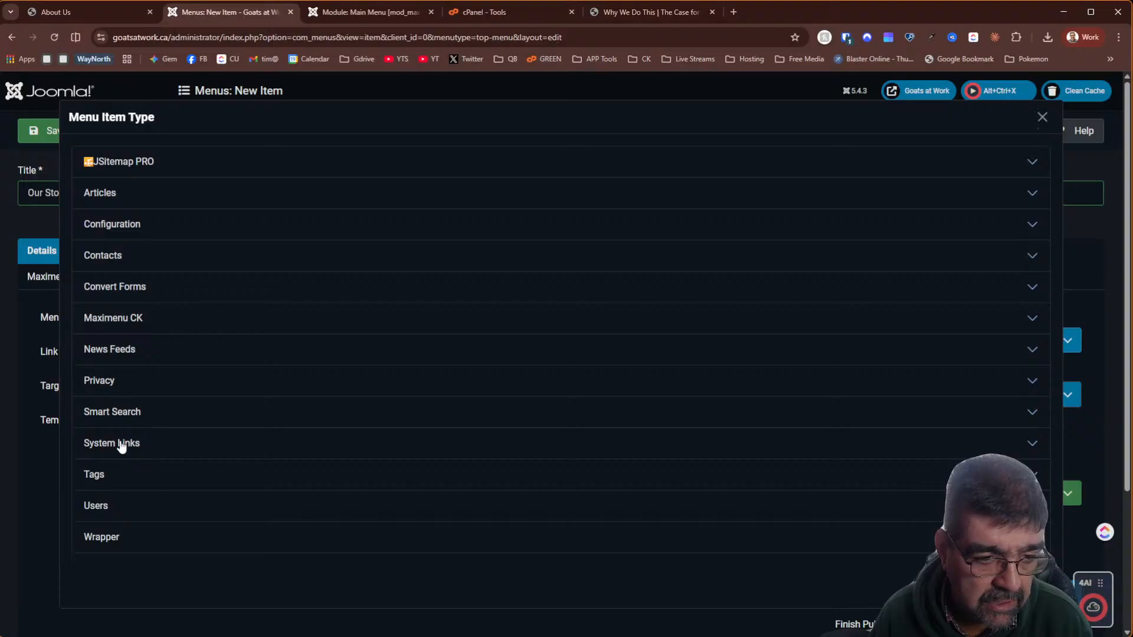
{"action": "left_click", "coordinate": [122, 445]}
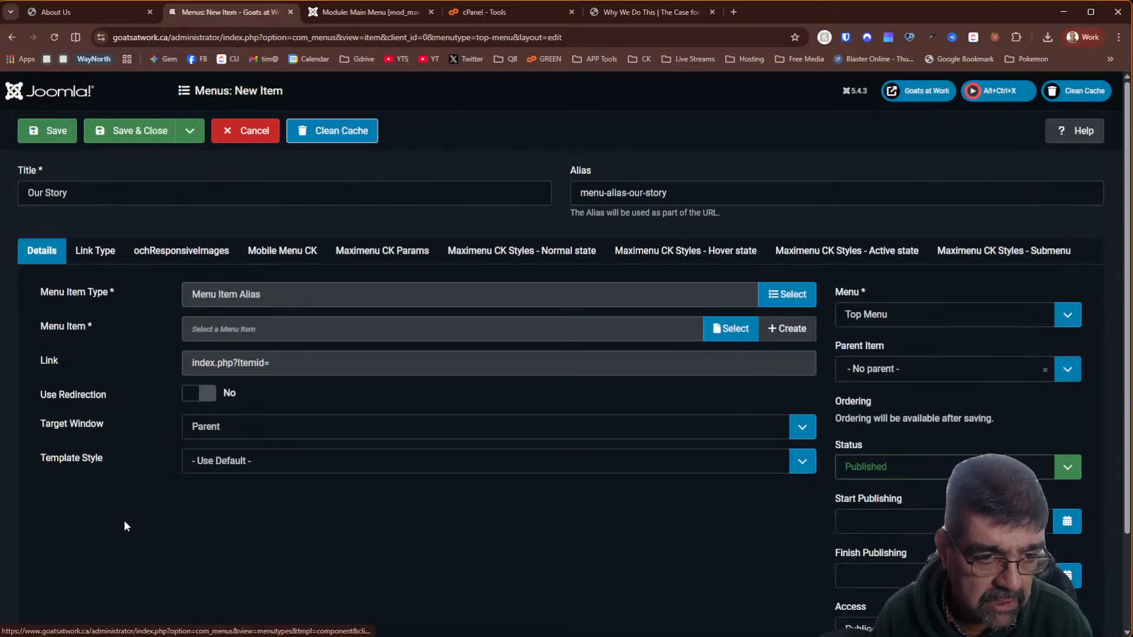
{"action": "left_click", "coordinate": [744, 330]}
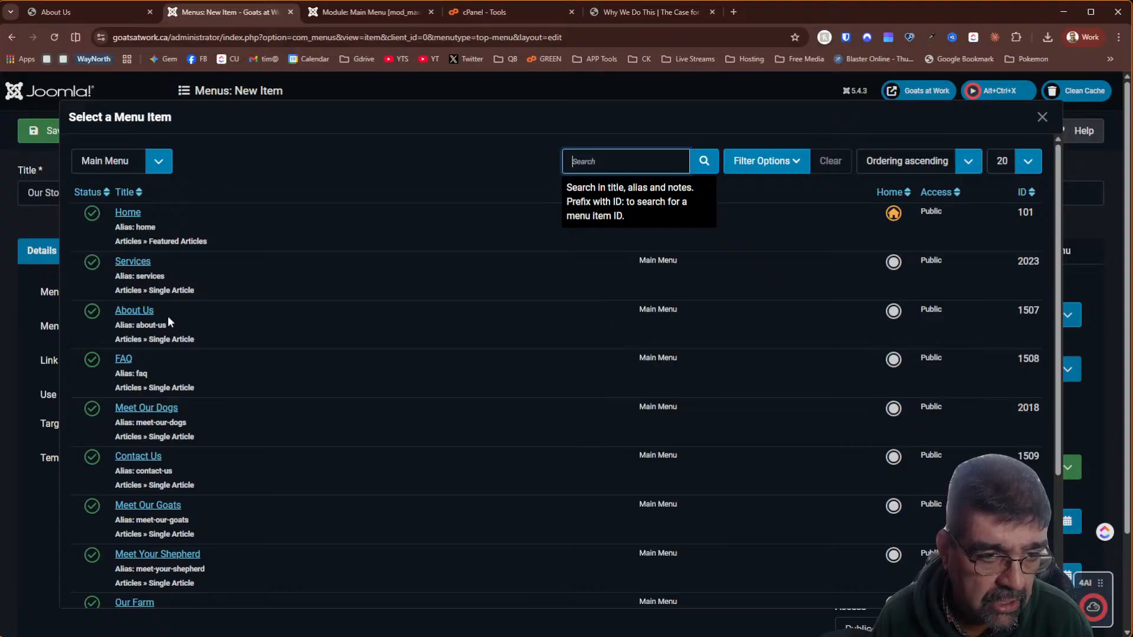
{"action": "scroll", "coordinate": [168, 319], "scroll_direction": "down", "scroll_amount": 3}
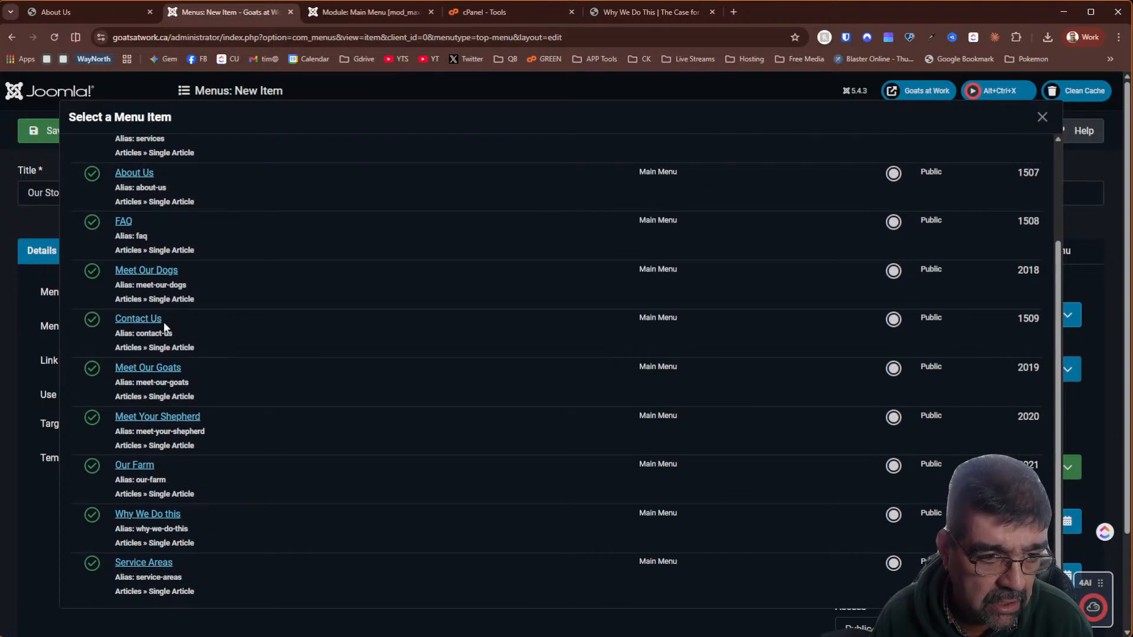
{"action": "scroll", "coordinate": [164, 321], "scroll_direction": "up", "scroll_amount": 3}
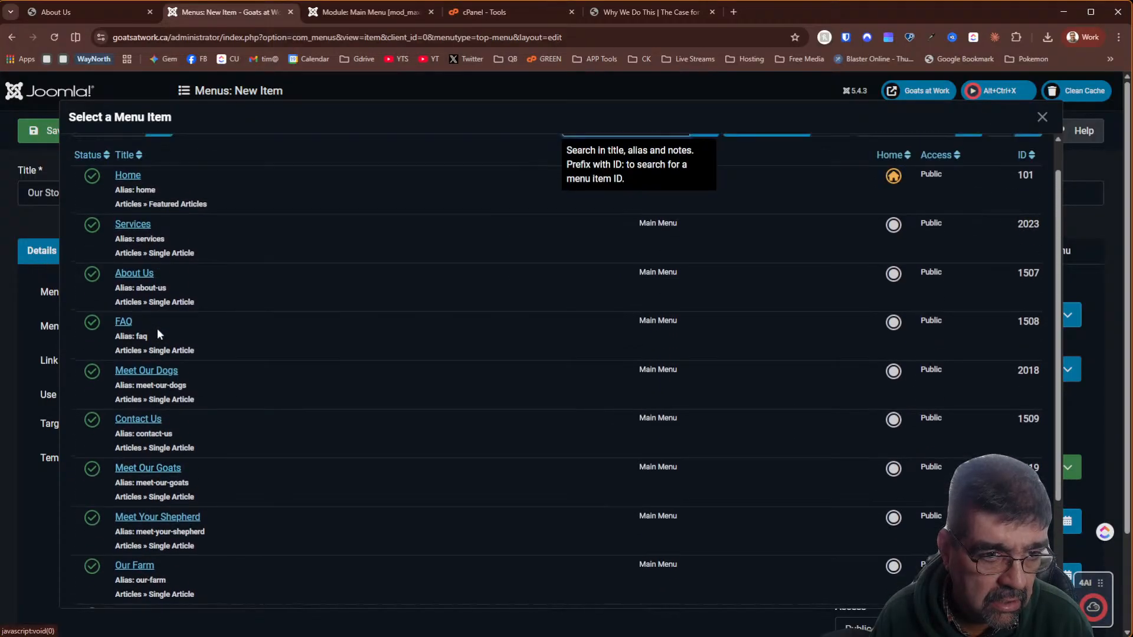
{"action": "left_click", "coordinate": [133, 275]}
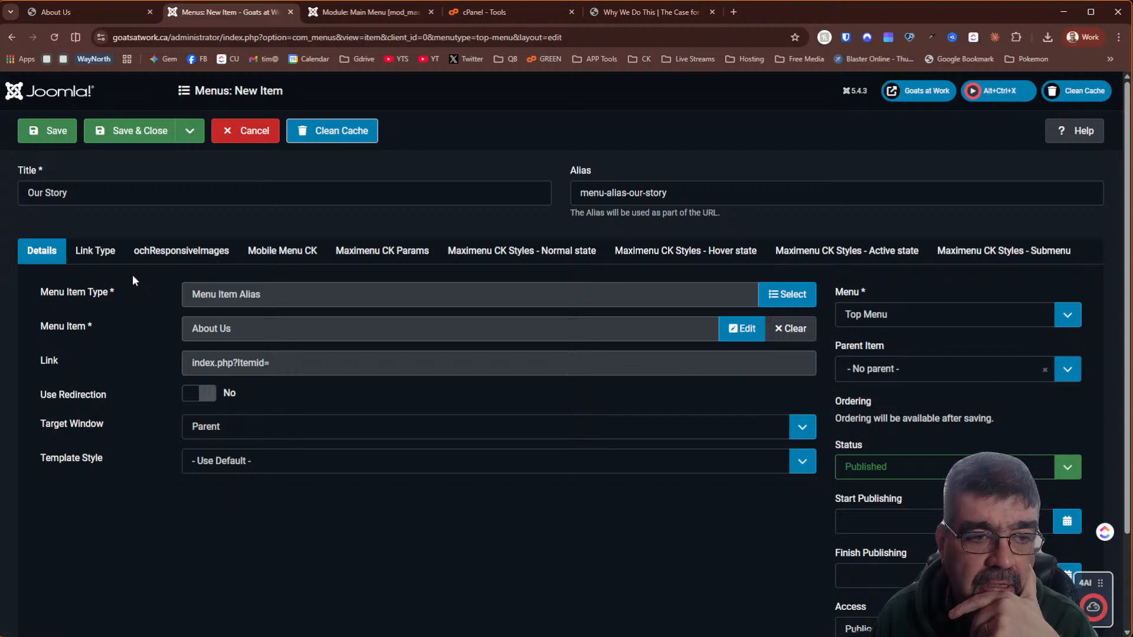
{"action": "left_click", "coordinate": [38, 133]}
Open the Services page from its submenu on the live site and check the updated navigation, including the About Us submenu
{"action": "left_click", "coordinate": [80, 13]}
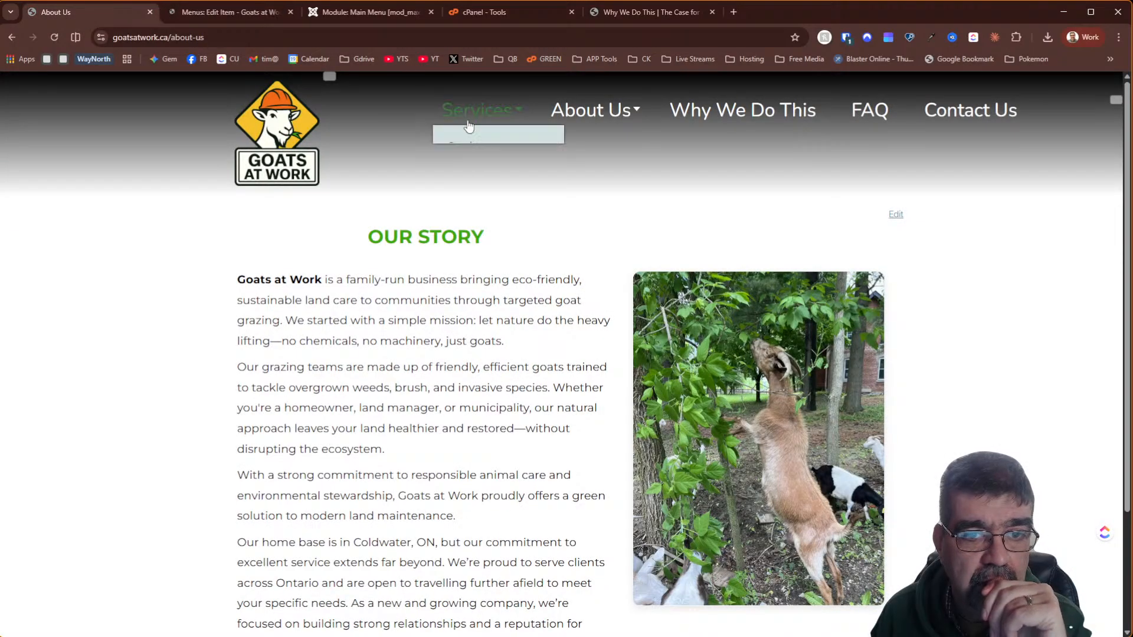
{"action": "mouse_move", "coordinate": [577, 127]}
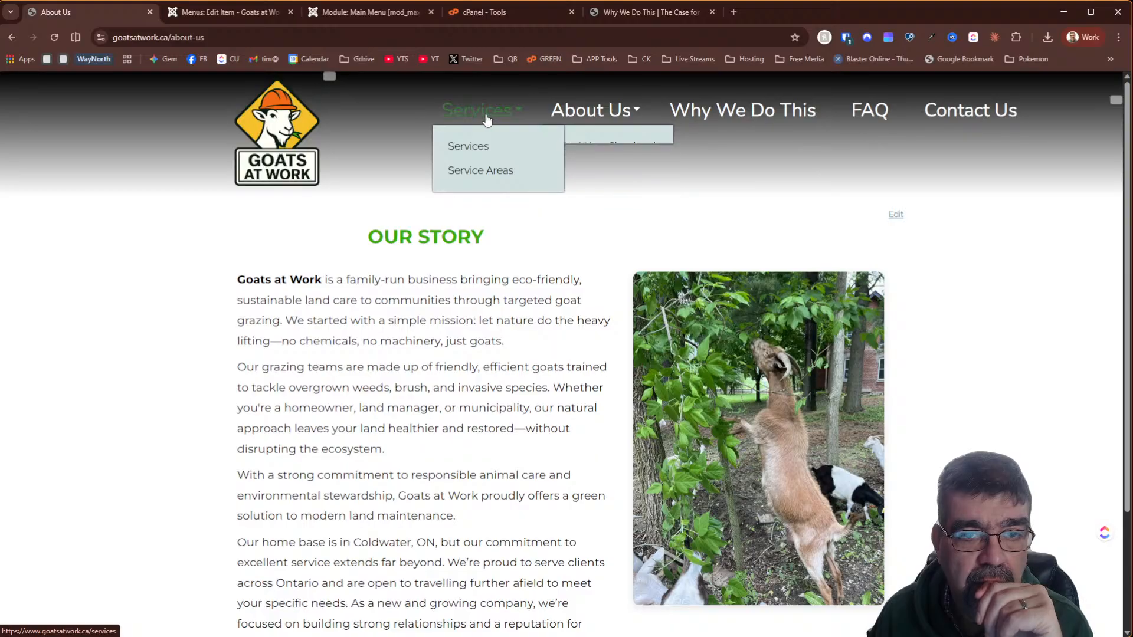
{"action": "left_click", "coordinate": [475, 149]}
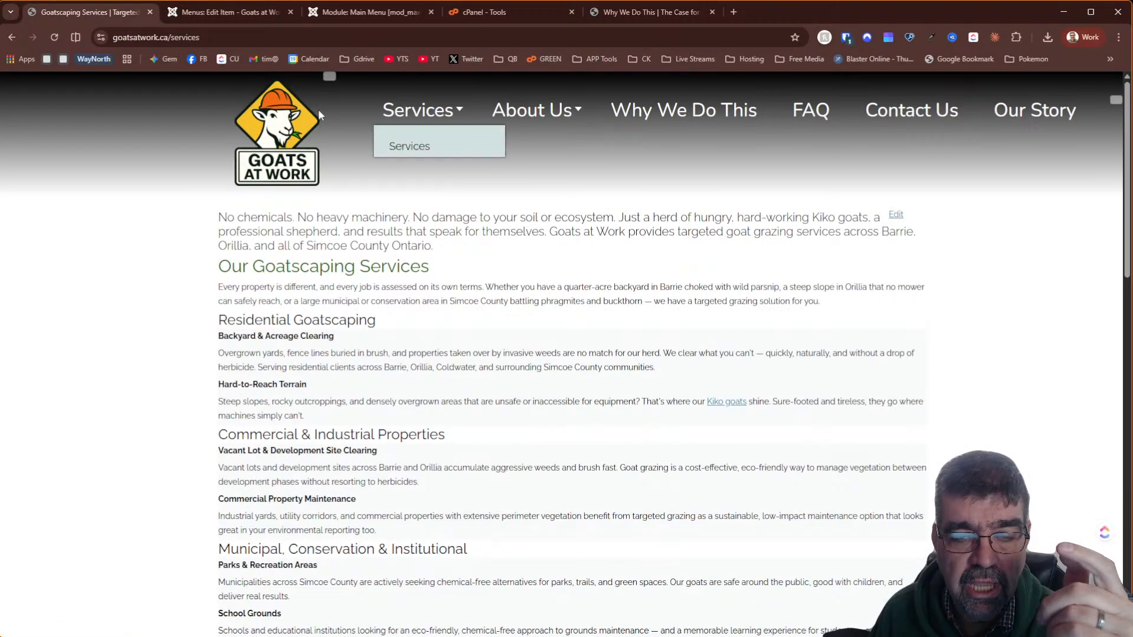
{"action": "mouse_move", "coordinate": [543, 109]}
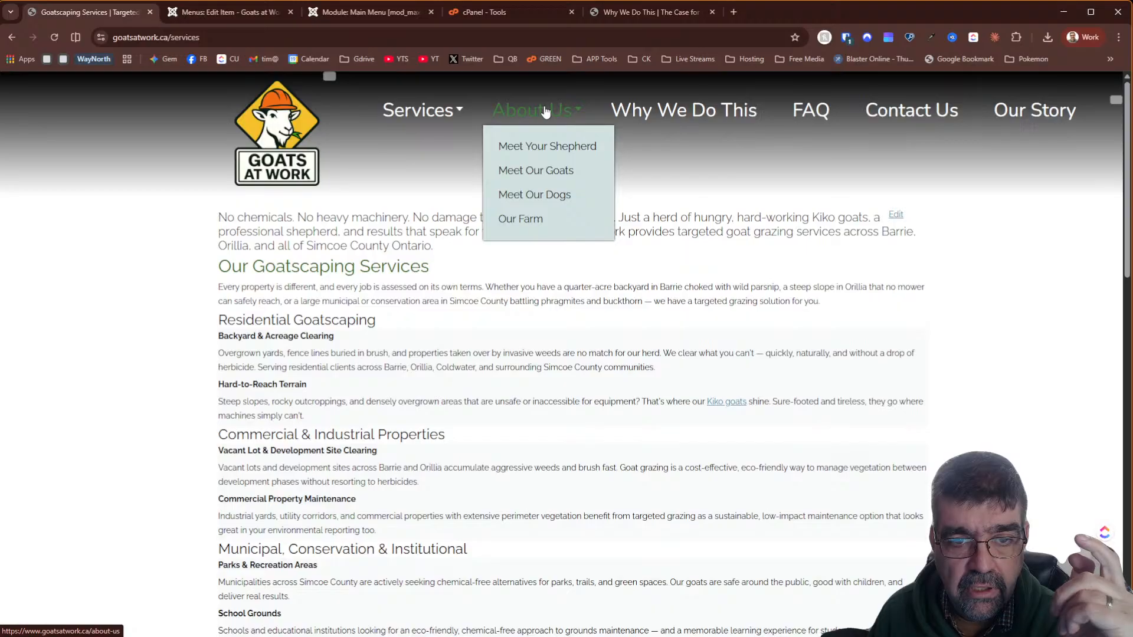
Set the parent item of the Our Story menu item to About Us
{"action": "left_click", "coordinate": [220, 18]}
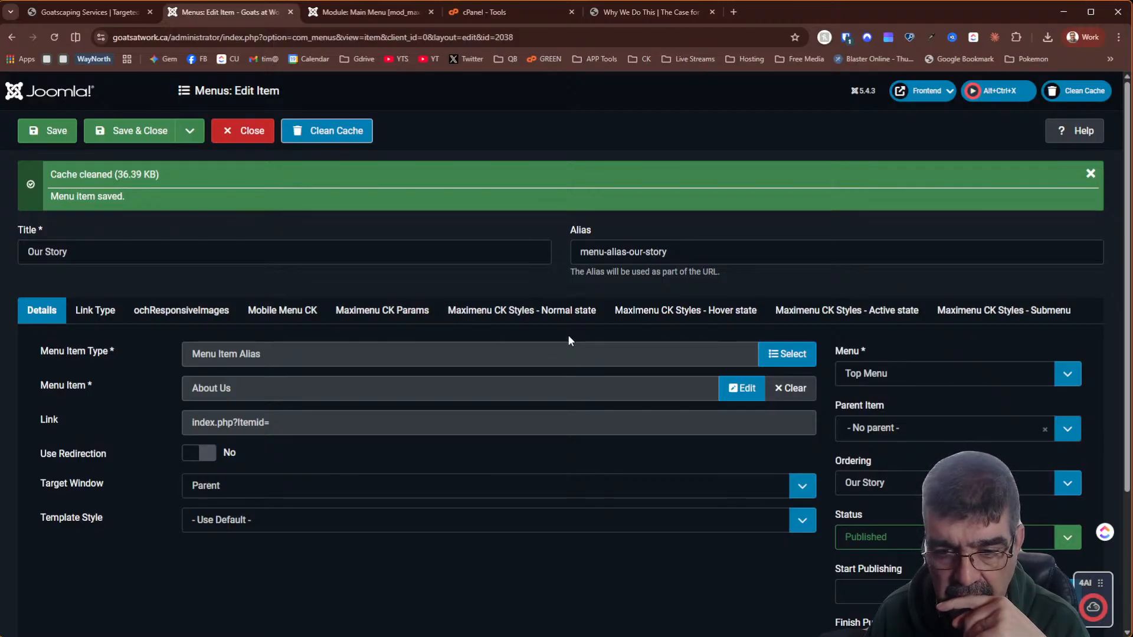
{"action": "left_click", "coordinate": [902, 425]}
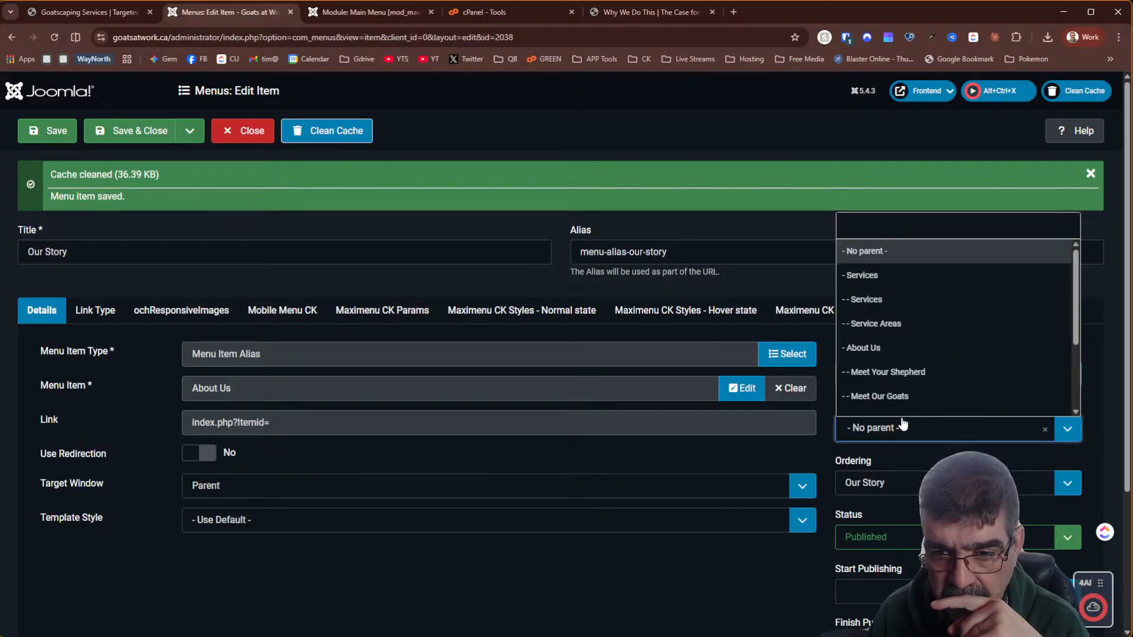
{"action": "left_click", "coordinate": [881, 351]}
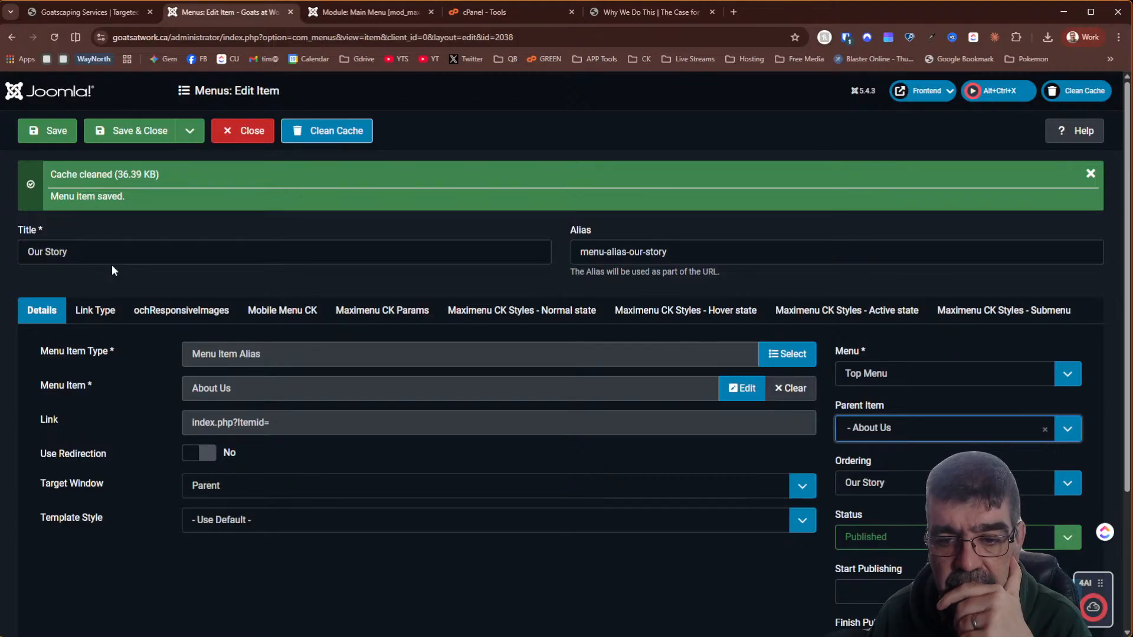
Save the Our Story menu item and check the About Us and Services dropdowns on the reloaded live site
{"action": "left_click", "coordinate": [127, 132]}
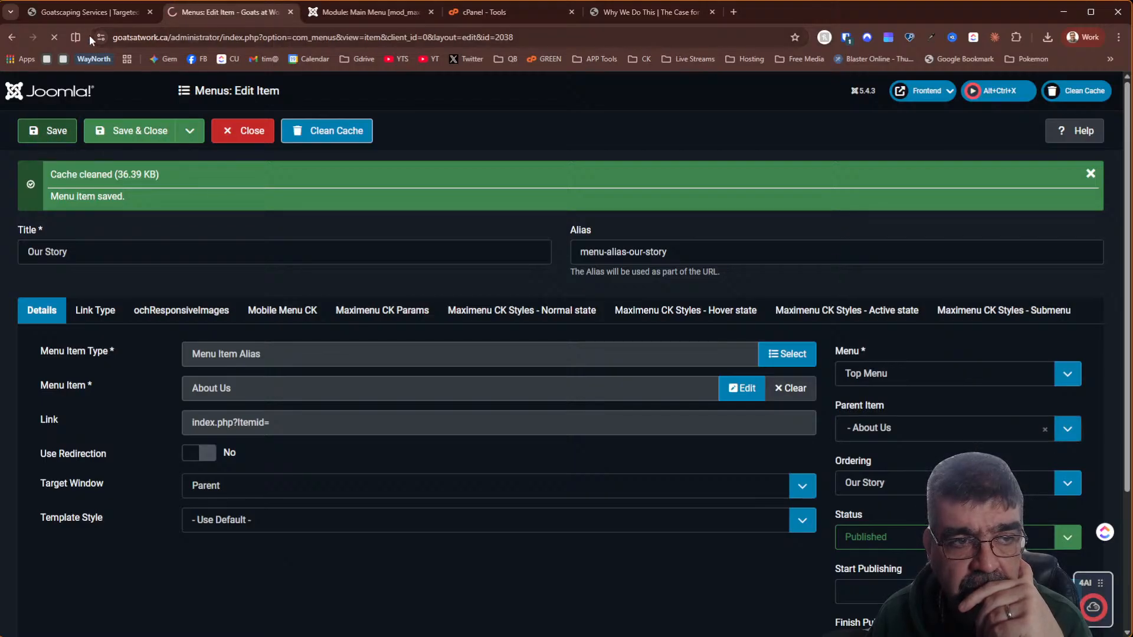
{"action": "left_click", "coordinate": [85, 13]}
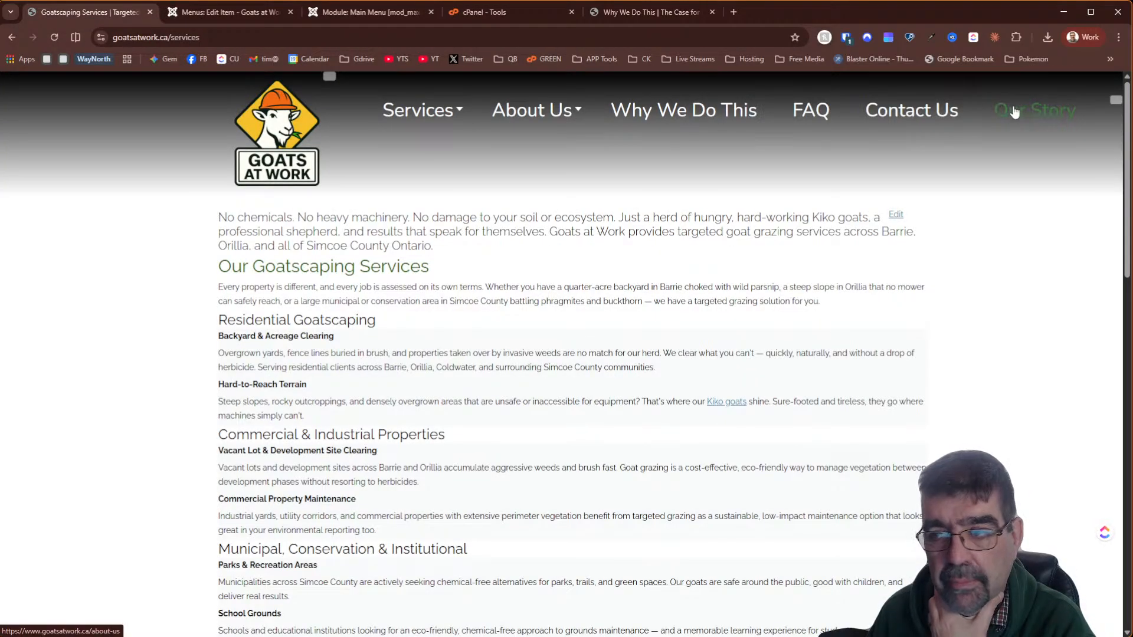
{"action": "left_click", "coordinate": [54, 36]}
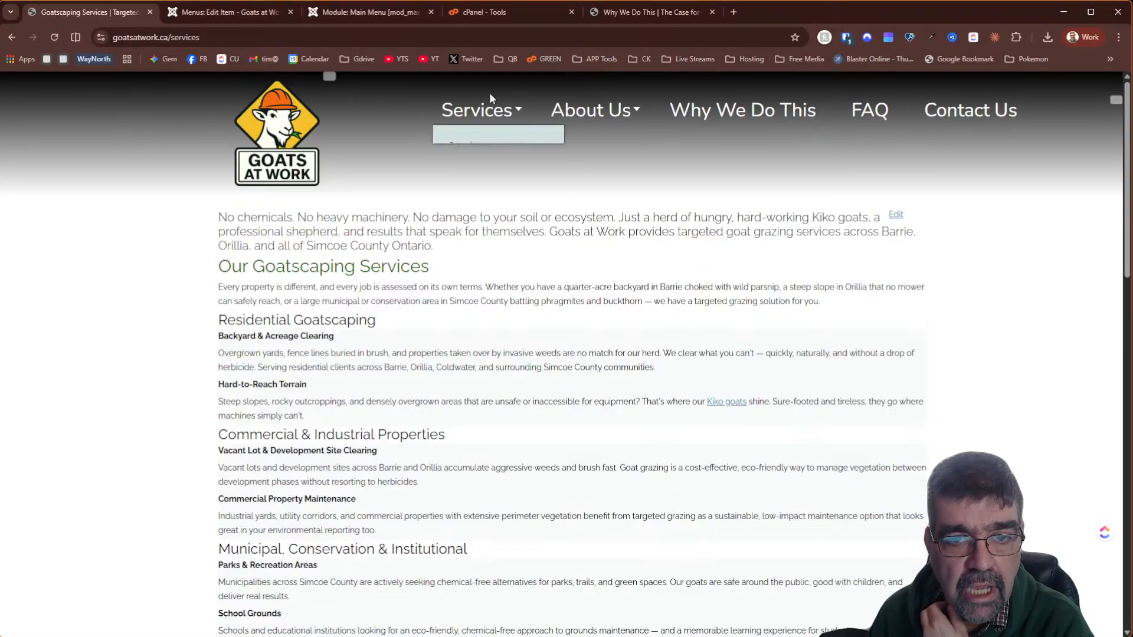
{"action": "mouse_move", "coordinate": [612, 112]}
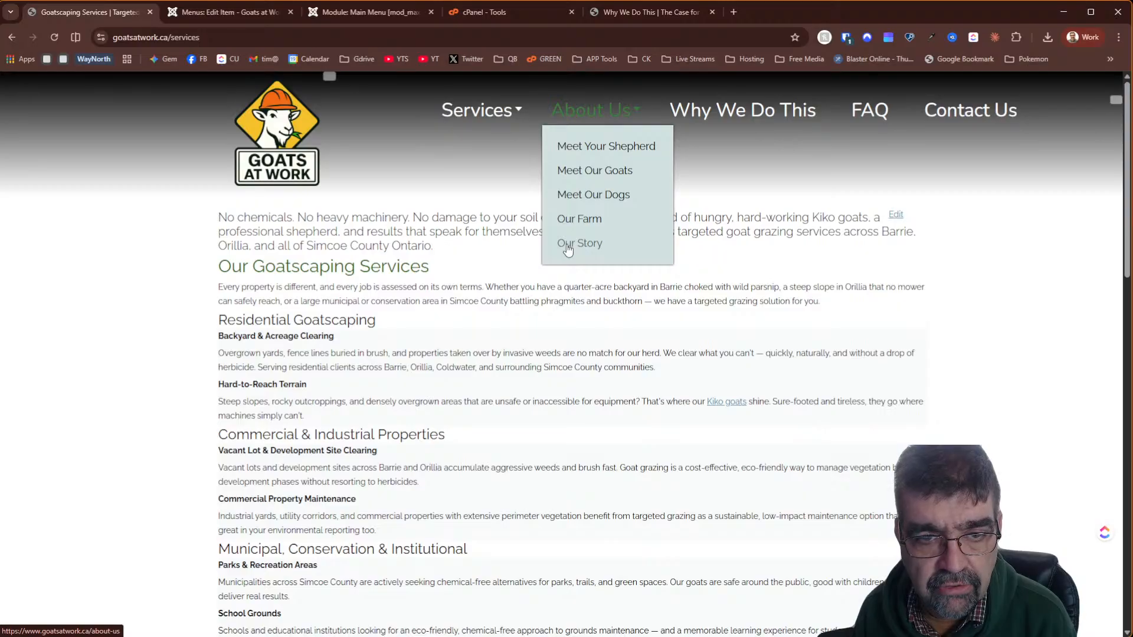
{"action": "mouse_move", "coordinate": [463, 110]}
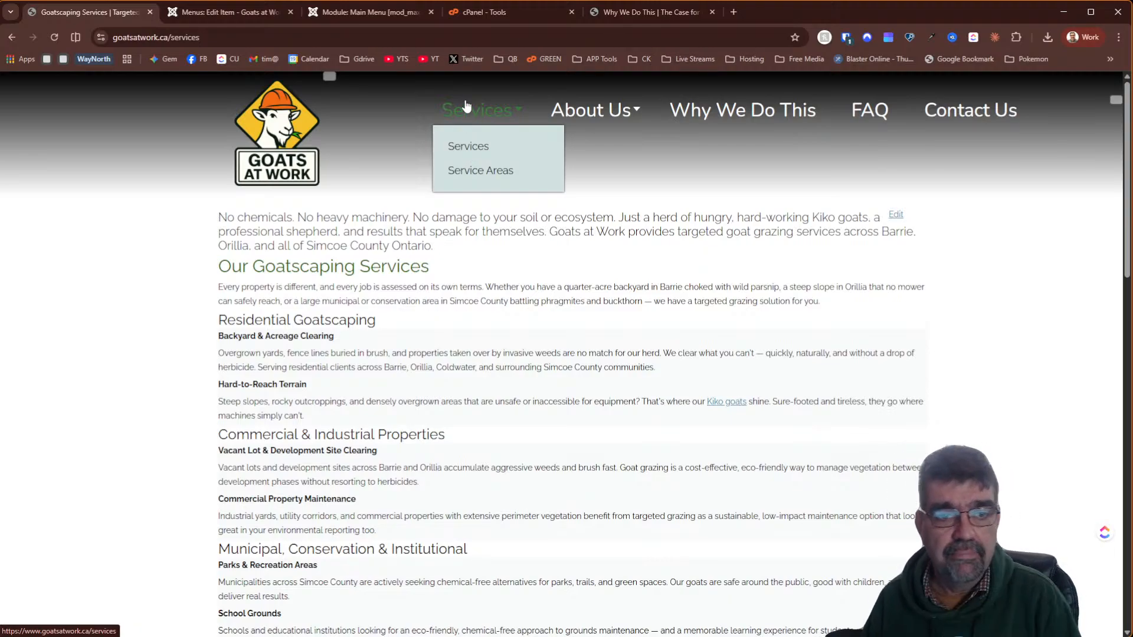
Rename the Main Menu Maximenu CK module to Top Menu, then save and close it
{"action": "left_click", "coordinate": [370, 13]}
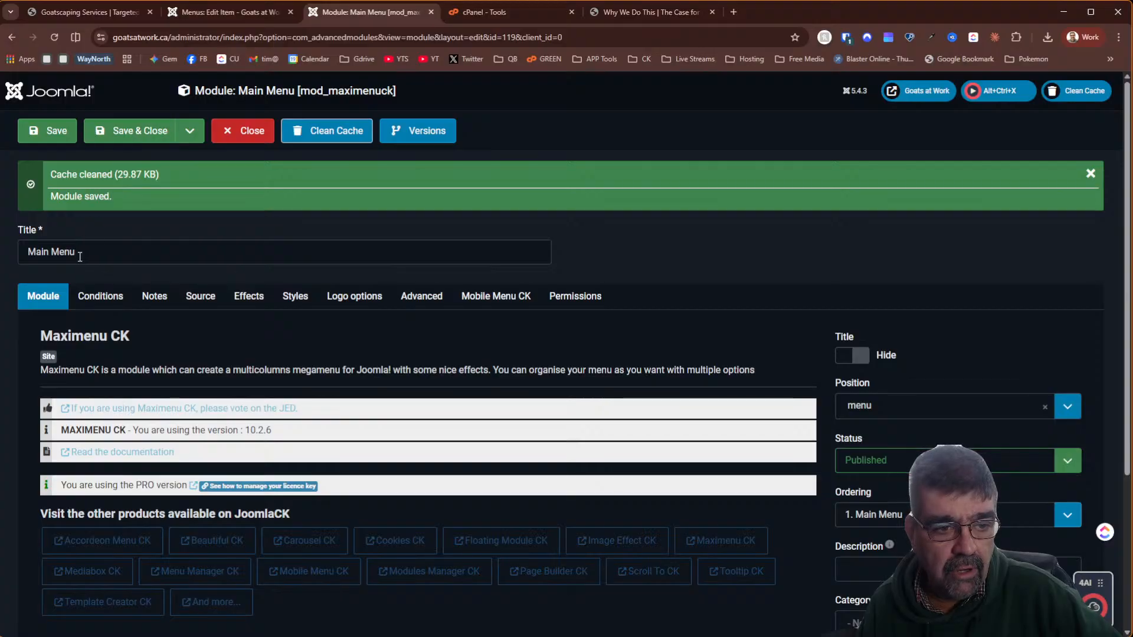
{"action": "left_click", "coordinate": [49, 253]}
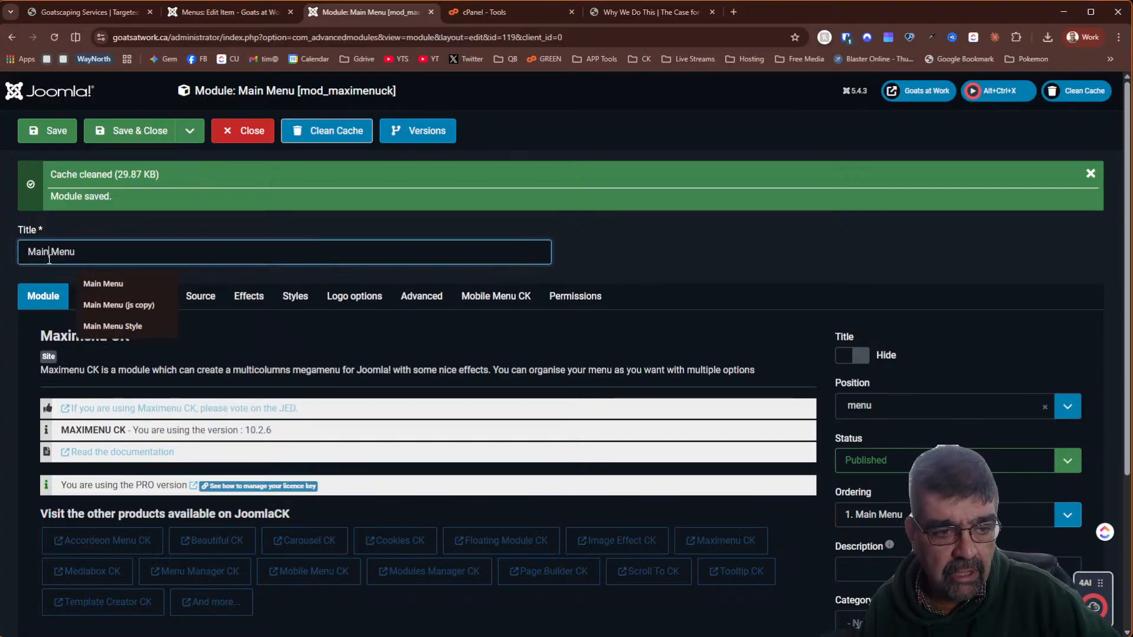
{"action": "left_click_drag", "start_coordinate": [49, 254], "coordinate": [10, 259]}
{"action": "type", "text": "Top"}
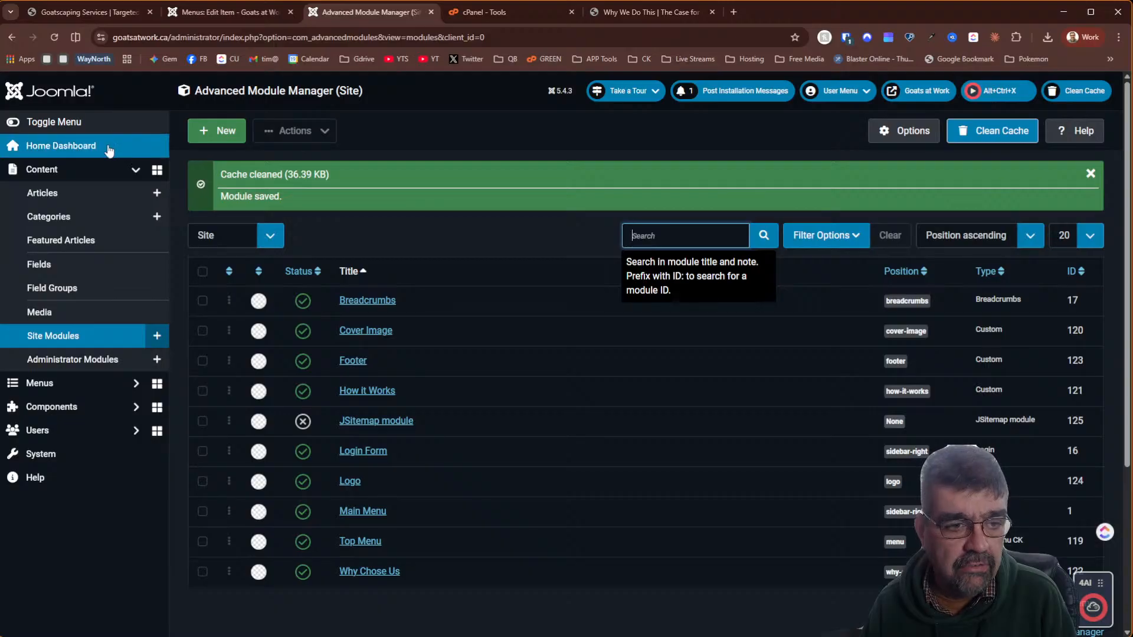
Batch-move the SiteMap item from the Base Structure menu to the root level of the Main Menu
{"action": "left_click", "coordinate": [40, 383]}
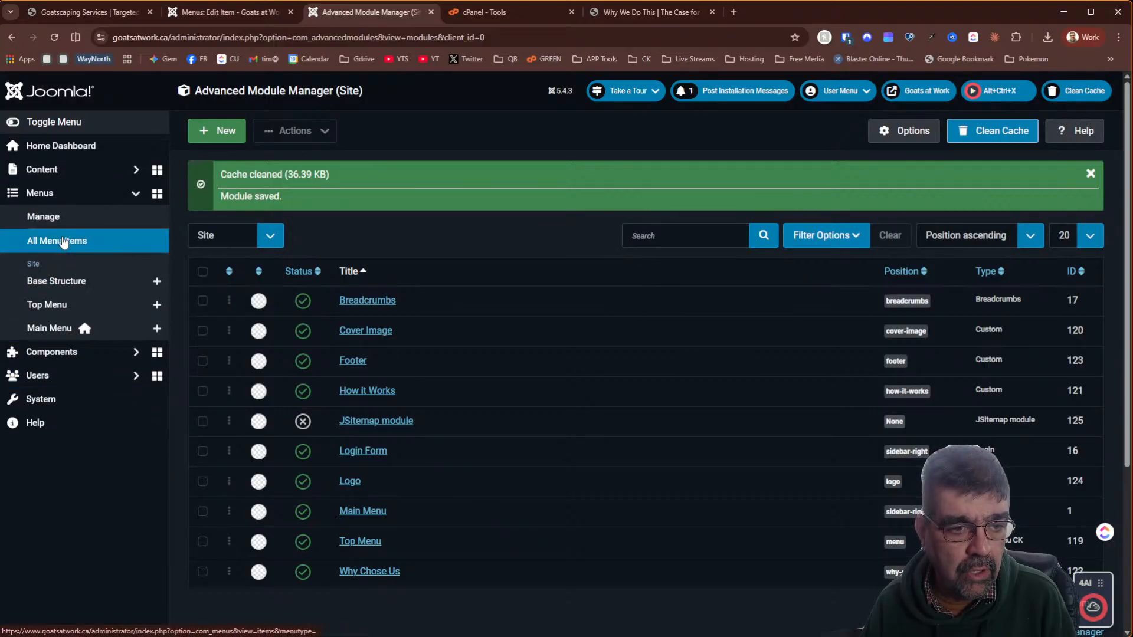
{"action": "left_click_drag", "start_coordinate": [55, 223], "coordinate": [62, 223]}
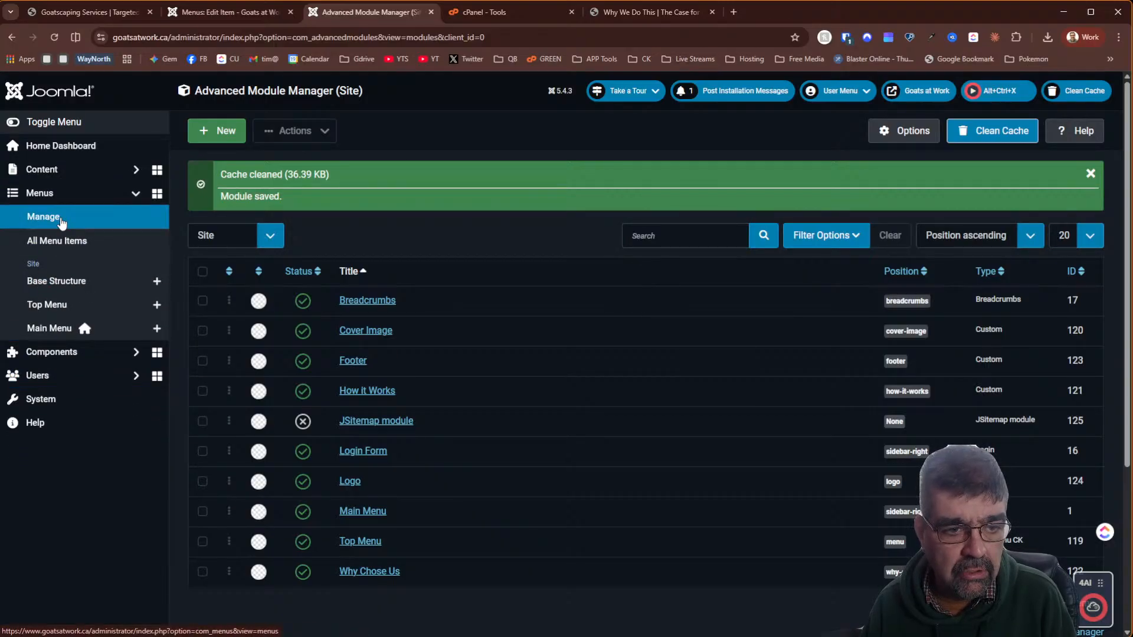
{"action": "left_click", "coordinate": [62, 223]}
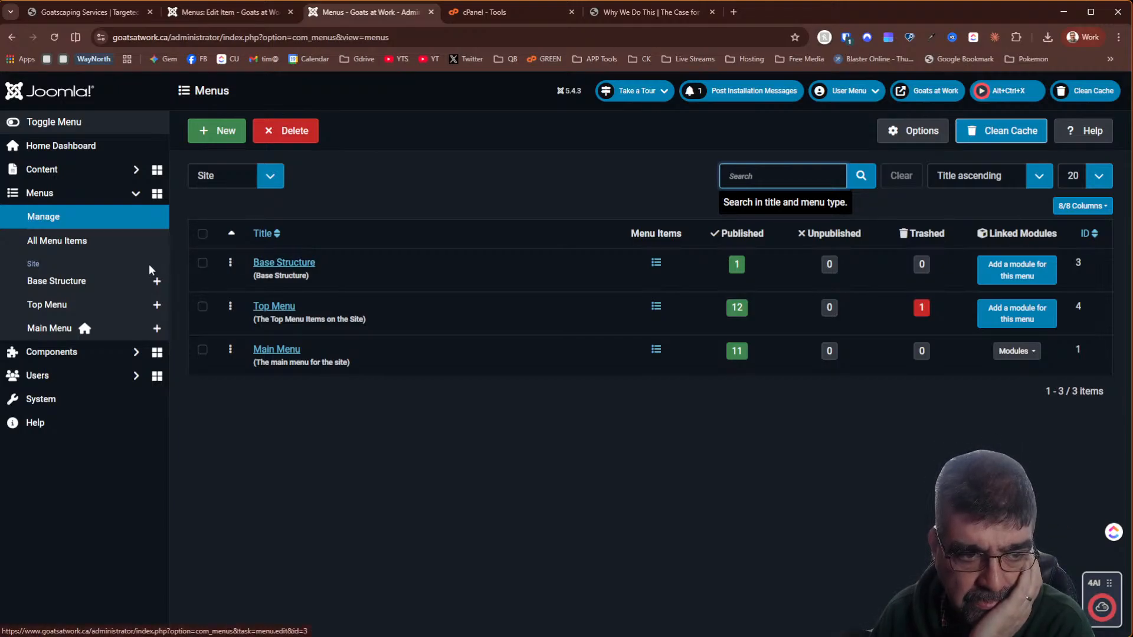
{"action": "left_click", "coordinate": [79, 282]}
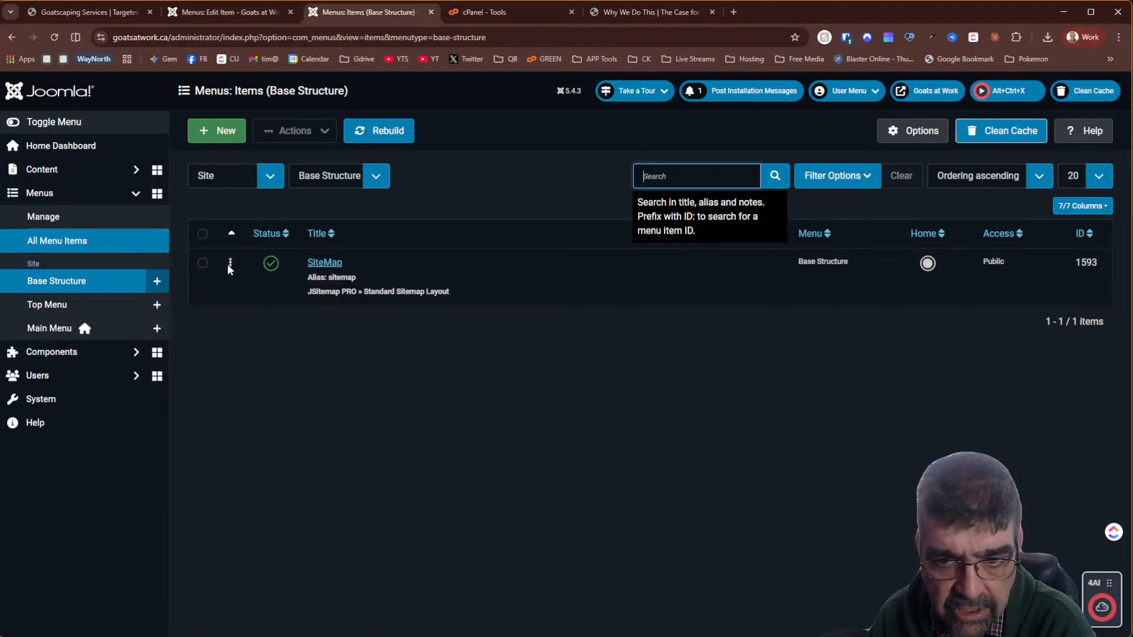
{"action": "left_click", "coordinate": [202, 264]}
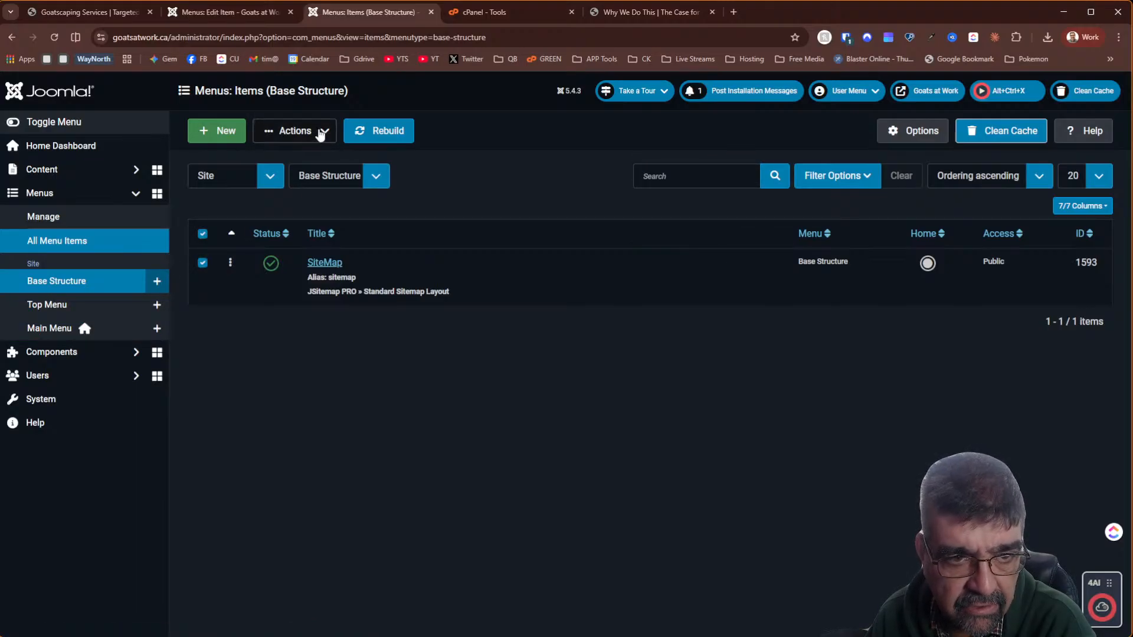
{"action": "left_click", "coordinate": [319, 134]}
{"action": "left_click", "coordinate": [286, 278]}
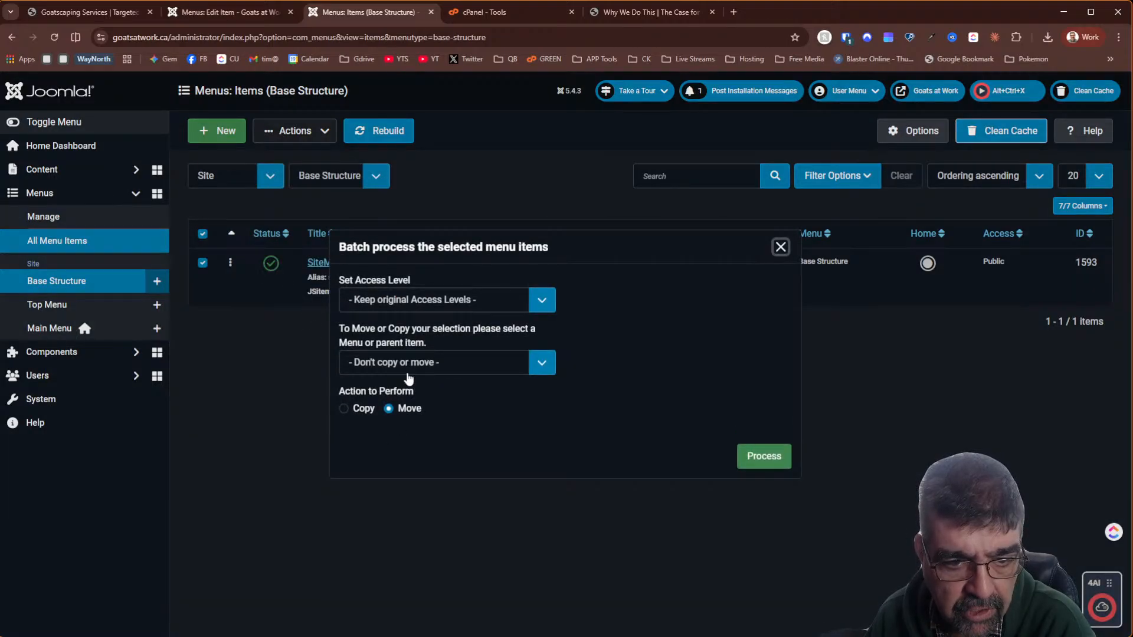
{"action": "left_click", "coordinate": [408, 366]}
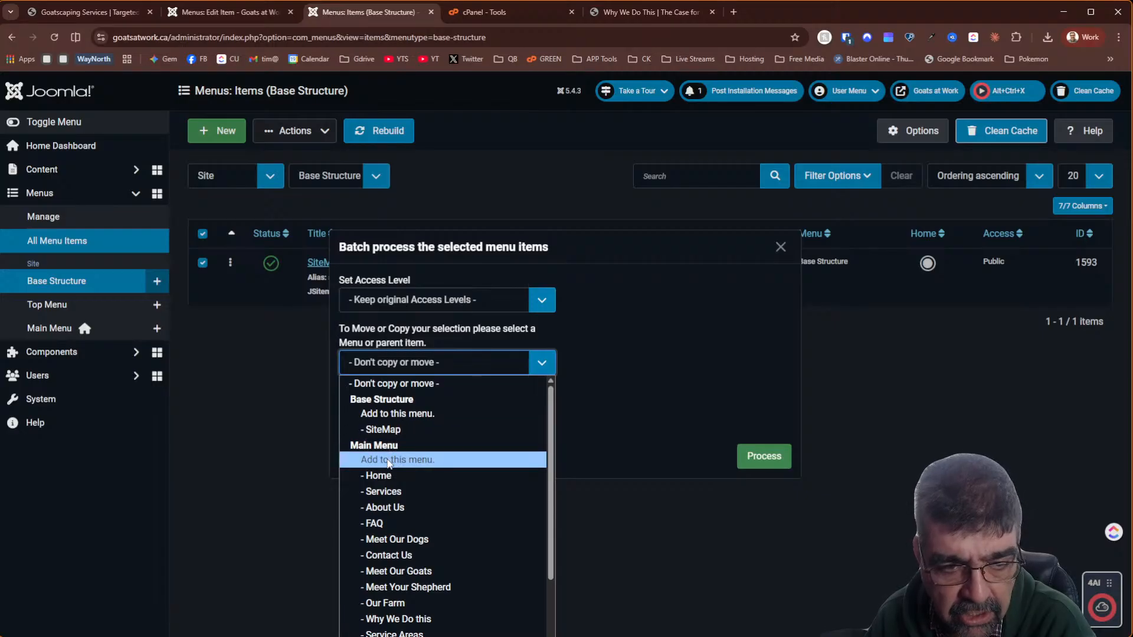
{"action": "left_click", "coordinate": [388, 461]}
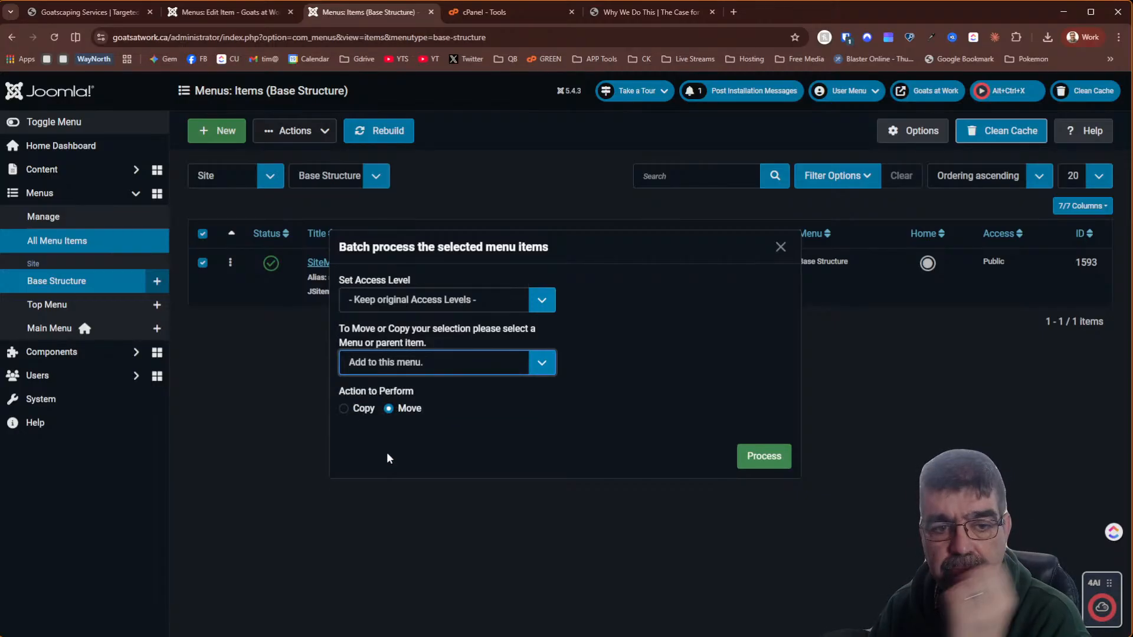
{"action": "left_click", "coordinate": [765, 460]}
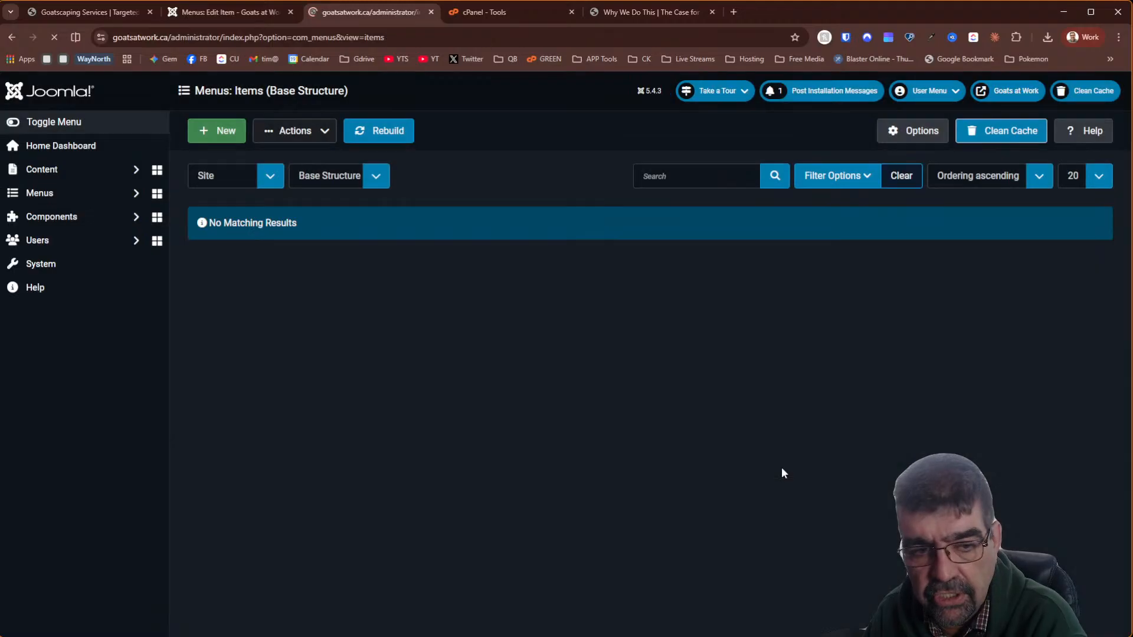
Check the SiteMap item and its menu assignment in the Main Menu, and review the Base Structure menu's item list
{"action": "left_click", "coordinate": [65, 190]}
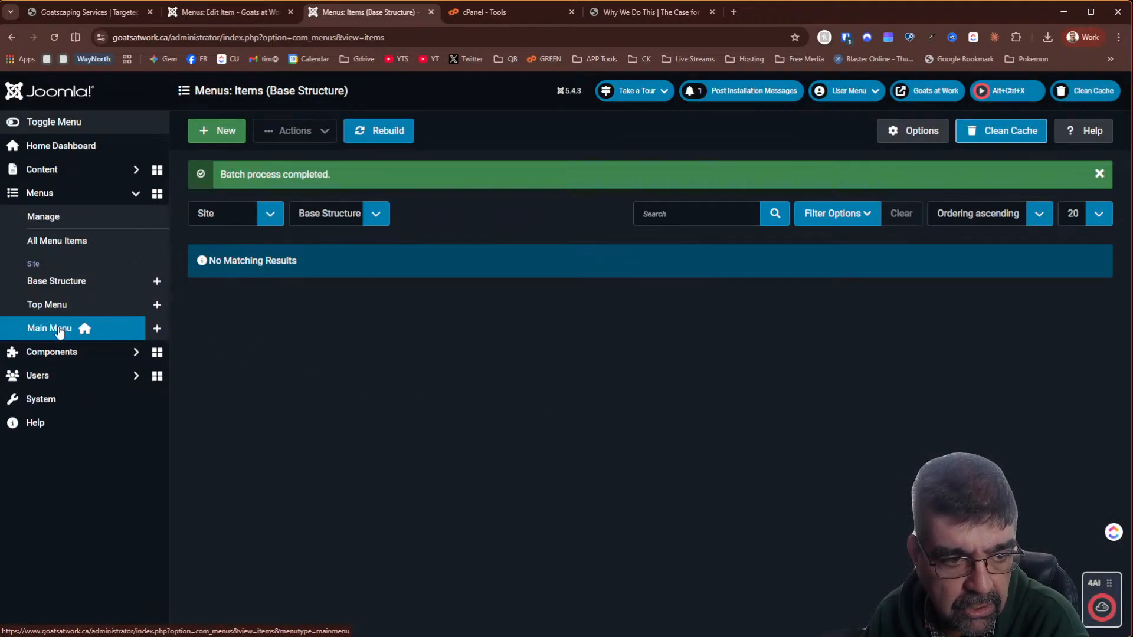
{"action": "left_click", "coordinate": [72, 328]}
{"action": "scroll", "coordinate": [555, 381], "scroll_direction": "down", "scroll_amount": 5}
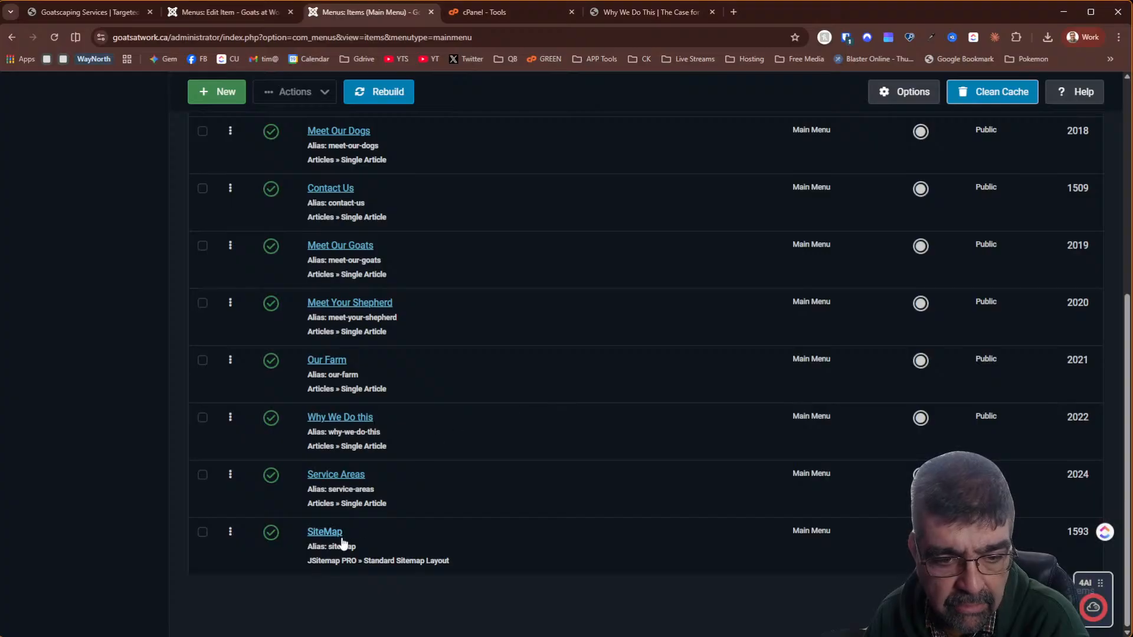
{"action": "left_click", "coordinate": [326, 533]}
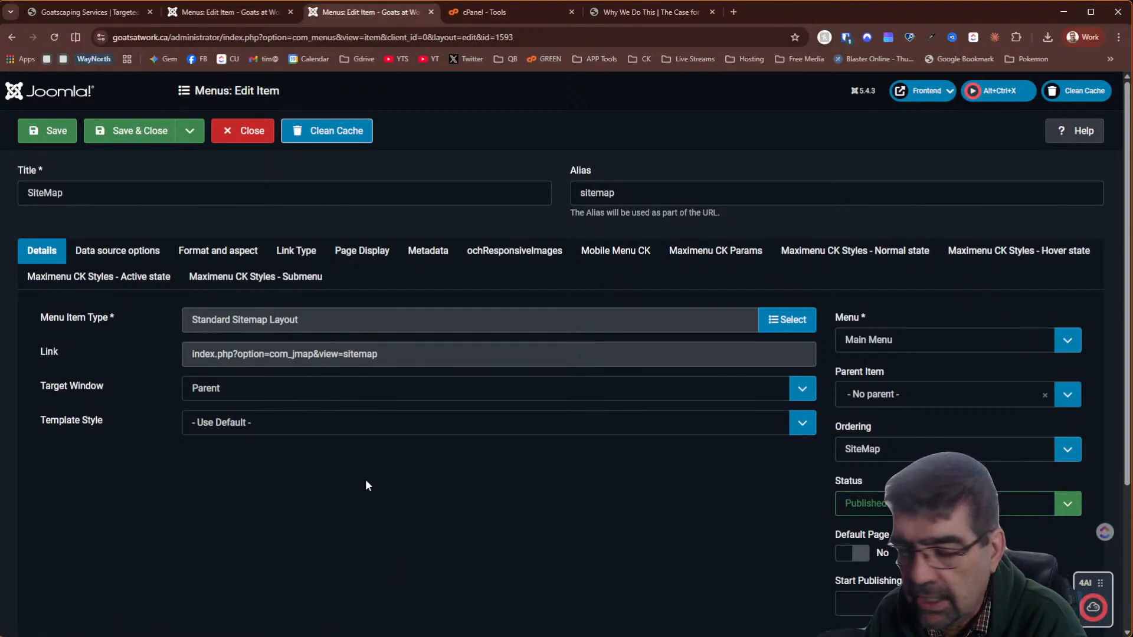
{"action": "left_click", "coordinate": [882, 342]}
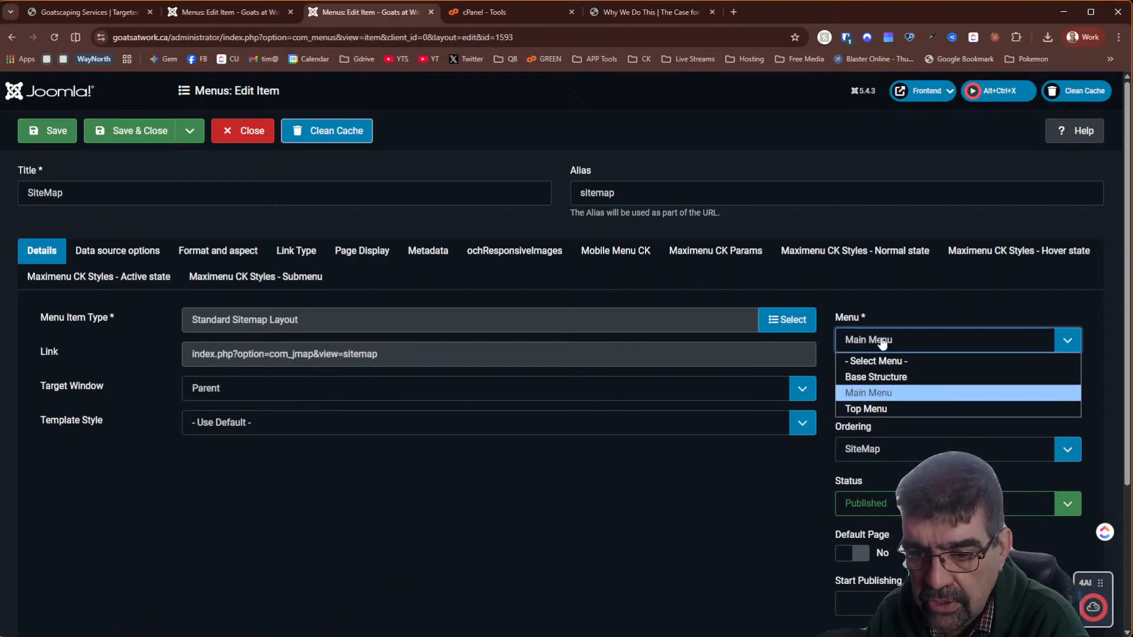
{"action": "left_click", "coordinate": [882, 343]}
{"action": "left_click", "coordinate": [251, 130]}
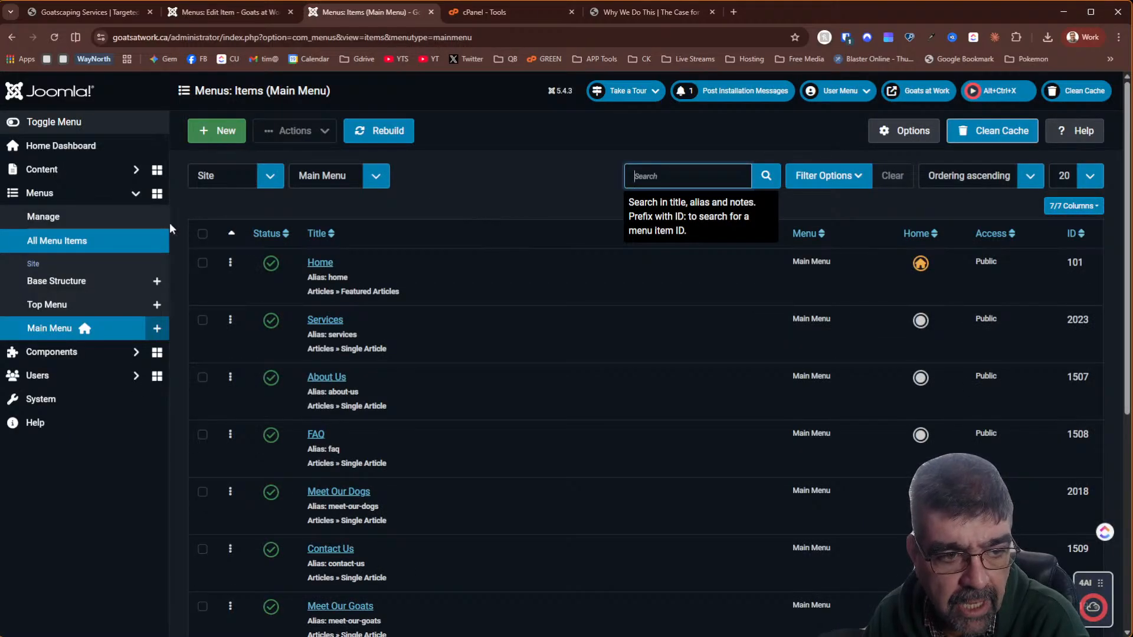
{"action": "left_click", "coordinate": [33, 282]}
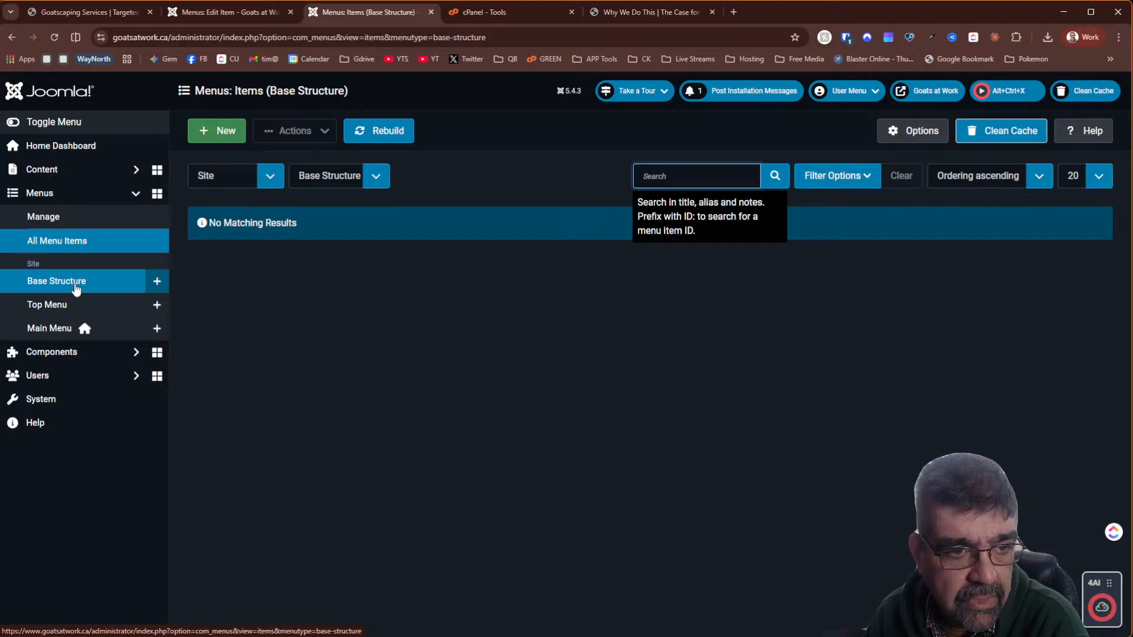
Delete the Base Structure menu from the site's list of menus
{"action": "left_click", "coordinate": [52, 216]}
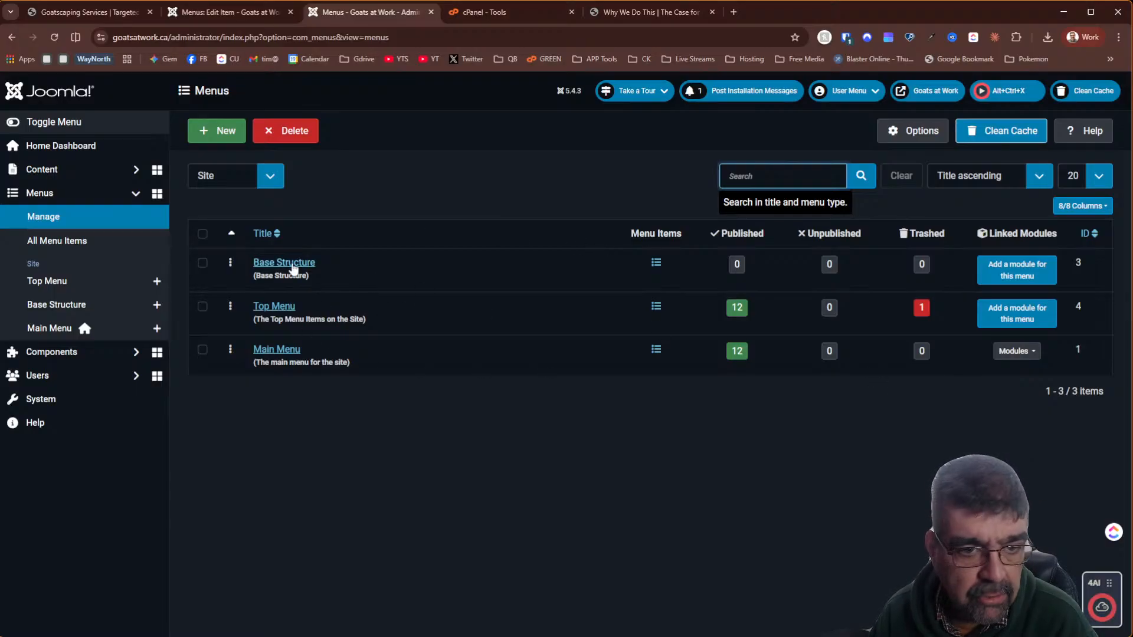
{"action": "left_click", "coordinate": [203, 266]}
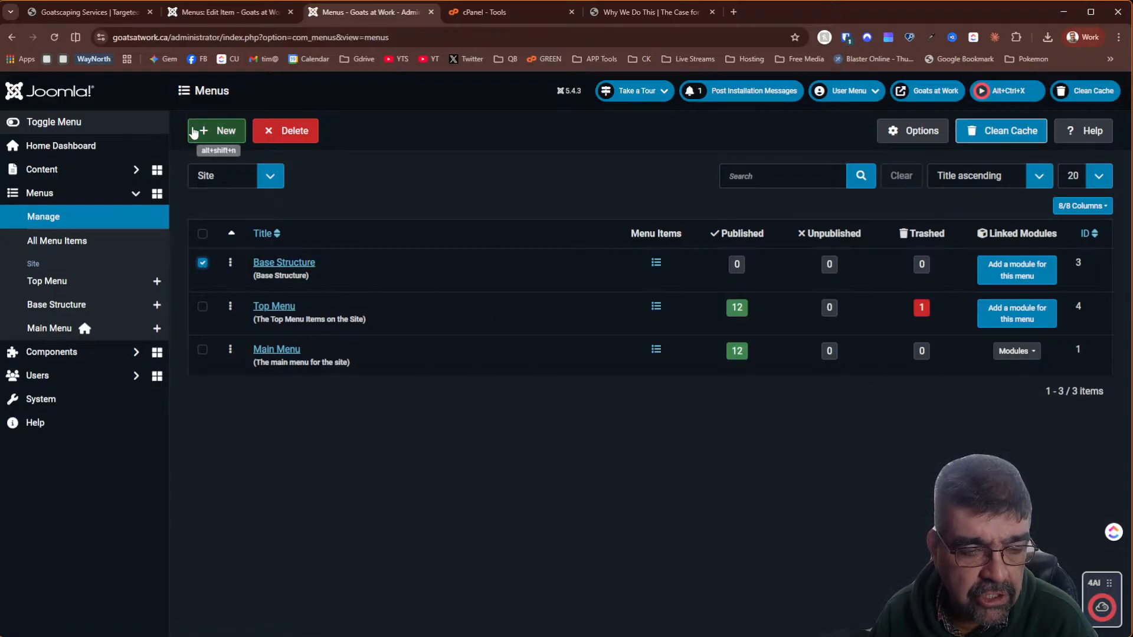
{"action": "left_click", "coordinate": [269, 130]}
{"action": "left_click", "coordinate": [672, 396]}
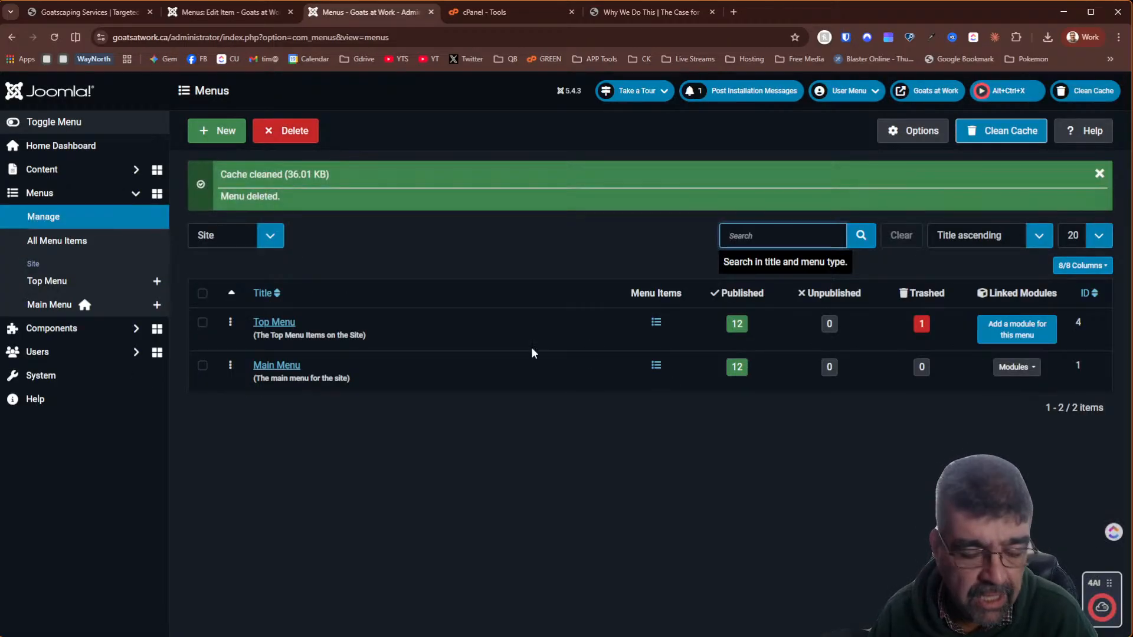
Open the Main Menu's settings and change its title to Base Menu Structure
{"action": "left_click", "coordinate": [276, 367]}
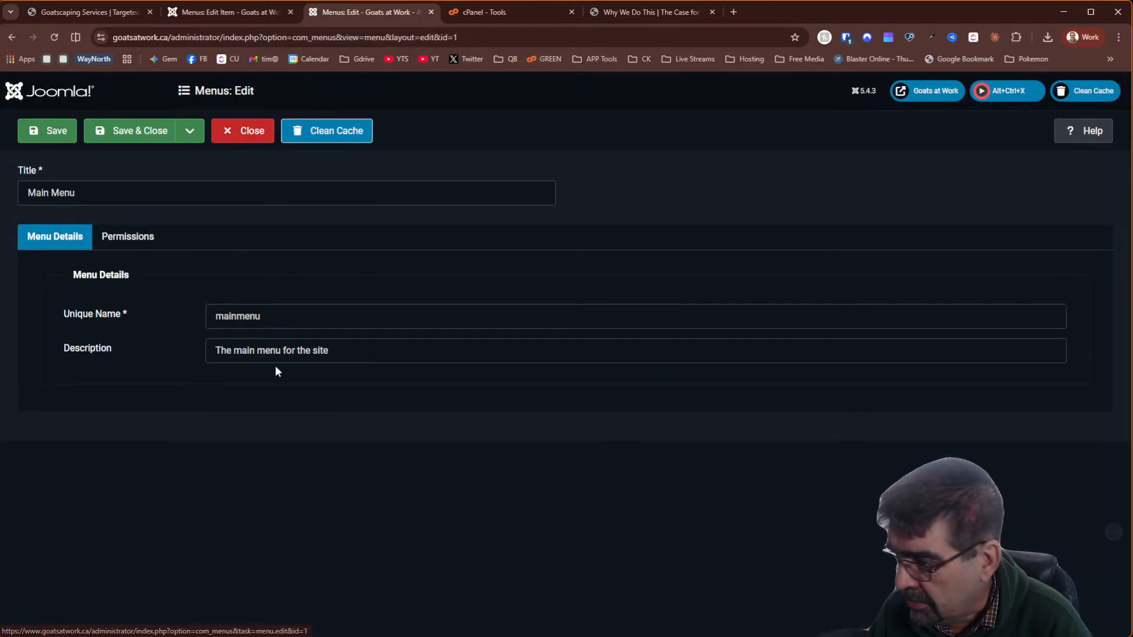
{"action": "left_click", "coordinate": [91, 195]}
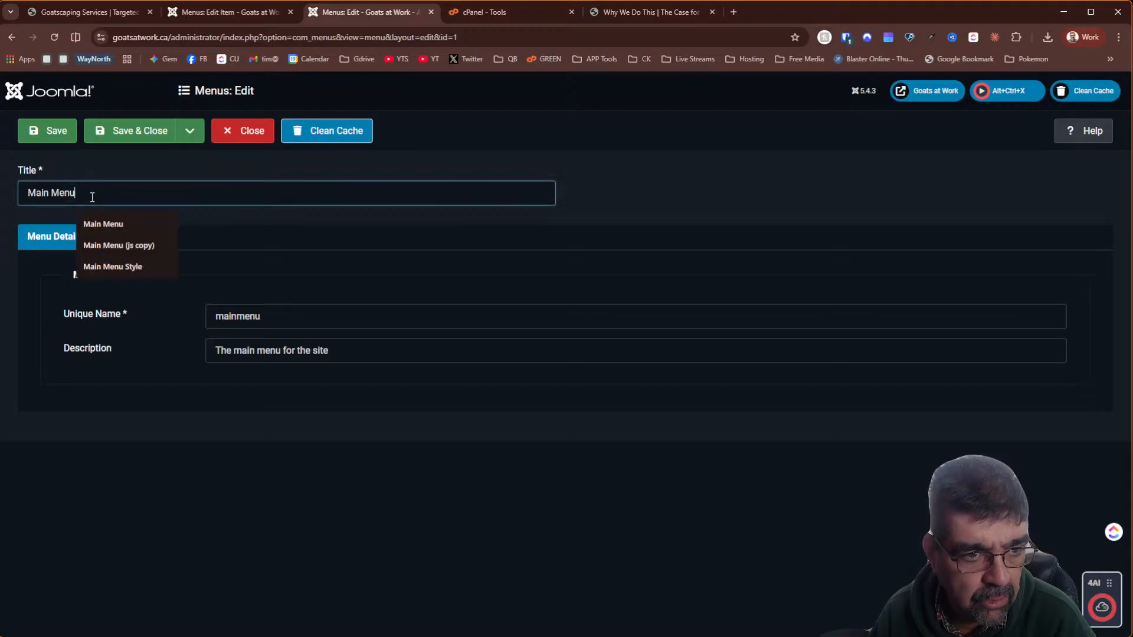
{"action": "key", "text": "ctrl+a"}
{"action": "type", "text": "BA"}
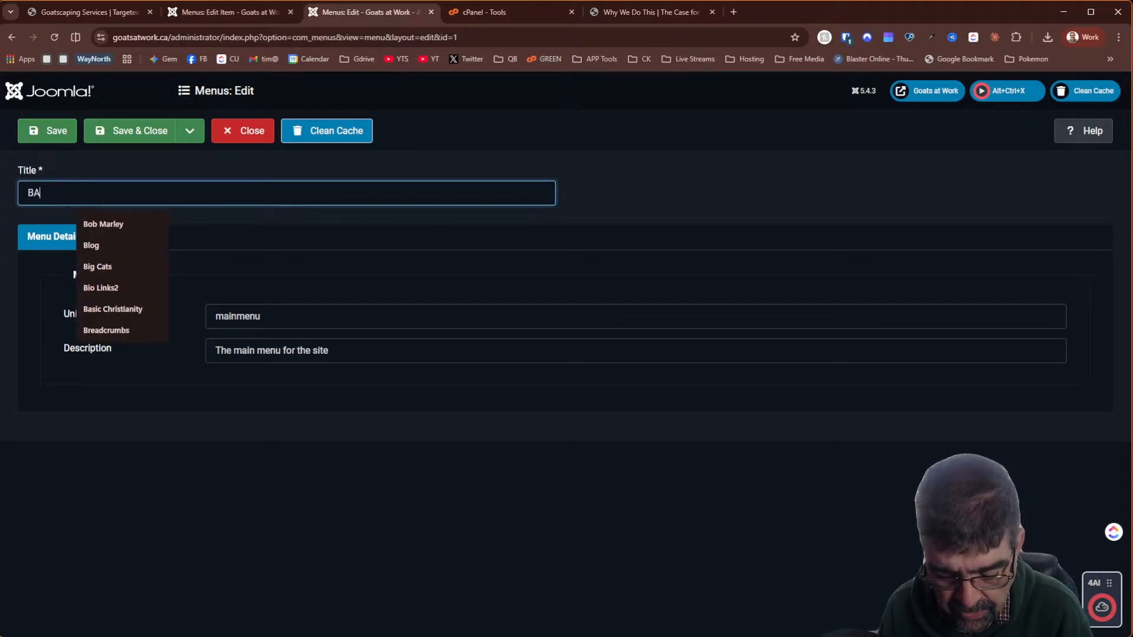
{"action": "type", "text": "se Menu Structure"}
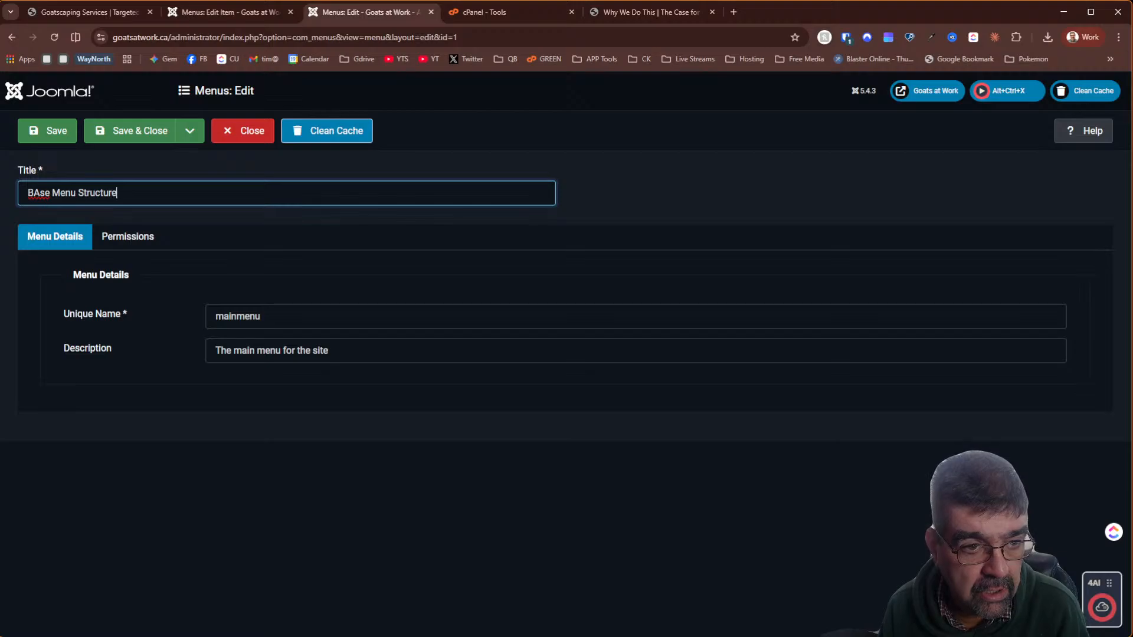
{"action": "type", "text": "a"}
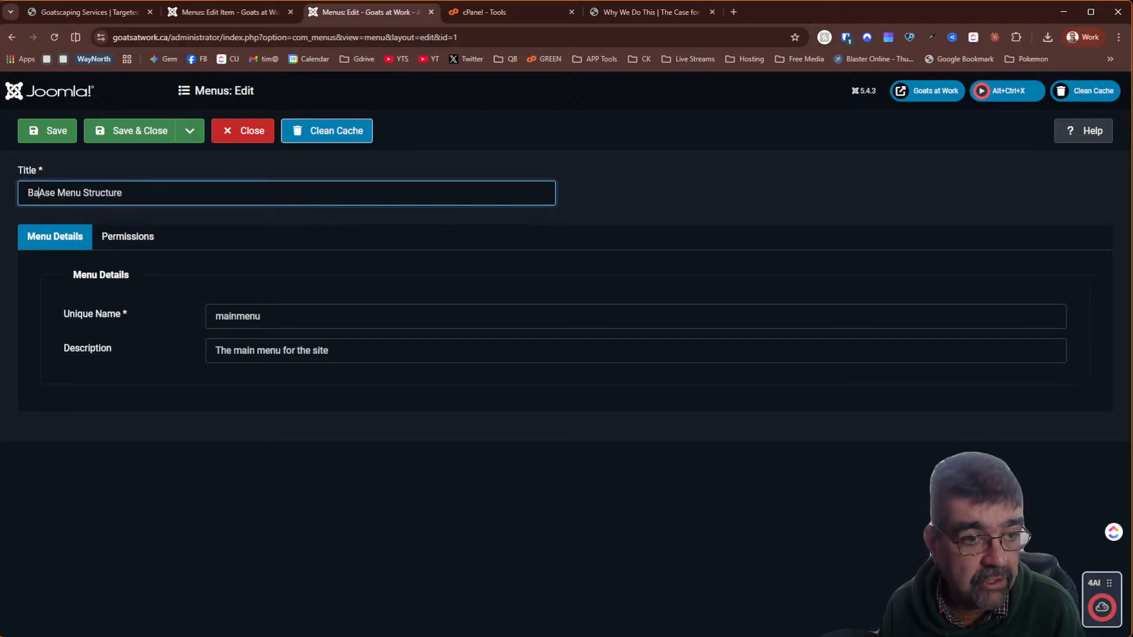
{"action": "key", "text": "Delete"}
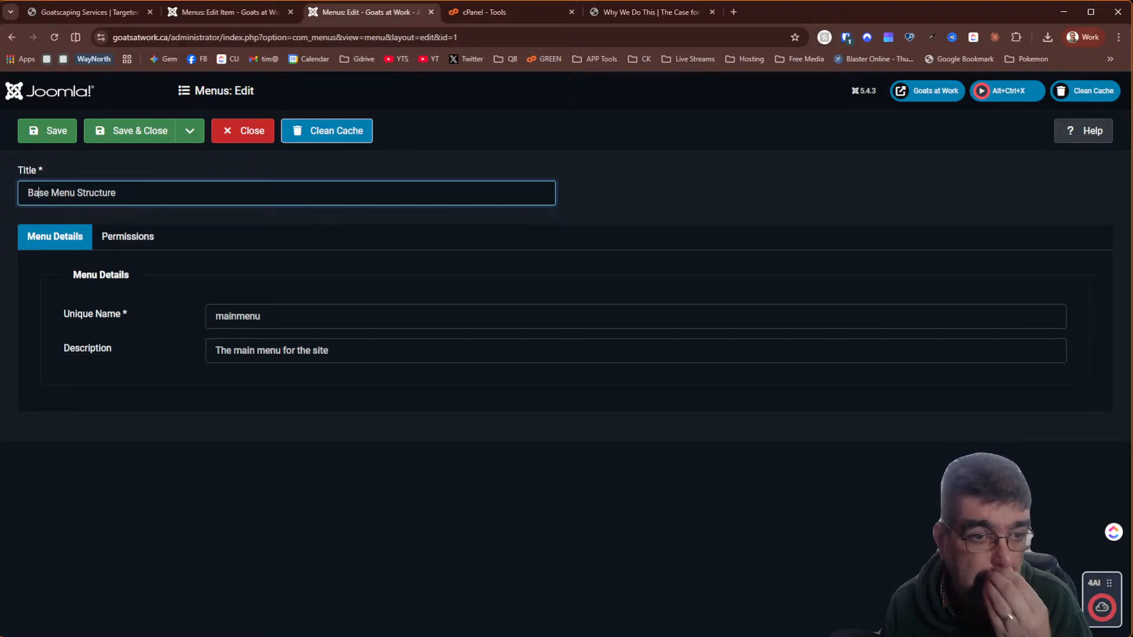
Set the menu's unique name to Base Menu Structure by reusing its title
{"action": "key", "text": "ctrl+a"}
{"action": "key", "text": "ctrl+c"}
{"action": "key", "text": "Tab"}
{"action": "key", "text": "Tab"}
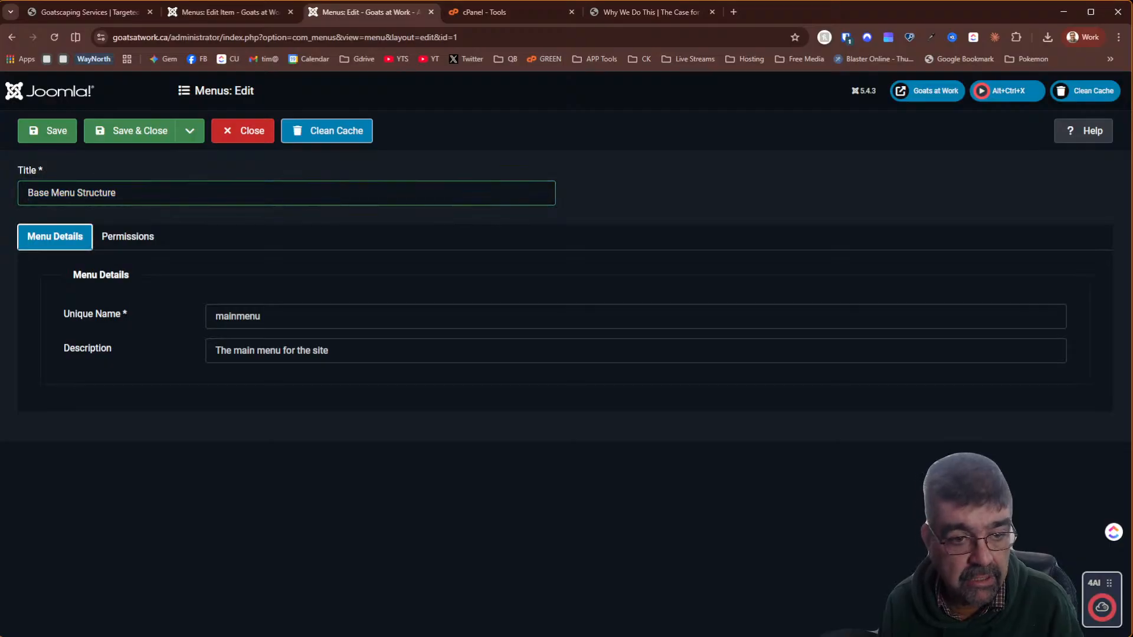
{"action": "key", "text": "ctrl+v"}
{"action": "key", "text": "Tab"}
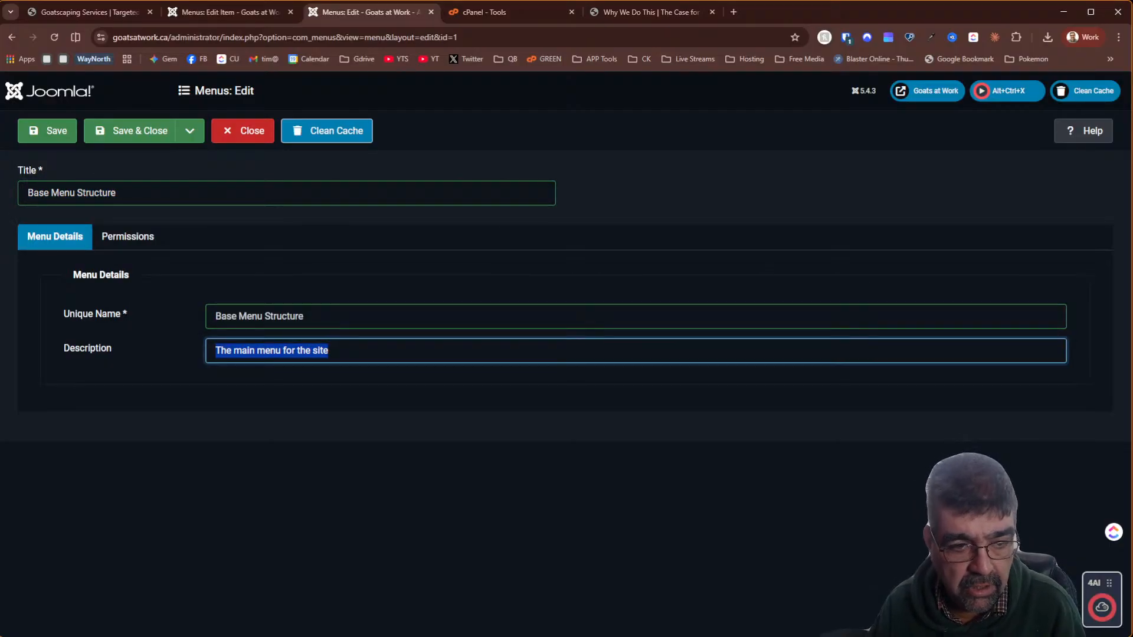
Change the menu description to "The base menu structure for the whole site, locking in SEF url paths", then save and close the menu
{"action": "left_click", "coordinate": [235, 354]}
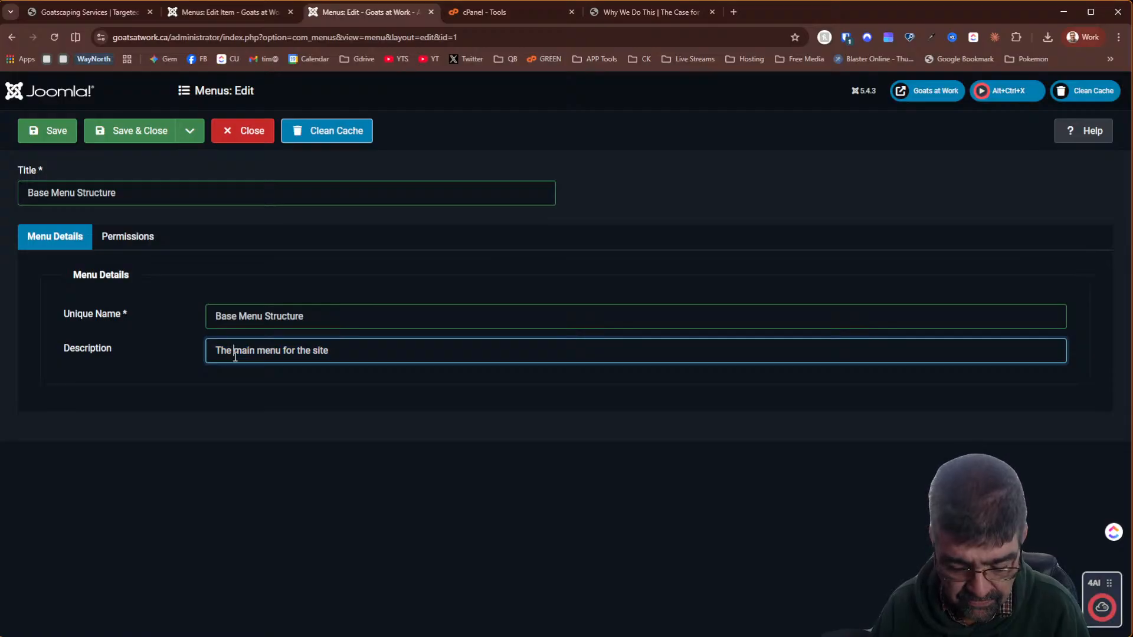
{"action": "type", "text": "base"}
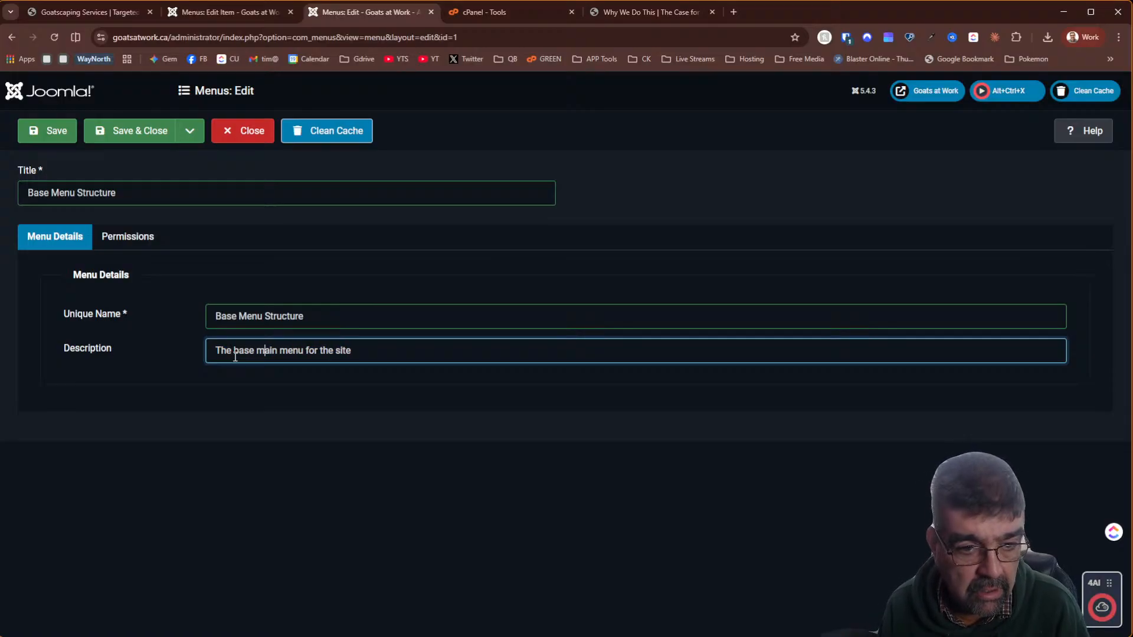
{"action": "key", "text": "Delete"}
{"action": "key", "text": "Delete"}
{"action": "key", "text": "Delete"}
{"action": "key", "text": "Delete"}
{"action": "key", "text": "Delete"}
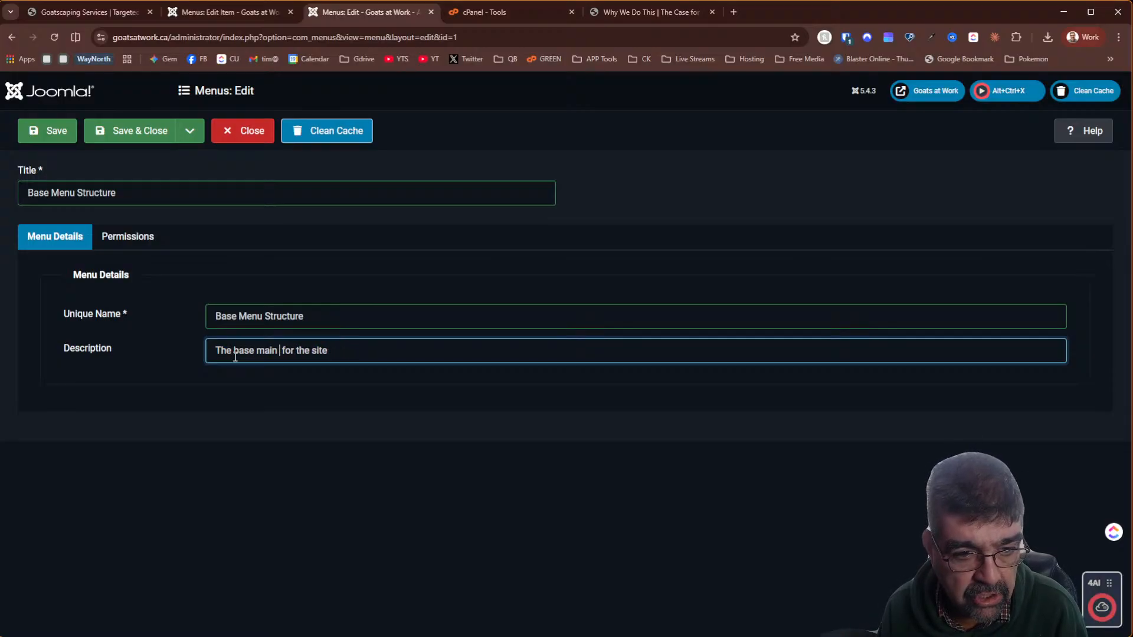
{"action": "type", "text": "structure"}
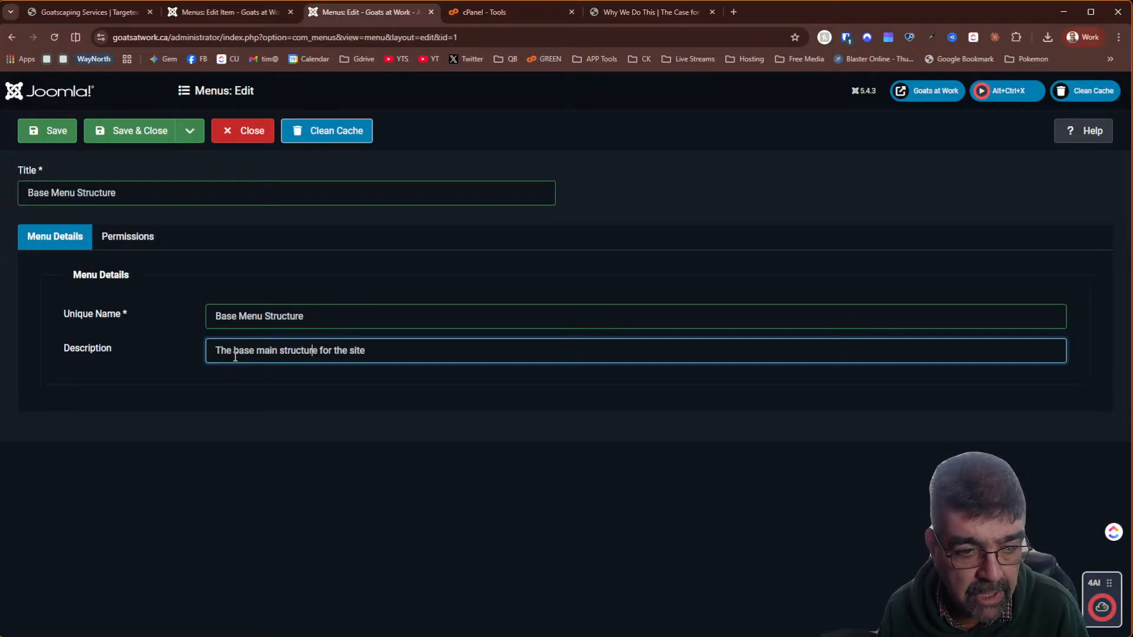
{"action": "key", "text": "BackSpace"}
{"action": "key", "text": "Delete"}
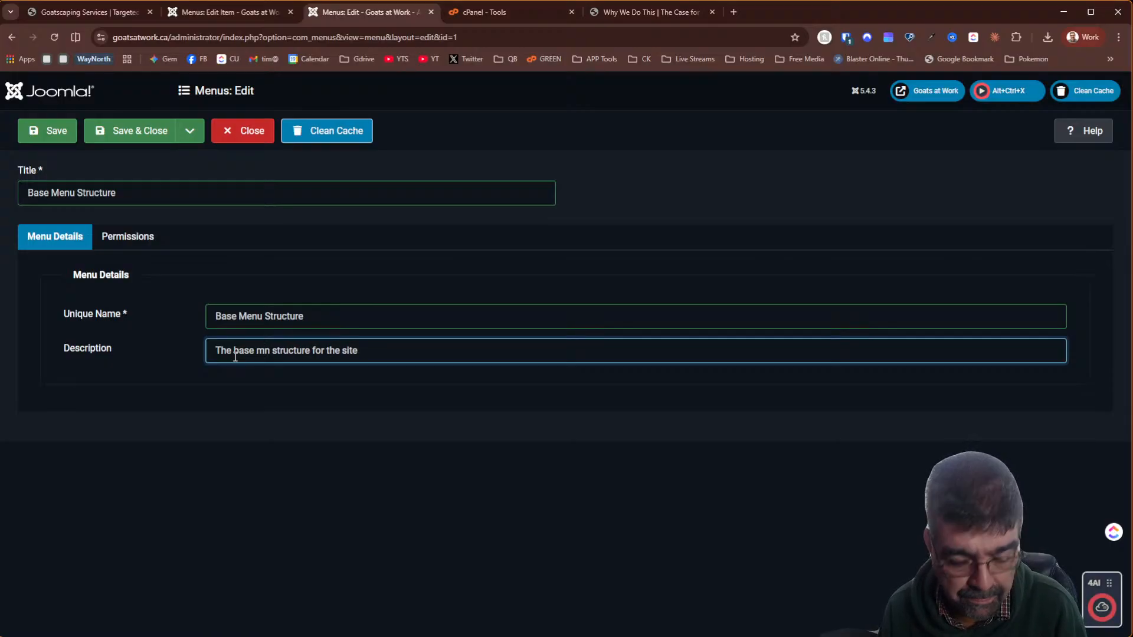
{"action": "type", "text": "enu"}
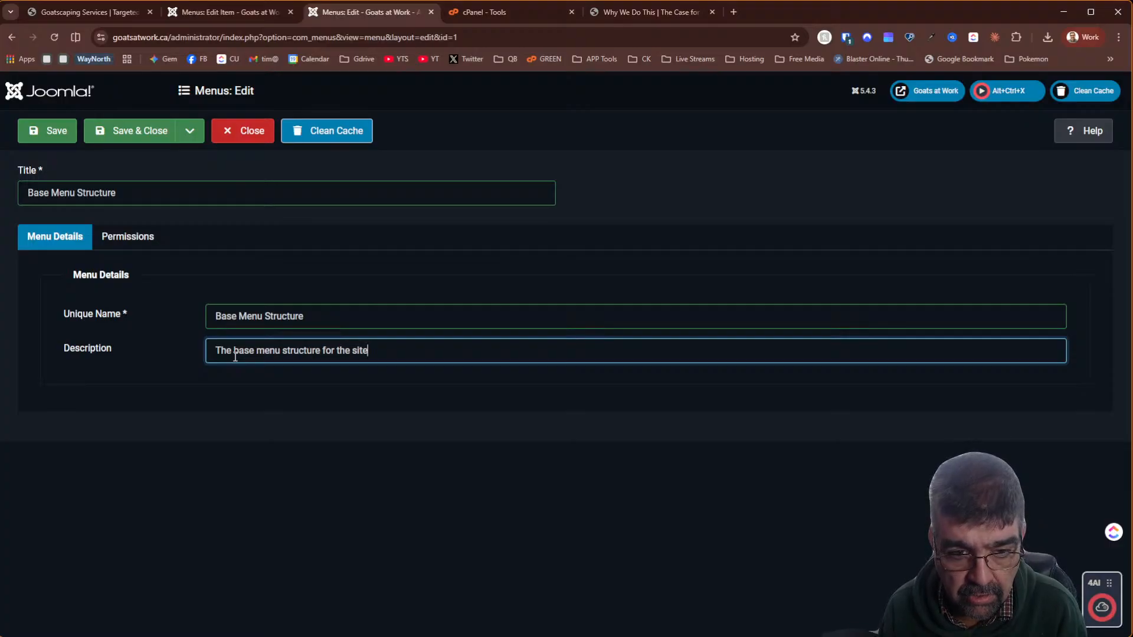
{"action": "type", "text": " whole "}
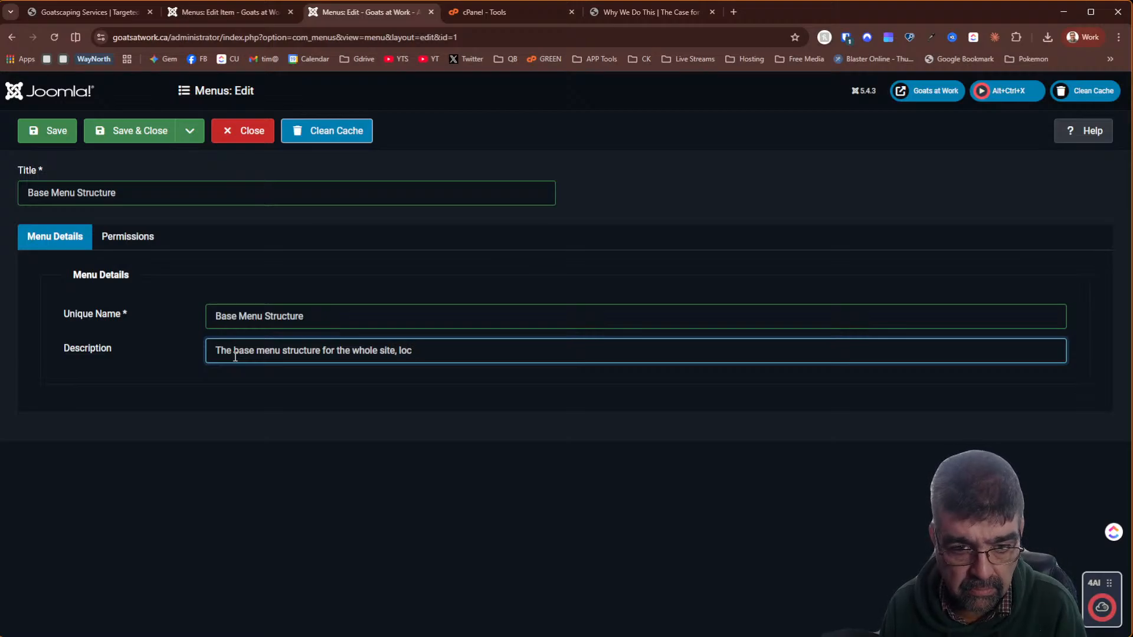
{"action": "type", "text": "g in SEF url paths"}
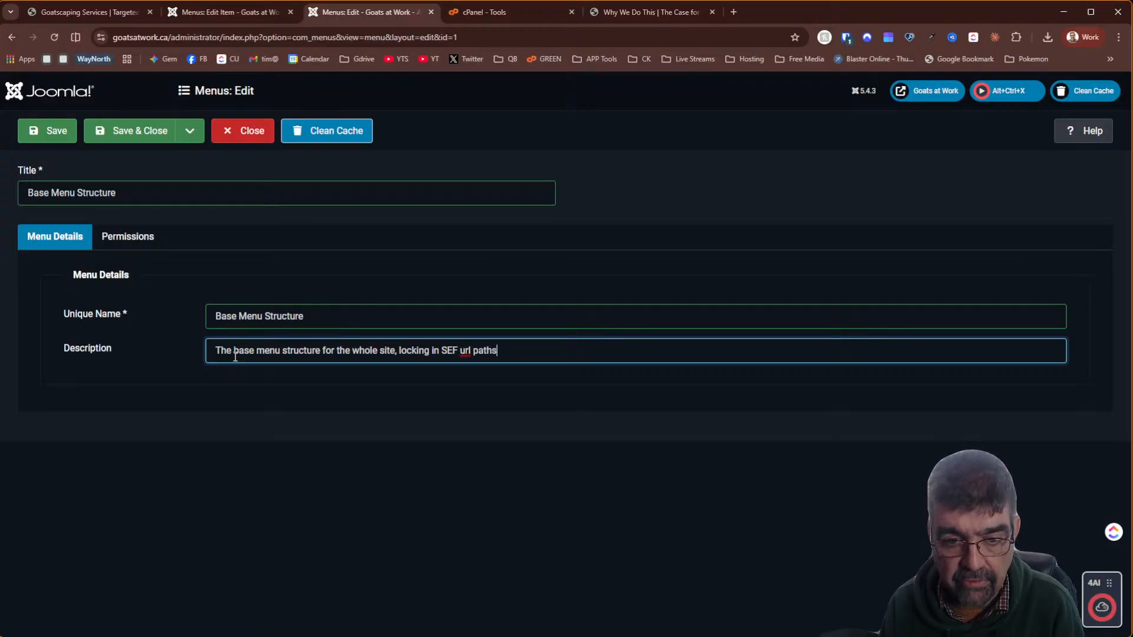
{"action": "left_click", "coordinate": [140, 138]}
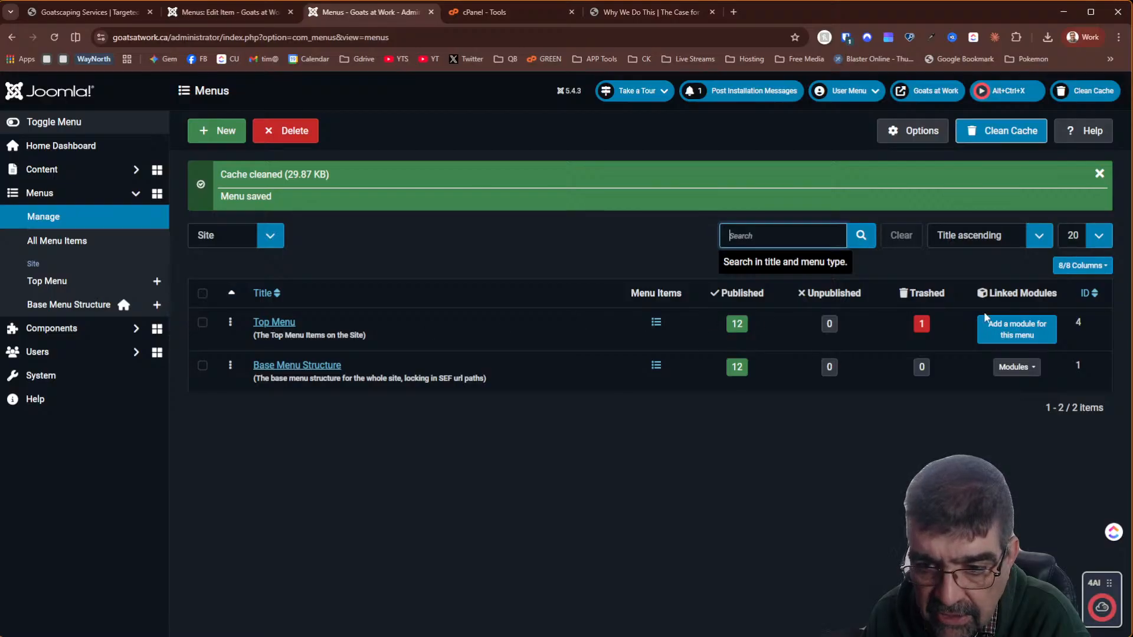
Permanently delete the trashed Service Areas item from the Top Menu and return to the list of menus
{"action": "left_click", "coordinate": [921, 324]}
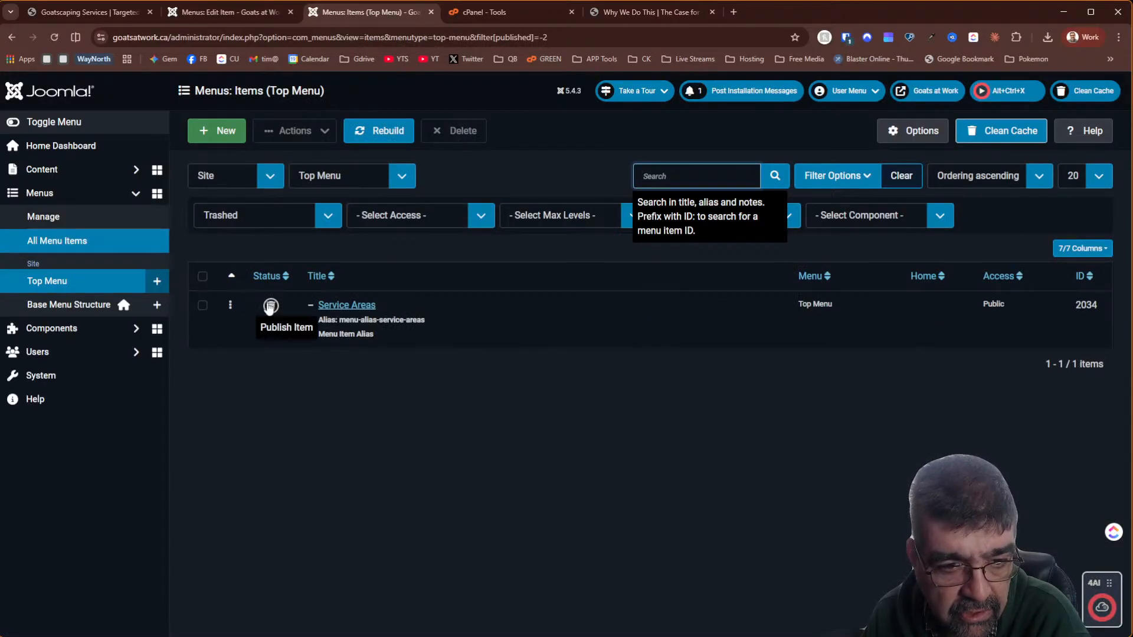
{"action": "left_click", "coordinate": [202, 305]}
{"action": "left_click", "coordinate": [436, 134]}
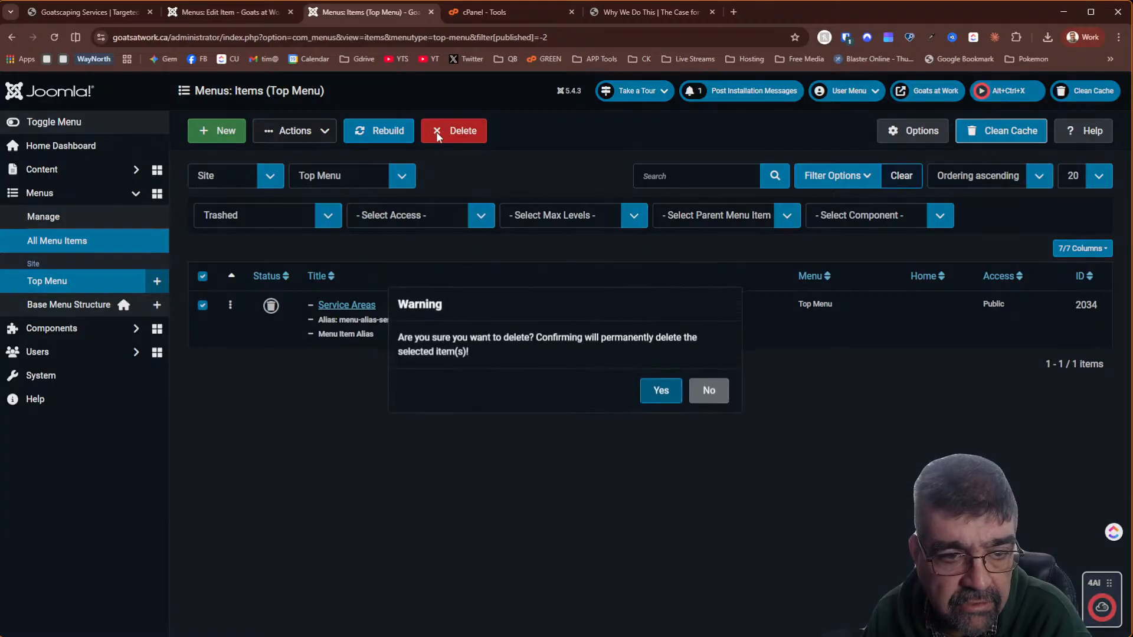
{"action": "left_click", "coordinate": [656, 393]}
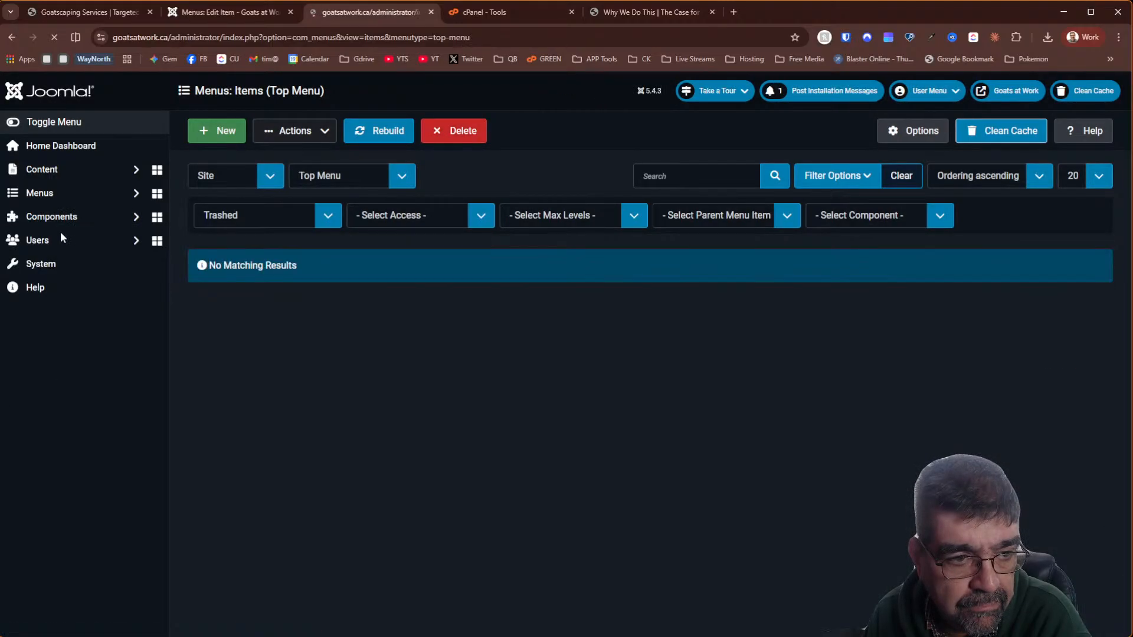
{"action": "left_click", "coordinate": [54, 219]}
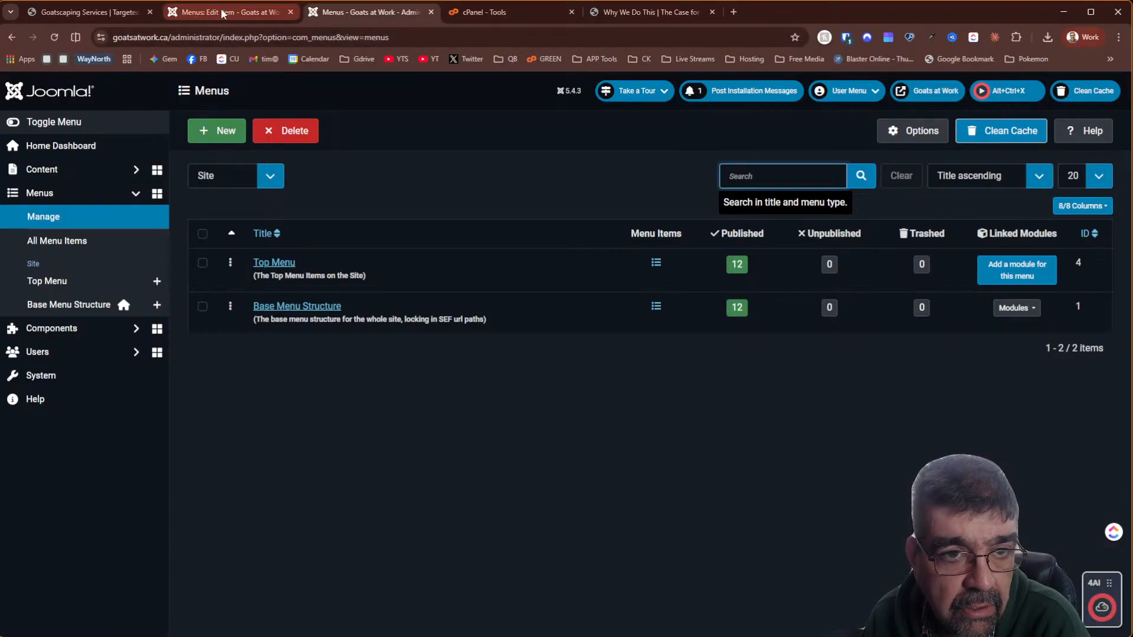
Load the live site's home page and check the Services dropdown in its navigation
{"action": "left_click", "coordinate": [68, 12]}
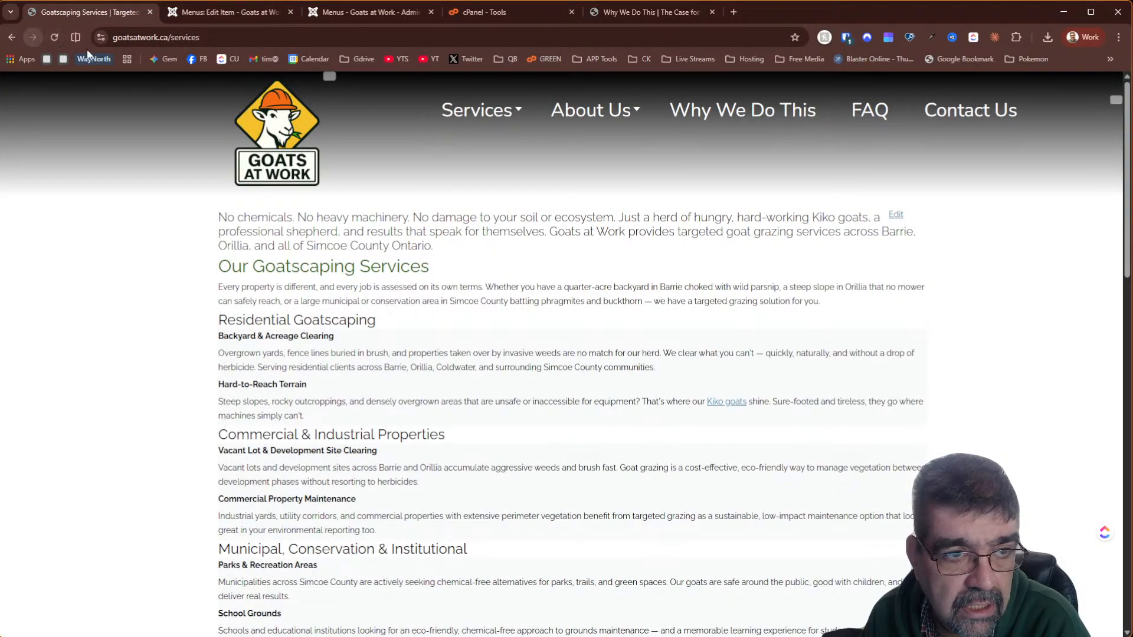
{"action": "left_click_drag", "start_coordinate": [167, 37], "coordinate": [349, 47]}
{"action": "key", "text": "BackSpace"}
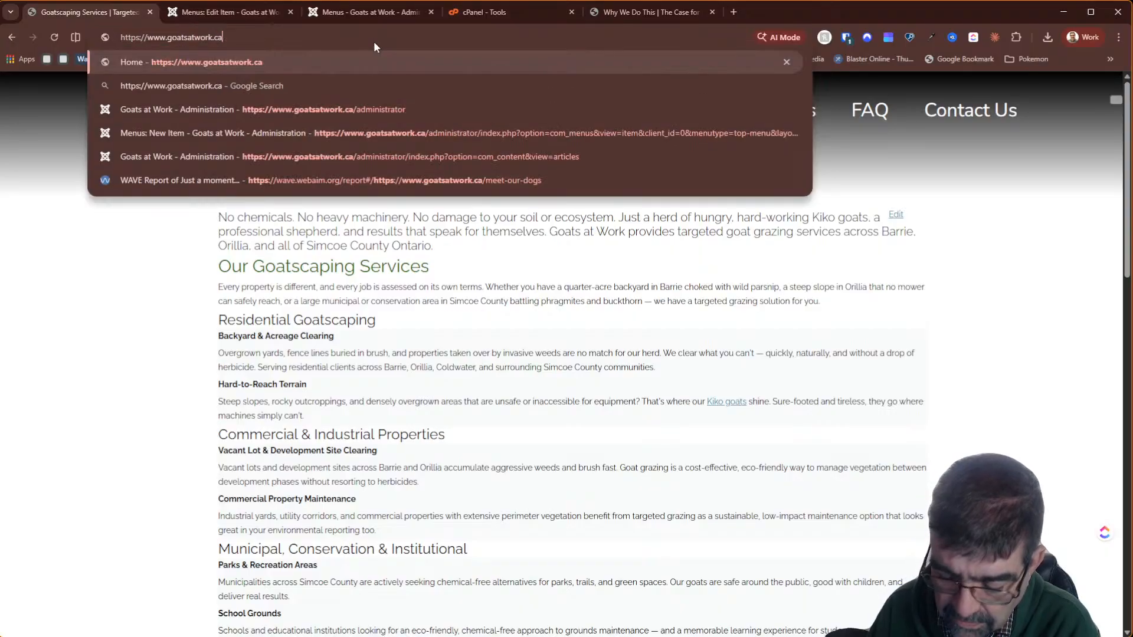
{"action": "key", "text": "Return"}
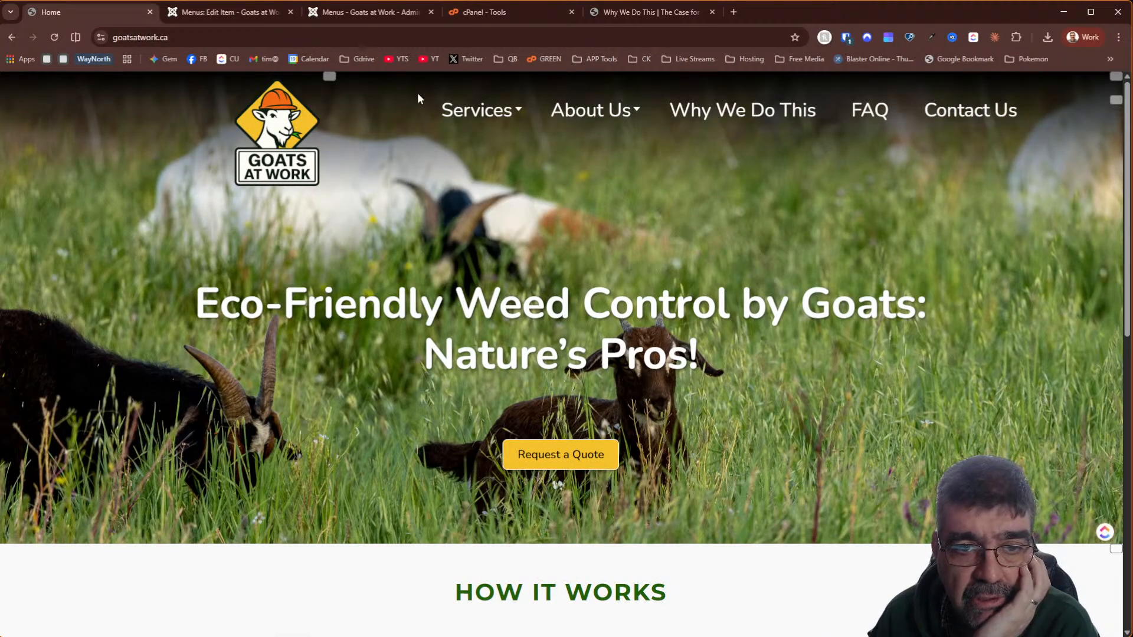
{"action": "mouse_move", "coordinate": [441, 118]}
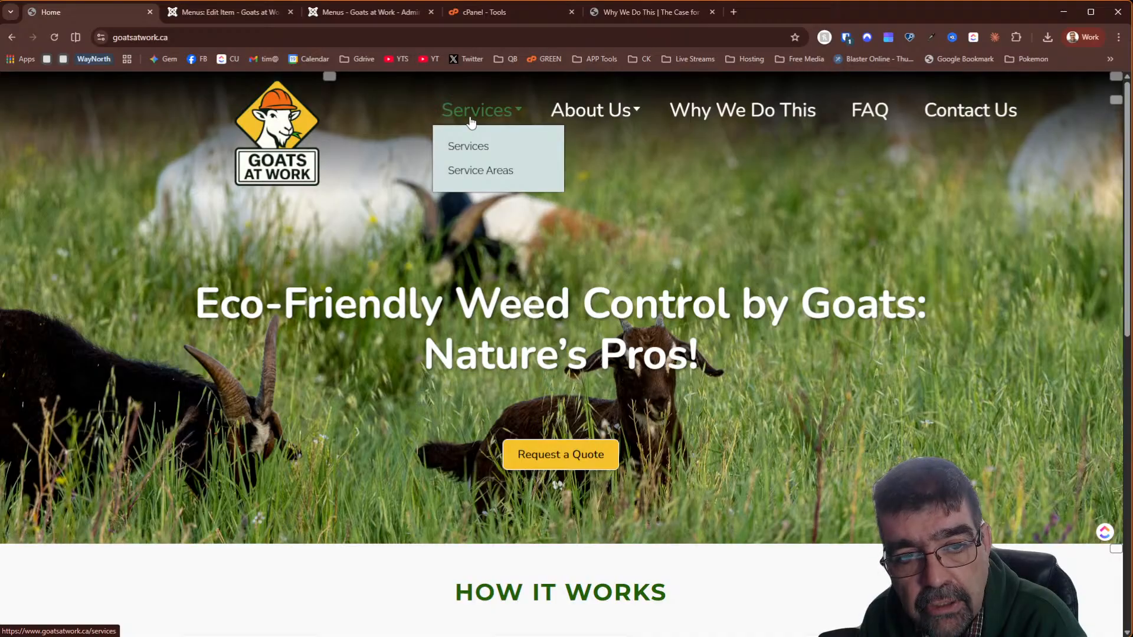
Close the Our Story menu item and clear the Trashed filter from the Top Menu item list
{"action": "left_click", "coordinate": [236, 12]}
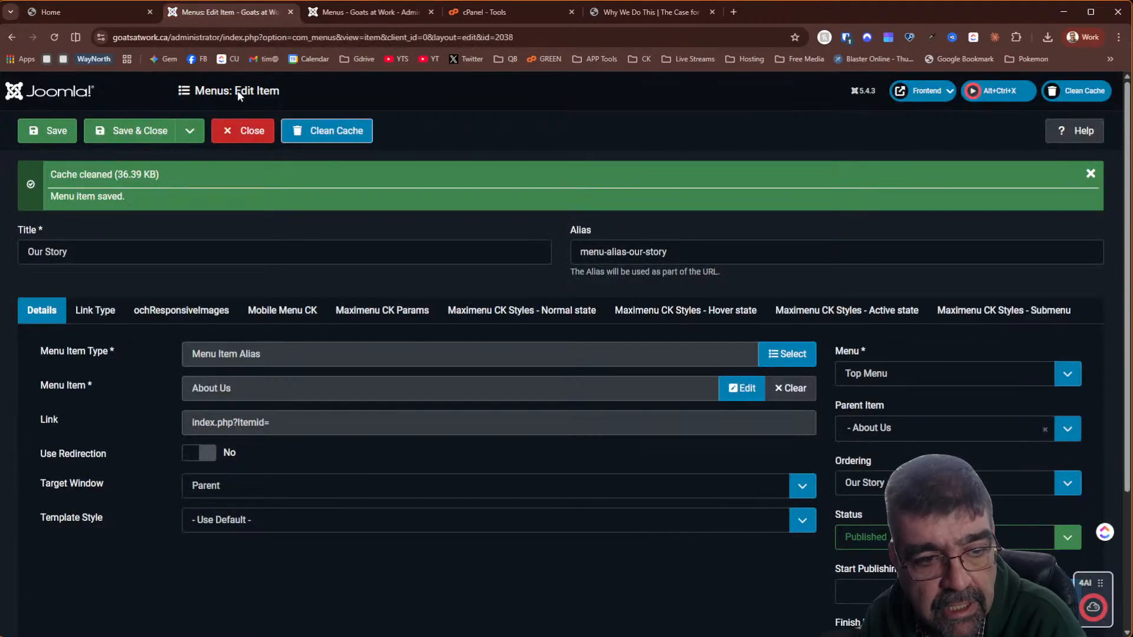
{"action": "left_click", "coordinate": [243, 131]}
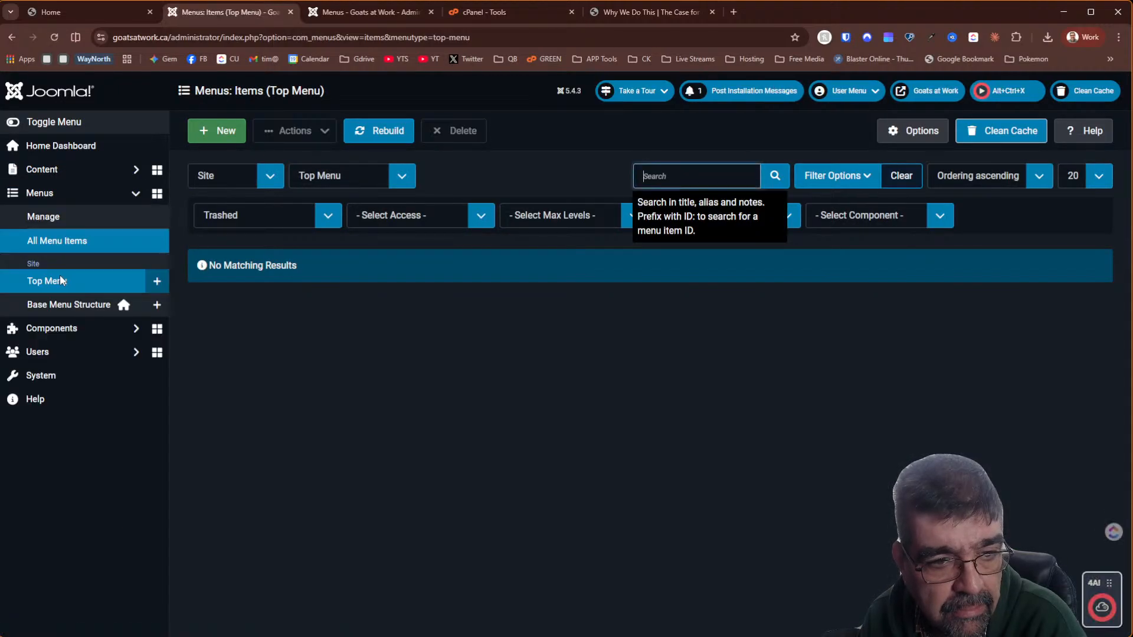
{"action": "left_click", "coordinate": [909, 180]}
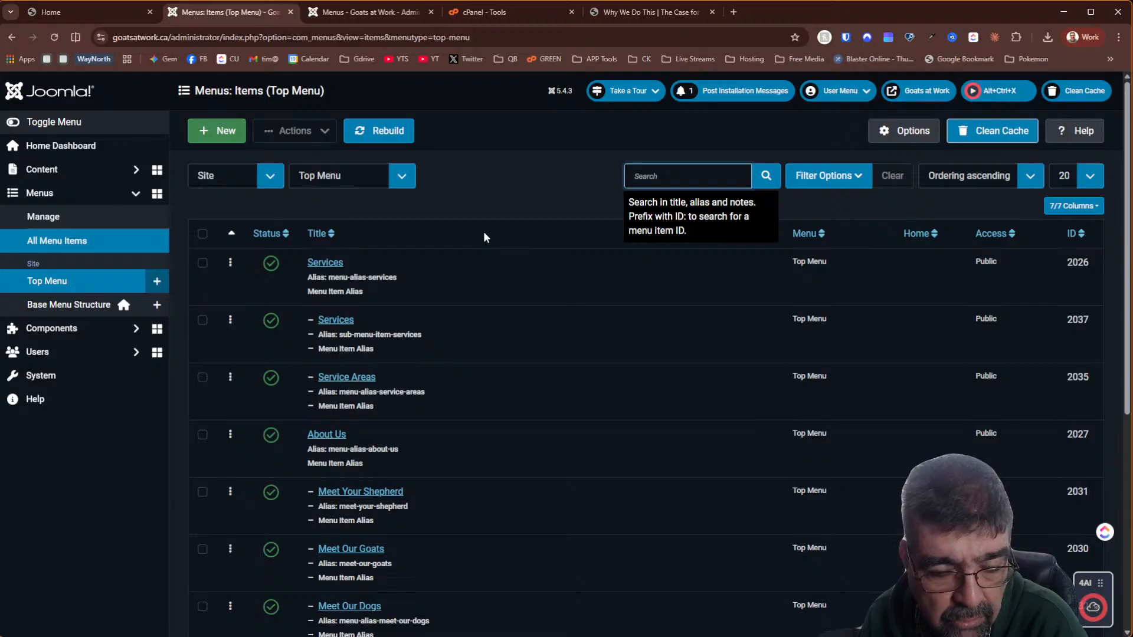
Check the settings of the top-level Services item in the Top Menu and review the Base Menu Structure items
{"action": "left_click", "coordinate": [323, 263]}
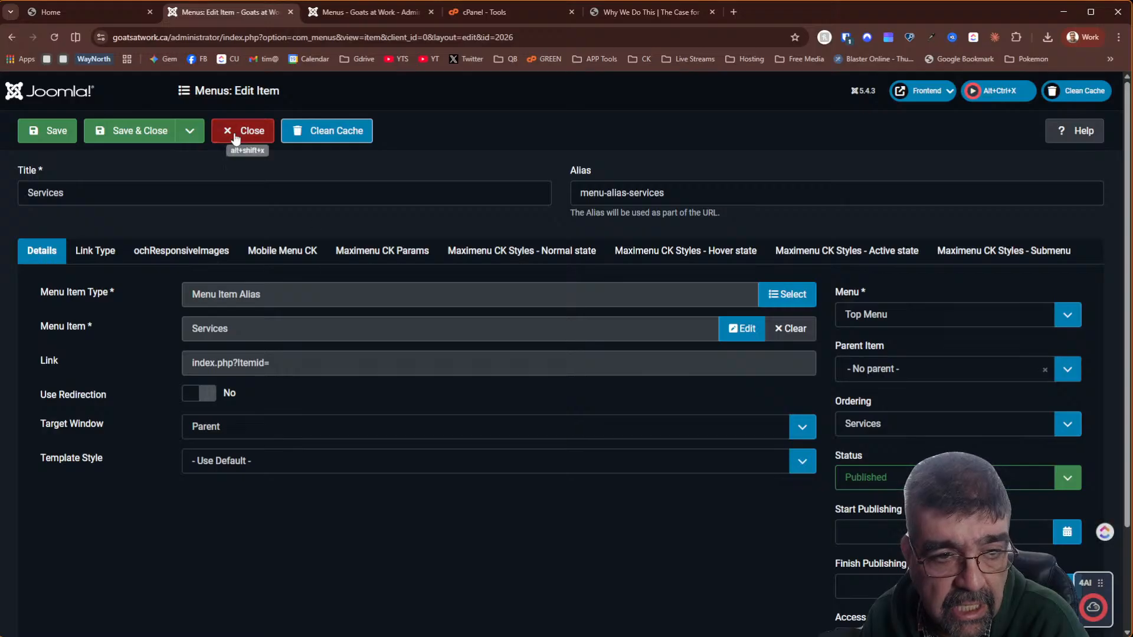
{"action": "left_click", "coordinate": [236, 137]}
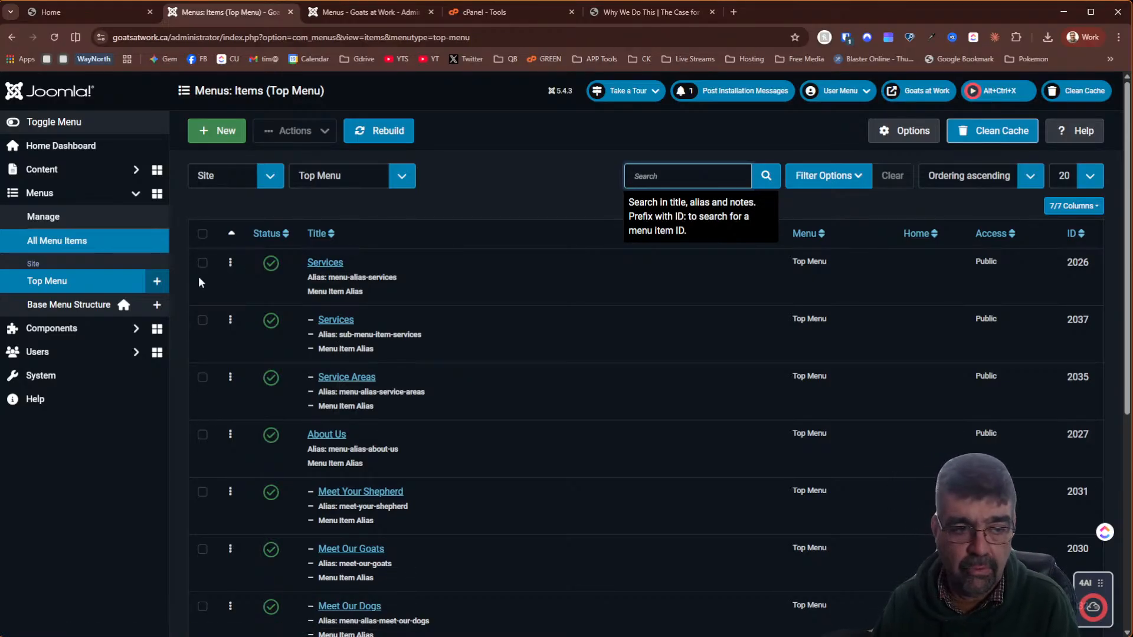
{"action": "left_click", "coordinate": [74, 307]}
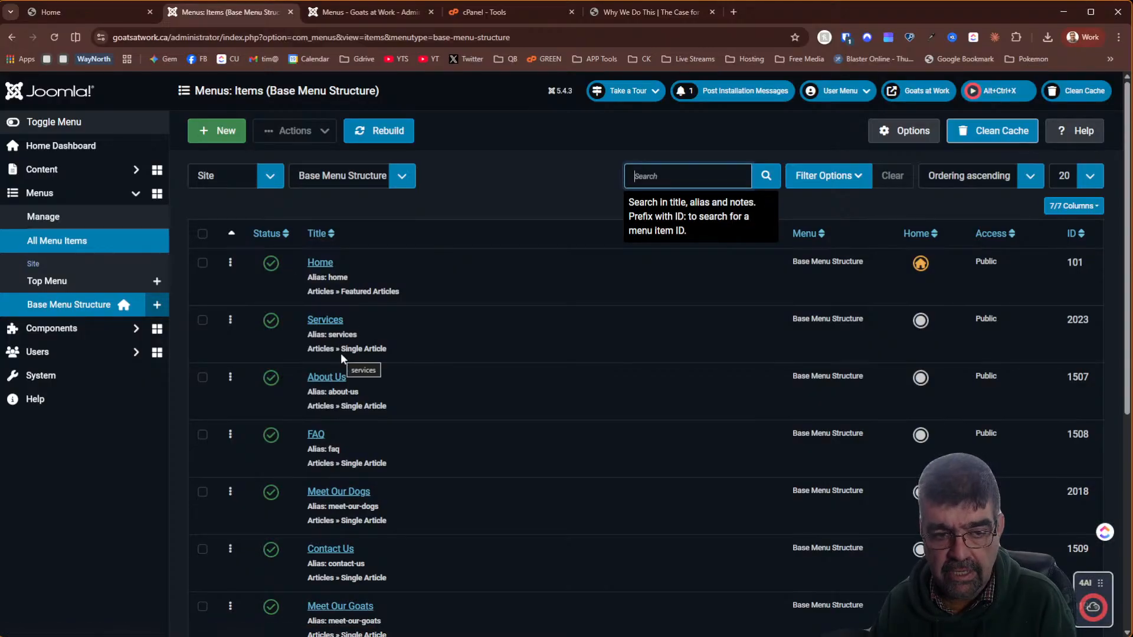
Change the Top Menu's top-level Services item type to the Menu Heading system link
{"action": "left_click", "coordinate": [91, 278]}
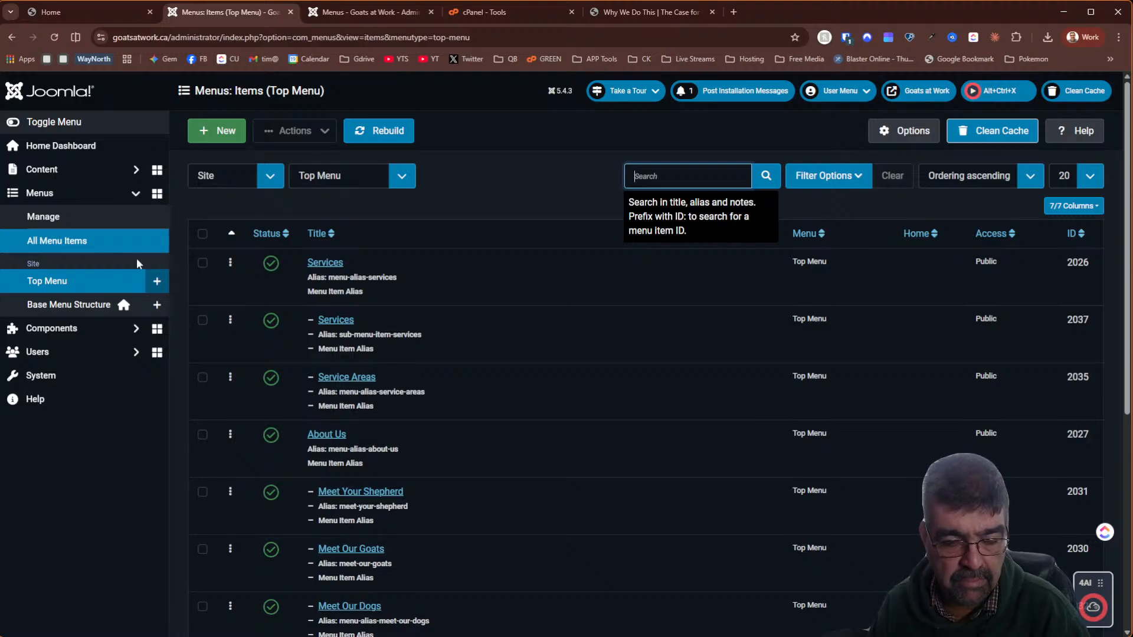
{"action": "left_click", "coordinate": [338, 267]}
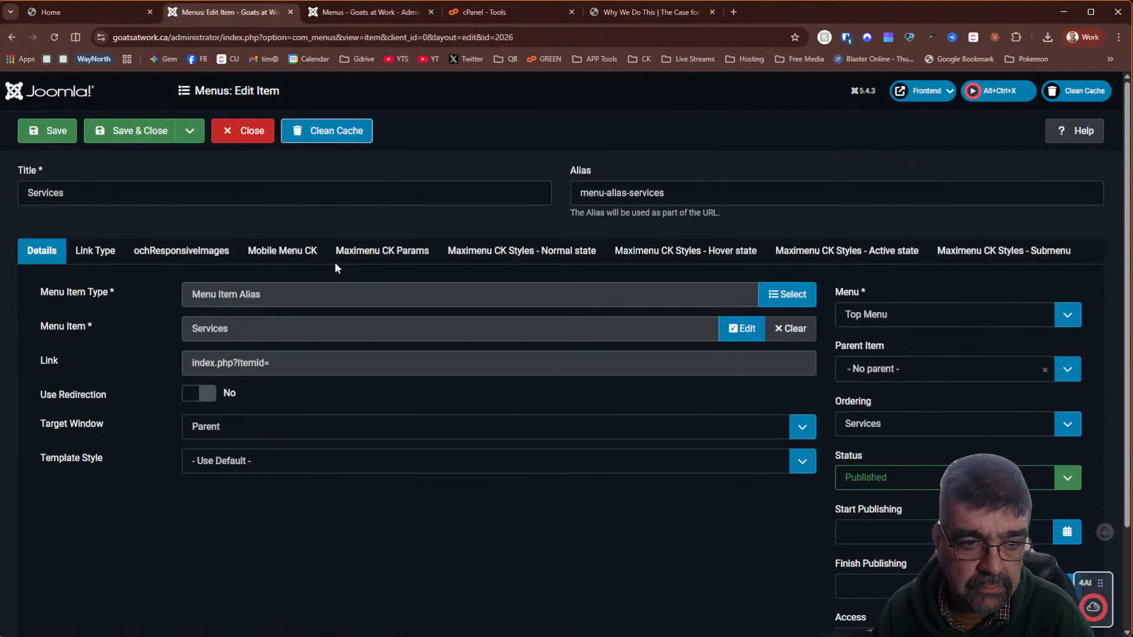
{"action": "left_click", "coordinate": [776, 308]}
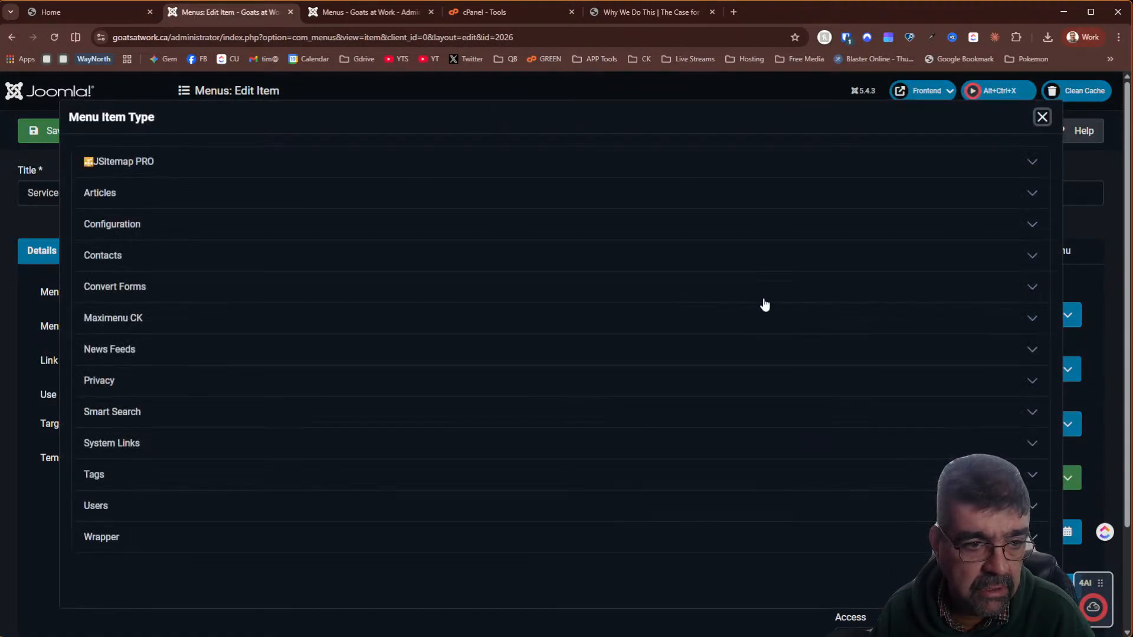
{"action": "left_click", "coordinate": [144, 442]}
{"action": "scroll", "coordinate": [316, 343], "scroll_direction": "down", "scroll_amount": 2}
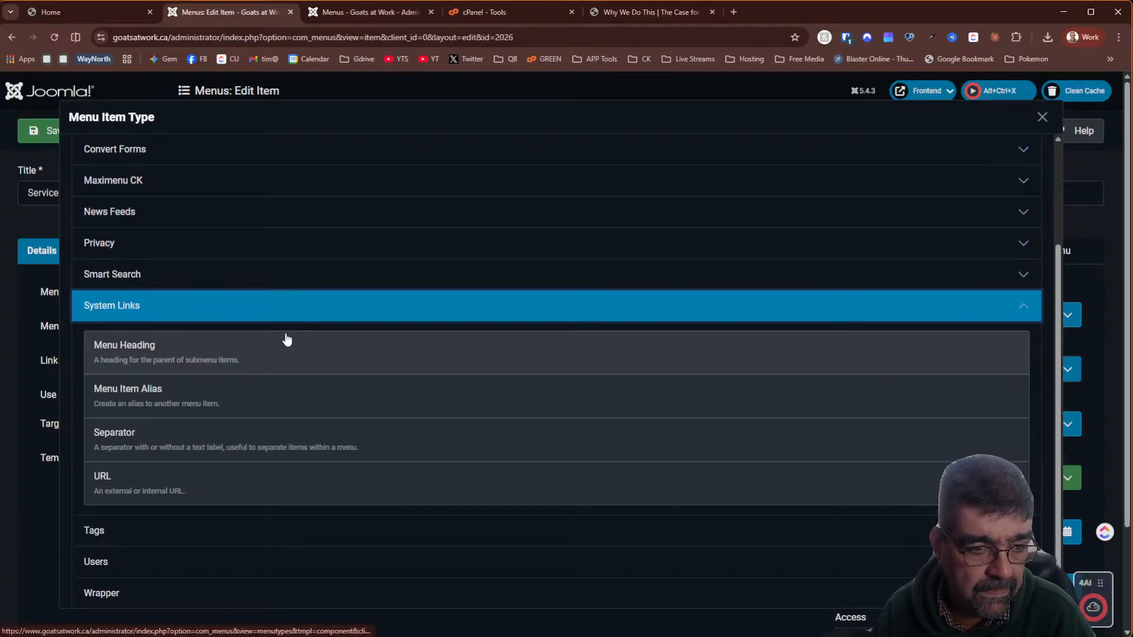
{"action": "left_click", "coordinate": [168, 361]}
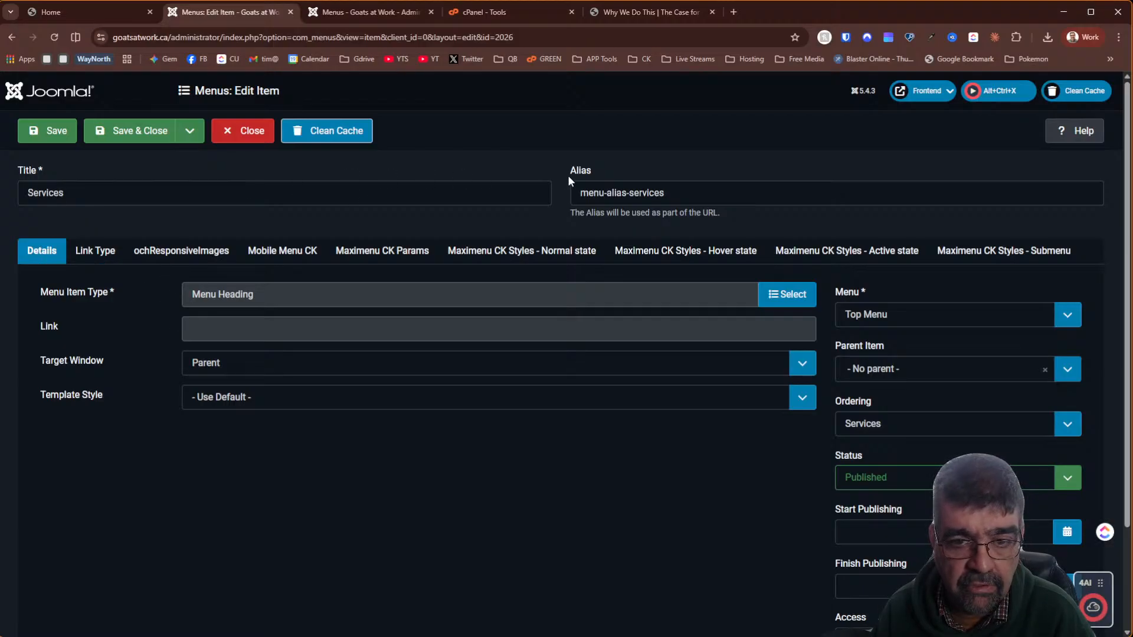
Replace the Services heading's alias with "Services Menu Header" and save the menu item
{"action": "left_click_drag", "start_coordinate": [689, 193], "coordinate": [560, 199]}
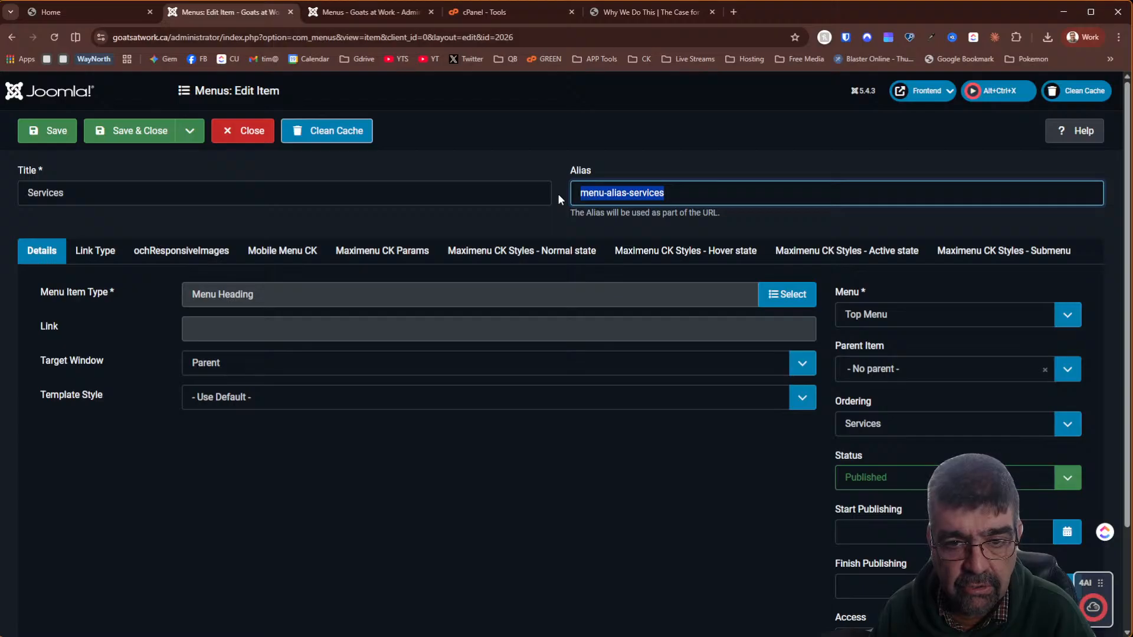
{"action": "type", "text": "Serv"}
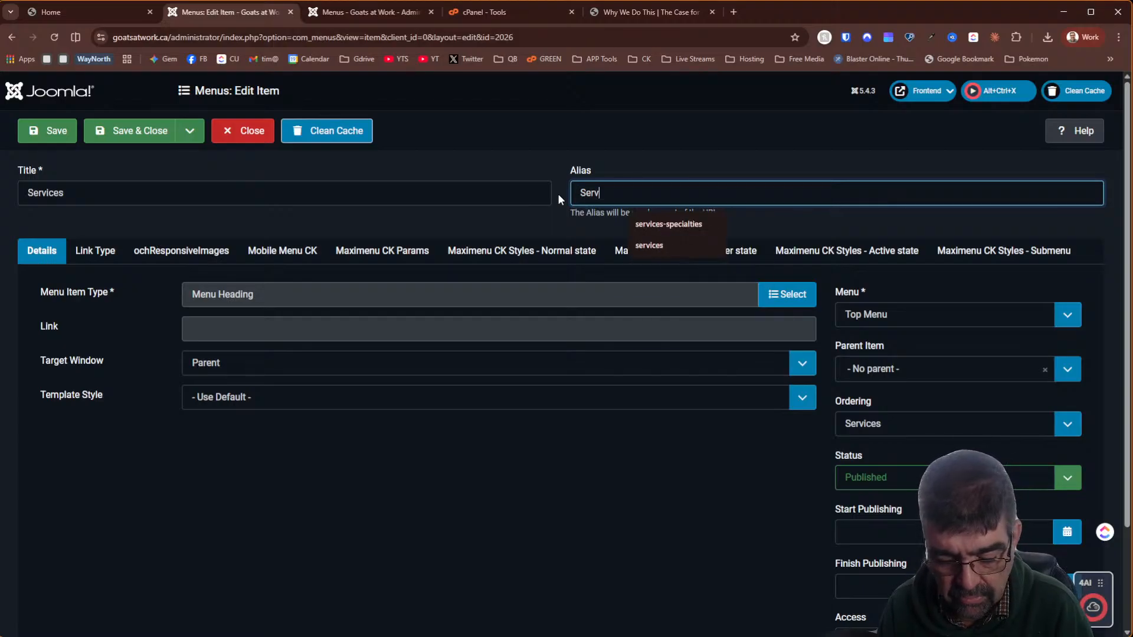
{"action": "type", "text": "ices Menu "}
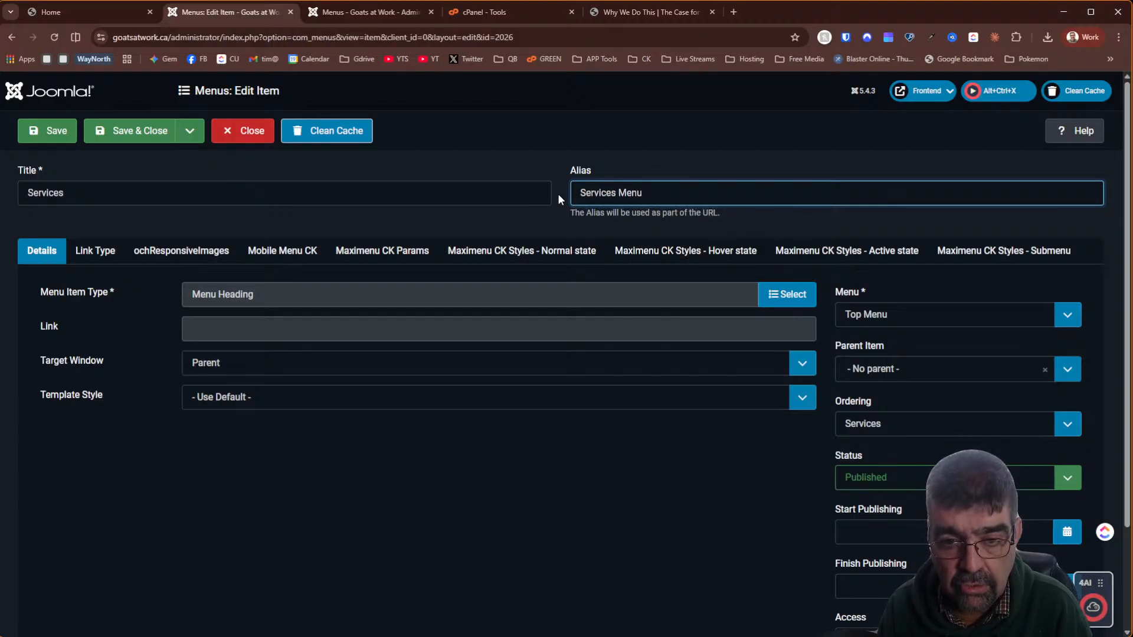
{"action": "type", "text": "Header"}
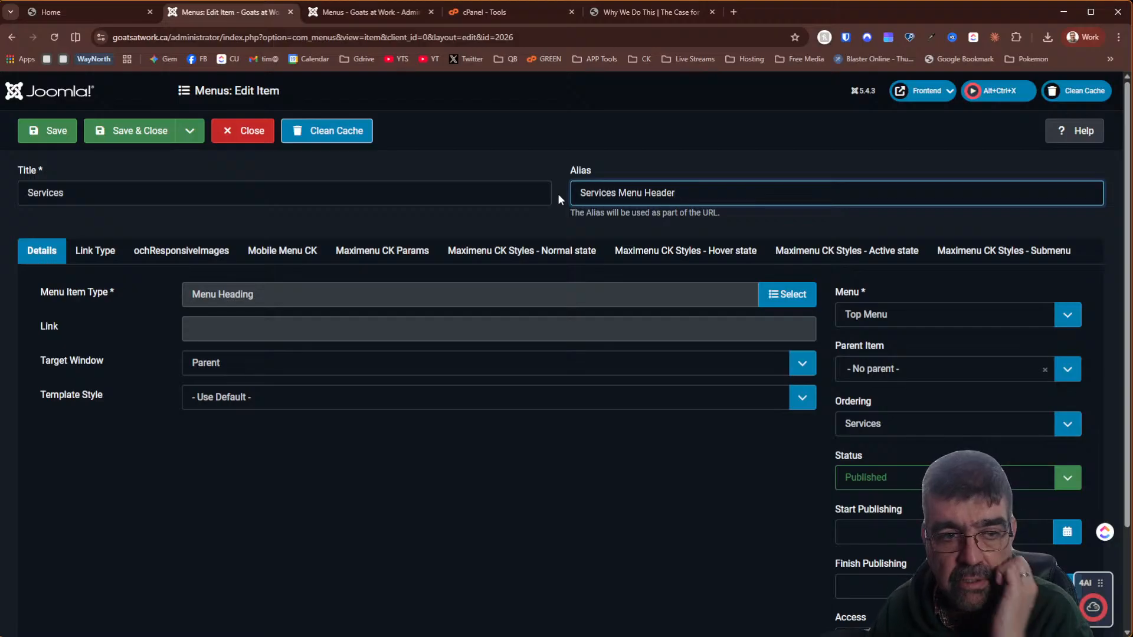
{"action": "left_click", "coordinate": [48, 137]}
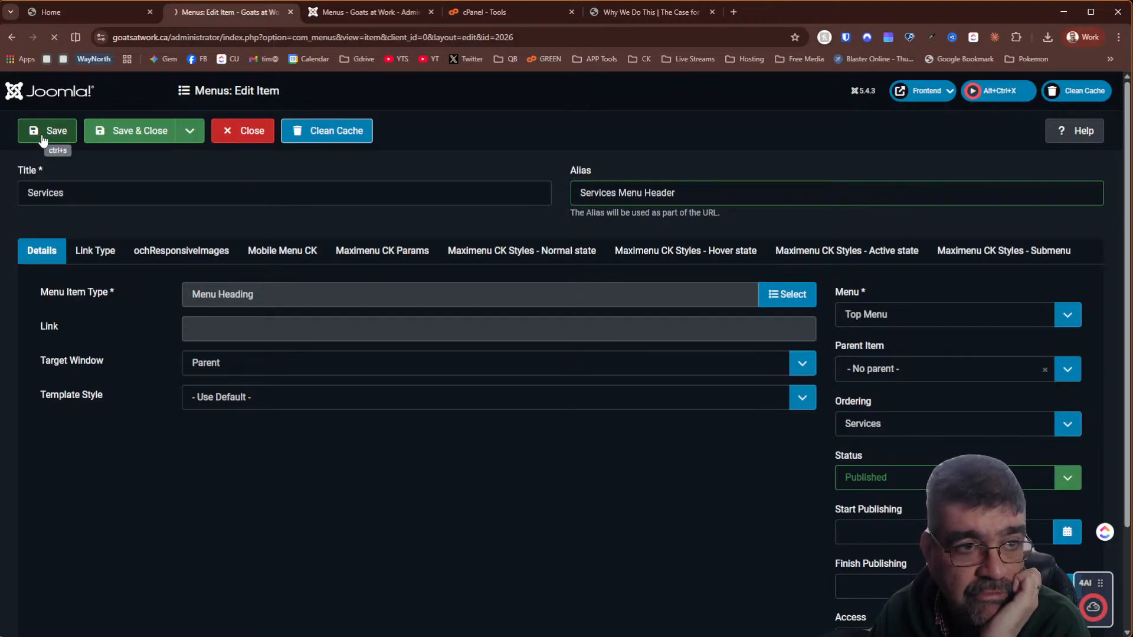
Check the Services dropdown on the website's refreshed home page
{"action": "left_click", "coordinate": [65, 10]}
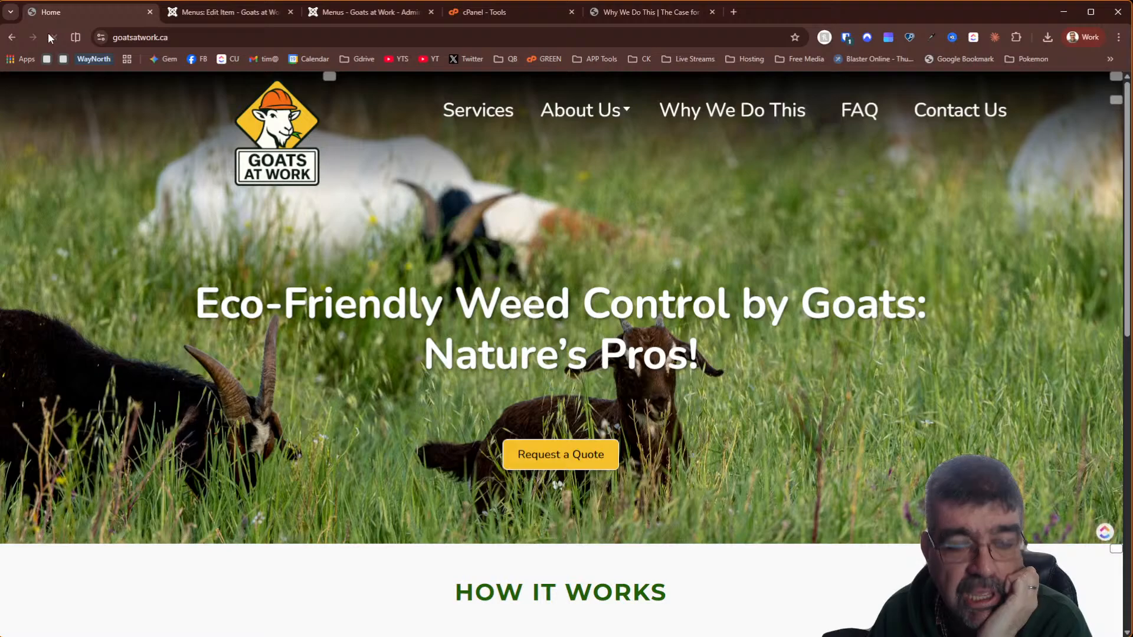
{"action": "left_click", "coordinate": [494, 119]}
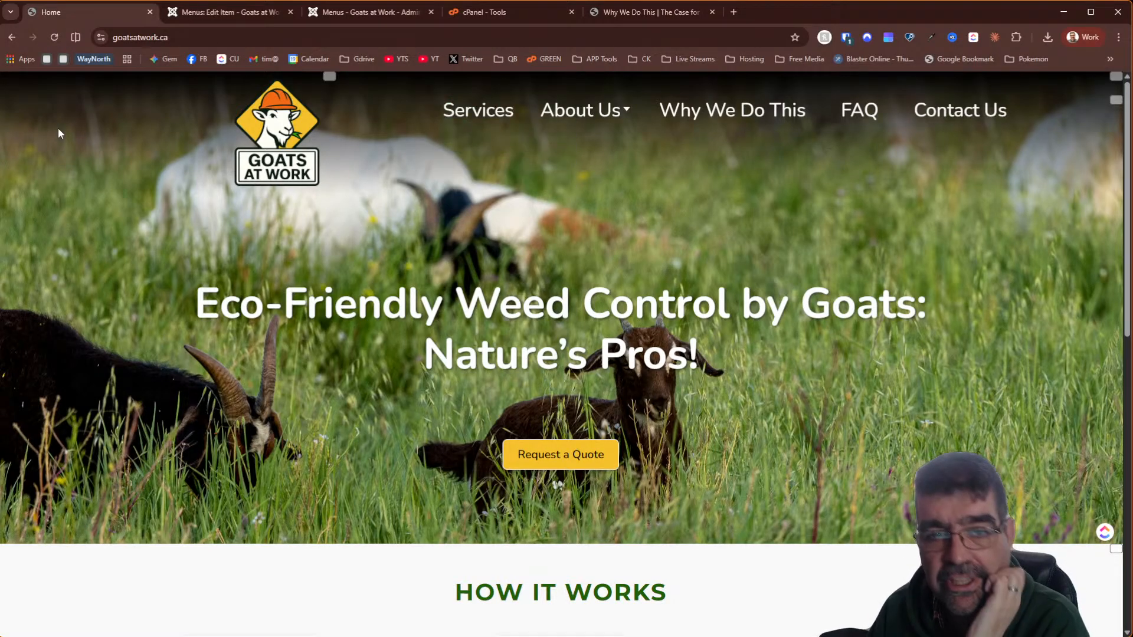
{"action": "mouse_move", "coordinate": [475, 109]}
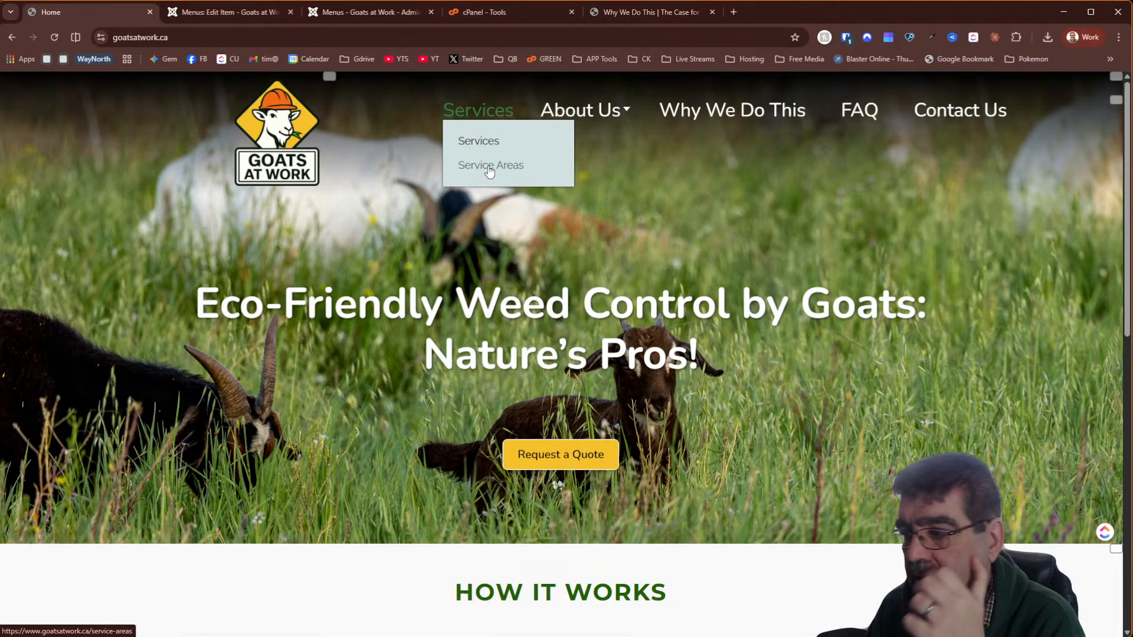
Change the Top Menu's top-level Services item type to the Separator system link and save it
{"action": "left_click", "coordinate": [194, 14]}
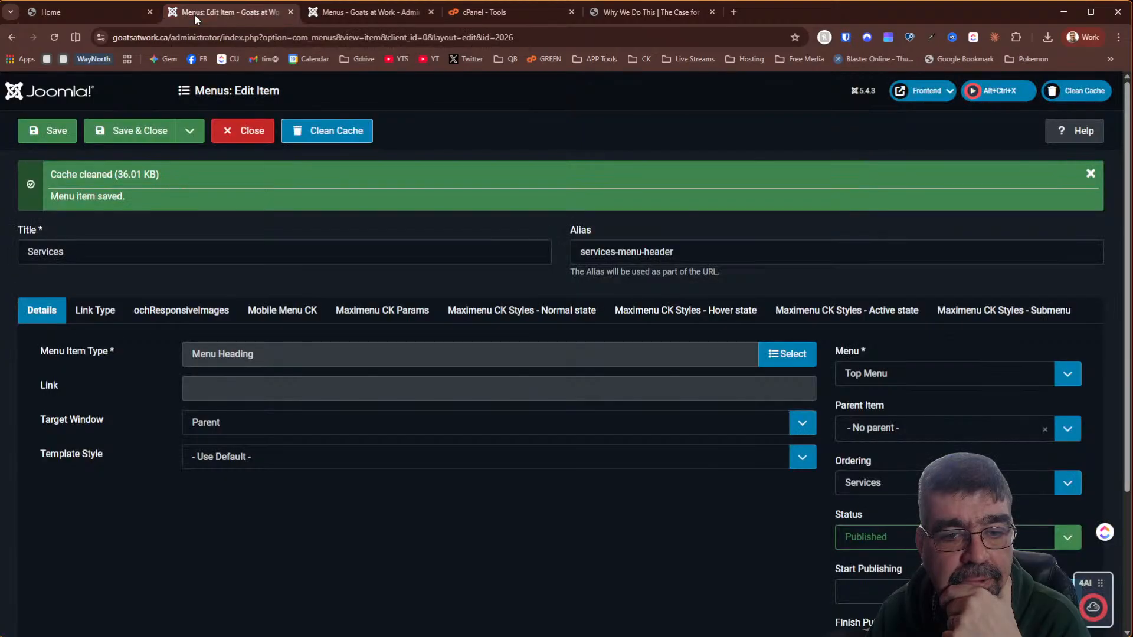
{"action": "left_click", "coordinate": [791, 356]}
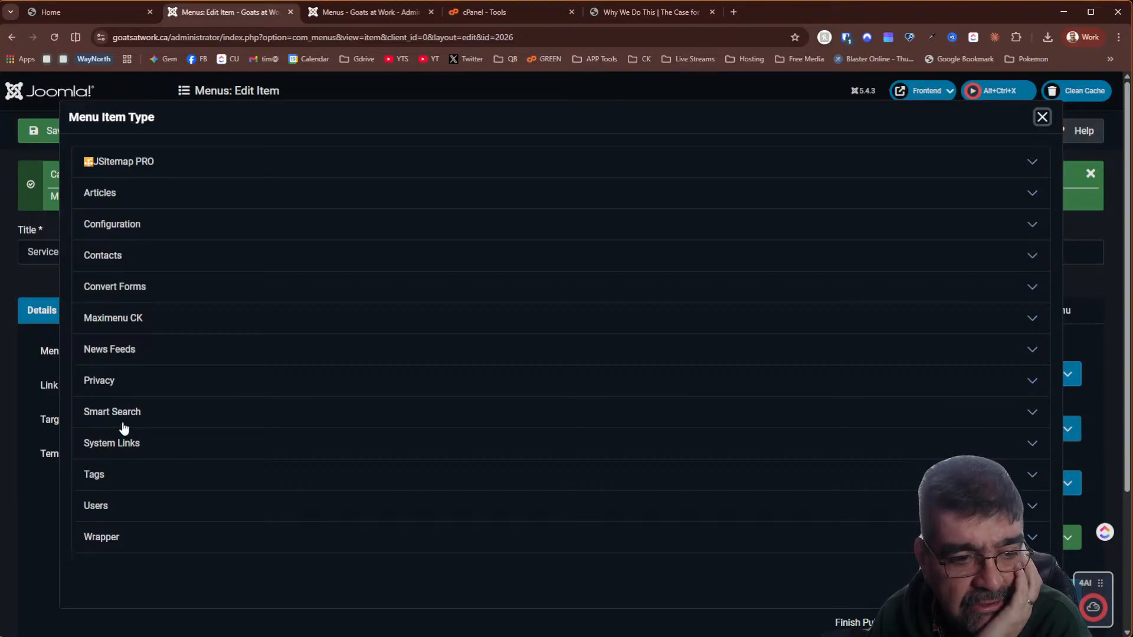
{"action": "left_click", "coordinate": [120, 443]}
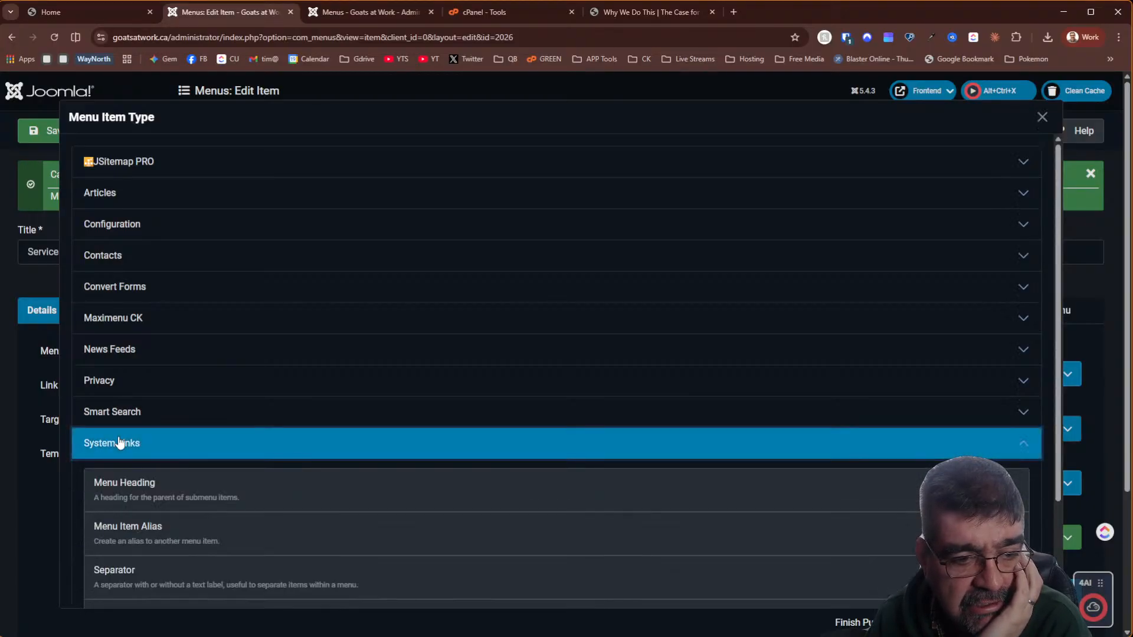
{"action": "scroll", "coordinate": [127, 443], "scroll_direction": "down", "scroll_amount": 3}
{"action": "left_click", "coordinate": [130, 446]}
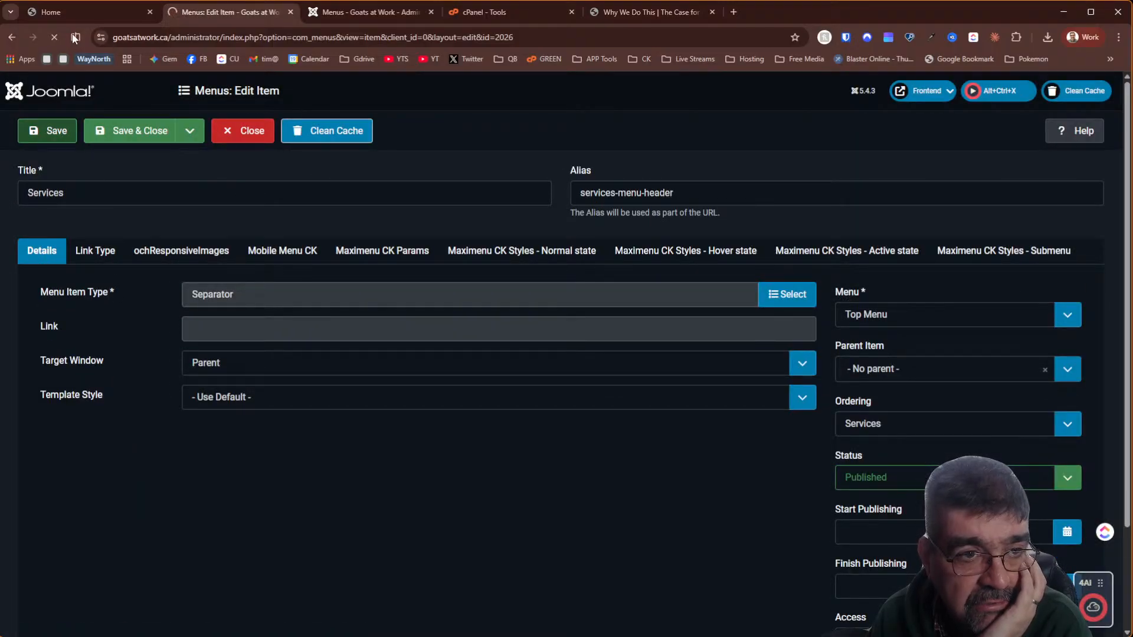
Reload the website's home page and check the Services and About Us dropdowns
{"action": "left_click", "coordinate": [79, 14]}
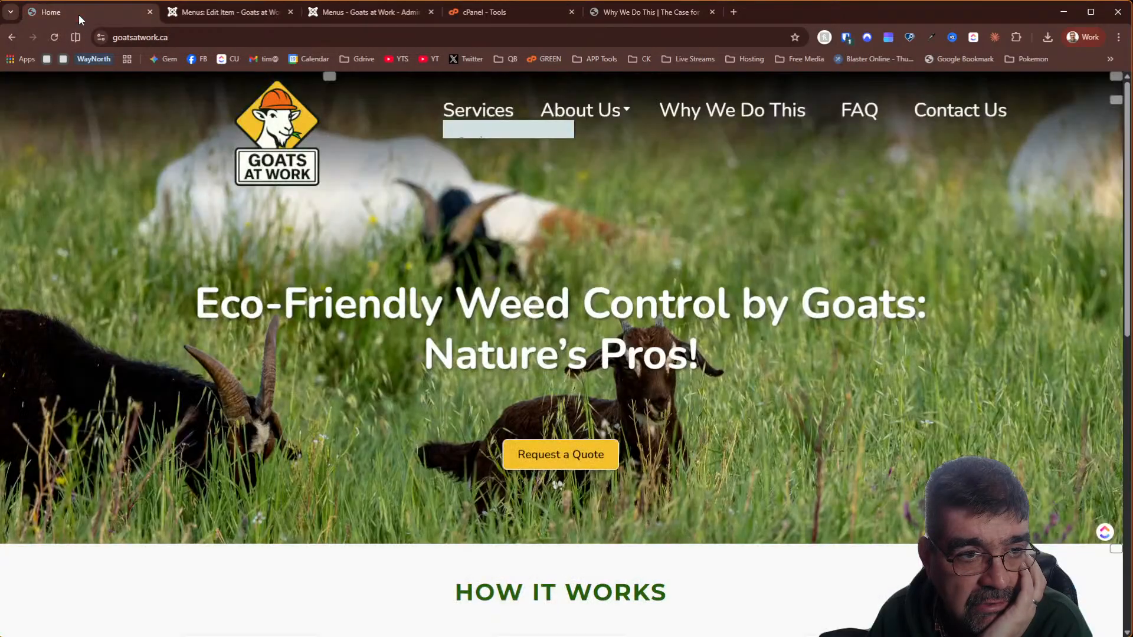
{"action": "left_click", "coordinate": [54, 37]}
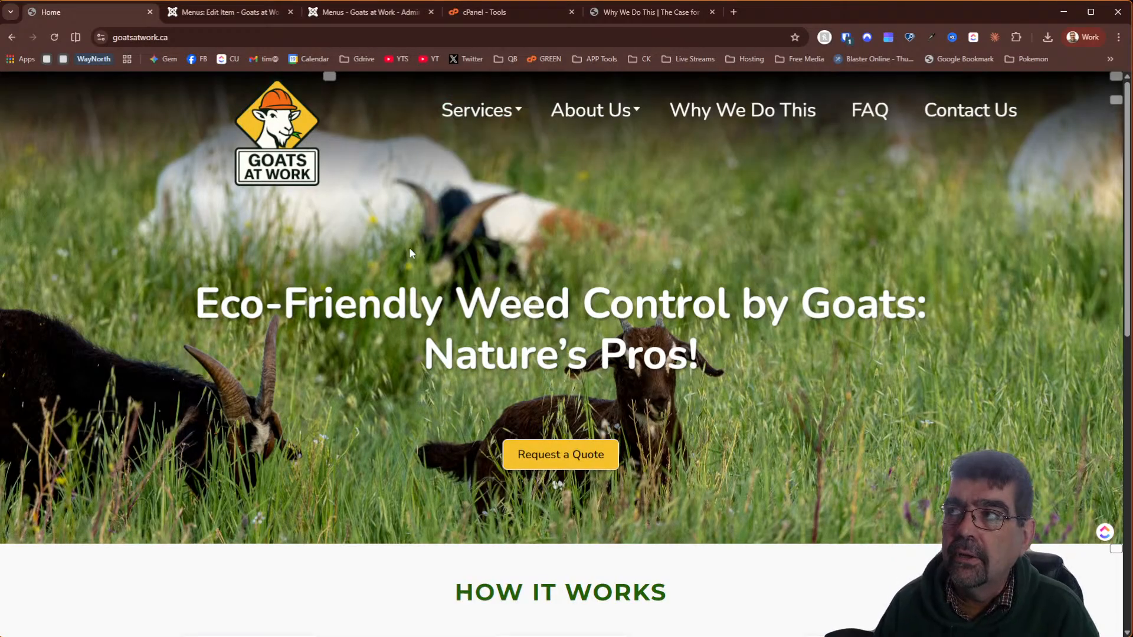
{"action": "mouse_move", "coordinate": [516, 112]}
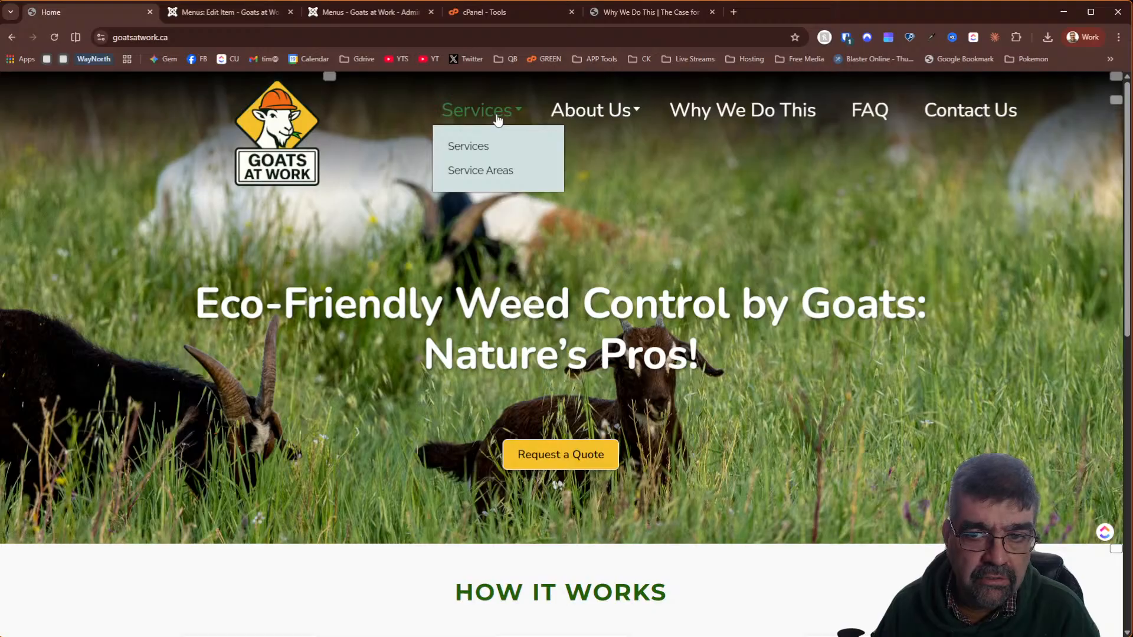
{"action": "mouse_move", "coordinate": [590, 115]}
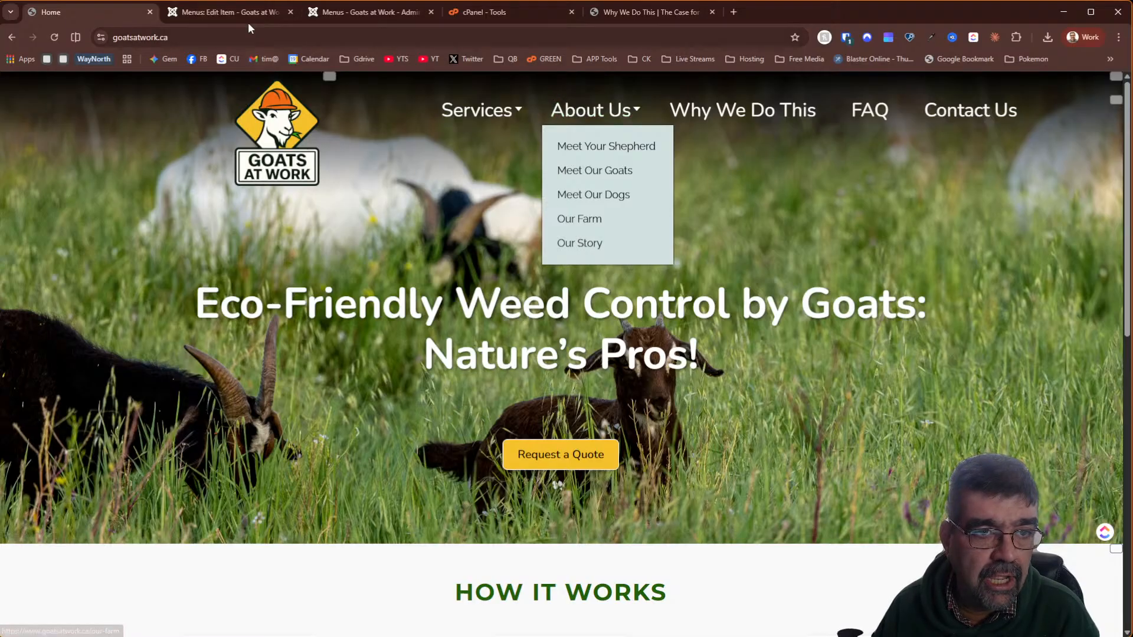
Close the Services item and change the Top Menu's About Us item type to the Separator system link
{"action": "left_click", "coordinate": [235, 9]}
{"action": "left_click", "coordinate": [250, 133]}
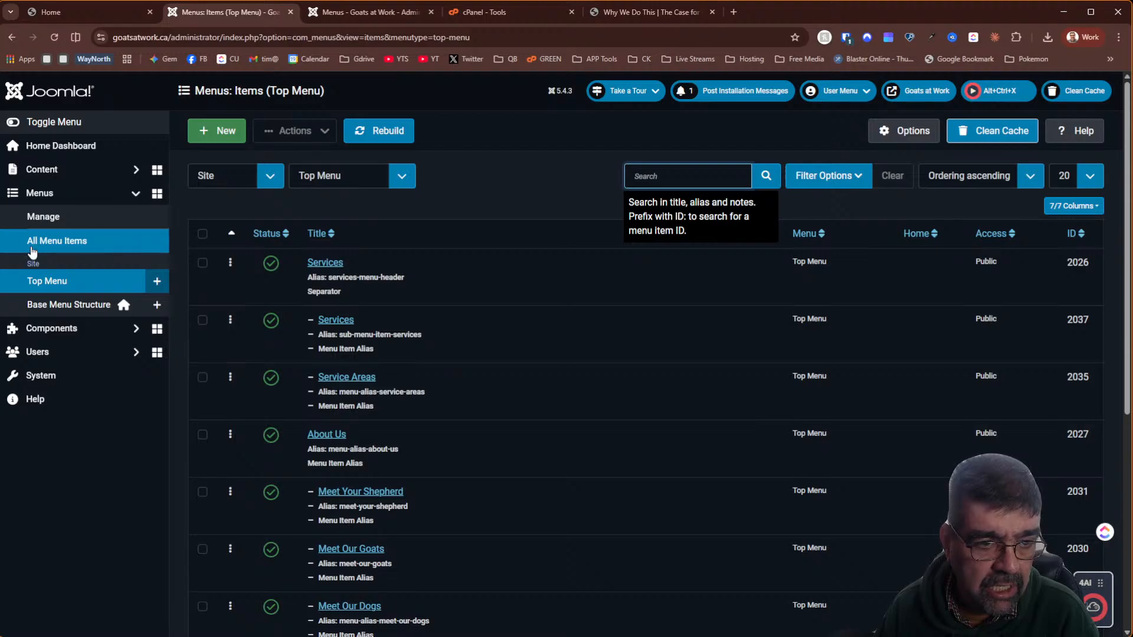
{"action": "left_click", "coordinate": [323, 439]}
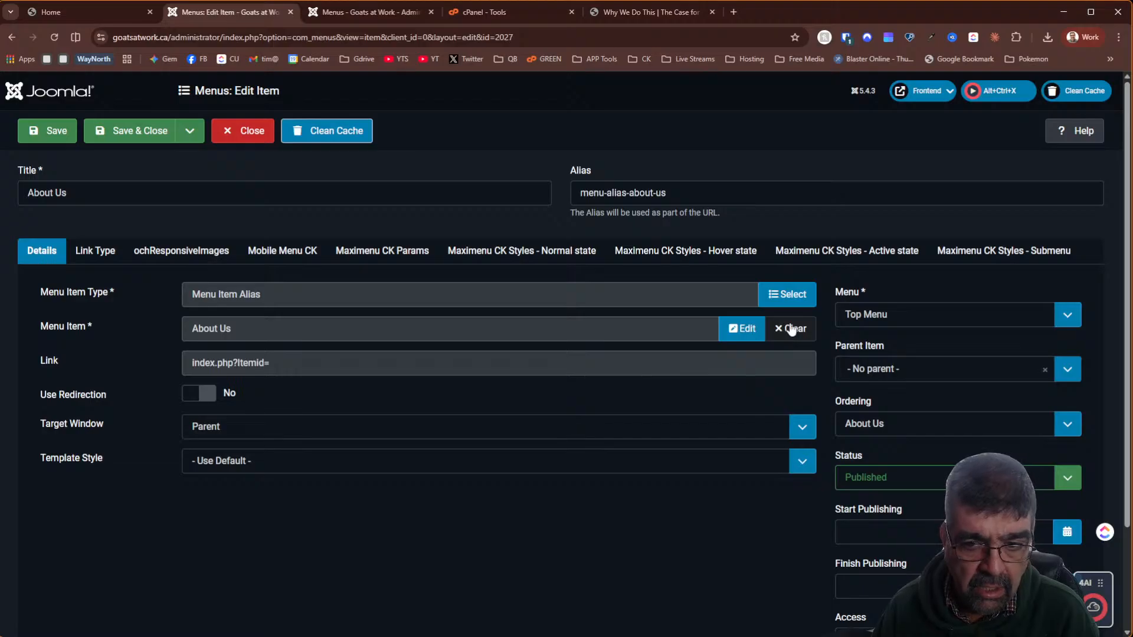
{"action": "left_click", "coordinate": [785, 295]}
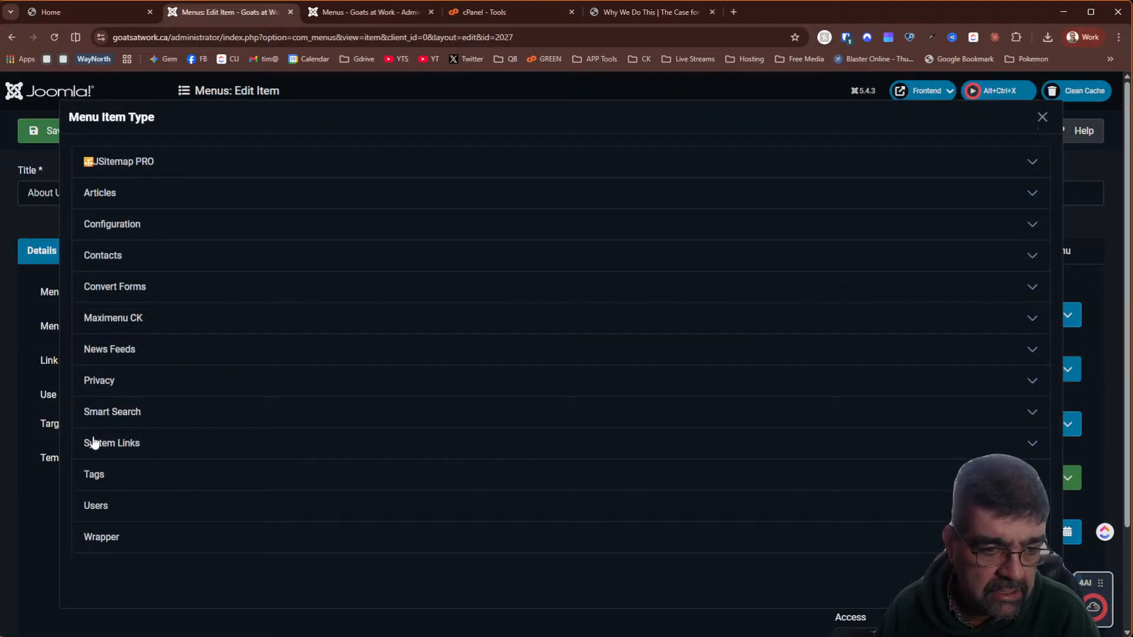
{"action": "left_click", "coordinate": [92, 443]}
{"action": "scroll", "coordinate": [248, 430], "scroll_direction": "down", "scroll_amount": 3}
{"action": "left_click", "coordinate": [118, 423]}
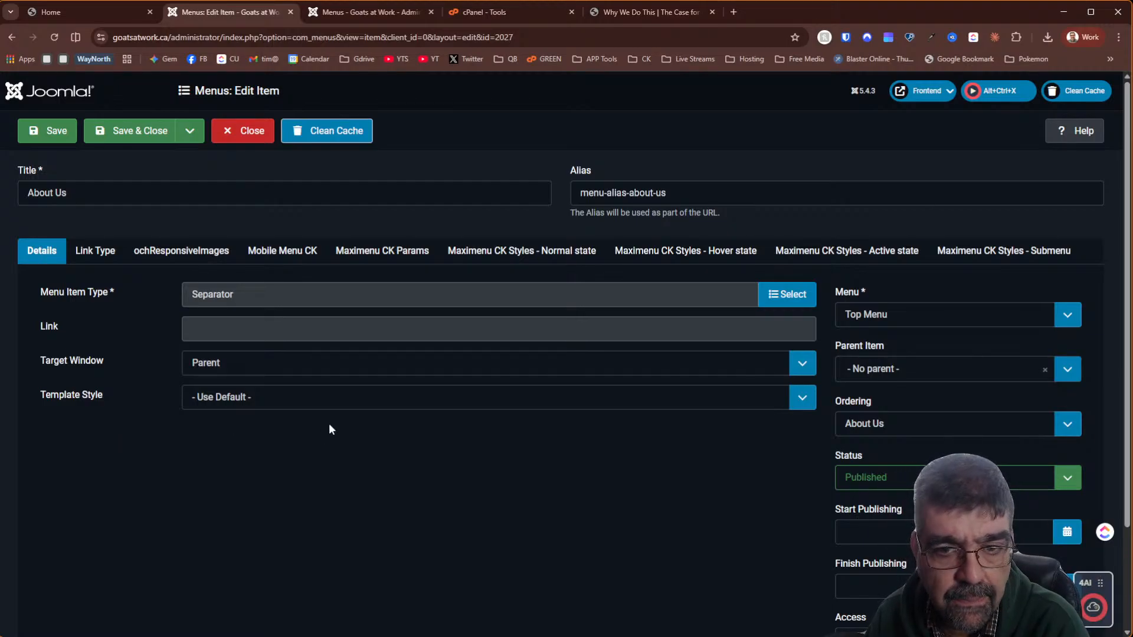
Replace the About Us item's alias with "About Us Menu Separator", then save and close the item
{"action": "triple_click", "coordinate": [708, 193]}
{"action": "type", "text": "About Su"}
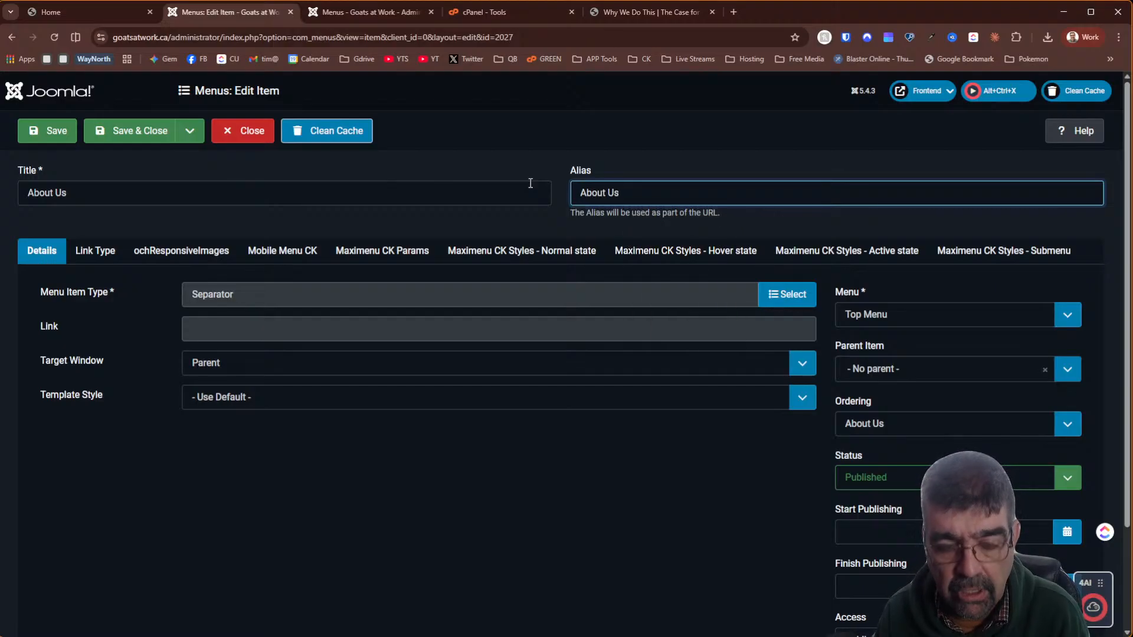
{"action": "type", "text": " M"}
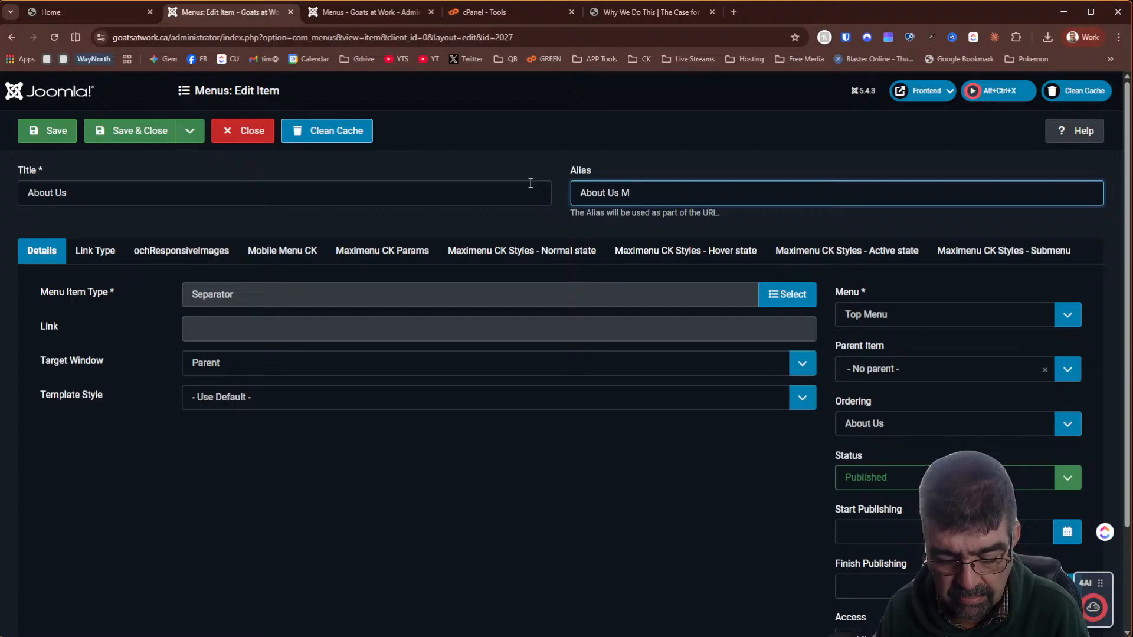
{"action": "type", "text": "enu S"}
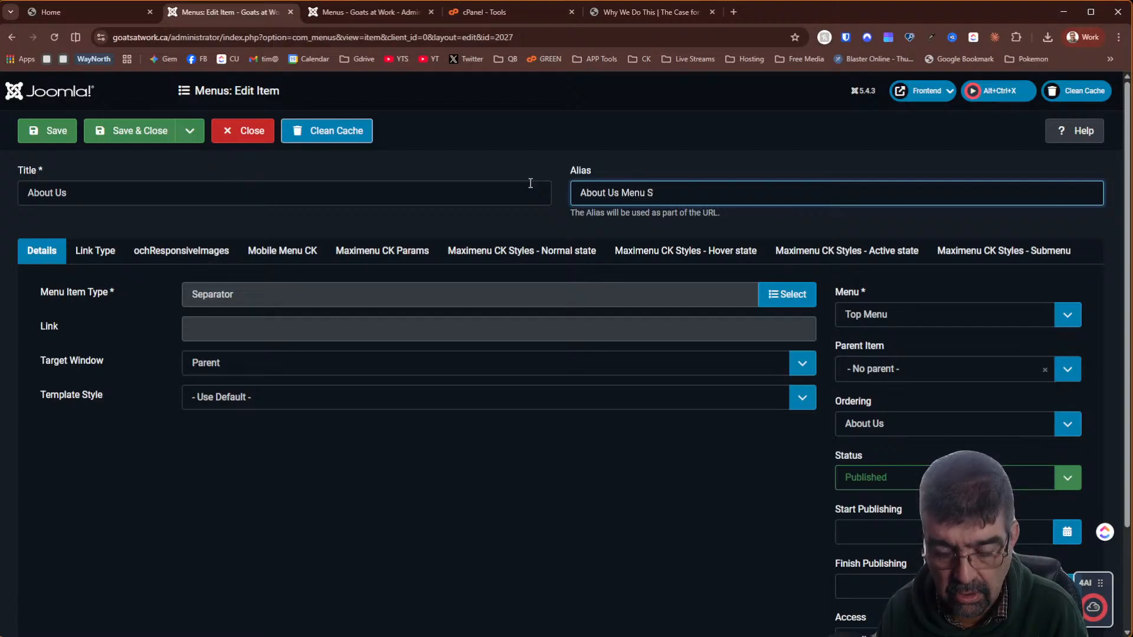
{"action": "type", "text": "epara"}
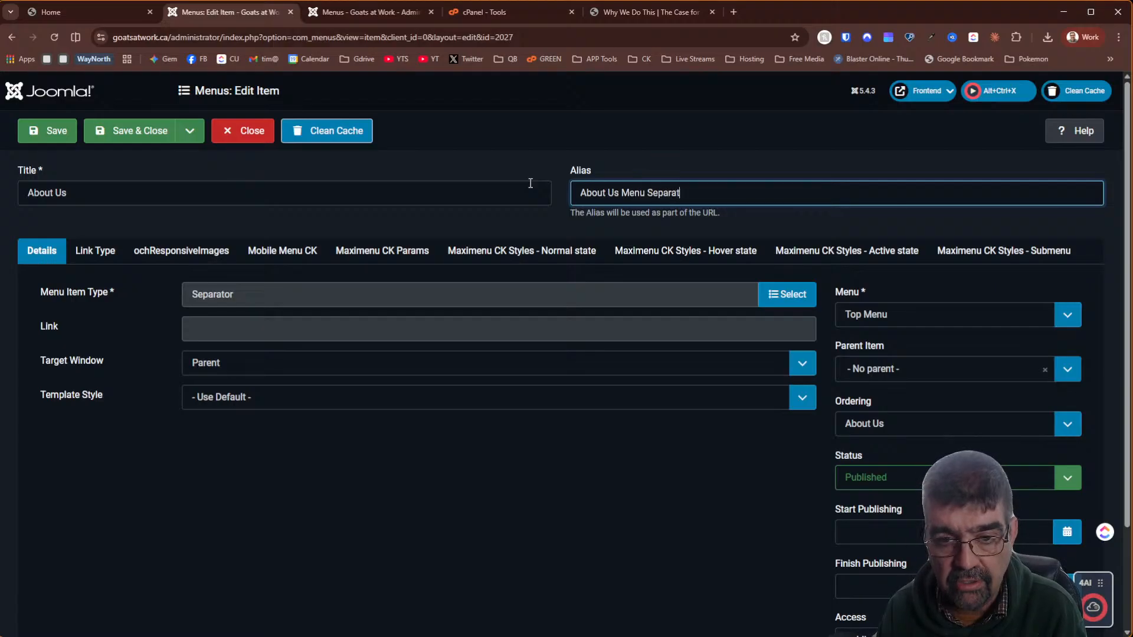
{"action": "type", "text": "tar"}
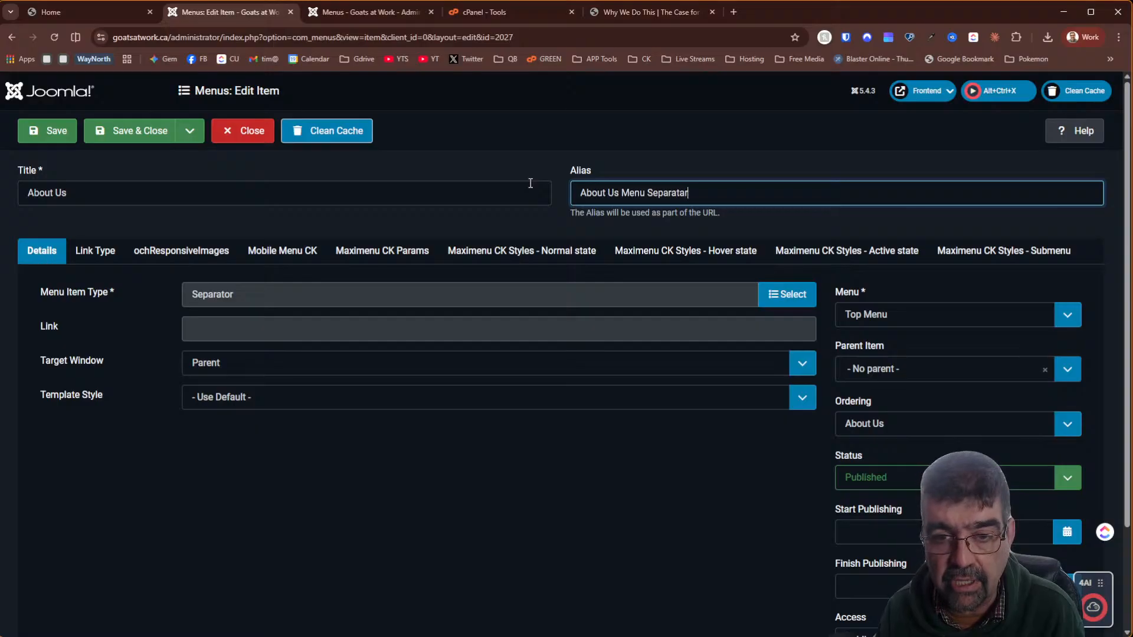
{"action": "key", "text": "BackSpace"}
{"action": "key", "text": "BackSpace"}
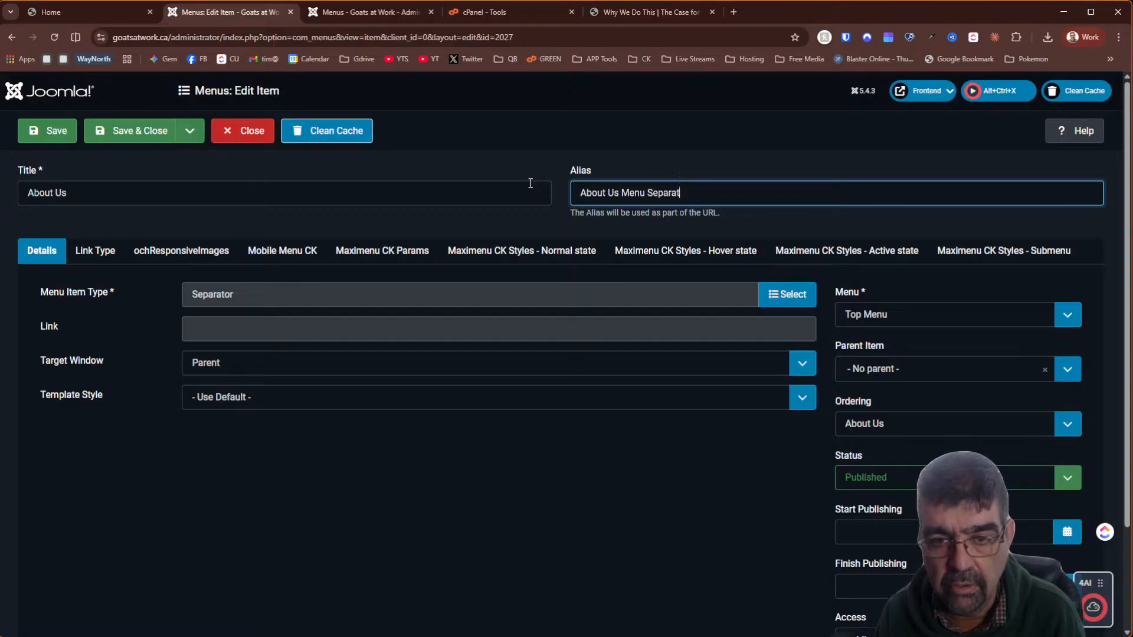
{"action": "type", "text": "or"}
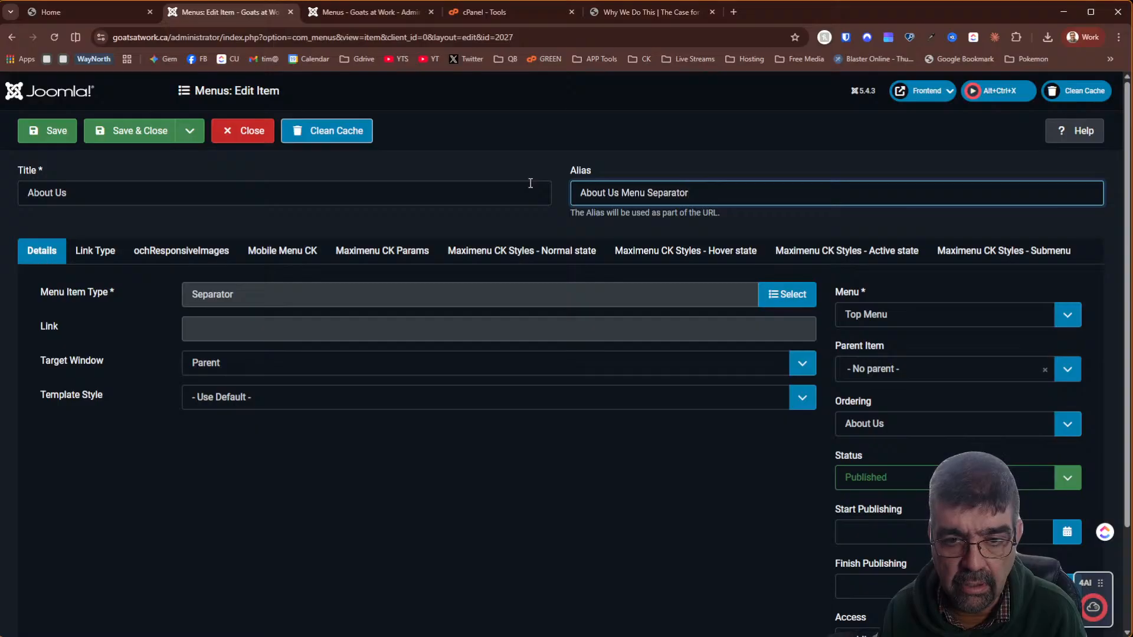
{"action": "left_click", "coordinate": [138, 143]}
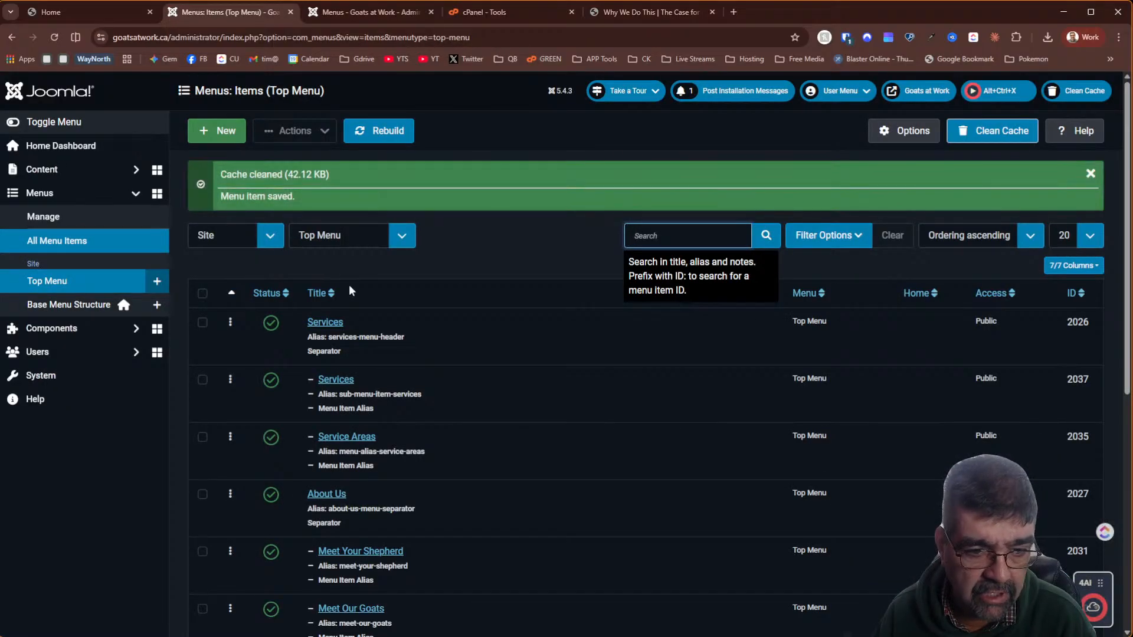
Change the top-level Services item's alias to "services-menu-separator", then save and close the item
{"action": "left_click", "coordinate": [315, 324]}
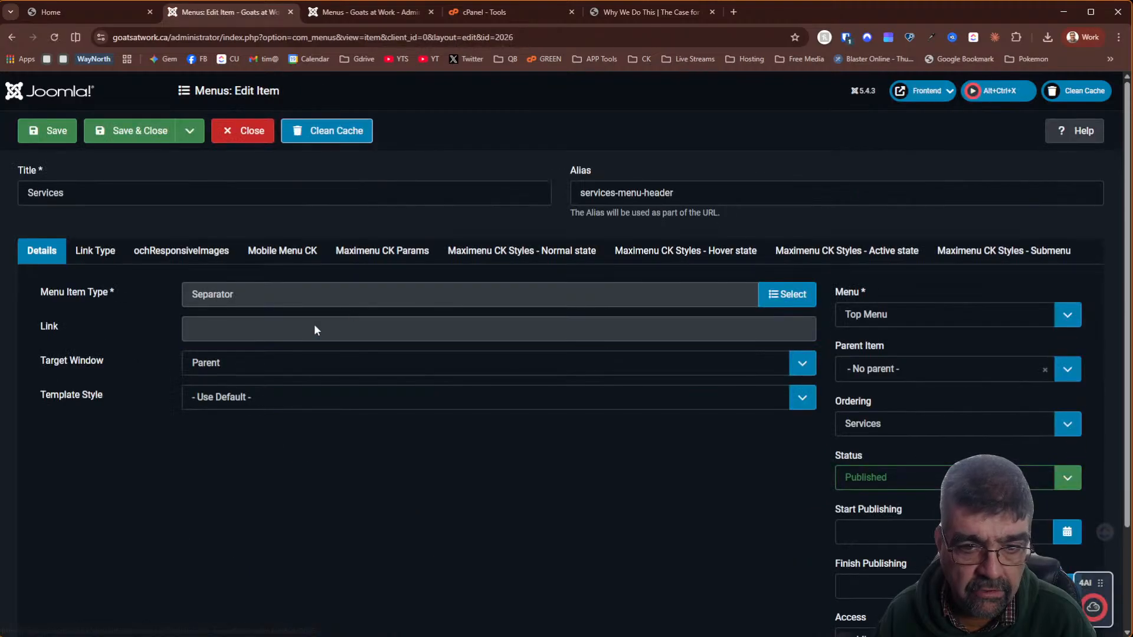
{"action": "double_click", "coordinate": [646, 192]}
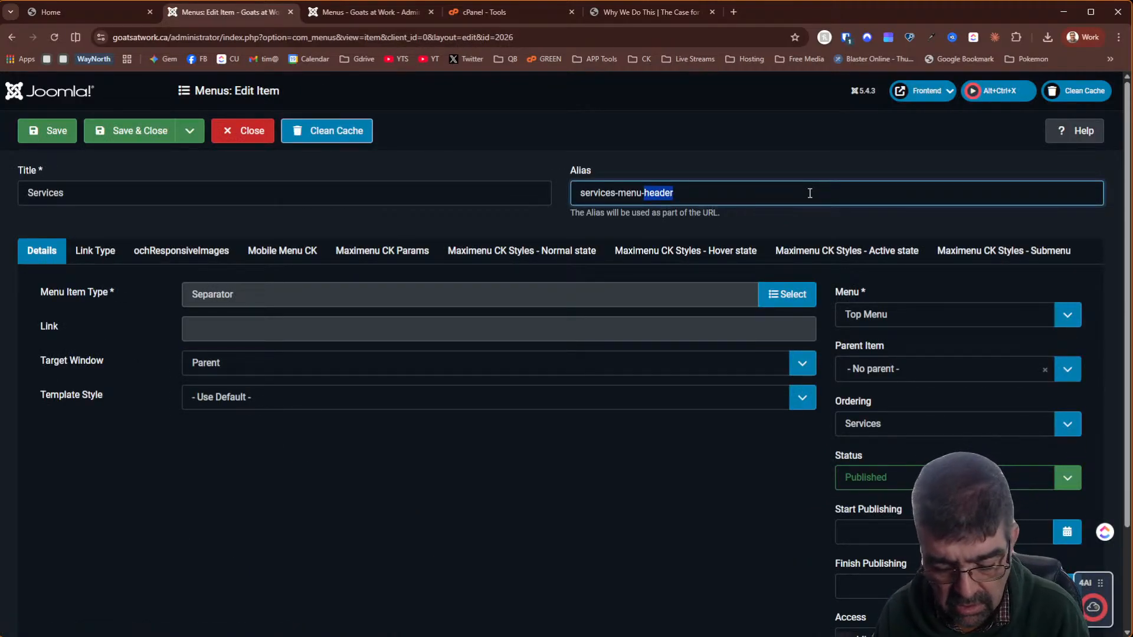
{"action": "type", "text": "eparator"}
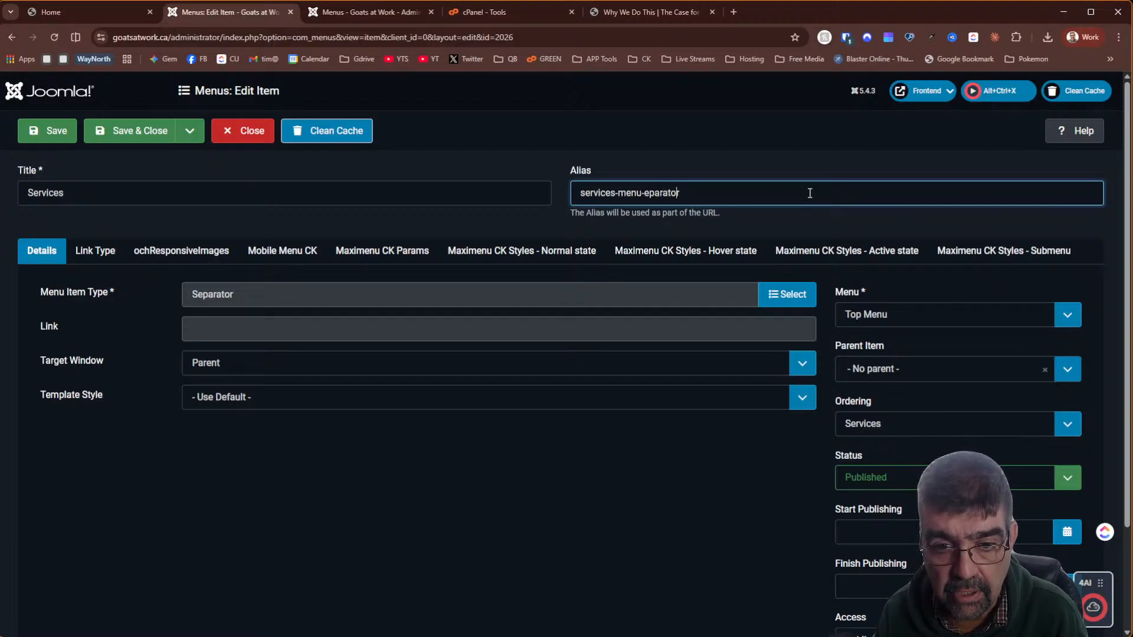
{"action": "type", "text": "s"}
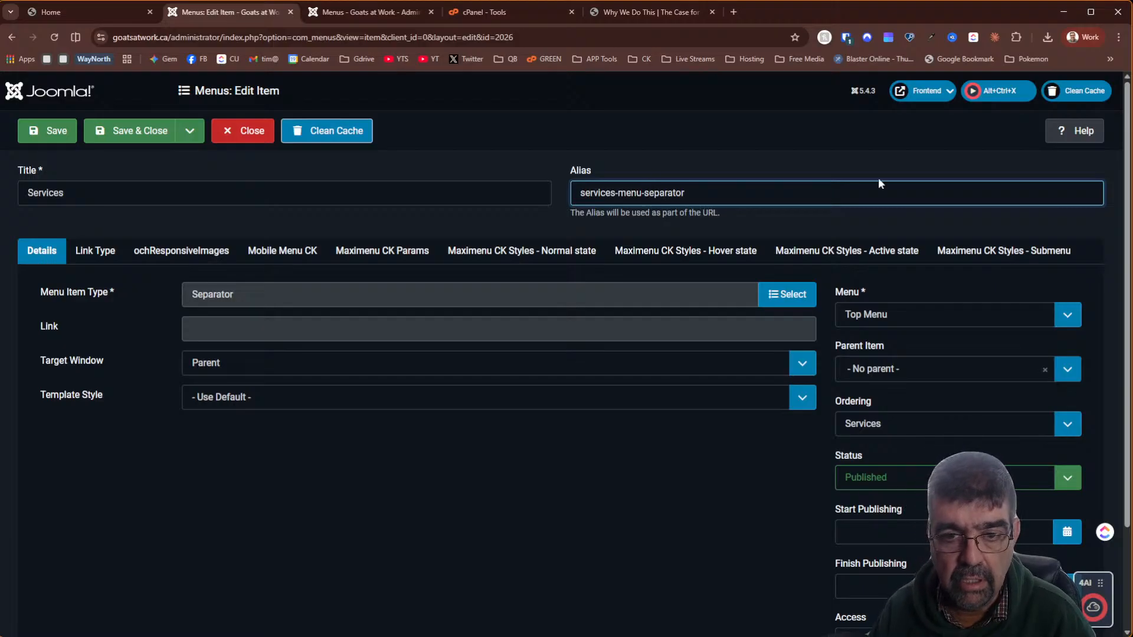
{"action": "left_click", "coordinate": [118, 133]}
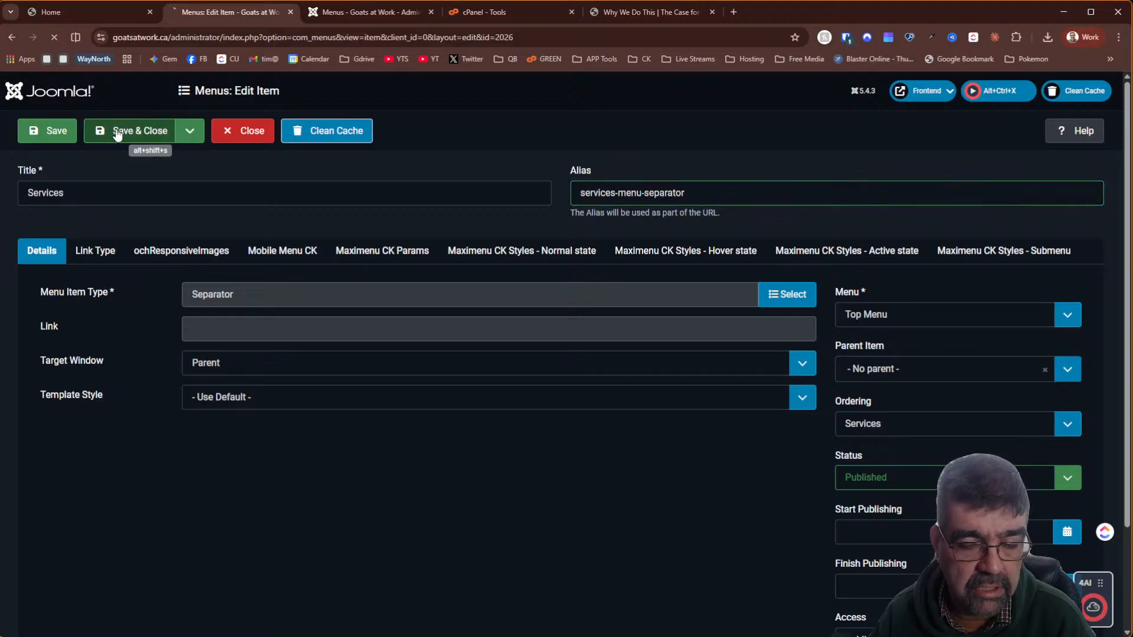
Review the About Us item's alias and type, and check the Services and About Us dropdowns on the home page
{"action": "scroll", "coordinate": [430, 240], "scroll_direction": "down", "scroll_amount": 3}
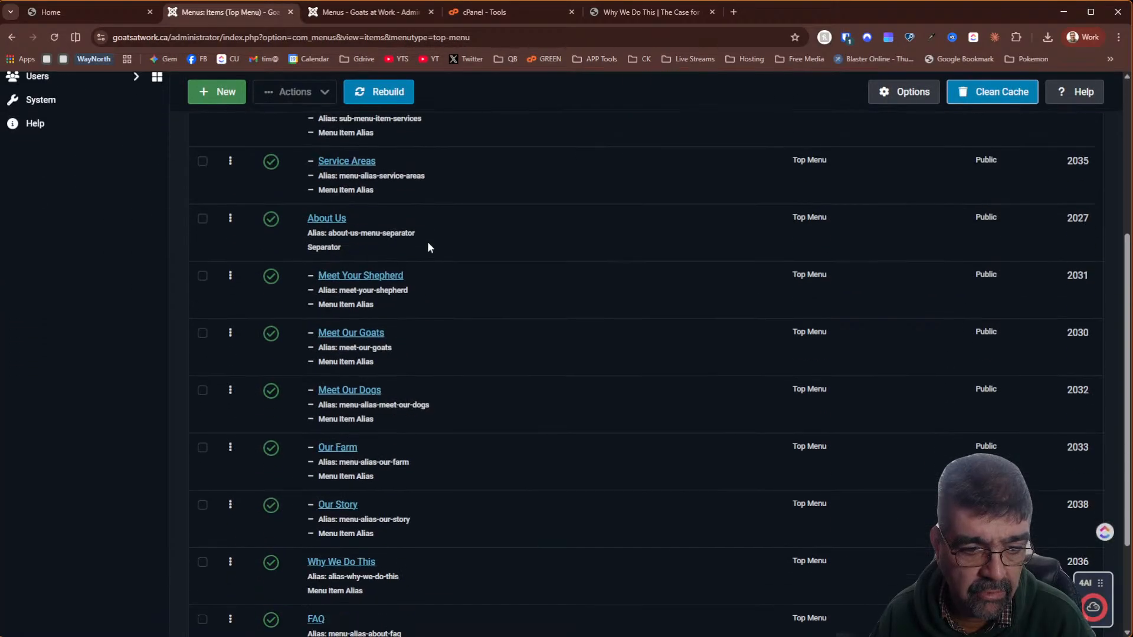
{"action": "left_click", "coordinate": [327, 221]}
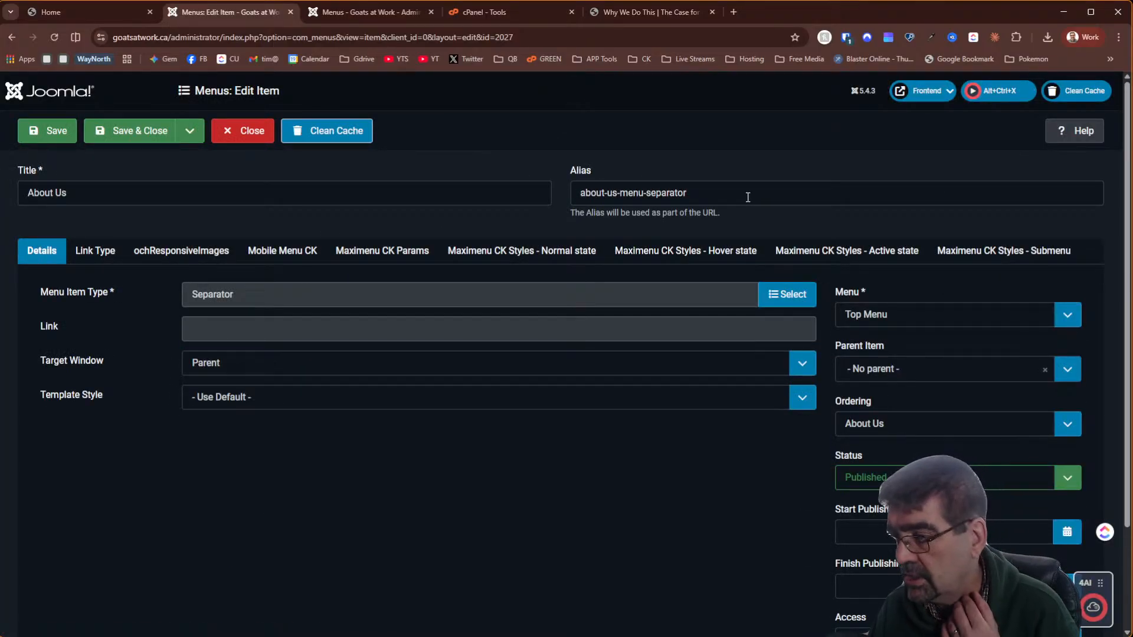
{"action": "left_click", "coordinate": [249, 135]}
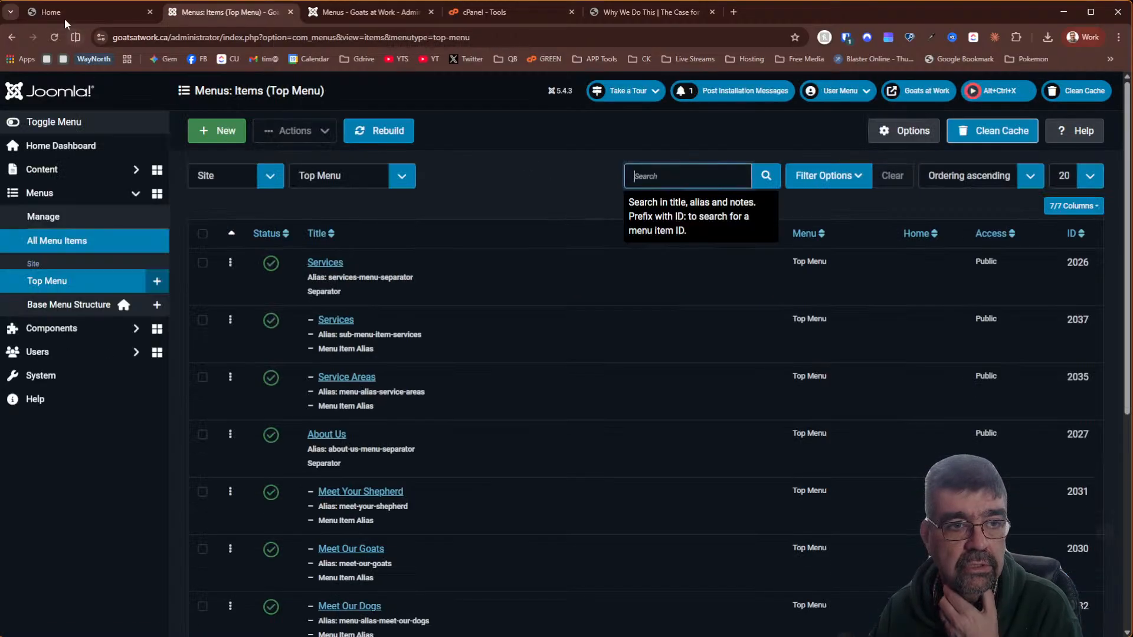
{"action": "left_click", "coordinate": [52, 13]}
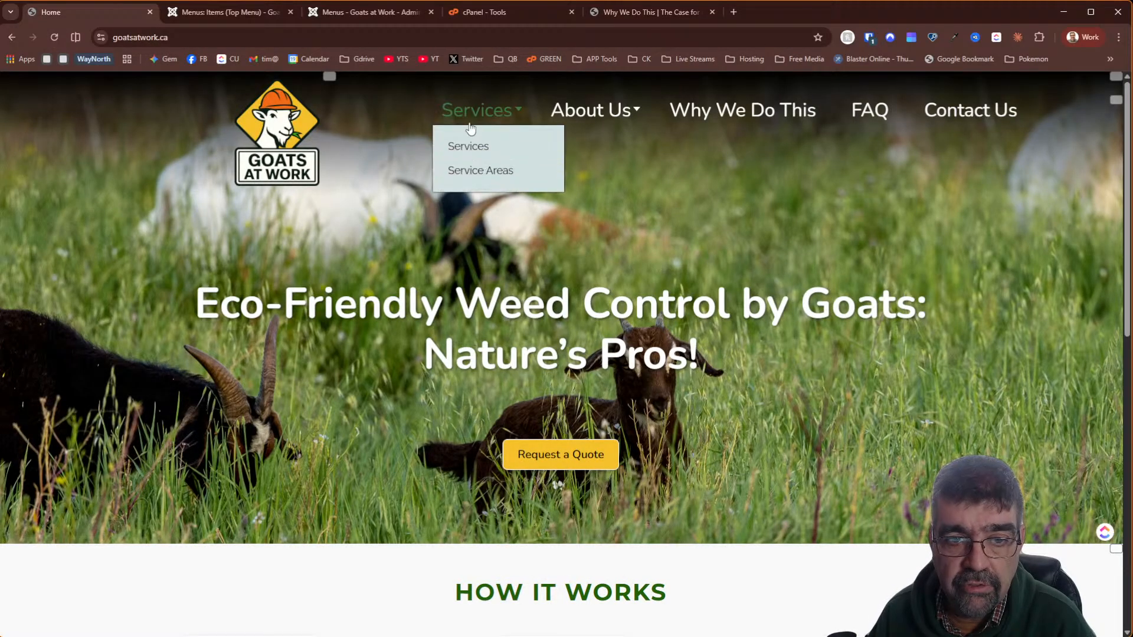
{"action": "mouse_move", "coordinate": [614, 111]}
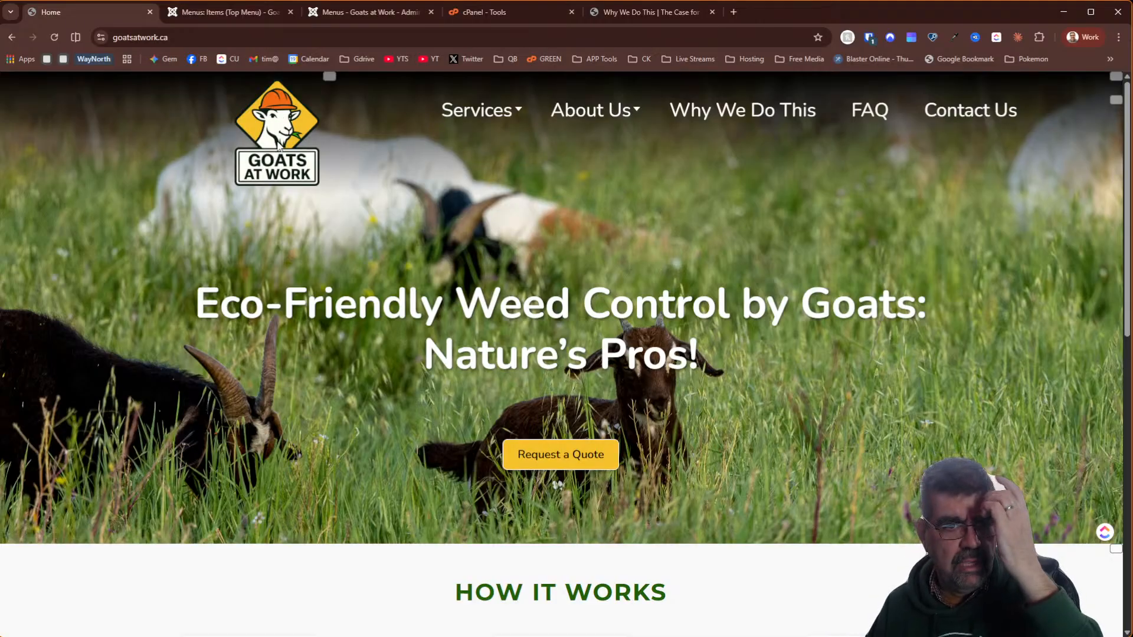
Open the goats-at-work-default template from the Template Creator CK templates list in the site administration
{"action": "left_click", "coordinate": [259, 24]}
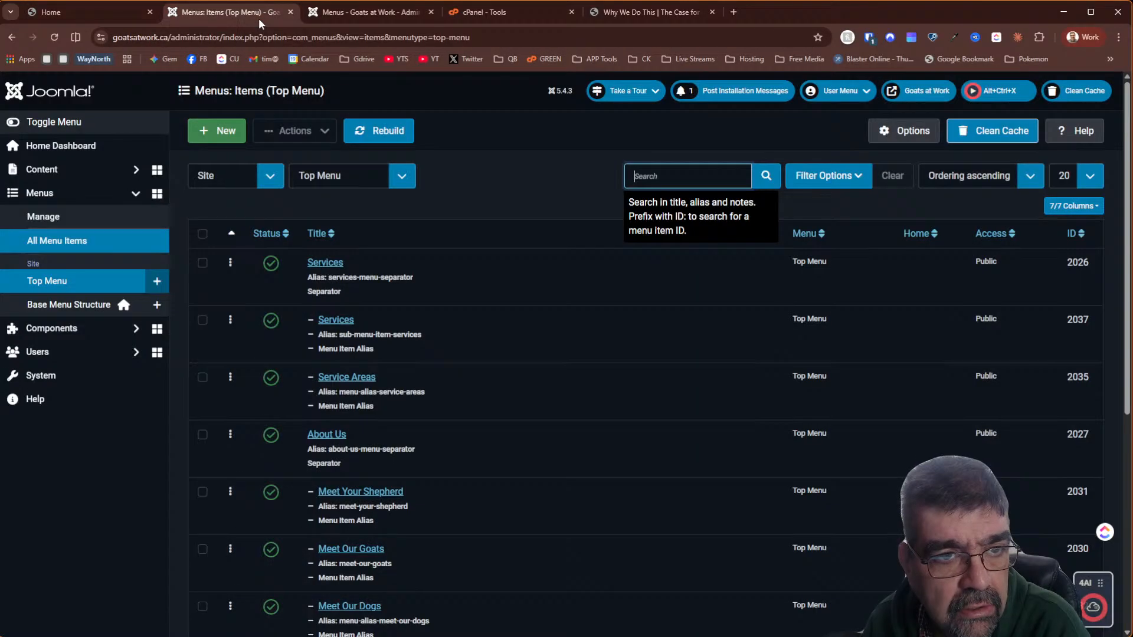
{"action": "left_click", "coordinate": [77, 329]}
{"action": "scroll", "coordinate": [83, 337], "scroll_direction": "down", "scroll_amount": 5}
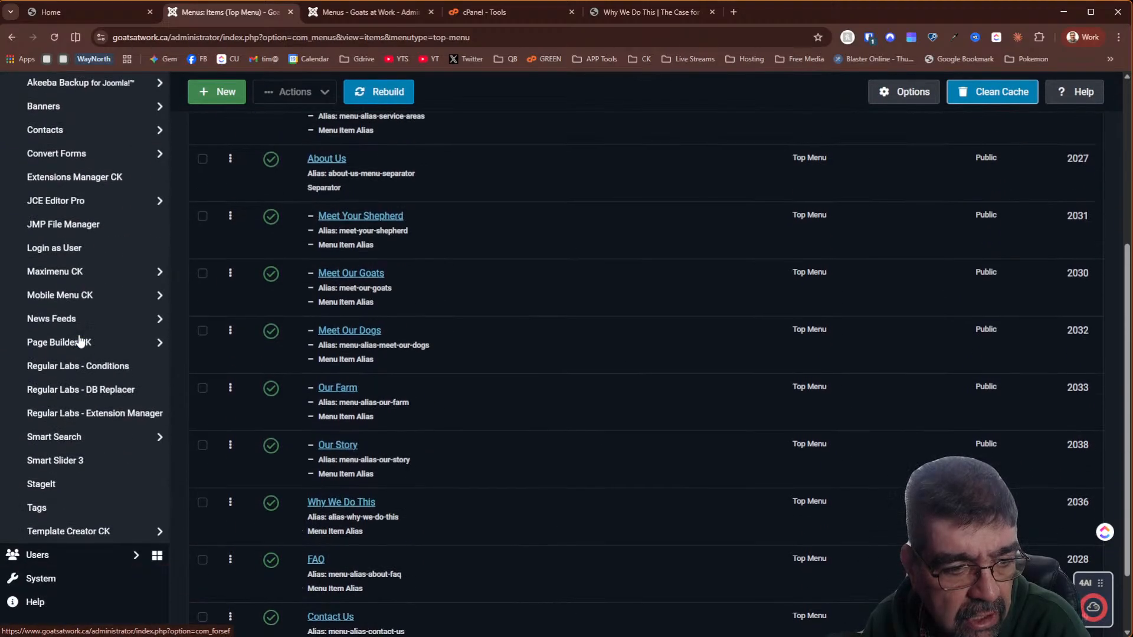
{"action": "left_click", "coordinate": [61, 527]}
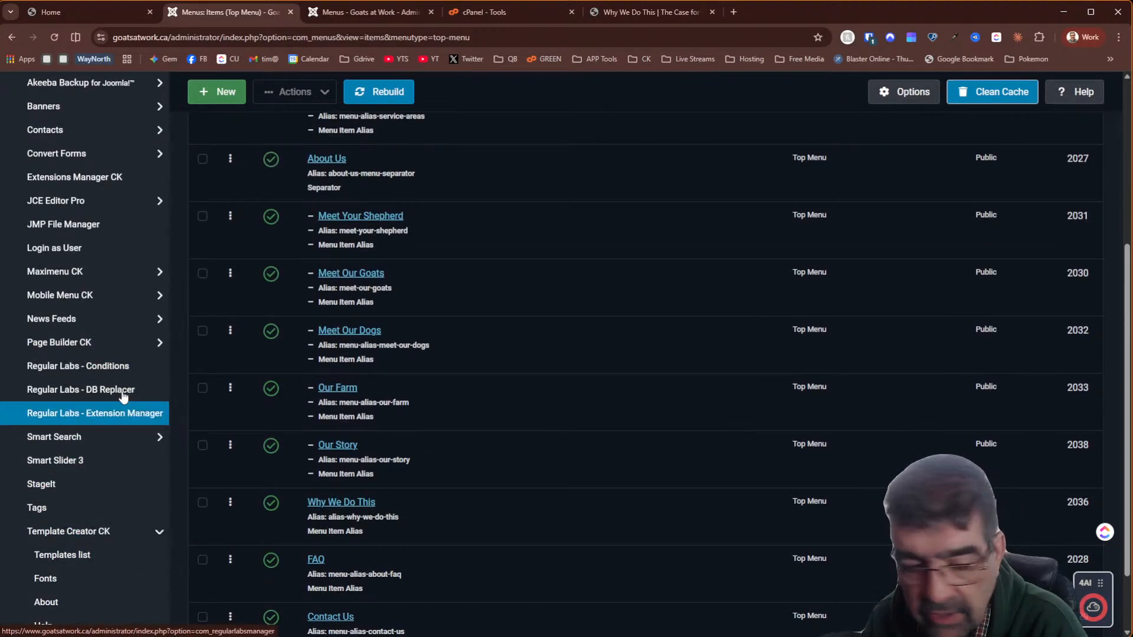
{"action": "scroll", "coordinate": [150, 289], "scroll_direction": "down", "scroll_amount": 2}
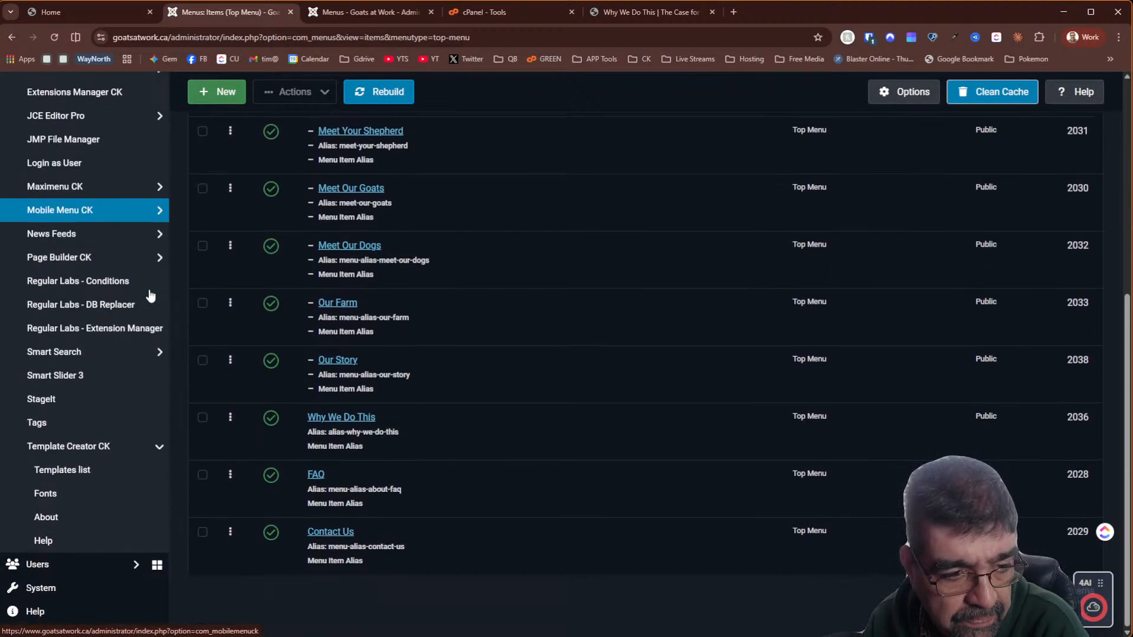
{"action": "left_click", "coordinate": [78, 470]}
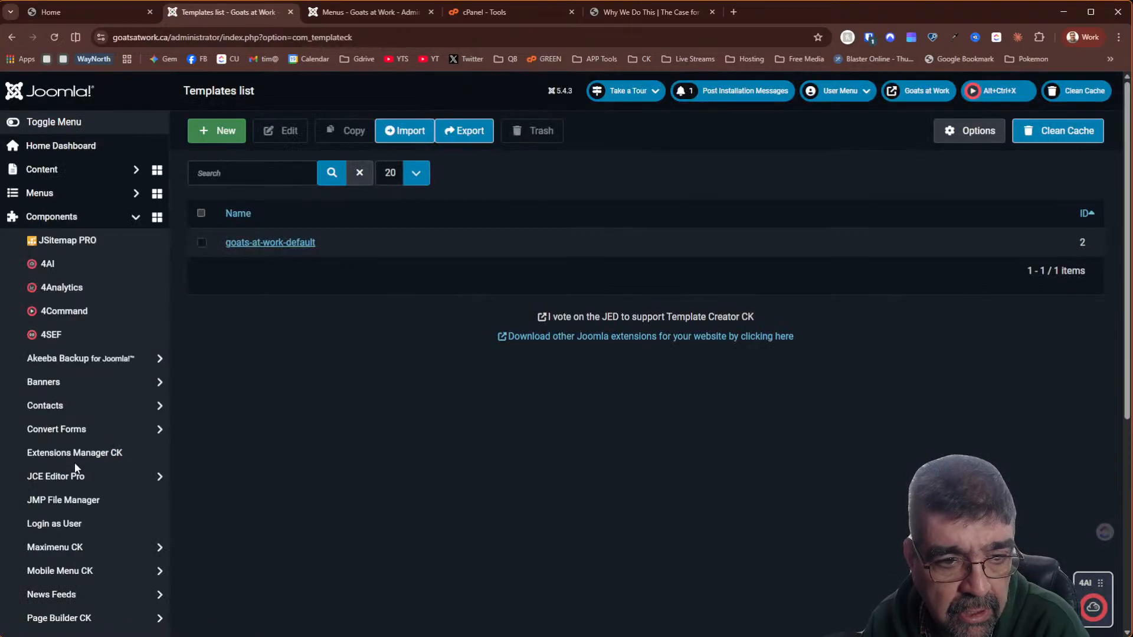
{"action": "left_click", "coordinate": [269, 242]}
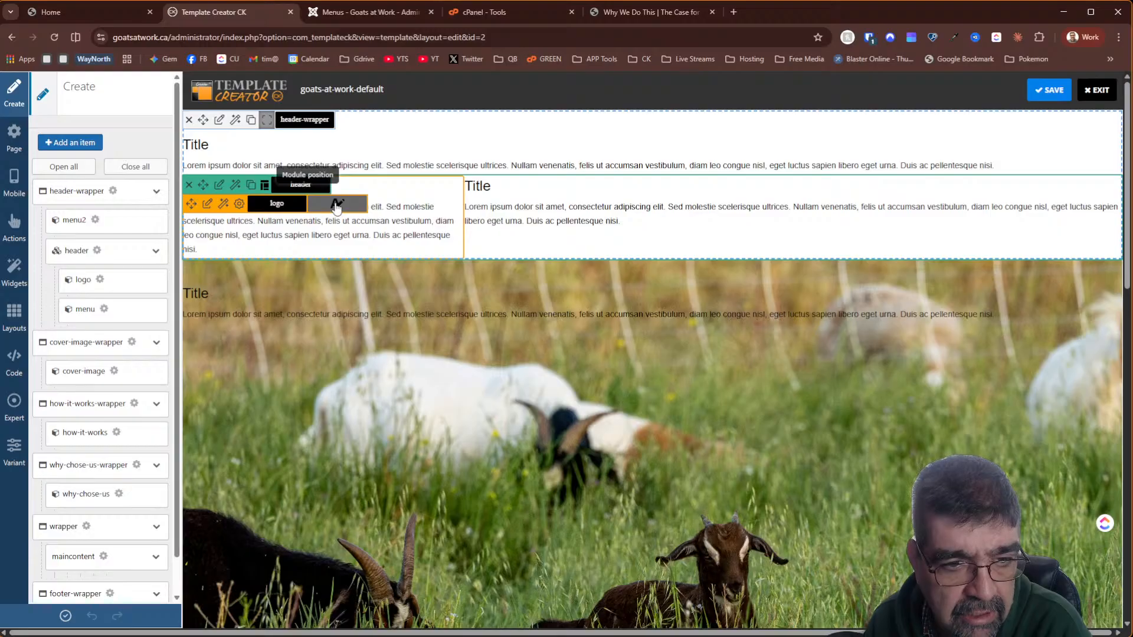
Examine the logo block's module position, settings and block style options, and exit the template editor without saving
{"action": "left_click", "coordinate": [336, 206]}
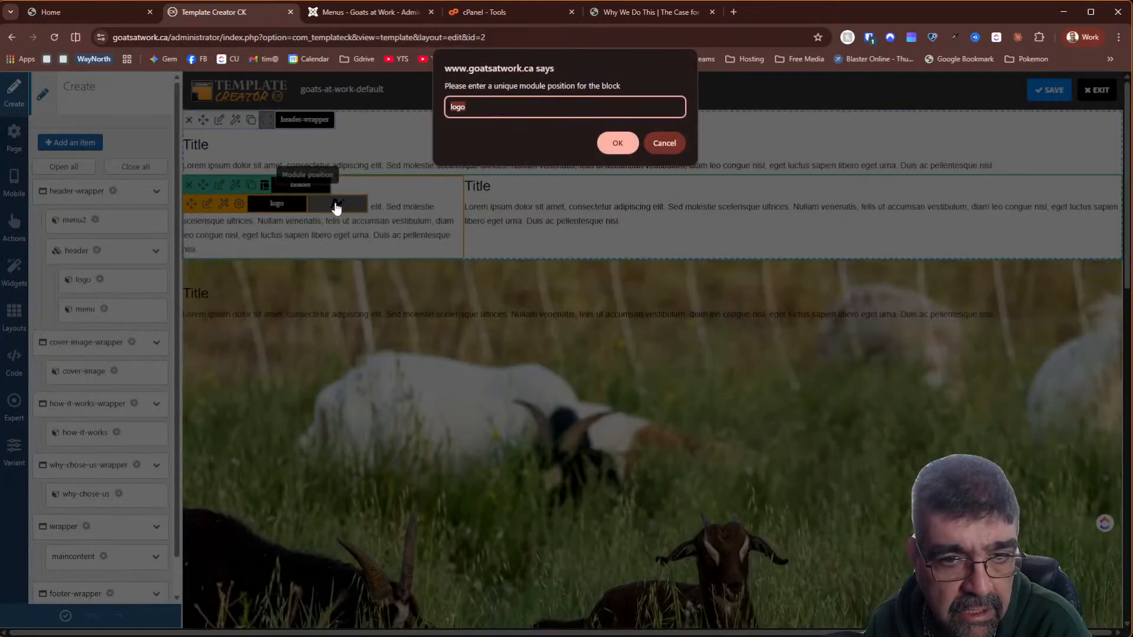
{"action": "left_click", "coordinate": [664, 144]}
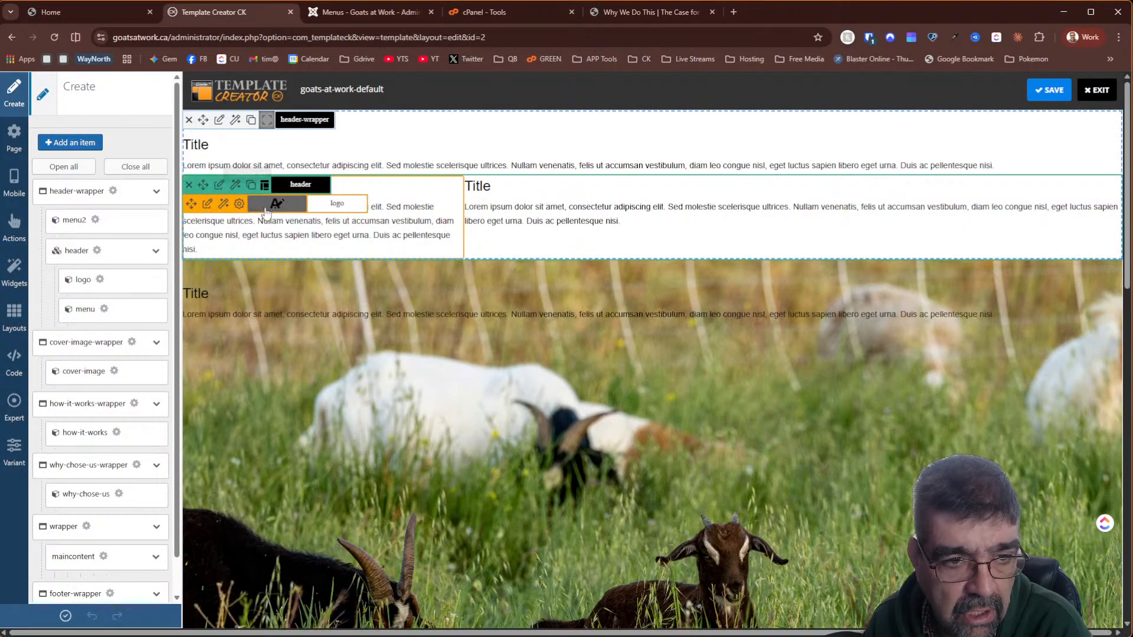
{"action": "left_click", "coordinate": [207, 205]}
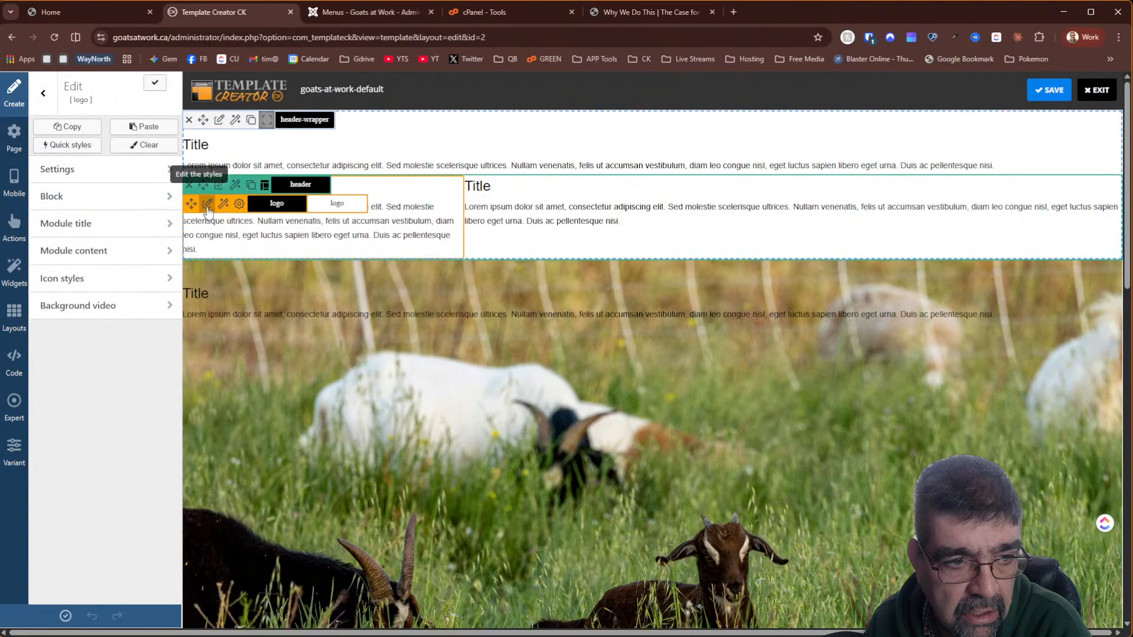
{"action": "left_click", "coordinate": [104, 172]}
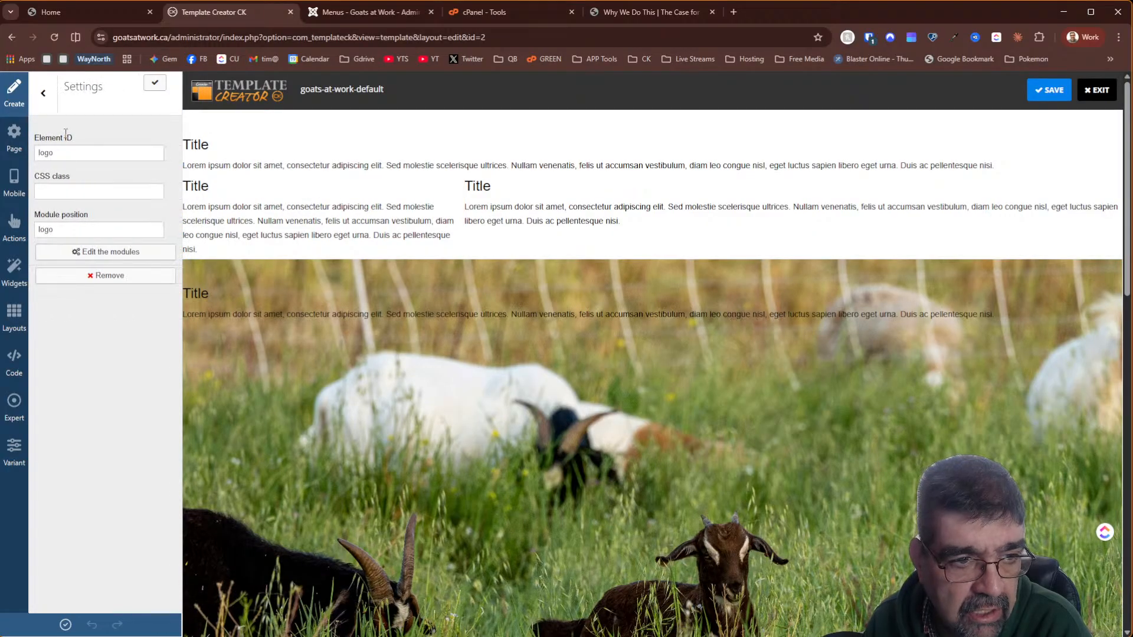
{"action": "left_click", "coordinate": [45, 96]}
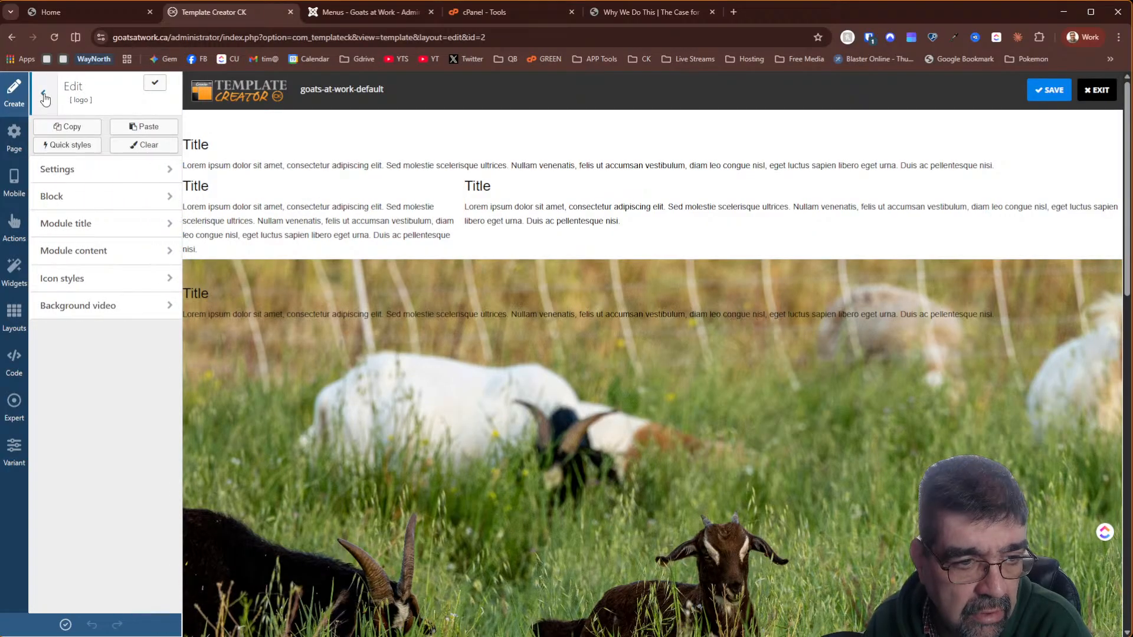
{"action": "left_click", "coordinate": [61, 196]}
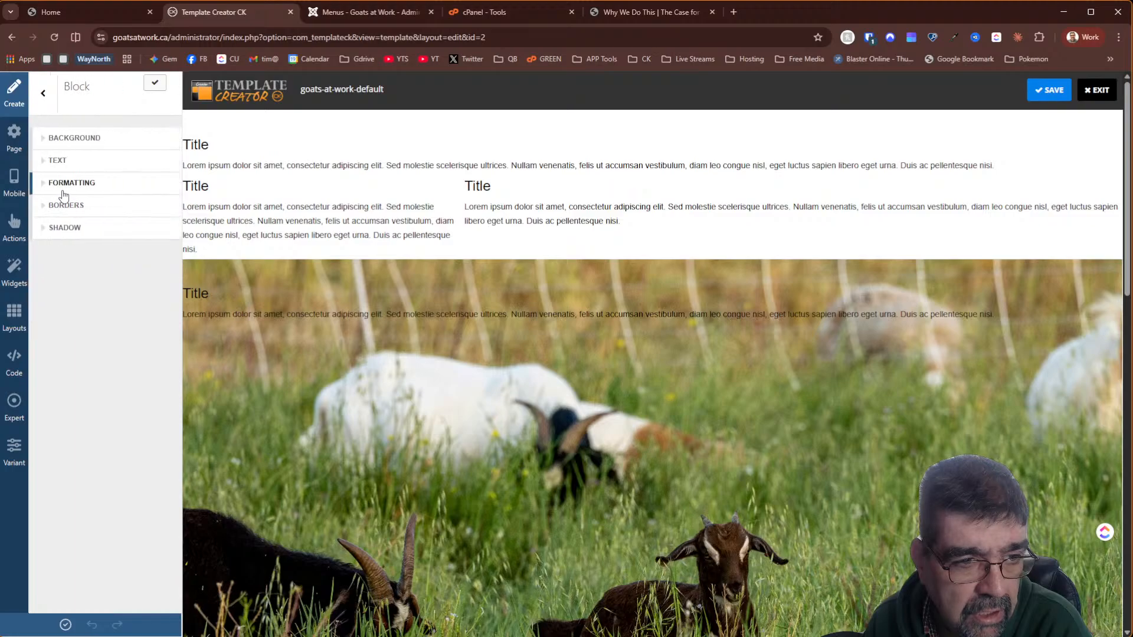
{"action": "left_click", "coordinate": [45, 95]}
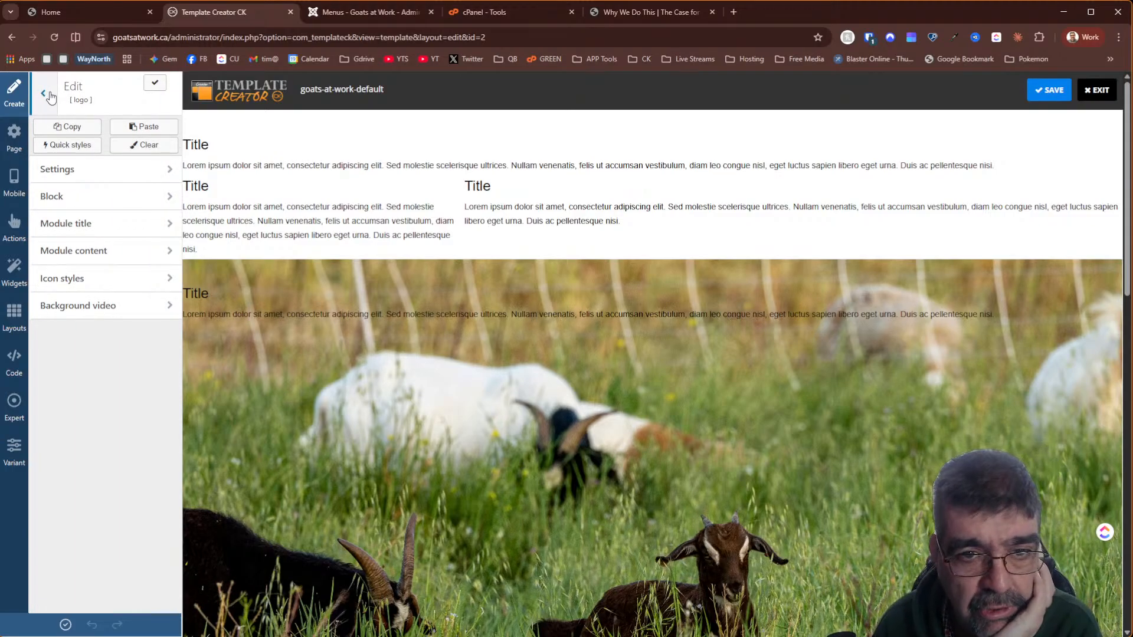
{"action": "left_click", "coordinate": [1097, 89]}
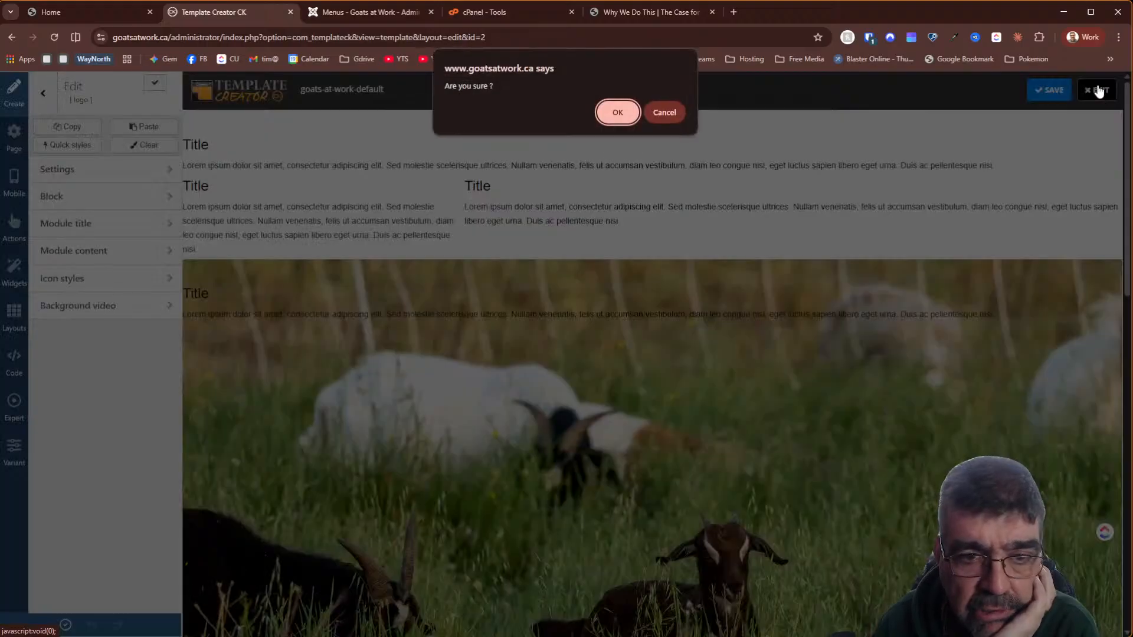
{"action": "left_click", "coordinate": [617, 112]}
Open the Logo module from the site modules in the System dashboard
{"action": "scroll", "coordinate": [76, 531], "scroll_direction": "down", "scroll_amount": 7}
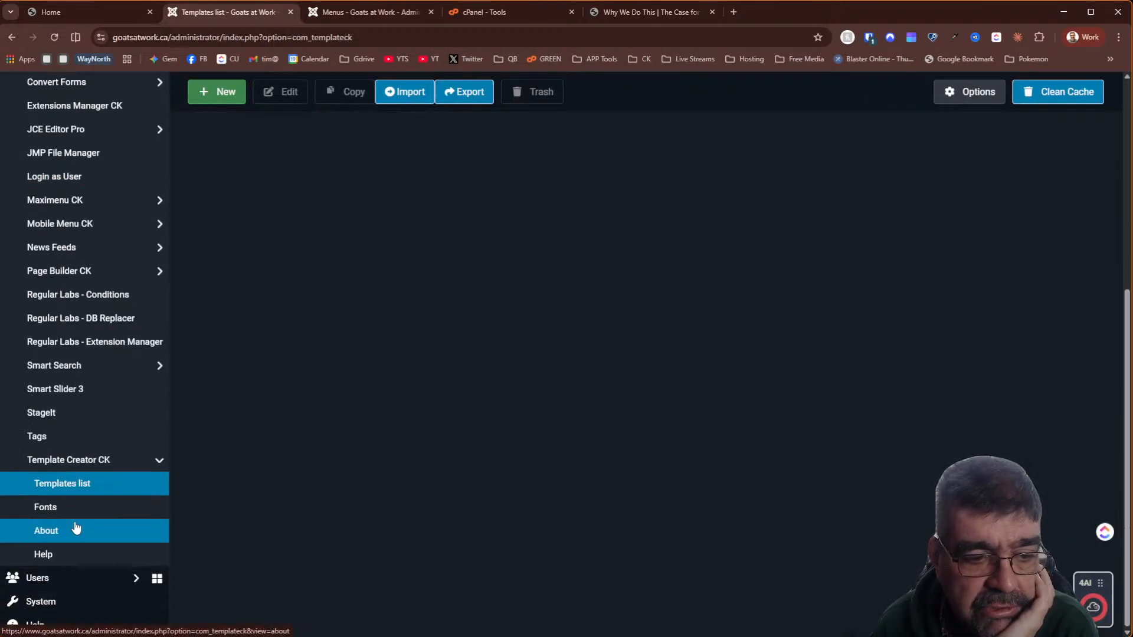
{"action": "left_click", "coordinate": [69, 600]}
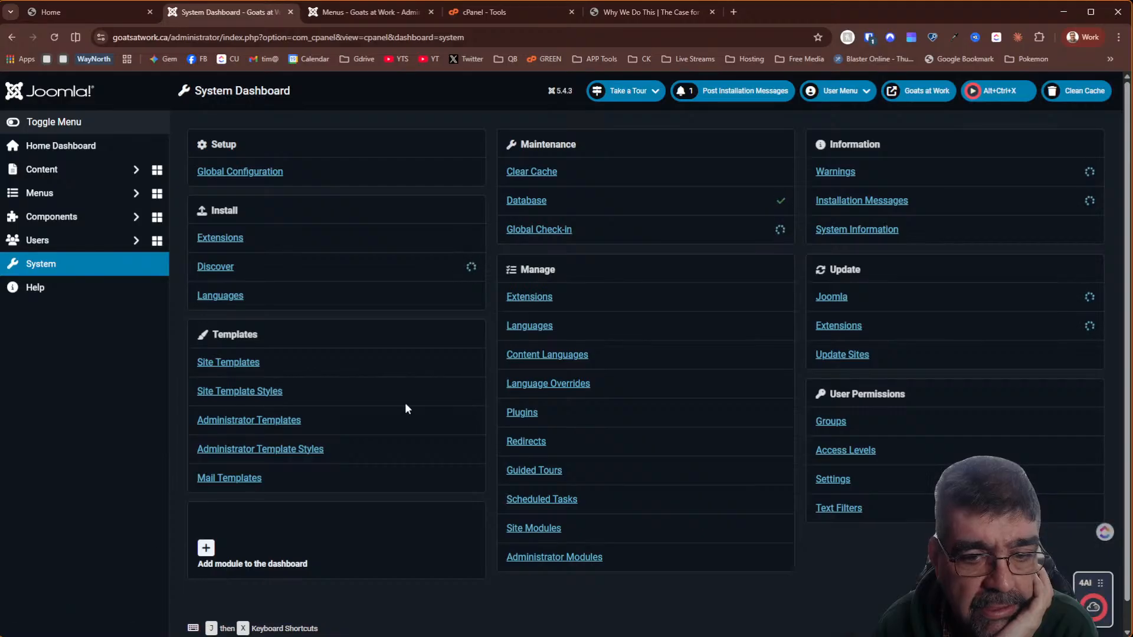
{"action": "left_click", "coordinate": [533, 528]}
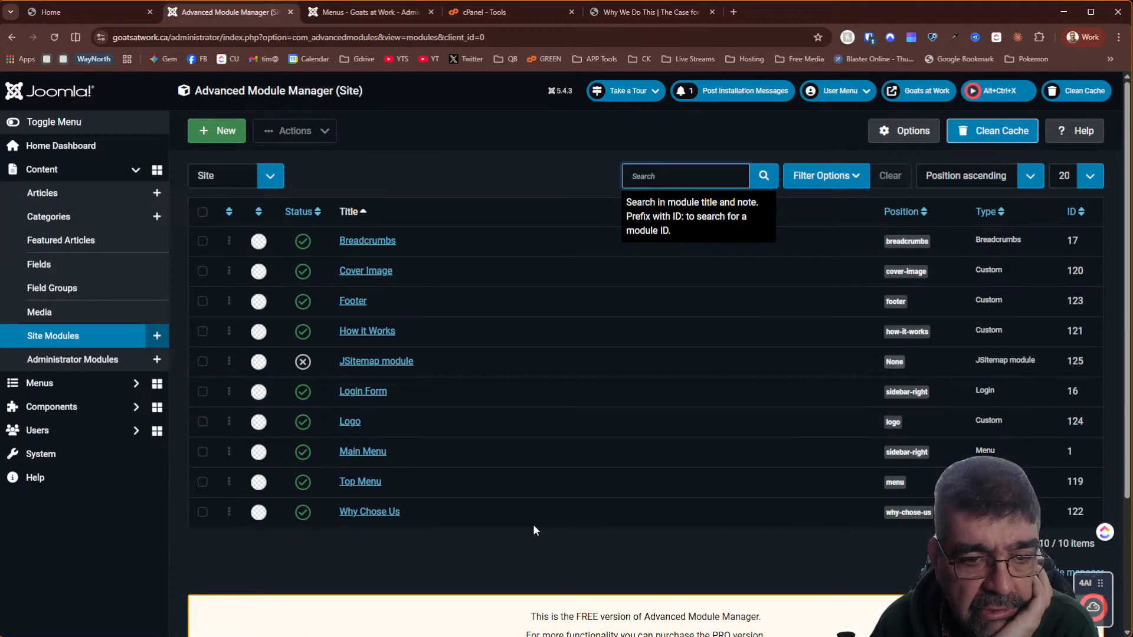
{"action": "left_click", "coordinate": [350, 422]}
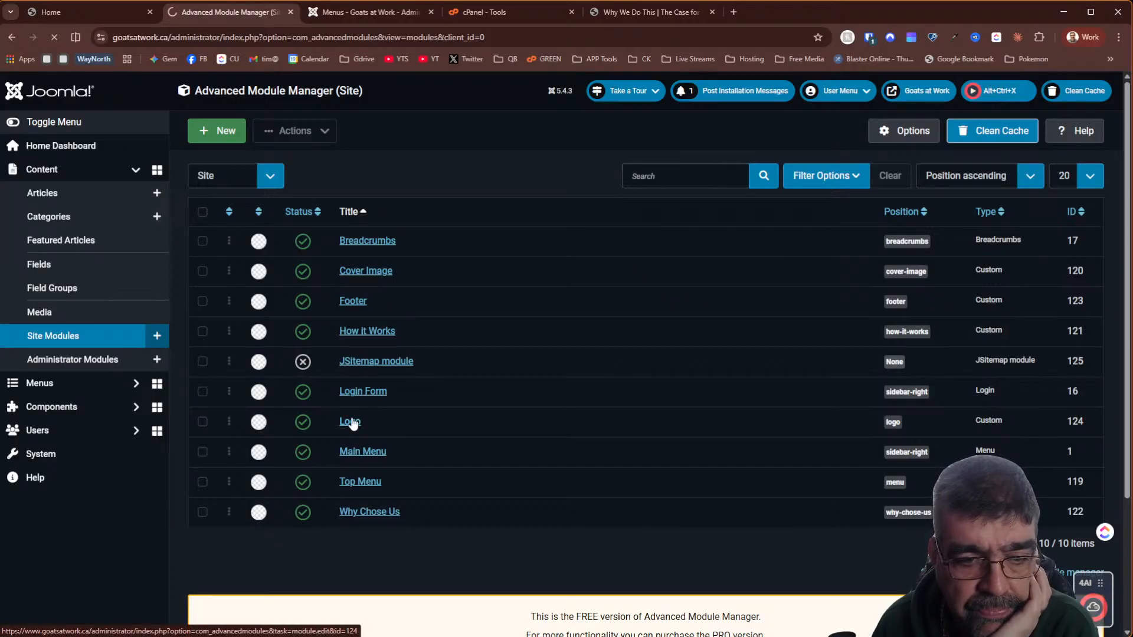
{"action": "scroll", "coordinate": [602, 278], "scroll_direction": "down", "scroll_amount": 4}
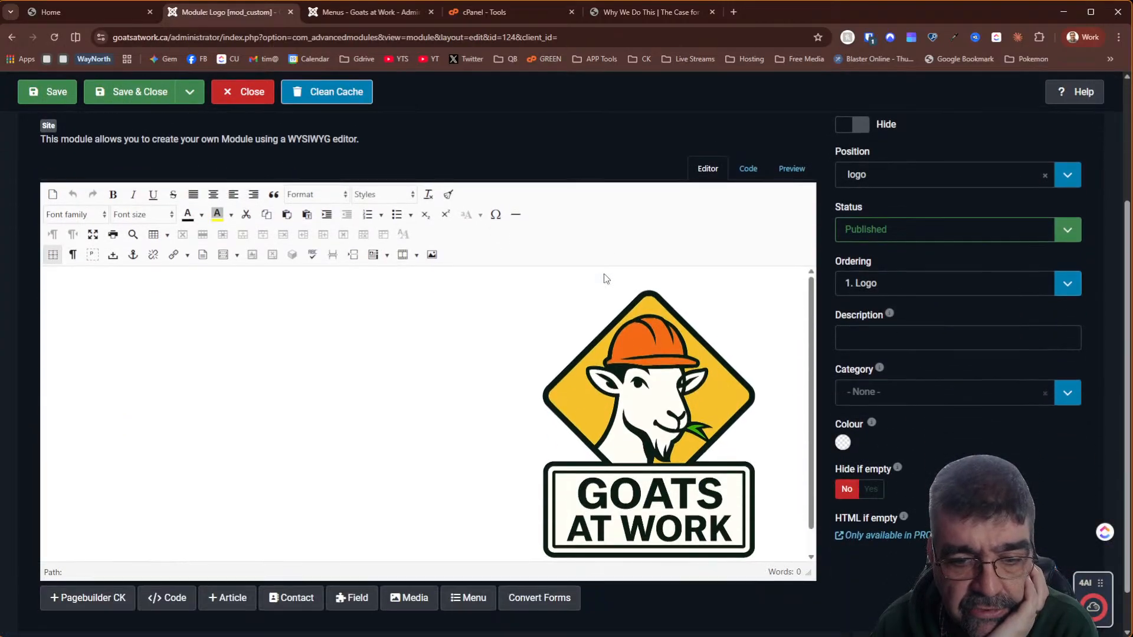
Link the Goats at Work logo image in the Logo module's content to the URL "/"
{"action": "left_click", "coordinate": [606, 323]}
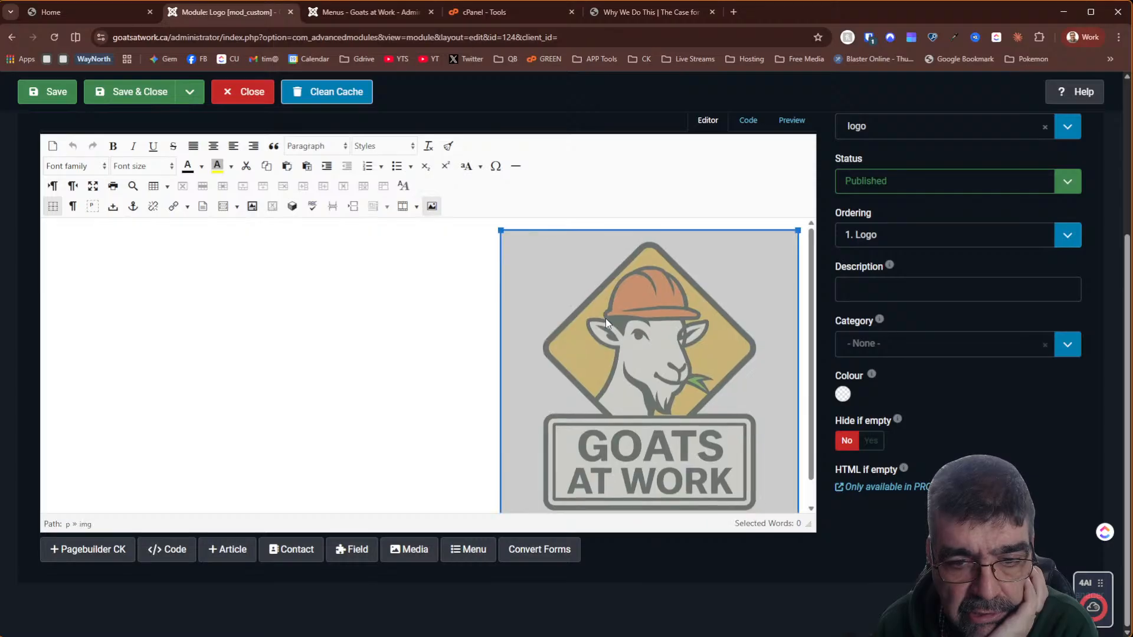
{"action": "left_click", "coordinate": [171, 214]}
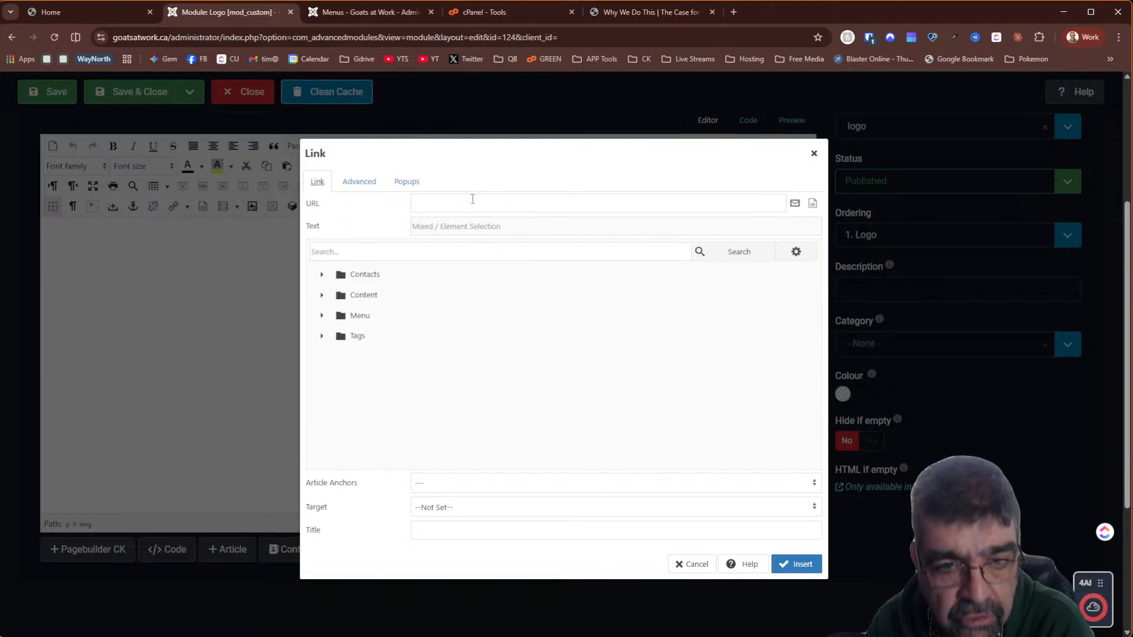
{"action": "left_click", "coordinate": [473, 199]}
{"action": "type", "text": "/"}
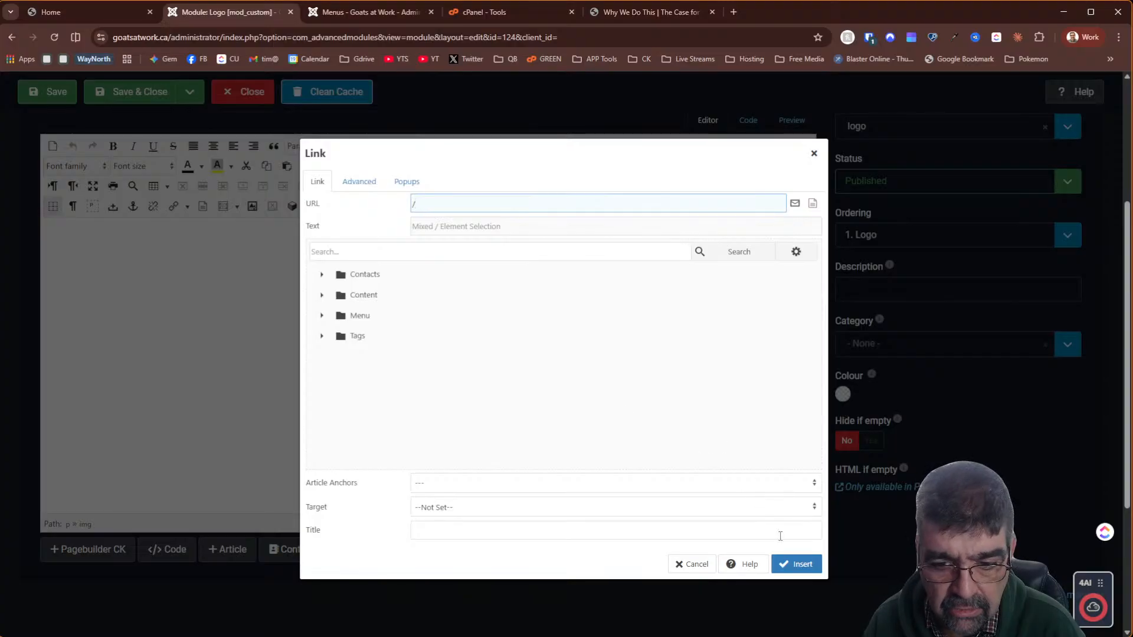
{"action": "left_click", "coordinate": [798, 565]}
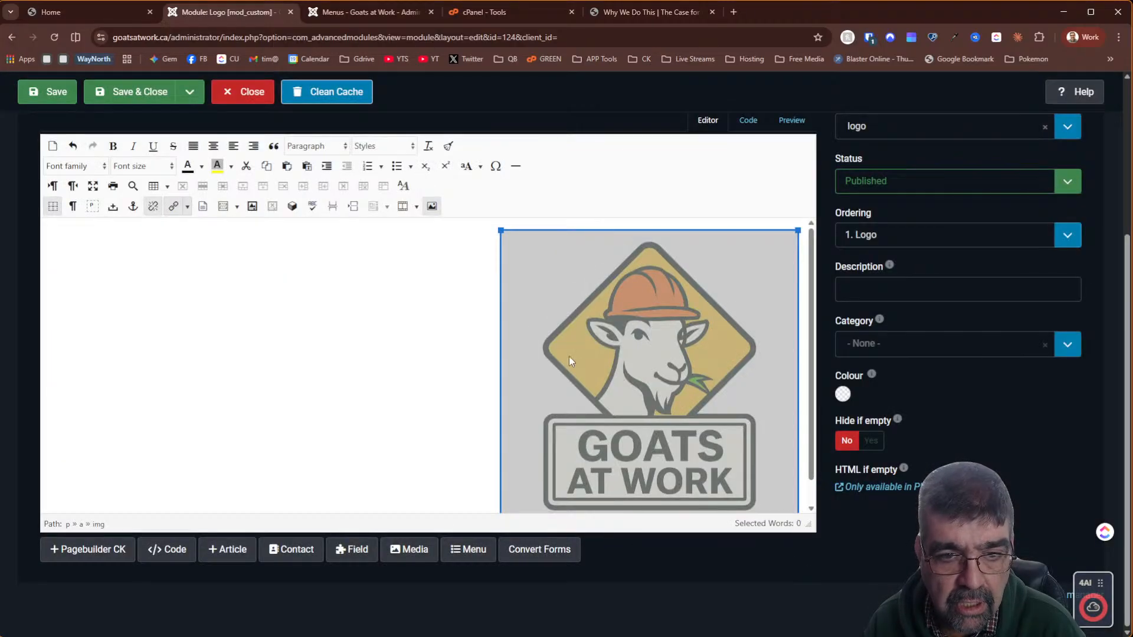
Update the logo image with its alignment not set, center it in the Logo module, save, and check the reloaded home page
{"action": "left_click", "coordinate": [433, 208]}
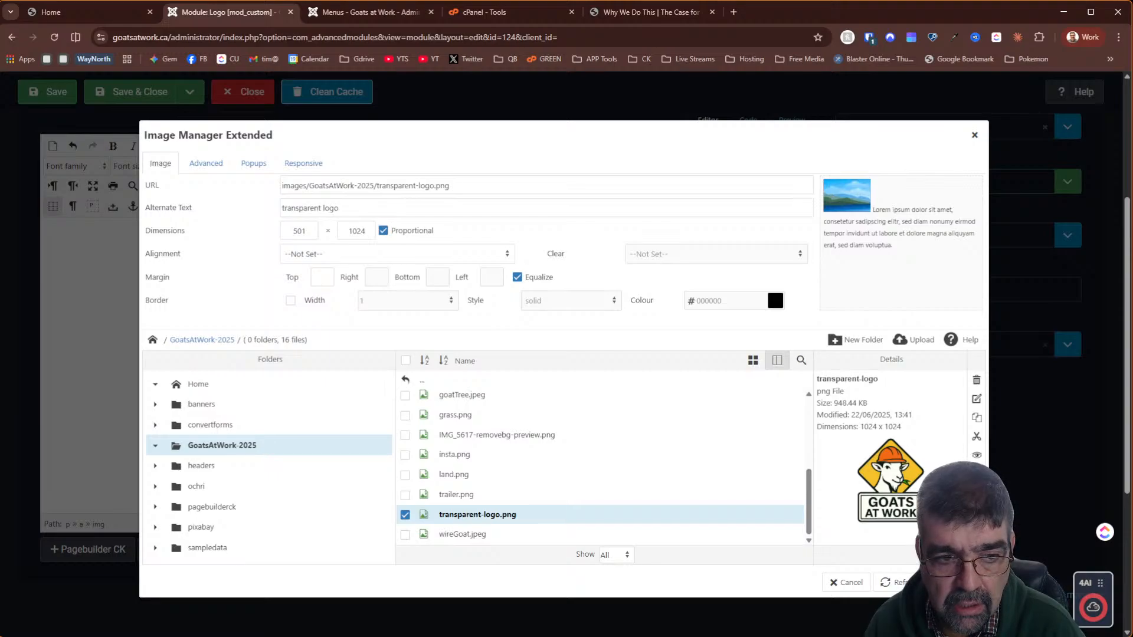
{"action": "left_click", "coordinate": [950, 583]}
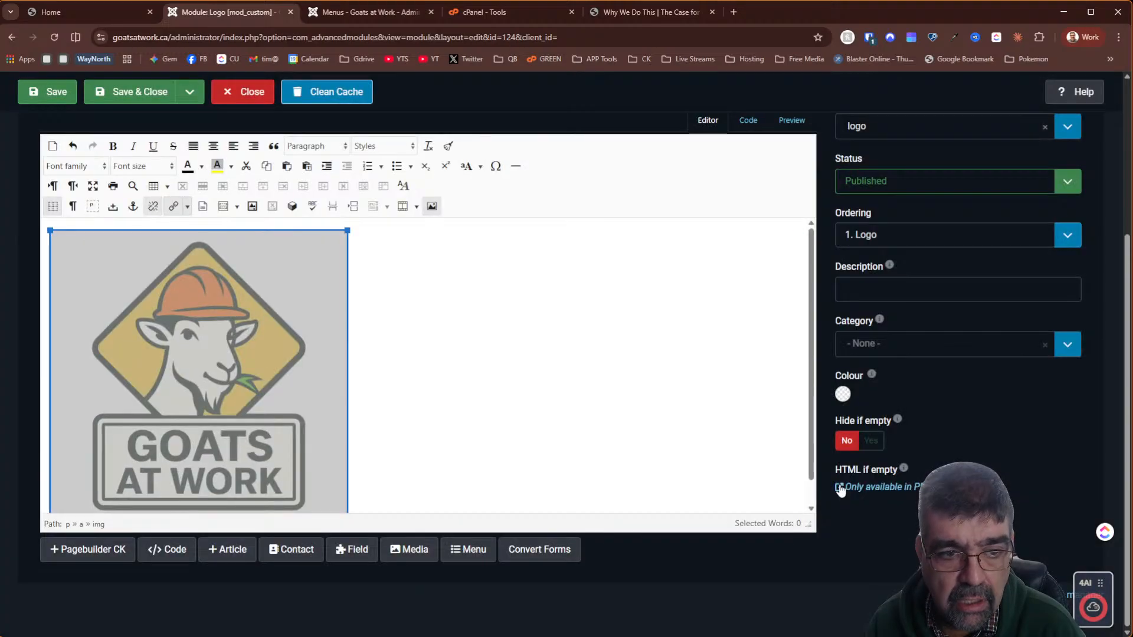
{"action": "left_click", "coordinate": [213, 146]}
{"action": "left_click", "coordinate": [33, 101]}
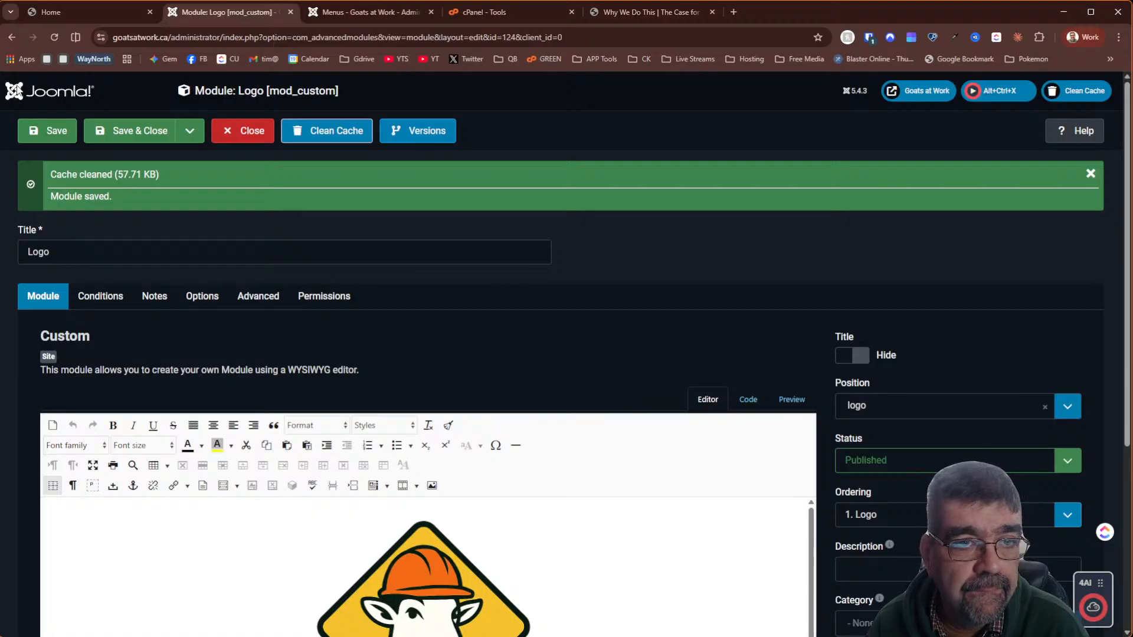
{"action": "left_click", "coordinate": [88, 12]}
{"action": "left_click", "coordinate": [54, 36]}
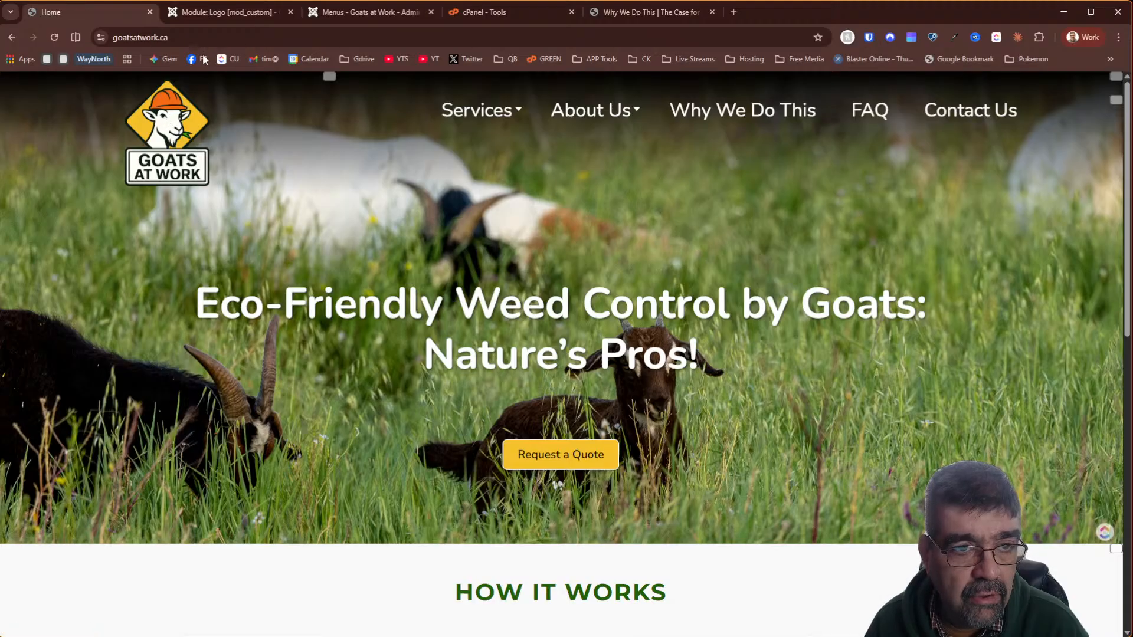
Align the logo image to the right in the Logo module, save the module, and check the reloaded home page
{"action": "left_click", "coordinate": [223, 13]}
{"action": "left_click", "coordinate": [508, 600]}
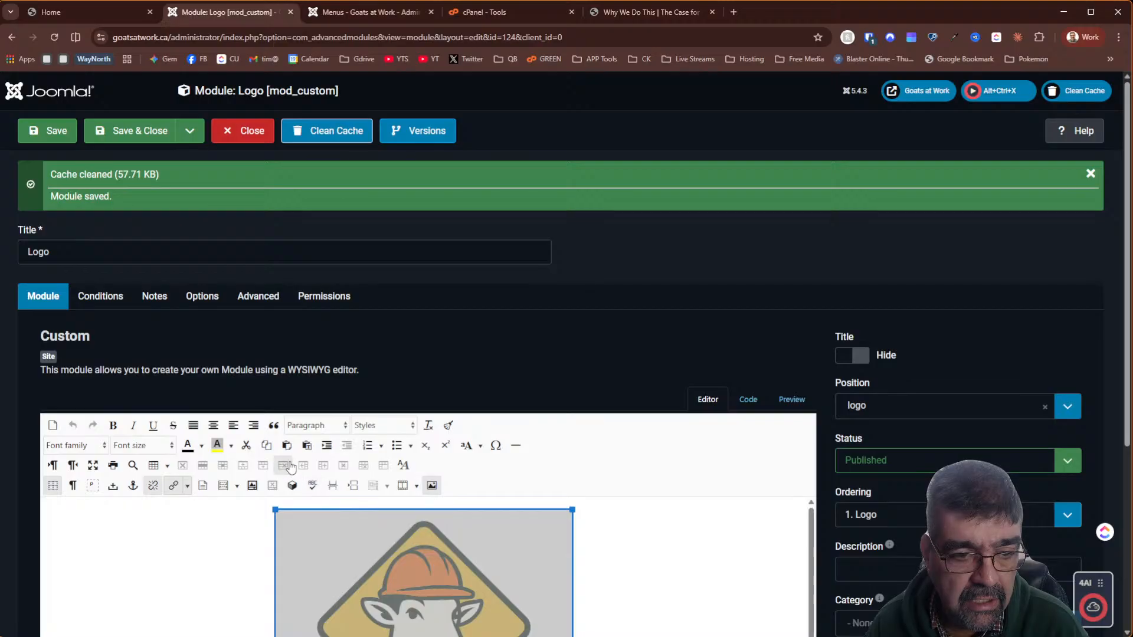
{"action": "left_click", "coordinate": [253, 426]}
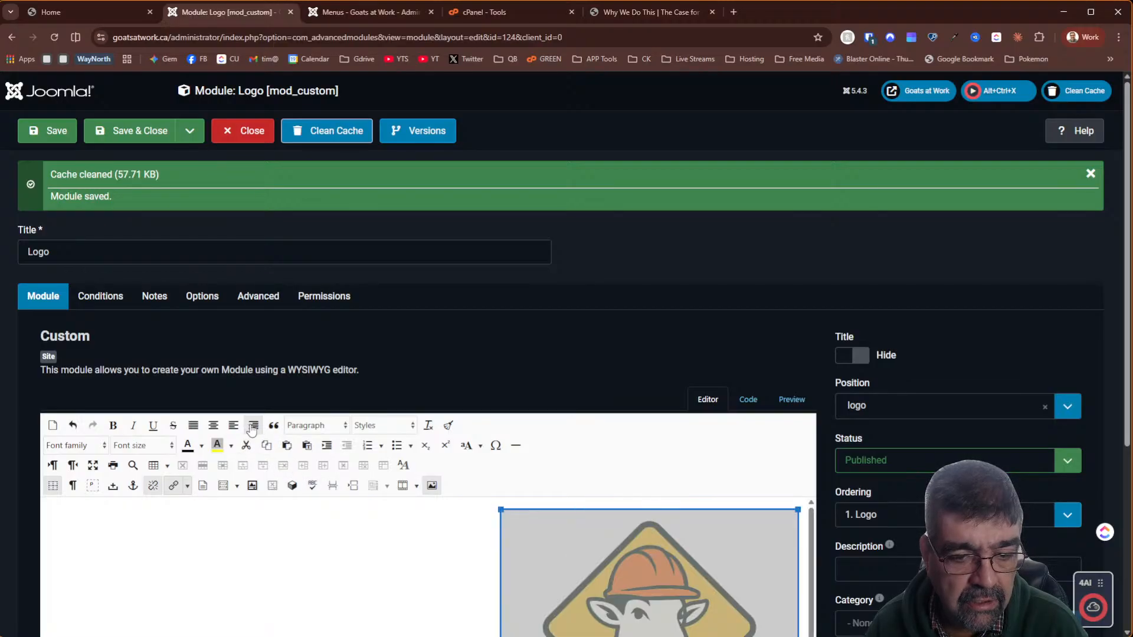
{"action": "left_click", "coordinate": [40, 139]}
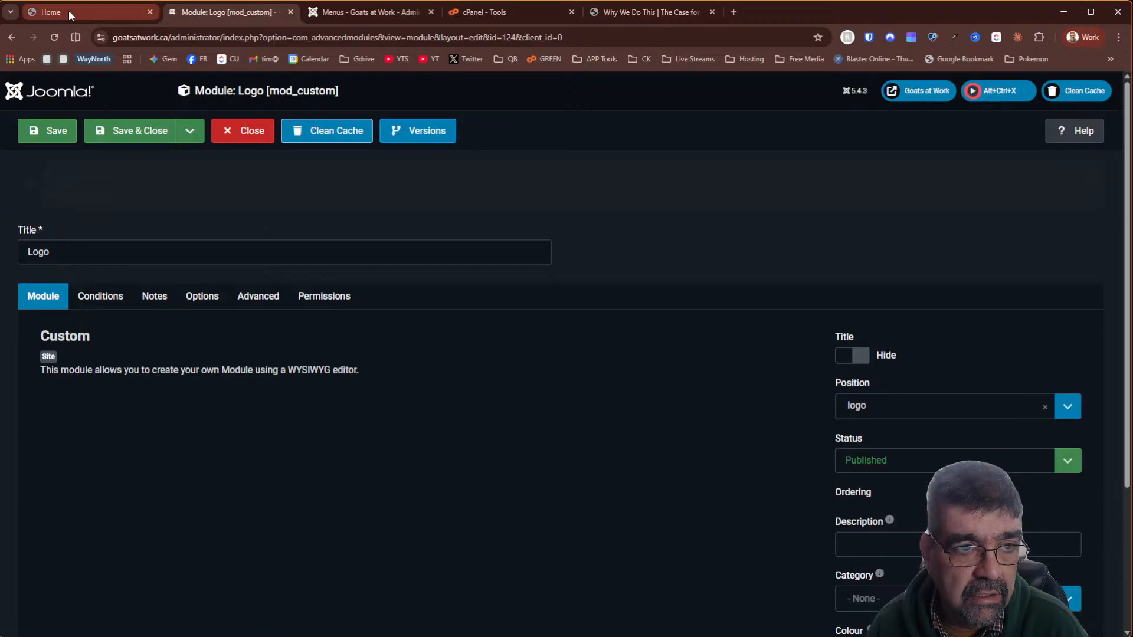
{"action": "left_click", "coordinate": [68, 10]}
{"action": "left_click", "coordinate": [51, 35]}
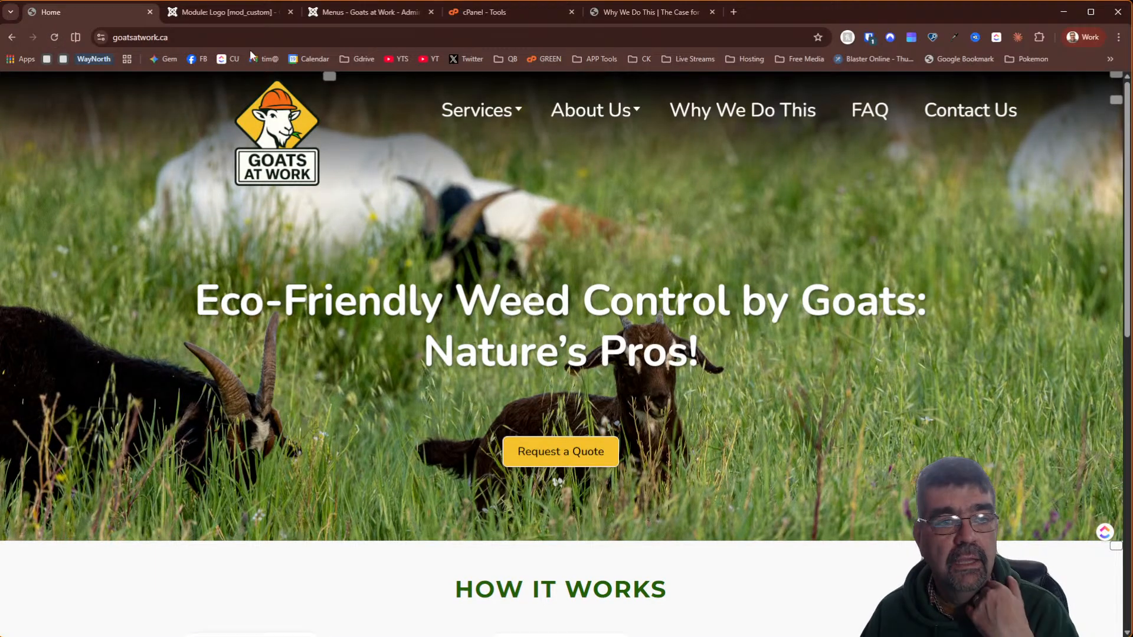
Inspect the page element around the home page logo with the developer tools, and return to the administrator's Menus list
{"action": "right_click", "coordinate": [132, 126]}
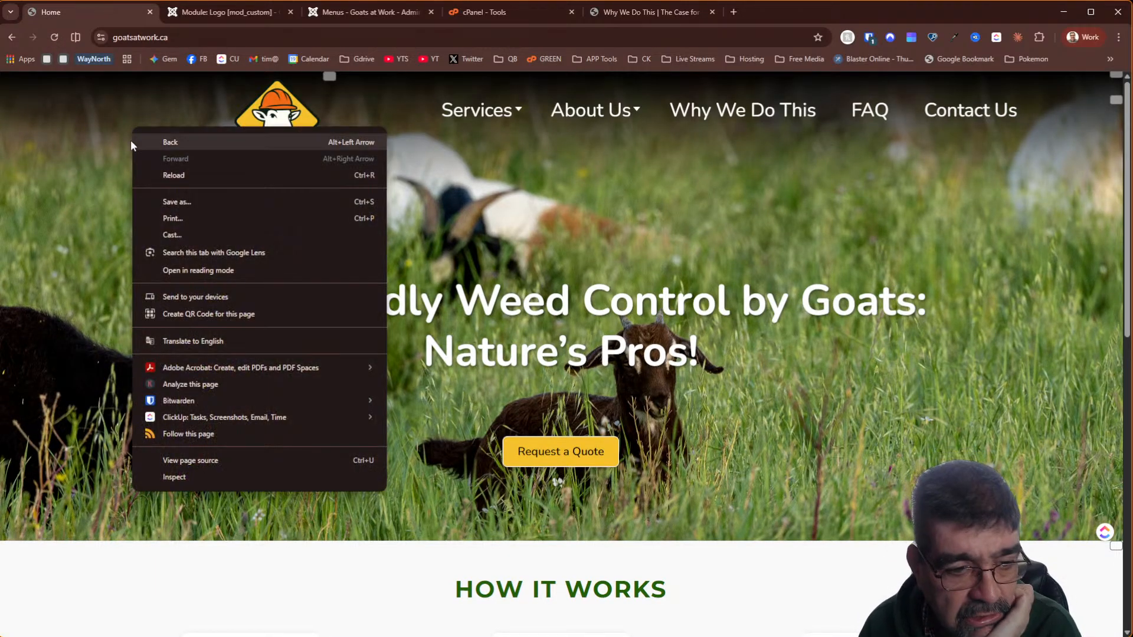
{"action": "left_click", "coordinate": [204, 476]}
{"action": "left_click", "coordinate": [12, 456]}
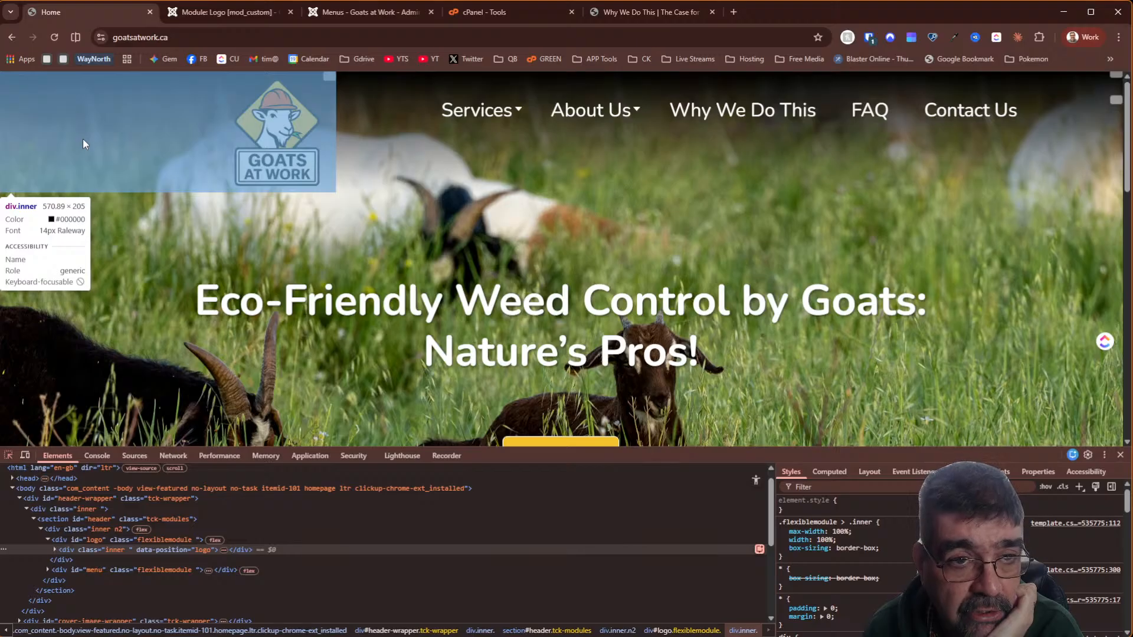
{"action": "left_click", "coordinate": [240, 15]}
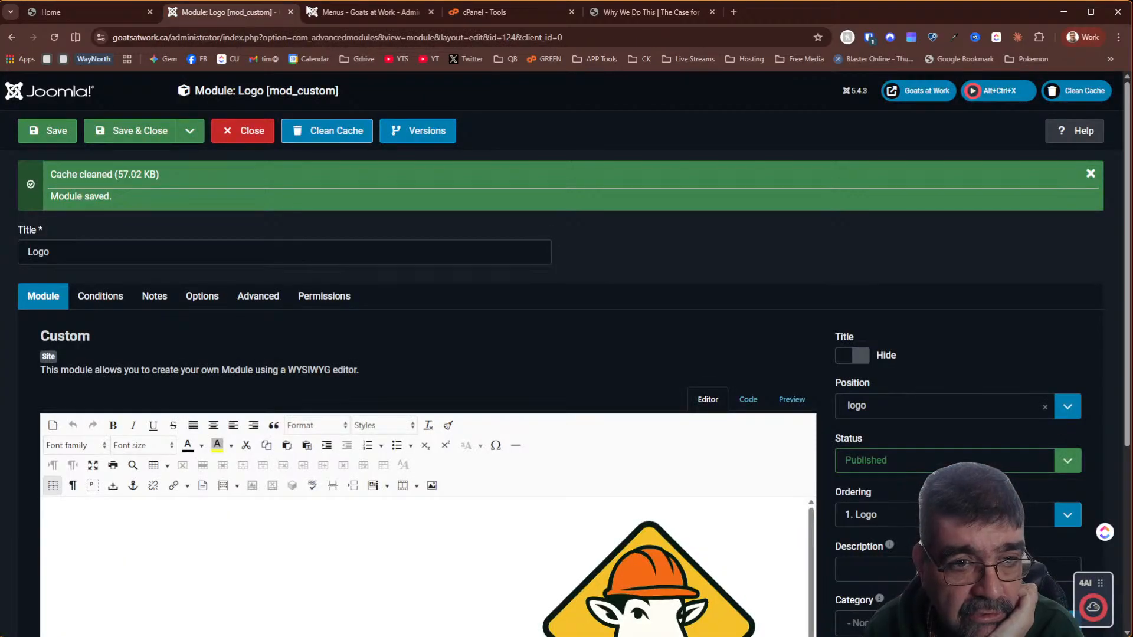
{"action": "left_click", "coordinate": [363, 12]}
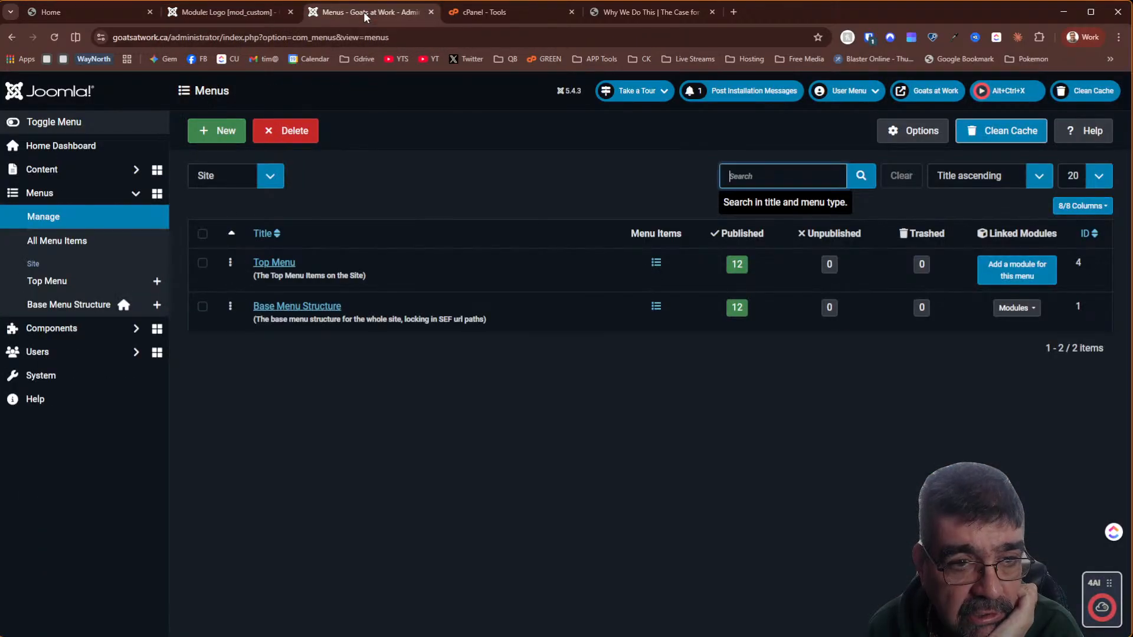
Open the goats-at-work-default template for editing in the Template Creator CK component
{"action": "left_click", "coordinate": [69, 328]}
{"action": "scroll", "coordinate": [65, 366], "scroll_direction": "down", "scroll_amount": 5}
{"action": "left_click", "coordinate": [79, 556]}
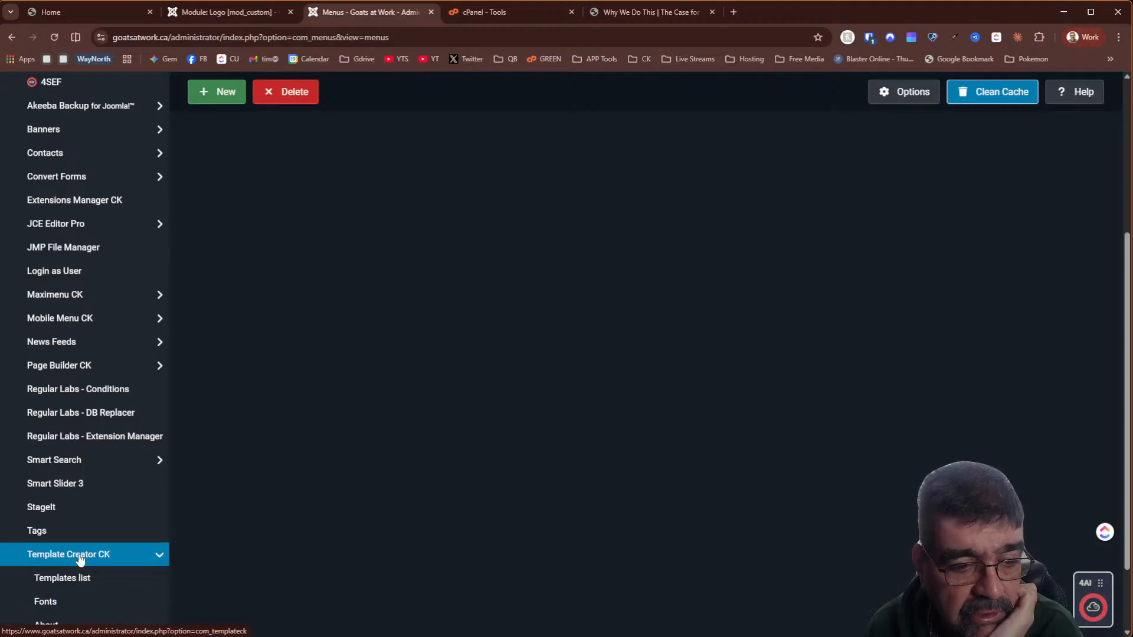
{"action": "left_click", "coordinate": [76, 577]}
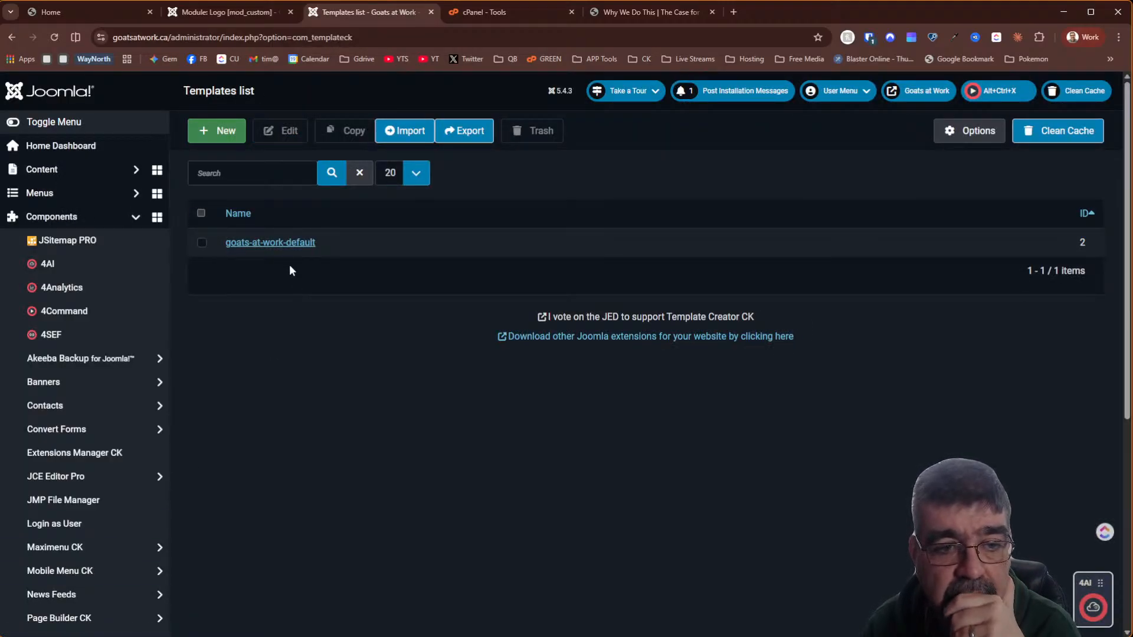
{"action": "left_click", "coordinate": [269, 242]}
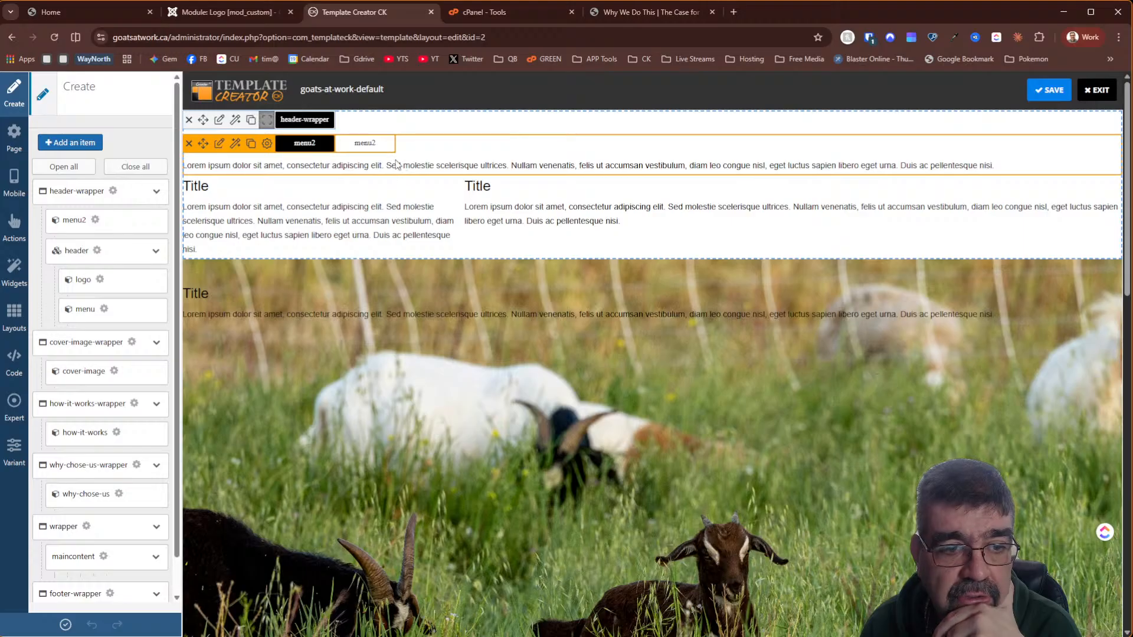
Constrain the header-wrapper's content to the container width, save the template, and check the reloaded home page
{"action": "left_click", "coordinate": [268, 121]}
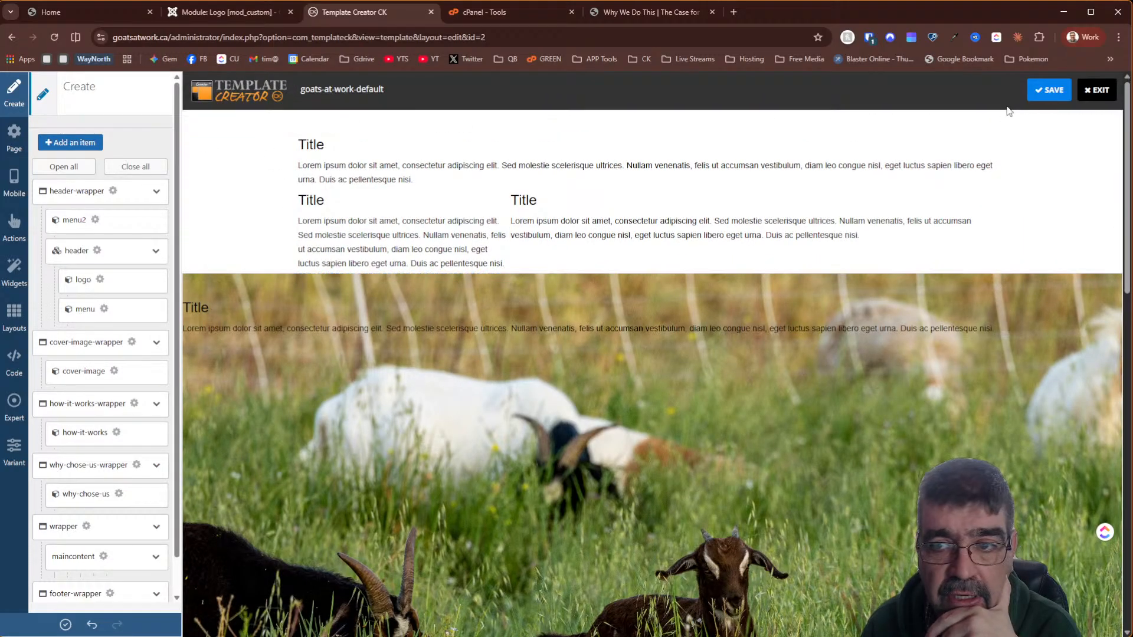
{"action": "left_click", "coordinate": [1032, 94]}
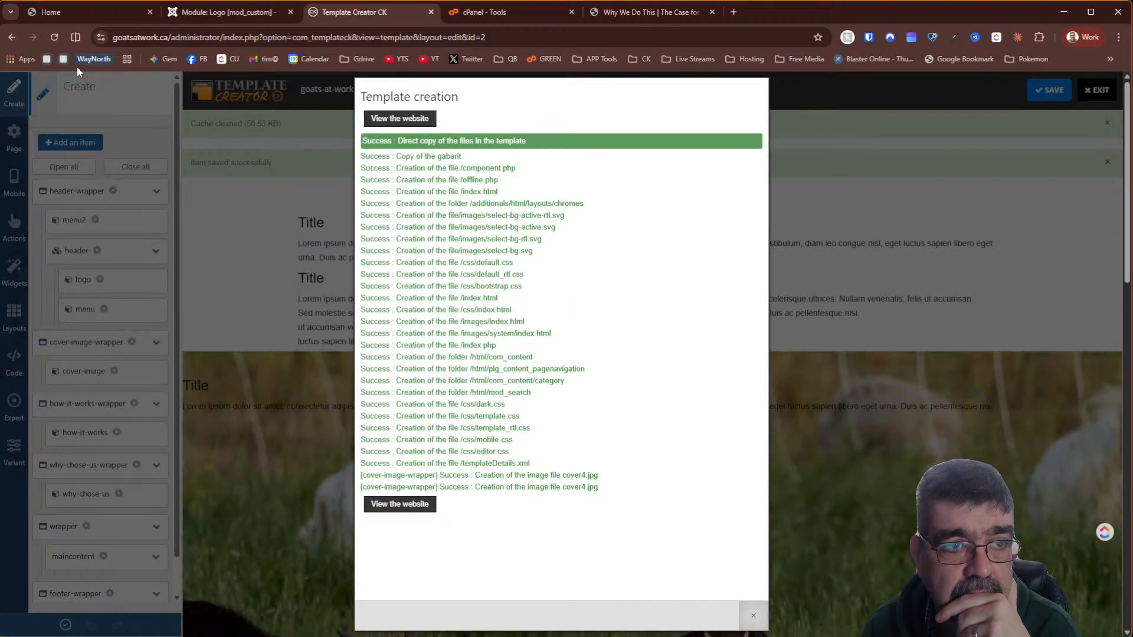
{"action": "left_click", "coordinate": [86, 19]}
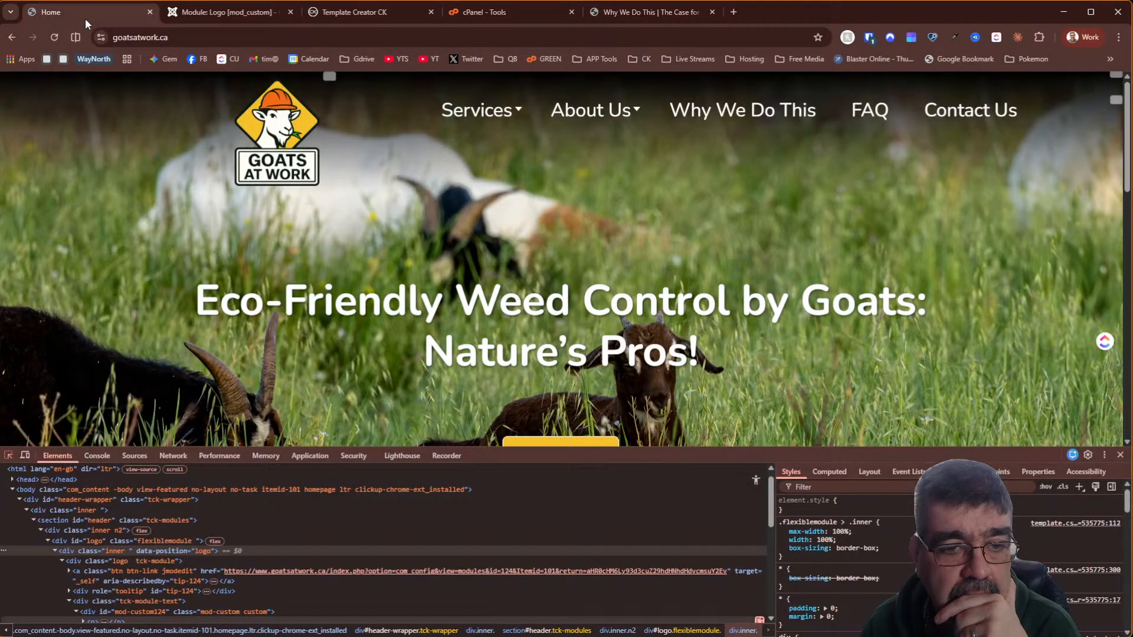
{"action": "left_click", "coordinate": [54, 37]}
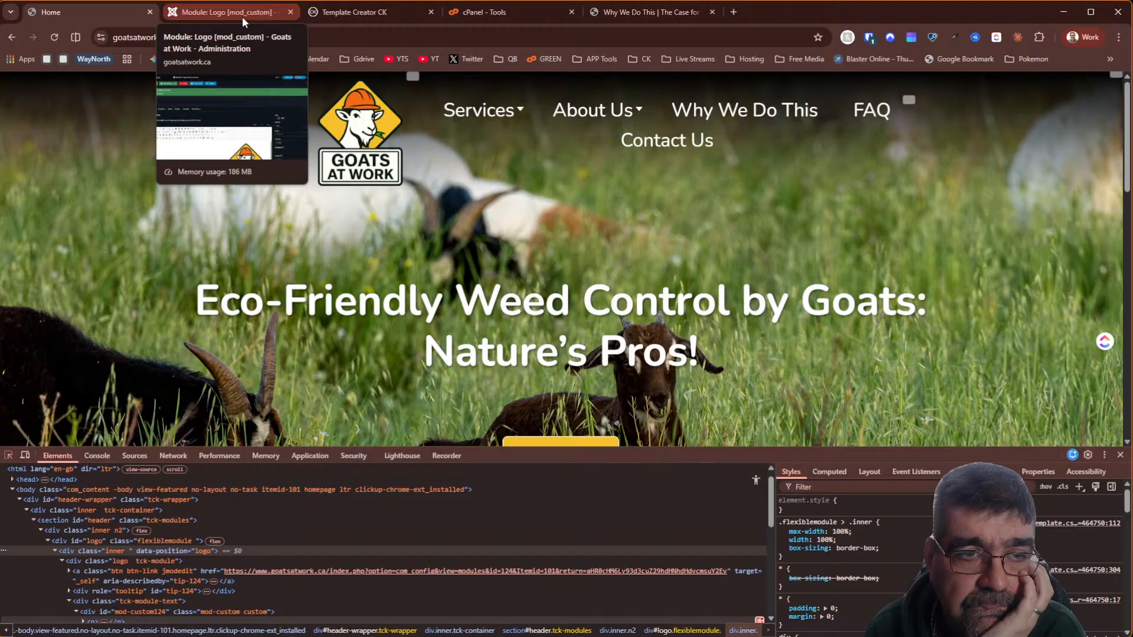
Set the logo module's width to 15% in the template header's aligned modules and save the module layout
{"action": "left_click", "coordinate": [338, 15]}
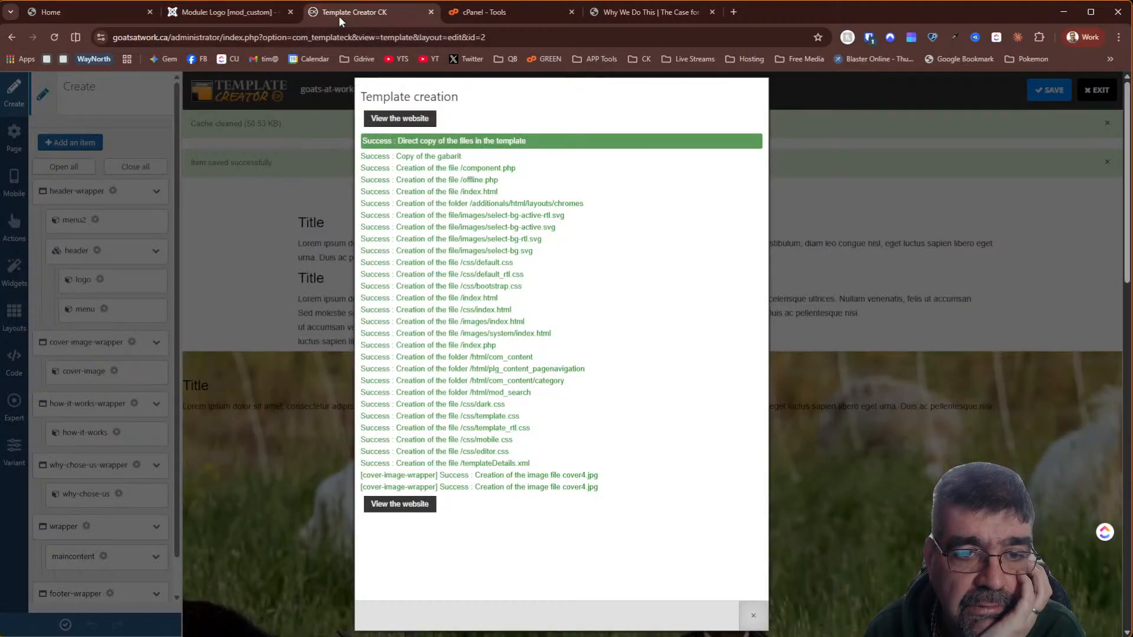
{"action": "left_click", "coordinate": [968, 215]}
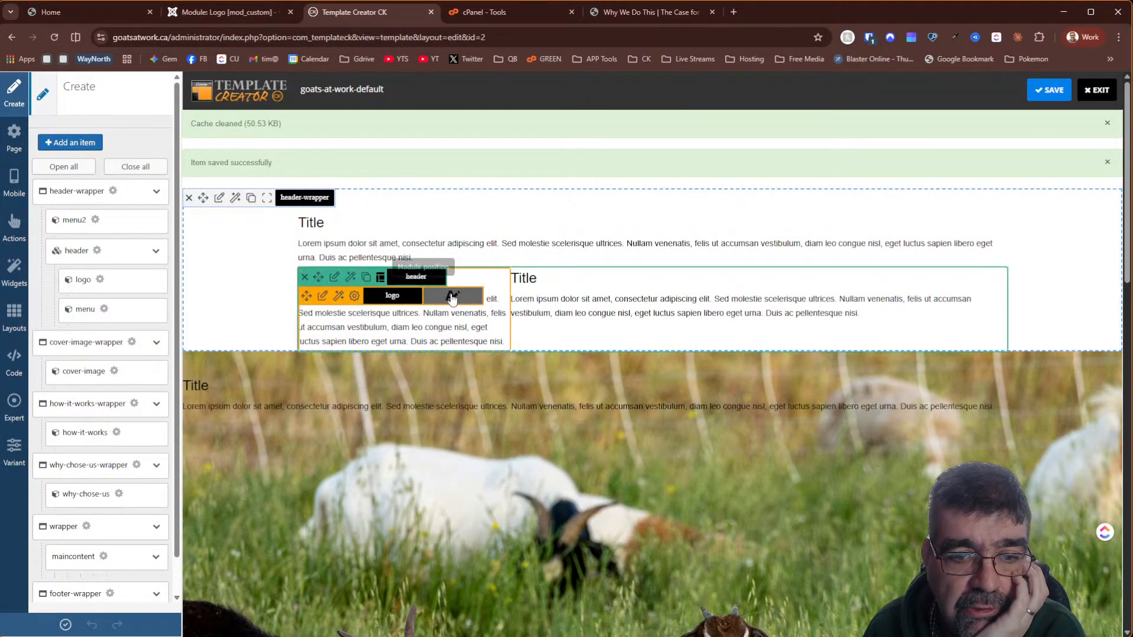
{"action": "left_click", "coordinate": [380, 282]}
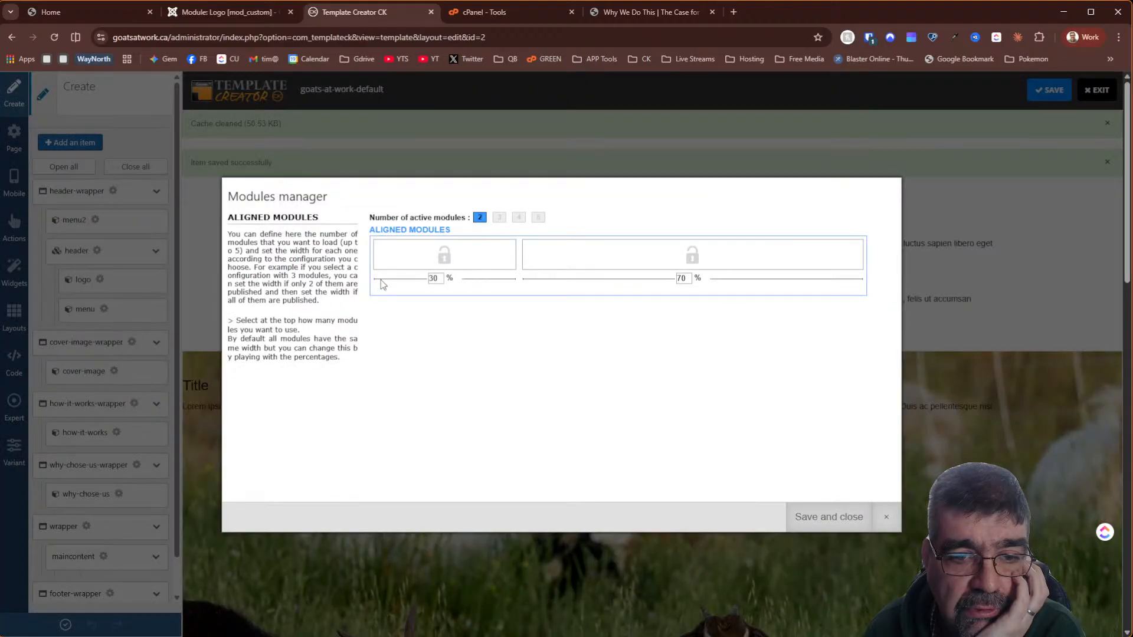
{"action": "left_click", "coordinate": [436, 279]}
{"action": "left_click_drag", "start_coordinate": [437, 279], "coordinate": [420, 279]}
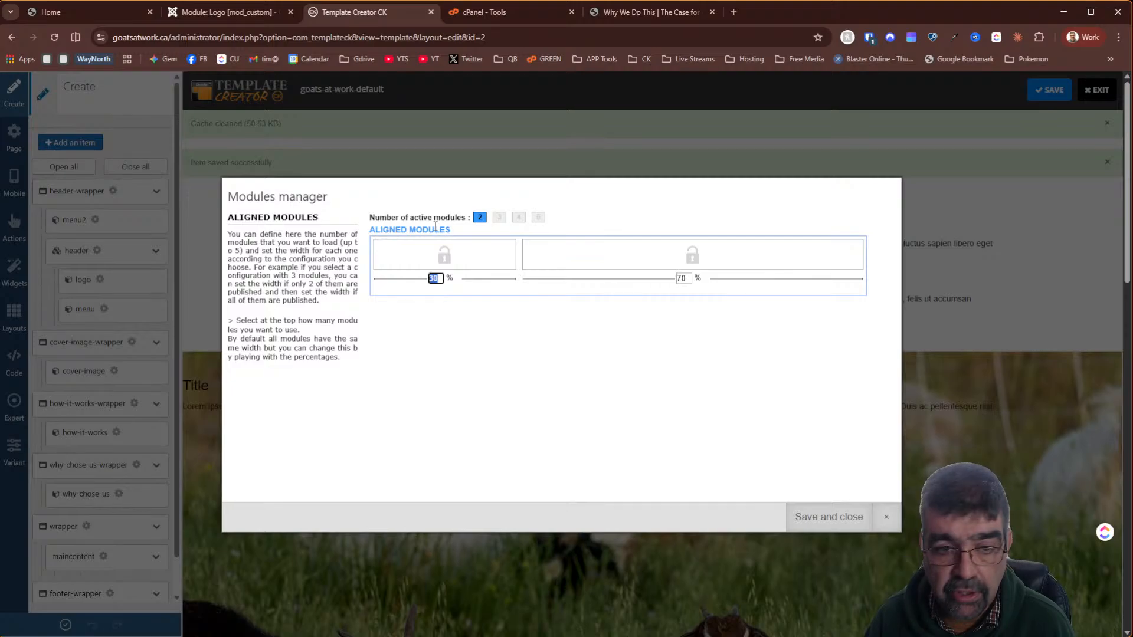
{"action": "type", "text": "15"}
{"action": "key", "text": "Tab"}
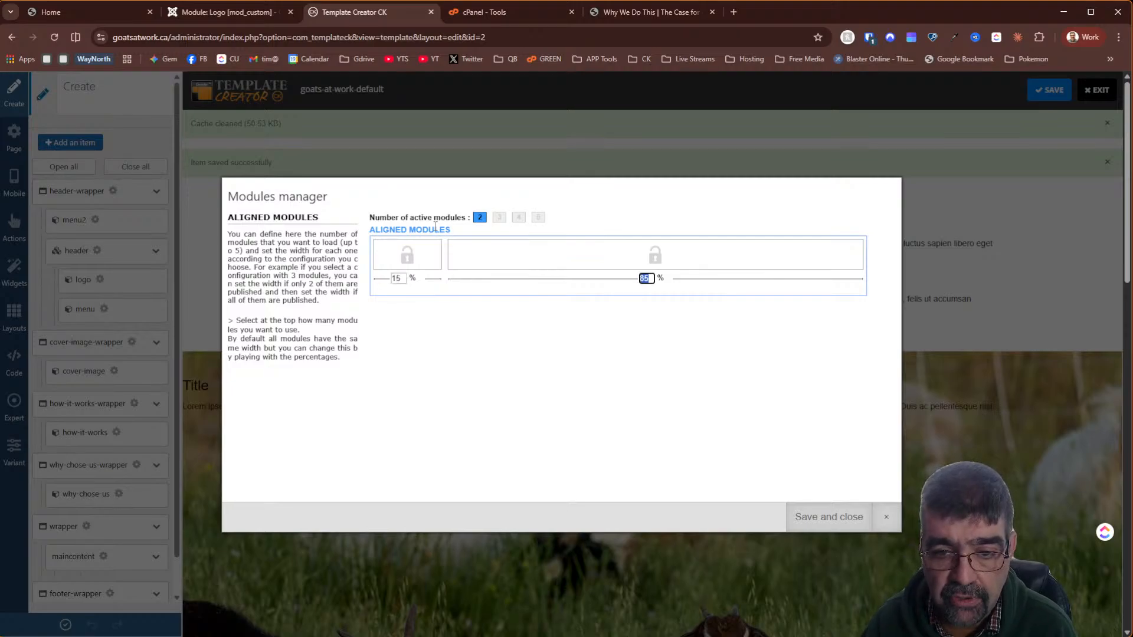
{"action": "left_click", "coordinate": [828, 519]}
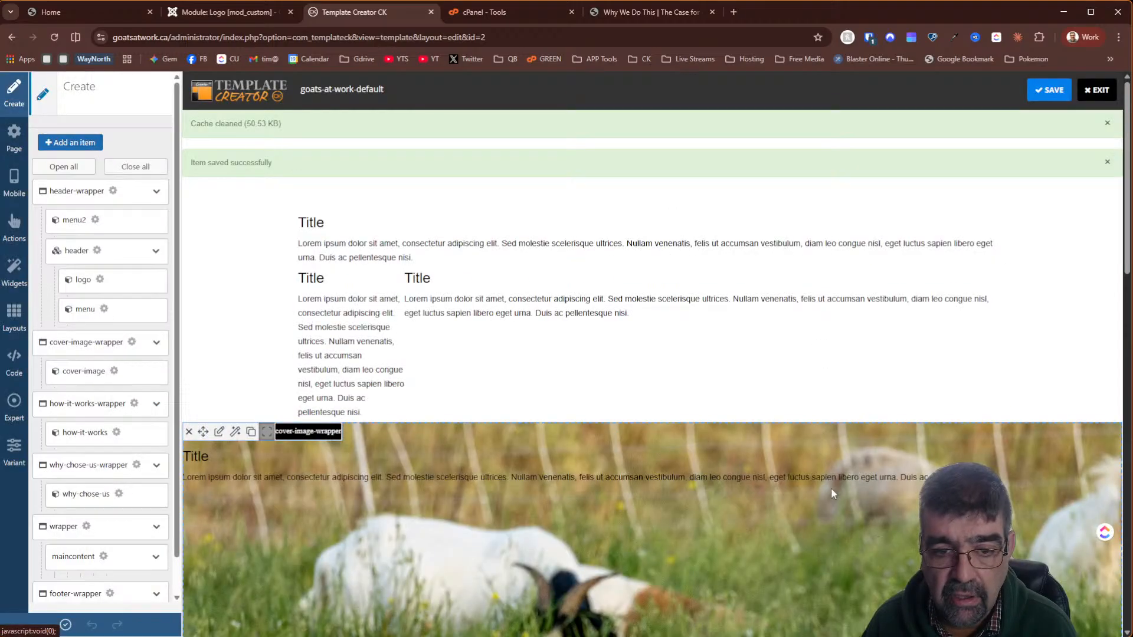
Save the goats-at-work-default template, dismiss the template creation report, and check the header on the reloaded home page
{"action": "left_click", "coordinate": [1034, 92]}
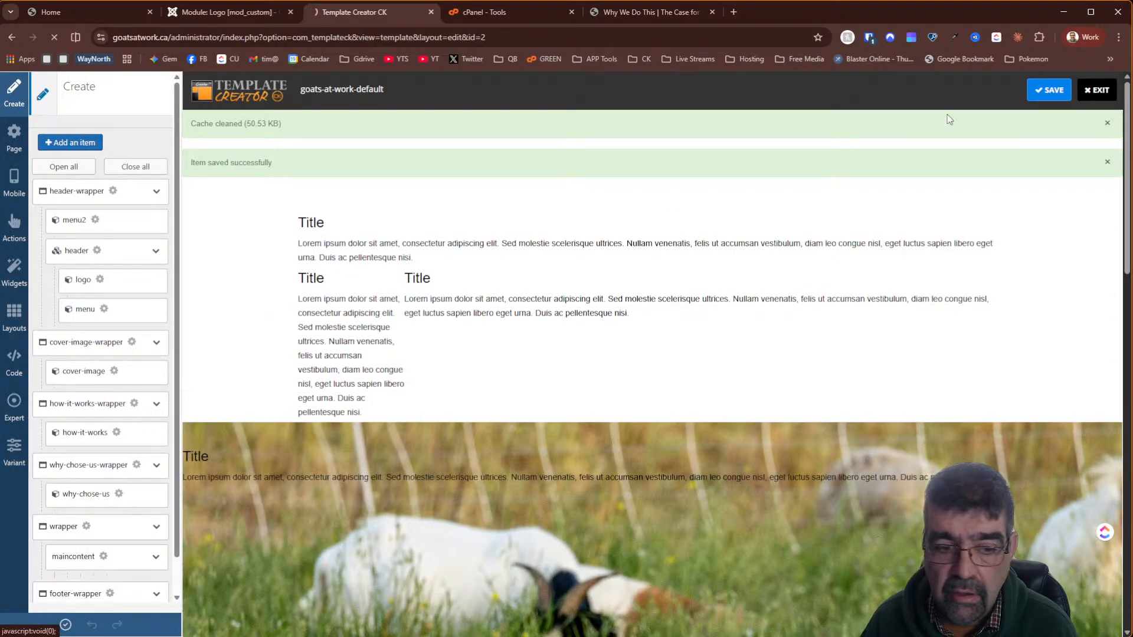
{"action": "left_click", "coordinate": [63, 631]}
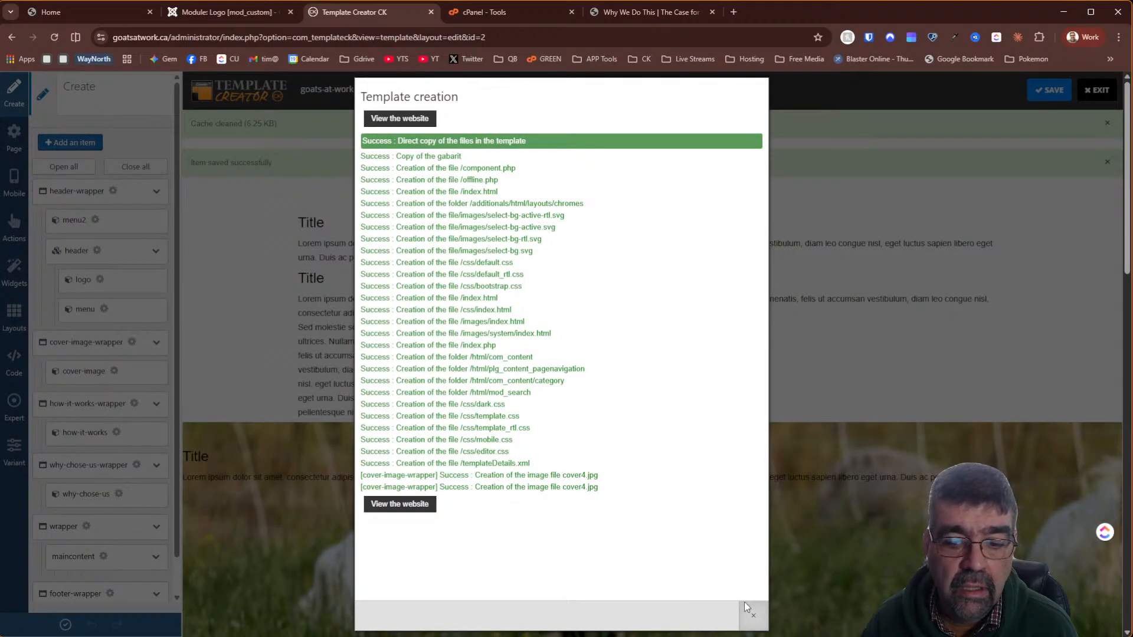
{"action": "left_click", "coordinate": [753, 616]}
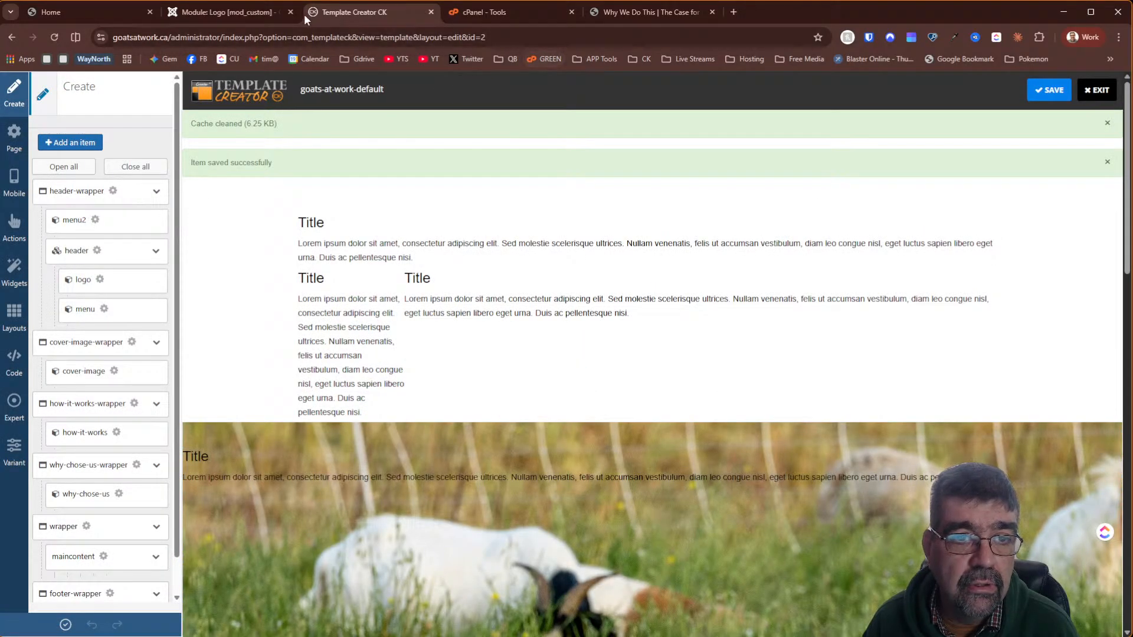
{"action": "left_click", "coordinate": [45, 11]}
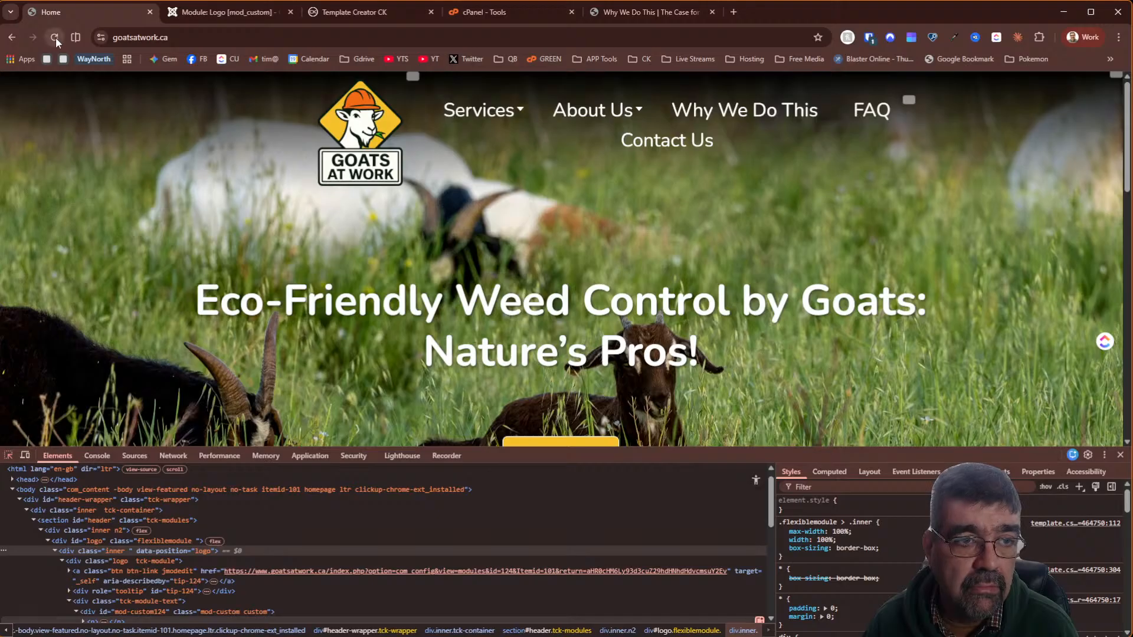
{"action": "left_click", "coordinate": [55, 37]}
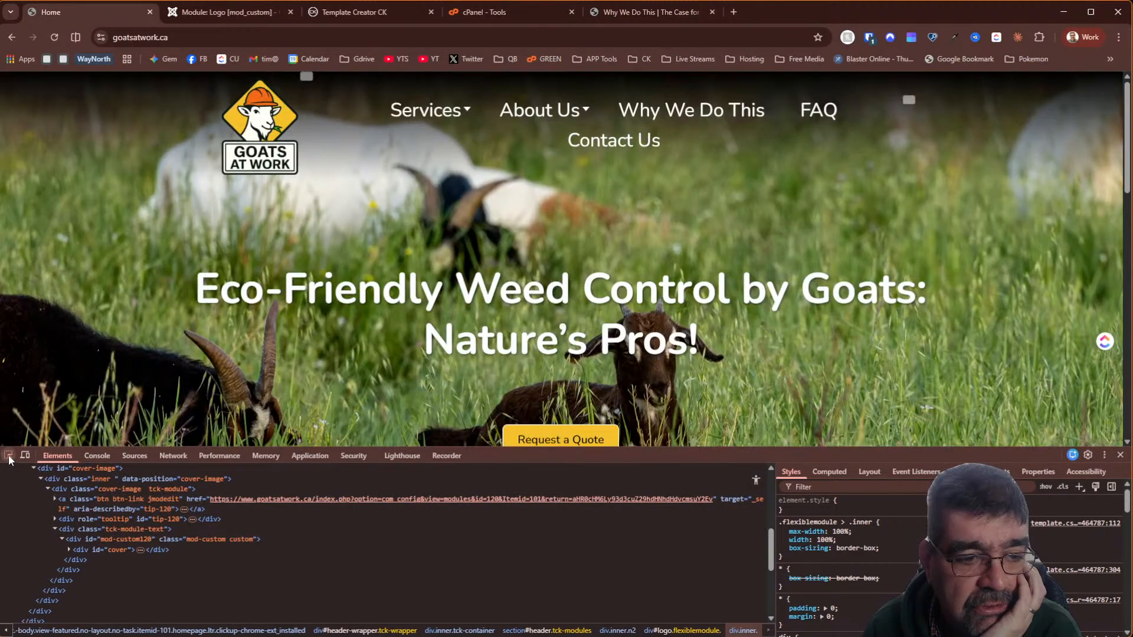
Inspect the home page's logo image with the developer tools and view its image file in a separate tab
{"action": "left_click", "coordinate": [9, 455]}
{"action": "left_click", "coordinate": [9, 455]}
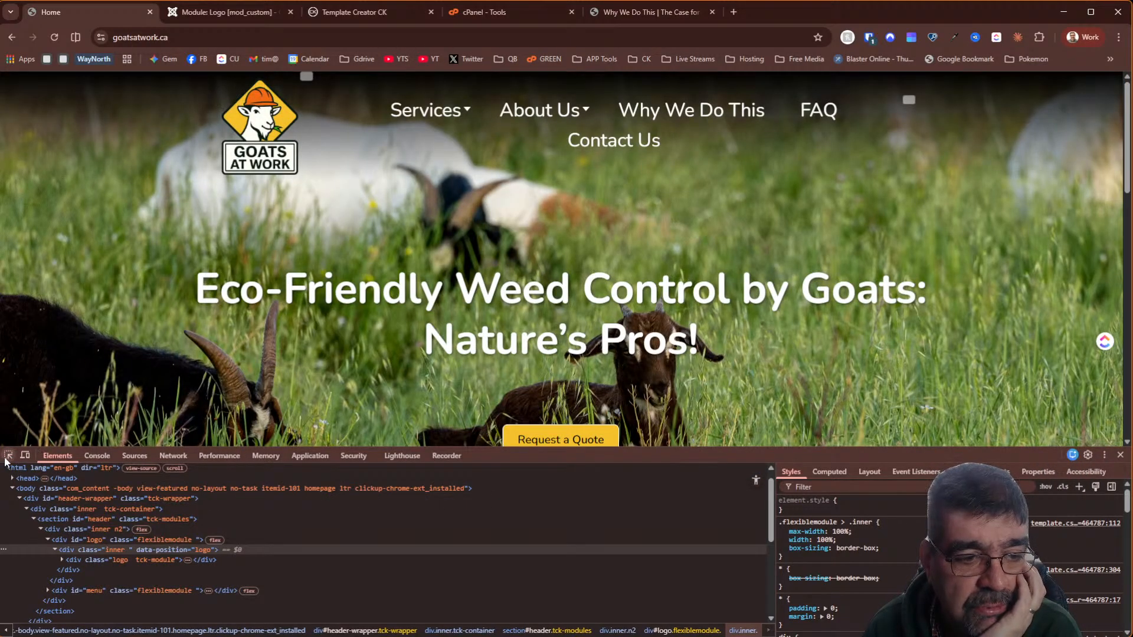
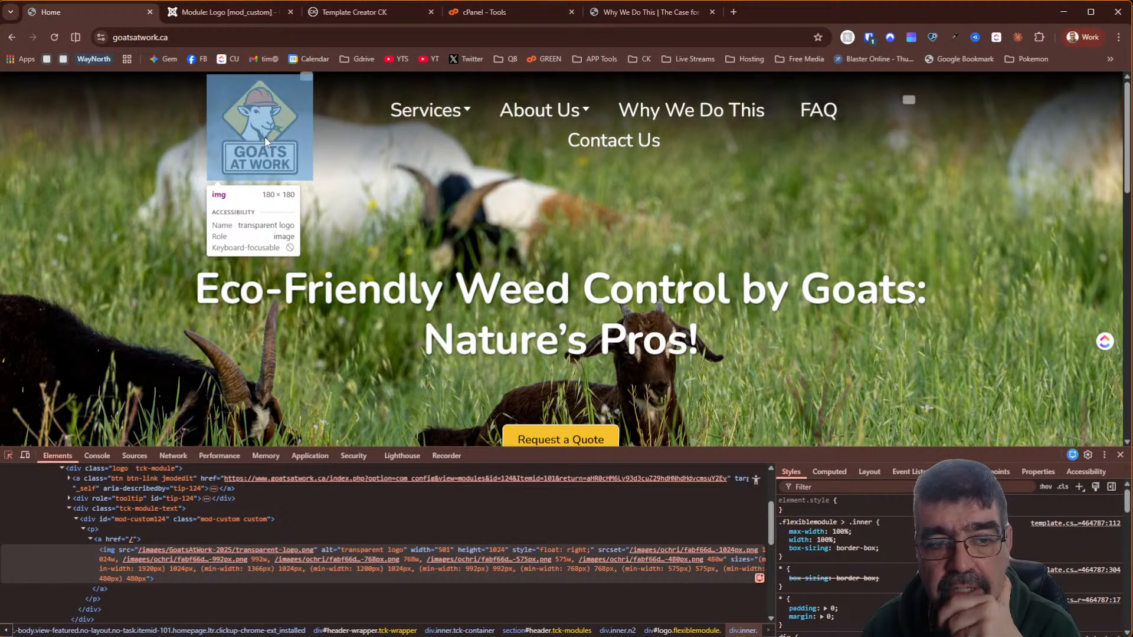
{"action": "left_click", "coordinate": [265, 141]}
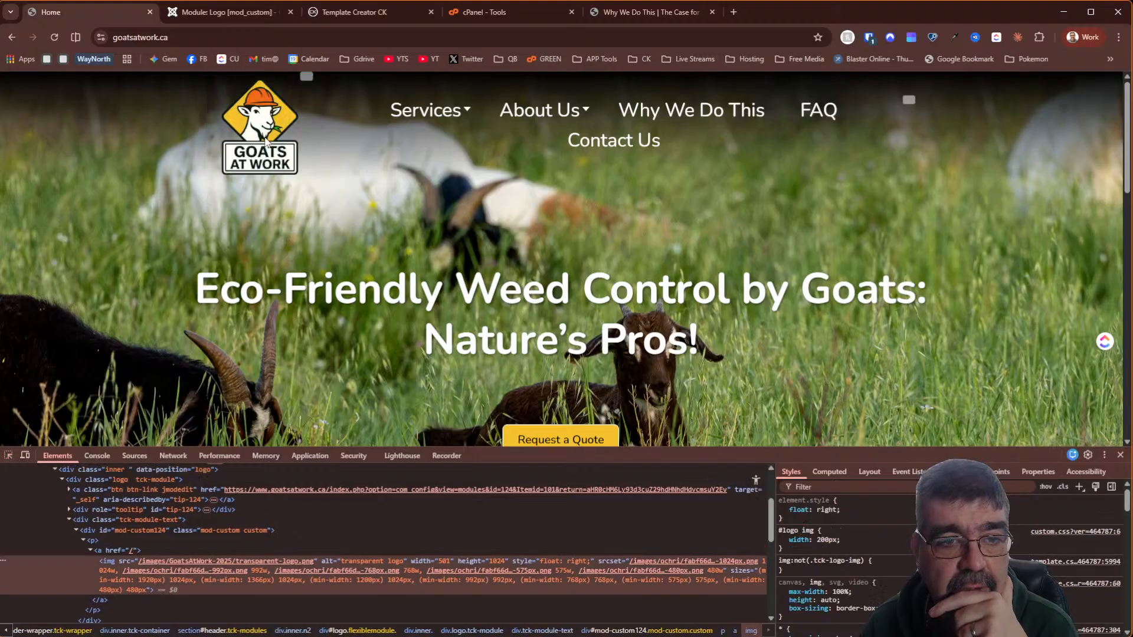
{"action": "right_click", "coordinate": [265, 141]}
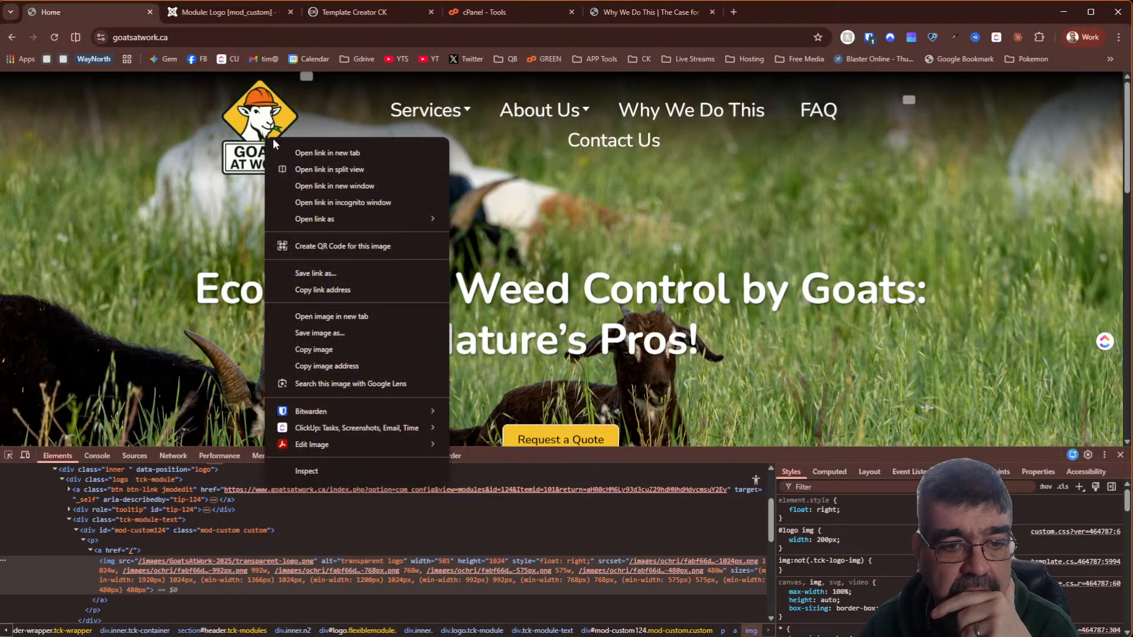
{"action": "left_click", "coordinate": [366, 315]}
{"action": "left_click", "coordinate": [239, 20]}
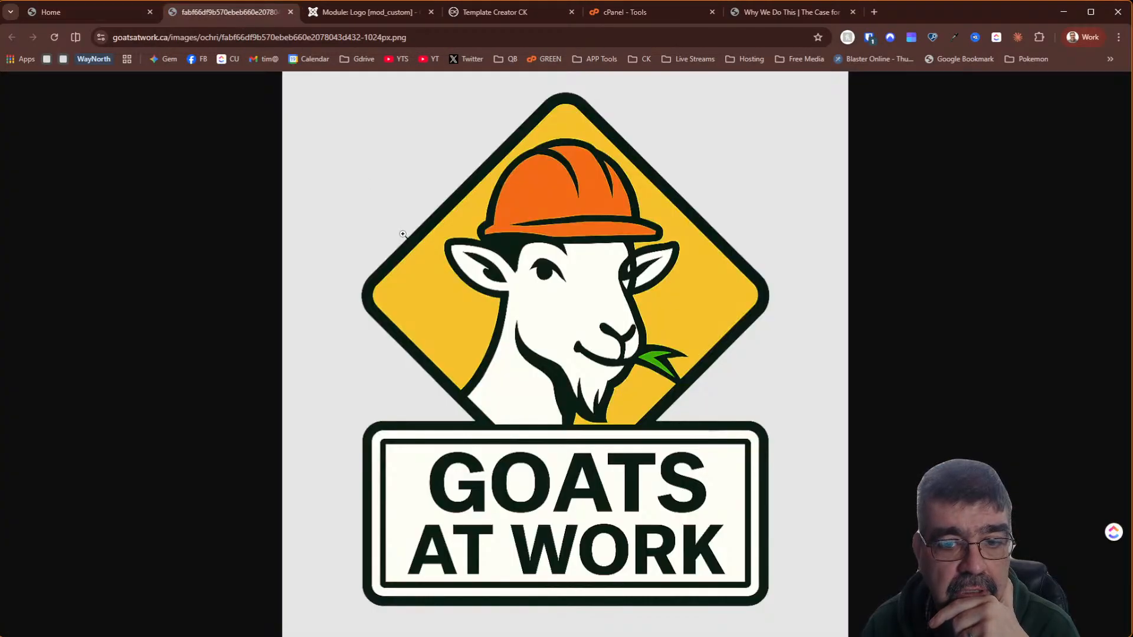
{"action": "left_click", "coordinate": [70, 9]}
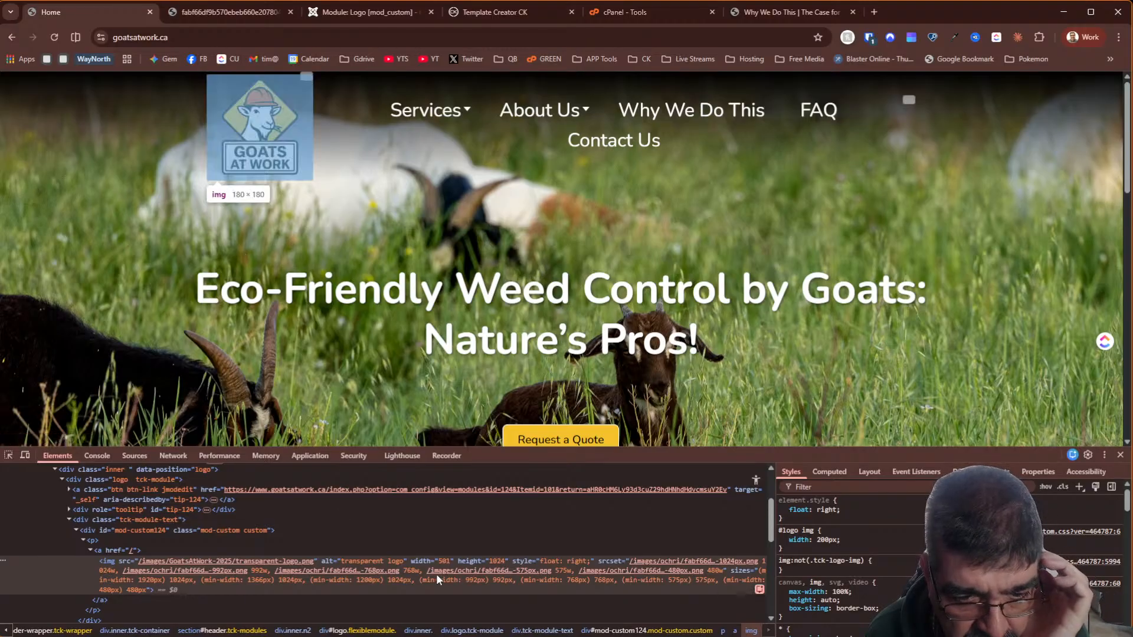
{"action": "mouse_move", "coordinate": [245, 581]}
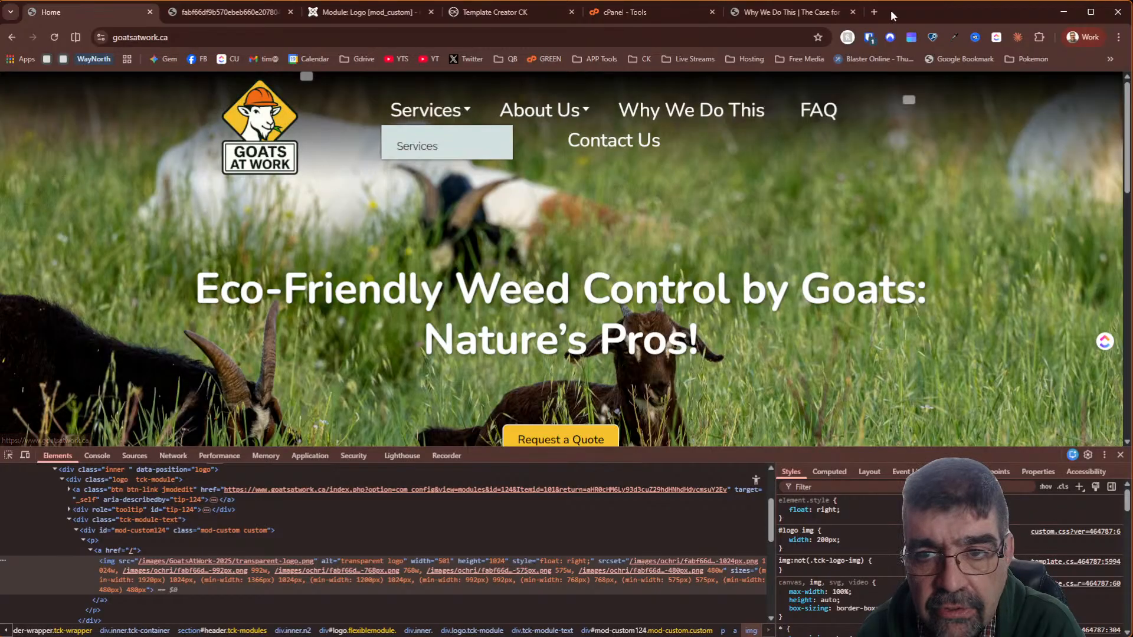
Switch to Canva in a new browser tab and open the Logos collection of the Goats At Work brand kit
{"action": "left_click", "coordinate": [876, 12]}
{"action": "type", "text": "canva"}
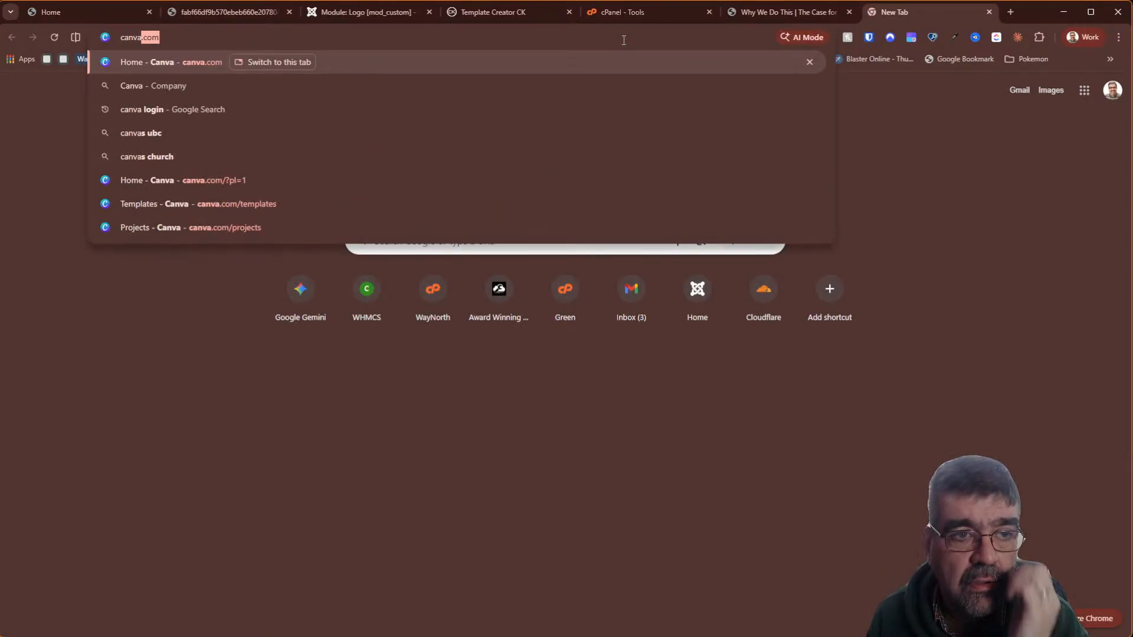
{"action": "key", "text": "Return"}
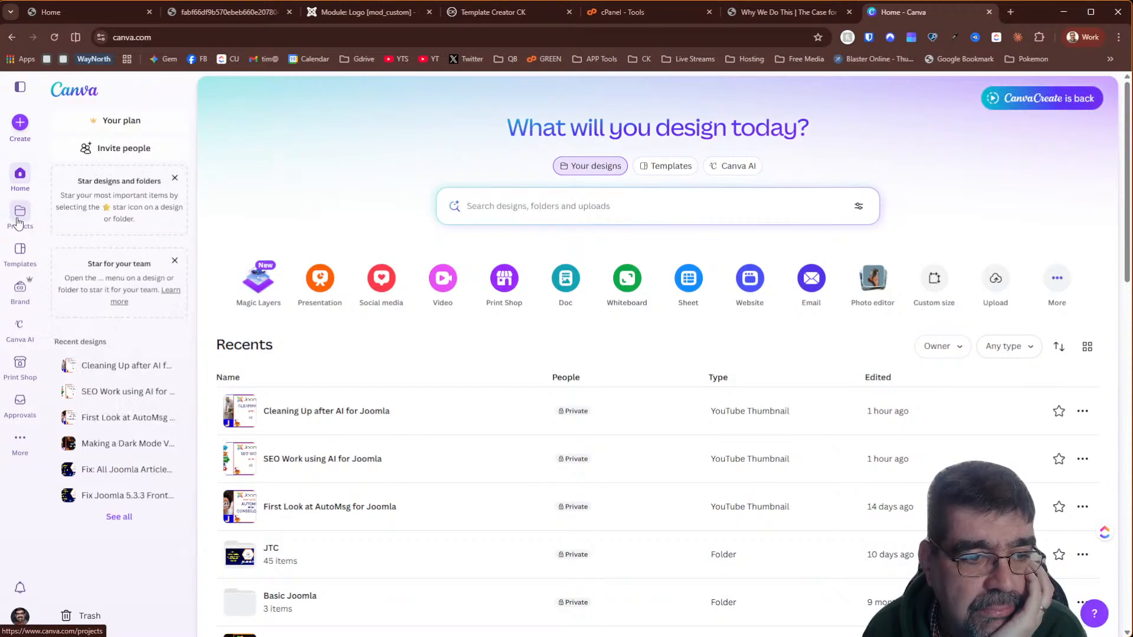
{"action": "left_click", "coordinate": [16, 290]}
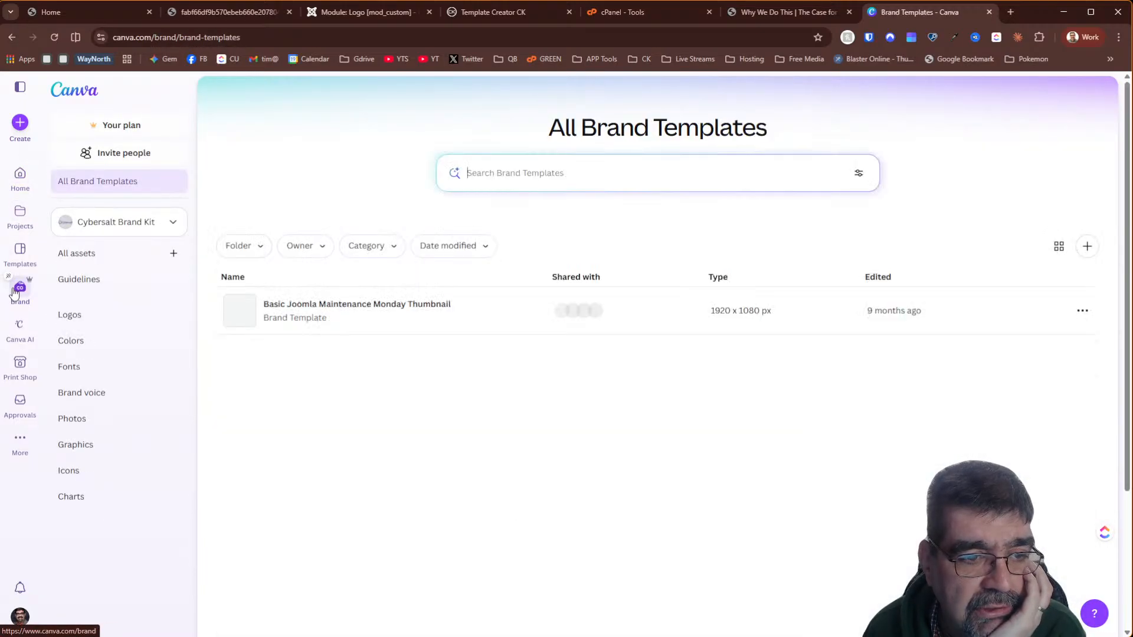
{"action": "left_click", "coordinate": [122, 222]}
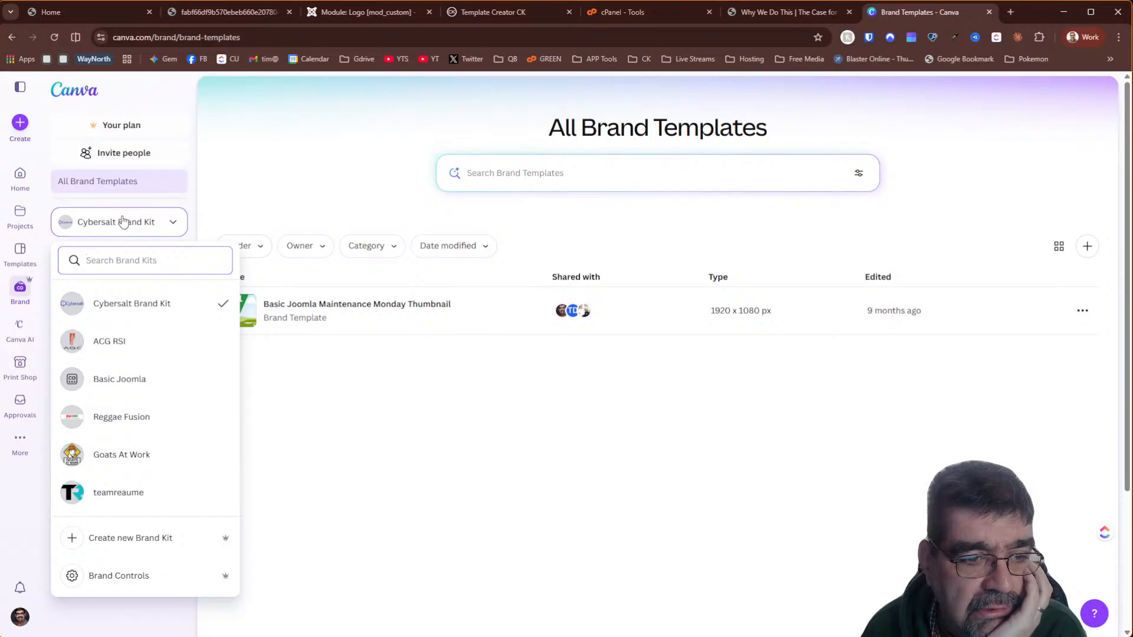
{"action": "left_click", "coordinate": [121, 456]}
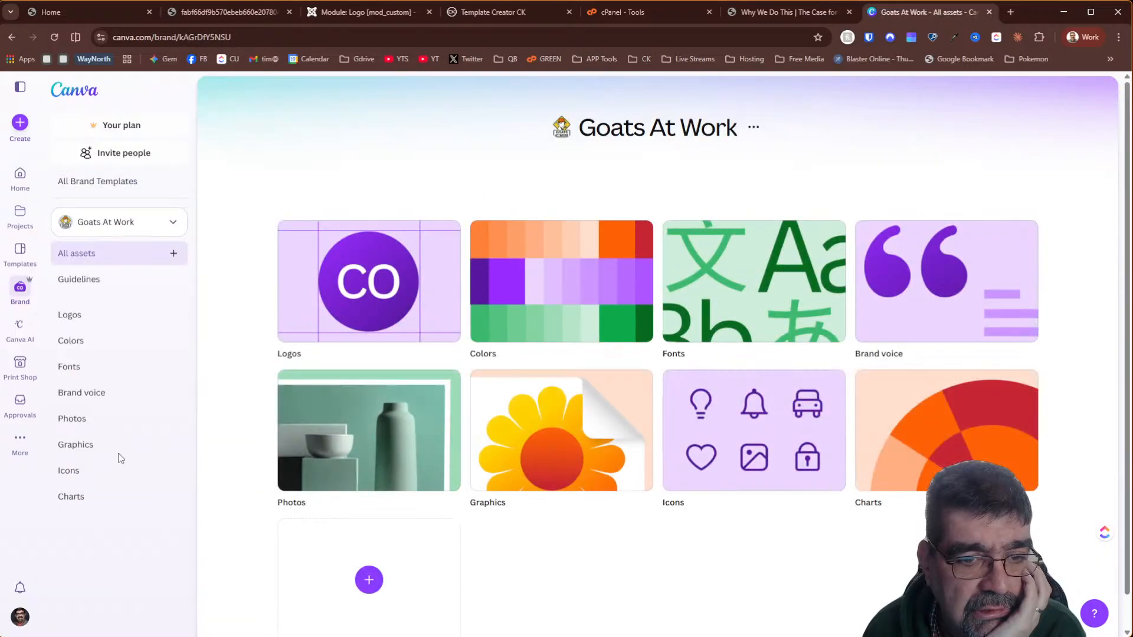
{"action": "scroll", "coordinate": [775, 341], "scroll_direction": "down", "scroll_amount": 1}
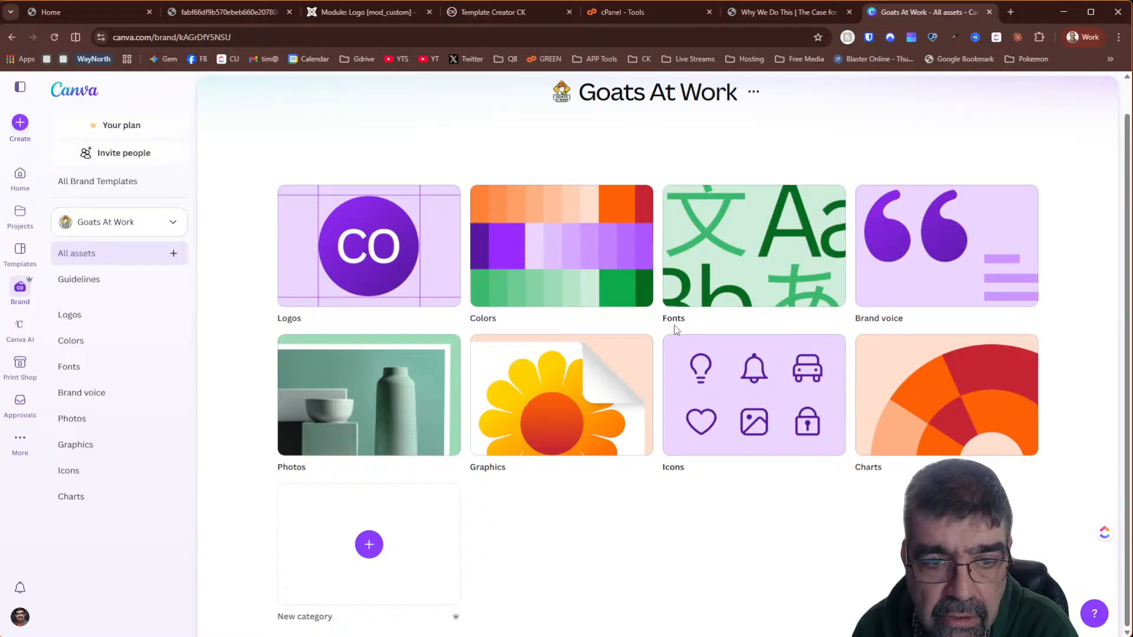
{"action": "left_click", "coordinate": [363, 292]}
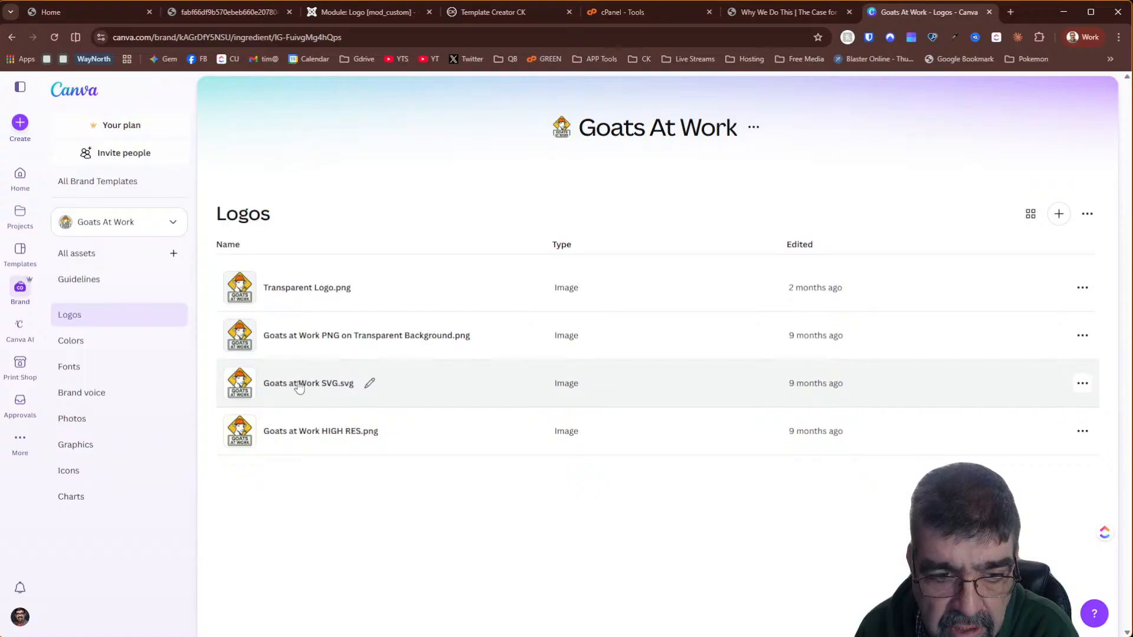
Open the logo file "Goats at Work SVG.svg" in the Canva editor as a new design
{"action": "left_click", "coordinate": [300, 387]}
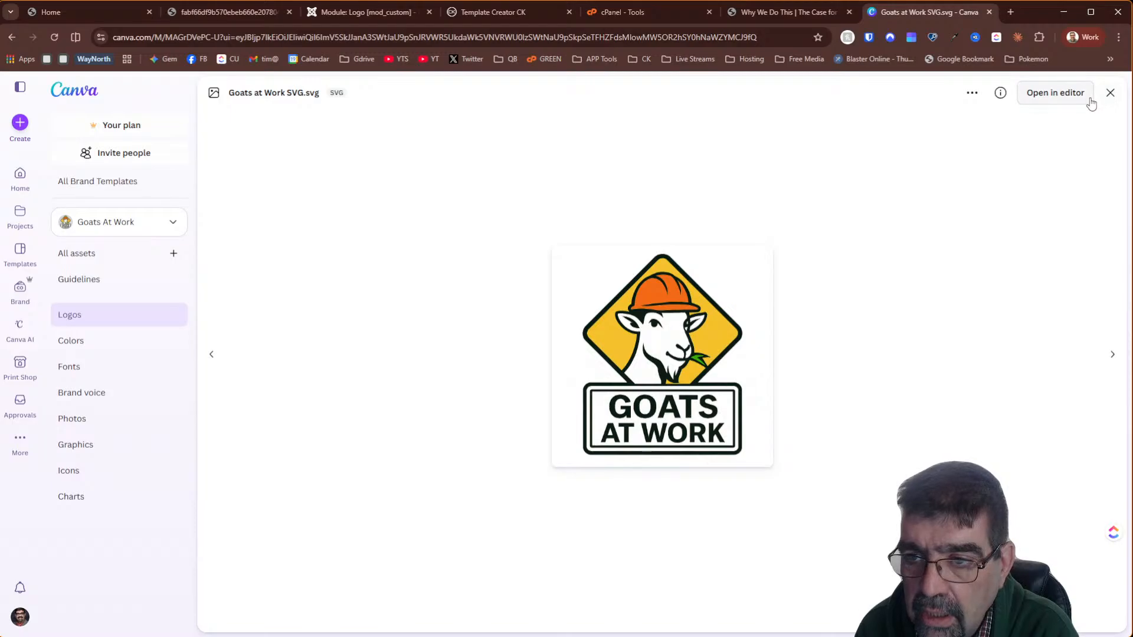
{"action": "left_click", "coordinate": [1055, 92]}
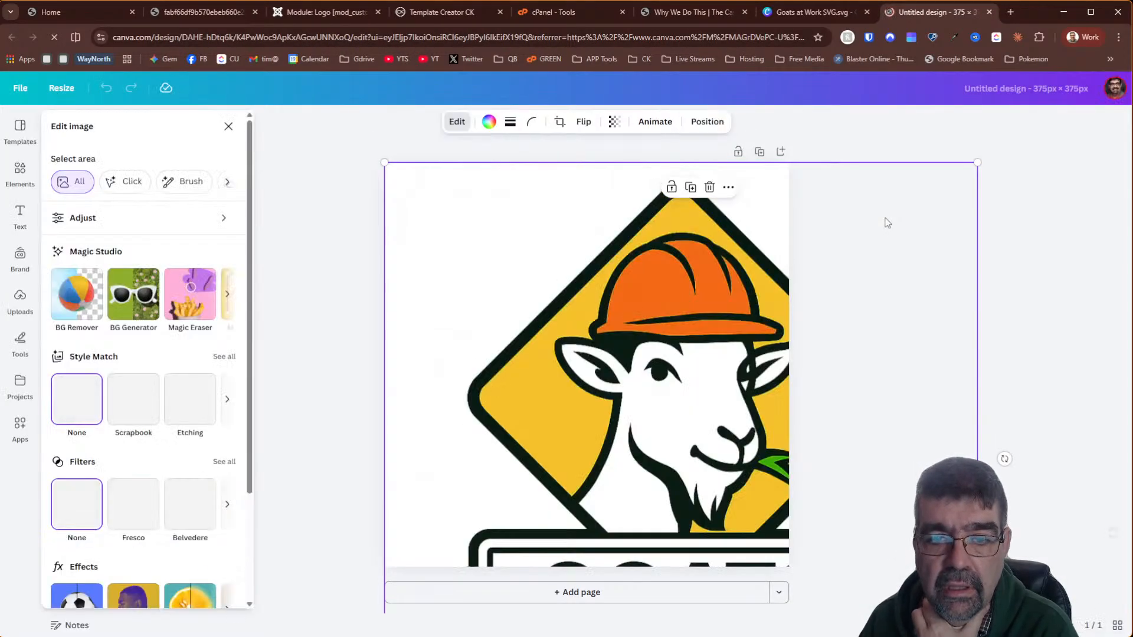
{"action": "scroll", "coordinate": [866, 351], "scroll_direction": "down", "scroll_amount": 3}
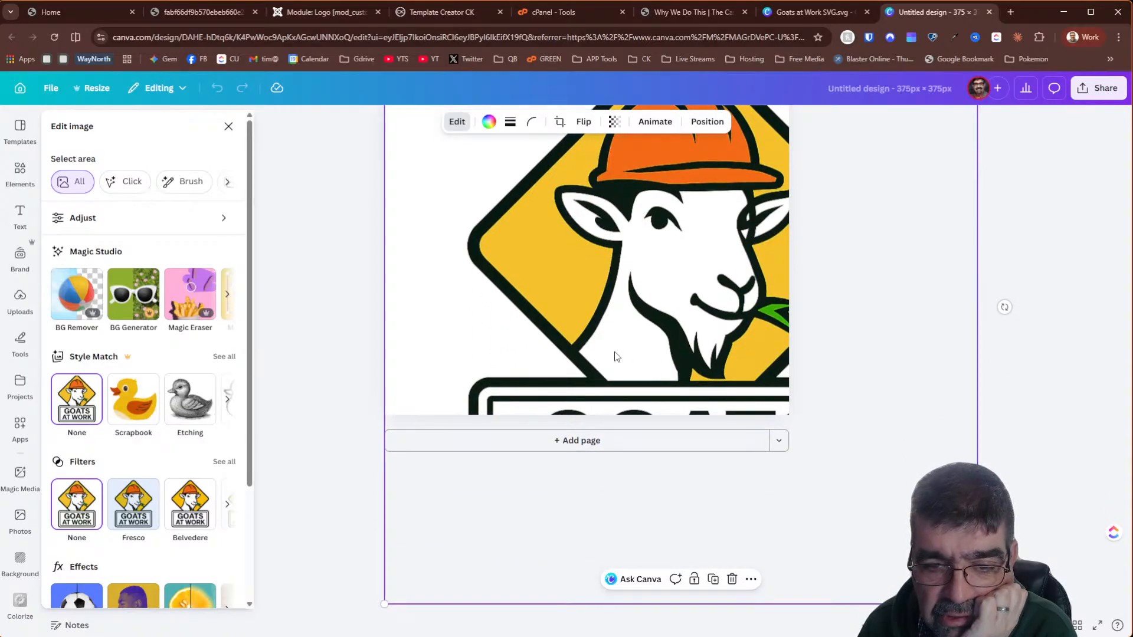
{"action": "left_click_drag", "start_coordinate": [614, 352], "coordinate": [574, 303]}
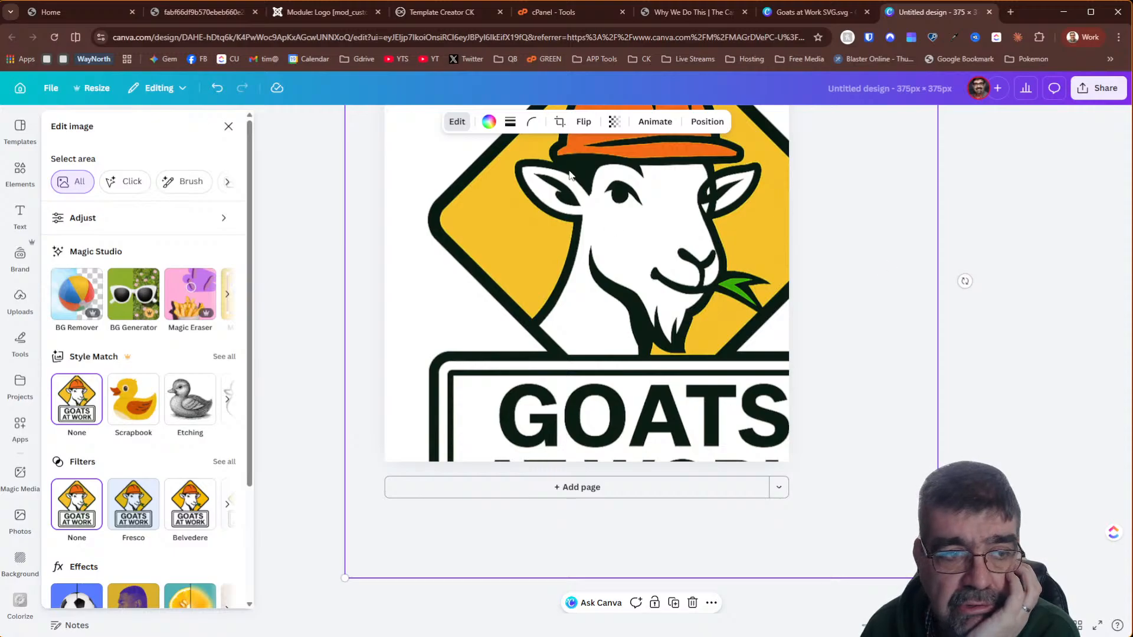
{"action": "left_click", "coordinate": [815, 14]}
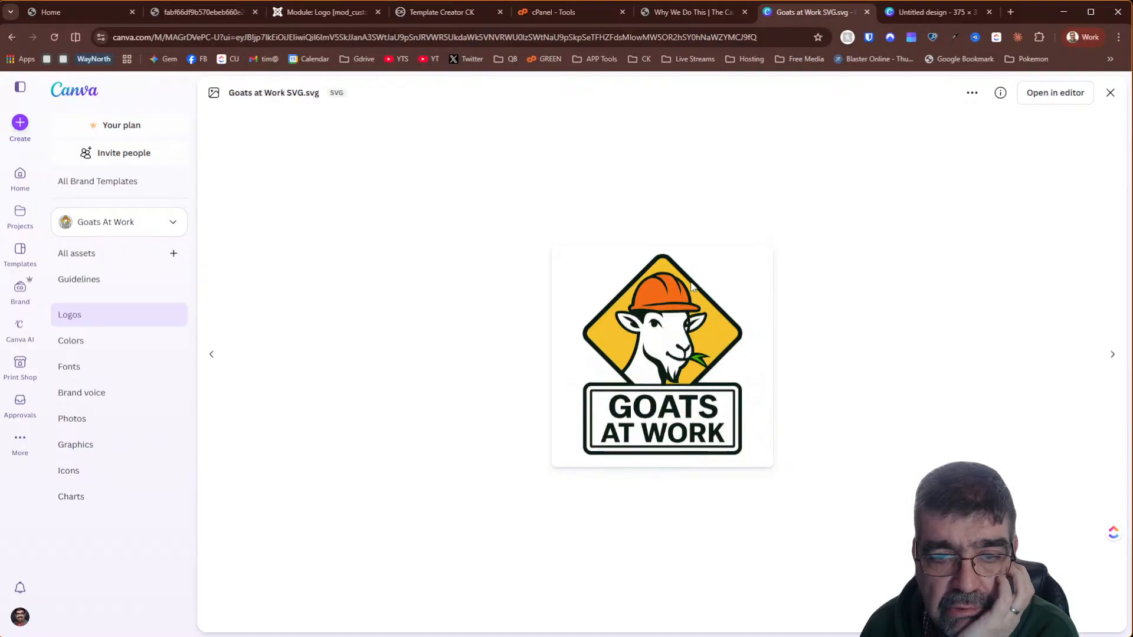
{"action": "left_click", "coordinate": [288, 14]}
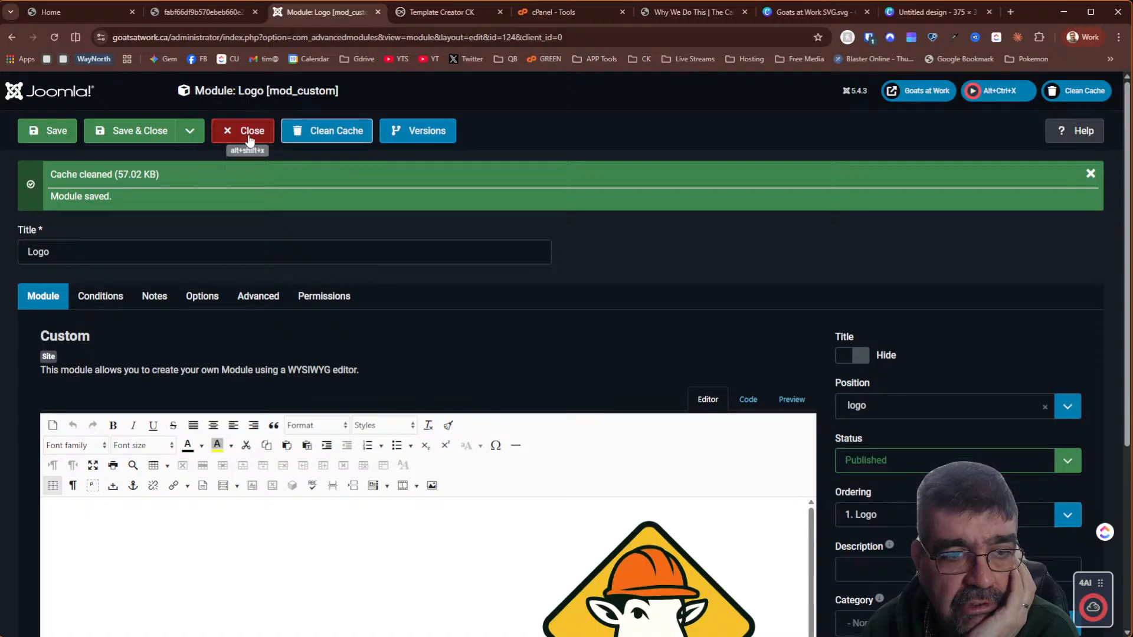
{"action": "left_click", "coordinate": [920, 12]}
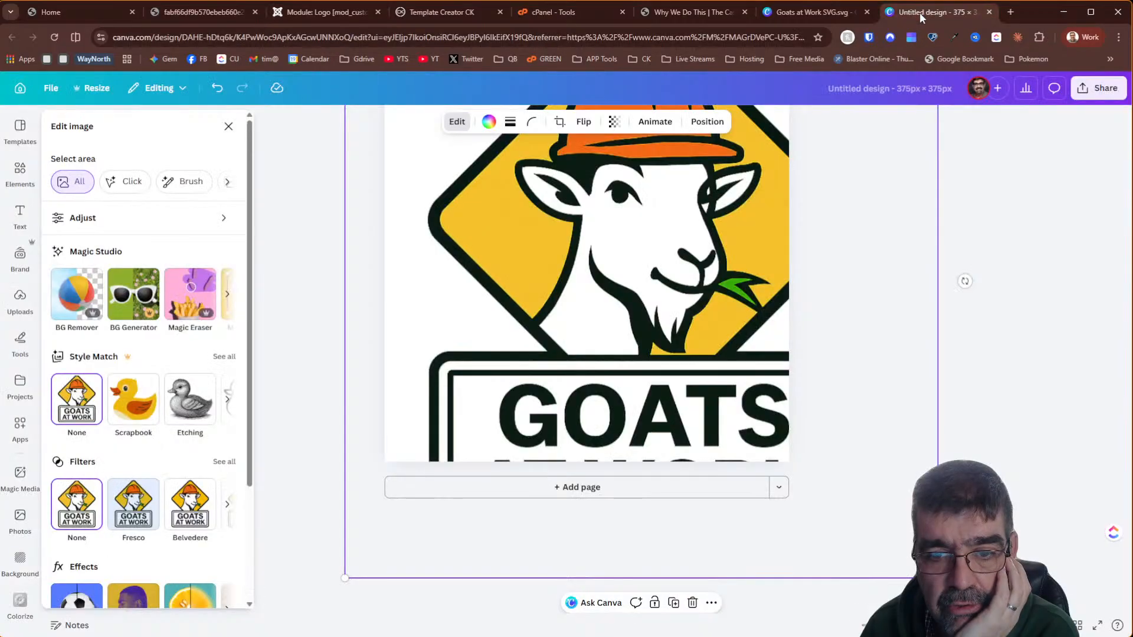
{"action": "scroll", "coordinate": [737, 324], "scroll_direction": "up", "scroll_amount": 2}
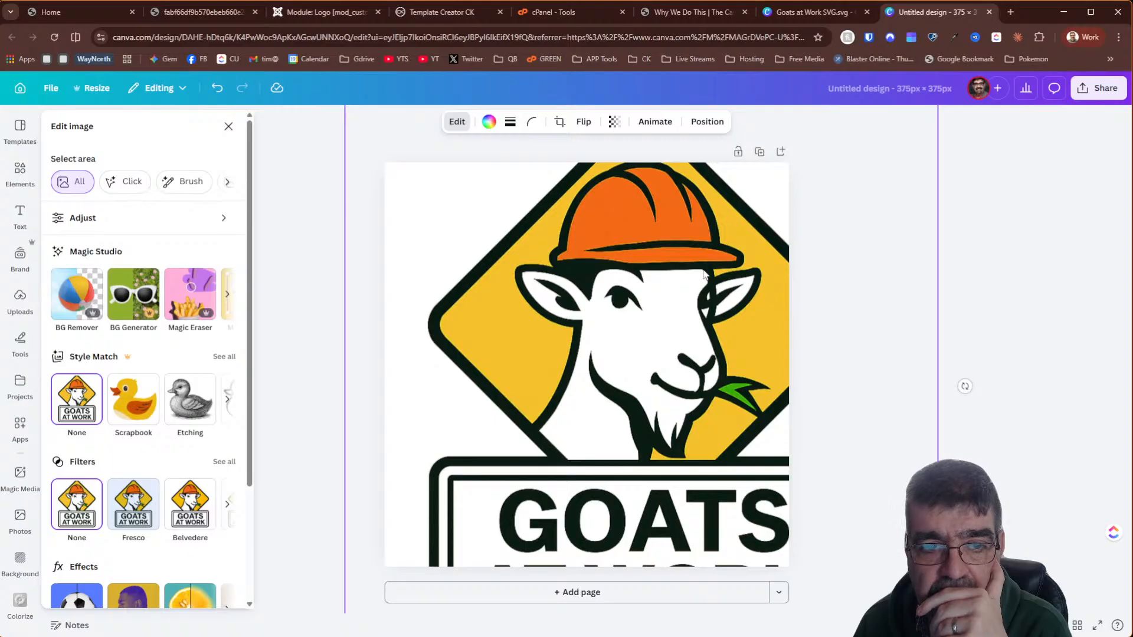
{"action": "left_click", "coordinate": [990, 13]}
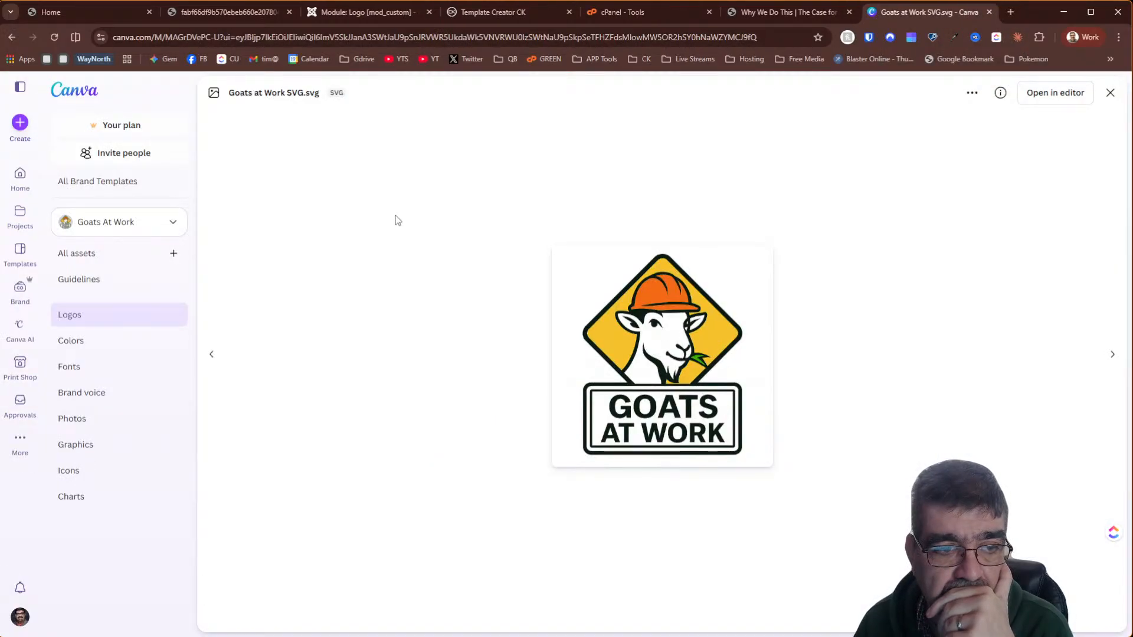
Reopen "Goats at Work SVG.svg" from the brand kit's Logos collection as a new design in the editor
{"action": "left_click", "coordinate": [101, 318]}
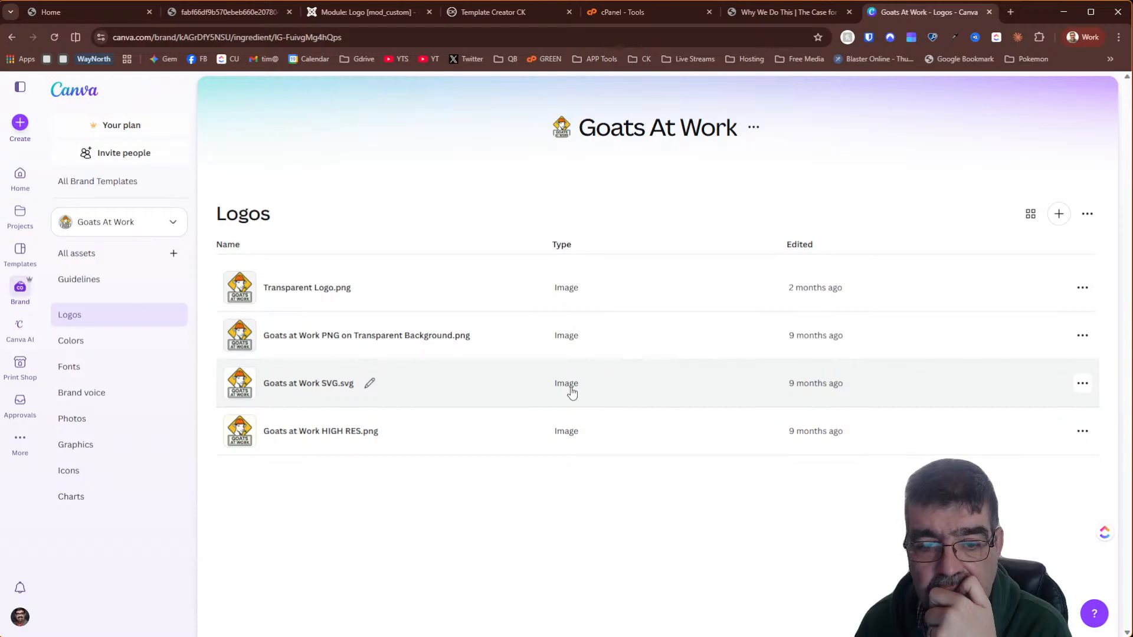
{"action": "left_click", "coordinate": [286, 394]}
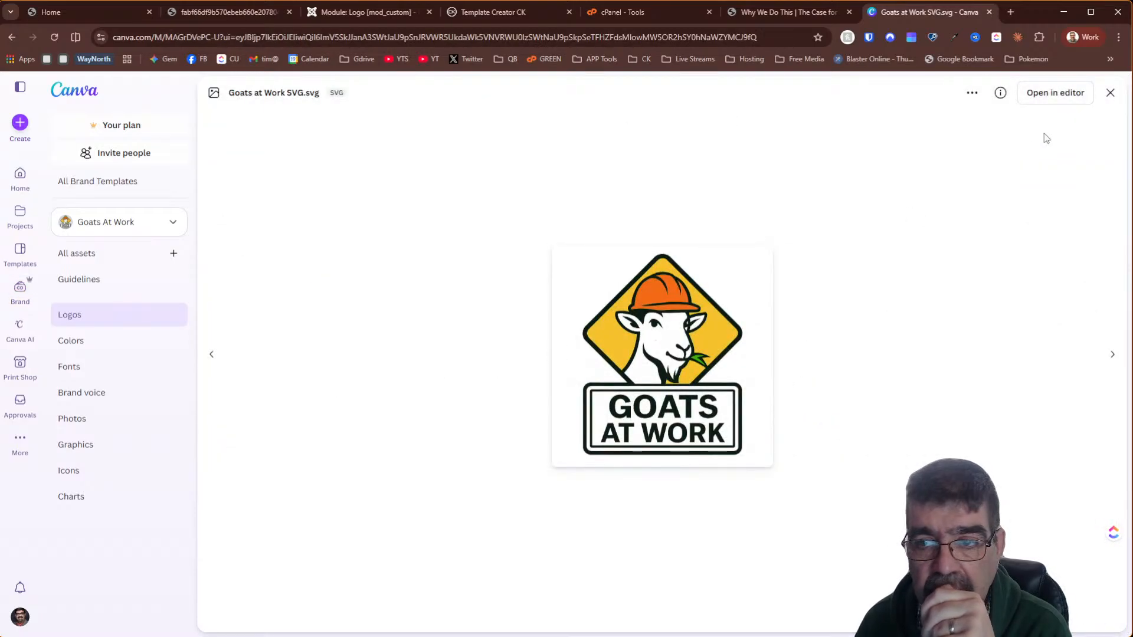
{"action": "left_click", "coordinate": [1055, 93]}
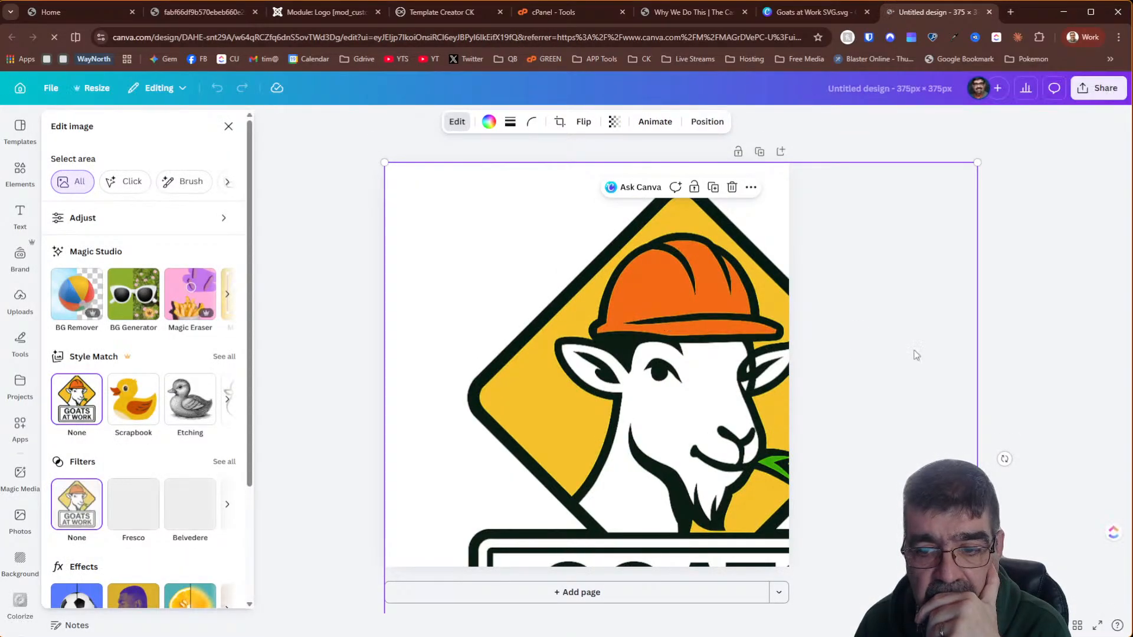
Scale the logo down and align it so it exactly fills the 375 px square page
{"action": "left_click_drag", "start_coordinate": [975, 163], "coordinate": [712, 276]}
{"action": "left_click_drag", "start_coordinate": [640, 413], "coordinate": [633, 224]}
{"action": "left_click", "coordinate": [852, 268]}
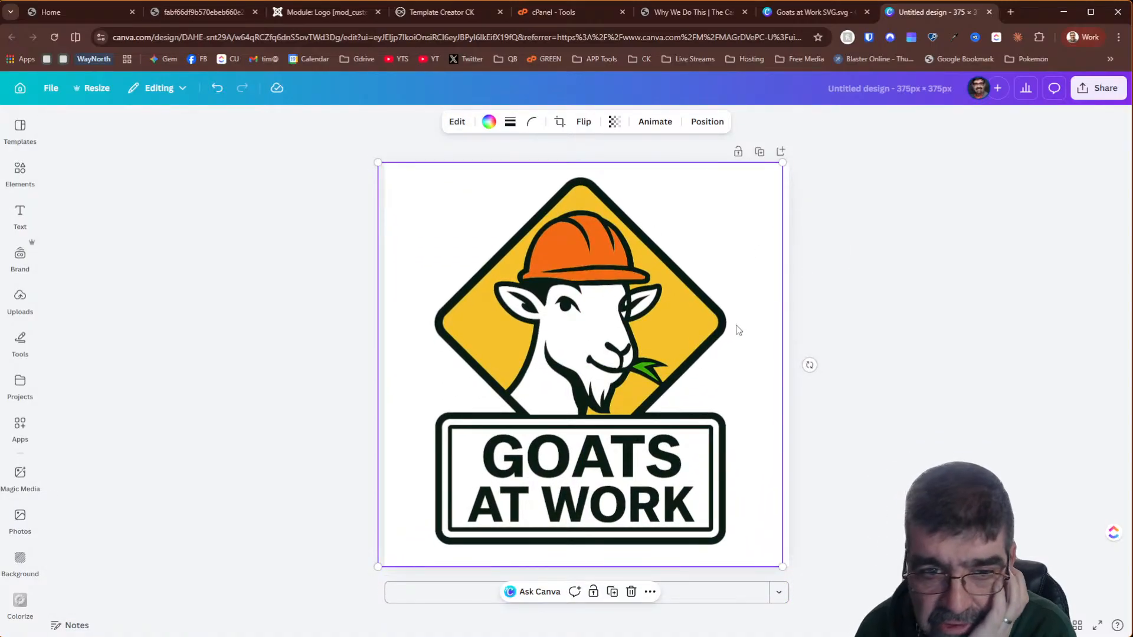
{"action": "left_click_drag", "start_coordinate": [434, 393], "coordinate": [441, 393]}
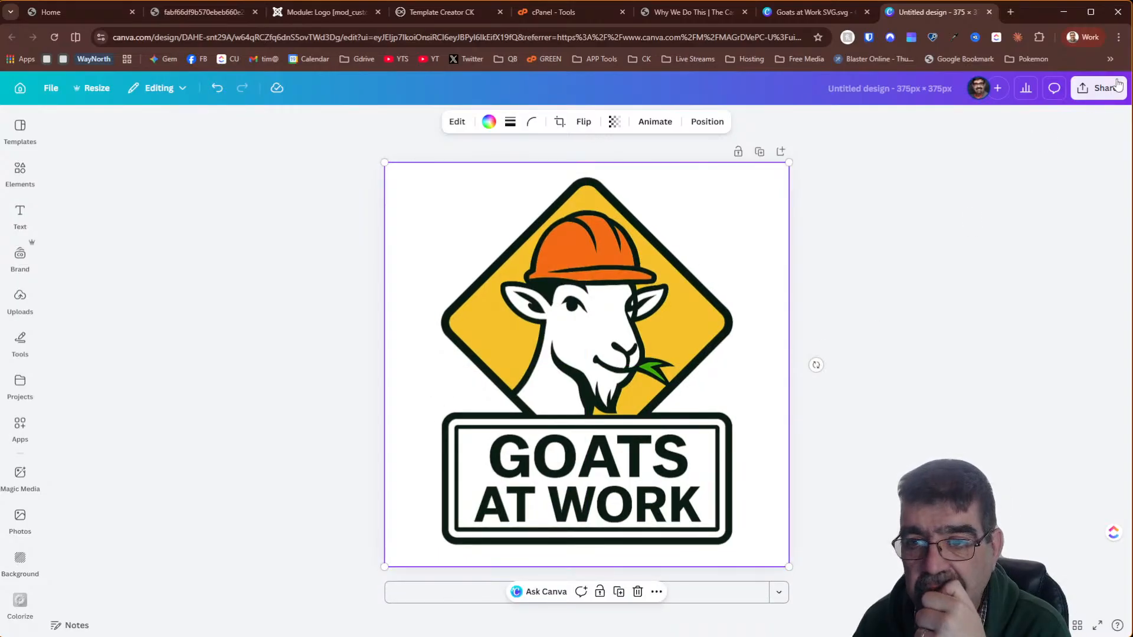
Download the logo design as an SVG with a transparent background
{"action": "left_click", "coordinate": [1099, 88]}
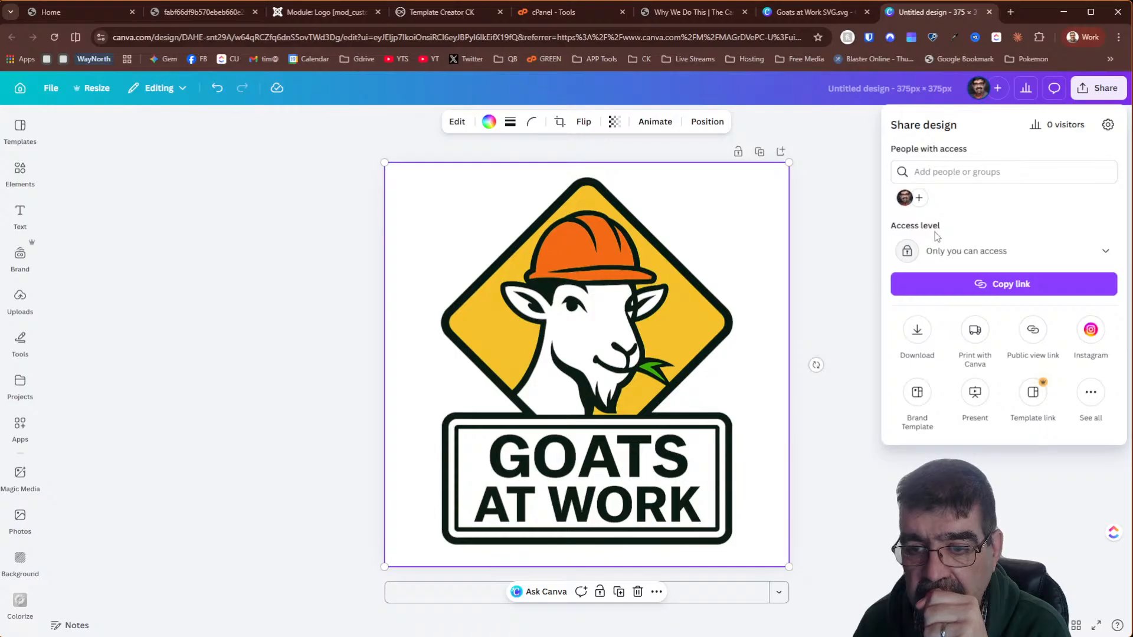
{"action": "left_click", "coordinate": [919, 333]}
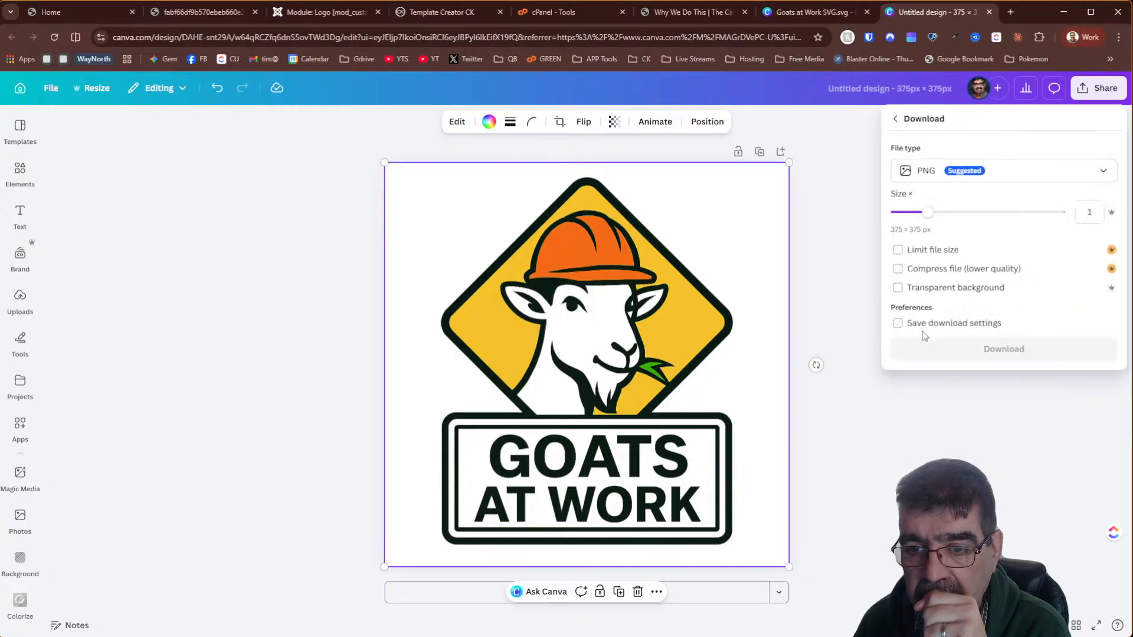
{"action": "left_click", "coordinate": [926, 177]}
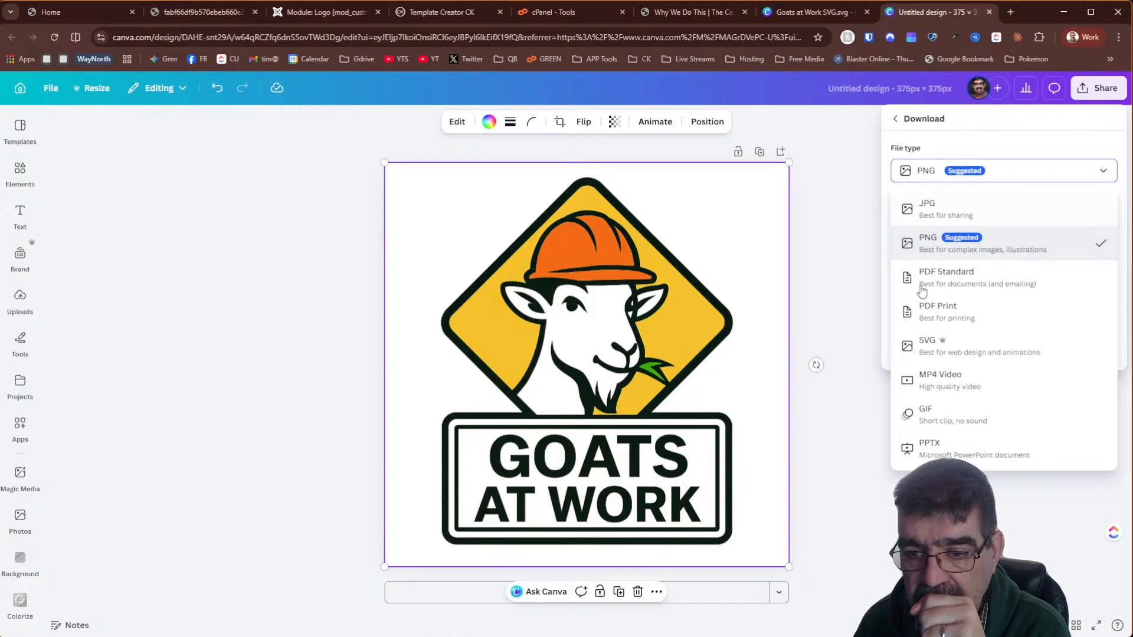
{"action": "left_click", "coordinate": [932, 347]}
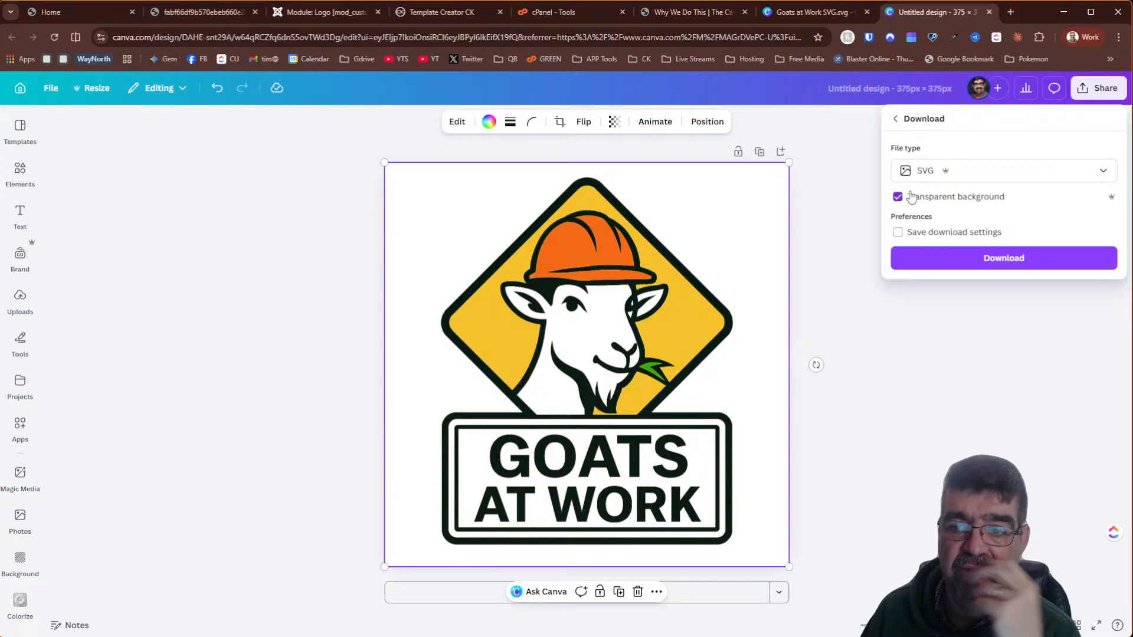
{"action": "left_click", "coordinate": [991, 266]}
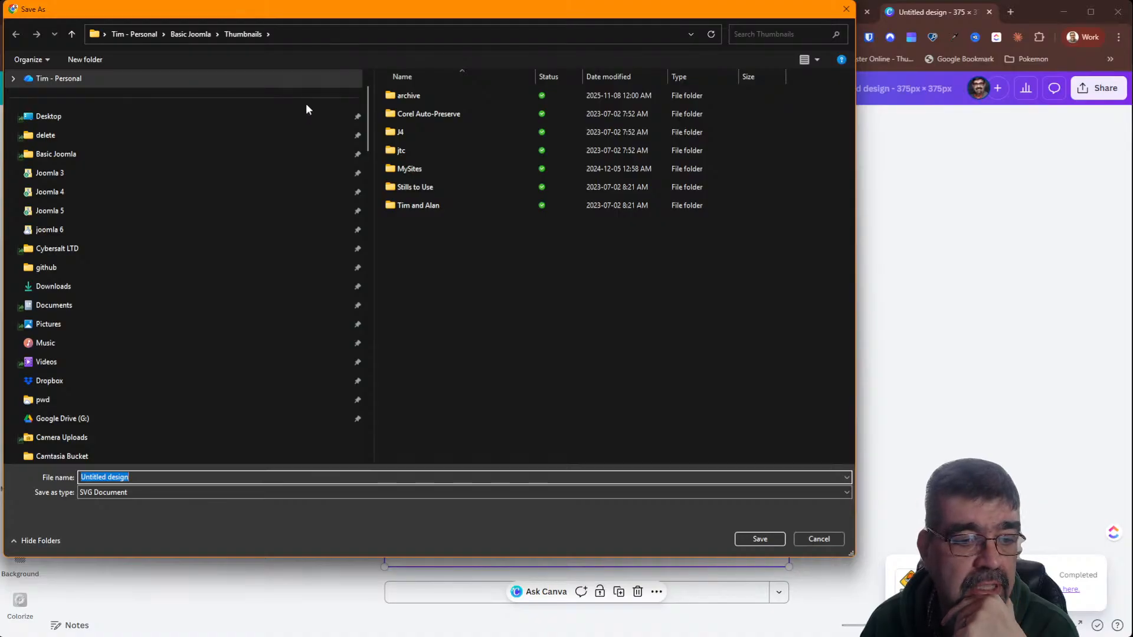
Save the downloaded file as goats-at-work in the Desktop's delete folder
{"action": "left_click", "coordinate": [48, 135]}
{"action": "left_click", "coordinate": [195, 479]}
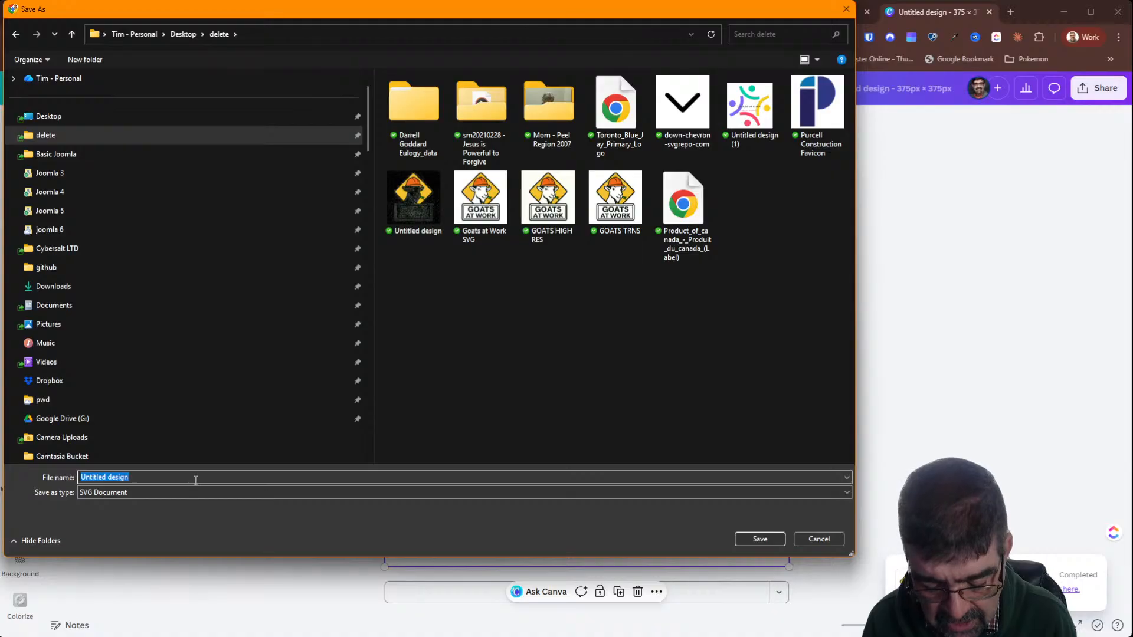
{"action": "type", "text": "goats"}
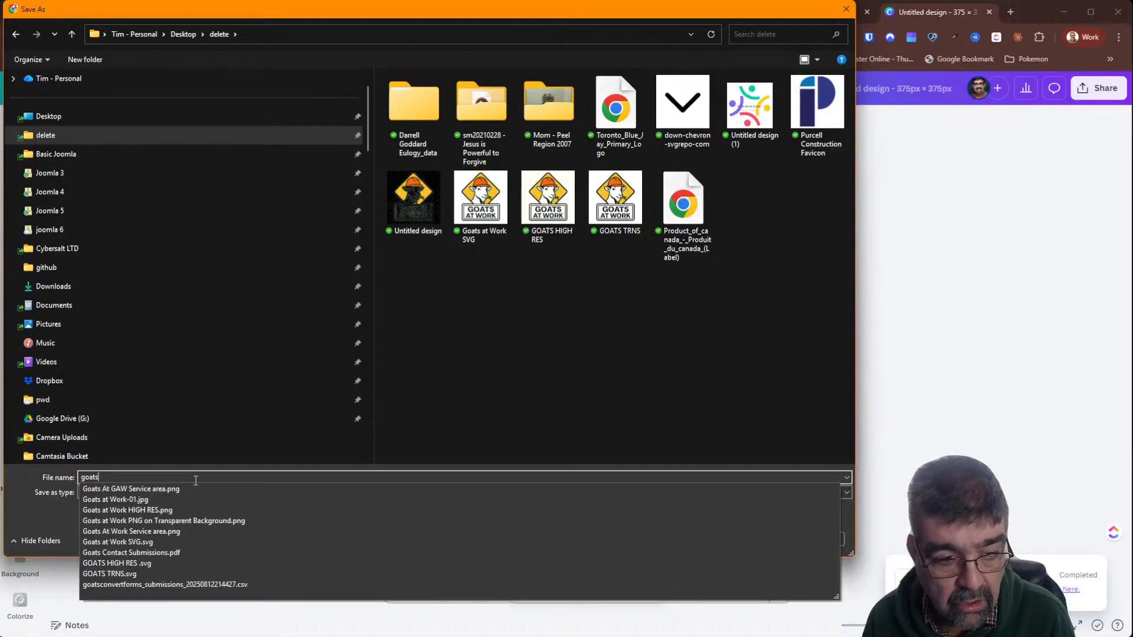
{"action": "type", "text": "-at-work"}
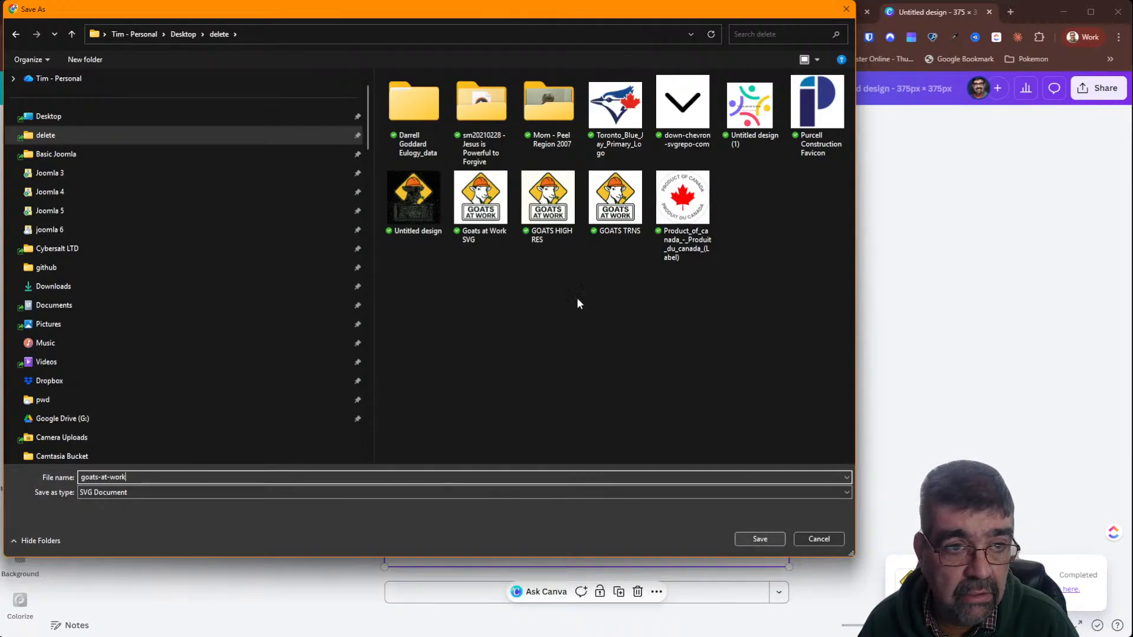
{"action": "left_click", "coordinate": [760, 539]}
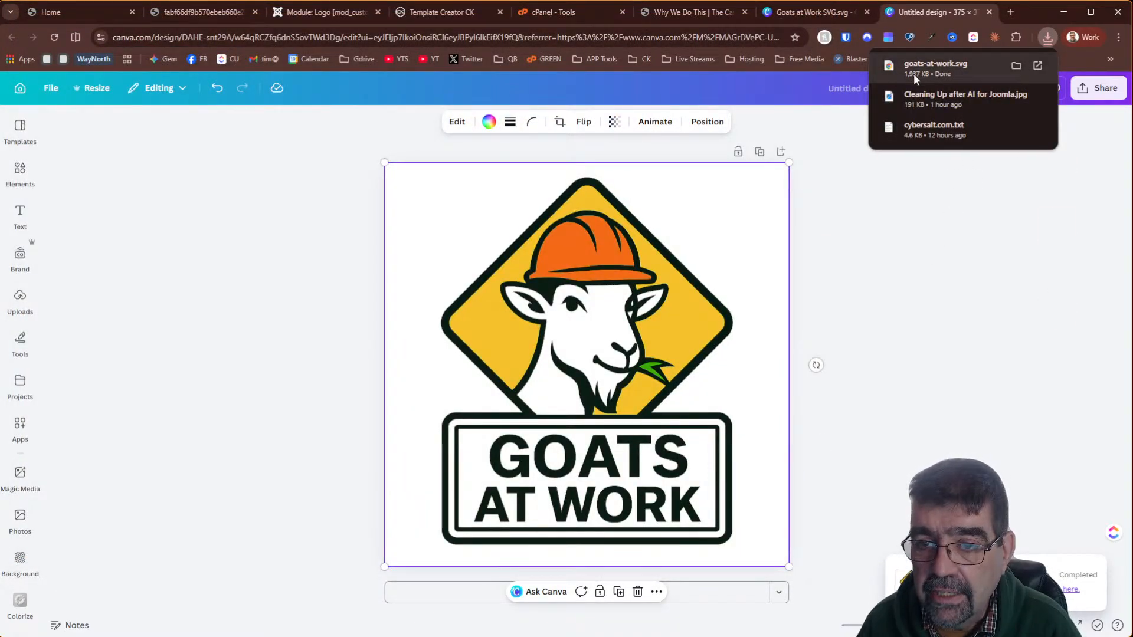
Switch to the Joomla Logo module, open its logo image in the image manager and browse the GoatsAtWork-2025 folder
{"action": "left_click", "coordinate": [444, 14]}
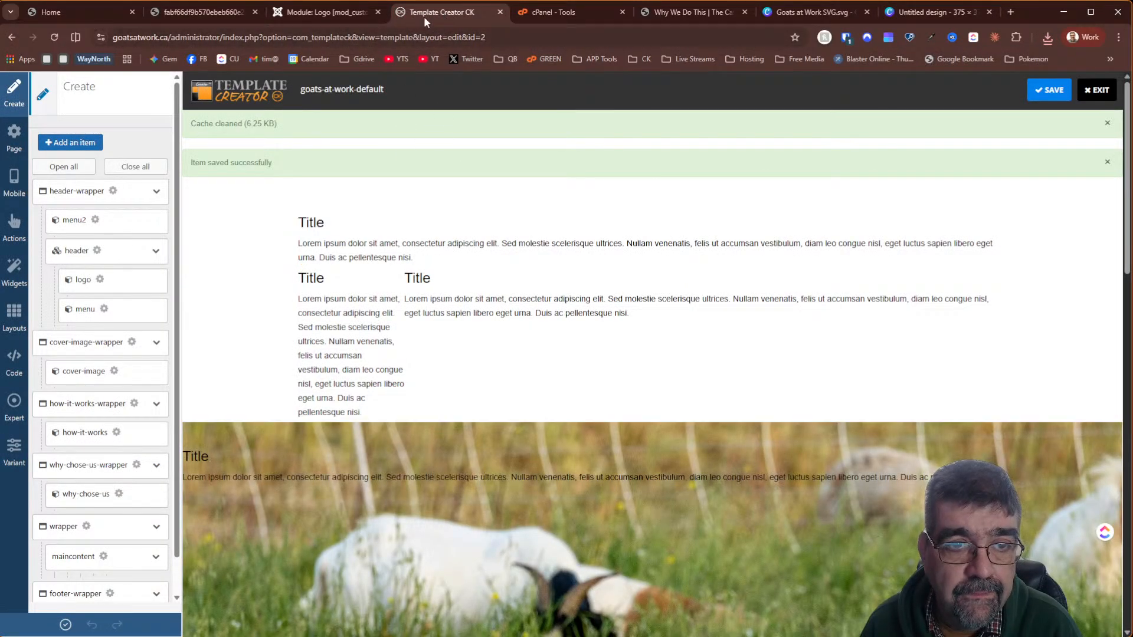
{"action": "left_click", "coordinate": [338, 13]}
{"action": "left_click", "coordinate": [625, 587]}
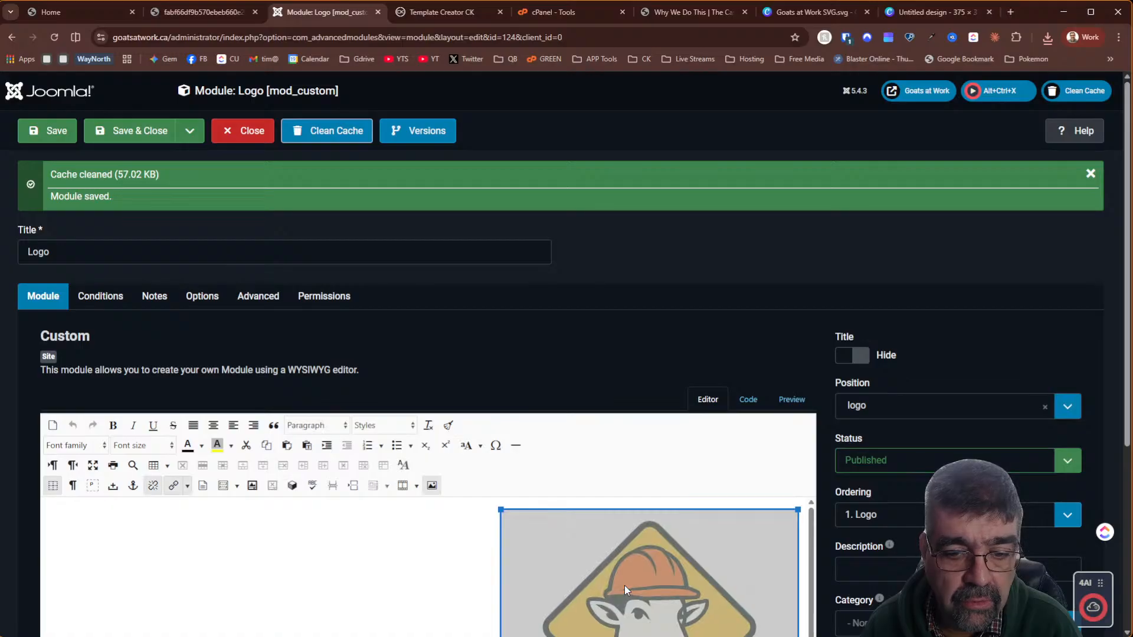
{"action": "scroll", "coordinate": [640, 247], "scroll_direction": "down", "scroll_amount": 2}
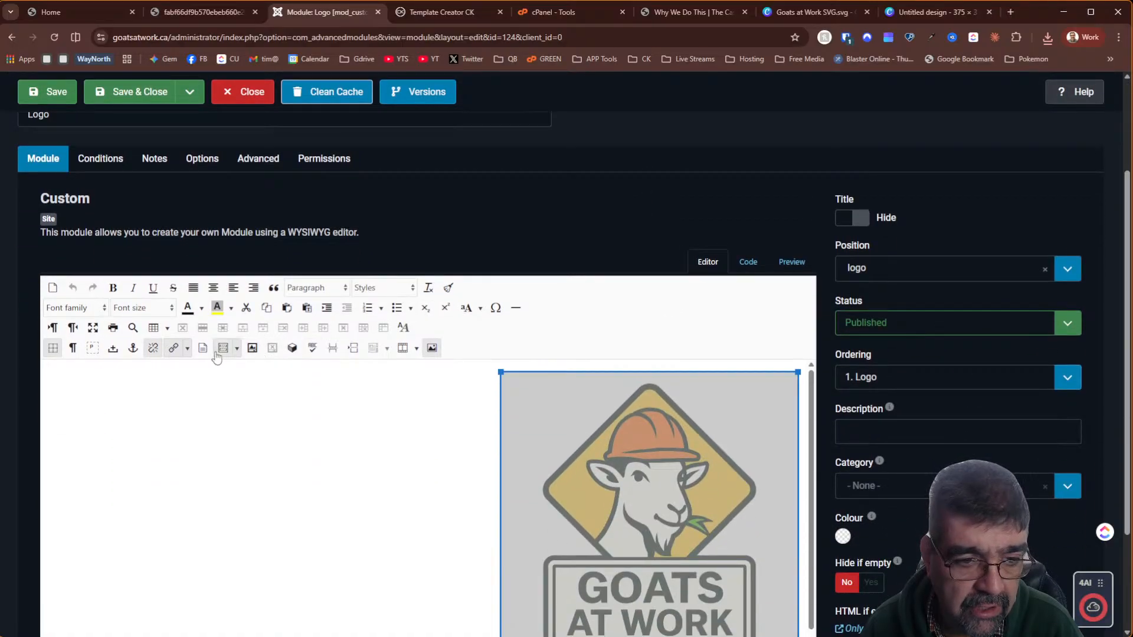
{"action": "left_click", "coordinate": [432, 348]}
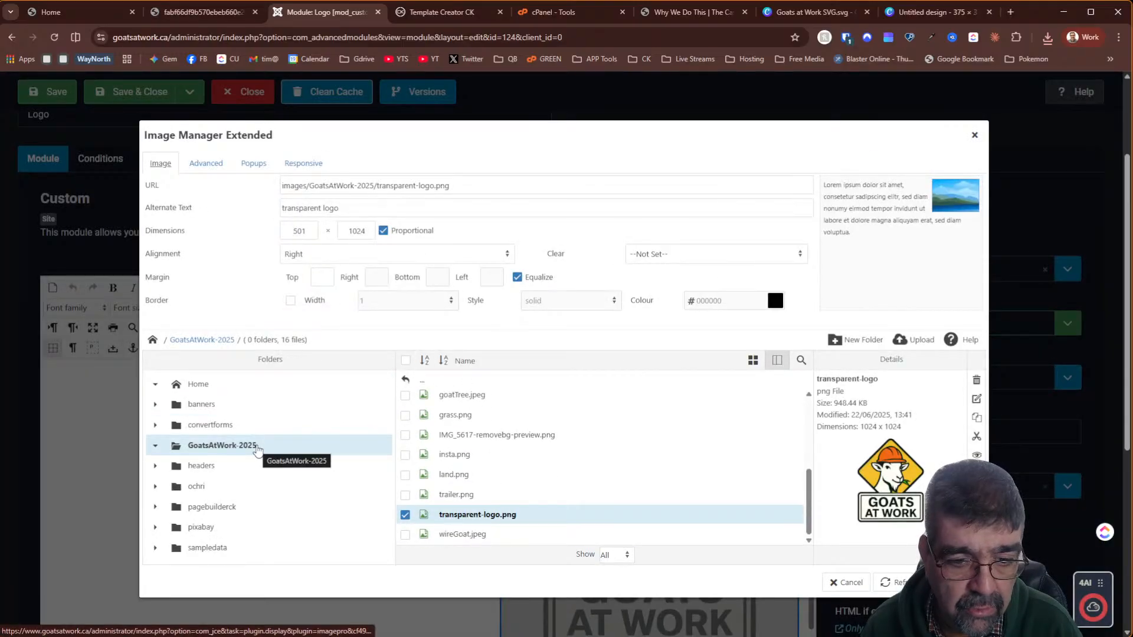
{"action": "scroll", "coordinate": [525, 484], "scroll_direction": "down", "scroll_amount": 3}
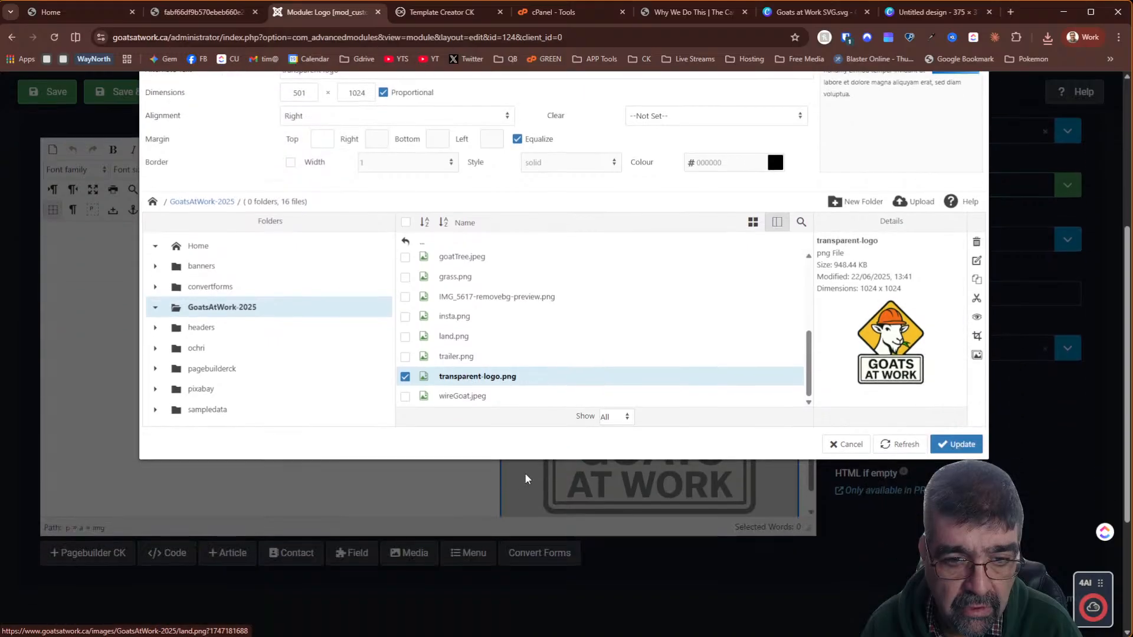
{"action": "scroll", "coordinate": [561, 364], "scroll_direction": "up", "scroll_amount": 3}
{"action": "scroll", "coordinate": [561, 364], "scroll_direction": "up", "scroll_amount": 2}
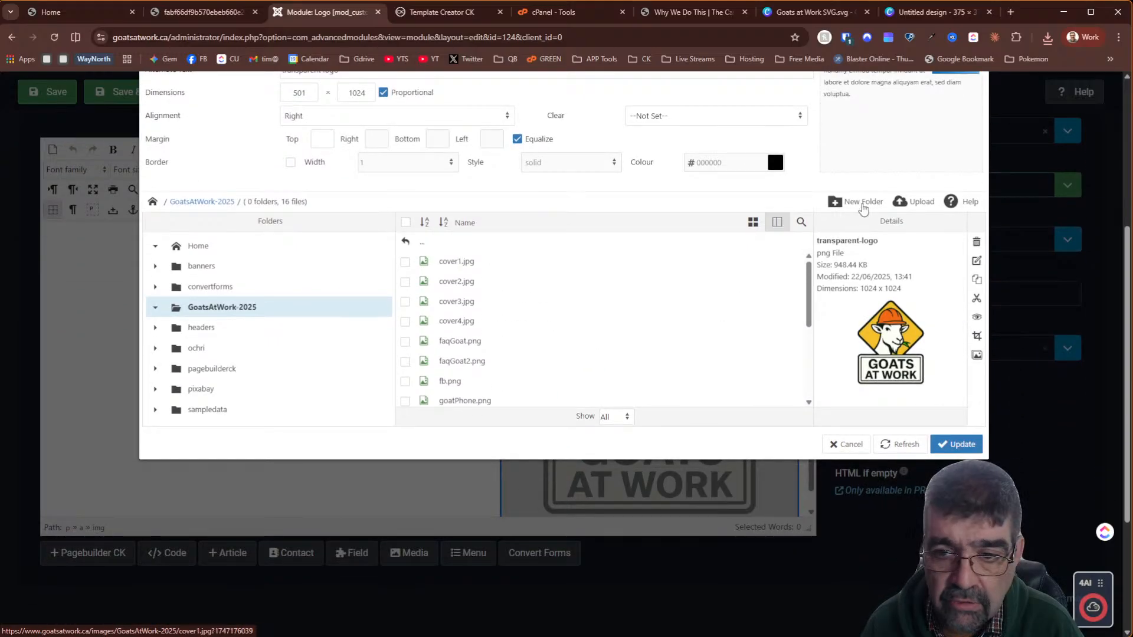
Try to upload the downloaded goats-at-work.svg through the image manager, then leave the image dialog without updating
{"action": "left_click", "coordinate": [900, 203]}
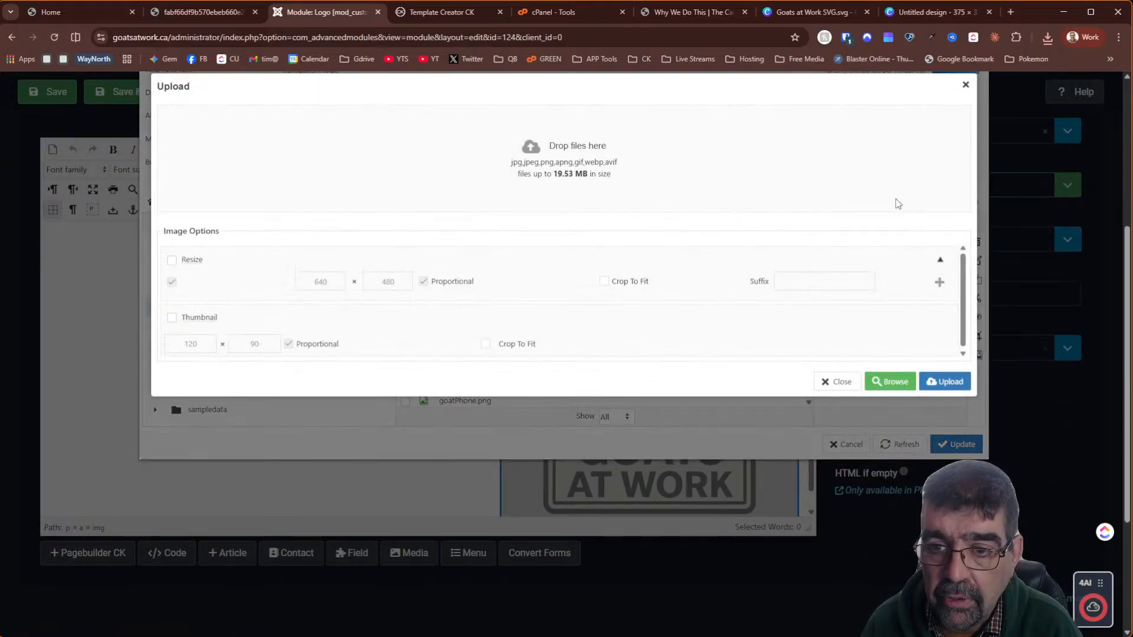
{"action": "left_click", "coordinate": [1048, 37]}
{"action": "left_click_drag", "start_coordinate": [938, 94], "coordinate": [562, 167]}
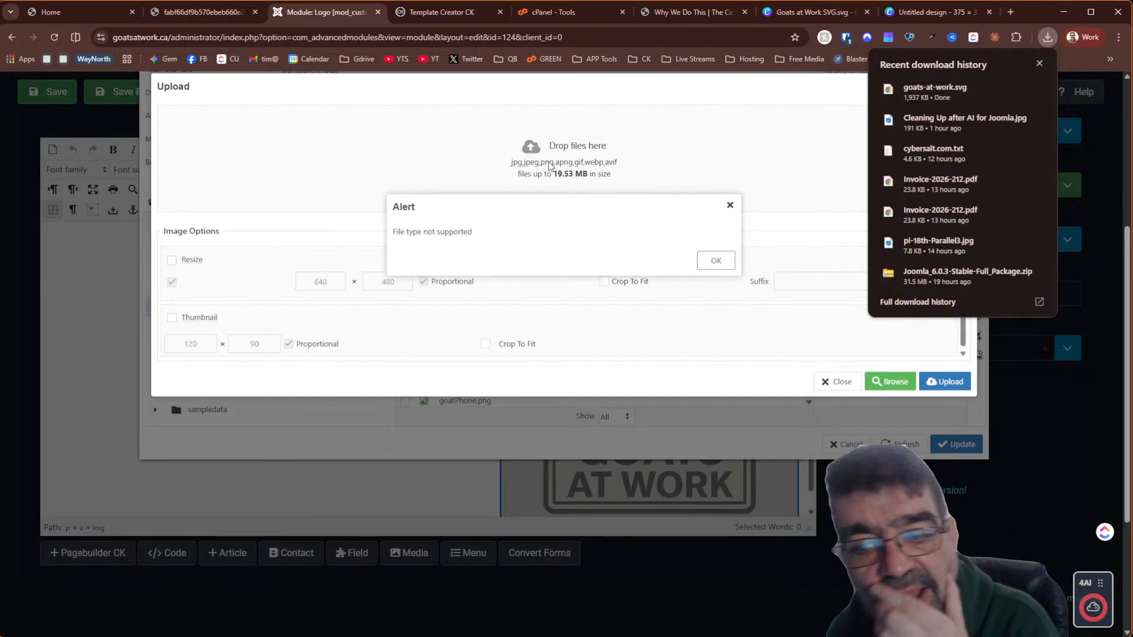
{"action": "left_click", "coordinate": [713, 268]}
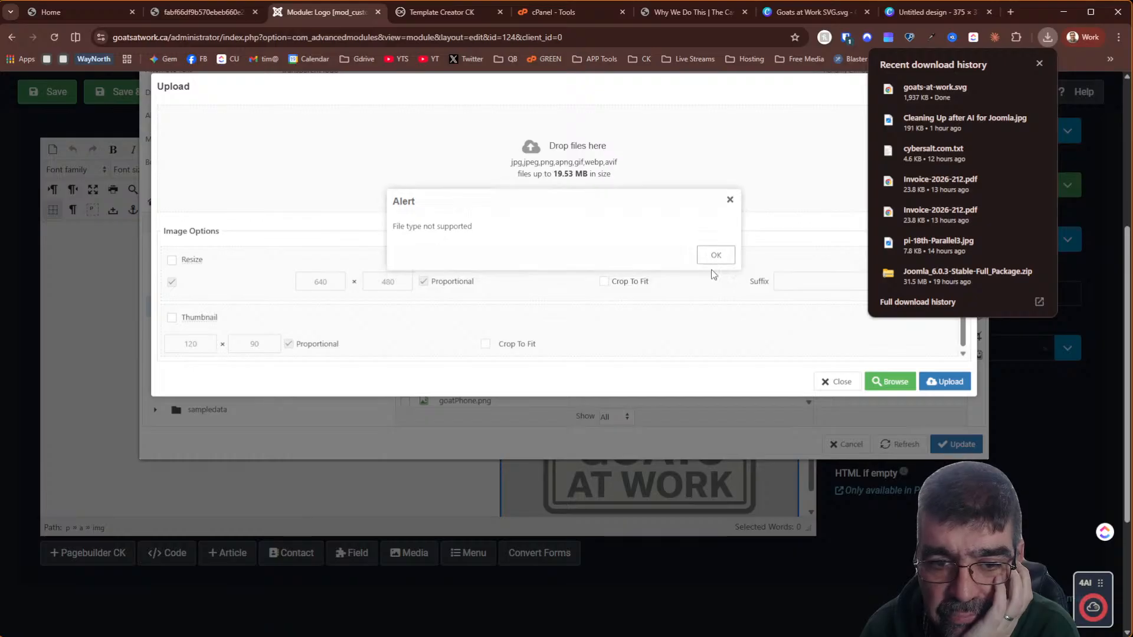
{"action": "left_click", "coordinate": [835, 382]}
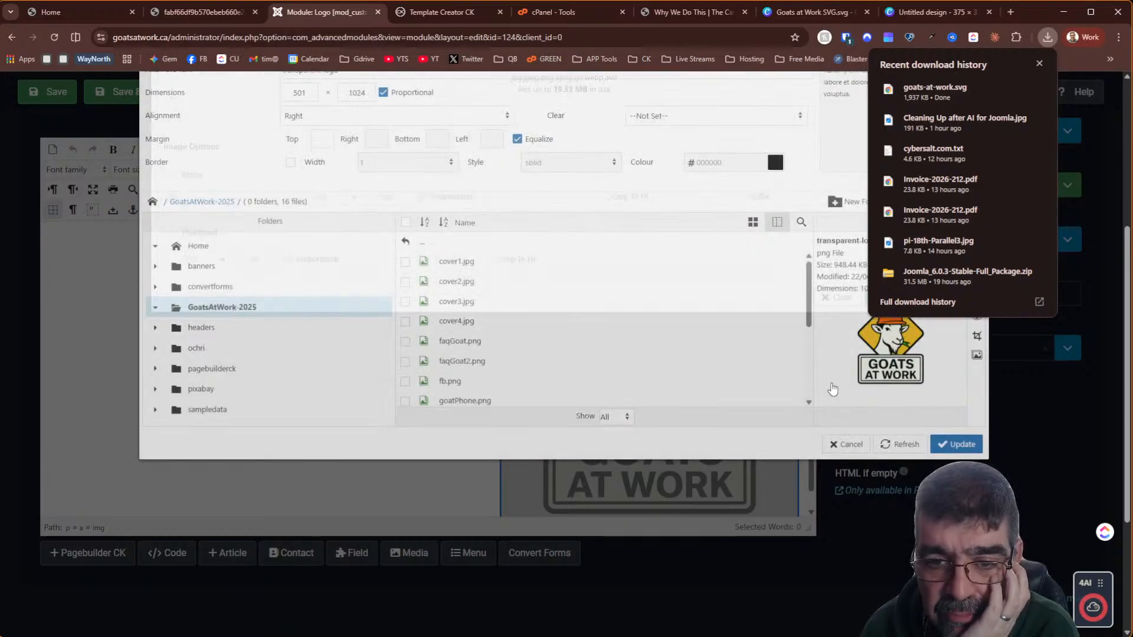
{"action": "left_click", "coordinate": [849, 444]}
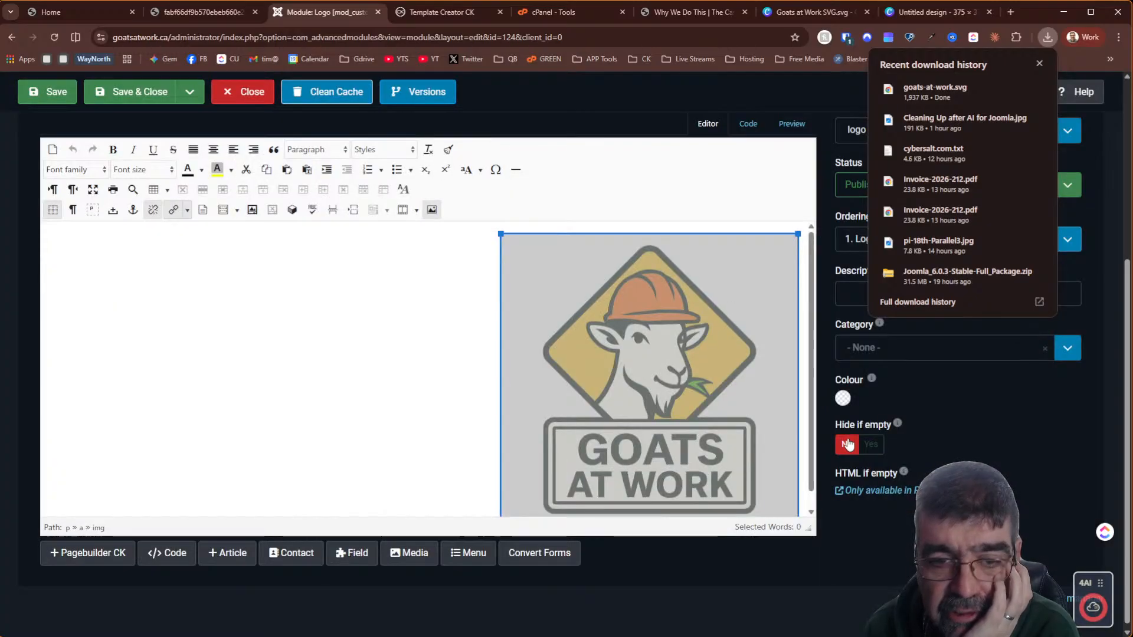
Close the Logo module and open the GoatsAtWork-2025 folder in the site's media library
{"action": "left_click", "coordinate": [228, 97]}
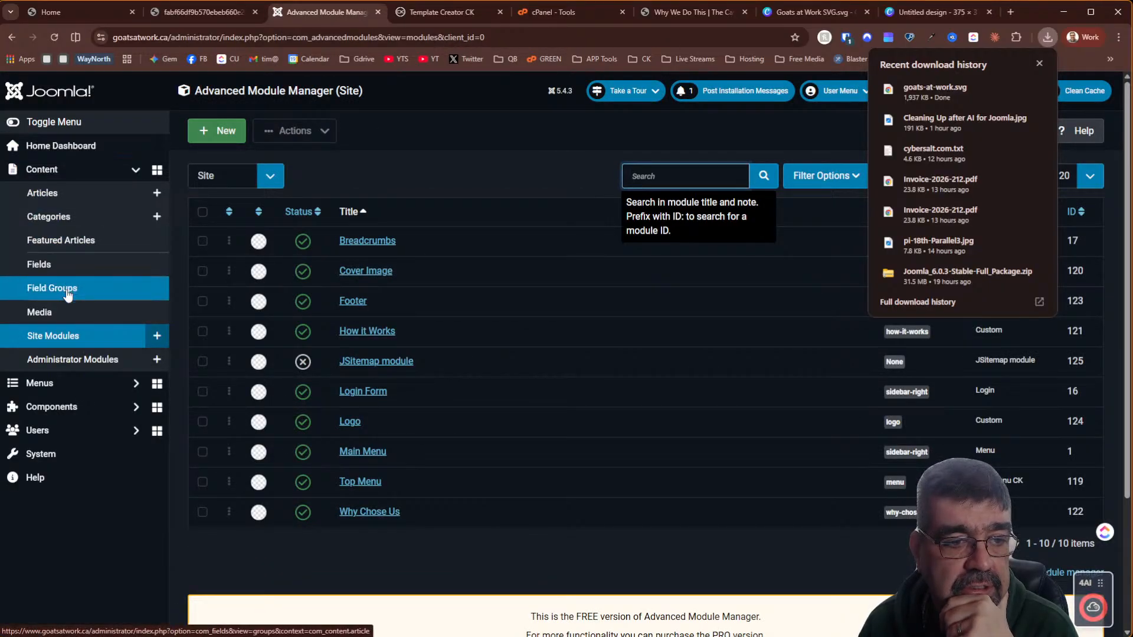
{"action": "left_click", "coordinate": [68, 315]}
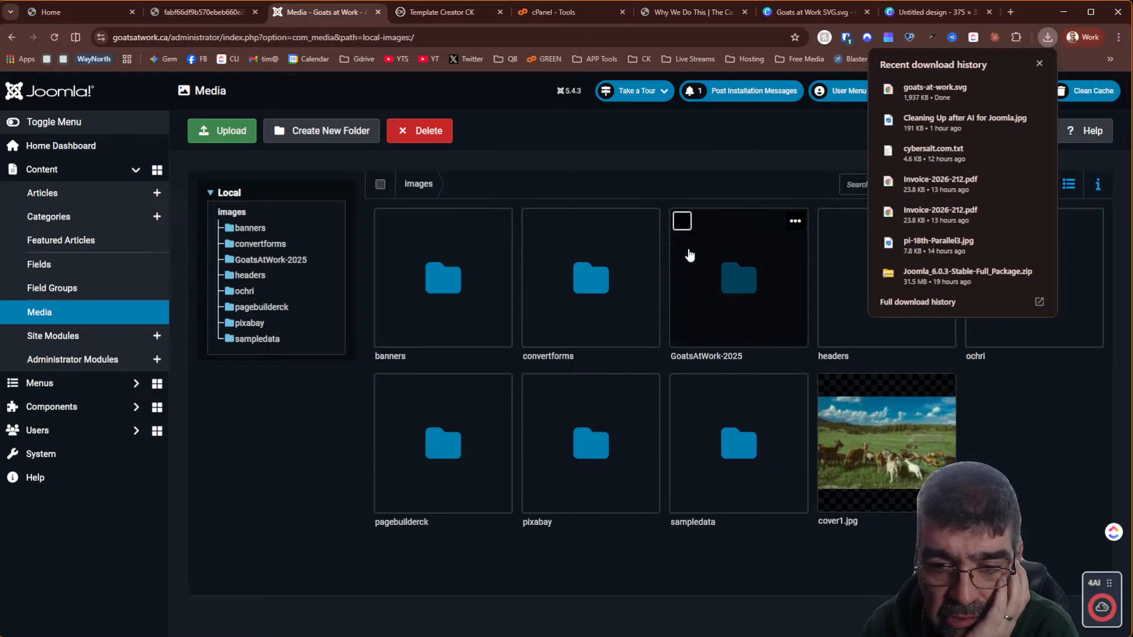
{"action": "double_click", "coordinate": [720, 279]}
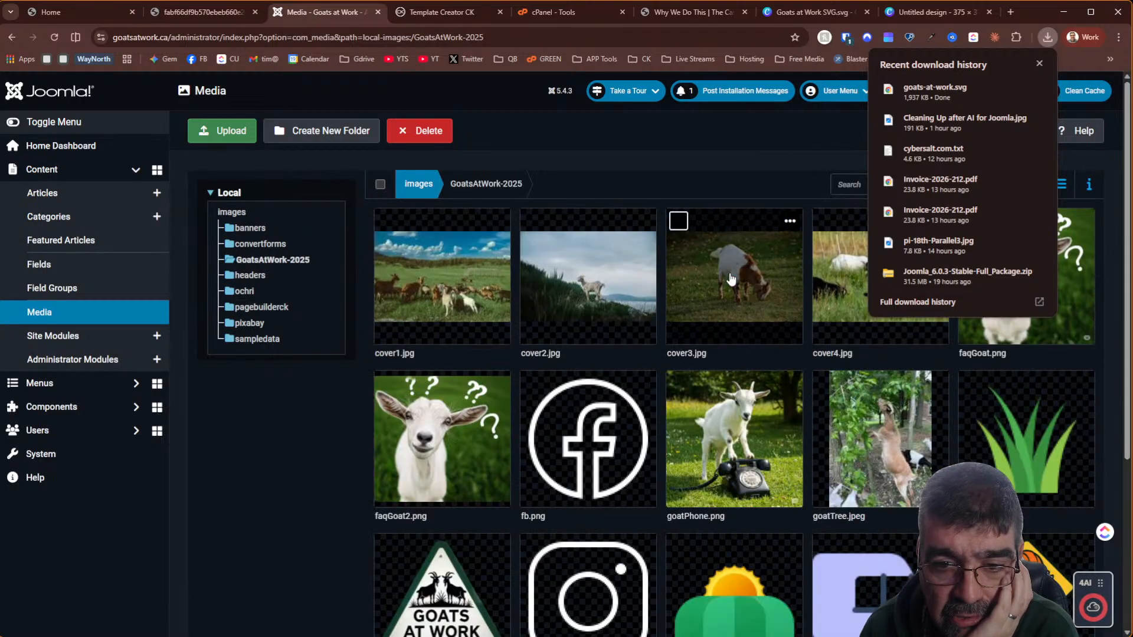
Upload goats-at-work.svg from the Desktop's delete folder into GoatsAtWork-2025 and dismiss the download history
{"action": "left_click", "coordinate": [230, 131]}
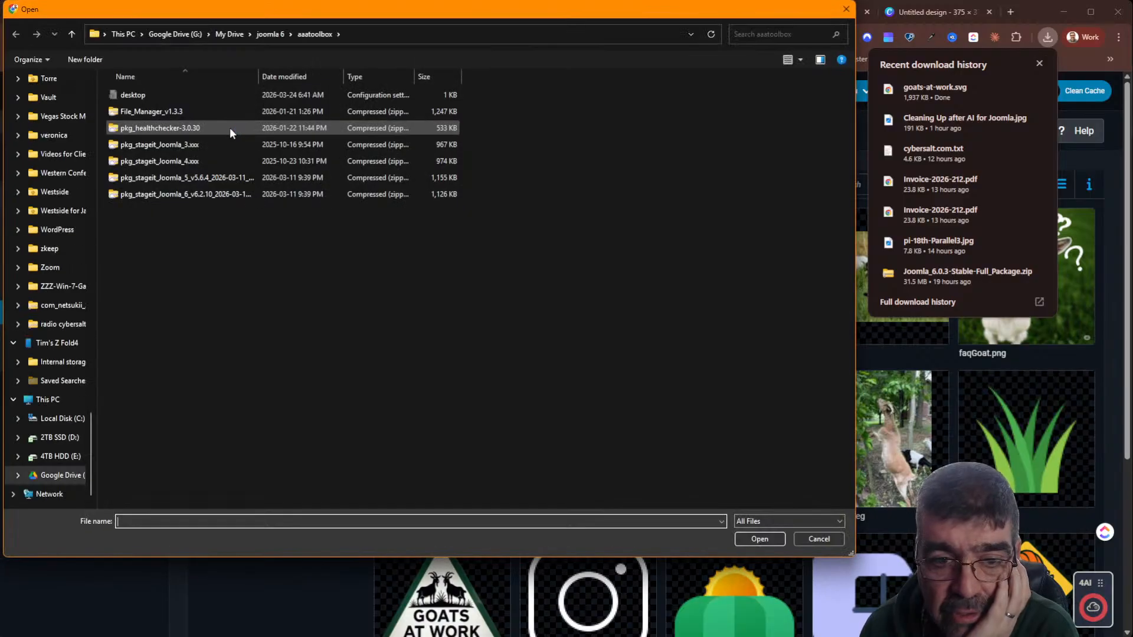
{"action": "scroll", "coordinate": [91, 84], "scroll_direction": "up", "scroll_amount": 15}
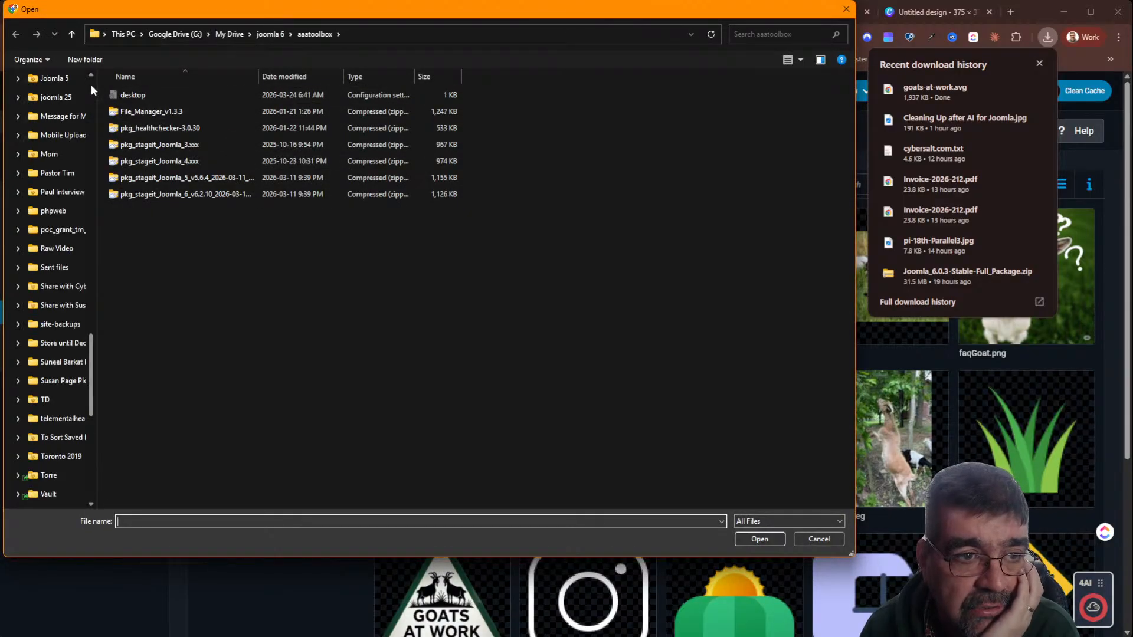
{"action": "left_click", "coordinate": [47, 175]}
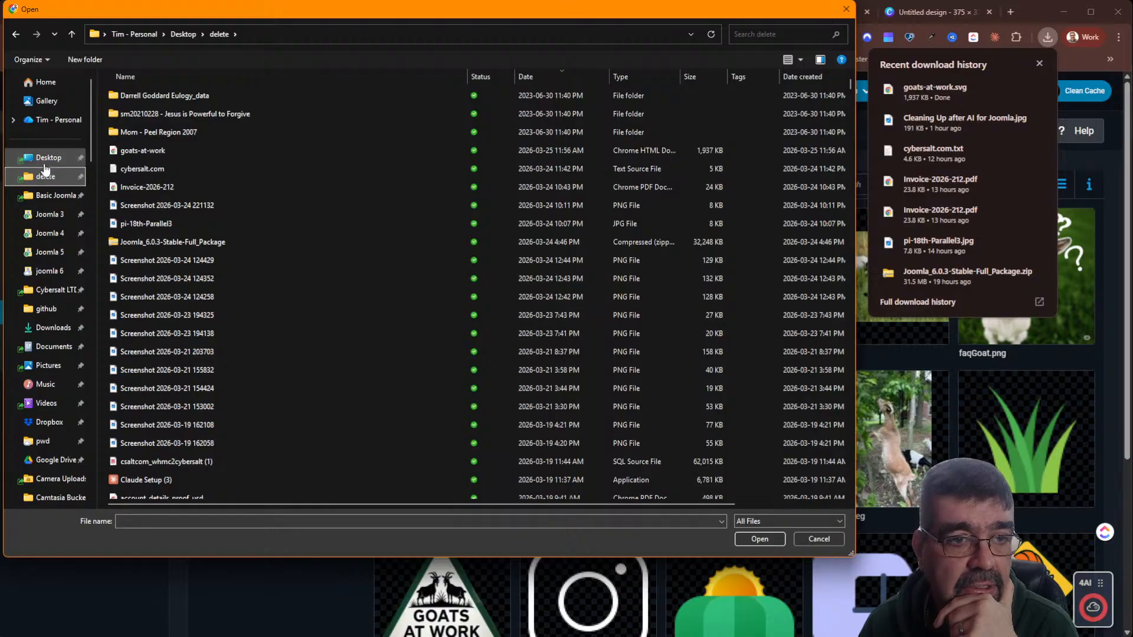
{"action": "left_click", "coordinate": [141, 150]}
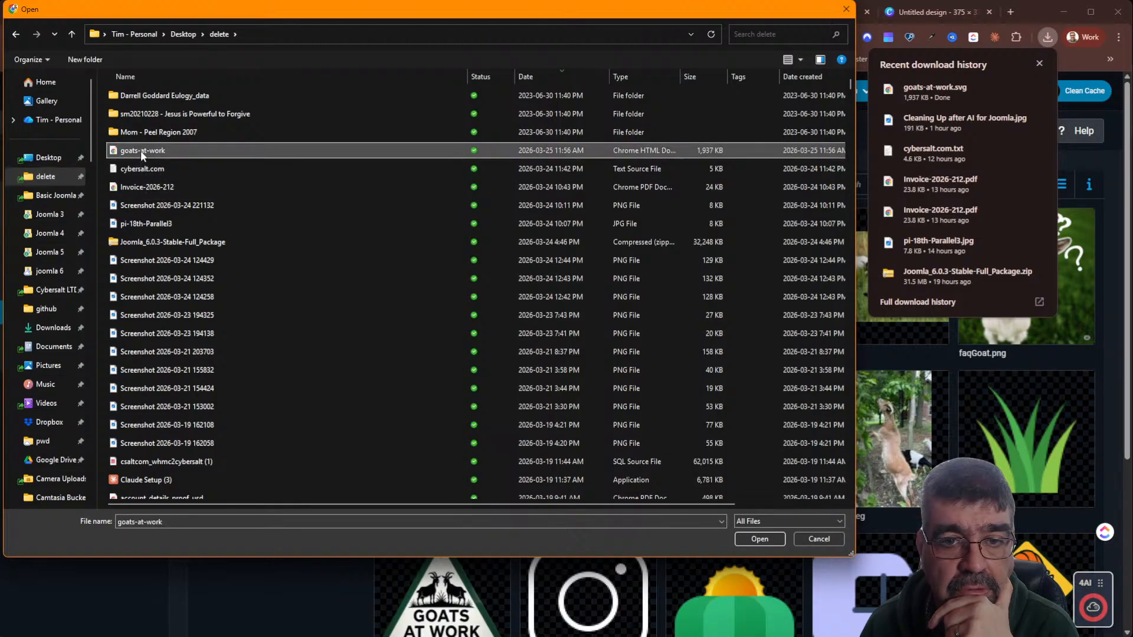
{"action": "left_click", "coordinate": [771, 540]}
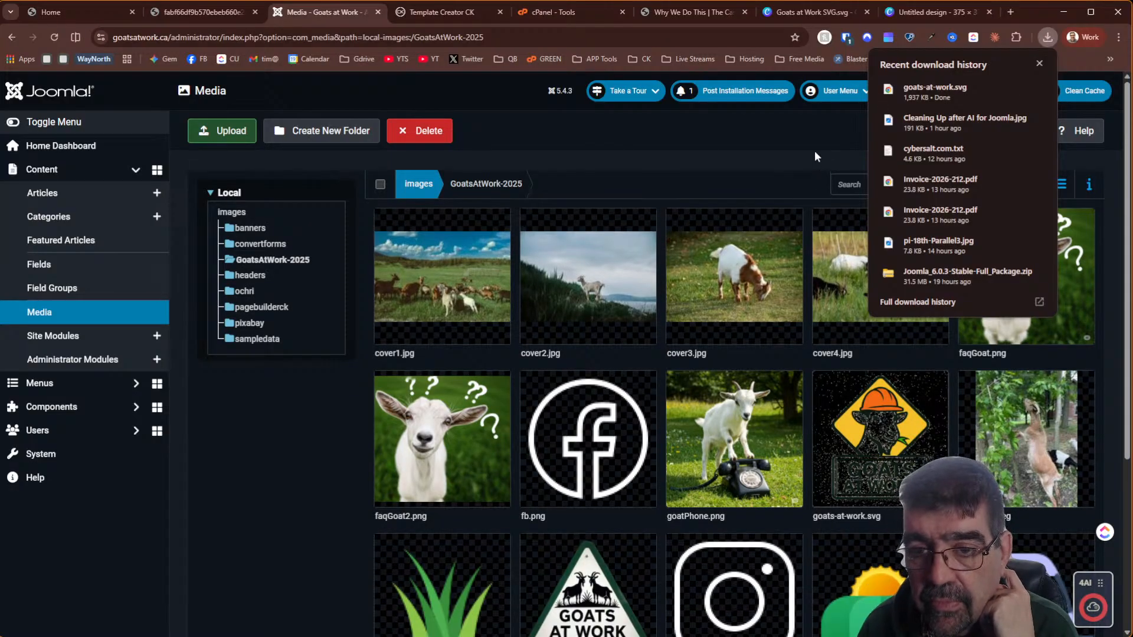
{"action": "left_click", "coordinate": [1041, 63]}
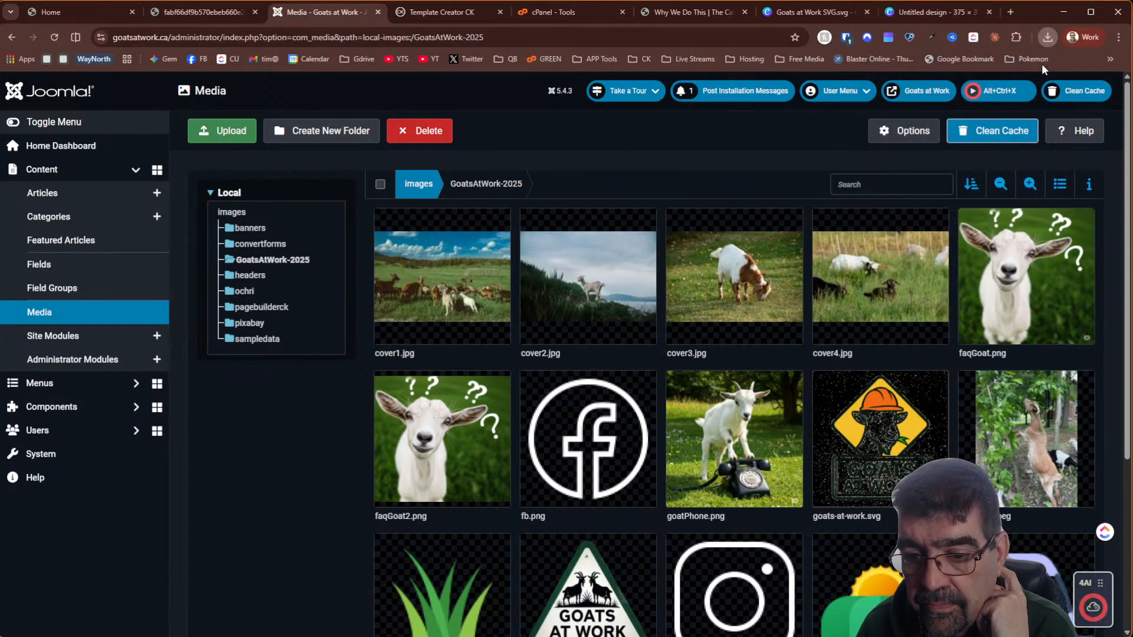
Check the uploaded goats-at-work.svg thumbnail against the other images, and delete that SVG from the folder
{"action": "scroll", "coordinate": [890, 289], "scroll_direction": "down", "scroll_amount": 3}
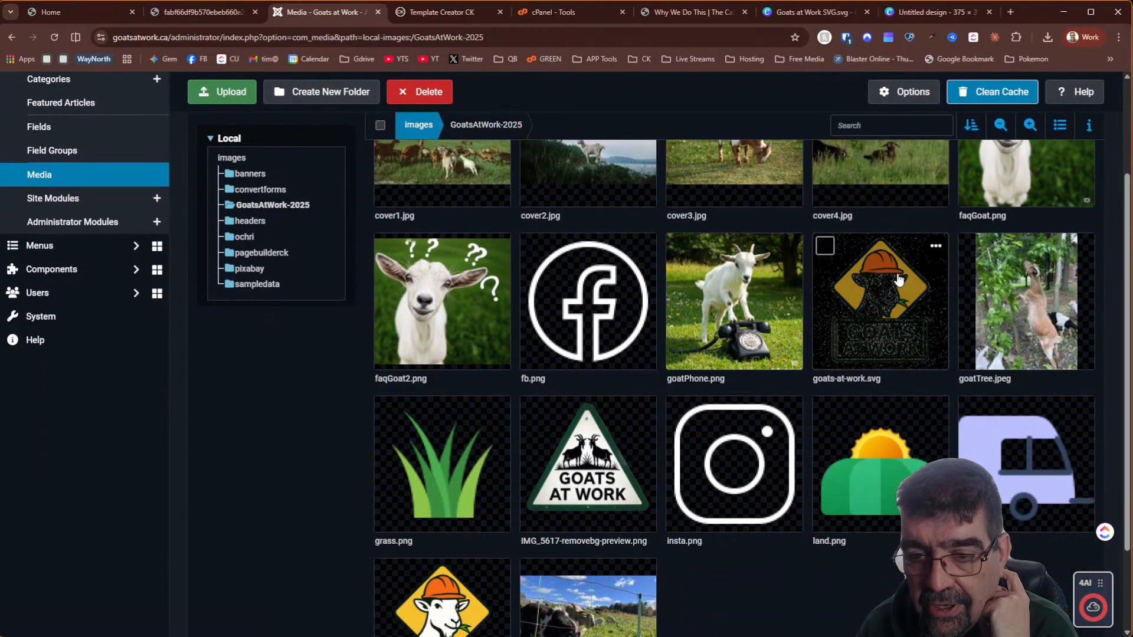
{"action": "scroll", "coordinate": [894, 281], "scroll_direction": "down", "scroll_amount": 1}
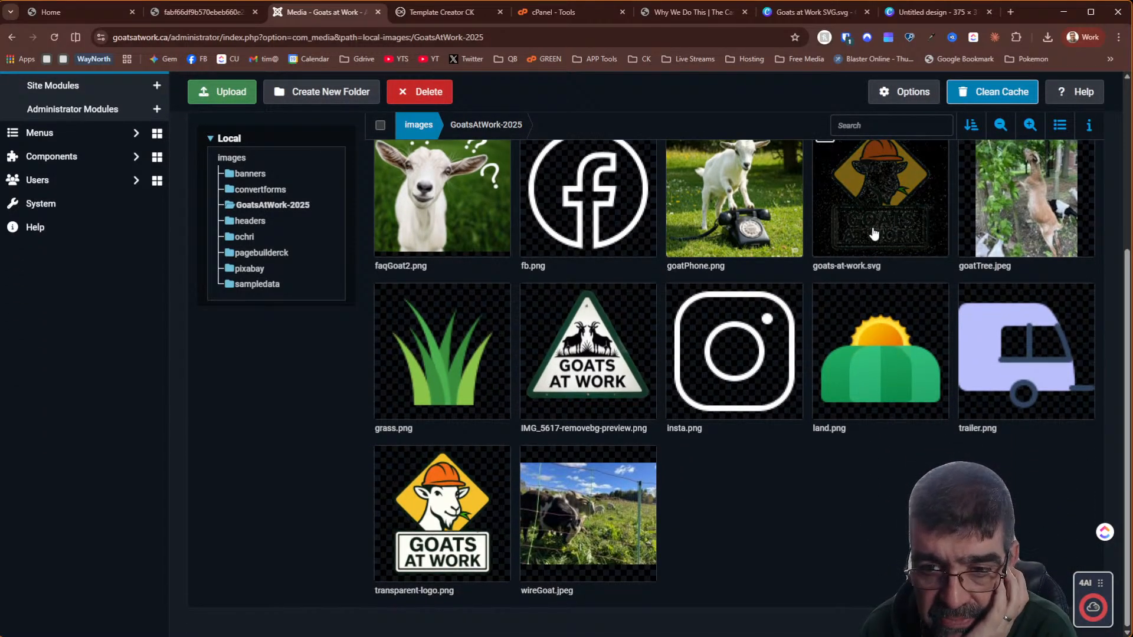
{"action": "scroll", "coordinate": [903, 219], "scroll_direction": "up", "scroll_amount": 2}
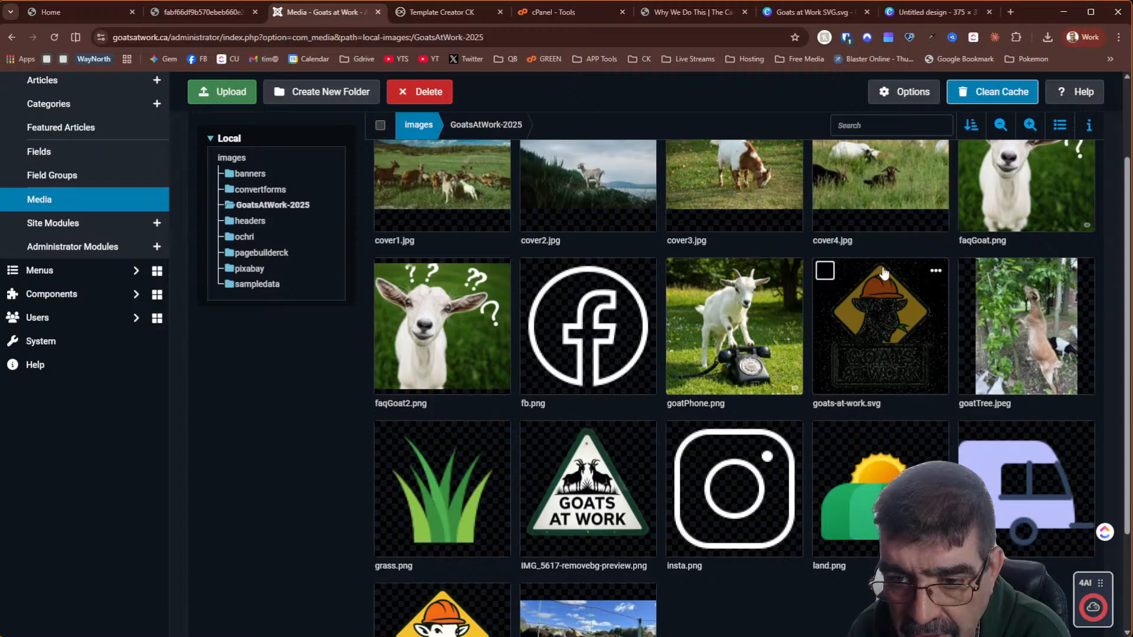
{"action": "left_click", "coordinate": [936, 272]}
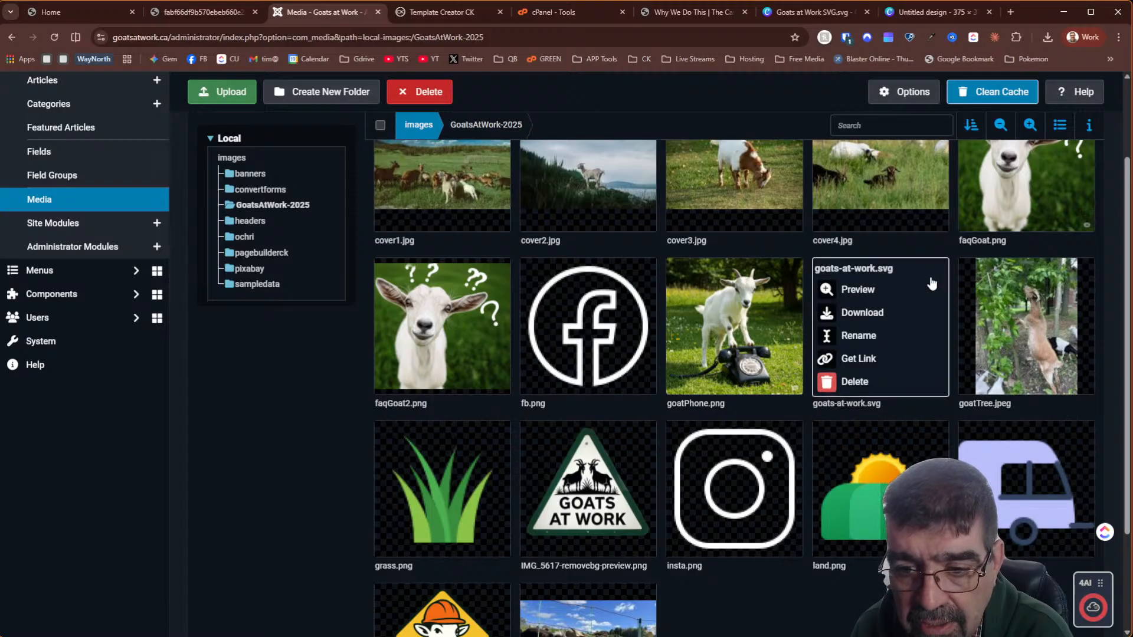
{"action": "left_click", "coordinate": [889, 381]}
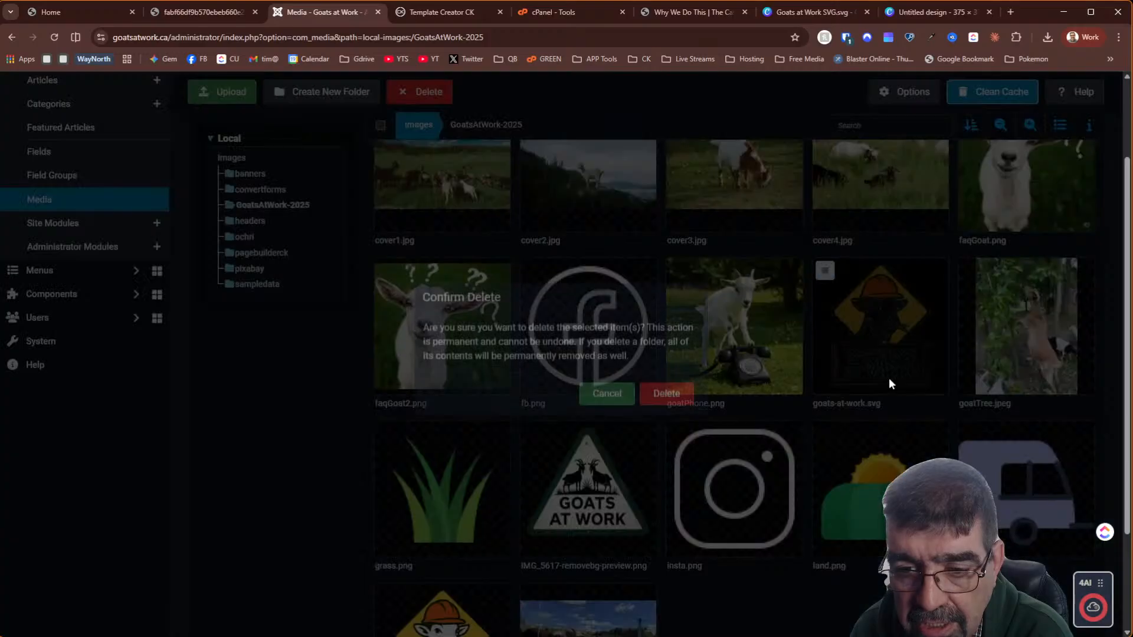
{"action": "left_click", "coordinate": [660, 400]}
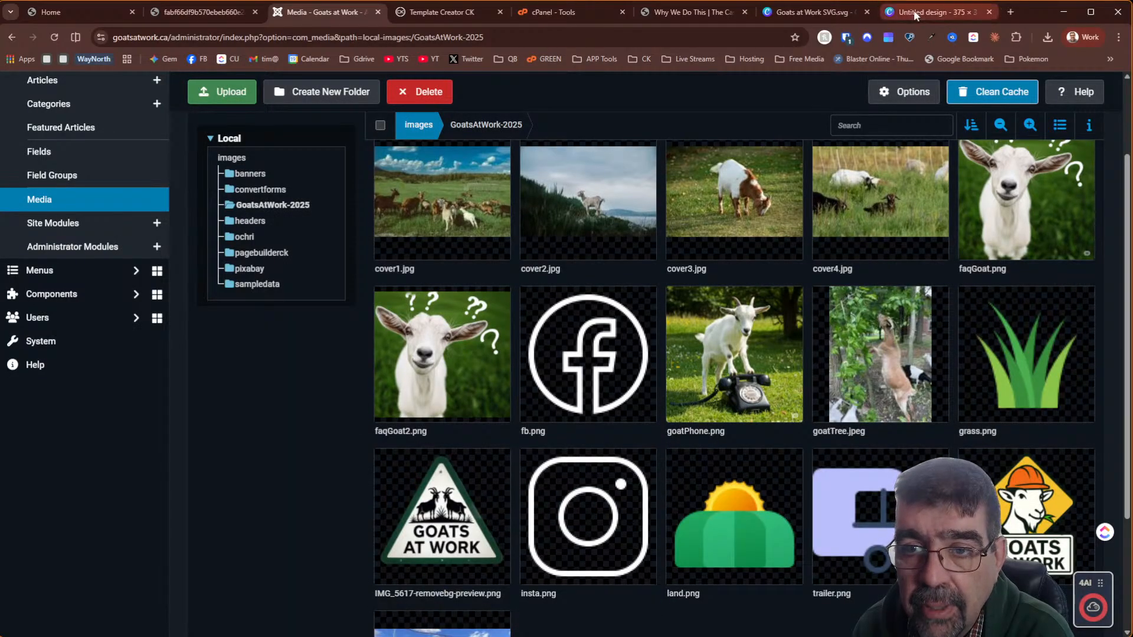
Switch to the Canva logo design and open its download settings
{"action": "left_click", "coordinate": [934, 12]}
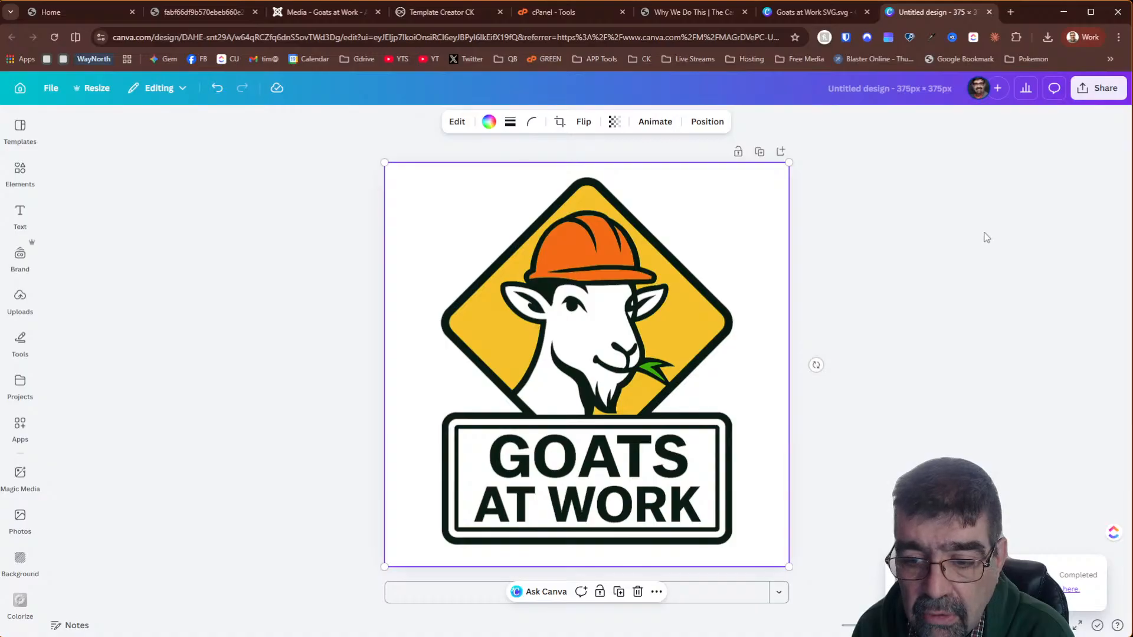
{"action": "left_click", "coordinate": [1083, 95]}
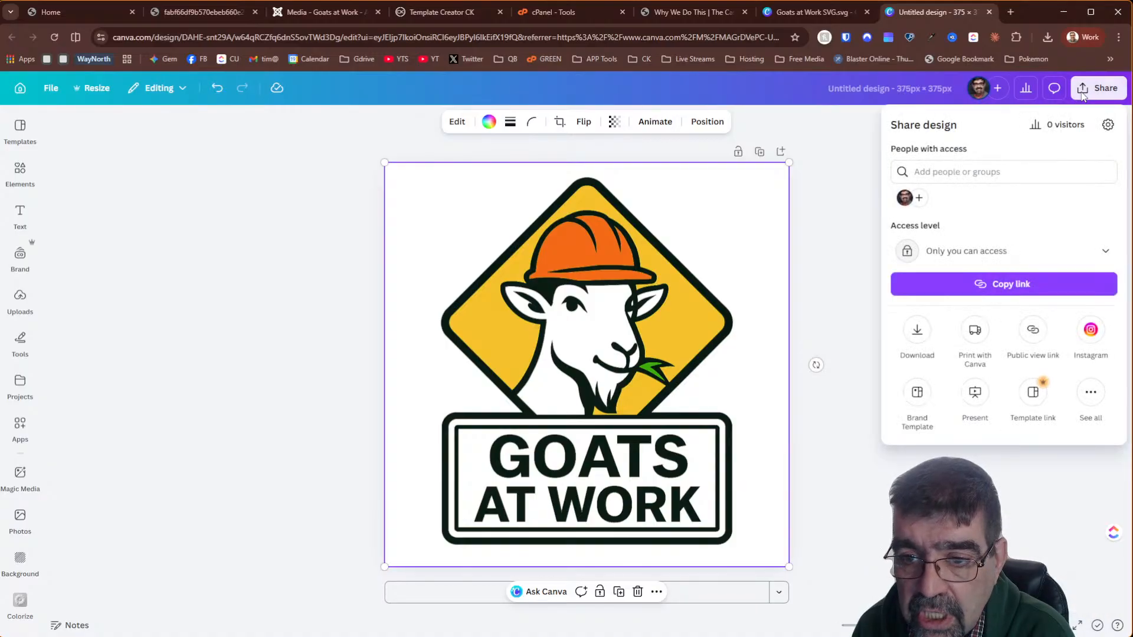
{"action": "left_click", "coordinate": [928, 337]}
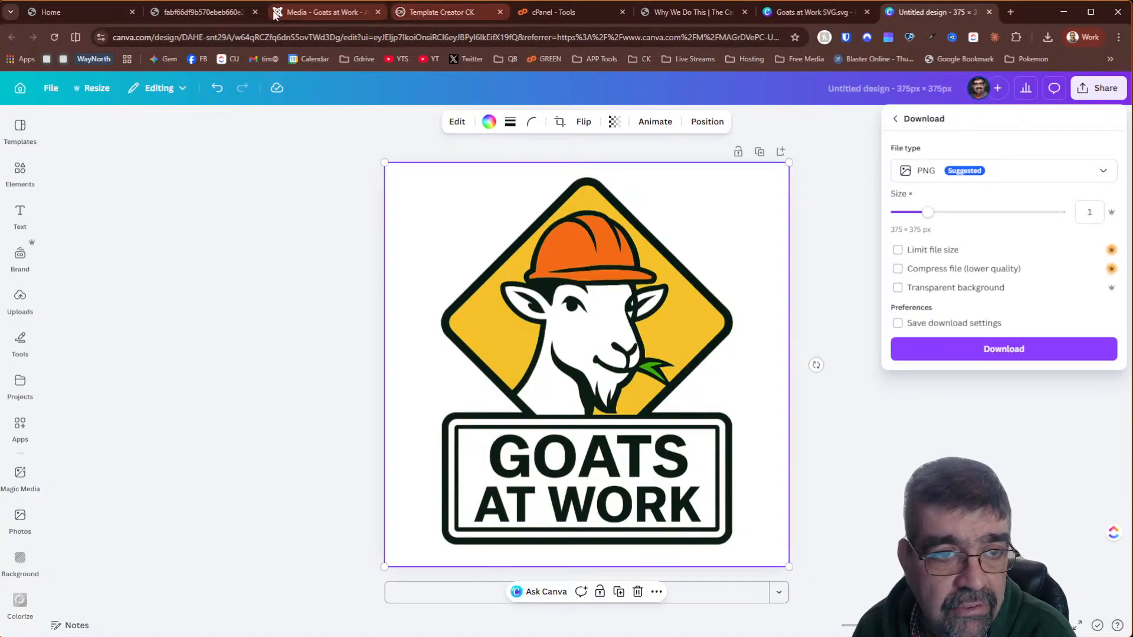
Switch to the site's home page and inspect the displayed size of the header logo image
{"action": "left_click", "coordinate": [207, 18]}
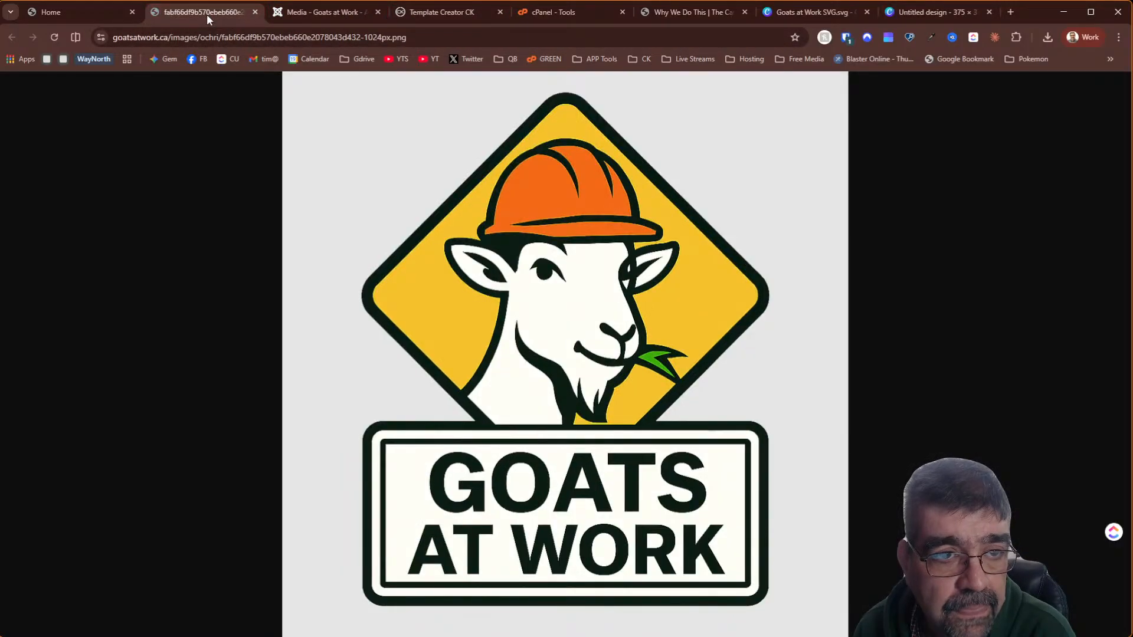
{"action": "left_click", "coordinate": [60, 14]}
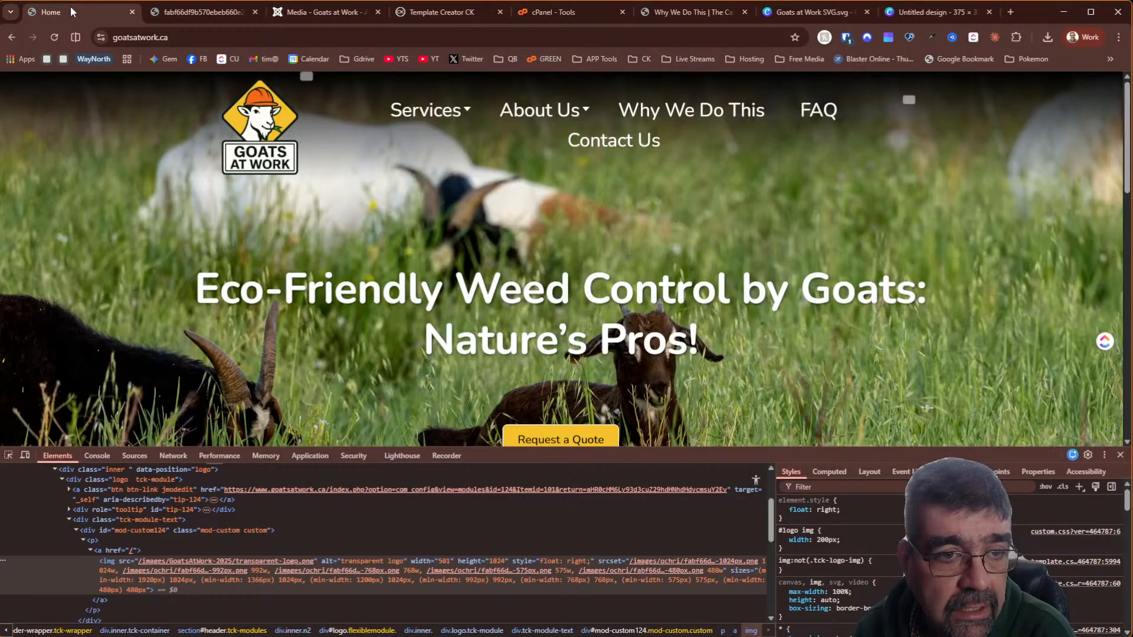
{"action": "left_click", "coordinate": [10, 457]}
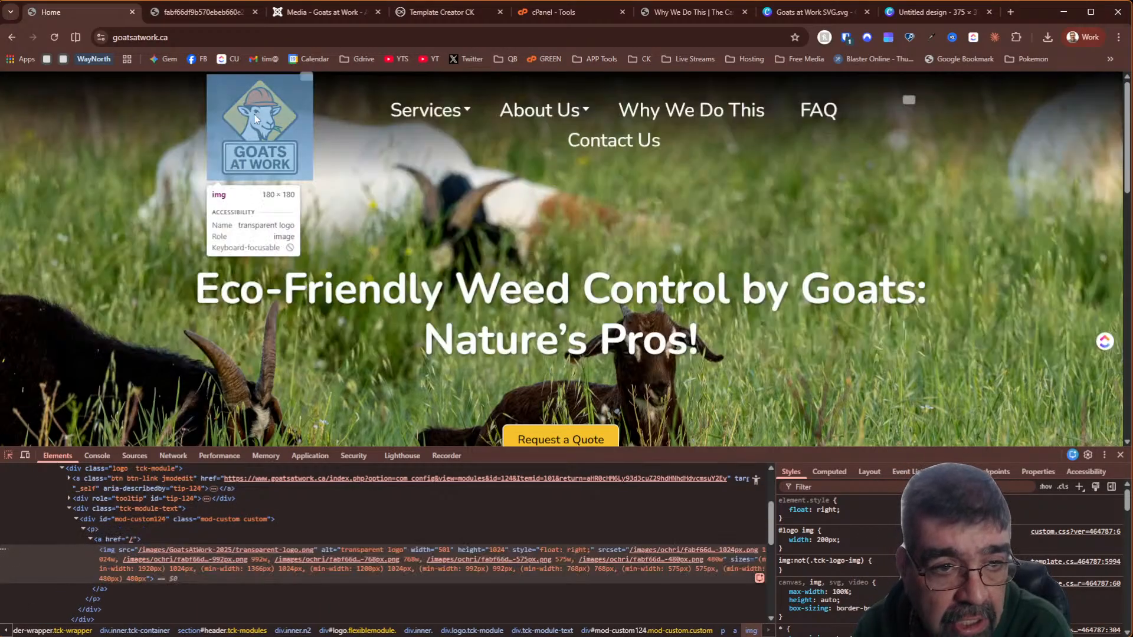
{"action": "left_click", "coordinate": [253, 114]}
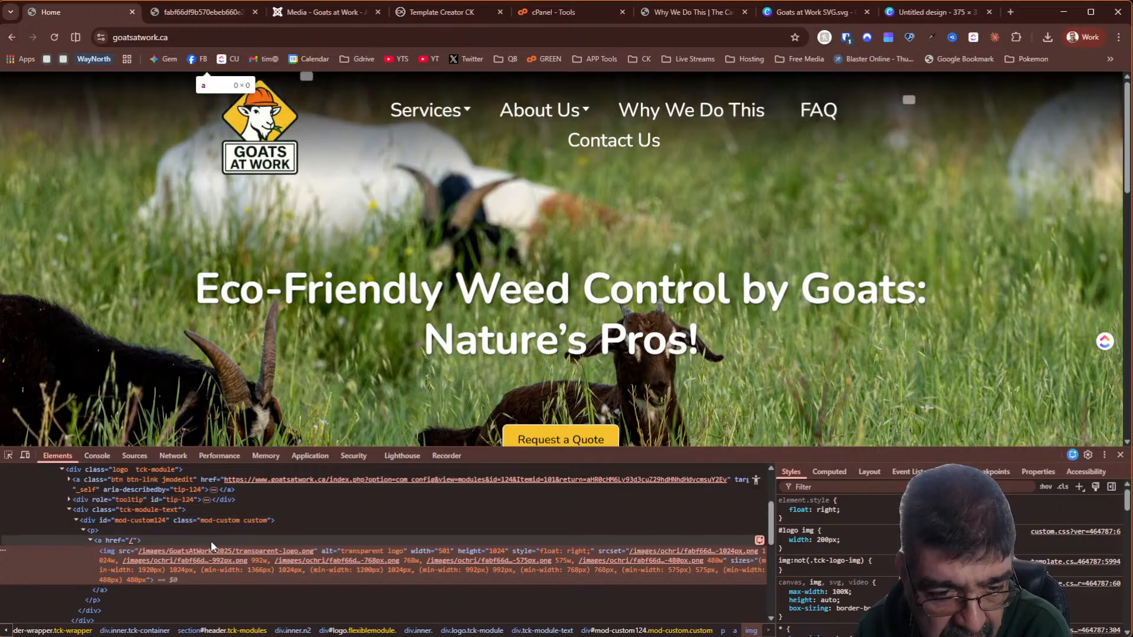
{"action": "mouse_move", "coordinate": [222, 550]}
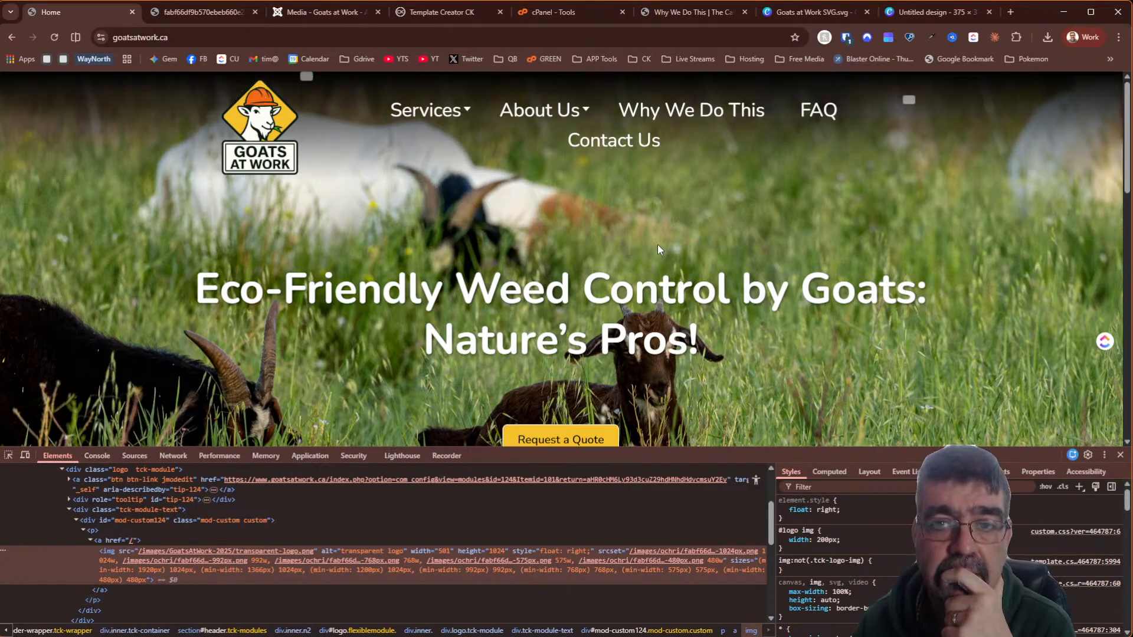
Return to the Canva design and download it as a PNG at size 0.625 with a transparent background
{"action": "left_click", "coordinate": [918, 14]}
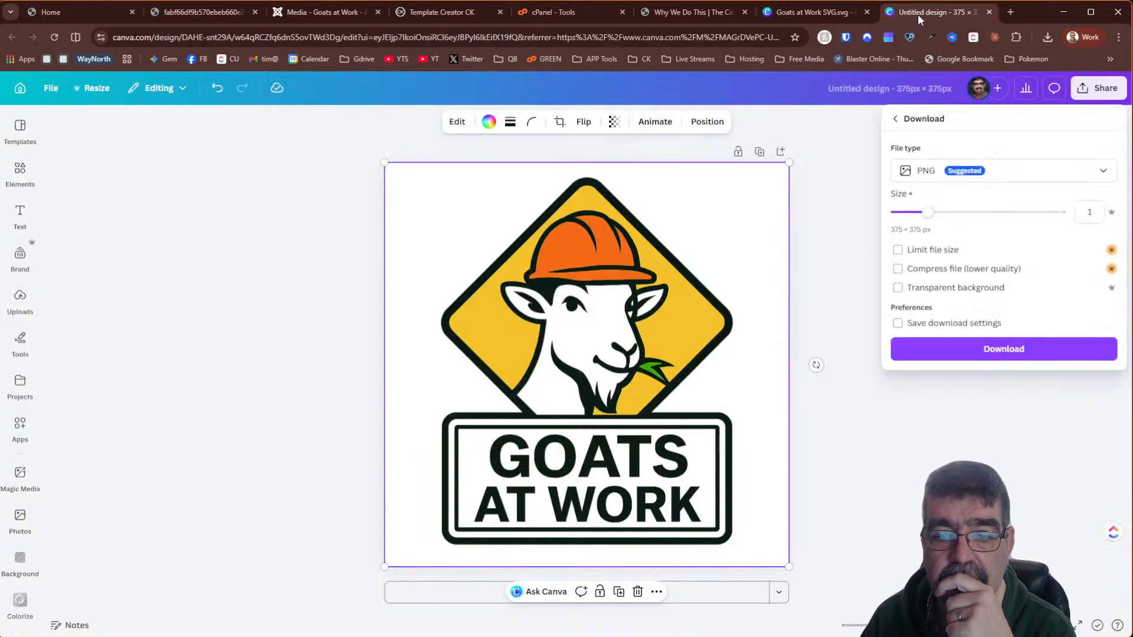
{"action": "left_click_drag", "start_coordinate": [928, 223], "coordinate": [898, 222]}
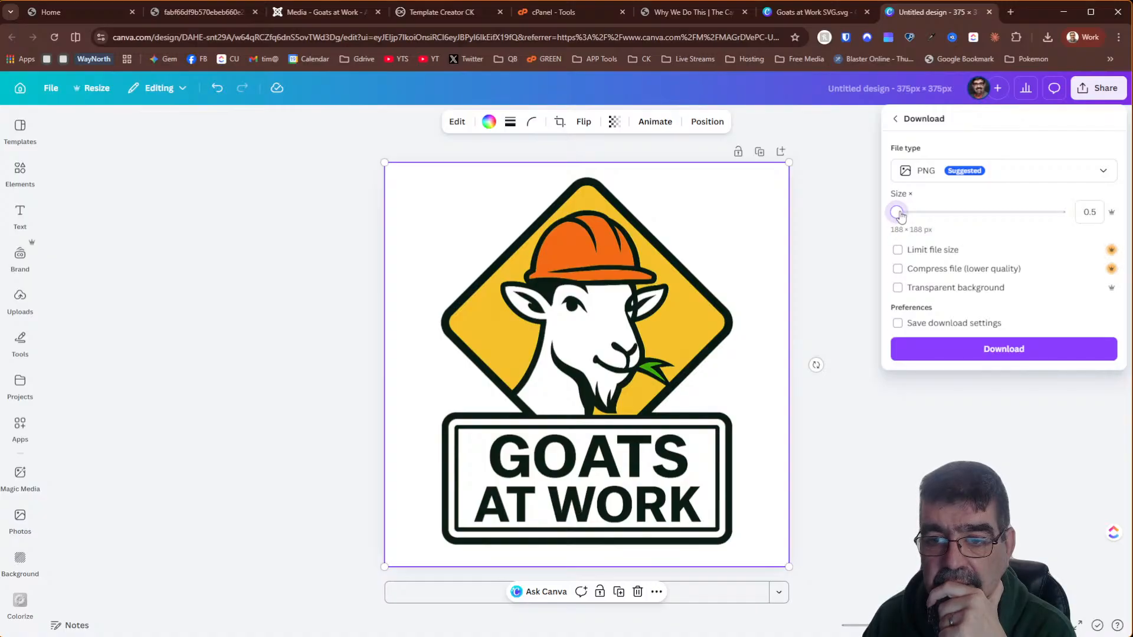
{"action": "left_click_drag", "start_coordinate": [898, 213], "coordinate": [903, 216]}
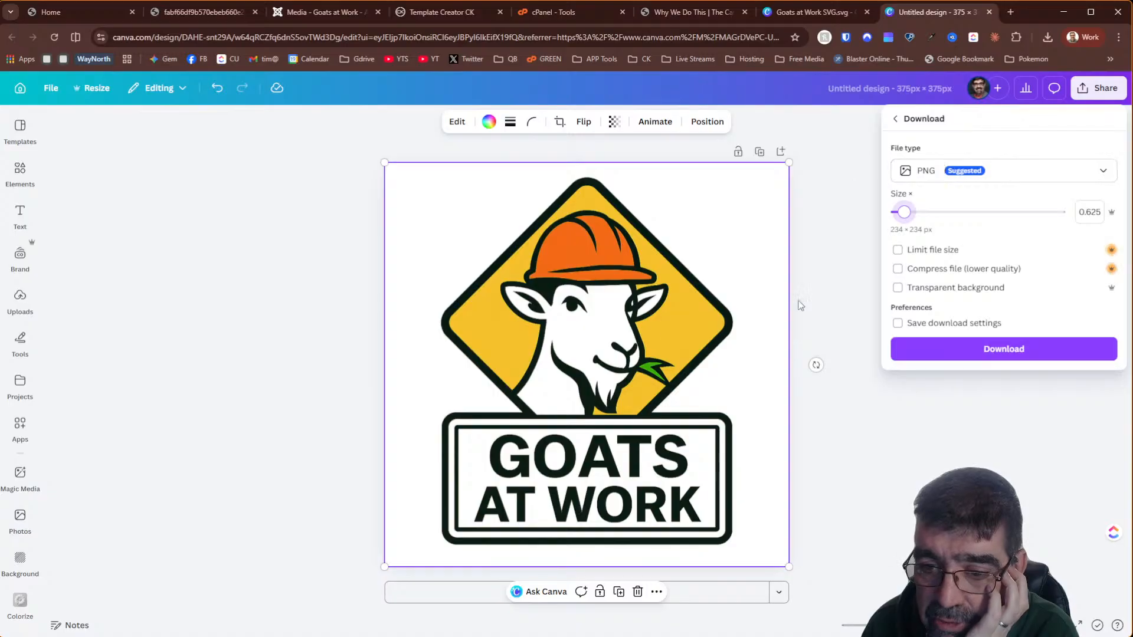
{"action": "left_click", "coordinate": [897, 291]}
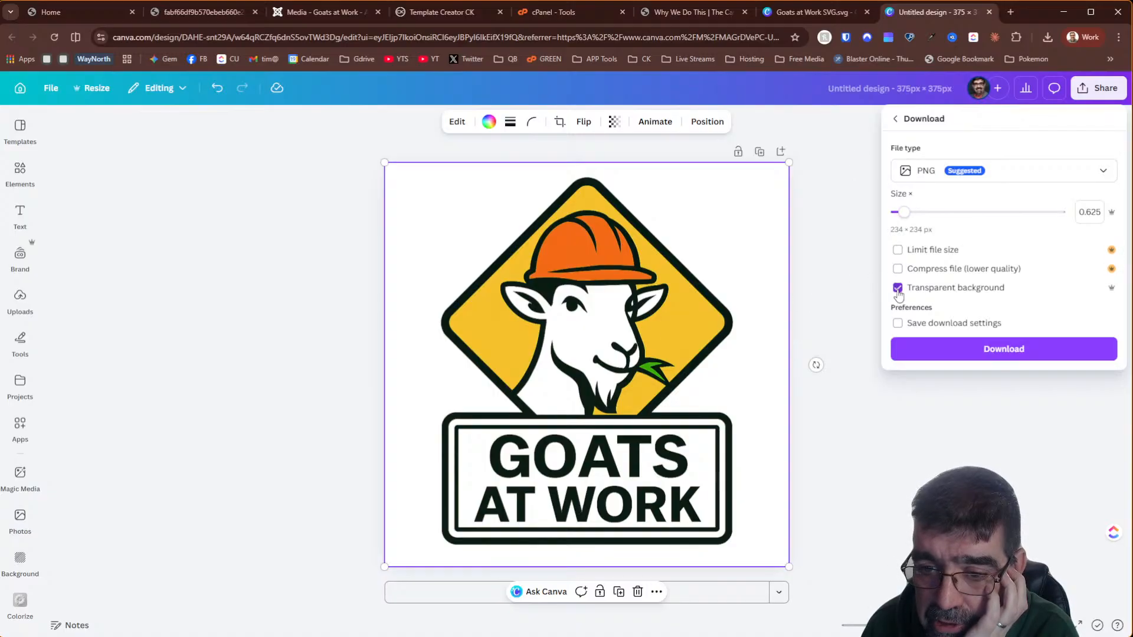
{"action": "left_click", "coordinate": [941, 351]}
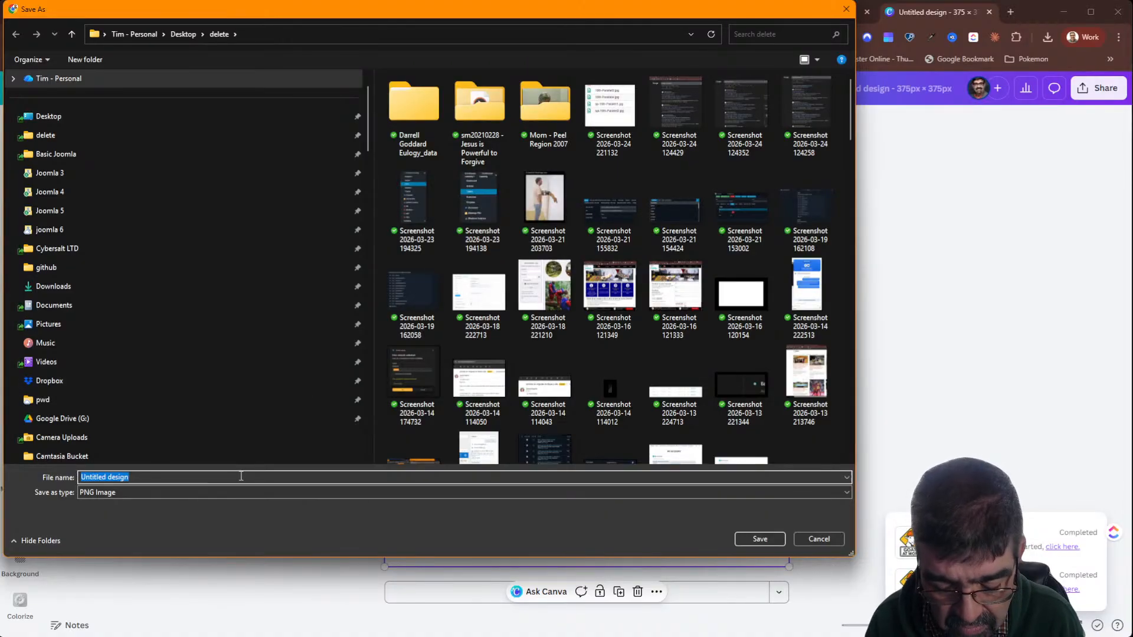
Save the PNG as goats-at-work-200x200 in the Desktop's delete folder
{"action": "type", "text": "goats"}
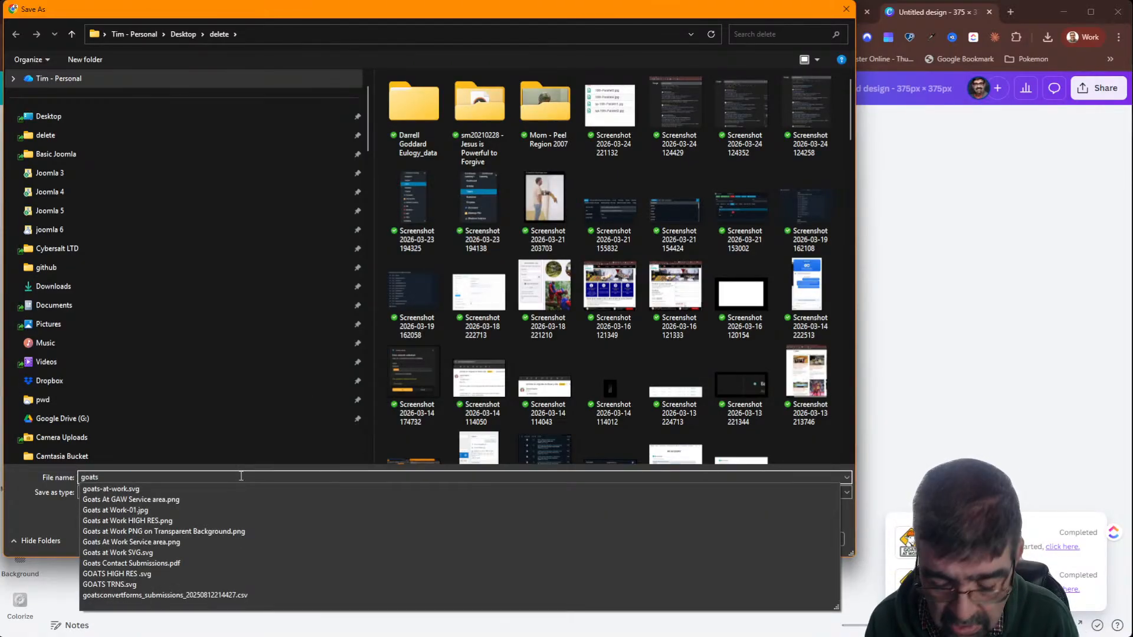
{"action": "key", "text": "Down"}
{"action": "key", "text": "BackSpace"}
{"action": "key", "text": "BackSpace"}
{"action": "key", "text": "BackSpace"}
{"action": "key", "text": "BackSpace"}
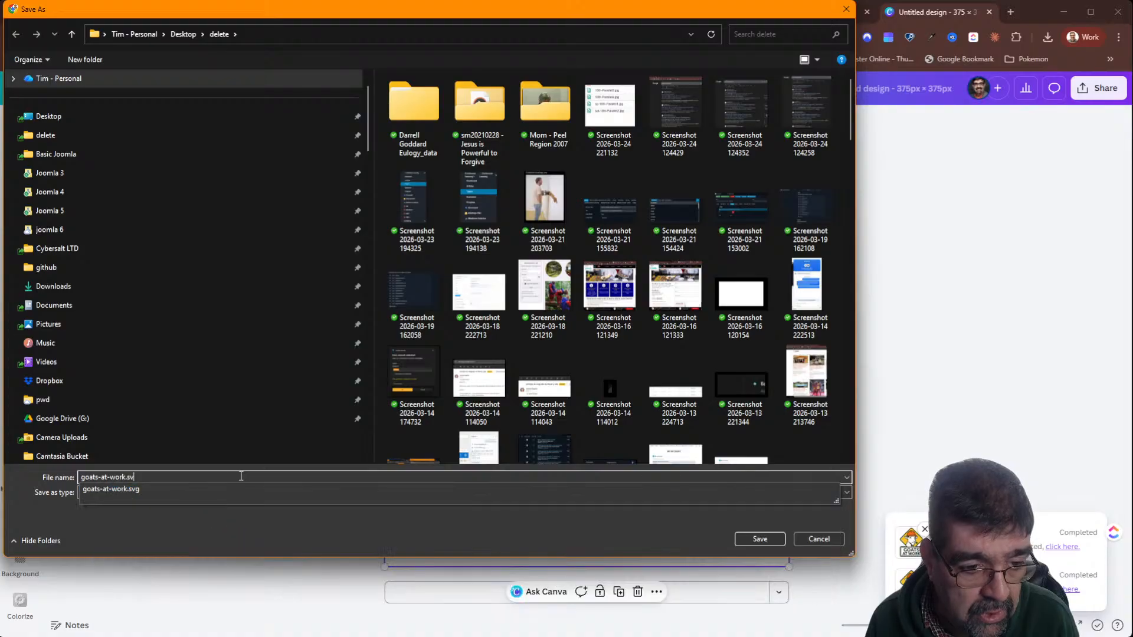
{"action": "type", "text": "-"}
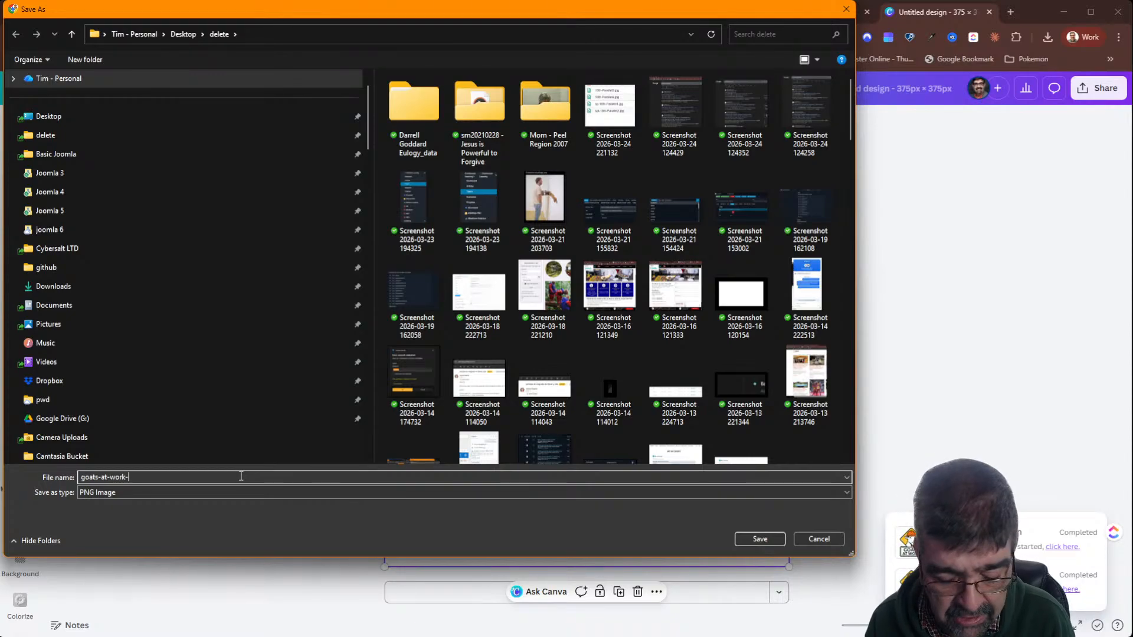
{"action": "type", "text": "200x200"}
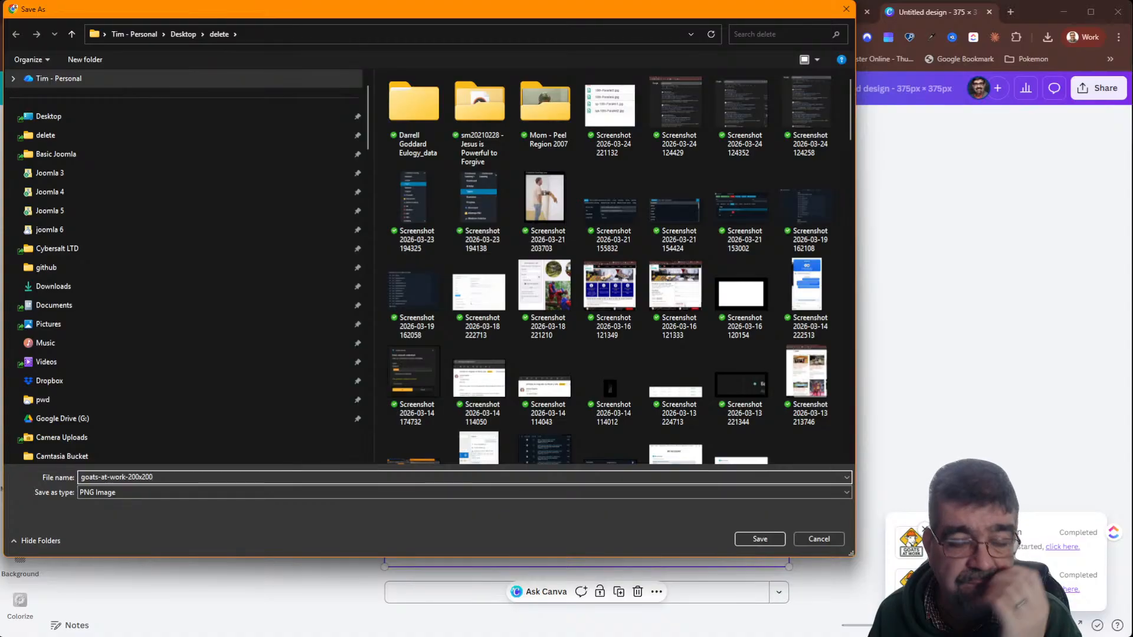
{"action": "key", "text": "Return"}
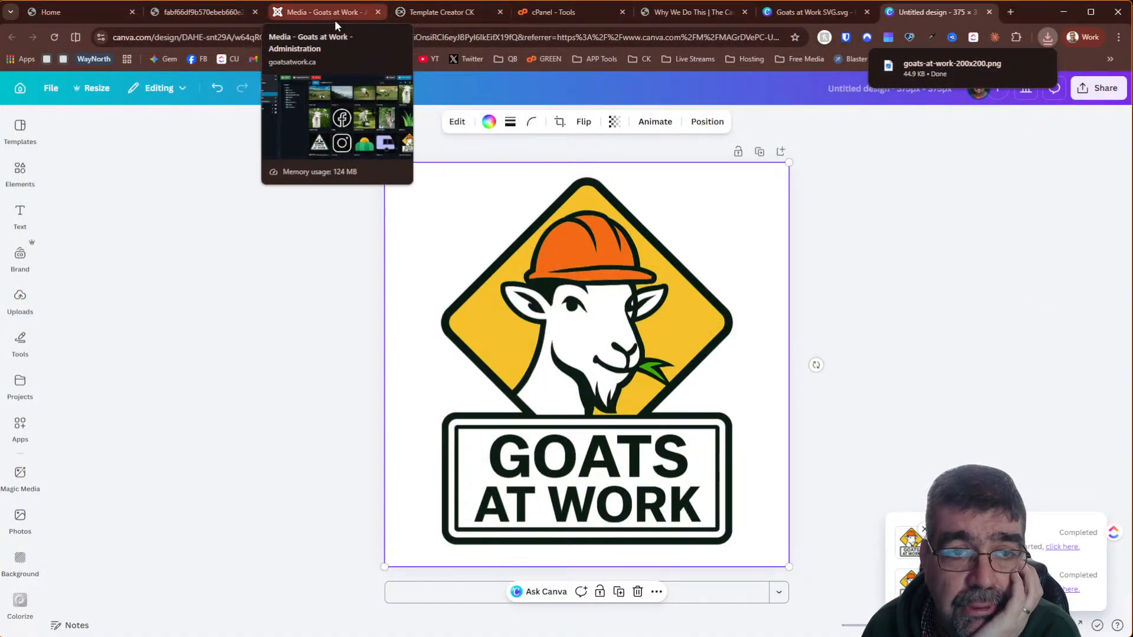
Switch to the Joomla administration and open the Logo module from the site modules
{"action": "left_click", "coordinate": [426, 14]}
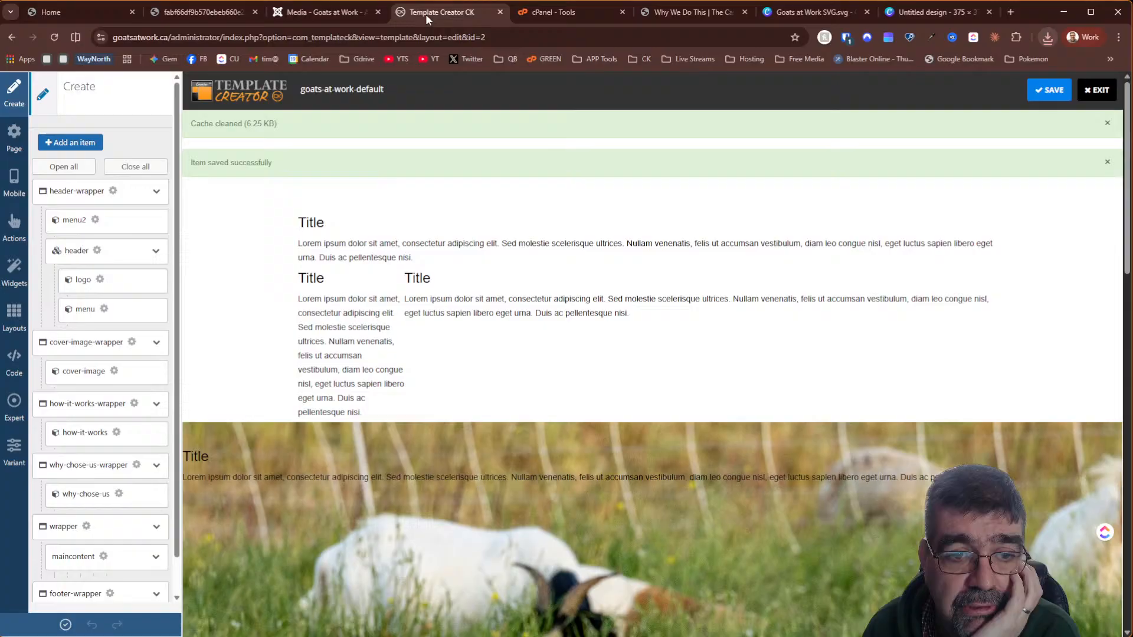
{"action": "left_click", "coordinate": [338, 8]}
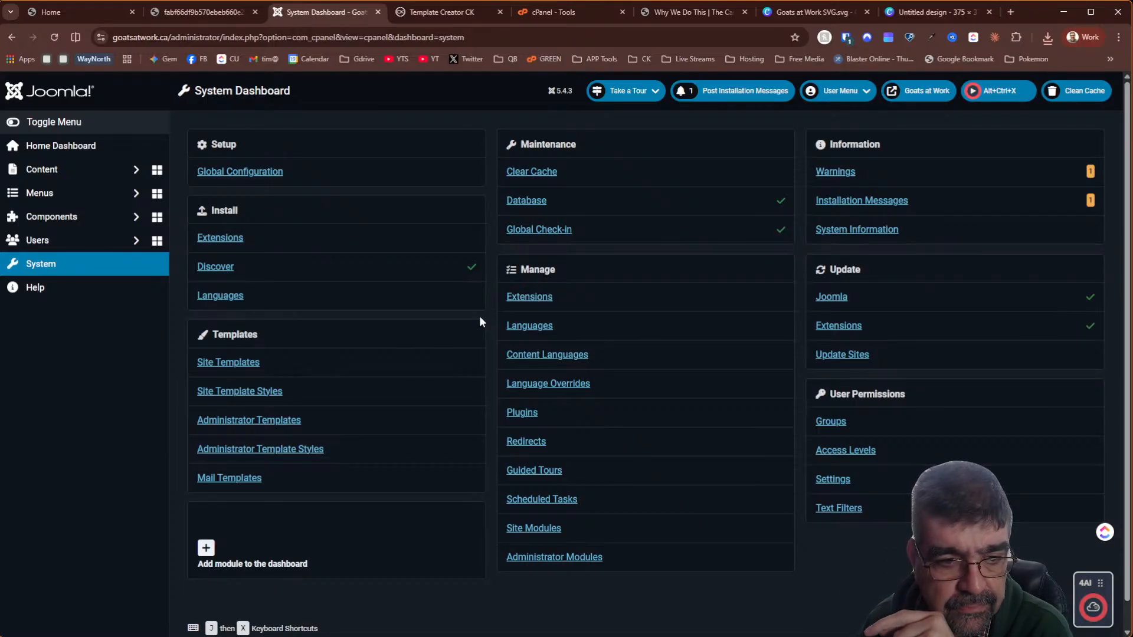
{"action": "left_click", "coordinate": [535, 529]}
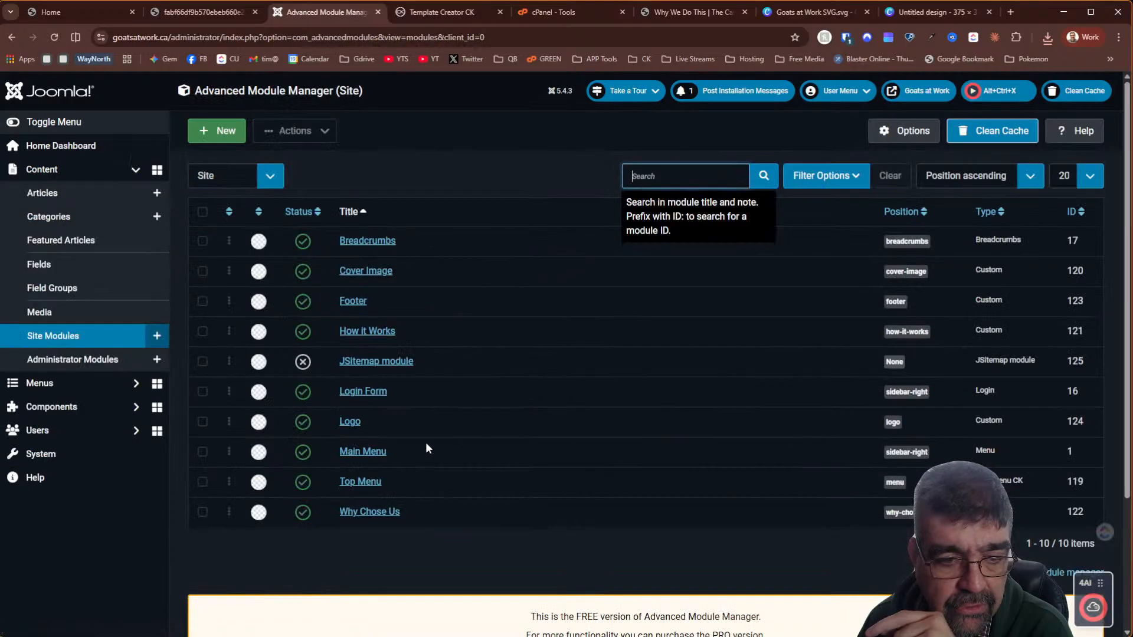
{"action": "left_click", "coordinate": [341, 424]}
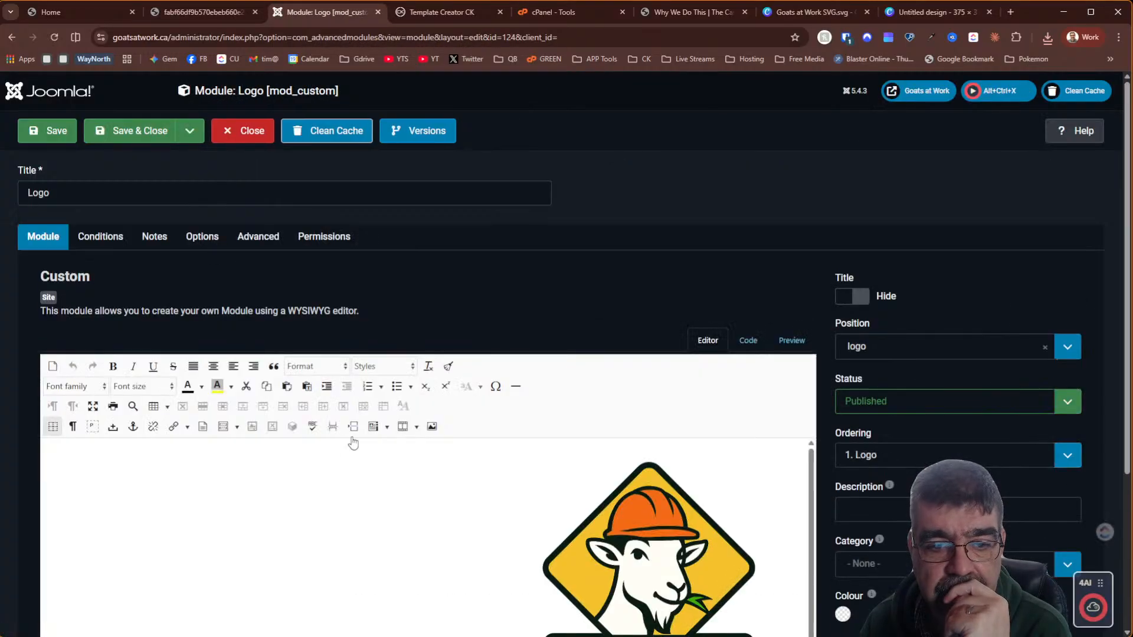
Upload goats-at-work-200x200.png to the GoatsAtWork-2025 folder and select it as the Logo module's replacement image
{"action": "scroll", "coordinate": [630, 212], "scroll_direction": "down", "scroll_amount": 2}
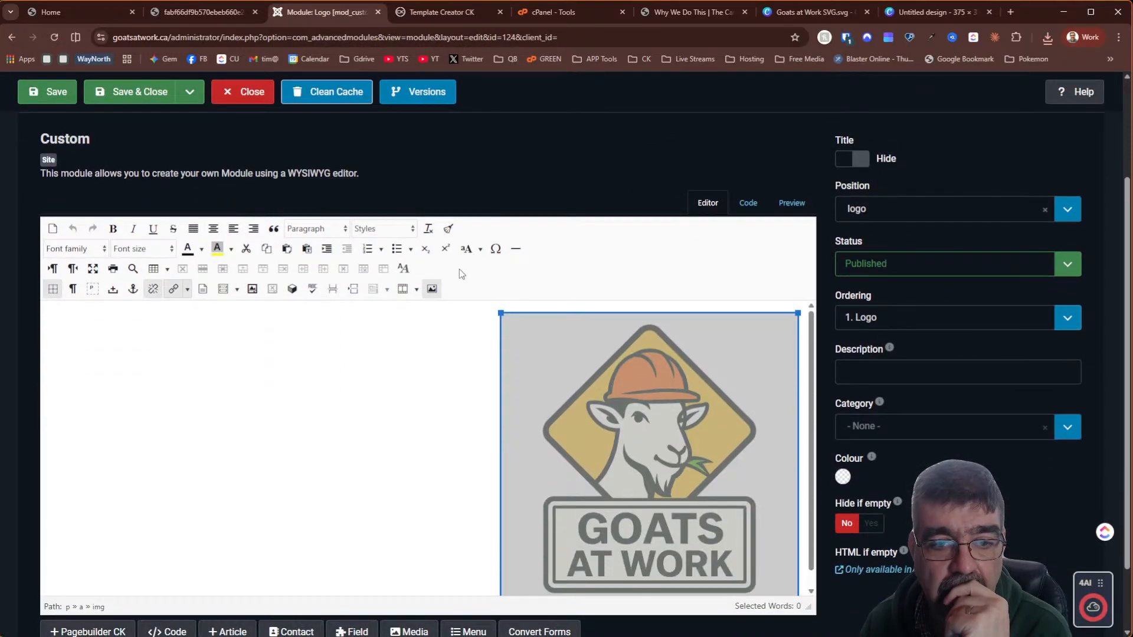
{"action": "left_click", "coordinate": [433, 288]}
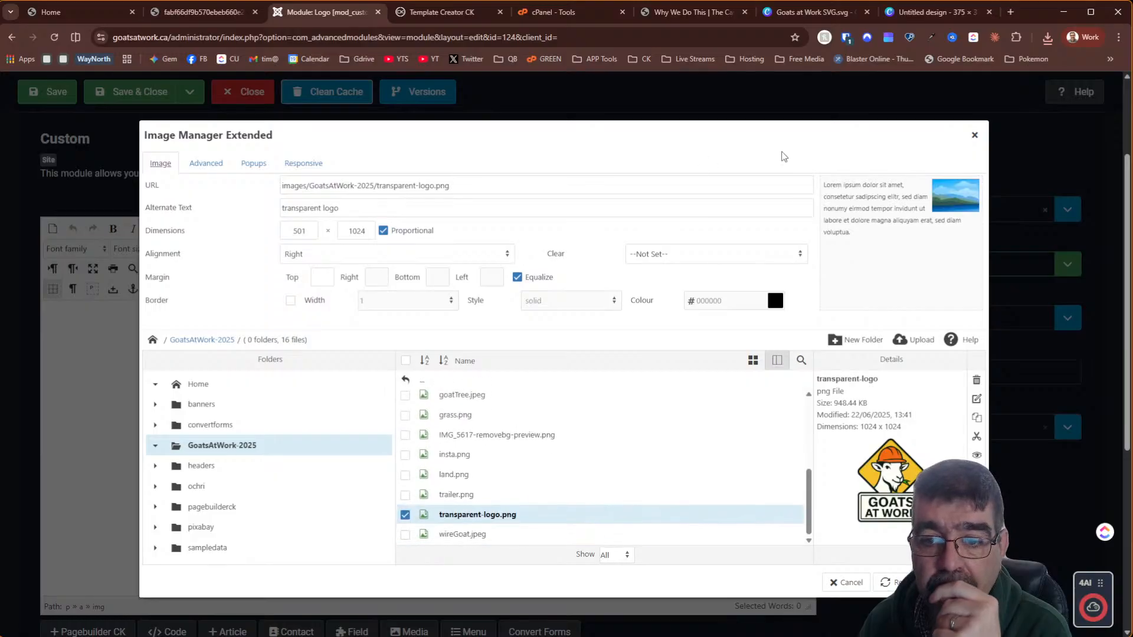
{"action": "scroll", "coordinate": [630, 445], "scroll_direction": "up", "scroll_amount": 5}
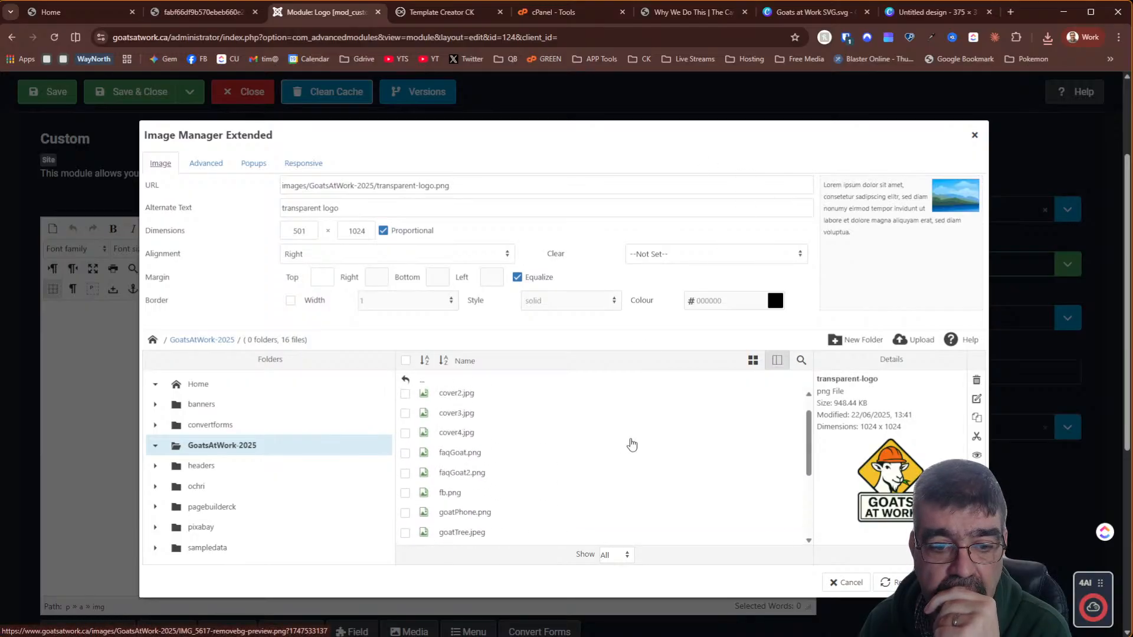
{"action": "scroll", "coordinate": [631, 444], "scroll_direction": "down", "scroll_amount": 5}
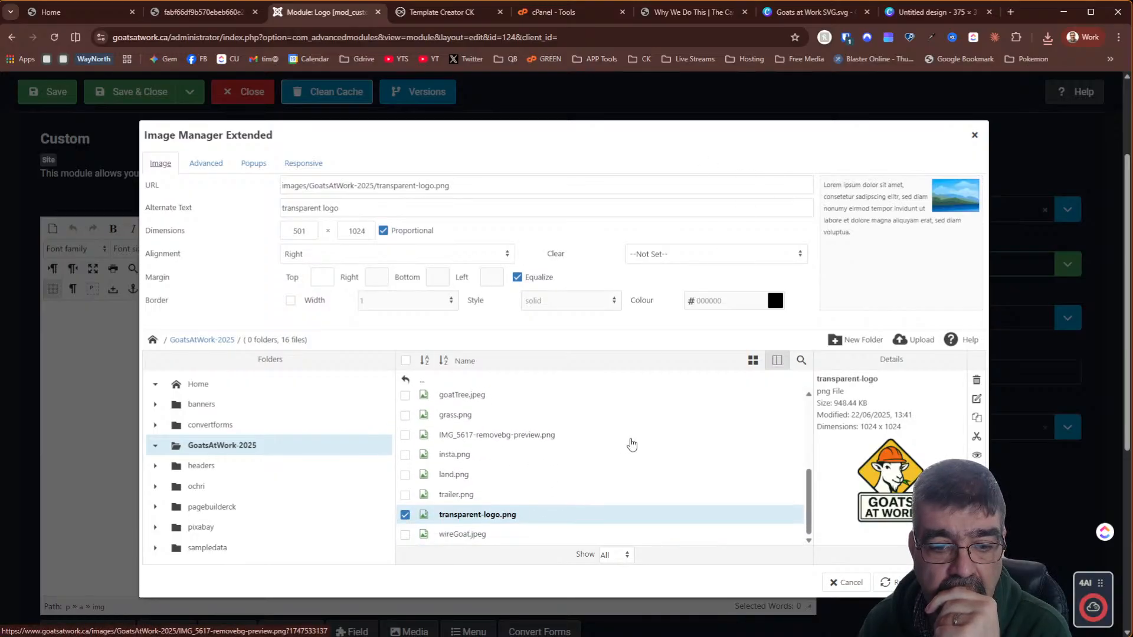
{"action": "left_click", "coordinate": [899, 341]}
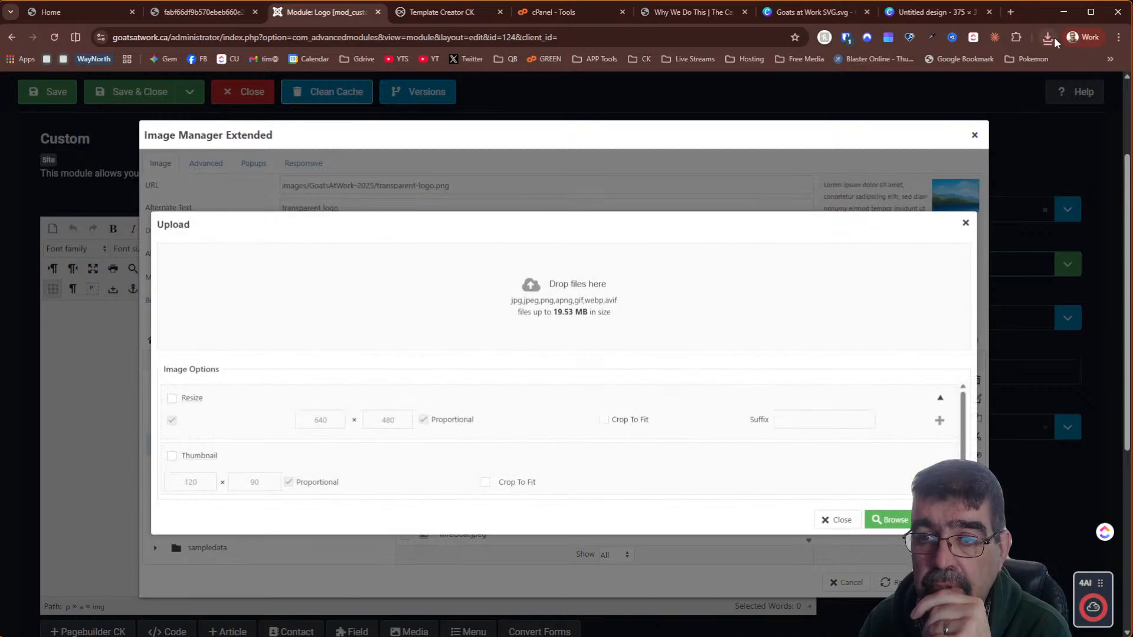
{"action": "left_click", "coordinate": [1052, 37]}
{"action": "left_click_drag", "start_coordinate": [943, 91], "coordinate": [507, 305]}
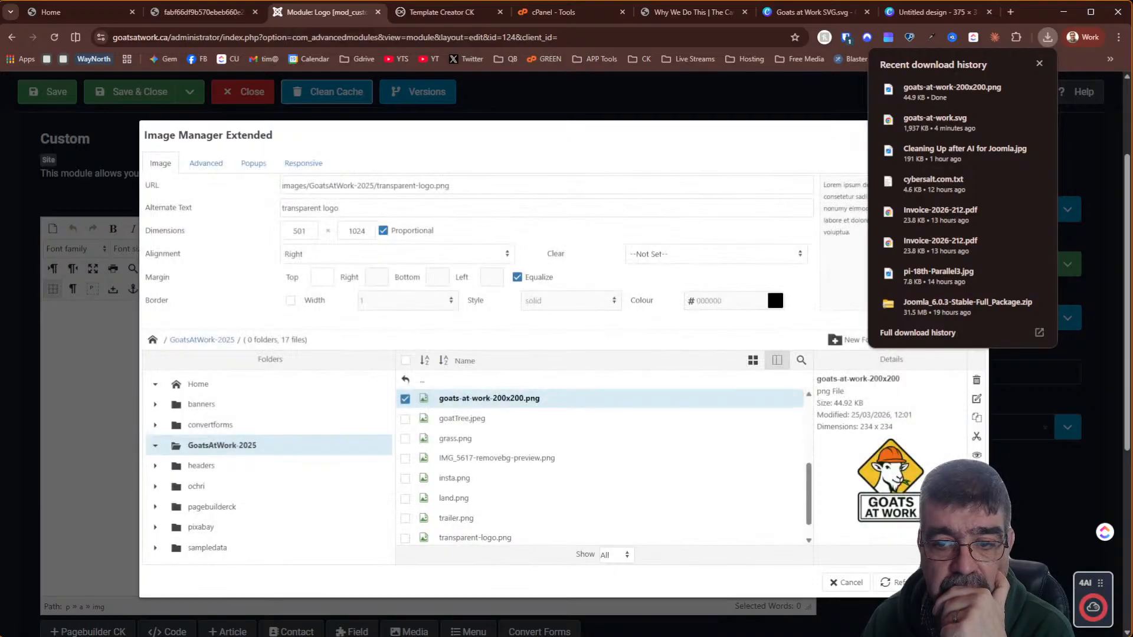
{"action": "left_click", "coordinate": [491, 406]}
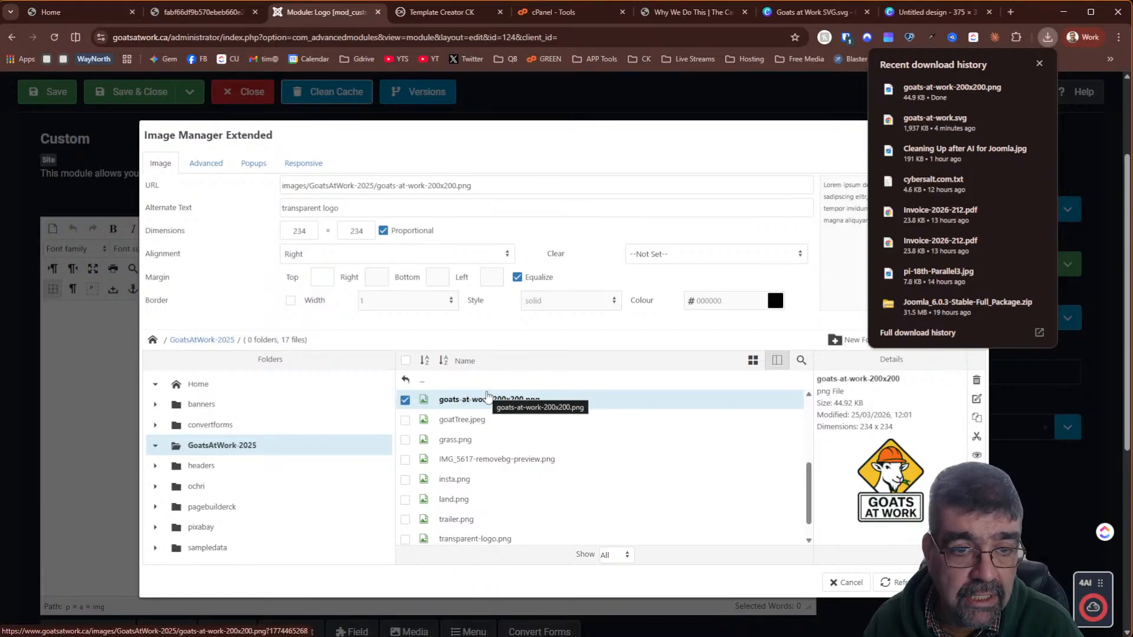
Set the logo image's alternate text to "Goats at Work - Targeted Grazing Service" and apply the image changes
{"action": "triple_click", "coordinate": [321, 208]}
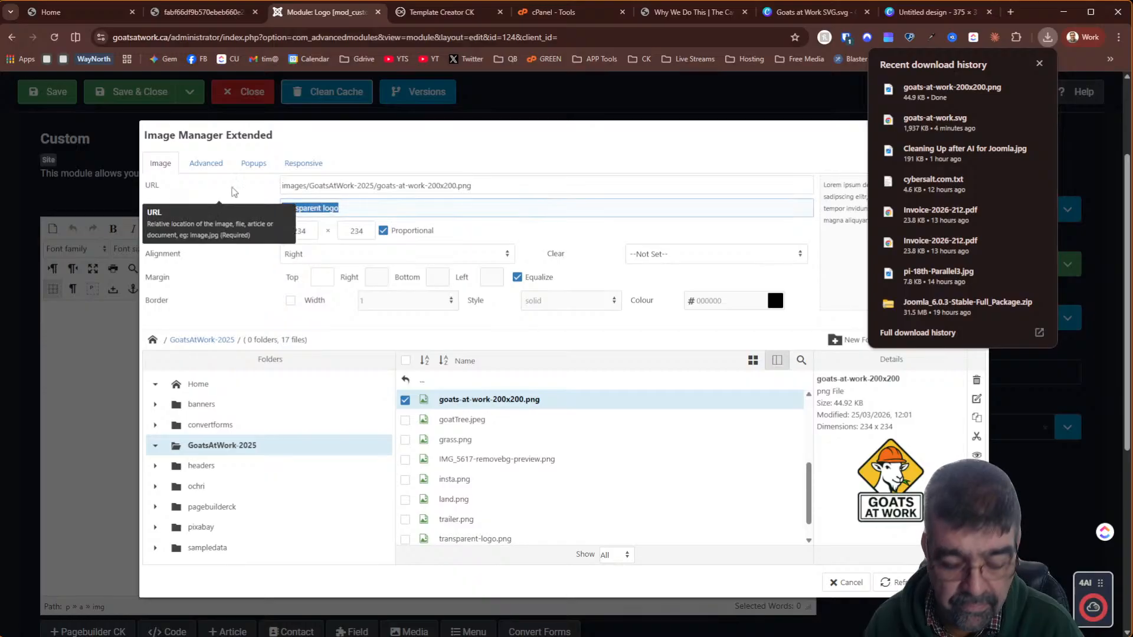
{"action": "type", "text": "goats"}
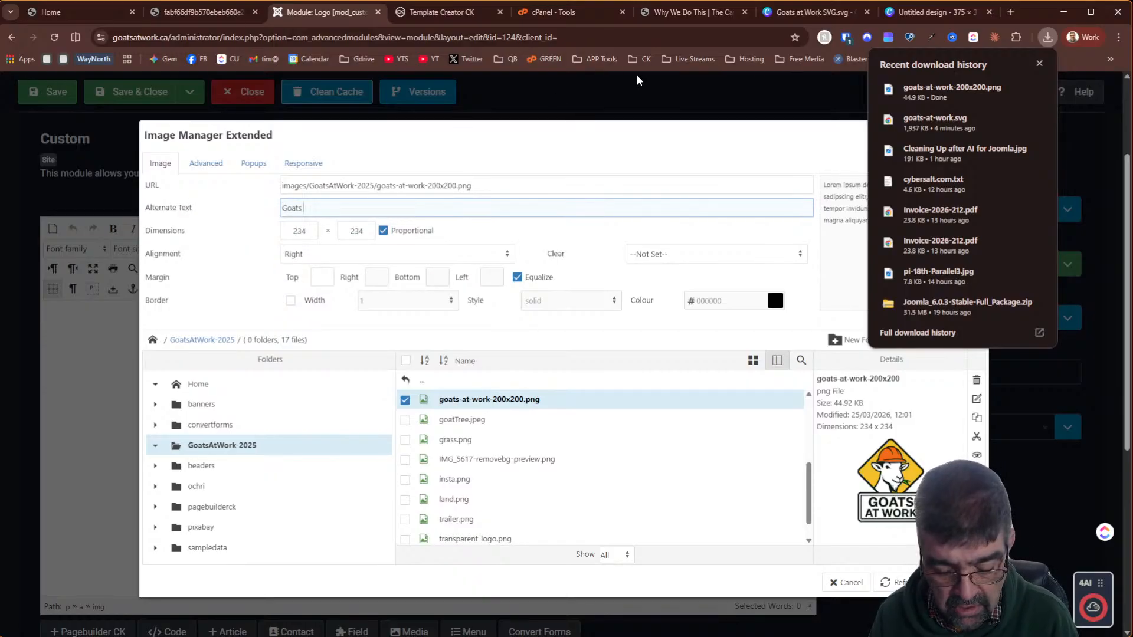
{"action": "type", "text": " at Work"}
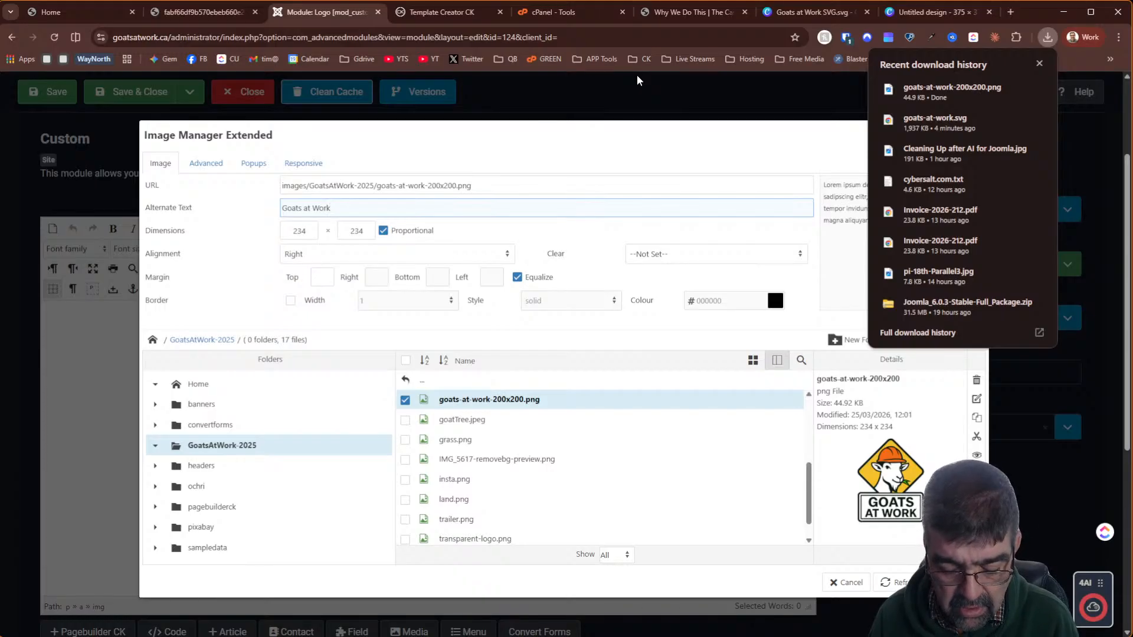
{"action": "type", "text": " -Targetted"}
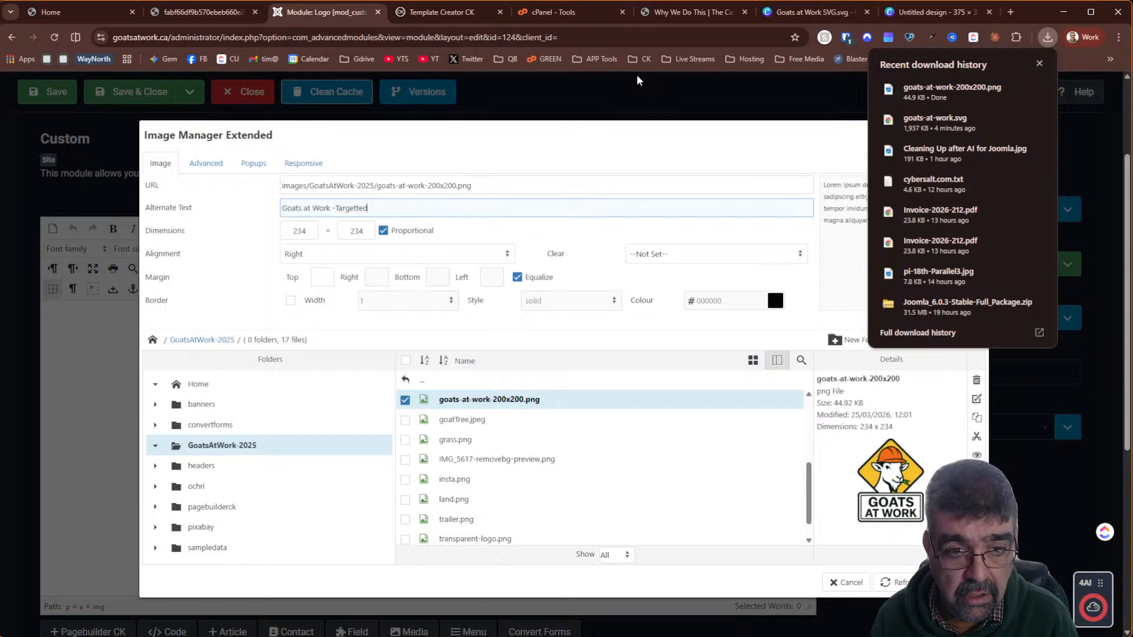
{"action": "key", "text": "BackSpace"}
{"action": "key", "text": "BackSpace"}
{"action": "key", "text": "BackSpace"}
{"action": "type", "text": "ed Grazing"}
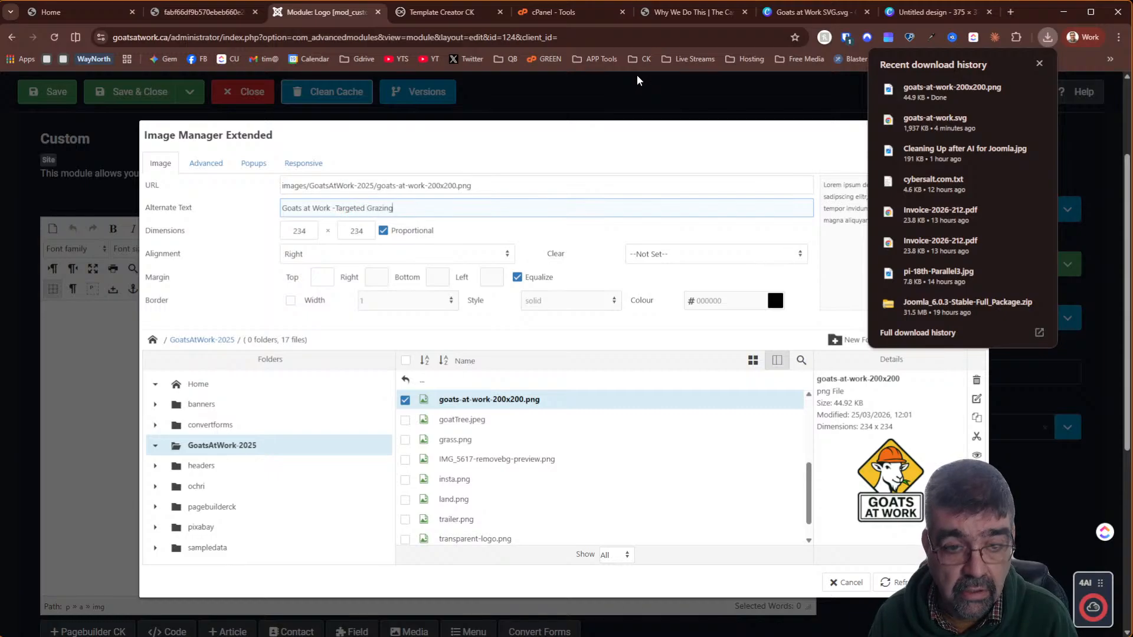
{"action": "type", "text": " Business"}
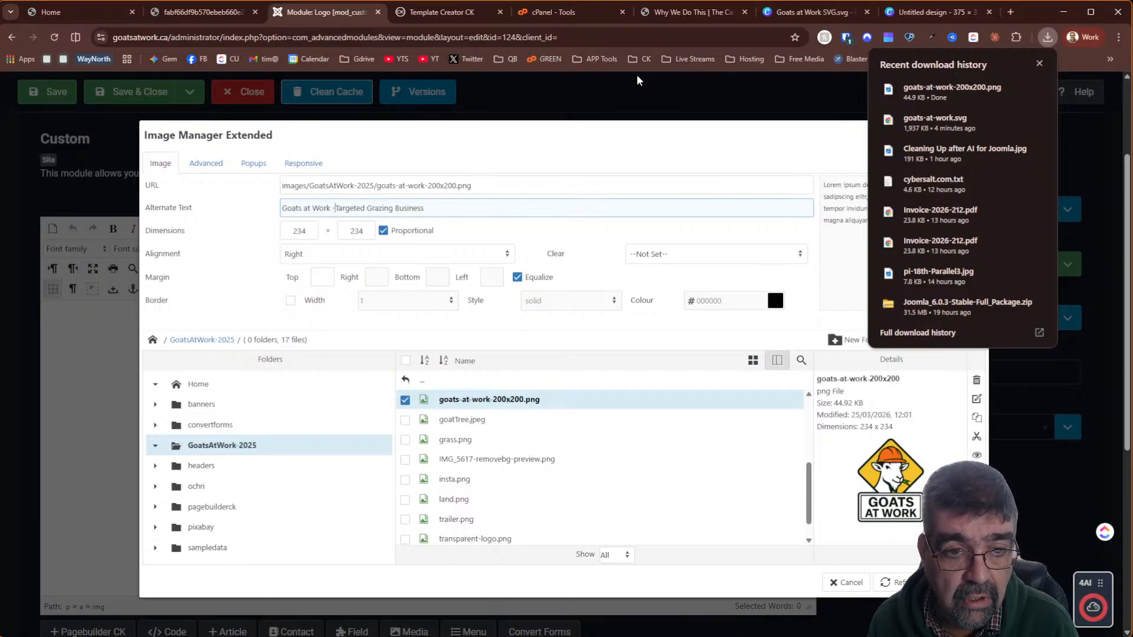
{"action": "key", "text": "Delete"}
{"action": "key", "text": "Delete"}
{"action": "key", "text": "Delete"}
{"action": "key", "text": "Delete"}
{"action": "key", "text": "Delete"}
{"action": "key", "text": "Delete"}
{"action": "key", "text": "Delete"}
{"action": "key", "text": "Delete"}
{"action": "key", "text": "Delete"}
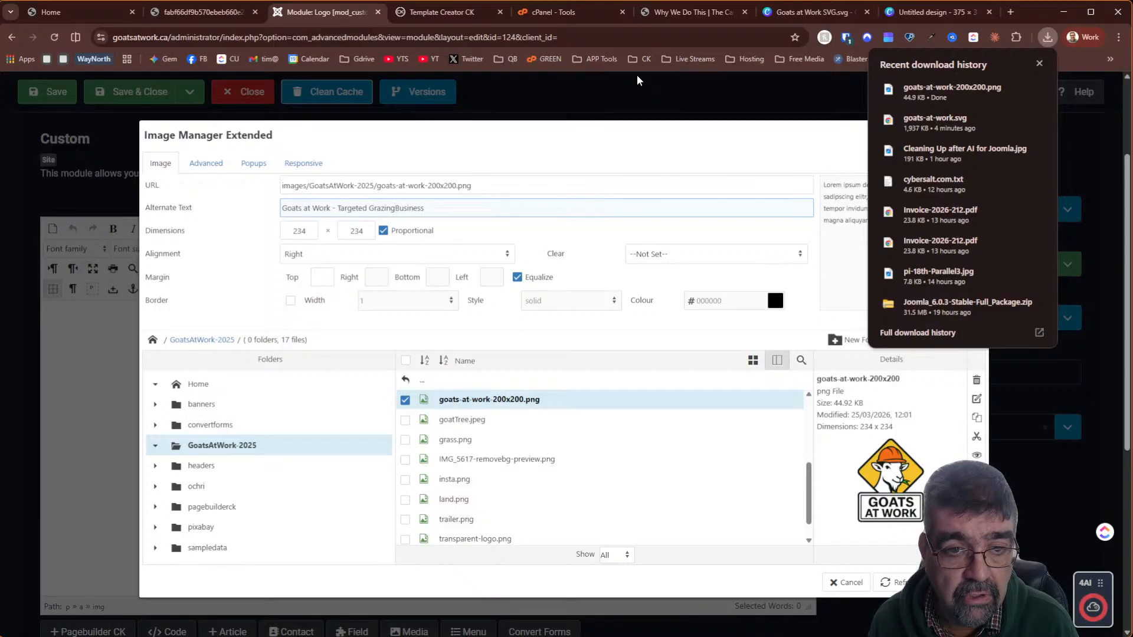
{"action": "type", "text": "Service"}
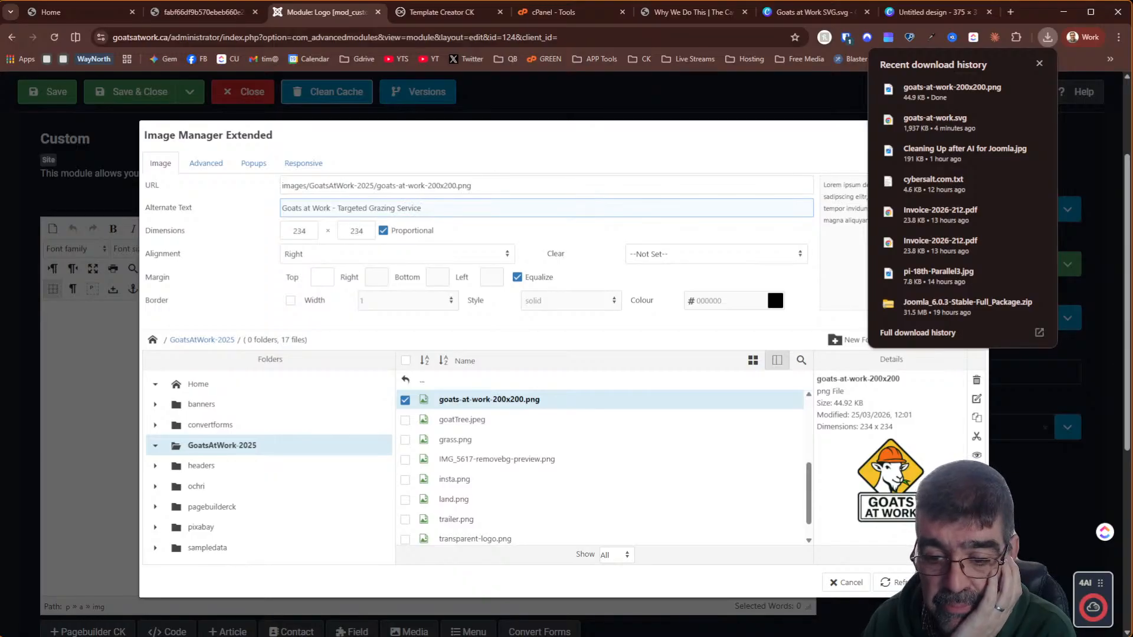
{"action": "key", "text": "Return"}
{"action": "left_click", "coordinate": [625, 365]}
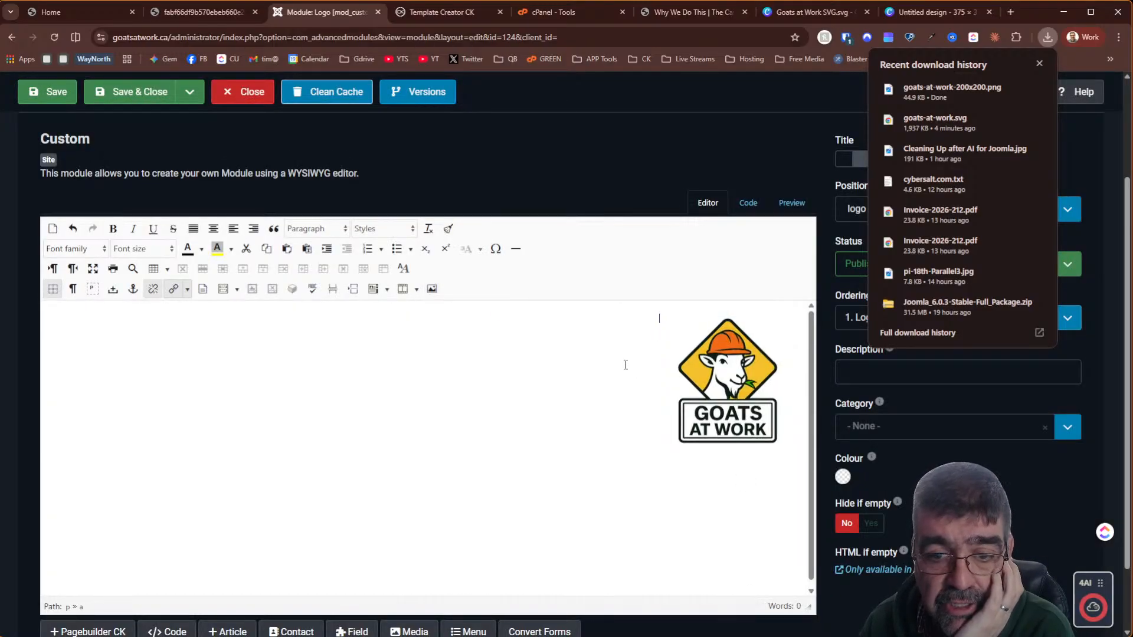
Save the Logo module and reload the site's home page to check the header logo
{"action": "left_click", "coordinate": [49, 99]}
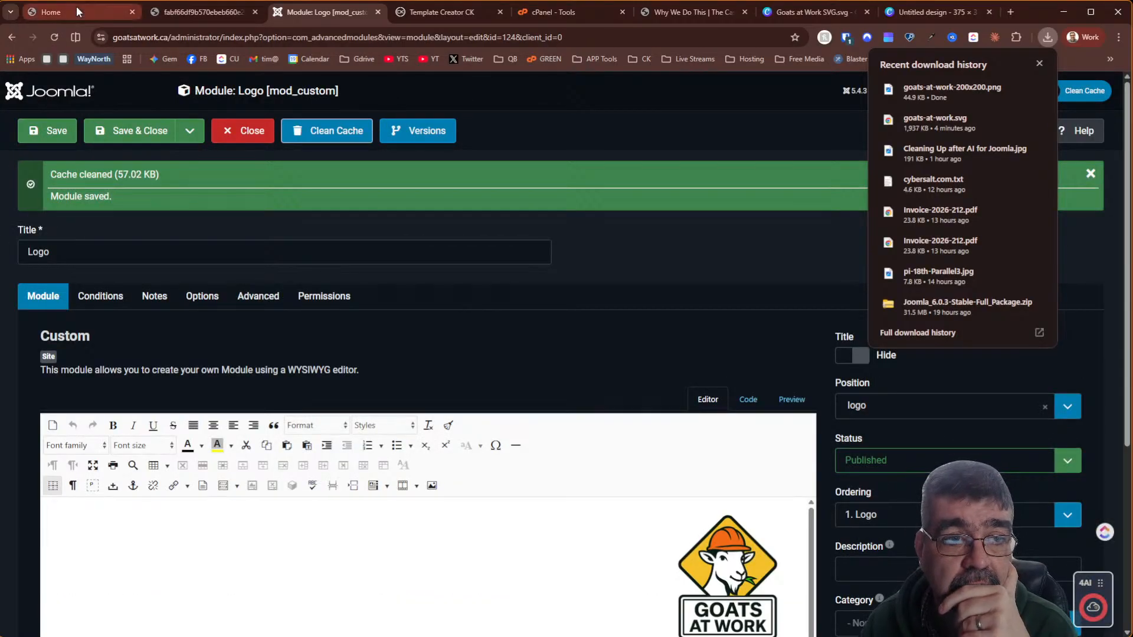
{"action": "left_click", "coordinate": [78, 12]}
{"action": "left_click", "coordinate": [54, 37]}
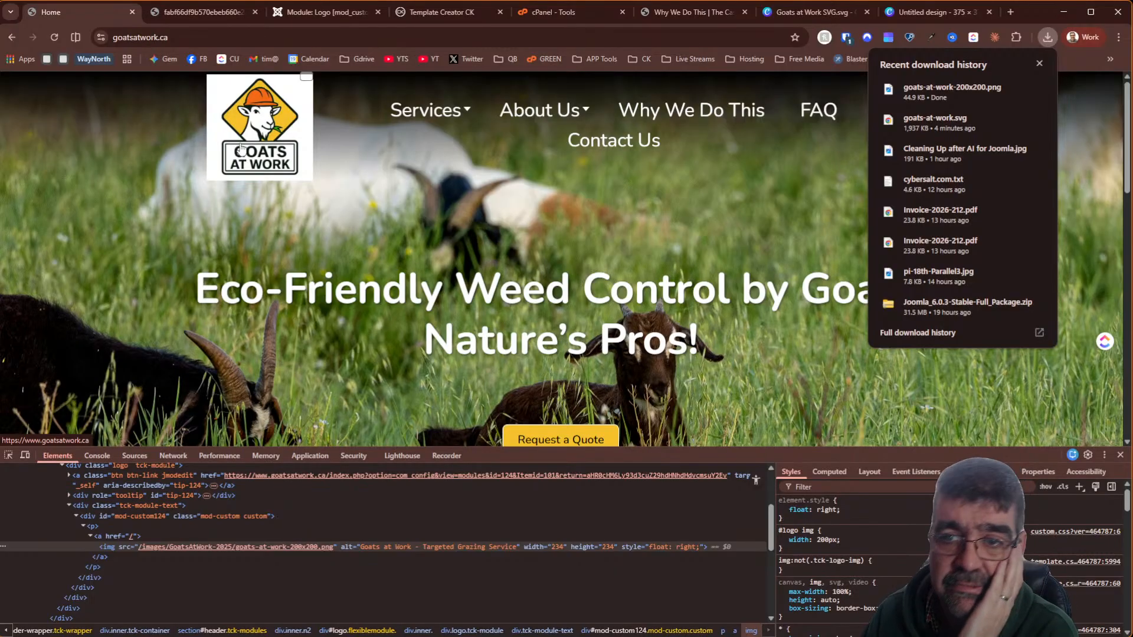
Return to the Canva logo design and download it again as a PNG at size 0.625 with a transparent background
{"action": "left_click", "coordinate": [926, 10]}
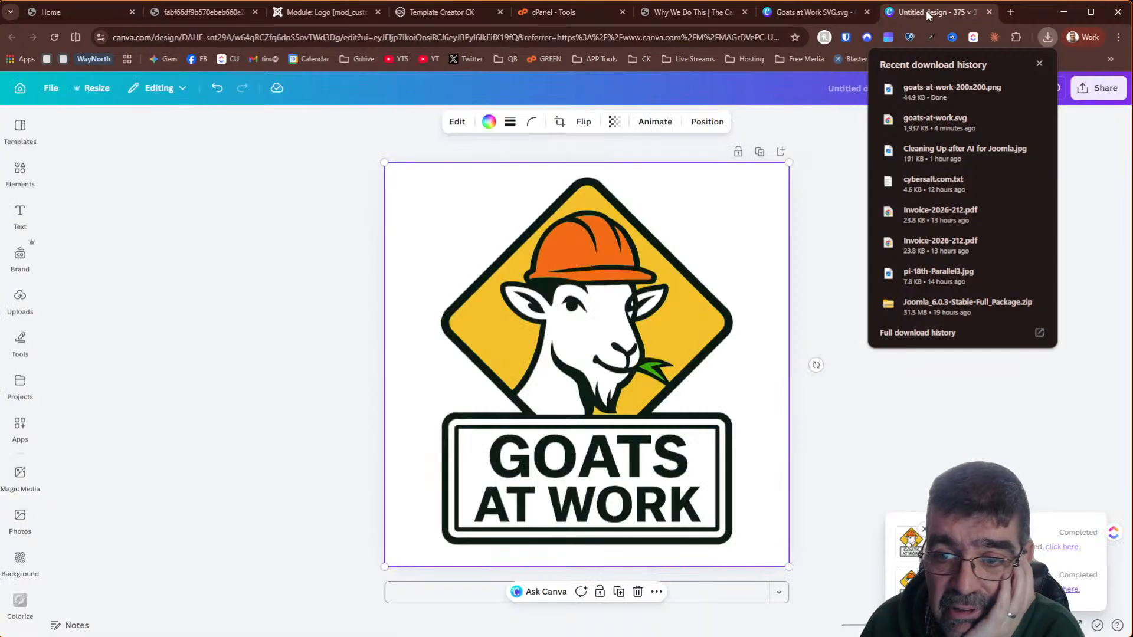
{"action": "left_click", "coordinate": [1088, 321]}
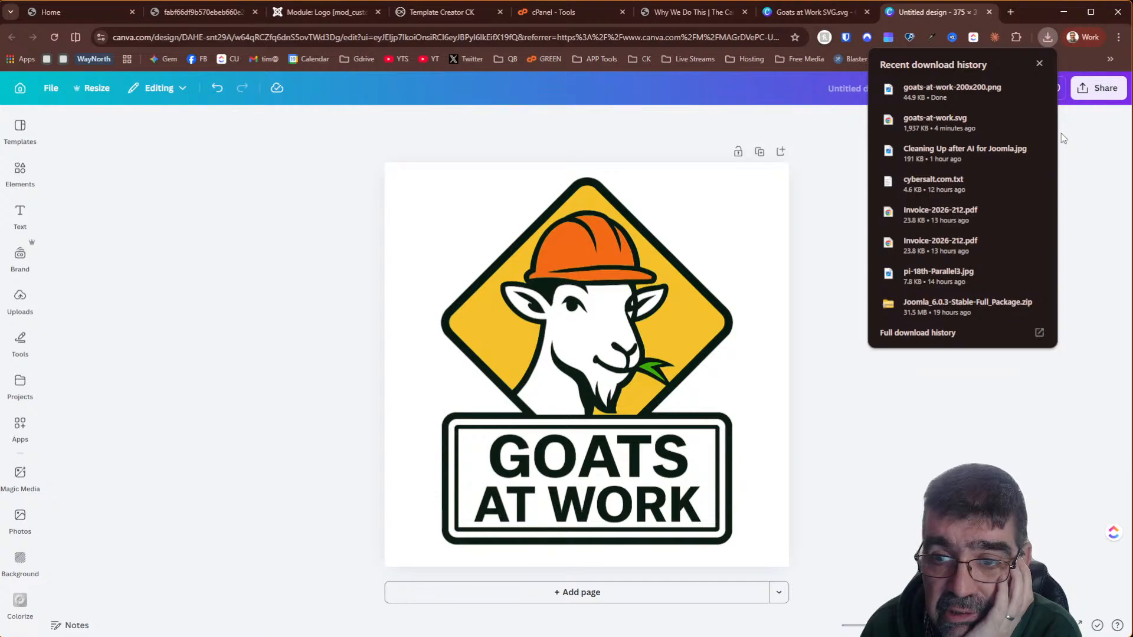
{"action": "left_click", "coordinate": [1040, 64]}
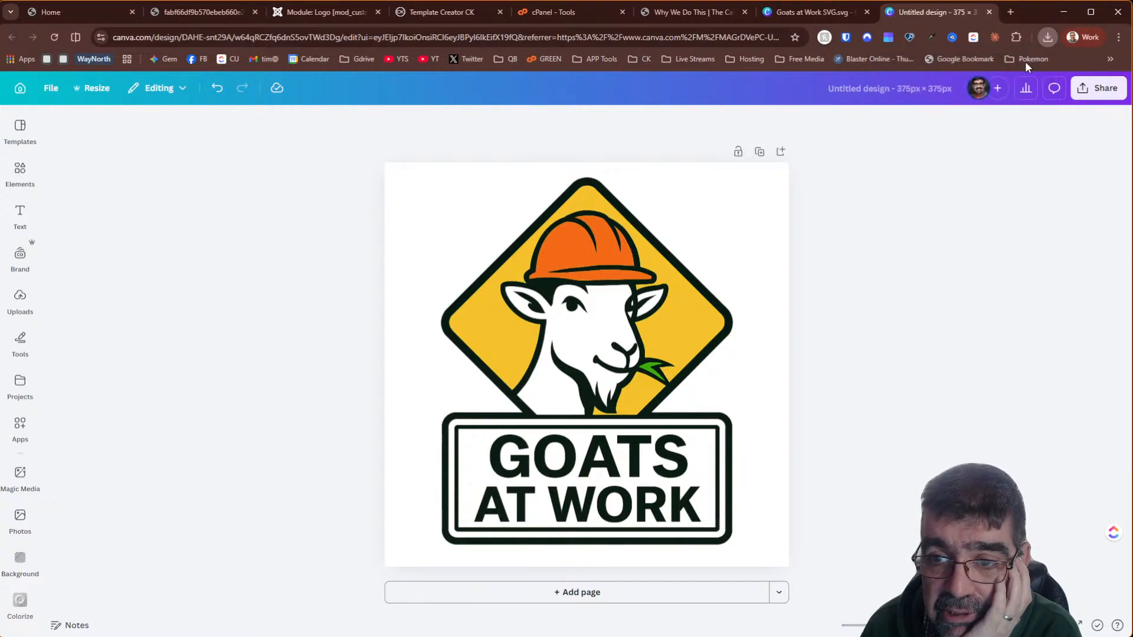
{"action": "left_click", "coordinate": [811, 14]}
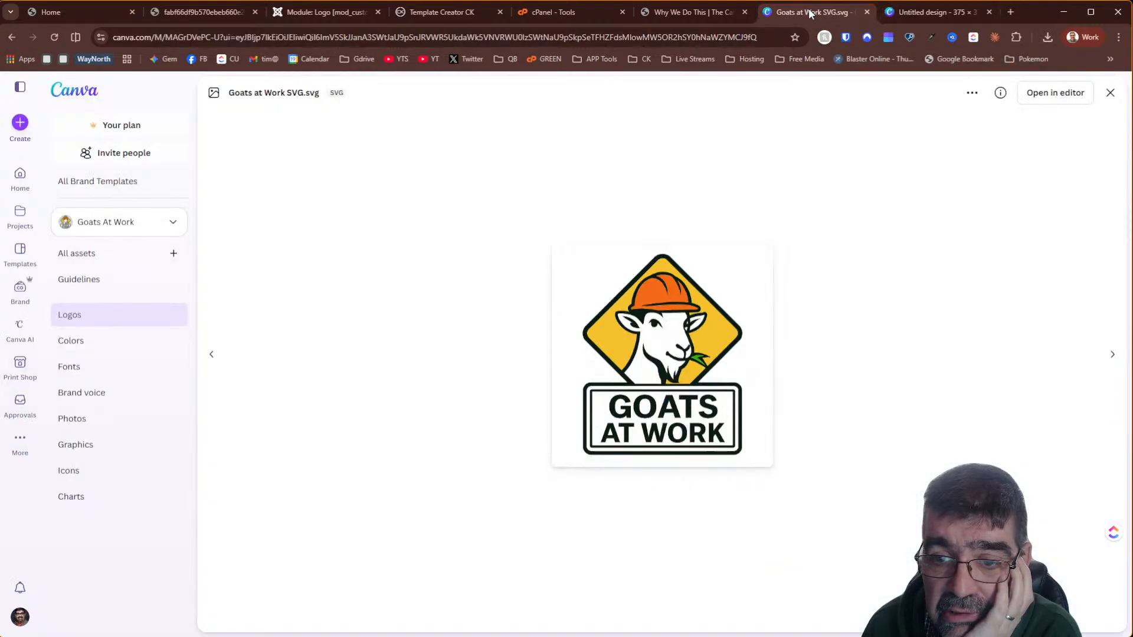
{"action": "left_click", "coordinate": [933, 12]}
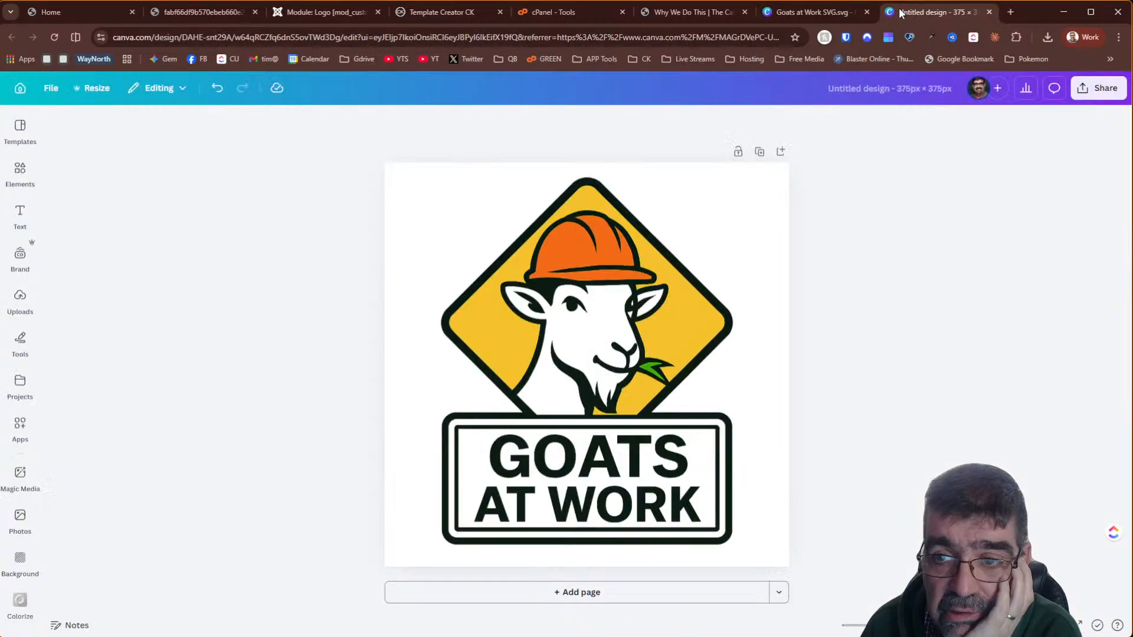
{"action": "left_click", "coordinate": [1099, 88]}
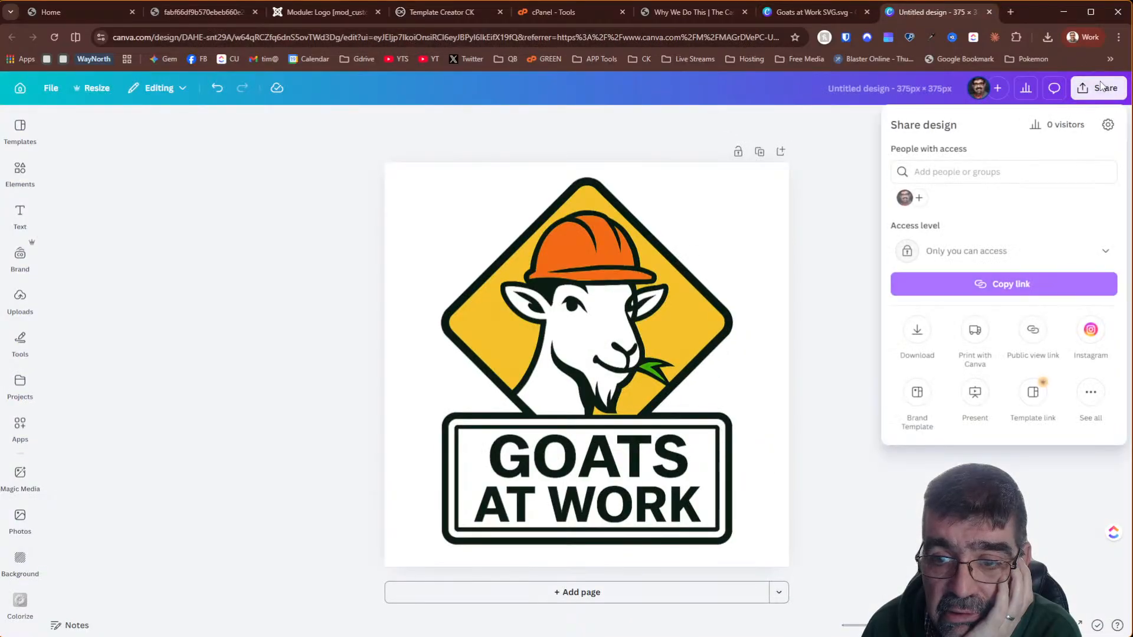
{"action": "left_click", "coordinate": [917, 332]}
{"action": "left_click", "coordinate": [898, 288]}
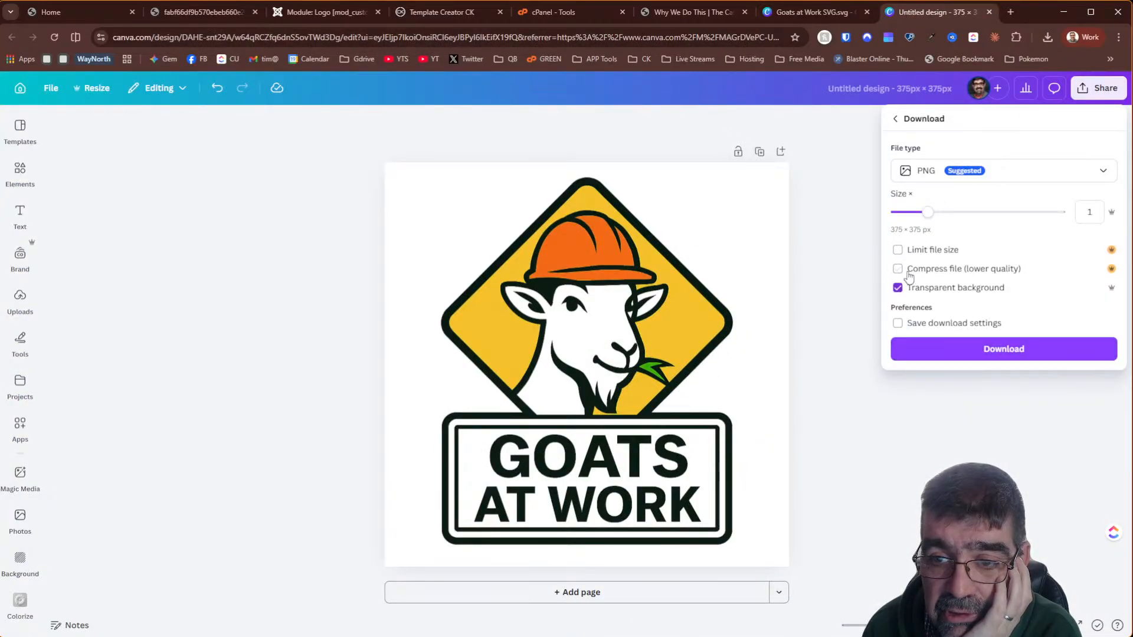
{"action": "left_click_drag", "start_coordinate": [928, 212], "coordinate": [905, 212]}
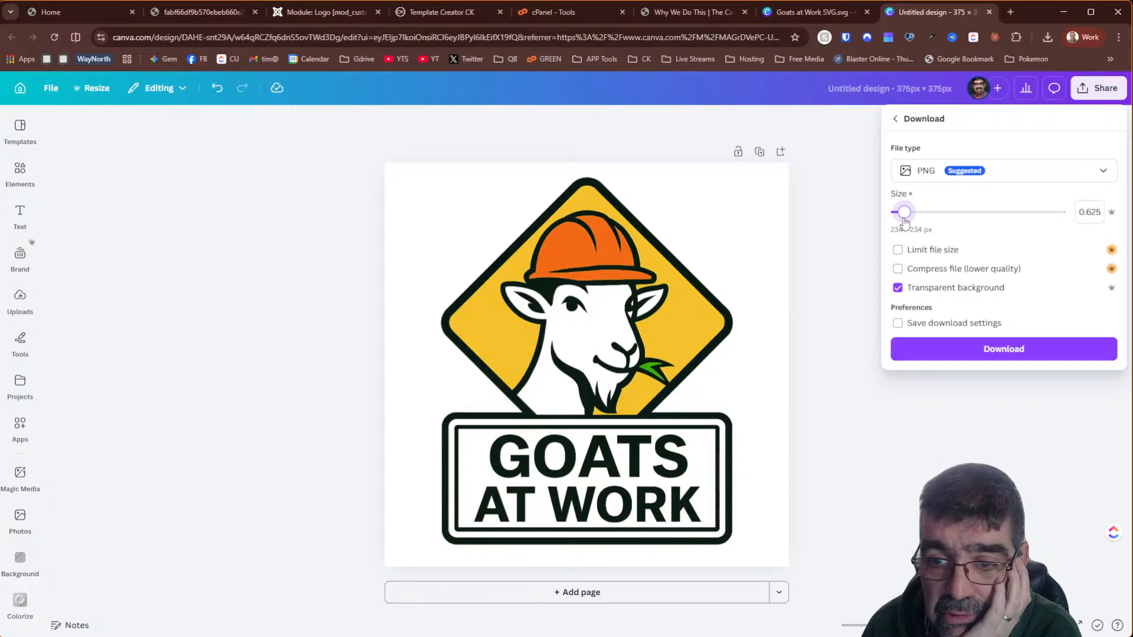
{"action": "left_click", "coordinate": [1000, 350]}
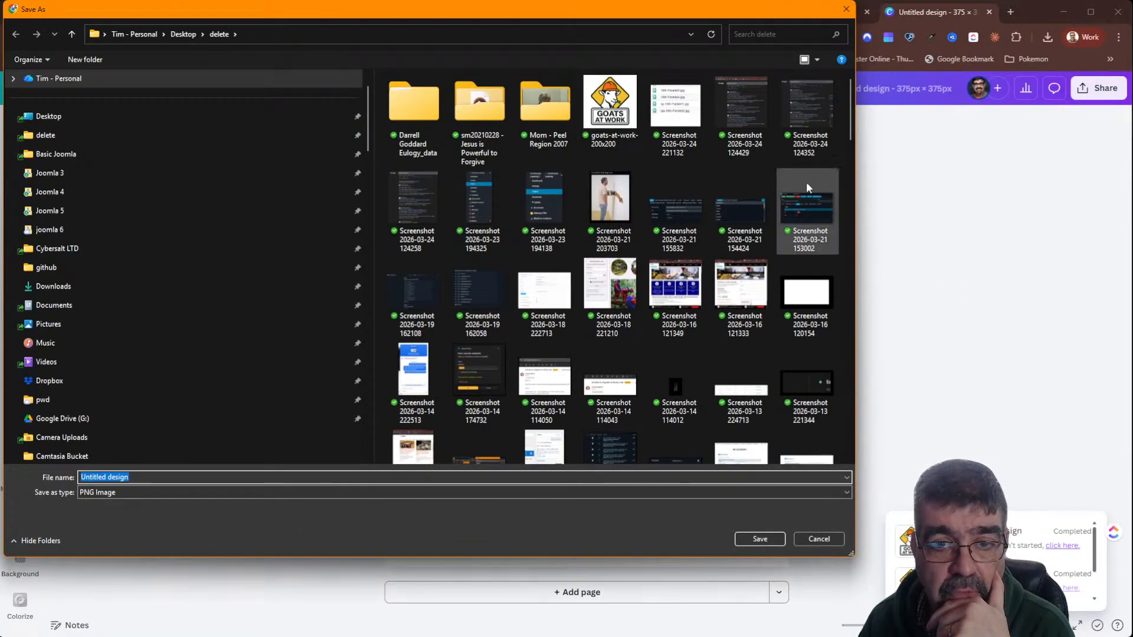
Save the downloaded logo PNG as goats-at-work-234x234 in the delete folder
{"action": "left_click", "coordinate": [611, 112]}
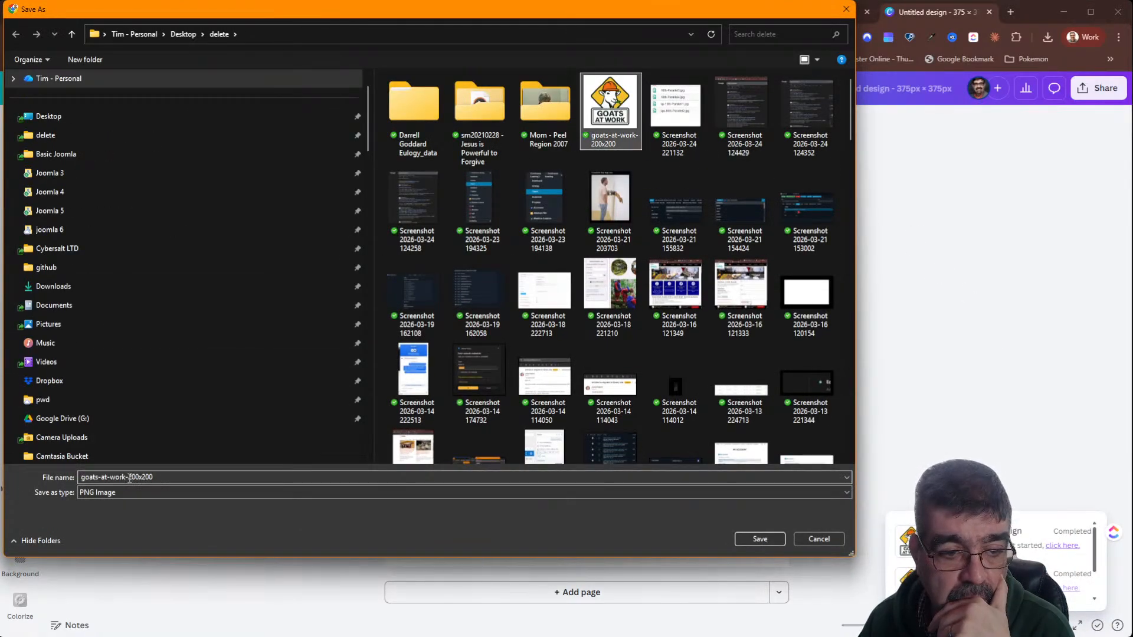
{"action": "left_click", "coordinate": [130, 479]}
{"action": "left_click", "coordinate": [192, 481]}
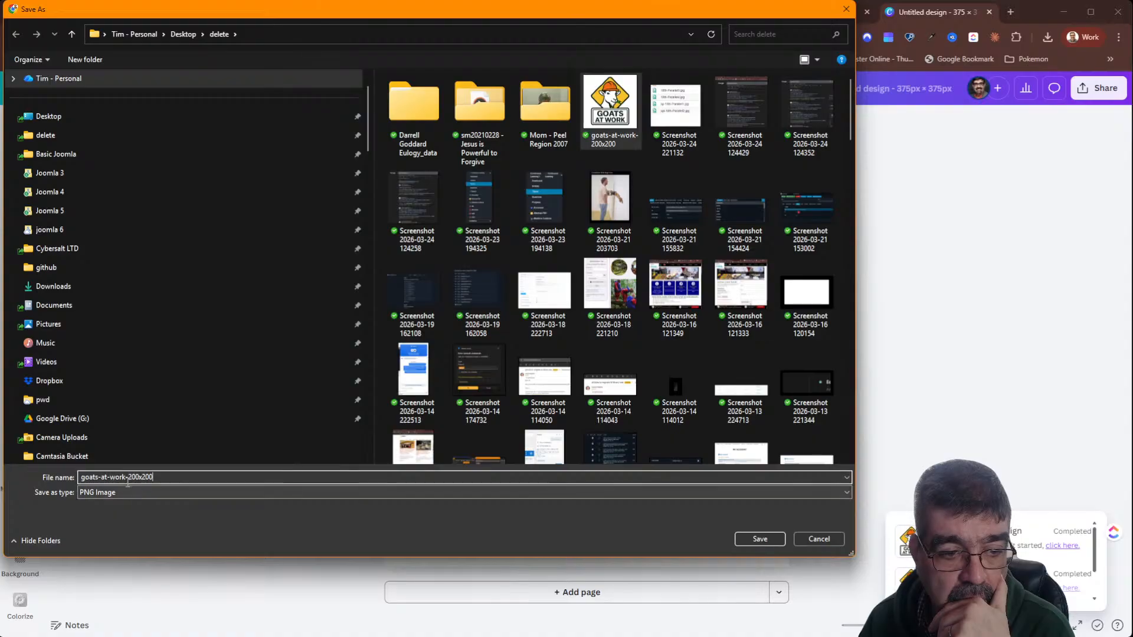
{"action": "left_click_drag", "start_coordinate": [130, 477], "coordinate": [188, 475]}
{"action": "type", "text": "2"}
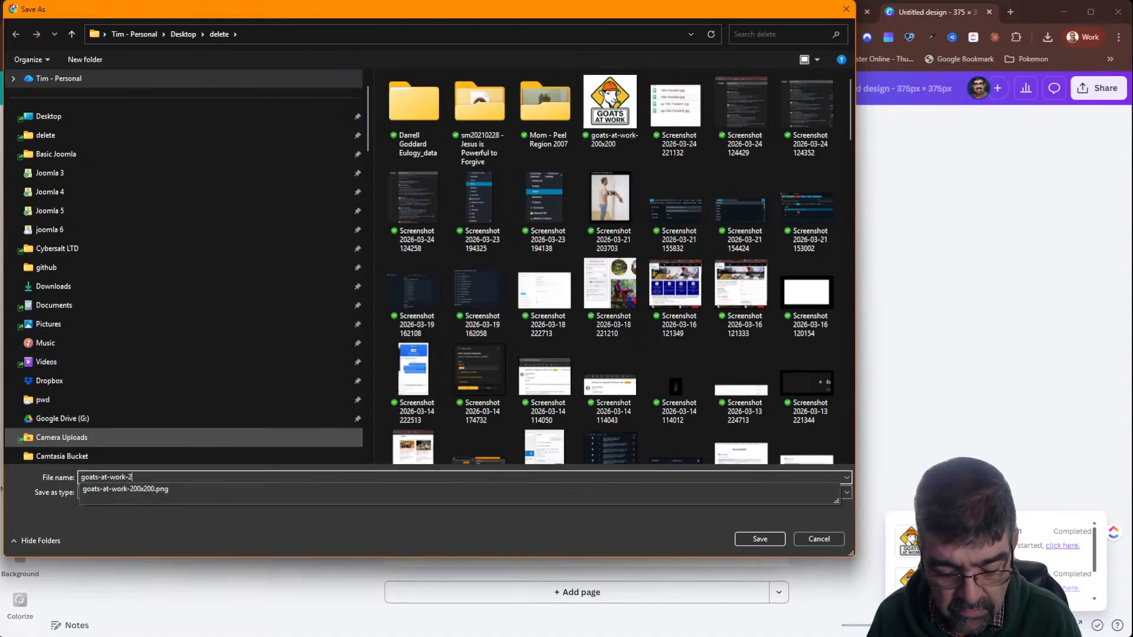
{"action": "type", "text": "34x234"}
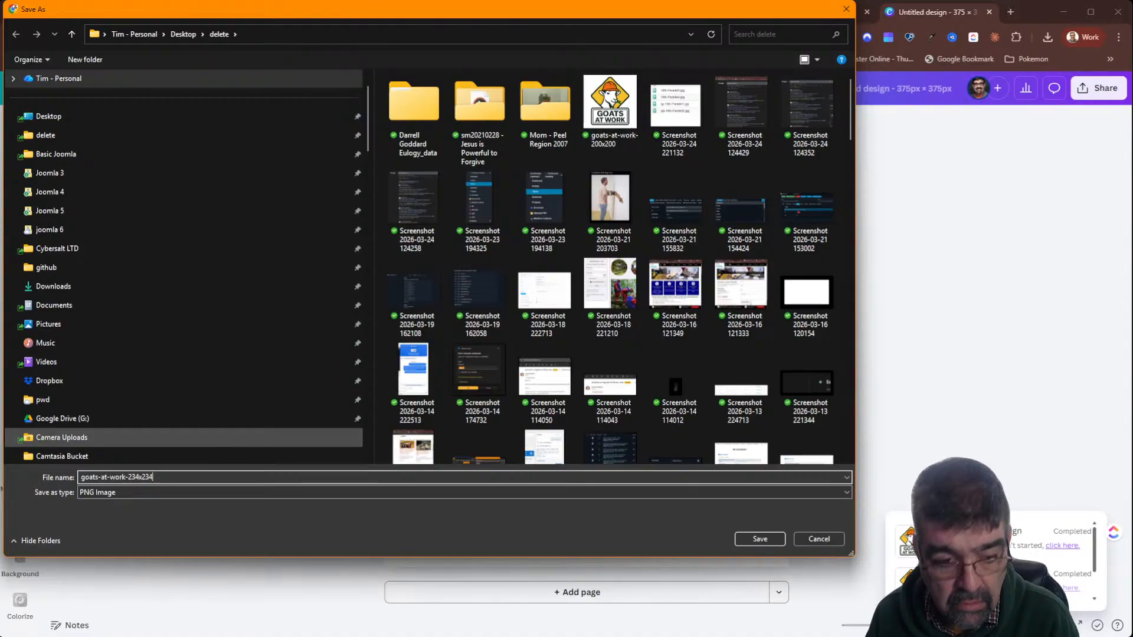
{"action": "left_click", "coordinate": [767, 539]}
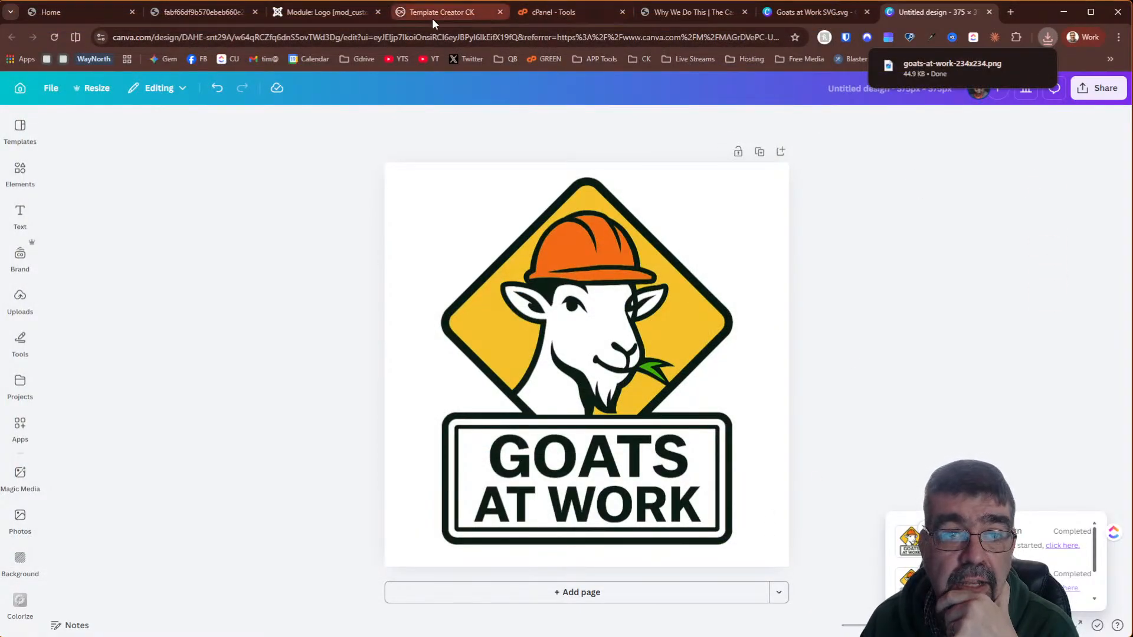
Return to the Joomla Logo module, open its logo image in the image manager and delete goats-at-work-200x200.png
{"action": "left_click", "coordinate": [324, 14]}
{"action": "left_click", "coordinate": [688, 549]}
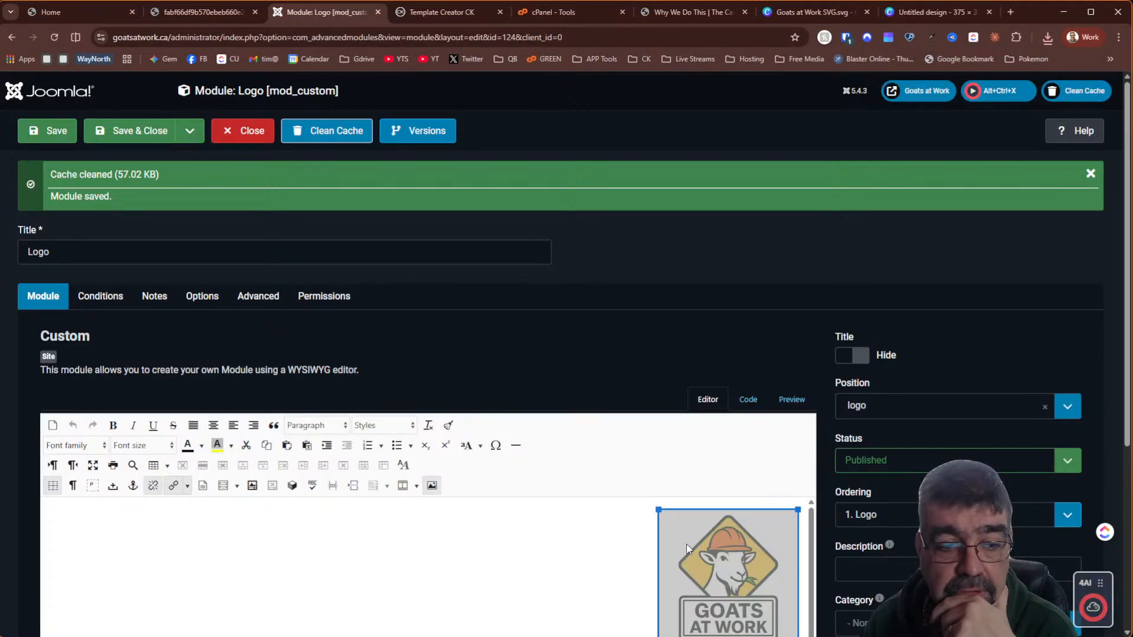
{"action": "left_click", "coordinate": [433, 484]}
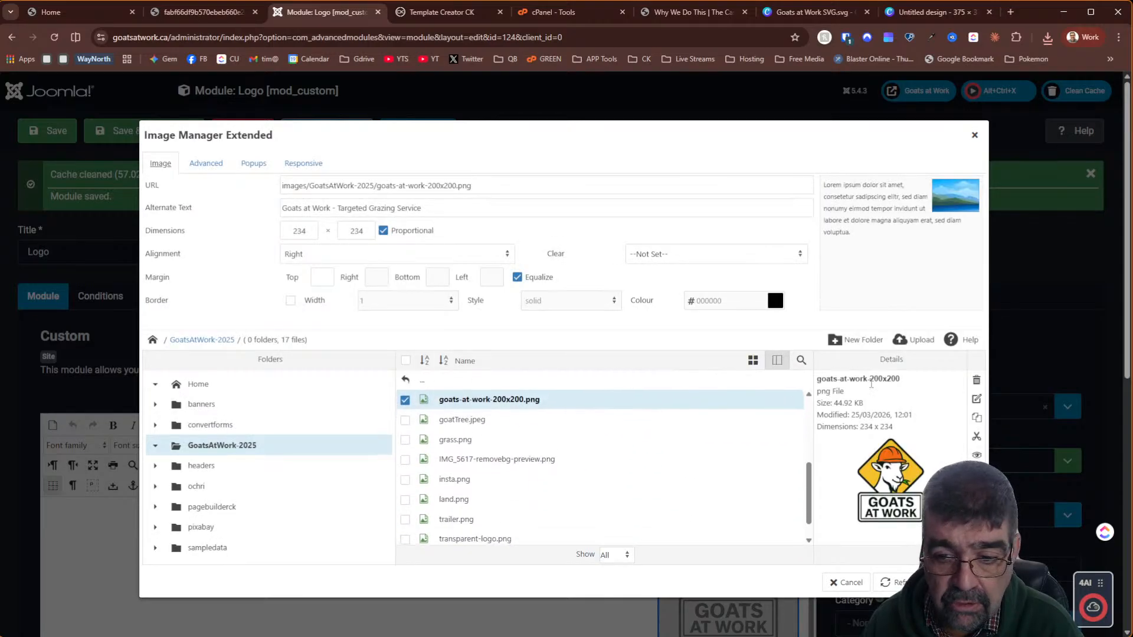
{"action": "left_click", "coordinate": [976, 381]}
{"action": "left_click", "coordinate": [638, 401]}
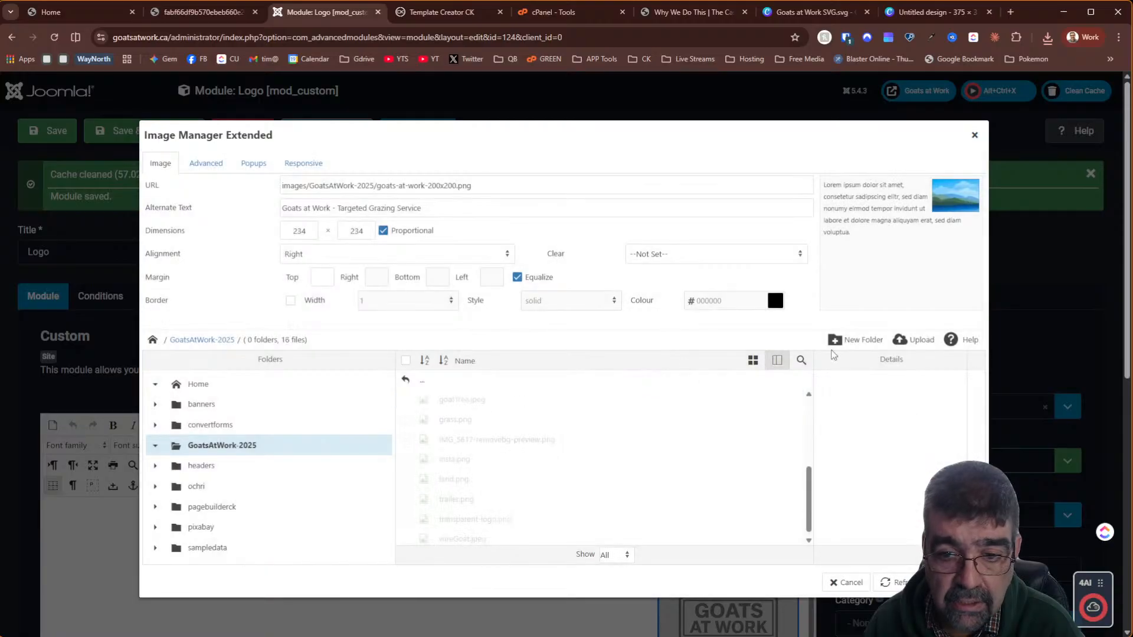
Upload goats-at-work-234x234.png to the GoatsAtWork-2025 folder and select it as the Logo module's image
{"action": "left_click", "coordinate": [915, 343]}
{"action": "left_click", "coordinate": [1044, 36]}
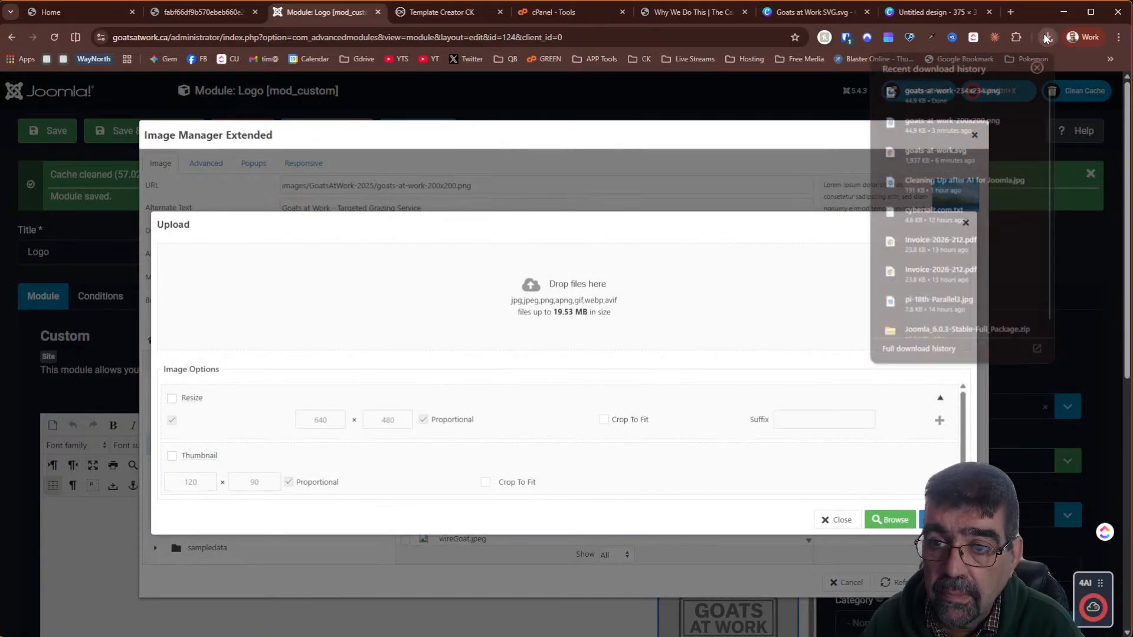
{"action": "left_click_drag", "start_coordinate": [943, 88], "coordinate": [480, 289]}
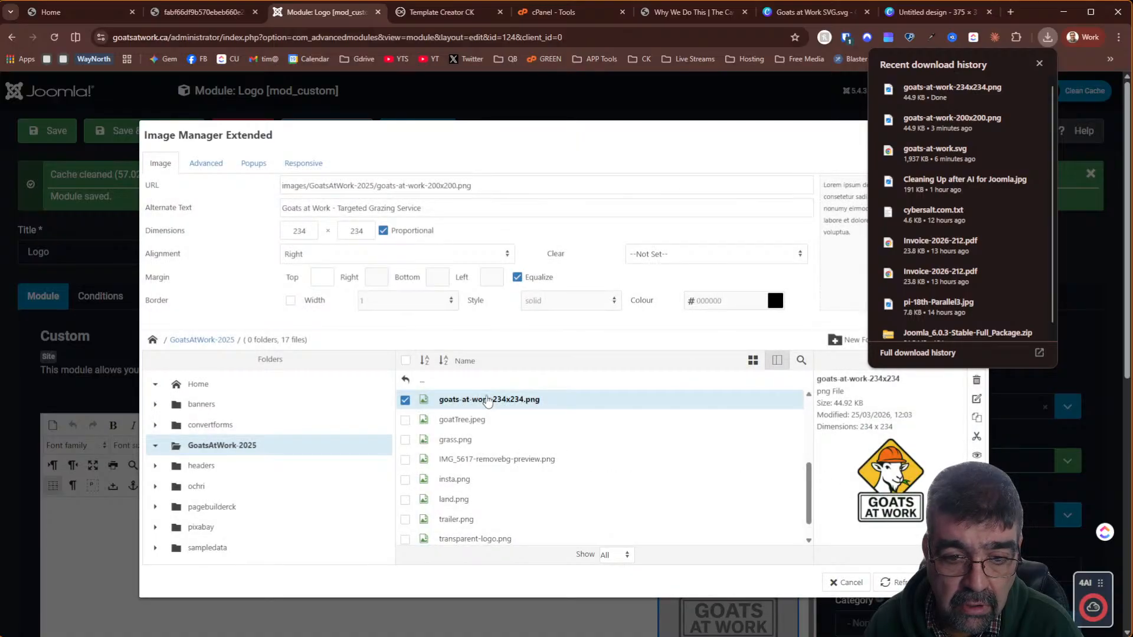
{"action": "left_click", "coordinate": [487, 400]}
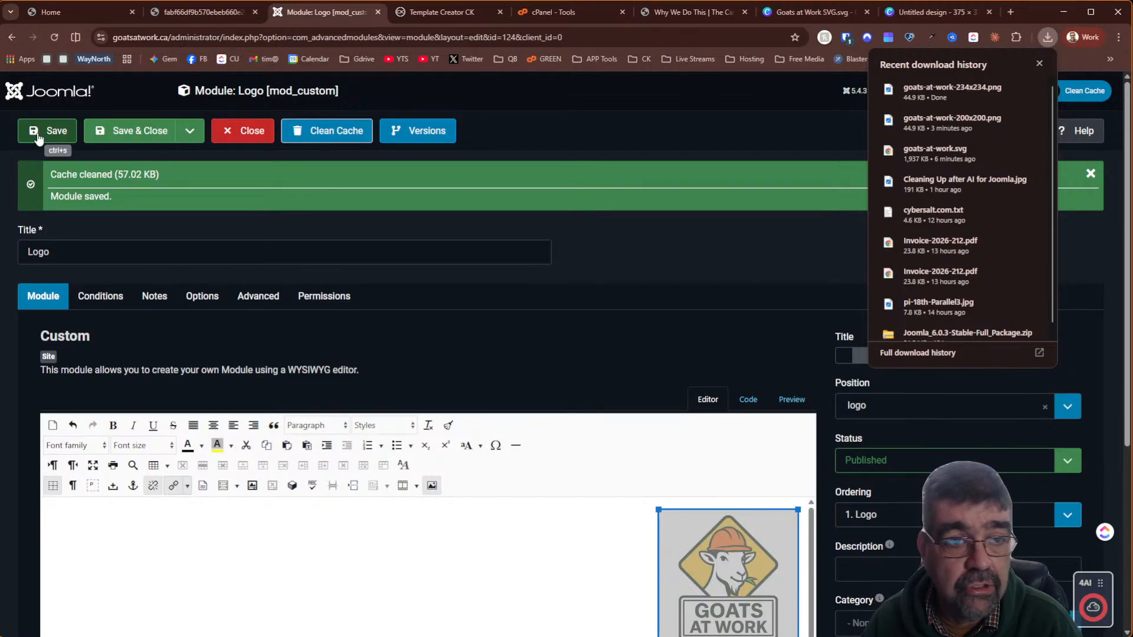
Save the Logo module with the 234x234 image and reload the home page to check the header logo
{"action": "left_click", "coordinate": [63, 135]}
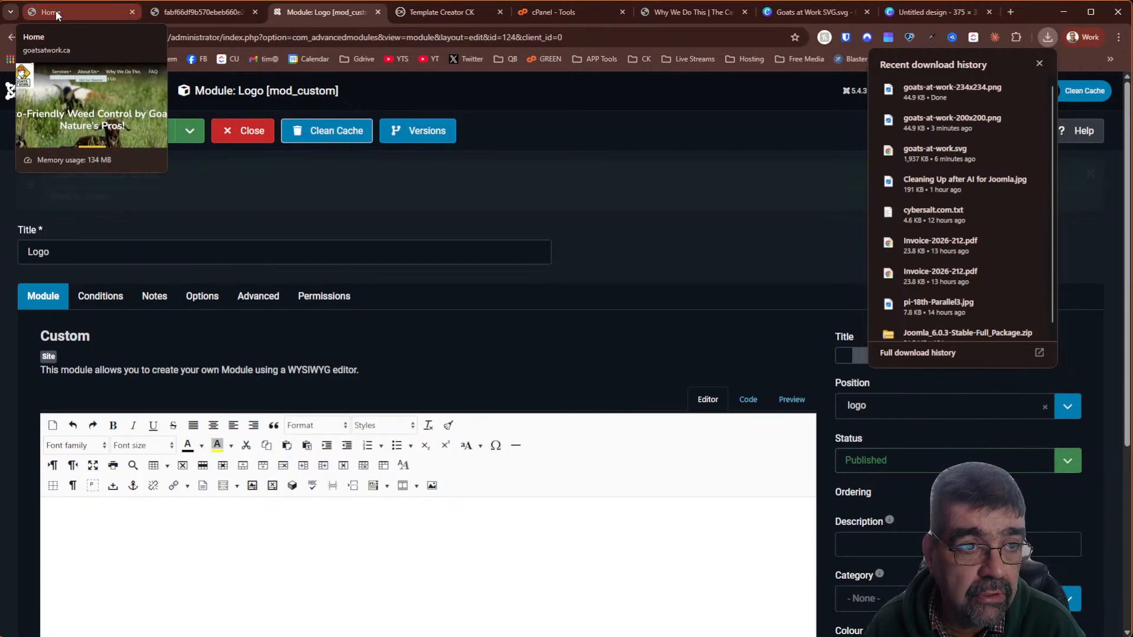
{"action": "left_click", "coordinate": [54, 12]}
{"action": "left_click", "coordinate": [54, 37]}
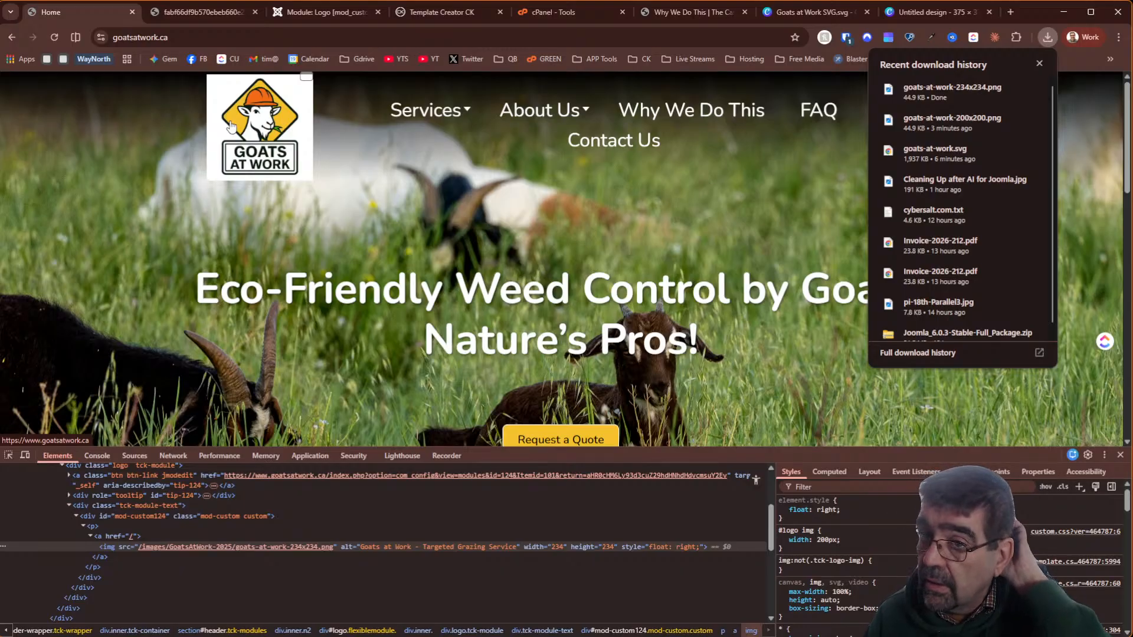
Return to the Canva logo design and check its PNG download settings for the transparent background option
{"action": "left_click", "coordinate": [815, 12]}
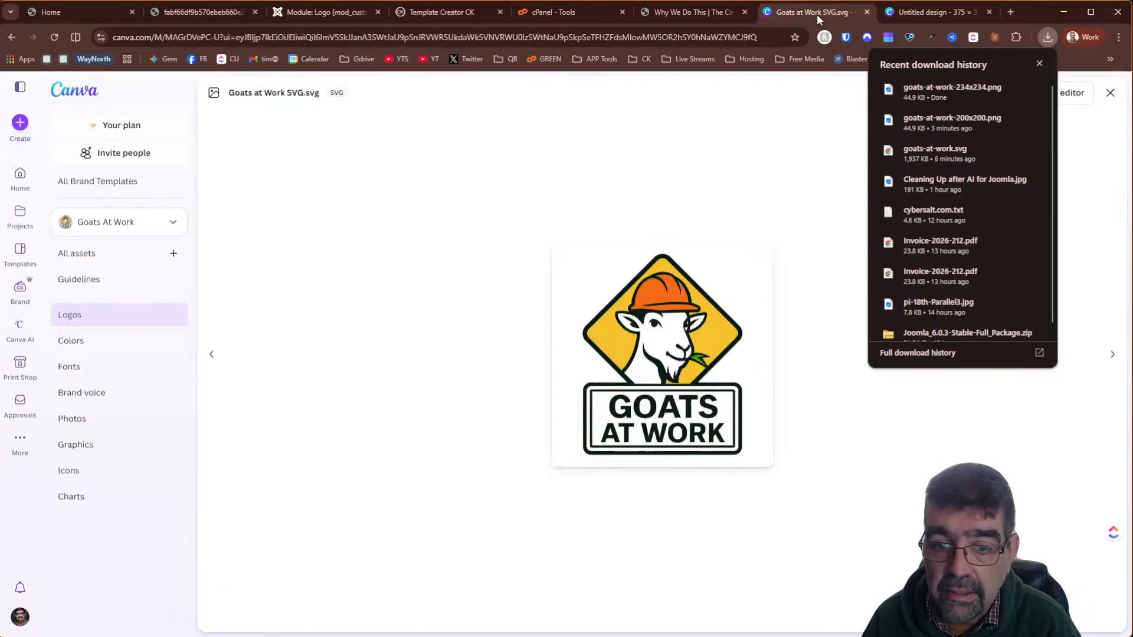
{"action": "left_click", "coordinate": [933, 14]}
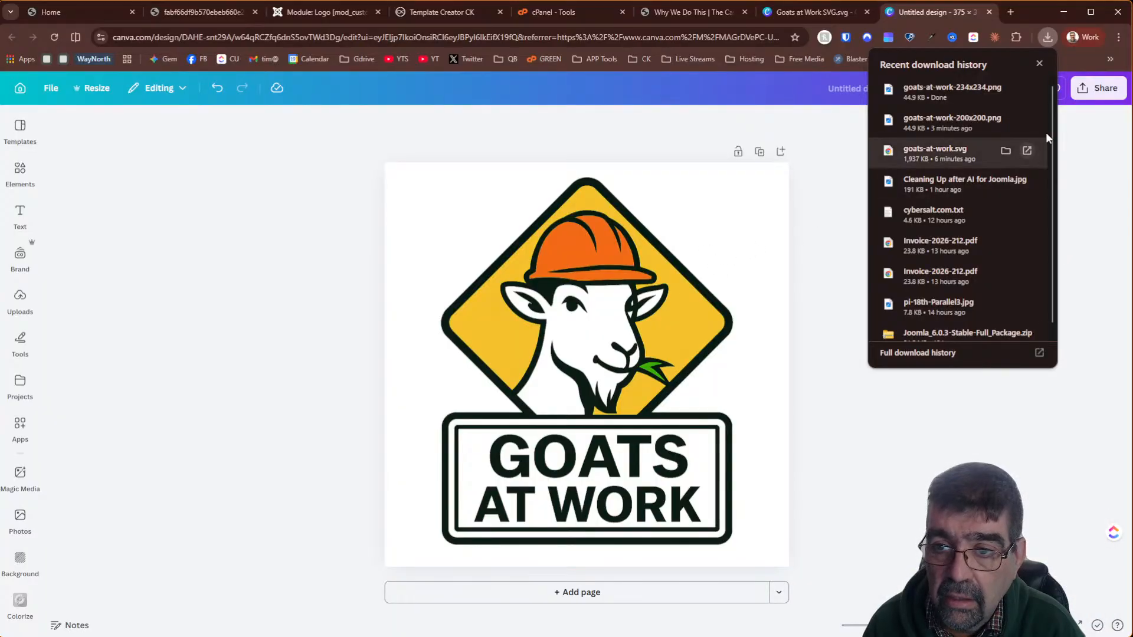
{"action": "left_click", "coordinate": [1040, 64]}
{"action": "left_click", "coordinate": [1077, 89]}
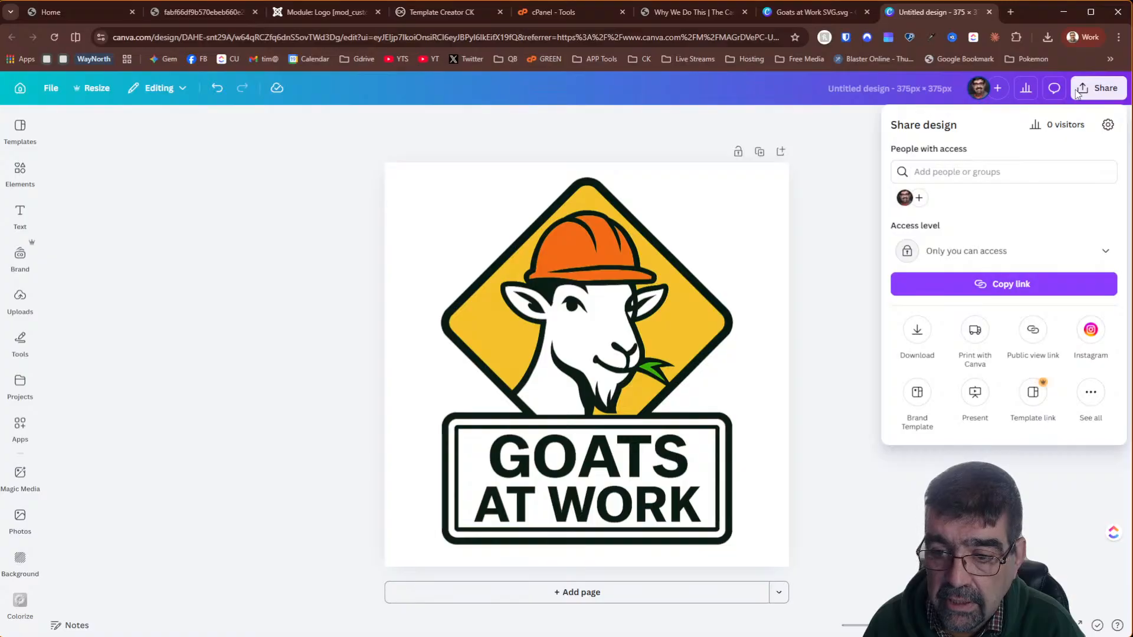
{"action": "left_click", "coordinate": [920, 335]}
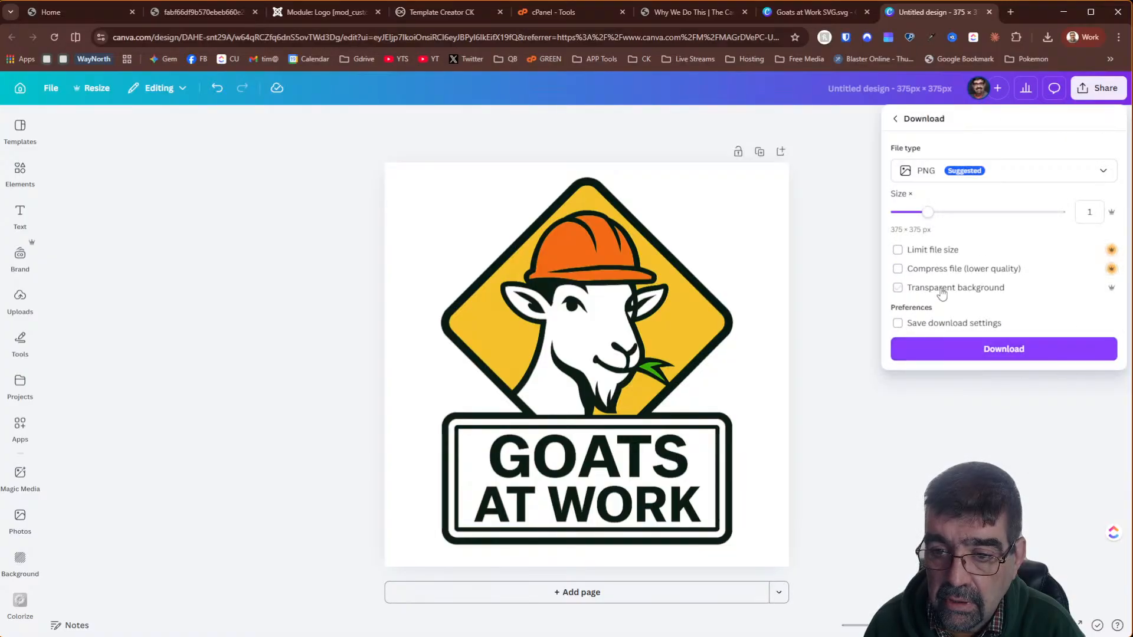
{"action": "left_click", "coordinate": [839, 132]}
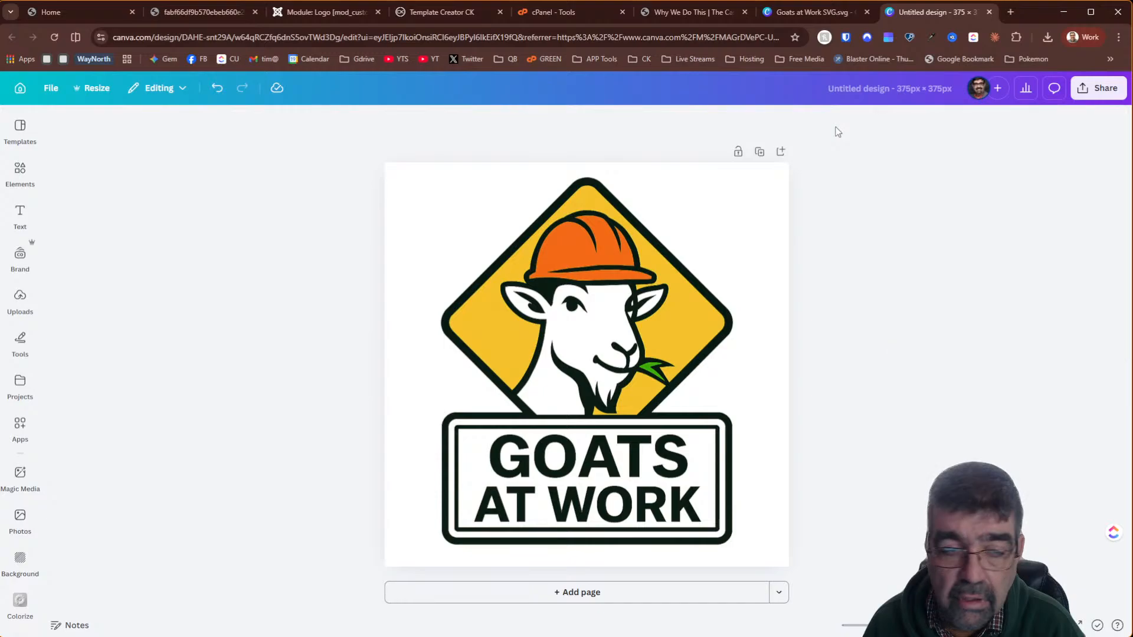
Remove the background from the goat logo image with BG Remover
{"action": "left_click", "coordinate": [159, 92]}
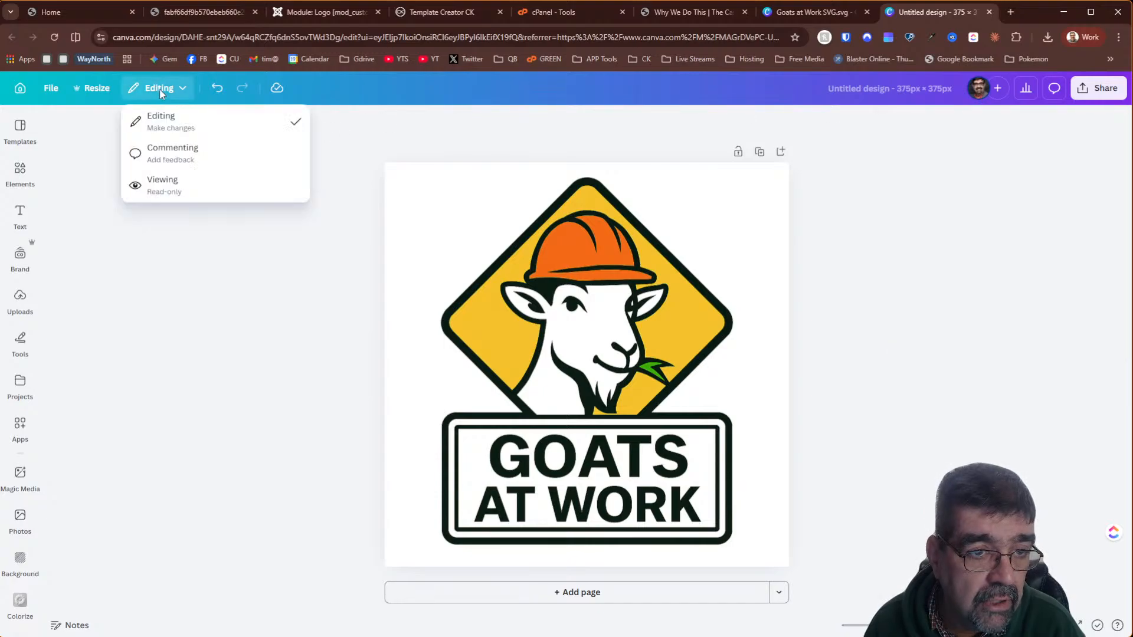
{"action": "left_click", "coordinate": [167, 128]}
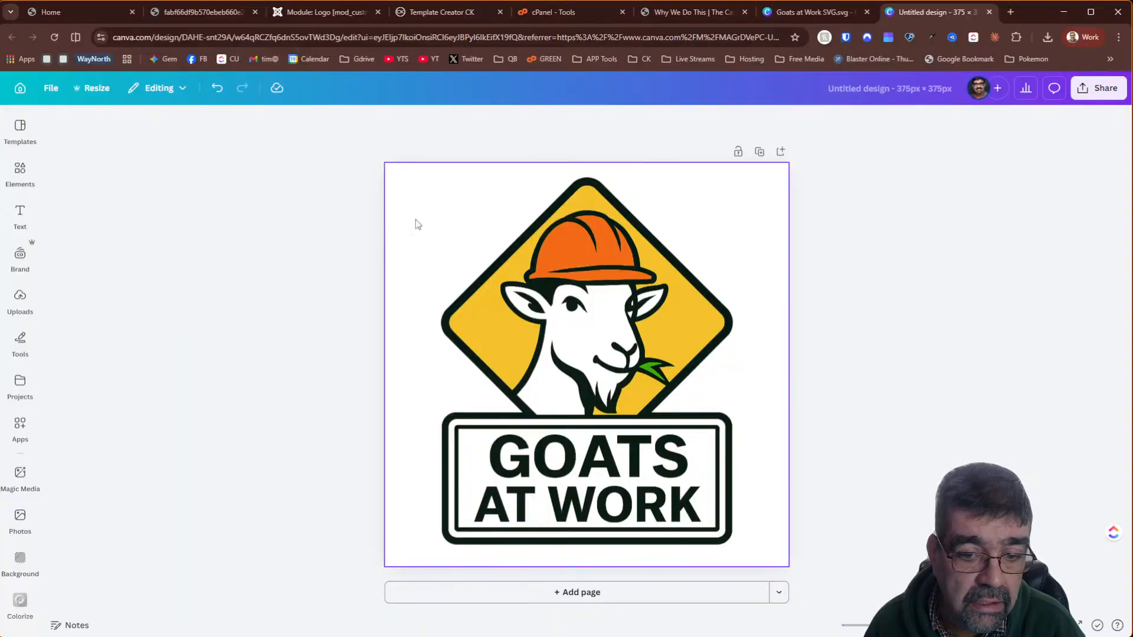
{"action": "left_click", "coordinate": [498, 222]}
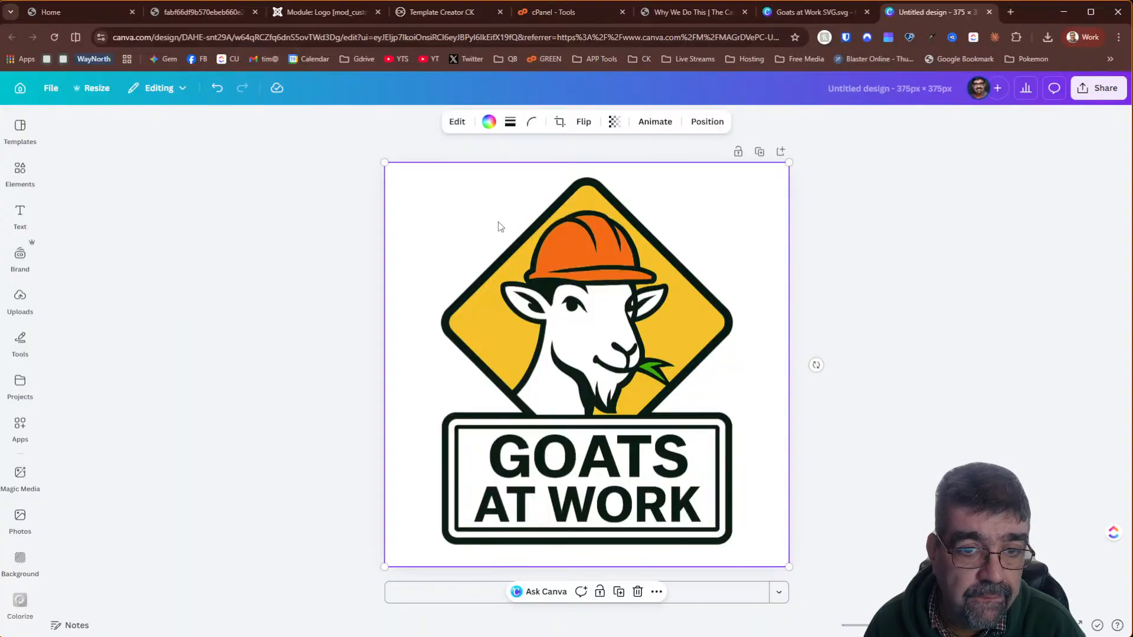
{"action": "left_click", "coordinate": [456, 122]}
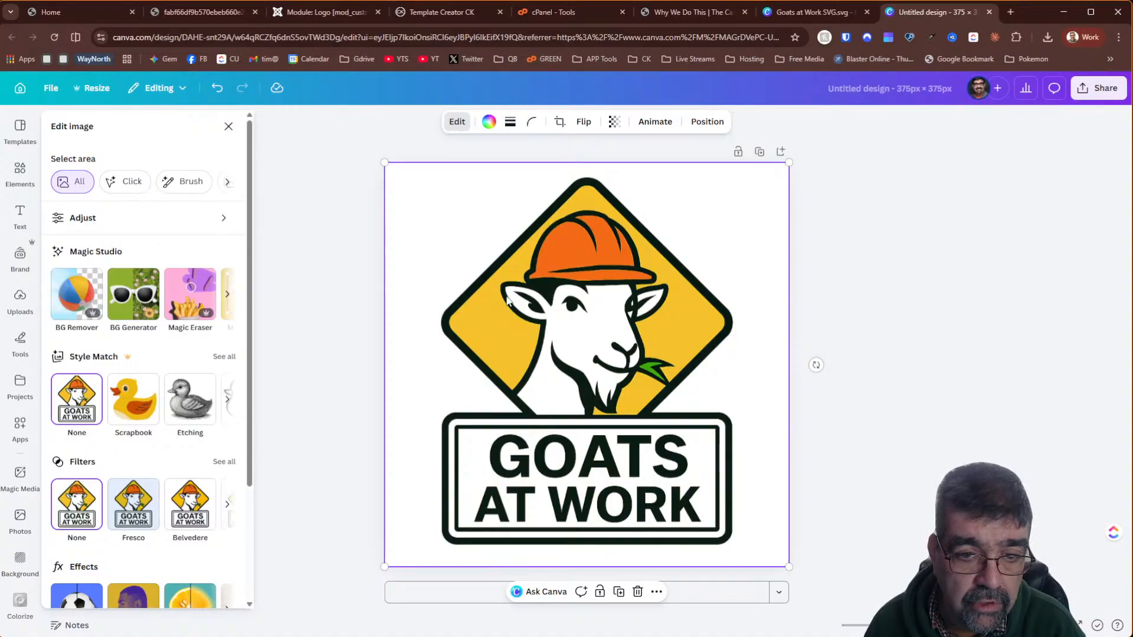
{"action": "left_click", "coordinate": [86, 297]}
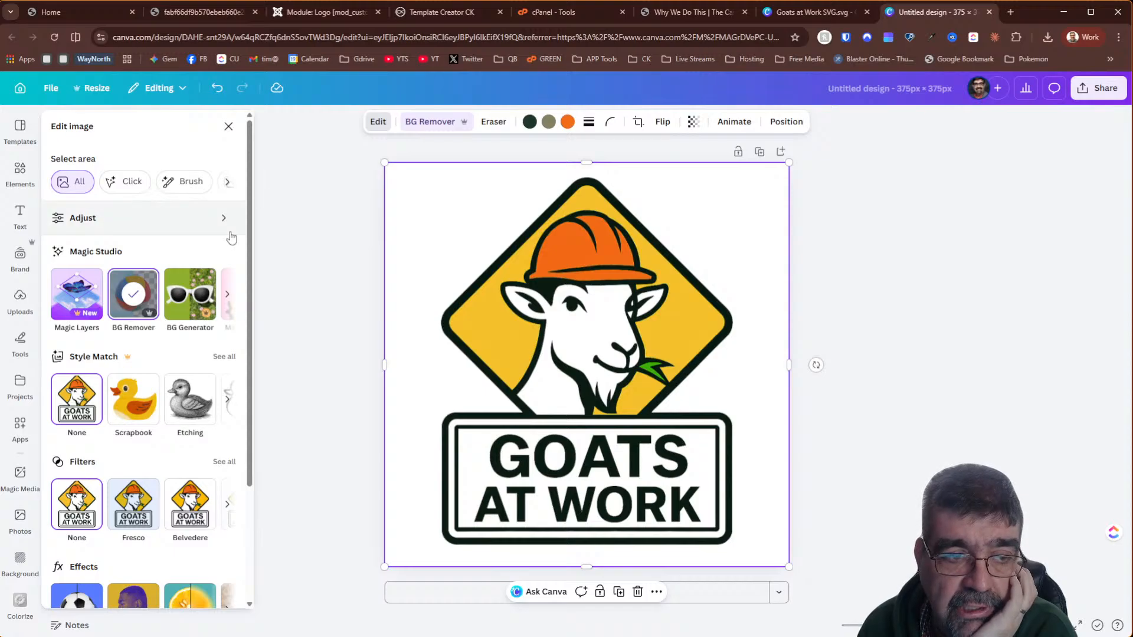
Add the recently used photo of a hand holding an @ symbol, send it behind the logo and move it around to test transparency
{"action": "left_click", "coordinate": [19, 519]}
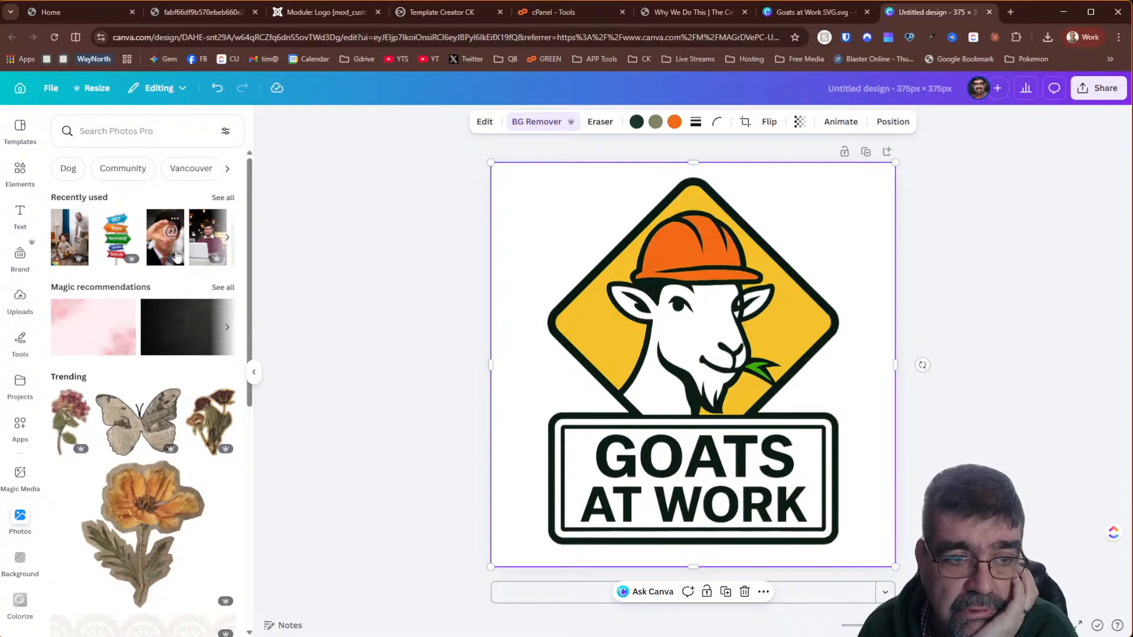
{"action": "left_click", "coordinate": [176, 255]}
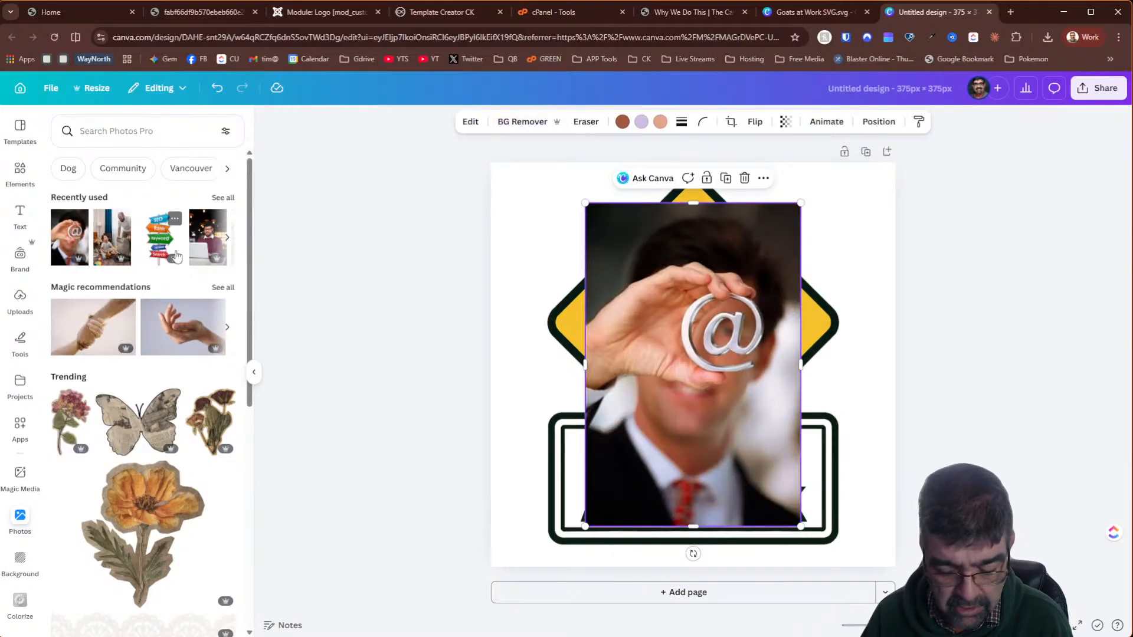
{"action": "key", "text": "ctrl+["}
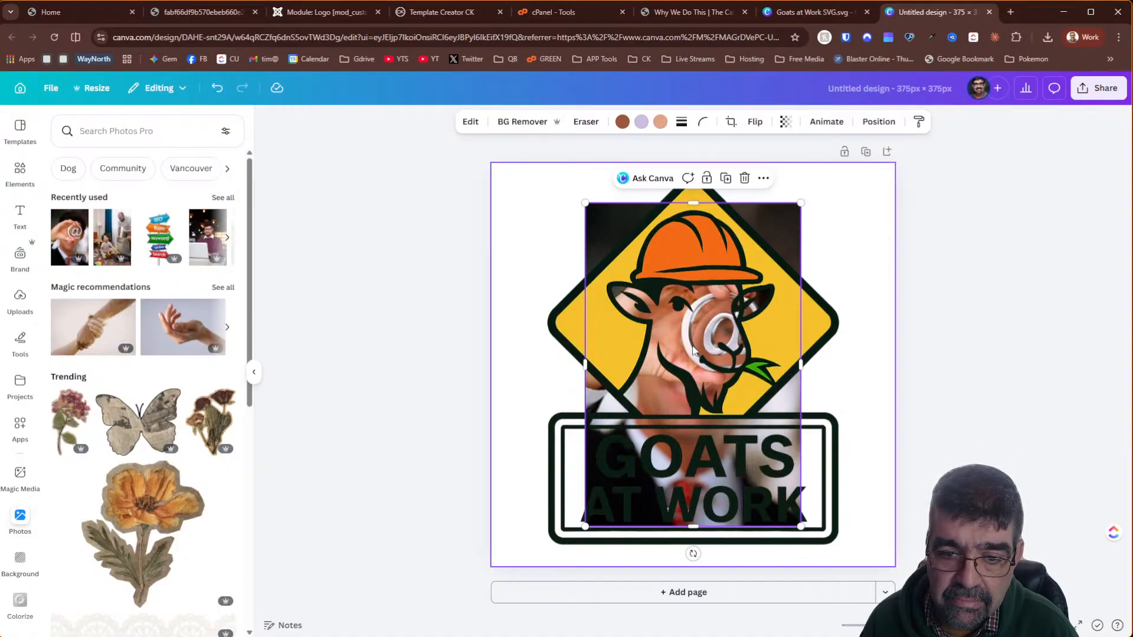
{"action": "left_click_drag", "start_coordinate": [602, 221], "coordinate": [540, 292]}
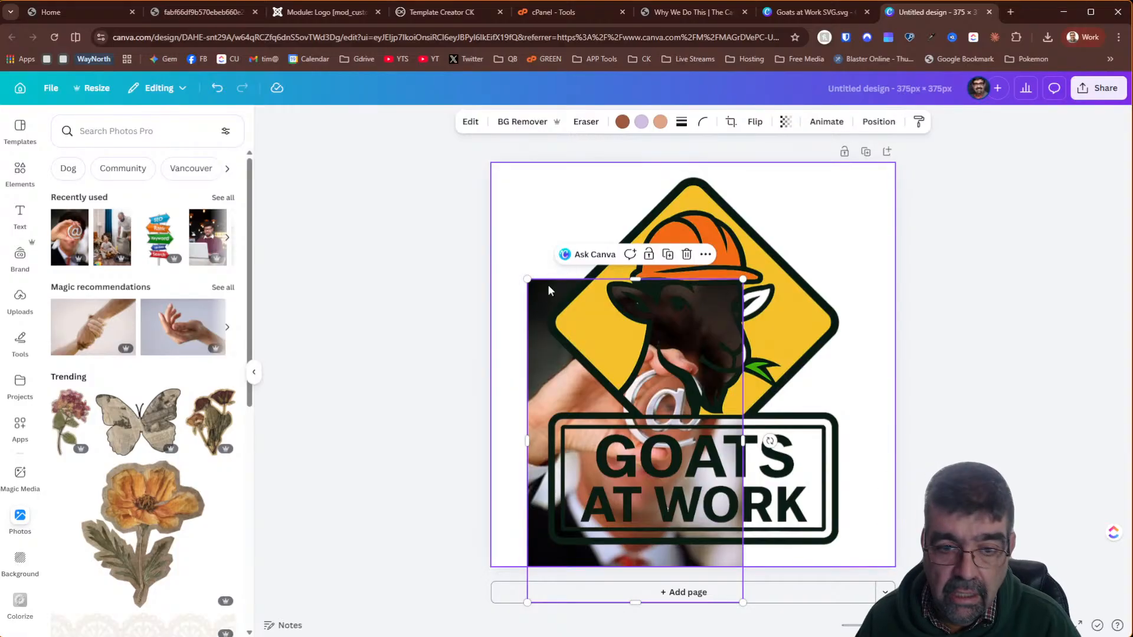
{"action": "left_click_drag", "start_coordinate": [543, 292], "coordinate": [660, 256]}
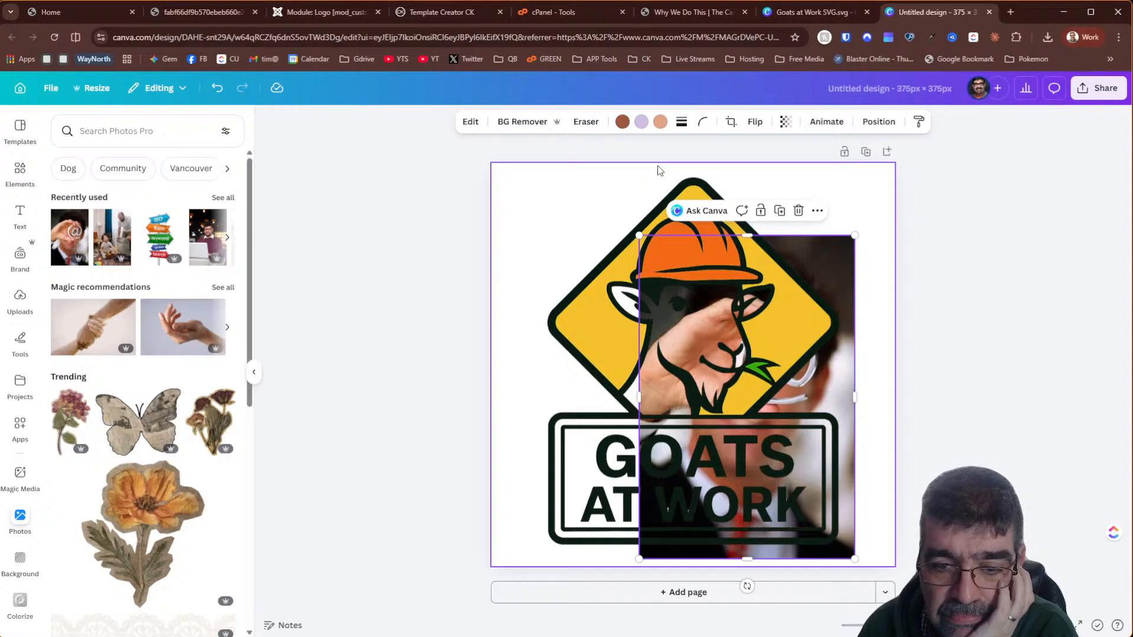
Return to the Joomla Logo module, open its logo image in the image manager and show the GoatsAtWork-2025 files as thumbnails
{"action": "left_click", "coordinate": [308, 8]}
{"action": "scroll", "coordinate": [677, 363], "scroll_direction": "down", "scroll_amount": 5}
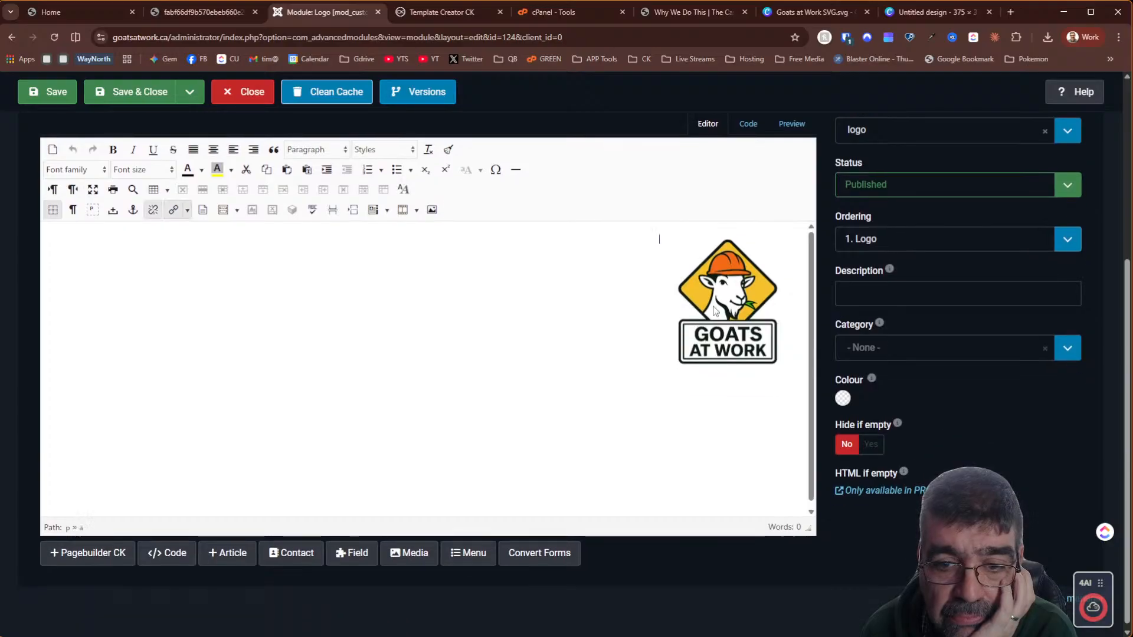
{"action": "left_click", "coordinate": [712, 305]}
{"action": "left_click", "coordinate": [432, 210]}
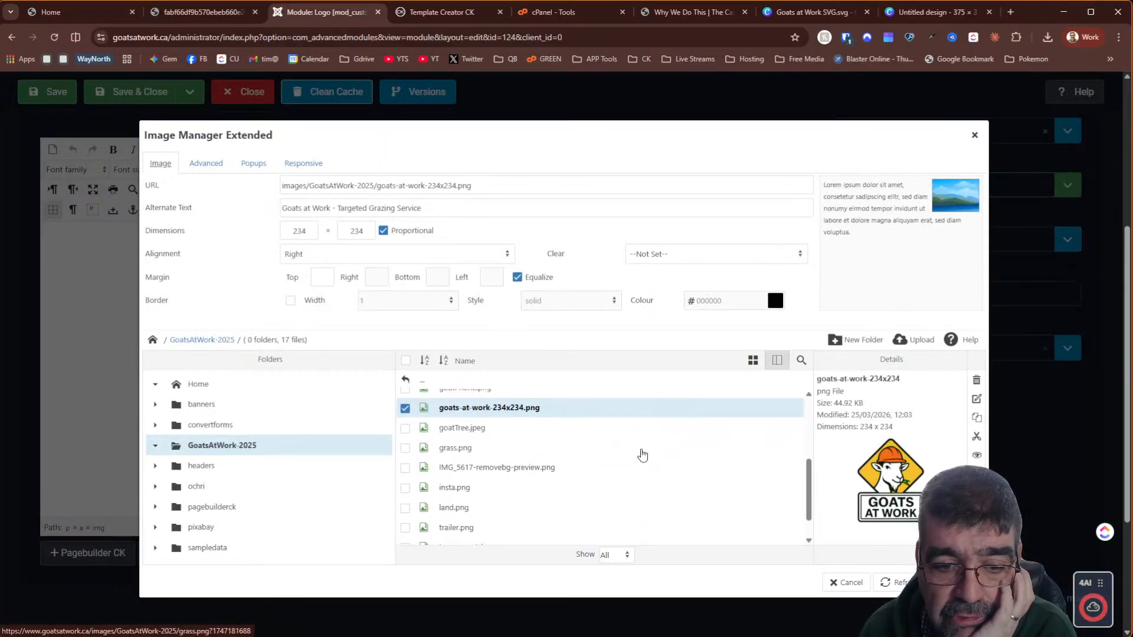
{"action": "left_click", "coordinate": [753, 360]}
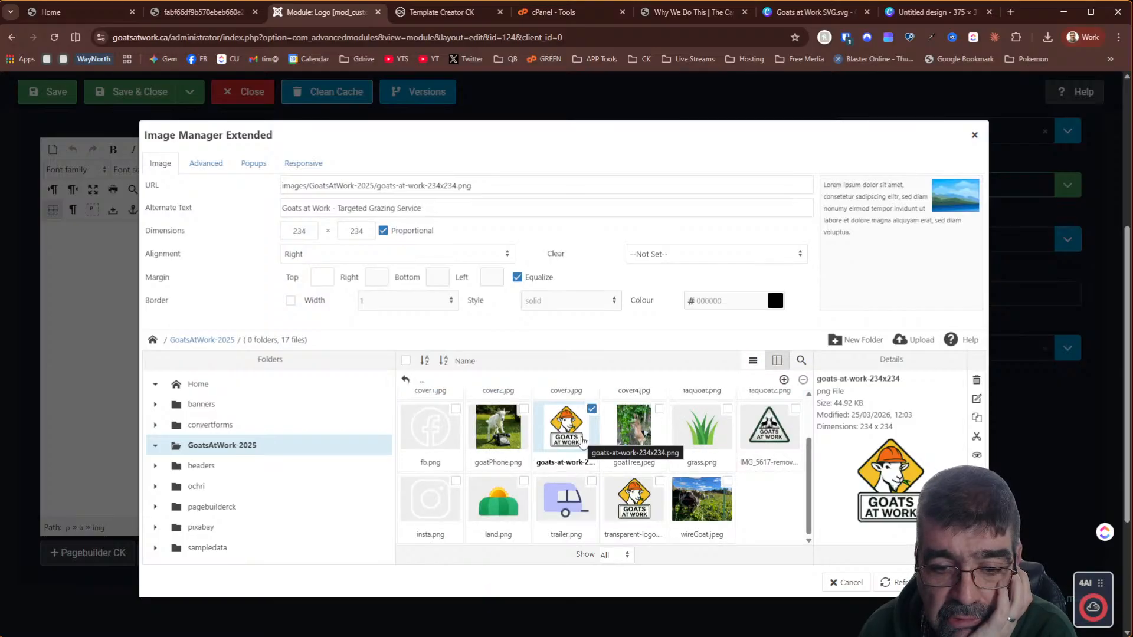
Replace the Logo module's image with transparent-logo.png, keeping its file name, and apply the change
{"action": "left_click", "coordinate": [634, 504]}
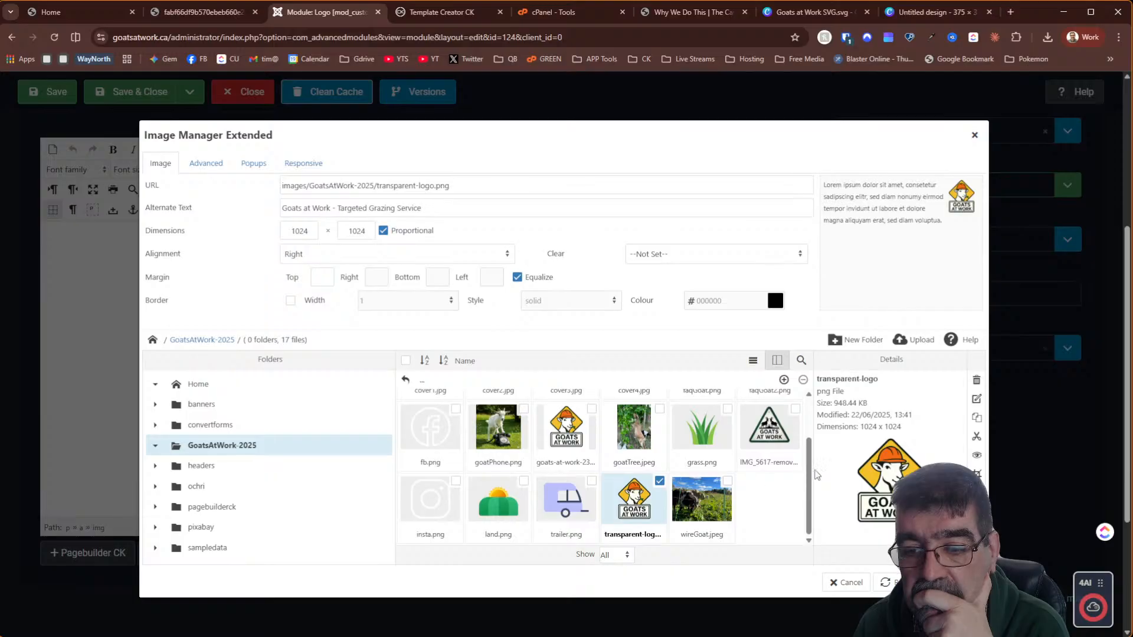
{"action": "left_click", "coordinate": [976, 399]}
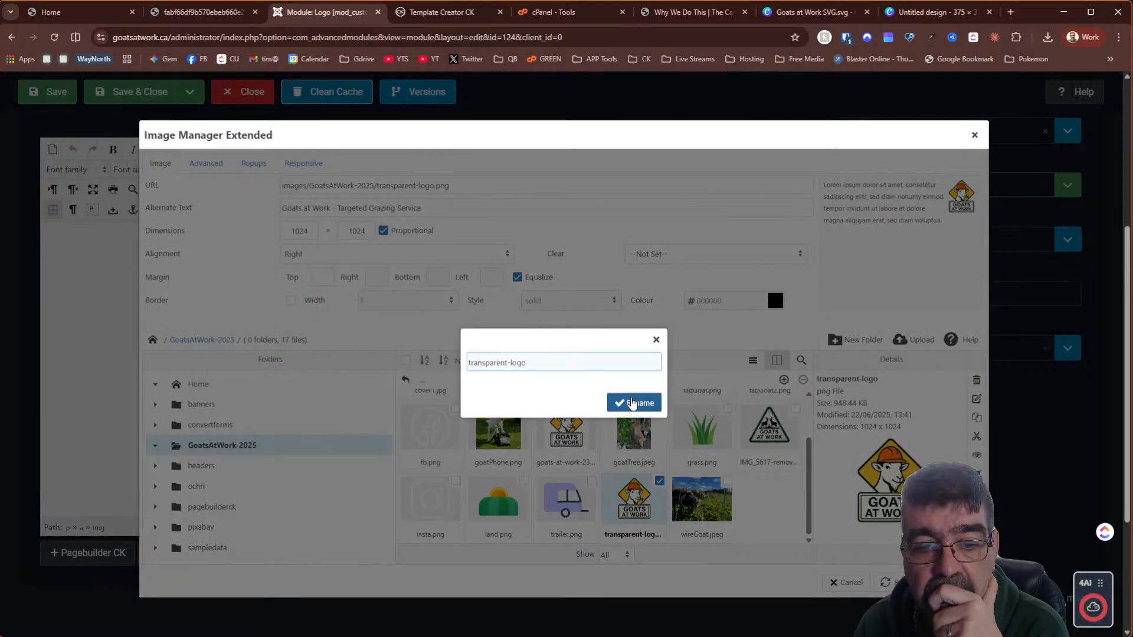
{"action": "left_click", "coordinate": [655, 339]}
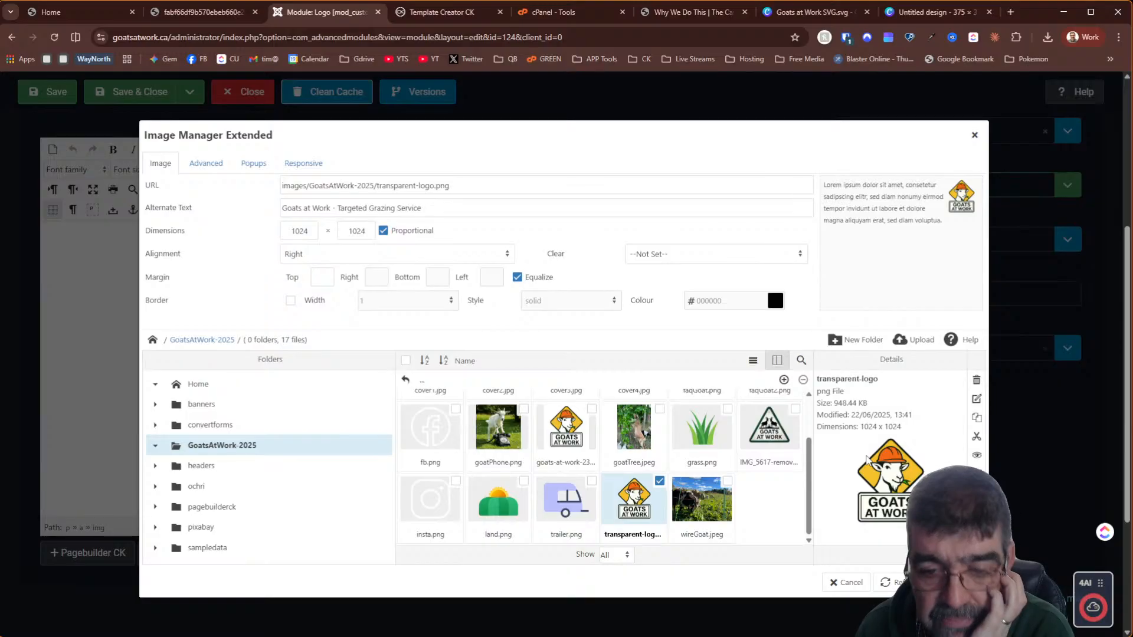
{"action": "left_click", "coordinate": [956, 583]}
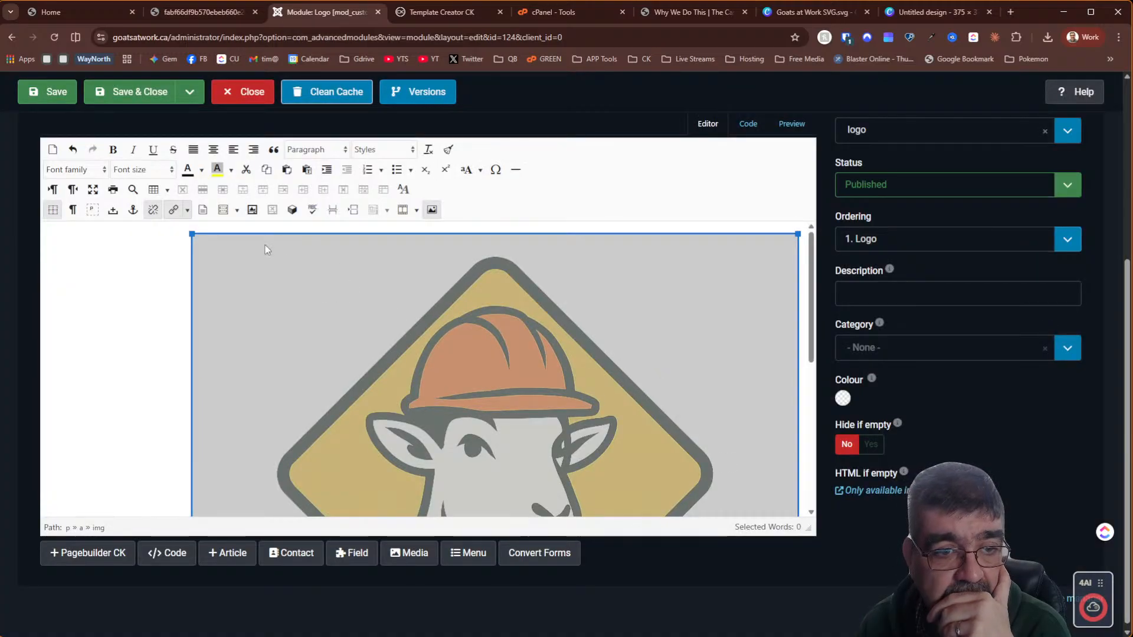
Check the transparent logo's properties in the image manager, then switch to the untitled 375px × 375px design in Canva
{"action": "left_click", "coordinate": [433, 211]}
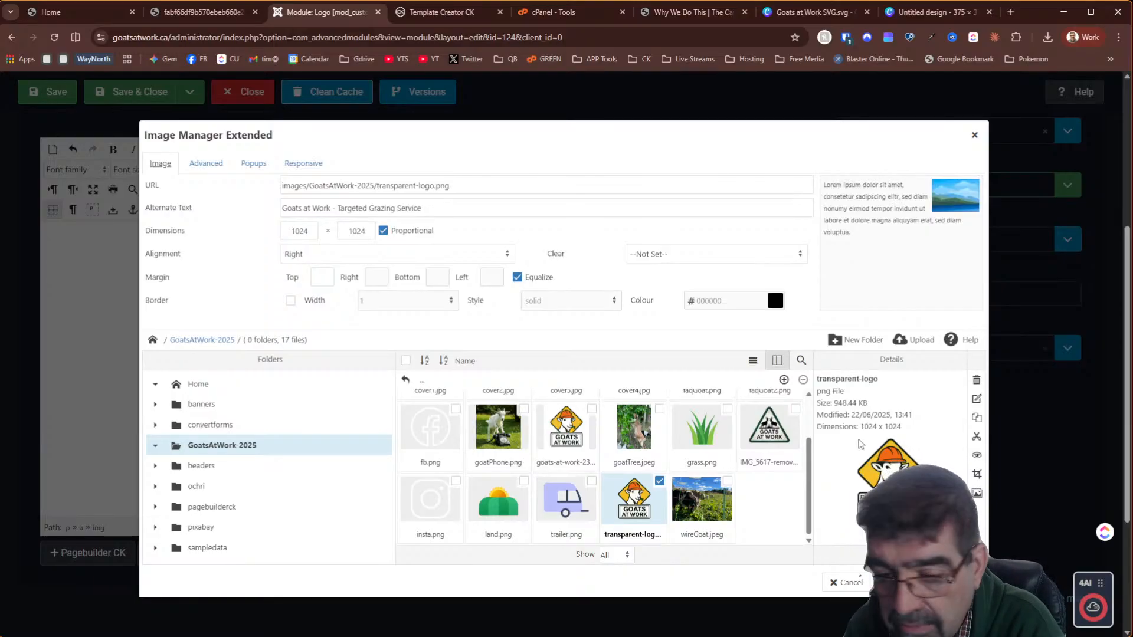
{"action": "left_click", "coordinate": [792, 14]}
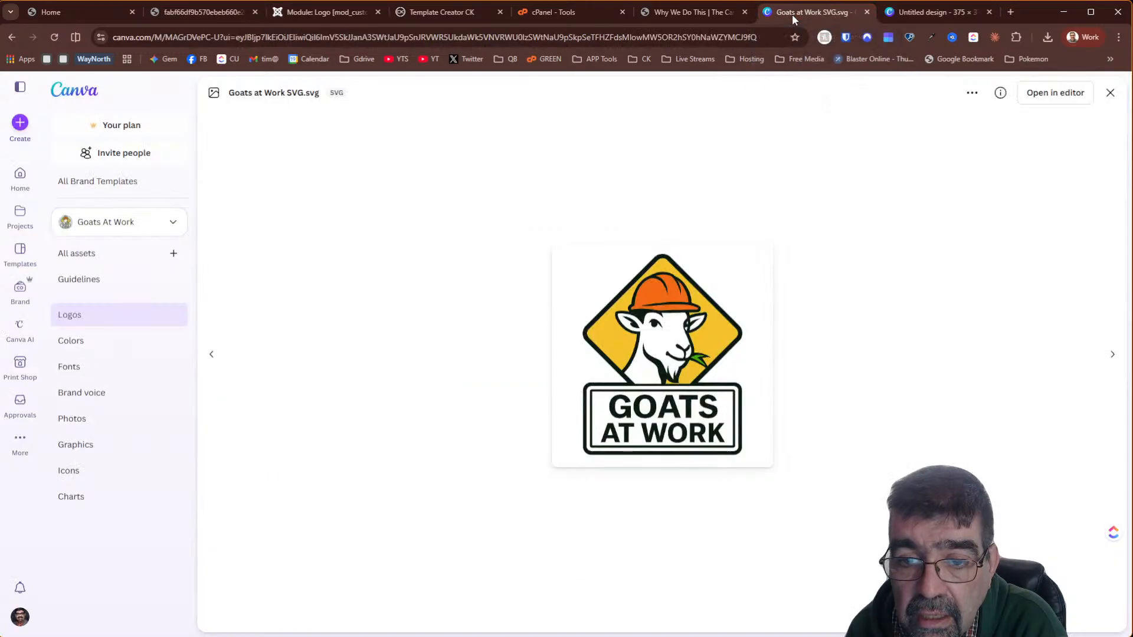
{"action": "left_click", "coordinate": [913, 18]}
Undo the test photo placement and the background removal on the goat logo design
{"action": "left_click", "coordinate": [445, 306]}
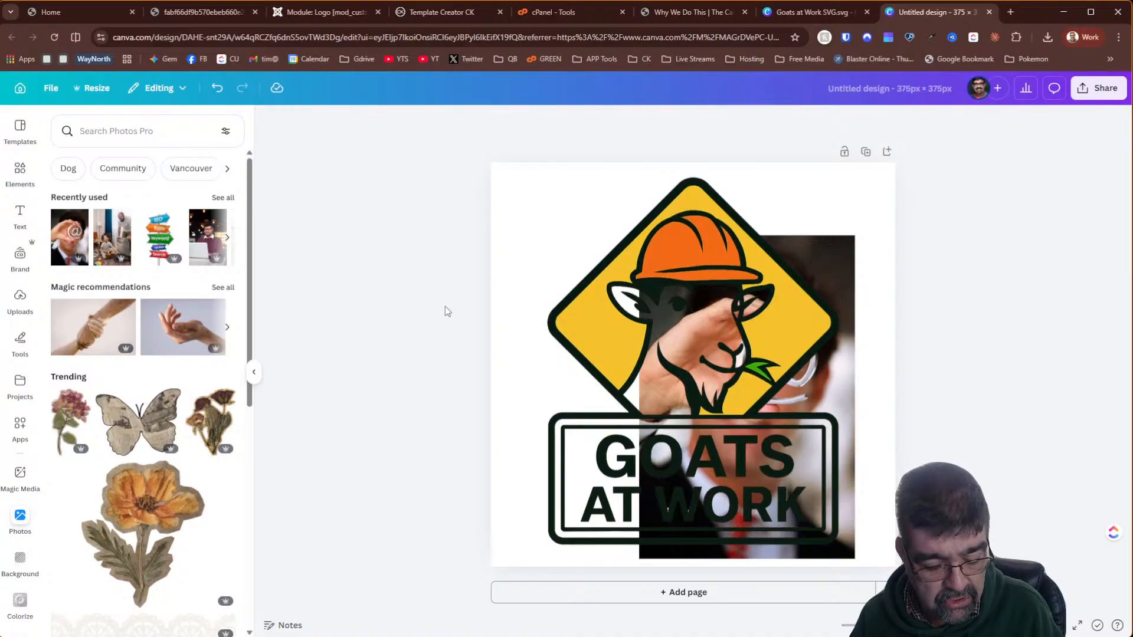
{"action": "key", "text": "ctrl+z"}
{"action": "key", "text": "ctrl+z"}
{"action": "key", "text": "ctrl+z"}
{"action": "key", "text": "ctrl+z"}
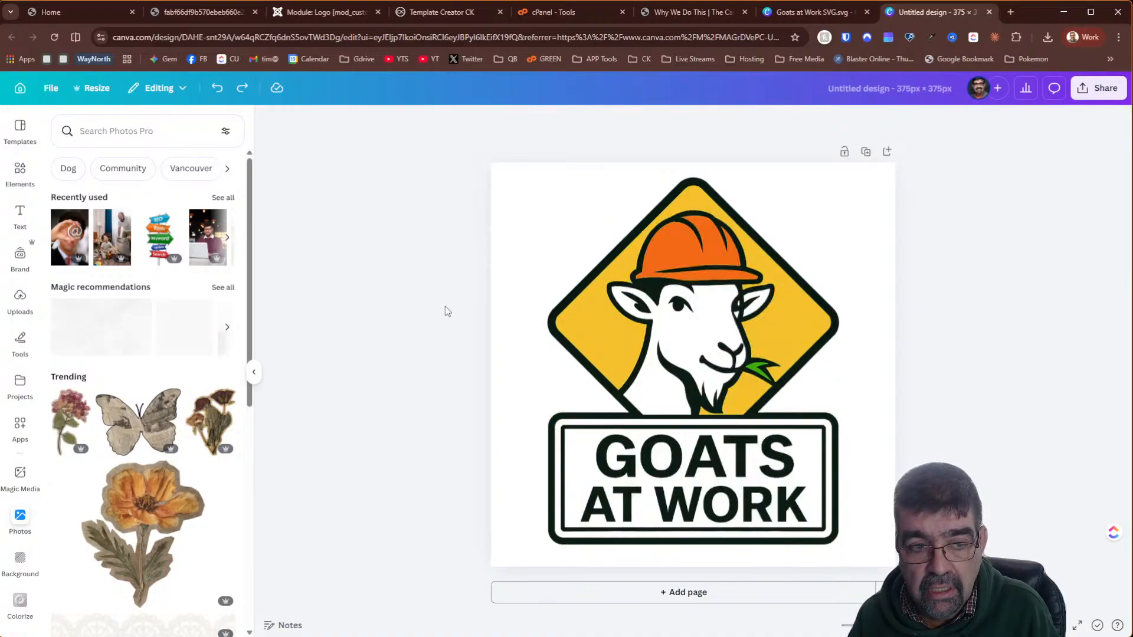
Remove the goat logo's background again with BG Remover and open the Pixel Eraser in Erase mode
{"action": "left_click", "coordinate": [520, 243]}
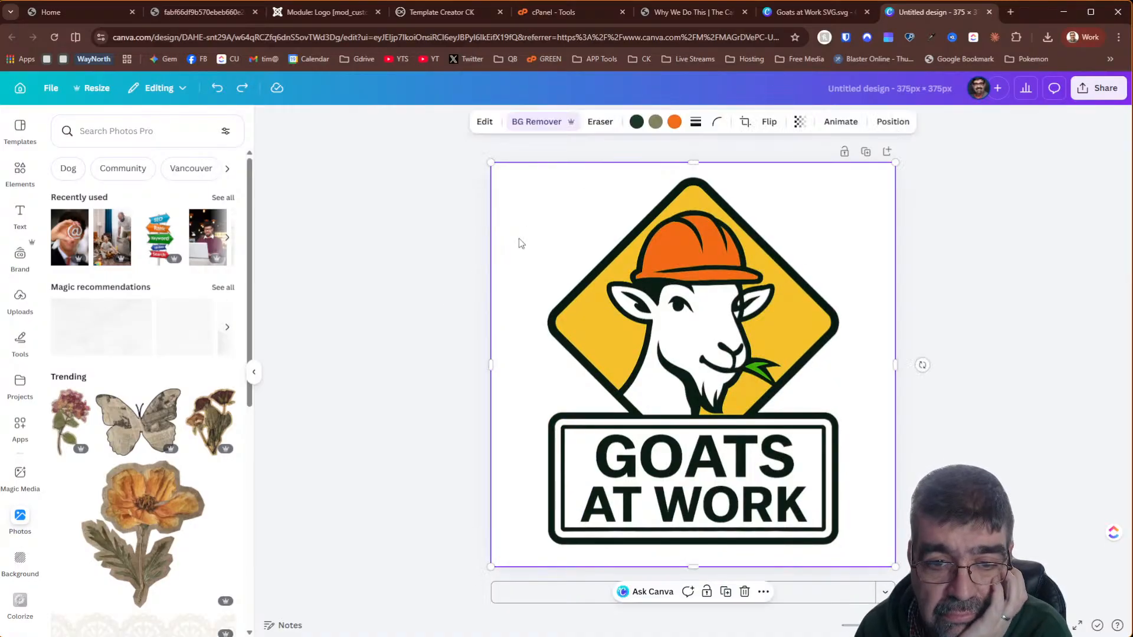
{"action": "left_click", "coordinate": [538, 124]}
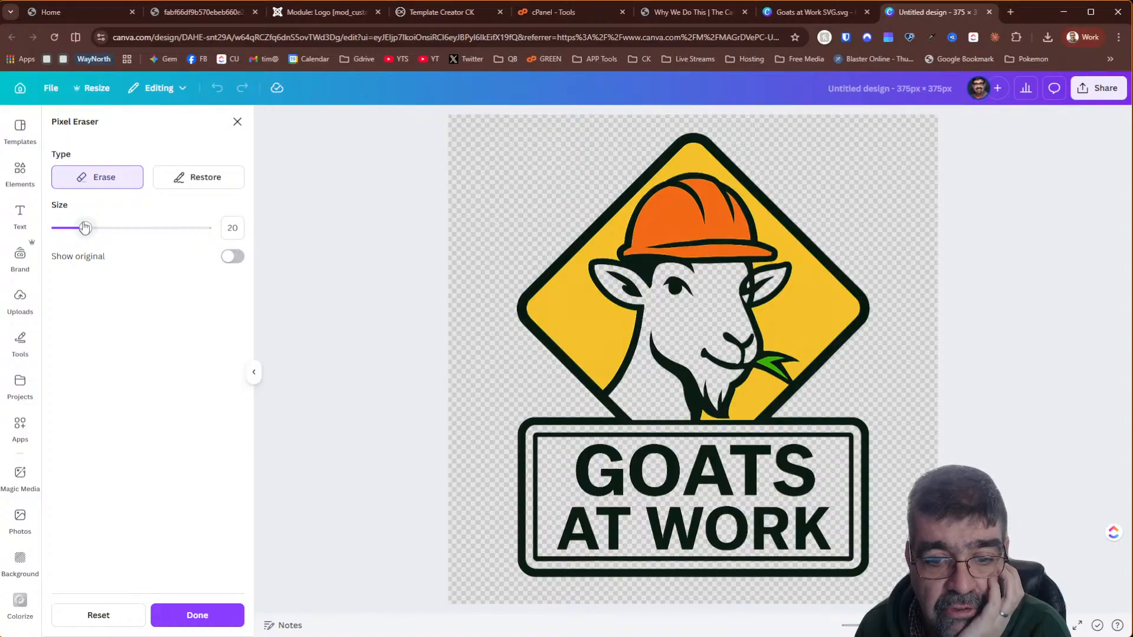
Try restoring the goat's white neck area with a size 20 brush, reset all background-removal edits and leave the Pixel Eraser
{"action": "left_click", "coordinate": [184, 178]}
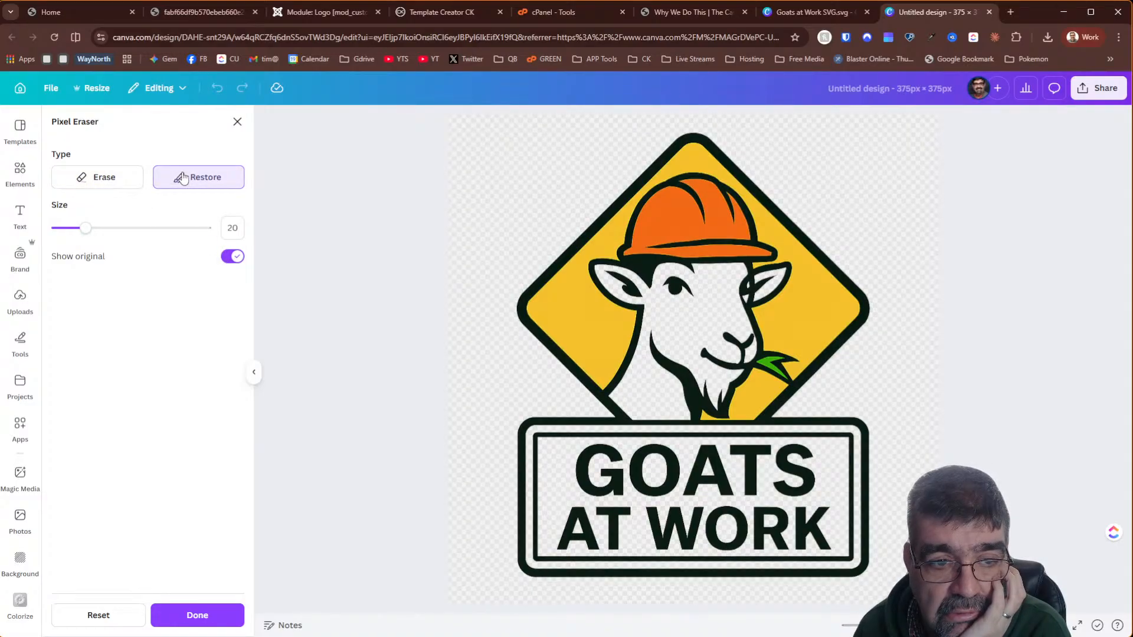
{"action": "left_click", "coordinate": [654, 391]}
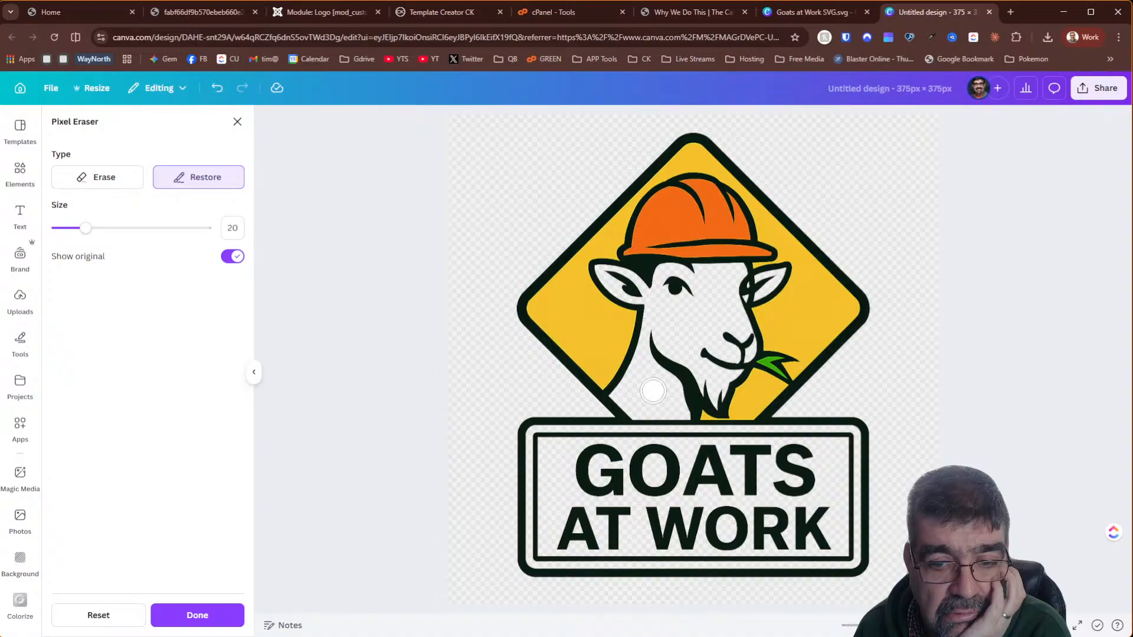
{"action": "left_click_drag", "start_coordinate": [654, 391], "coordinate": [660, 341]}
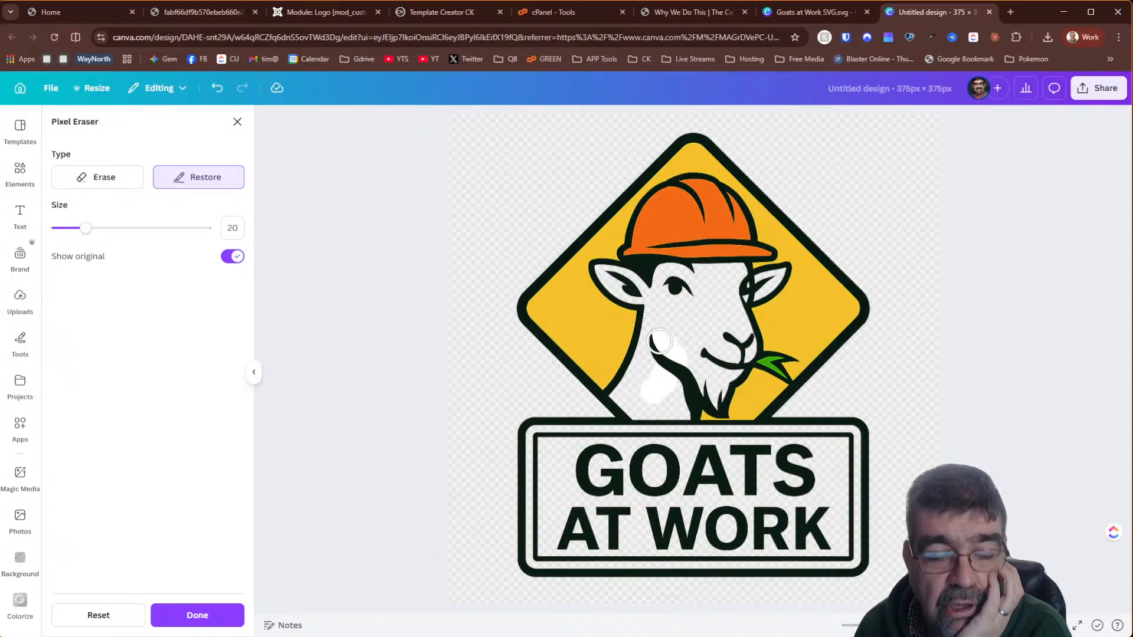
{"action": "left_click", "coordinate": [124, 615]}
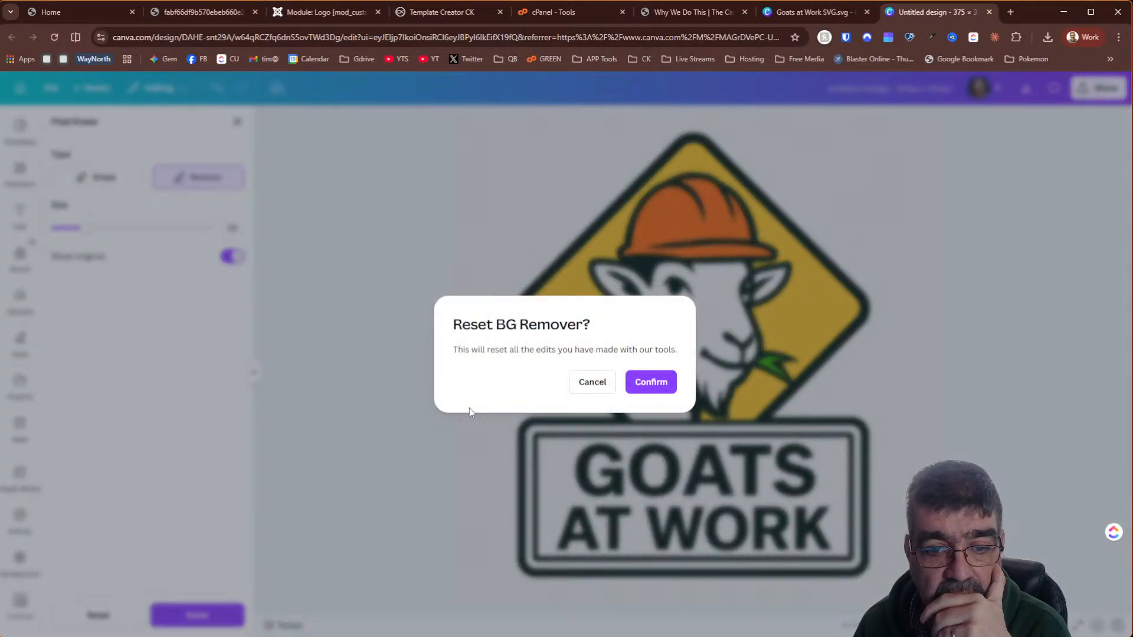
{"action": "left_click", "coordinate": [661, 384]}
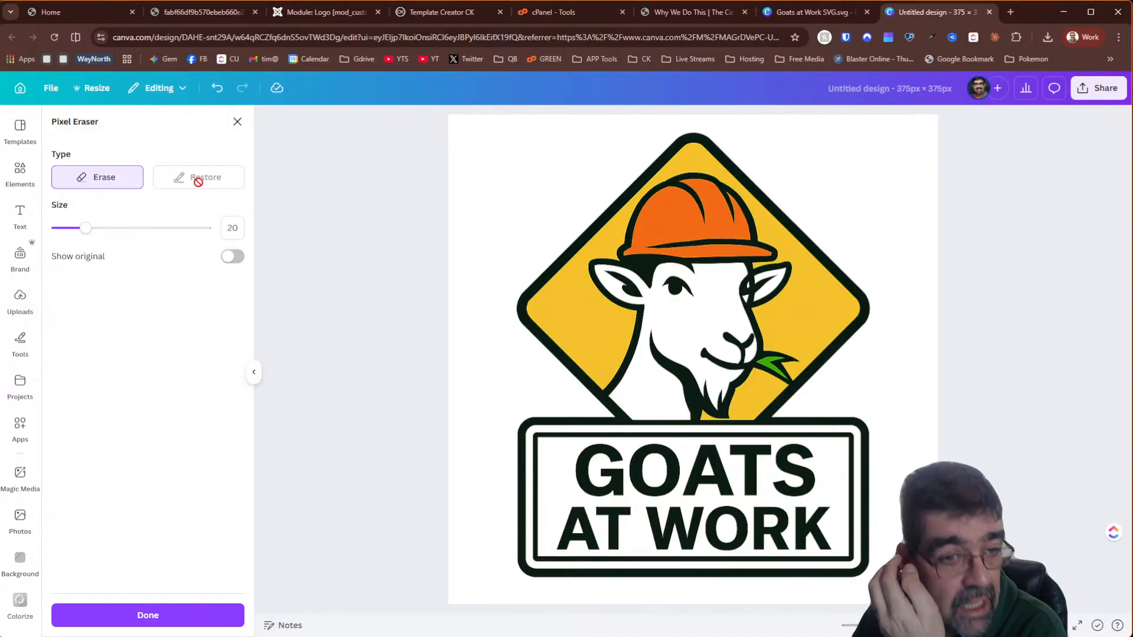
{"action": "left_click", "coordinate": [237, 122]}
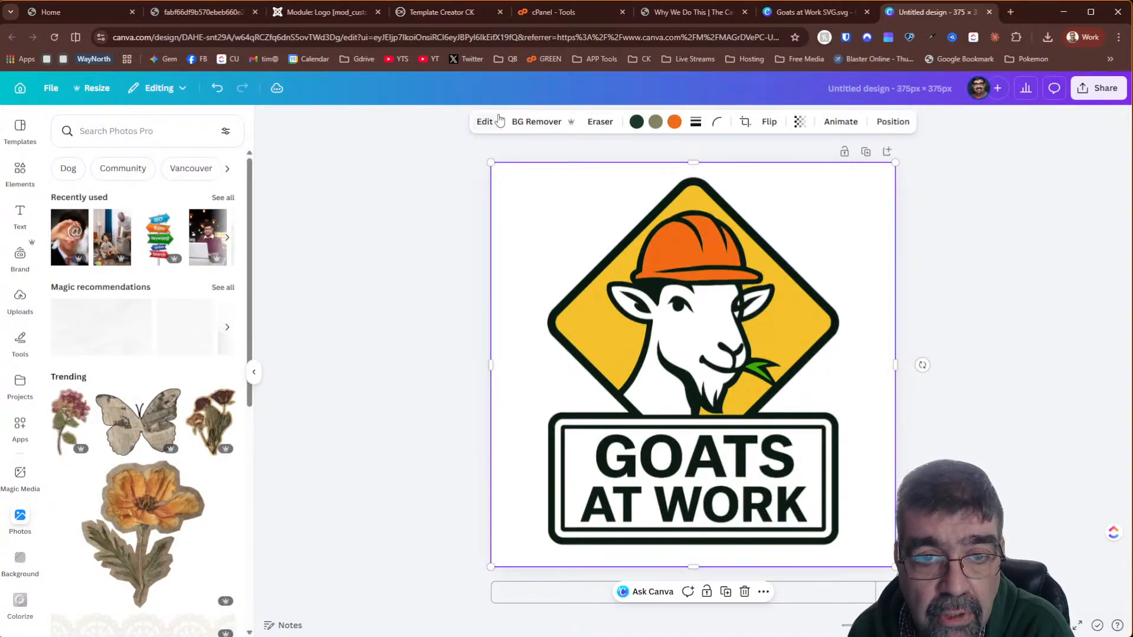
Remove the logo image's background and place the recently used photo of the man with a laptop behind the logo
{"action": "left_click", "coordinate": [518, 121]}
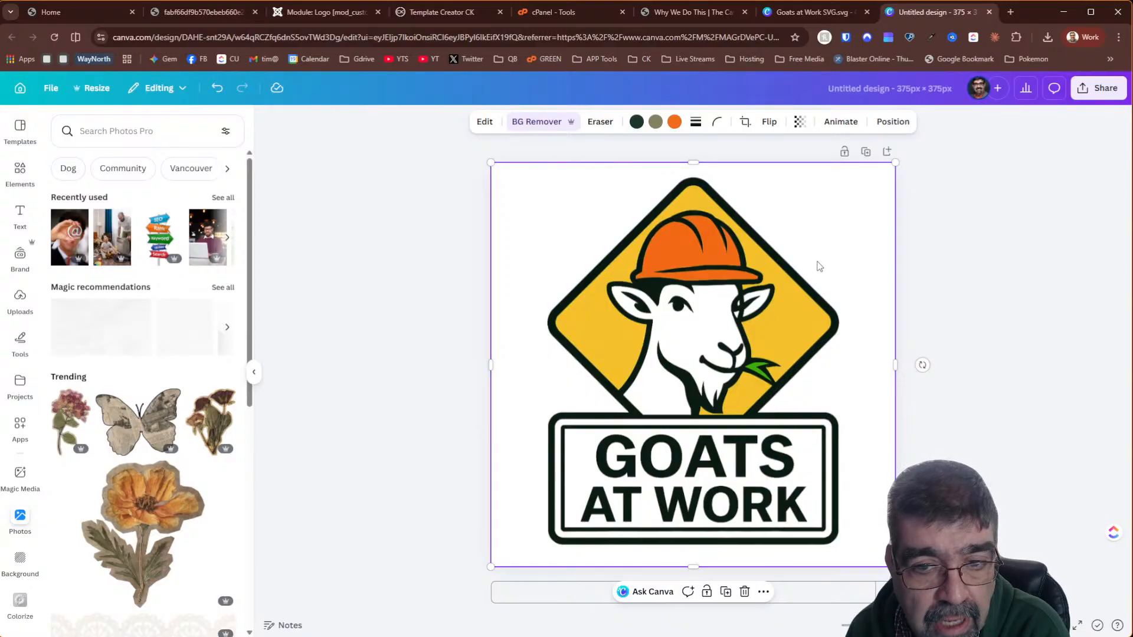
{"action": "left_click", "coordinate": [210, 241]}
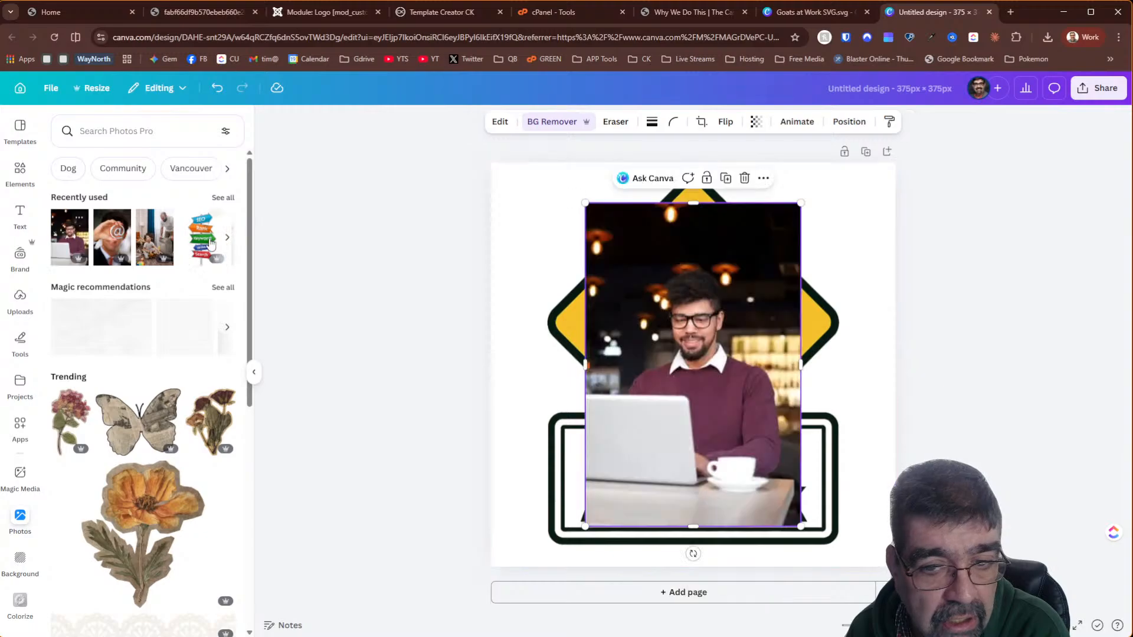
{"action": "key", "text": "ctrl+["}
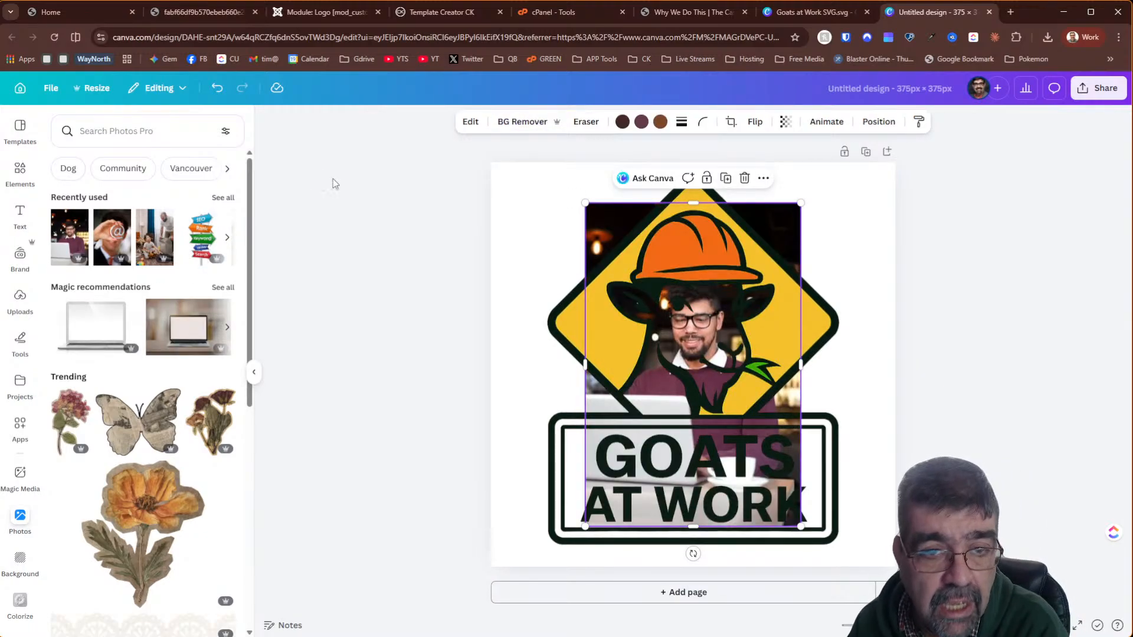
{"action": "left_click", "coordinate": [522, 126]}
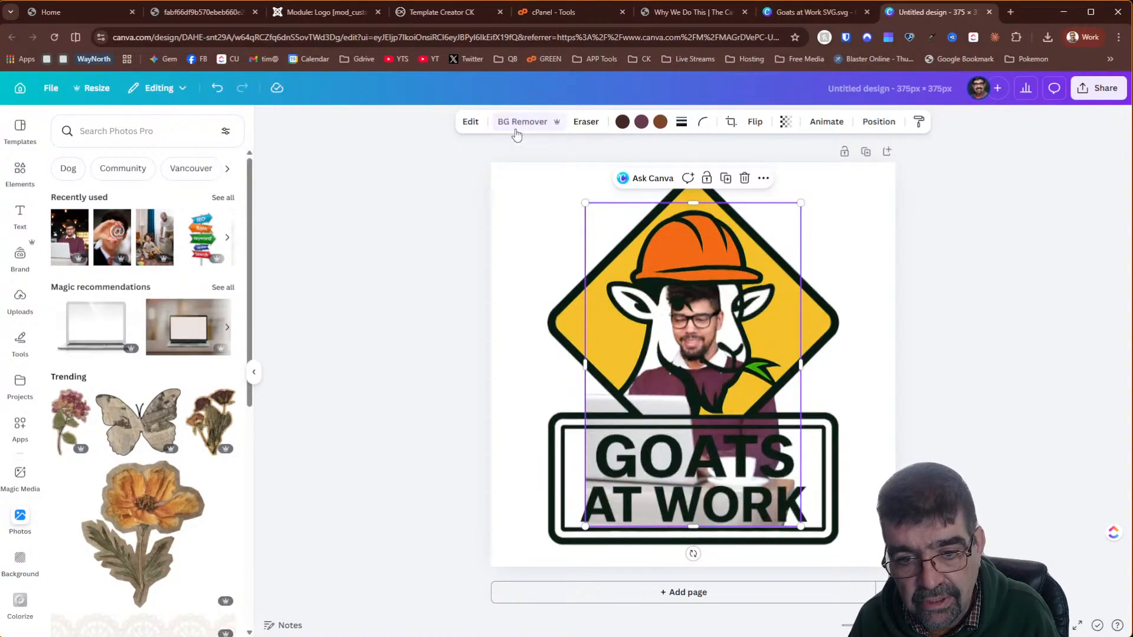
{"action": "key", "text": "ctrl+z"}
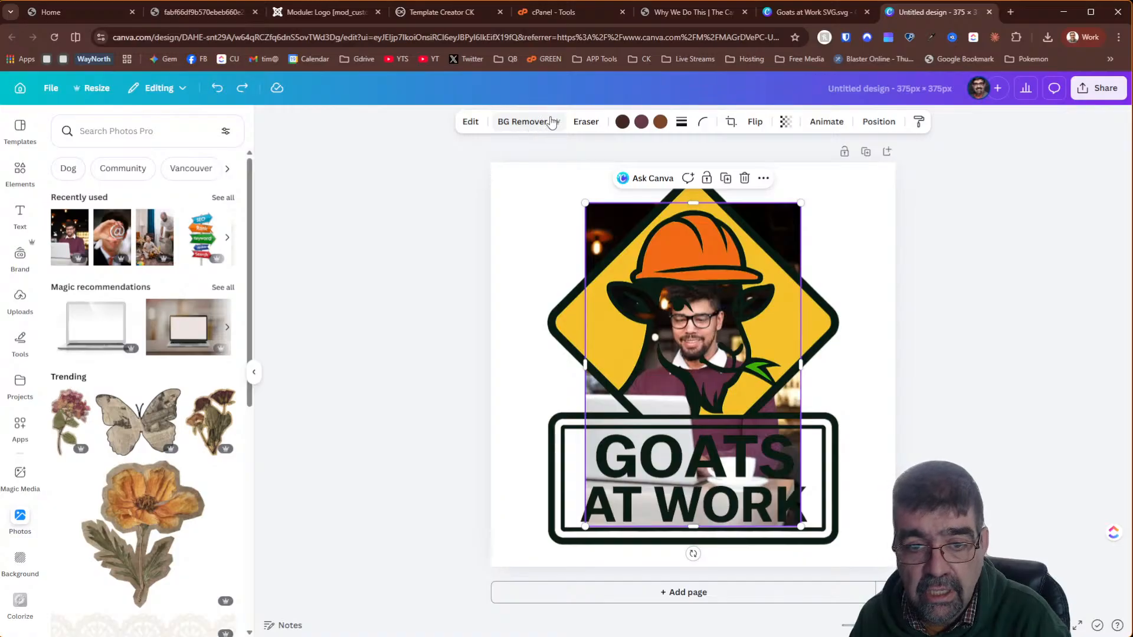
Open the logo's background removal for pixel editing and restore the white along the sides of the goat's face with the size 20 brush
{"action": "left_click", "coordinate": [537, 298]}
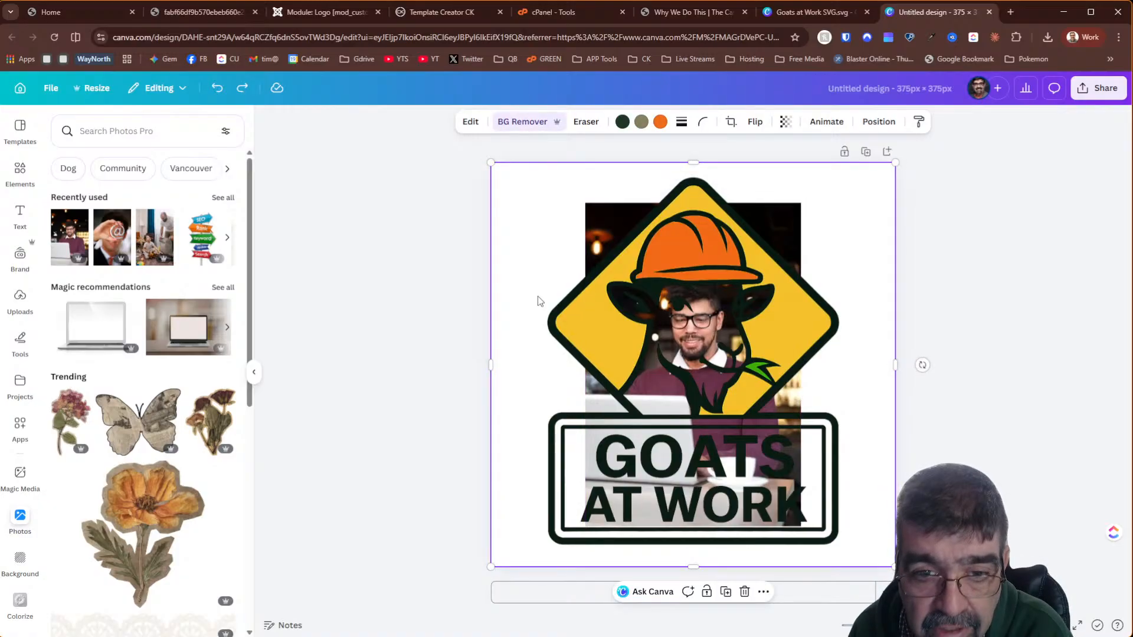
{"action": "left_click", "coordinate": [518, 122]}
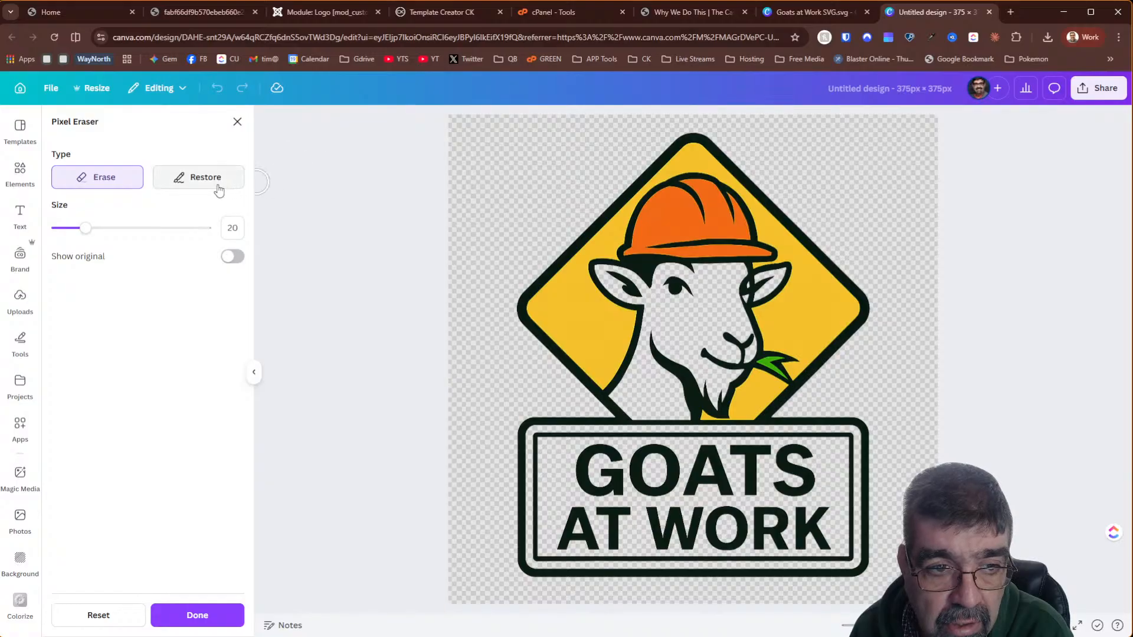
{"action": "left_click", "coordinate": [192, 180]}
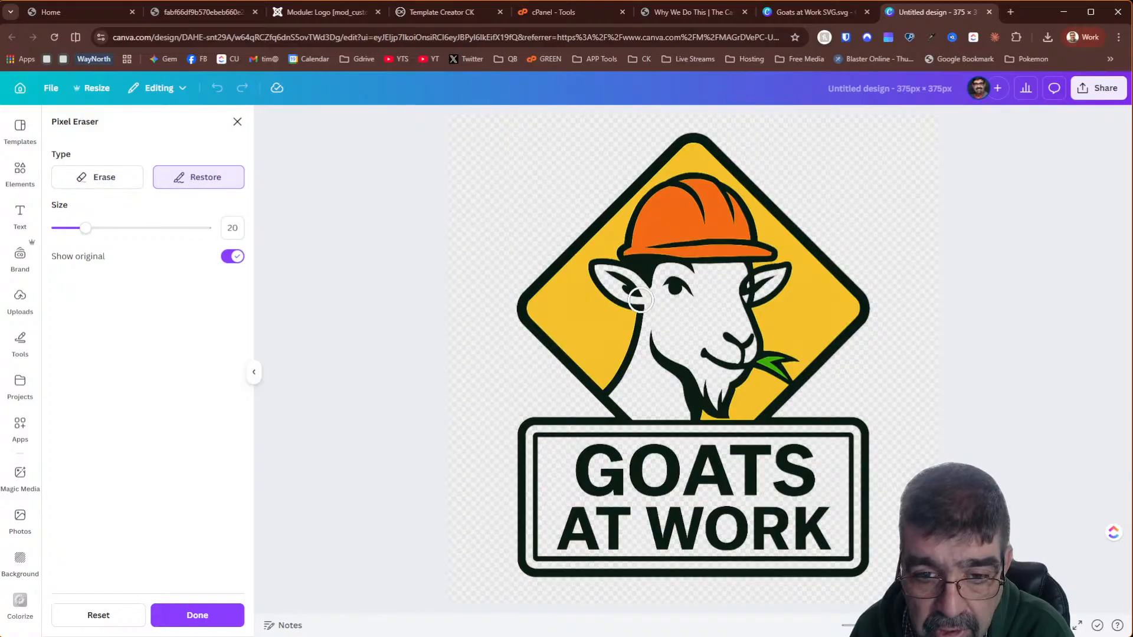
{"action": "mouse_move", "coordinate": [641, 300]}
{"action": "left_mouse_down"}
{"action": "mouse_move", "coordinate": [625, 306]}
{"action": "mouse_move", "coordinate": [597, 287]}
{"action": "mouse_move", "coordinate": [603, 271]}
{"action": "mouse_move", "coordinate": [719, 250]}
{"action": "mouse_move", "coordinate": [770, 277]}
{"action": "mouse_move", "coordinate": [758, 269]}
{"action": "mouse_move", "coordinate": [745, 282]}
{"action": "left_mouse_up"}
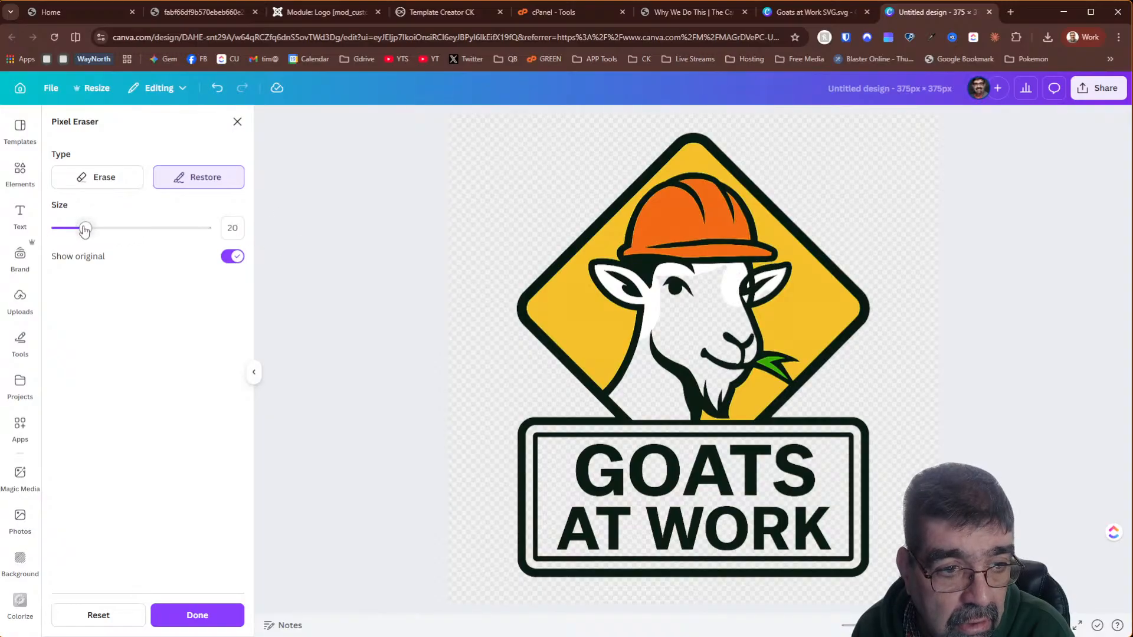
Restore the remaining white of the goat and the sign with a size 63 brush, touching up the sign's edges at size 17
{"action": "left_click_drag", "start_coordinate": [83, 229], "coordinate": [151, 230]}
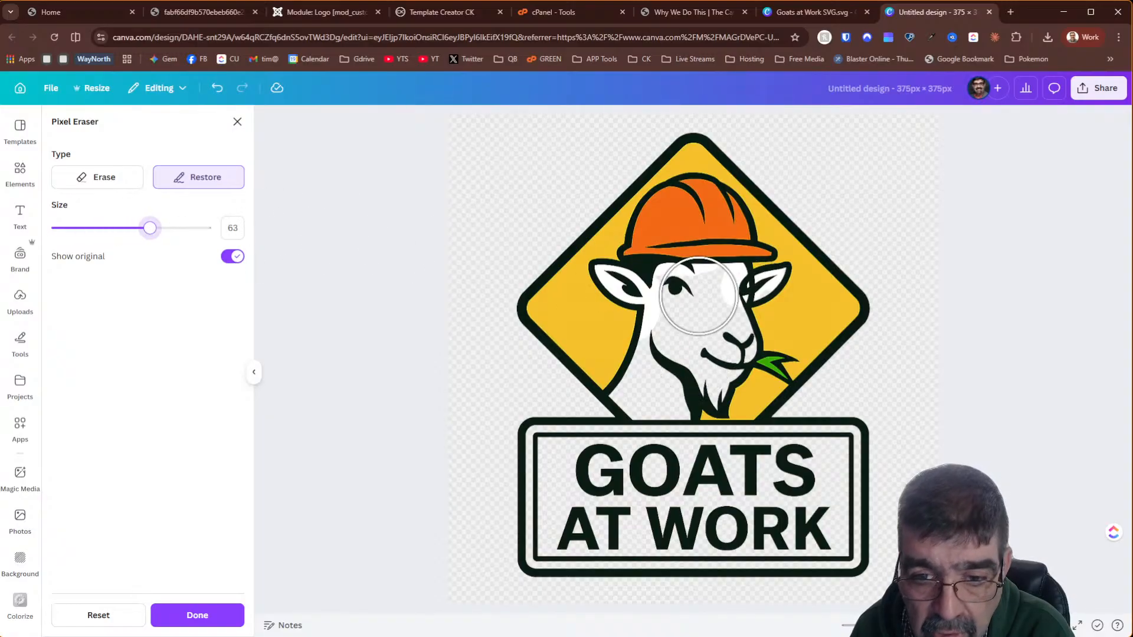
{"action": "mouse_move", "coordinate": [716, 380]}
{"action": "left_mouse_down"}
{"action": "mouse_move", "coordinate": [654, 378]}
{"action": "mouse_move", "coordinate": [647, 367]}
{"action": "mouse_move", "coordinate": [687, 368]}
{"action": "mouse_move", "coordinate": [682, 451]}
{"action": "mouse_move", "coordinate": [607, 469]}
{"action": "mouse_move", "coordinate": [638, 463]}
{"action": "mouse_move", "coordinate": [557, 461]}
{"action": "mouse_move", "coordinate": [552, 493]}
{"action": "mouse_move", "coordinate": [597, 516]}
{"action": "mouse_move", "coordinate": [785, 520]}
{"action": "mouse_move", "coordinate": [801, 484]}
{"action": "left_mouse_up"}
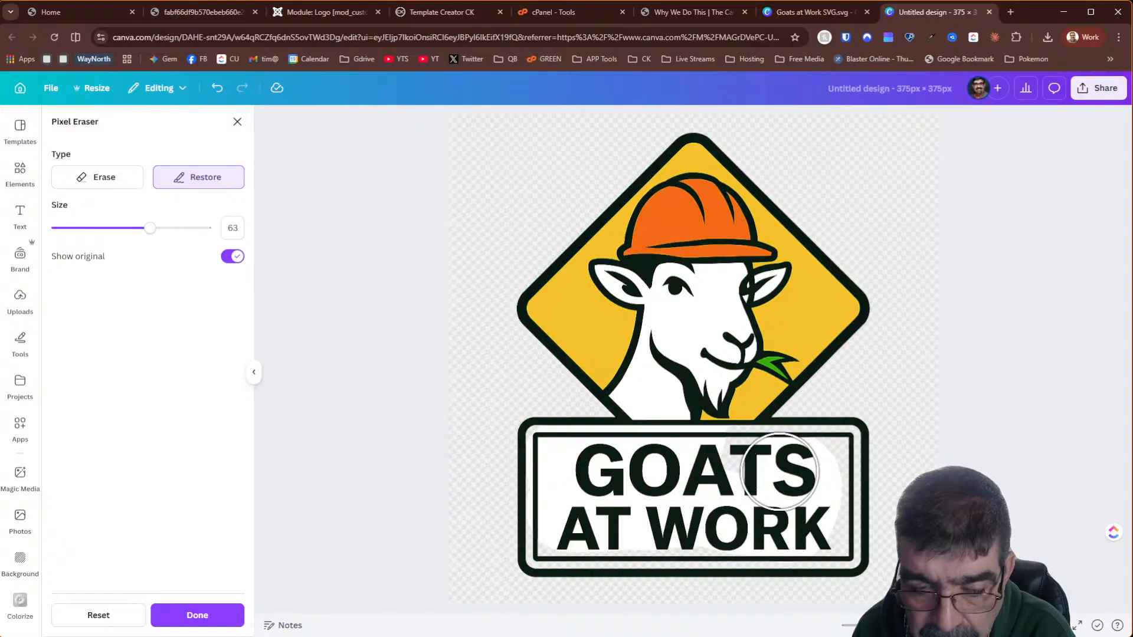
{"action": "left_click", "coordinate": [69, 228]}
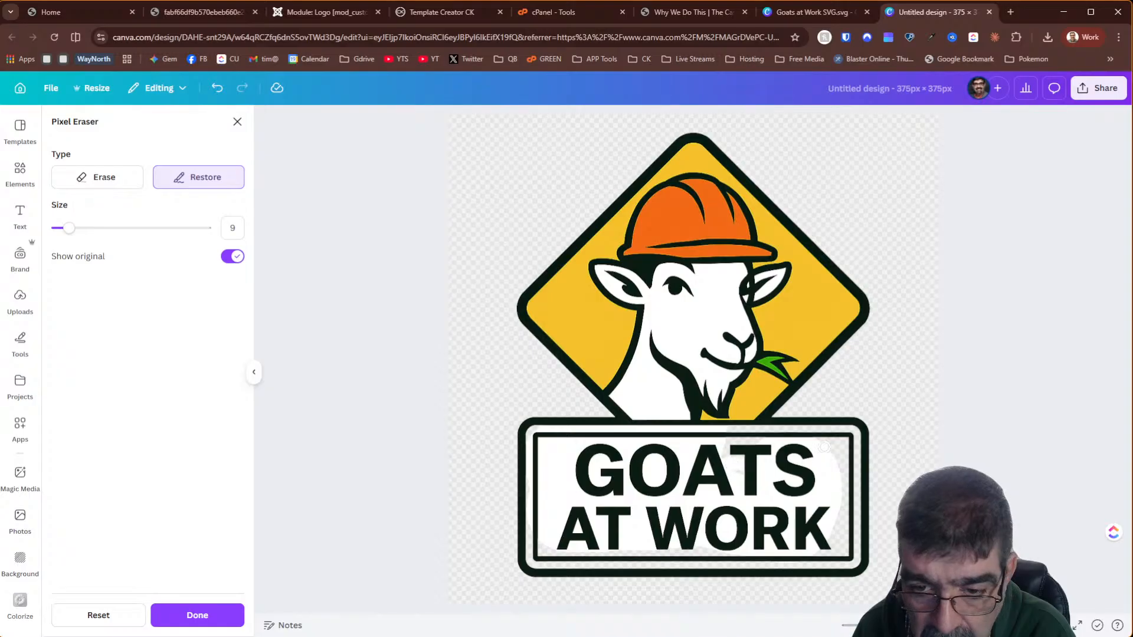
{"action": "left_click_drag", "start_coordinate": [69, 227], "coordinate": [82, 230]}
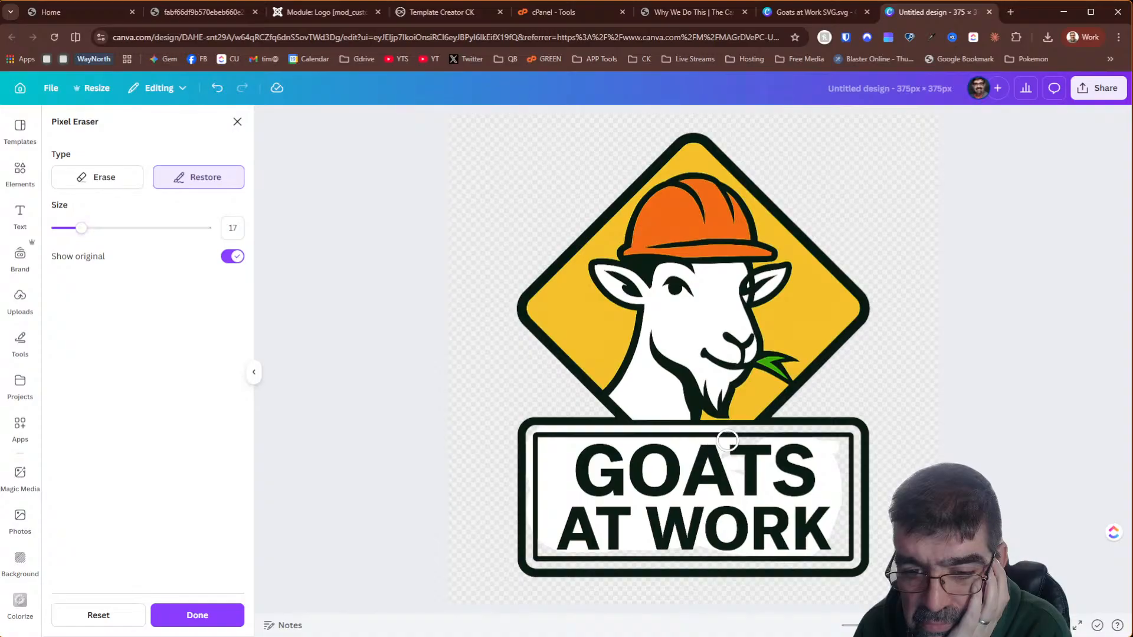
{"action": "mouse_move", "coordinate": [728, 439]}
{"action": "left_mouse_down"}
{"action": "mouse_move", "coordinate": [844, 437]}
{"action": "mouse_move", "coordinate": [847, 484]}
{"action": "mouse_move", "coordinate": [812, 537]}
{"action": "left_mouse_up"}
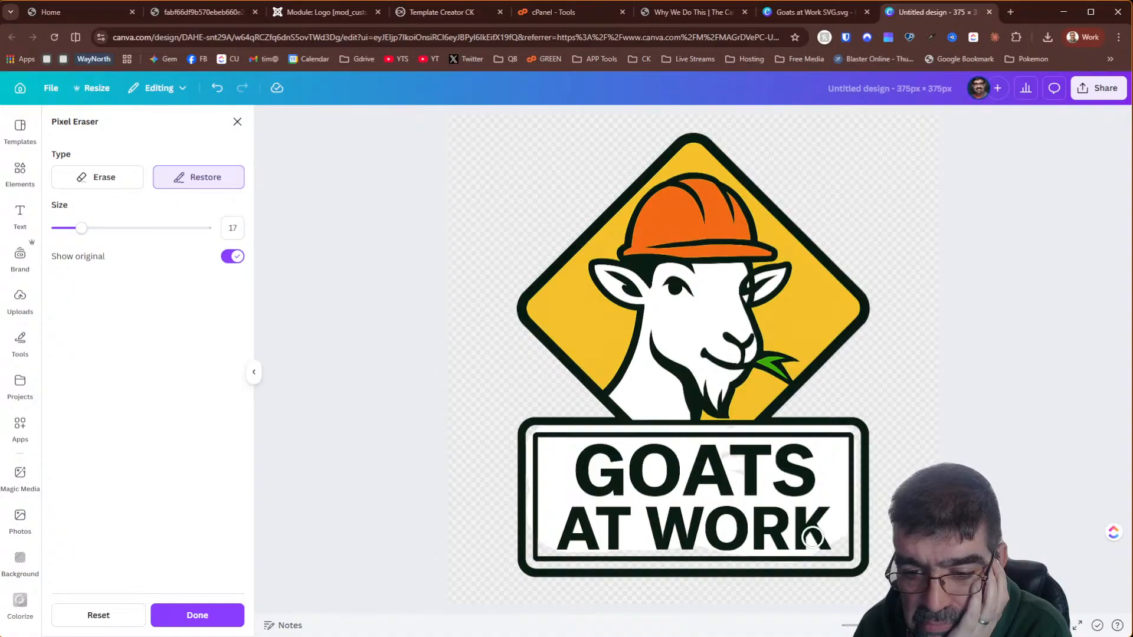
Switch to the open Template Creator CK page and exit the goats-at-work-default template editor
{"action": "left_click", "coordinate": [463, 13]}
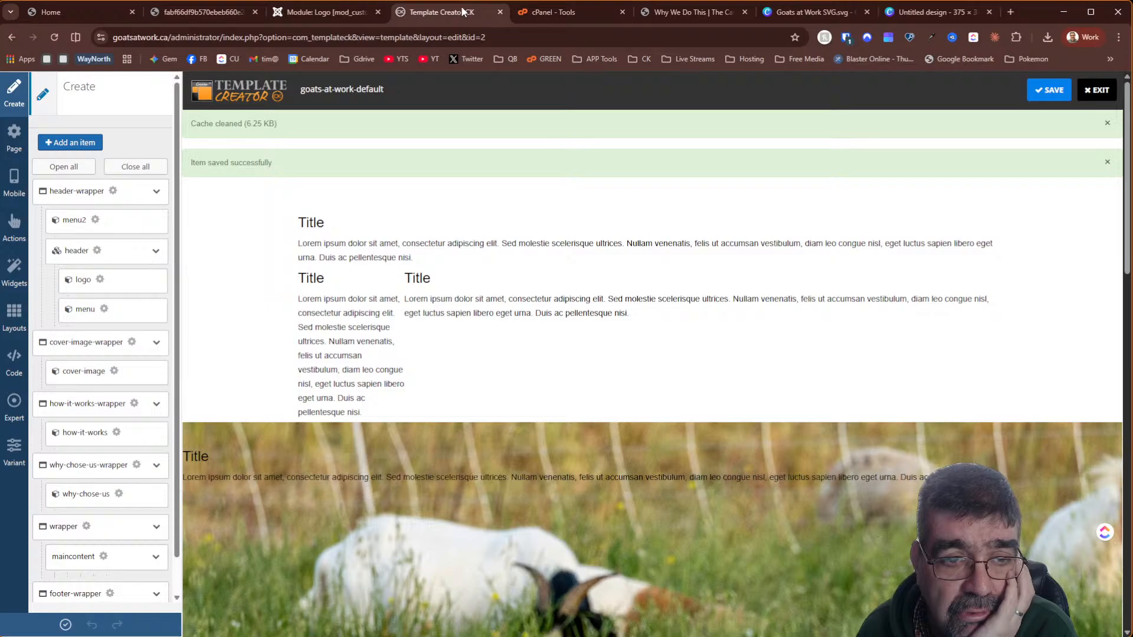
{"action": "left_click", "coordinate": [1095, 90]}
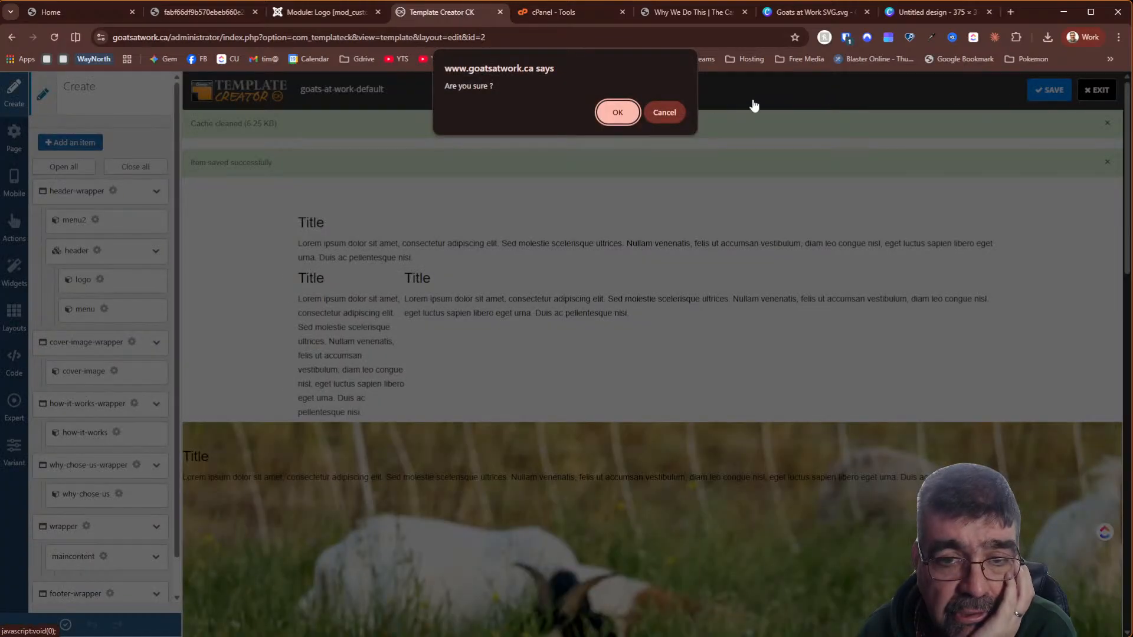
{"action": "left_click", "coordinate": [608, 114]}
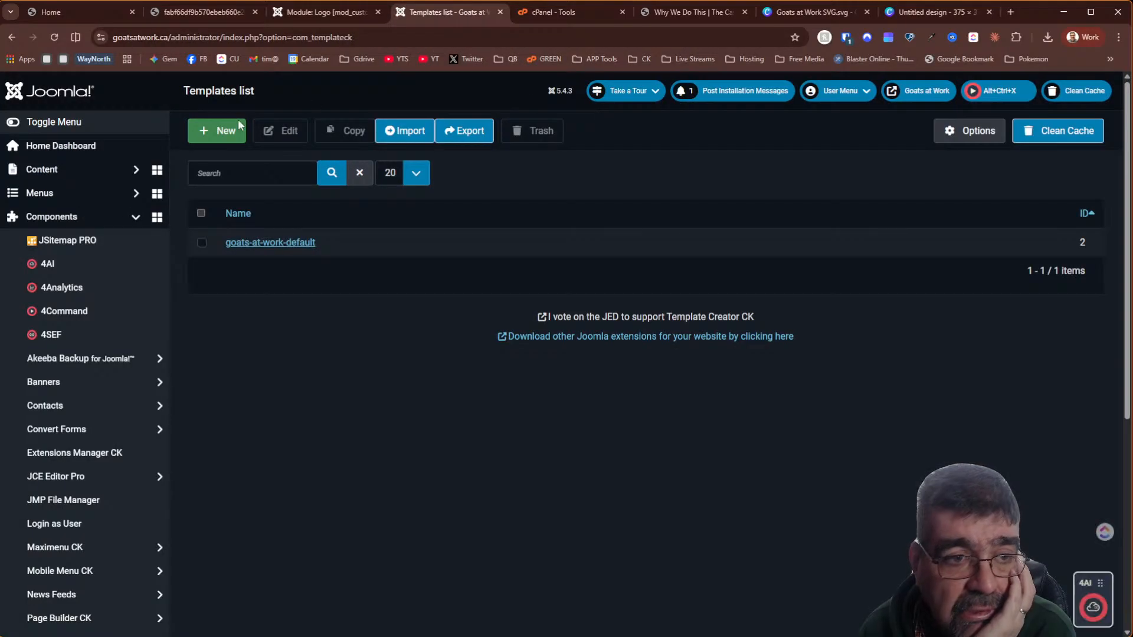
Open the GoatsAtWork-2025 image folder in the site's media library
{"action": "left_click", "coordinate": [103, 195]}
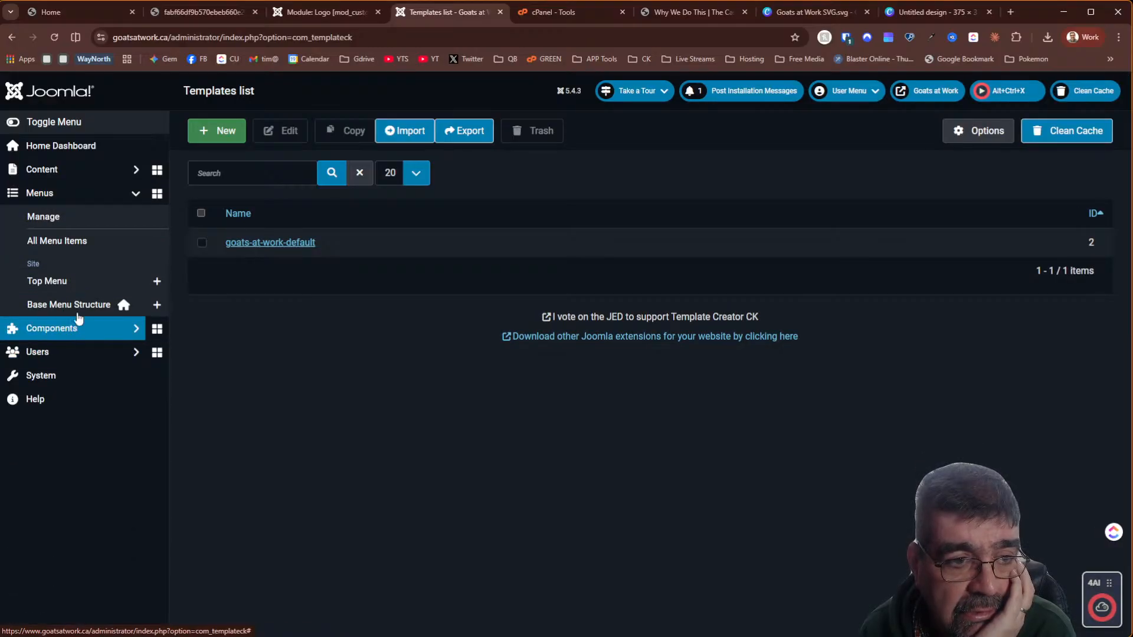
{"action": "left_click", "coordinate": [53, 173]}
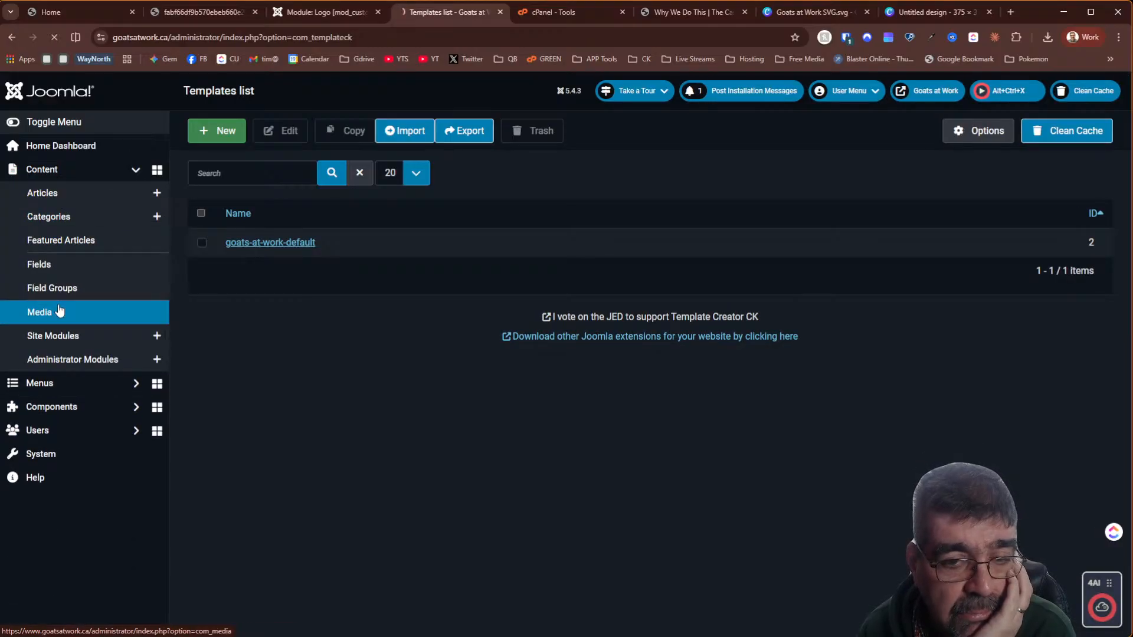
{"action": "left_click", "coordinate": [59, 311]}
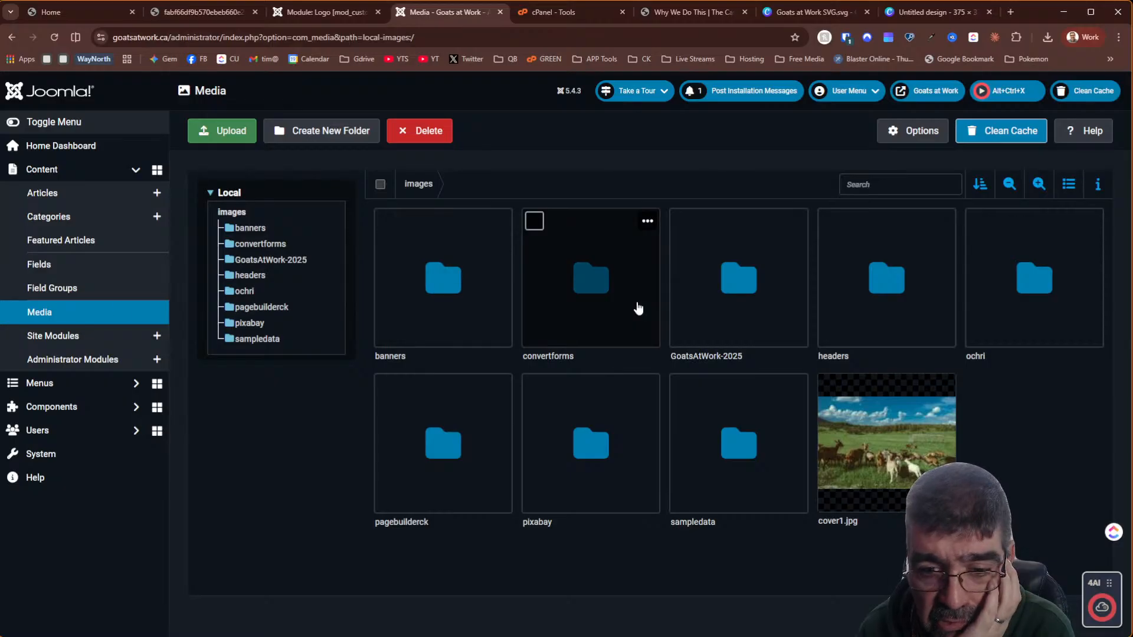
{"action": "double_click", "coordinate": [721, 304]}
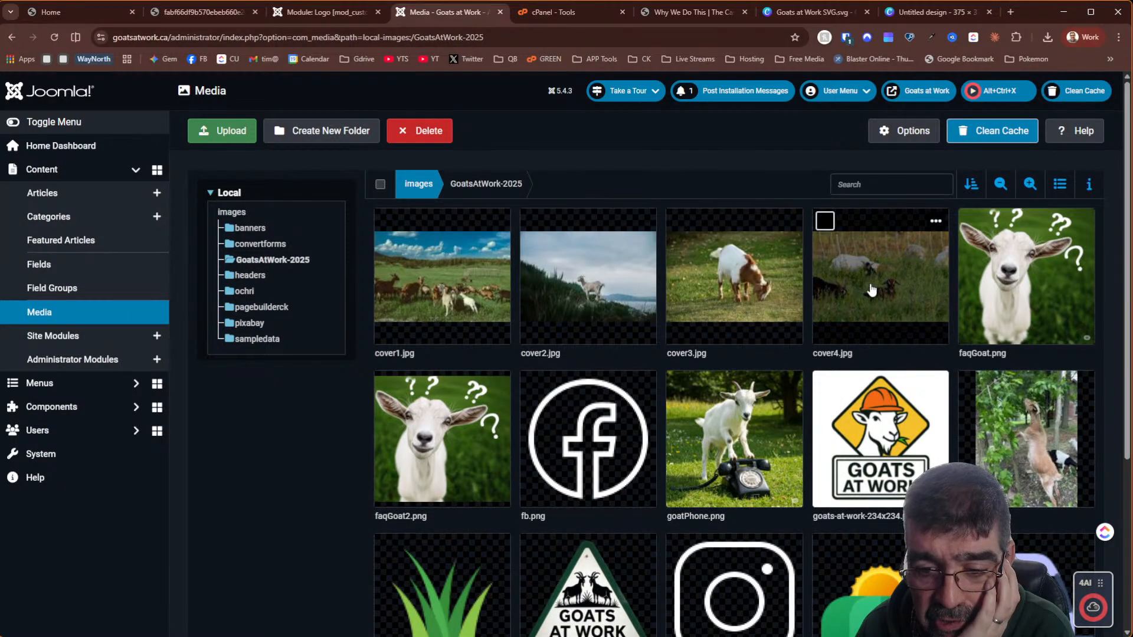
Open transparent-logo.png from the GoatsAtWork-2025 folder for image editing
{"action": "scroll", "coordinate": [871, 290], "scroll_direction": "down", "scroll_amount": 5}
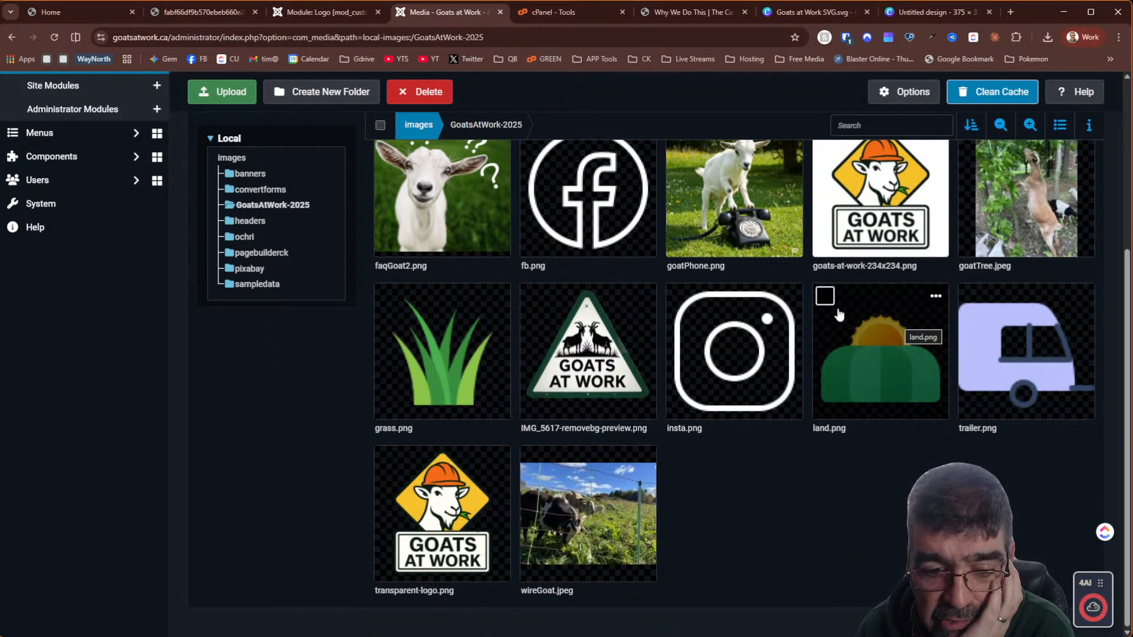
{"action": "left_click", "coordinate": [499, 458]}
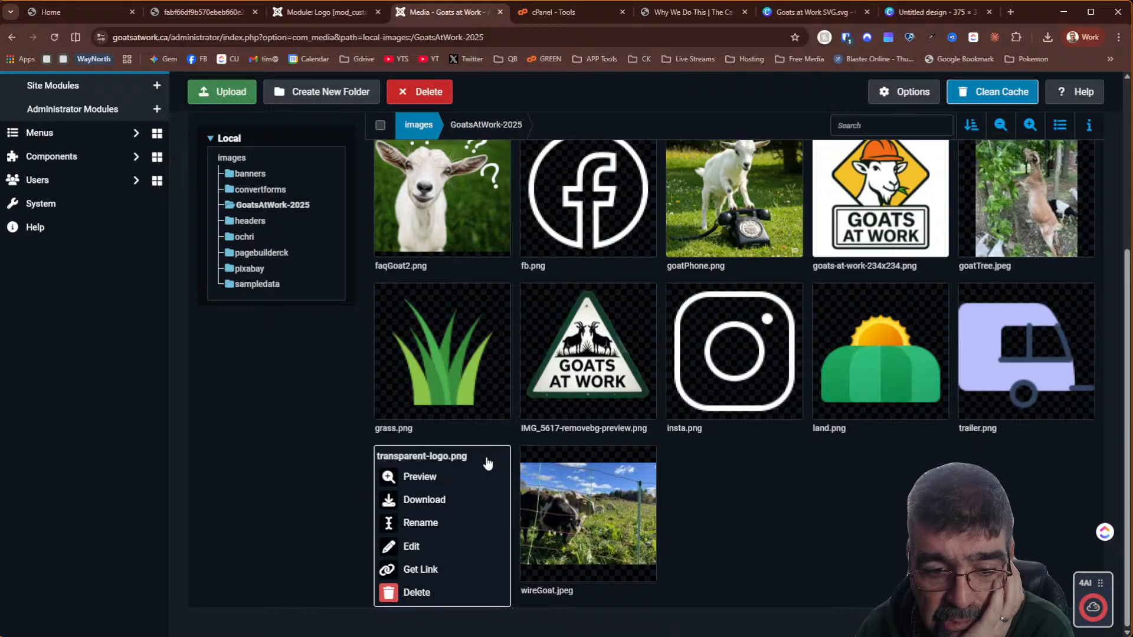
{"action": "left_click", "coordinate": [412, 547]}
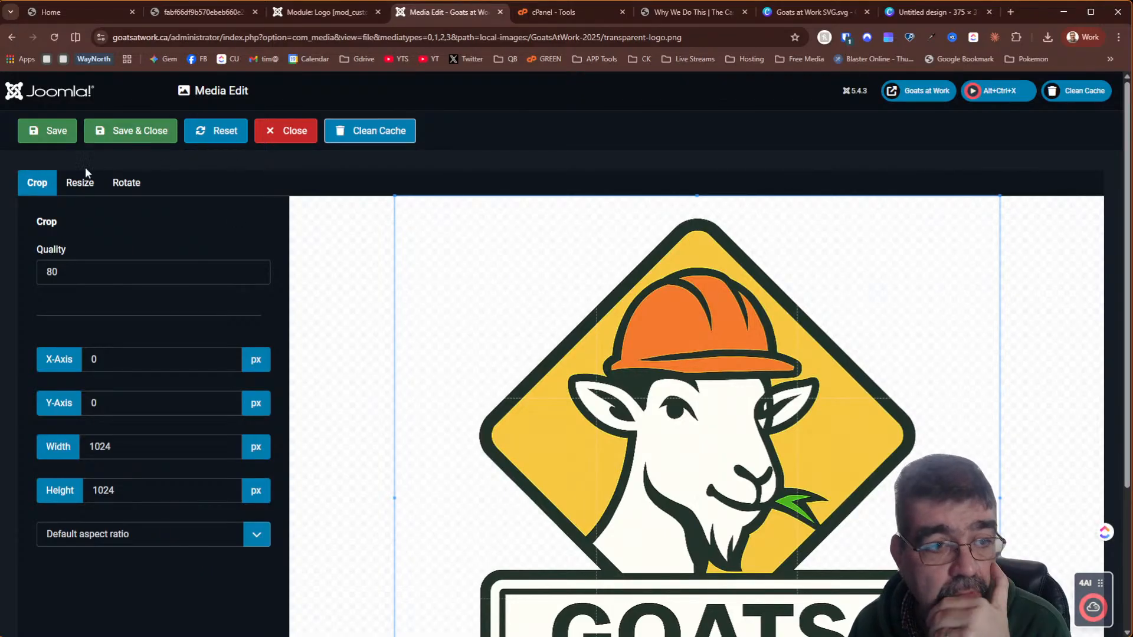
Try resizing the logo to a width of 200 px, inspect it in the crop view, and close the editor without saving
{"action": "left_click", "coordinate": [70, 189]}
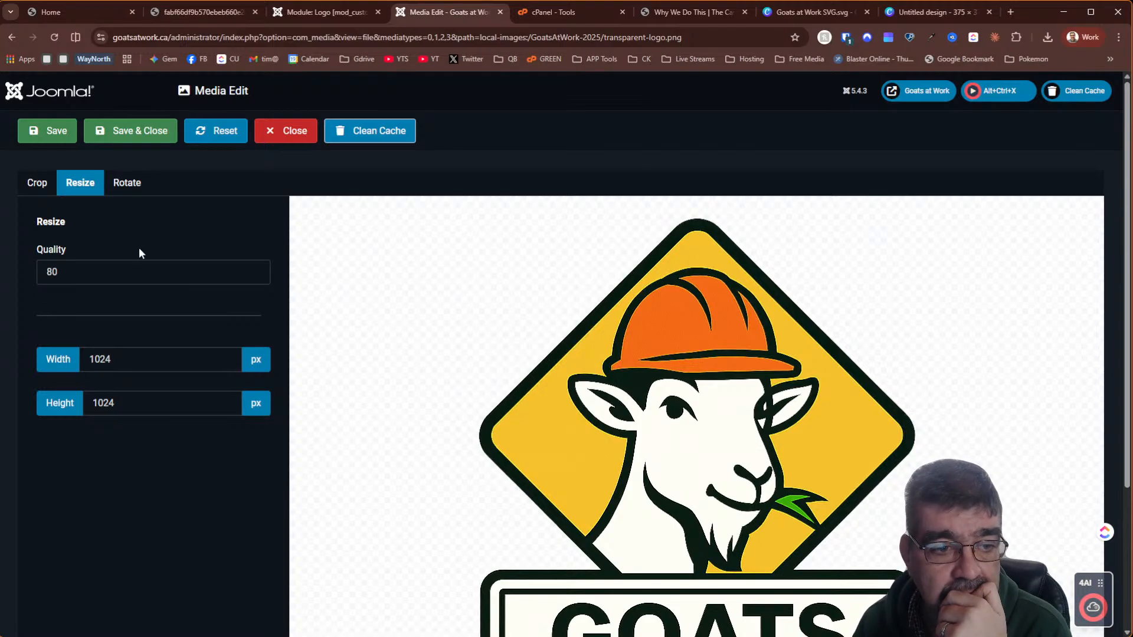
{"action": "left_click_drag", "start_coordinate": [138, 359], "coordinate": [50, 354]}
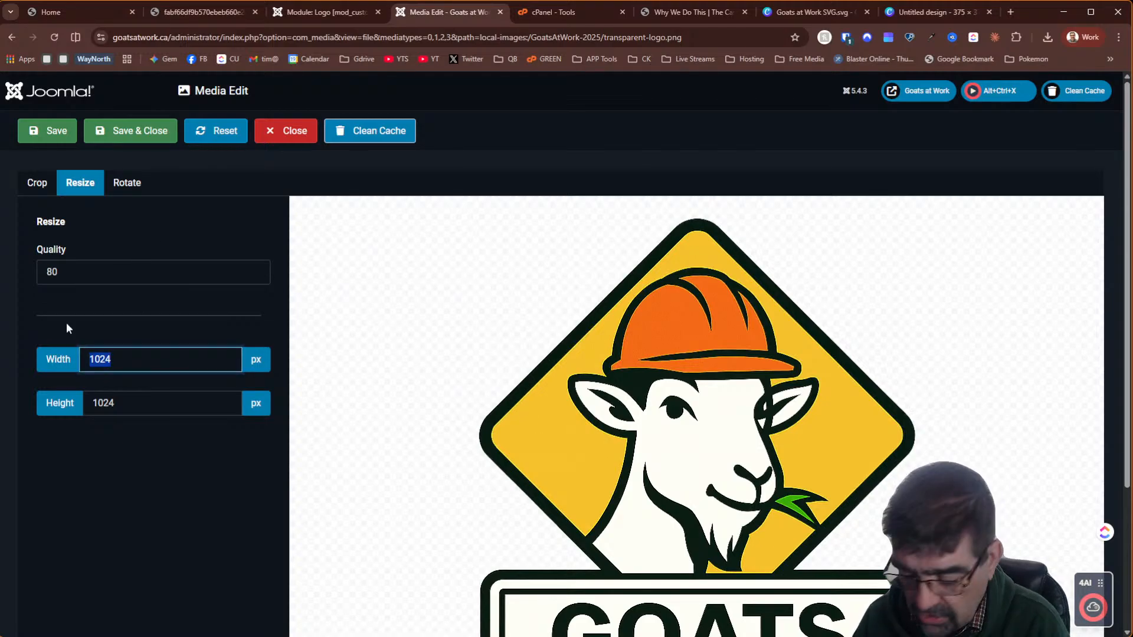
{"action": "type", "text": "200"}
{"action": "key", "text": "Tab"}
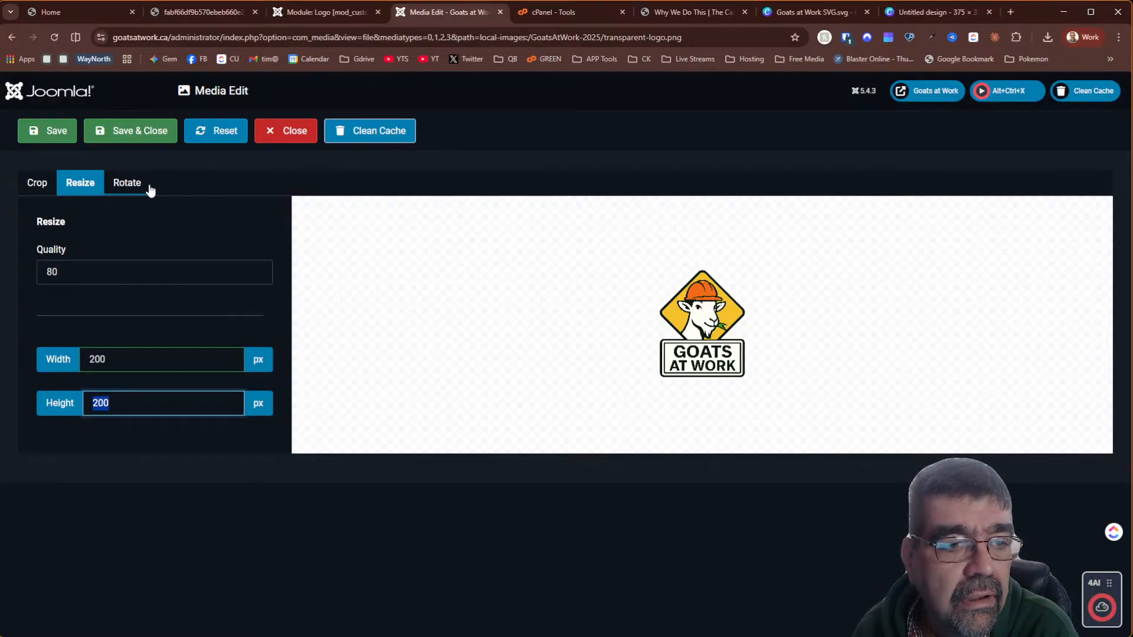
{"action": "left_click", "coordinate": [38, 183]}
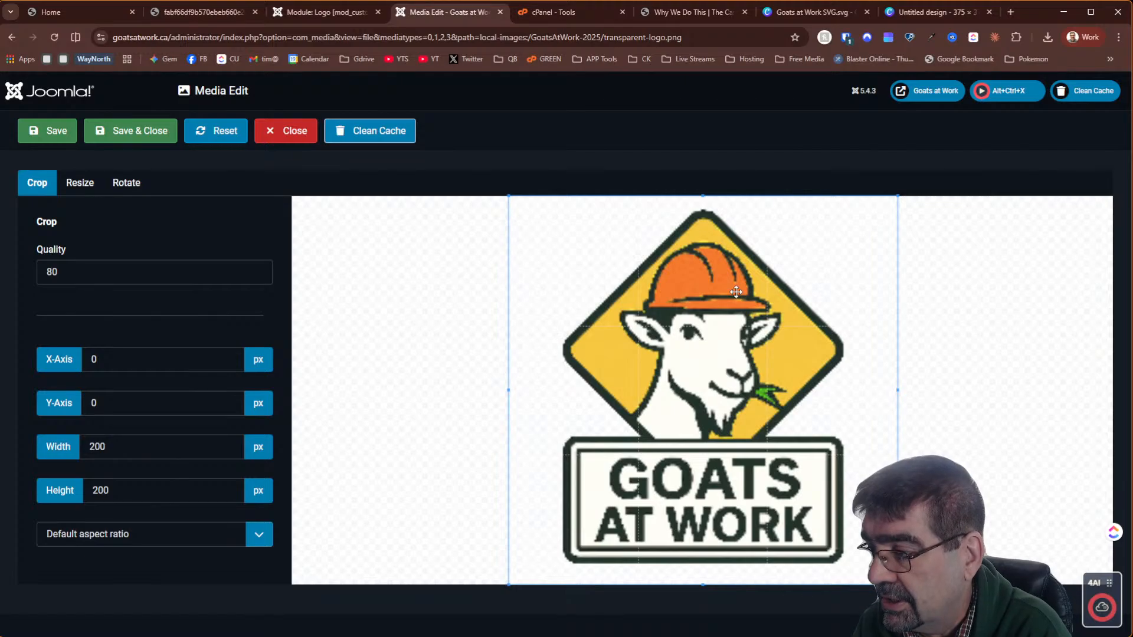
{"action": "left_click", "coordinate": [278, 131]}
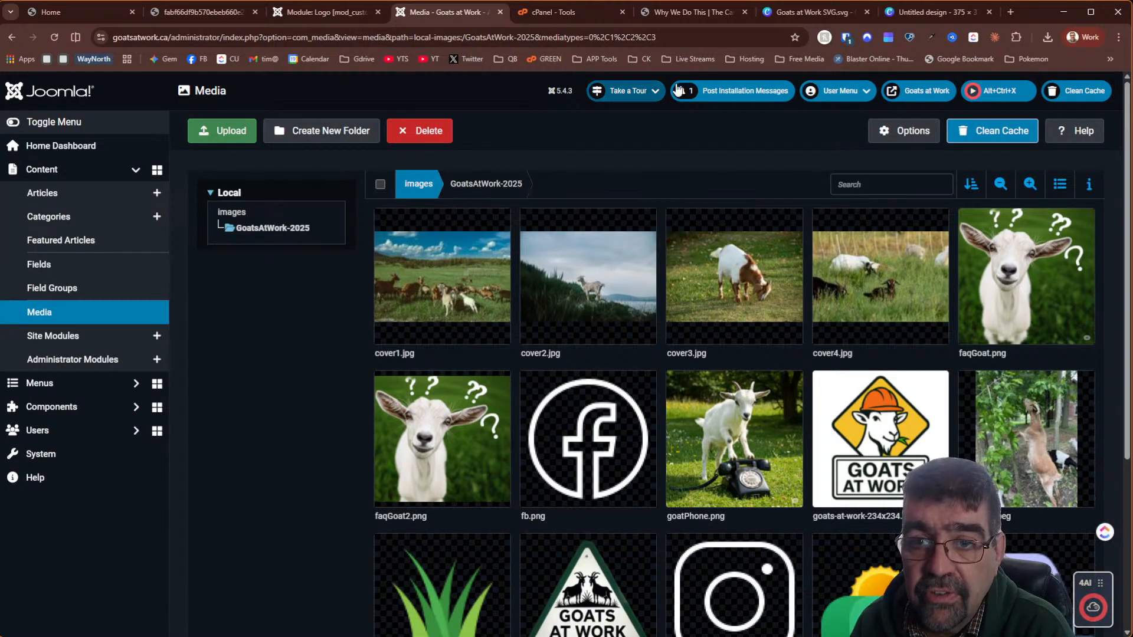
Switch to the Canva logo design and restore the white areas along the bottom and side borders of the GOATS AT WORK sign
{"action": "left_click", "coordinate": [916, 16]}
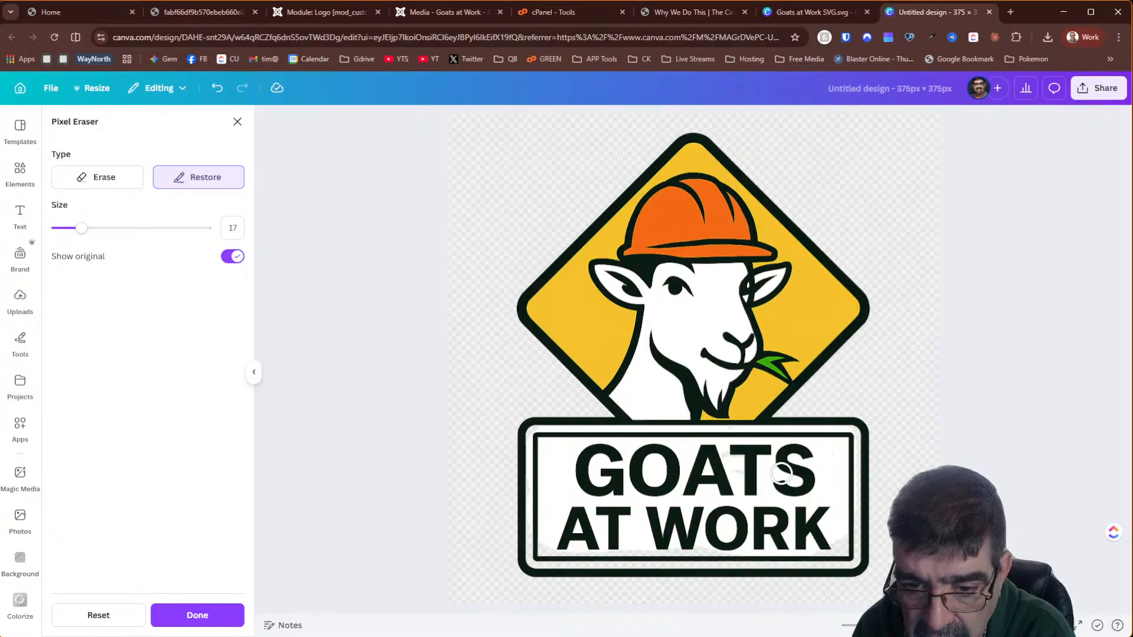
{"action": "mouse_move", "coordinate": [877, 625]}
{"action": "left_mouse_down"}
{"action": "mouse_move", "coordinate": [915, 625]}
{"action": "mouse_move", "coordinate": [894, 625]}
{"action": "left_mouse_up"}
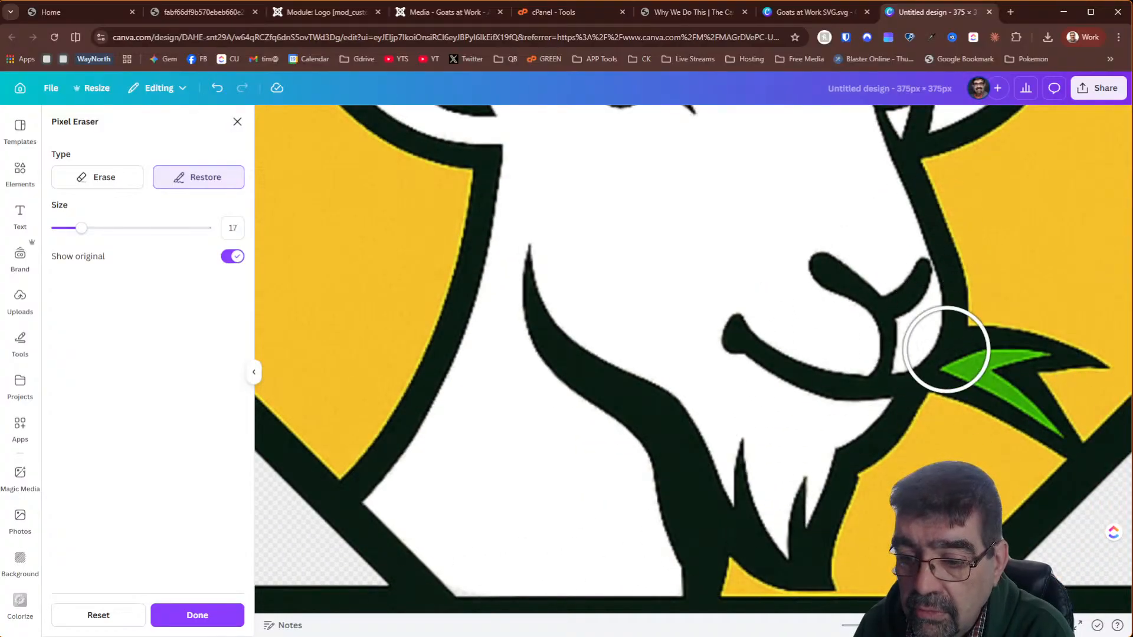
{"action": "left_click_drag", "start_coordinate": [894, 625], "coordinate": [878, 625]}
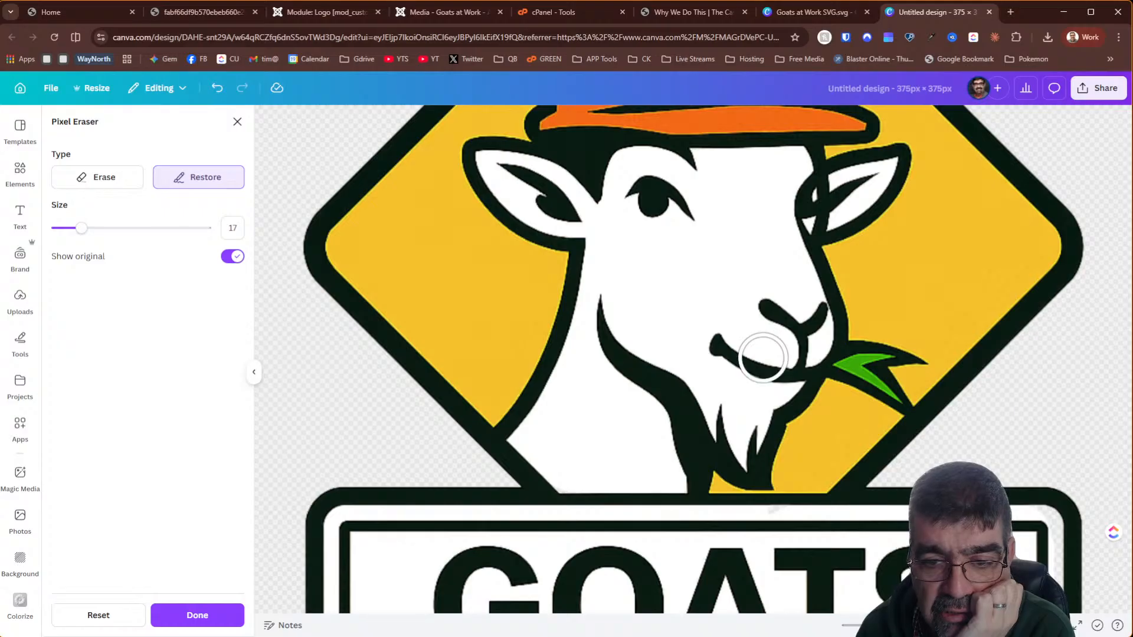
{"action": "scroll", "coordinate": [738, 295], "scroll_direction": "down", "scroll_amount": 3}
{"action": "scroll", "coordinate": [716, 324], "scroll_direction": "down", "scroll_amount": 2}
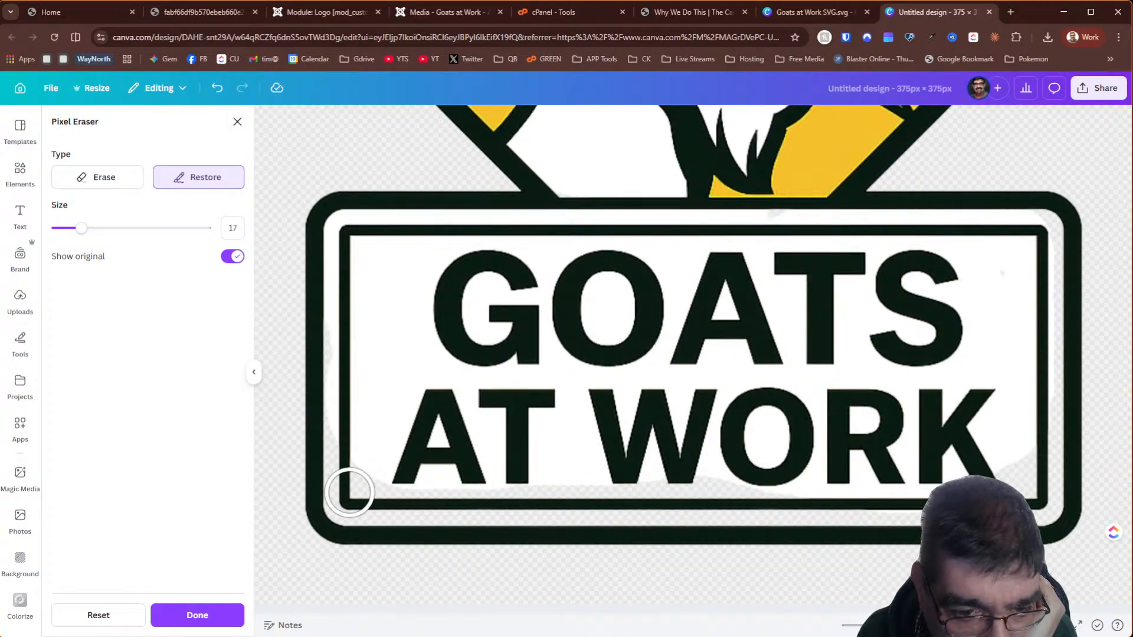
{"action": "mouse_move", "coordinate": [338, 412]}
{"action": "left_mouse_down"}
{"action": "mouse_move", "coordinate": [352, 503]}
{"action": "mouse_move", "coordinate": [1048, 501]}
{"action": "mouse_move", "coordinate": [1058, 275]}
{"action": "left_mouse_up"}
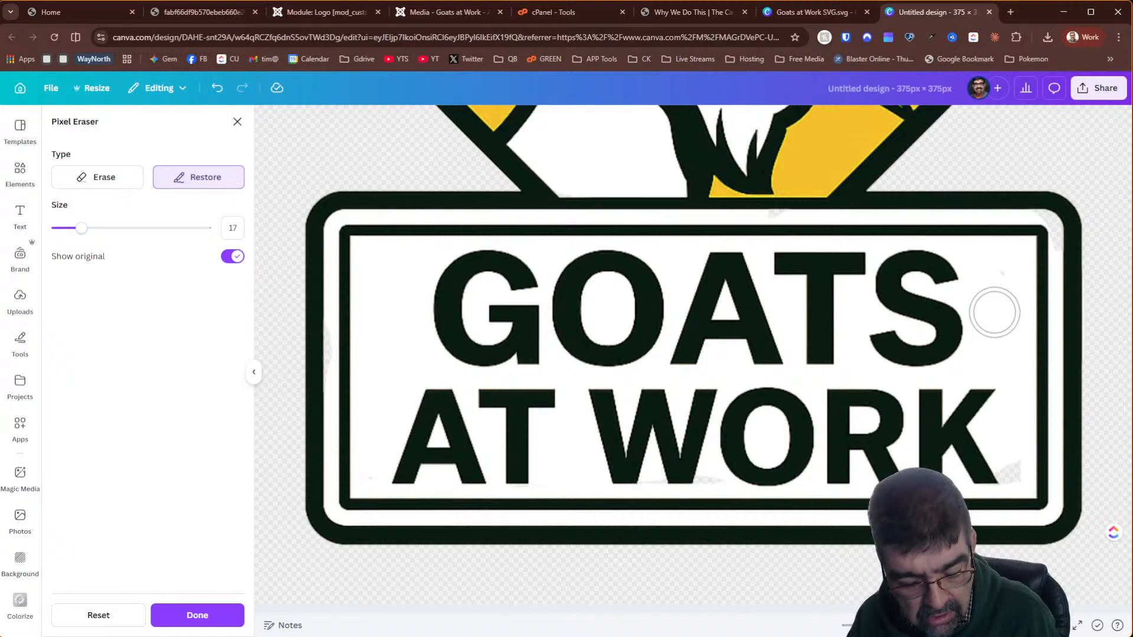
{"action": "key", "text": "ctrl+z"}
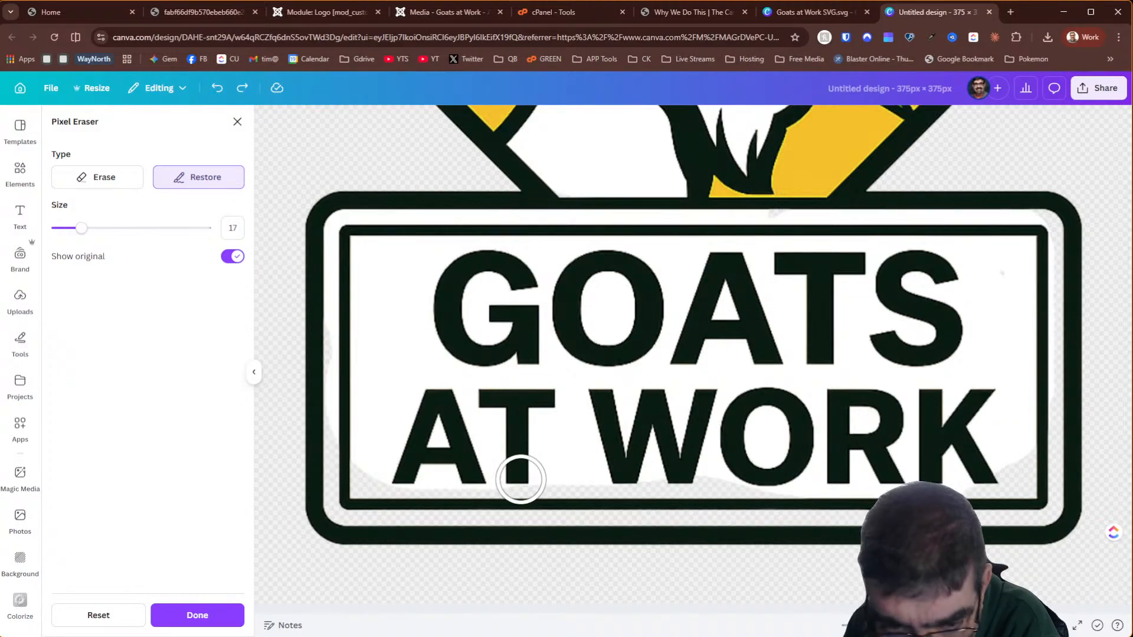
{"action": "mouse_move", "coordinate": [349, 485]}
{"action": "left_mouse_down"}
{"action": "mouse_move", "coordinate": [337, 435]}
{"action": "mouse_move", "coordinate": [339, 496]}
{"action": "mouse_move", "coordinate": [387, 508]}
{"action": "mouse_move", "coordinate": [851, 512]}
{"action": "left_mouse_up"}
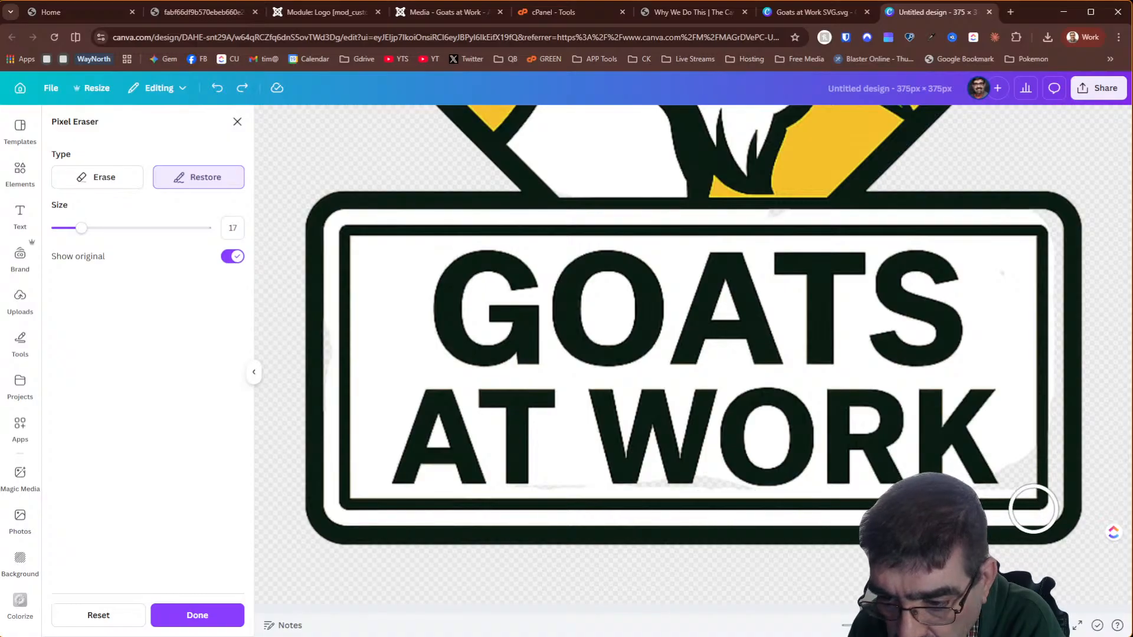
{"action": "mouse_move", "coordinate": [1033, 509]}
{"action": "left_mouse_down"}
{"action": "mouse_move", "coordinate": [1027, 485]}
{"action": "mouse_move", "coordinate": [1057, 321]}
{"action": "mouse_move", "coordinate": [1057, 284]}
{"action": "mouse_move", "coordinate": [1036, 236]}
{"action": "left_mouse_up"}
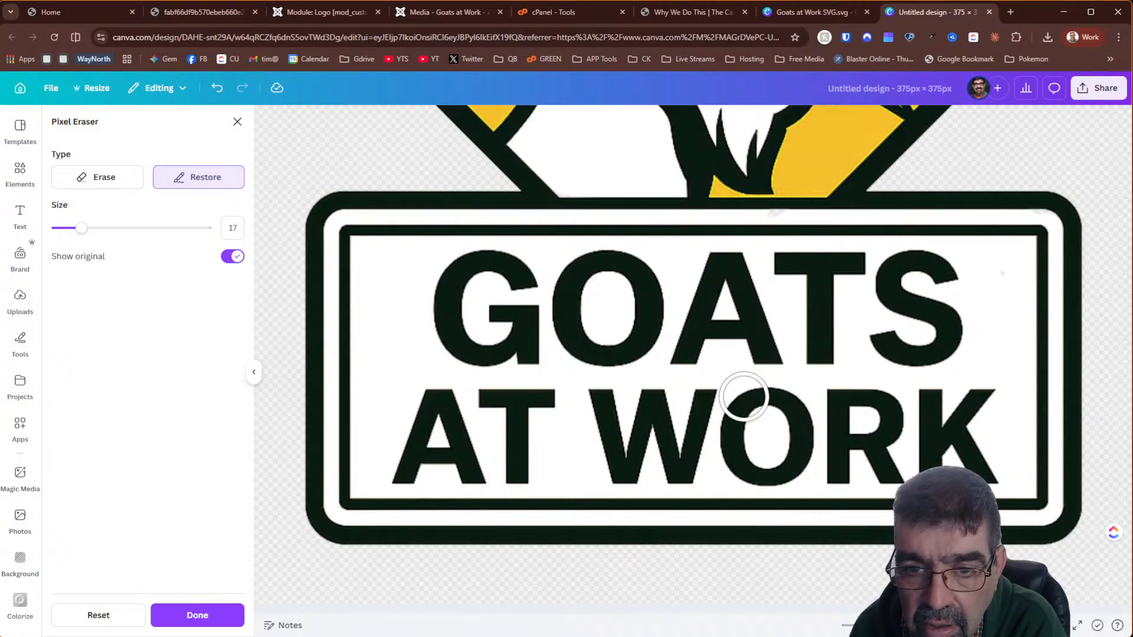
Check the whole logo for missing white areas, set the restore brush size to 100, and finish the pixel eraser edits
{"action": "scroll", "coordinate": [721, 317], "scroll_direction": "up", "scroll_amount": 5}
{"action": "scroll", "coordinate": [716, 314], "scroll_direction": "up", "scroll_amount": 3}
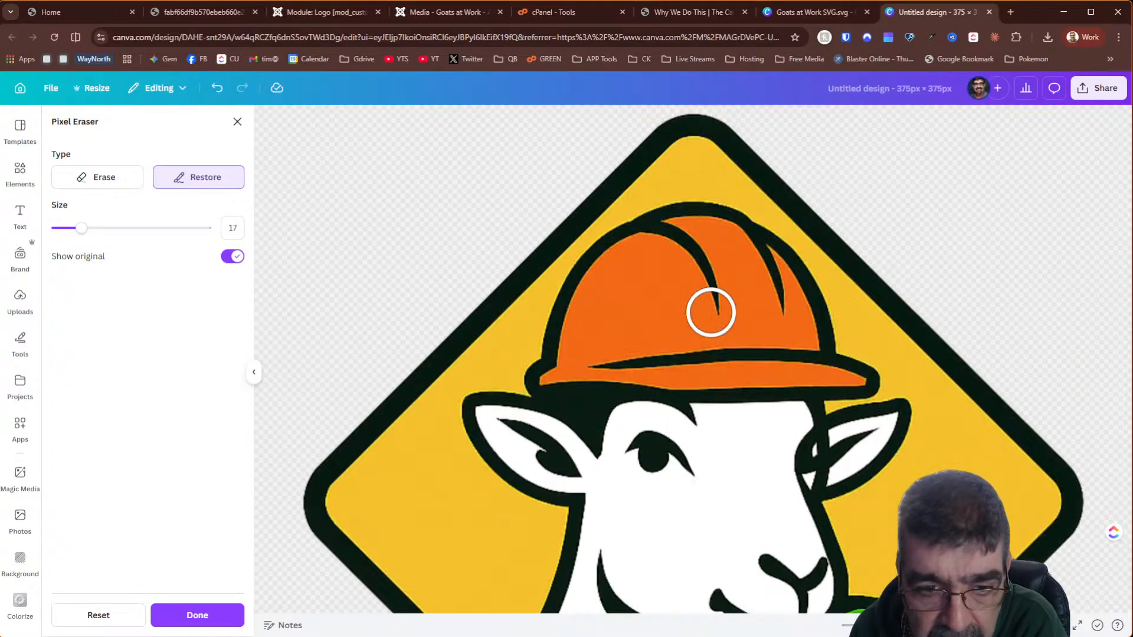
{"action": "scroll", "coordinate": [712, 312], "scroll_direction": "down", "scroll_amount": 3}
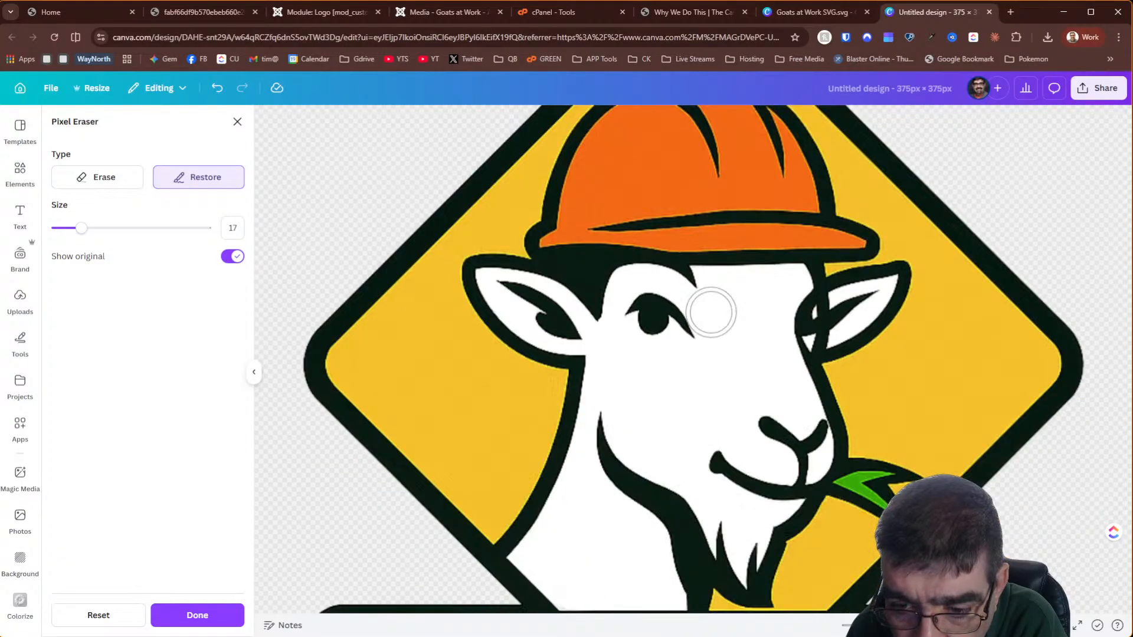
{"action": "scroll", "coordinate": [711, 313], "scroll_direction": "down", "scroll_amount": 9}
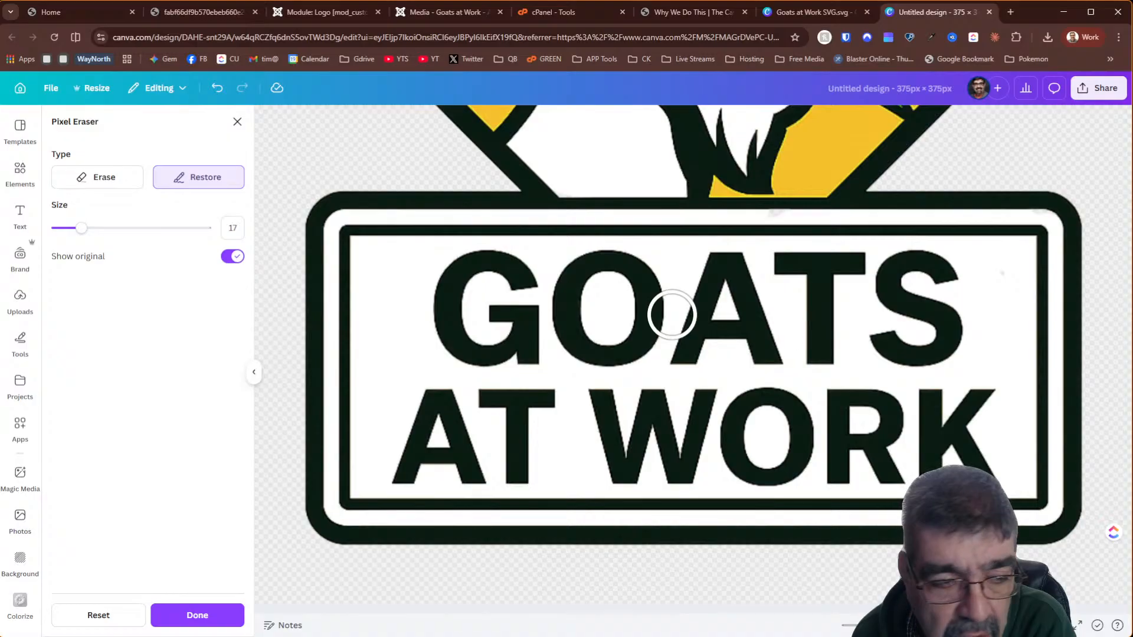
{"action": "mouse_move", "coordinate": [81, 229]}
{"action": "left_mouse_down"}
{"action": "mouse_move", "coordinate": [187, 230]}
{"action": "mouse_move", "coordinate": [210, 248]}
{"action": "left_mouse_up"}
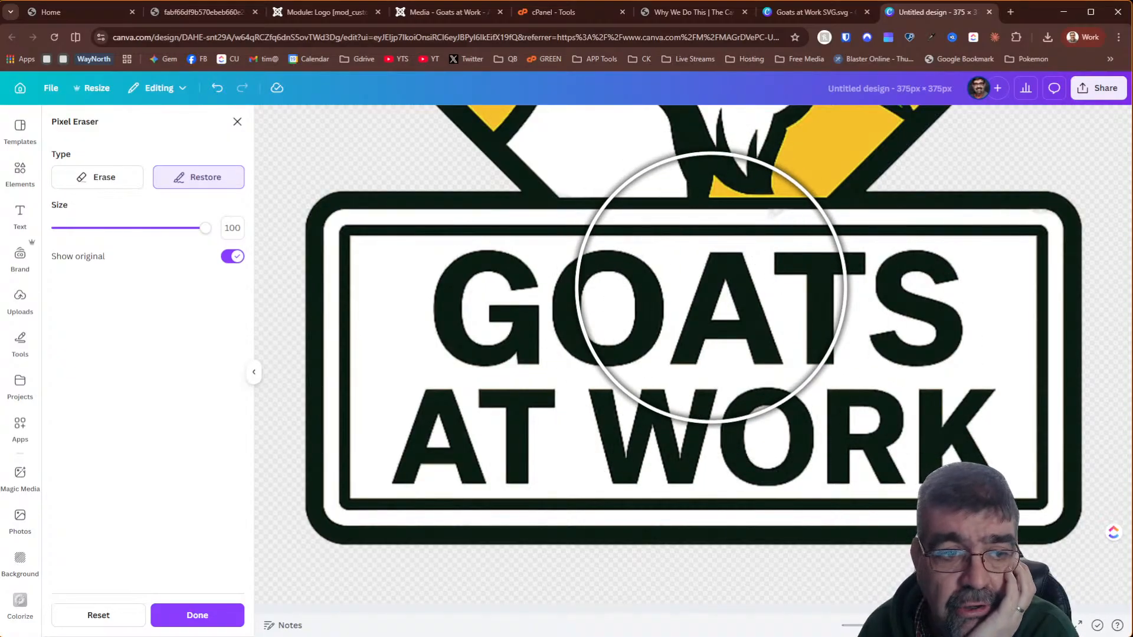
{"action": "left_click", "coordinate": [194, 616]}
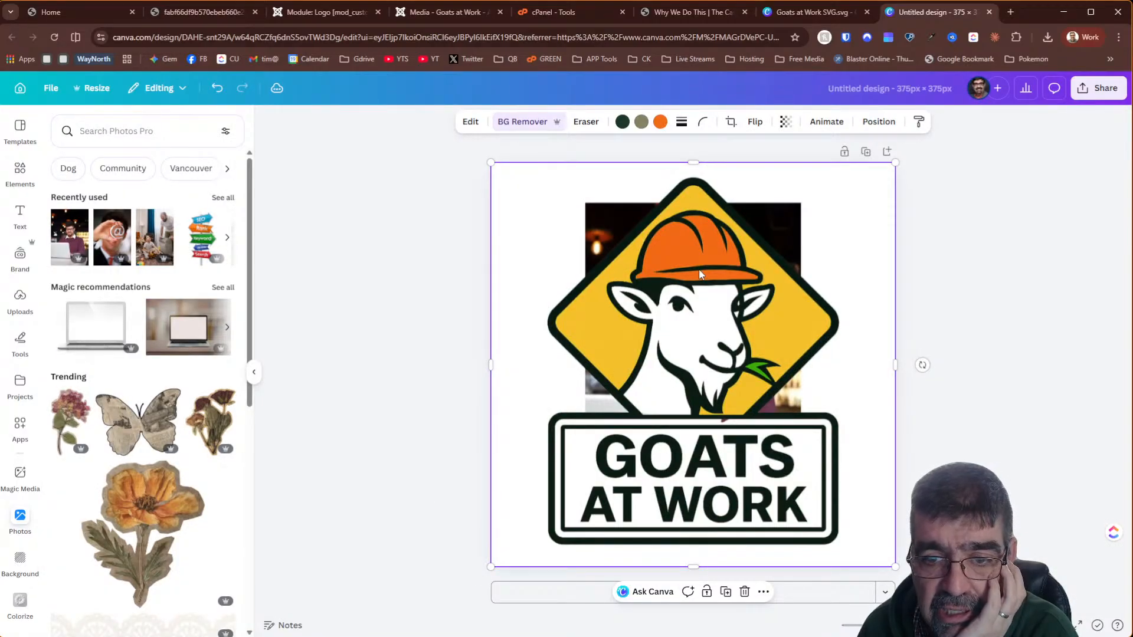
Move the logo aside, delete the photo of the man with a laptop behind it, and realign the logo to fill the page
{"action": "mouse_move", "coordinate": [772, 220]}
{"action": "left_mouse_down"}
{"action": "mouse_move", "coordinate": [790, 242]}
{"action": "mouse_move", "coordinate": [790, 213]}
{"action": "mouse_move", "coordinate": [749, 216]}
{"action": "mouse_move", "coordinate": [741, 205]}
{"action": "mouse_move", "coordinate": [767, 215]}
{"action": "mouse_move", "coordinate": [798, 187]}
{"action": "mouse_move", "coordinate": [799, 134]}
{"action": "mouse_move", "coordinate": [809, 148]}
{"action": "mouse_move", "coordinate": [755, 145]}
{"action": "mouse_move", "coordinate": [702, 181]}
{"action": "mouse_move", "coordinate": [759, 264]}
{"action": "mouse_move", "coordinate": [788, 225]}
{"action": "left_mouse_up"}
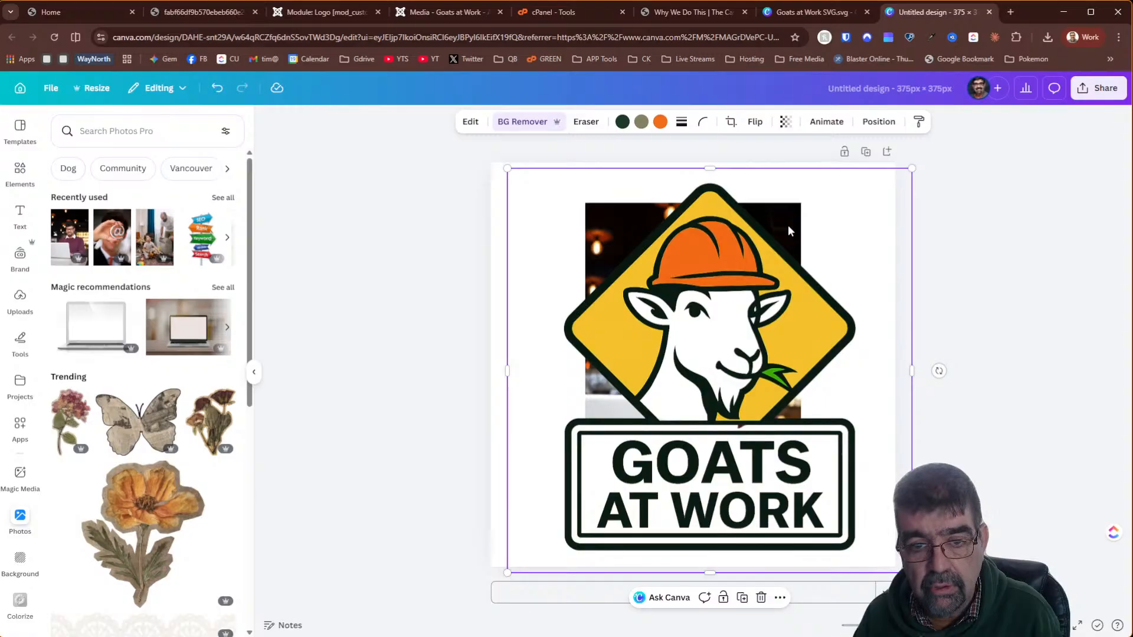
{"action": "left_click_drag", "start_coordinate": [657, 190], "coordinate": [910, 292]}
{"action": "left_click", "coordinate": [670, 278]}
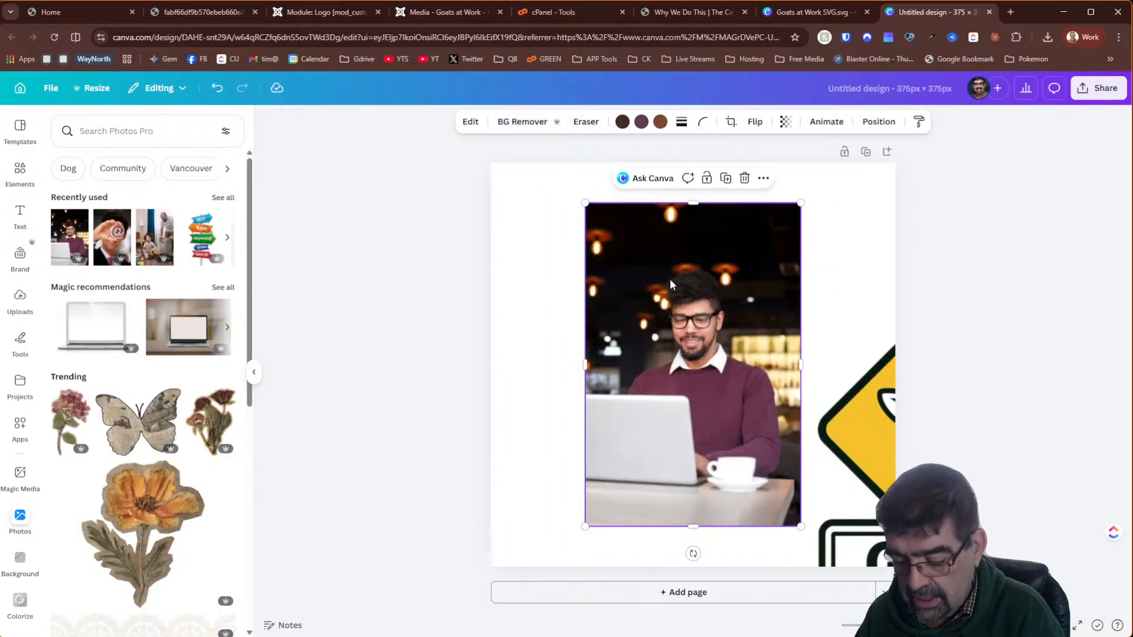
{"action": "key", "text": "Delete"}
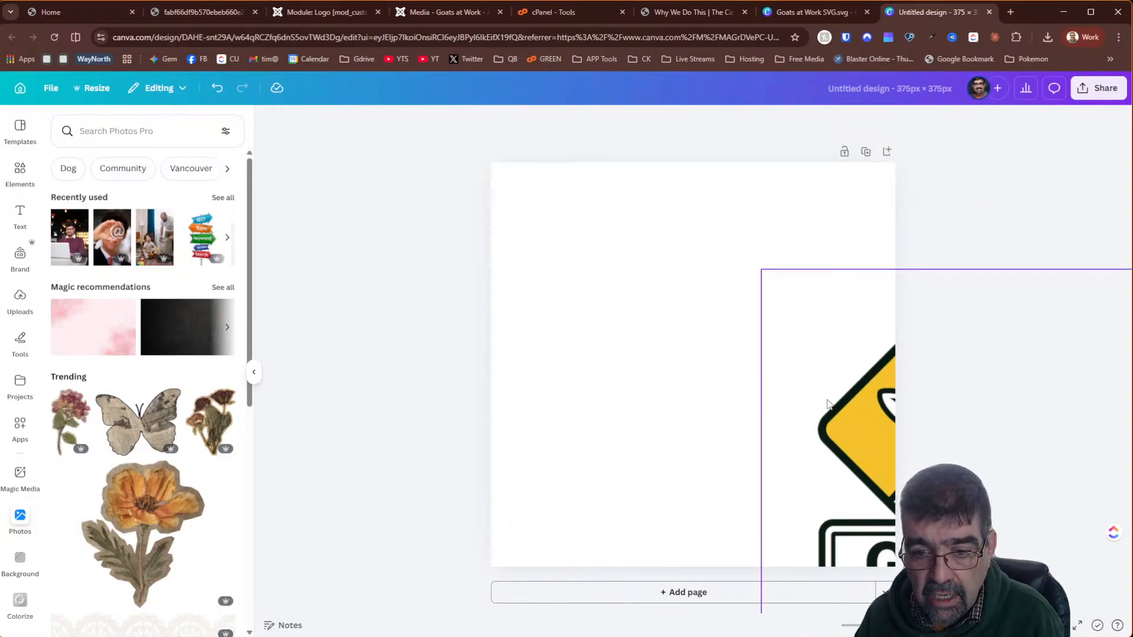
{"action": "left_click_drag", "start_coordinate": [828, 404], "coordinate": [554, 301]}
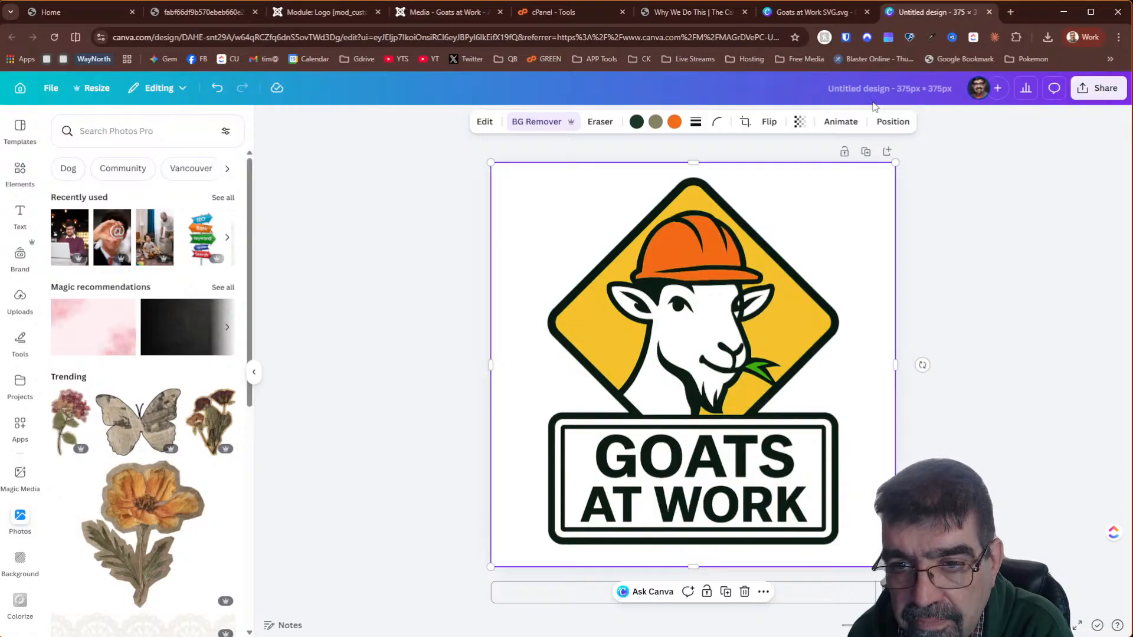
Download the design as an SVG named goats-at-work in the delete folder, replacing the existing file
{"action": "left_click", "coordinate": [1097, 88]}
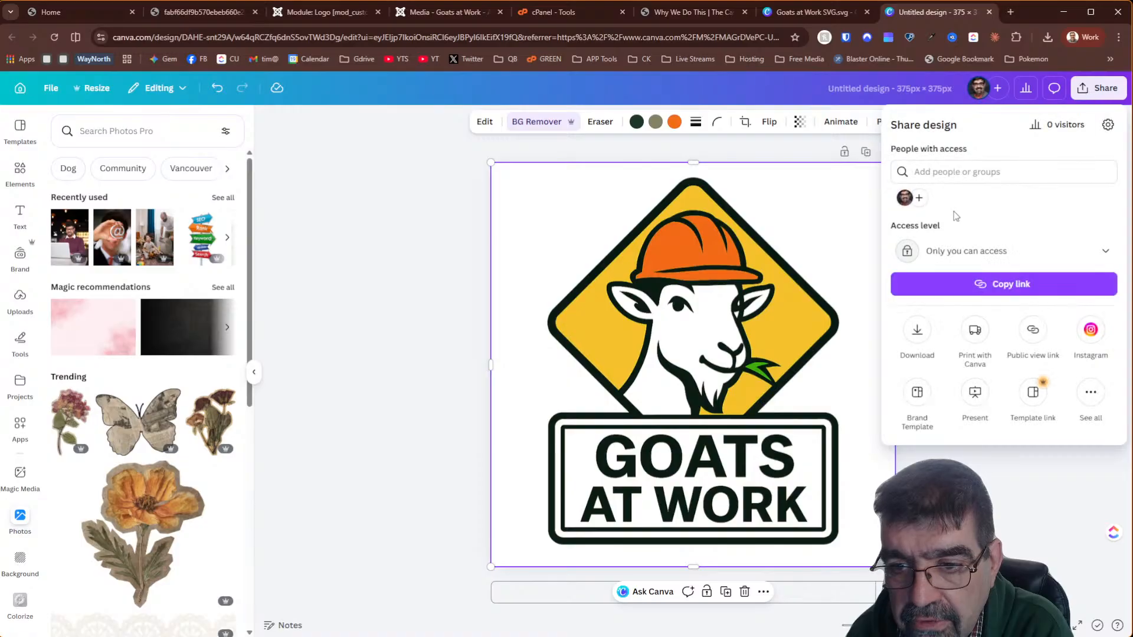
{"action": "left_click", "coordinate": [917, 330]}
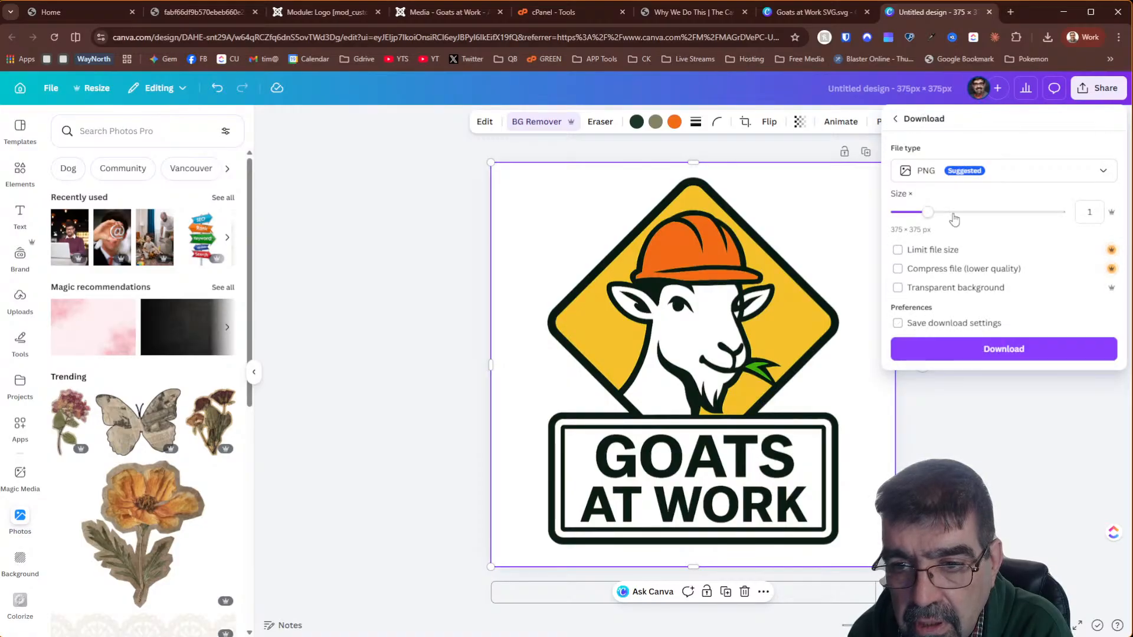
{"action": "left_click", "coordinate": [944, 177]}
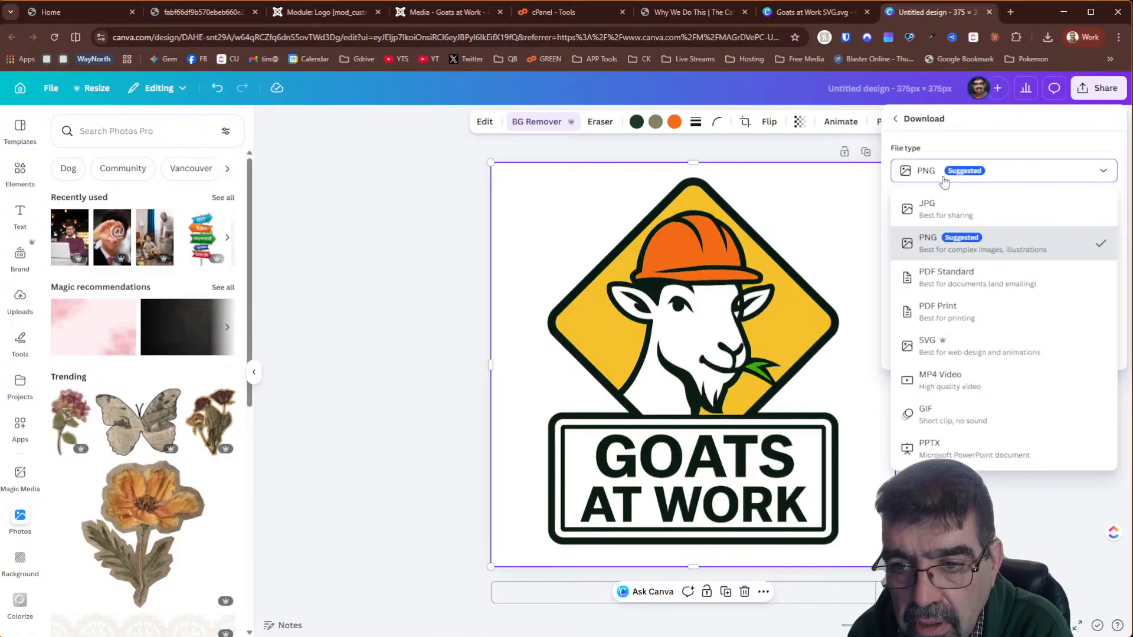
{"action": "left_click", "coordinate": [940, 351]}
{"action": "left_click", "coordinate": [982, 260]}
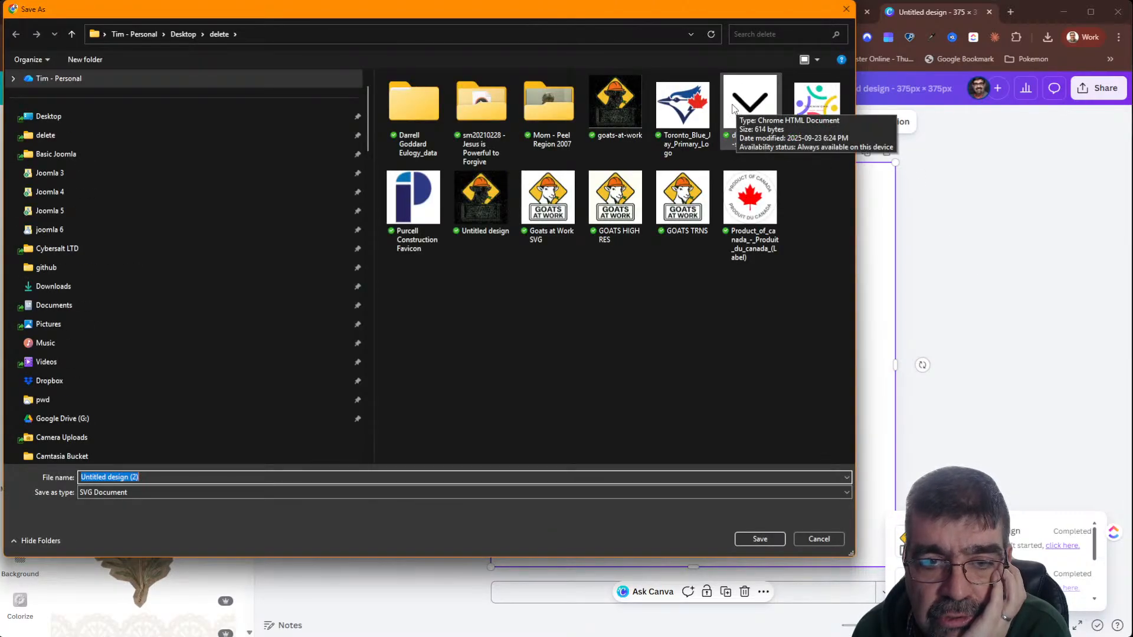
{"action": "left_click", "coordinate": [616, 103]}
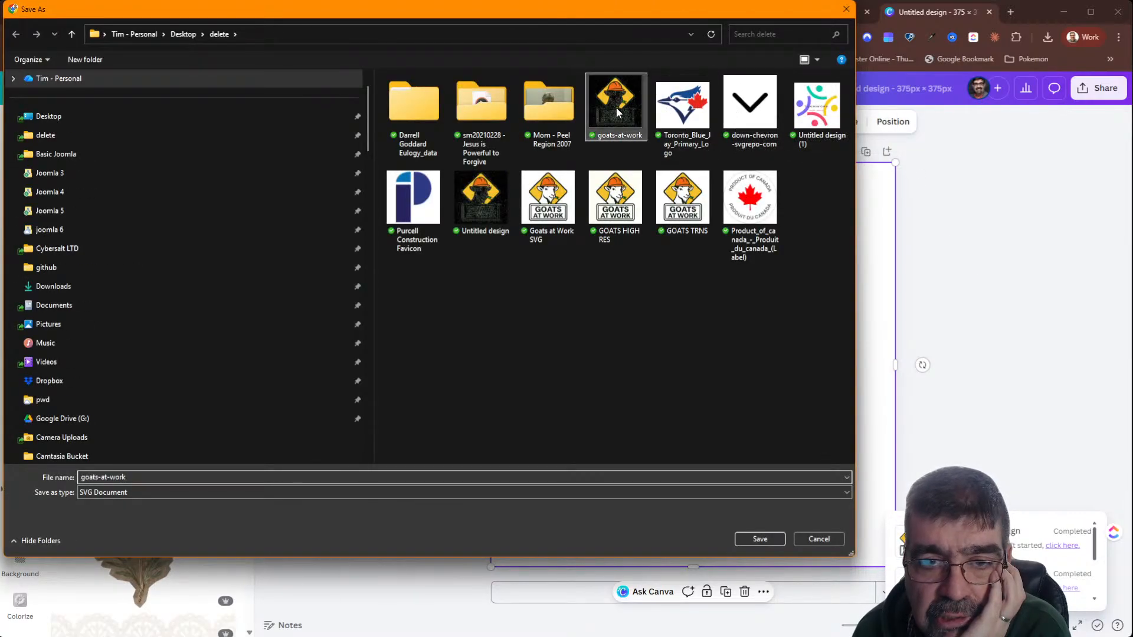
{"action": "left_click", "coordinate": [748, 538]}
{"action": "left_click", "coordinate": [586, 426]}
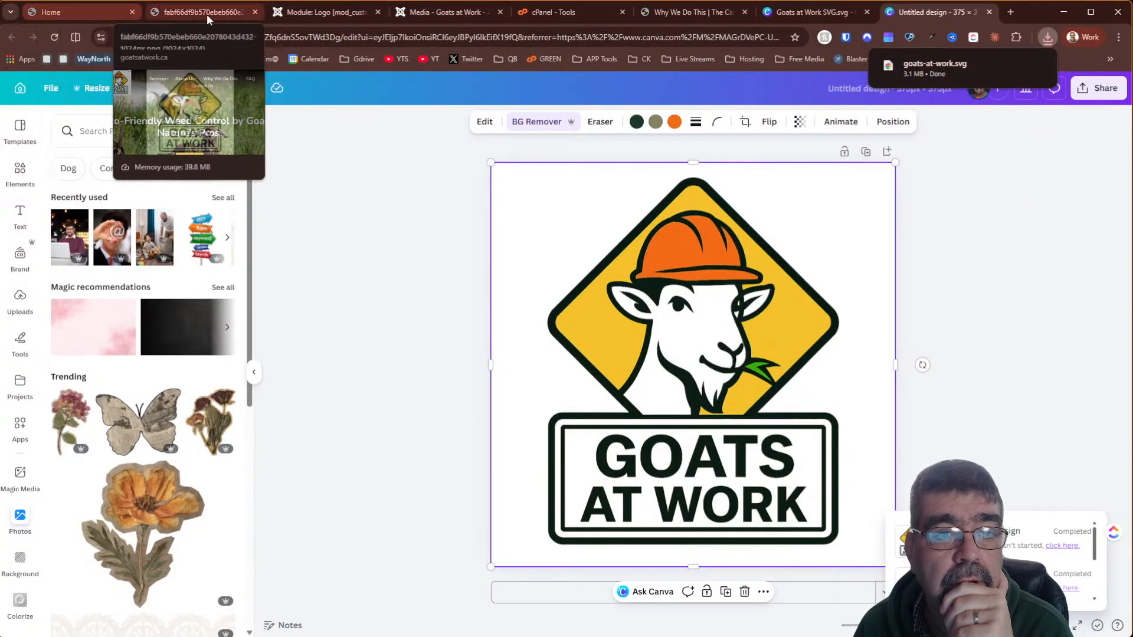
Switch to the Joomla media library and upload the goats-at-work SVG to the GoatsAtWork-2025 folder
{"action": "left_click", "coordinate": [411, 13]}
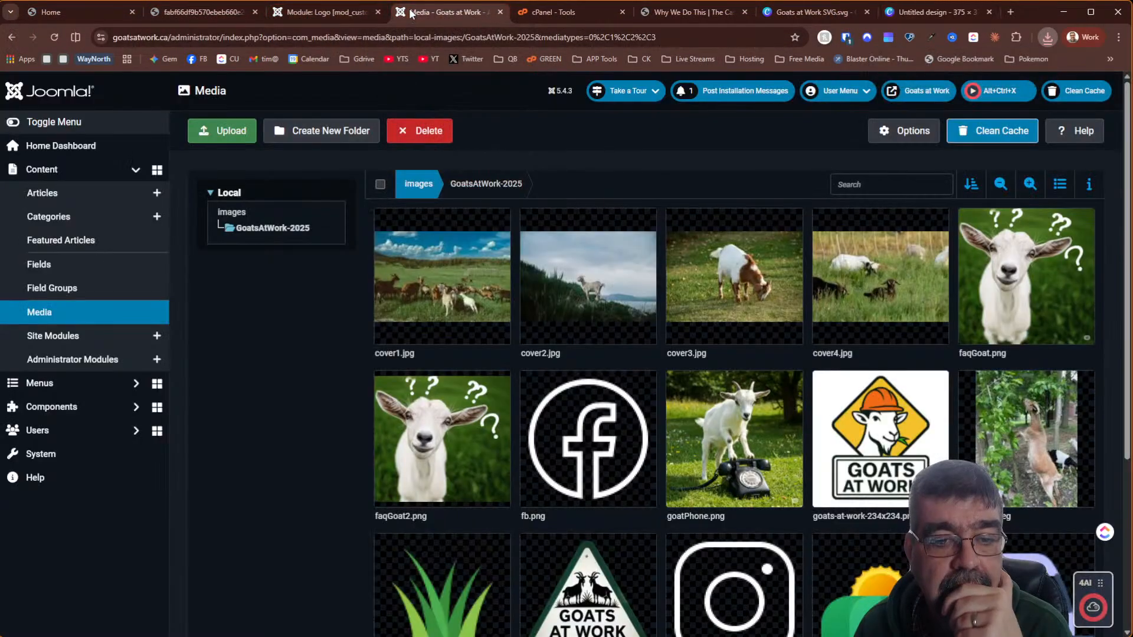
{"action": "left_click", "coordinate": [226, 125]}
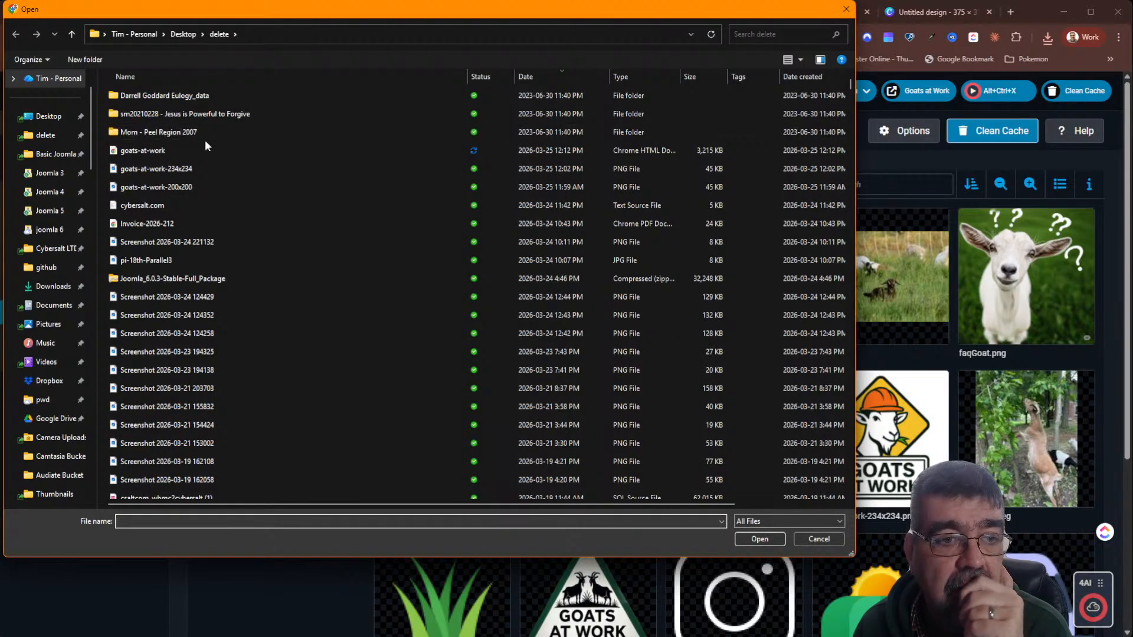
{"action": "left_click", "coordinate": [203, 151]}
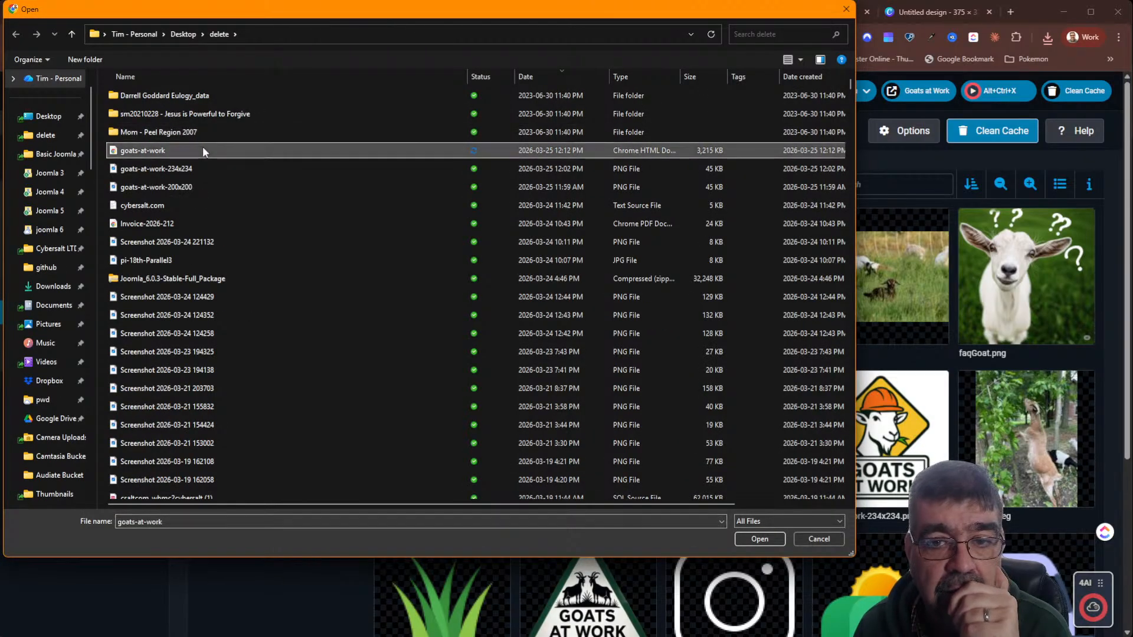
{"action": "left_click", "coordinate": [746, 539]}
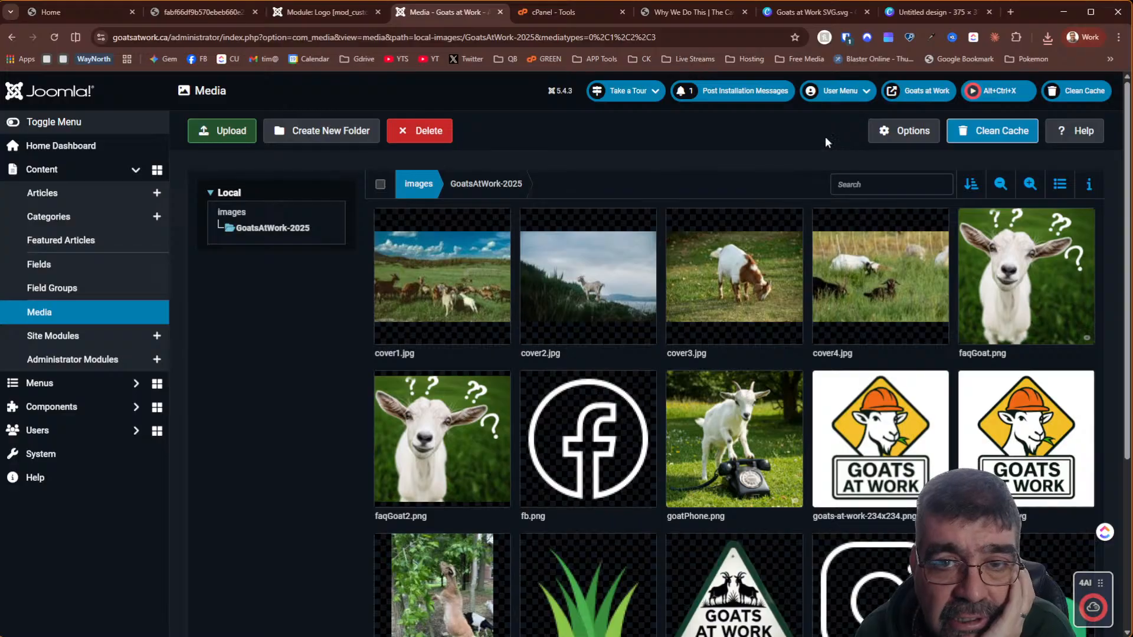
Switch to the Logo module editor, cancel the open image dialog, and place the cursor in the blank area beside the logo
{"action": "left_click", "coordinate": [328, 12]}
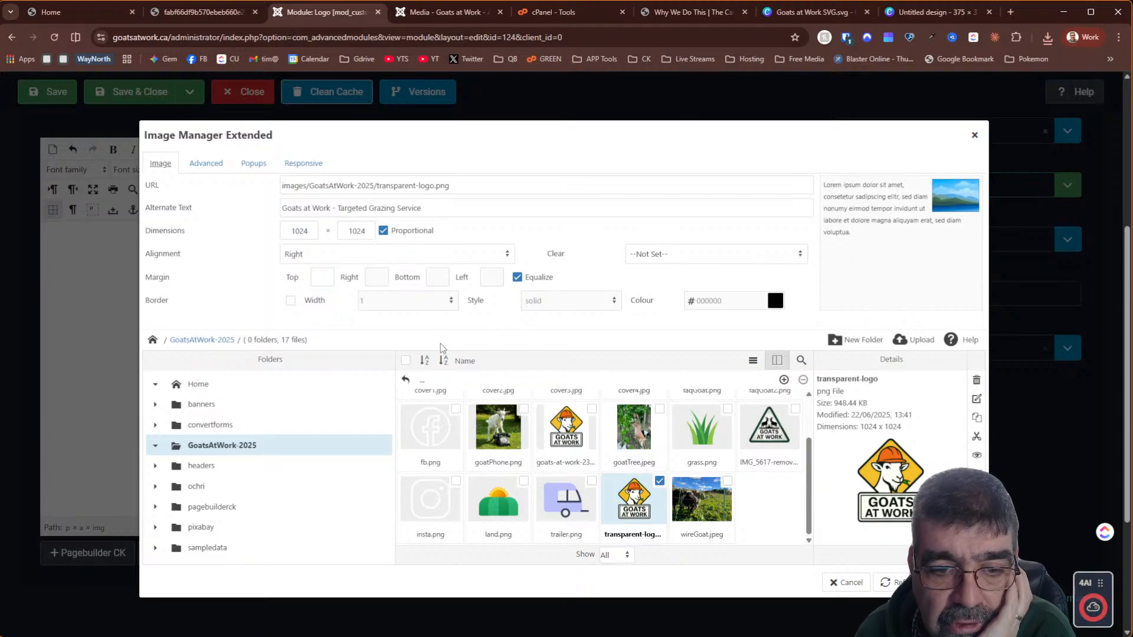
{"action": "left_click", "coordinate": [847, 583]}
{"action": "left_click", "coordinate": [182, 335]}
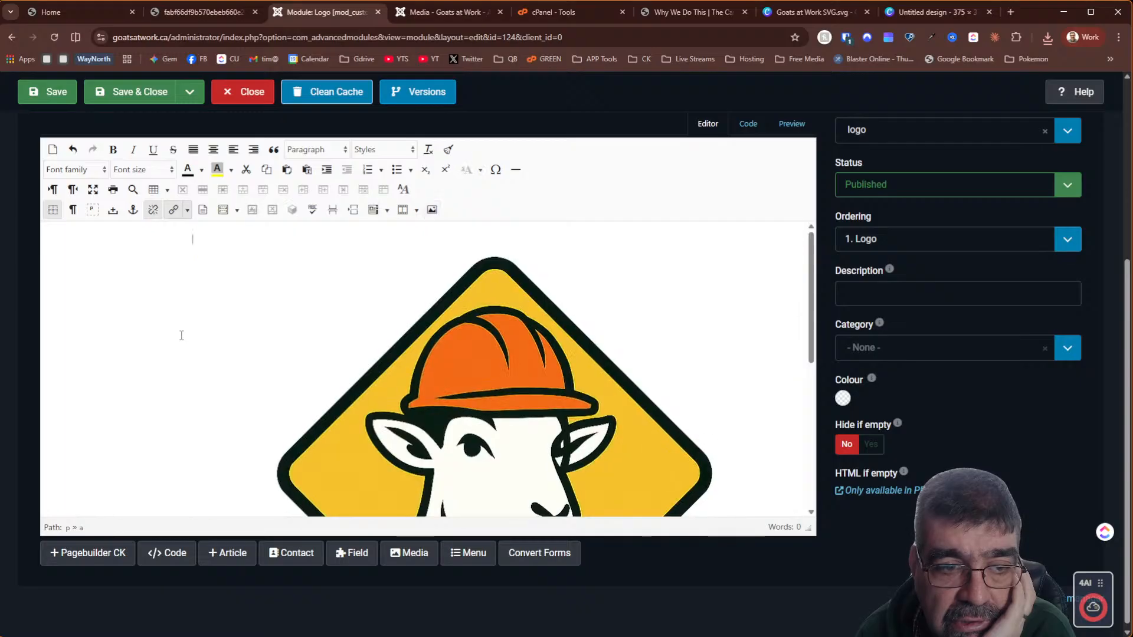
Look through the GoatsAtWork-2025 folder in the image manager for the goats-at-work SVG, and close the manager without inserting anything
{"action": "left_click", "coordinate": [431, 210]}
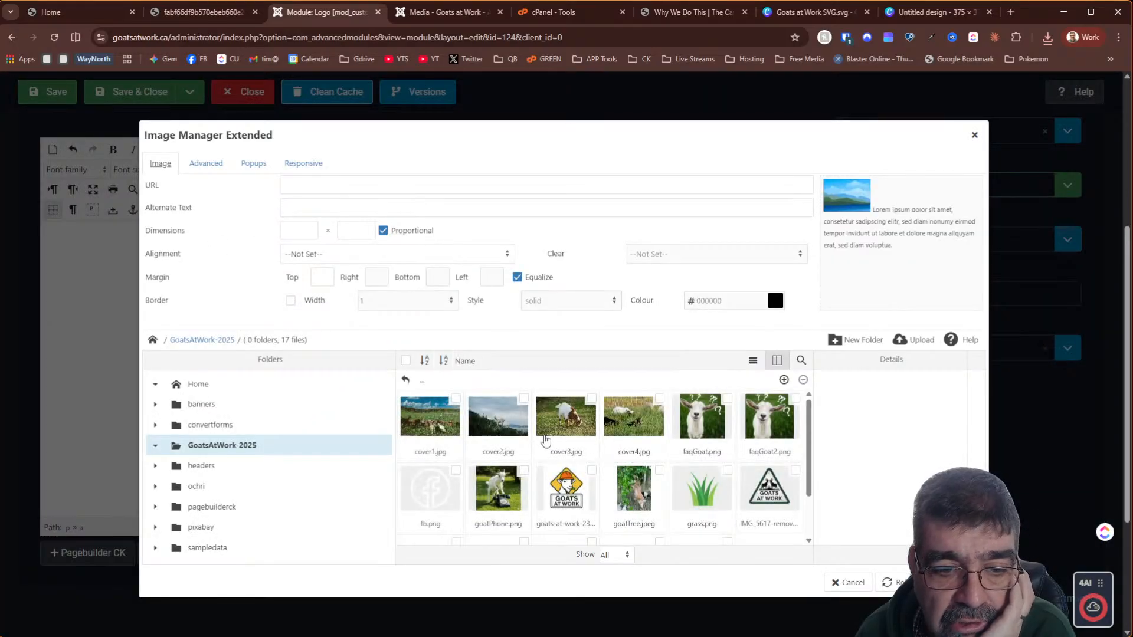
{"action": "scroll", "coordinate": [679, 486], "scroll_direction": "down", "scroll_amount": 2}
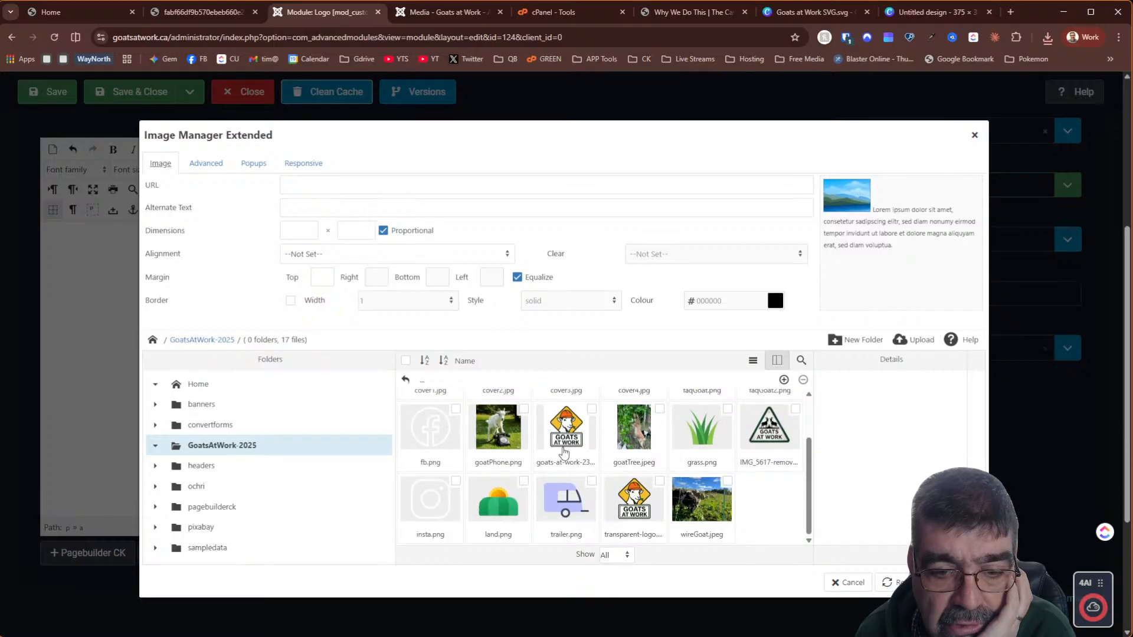
{"action": "scroll", "coordinate": [566, 463], "scroll_direction": "down", "scroll_amount": 2}
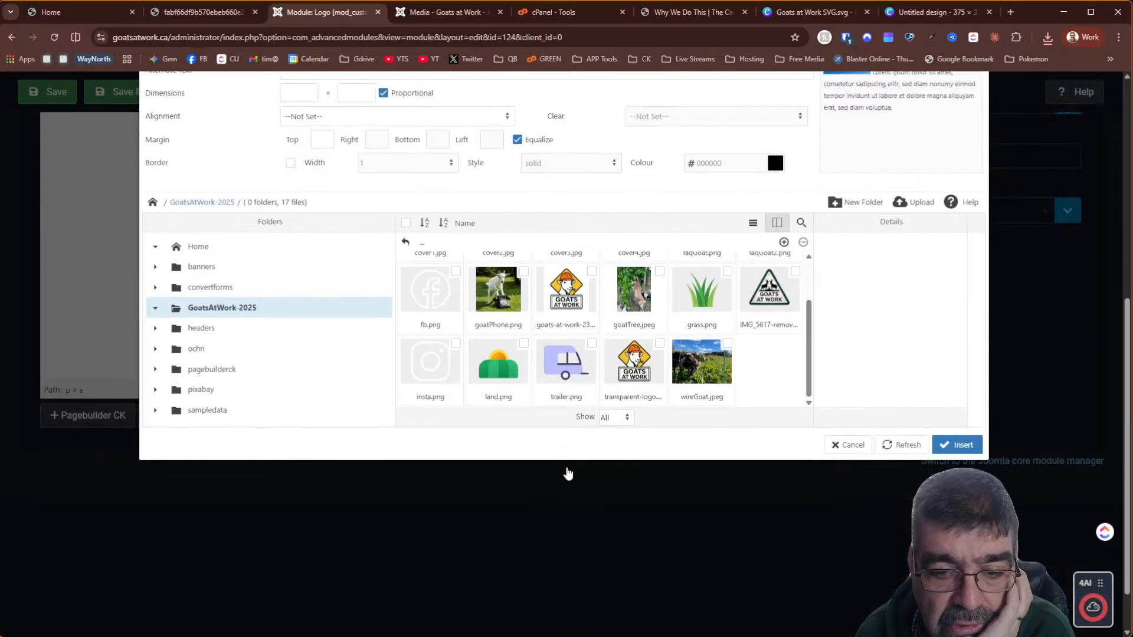
{"action": "scroll", "coordinate": [602, 345], "scroll_direction": "up", "scroll_amount": 1}
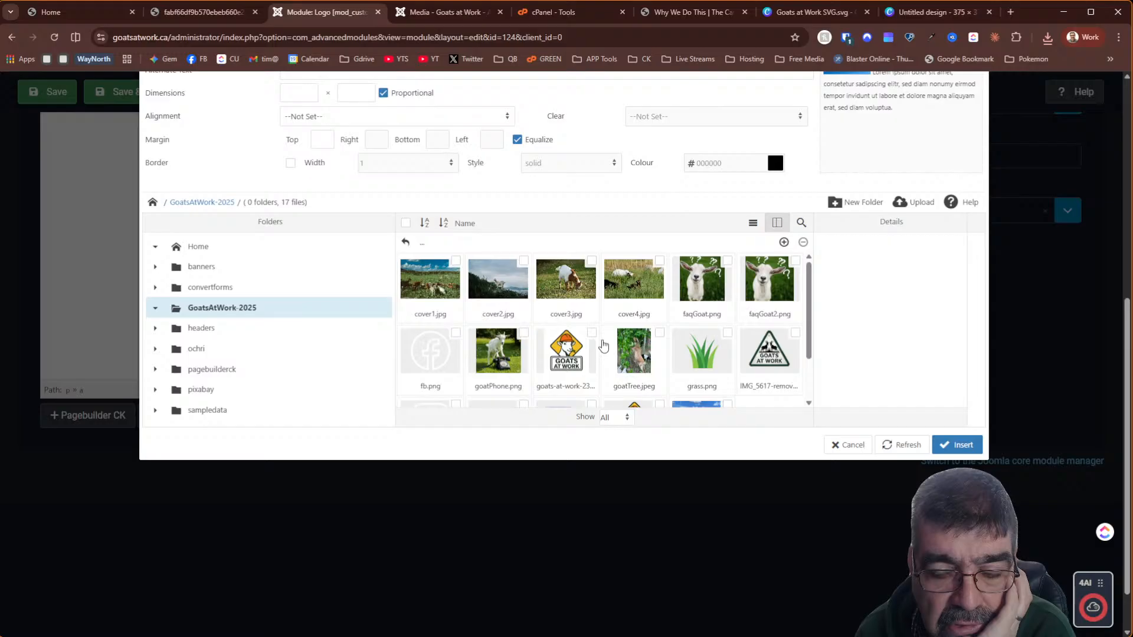
{"action": "scroll", "coordinate": [603, 346], "scroll_direction": "up", "scroll_amount": 2}
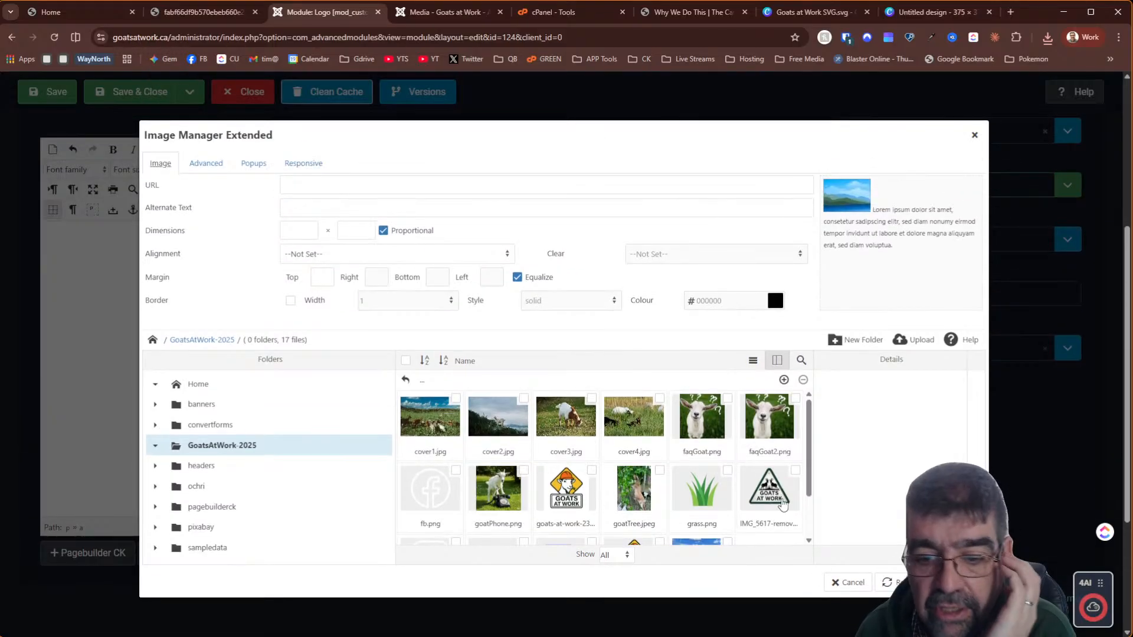
{"action": "left_click", "coordinate": [841, 579]}
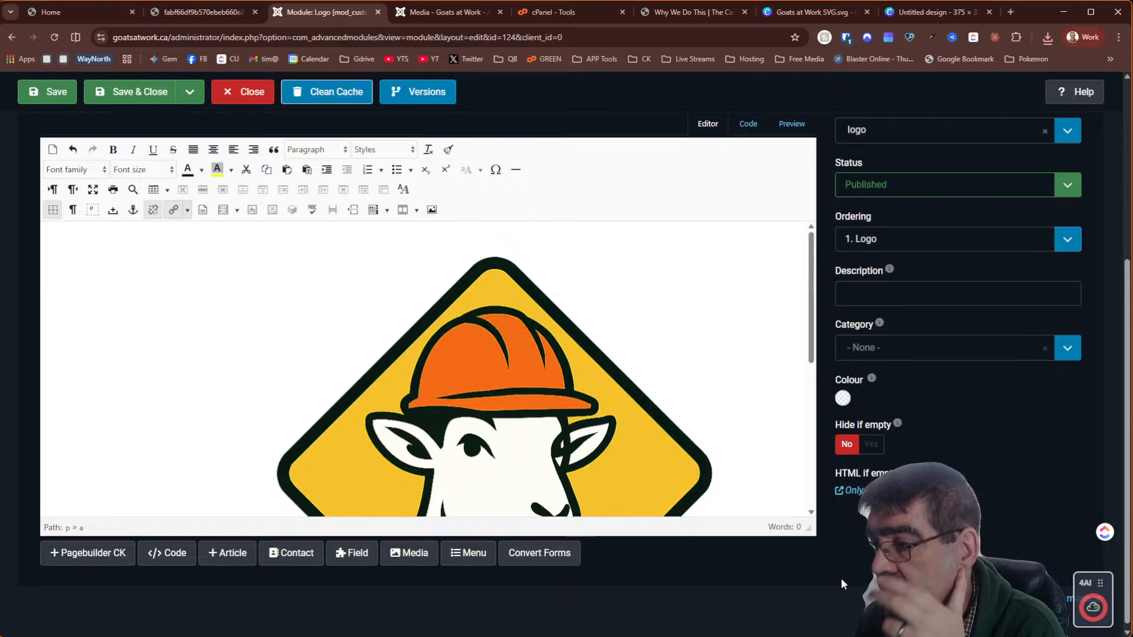
Switch to the Canva design and set up a PNG download with a transparent background at 234 × 234 px
{"action": "left_click", "coordinate": [1049, 39]}
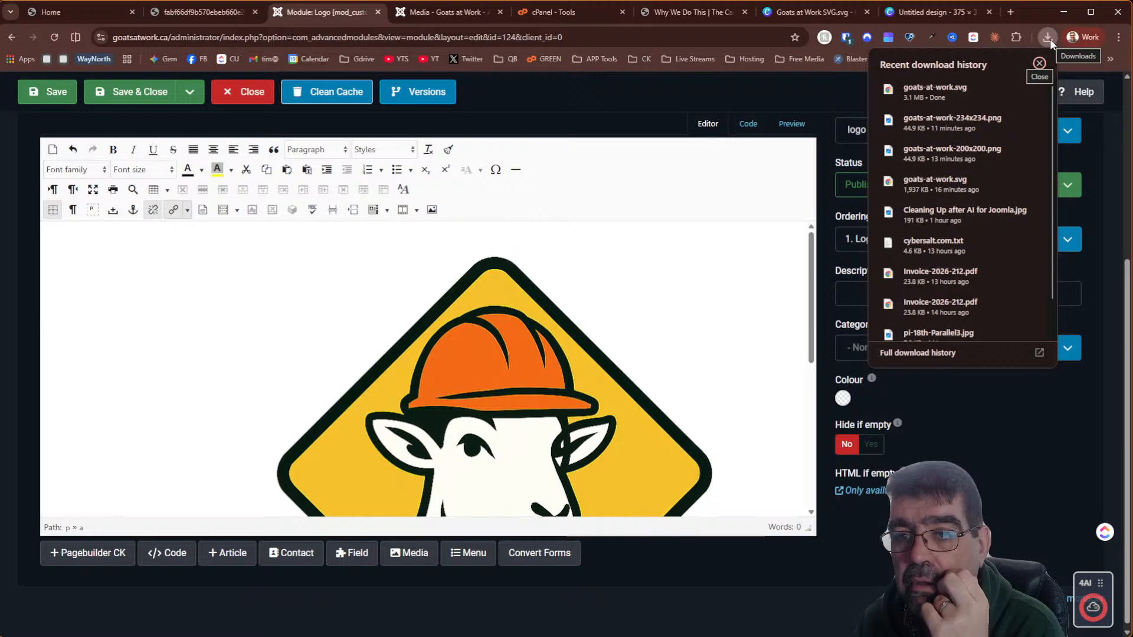
{"action": "left_click", "coordinate": [921, 11]}
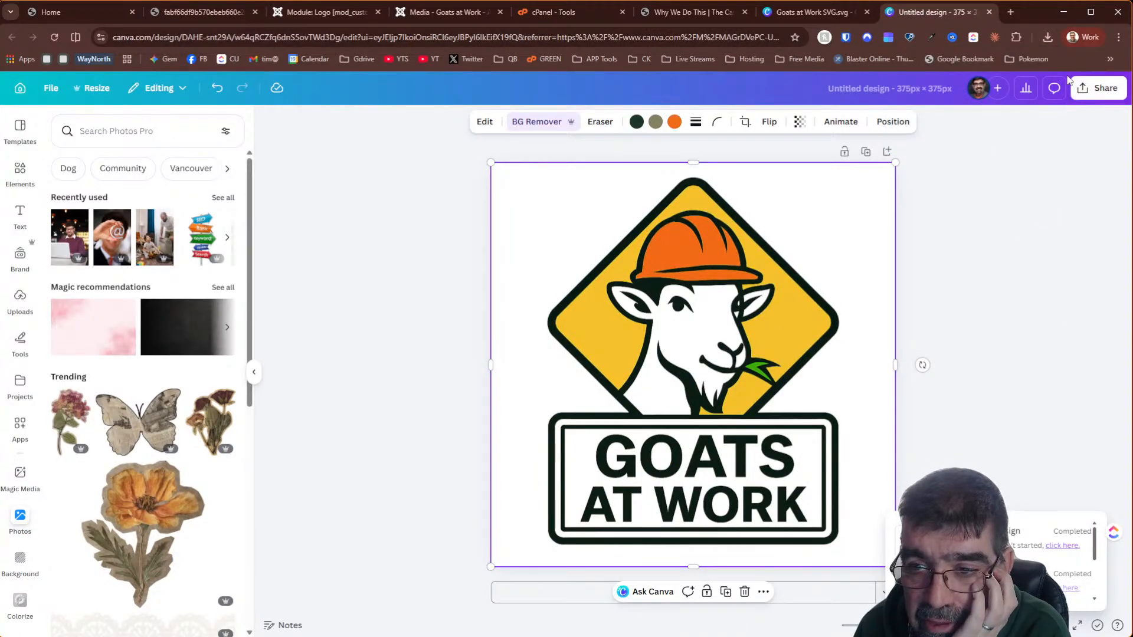
{"action": "left_click", "coordinate": [1103, 90]}
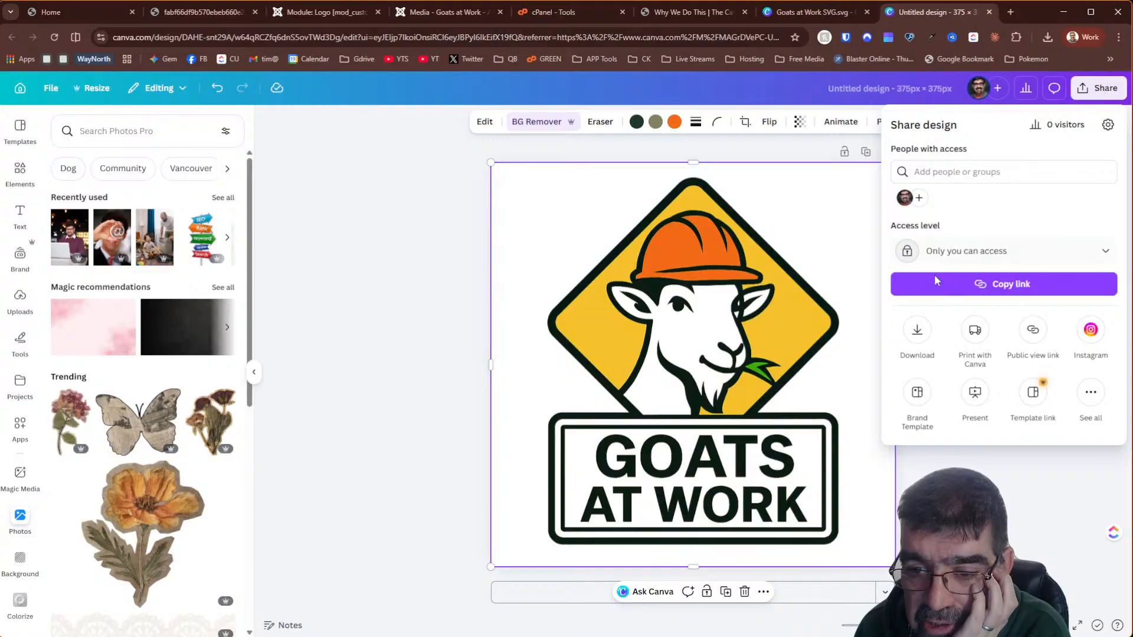
{"action": "left_click", "coordinate": [917, 330]}
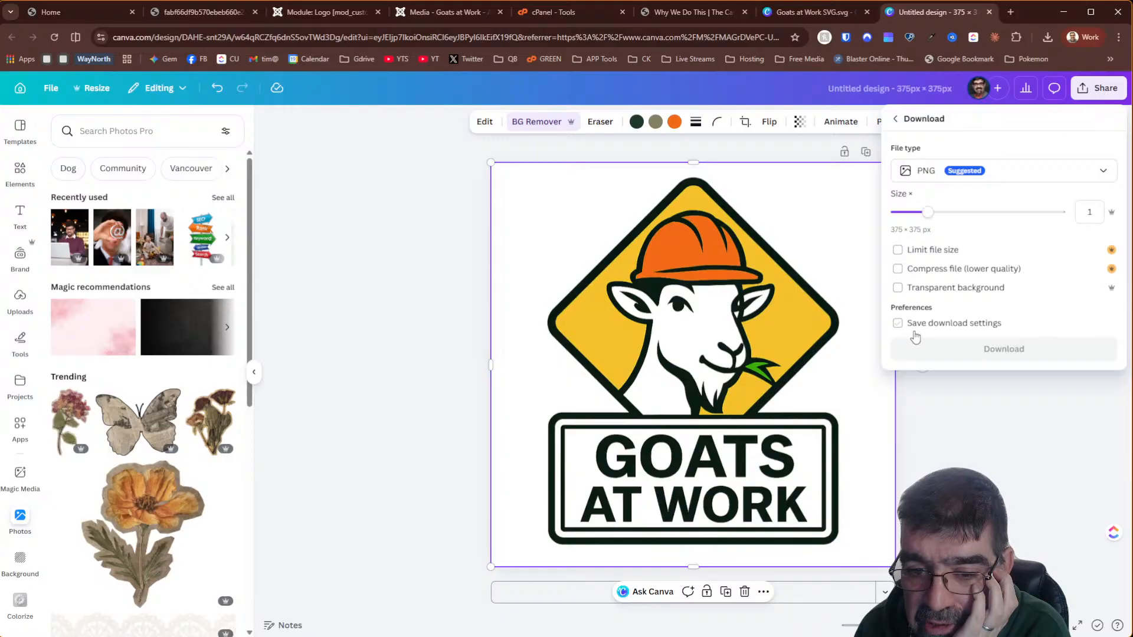
{"action": "left_click", "coordinate": [898, 288]}
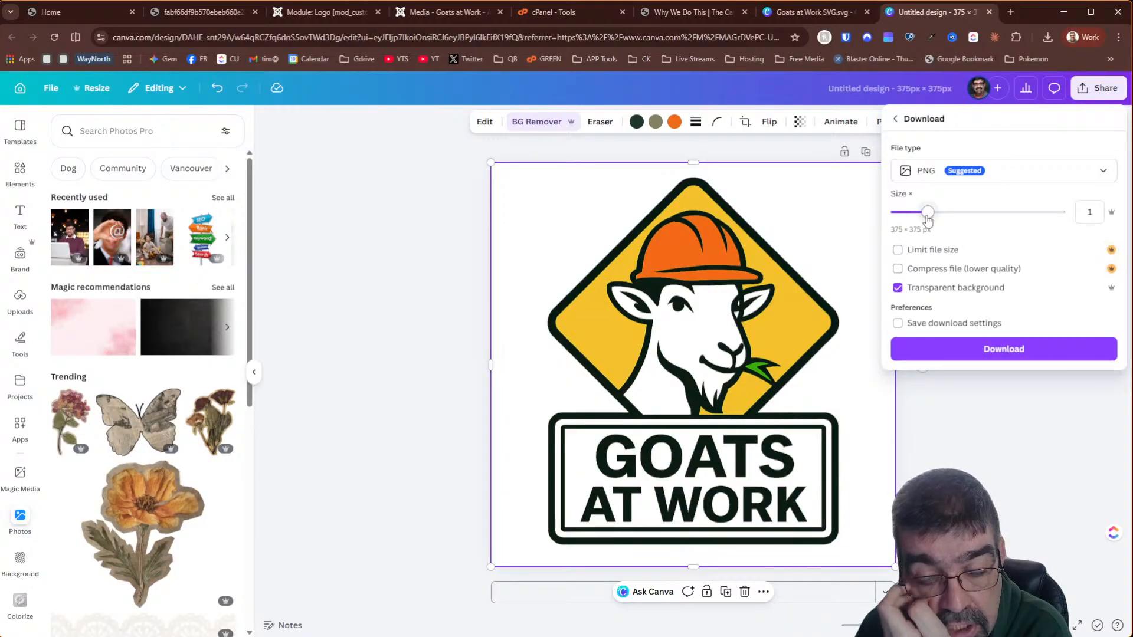
{"action": "left_click_drag", "start_coordinate": [926, 214], "coordinate": [907, 214]}
Download the PNG as goats-at-work-234x234 in the delete folder, replacing the existing file
{"action": "left_click", "coordinate": [1003, 353]}
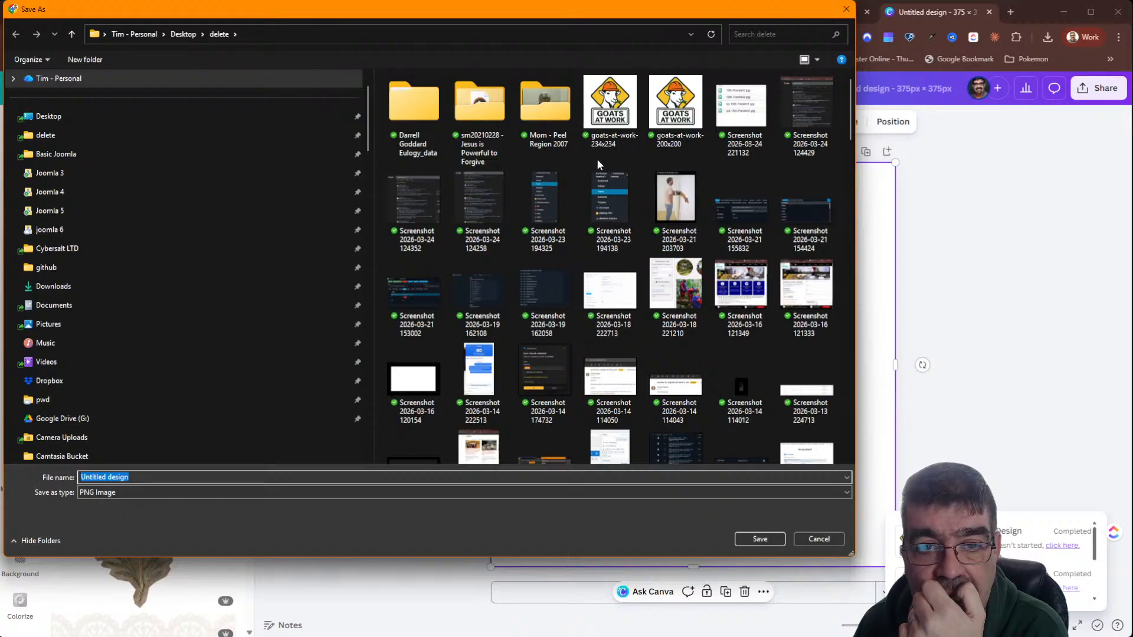
{"action": "left_click", "coordinate": [623, 106]}
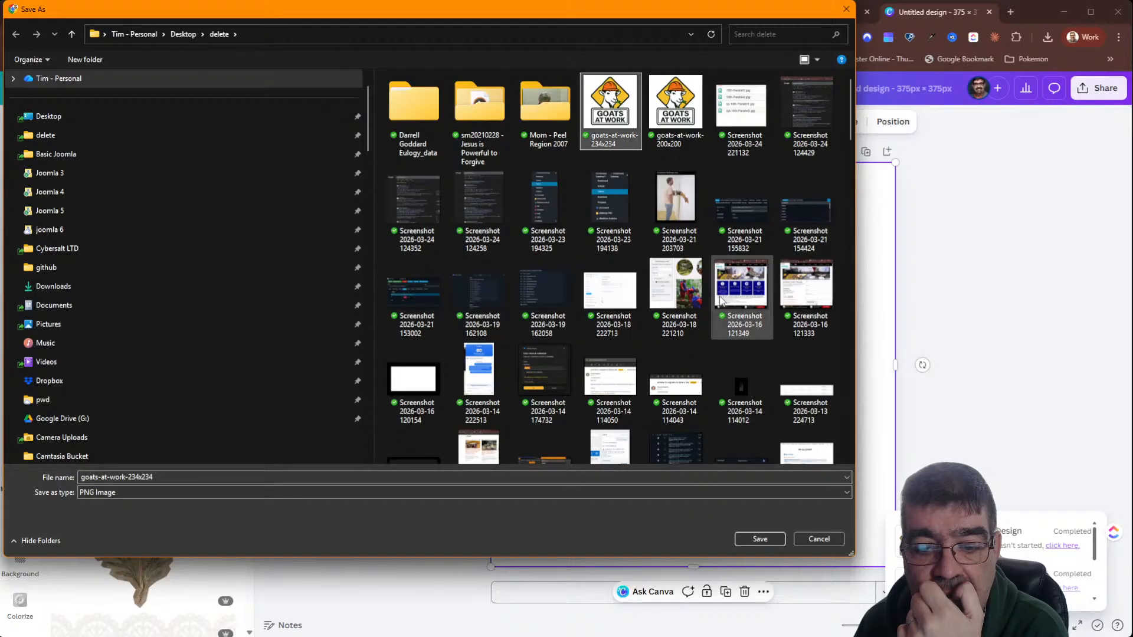
{"action": "left_click", "coordinate": [760, 540]}
{"action": "left_click", "coordinate": [594, 425]}
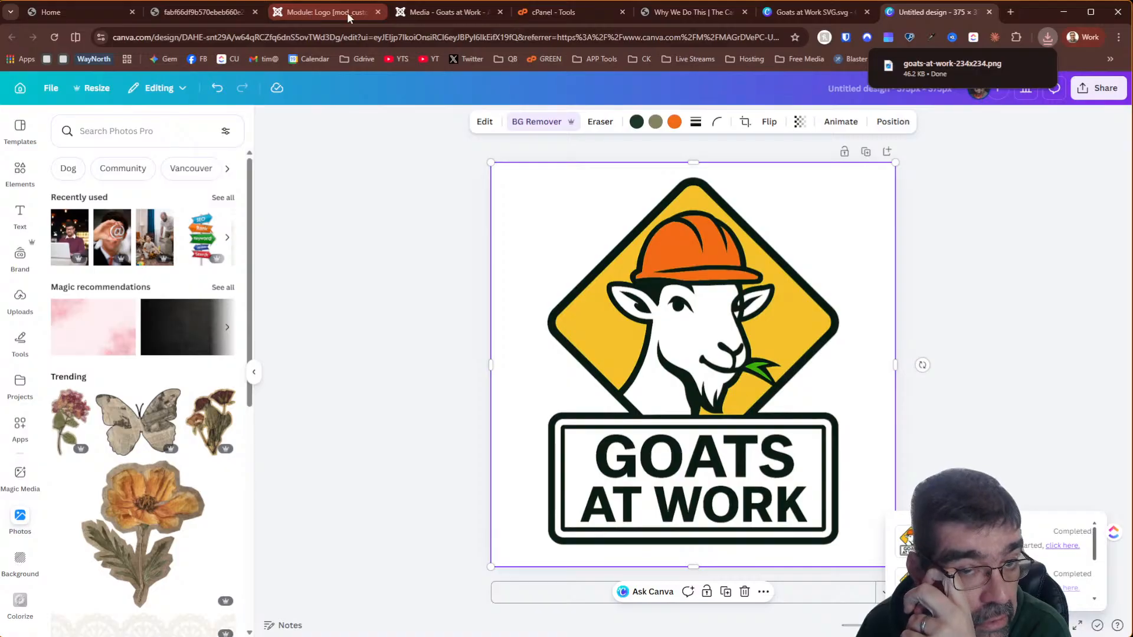
Switch to the Joomla media library and delete the goats-at-work SVG from the GoatsAtWork-2025 folder
{"action": "left_click", "coordinate": [433, 13]}
{"action": "mouse_move", "coordinate": [981, 433]}
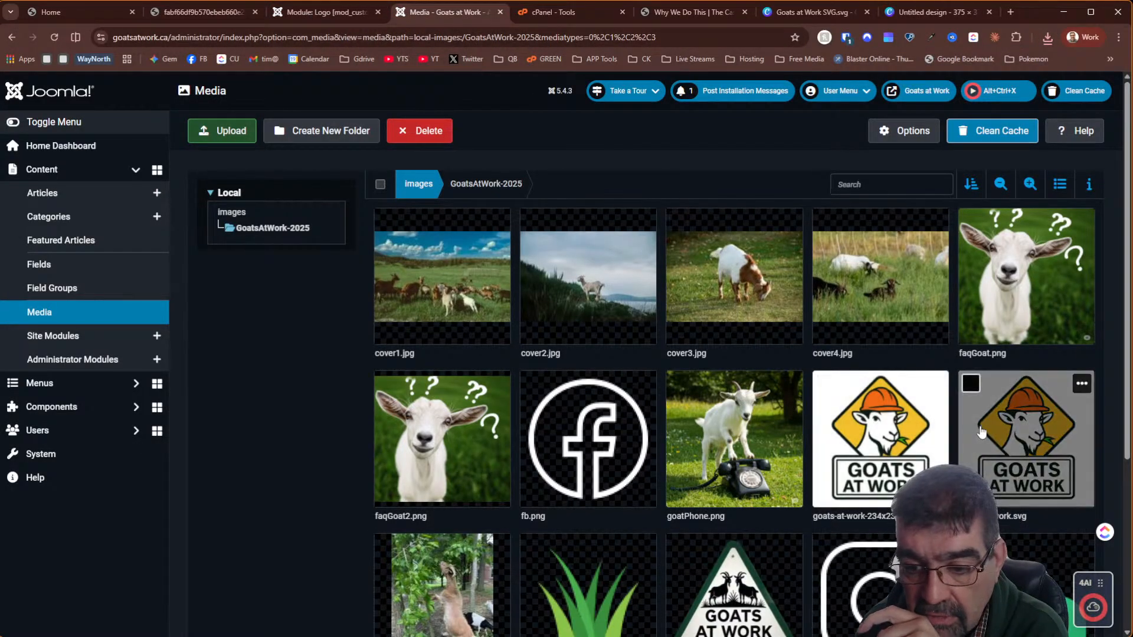
{"action": "left_click", "coordinate": [1081, 384]}
{"action": "left_click", "coordinate": [1006, 495]}
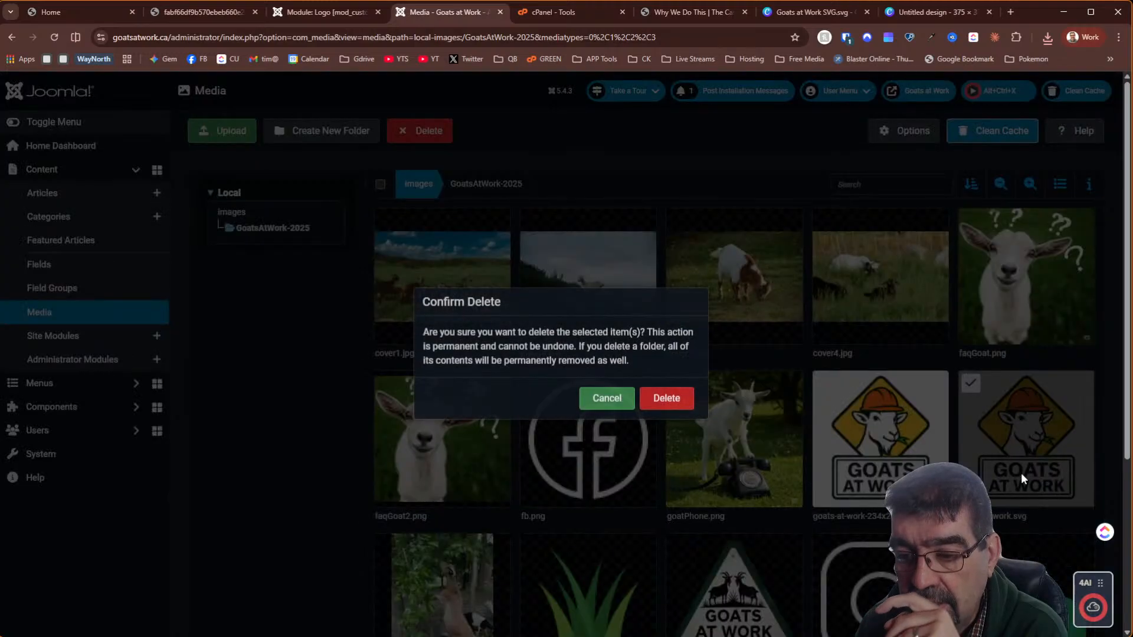
{"action": "left_click", "coordinate": [606, 399]}
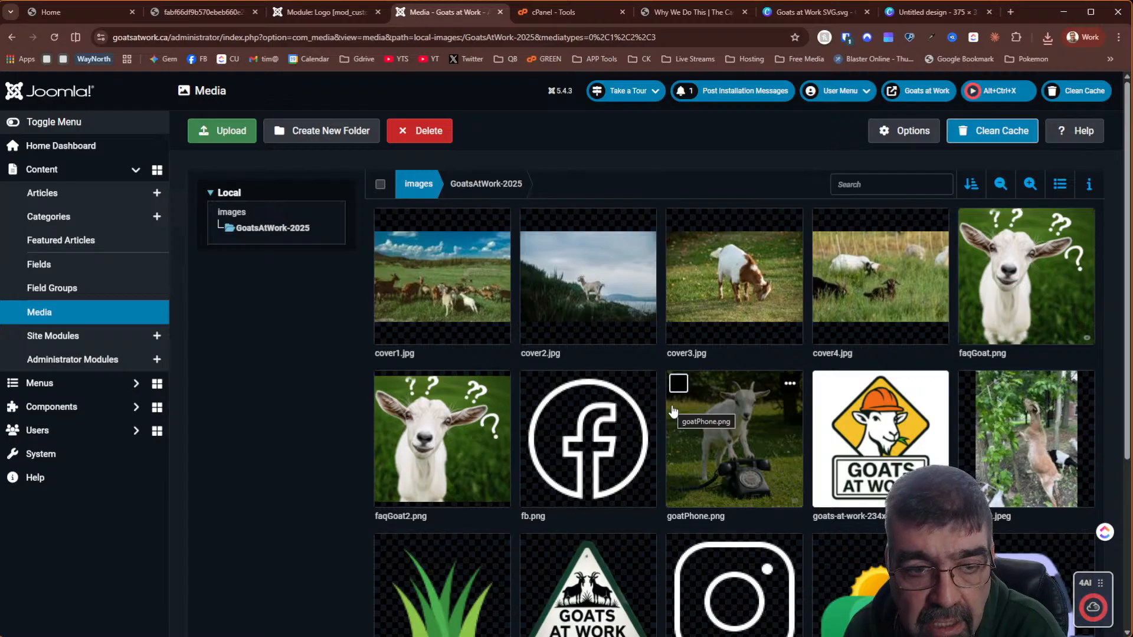
Switch to the Logo module editor, open the logo's image manager, and delete goats-at-work-234x234.png from the GoatsAtWork-2025 folder
{"action": "left_click", "coordinate": [298, 11]}
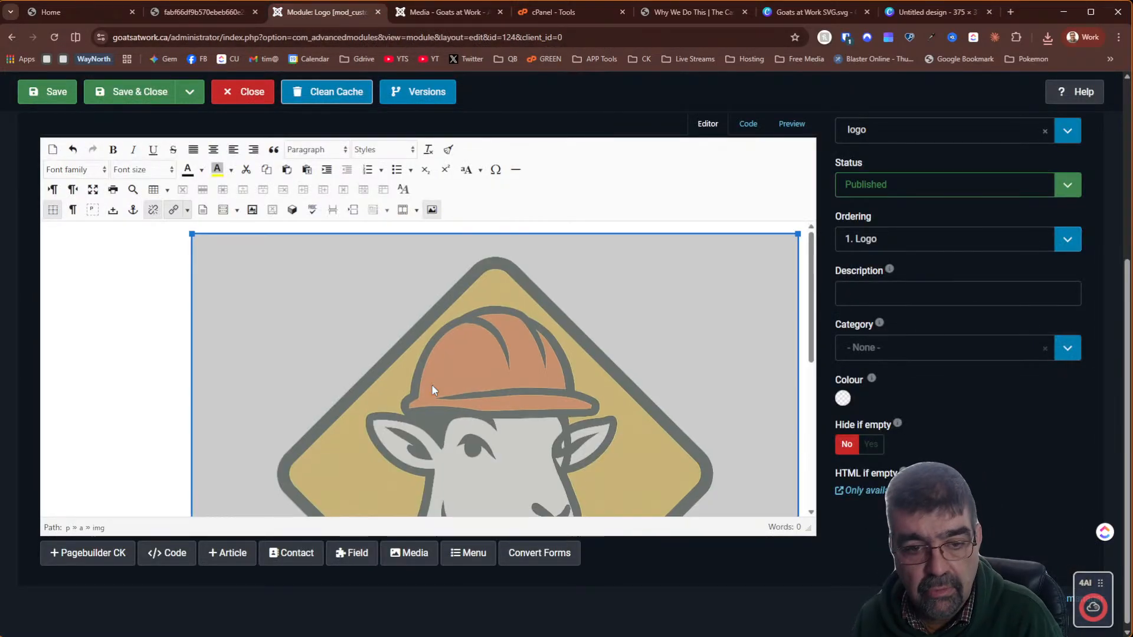
{"action": "left_click", "coordinate": [431, 384]}
{"action": "left_click", "coordinate": [427, 210]}
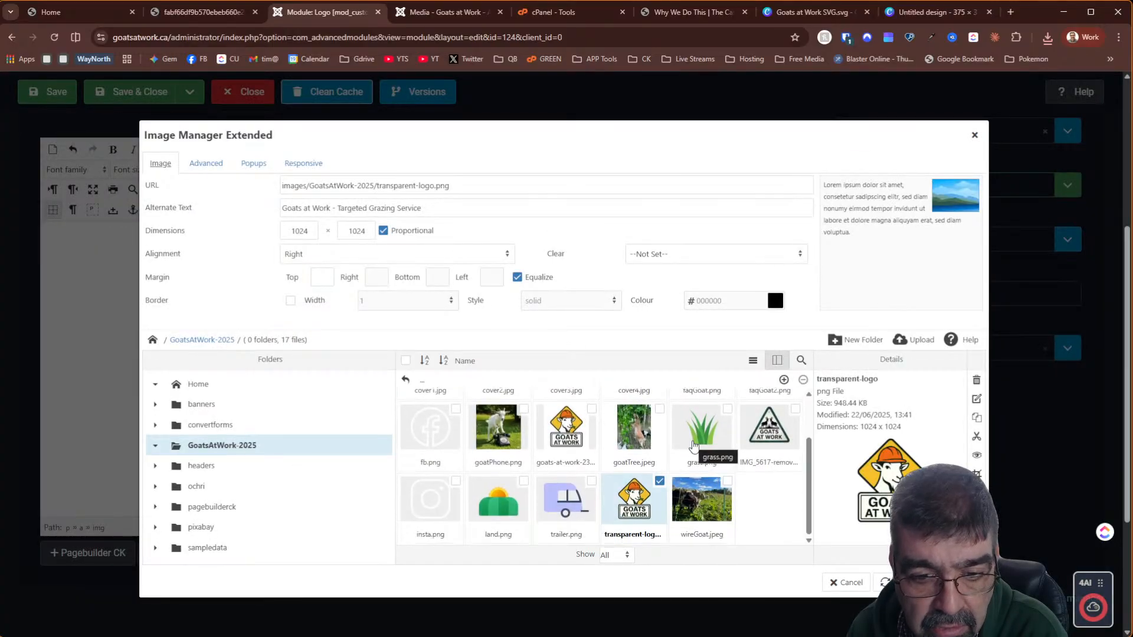
{"action": "left_click", "coordinate": [577, 447]}
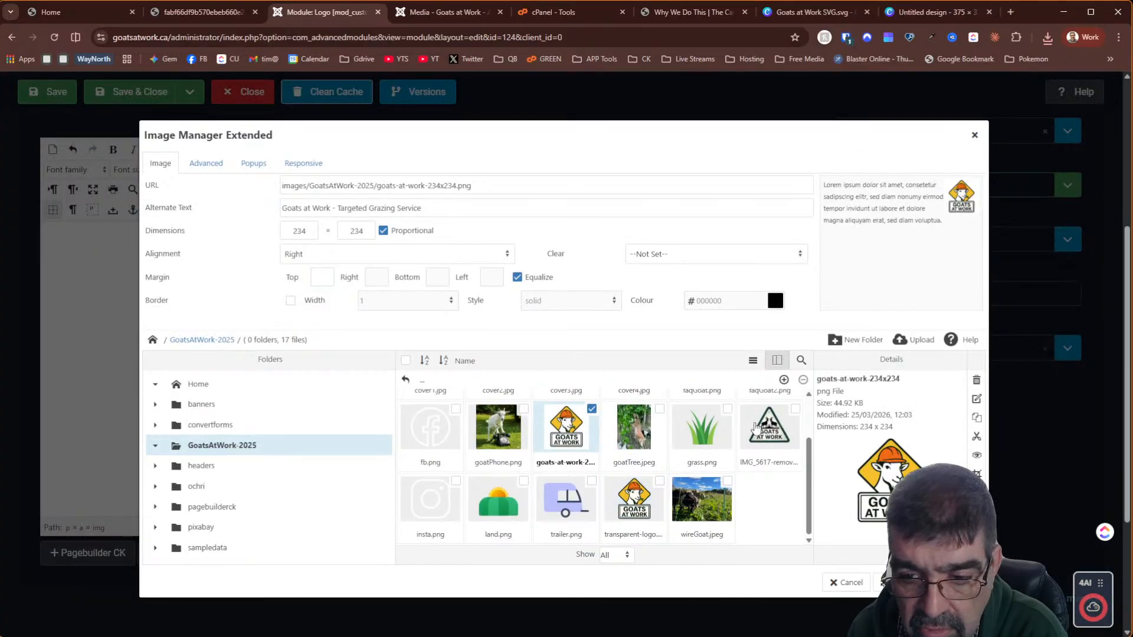
{"action": "left_click", "coordinate": [977, 382]}
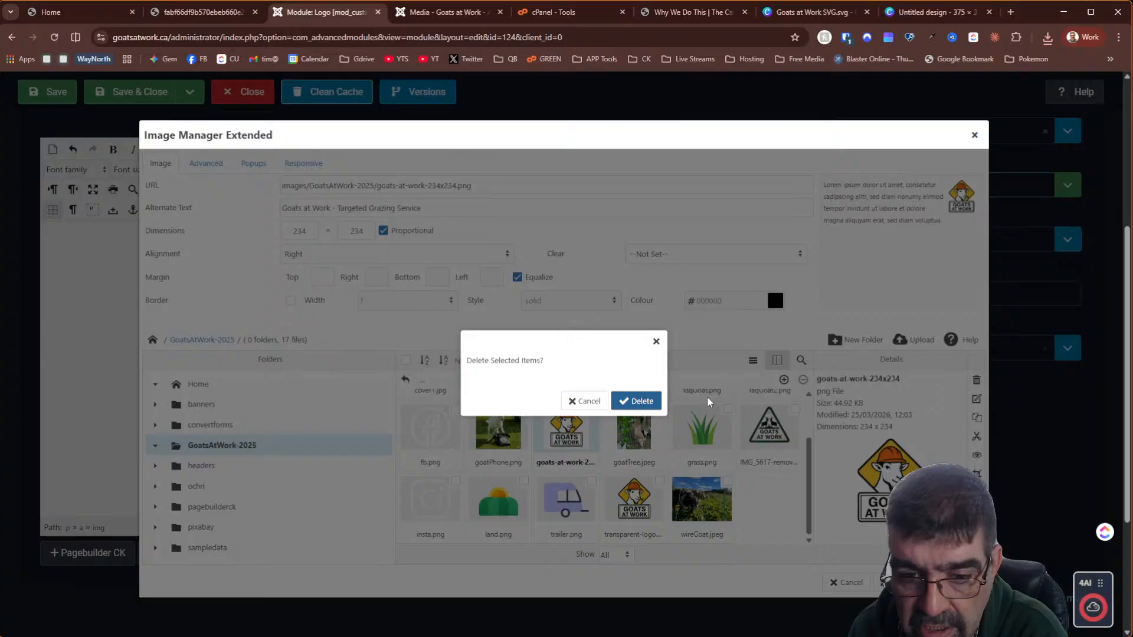
{"action": "left_click", "coordinate": [636, 406]}
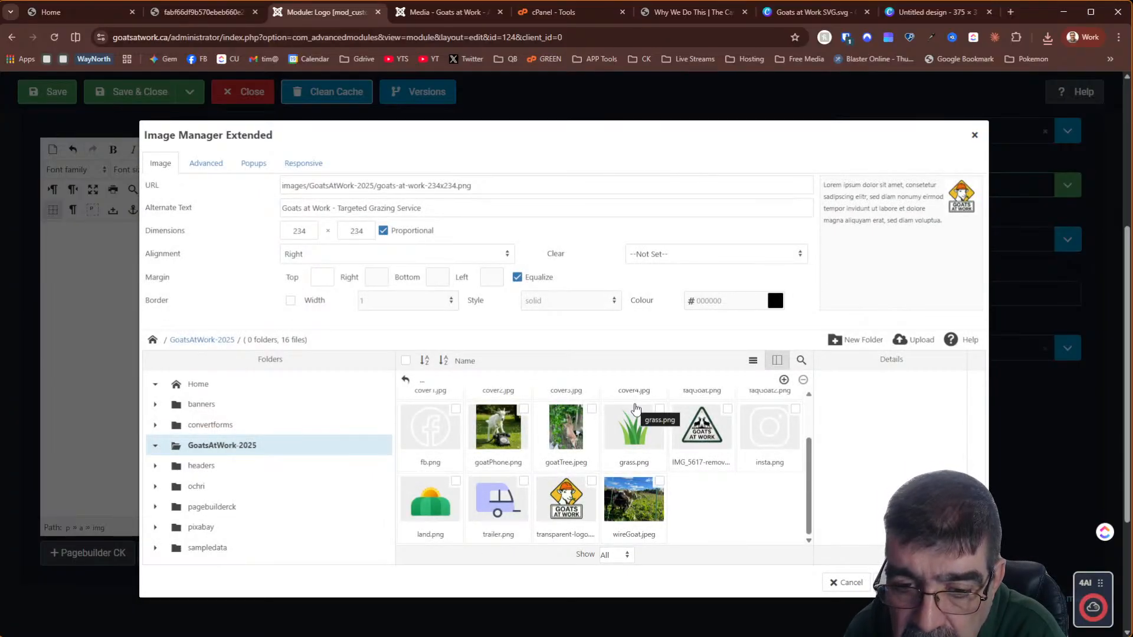
Upload the newly downloaded 234x234 PNG to the GoatsAtWork-2025 folder under the name goats-at-work-234x234-tp
{"action": "left_click", "coordinate": [910, 344]}
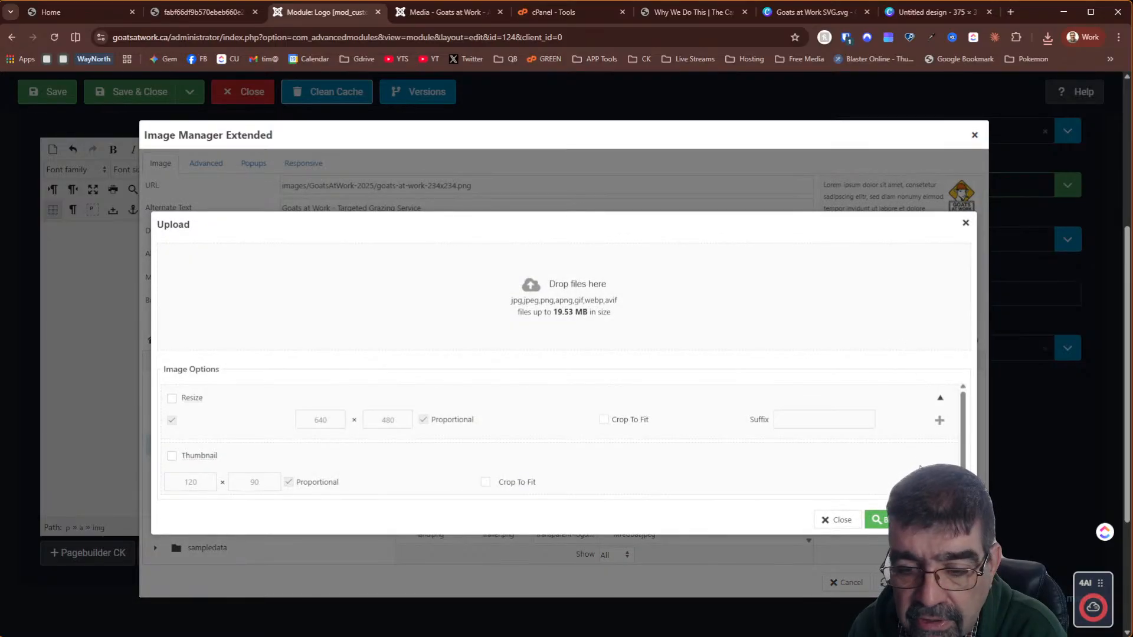
{"action": "left_click", "coordinate": [1046, 41]}
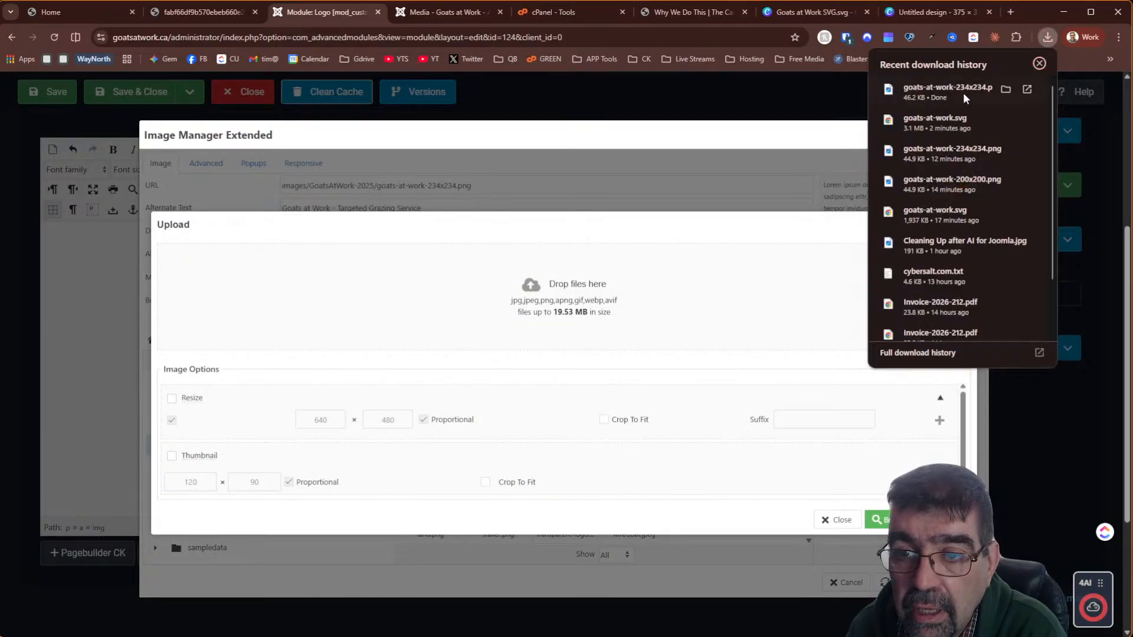
{"action": "left_click_drag", "start_coordinate": [963, 94], "coordinate": [438, 302]}
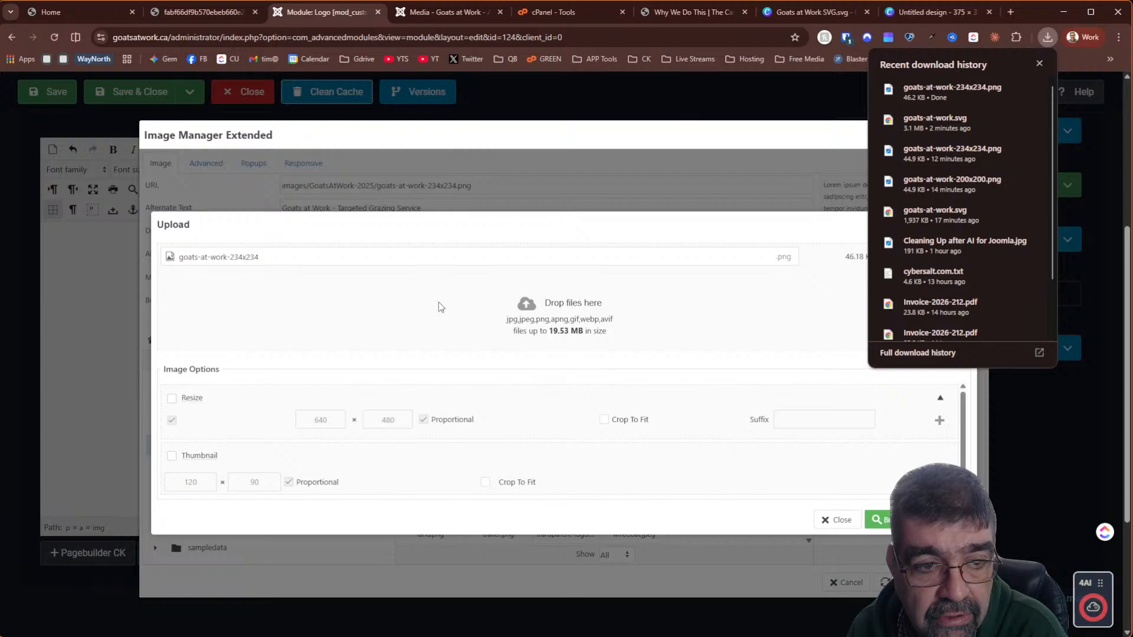
{"action": "left_click", "coordinate": [284, 259]}
{"action": "type", "text": "-tp"}
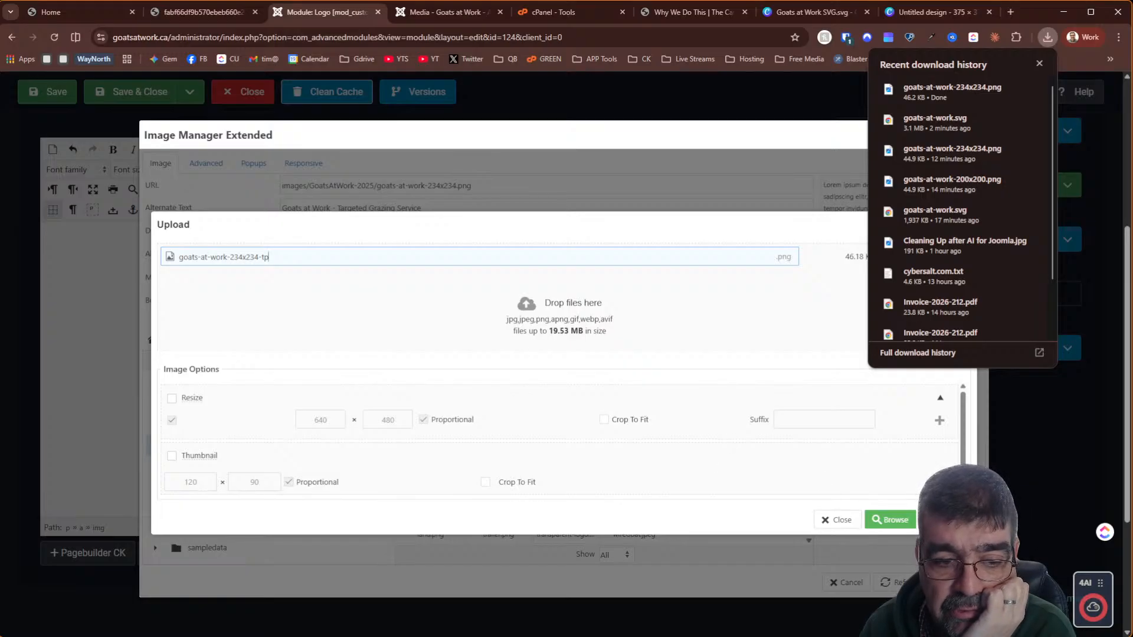
{"action": "key", "text": "Return"}
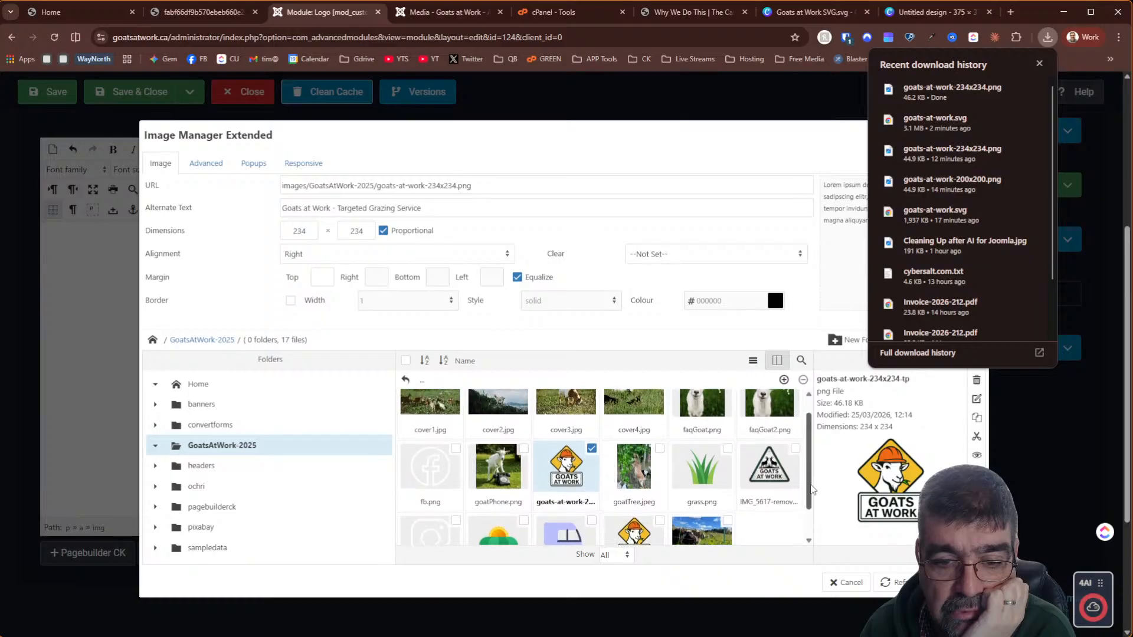
Replace the module's logo image with goats-at-work-234x234-tp.png and save the Logo module
{"action": "left_click", "coordinate": [572, 485]}
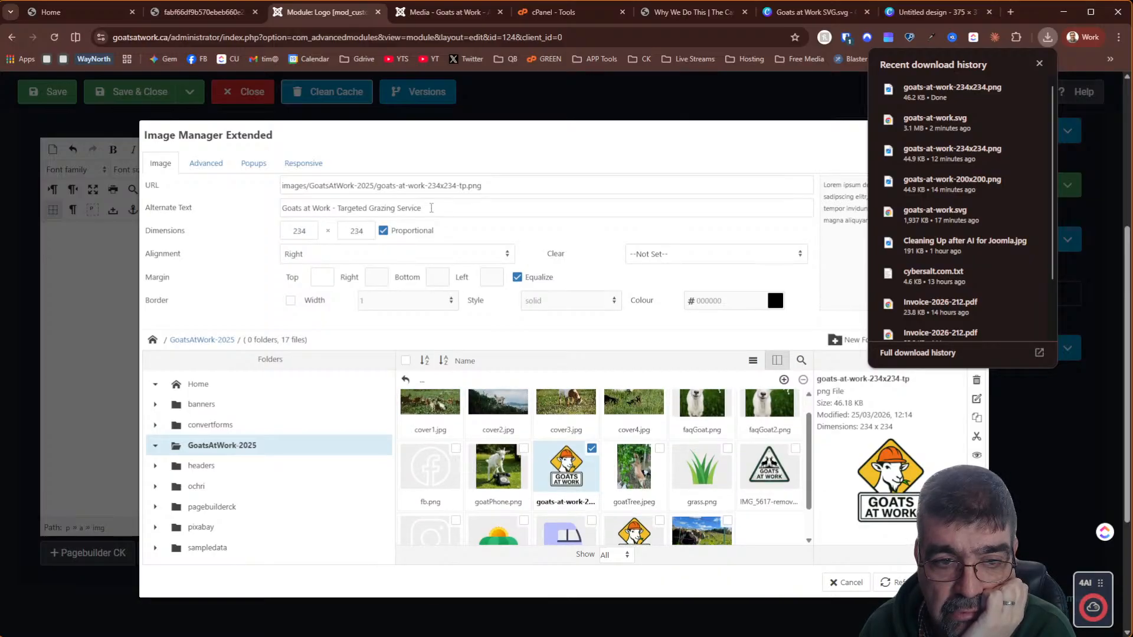
{"action": "left_click", "coordinate": [956, 583]}
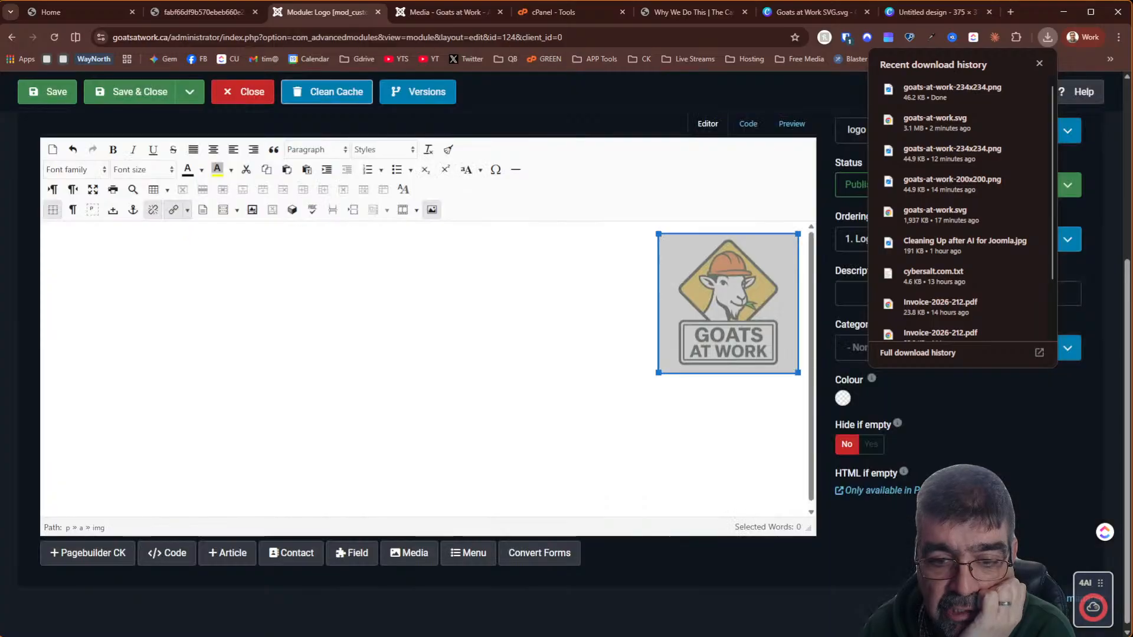
{"action": "left_click", "coordinate": [617, 445]}
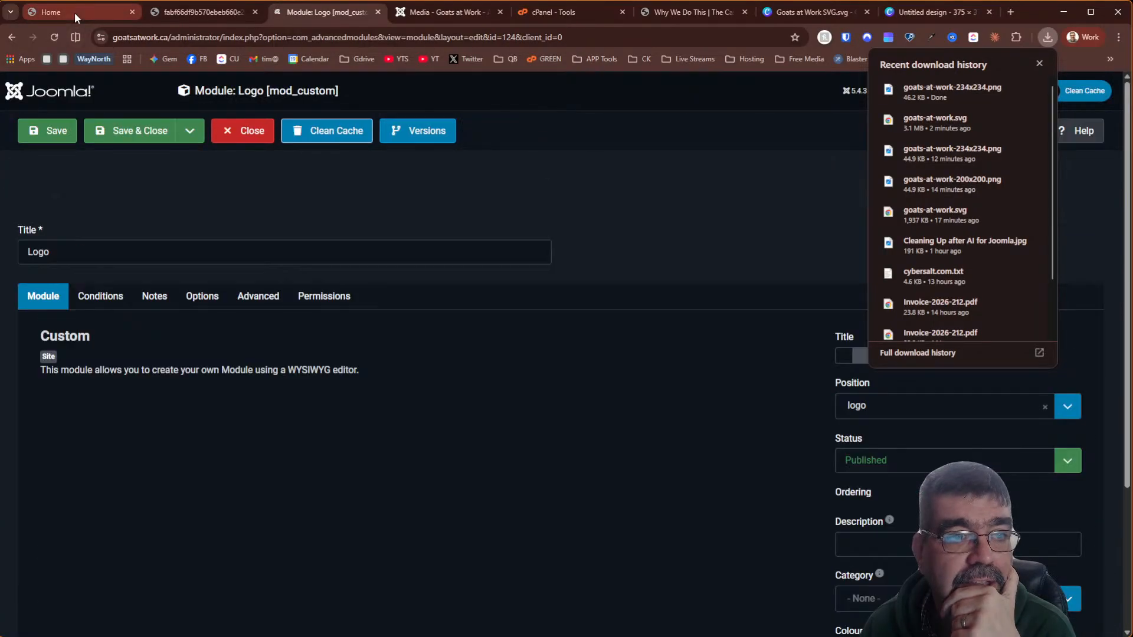
Reload the site's home page to check the header logo, and return to the Logo module editor
{"action": "left_click", "coordinate": [73, 10]}
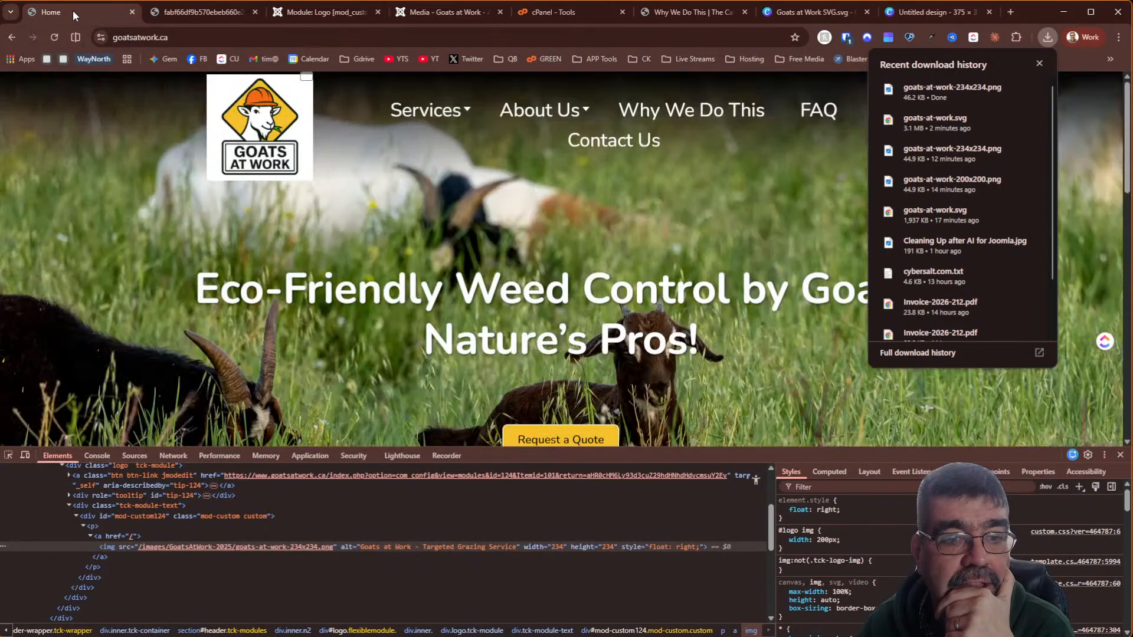
{"action": "left_click", "coordinate": [54, 37]}
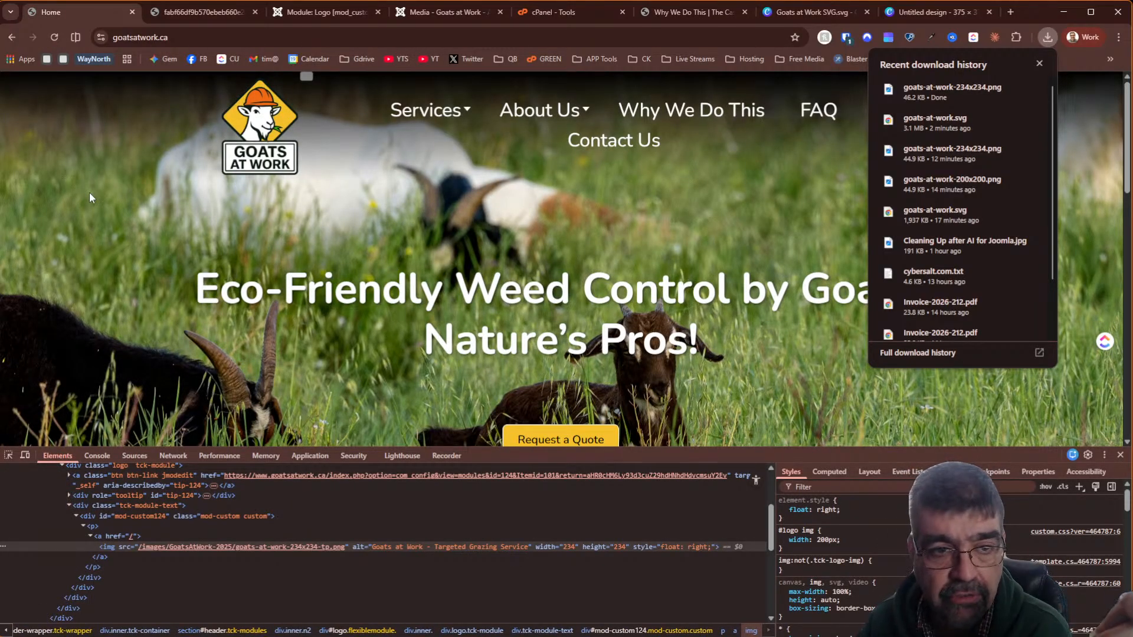
{"action": "left_click", "coordinate": [322, 15]}
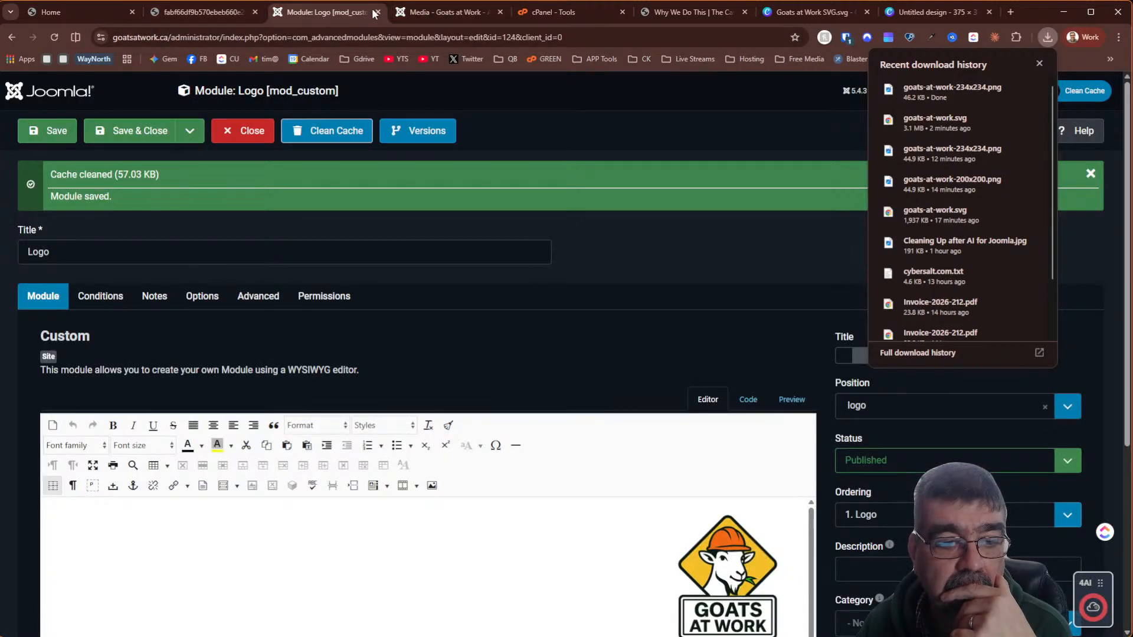
Open the list of site modules from the system dashboard and trash the Main Menu module
{"action": "left_click", "coordinate": [419, 13]}
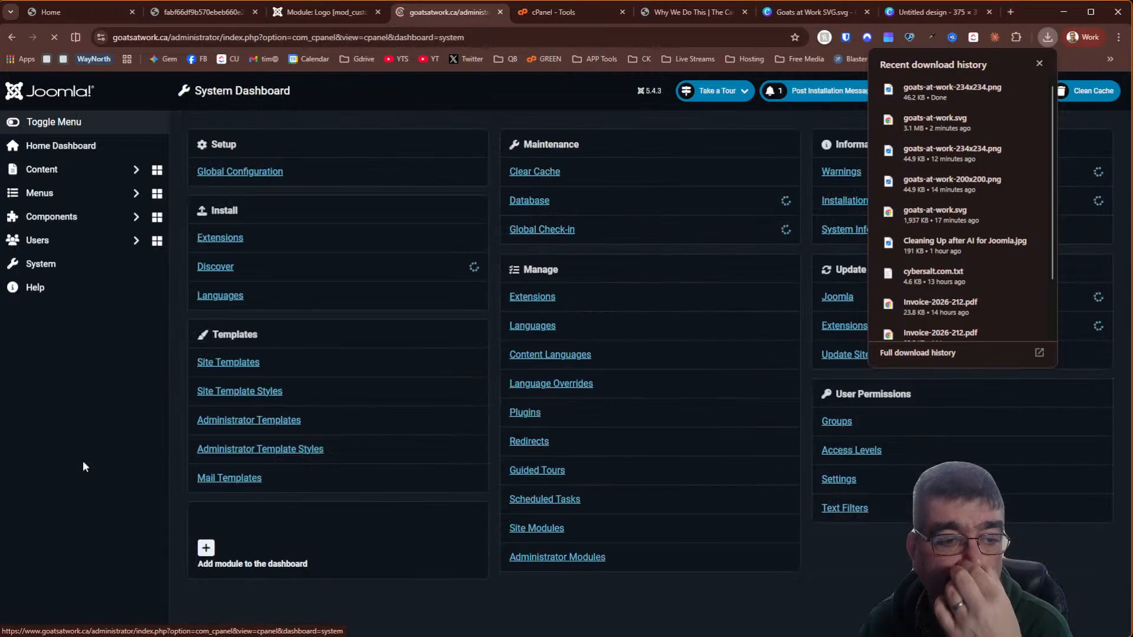
{"action": "left_click", "coordinate": [545, 528]}
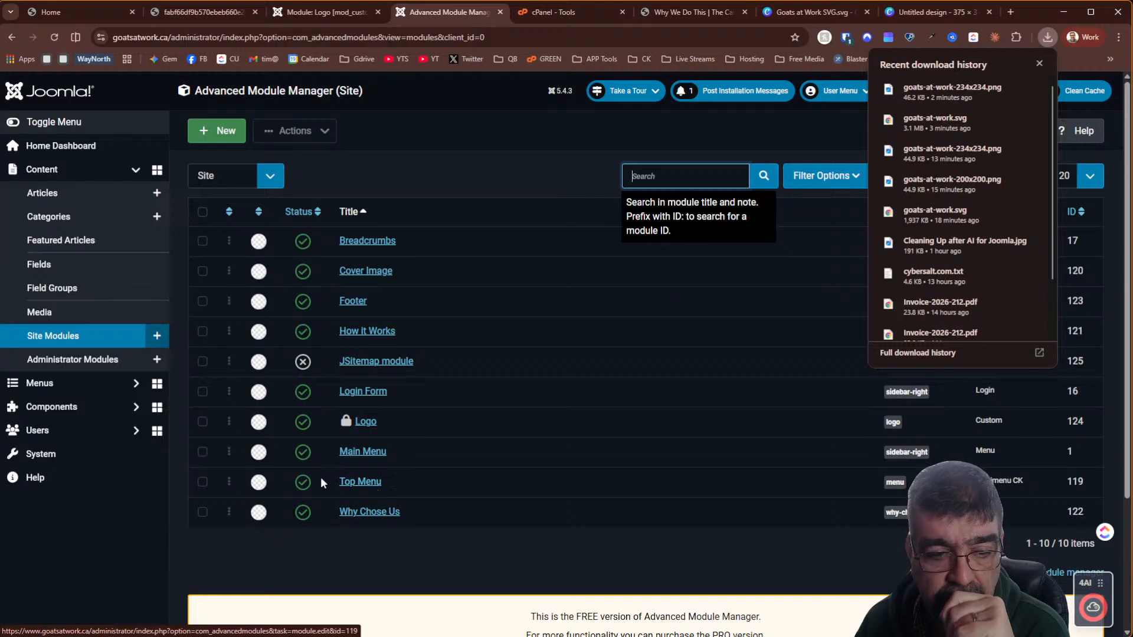
{"action": "left_click", "coordinate": [203, 451]}
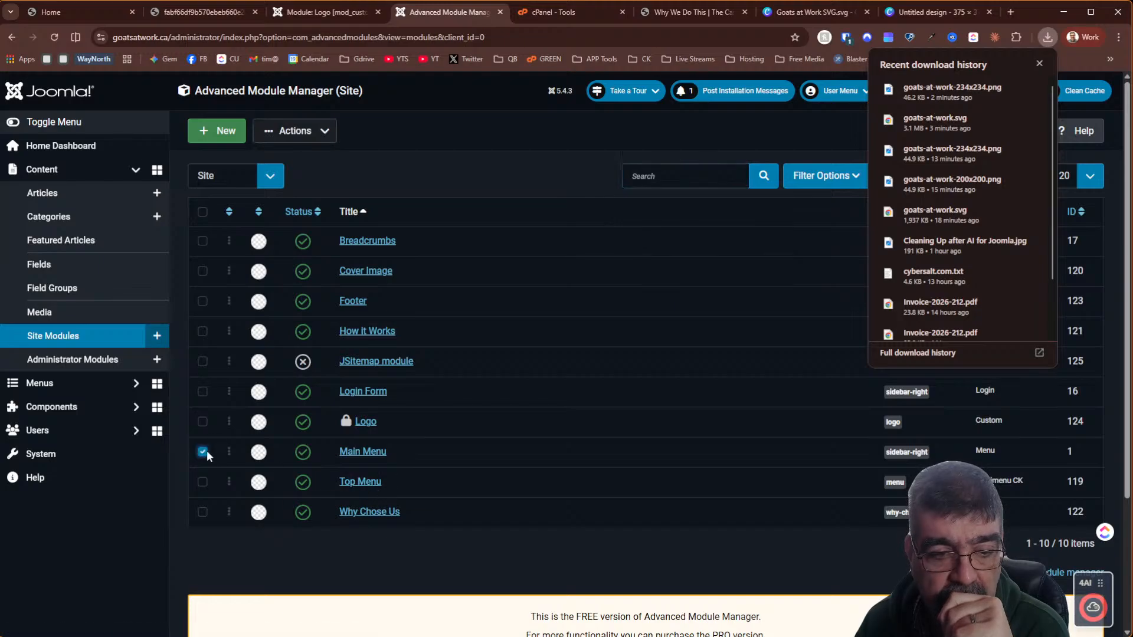
{"action": "left_click", "coordinate": [283, 130]}
{"action": "left_click", "coordinate": [267, 228]}
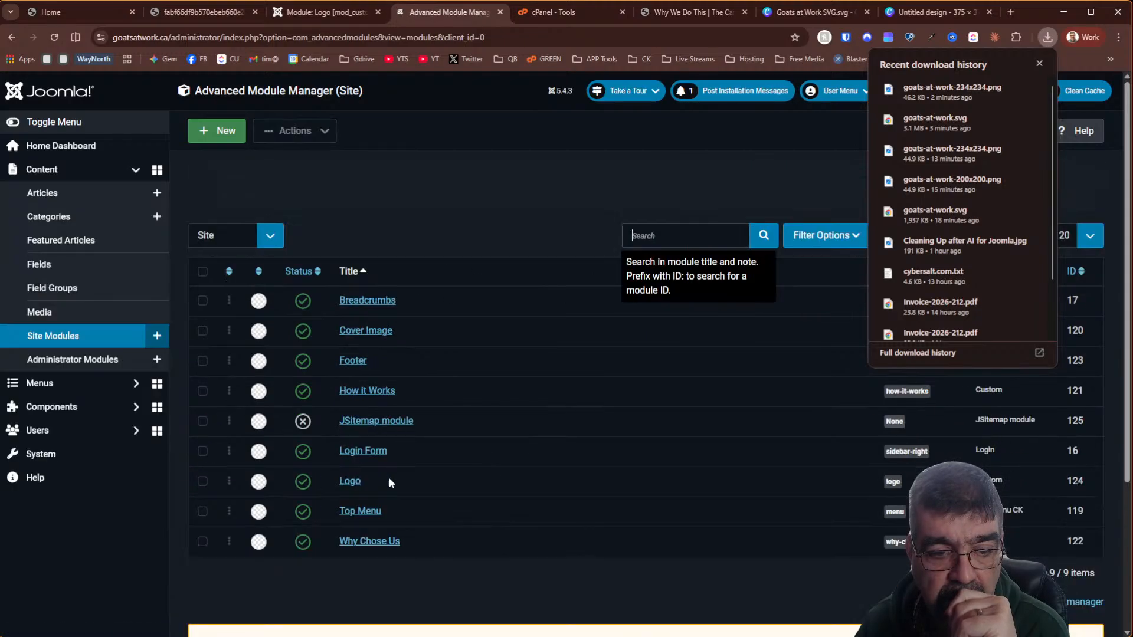
Set the Top Menu module's logo image to goats-at-work-234x234-tp.png from the GoatsAtWork-2025 folder
{"action": "left_click", "coordinate": [368, 511]}
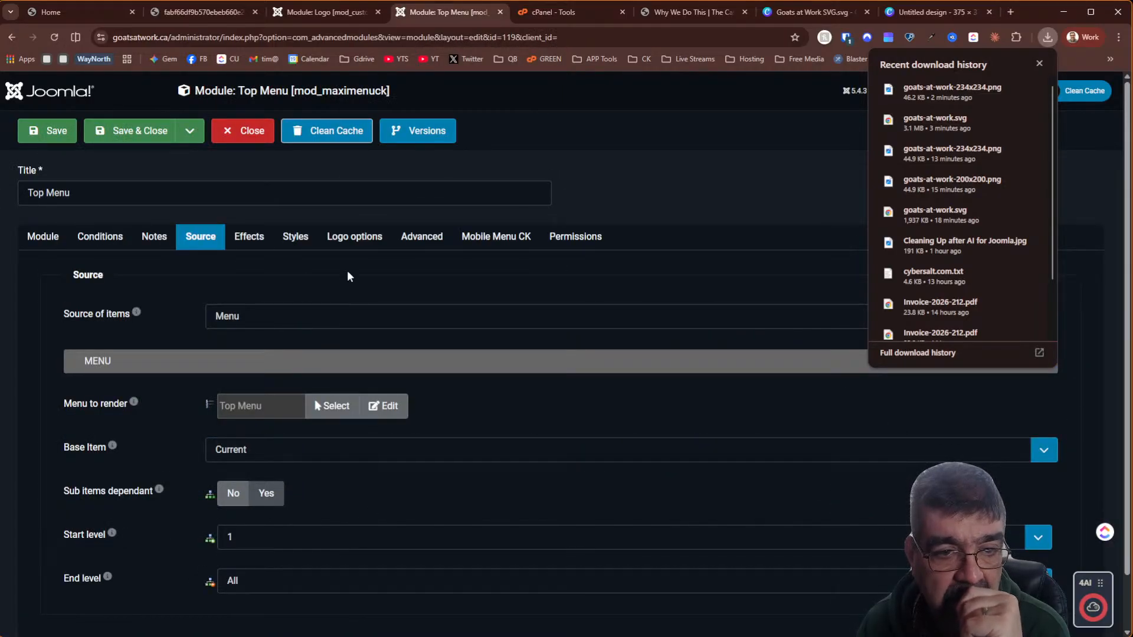
{"action": "left_click", "coordinate": [354, 236]}
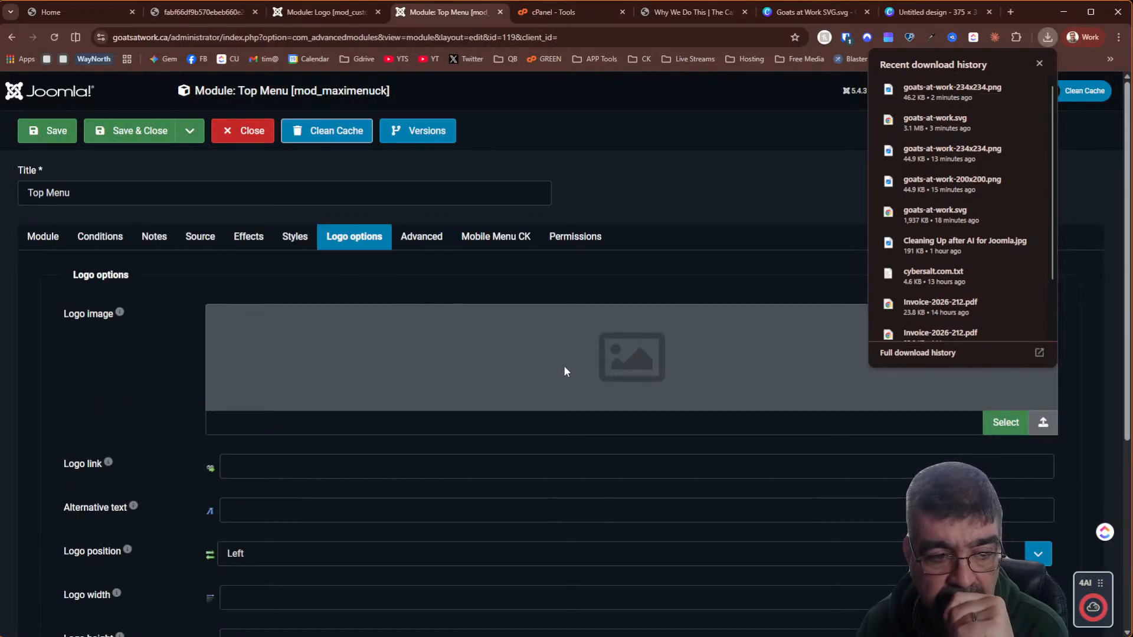
{"action": "left_click", "coordinate": [996, 421]}
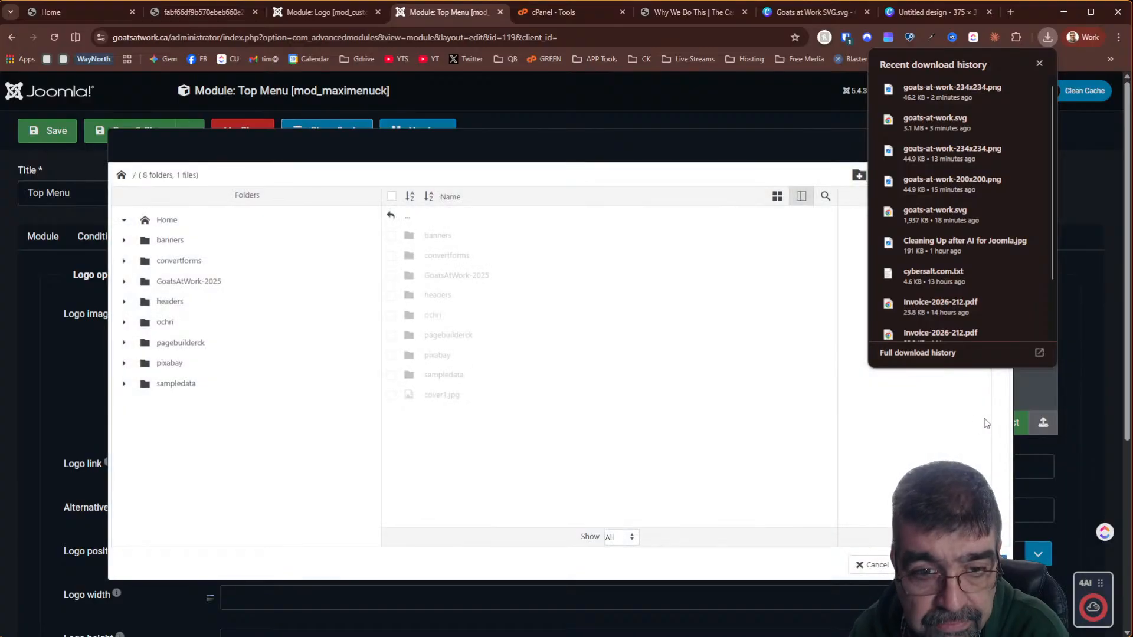
{"action": "double_click", "coordinate": [458, 282]}
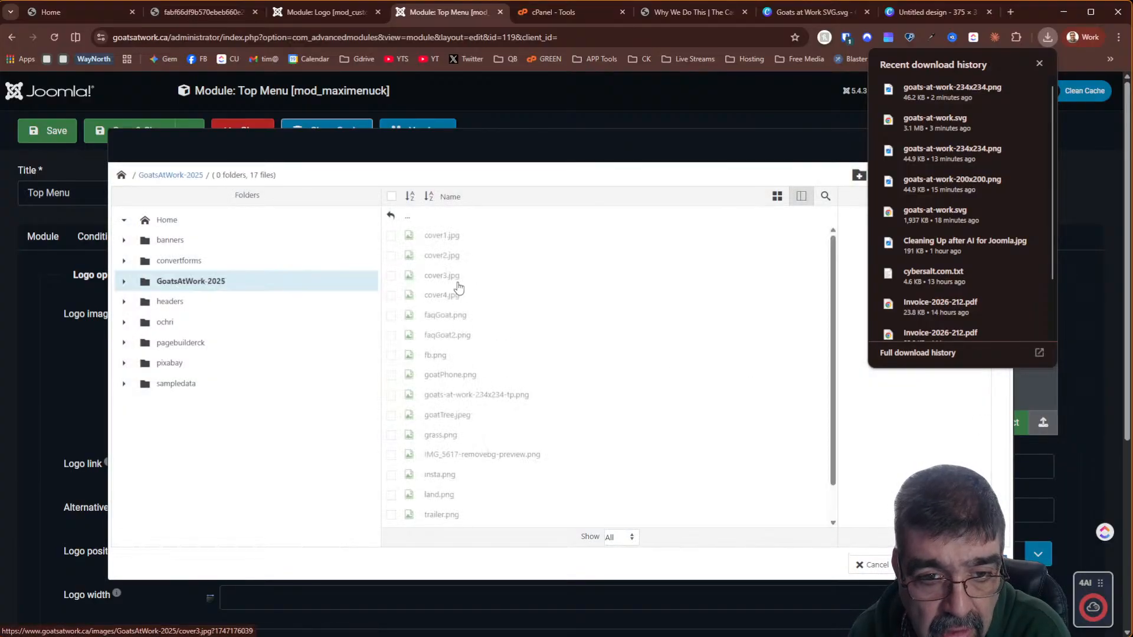
{"action": "left_click", "coordinate": [483, 397]}
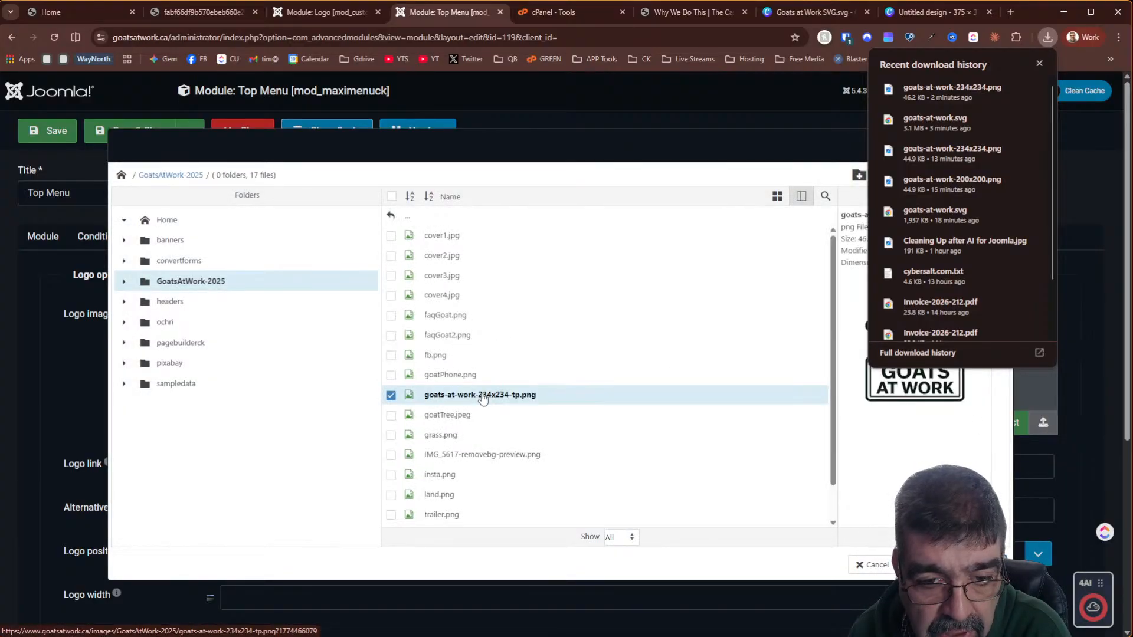
{"action": "left_click", "coordinate": [823, 565]}
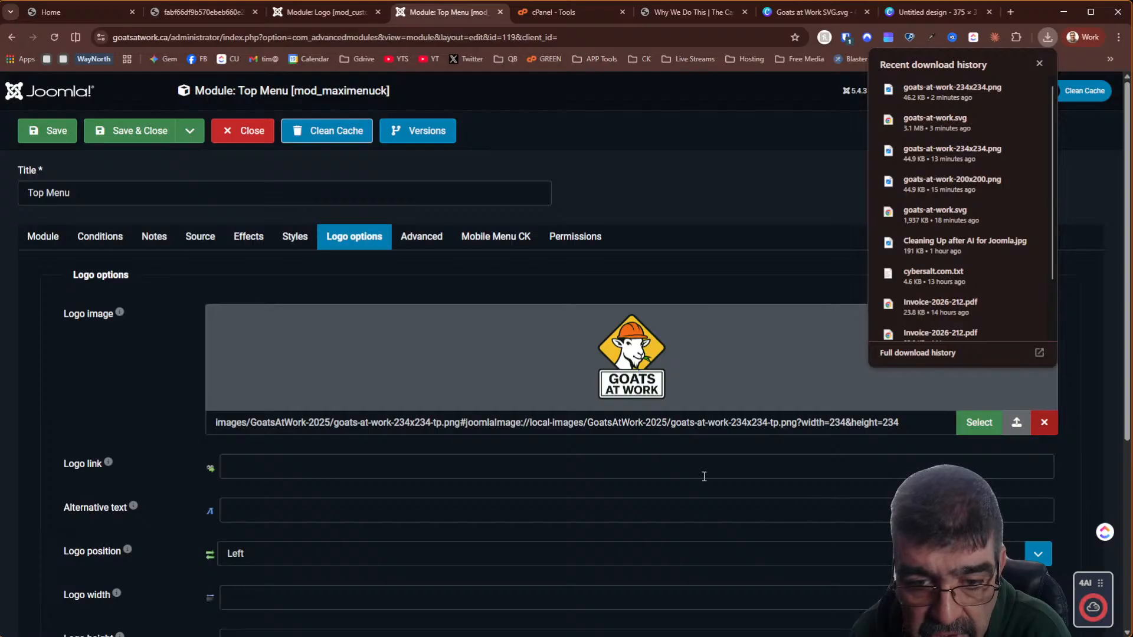
Set the Top Menu logo's link to / and save the module
{"action": "left_click", "coordinate": [249, 464]}
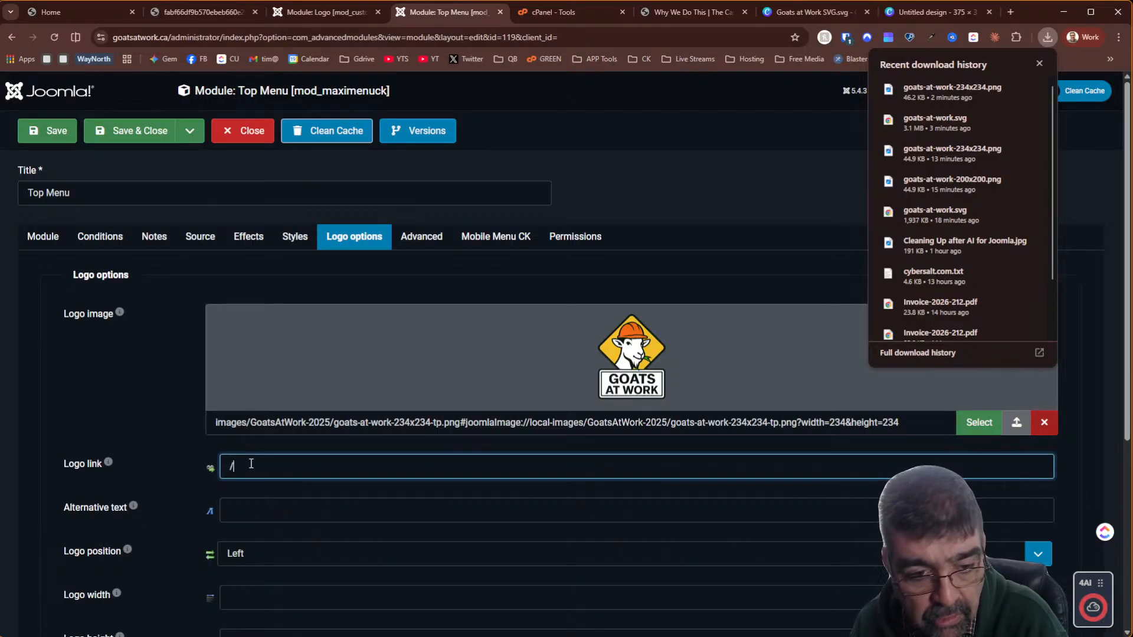
{"action": "type", "text": "/"}
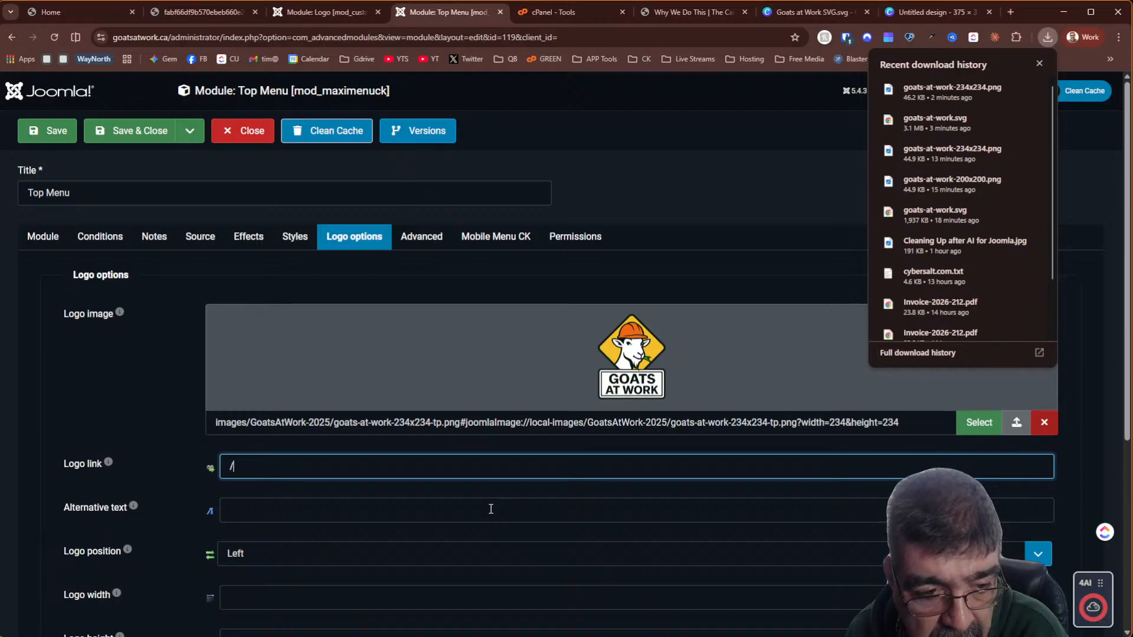
{"action": "scroll", "coordinate": [490, 509], "scroll_direction": "down", "scroll_amount": 2}
{"action": "scroll", "coordinate": [490, 509], "scroll_direction": "up", "scroll_amount": 2}
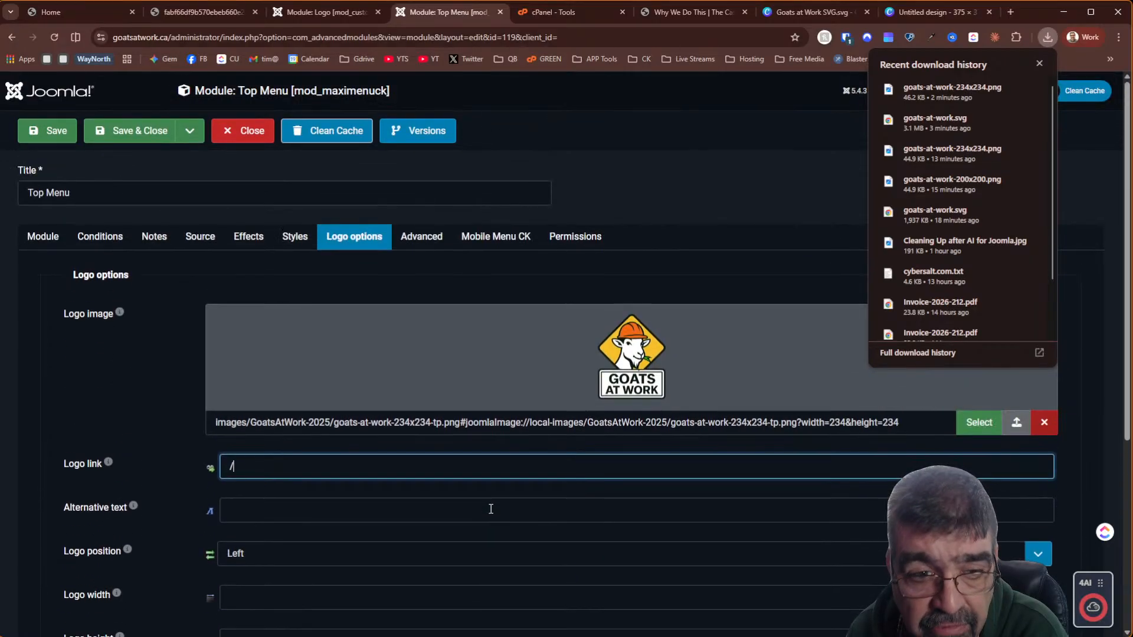
{"action": "left_click", "coordinate": [49, 131]}
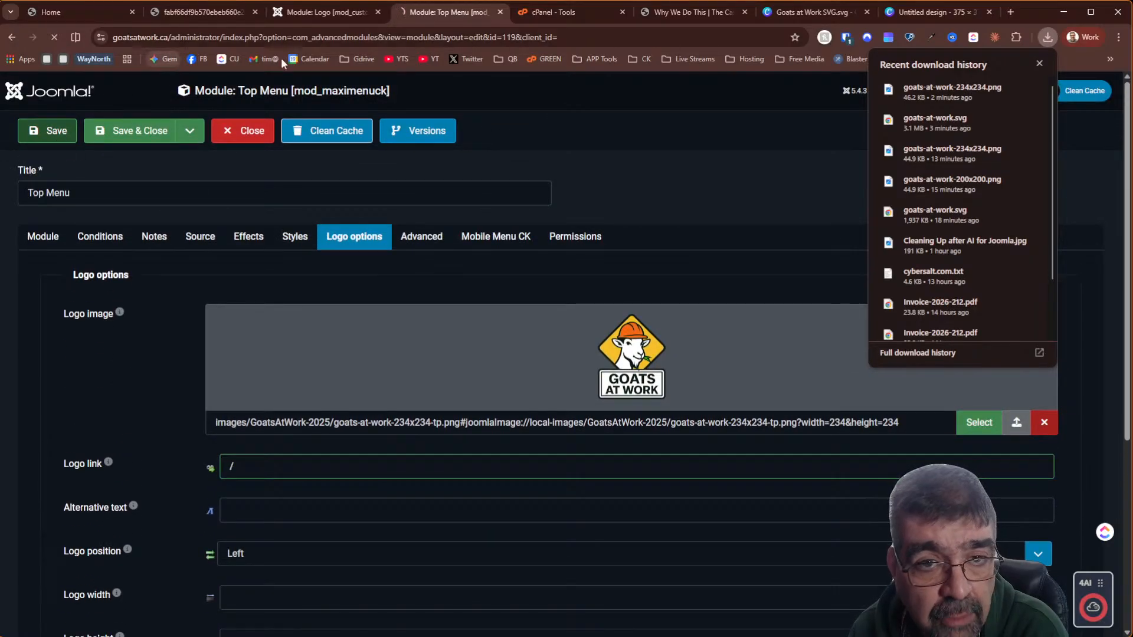
Check the home page header, and set the Logo module's status to Unpublished and save it
{"action": "left_click", "coordinate": [94, 10]}
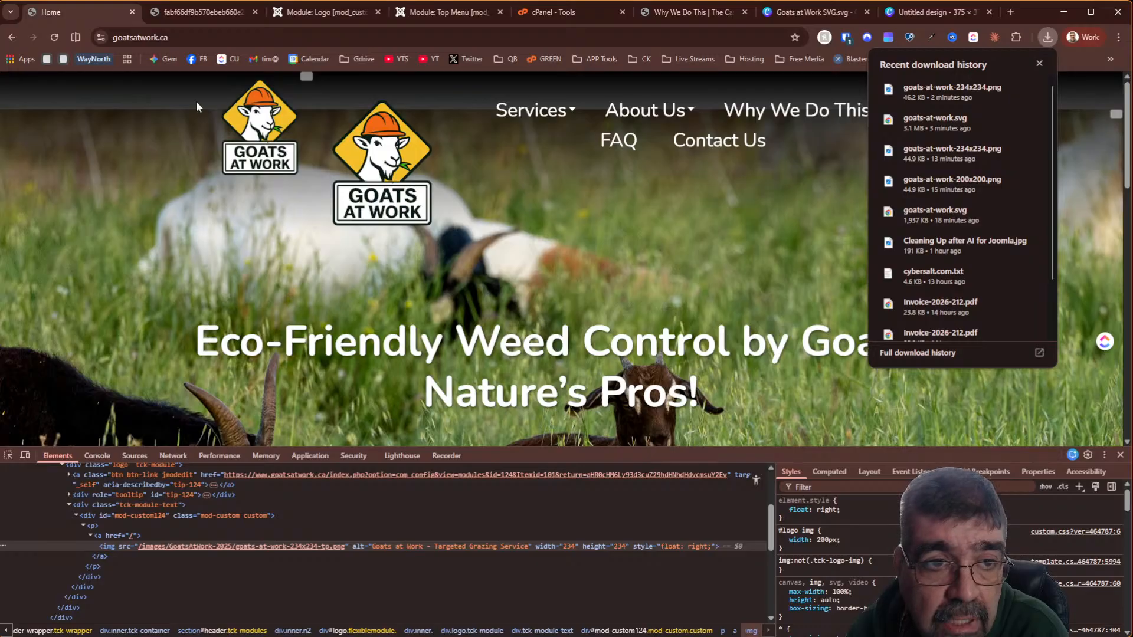
{"action": "left_click", "coordinate": [293, 18]}
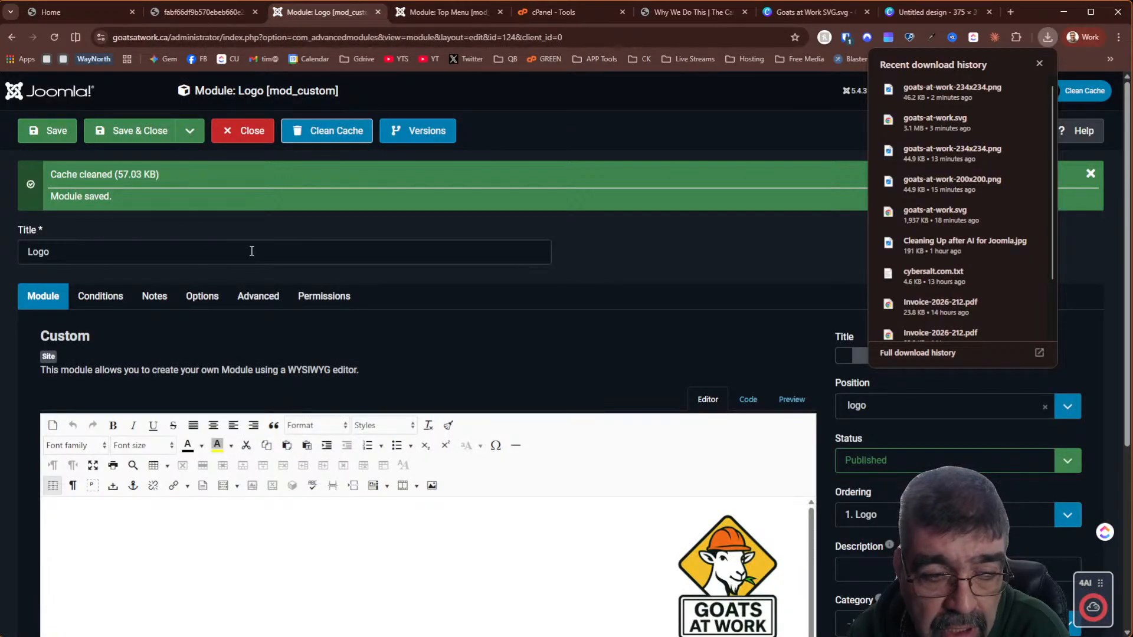
{"action": "left_click", "coordinate": [874, 460]}
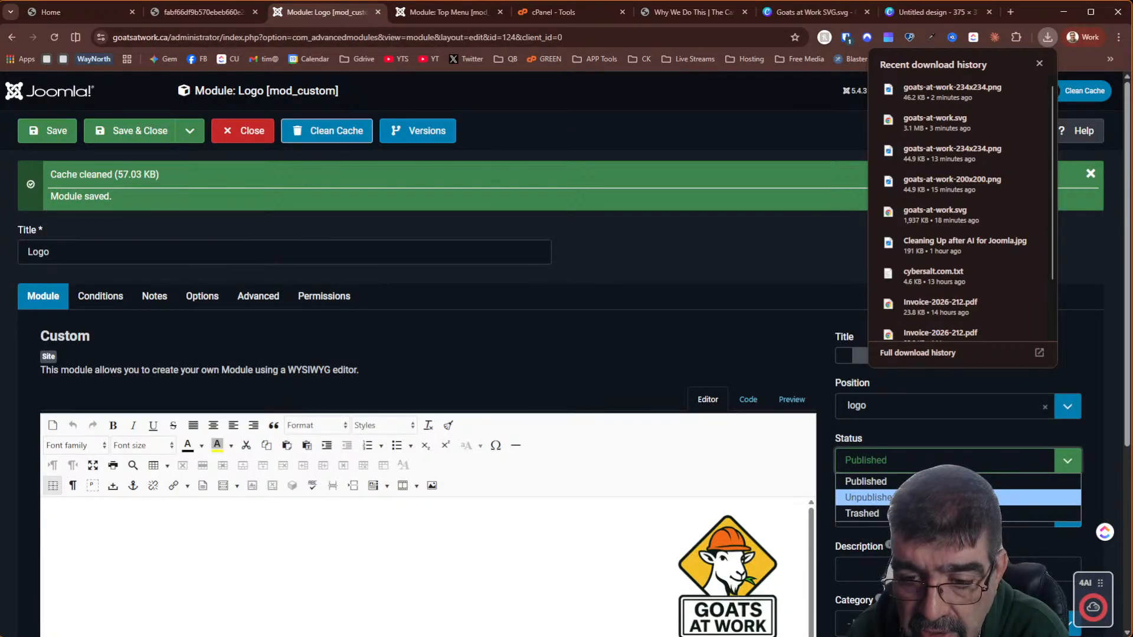
{"action": "left_click", "coordinate": [893, 498]}
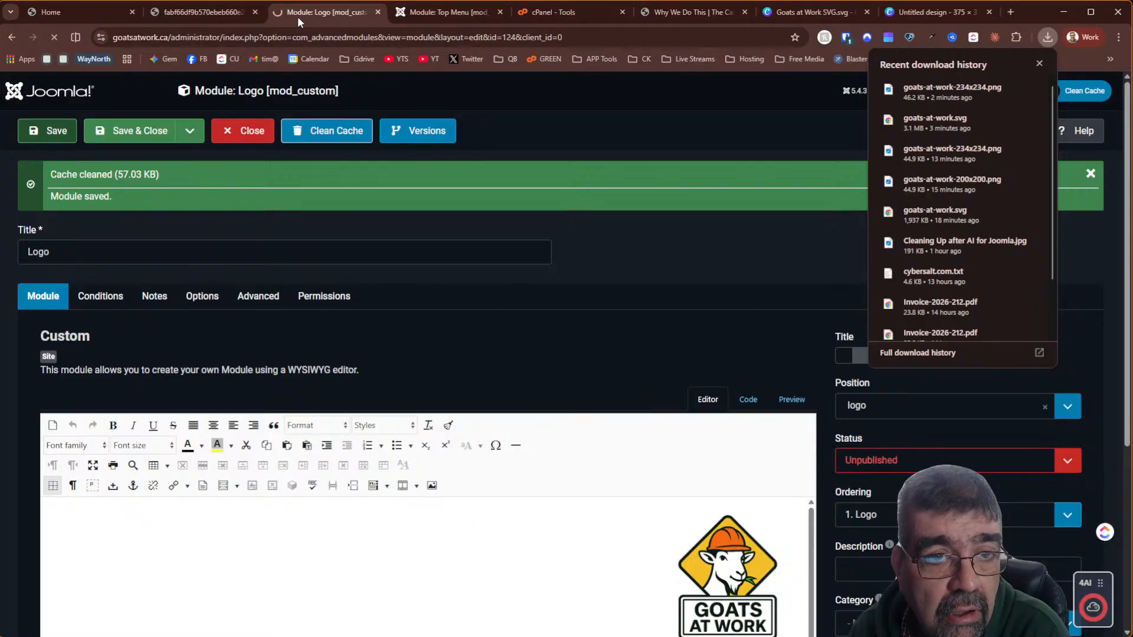
Reload the site's home page to check the header logo and dismiss the download history
{"action": "left_click", "coordinate": [413, 12]}
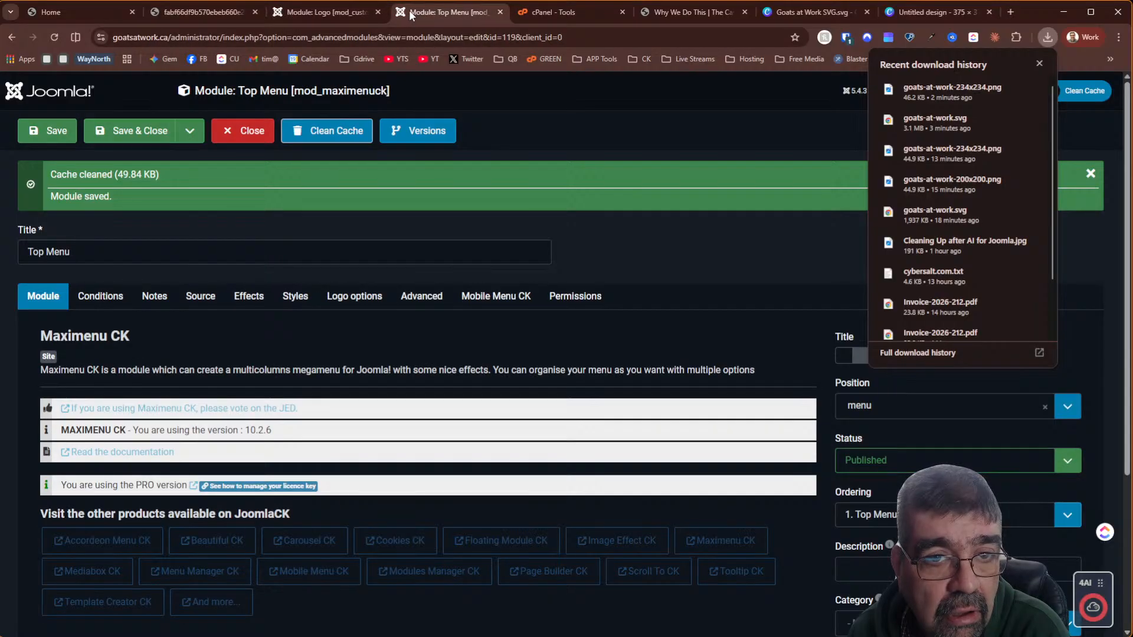
{"action": "left_click", "coordinate": [69, 18]}
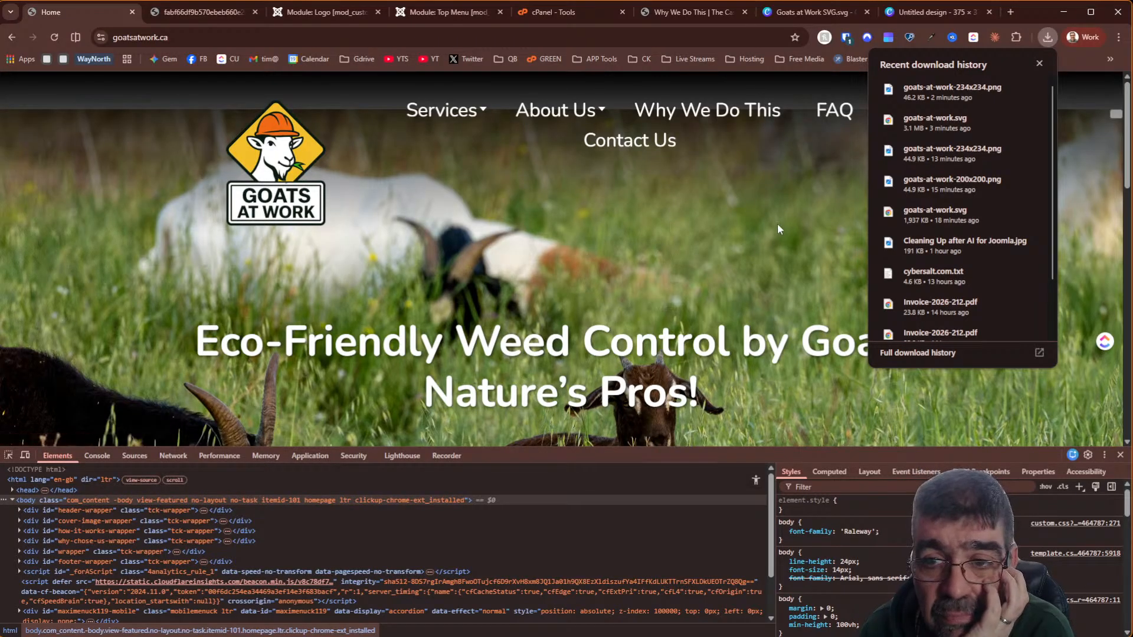
{"action": "left_click", "coordinate": [1040, 63]}
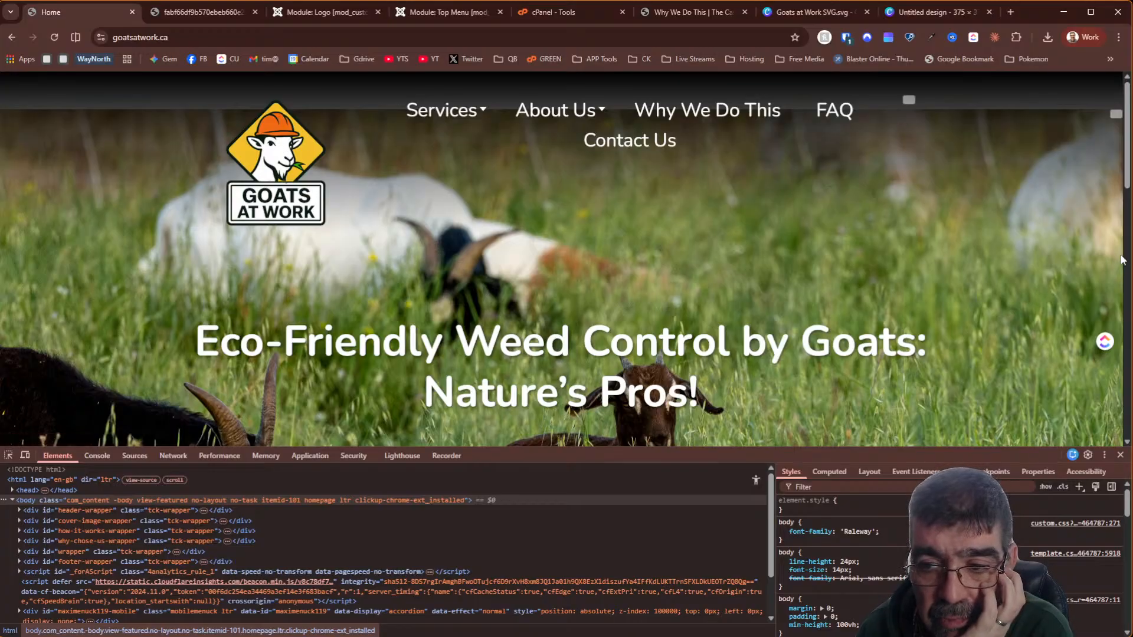
Narrow the browser window to about 536 px to examine the opened mobile menu and its logo, and widen the window again
{"action": "left_click_drag", "start_coordinate": [1122, 260], "coordinate": [316, 210]}
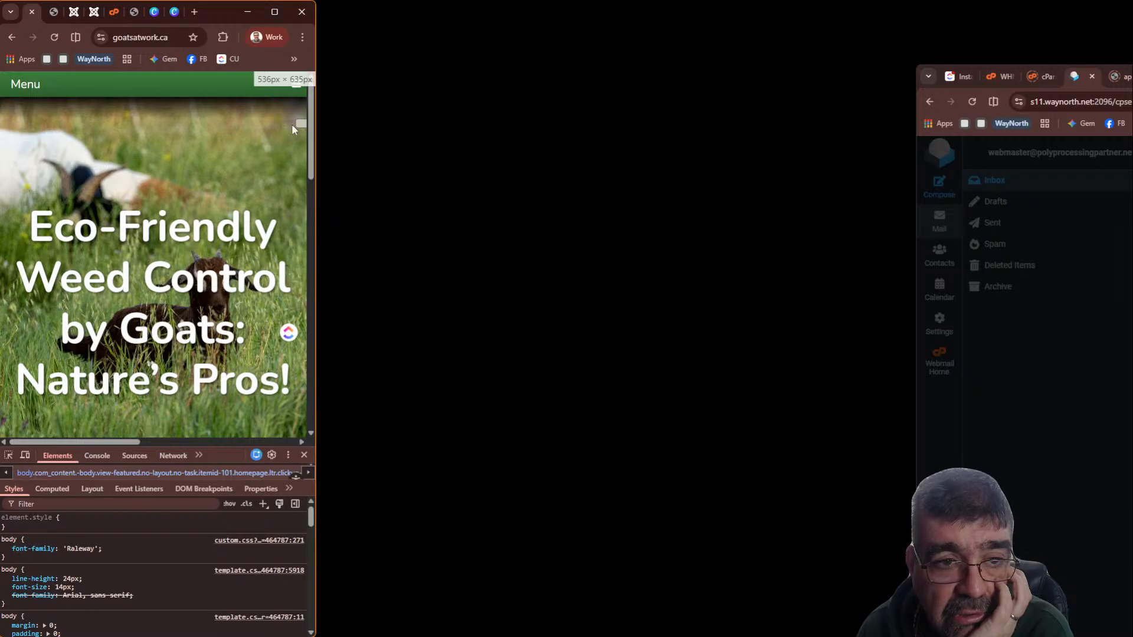
{"action": "left_click", "coordinate": [296, 84]}
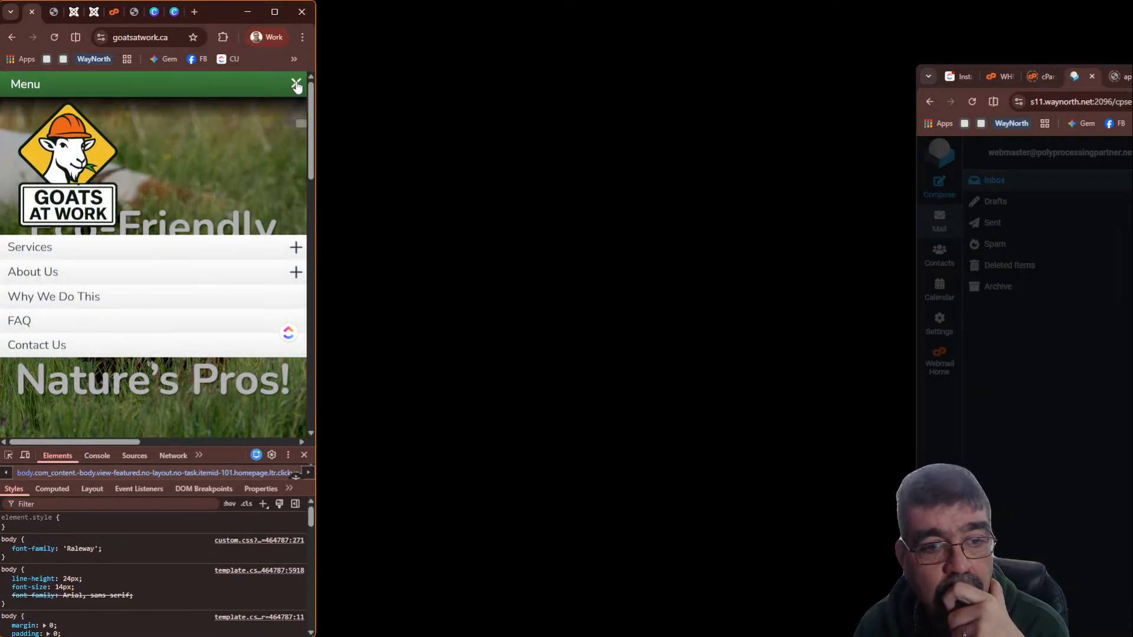
{"action": "scroll", "coordinate": [248, 148], "scroll_direction": "down", "scroll_amount": 3}
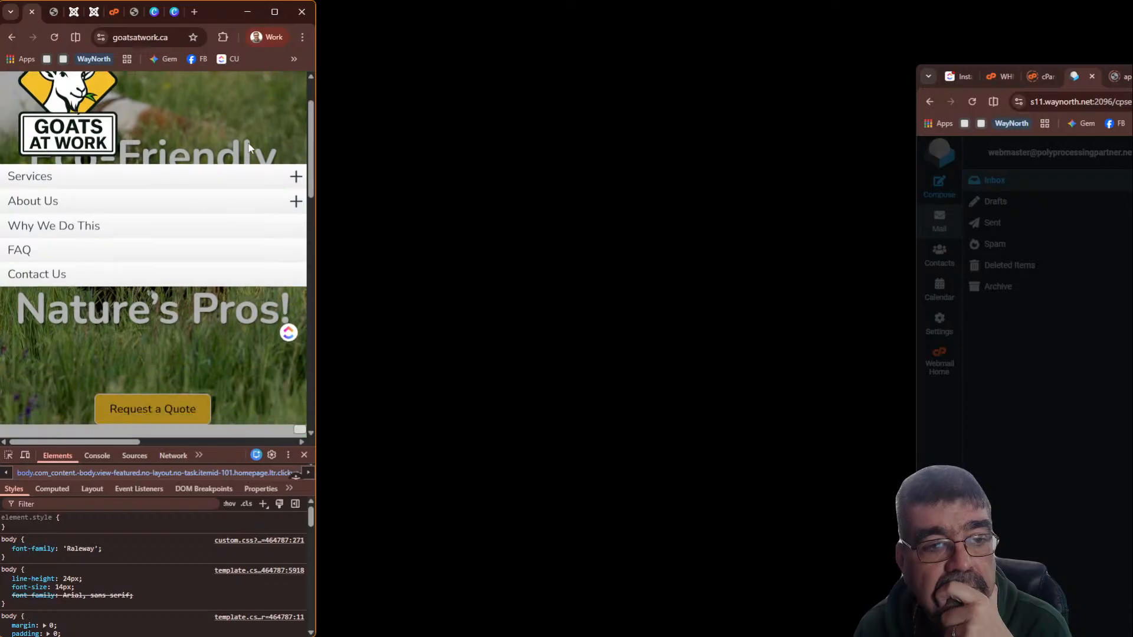
{"action": "scroll", "coordinate": [248, 149], "scroll_direction": "up", "scroll_amount": 3}
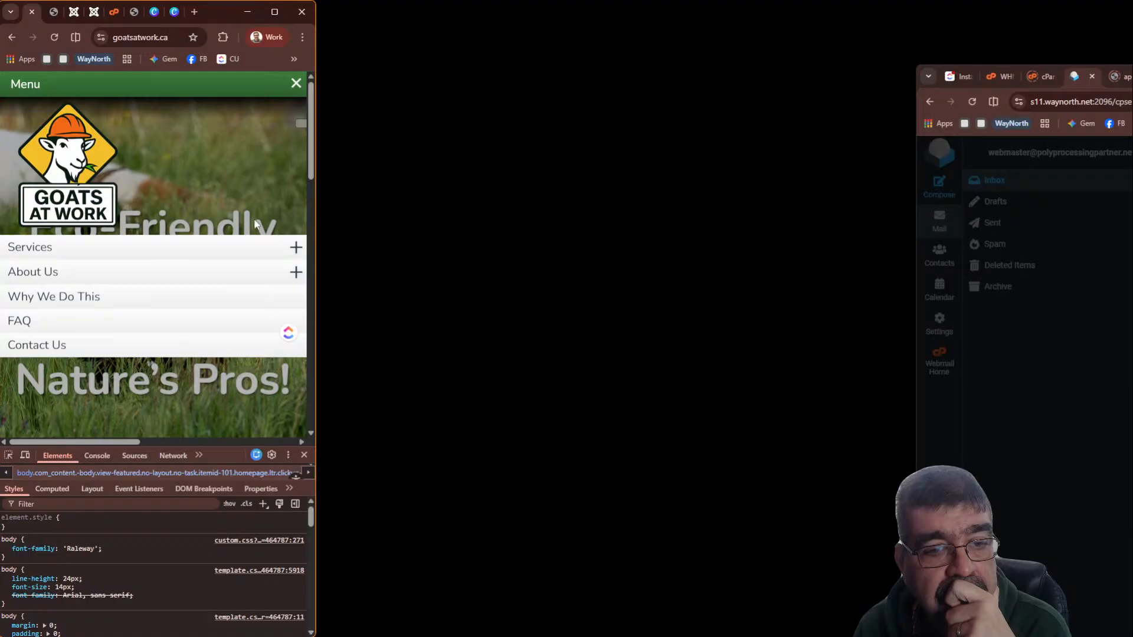
{"action": "left_click", "coordinate": [297, 268]}
{"action": "left_click", "coordinate": [300, 260]}
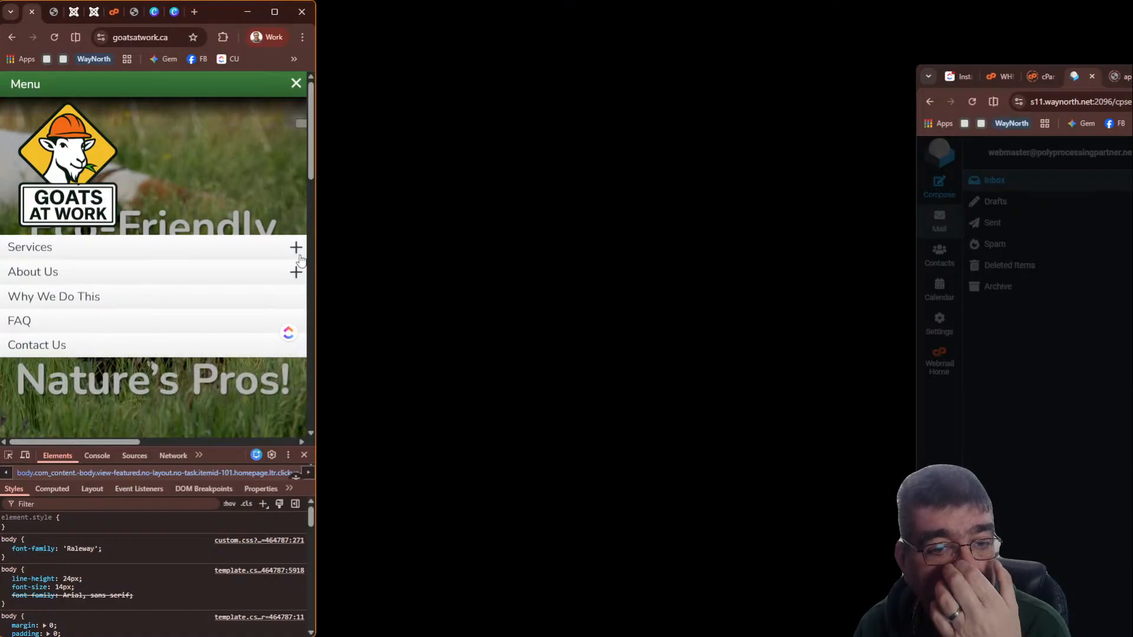
{"action": "scroll", "coordinate": [236, 221], "scroll_direction": "down", "scroll_amount": 3}
{"action": "scroll", "coordinate": [228, 219], "scroll_direction": "up", "scroll_amount": 3}
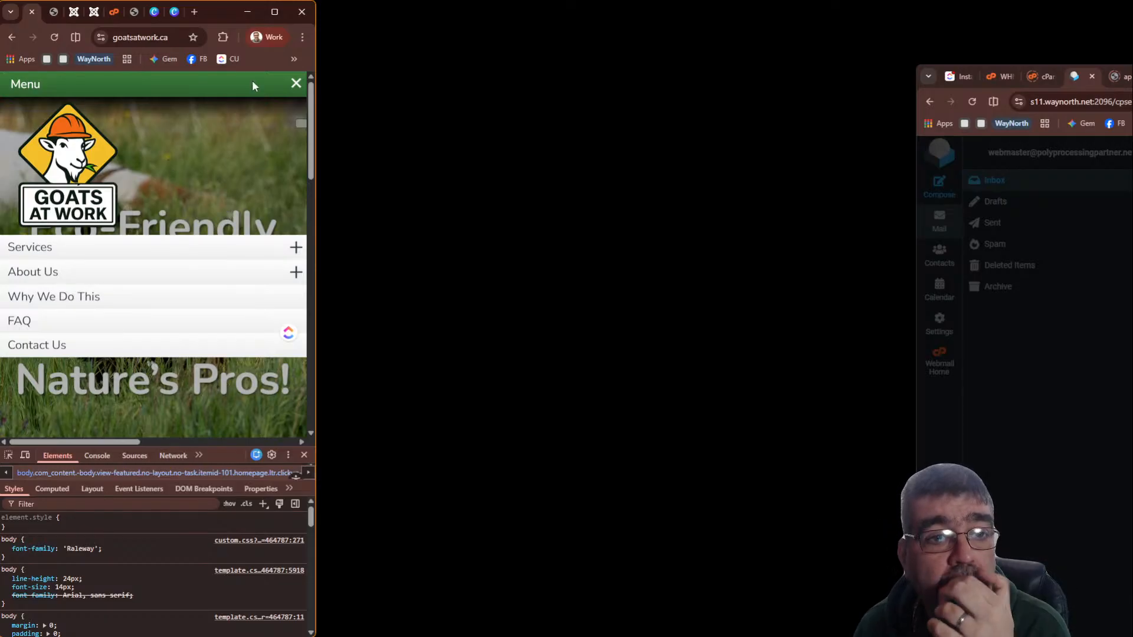
{"action": "left_click_drag", "start_coordinate": [315, 190], "coordinate": [1132, 190]}
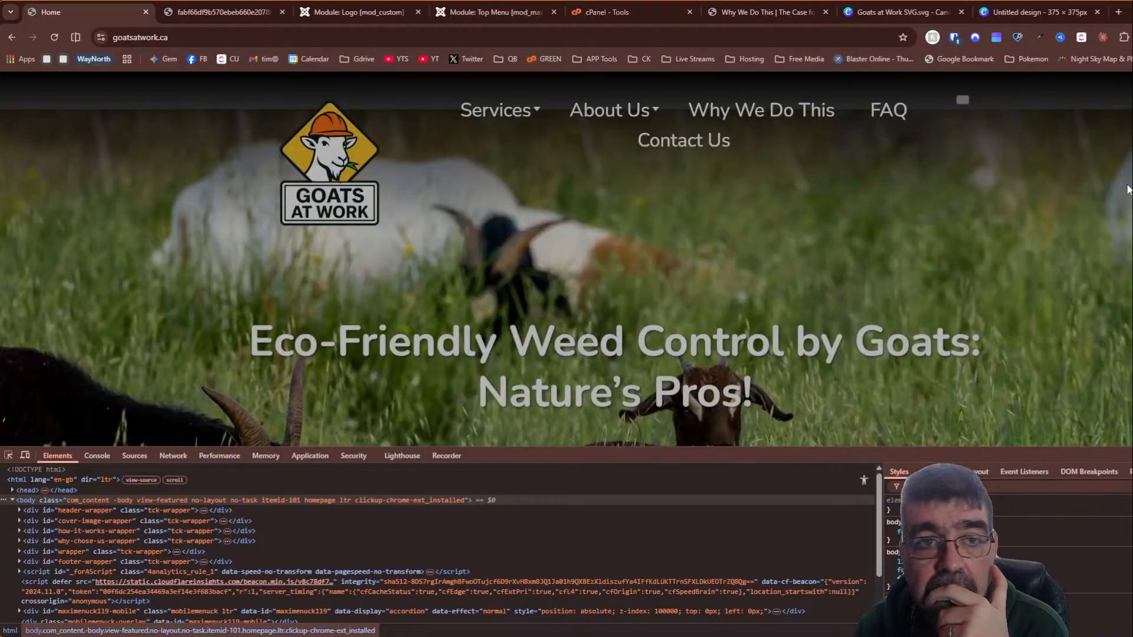
Set both the logo width and the logo height of the Top Menu module to 238
{"action": "left_click", "coordinate": [458, 18]}
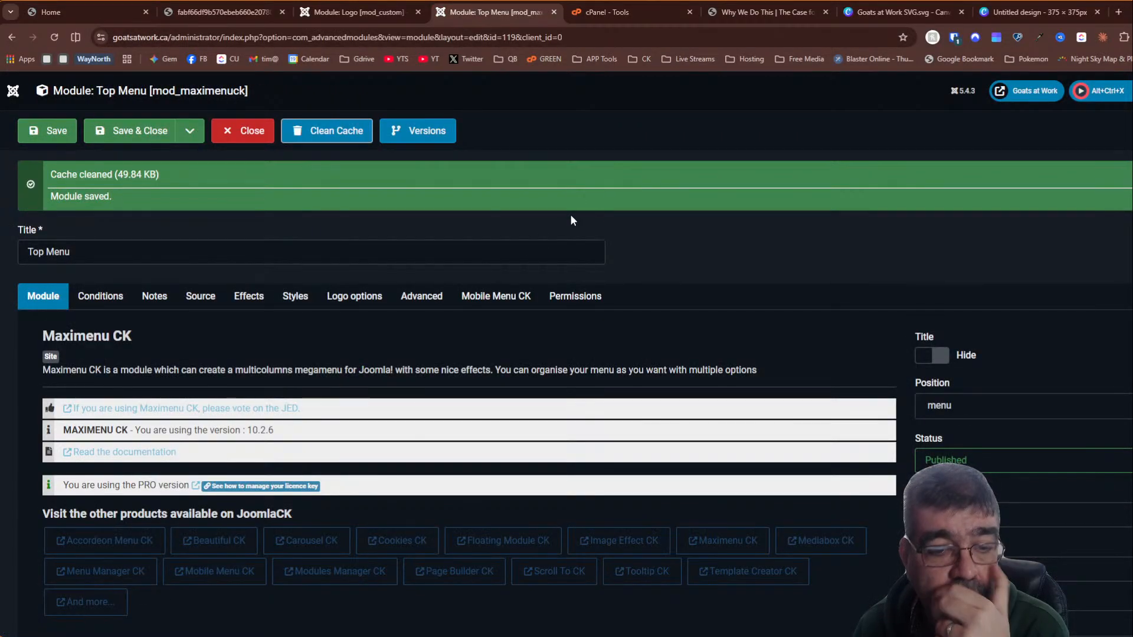
{"action": "left_click", "coordinate": [365, 301]}
{"action": "scroll", "coordinate": [590, 283], "scroll_direction": "down", "scroll_amount": 5}
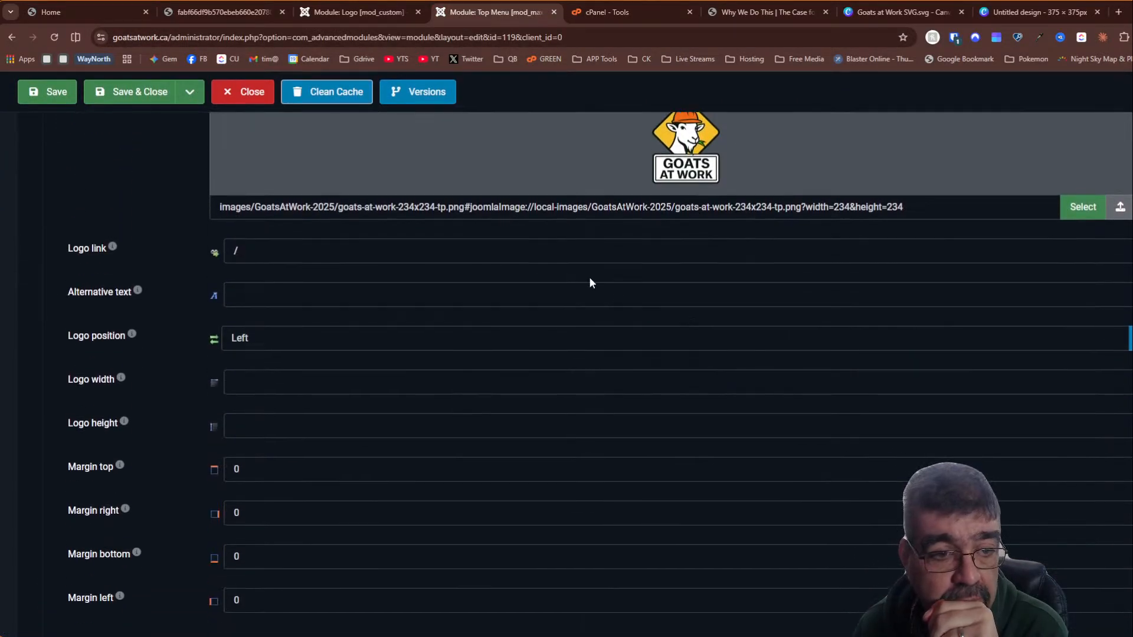
{"action": "scroll", "coordinate": [134, 251], "scroll_direction": "down", "scroll_amount": 1}
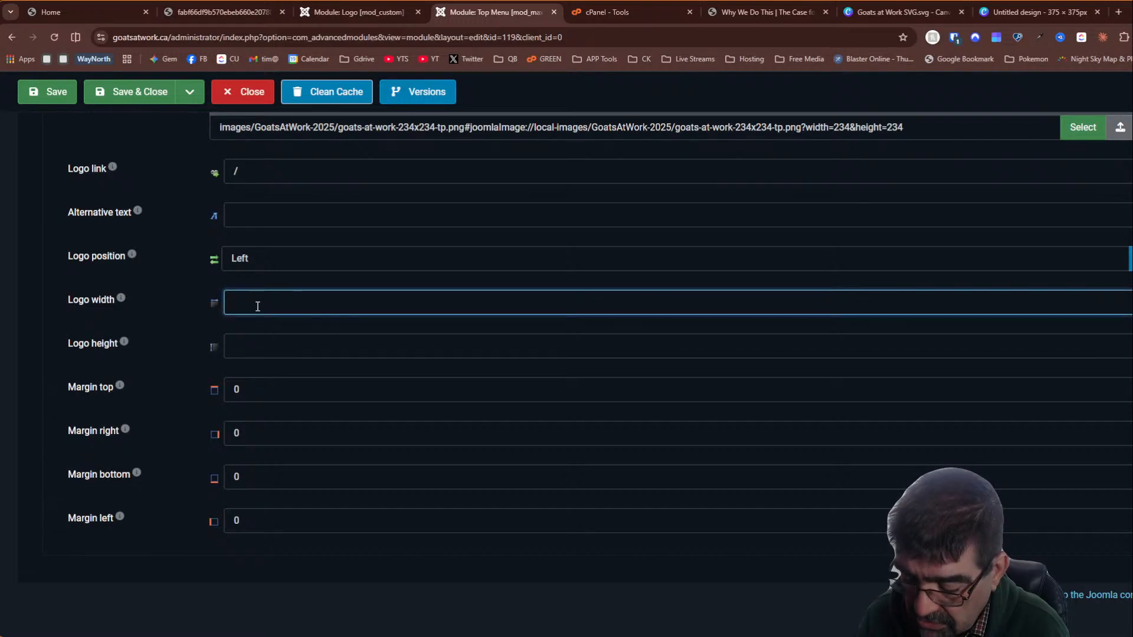
{"action": "type", "text": "238"}
{"action": "key", "text": "Tab"}
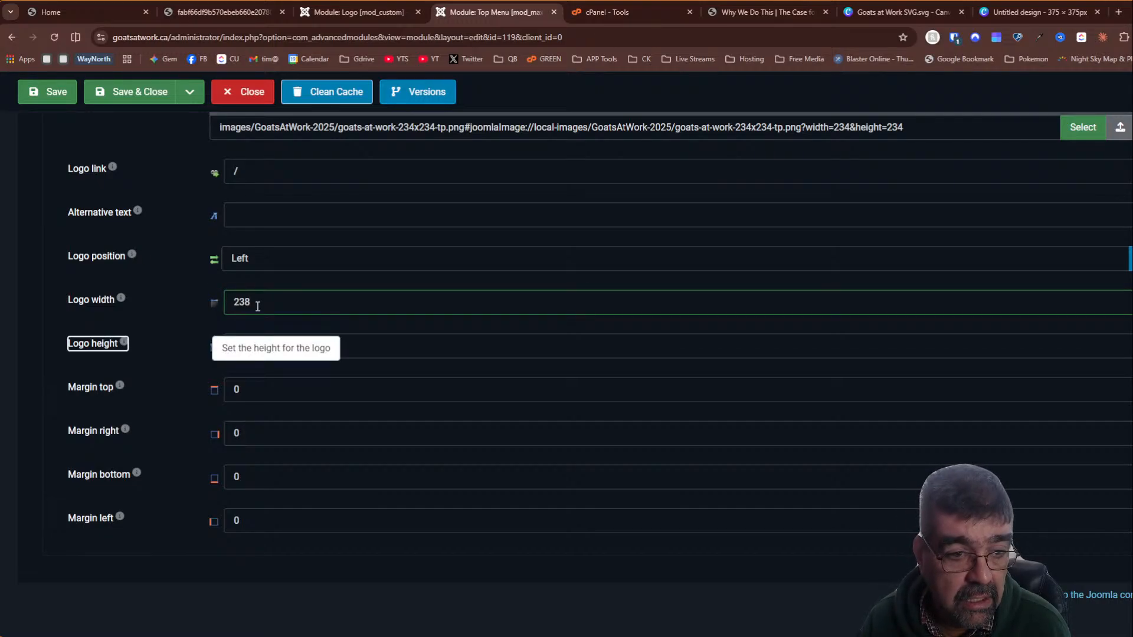
{"action": "key", "text": "Tab"}
{"action": "type", "text": "238"}
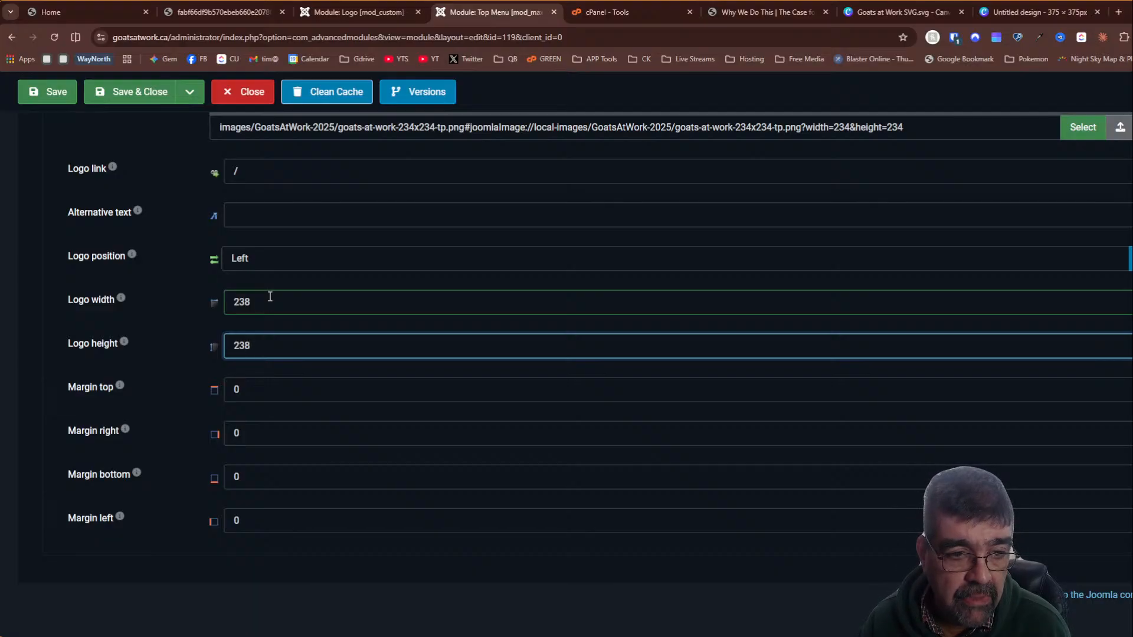
Change the Top Menu logo's width and height to 188 each
{"action": "left_click_drag", "start_coordinate": [270, 296], "coordinate": [157, 301]}
{"action": "type", "text": "188"}
{"action": "key", "text": "Tab"}
{"action": "key", "text": "Tab"}
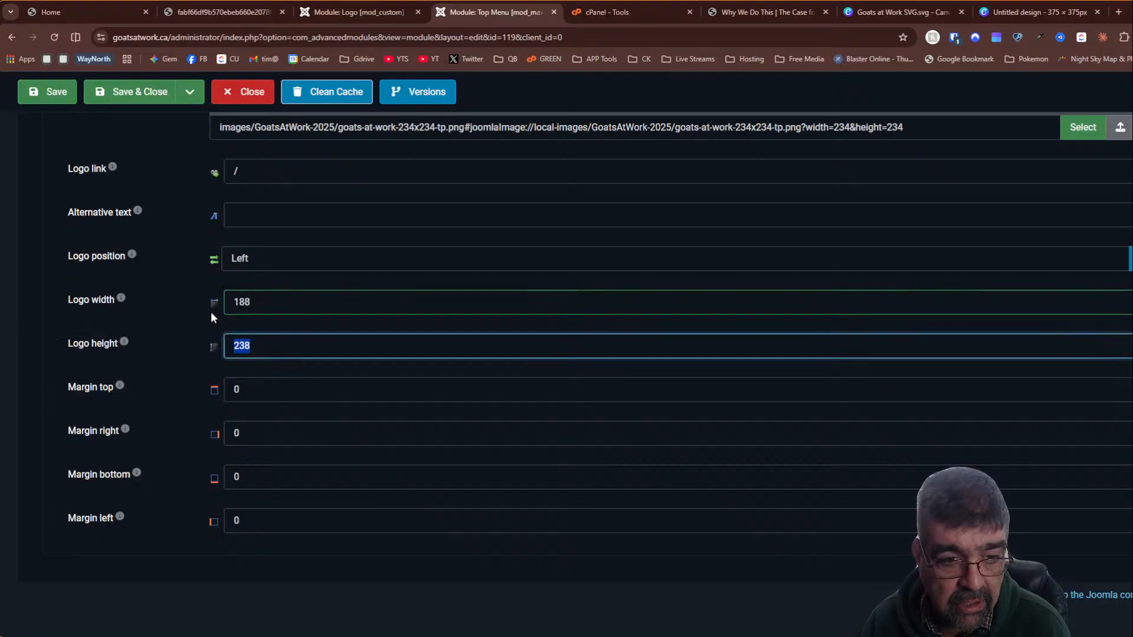
{"action": "type", "text": "188"}
{"action": "key", "text": "Tab"}
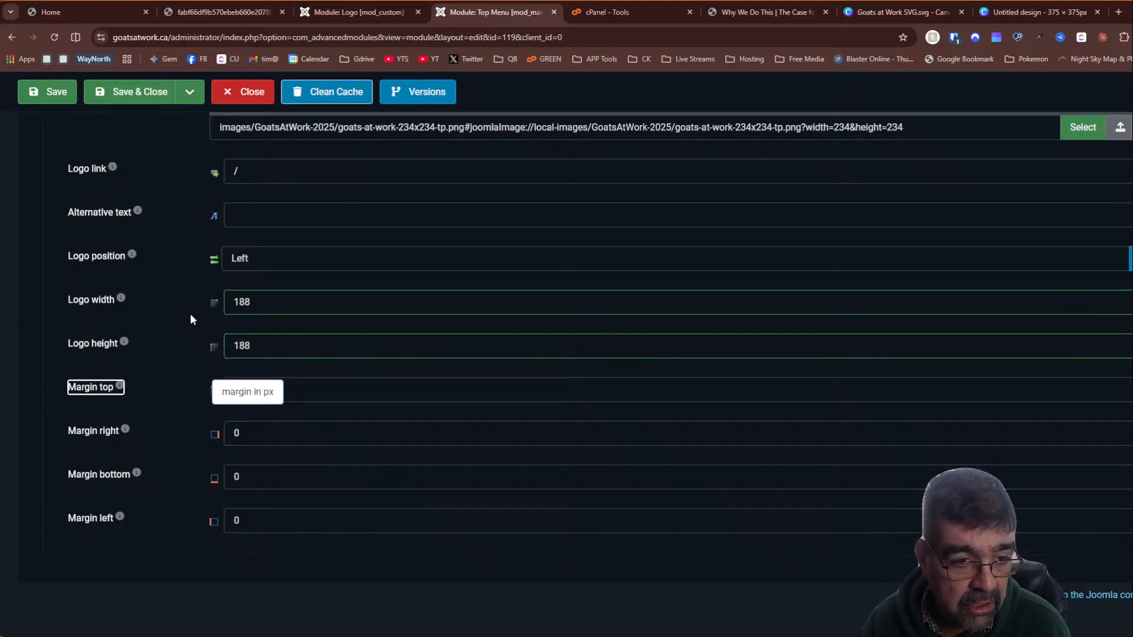
Set the Top Menu logo's alternative text to "Goats at Work - Targeted Grazing" and save the module
{"action": "scroll", "coordinate": [395, 274], "scroll_direction": "up", "scroll_amount": 2}
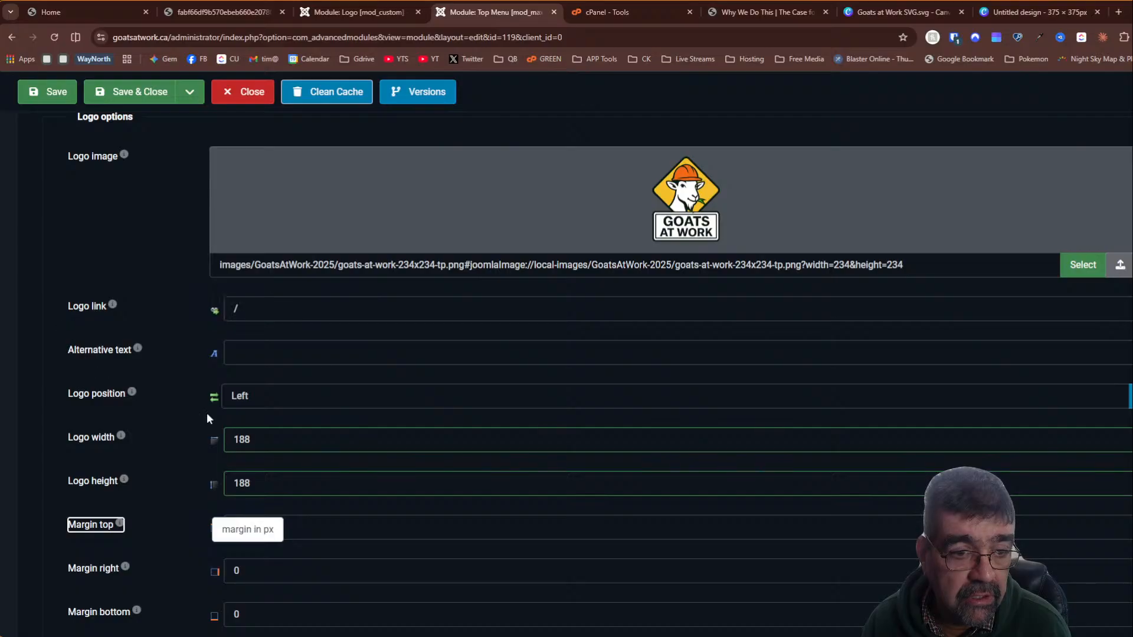
{"action": "left_click", "coordinate": [291, 352]}
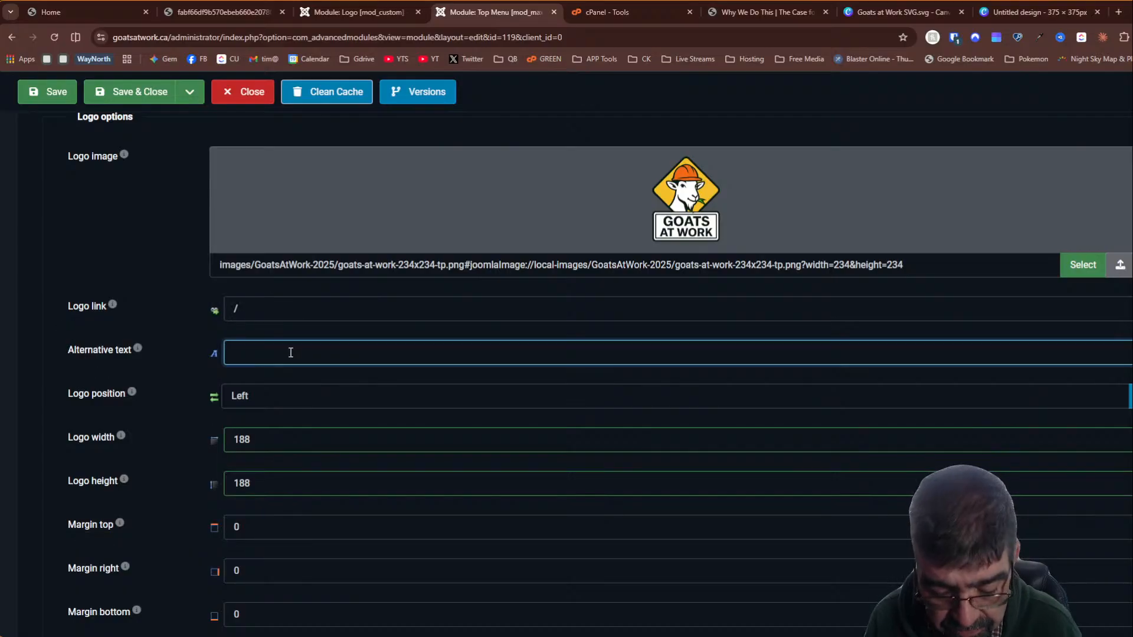
{"action": "type", "text": "Goats "}
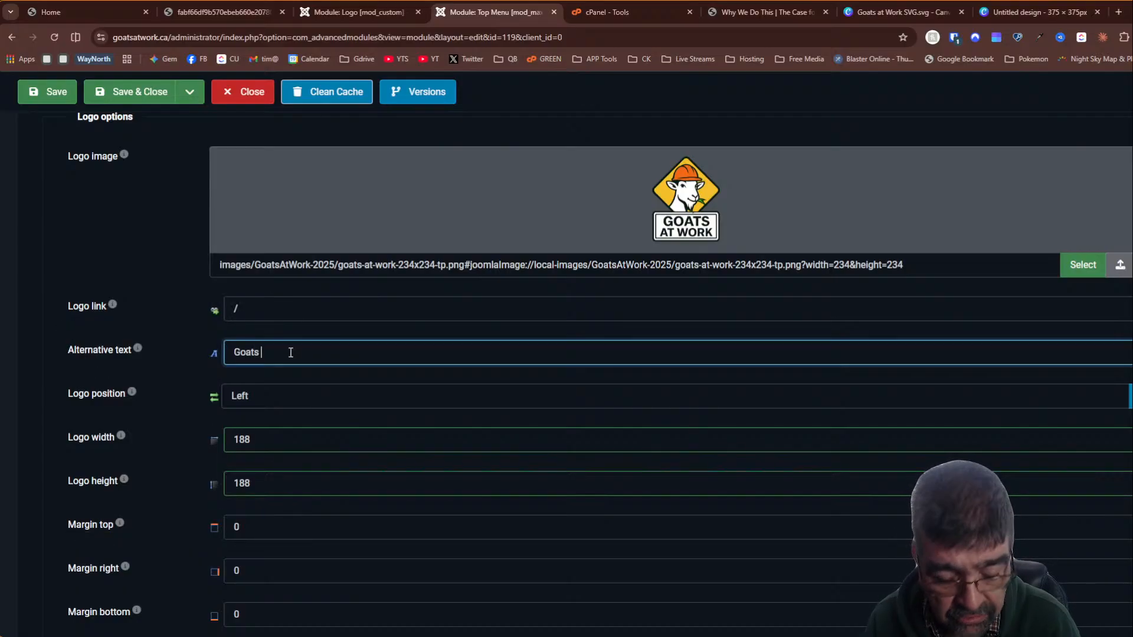
{"action": "type", "text": "at Work - "}
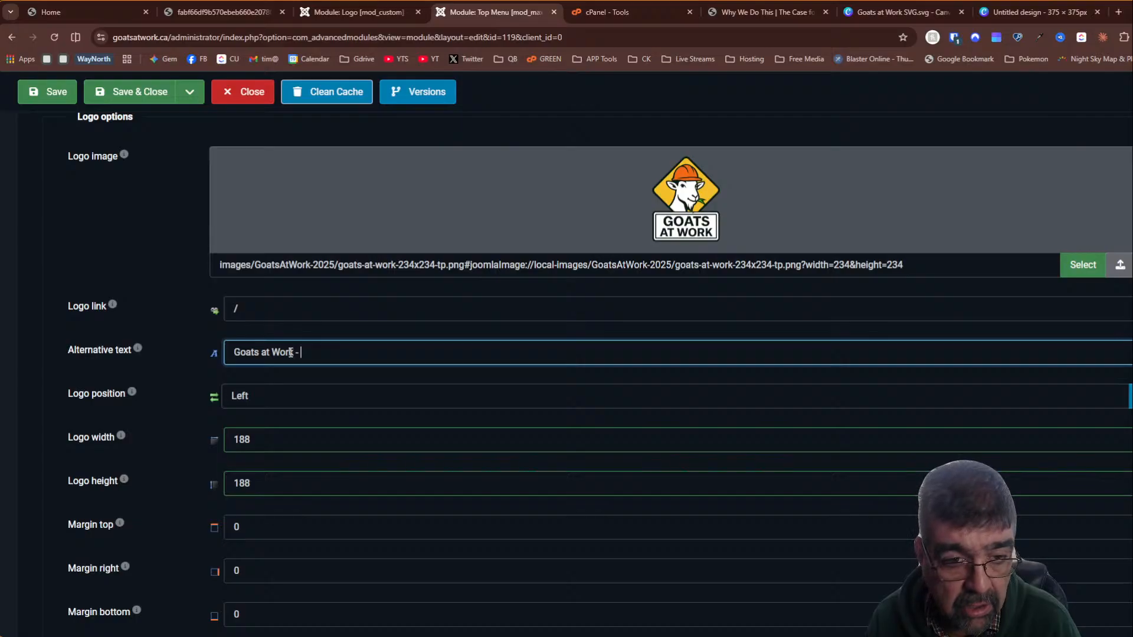
{"action": "type", "text": "Targetted"}
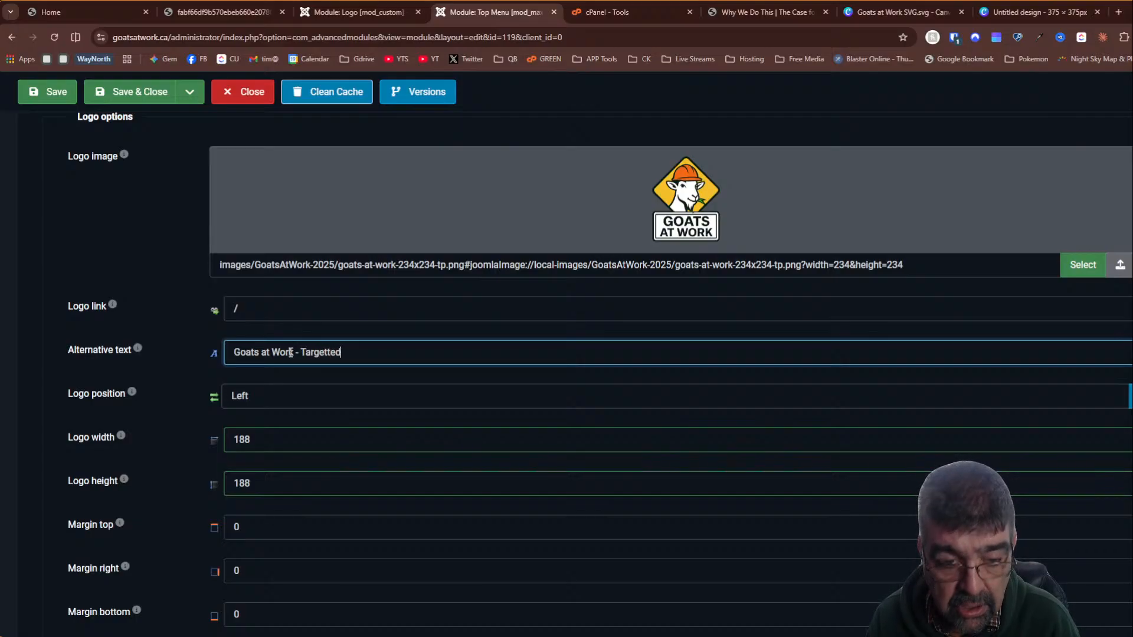
{"action": "key", "text": "BackSpace"}
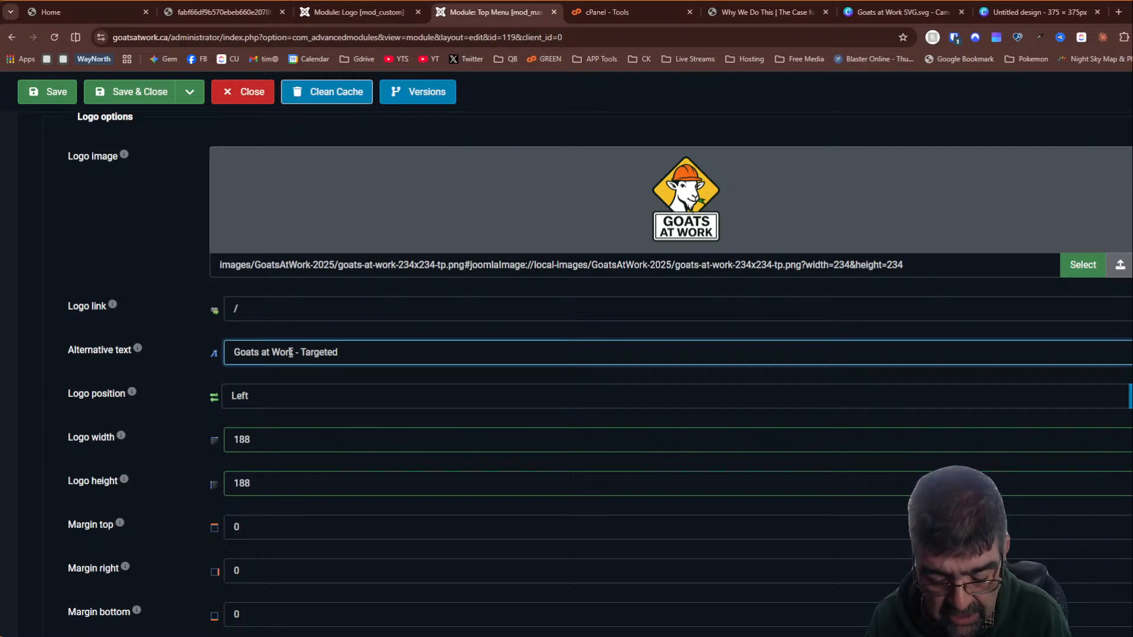
{"action": "type", "text": "Grazing"}
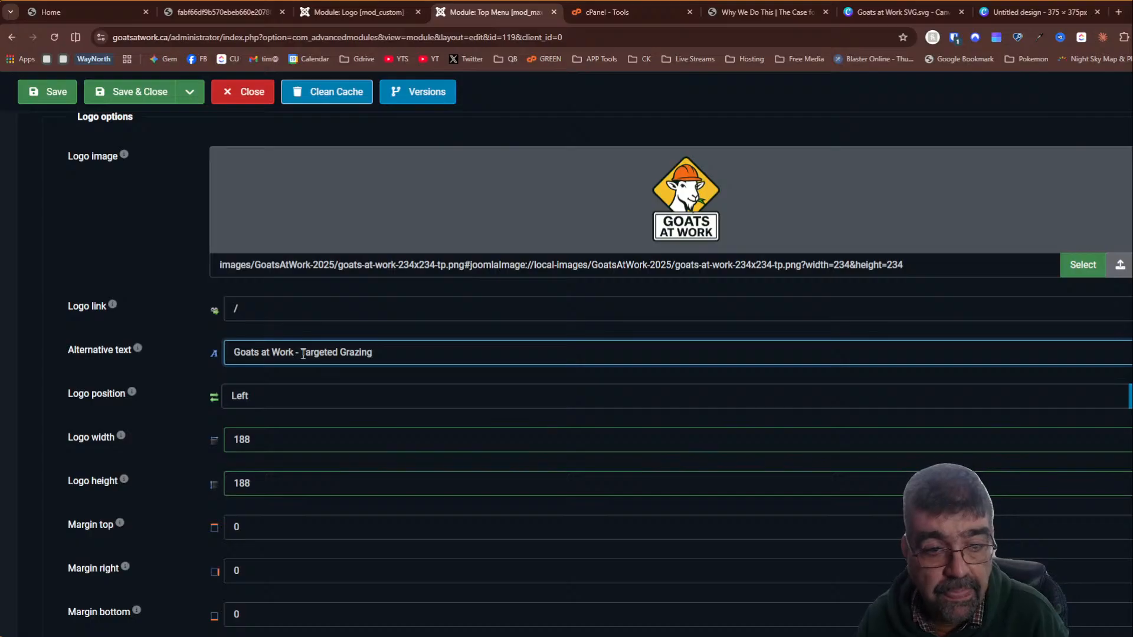
{"action": "left_click", "coordinate": [46, 85]}
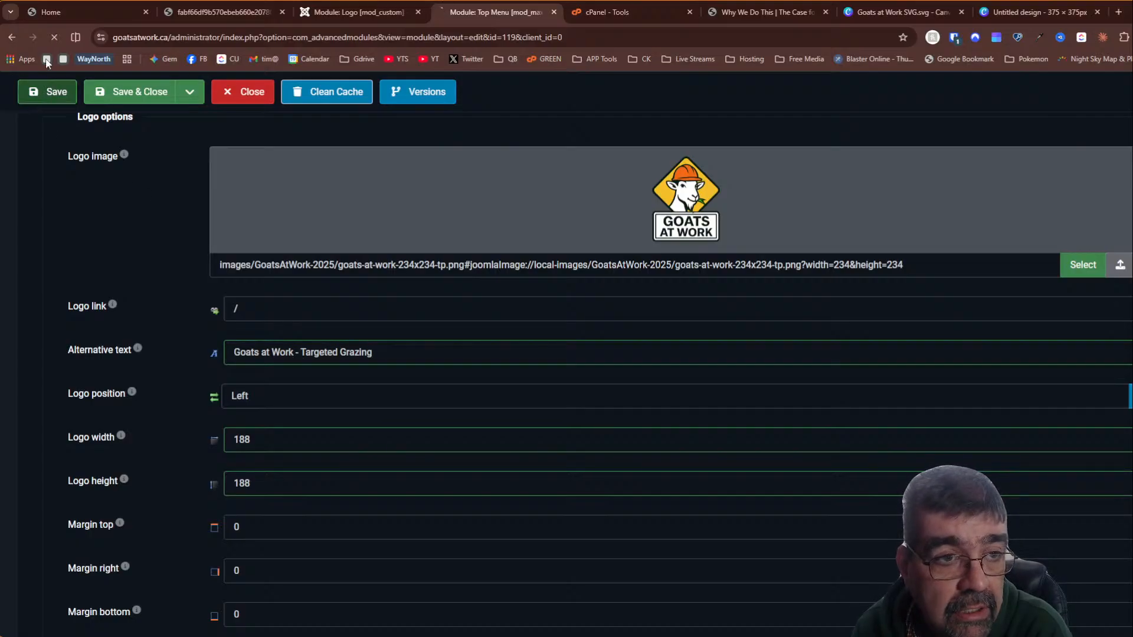
Reload the site's home page and inspect the header-wrapper element around the logo and menu
{"action": "mouse_move", "coordinate": [50, 14]}
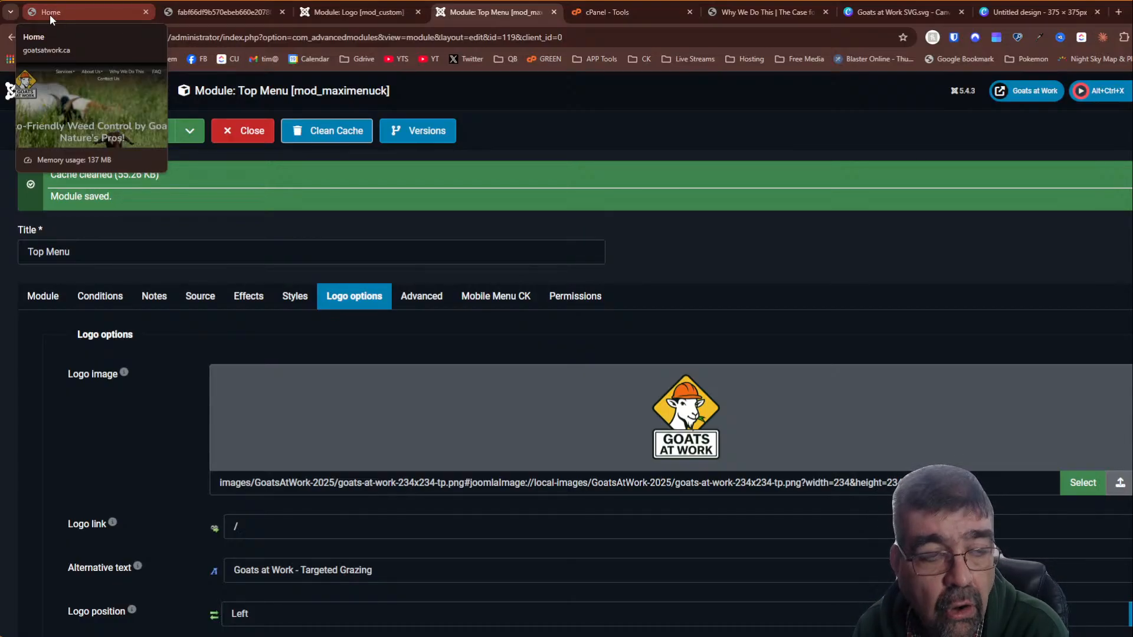
{"action": "left_click", "coordinate": [50, 14]}
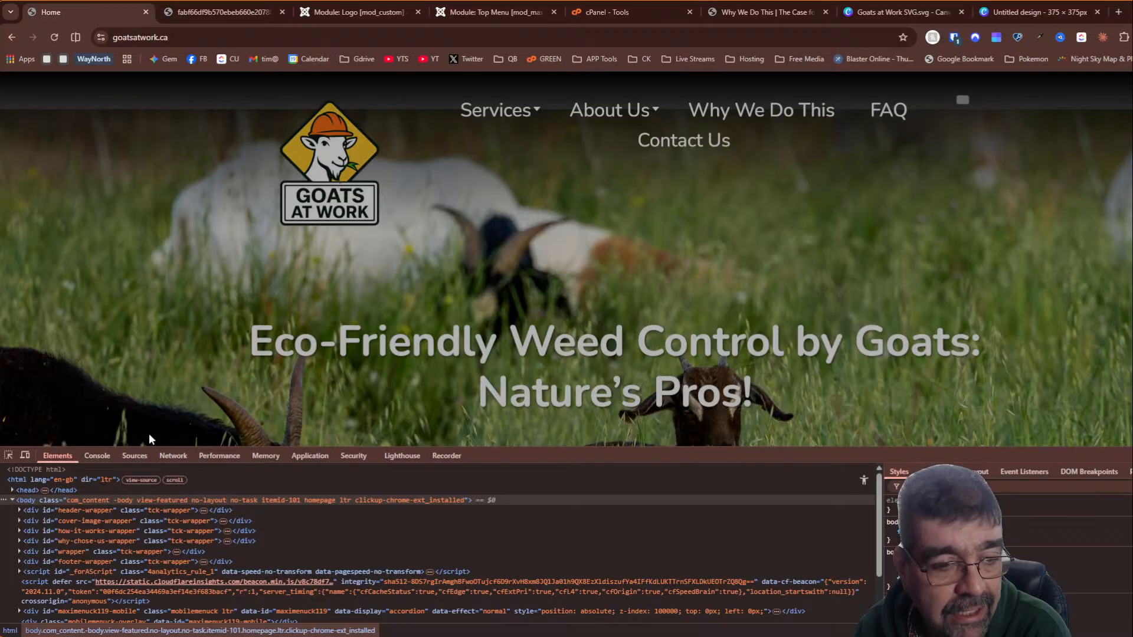
{"action": "left_click", "coordinate": [54, 37]}
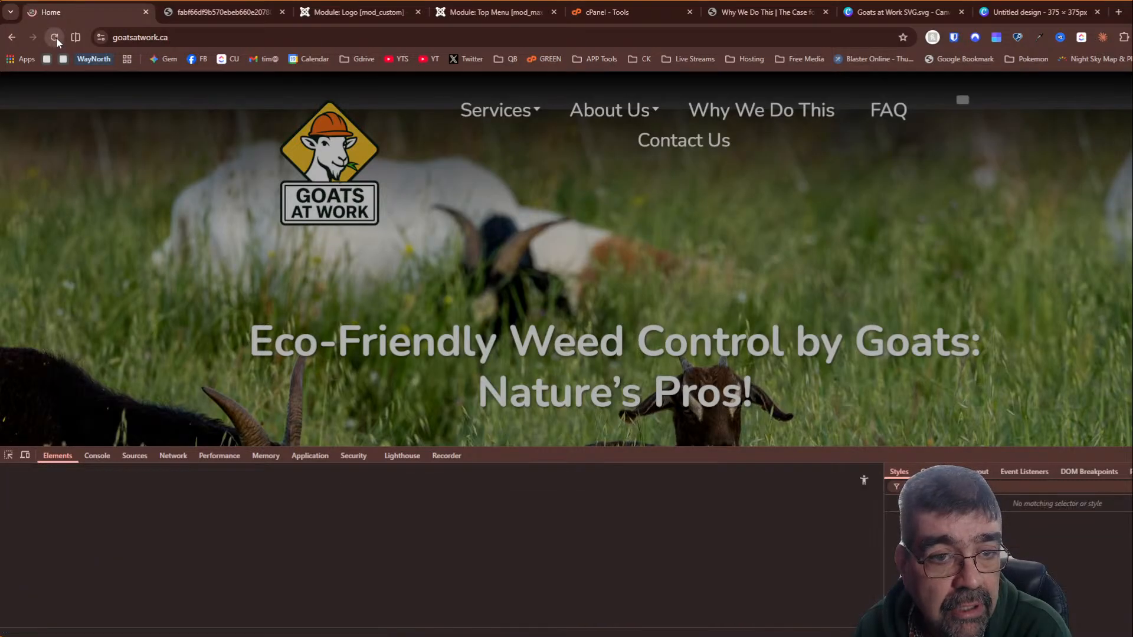
{"action": "left_click", "coordinate": [9, 456]}
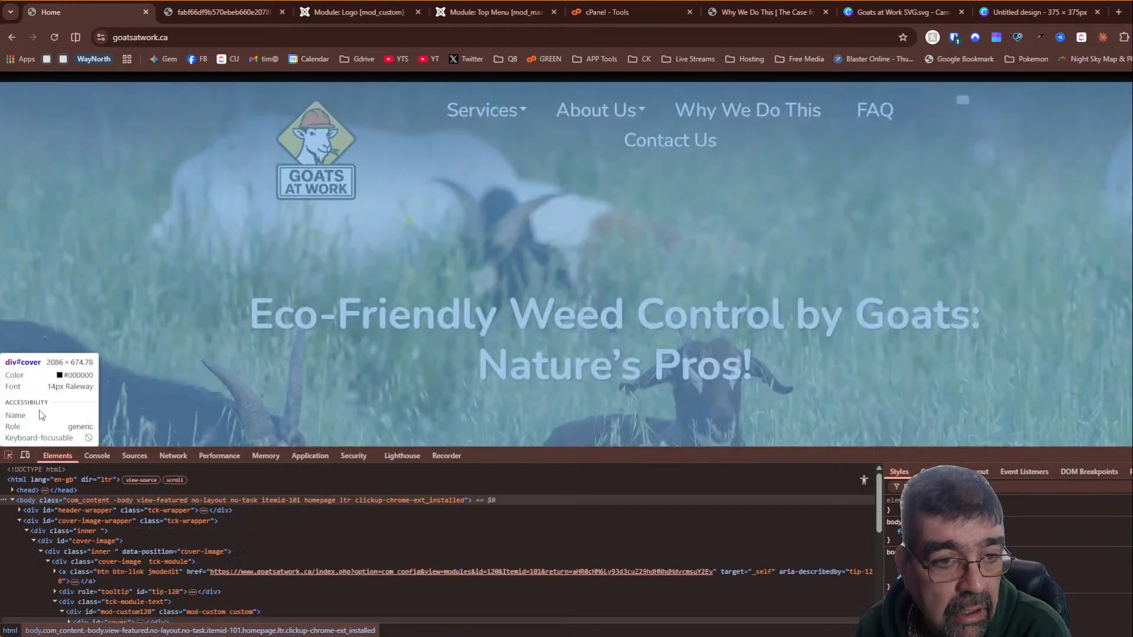
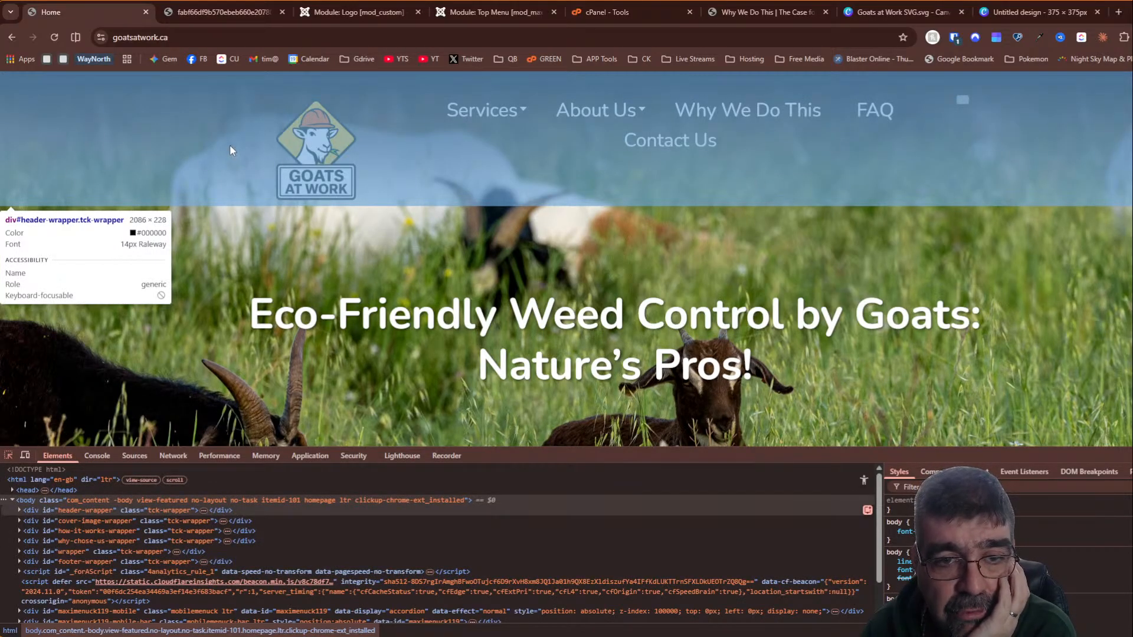
{"action": "left_click", "coordinate": [231, 150]}
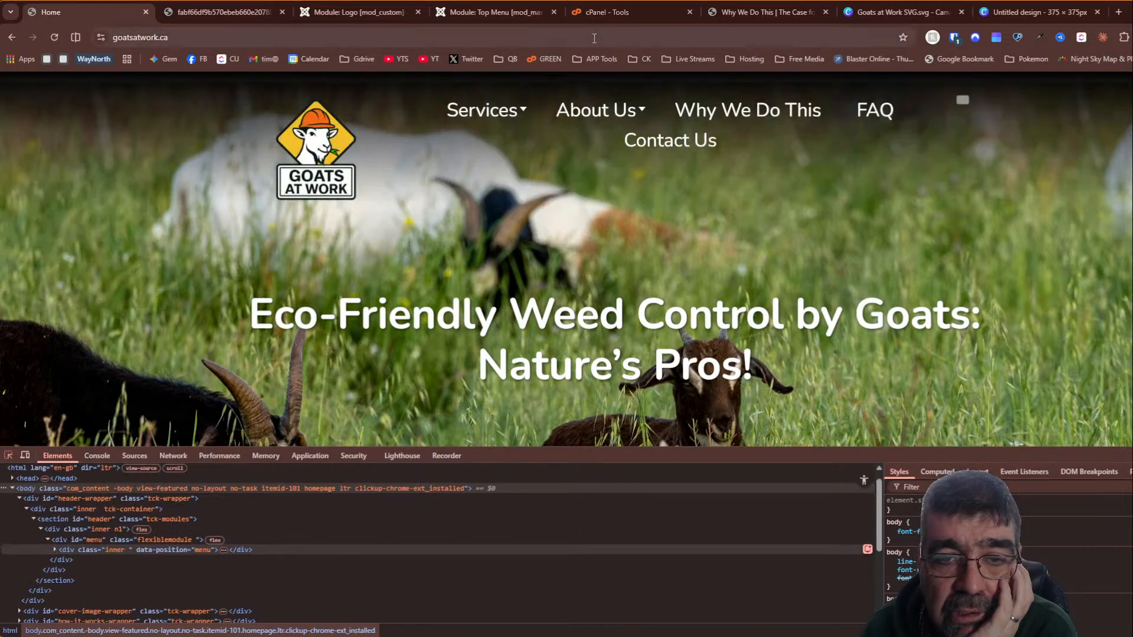
Duplicate the browser tab holding the Logo module and close the module in the copy to reach the site module list
{"action": "left_click", "coordinate": [515, 13]}
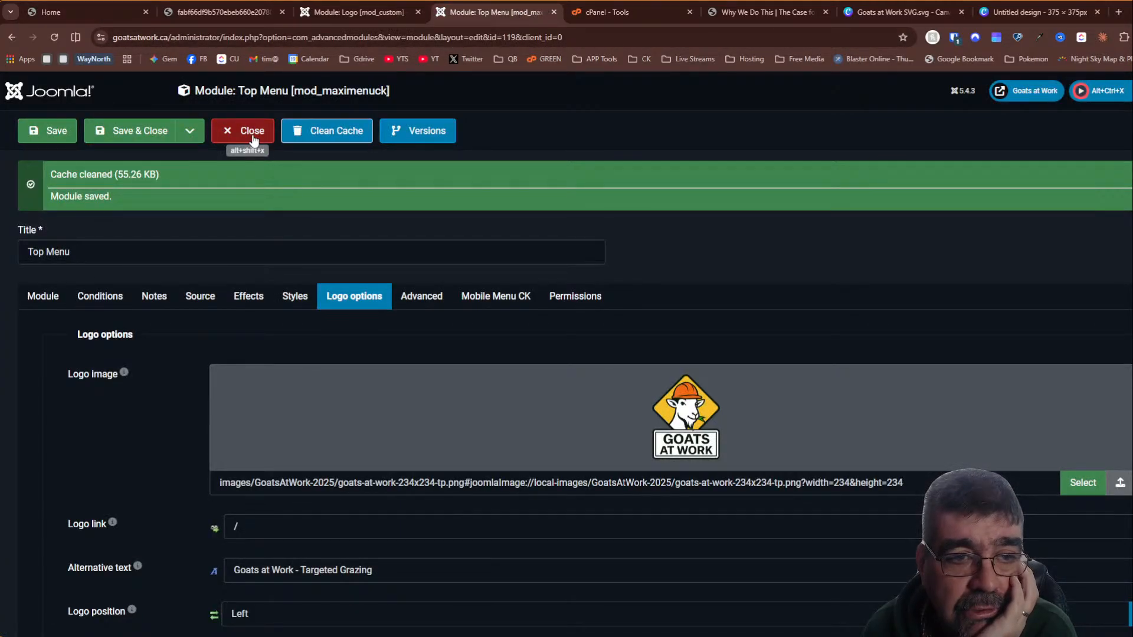
{"action": "left_click", "coordinate": [341, 9]}
{"action": "right_click", "coordinate": [341, 9]}
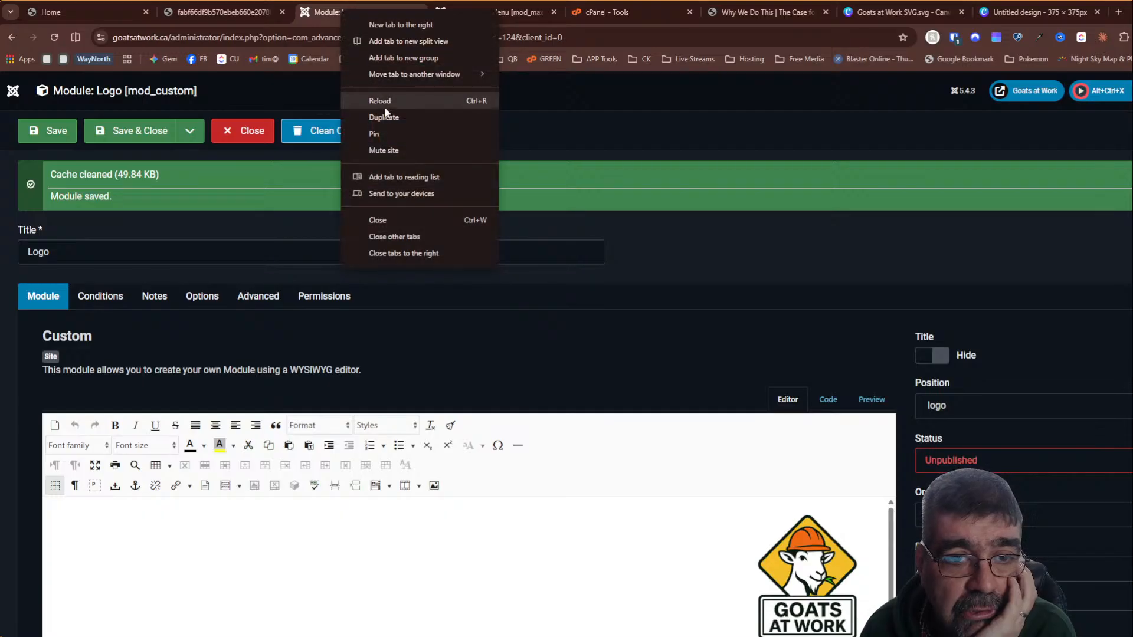
{"action": "left_click", "coordinate": [388, 116]}
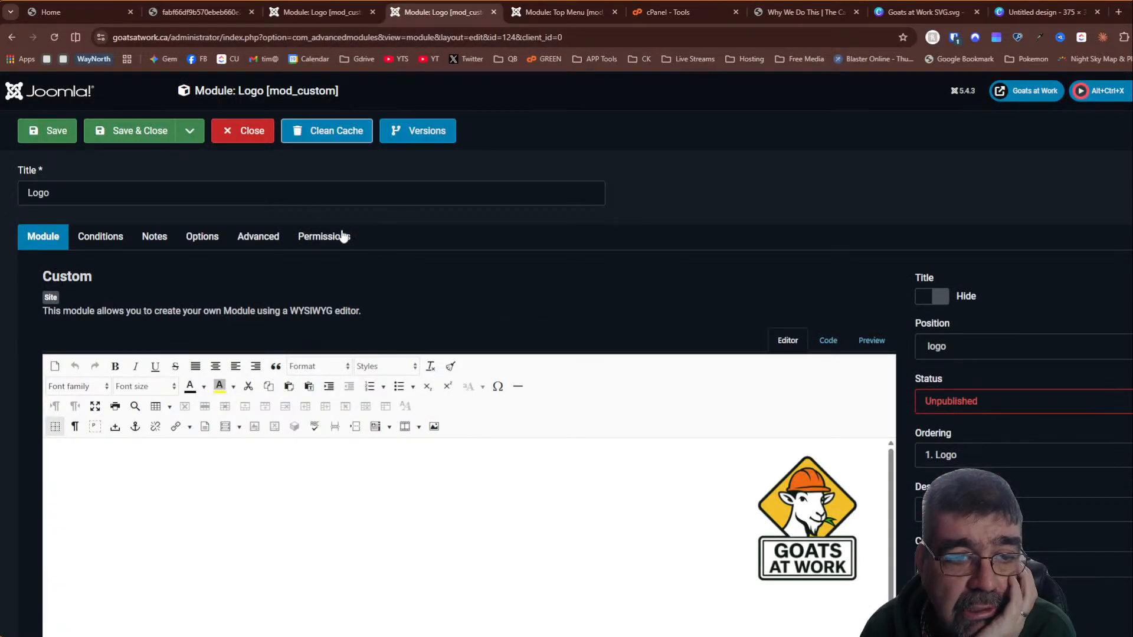
{"action": "left_click", "coordinate": [256, 131]}
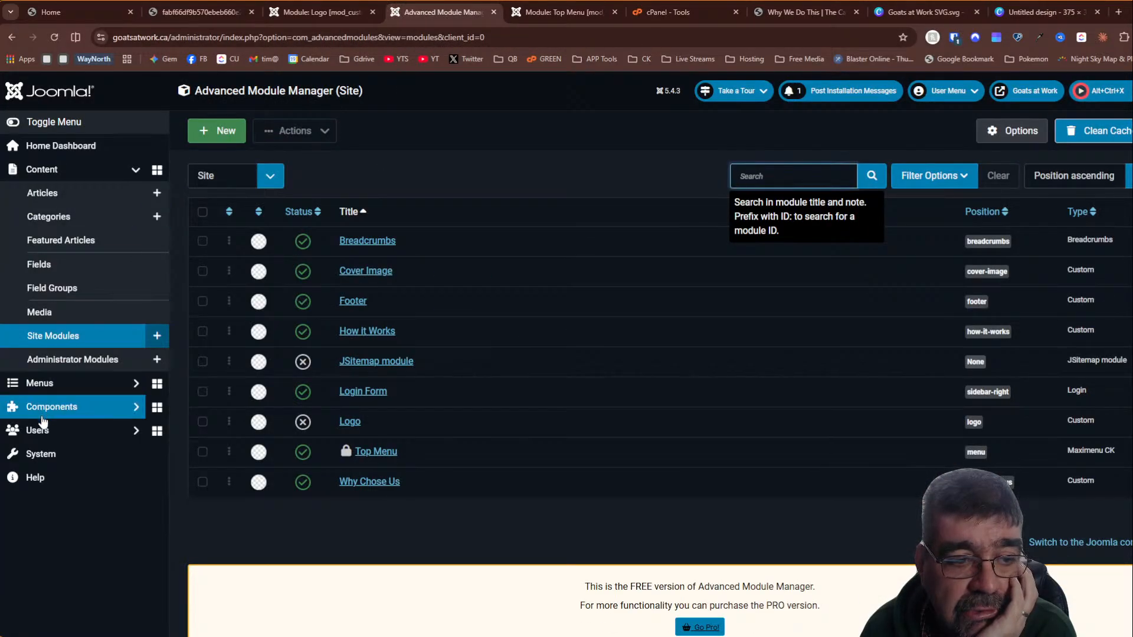
In Template Creator CK, switch the header-wrapper of the goats-at-work-default template to full width and save the template
{"action": "left_click", "coordinate": [42, 413]}
{"action": "scroll", "coordinate": [63, 388], "scroll_direction": "down", "scroll_amount": 4}
{"action": "left_click", "coordinate": [73, 554]}
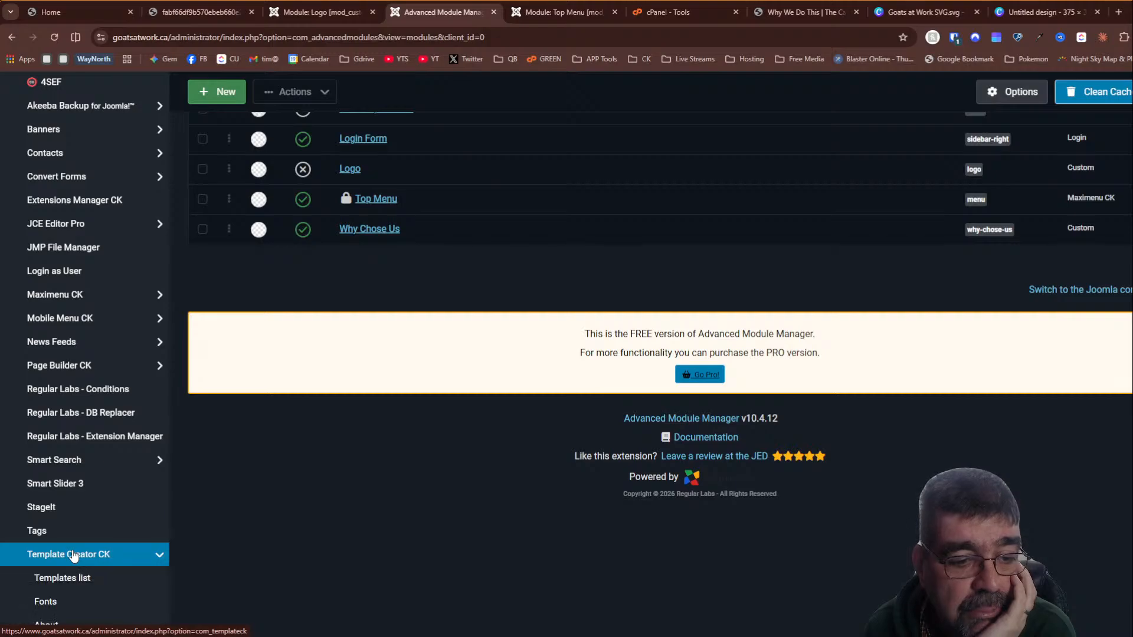
{"action": "left_click", "coordinate": [74, 578]}
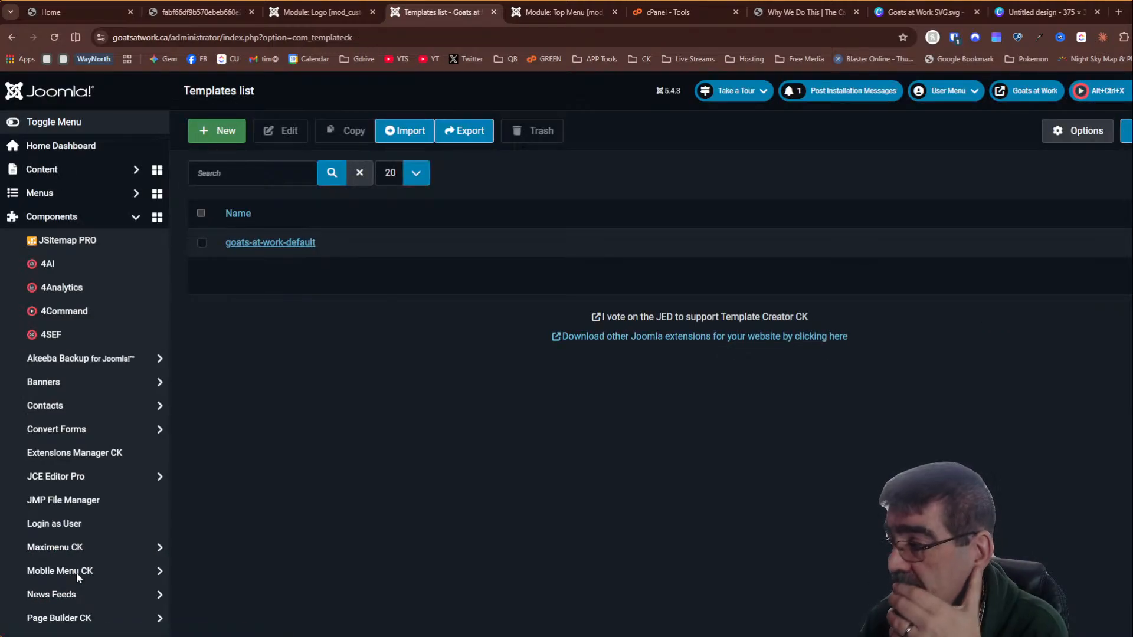
{"action": "left_click", "coordinate": [308, 244]}
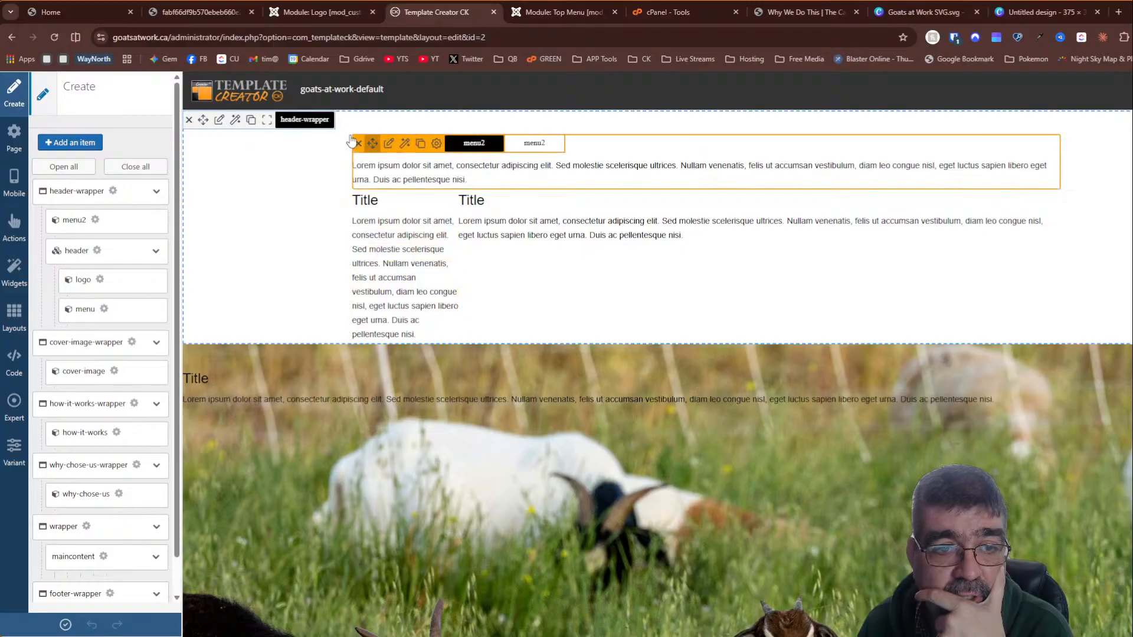
{"action": "left_click", "coordinate": [266, 121]}
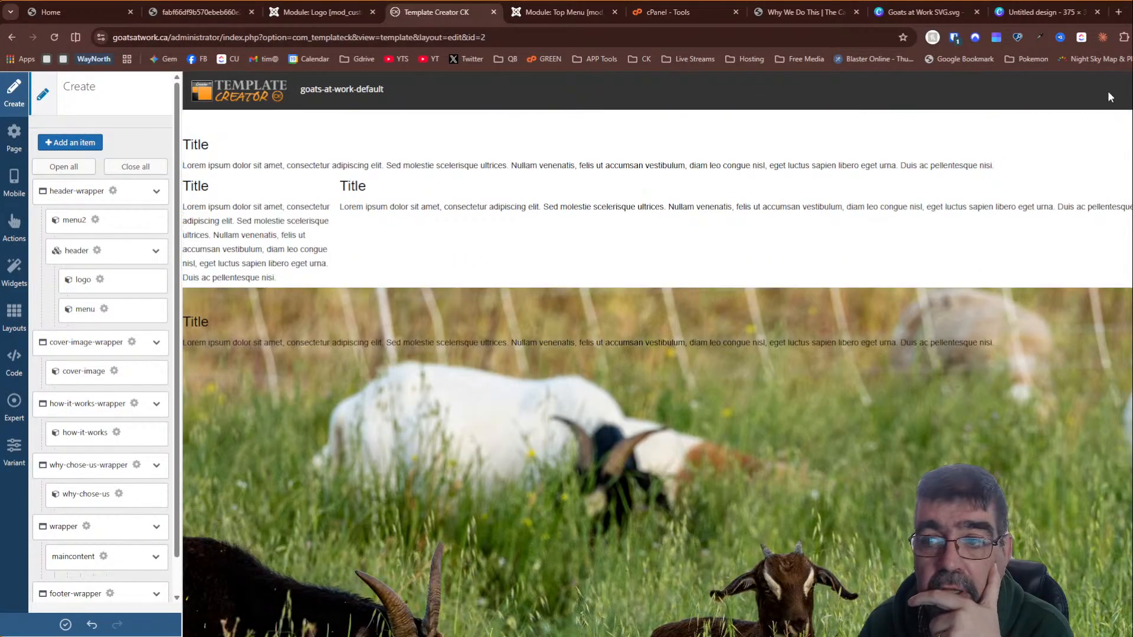
{"action": "left_click", "coordinate": [65, 625]}
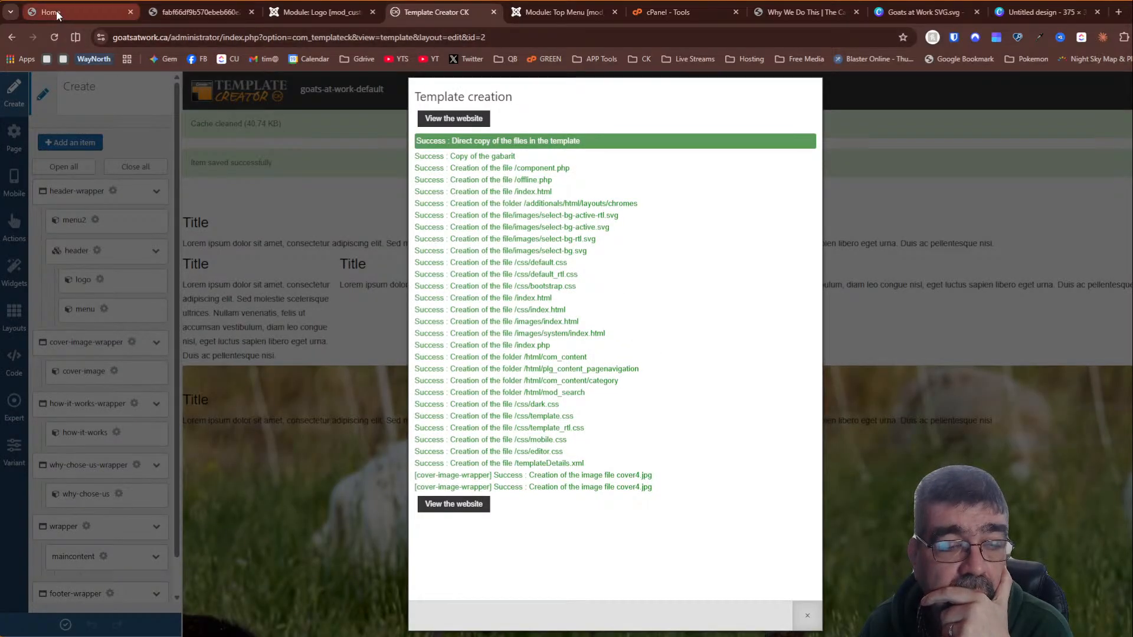
Check the header layout on the home page and inspect the maximenuck list element that holds the logo and menu
{"action": "left_click", "coordinate": [55, 11]}
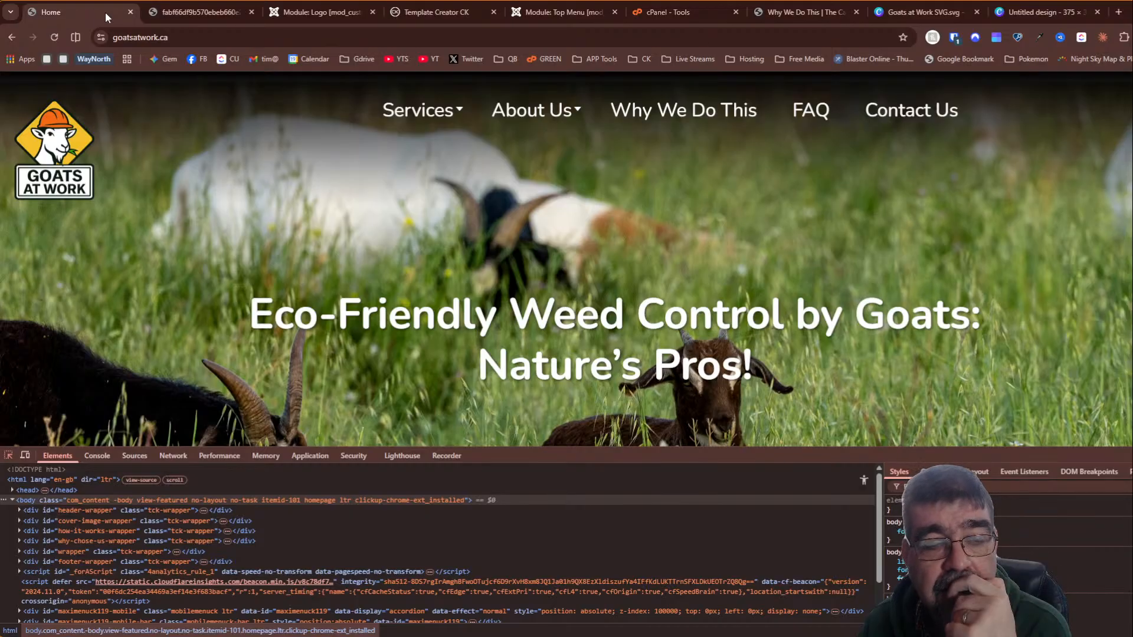
{"action": "key", "text": "ctrl+shift+c"}
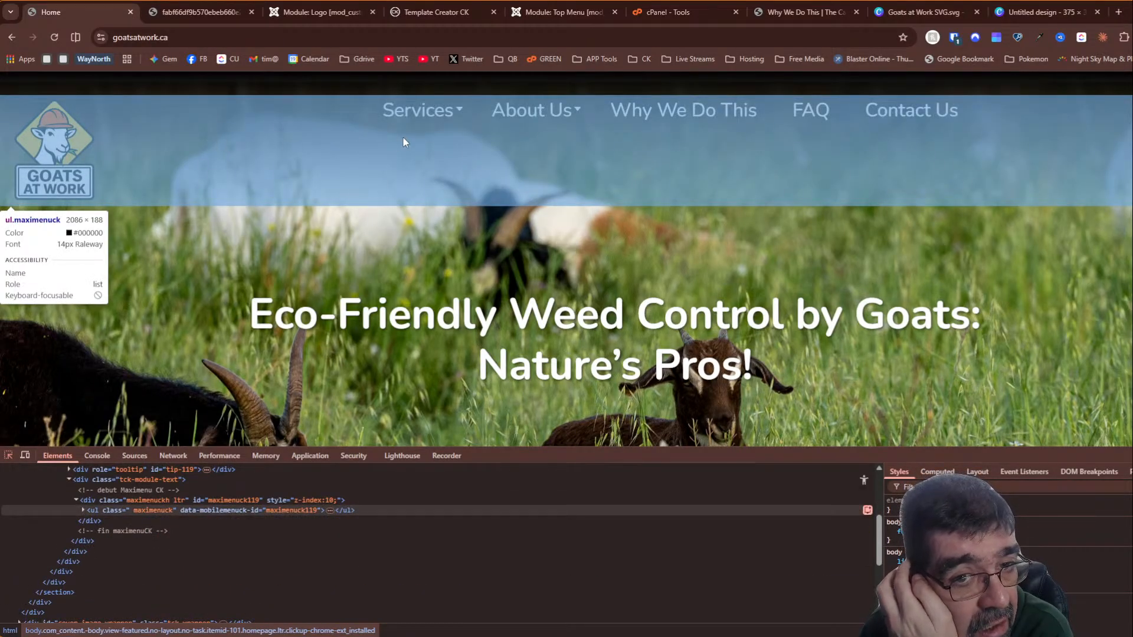
{"action": "left_click", "coordinate": [244, 139]}
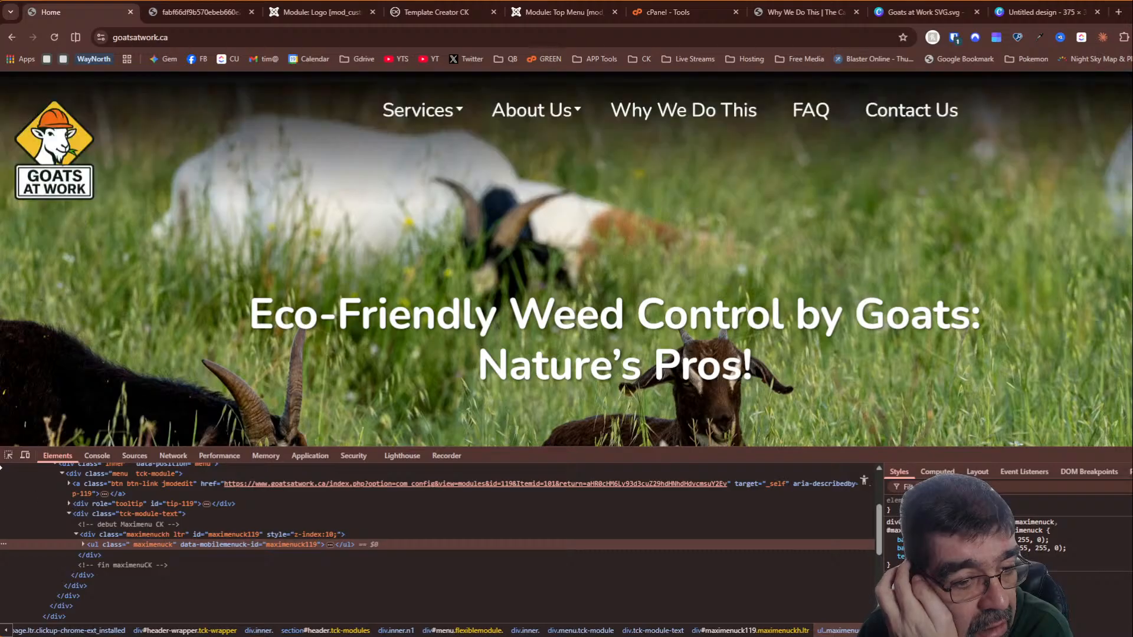
{"action": "key", "text": "ctrl+shift+c"}
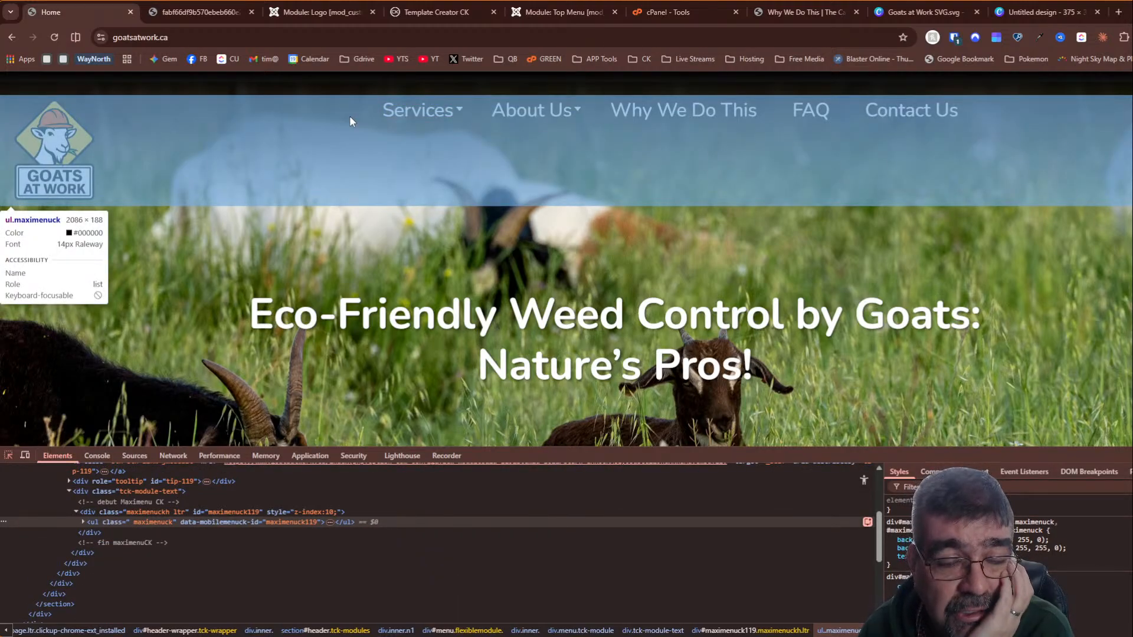
Set the Logo module's status to Published, save it and view the header on the home page
{"action": "left_click", "coordinate": [328, 9]}
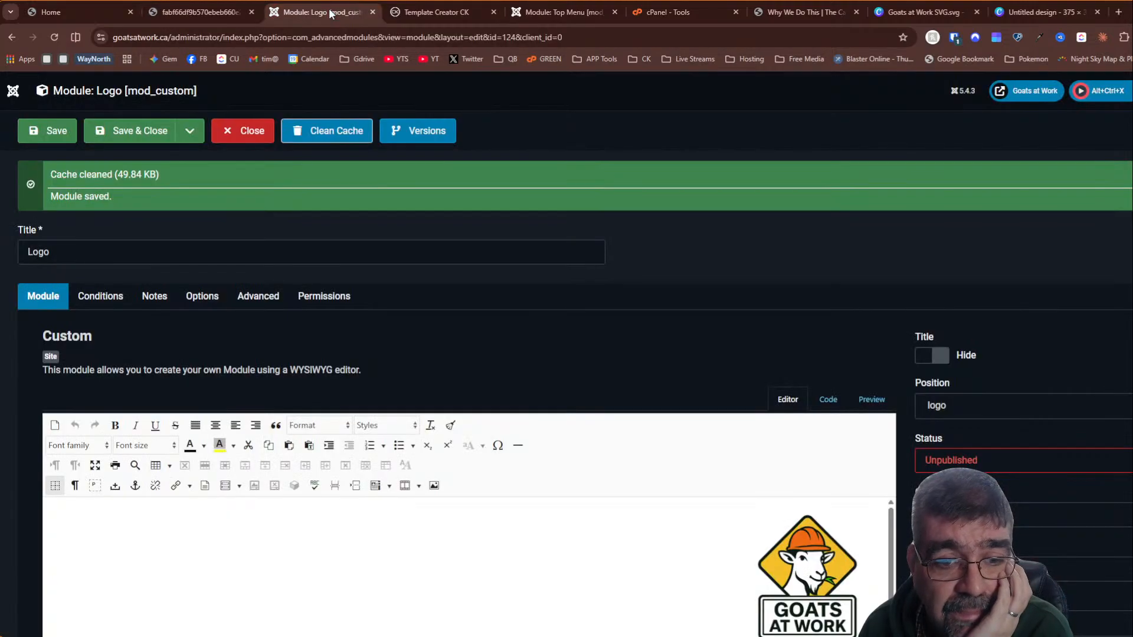
{"action": "left_click", "coordinate": [1026, 452]}
{"action": "left_click", "coordinate": [1022, 474]}
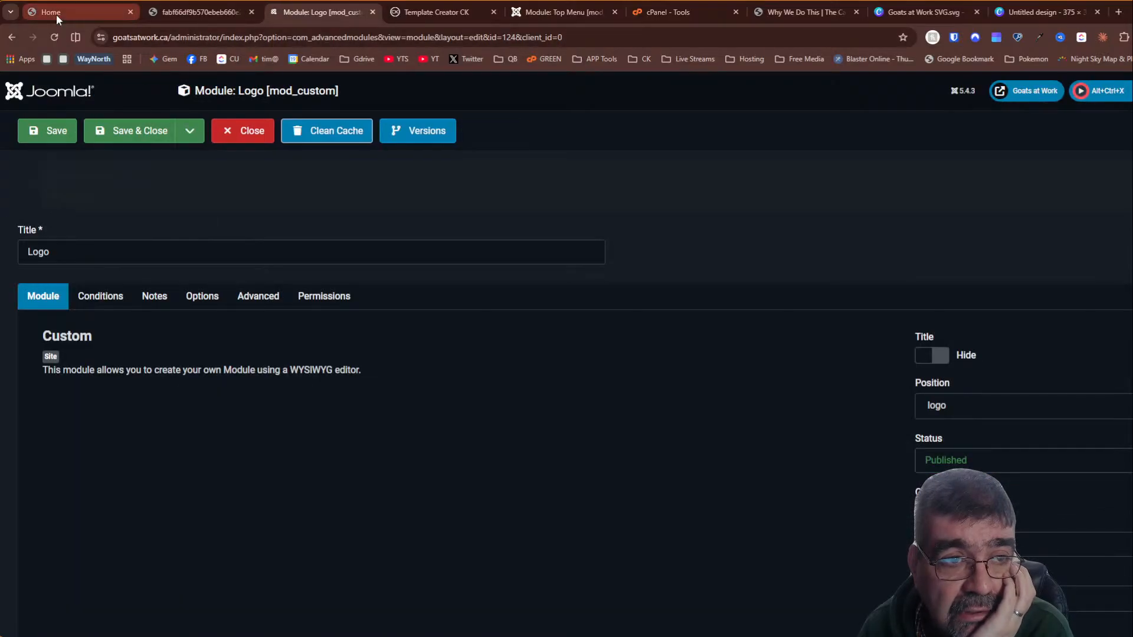
{"action": "left_click", "coordinate": [55, 14]}
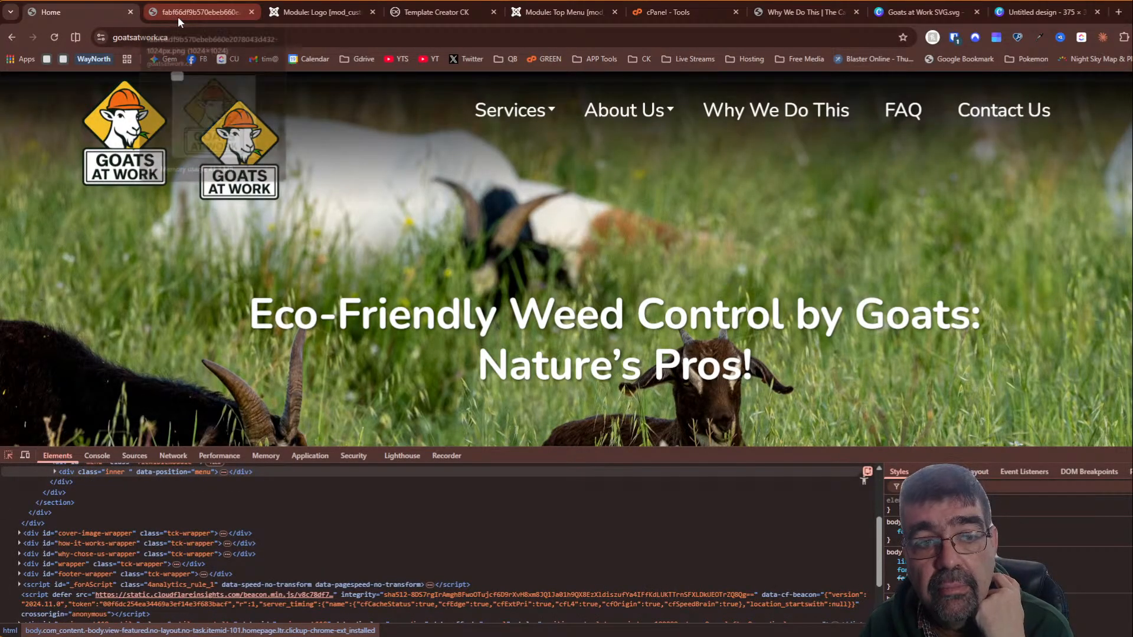
Clear the logo image from the Top Menu module's logo options
{"action": "left_click", "coordinate": [335, 13]}
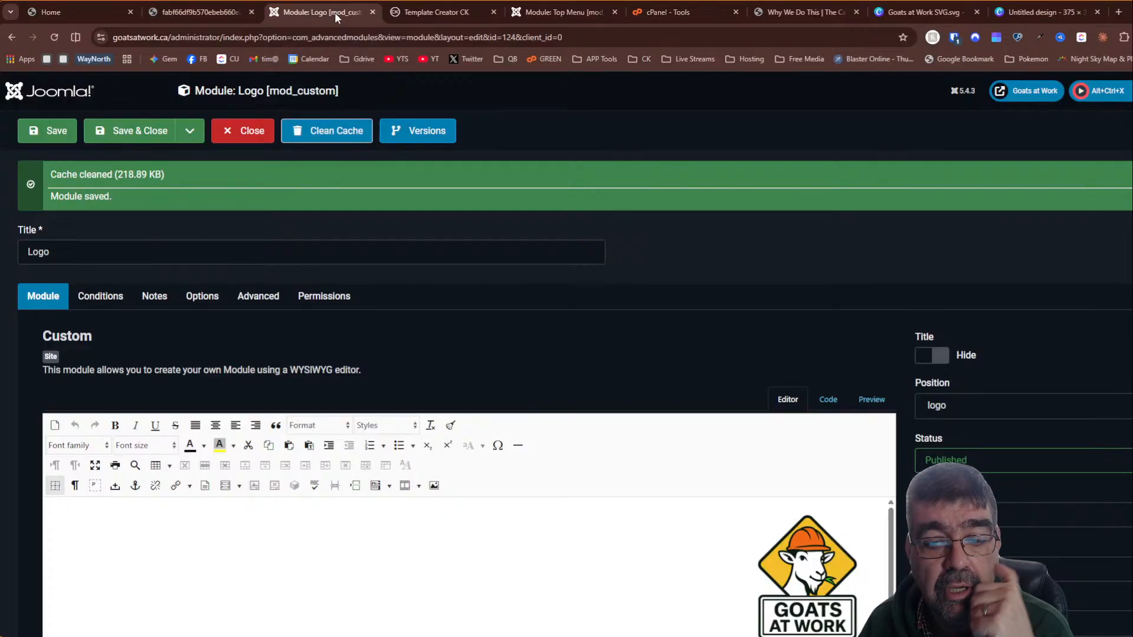
{"action": "left_click", "coordinate": [420, 12]}
{"action": "left_click", "coordinate": [531, 11]}
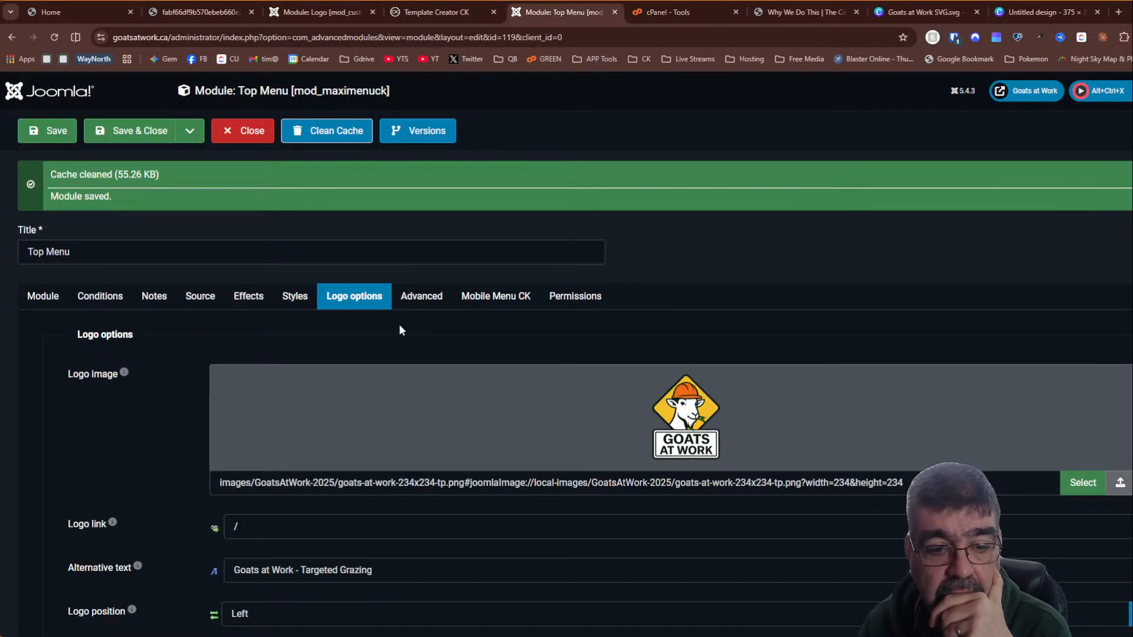
{"action": "scroll", "coordinate": [406, 324], "scroll_direction": "down", "scroll_amount": 5}
{"action": "scroll", "coordinate": [410, 326], "scroll_direction": "up", "scroll_amount": 2}
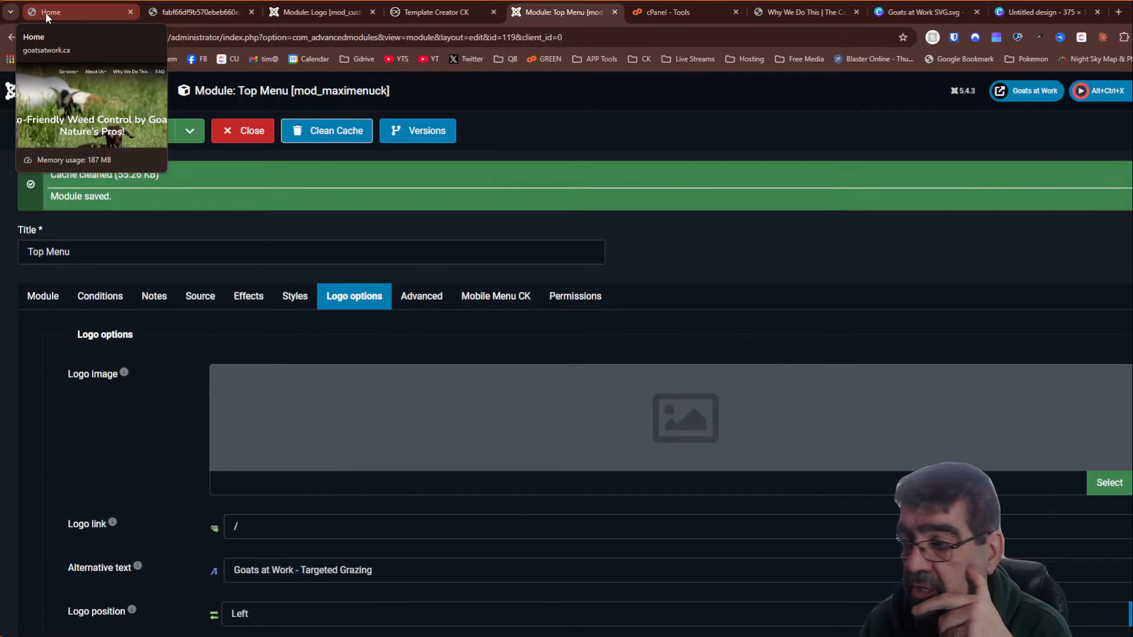
Inspect the Logo module's image in the home page header along with its surrounding header markup
{"action": "left_click", "coordinate": [45, 12]}
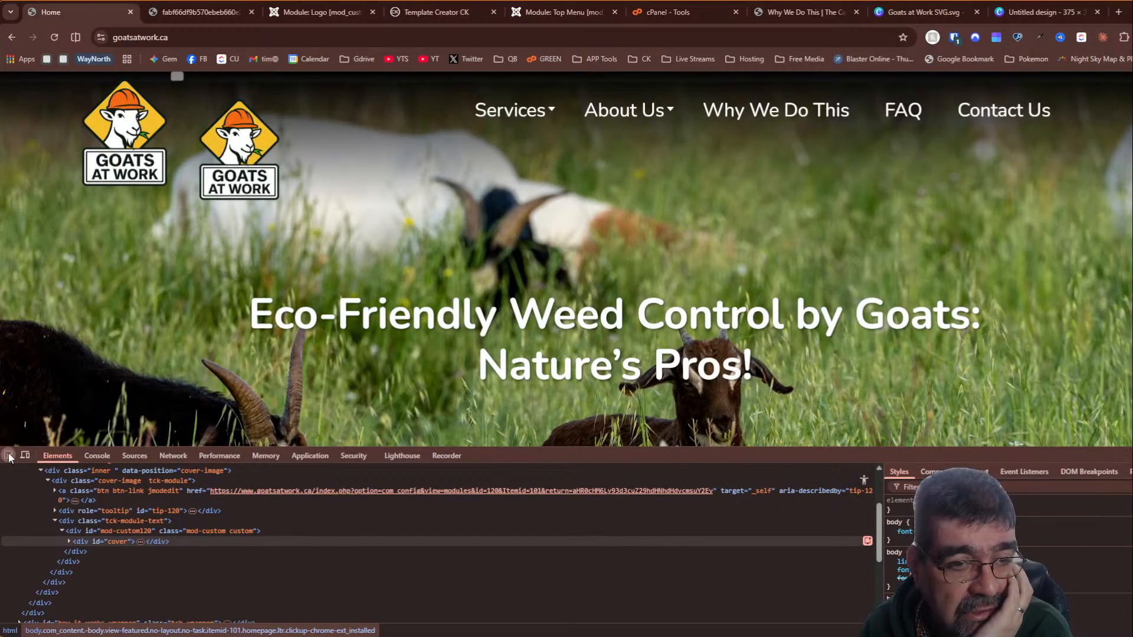
{"action": "left_click", "coordinate": [9, 456]}
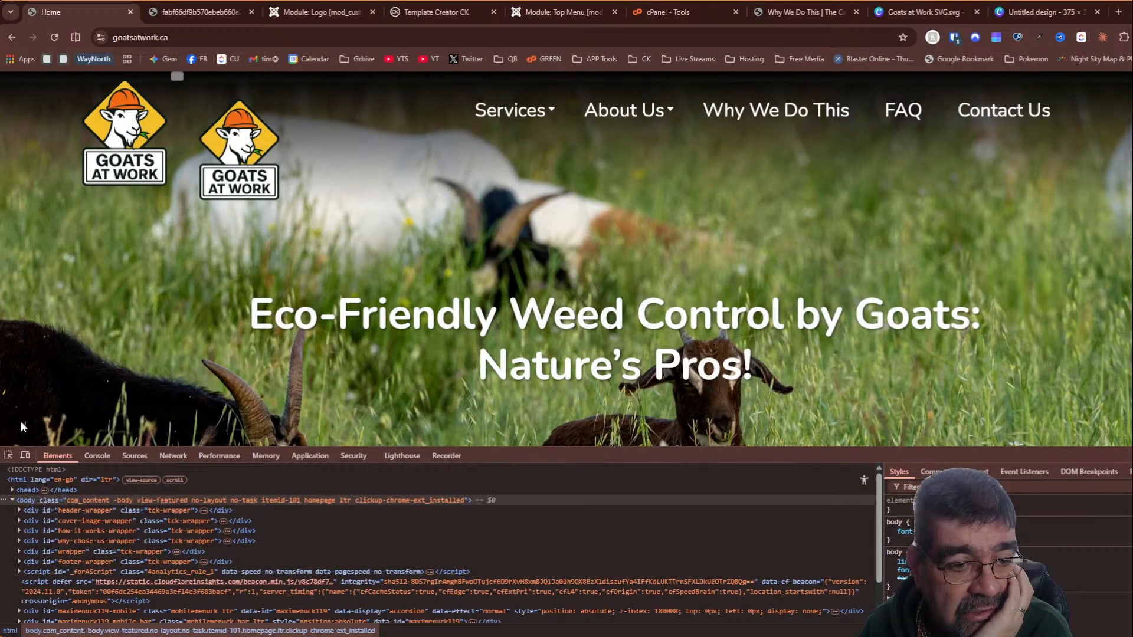
{"action": "left_click", "coordinate": [9, 457]}
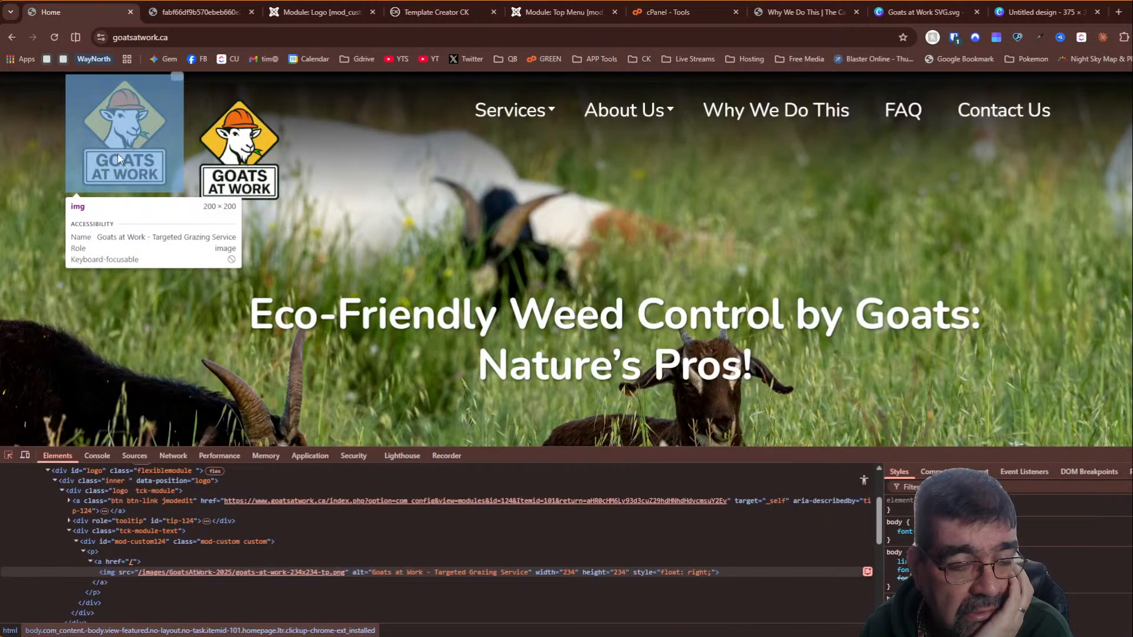
{"action": "left_click", "coordinate": [121, 157]}
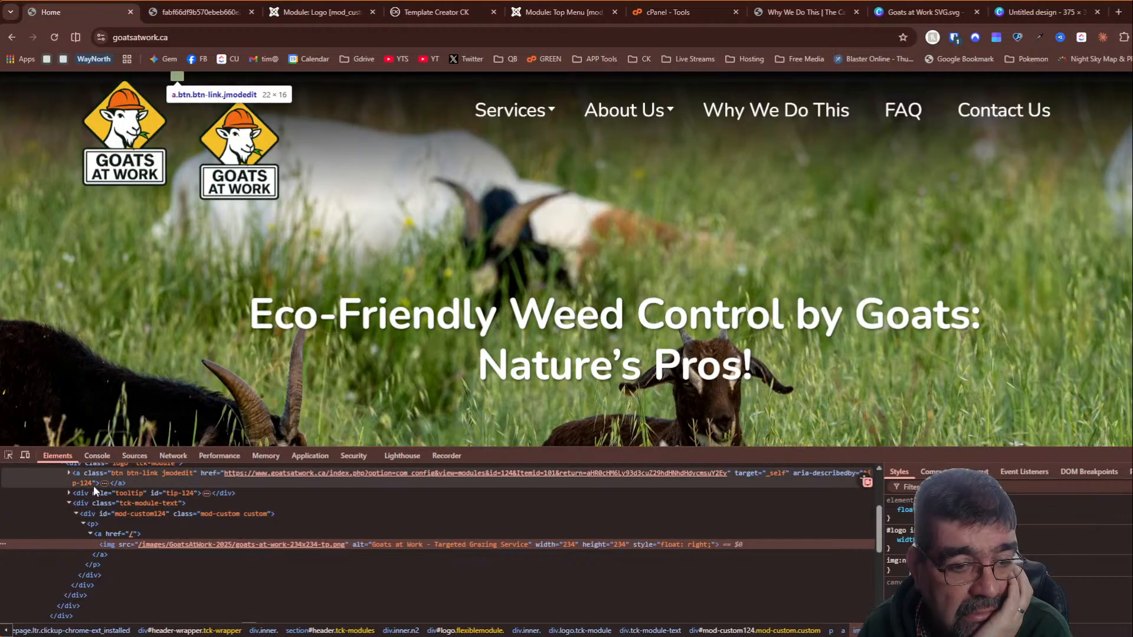
{"action": "scroll", "coordinate": [93, 485], "scroll_direction": "up", "scroll_amount": 4}
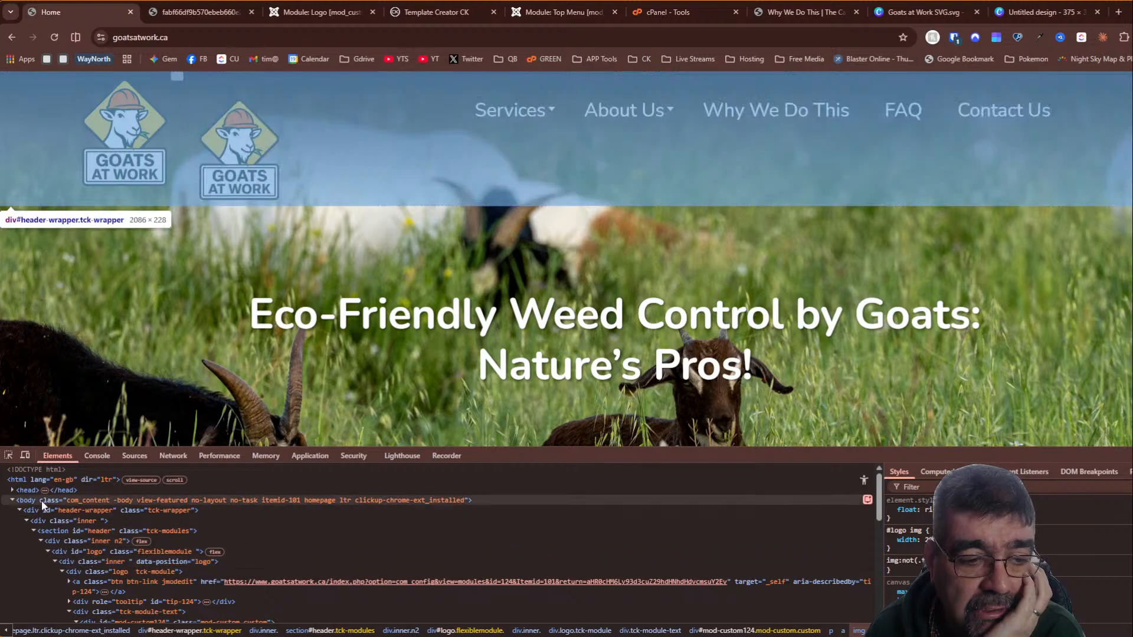
Inspect the menu's own logo image and its maximenucklogo list item, and reload the home page
{"action": "left_click", "coordinate": [12, 456]}
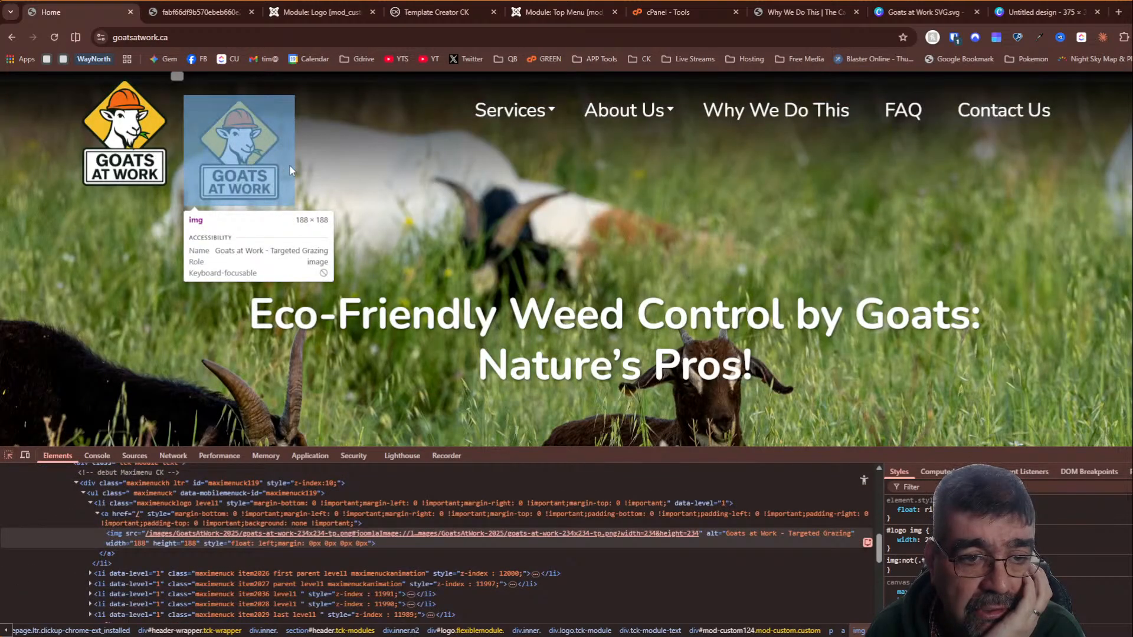
{"action": "left_click", "coordinate": [289, 165]}
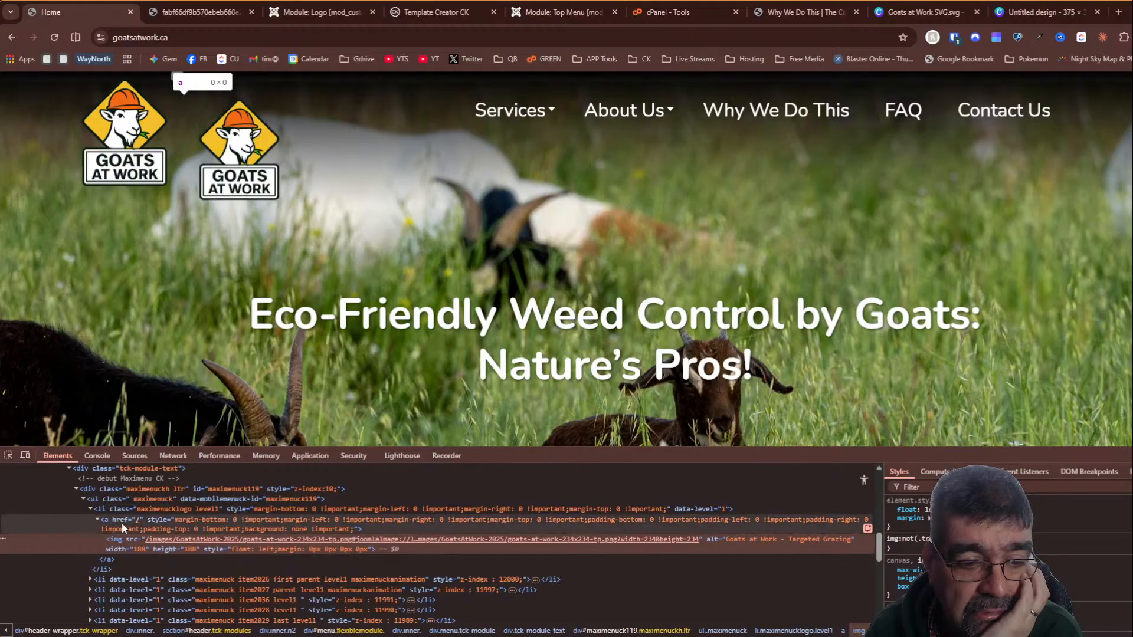
{"action": "left_click", "coordinate": [124, 511]}
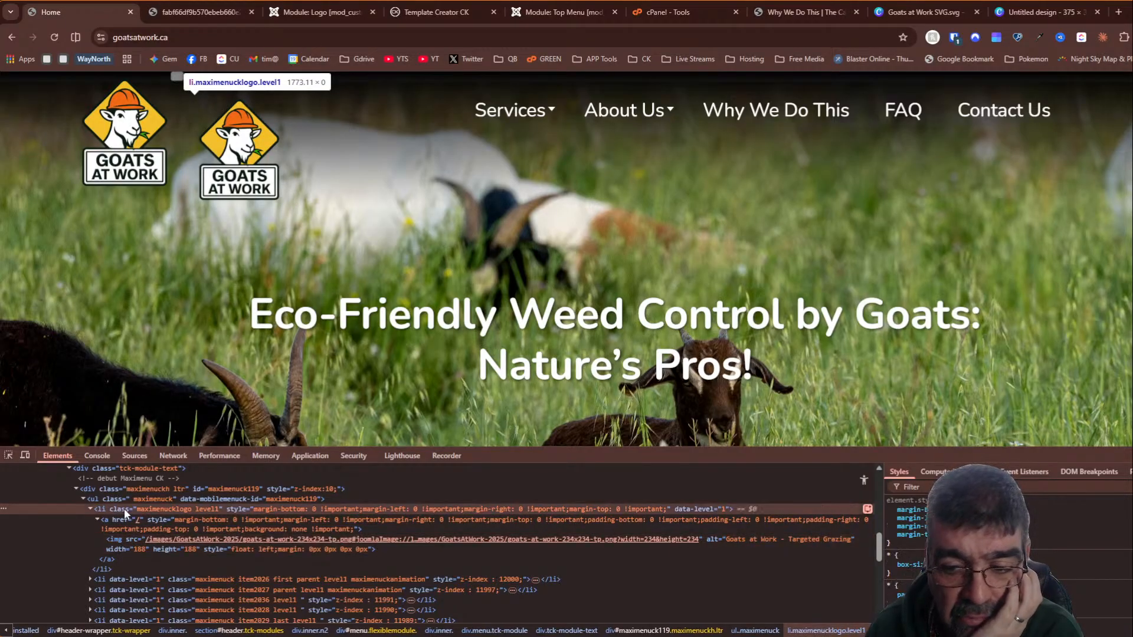
{"action": "scroll", "coordinate": [1098, 575], "scroll_direction": "down", "scroll_amount": 1}
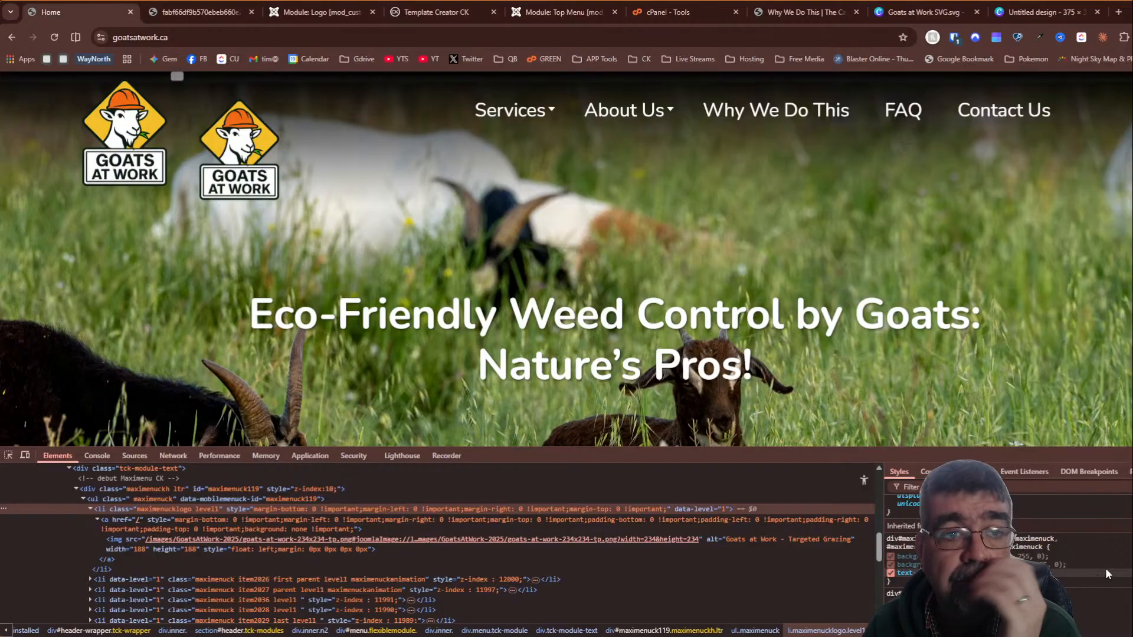
{"action": "left_click", "coordinate": [53, 42]}
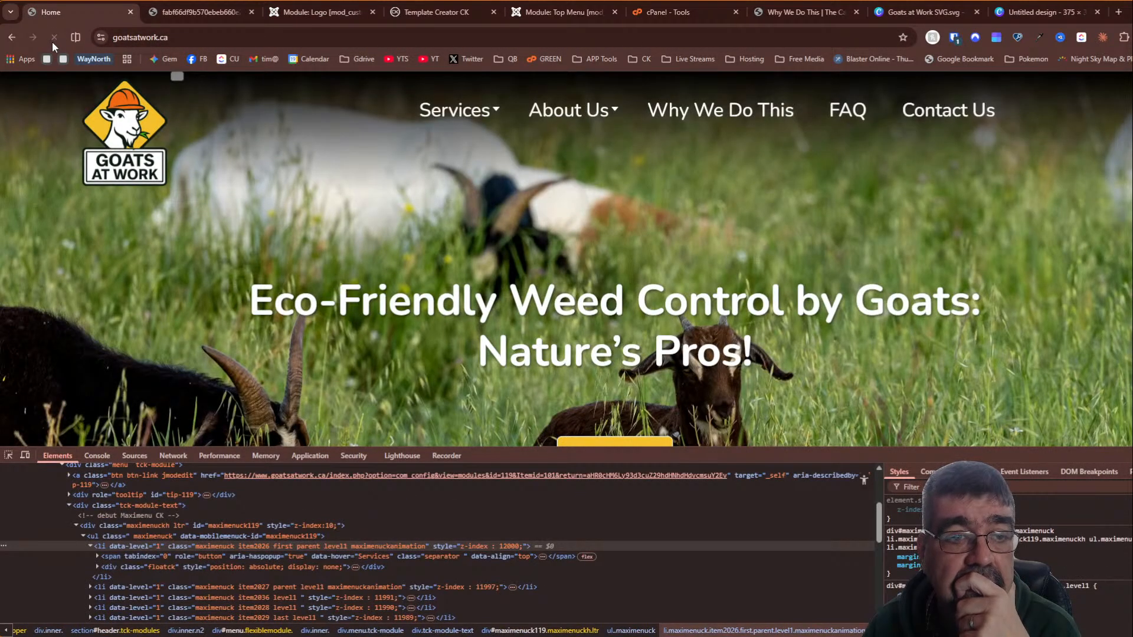
Review the Logo module and the template layout, and examine the home page header magnified before restoring the default zoom
{"action": "left_click", "coordinate": [328, 13]}
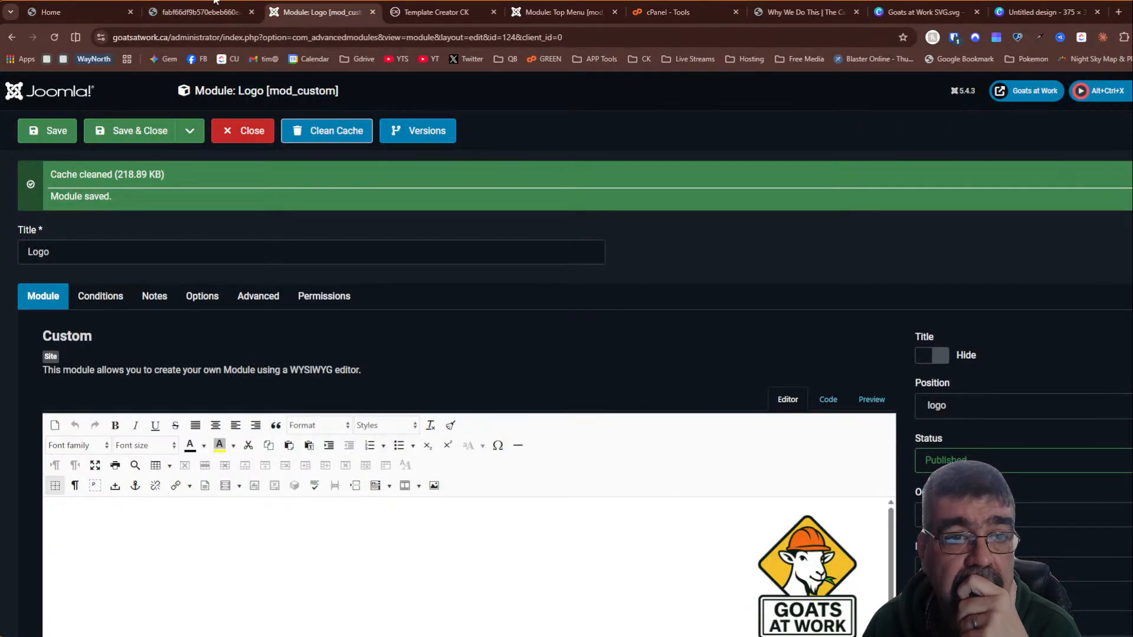
{"action": "left_click", "coordinate": [444, 13]}
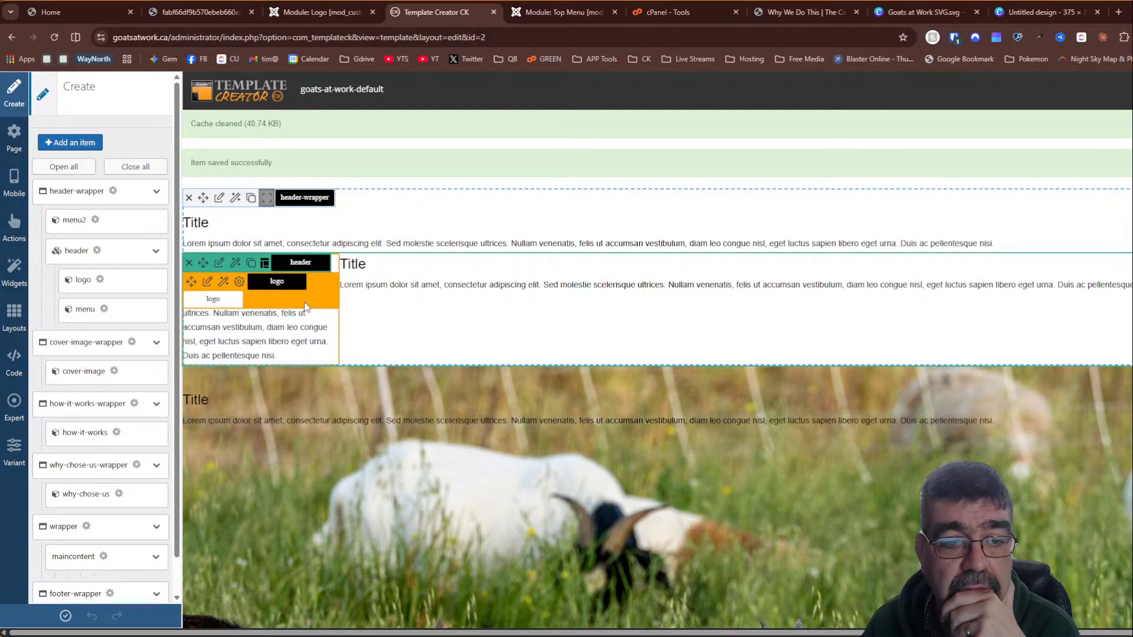
{"action": "left_click", "coordinate": [50, 12]}
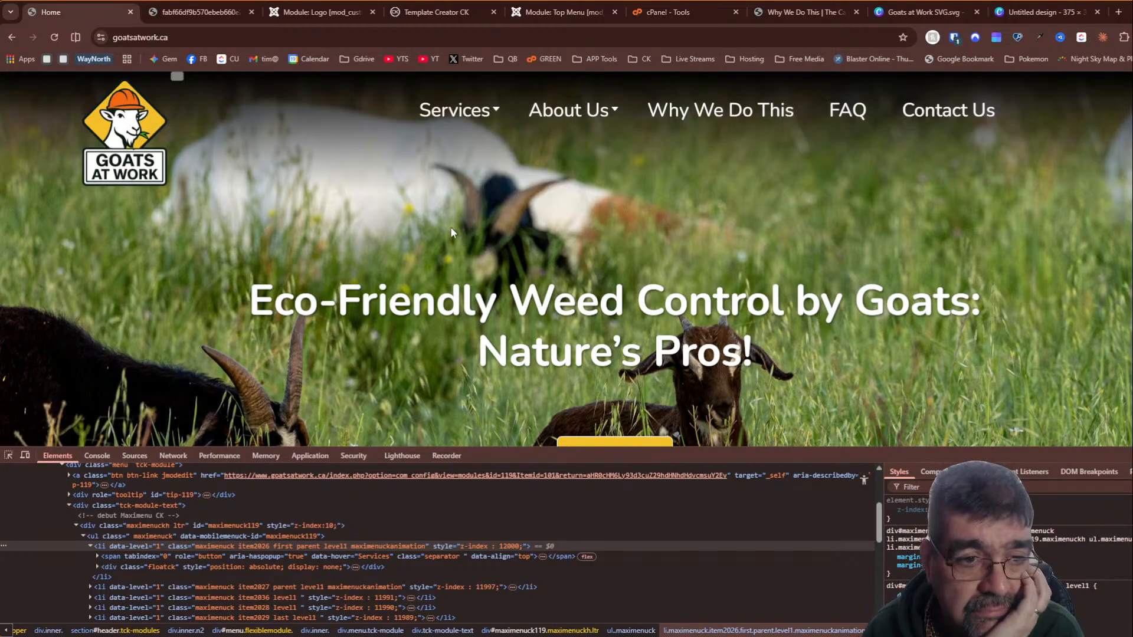
{"action": "key", "text": "ctrl+plus"}
{"action": "key", "text": "ctrl+plus"}
{"action": "key", "text": "ctrl+plus"}
{"action": "key", "text": "ctrl+plus"}
{"action": "key", "text": "ctrl+plus"}
{"action": "key", "text": "ctrl+plus"}
{"action": "key", "text": "ctrl+plus"}
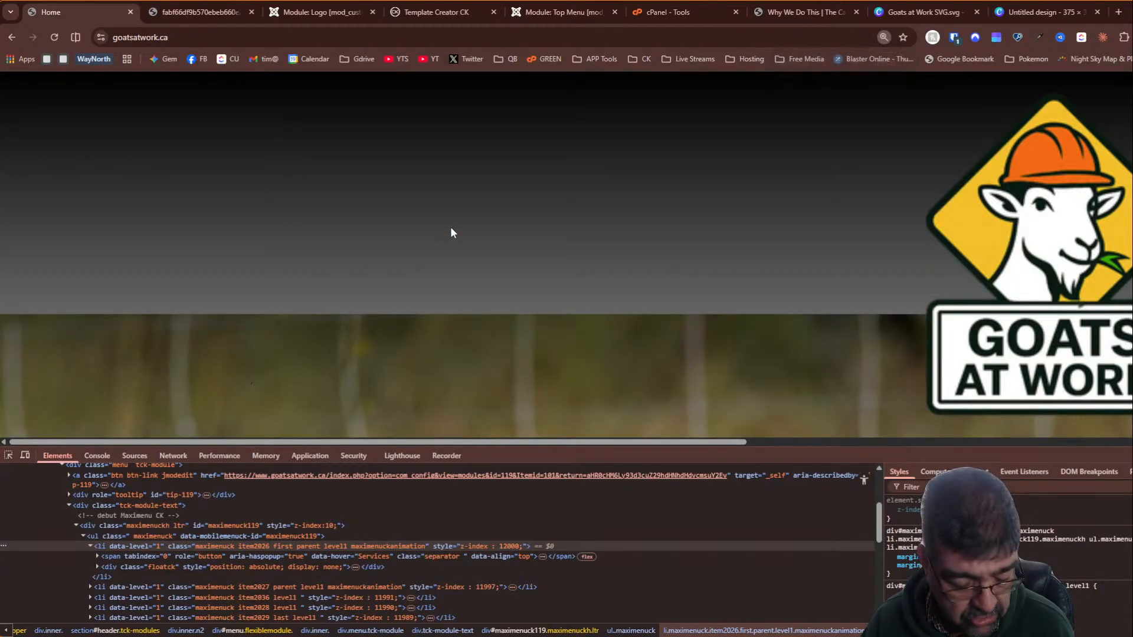
{"action": "key", "text": "ctrl+0"}
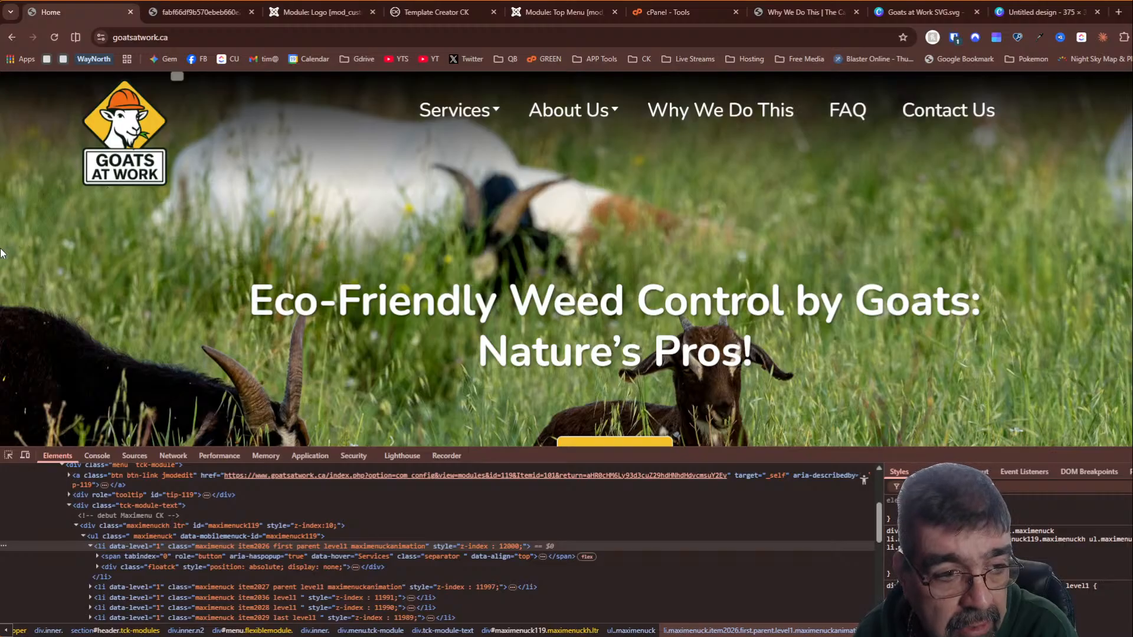
Resize the browser window to fit the full screen width and check the header menu on the home page
{"action": "left_click_drag", "start_coordinate": [2, 249], "coordinate": [95, 279]}
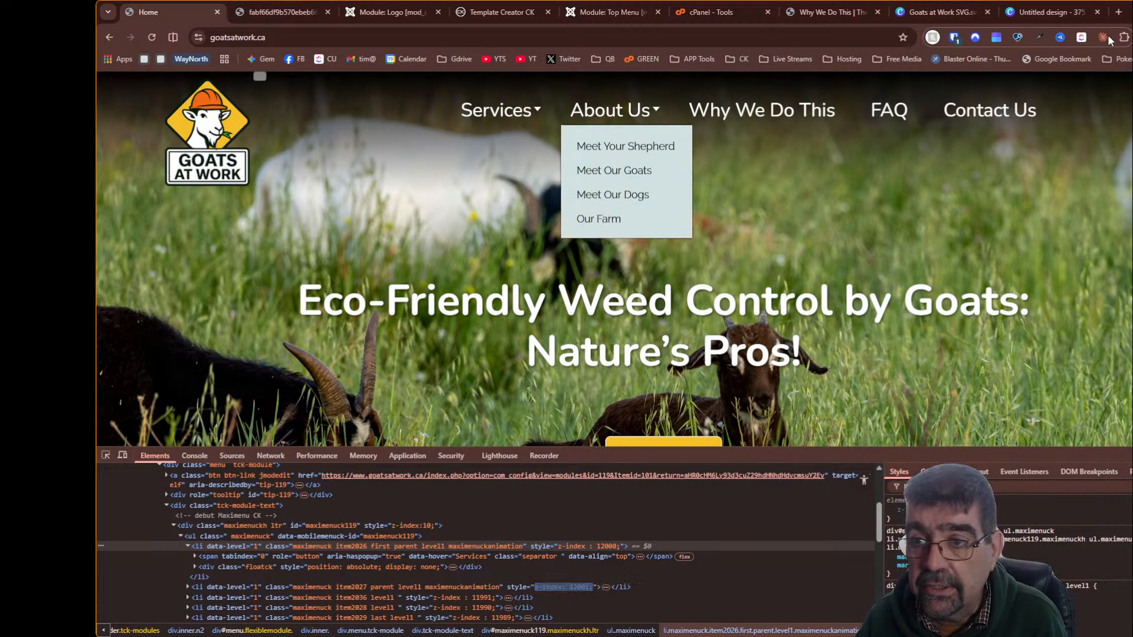
{"action": "left_click_drag", "start_coordinate": [1130, 15], "coordinate": [1083, 15]}
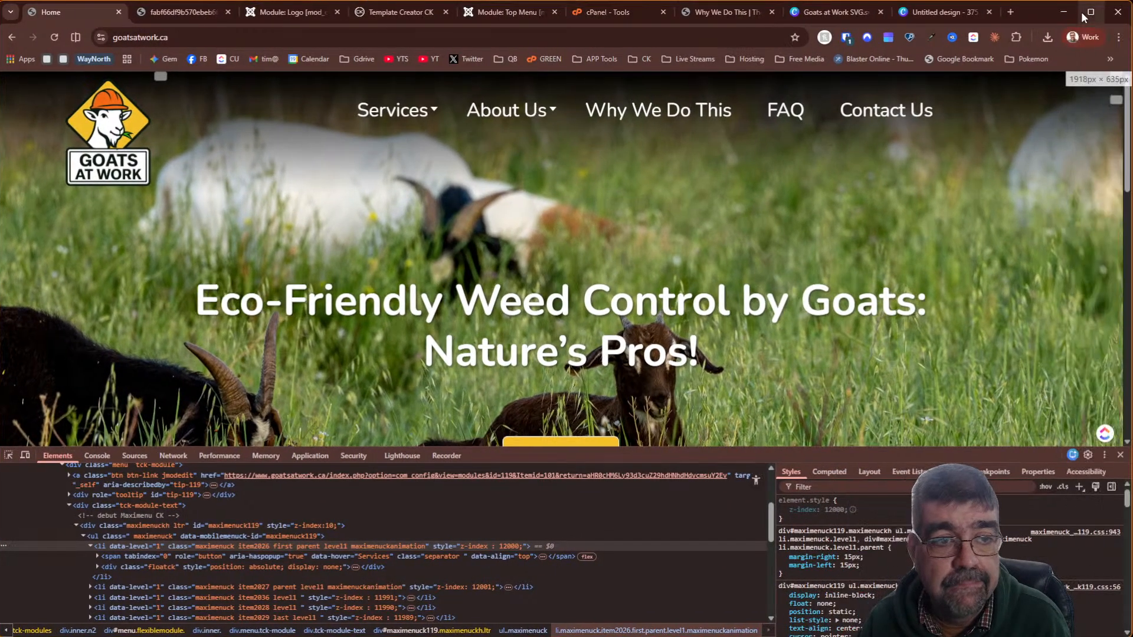
{"action": "mouse_move", "coordinate": [395, 118]}
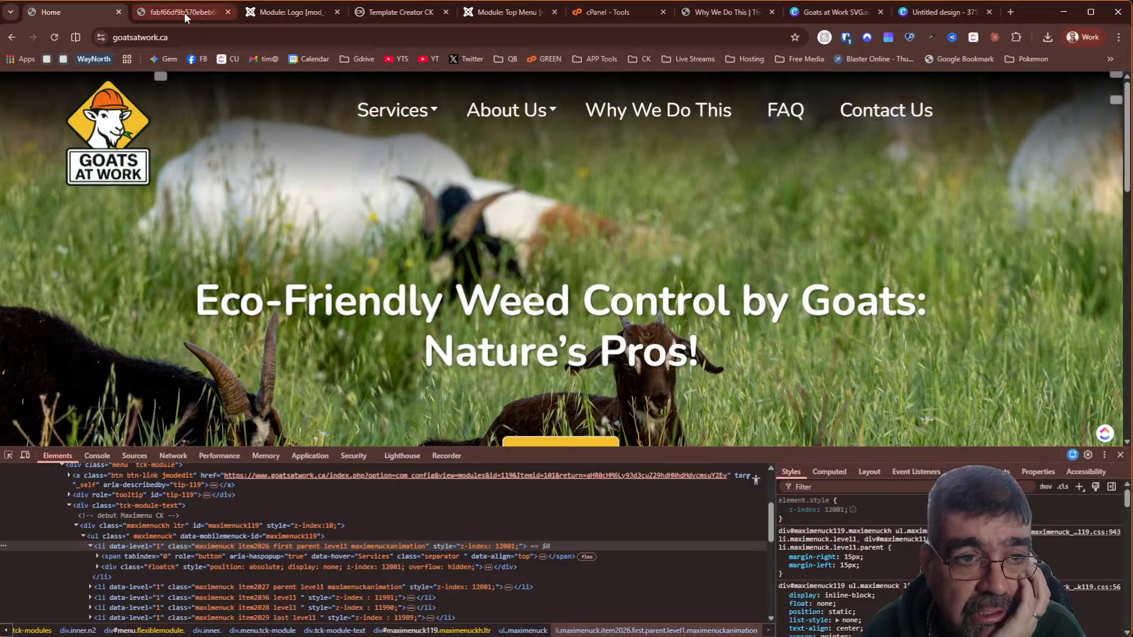
Turn off full width for the template's header-wrapper, save the template and check the menu list on the reloaded home page
{"action": "left_click", "coordinate": [381, 12]}
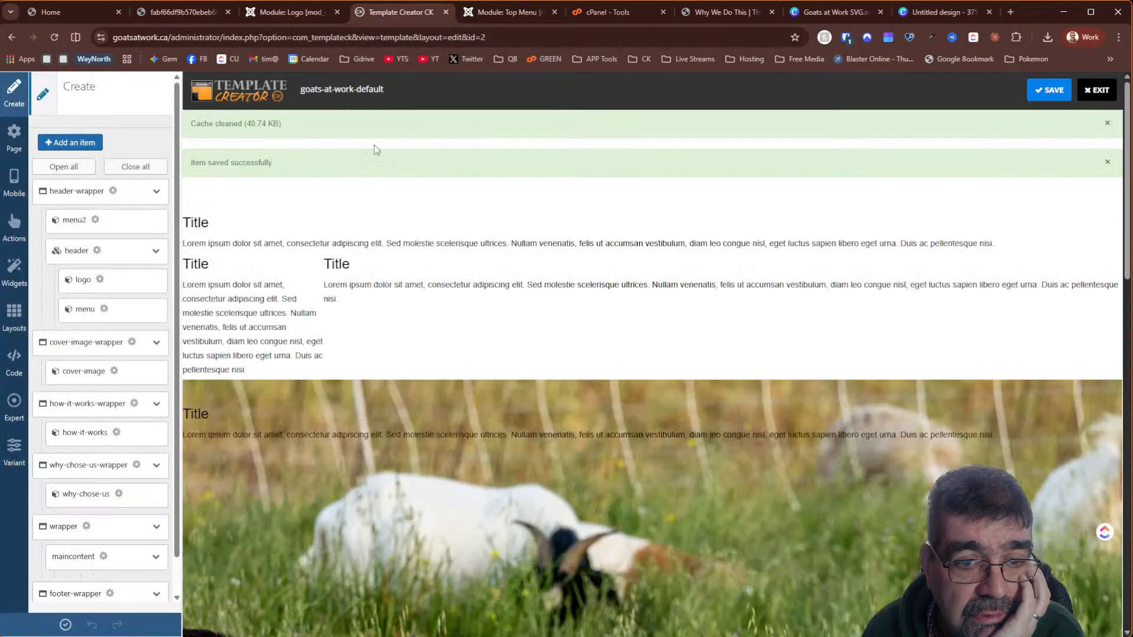
{"action": "left_click", "coordinate": [265, 199]}
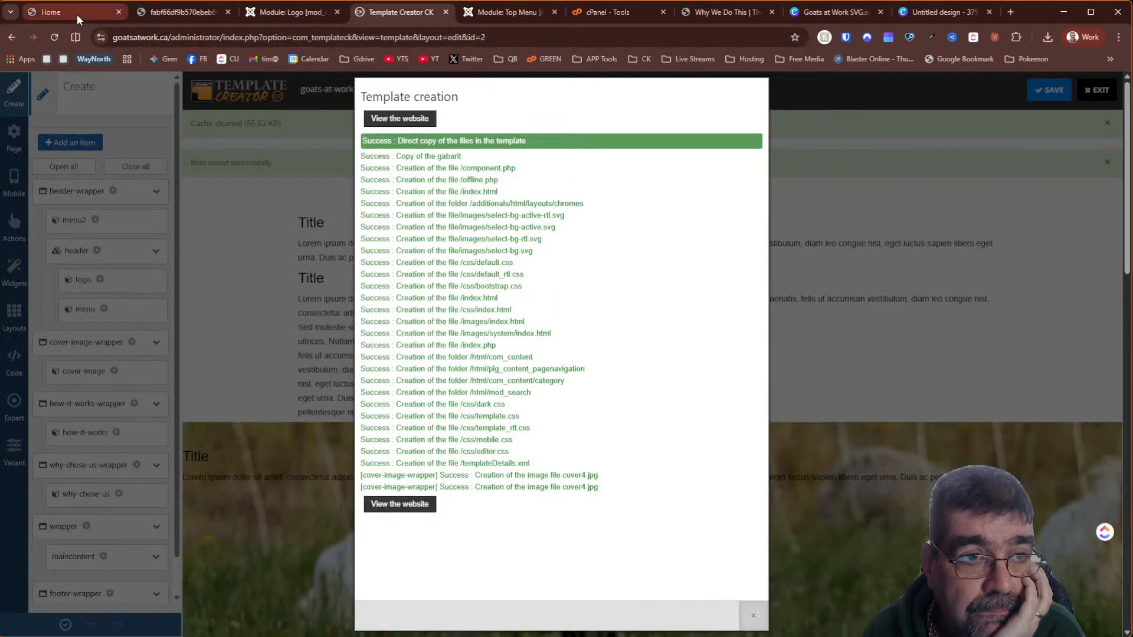
{"action": "left_click", "coordinate": [76, 14]}
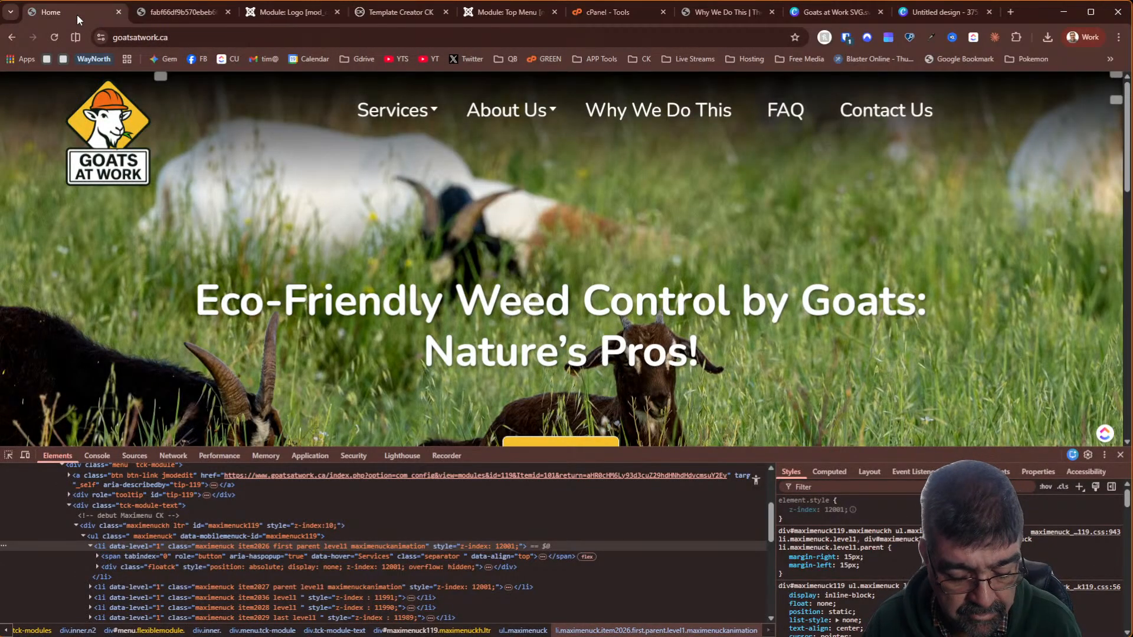
{"action": "key", "text": "F5"}
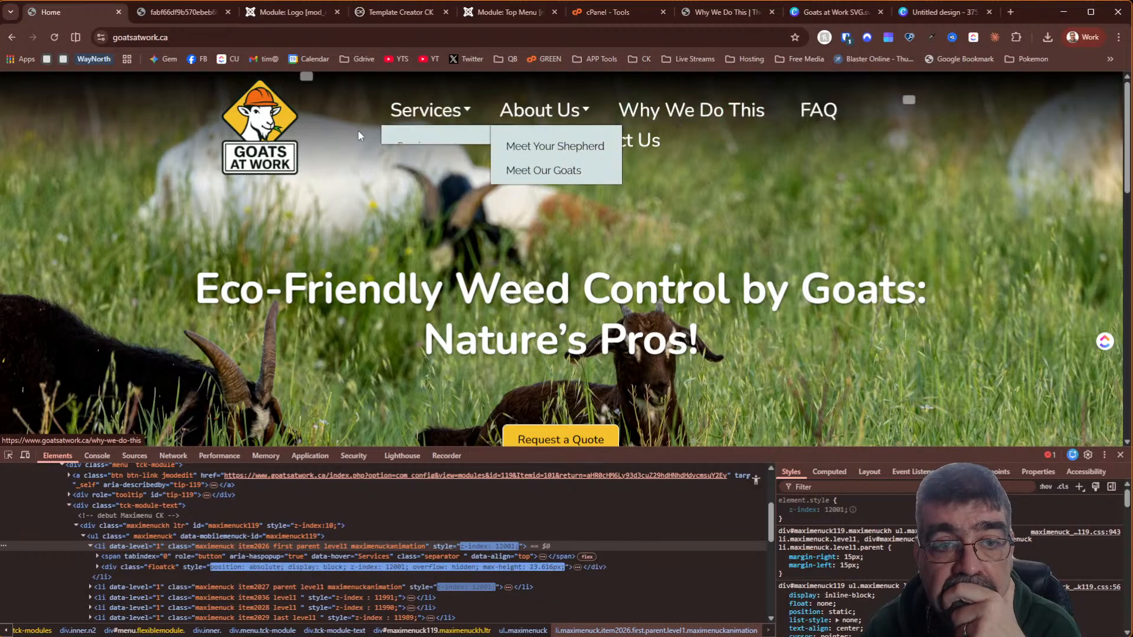
{"action": "left_click", "coordinate": [8, 456]}
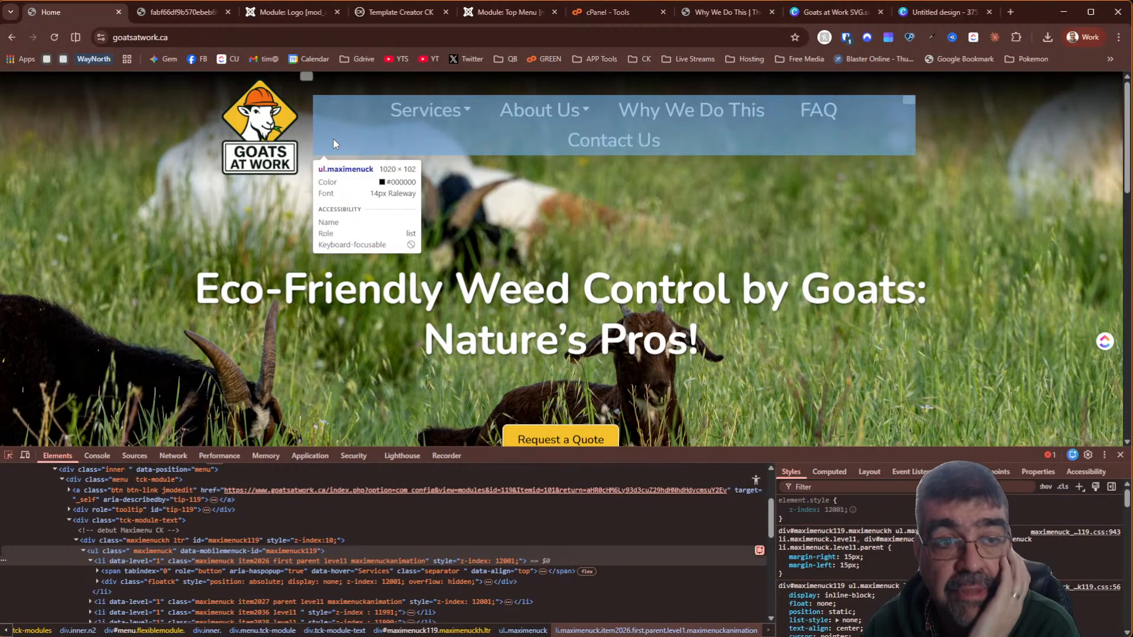
Set the Logo module's status to Unpublished and save it
{"action": "left_click", "coordinate": [268, 14]}
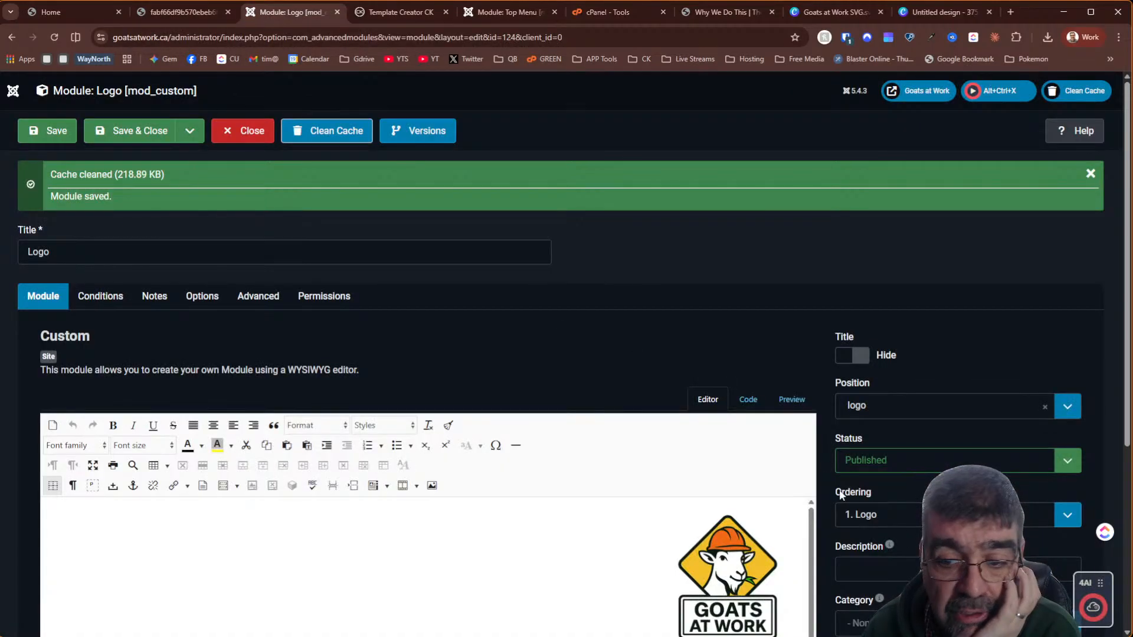
{"action": "left_click", "coordinate": [843, 462]}
{"action": "left_click", "coordinate": [871, 498]}
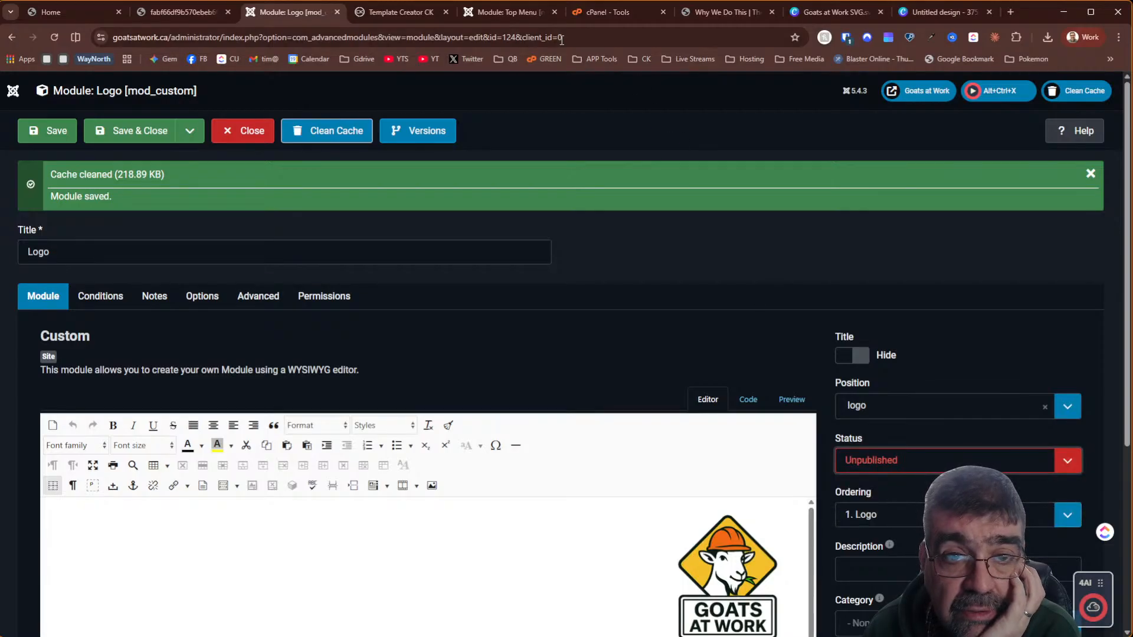
Set the Top Menu module's logo image to goats-at-work-234x234-tp.png from GoatsAtWork-2025, save the module and reload the home page
{"action": "left_click", "coordinate": [506, 12]}
{"action": "left_click", "coordinate": [1013, 483]}
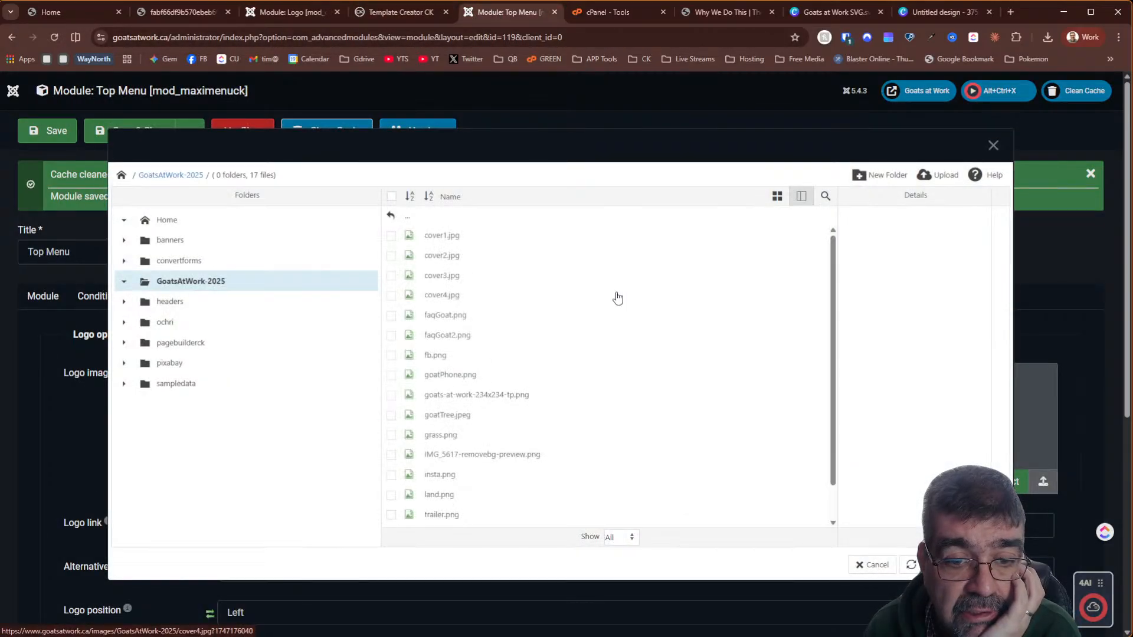
{"action": "left_click", "coordinate": [504, 401]}
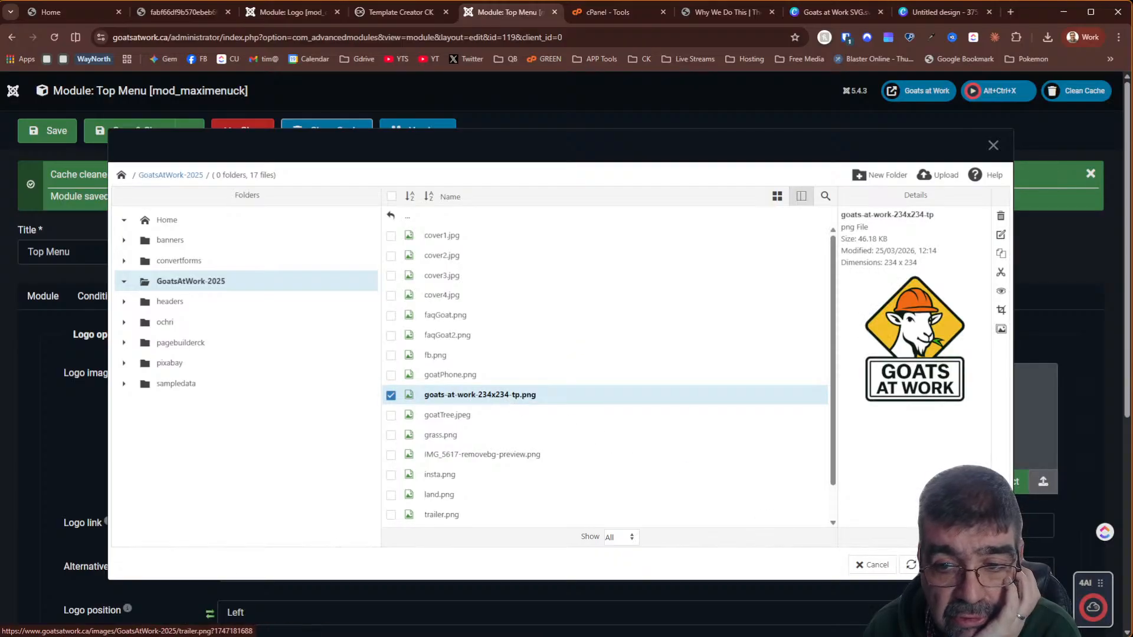
{"action": "left_click", "coordinate": [979, 565]}
{"action": "scroll", "coordinate": [665, 385], "scroll_direction": "down", "scroll_amount": 5}
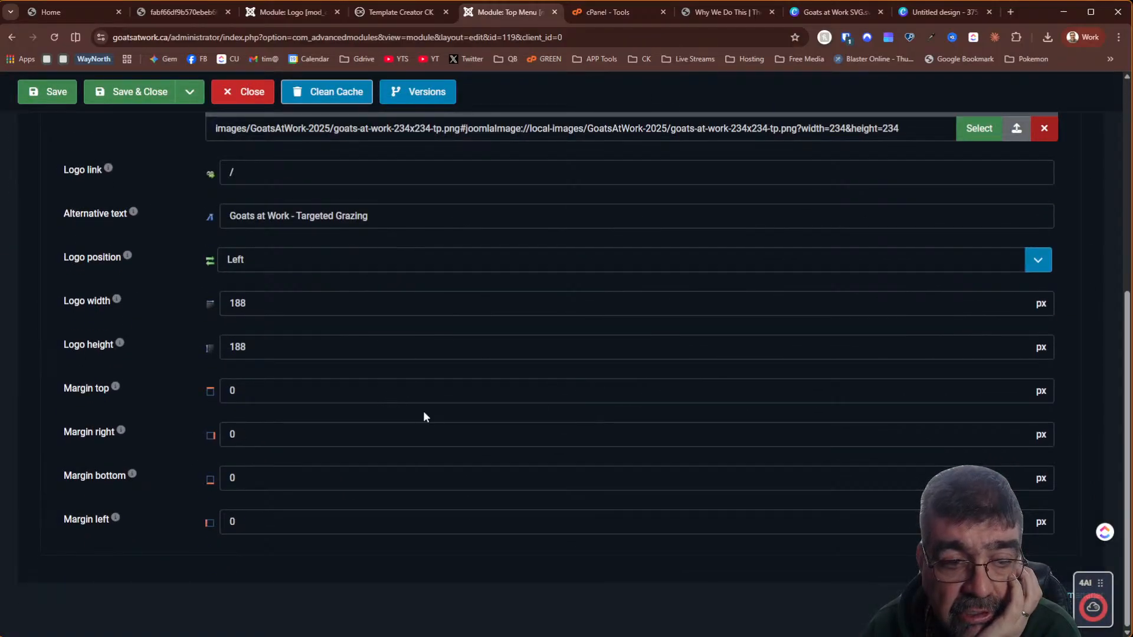
{"action": "scroll", "coordinate": [425, 415], "scroll_direction": "up", "scroll_amount": 5}
{"action": "left_click", "coordinate": [32, 137]}
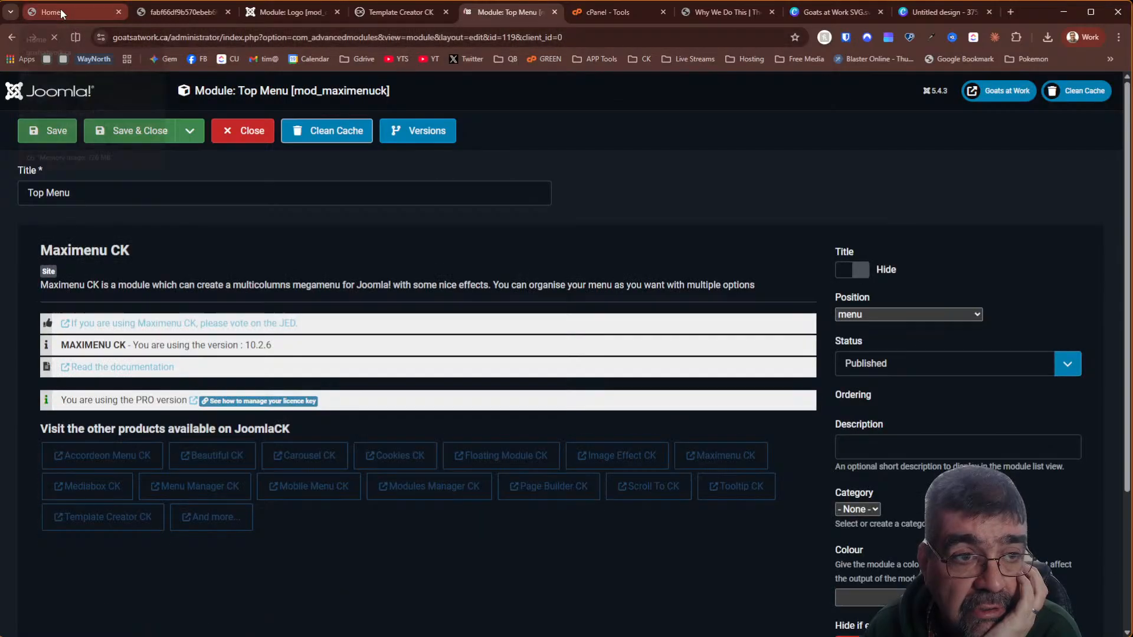
{"action": "left_click", "coordinate": [58, 9]}
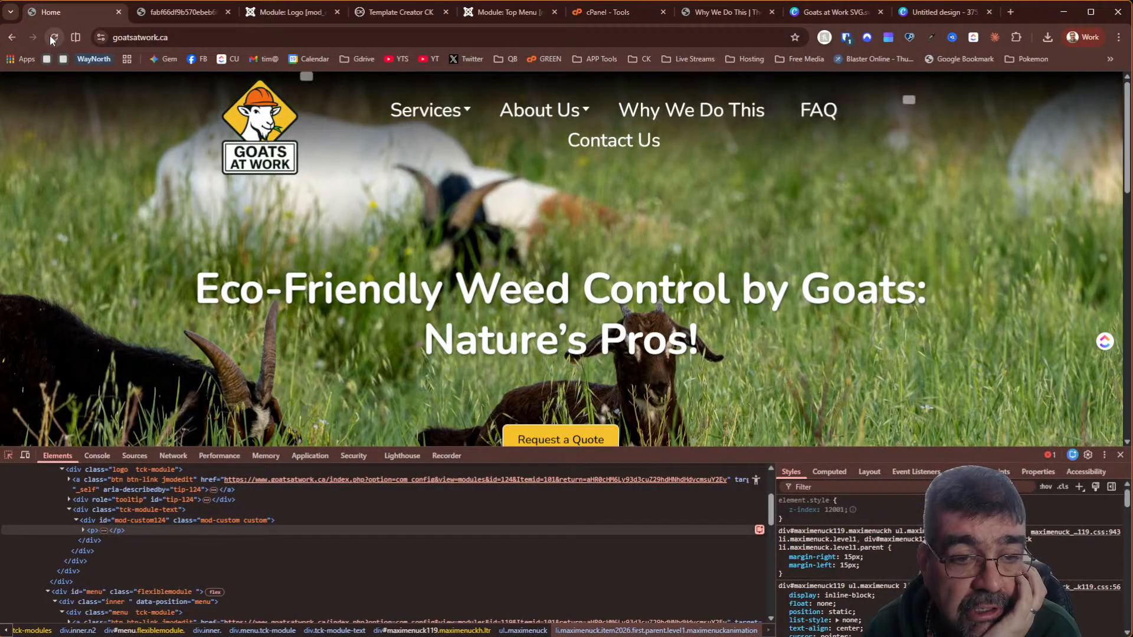
{"action": "left_click", "coordinate": [49, 34]}
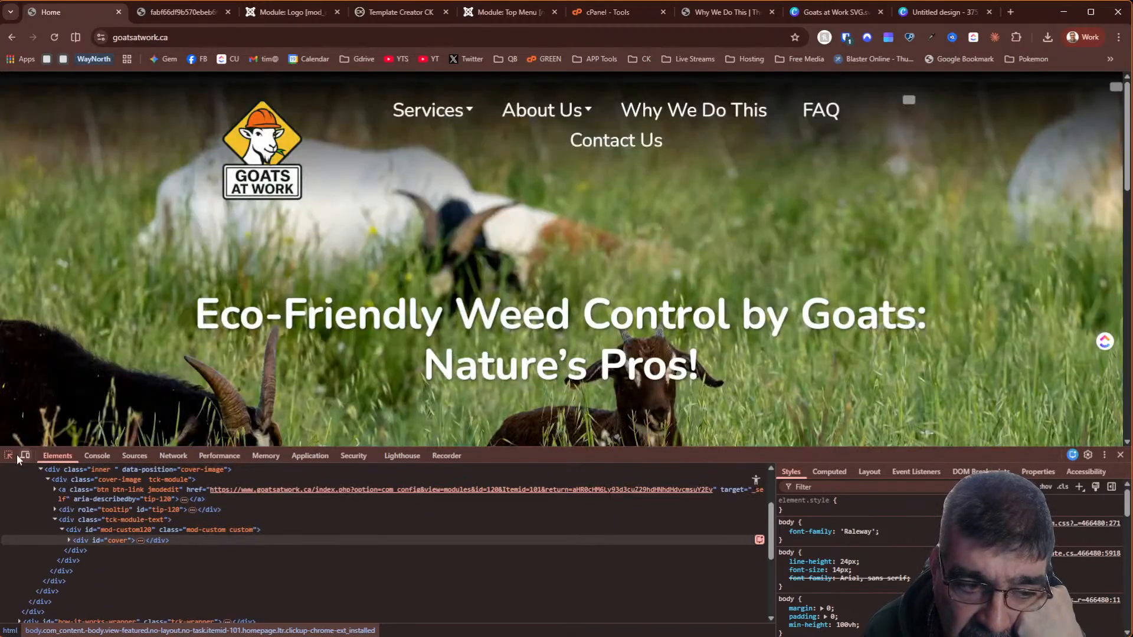
Try shortening the About Us menu title to "About" in the page inspector and check the header menu's layout and submenu
{"action": "left_click", "coordinate": [8, 455]}
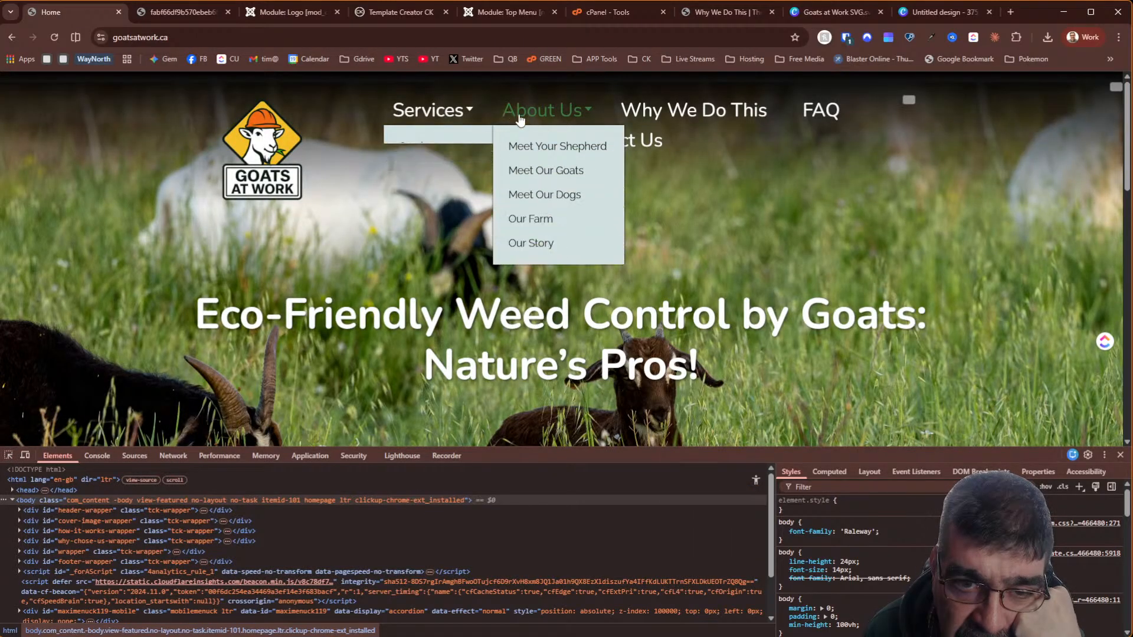
{"action": "left_click", "coordinate": [8, 455]}
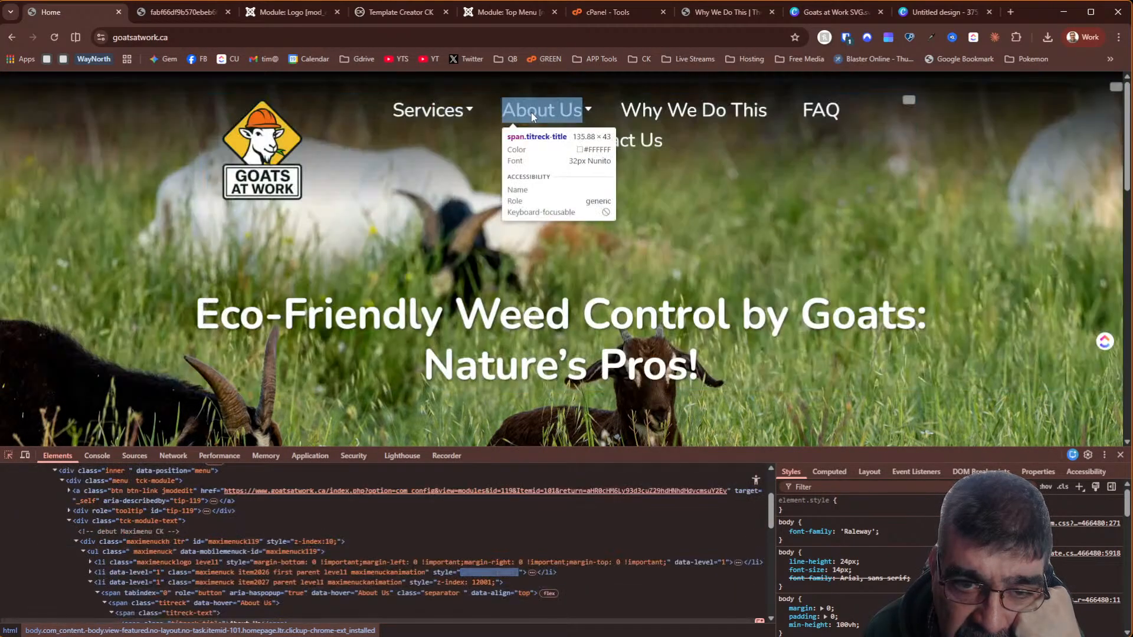
{"action": "left_click", "coordinate": [533, 112]}
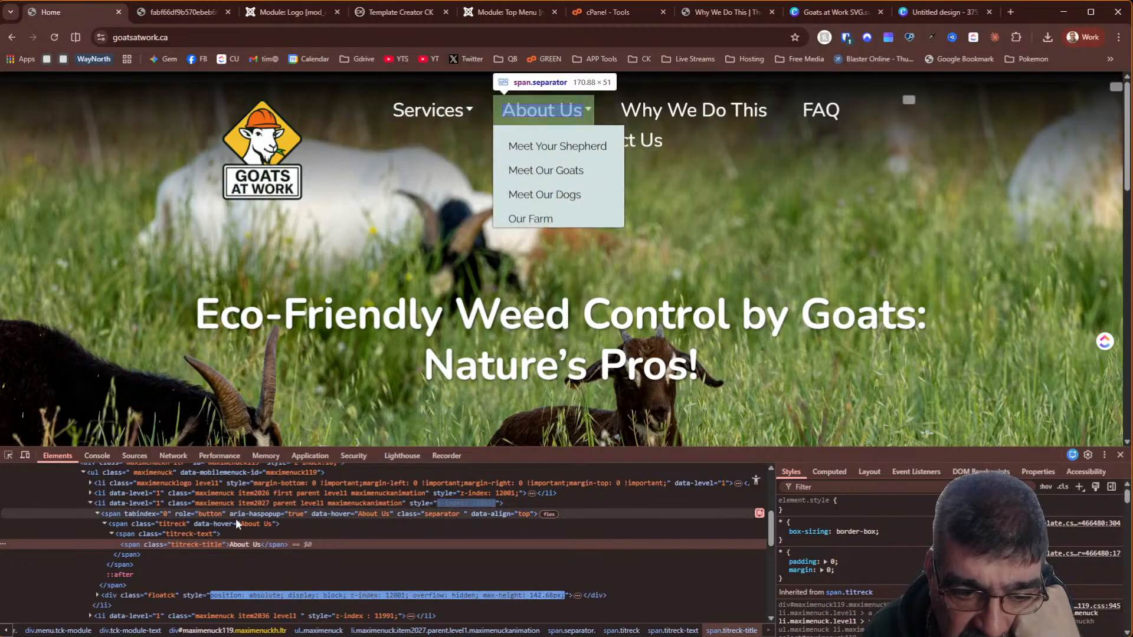
{"action": "double_click", "coordinate": [253, 545]}
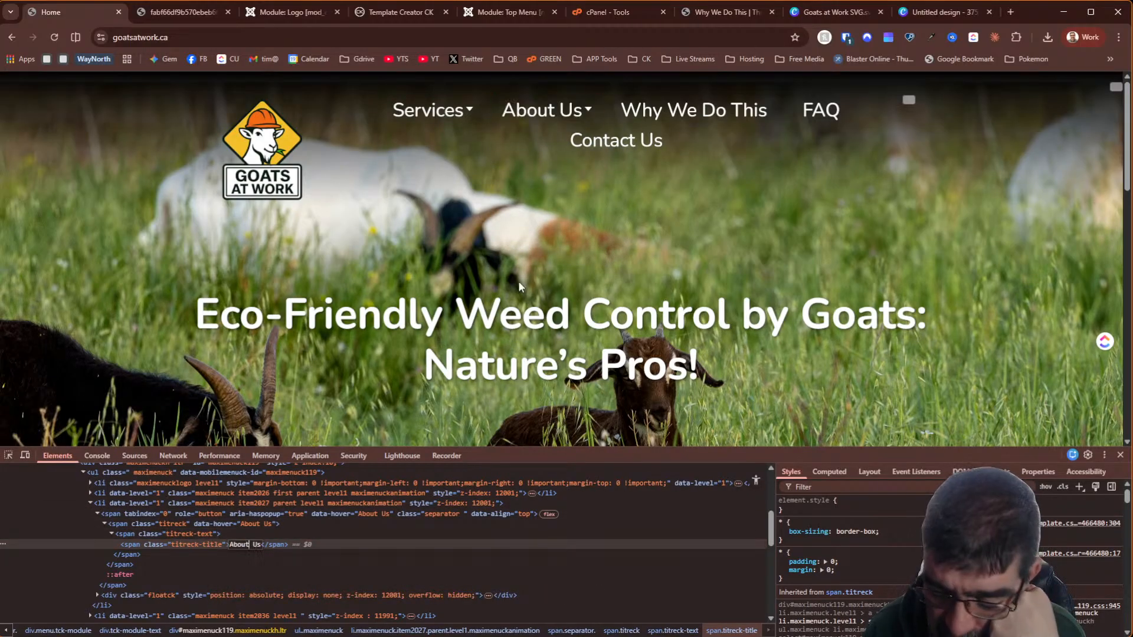
{"action": "key", "text": "BackSpace"}
{"action": "key", "text": "BackSpace"}
{"action": "key", "text": "Delete"}
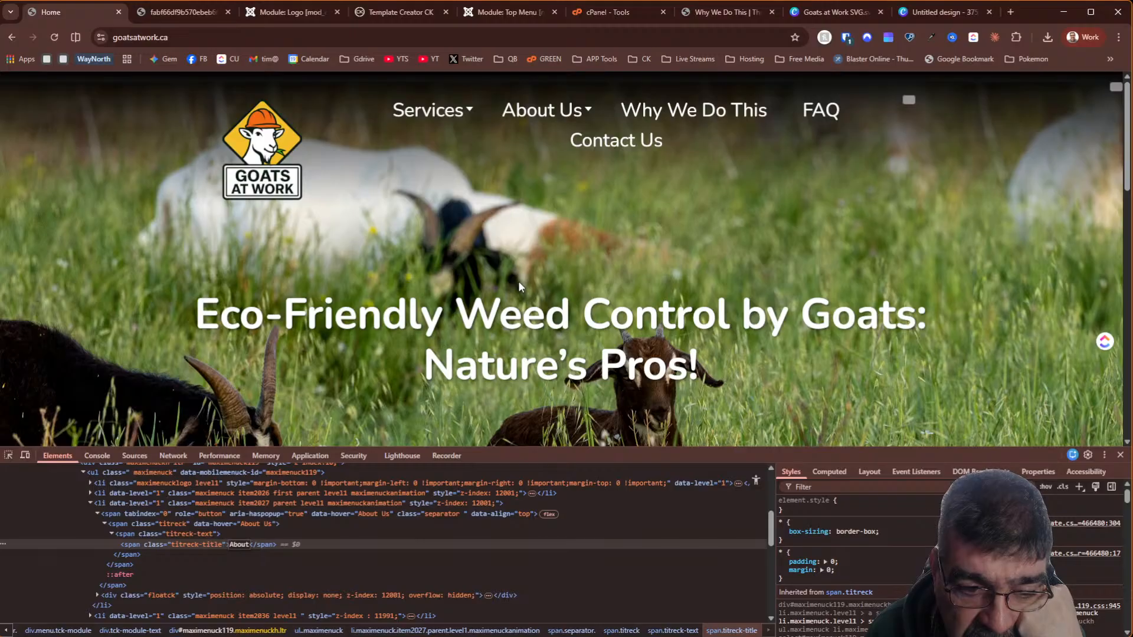
{"action": "key", "text": "Return"}
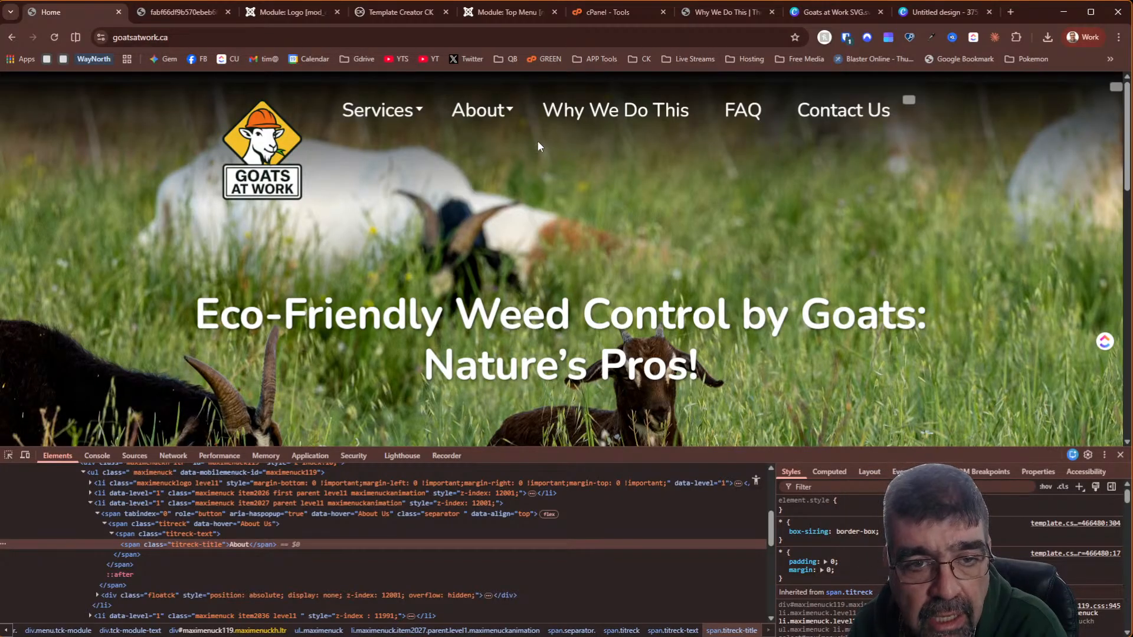
{"action": "mouse_move", "coordinate": [496, 118]}
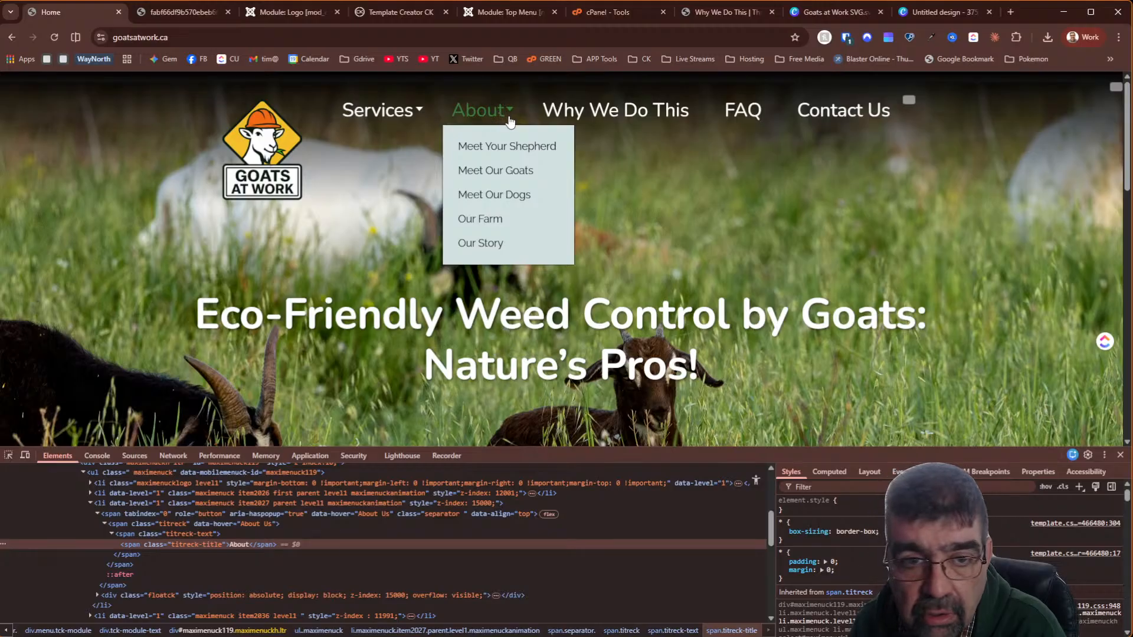
{"action": "mouse_move", "coordinate": [437, 112]}
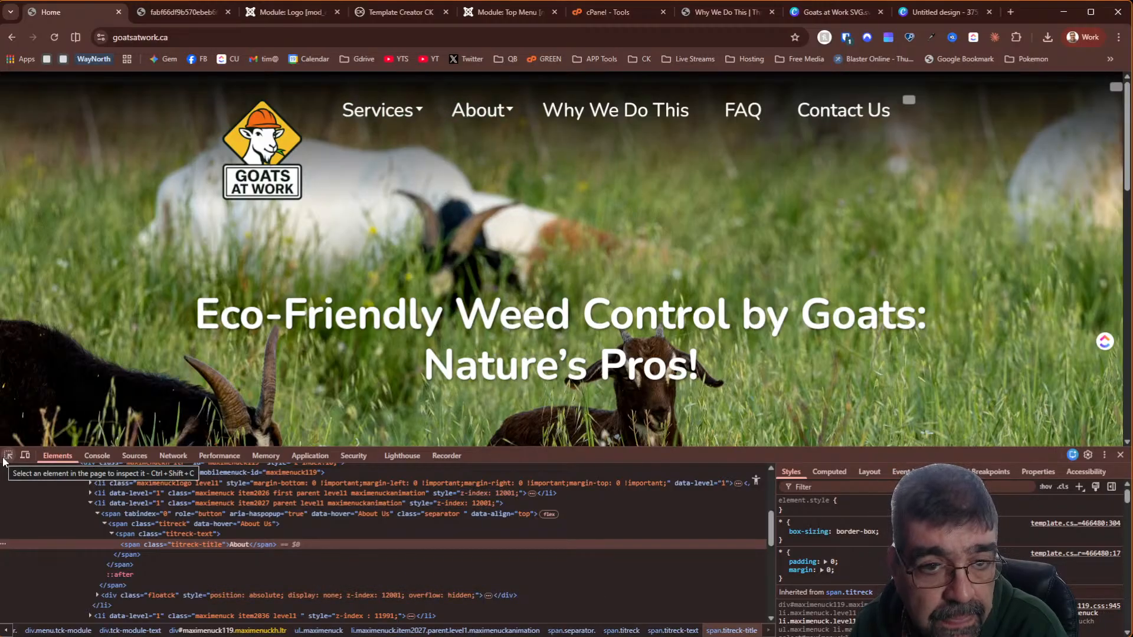
Preview the home page in iPad Pro device emulation and reload it to check the header menu
{"action": "left_click", "coordinate": [21, 456]}
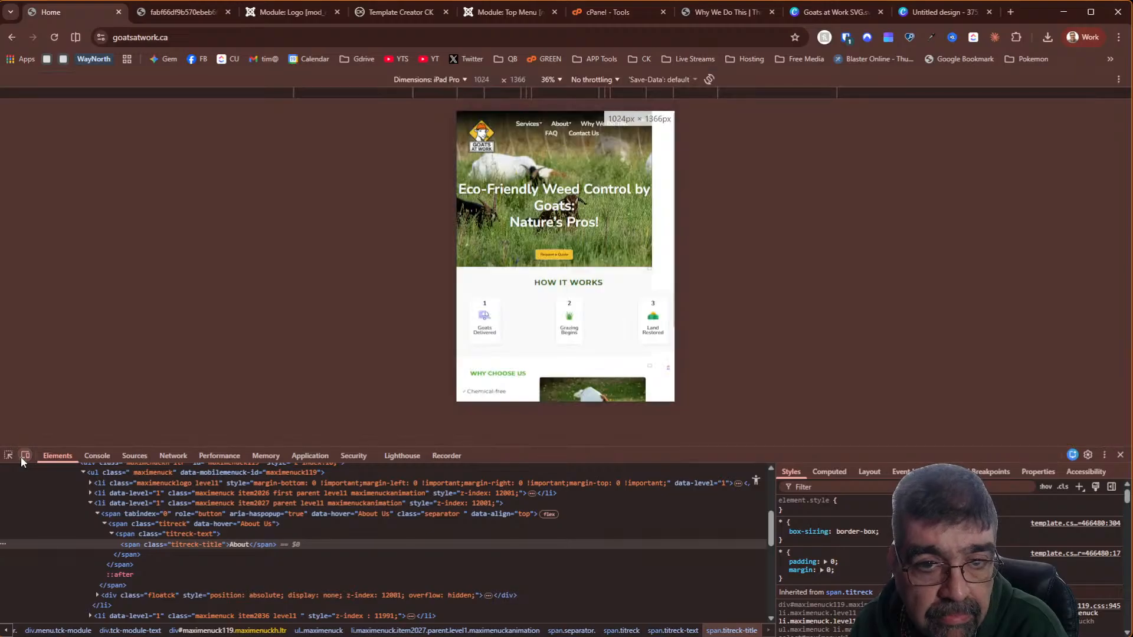
{"action": "left_click", "coordinate": [53, 37]}
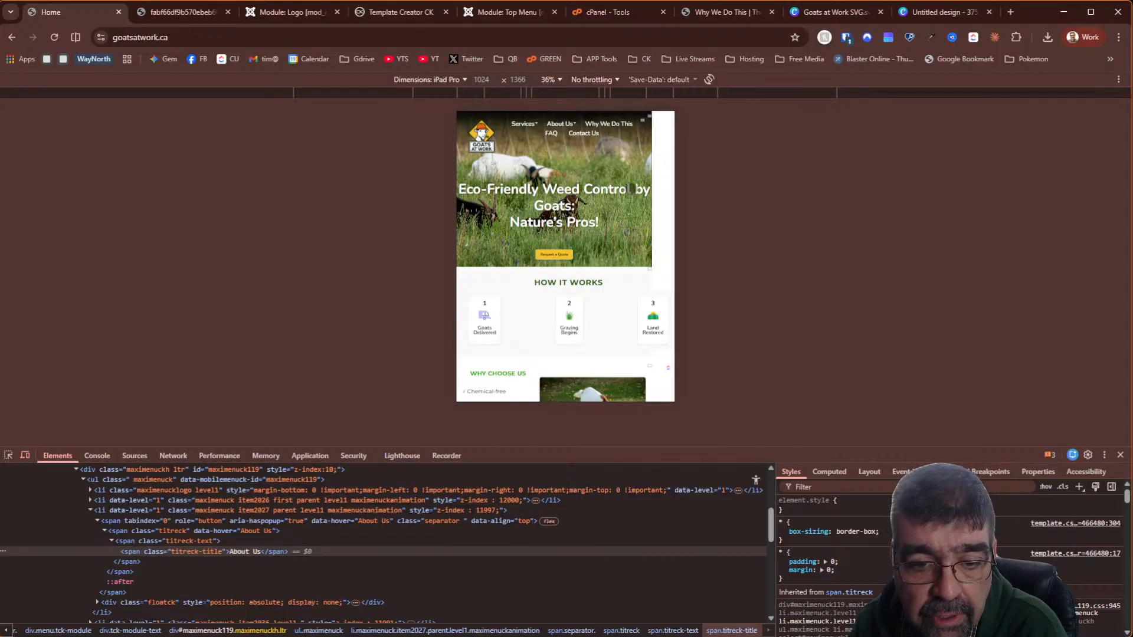
{"action": "scroll", "coordinate": [632, 190], "scroll_direction": "down", "scroll_amount": 5}
{"action": "scroll", "coordinate": [613, 197], "scroll_direction": "up", "scroll_amount": 5}
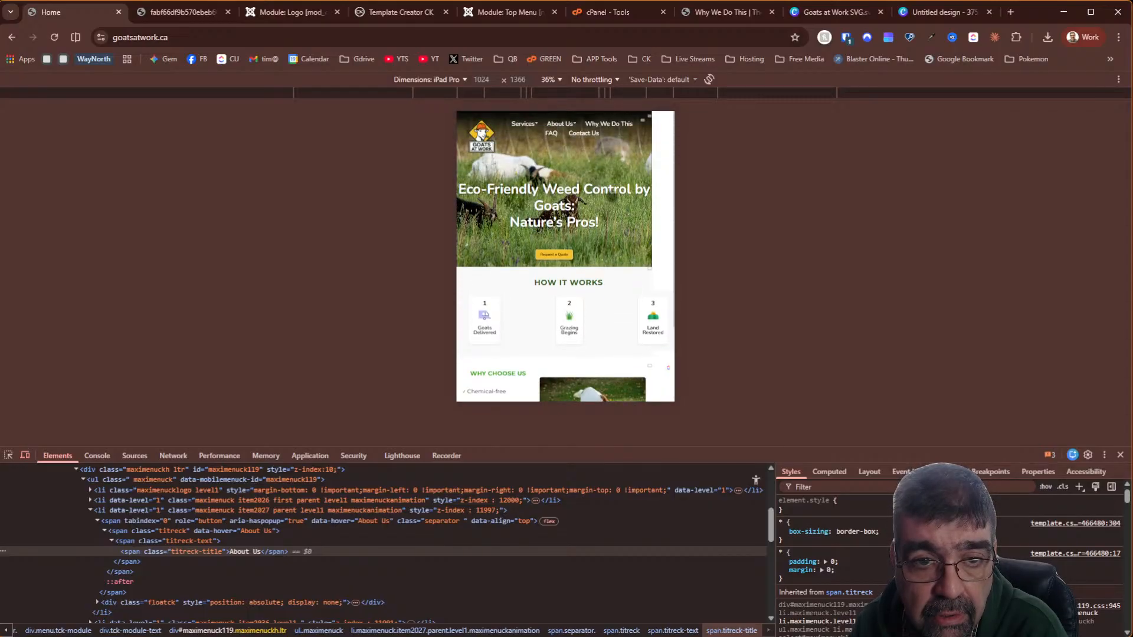
Switch the device preview to iPhone 12 Pro and check the mobile menu opened and closed
{"action": "left_click", "coordinate": [456, 80]}
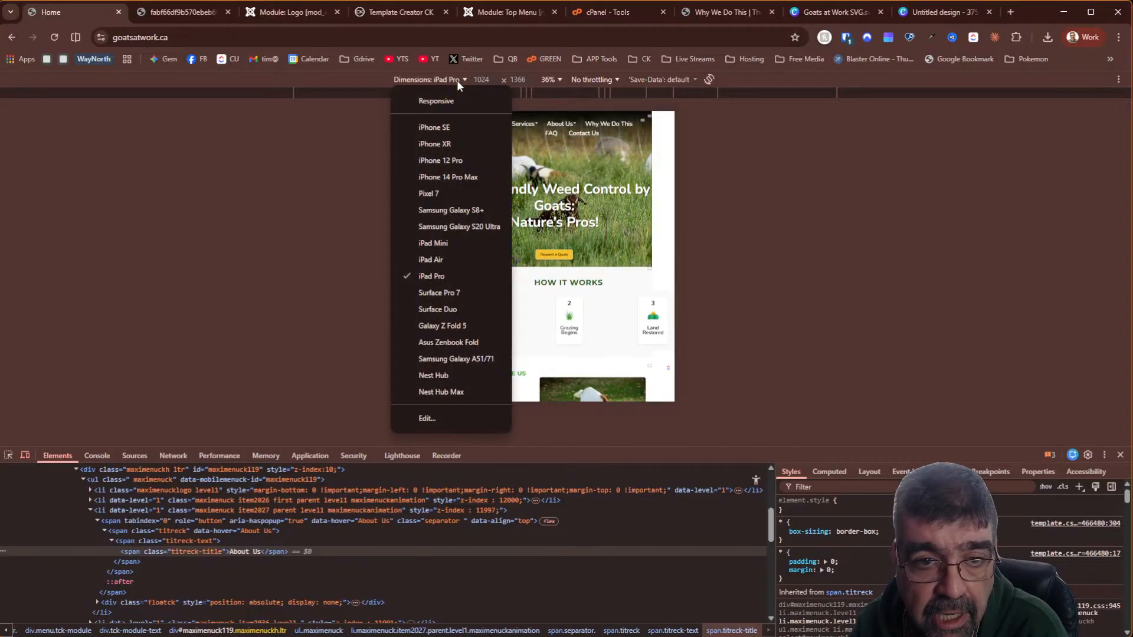
{"action": "left_click", "coordinate": [440, 158]}
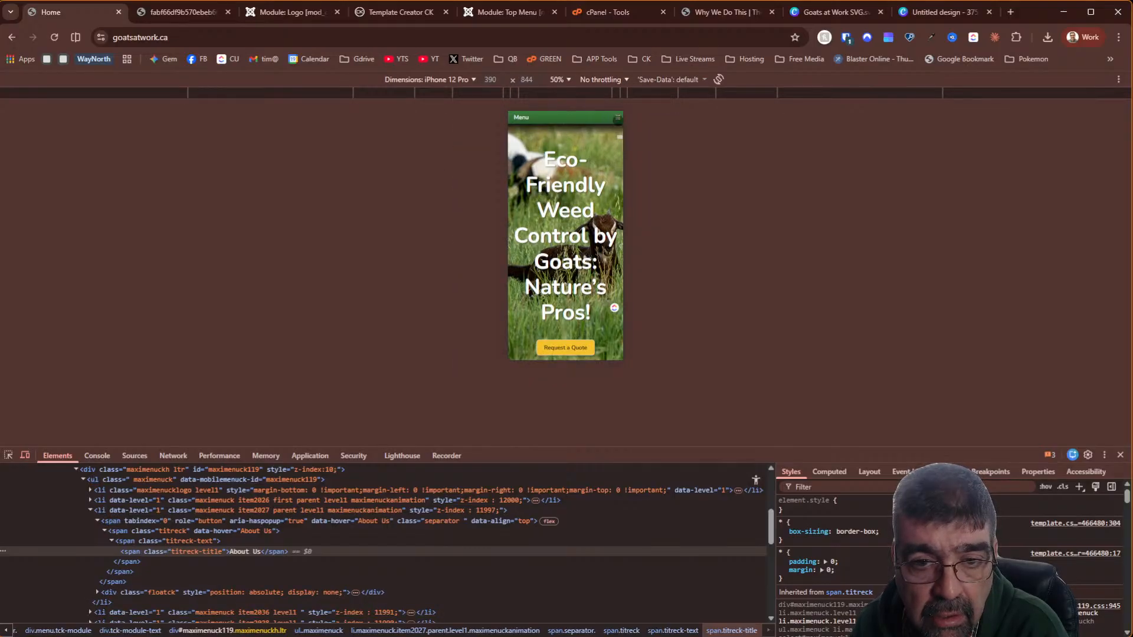
{"action": "left_click", "coordinate": [617, 118]}
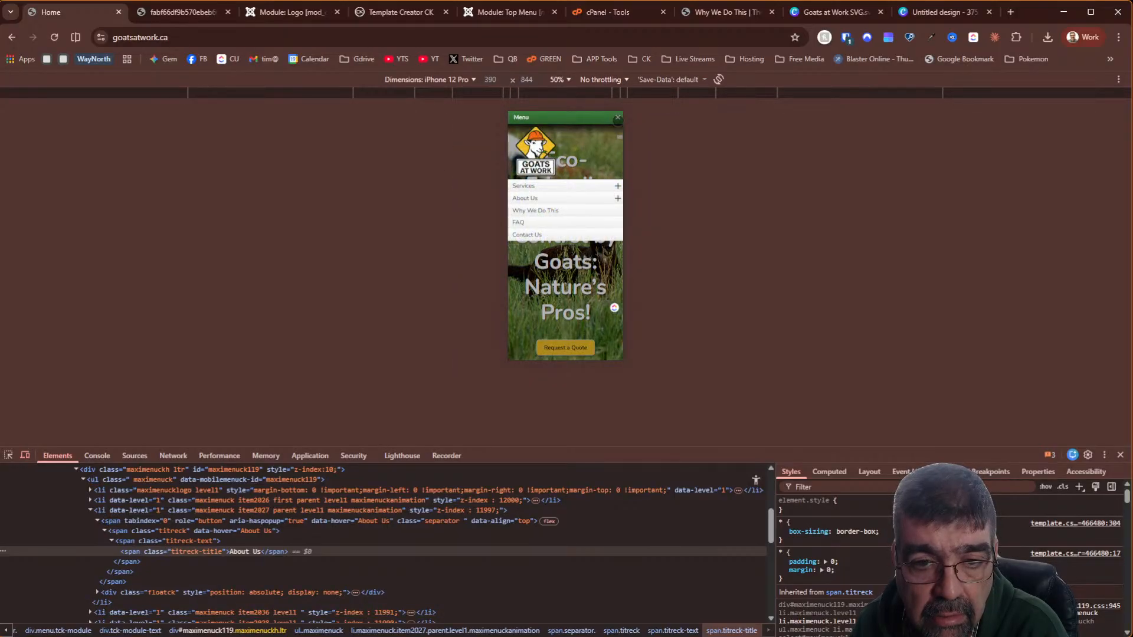
{"action": "left_click", "coordinate": [617, 118]}
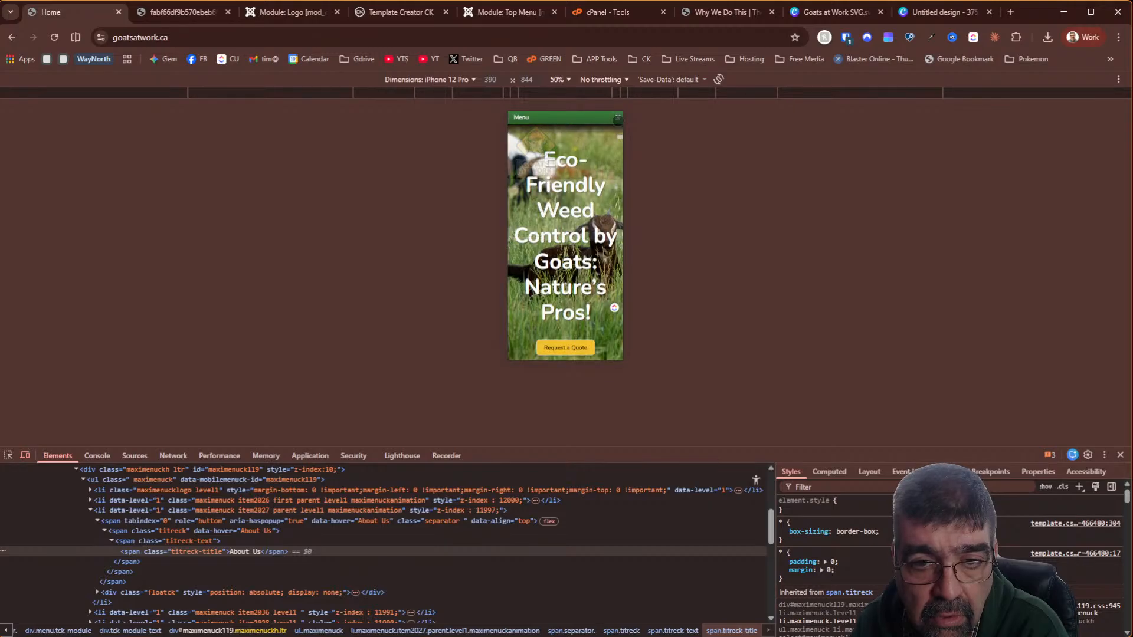
{"action": "left_click", "coordinate": [617, 118]}
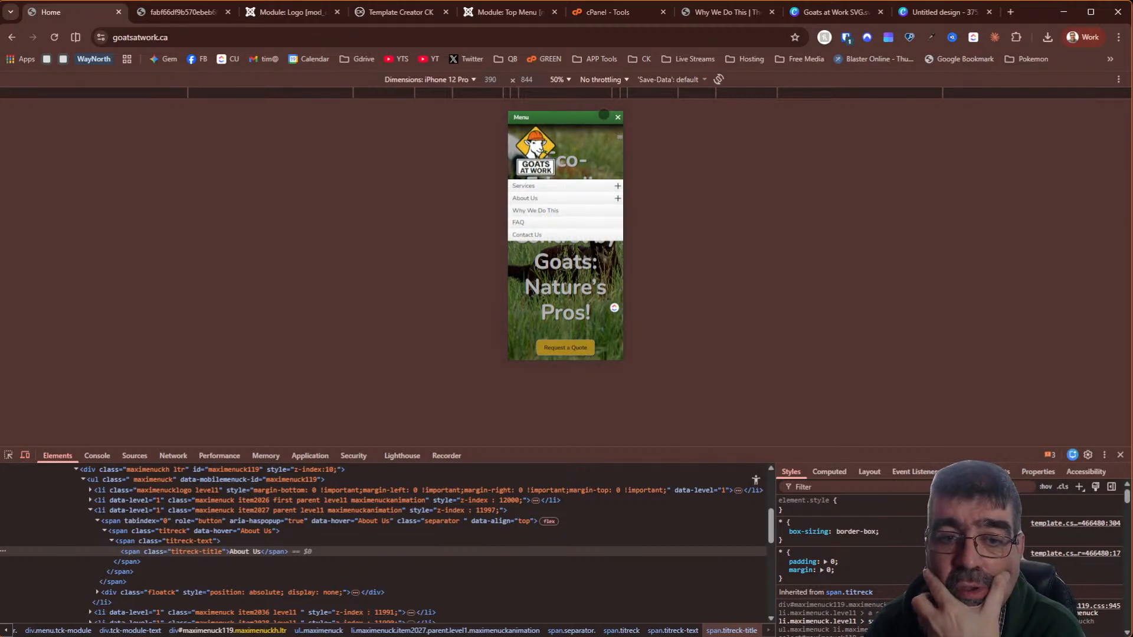
{"action": "left_click", "coordinate": [613, 115]}
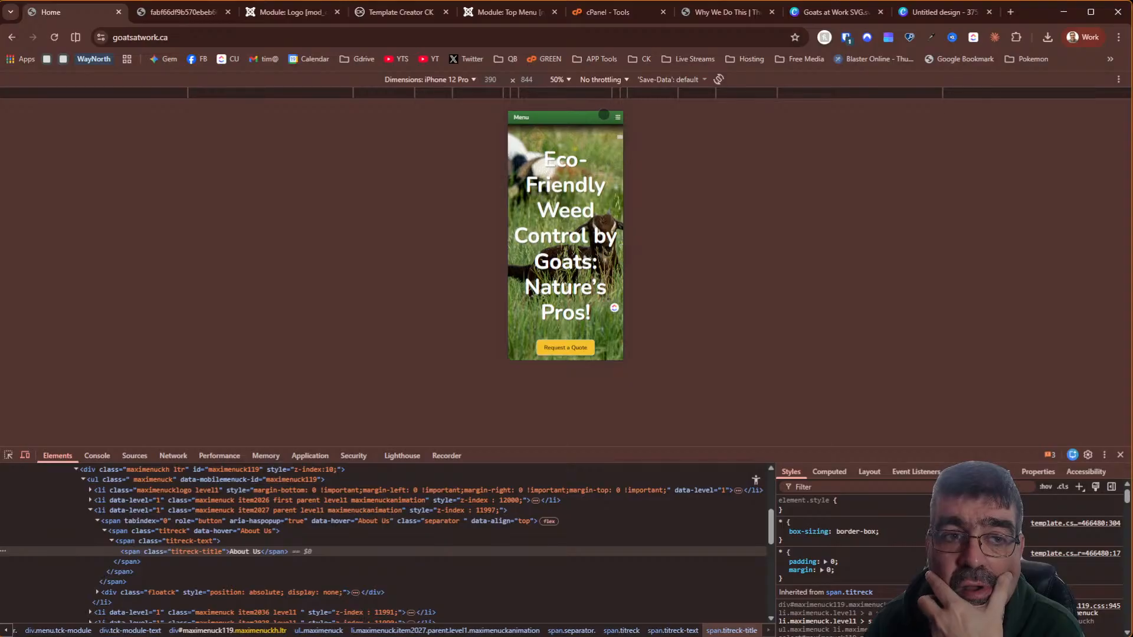
{"action": "left_click", "coordinate": [488, 14]}
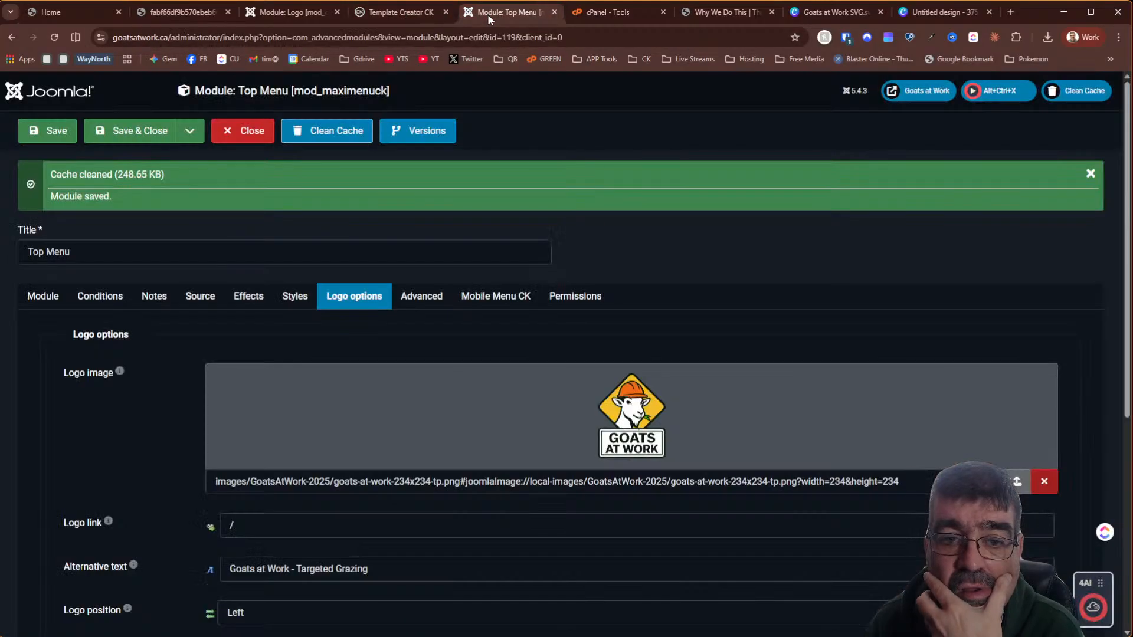
{"action": "left_click", "coordinate": [196, 12]}
{"action": "left_click", "coordinate": [289, 9]}
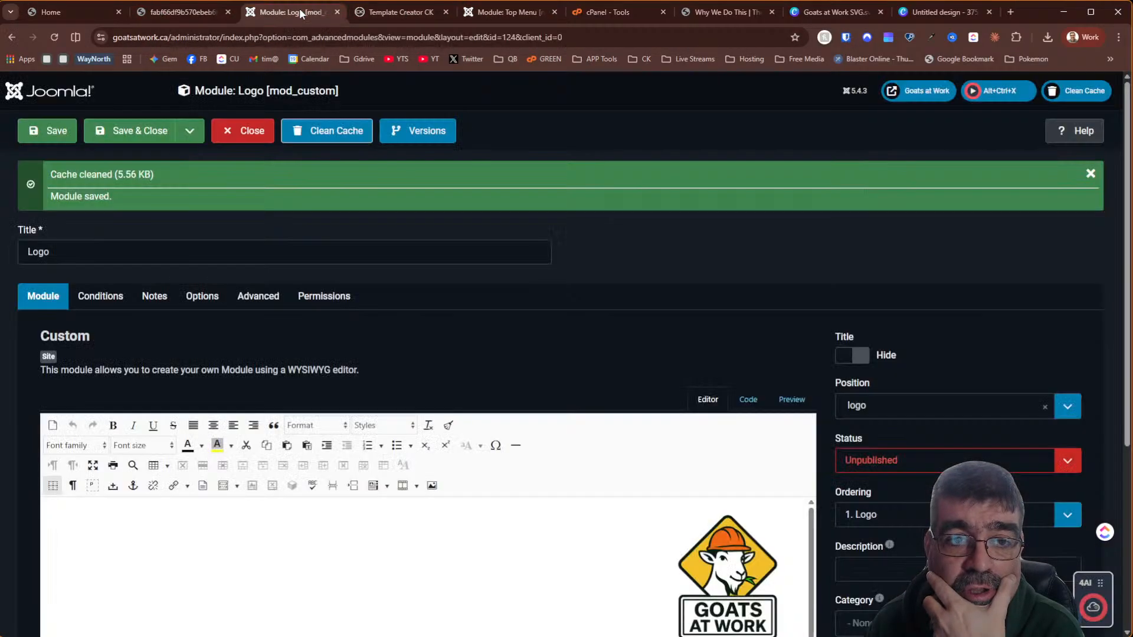
{"action": "left_click", "coordinate": [389, 10]}
{"action": "left_click", "coordinate": [65, 12]}
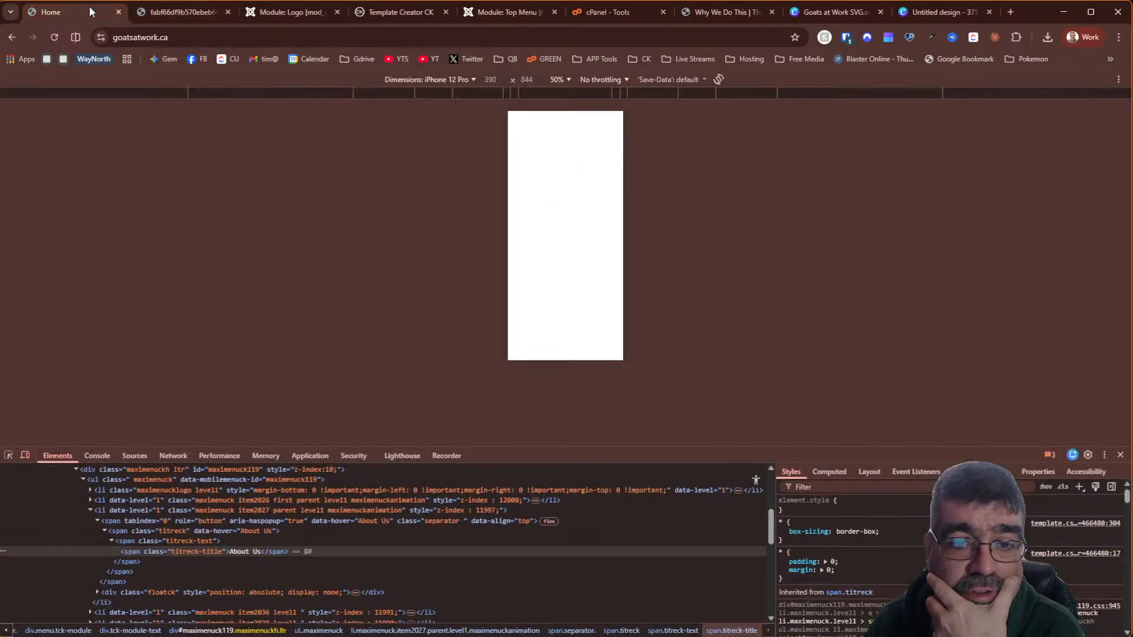
In the desktop view, inspect the Services menu item's list element and set the level-1 items' margin-right to 10px
{"action": "left_click", "coordinate": [25, 456]}
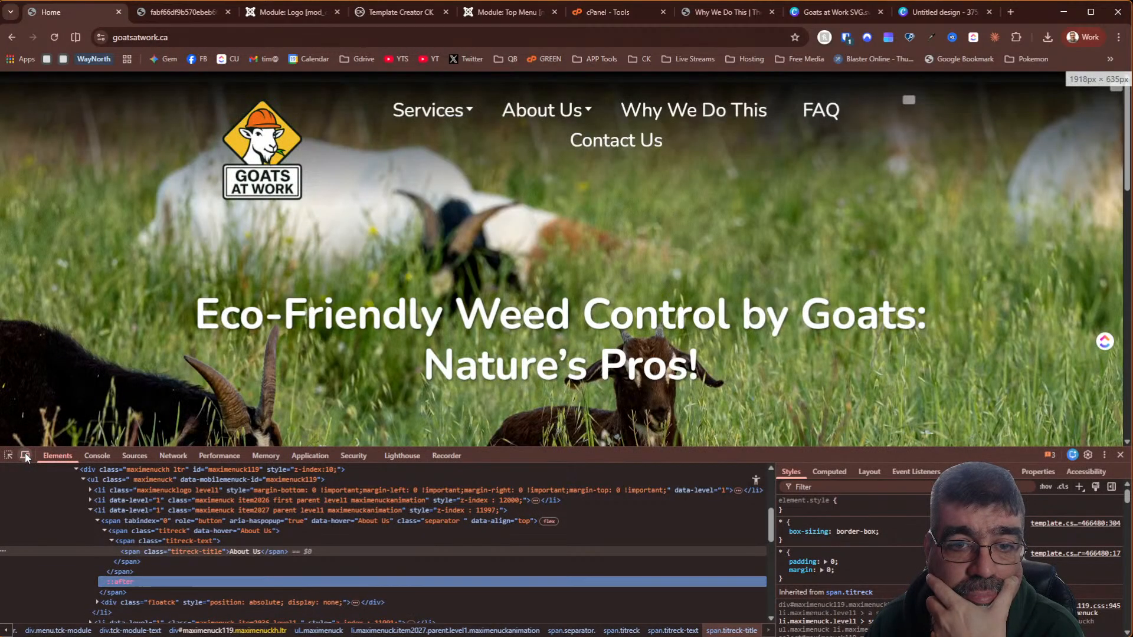
{"action": "left_click", "coordinate": [8, 456]}
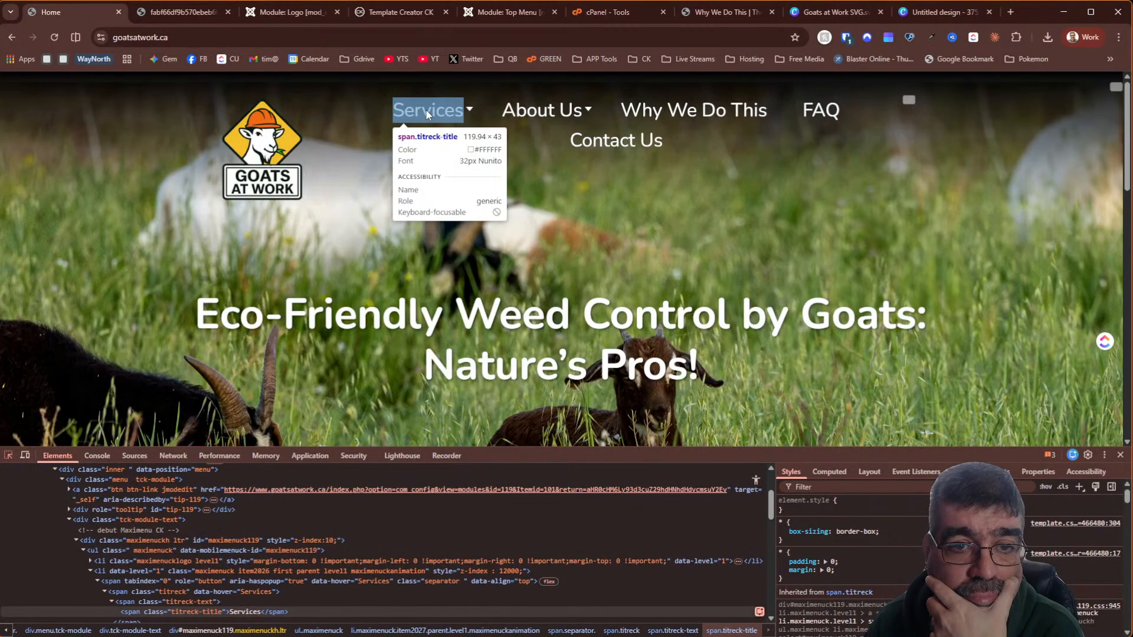
{"action": "left_click", "coordinate": [471, 113]}
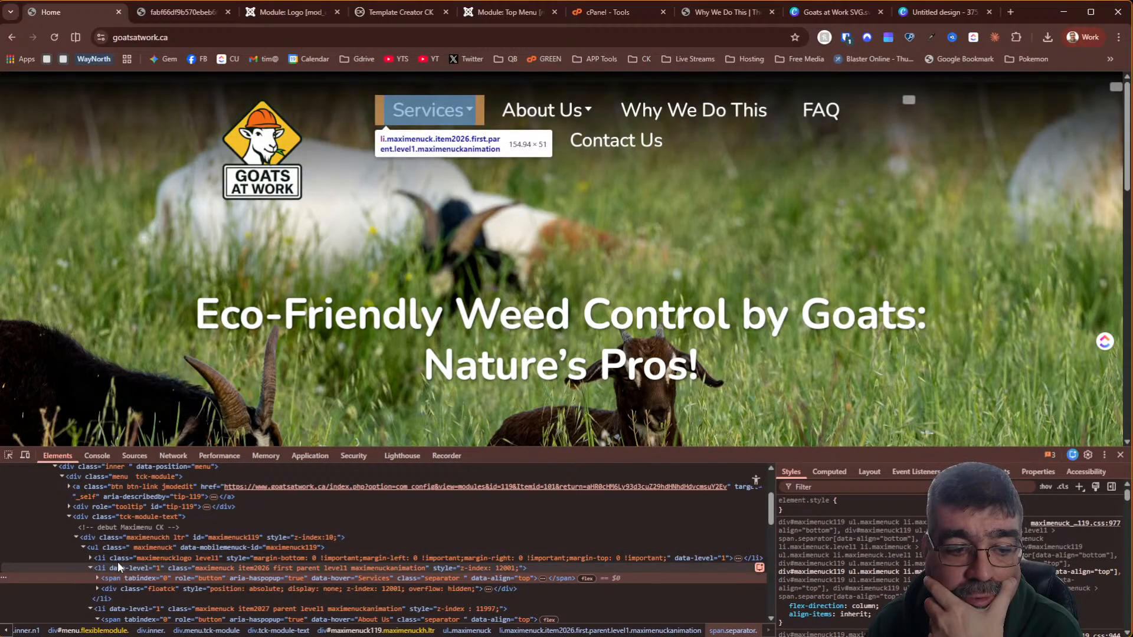
{"action": "left_click", "coordinate": [115, 566]}
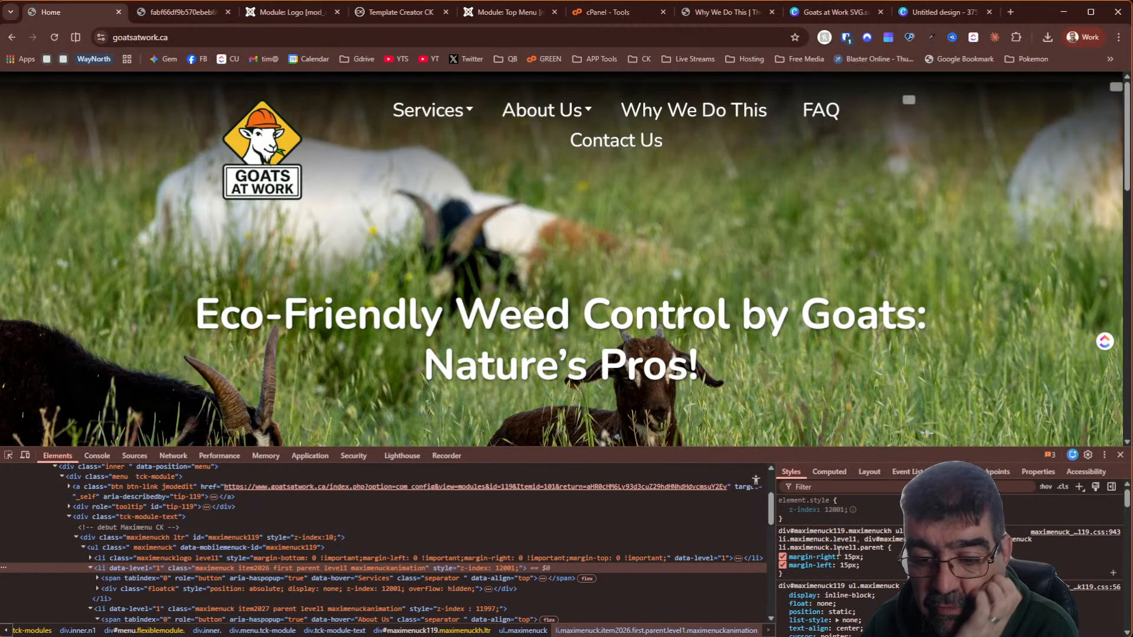
{"action": "left_click", "coordinate": [850, 557]}
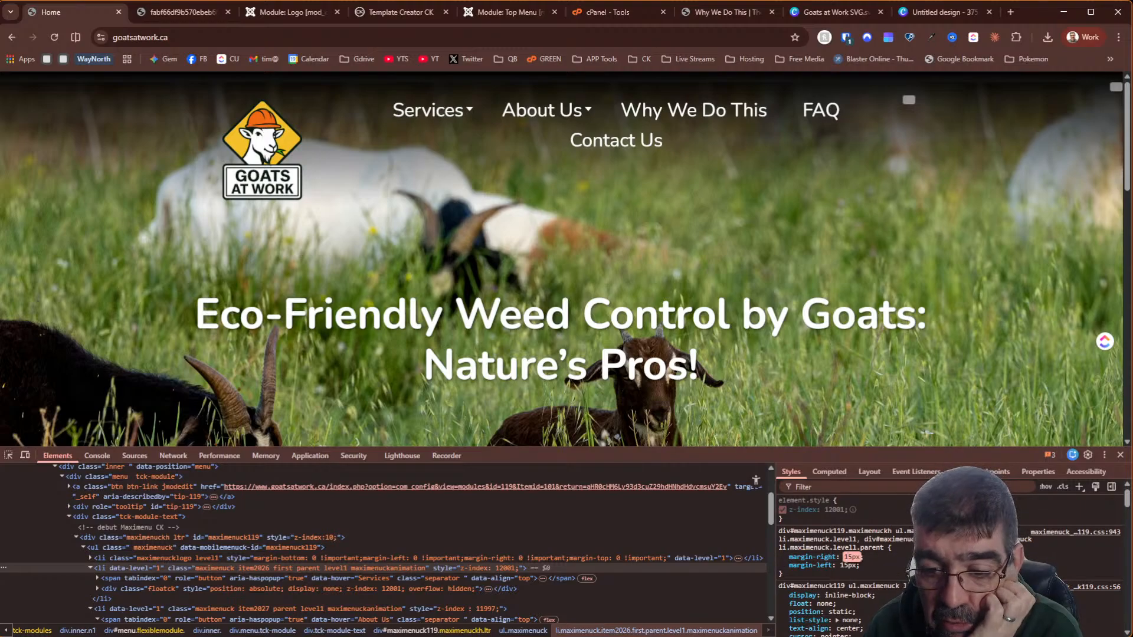
{"action": "key", "text": "Down"}
{"action": "key", "text": "Down"}
{"action": "key", "text": "Down"}
{"action": "key", "text": "Down"}
{"action": "key", "text": "Down"}
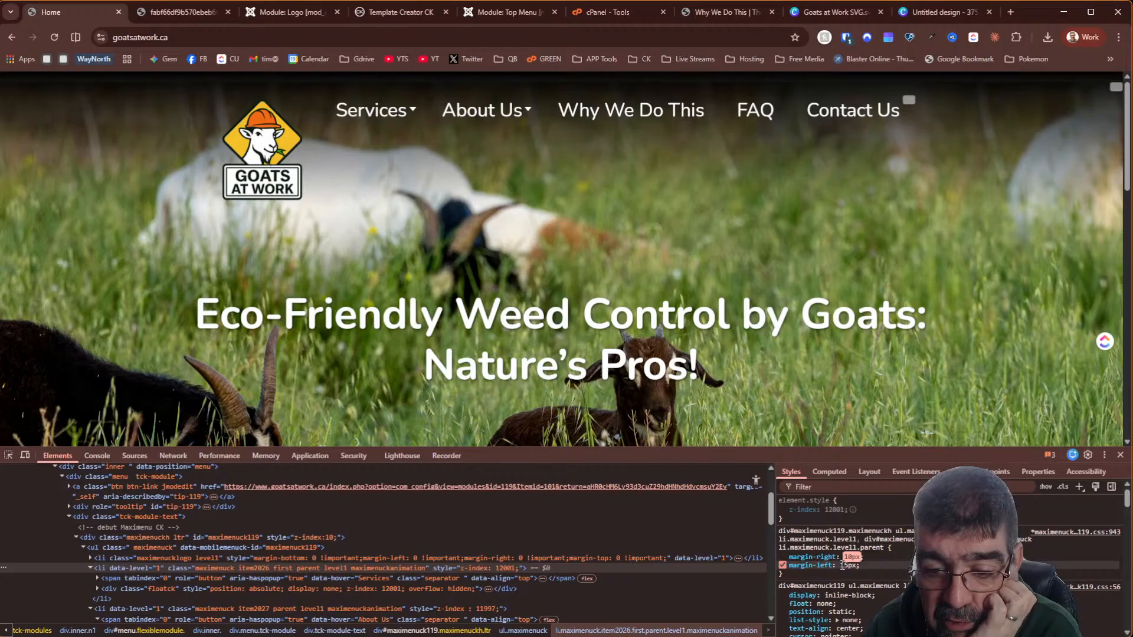
Set the margin-left of the level-1 menu items to 10px in the inspected styles
{"action": "left_click", "coordinate": [842, 566]}
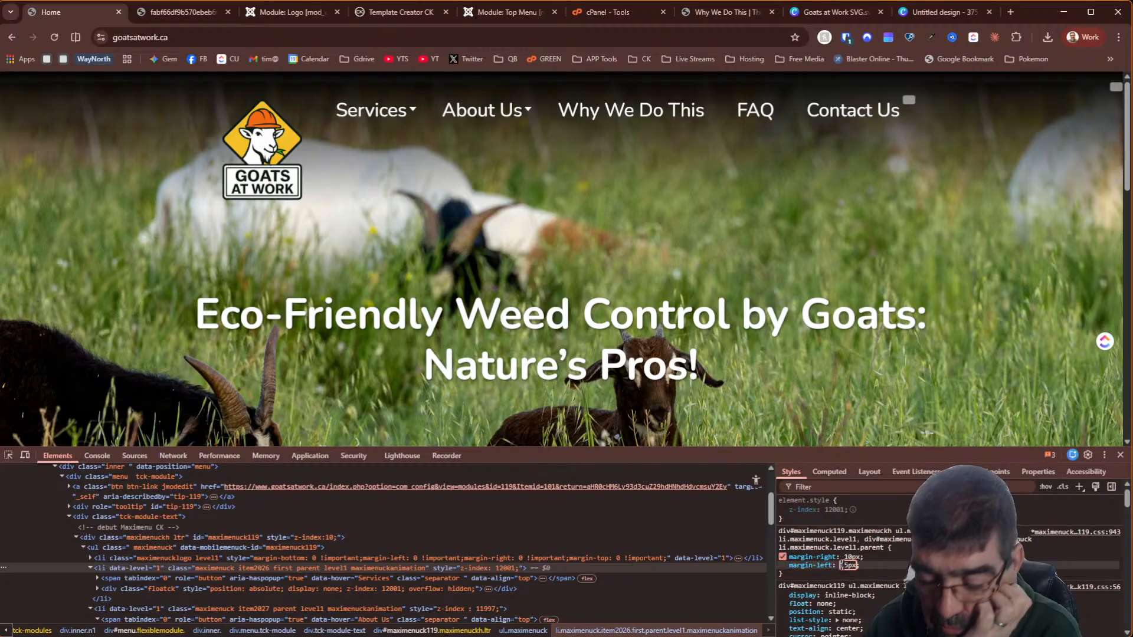
{"action": "key", "text": "Down"}
{"action": "key", "text": "Down"}
{"action": "key", "text": "Down"}
{"action": "key", "text": "Down"}
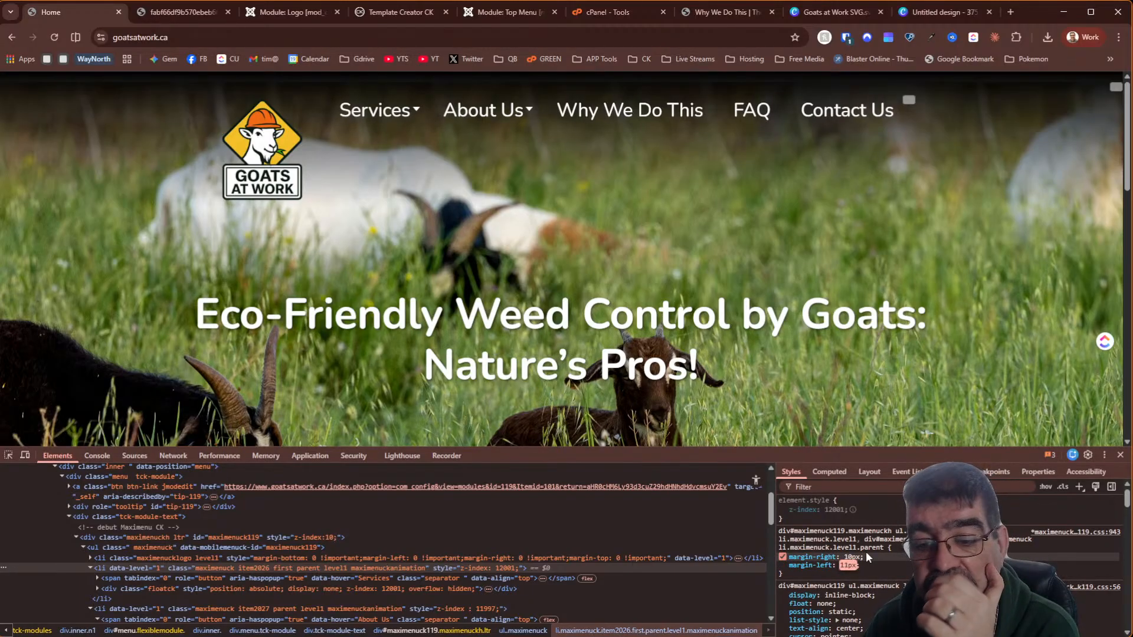
{"action": "key", "text": "Down"}
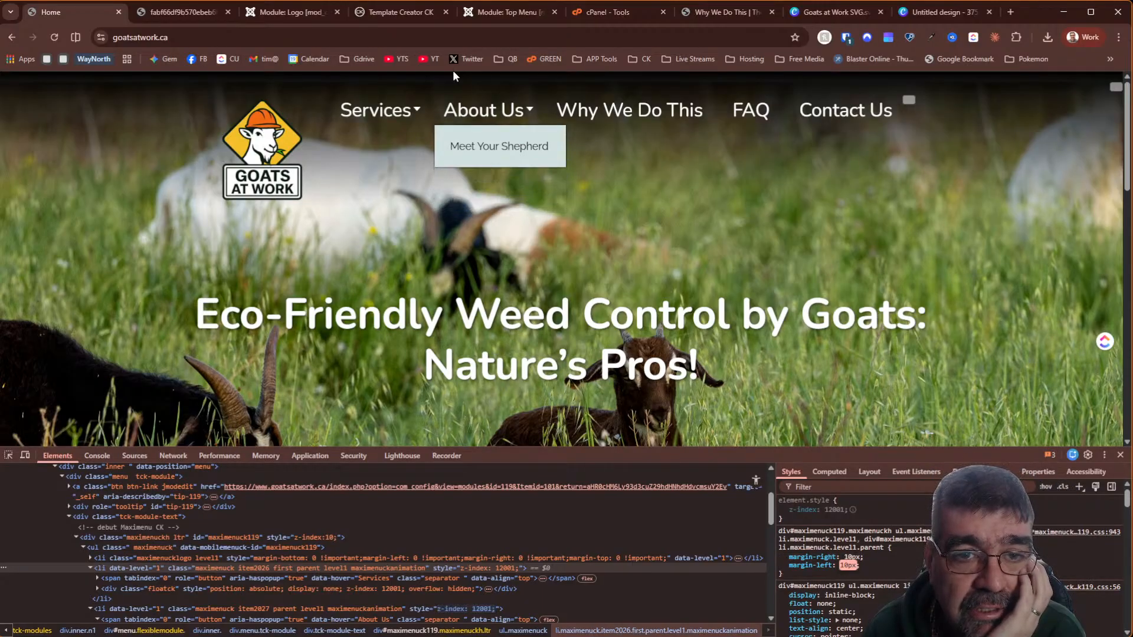
Open the Top Menu module's Main Menu Style for editing
{"action": "left_click", "coordinate": [286, 12]}
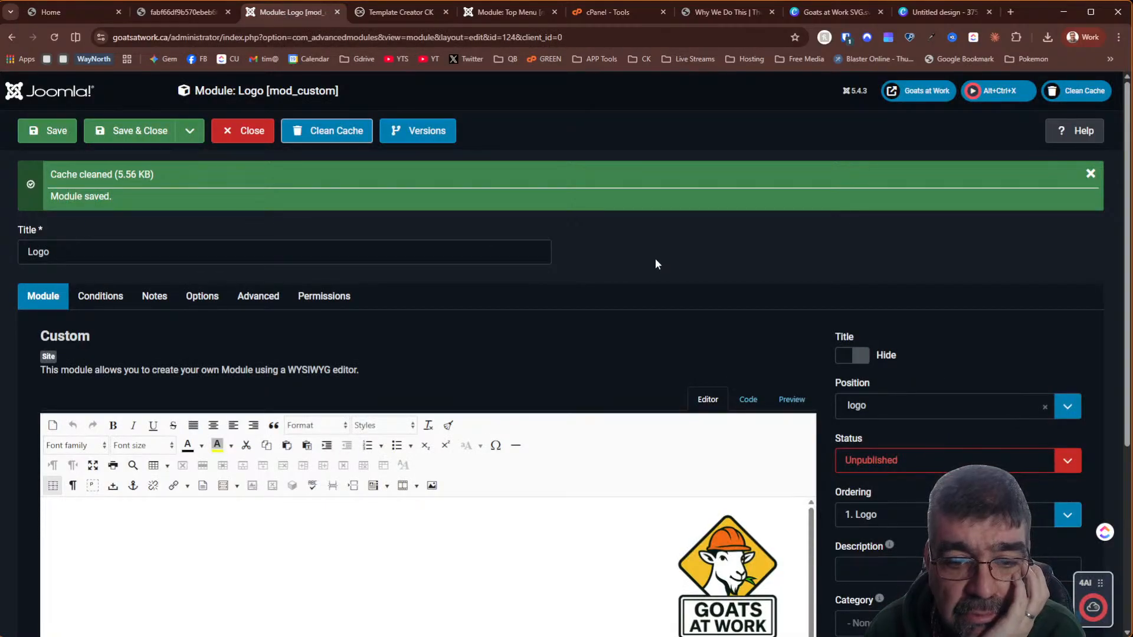
{"action": "left_click", "coordinate": [500, 16]}
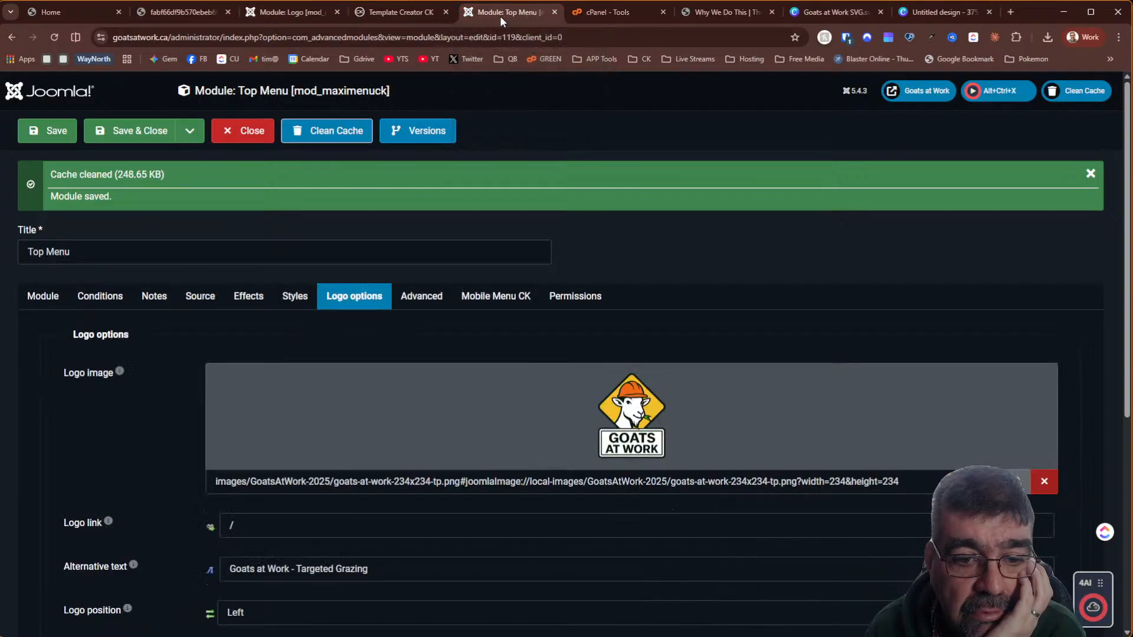
{"action": "scroll", "coordinate": [184, 332], "scroll_direction": "down", "scroll_amount": 6}
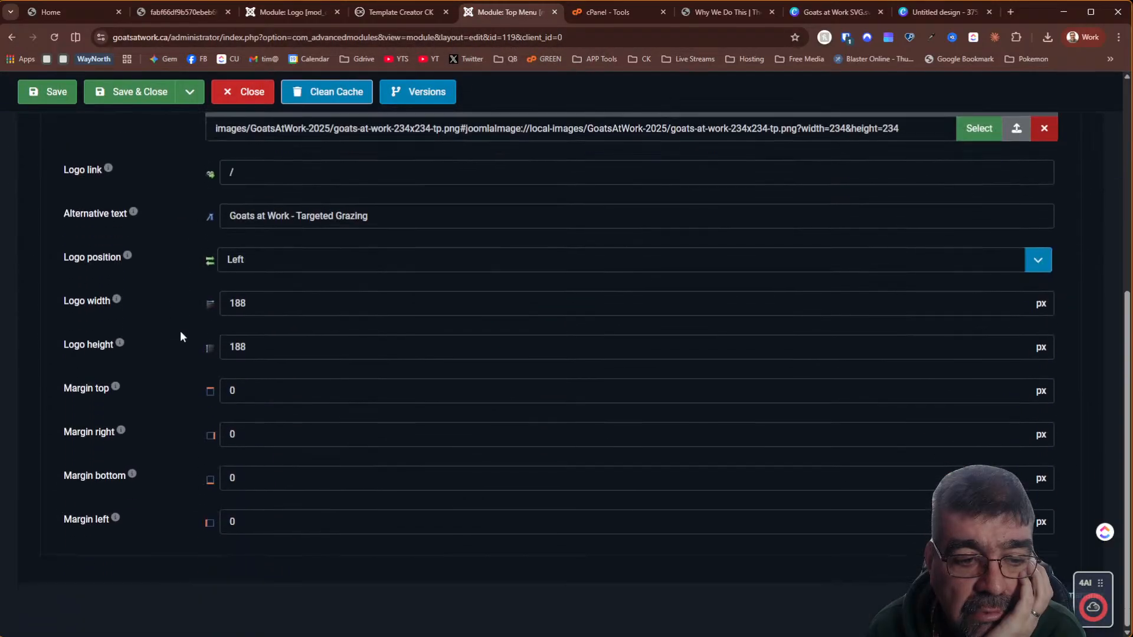
{"action": "scroll", "coordinate": [181, 336], "scroll_direction": "up", "scroll_amount": 6}
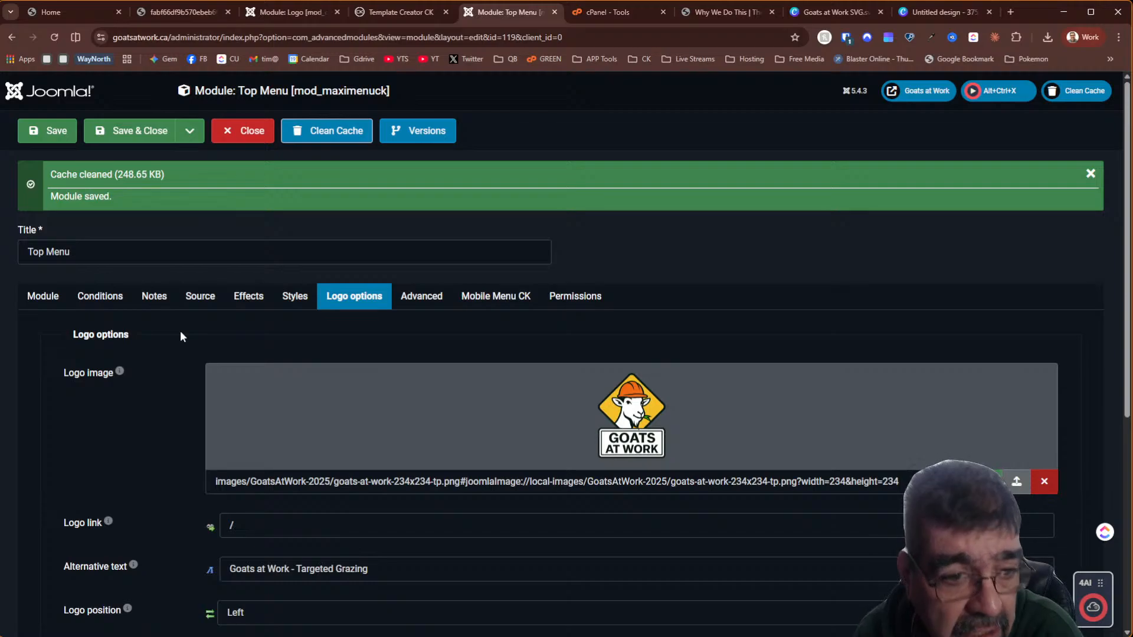
{"action": "left_click", "coordinate": [311, 298]}
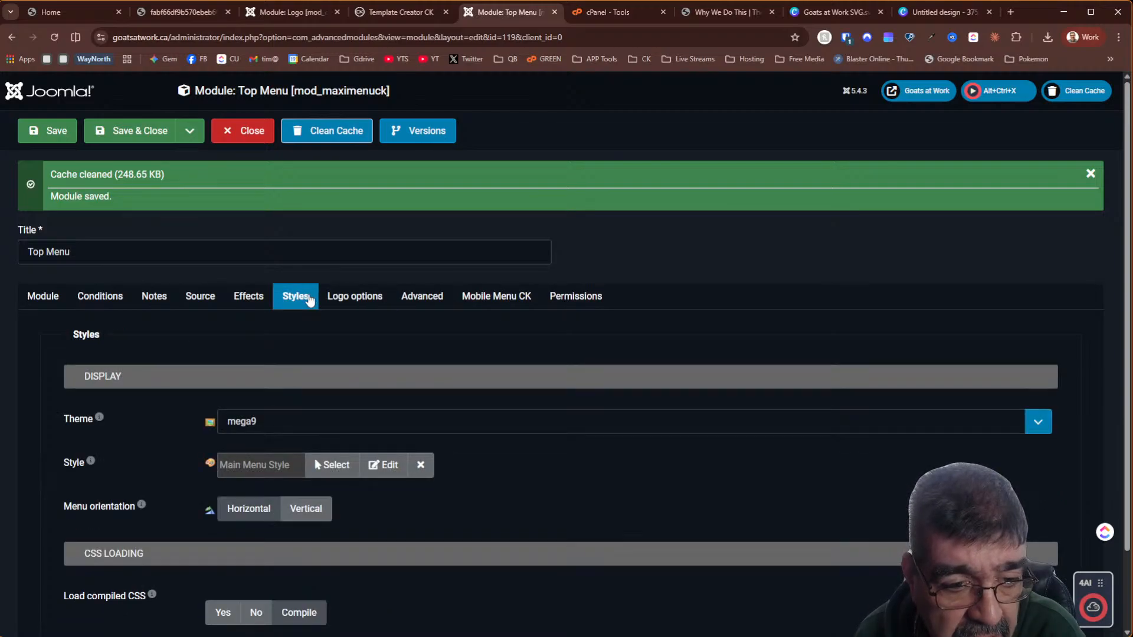
{"action": "left_click", "coordinate": [385, 465]}
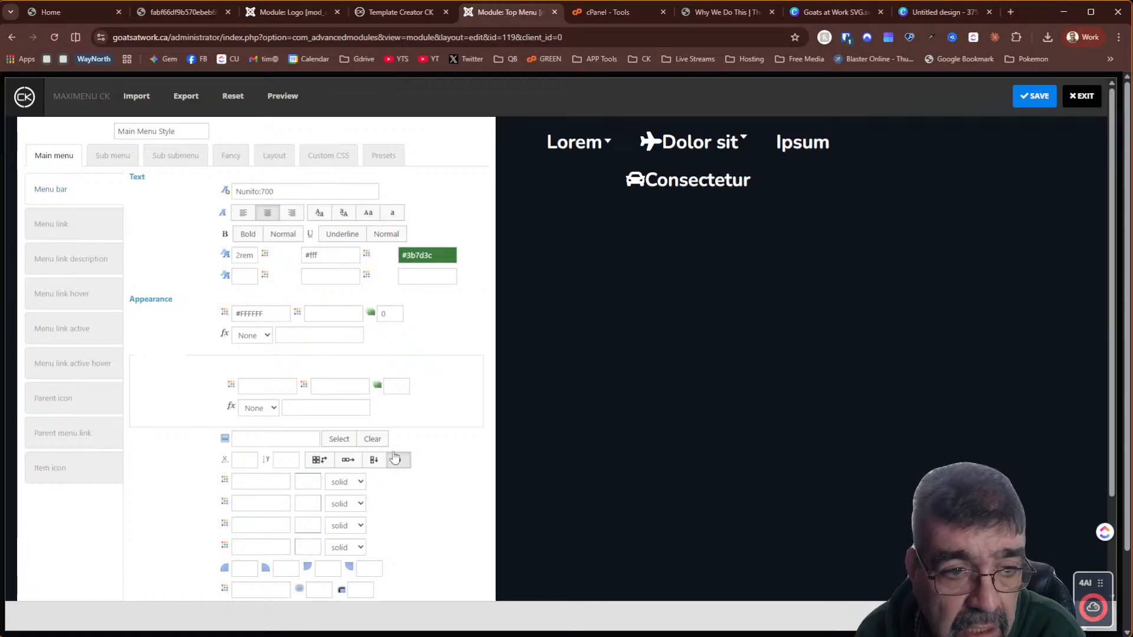
Set the right and left margins of the main menu's menu links to 10 in the Main Menu Style
{"action": "left_click", "coordinate": [74, 222]}
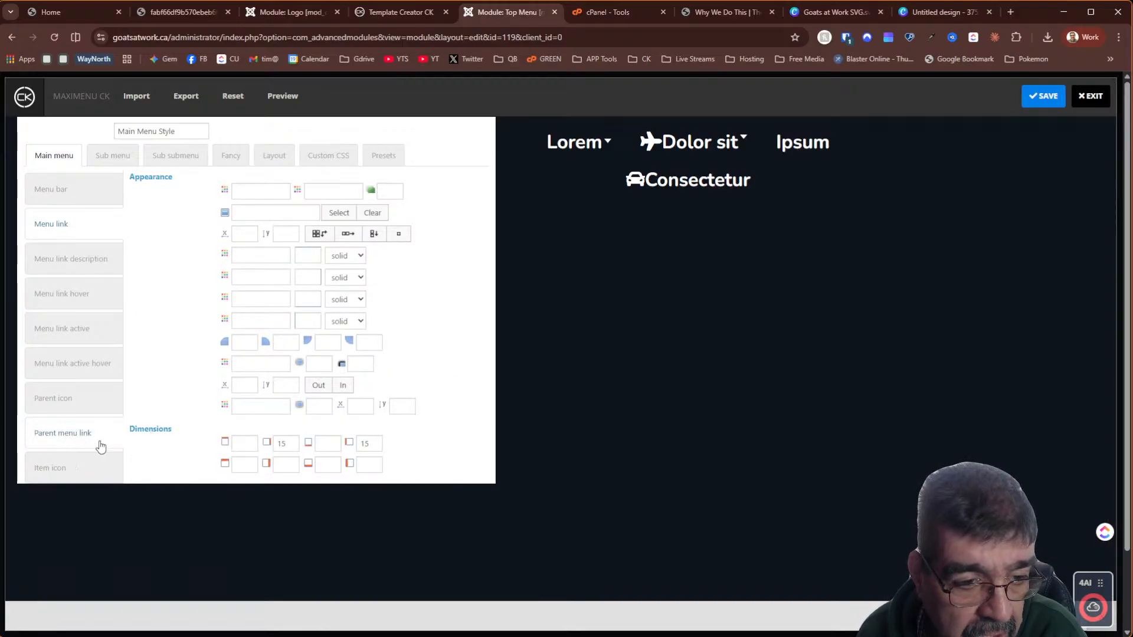
{"action": "double_click", "coordinate": [292, 447]}
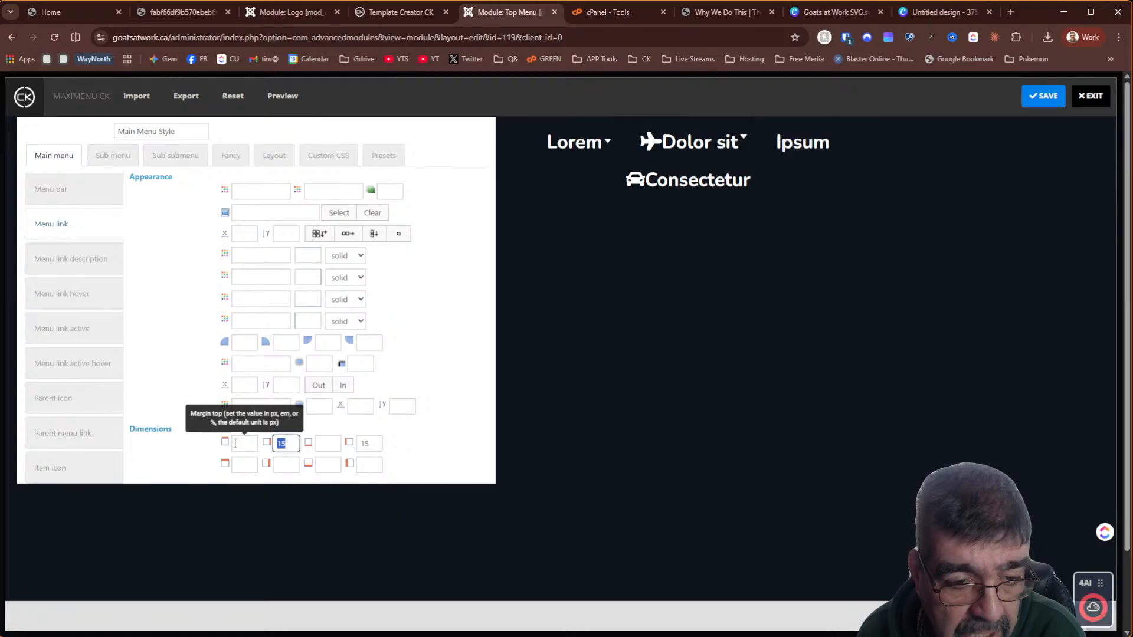
{"action": "type", "text": "10"}
{"action": "key", "text": "Tab"}
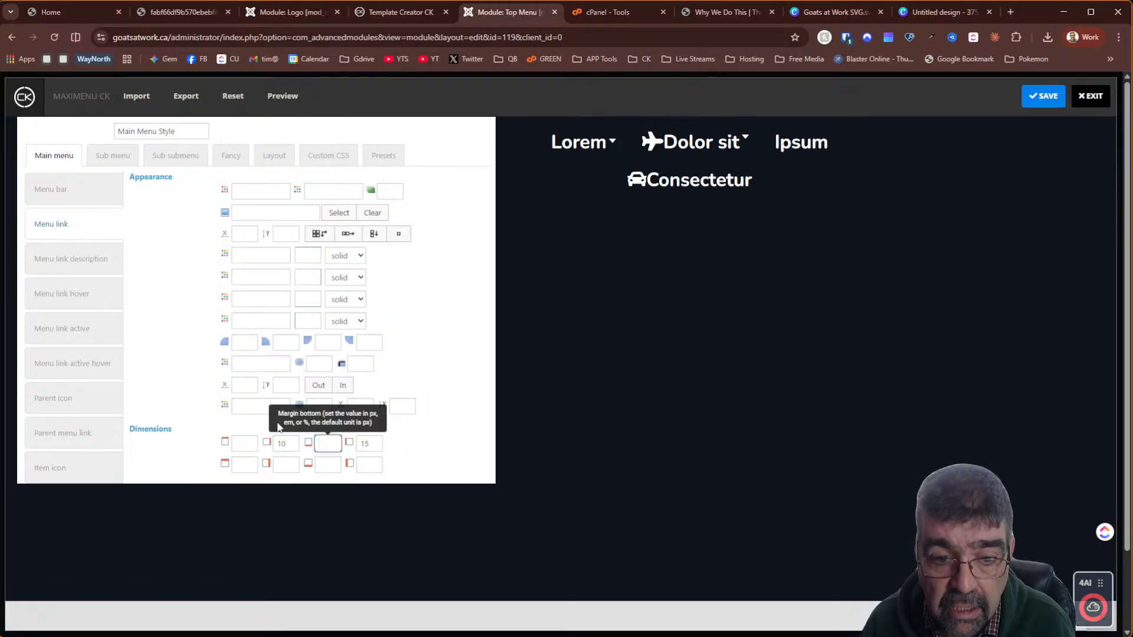
{"action": "key", "text": "Tab"}
{"action": "type", "text": "10"}
{"action": "key", "text": "Tab"}
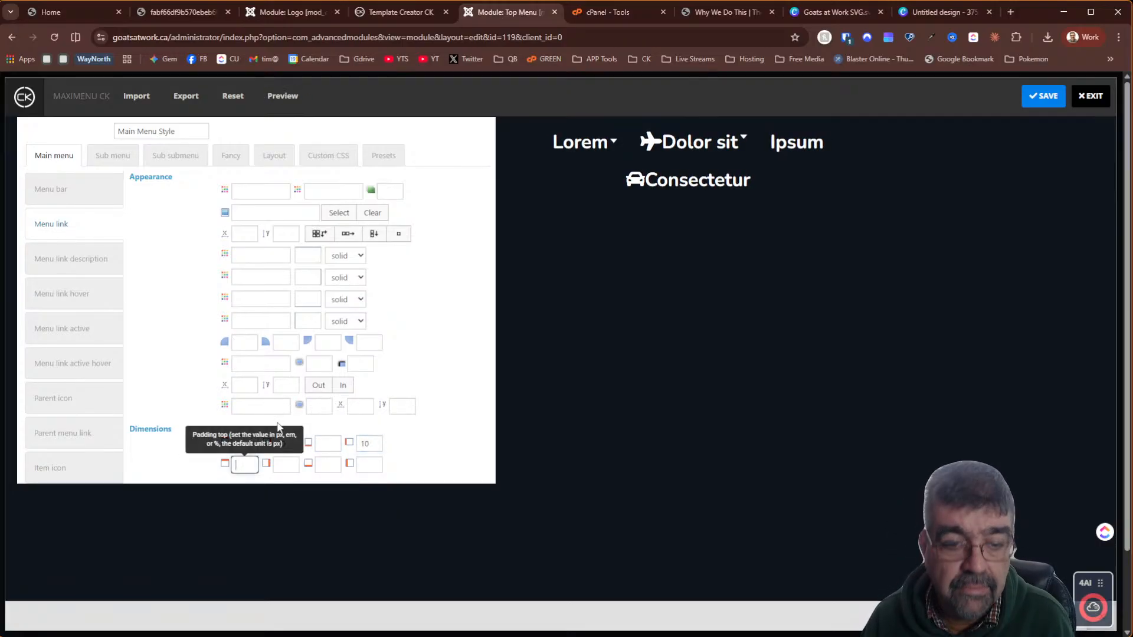
Save and exit the Main Menu Style, save the Top Menu module, and reload the site's home page
{"action": "left_click", "coordinate": [1045, 99]}
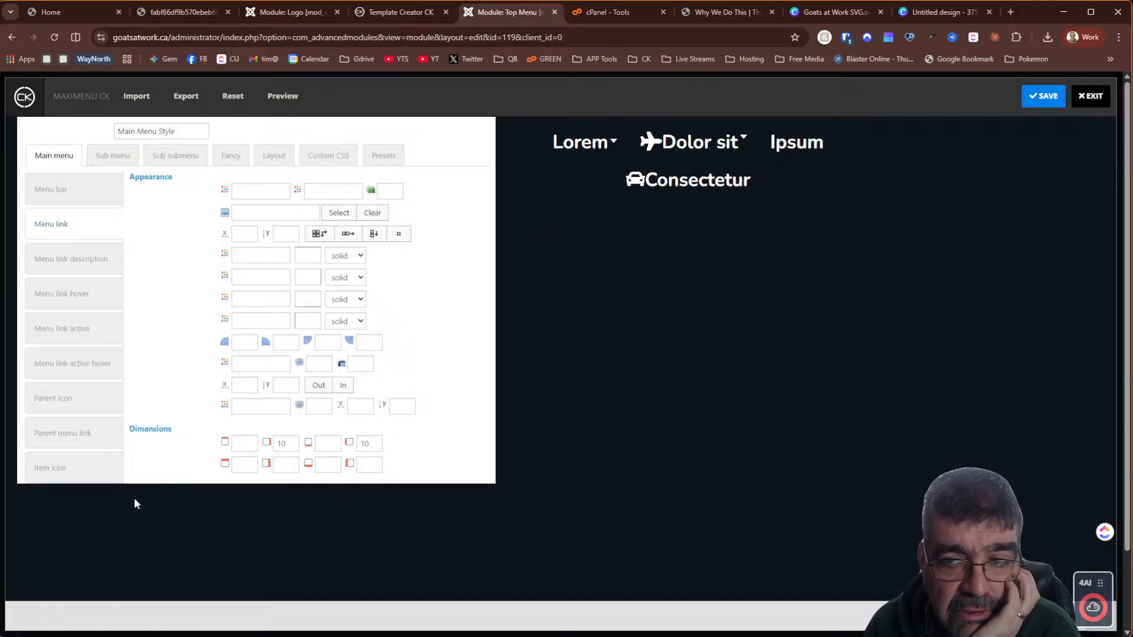
{"action": "left_click", "coordinate": [1046, 102]}
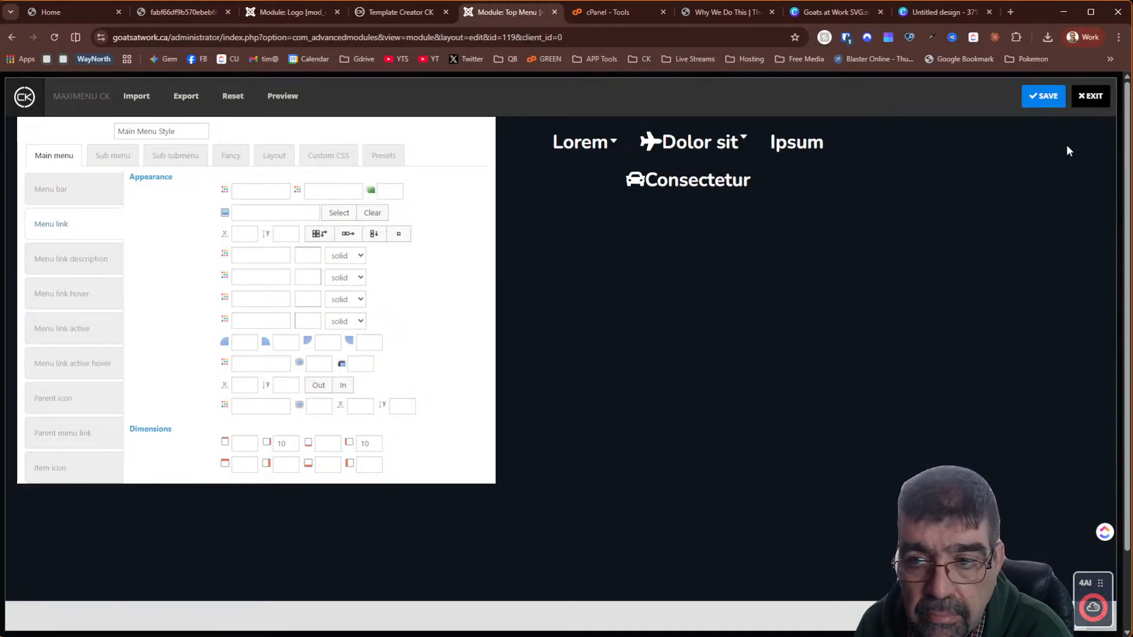
{"action": "left_click", "coordinate": [1091, 96]}
{"action": "left_click", "coordinate": [41, 138]}
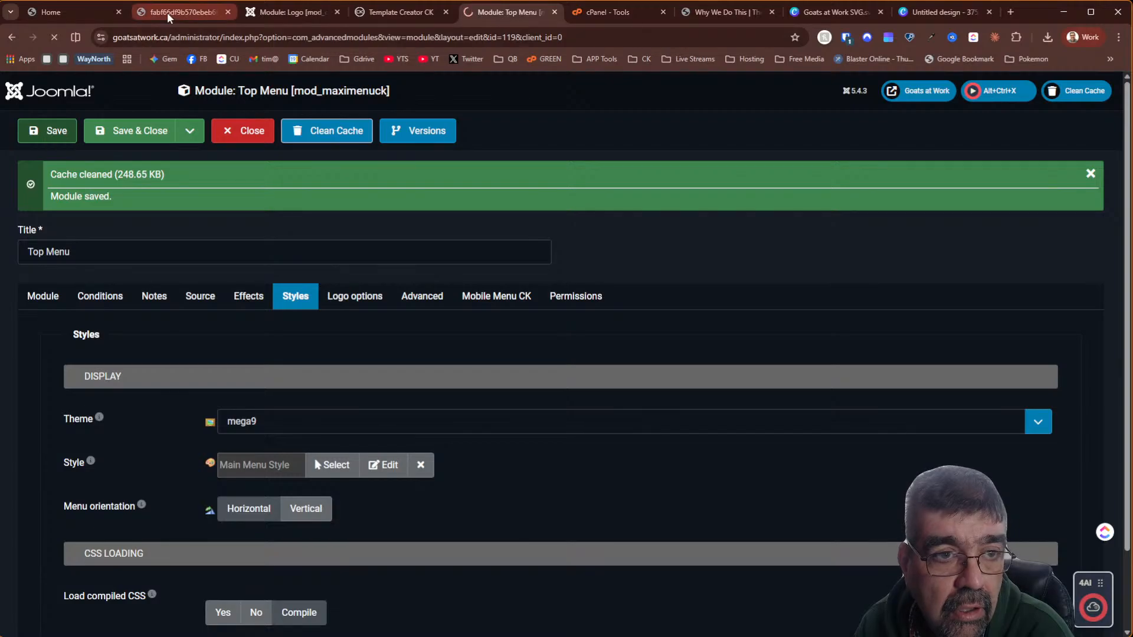
{"action": "left_click", "coordinate": [48, 14]}
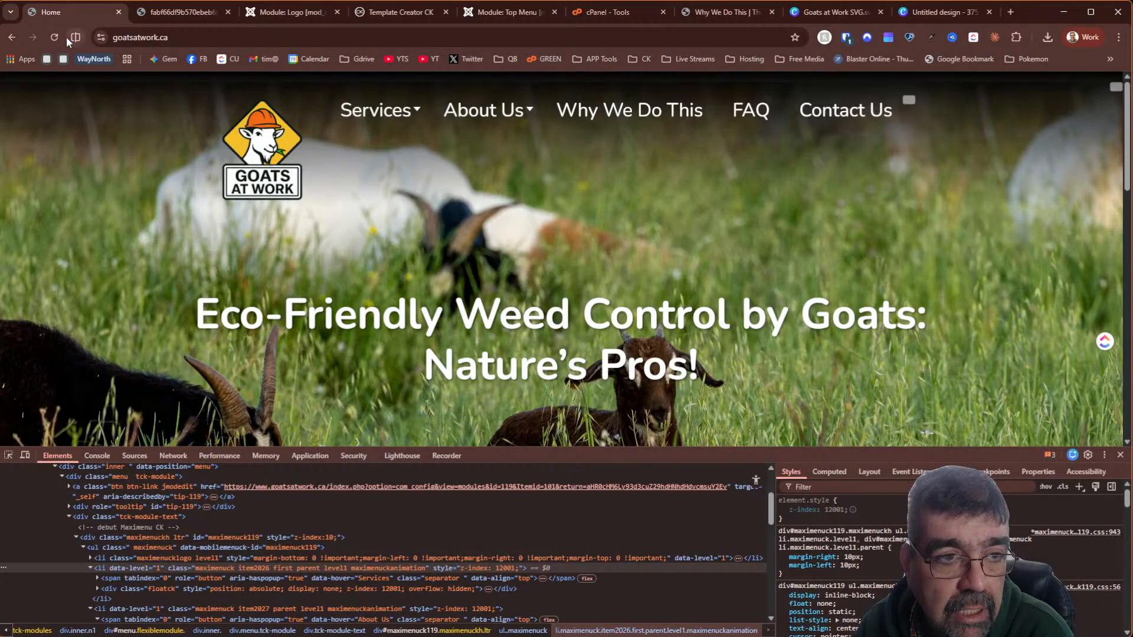
{"action": "left_click", "coordinate": [54, 37]}
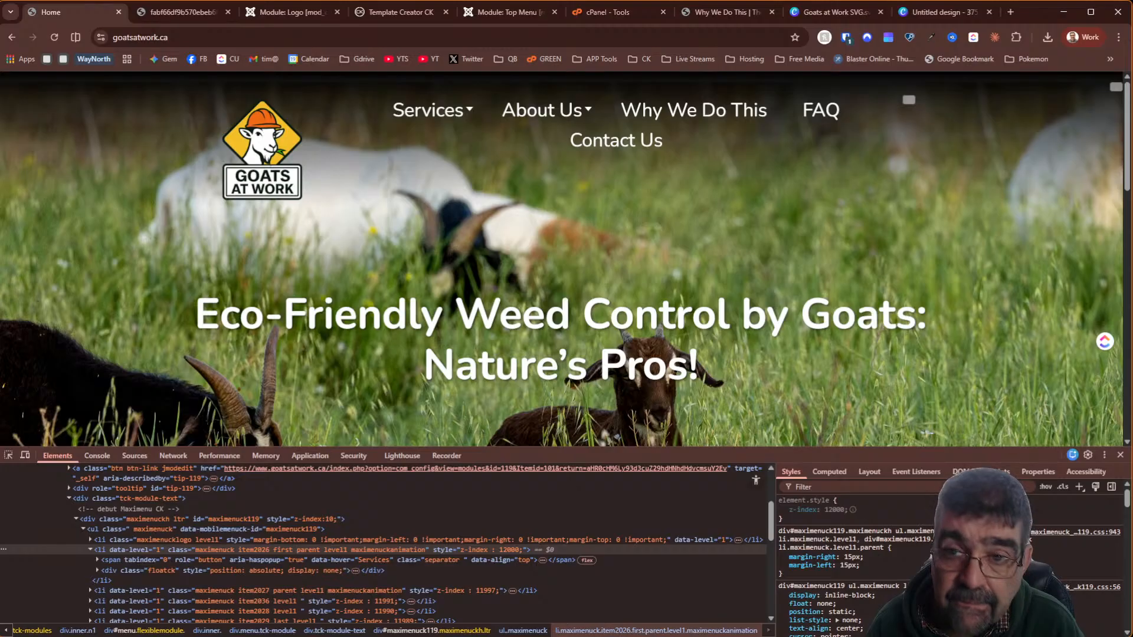
Open GitHub in a new browser tab, search the repositories for "buster" and open cs-stale-cache-buster
{"action": "left_click", "coordinate": [1011, 12]}
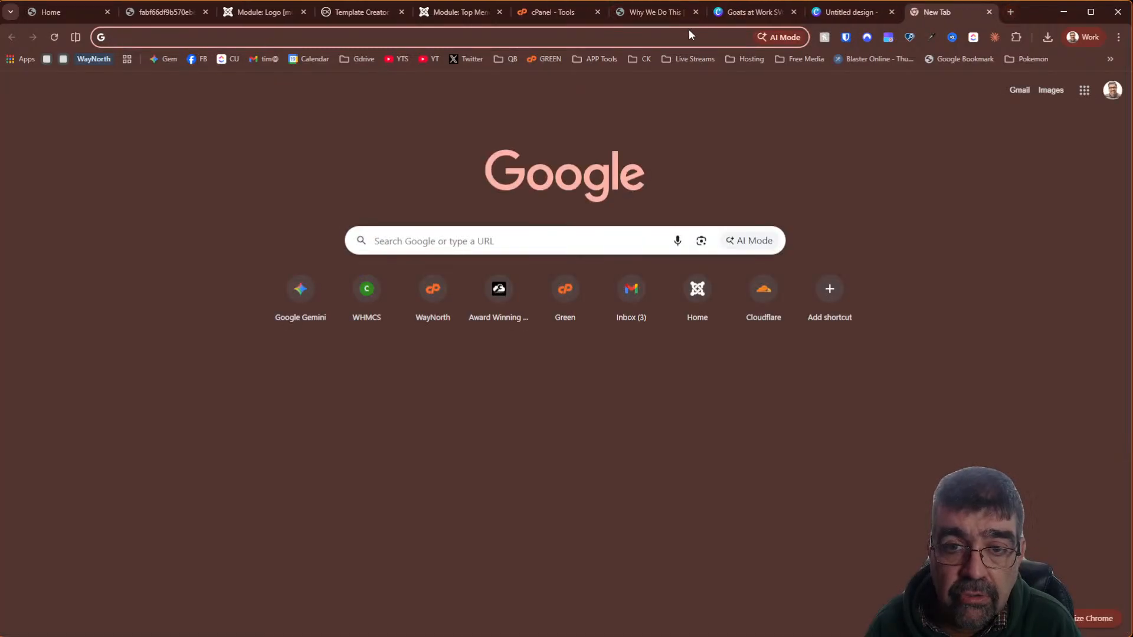
{"action": "left_click", "coordinate": [690, 32]}
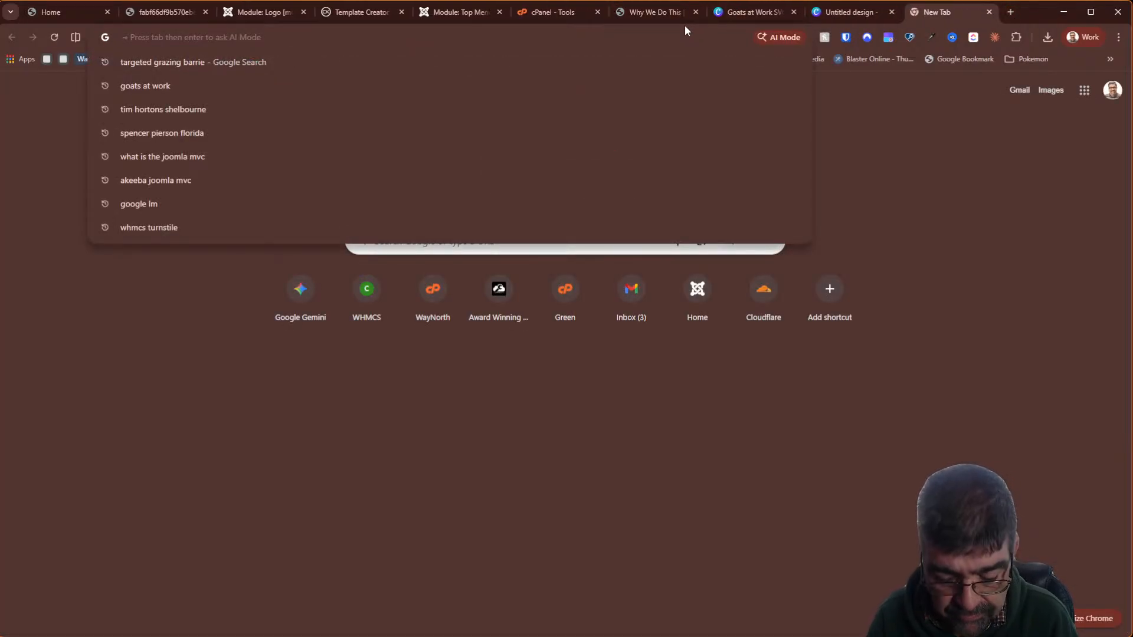
{"action": "type", "text": "github"}
{"action": "key", "text": "Return"}
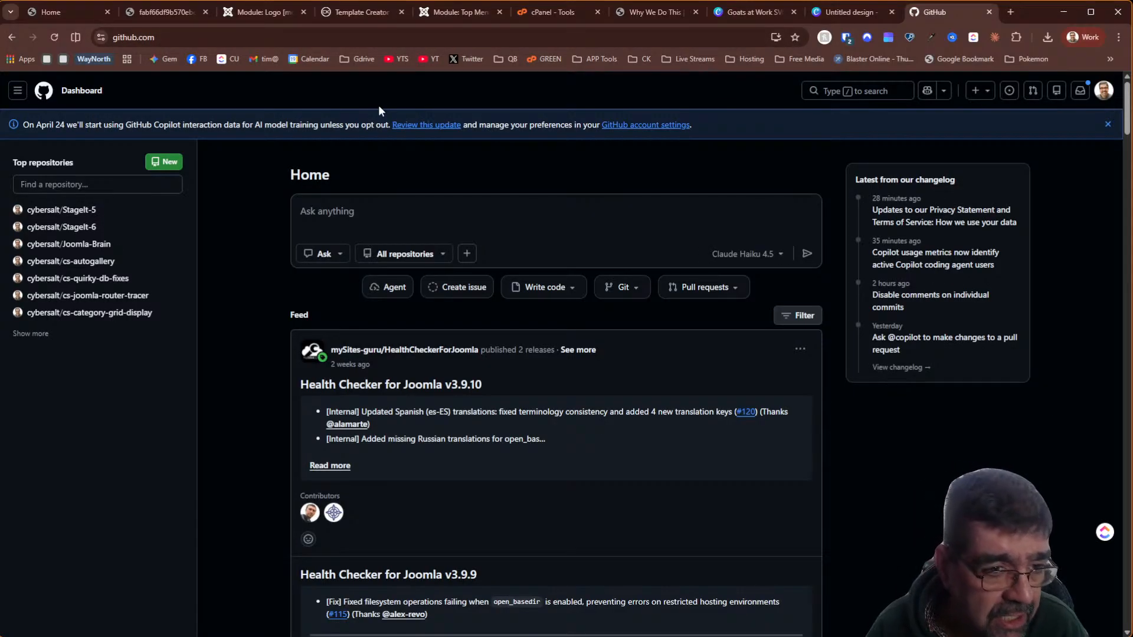
{"action": "left_click", "coordinate": [62, 184]}
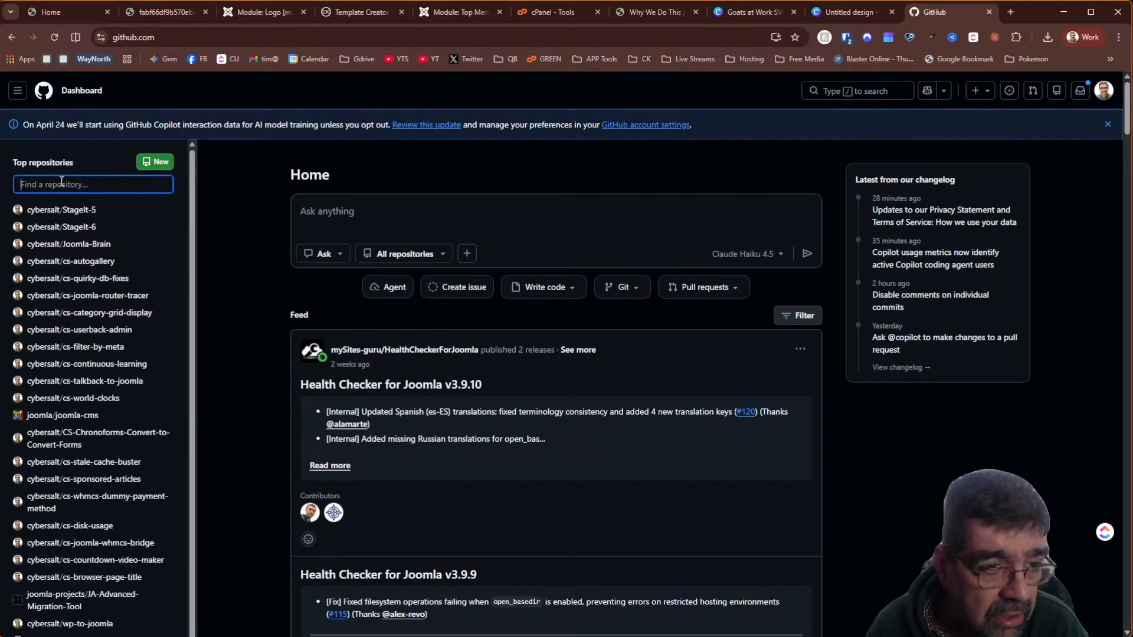
{"action": "type", "text": "buster"}
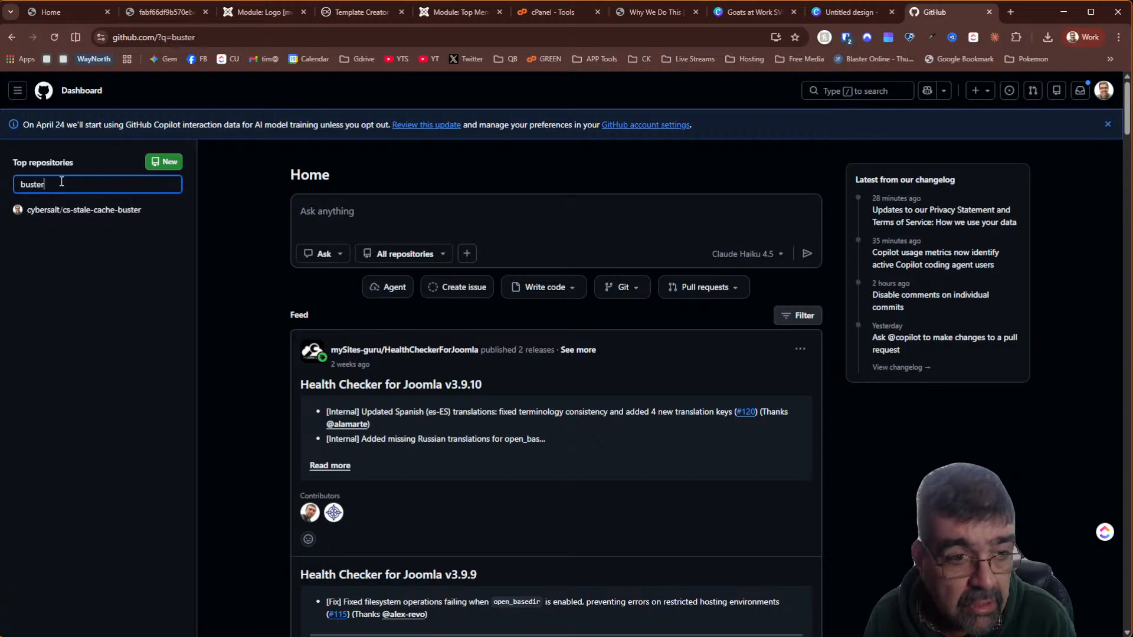
{"action": "left_click", "coordinate": [82, 214]}
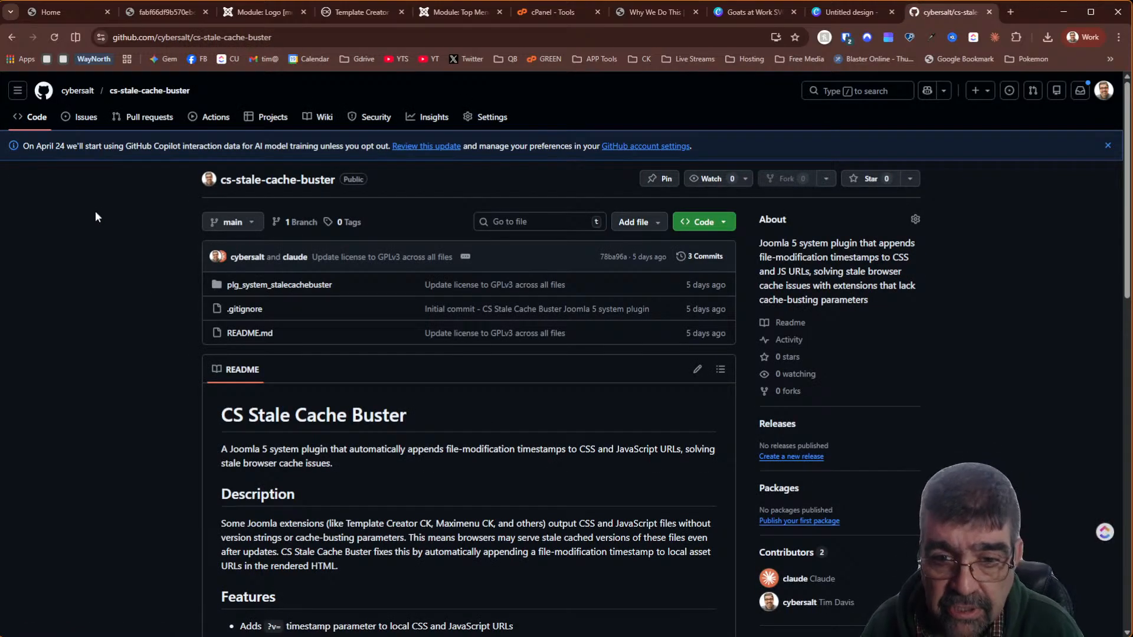
Download the cs-stale-cache-buster repository as a ZIP into the delete folder, keeping the file name cs-stale-cache-buster-main
{"action": "left_click", "coordinate": [733, 222]}
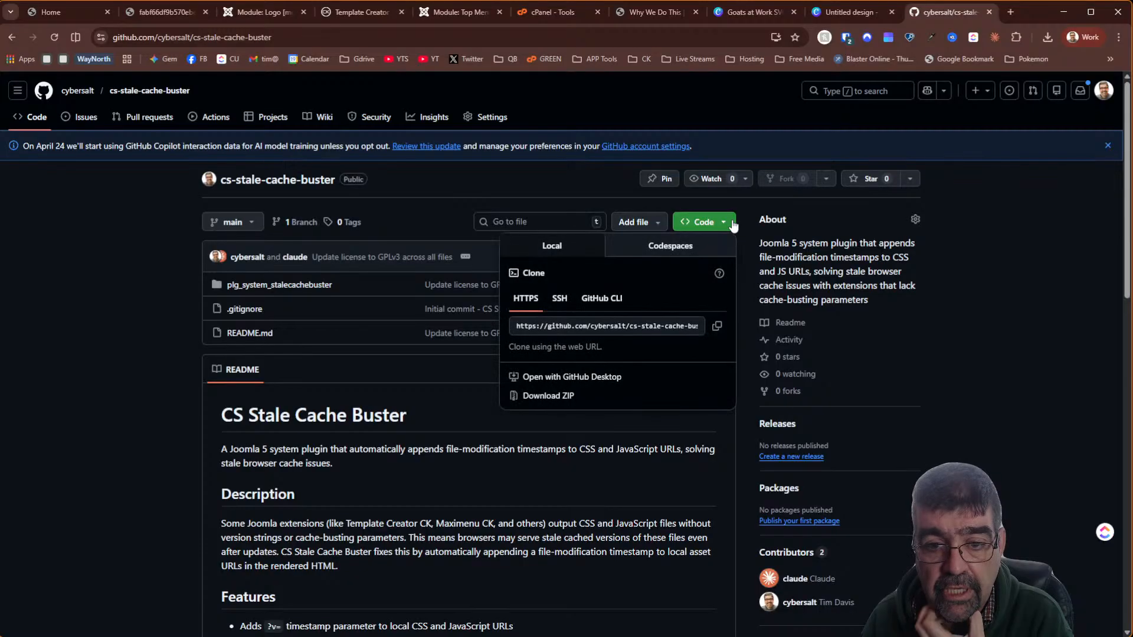
{"action": "left_click", "coordinate": [569, 399]}
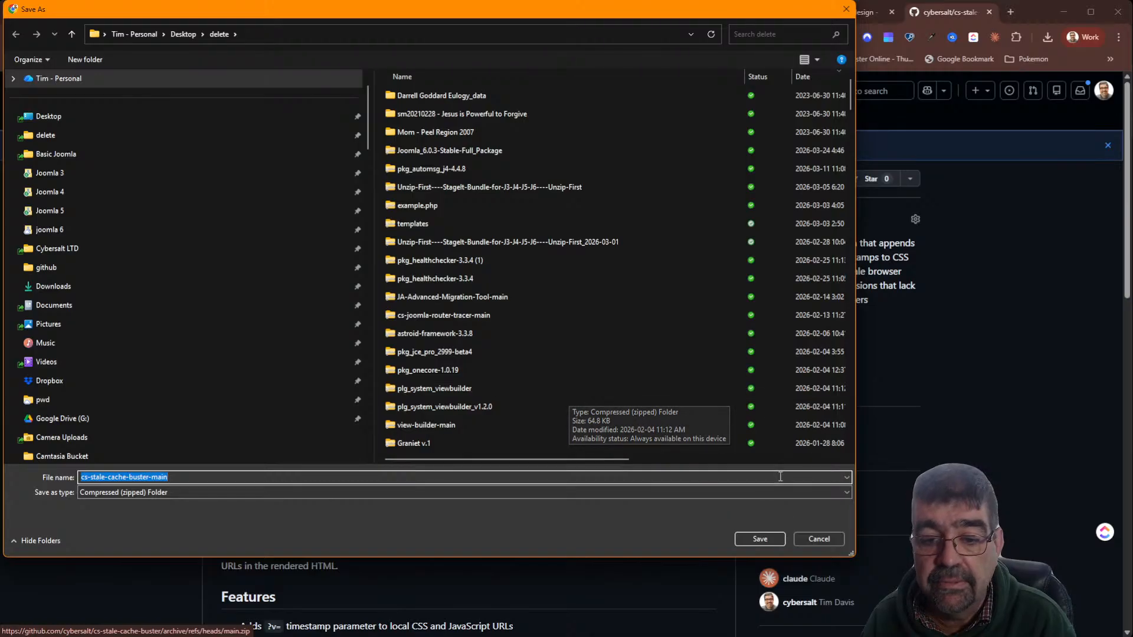
{"action": "left_click", "coordinate": [769, 538]}
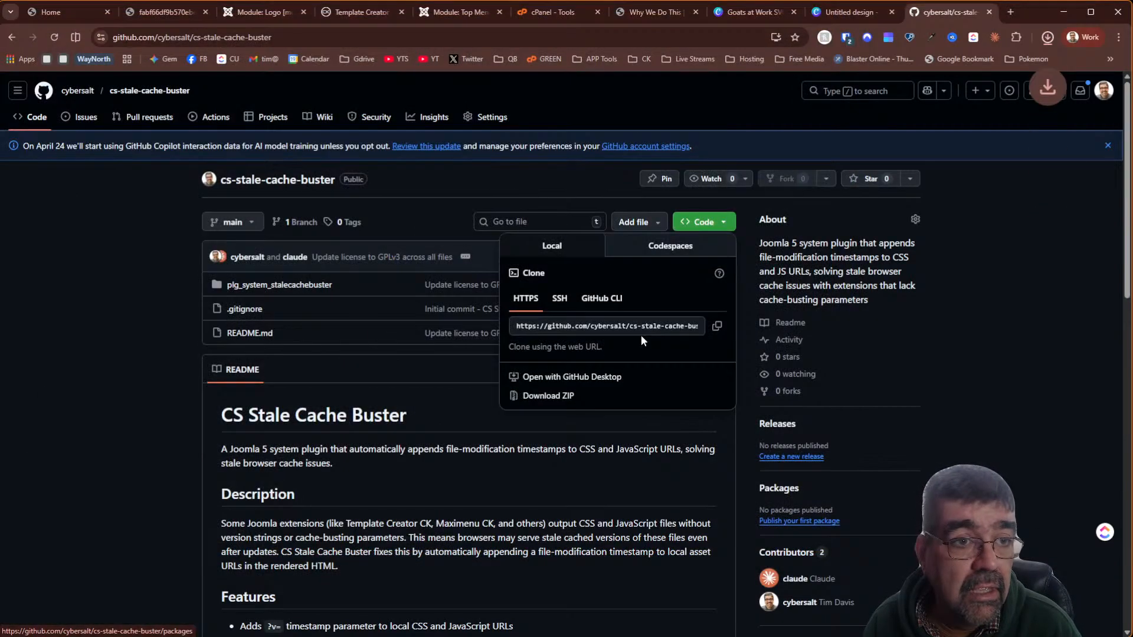
Copy the web address of the cs-stale-cache-buster repository and switch to another window
{"action": "right_click", "coordinate": [314, 37]}
{"action": "left_click", "coordinate": [374, 148]}
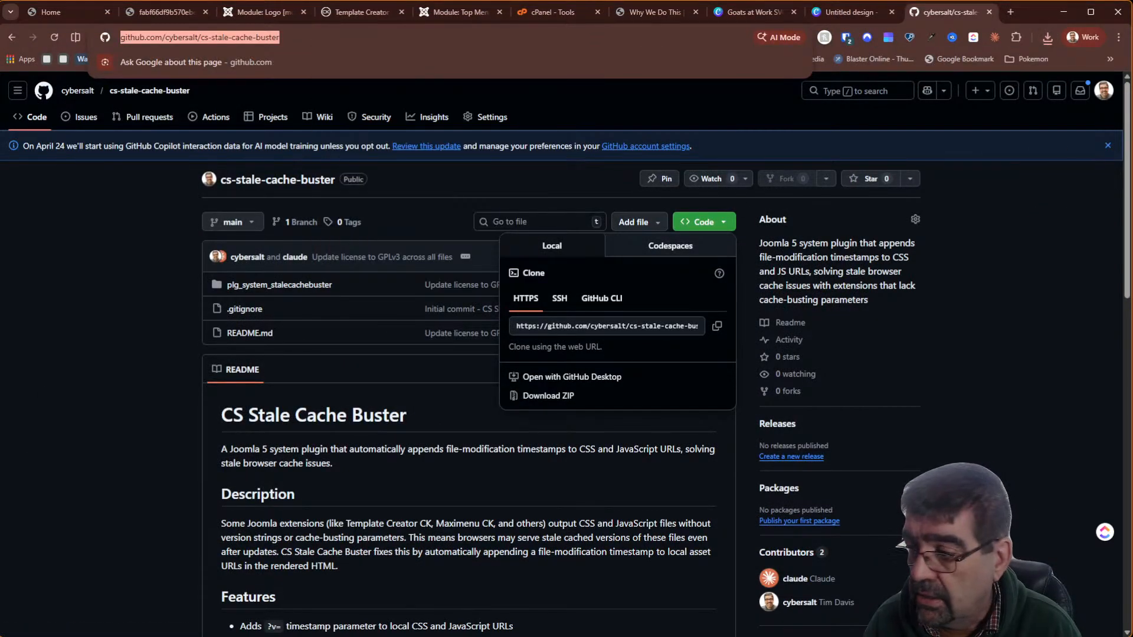
{"action": "key", "text": "alt+Tab"}
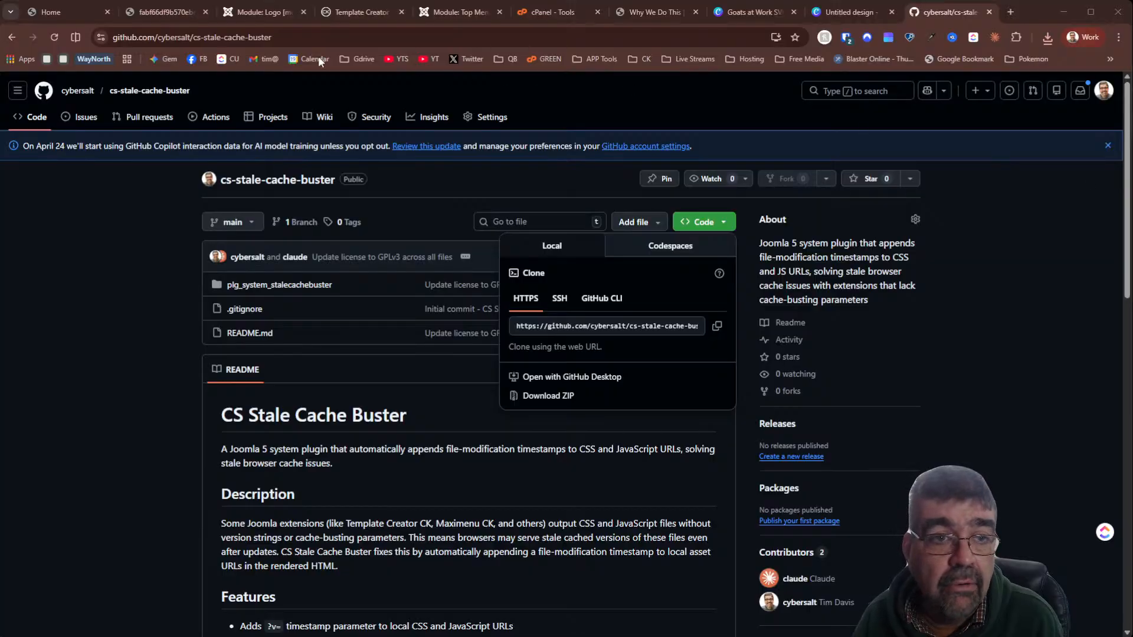
Close the Logo module in Joomla, open the extension installer and install the downloaded cs-stale-cache-buster-main.zip
{"action": "left_click", "coordinate": [257, 14]}
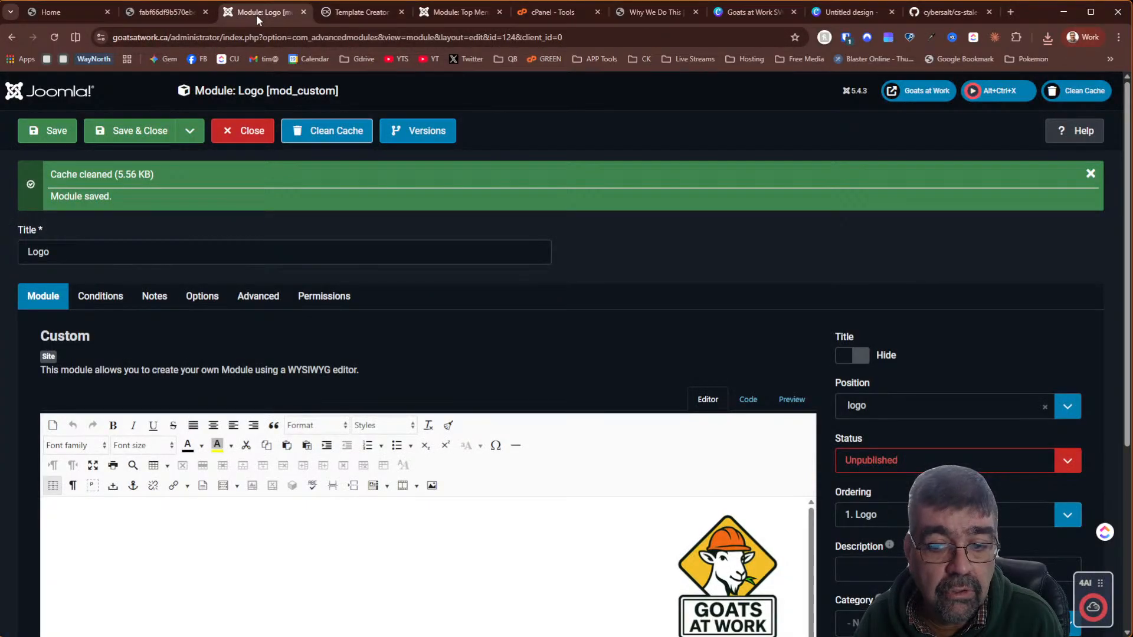
{"action": "left_click", "coordinate": [261, 137]}
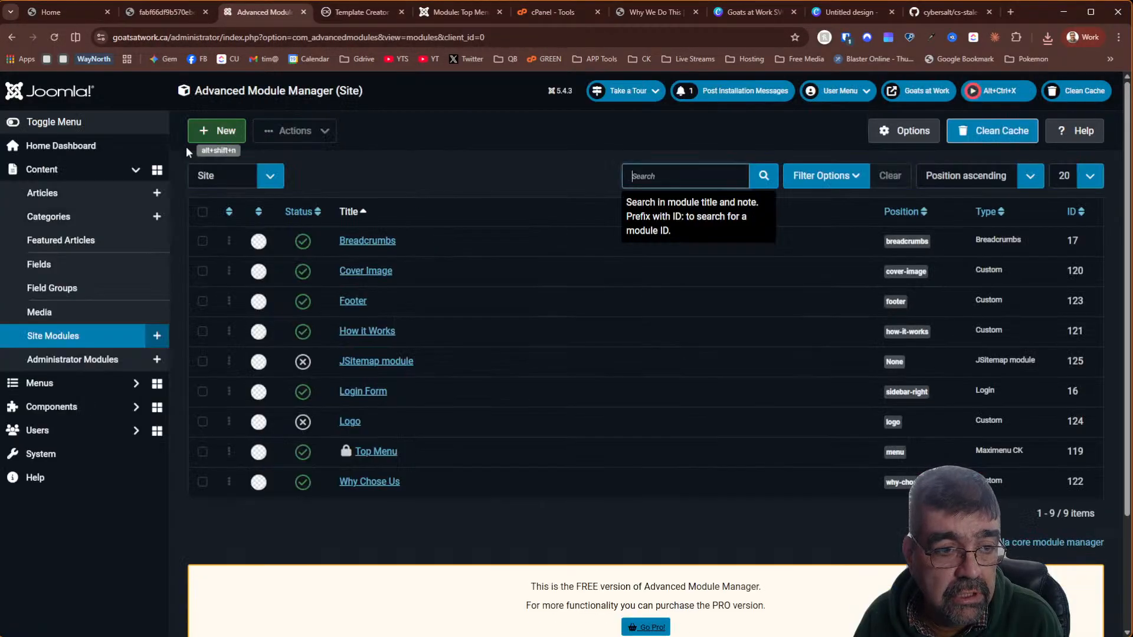
{"action": "left_click", "coordinate": [68, 451]}
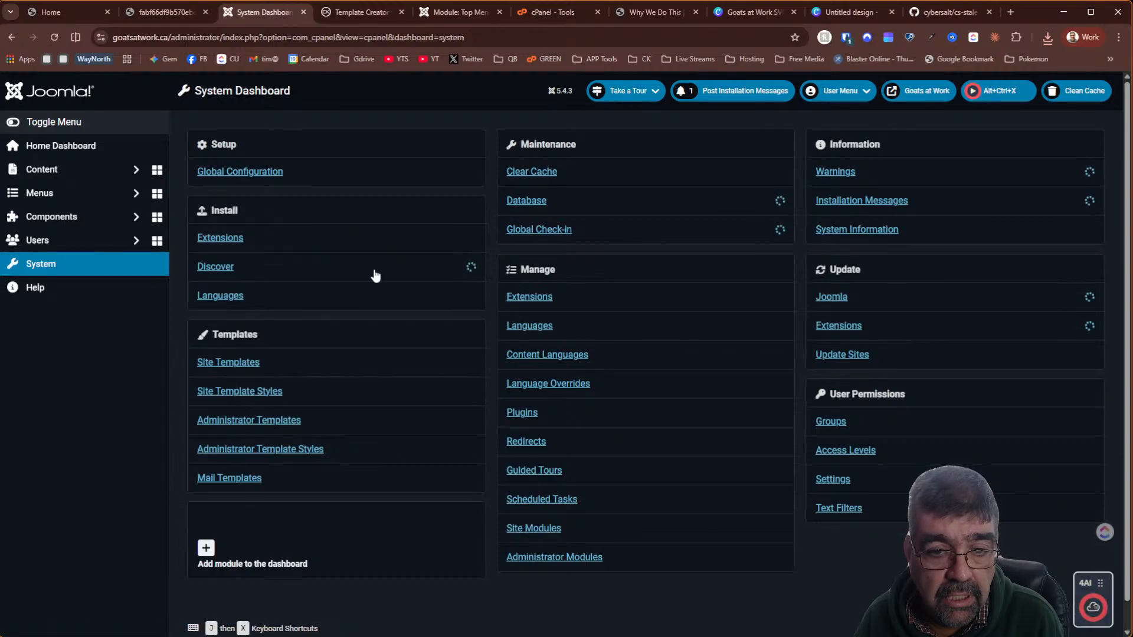
{"action": "left_click", "coordinate": [235, 238]}
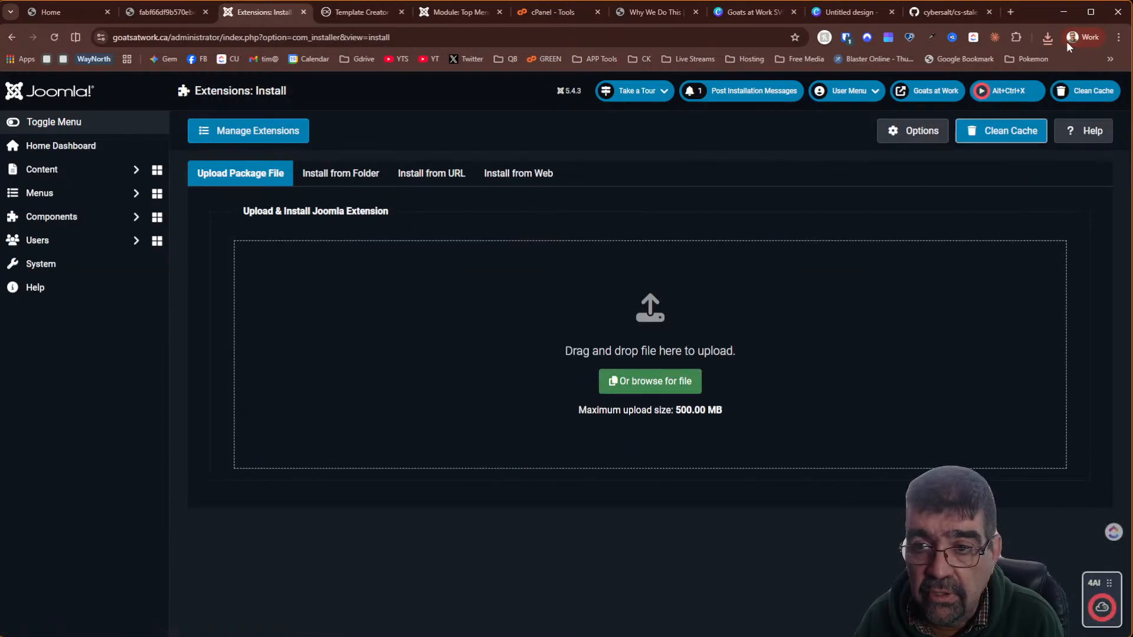
{"action": "left_click", "coordinate": [1048, 37]}
{"action": "left_click_drag", "start_coordinate": [902, 111], "coordinate": [536, 336]}
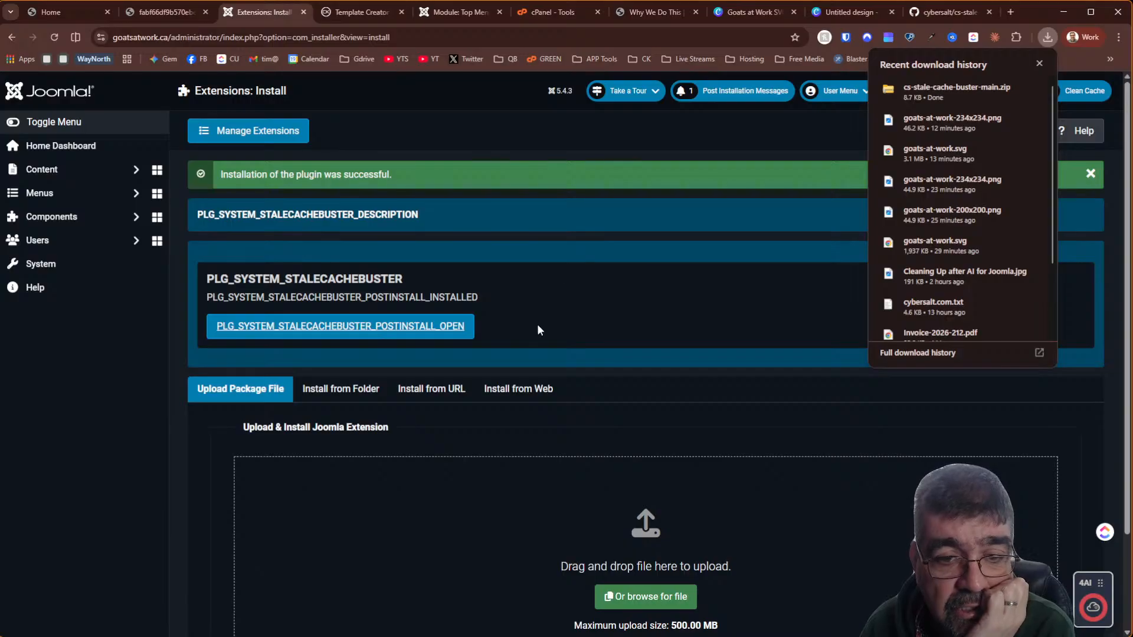
Copy the untranslated PLG_SYSTEM_STALECACHEBUSTER description and post-install text from the installation result
{"action": "left_click_drag", "start_coordinate": [537, 329], "coordinate": [198, 215]}
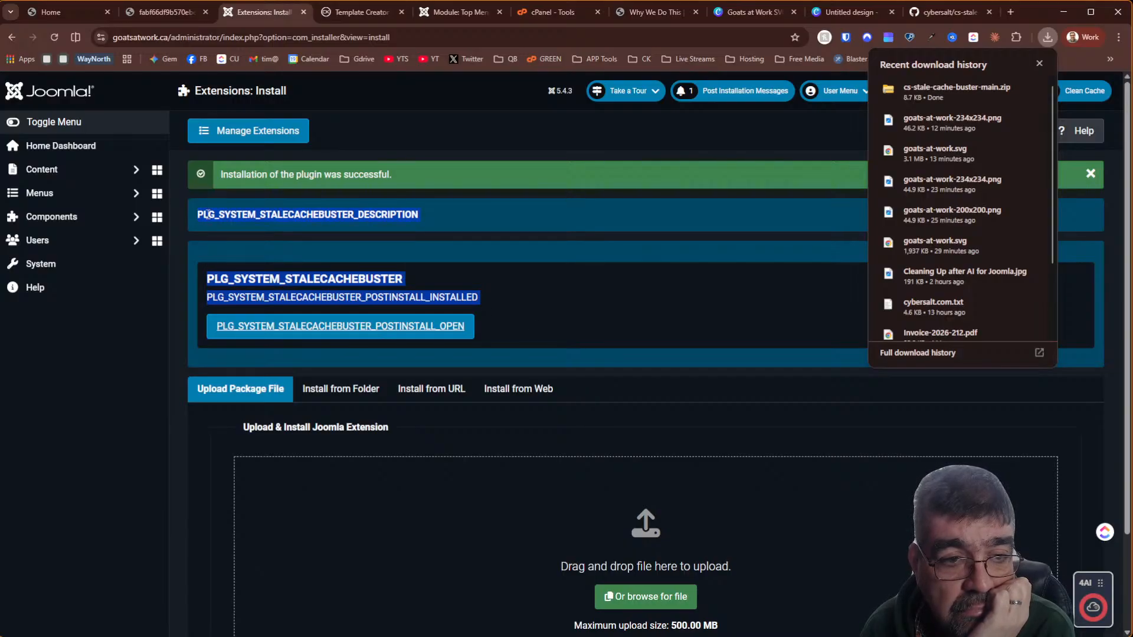
{"action": "right_click", "coordinate": [207, 214]}
{"action": "left_click", "coordinate": [239, 228]}
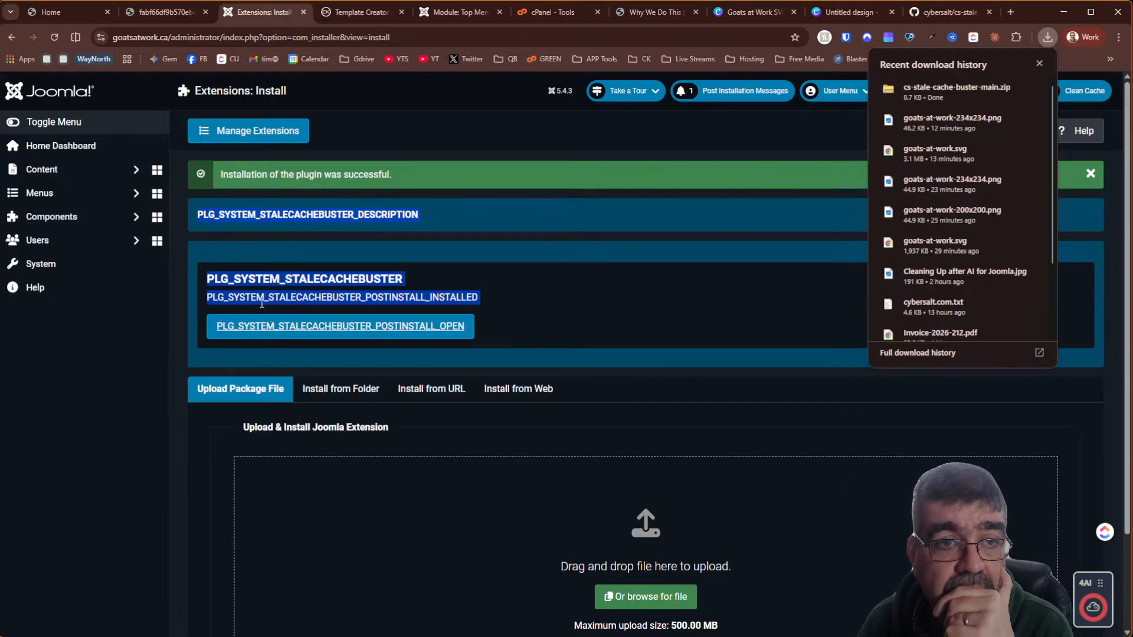
Return to the cs-stale-cache-buster repository and open the Copilot notice's update review and account settings links in new tabs
{"action": "left_click", "coordinate": [948, 12]}
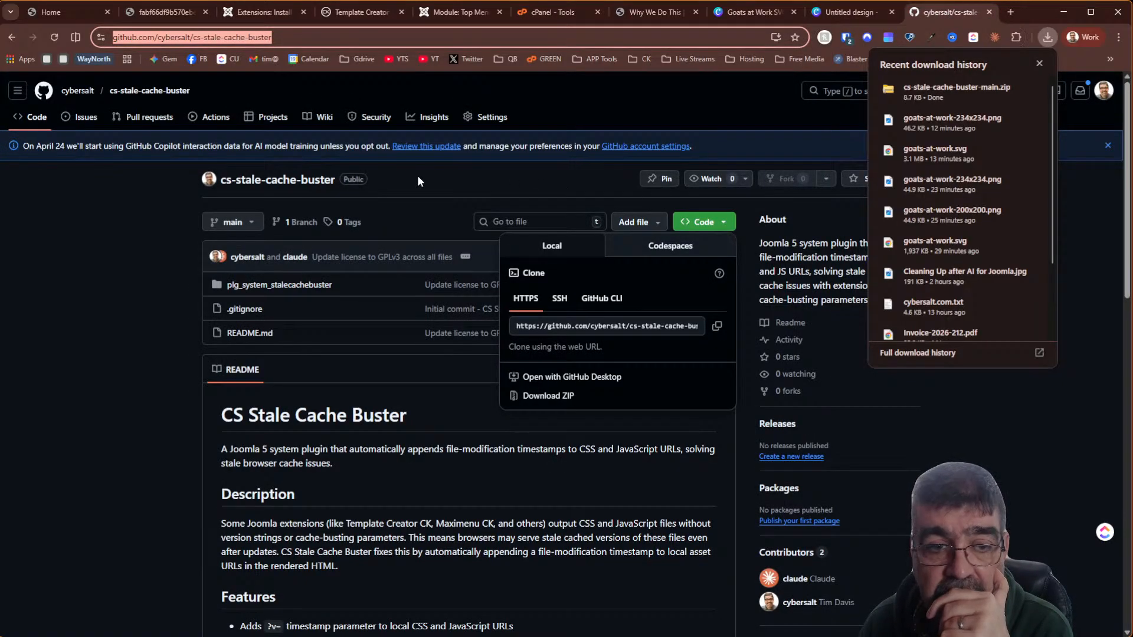
{"action": "left_click", "coordinate": [74, 278]}
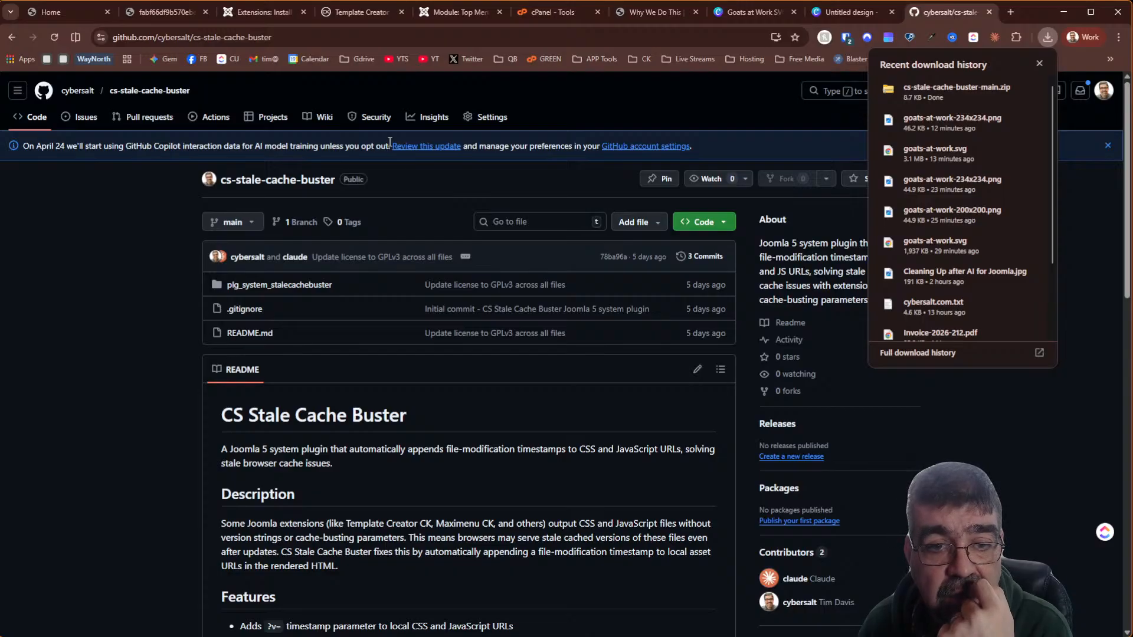
{"action": "right_click", "coordinate": [409, 149]}
{"action": "left_click", "coordinate": [434, 159]}
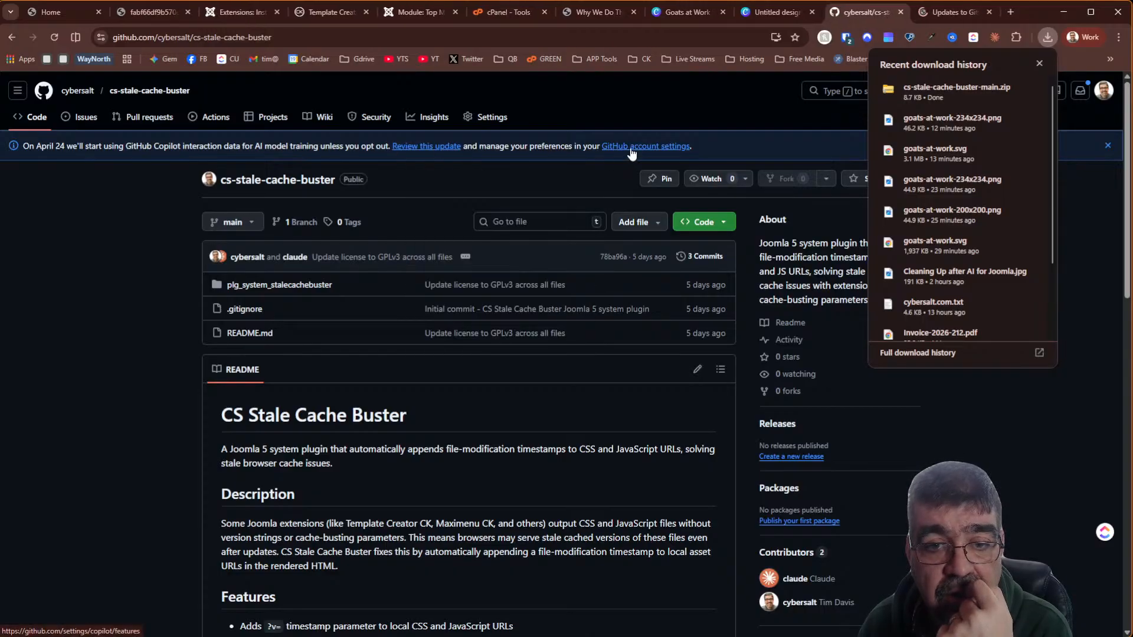
{"action": "right_click", "coordinate": [633, 140]}
{"action": "left_click", "coordinate": [626, 145]}
{"action": "right_click", "coordinate": [647, 152]}
{"action": "left_click", "coordinate": [666, 159]}
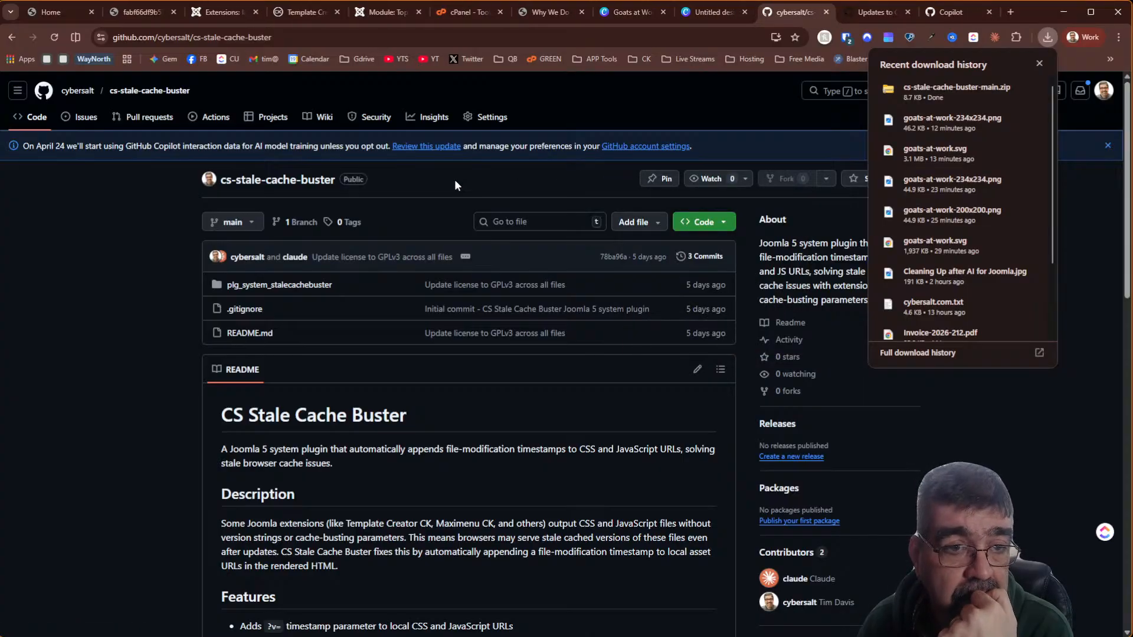
Start an issue titled "language files" in the cs-stale-cache-buster repository and paste the copied placeholder strings as its description
{"action": "left_click", "coordinate": [87, 120]}
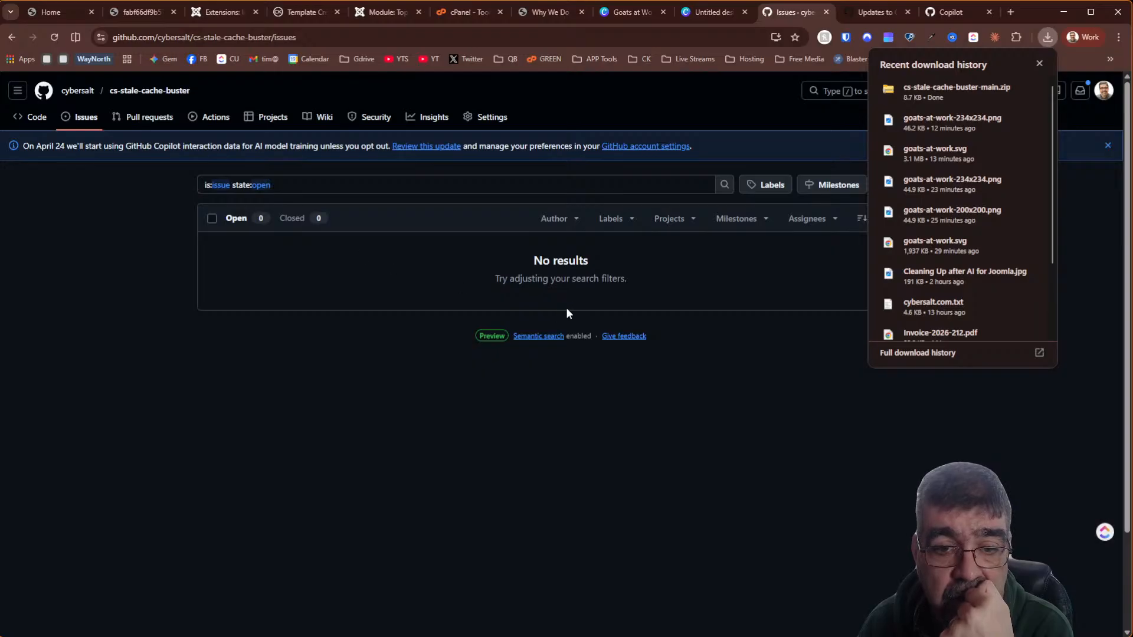
{"action": "left_click", "coordinate": [1038, 65]}
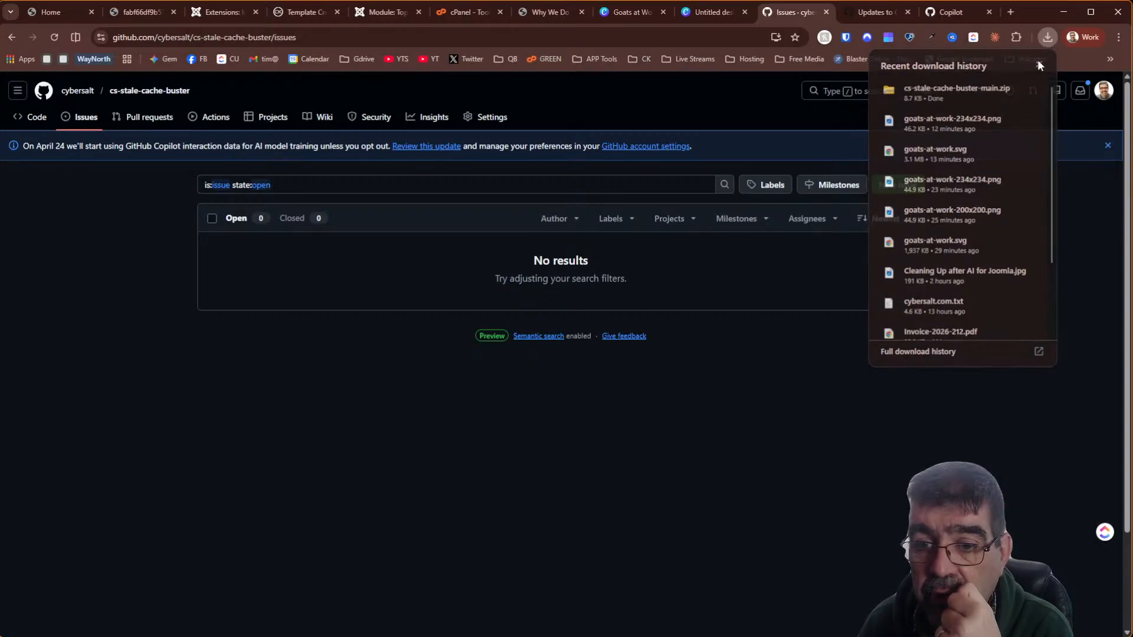
{"action": "left_click", "coordinate": [895, 185]}
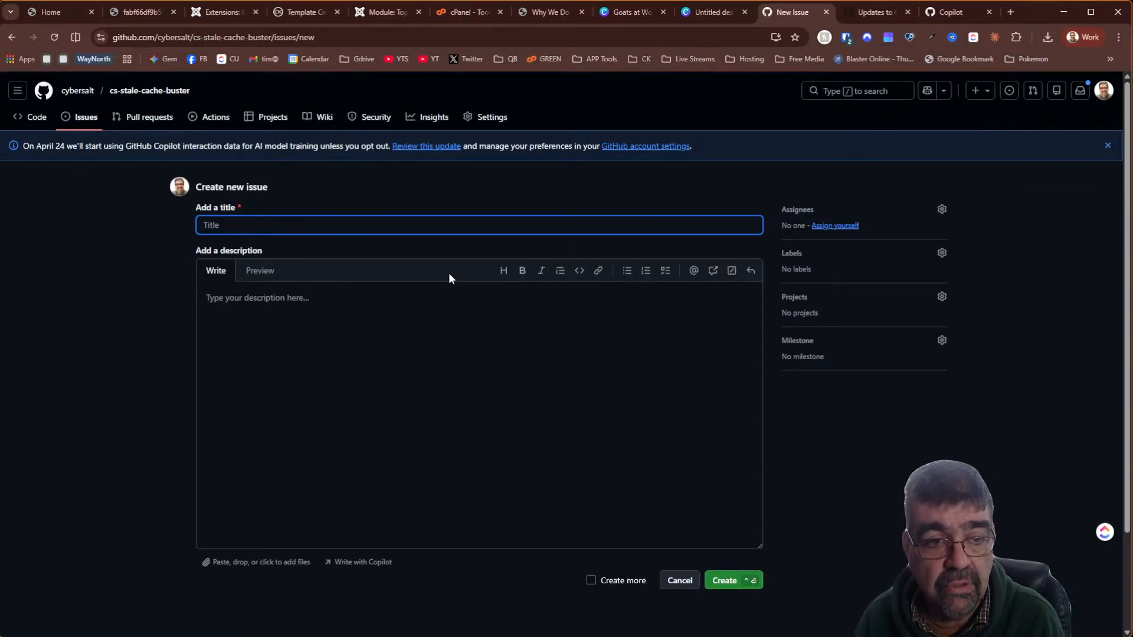
{"action": "left_click", "coordinate": [342, 348]}
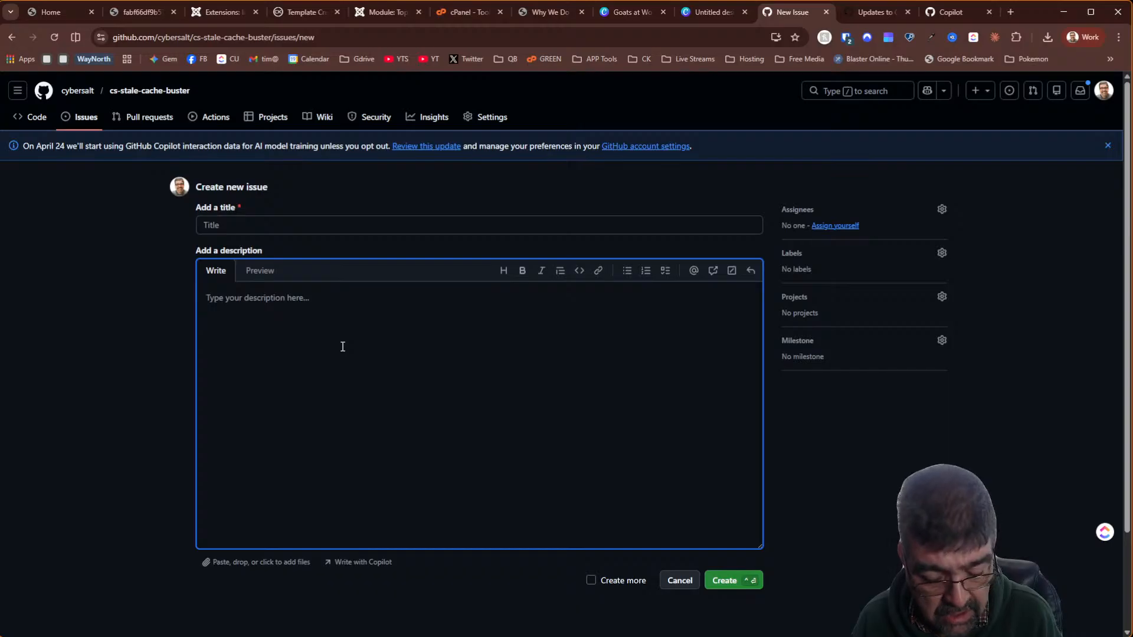
{"action": "key", "text": "ctrl+v"}
{"action": "left_click", "coordinate": [252, 223]}
{"action": "type", "text": "language"}
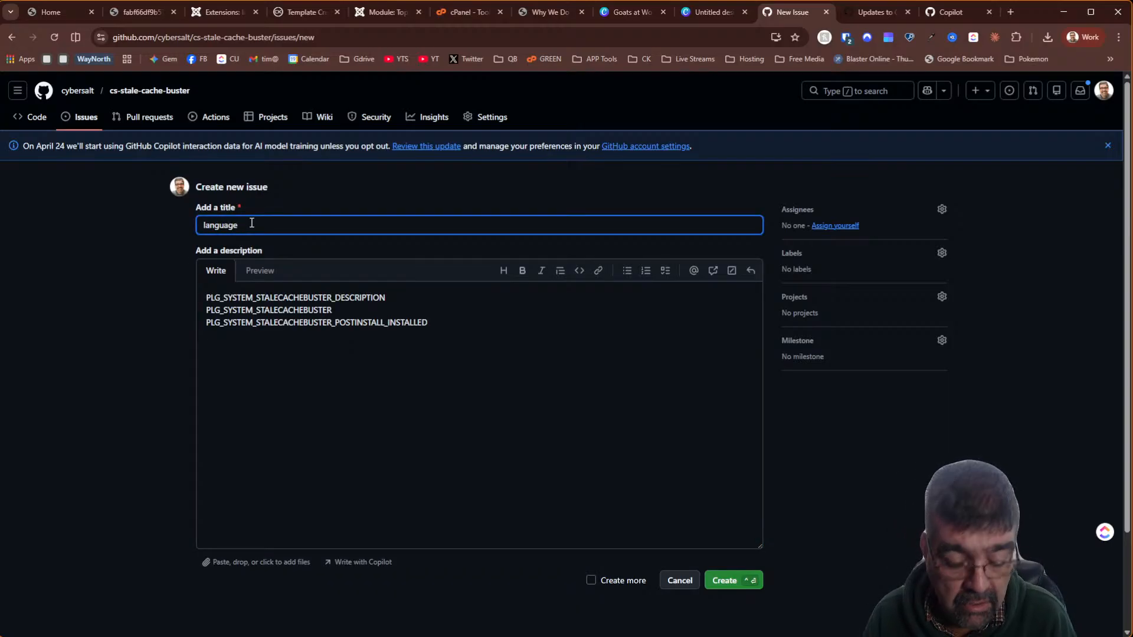
{"action": "type", "text": " sfiles"}
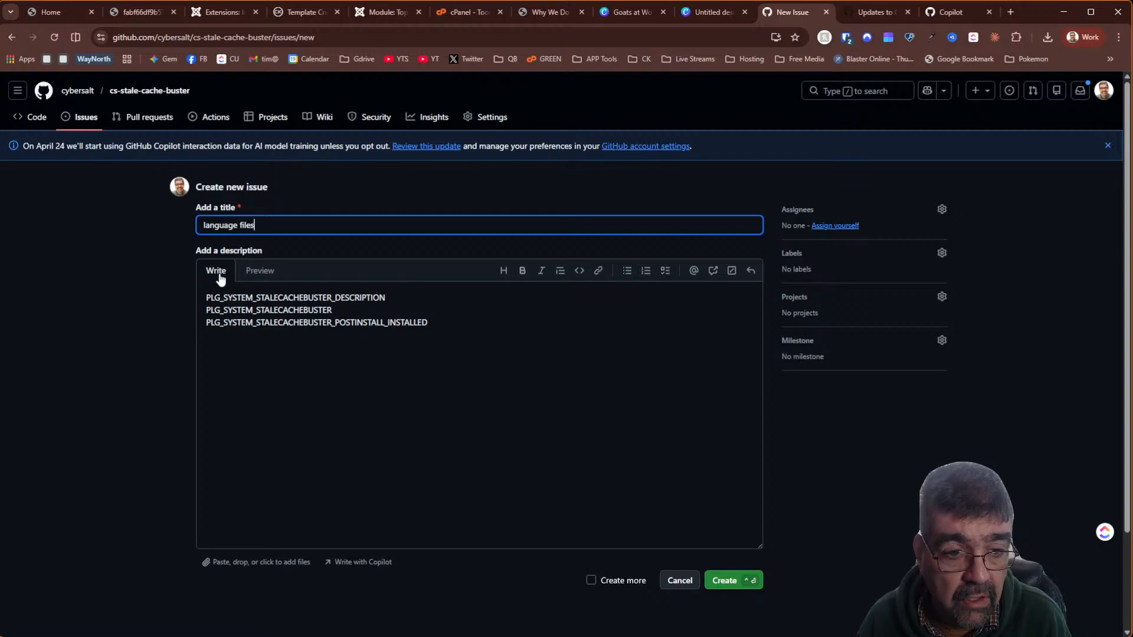
Add "Language placeholders are showing instead of language. Make Multilingual" and a blank line above the pasted strings, and create the issue
{"action": "left_click", "coordinate": [207, 297]}
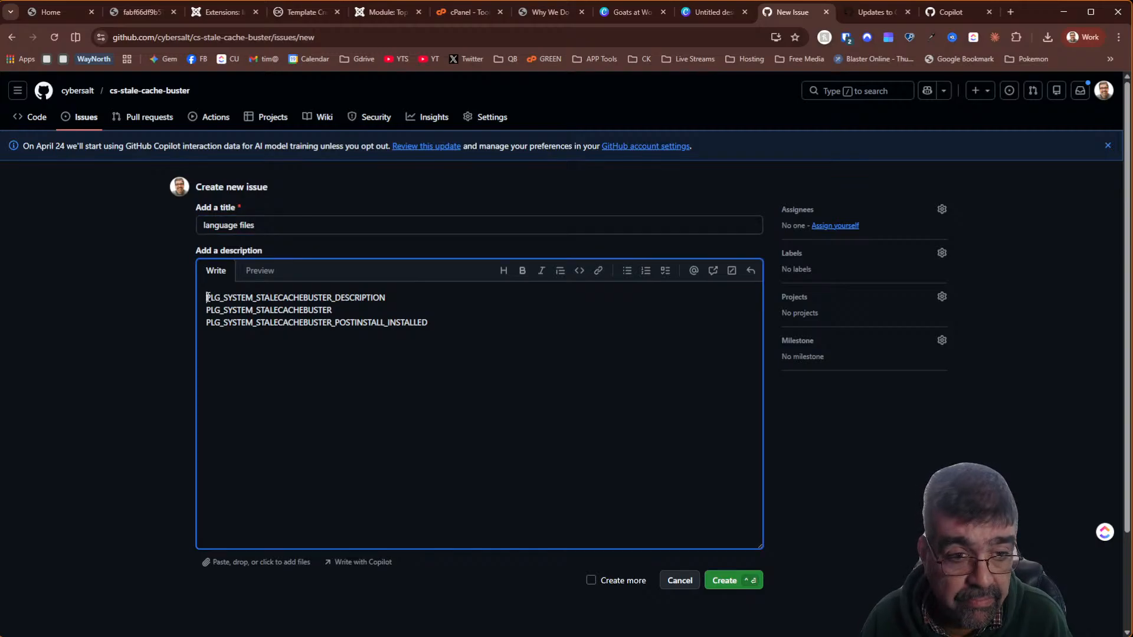
{"action": "key", "text": "Return"}
{"action": "key", "text": "Return"}
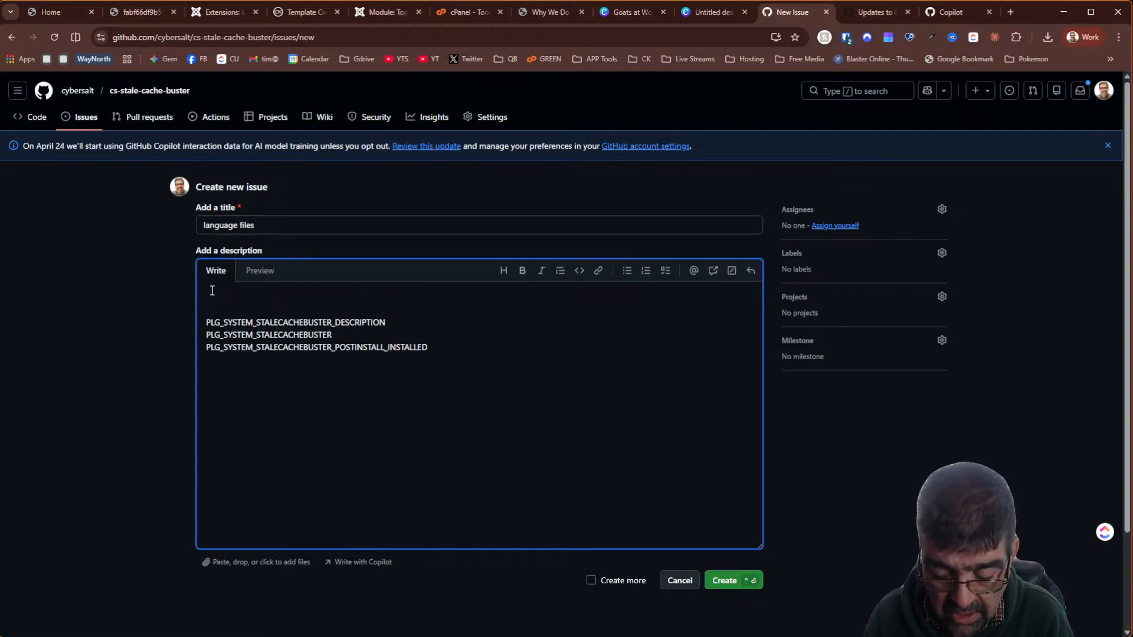
{"action": "type", "text": "Language"}
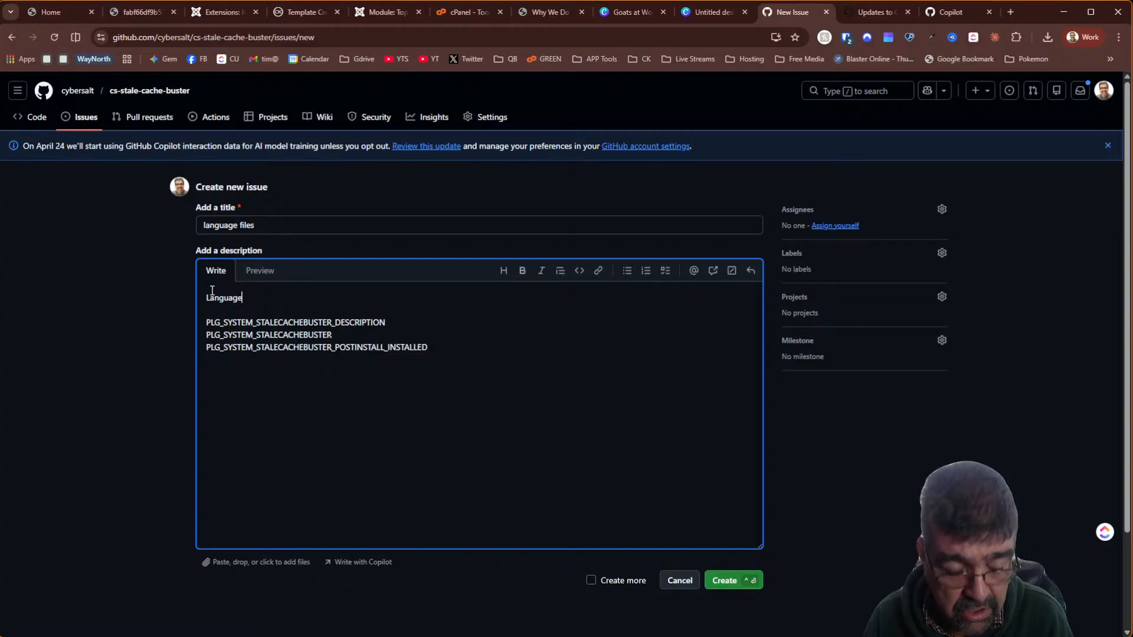
{"action": "type", "text": " placeholders"}
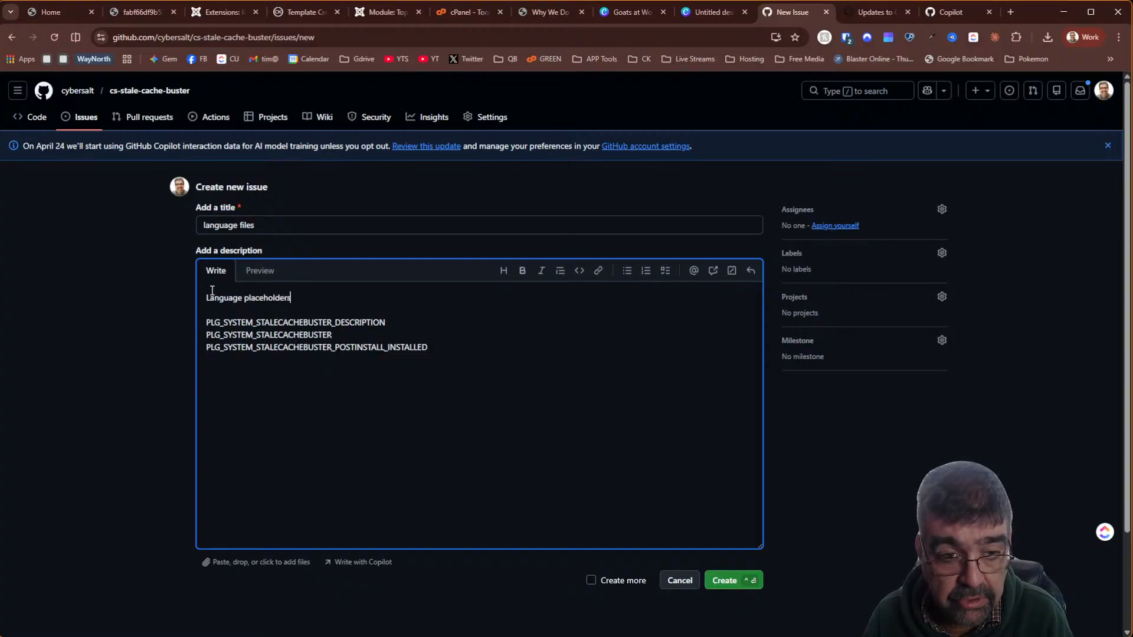
{"action": "type", "text": " are shoing in"}
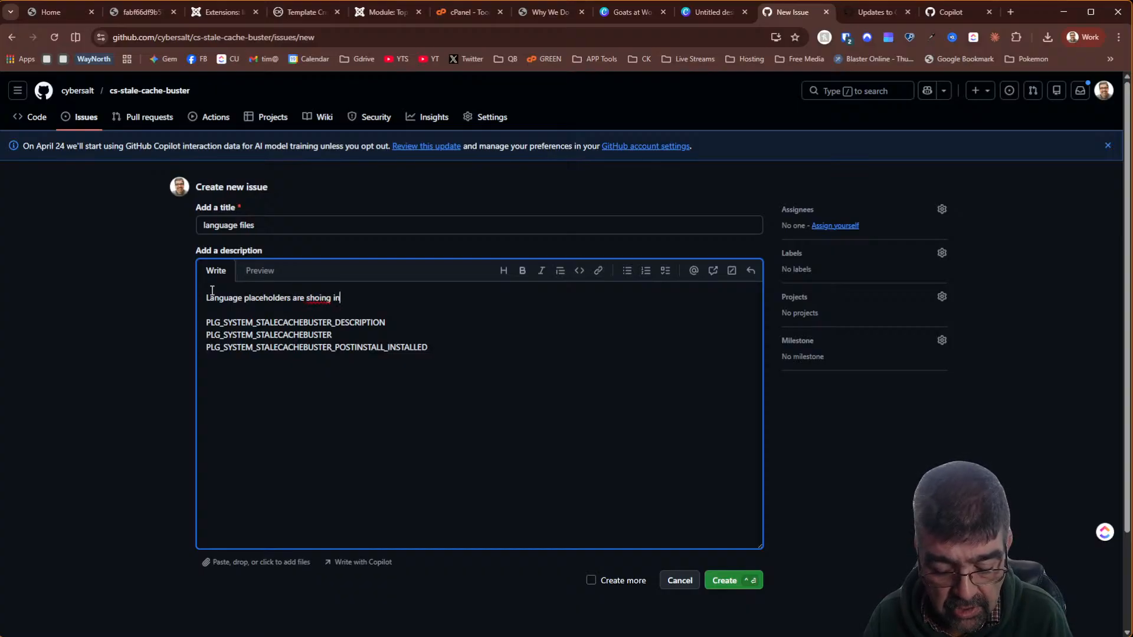
{"action": "type", "text": "stead of la"}
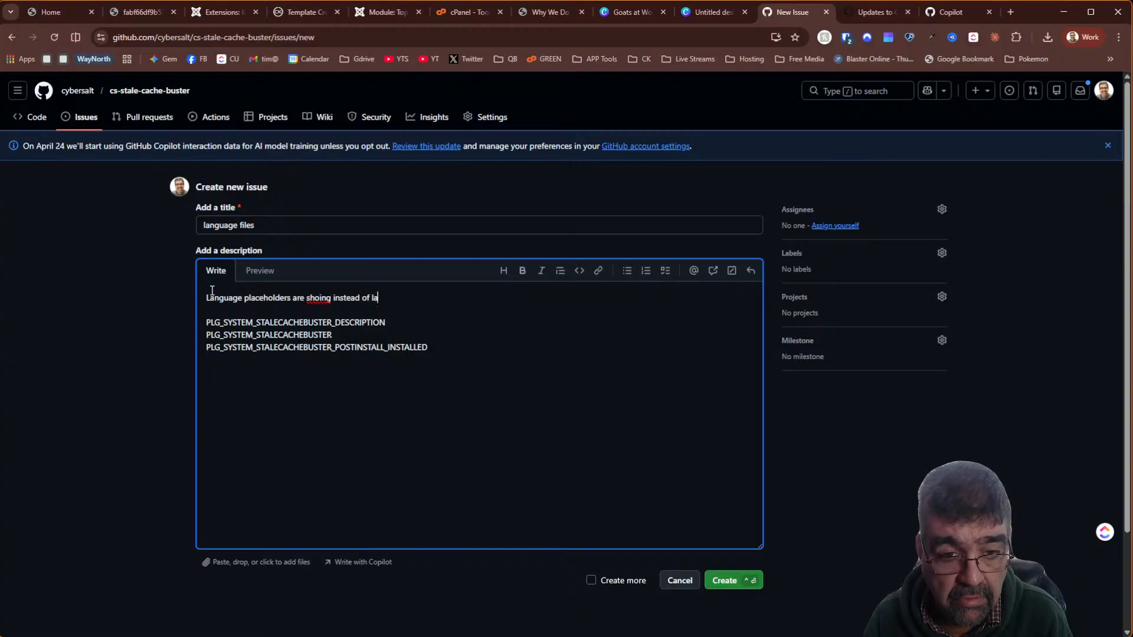
{"action": "type", "text": "nguage. "}
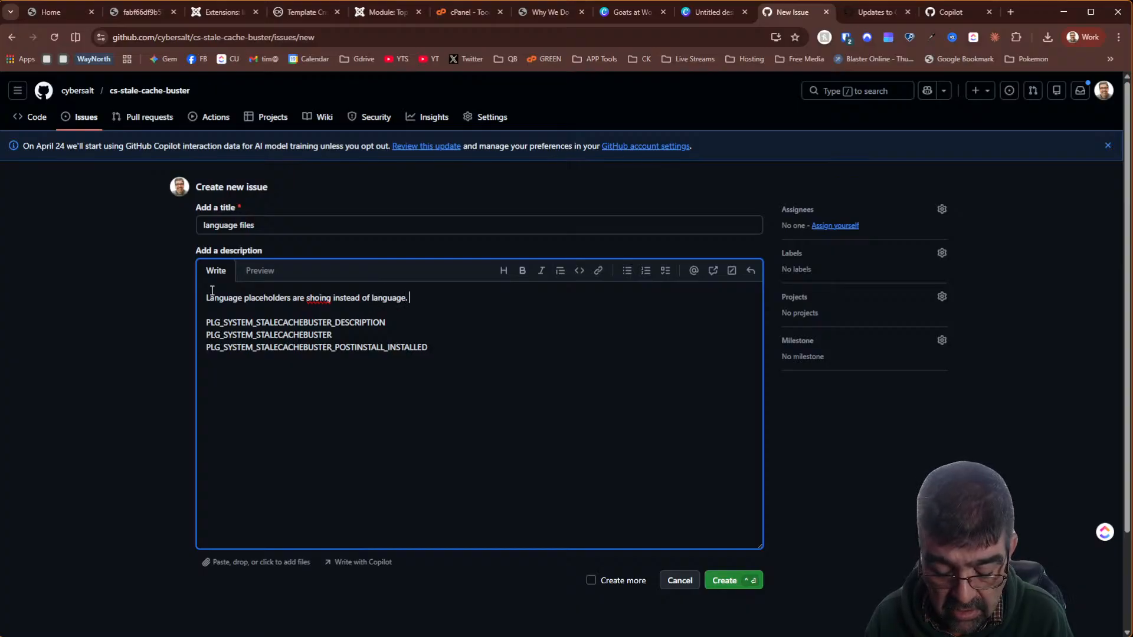
{"action": "type", "text": "Make Multi"}
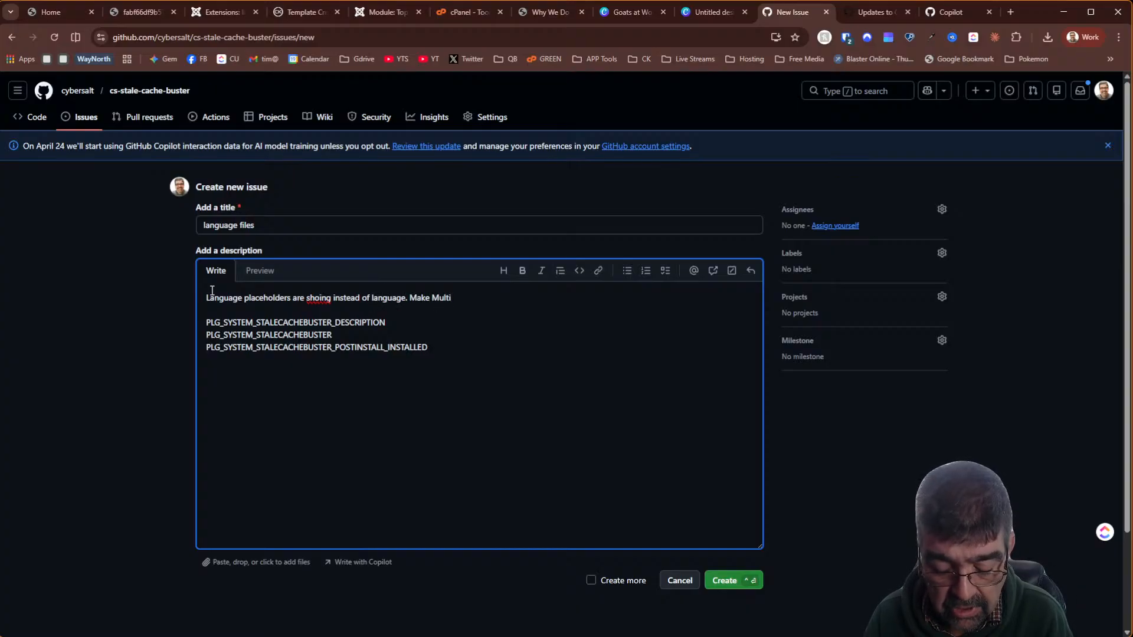
{"action": "type", "text": "lingual"}
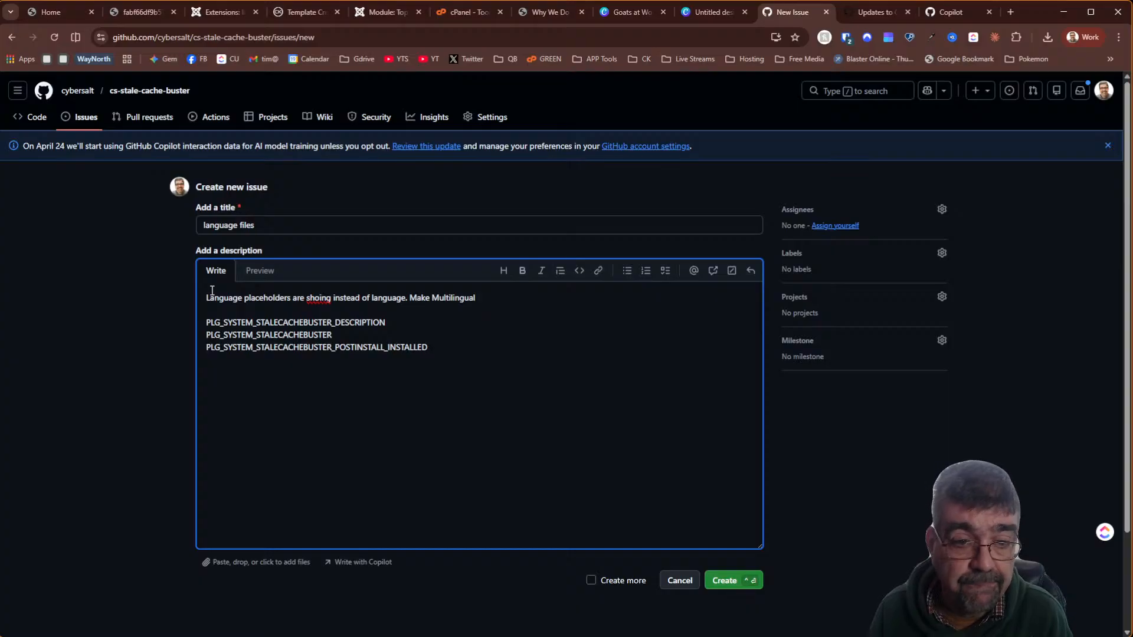
{"action": "right_click", "coordinate": [323, 298]}
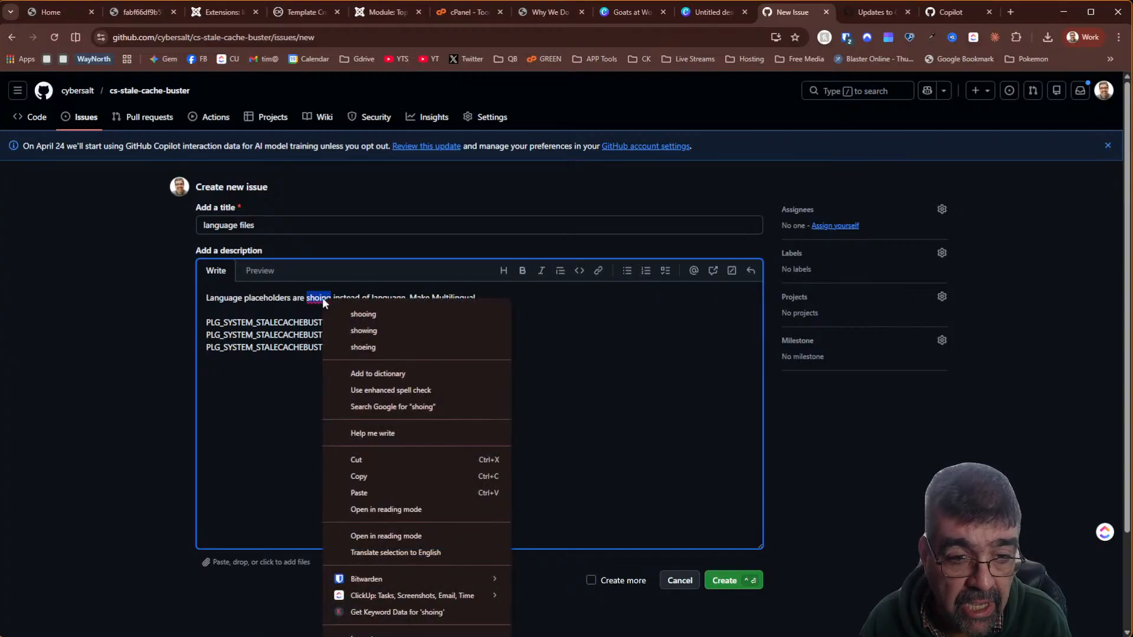
{"action": "left_click", "coordinate": [354, 331]}
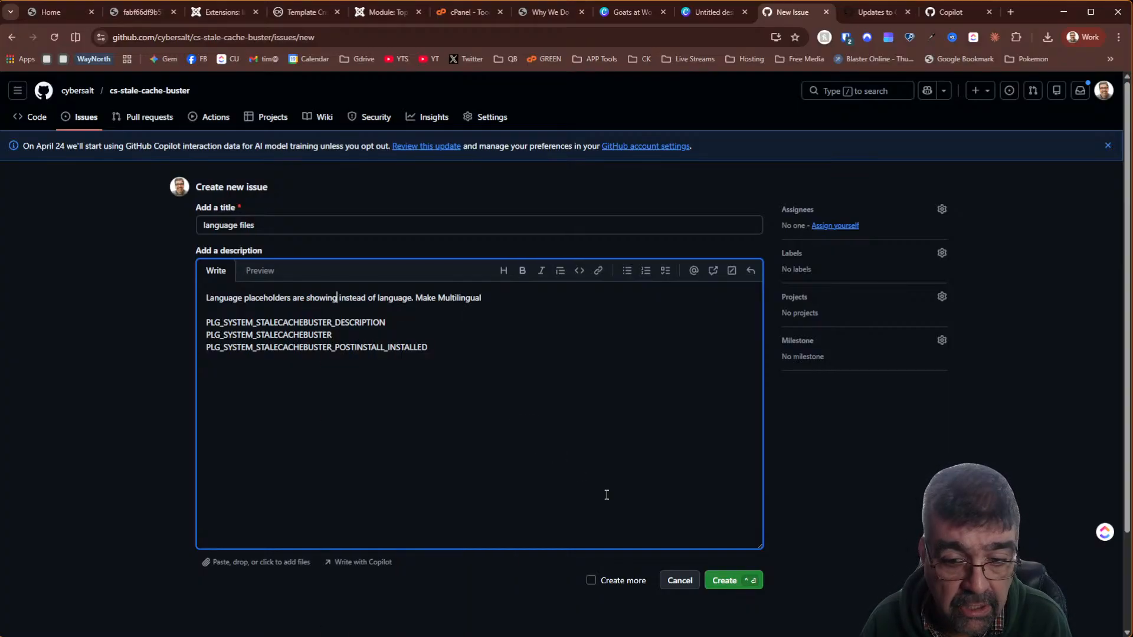
{"action": "left_click", "coordinate": [726, 582]}
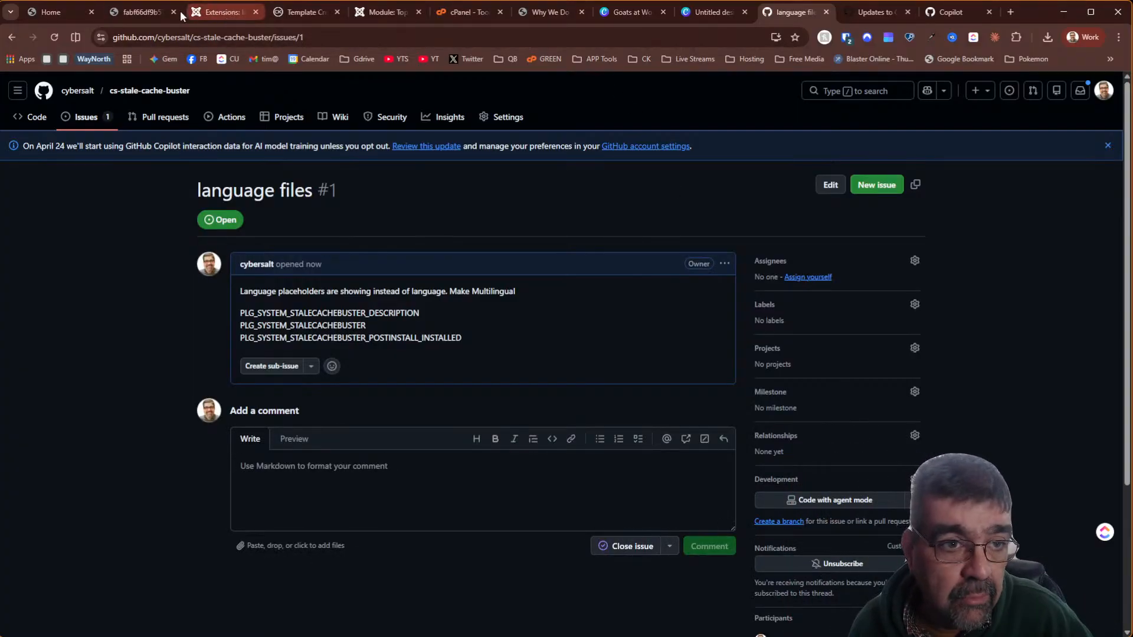
Open the System - CS Stale Cache Buster plugin from the Joomla installation result, set its status to Enabled and save it
{"action": "left_click", "coordinate": [223, 13]}
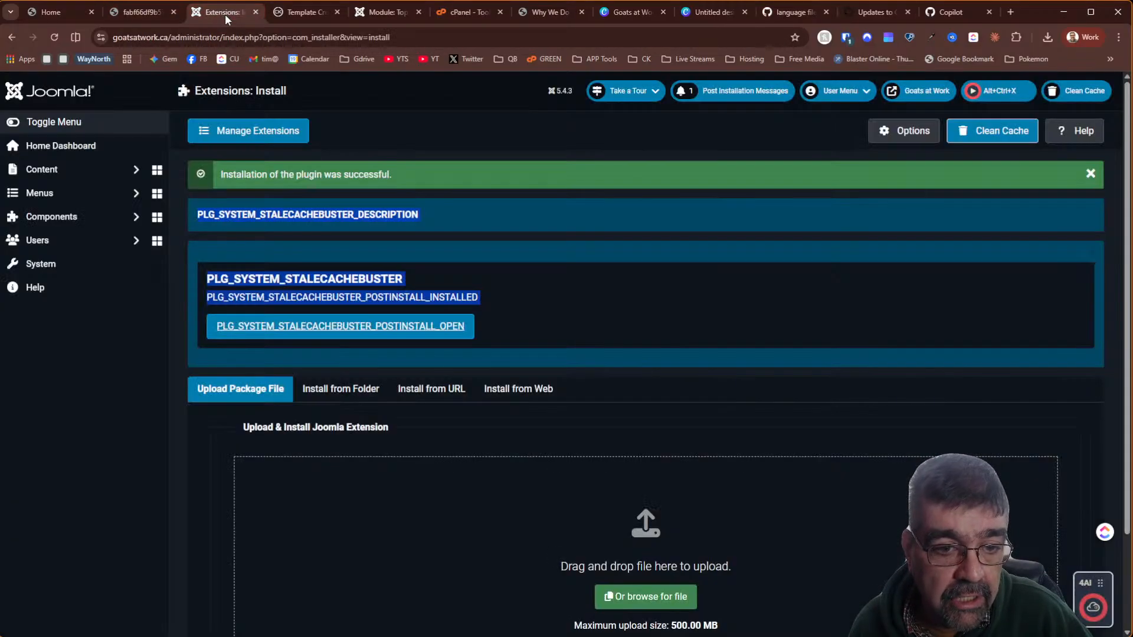
{"action": "left_click", "coordinate": [273, 327]}
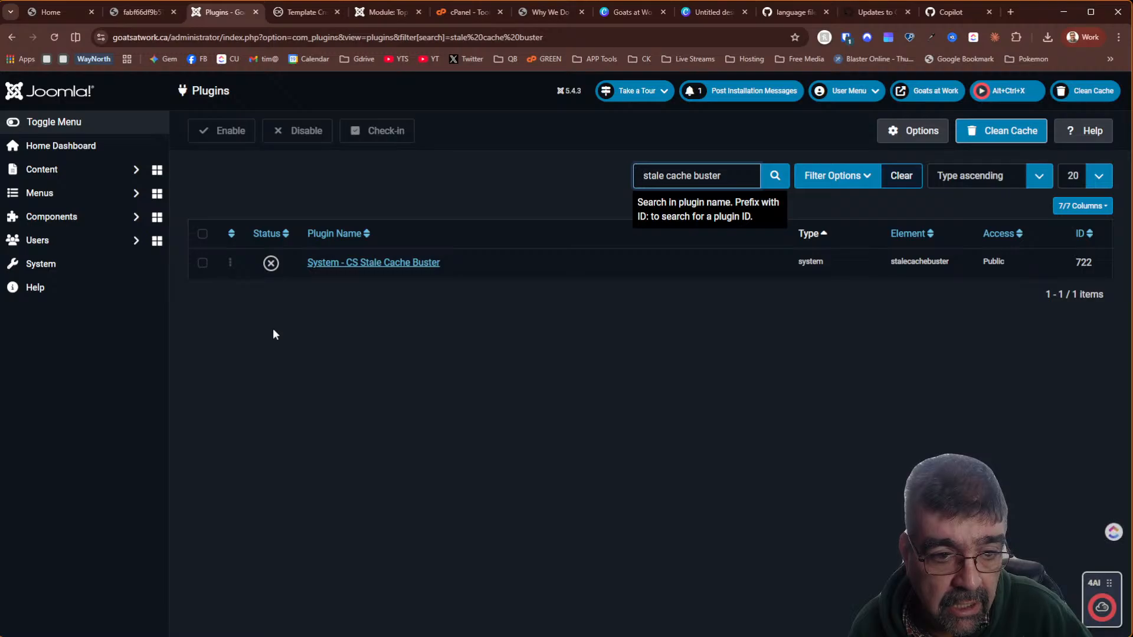
{"action": "left_click", "coordinate": [332, 262]}
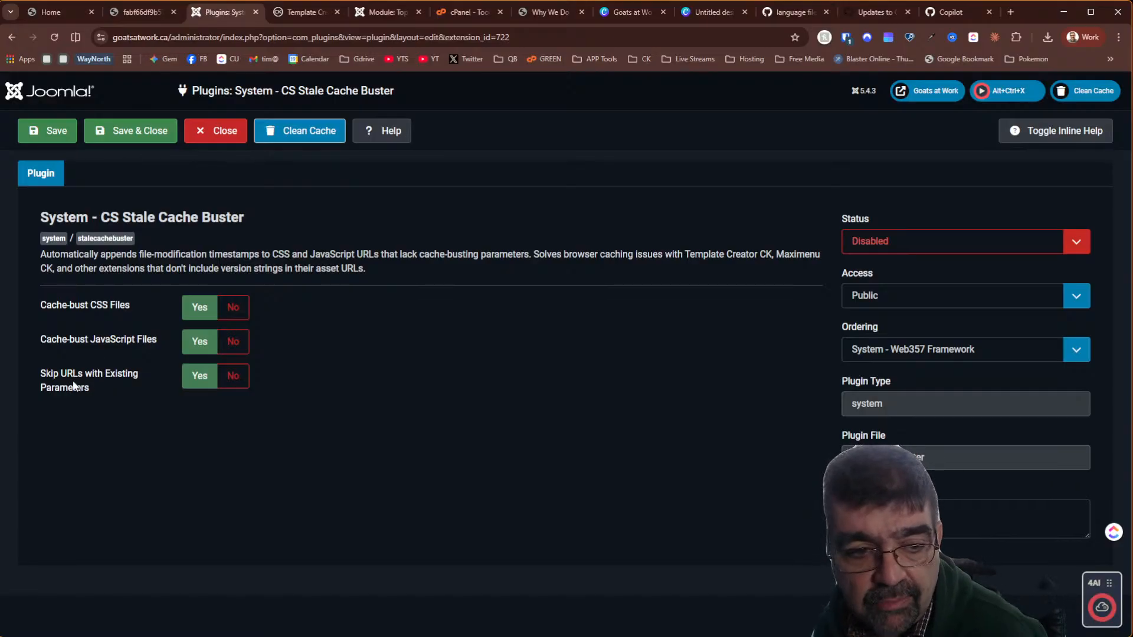
{"action": "left_click", "coordinate": [965, 243]}
{"action": "left_click", "coordinate": [961, 257]}
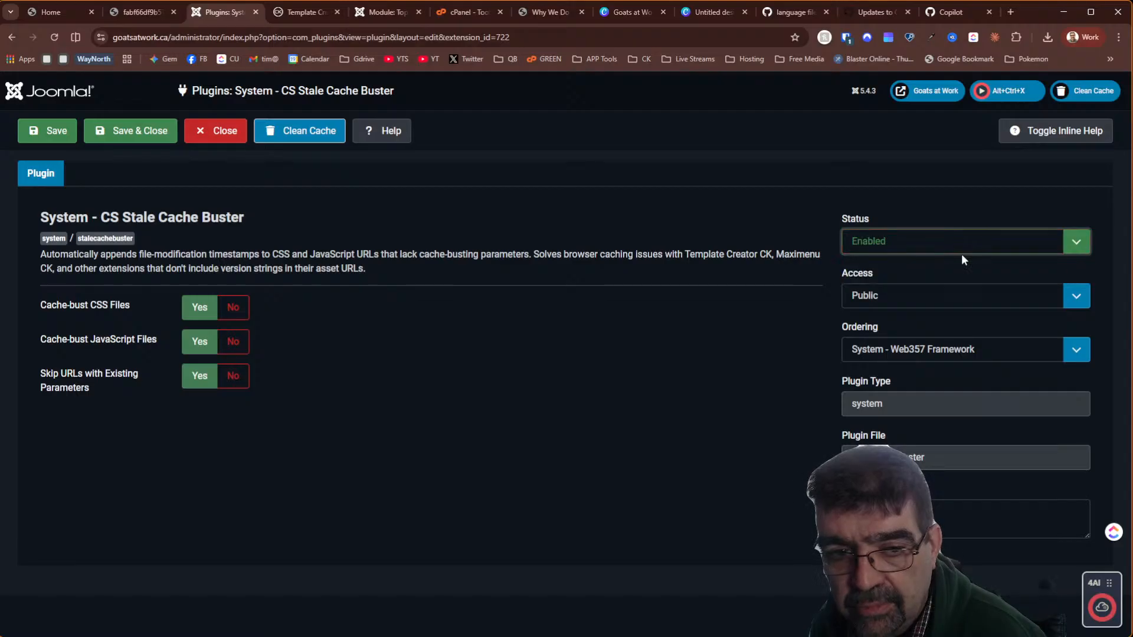
{"action": "left_click", "coordinate": [56, 137]}
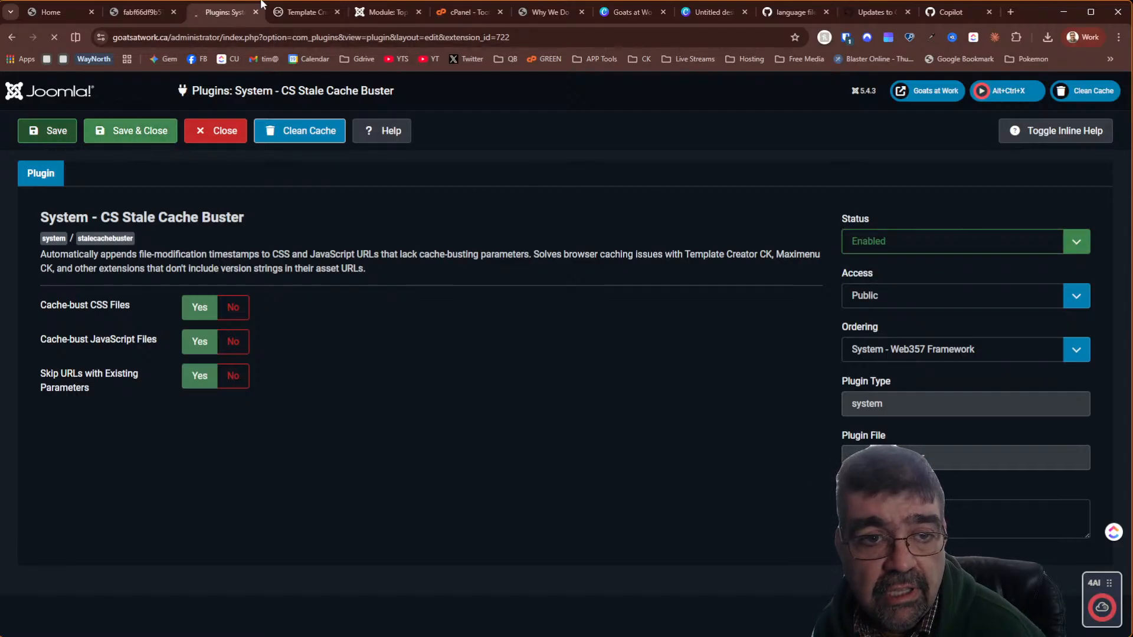
Save the Top Menu module again and reload the Goats at Work home page through its logo to check the header menu
{"action": "left_click", "coordinate": [378, 13]}
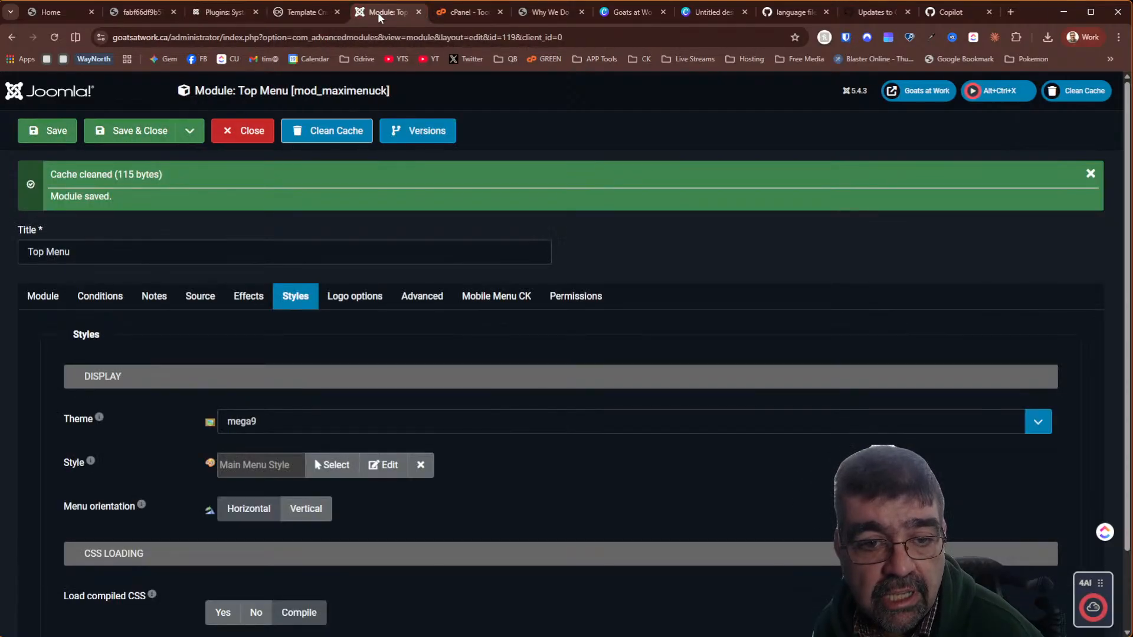
{"action": "left_click", "coordinate": [47, 131]}
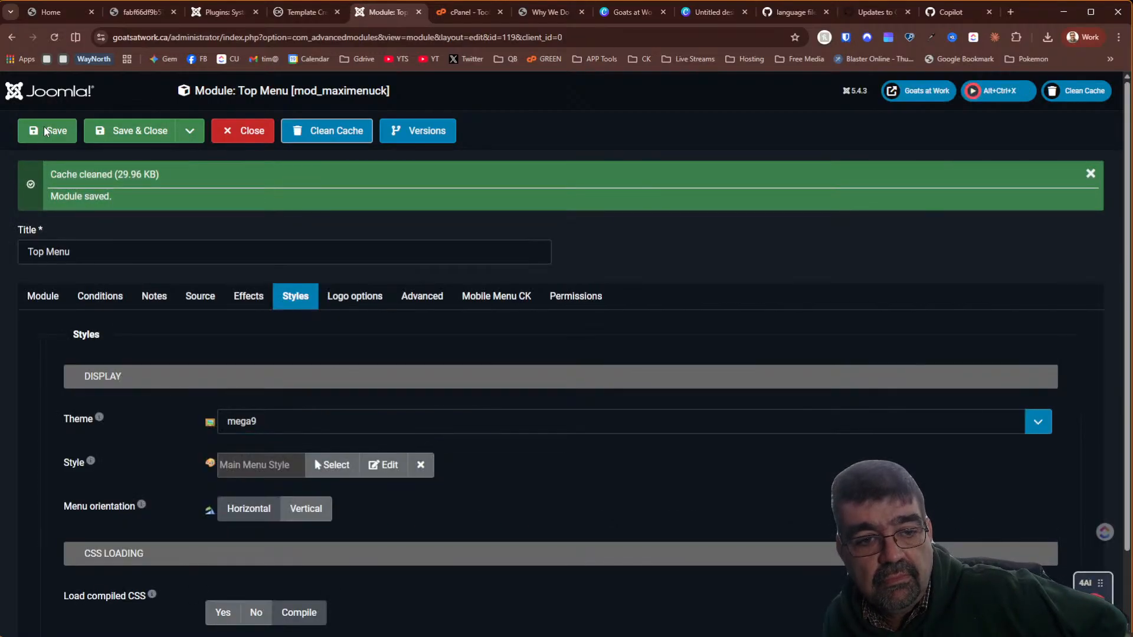
{"action": "left_click", "coordinate": [43, 12]}
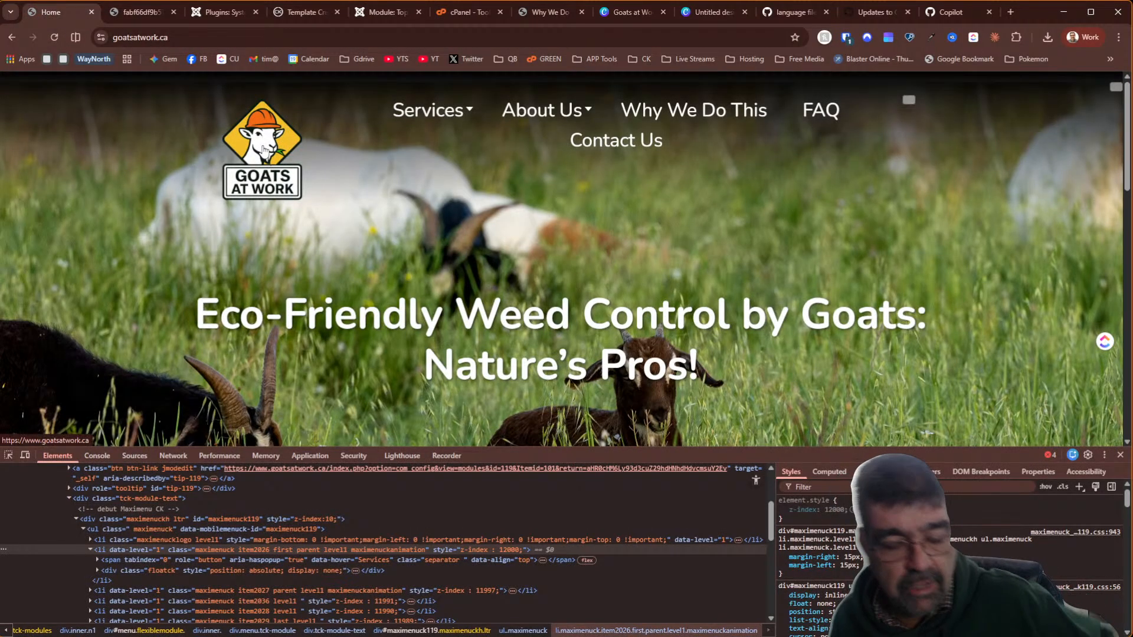
{"action": "left_click", "coordinate": [263, 149]}
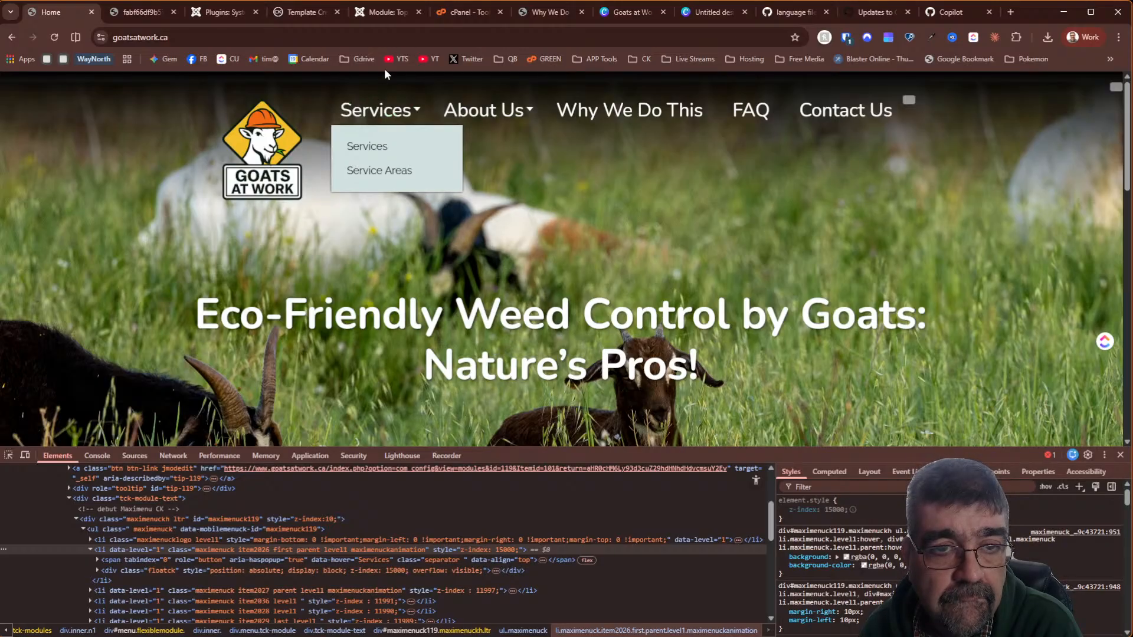
Examine the menu bar, menu link and menu link description settings of the Top Menu module's Main Menu Style, and return to the home page
{"action": "left_click", "coordinate": [396, 13]}
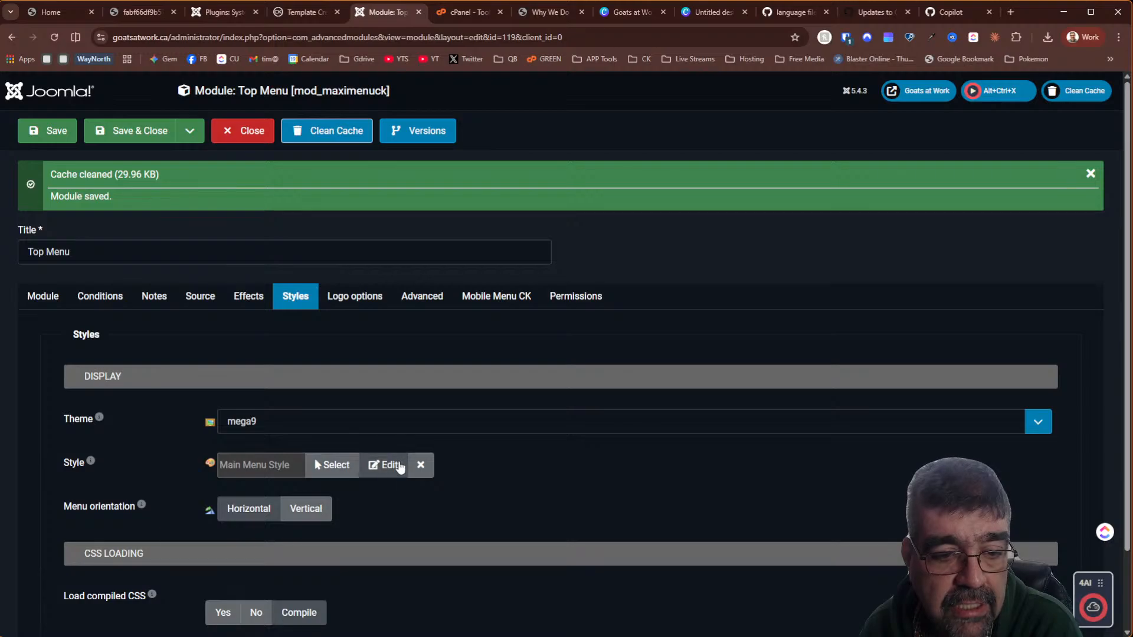
{"action": "left_click", "coordinate": [387, 465]}
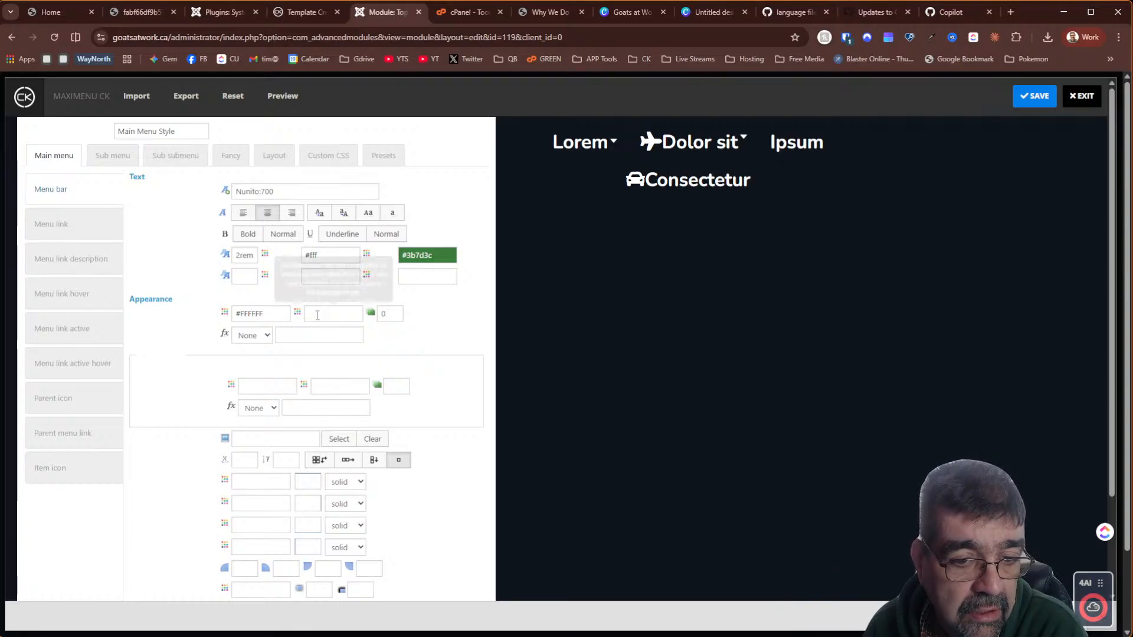
{"action": "scroll", "coordinate": [317, 316], "scroll_direction": "down", "scroll_amount": 2}
{"action": "scroll", "coordinate": [317, 316], "scroll_direction": "up", "scroll_amount": 2}
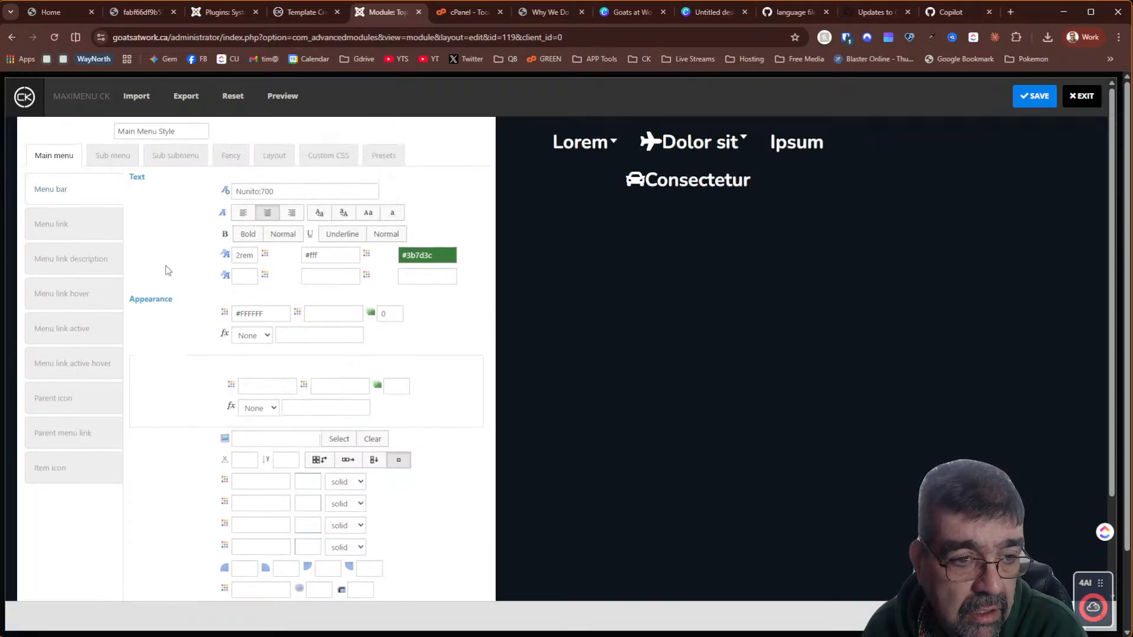
{"action": "left_click", "coordinate": [66, 237]}
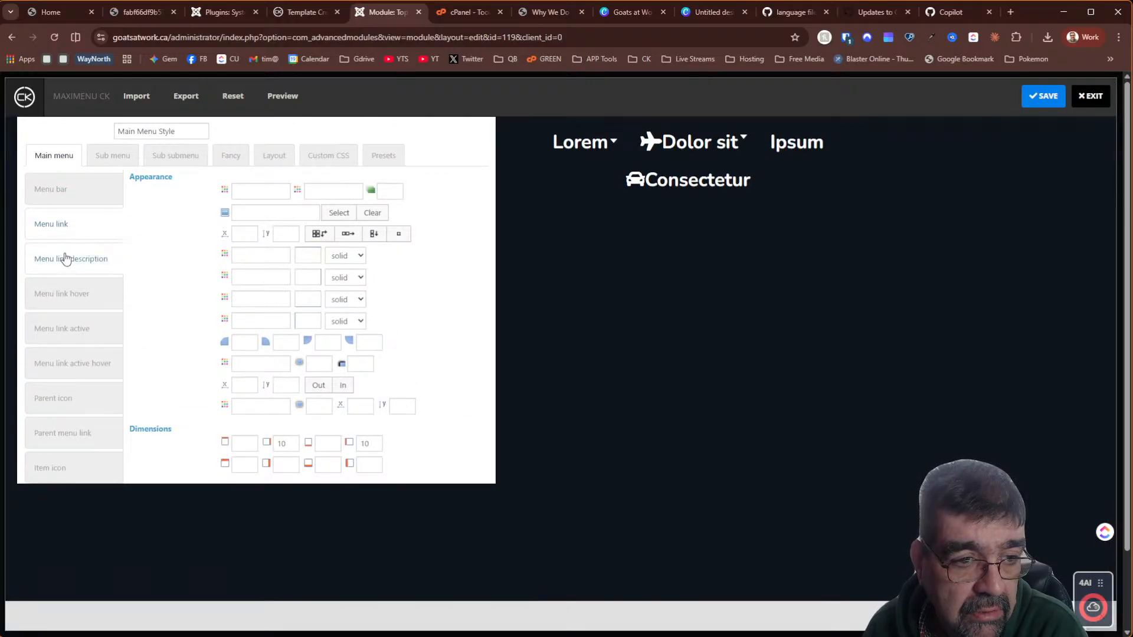
{"action": "left_click", "coordinate": [66, 259]}
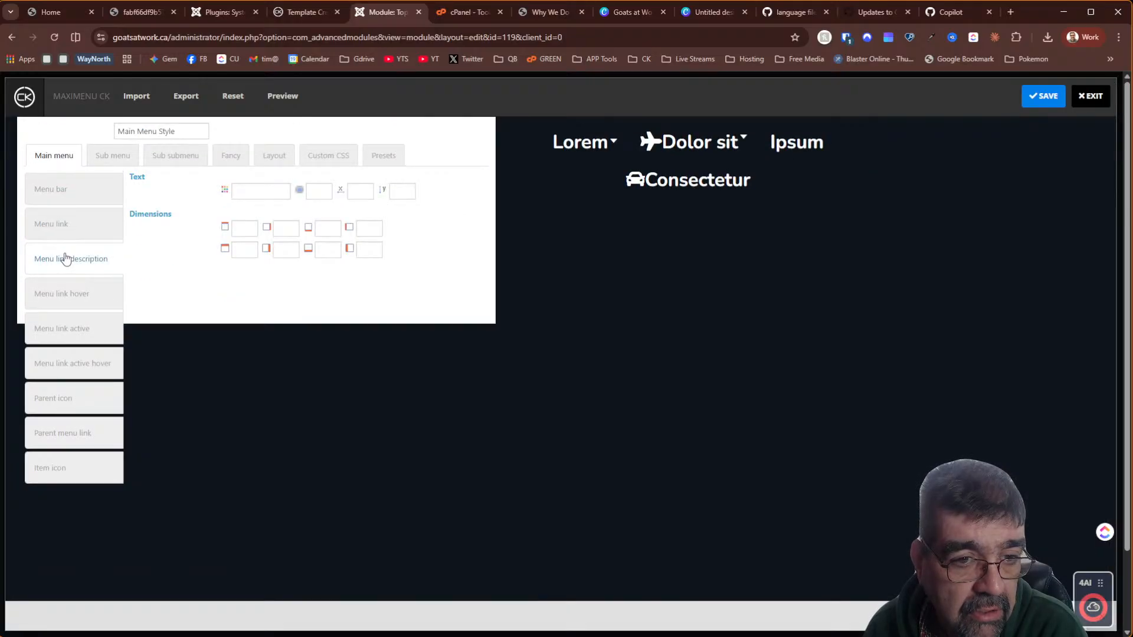
{"action": "left_click", "coordinate": [1089, 97]}
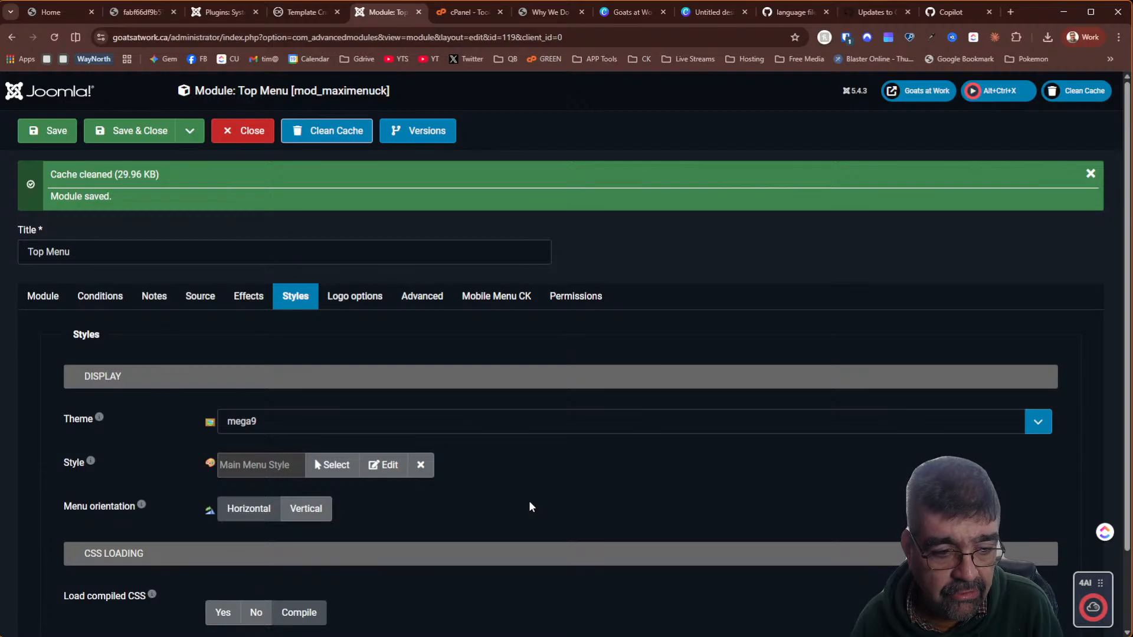
{"action": "scroll", "coordinate": [529, 508], "scroll_direction": "down", "scroll_amount": 2}
{"action": "scroll", "coordinate": [529, 509], "scroll_direction": "up", "scroll_amount": 2}
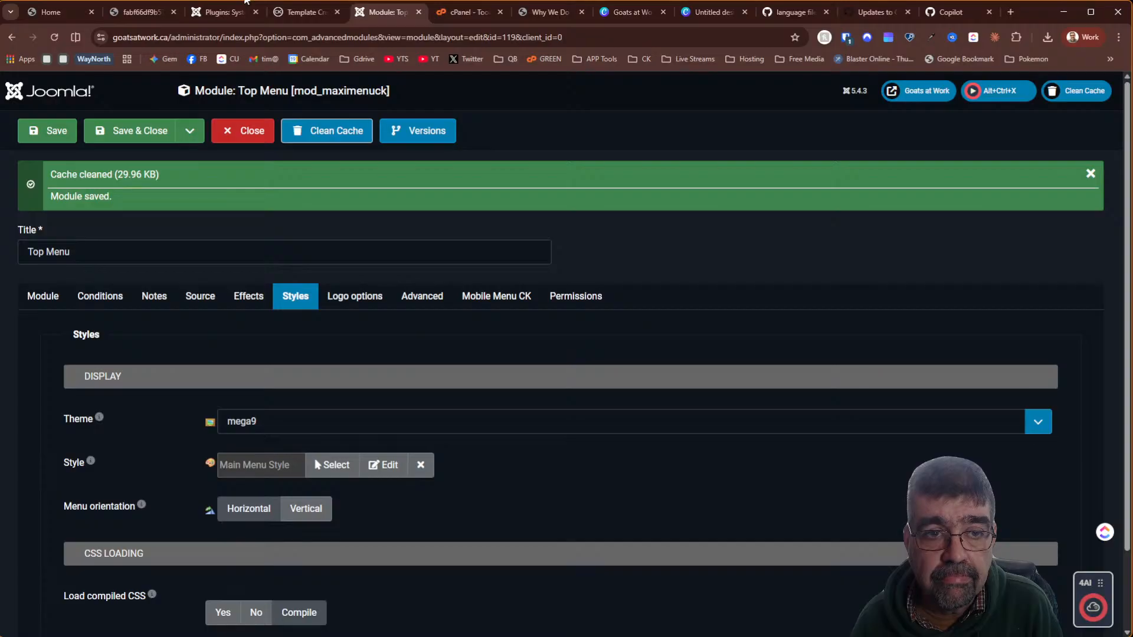
{"action": "left_click", "coordinate": [62, 14]}
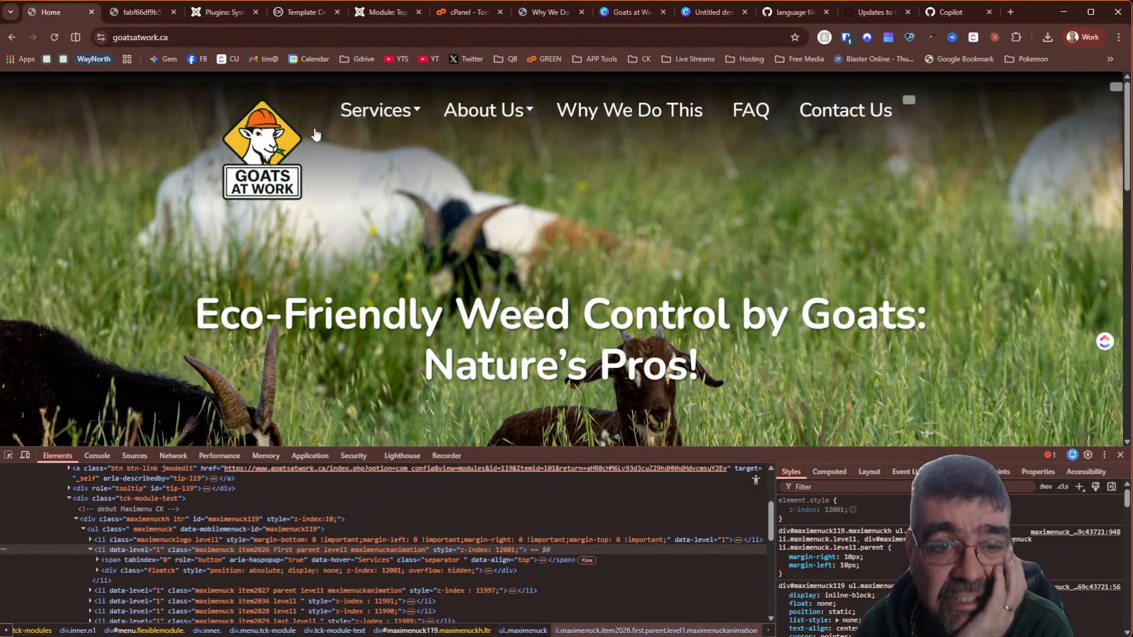
Inspect the header menu's ul.maximenuck element and add a new style rule for it
{"action": "mouse_move", "coordinate": [374, 115]}
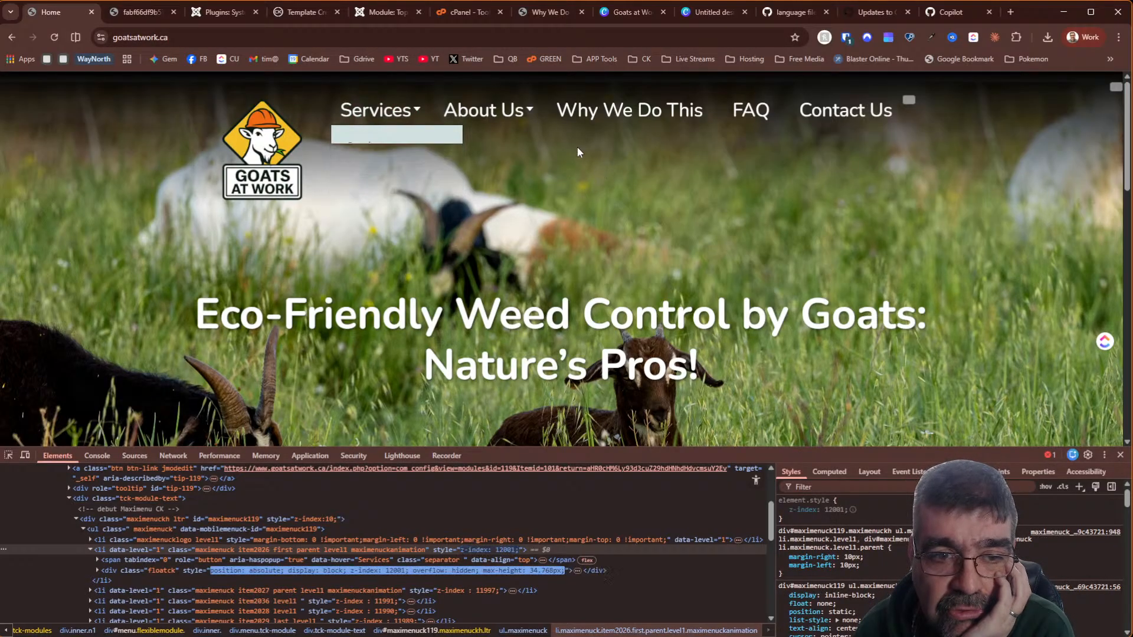
{"action": "left_click", "coordinate": [8, 457]}
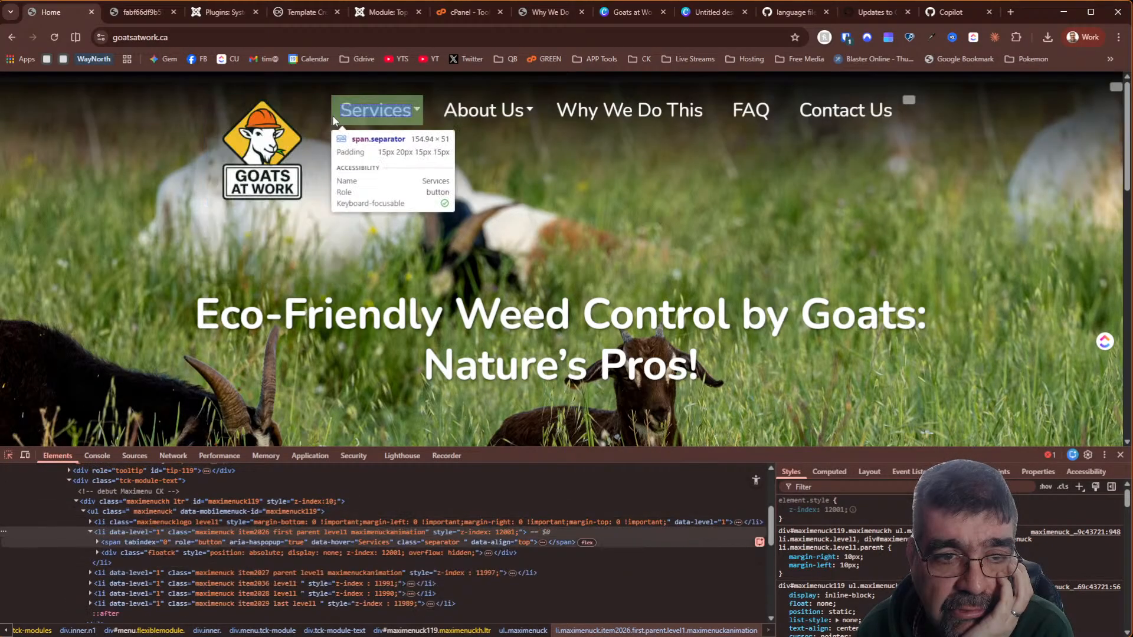
{"action": "left_click", "coordinate": [363, 146]}
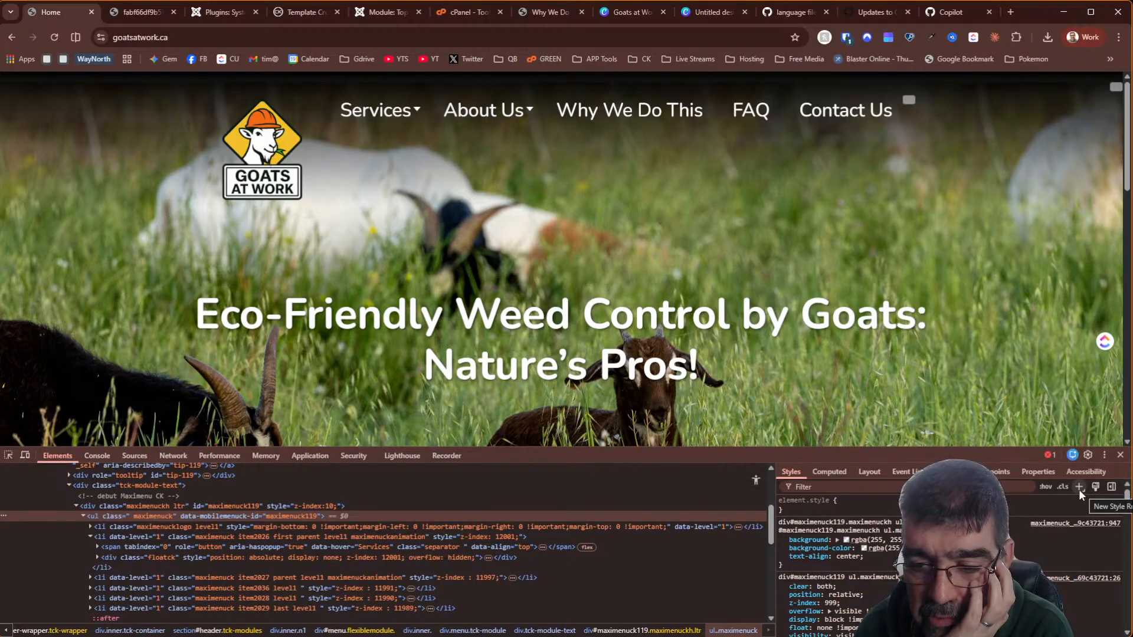
{"action": "left_click", "coordinate": [1079, 487]}
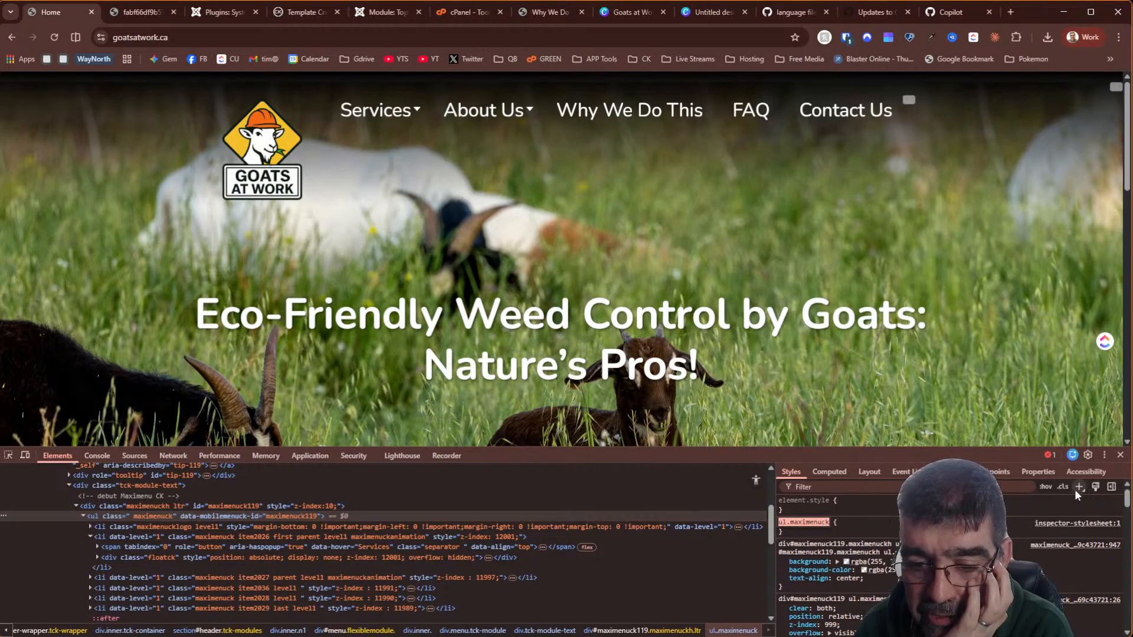
{"action": "left_click", "coordinate": [842, 533]}
{"action": "left_click", "coordinate": [811, 533]}
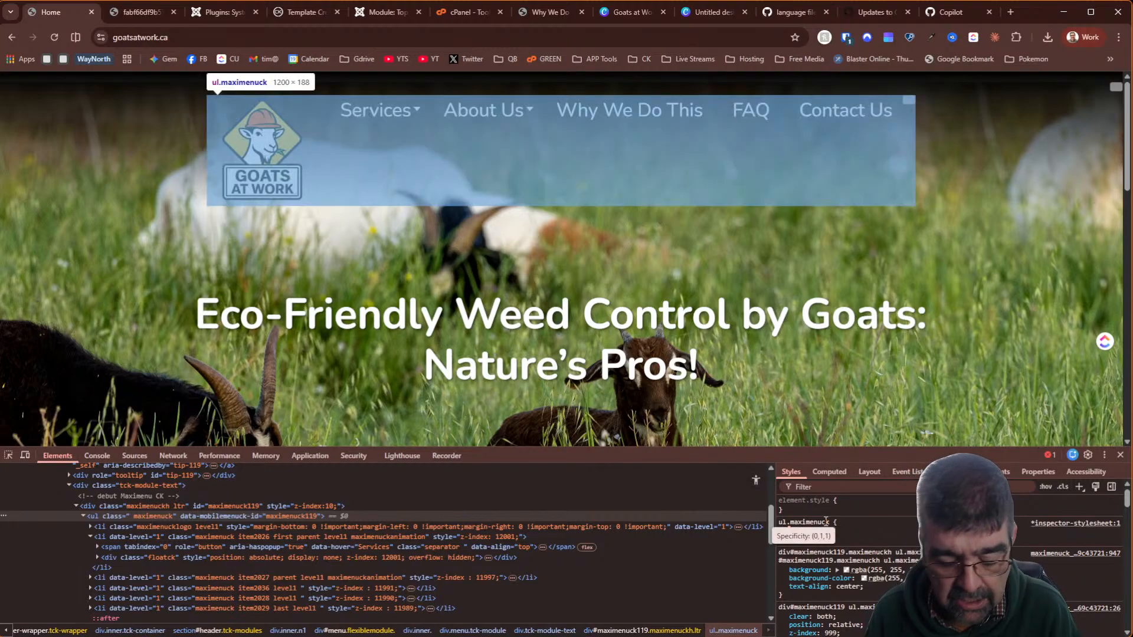
Add margin-top: auto to the new ul.maximenuck style rule
{"action": "type", "text": "m"}
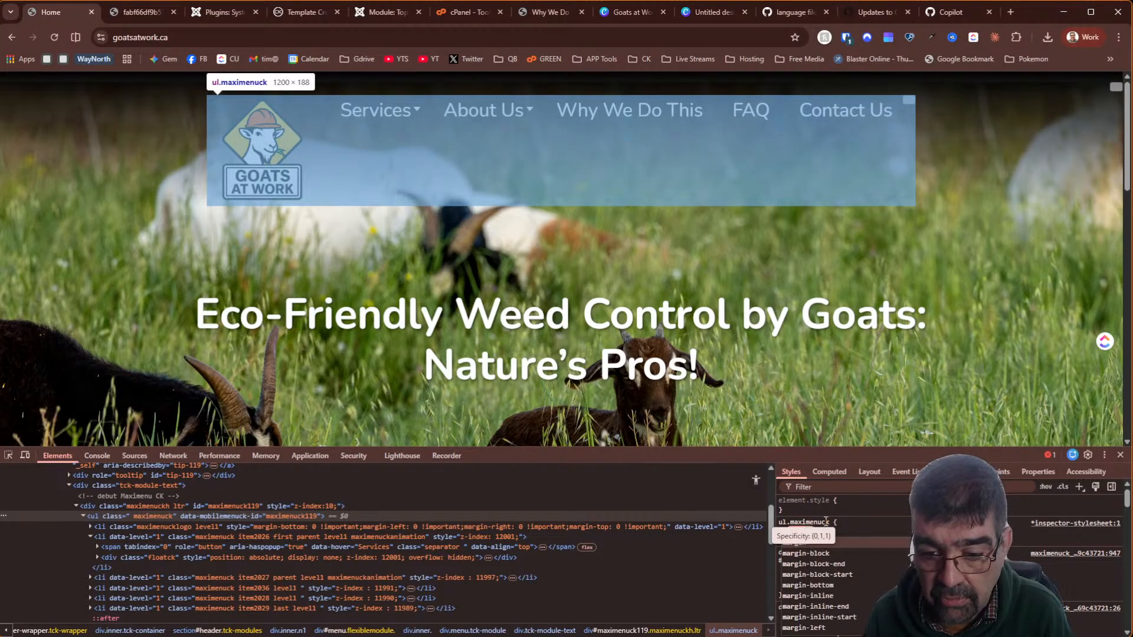
{"action": "key", "text": "Down"}
{"action": "key", "text": "Down"}
{"action": "key", "text": "Down"}
{"action": "key", "text": "Down"}
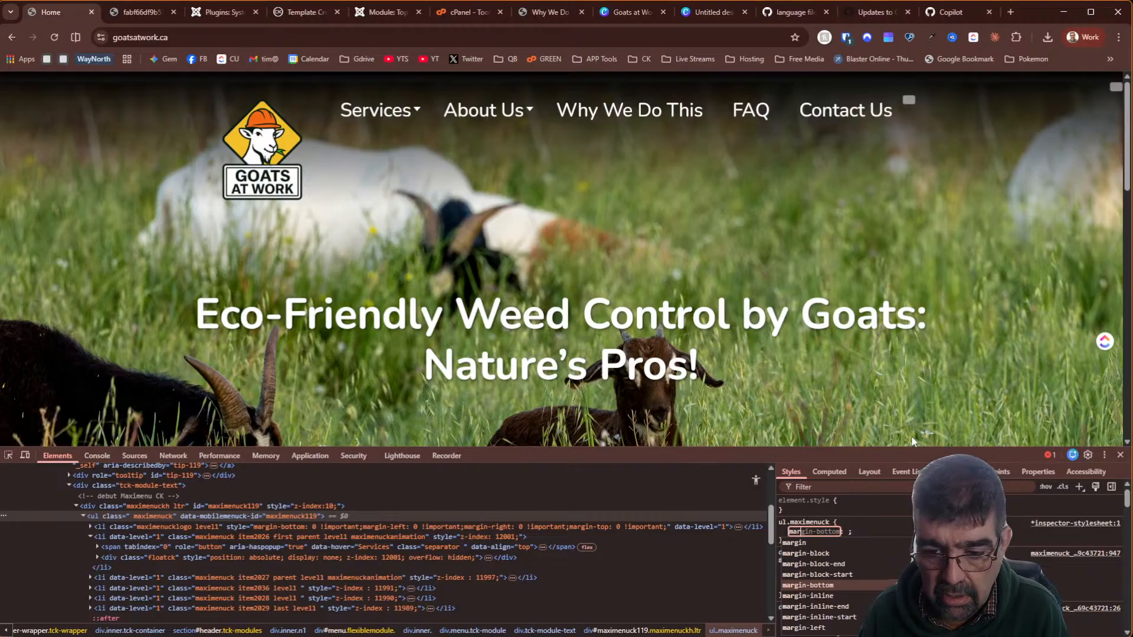
{"action": "key", "text": "Up"}
{"action": "key", "text": "Up"}
{"action": "key", "text": "Up"}
{"action": "key", "text": "Up"}
{"action": "type", "text": "-top"}
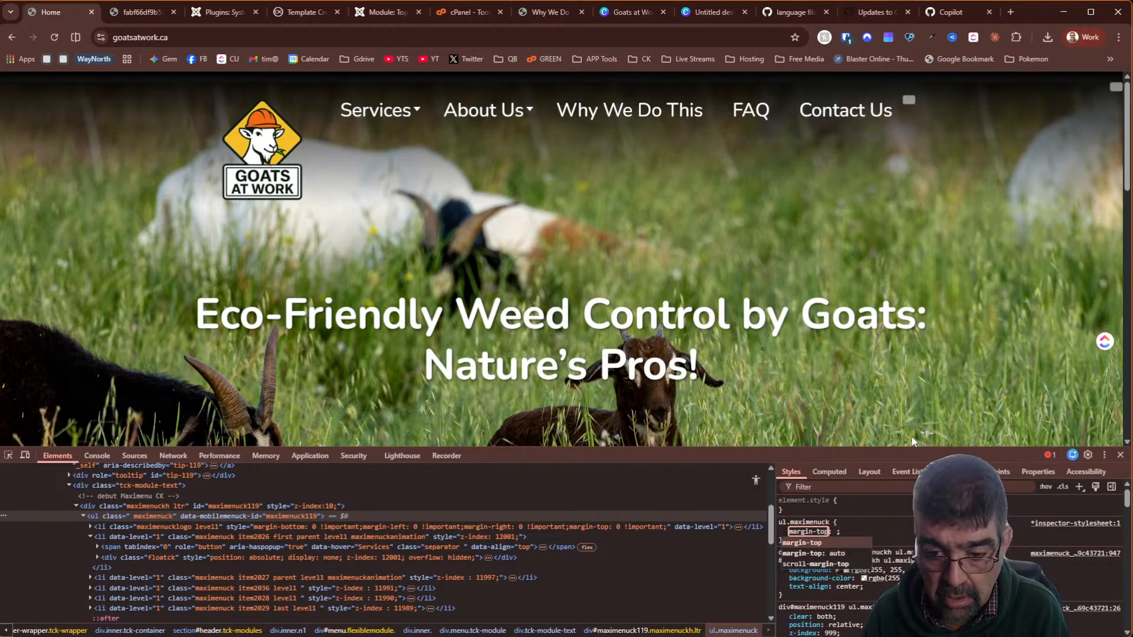
{"action": "key", "text": "Down"}
{"action": "key", "text": "Return"}
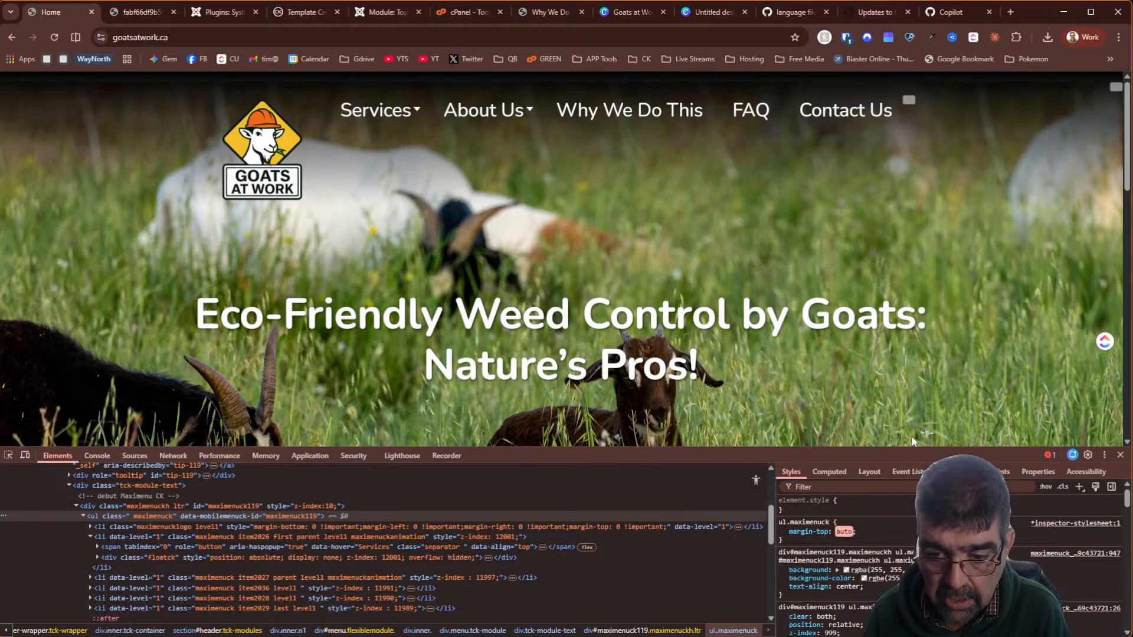
{"action": "key", "text": "Return"}
Add margin-bottom: auto to the ul.maximenuck rule below the top margin
{"action": "type", "text": "margin"}
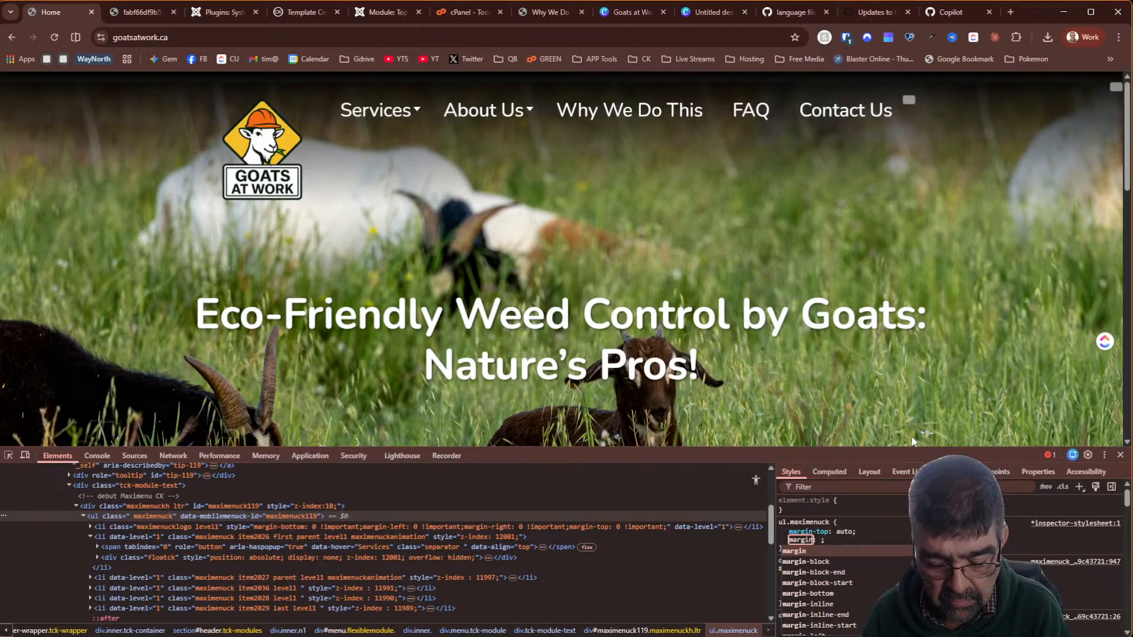
{"action": "type", "text": "-bottom"}
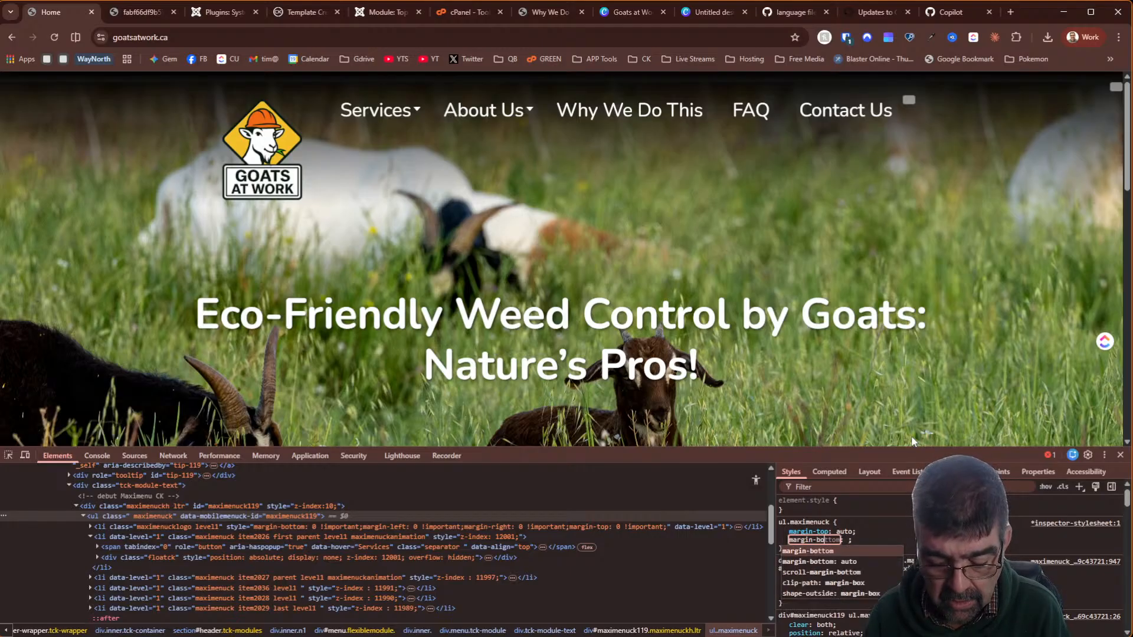
{"action": "key", "text": "Return"}
{"action": "key", "text": "Down"}
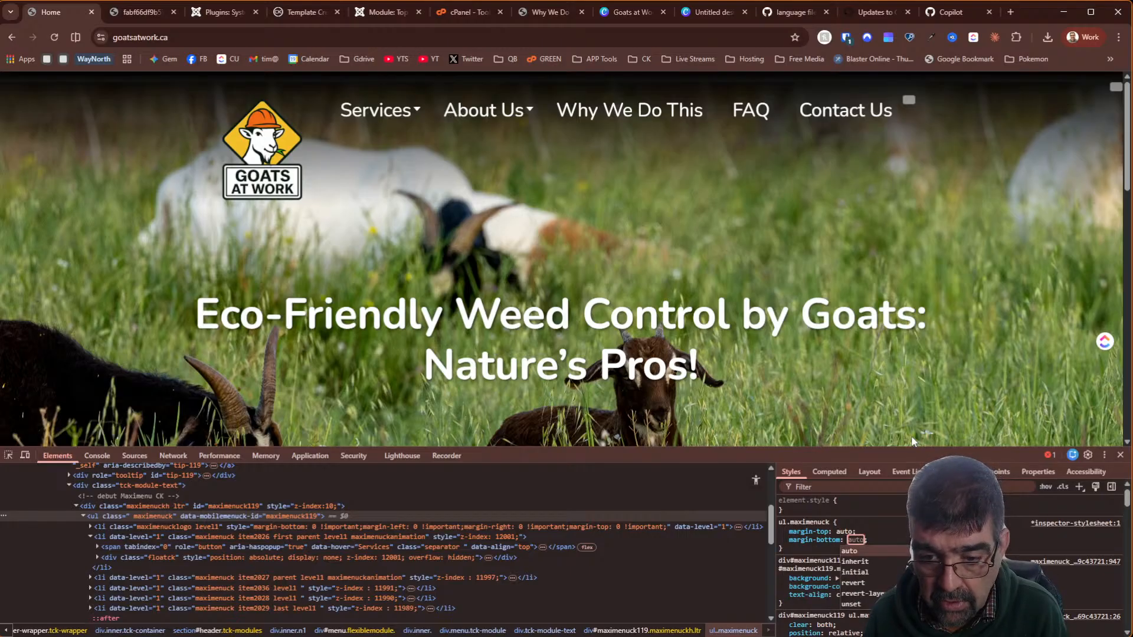
{"action": "key", "text": "Return"}
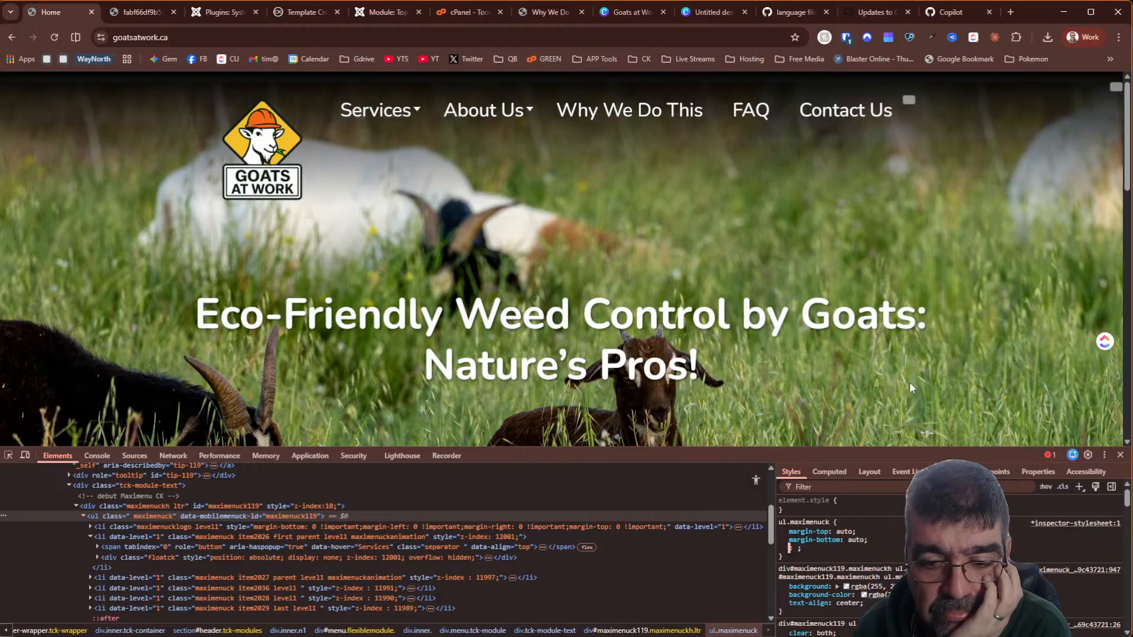
Try vertical-align values down to text-bottom as a further property of the ul.maximenuck rule
{"action": "type", "text": "vert"}
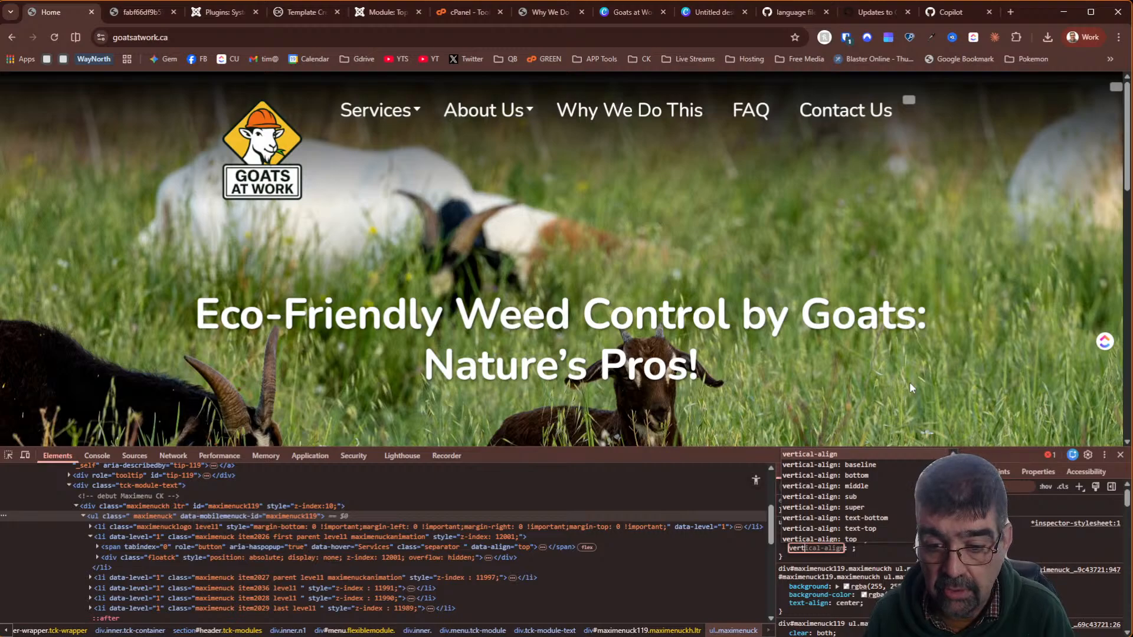
{"action": "key", "text": "Tab"}
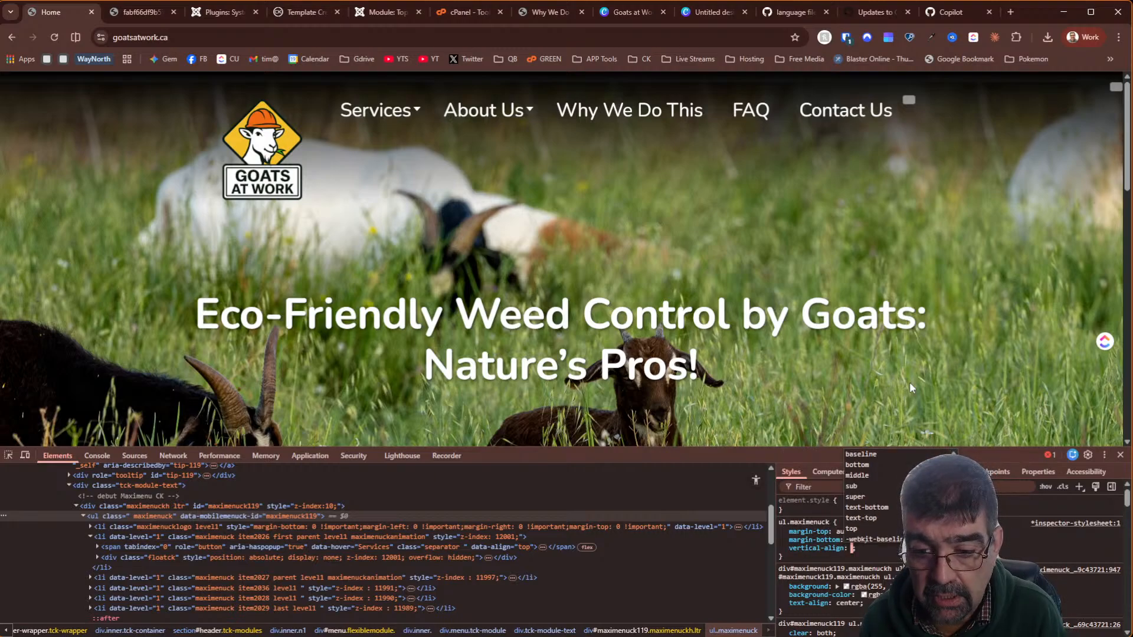
{"action": "key", "text": "Down"}
{"action": "key", "text": "Down"}
{"action": "key", "text": "Down"}
{"action": "key", "text": "Down"}
{"action": "key", "text": "Down"}
{"action": "key", "text": "Down"}
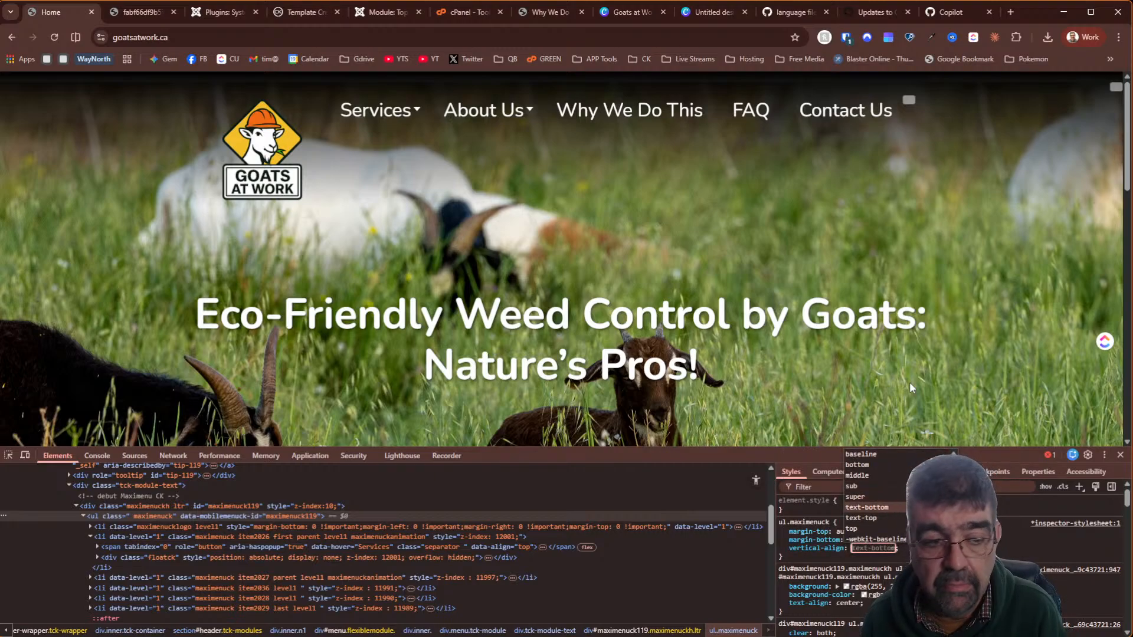
Inspect the header menu list, select its enclosing div.tck-module-text container and copy that element's markup
{"action": "left_click", "coordinate": [8, 454]}
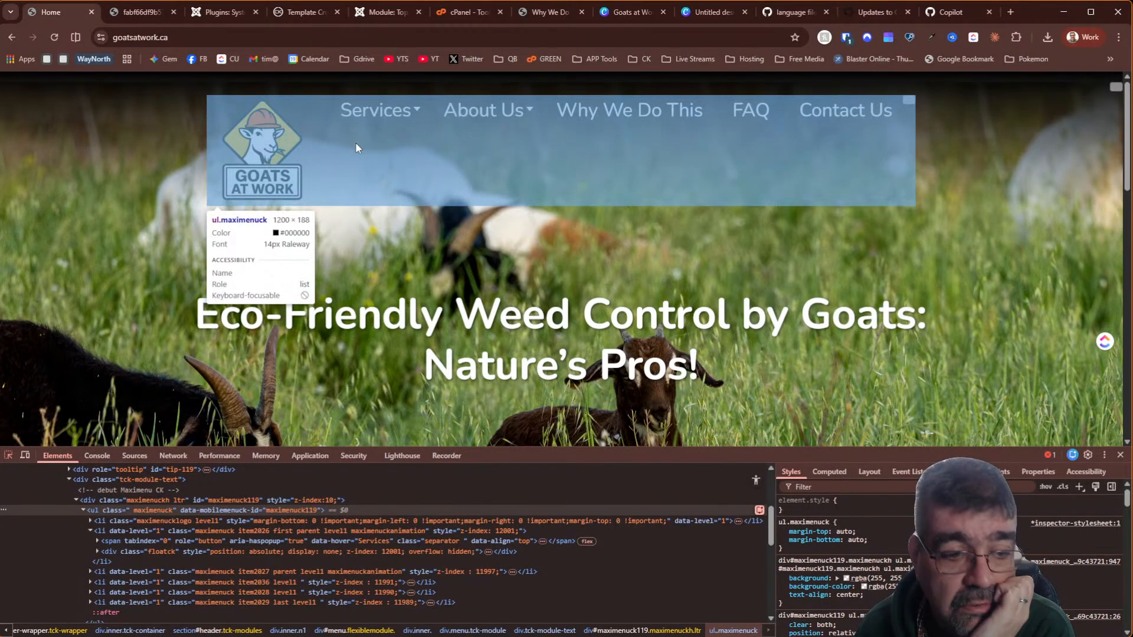
{"action": "left_click", "coordinate": [356, 148]}
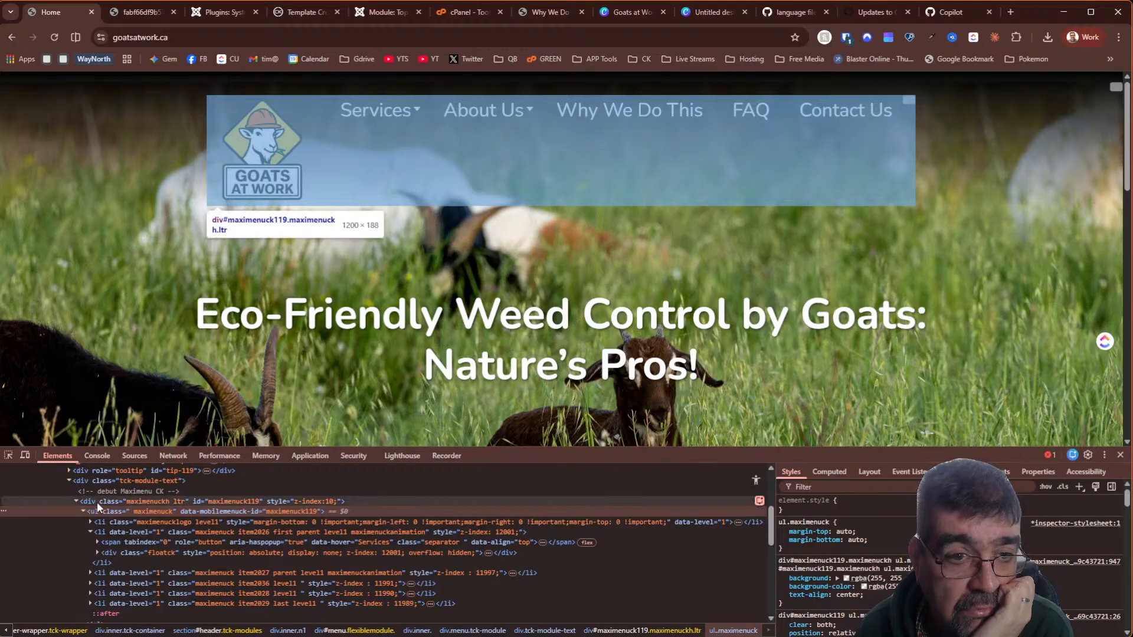
{"action": "left_click", "coordinate": [97, 503]}
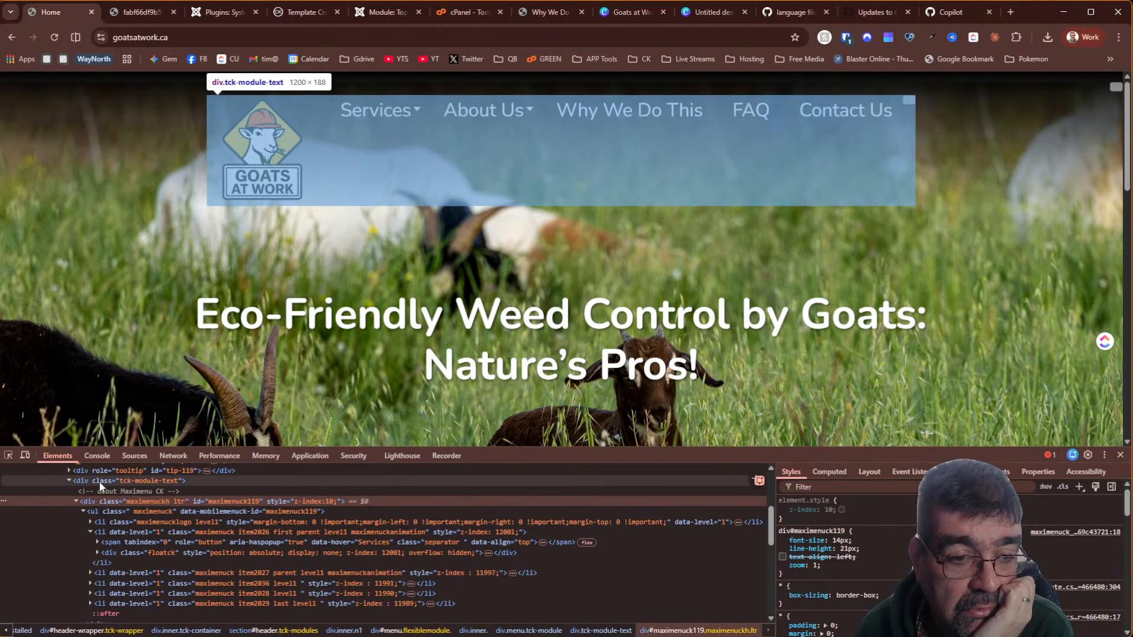
{"action": "left_click", "coordinate": [99, 481]}
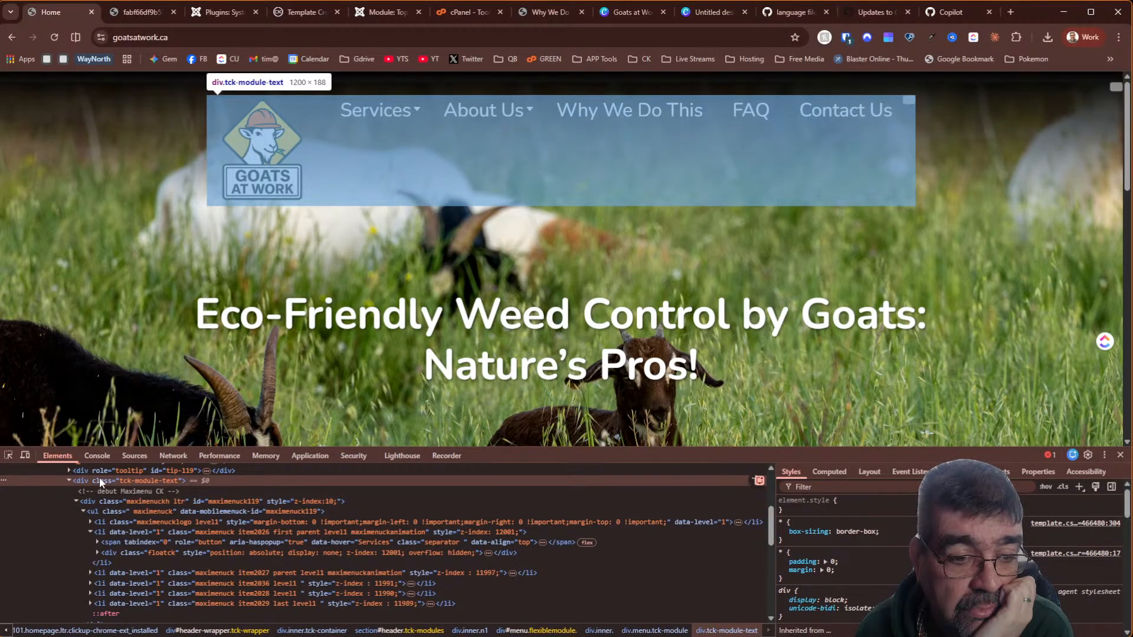
{"action": "right_click", "coordinate": [97, 480]}
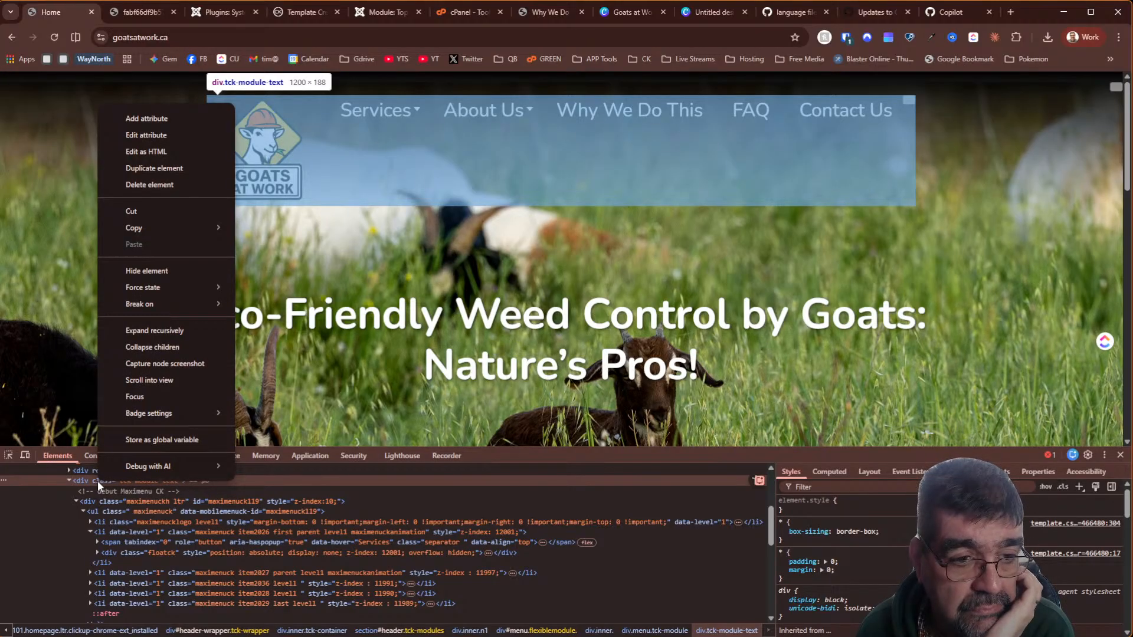
{"action": "mouse_move", "coordinate": [149, 230]}
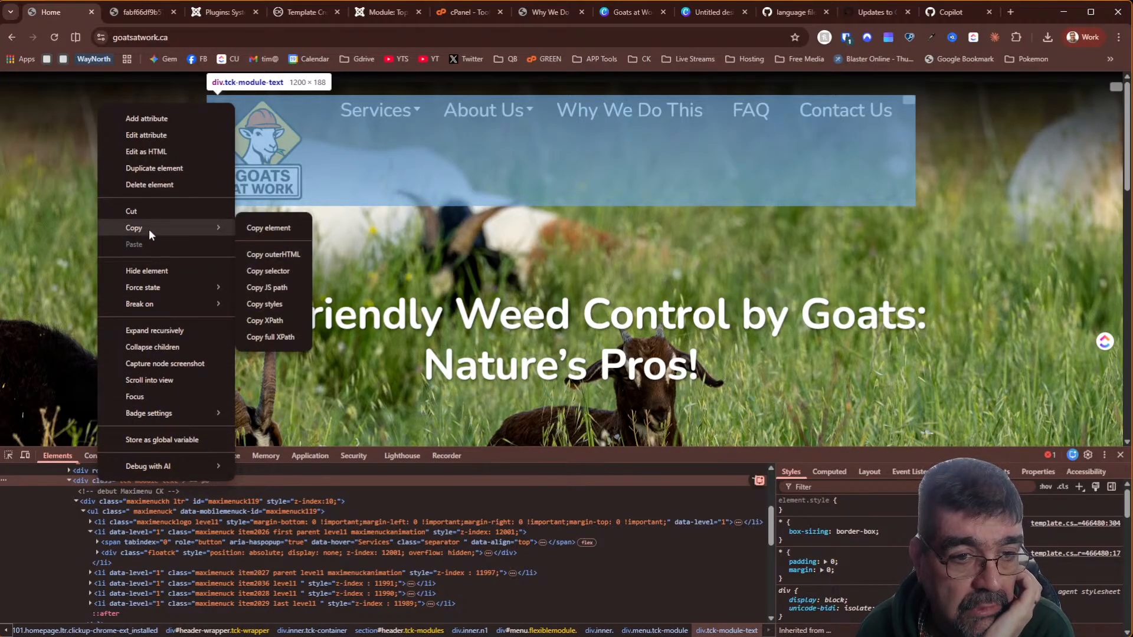
{"action": "left_click", "coordinate": [251, 229]}
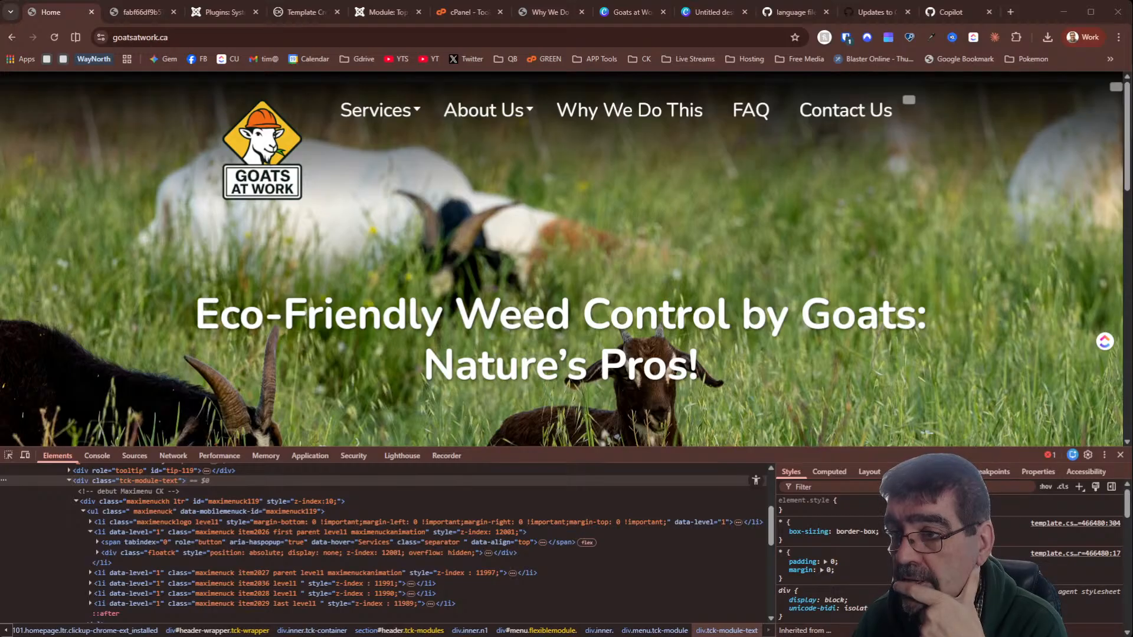
Switch to Claude and send the prompt "i want the css to have the menu items in this element vertically aligned int he middle"
{"action": "left_click_drag", "start_coordinate": [1132, 12], "coordinate": [234, 14]}
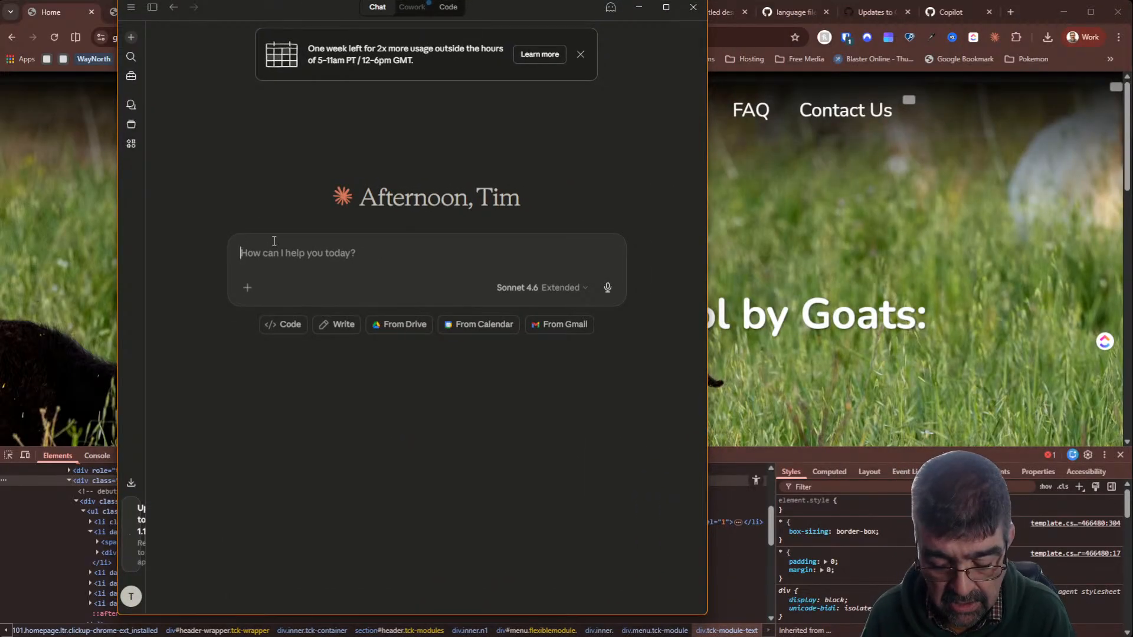
{"action": "type", "text": "i want the"}
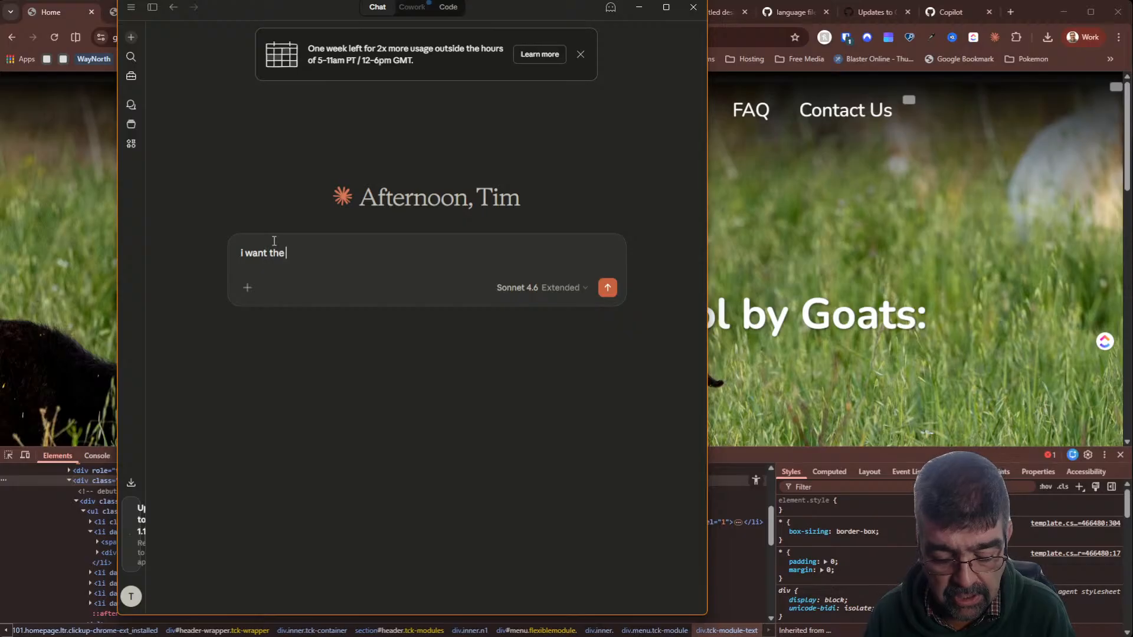
{"action": "type", "text": " css to have the menue"}
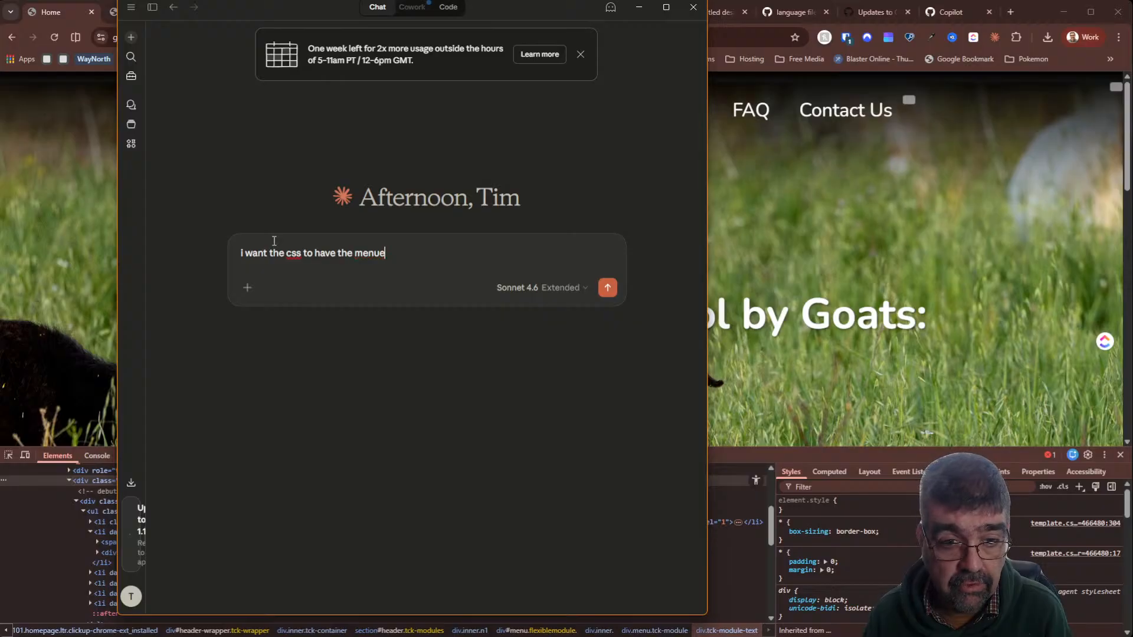
{"action": "key", "text": "BackSpace"}
{"action": "type", "text": " items"}
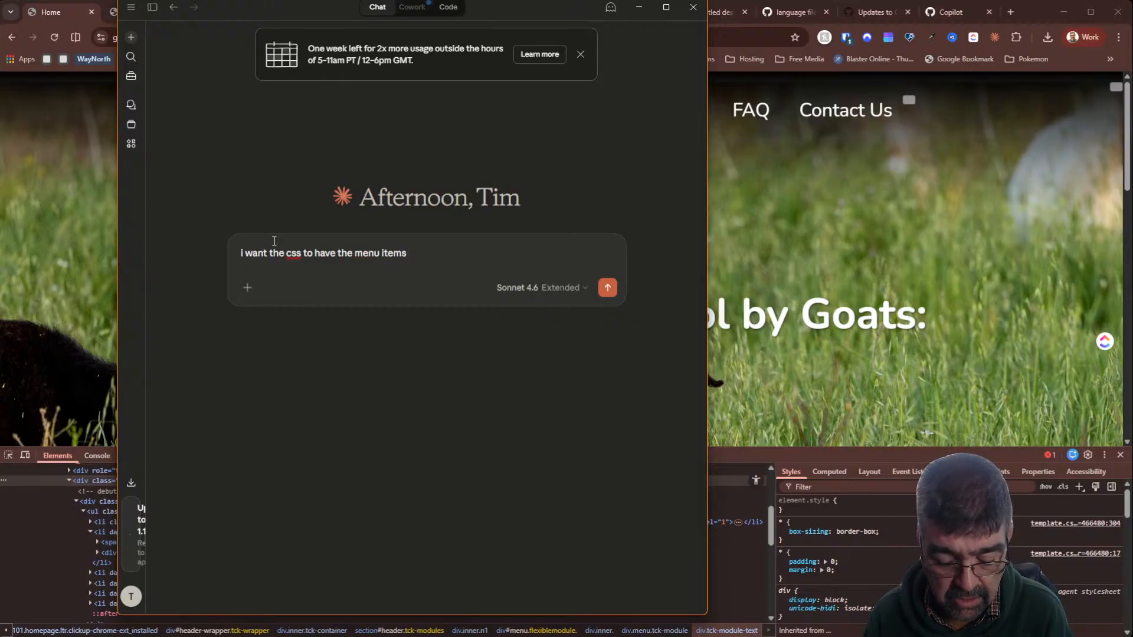
{"action": "type", "text": " in this element"}
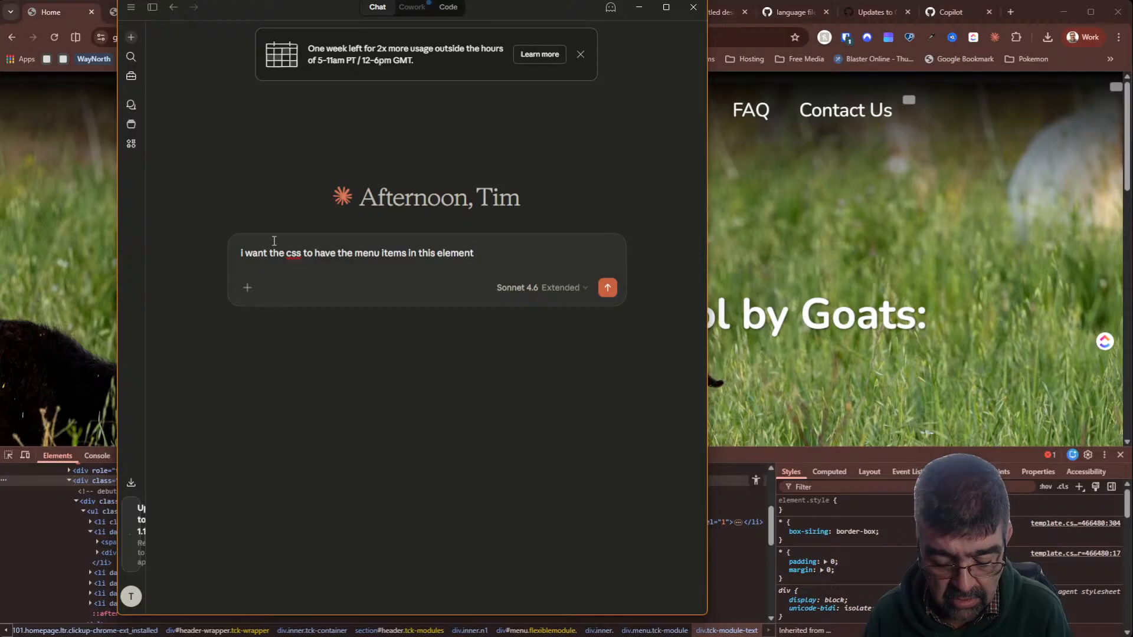
{"action": "type", "text": " vertic"}
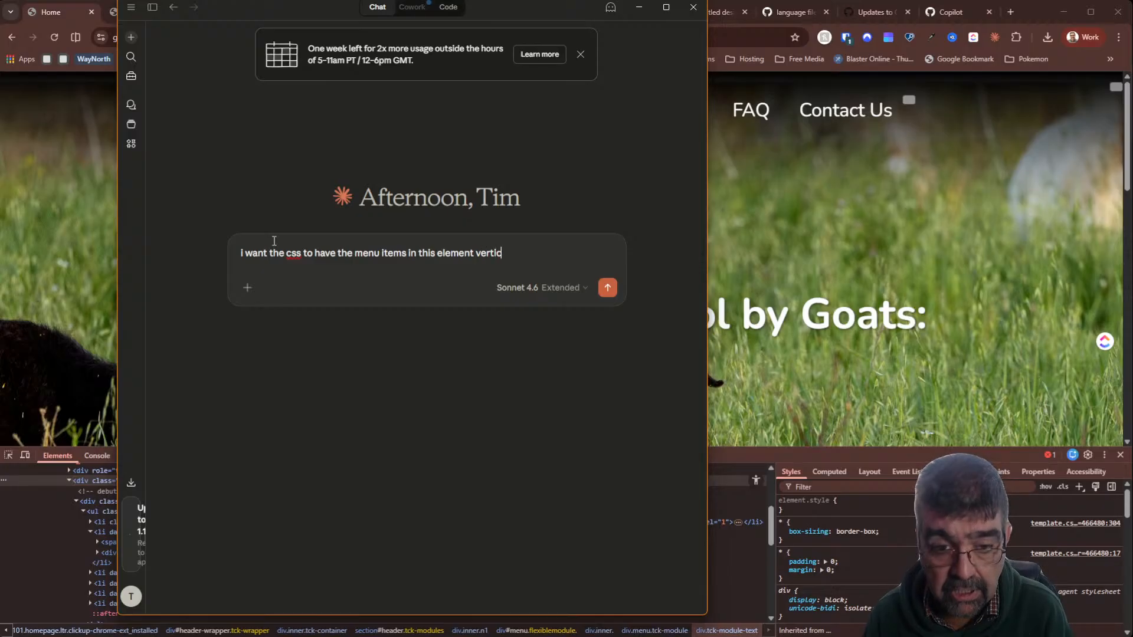
{"action": "type", "text": "ally alig"}
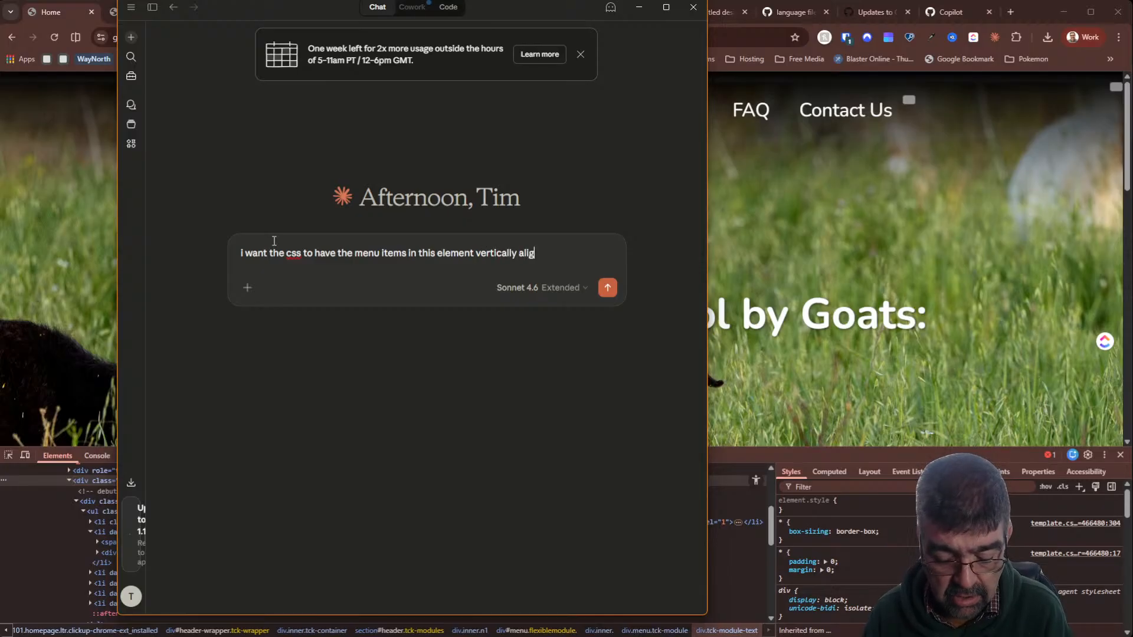
{"action": "type", "text": "ned int he middle"}
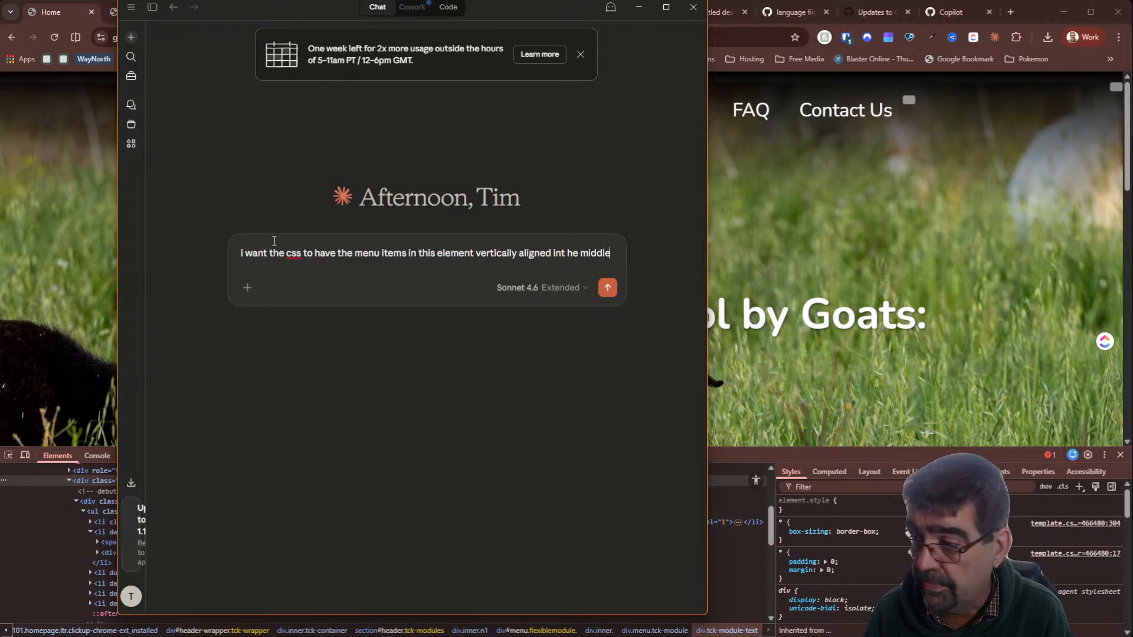
{"action": "key", "text": "Return"}
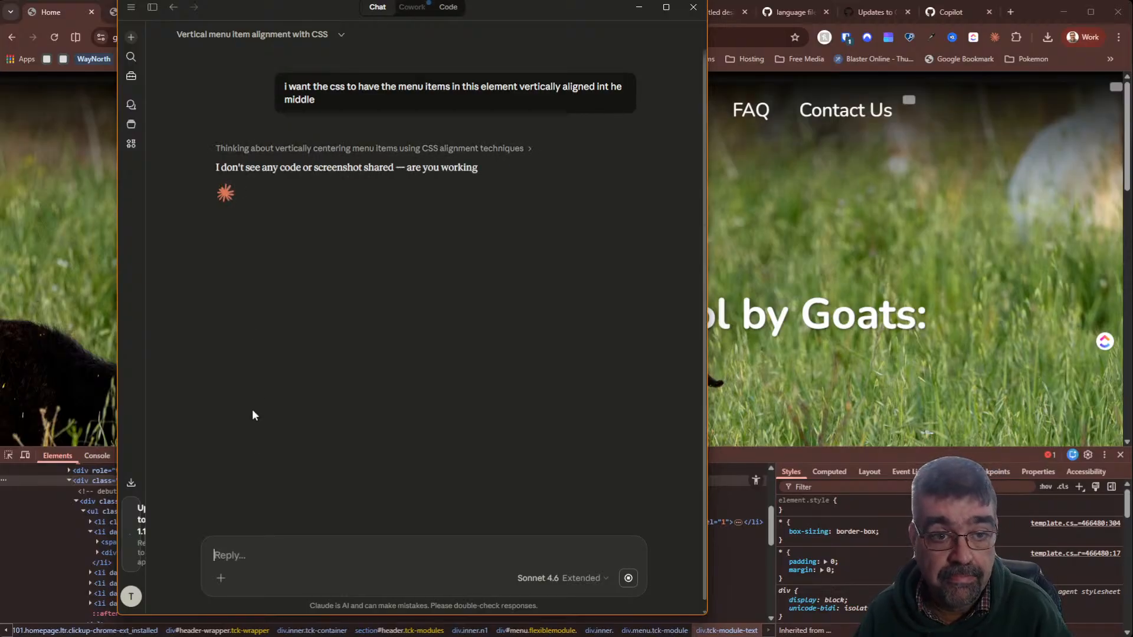
Paste the copied menu element markup into the chat, send it and read the suggested CSS
{"action": "key", "text": "ctrl+v"}
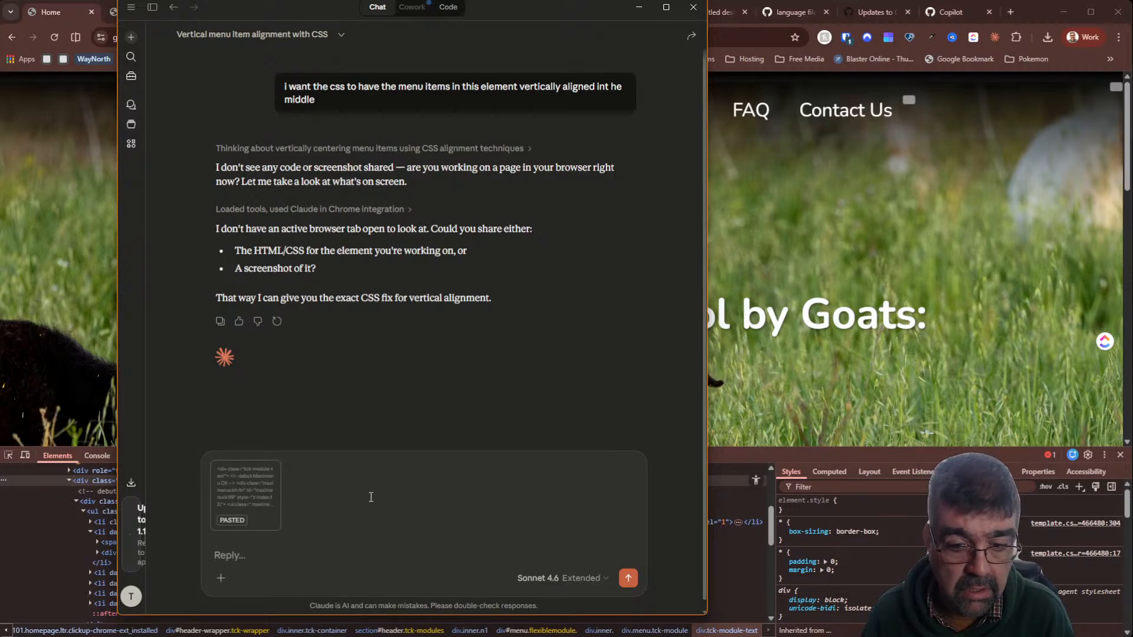
{"action": "left_click", "coordinate": [628, 578]}
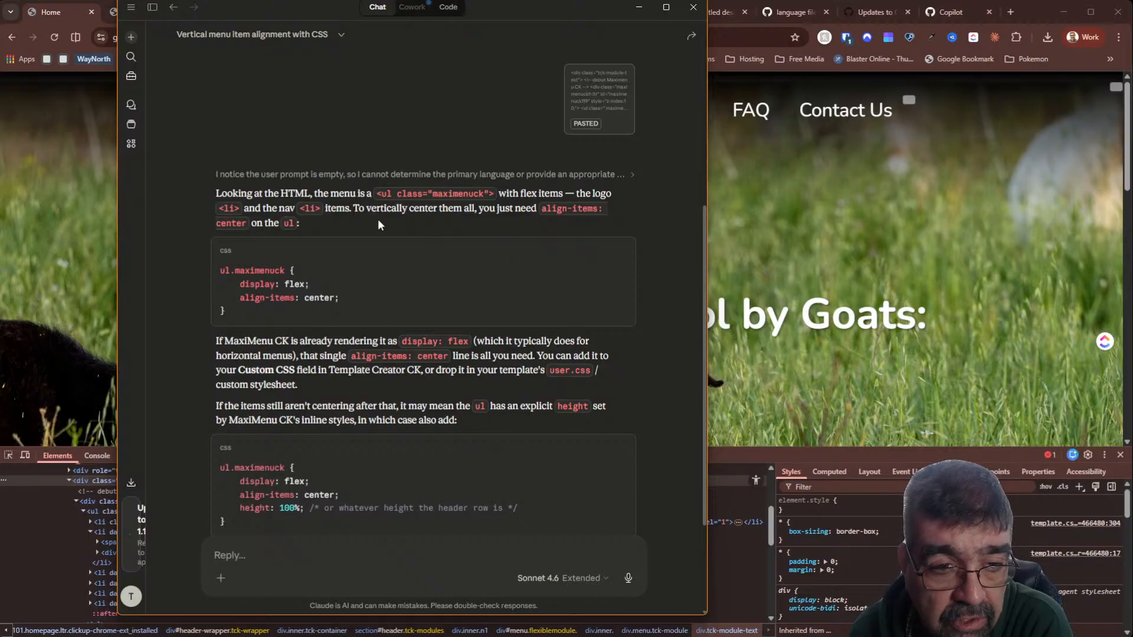
{"action": "scroll", "coordinate": [444, 225], "scroll_direction": "down", "scroll_amount": 2}
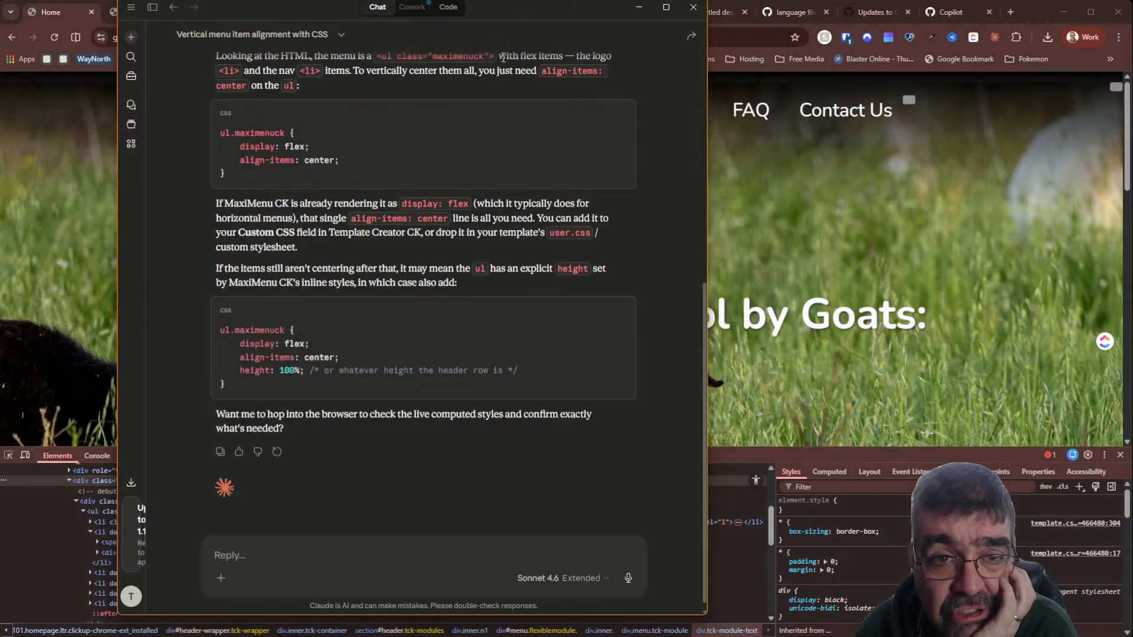
Select the ul.maximenuck element in the page inspector, always allow Claude's actions on goatsatwork.ca, and view the Home page it is debugging
{"action": "left_click_drag", "start_coordinate": [505, 5], "coordinate": [0, 116]}
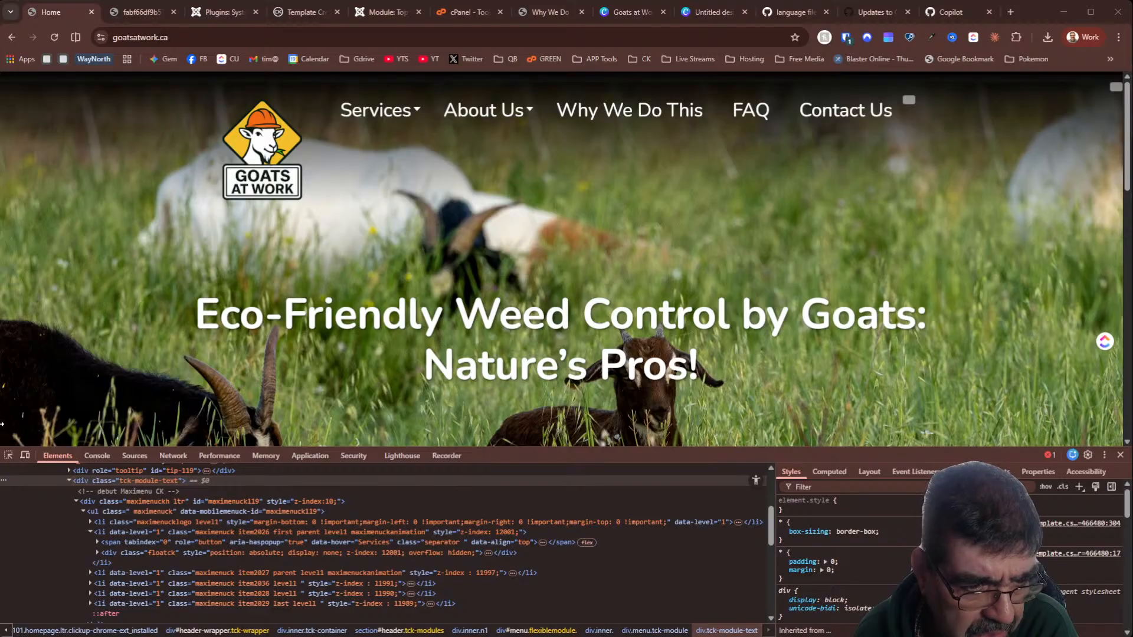
{"action": "left_click", "coordinate": [99, 511]}
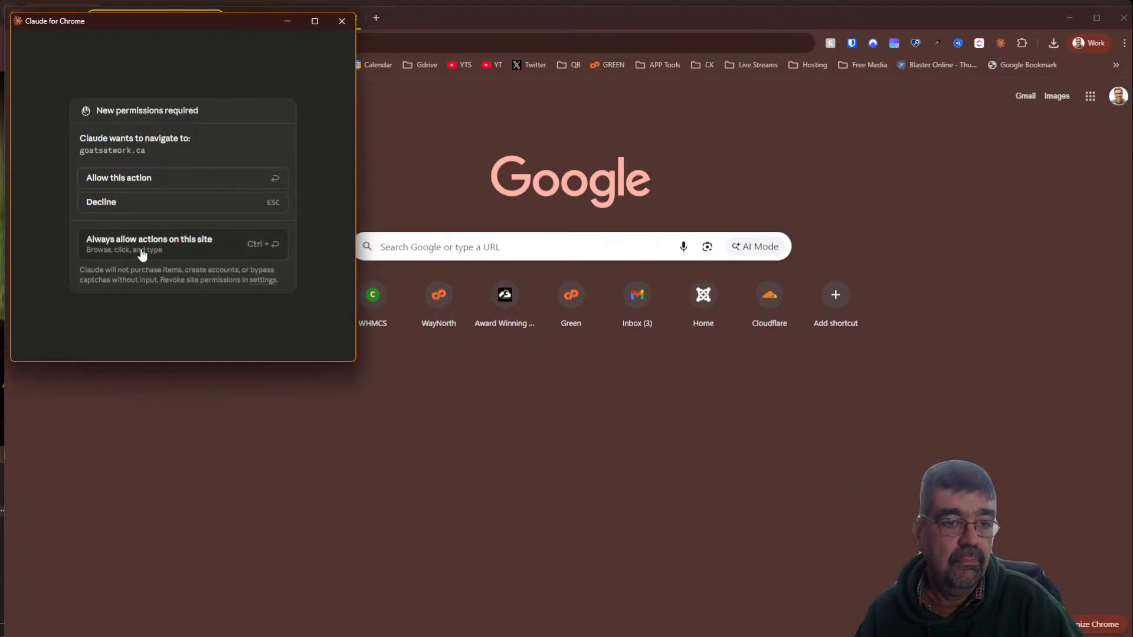
{"action": "left_click", "coordinate": [160, 253]}
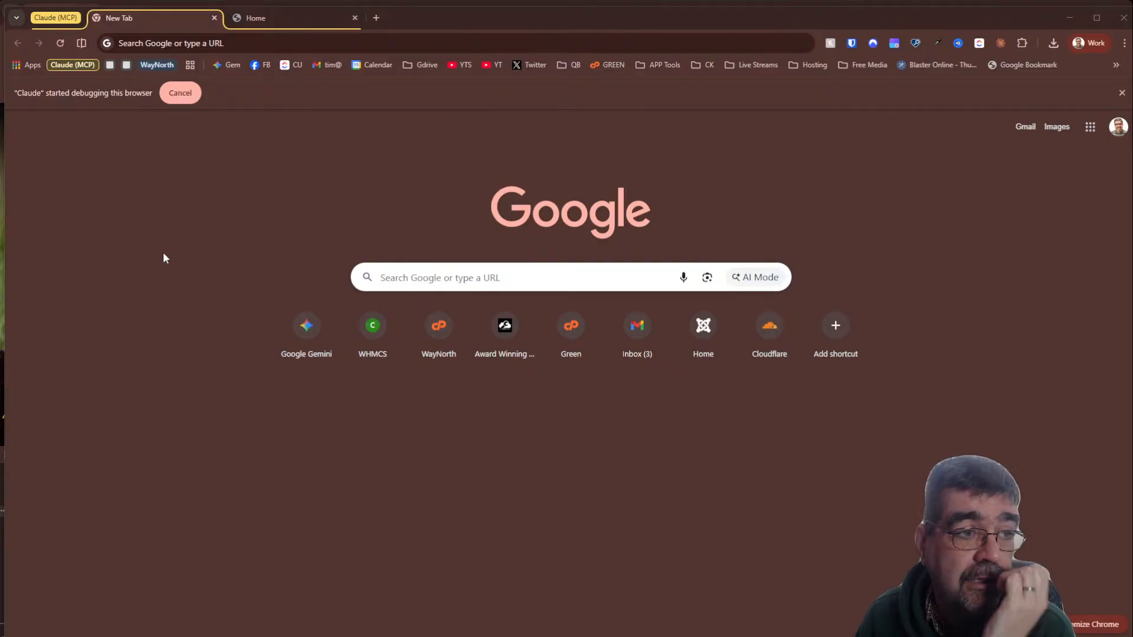
{"action": "left_click_drag", "start_coordinate": [1, 177], "coordinate": [908, 72]}
{"action": "left_click", "coordinate": [263, 19]}
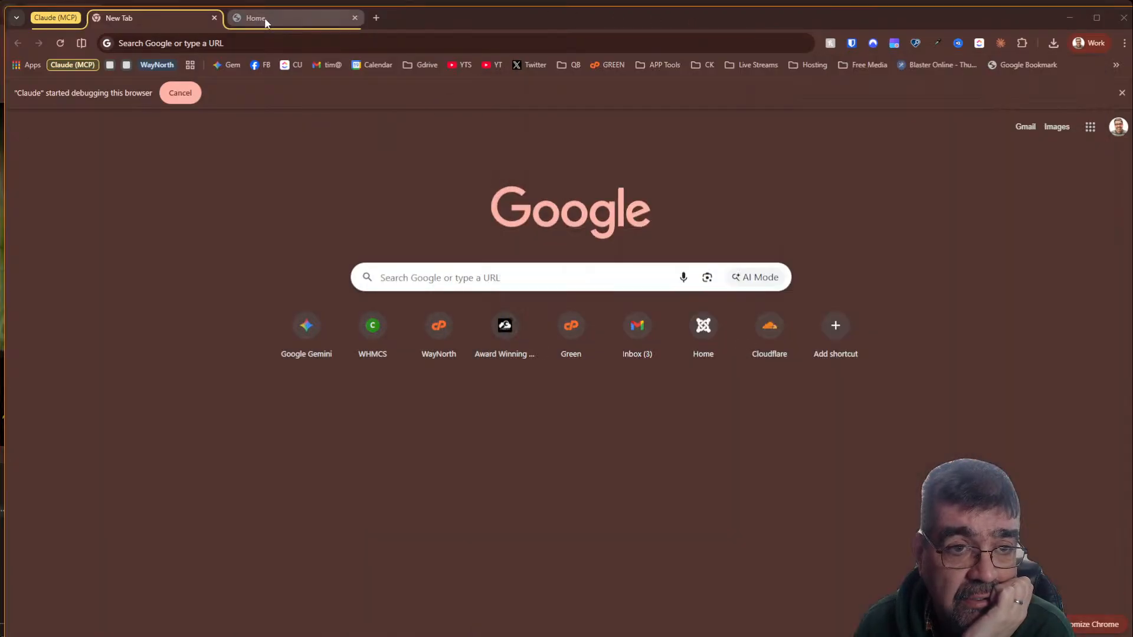
Return to Claude and copy the suggested div#maximenuck119 ul.maximenuck CSS with display: flex !important and align-items: center !important
{"action": "key", "text": "alt+Tab"}
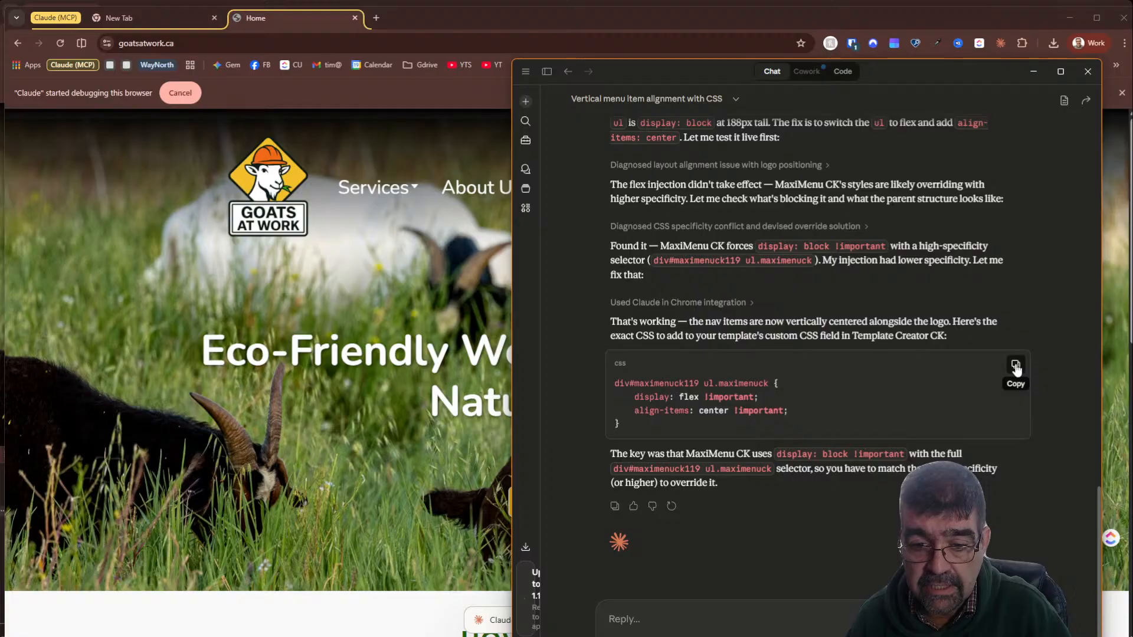
{"action": "left_click", "coordinate": [1016, 366]}
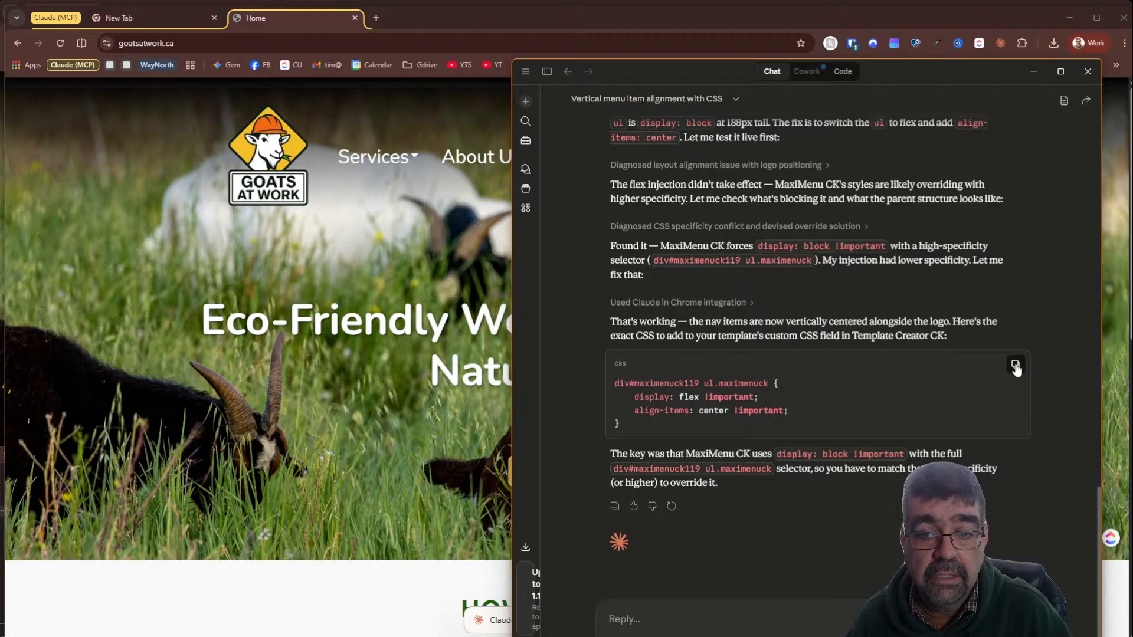
{"action": "left_click", "coordinate": [1016, 366]}
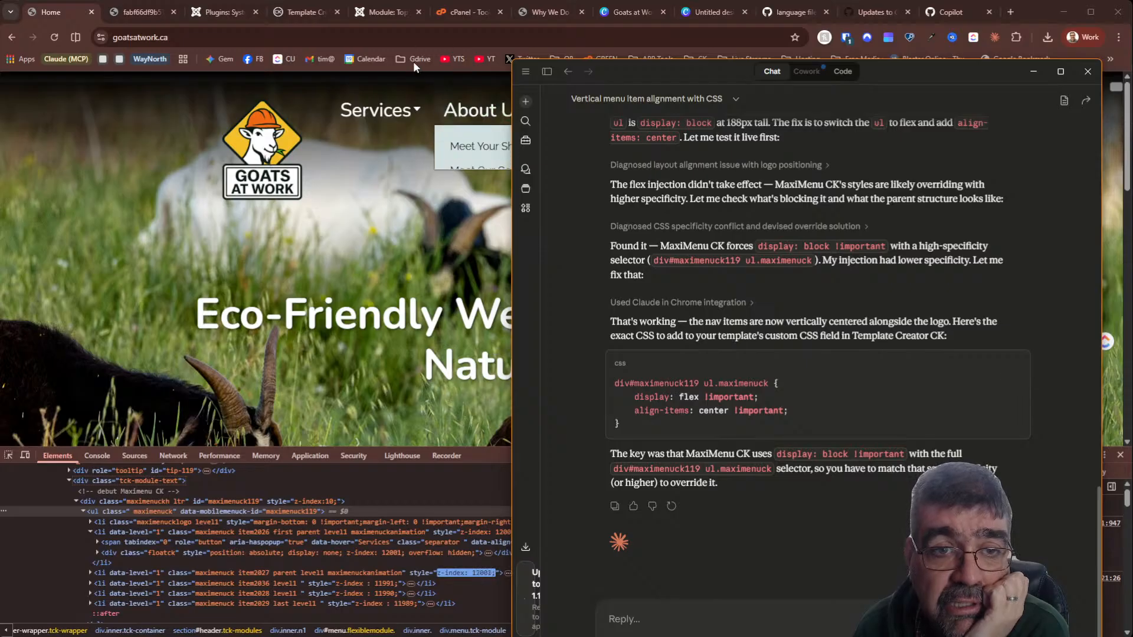
Switch to the Template Creator editor, dismiss the template creation report and open the template's code options
{"action": "left_click", "coordinate": [470, 13]}
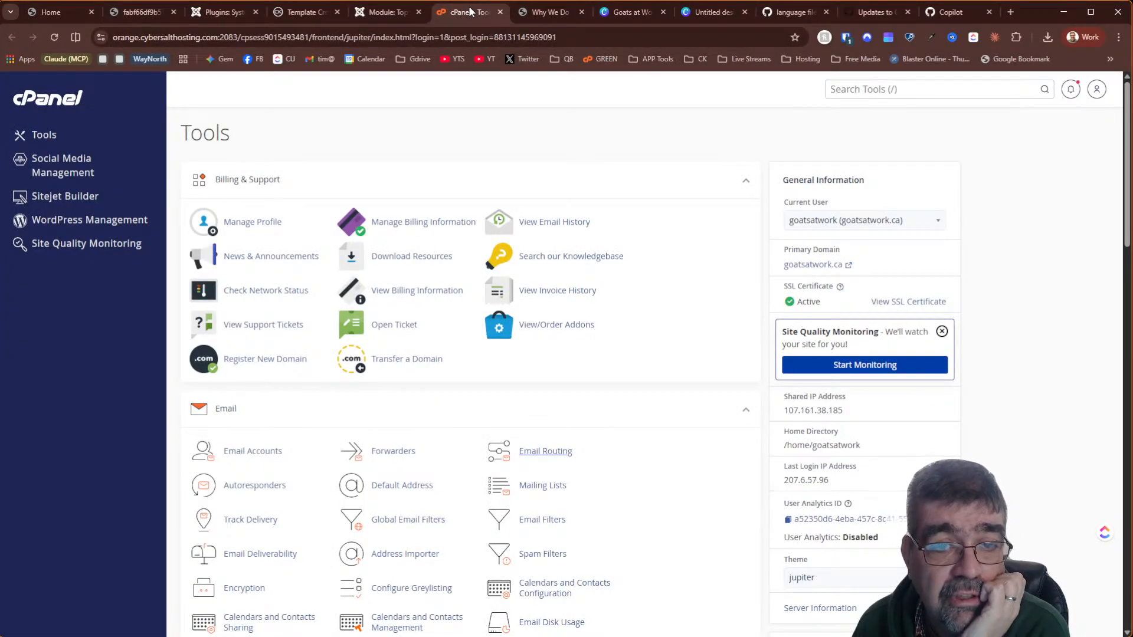
{"action": "left_click", "coordinate": [310, 13]}
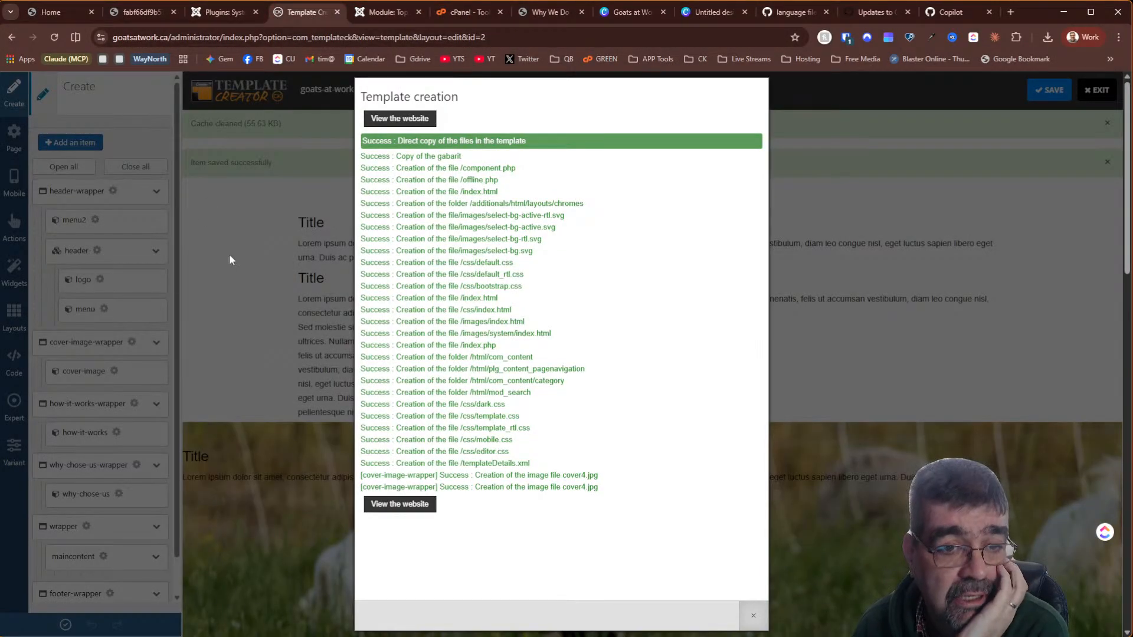
{"action": "left_click", "coordinate": [230, 260]}
{"action": "left_click", "coordinate": [14, 360]}
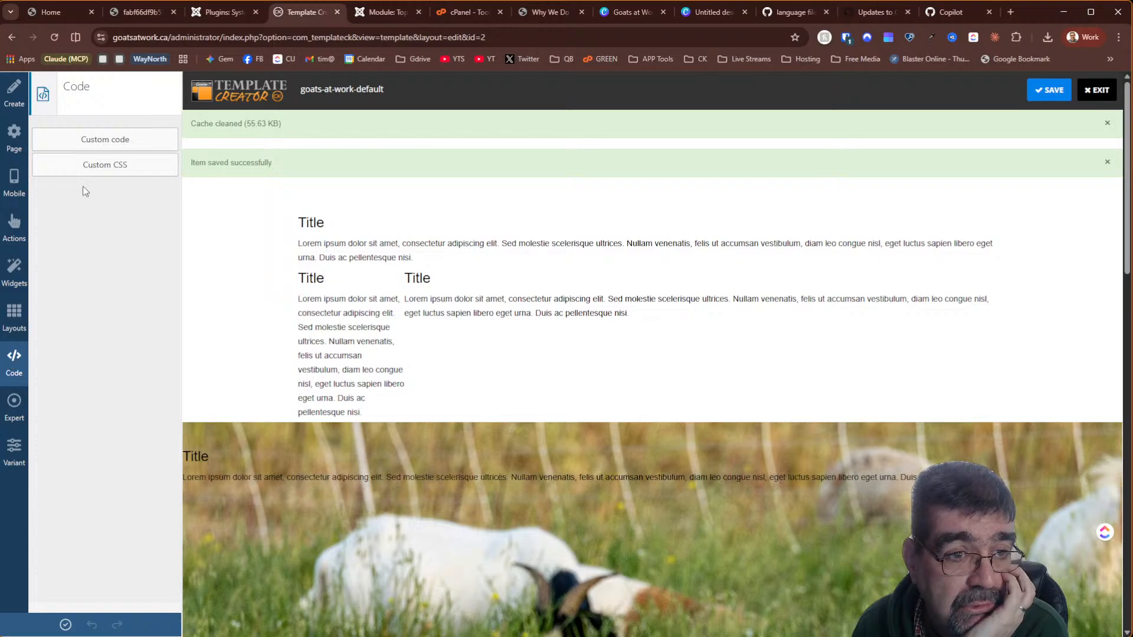
Append a custom CSS rule for div#maximenuck119 ul.maximenuck with display: flex !important and align-items: center !important at the end of the stylesheet
{"action": "left_click", "coordinate": [95, 165]}
{"action": "scroll", "coordinate": [230, 366], "scroll_direction": "down", "scroll_amount": 20}
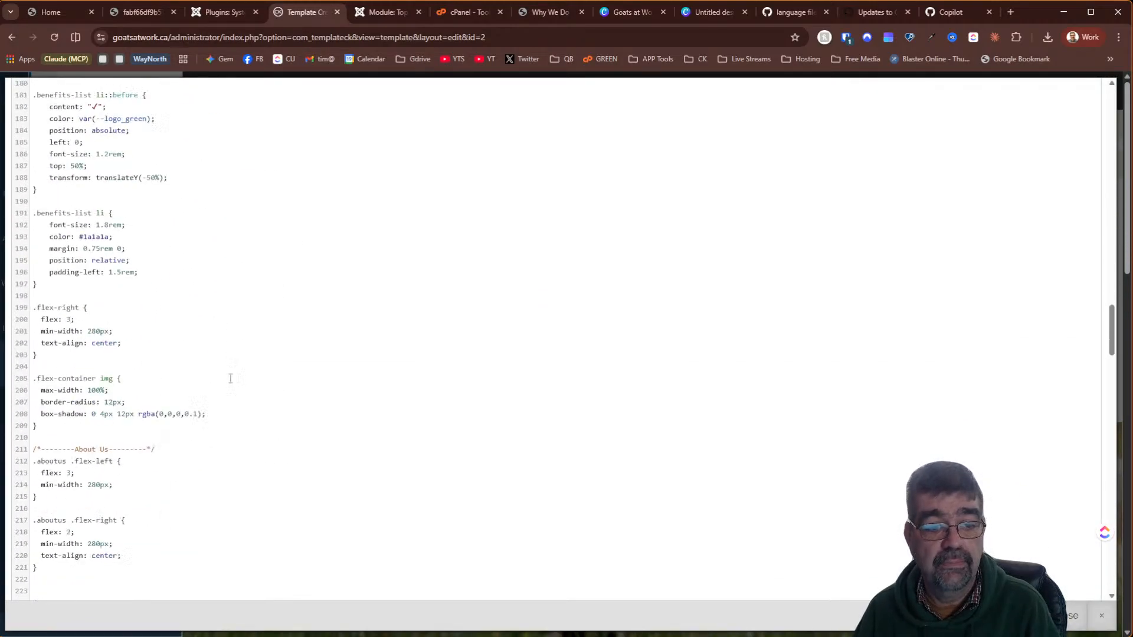
{"action": "scroll", "coordinate": [230, 378], "scroll_direction": "down", "scroll_amount": 20}
{"action": "left_click", "coordinate": [55, 360]}
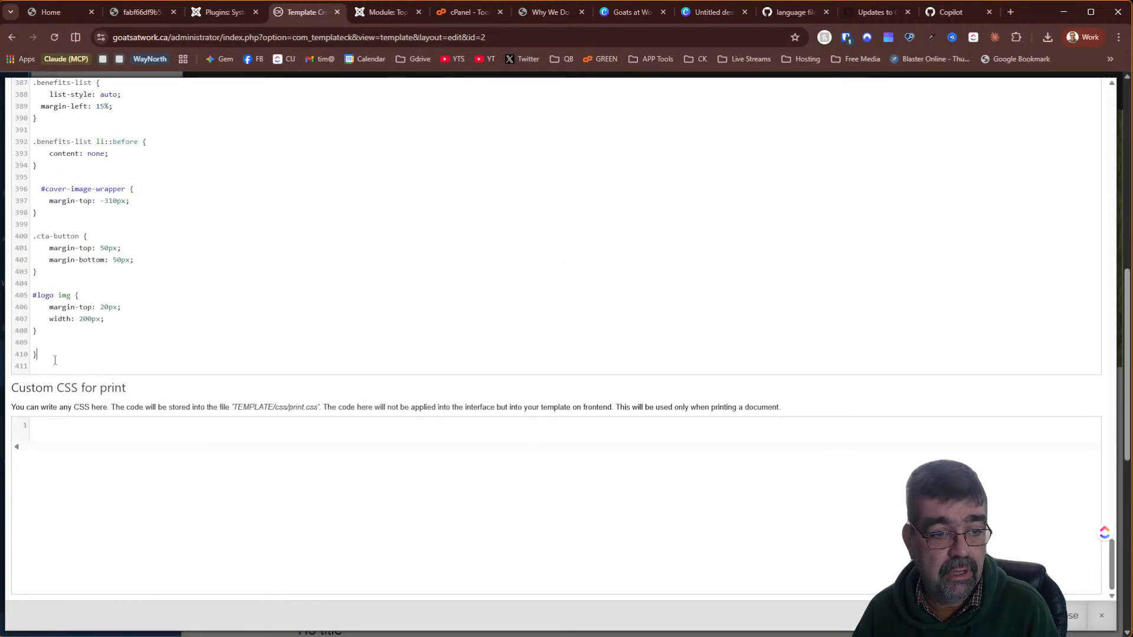
{"action": "key", "text": "ctrl+v"}
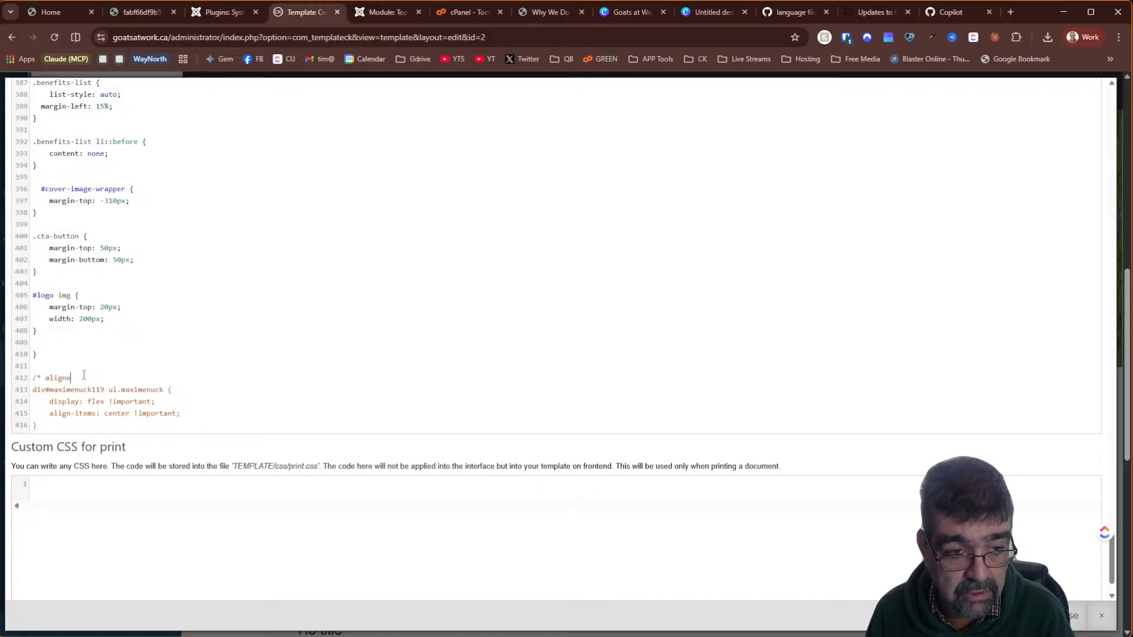
Word the comment above the new rule as "aligns to menu vertically in the middle" and close the CSS editor
{"action": "type", "text": "aligne"}
{"action": "key", "text": "BackSpace"}
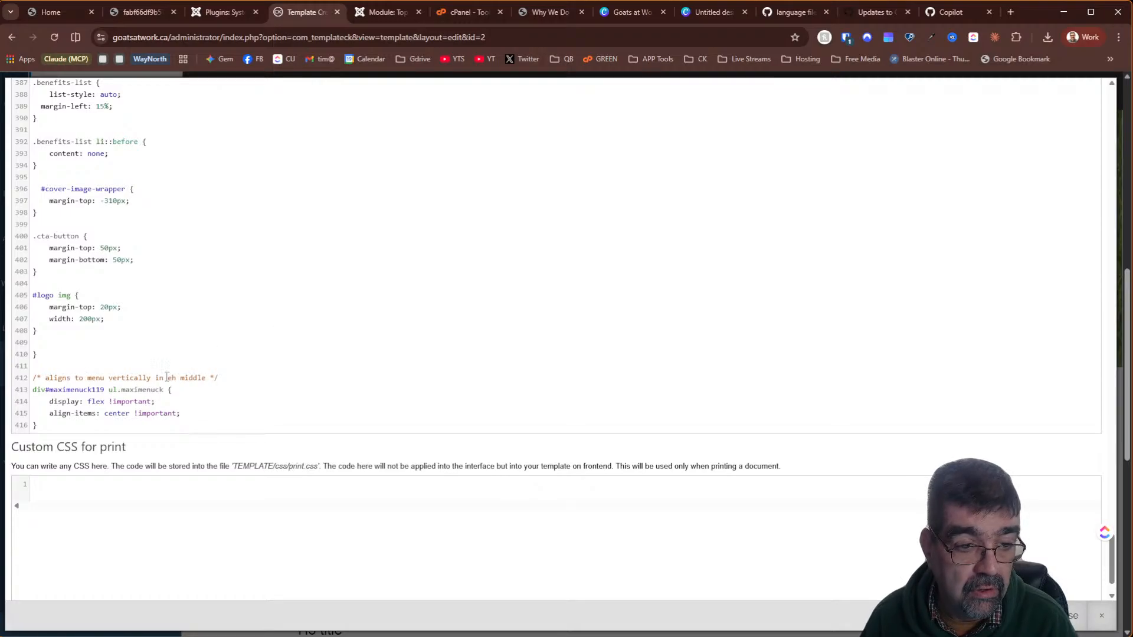
{"action": "double_click", "coordinate": [170, 378]}
{"action": "type", "text": "the"}
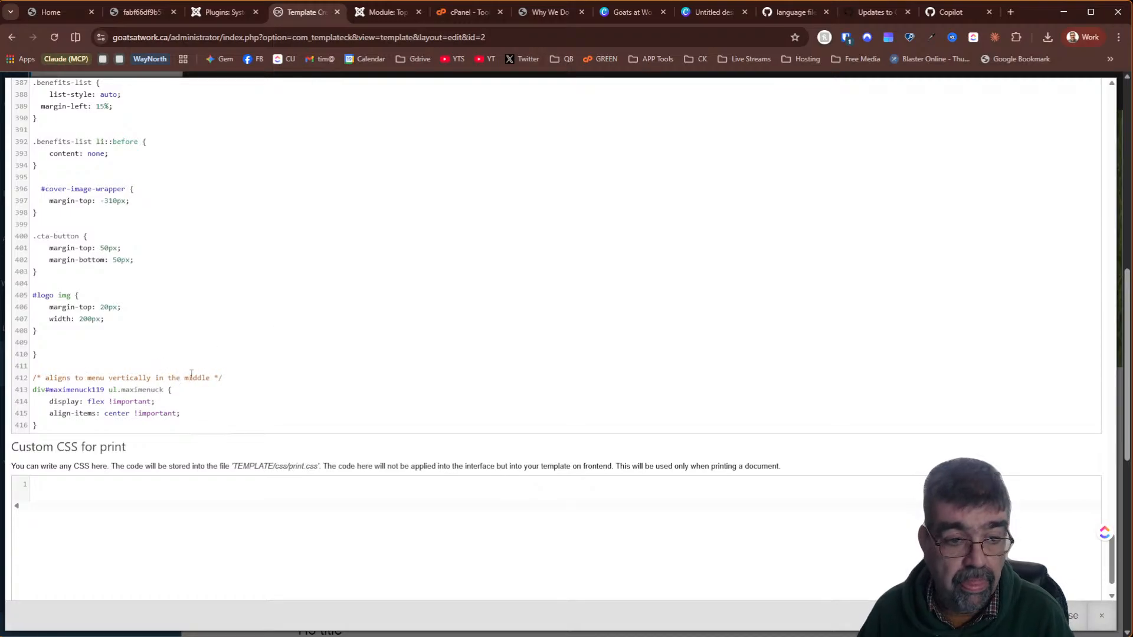
{"action": "left_click", "coordinate": [1072, 615]}
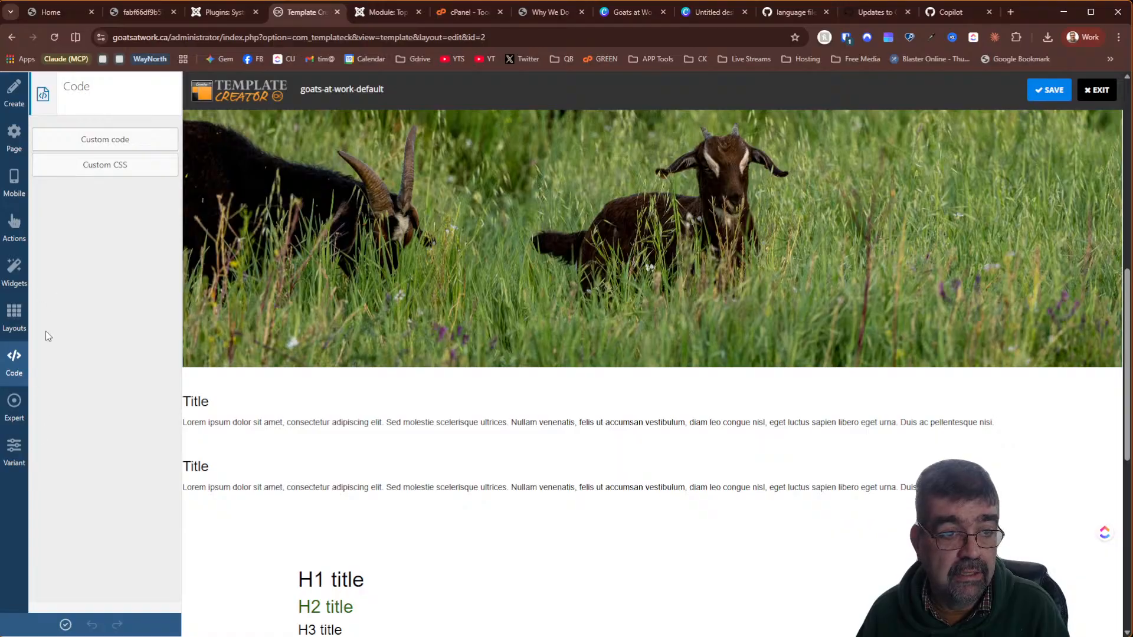
Save the template and reload the website's home page
{"action": "left_click", "coordinate": [1039, 94]}
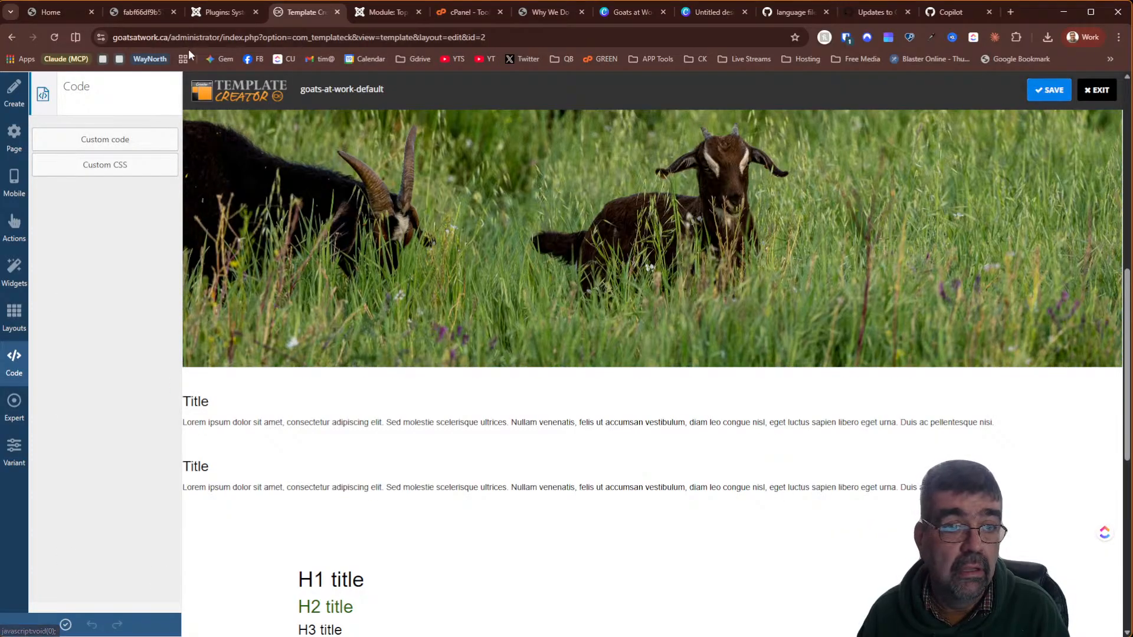
{"action": "left_click", "coordinate": [68, 13]}
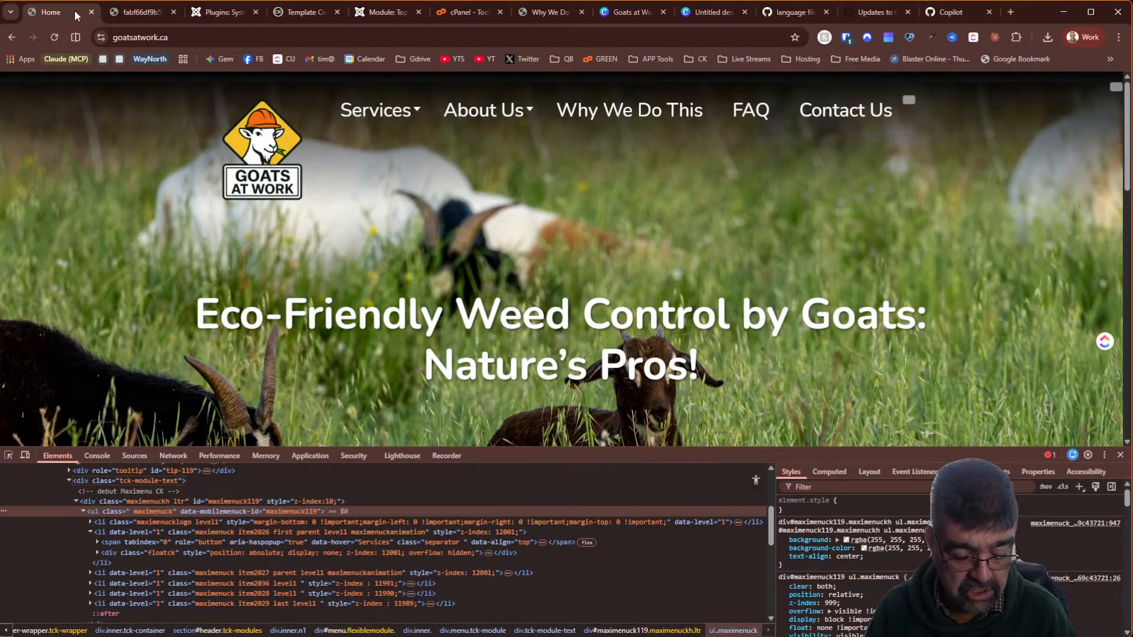
{"action": "key", "text": "F5"}
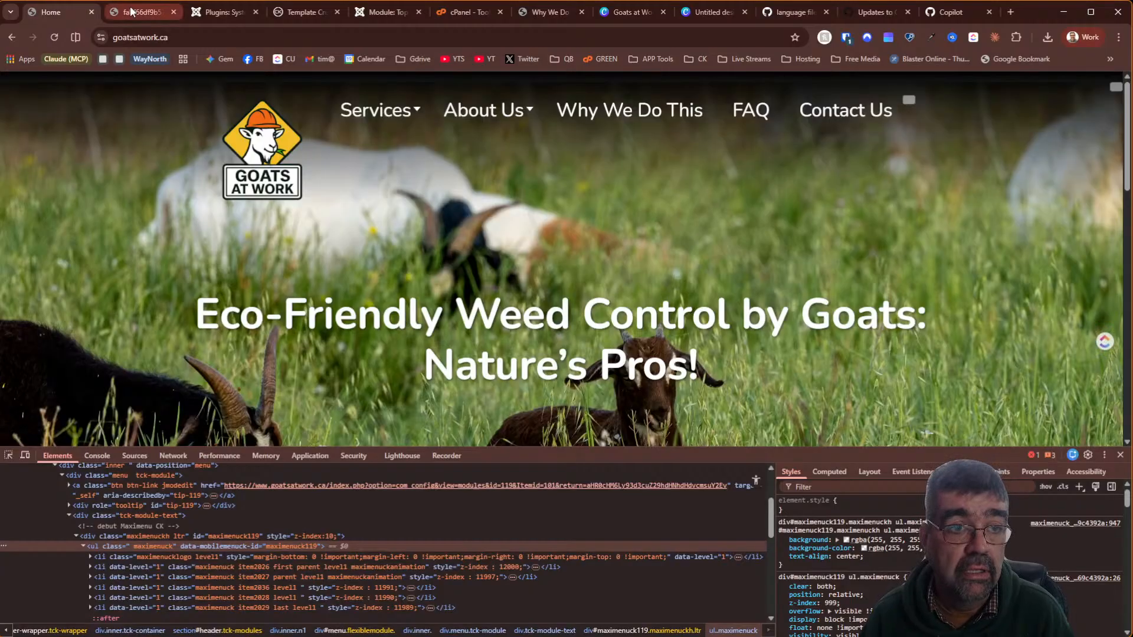
Regenerate the template files in the template builder and return to the website's home page
{"action": "left_click", "coordinate": [279, 12]}
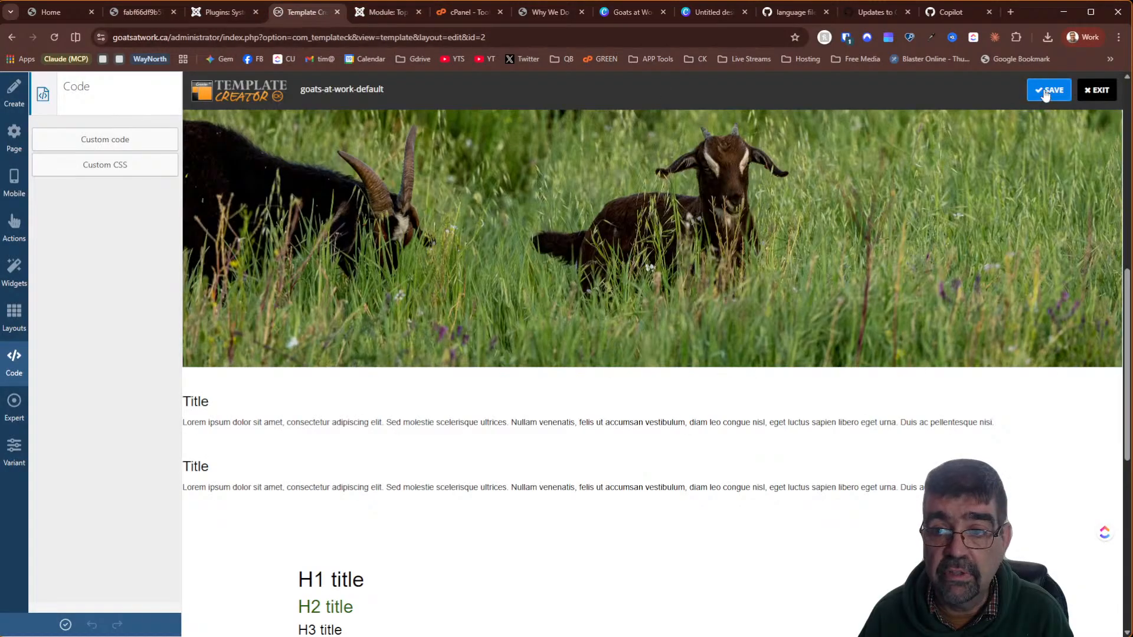
{"action": "left_click", "coordinate": [65, 627]}
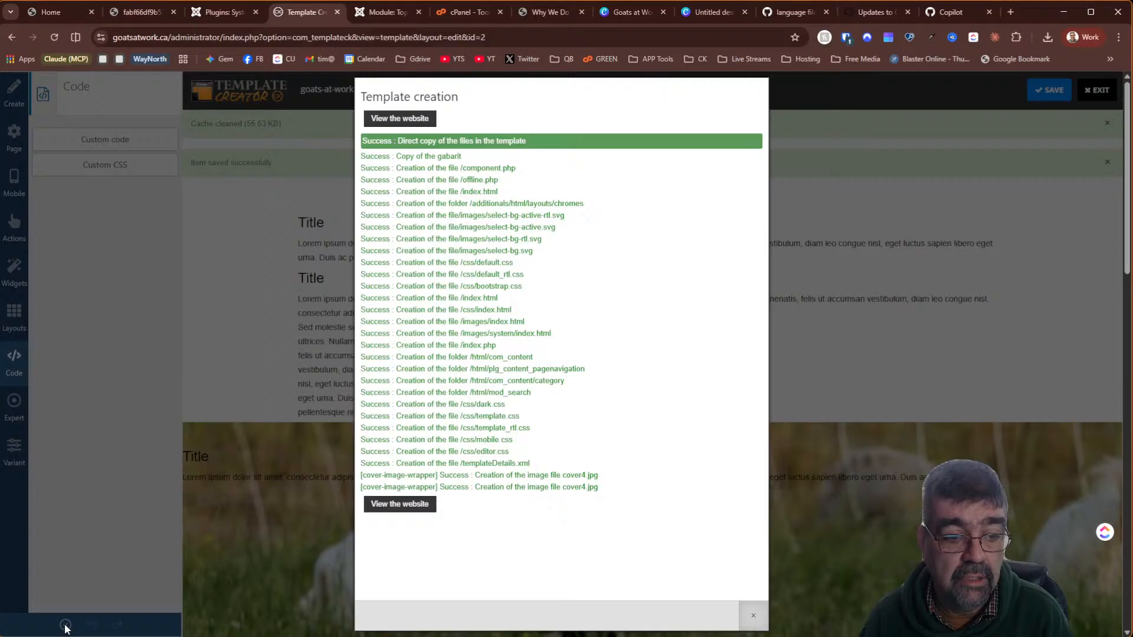
{"action": "left_click", "coordinate": [47, 12]}
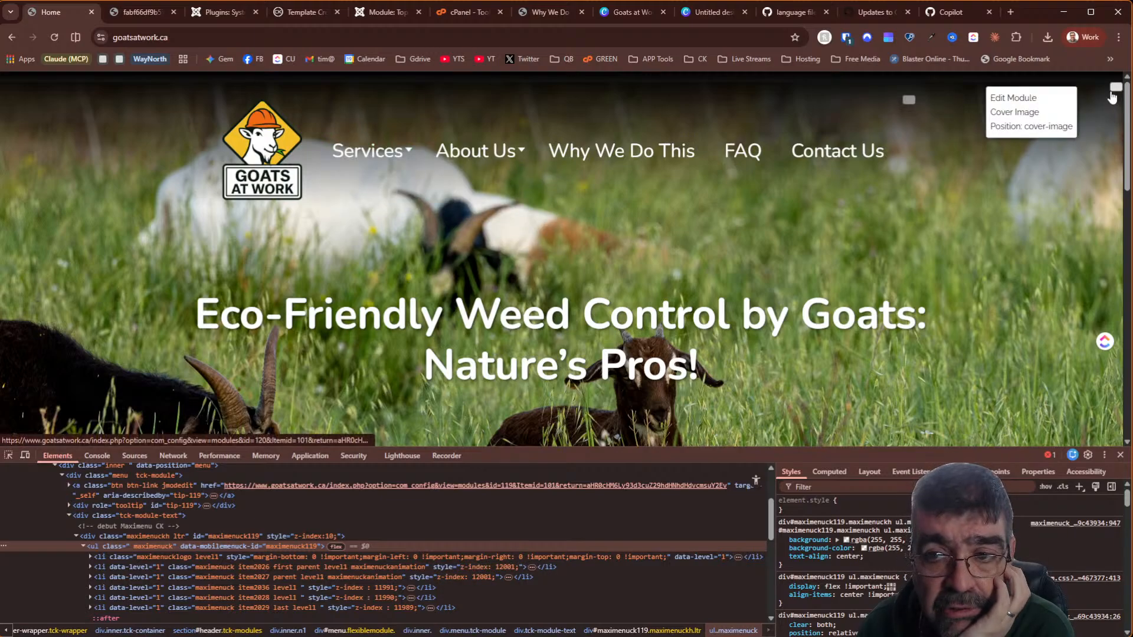
Open goatsatwork.ca in an incognito window, check the header menu and its Services submenu, and close the window
{"action": "left_click", "coordinate": [195, 38]}
{"action": "right_click", "coordinate": [195, 38]}
{"action": "left_click", "coordinate": [248, 144]}
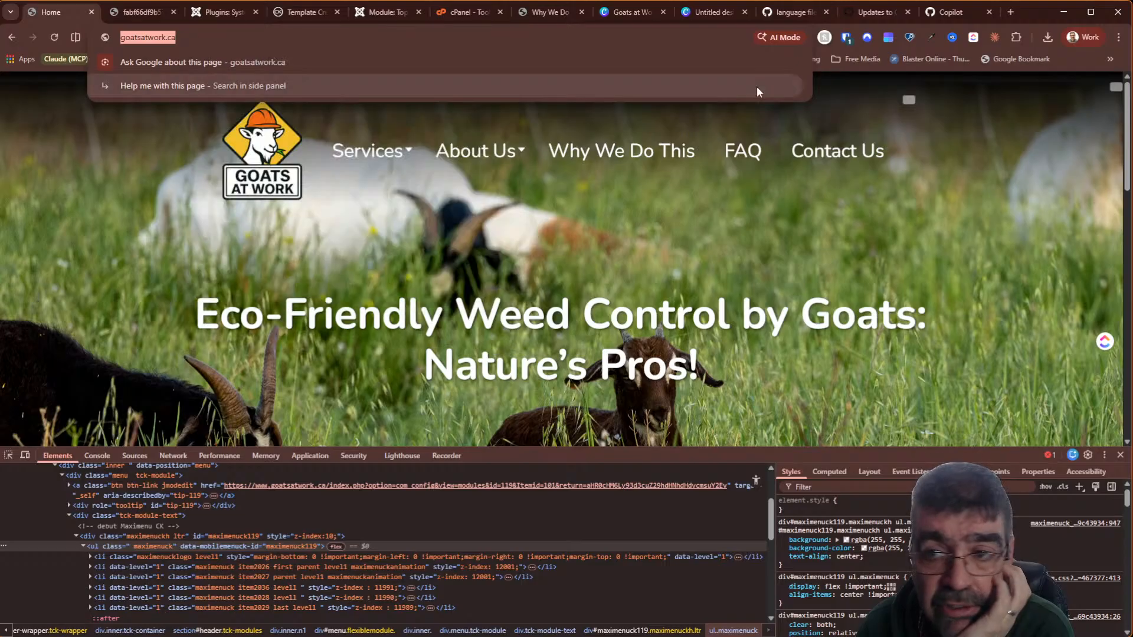
{"action": "left_click", "coordinate": [1119, 37]}
{"action": "left_click", "coordinate": [1021, 96]}
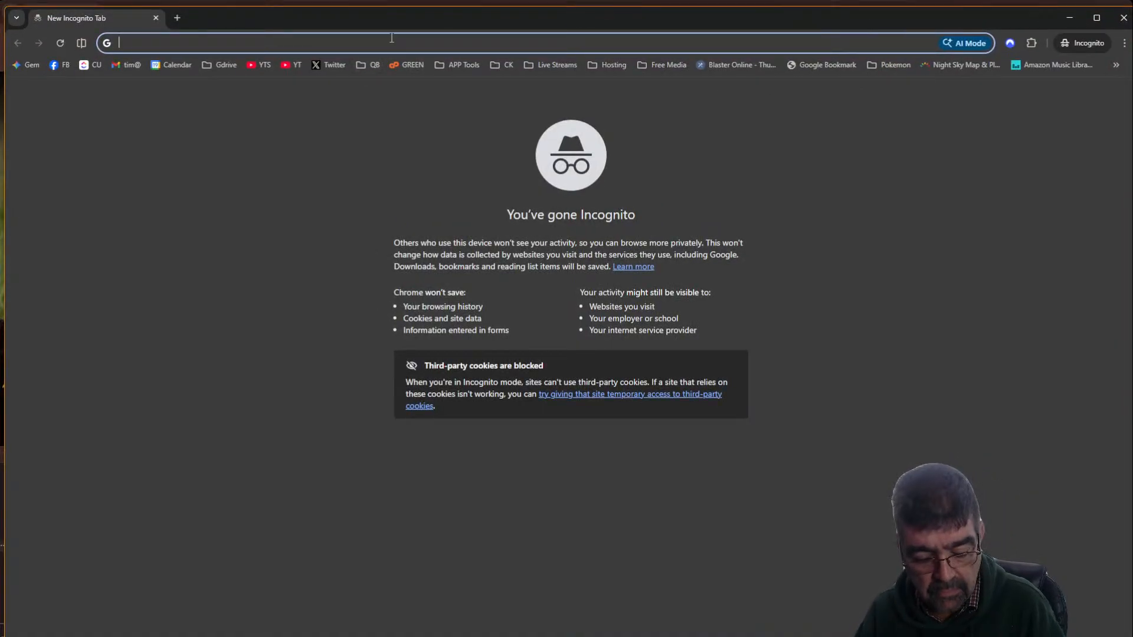
{"action": "key", "text": "ctrl+v"}
{"action": "key", "text": "Return"}
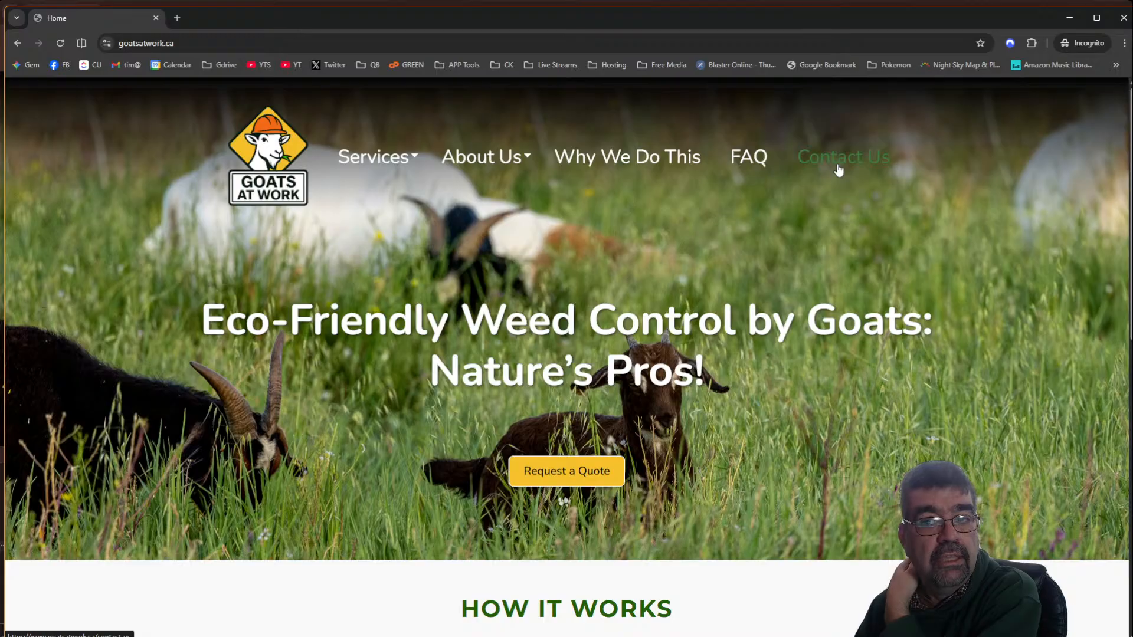
{"action": "mouse_move", "coordinate": [378, 175]}
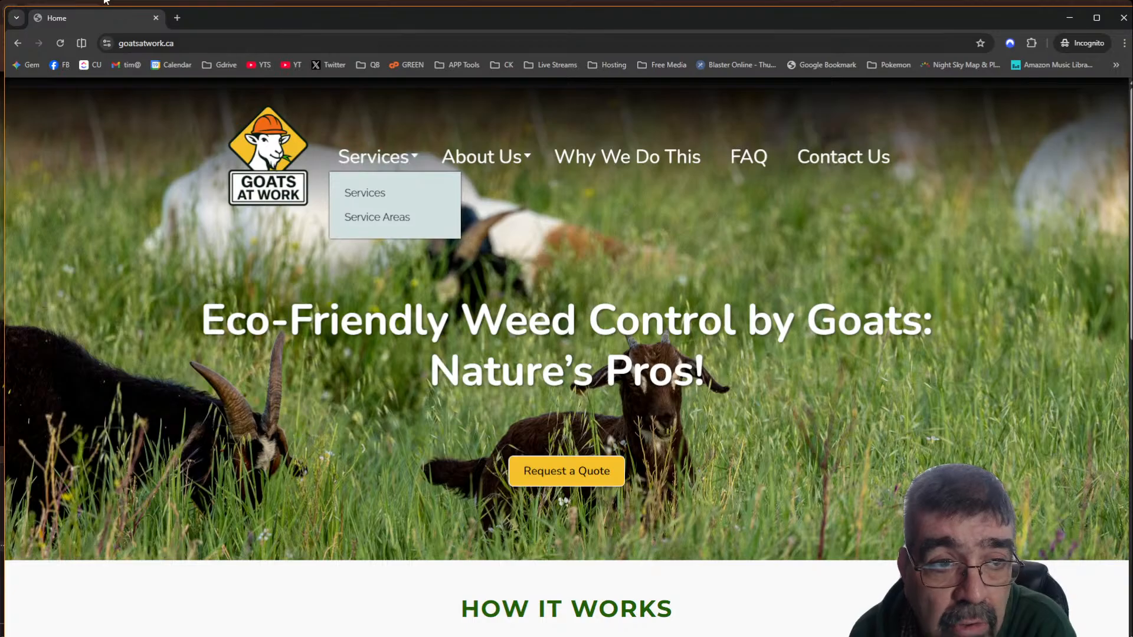
{"action": "left_click", "coordinate": [156, 18]}
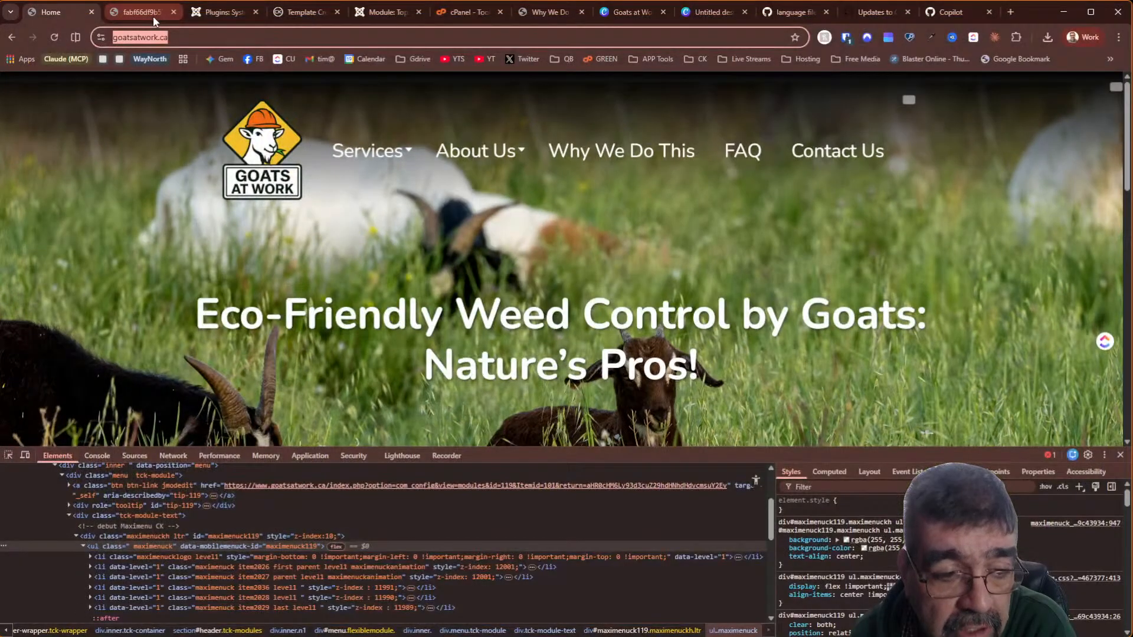
Inspect the Services menu title in the page header and find the CSS rule that sets its text colour
{"action": "left_click", "coordinate": [6, 458]}
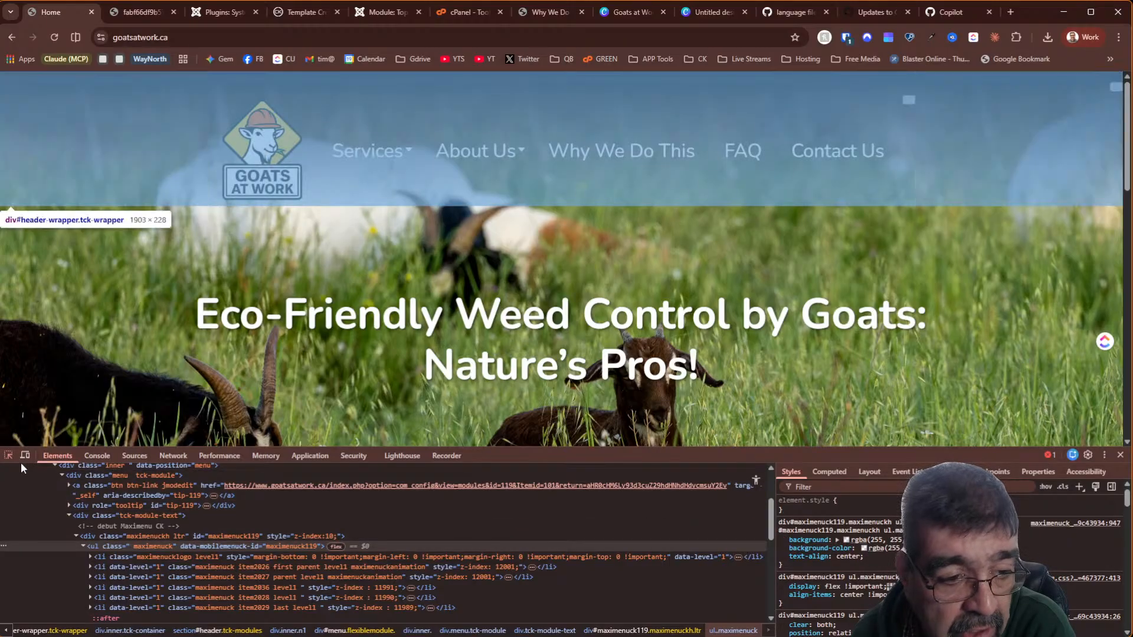
{"action": "left_click", "coordinate": [8, 456]}
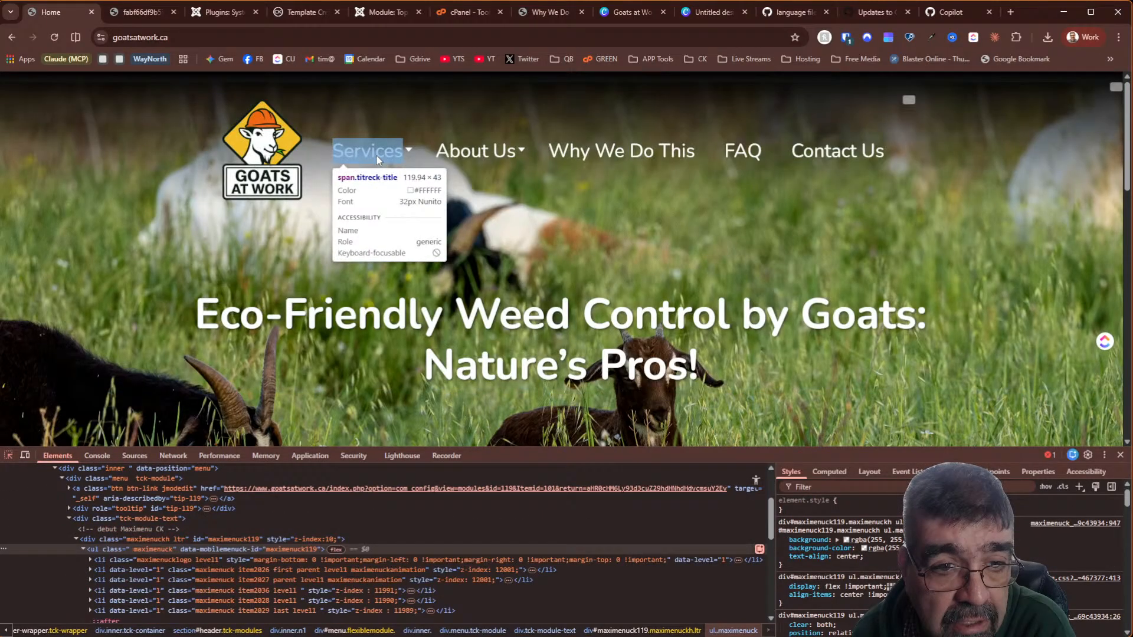
{"action": "left_click", "coordinate": [376, 155]}
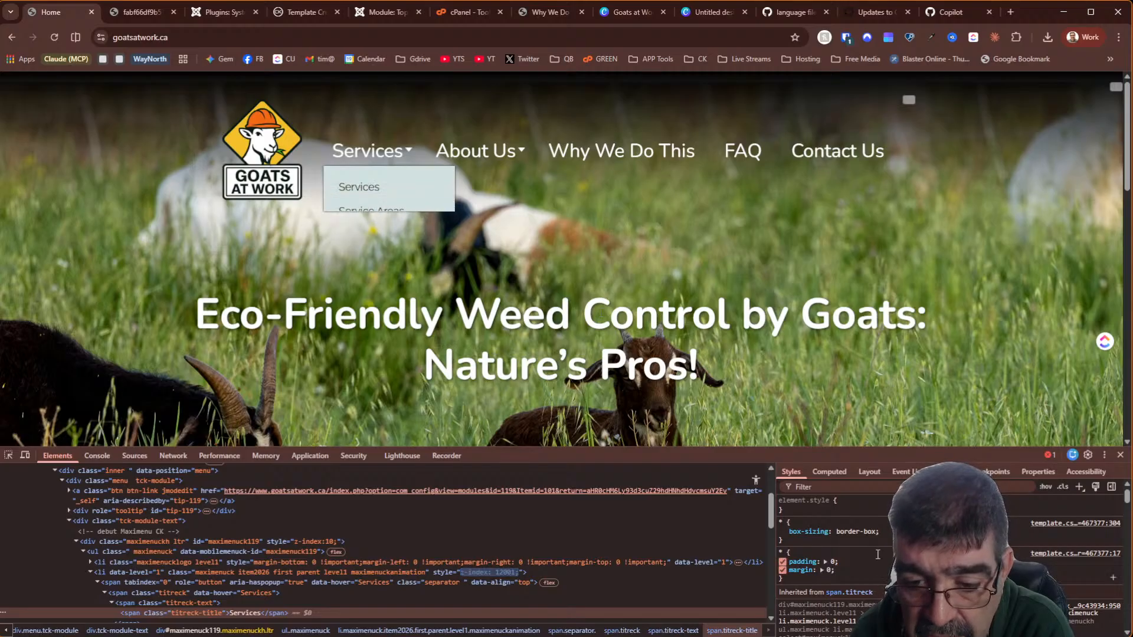
{"action": "scroll", "coordinate": [874, 563], "scroll_direction": "down", "scroll_amount": 3}
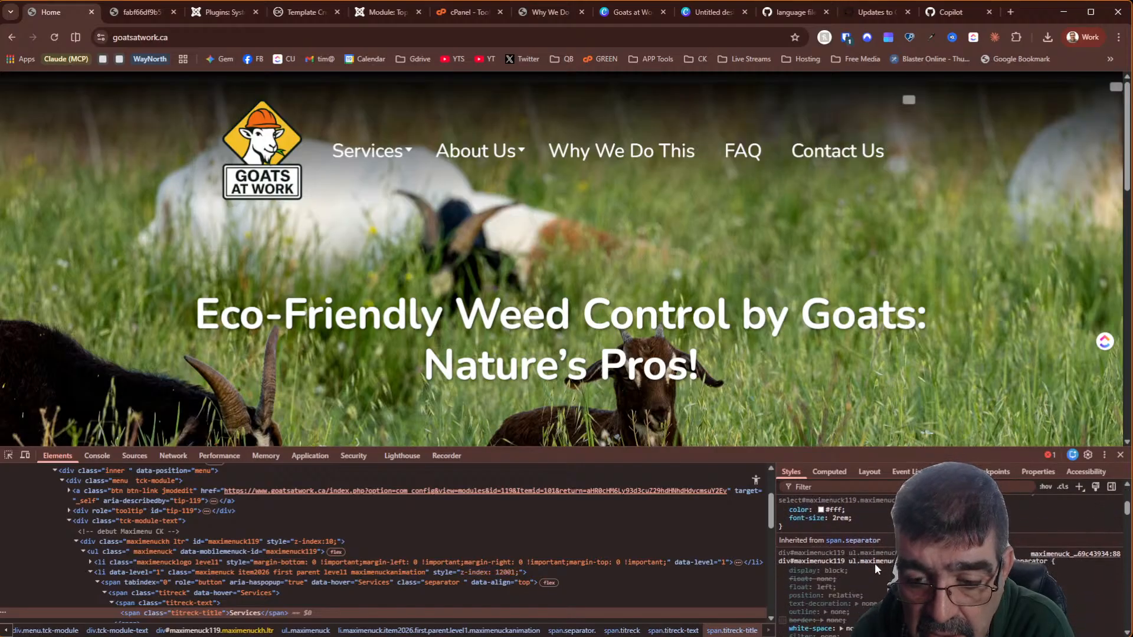
Preview the menu text in the yellow sampled from the sign in the goat logo and select the colour's hex code
{"action": "left_click", "coordinate": [821, 510]}
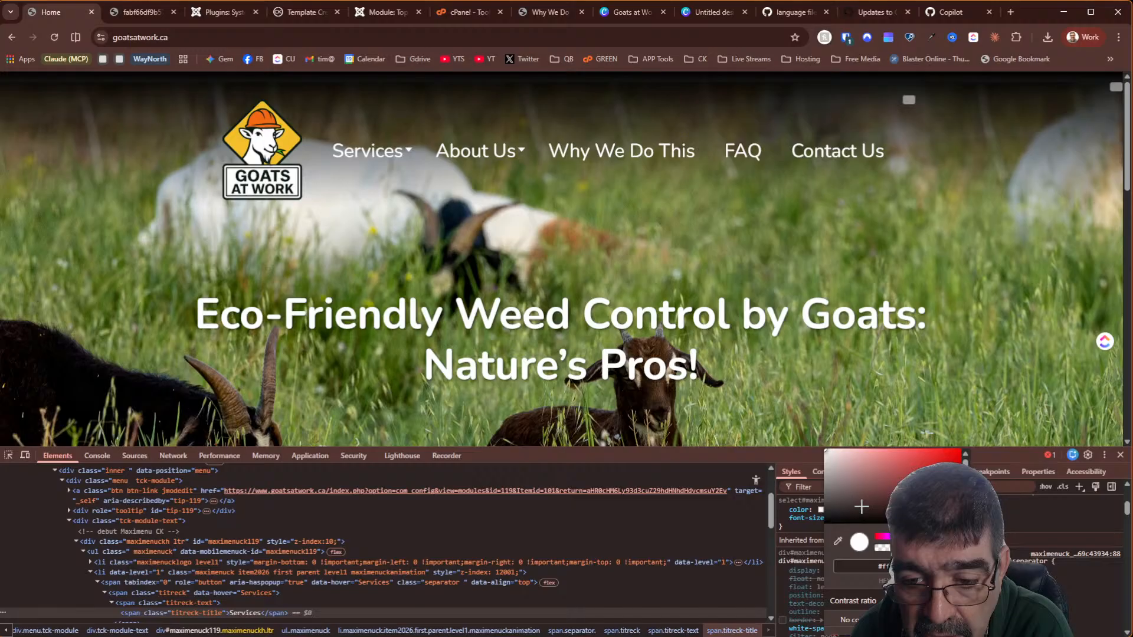
{"action": "left_click", "coordinate": [838, 541]}
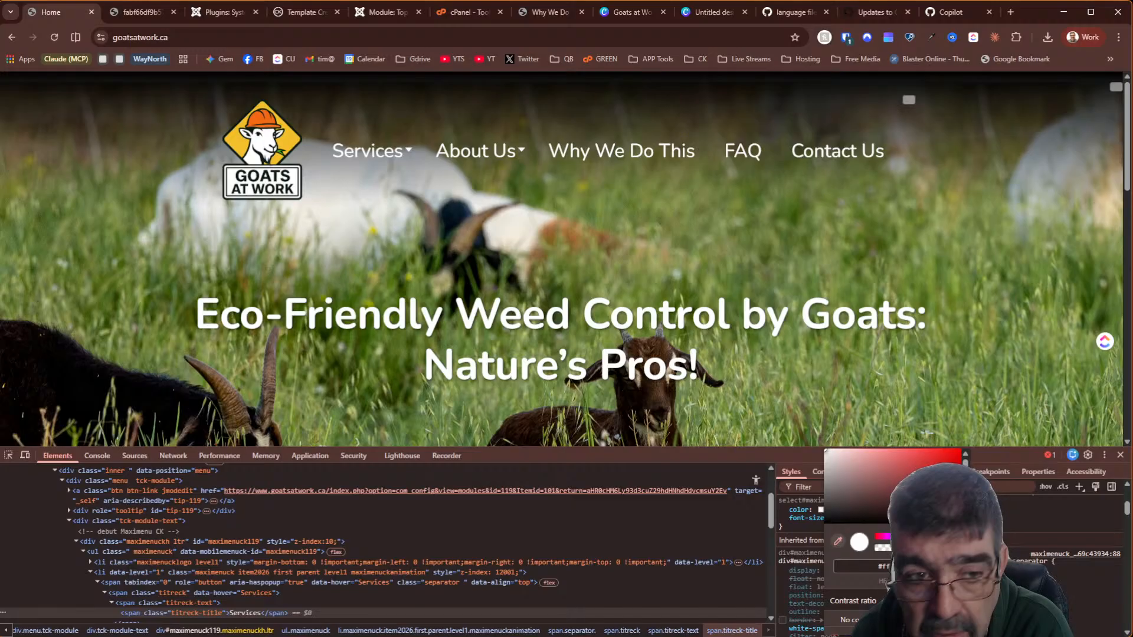
{"action": "left_click", "coordinate": [287, 141]}
{"action": "left_click", "coordinate": [879, 566]}
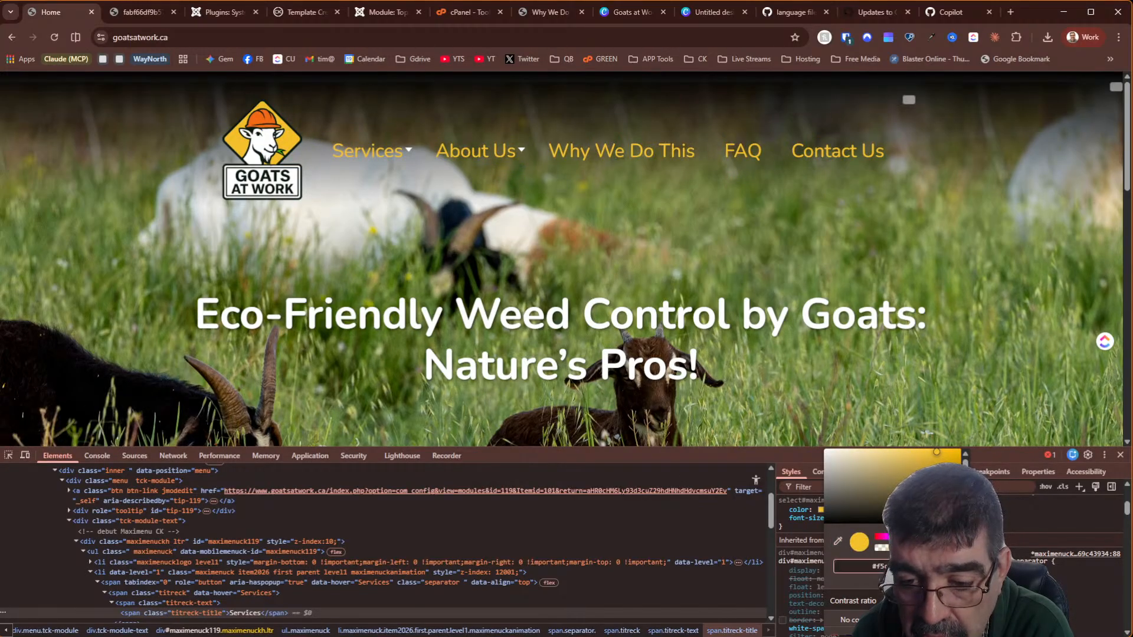
{"action": "key", "text": "ctrl+a"}
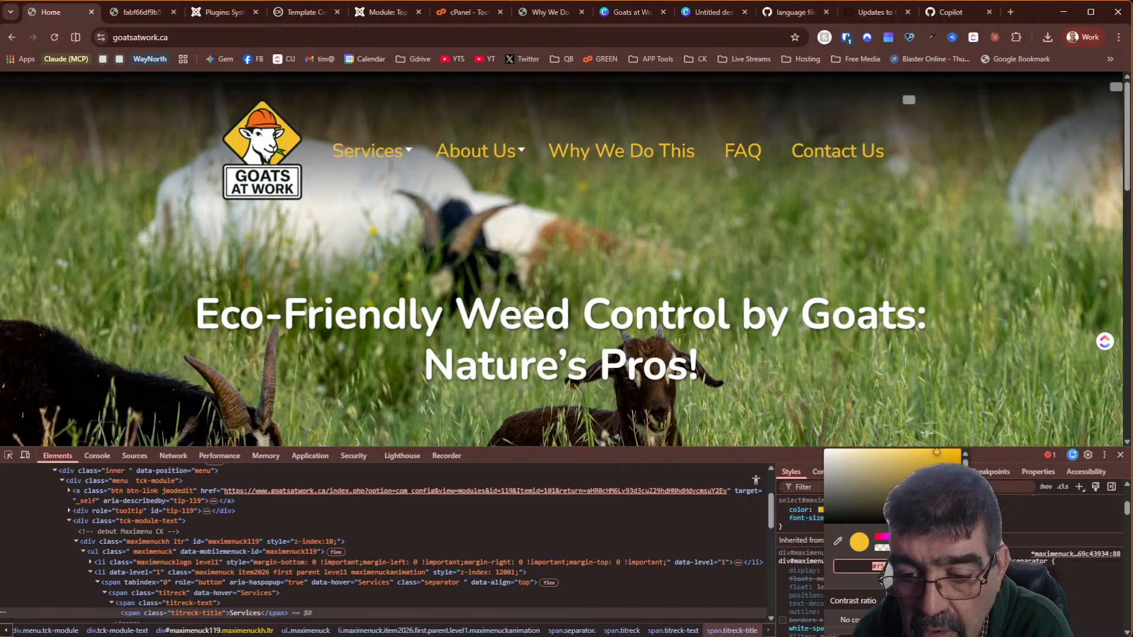
Open the Top Menu module's menu style for editing and rename it to "Goats Top Menu"
{"action": "left_click", "coordinate": [380, 12]}
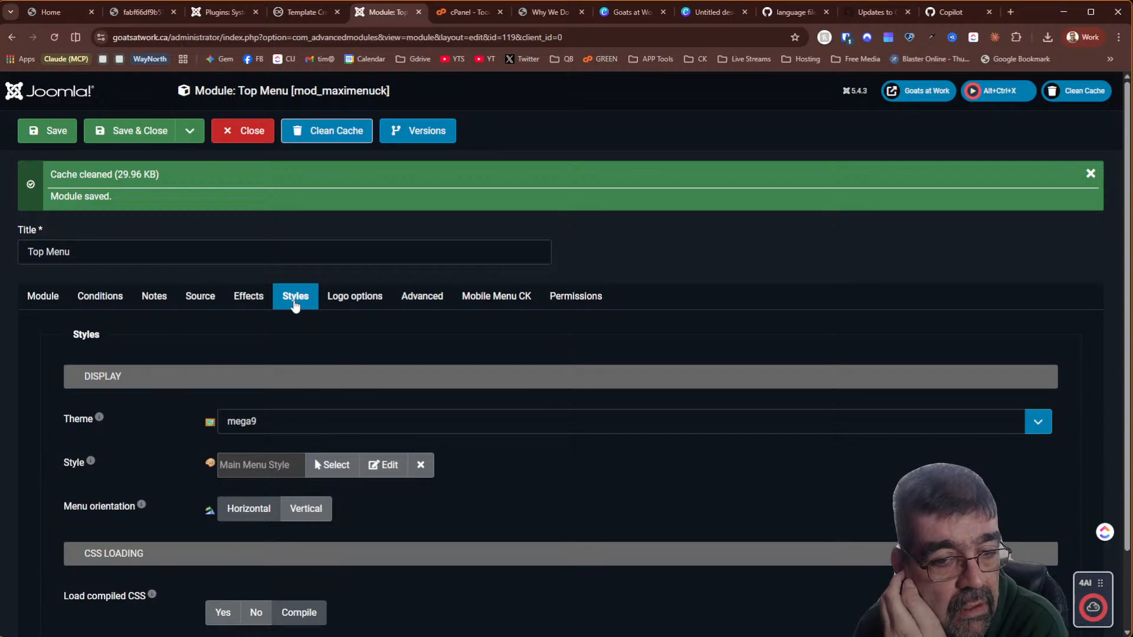
{"action": "left_click", "coordinate": [382, 465]}
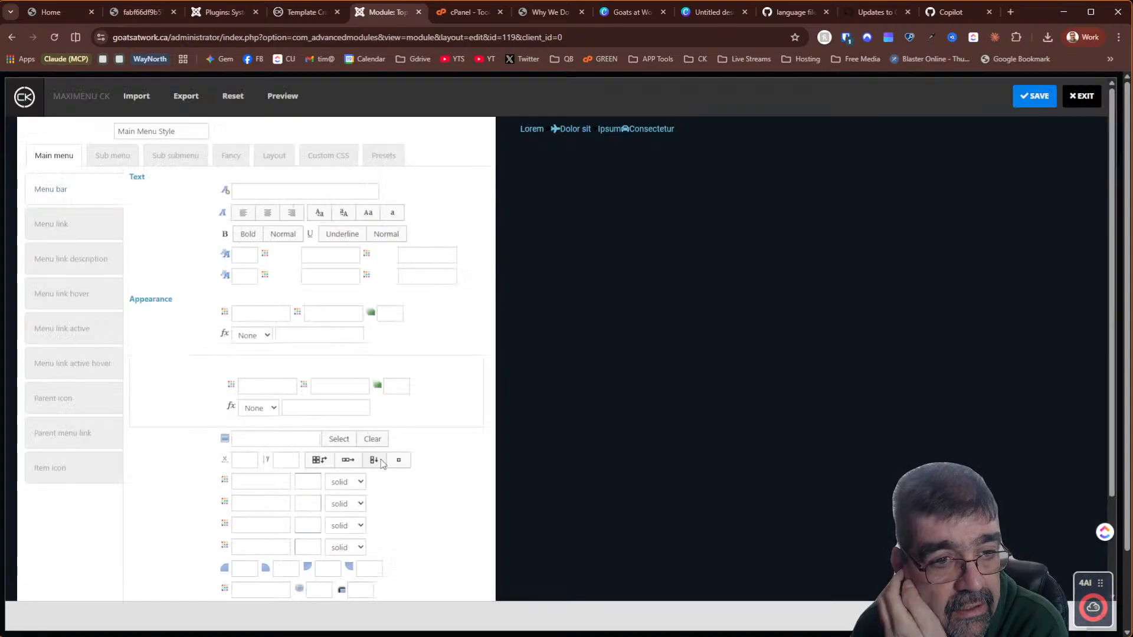
{"action": "left_click", "coordinate": [157, 131]}
{"action": "key", "text": "ctrl+a"}
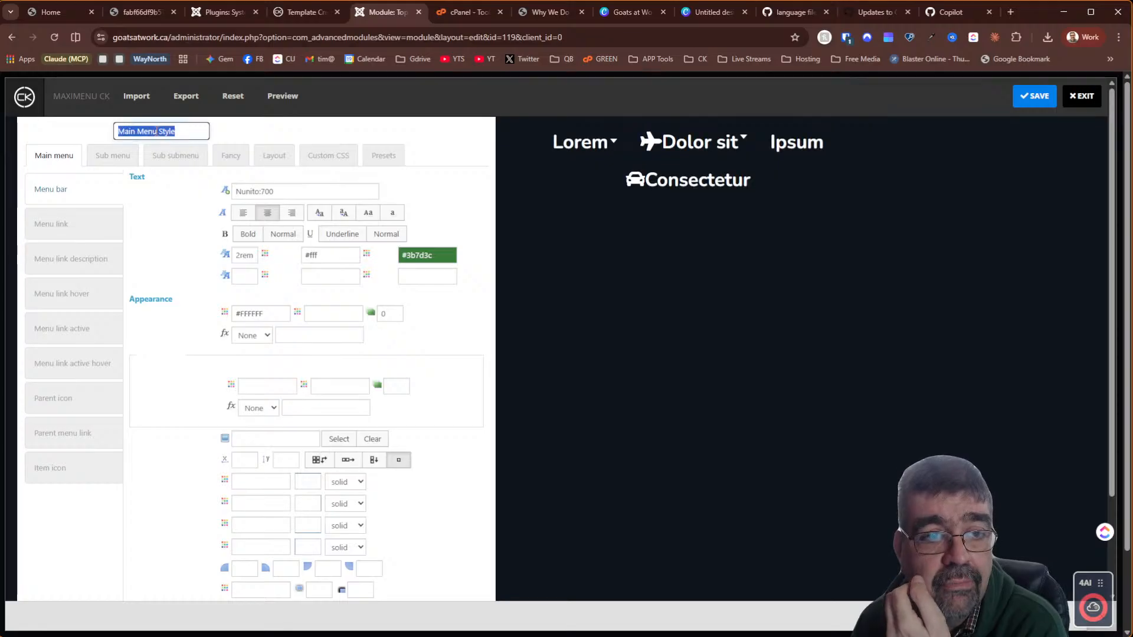
{"action": "type", "text": "To"}
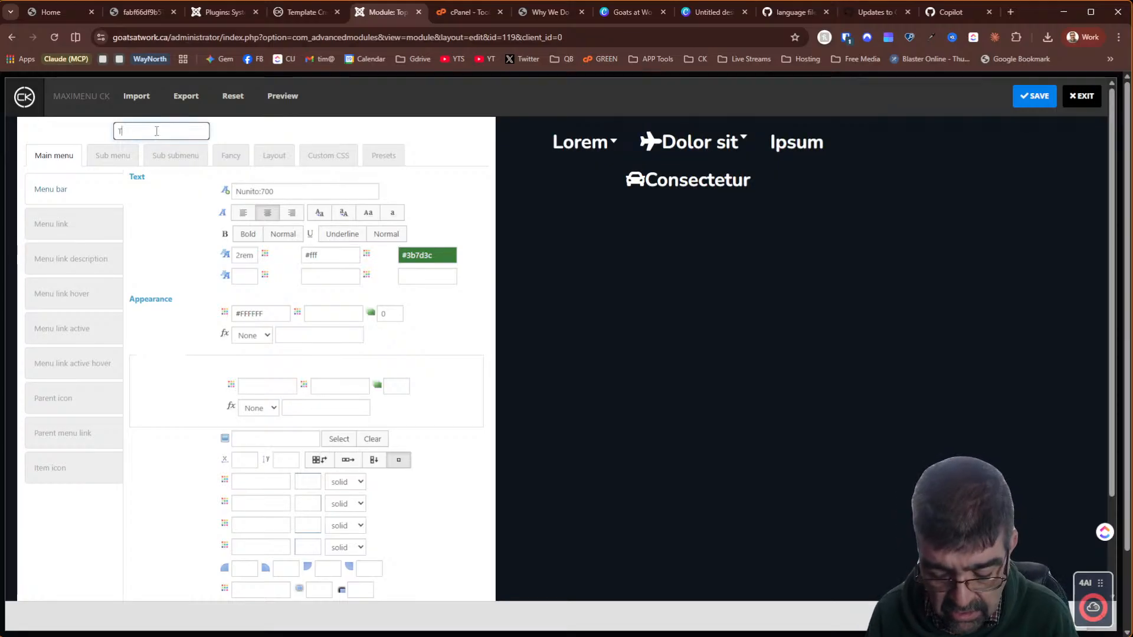
{"action": "key", "text": "BackSpace"}
{"action": "key", "text": "BackSpace"}
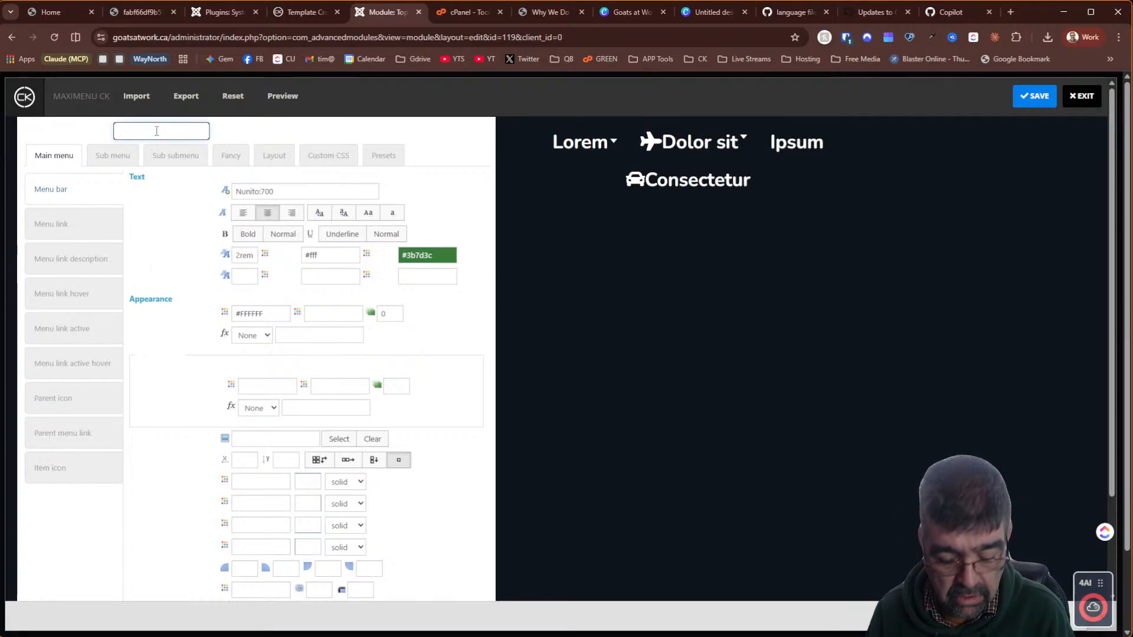
{"action": "type", "text": "Goats "}
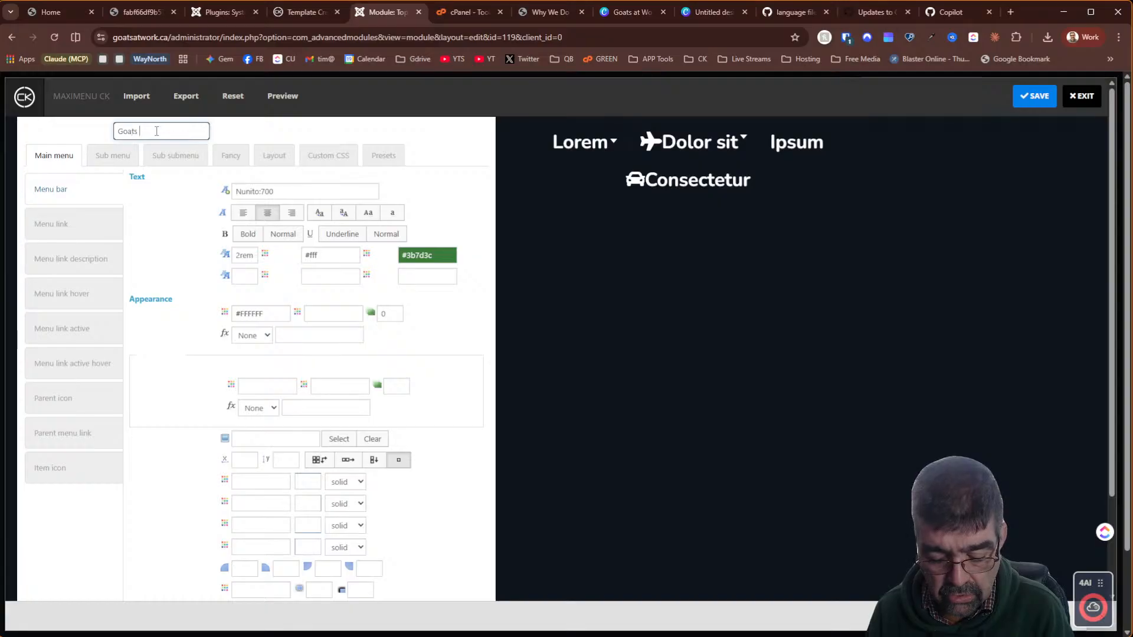
{"action": "type", "text": "top Menu"}
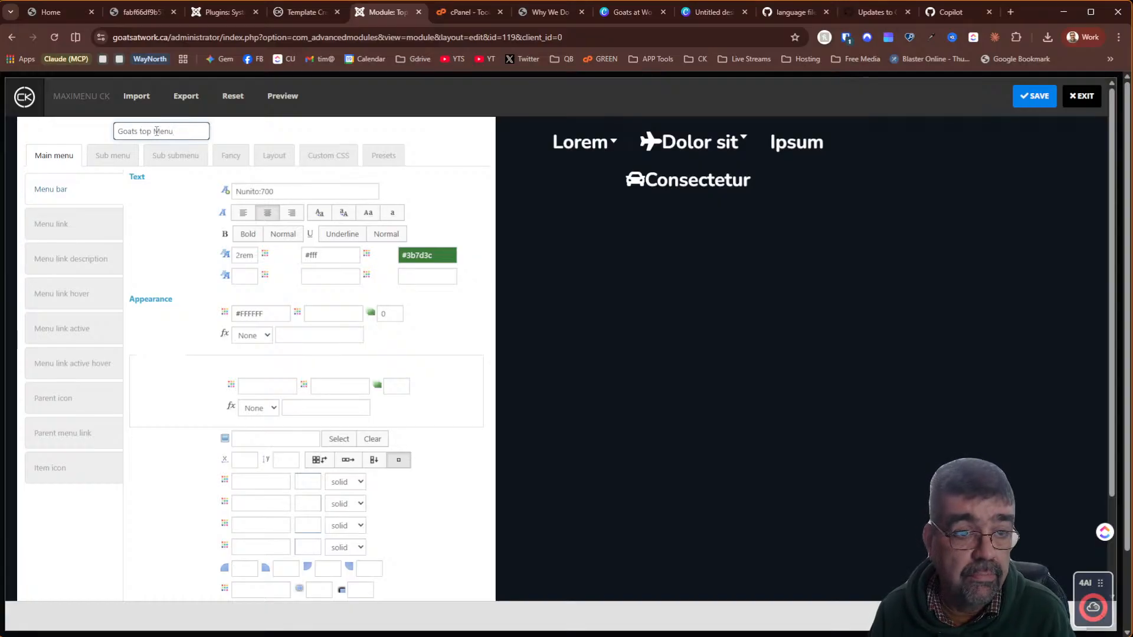
{"action": "type", "text": "T"}
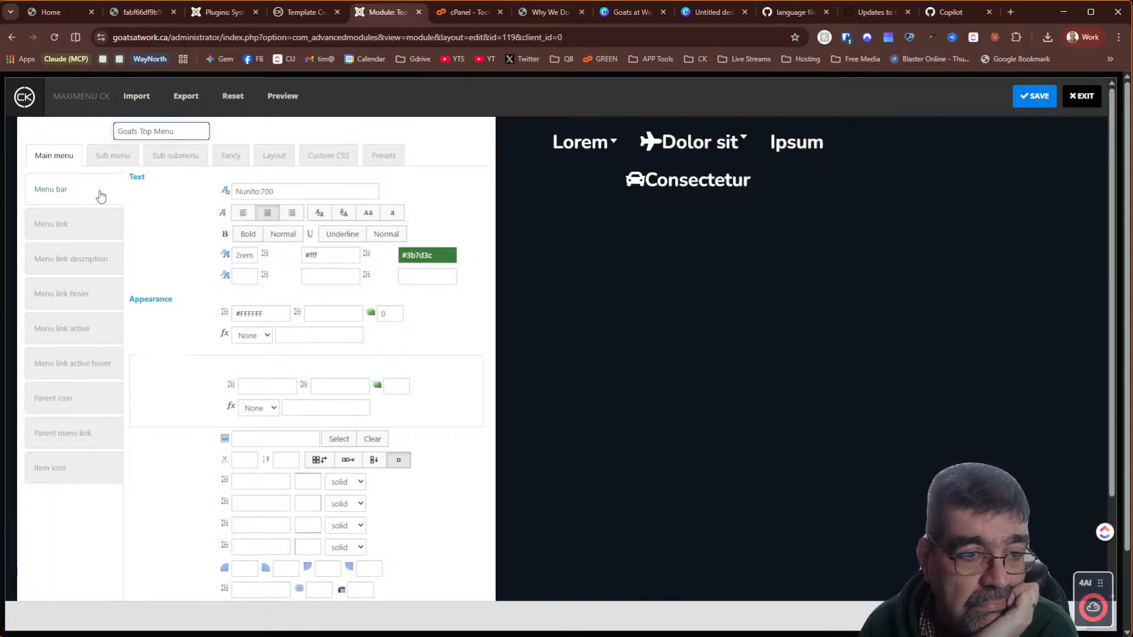
Set the hover colour of the main menu bar's text to #f5c02b and save the menu style
{"action": "left_click", "coordinate": [82, 298]}
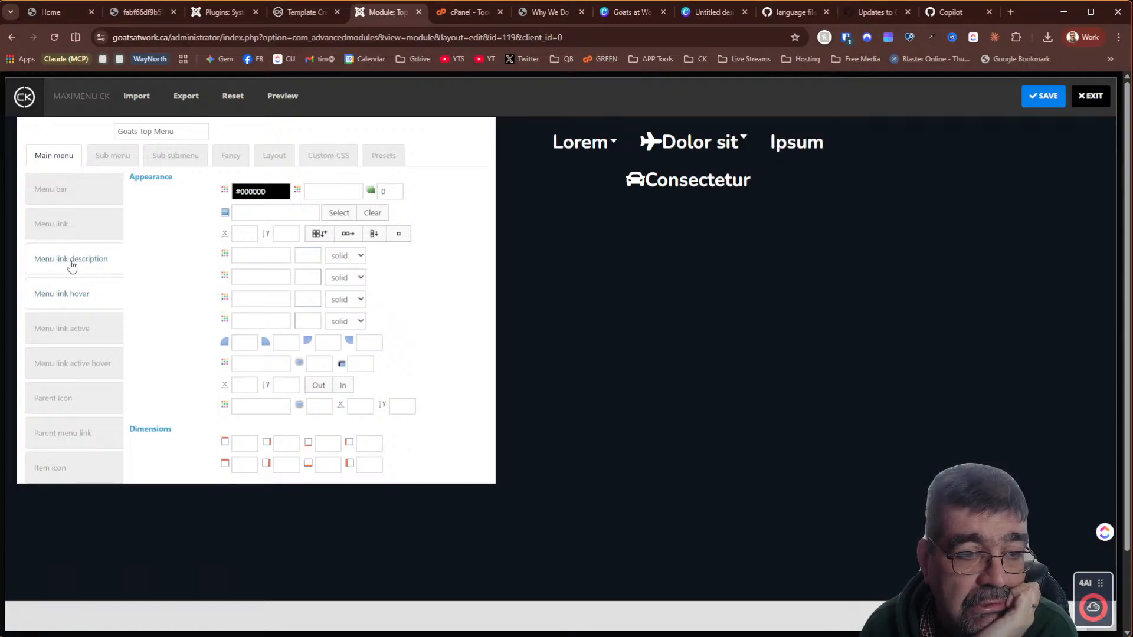
{"action": "left_click", "coordinate": [71, 229]}
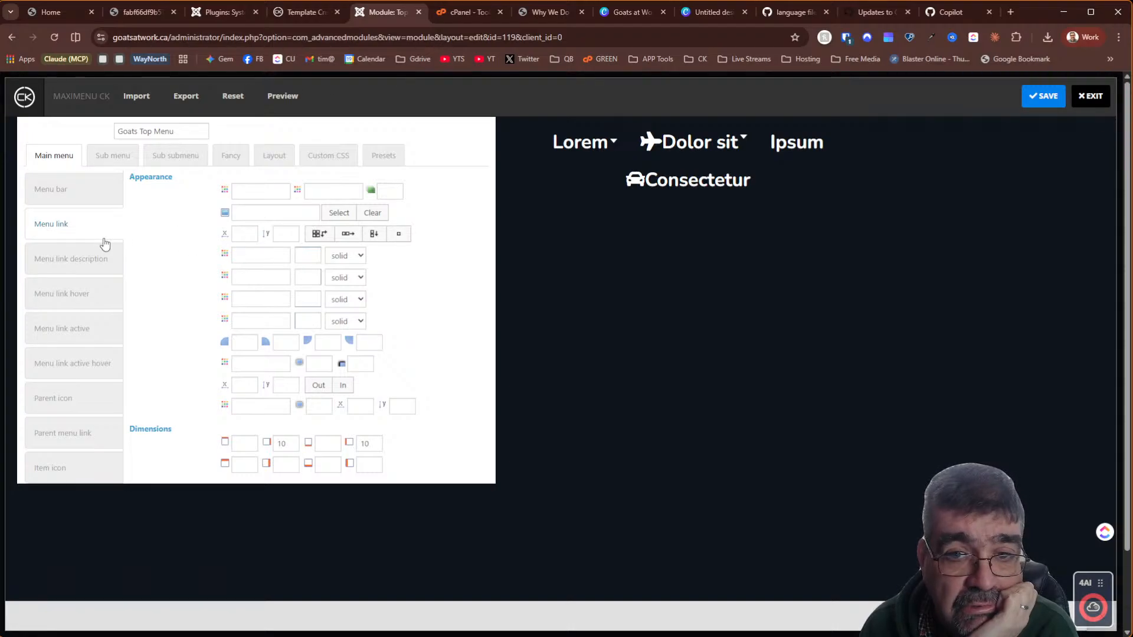
{"action": "mouse_move", "coordinate": [563, 147]}
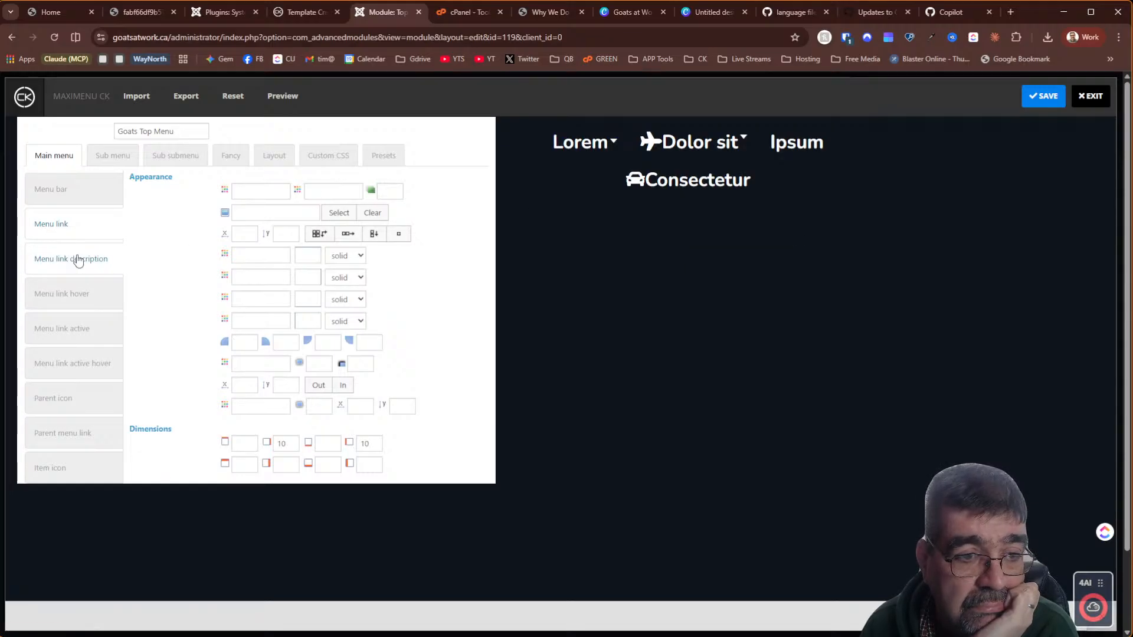
{"action": "left_click", "coordinate": [80, 190]}
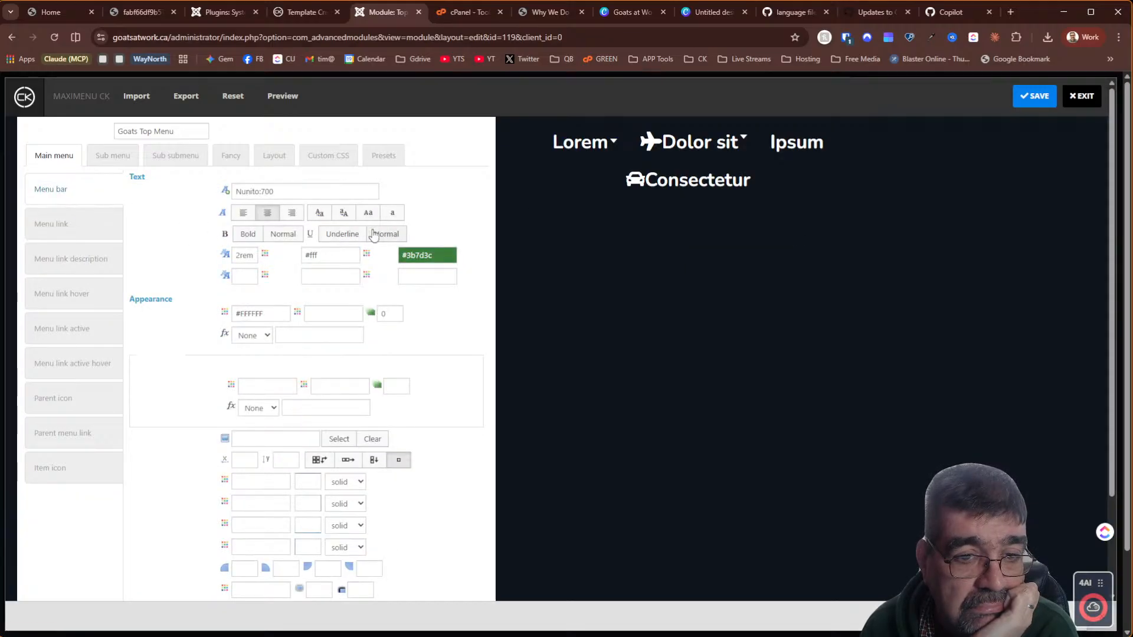
{"action": "left_click", "coordinate": [419, 255]}
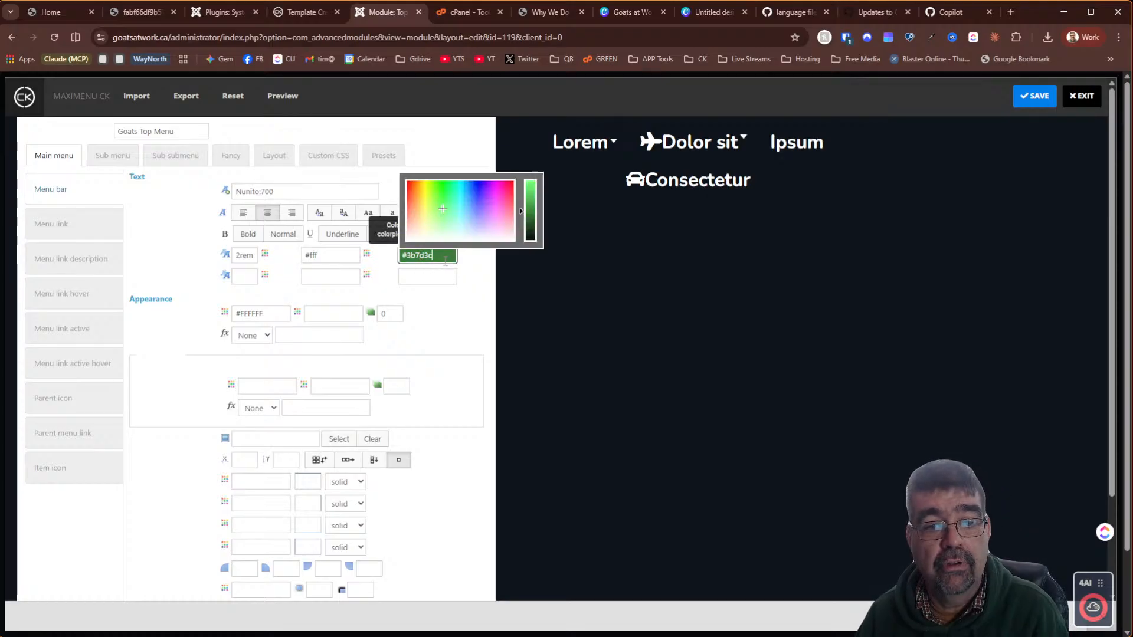
{"action": "type", "text": "#f5c02b"}
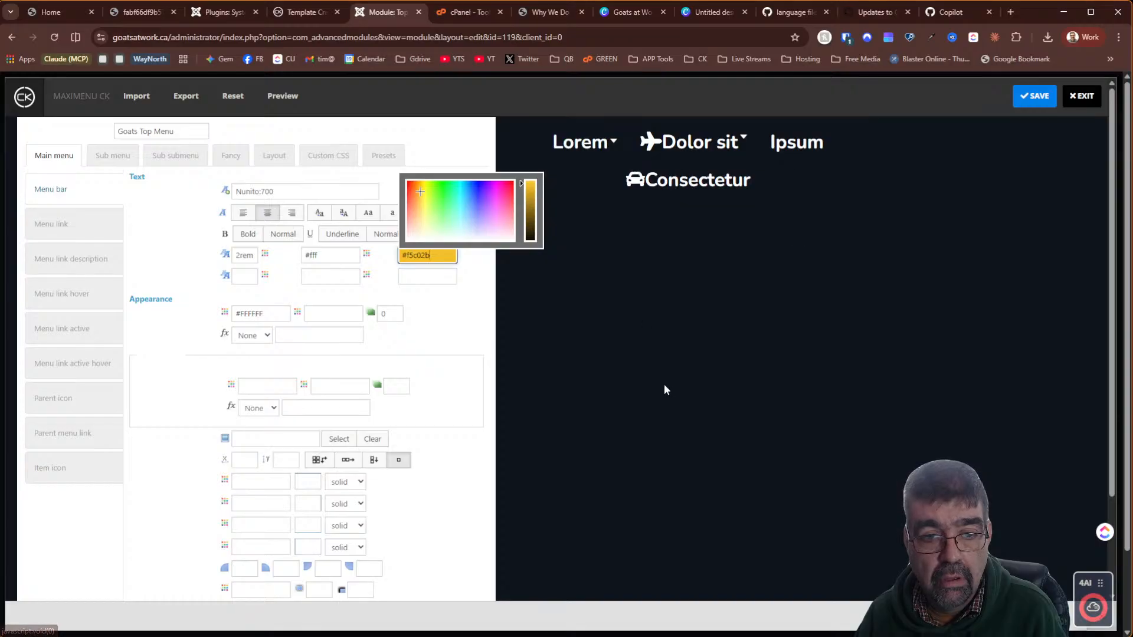
{"action": "key", "text": "Tab"}
{"action": "mouse_move", "coordinate": [694, 151]}
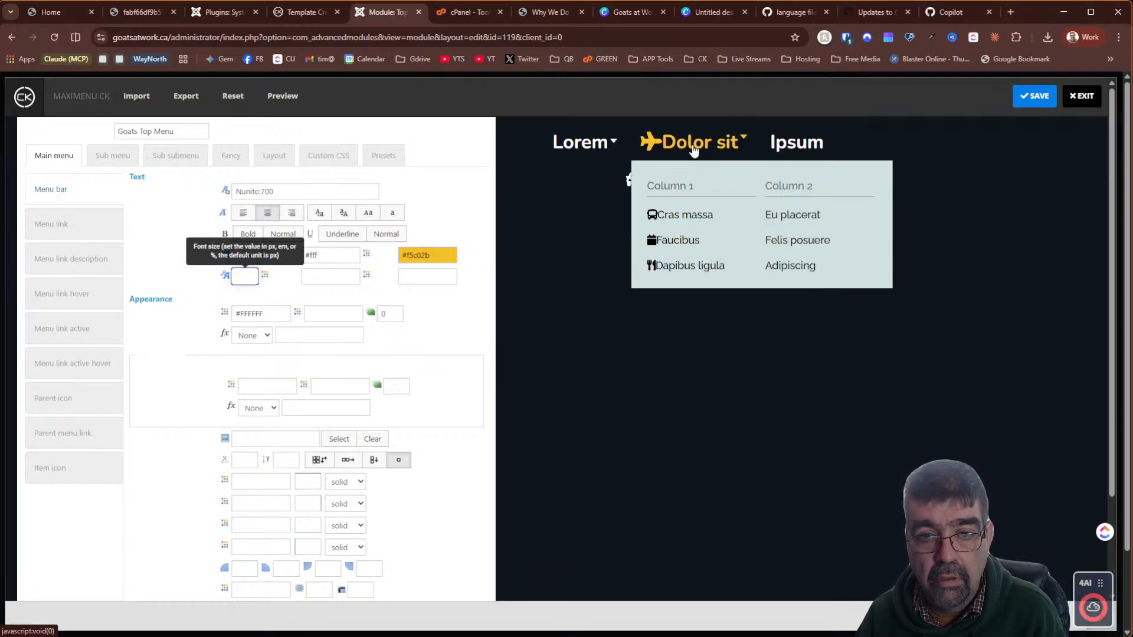
{"action": "left_click", "coordinate": [1029, 98]}
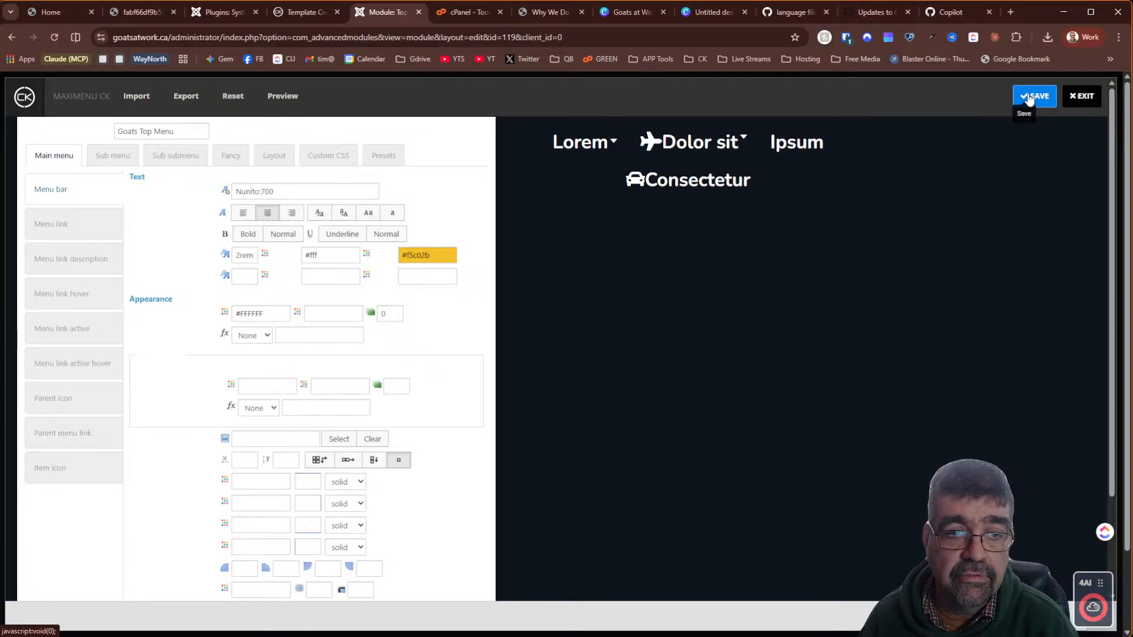
Reload the website's home page to check the header menu and close the developer tools
{"action": "left_click", "coordinate": [61, 12]}
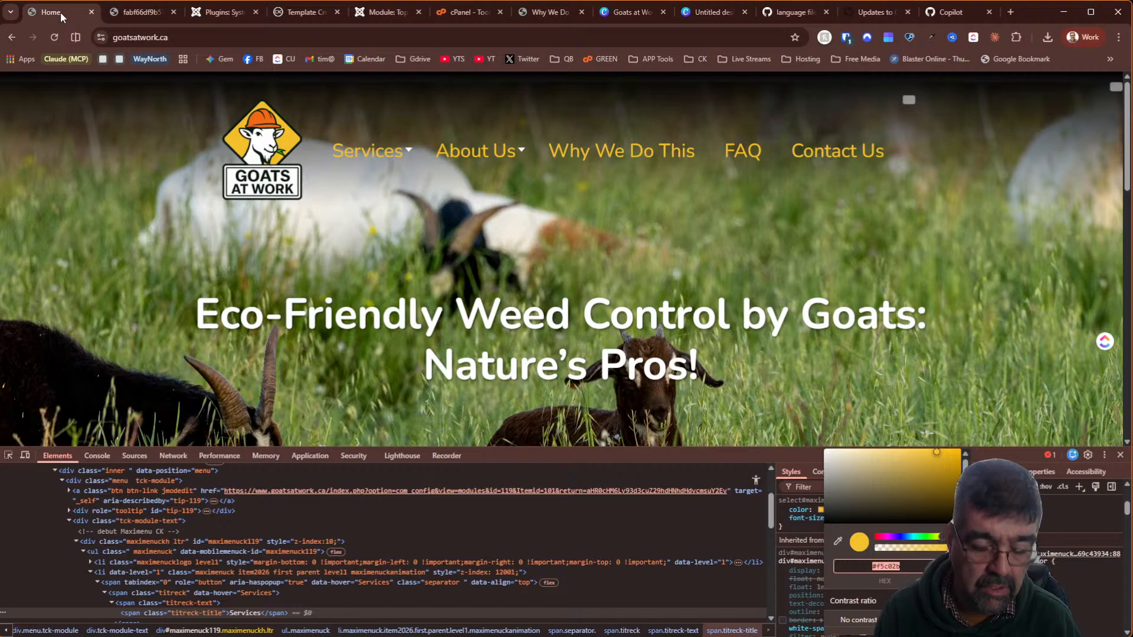
{"action": "key", "text": "F5"}
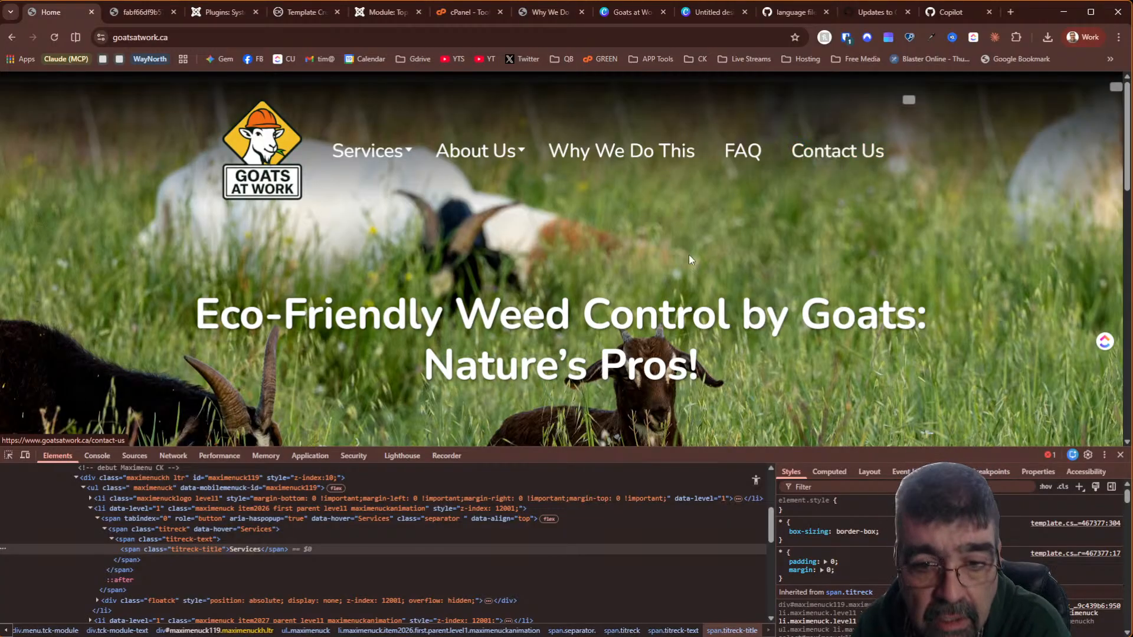
{"action": "left_click", "coordinate": [1120, 455]}
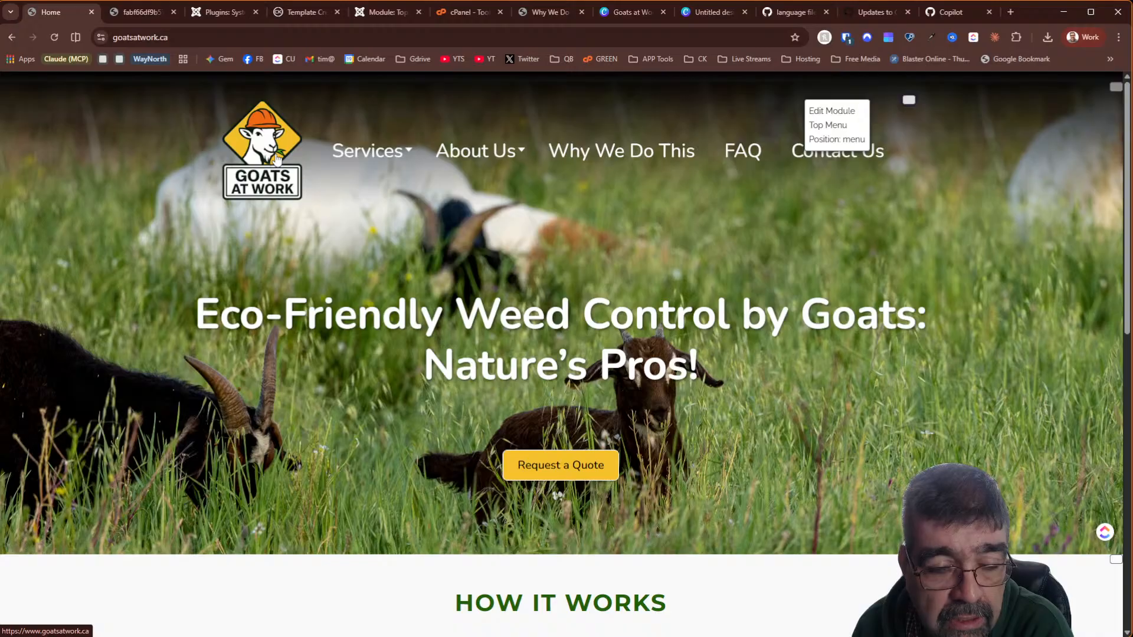
Set goats-at-work-234x234-tp.png from the GoatsAtWork-2025 folder as the template's favicon, and save and regenerate the template
{"action": "left_click", "coordinate": [291, 12]}
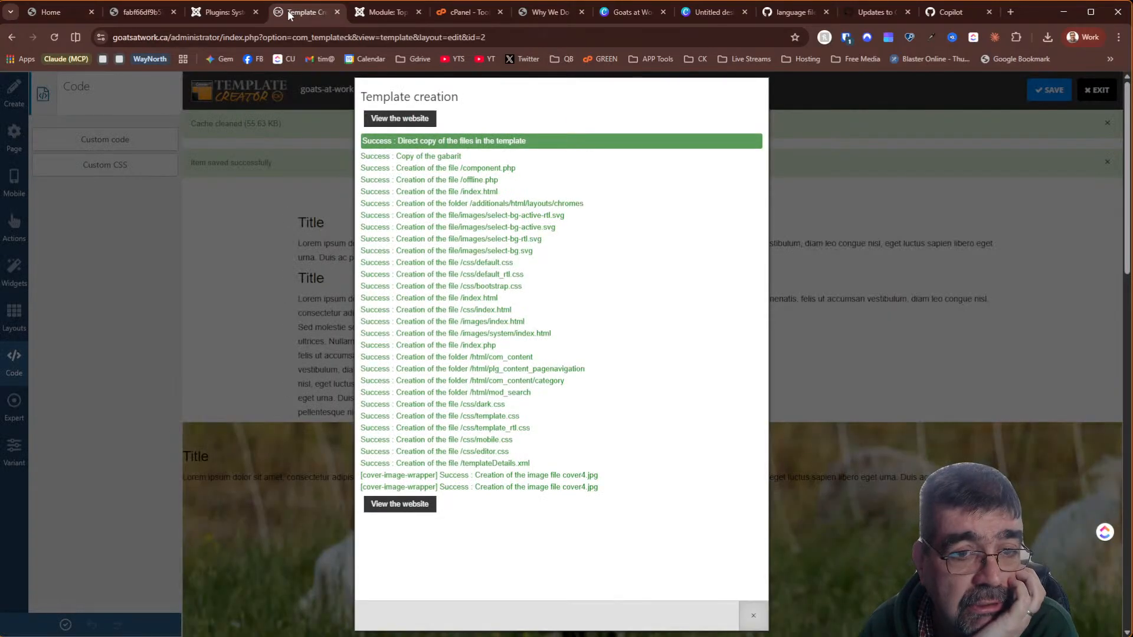
{"action": "left_click", "coordinate": [916, 183]}
{"action": "left_click", "coordinate": [14, 145]}
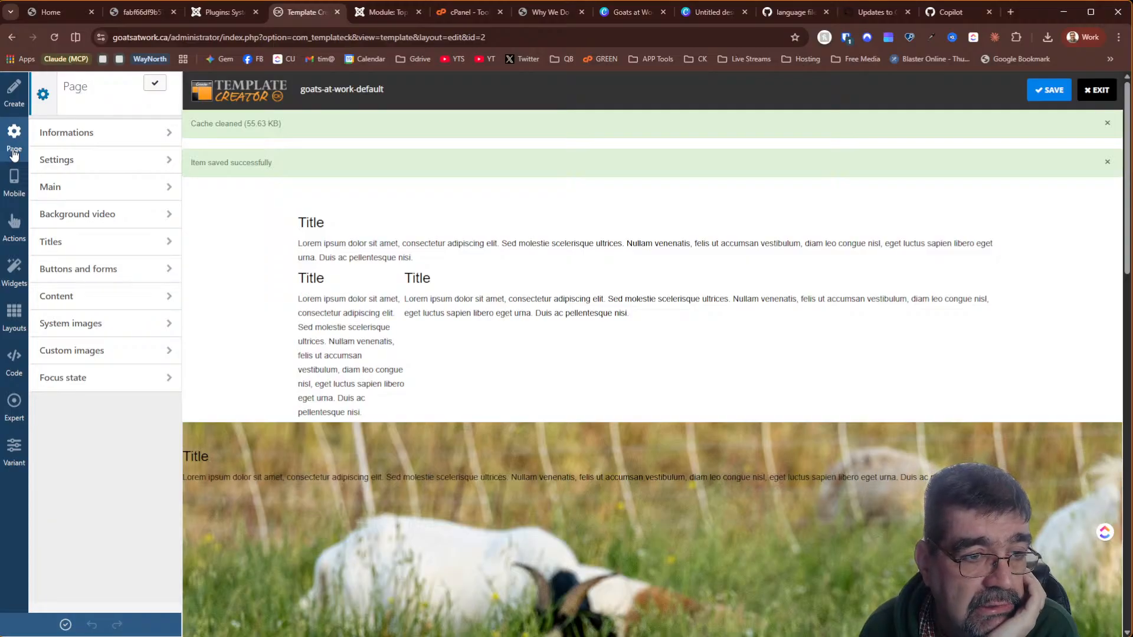
{"action": "left_click", "coordinate": [75, 322]}
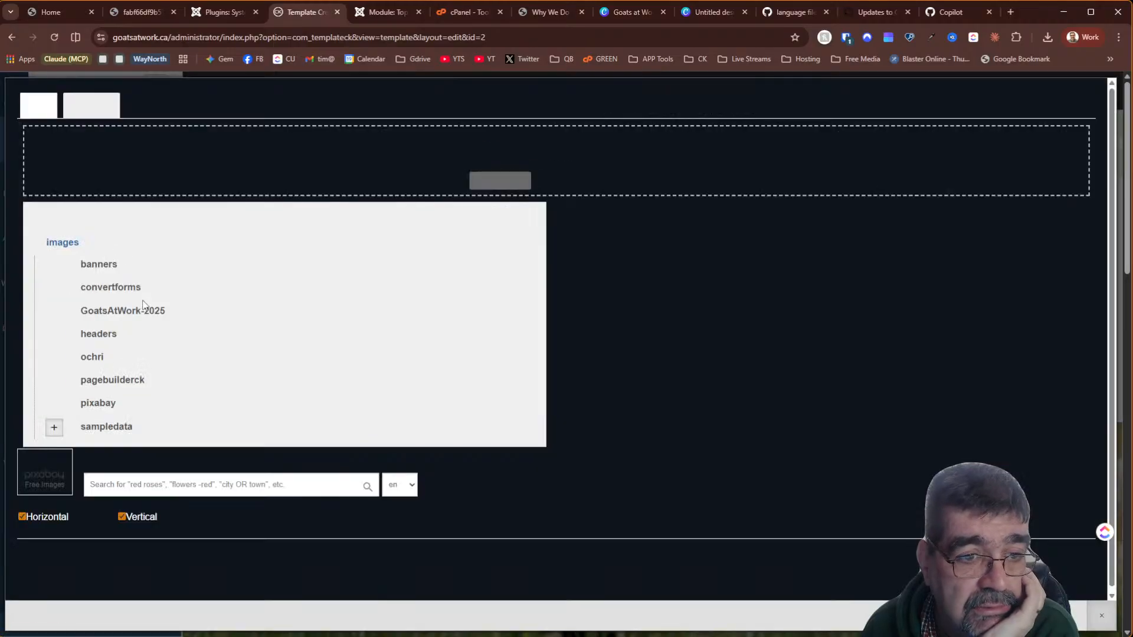
{"action": "left_click", "coordinate": [151, 311]}
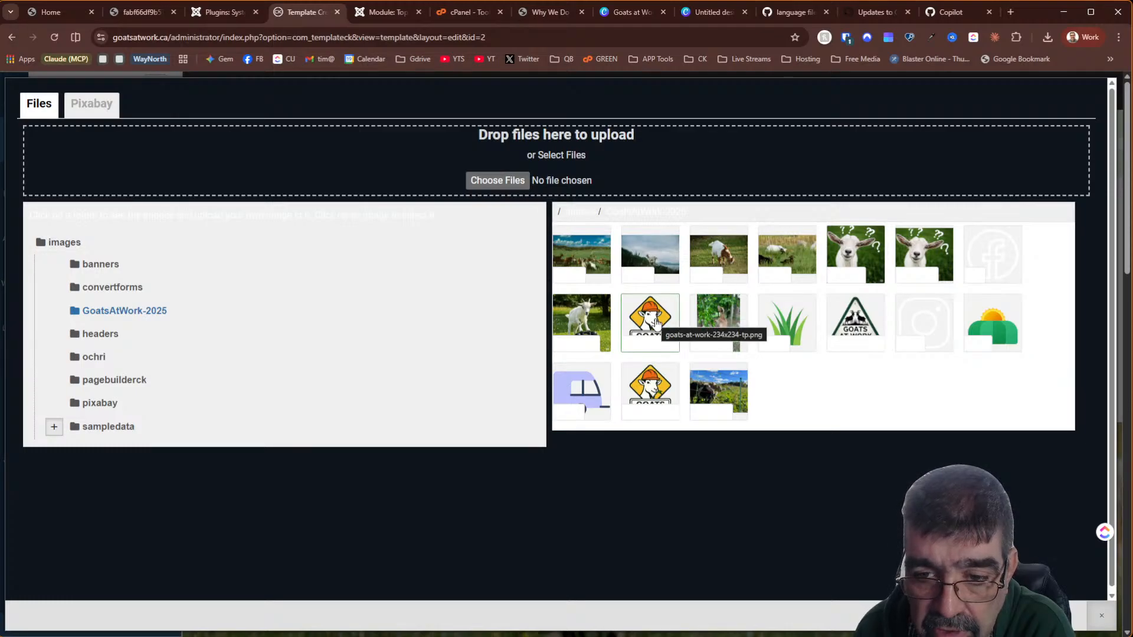
{"action": "left_click", "coordinate": [652, 318]}
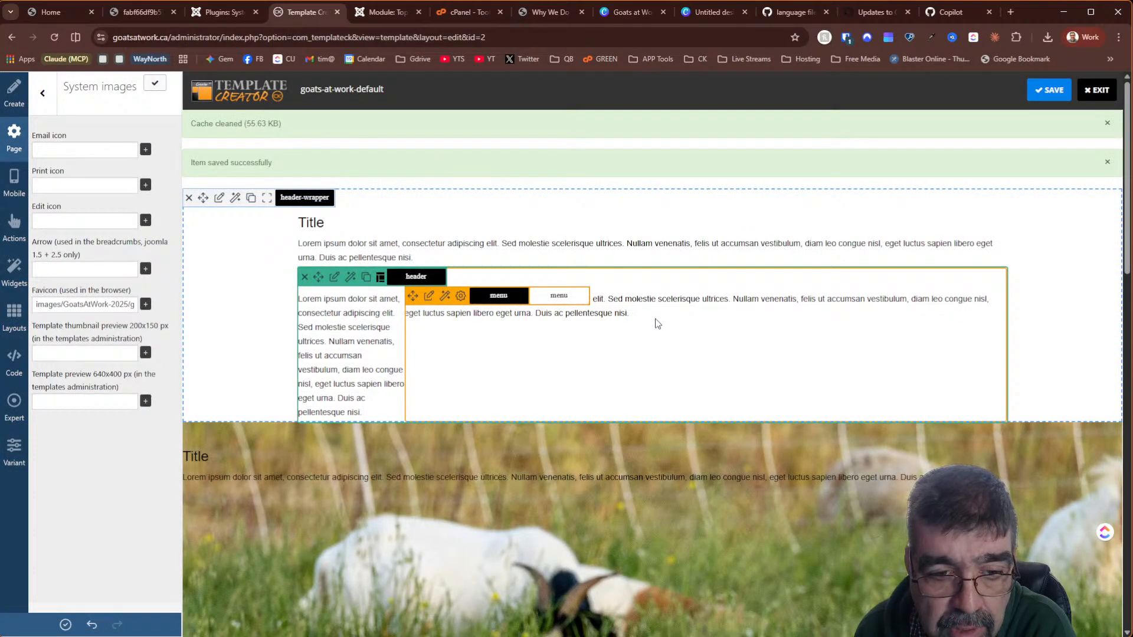
{"action": "left_click", "coordinate": [1040, 93]}
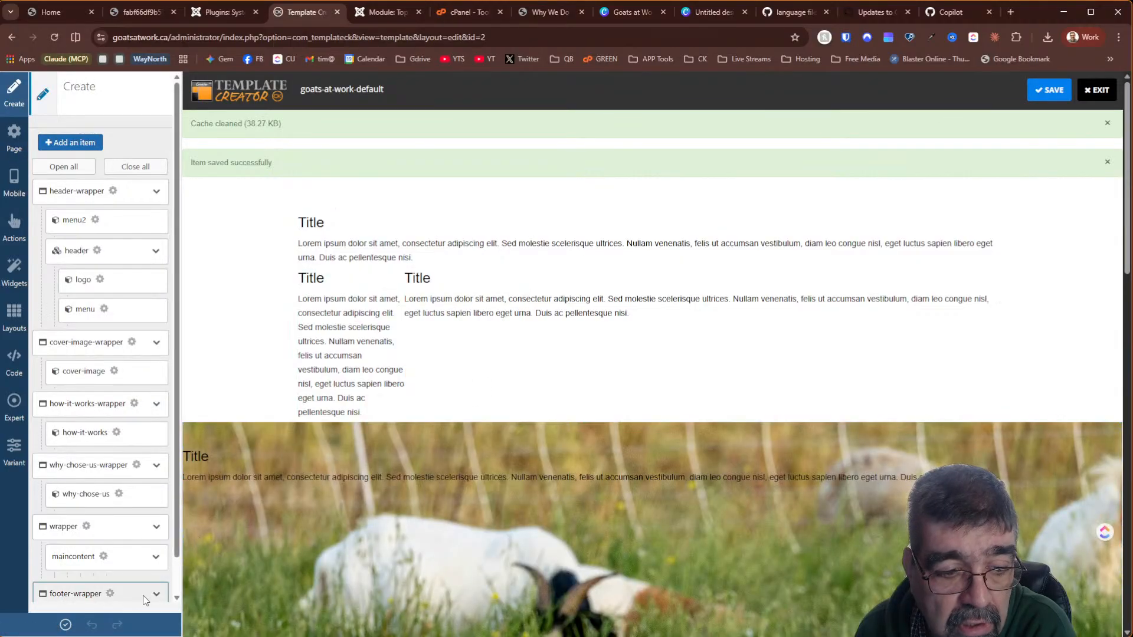
{"action": "left_click", "coordinate": [66, 625]}
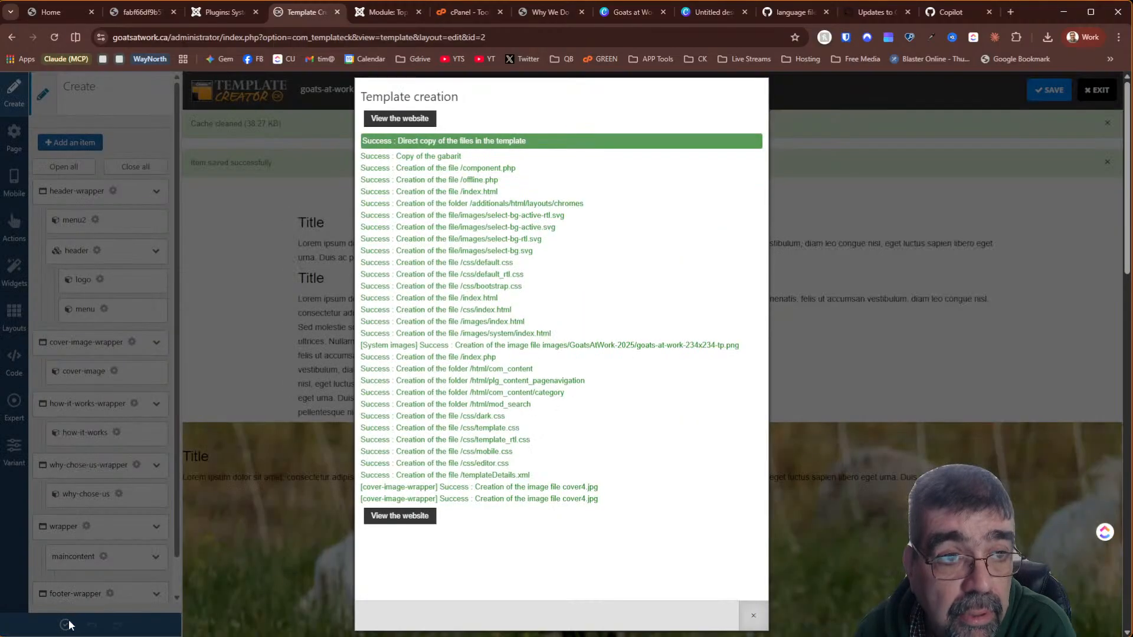
Reload the website's home page and examine it from the favicon and header down to the footer links
{"action": "left_click", "coordinate": [41, 11]}
{"action": "left_click", "coordinate": [58, 41]}
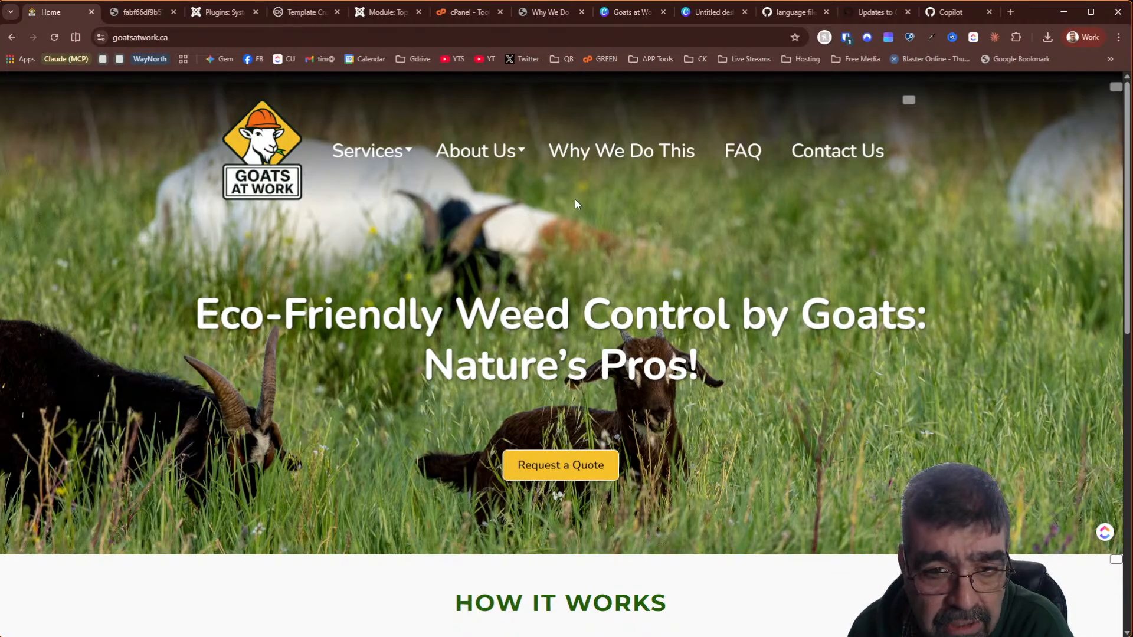
{"action": "scroll", "coordinate": [492, 207], "scroll_direction": "down", "scroll_amount": 7}
{"action": "scroll", "coordinate": [490, 214], "scroll_direction": "down", "scroll_amount": 4}
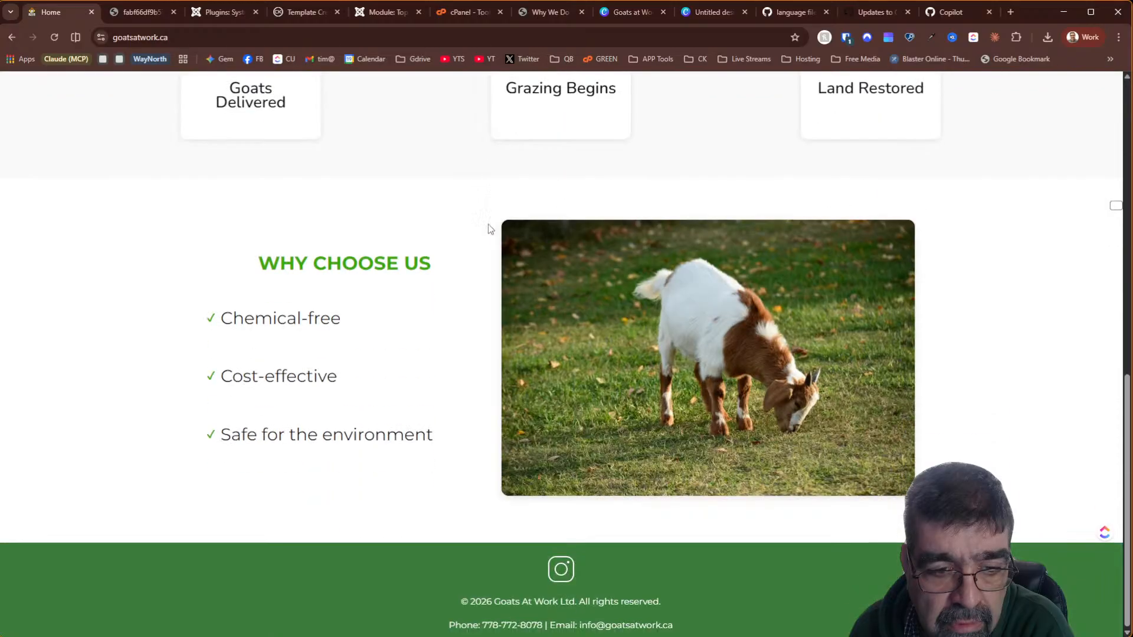
{"action": "scroll", "coordinate": [488, 225], "scroll_direction": "up", "scroll_amount": 6}
{"action": "scroll", "coordinate": [487, 225], "scroll_direction": "down", "scroll_amount": 6}
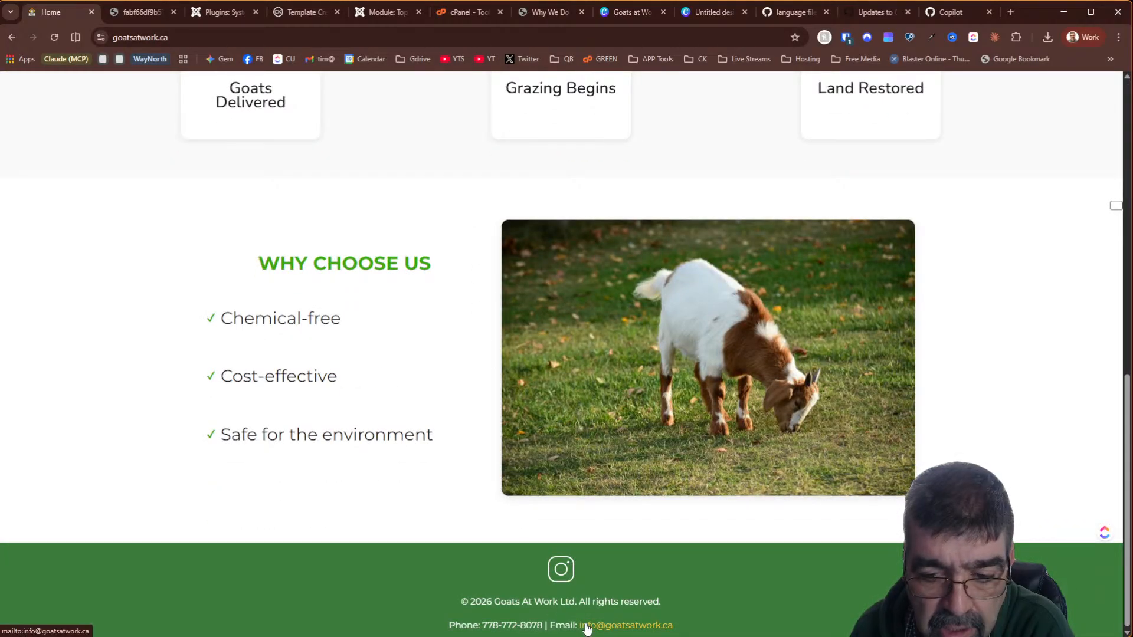
{"action": "scroll", "coordinate": [726, 164], "scroll_direction": "up", "scroll_amount": 9}
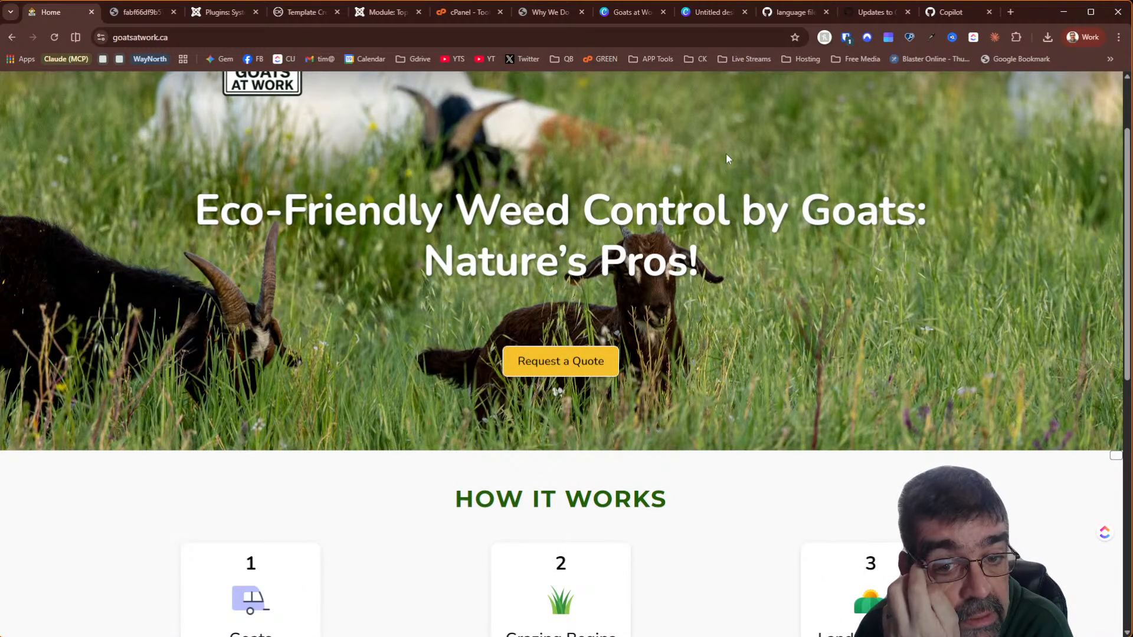
{"action": "scroll", "coordinate": [626, 153], "scroll_direction": "up", "scroll_amount": 2}
Open the website's Meet Your Shepherd page from the About Us submenu and check its header menu
{"action": "mouse_move", "coordinate": [480, 150]}
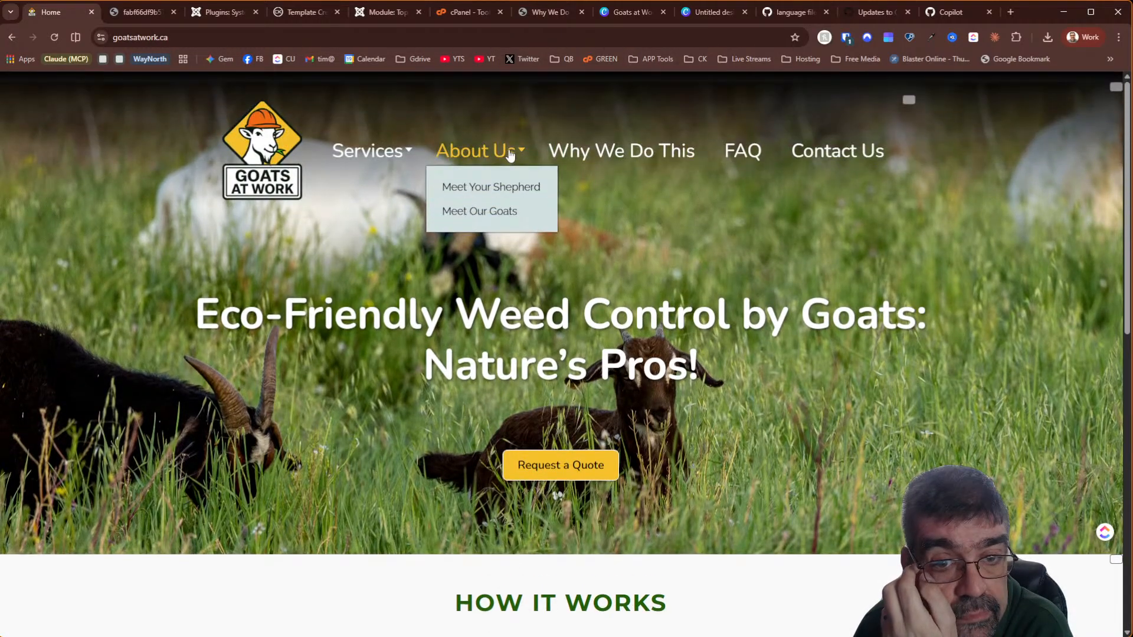
{"action": "left_click", "coordinate": [497, 187]}
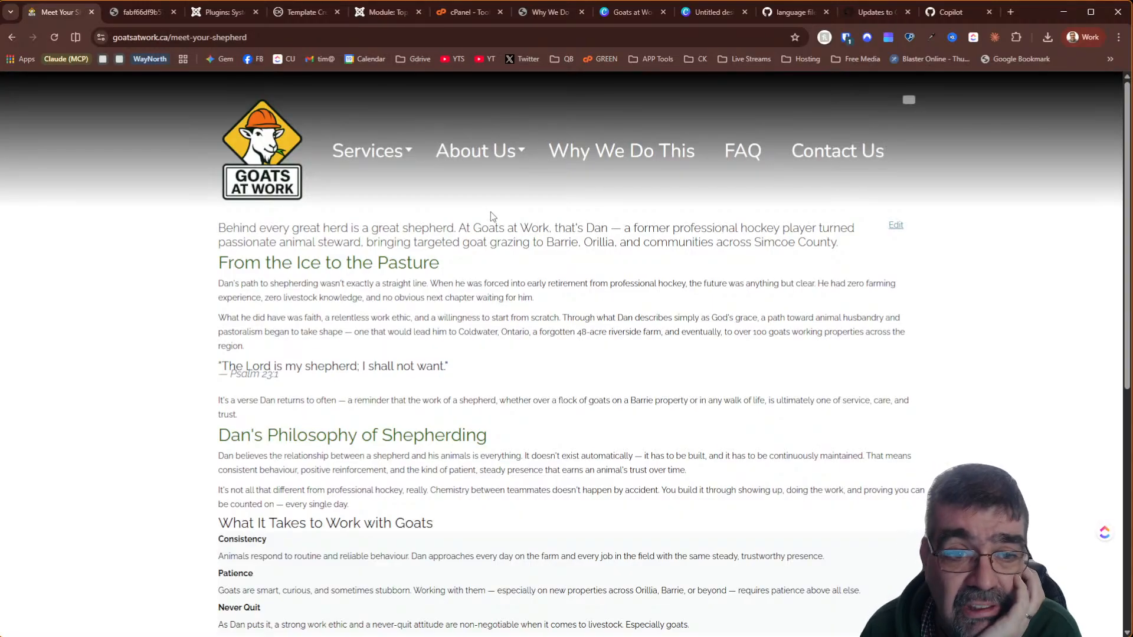
{"action": "mouse_move", "coordinate": [376, 160]}
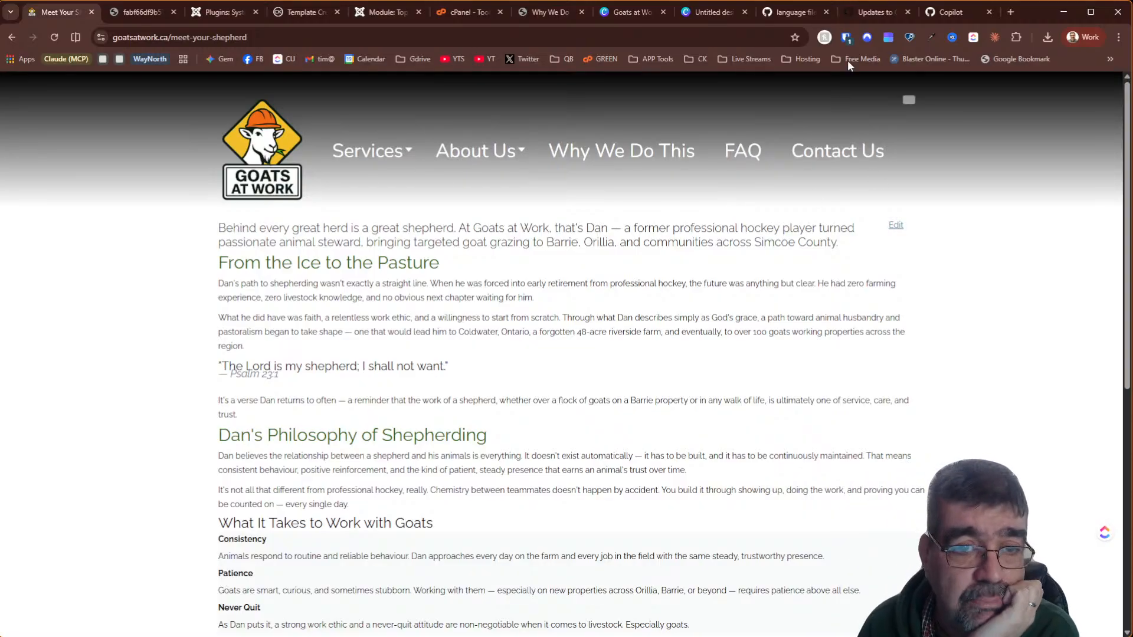
{"action": "mouse_move", "coordinate": [466, 152]}
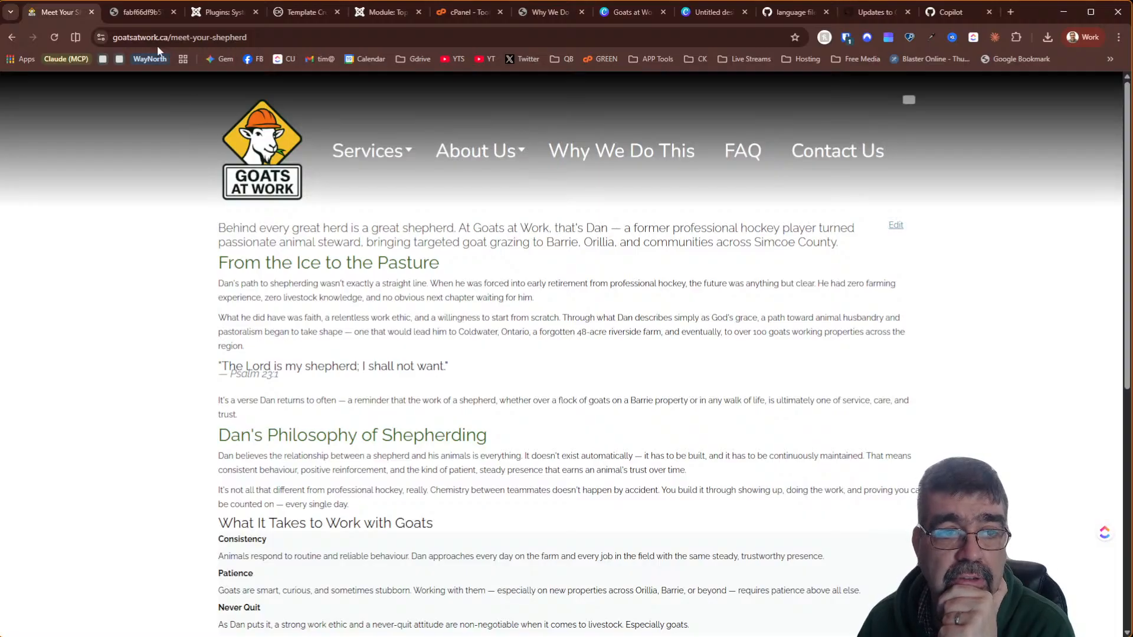
Close the fabf66df9b5 browser tab and exit the CS Stale Cache Buster plugin's settings
{"action": "left_click", "coordinate": [126, 15]}
{"action": "left_click", "coordinate": [172, 15]}
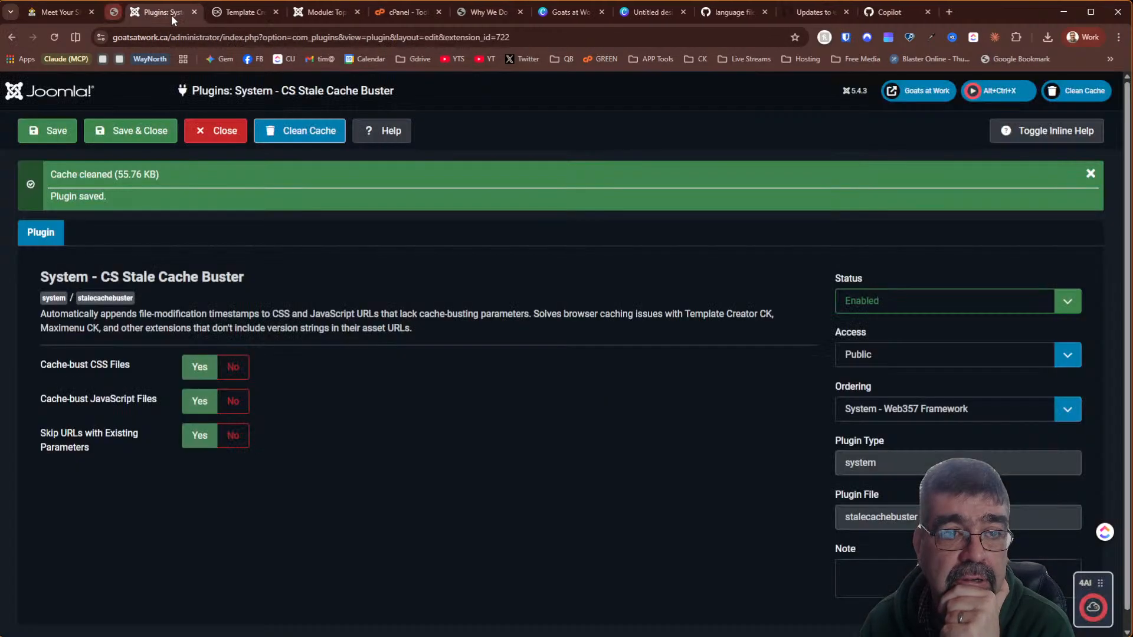
{"action": "left_click", "coordinate": [203, 129]}
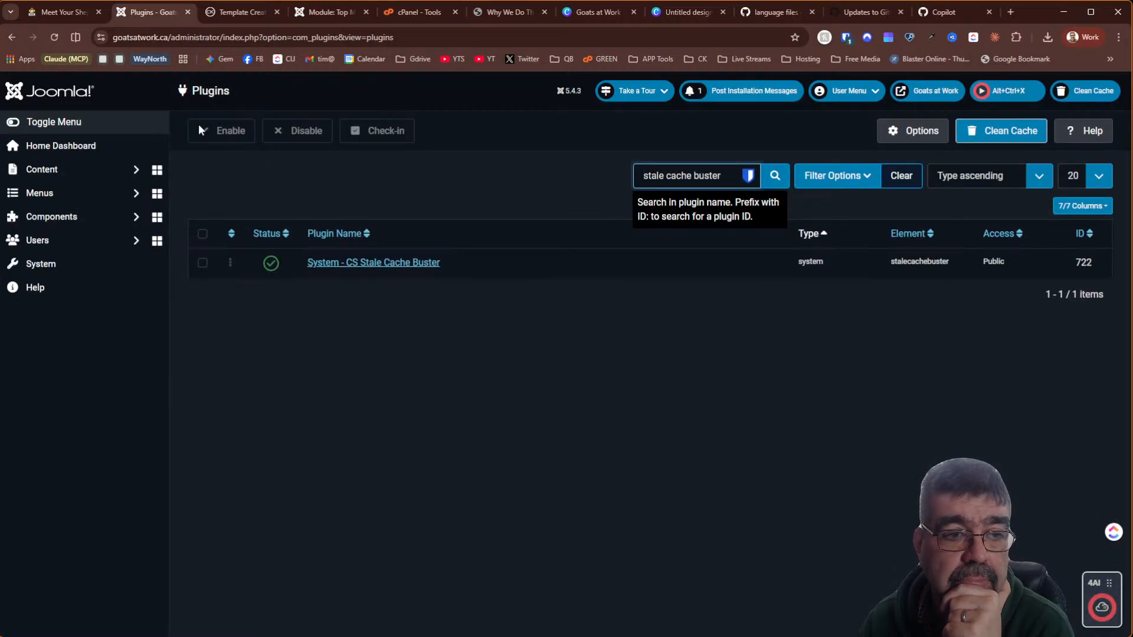
Search the site's articles for "meet" and open the Meet Your Shepherd article for editing
{"action": "left_click", "coordinate": [66, 175]}
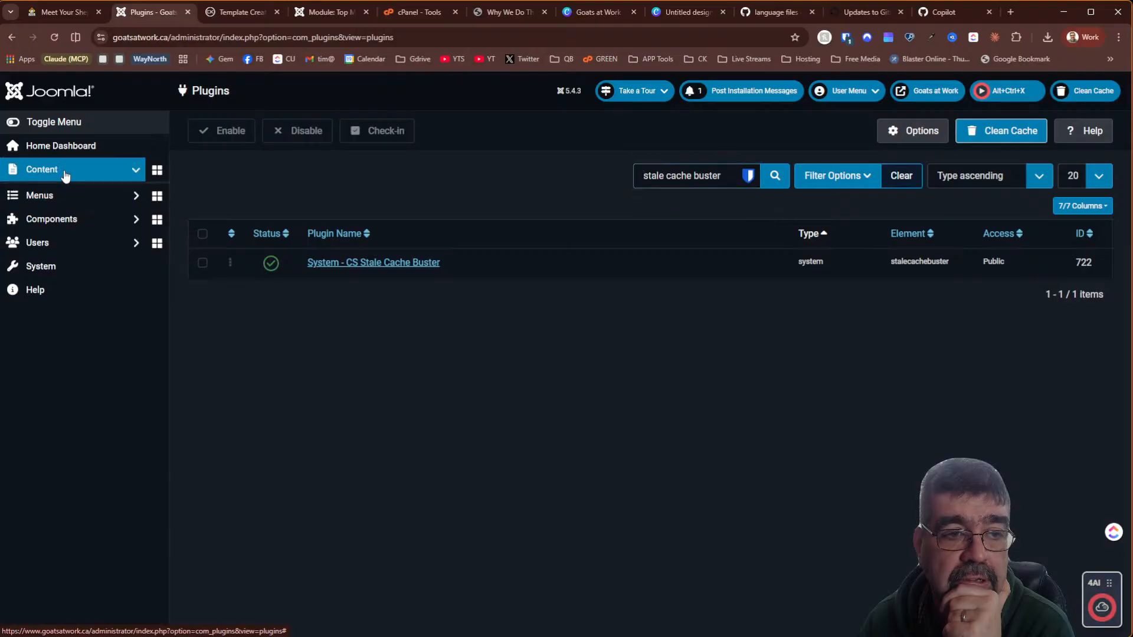
{"action": "left_click", "coordinate": [65, 194]}
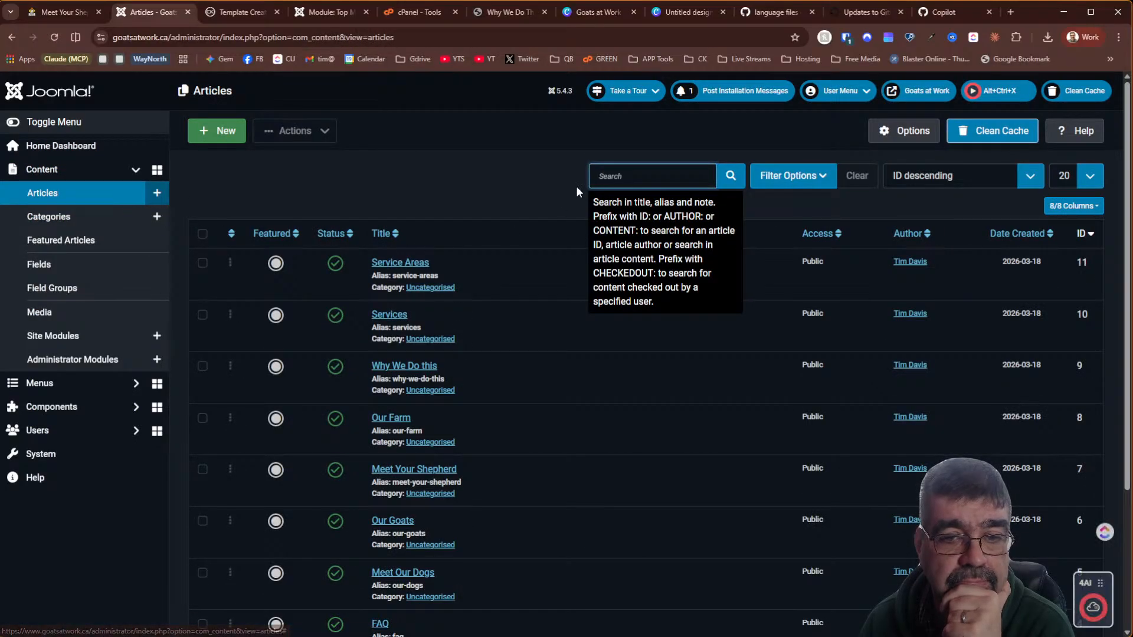
{"action": "left_click", "coordinate": [610, 177]}
{"action": "type", "text": "meet"}
{"action": "key", "text": "Return"}
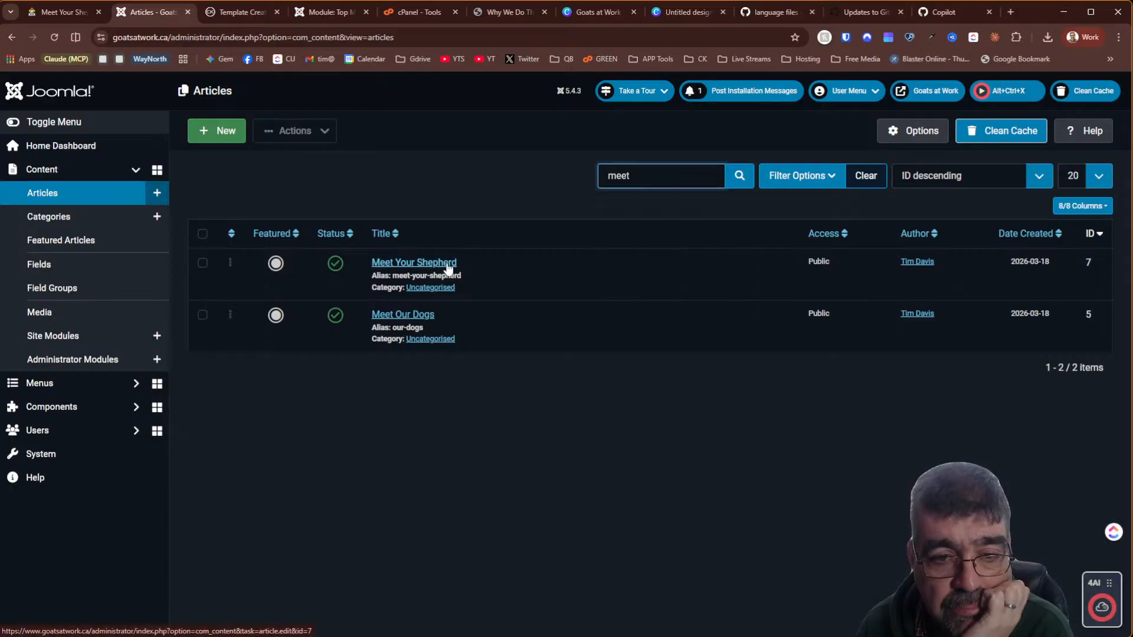
{"action": "left_click", "coordinate": [449, 266]}
{"action": "scroll", "coordinate": [720, 198], "scroll_direction": "down", "scroll_amount": 1}
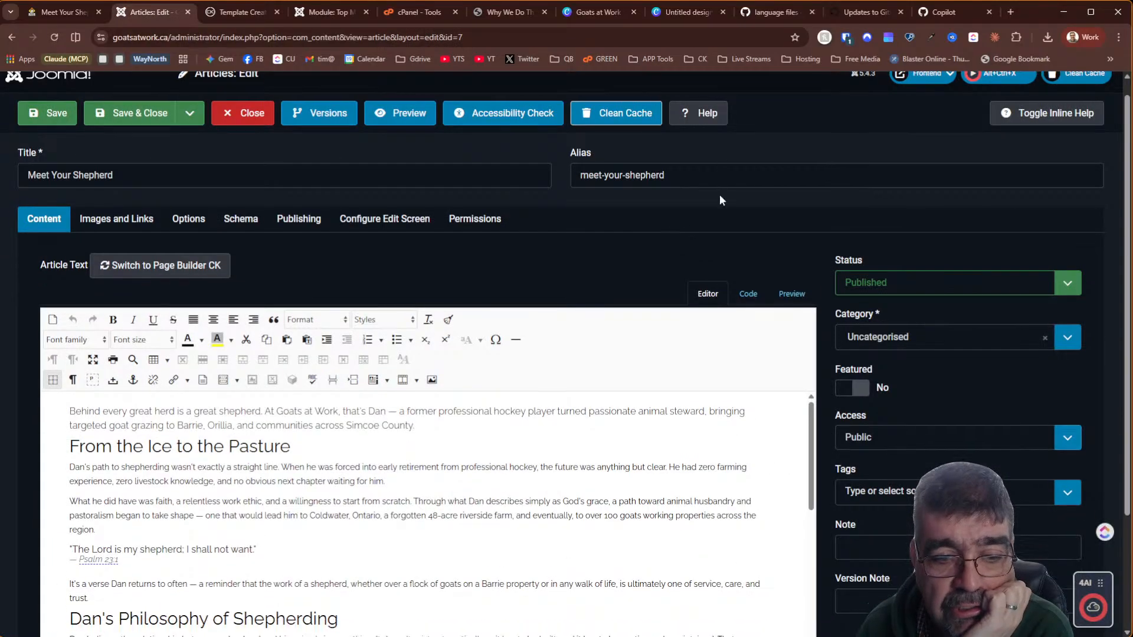
{"action": "scroll", "coordinate": [720, 200], "scroll_direction": "down", "scroll_amount": 2}
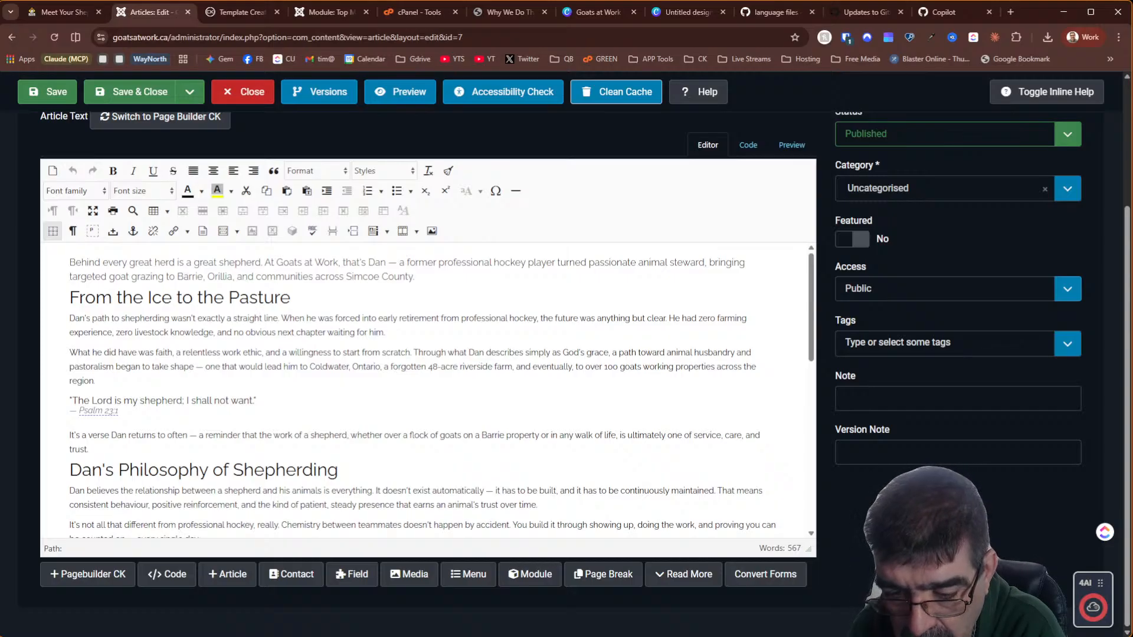
Switch to Claude and look through the recent chats for the earlier Goats at Work conversation
{"action": "key", "text": "alt+Tab"}
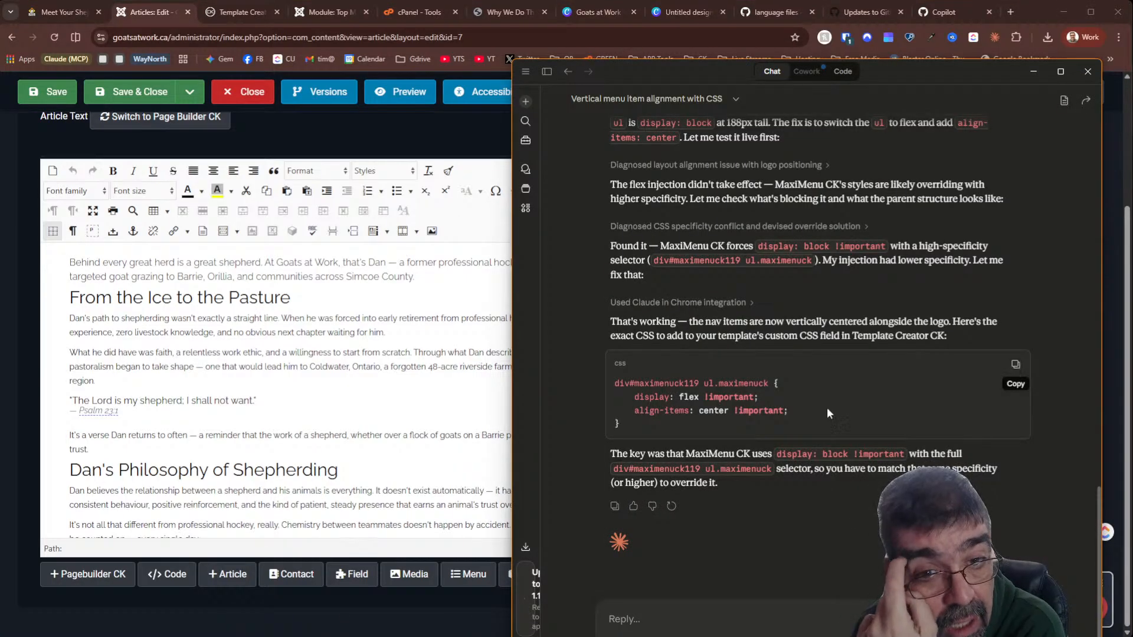
{"action": "left_click", "coordinate": [546, 76]}
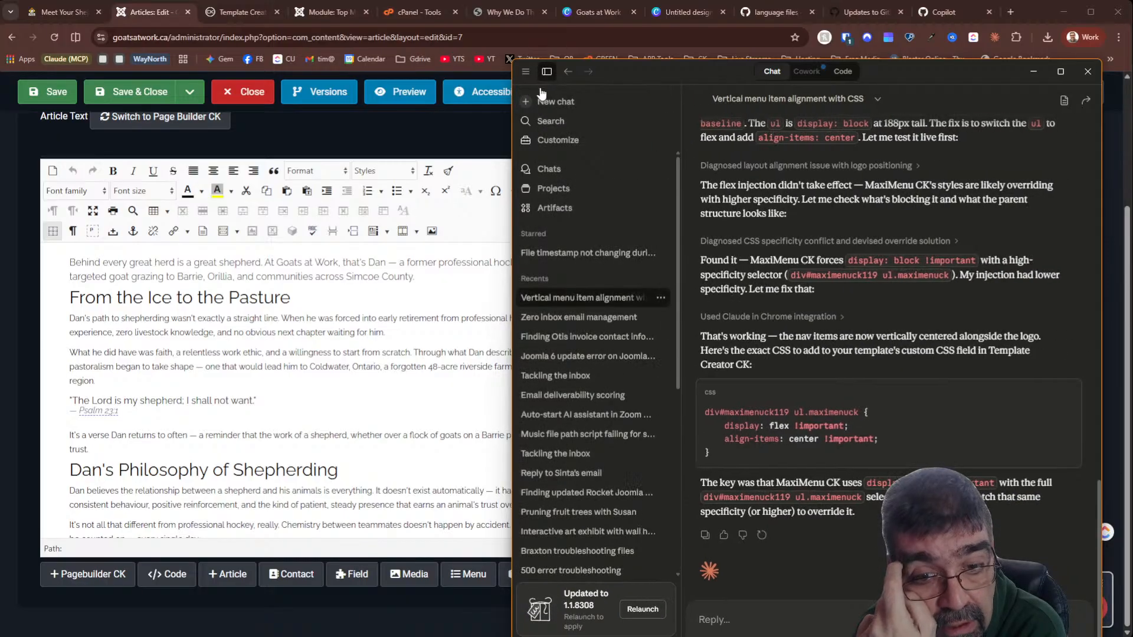
{"action": "scroll", "coordinate": [582, 298], "scroll_direction": "down", "scroll_amount": 3}
{"action": "scroll", "coordinate": [582, 300], "scroll_direction": "down", "scroll_amount": 5}
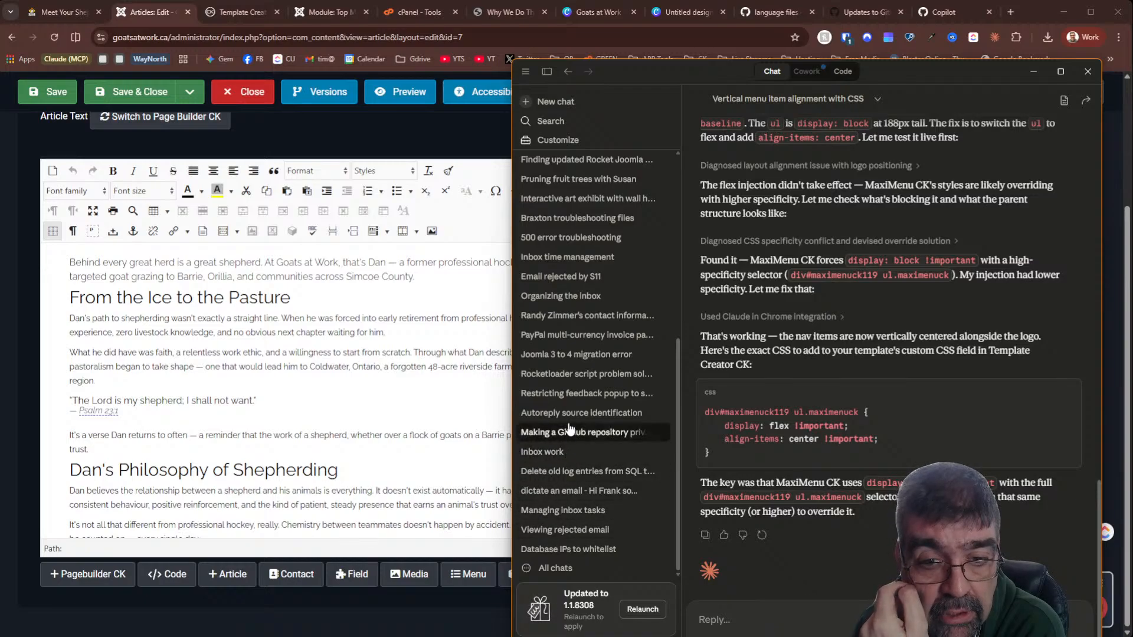
{"action": "scroll", "coordinate": [597, 283], "scroll_direction": "up", "scroll_amount": 8}
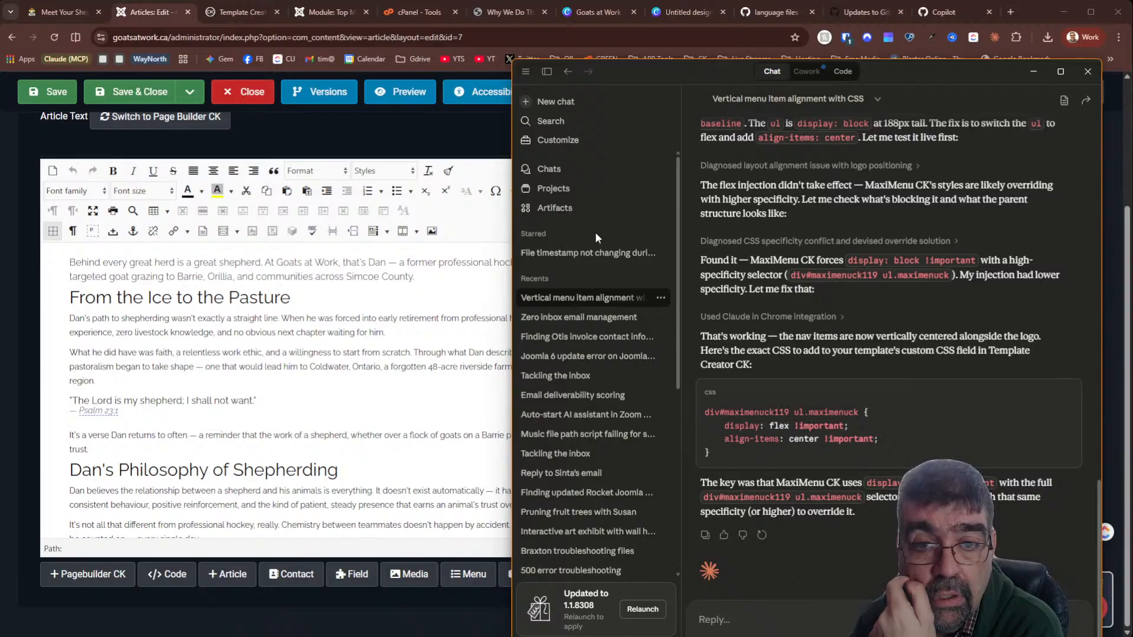
Send Claude the message "let's return to the goats at work ai chat from last week" in a new chat
{"action": "left_click", "coordinate": [567, 73]}
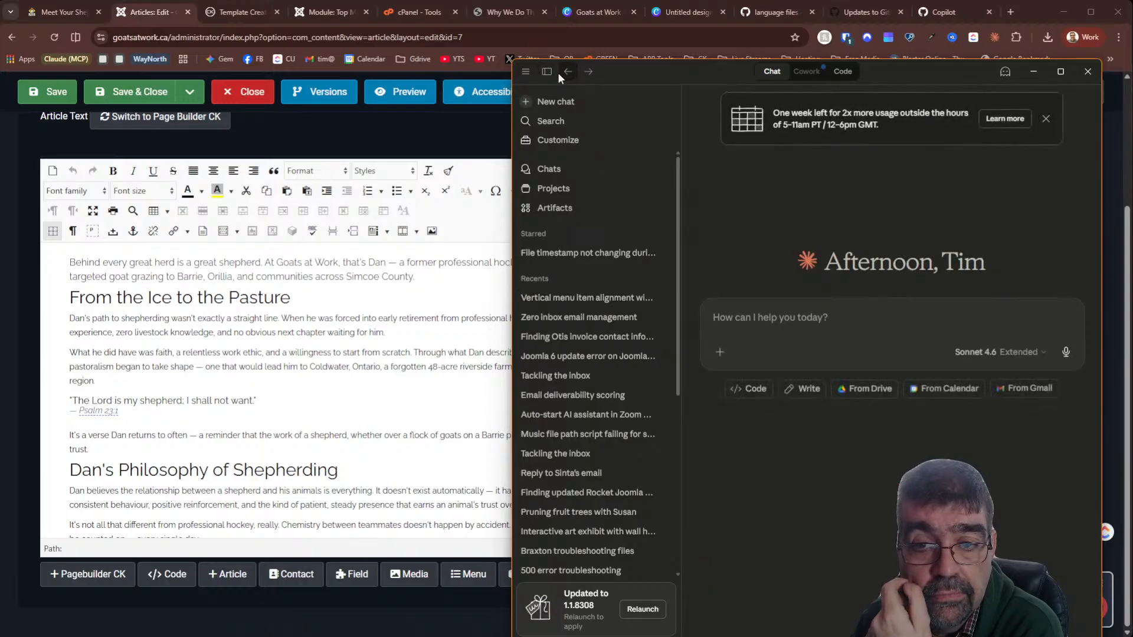
{"action": "left_click", "coordinate": [546, 72]}
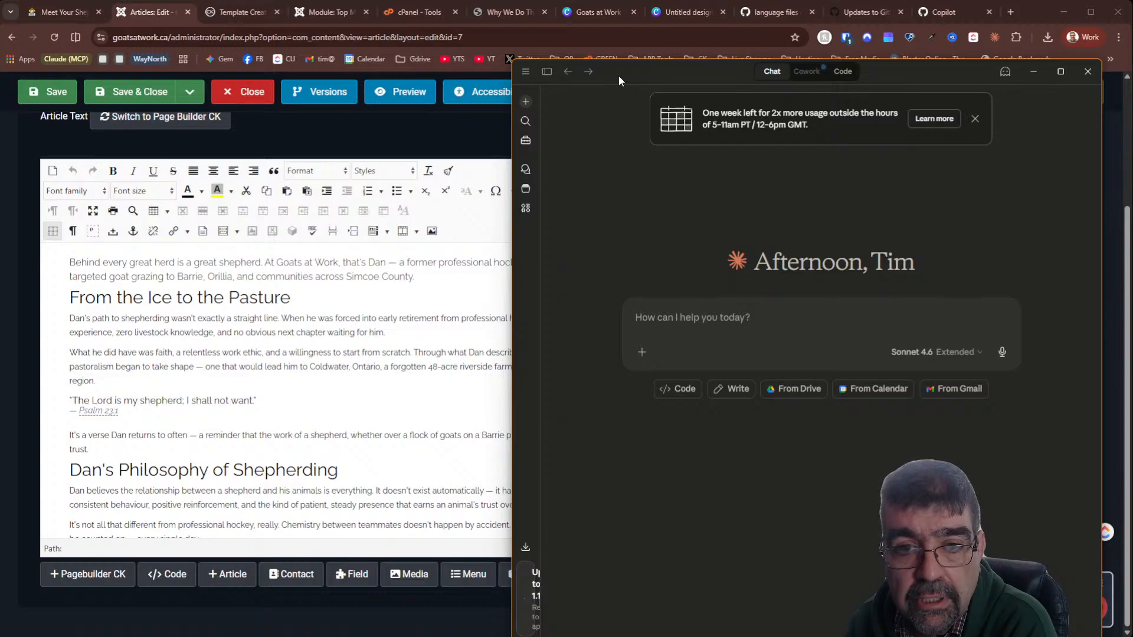
{"action": "left_click", "coordinate": [685, 309]}
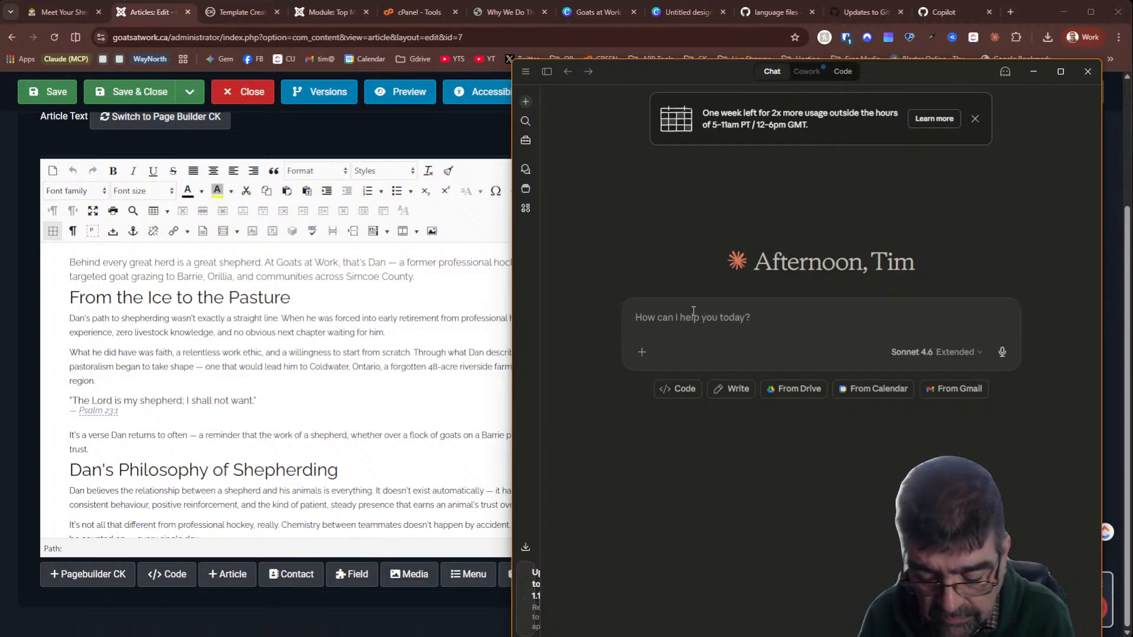
{"action": "type", "text": "let's return to t"}
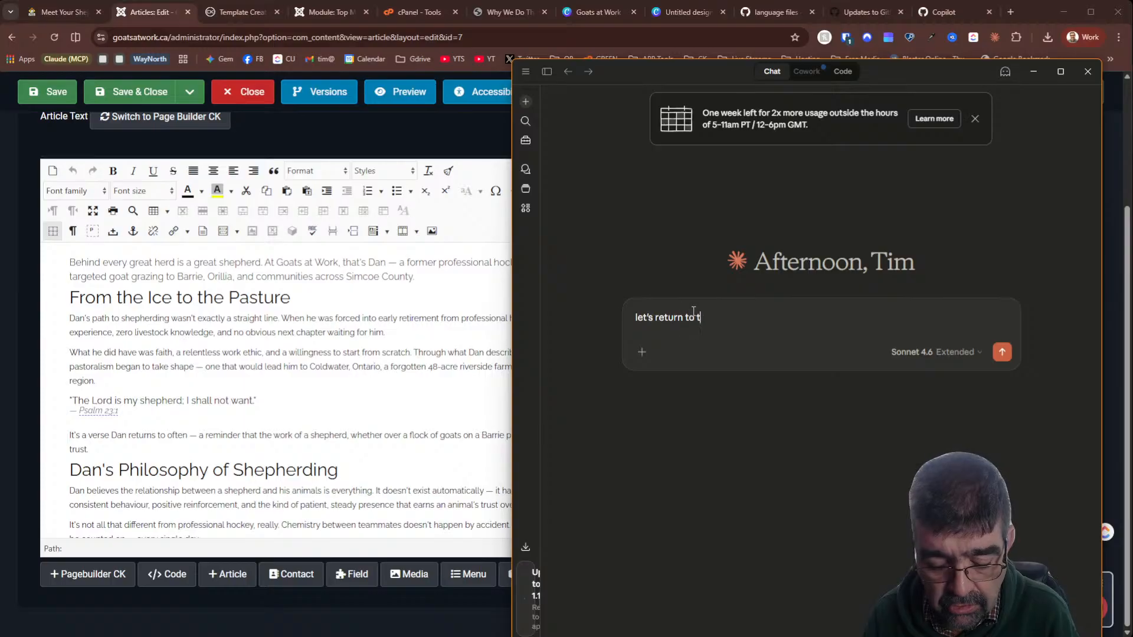
{"action": "type", "text": "he goats at work"}
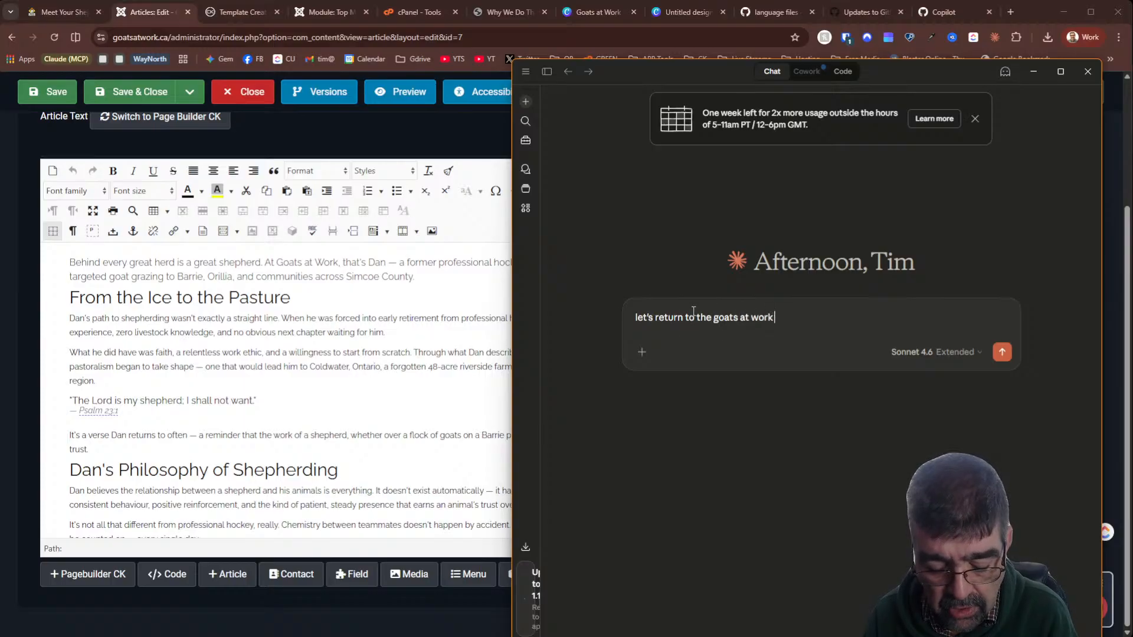
{"action": "type", "text": " ai chat "}
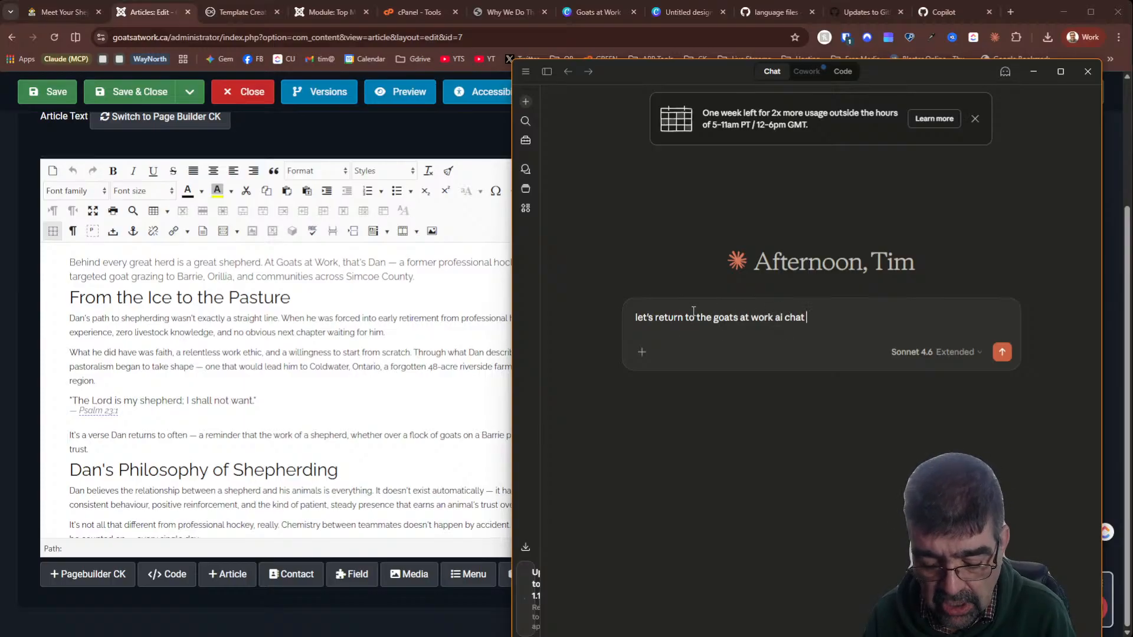
{"action": "type", "text": "from last week"}
{"action": "key", "text": "Return"}
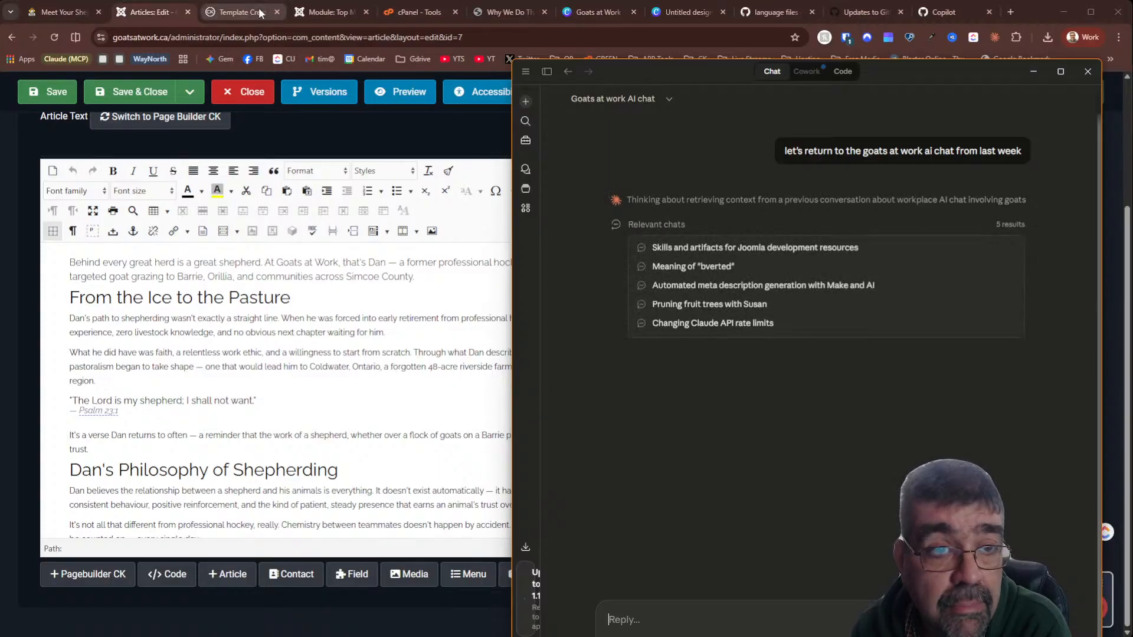
Switch to the browser and check the website's Why We Do This page from the header menu down through its text
{"action": "left_click", "coordinate": [490, 15]}
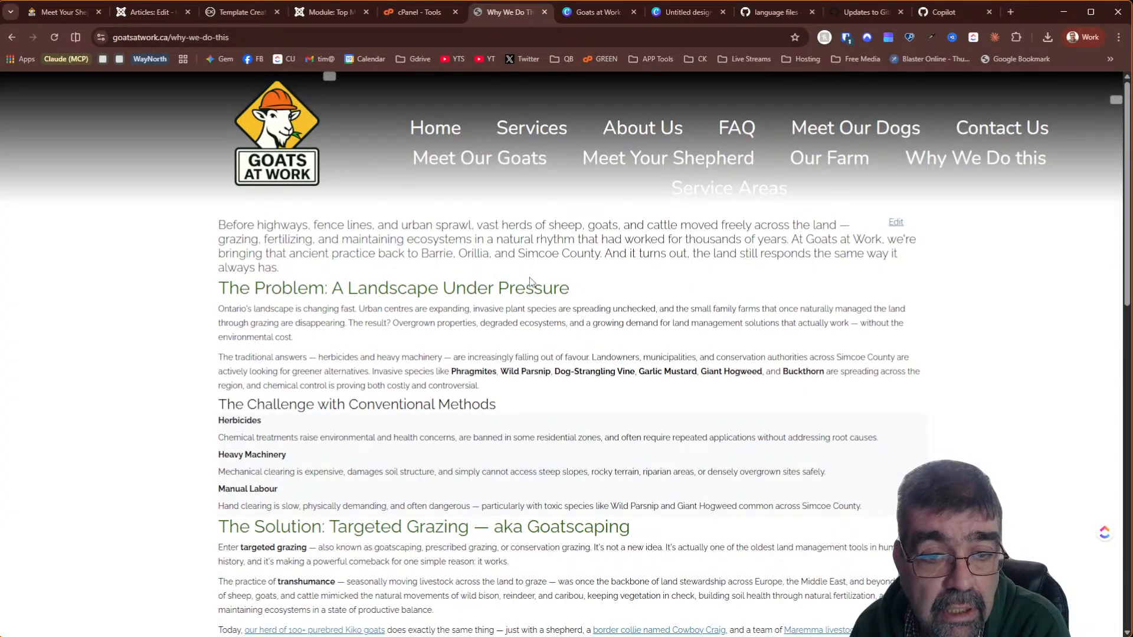
{"action": "scroll", "coordinate": [441, 353], "scroll_direction": "down", "scroll_amount": 9}
{"action": "scroll", "coordinate": [441, 352], "scroll_direction": "up", "scroll_amount": 9}
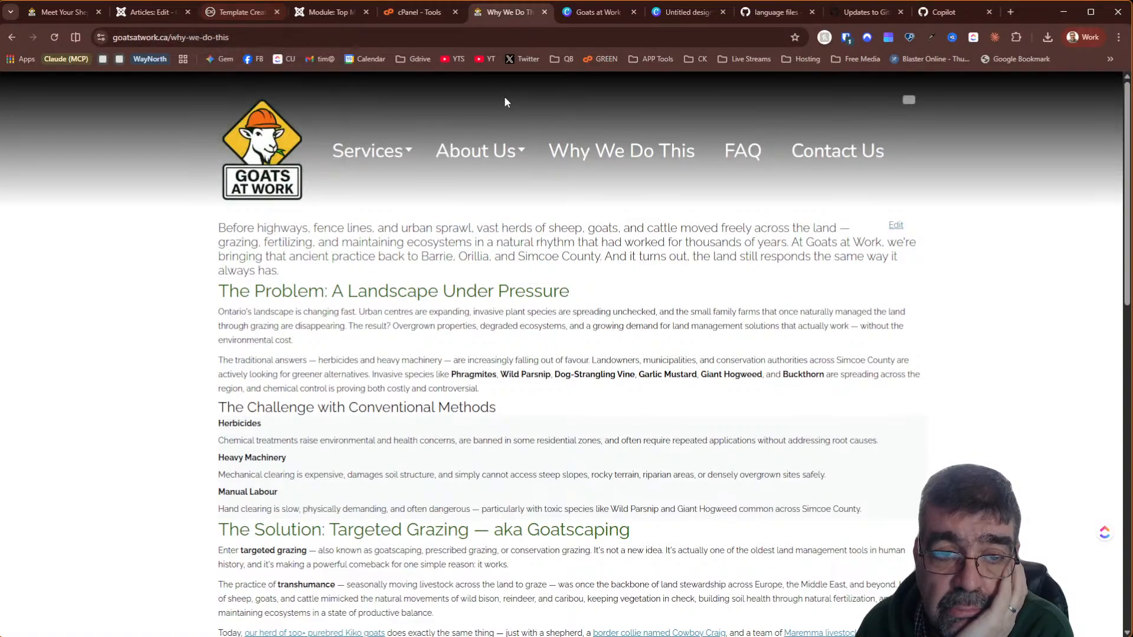
Dismiss the template creation report, then exit and reopen the goats-at-work-default template in Template Creator
{"action": "left_click", "coordinate": [242, 11]}
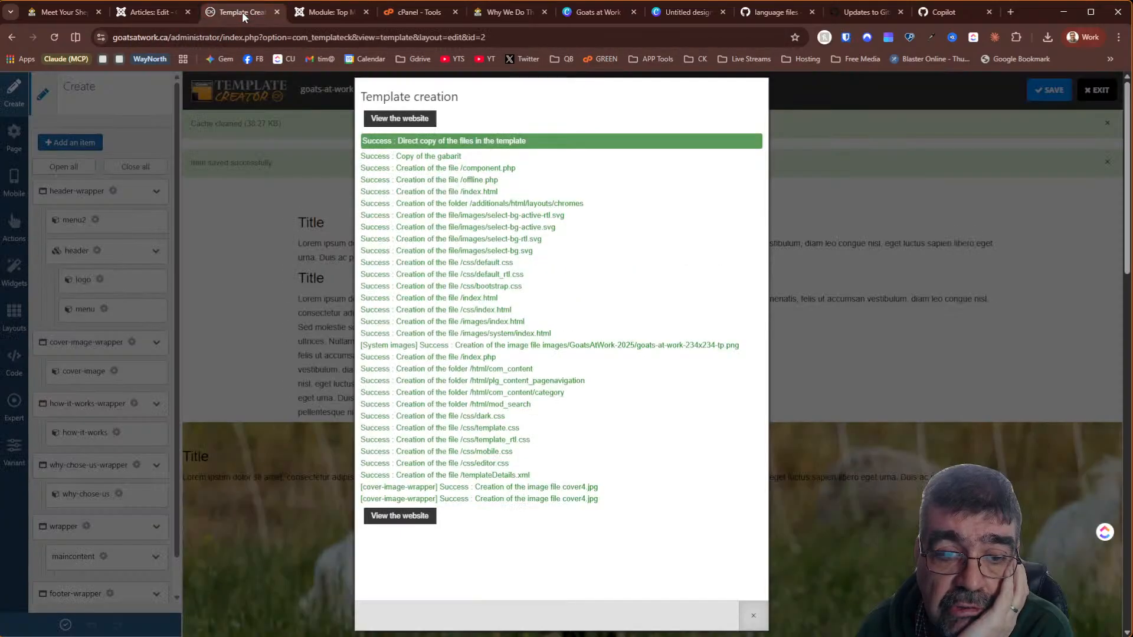
{"action": "left_click", "coordinate": [847, 286]}
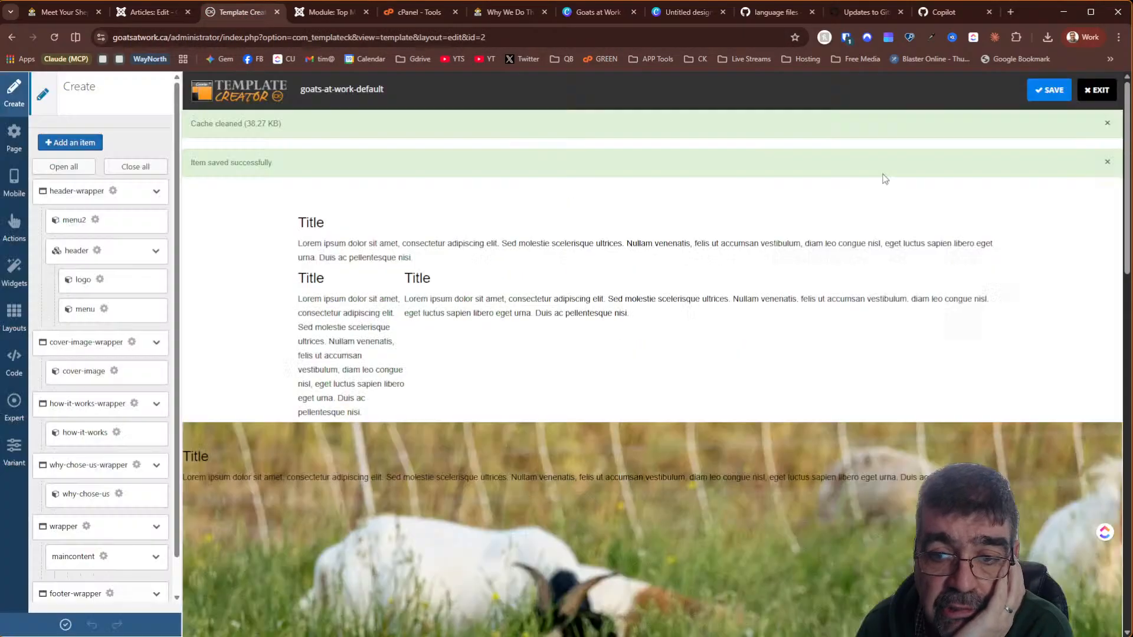
{"action": "left_click", "coordinate": [1098, 91]}
{"action": "left_click", "coordinate": [614, 111]}
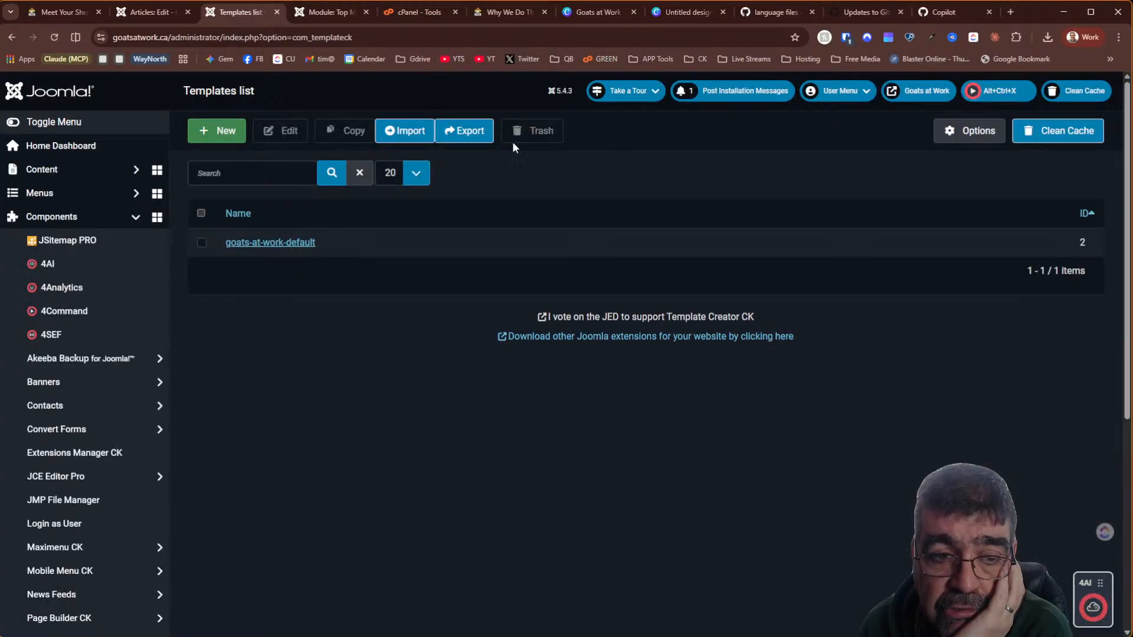
{"action": "left_click", "coordinate": [268, 243]}
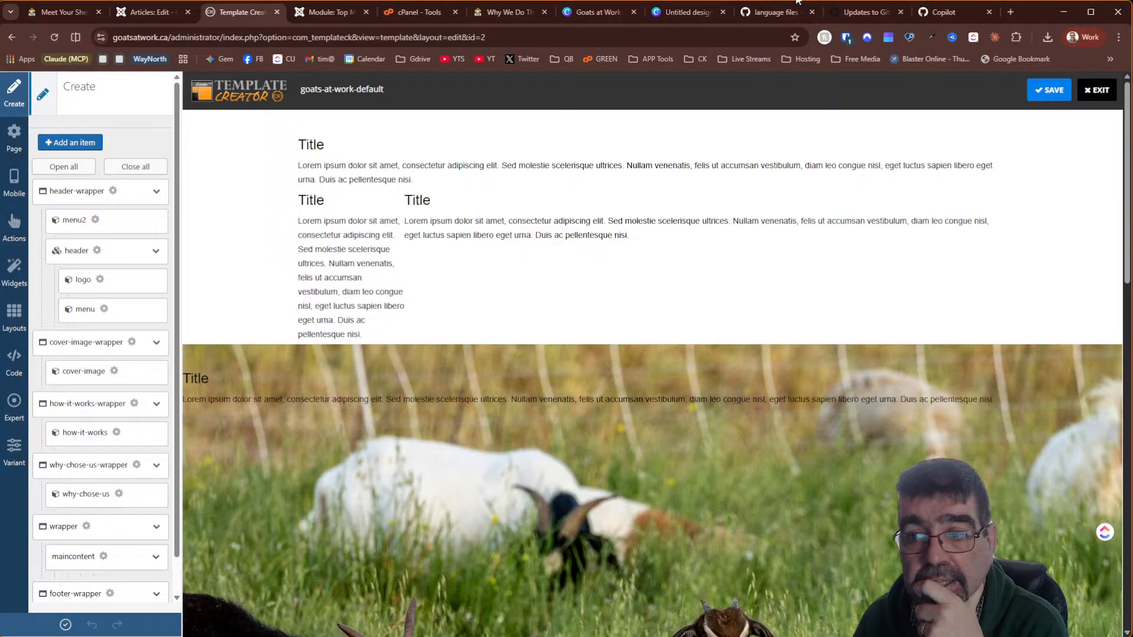
Switch to Claude, read its reply about the Goats at Work chat and look through the recent chats
{"action": "key", "text": "alt+Tab"}
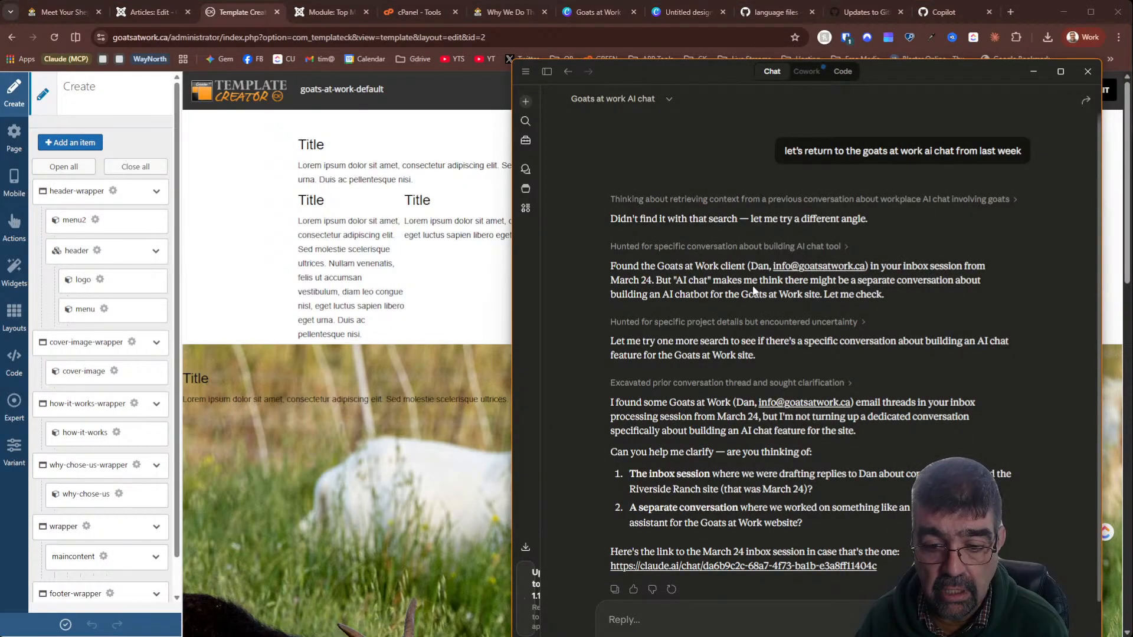
{"action": "scroll", "coordinate": [754, 290], "scroll_direction": "down", "scroll_amount": 2}
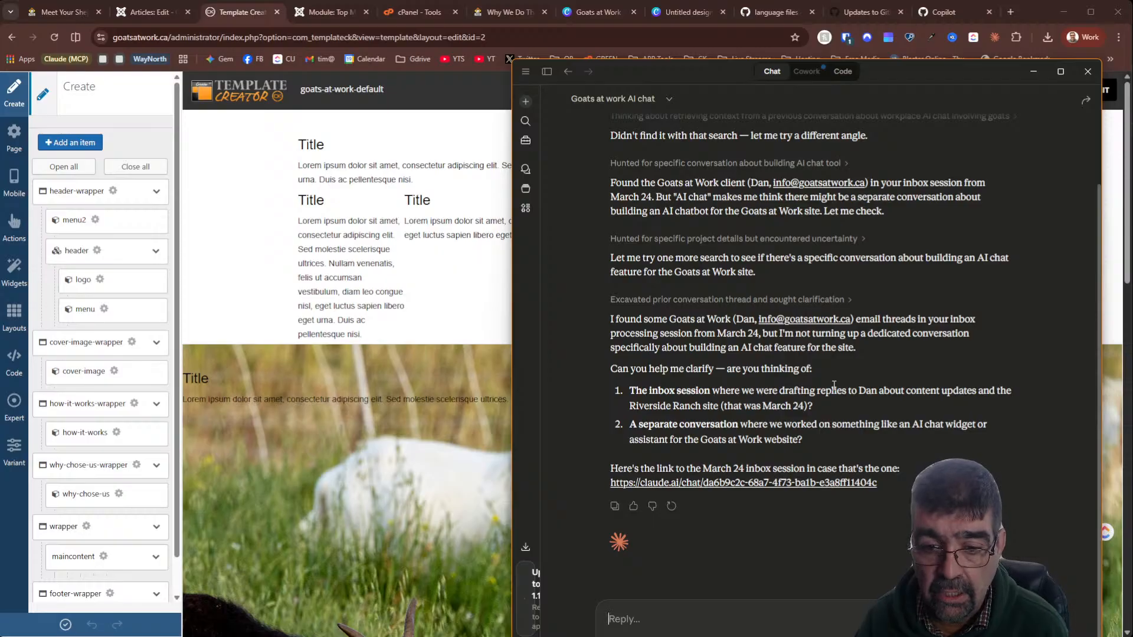
{"action": "scroll", "coordinate": [834, 384], "scroll_direction": "up", "scroll_amount": 2}
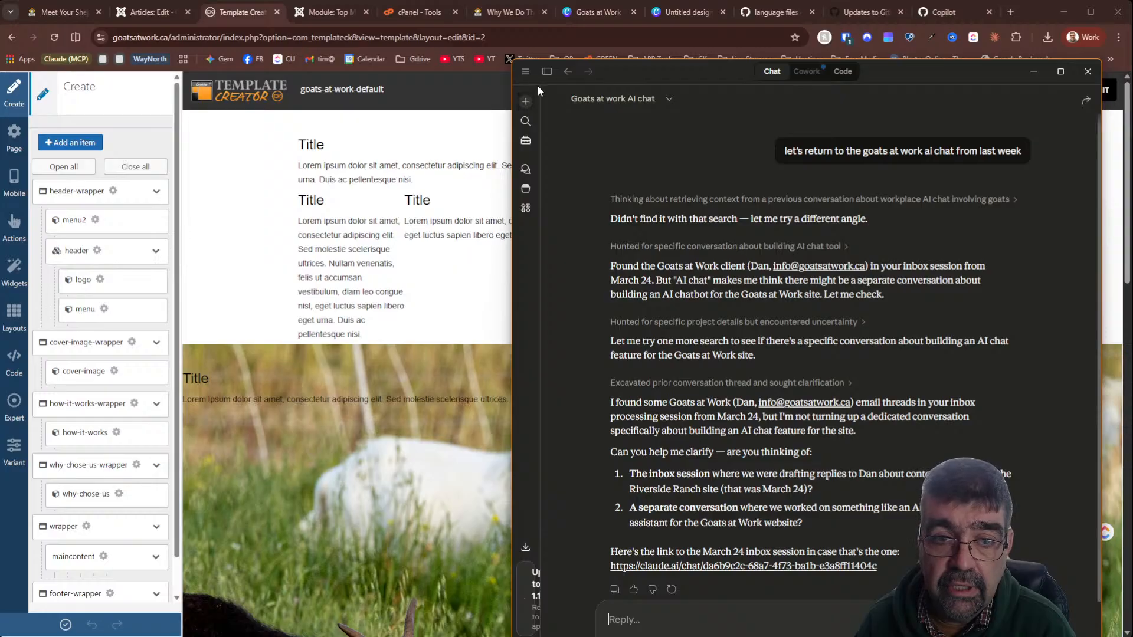
{"action": "left_click", "coordinate": [546, 71]}
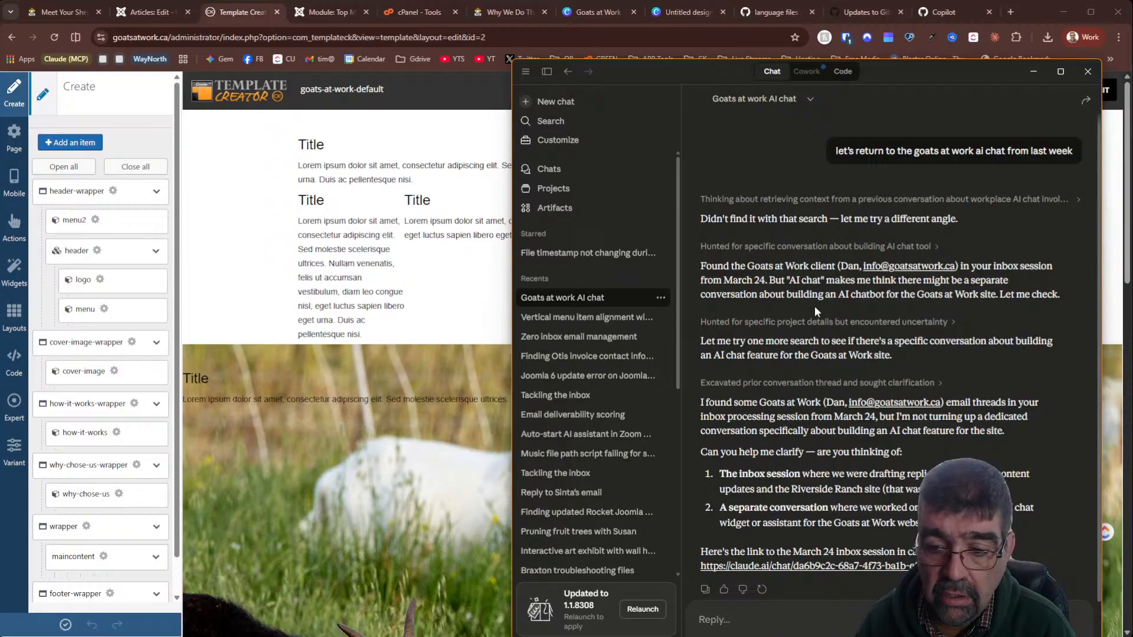
{"action": "scroll", "coordinate": [591, 331], "scroll_direction": "down", "scroll_amount": 3}
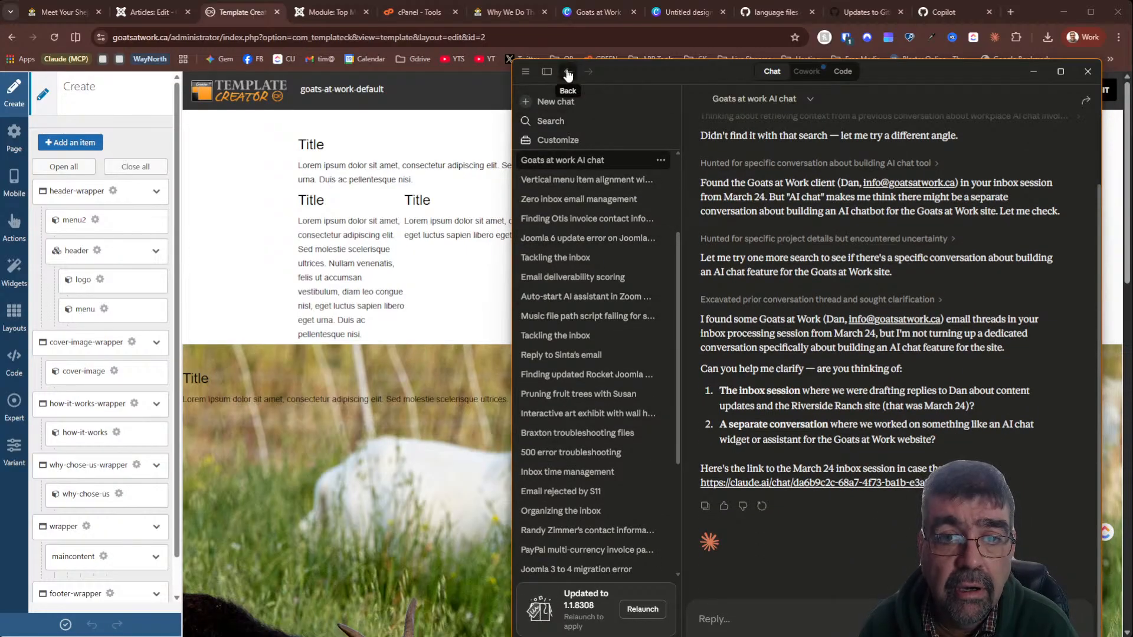
{"action": "scroll", "coordinate": [592, 327], "scroll_direction": "down", "scroll_amount": 3}
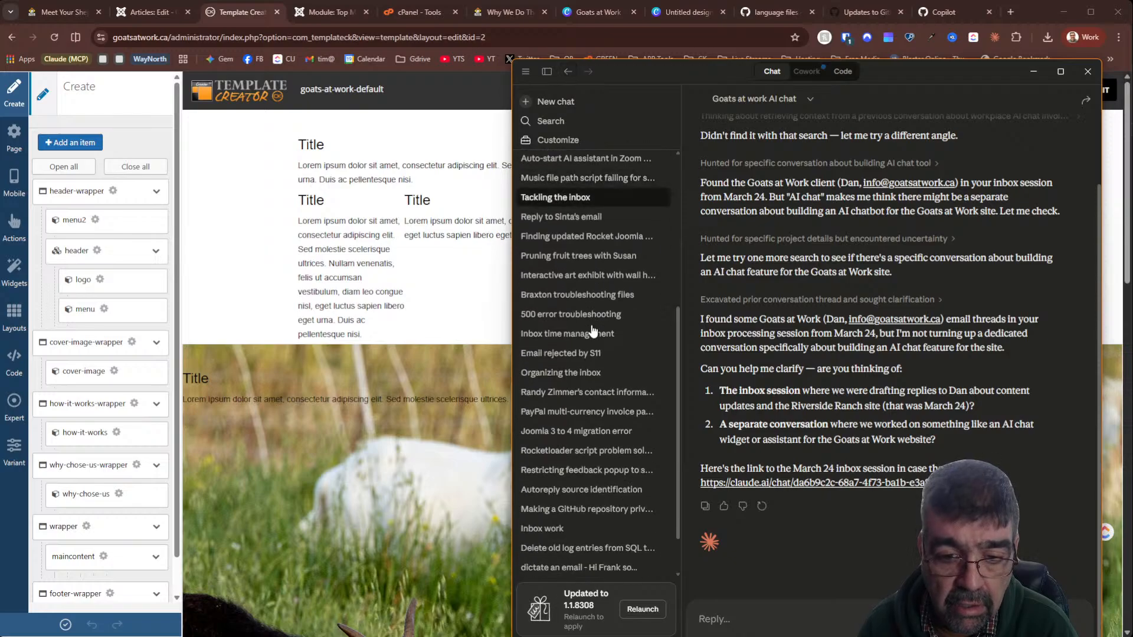
{"action": "scroll", "coordinate": [593, 331], "scroll_direction": "down", "scroll_amount": 1}
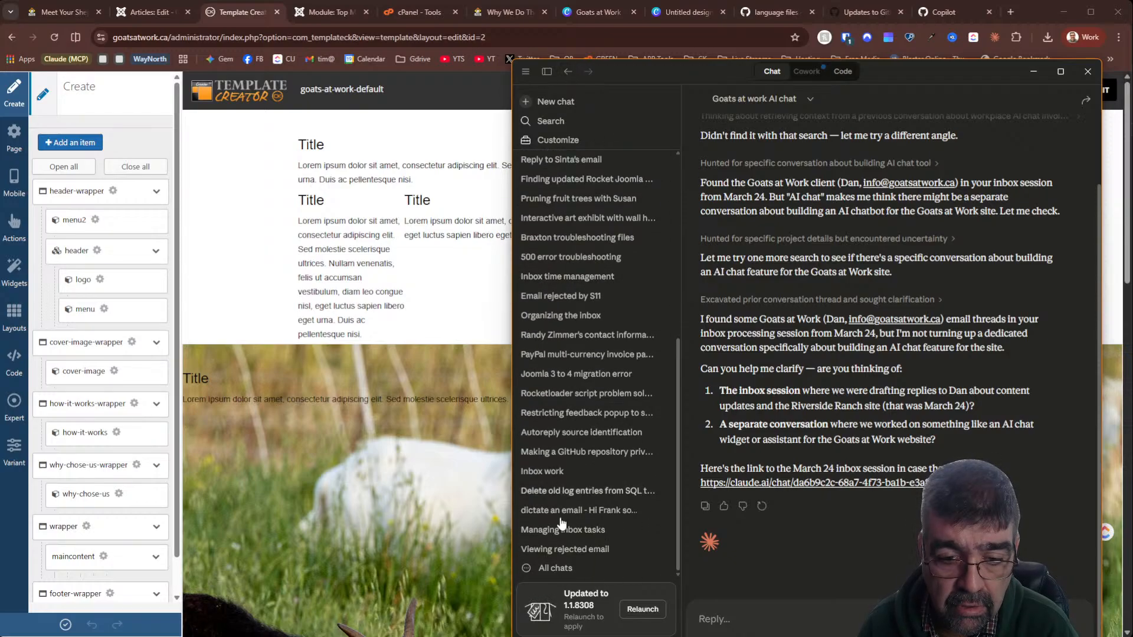
Show all chats and search them for "ai" and "goats"
{"action": "left_click", "coordinate": [555, 568]}
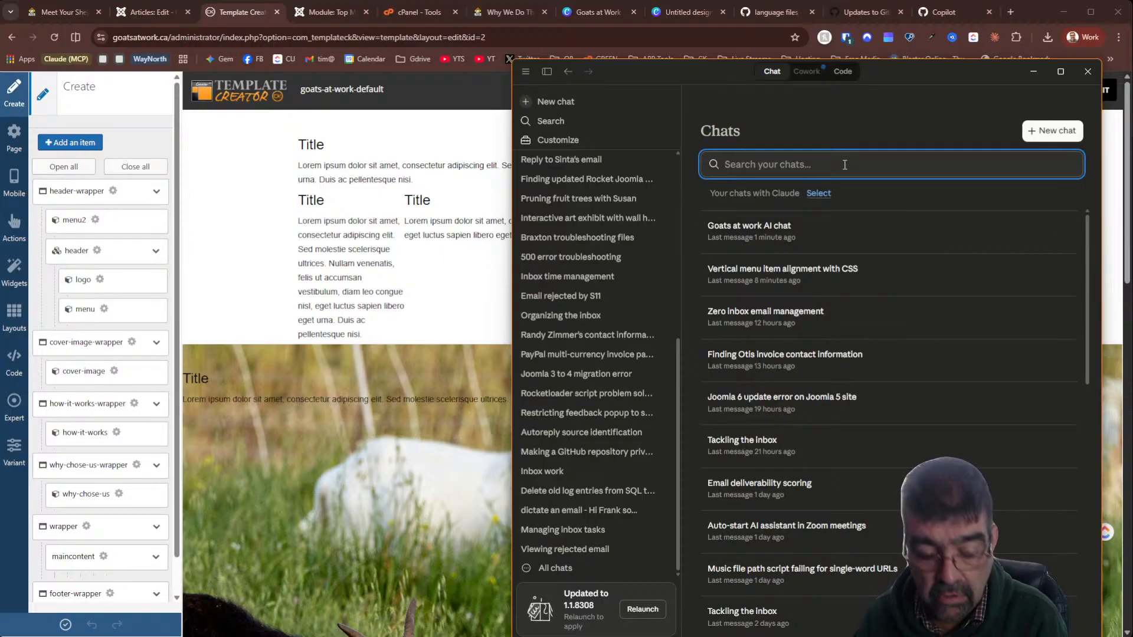
{"action": "type", "text": "ai"}
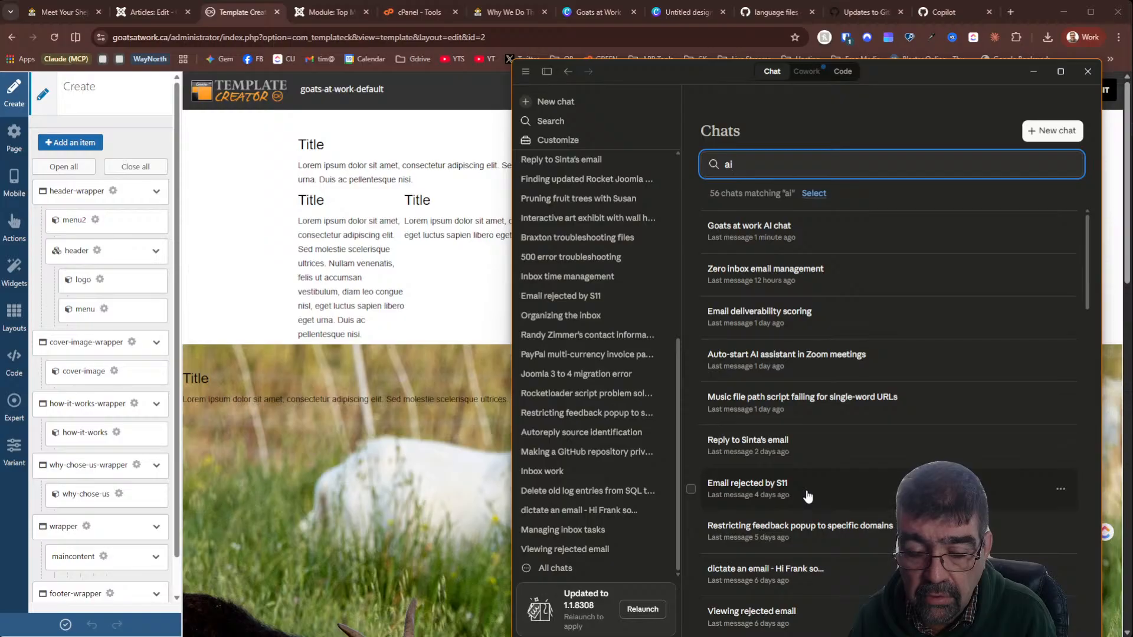
{"action": "scroll", "coordinate": [814, 498], "scroll_direction": "down", "scroll_amount": 5}
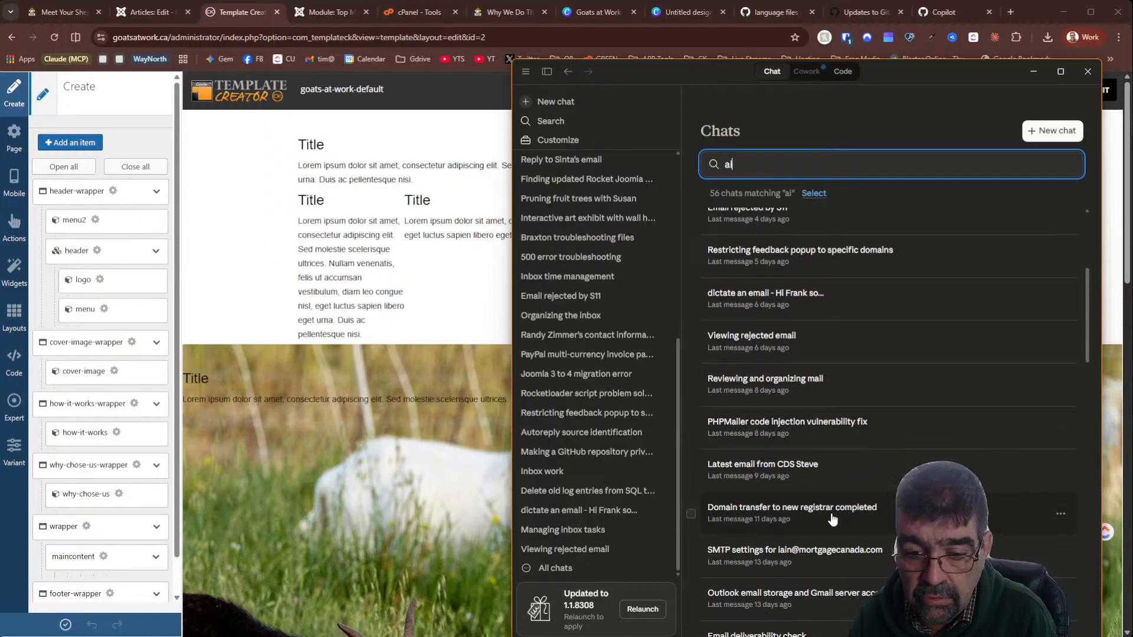
{"action": "scroll", "coordinate": [834, 484], "scroll_direction": "up", "scroll_amount": 8}
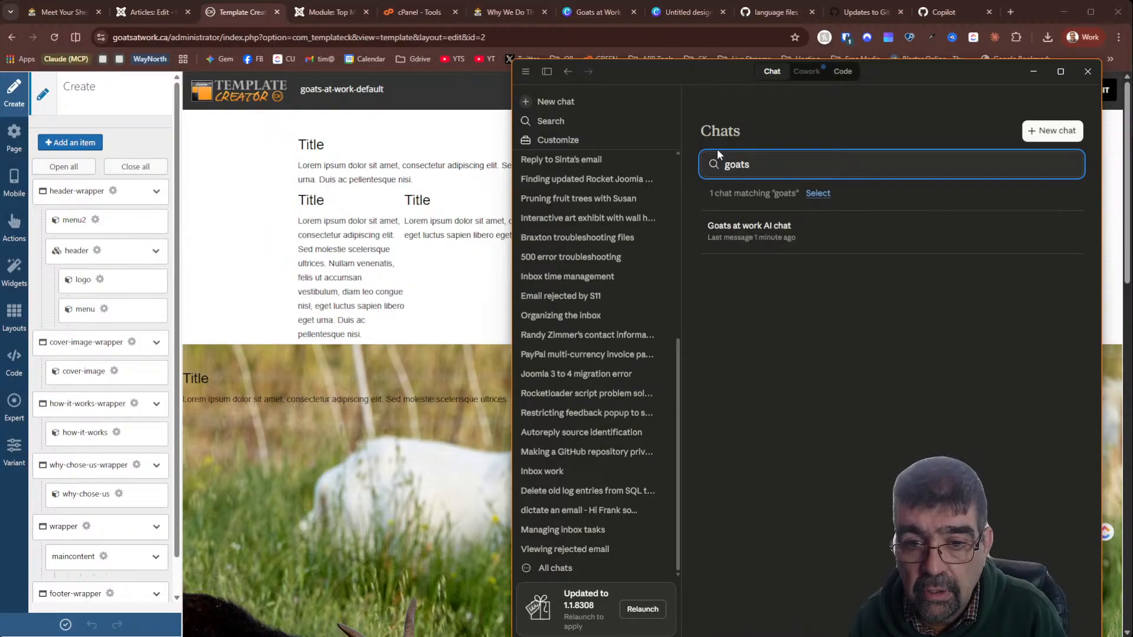
Search the chats for "seo" and open the chat Preparing an SEO optimization session
{"action": "double_click", "coordinate": [743, 168]}
{"action": "type", "text": "seo"}
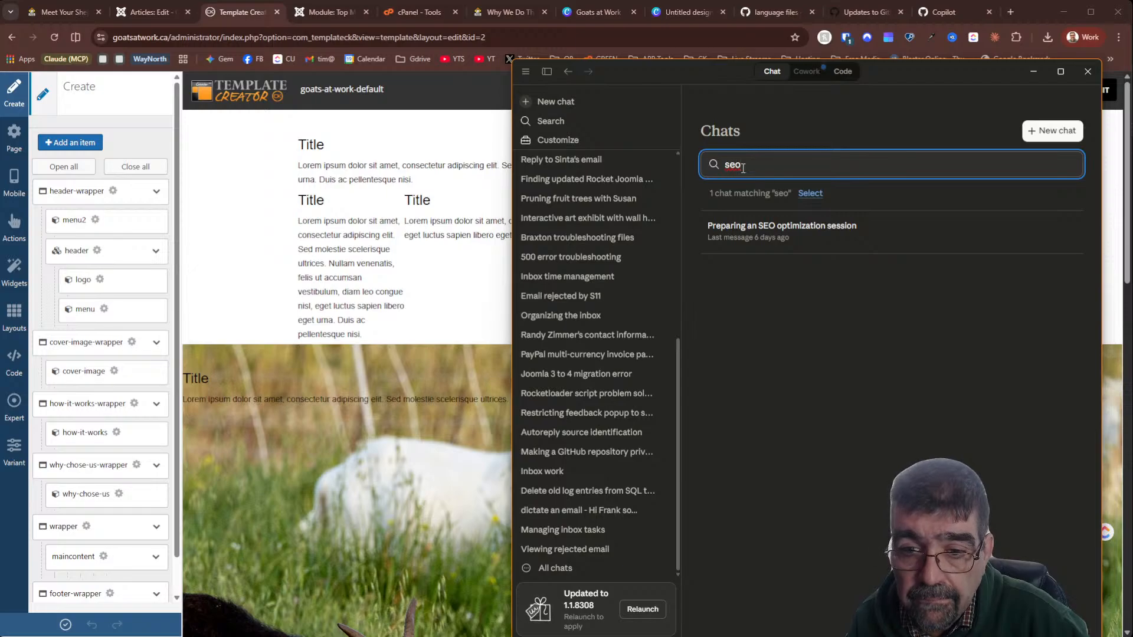
{"action": "left_click", "coordinate": [755, 233]}
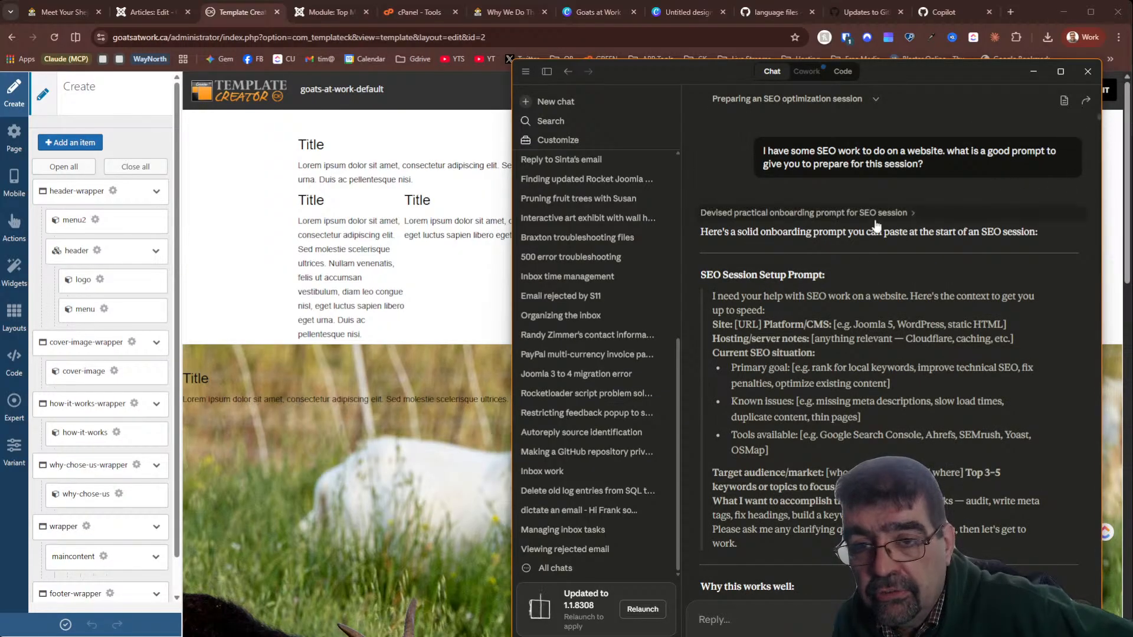
Review the SEO chat's site issues, Our Dogs page content and Joomla article settings, and return to the browser's template editor
{"action": "scroll", "coordinate": [869, 198], "scroll_direction": "down", "scroll_amount": 15}
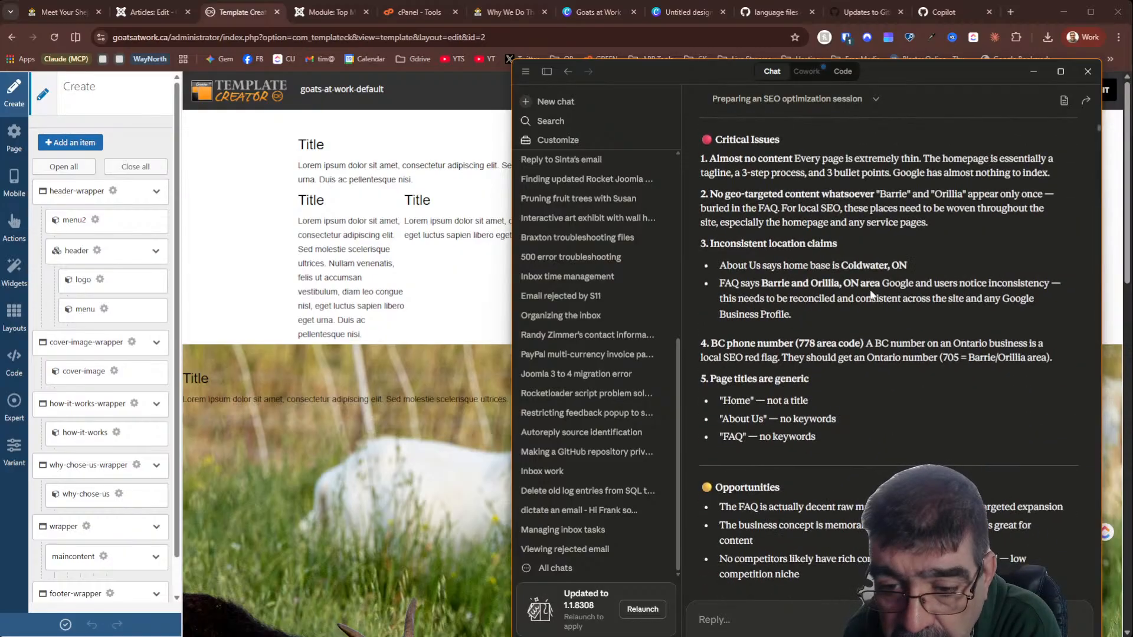
{"action": "scroll", "coordinate": [871, 340], "scroll_direction": "down", "scroll_amount": 20}
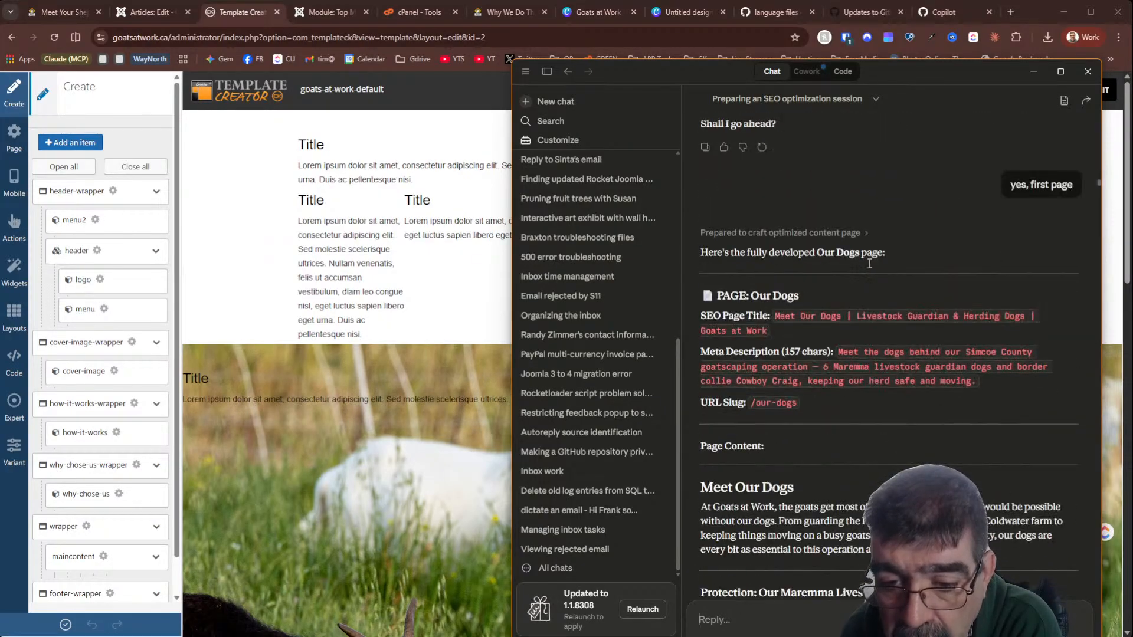
{"action": "scroll", "coordinate": [871, 268], "scroll_direction": "down", "scroll_amount": 15}
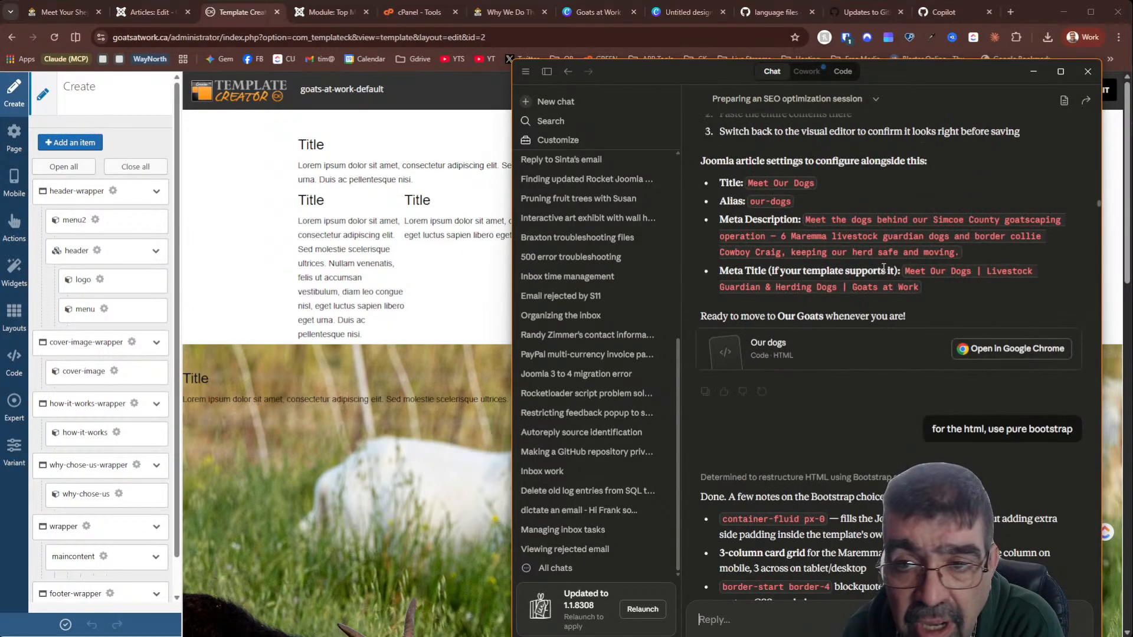
{"action": "left_click", "coordinate": [1010, 13]}
{"action": "key", "text": "ctrl+w"}
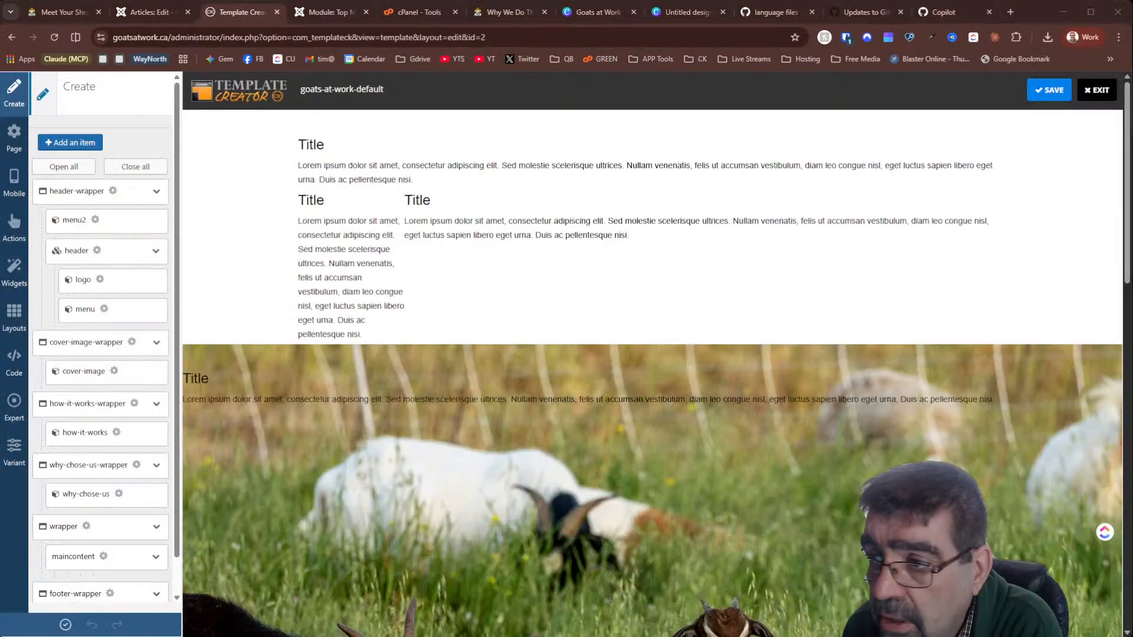
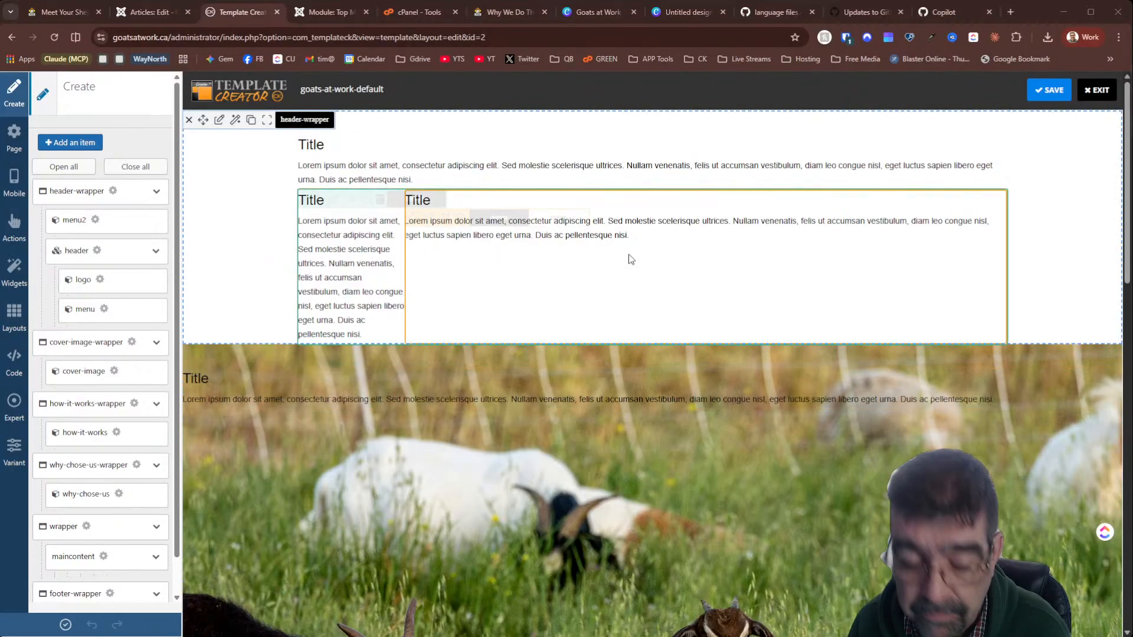
{"action": "key", "text": "alt+Tab"}
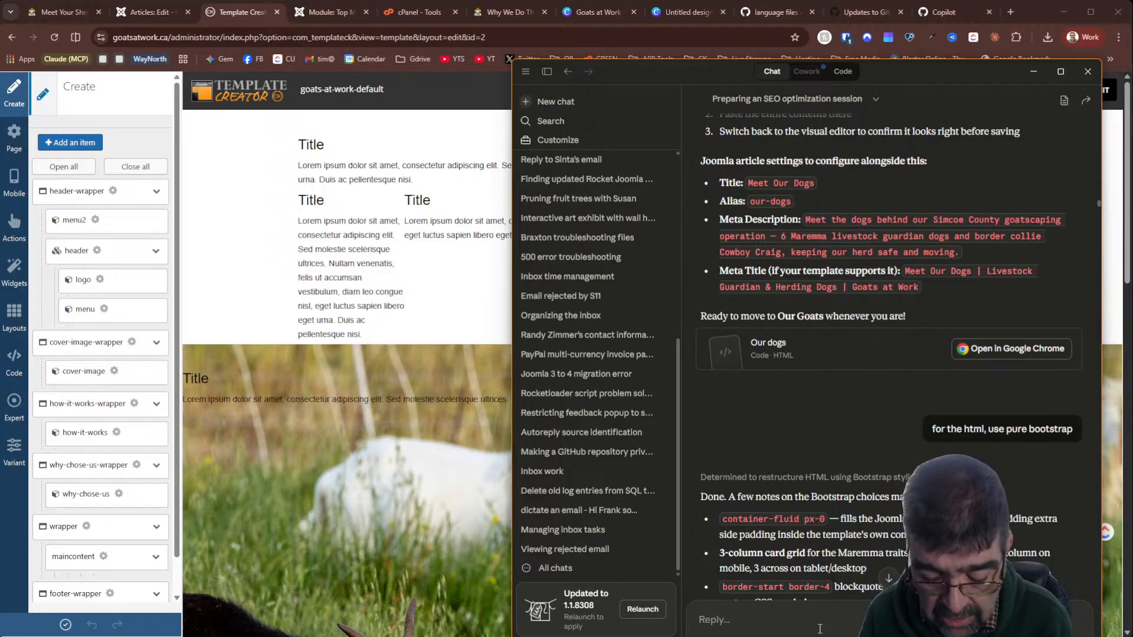
{"action": "type", "text": "I sent Da"}
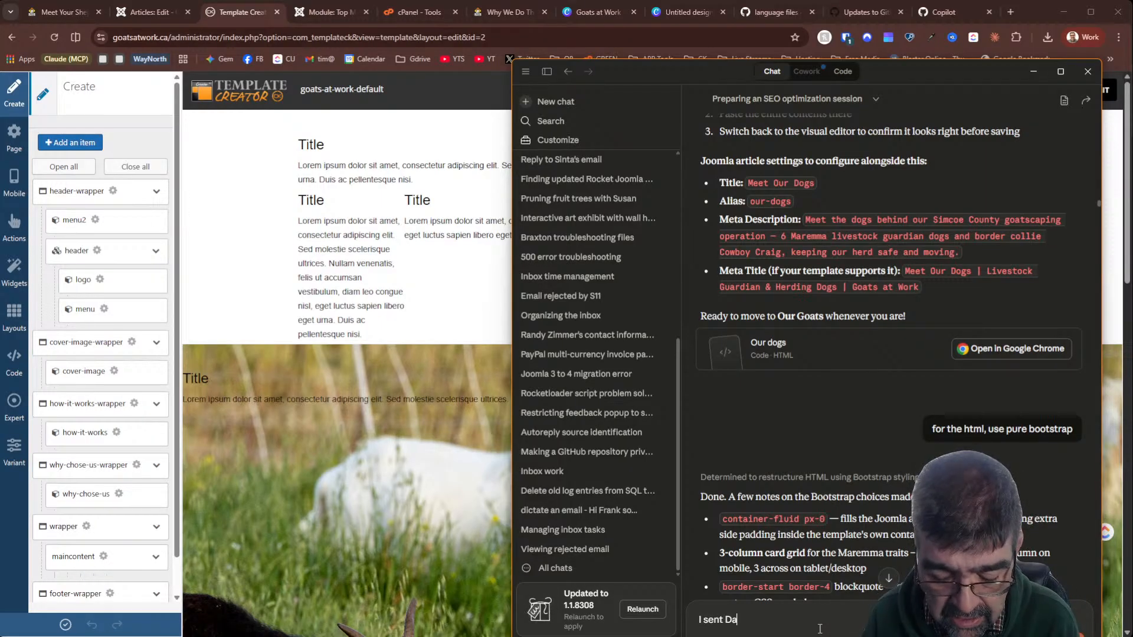
{"action": "type", "text": "n a lsit of things to"}
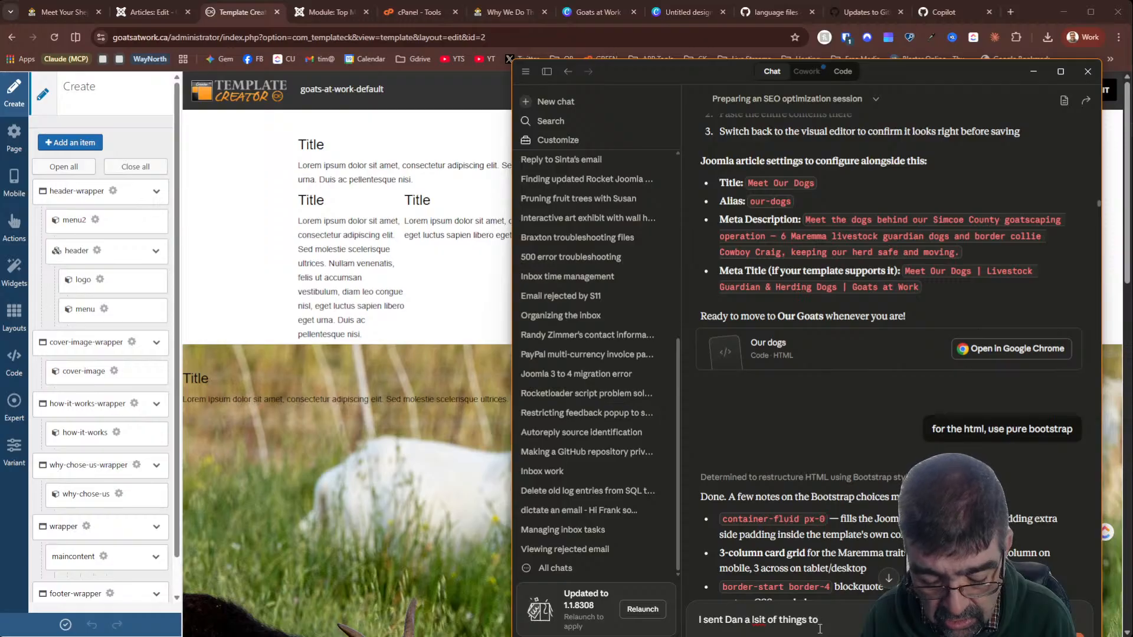
{"action": "type", "text": " g"}
{"action": "key", "text": "BackSpace"}
{"action": "key", "text": "BackSpace"}
{"action": "key", "text": "BackSpace"}
{"action": "key", "text": "BackSpace"}
{"action": "key", "text": "BackSpace"}
{"action": "key", "text": "BackSpace"}
{"action": "key", "text": "BackSpace"}
{"action": "key", "text": "BackSpace"}
{"action": "key", "text": "BackSpace"}
{"action": "key", "text": "BackSpace"}
{"action": "key", "text": "BackSpace"}
{"action": "key", "text": "BackSpace"}
{"action": "key", "text": "BackSpace"}
{"action": "key", "text": "BackSpace"}
{"action": "key", "text": "BackSpace"}
{"action": "key", "text": "BackSpace"}
{"action": "key", "text": "BackSpace"}
{"action": "key", "text": "BackSpace"}
{"action": "key", "text": "BackSpace"}
{"action": "key", "text": "BackSpace"}
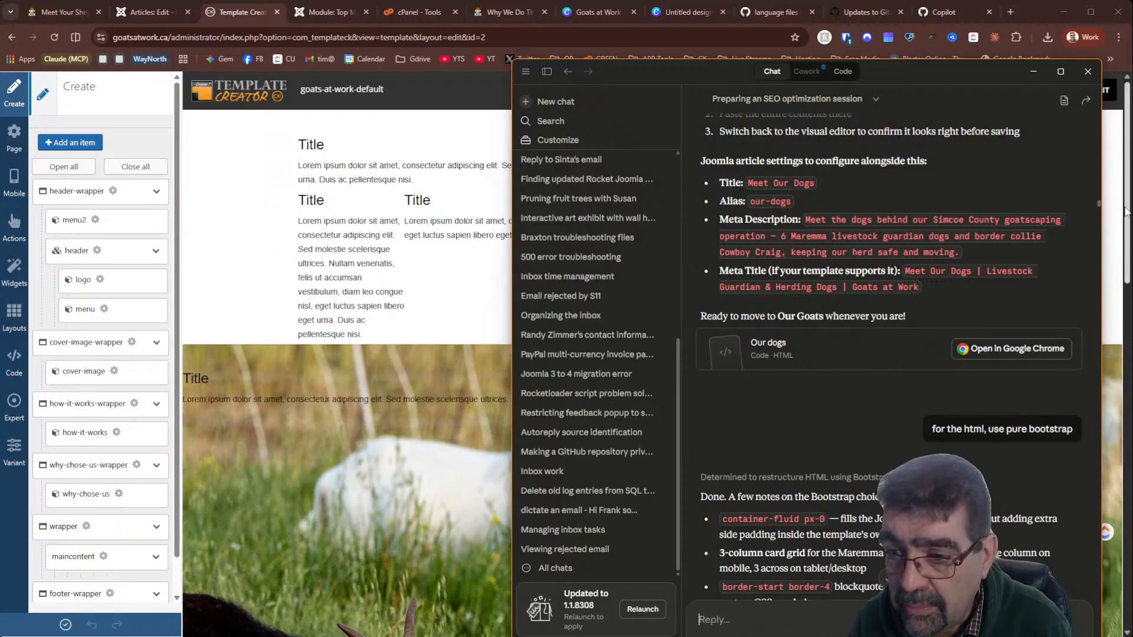
Send the client's emailed answers on pricing, memberships, hockey background and rental listing to Claude's SEO chat, introduced as info returned from the email
{"action": "scroll", "coordinate": [885, 354], "scroll_direction": "down", "scroll_amount": 20}
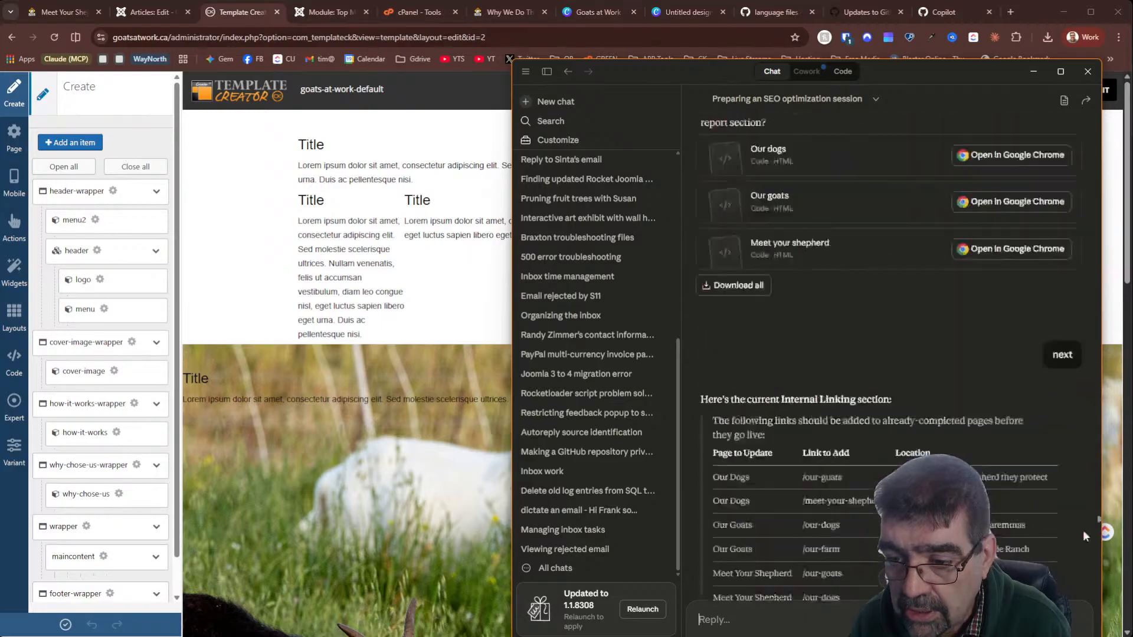
{"action": "scroll", "coordinate": [886, 354], "scroll_direction": "down", "scroll_amount": 20}
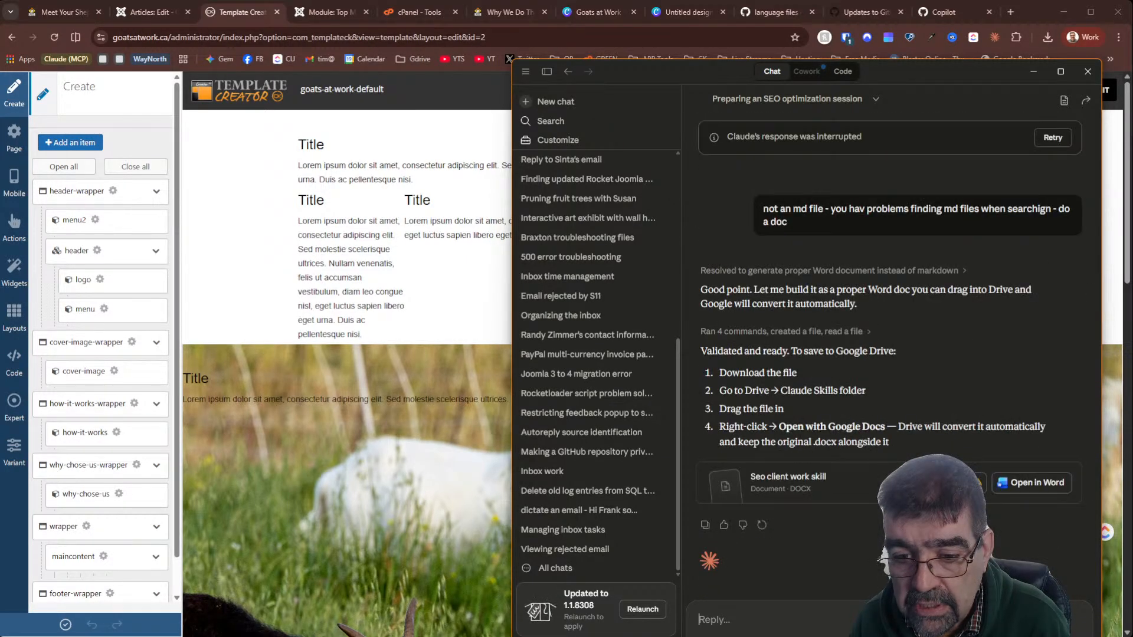
{"action": "scroll", "coordinate": [885, 354], "scroll_direction": "up", "scroll_amount": 15}
{"action": "scroll", "coordinate": [1090, 621], "scroll_direction": "down", "scroll_amount": 10}
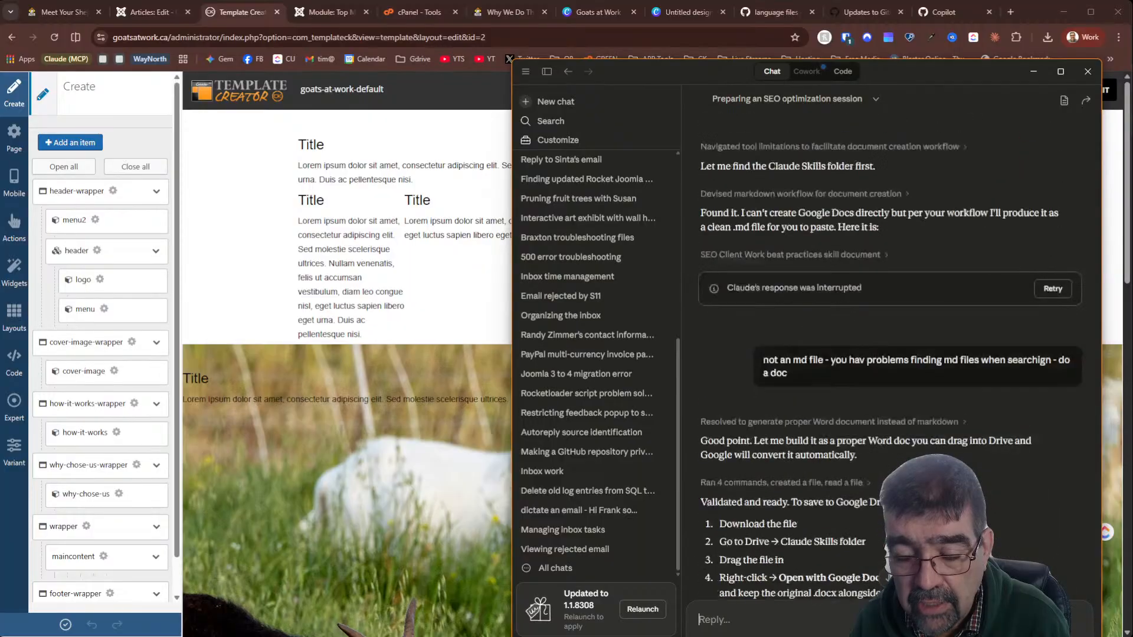
{"action": "type", "text": "here i"}
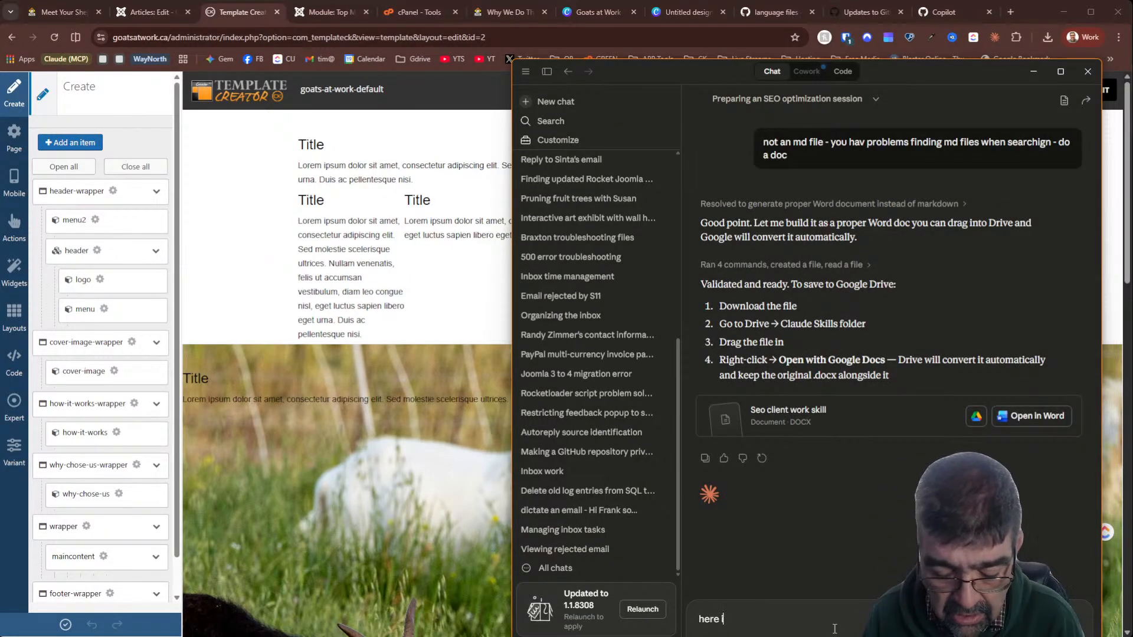
{"action": "type", "text": "s the inf"}
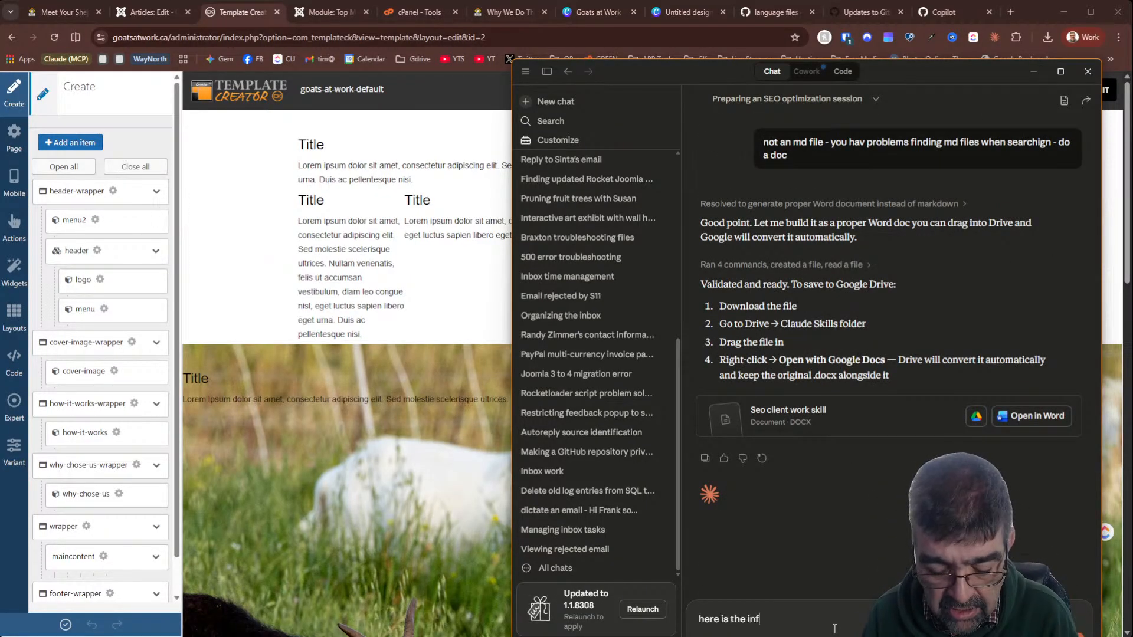
{"action": "type", "text": "o Dan sent b"}
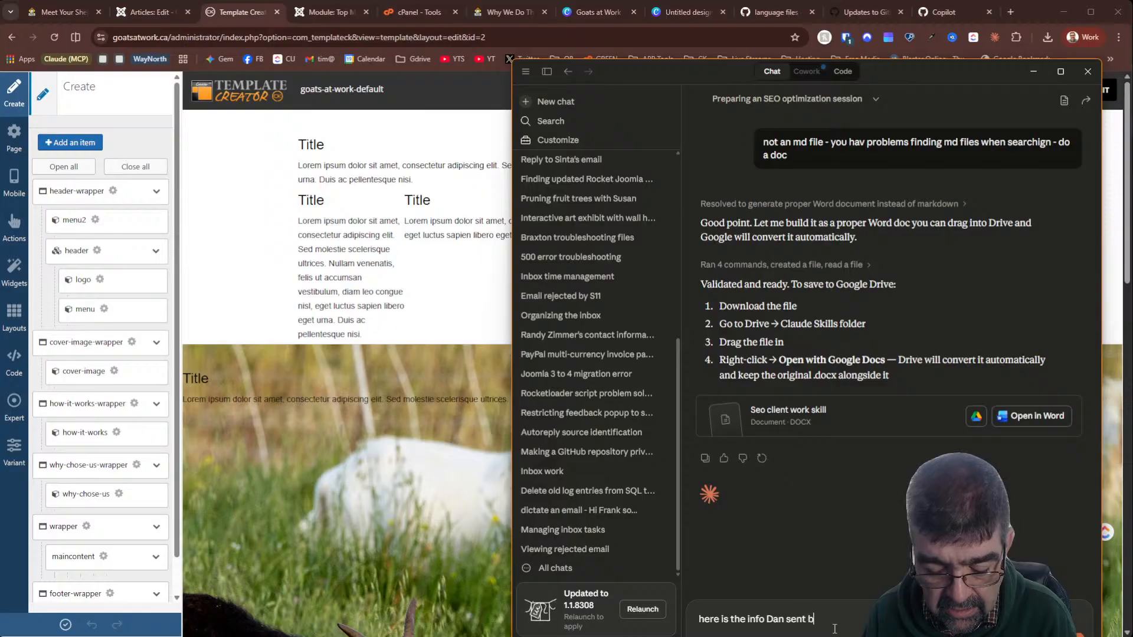
{"action": "type", "text": "ack from the"}
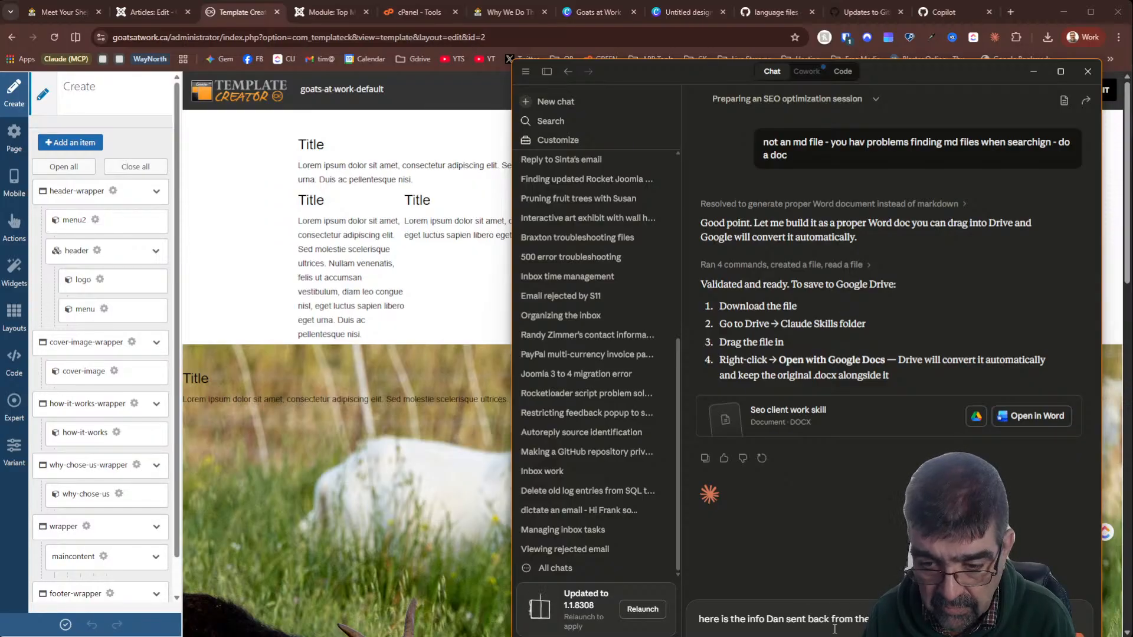
{"action": "key", "text": "ctrl+v"}
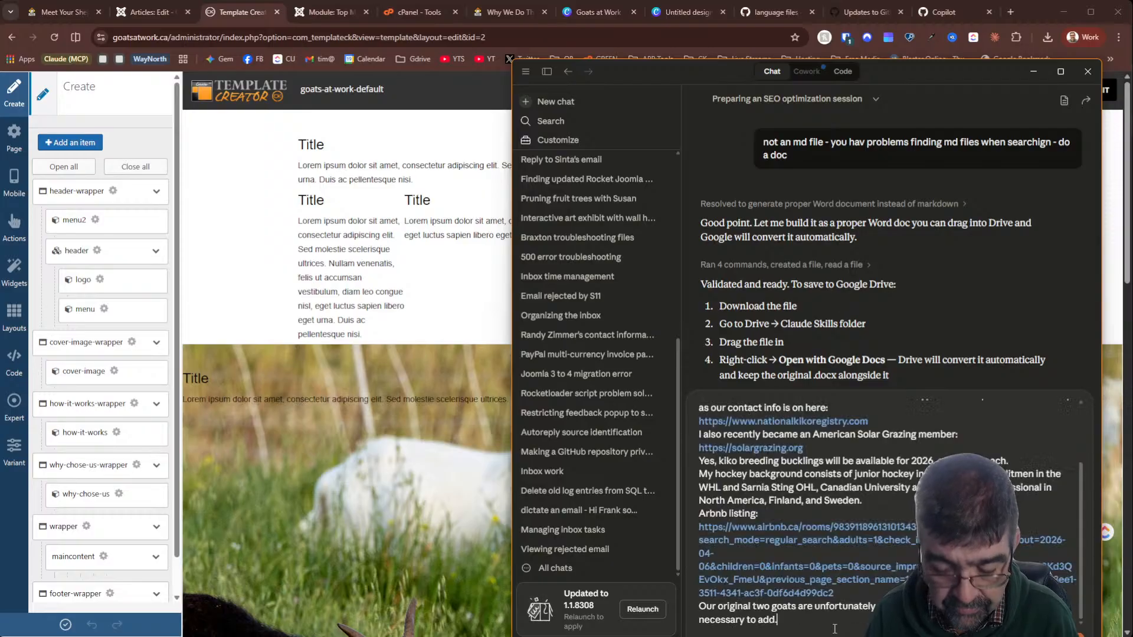
{"action": "key", "text": "Return"}
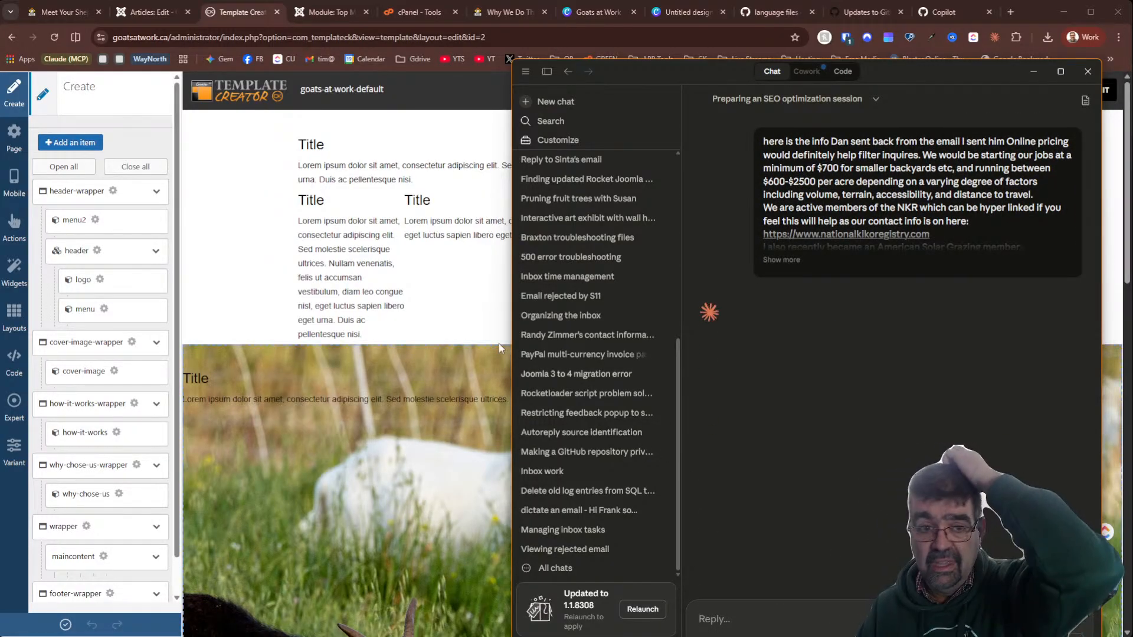
Review the Meet Your Shepherd article text in the Joomla editor, checking its links, Psalm quote and closing call to action
{"action": "left_click", "coordinate": [128, 12]}
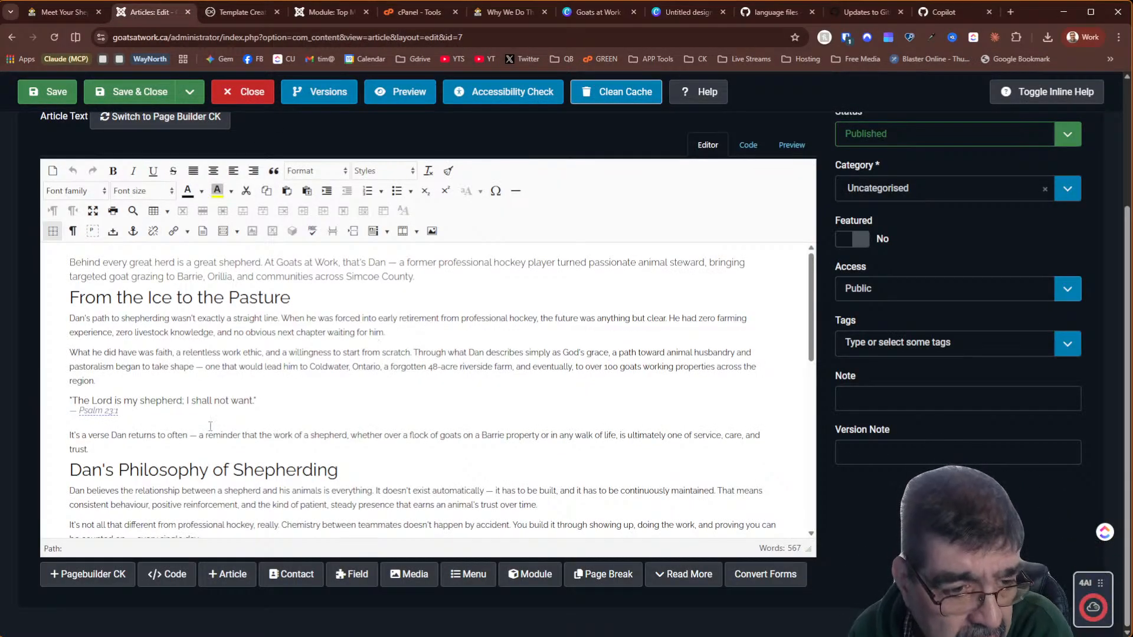
{"action": "scroll", "coordinate": [332, 313], "scroll_direction": "down", "scroll_amount": 5}
{"action": "scroll", "coordinate": [354, 366], "scroll_direction": "down", "scroll_amount": 3}
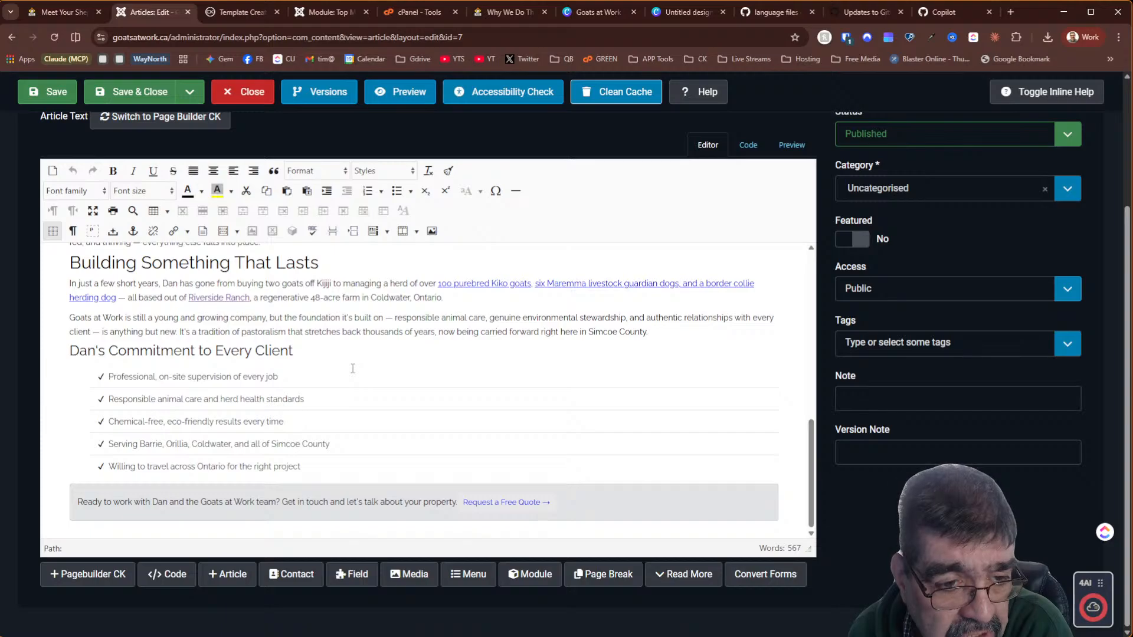
{"action": "left_click", "coordinate": [467, 284]}
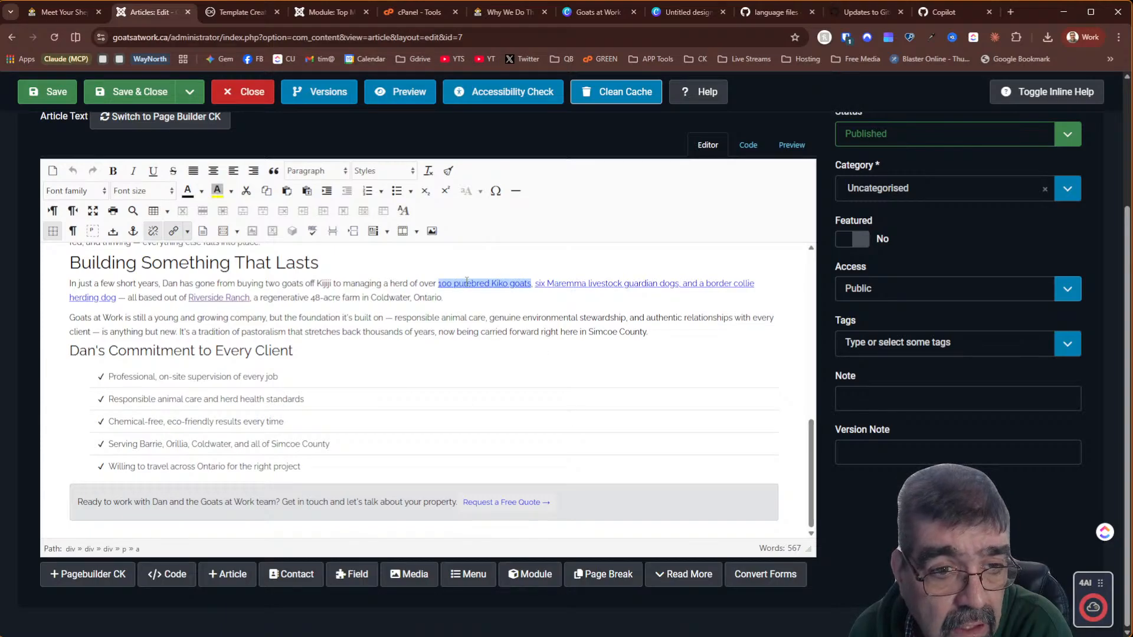
{"action": "left_click", "coordinate": [293, 503]}
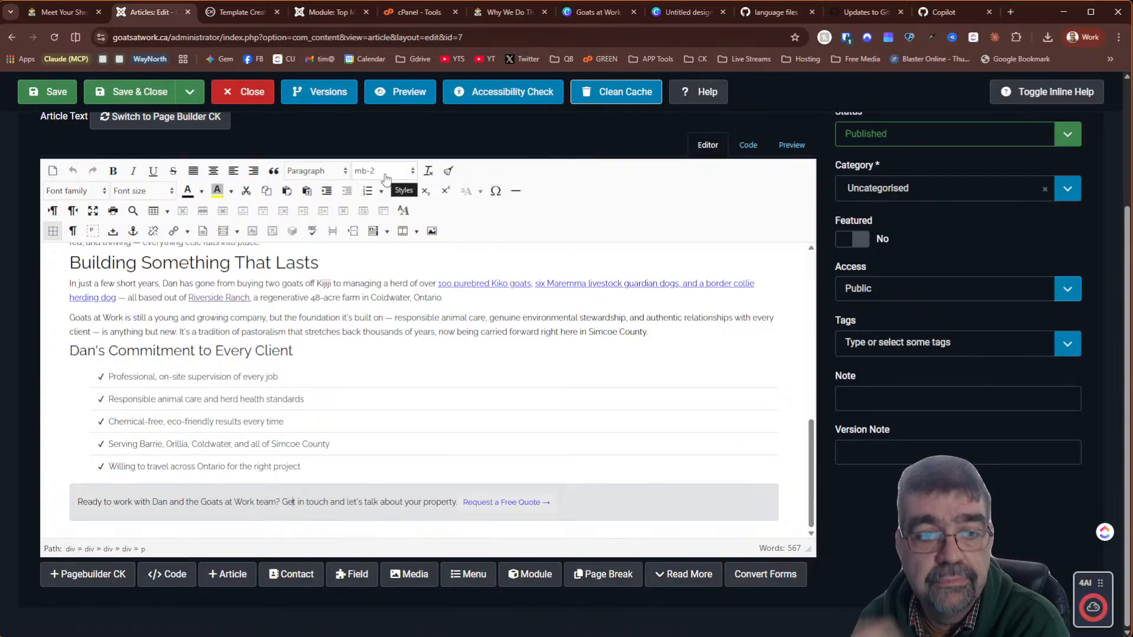
{"action": "scroll", "coordinate": [362, 341], "scroll_direction": "up", "scroll_amount": 5}
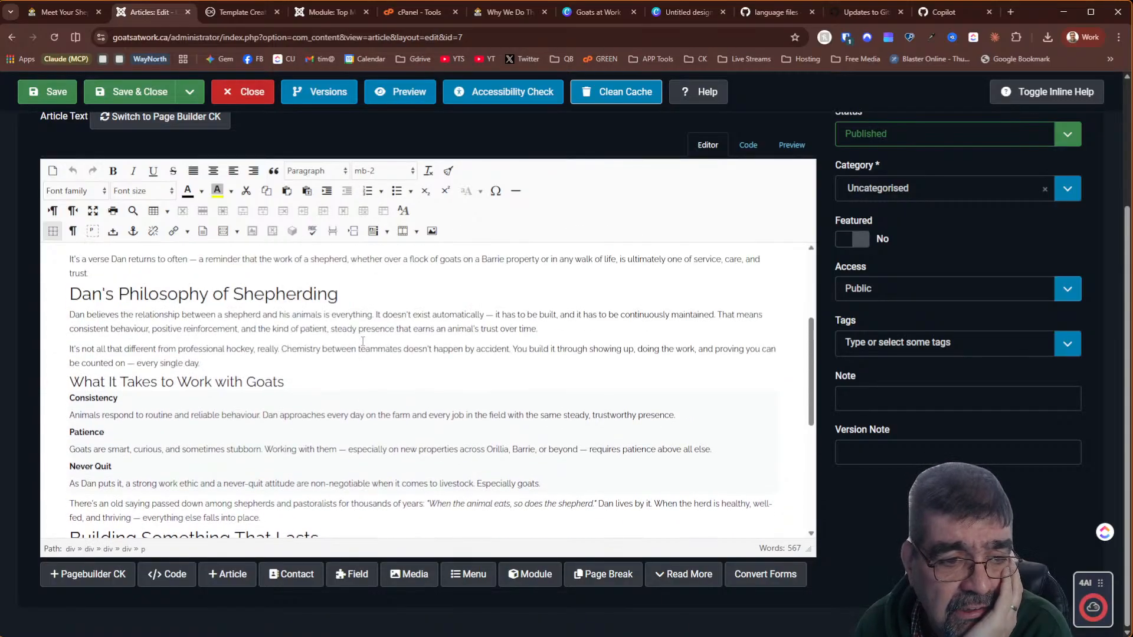
{"action": "scroll", "coordinate": [363, 341], "scroll_direction": "up", "scroll_amount": 3}
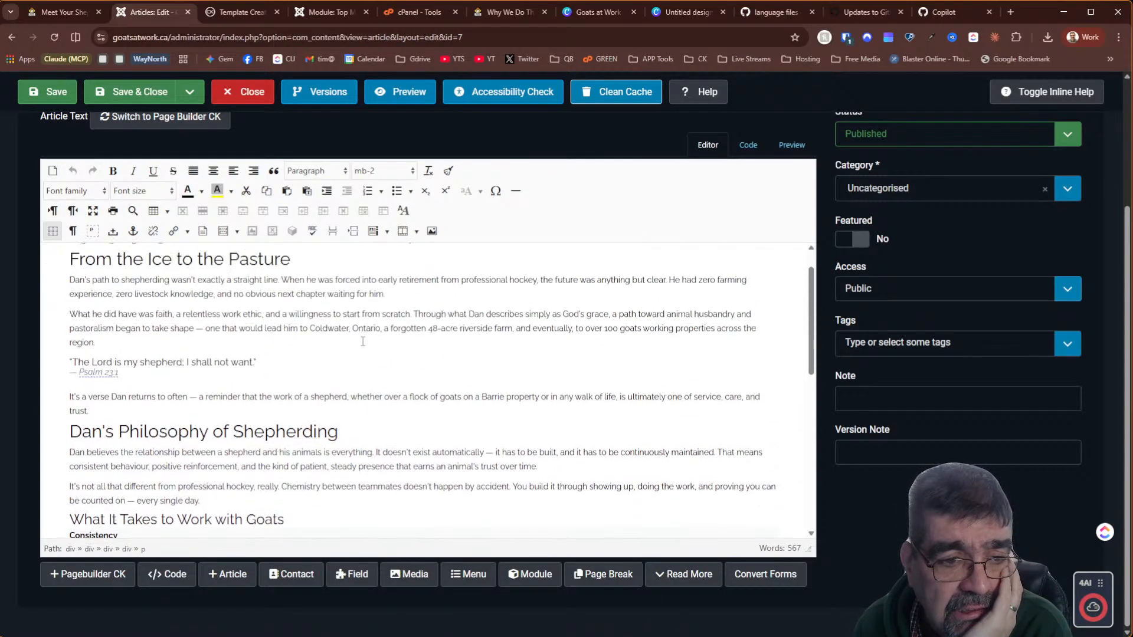
{"action": "left_click", "coordinate": [85, 372]}
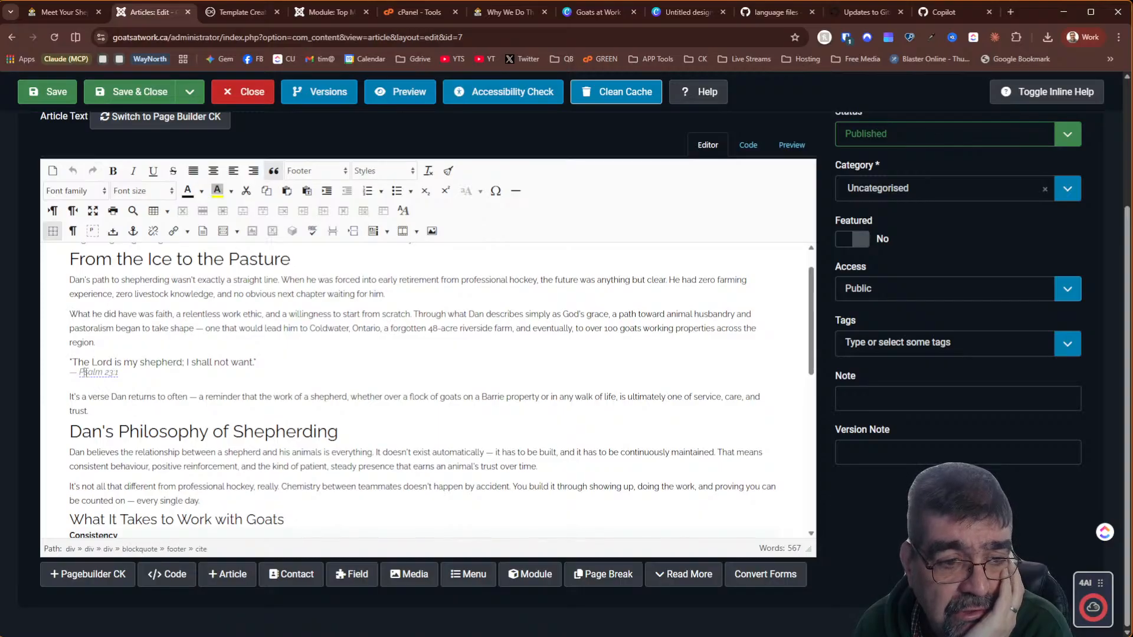
{"action": "left_click", "coordinate": [89, 363]}
{"action": "scroll", "coordinate": [89, 363], "scroll_direction": "up", "scroll_amount": 1}
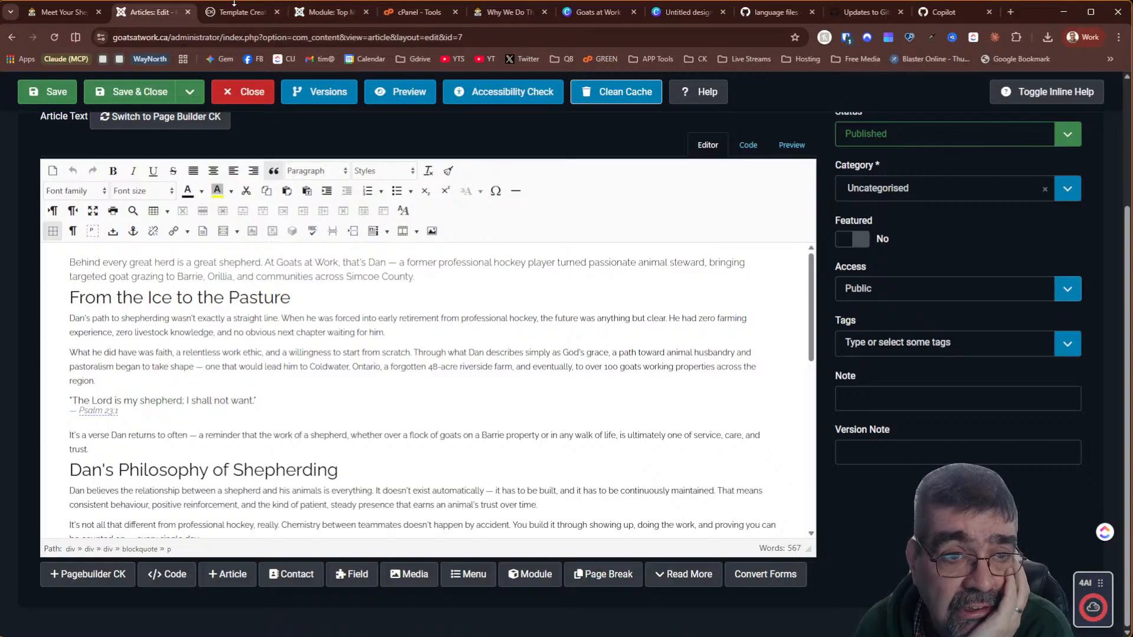
{"action": "scroll", "coordinate": [929, 92], "scroll_direction": "up", "scroll_amount": 3}
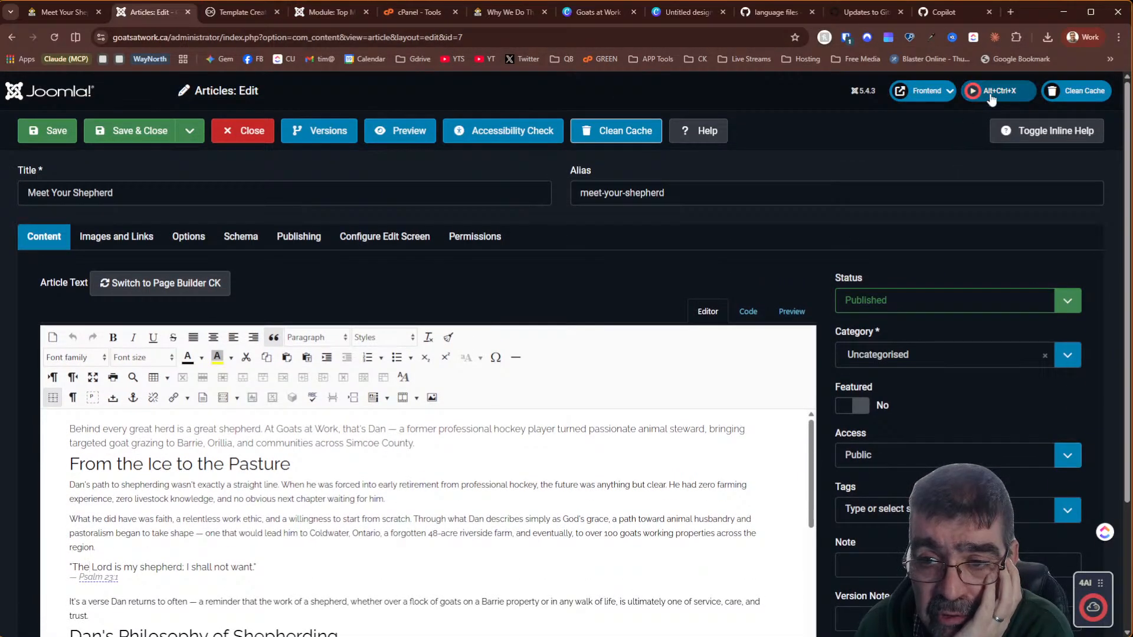
Open the site's frontend from the article editor and look through the live Meet Your Shepherd page
{"action": "left_click", "coordinate": [920, 90]}
{"action": "left_click", "coordinate": [907, 116]}
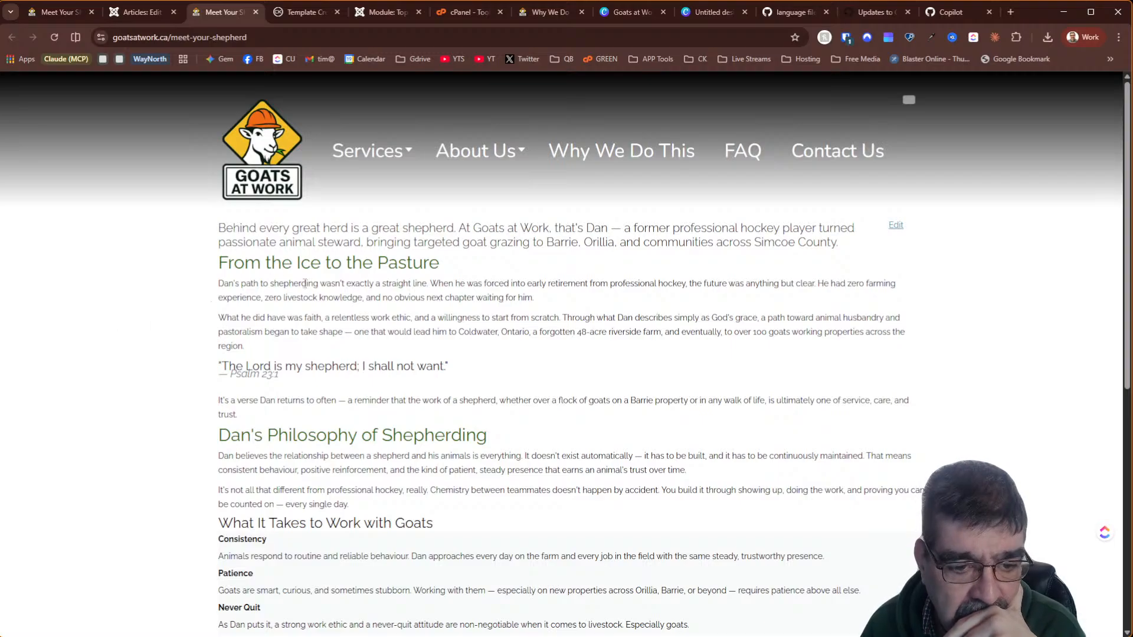
{"action": "scroll", "coordinate": [305, 283], "scroll_direction": "down", "scroll_amount": 7}
{"action": "scroll", "coordinate": [346, 317], "scroll_direction": "up", "scroll_amount": 2}
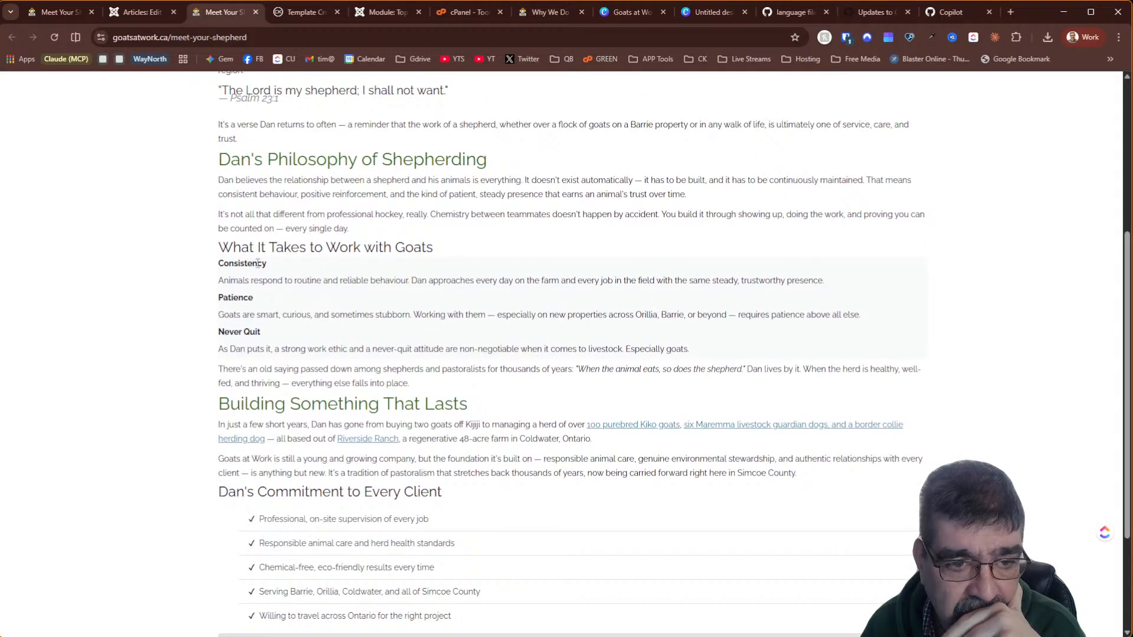
Copy the Meet Your Shepherd page address and run a WAVE accessibility evaluation on it in a new browser tab
{"action": "left_click", "coordinate": [269, 33]}
{"action": "right_click", "coordinate": [275, 31]}
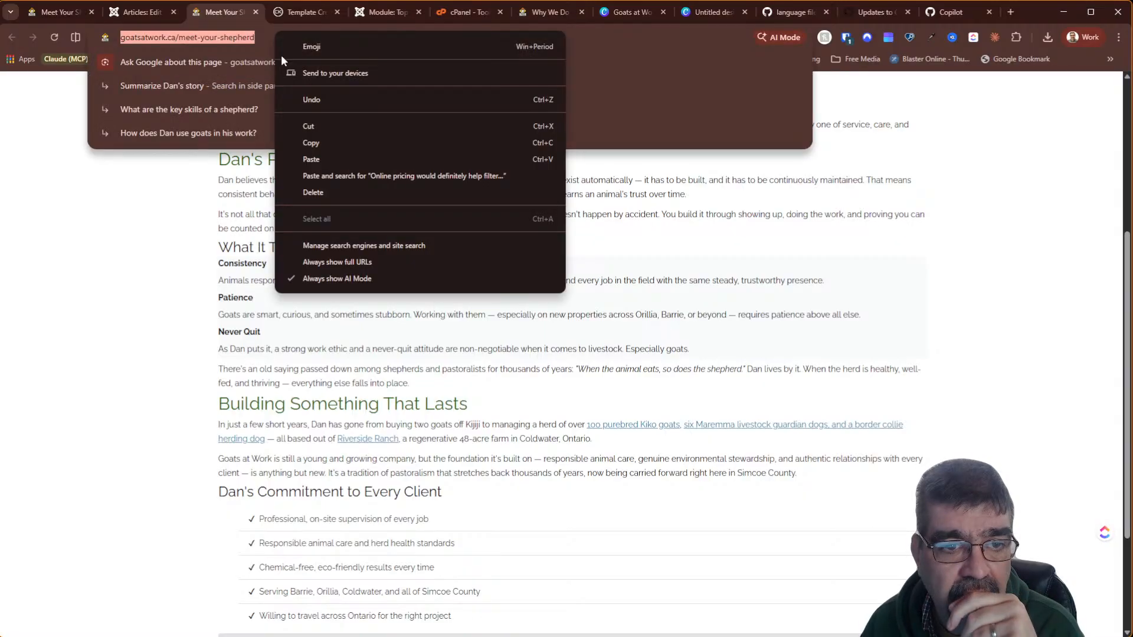
{"action": "left_click", "coordinate": [311, 143]}
{"action": "left_click", "coordinate": [1011, 12]}
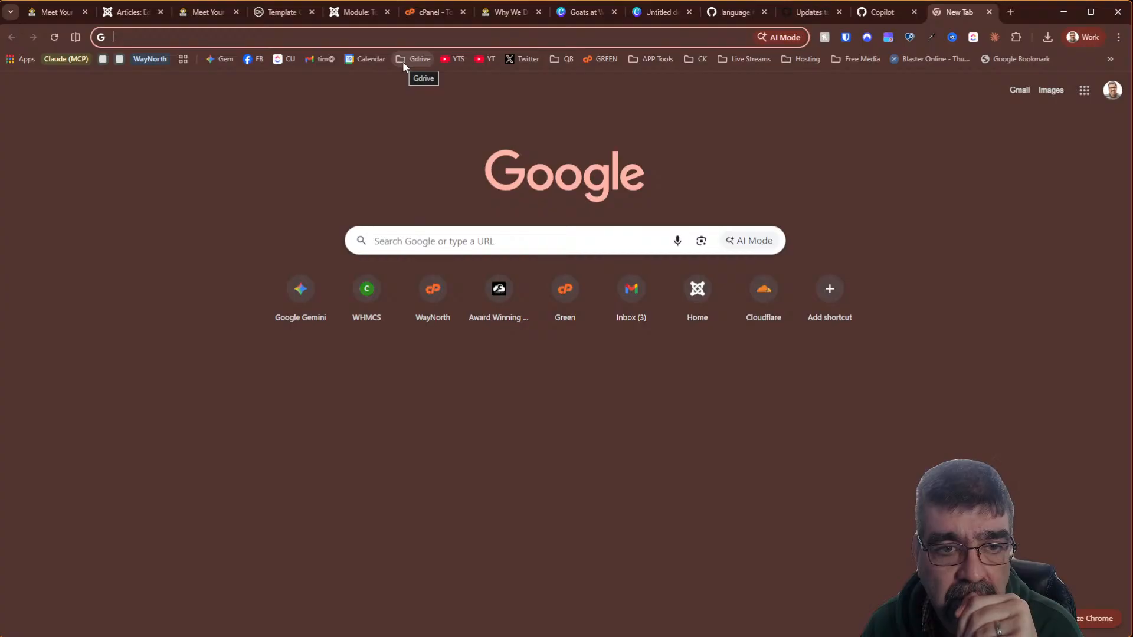
{"action": "left_click", "coordinate": [643, 61]}
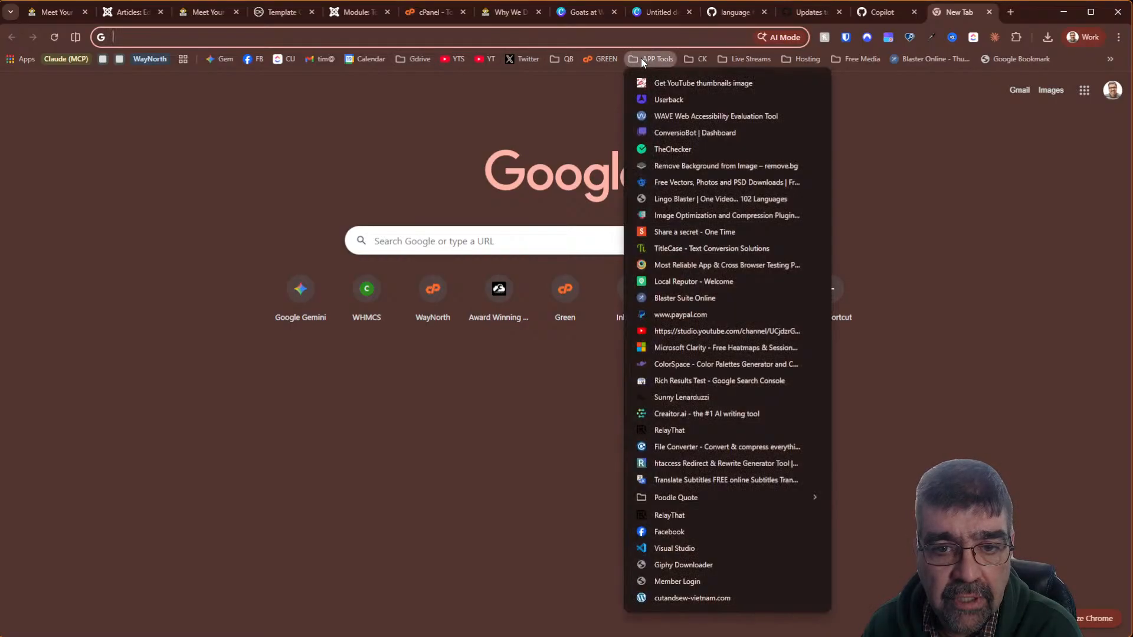
{"action": "left_click", "coordinate": [667, 115]}
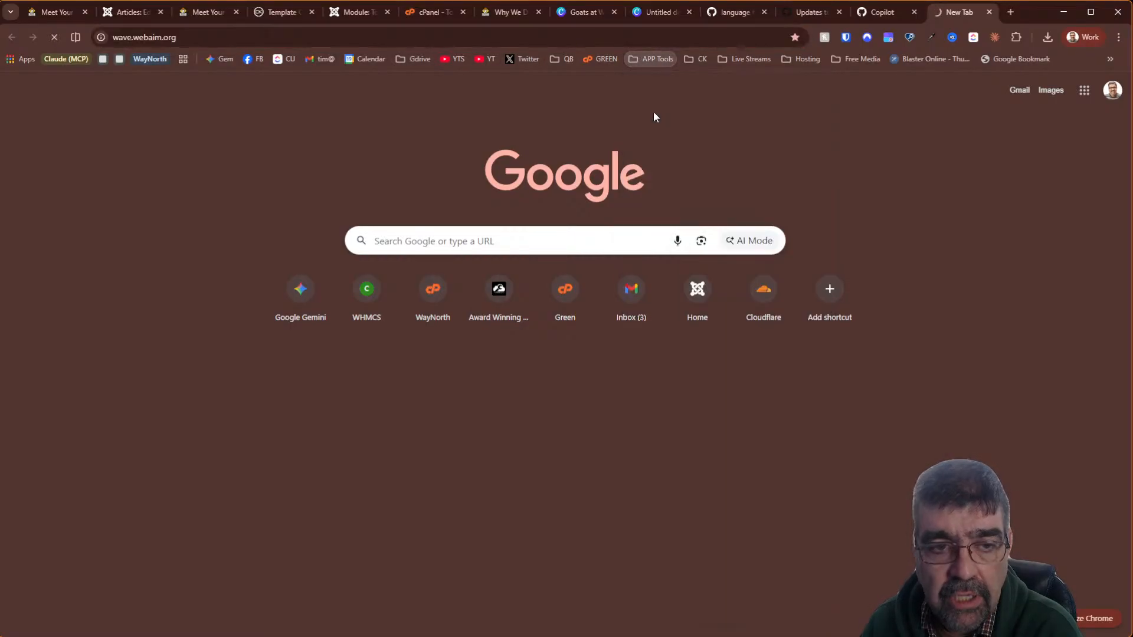
{"action": "left_click", "coordinate": [523, 223]}
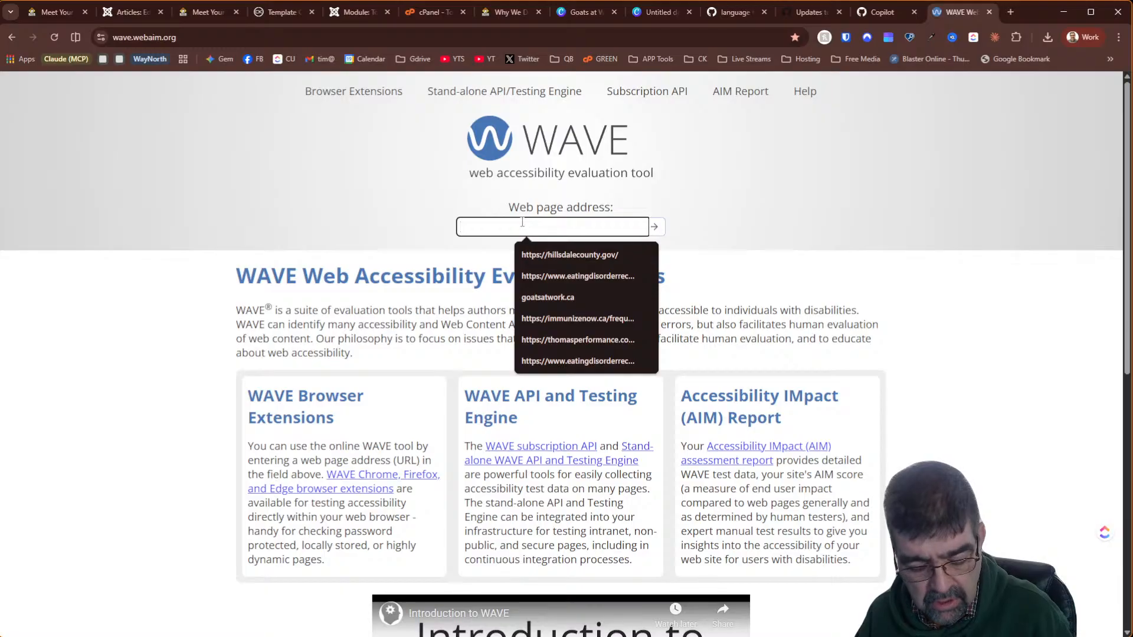
{"action": "key", "text": "ctrl+v"}
{"action": "key", "text": "Return"}
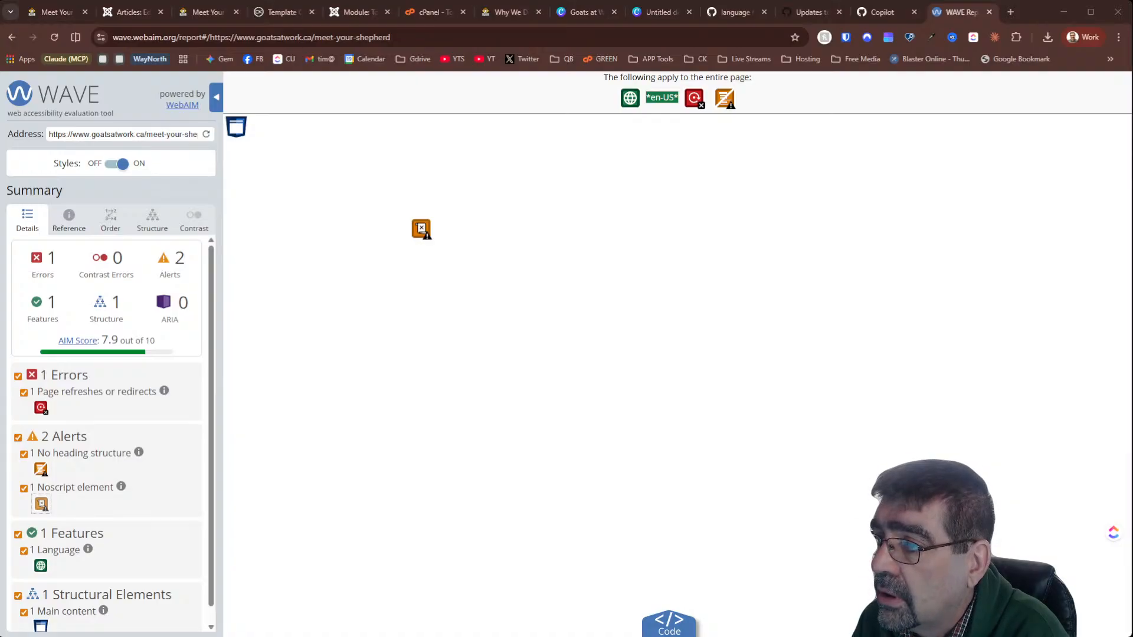
{"action": "left_click_drag", "start_coordinate": [1132, 18], "coordinate": [1132, 46]}
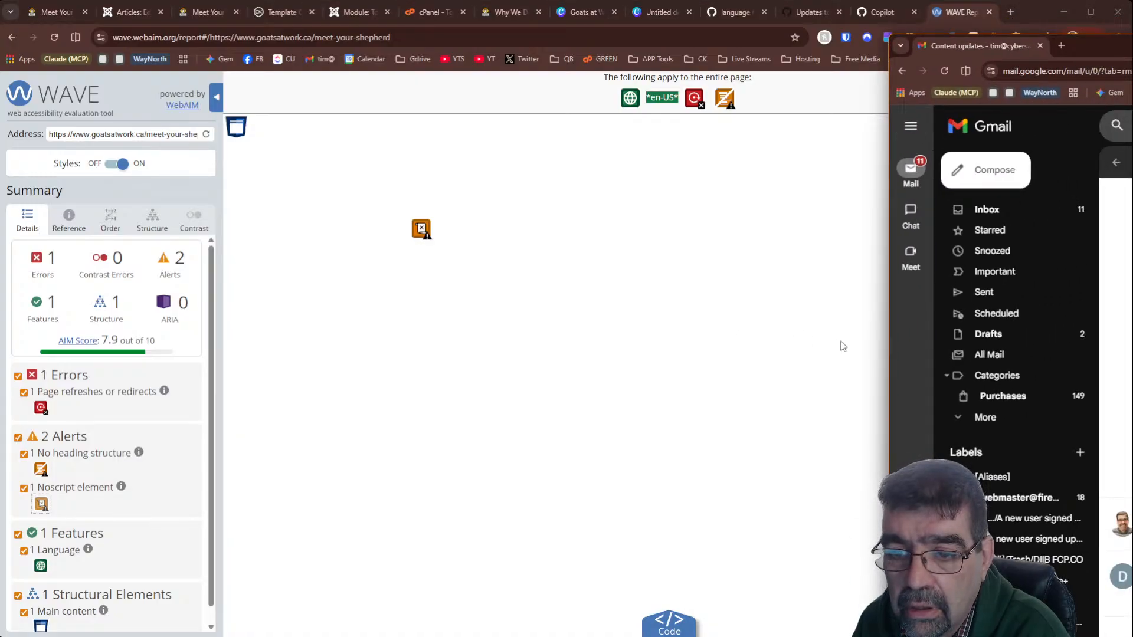
{"action": "left_click_drag", "start_coordinate": [890, 341], "coordinate": [1132, 318]}
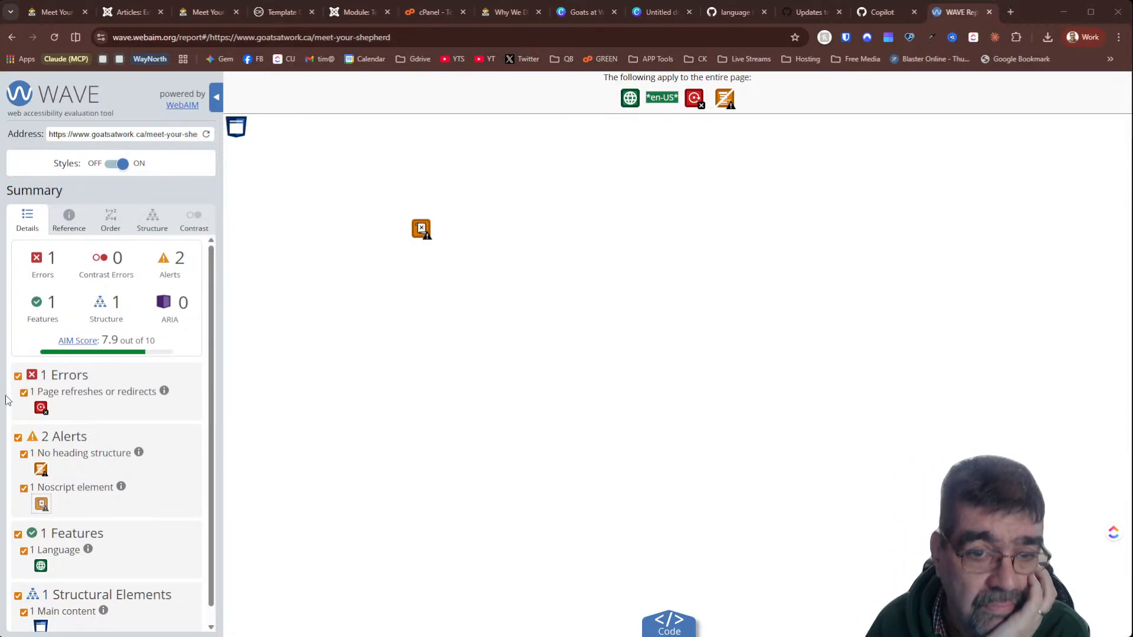
Read the WAVE explanation of the page refreshes or redirects error, and switch to the live Why We Do This page
{"action": "left_click", "coordinate": [76, 382]}
{"action": "left_click", "coordinate": [76, 384]}
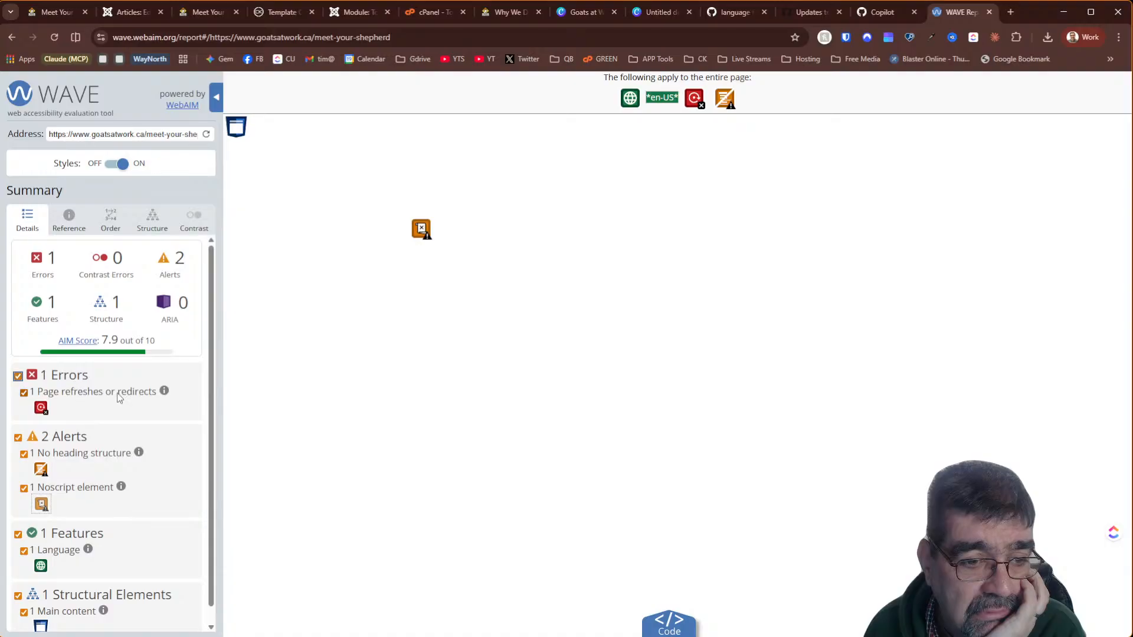
{"action": "left_click", "coordinate": [165, 392]}
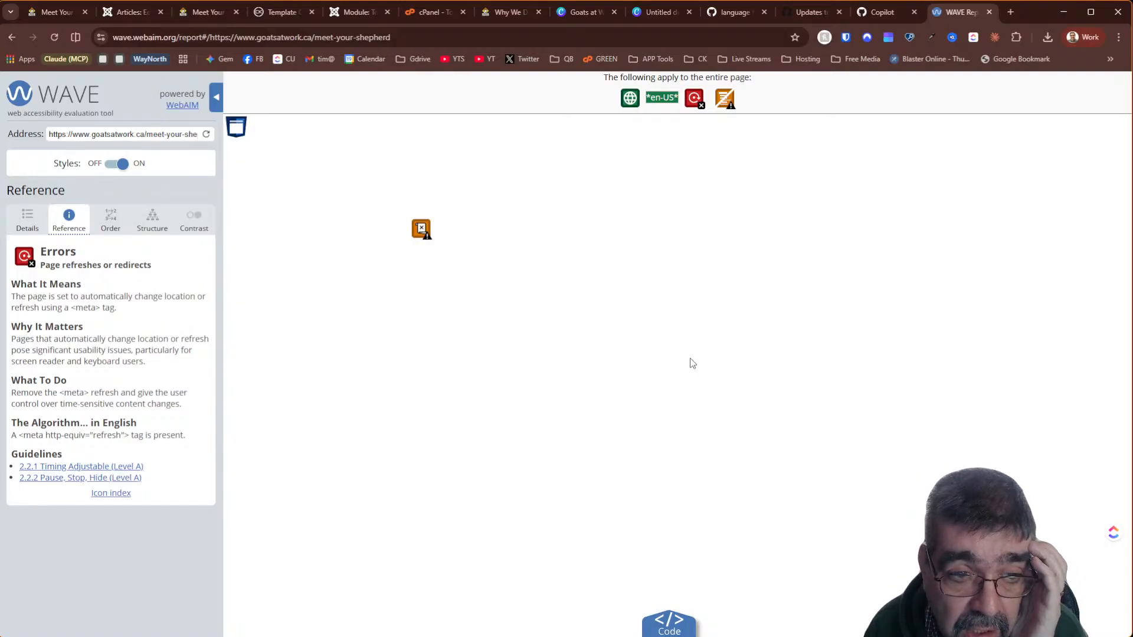
{"action": "left_click", "coordinate": [505, 14]}
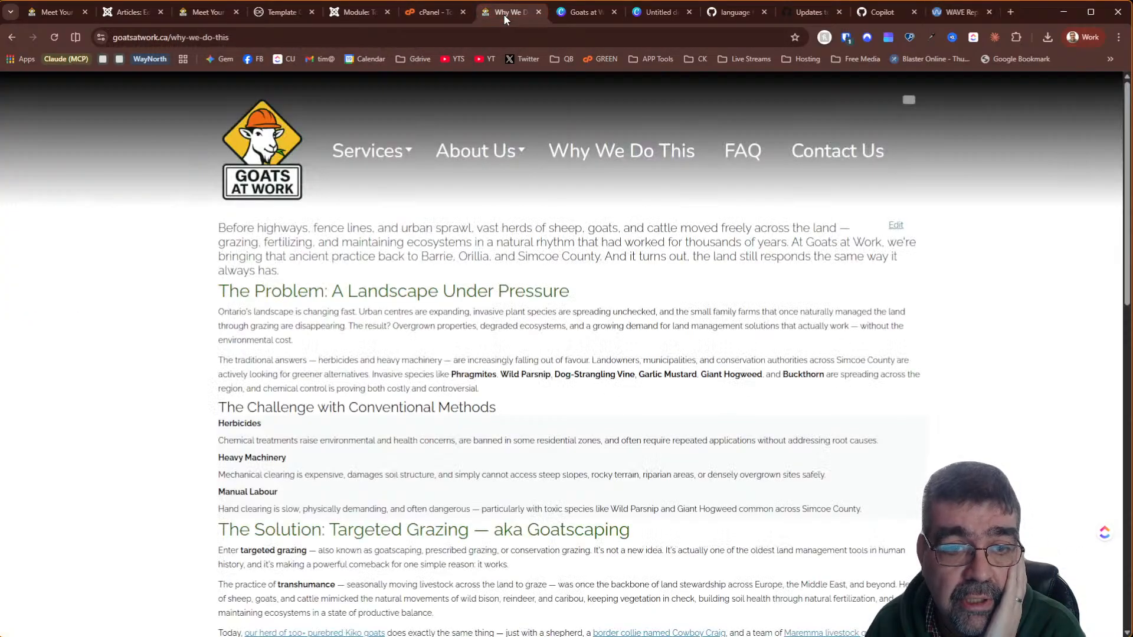
Search the Why We Do This page's source code for "refres" and close the source view
{"action": "right_click", "coordinate": [80, 292]}
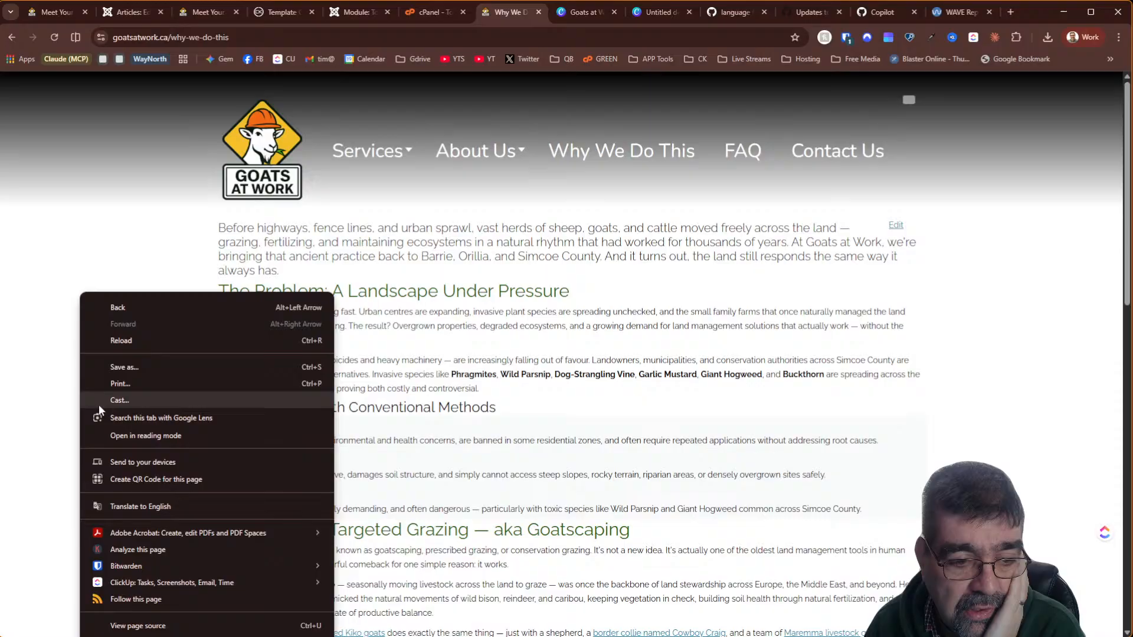
{"action": "left_click", "coordinate": [168, 627]}
{"action": "key", "text": "ctrl+f"}
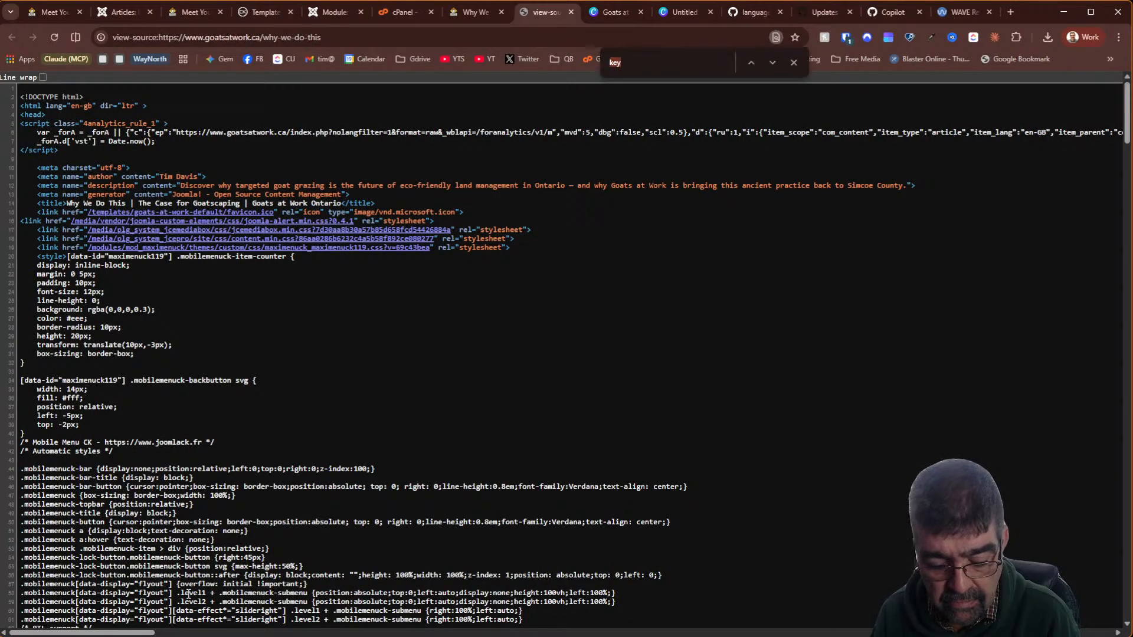
{"action": "type", "text": "refres"}
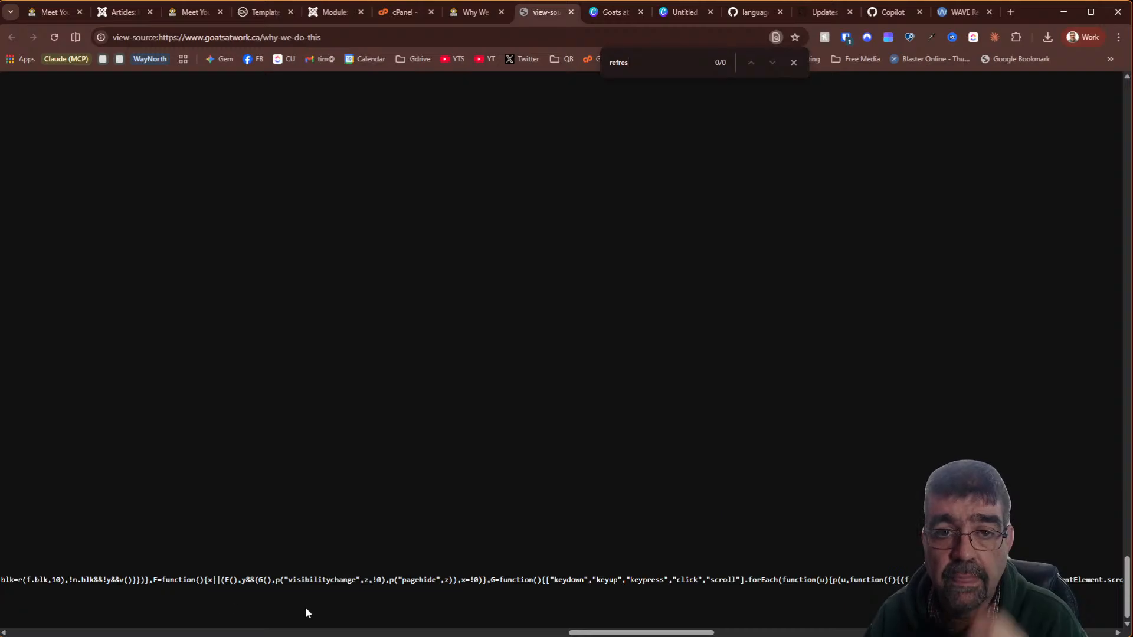
{"action": "left_click", "coordinate": [571, 13]}
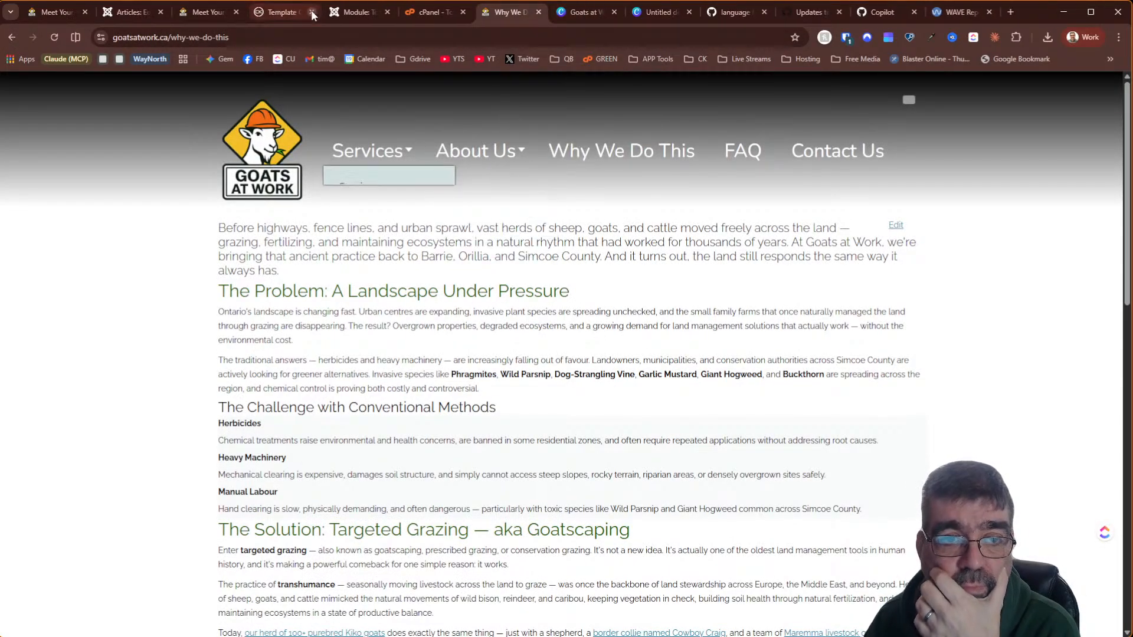
Check the heading levels of the Meet Your Shepherd article in the Joomla editor, from the Patience card up to the main section headings
{"action": "left_click", "coordinate": [120, 15]}
{"action": "scroll", "coordinate": [493, 334], "scroll_direction": "down", "scroll_amount": 10}
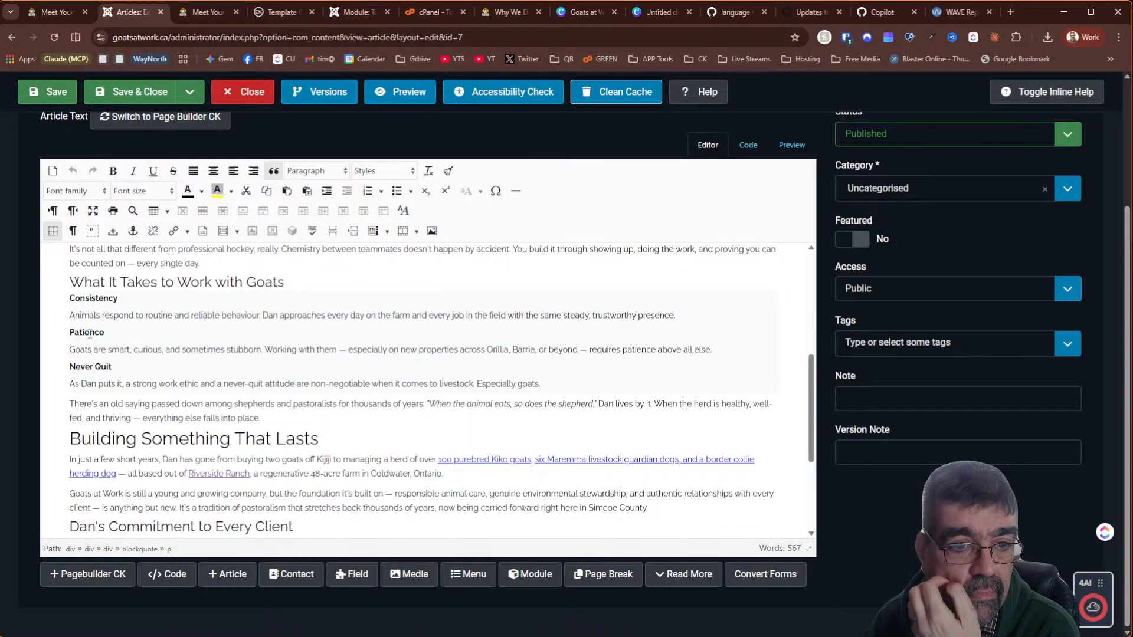
{"action": "left_click", "coordinate": [89, 333]}
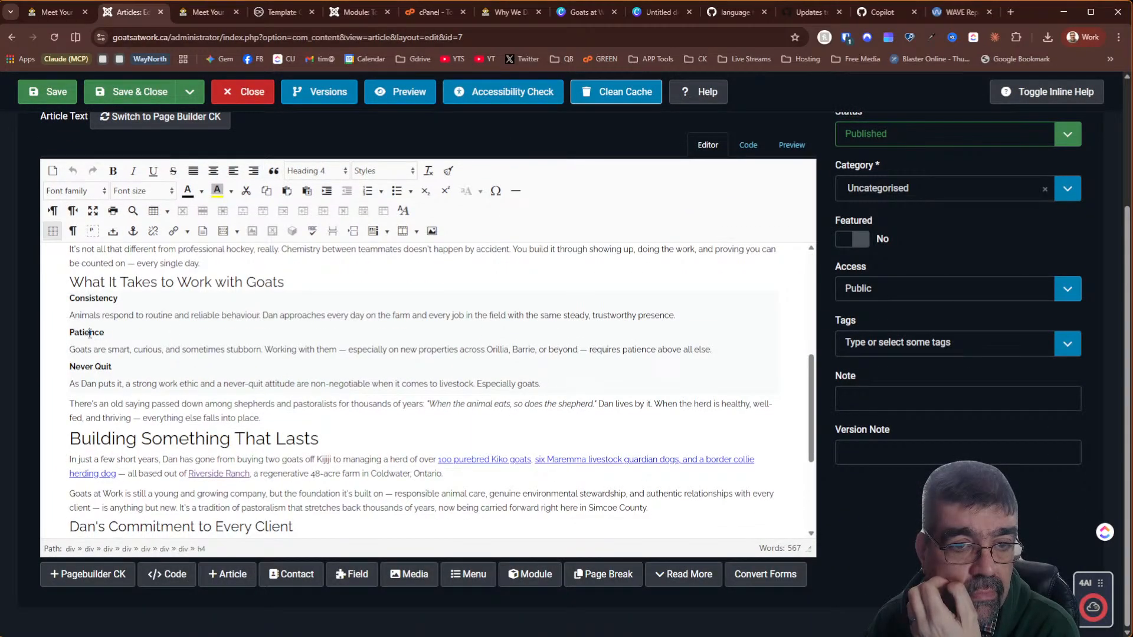
{"action": "left_click", "coordinate": [116, 282]}
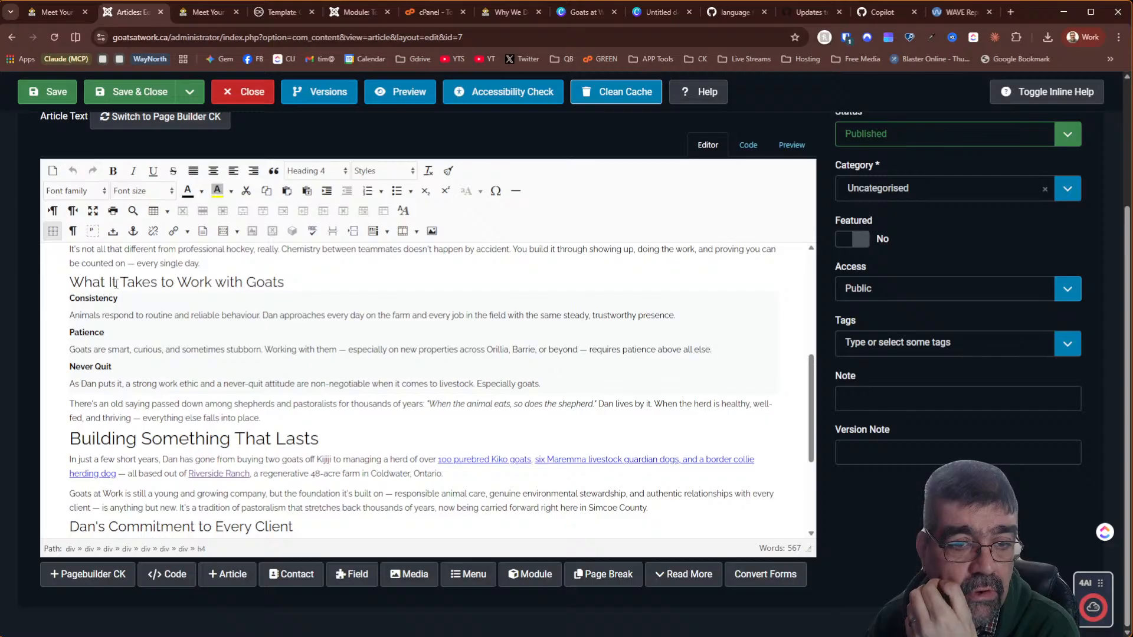
{"action": "scroll", "coordinate": [213, 313], "scroll_direction": "up", "scroll_amount": 2}
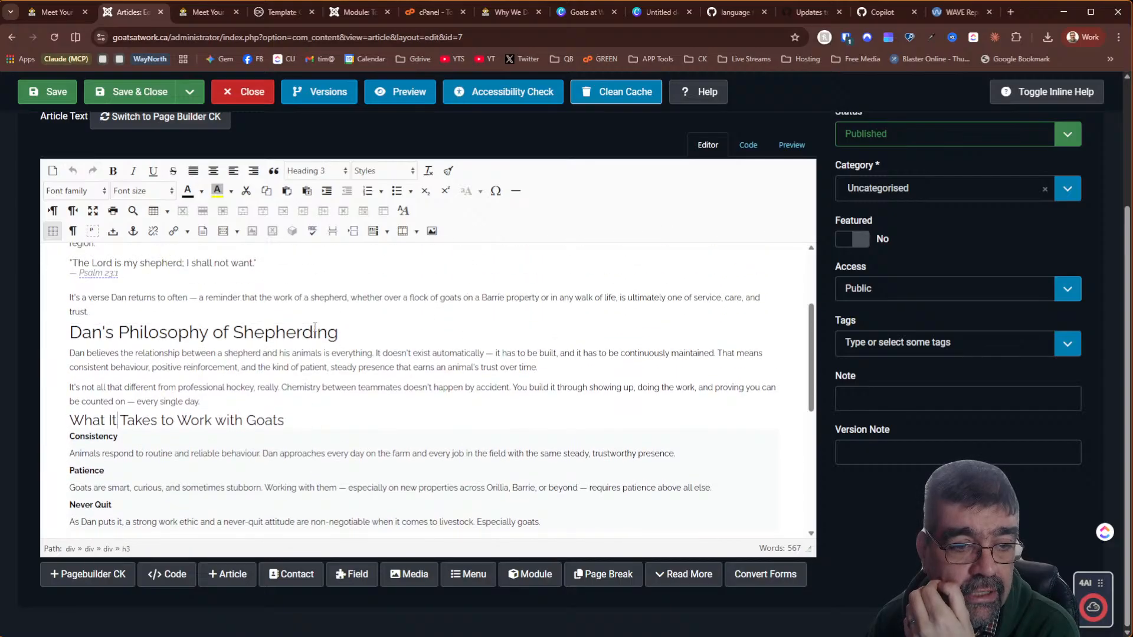
{"action": "left_click", "coordinate": [210, 331]}
{"action": "scroll", "coordinate": [210, 331], "scroll_direction": "up", "scroll_amount": 2}
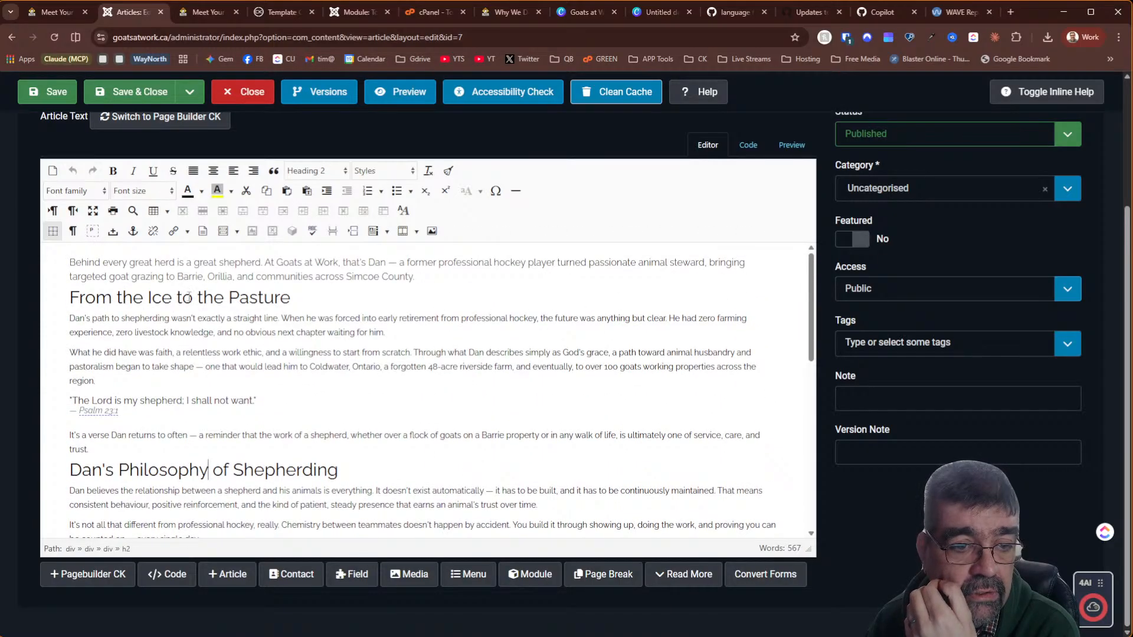
{"action": "scroll", "coordinate": [314, 334], "scroll_direction": "up", "scroll_amount": 2}
{"action": "scroll", "coordinate": [313, 343], "scroll_direction": "down", "scroll_amount": 2}
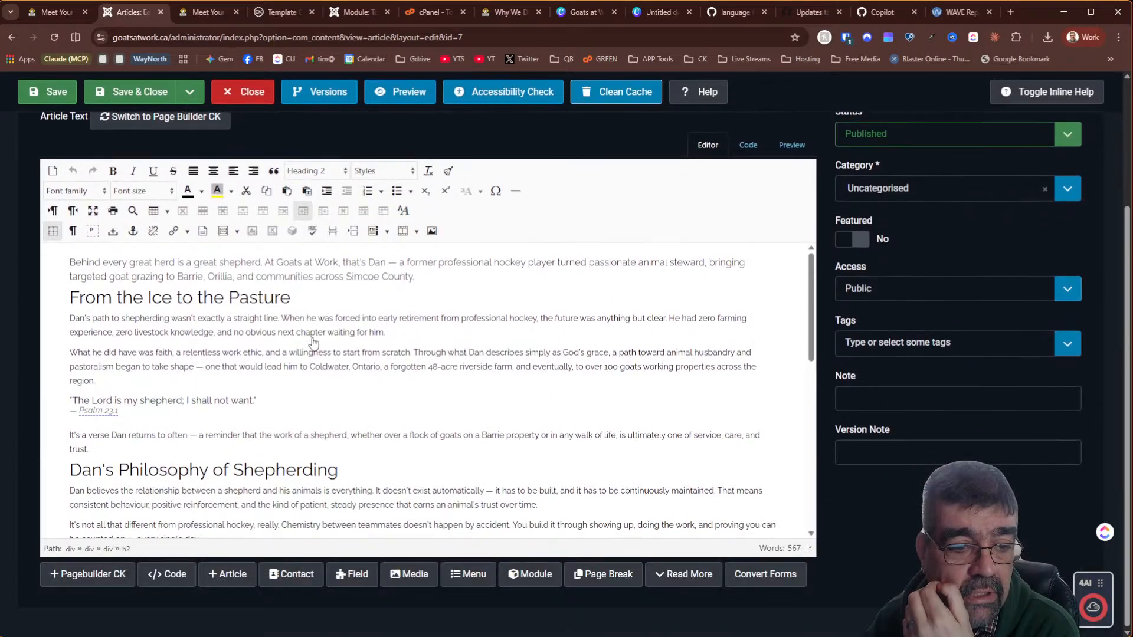
{"action": "scroll", "coordinate": [314, 342], "scroll_direction": "down", "scroll_amount": 4}
{"action": "scroll", "coordinate": [297, 353], "scroll_direction": "down", "scroll_amount": 2}
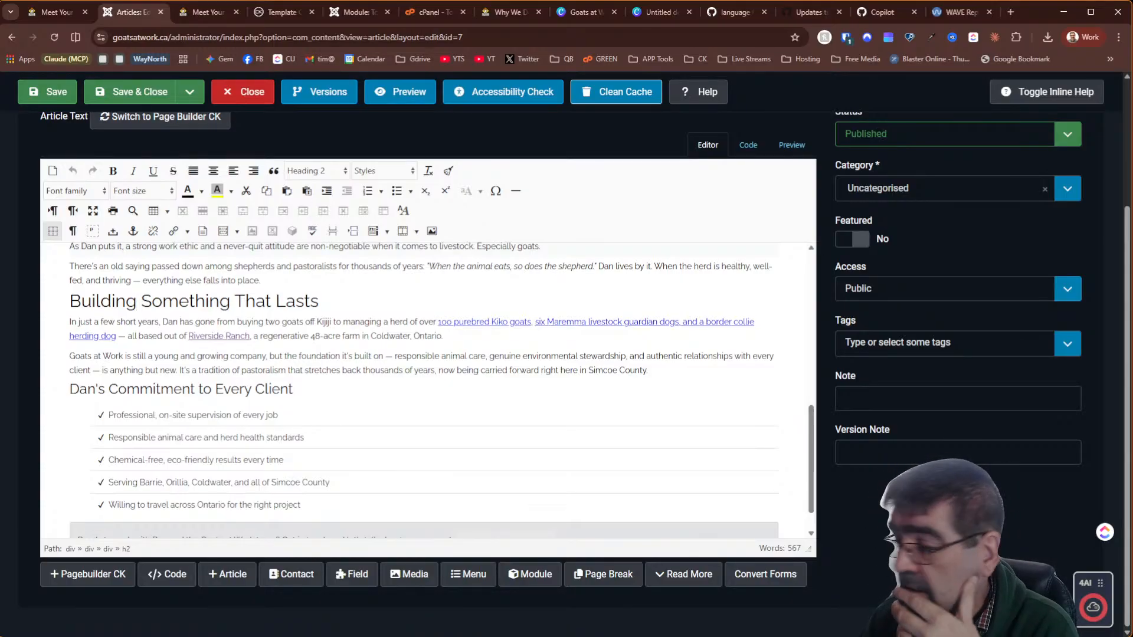
Return to the WAVE report for the Meet Your Shepherd page and copy the report's address
{"action": "left_click", "coordinate": [949, 13]}
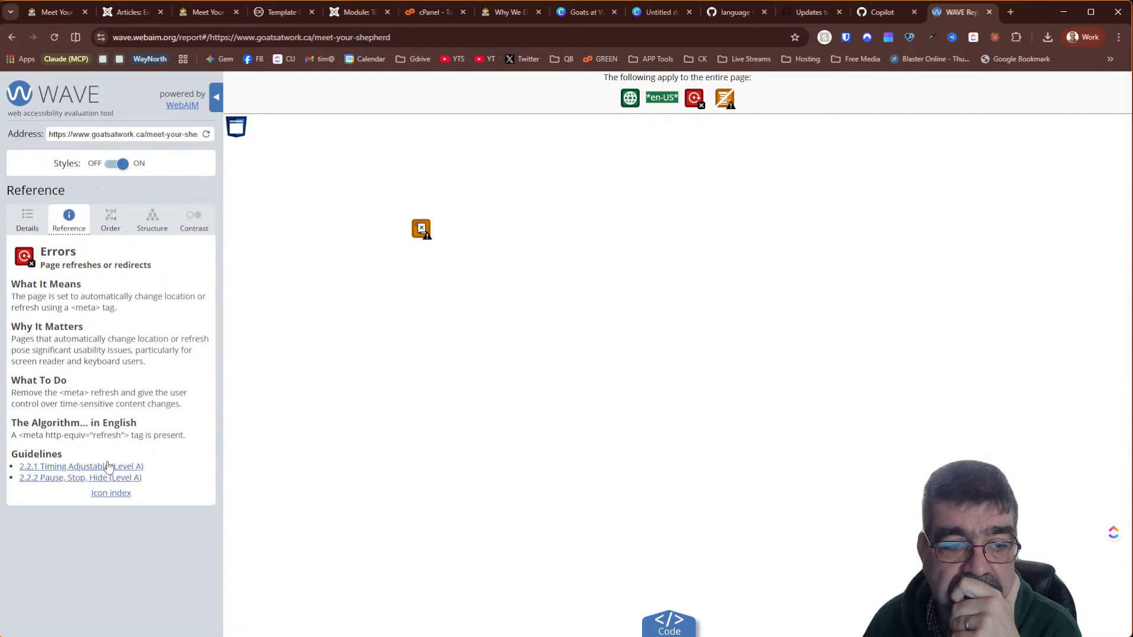
{"action": "left_click", "coordinate": [392, 45]}
{"action": "right_click", "coordinate": [405, 37]}
{"action": "left_click", "coordinate": [448, 143]}
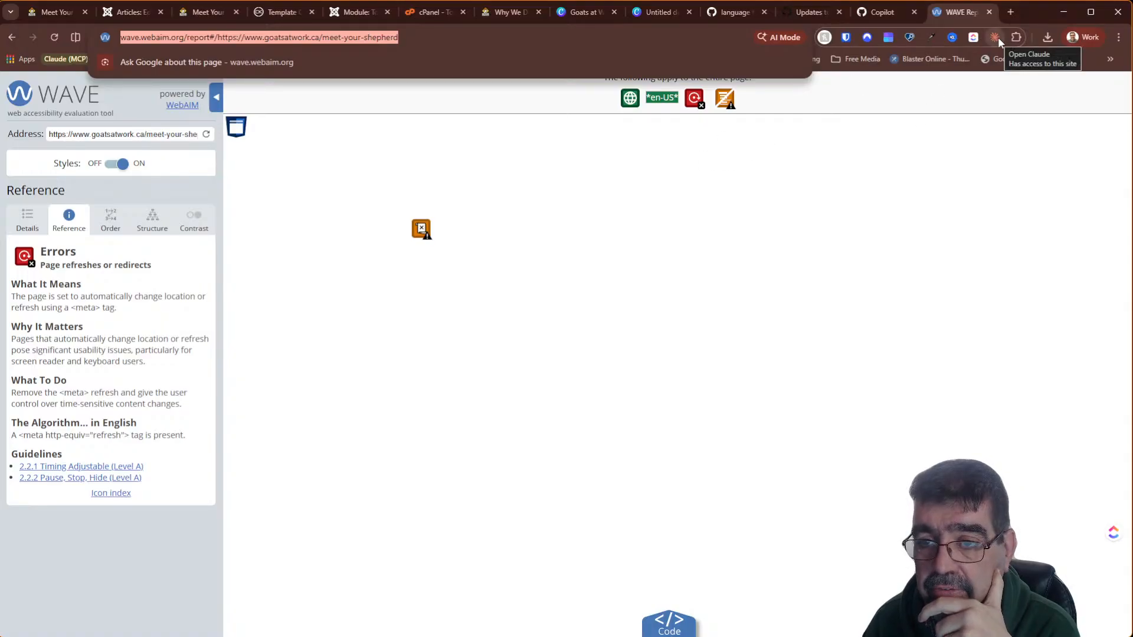
Switch to the Claude SEO chat, widen its window and read the summary of page changes down to the list of updated files
{"action": "key", "text": "alt+Tab"}
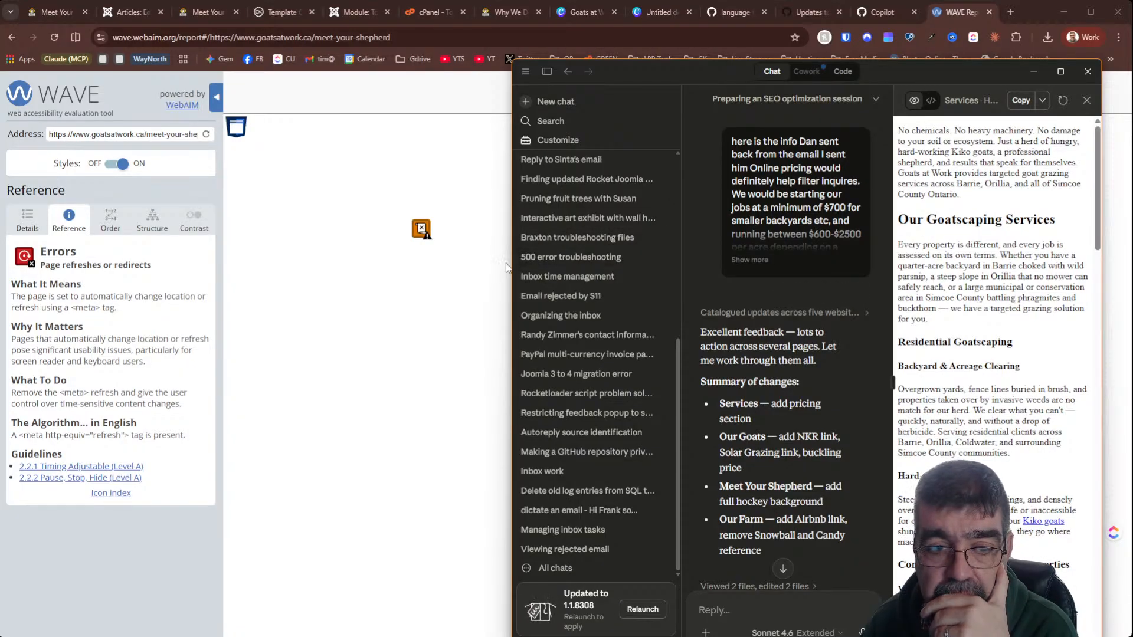
{"action": "left_click_drag", "start_coordinate": [513, 263], "coordinate": [275, 263]}
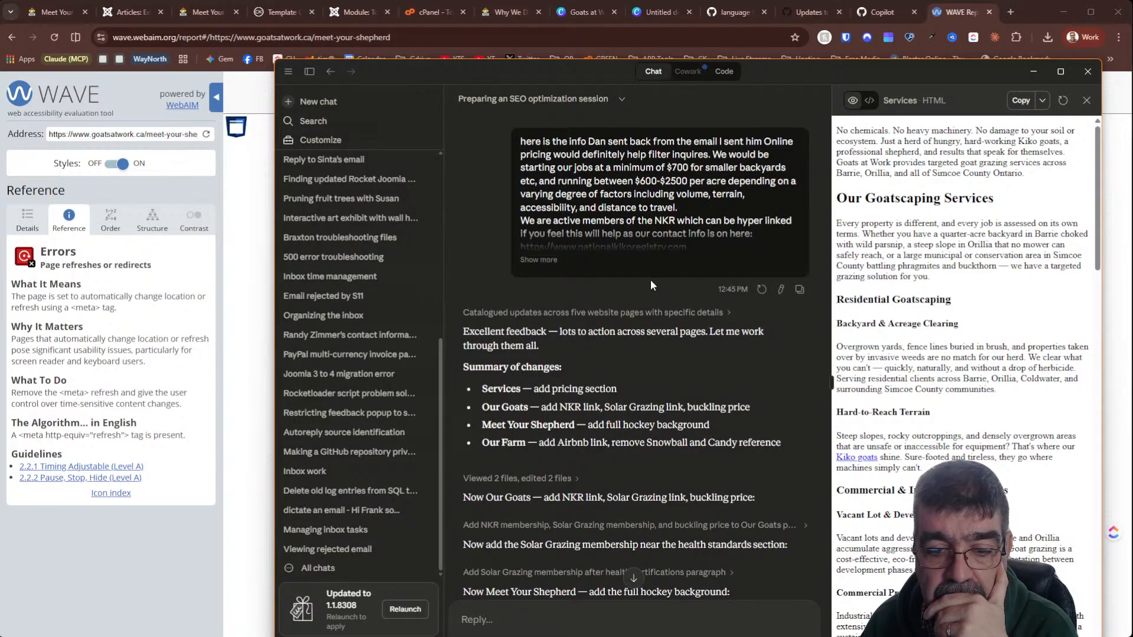
{"action": "scroll", "coordinate": [651, 281], "scroll_direction": "down", "scroll_amount": 7}
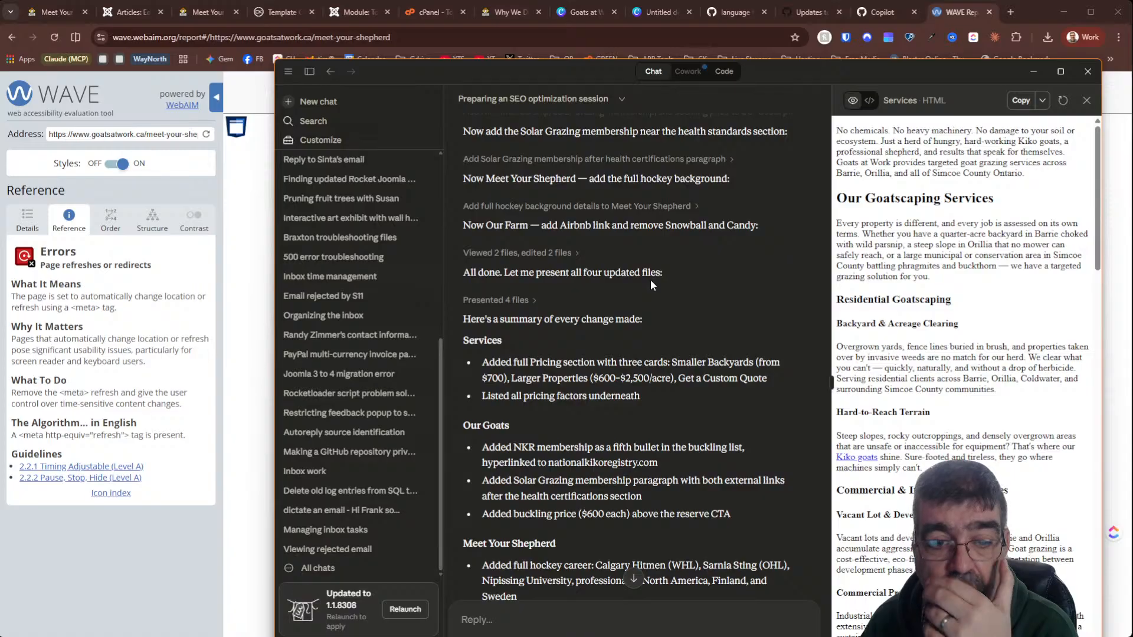
{"action": "scroll", "coordinate": [650, 280], "scroll_direction": "up", "scroll_amount": 10}
{"action": "scroll", "coordinate": [651, 280], "scroll_direction": "down", "scroll_amount": 2}
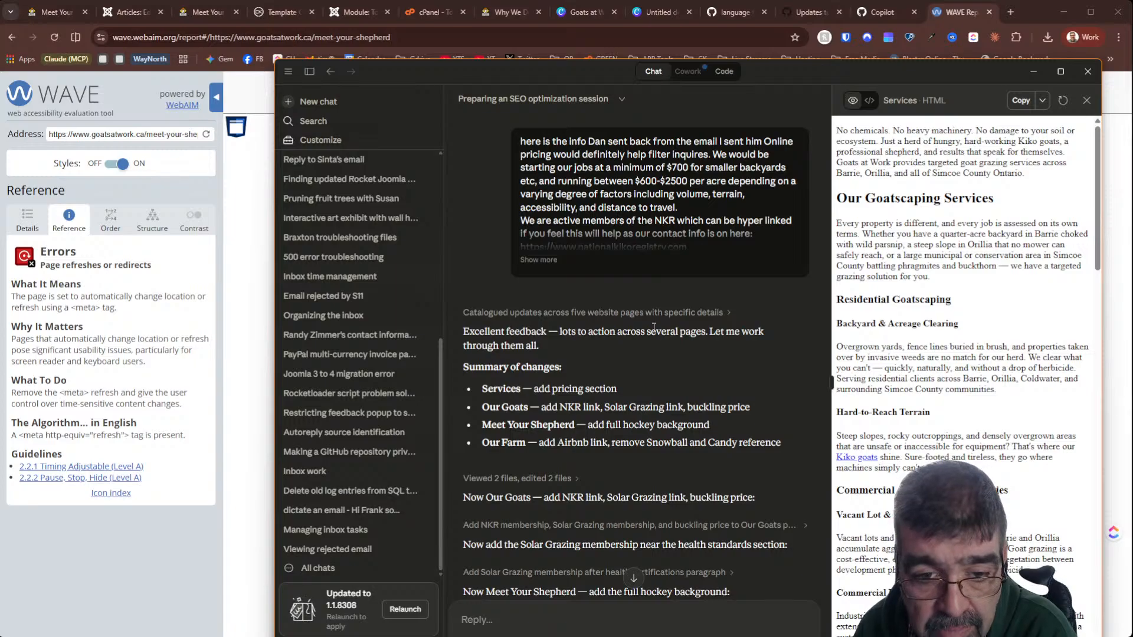
{"action": "scroll", "coordinate": [654, 328], "scroll_direction": "down", "scroll_amount": 2}
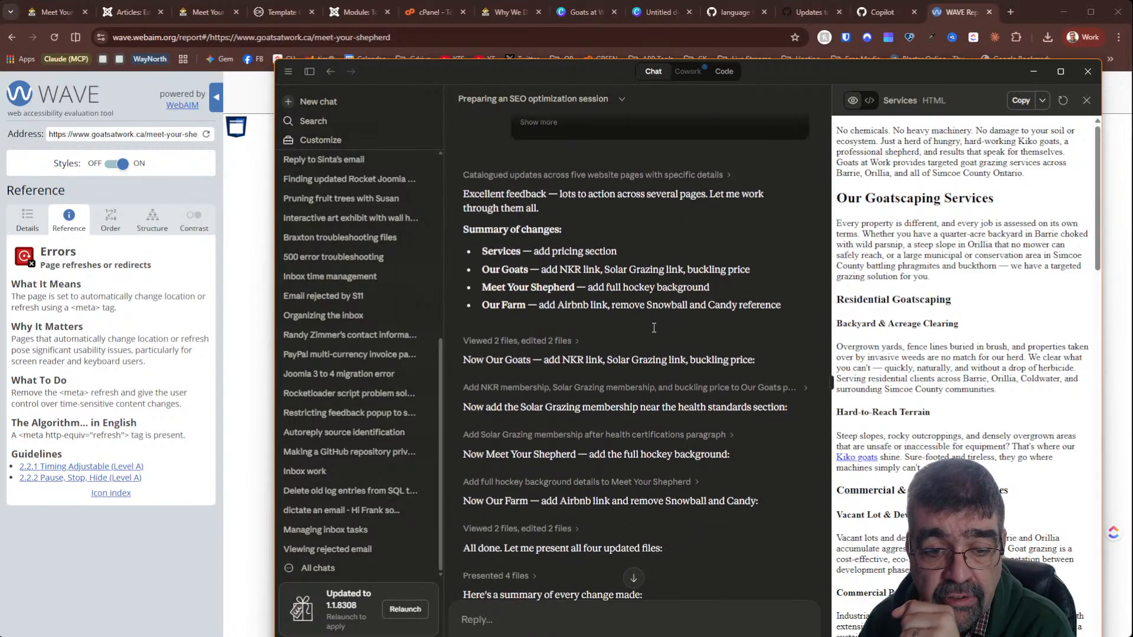
{"action": "scroll", "coordinate": [653, 332], "scroll_direction": "down", "scroll_amount": 2}
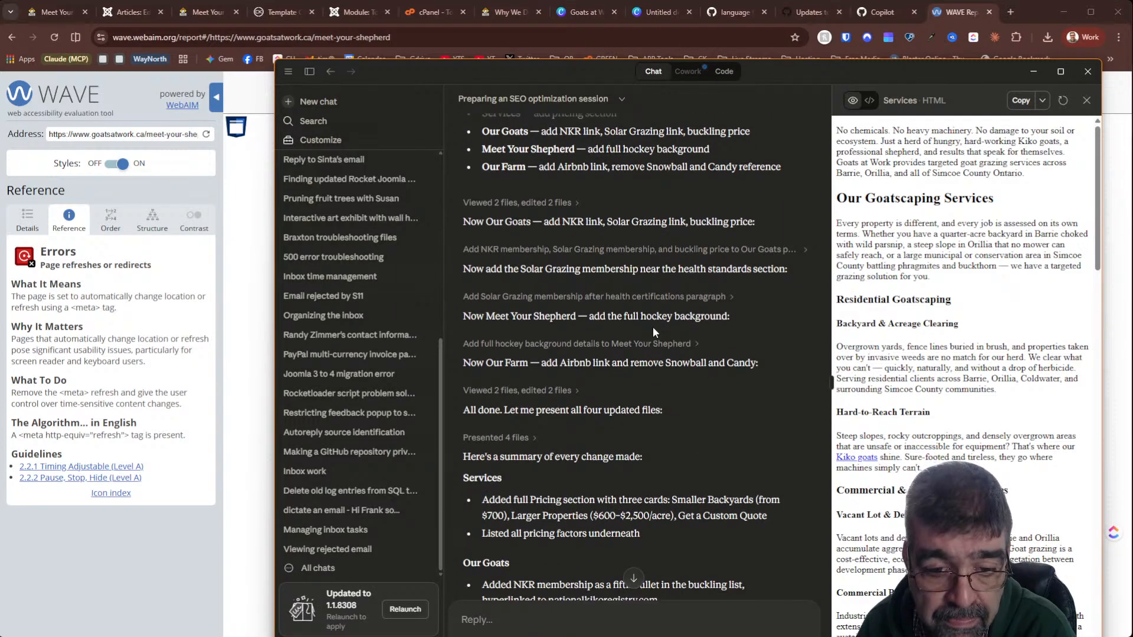
{"action": "scroll", "coordinate": [653, 333], "scroll_direction": "down", "scroll_amount": 2}
{"action": "scroll", "coordinate": [653, 327], "scroll_direction": "down", "scroll_amount": 6}
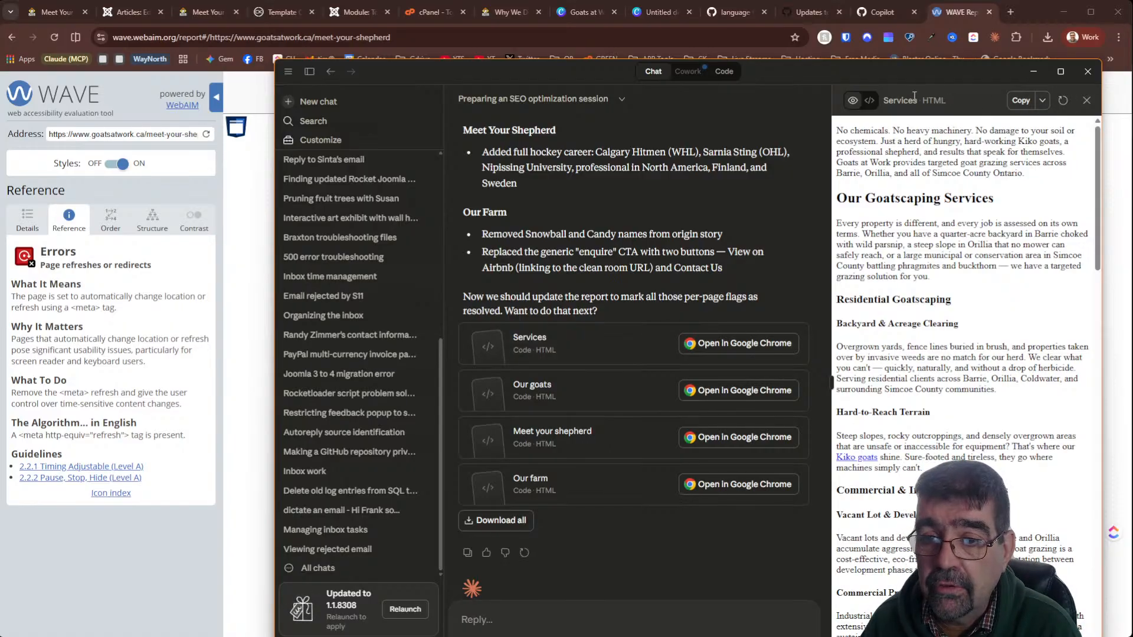
Show the Services file in Claude as source code and copy its full HTML
{"action": "left_click", "coordinate": [867, 102]}
{"action": "scroll", "coordinate": [981, 237], "scroll_direction": "up", "scroll_amount": 10}
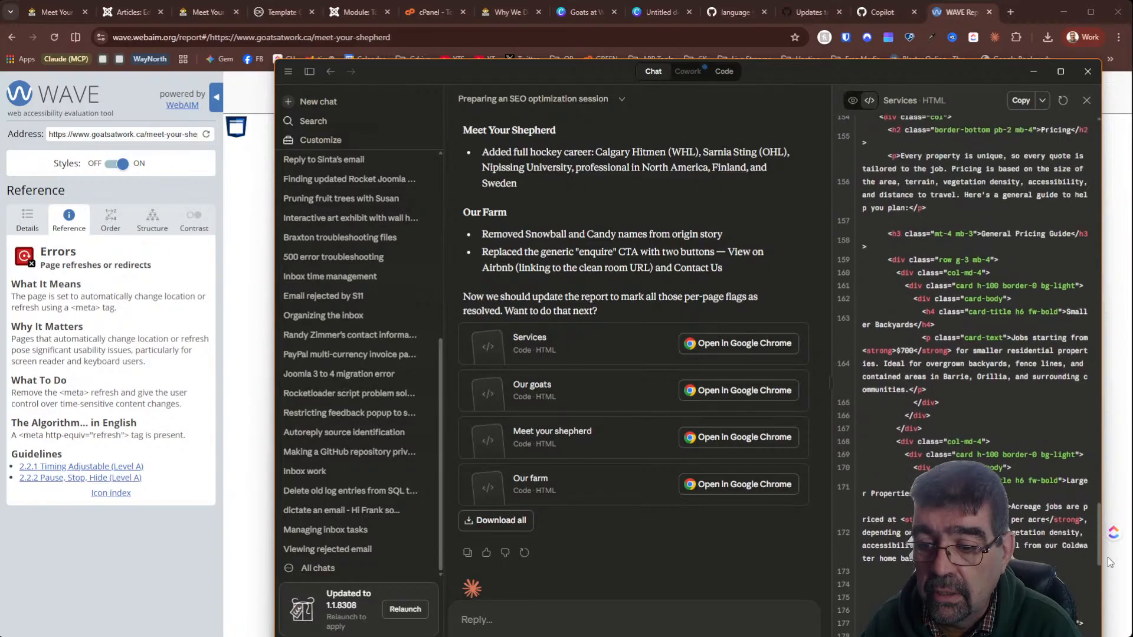
{"action": "left_click_drag", "start_coordinate": [1099, 552], "coordinate": [1113, 150]}
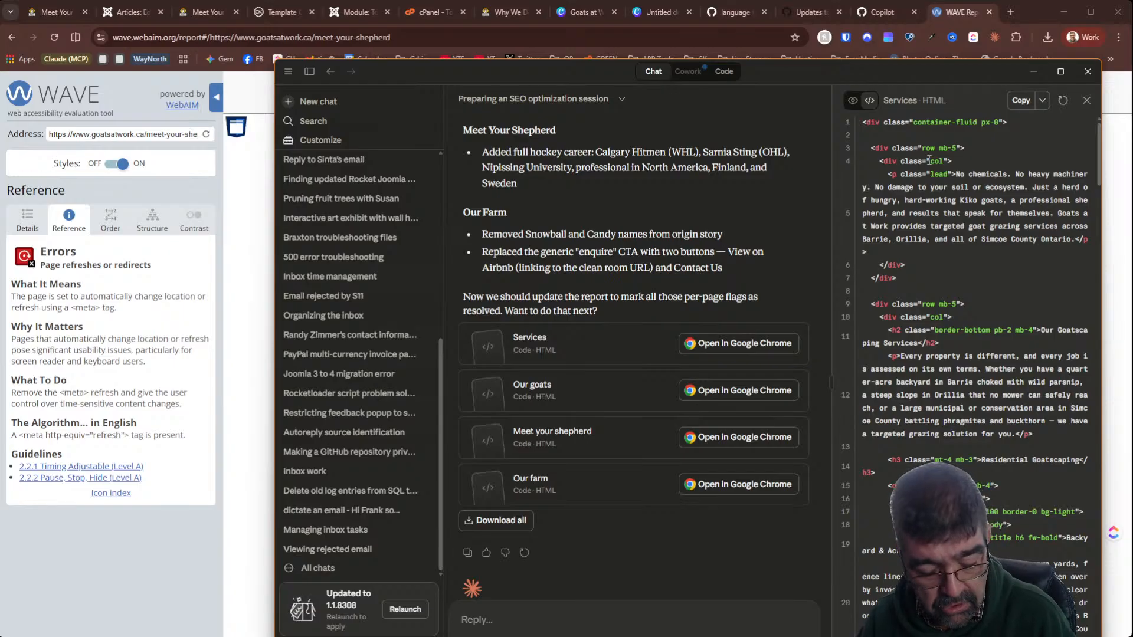
{"action": "key", "text": "ctrl+a"}
{"action": "left_click", "coordinate": [929, 160]}
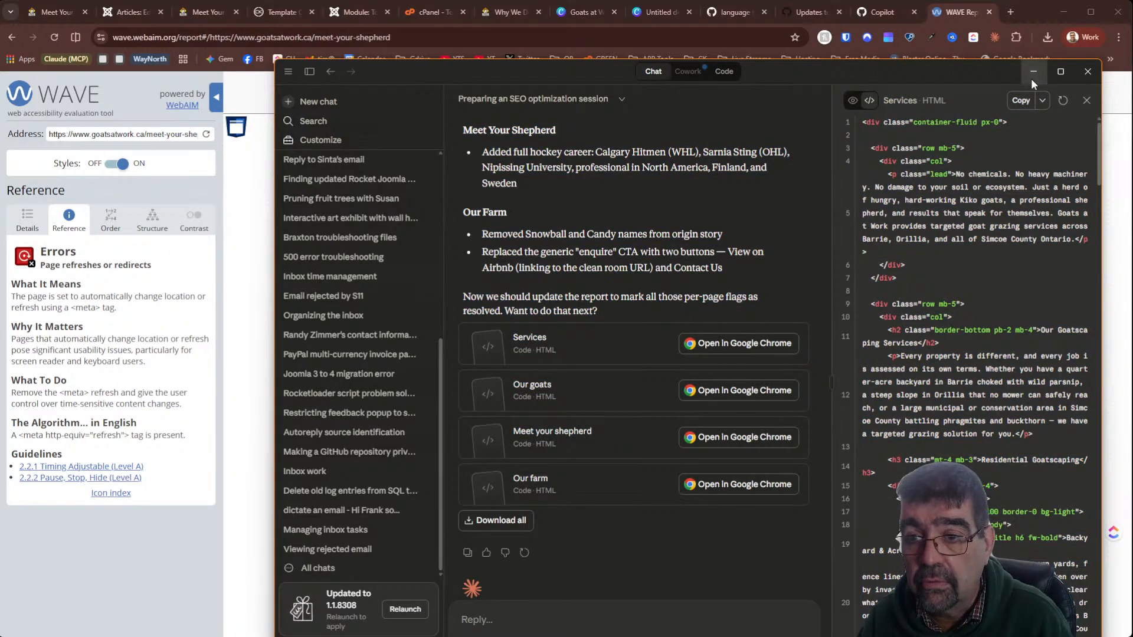
{"action": "left_click", "coordinate": [1022, 101]}
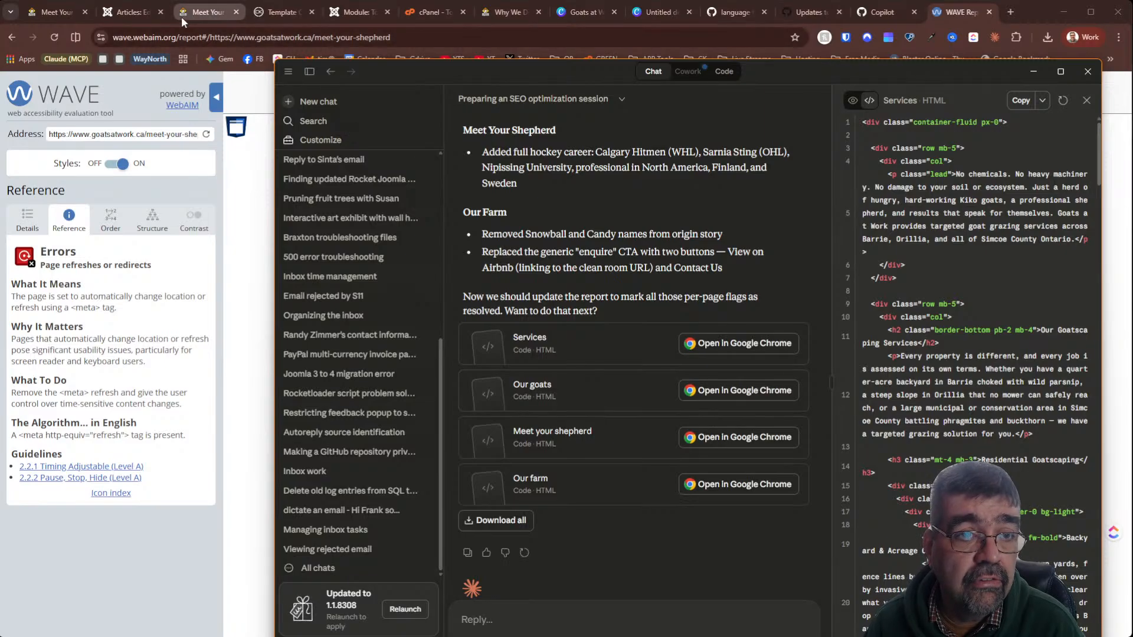
Close the Meet Your Shepherd article in Joomla, search the articles for "serv" and open the Services article
{"action": "left_click", "coordinate": [143, 15]}
{"action": "left_click", "coordinate": [243, 92]}
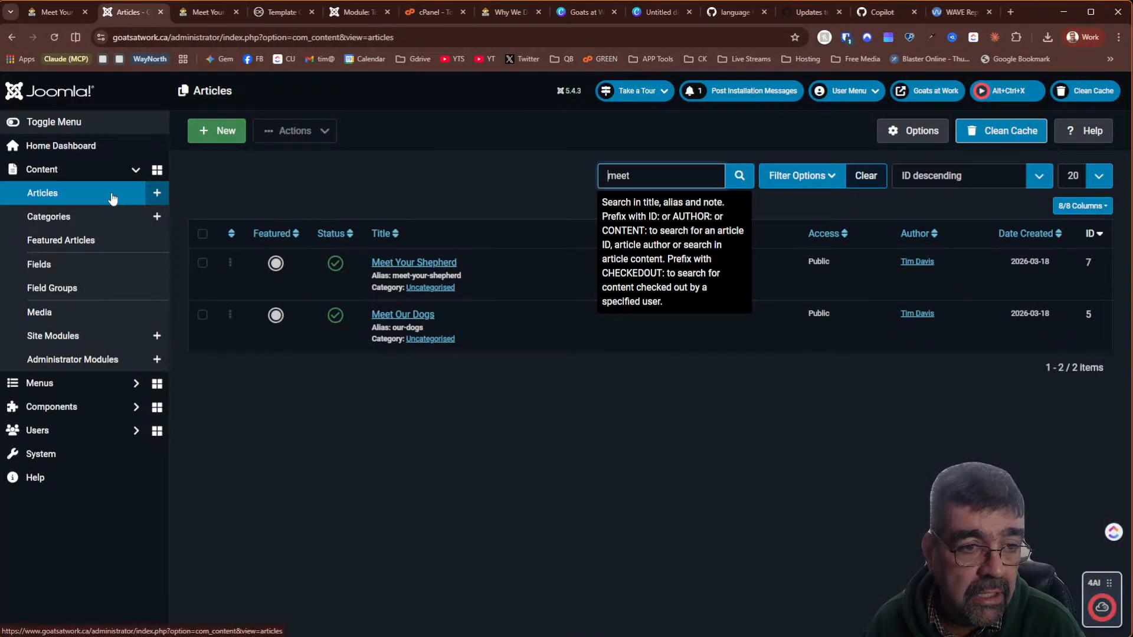
{"action": "key", "text": "ctrl+a"}
{"action": "type", "text": "serv"}
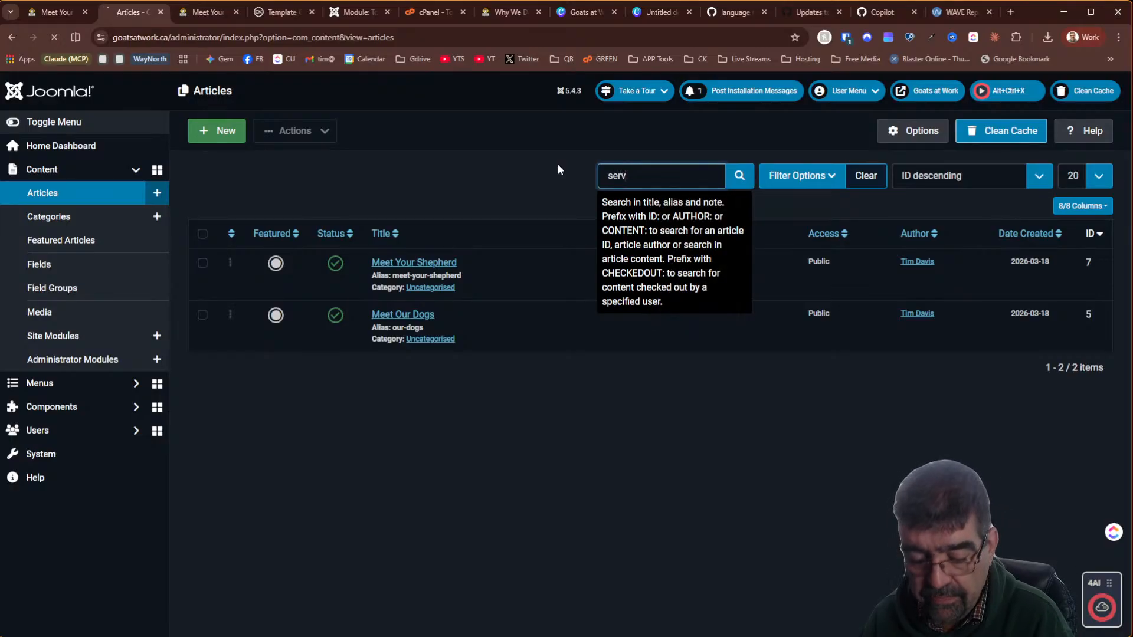
{"action": "key", "text": "Return"}
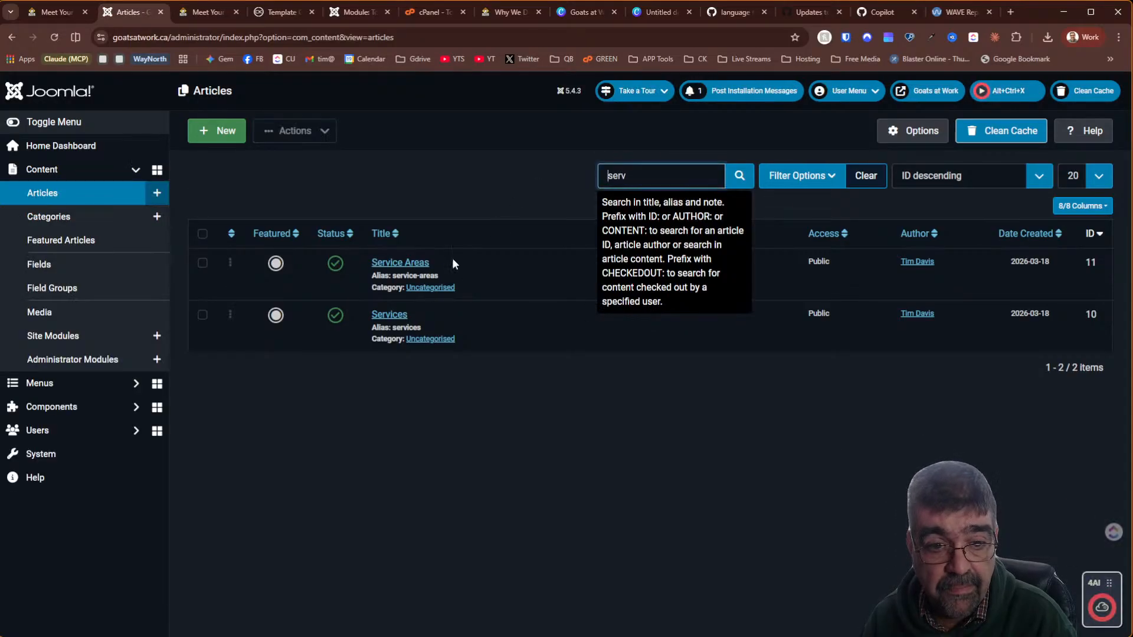
{"action": "left_click", "coordinate": [388, 315]}
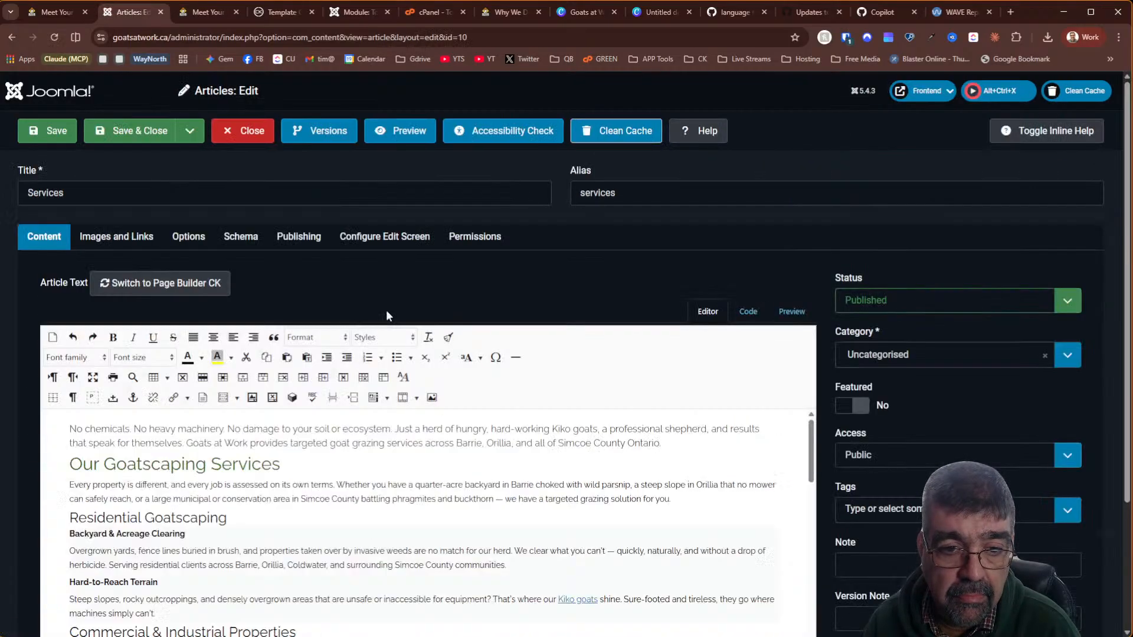
Replace the Services article's source code with the copied HTML and look over the text and Pricing section in the visual editor
{"action": "left_click", "coordinate": [748, 313]}
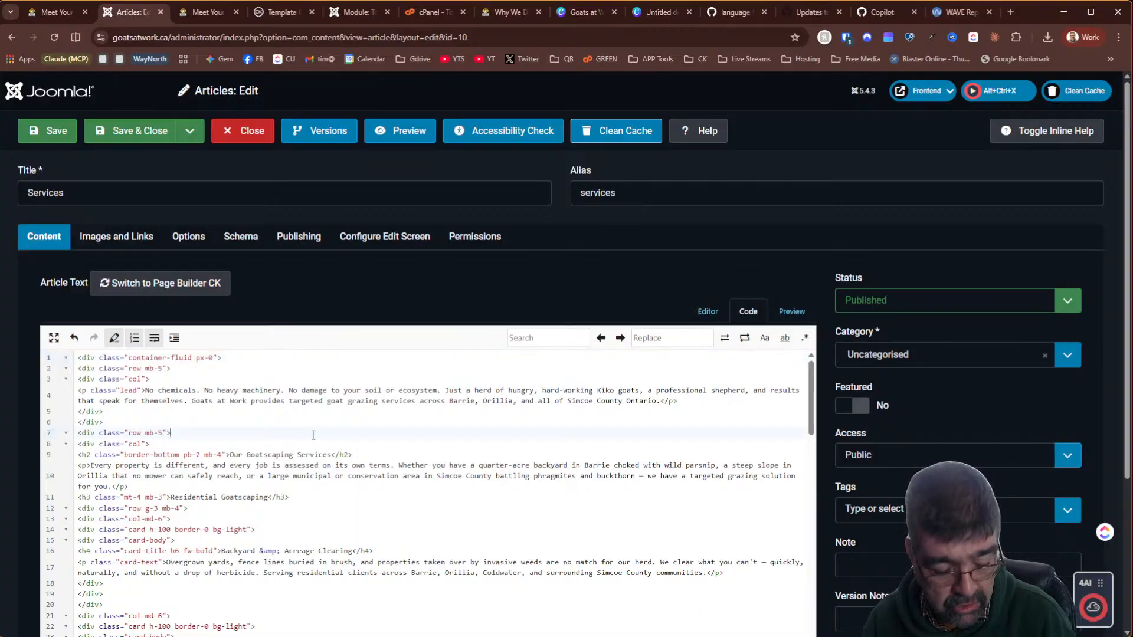
{"action": "scroll", "coordinate": [313, 435], "scroll_direction": "down", "scroll_amount": 15}
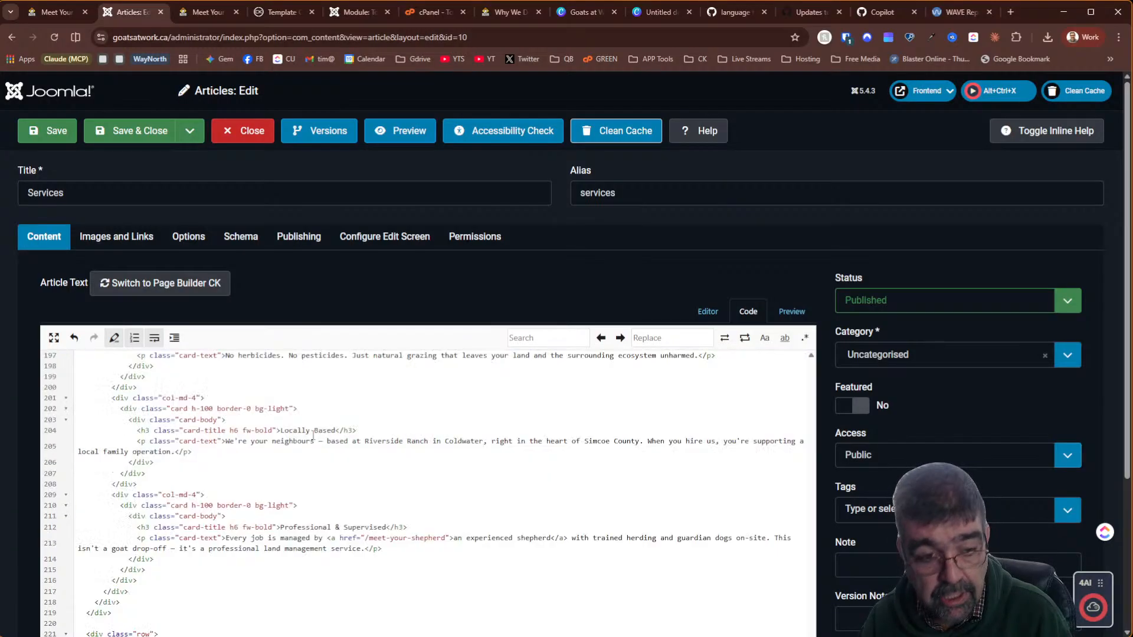
{"action": "left_click", "coordinate": [706, 314]}
{"action": "scroll", "coordinate": [890, 188], "scroll_direction": "down", "scroll_amount": 3}
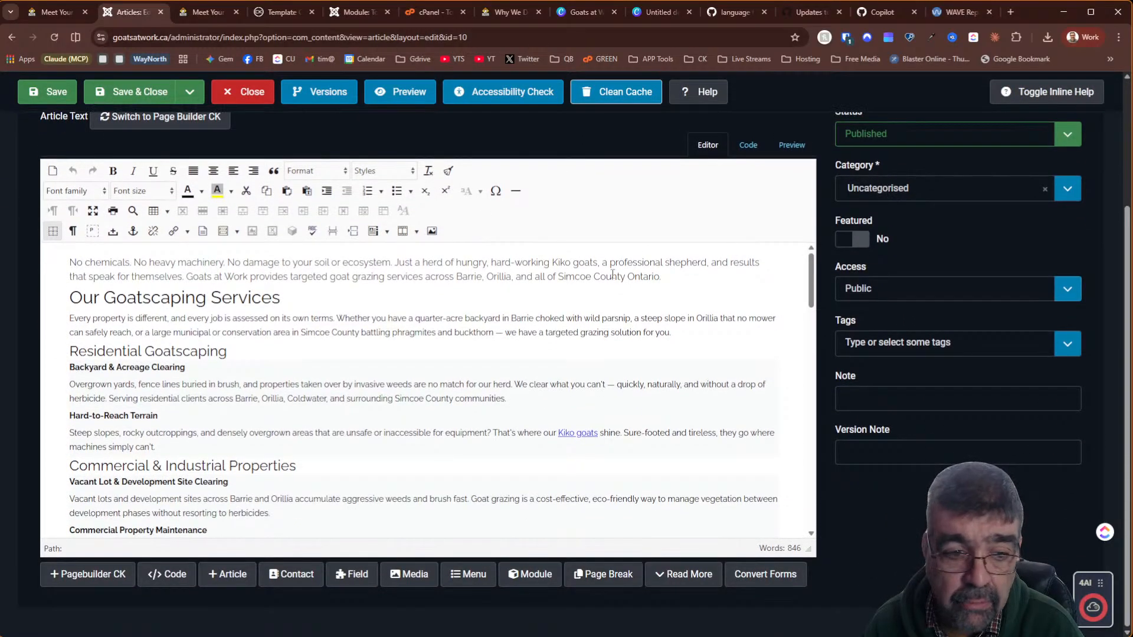
{"action": "scroll", "coordinate": [607, 282], "scroll_direction": "down", "scroll_amount": 10}
{"action": "scroll", "coordinate": [606, 282], "scroll_direction": "down", "scroll_amount": 15}
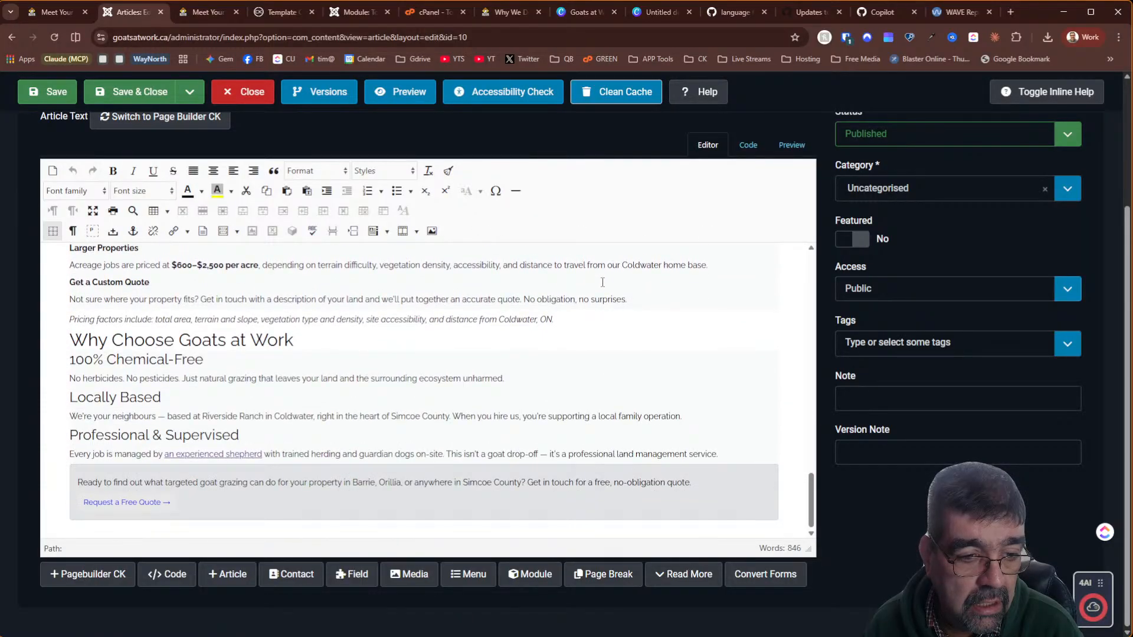
{"action": "scroll", "coordinate": [602, 282], "scroll_direction": "up", "scroll_amount": 3}
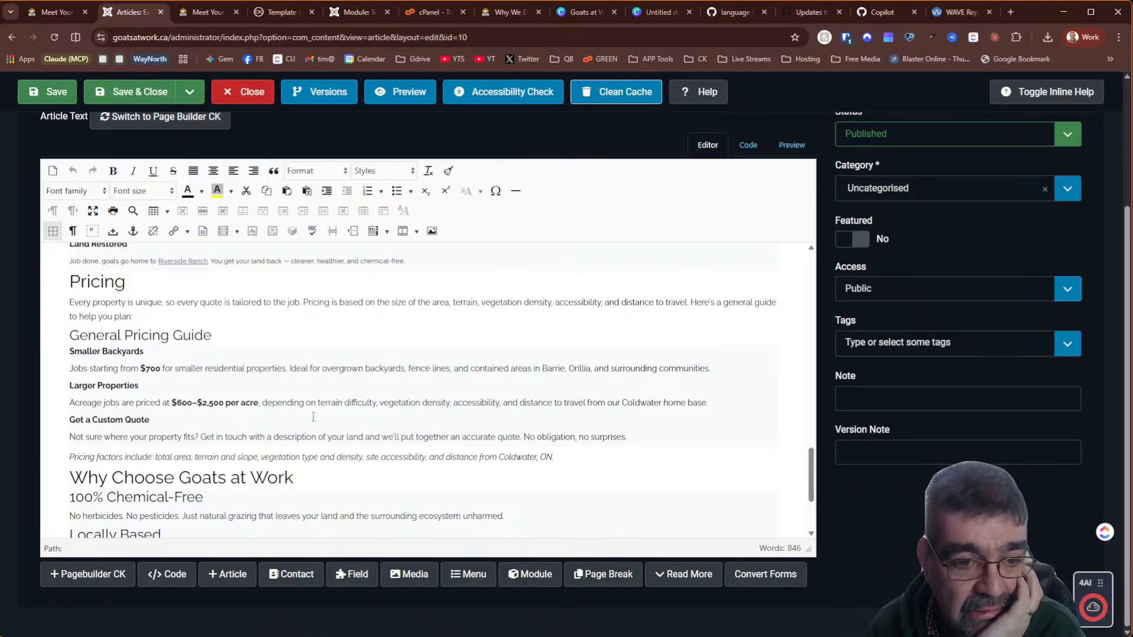
Save and close the Services article and return to the Claude SEO chat
{"action": "left_click", "coordinate": [43, 93]}
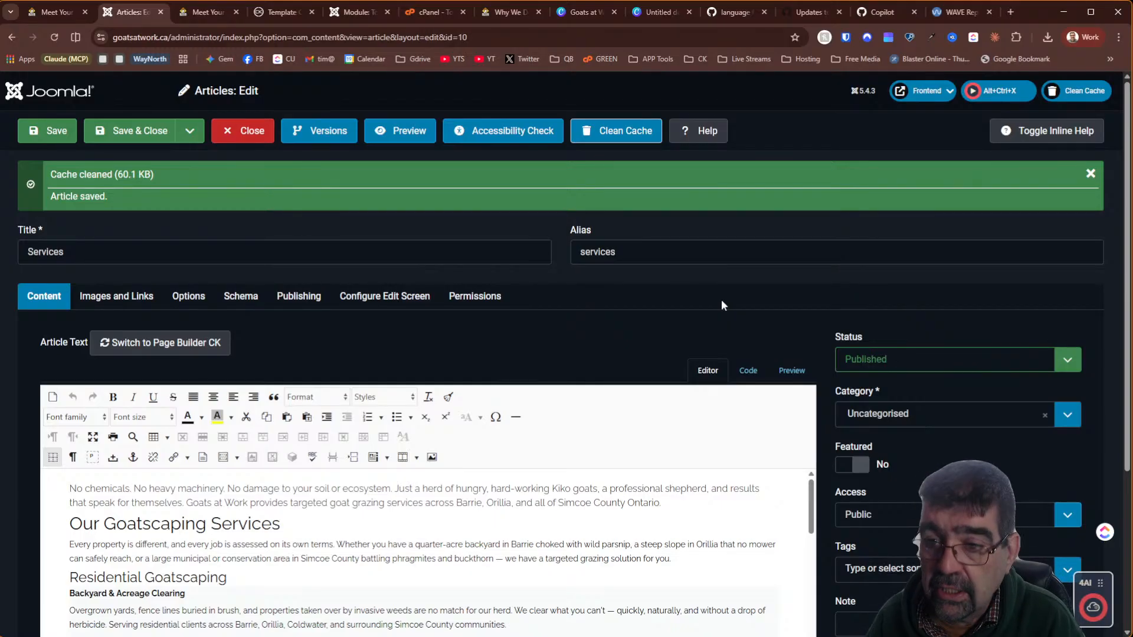
{"action": "left_click", "coordinate": [244, 131]}
{"action": "key", "text": "alt+Tab"}
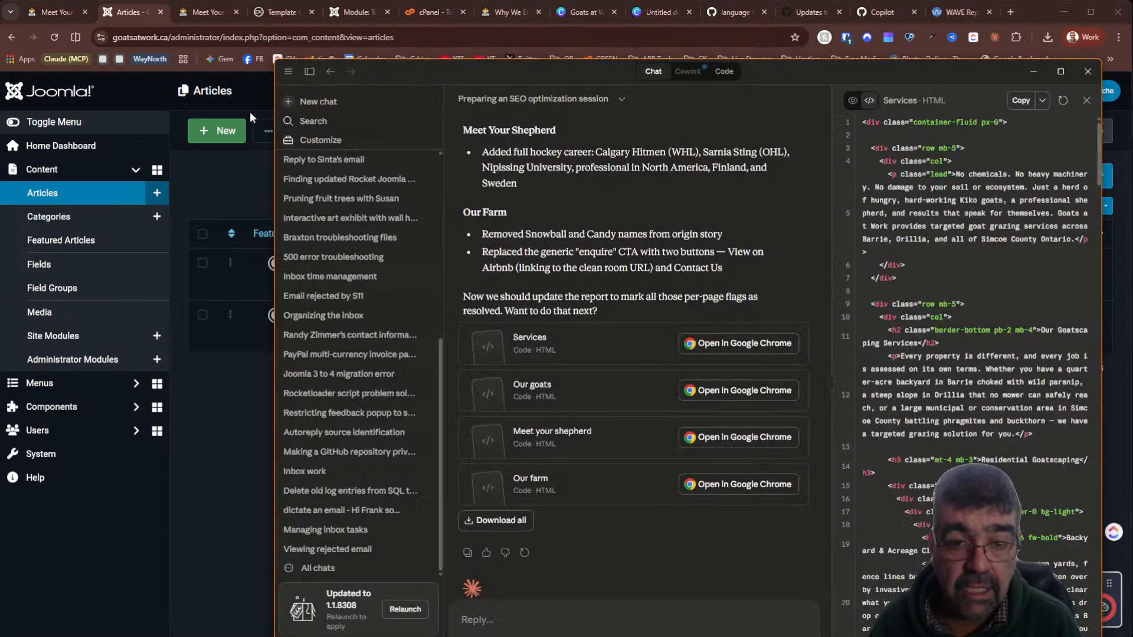
Open the Our goats file in the Claude chat and select all of its rendered content for copying
{"action": "left_click", "coordinate": [576, 400]}
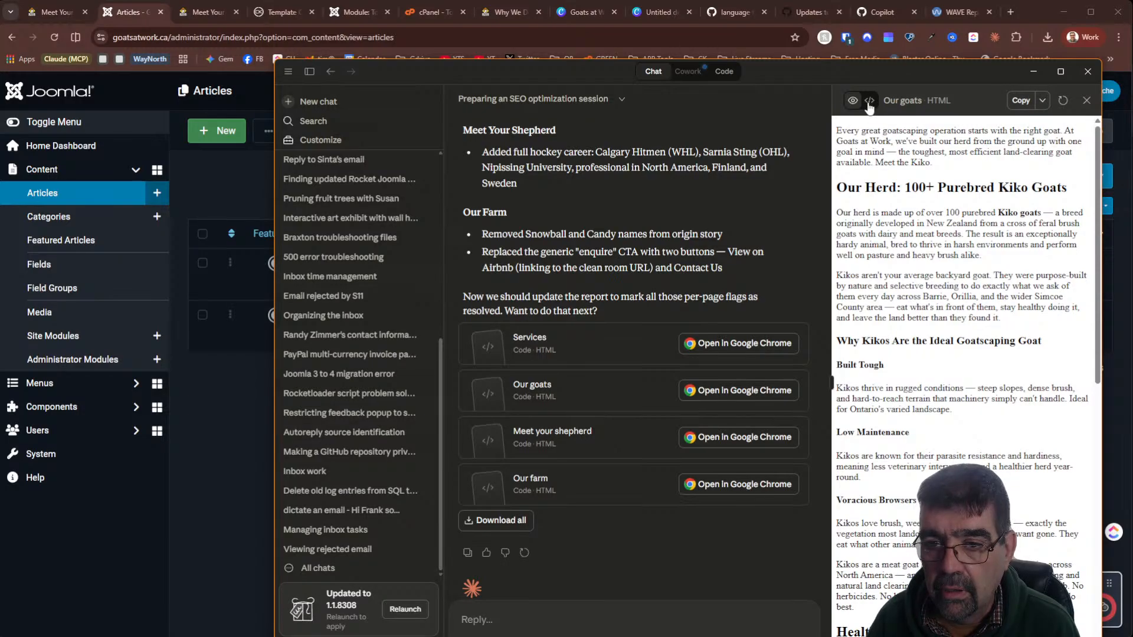
{"action": "key", "text": "ctrl+a"}
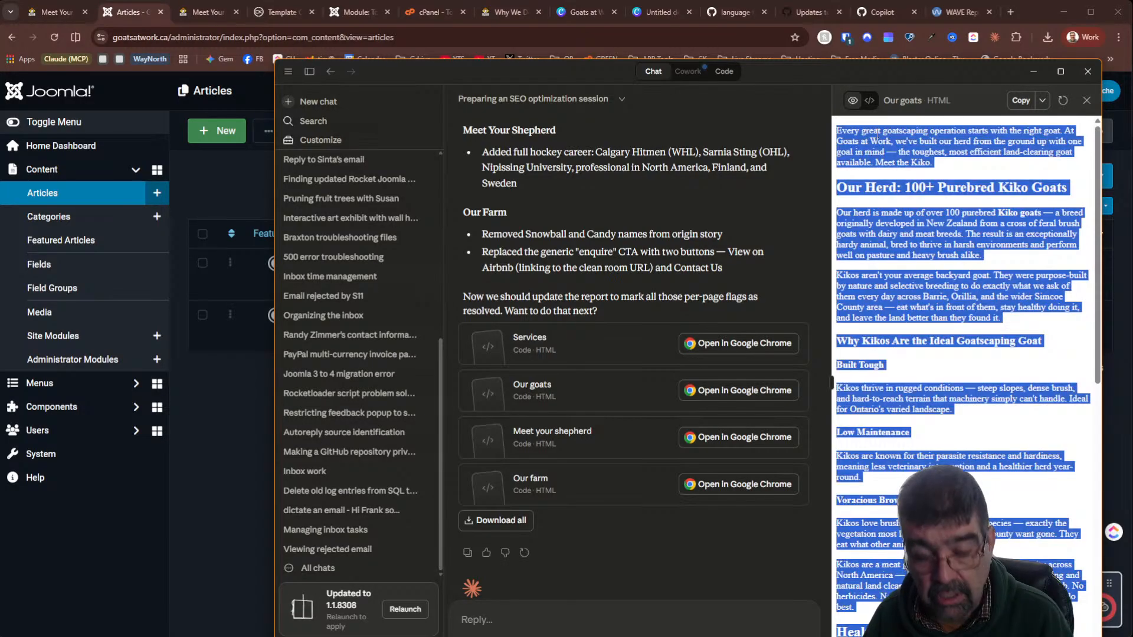
Switch to the Joomla article list, search the articles for "goats" and open the Our Goats article
{"action": "left_click", "coordinate": [159, 18]}
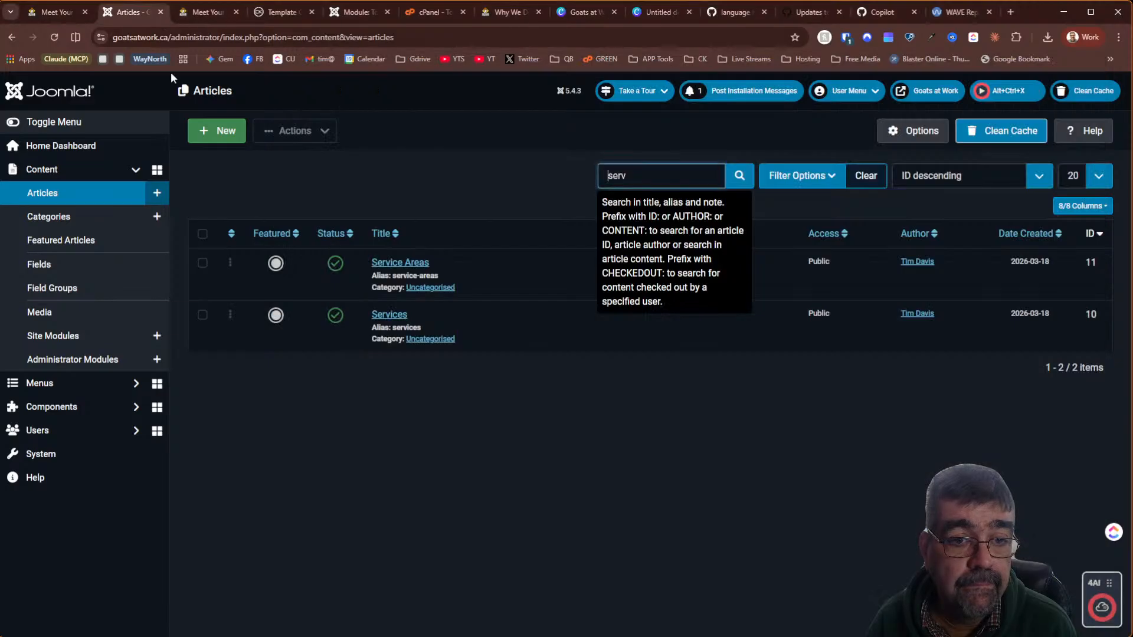
{"action": "key", "text": "ctrl+a"}
{"action": "type", "text": "goats"}
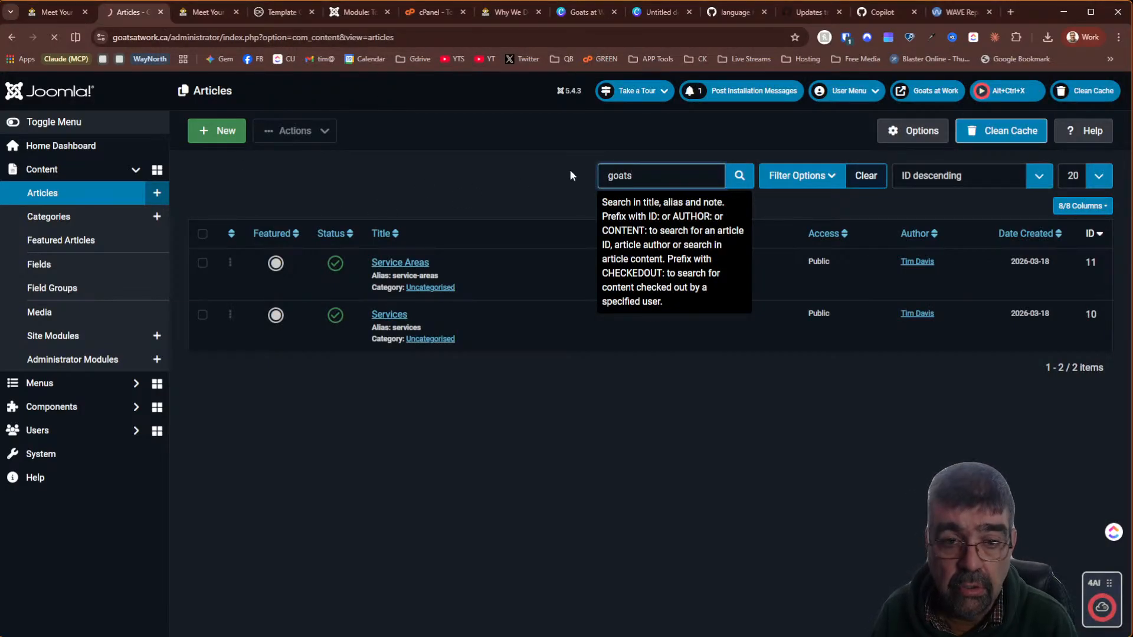
{"action": "key", "text": "Return"}
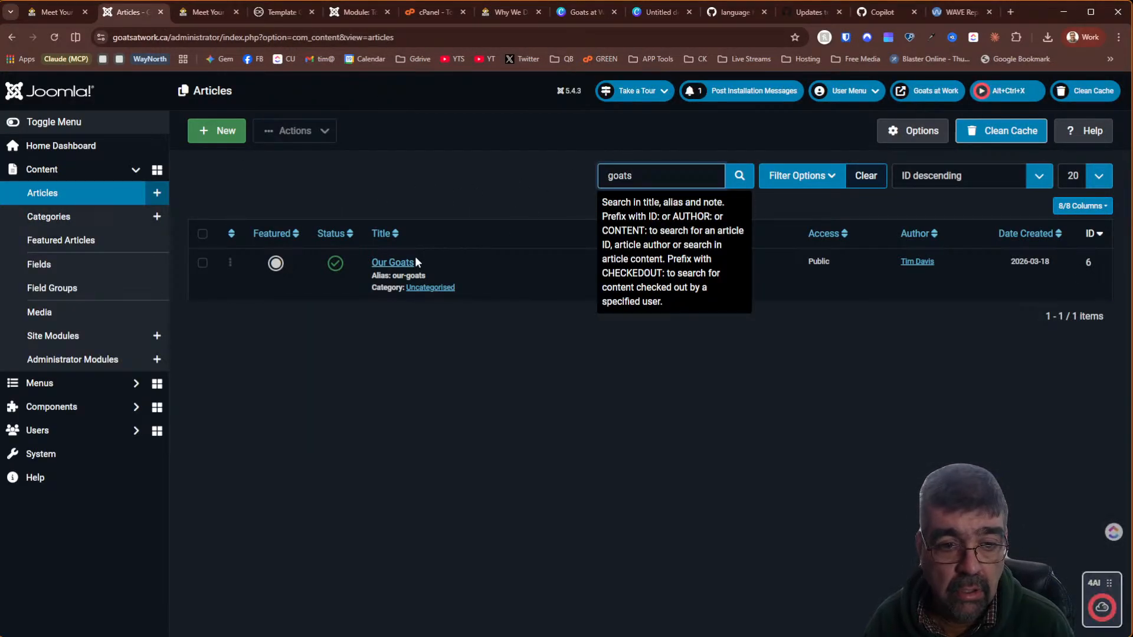
{"action": "left_click", "coordinate": [387, 266]}
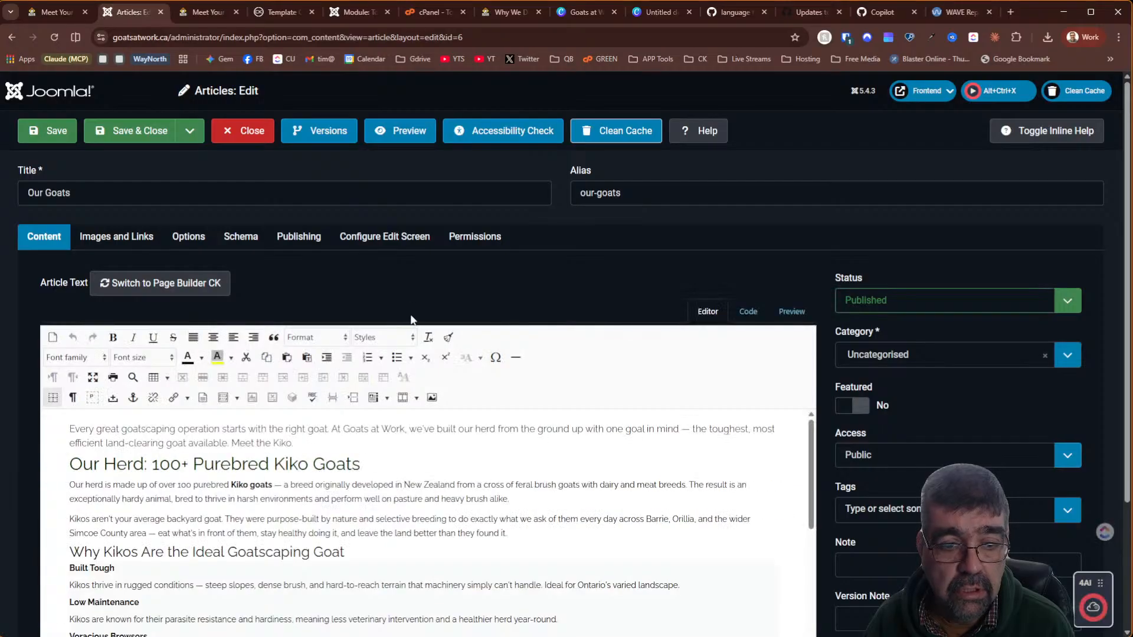
Try replacing the whole Our Goats article text with the copied rendered content in the visual editor and look it over
{"action": "left_click", "coordinate": [340, 448]}
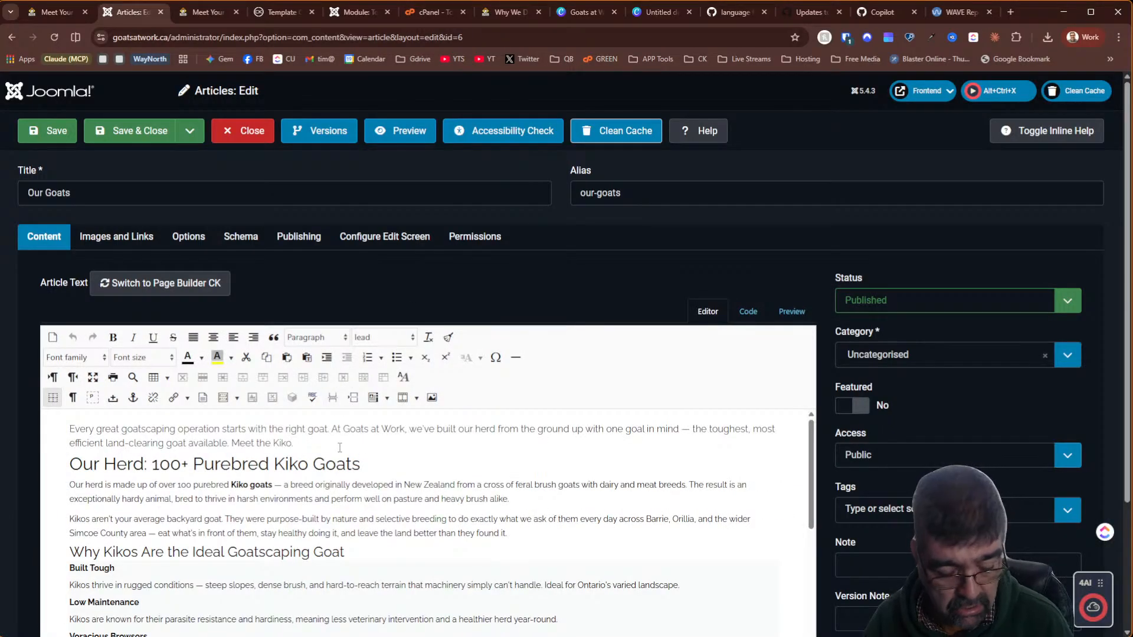
{"action": "key", "text": "ctrl+a"}
{"action": "key", "text": "ctrl+v"}
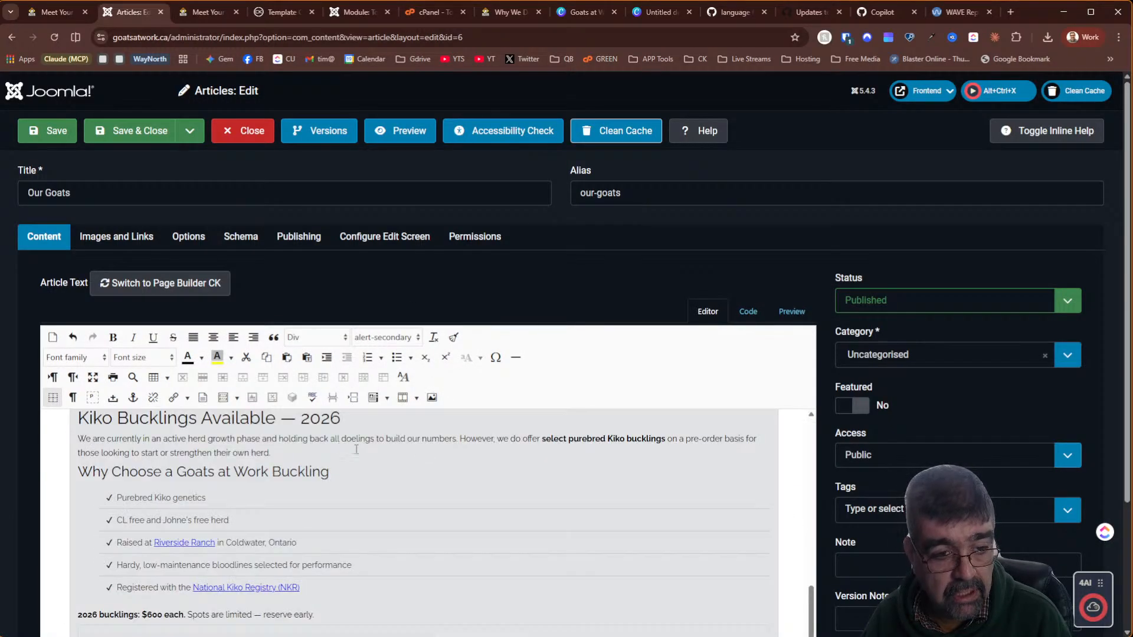
{"action": "scroll", "coordinate": [505, 475], "scroll_direction": "up", "scroll_amount": 2}
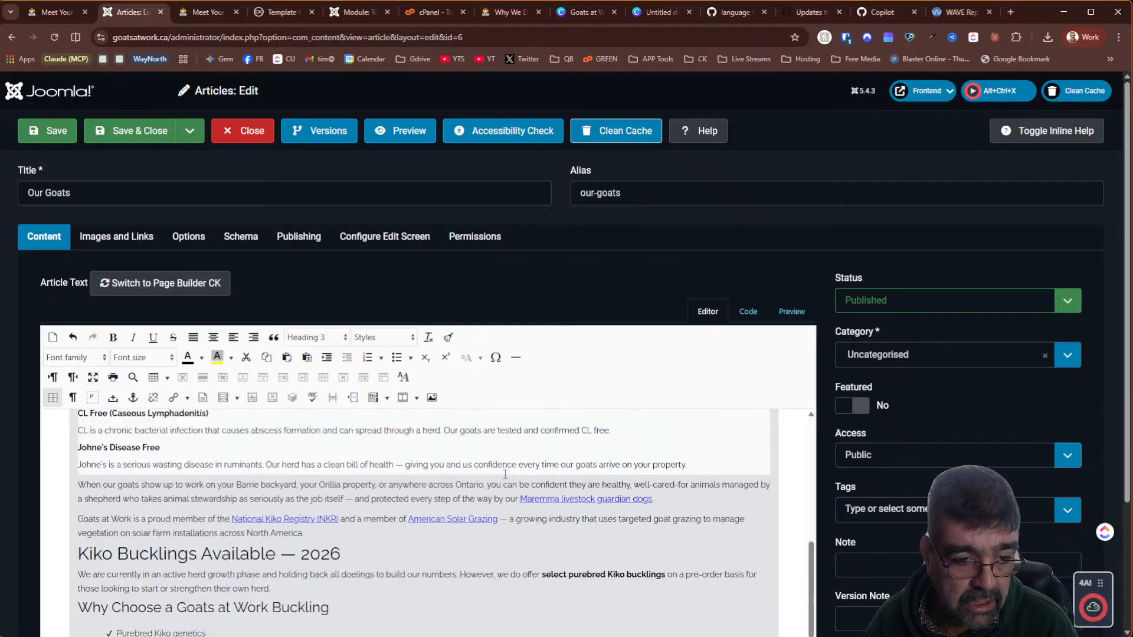
{"action": "scroll", "coordinate": [505, 474], "scroll_direction": "up", "scroll_amount": 5}
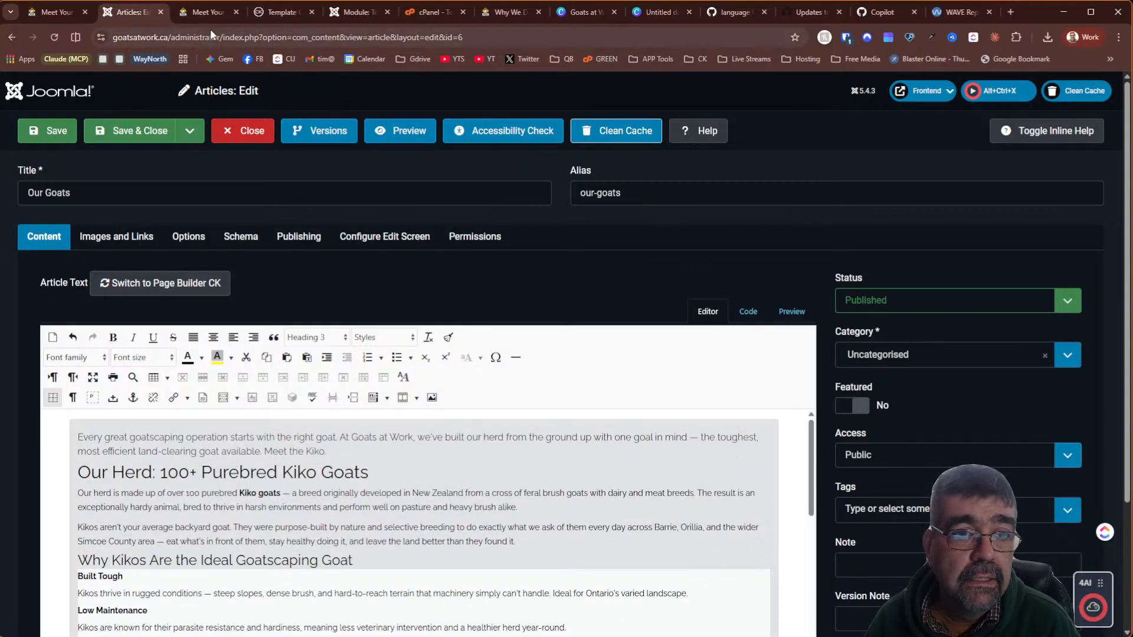
Return to Claude, show the Our goats file as source code and copy its full HTML
{"action": "key", "text": "alt+Tab"}
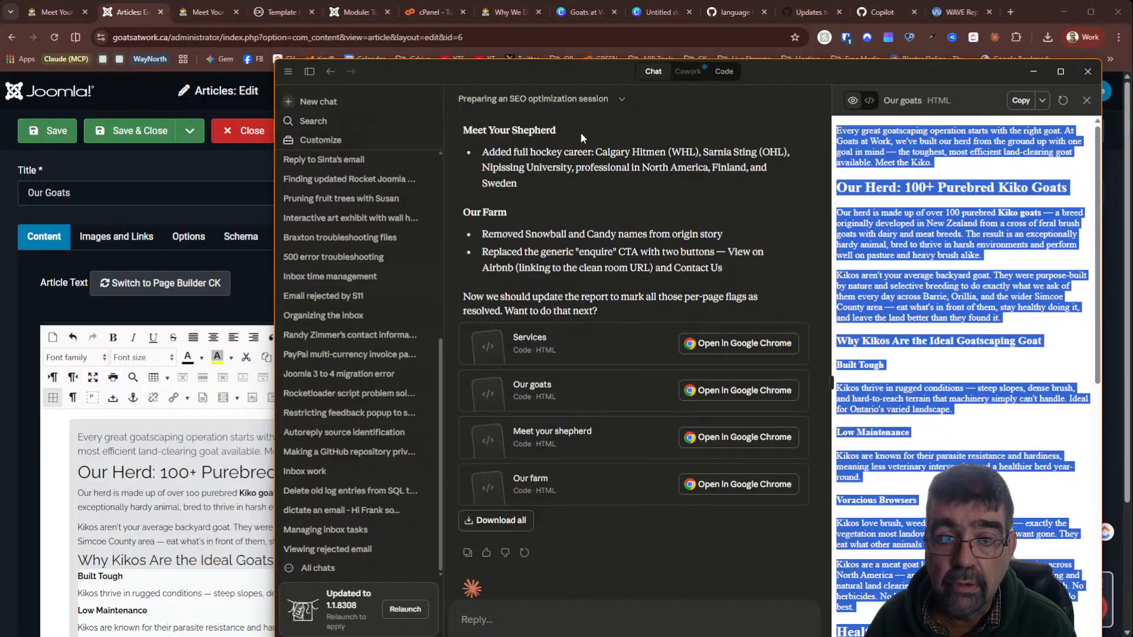
{"action": "left_click", "coordinate": [869, 101]}
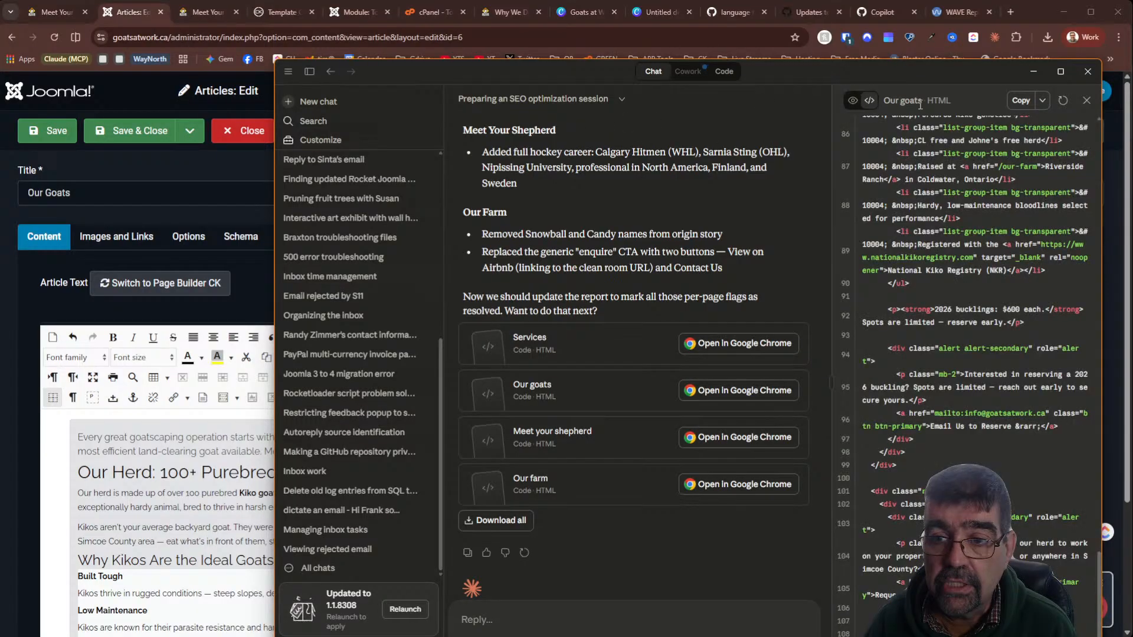
{"action": "left_click", "coordinate": [1020, 101]}
Replace the Our Goats article's source code in Joomla with the copied HTML, and save and close it after a check in the visual editor
{"action": "left_click", "coordinate": [252, 397]}
{"action": "left_click", "coordinate": [748, 311]}
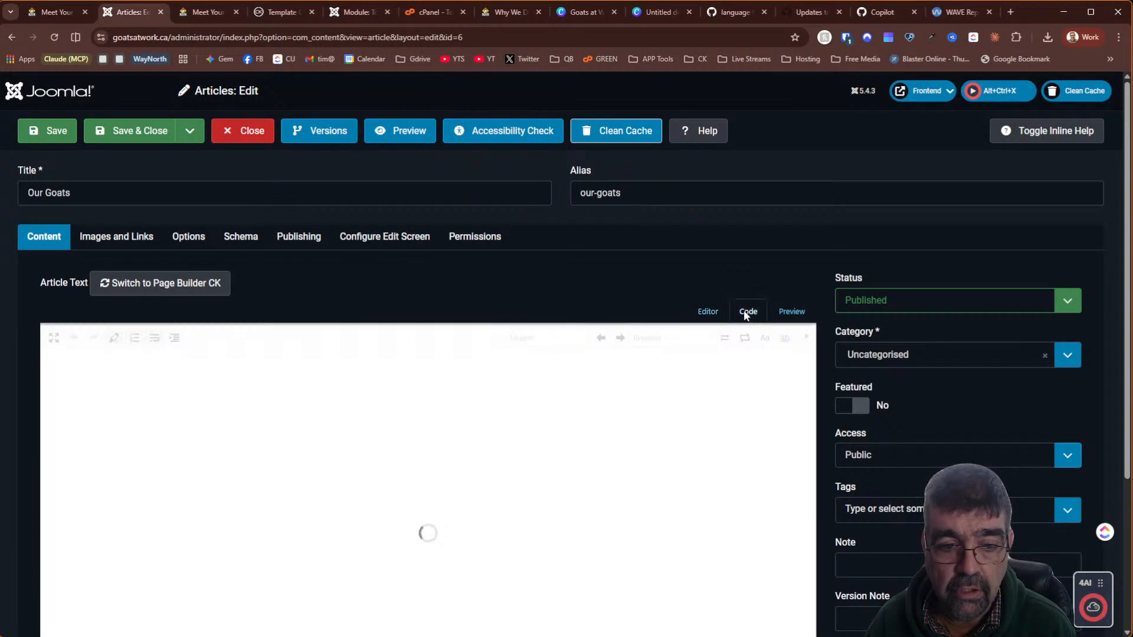
{"action": "left_click", "coordinate": [171, 434]}
{"action": "key", "text": "ctrl+a"}
{"action": "key", "text": "ctrl+v"}
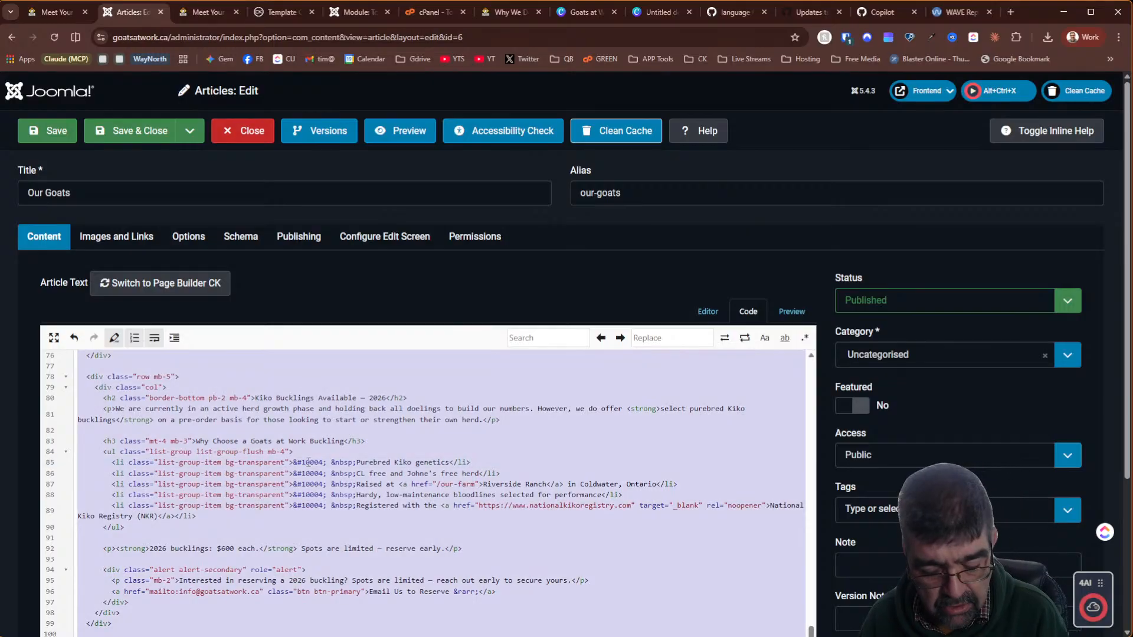
{"action": "left_click", "coordinate": [700, 325]}
{"action": "scroll", "coordinate": [435, 506], "scroll_direction": "down", "scroll_amount": 5}
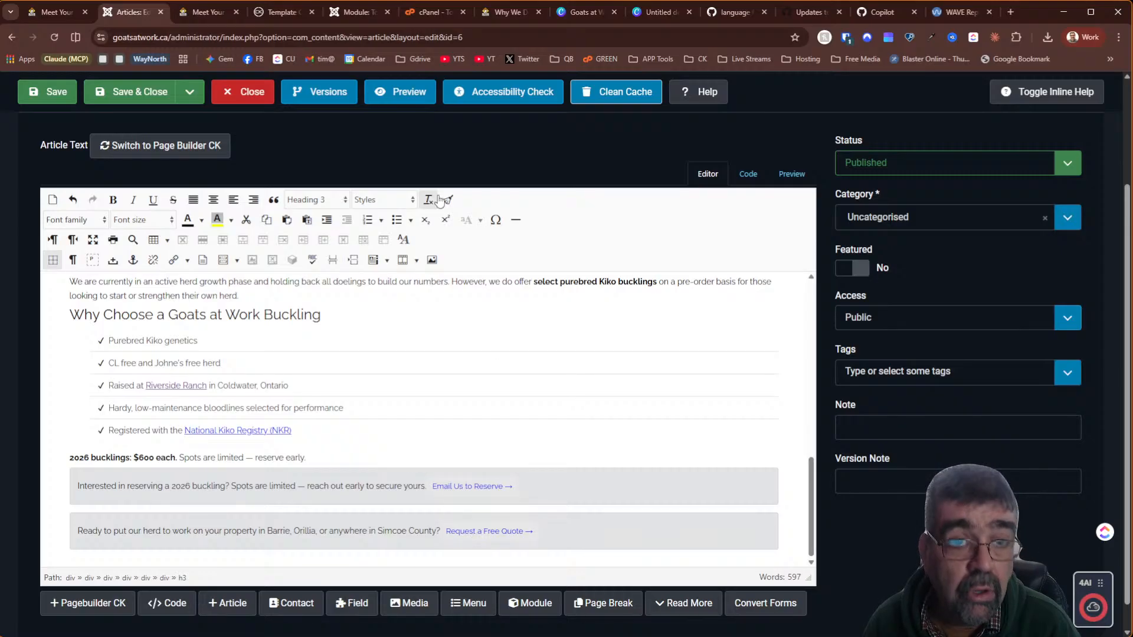
{"action": "left_click", "coordinate": [146, 96]}
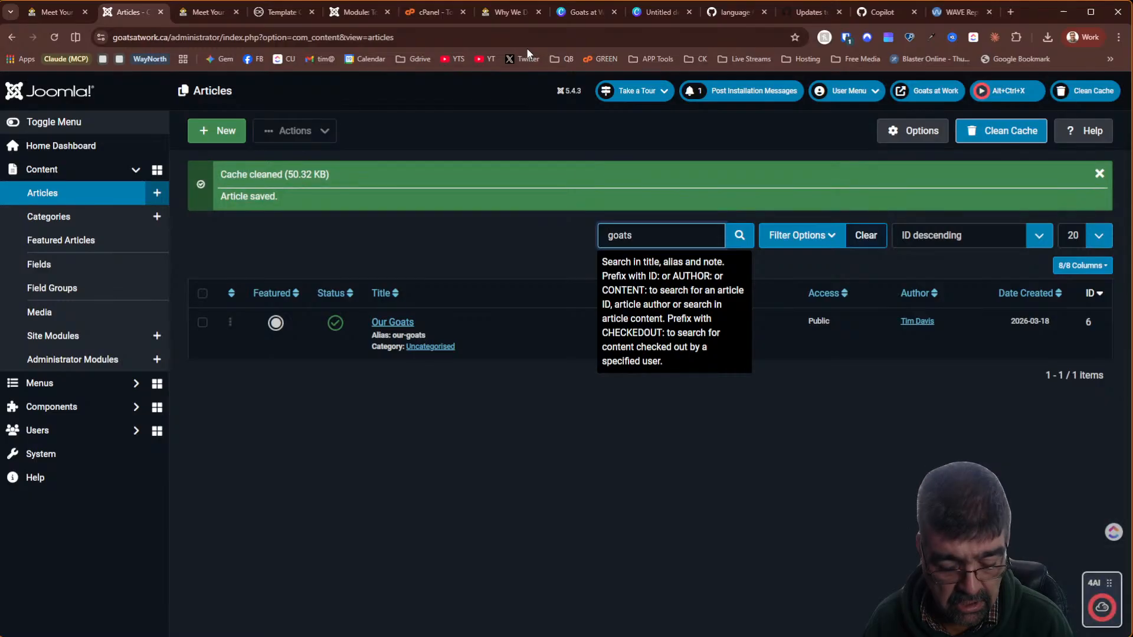
Switch to Claude, show the Meet your shepherd file as source code and copy its full HTML
{"action": "key", "text": "alt+Tab"}
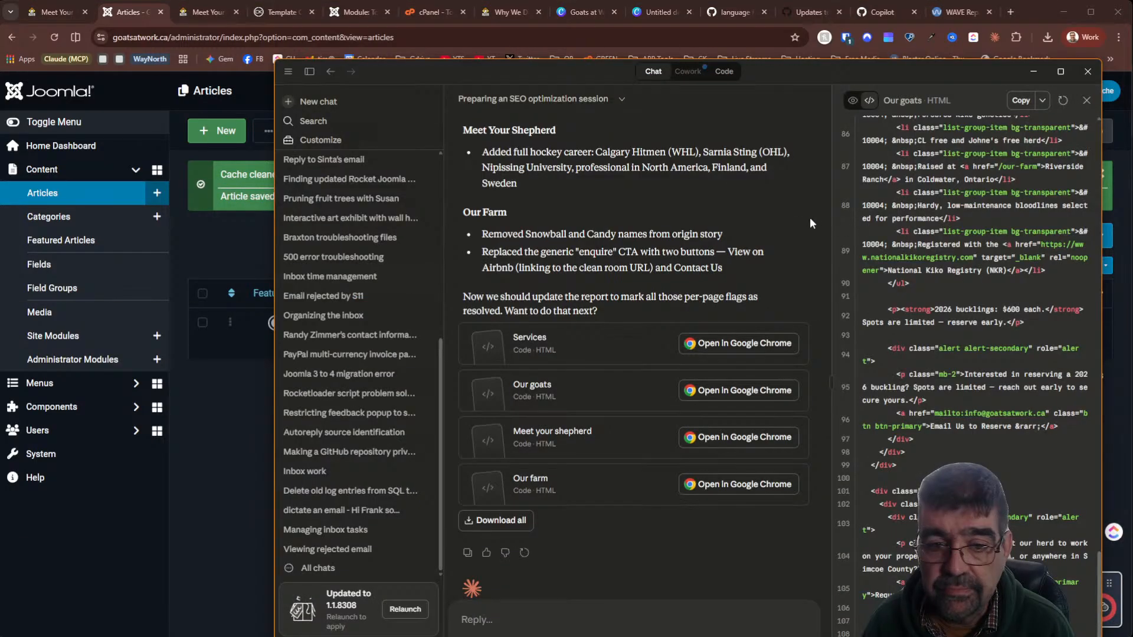
{"action": "left_click", "coordinate": [568, 431]}
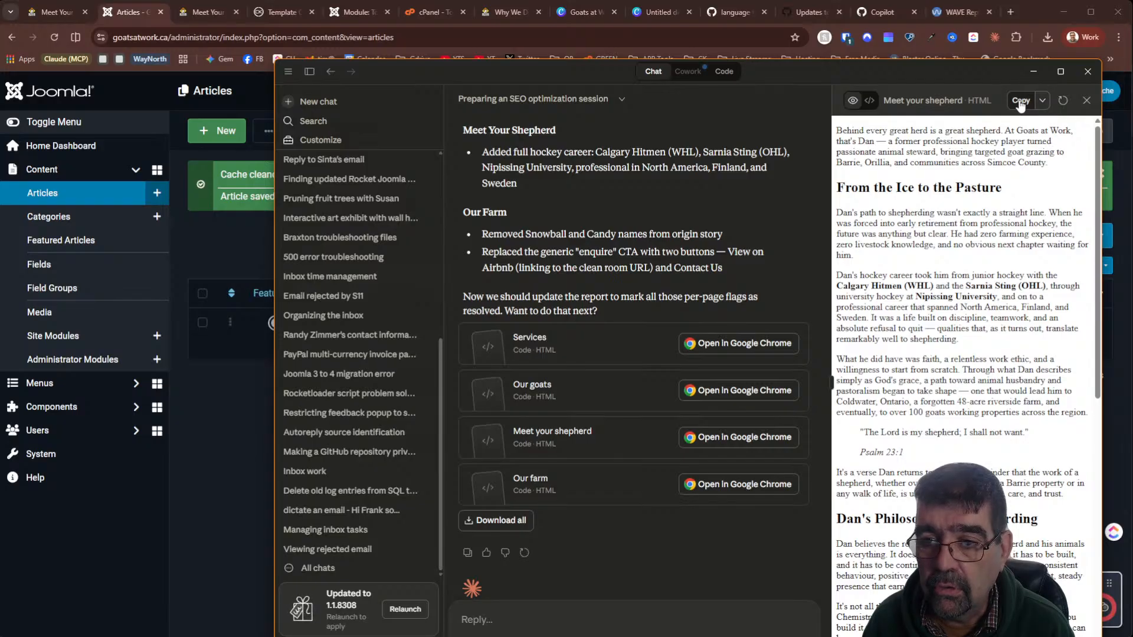
{"action": "left_click", "coordinate": [870, 100]}
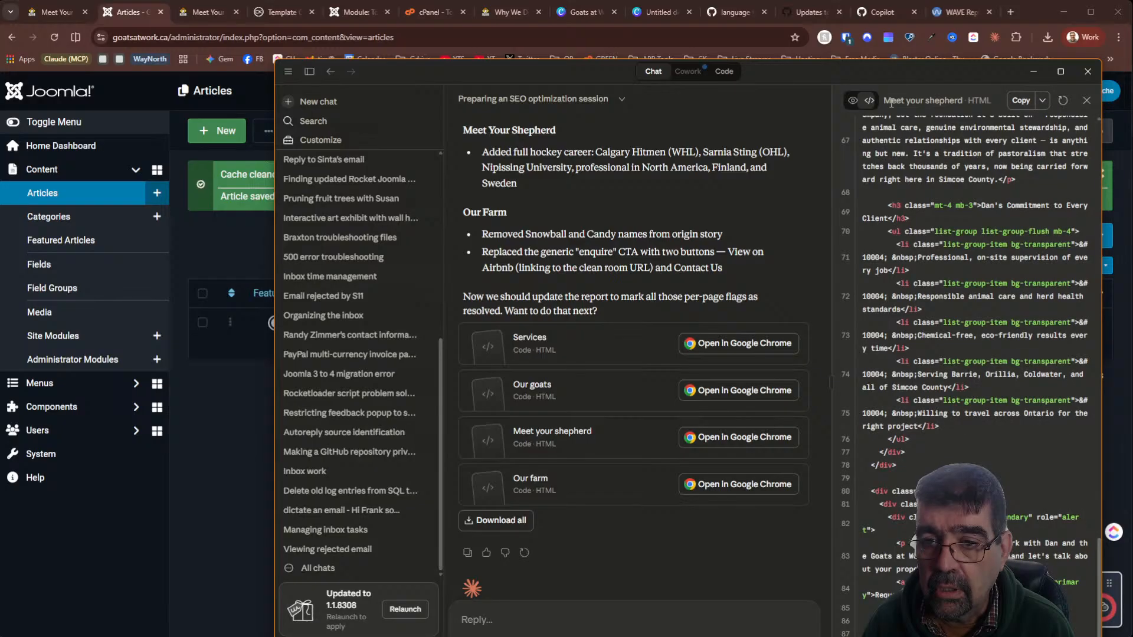
{"action": "left_click", "coordinate": [1014, 104]}
Back in Joomla, search the articles for "meet" and open the Meet Your Shepherd article
{"action": "key", "text": "alt+Tab"}
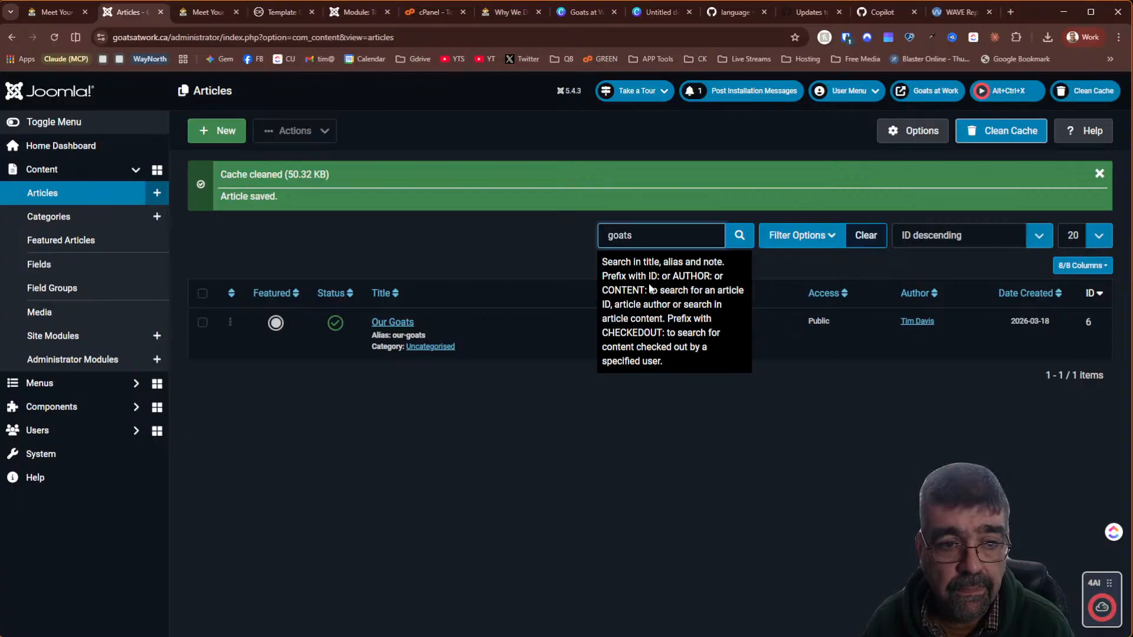
{"action": "double_click", "coordinate": [603, 231]}
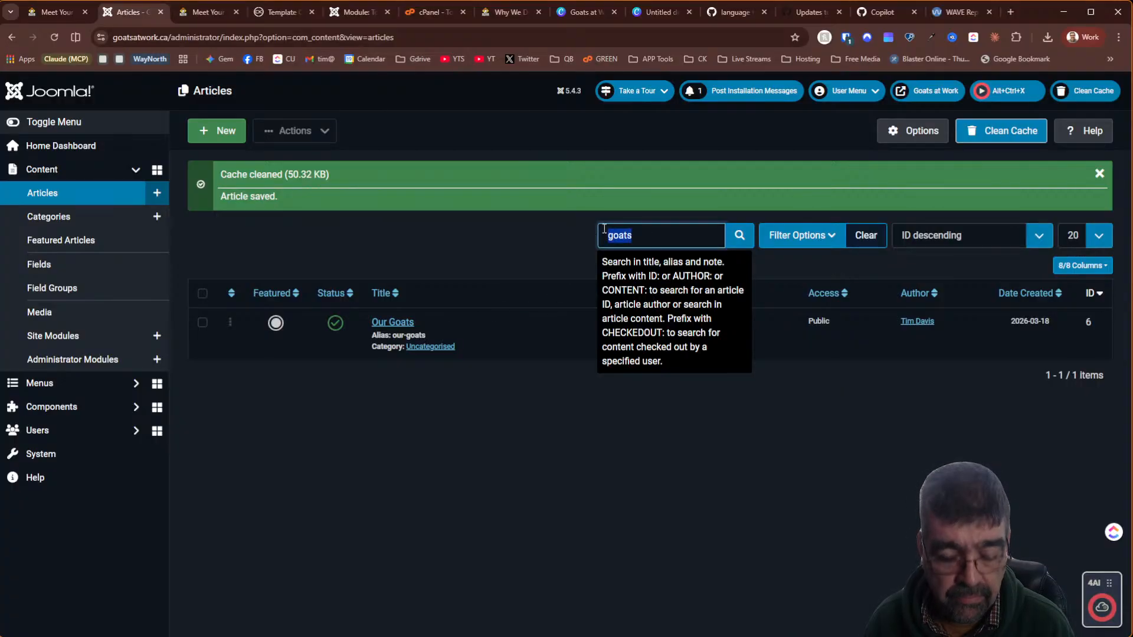
{"action": "type", "text": "meet"}
{"action": "key", "text": "Return"}
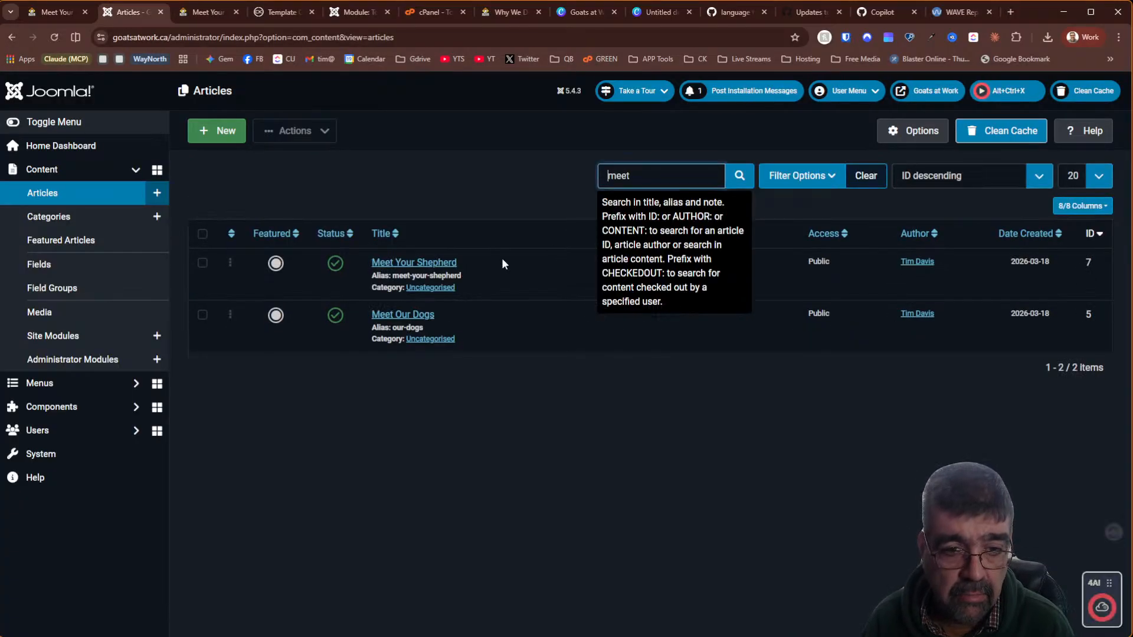
{"action": "left_click", "coordinate": [381, 265]}
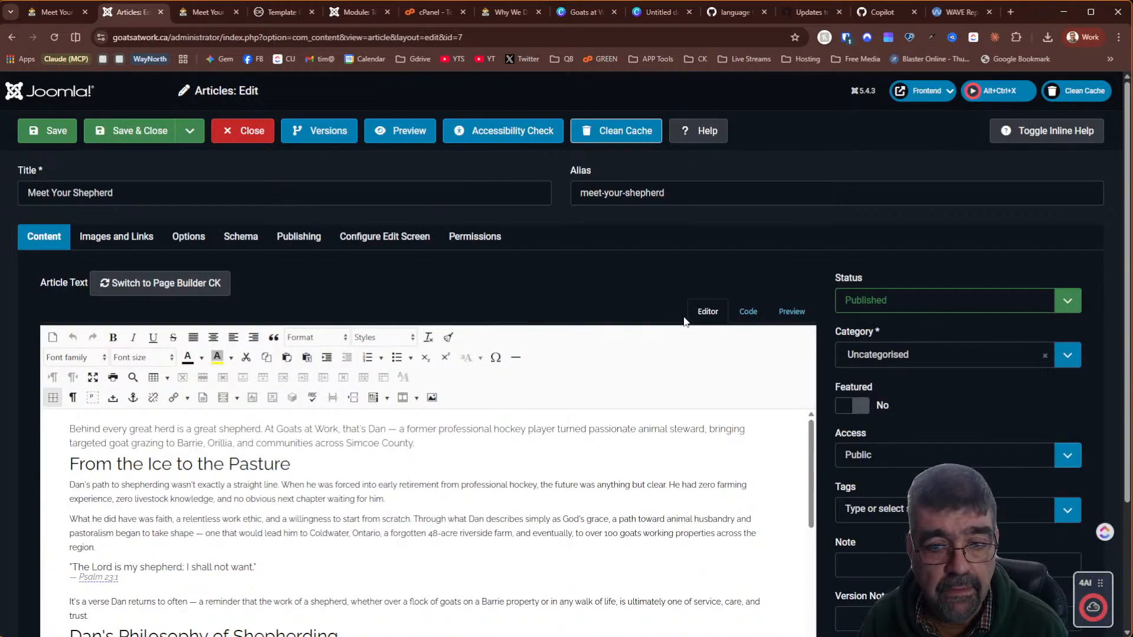
Replace the Meet Your Shepherd article's source code with the copied HTML and look over the text in the visual editor
{"action": "left_click", "coordinate": [748, 312]}
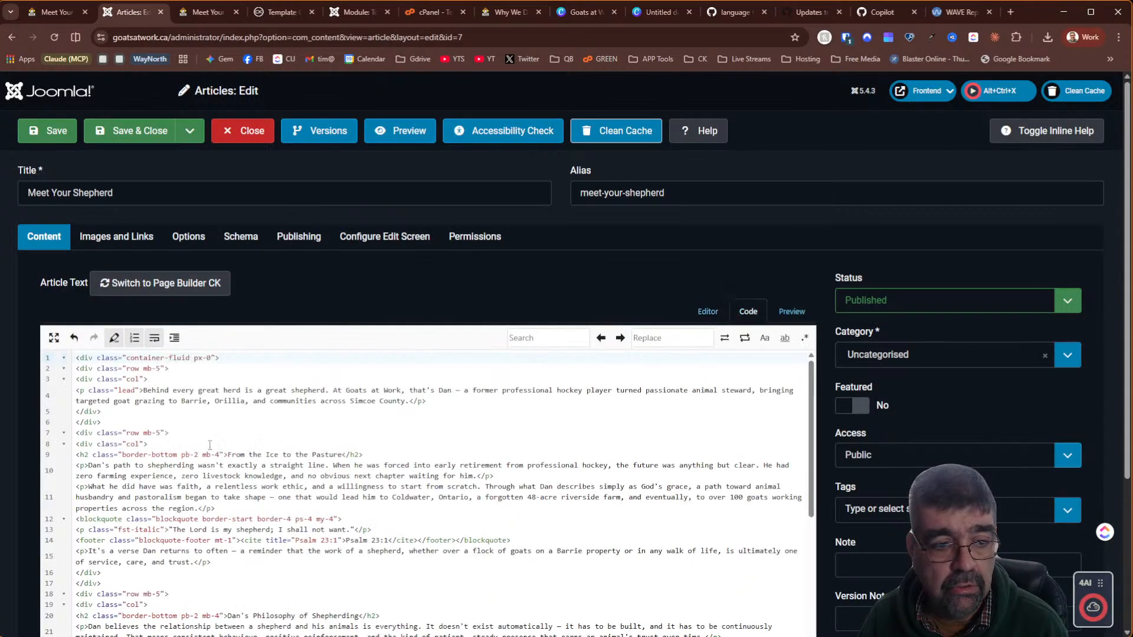
{"action": "left_click", "coordinate": [187, 450]}
{"action": "key", "text": "ctrl+a"}
{"action": "key", "text": "ctrl+v"}
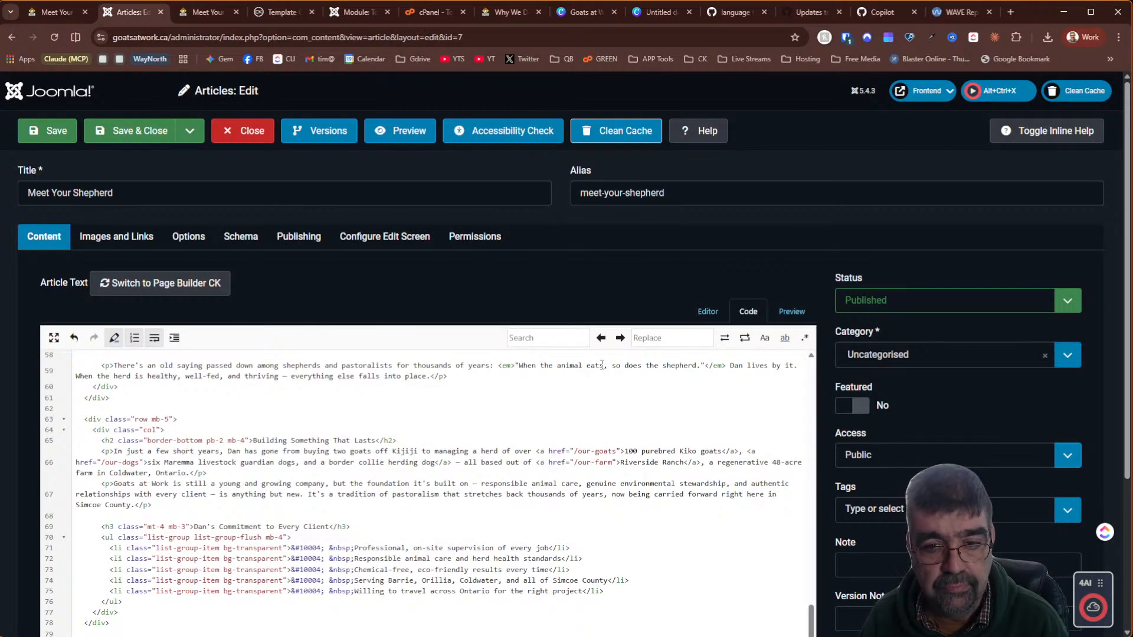
{"action": "left_click", "coordinate": [707, 311]}
{"action": "scroll", "coordinate": [437, 491], "scroll_direction": "down", "scroll_amount": 3}
{"action": "scroll", "coordinate": [437, 491], "scroll_direction": "up", "scroll_amount": 3}
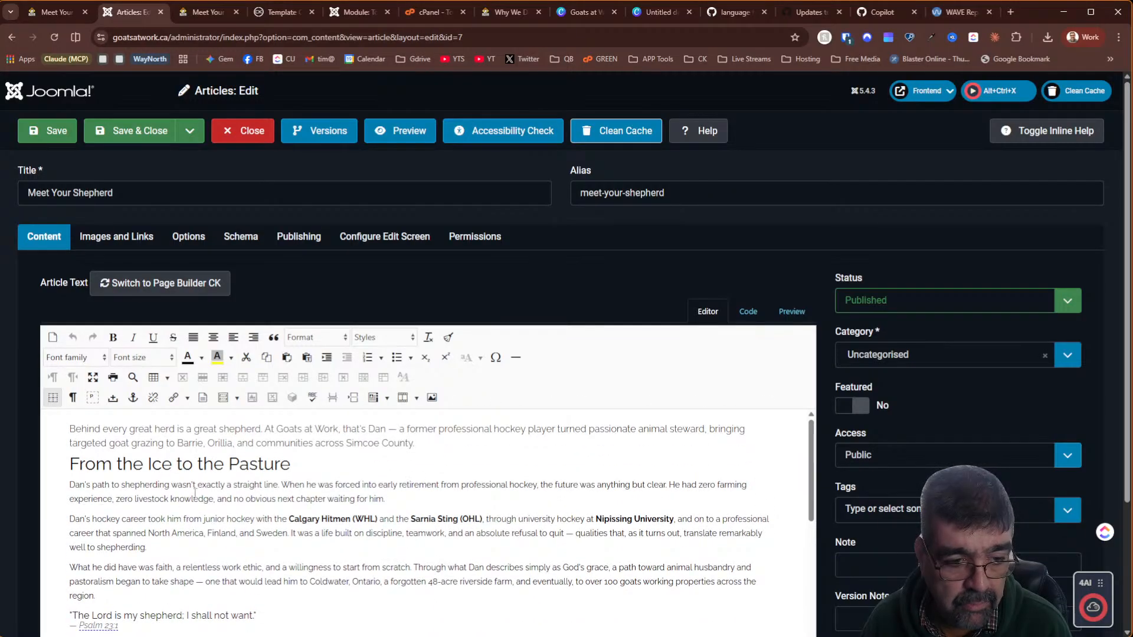
{"action": "scroll", "coordinate": [116, 482], "scroll_direction": "down", "scroll_amount": 2}
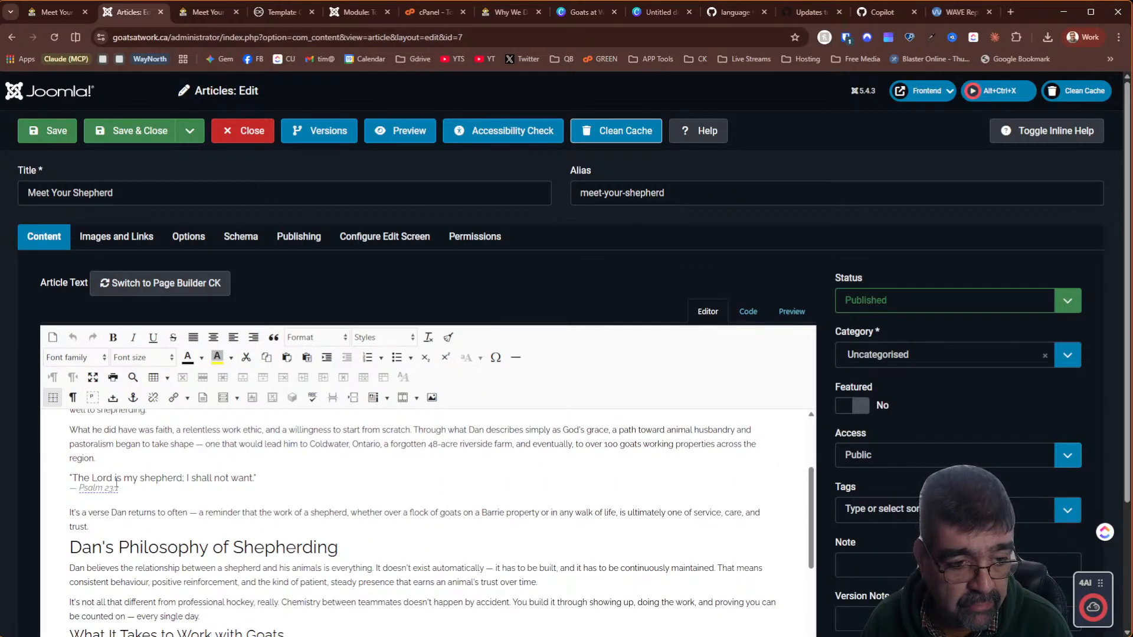
{"action": "scroll", "coordinate": [116, 483], "scroll_direction": "down", "scroll_amount": 2}
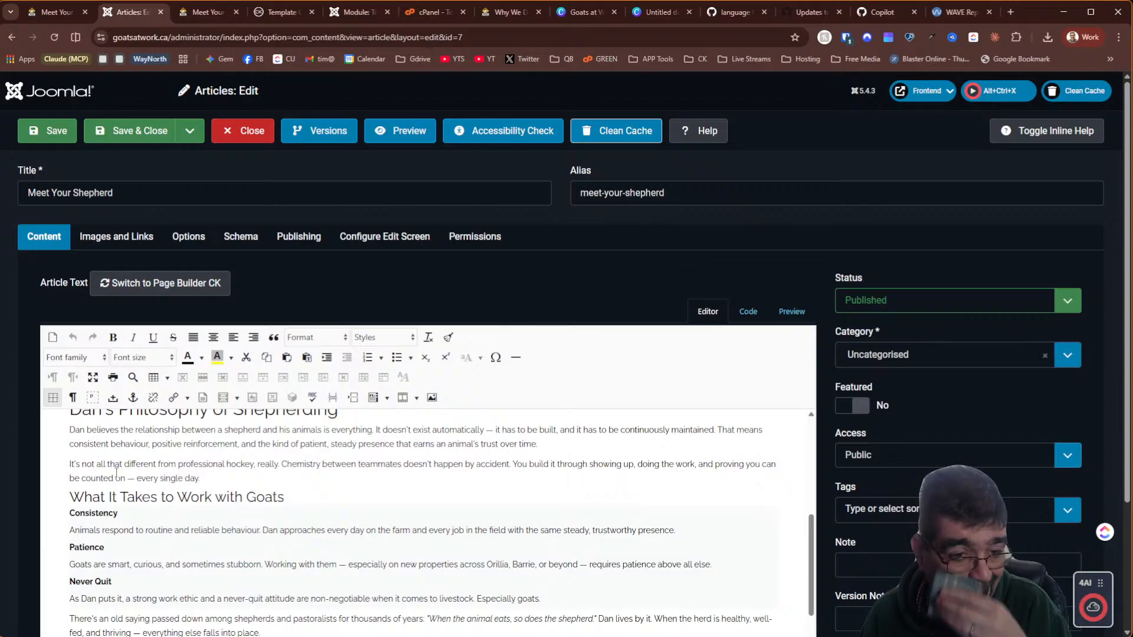
{"action": "scroll", "coordinate": [116, 473], "scroll_direction": "down", "scroll_amount": 3}
Save and close the Meet Your Shepherd article
{"action": "key", "text": "alt+Tab"}
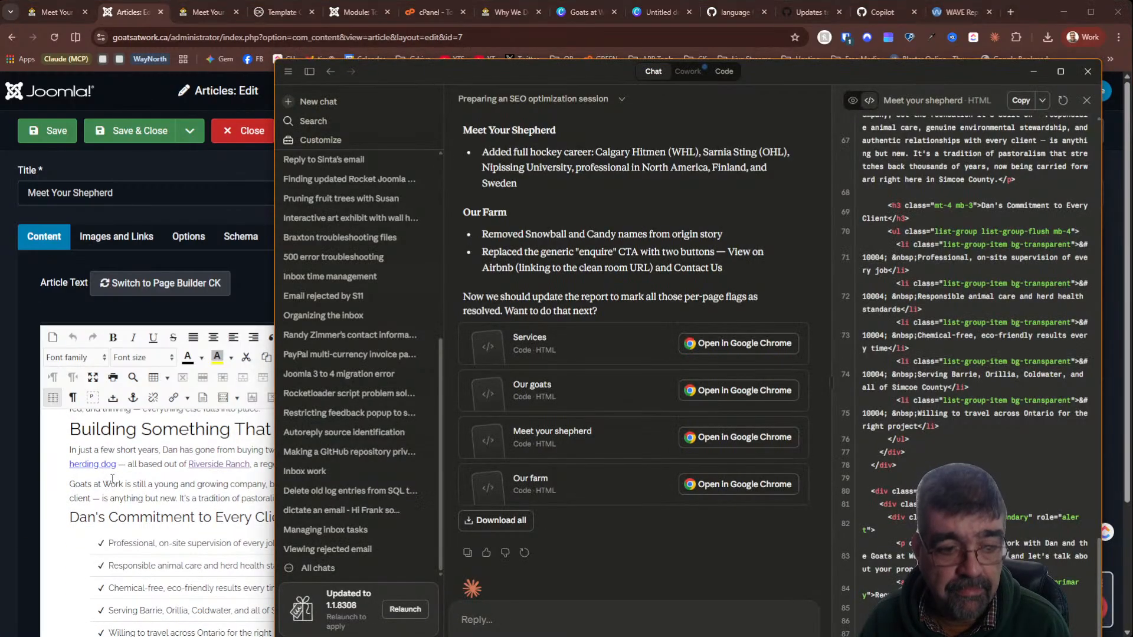
{"action": "left_click", "coordinate": [78, 288]}
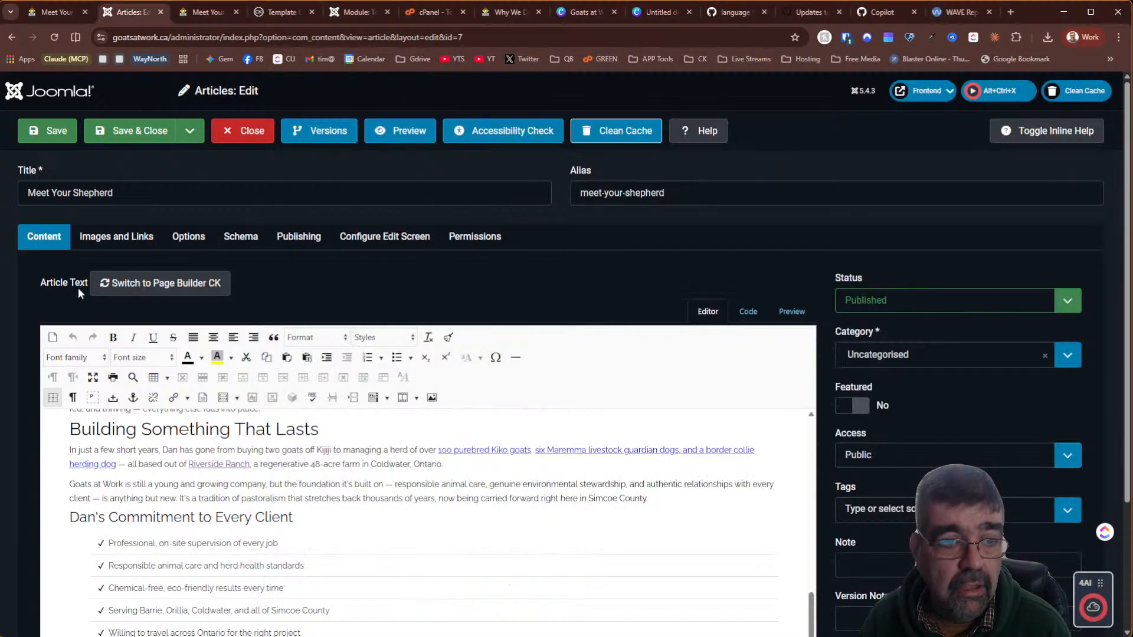
{"action": "left_click", "coordinate": [48, 137]}
{"action": "key", "text": "alt+Tab"}
{"action": "left_click", "coordinate": [114, 115]}
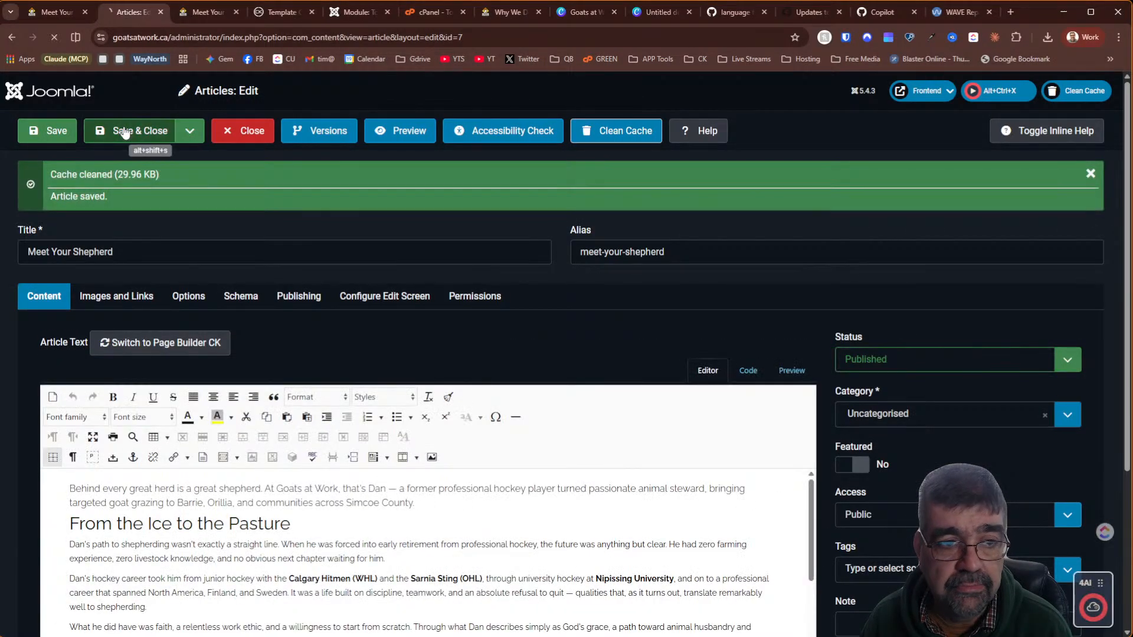
{"action": "left_click", "coordinate": [124, 128]}
Return to Claude, show the Our farm file as source code and copy its full HTML
{"action": "key", "text": "alt+Tab"}
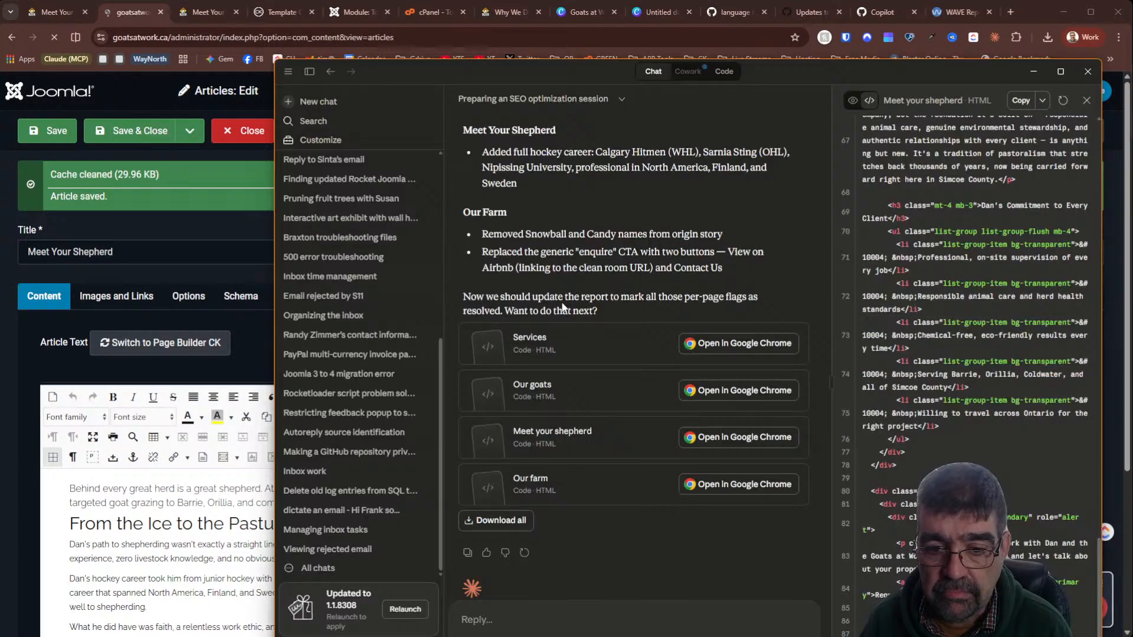
{"action": "left_click", "coordinate": [620, 481]}
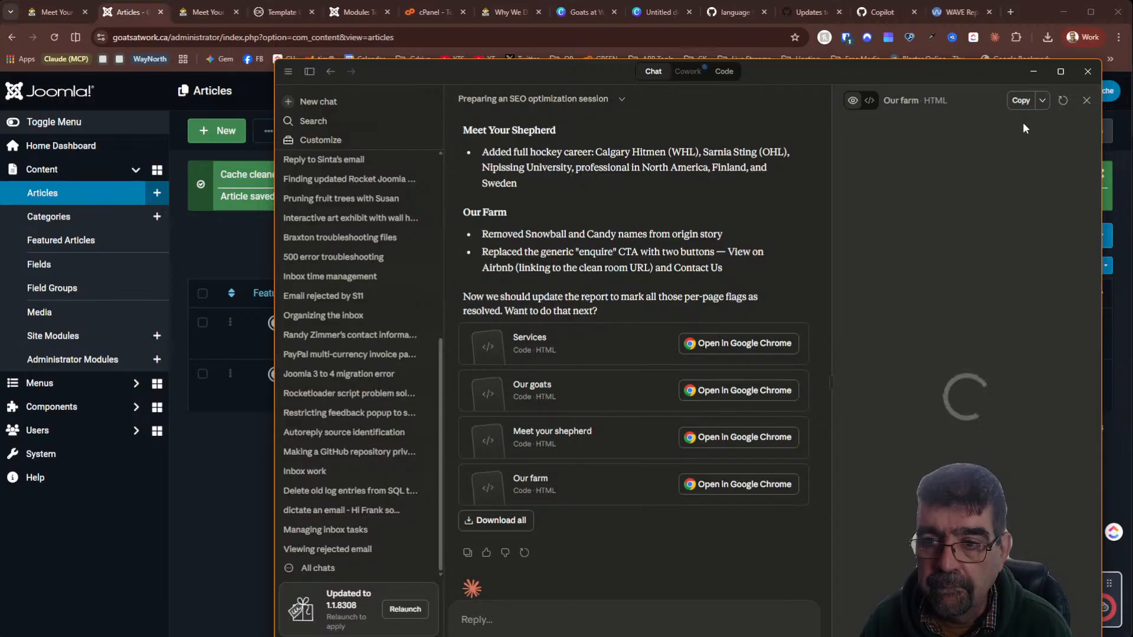
{"action": "left_click", "coordinate": [870, 100]}
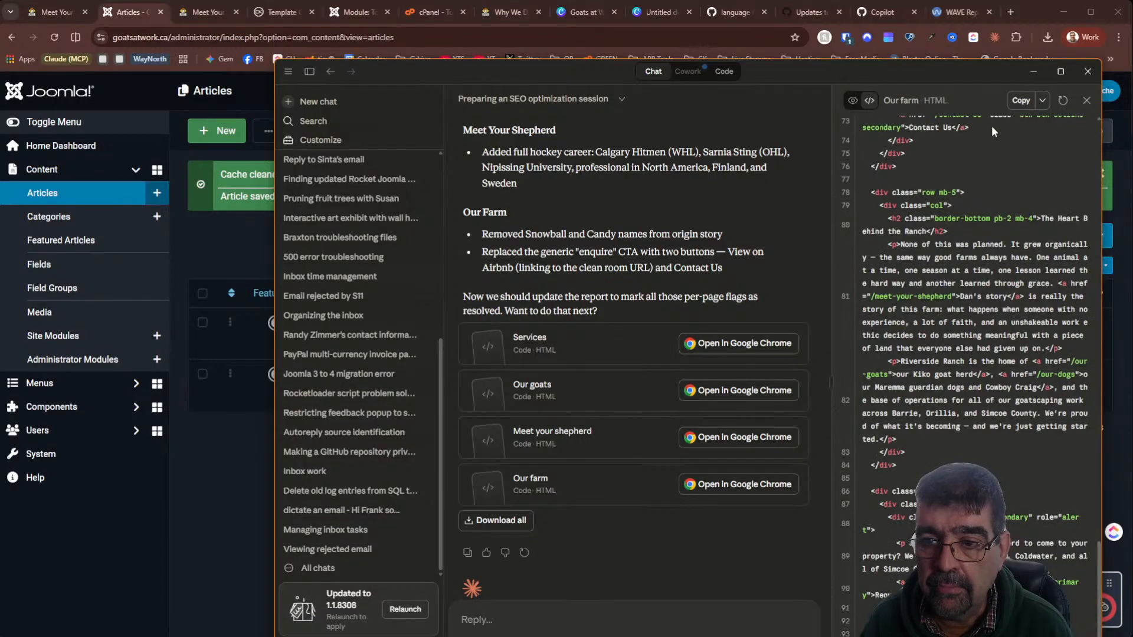
{"action": "left_click", "coordinate": [1020, 101]}
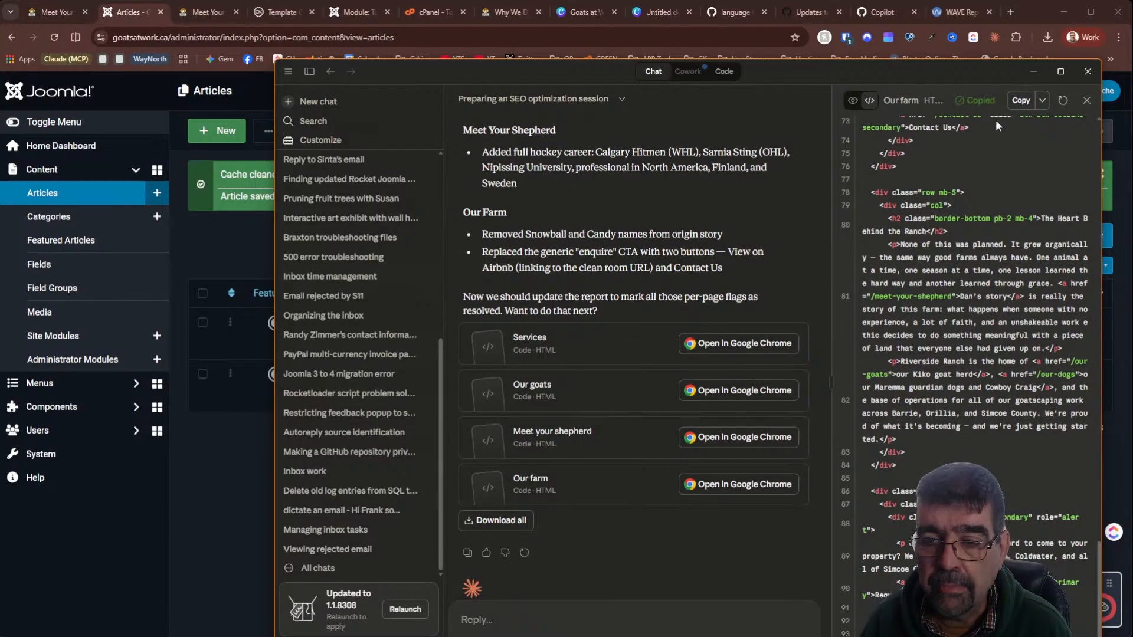
Switch back to Joomla, search the articles for "farm" and open the Our Farm article
{"action": "left_click", "coordinate": [252, 481]}
{"action": "left_click", "coordinate": [666, 226]}
{"action": "key", "text": "ctrl+a"}
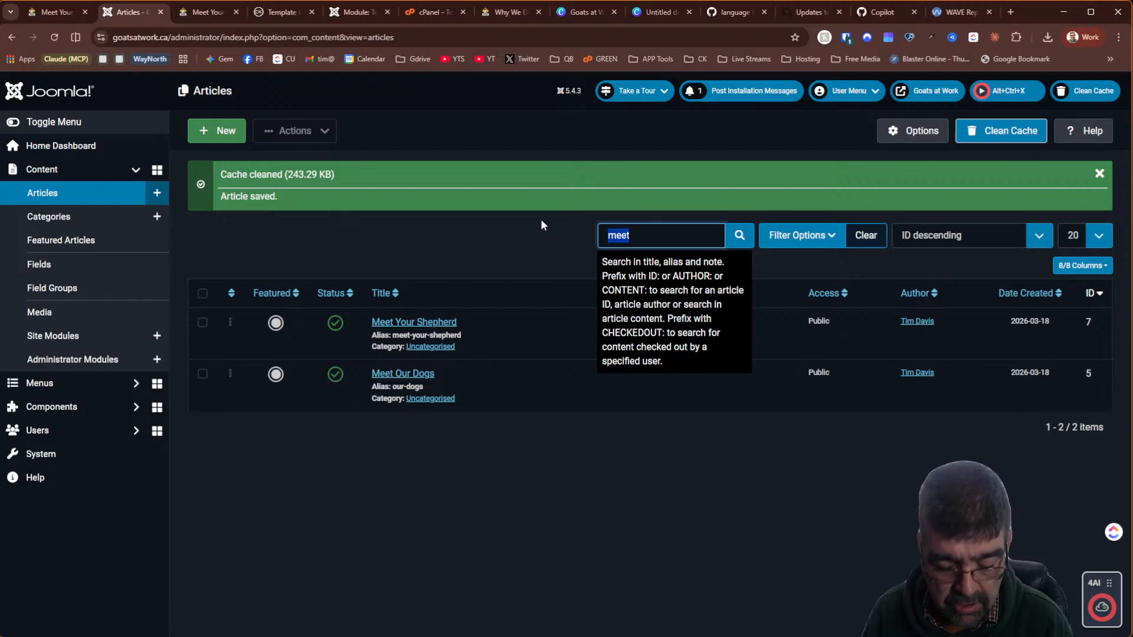
{"action": "type", "text": "farm"}
{"action": "key", "text": "Return"}
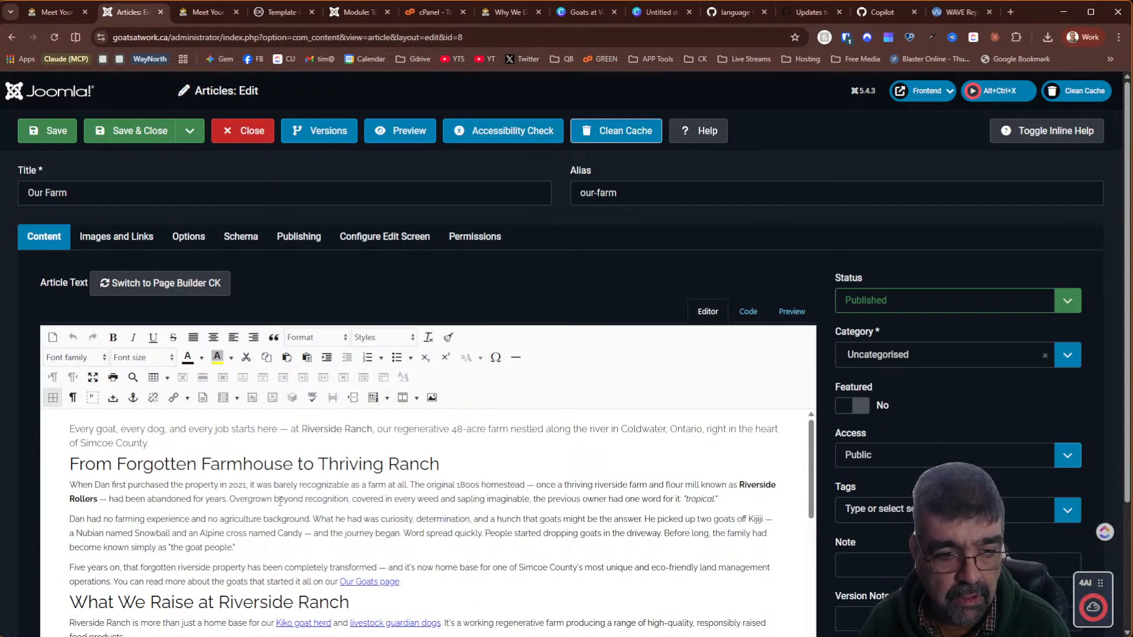
Replace the Our Farm article's source code with the copied HTML, return to the visual editor and save the article
{"action": "left_click", "coordinate": [749, 312]}
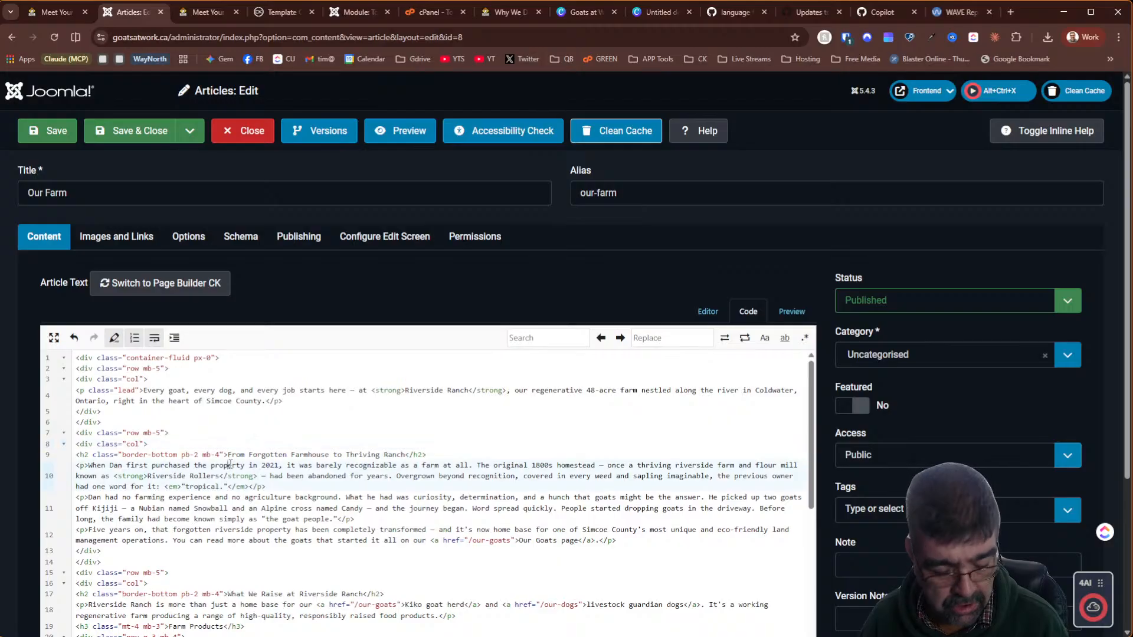
{"action": "scroll", "coordinate": [231, 463], "scroll_direction": "down", "scroll_amount": 15}
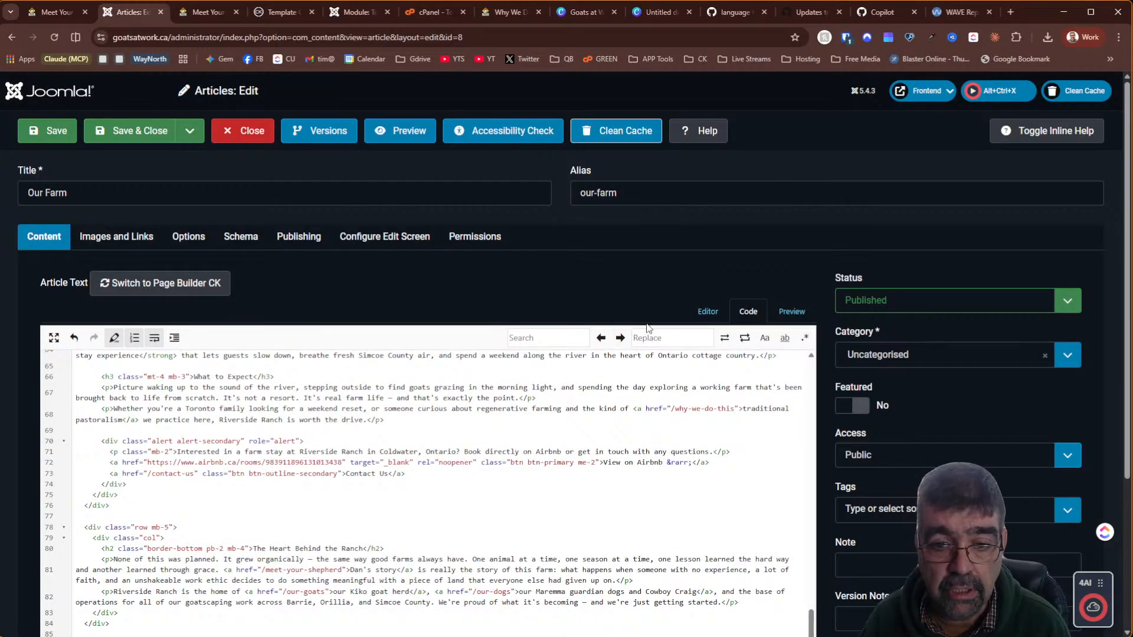
{"action": "left_click", "coordinate": [703, 313]}
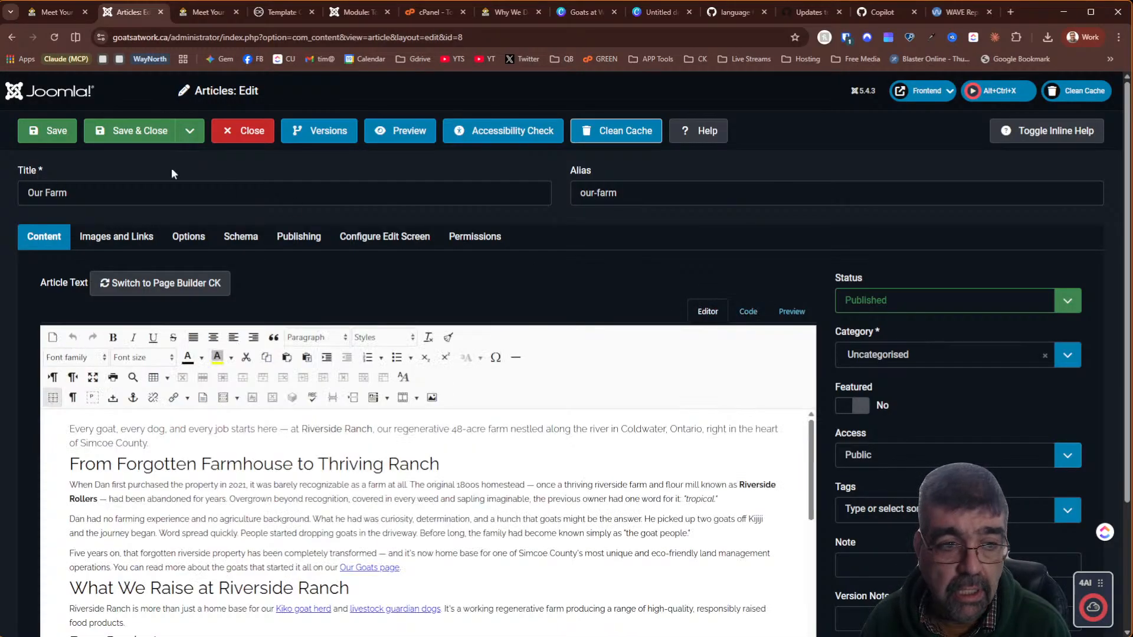
{"action": "left_click", "coordinate": [31, 140]}
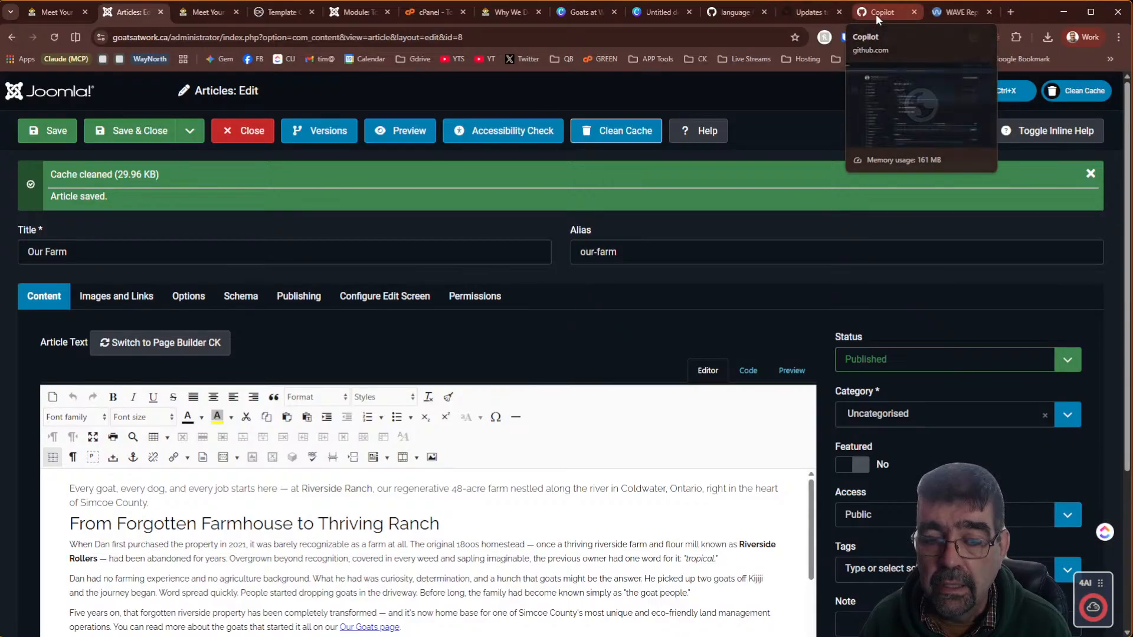
Look over the Our Farm text, check the View on Airbnb link's target without changing it, and save and close the article
{"action": "key", "text": "alt+Tab"}
{"action": "key", "text": "alt+Tab"}
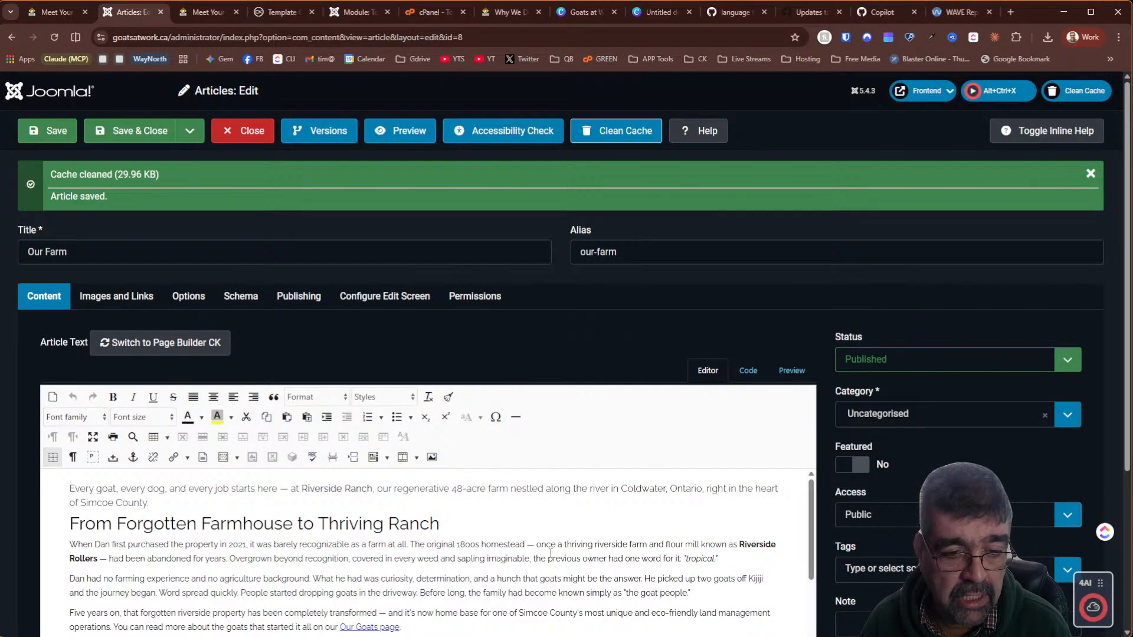
{"action": "scroll", "coordinate": [550, 553], "scroll_direction": "down", "scroll_amount": 15}
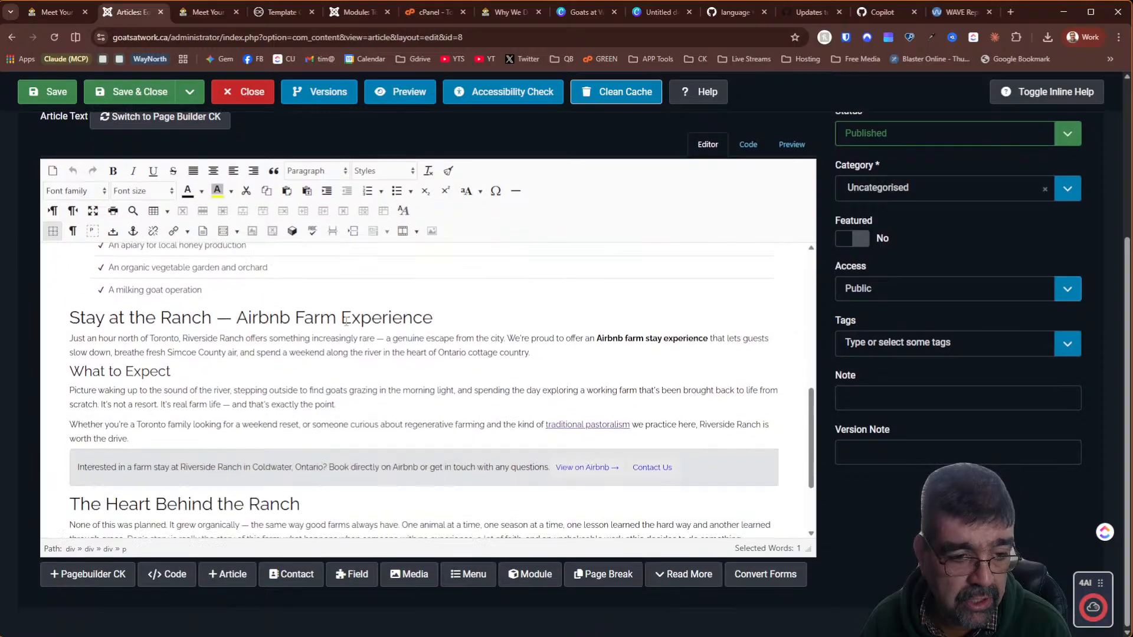
{"action": "scroll", "coordinate": [346, 320], "scroll_direction": "down", "scroll_amount": 2}
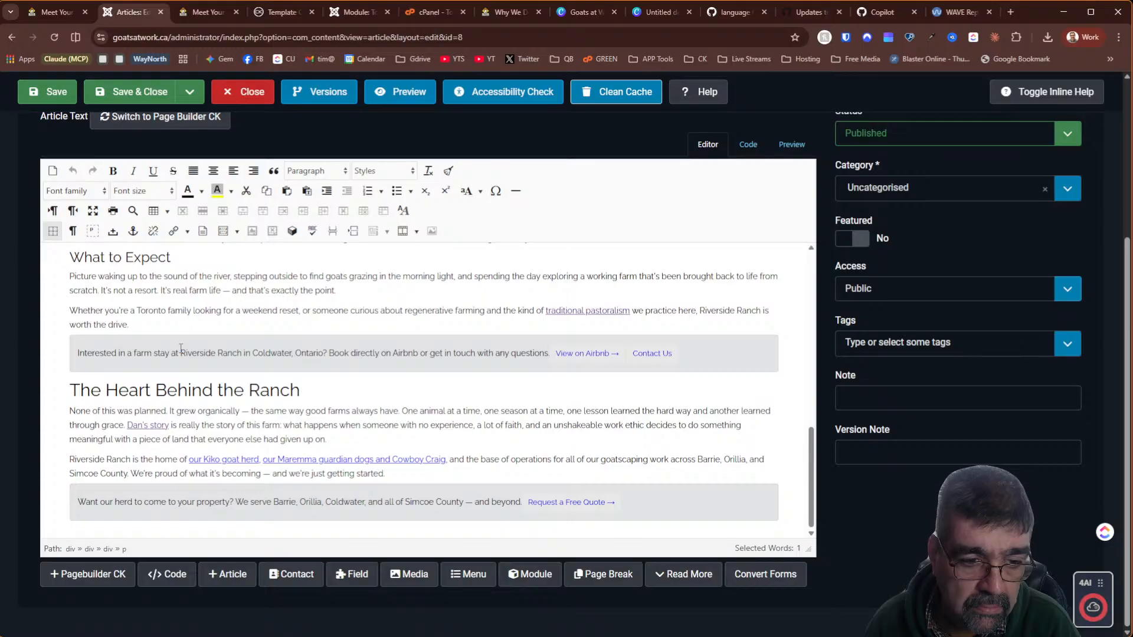
{"action": "left_click", "coordinate": [560, 359]}
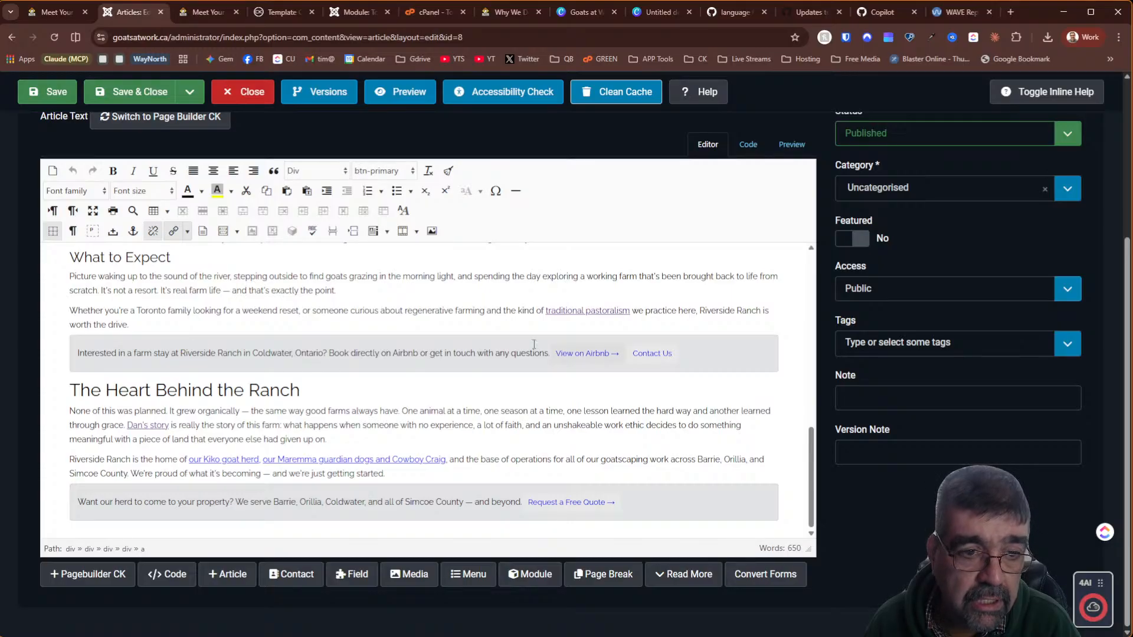
{"action": "left_click", "coordinate": [174, 235]}
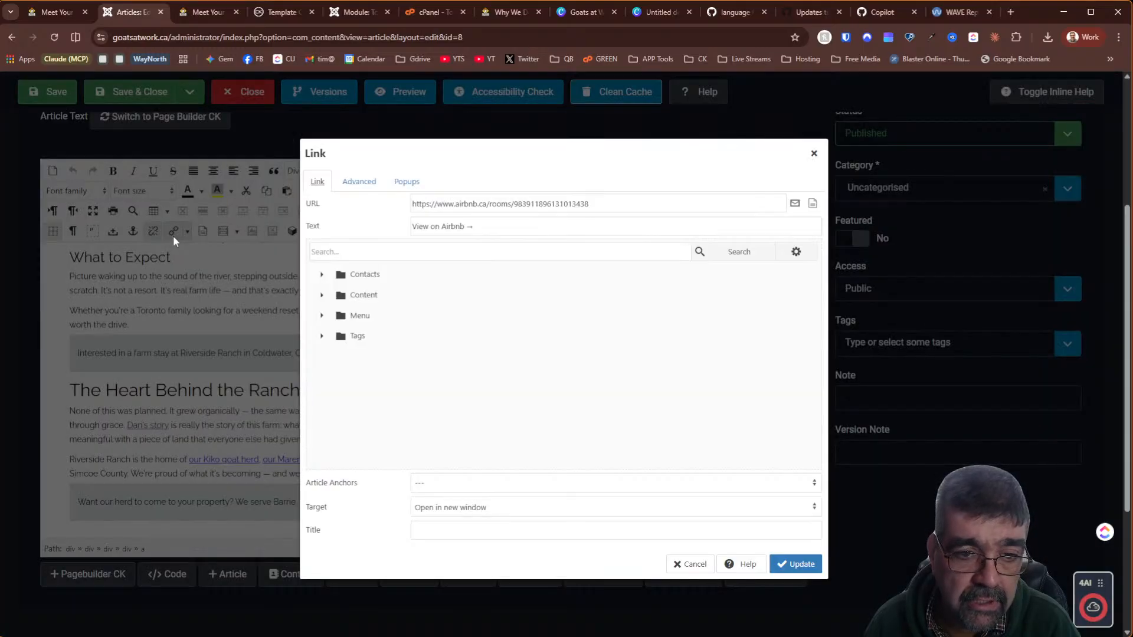
{"action": "left_click", "coordinate": [691, 564]}
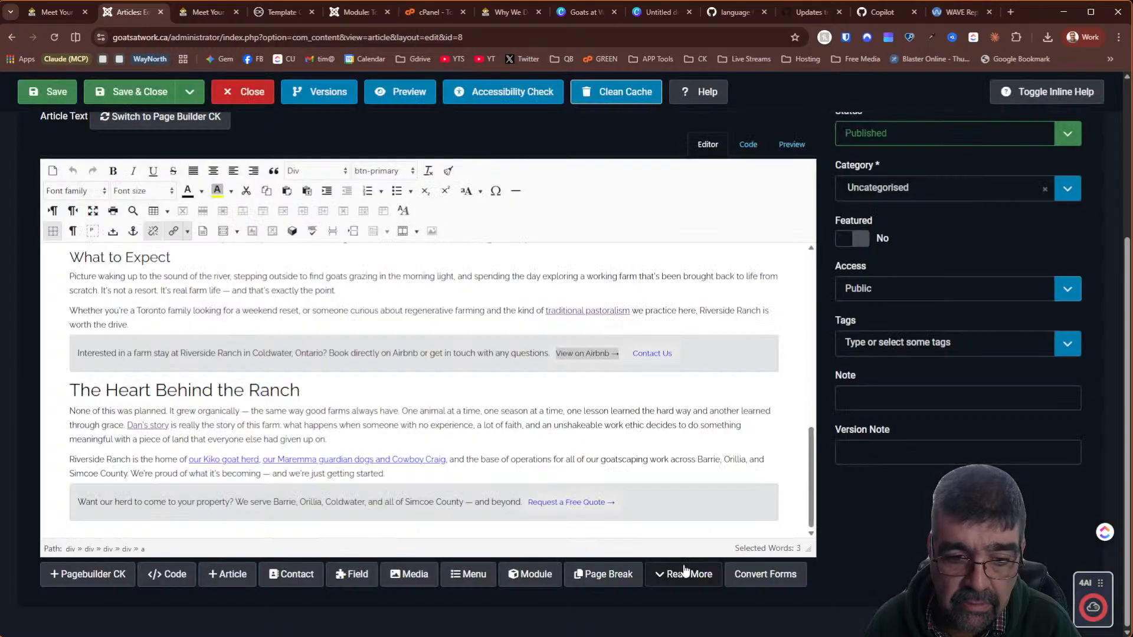
{"action": "left_click", "coordinate": [113, 96]}
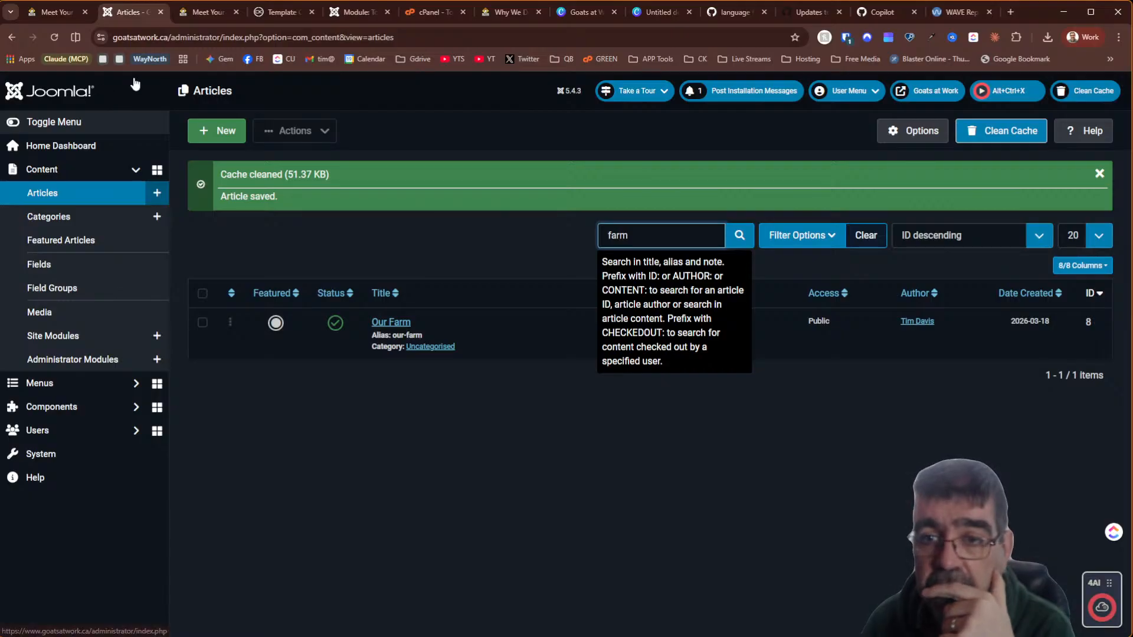
In Claude, review the change summary for the four pages and the earlier messages above it
{"action": "key", "text": "alt+Tab"}
{"action": "scroll", "coordinate": [566, 331], "scroll_direction": "down", "scroll_amount": 1}
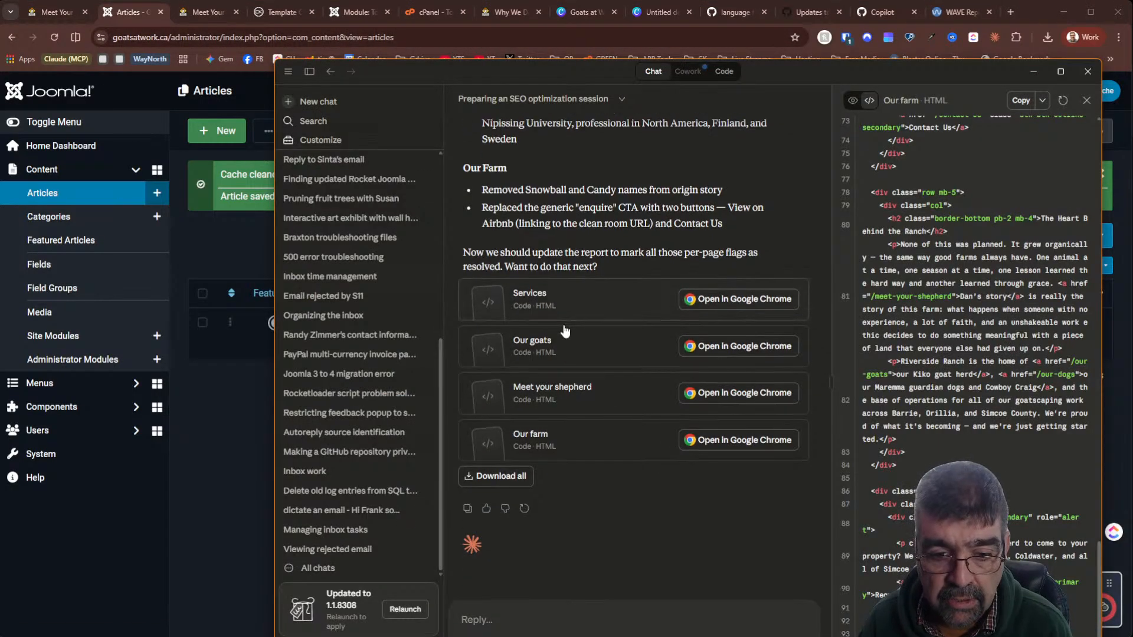
{"action": "scroll", "coordinate": [564, 326], "scroll_direction": "up", "scroll_amount": 3}
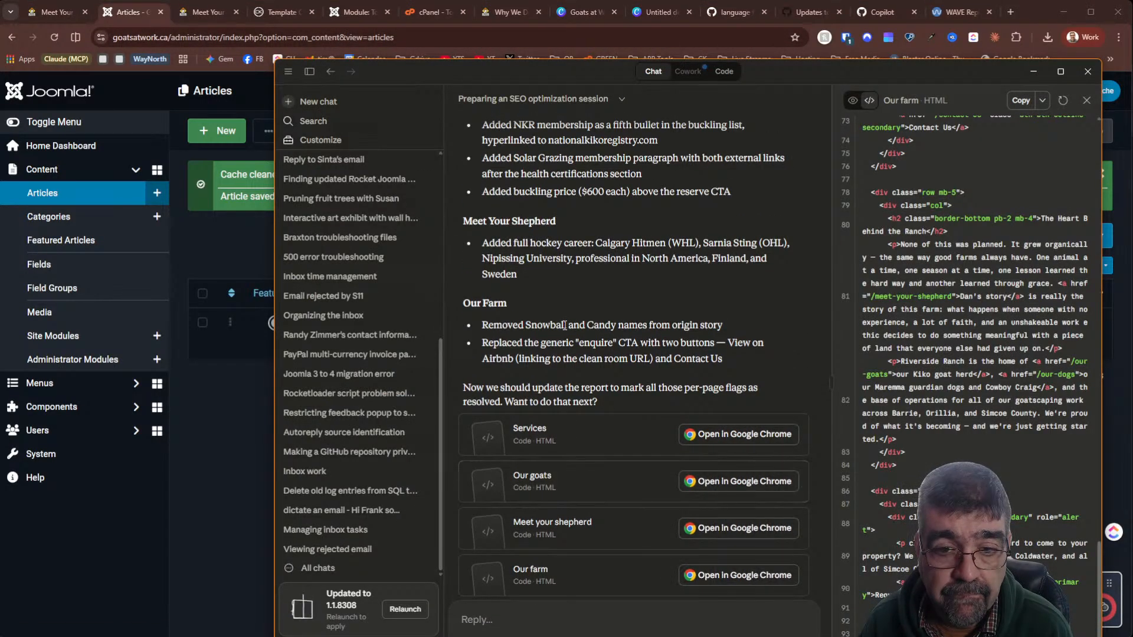
{"action": "scroll", "coordinate": [565, 325], "scroll_direction": "up", "scroll_amount": 2}
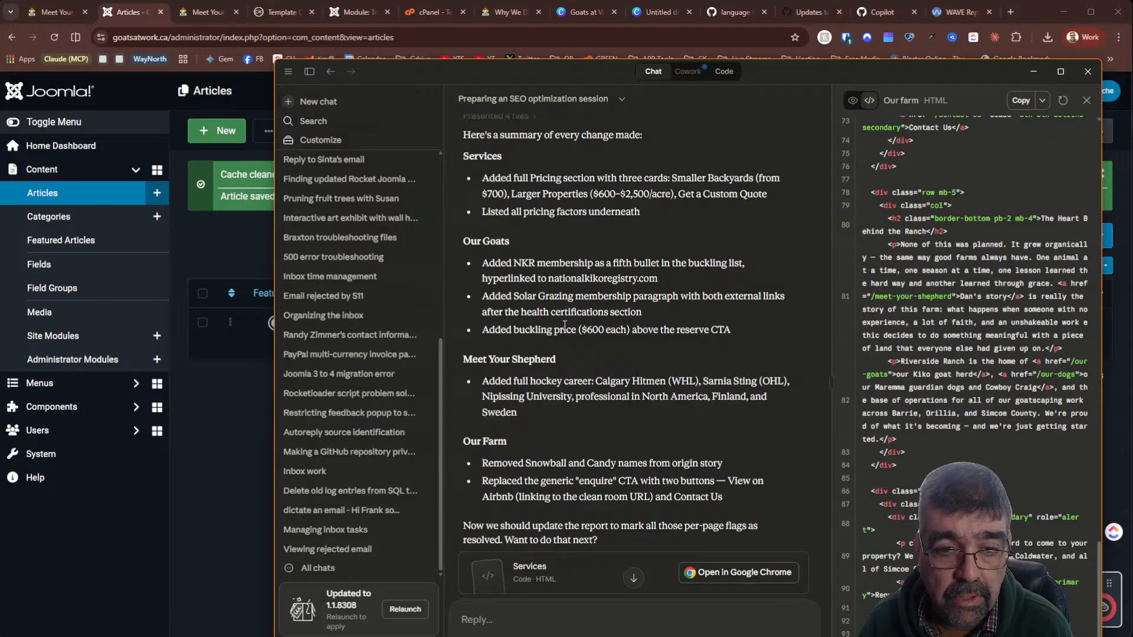
{"action": "scroll", "coordinate": [565, 325], "scroll_direction": "up", "scroll_amount": 2}
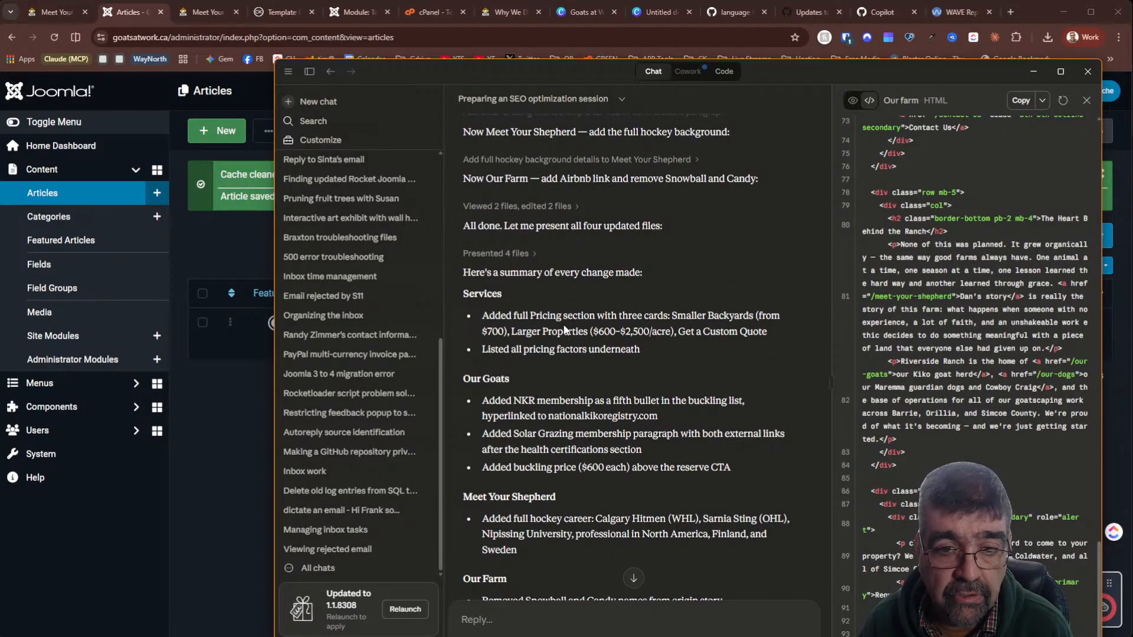
{"action": "scroll", "coordinate": [565, 327], "scroll_direction": "up", "scroll_amount": 2}
{"action": "scroll", "coordinate": [565, 328], "scroll_direction": "up", "scroll_amount": 2}
{"action": "scroll", "coordinate": [565, 328], "scroll_direction": "up", "scroll_amount": 2}
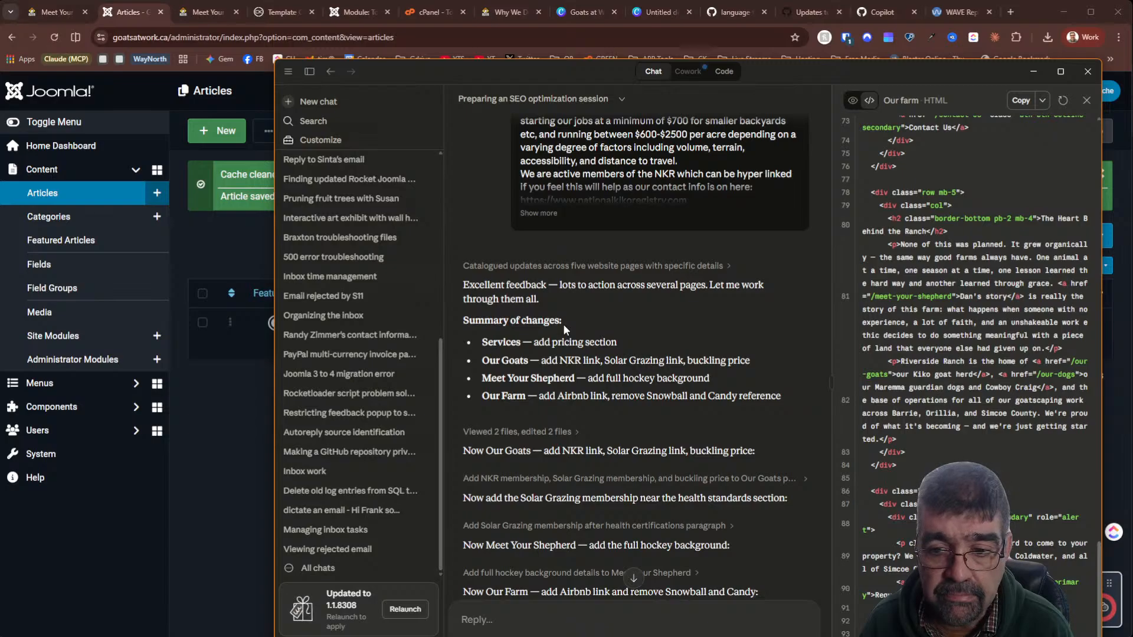
{"action": "scroll", "coordinate": [563, 324], "scroll_direction": "up", "scroll_amount": 4}
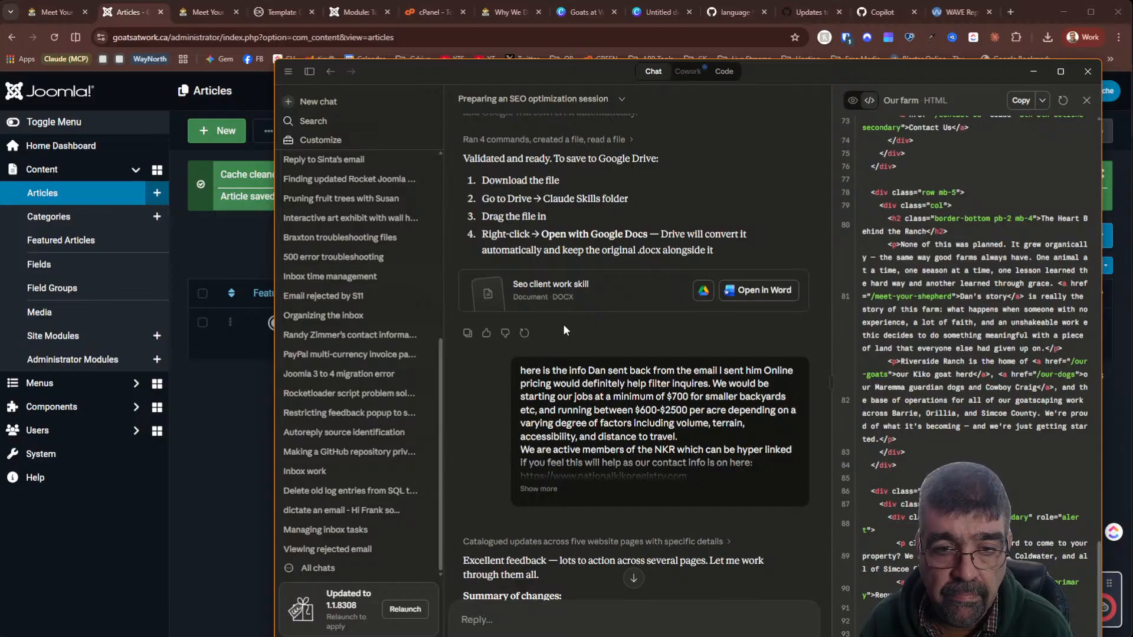
{"action": "scroll", "coordinate": [563, 324], "scroll_direction": "up", "scroll_amount": 2}
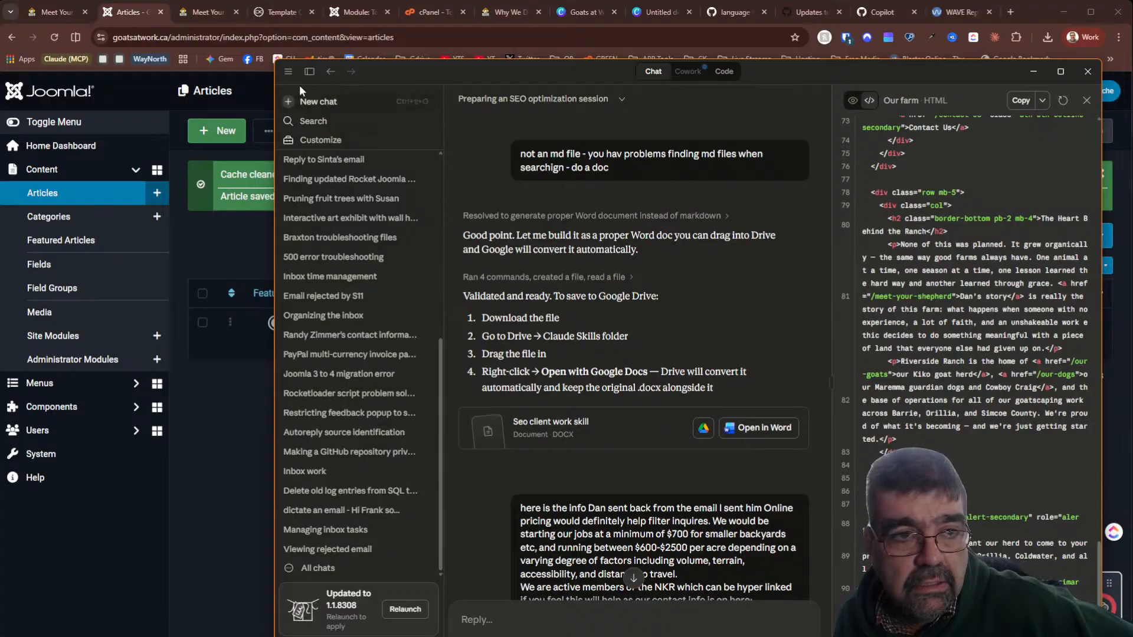
Reload the live Meet Your Shepherd page in the browser and copy the URL of its WAVE accessibility report
{"action": "left_click", "coordinate": [200, 14]}
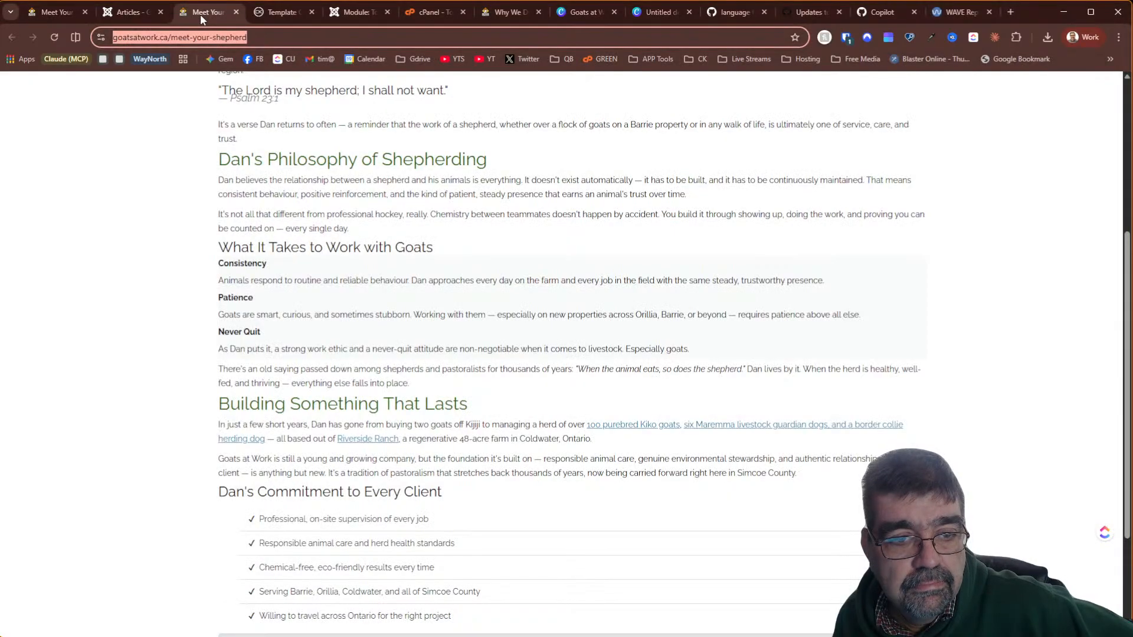
{"action": "left_click", "coordinate": [54, 37]}
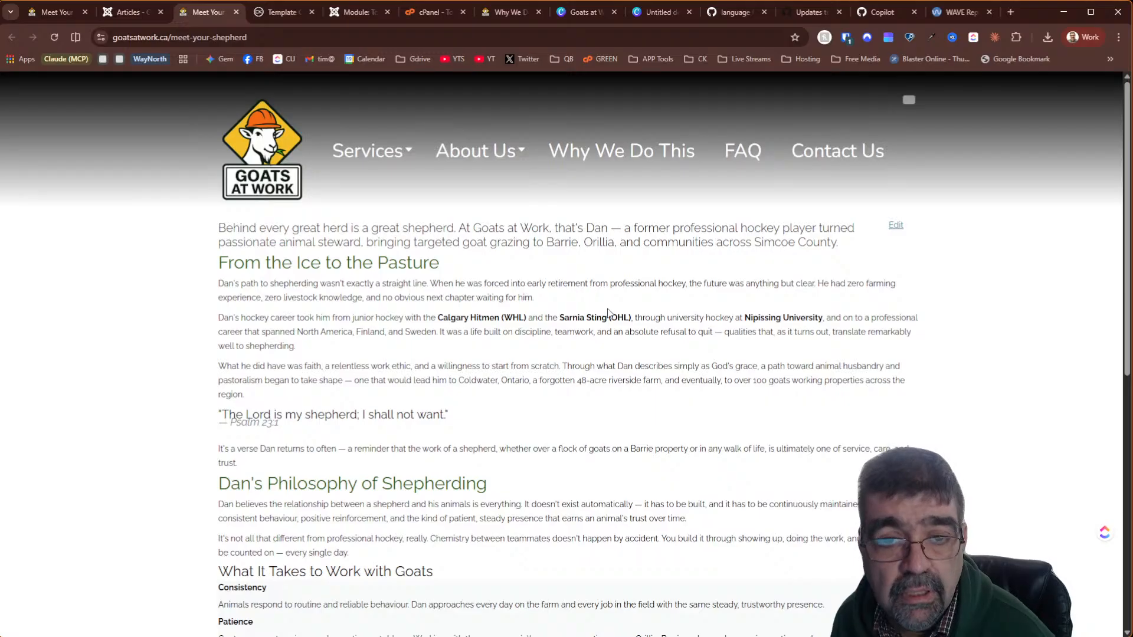
{"action": "left_click", "coordinate": [952, 13]}
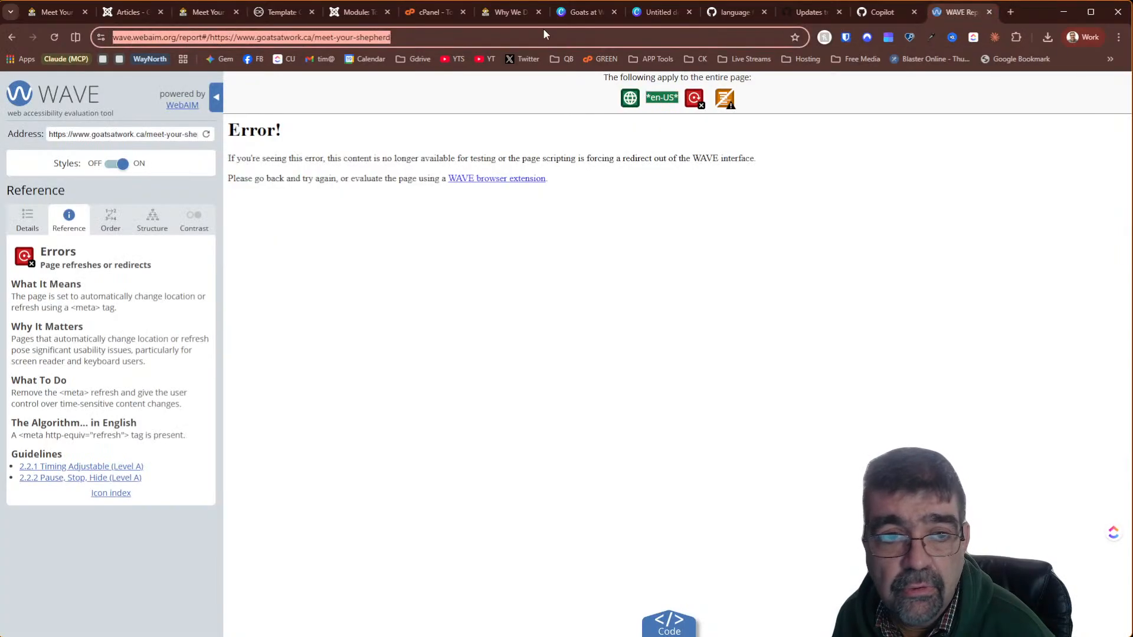
{"action": "right_click", "coordinate": [370, 39]}
{"action": "left_click", "coordinate": [438, 148]}
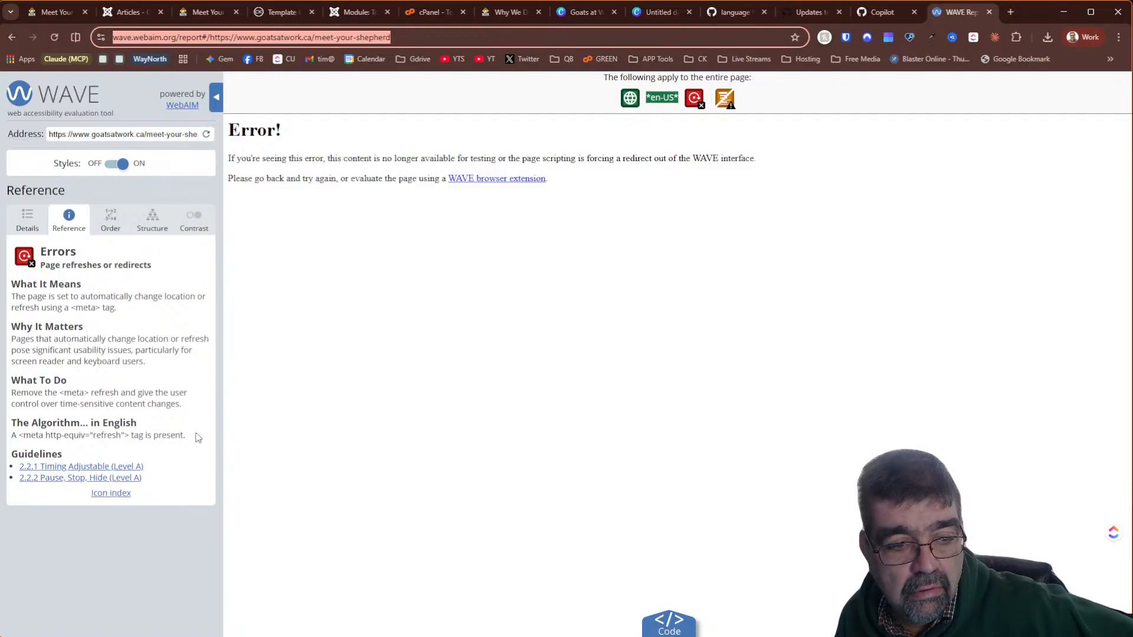
Copy the WAVE explanation of the "Page refreshes or redirects" error, from its heading through the algorithm description
{"action": "left_click_drag", "start_coordinate": [198, 438], "coordinate": [13, 249]}
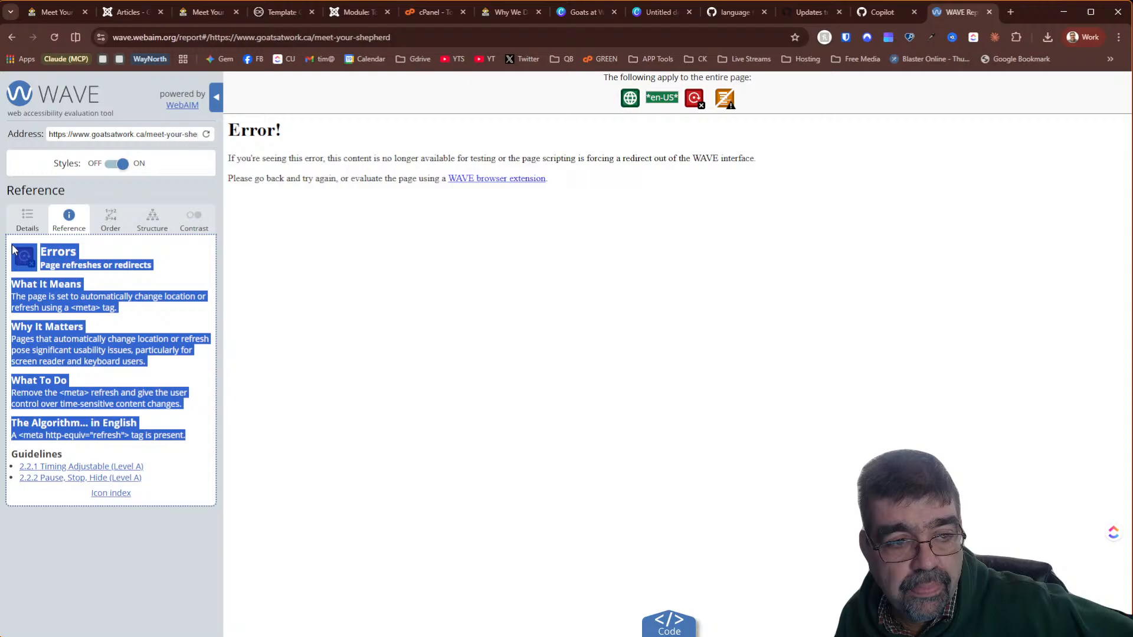
{"action": "right_click", "coordinate": [72, 269]}
{"action": "left_click", "coordinate": [103, 279]}
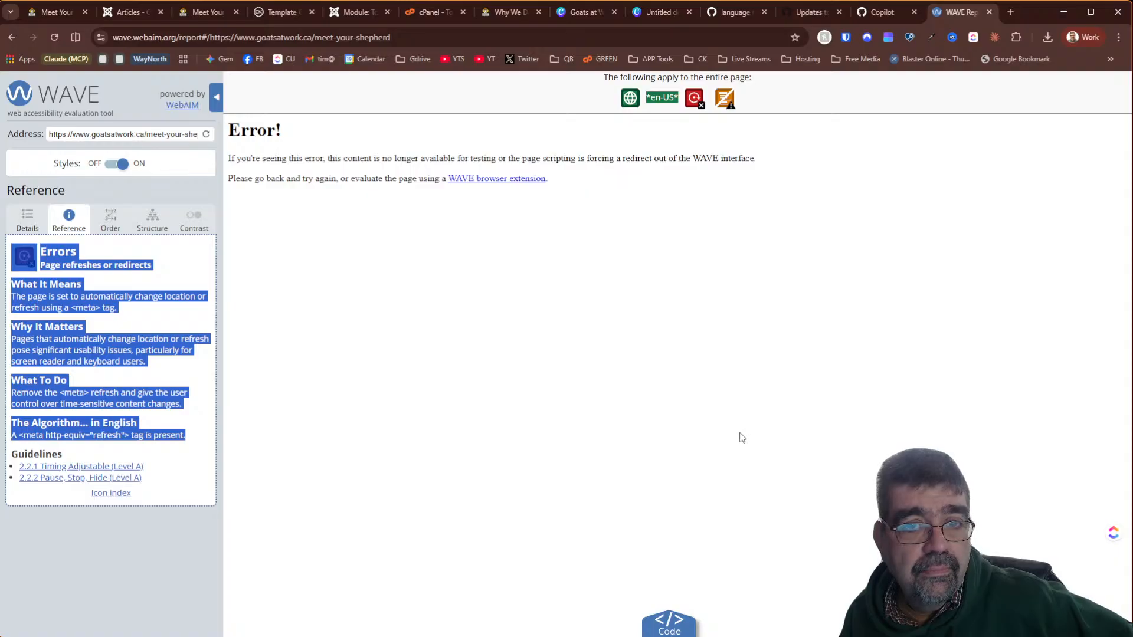
Return to Claude and start a reply with "when I test for accessiblity at", followed by the copied WAVE error text
{"action": "key", "text": "alt+Tab"}
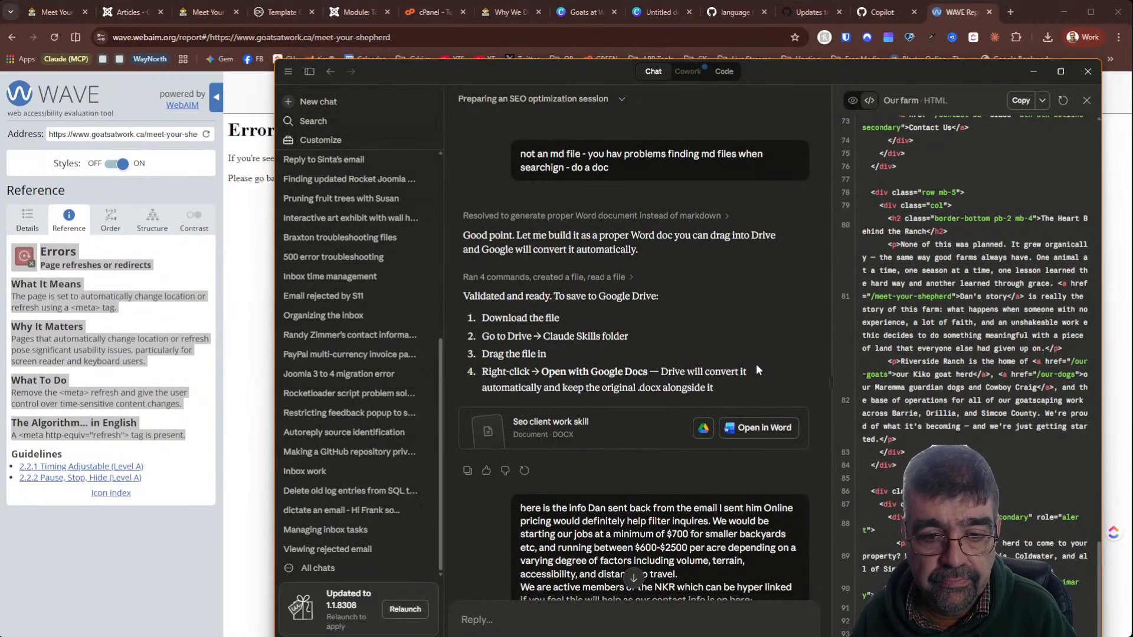
{"action": "scroll", "coordinate": [574, 594], "scroll_direction": "down", "scroll_amount": 7}
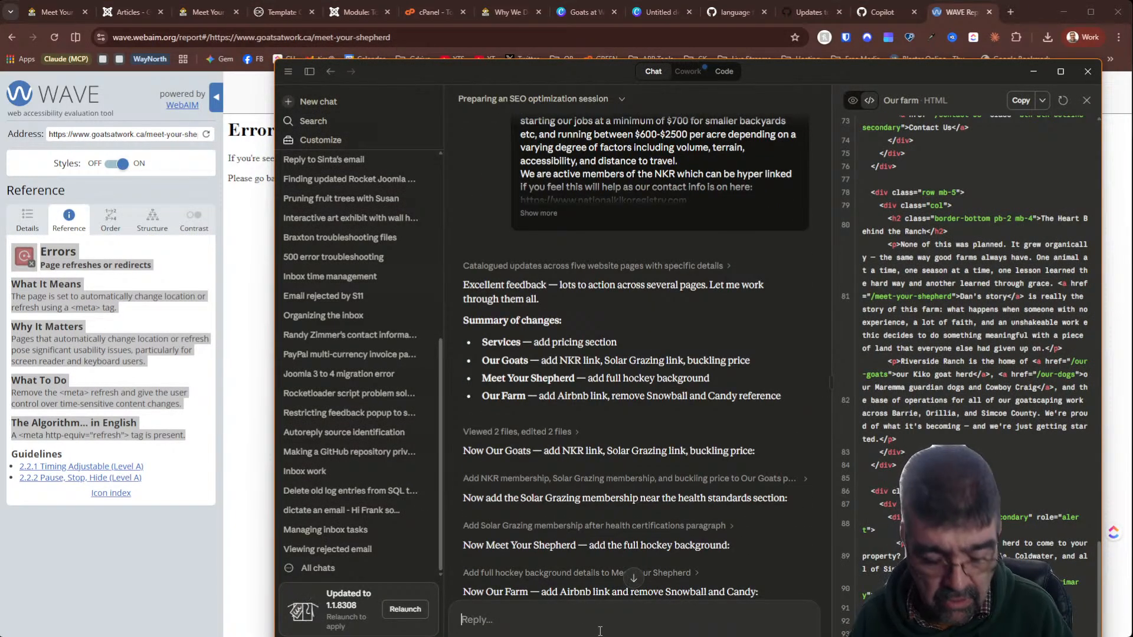
{"action": "type", "text": "when"}
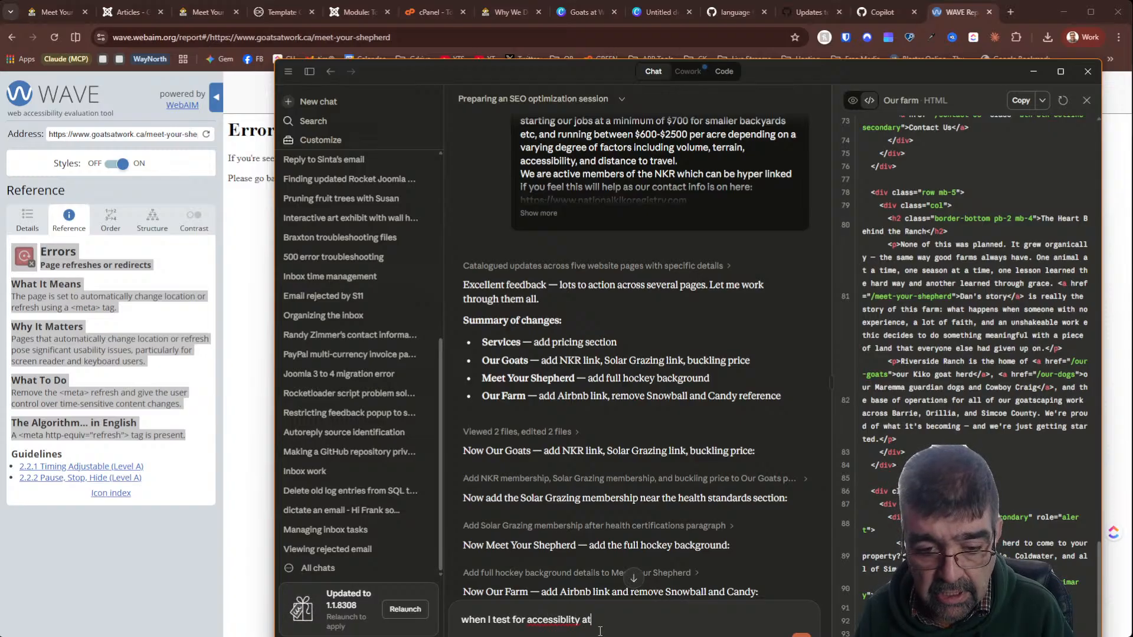
{"action": "type", "text": "I test for accessiblity at"}
{"action": "key", "text": "ctrl+v"}
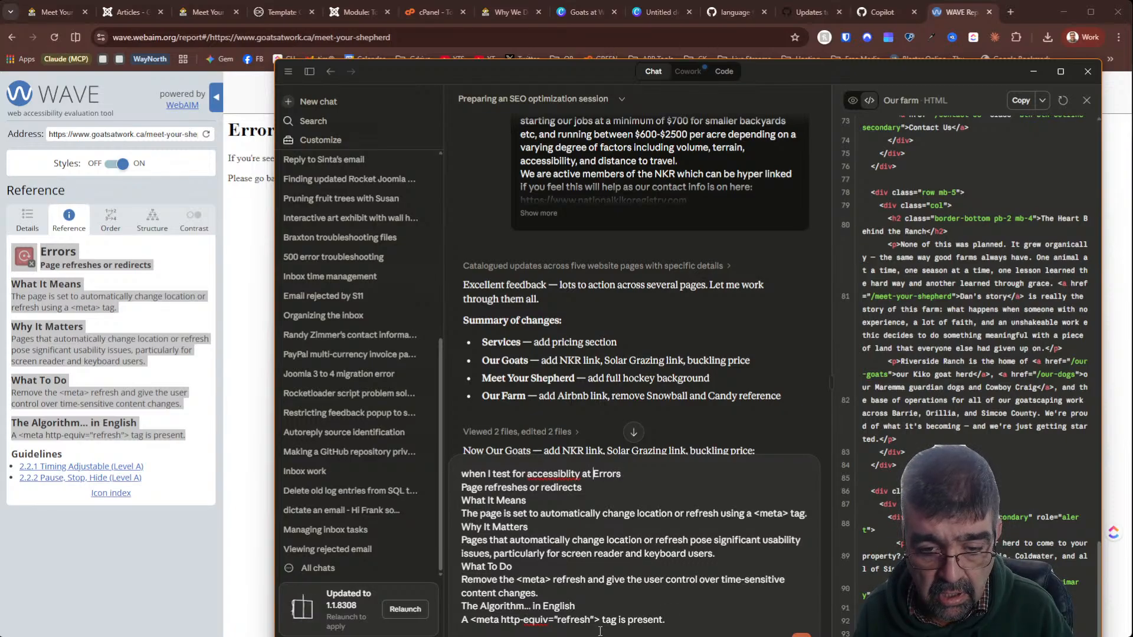
Insert the copied WAVE report URL before the error text, add "I get this error - but there is no refresh on the page", and send the message
{"action": "key", "text": "super+v"}
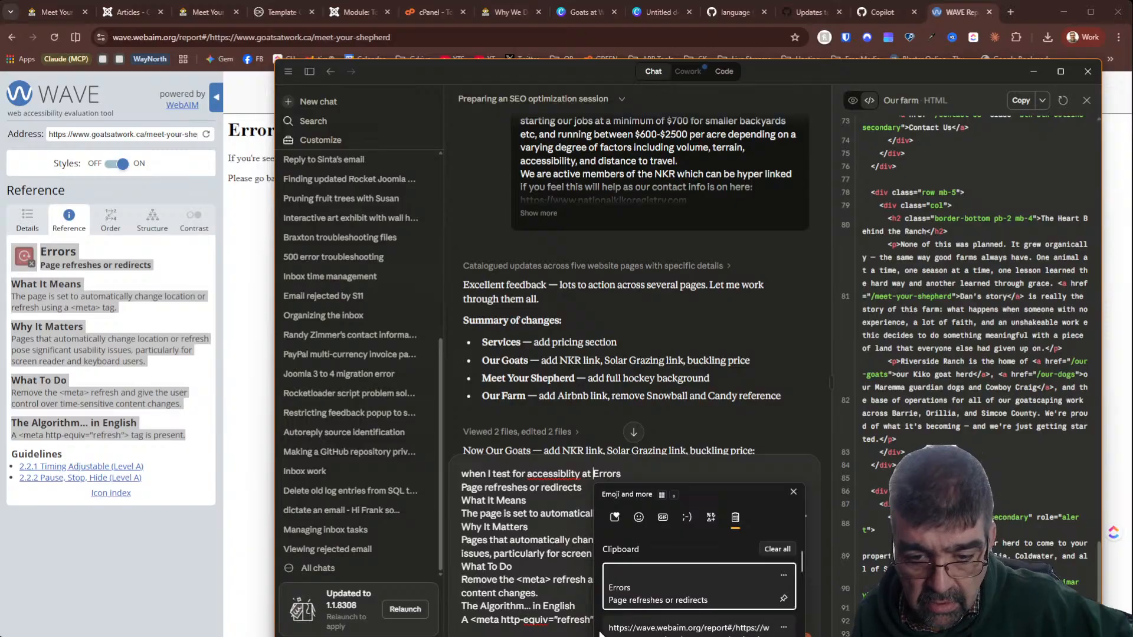
{"action": "key", "text": "Down"}
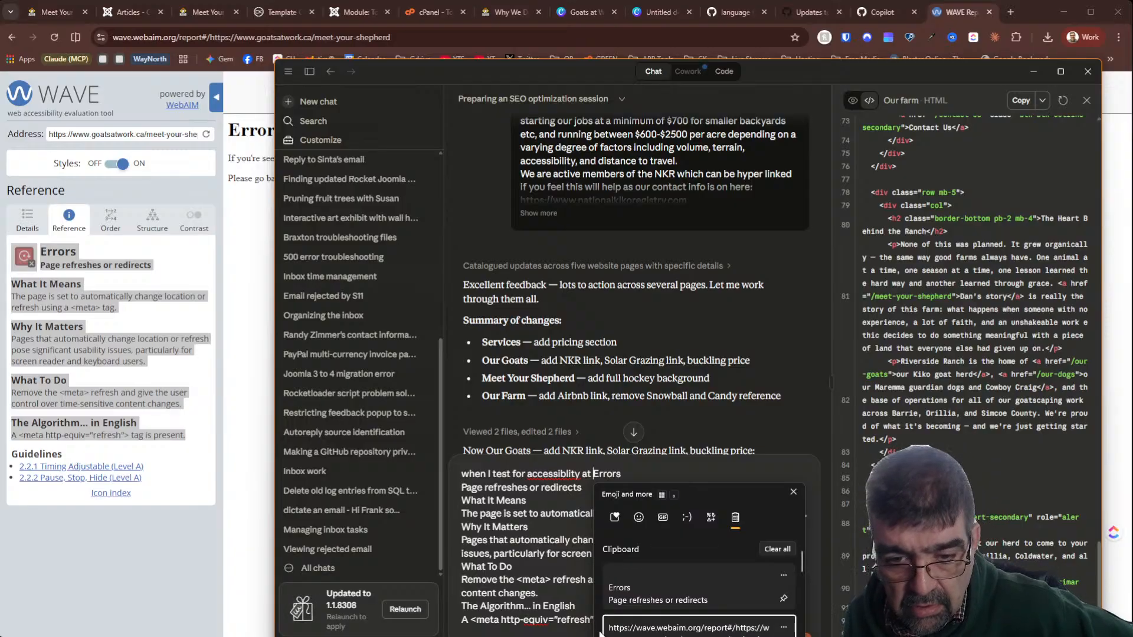
{"action": "key", "text": "Return"}
{"action": "type", "text": "I get this"}
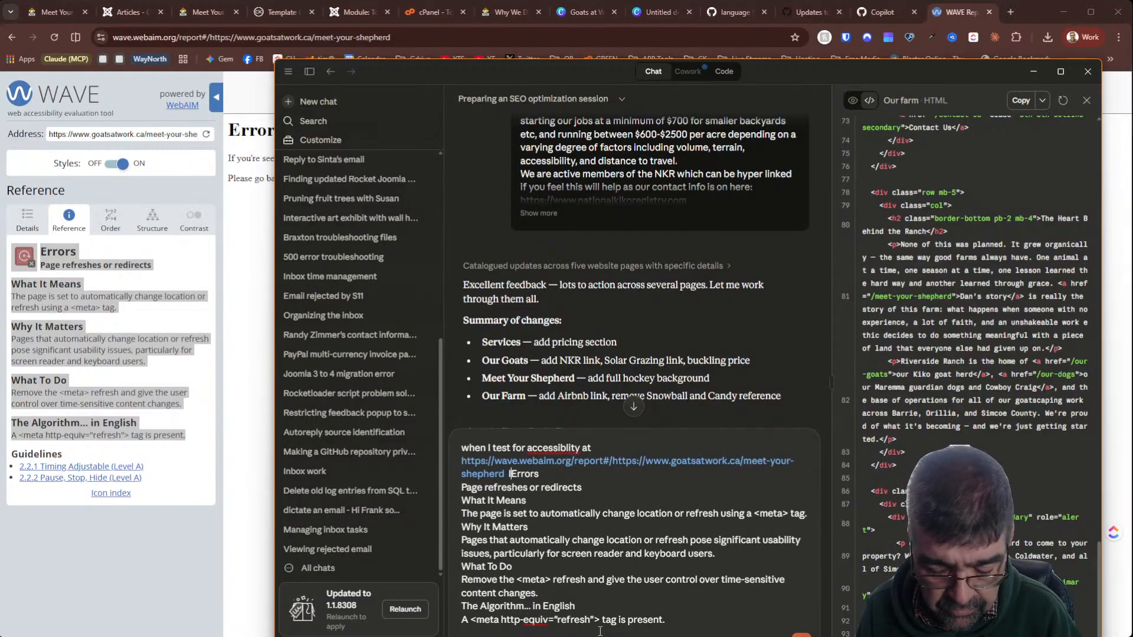
{"action": "type", "text": " error"}
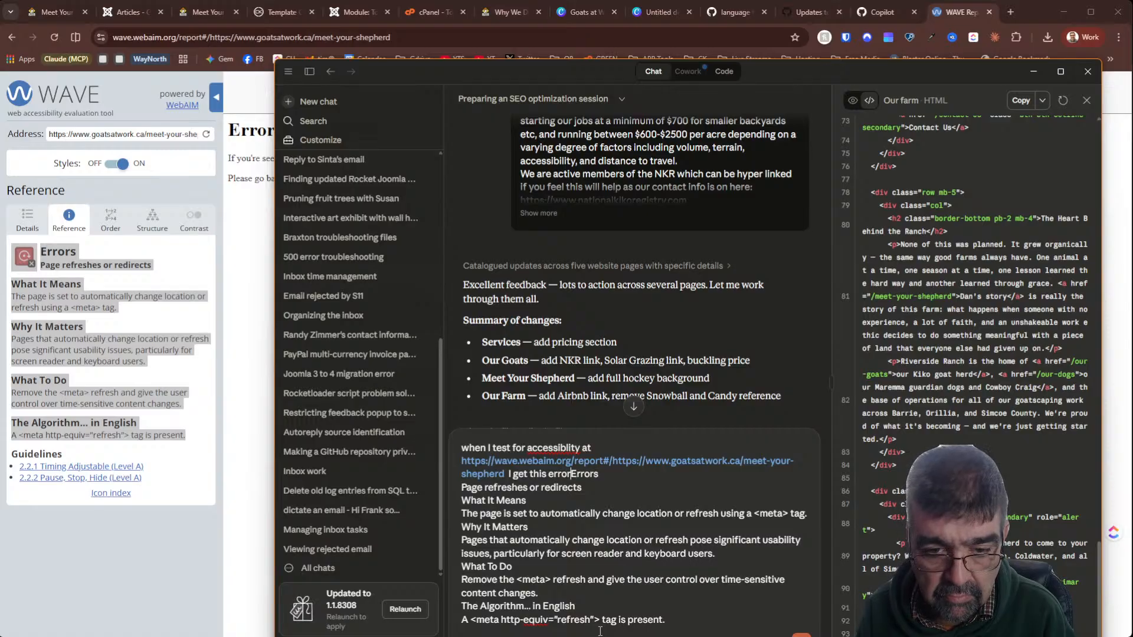
{"action": "key", "text": "Delete"}
{"action": "key", "text": "Delete"}
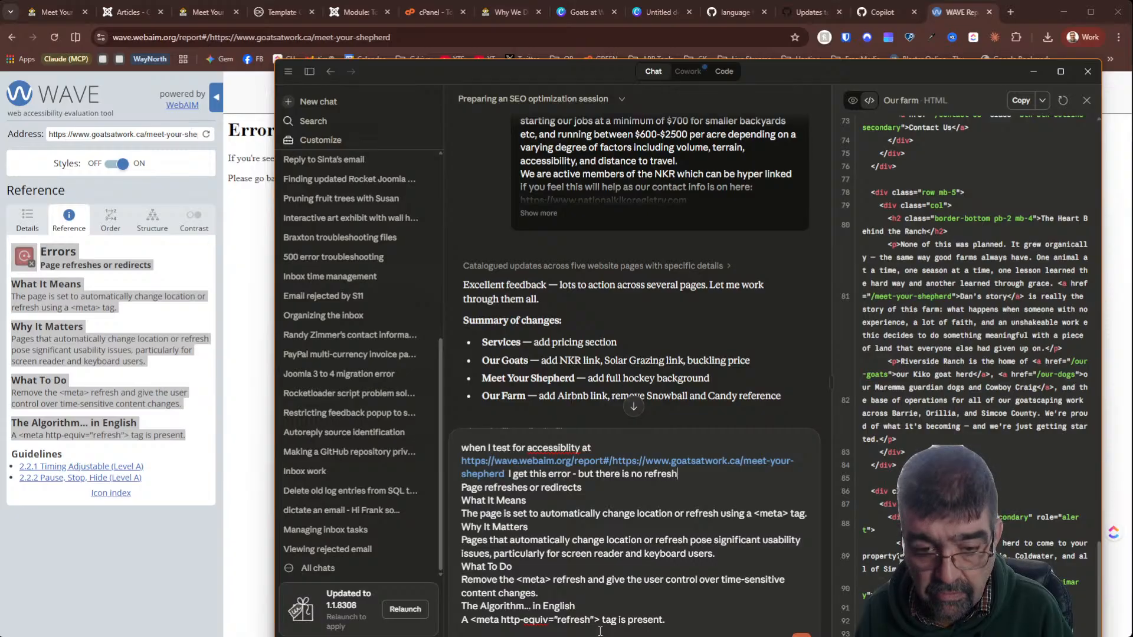
{"action": "type", "text": "page"}
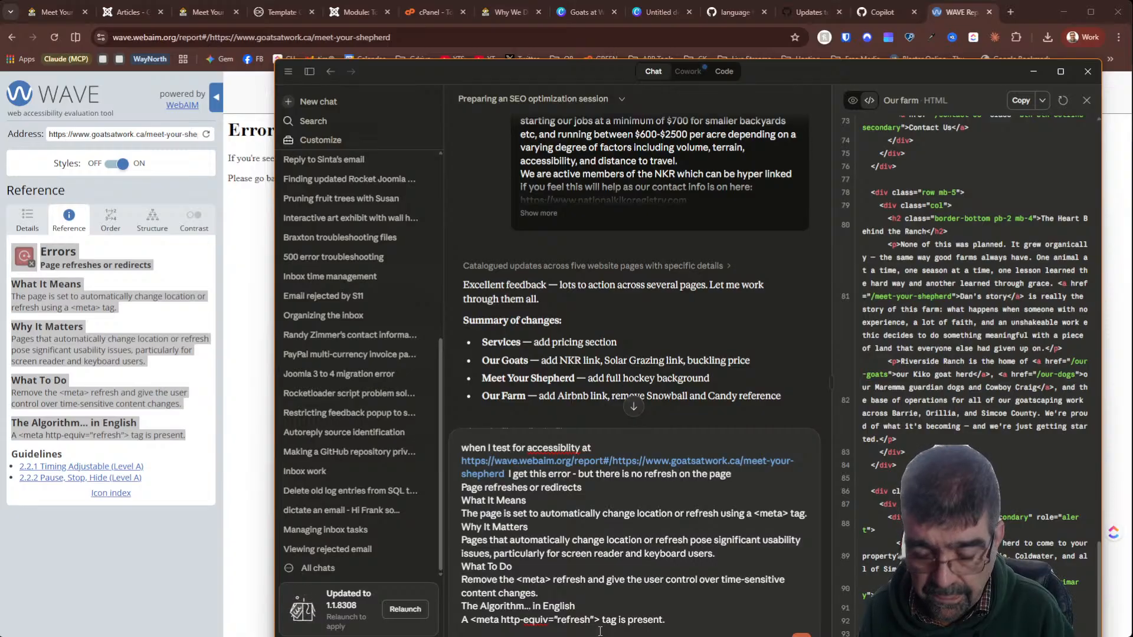
{"action": "key", "text": "Return"}
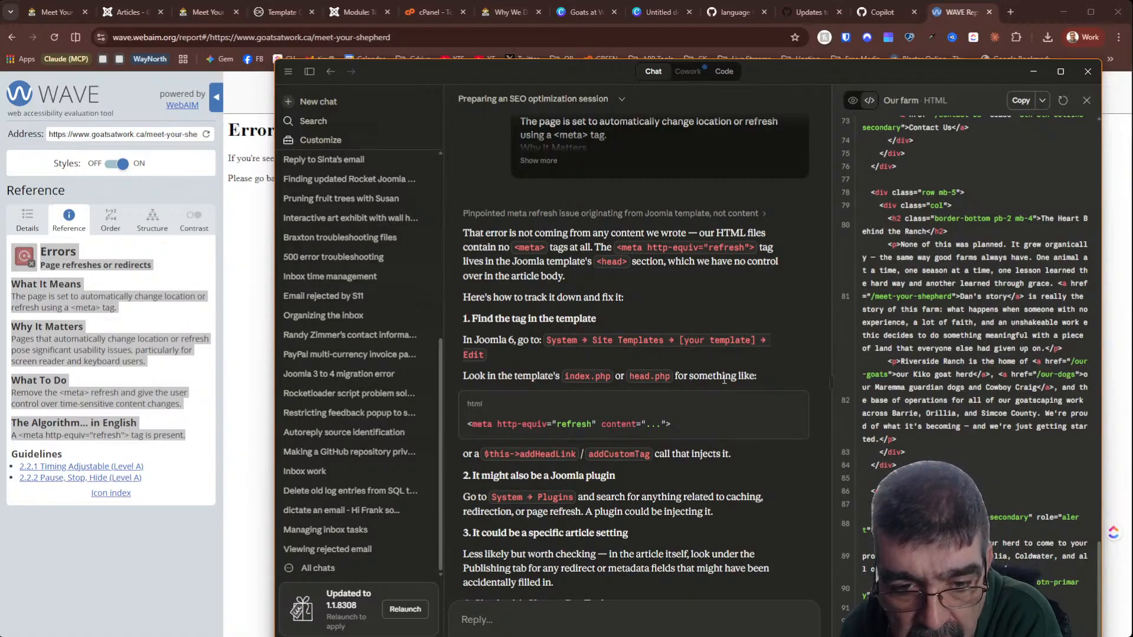
Read Claude's troubleshooting answer and send the reply "would it not sow up in the shoe page code view? I searched - it is not there"
{"action": "scroll", "coordinate": [709, 357], "scroll_direction": "down", "scroll_amount": 2}
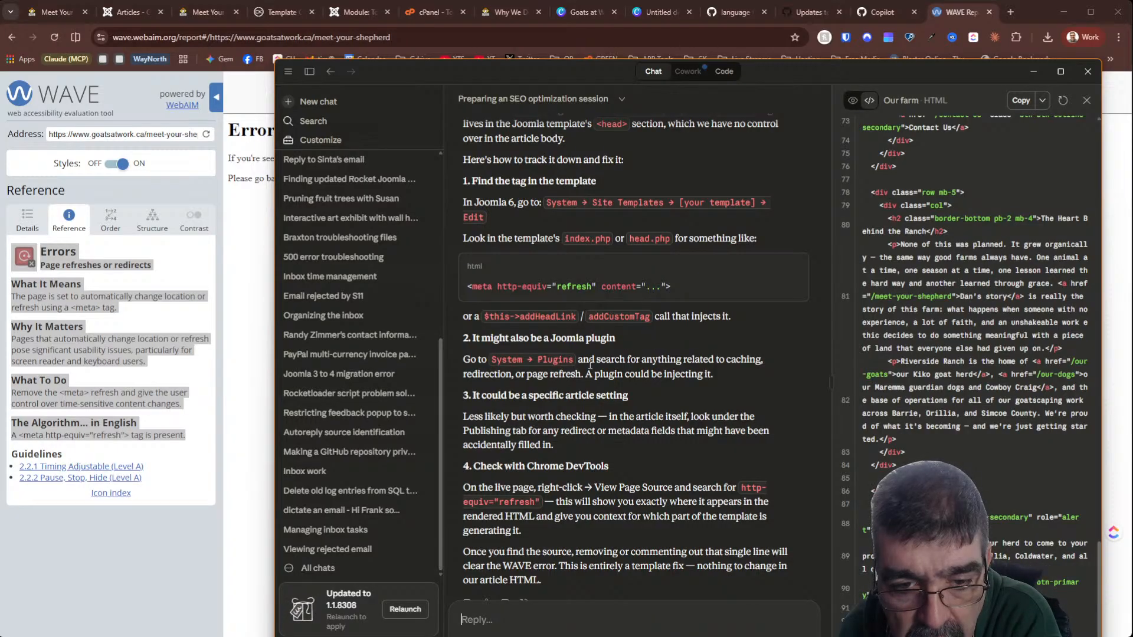
{"action": "scroll", "coordinate": [617, 363], "scroll_direction": "down", "scroll_amount": 2}
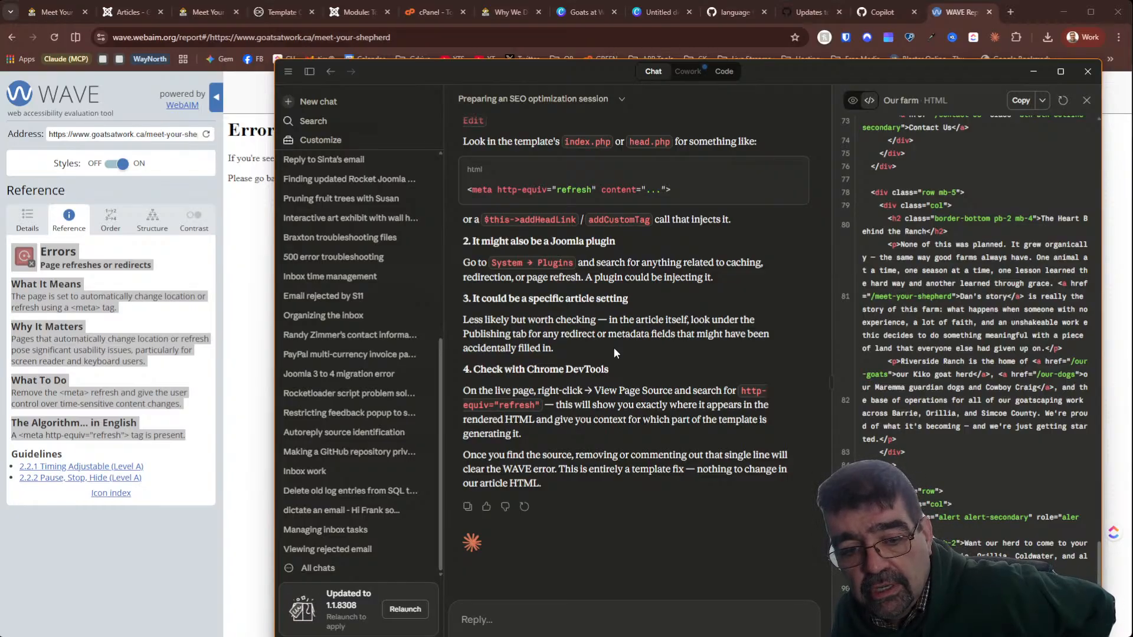
{"action": "scroll", "coordinate": [614, 348], "scroll_direction": "up", "scroll_amount": 3}
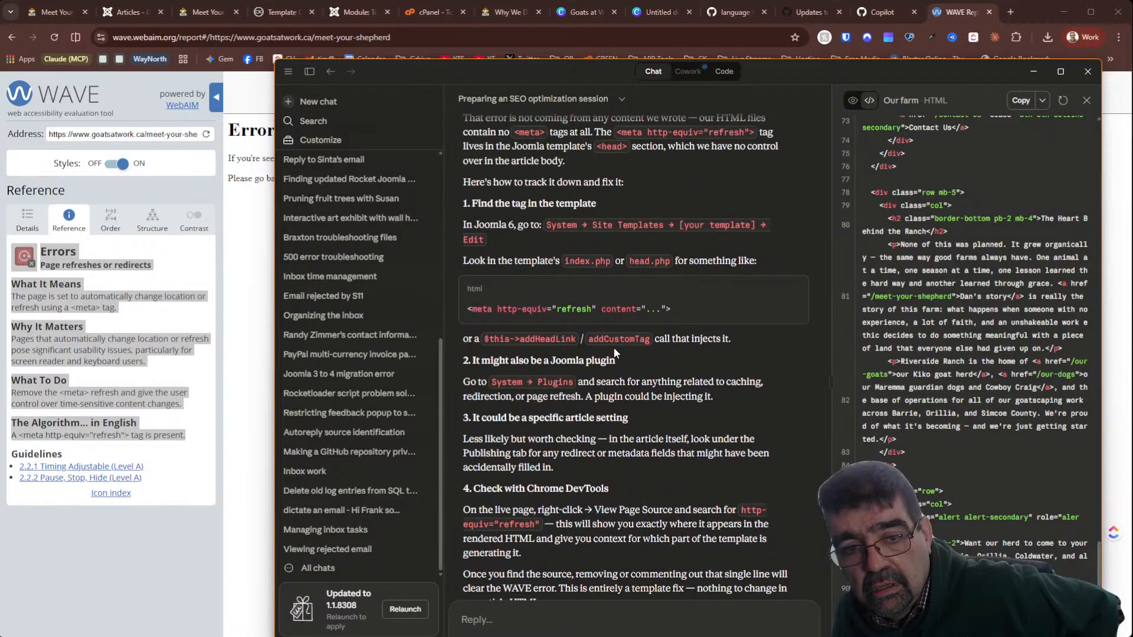
{"action": "scroll", "coordinate": [621, 464], "scroll_direction": "down", "scroll_amount": 3}
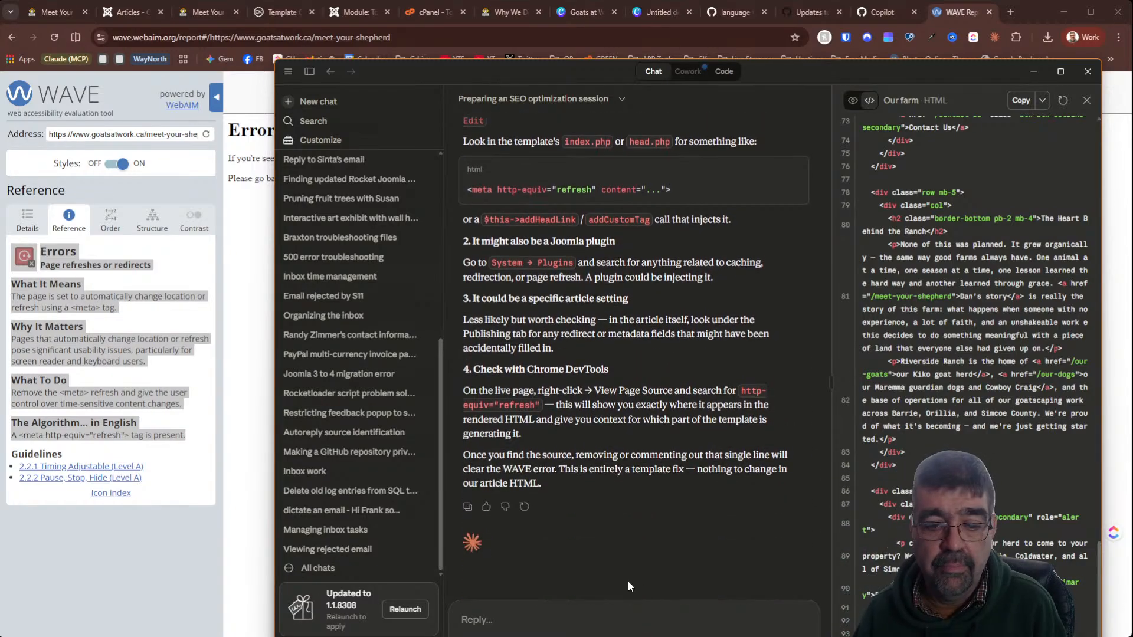
{"action": "type", "text": "would it not sow up in t"}
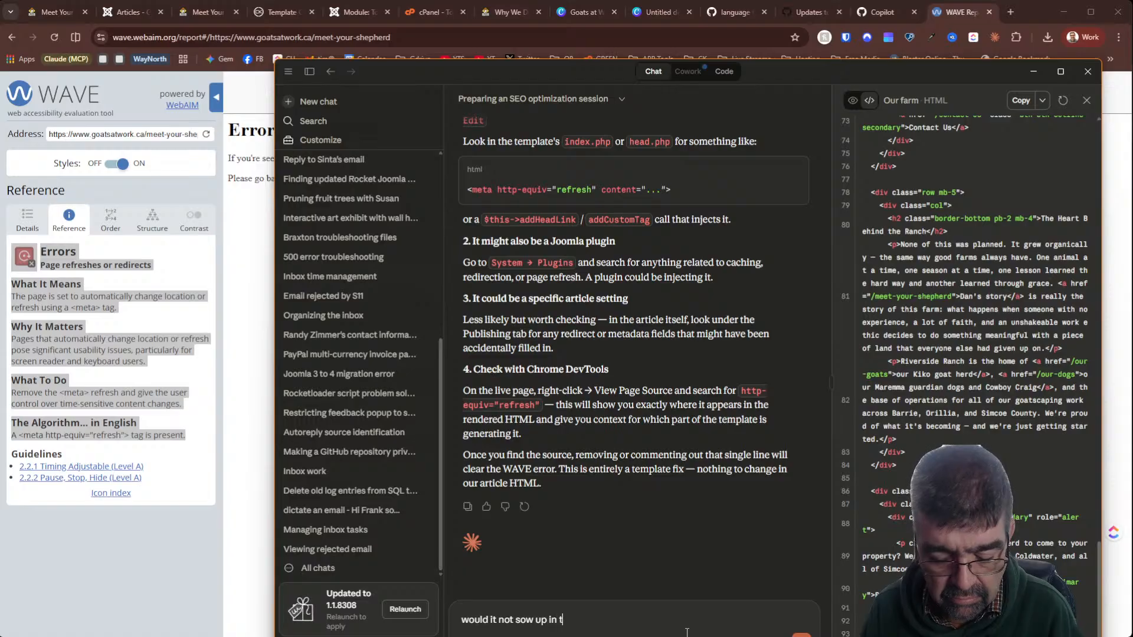
{"action": "type", "text": "he sh"}
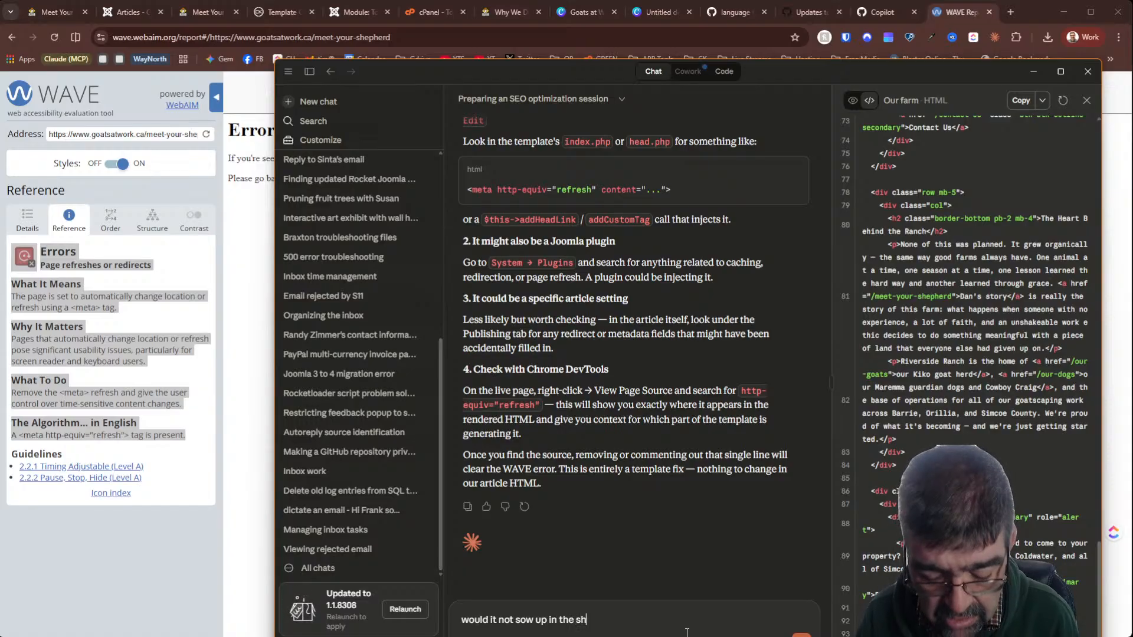
{"action": "type", "text": "oe page "}
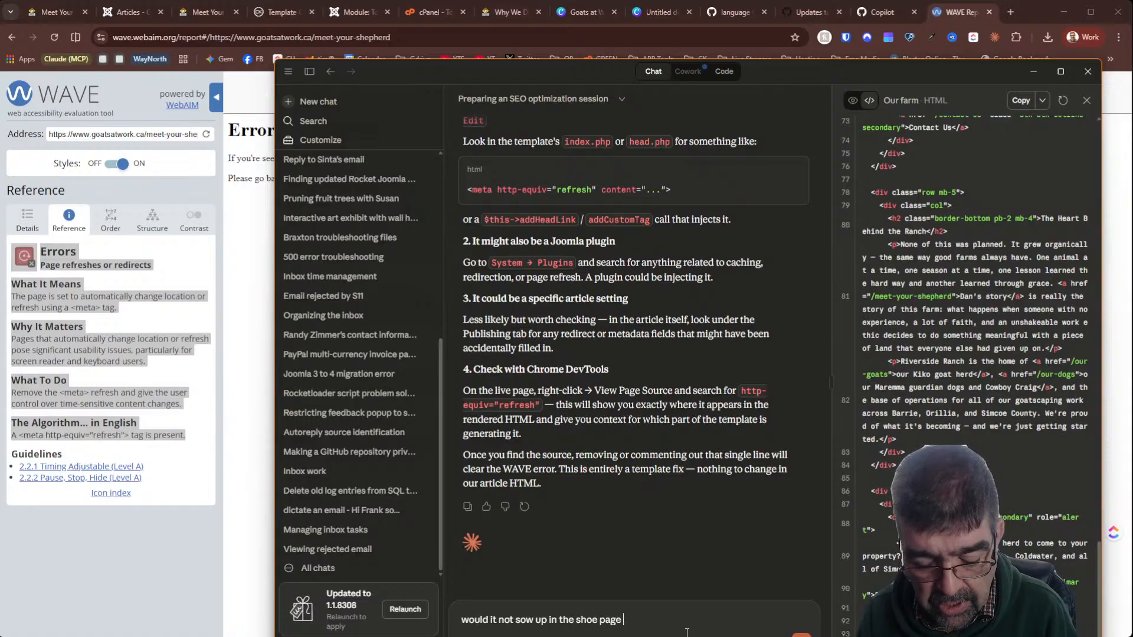
{"action": "type", "text": "code view? "}
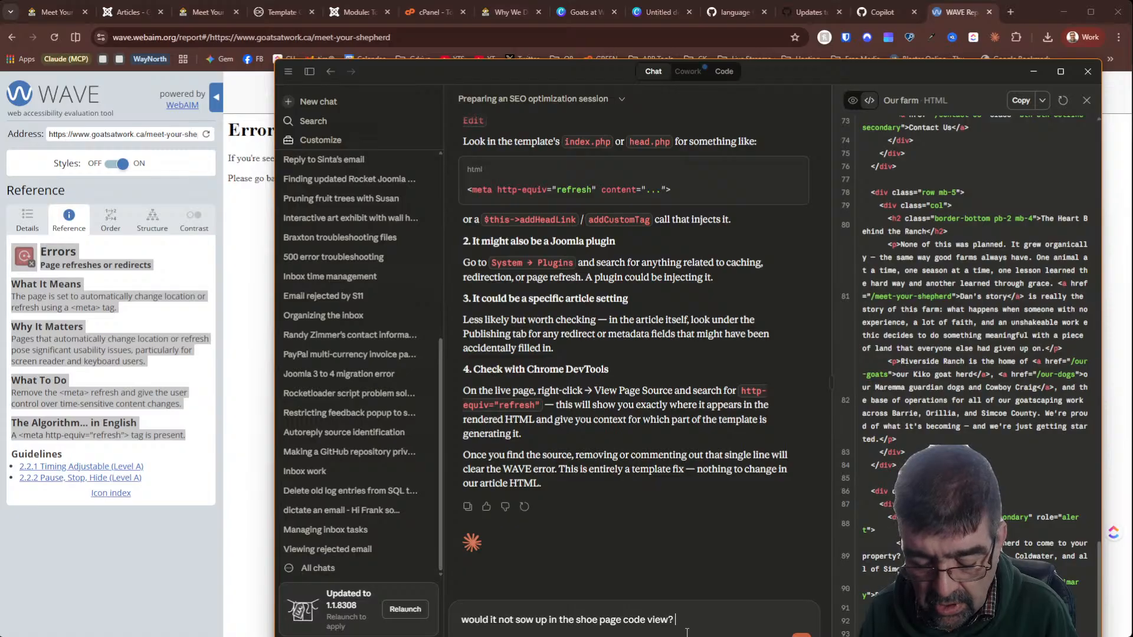
{"action": "type", "text": "I searched -0"}
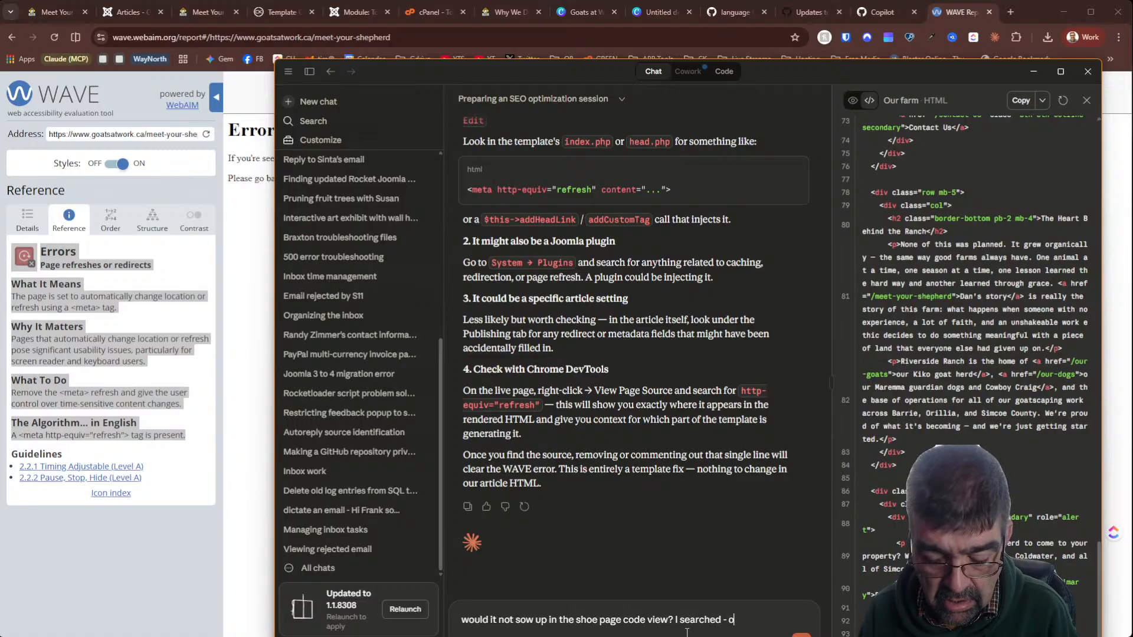
{"action": "key", "text": "BackSpace"}
{"action": "type", "text": "it is not there"}
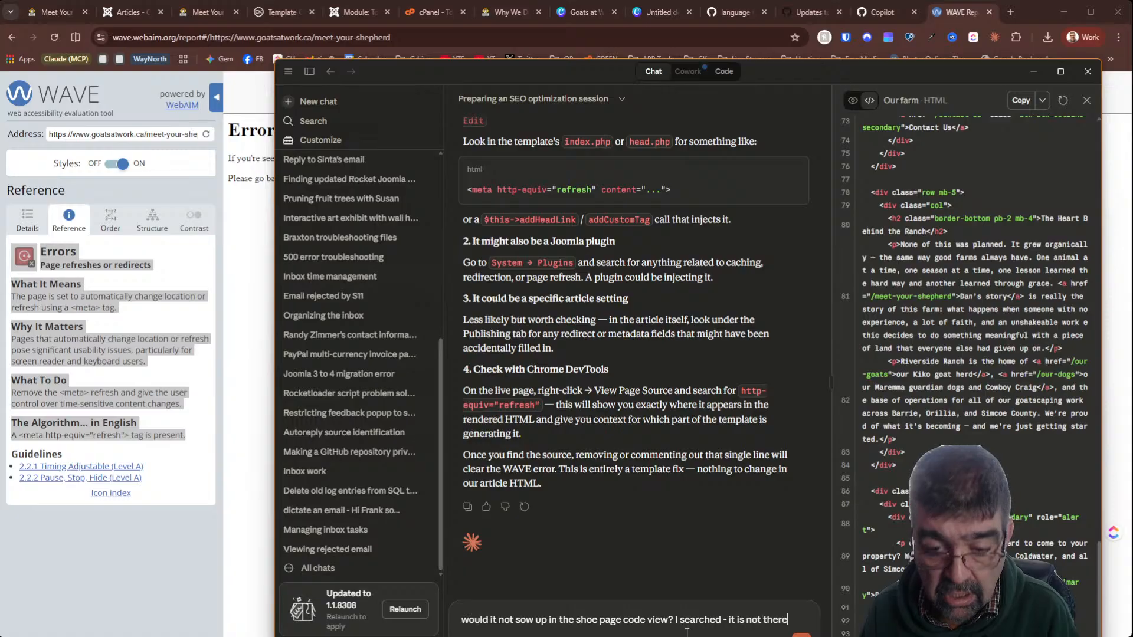
{"action": "key", "text": "Return"}
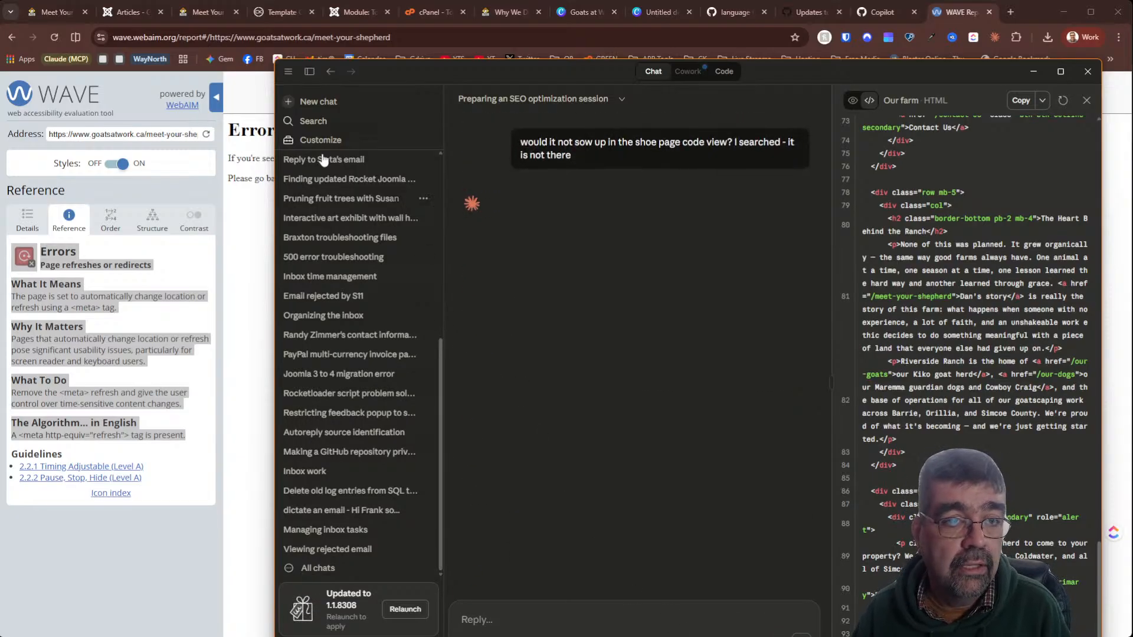
Switch to the Joomla administrator, open Global Configuration, and examine the Site and System settings for a possible cause of the page refresh
{"action": "left_click", "coordinate": [106, 12]}
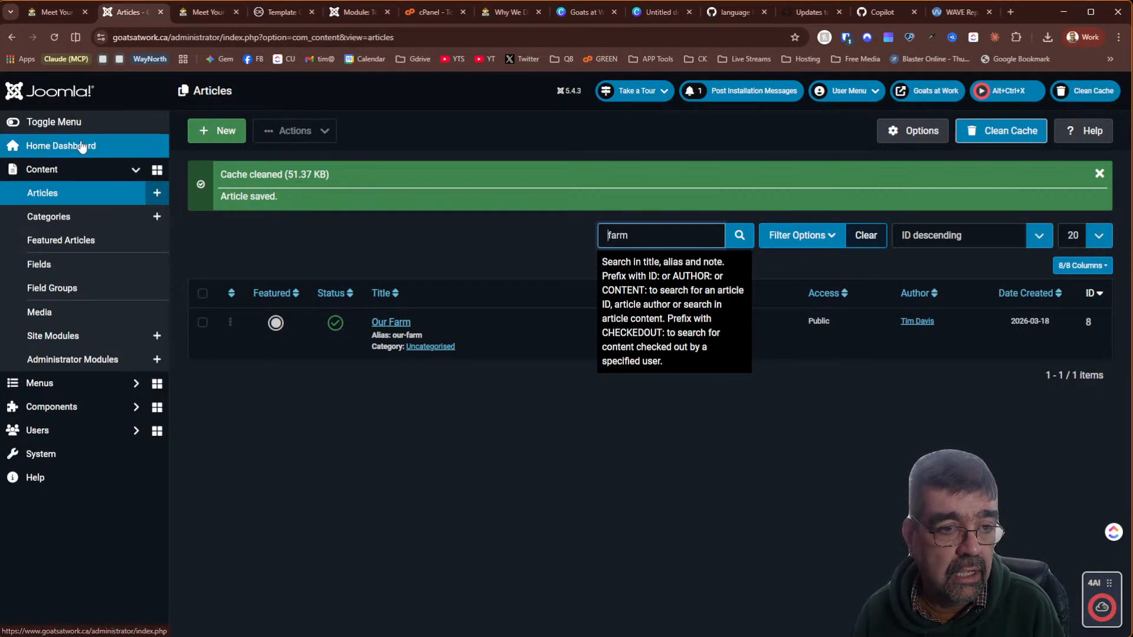
{"action": "left_click", "coordinate": [82, 147]}
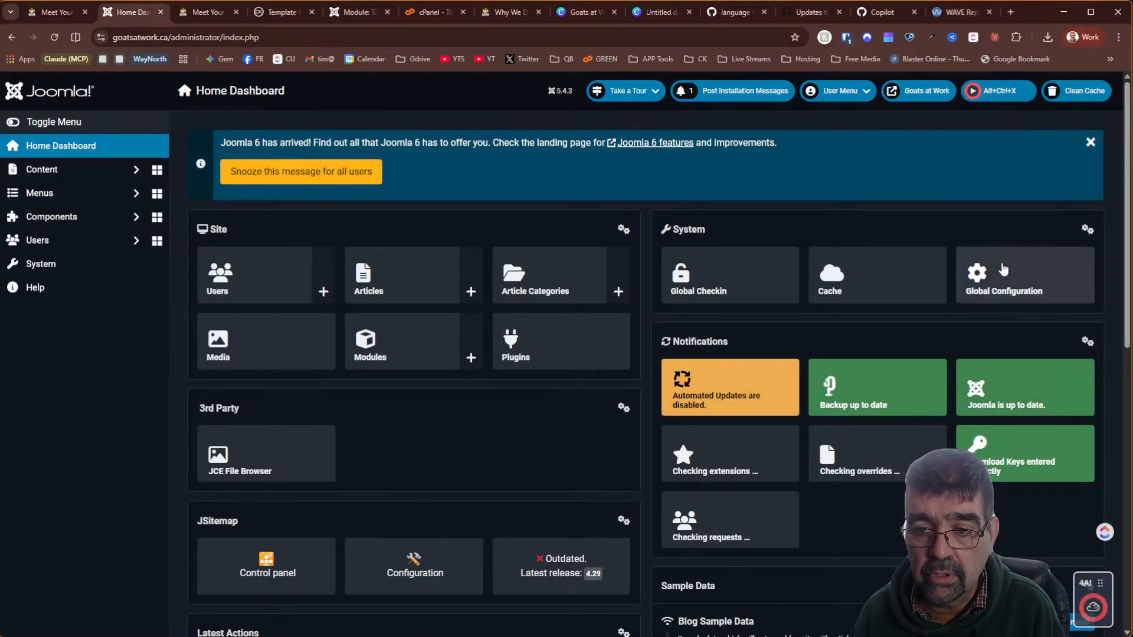
{"action": "left_click", "coordinate": [1003, 270]}
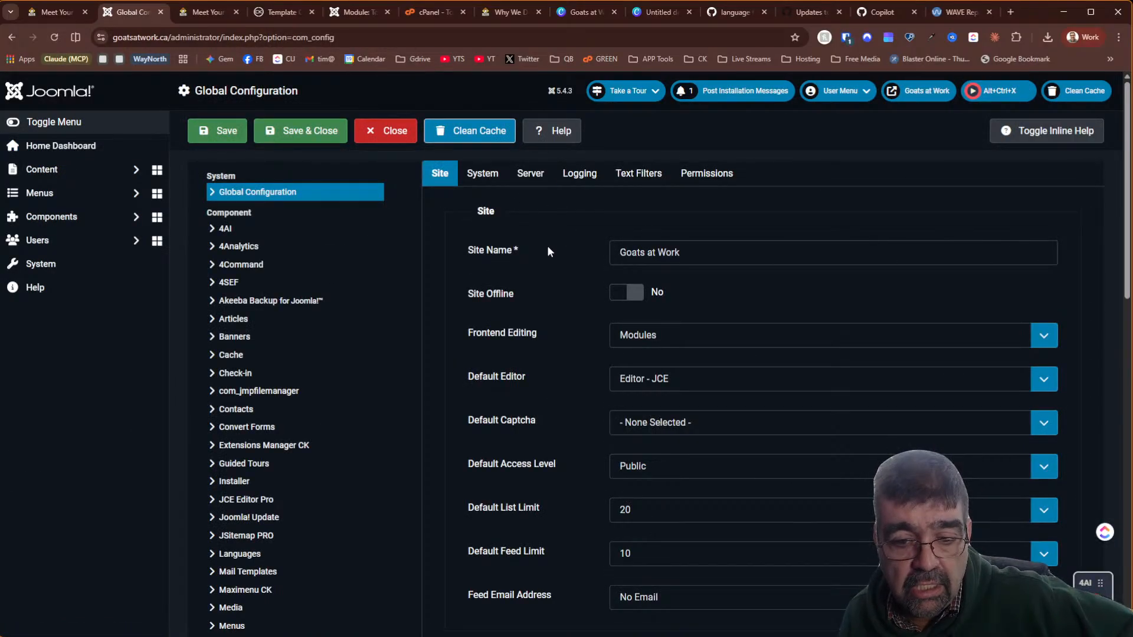
{"action": "scroll", "coordinate": [546, 248], "scroll_direction": "down", "scroll_amount": 5}
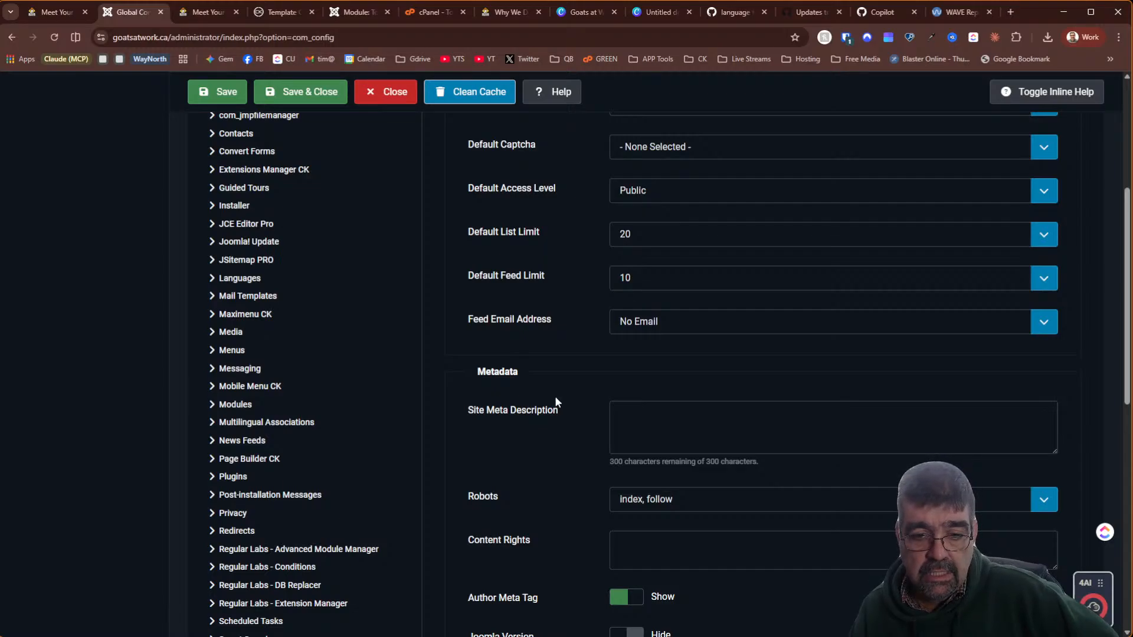
{"action": "scroll", "coordinate": [545, 423], "scroll_direction": "down", "scroll_amount": 2}
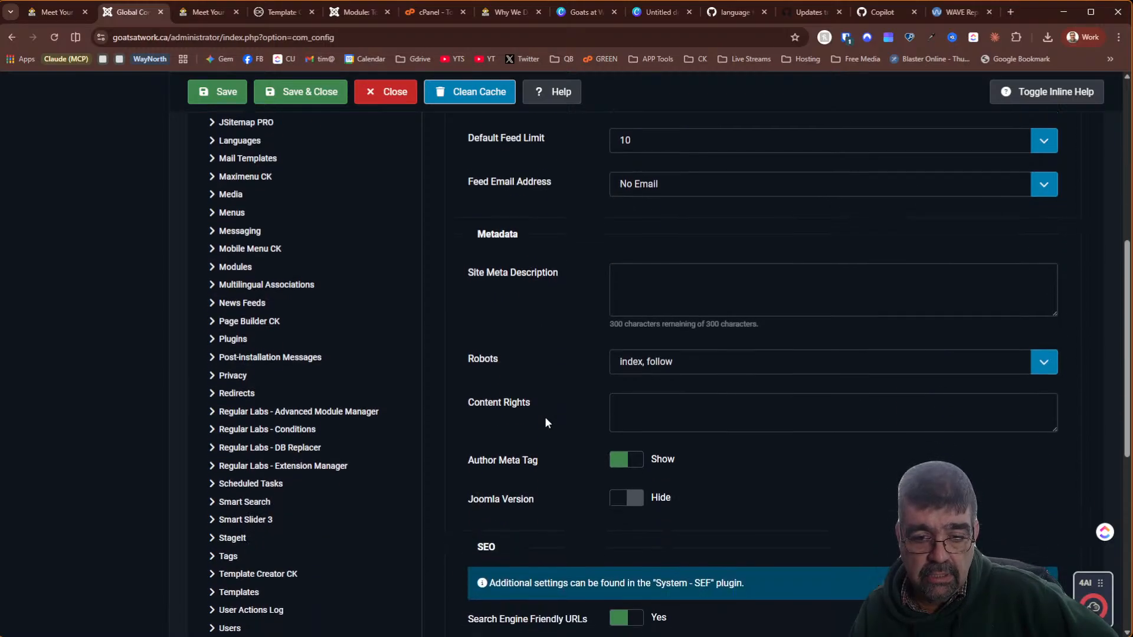
{"action": "scroll", "coordinate": [546, 423], "scroll_direction": "down", "scroll_amount": 6}
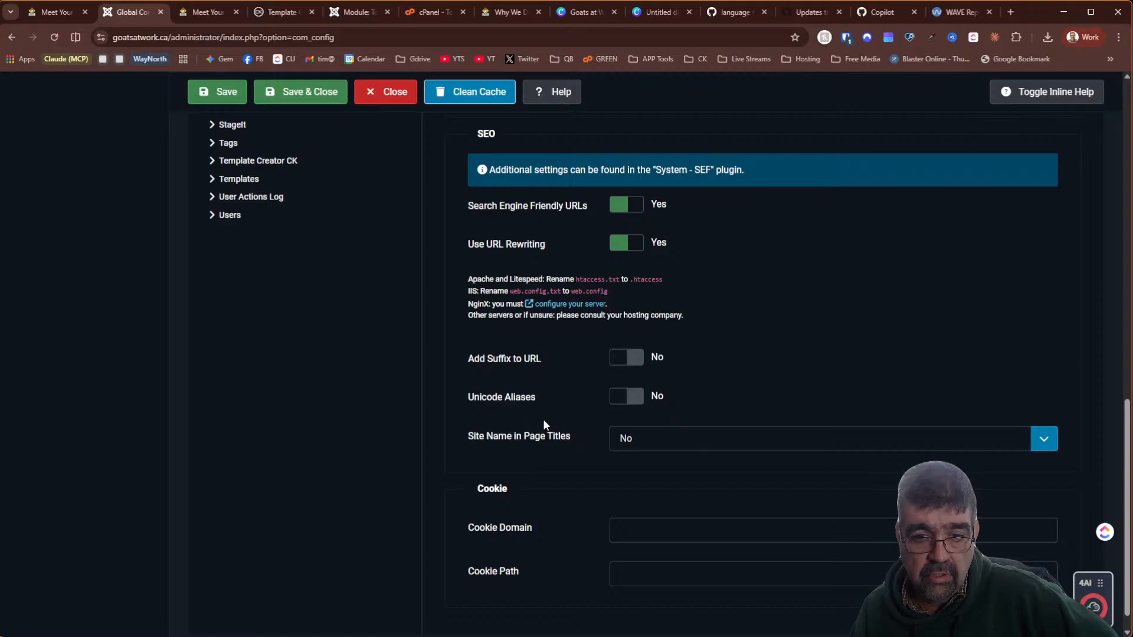
{"action": "scroll", "coordinate": [534, 422], "scroll_direction": "down", "scroll_amount": 1}
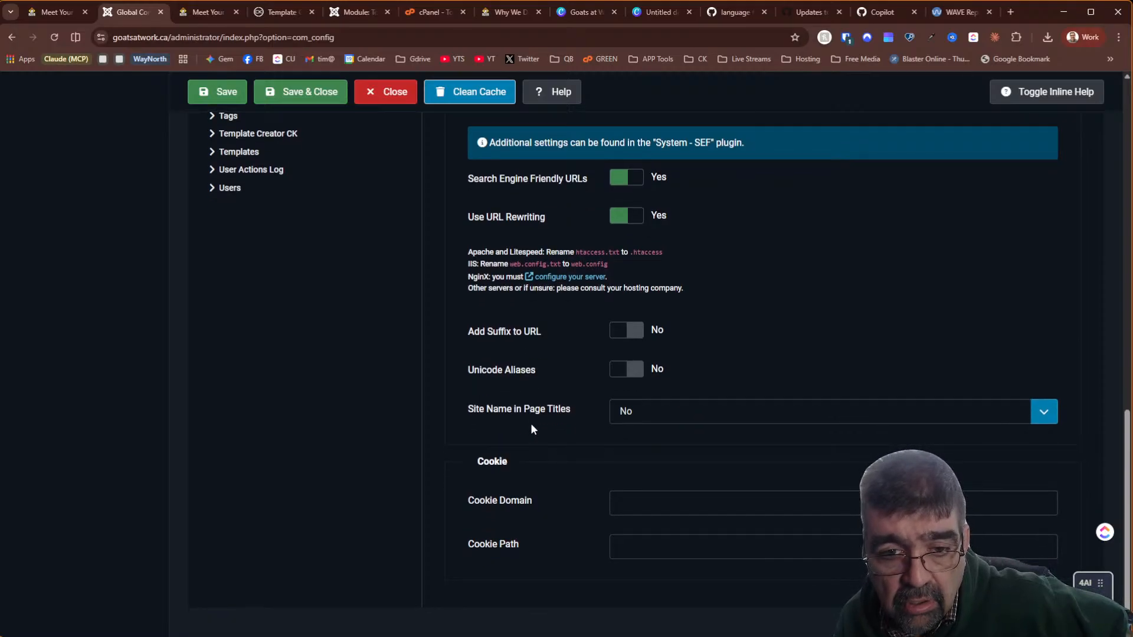
{"action": "scroll", "coordinate": [531, 429], "scroll_direction": "up", "scroll_amount": 10}
{"action": "scroll", "coordinate": [530, 429], "scroll_direction": "up", "scroll_amount": 4}
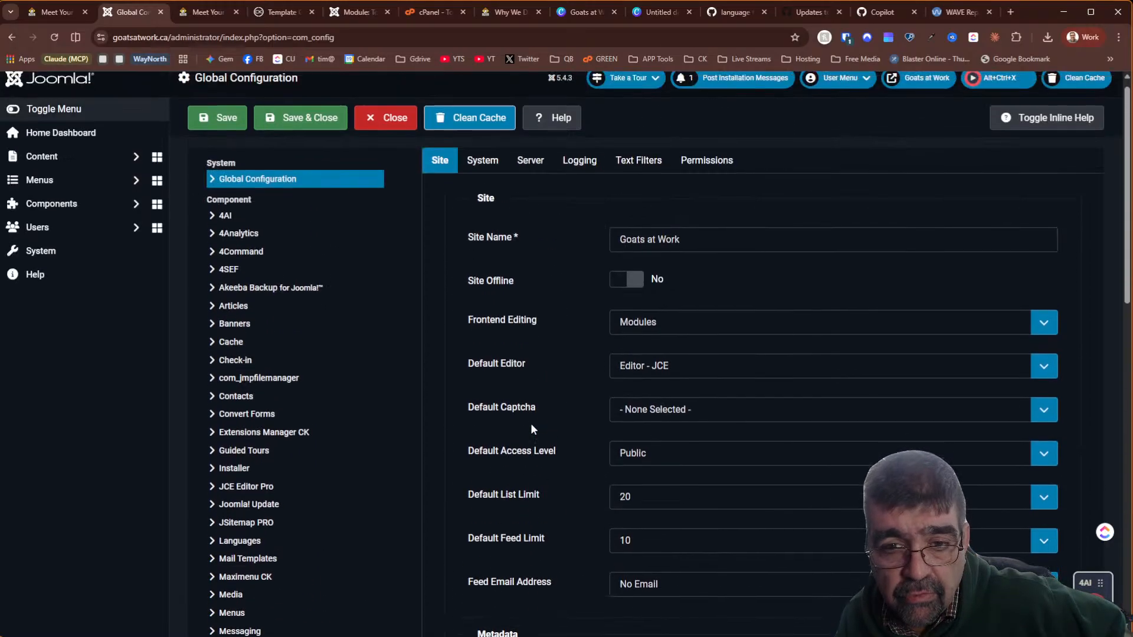
{"action": "left_click", "coordinate": [477, 178]}
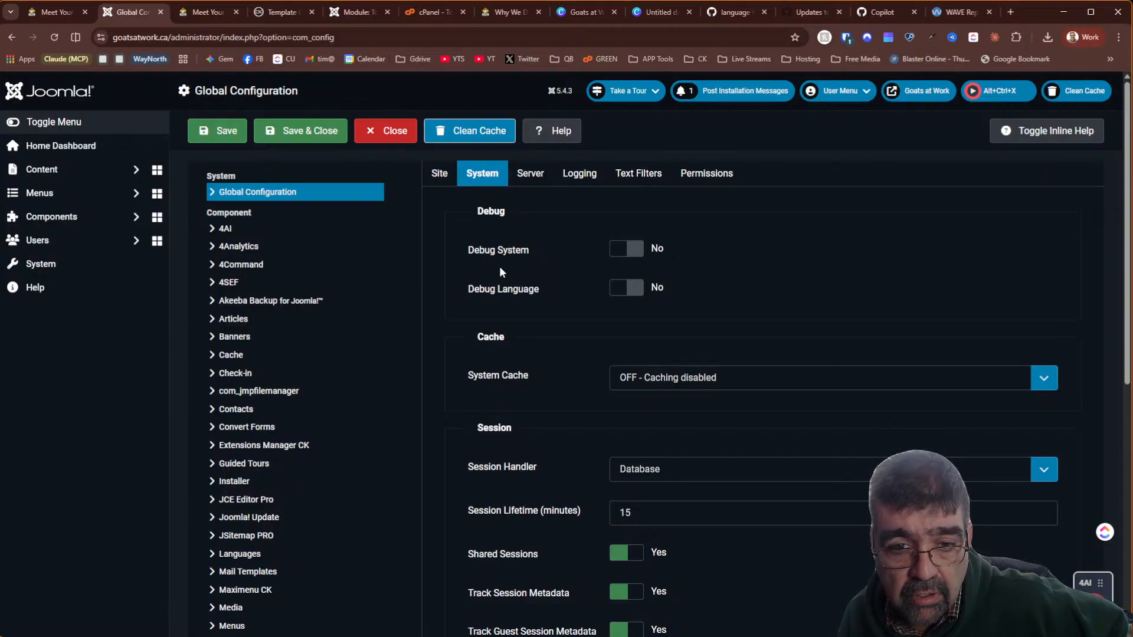
{"action": "scroll", "coordinate": [500, 270], "scroll_direction": "down", "scroll_amount": 4}
{"action": "scroll", "coordinate": [501, 273], "scroll_direction": "up", "scroll_amount": 4}
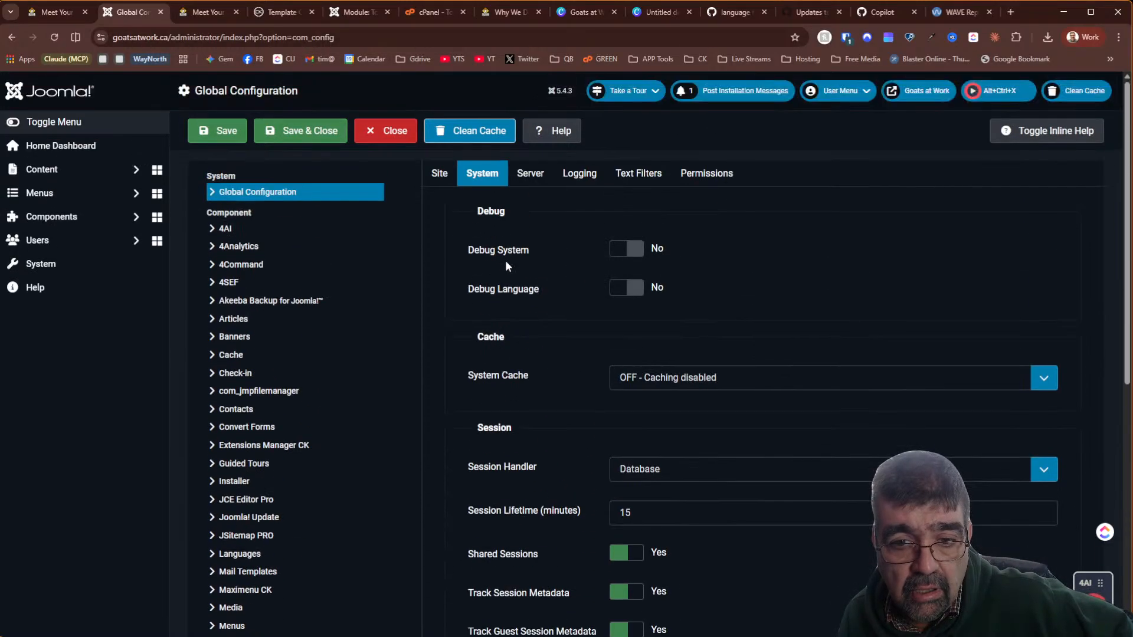
Set Force HTTPS to None in the Server settings of Global Configuration and save the configuration
{"action": "left_click", "coordinate": [538, 181]}
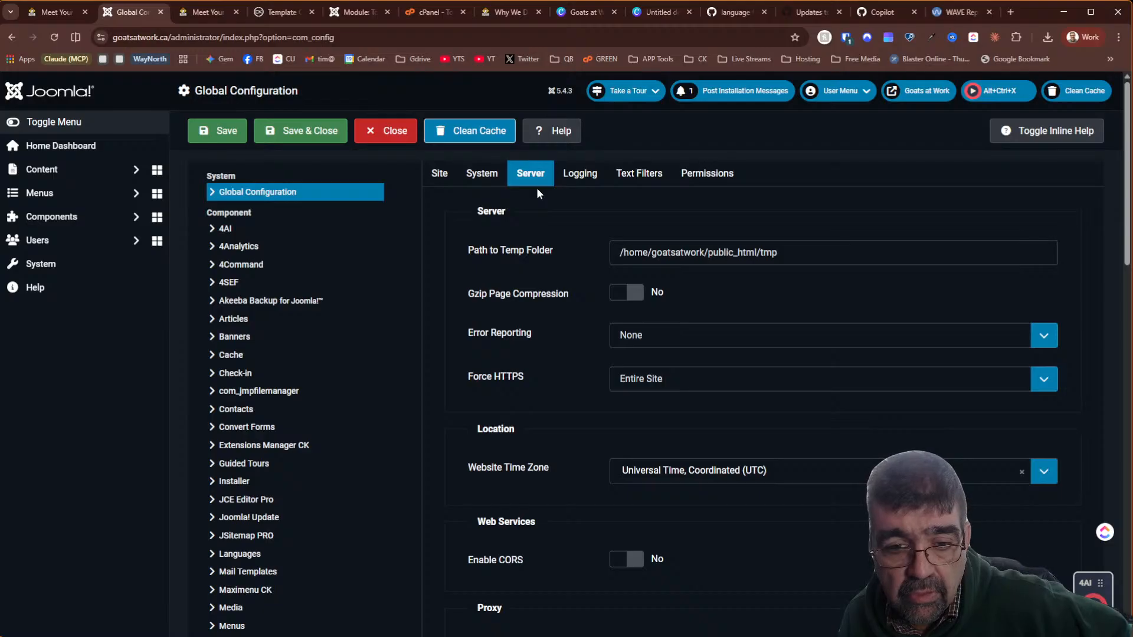
{"action": "left_click", "coordinate": [664, 381]}
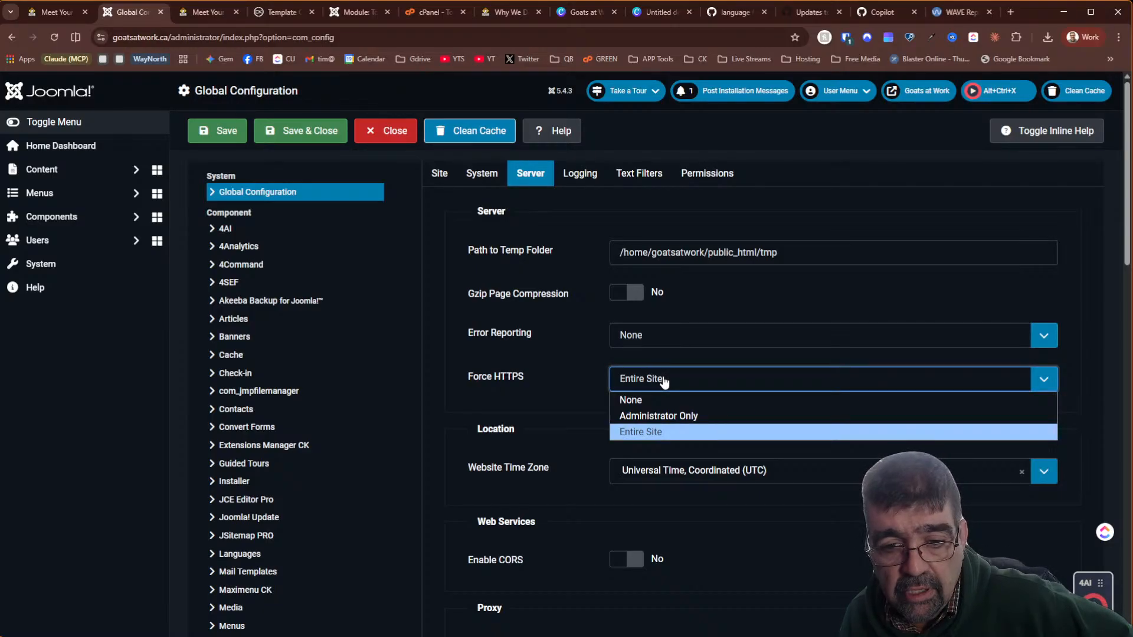
{"action": "left_click", "coordinate": [663, 399]}
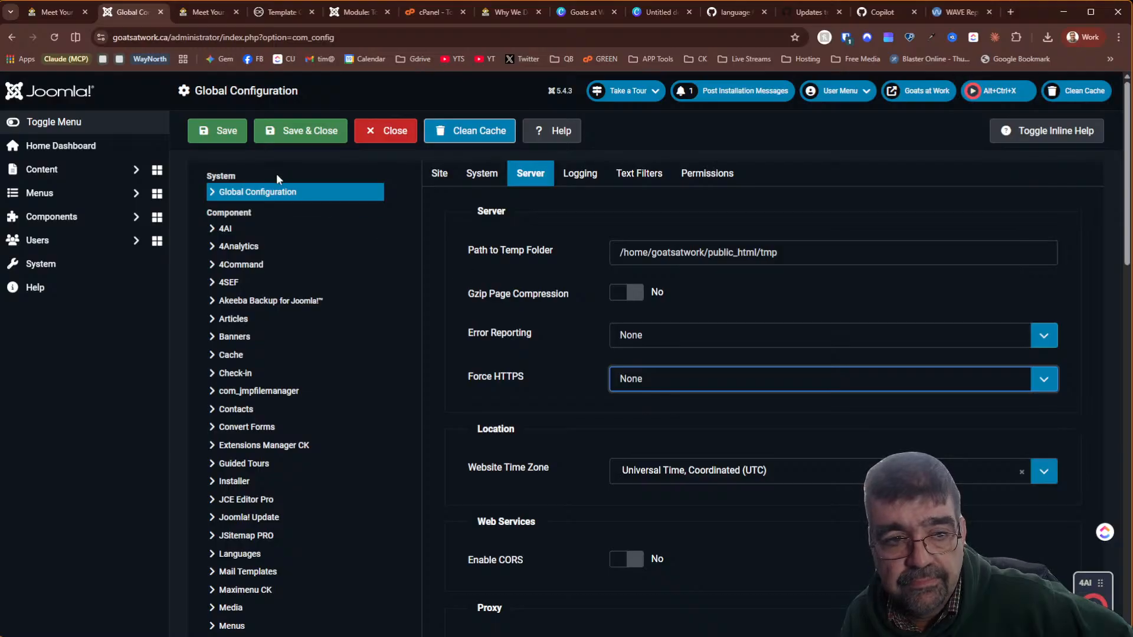
{"action": "left_click", "coordinate": [228, 132]}
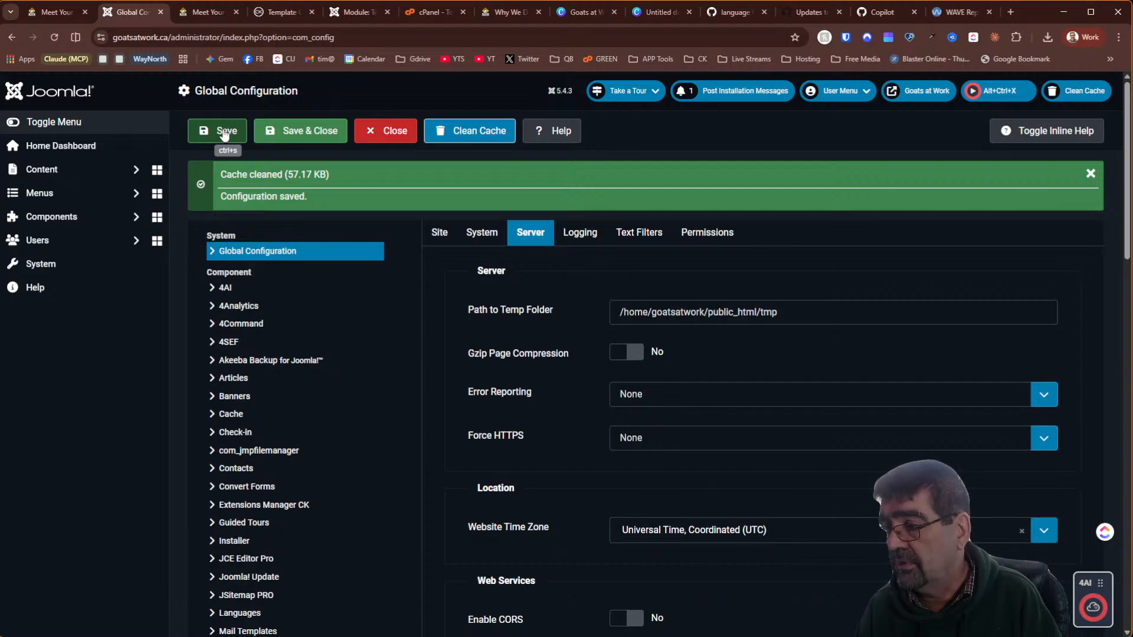
Switch to the Claude conversation and send the reply "you look" so it inspects the page source itself
{"action": "key", "text": "alt+Tab"}
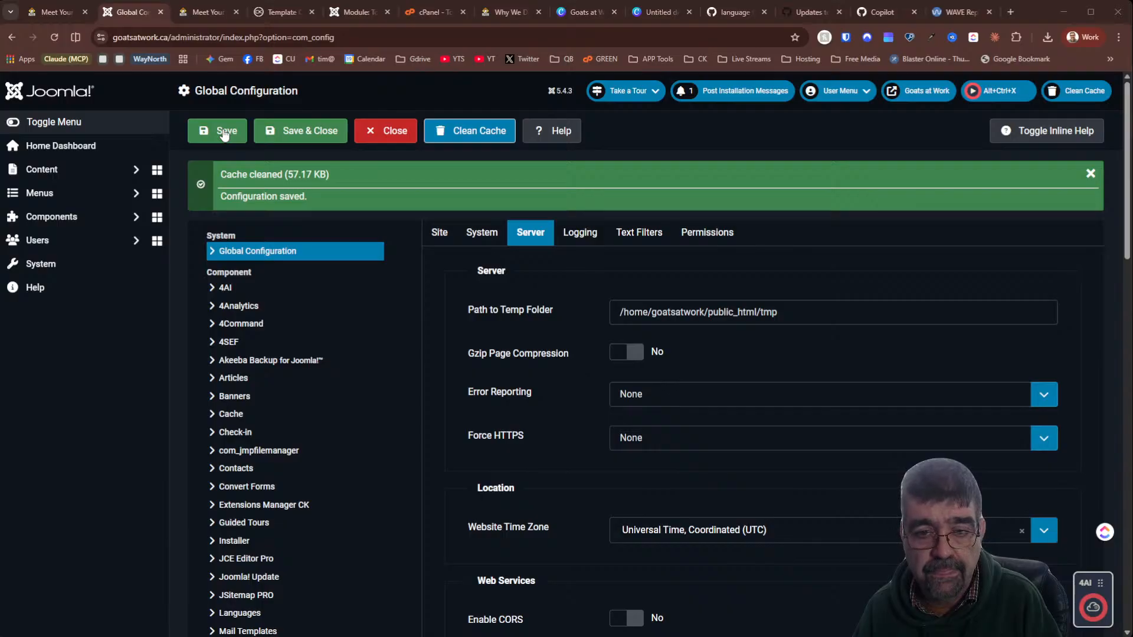
{"action": "key", "text": "alt+Tab"}
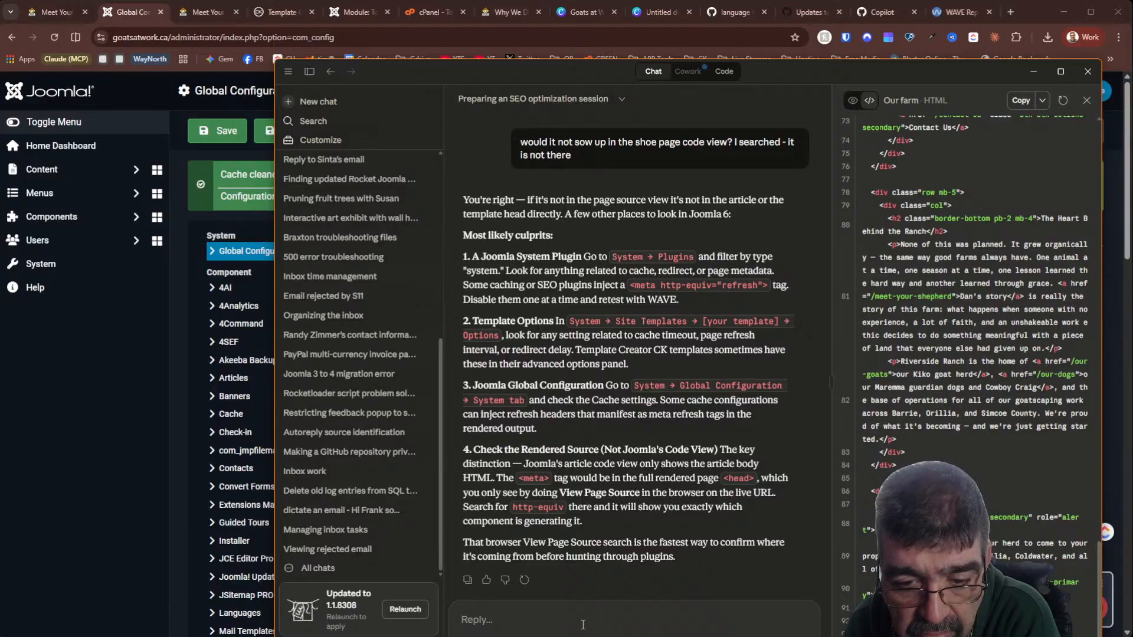
{"action": "type", "text": "you "}
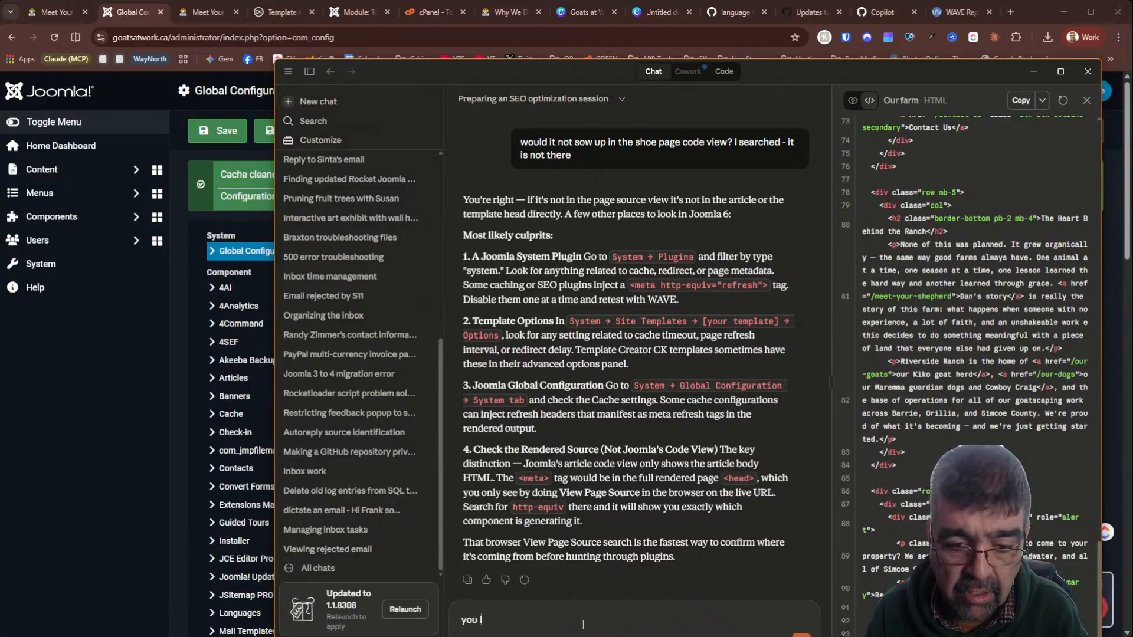
{"action": "type", "text": "look"}
{"action": "key", "text": "Return"}
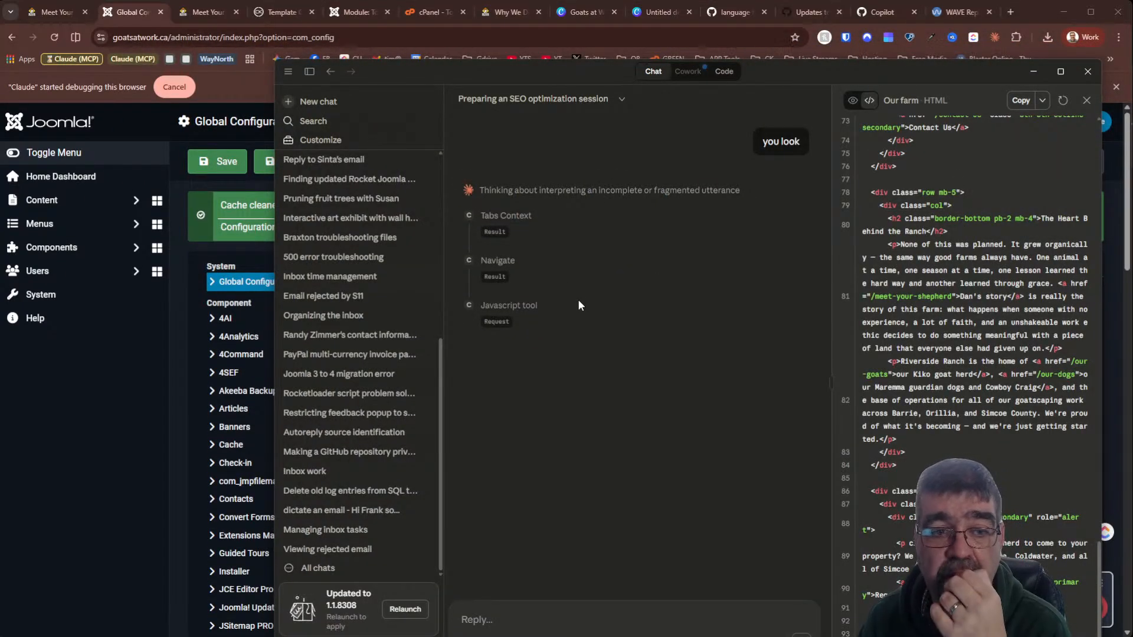
Return to the Joomla administrator, open the plugin list and search it for "acce"
{"action": "left_click", "coordinate": [50, 488]}
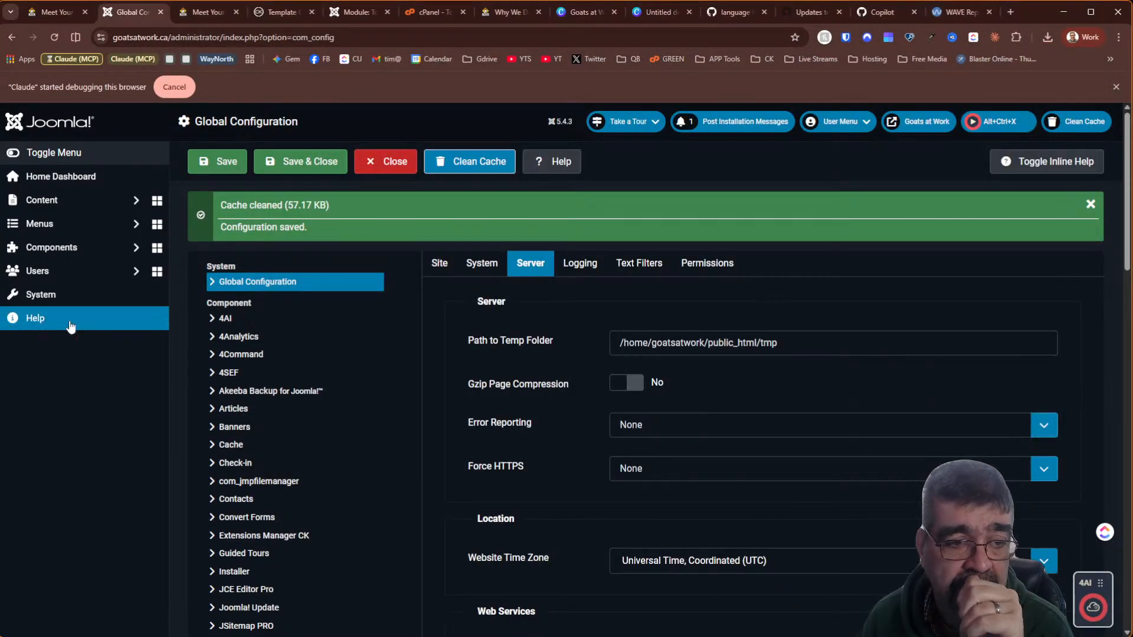
{"action": "left_click", "coordinate": [67, 295]}
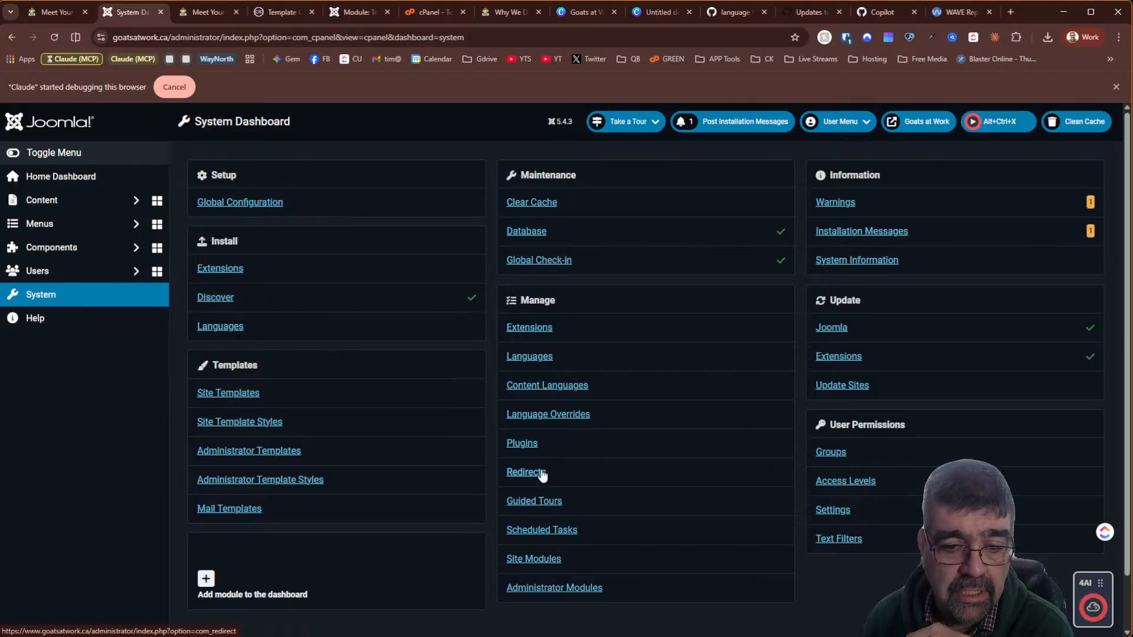
{"action": "left_click", "coordinate": [530, 446]}
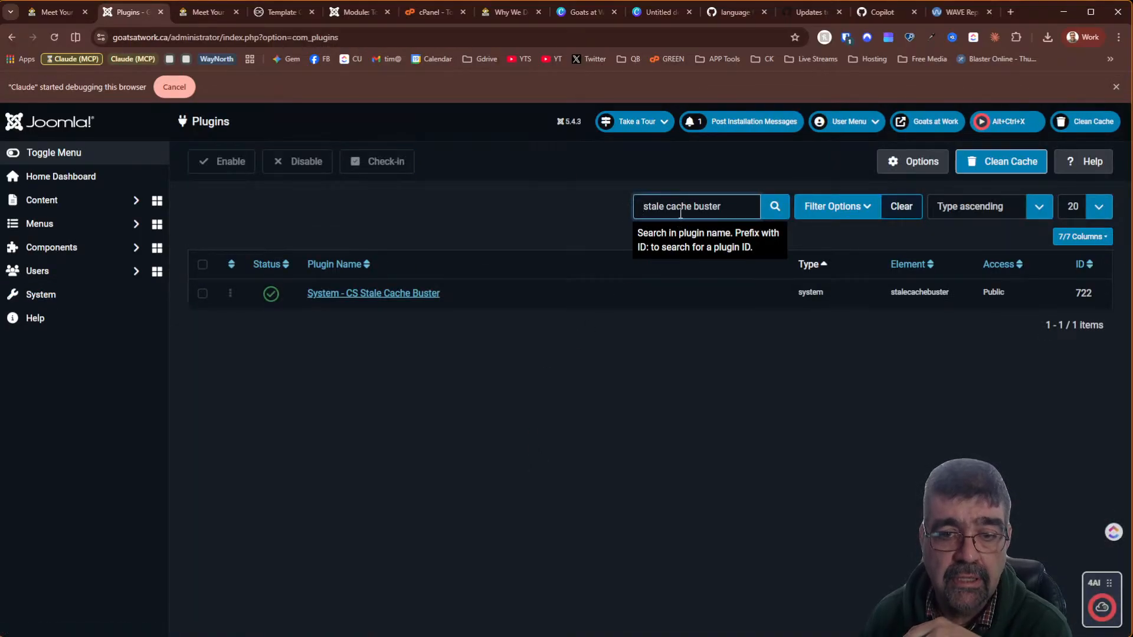
{"action": "triple_click", "coordinate": [681, 208]}
{"action": "type", "text": "acce"}
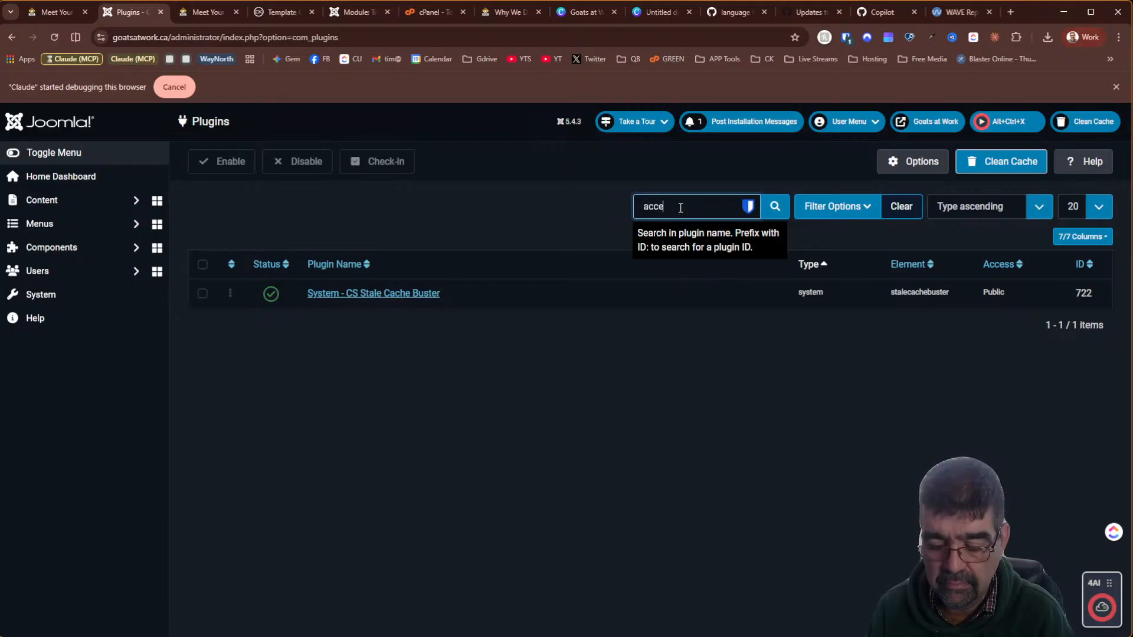
{"action": "key", "text": "Return"}
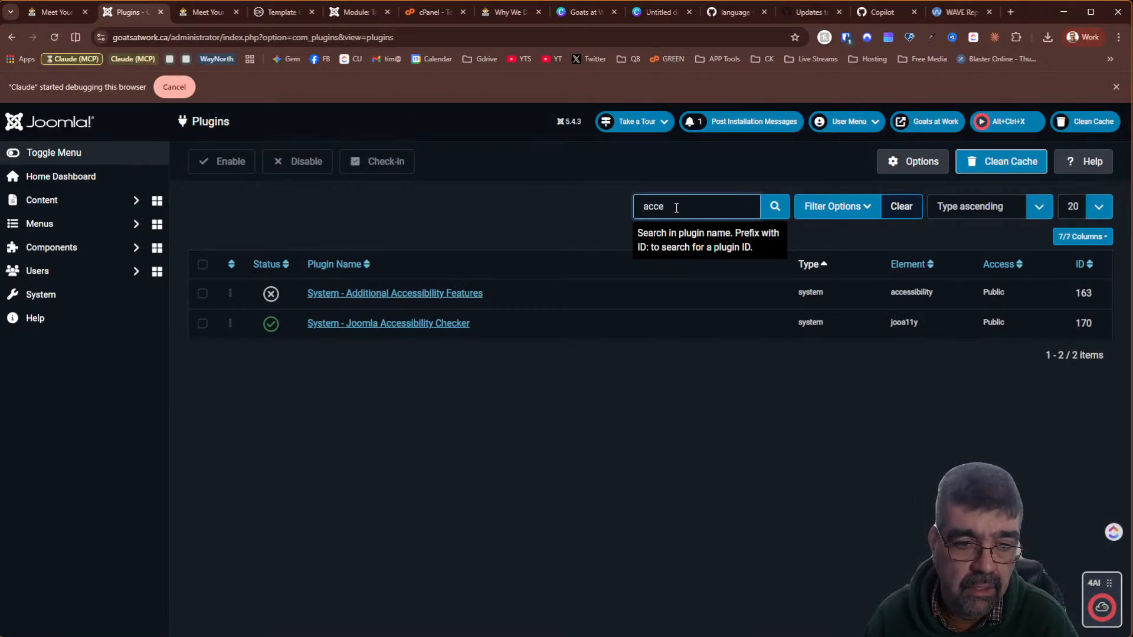
Turn on Show Always in the System - Joomla Accessibility Checker plugin and save it
{"action": "left_click", "coordinate": [371, 325]}
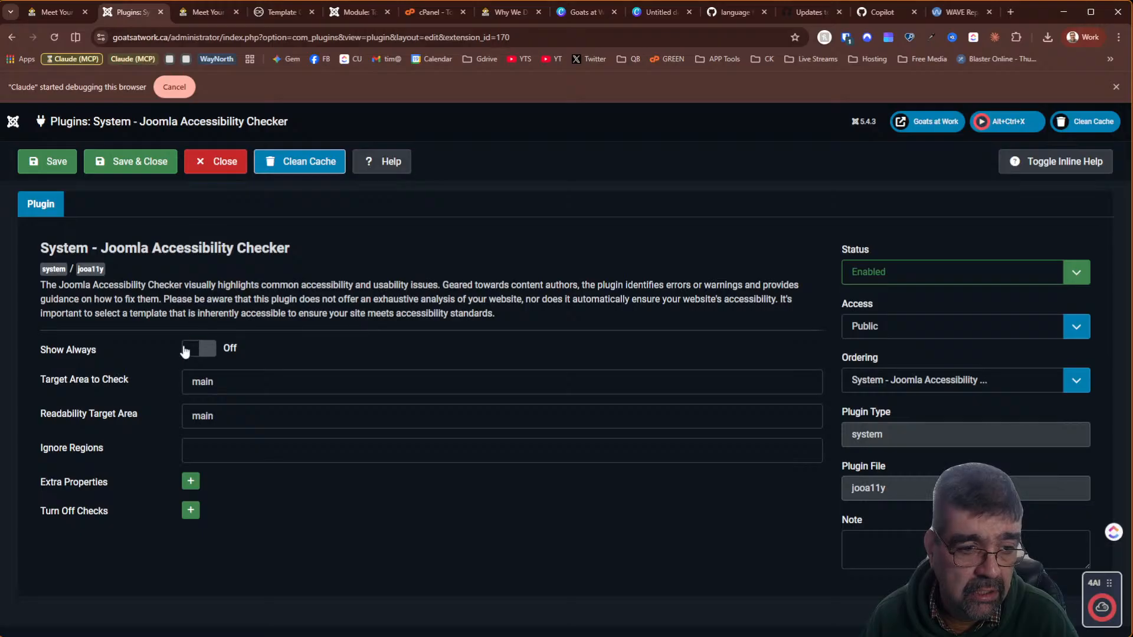
{"action": "left_click", "coordinate": [190, 349]}
{"action": "left_click", "coordinate": [37, 166]}
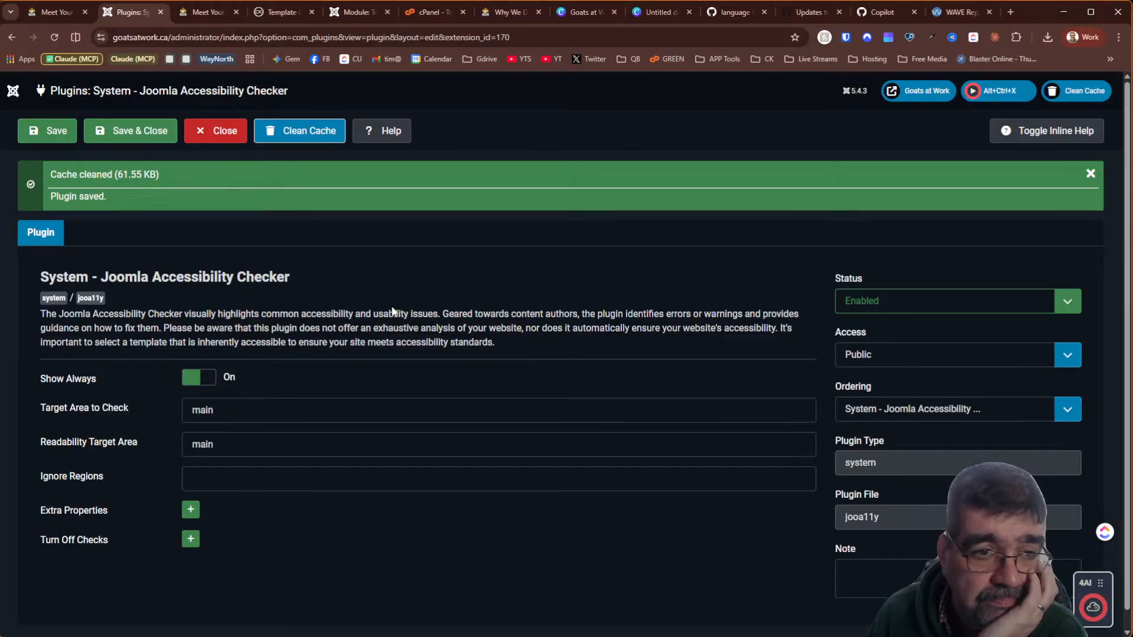
Reload the live Meet Your Shepherd page, open its accessibility checker, and examine the reported page issues and heading outline
{"action": "left_click", "coordinate": [208, 13]}
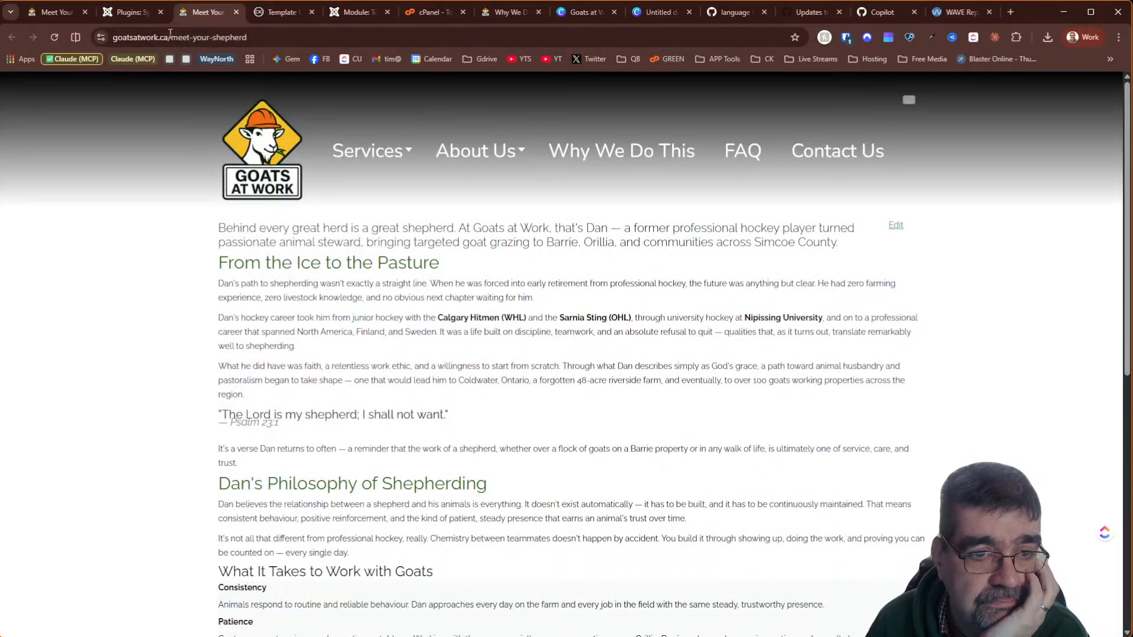
{"action": "left_click", "coordinate": [54, 37]}
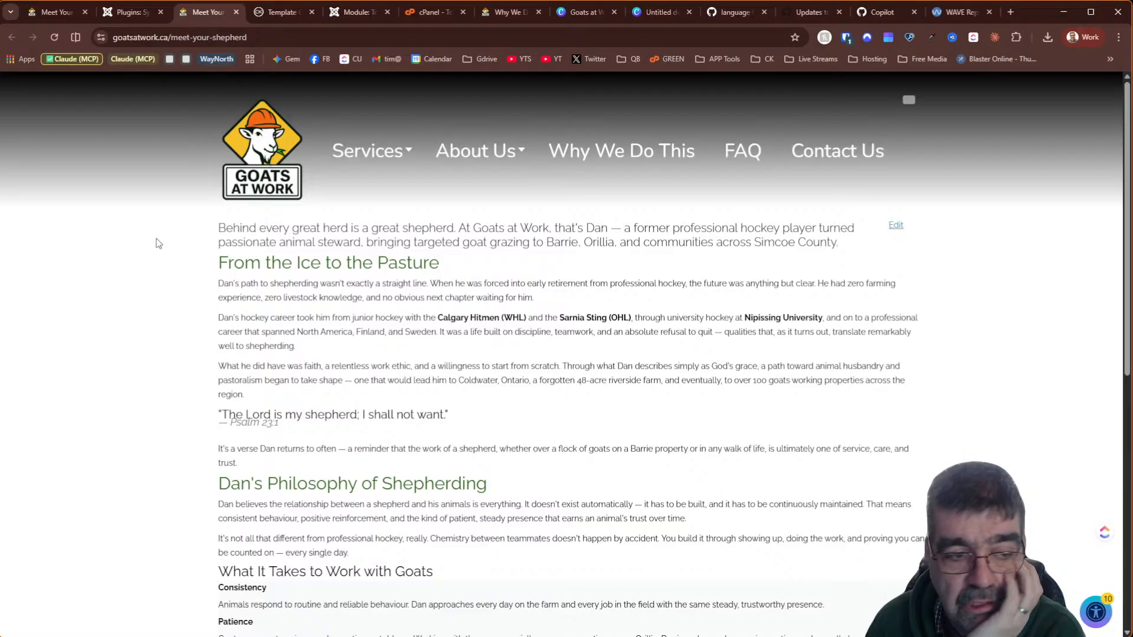
{"action": "left_click", "coordinate": [1096, 612]}
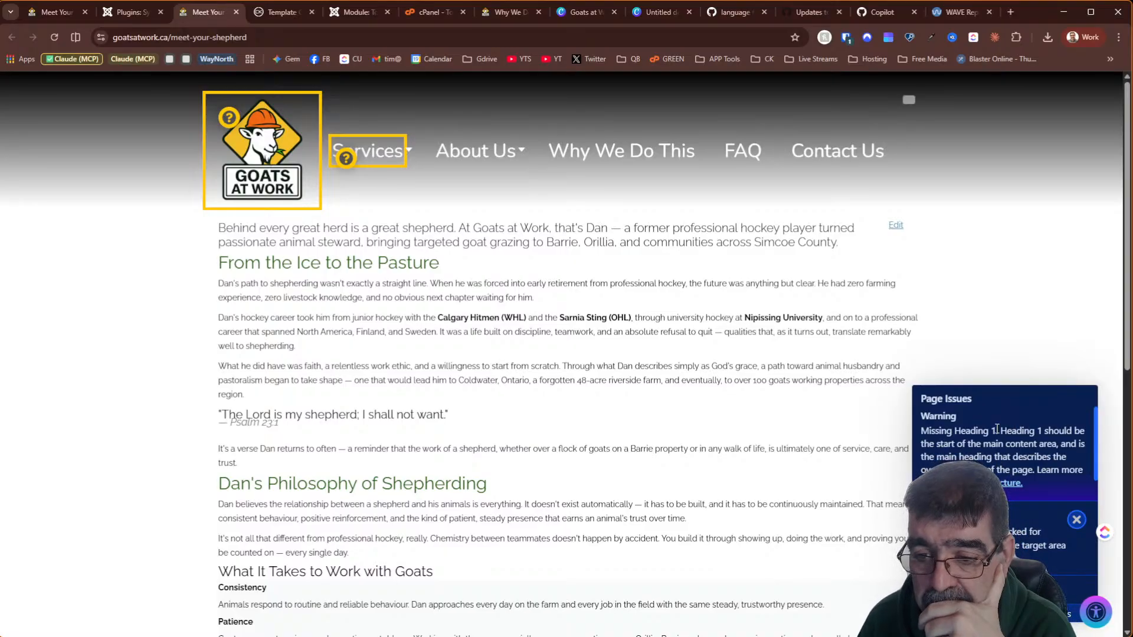
{"action": "scroll", "coordinate": [997, 429], "scroll_direction": "down", "scroll_amount": 1}
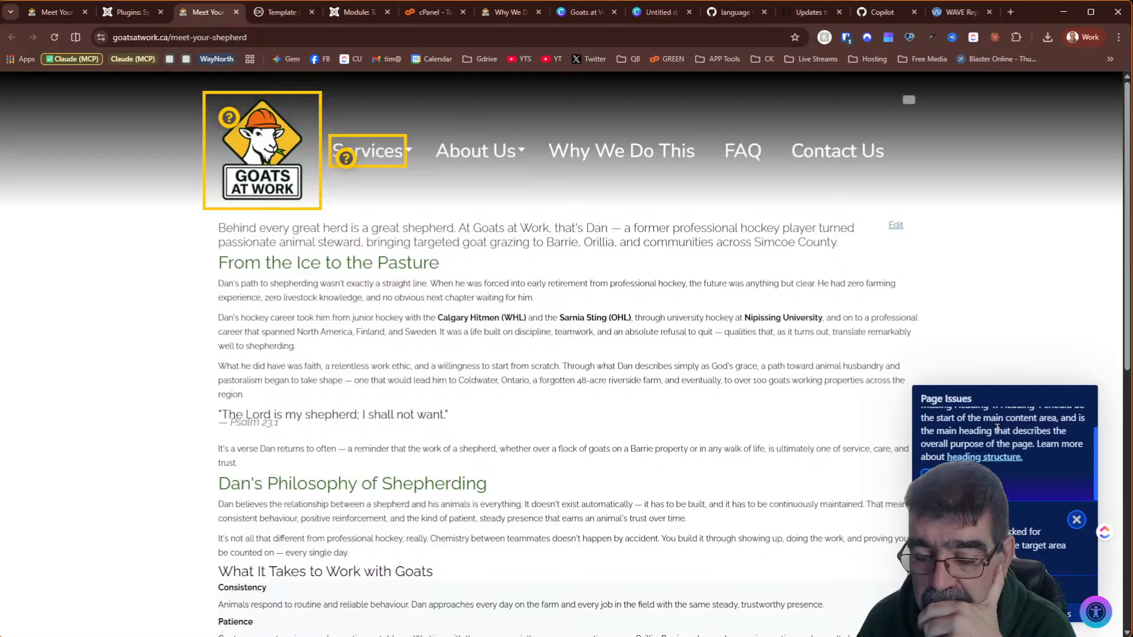
{"action": "scroll", "coordinate": [998, 430], "scroll_direction": "up", "scroll_amount": 1}
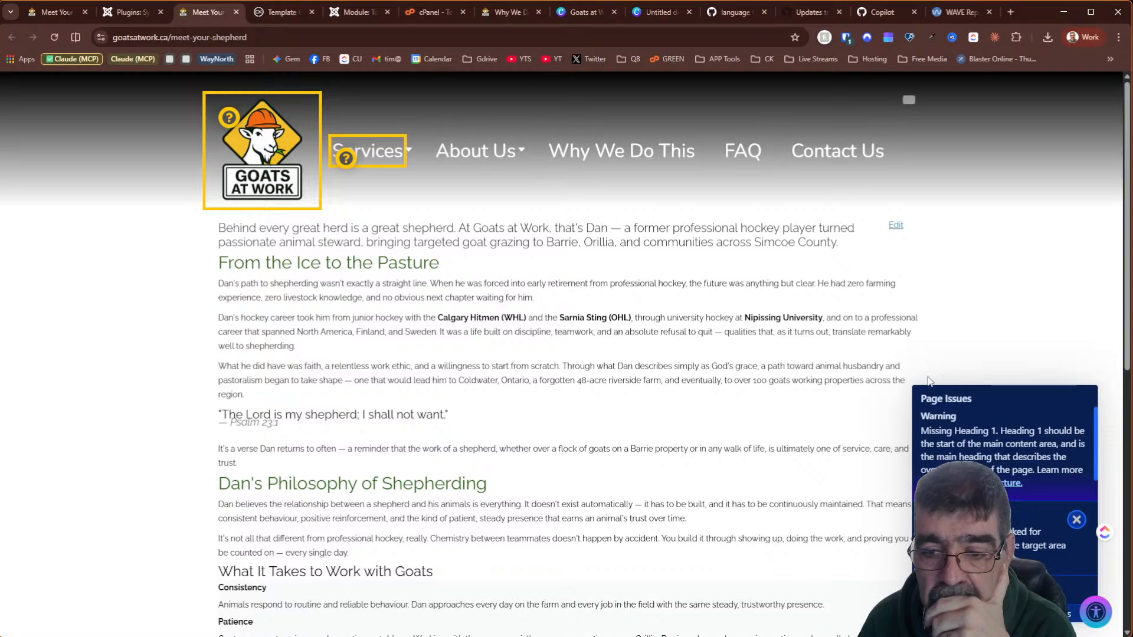
{"action": "scroll", "coordinate": [1003, 437], "scroll_direction": "down", "scroll_amount": 4}
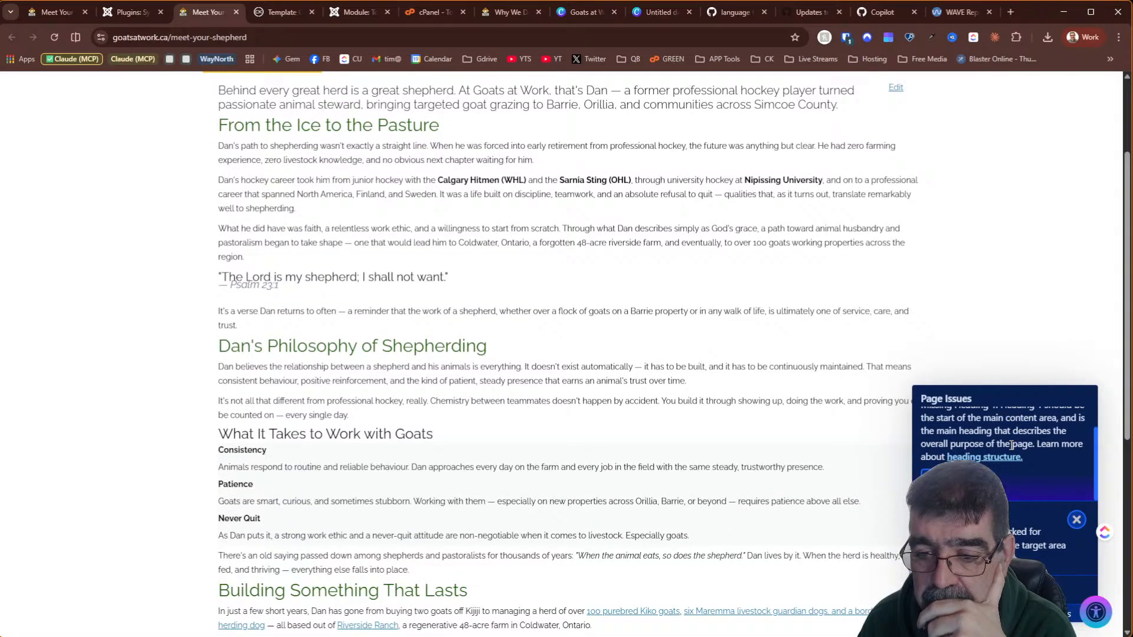
{"action": "scroll", "coordinate": [998, 449], "scroll_direction": "down", "scroll_amount": 5}
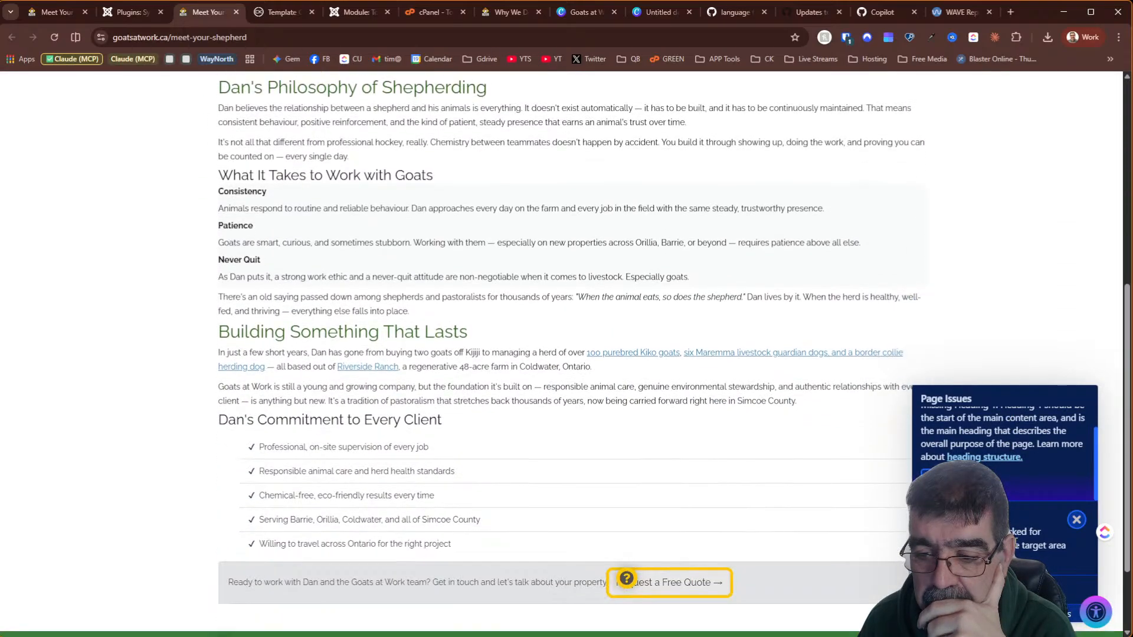
{"action": "scroll", "coordinate": [998, 448], "scroll_direction": "up", "scroll_amount": 3}
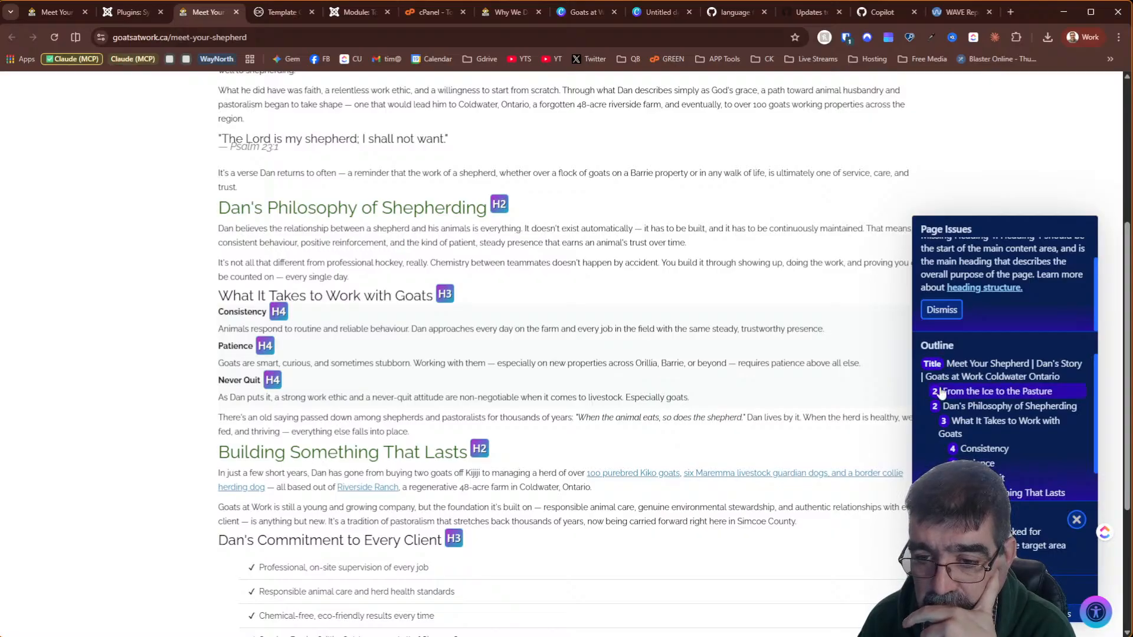
{"action": "scroll", "coordinate": [1019, 432], "scroll_direction": "down", "scroll_amount": 1}
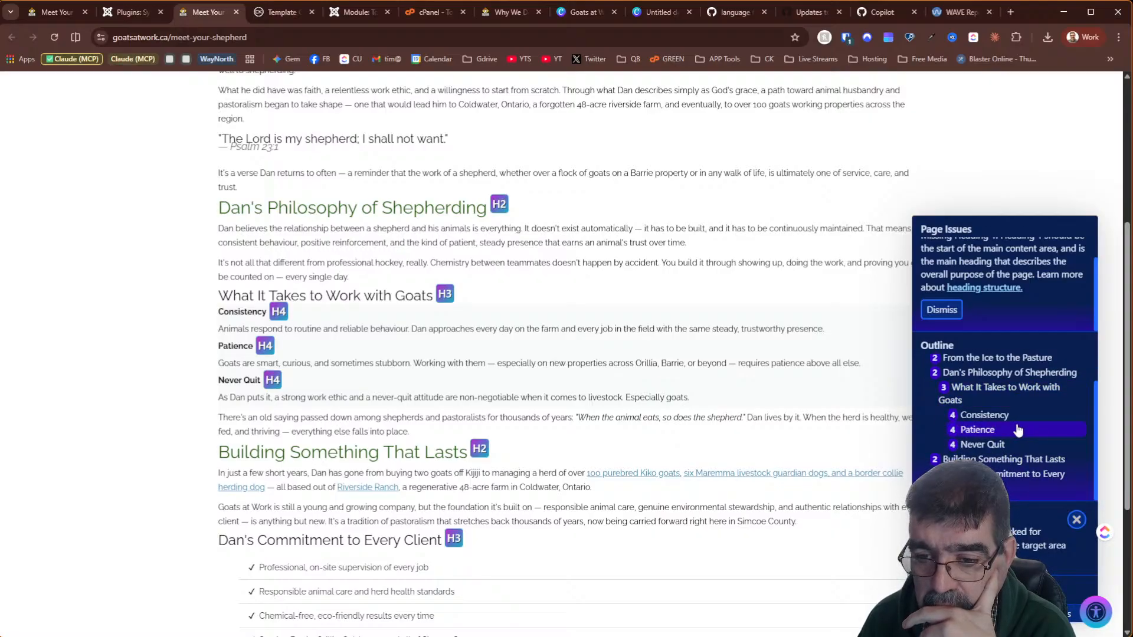
Step through the checker's flagged items on the Meet Your Shepherd page, reading each warning, and reopen the checker to review the header flags
{"action": "left_click", "coordinate": [1012, 445]}
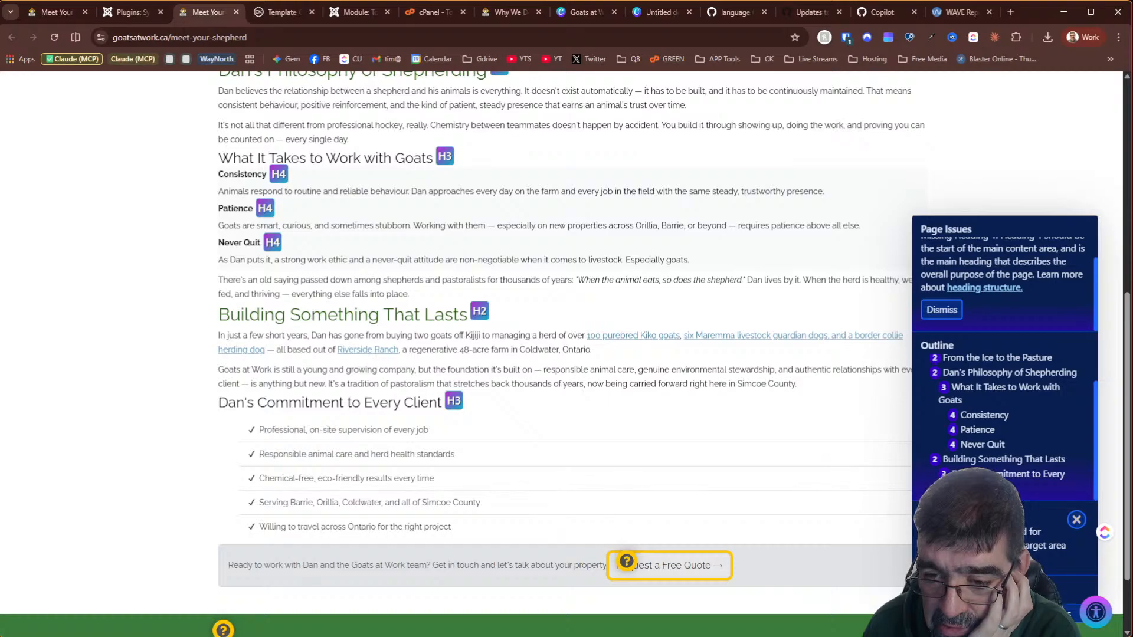
{"action": "key", "text": "alt+s"}
{"action": "key", "text": "alt+s"}
{"action": "key", "text": "alt+s"}
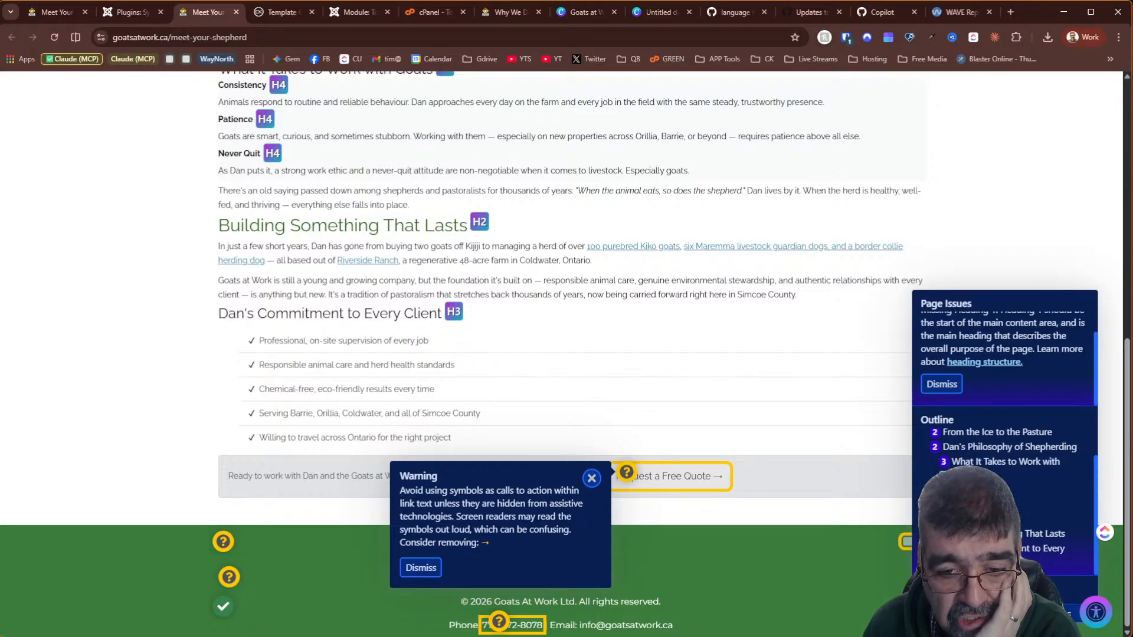
{"action": "key", "text": "alt+s"}
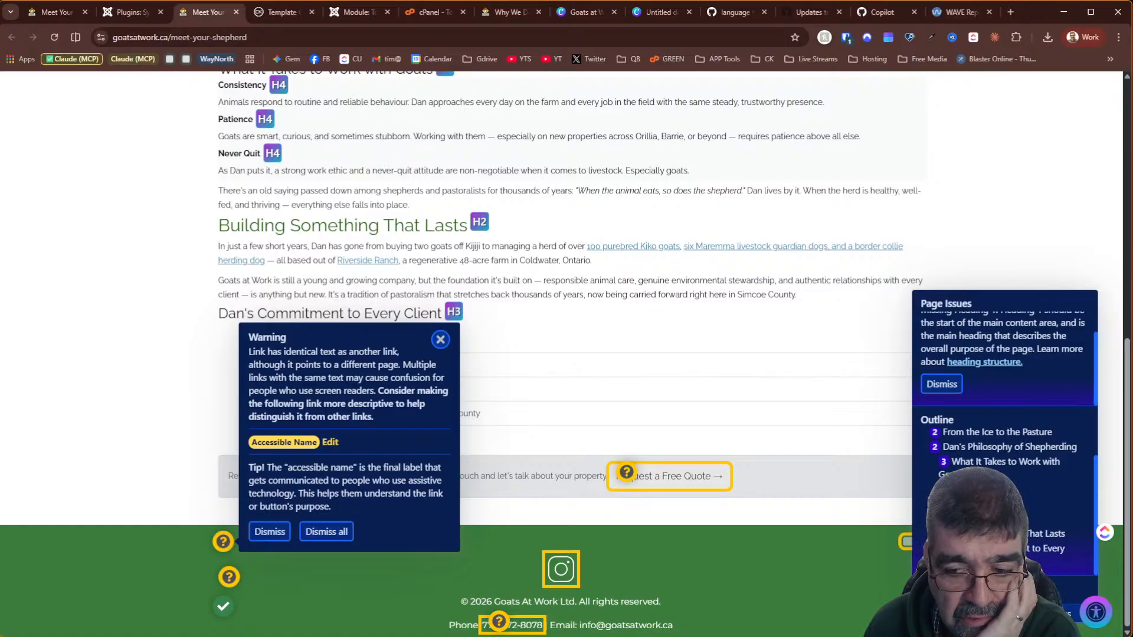
{"action": "key", "text": "alt+s"}
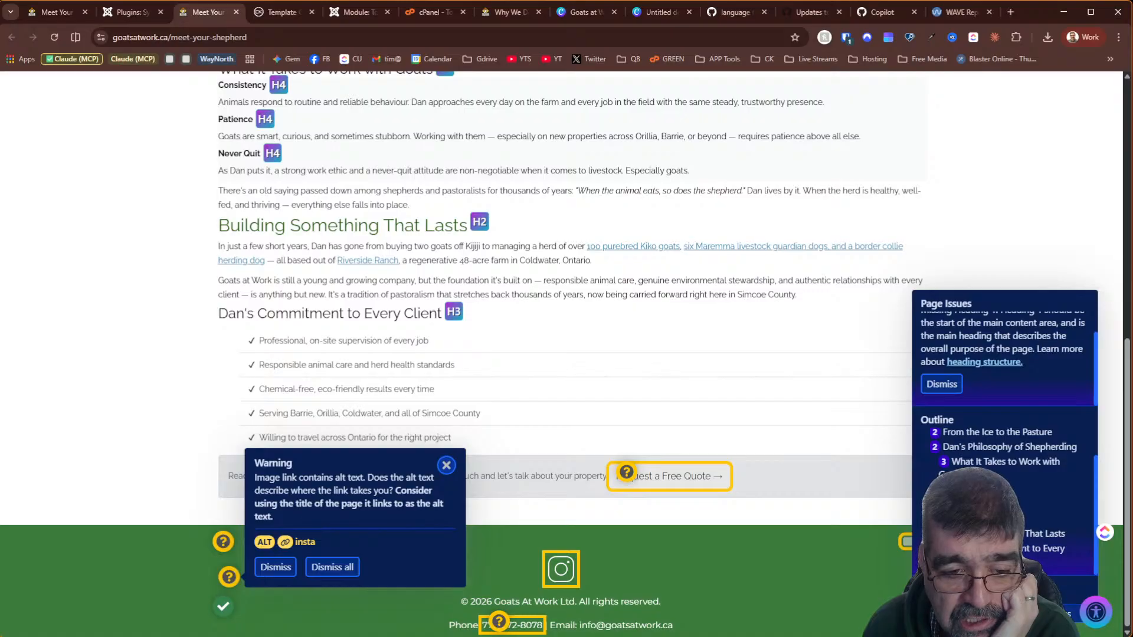
{"action": "key", "text": "alt+s"}
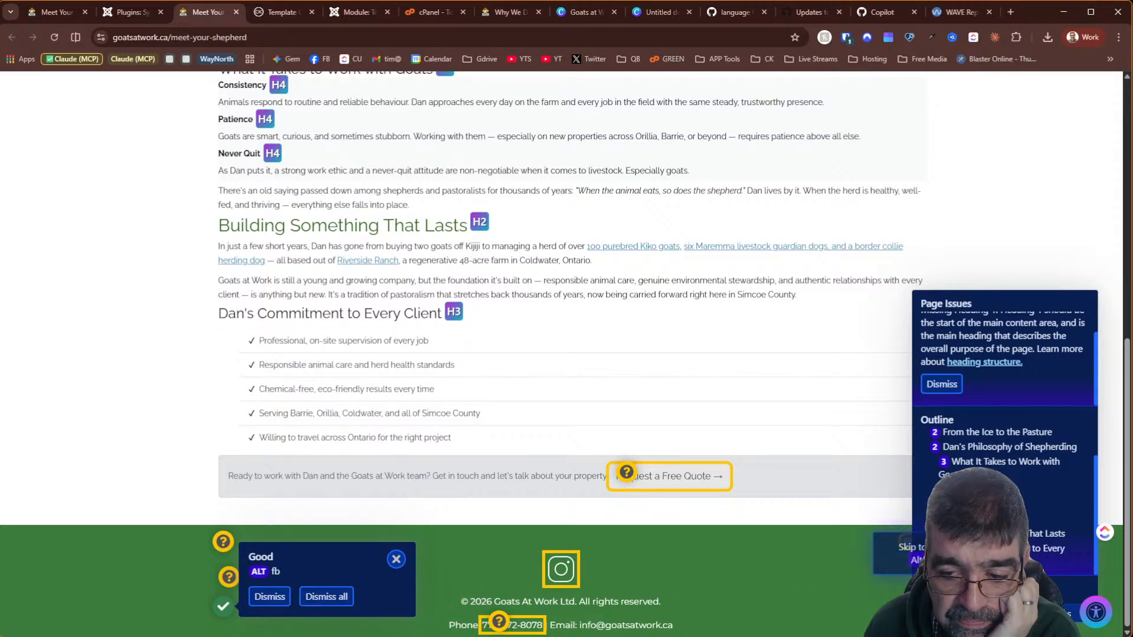
{"action": "key", "text": "alt+s"}
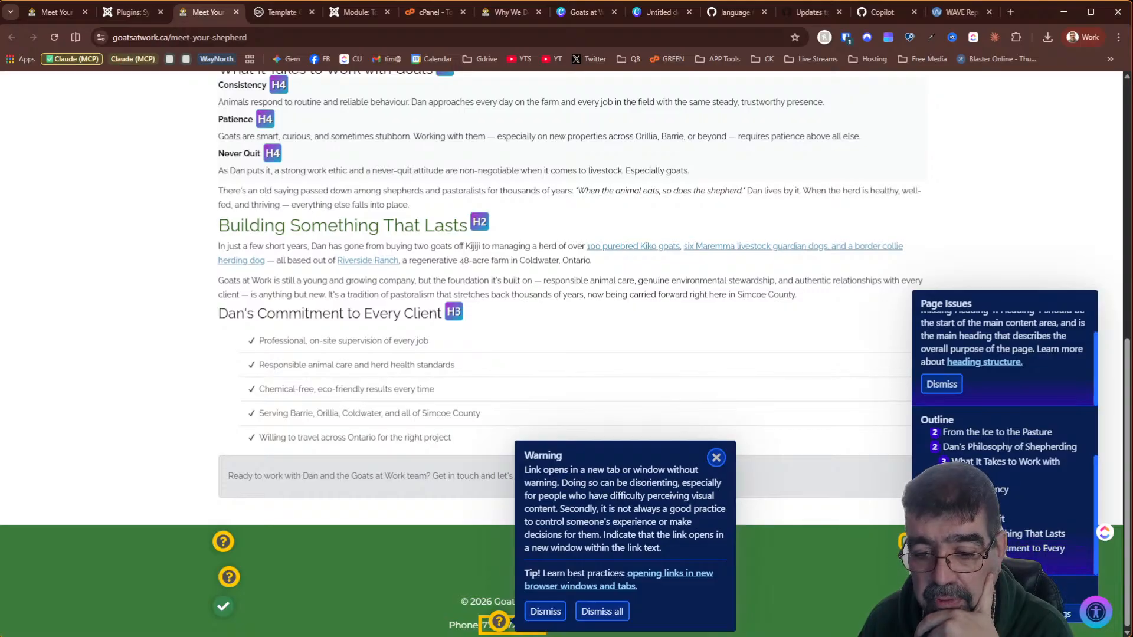
{"action": "key", "text": "alt+s"}
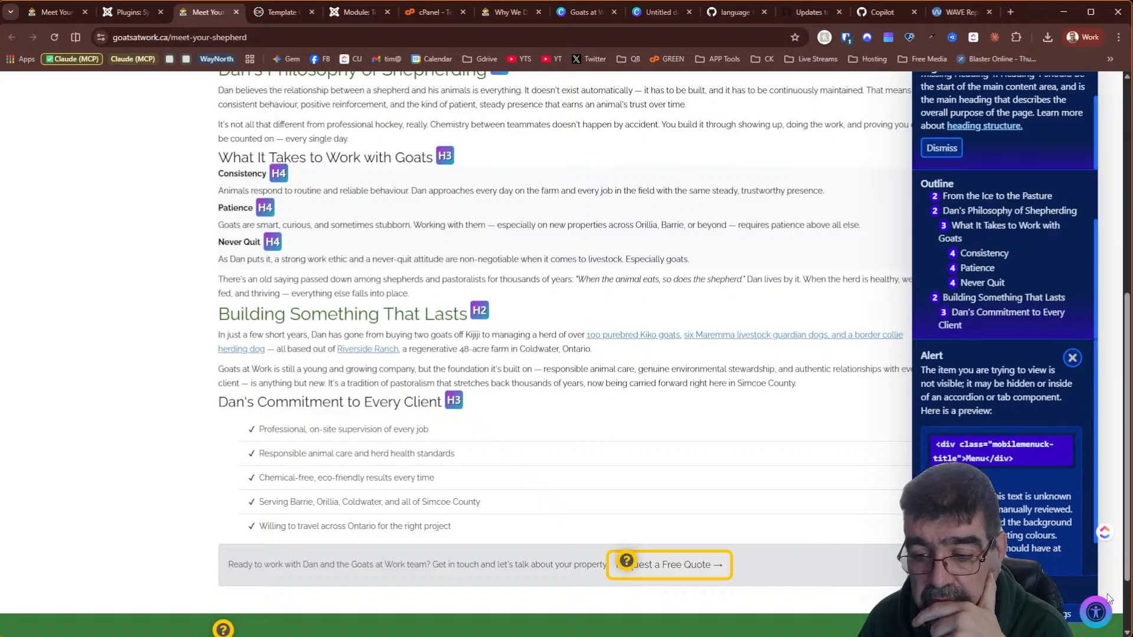
{"action": "left_click", "coordinate": [1095, 614]}
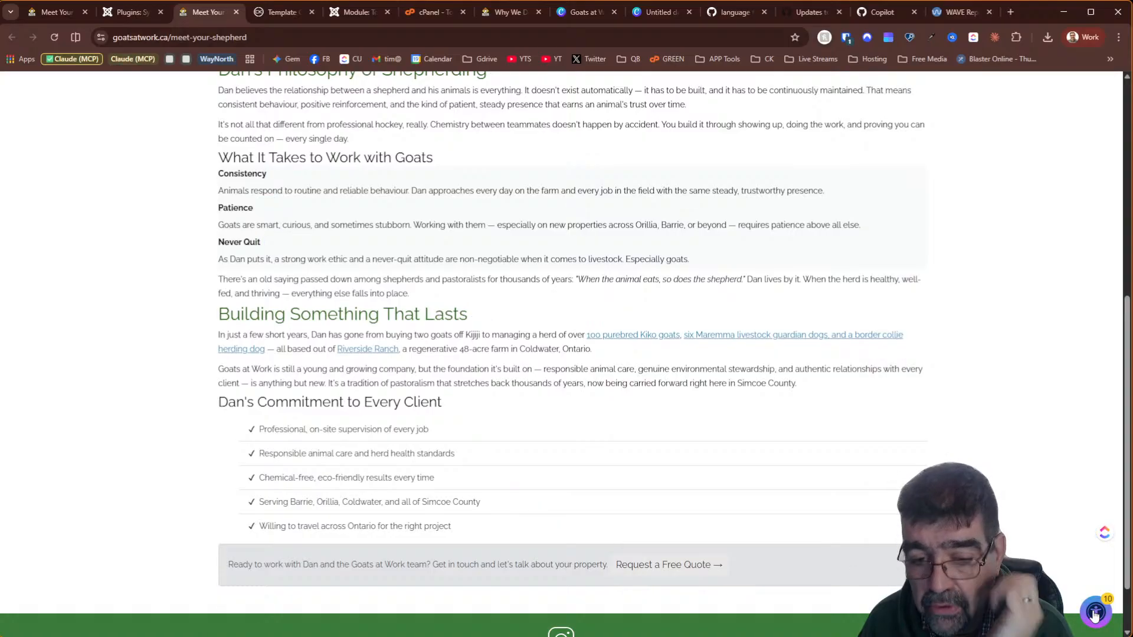
{"action": "left_click", "coordinate": [1095, 614]}
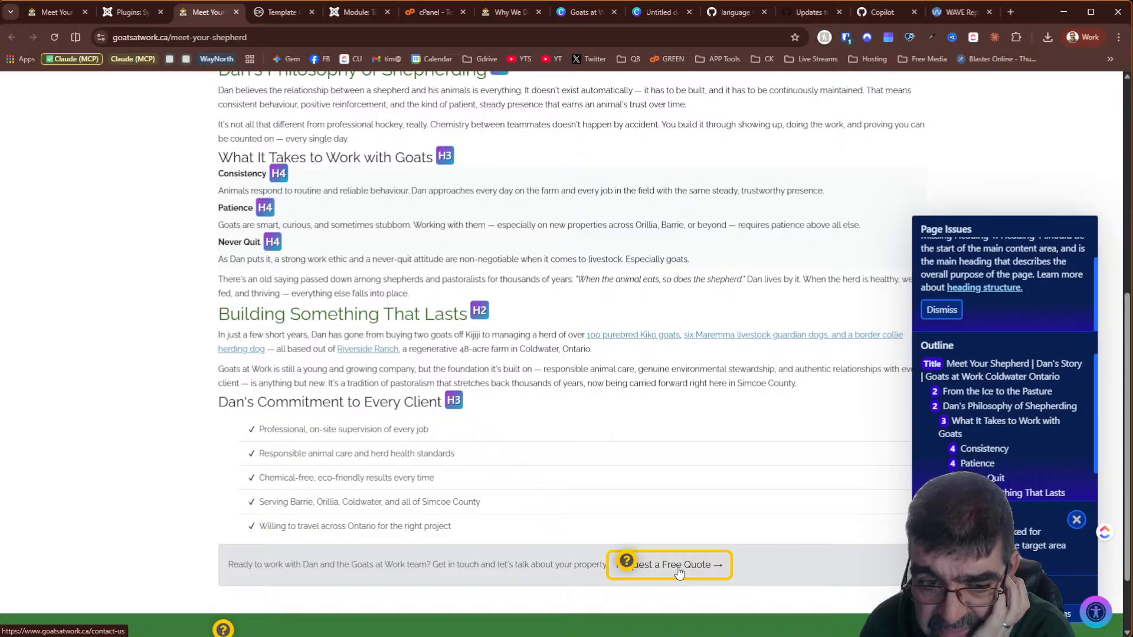
{"action": "scroll", "coordinate": [678, 408], "scroll_direction": "up", "scroll_amount": 7}
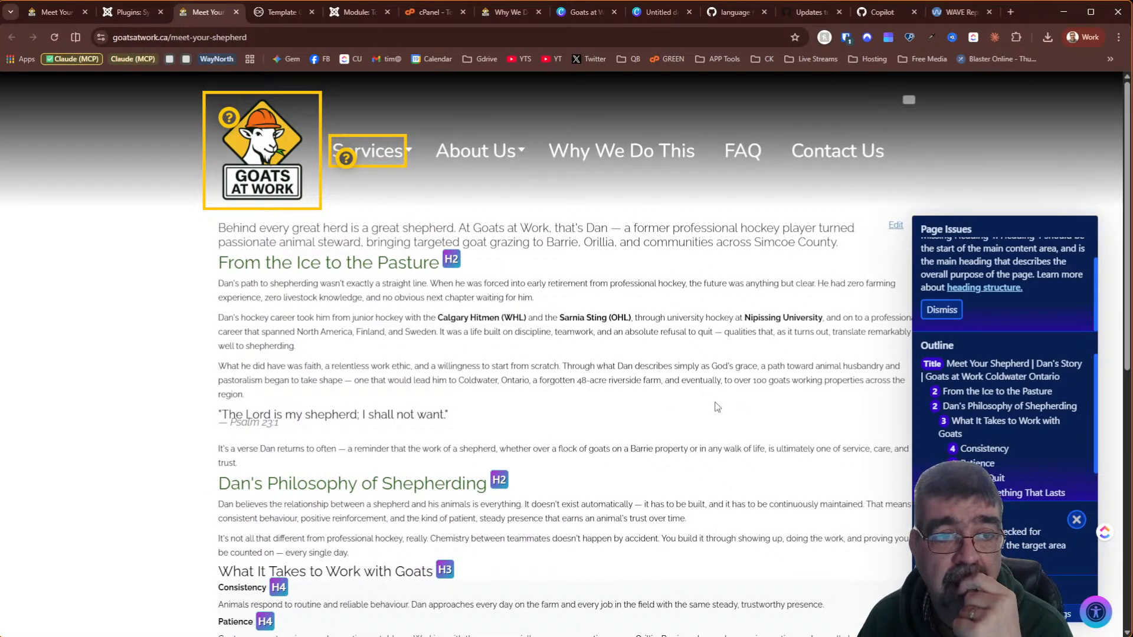
Close the Joomla Accessibility Checker plugin and enable the System - Additional Accessibility Features plugin
{"action": "left_click", "coordinate": [133, 13]}
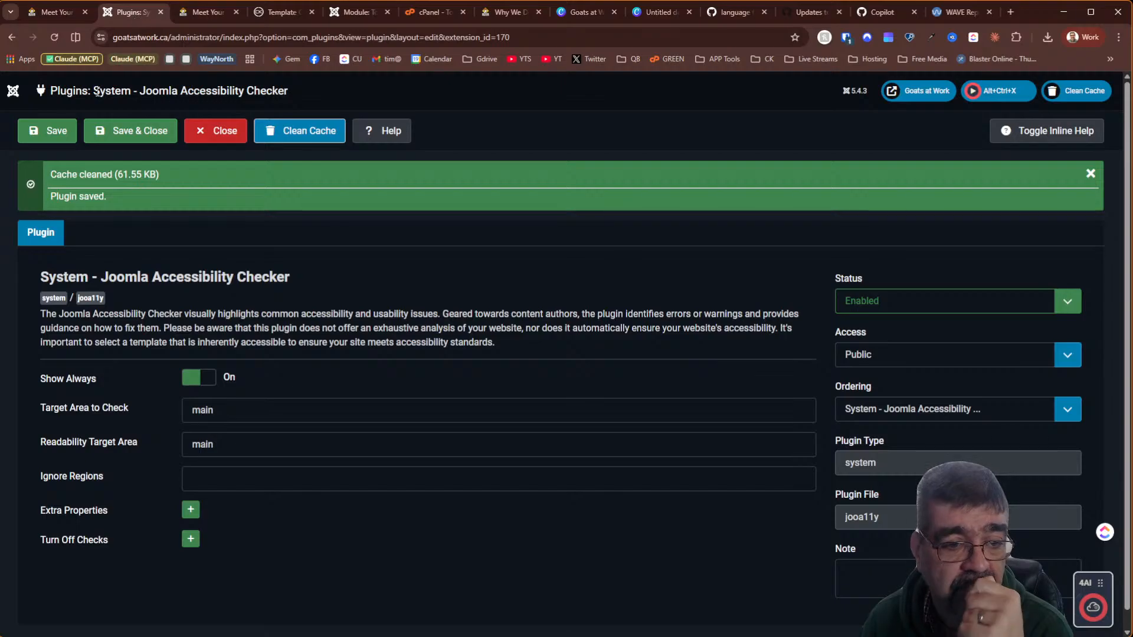
{"action": "left_click", "coordinate": [220, 132]}
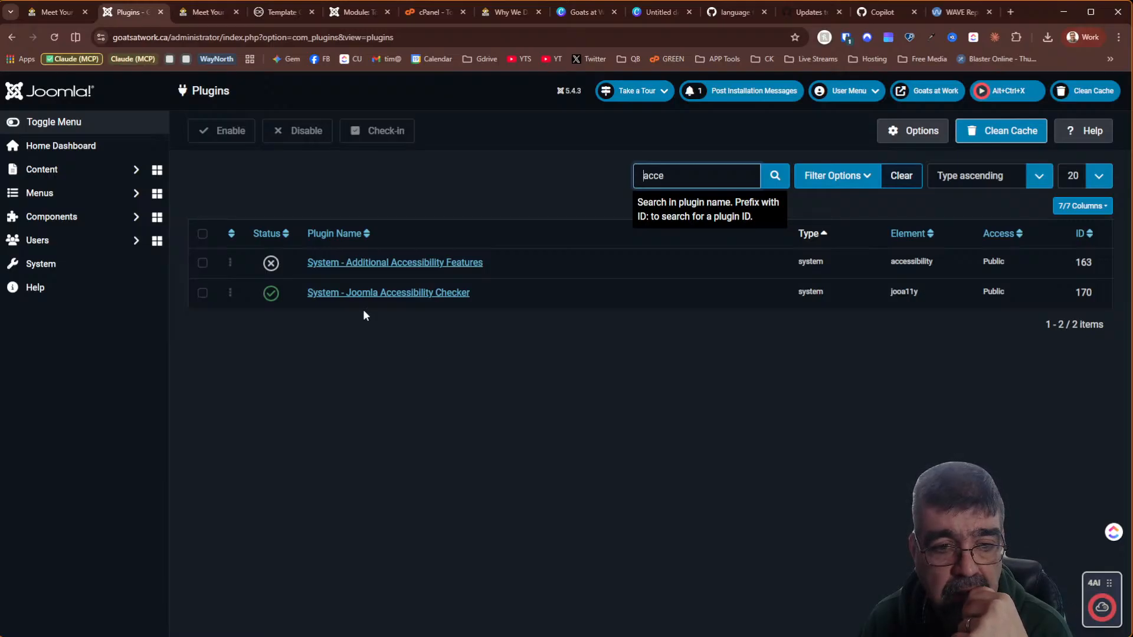
{"action": "left_click", "coordinate": [271, 262]}
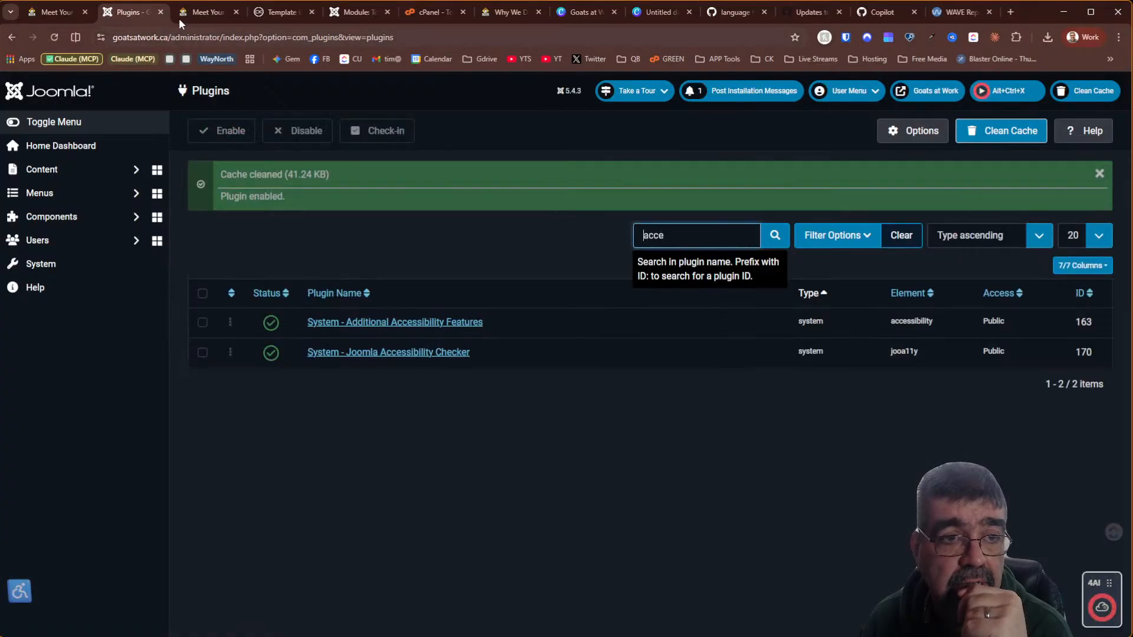
Check the live page and the System - Additional Accessibility Features plugin's settings, close it without changes, and disable that plugin in the list
{"action": "left_click", "coordinate": [183, 15]}
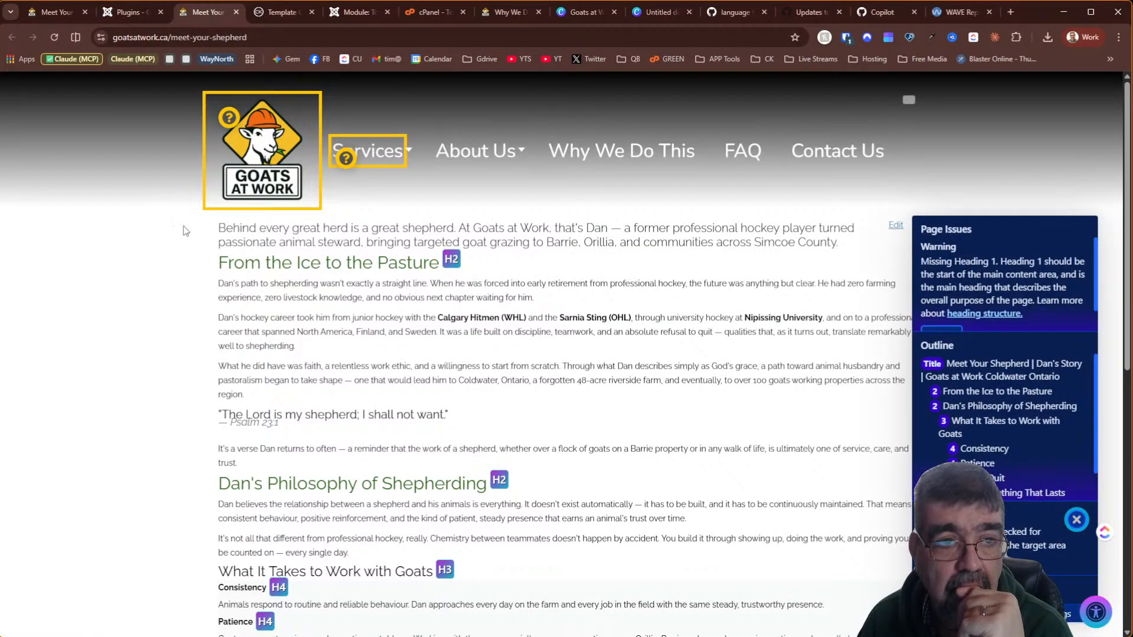
{"action": "left_click", "coordinate": [129, 12]}
{"action": "left_click", "coordinate": [344, 326]}
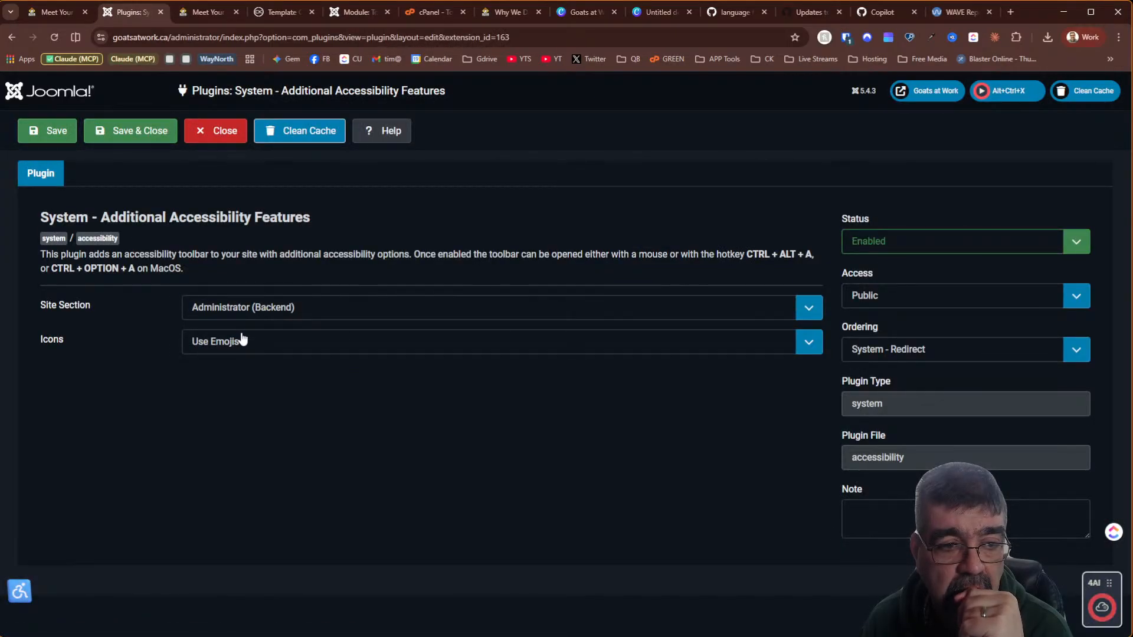
{"action": "left_click", "coordinate": [1016, 239]}
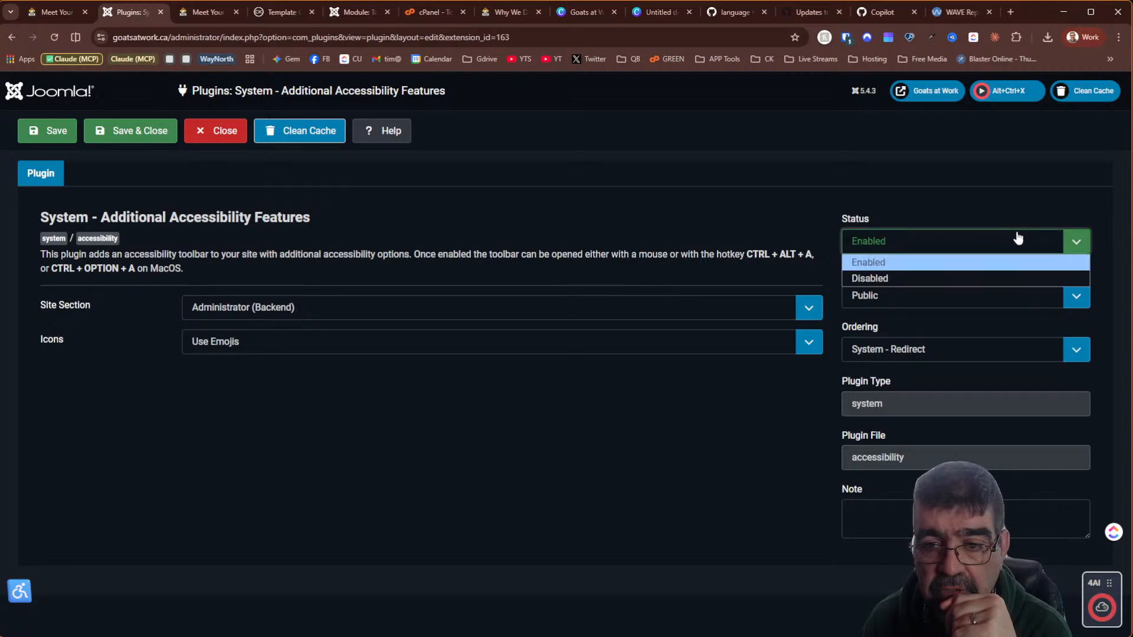
{"action": "left_click", "coordinate": [955, 274]}
{"action": "left_click", "coordinate": [216, 132]}
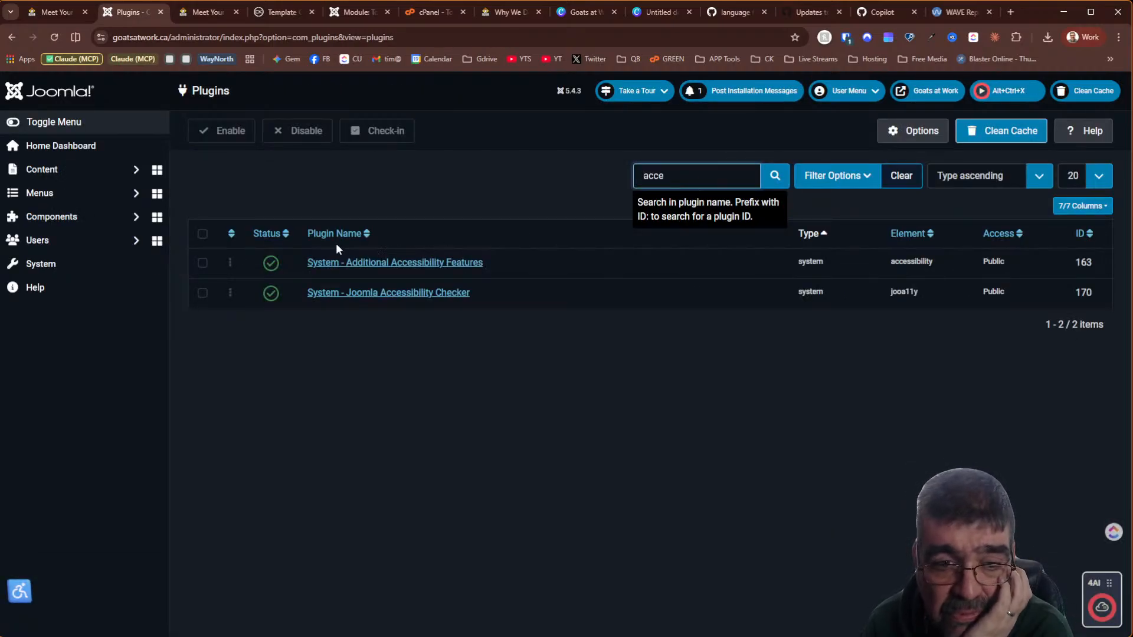
{"action": "left_click", "coordinate": [279, 265]}
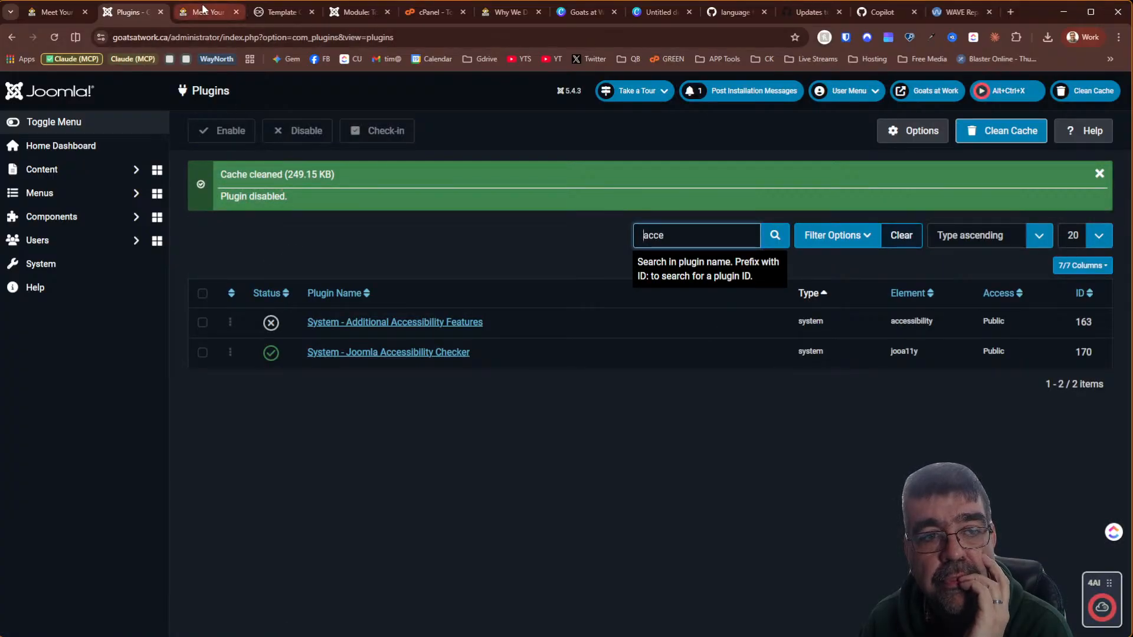
In the global Articles options, set Title to Show and save
{"action": "left_click", "coordinate": [82, 170]}
{"action": "left_click", "coordinate": [69, 192]}
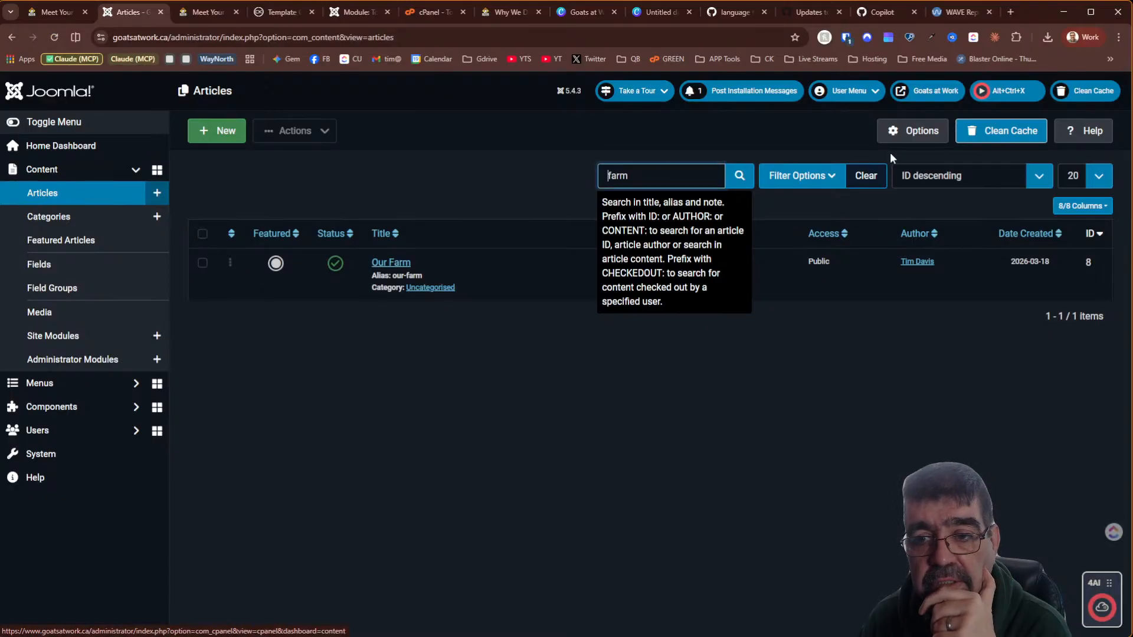
{"action": "left_click", "coordinate": [925, 132]}
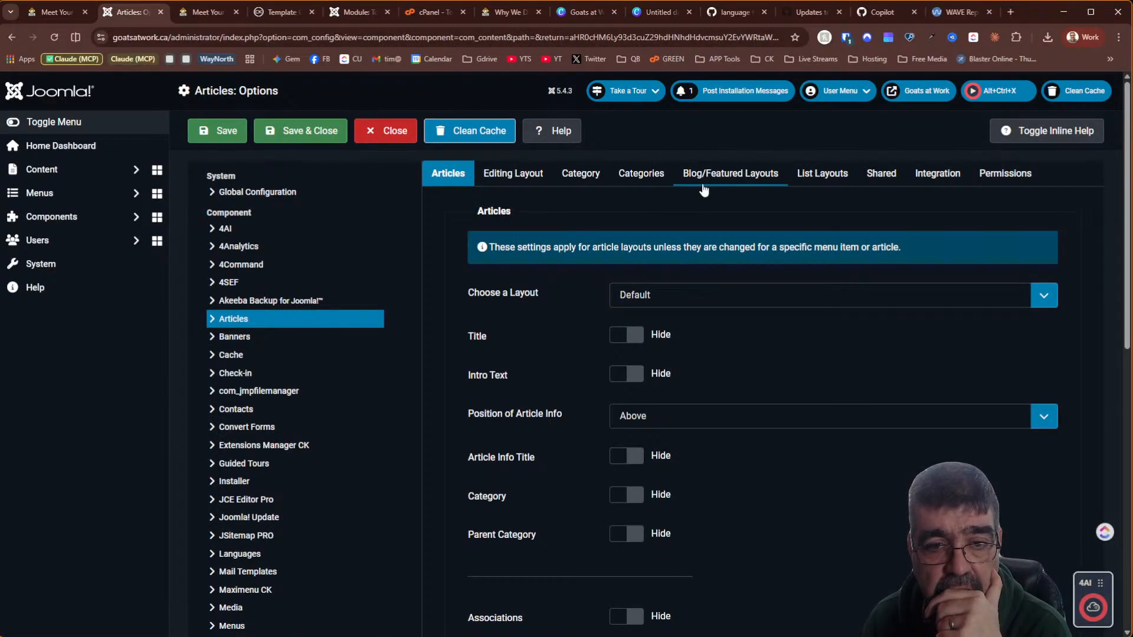
{"action": "left_click", "coordinate": [627, 336]}
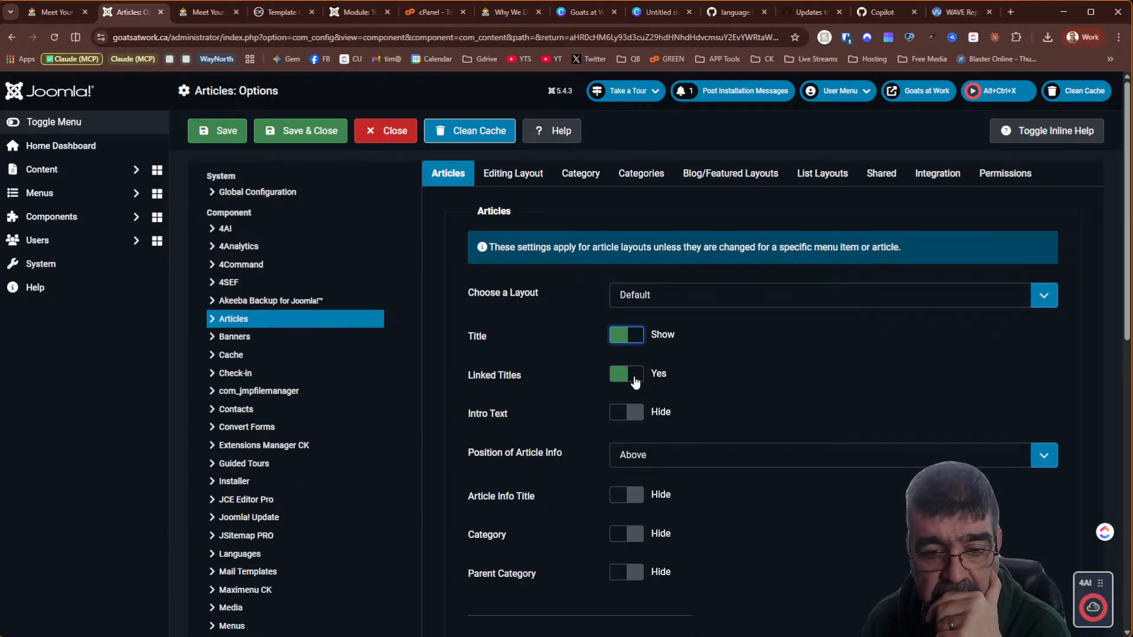
{"action": "left_click", "coordinate": [214, 134]}
Reload the live Meet Your Shepherd page, examine its heading levels and the logo warning, and open the Services page for comparison
{"action": "left_click", "coordinate": [196, 15]}
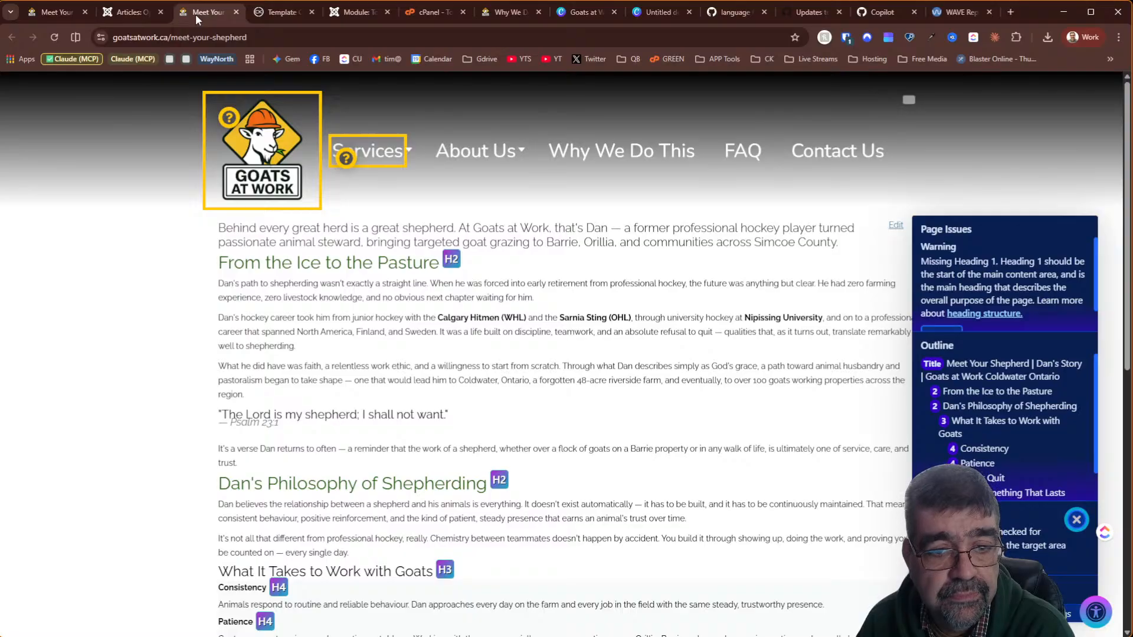
{"action": "left_click", "coordinate": [53, 38]}
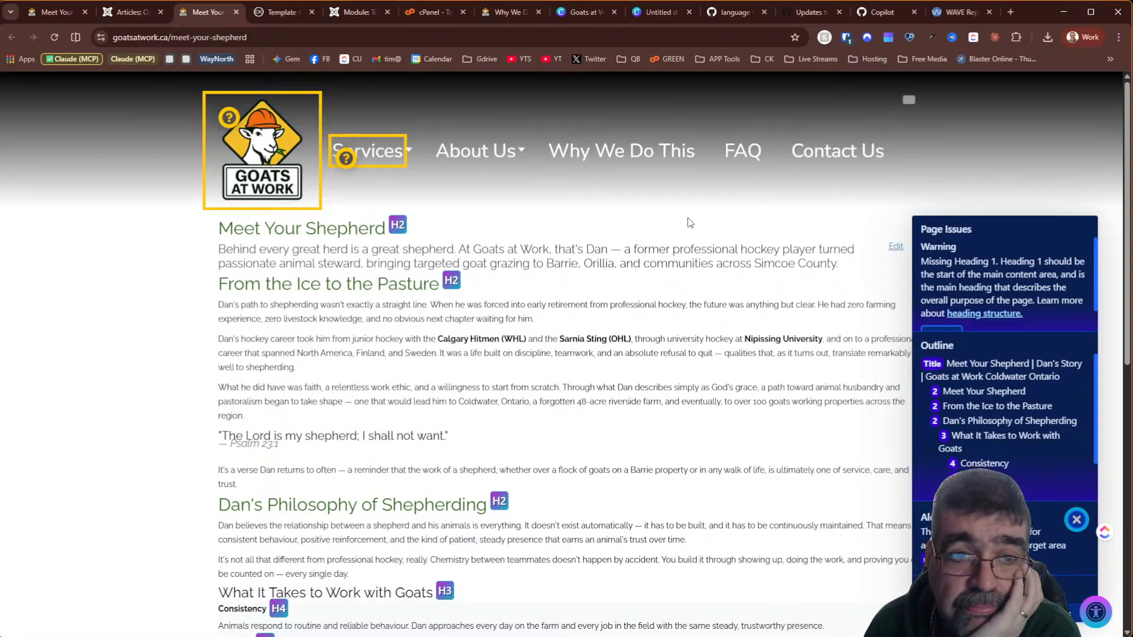
{"action": "scroll", "coordinate": [688, 224], "scroll_direction": "down", "scroll_amount": 9}
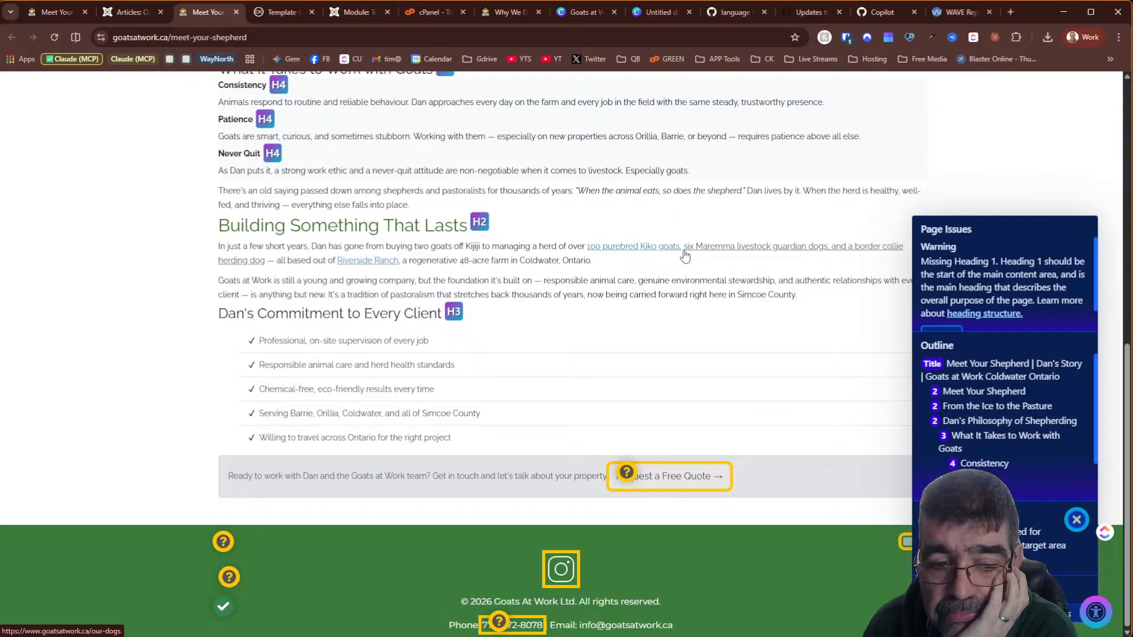
{"action": "scroll", "coordinate": [684, 255], "scroll_direction": "up", "scroll_amount": 9}
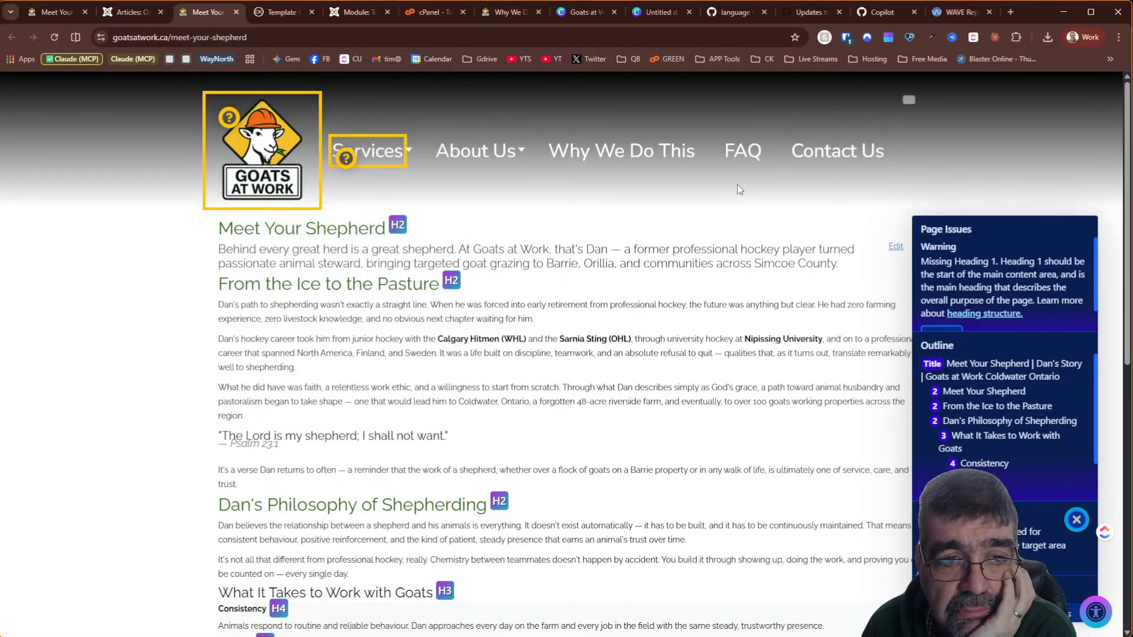
{"action": "mouse_move", "coordinate": [236, 137]}
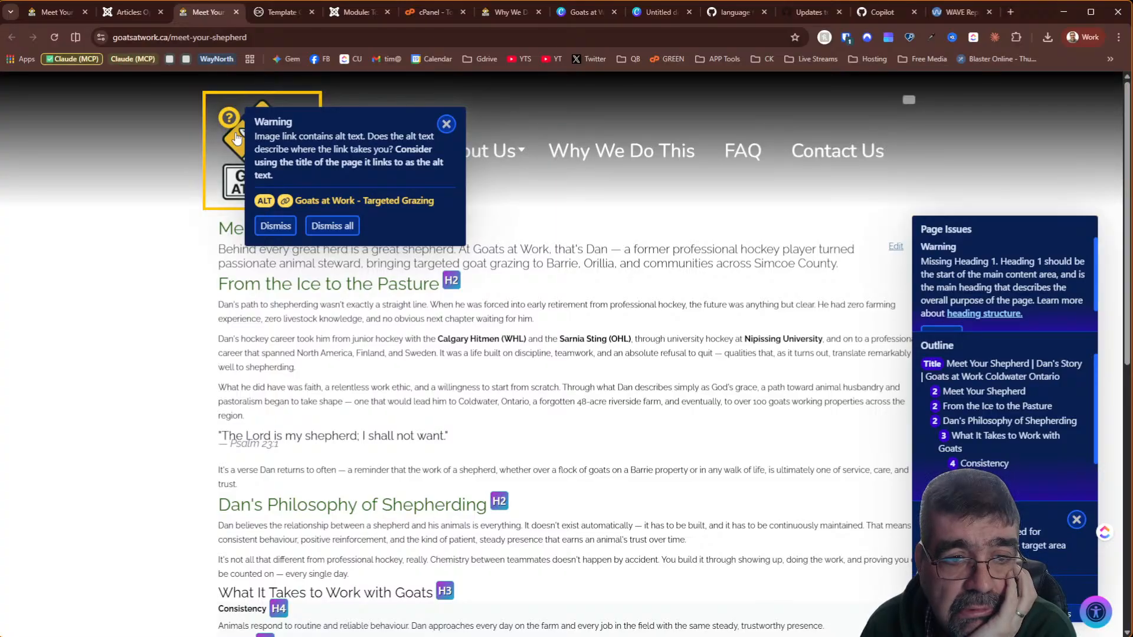
{"action": "scroll", "coordinate": [795, 291], "scroll_direction": "down", "scroll_amount": 10}
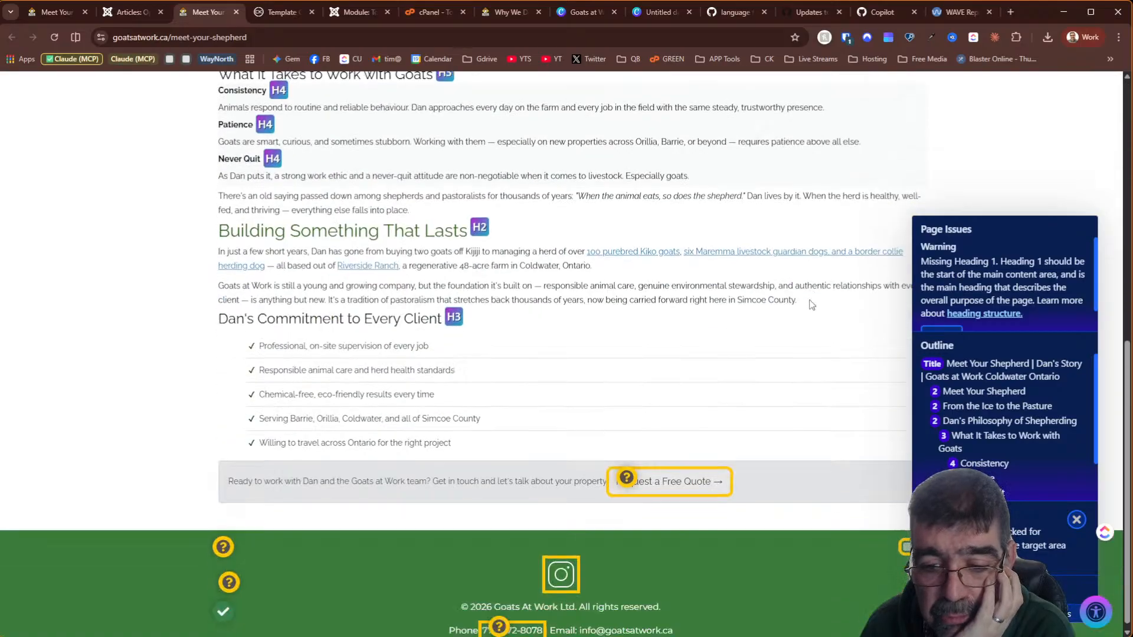
{"action": "scroll", "coordinate": [810, 305], "scroll_direction": "up", "scroll_amount": 10}
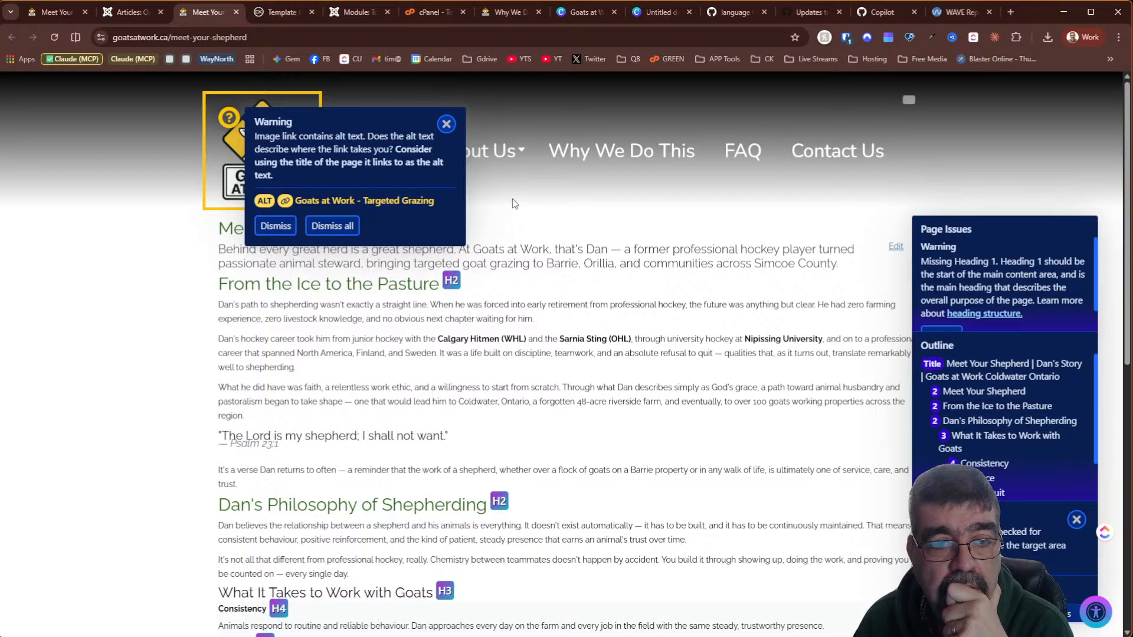
{"action": "left_click", "coordinate": [419, 112]}
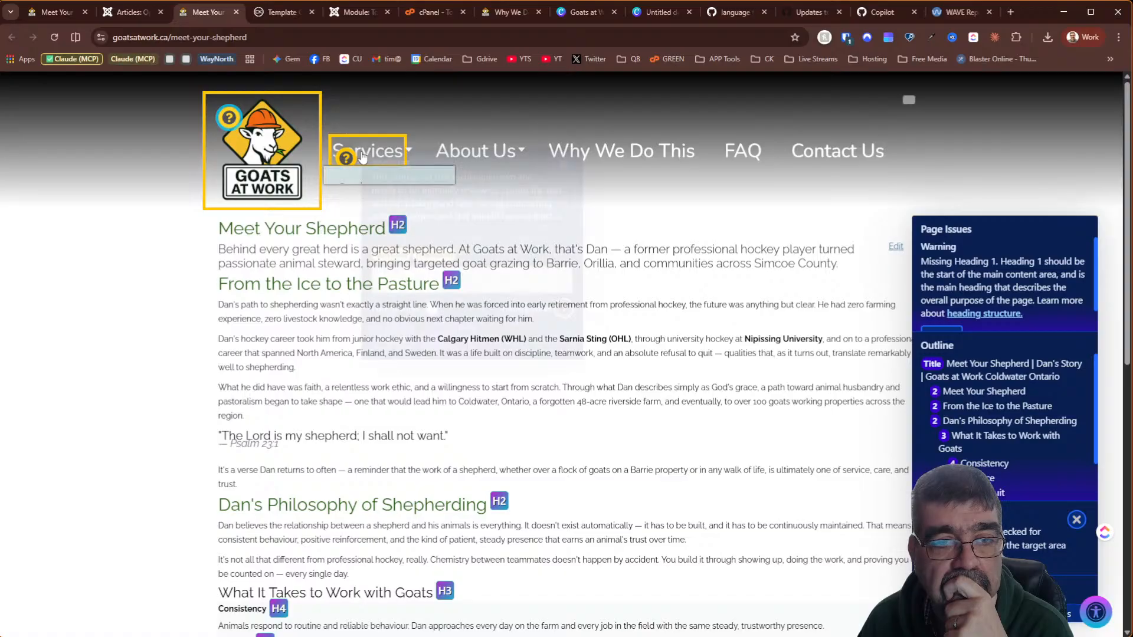
{"action": "mouse_move", "coordinate": [367, 148]}
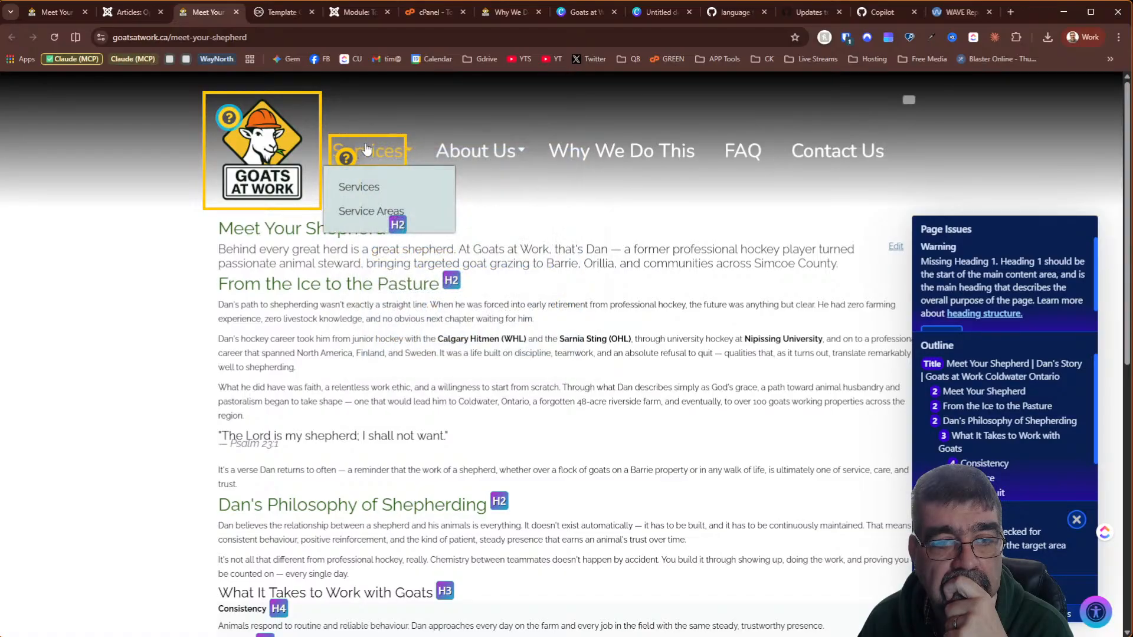
{"action": "left_click", "coordinate": [370, 189]}
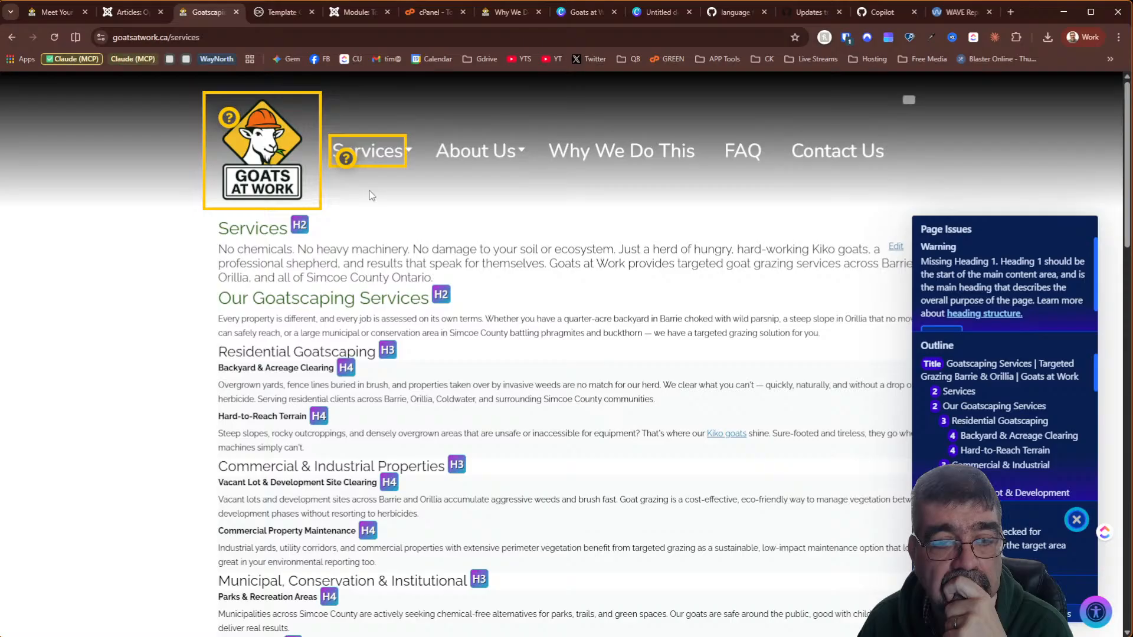
Install the extension package plg_aimyh1heading-v6.0 from the aimy folder in Google Drive's Joomla 5 folder
{"action": "left_click", "coordinate": [133, 12]}
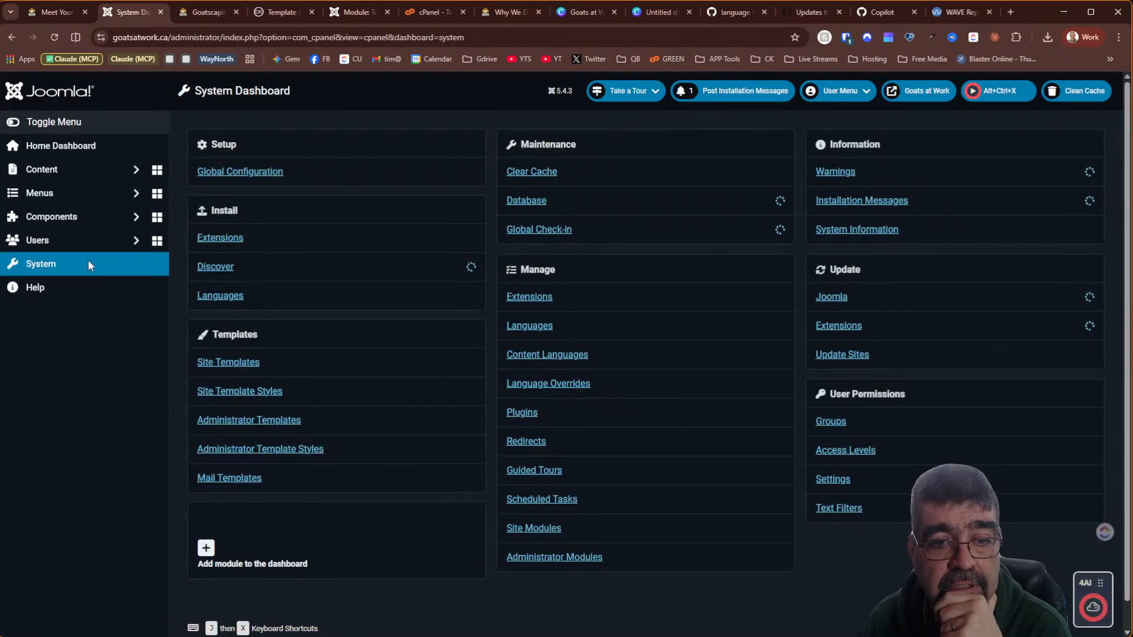
{"action": "left_click", "coordinate": [236, 242]}
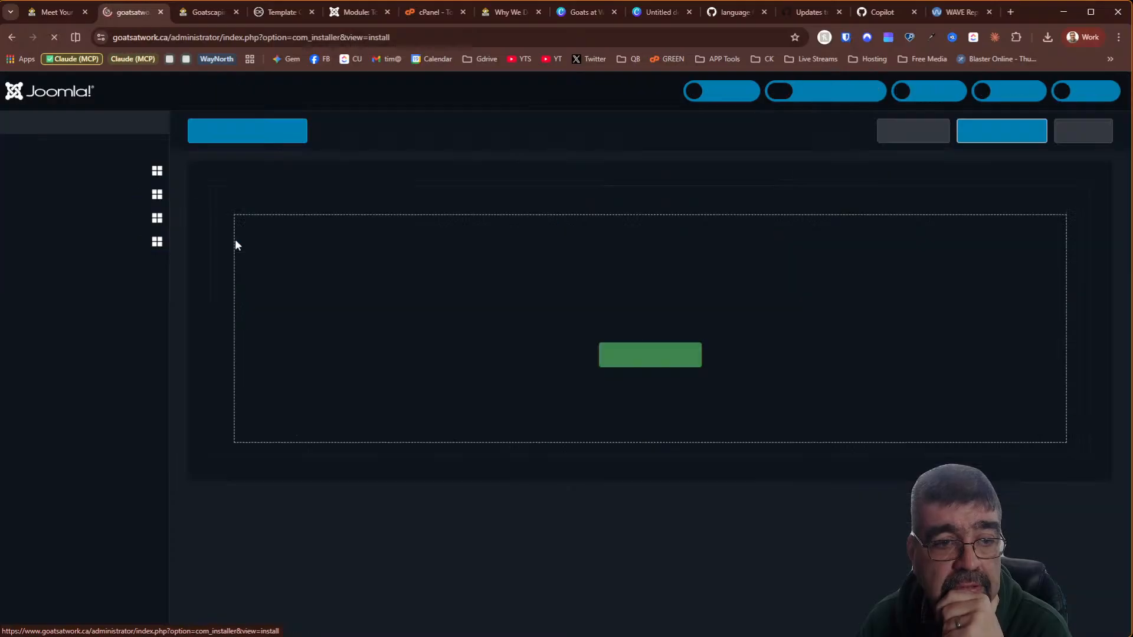
{"action": "left_click", "coordinate": [639, 381]}
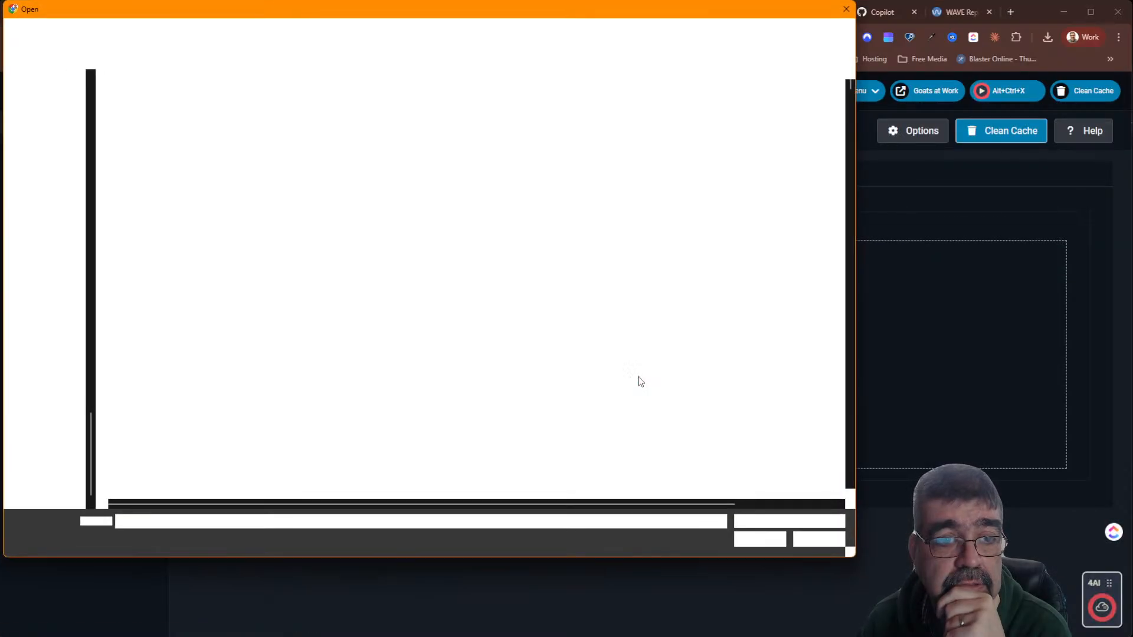
{"action": "left_click", "coordinate": [78, 211]}
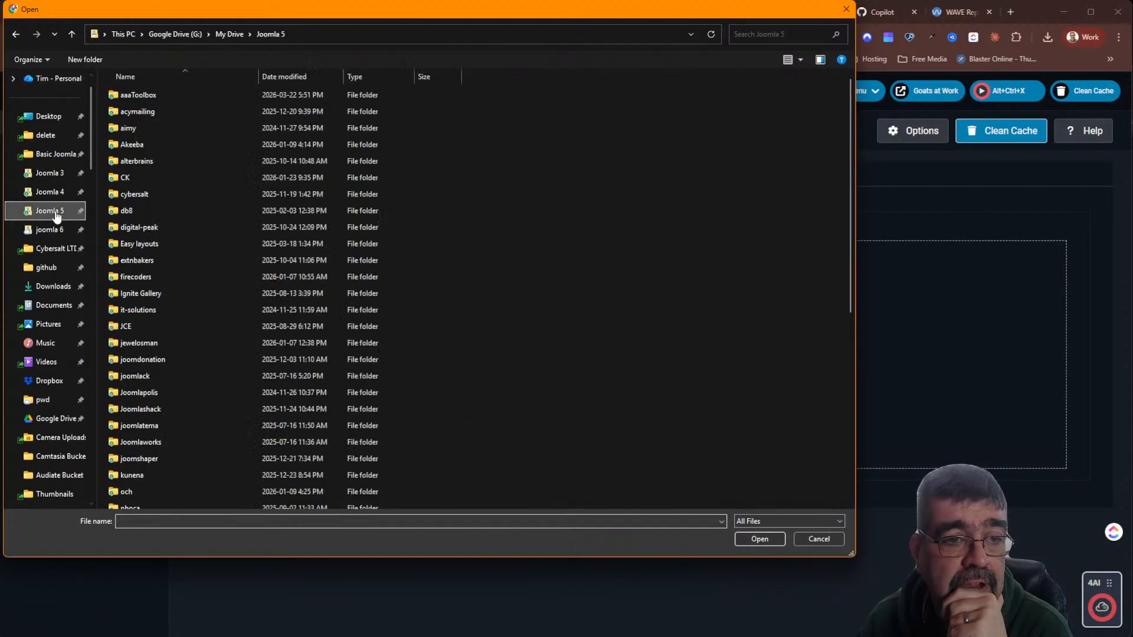
{"action": "double_click", "coordinate": [129, 129]}
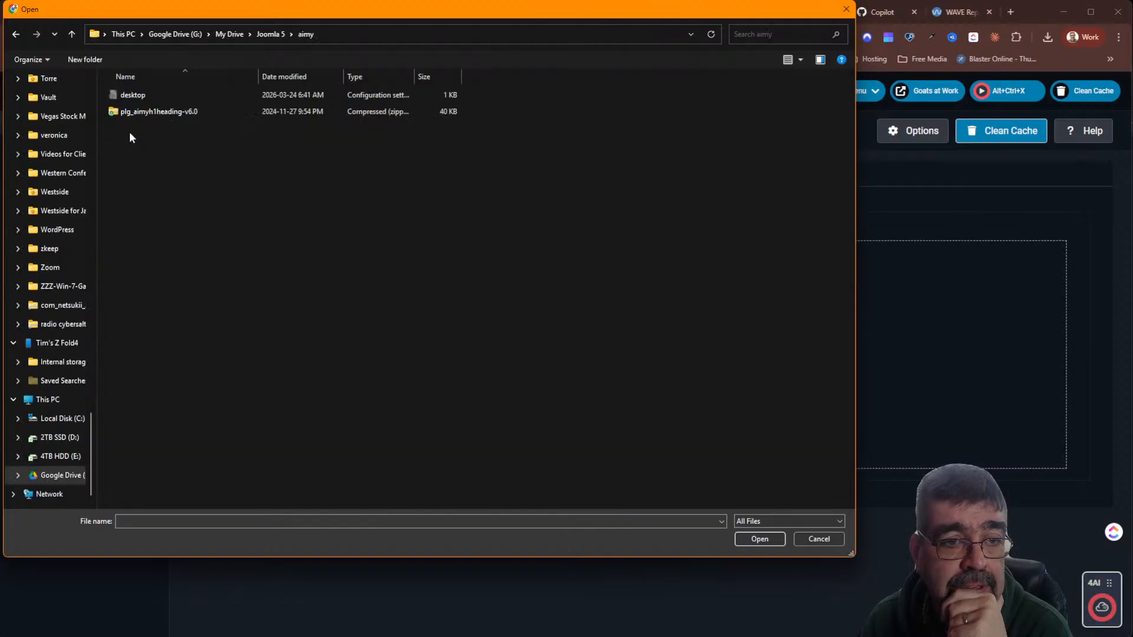
{"action": "double_click", "coordinate": [136, 114]}
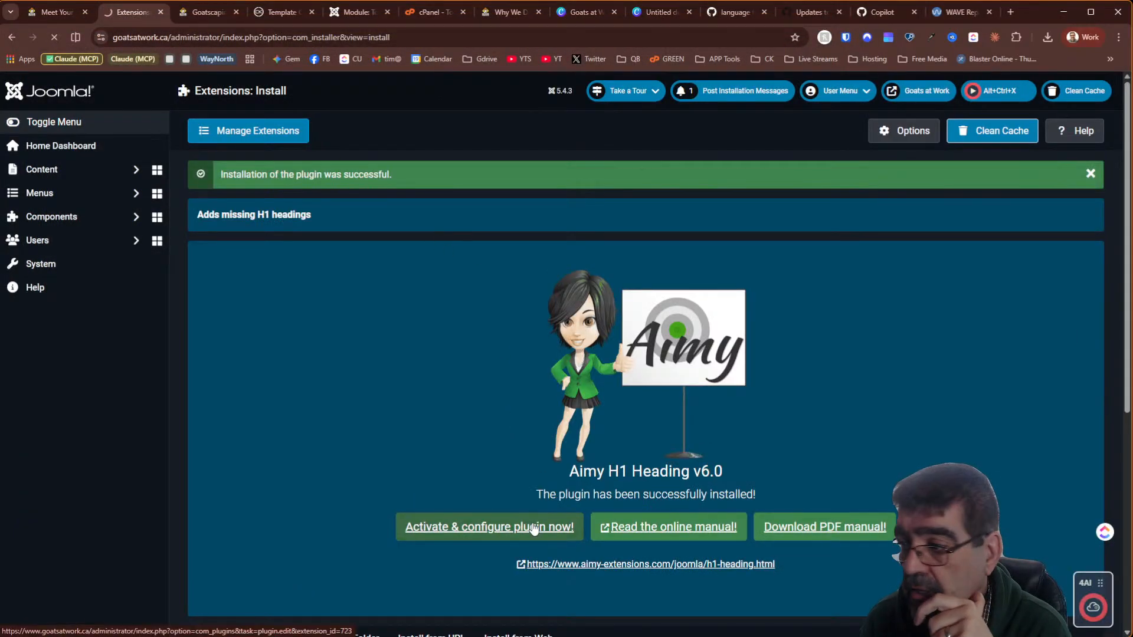
Open the System - Aimy H1 Heading plugin's configuration, set its status to Enabled and save
{"action": "left_click", "coordinate": [534, 527]}
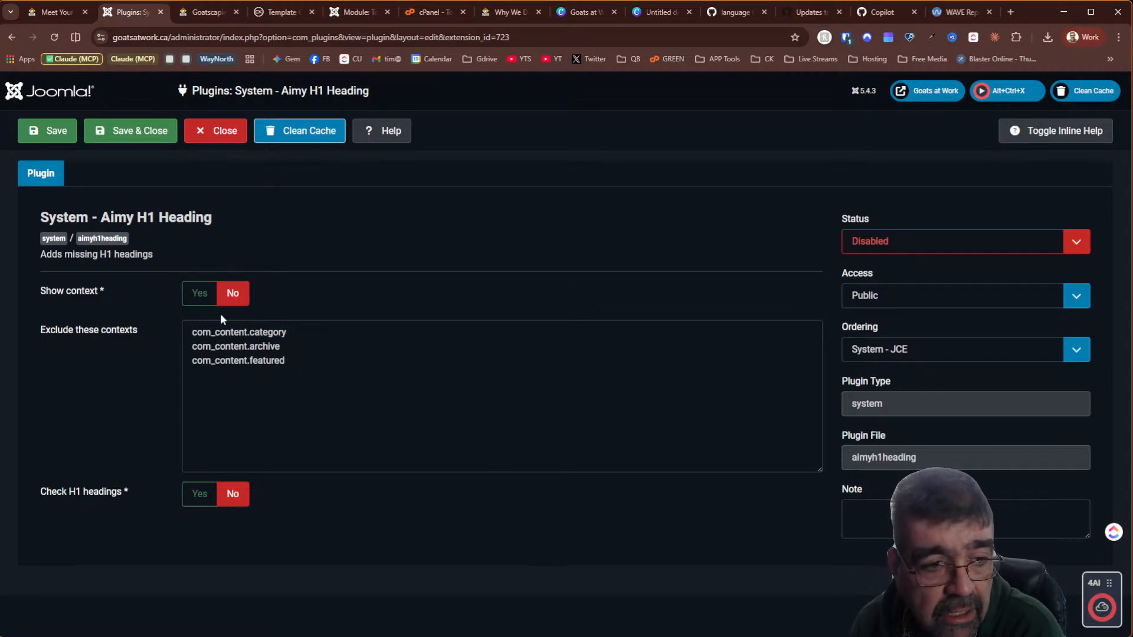
{"action": "left_click", "coordinate": [887, 253]}
{"action": "left_click", "coordinate": [880, 257]}
{"action": "left_click", "coordinate": [56, 142]}
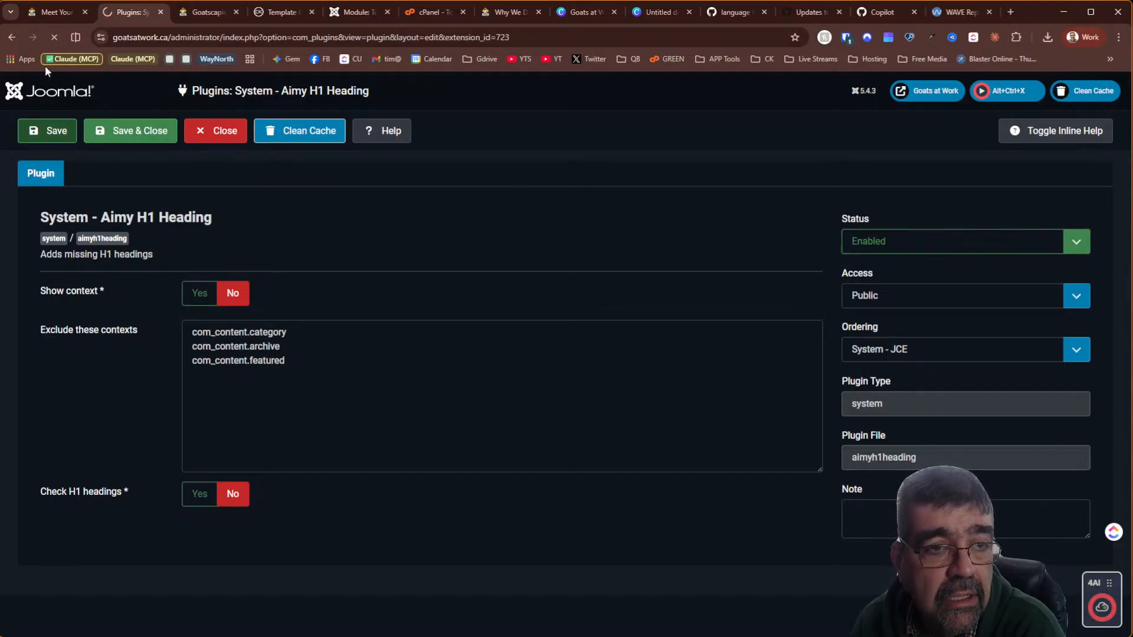
Reload the live Services page and examine its heading levels and checker flags from the title down to the quote request
{"action": "left_click", "coordinate": [226, 12]}
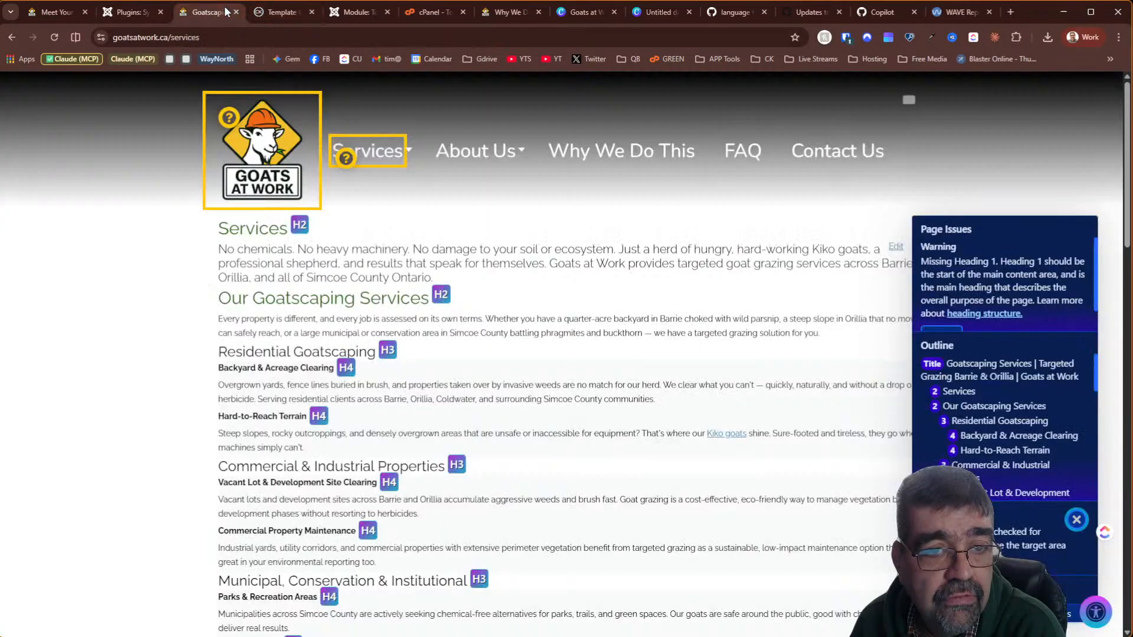
{"action": "left_click", "coordinate": [54, 37]}
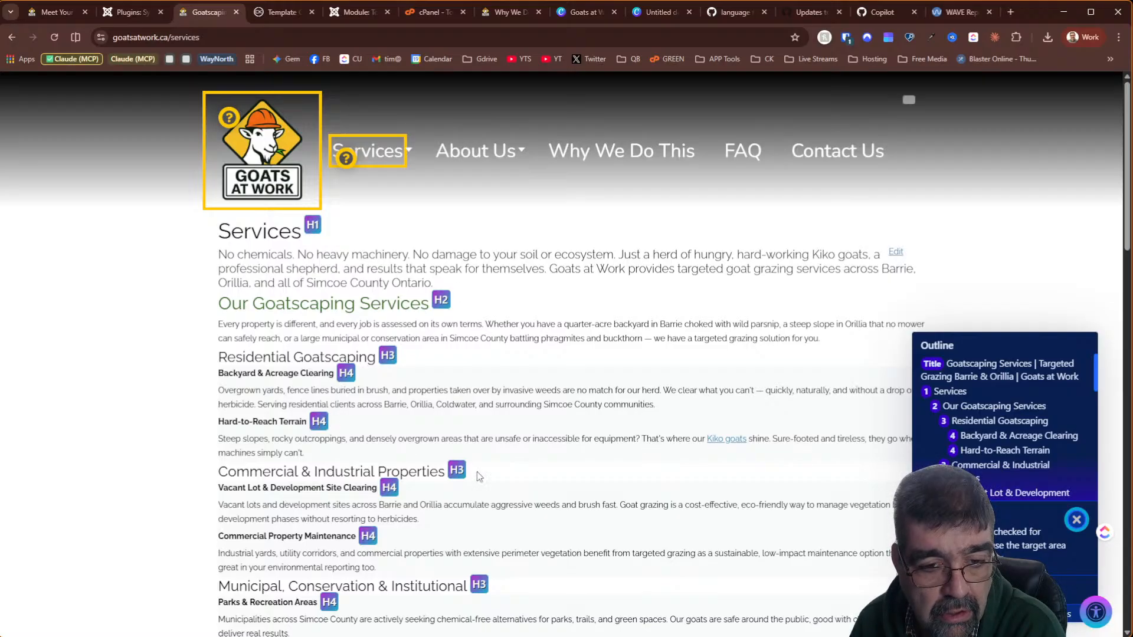
{"action": "scroll", "coordinate": [583, 455], "scroll_direction": "down", "scroll_amount": 5}
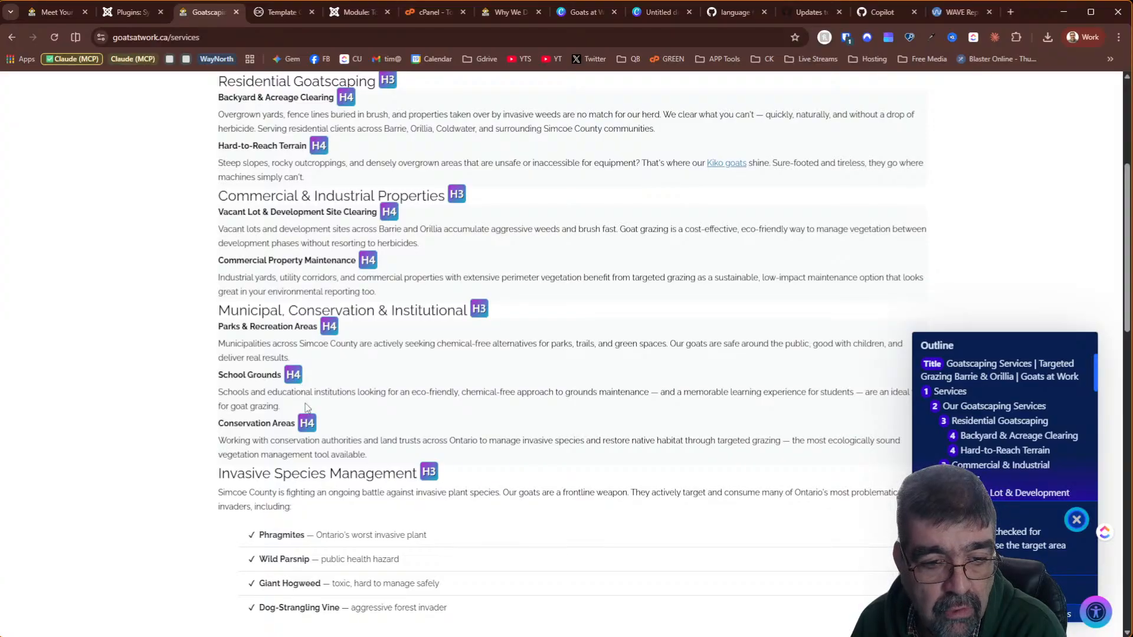
{"action": "scroll", "coordinate": [440, 475], "scroll_direction": "down", "scroll_amount": 5}
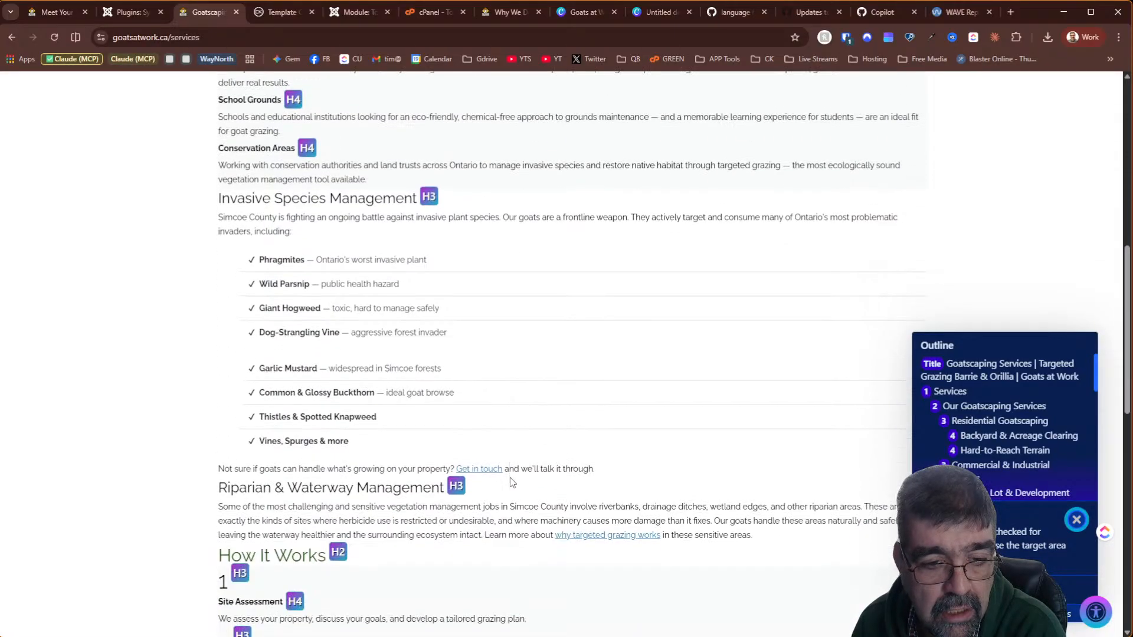
{"action": "scroll", "coordinate": [468, 489], "scroll_direction": "down", "scroll_amount": 2}
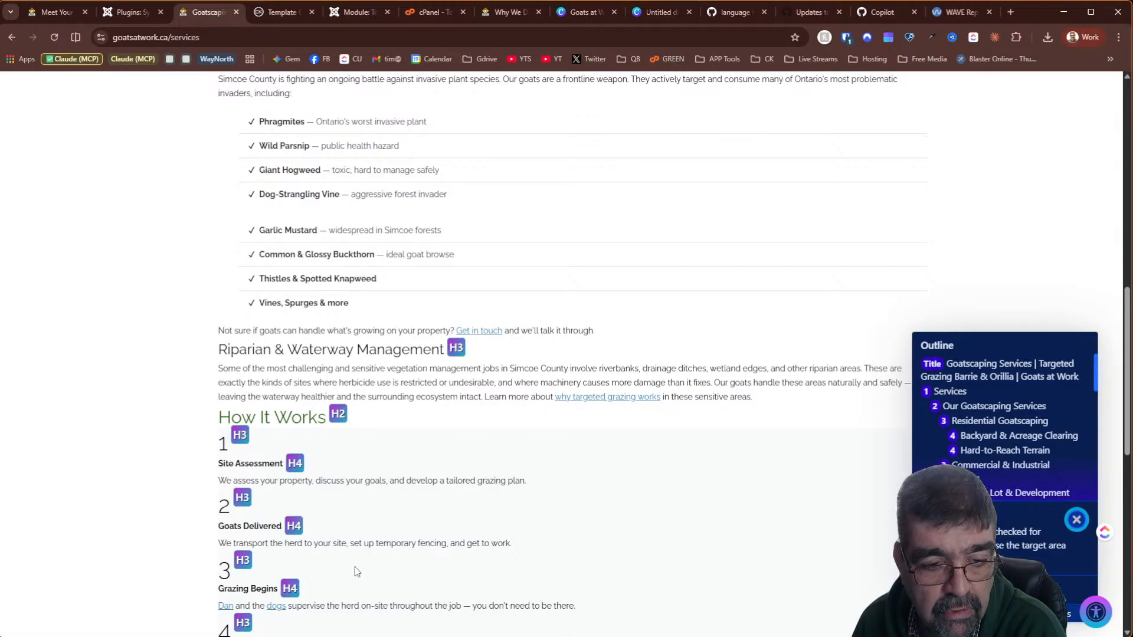
{"action": "scroll", "coordinate": [477, 496], "scroll_direction": "down", "scroll_amount": 5}
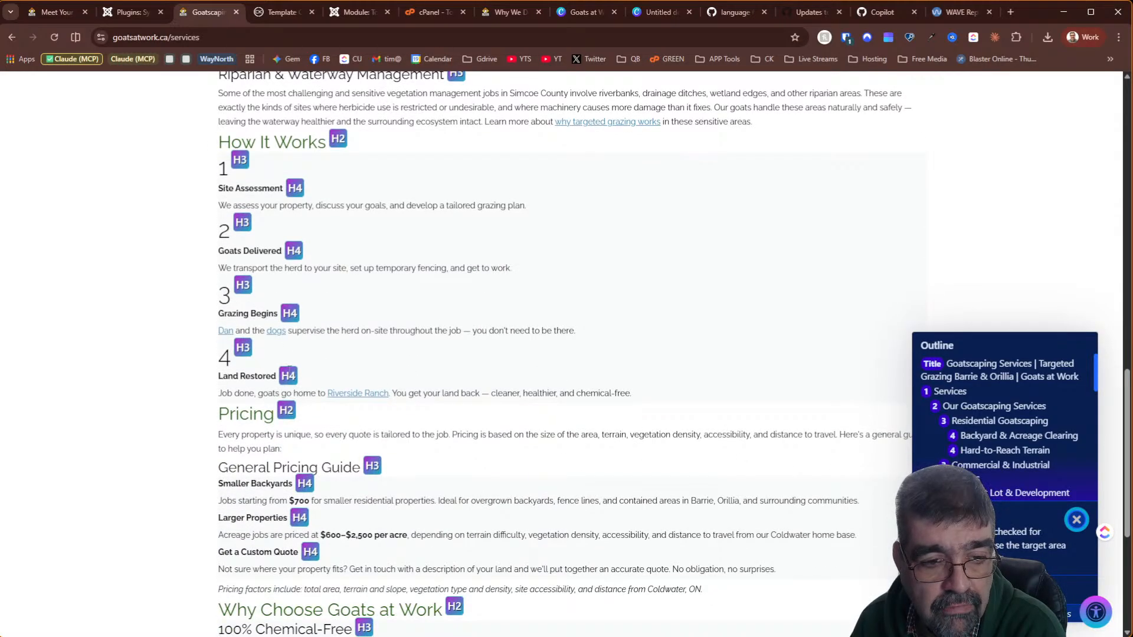
{"action": "scroll", "coordinate": [348, 421], "scroll_direction": "down", "scroll_amount": 5}
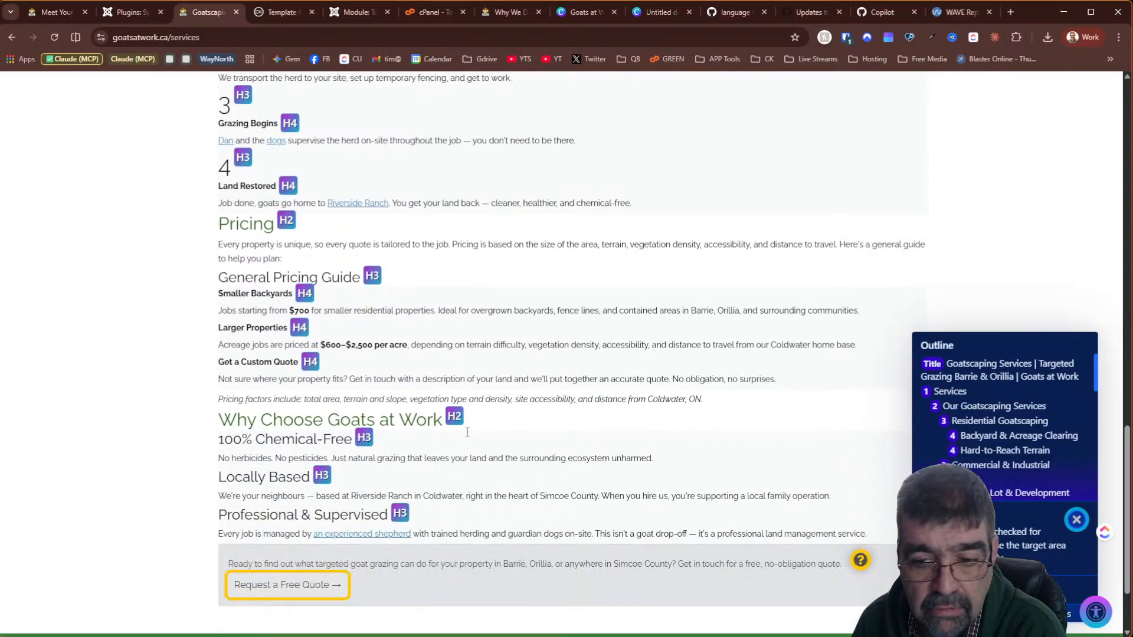
{"action": "scroll", "coordinate": [467, 437], "scroll_direction": "up", "scroll_amount": 20}
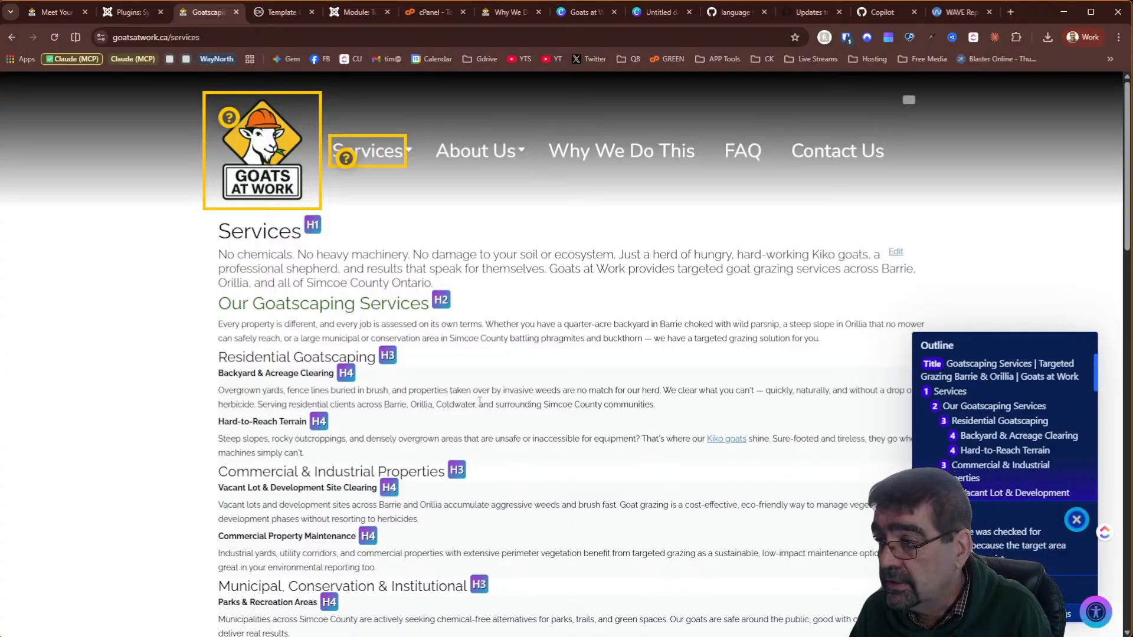
Read Claude's latest reply about the meta refresh error, and open the live Meet Your Shepherd page to check its headings
{"action": "key", "text": "alt+Tab"}
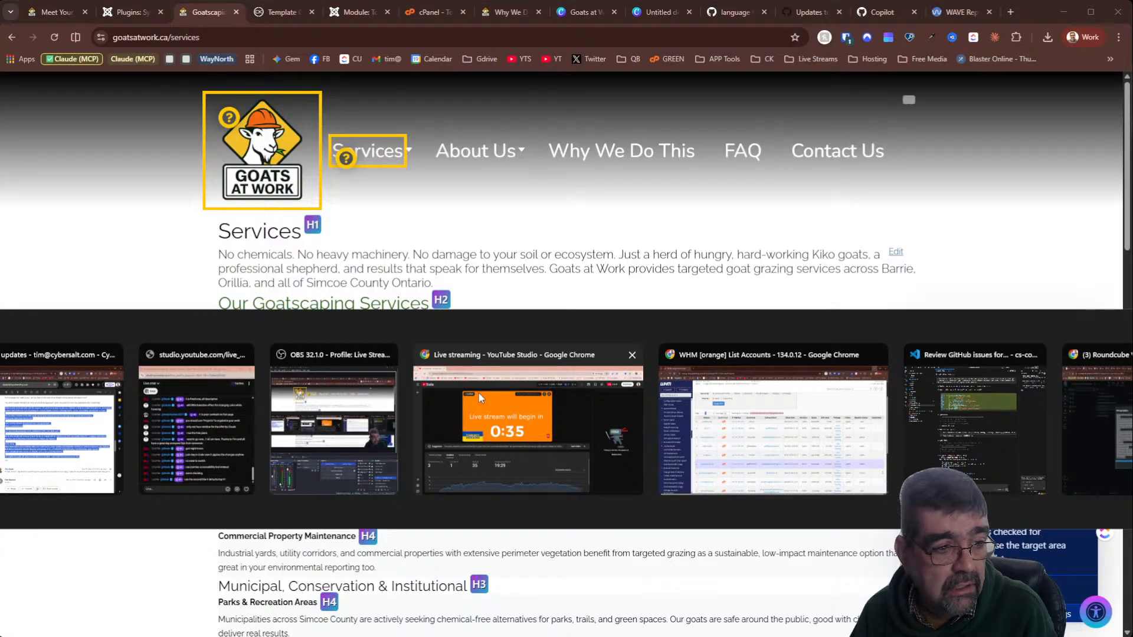
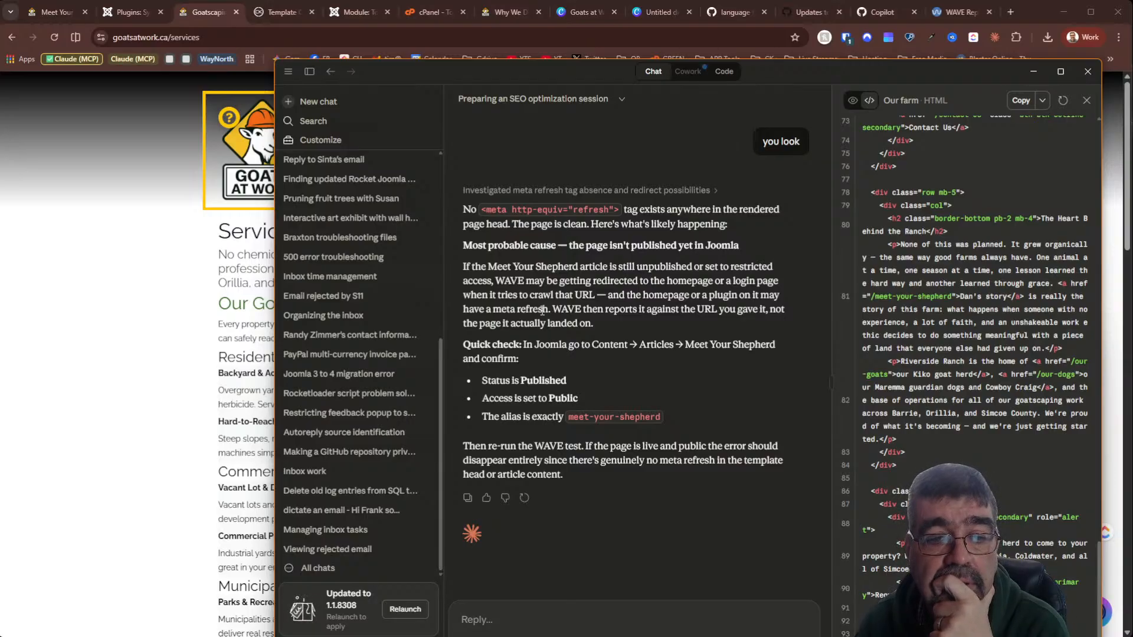
{"action": "left_click", "coordinate": [134, 280]}
{"action": "mouse_move", "coordinate": [481, 157]}
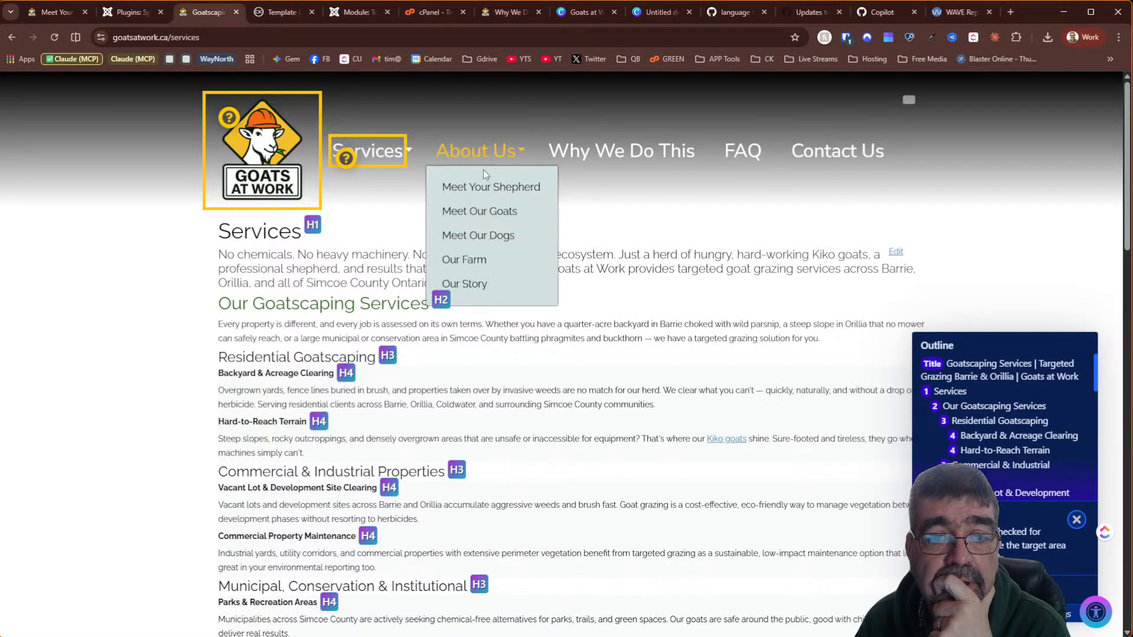
{"action": "left_click", "coordinate": [483, 189]}
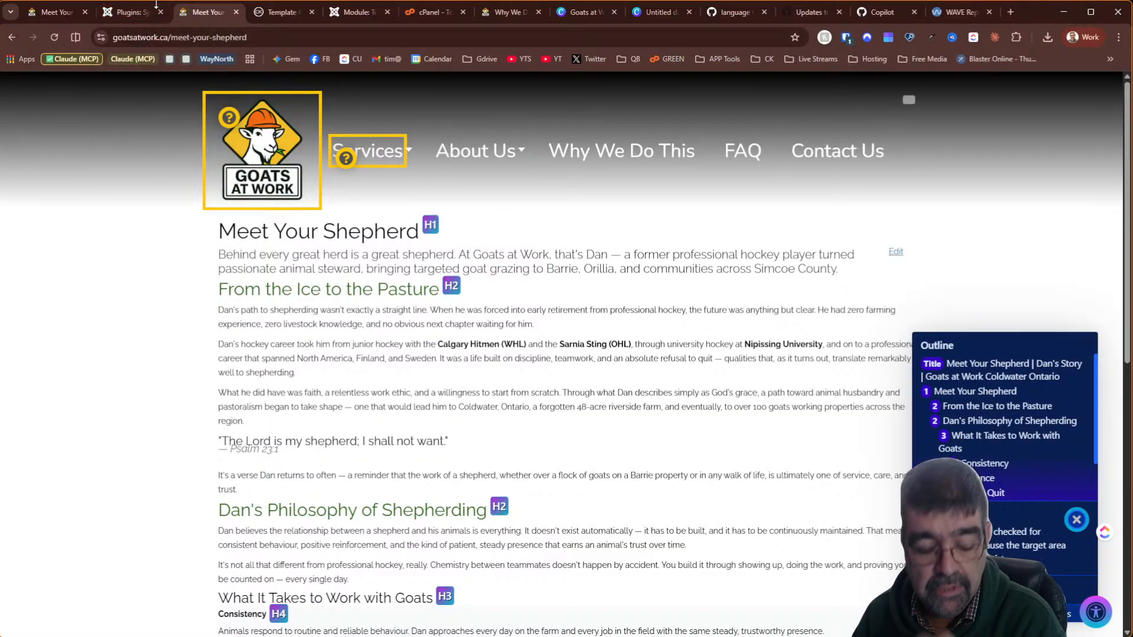
Switch to Claude and start a reply in the SEO optimization chat with "it is pu"
{"action": "key", "text": "alt+Tab"}
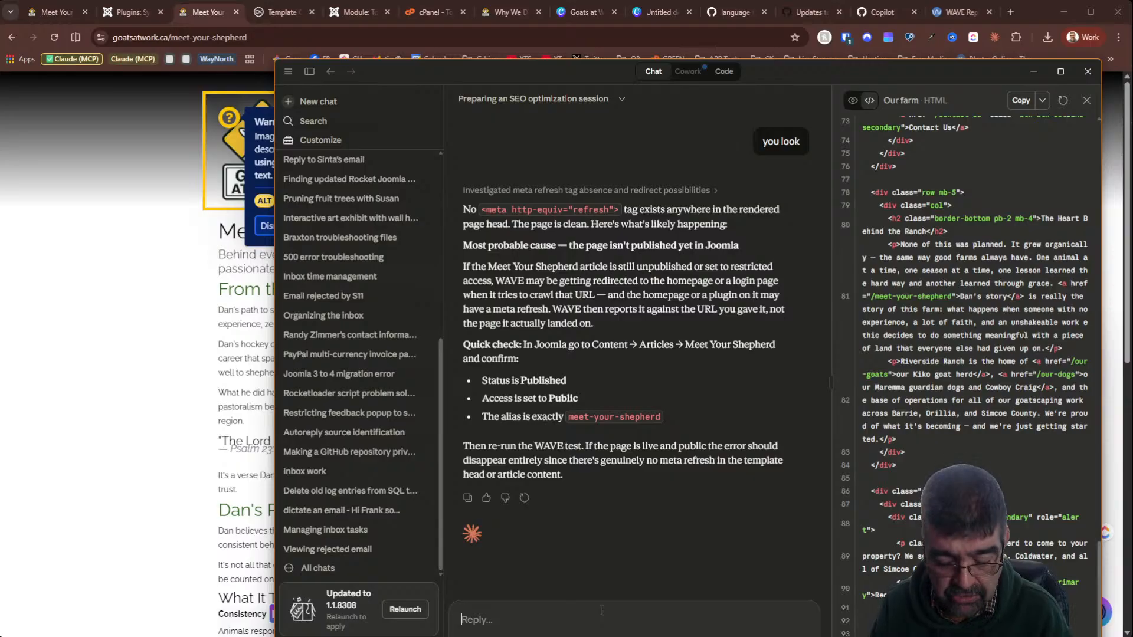
{"action": "type", "text": "it is pu"}
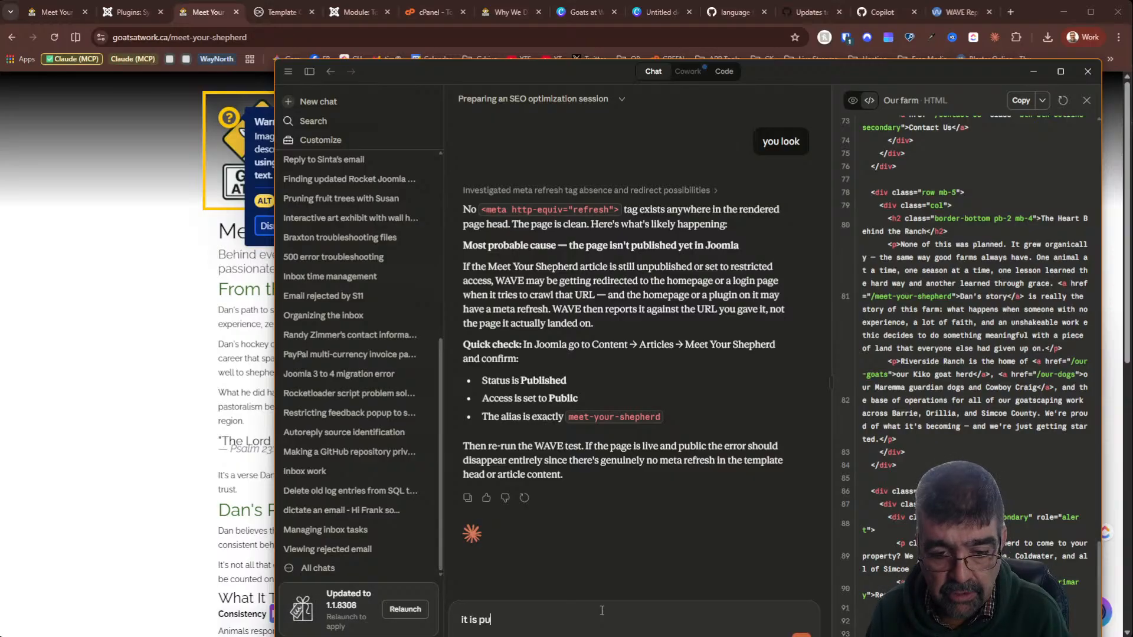
Reply to Claude that the page is published and that "met your shepherd" is the alias
{"action": "type", "text": "blished"}
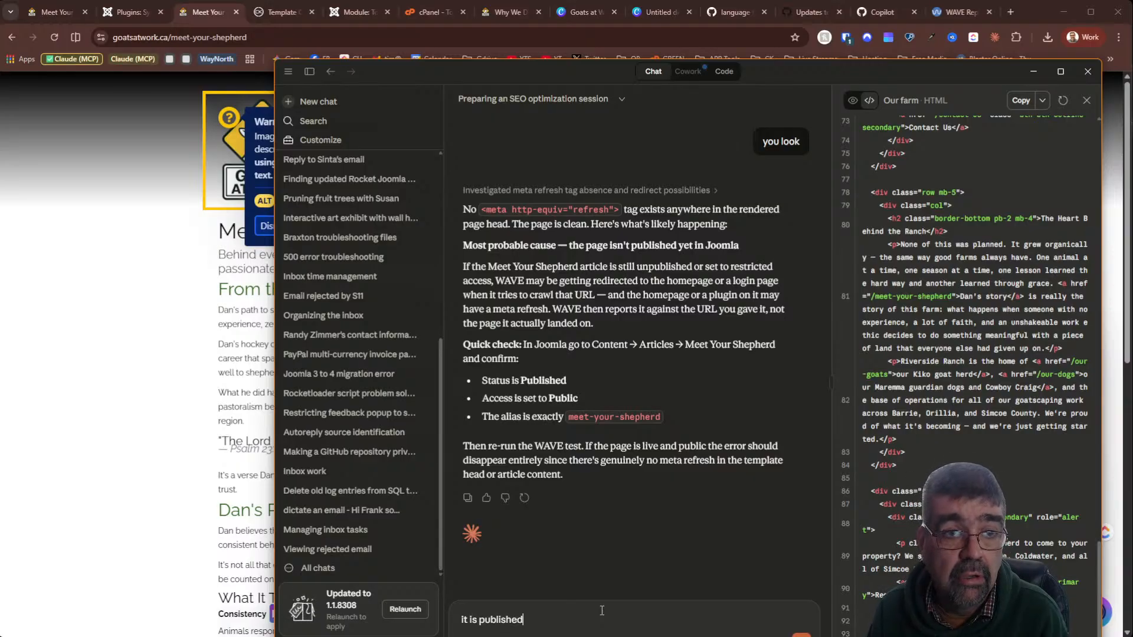
{"action": "type", "text": " and me"}
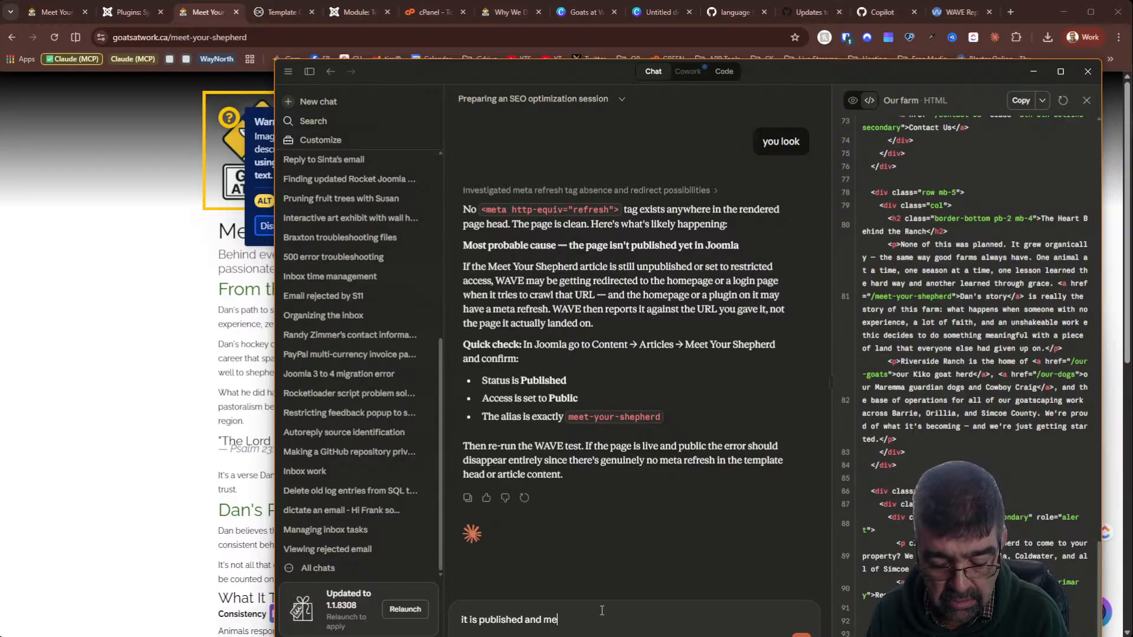
{"action": "type", "text": "t you"}
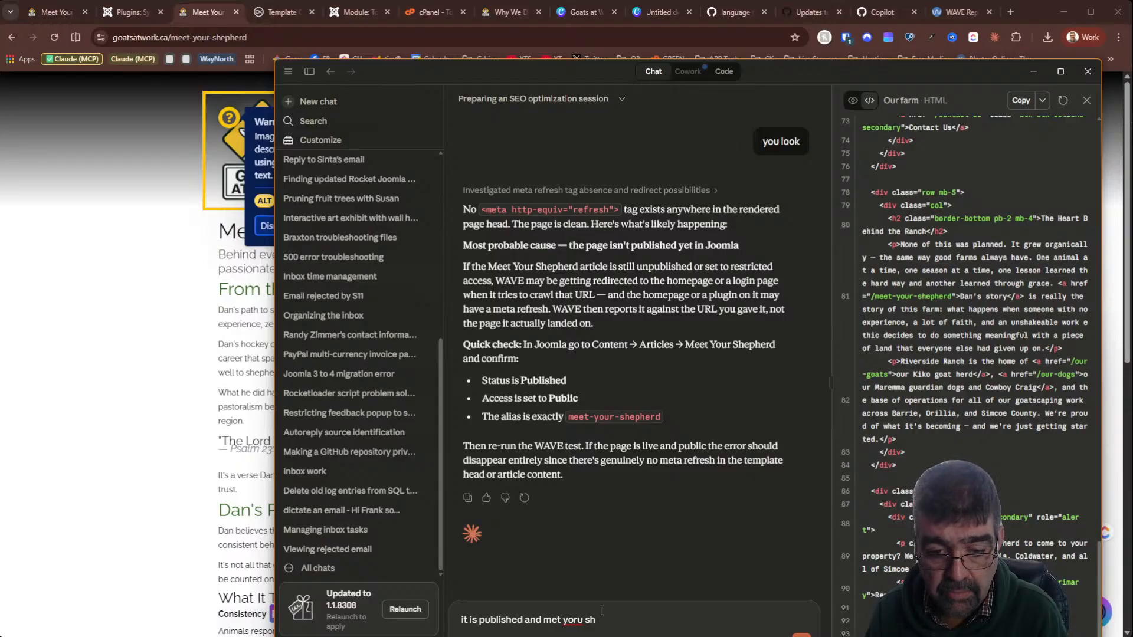
{"action": "type", "text": "r sh"}
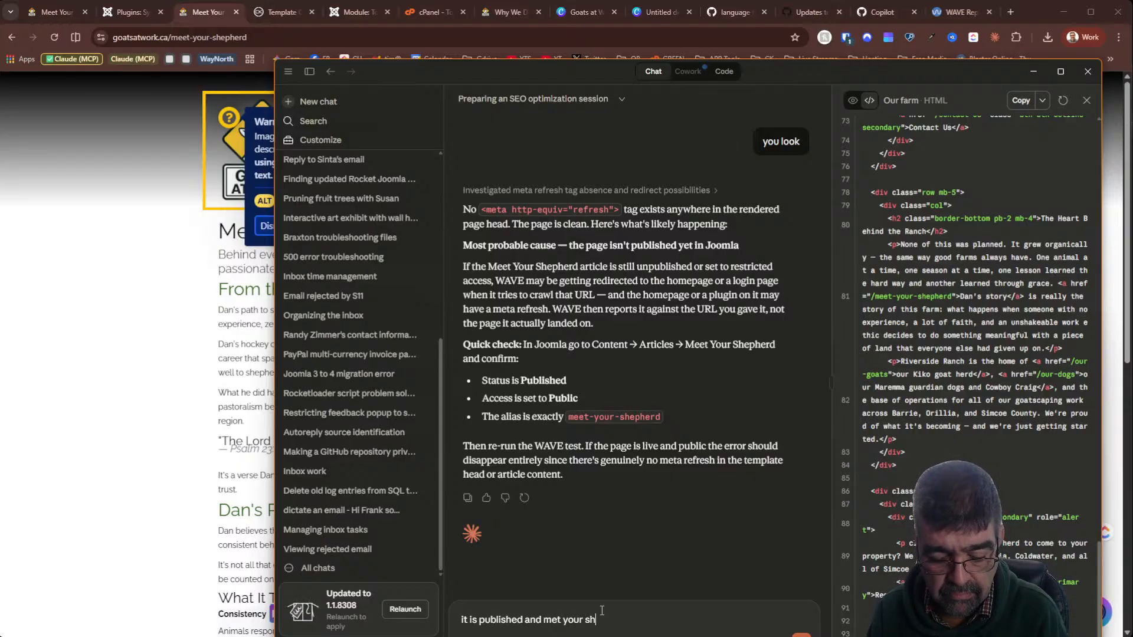
{"action": "type", "text": "epher"}
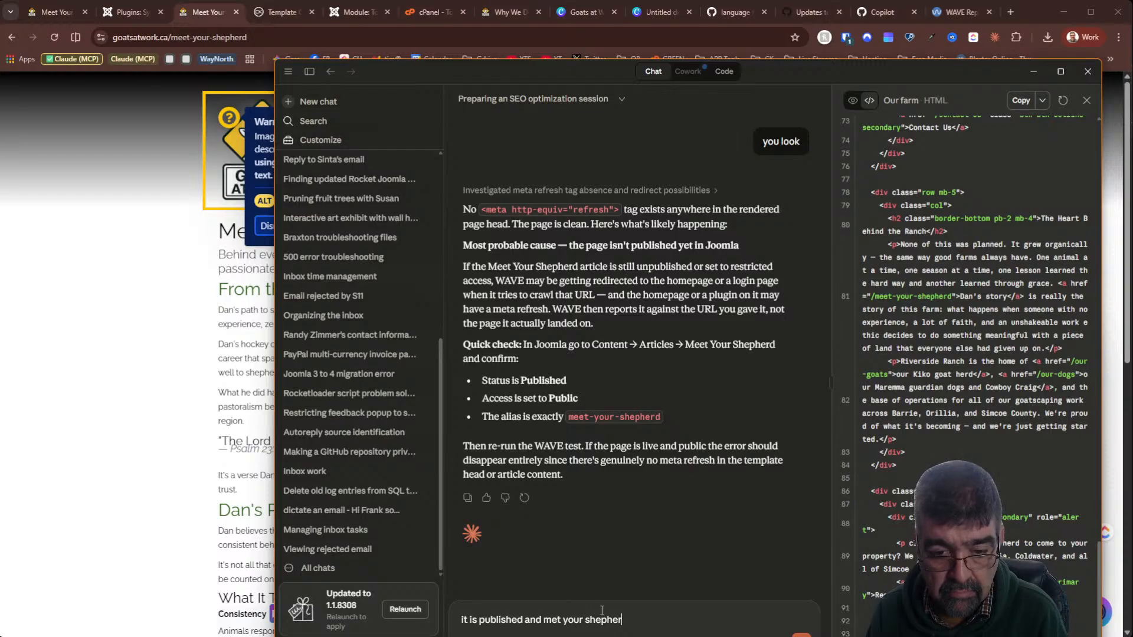
{"action": "type", "text": "d is "}
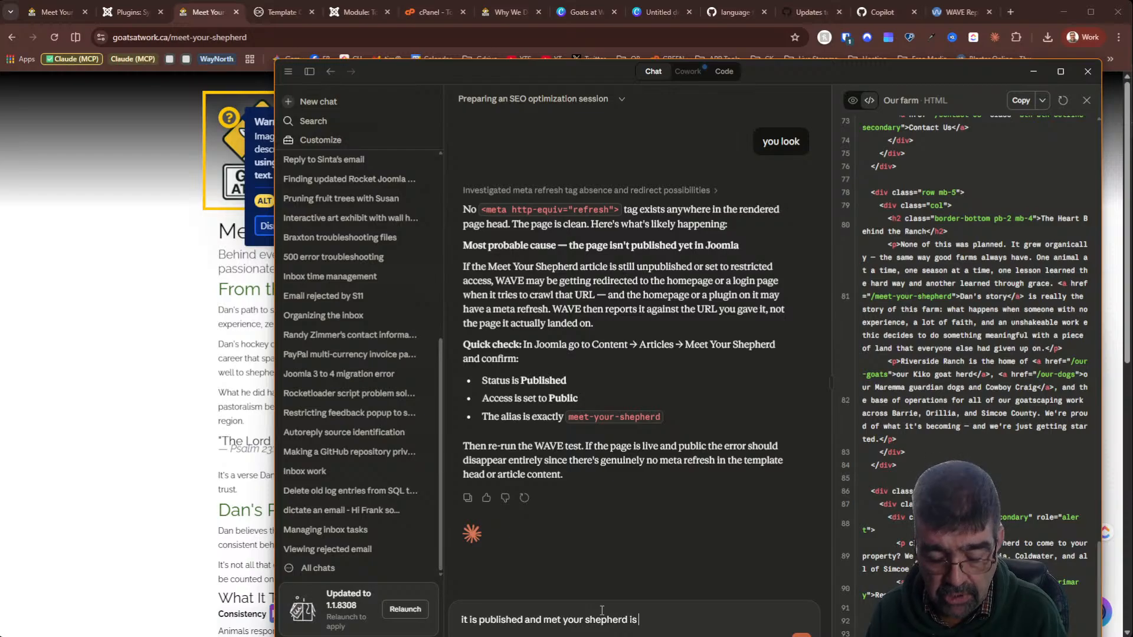
{"action": "type", "text": "is the all"}
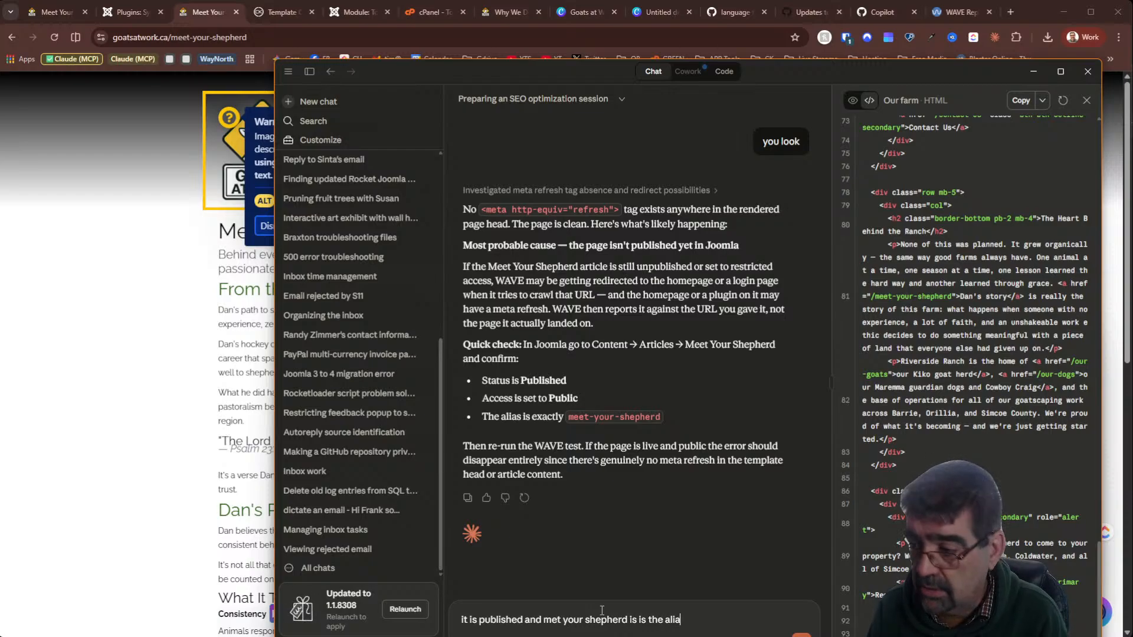
{"action": "key", "text": "Return"}
Switch to the browser, review the Meet Your Shepherd page's content and heading levels, and close the accessibility checker overlay
{"action": "left_click", "coordinate": [185, 294]}
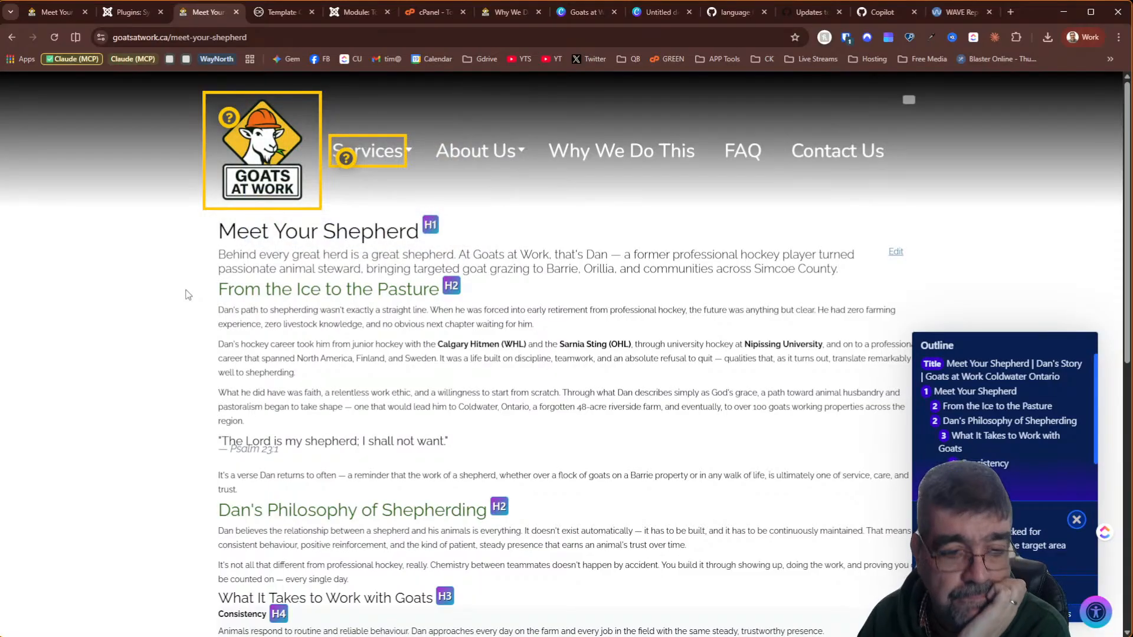
{"action": "scroll", "coordinate": [313, 321], "scroll_direction": "down", "scroll_amount": 2}
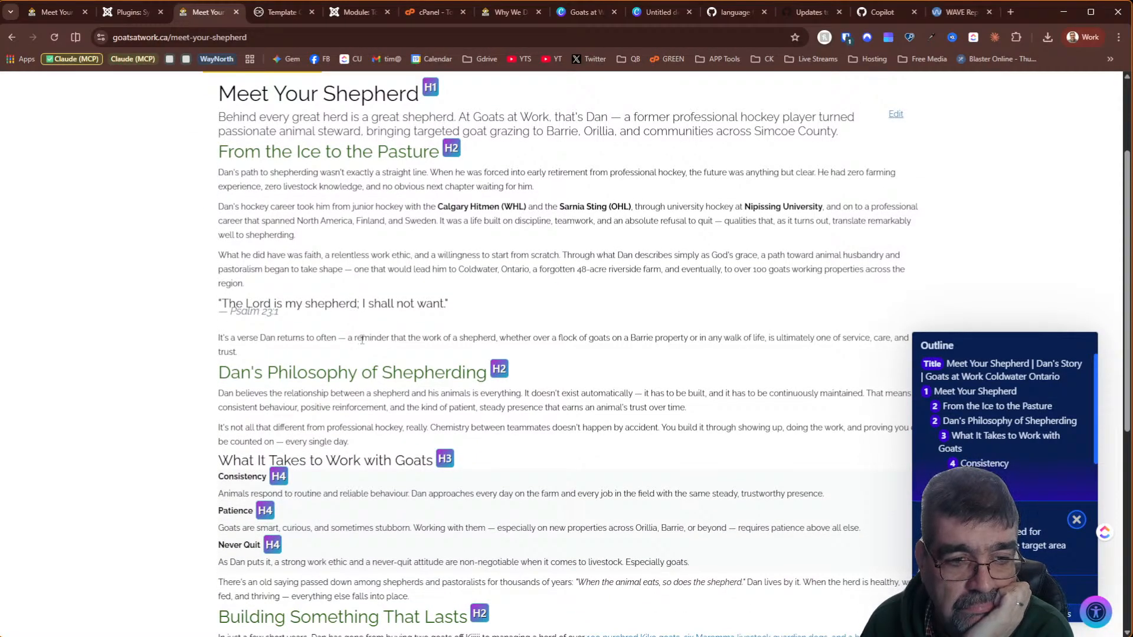
{"action": "scroll", "coordinate": [463, 306], "scroll_direction": "down", "scroll_amount": 4}
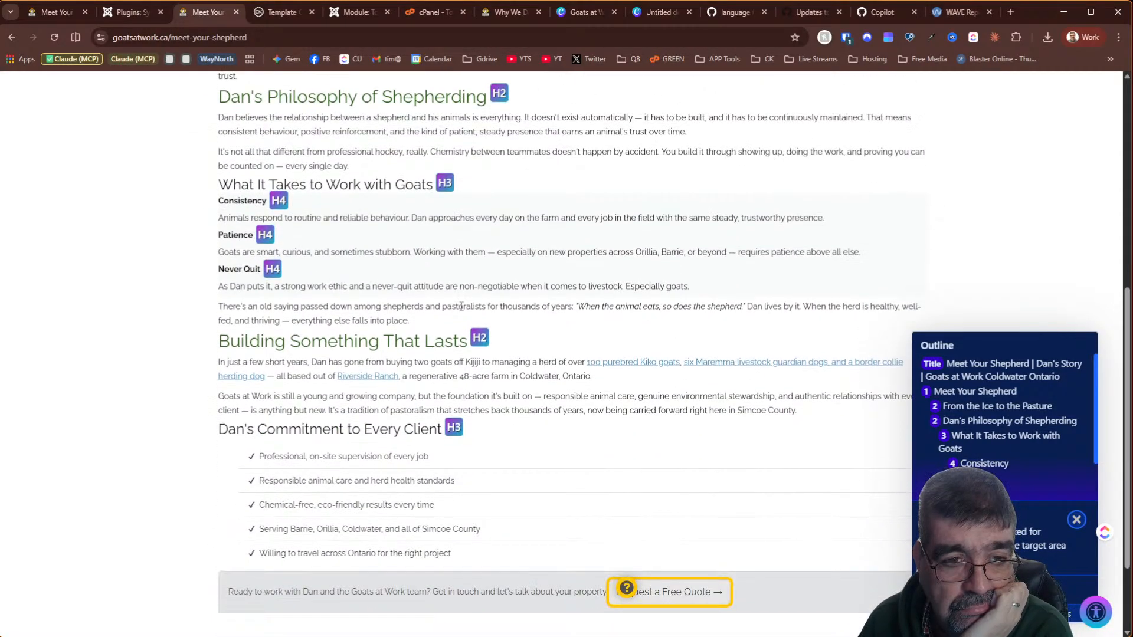
{"action": "scroll", "coordinate": [462, 306], "scroll_direction": "up", "scroll_amount": 1}
{"action": "scroll", "coordinate": [462, 306], "scroll_direction": "up", "scroll_amount": 3}
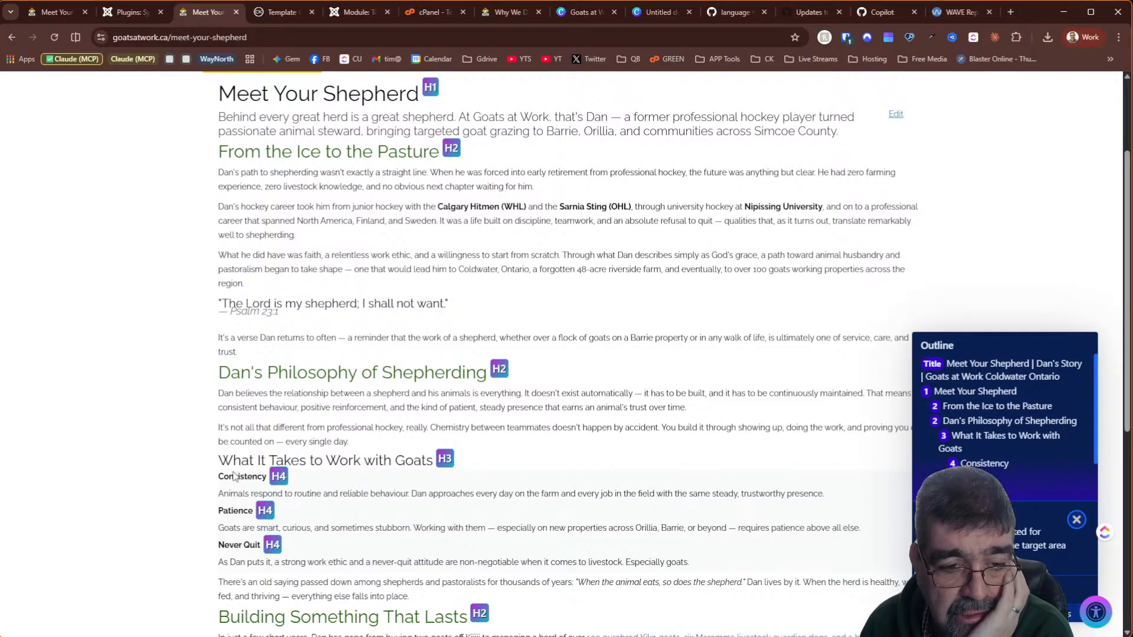
{"action": "key", "text": "Escape"}
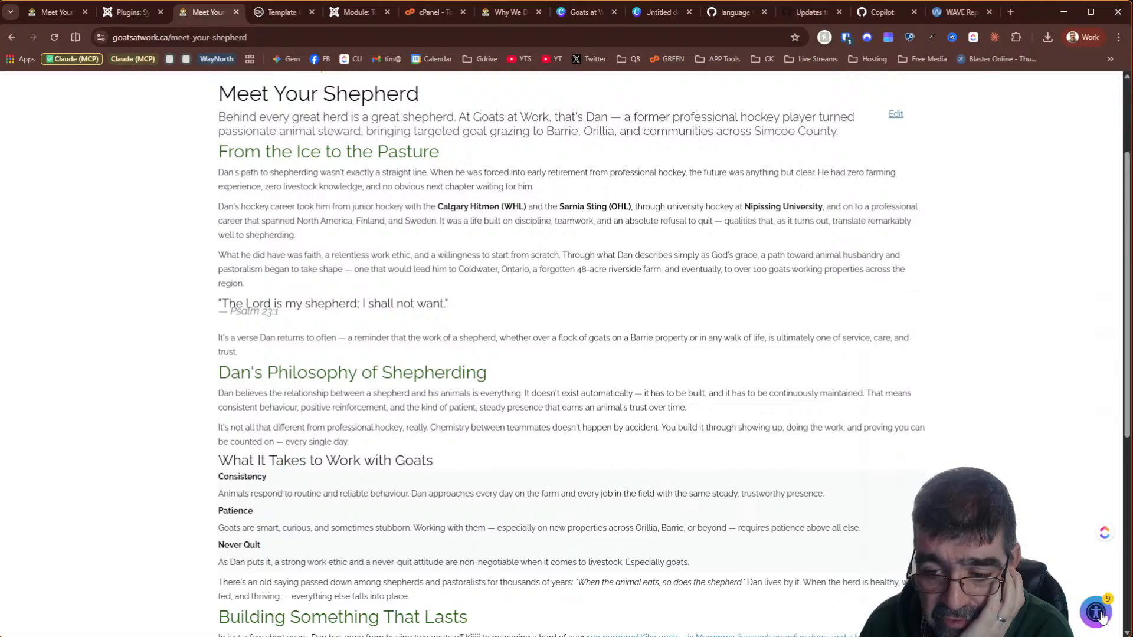
Inspect the Consistency heading's markup and styles, and always allow Claude's actions on wave.webaim.org
{"action": "right_click", "coordinate": [228, 490]}
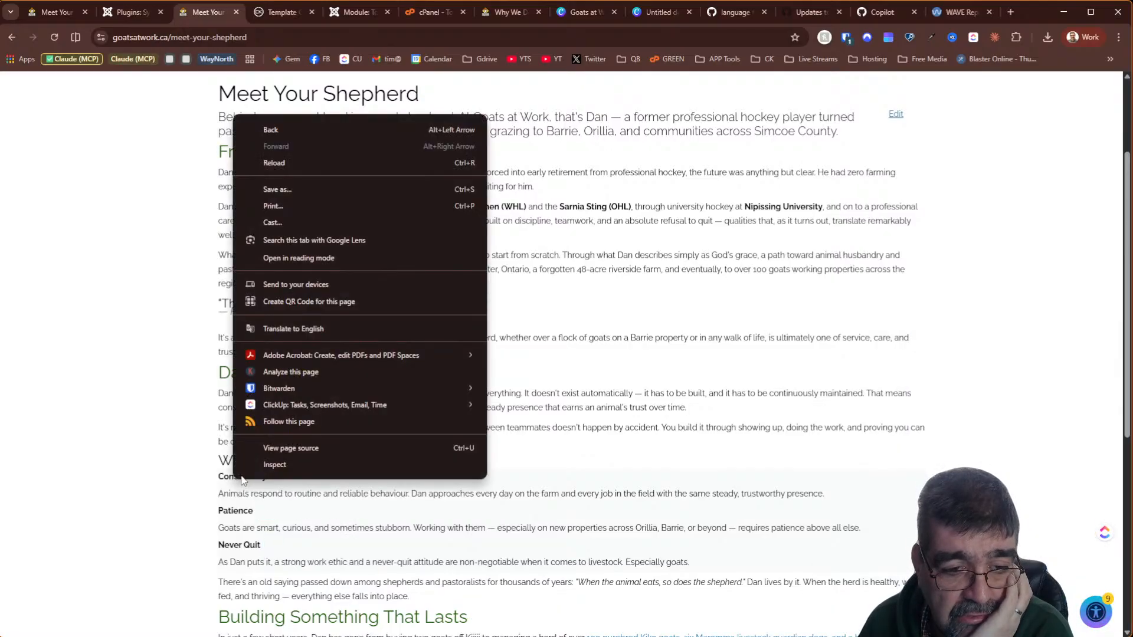
{"action": "left_click", "coordinate": [260, 470]}
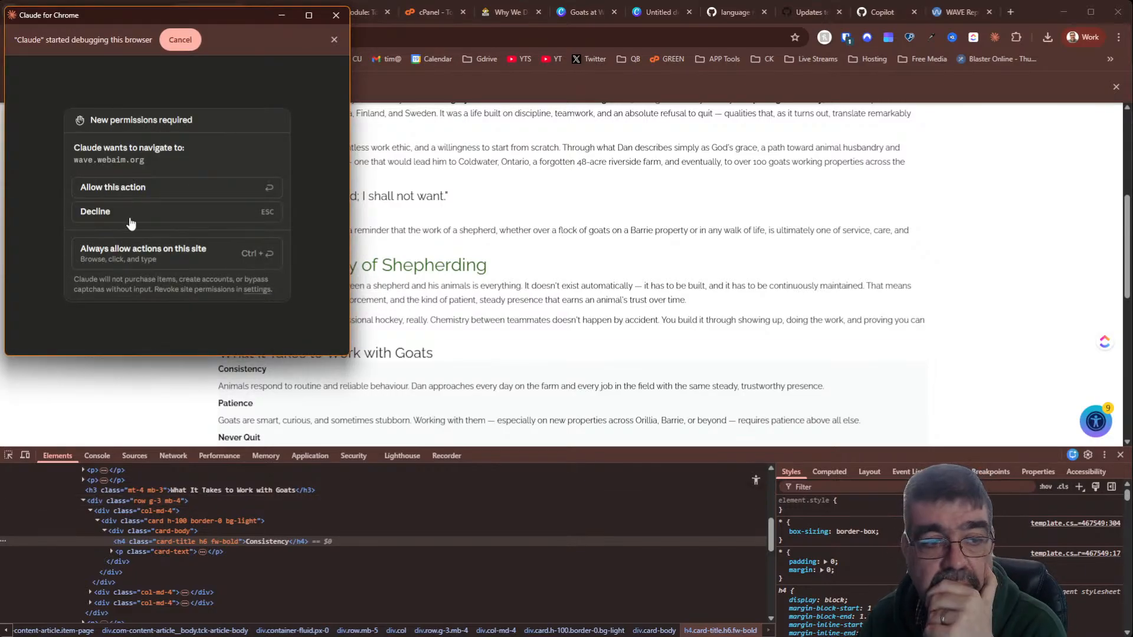
{"action": "left_click", "coordinate": [142, 250]}
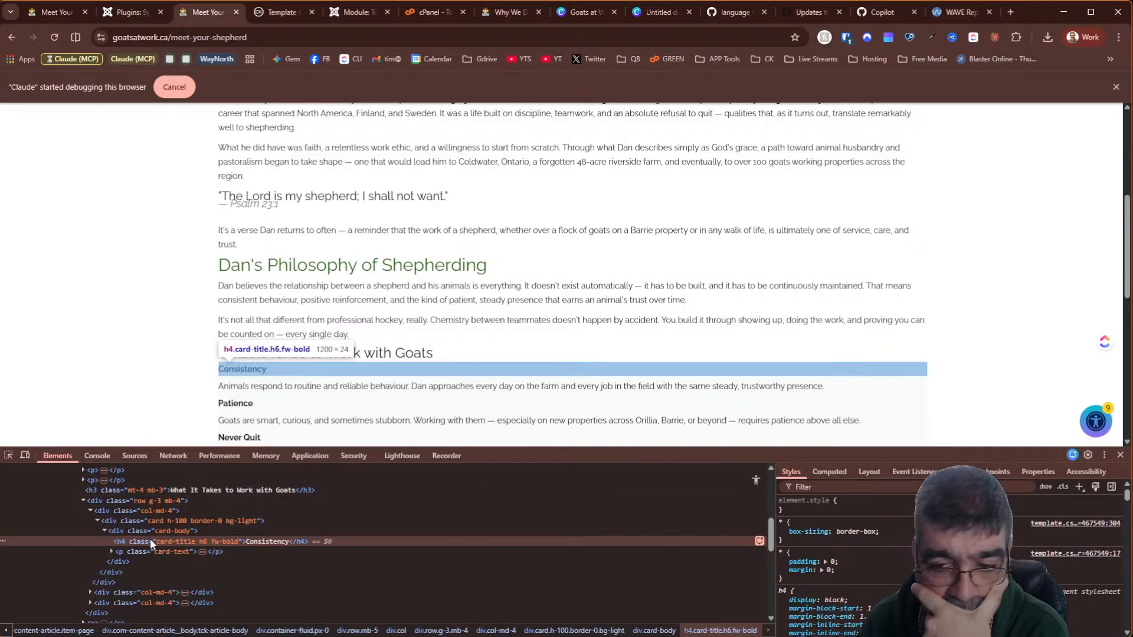
{"action": "scroll", "coordinate": [791, 570], "scroll_direction": "down", "scroll_amount": 3}
{"action": "scroll", "coordinate": [826, 570], "scroll_direction": "up", "scroll_amount": 2}
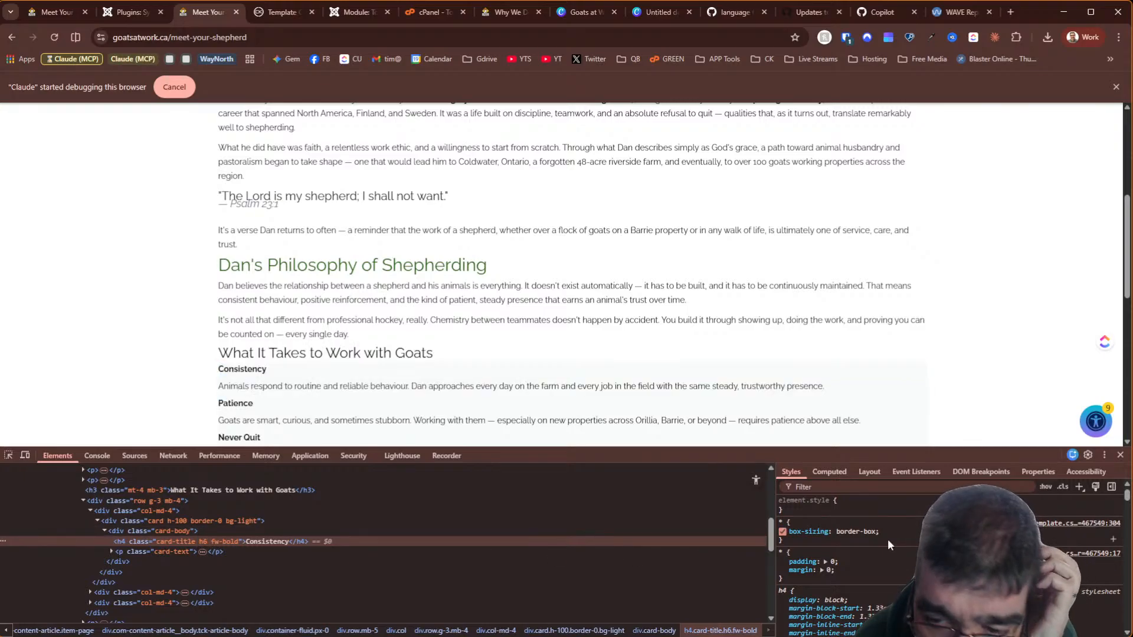
Add a new style rule for h4.card-title.h6.fw-bold with a font-size of 23px
{"action": "left_click", "coordinate": [1079, 487]}
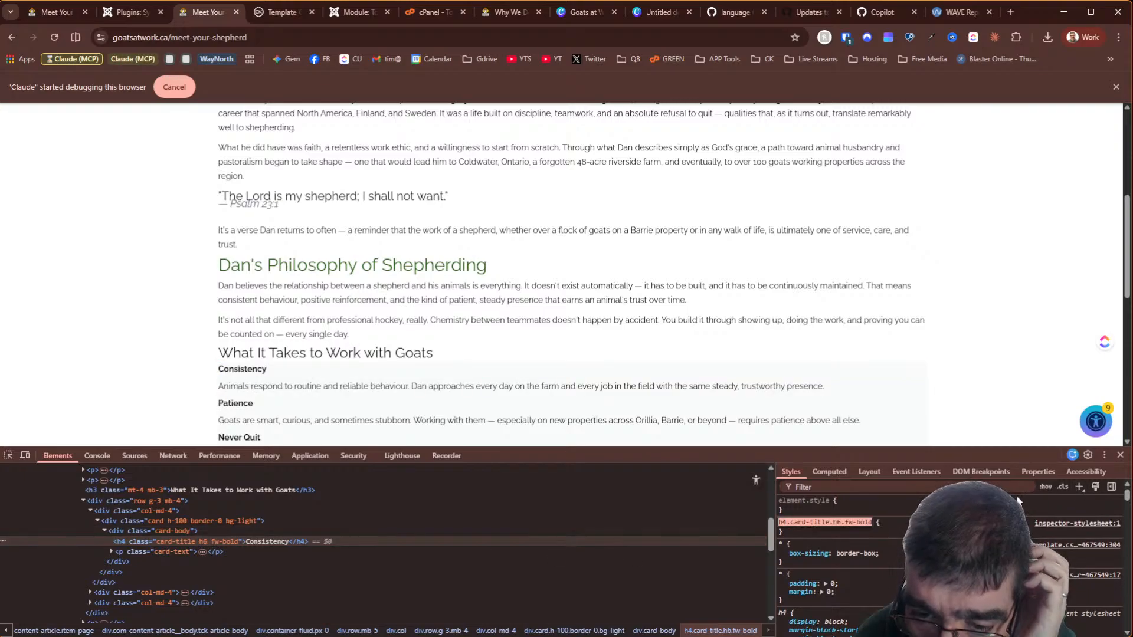
{"action": "left_click", "coordinate": [791, 531]}
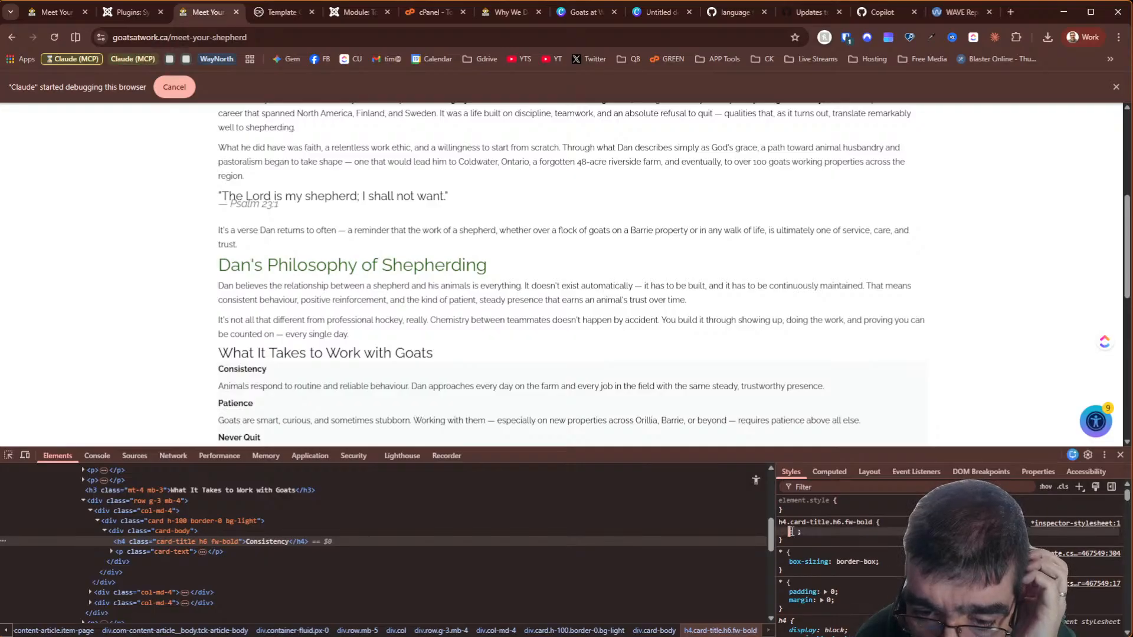
{"action": "type", "text": "font"}
{"action": "key", "text": "Tab"}
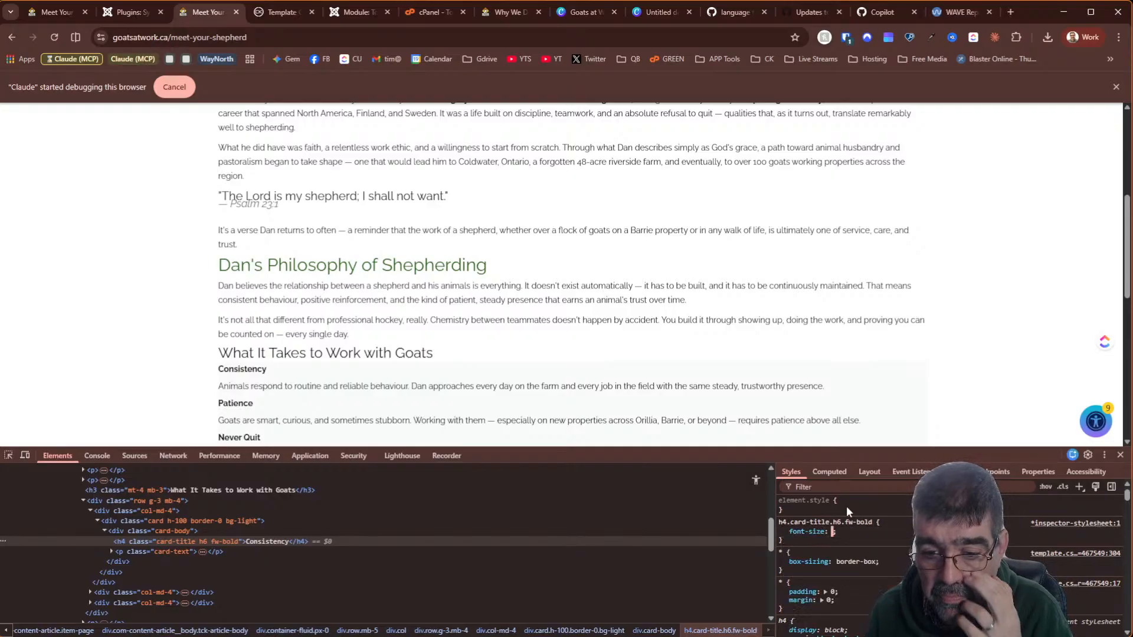
{"action": "type", "text": "23"}
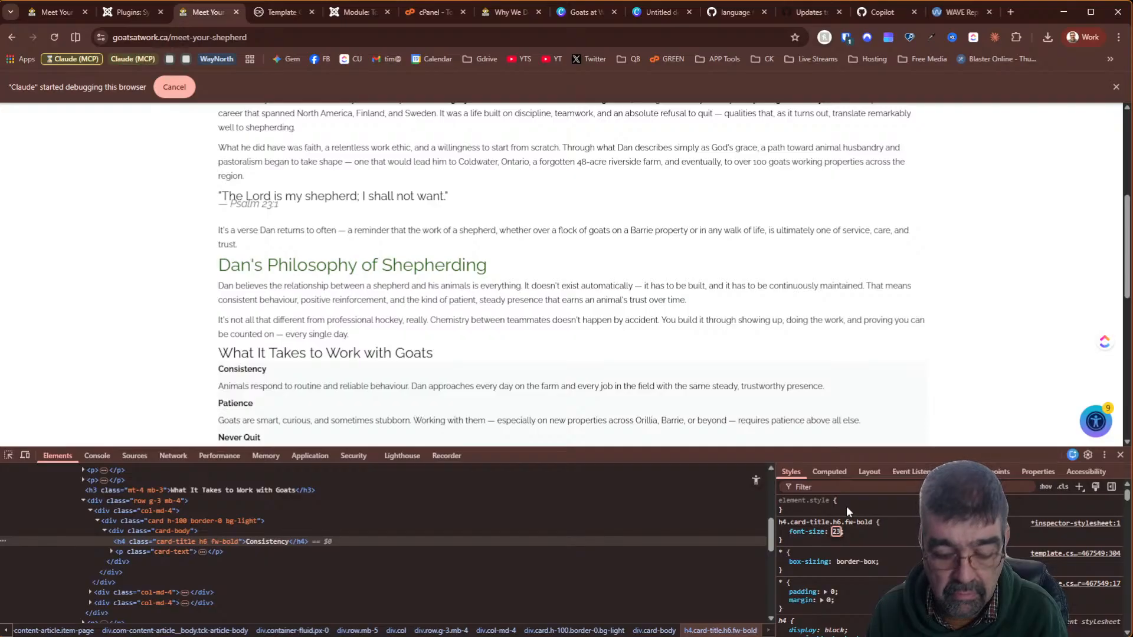
{"action": "type", "text": "px"}
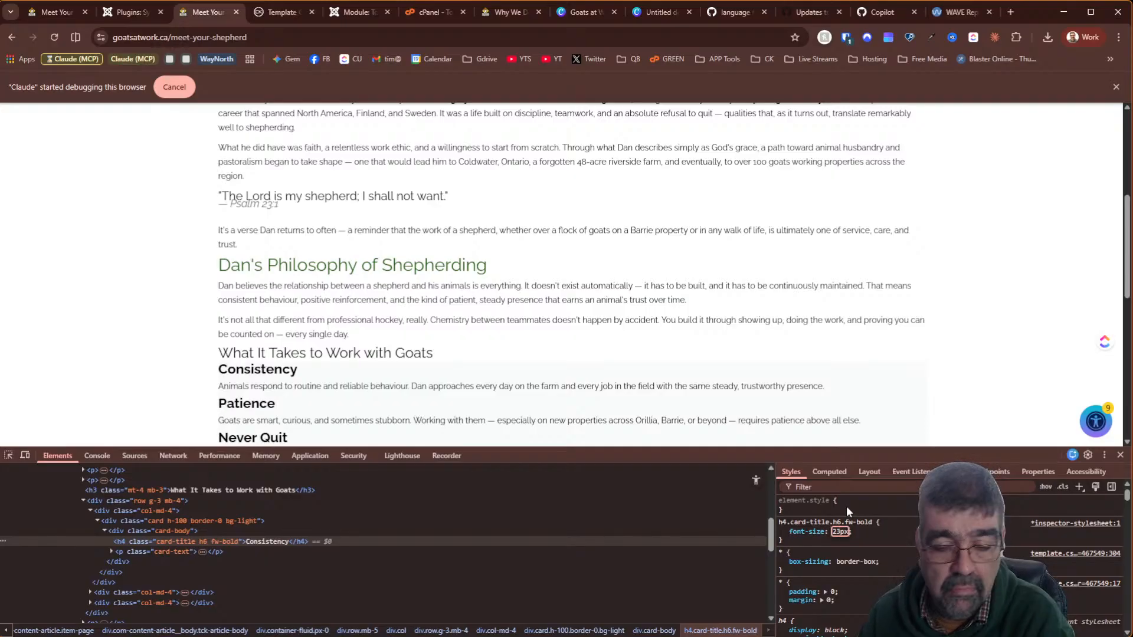
Try out smaller sizes for the card title rule and settle its font-size at 20px
{"action": "key", "text": "Down"}
{"action": "key", "text": "Down"}
{"action": "key", "text": "Down"}
{"action": "key", "text": "Down"}
{"action": "key", "text": "Down"}
{"action": "key", "text": "Down"}
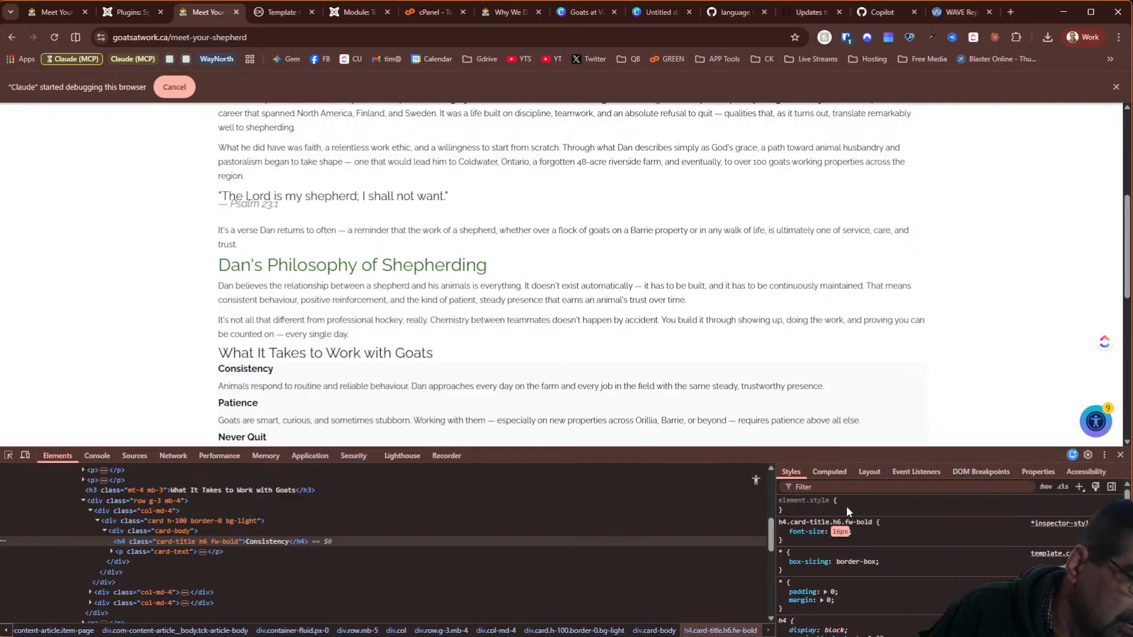
{"action": "key", "text": "Down"}
{"action": "key", "text": "Down"}
{"action": "key", "text": "Down"}
{"action": "key", "text": "Up"}
{"action": "key", "text": "Up"}
{"action": "key", "text": "Up"}
{"action": "key", "text": "Up"}
{"action": "key", "text": "Up"}
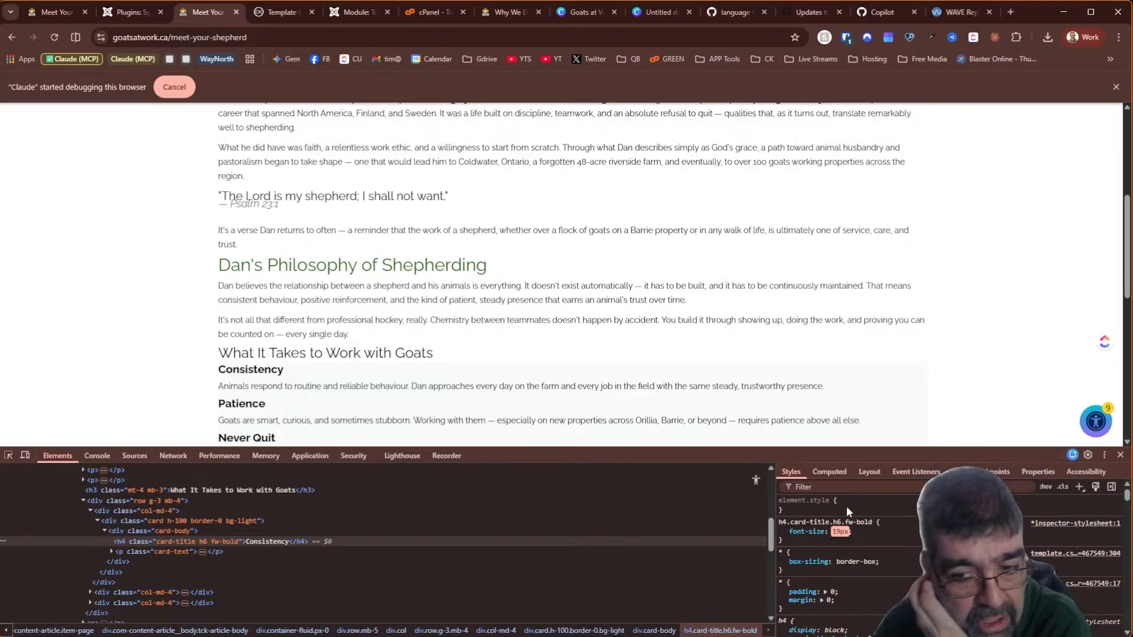
{"action": "key", "text": "Up"}
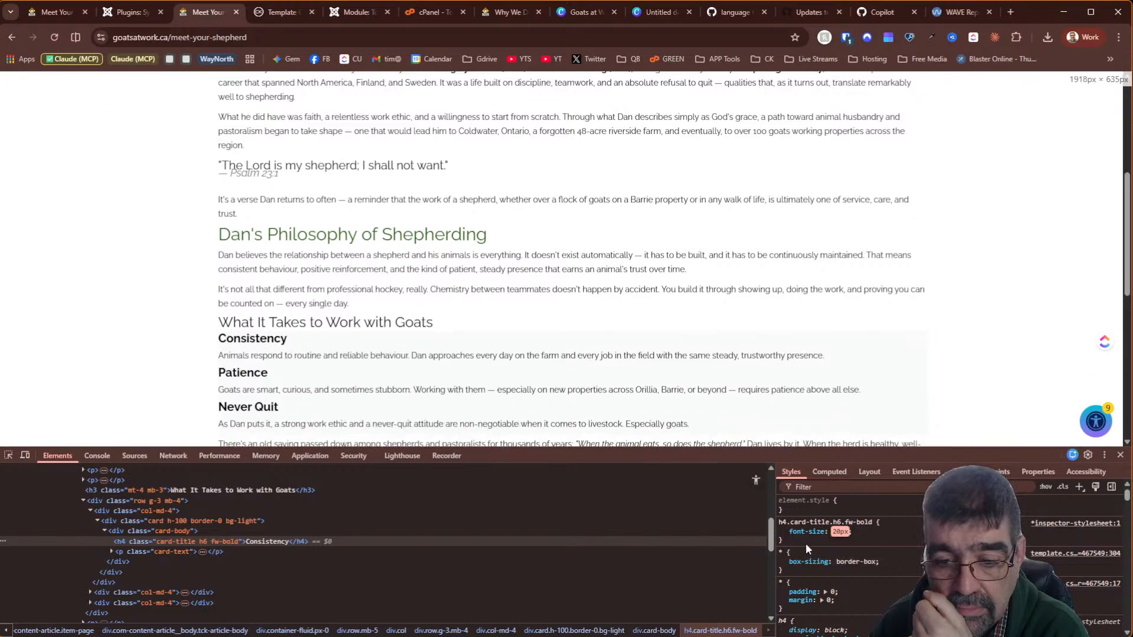
Copy the complete h4.card-title.h6.fw-bold rule with its 20px font-size
{"action": "left_click", "coordinate": [805, 544]}
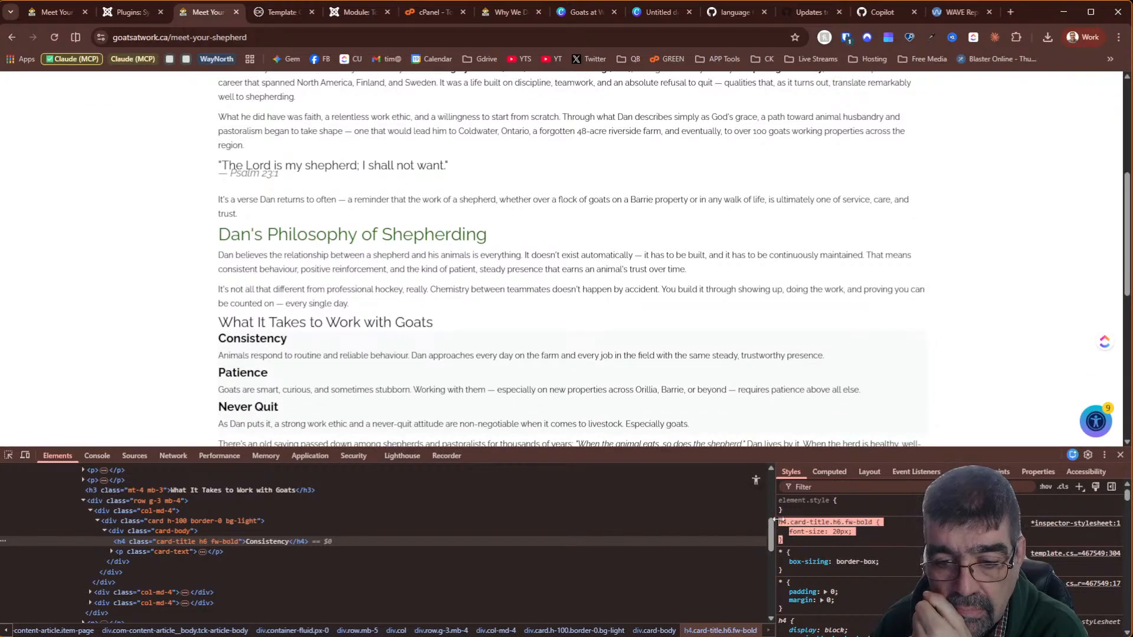
{"action": "right_click", "coordinate": [795, 525]}
{"action": "left_click", "coordinate": [832, 599]}
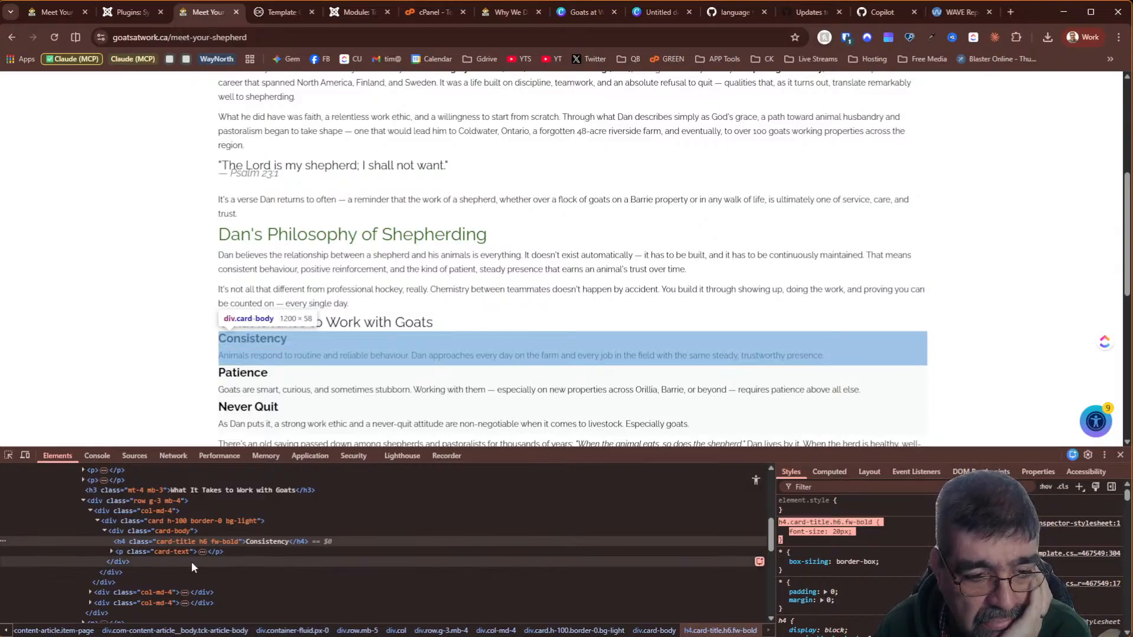
Remove the whole class attribute from the Consistency h4 element in the page markup
{"action": "double_click", "coordinate": [166, 541]}
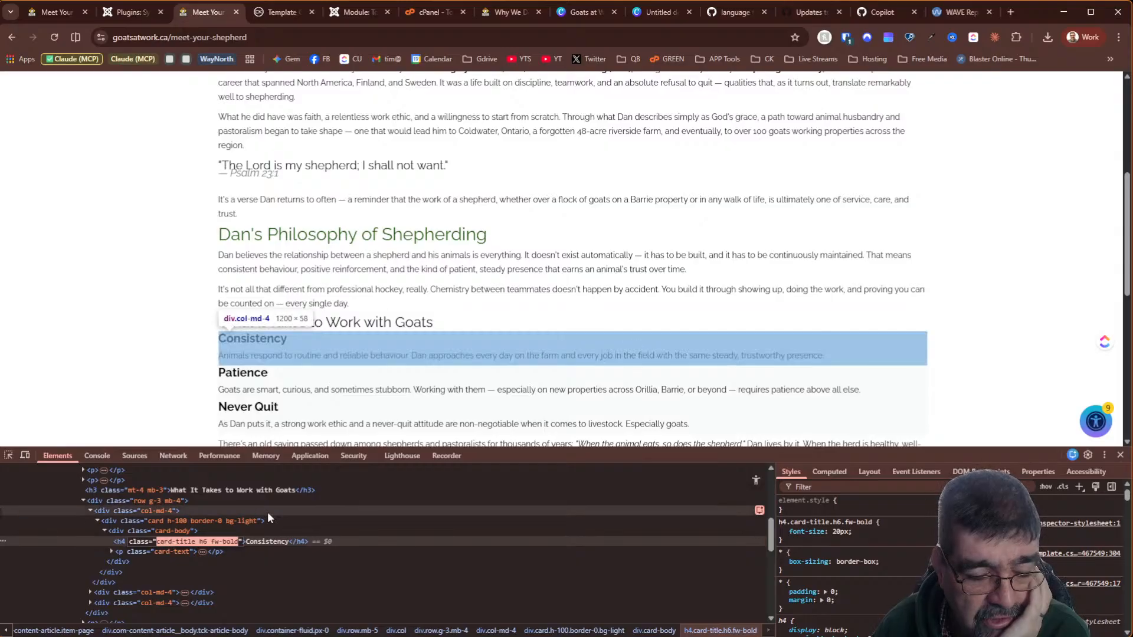
{"action": "key", "text": "BackSpace"}
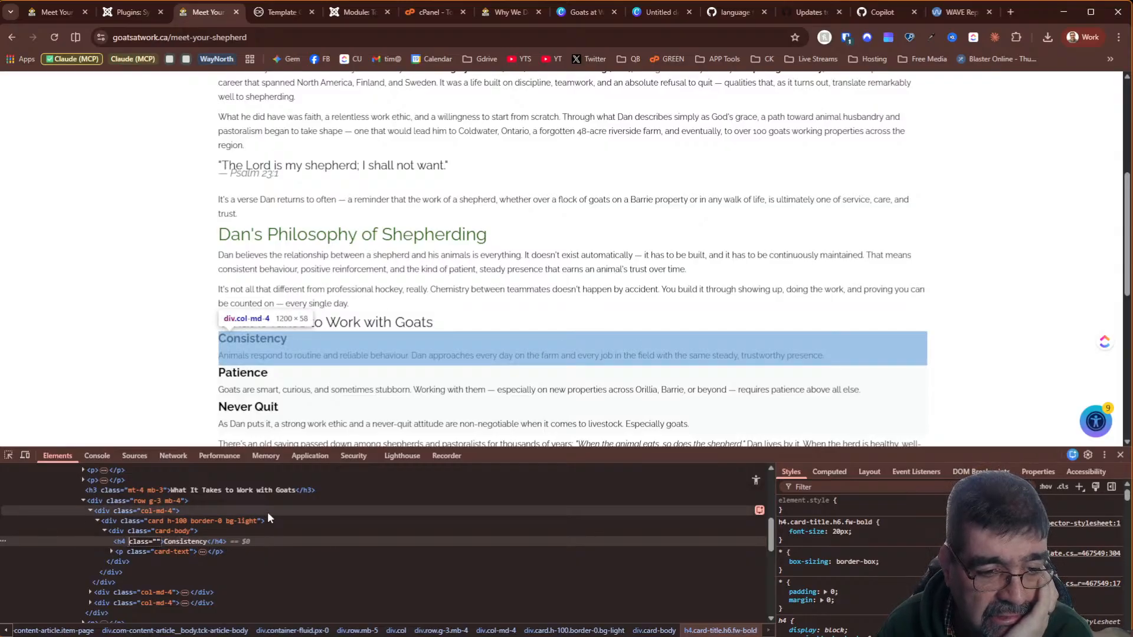
{"action": "key", "text": "Delete"}
{"action": "key", "text": "Delete"}
{"action": "key", "text": "Delete"}
{"action": "key", "text": "Delete"}
{"action": "key", "text": "Delete"}
{"action": "key", "text": "Delete"}
{"action": "key", "text": "Delete"}
{"action": "key", "text": "Delete"}
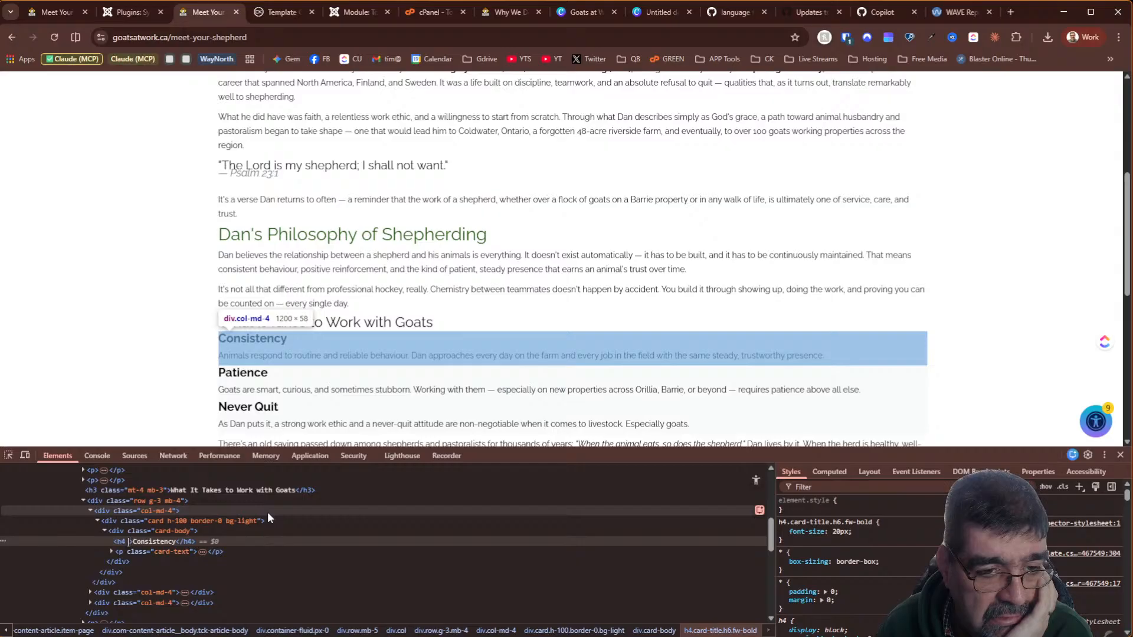
{"action": "key", "text": "Return"}
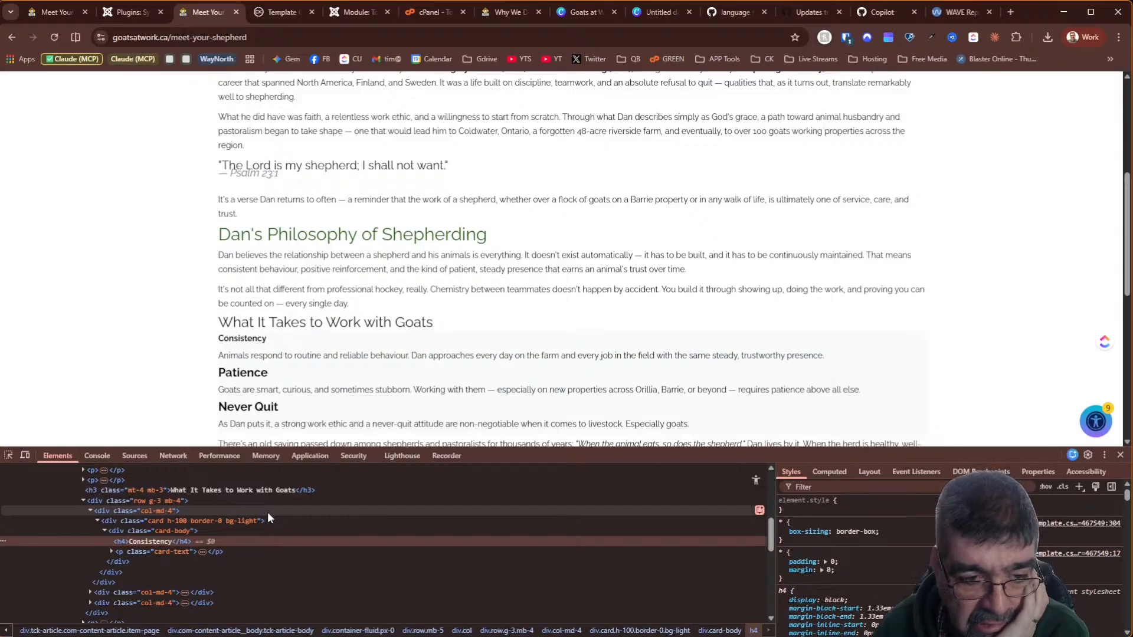
Select the card-body div and toggle the inherited body font-size of 14px off and on to compare the text
{"action": "key", "text": "Up"}
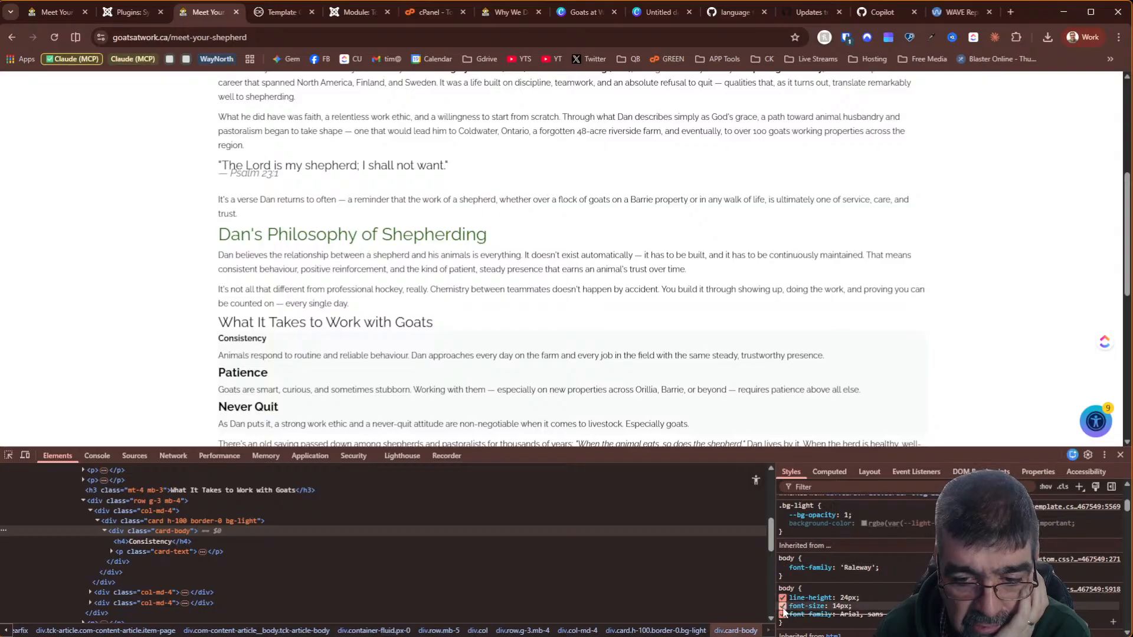
{"action": "left_click", "coordinate": [783, 607]}
{"action": "left_click", "coordinate": [784, 607]}
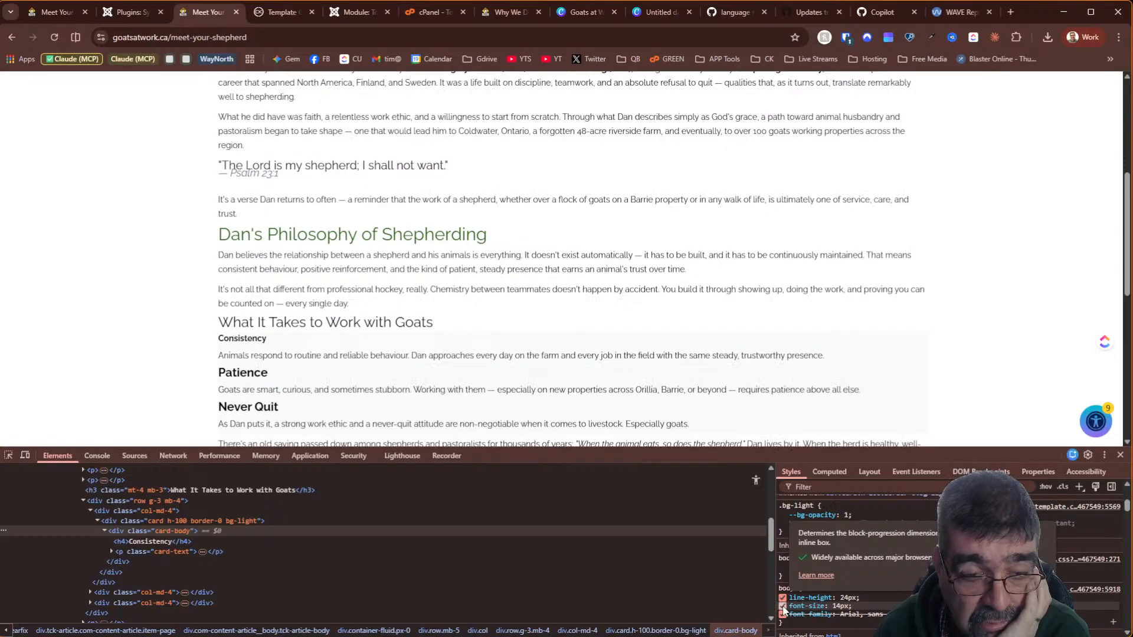
{"action": "left_click", "coordinate": [783, 607]}
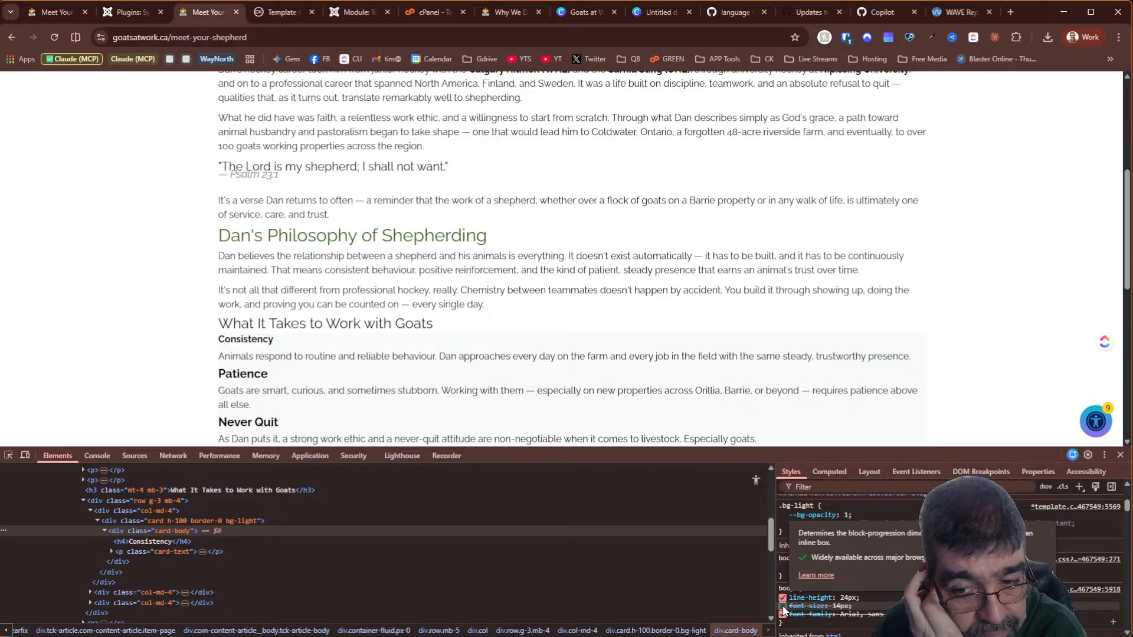
{"action": "left_click", "coordinate": [783, 606]}
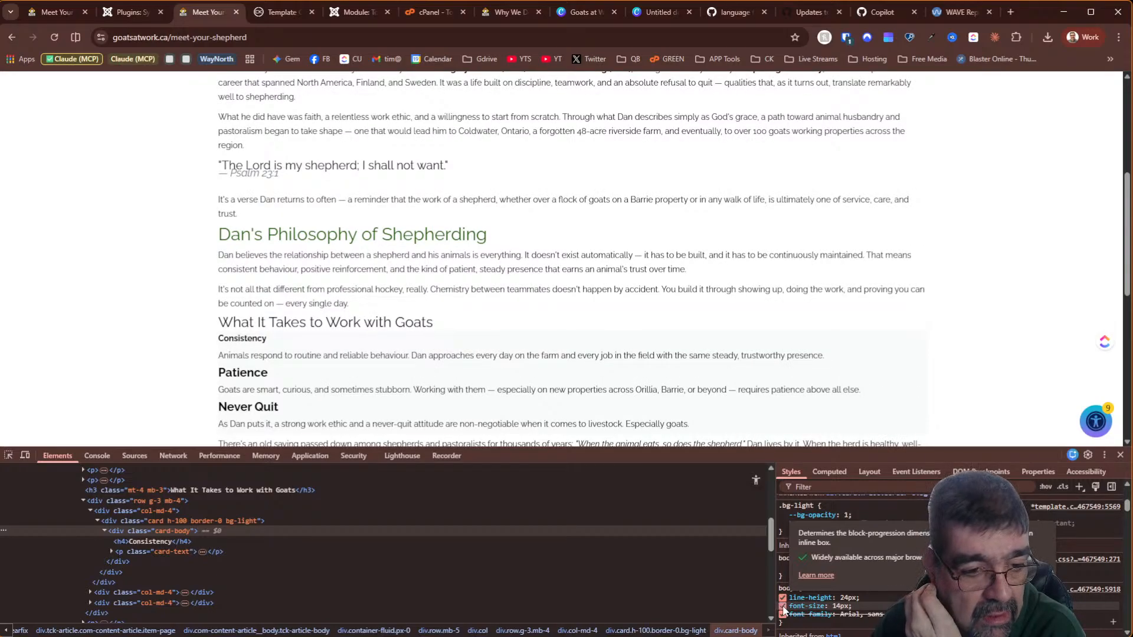
{"action": "left_click", "coordinate": [783, 607]}
{"action": "left_click", "coordinate": [783, 606]}
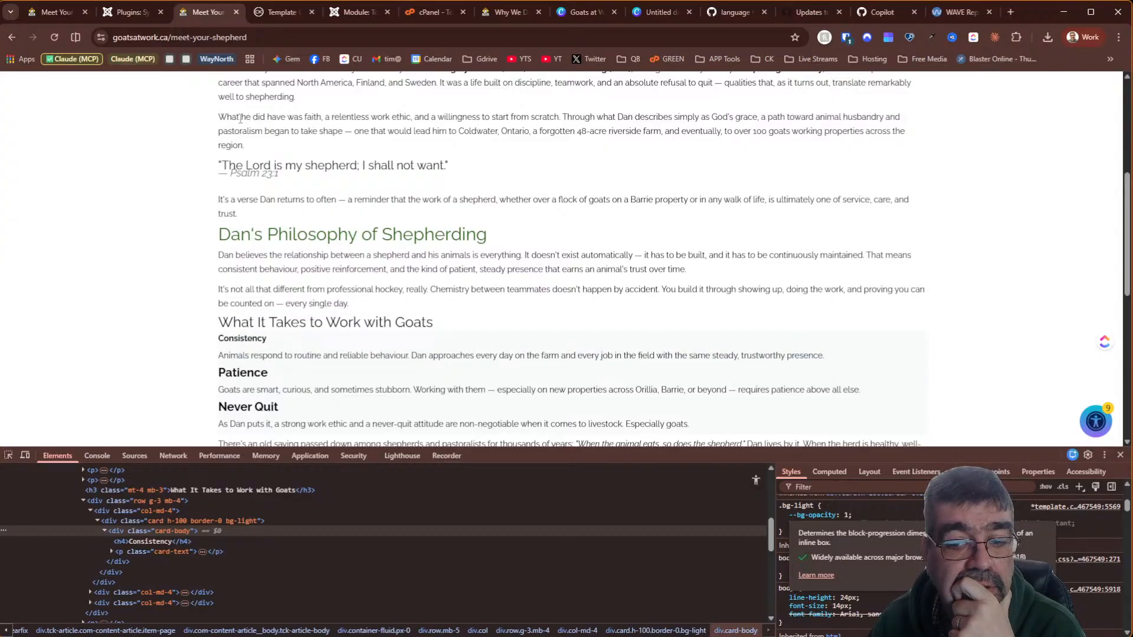
Switch to Template Creator and set the font size of the page's H4 titles to 20
{"action": "left_click", "coordinate": [278, 13]}
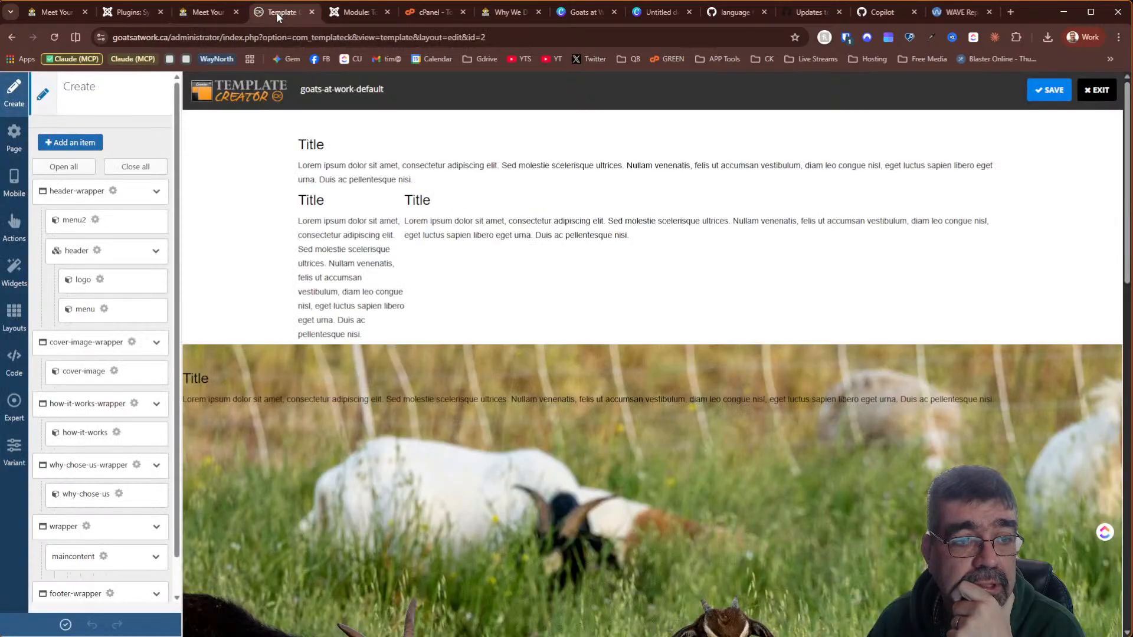
{"action": "left_click", "coordinate": [14, 136]}
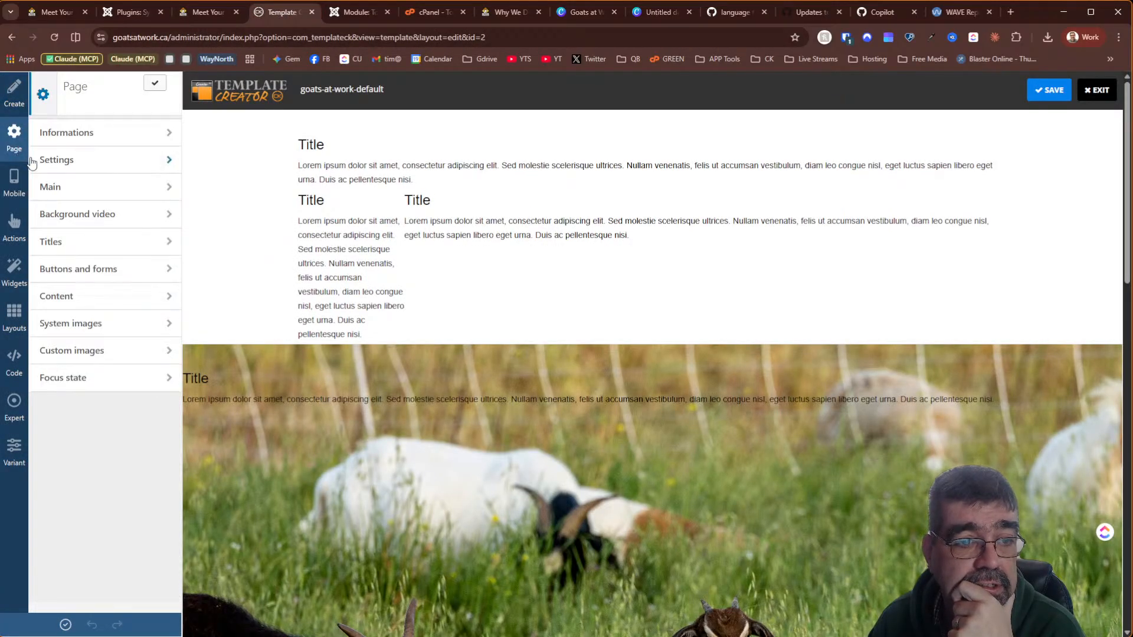
{"action": "left_click", "coordinate": [74, 246]}
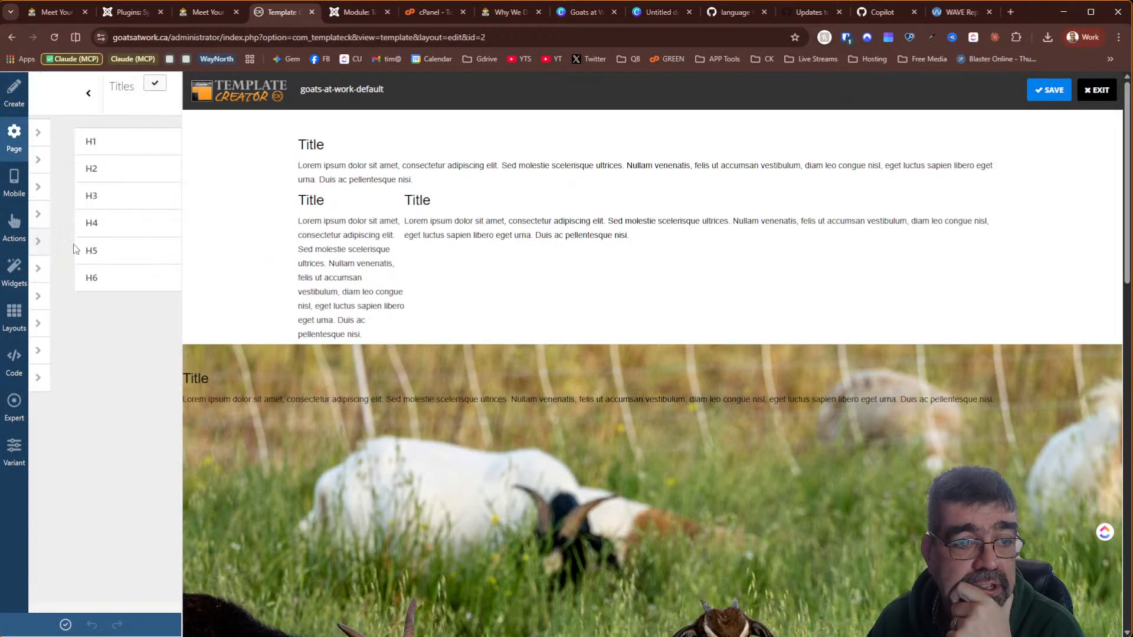
{"action": "left_click", "coordinate": [76, 228]}
{"action": "left_click", "coordinate": [72, 165]}
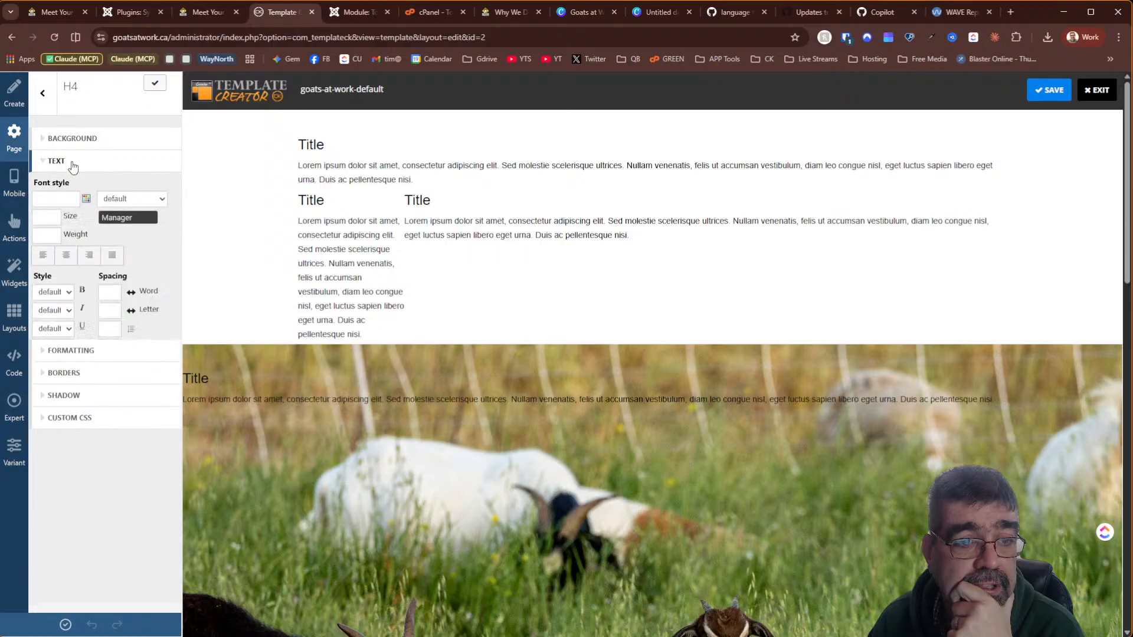
{"action": "left_click", "coordinate": [56, 217]}
{"action": "scroll", "coordinate": [468, 281], "scroll_direction": "down", "scroll_amount": 10}
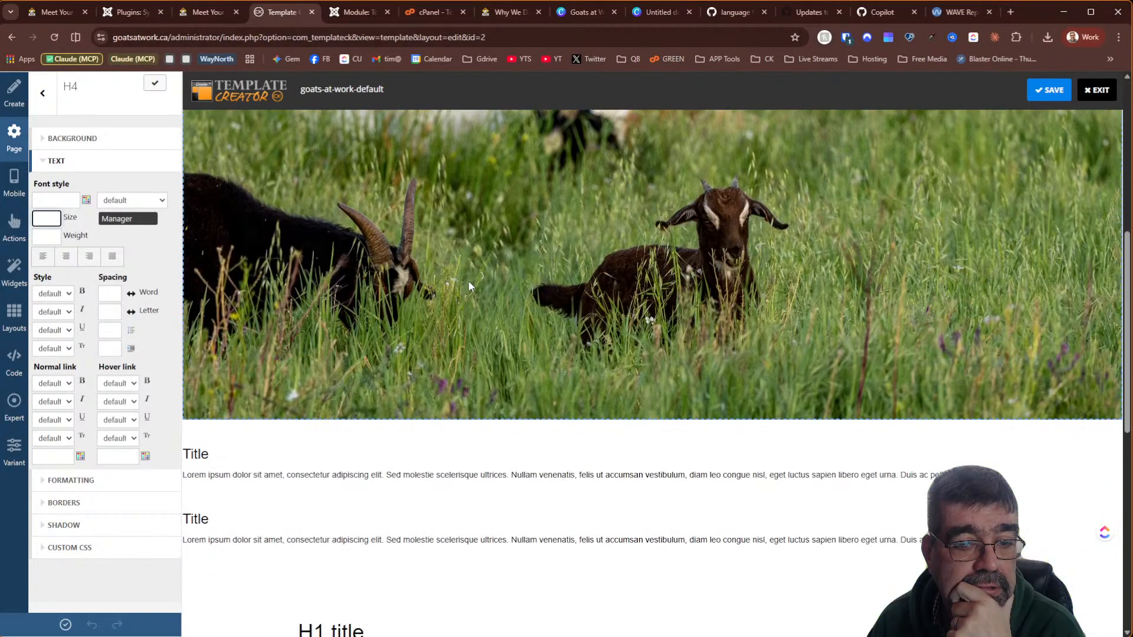
{"action": "scroll", "coordinate": [469, 286], "scroll_direction": "down", "scroll_amount": 5}
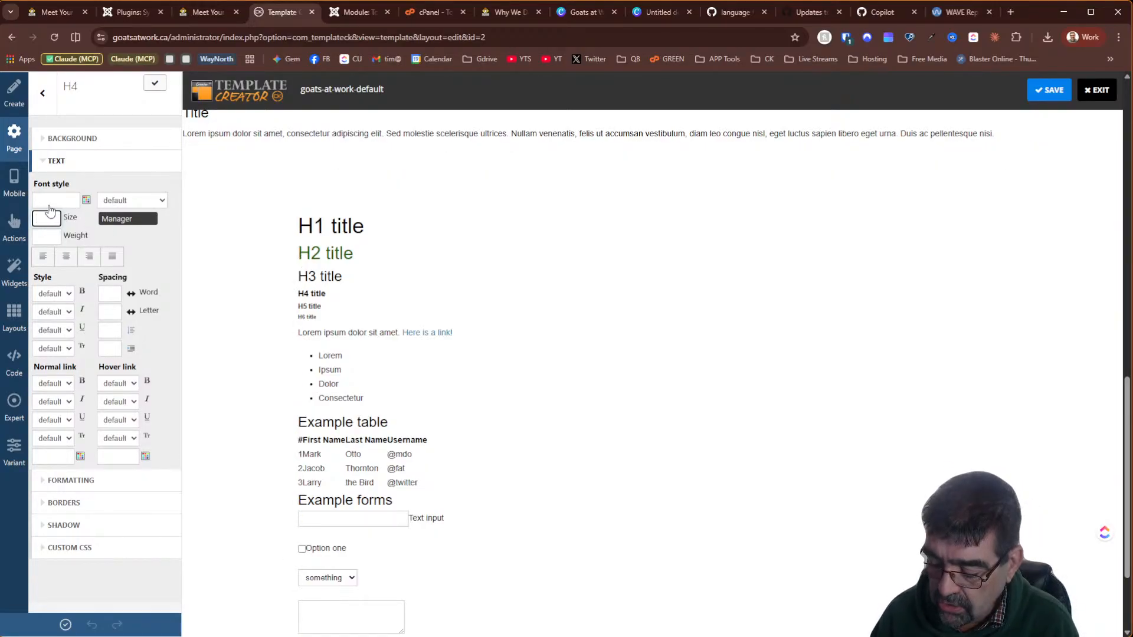
{"action": "type", "text": "20"}
{"action": "key", "text": "Tab"}
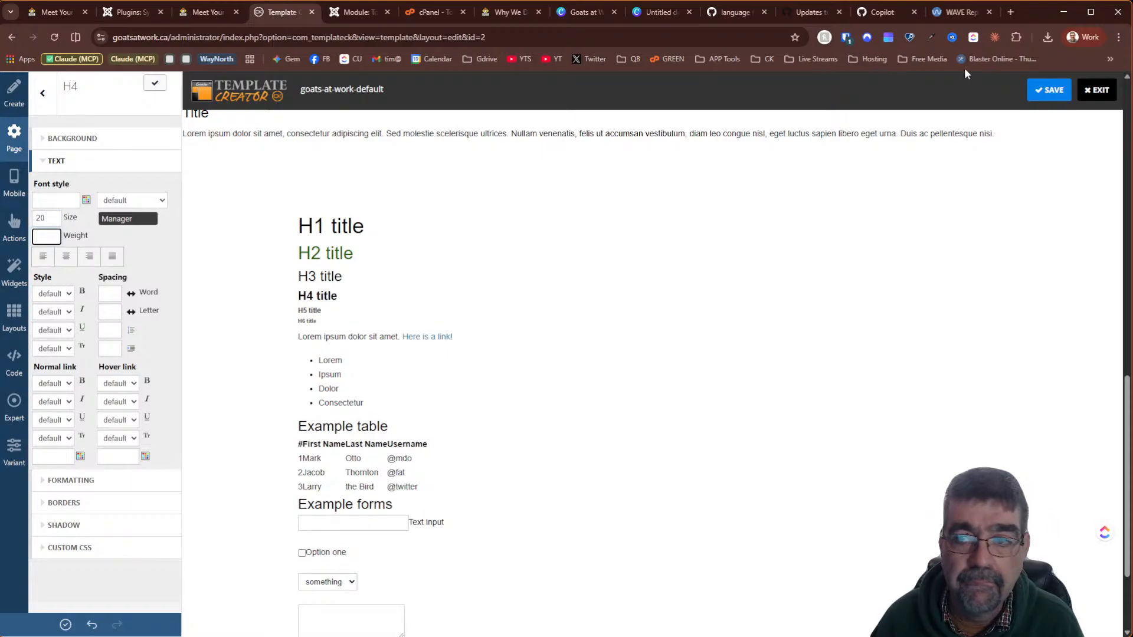
Save the template and reload the Meet Your Shepherd page to check its card headings
{"action": "left_click", "coordinate": [1040, 93]}
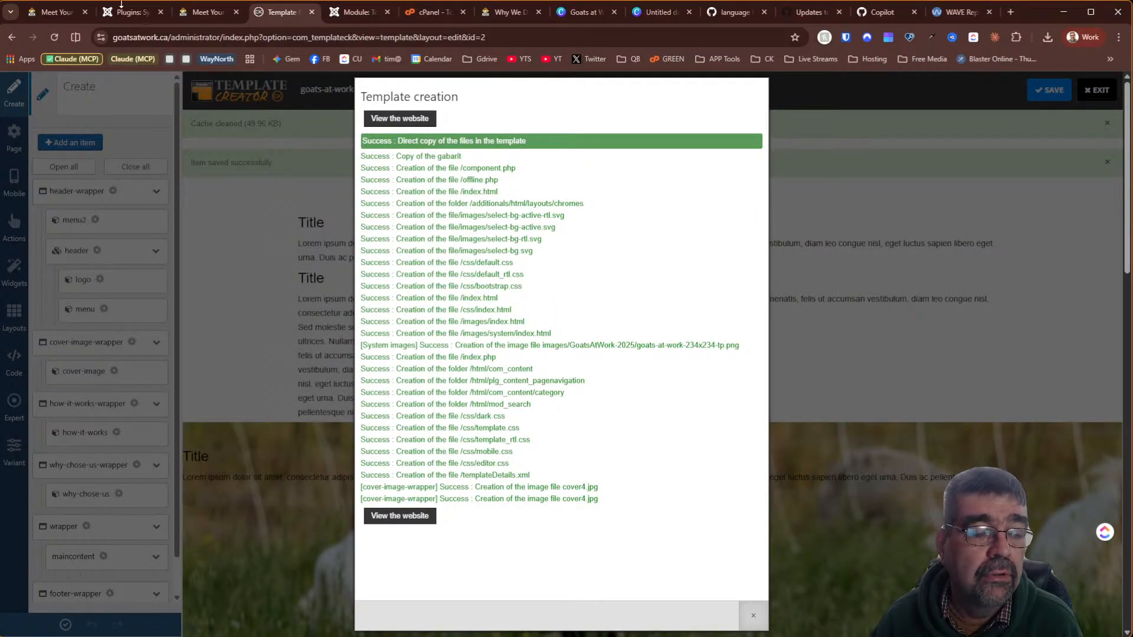
{"action": "left_click", "coordinate": [59, 13]}
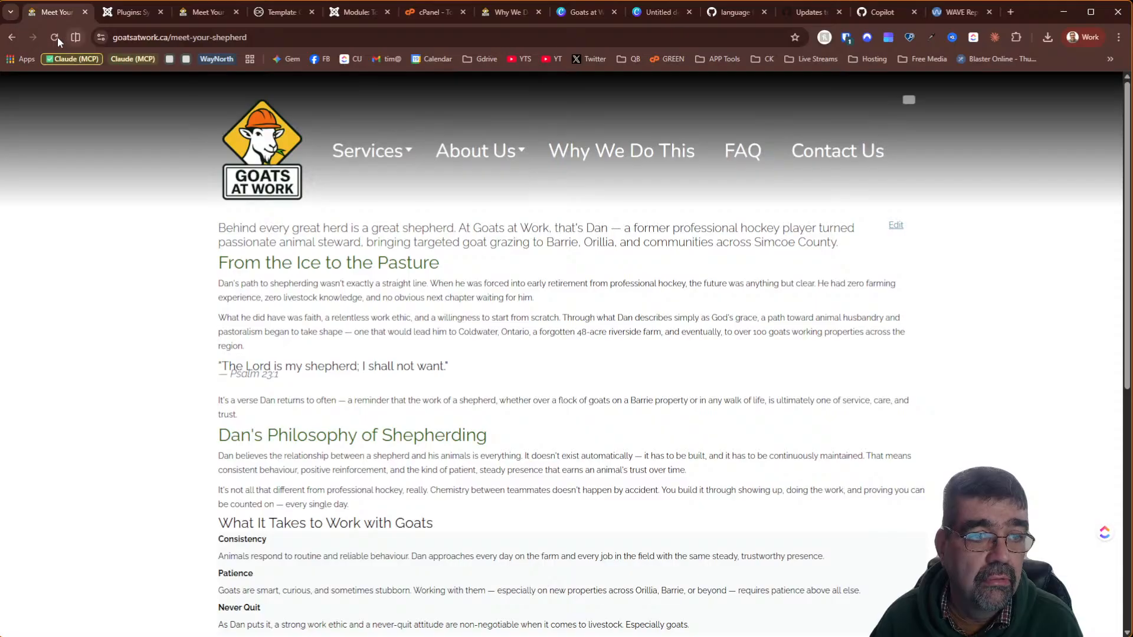
{"action": "left_click", "coordinate": [55, 36]}
{"action": "scroll", "coordinate": [325, 289], "scroll_direction": "down", "scroll_amount": 3}
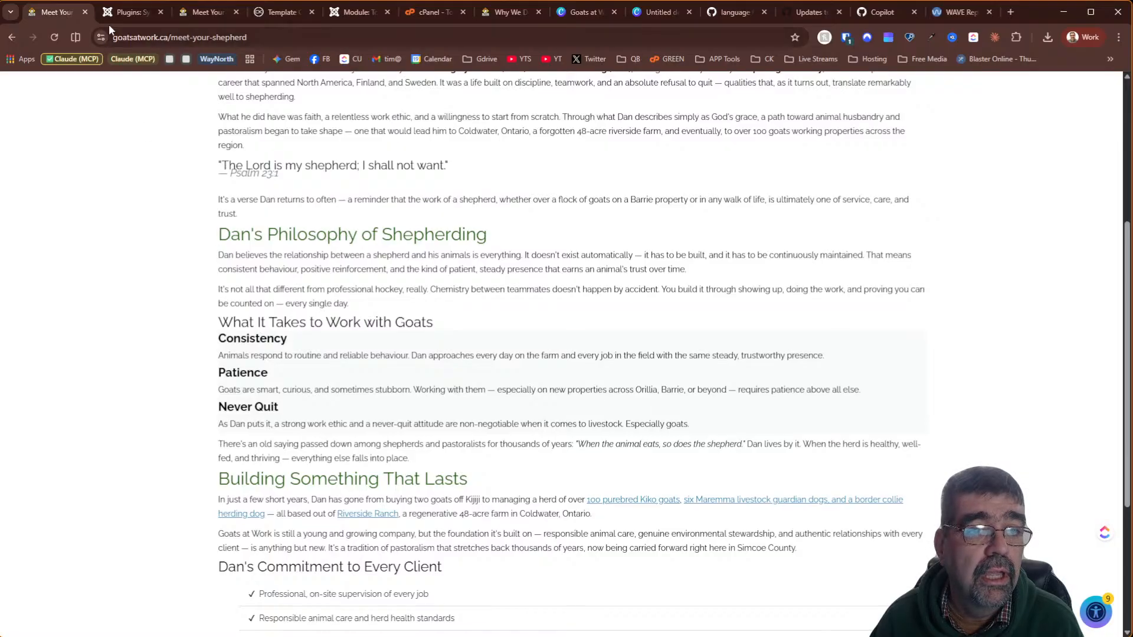
Return to Template Creator, review the H3 title text settings and open the H3 formatting settings
{"action": "left_click", "coordinate": [288, 14]}
{"action": "left_click", "coordinate": [229, 268]}
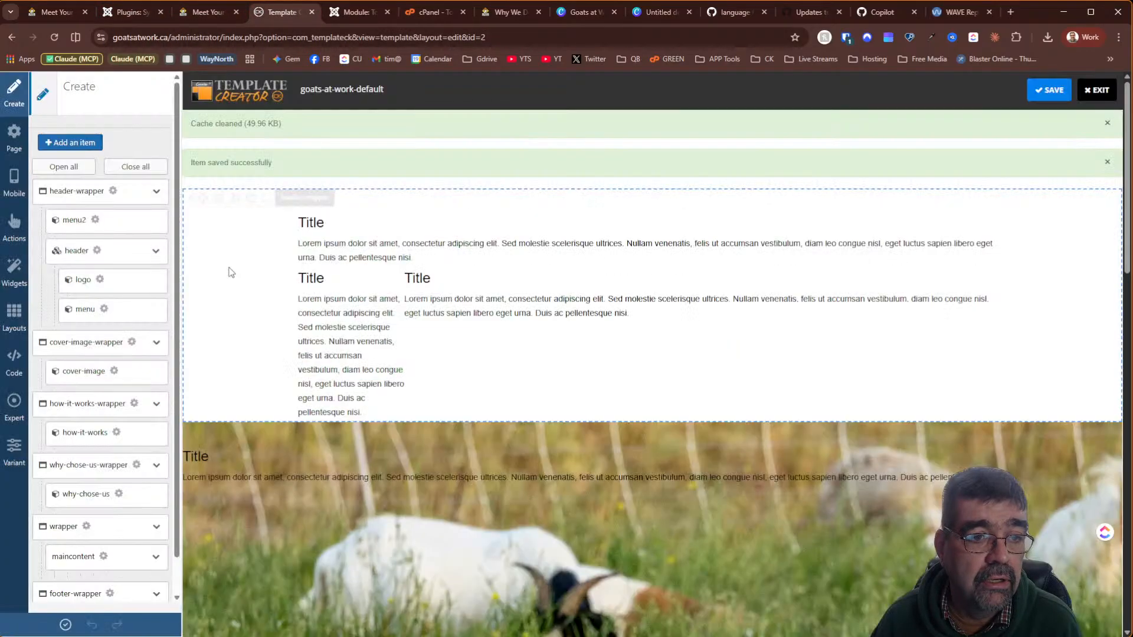
{"action": "left_click", "coordinate": [25, 137]}
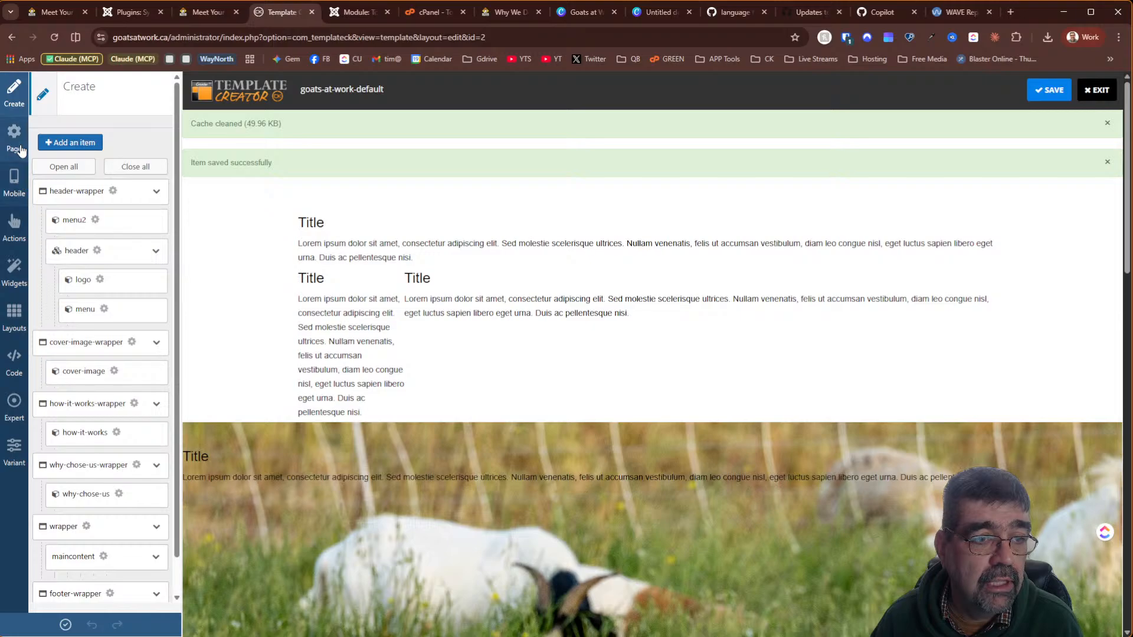
{"action": "left_click", "coordinate": [69, 241]}
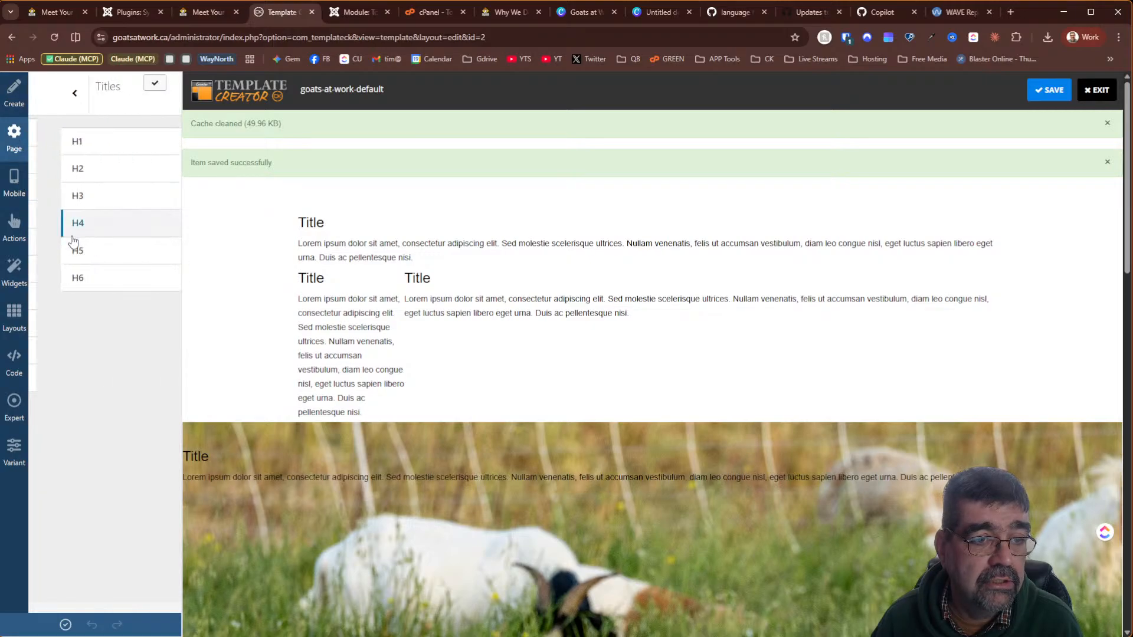
{"action": "left_click", "coordinate": [79, 203]}
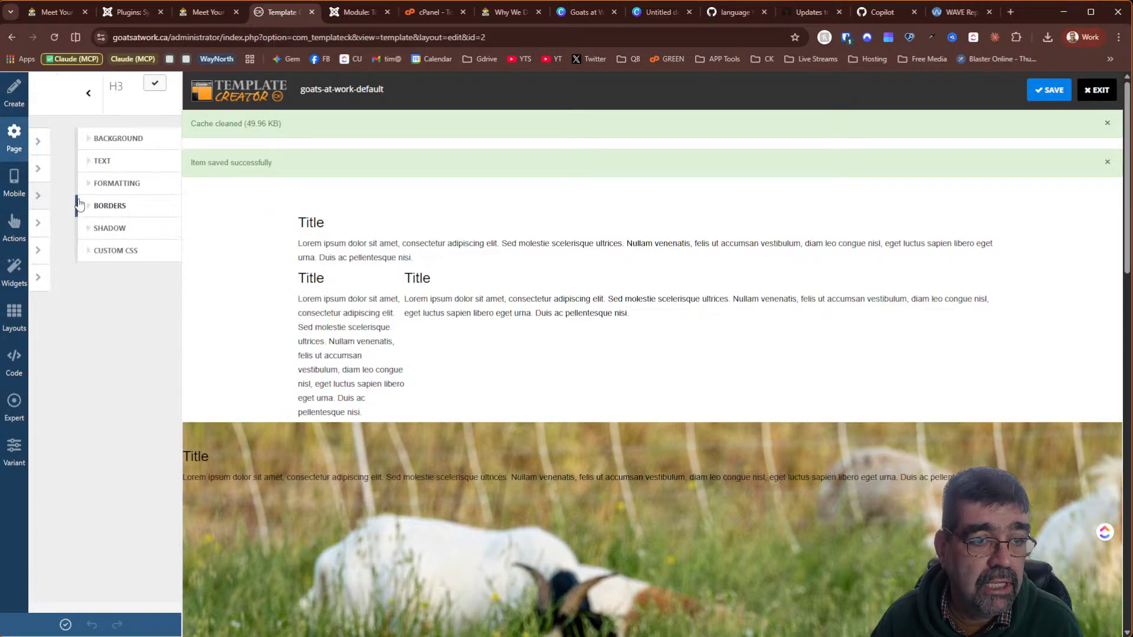
{"action": "left_click", "coordinate": [57, 161]}
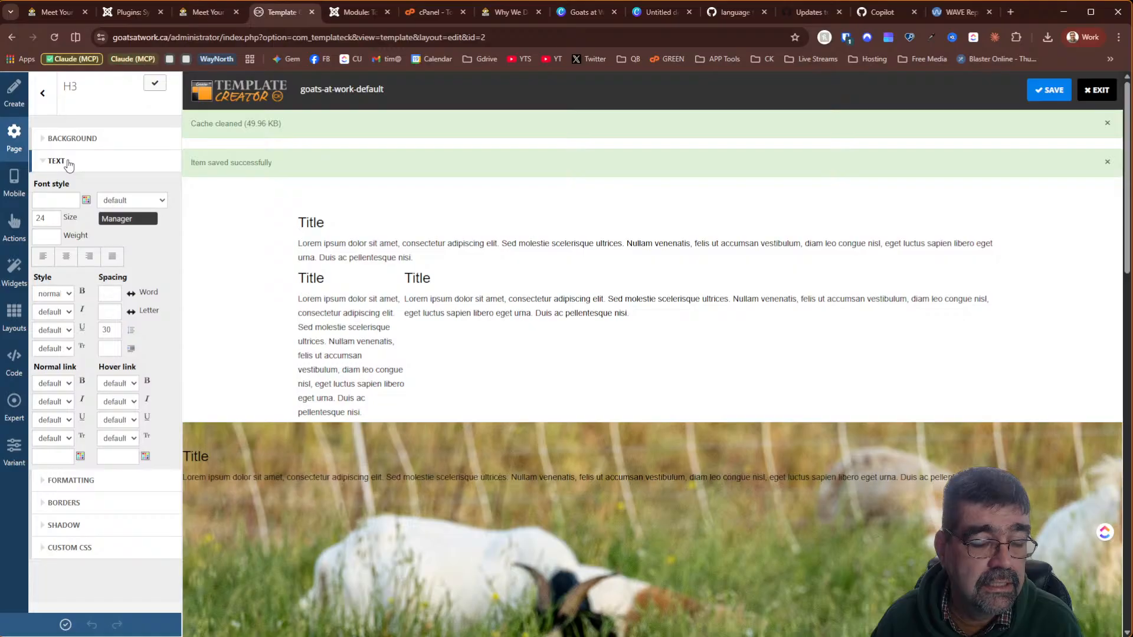
{"action": "left_click", "coordinate": [68, 164]}
{"action": "left_click", "coordinate": [69, 183]}
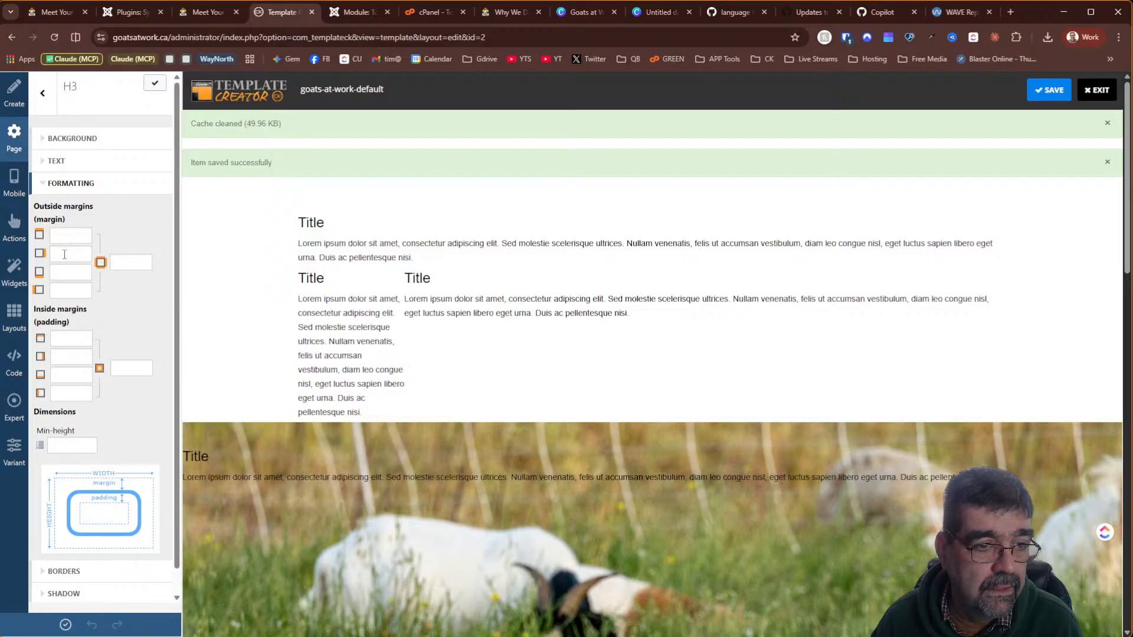
Try outside margins of 4 above and below the H3 titles and check them in the sample headings
{"action": "left_click", "coordinate": [65, 272]}
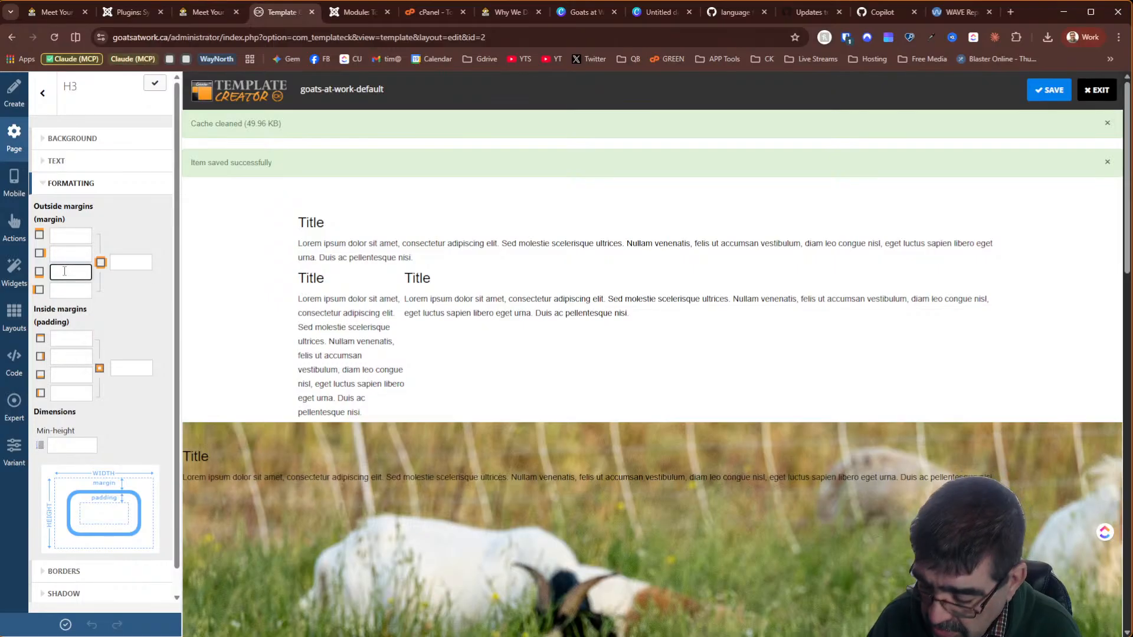
{"action": "left_click", "coordinate": [66, 234]}
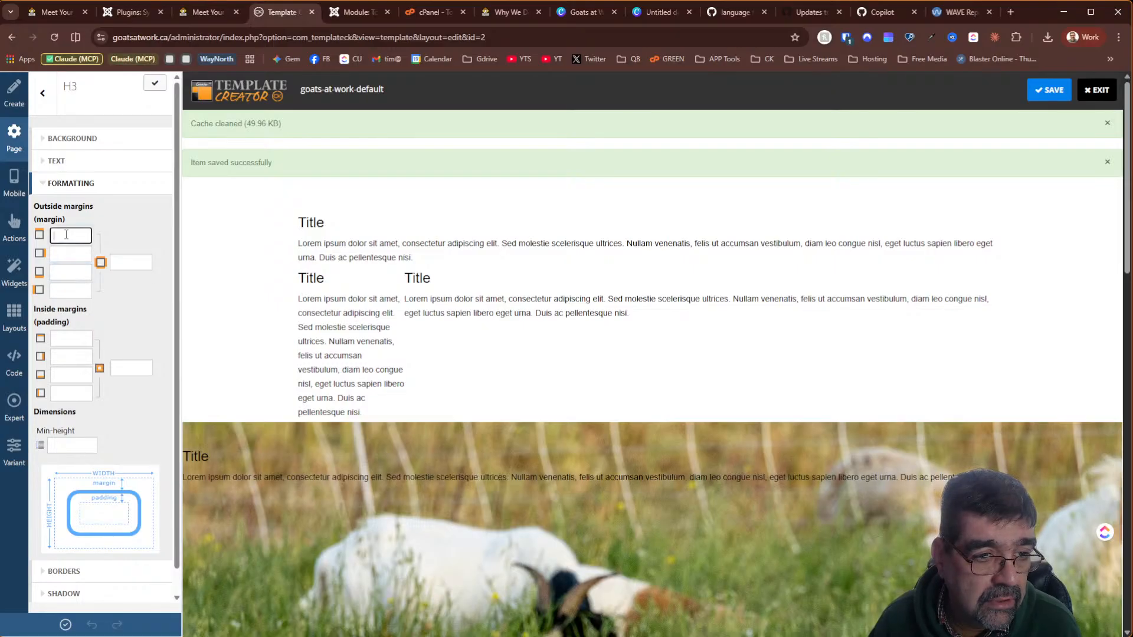
{"action": "type", "text": "4"}
{"action": "key", "text": "Tab"}
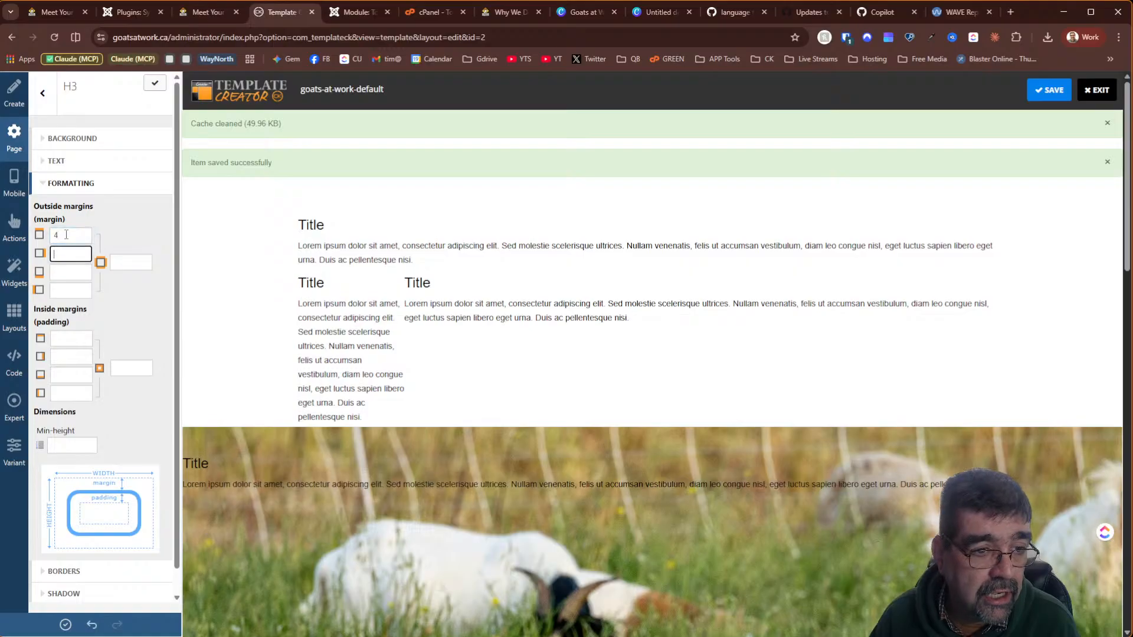
{"action": "key", "text": "Tab"}
{"action": "type", "text": "4"}
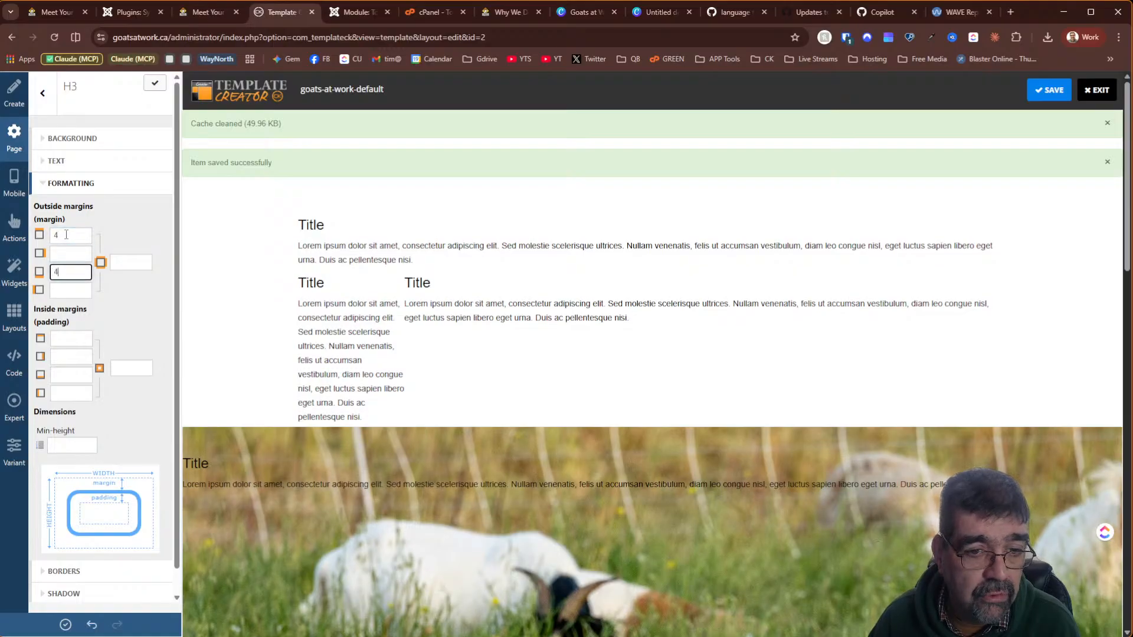
{"action": "left_click", "coordinate": [418, 288]}
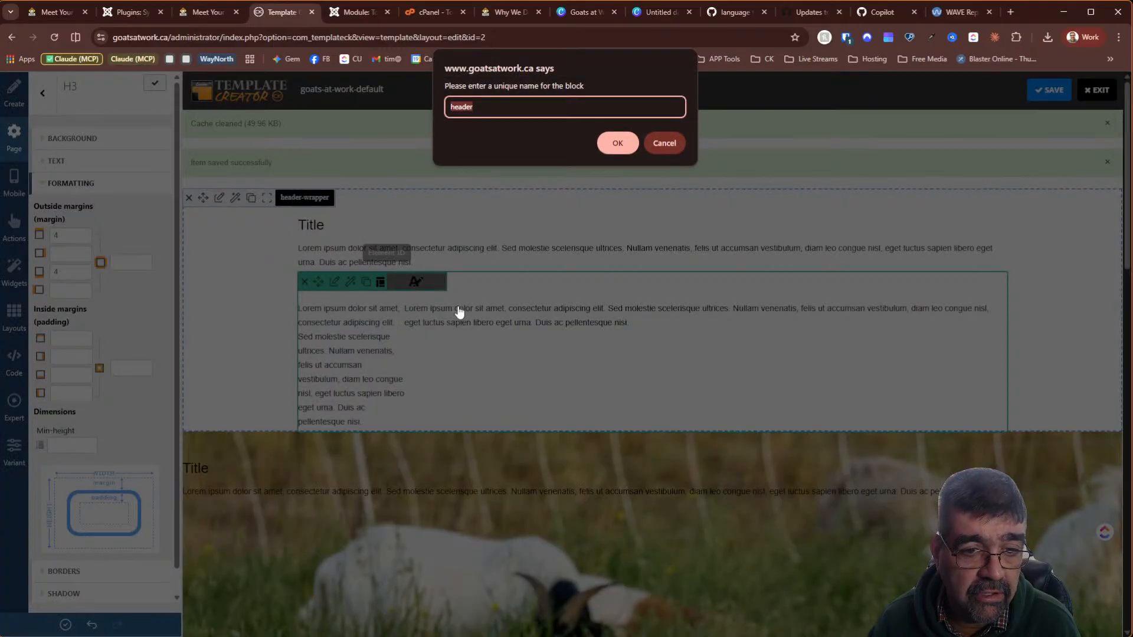
{"action": "left_click", "coordinate": [659, 143]}
{"action": "scroll", "coordinate": [585, 247], "scroll_direction": "down", "scroll_amount": 7}
{"action": "scroll", "coordinate": [584, 257], "scroll_direction": "down", "scroll_amount": 7}
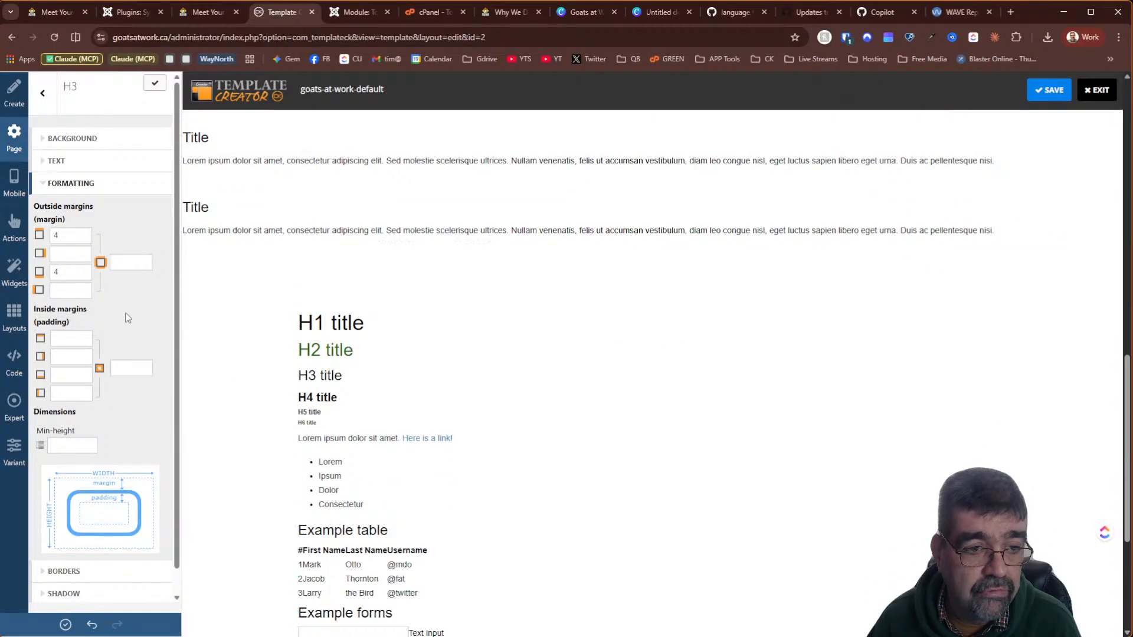
Clear the top and bottom outside margins of the H3 titles
{"action": "double_click", "coordinate": [66, 271]}
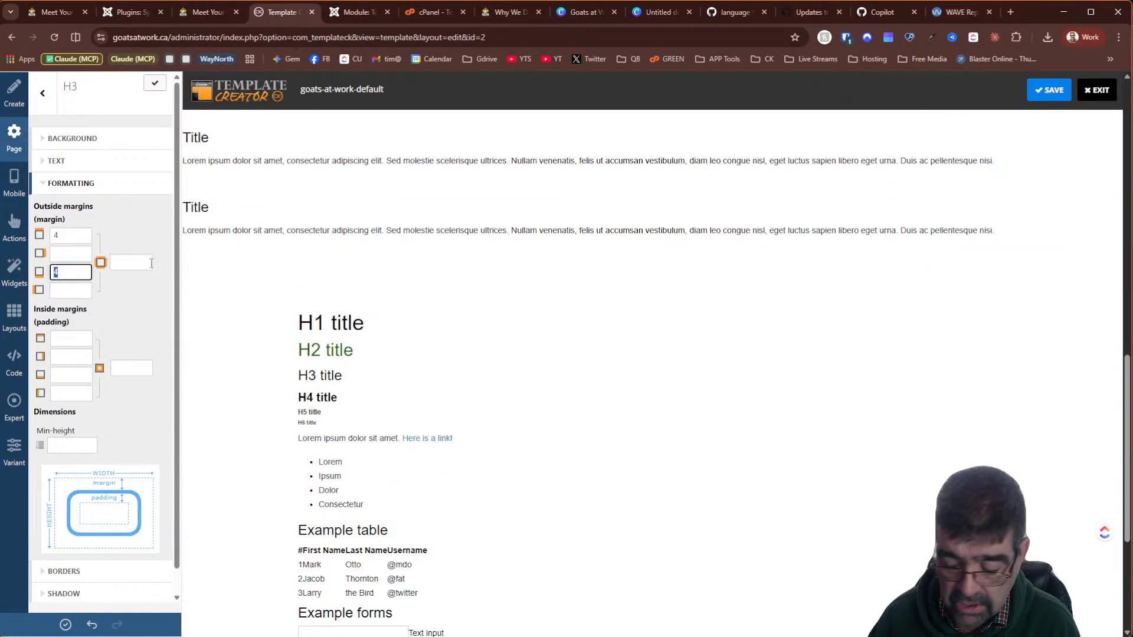
{"action": "key", "text": "BackSpace"}
{"action": "key", "text": "Tab"}
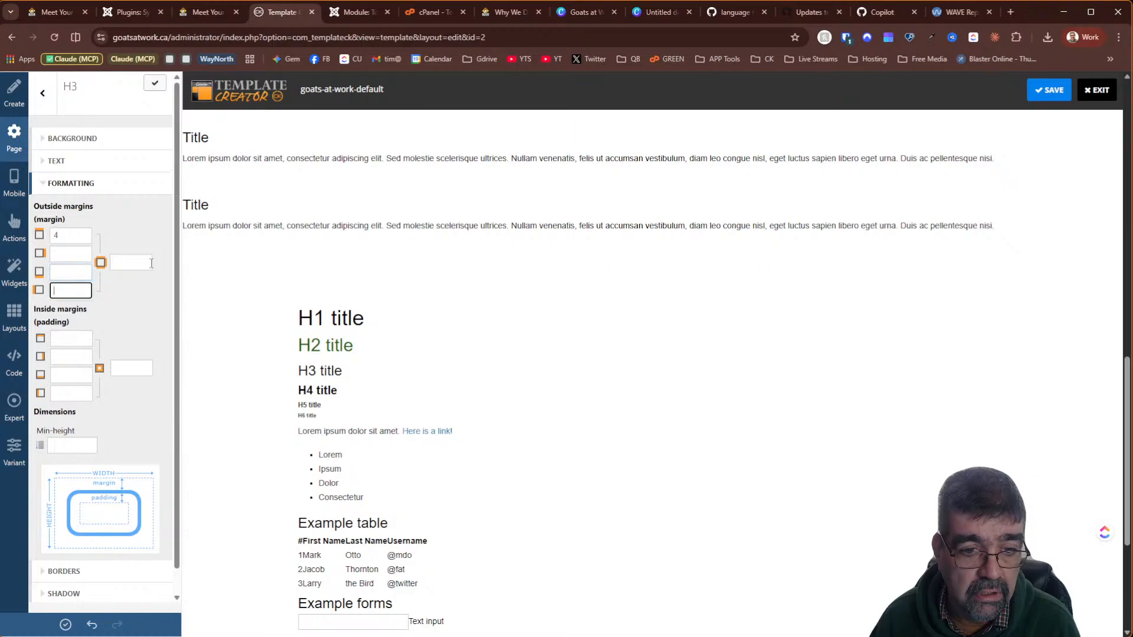
{"action": "key", "text": "shift+Tab"}
{"action": "key", "text": "shift+Tab"}
{"action": "key", "text": "shift+Tab"}
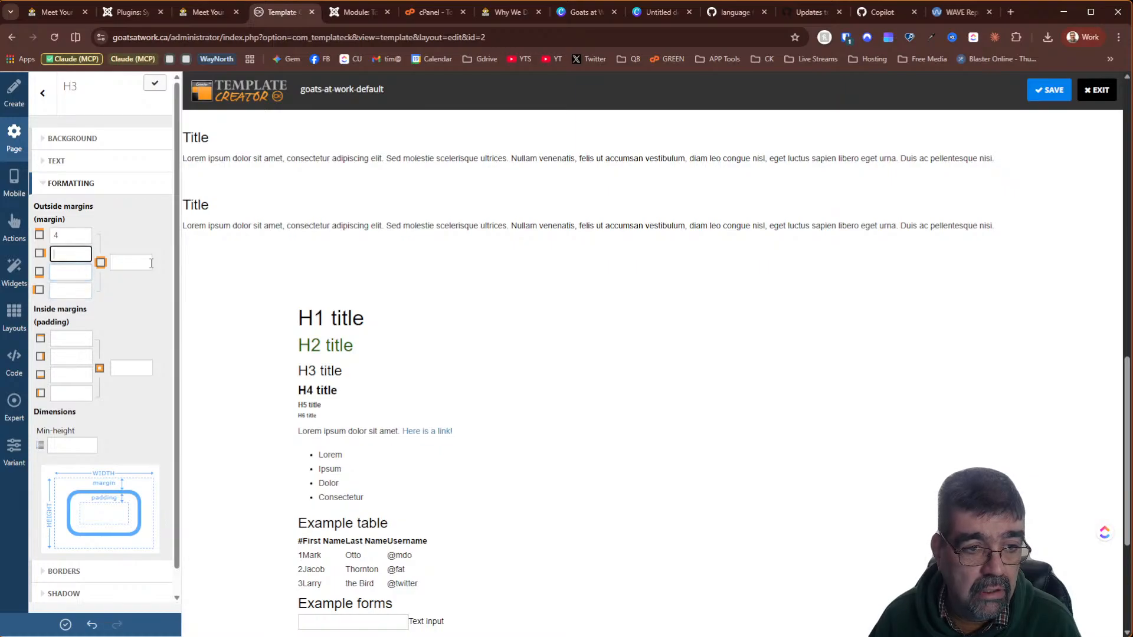
{"action": "key", "text": "BackSpace"}
{"action": "key", "text": "Tab"}
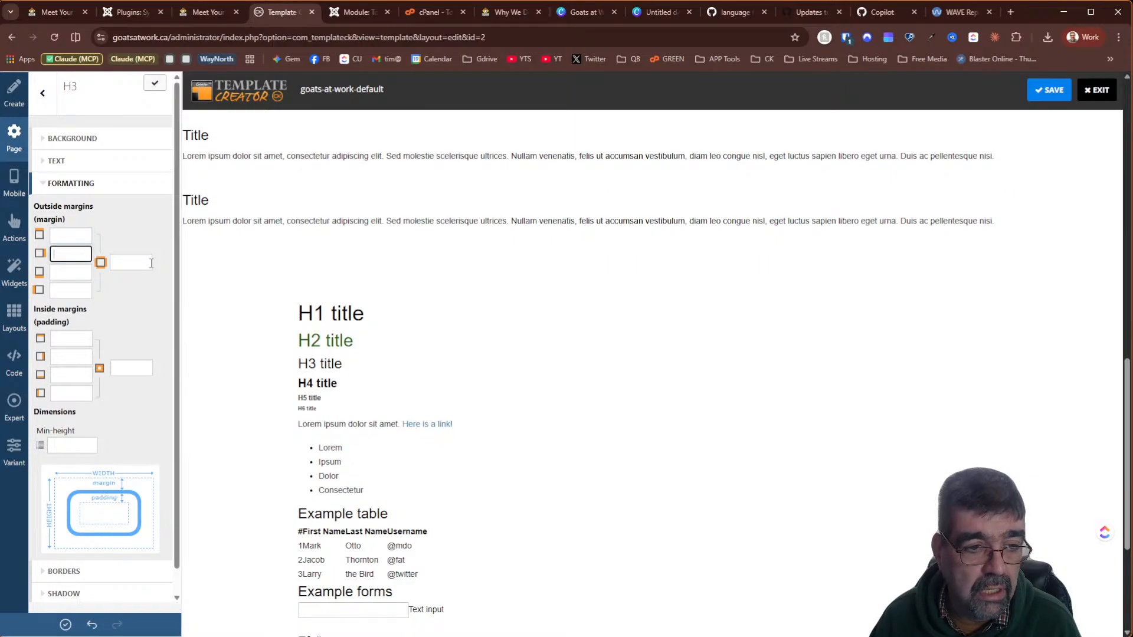
{"action": "key", "text": "shift+Tab"}
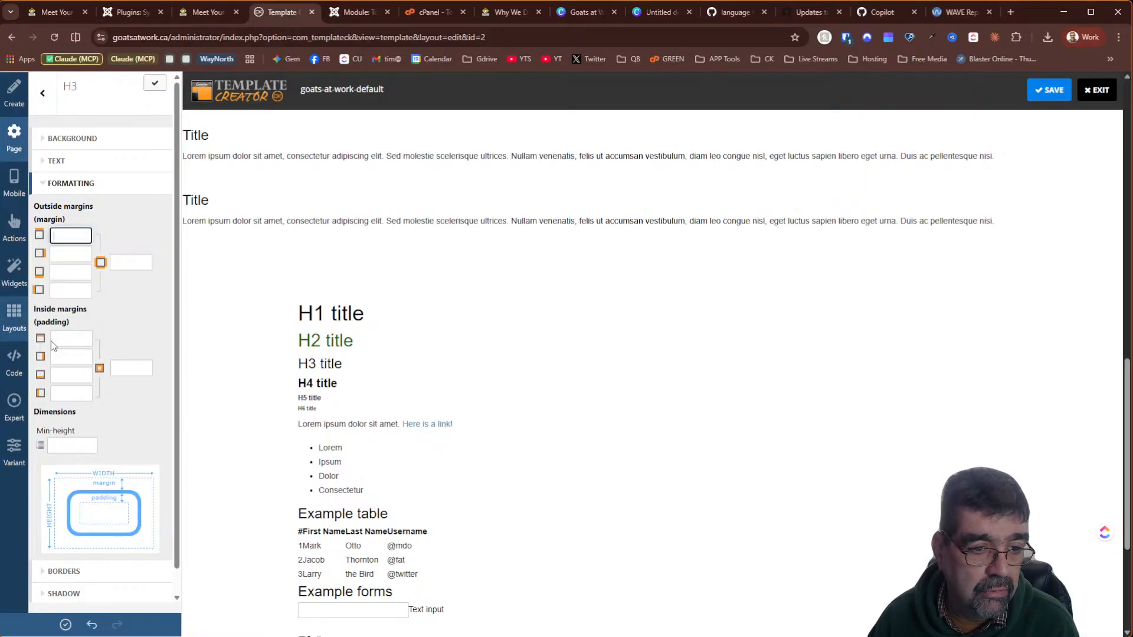
Set the top and bottom padding of the H3 titles to 4
{"action": "left_click", "coordinate": [71, 340]}
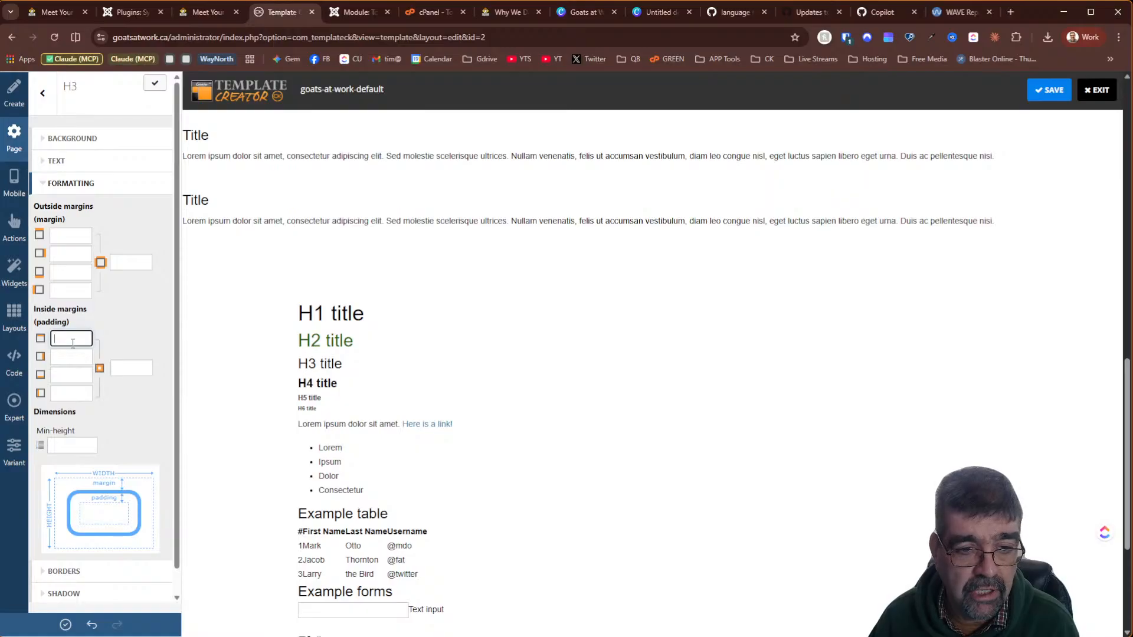
{"action": "type", "text": "4"}
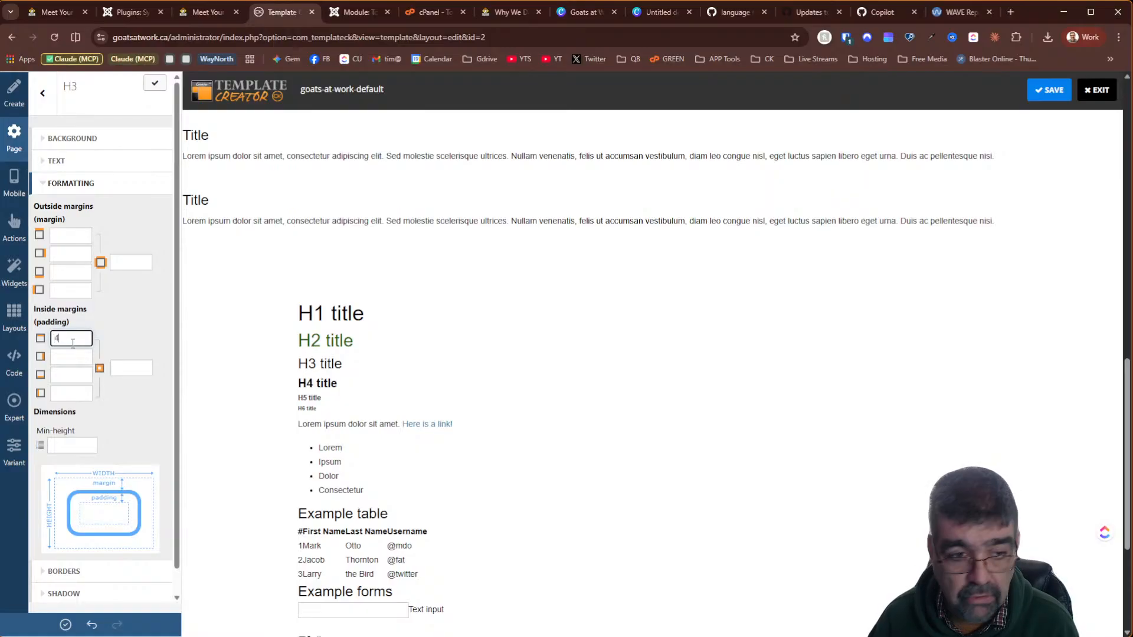
{"action": "key", "text": "Tab"}
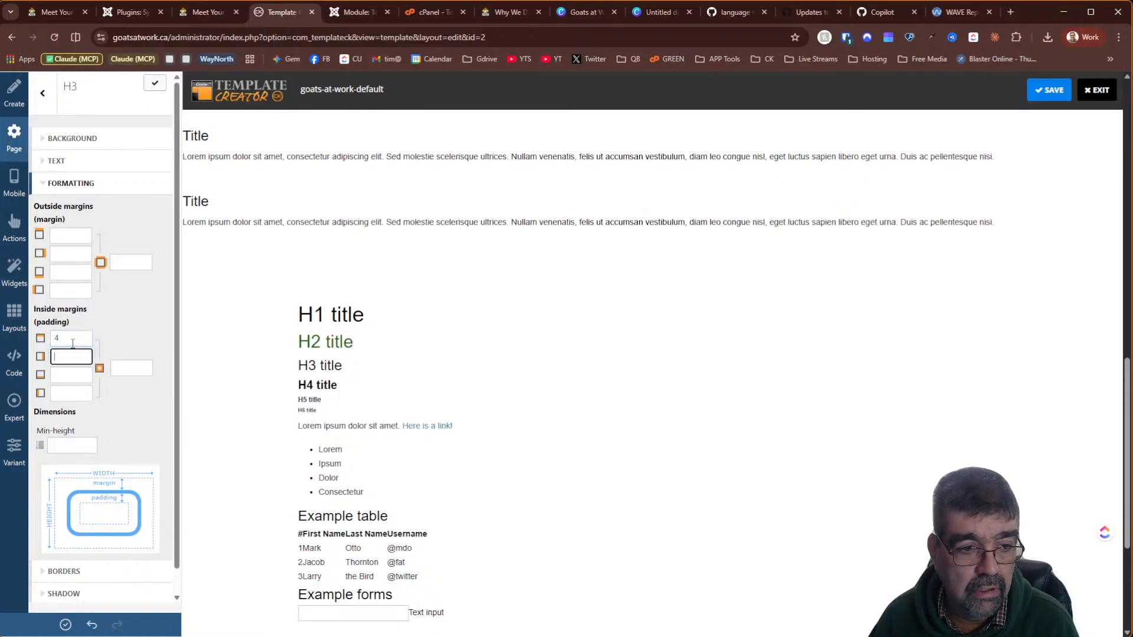
{"action": "key", "text": "Tab"}
{"action": "type", "text": "4"}
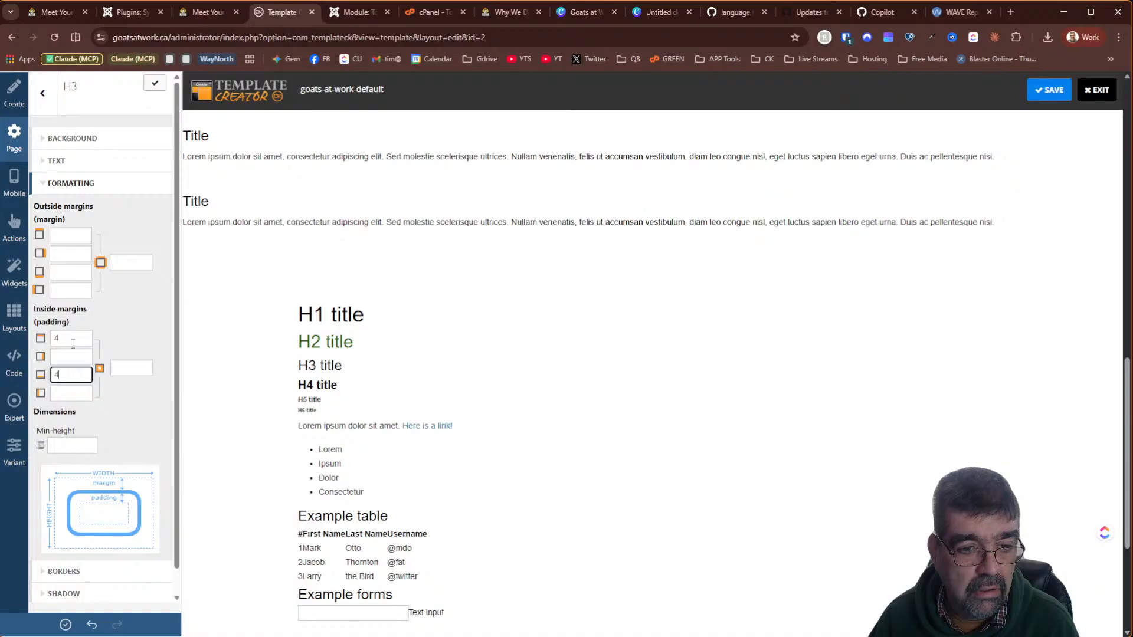
{"action": "key", "text": "Tab"}
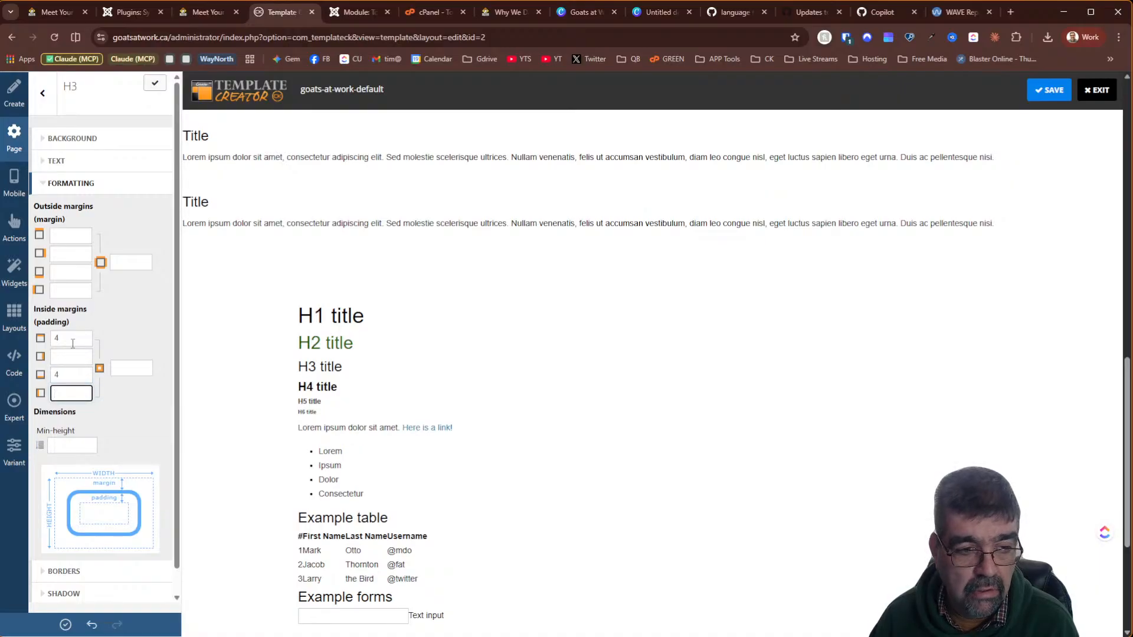
Try a bottom padding of 9 for the H3 titles and settle it at 6
{"action": "key", "text": "shift+Tab"}
{"action": "type", "text": "9"}
{"action": "key", "text": "Tab"}
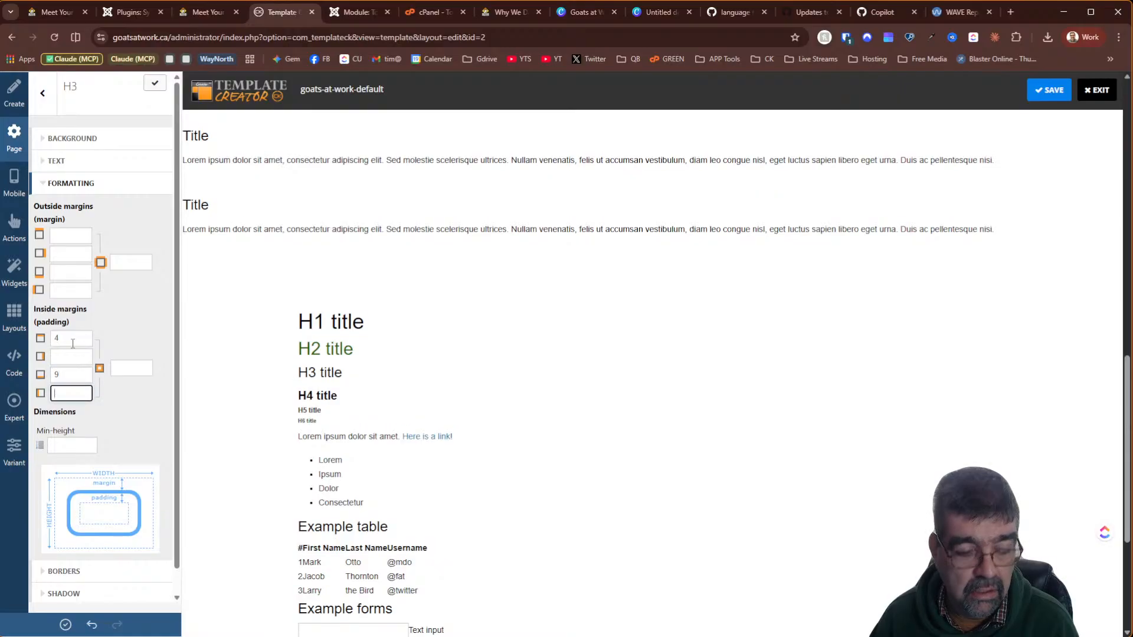
{"action": "key", "text": "shift+Tab"}
{"action": "type", "text": "4"}
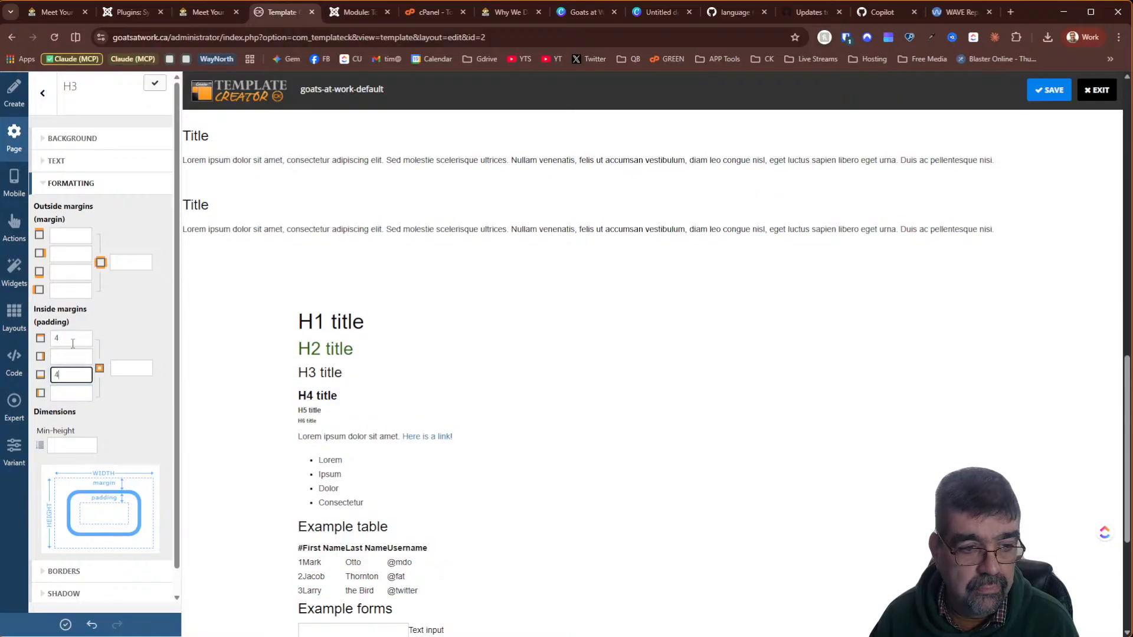
{"action": "key", "text": "BackSpace"}
{"action": "type", "text": "6"}
{"action": "key", "text": "Tab"}
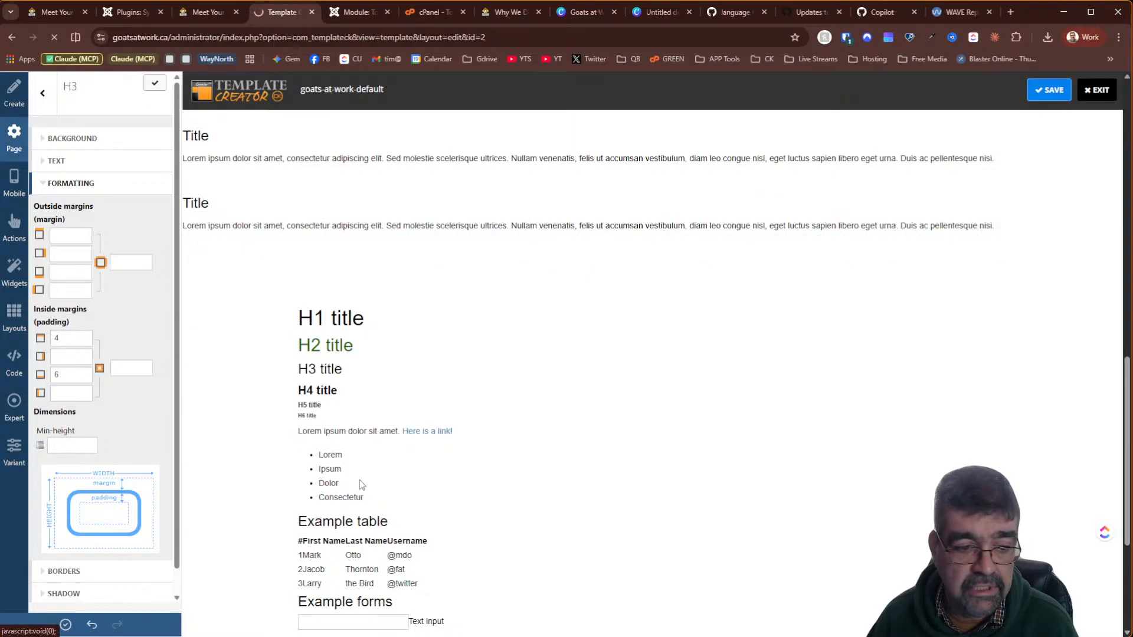
Save the template with the new H3 spacing, then reload the live Meet Your Shepherd page and check its headings
{"action": "left_click", "coordinate": [66, 627]}
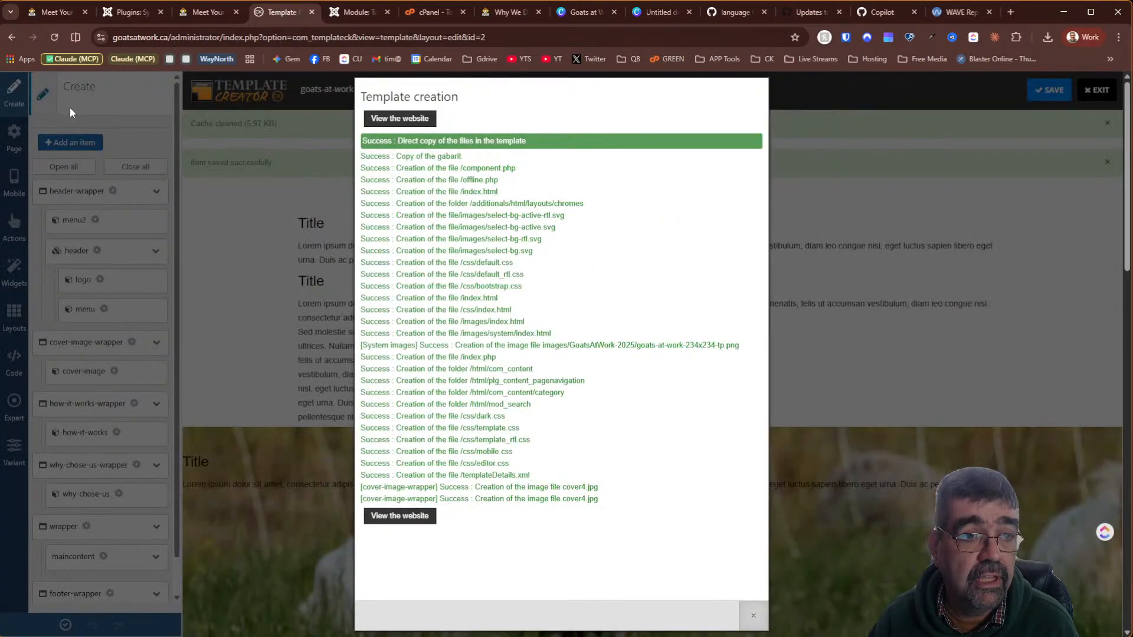
{"action": "left_click", "coordinate": [65, 13]}
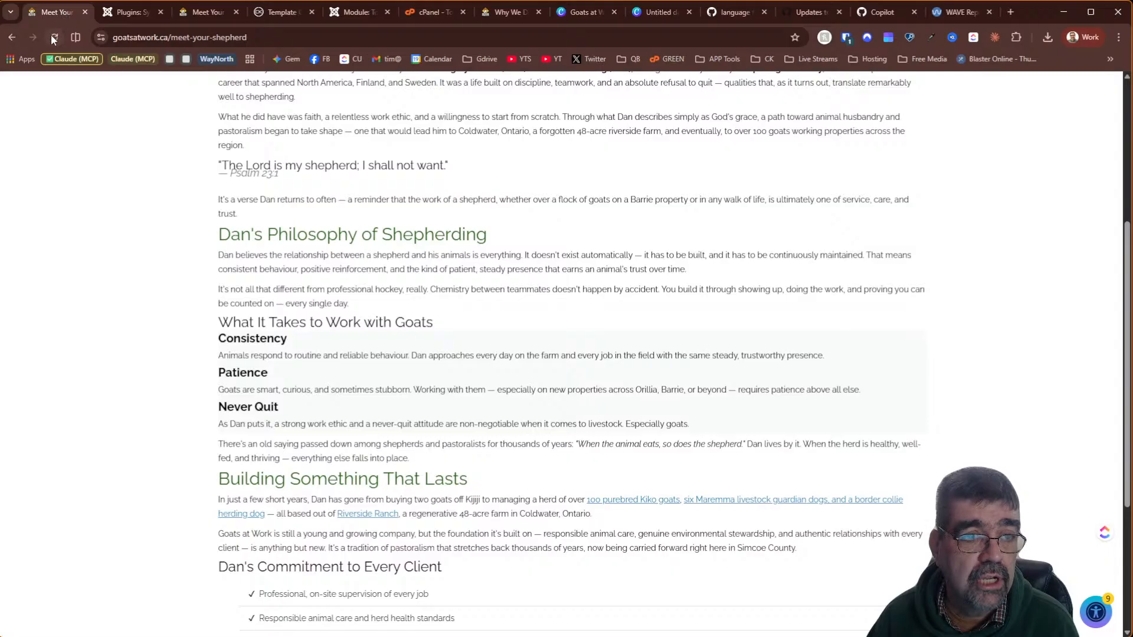
{"action": "left_click", "coordinate": [54, 37]}
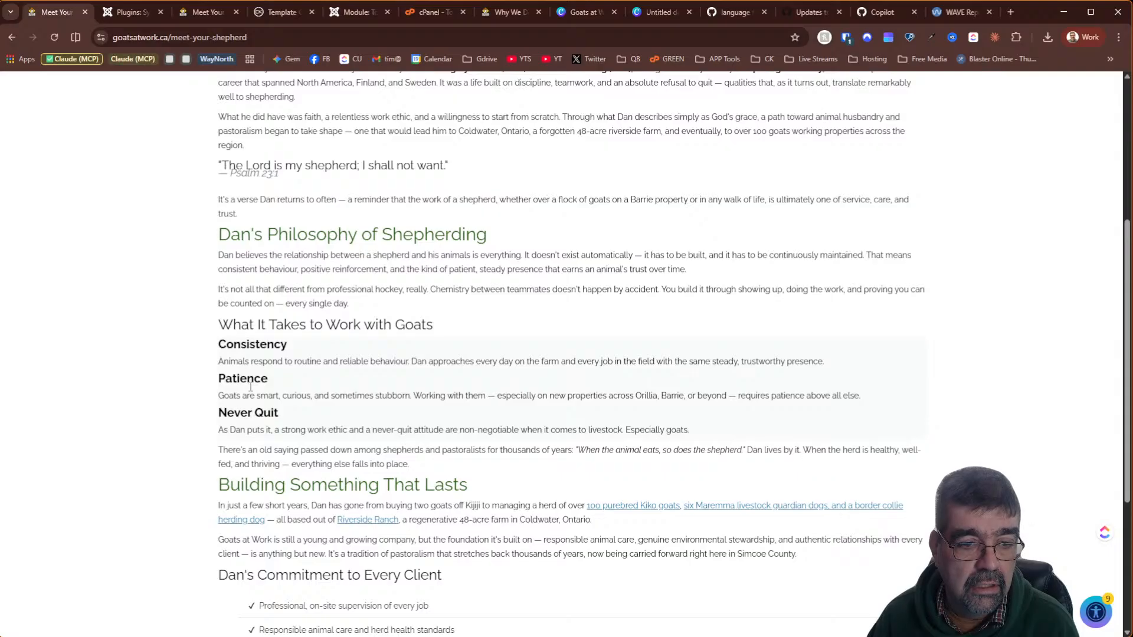
{"action": "scroll", "coordinate": [344, 384], "scroll_direction": "down", "scroll_amount": 4}
{"action": "scroll", "coordinate": [344, 385], "scroll_direction": "up", "scroll_amount": 7}
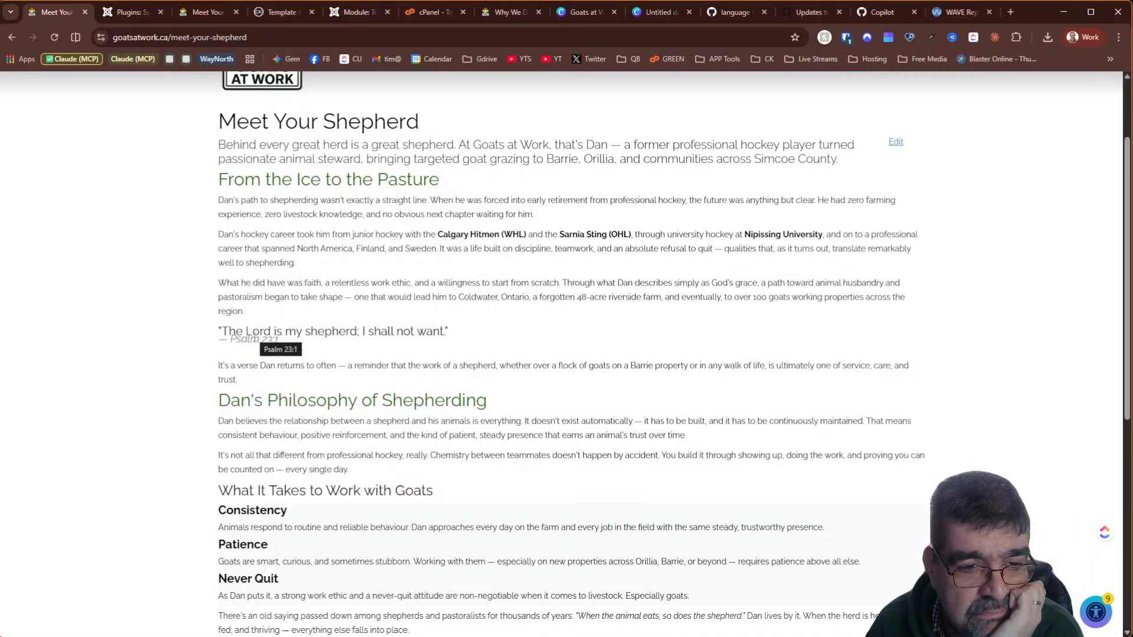
Inspect the Psalm 23:1 citation below the quote in the developer tools
{"action": "right_click", "coordinate": [254, 341]}
{"action": "key", "text": "n"}
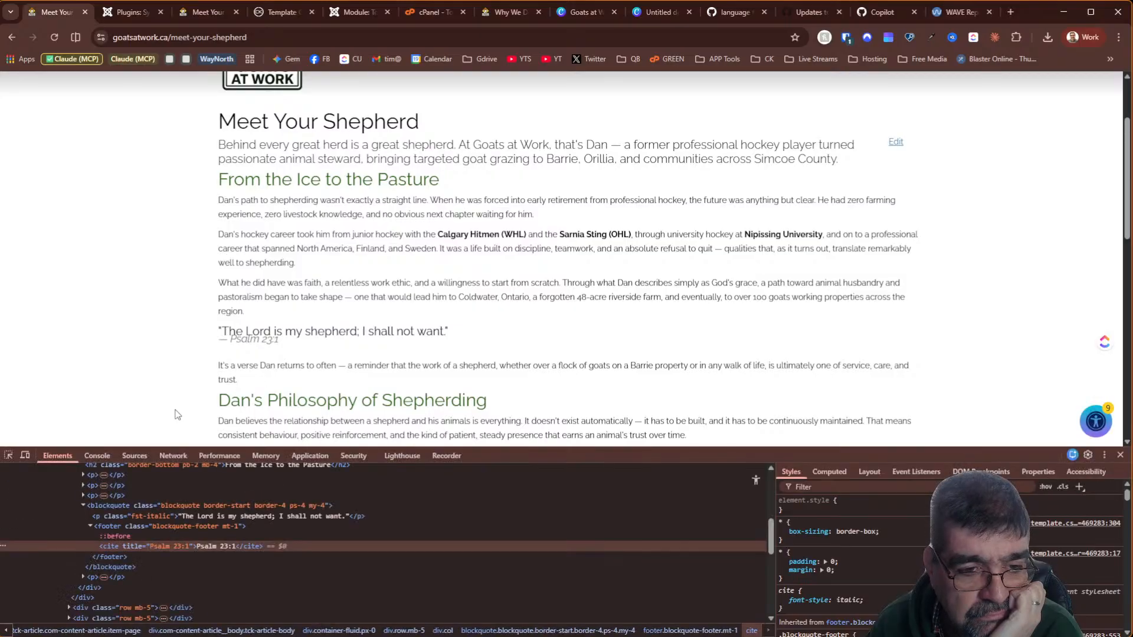
{"action": "left_click", "coordinate": [9, 455]}
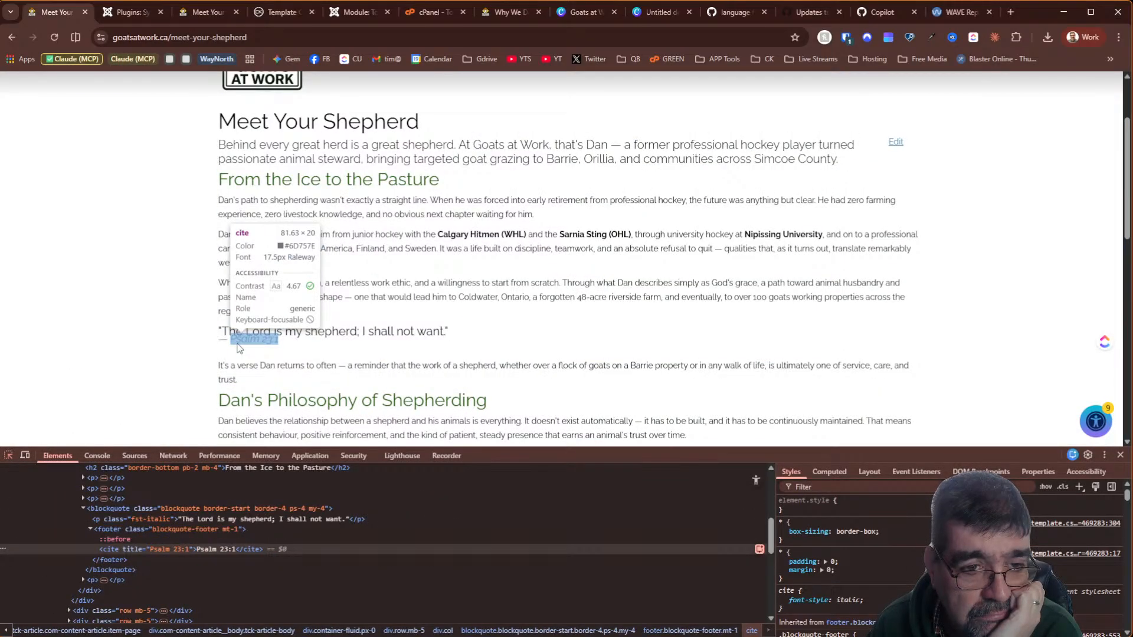
{"action": "left_click", "coordinate": [238, 346]}
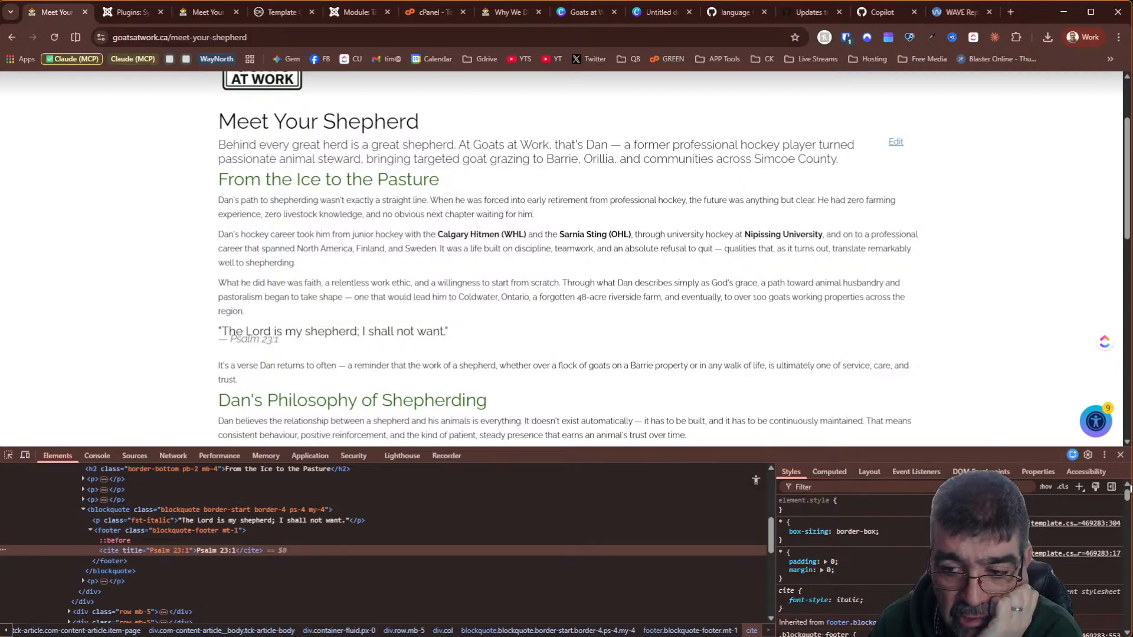
Add a new cite style rule for the Psalm 23:1 citation with a padding-top of .2rem
{"action": "left_click", "coordinate": [1078, 487]}
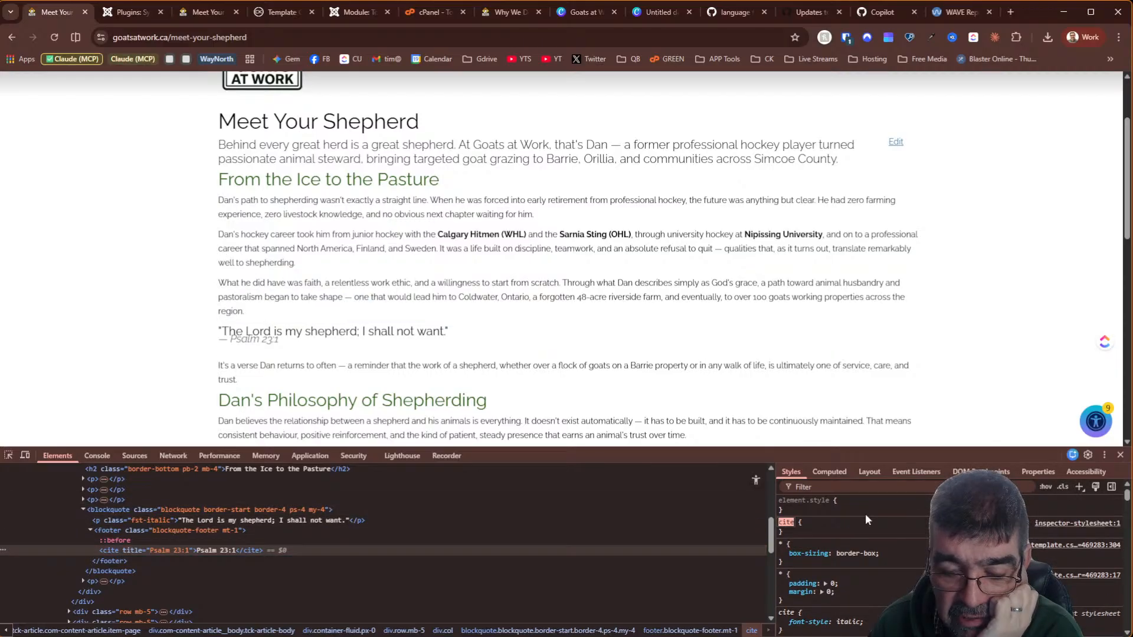
{"action": "left_click", "coordinate": [792, 533]}
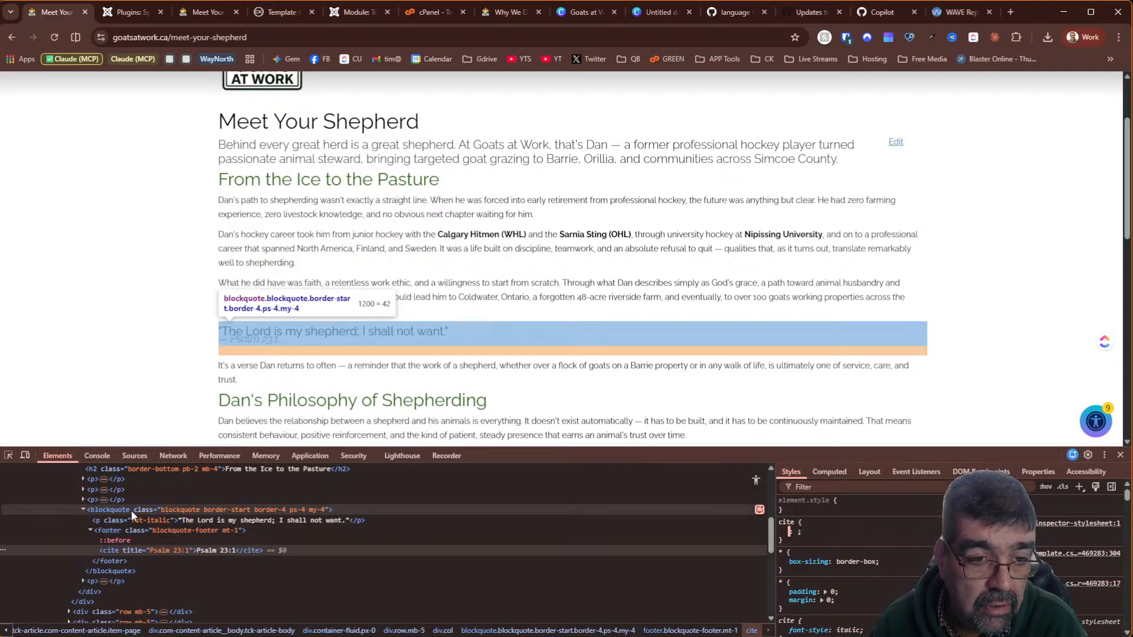
{"action": "left_click", "coordinate": [121, 549]}
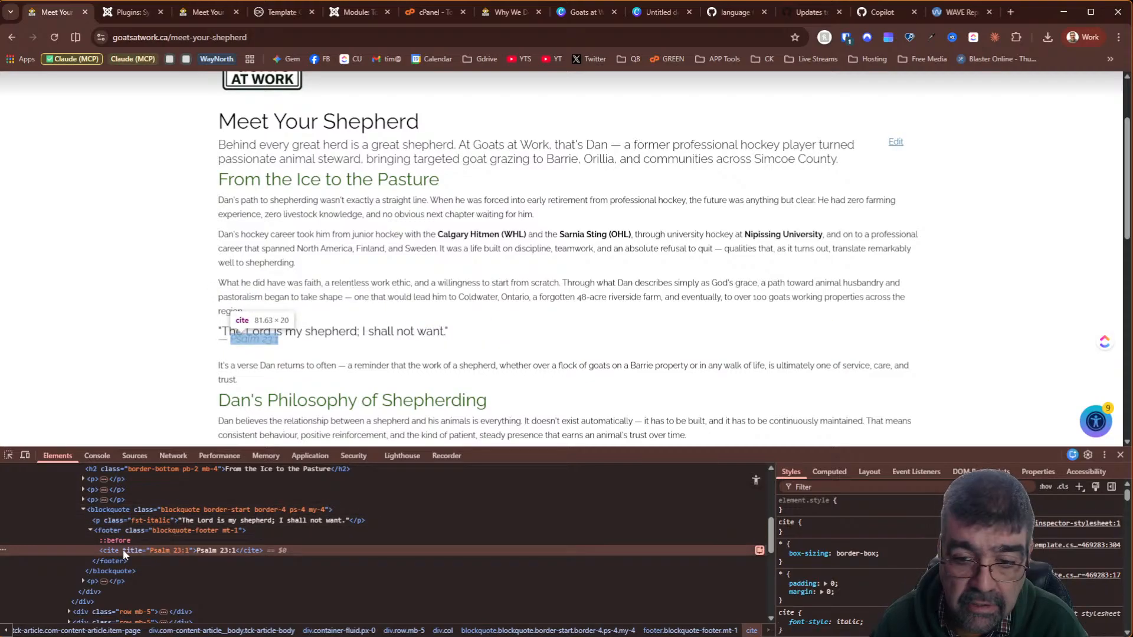
{"action": "left_click", "coordinate": [789, 532]}
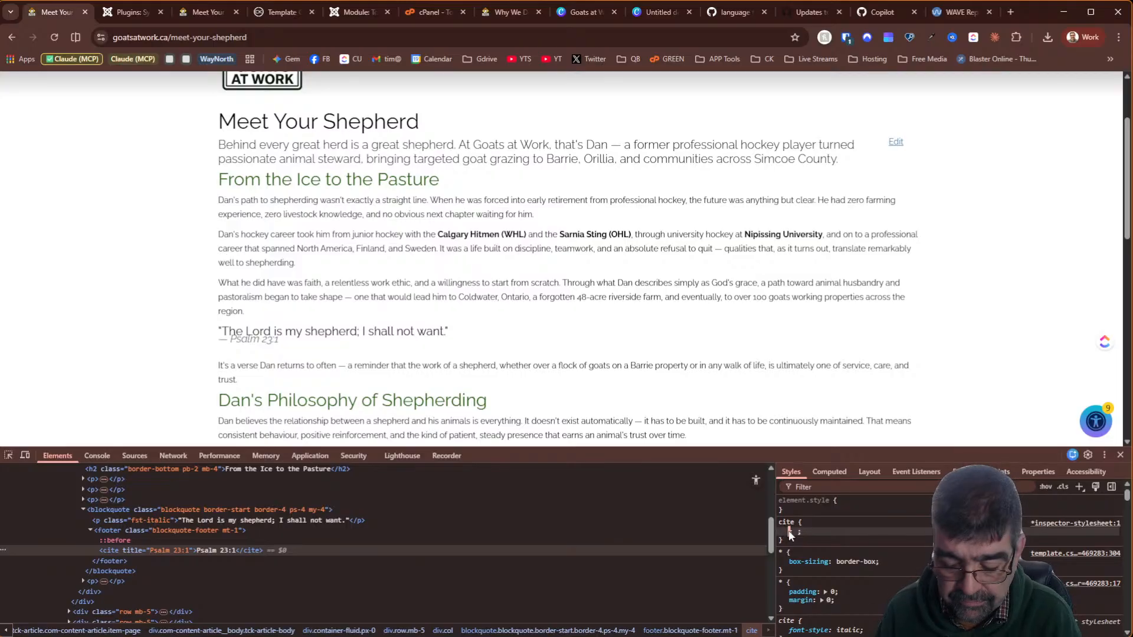
{"action": "type", "text": "padding"}
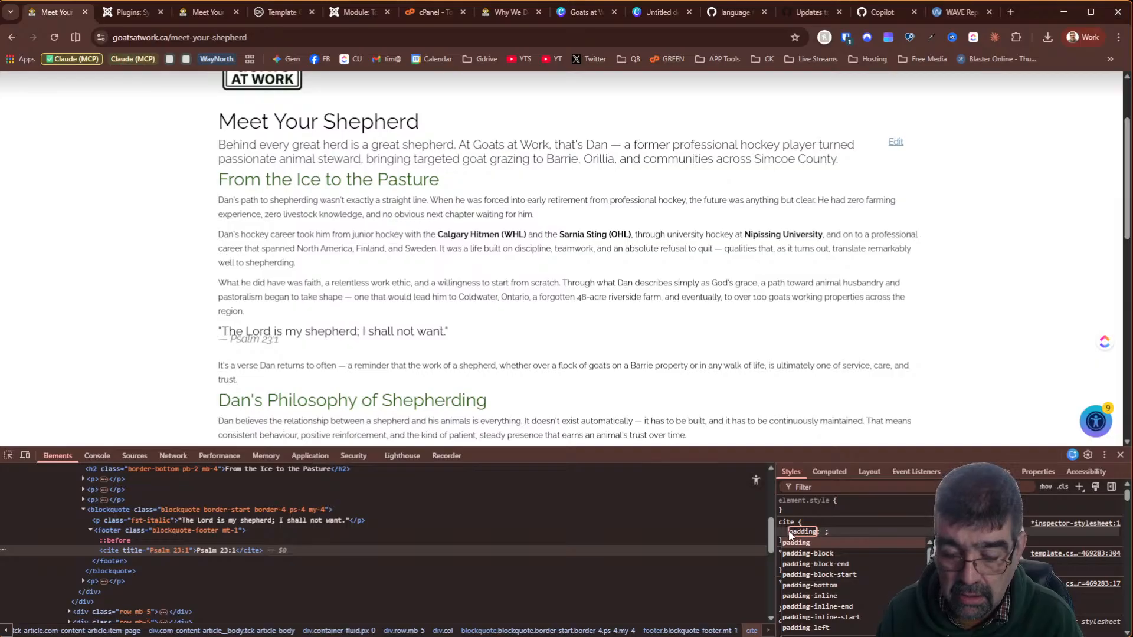
{"action": "key", "text": "Down"}
{"action": "key", "text": "Down"}
{"action": "key", "text": "Down"}
{"action": "key", "text": "Down"}
{"action": "key", "text": "Down"}
{"action": "key", "text": "Down"}
{"action": "key", "text": "Down"}
{"action": "key", "text": "Down"}
{"action": "key", "text": "Down"}
{"action": "key", "text": "Down"}
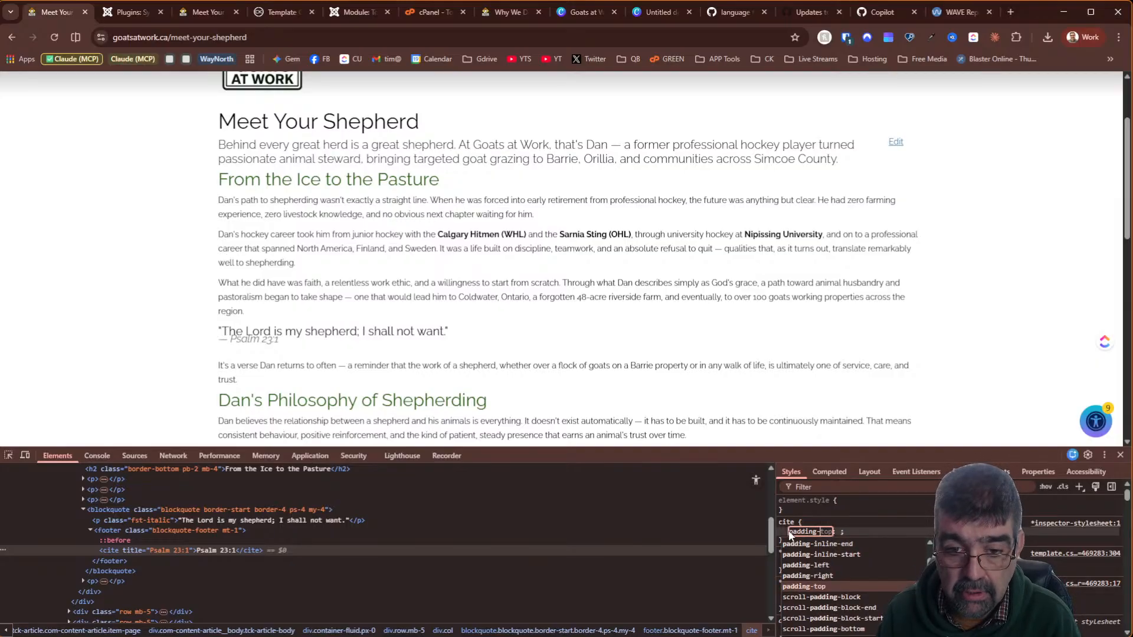
{"action": "key", "text": "Return"}
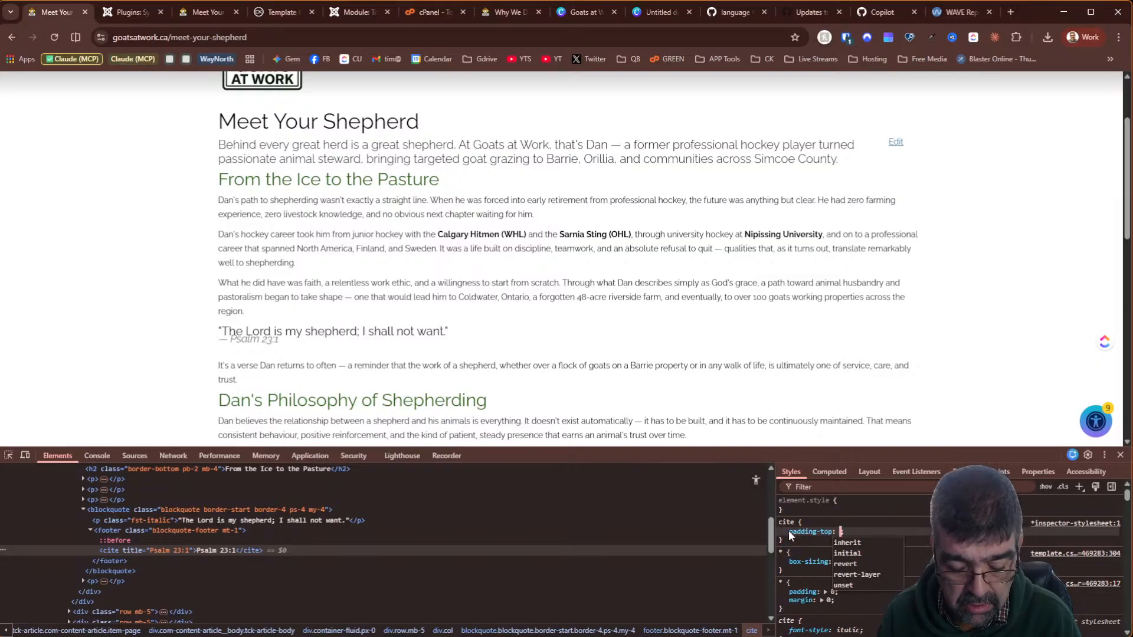
{"action": "type", "text": ".2re"}
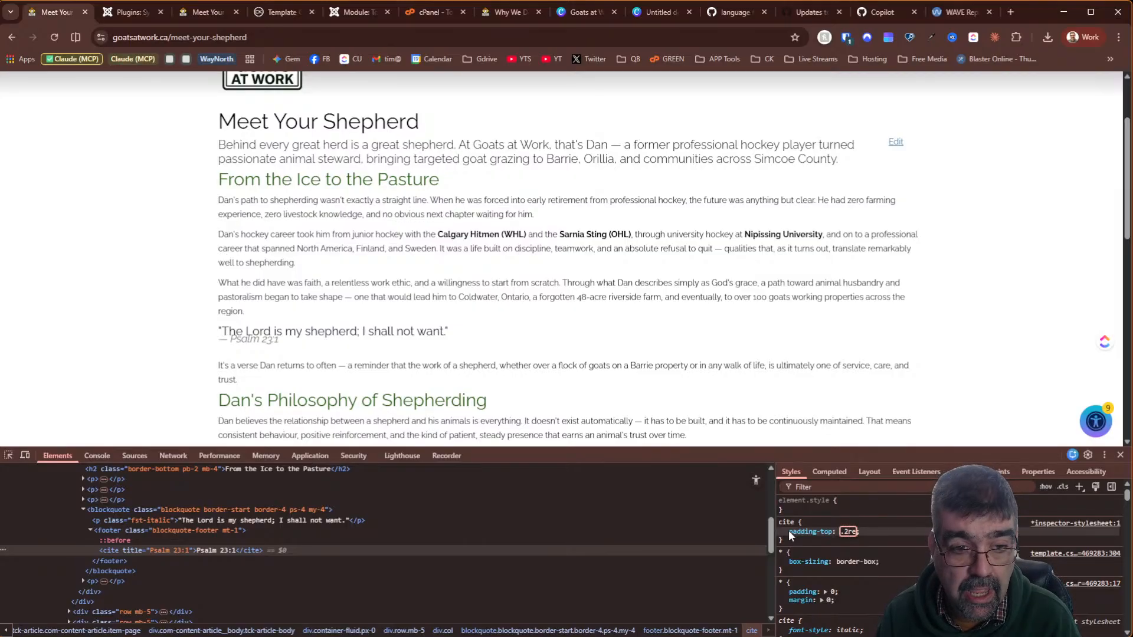
{"action": "type", "text": "m"}
{"action": "key", "text": "Return"}
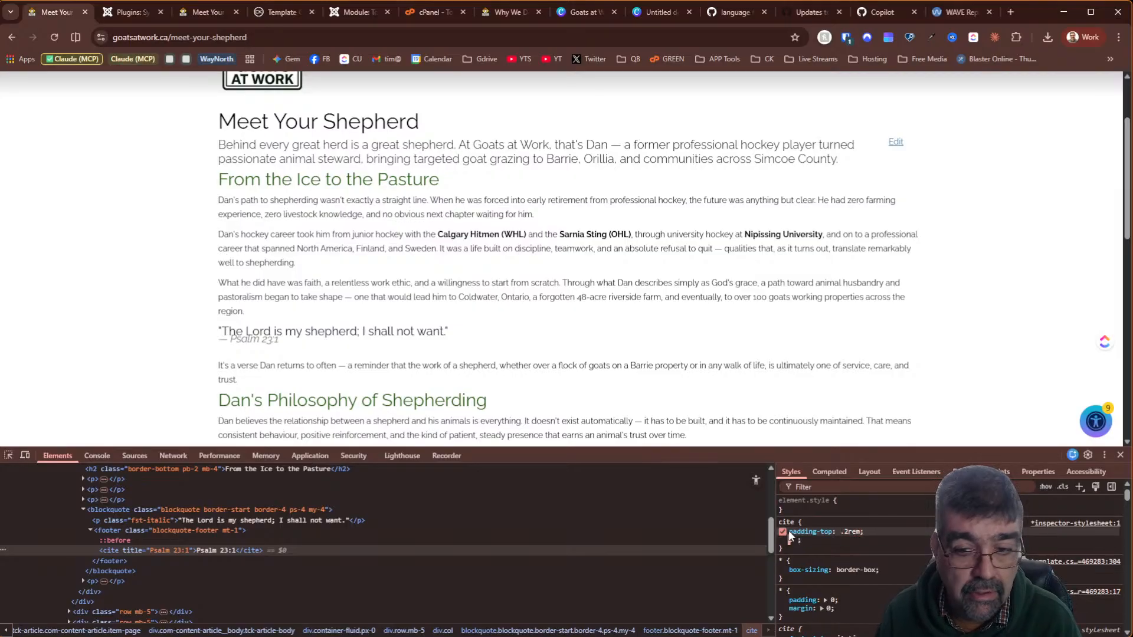
Raise the cite rule's padding-top to 1.2rem
{"action": "left_click", "coordinate": [855, 531]}
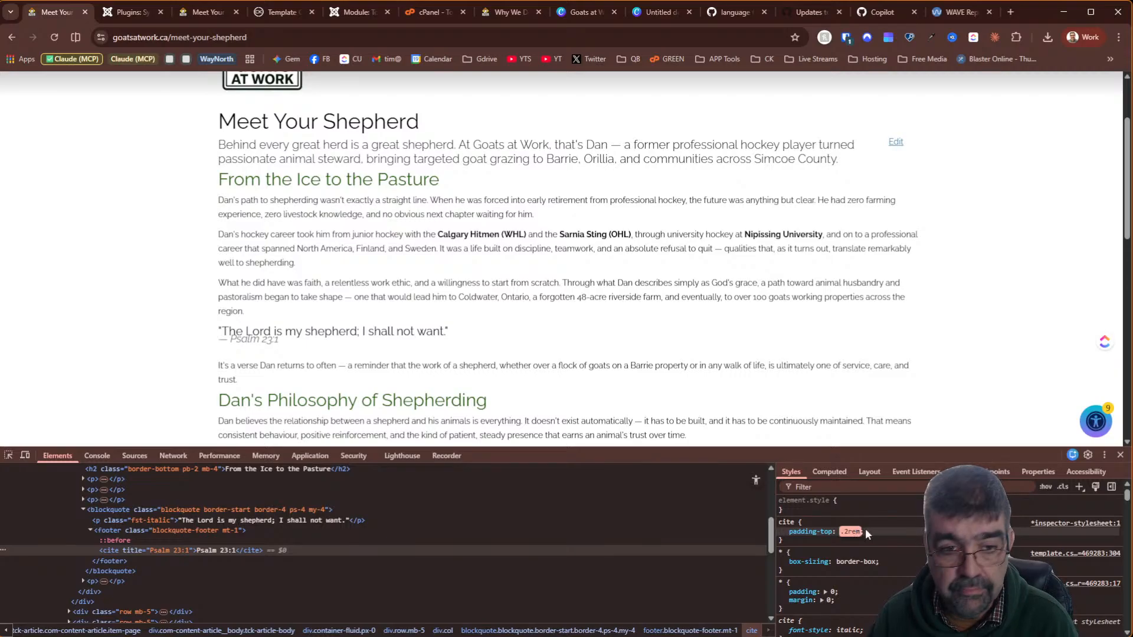
{"action": "key", "text": "Up"}
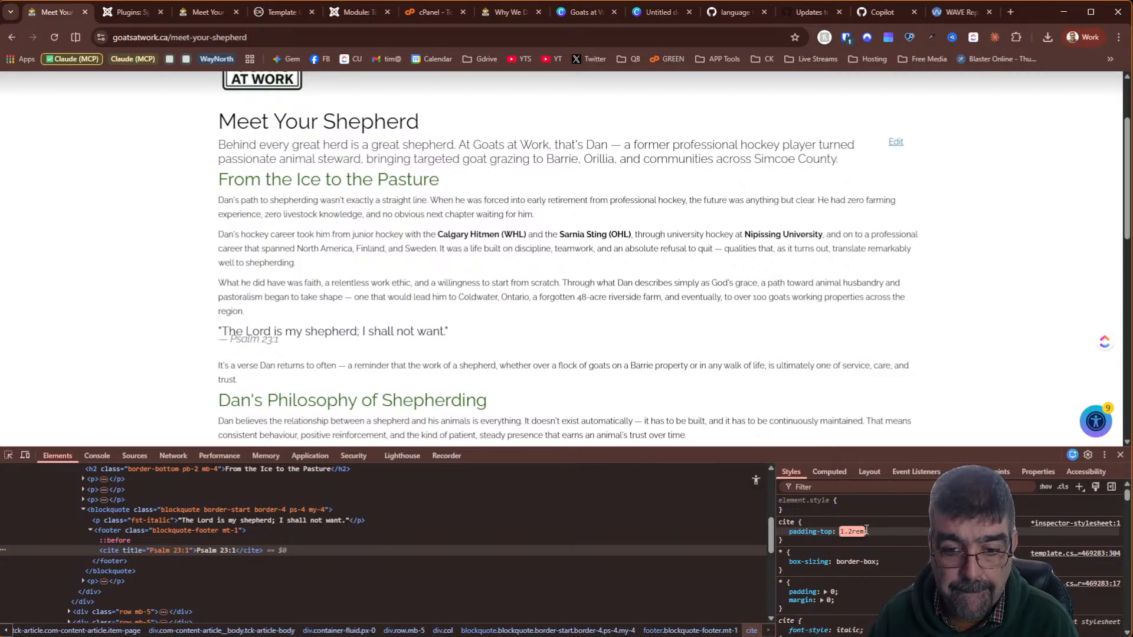
{"action": "key", "text": "Return"}
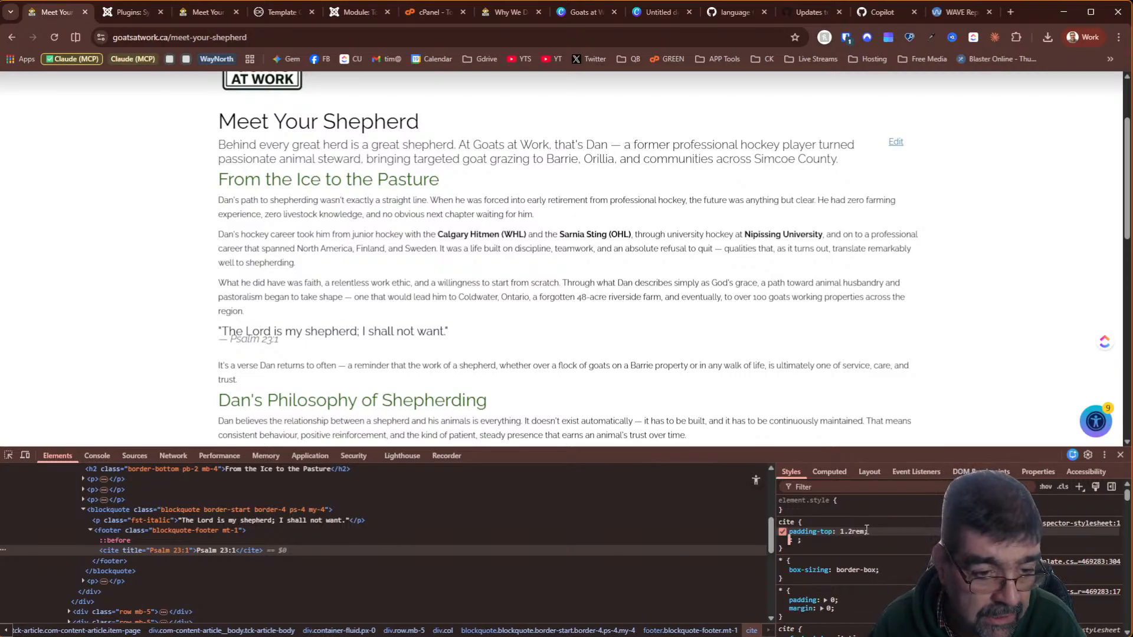
Select the blockquote footer element and add a margin-top of .2rem to its .blockquote > :last-child rule
{"action": "left_click", "coordinate": [121, 530]}
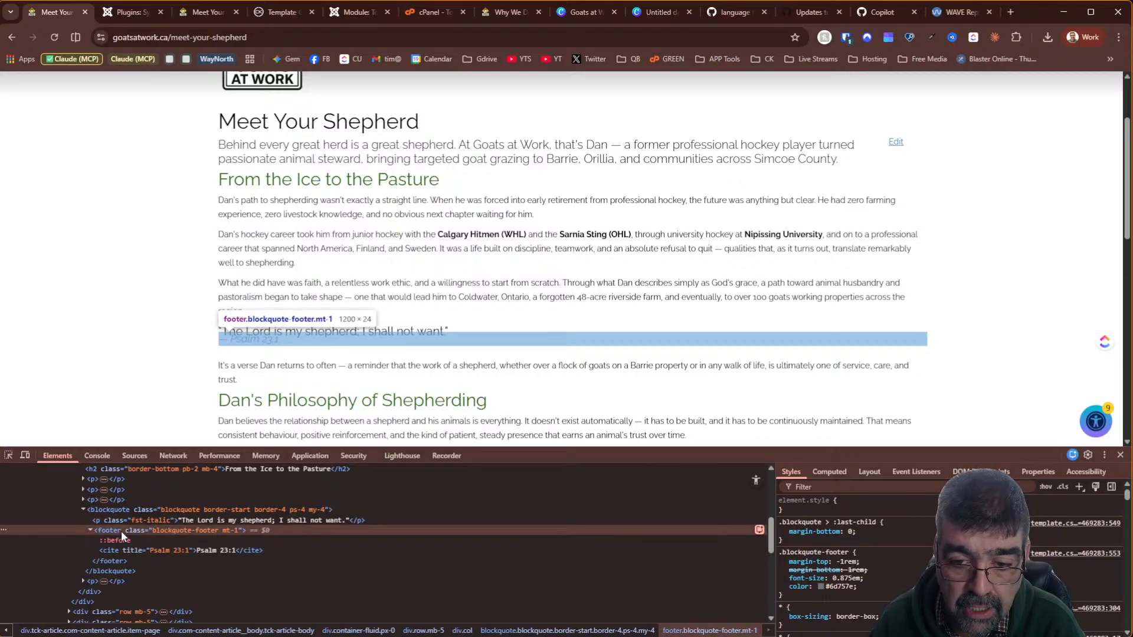
{"action": "left_click", "coordinate": [812, 540]}
{"action": "type", "text": "mar"}
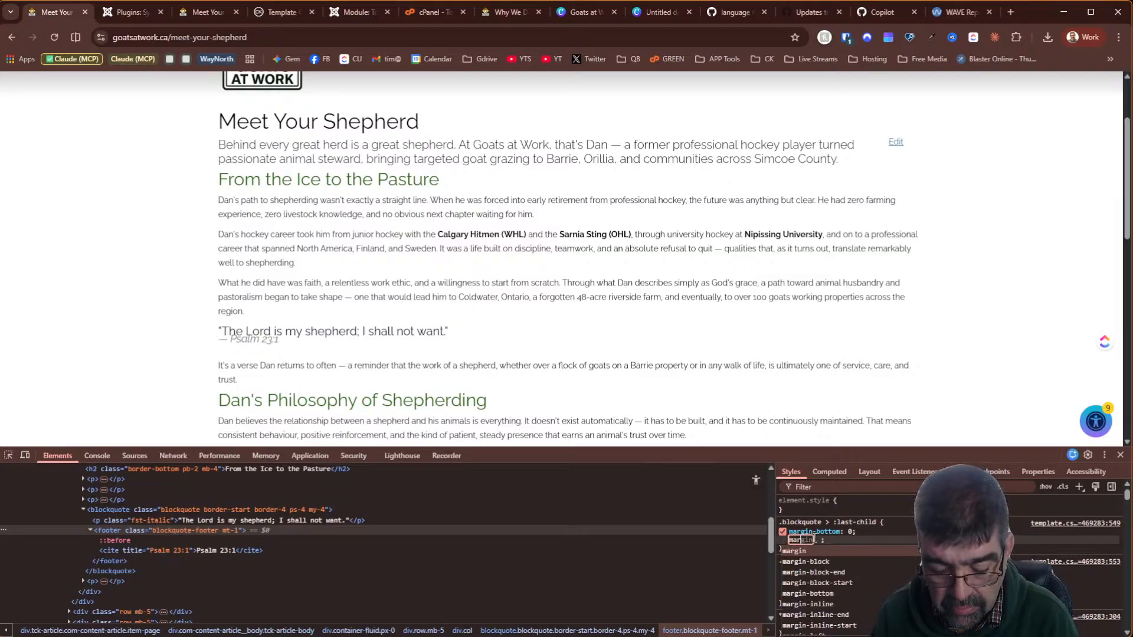
{"action": "type", "text": "gin"}
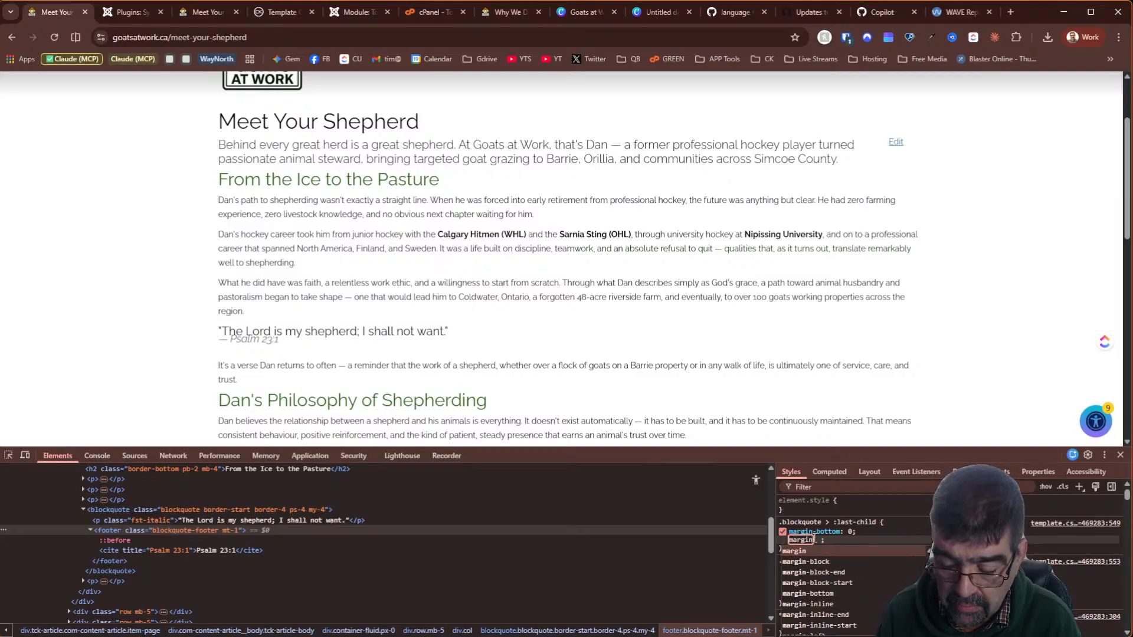
{"action": "type", "text": "-top"}
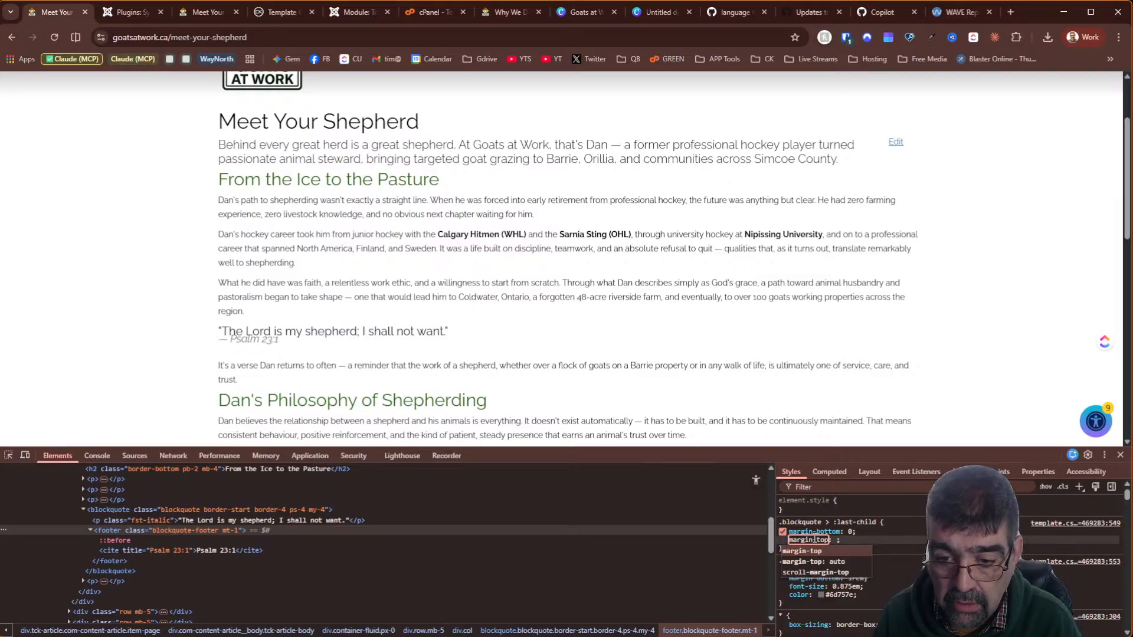
{"action": "type", "text": ":"}
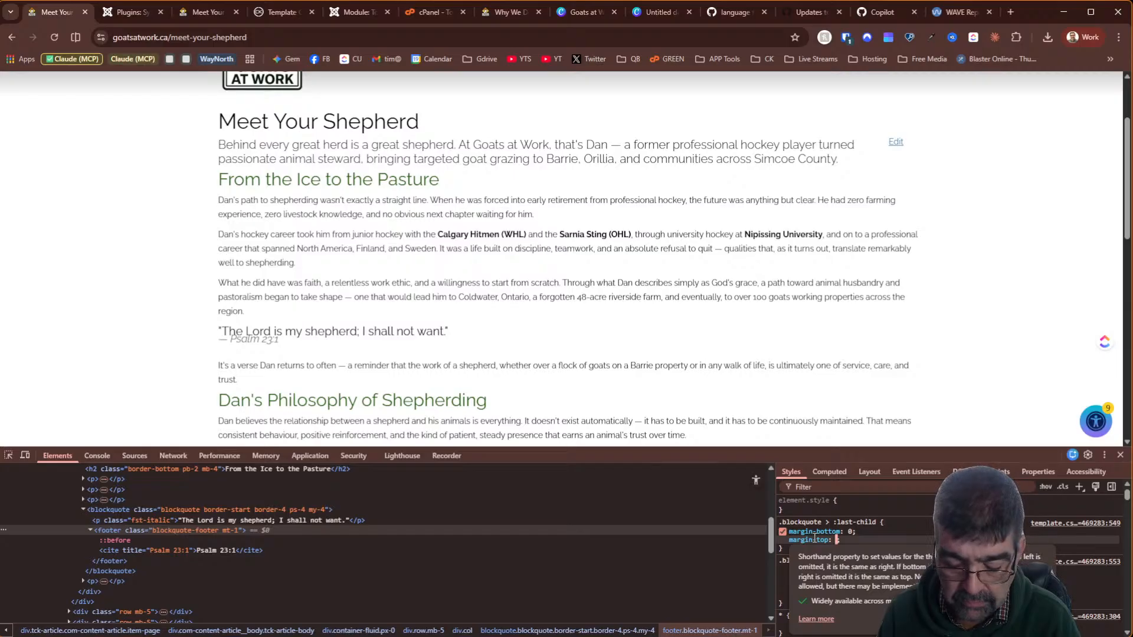
{"action": "type", "text": "02"}
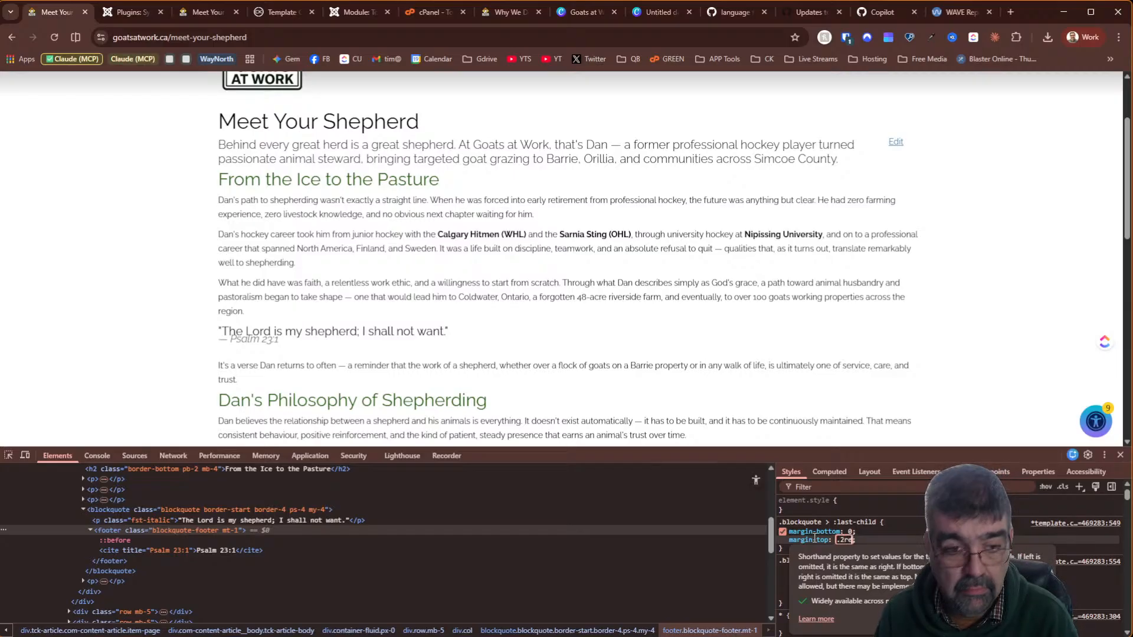
{"action": "type", "text": "rem"}
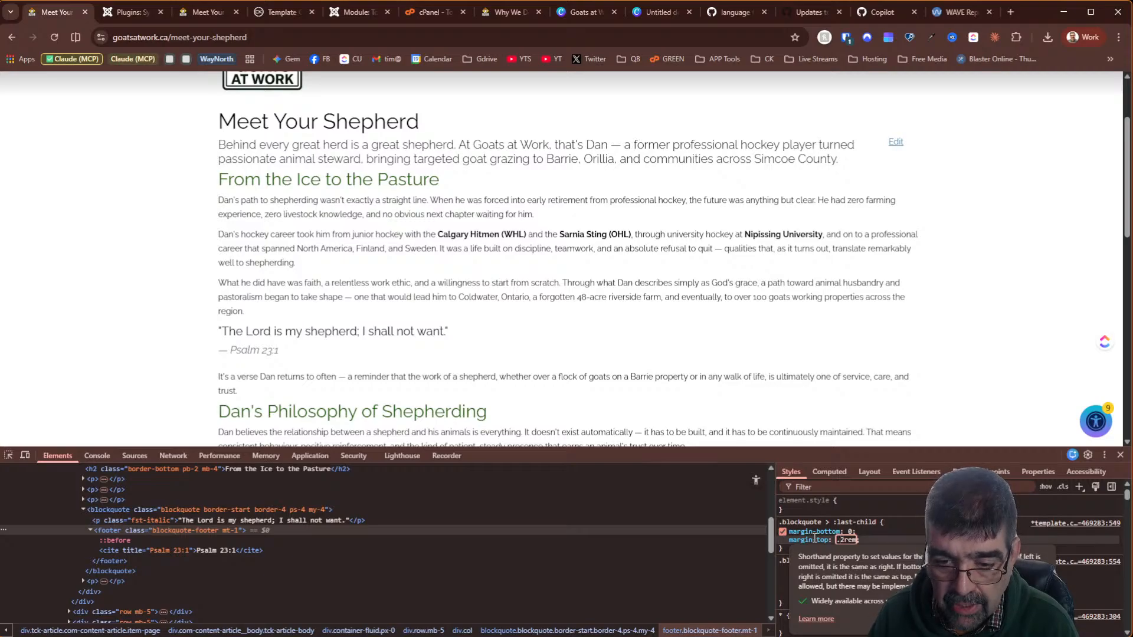
Try a margin-top of 5px for the blockquote footer and settle it at 0px
{"action": "key", "text": "Delete"}
{"action": "key", "text": "Delete"}
{"action": "key", "text": "Delete"}
{"action": "key", "text": "Delete"}
{"action": "key", "text": "Delete"}
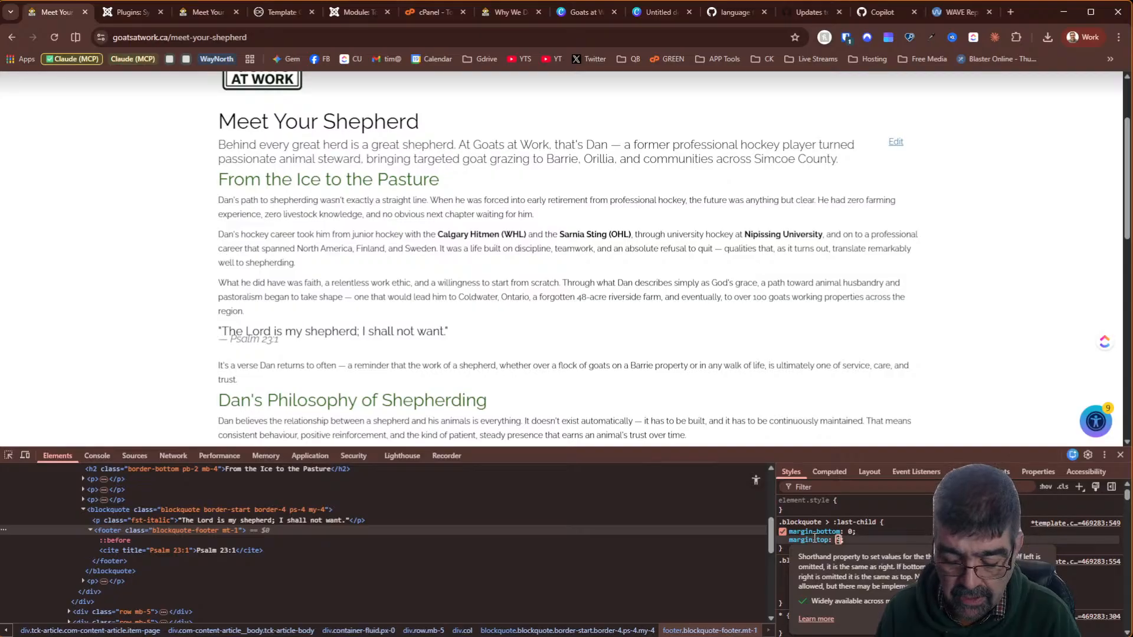
{"action": "type", "text": "5px"}
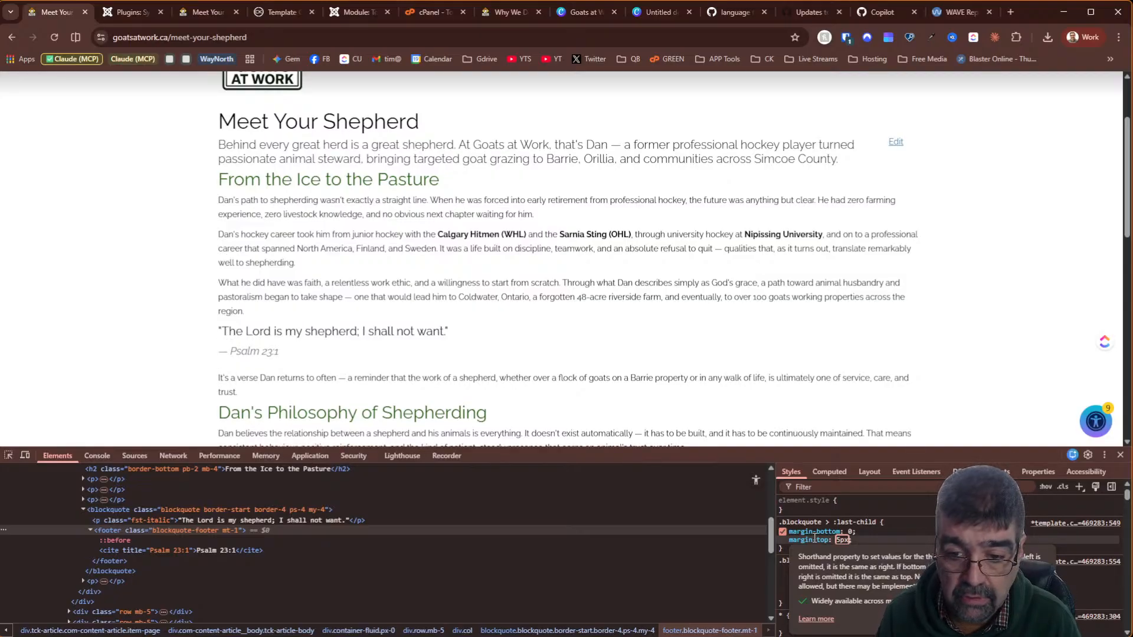
{"action": "key", "text": "Down"}
{"action": "key", "text": "Down"}
{"action": "key", "text": "Down"}
{"action": "key", "text": "Down"}
{"action": "key", "text": "Down"}
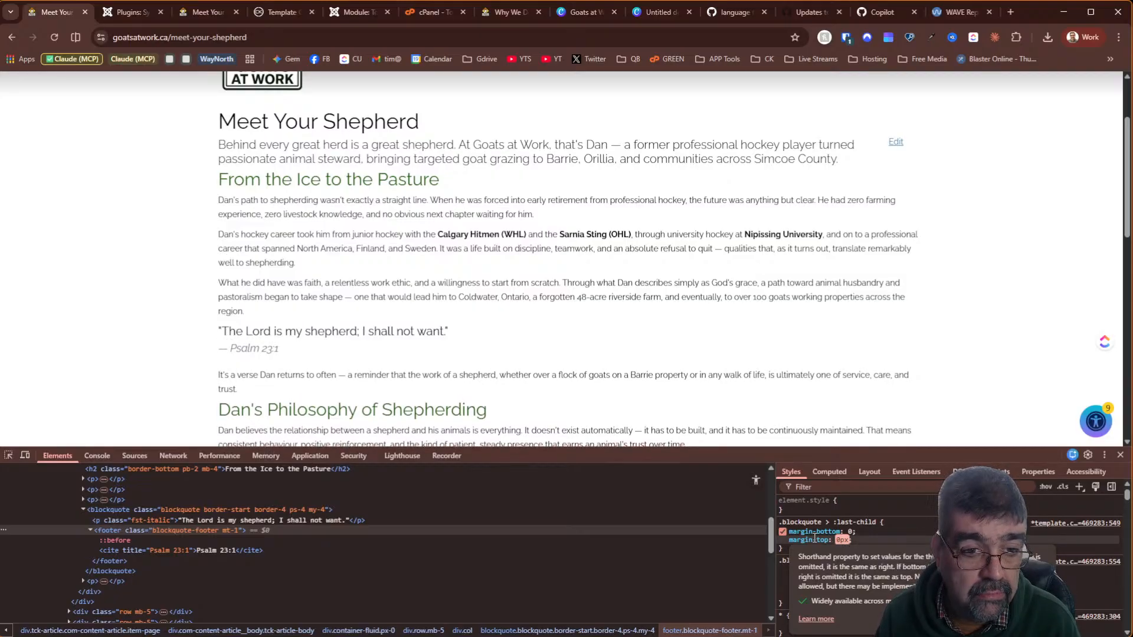
{"action": "key", "text": "Down"}
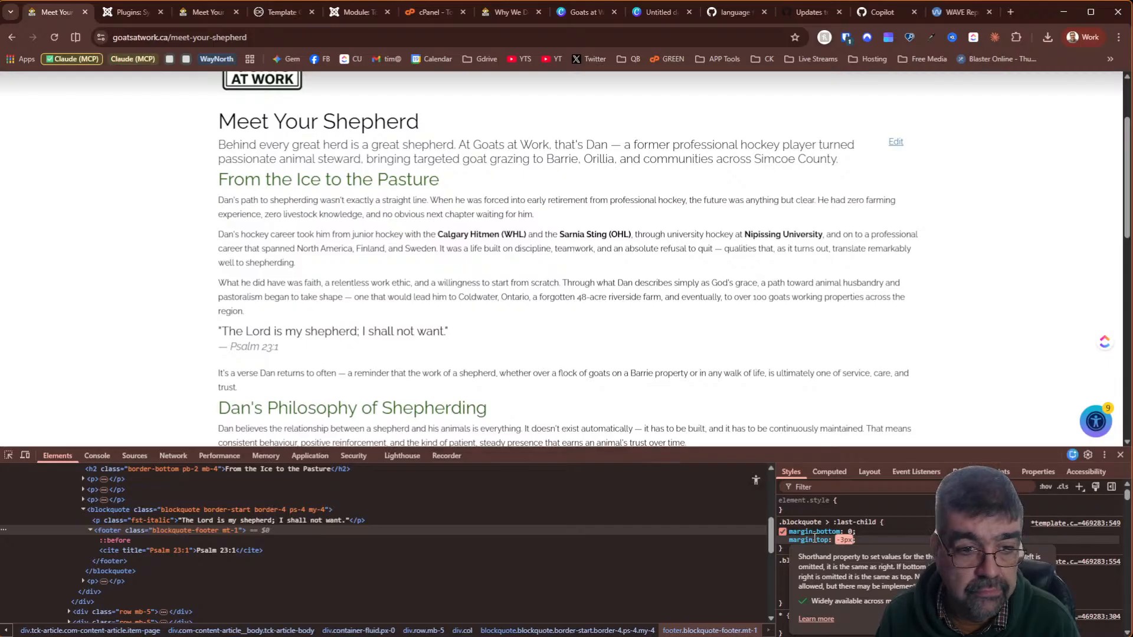
{"action": "key", "text": "Up"}
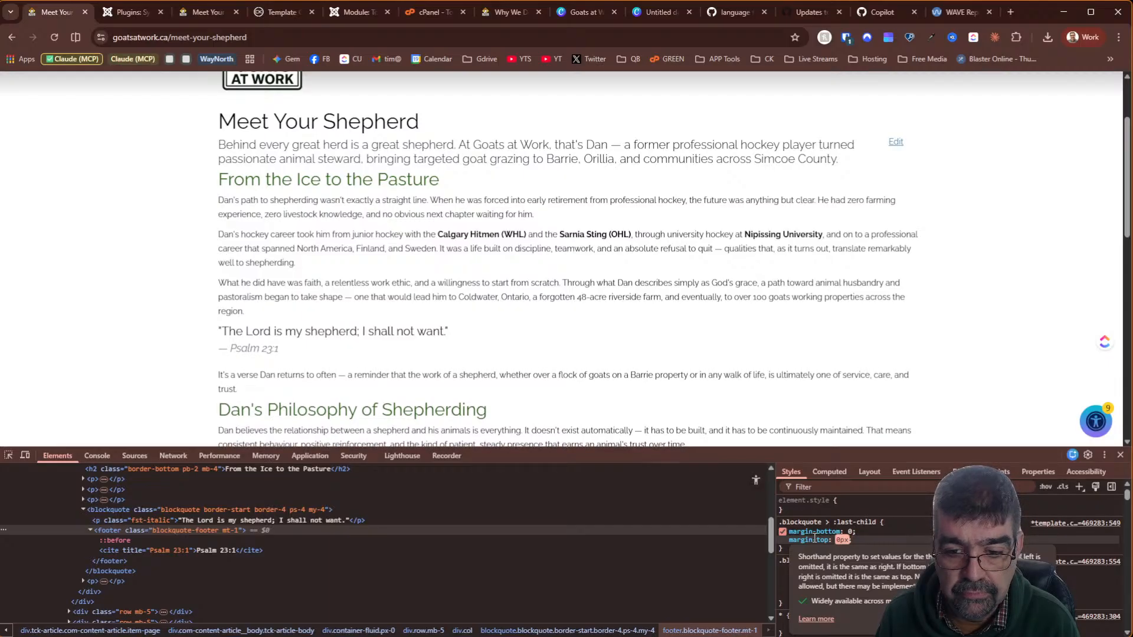
{"action": "key", "text": "Return"}
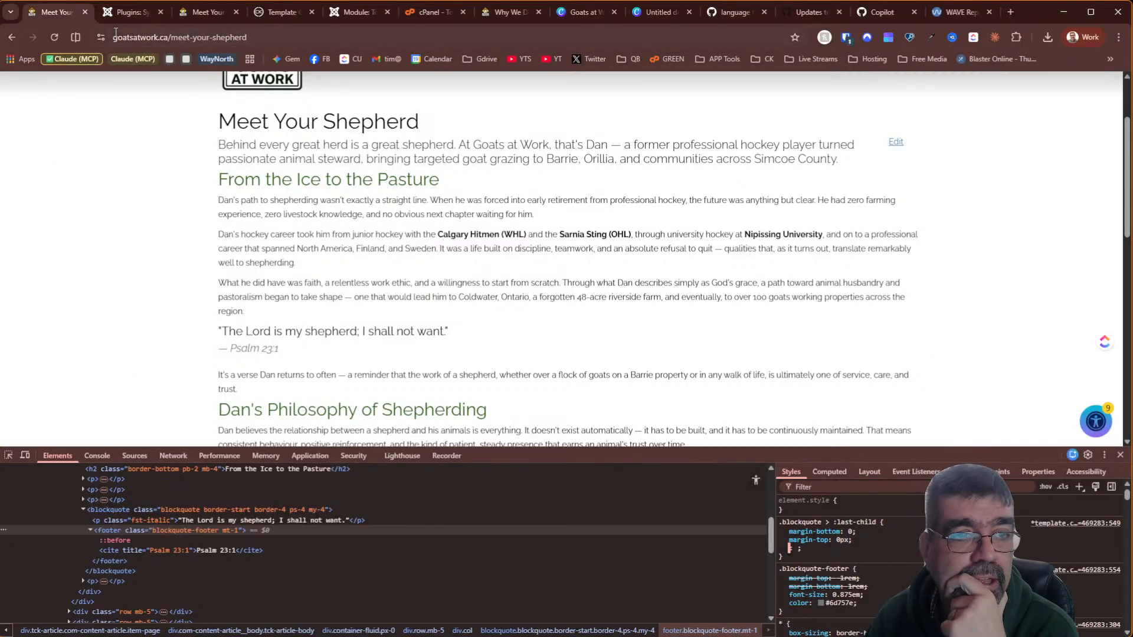
Return to the goats-at-work-default template editor and dismiss the template creation report
{"action": "mouse_move", "coordinate": [120, 18]}
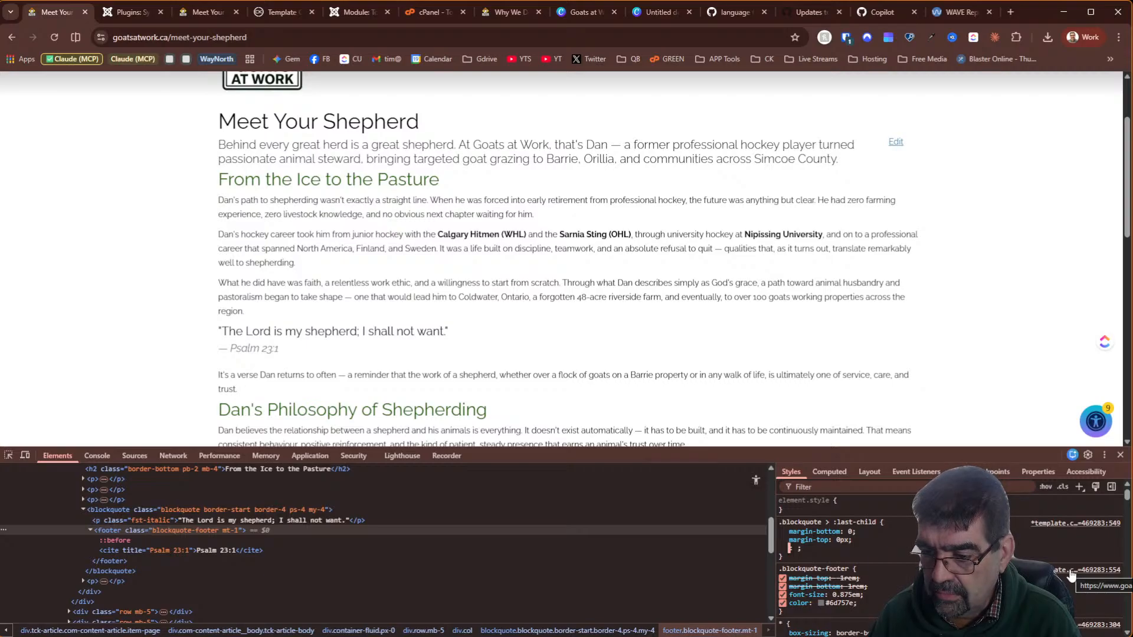
{"action": "left_click", "coordinate": [273, 13]}
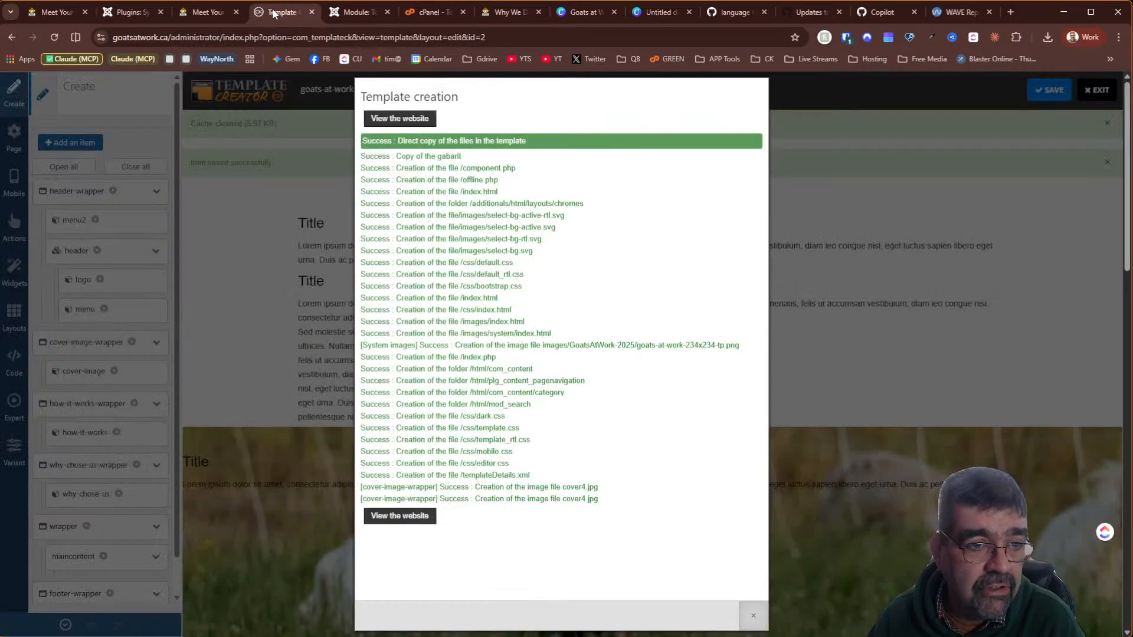
{"action": "left_click", "coordinate": [332, 279]}
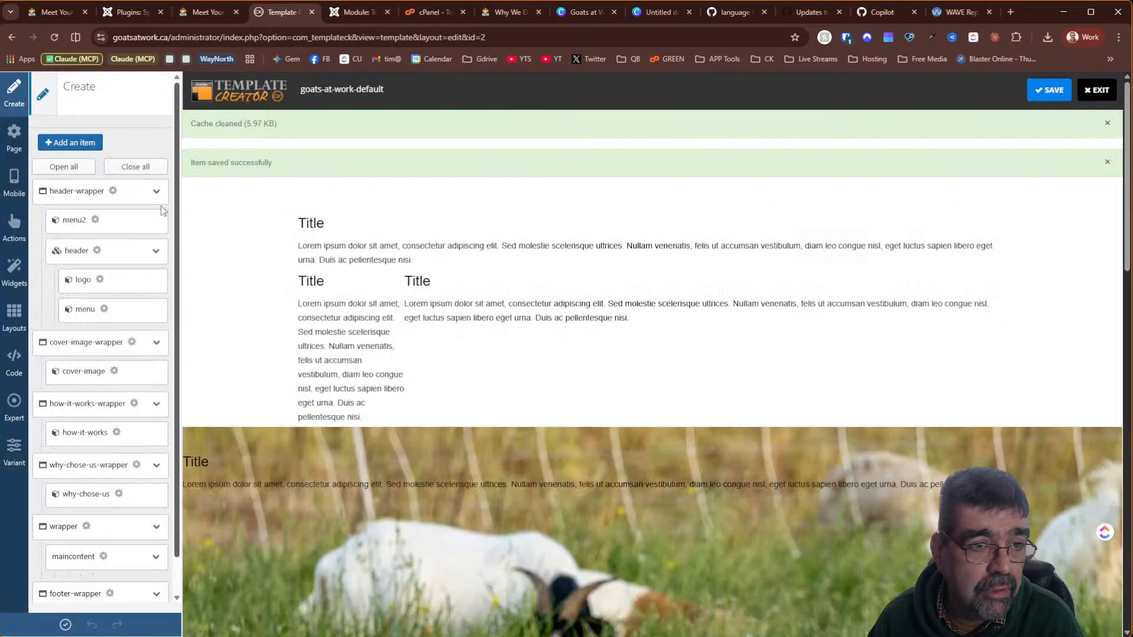
Examine the template's page settings for blockquote styling, checking Focus state, Content, Titles, Main, Custom images and System images
{"action": "left_click", "coordinate": [18, 145]}
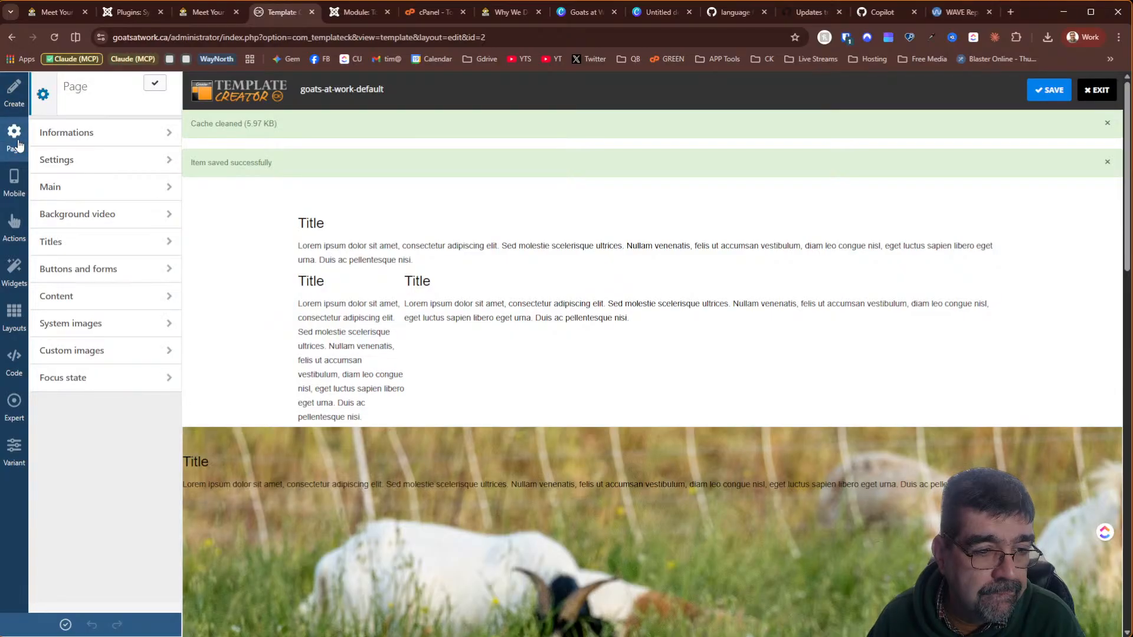
{"action": "left_click", "coordinate": [140, 378]}
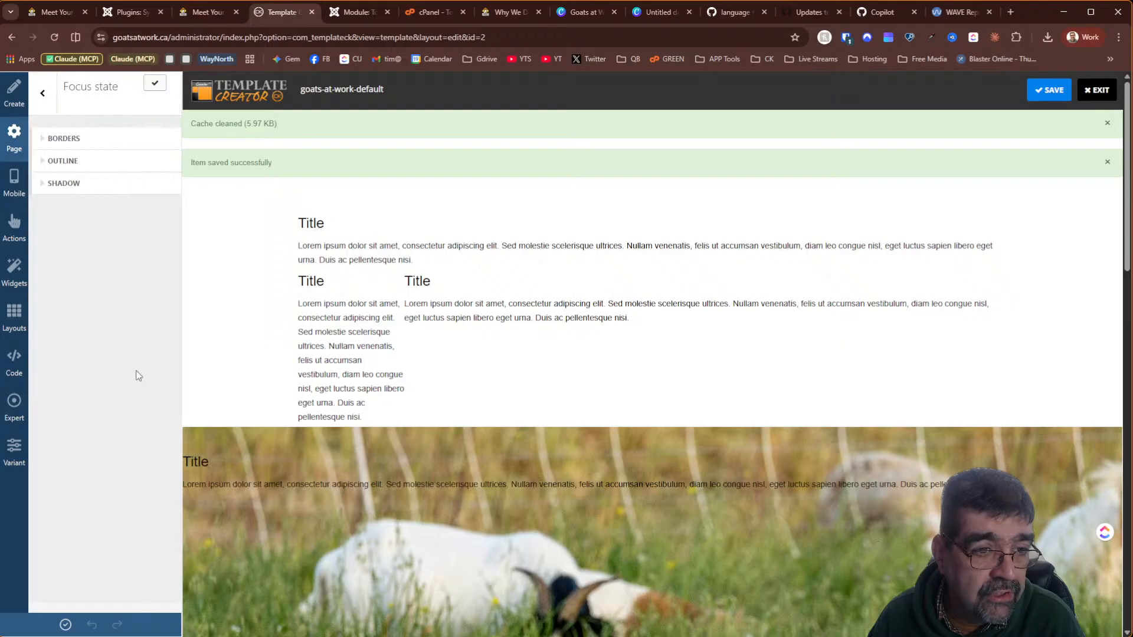
{"action": "left_click", "coordinate": [44, 95]}
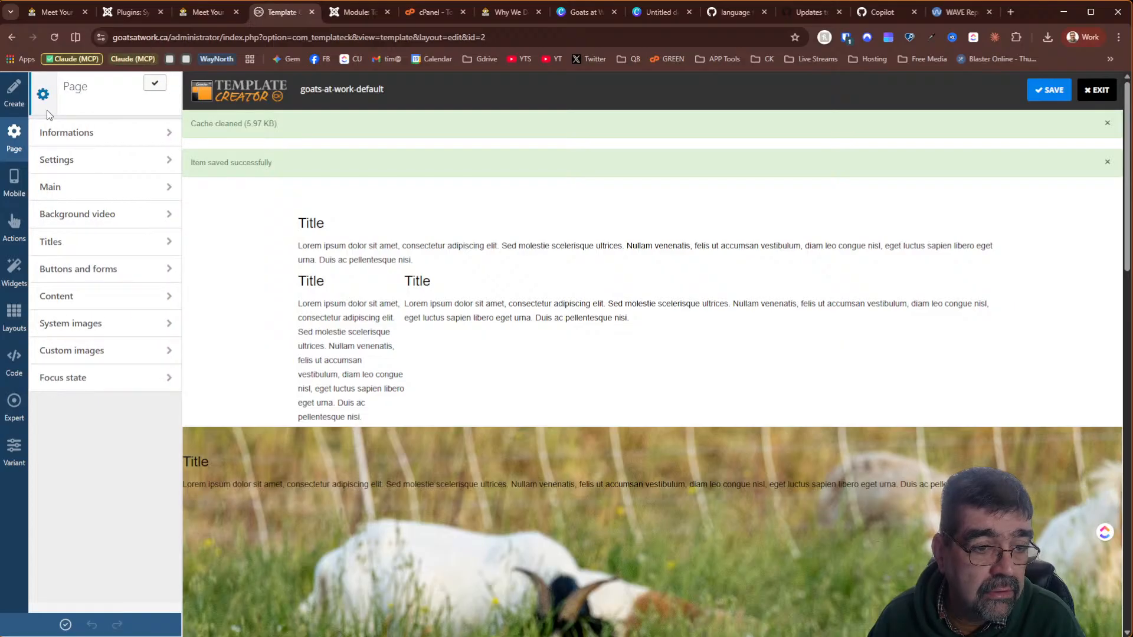
{"action": "left_click", "coordinate": [76, 295]}
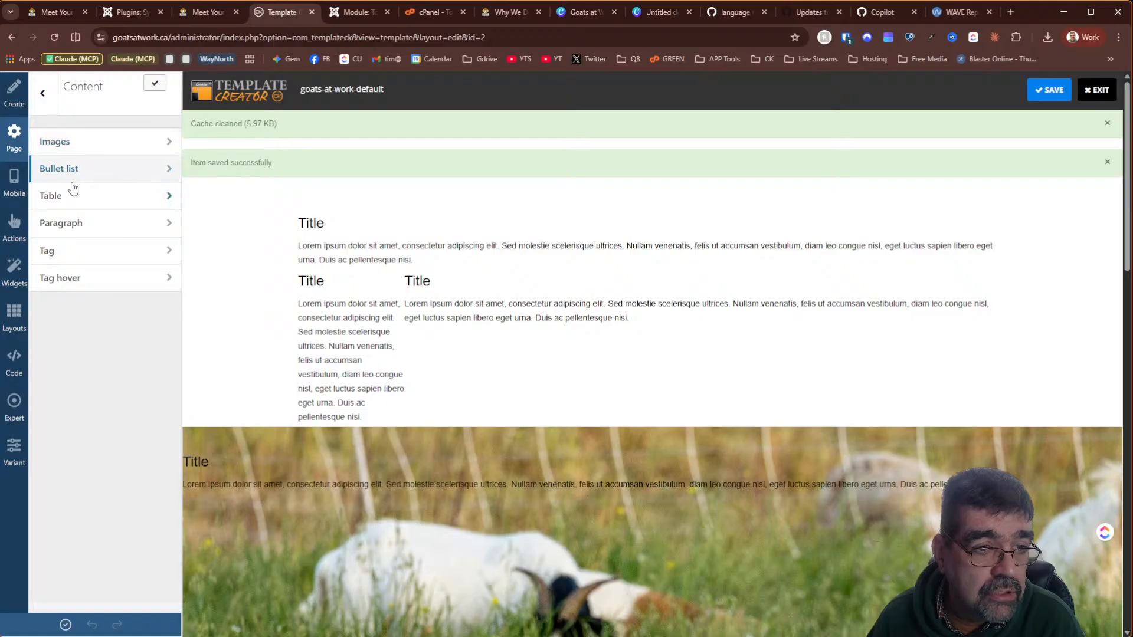
{"action": "left_click", "coordinate": [45, 94]}
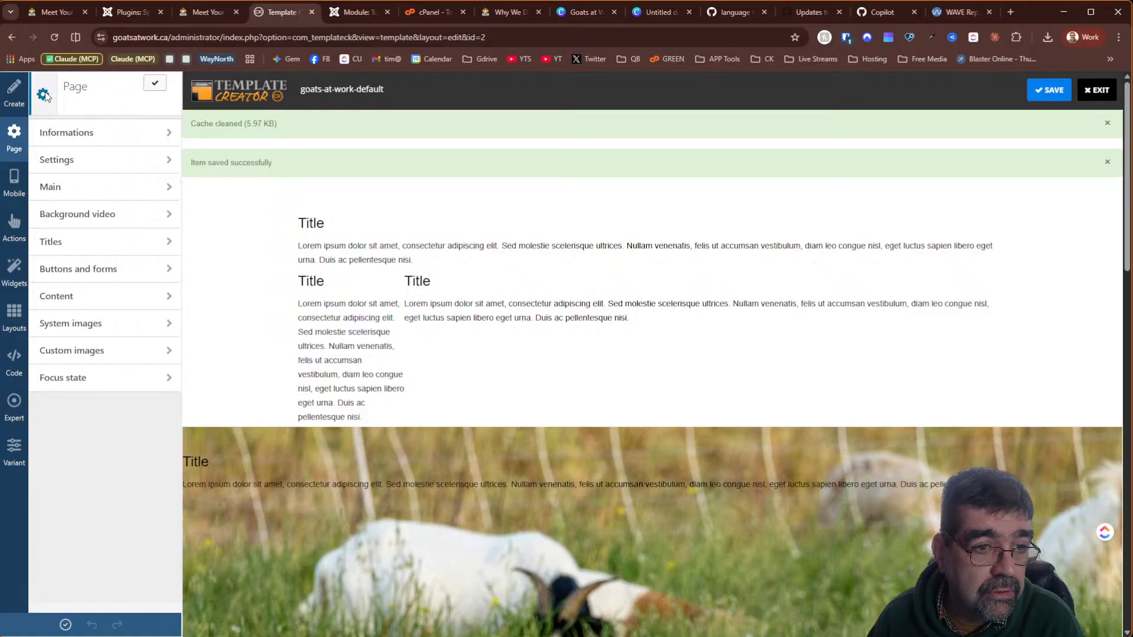
{"action": "left_click", "coordinate": [70, 243]}
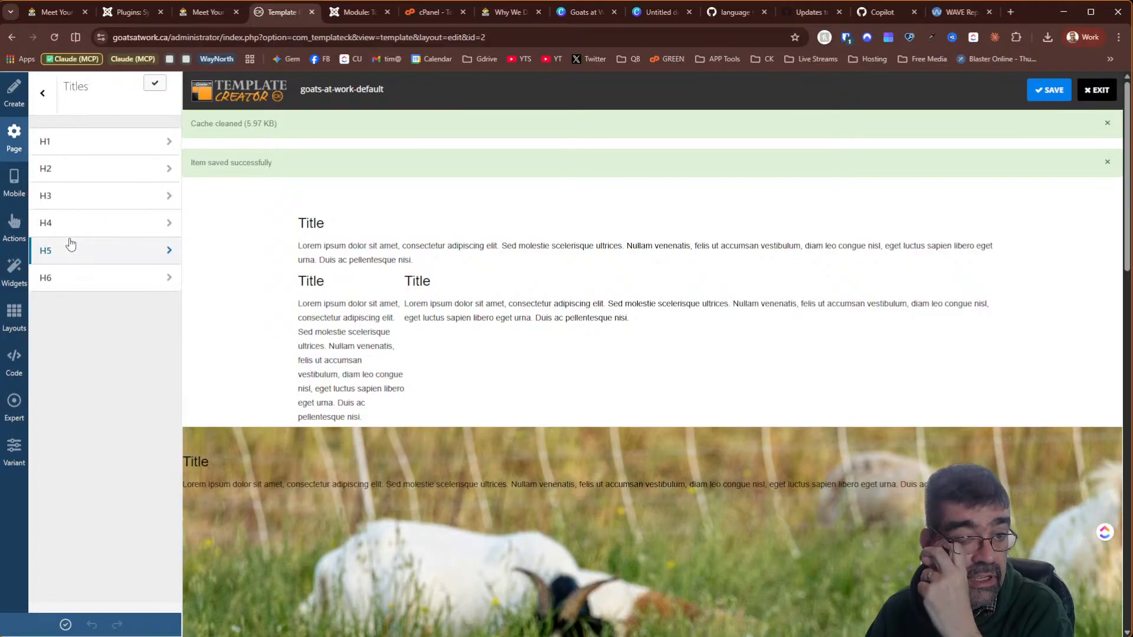
{"action": "left_click", "coordinate": [41, 93]}
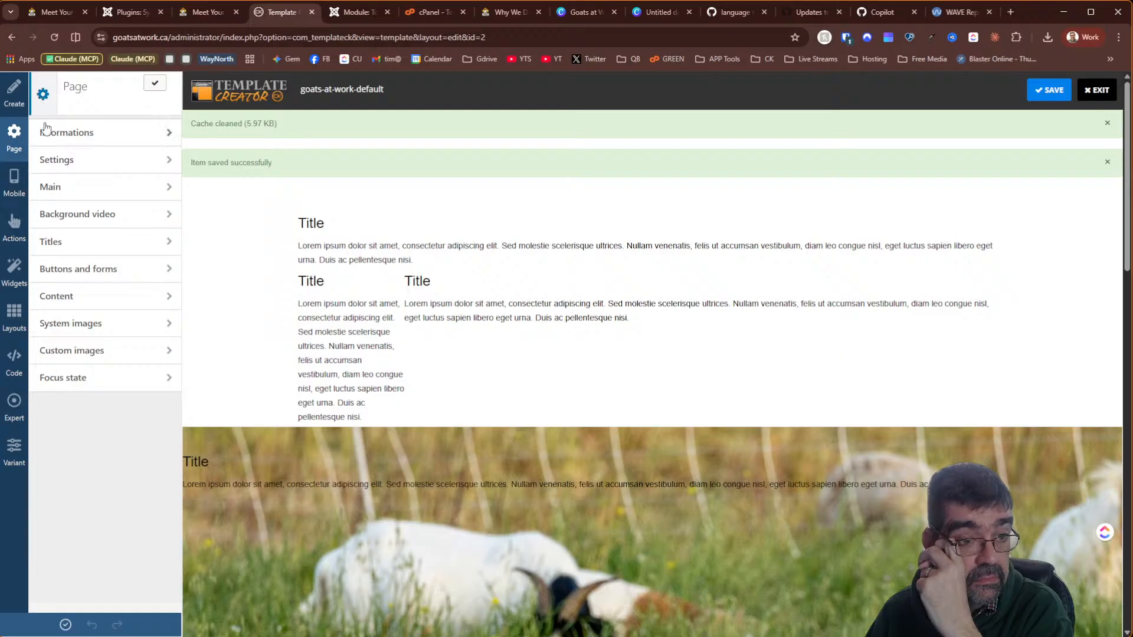
{"action": "left_click", "coordinate": [59, 190]}
{"action": "left_click", "coordinate": [42, 96]}
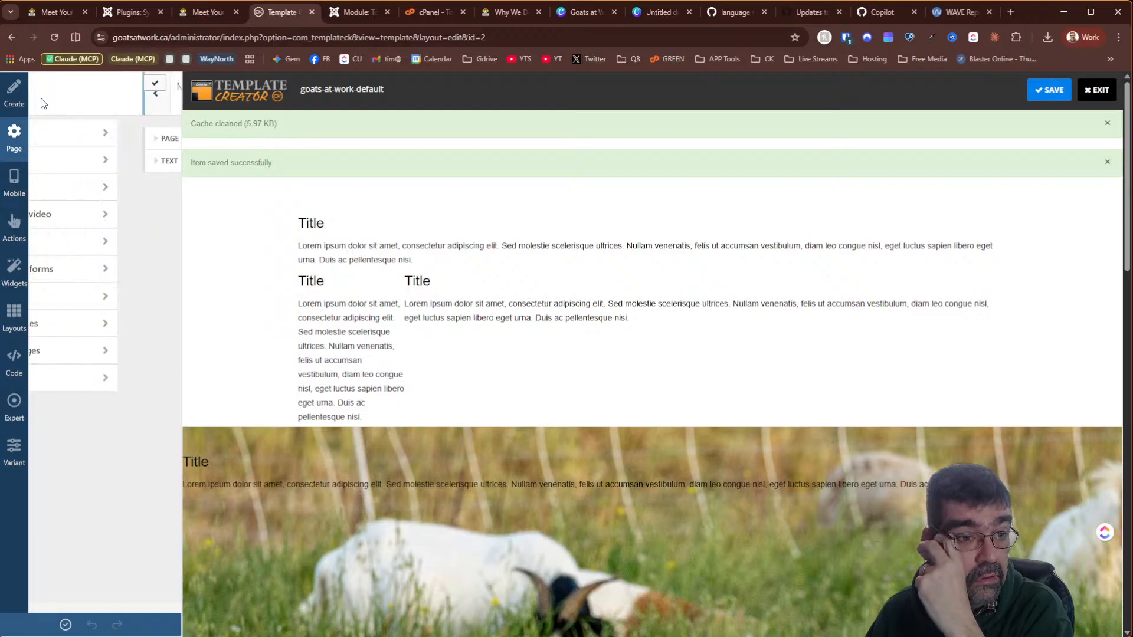
{"action": "left_click", "coordinate": [77, 244]}
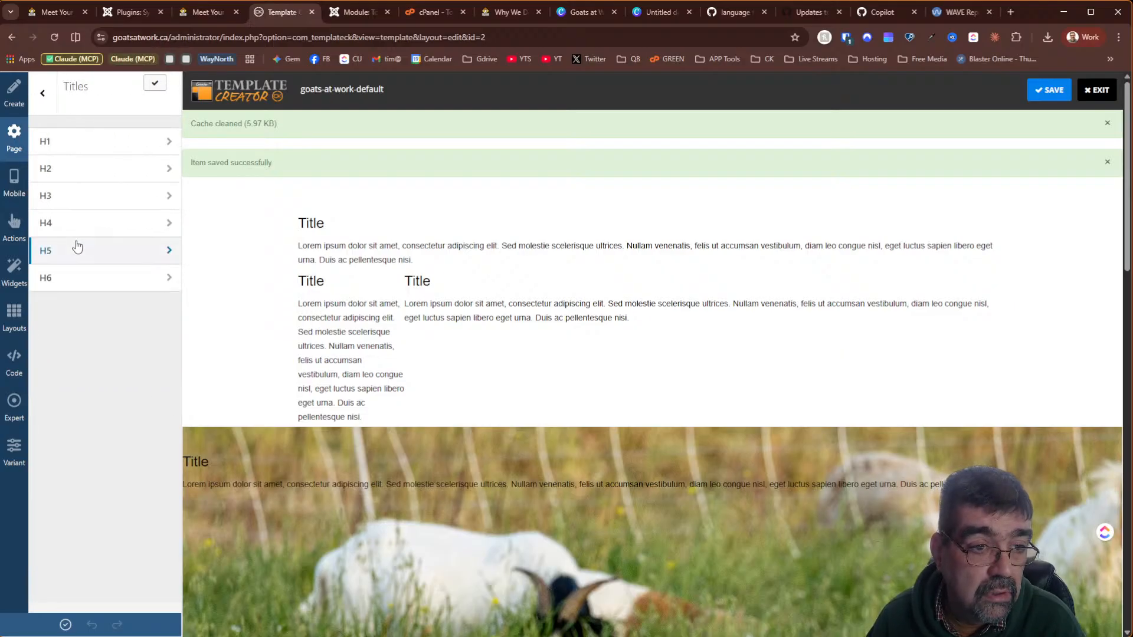
{"action": "left_click", "coordinate": [43, 96]}
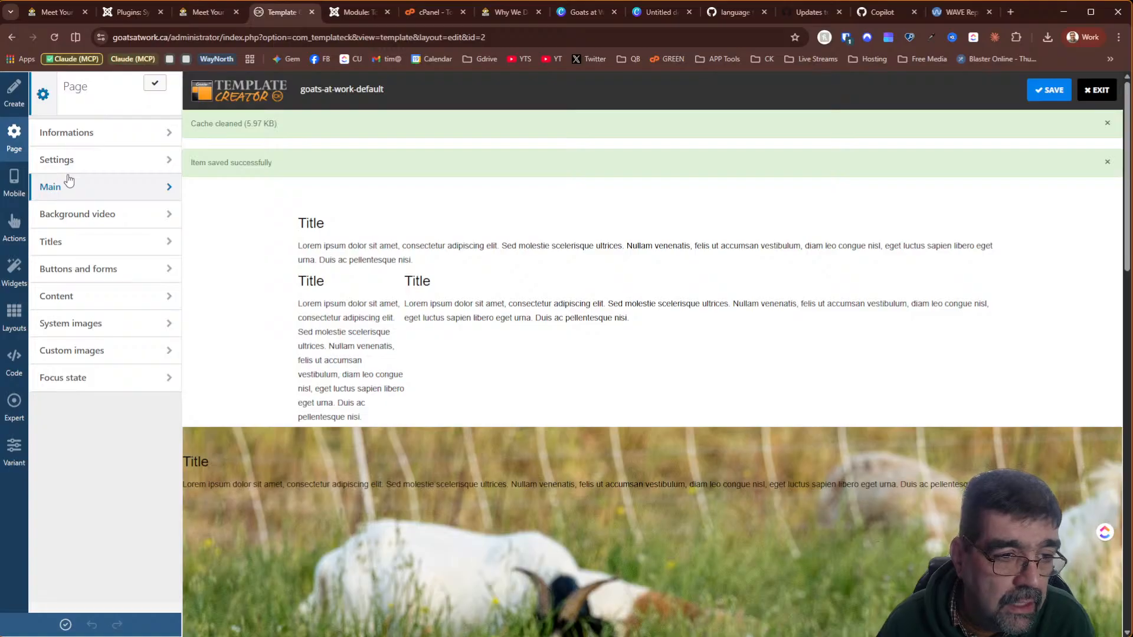
{"action": "left_click", "coordinate": [62, 378]}
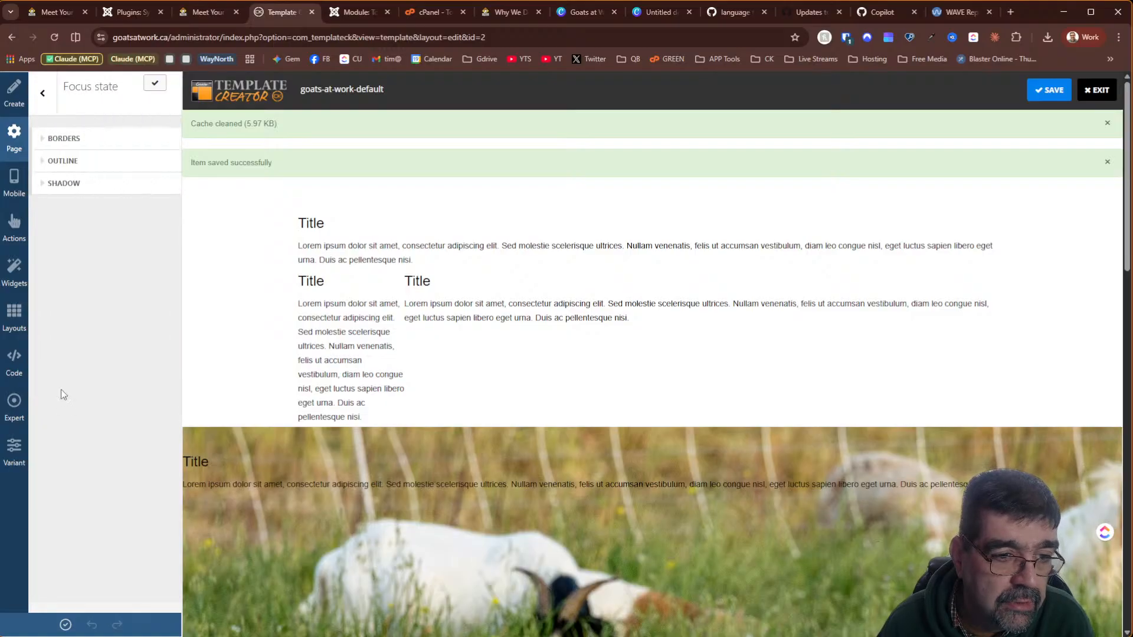
{"action": "left_click", "coordinate": [42, 93]}
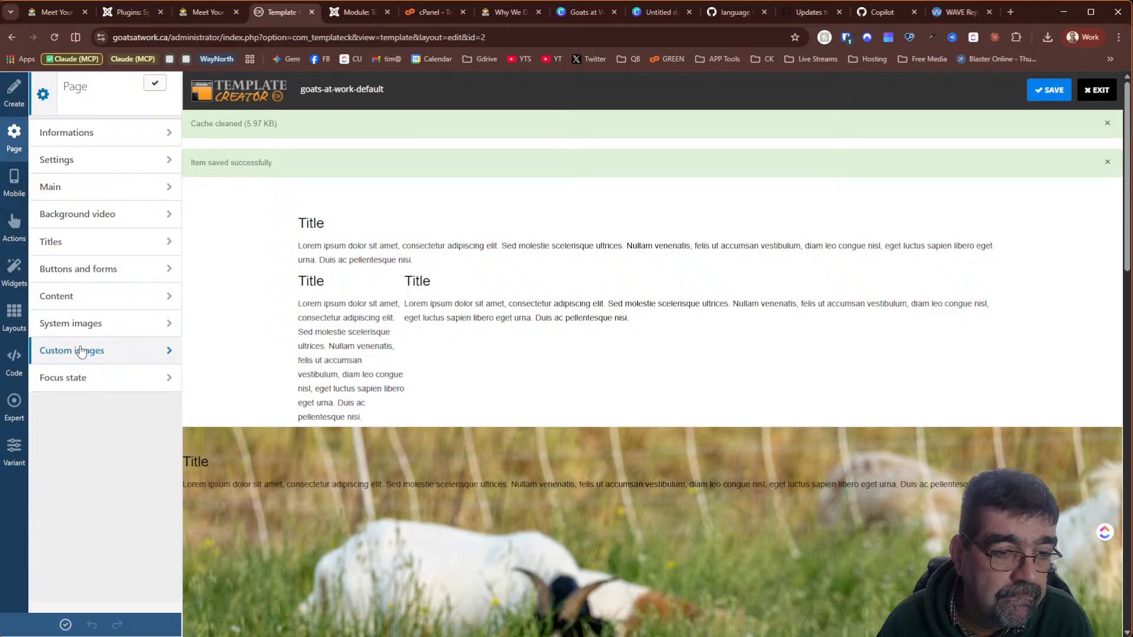
{"action": "left_click", "coordinate": [81, 351]}
{"action": "left_click", "coordinate": [42, 94]}
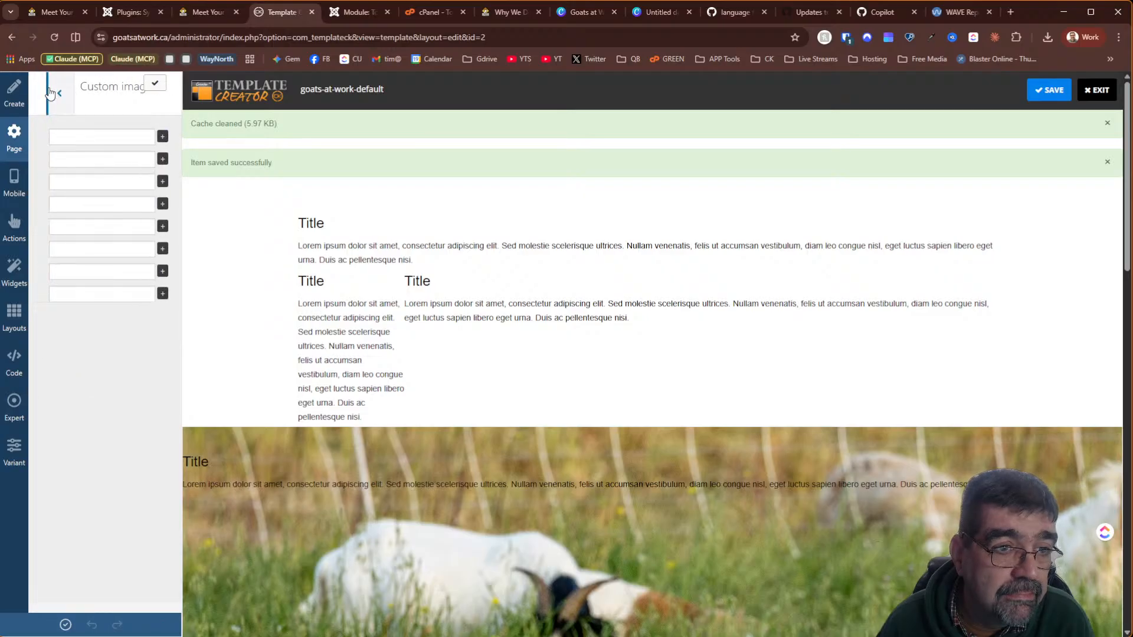
{"action": "left_click", "coordinate": [60, 328]}
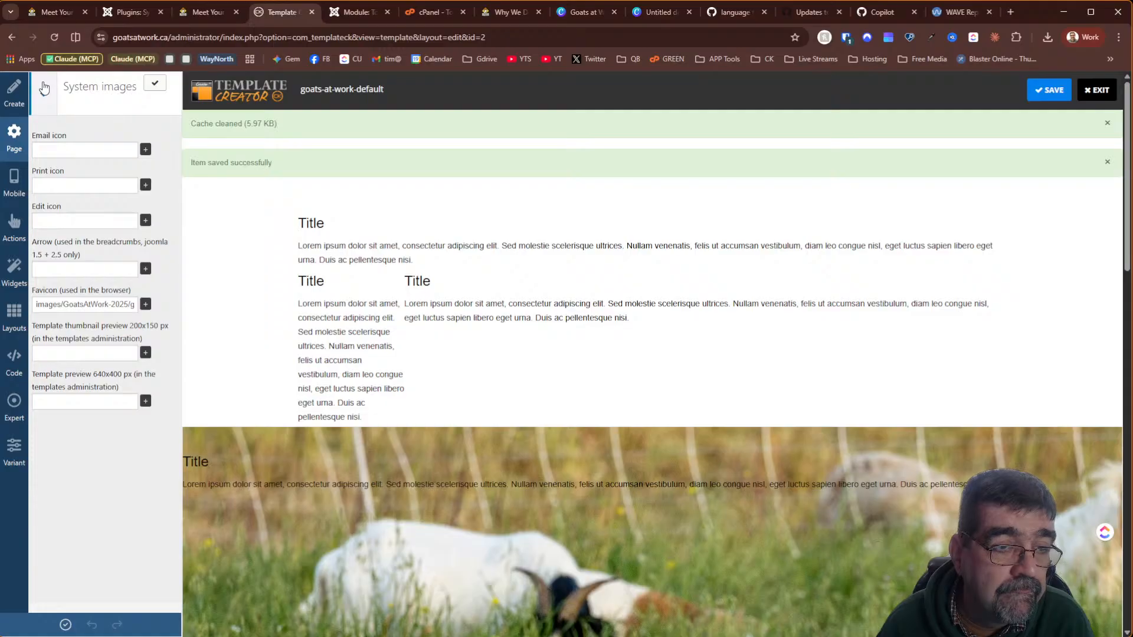
Open the template's custom CSS and make room for a new rule after the final maximenuck rule
{"action": "left_click", "coordinate": [14, 362]}
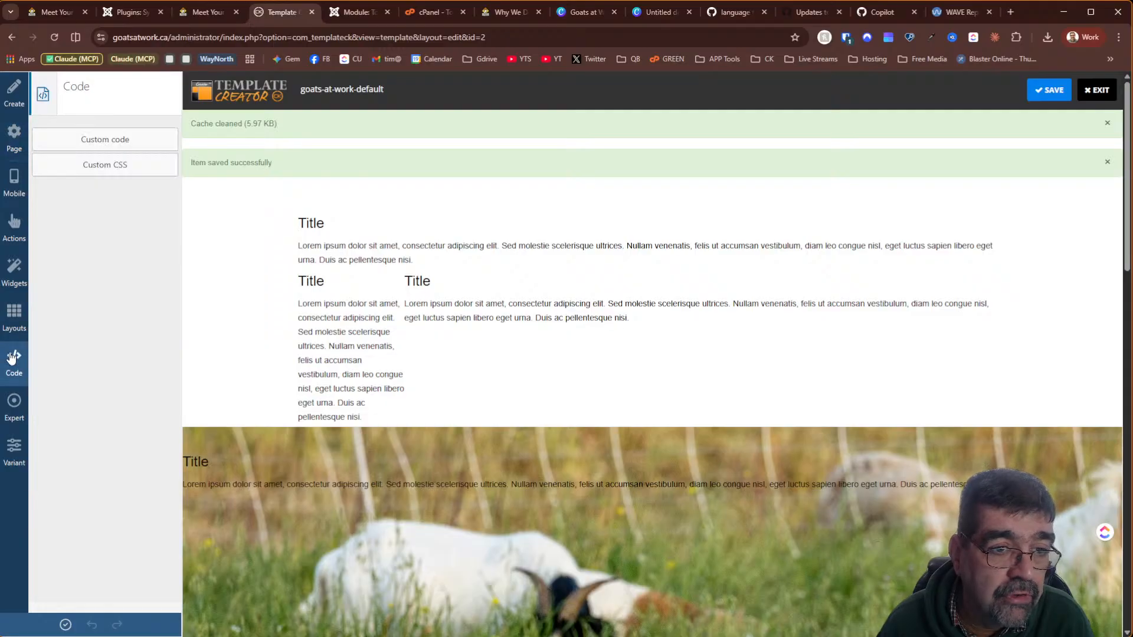
{"action": "left_click", "coordinate": [97, 167]}
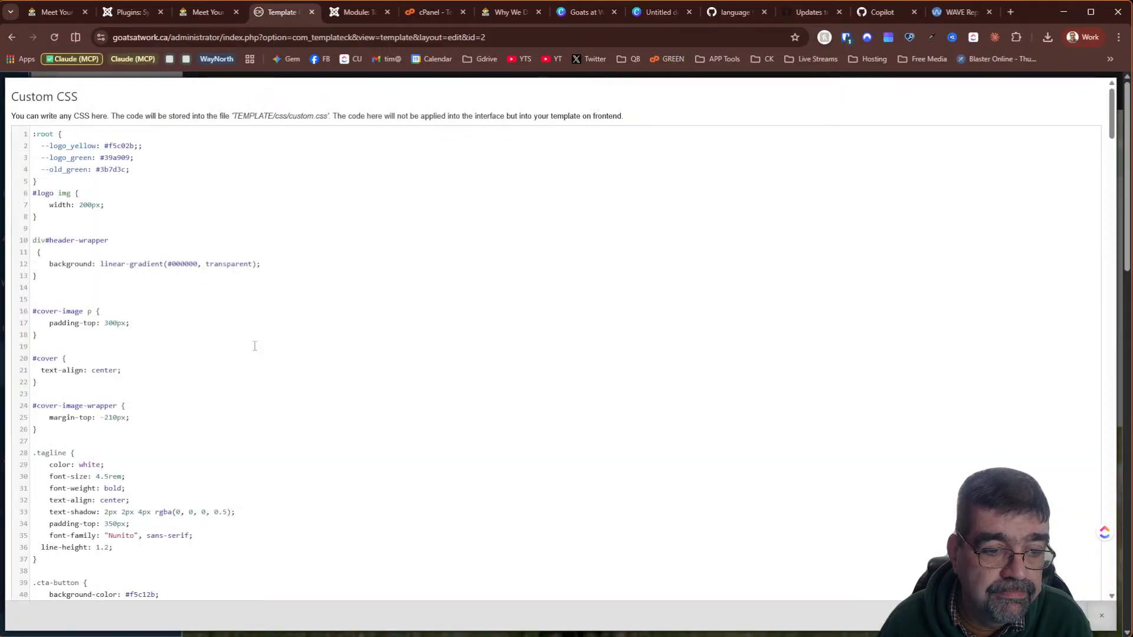
{"action": "scroll", "coordinate": [245, 384], "scroll_direction": "down", "scroll_amount": 20}
{"action": "scroll", "coordinate": [240, 413], "scroll_direction": "down", "scroll_amount": 20}
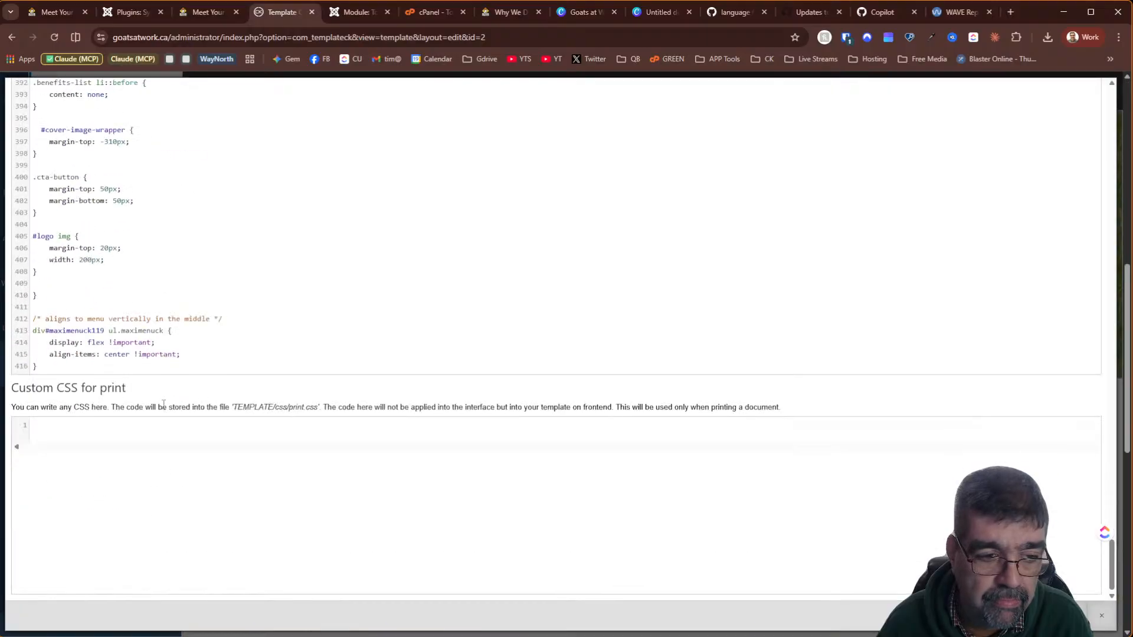
{"action": "key", "text": "Return"}
{"action": "key", "text": "Return"}
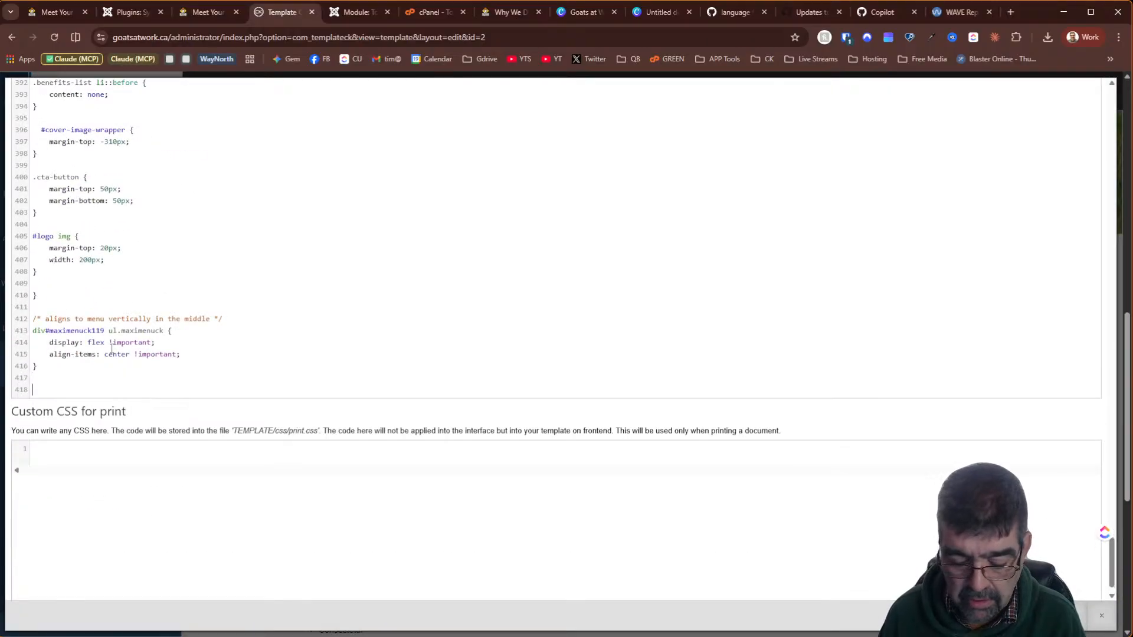
{"action": "type", "text": "h4.card-title.h6.fw-bold Specificity: (0,3,1)  {     font-size: 20px; }"}
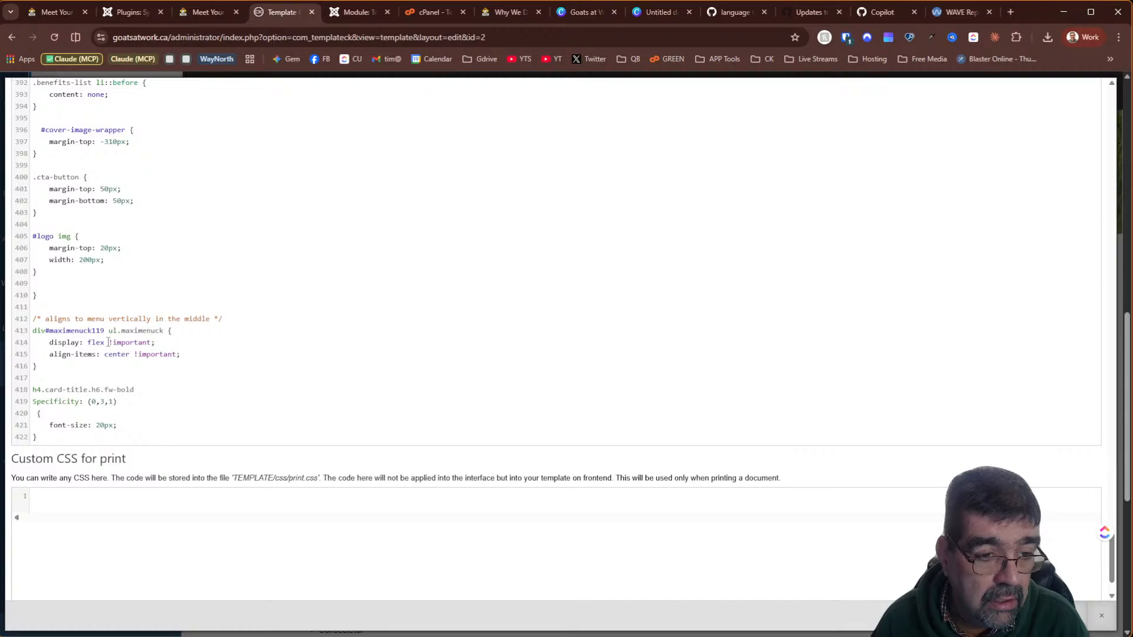
{"action": "key", "text": "ctrl+z"}
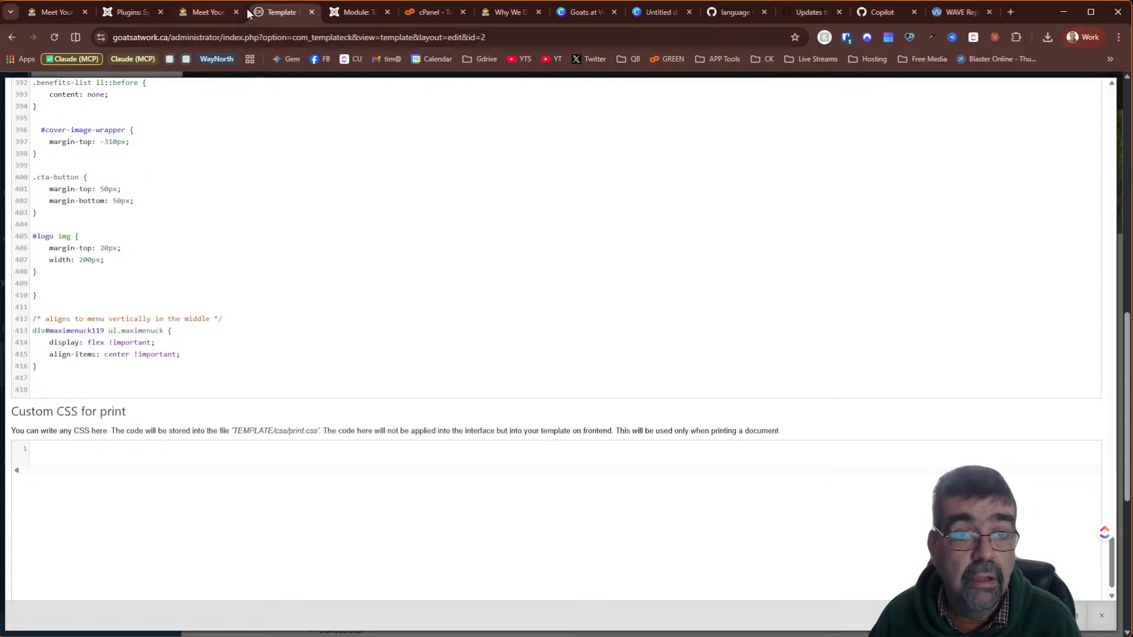
Copy the .blockquote > :last-child rule from the Meet Your Shepherd page's inspected styles and paste it at the end of the template's custom CSS
{"action": "left_click", "coordinate": [190, 13]}
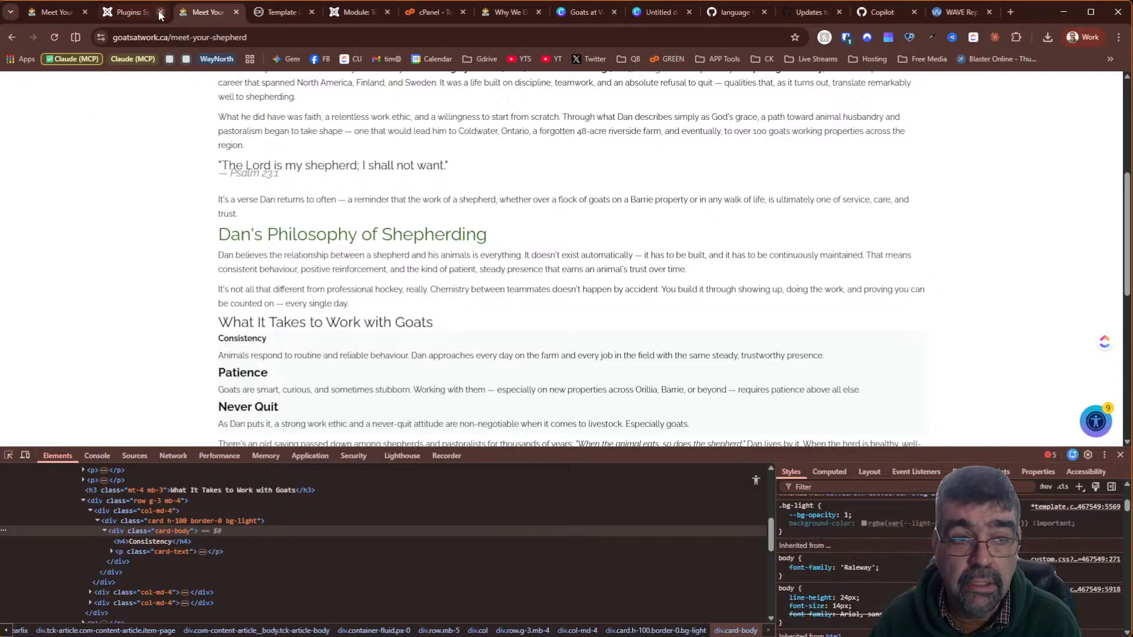
{"action": "left_click", "coordinate": [68, 13]}
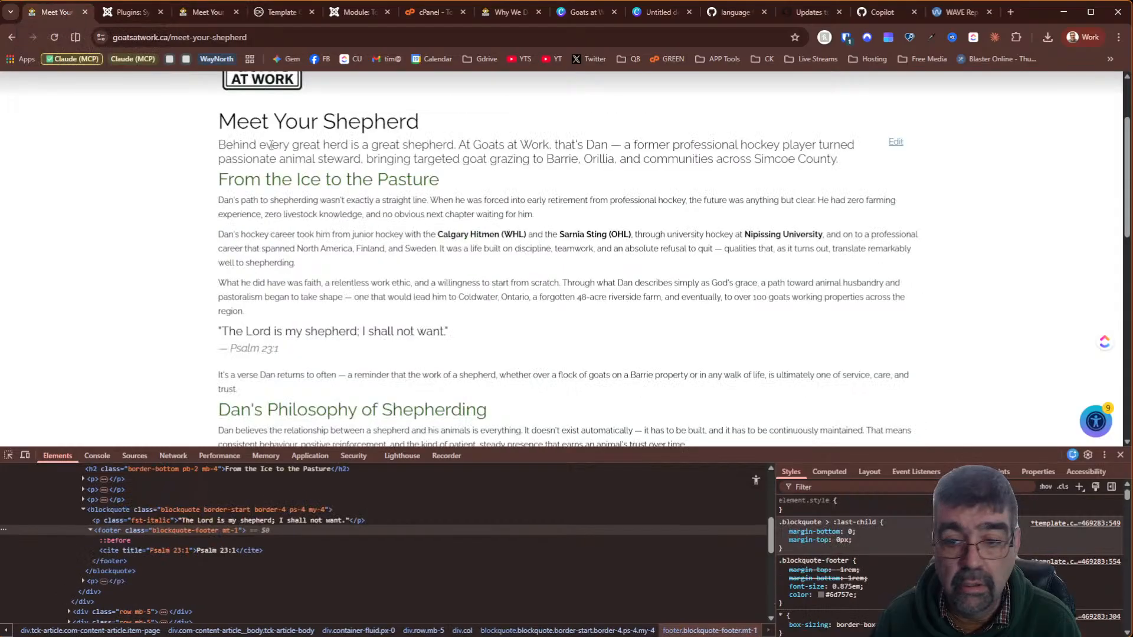
{"action": "right_click", "coordinate": [827, 541]}
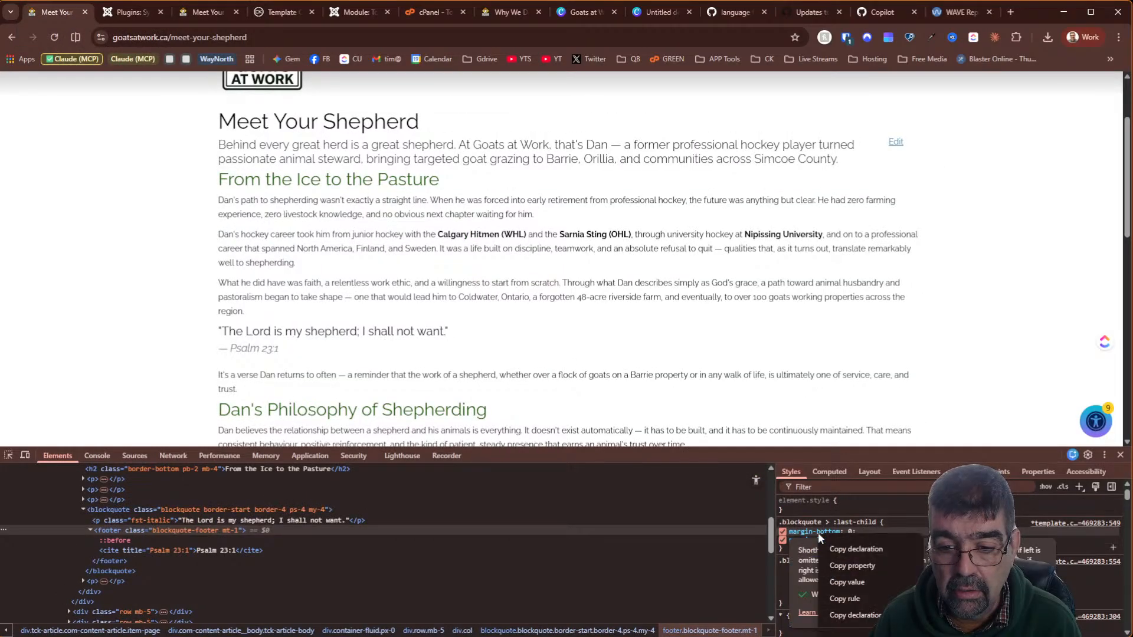
{"action": "left_click", "coordinate": [843, 599]}
{"action": "key", "text": "alt+Tab"}
{"action": "left_click", "coordinate": [169, 111]}
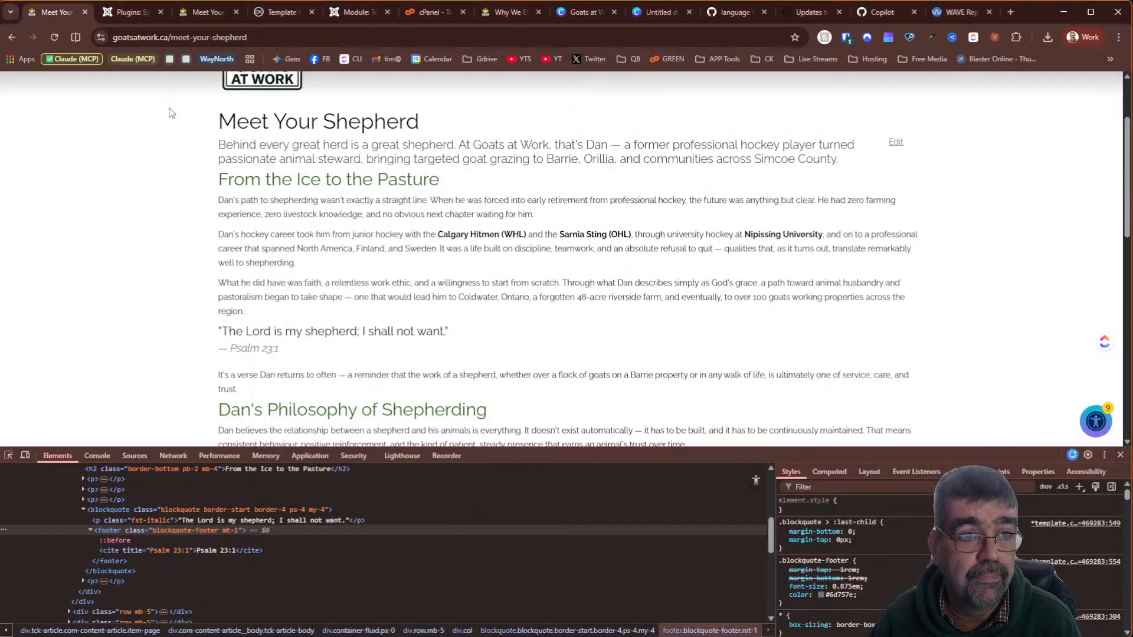
{"action": "left_click", "coordinate": [278, 12]}
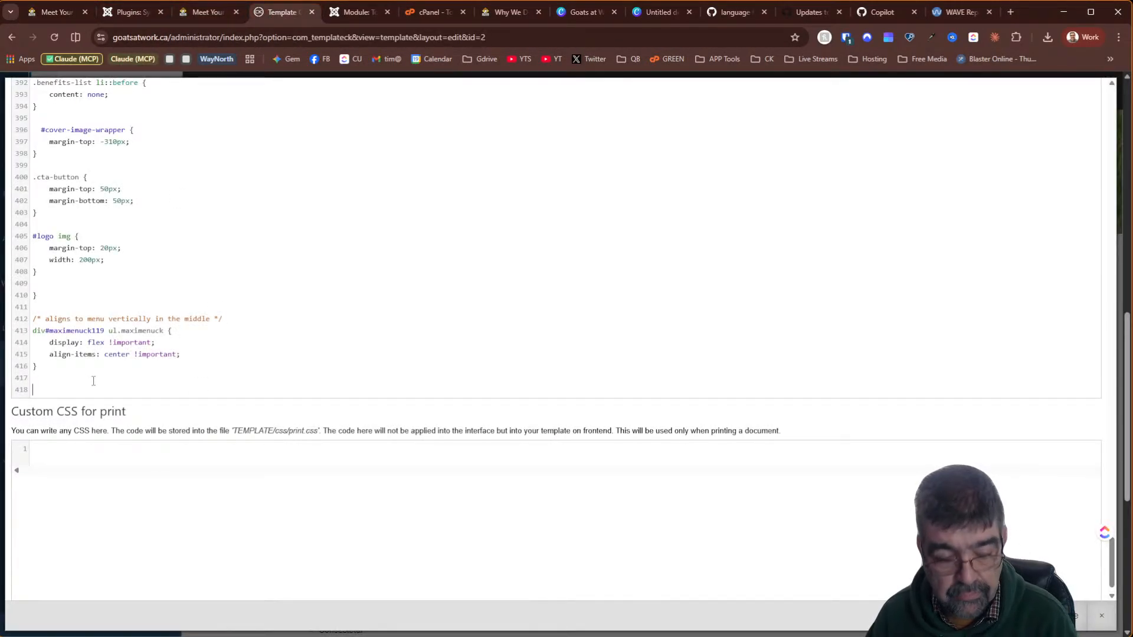
{"action": "type", "text": ".blockquote > :last-child {     margin-bottom: 0;     margin-top: 0px; }"}
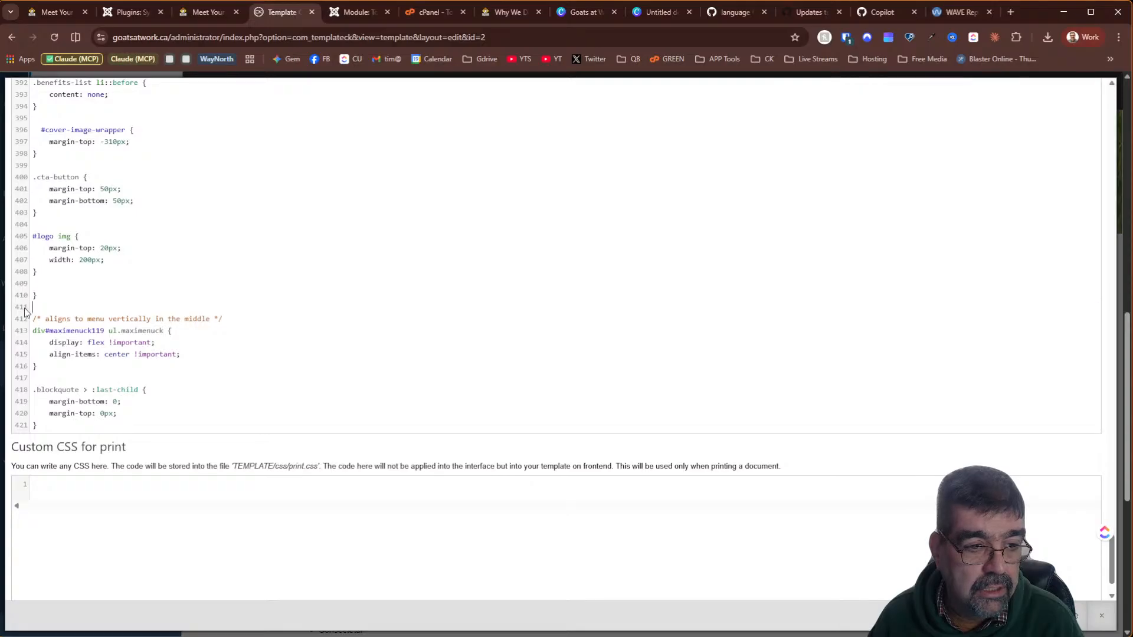
Duplicate the menu alignment comment onto its own line directly above the .blockquote > :last-child rule
{"action": "left_click_drag", "start_coordinate": [25, 310], "coordinate": [225, 319]}
{"action": "key", "text": "ctrl+c"}
{"action": "left_click", "coordinate": [58, 318]}
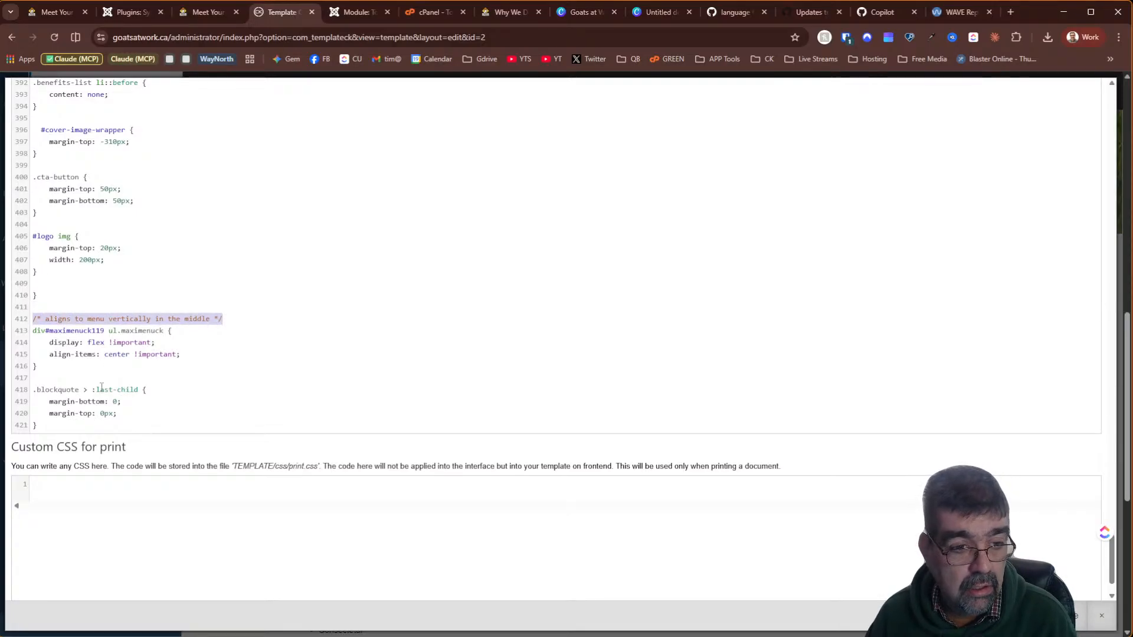
{"action": "left_click", "coordinate": [56, 378]}
{"action": "key", "text": "Return"}
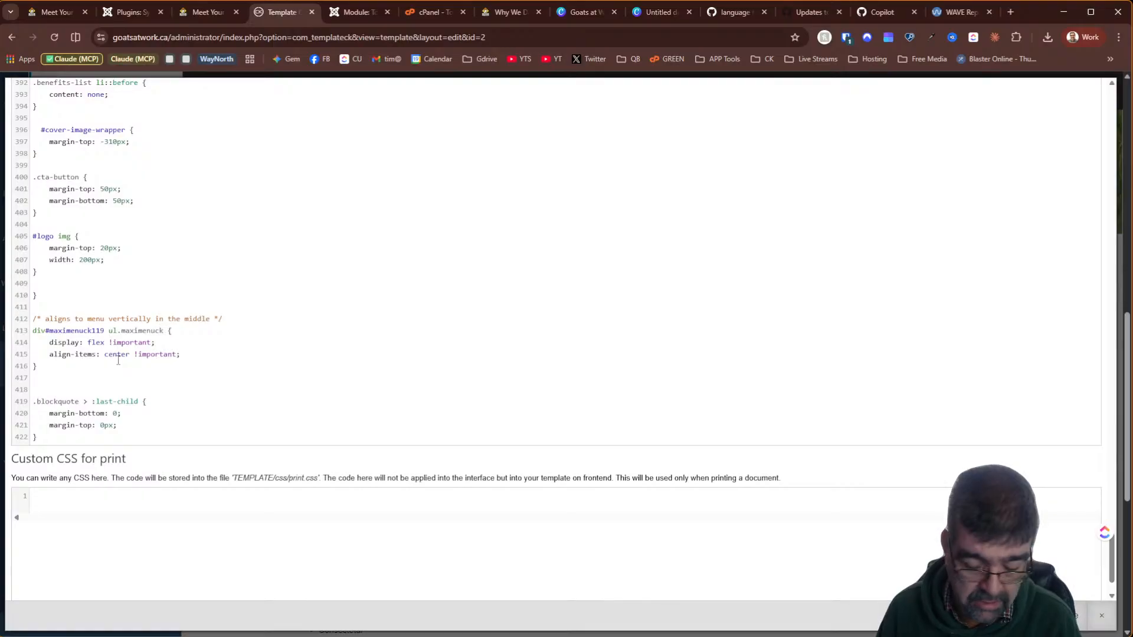
{"action": "key", "text": "ctrl+v"}
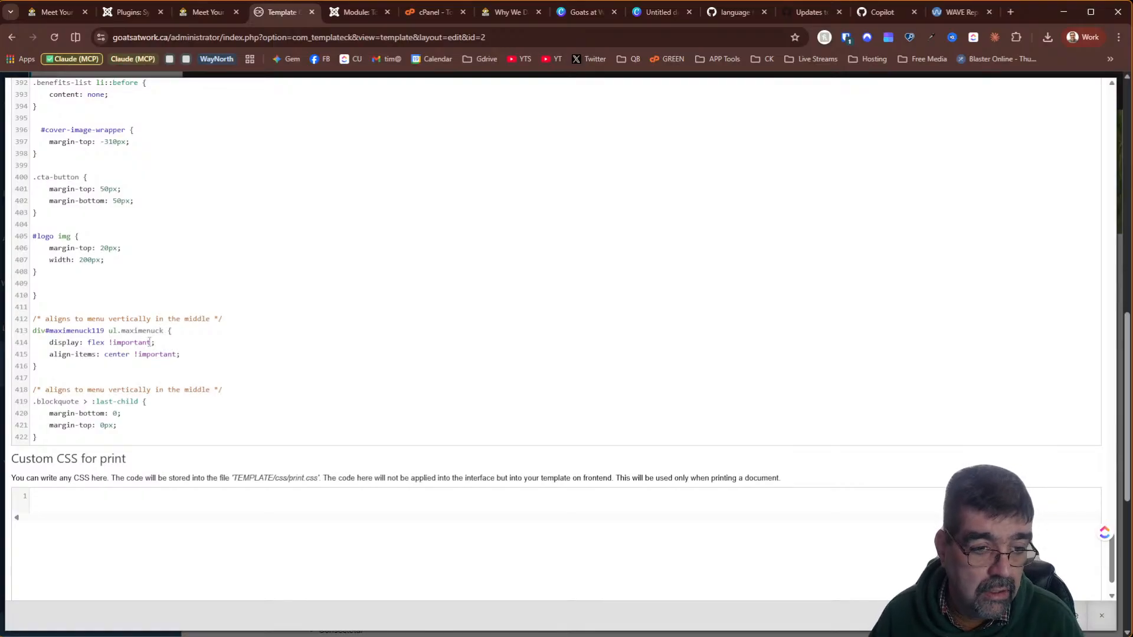
Remove the margin-bottom declaration from the .blockquote > :last-child rule
{"action": "left_click_drag", "start_coordinate": [102, 414], "coordinate": [26, 420]}
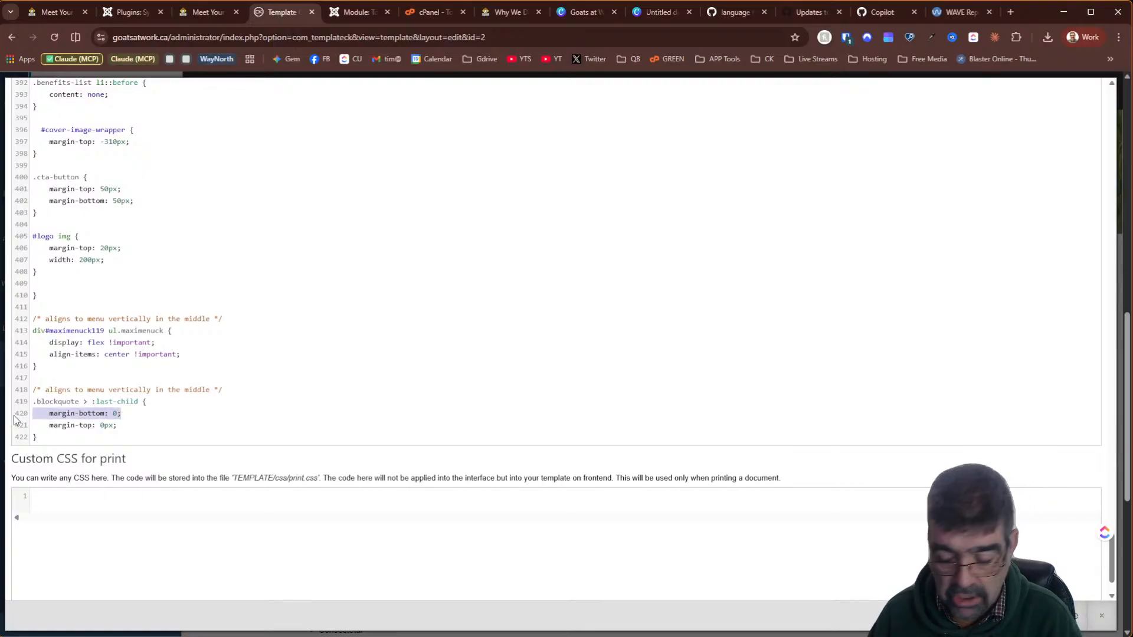
{"action": "key", "text": "BackSpace"}
{"action": "key", "text": "BackSpace"}
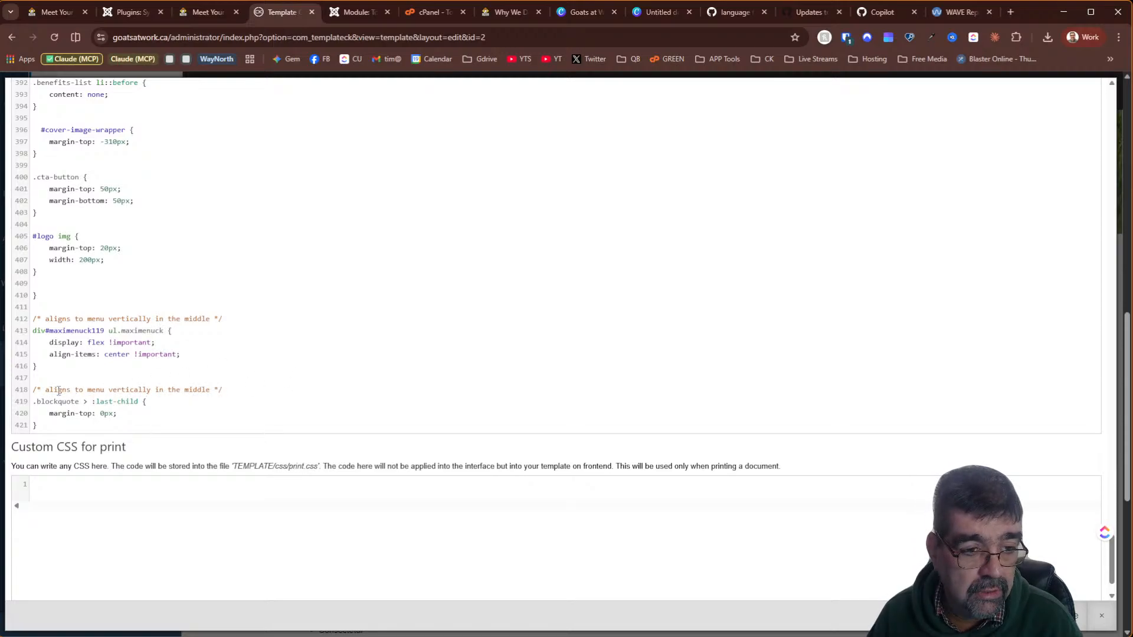
Reword the blockquote rule's comment to "bumps quote source down under quote" and save the custom CSS and the template
{"action": "left_click_drag", "start_coordinate": [47, 392], "coordinate": [202, 394]}
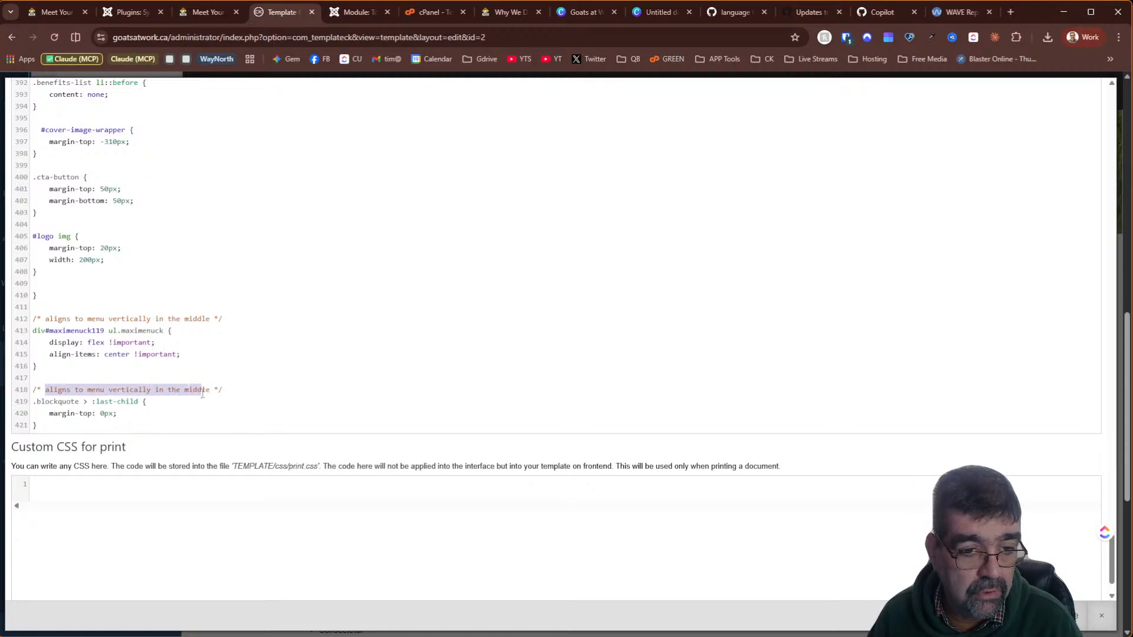
{"action": "type", "text": "bu"}
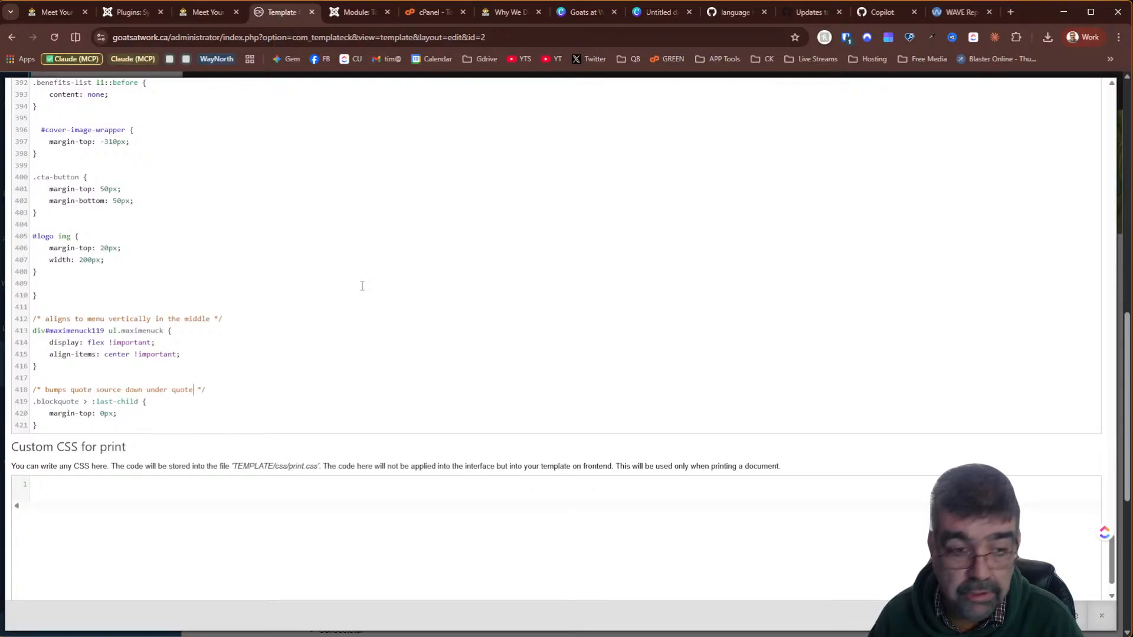
{"action": "left_click", "coordinate": [1054, 615]}
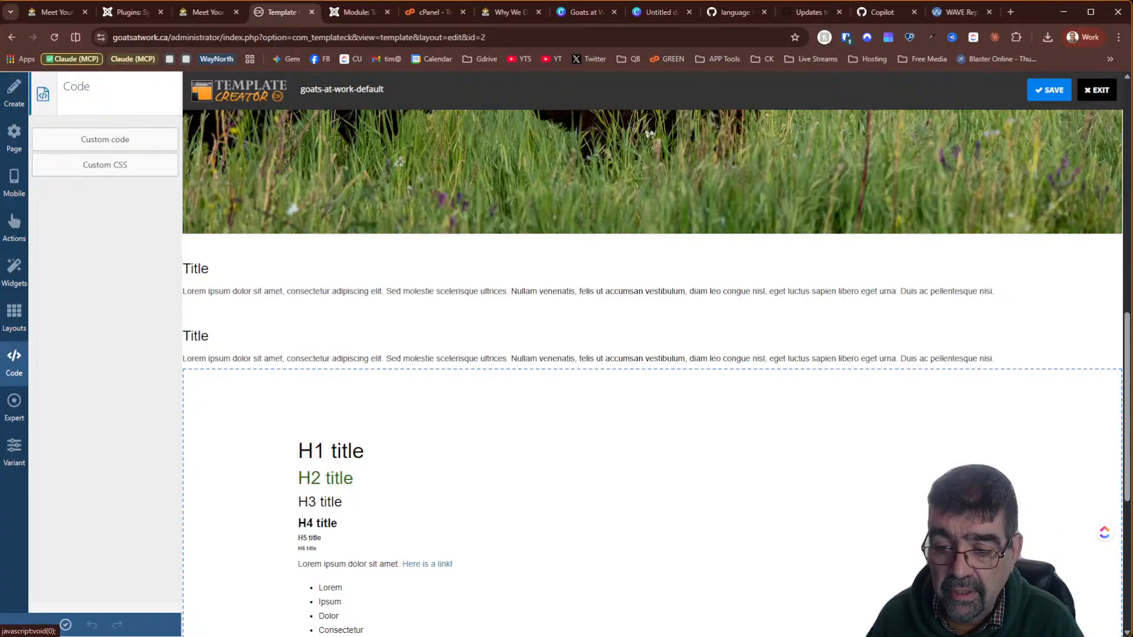
{"action": "left_click", "coordinate": [1045, 96]}
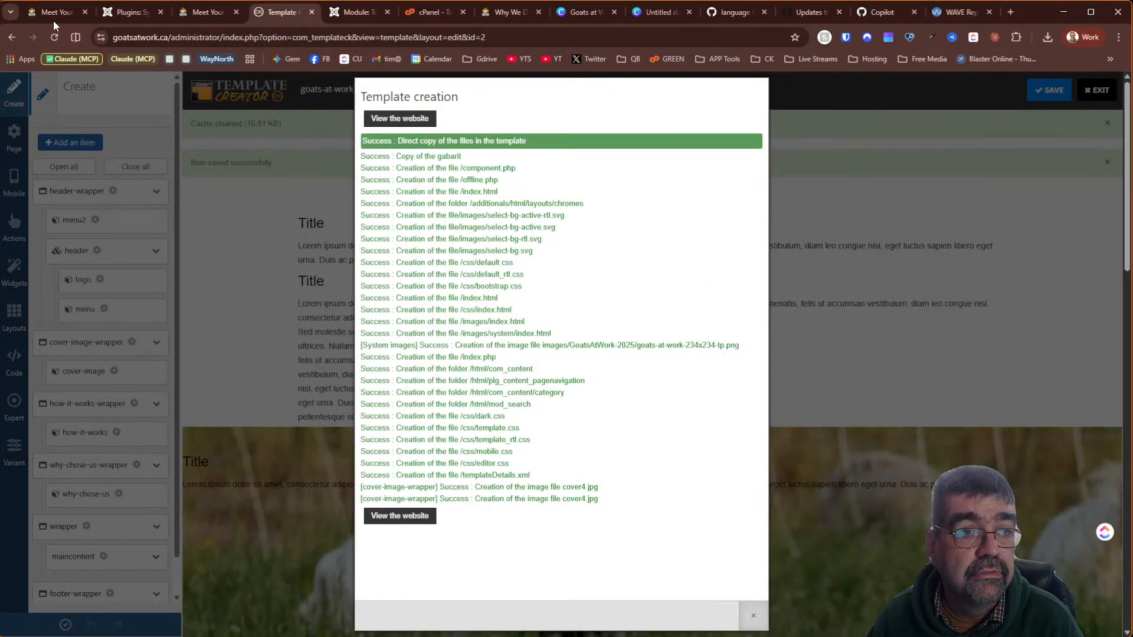
Reload the Meet Your Shepherd page and review the blockquote citation spacing and the rest of the page
{"action": "left_click", "coordinate": [51, 14]}
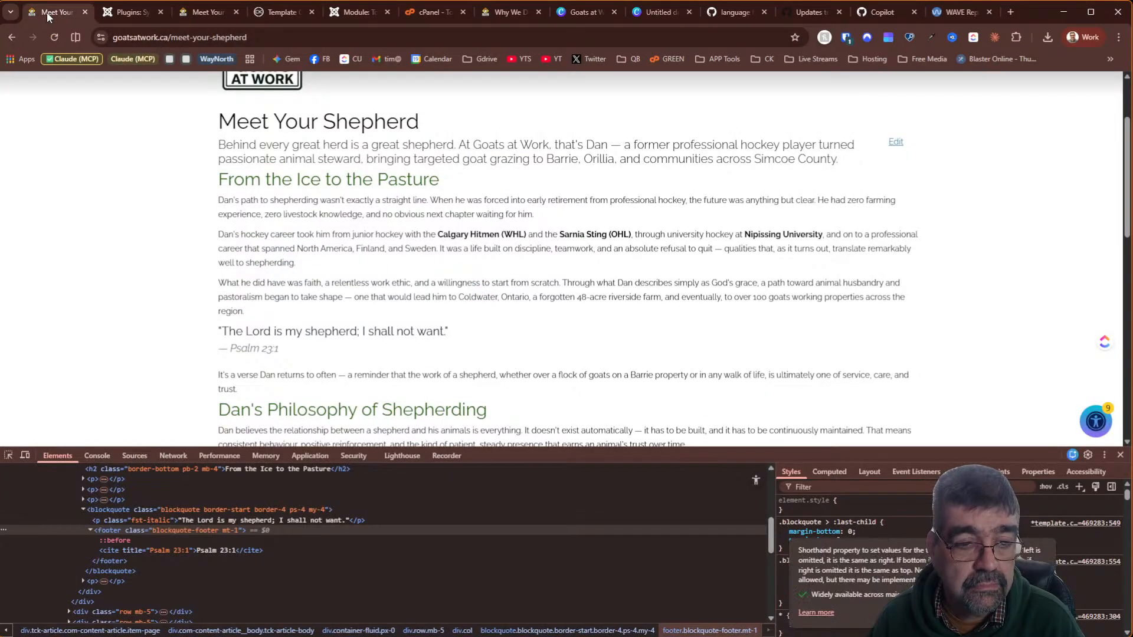
{"action": "left_click", "coordinate": [55, 38]}
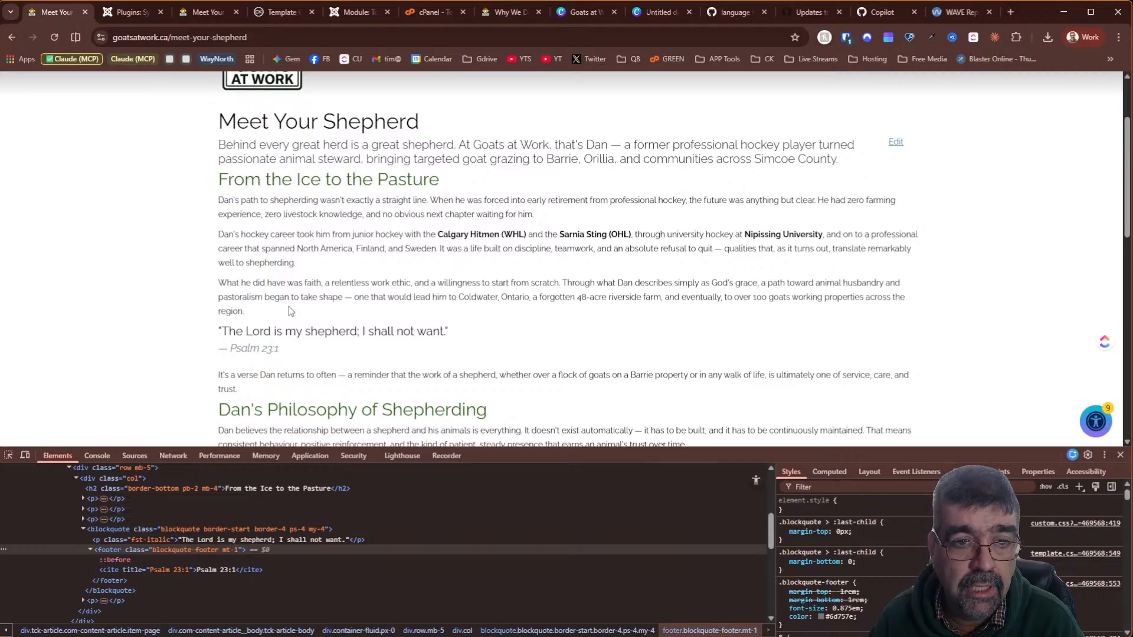
{"action": "scroll", "coordinate": [289, 311], "scroll_direction": "down", "scroll_amount": 10}
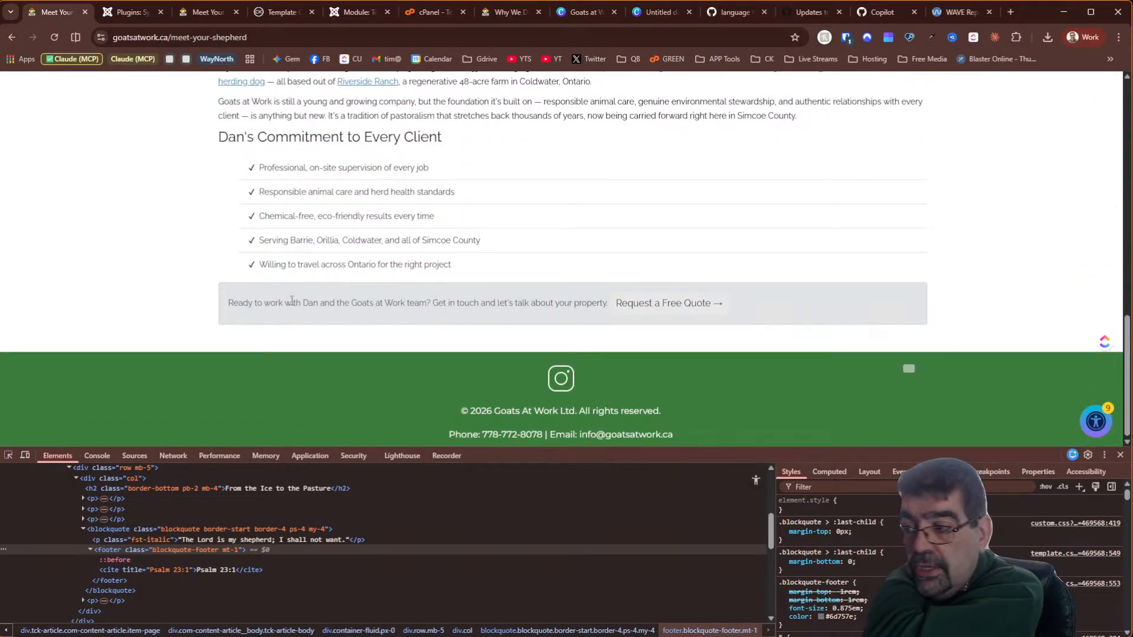
{"action": "scroll", "coordinate": [299, 293], "scroll_direction": "up", "scroll_amount": 15}
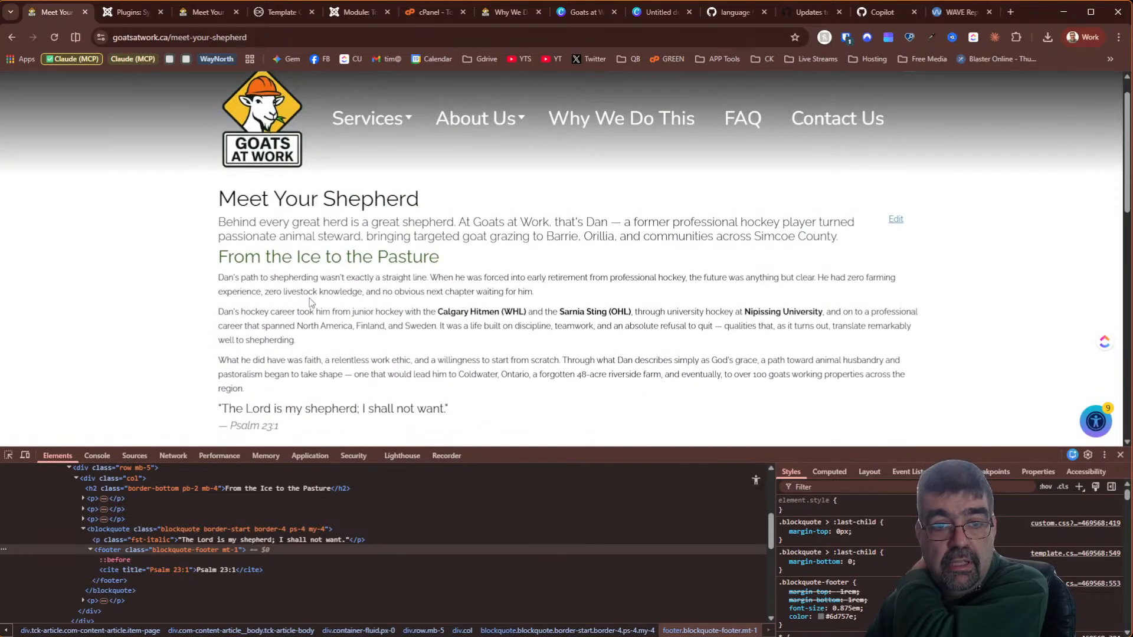
{"action": "mouse_move", "coordinate": [341, 144]}
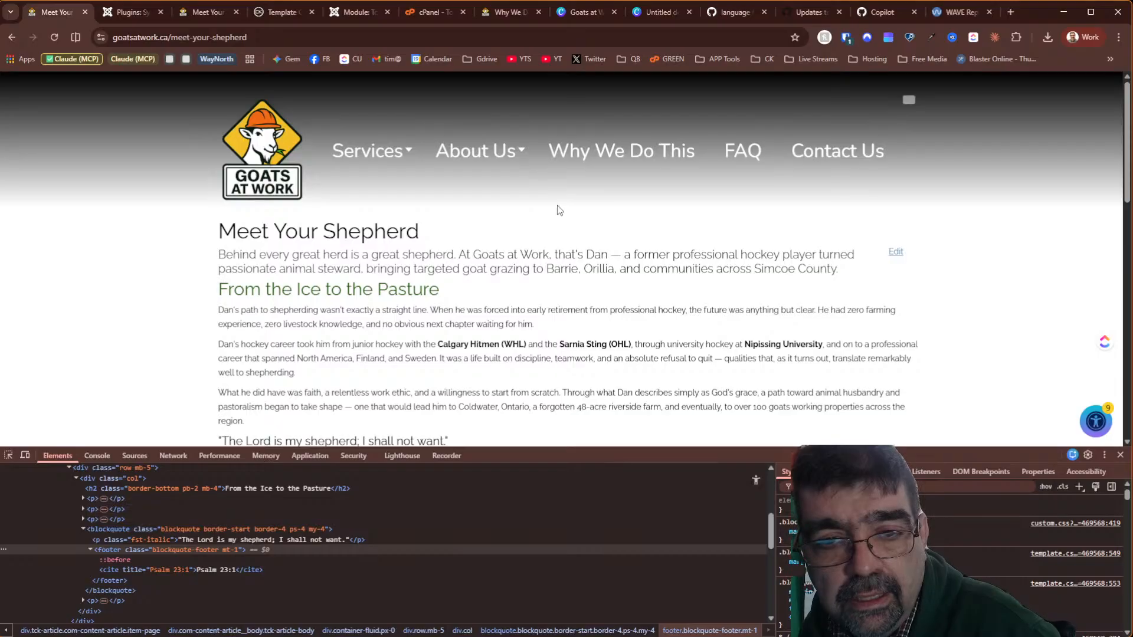
{"action": "scroll", "coordinate": [815, 200], "scroll_direction": "down", "scroll_amount": 3}
{"action": "scroll", "coordinate": [819, 198], "scroll_direction": "up", "scroll_amount": 2}
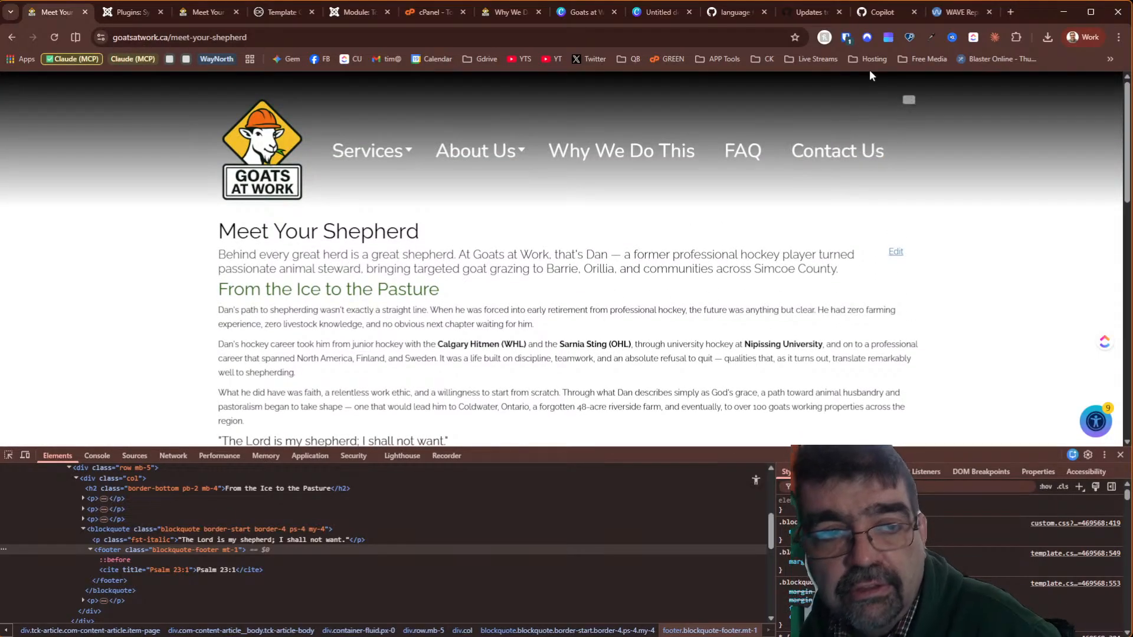
Dismiss the template creation report, then save and exit the Goats Top Menu style in the Top Menu module
{"action": "left_click", "coordinate": [285, 18]}
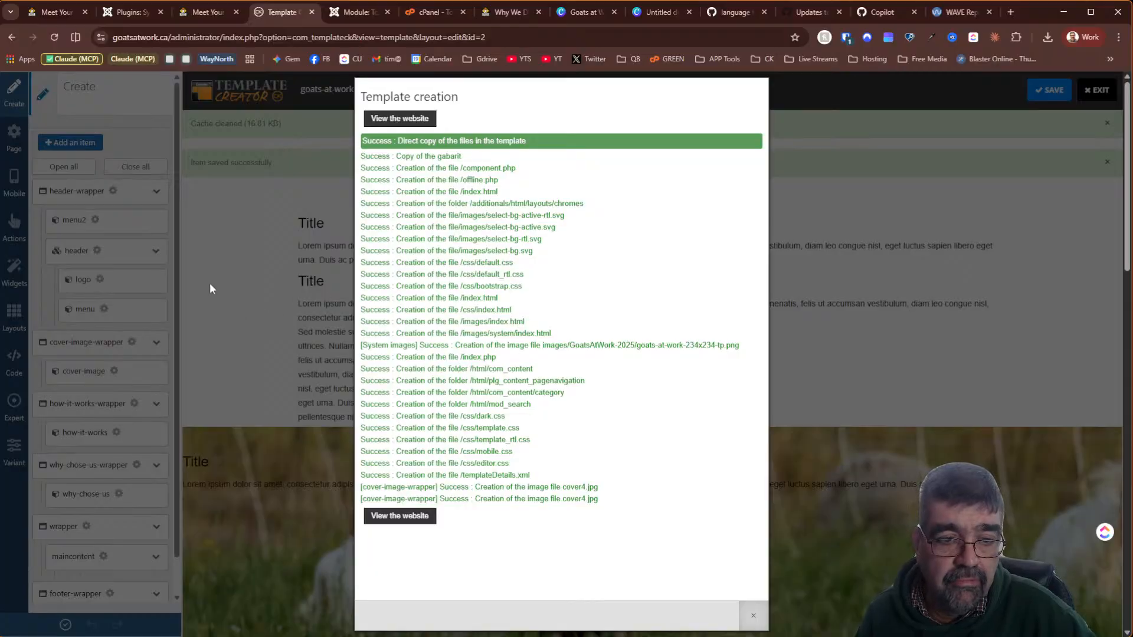
{"action": "left_click", "coordinate": [211, 284]}
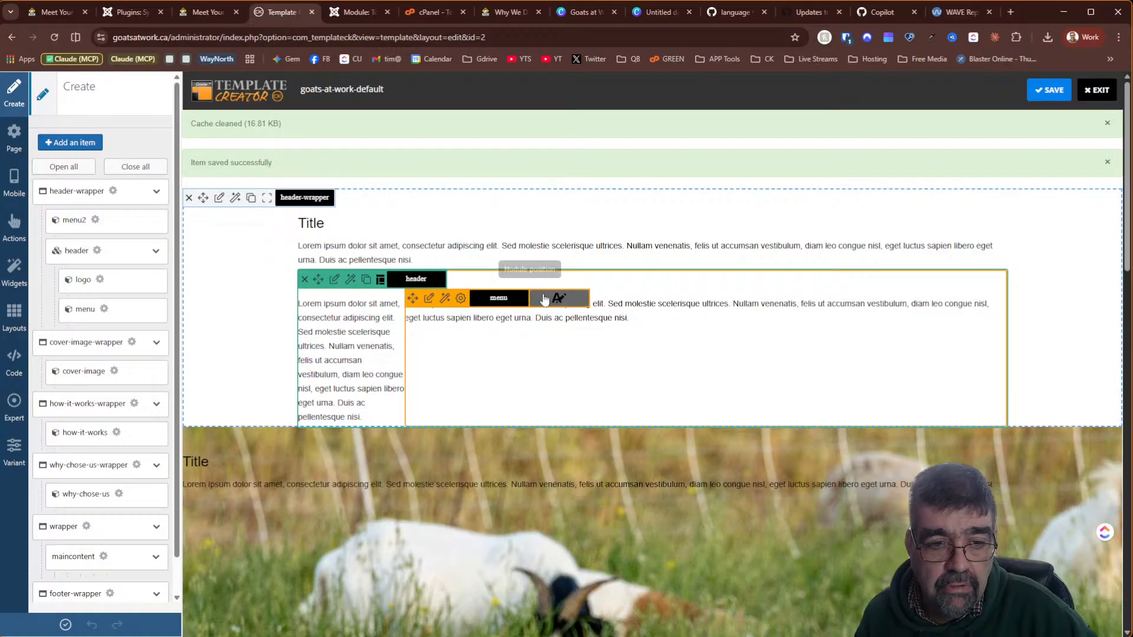
{"action": "left_click", "coordinate": [361, 14]}
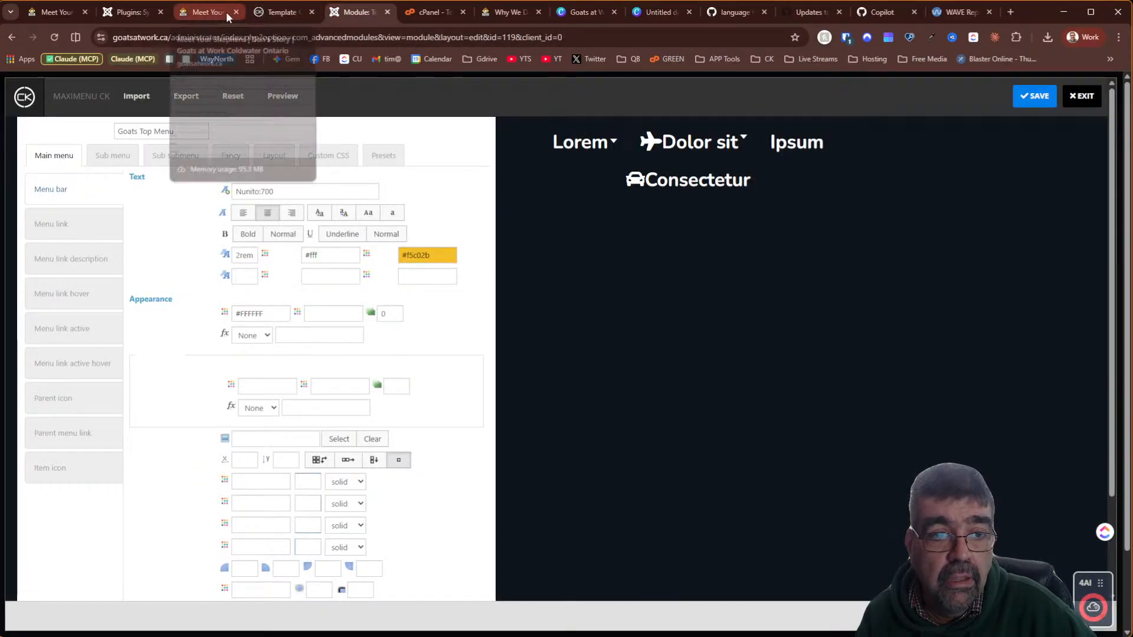
{"action": "left_click", "coordinate": [1032, 96]}
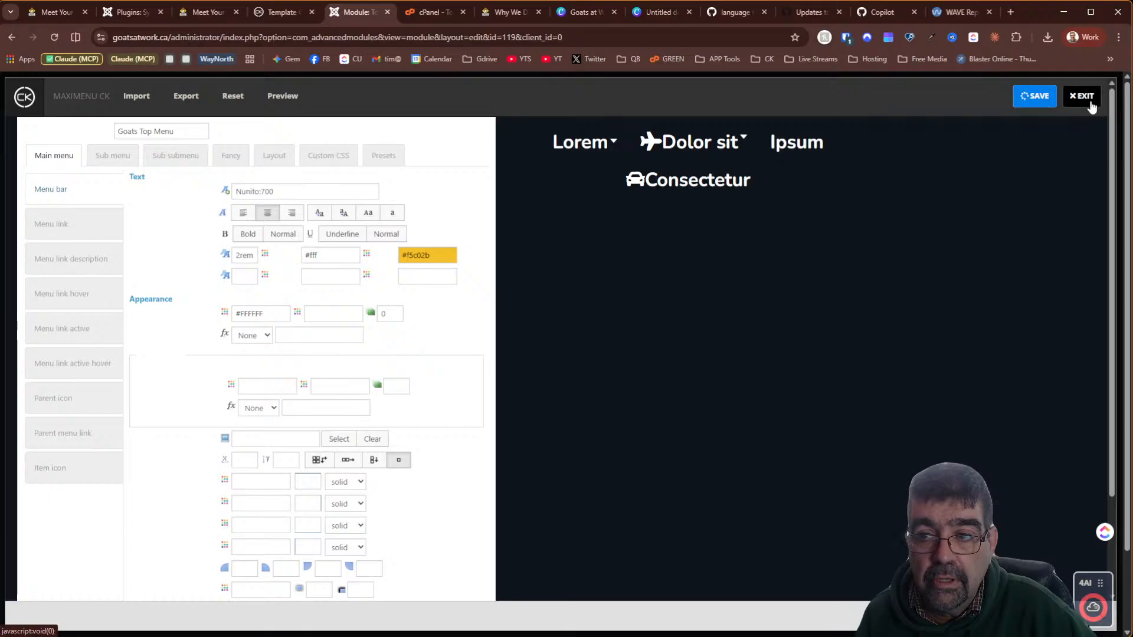
{"action": "left_click", "coordinate": [1088, 100]}
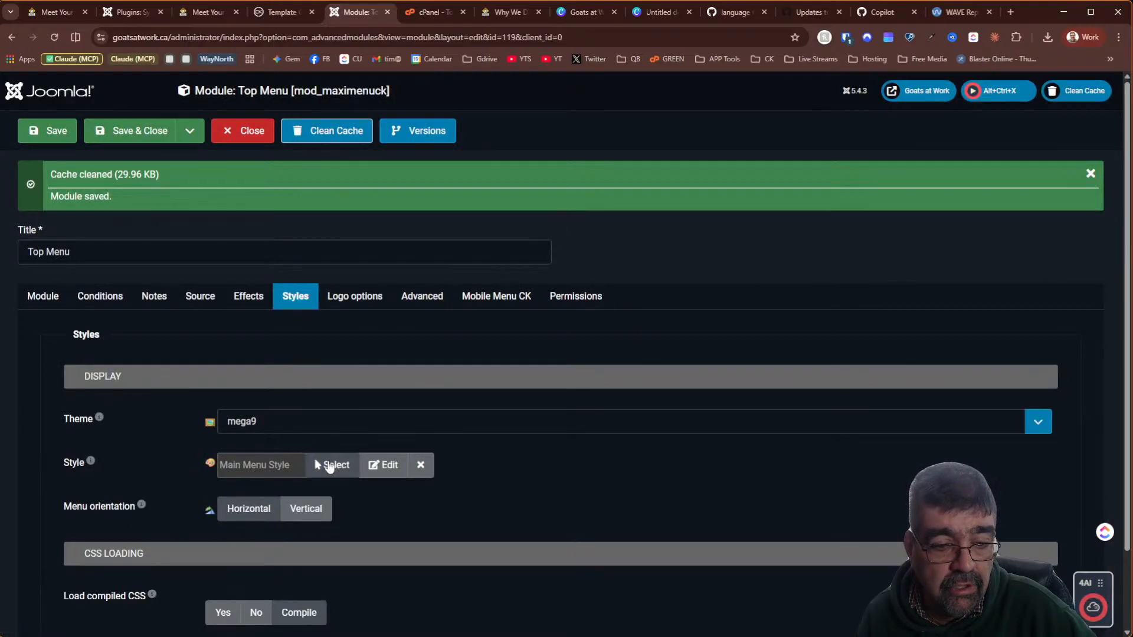
Assign the Goats Top Menu style to the Top Menu module and save and close the module
{"action": "left_click", "coordinate": [329, 466]}
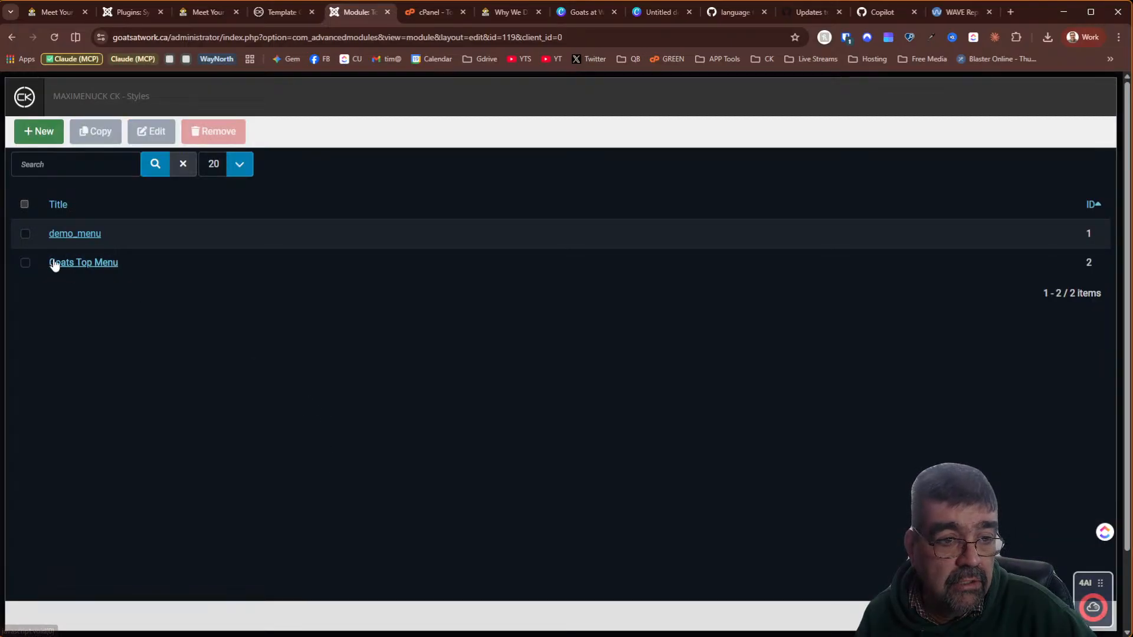
{"action": "left_click", "coordinate": [54, 264]}
{"action": "left_click", "coordinate": [132, 131]}
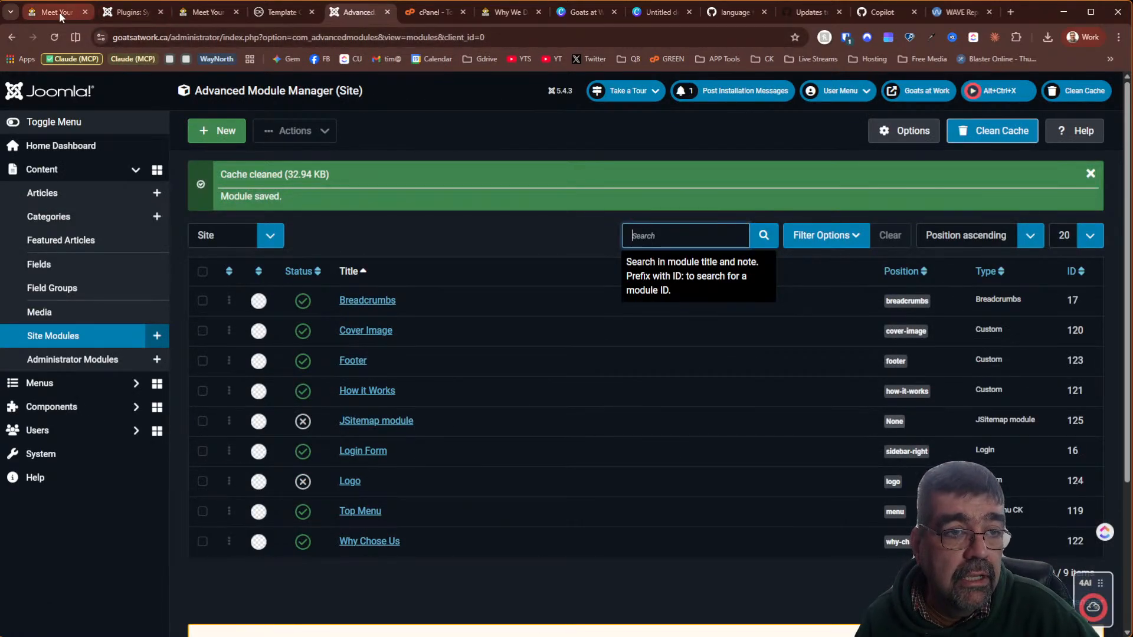
Reload the Meet Your Shepherd page and compare its header with the template layout and the site modules list
{"action": "left_click", "coordinate": [59, 12]}
{"action": "left_click", "coordinate": [55, 37]}
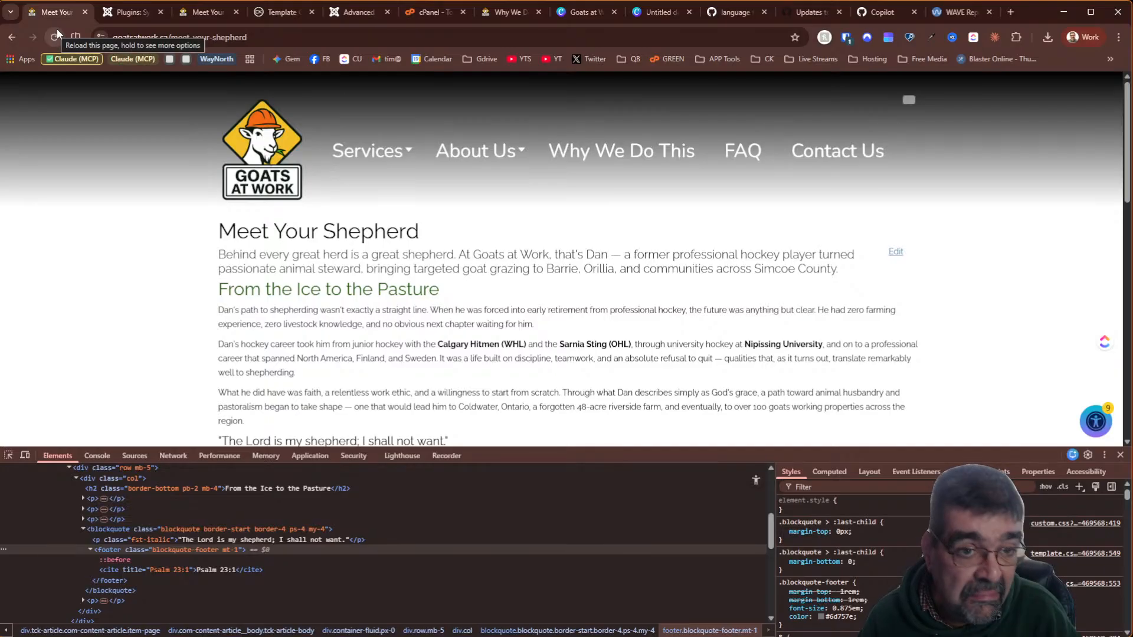
{"action": "left_click", "coordinate": [261, 13]}
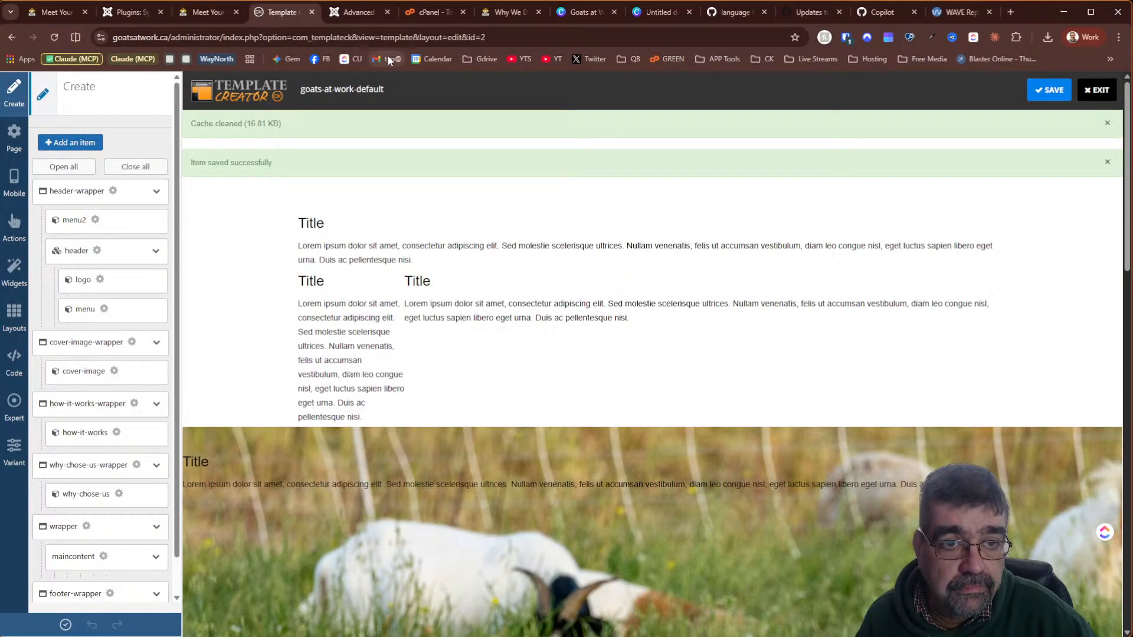
{"action": "left_click", "coordinate": [353, 12]}
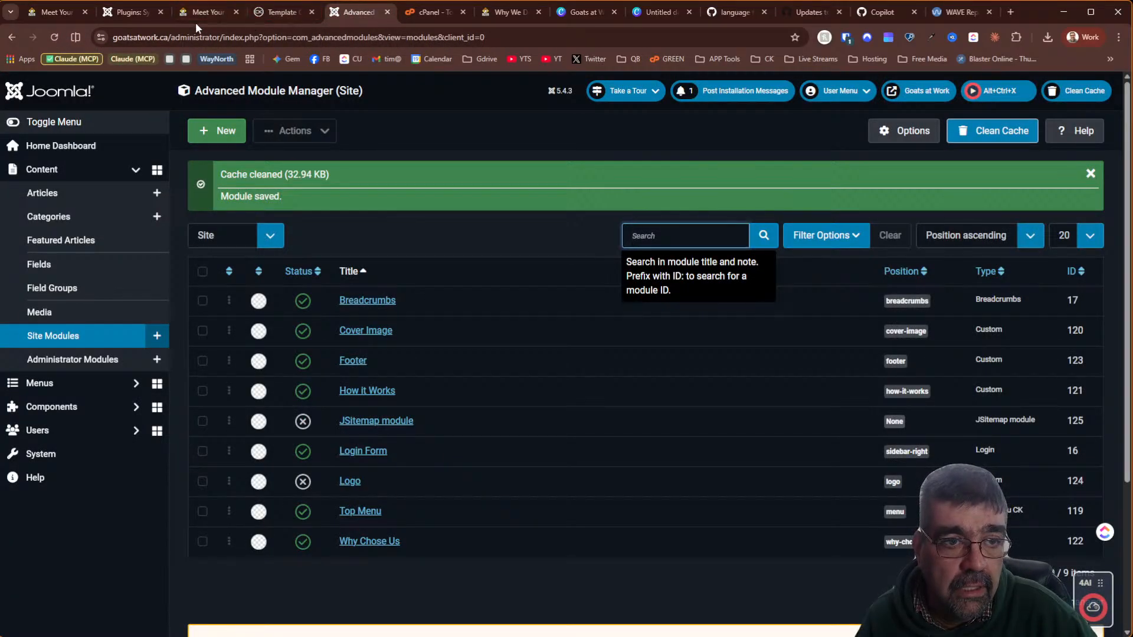
{"action": "left_click", "coordinate": [298, 17]}
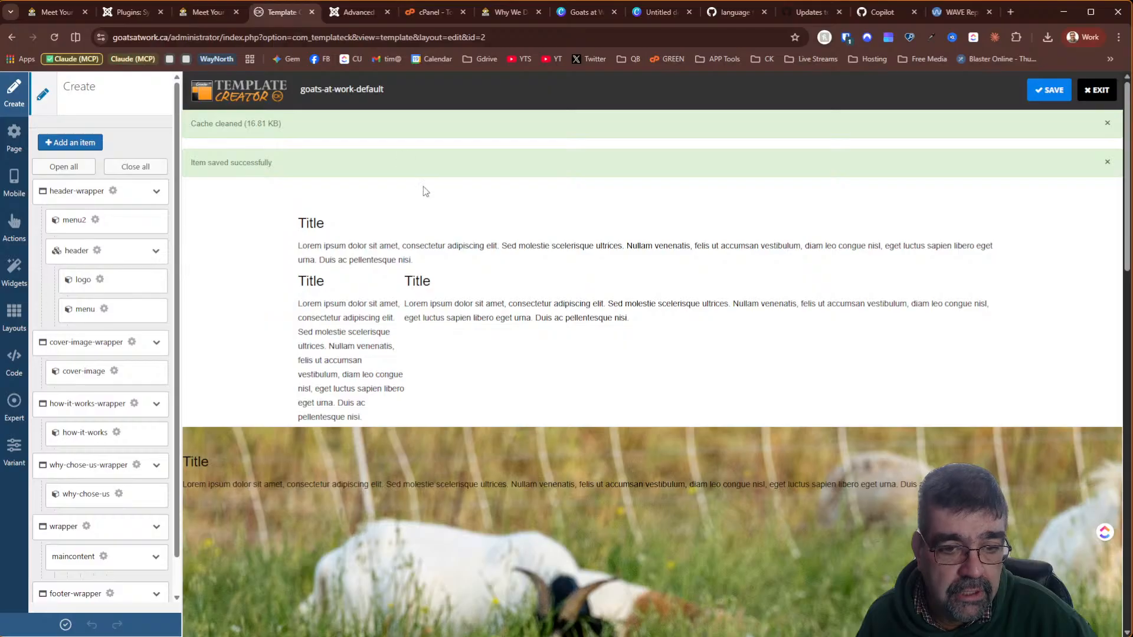
{"action": "left_click", "coordinate": [34, 11]}
Examine the background and formatting settings of the template's header-wrapper
{"action": "left_click", "coordinate": [278, 12]}
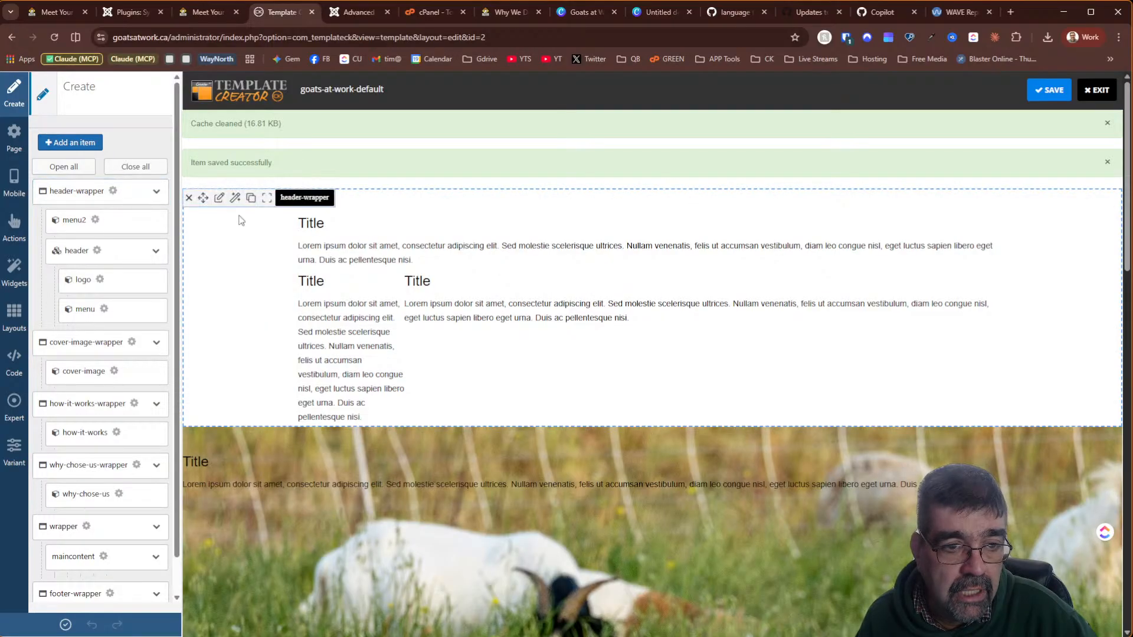
{"action": "left_click", "coordinate": [223, 197]}
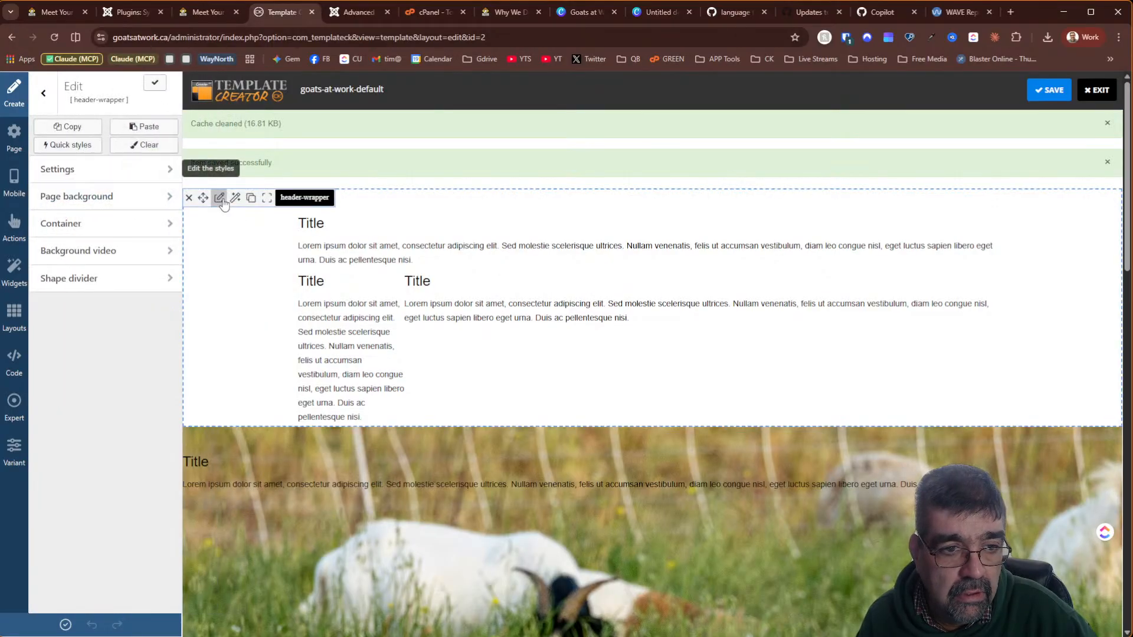
{"action": "left_click", "coordinate": [114, 197]}
{"action": "left_click", "coordinate": [73, 139]}
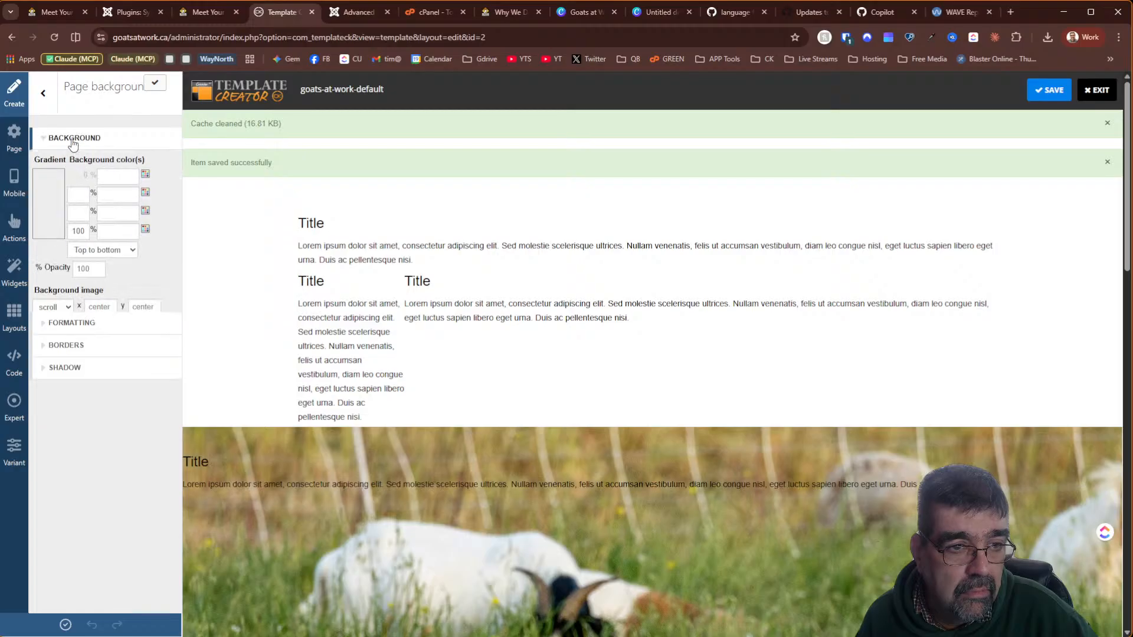
{"action": "left_click", "coordinate": [73, 139]}
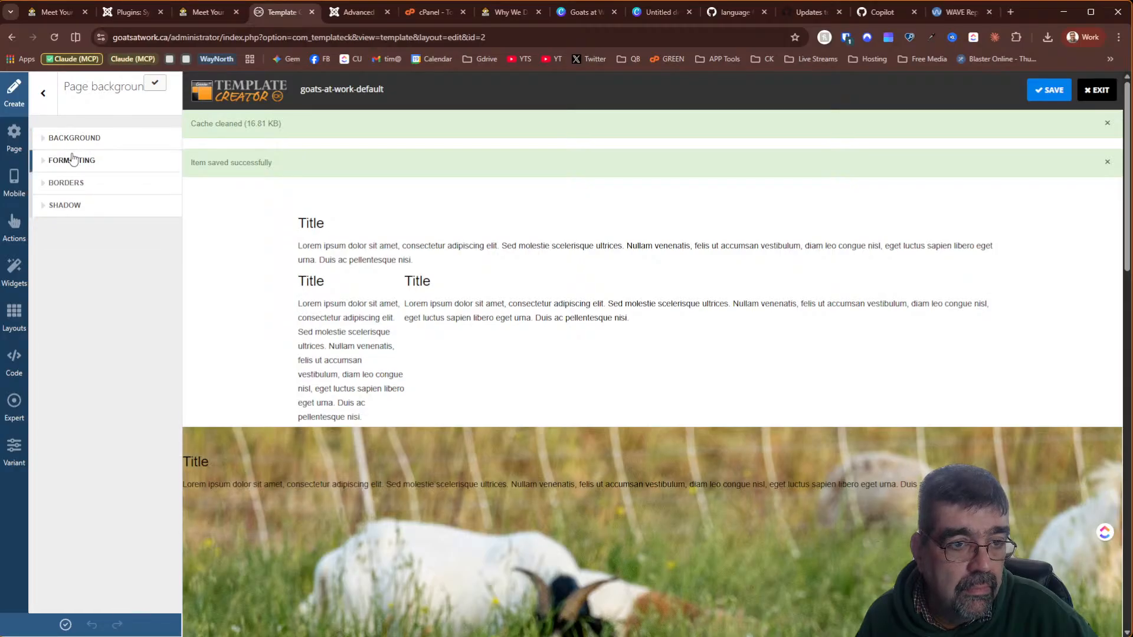
{"action": "left_click", "coordinate": [71, 160]}
{"action": "left_click", "coordinate": [73, 139]}
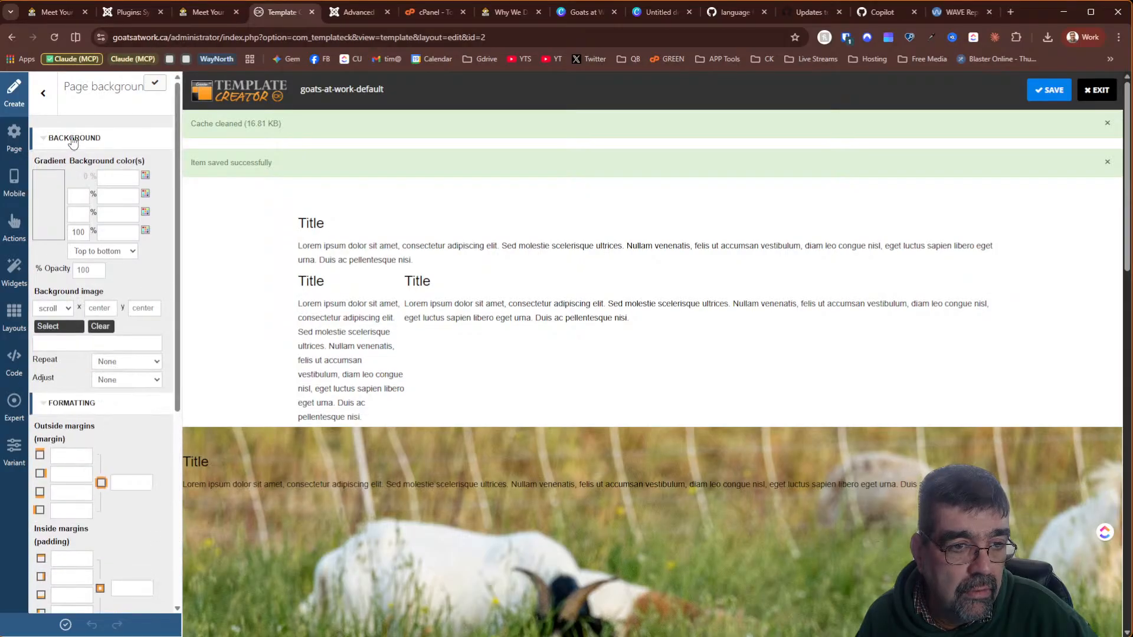
{"action": "left_click", "coordinate": [72, 140]}
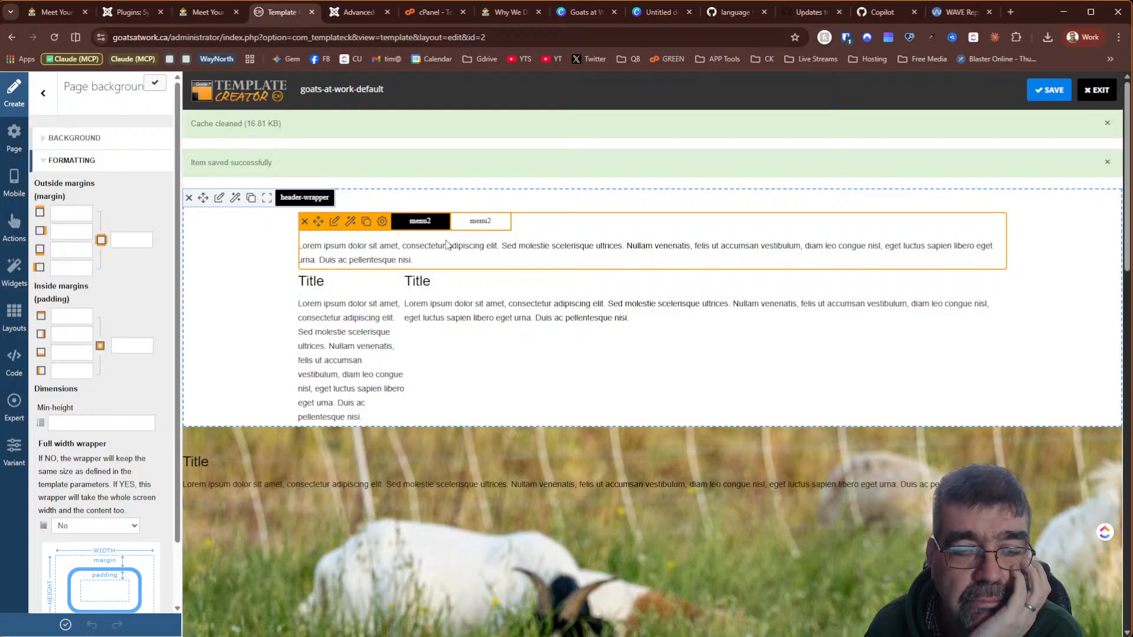
Examine the block background settings of the menu2 module position in the template header
{"action": "left_click", "coordinate": [333, 223]}
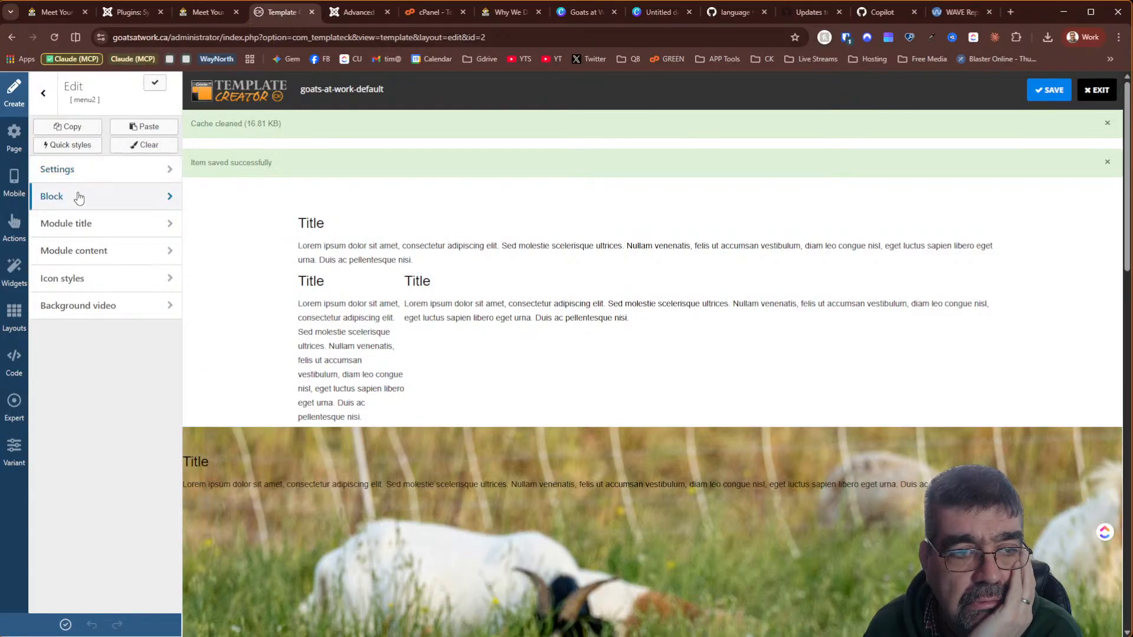
{"action": "left_click", "coordinate": [79, 198]}
{"action": "left_click", "coordinate": [73, 141]}
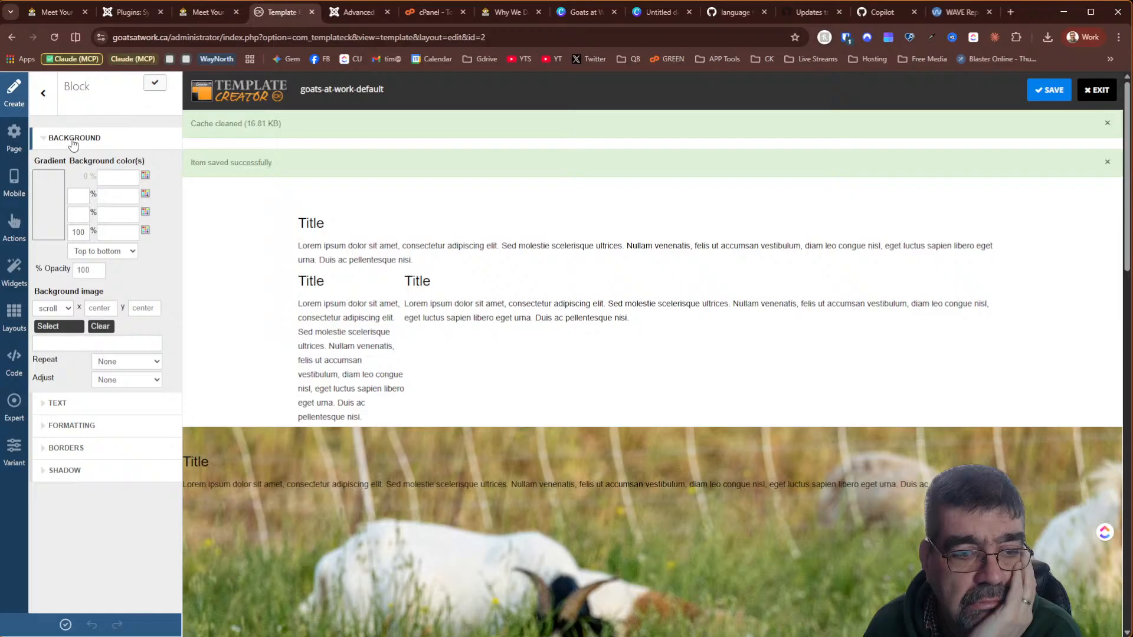
{"action": "left_click", "coordinate": [73, 142]}
{"action": "left_click", "coordinate": [43, 95]}
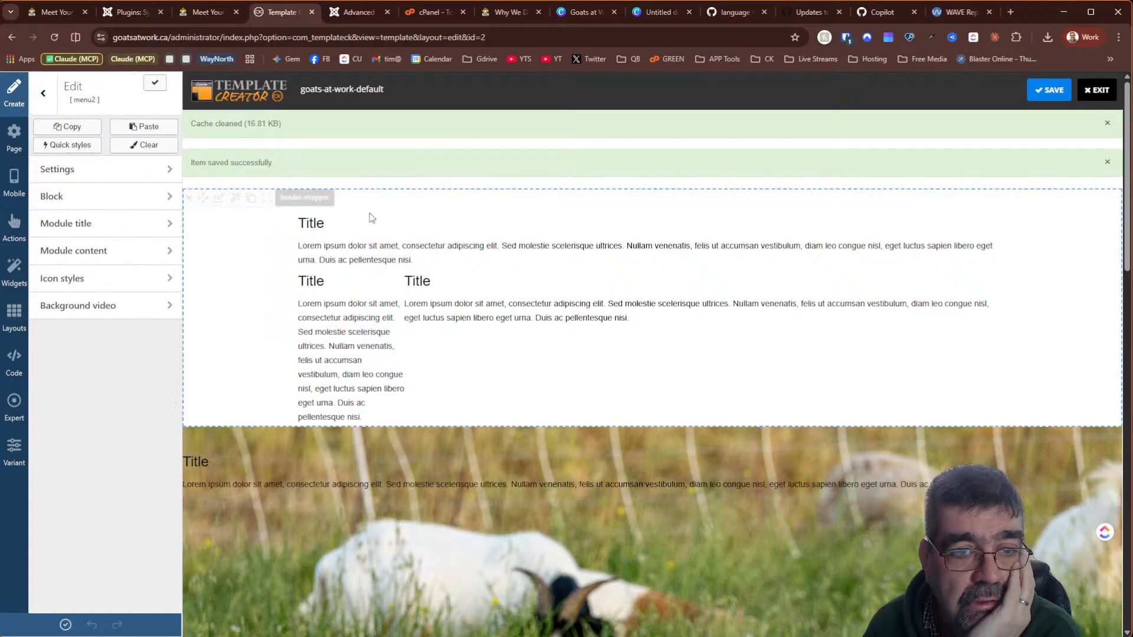
Check the site modules list for use of the menu2 position and delete menu2 from the template's header-wrapper
{"action": "left_click", "coordinate": [366, 22]}
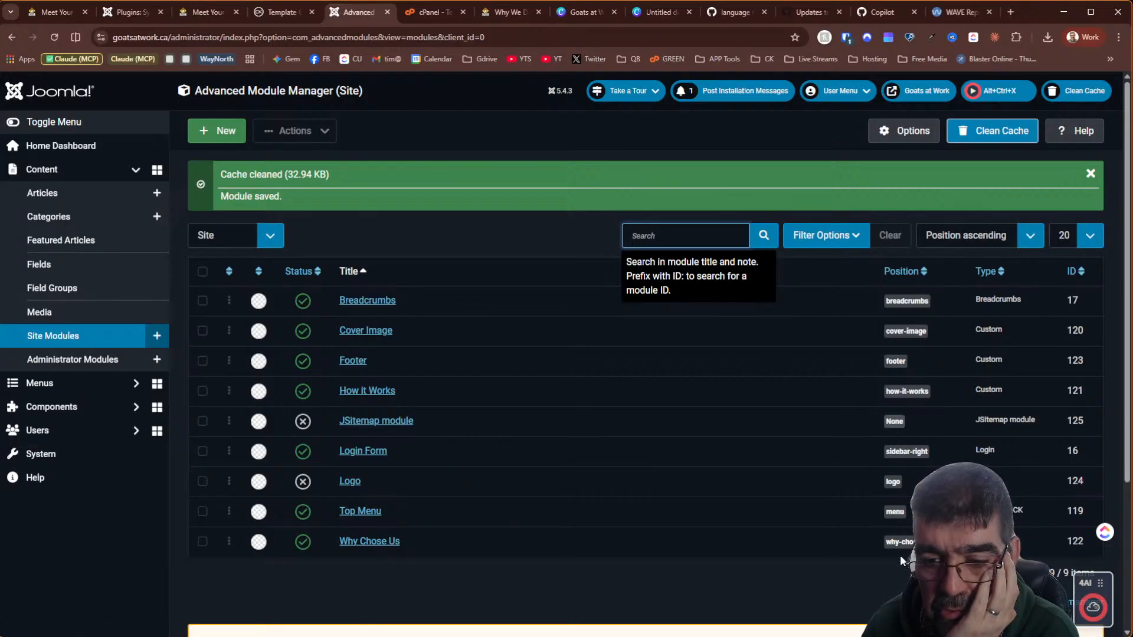
{"action": "left_click", "coordinate": [280, 12]}
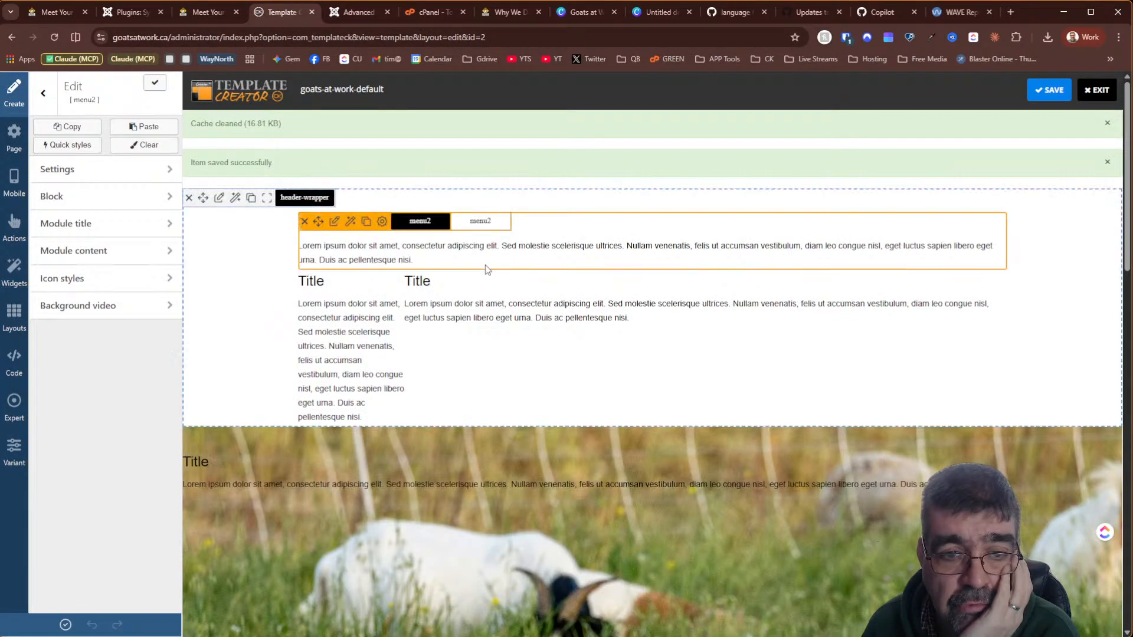
{"action": "left_click", "coordinate": [307, 223]}
{"action": "left_click", "coordinate": [610, 116]}
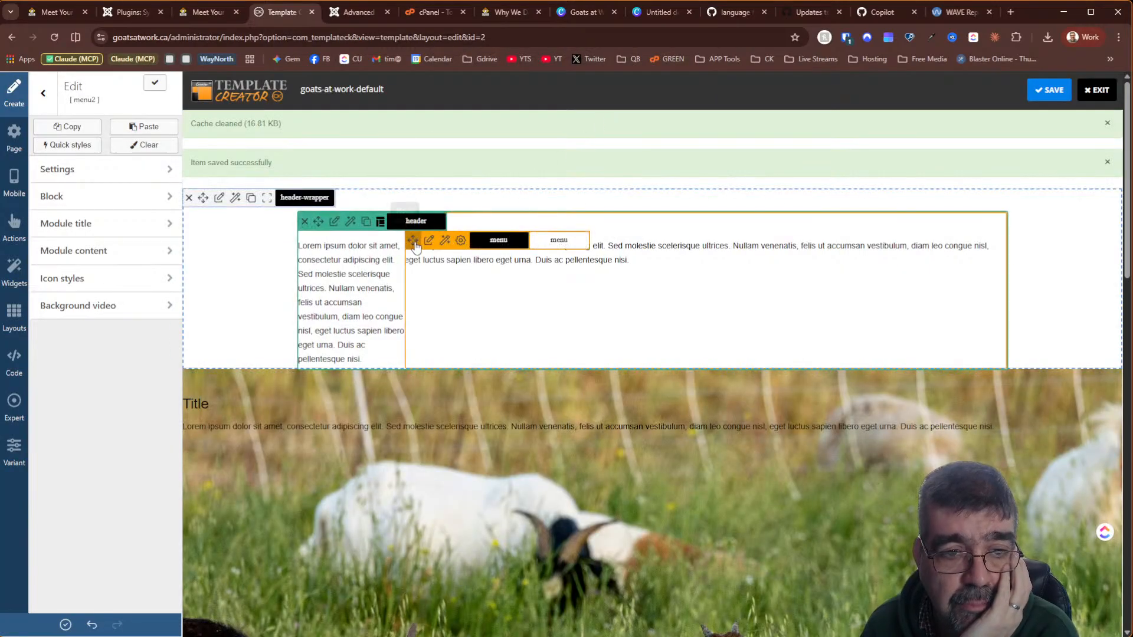
Examine the block background and formatting settings of the template's header row
{"action": "left_click", "coordinate": [339, 227]}
{"action": "left_click", "coordinate": [102, 196]}
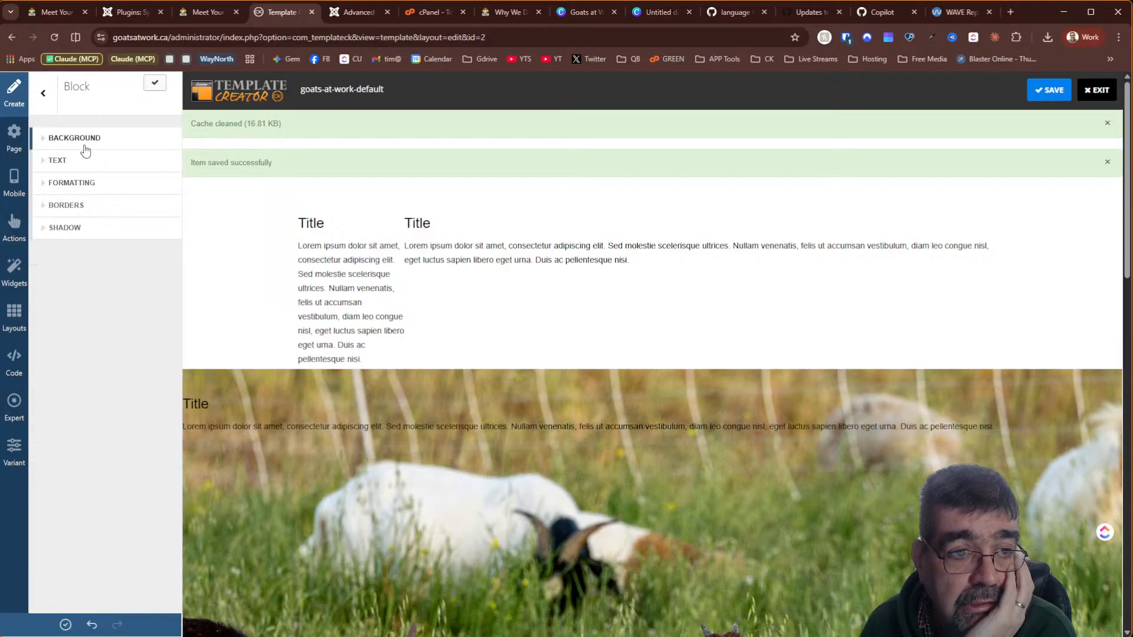
{"action": "left_click", "coordinate": [84, 142]}
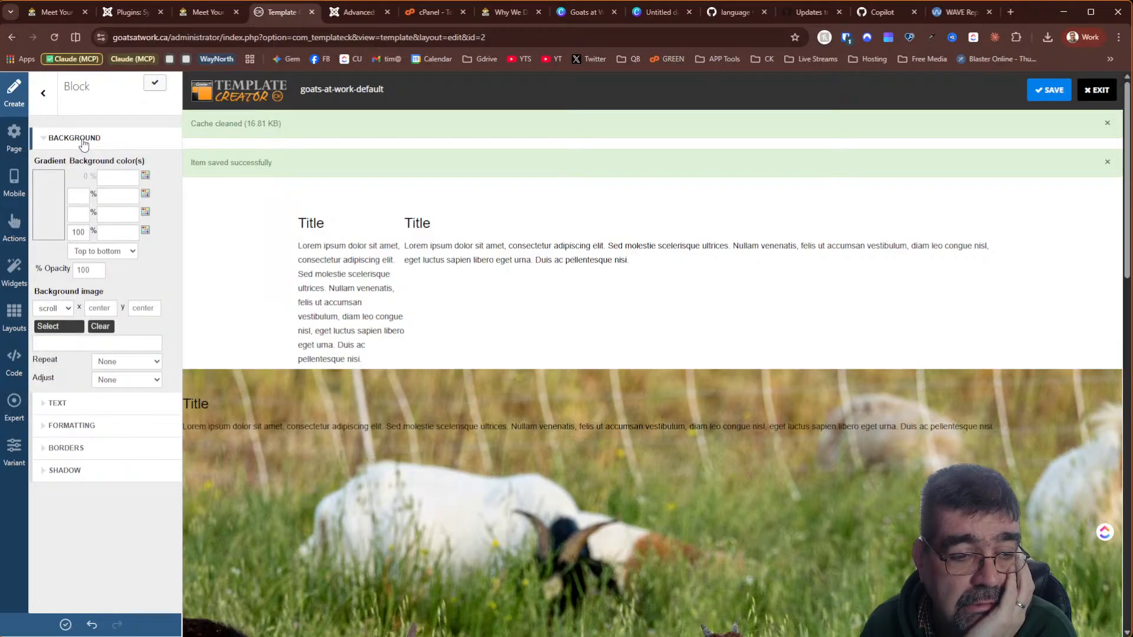
{"action": "left_click", "coordinate": [84, 142]}
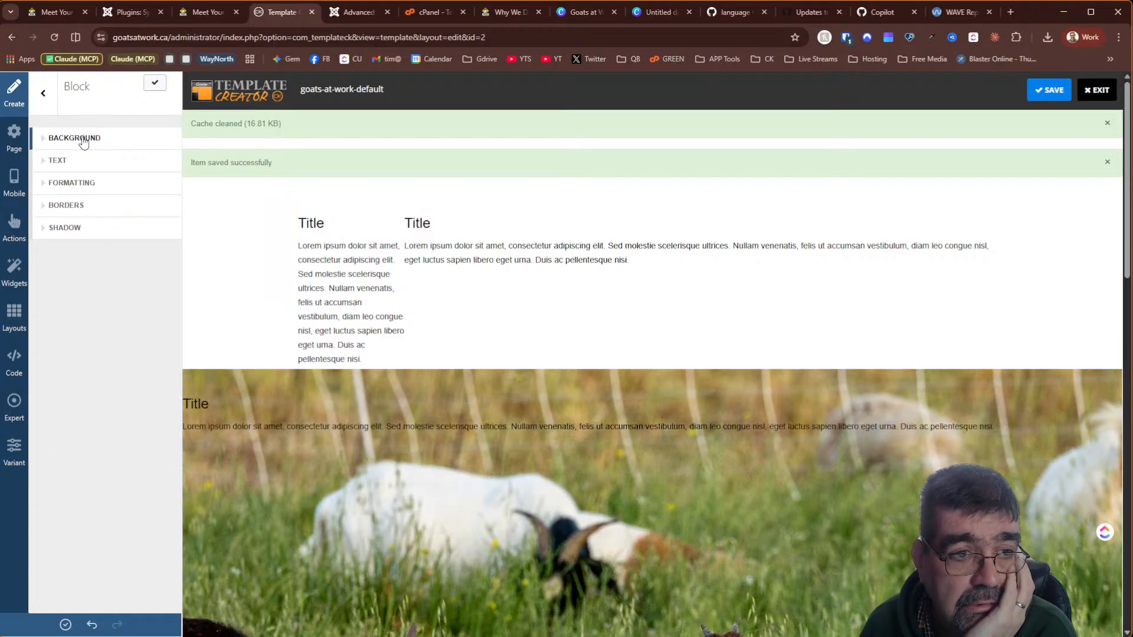
{"action": "left_click", "coordinate": [83, 182]}
{"action": "left_click", "coordinate": [83, 183]}
{"action": "left_click", "coordinate": [43, 93]}
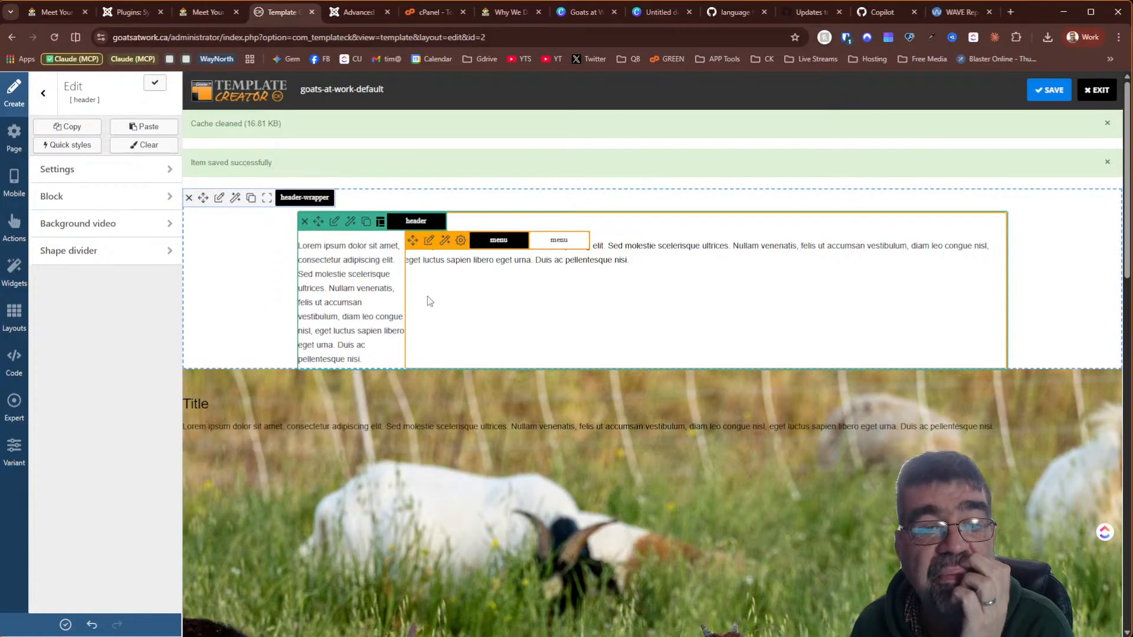
Examine the block background settings of the menu module position in the template header
{"action": "left_click", "coordinate": [423, 246]}
{"action": "left_click", "coordinate": [86, 195]}
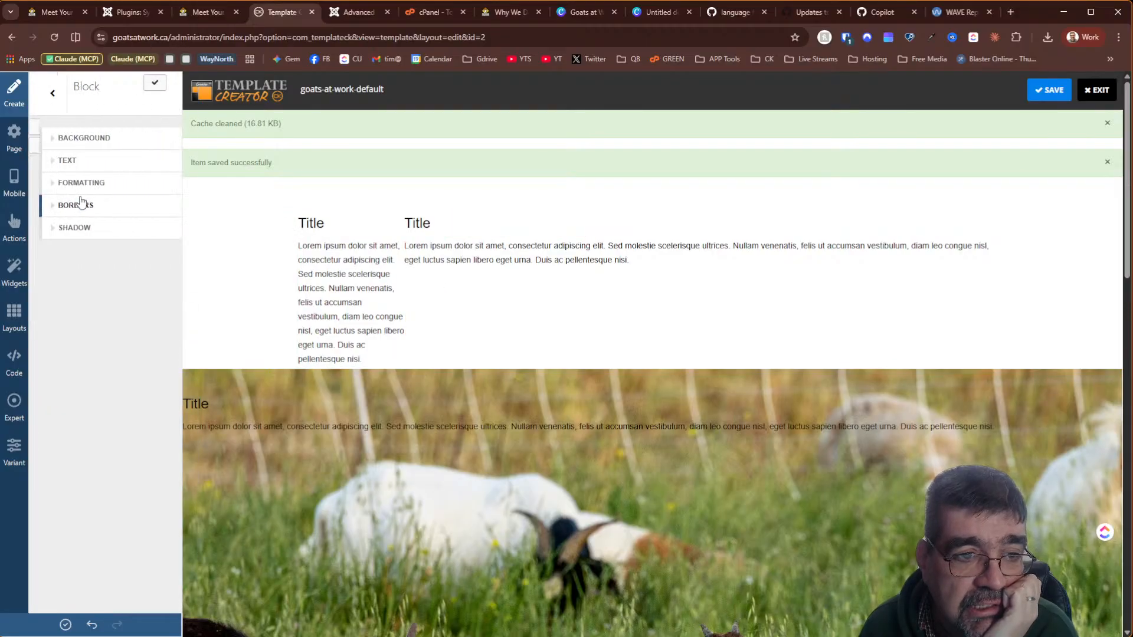
{"action": "left_click", "coordinate": [77, 145]}
{"action": "left_click", "coordinate": [80, 141]}
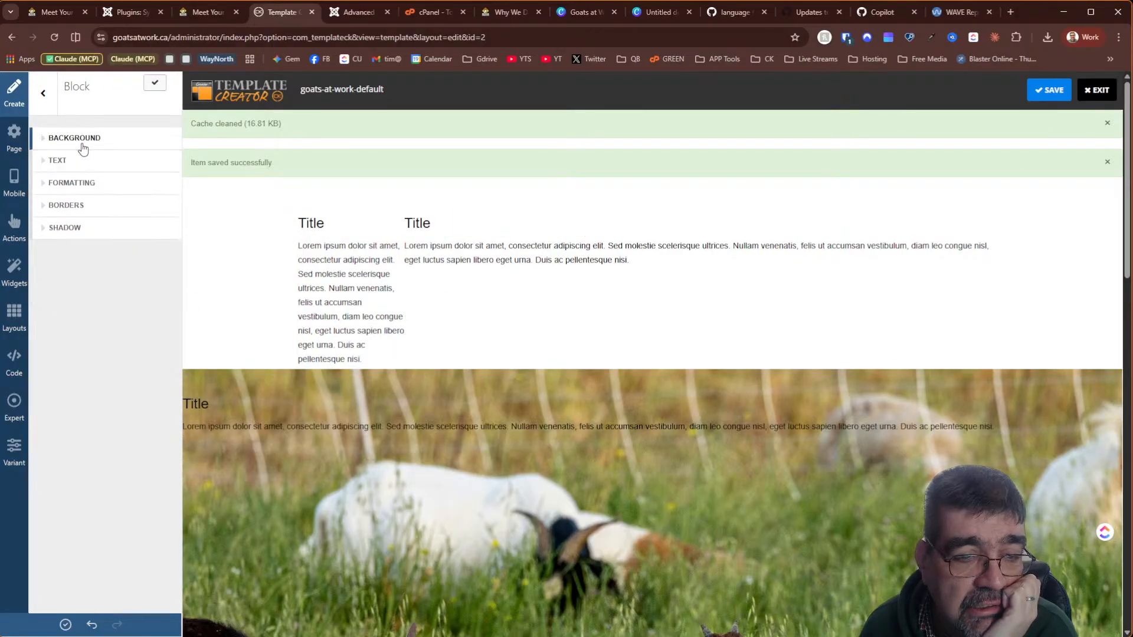
{"action": "left_click", "coordinate": [46, 99]}
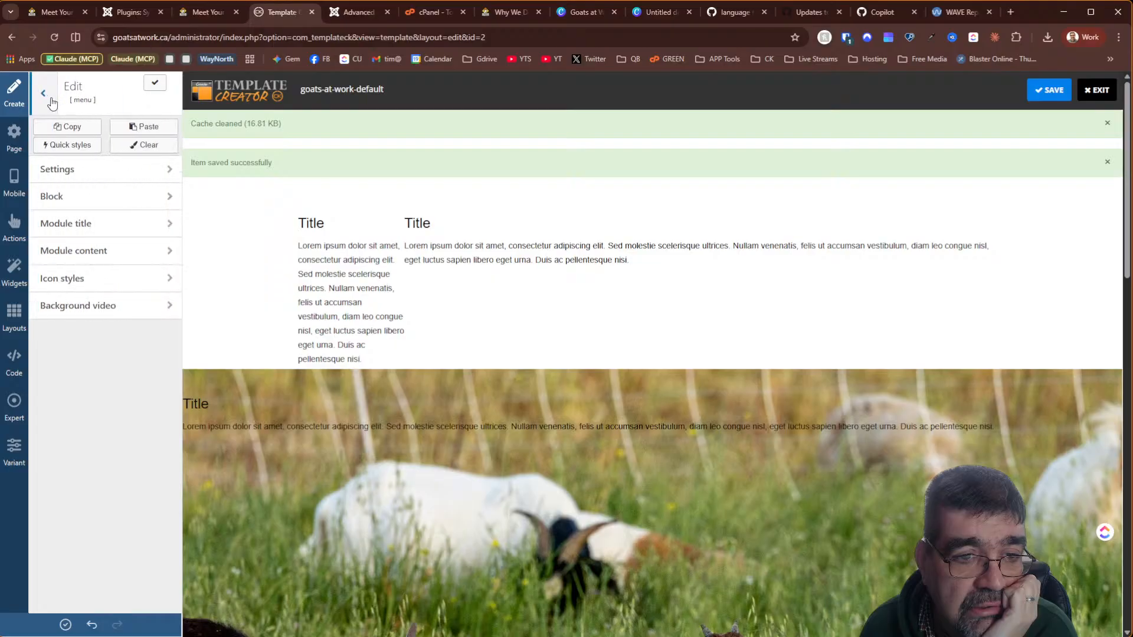
Examine the background settings of the header-wrapper's page background and of its container
{"action": "mouse_move", "coordinate": [201, 205]}
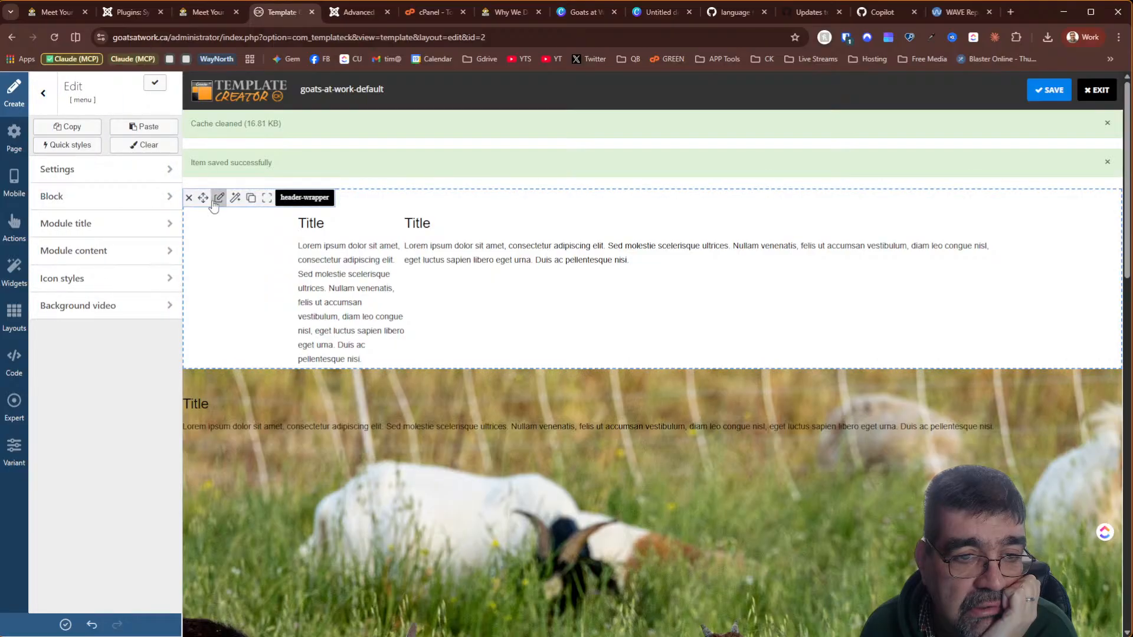
{"action": "left_click", "coordinate": [214, 201]}
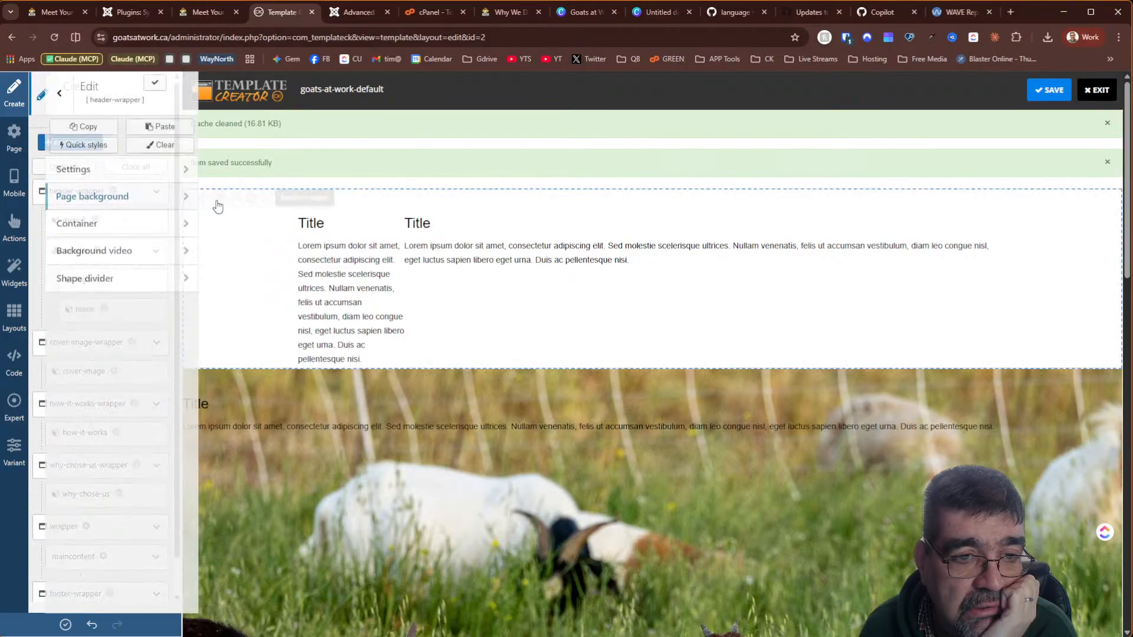
{"action": "left_click", "coordinate": [95, 194]}
{"action": "left_click", "coordinate": [80, 140]}
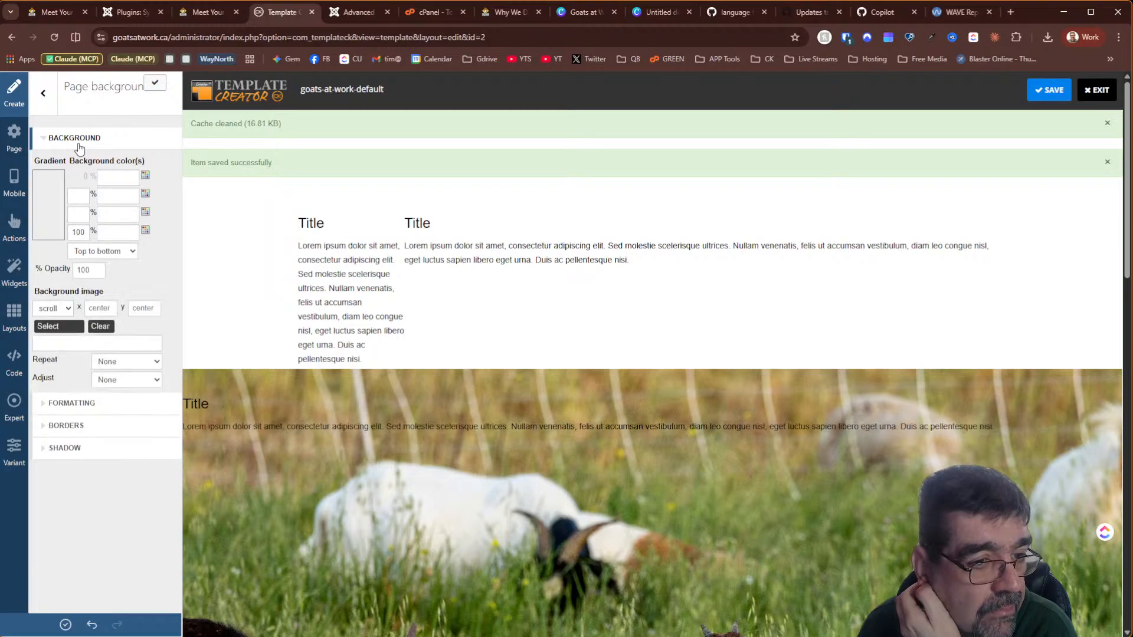
{"action": "left_click", "coordinate": [78, 141]}
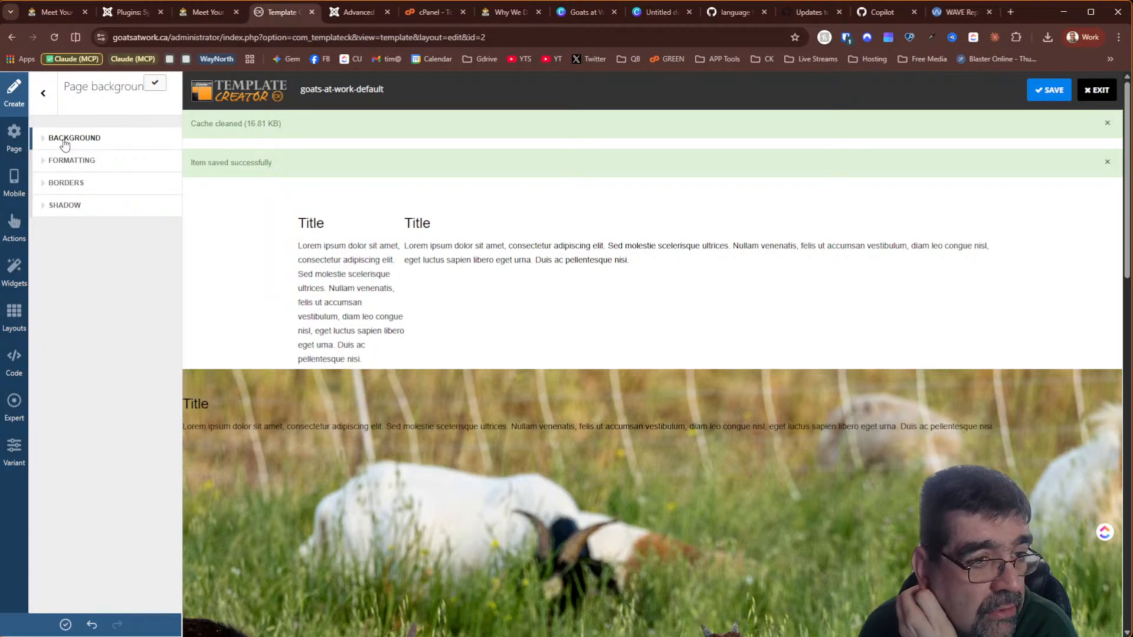
{"action": "left_click", "coordinate": [45, 97]}
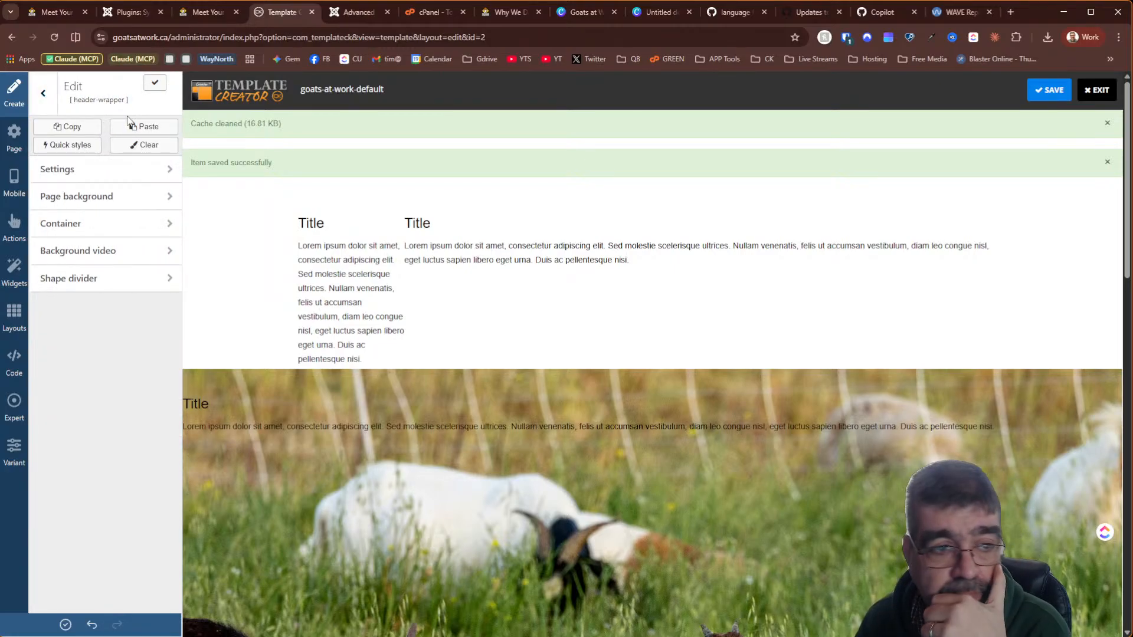
{"action": "left_click", "coordinate": [75, 223]}
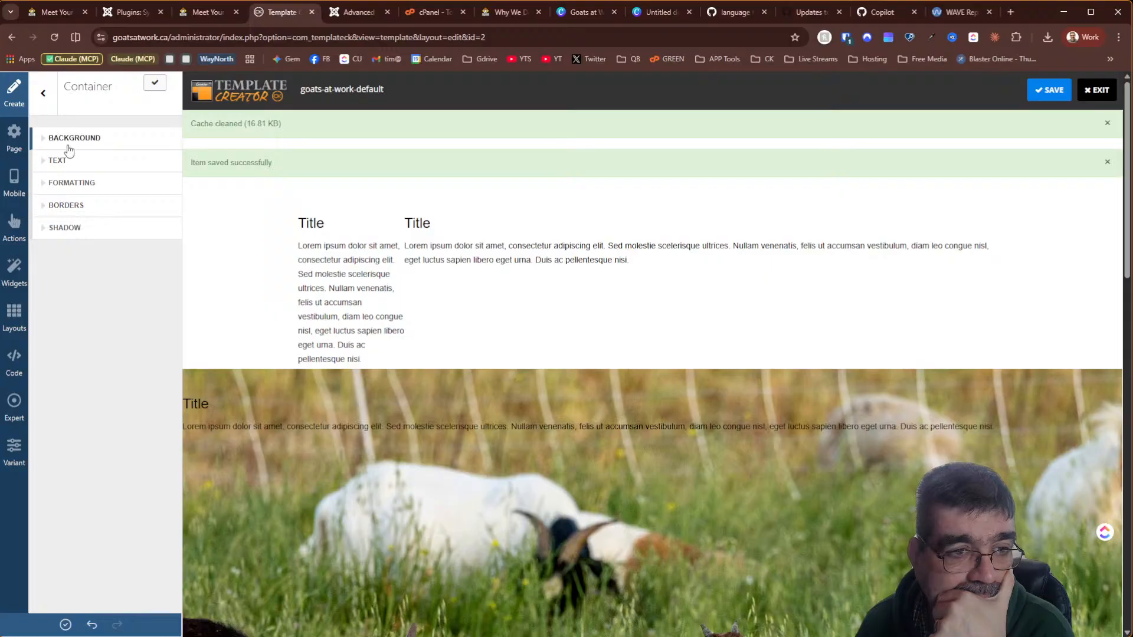
{"action": "left_click", "coordinate": [69, 141]}
{"action": "left_click", "coordinate": [69, 142]}
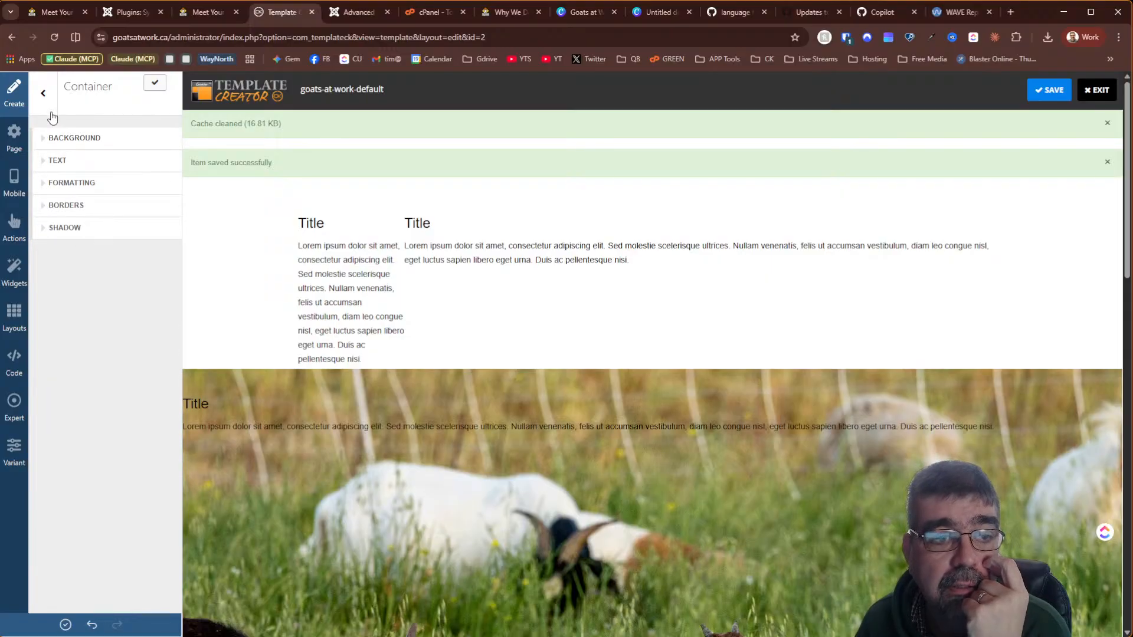
{"action": "left_click", "coordinate": [44, 93]}
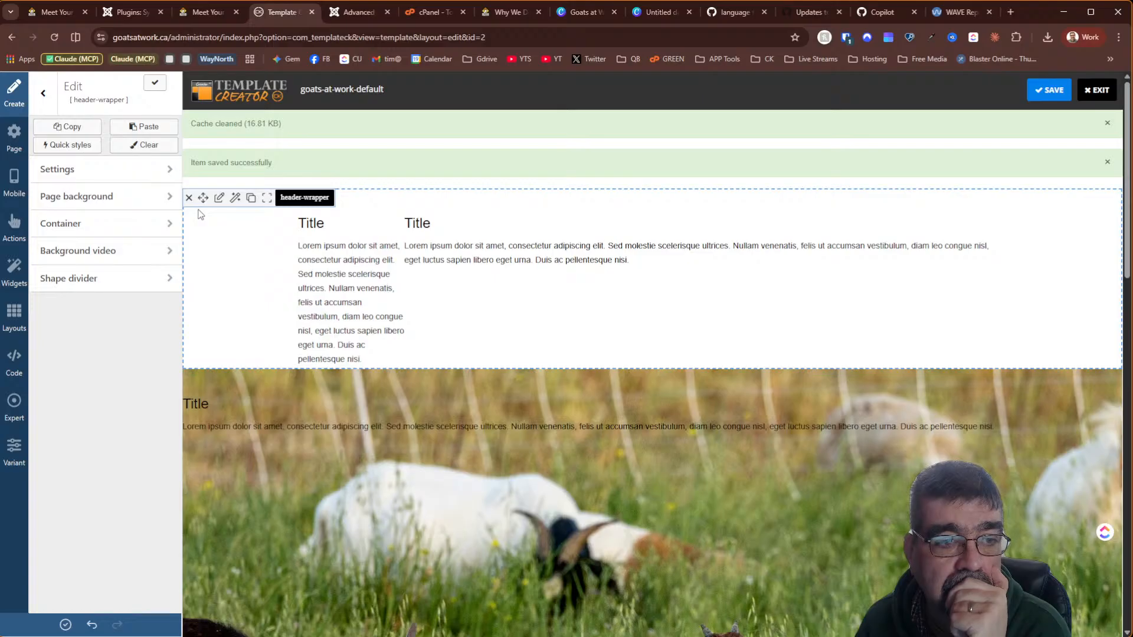
Examine the page background settings in the template's main page options
{"action": "left_click", "coordinate": [16, 136]}
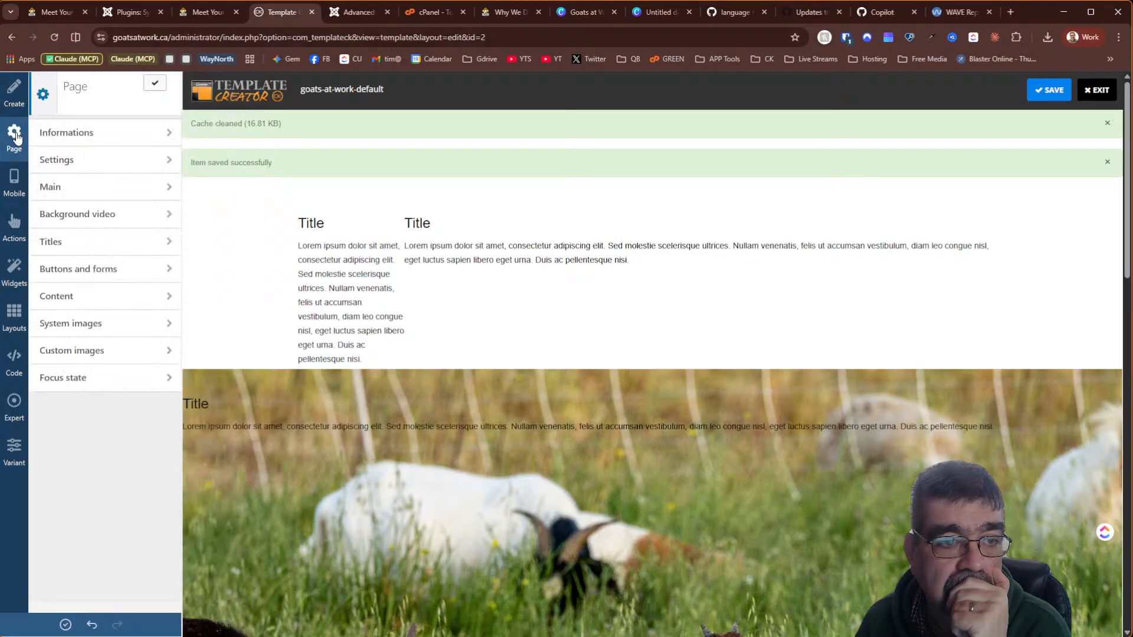
{"action": "left_click", "coordinate": [68, 182]}
{"action": "left_click", "coordinate": [67, 145]}
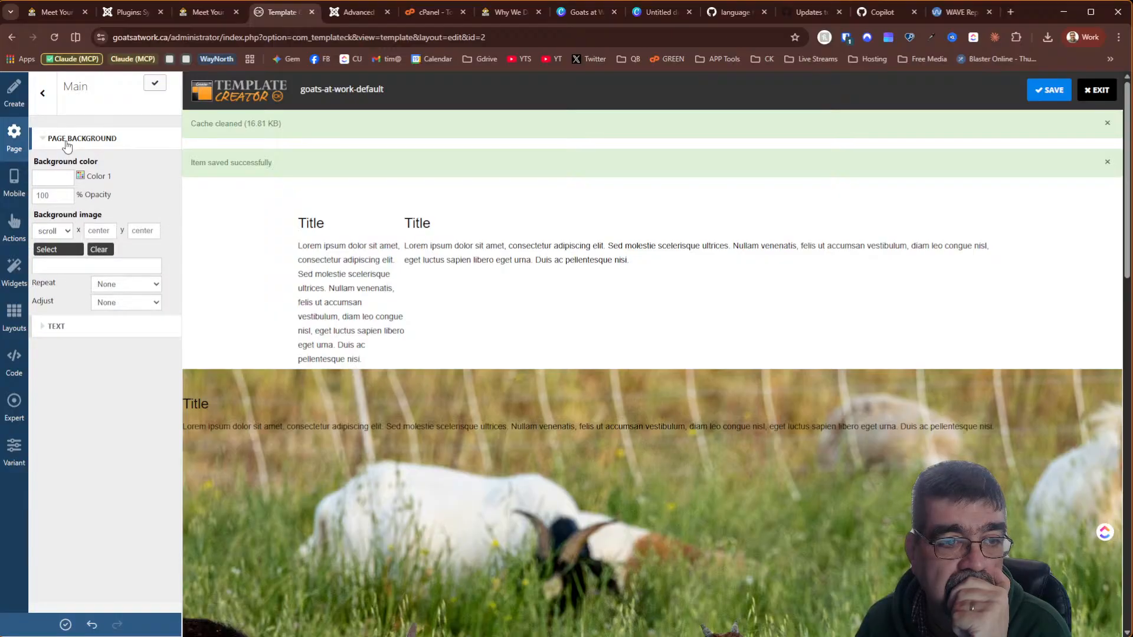
{"action": "left_click", "coordinate": [42, 97]}
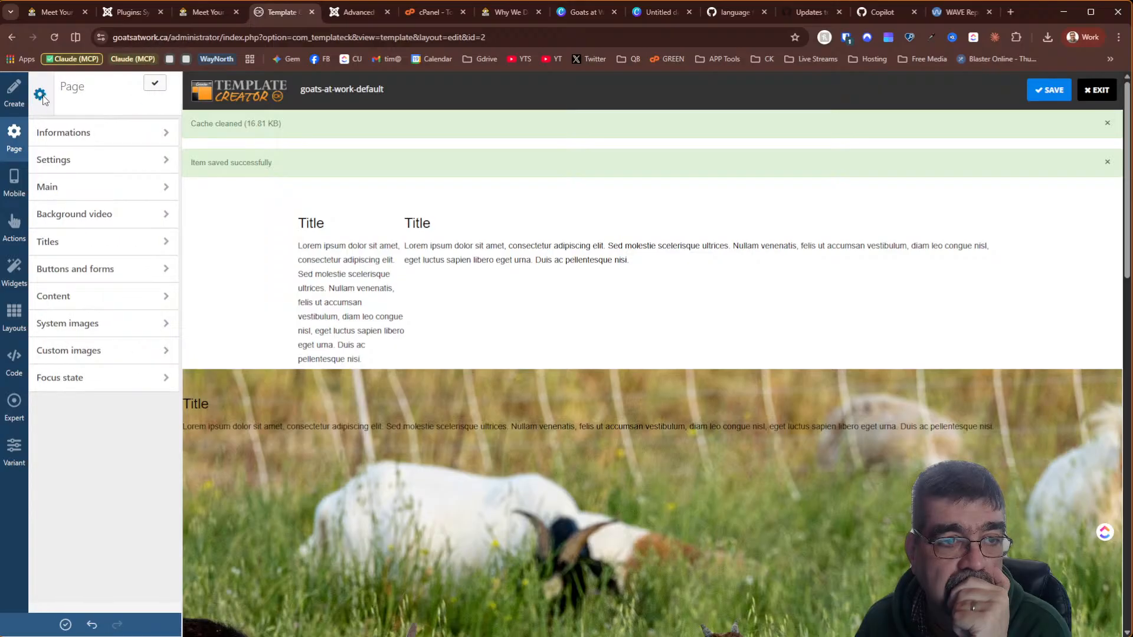
Inspect the header-wrapper on the live Meet Your Shepherd page and toggle its background gradient rule off and on
{"action": "left_click", "coordinate": [194, 13]}
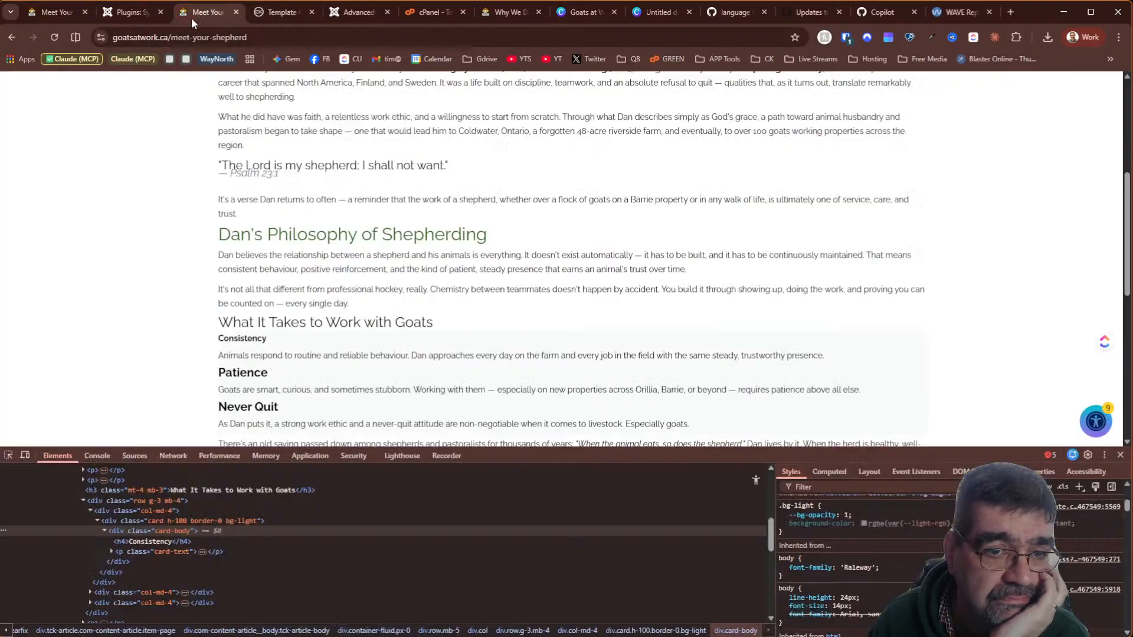
{"action": "left_click", "coordinate": [55, 13]}
{"action": "left_click", "coordinate": [6, 456]}
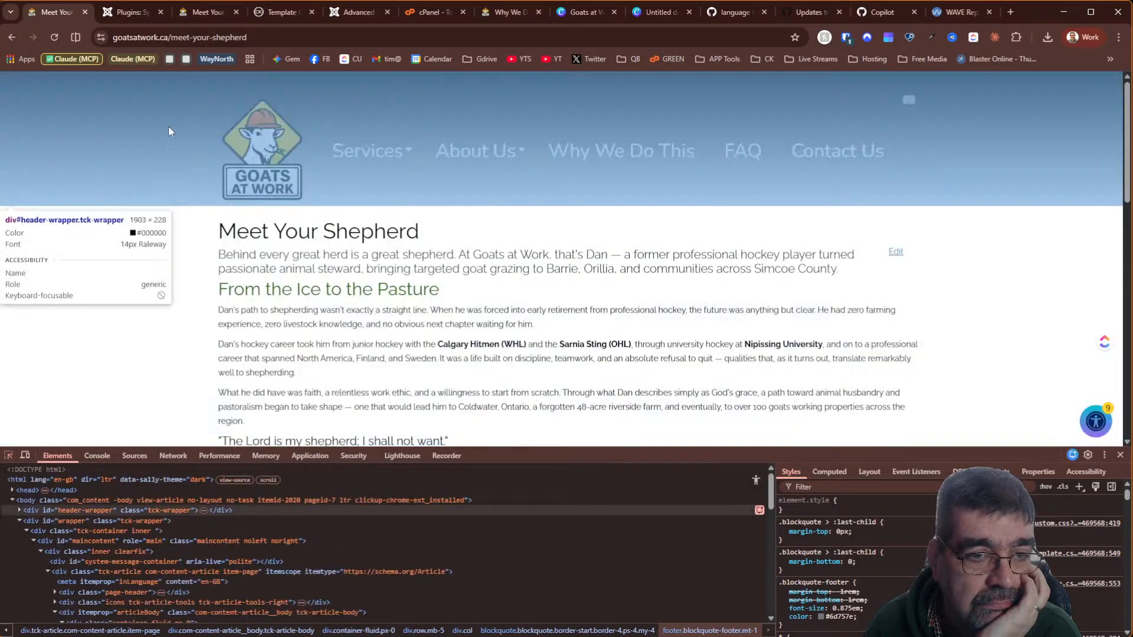
{"action": "left_click", "coordinate": [171, 128]}
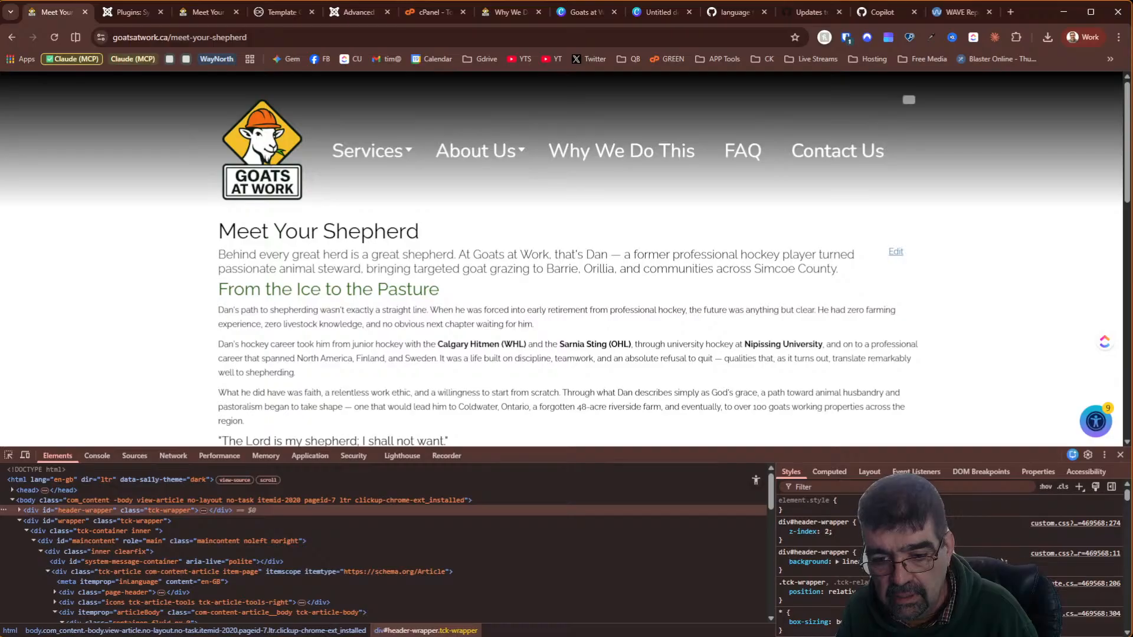
{"action": "left_click", "coordinate": [783, 563]}
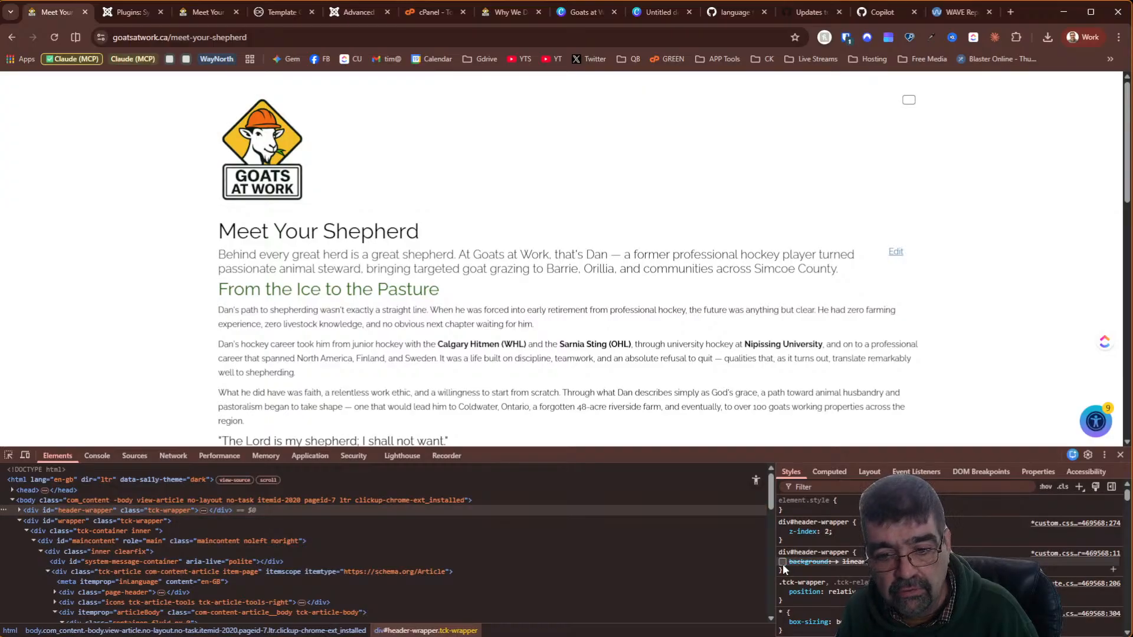
{"action": "left_click", "coordinate": [783, 563]}
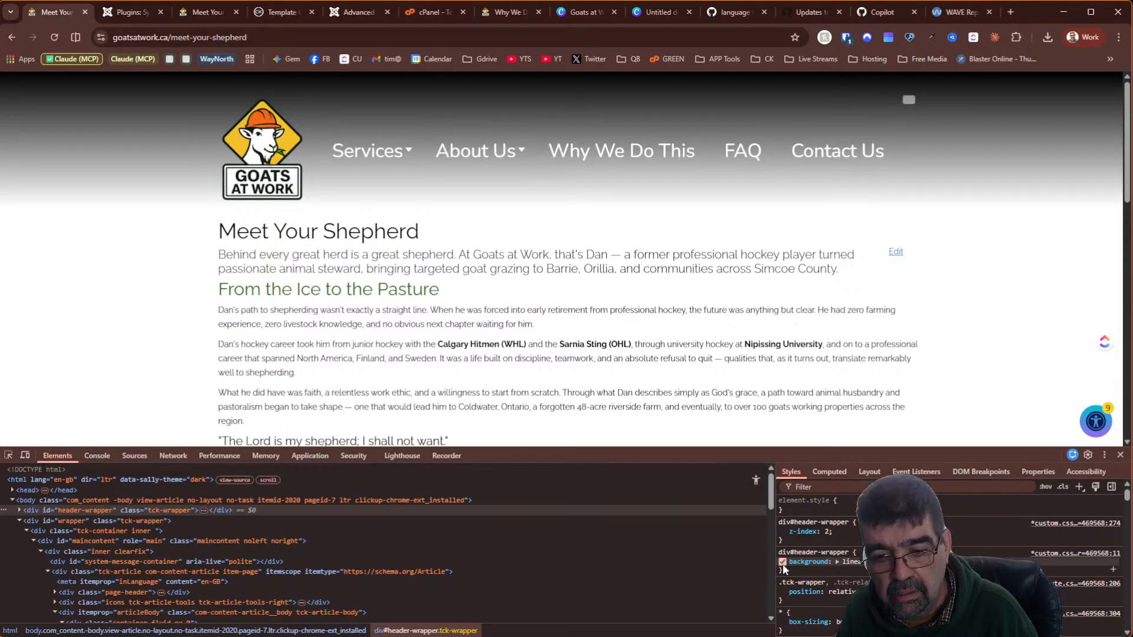
{"action": "left_click", "coordinate": [783, 563]}
{"action": "left_click", "coordinate": [782, 563]}
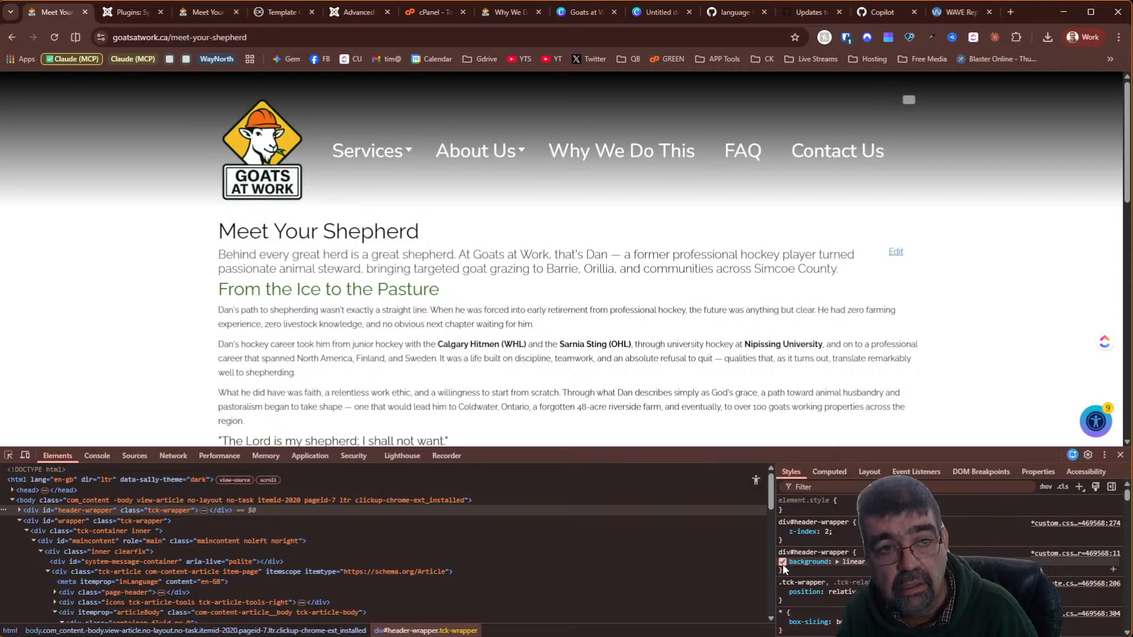
Copy the div#header-wrapper background gradient rule from the template's custom CSS
{"action": "left_click", "coordinate": [281, 11]}
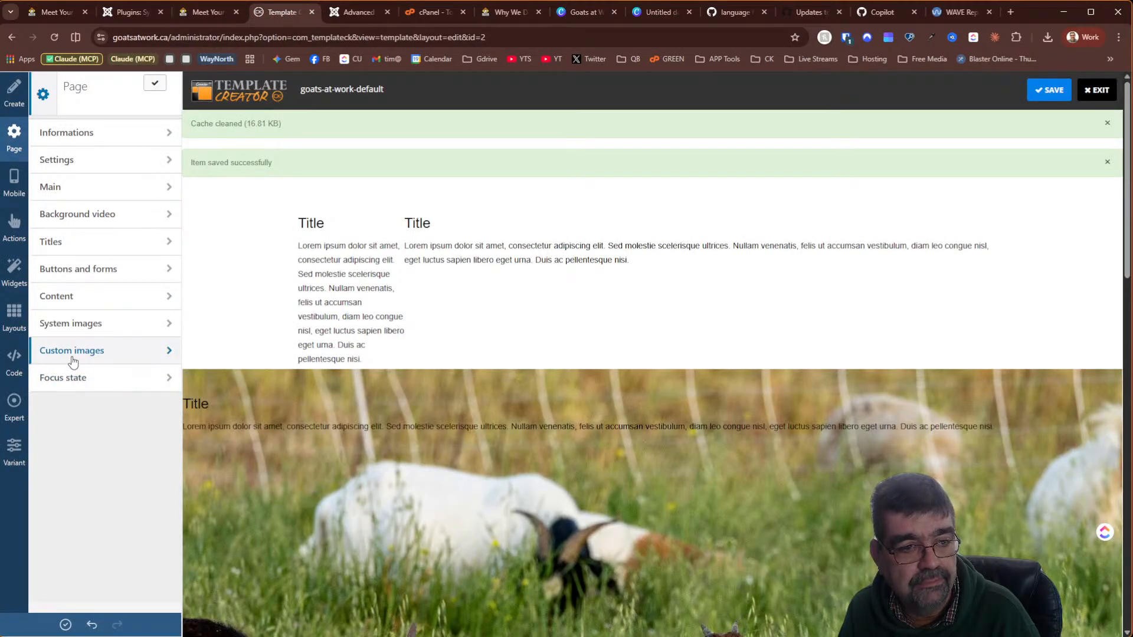
{"action": "left_click", "coordinate": [14, 360]}
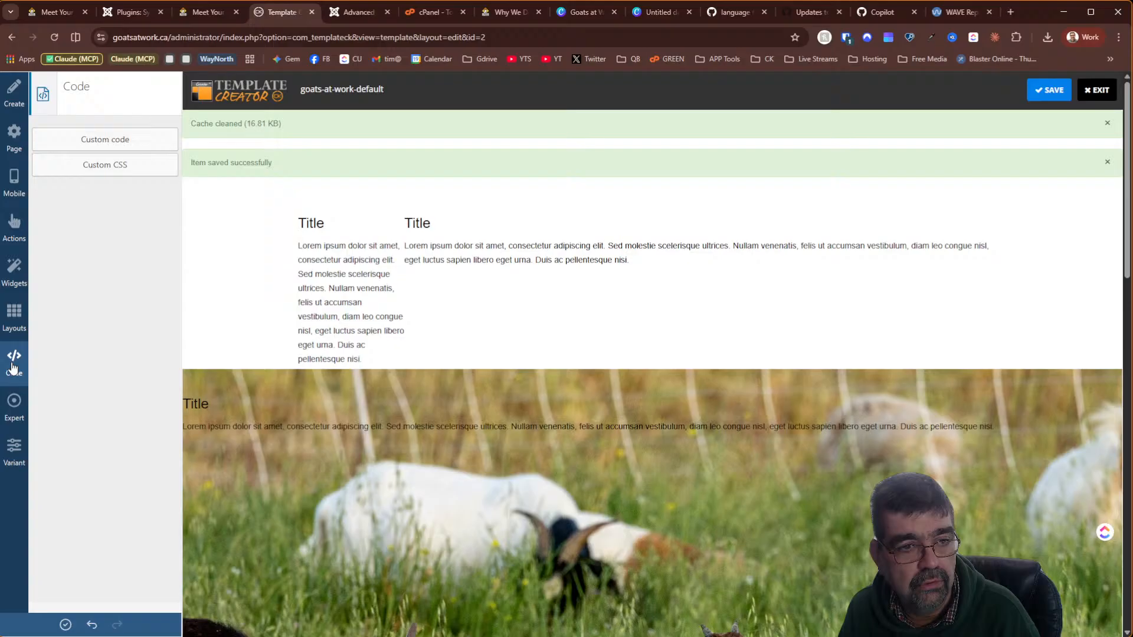
{"action": "left_click", "coordinate": [96, 167]}
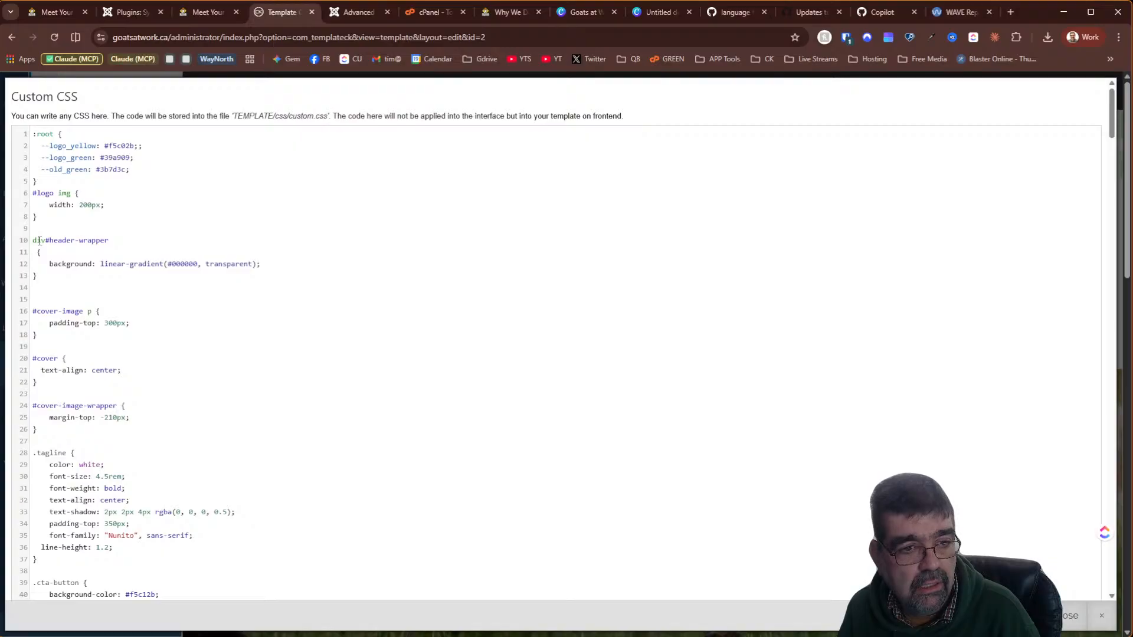
{"action": "left_click_drag", "start_coordinate": [33, 239], "coordinate": [311, 288]}
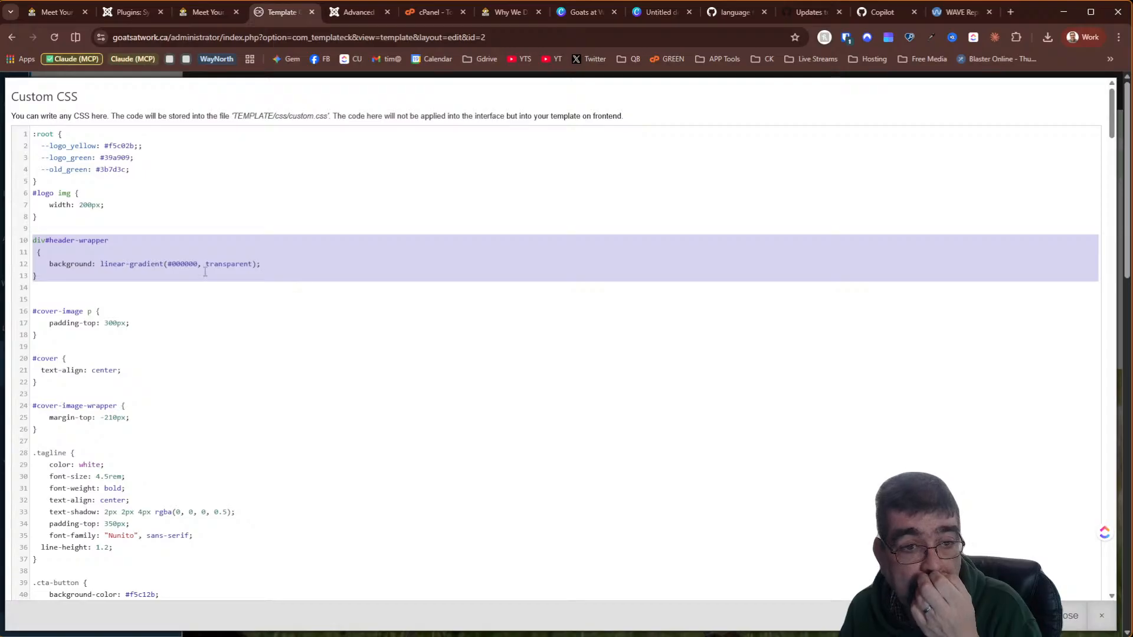
{"action": "right_click", "coordinate": [94, 251]}
{"action": "left_click", "coordinate": [161, 328]}
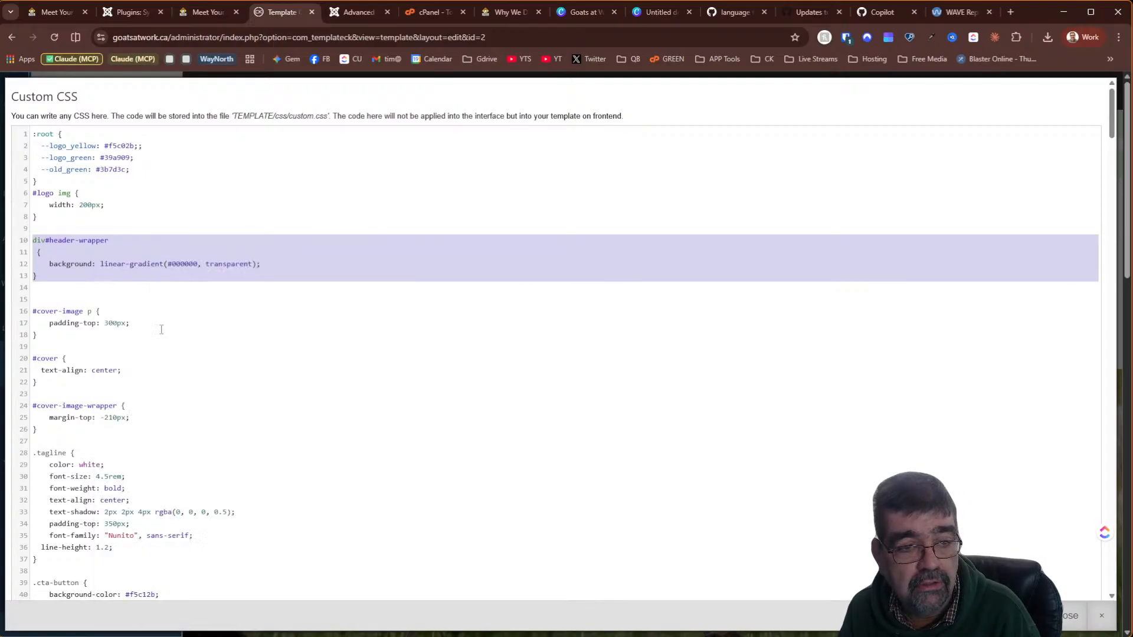
Switch to Claude and ask, with the copied header-wrapper rule pasted in, for a gradient black for the top 80% and then fading to white
{"action": "key", "text": "alt+Tab"}
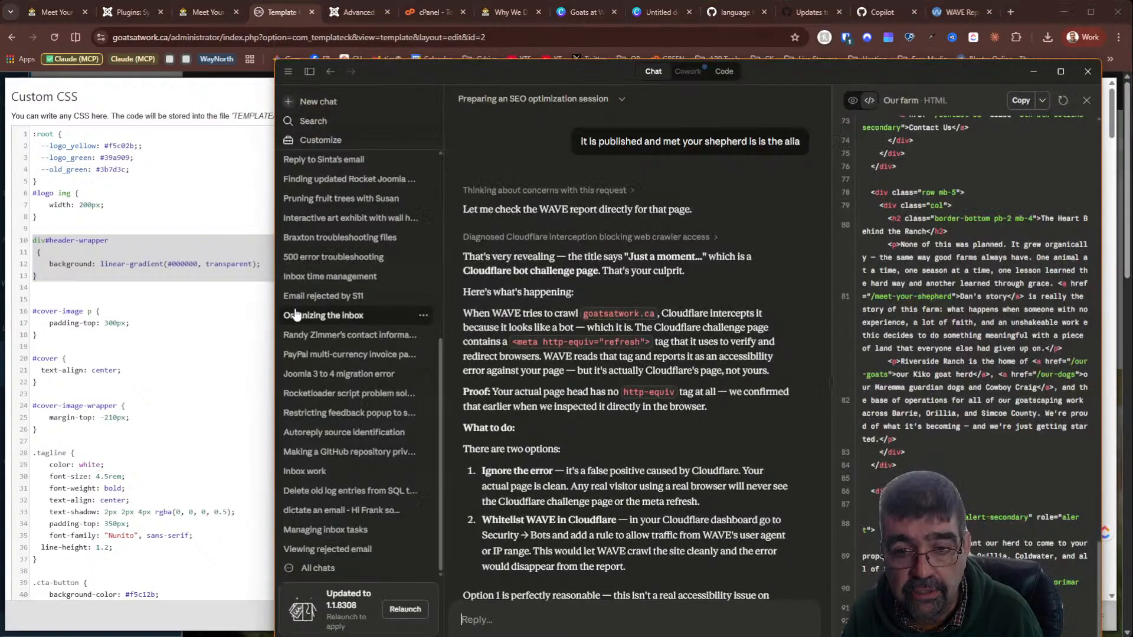
{"action": "scroll", "coordinate": [570, 465], "scroll_direction": "down", "scroll_amount": 3}
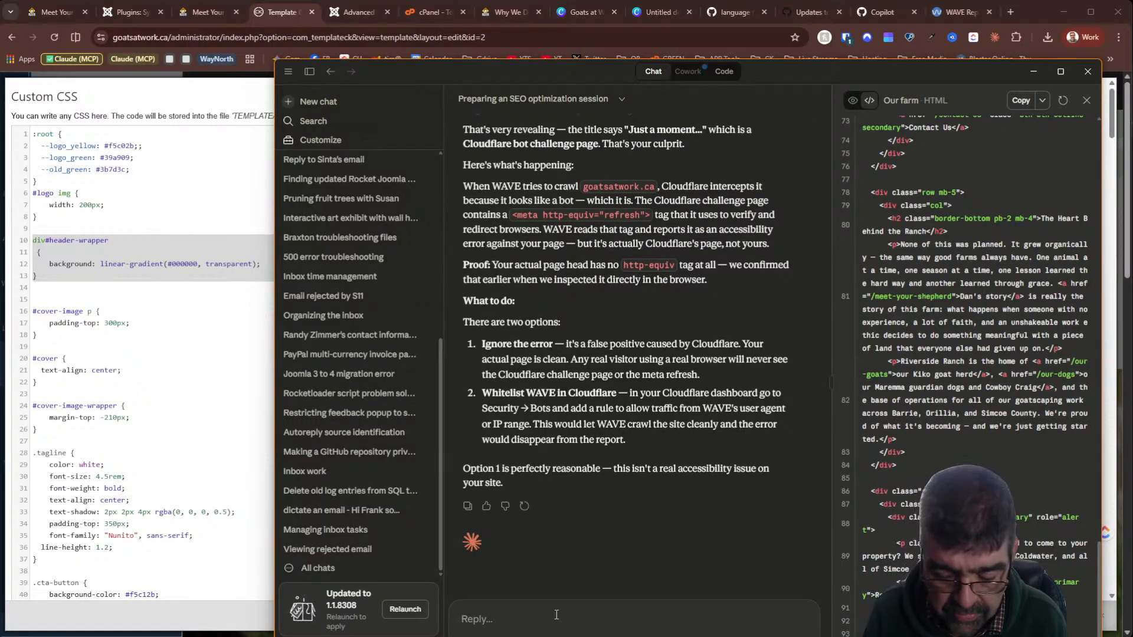
{"action": "type", "text": "on this gradient"}
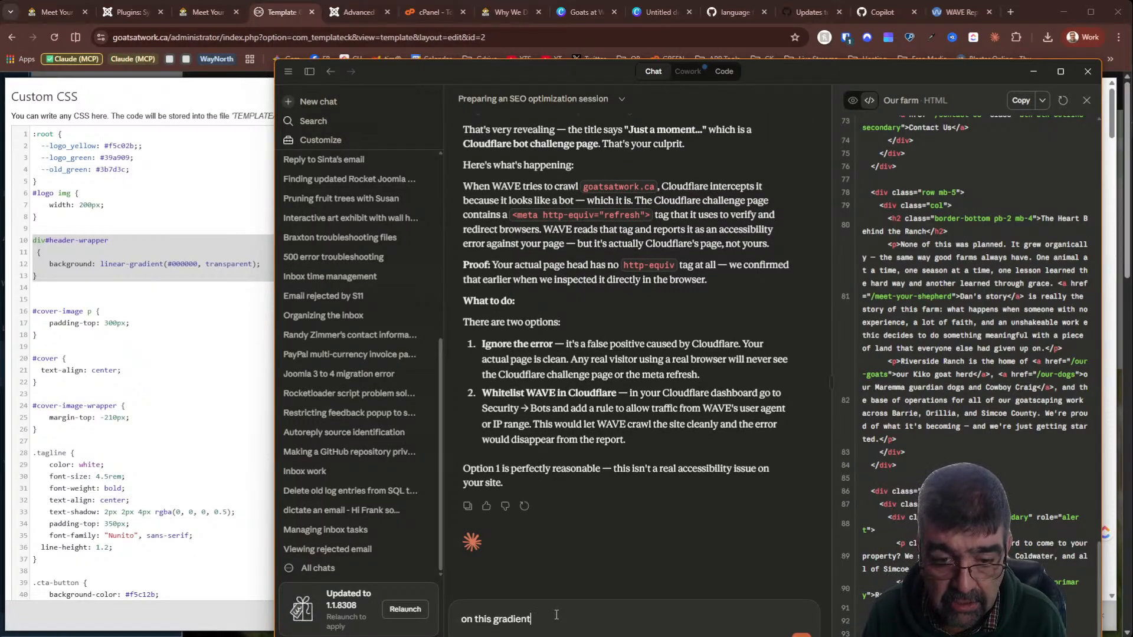
{"action": "type", "text": " -"}
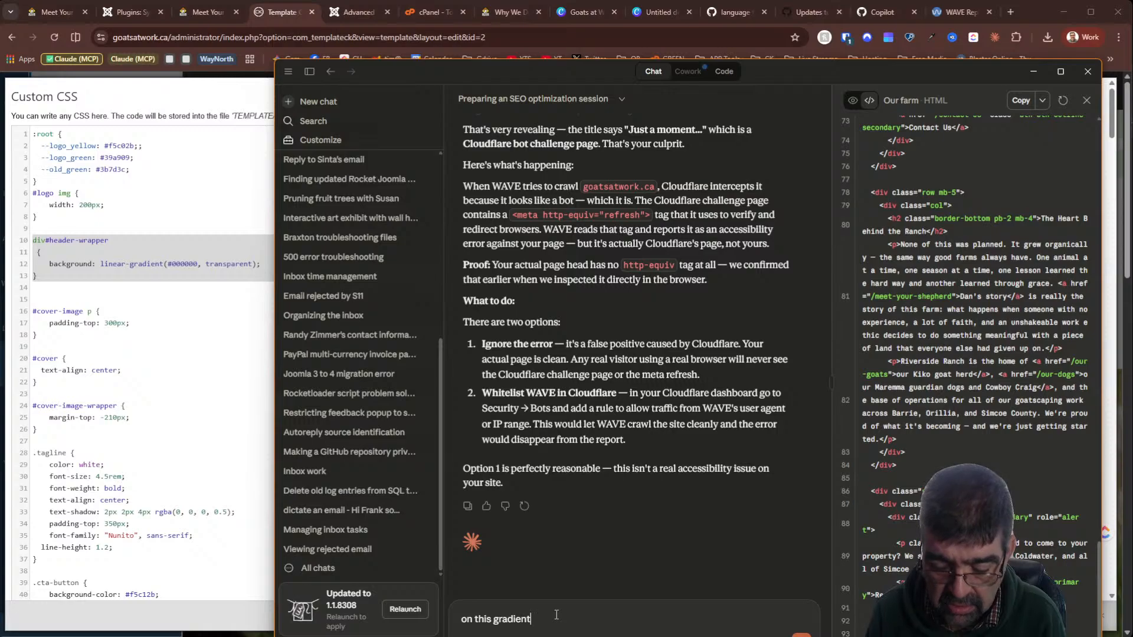
{"action": "type", "text": " i"}
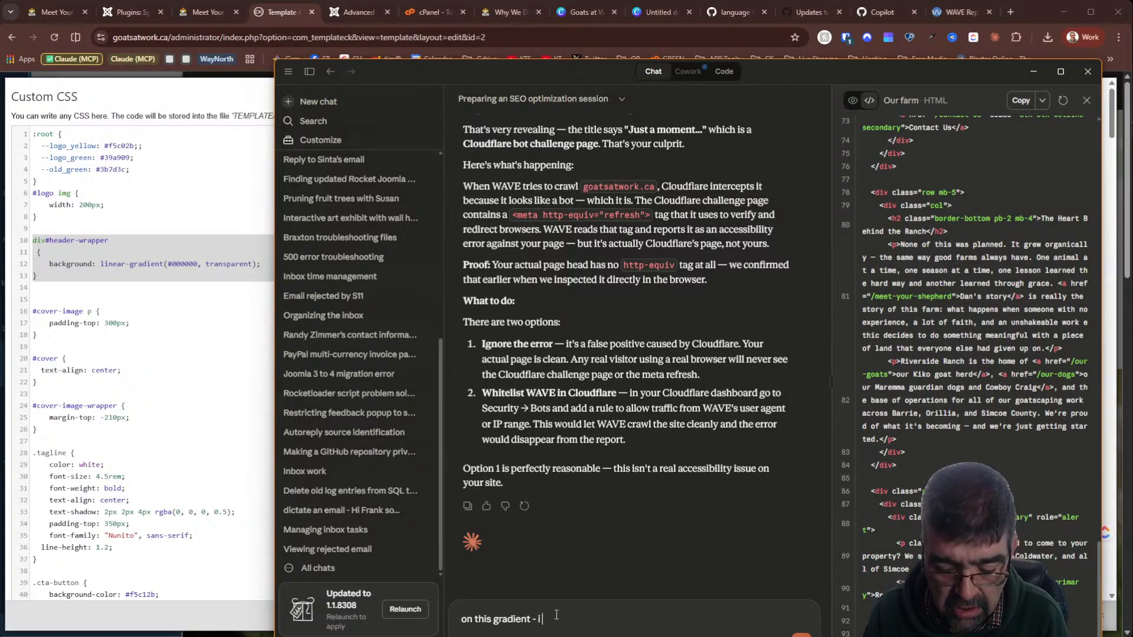
{"action": "type", "text": " want it to be"}
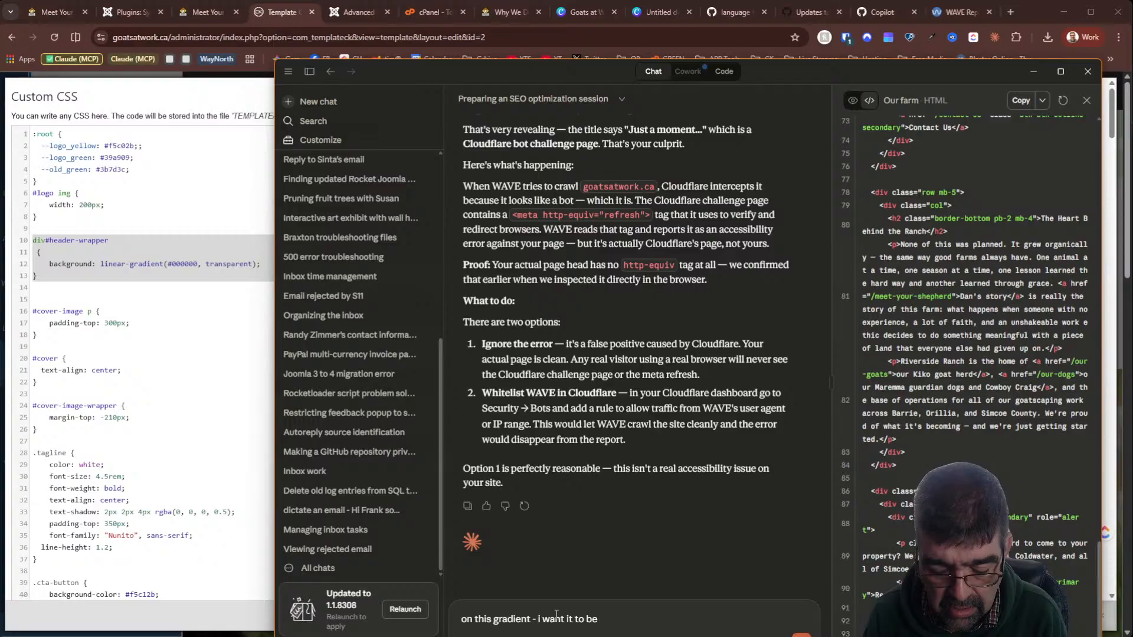
{"action": "type", "text": " black for"}
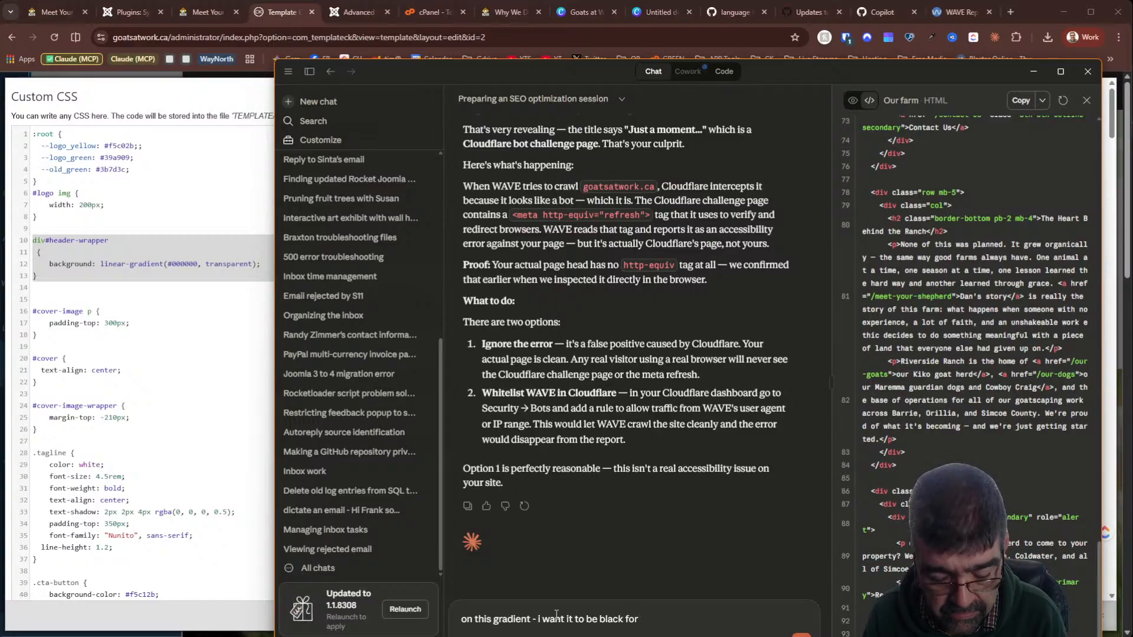
{"action": "type", "text": " the top "}
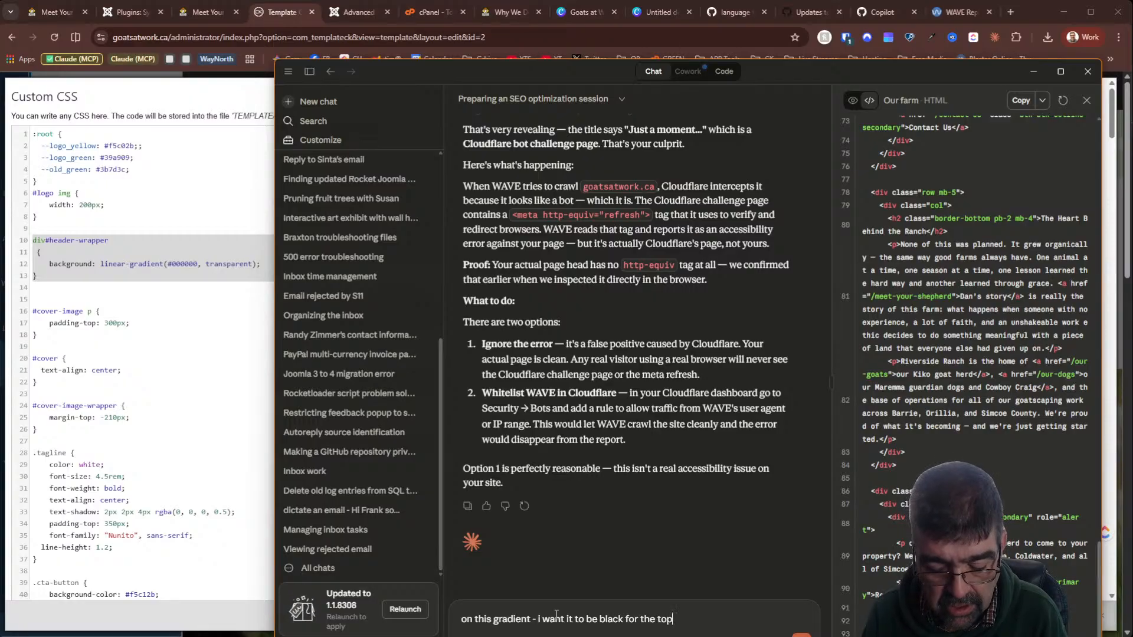
{"action": "type", "text": "80"}
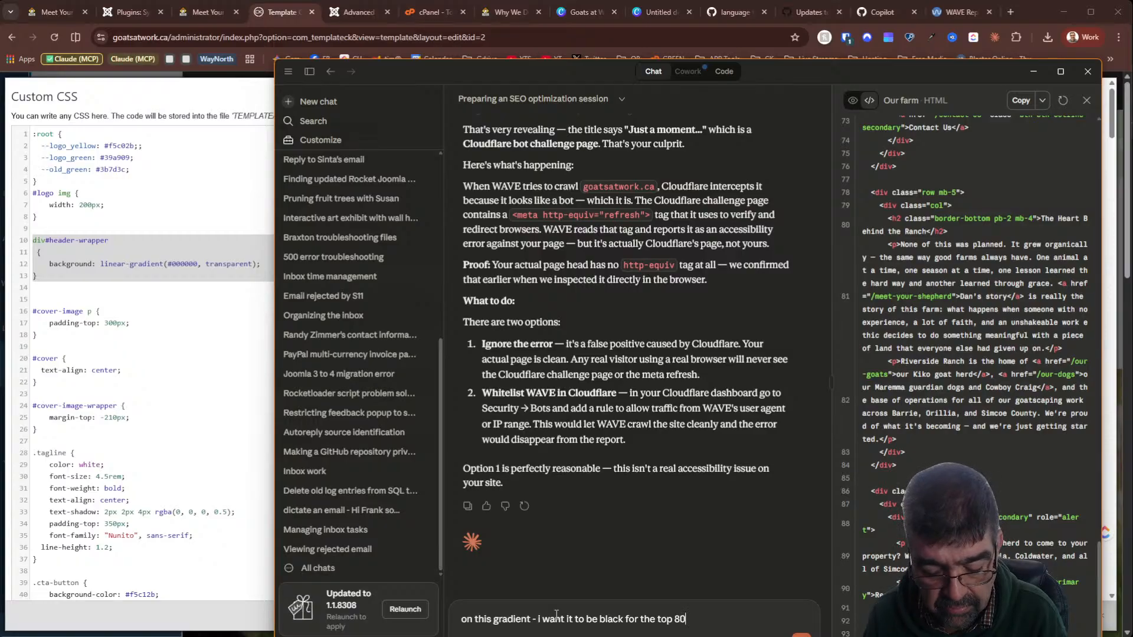
{"action": "type", "text": "%"}
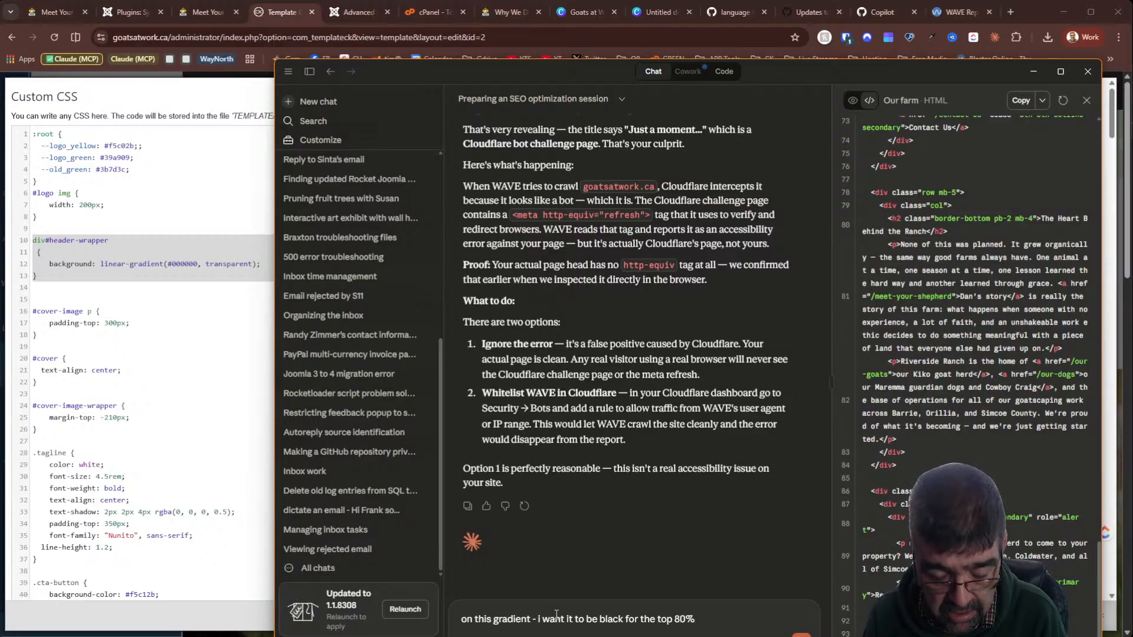
{"action": "type", "text": " and then fade to"}
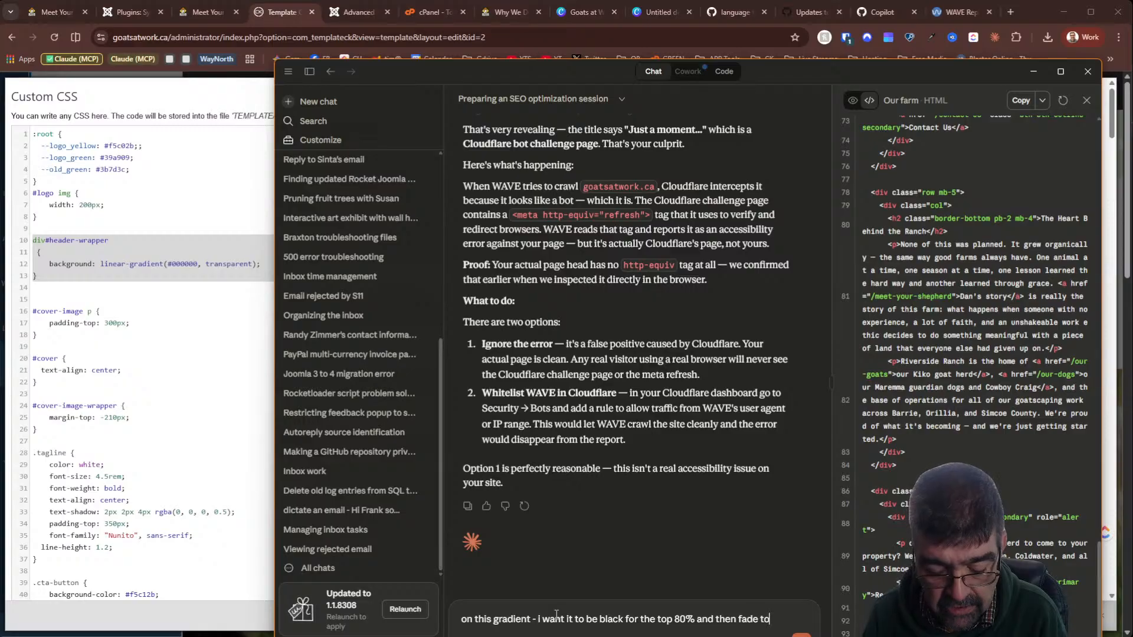
{"action": "type", "text": " white"}
{"action": "key", "text": "shift+Return"}
{"action": "key", "text": "ctrl+v"}
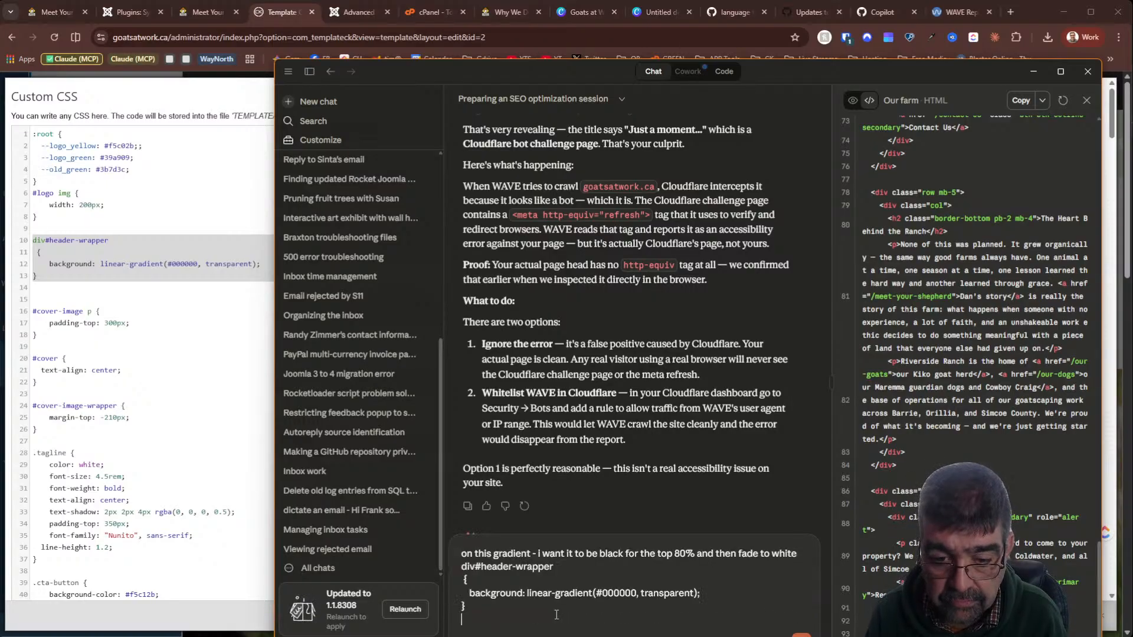
{"action": "key", "text": "Return"}
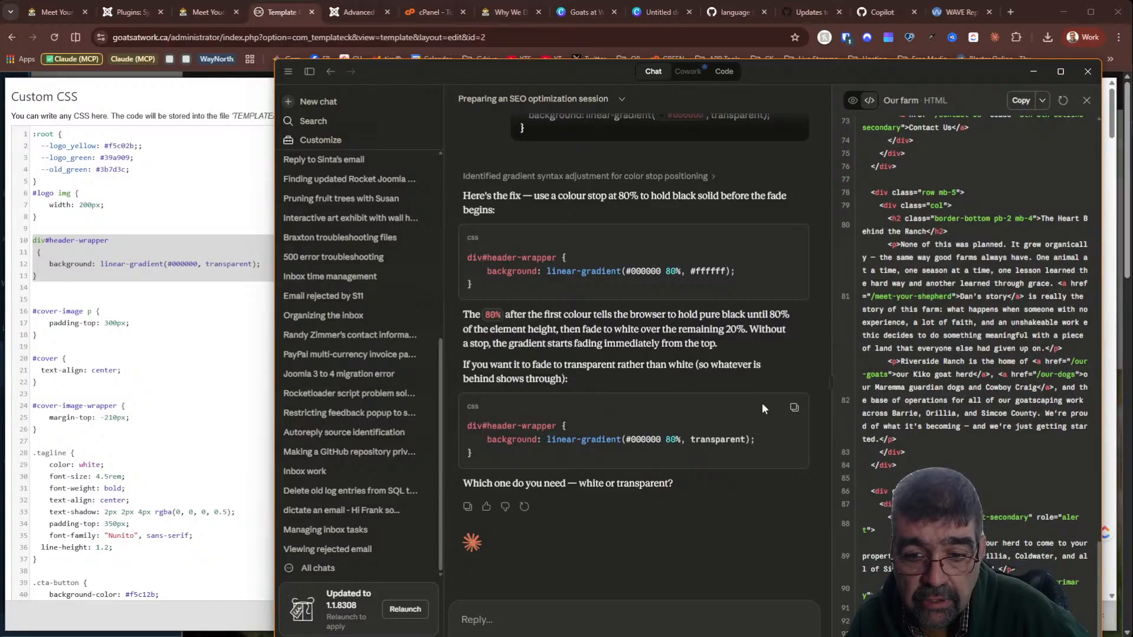
Replace the custom CSS div#header-wrapper rule with Claude's linear-gradient(#000000 80%, transparent) version and save the template
{"action": "left_click", "coordinate": [794, 408]}
{"action": "left_click", "coordinate": [110, 264]}
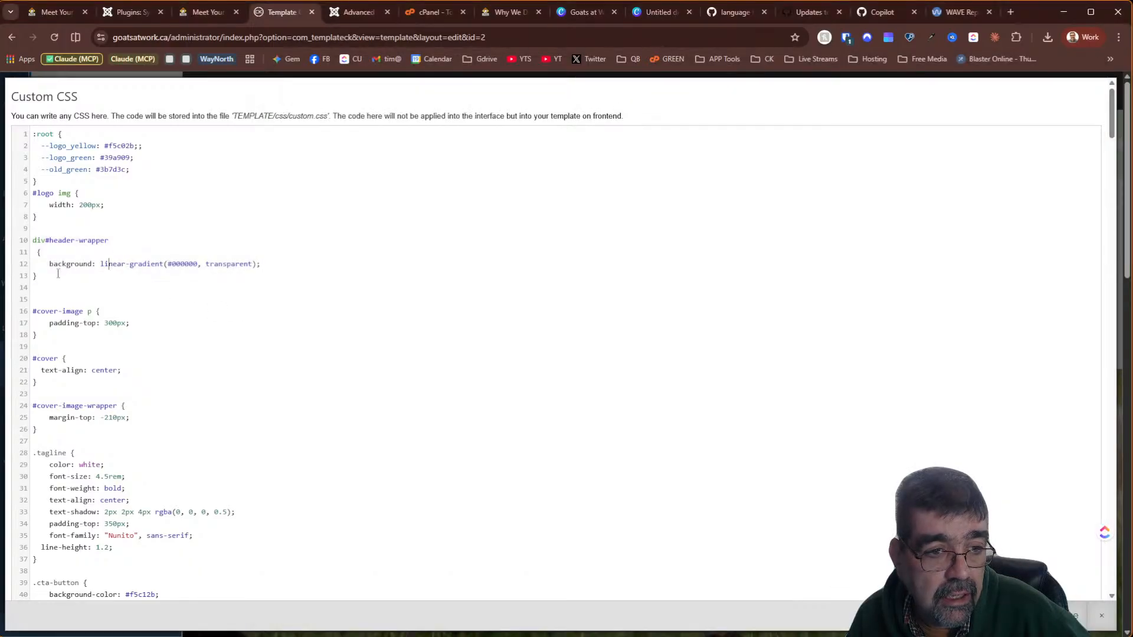
{"action": "left_click_drag", "start_coordinate": [63, 278], "coordinate": [32, 241]}
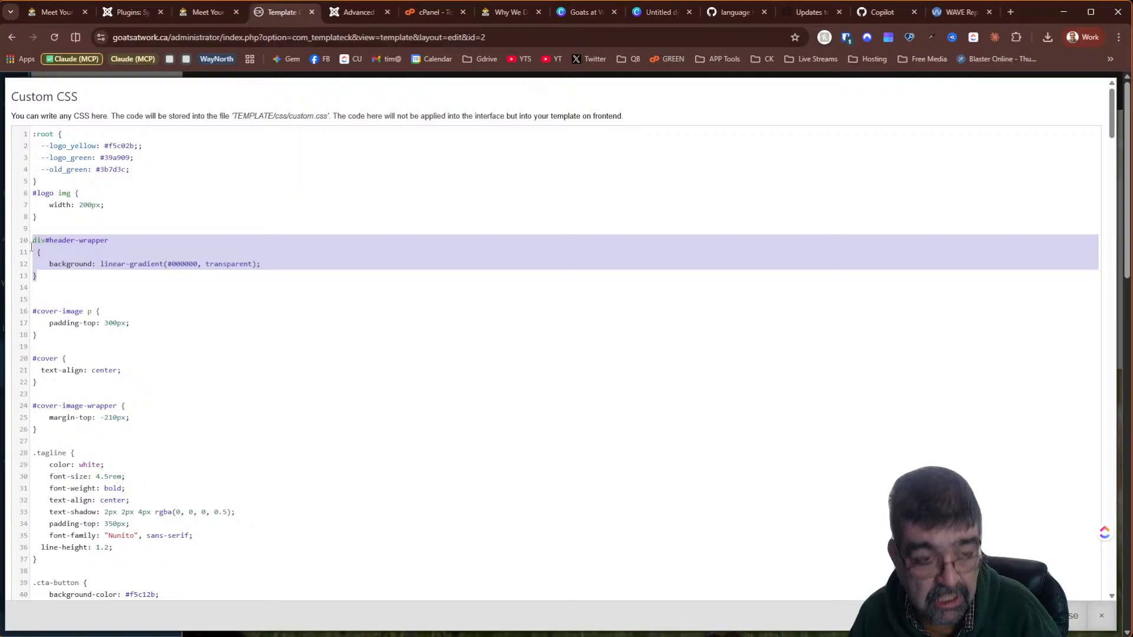
{"action": "key", "text": "ctrl+v"}
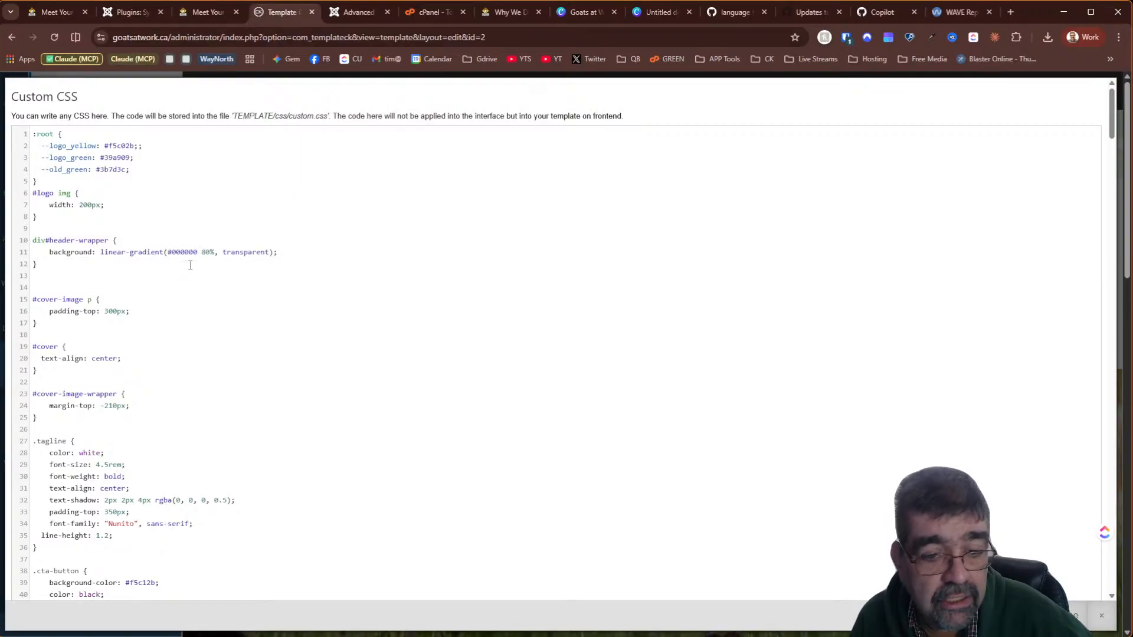
{"action": "left_click", "coordinate": [1055, 616]}
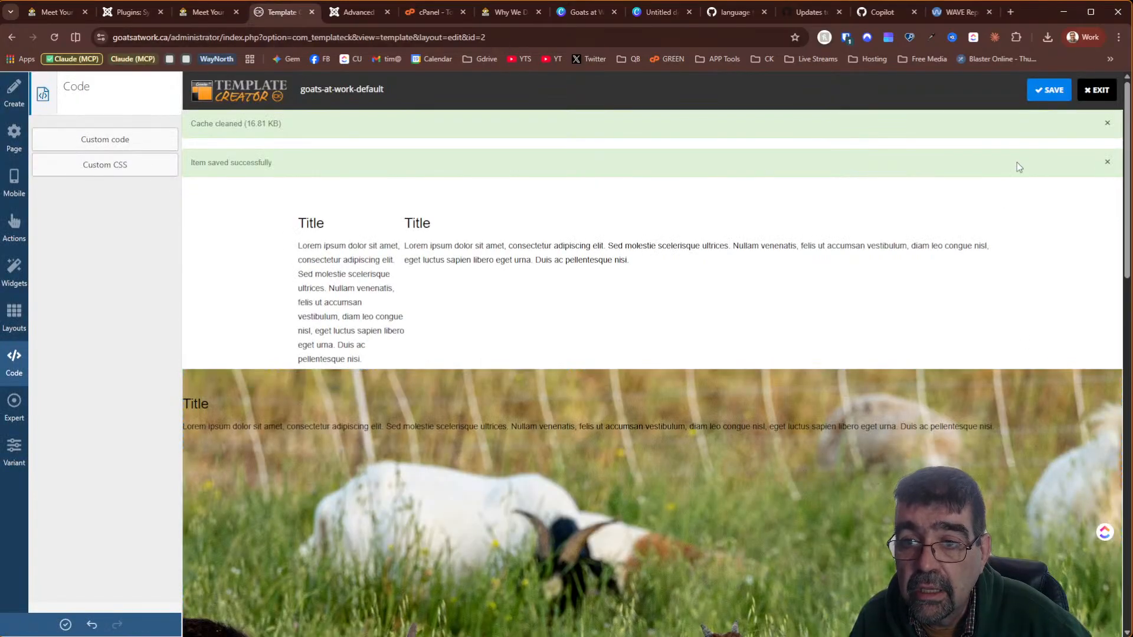
{"action": "left_click", "coordinate": [1048, 95]}
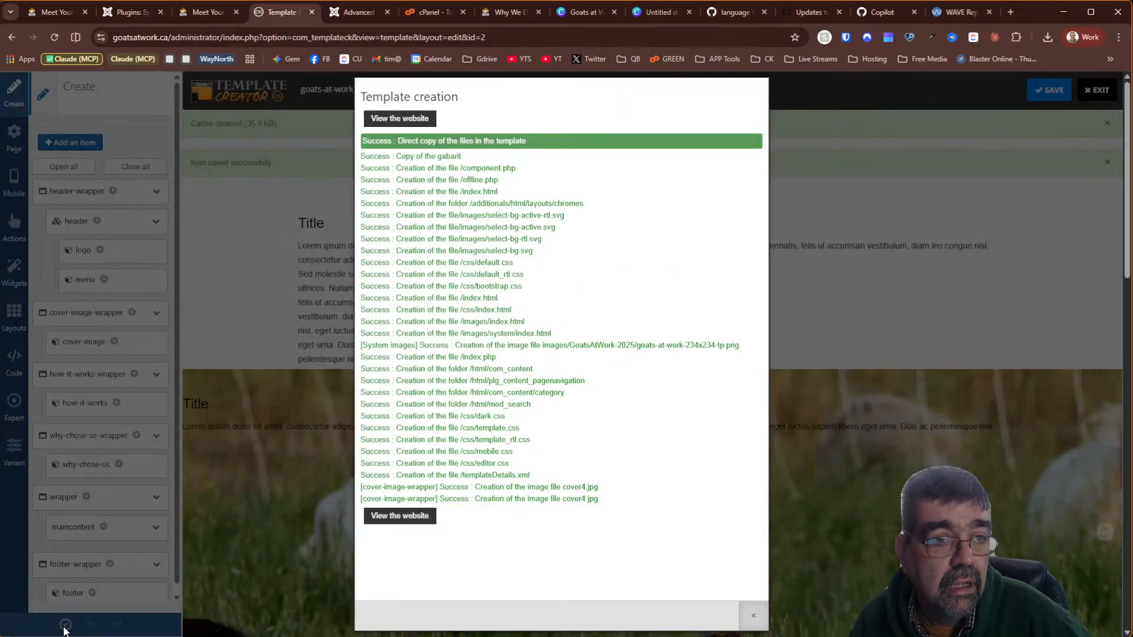
Review the header gradient on the live Meet Your Shepherd page and inspect the header-wrapper element
{"action": "left_click", "coordinate": [56, 12]}
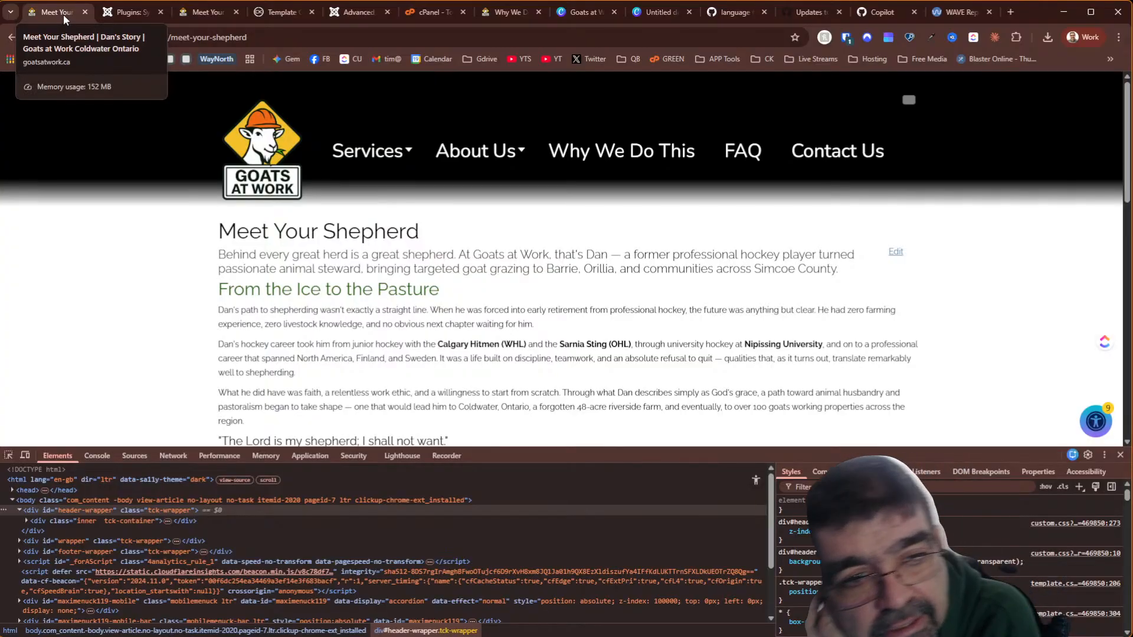
{"action": "scroll", "coordinate": [620, 174], "scroll_direction": "down", "scroll_amount": 5}
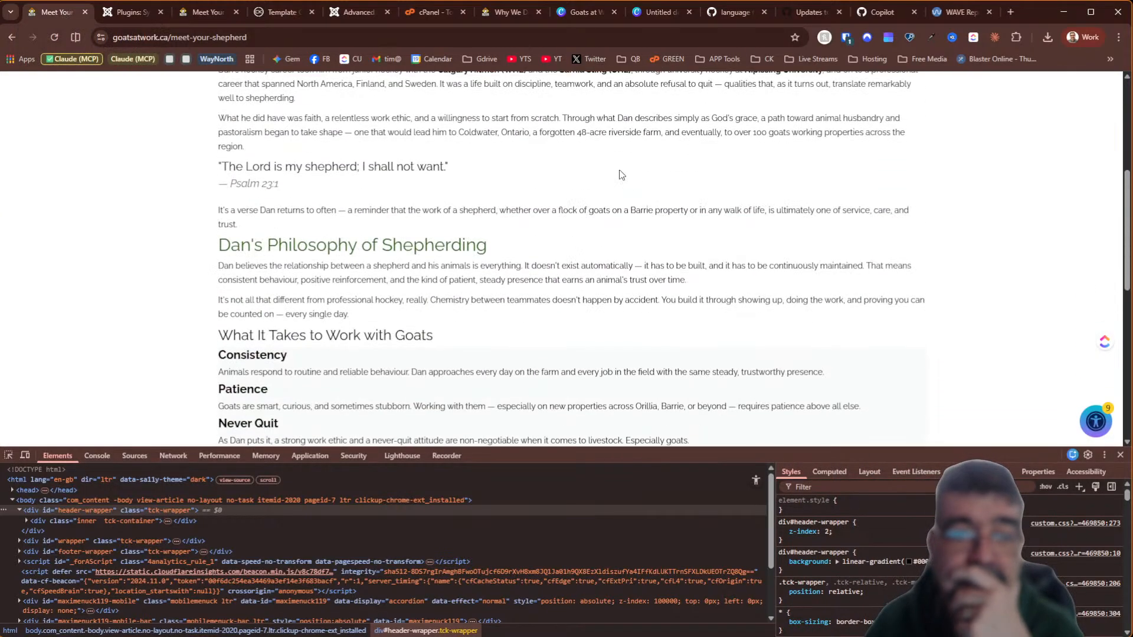
{"action": "scroll", "coordinate": [620, 175], "scroll_direction": "up", "scroll_amount": 5}
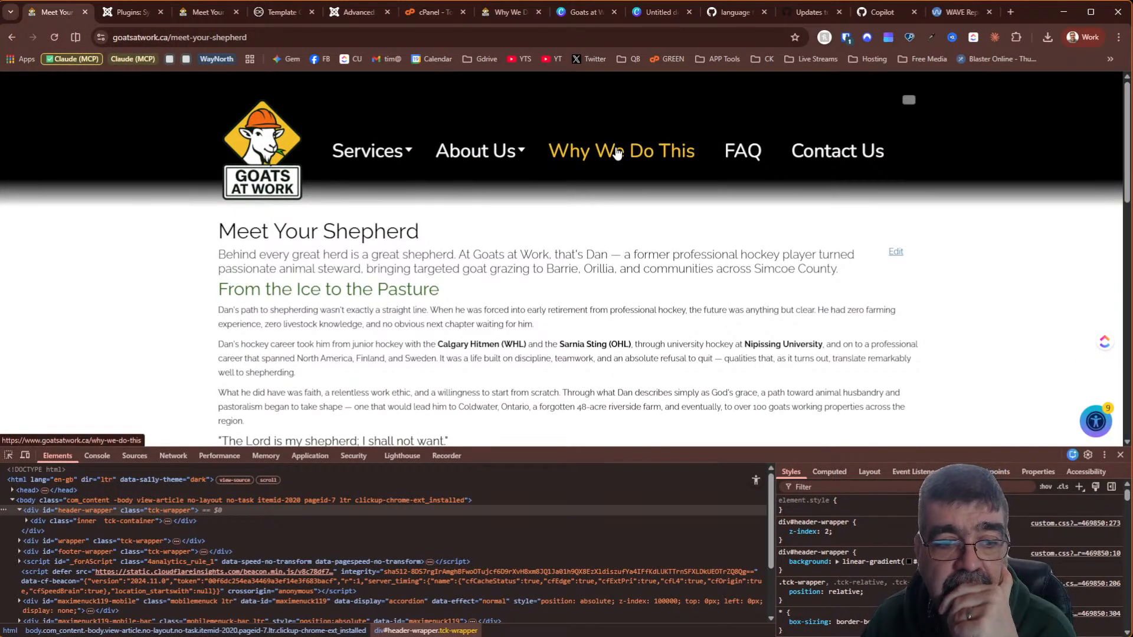
{"action": "left_click", "coordinate": [8, 455]}
{"action": "left_click", "coordinate": [114, 146]}
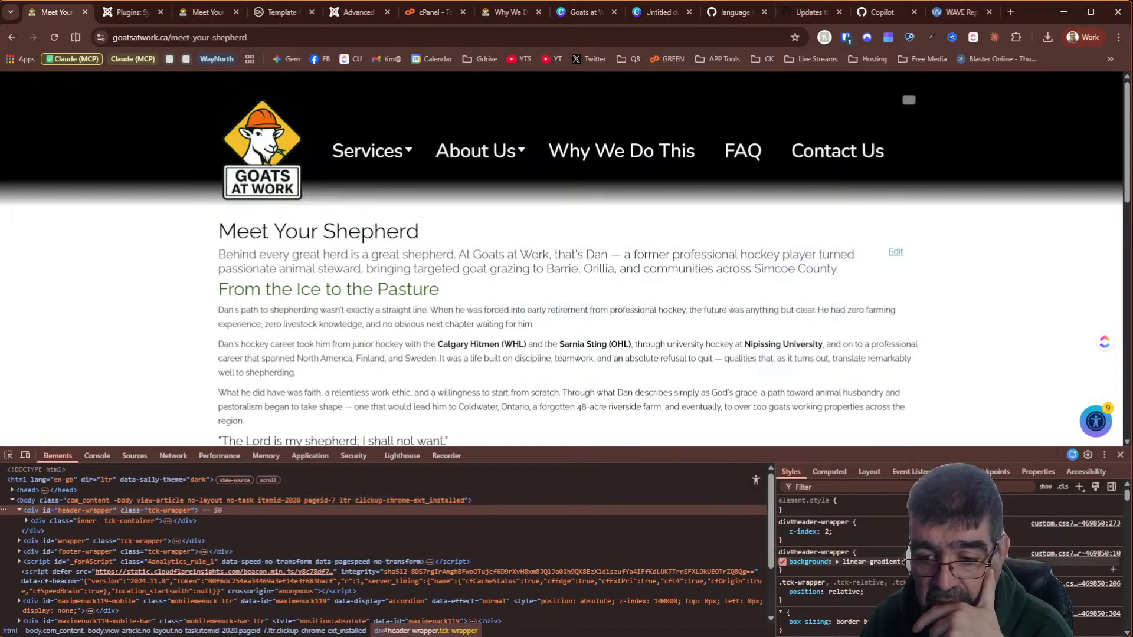
Lower the black colour stop of the live header-wrapper background gradient to 61%
{"action": "left_click", "coordinate": [868, 562]}
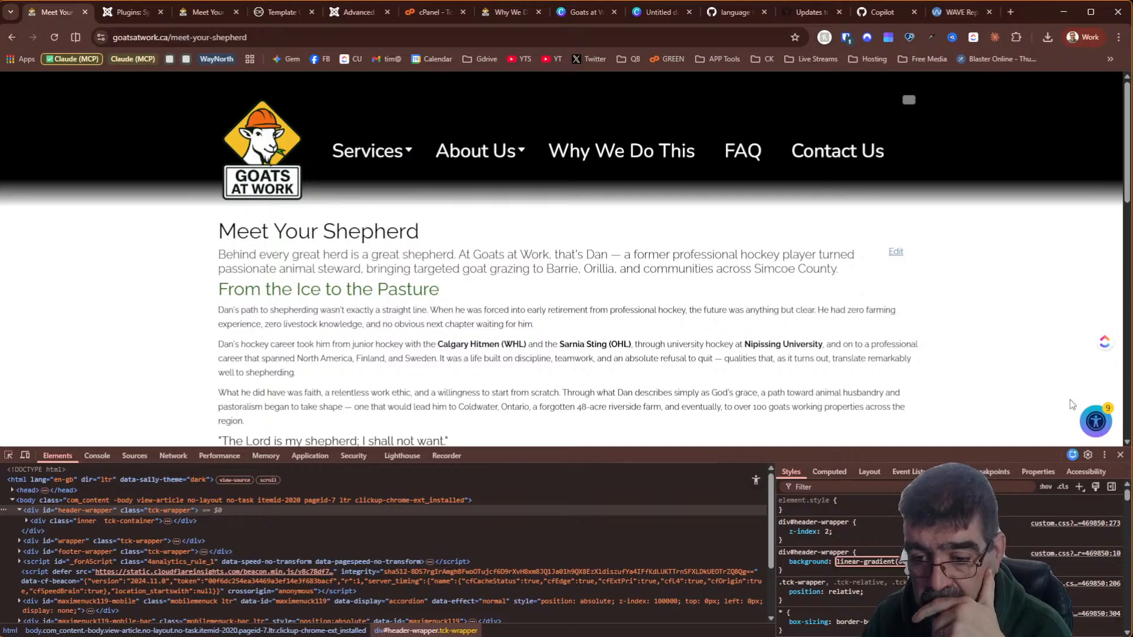
{"action": "key", "text": "Down"}
{"action": "key", "text": "Down"}
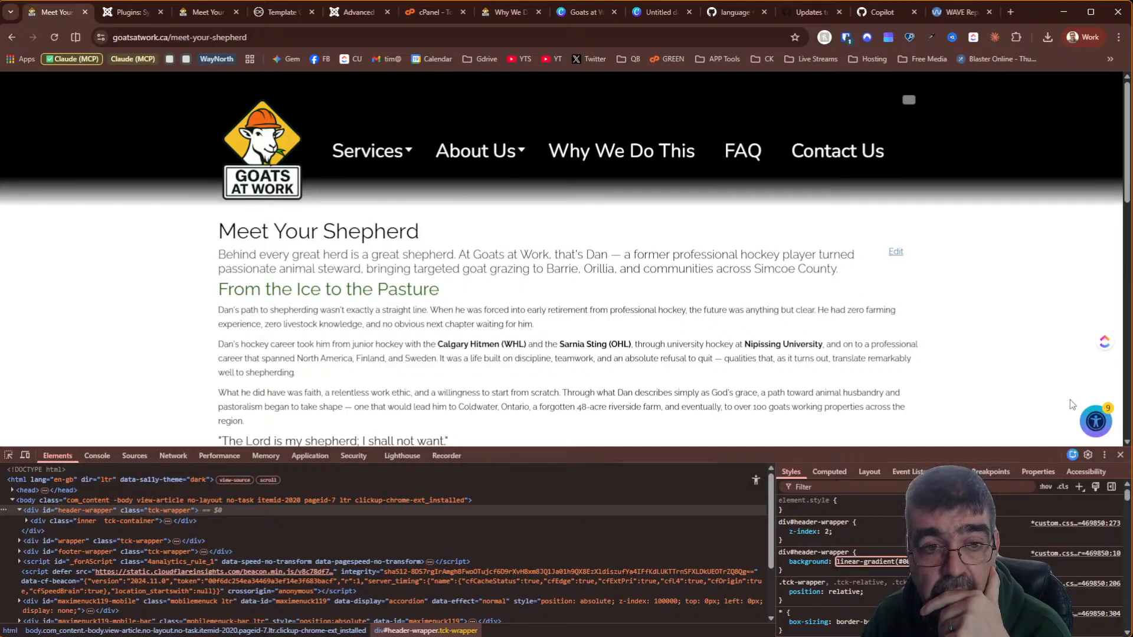
{"action": "key", "text": "Down"}
{"action": "key", "text": "Down"}
{"action": "key", "text": "Down"}
{"action": "key", "text": "Down"}
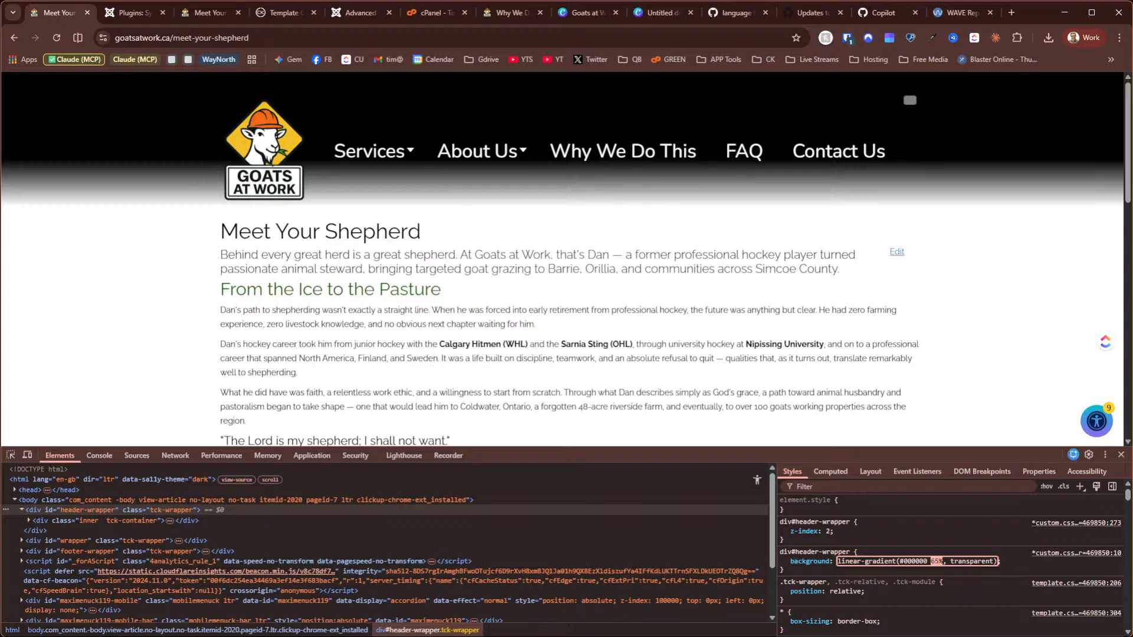
{"action": "scroll", "coordinate": [937, 561], "scroll_direction": "up", "scroll_amount": 4}
{"action": "scroll", "coordinate": [936, 561], "scroll_direction": "down", "scroll_amount": 8}
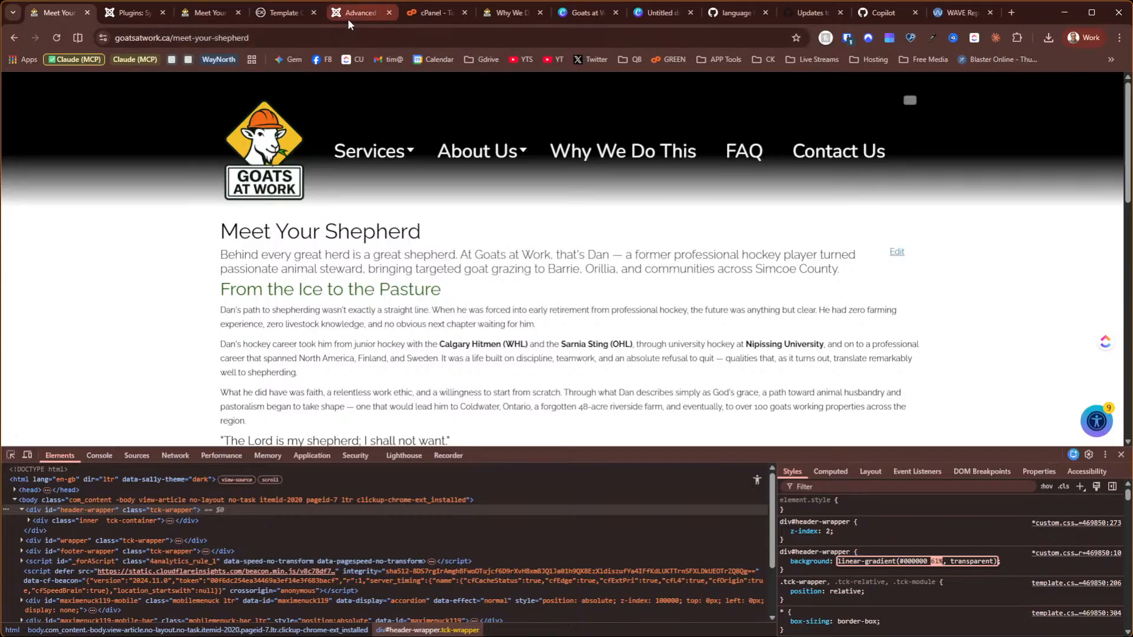
Open the site's home page from the logo and compare its header gradient with the Meet Your Shepherd page
{"action": "left_click", "coordinate": [215, 14]}
{"action": "scroll", "coordinate": [515, 150], "scroll_direction": "up", "scroll_amount": 5}
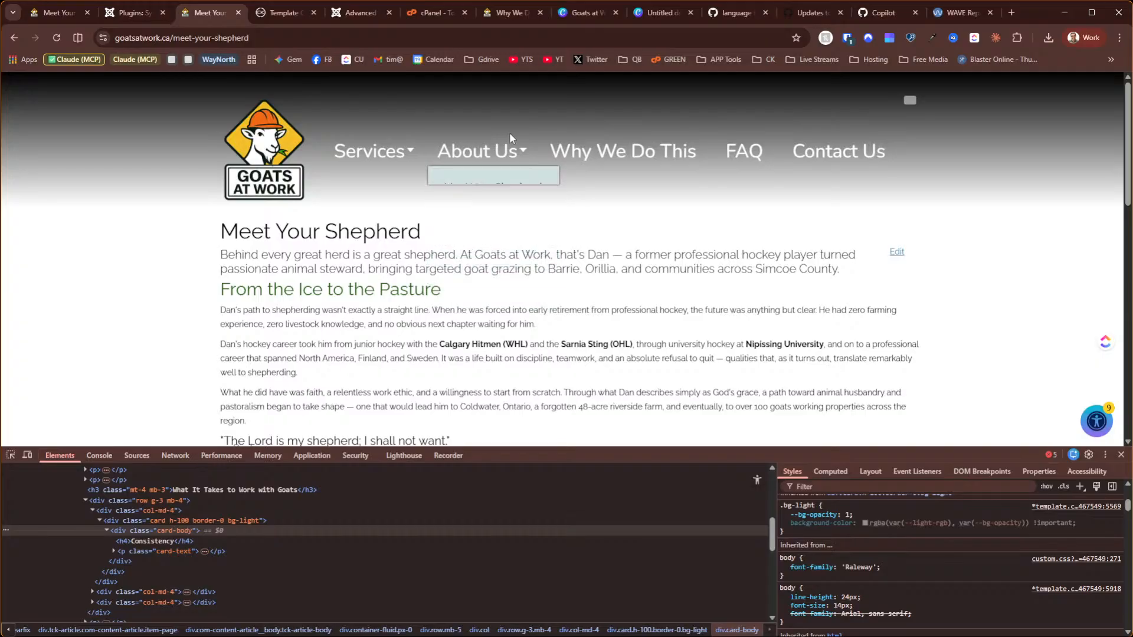
{"action": "left_click", "coordinate": [275, 151]}
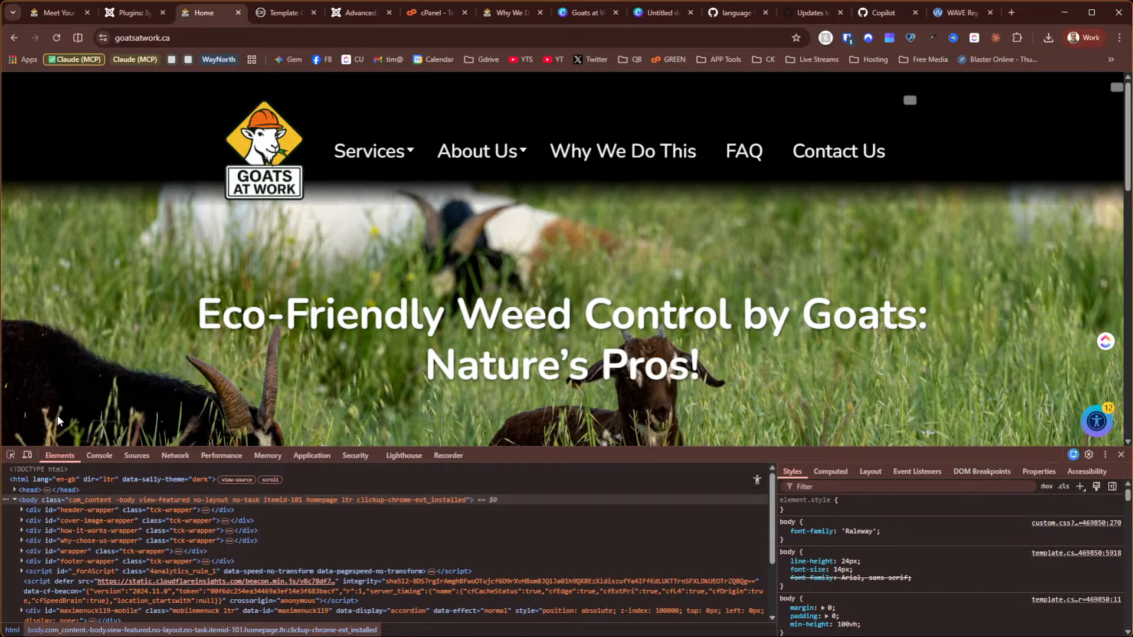
{"action": "left_click", "coordinate": [62, 12]}
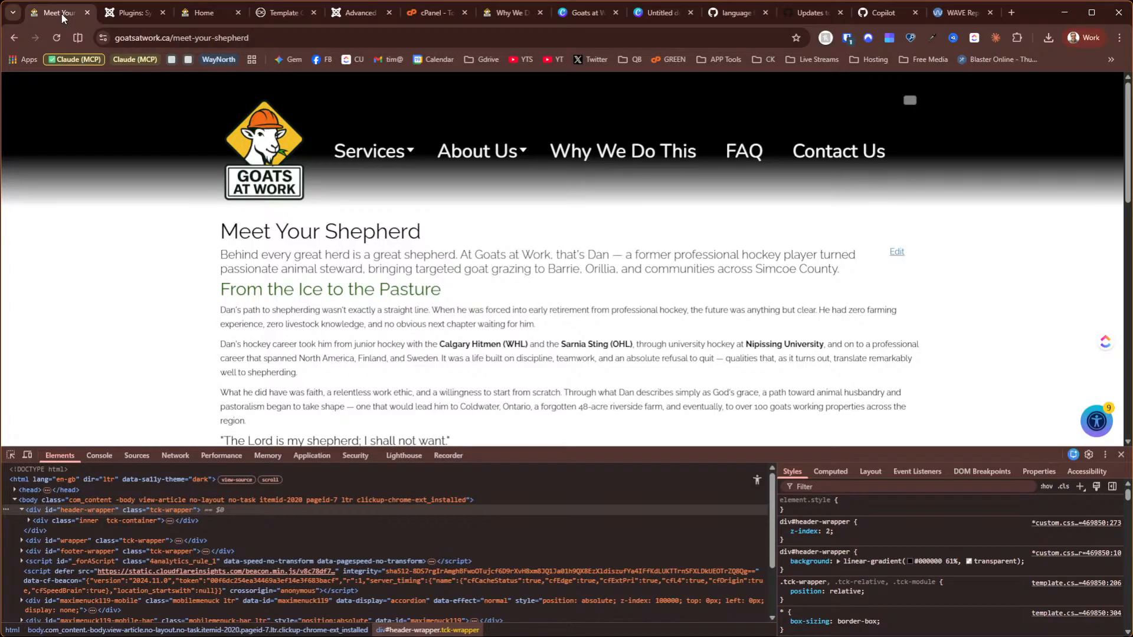
{"action": "left_click", "coordinate": [206, 18]}
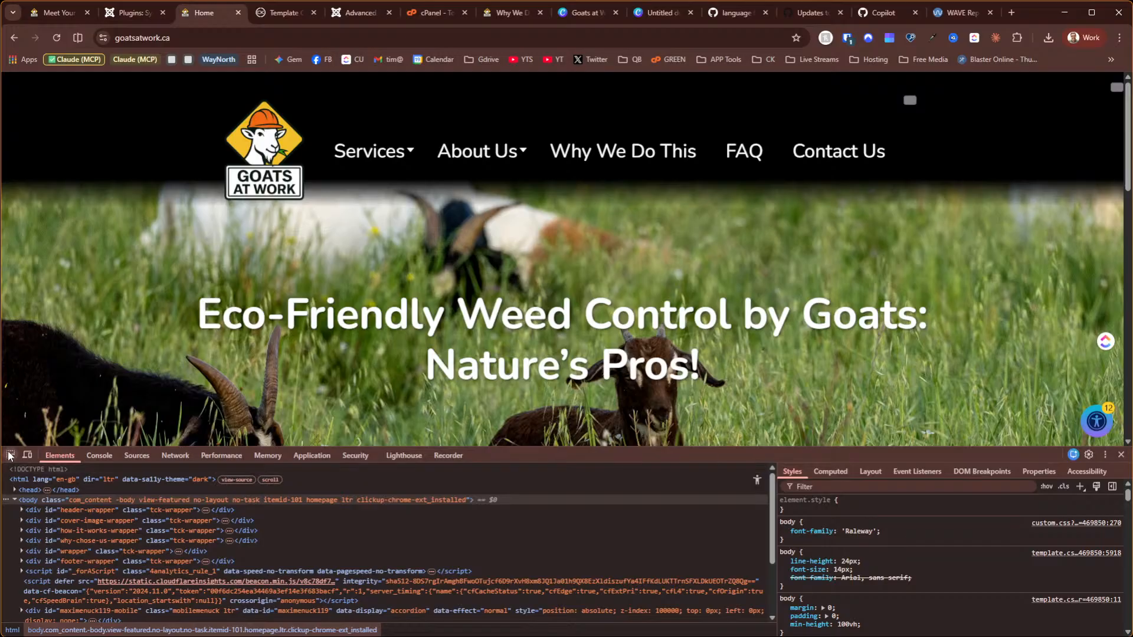
Inspect the home page's header-wrapper and try the logo's leaf green #39a606 as its gradient colour
{"action": "left_click", "coordinate": [9, 455]}
{"action": "left_click", "coordinate": [69, 175]}
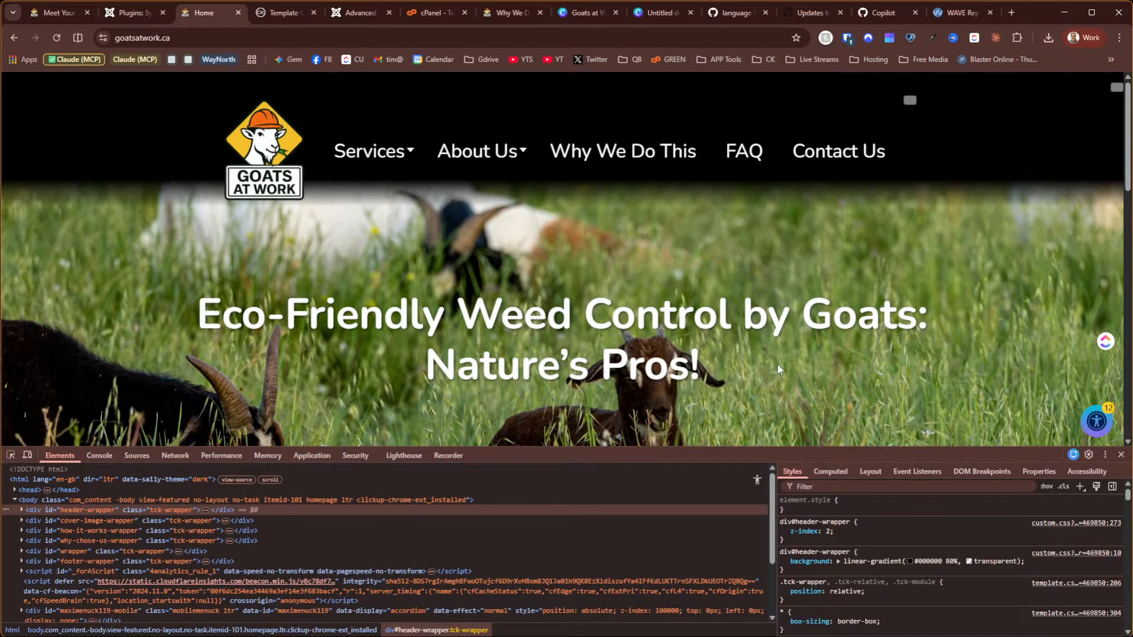
{"action": "left_click", "coordinate": [909, 561]}
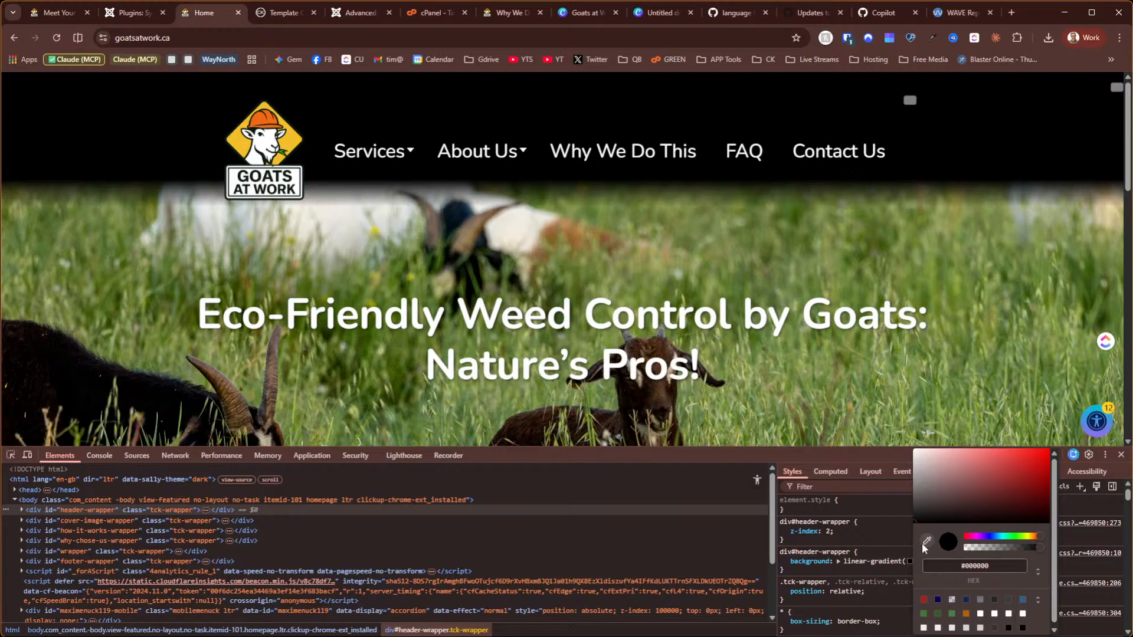
{"action": "left_click", "coordinate": [925, 544]}
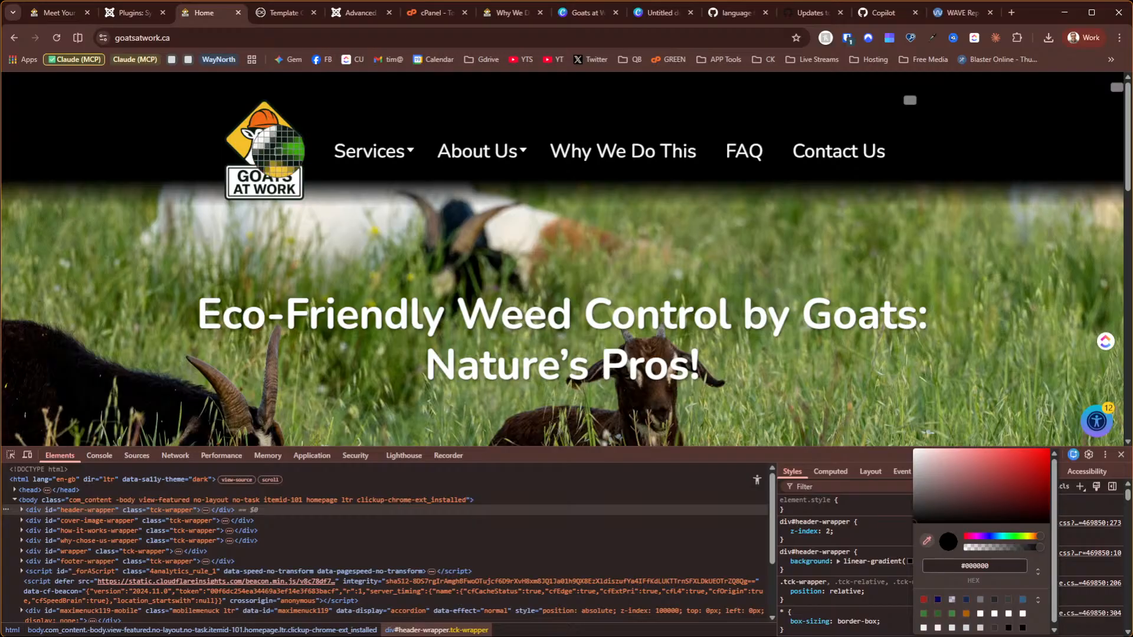
{"action": "left_click", "coordinate": [279, 155]}
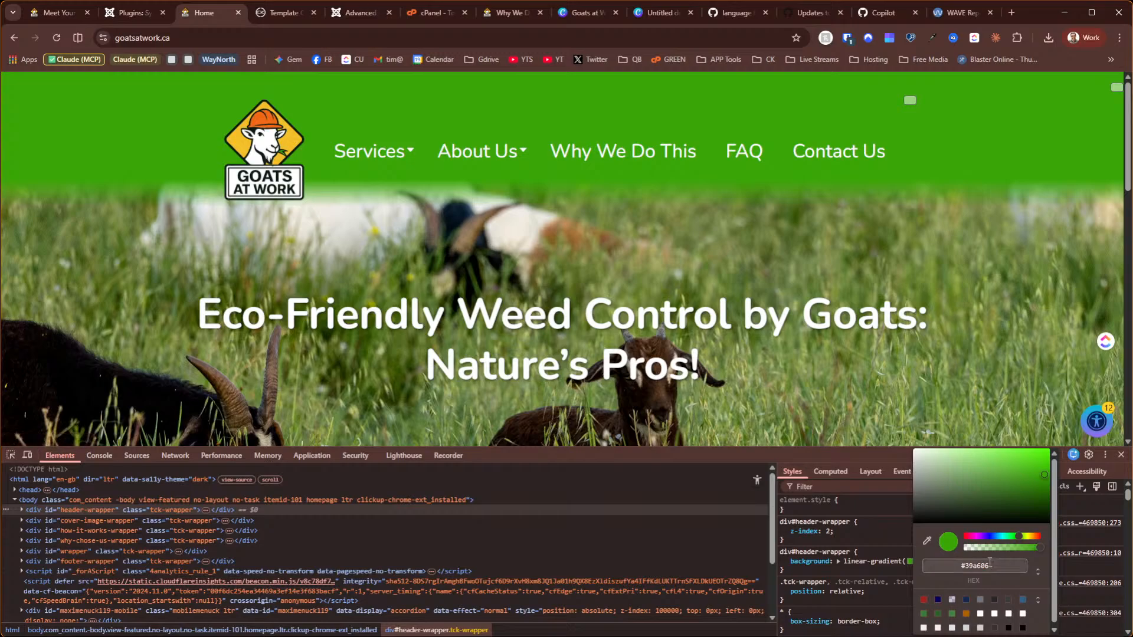
{"action": "left_click", "coordinate": [927, 541]}
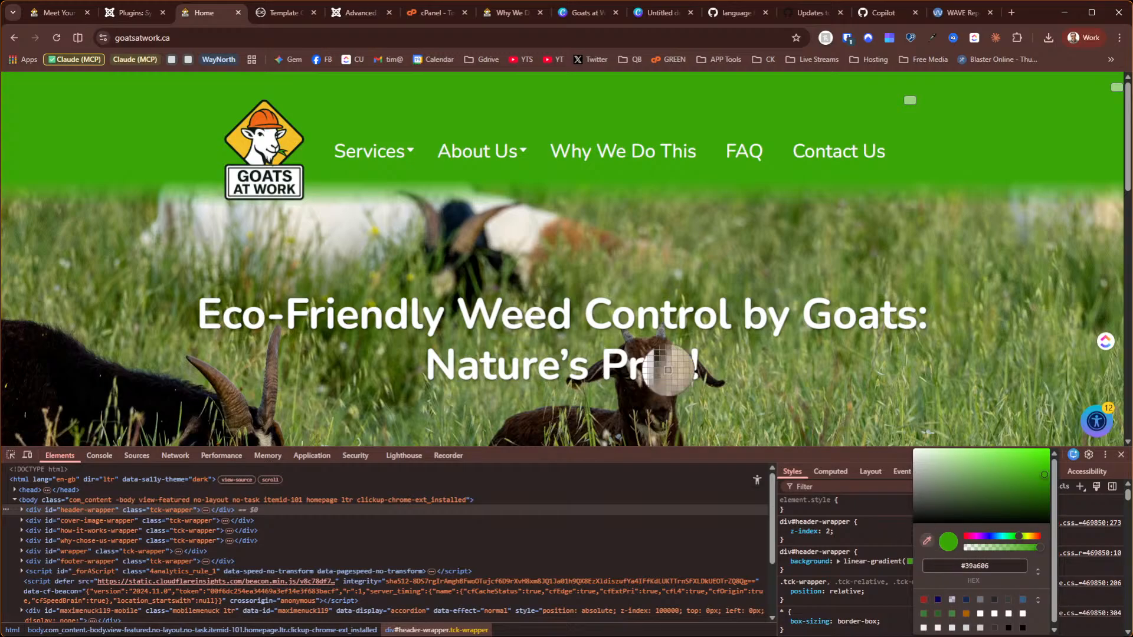
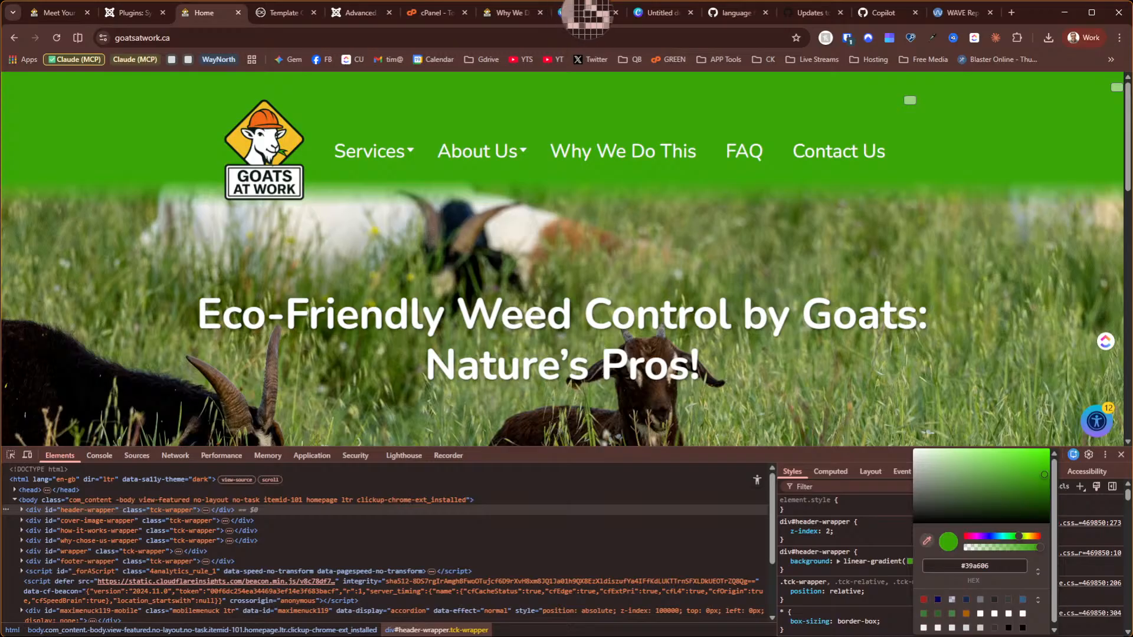
Switch to Canva and open the color palette of the Goats At Work brand kit
{"action": "left_click", "coordinate": [522, 9]}
{"action": "left_click", "coordinate": [575, 14]}
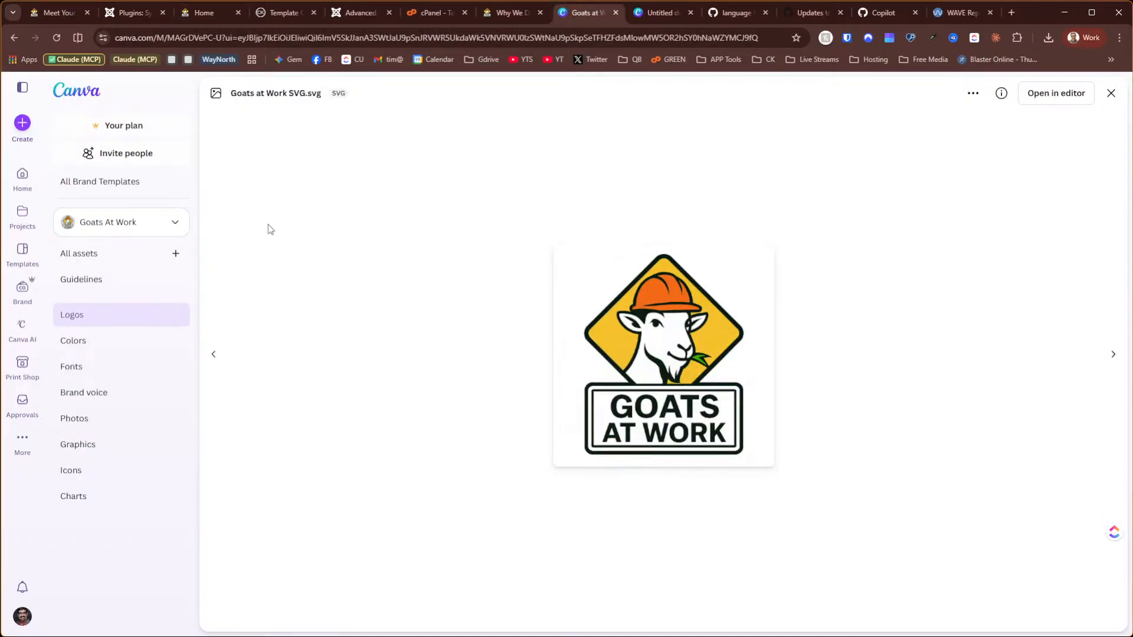
{"action": "left_click", "coordinate": [94, 224]}
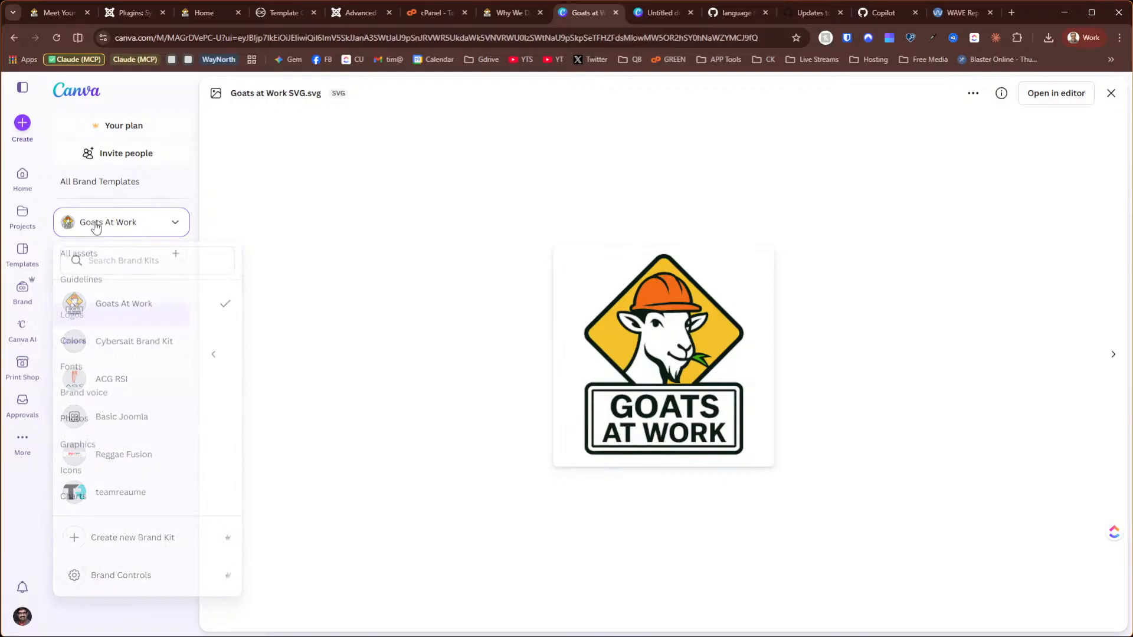
{"action": "left_click", "coordinate": [95, 224]}
{"action": "left_click", "coordinate": [91, 301]}
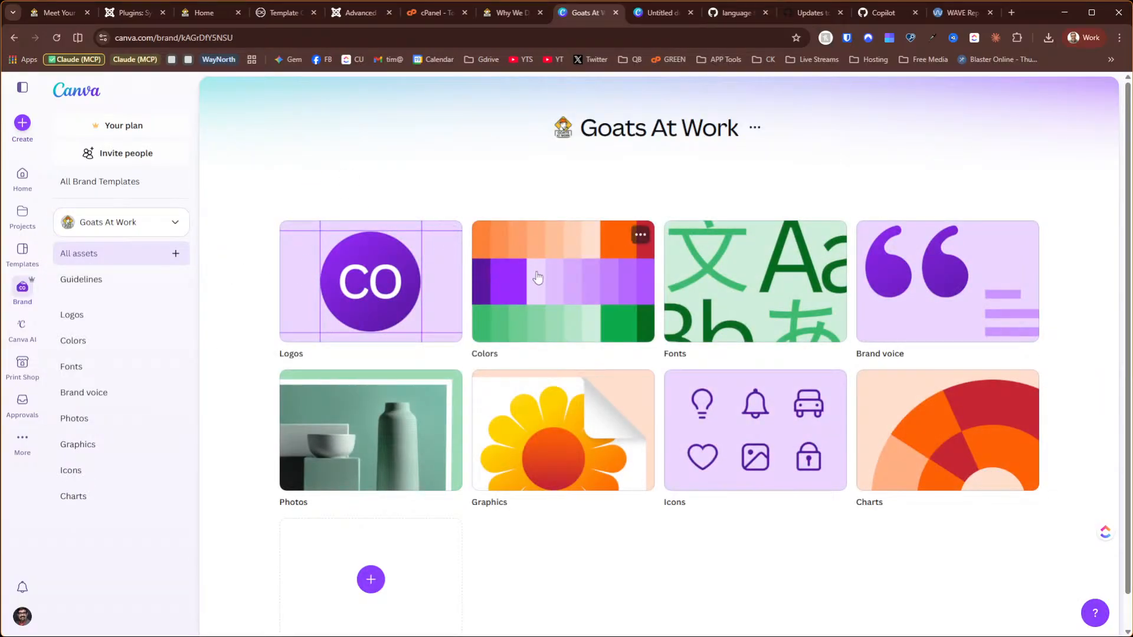
{"action": "left_click", "coordinate": [537, 278]}
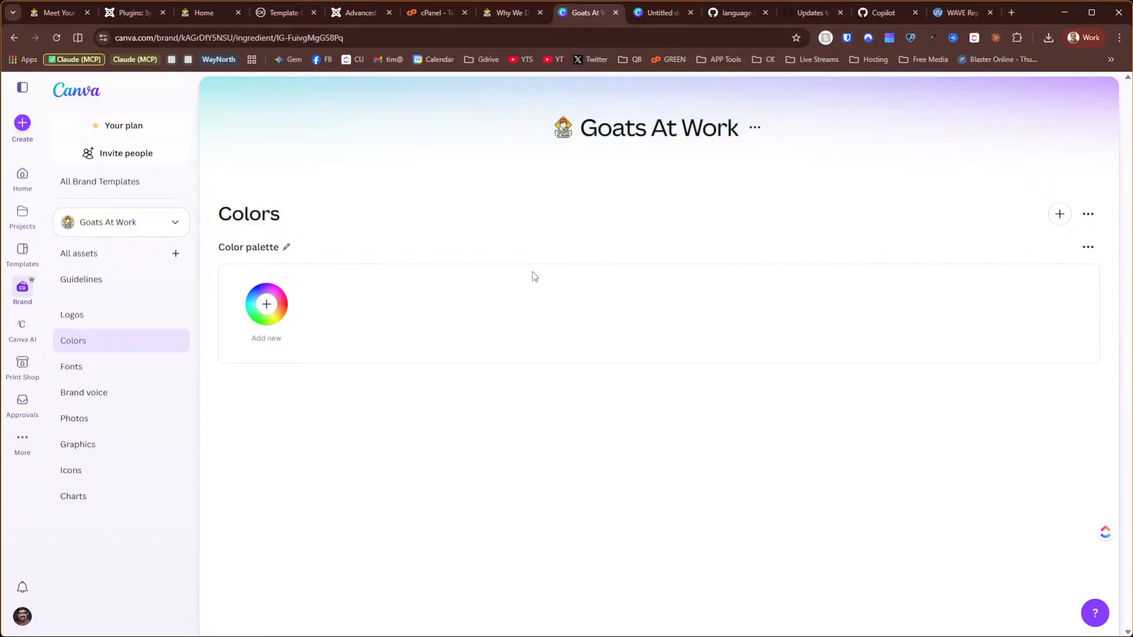
Add the colour #22155a to the brand kit's color palette and open the kit's logos
{"action": "left_click", "coordinate": [265, 304]}
{"action": "left_click", "coordinate": [555, 317]}
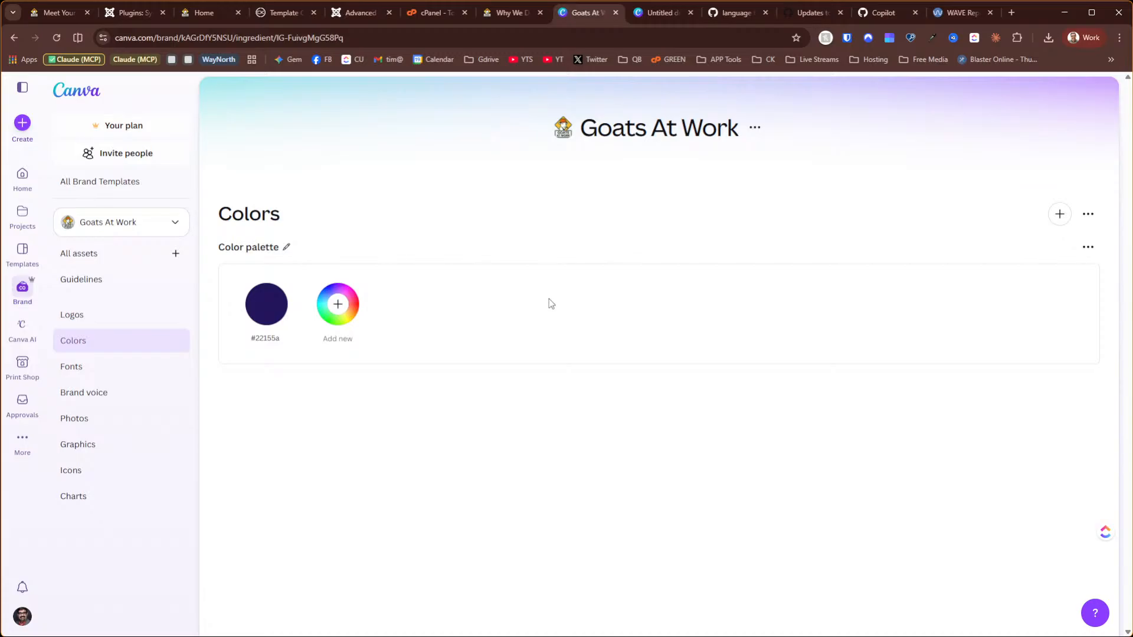
{"action": "left_click", "coordinate": [93, 322]}
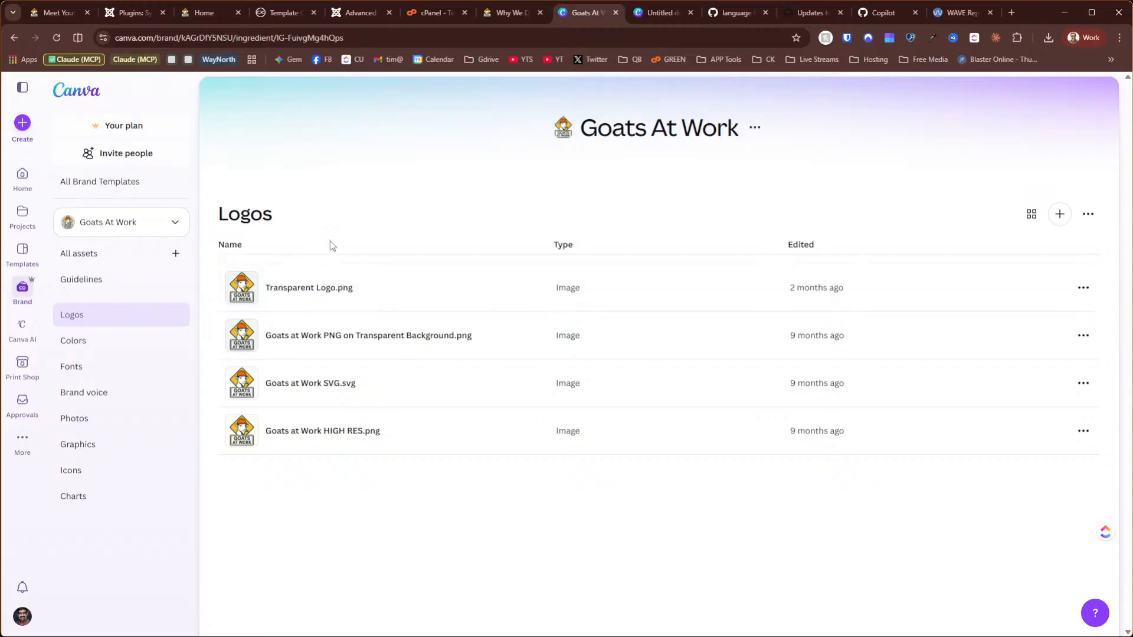
Return to the site's home page and compare its header with the header-wrapper background disabled and re-enabled
{"action": "left_click", "coordinate": [263, 13]}
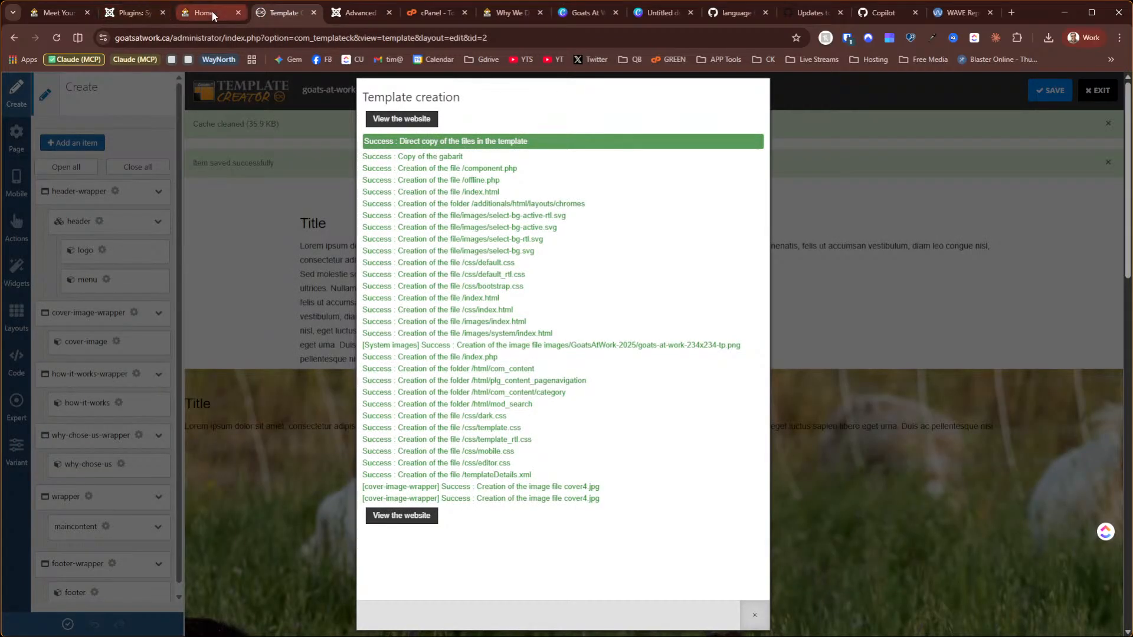
{"action": "left_click", "coordinate": [212, 14]}
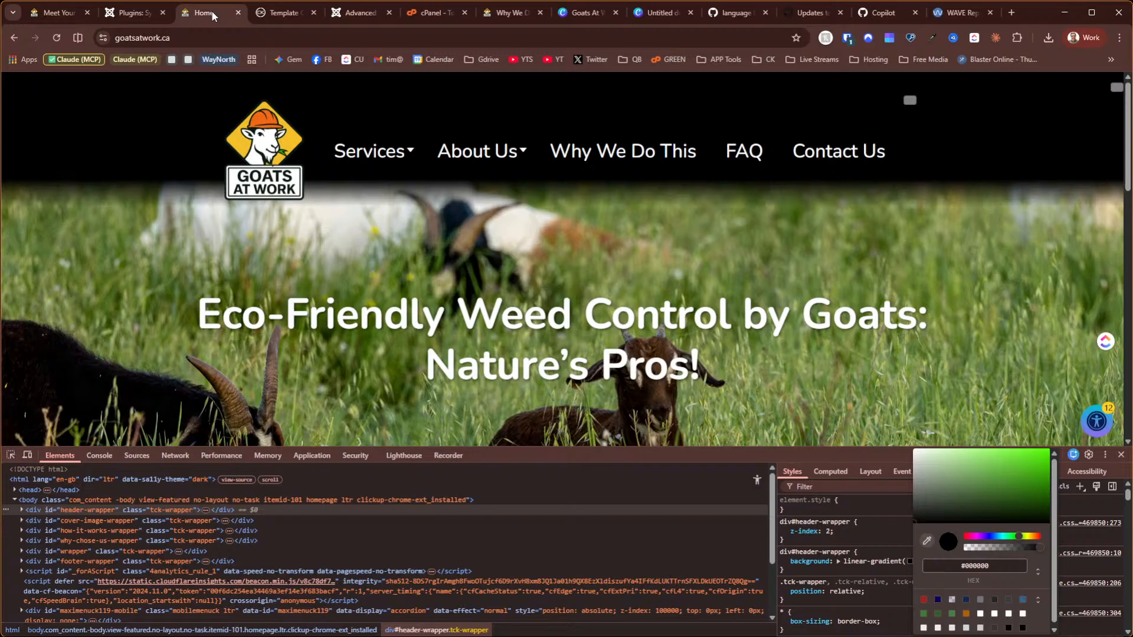
{"action": "left_click", "coordinate": [786, 564]}
{"action": "left_click", "coordinate": [784, 561]}
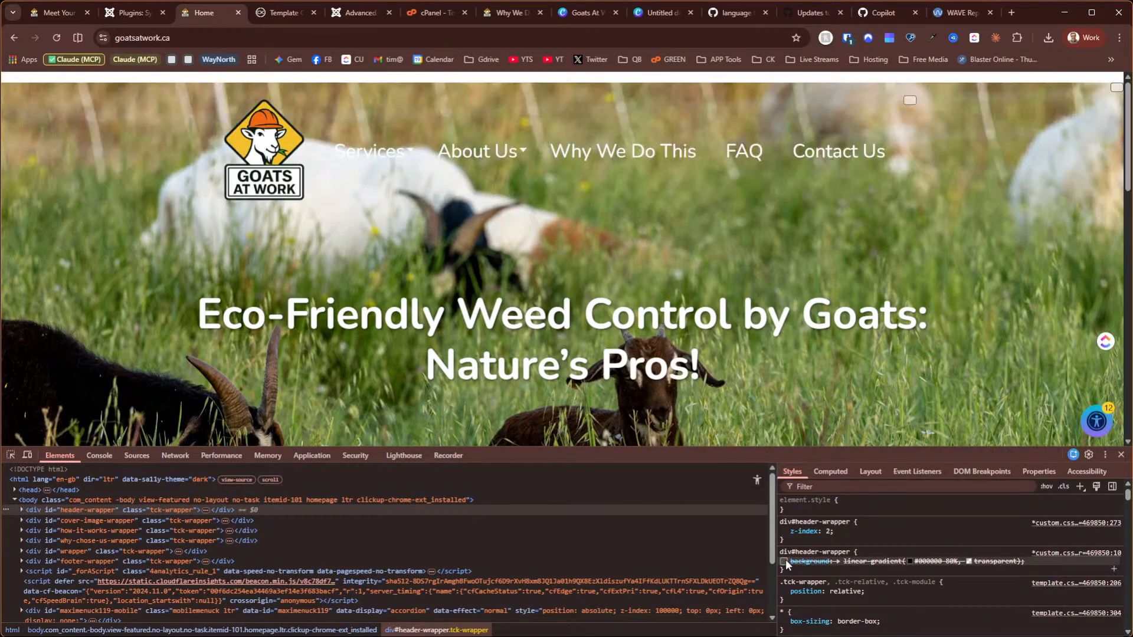
{"action": "left_click", "coordinate": [784, 561]}
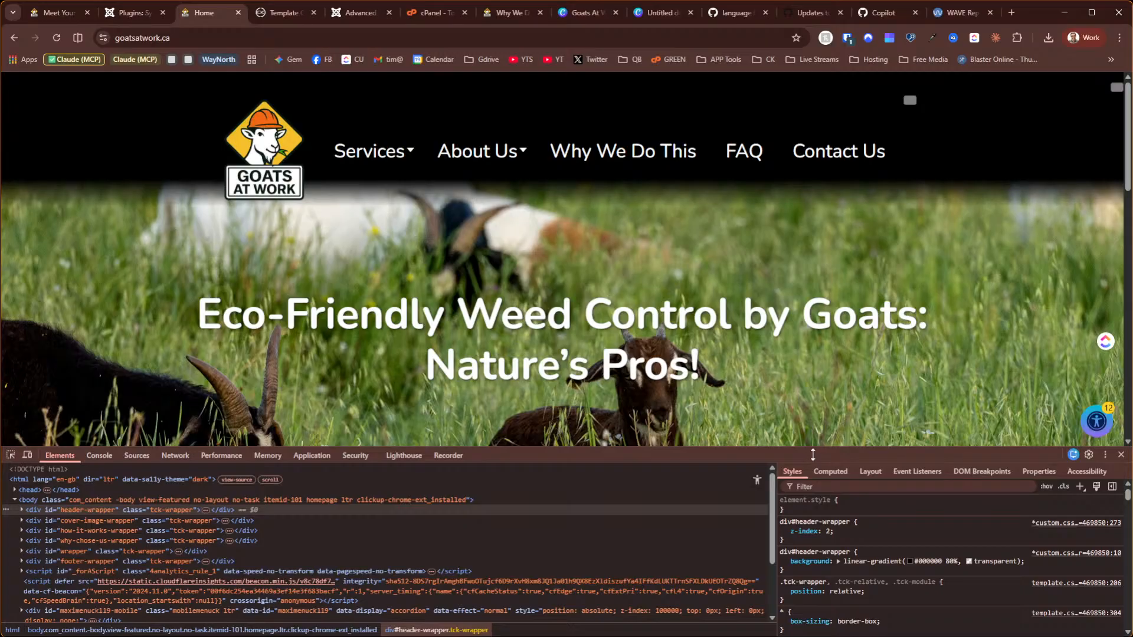
Lower the black colour stop of the home page's live header-wrapper background gradient to 55%
{"action": "left_click", "coordinate": [951, 561]}
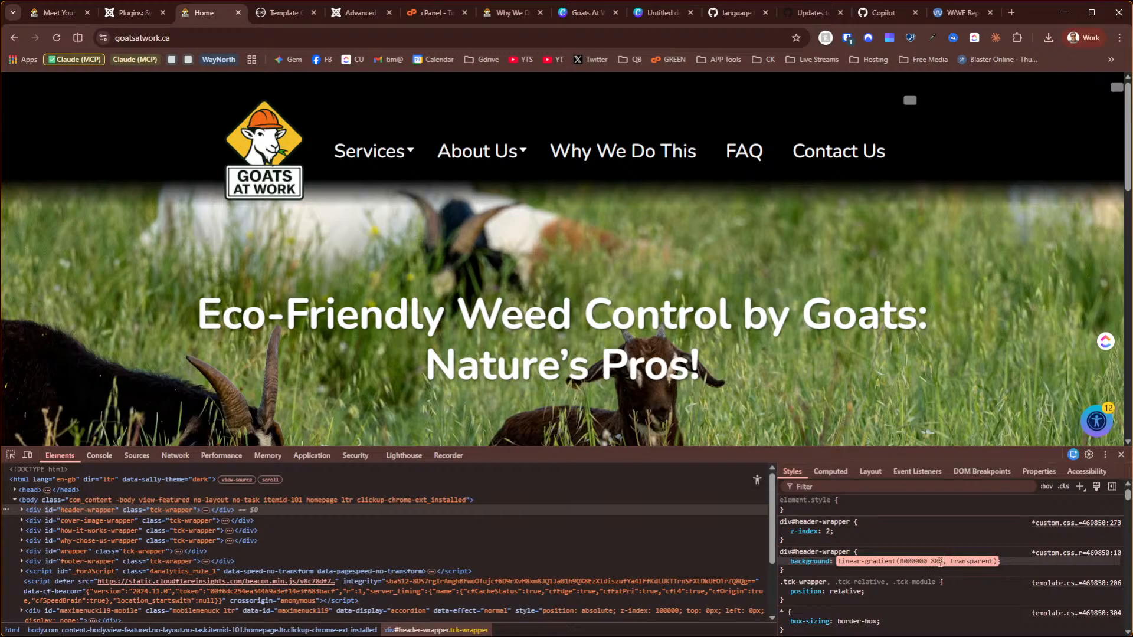
{"action": "left_click", "coordinate": [941, 562]}
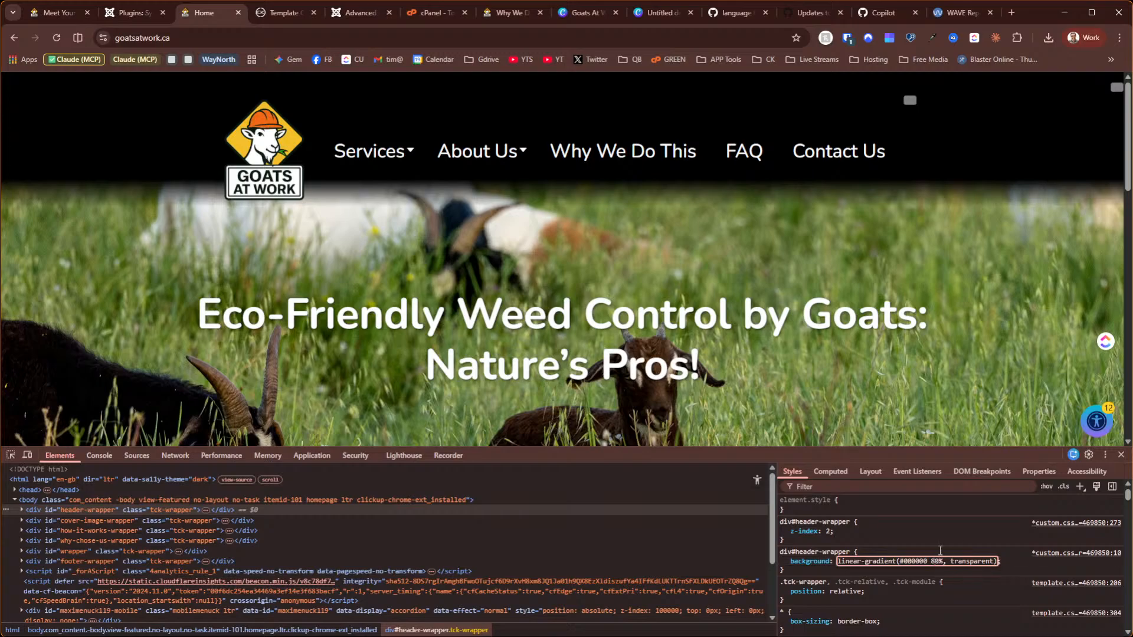
{"action": "key", "text": "Down"}
{"action": "key", "text": "Down"}
{"action": "key", "text": "Down"}
{"action": "key", "text": "Down"}
{"action": "key", "text": "Down"}
{"action": "key", "text": "Down"}
{"action": "key", "text": "Down"}
{"action": "key", "text": "Down"}
{"action": "key", "text": "Down"}
{"action": "key", "text": "Down"}
{"action": "key", "text": "Down"}
{"action": "key", "text": "Down"}
{"action": "key", "text": "Down"}
{"action": "key", "text": "Down"}
{"action": "key", "text": "Down"}
{"action": "key", "text": "Down"}
{"action": "key", "text": "Down"}
{"action": "key", "text": "Down"}
{"action": "key", "text": "Down"}
{"action": "key", "text": "Down"}
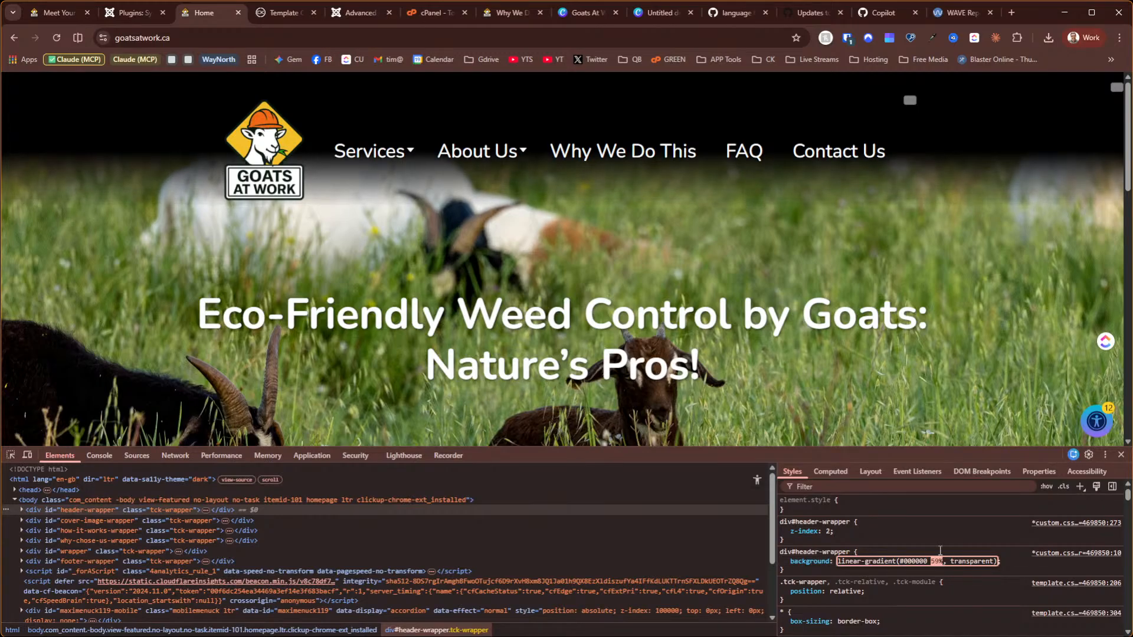
{"action": "key", "text": "Down"}
{"action": "key", "text": "Down"}
{"action": "key", "text": "Down"}
{"action": "key", "text": "Down"}
{"action": "key", "text": "Down"}
{"action": "key", "text": "Down"}
{"action": "key", "text": "Down"}
{"action": "key", "text": "Down"}
{"action": "key", "text": "Down"}
{"action": "key", "text": "Down"}
{"action": "key", "text": "Down"}
{"action": "key", "text": "Down"}
{"action": "key", "text": "Down"}
{"action": "key", "text": "Down"}
{"action": "key", "text": "Down"}
{"action": "key", "text": "Down"}
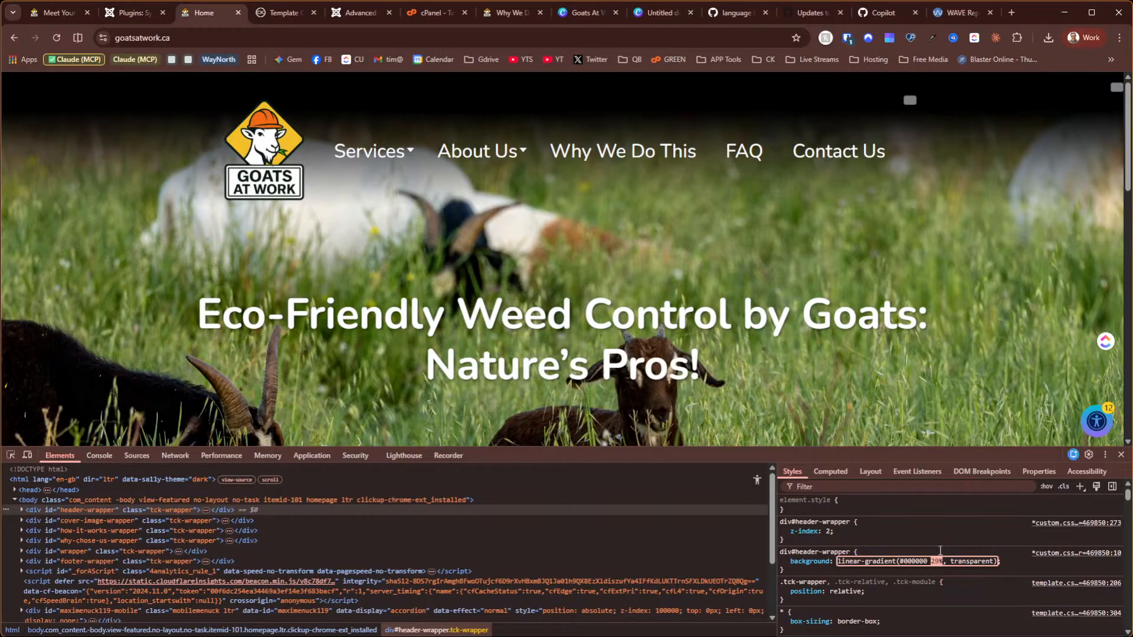
{"action": "key", "text": "Up"}
{"action": "key", "text": "Up"}
{"action": "key", "text": "Up"}
{"action": "key", "text": "Up"}
{"action": "key", "text": "Up"}
{"action": "key", "text": "Up"}
{"action": "key", "text": "Up"}
{"action": "key", "text": "Up"}
{"action": "key", "text": "Up"}
{"action": "key", "text": "Up"}
{"action": "key", "text": "Up"}
{"action": "key", "text": "Up"}
{"action": "key", "text": "Up"}
{"action": "key", "text": "Up"}
{"action": "key", "text": "Up"}
{"action": "key", "text": "Up"}
{"action": "key", "text": "Up"}
{"action": "key", "text": "Up"}
{"action": "key", "text": "Up"}
{"action": "key", "text": "Up"}
{"action": "key", "text": "Up"}
{"action": "key", "text": "Up"}
{"action": "key", "text": "Up"}
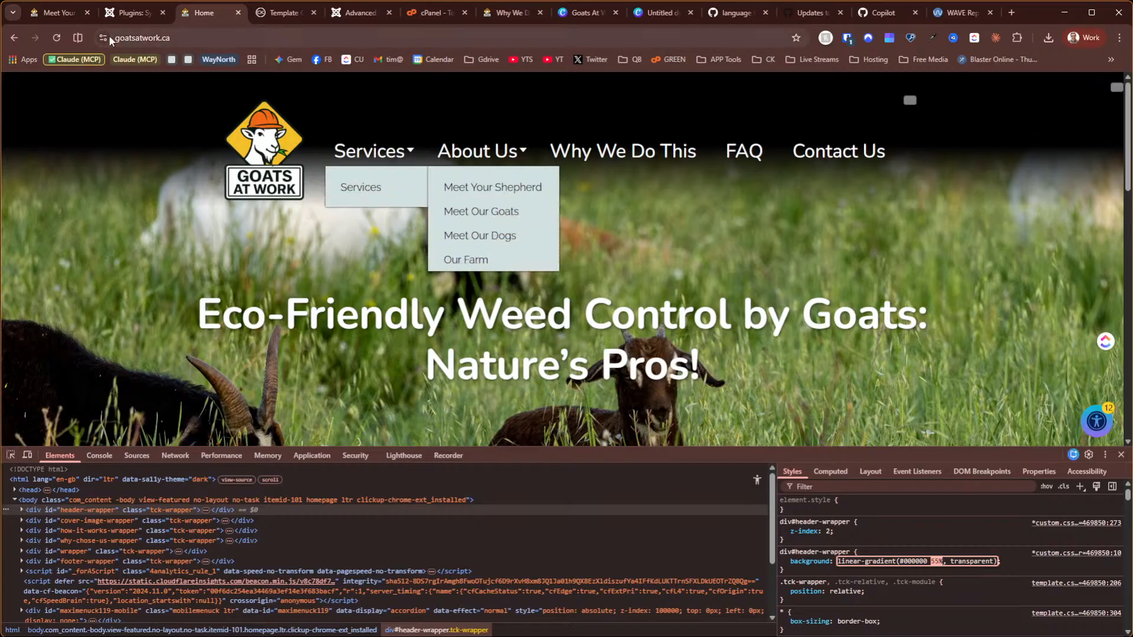
Set the black stop of the div#header-wrapper gradient to 55% in the template's custom CSS and save the template
{"action": "left_click", "coordinate": [66, 12]}
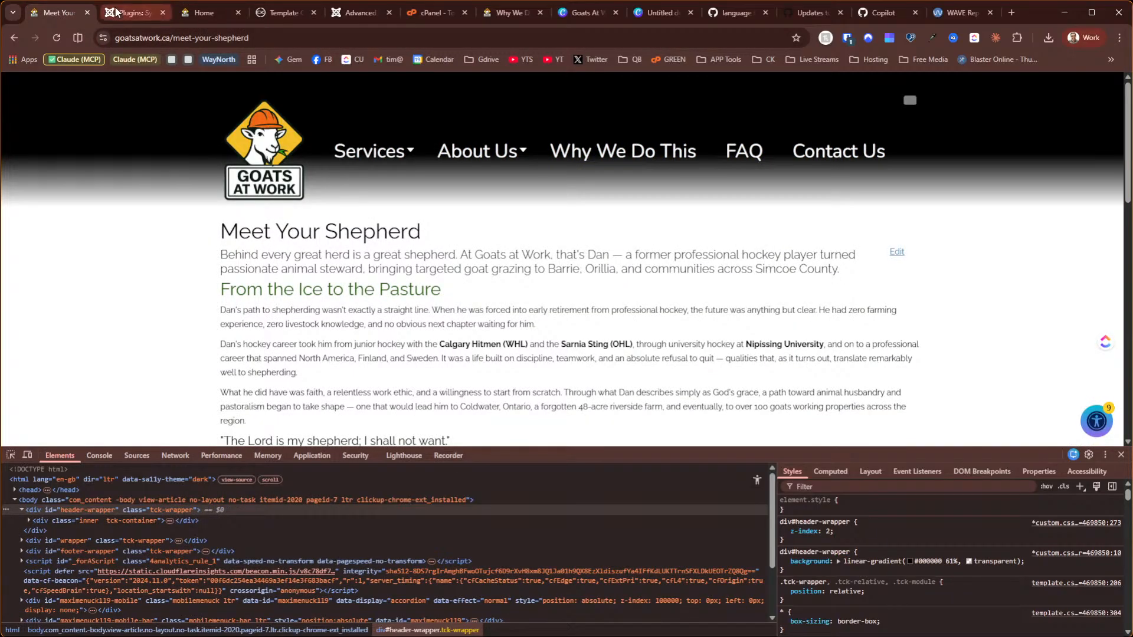
{"action": "left_click", "coordinate": [283, 13]}
{"action": "left_click", "coordinate": [304, 276]}
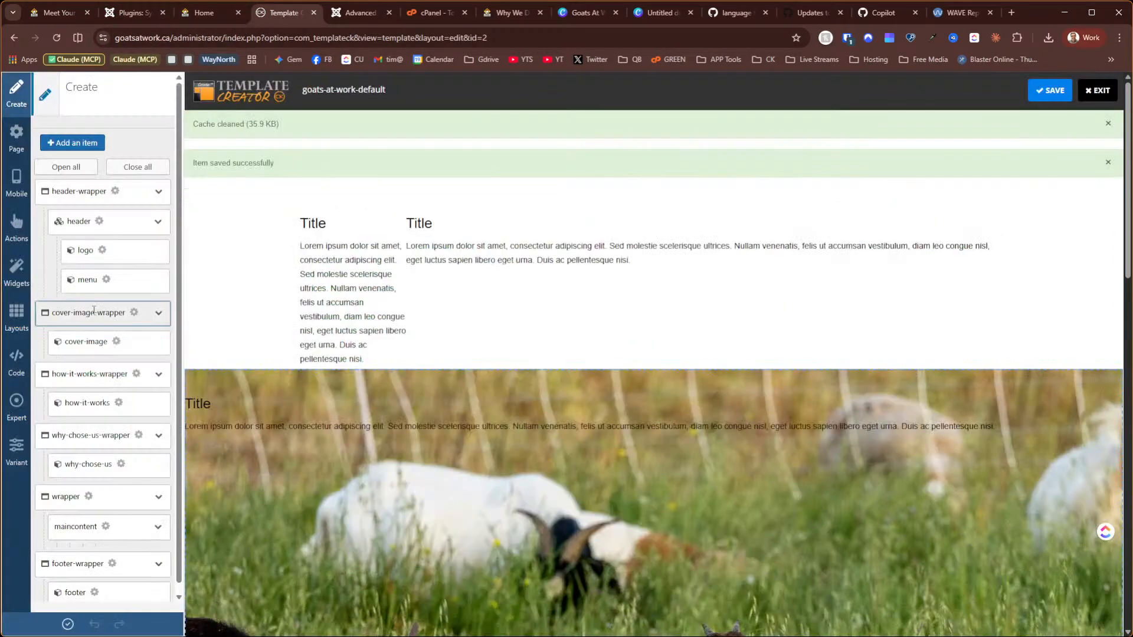
{"action": "left_click", "coordinate": [16, 366]}
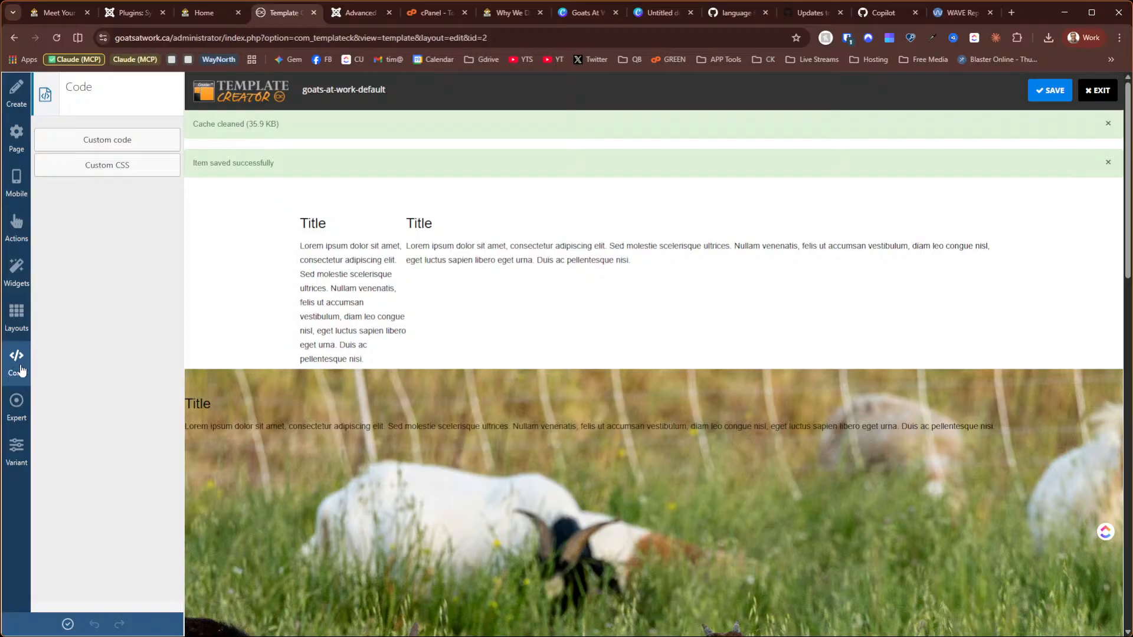
{"action": "left_click", "coordinate": [90, 165]}
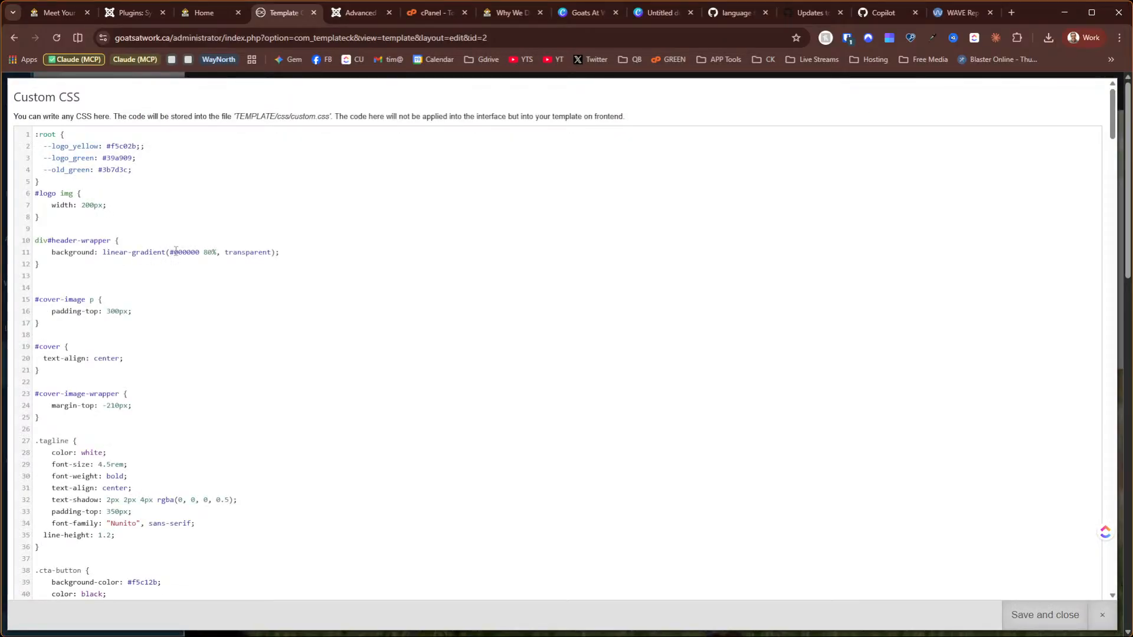
{"action": "double_click", "coordinate": [207, 252]}
{"action": "type", "text": "50"}
{"action": "left_click", "coordinate": [1054, 615]}
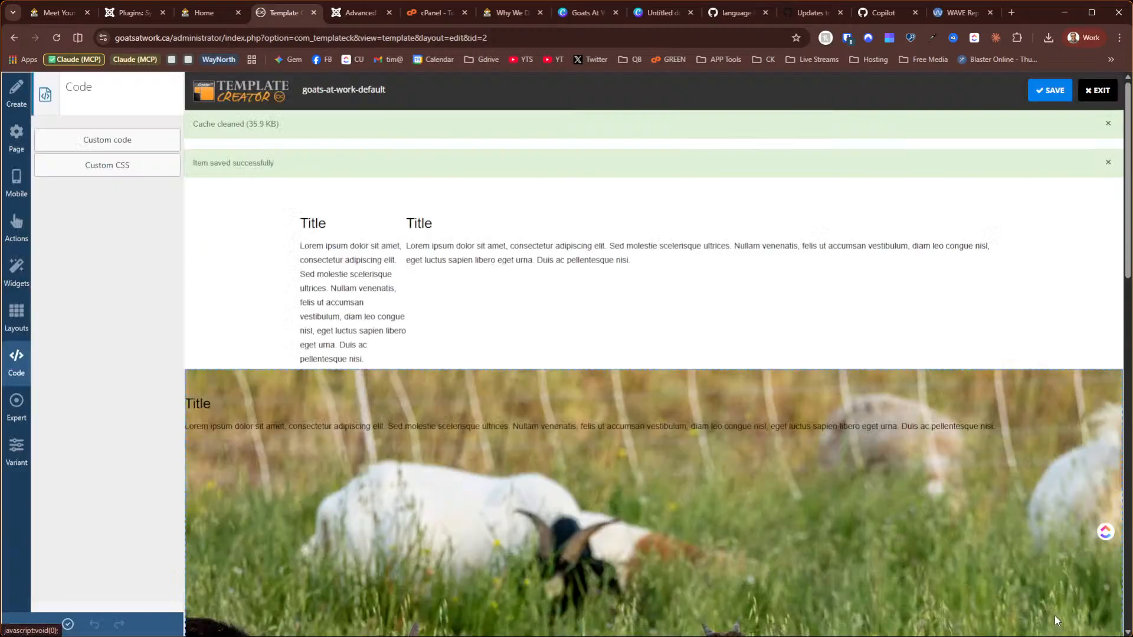
{"action": "left_click", "coordinate": [1050, 90]}
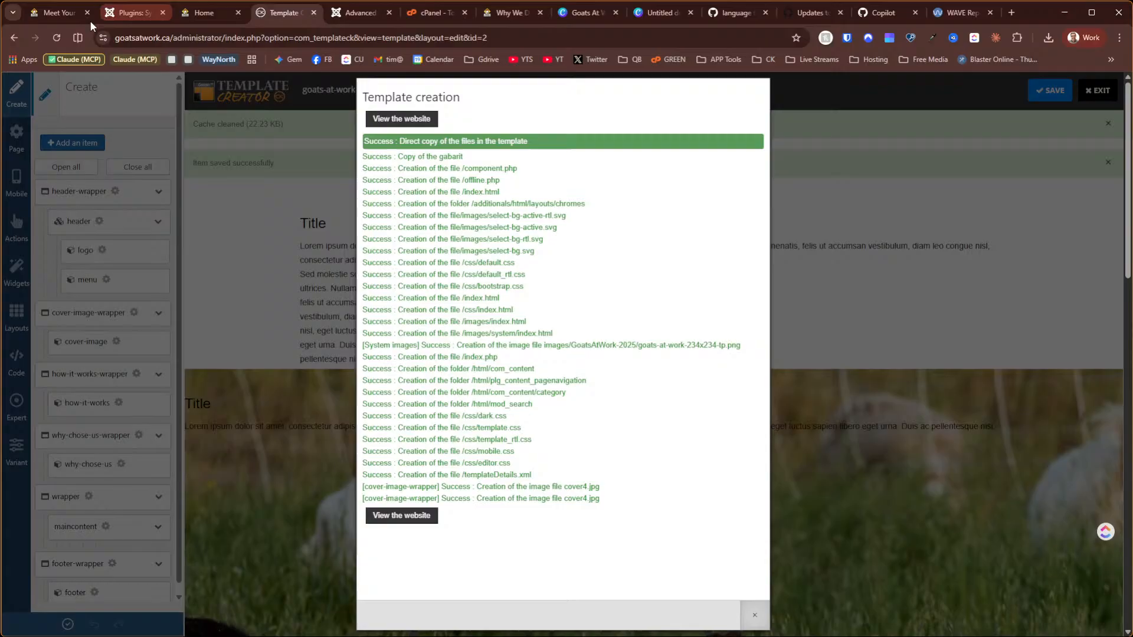
Reload the Meet Your Shepherd page and open the home page from the logo to check the saved header gradient
{"action": "left_click", "coordinate": [50, 13]}
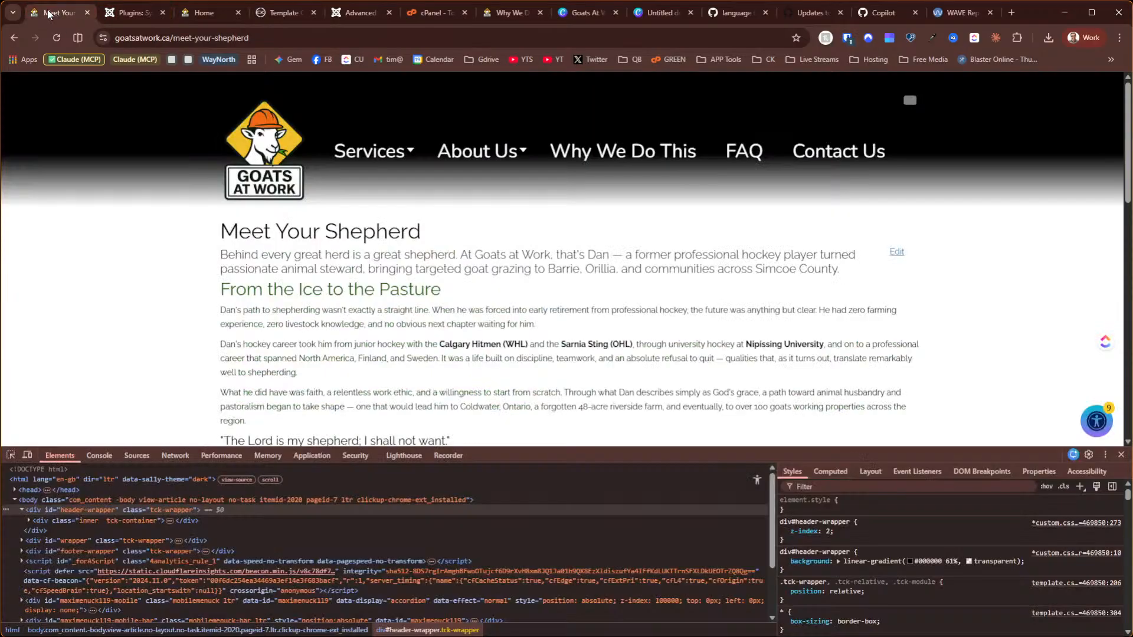
{"action": "left_click", "coordinate": [56, 37]}
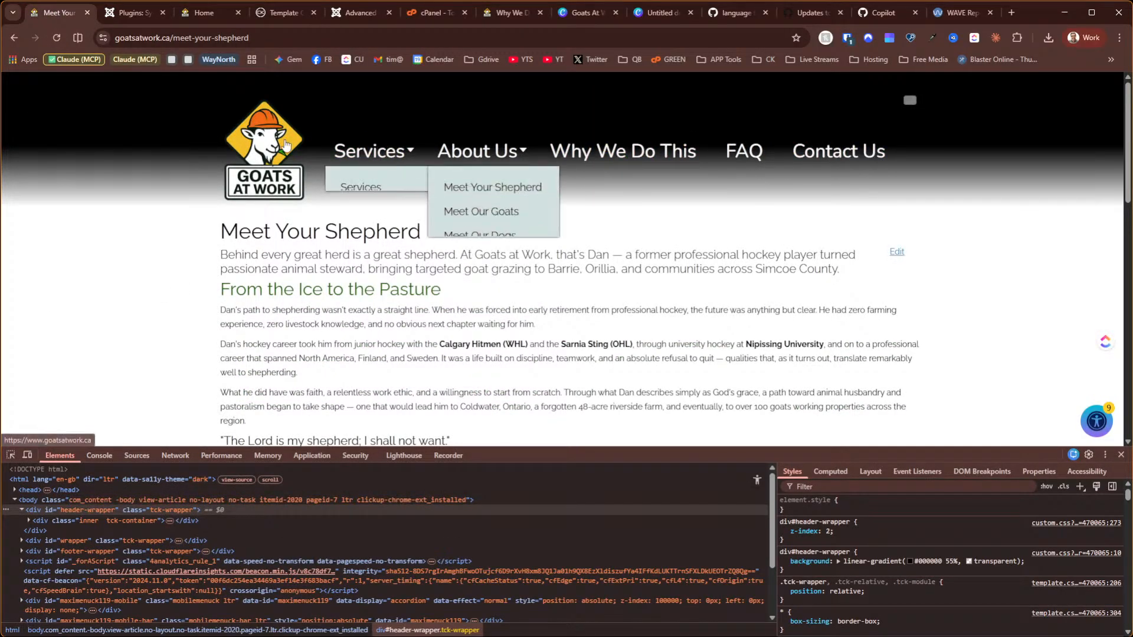
{"action": "left_click", "coordinate": [264, 134]}
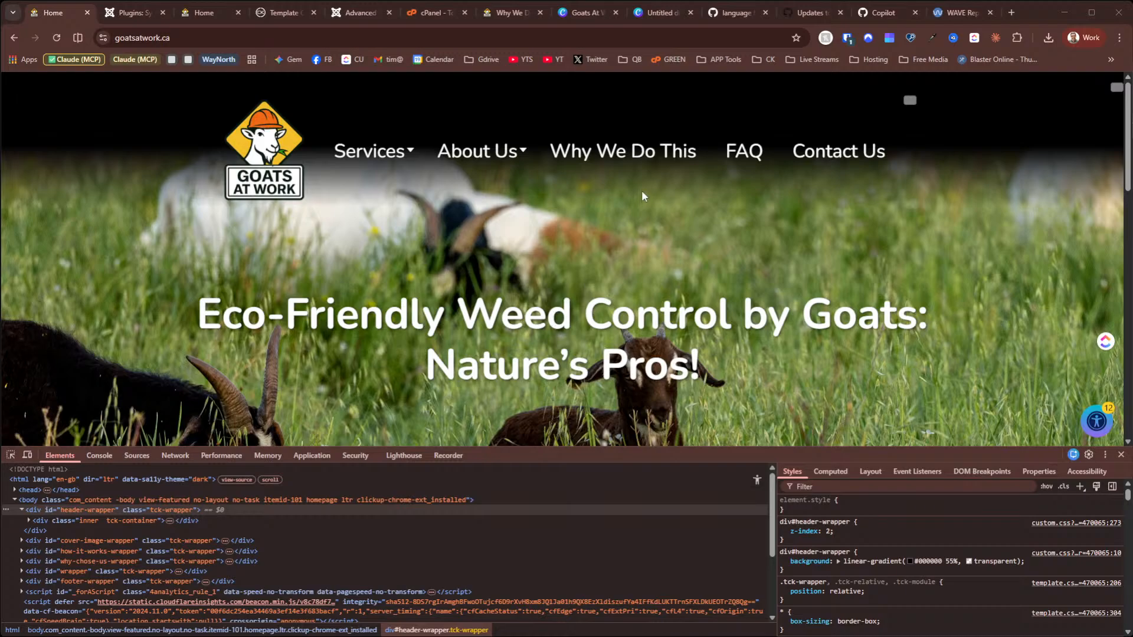
Ask Claude for the version "transparent - use rgba and blur the black to 65%", copy its div#header-wrapper rule and return to the browser
{"action": "key", "text": "alt+Tab"}
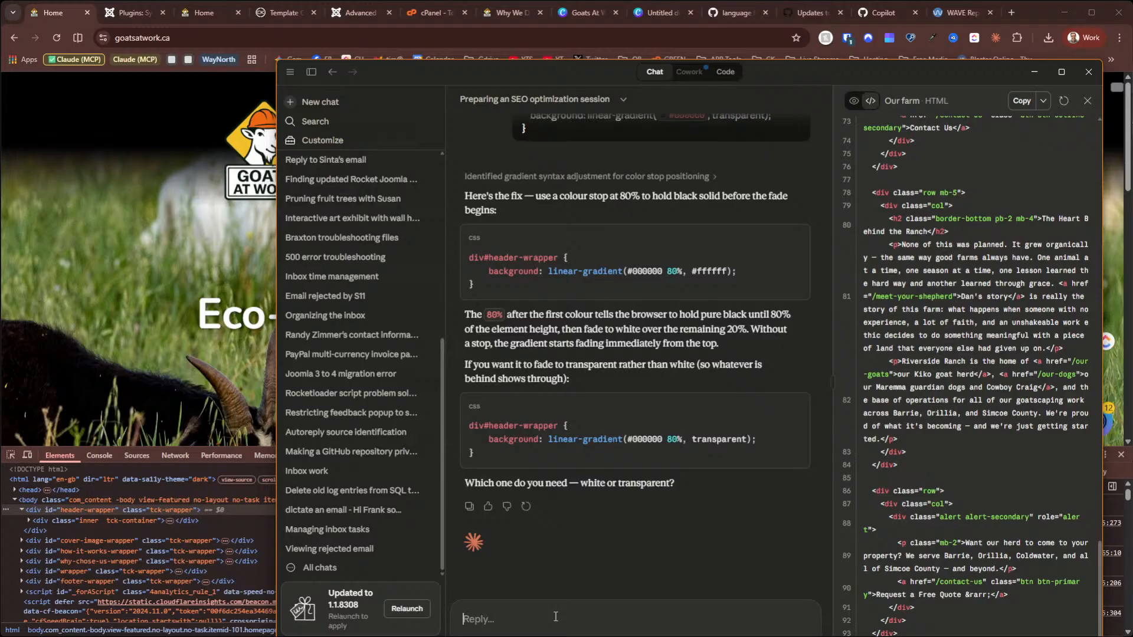
{"action": "type", "text": "transparent"}
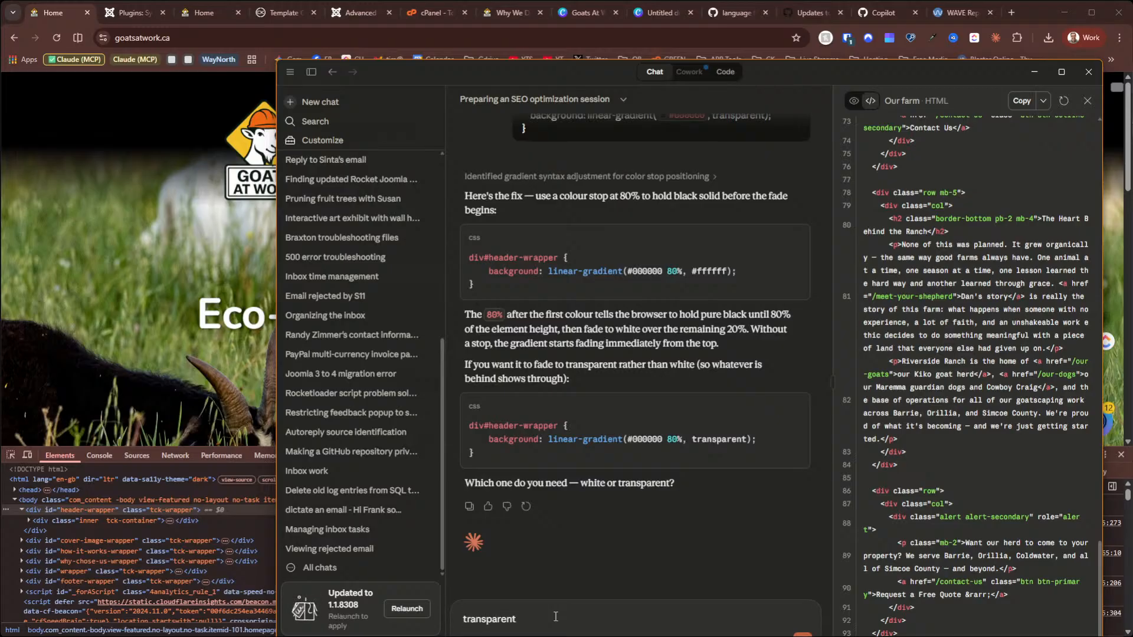
{"action": "type", "text": " - use rgba and blur the black to 65%"}
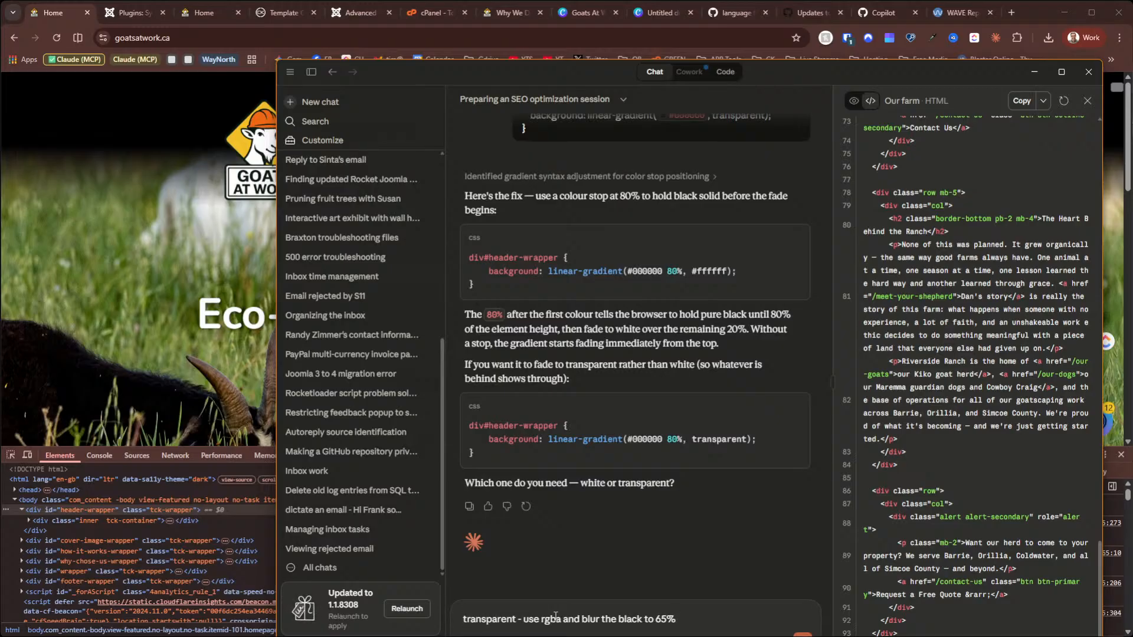
{"action": "key", "text": "Return"}
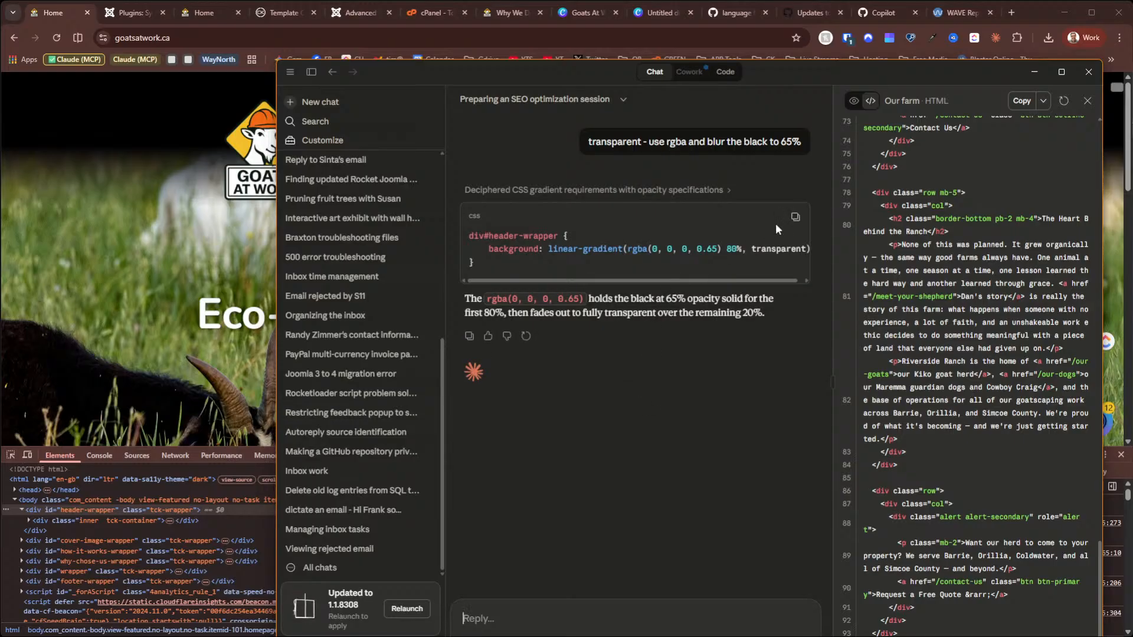
{"action": "left_click", "coordinate": [797, 219]}
{"action": "left_click", "coordinate": [189, 20]}
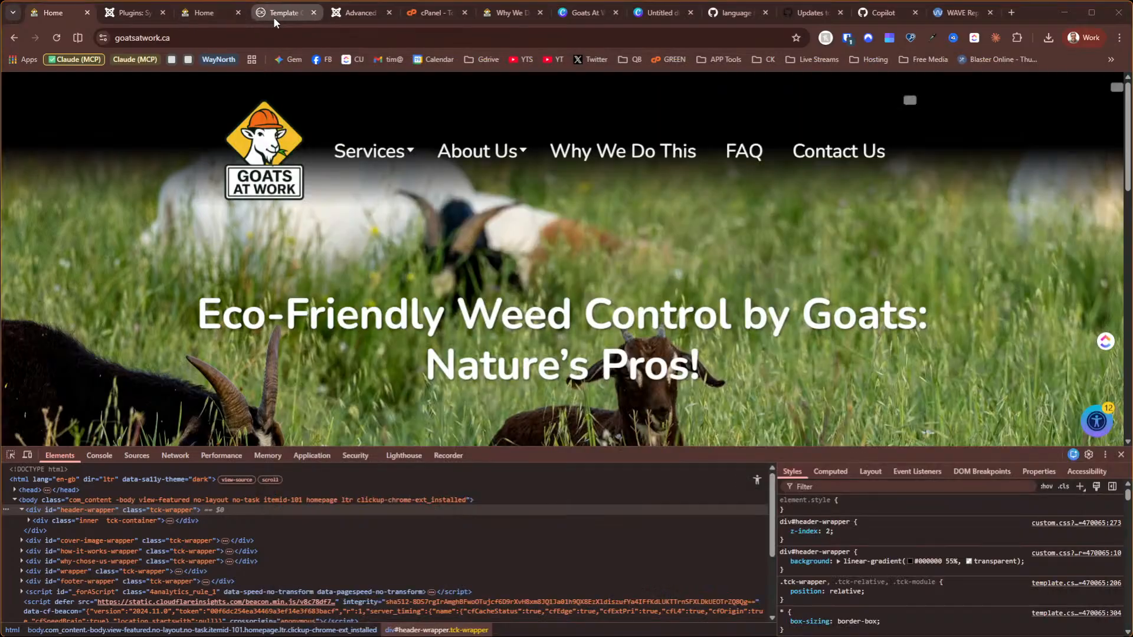
Paste the copied div#header-wrapper rule with linear-gradient(rgba(0, 0, 0, 0.65) 80%, transparent) below the existing header rule in the template's custom CSS
{"action": "left_click", "coordinate": [274, 17]}
{"action": "left_click", "coordinate": [17, 360]}
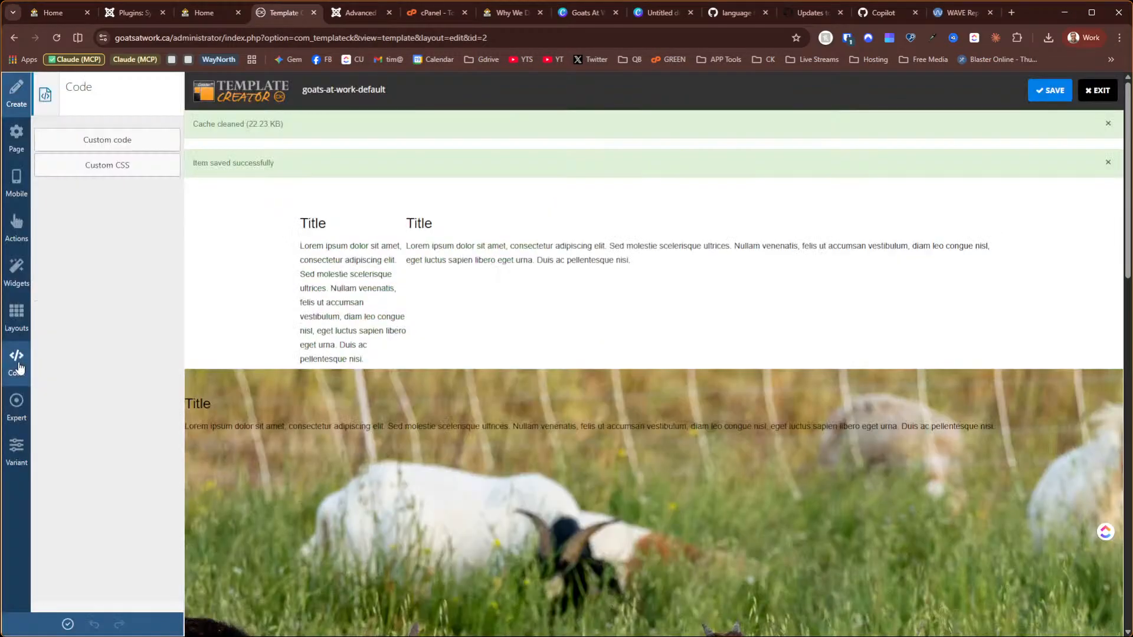
{"action": "left_click", "coordinate": [94, 163]}
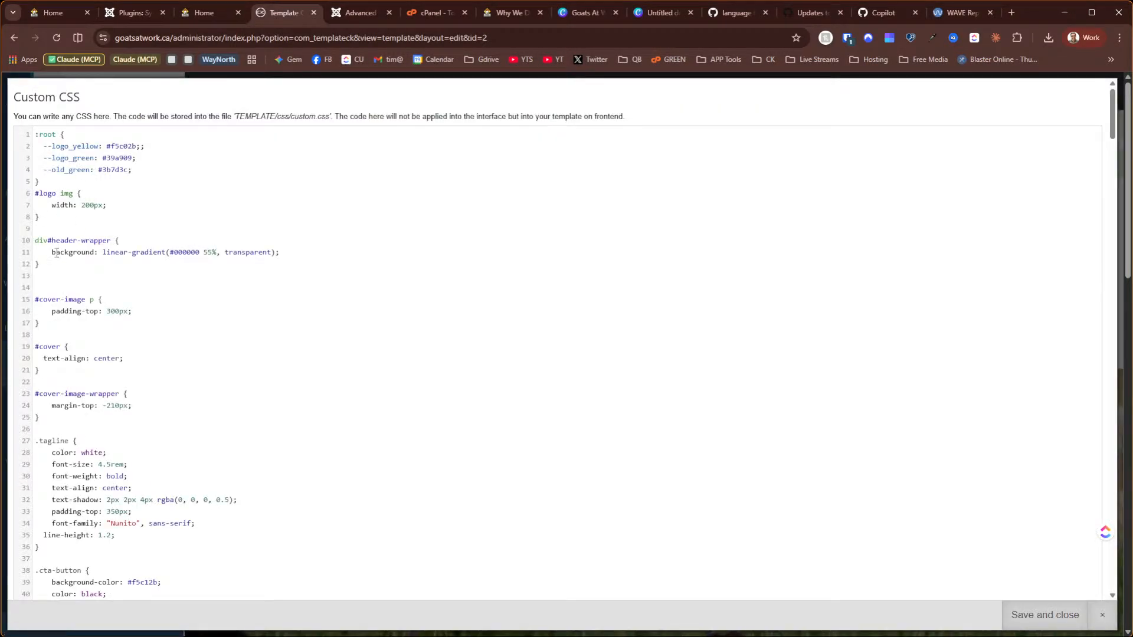
{"action": "left_click", "coordinate": [52, 275]}
{"action": "key", "text": "Return"}
{"action": "key", "text": "ctrl+v"}
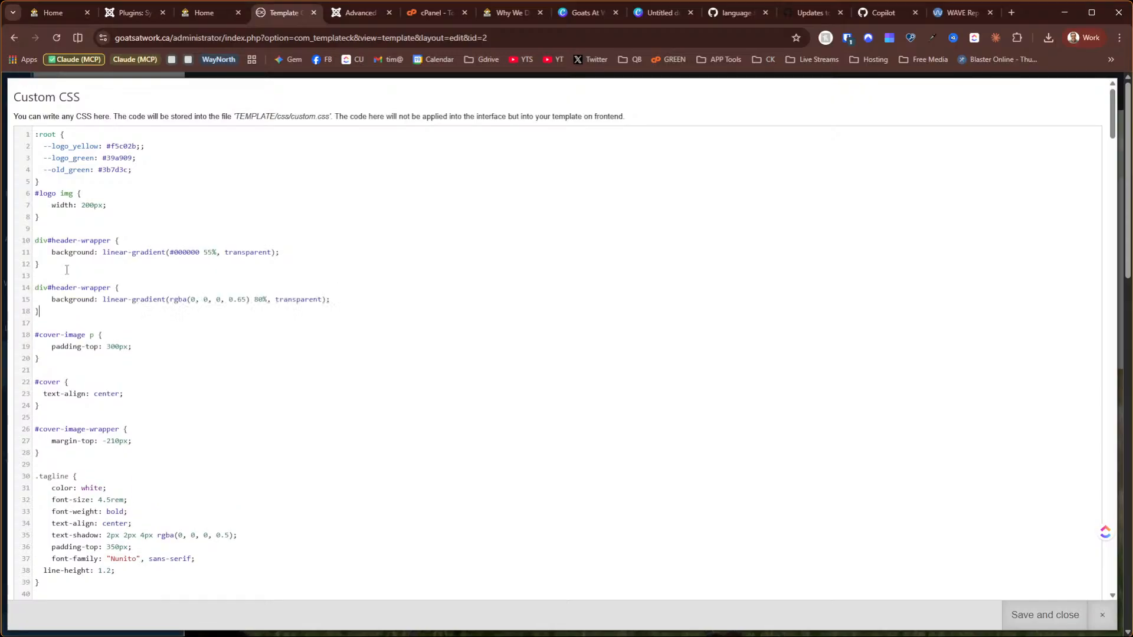
Delete the old #000000 55% div#header-wrapper rule, save the custom CSS and template, and apply the template to the site
{"action": "left_click_drag", "start_coordinate": [84, 268], "coordinate": [26, 240]}
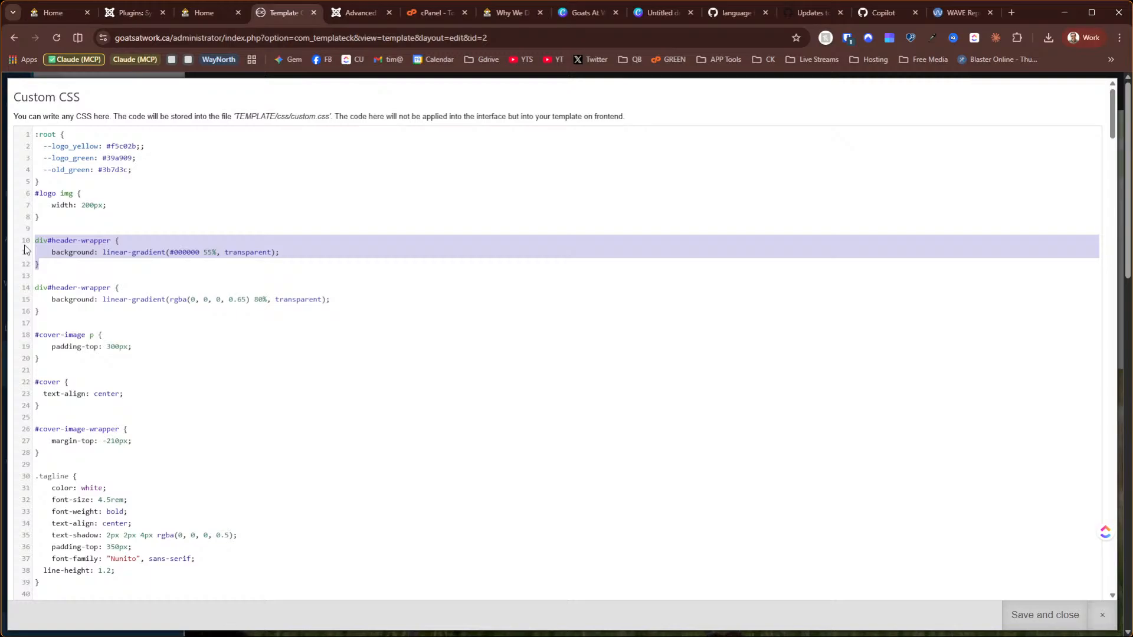
{"action": "key", "text": "BackSpace"}
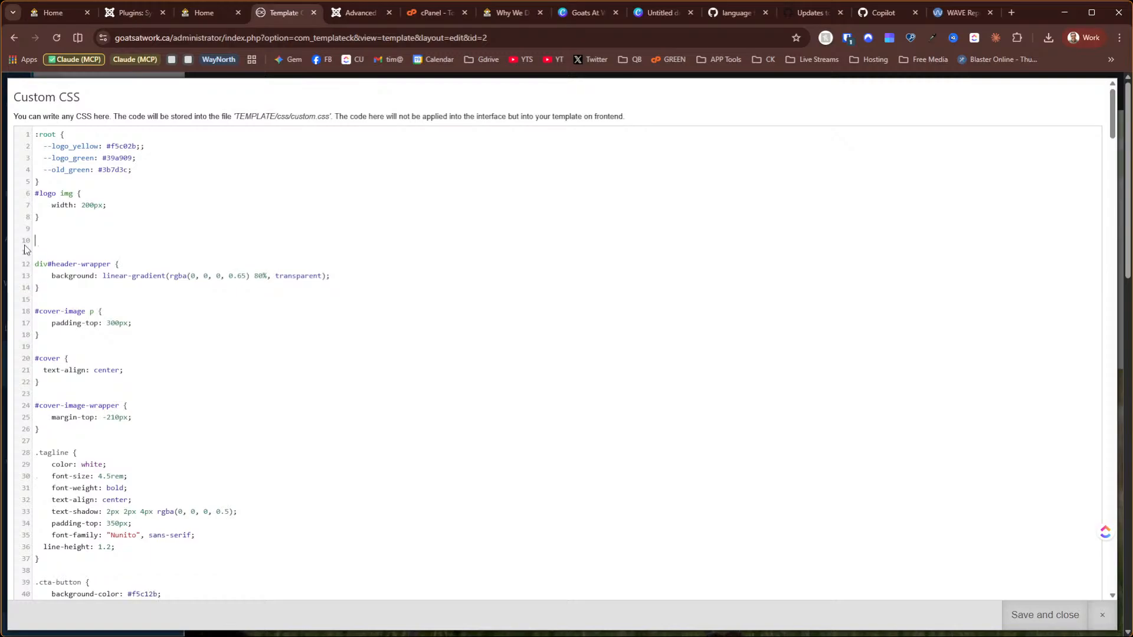
{"action": "left_click", "coordinate": [1060, 615]}
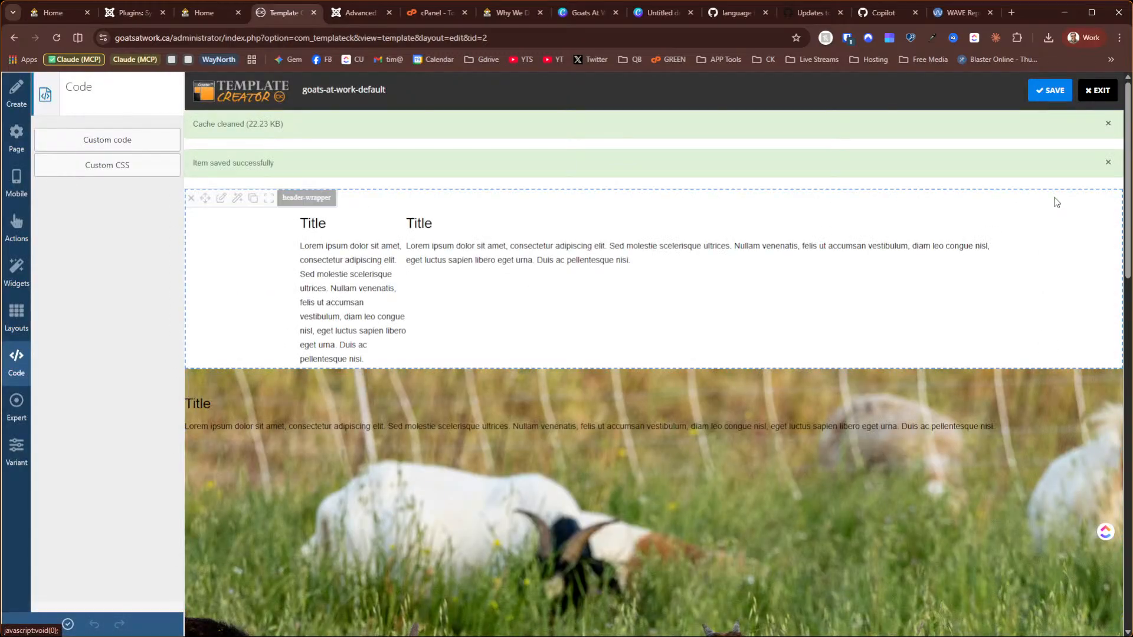
{"action": "left_click", "coordinate": [1050, 93]}
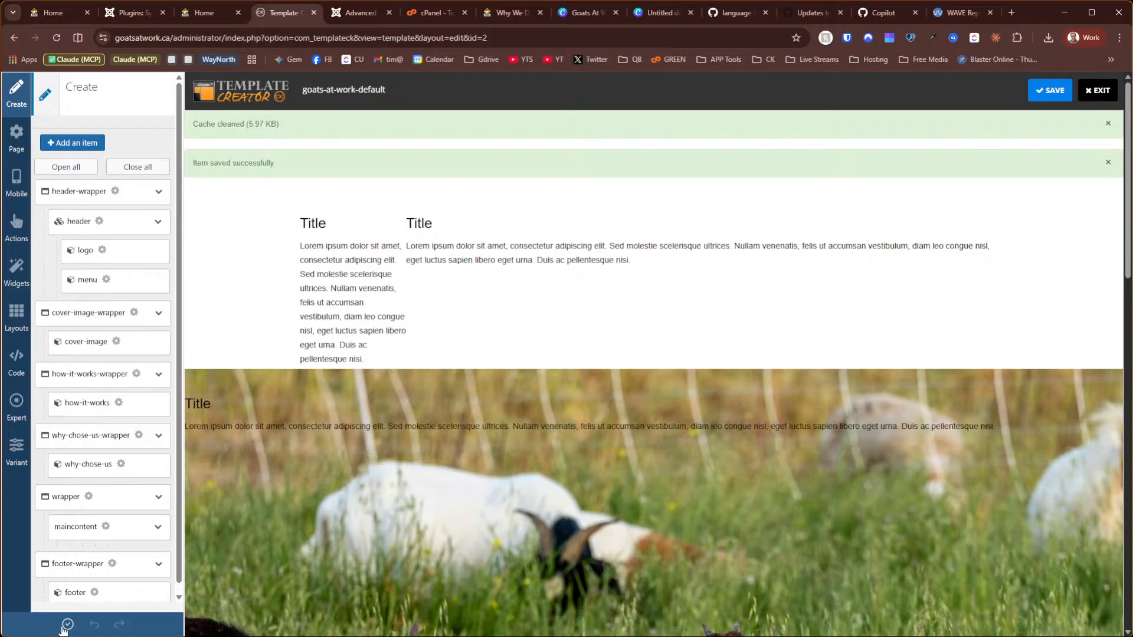
{"action": "left_click", "coordinate": [68, 625]}
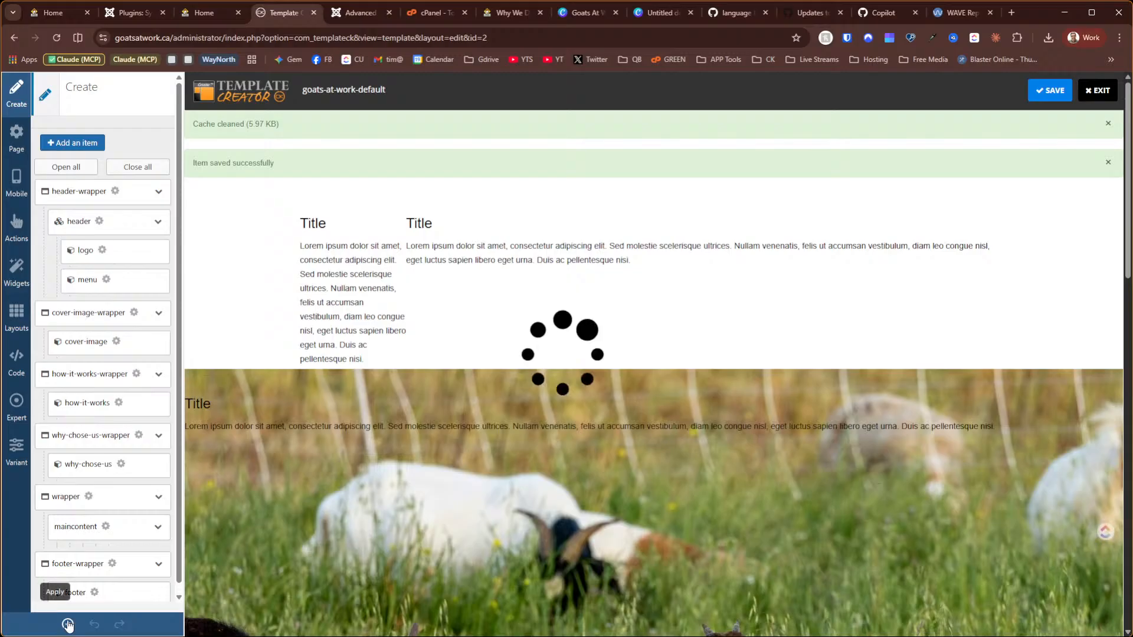
Reload the home page, check the semi-transparent header on the Services page, and return to the home page
{"action": "left_click", "coordinate": [45, 12]}
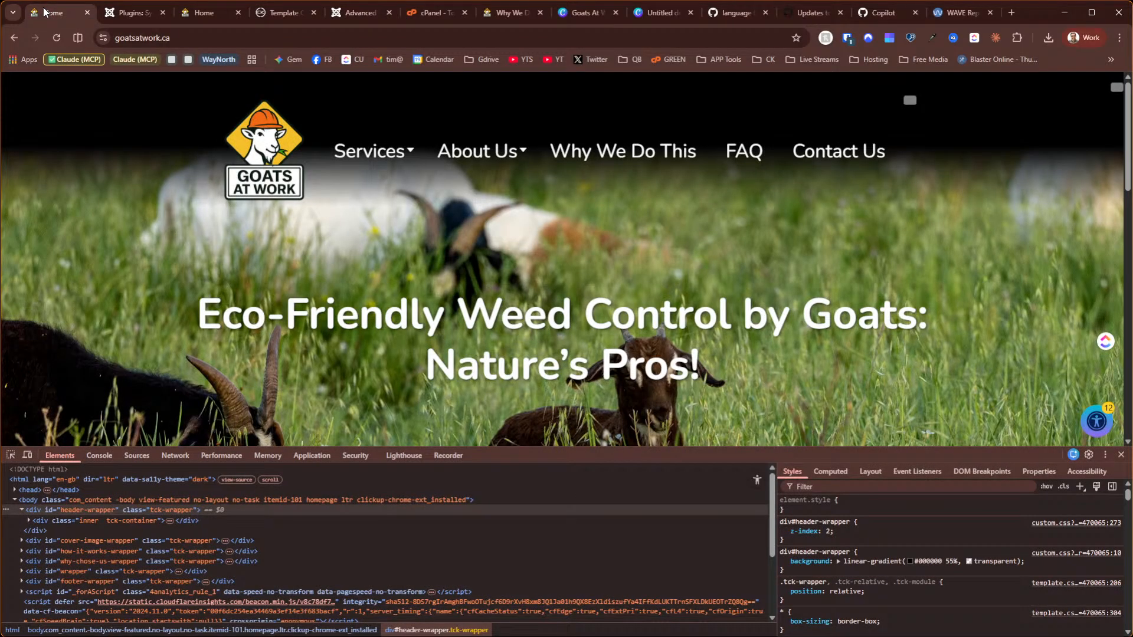
{"action": "left_click", "coordinate": [57, 37]}
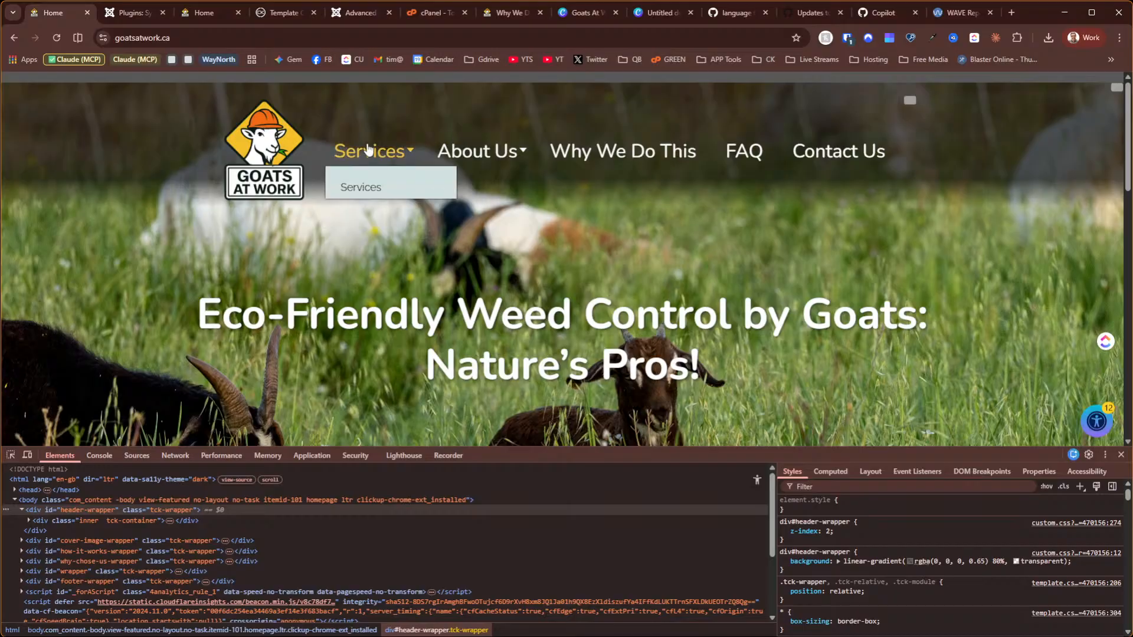
{"action": "left_click", "coordinate": [370, 185]}
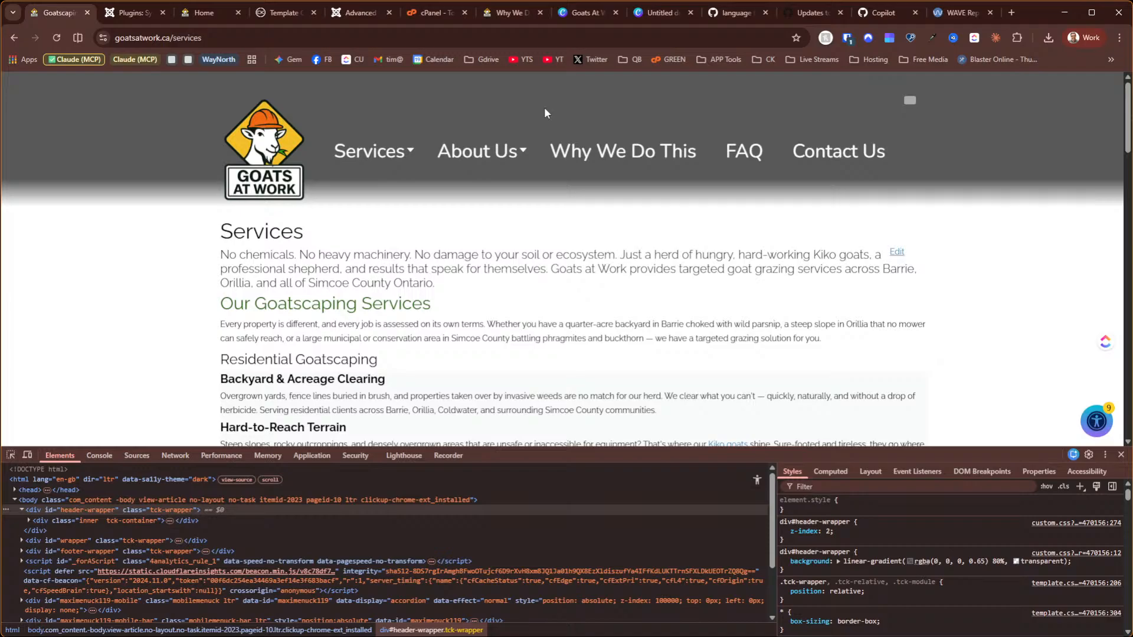
{"action": "left_click", "coordinate": [12, 39]}
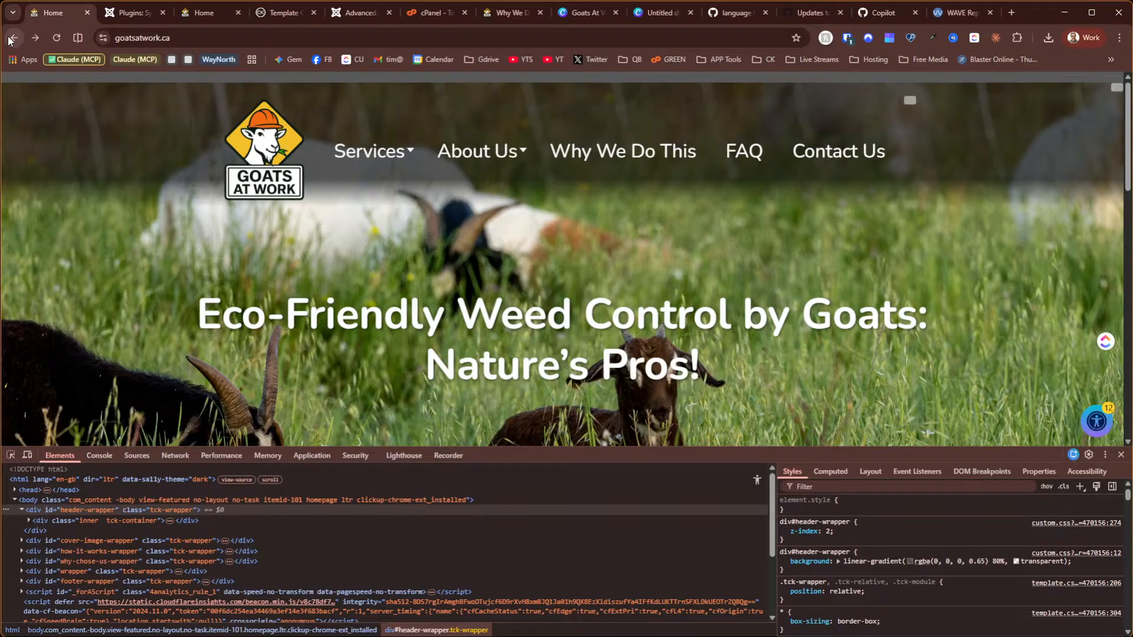
Inspect the home page's body element and turn off its min-height: 100vh to look for the cause of the strip above the cover image
{"action": "left_click", "coordinate": [12, 459]}
{"action": "left_click", "coordinate": [111, 80]}
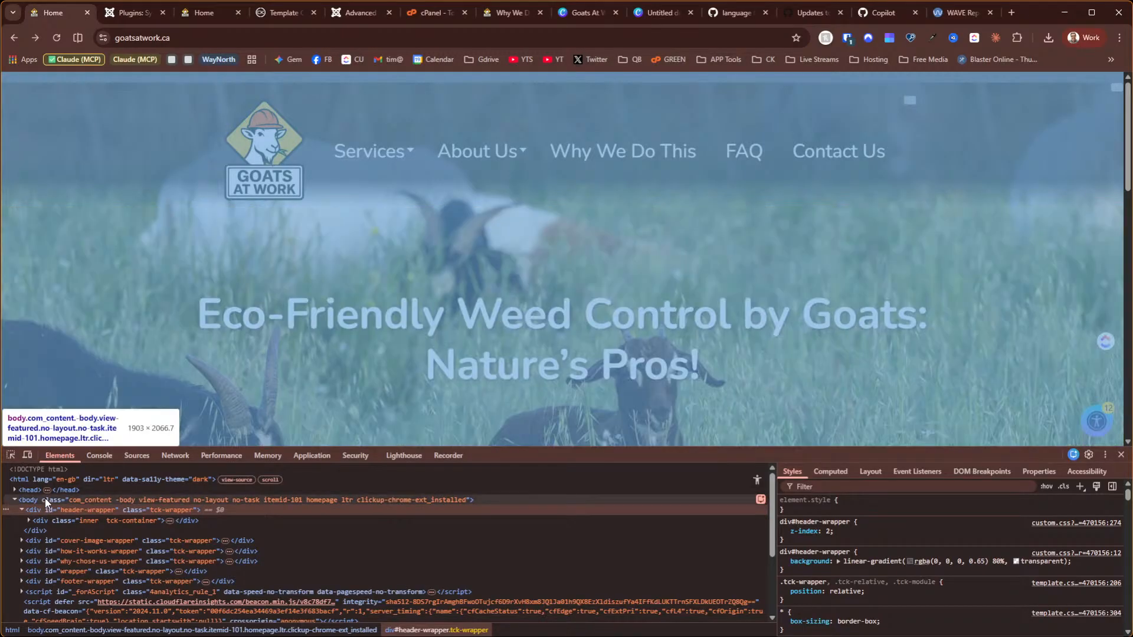
{"action": "left_click", "coordinate": [45, 499]}
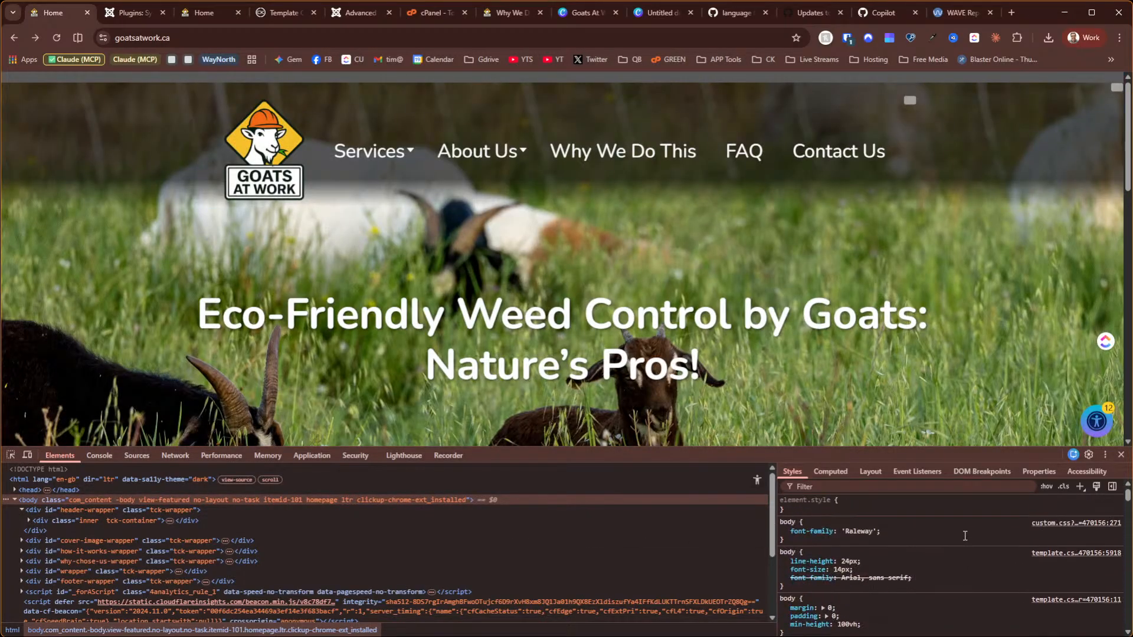
{"action": "left_click", "coordinate": [784, 625]}
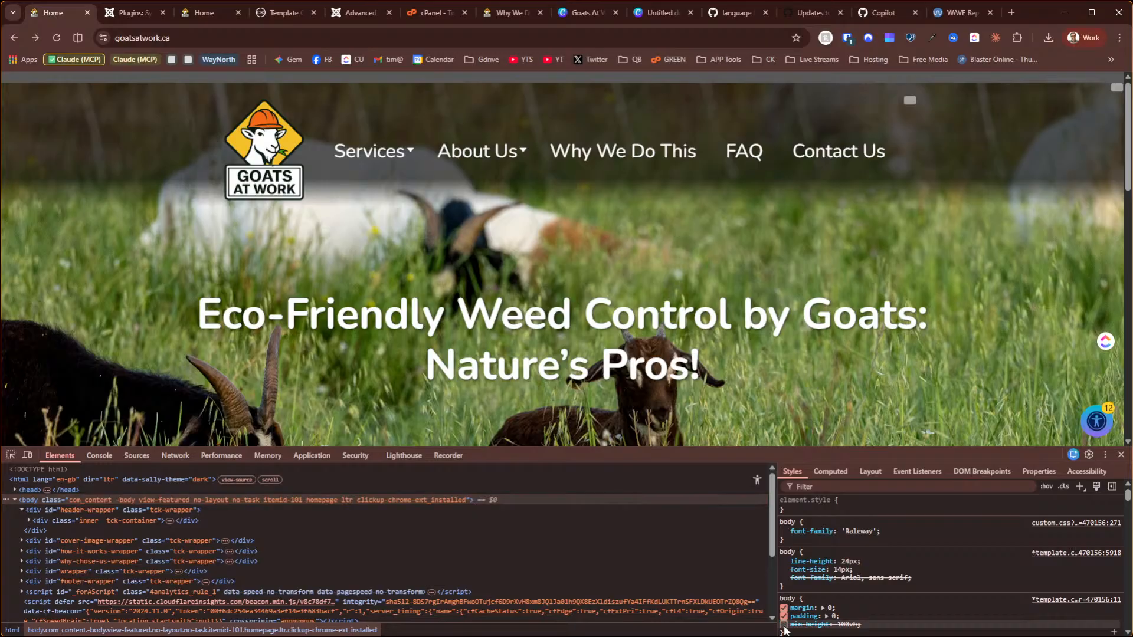
{"action": "scroll", "coordinate": [926, 564], "scroll_direction": "down", "scroll_amount": 10}
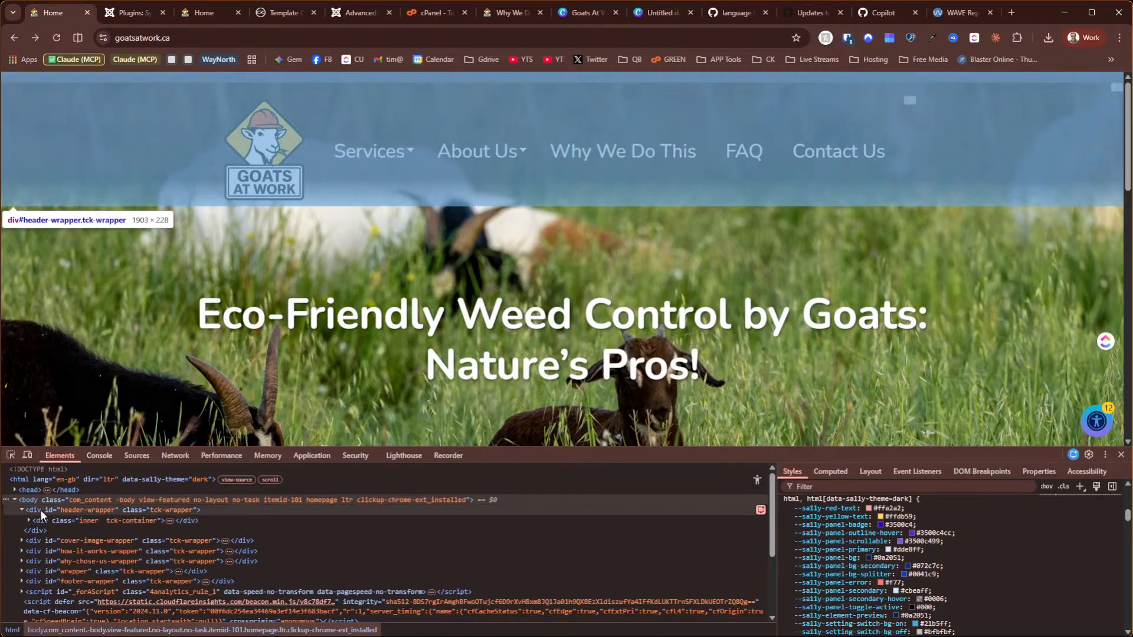
Toggle the header-wrapper's z-index, background and position declarations off and back on to test their effect on the header
{"action": "left_click", "coordinate": [40, 511]}
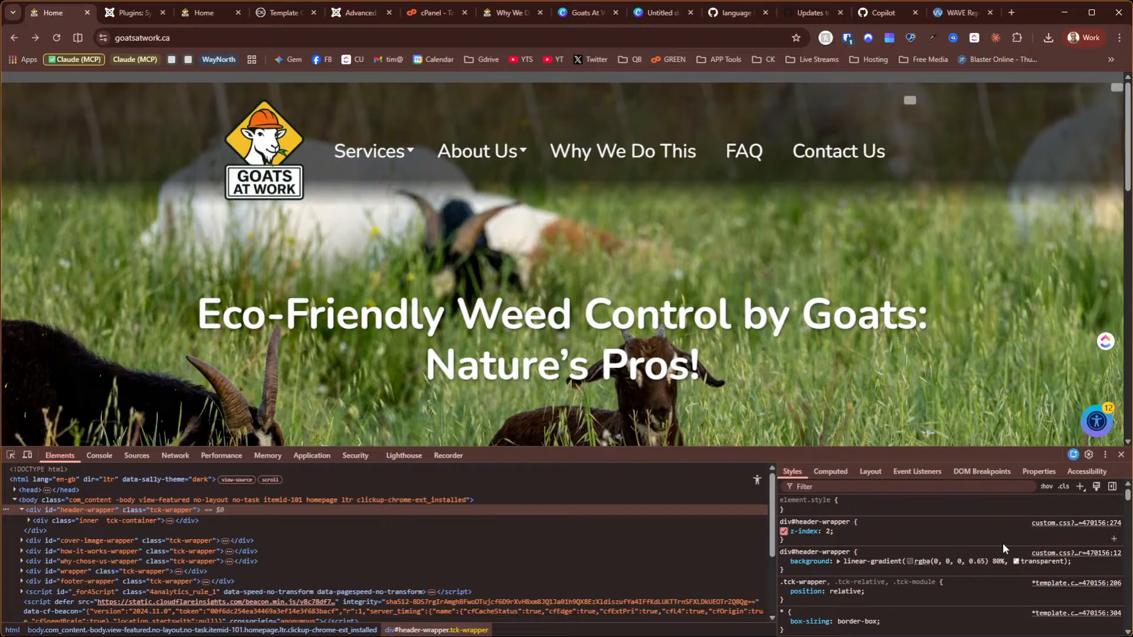
{"action": "left_click", "coordinate": [784, 531]}
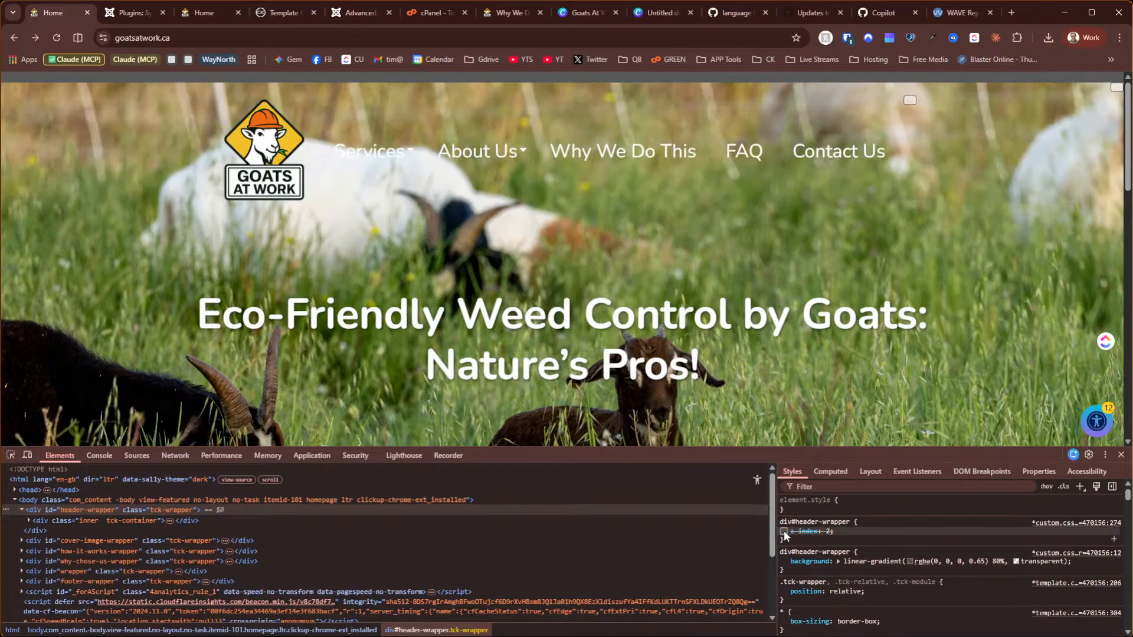
{"action": "left_click", "coordinate": [784, 532]}
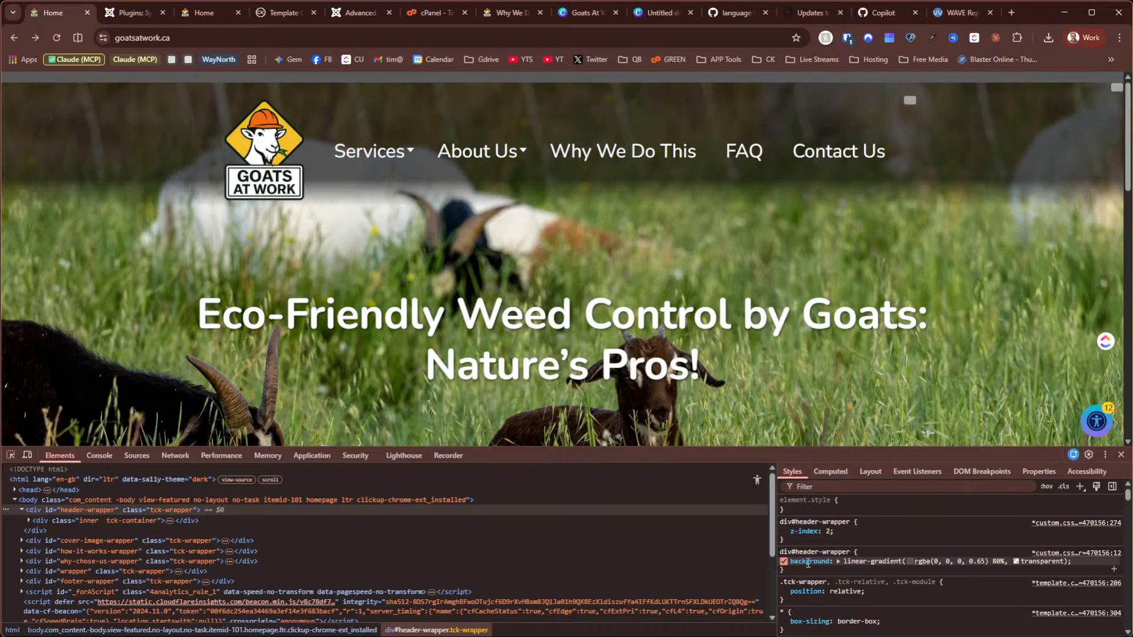
{"action": "left_click", "coordinate": [784, 562]}
{"action": "left_click", "coordinate": [783, 561]}
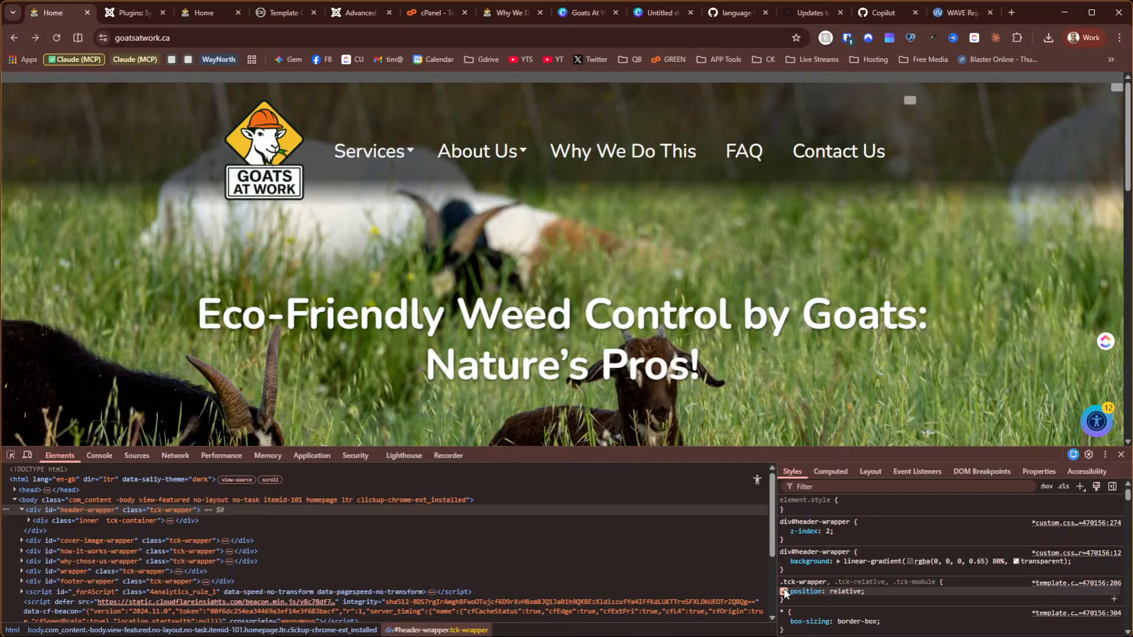
{"action": "left_click", "coordinate": [784, 591]}
{"action": "left_click", "coordinate": [784, 592]}
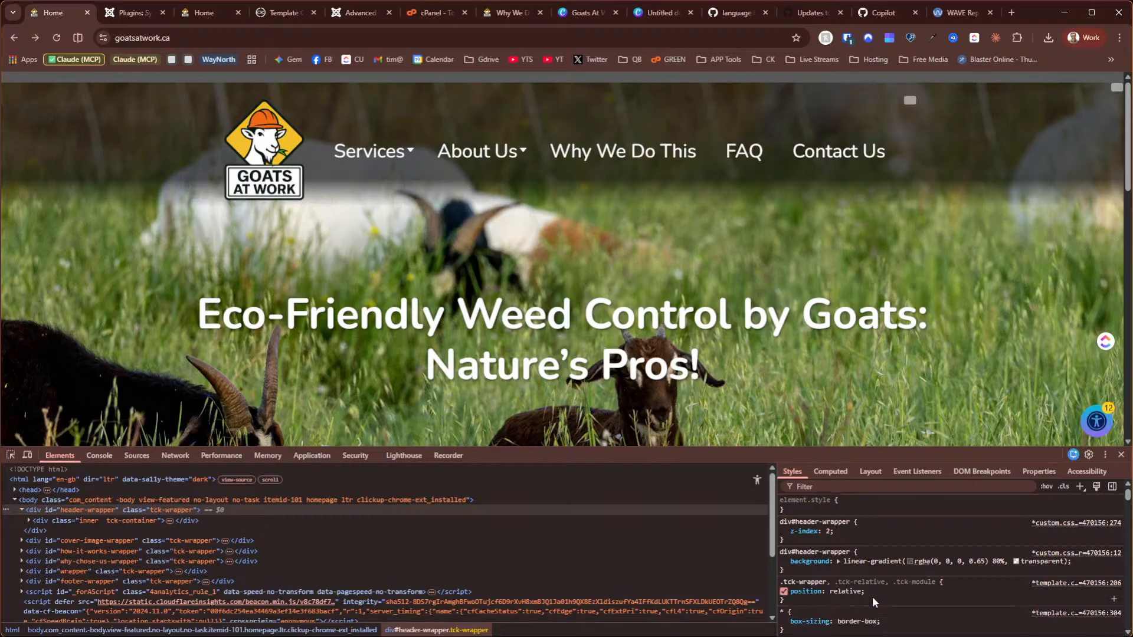
Examine the remaining header-wrapper styles, the cover-image-wrapper styles and the header-wrapper's nested elements
{"action": "scroll", "coordinate": [872, 596], "scroll_direction": "down", "scroll_amount": 5}
{"action": "scroll", "coordinate": [873, 598], "scroll_direction": "down", "scroll_amount": 2}
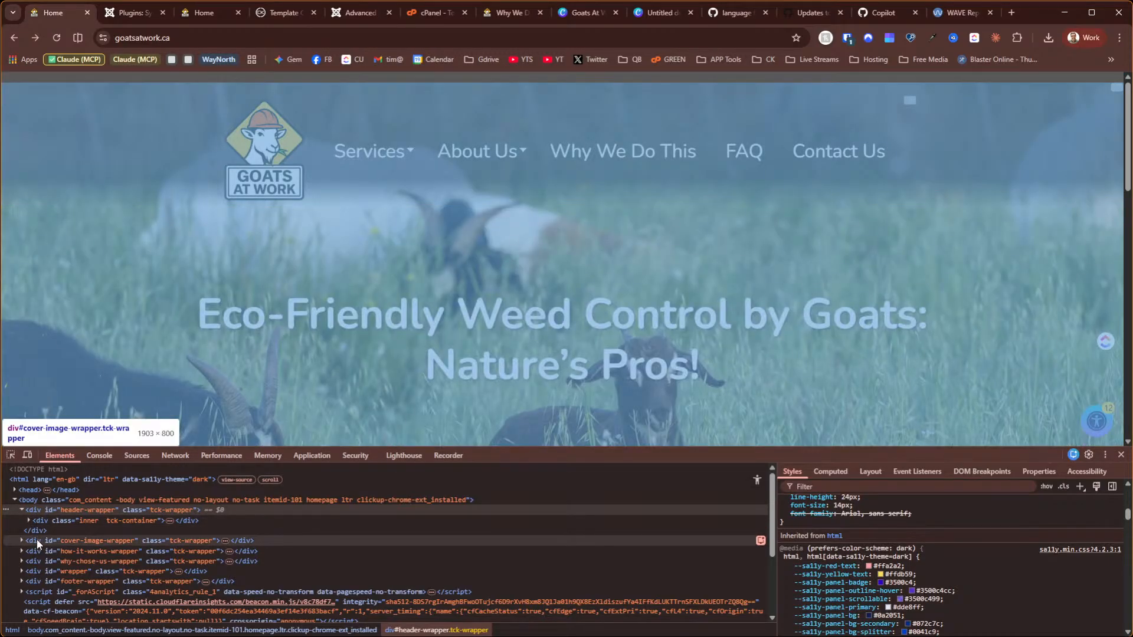
{"action": "left_click", "coordinate": [36, 540]}
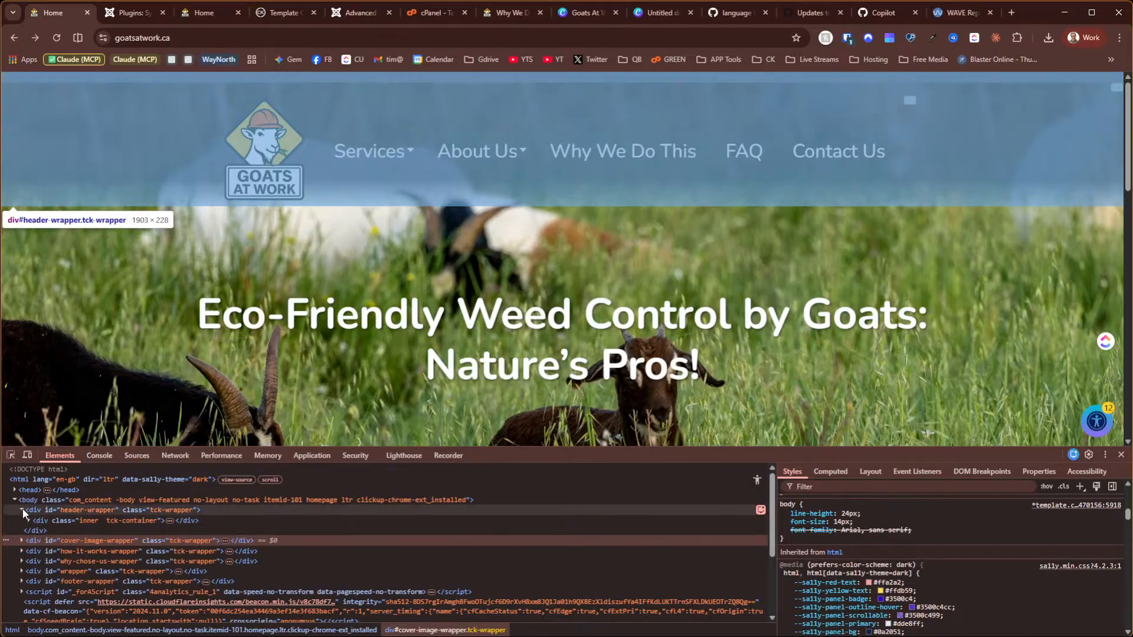
{"action": "left_click", "coordinate": [22, 510]}
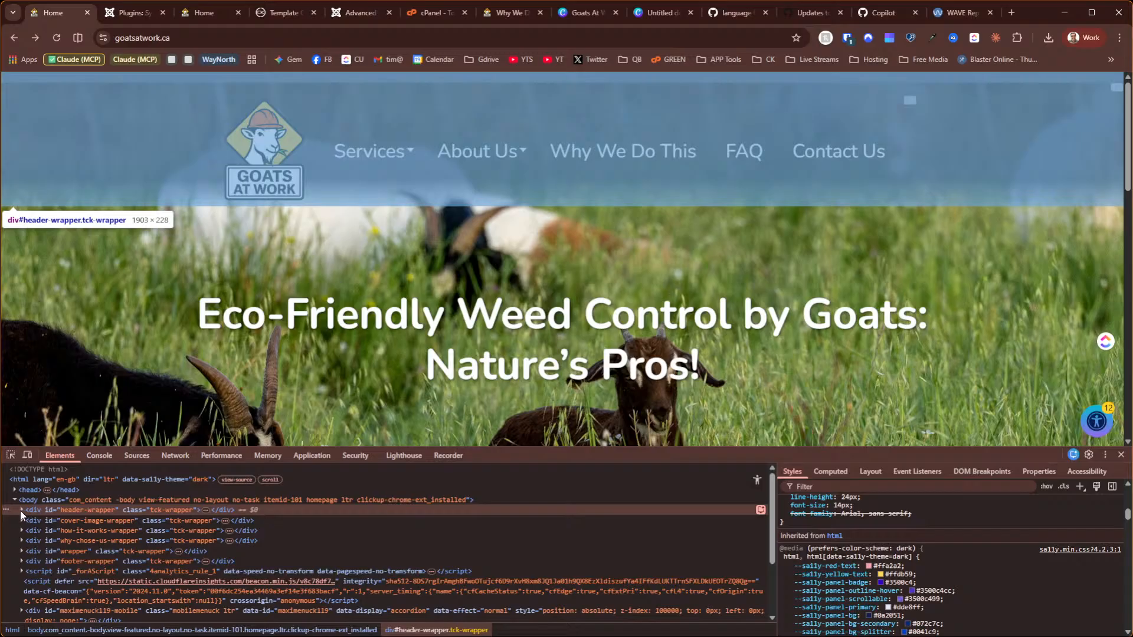
{"action": "left_click", "coordinate": [21, 511]}
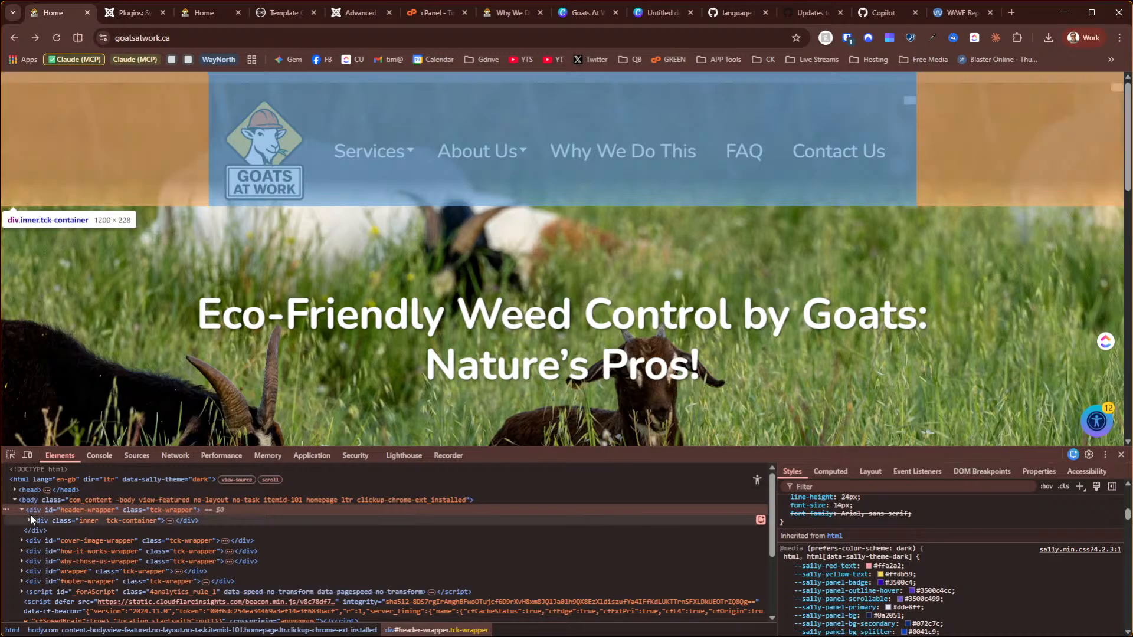
Close the template creation report and review the header-wrapper container's margin, padding and dimension settings in the template editor
{"action": "left_click", "coordinate": [297, 20]}
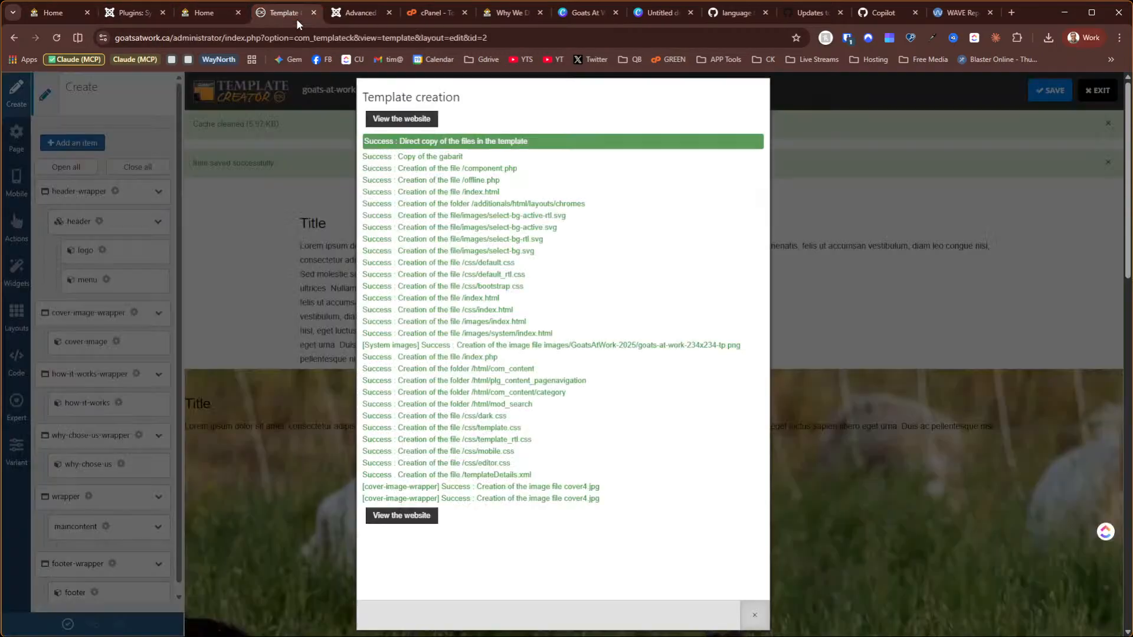
{"action": "left_click", "coordinate": [859, 292]}
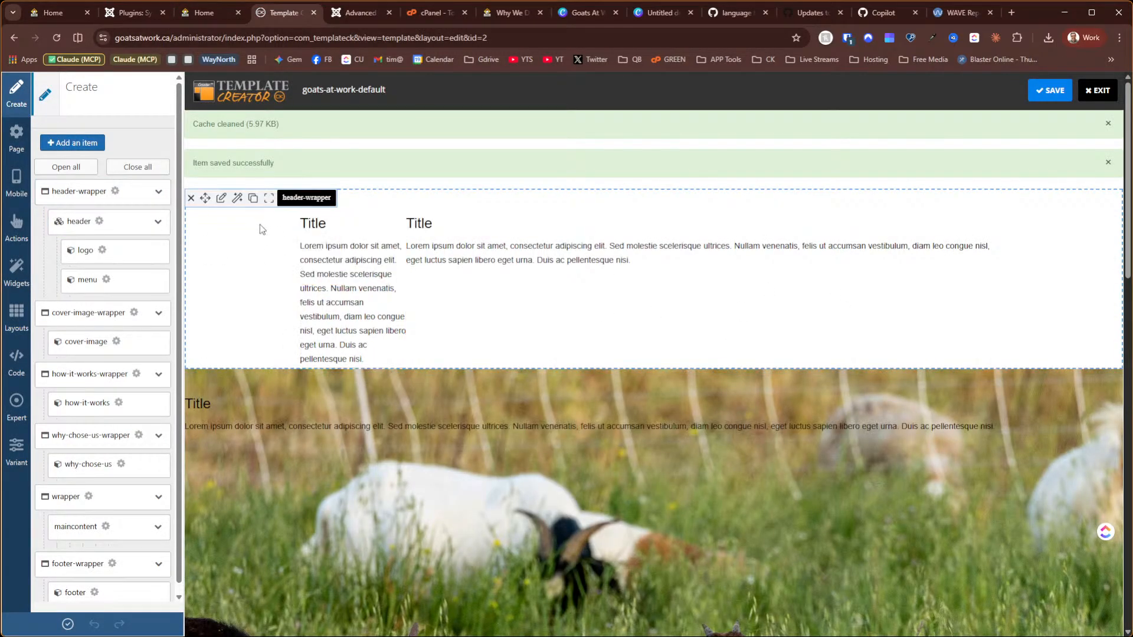
{"action": "left_click", "coordinate": [220, 199]}
{"action": "left_click", "coordinate": [96, 225]}
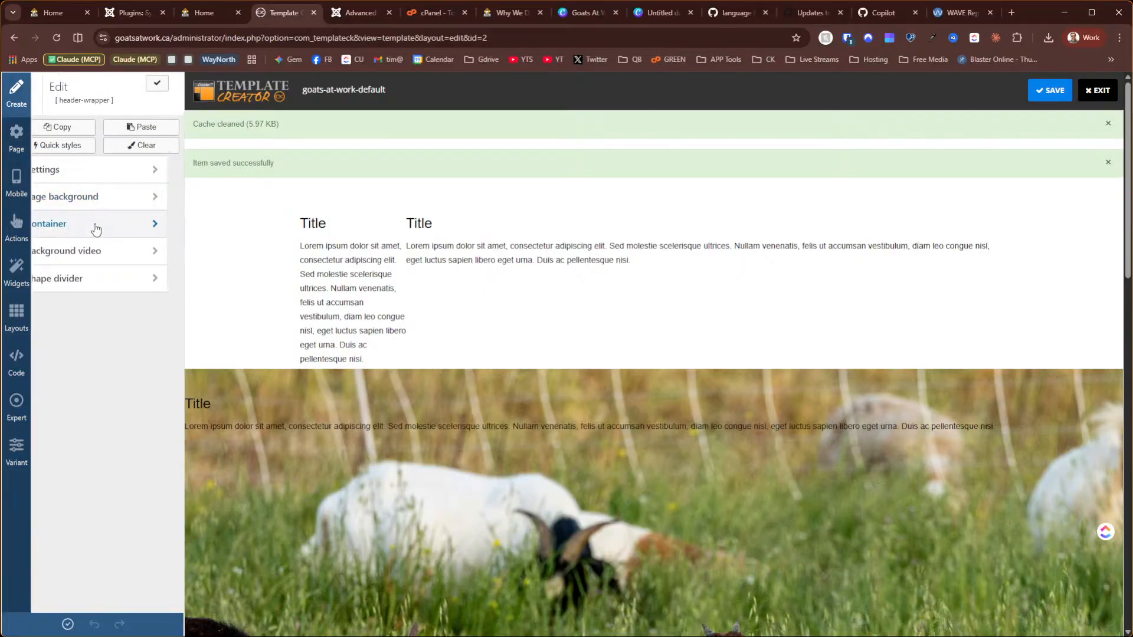
{"action": "left_click", "coordinate": [77, 183]}
{"action": "scroll", "coordinate": [79, 206], "scroll_direction": "down", "scroll_amount": 2}
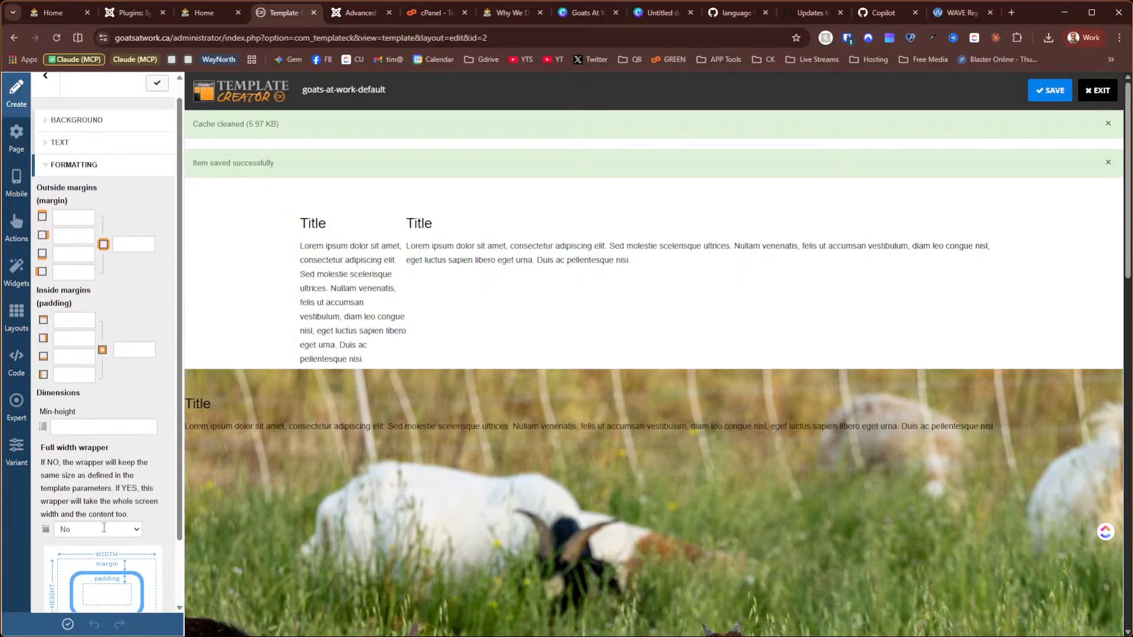
{"action": "scroll", "coordinate": [79, 206], "scroll_direction": "up", "scroll_amount": 2}
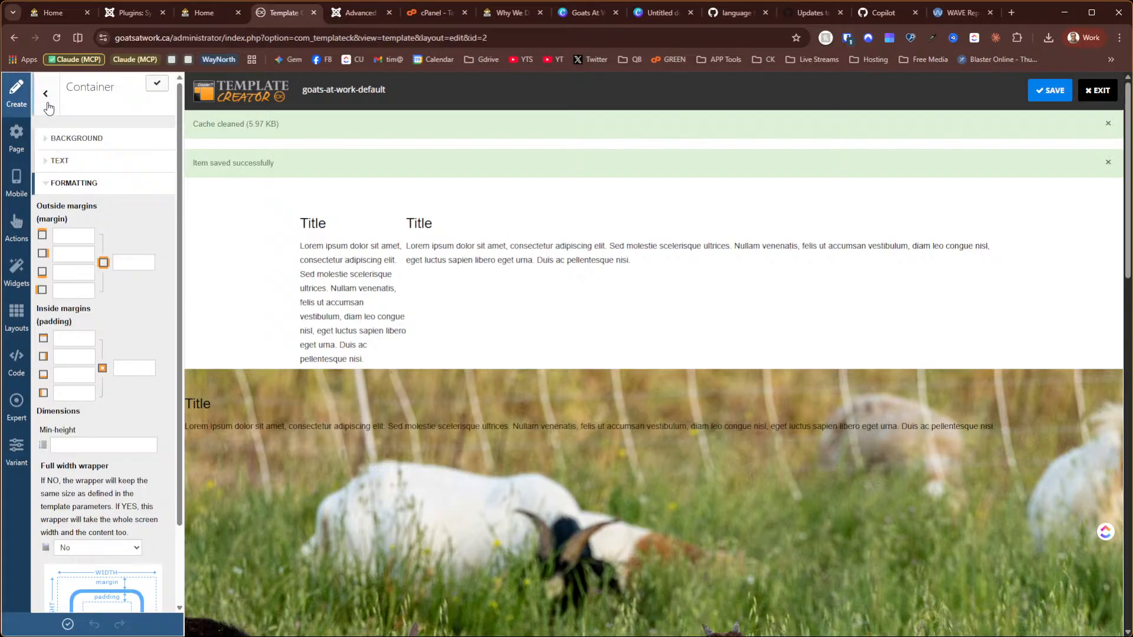
Review the header-wrapper container's background options and element settings, and reopen its container options
{"action": "left_click", "coordinate": [54, 138]}
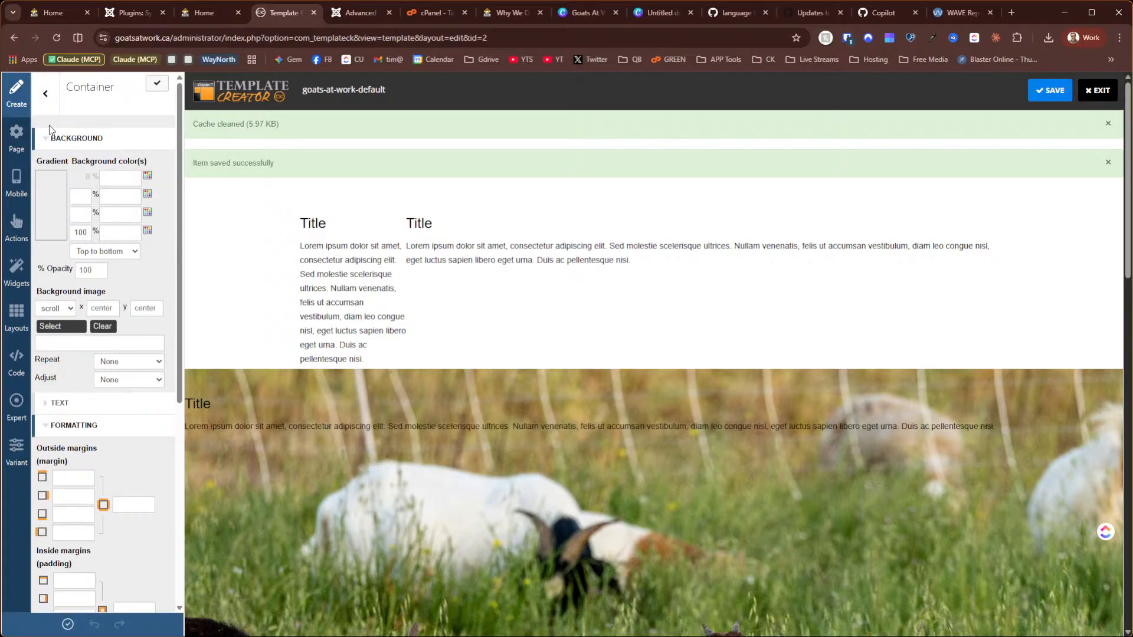
{"action": "left_click", "coordinate": [45, 96]}
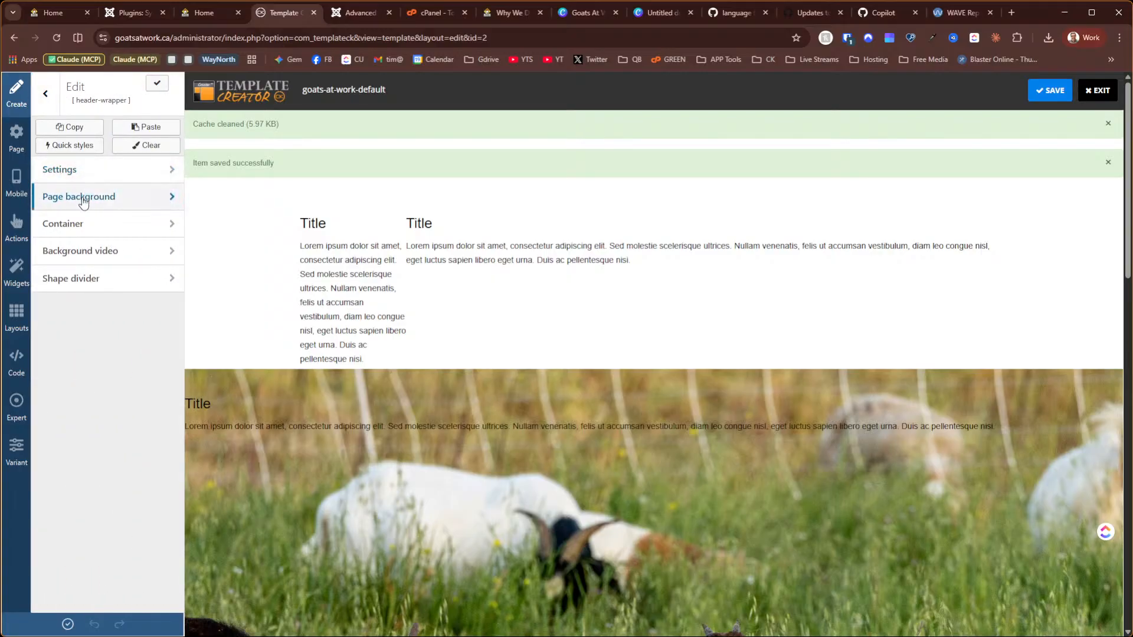
{"action": "left_click", "coordinate": [79, 168]}
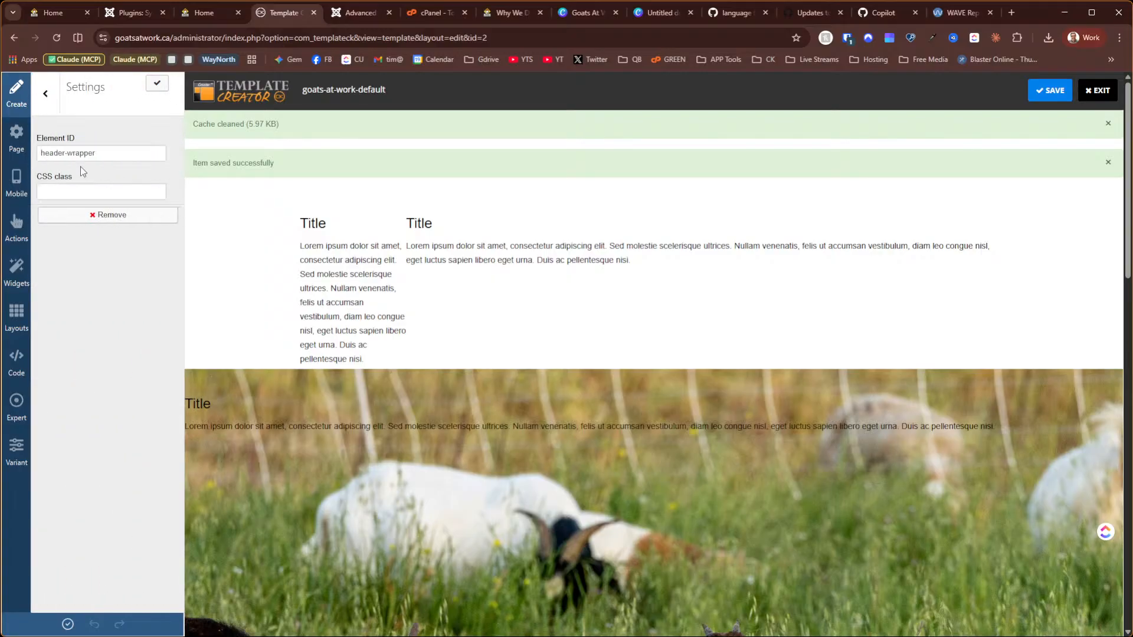
{"action": "left_click", "coordinate": [46, 101]}
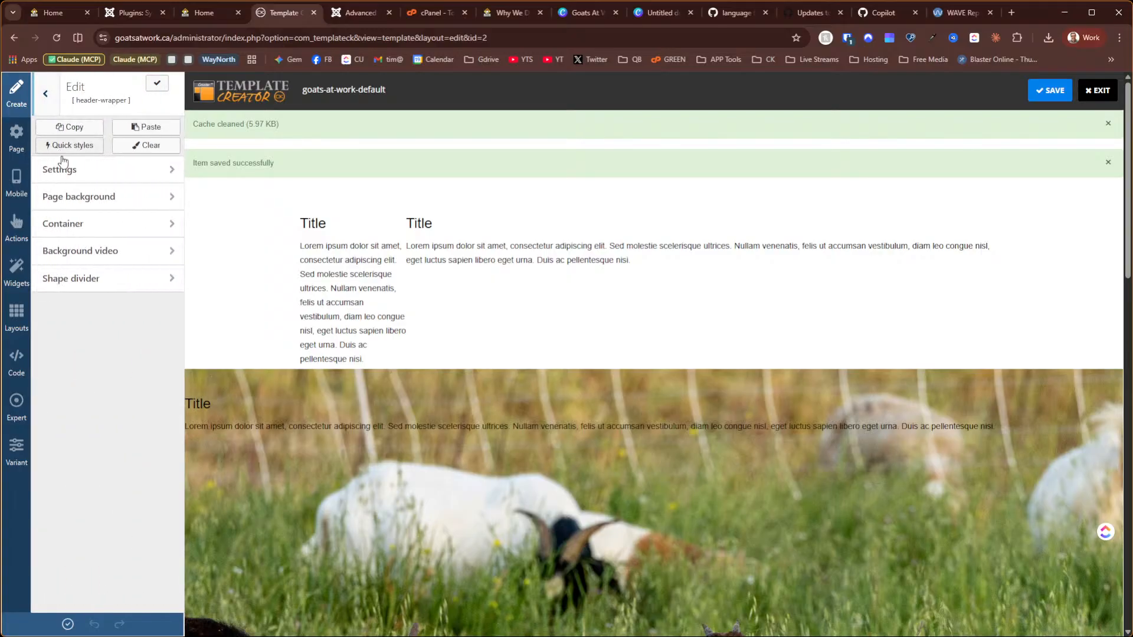
{"action": "left_click", "coordinate": [80, 227]}
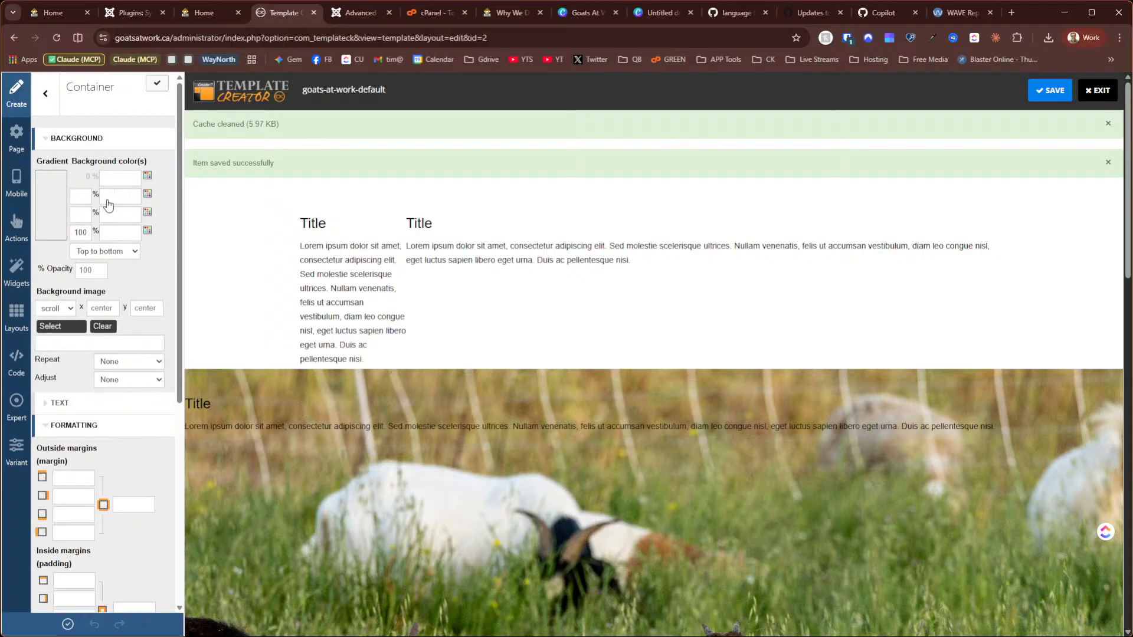
Review the header-wrapper's container background, background video and shape divider options for anything affecting the strip above the cover image
{"action": "scroll", "coordinate": [107, 214], "scroll_direction": "down", "scroll_amount": 5}
{"action": "scroll", "coordinate": [107, 215], "scroll_direction": "up", "scroll_amount": 5}
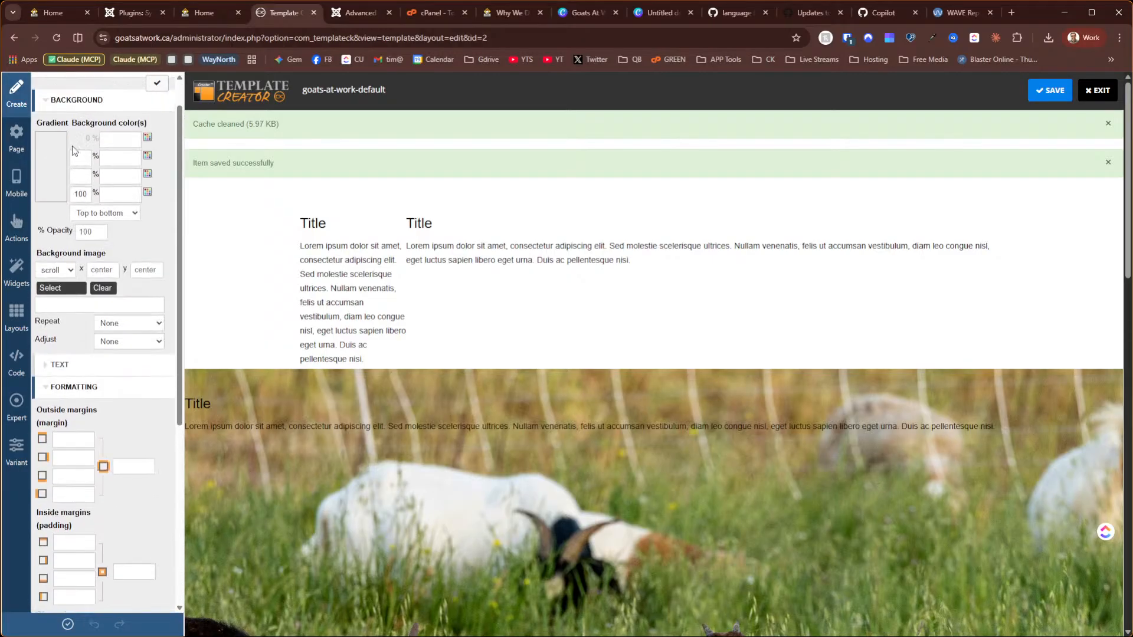
{"action": "left_click", "coordinate": [45, 94]}
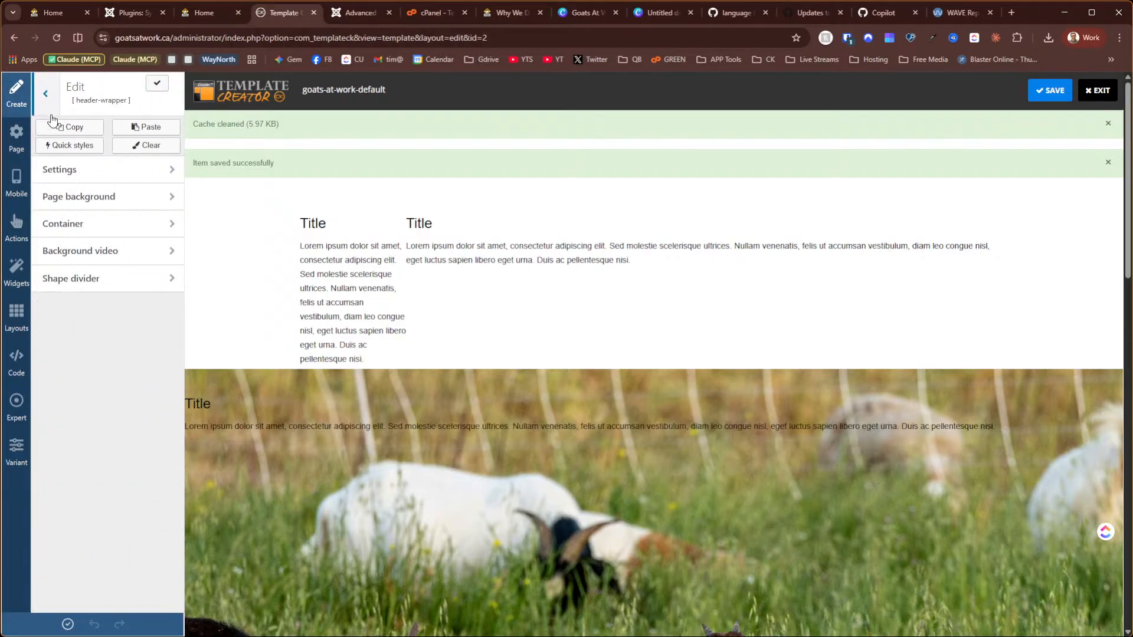
{"action": "left_click", "coordinate": [86, 251]}
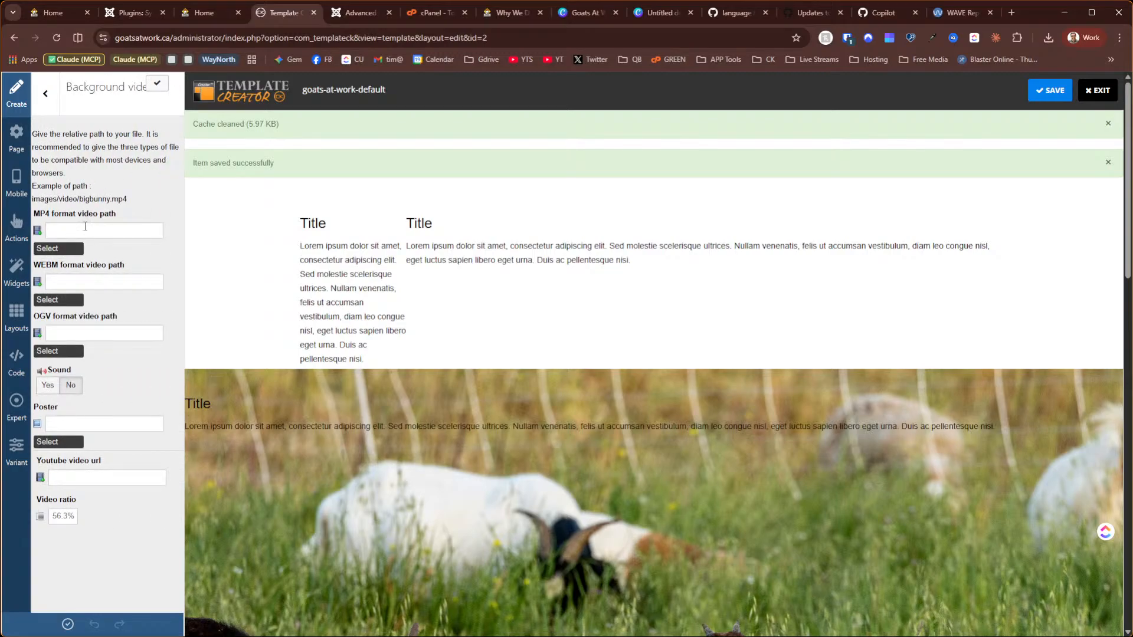
{"action": "left_click", "coordinate": [45, 94]}
{"action": "left_click", "coordinate": [86, 294]}
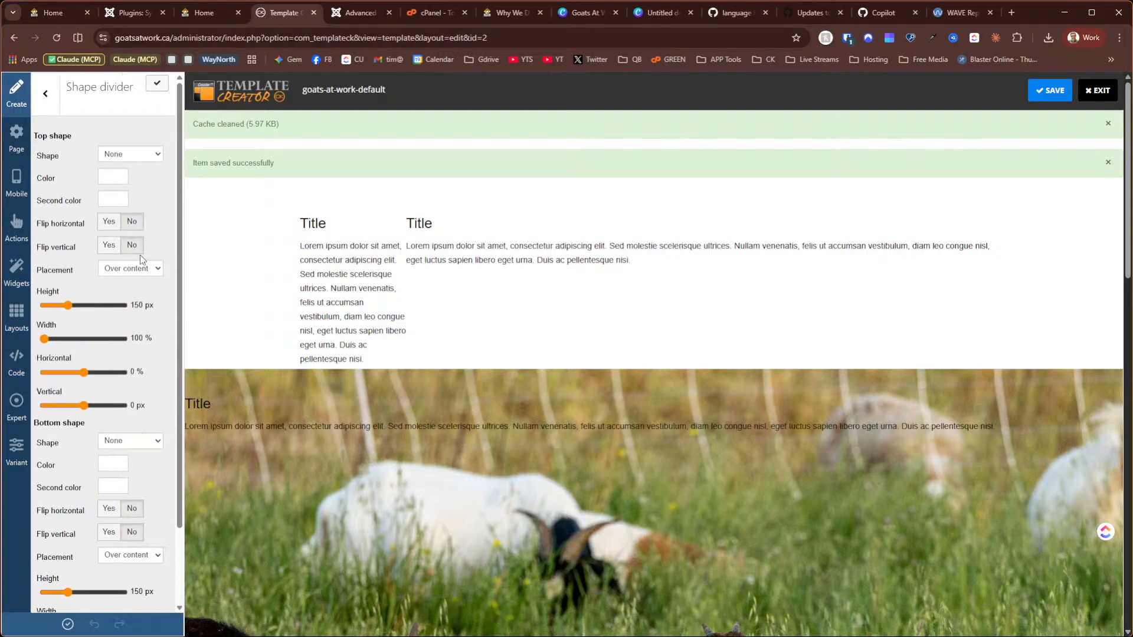
{"action": "scroll", "coordinate": [142, 307], "scroll_direction": "down", "scroll_amount": 2}
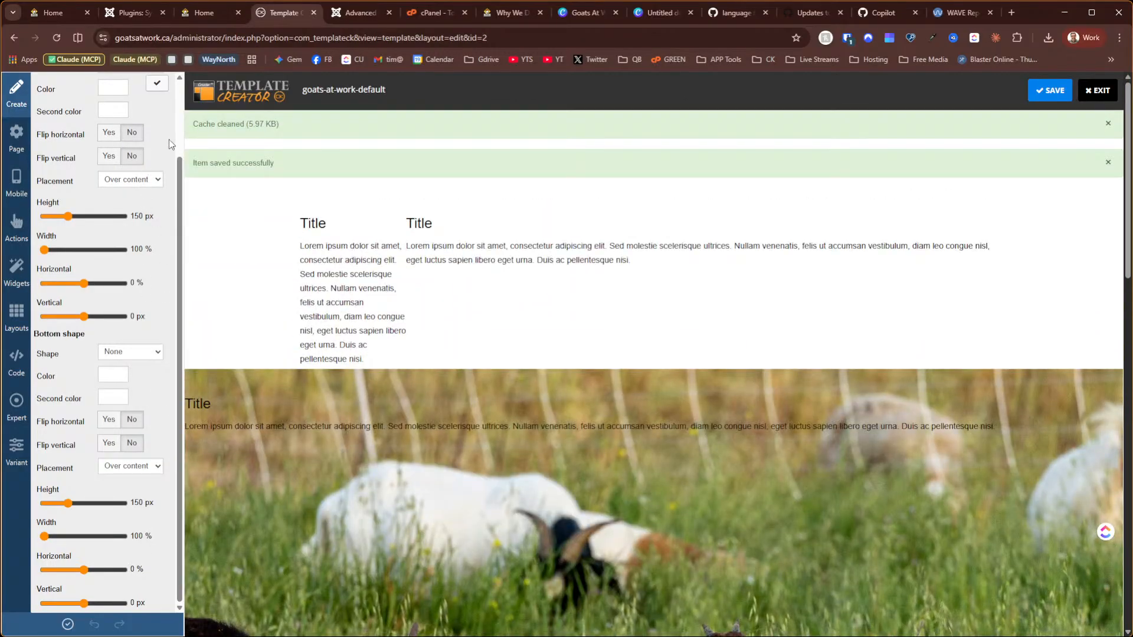
{"action": "scroll", "coordinate": [165, 140], "scroll_direction": "up", "scroll_amount": 2}
{"action": "left_click", "coordinate": [45, 93]}
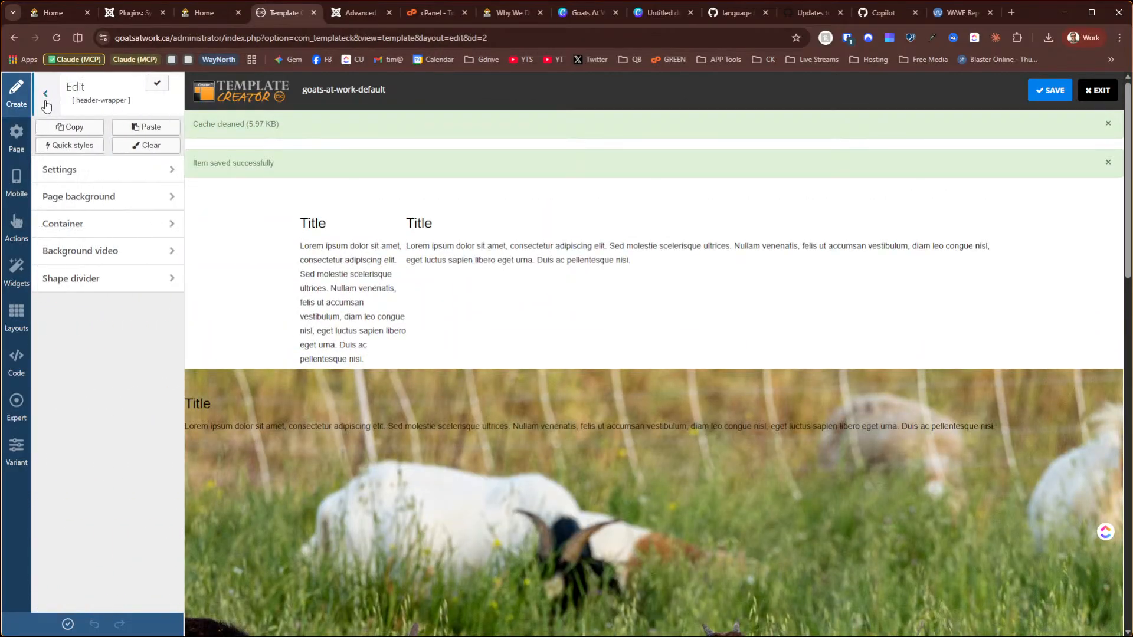
{"action": "left_click", "coordinate": [53, 12]}
{"action": "left_click", "coordinate": [123, 14]}
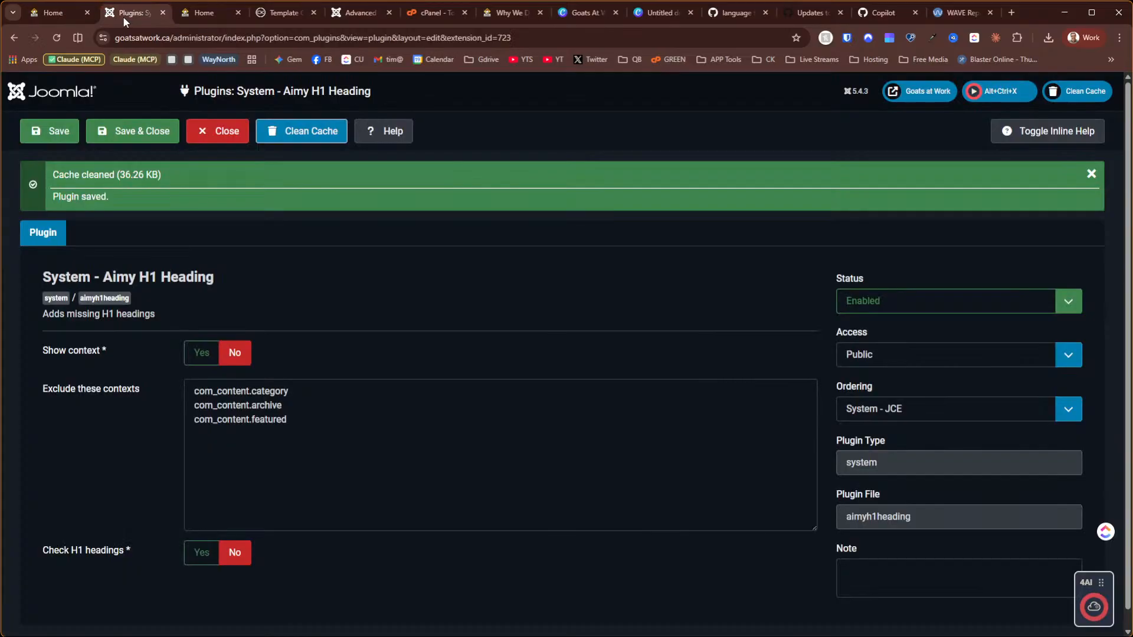
{"action": "left_click", "coordinate": [278, 13]}
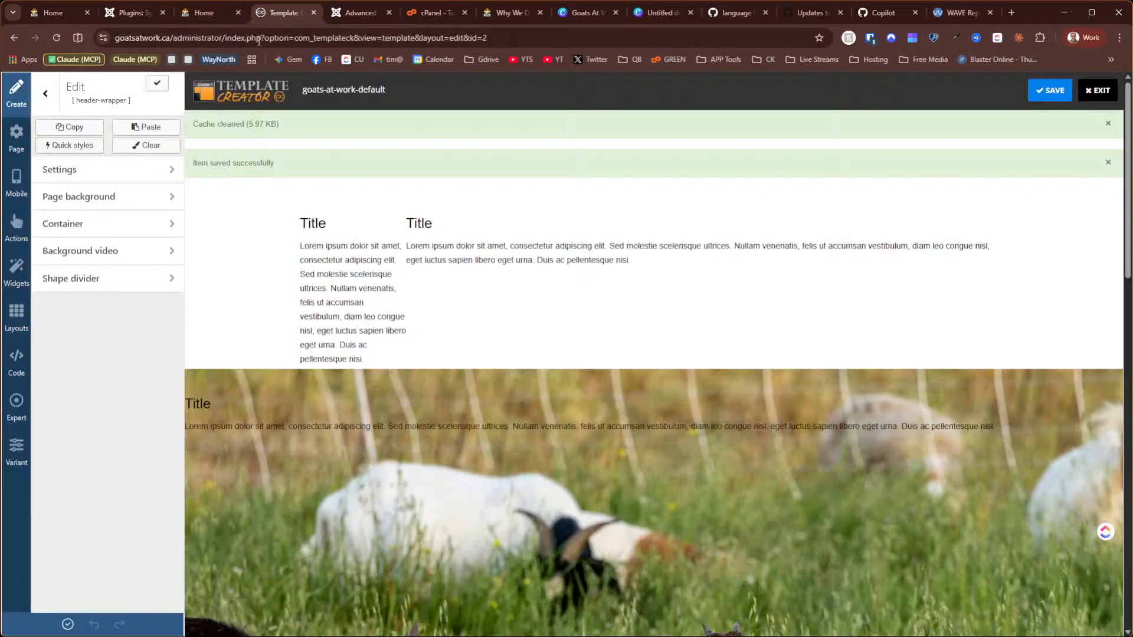
Replace the div#header-wrapper rule in the template's custom CSS with a linear-gradient(#000000 55%, transparent) background
{"action": "left_click", "coordinate": [16, 368]}
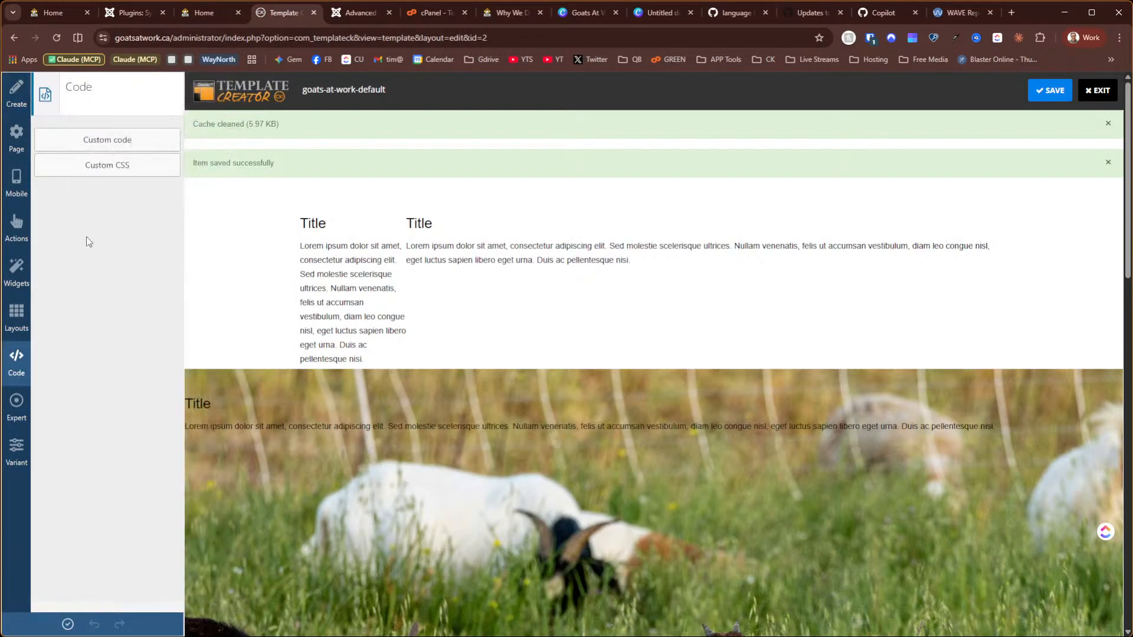
{"action": "left_click", "coordinate": [96, 165]}
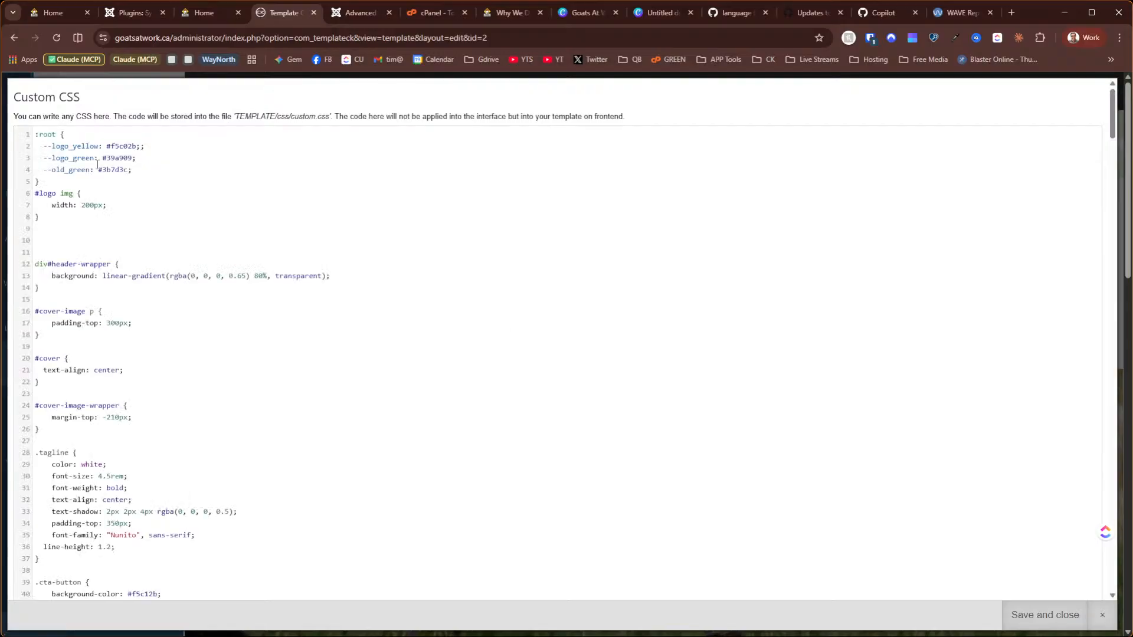
{"action": "left_click_drag", "start_coordinate": [79, 288], "coordinate": [3, 260]}
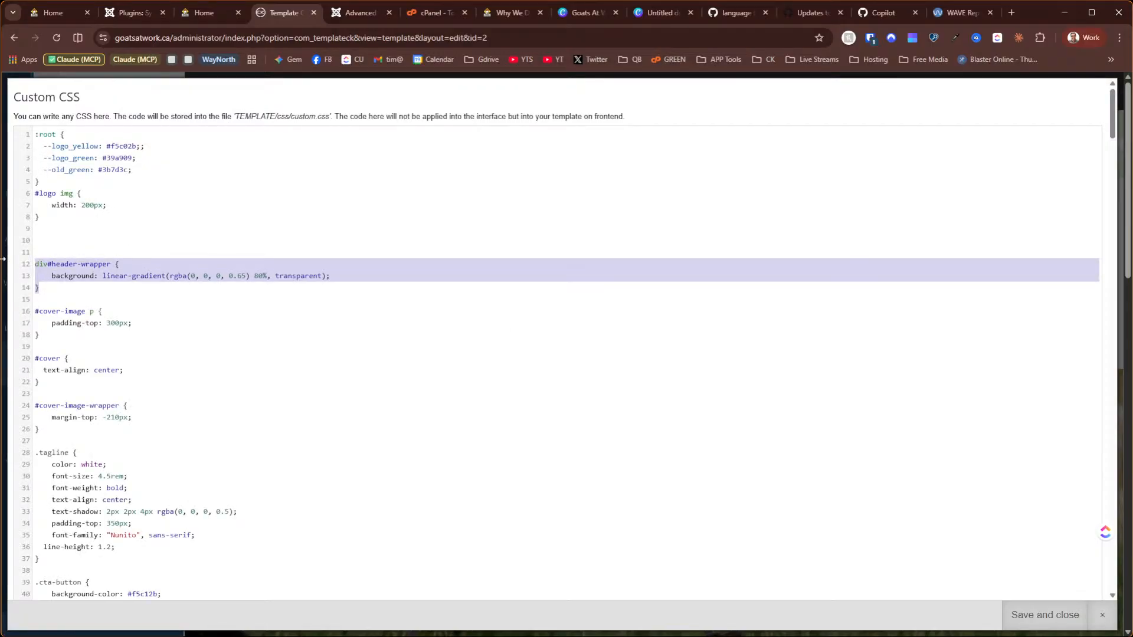
{"action": "type", "text": "div#header-wrapper {     background: linear-gradient(#000000 55%, transparent); }"}
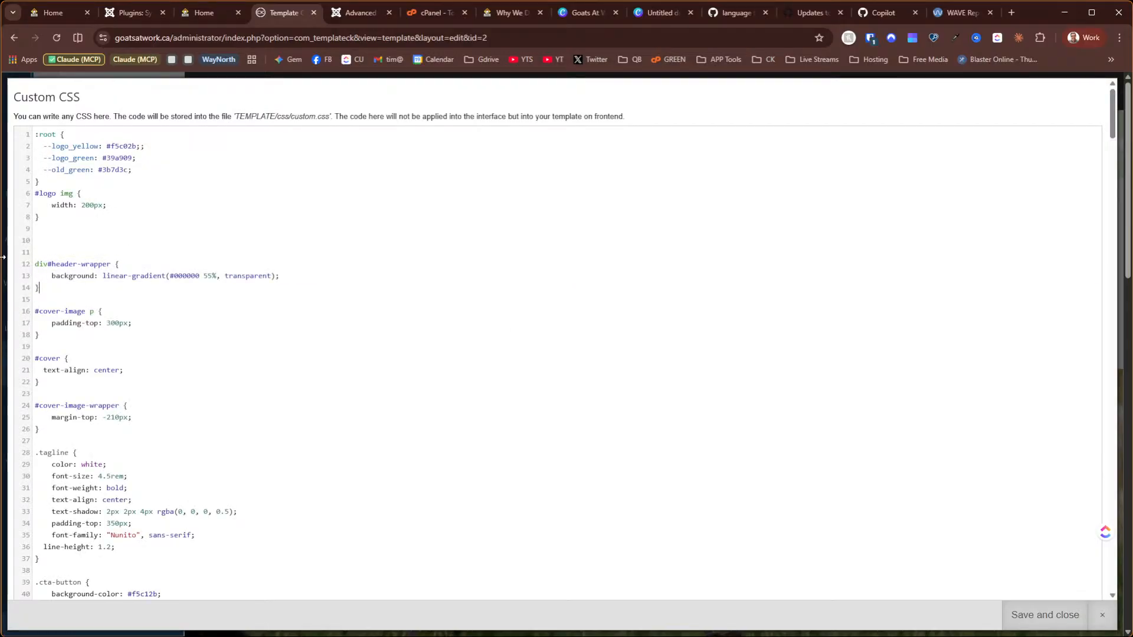
Delete two extra blank lines above the header-wrapper rule, then save the custom CSS and the template
{"action": "left_click", "coordinate": [87, 235]}
{"action": "key", "text": "Delete"}
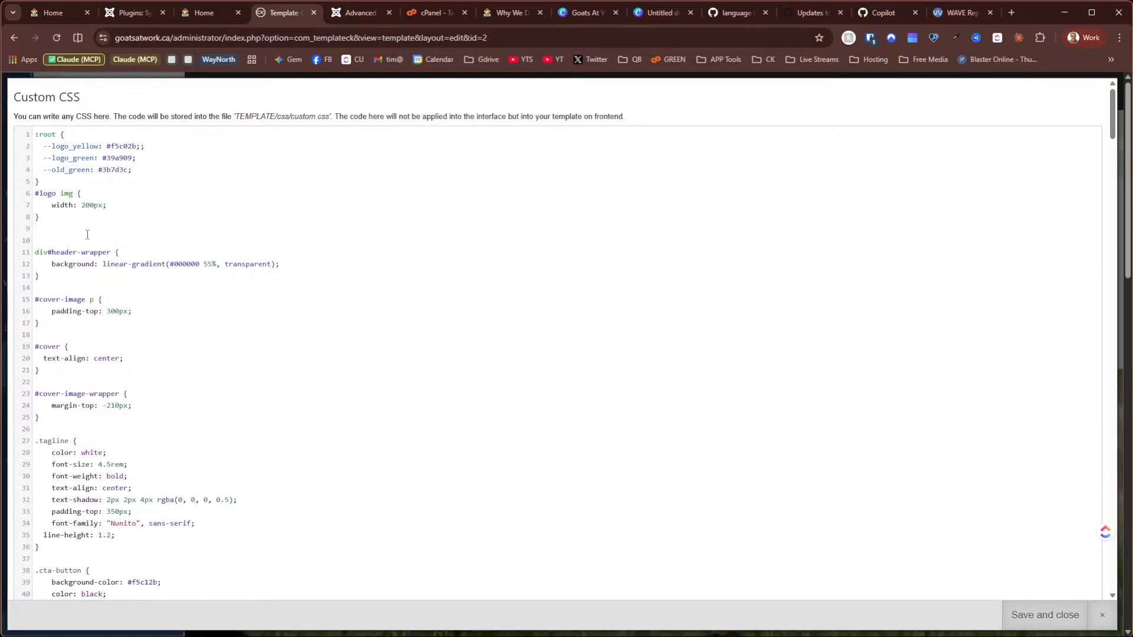
{"action": "key", "text": "Delete"}
{"action": "left_click", "coordinate": [1043, 615]}
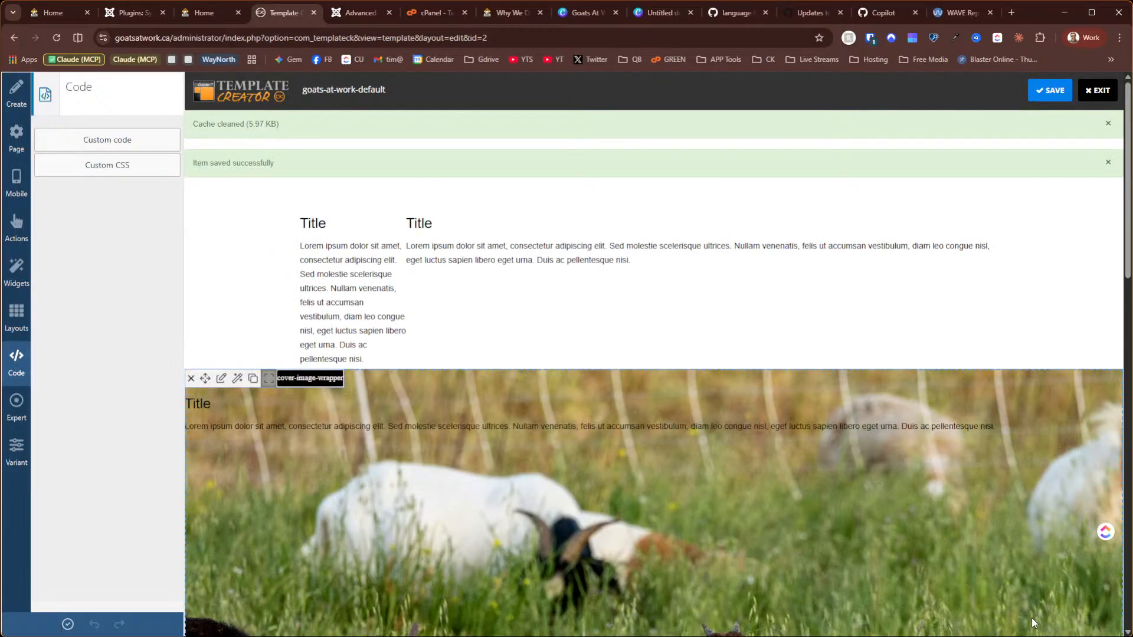
{"action": "left_click", "coordinate": [1050, 90]}
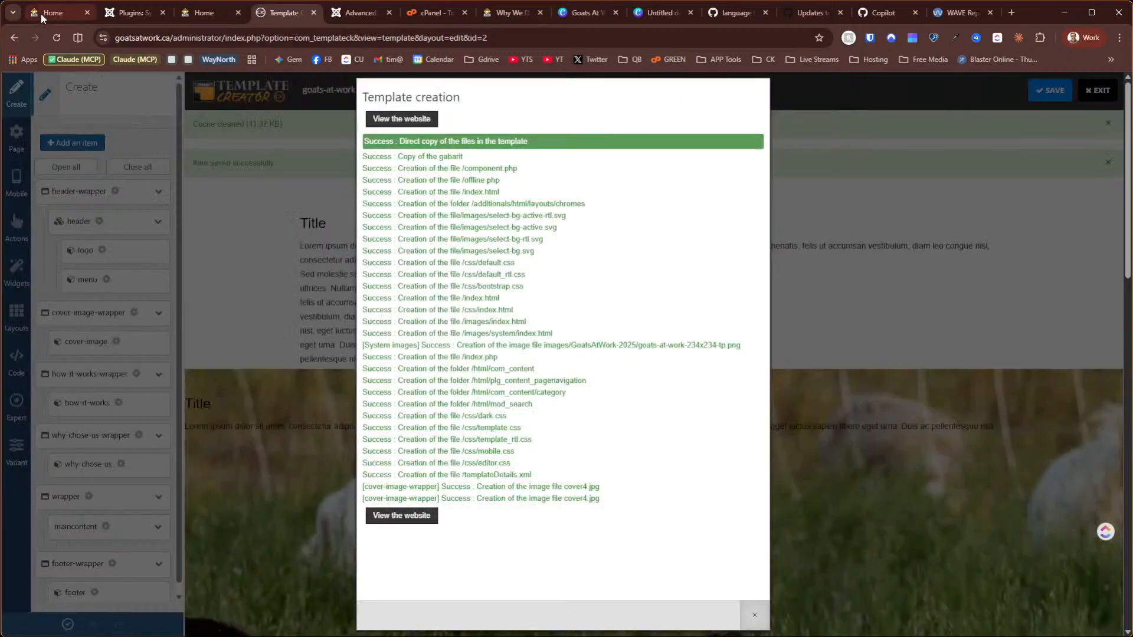
Reload the site's home page and inspect the header and Services submenu, then look through the Services page's layout and lists
{"action": "left_click", "coordinate": [40, 16]}
{"action": "left_click", "coordinate": [56, 38]}
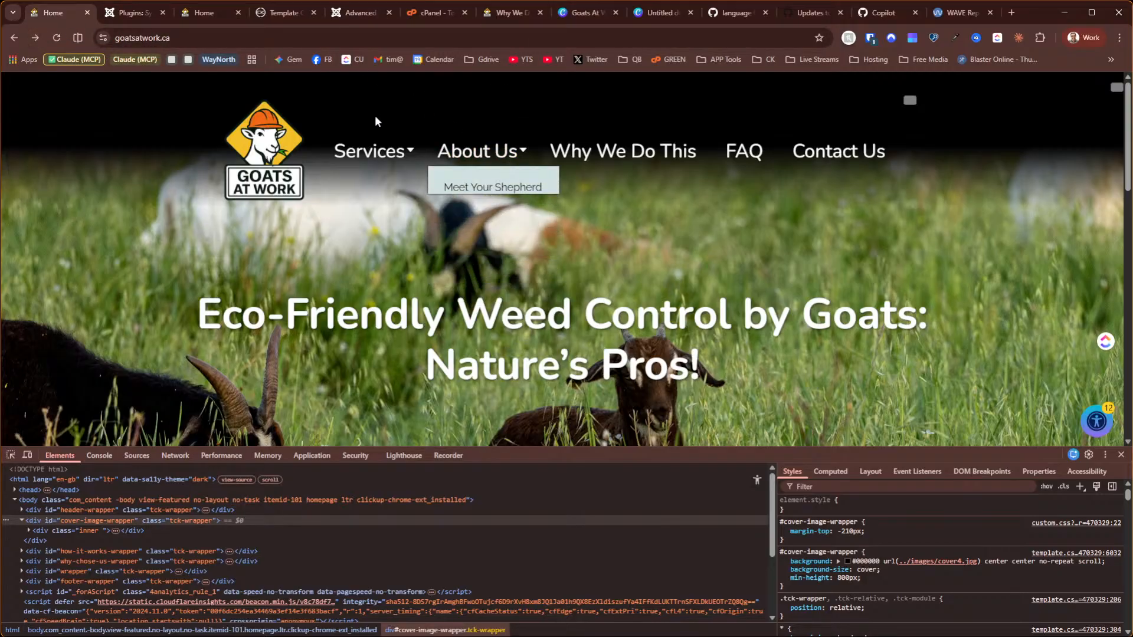
{"action": "mouse_move", "coordinate": [354, 155]}
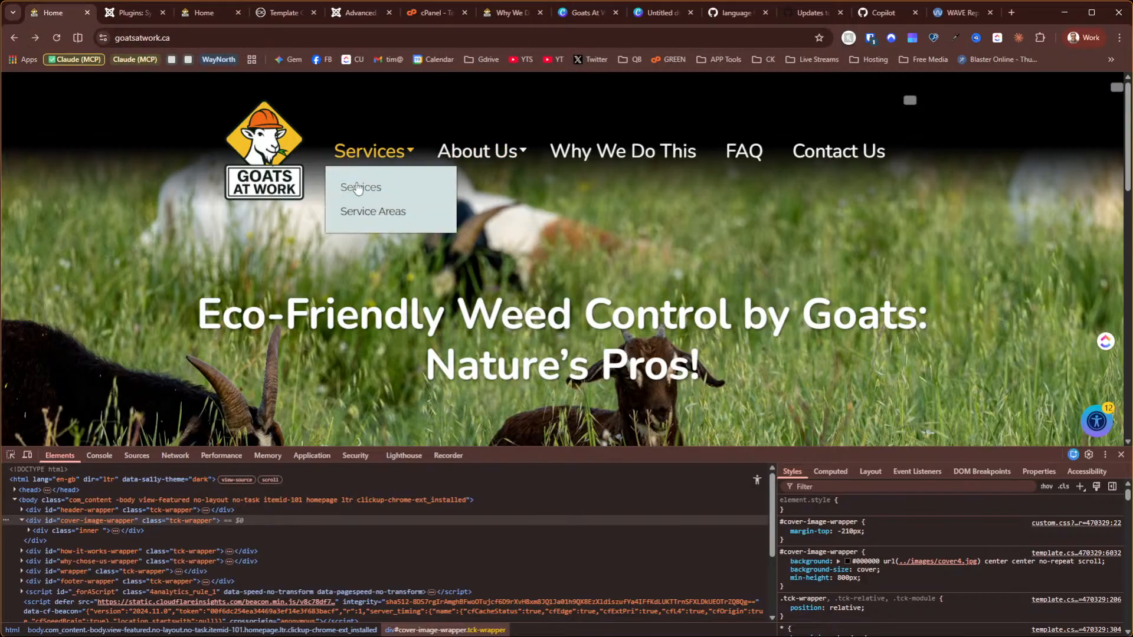
{"action": "left_click", "coordinate": [357, 188]}
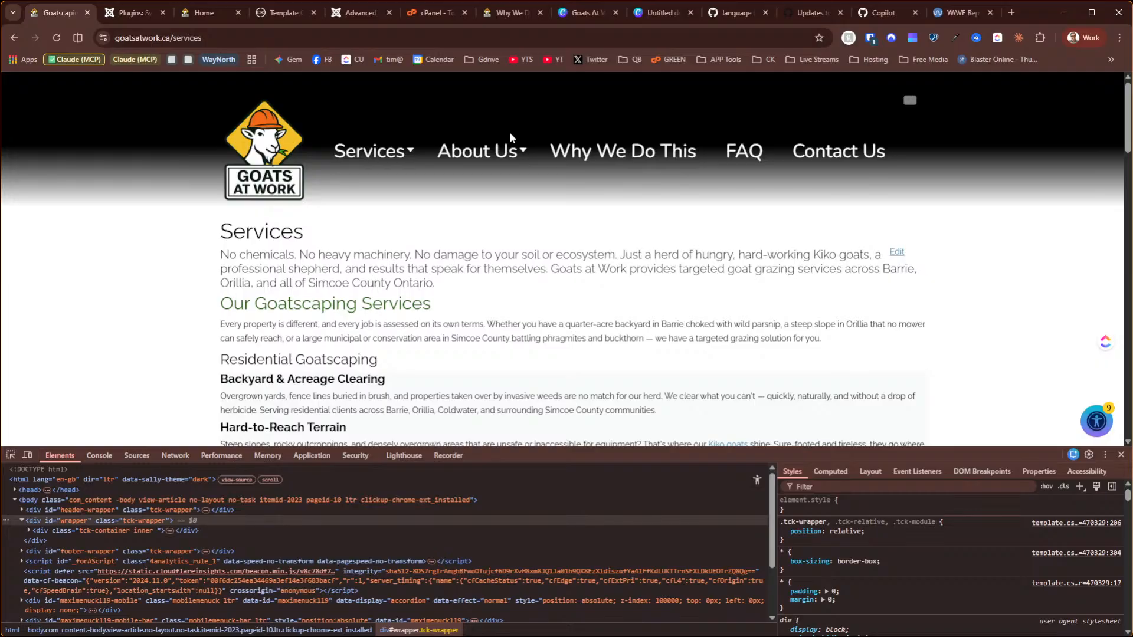
{"action": "scroll", "coordinate": [537, 198], "scroll_direction": "down", "scroll_amount": 10}
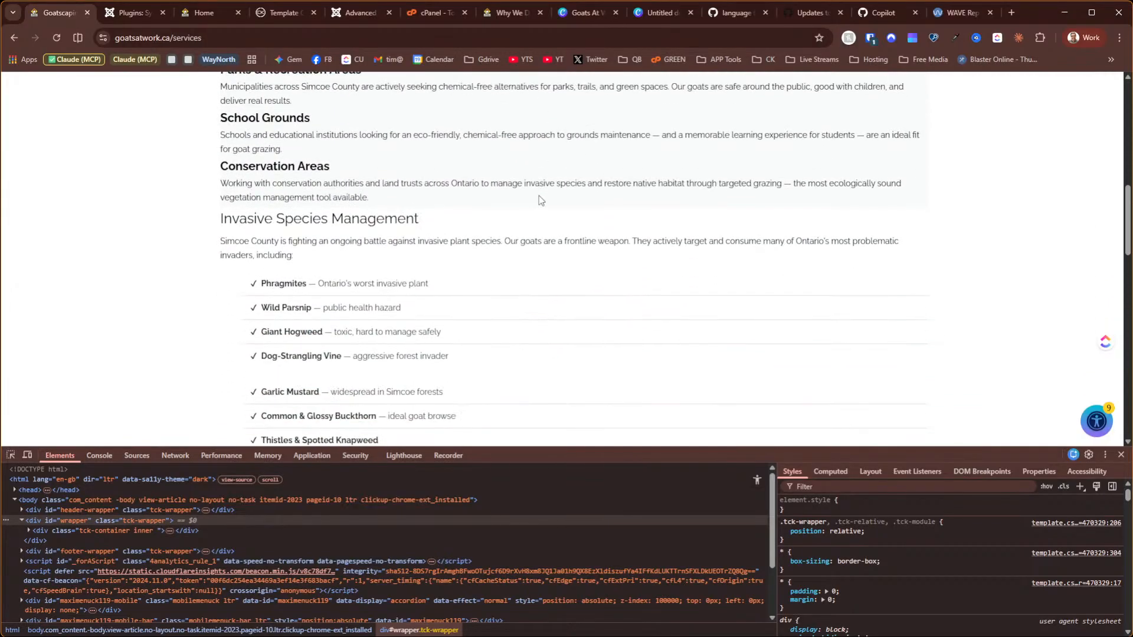
{"action": "scroll", "coordinate": [537, 197], "scroll_direction": "down", "scroll_amount": 1}
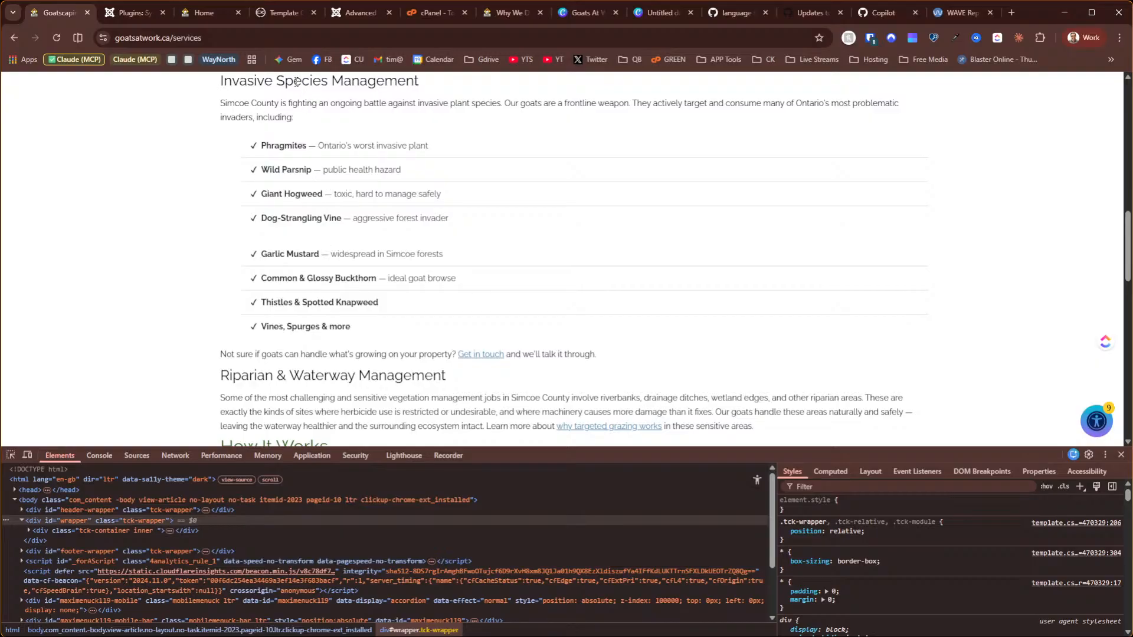
{"action": "scroll", "coordinate": [298, 94], "scroll_direction": "up", "scroll_amount": 15}
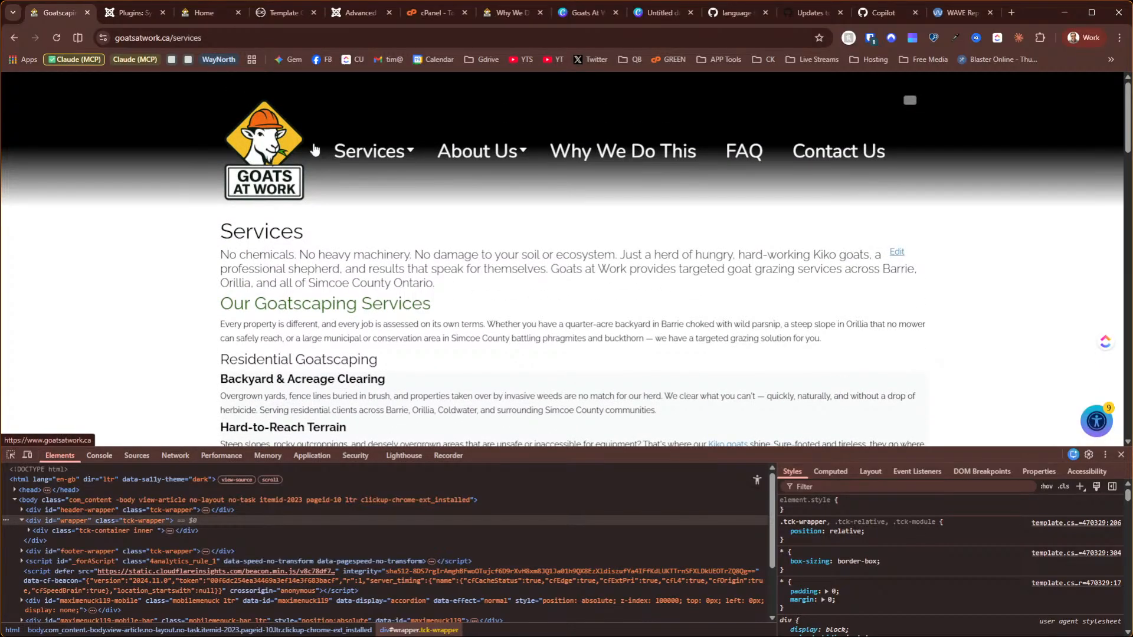
Close the Aimy H1 Heading plugin settings and open the list of articles in the Joomla administrator
{"action": "left_click", "coordinate": [117, 14]}
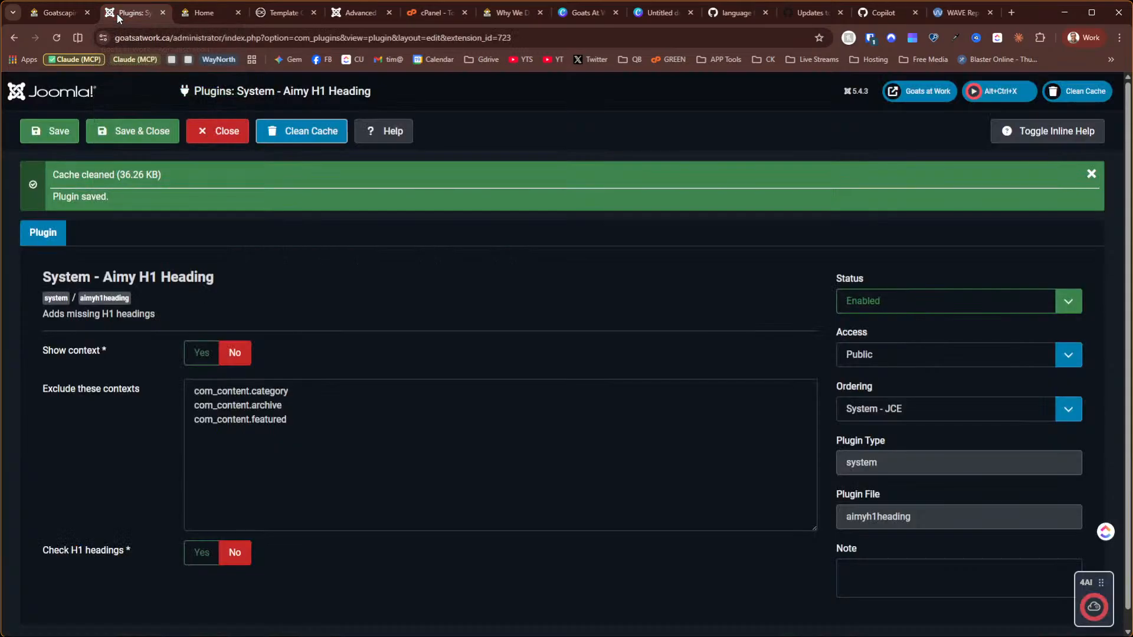
{"action": "left_click", "coordinate": [211, 131]}
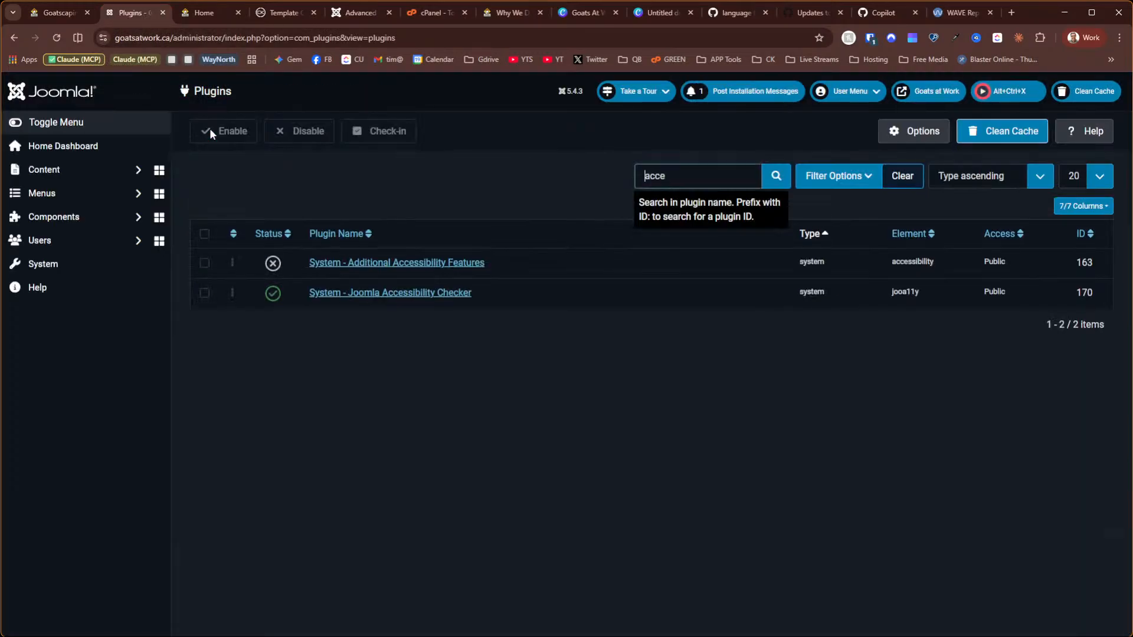
{"action": "left_click", "coordinate": [75, 170]}
{"action": "left_click", "coordinate": [66, 199]}
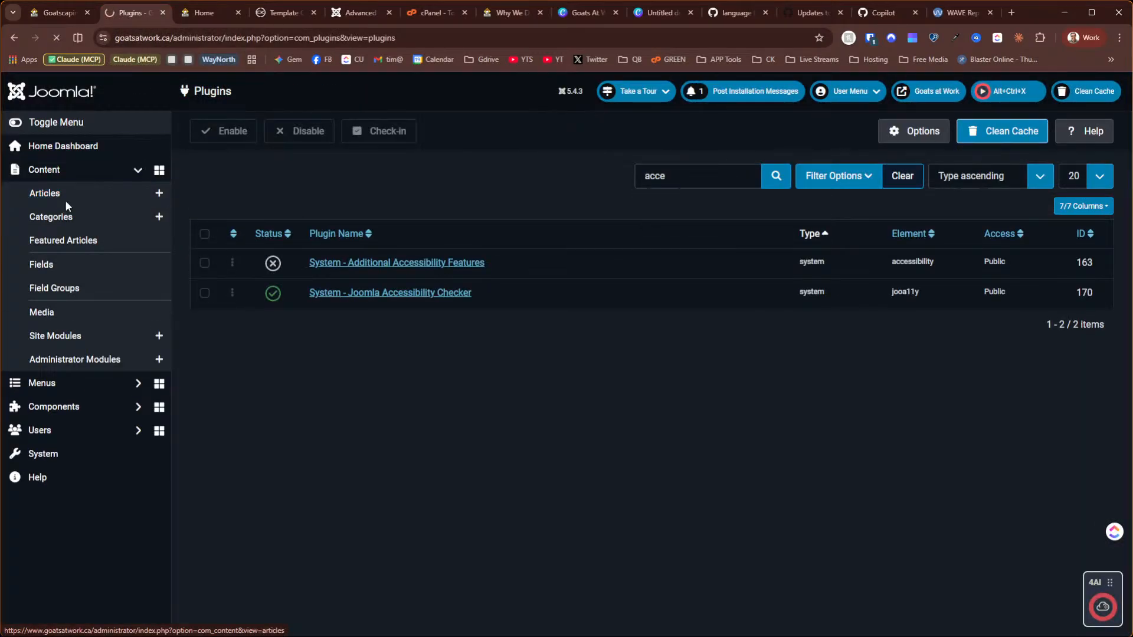
Search the articles for "serv" and open the Services article for editing
{"action": "double_click", "coordinate": [625, 175]}
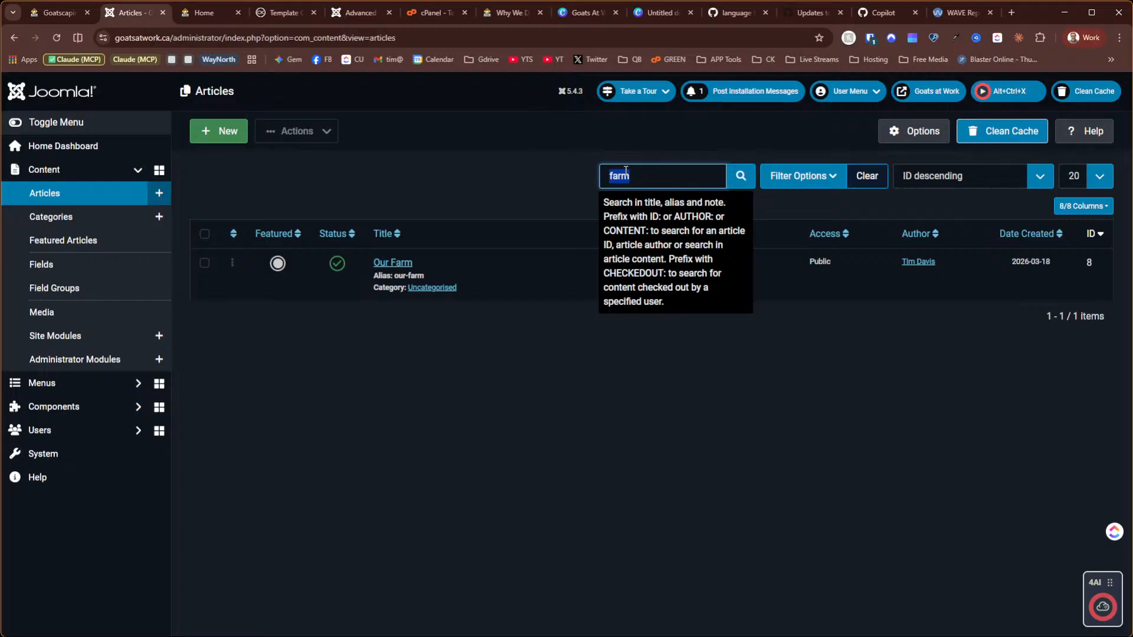
{"action": "type", "text": "serv"}
{"action": "key", "text": "Return"}
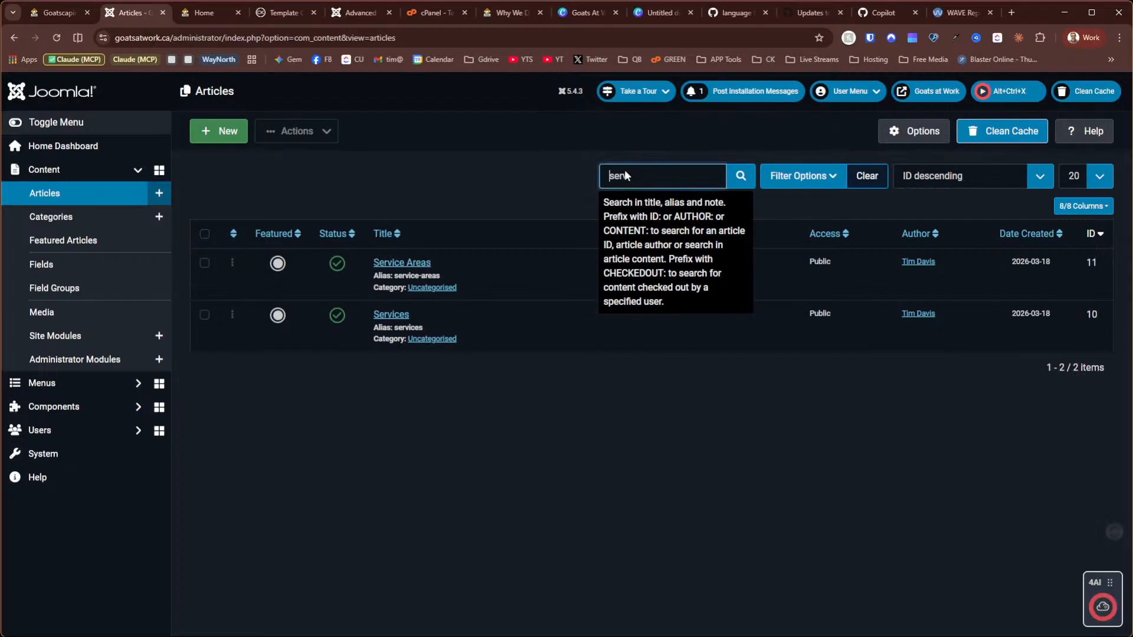
{"action": "left_click", "coordinate": [405, 316]}
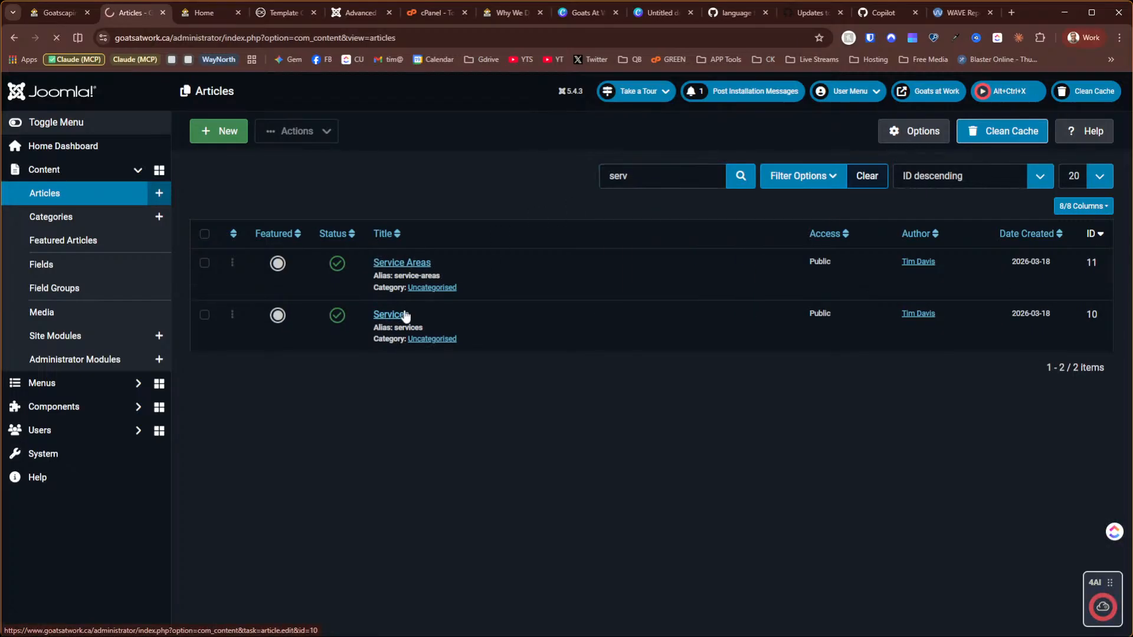
Find the Invasive Species Management list in the Services article's source code by searching for "garlic"
{"action": "scroll", "coordinate": [524, 302], "scroll_direction": "down", "scroll_amount": 8}
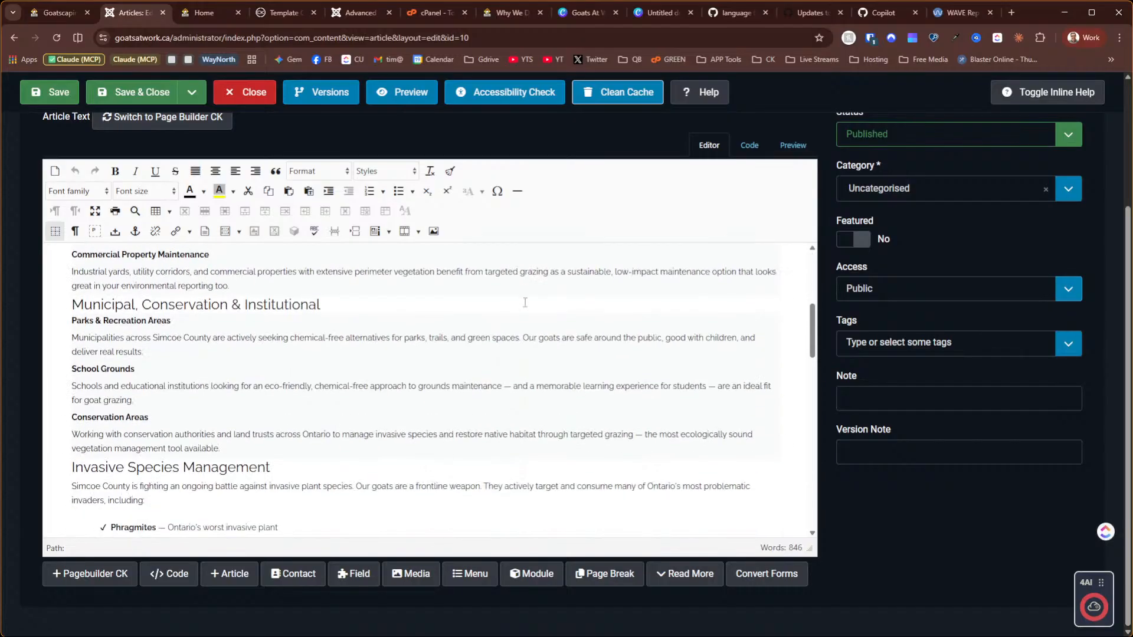
{"action": "scroll", "coordinate": [525, 302], "scroll_direction": "down", "scroll_amount": 5}
{"action": "left_click", "coordinate": [141, 340]}
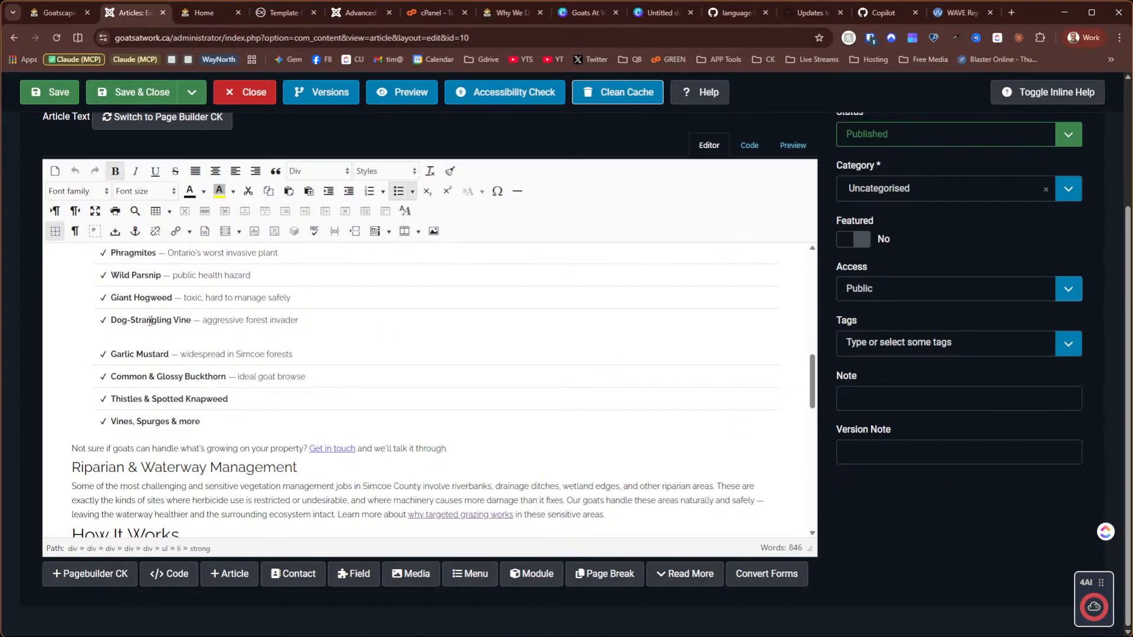
{"action": "left_click", "coordinate": [749, 145]}
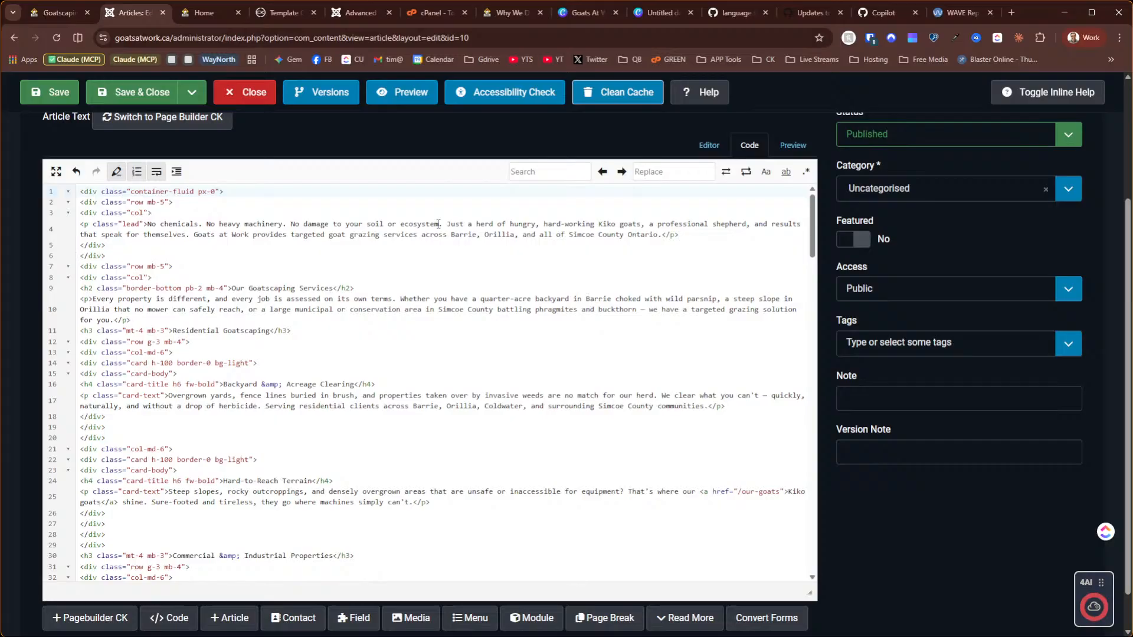
{"action": "left_click", "coordinate": [552, 172]}
{"action": "type", "text": "garlic"}
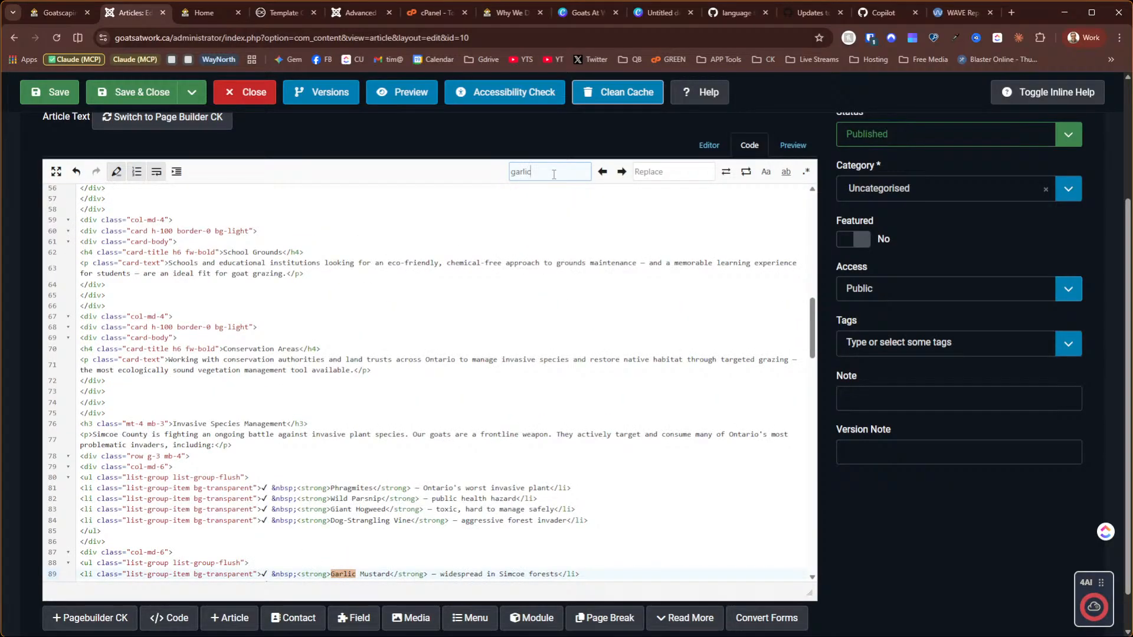
{"action": "scroll", "coordinate": [512, 215], "scroll_direction": "down", "scroll_amount": 2}
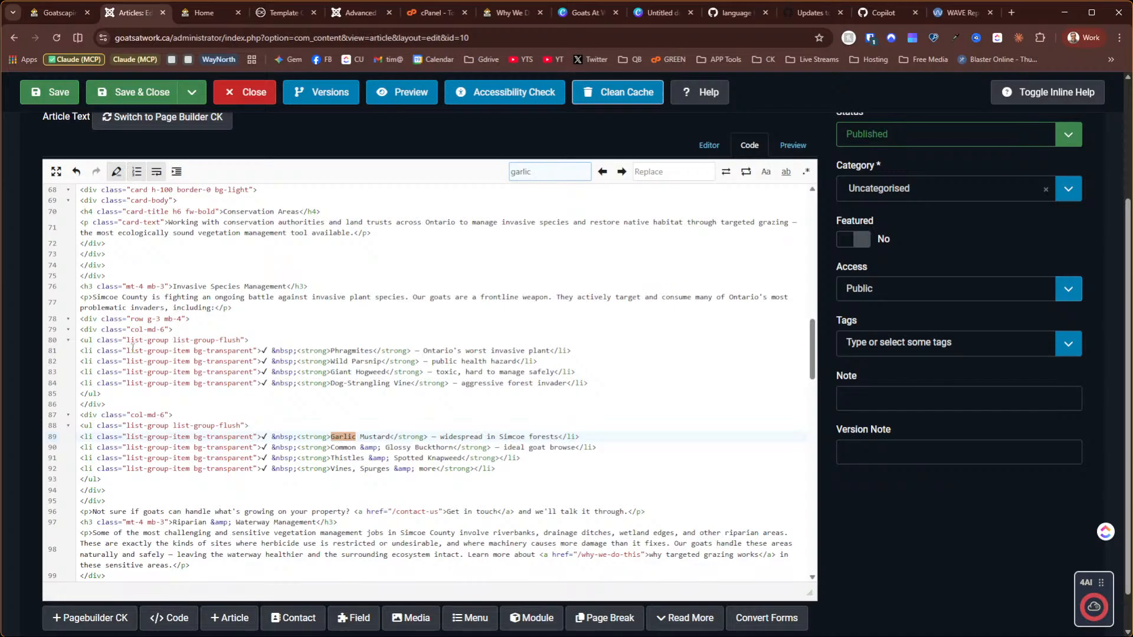
Merge the two invasive species lists by deleting the closing and opening ul and col-md-6 div tags between Dog-Strangling Vine and Garlic Mustard
{"action": "left_click", "coordinate": [257, 425]}
{"action": "key", "text": "ctrl+a"}
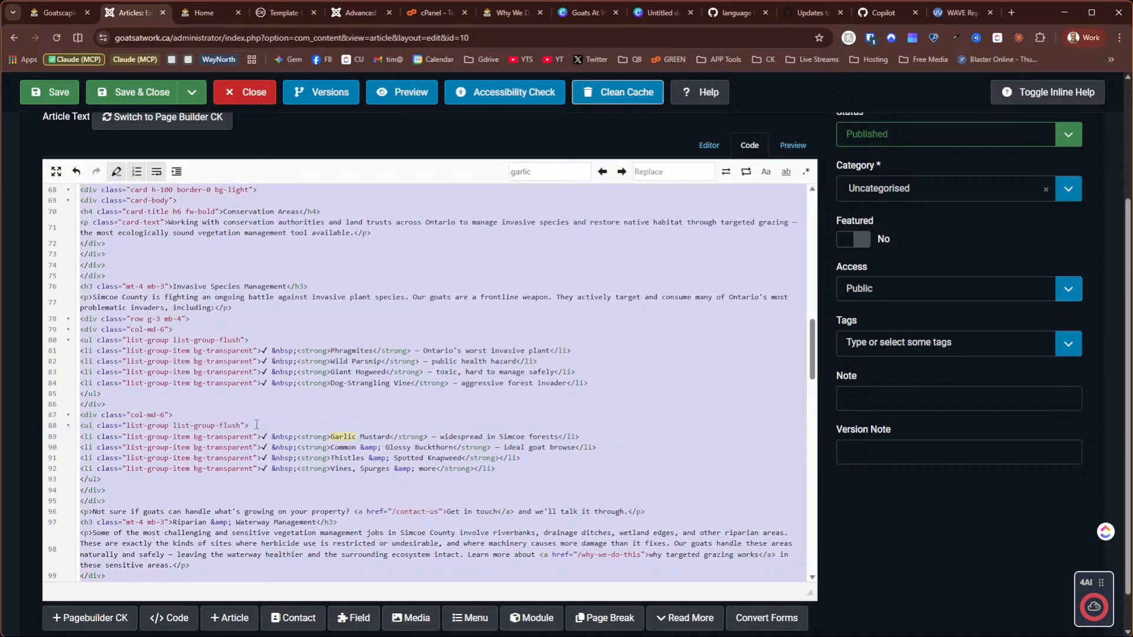
{"action": "left_click", "coordinate": [224, 412]}
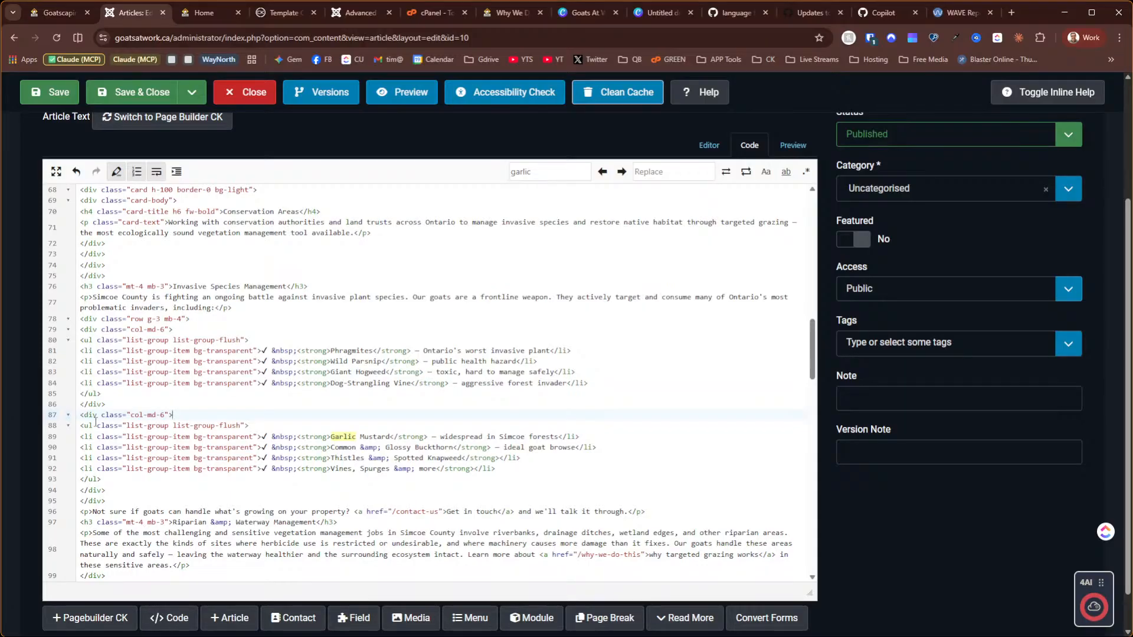
{"action": "left_click", "coordinate": [254, 425], "text": "shift"}
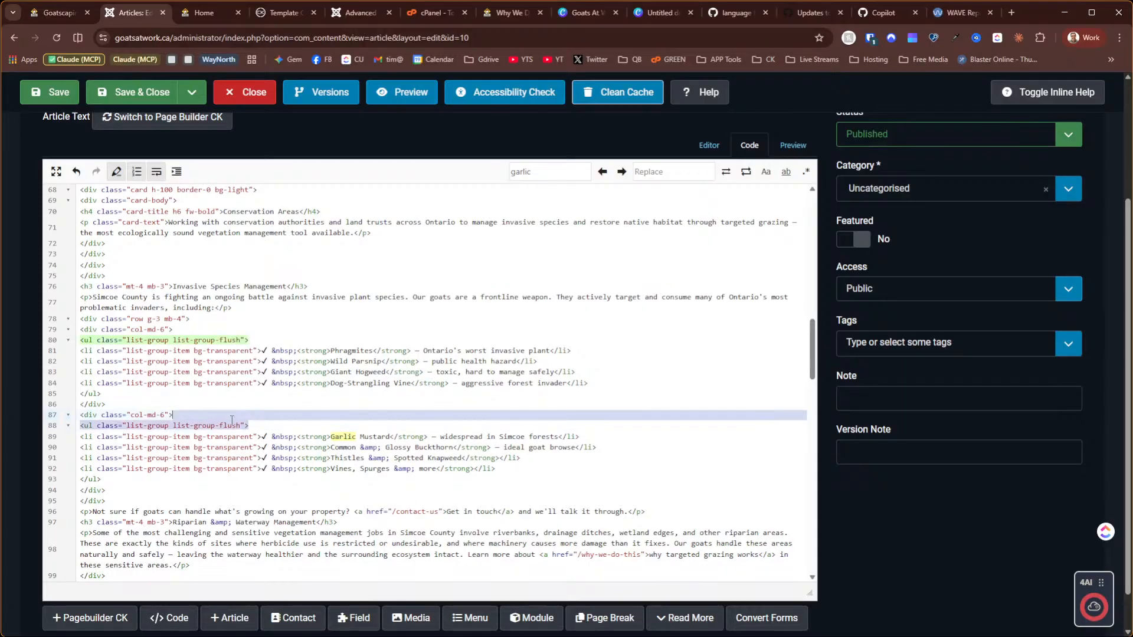
{"action": "left_click_drag", "start_coordinate": [202, 415], "coordinate": [78, 400]}
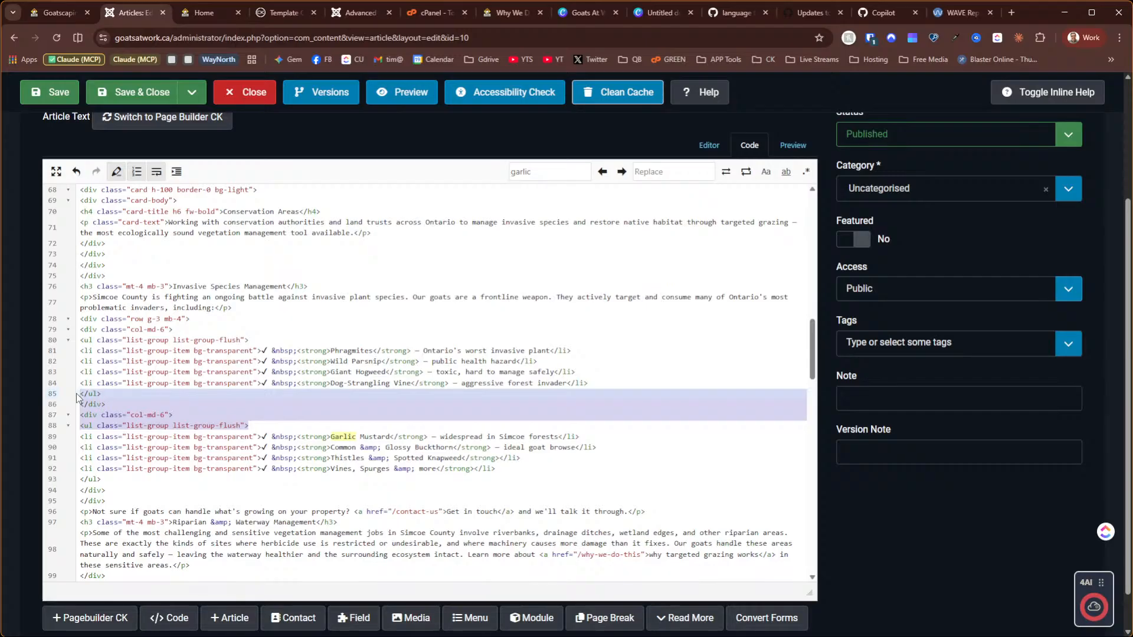
{"action": "key", "text": "BackSpace"}
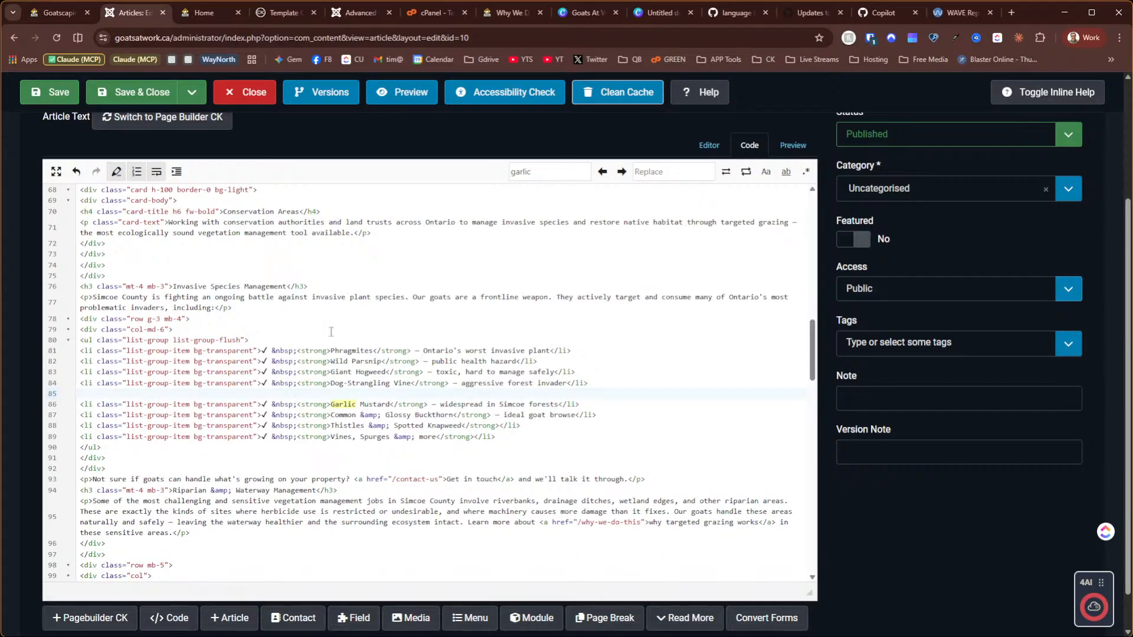
Check the merged Invasive Species Management list in the article's visual editor and save the article
{"action": "left_click", "coordinate": [709, 145]}
{"action": "scroll", "coordinate": [327, 314], "scroll_direction": "down", "scroll_amount": 2}
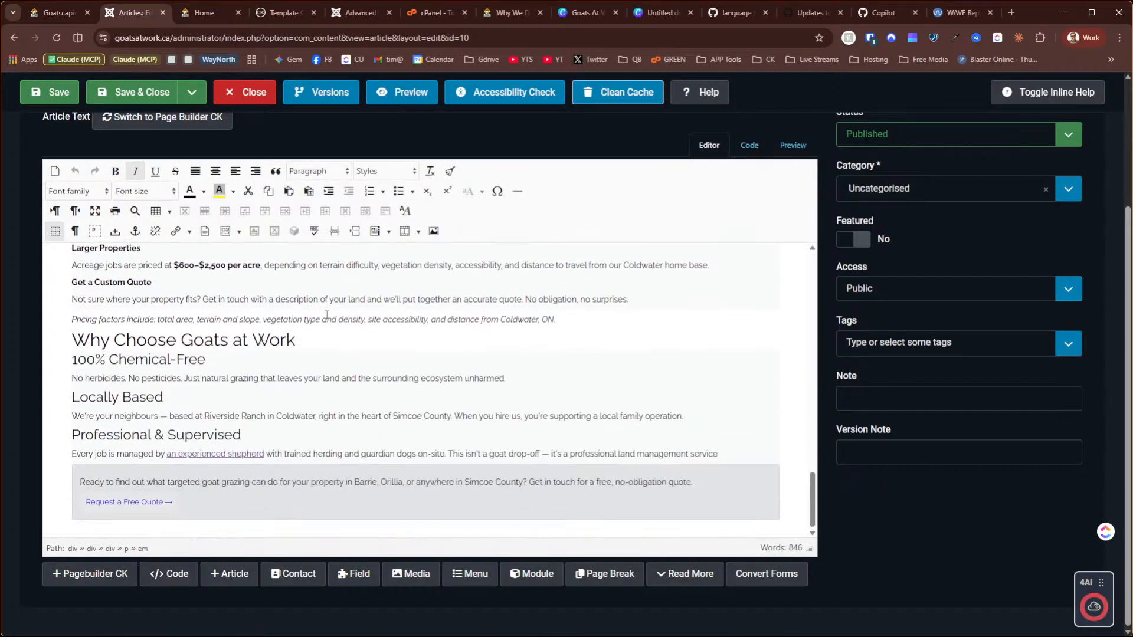
{"action": "scroll", "coordinate": [327, 314], "scroll_direction": "up", "scroll_amount": 10}
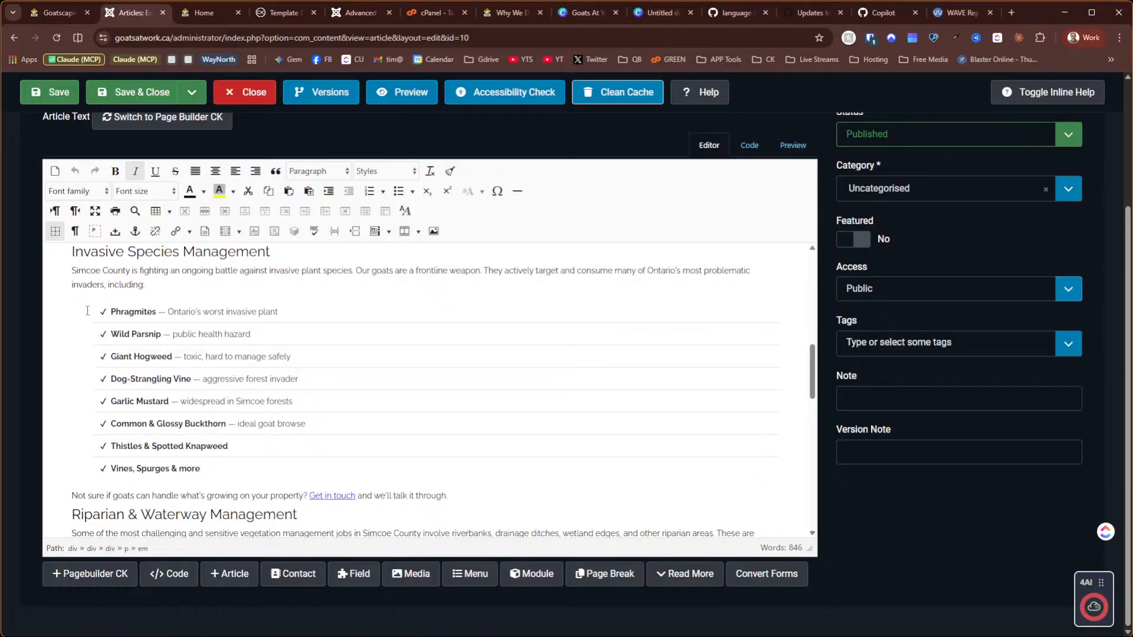
{"action": "left_click", "coordinate": [53, 92]}
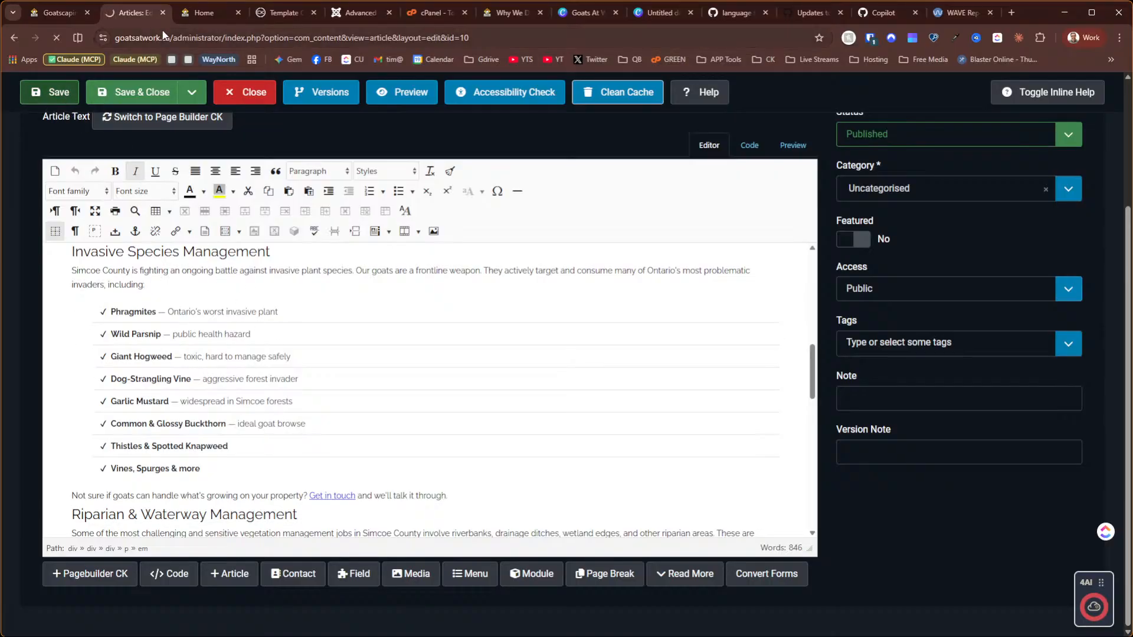
Reload the live Services page and check the spacing of the Invasive Species Management list
{"action": "left_click", "coordinate": [190, 11]}
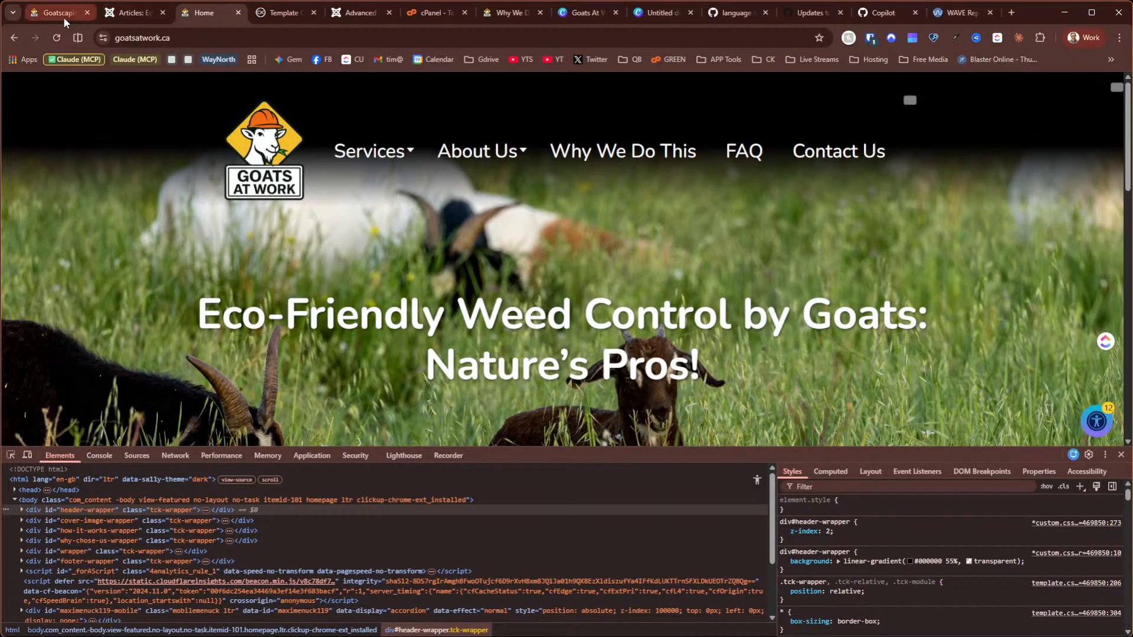
{"action": "left_click", "coordinate": [62, 17]}
{"action": "left_click", "coordinate": [56, 38]}
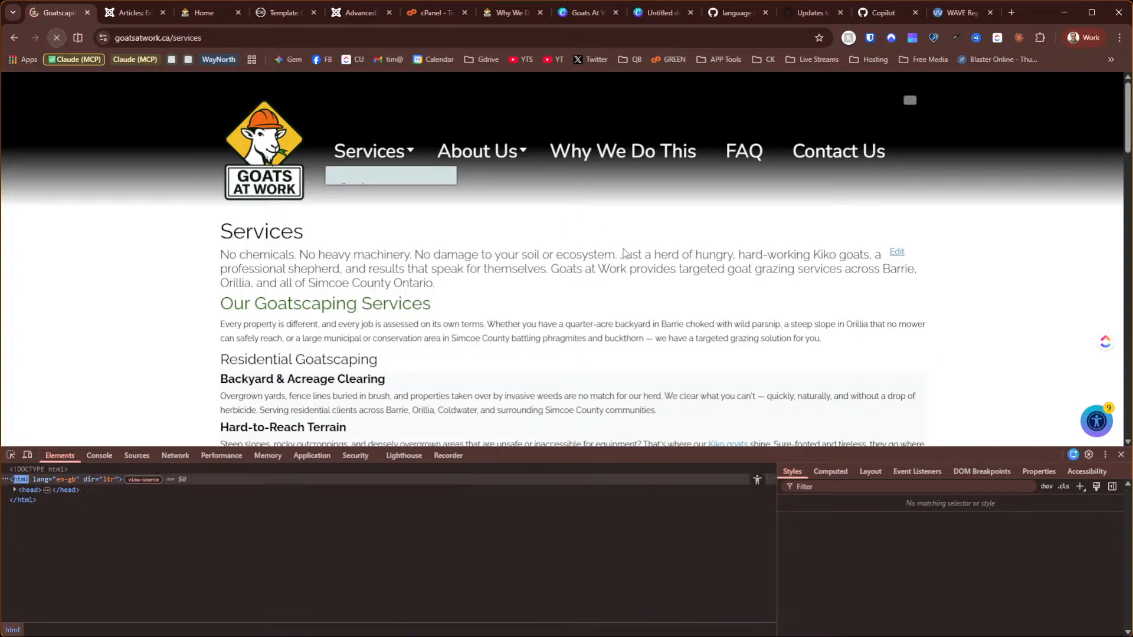
{"action": "scroll", "coordinate": [625, 253], "scroll_direction": "down", "scroll_amount": 7}
{"action": "scroll", "coordinate": [625, 254], "scroll_direction": "down", "scroll_amount": 5}
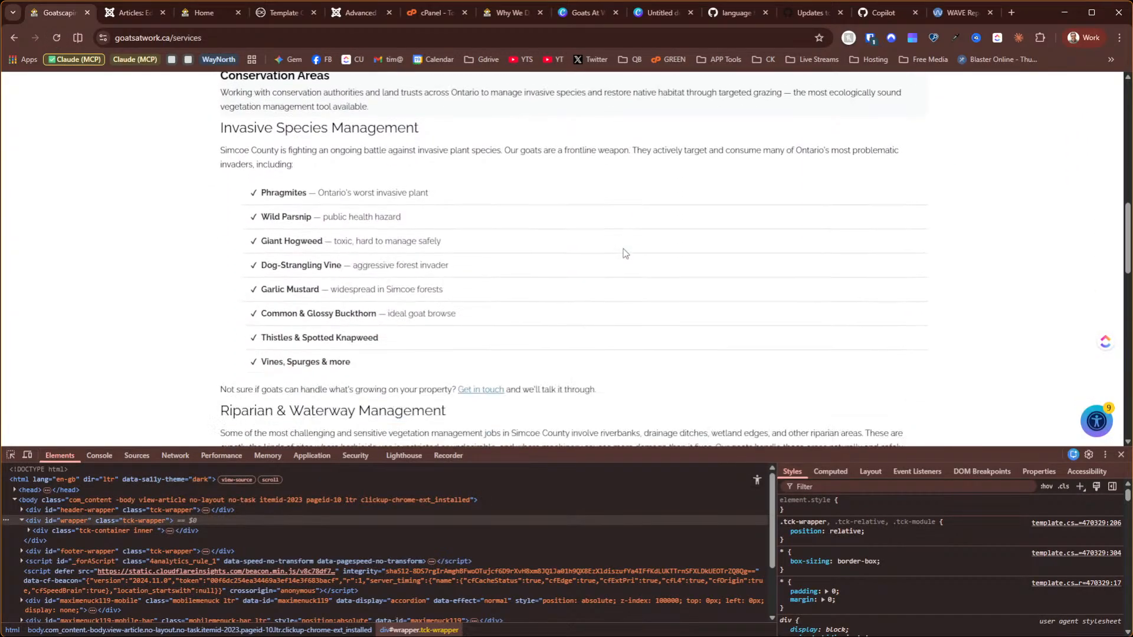